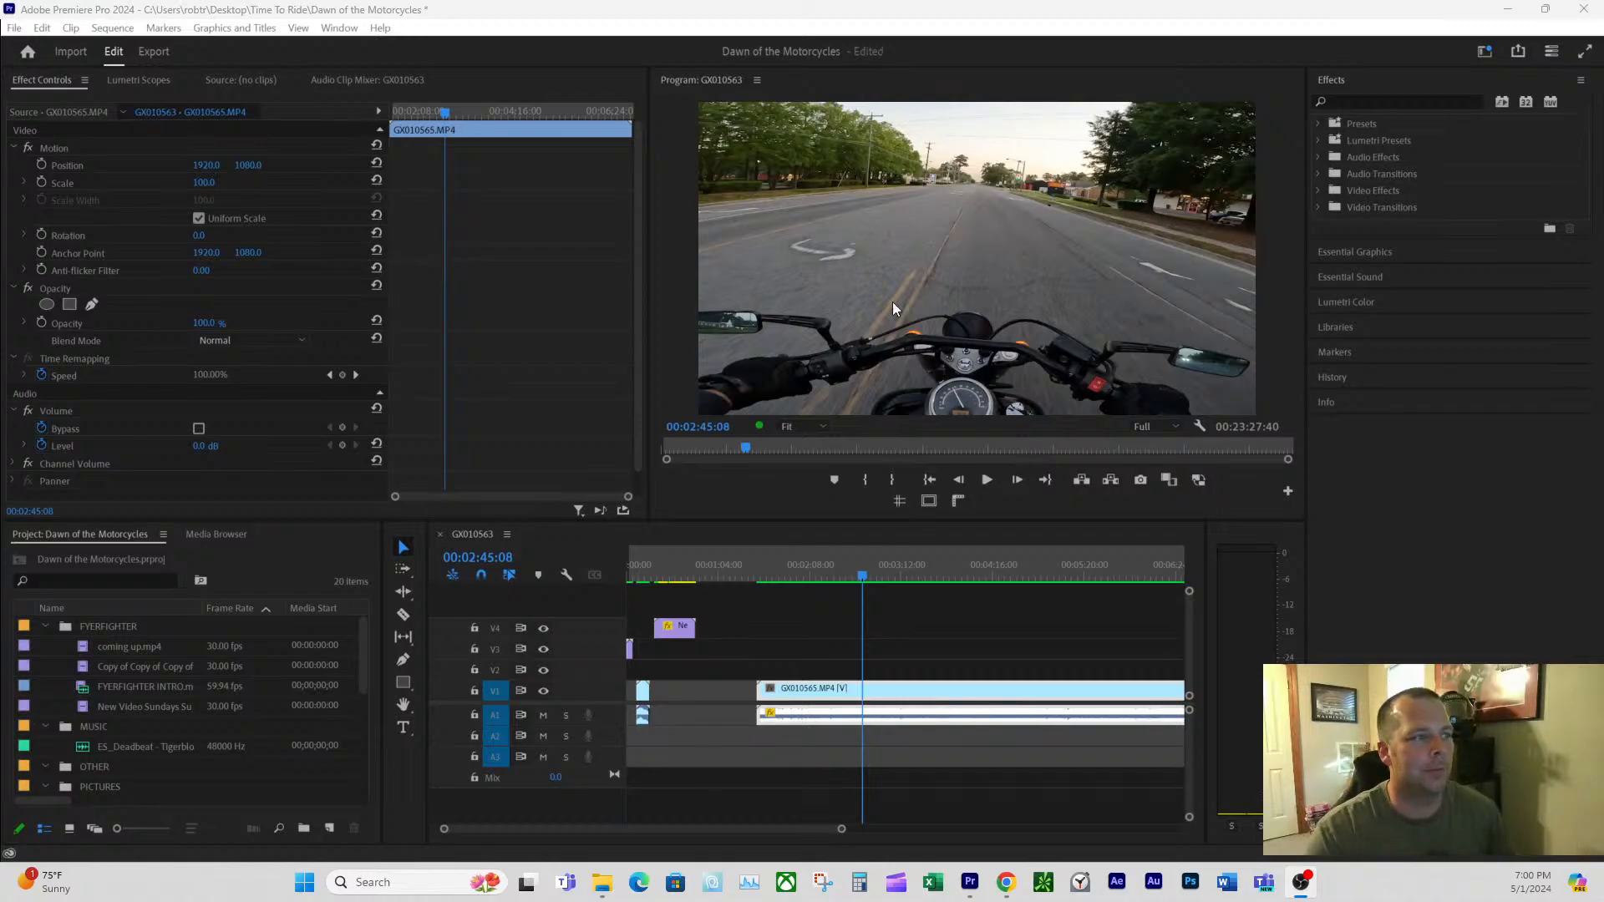
- Mark an Out point on the sequence at 00:01:13:35, in the gap before the ride footage
{"action": "left_click_drag", "start_coordinate": [785, 574], "coordinate": [731, 580]}
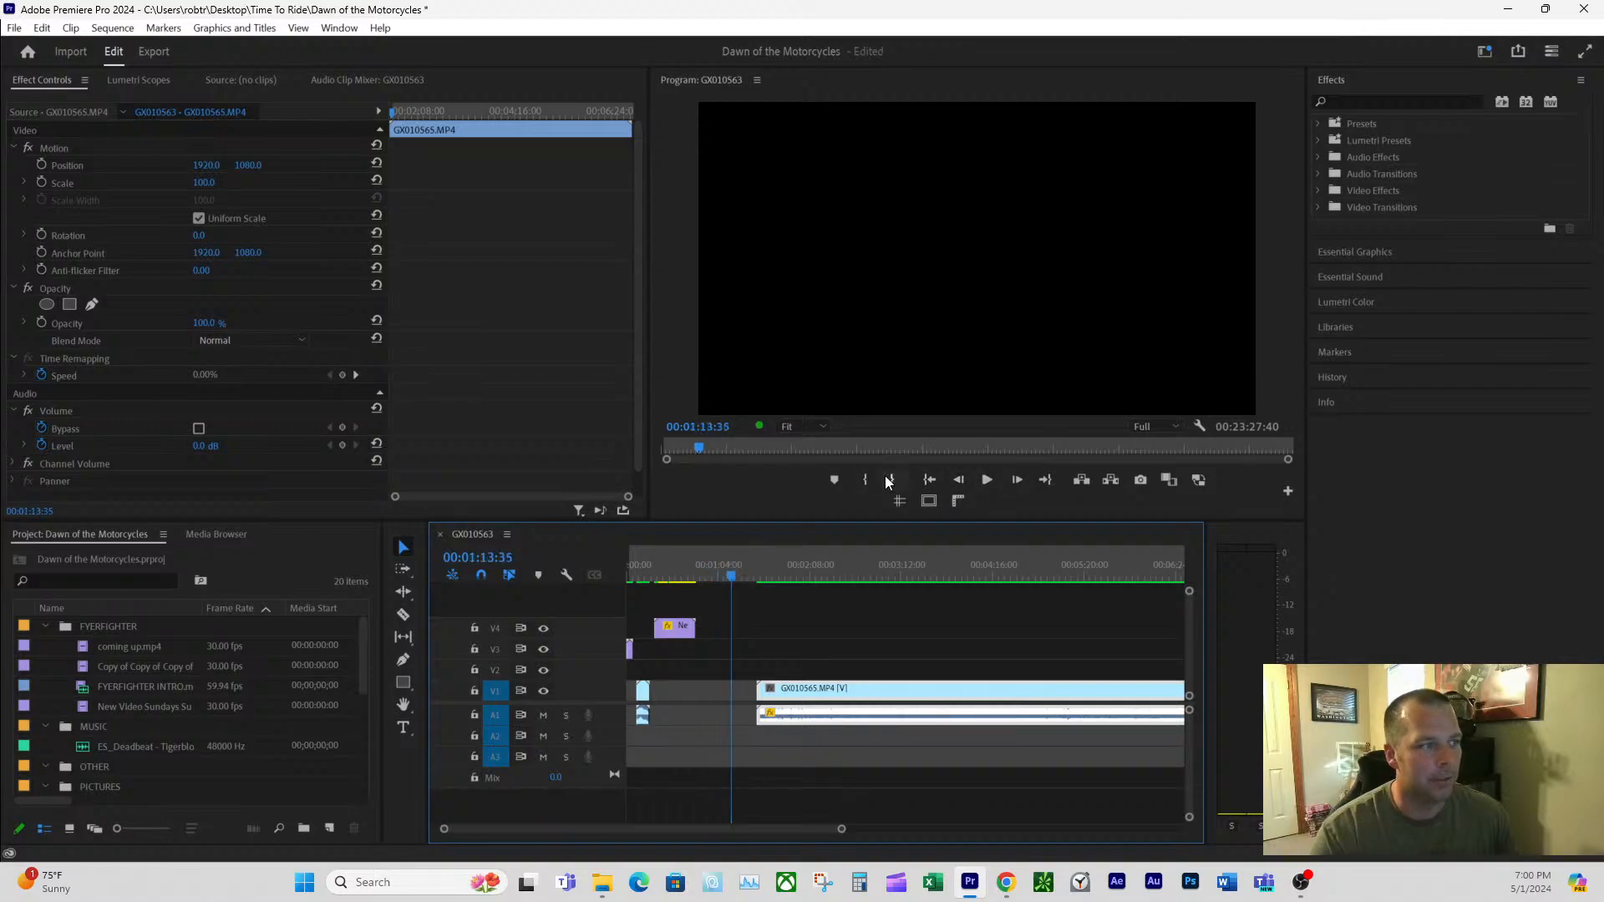
{"action": "left_click", "coordinate": [888, 480]}
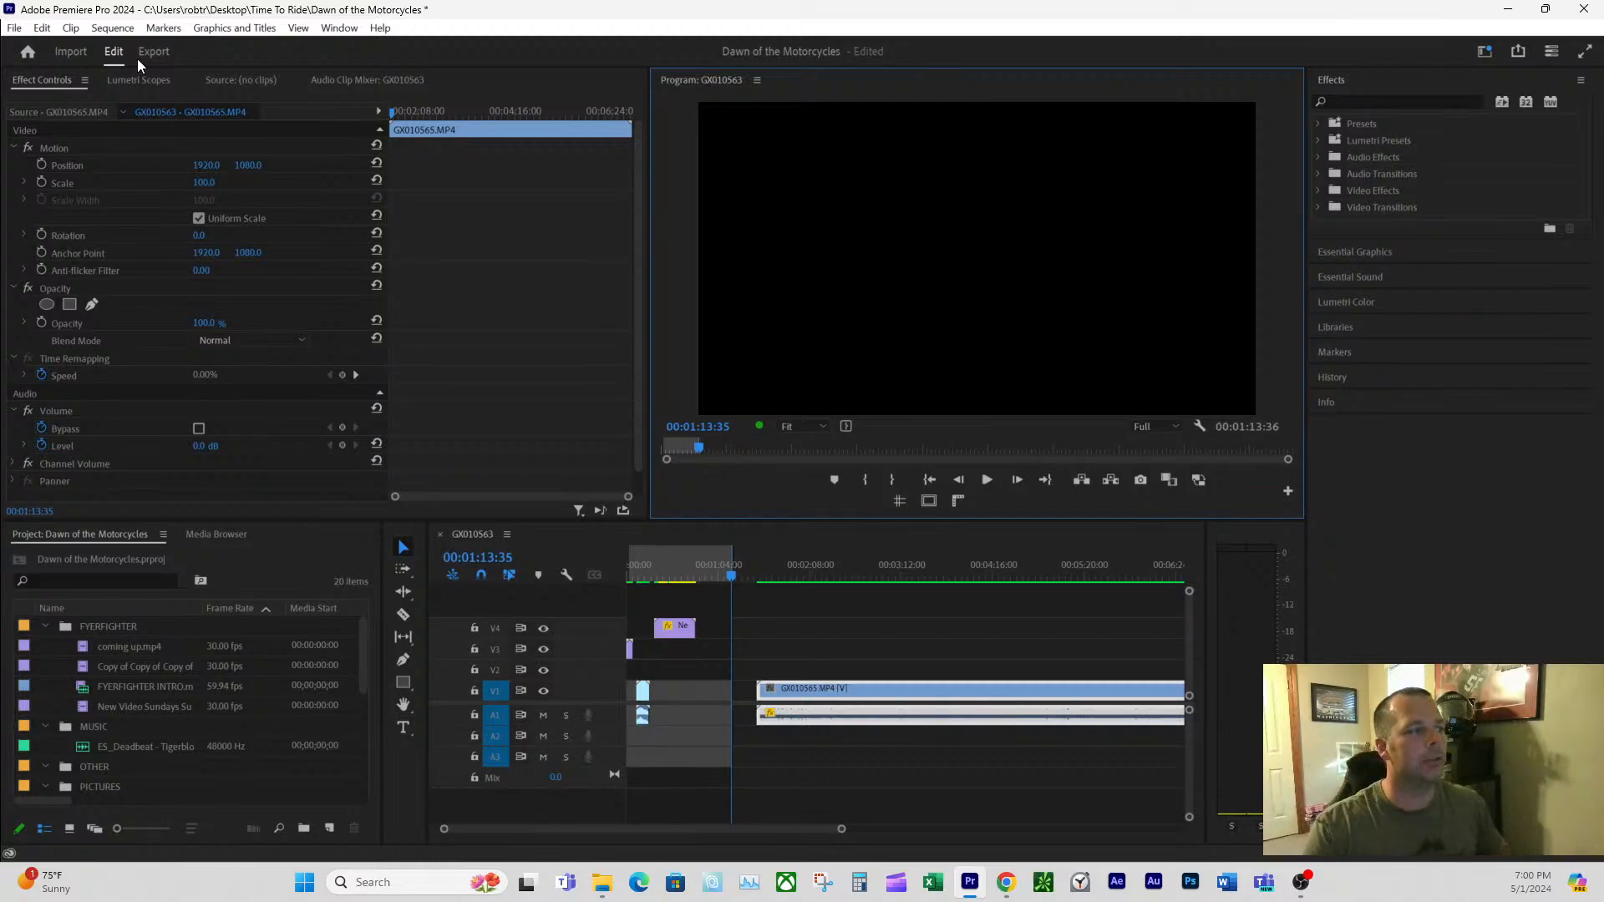
{"action": "left_click", "coordinate": [888, 568]}
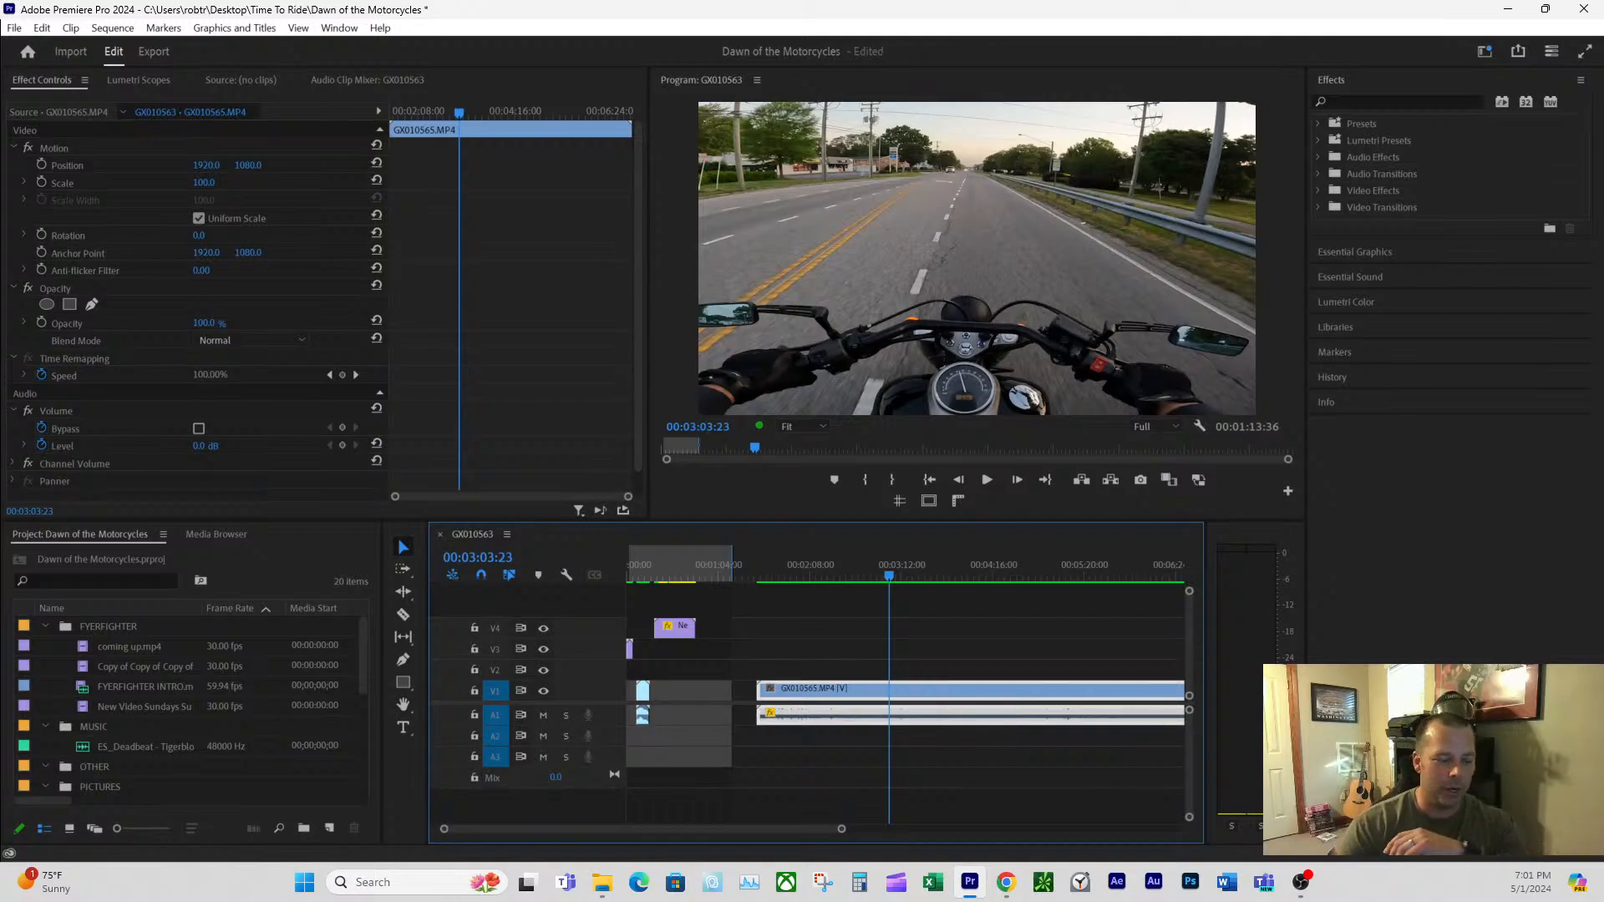
- Review the sequence's opening from 00:00:00:00, scrubbing over the FYERFIGHTER INTRO clip and on to the gap before the ride footage
{"action": "key", "text": "alt+Tab"}
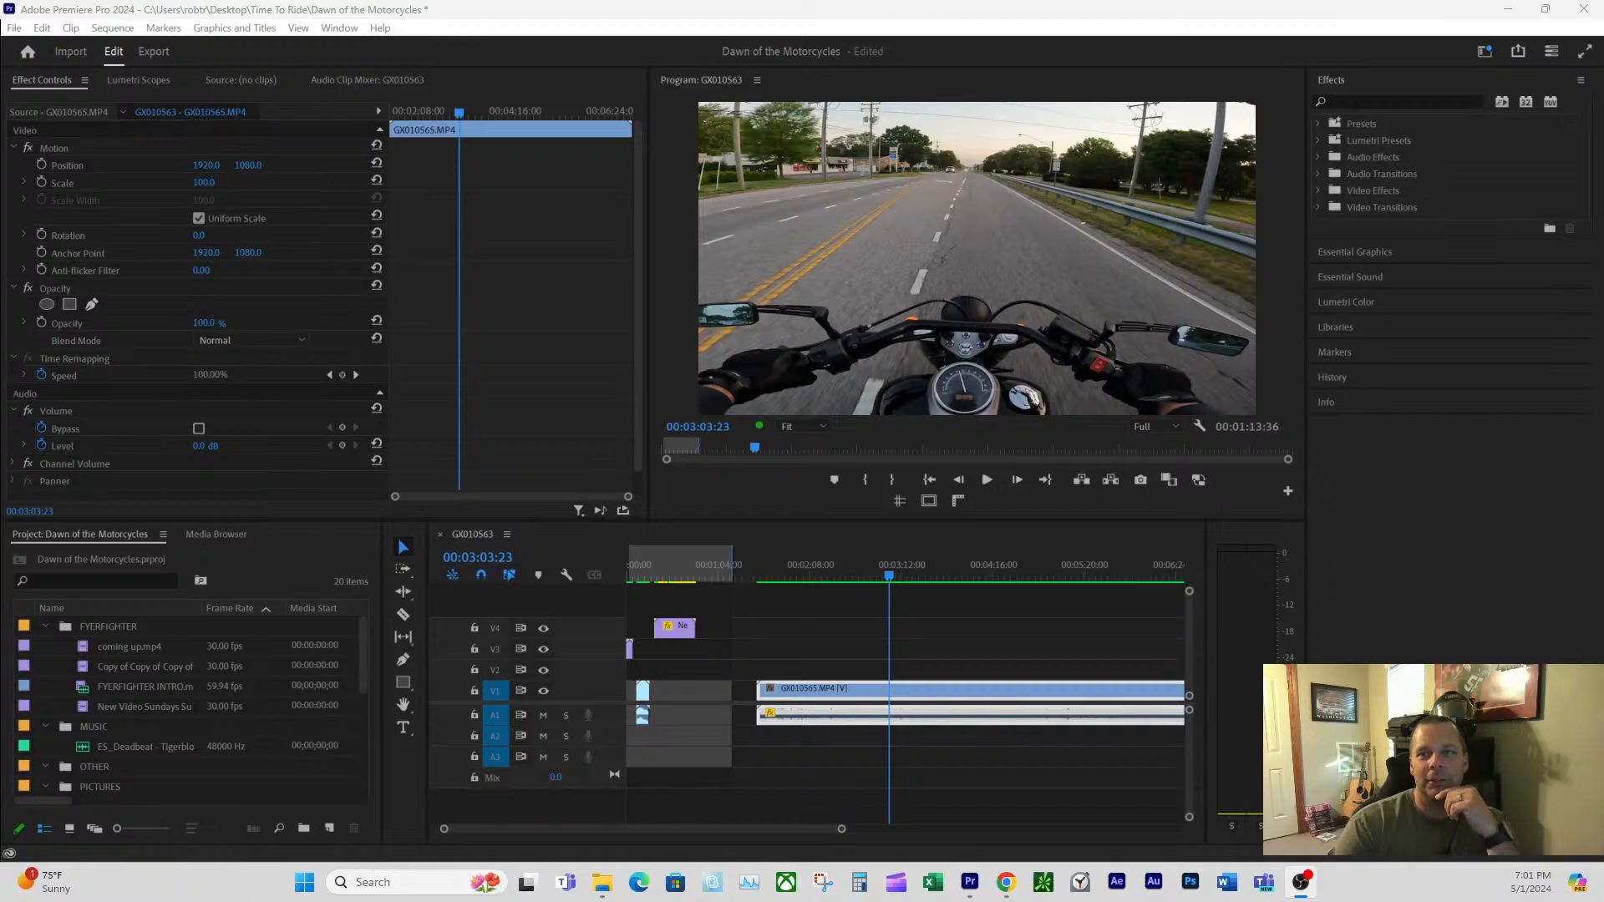
{"action": "left_click", "coordinate": [876, 539]}
{"action": "key", "text": "Home"}
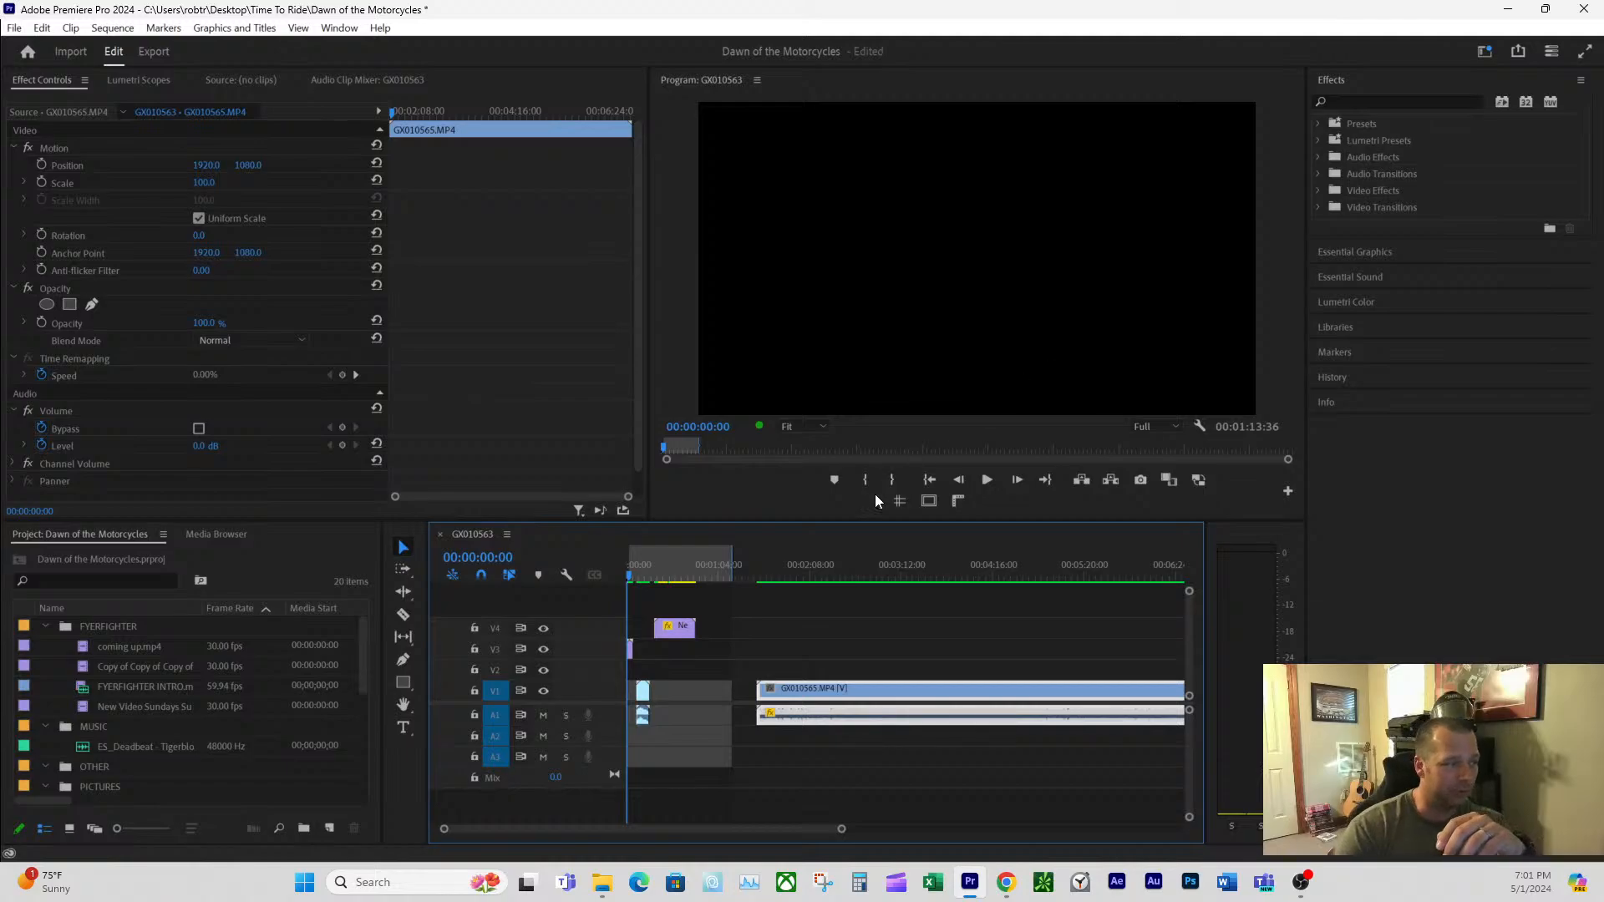
{"action": "left_click_drag", "start_coordinate": [635, 575], "coordinate": [649, 576]}
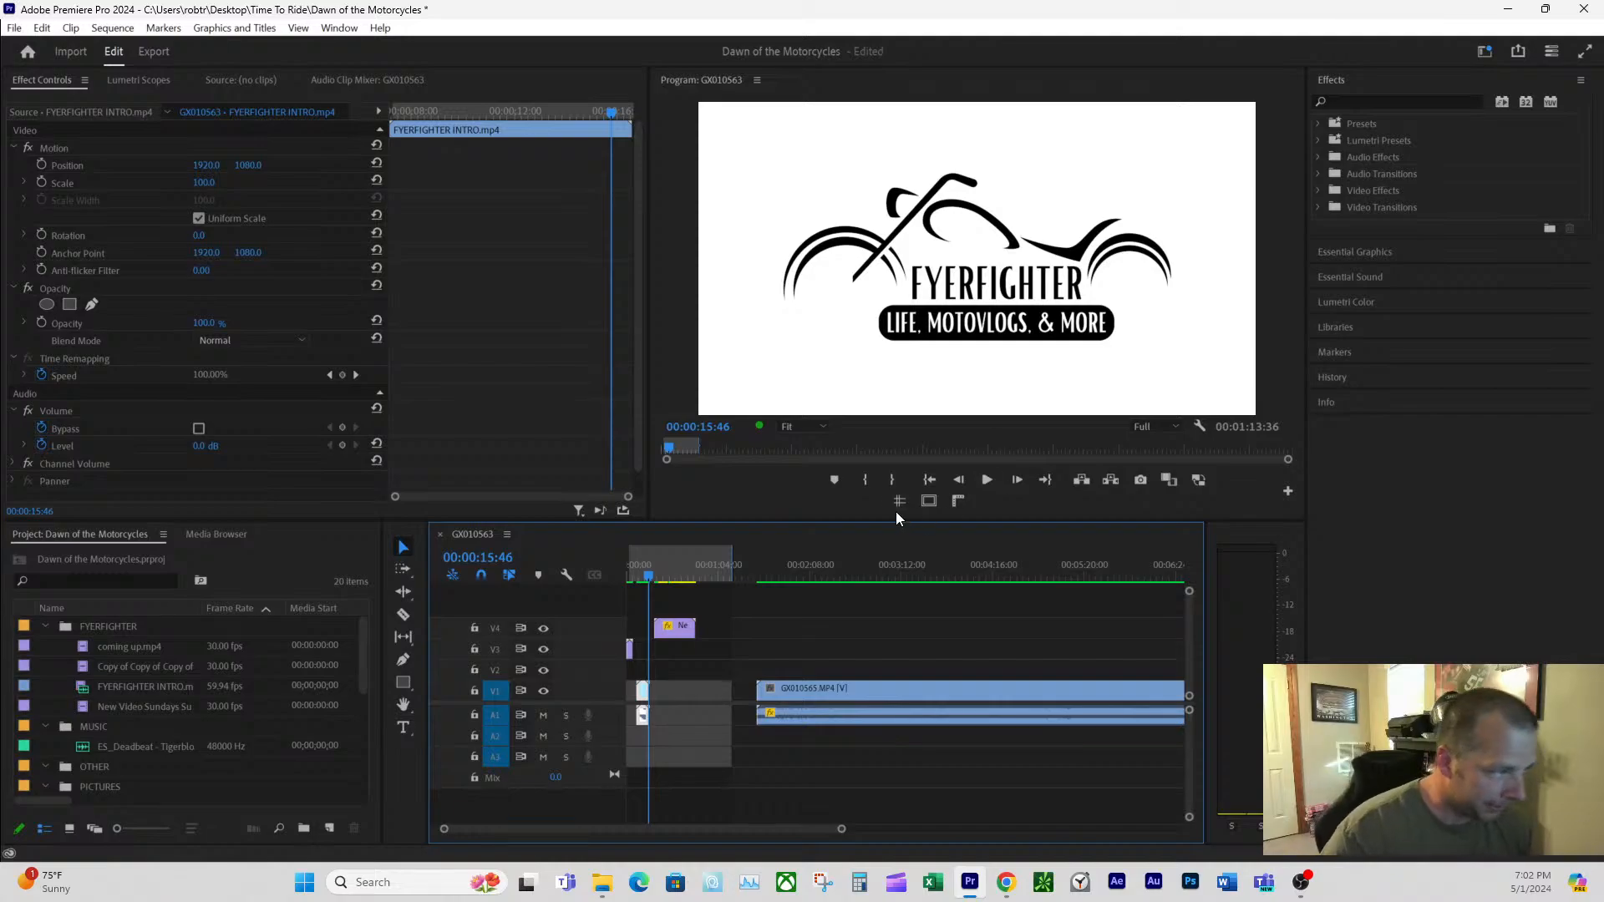
{"action": "mouse_move", "coordinate": [640, 562]}
{"action": "left_mouse_down"}
{"action": "mouse_move", "coordinate": [654, 559]}
{"action": "mouse_move", "coordinate": [629, 584]}
{"action": "left_mouse_up"}
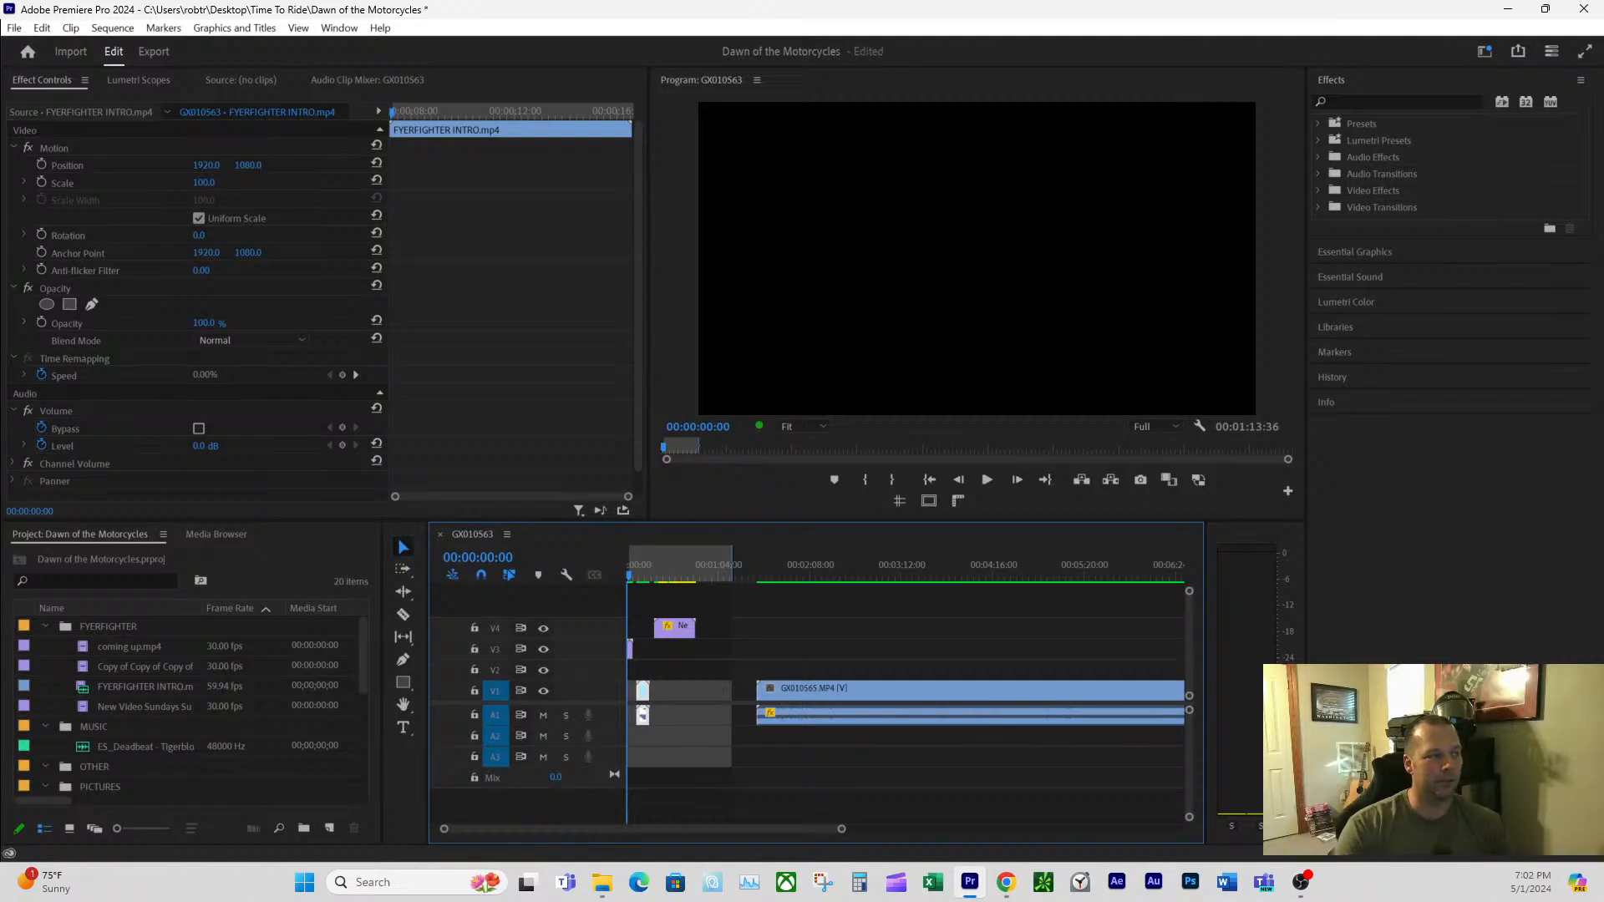
{"action": "left_click_drag", "start_coordinate": [692, 575], "coordinate": [748, 577]}
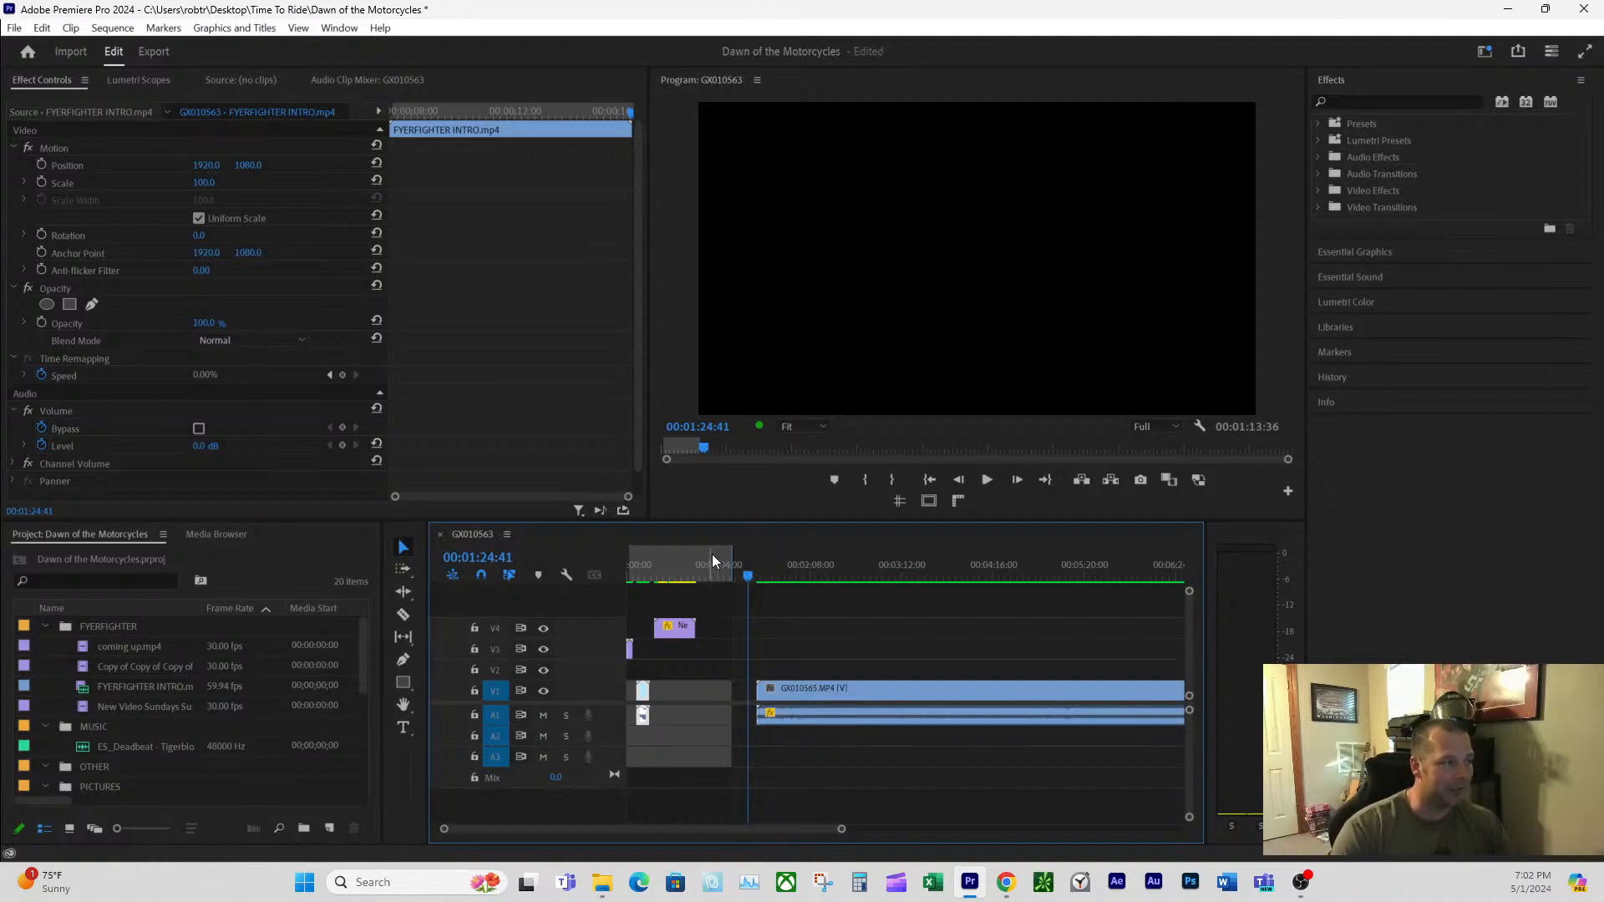
{"action": "left_click", "coordinate": [745, 548]}
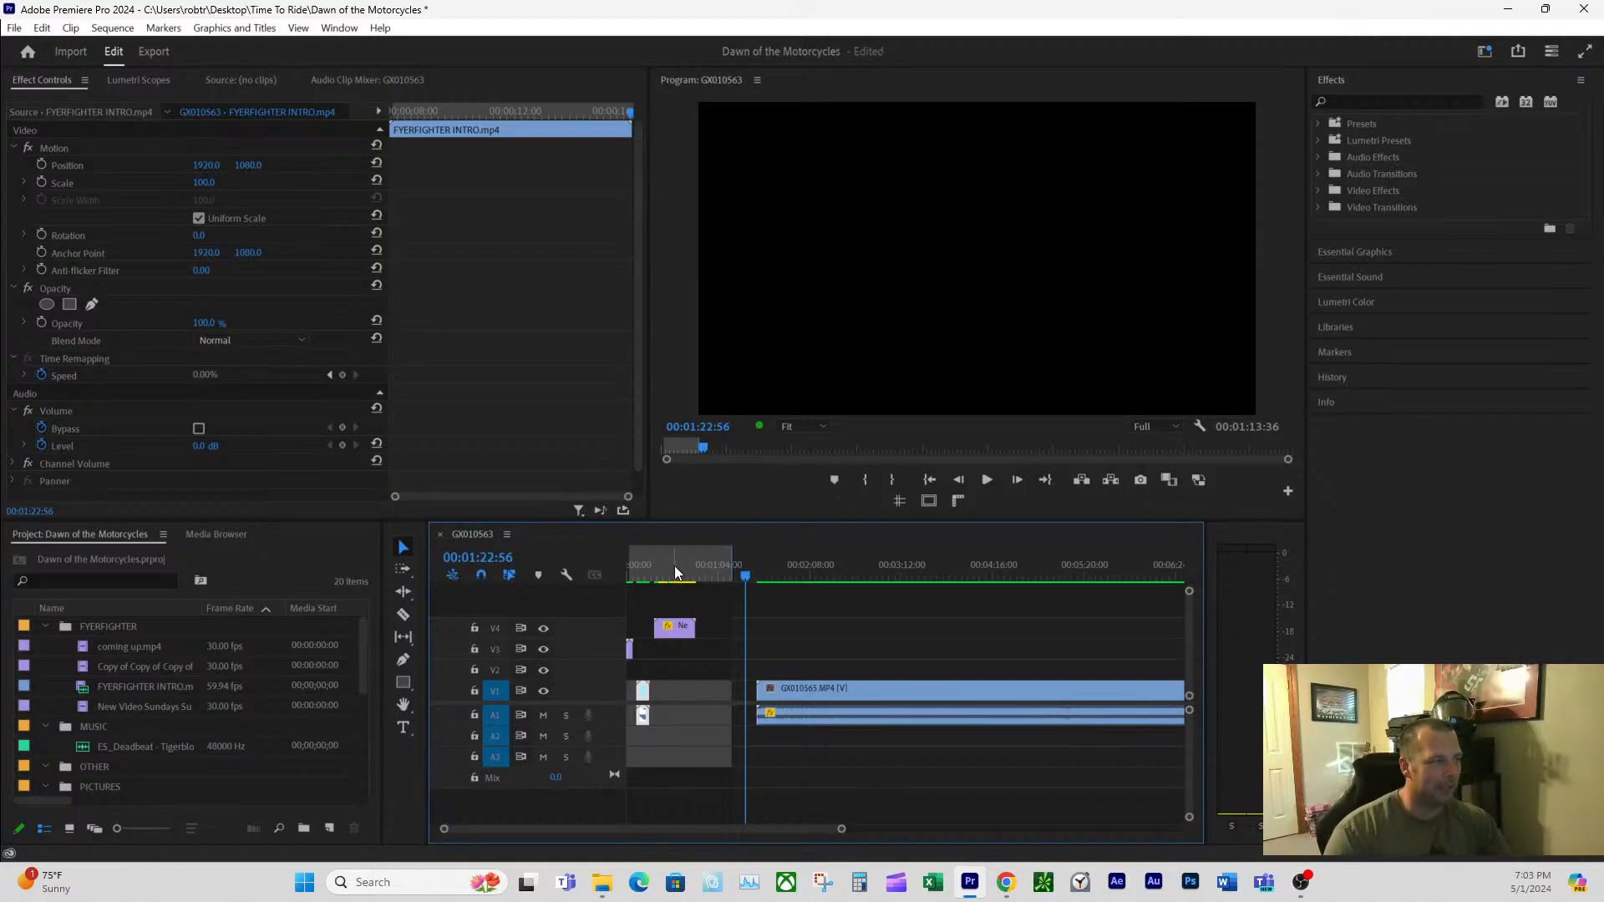
- Examine the New Video Sundays overlay and the Coming Up title near the start of the sequence
{"action": "left_click_drag", "start_coordinate": [682, 568], "coordinate": [656, 587]}
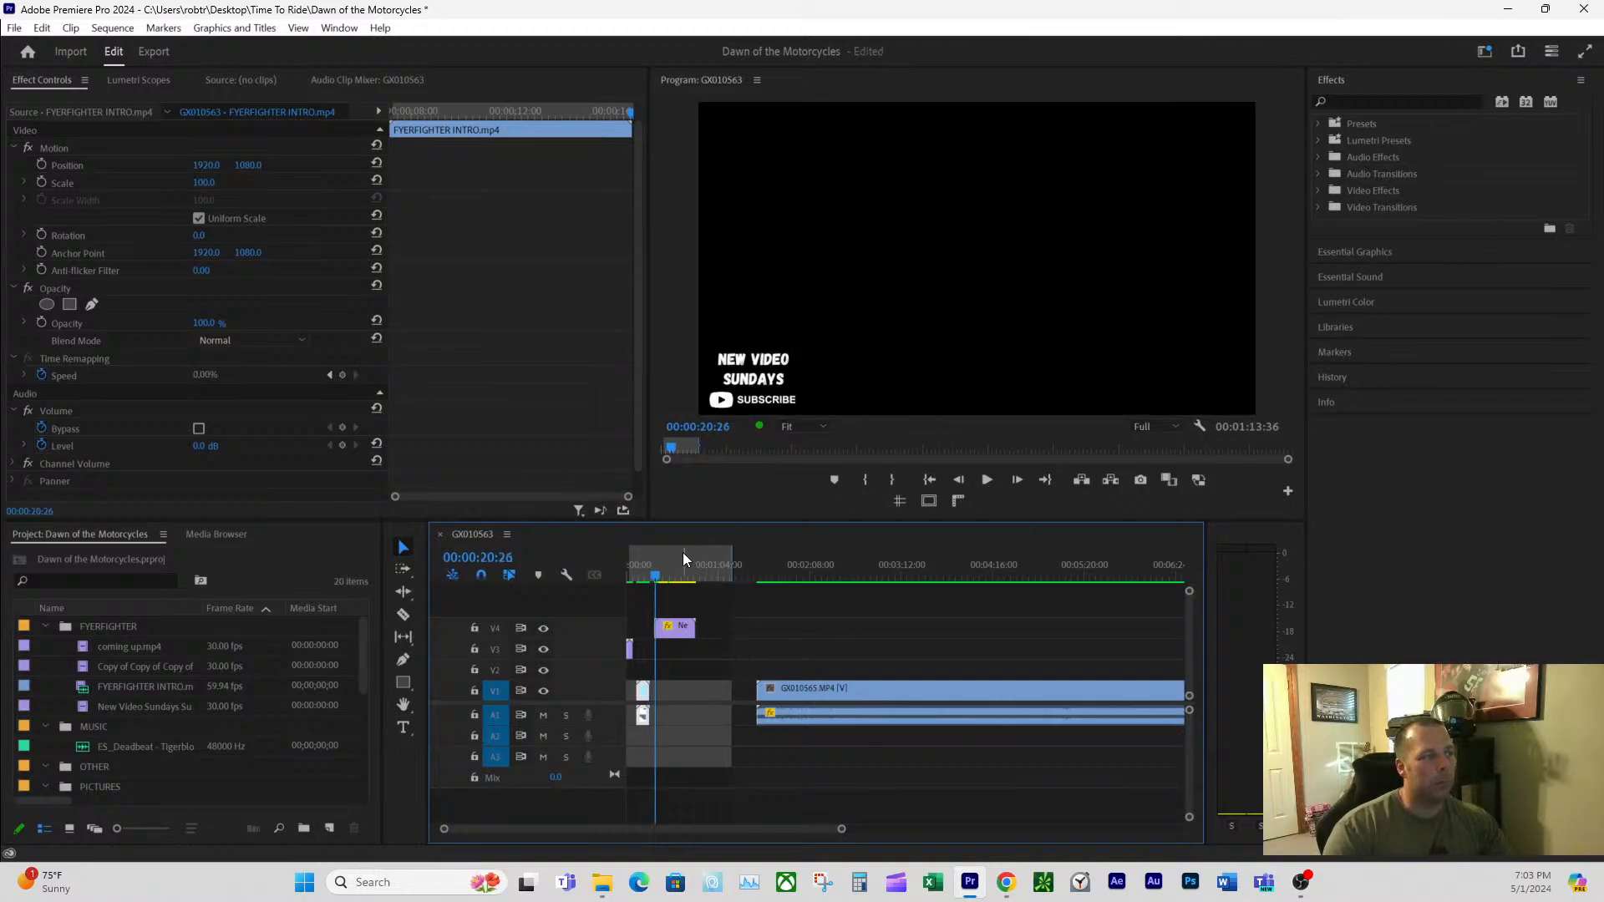
{"action": "left_click", "coordinate": [627, 564]}
{"action": "left_click_drag", "start_coordinate": [630, 565], "coordinate": [626, 568]}
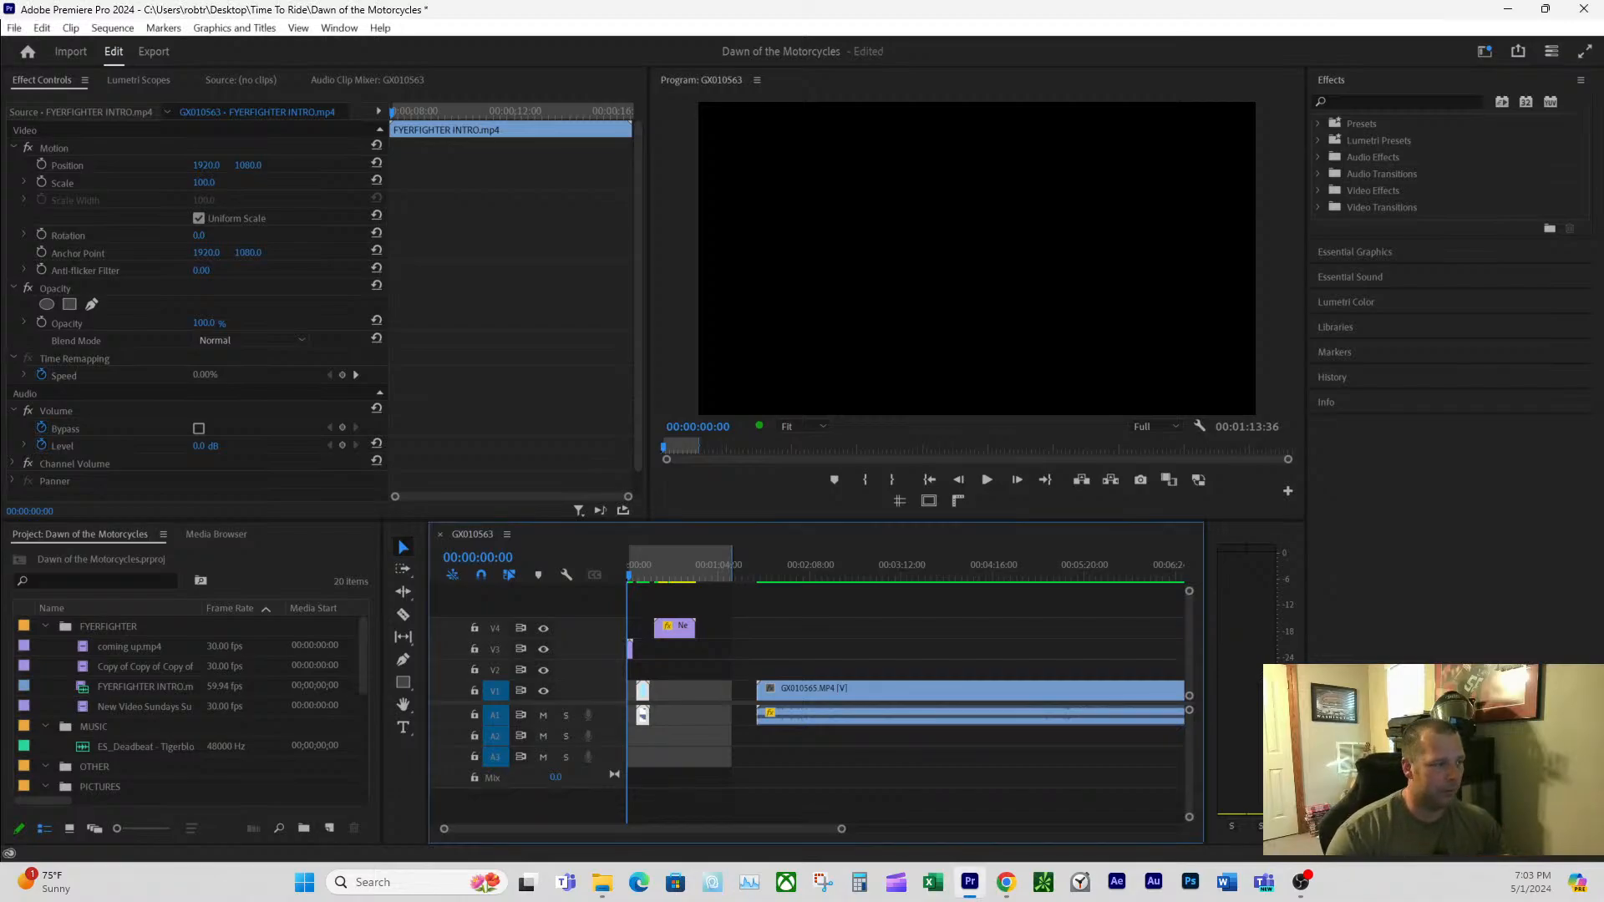
{"action": "left_click_drag", "start_coordinate": [677, 555], "coordinate": [629, 558]}
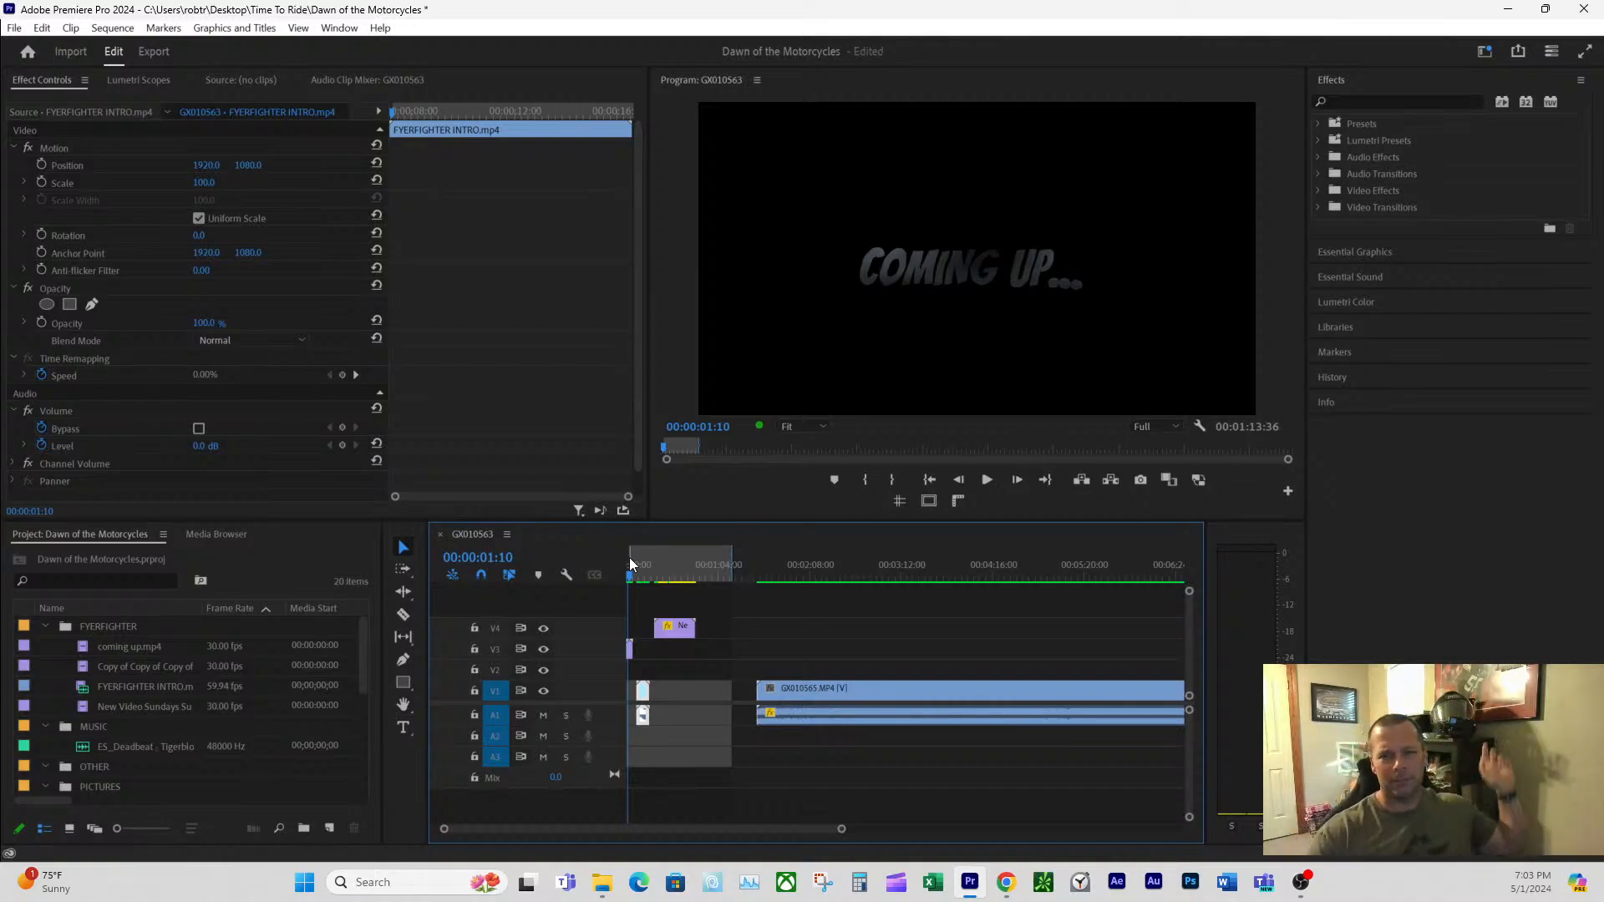
{"action": "scroll", "coordinate": [631, 564], "scroll_direction": "right", "scroll_amount": 2}
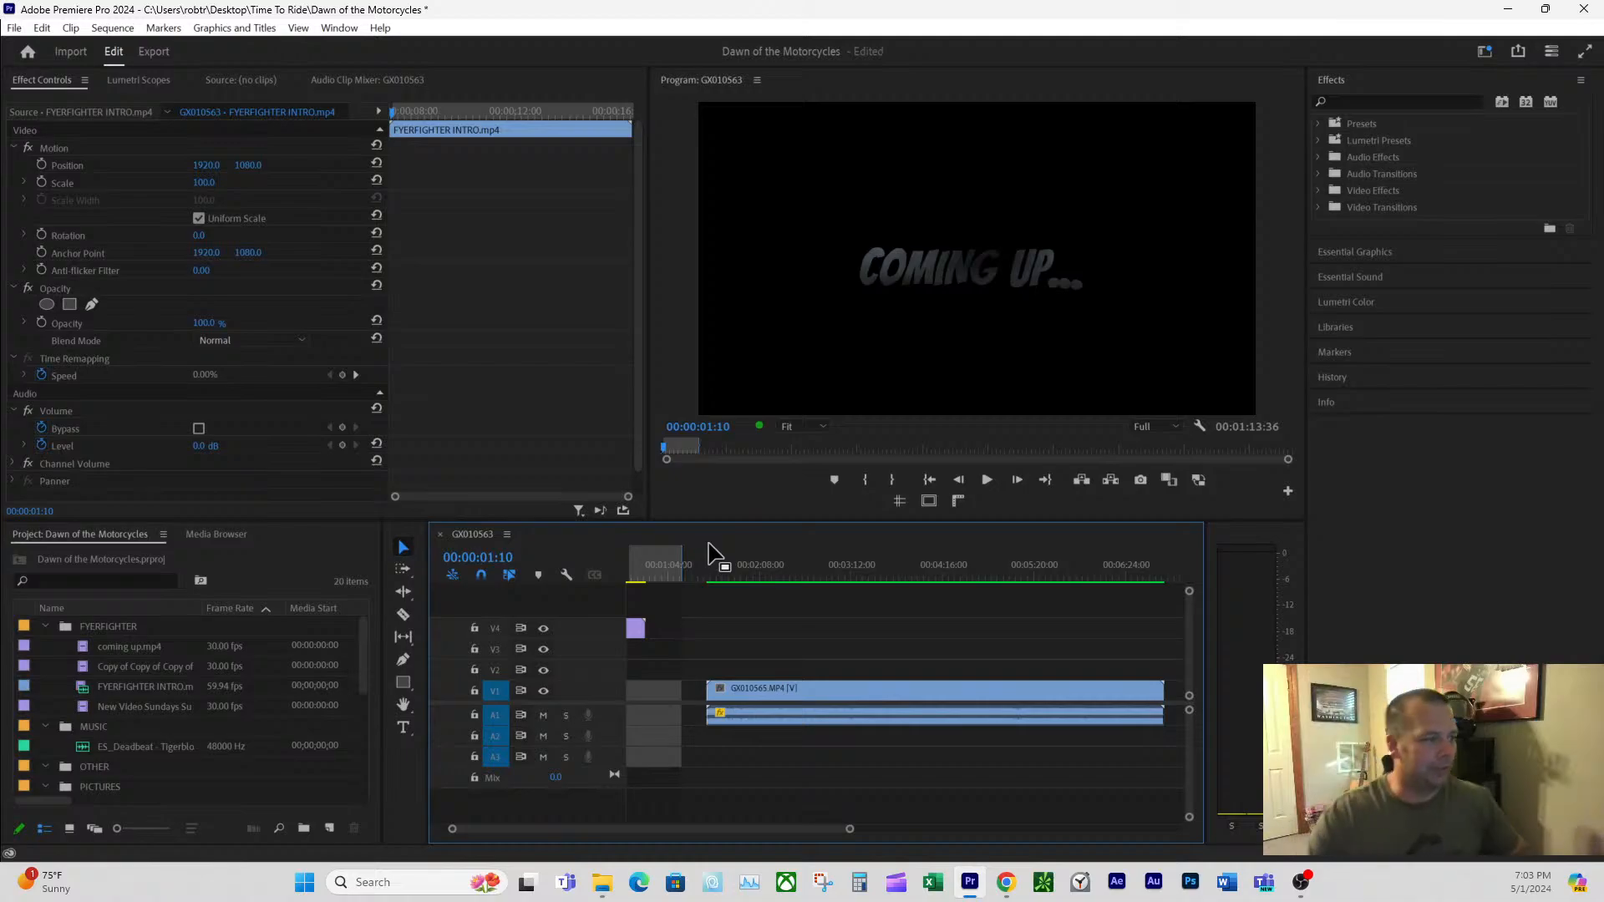
{"action": "scroll", "coordinate": [761, 568], "scroll_direction": "left", "scroll_amount": 2}
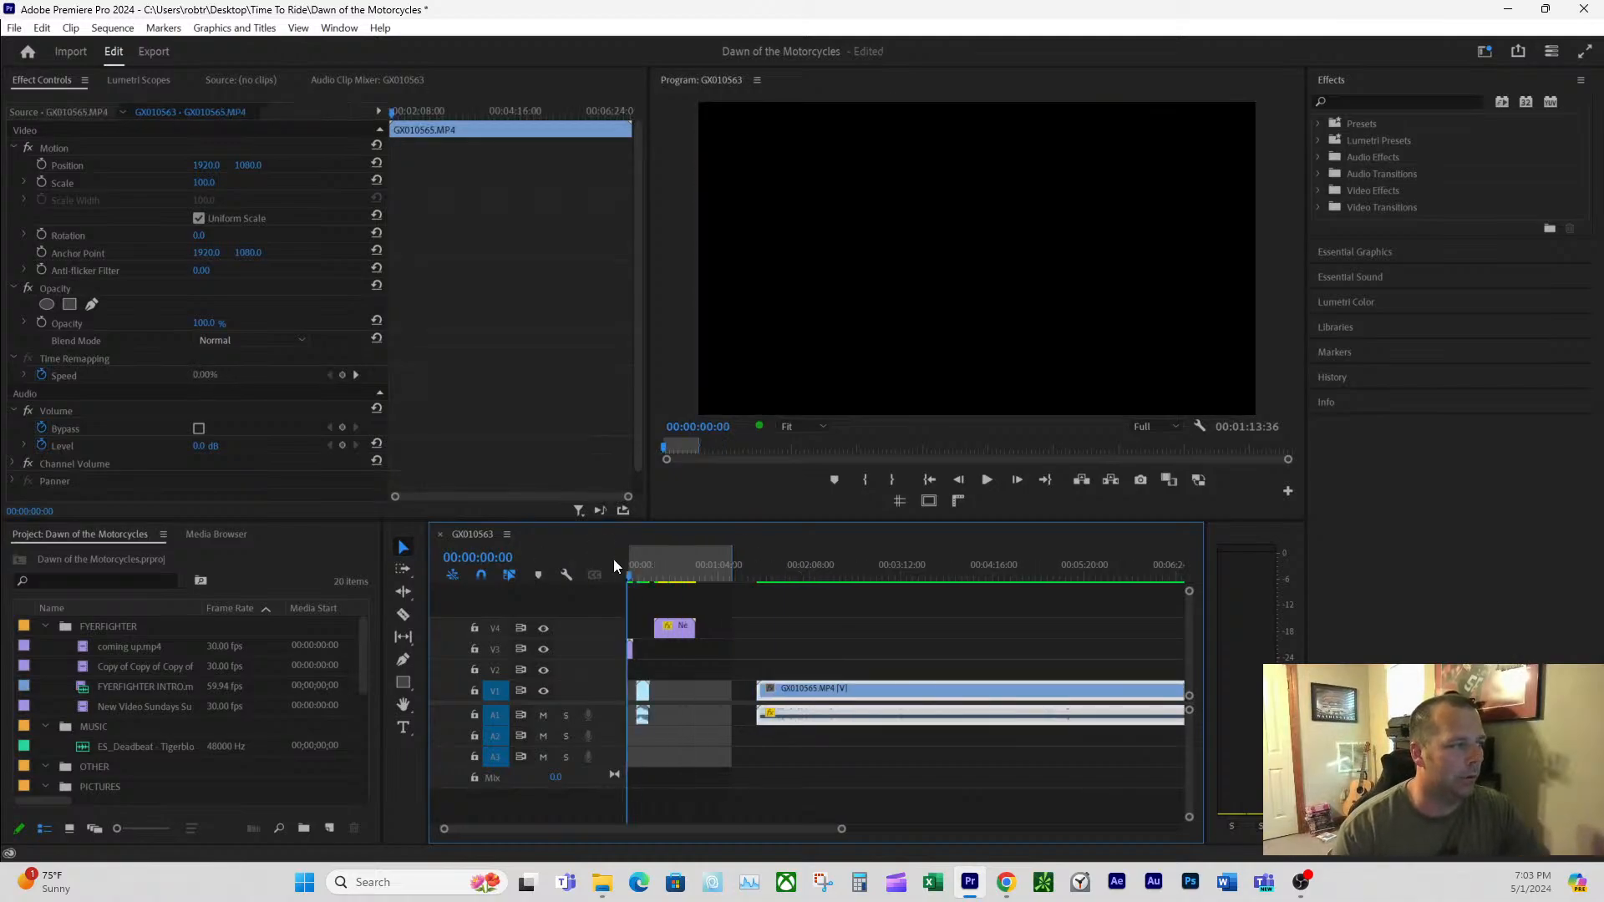
- Preview the FYERFIGHTER INTRO clip, scrubbing through its fire animation and logo reveal
{"action": "left_click", "coordinate": [642, 568]}
{"action": "key", "text": "space"}
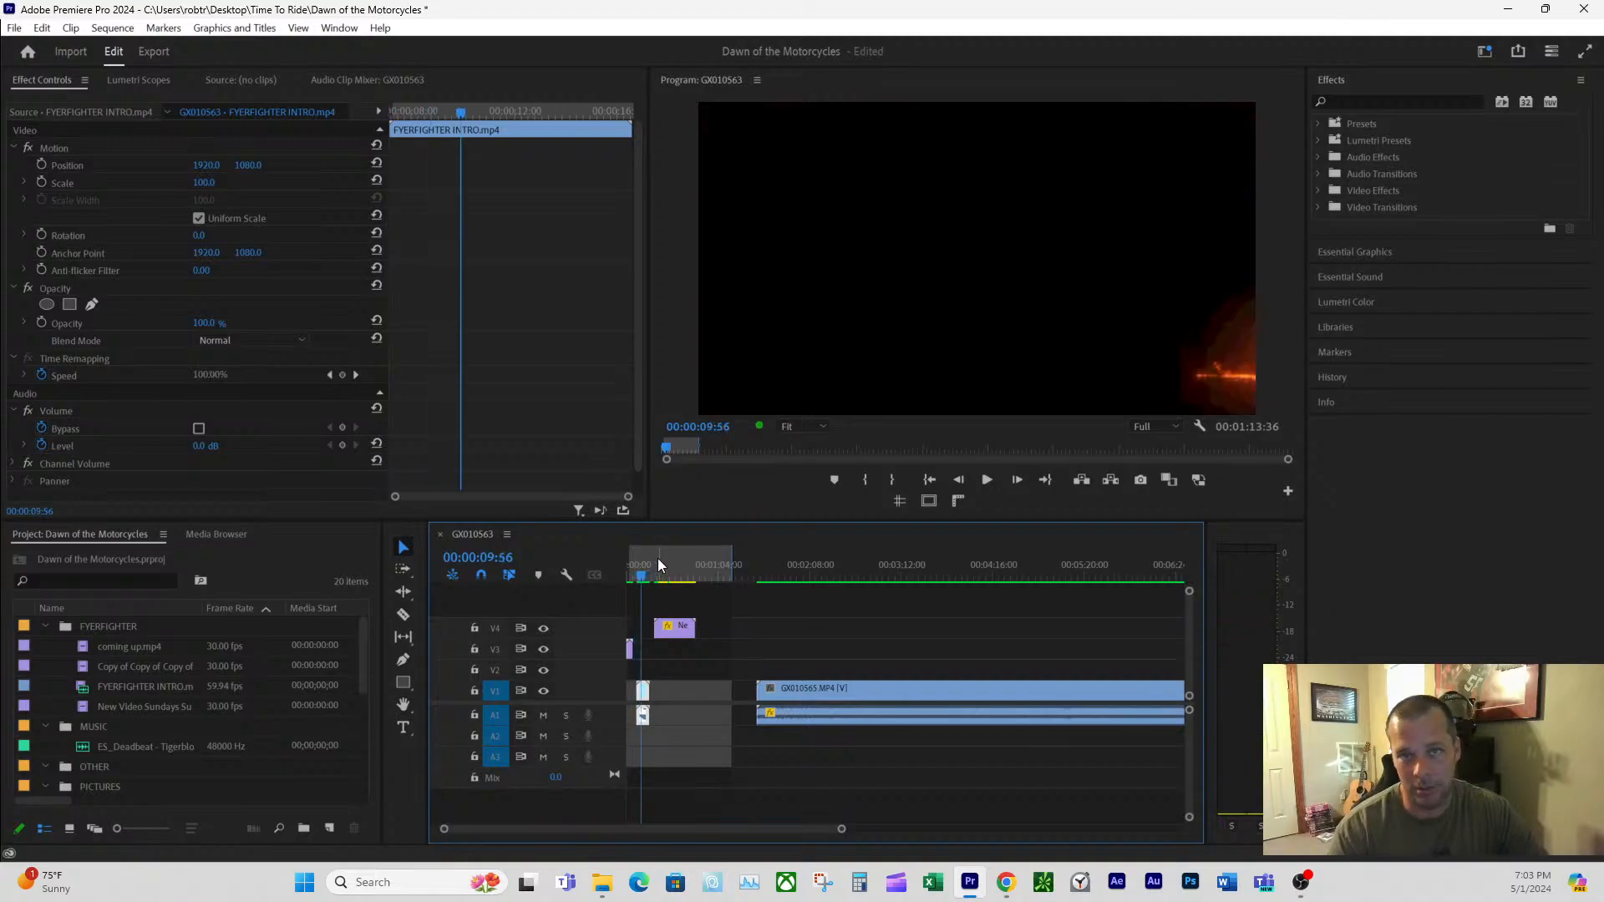
{"action": "left_click", "coordinate": [648, 568]}
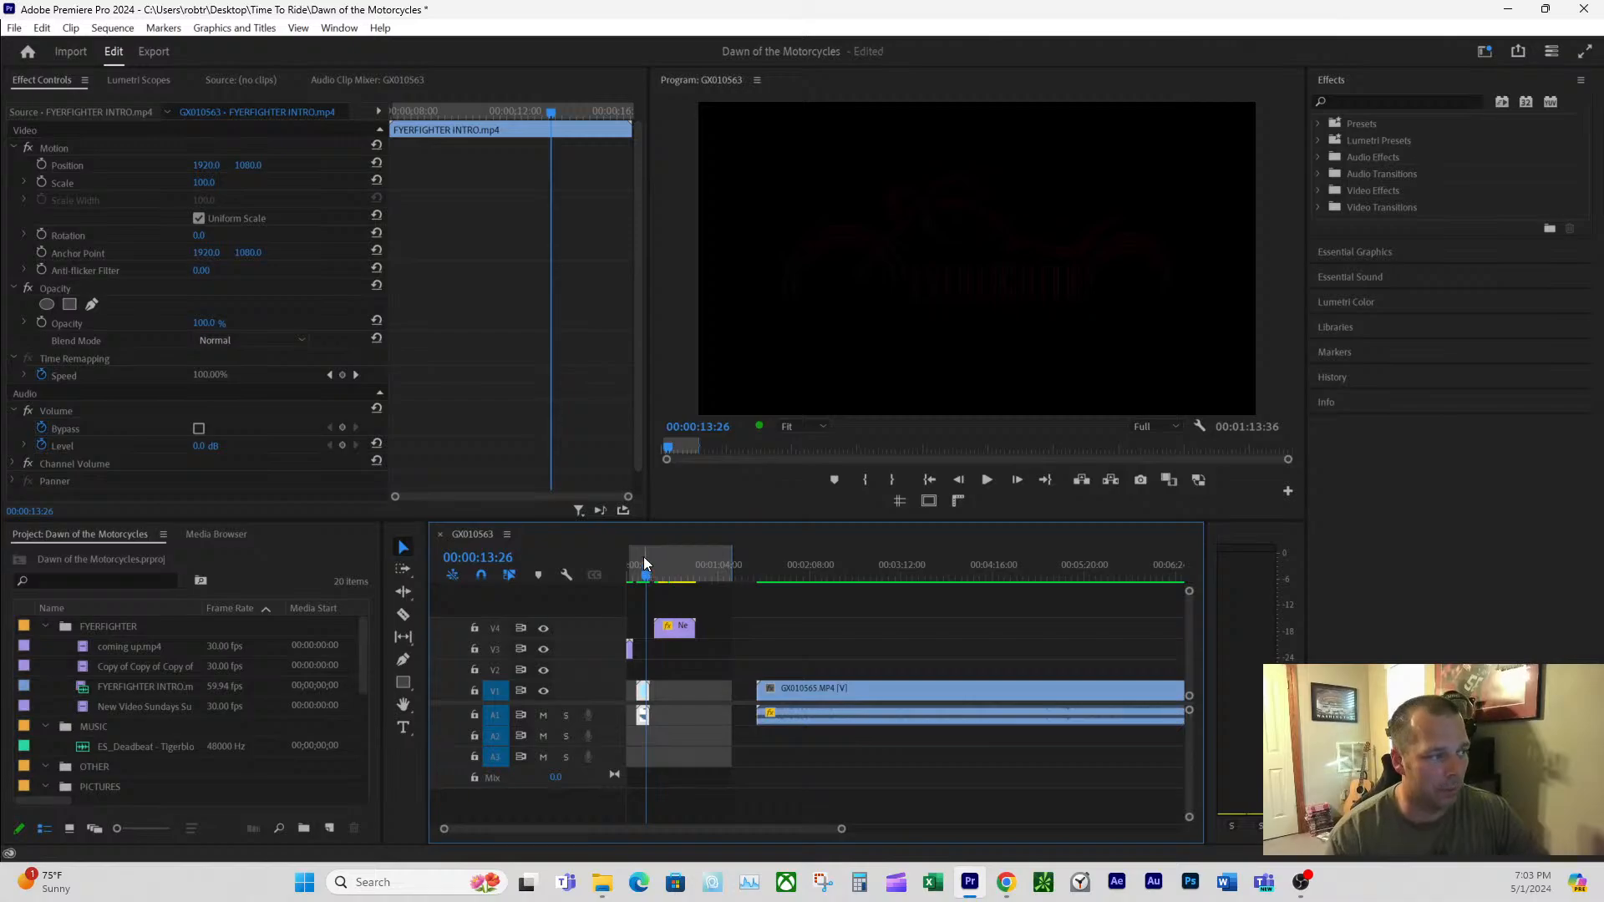
{"action": "left_click_drag", "start_coordinate": [643, 556], "coordinate": [648, 558]}
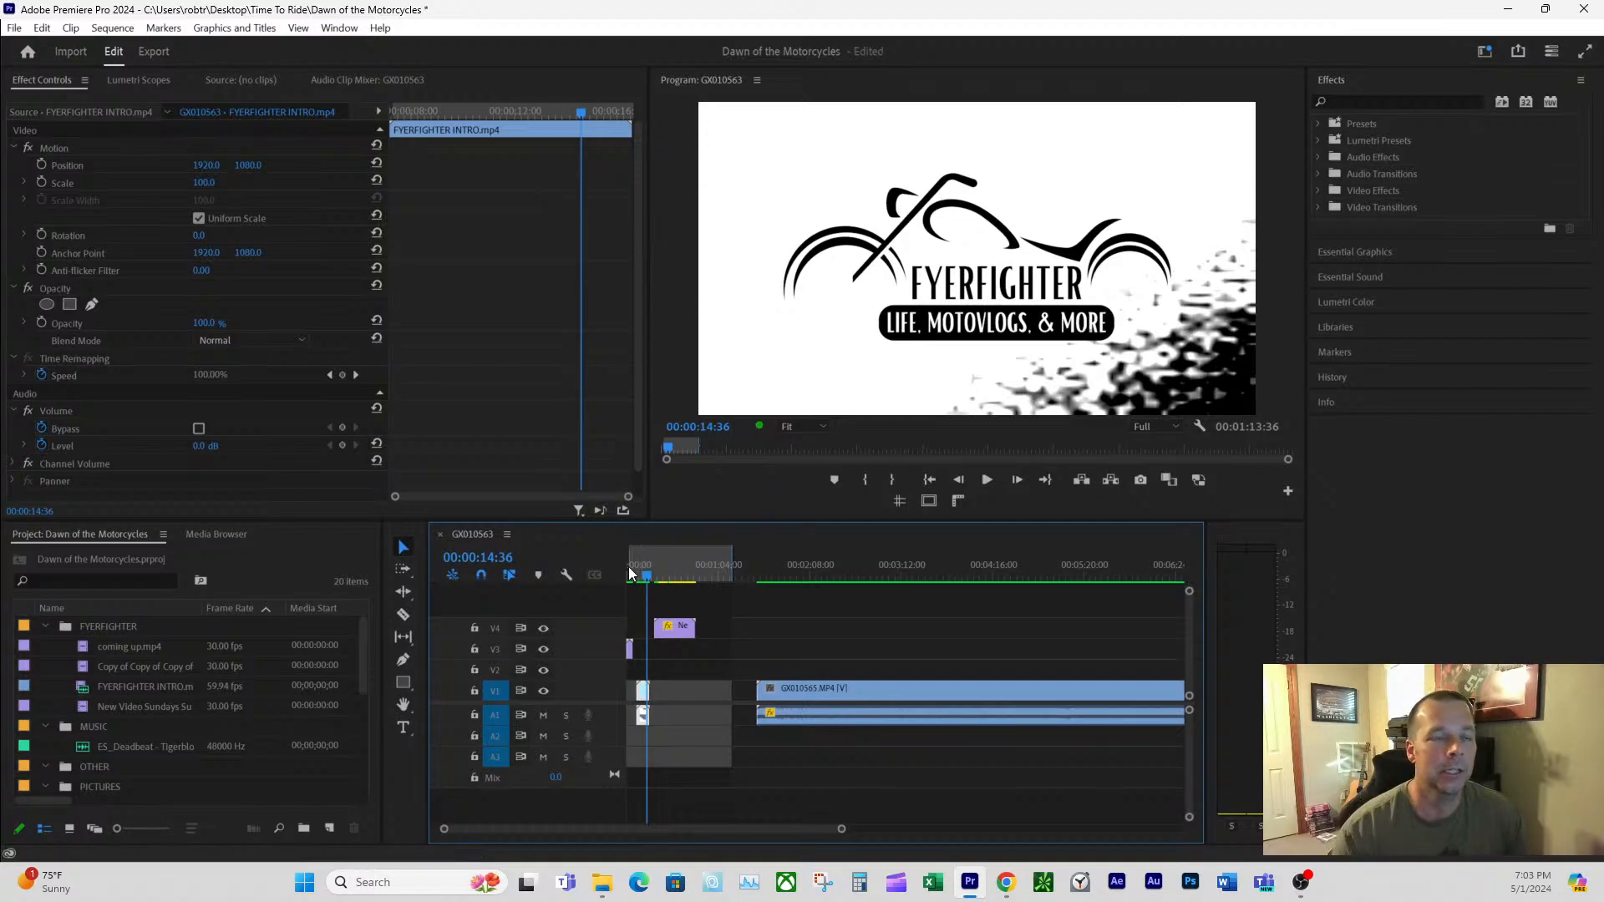
{"action": "mouse_move", "coordinate": [674, 565]}
{"action": "left_mouse_down"}
{"action": "mouse_move", "coordinate": [629, 566]}
{"action": "mouse_move", "coordinate": [643, 567]}
{"action": "left_mouse_up"}
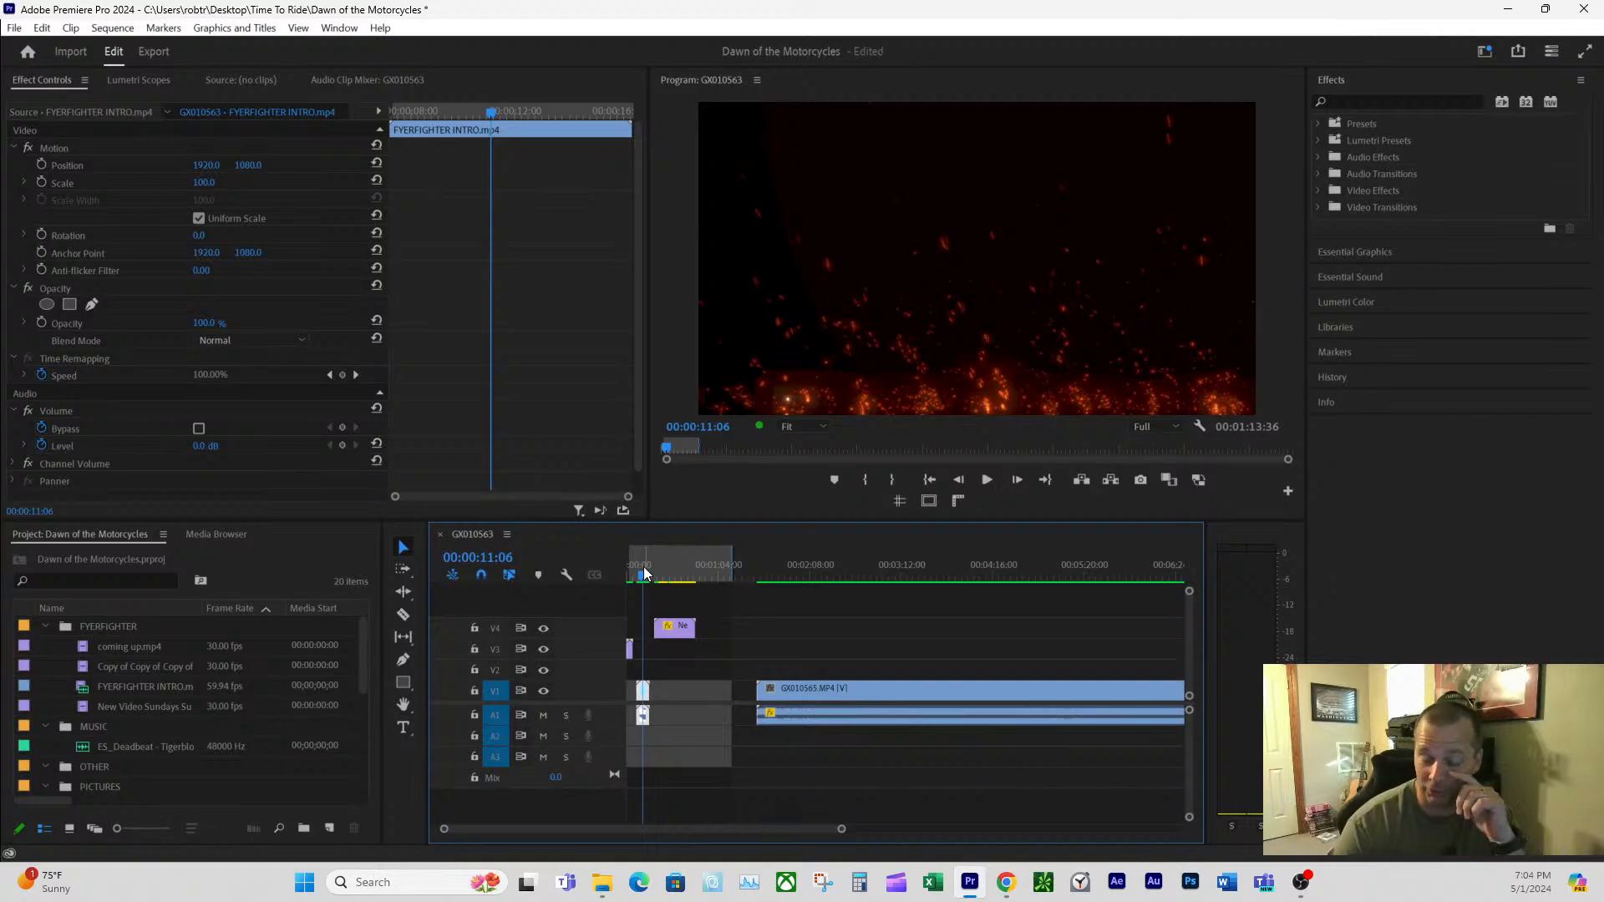
- Play the GX010565.MP4 ride footage from 00:03:19:44 to about 00:03:30:04
{"action": "left_click_drag", "start_coordinate": [644, 573], "coordinate": [914, 584]}
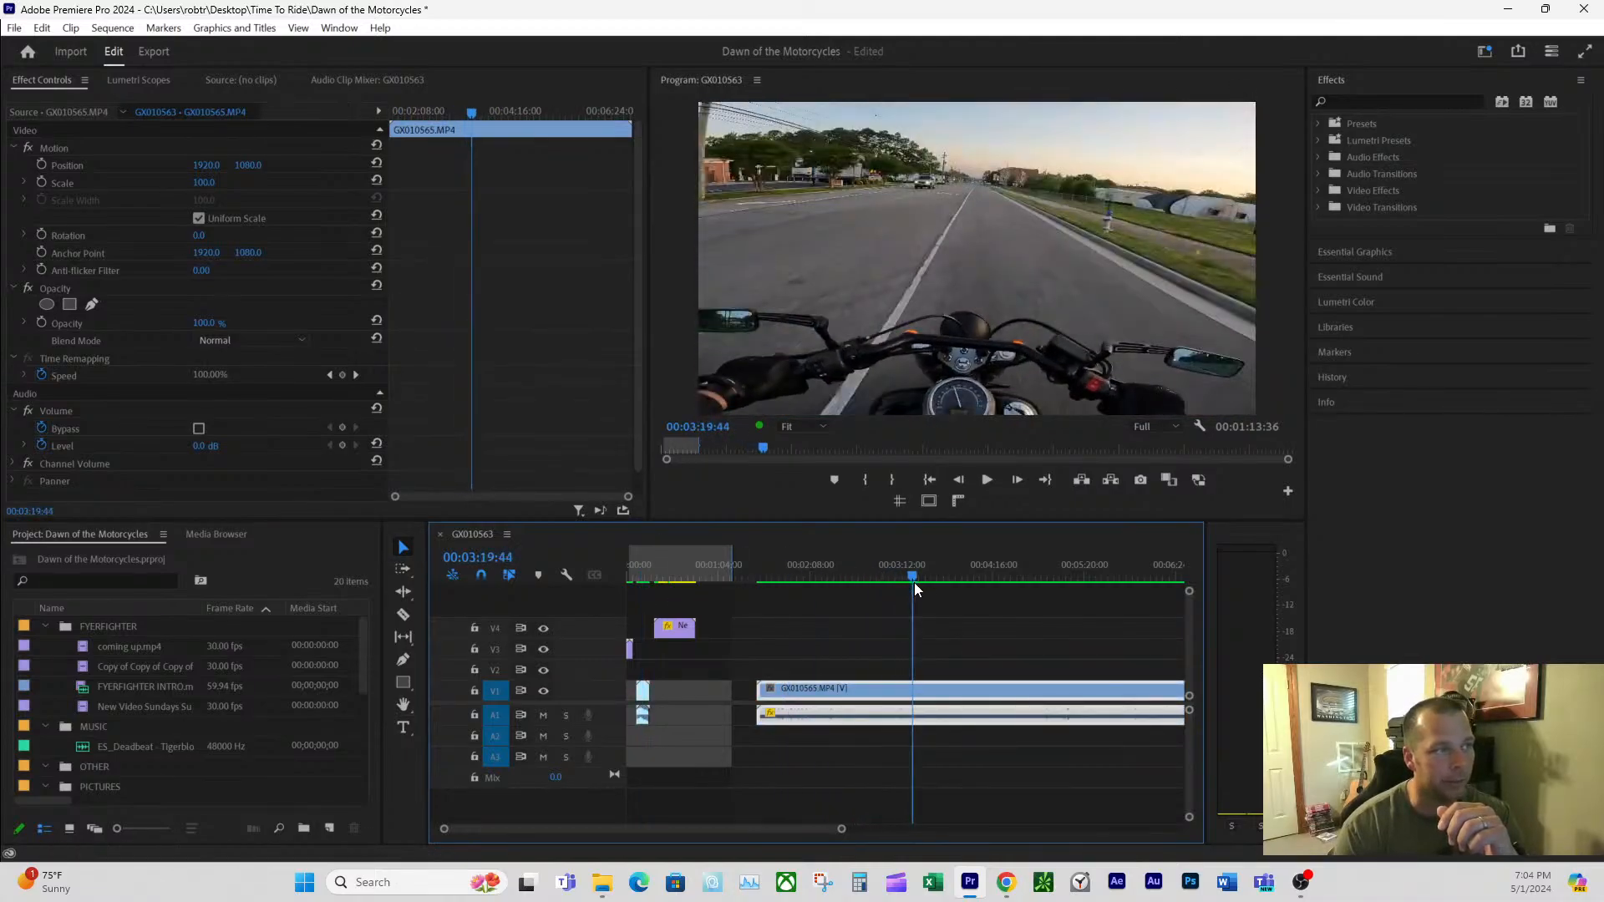
{"action": "left_click", "coordinate": [987, 478]}
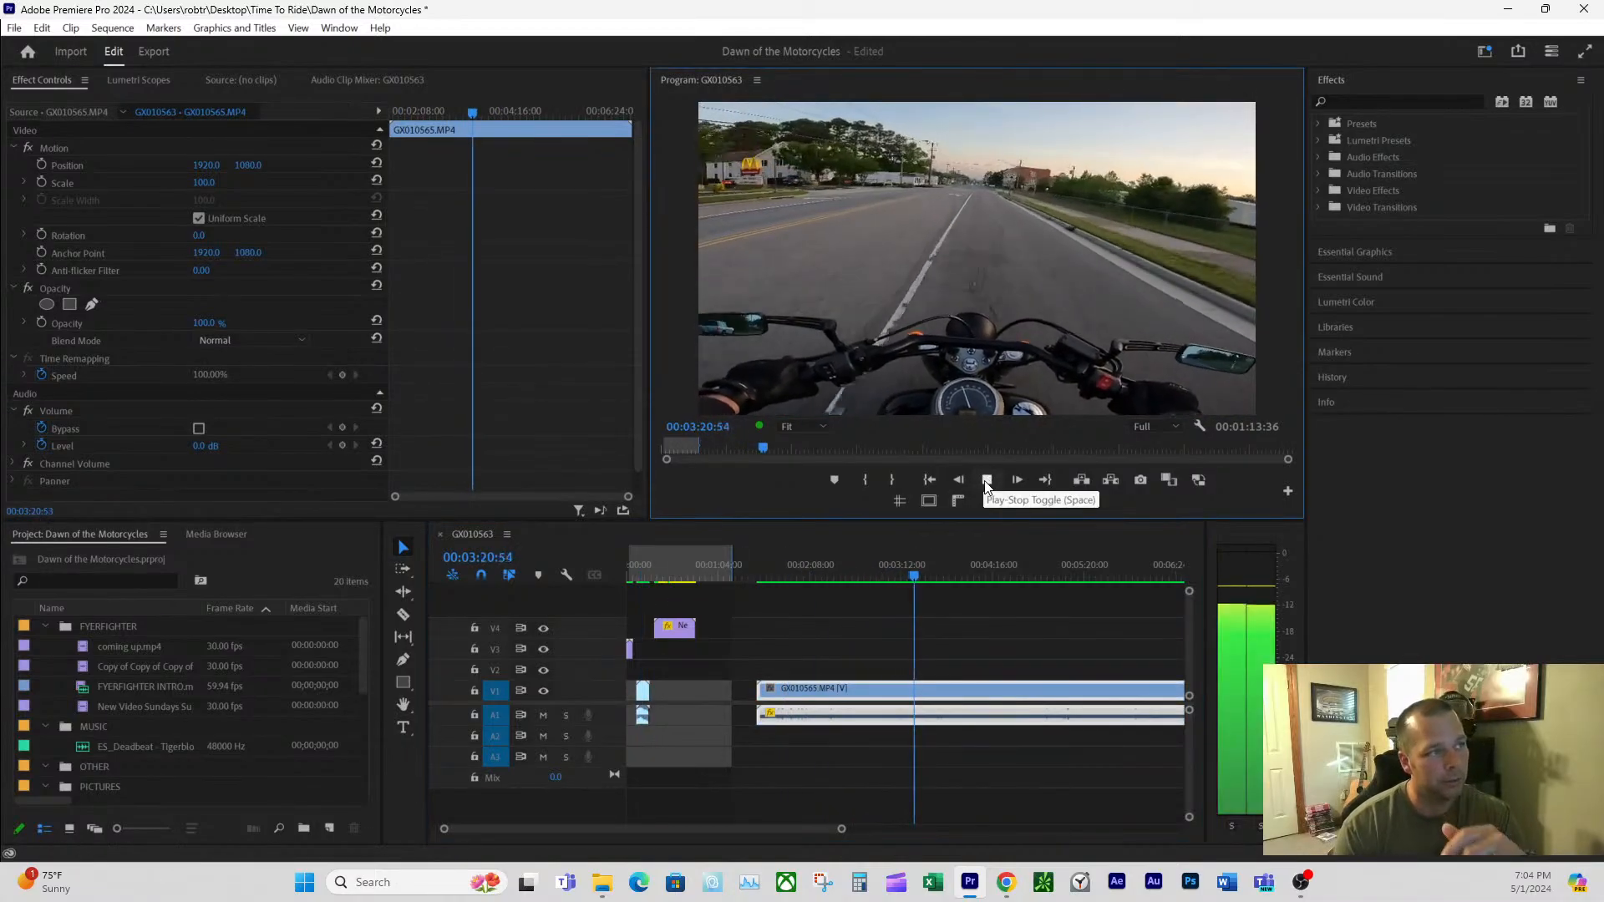
{"action": "left_click", "coordinate": [987, 483]}
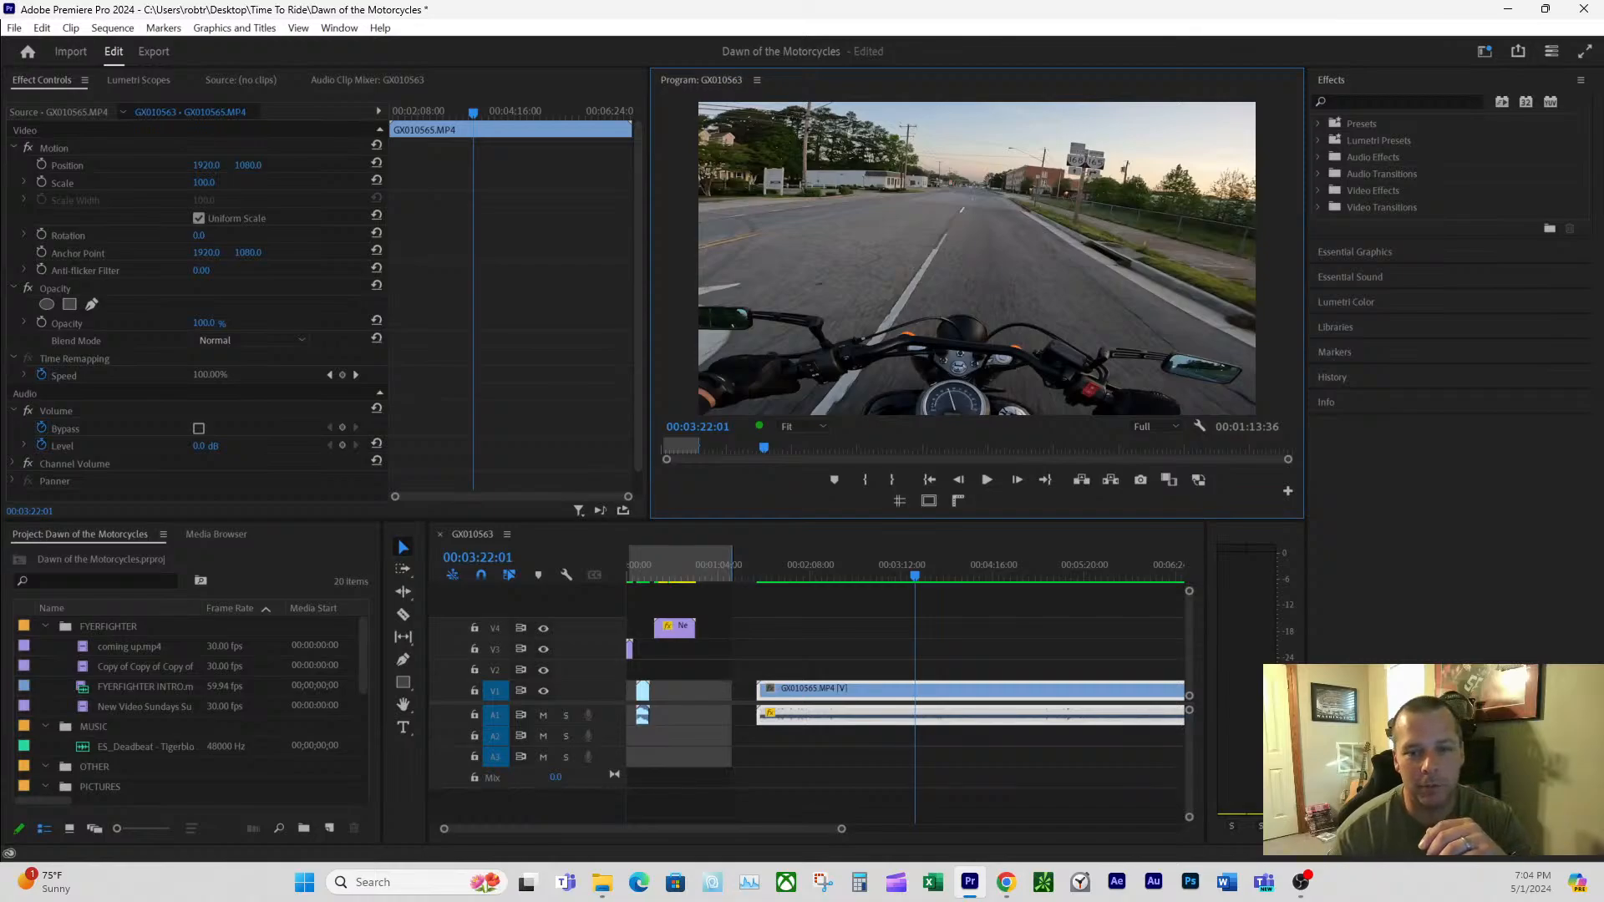
{"action": "left_click", "coordinate": [986, 481]}
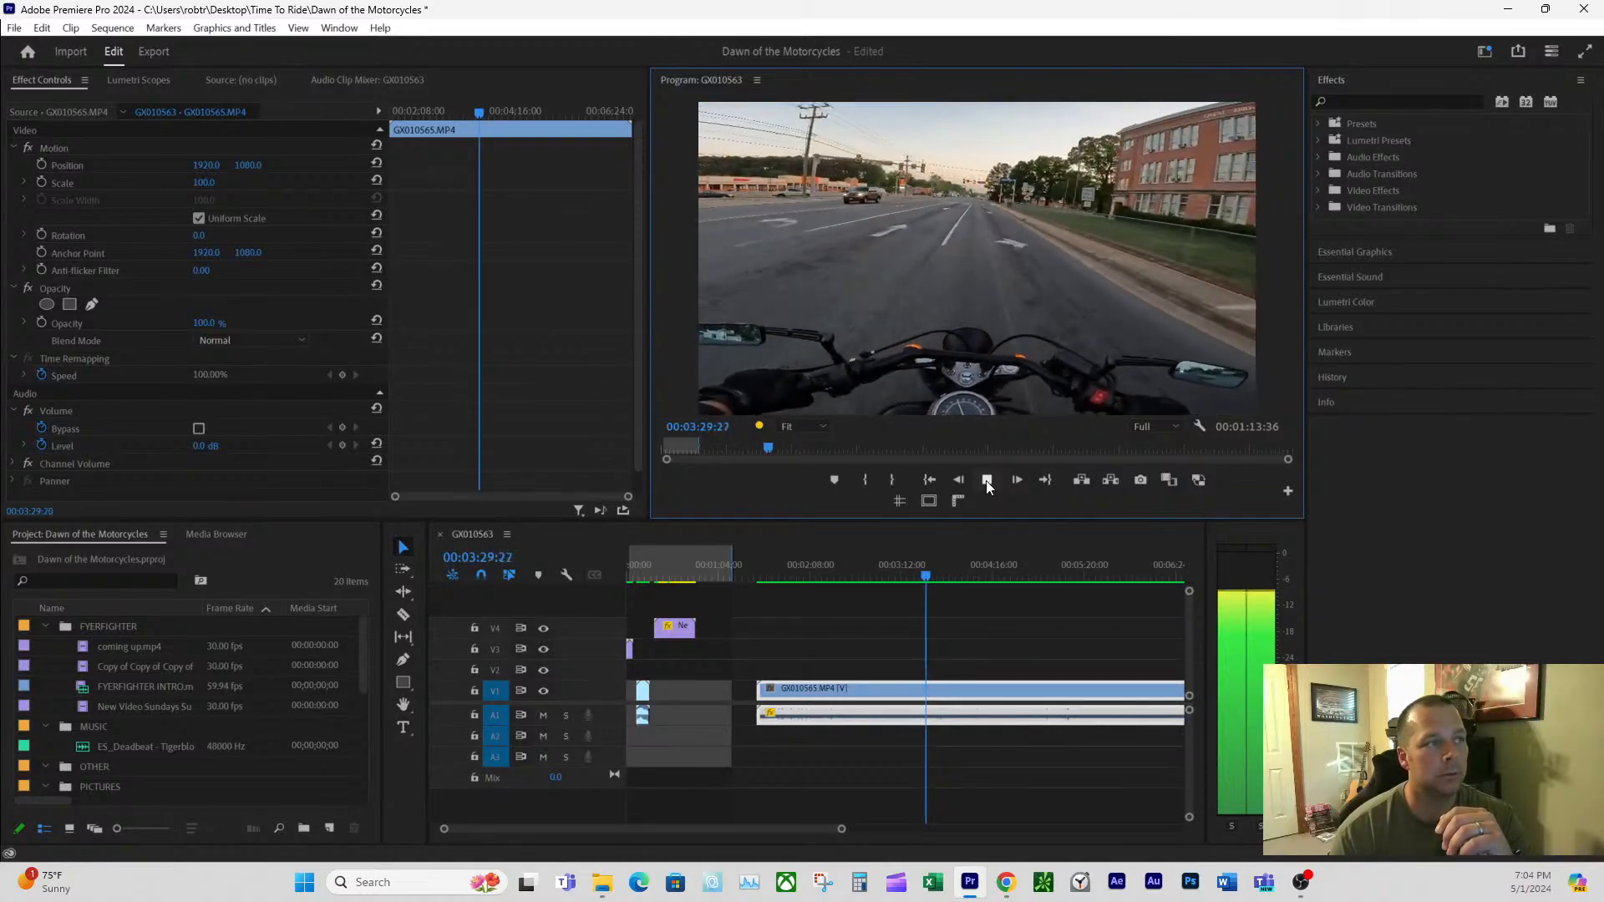
{"action": "left_click", "coordinate": [986, 481]}
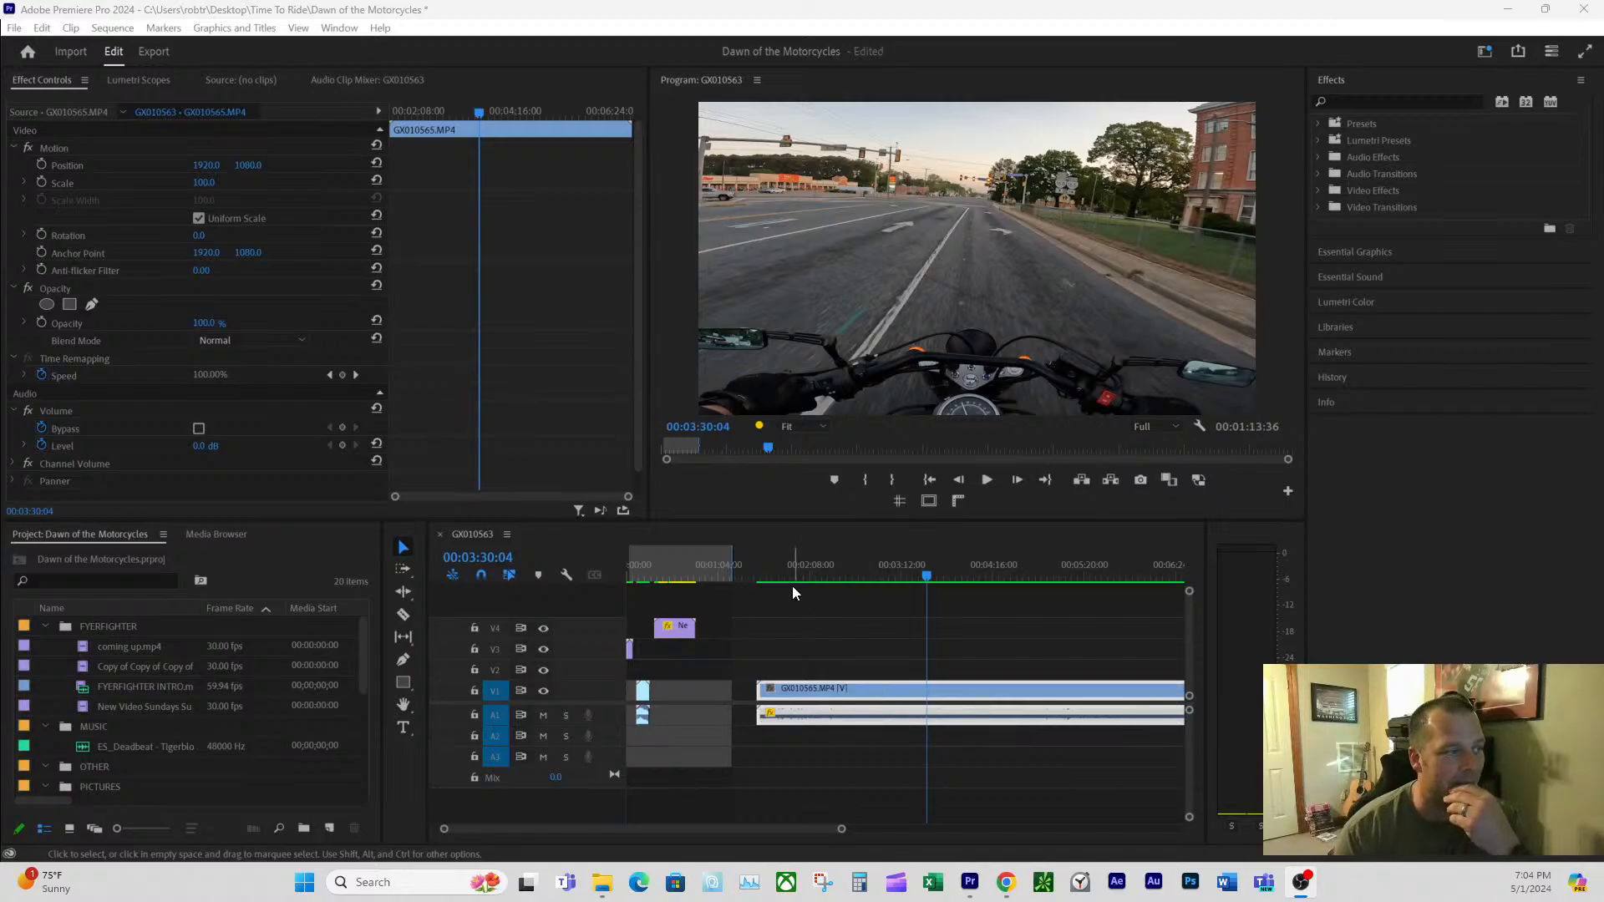
- Return the playhead to 00:00:07:36 and look through the FYERFIGHTER and MUSIC bins, leaving both collapsed
{"action": "left_click_drag", "start_coordinate": [764, 576], "coordinate": [638, 608]}
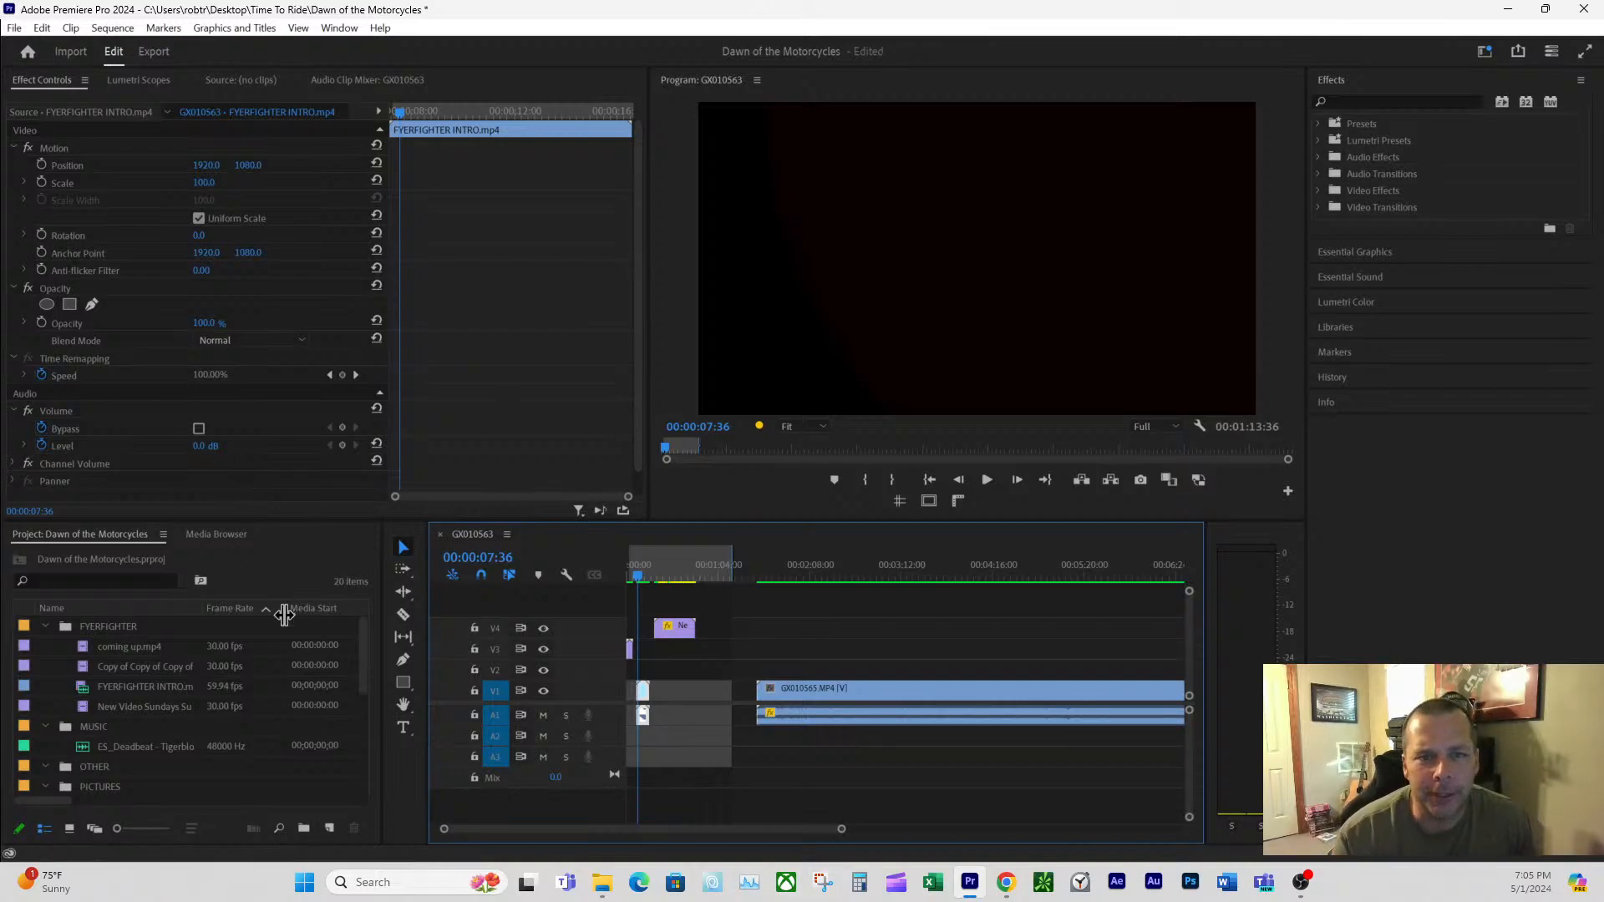
{"action": "left_click", "coordinate": [47, 625]}
{"action": "left_click", "coordinate": [45, 647]}
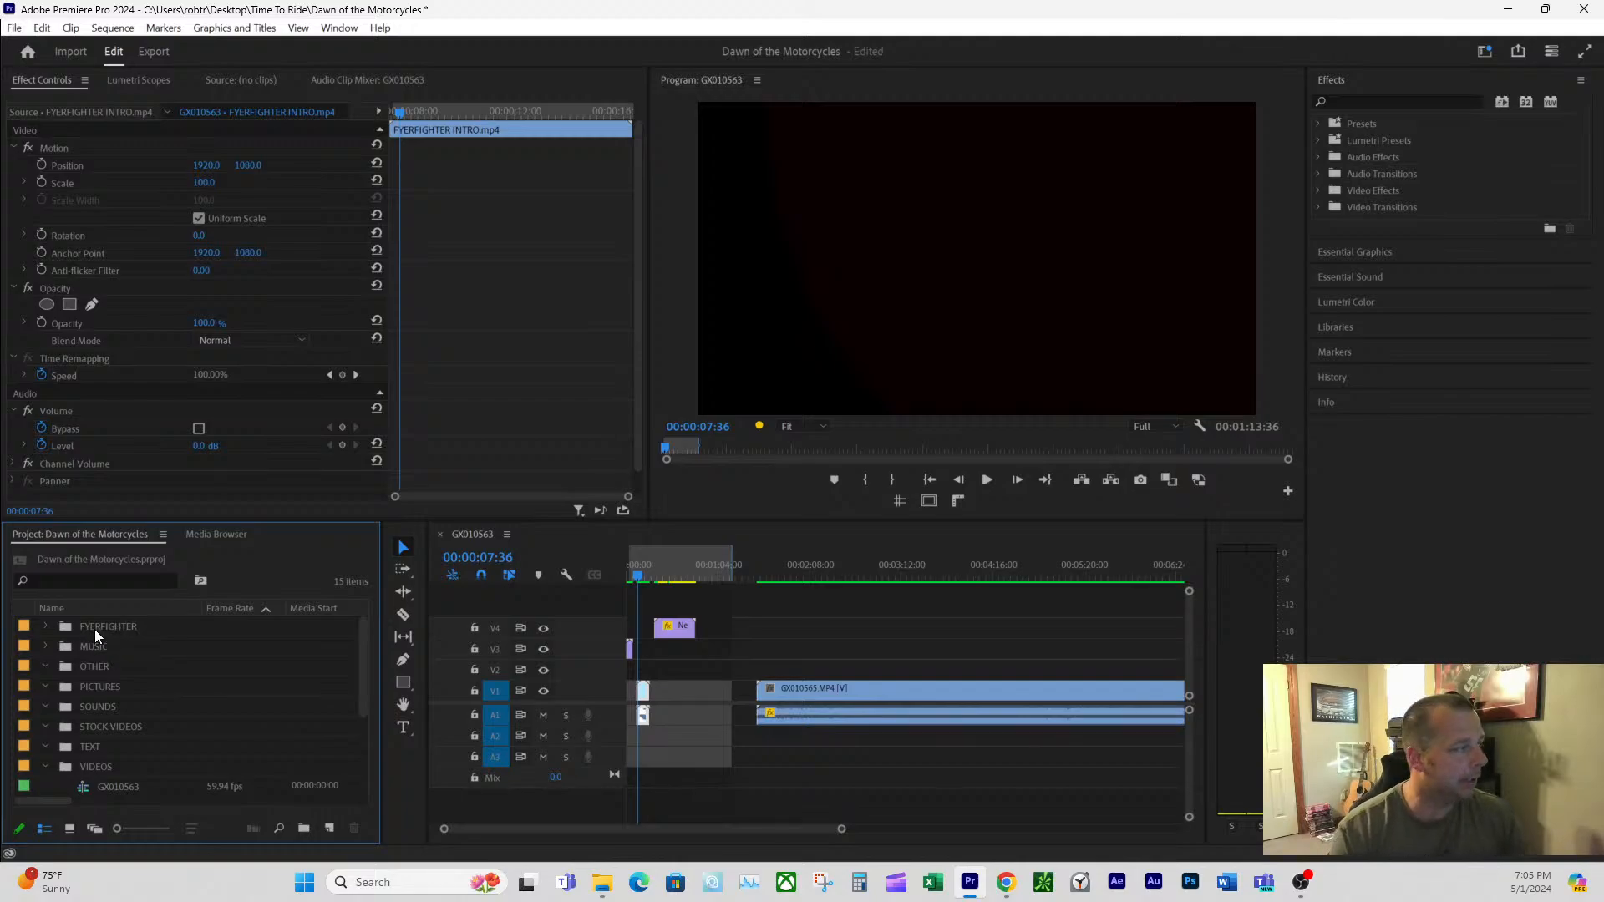
{"action": "left_click", "coordinate": [45, 626]}
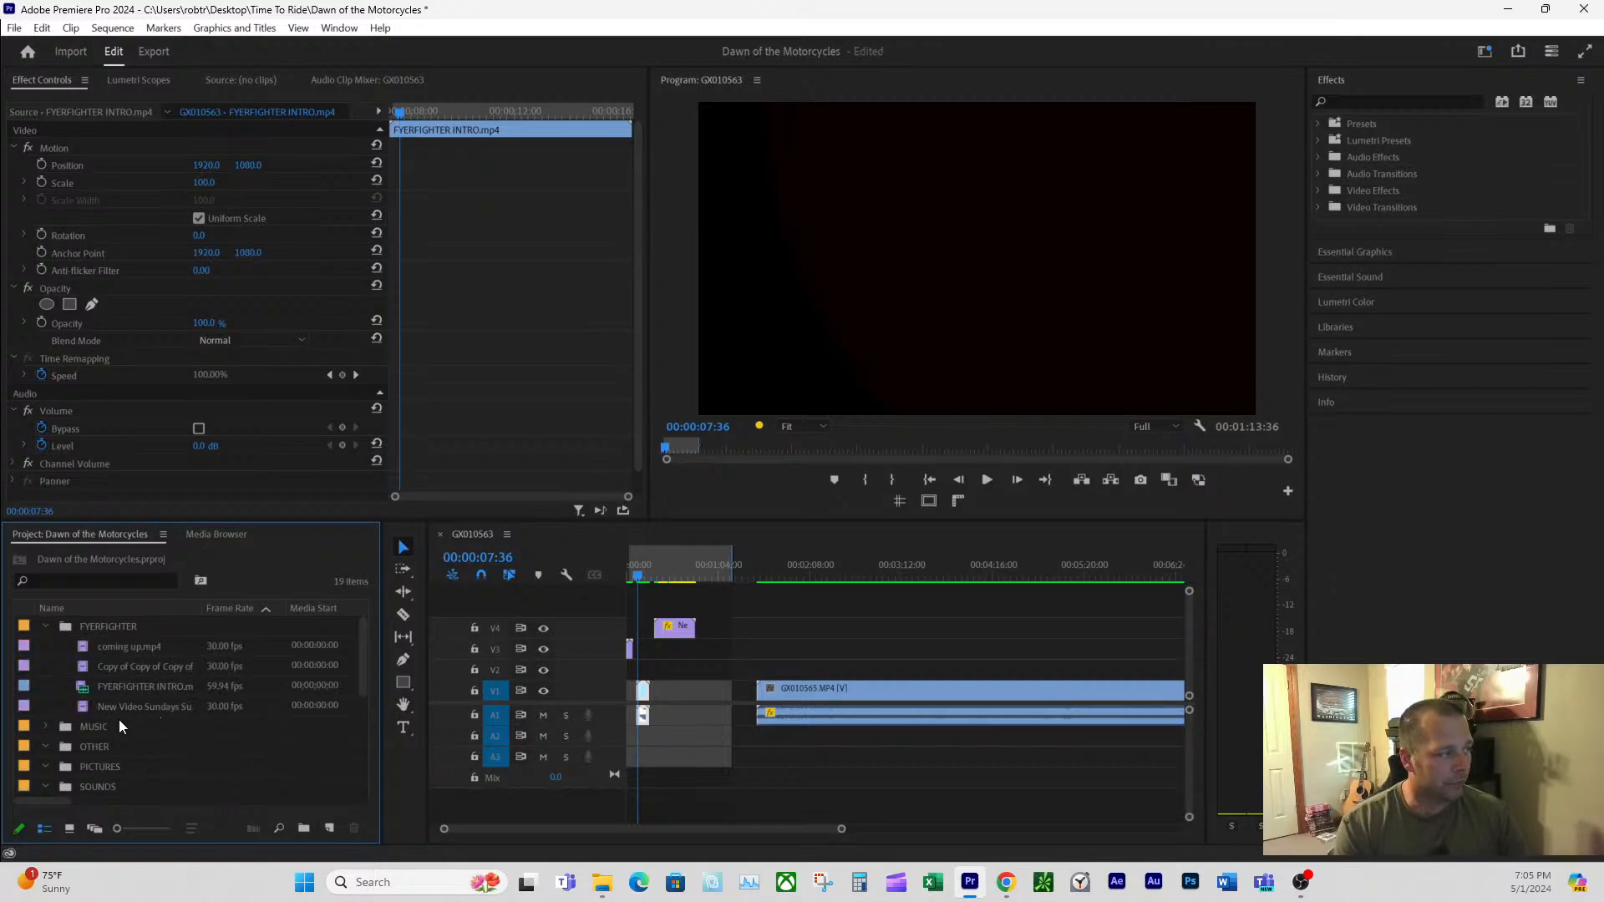
{"action": "left_click", "coordinate": [44, 626]}
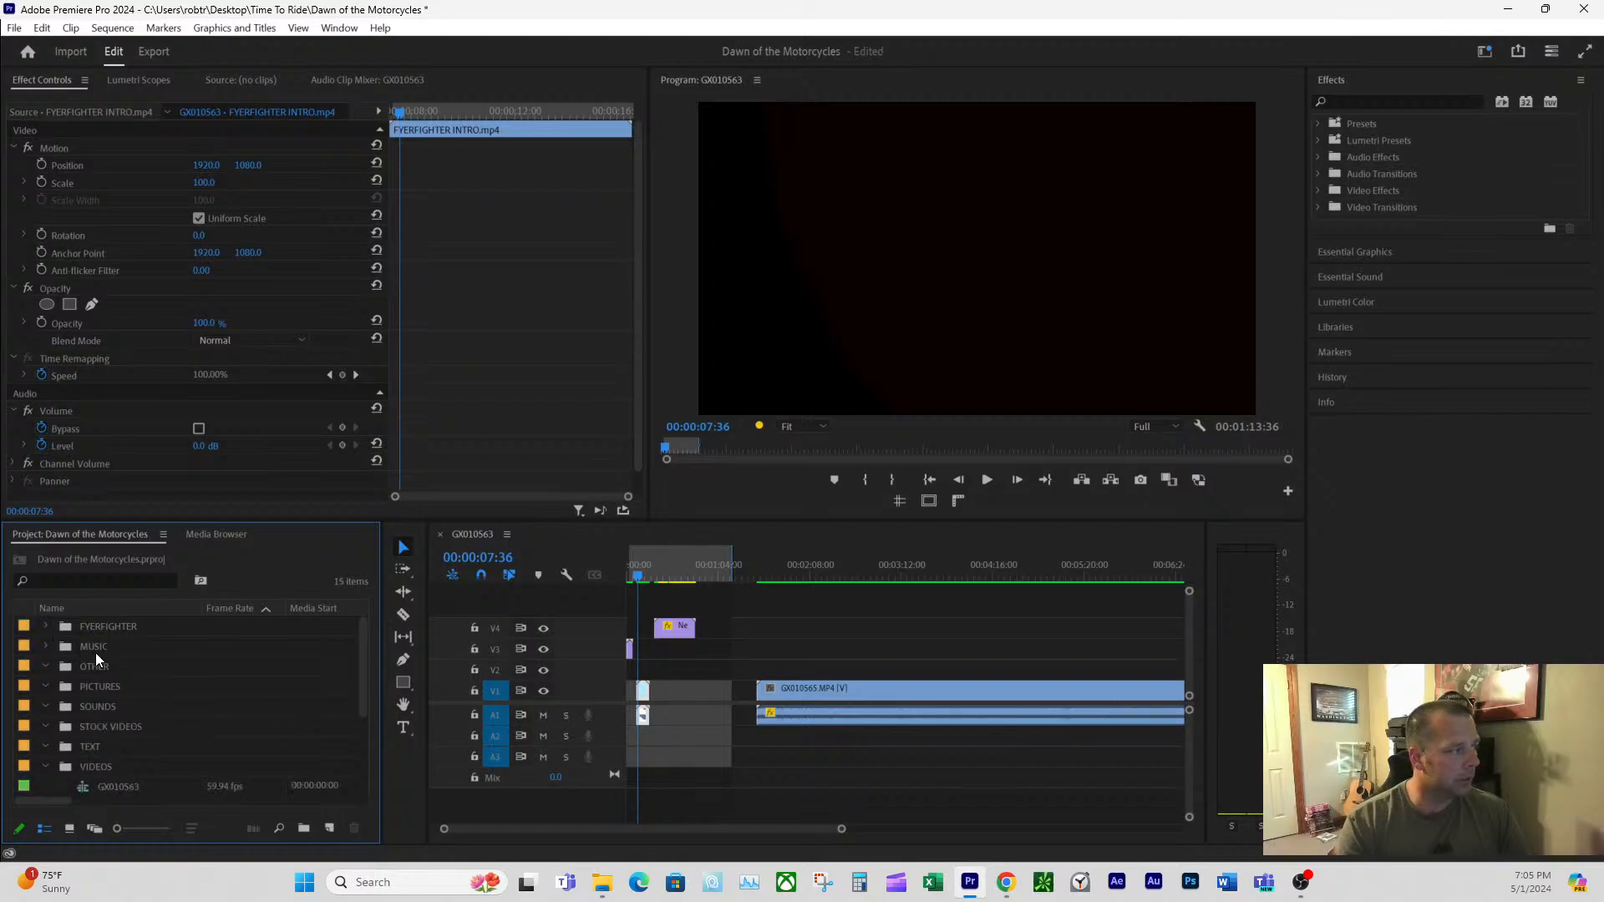
{"action": "left_click", "coordinate": [45, 647]}
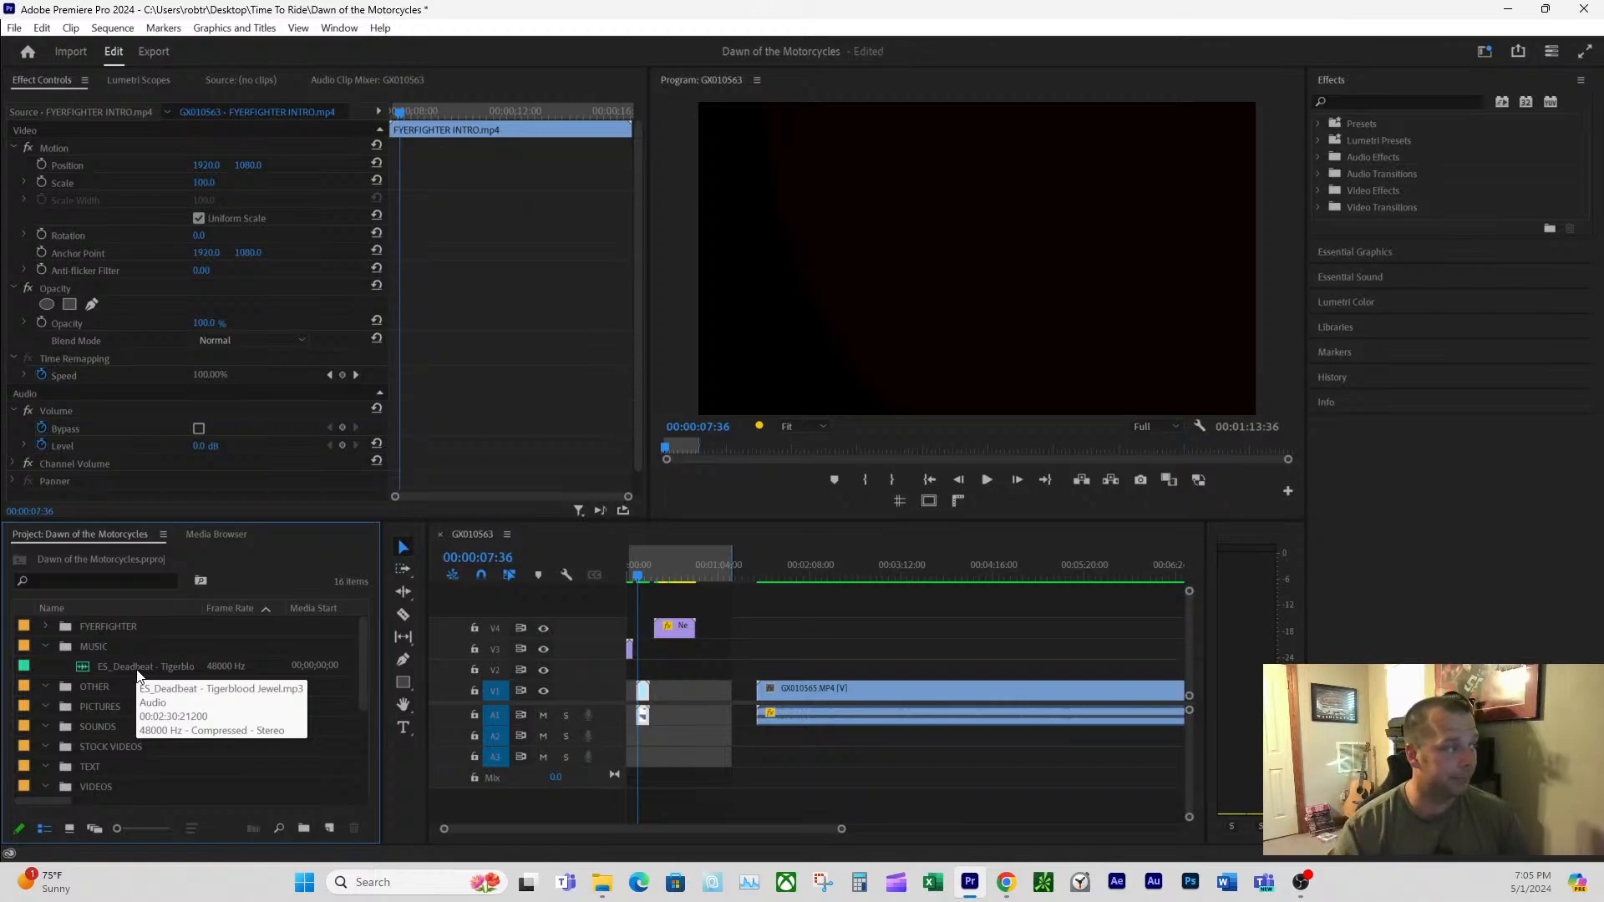
{"action": "left_click", "coordinate": [49, 647]}
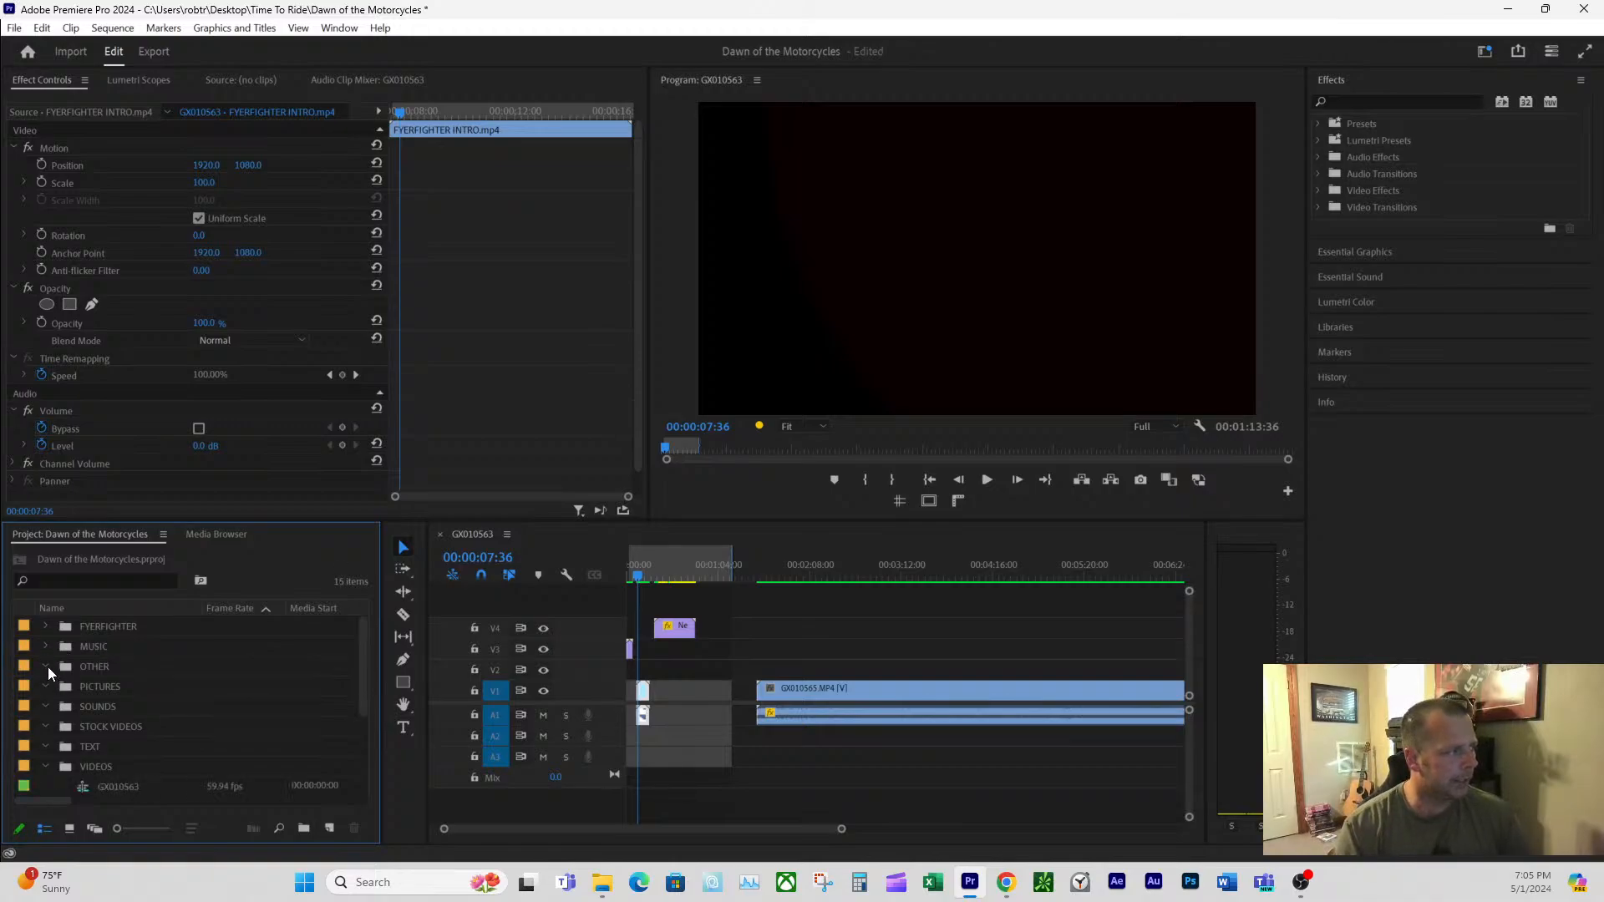
- Create a Bars and Tone item with the default settings and move it into the OTHER bin
{"action": "left_click", "coordinate": [329, 828]}
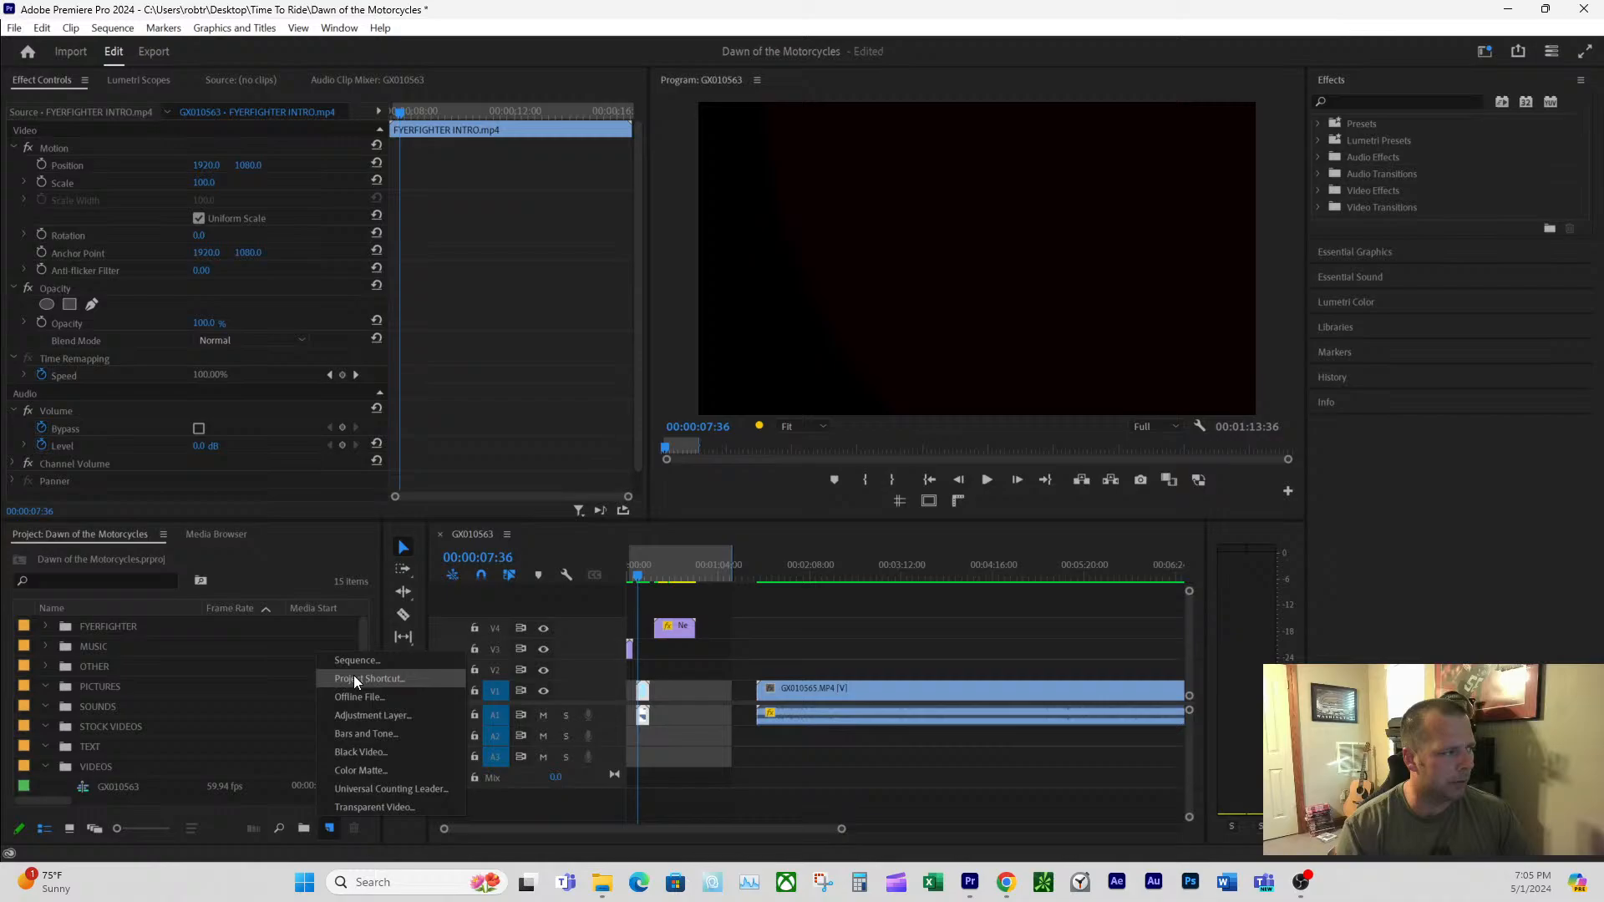
{"action": "left_click", "coordinate": [379, 732]}
{"action": "left_click", "coordinate": [823, 567]}
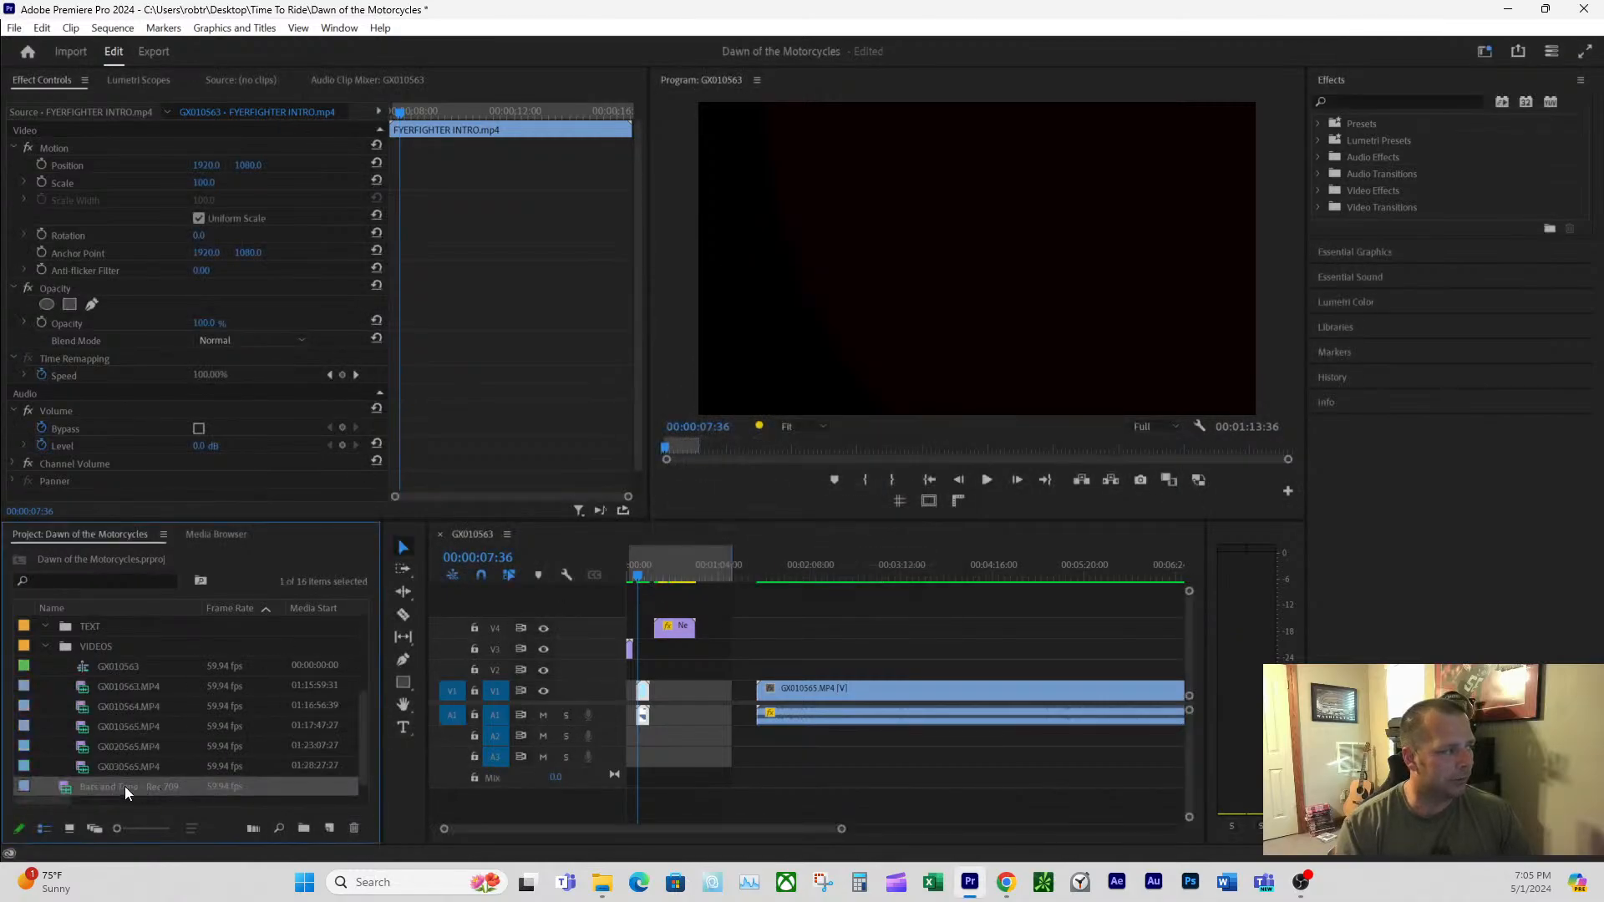
{"action": "left_click_drag", "start_coordinate": [123, 791], "coordinate": [155, 650]}
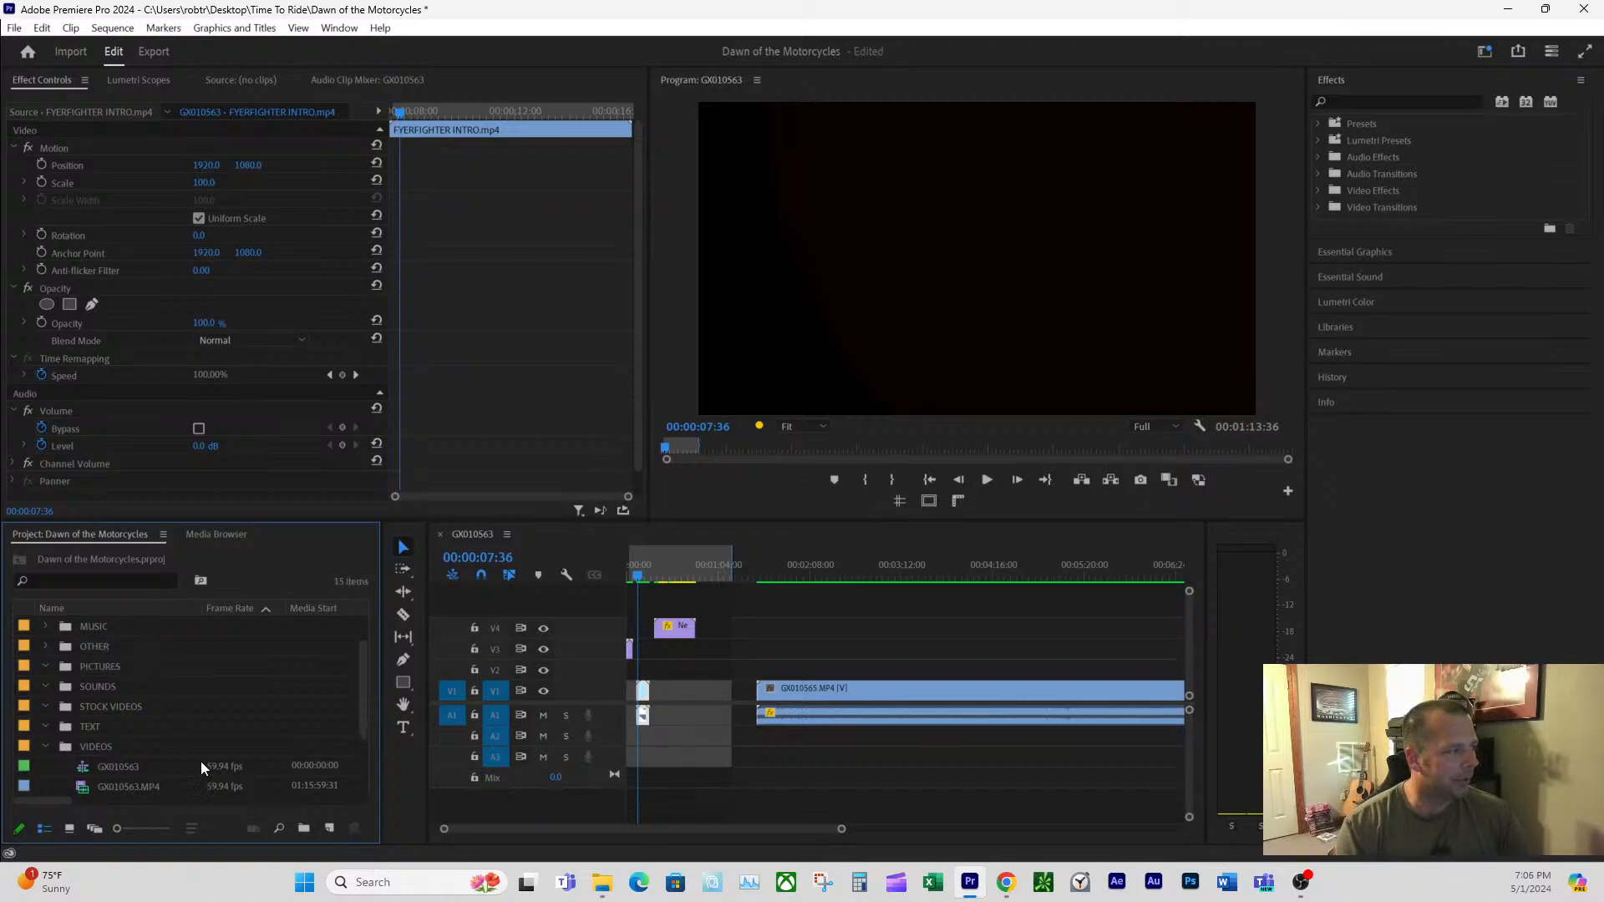
- Create a new bin at the top level of the project and undo its creation
{"action": "left_click", "coordinate": [306, 829]}
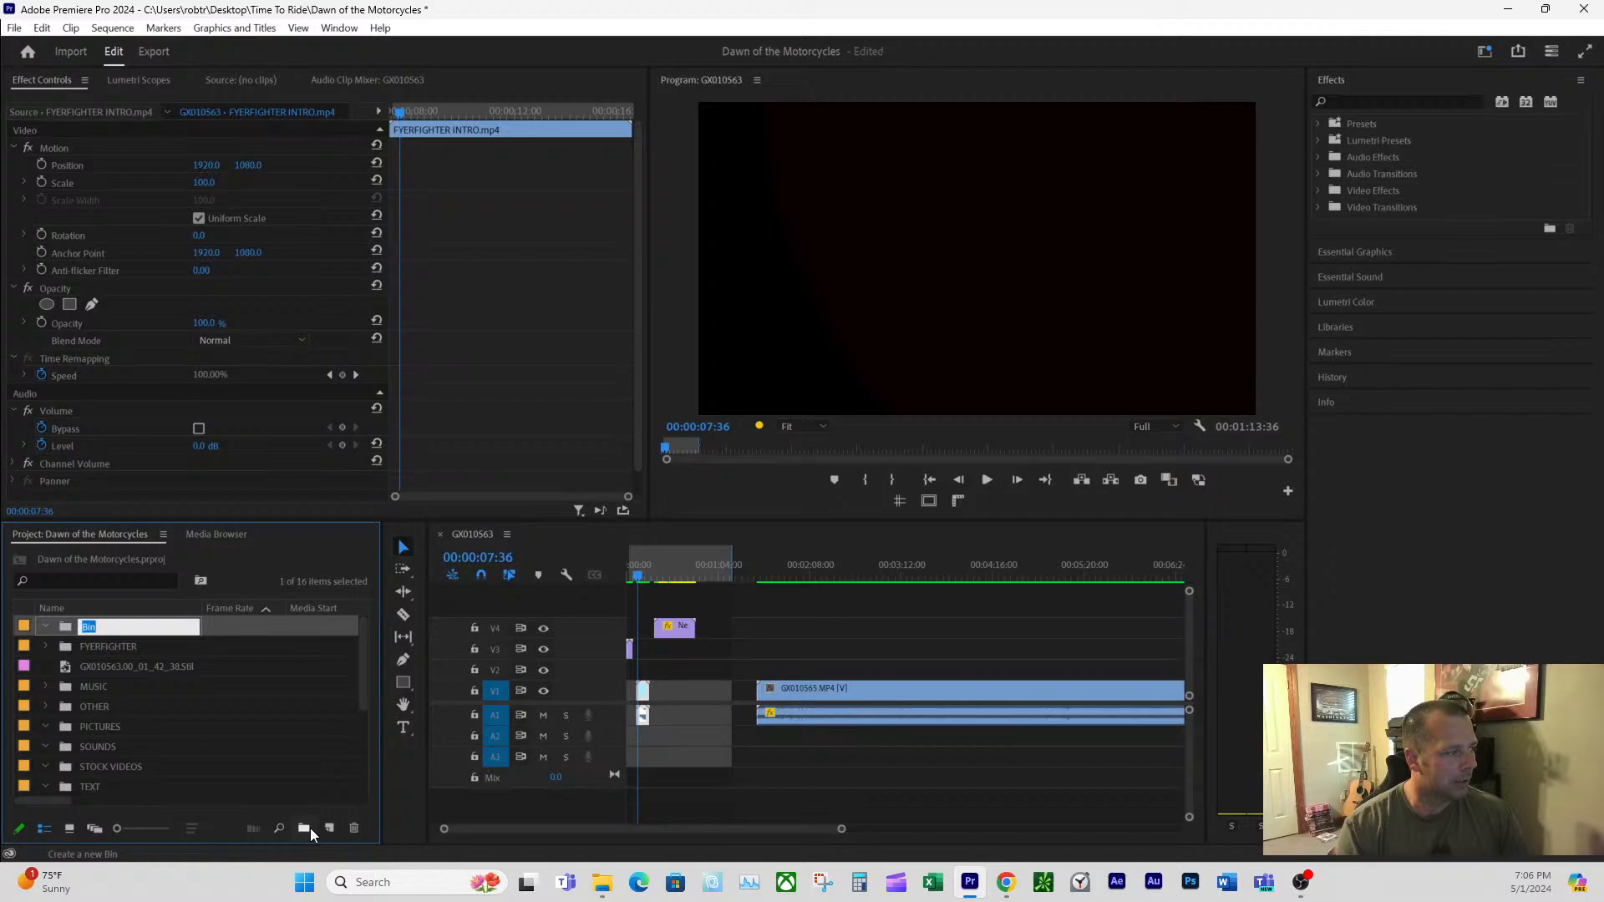
{"action": "left_click", "coordinate": [207, 645]}
{"action": "left_click", "coordinate": [41, 28]}
{"action": "left_click", "coordinate": [50, 46]}
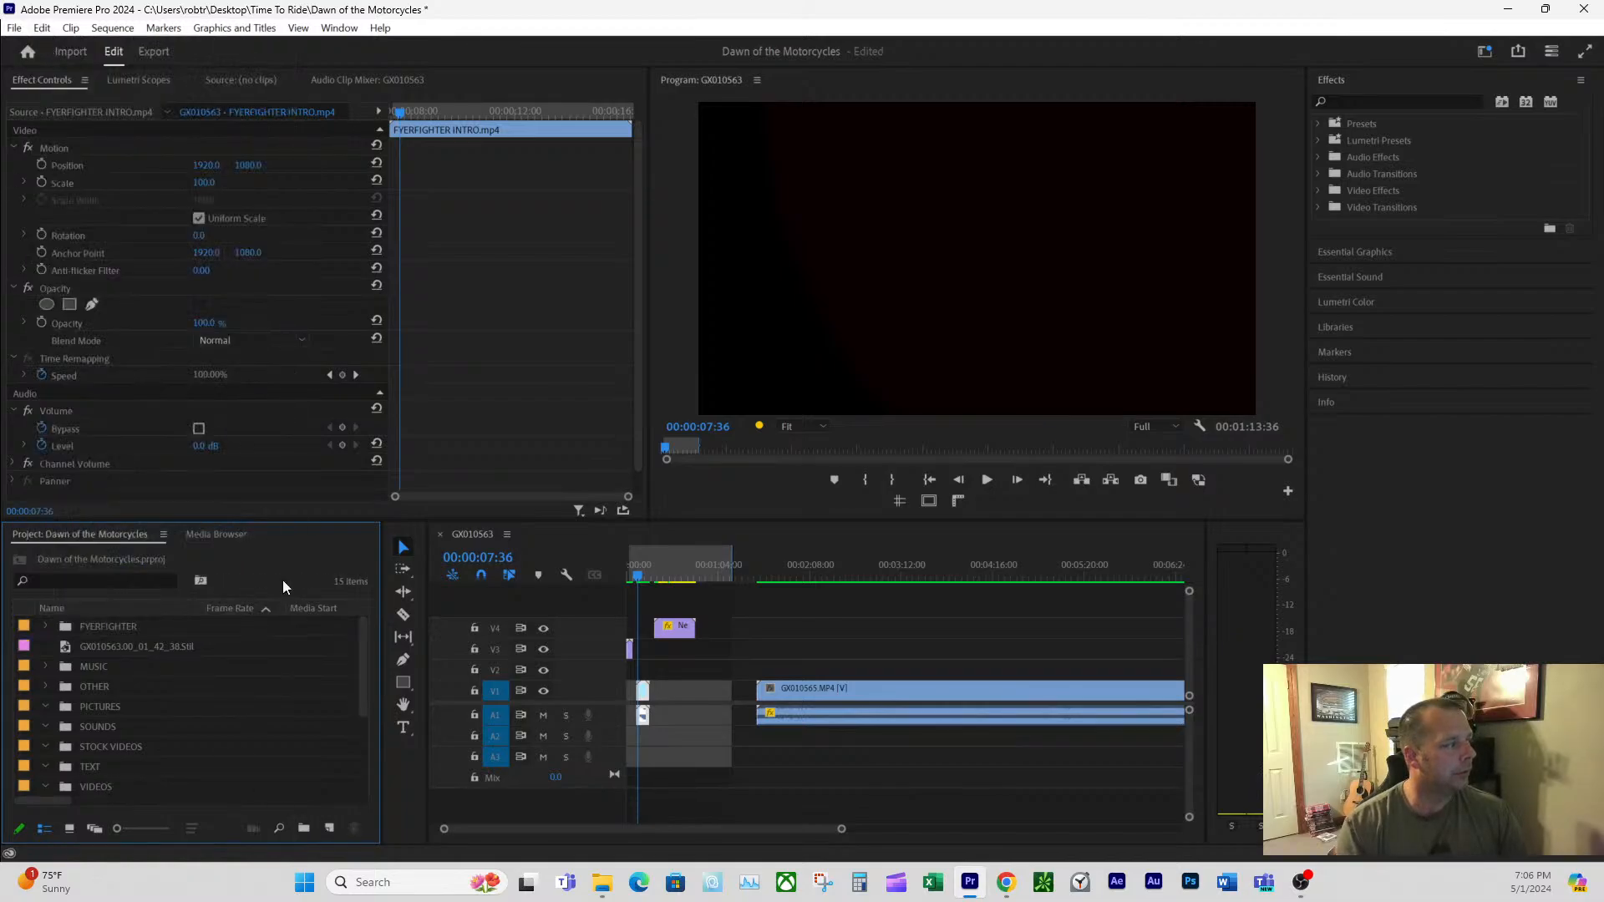
- Expand the OTHER bin, create an adjustment layer with the default settings and move it into that bin
{"action": "left_click", "coordinate": [96, 648]}
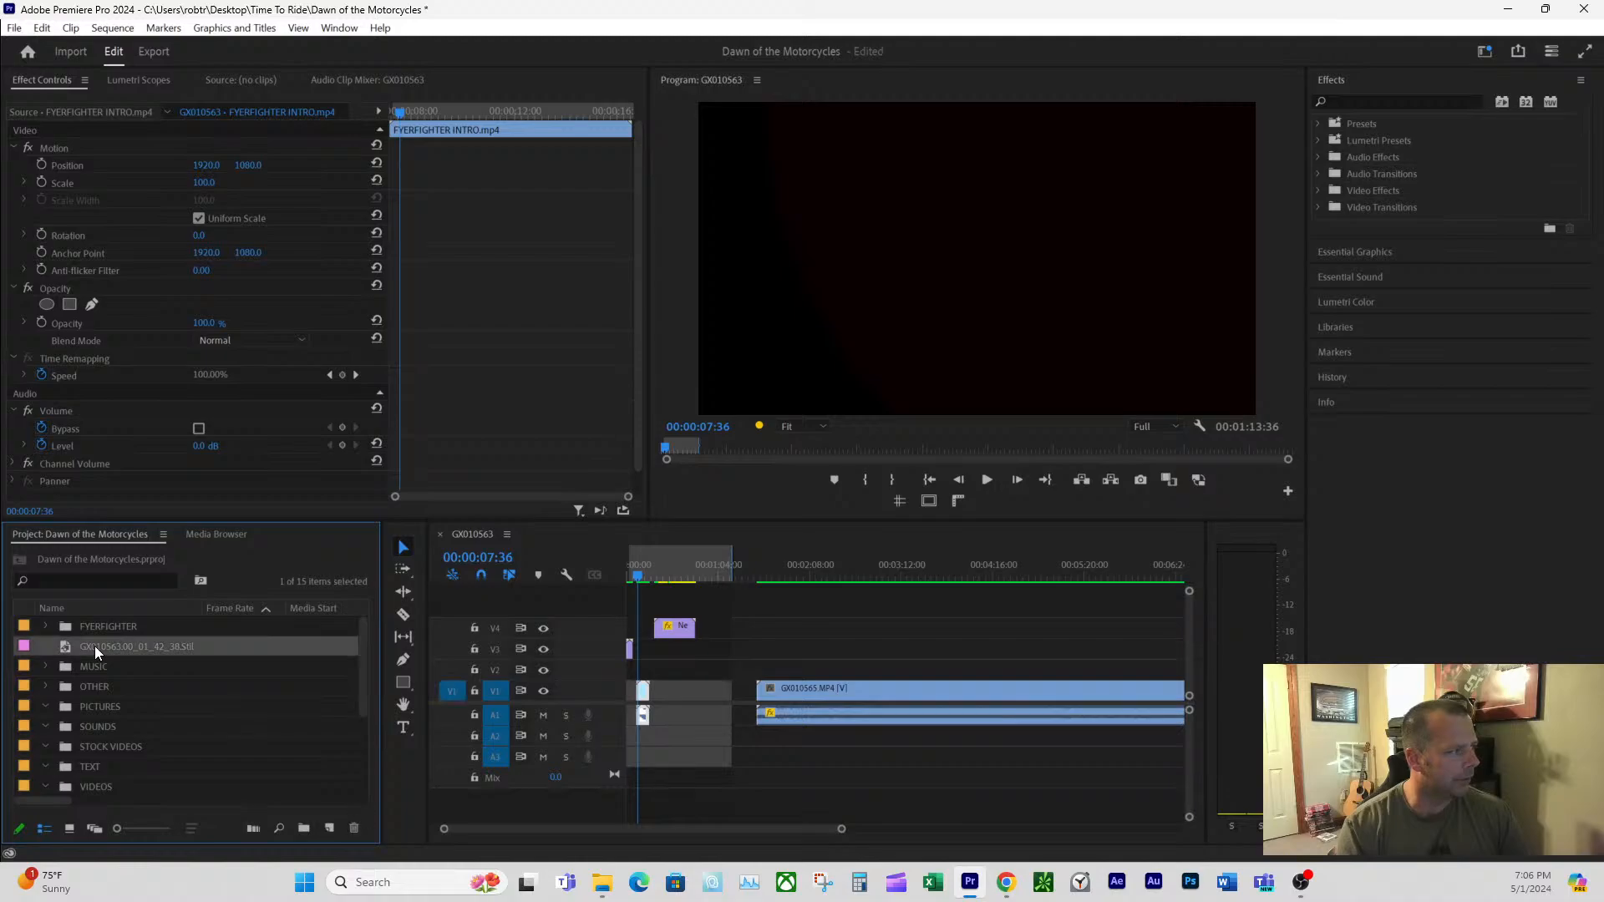
{"action": "left_click", "coordinate": [43, 686]}
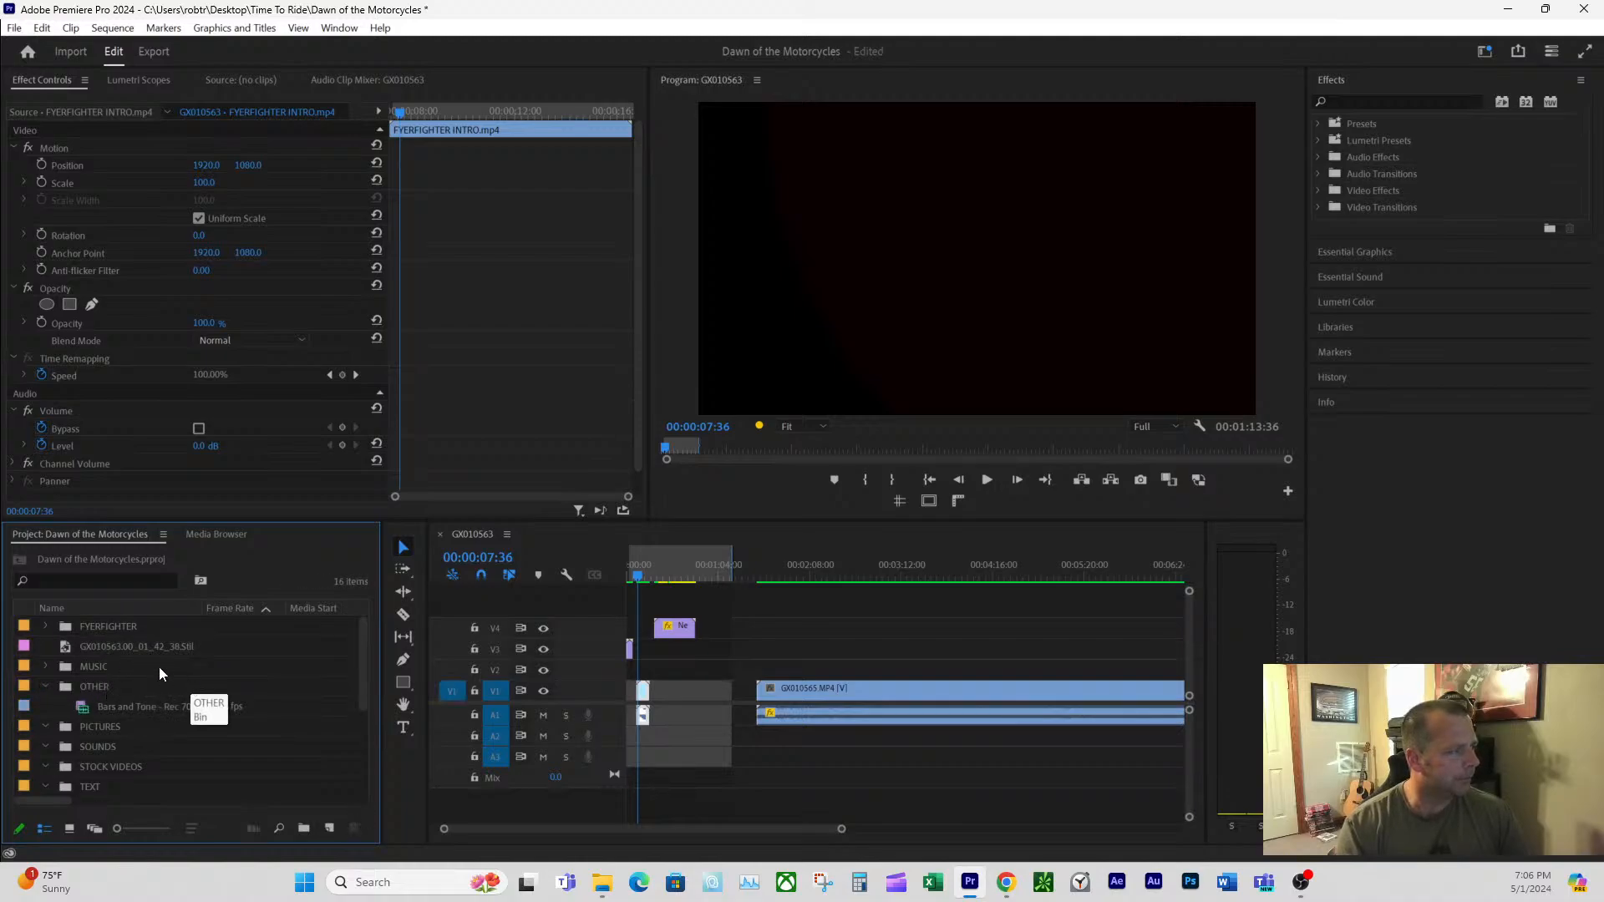
{"action": "left_click", "coordinate": [329, 827]}
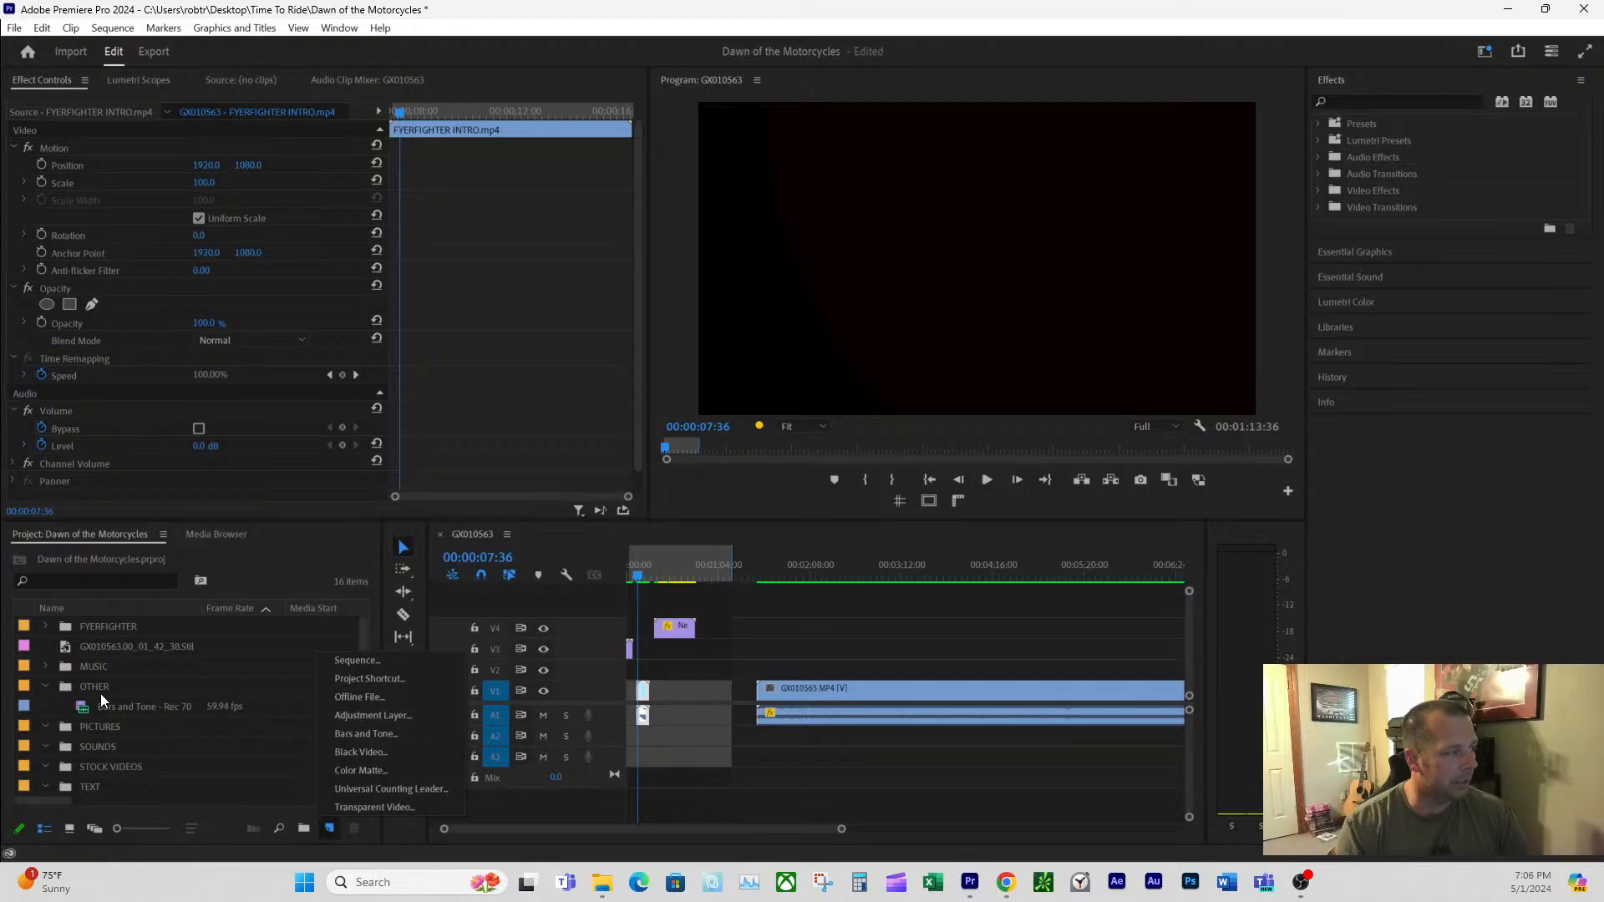
{"action": "left_click", "coordinate": [388, 715]}
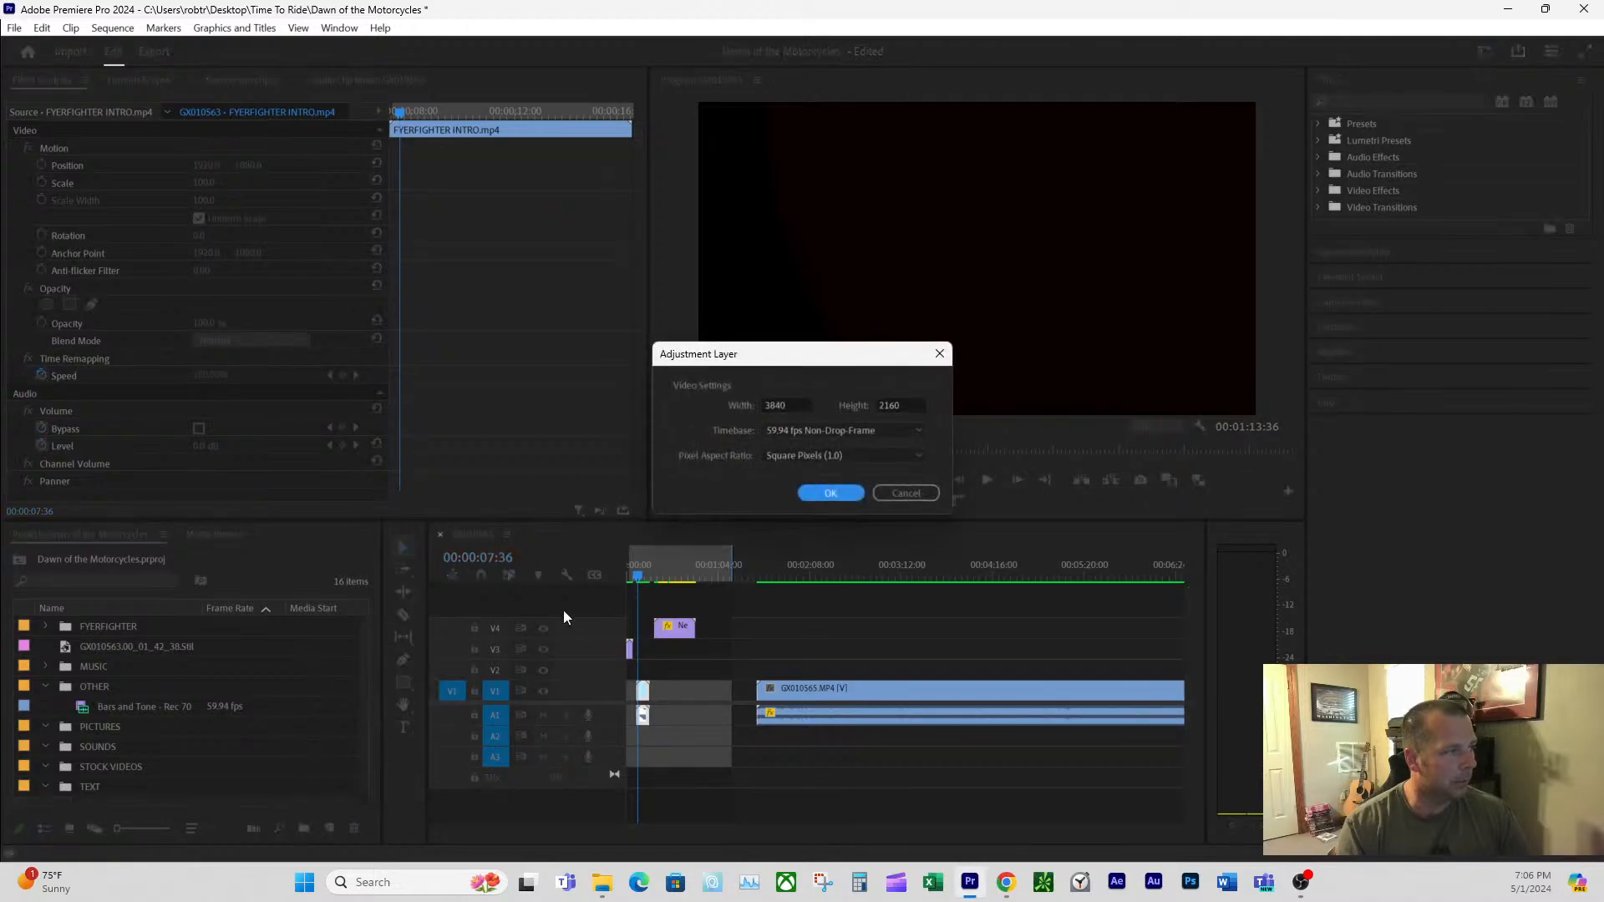
{"action": "left_click", "coordinate": [824, 492]}
{"action": "left_click_drag", "start_coordinate": [103, 620], "coordinate": [107, 711]}
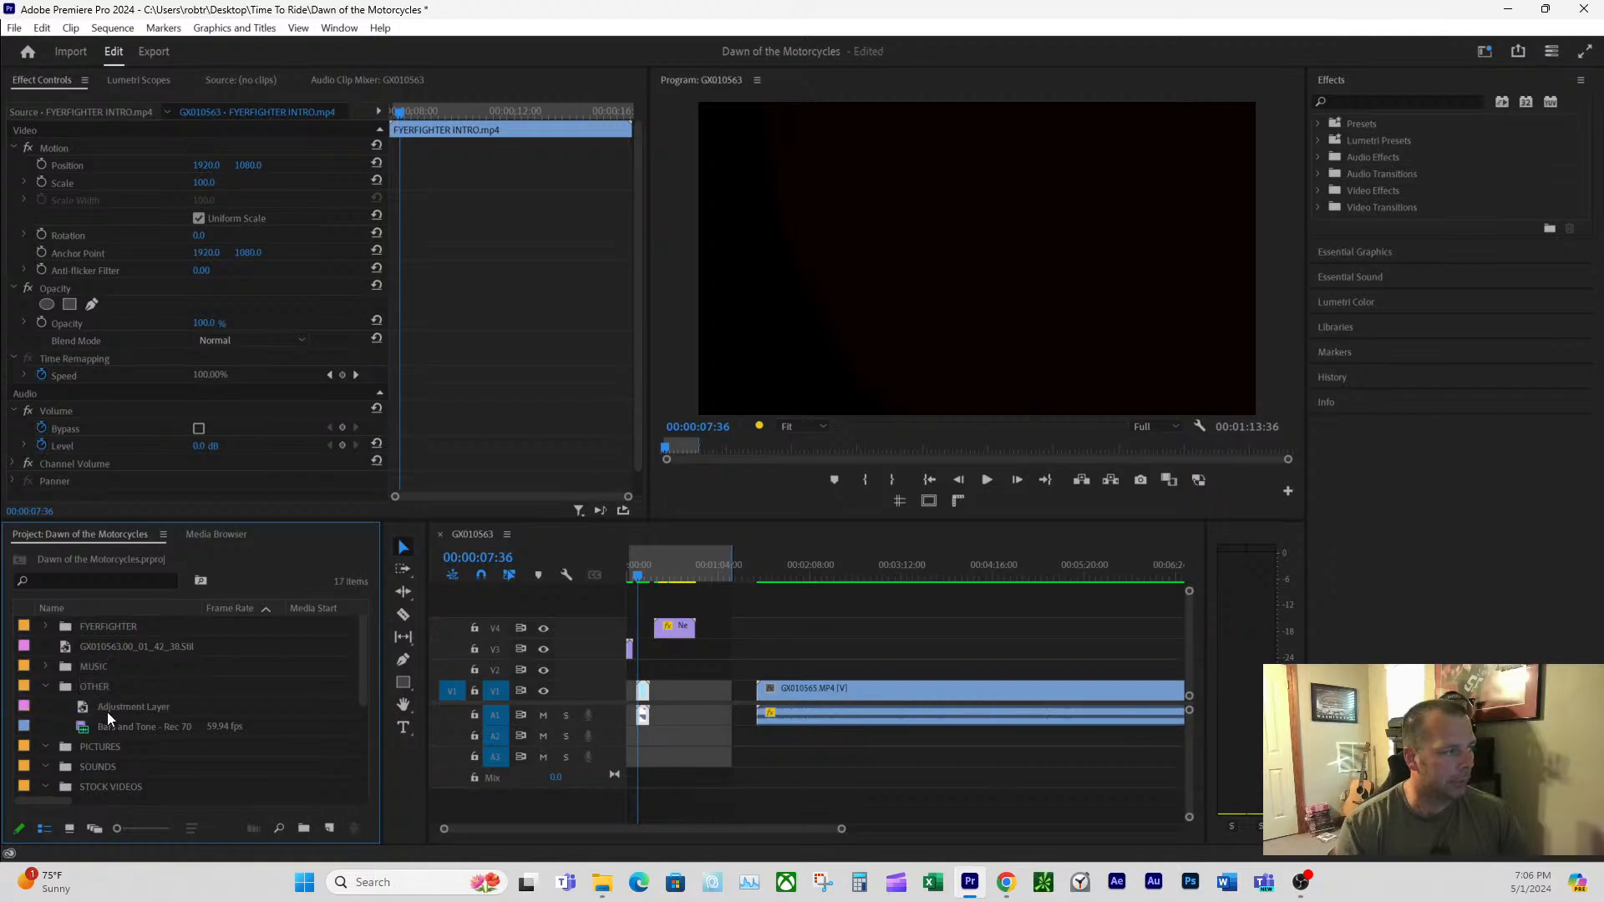
- Create a Black Video item with the default settings, move it into the OTHER bin and place it at the start of track V1
{"action": "left_click", "coordinate": [330, 828]}
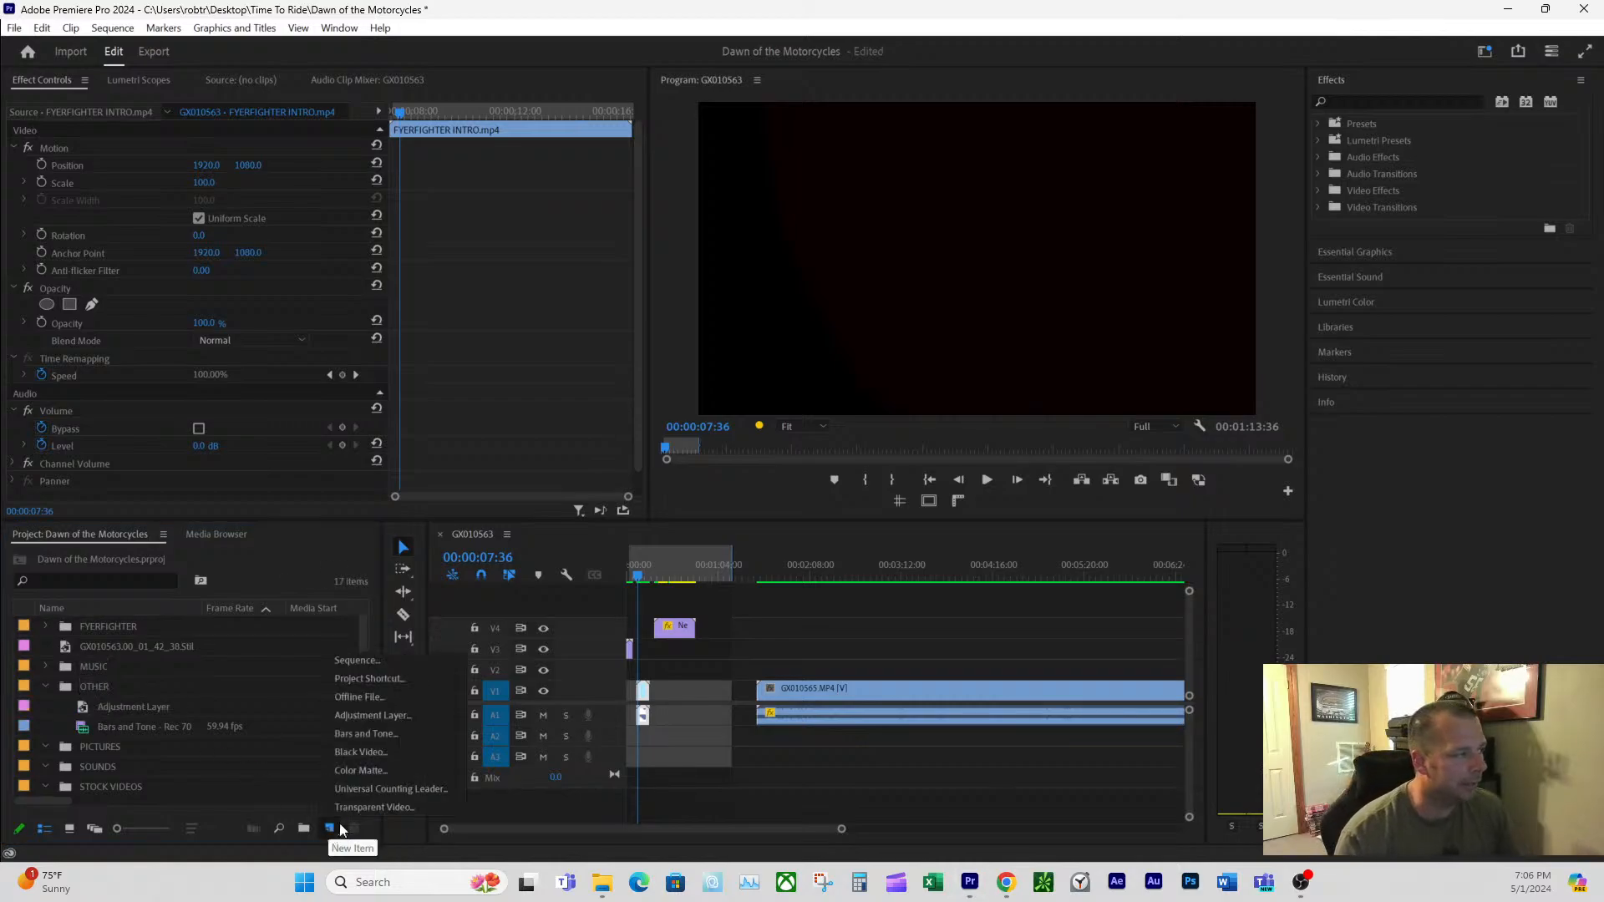
{"action": "left_click", "coordinate": [378, 752]}
{"action": "left_click", "coordinate": [831, 493]}
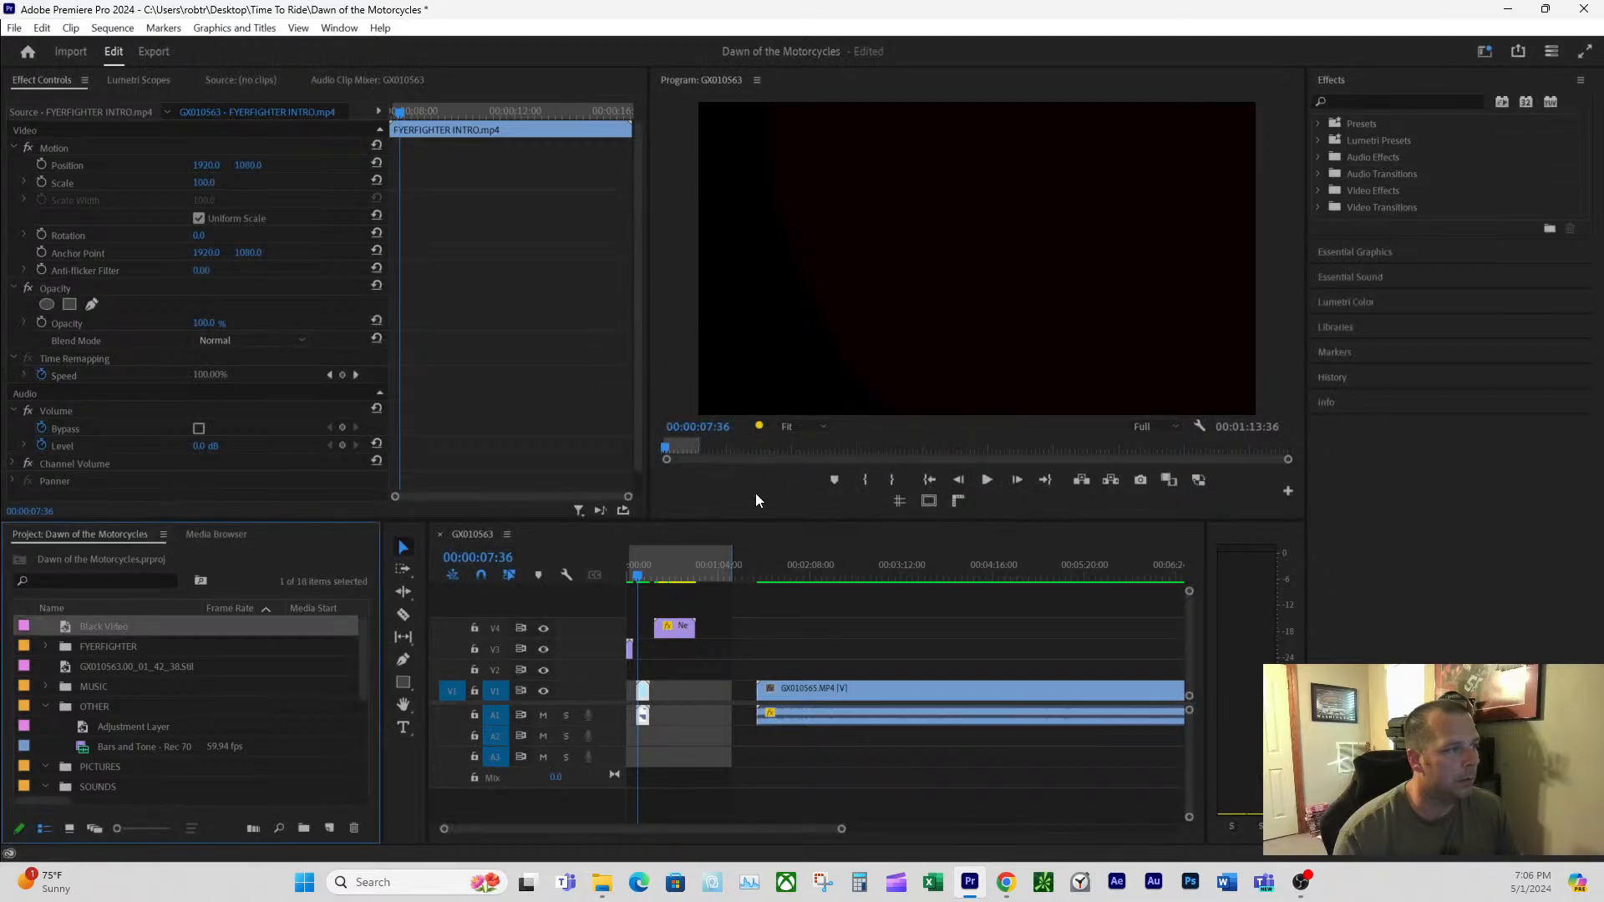
{"action": "left_click_drag", "start_coordinate": [98, 628], "coordinate": [614, 711]}
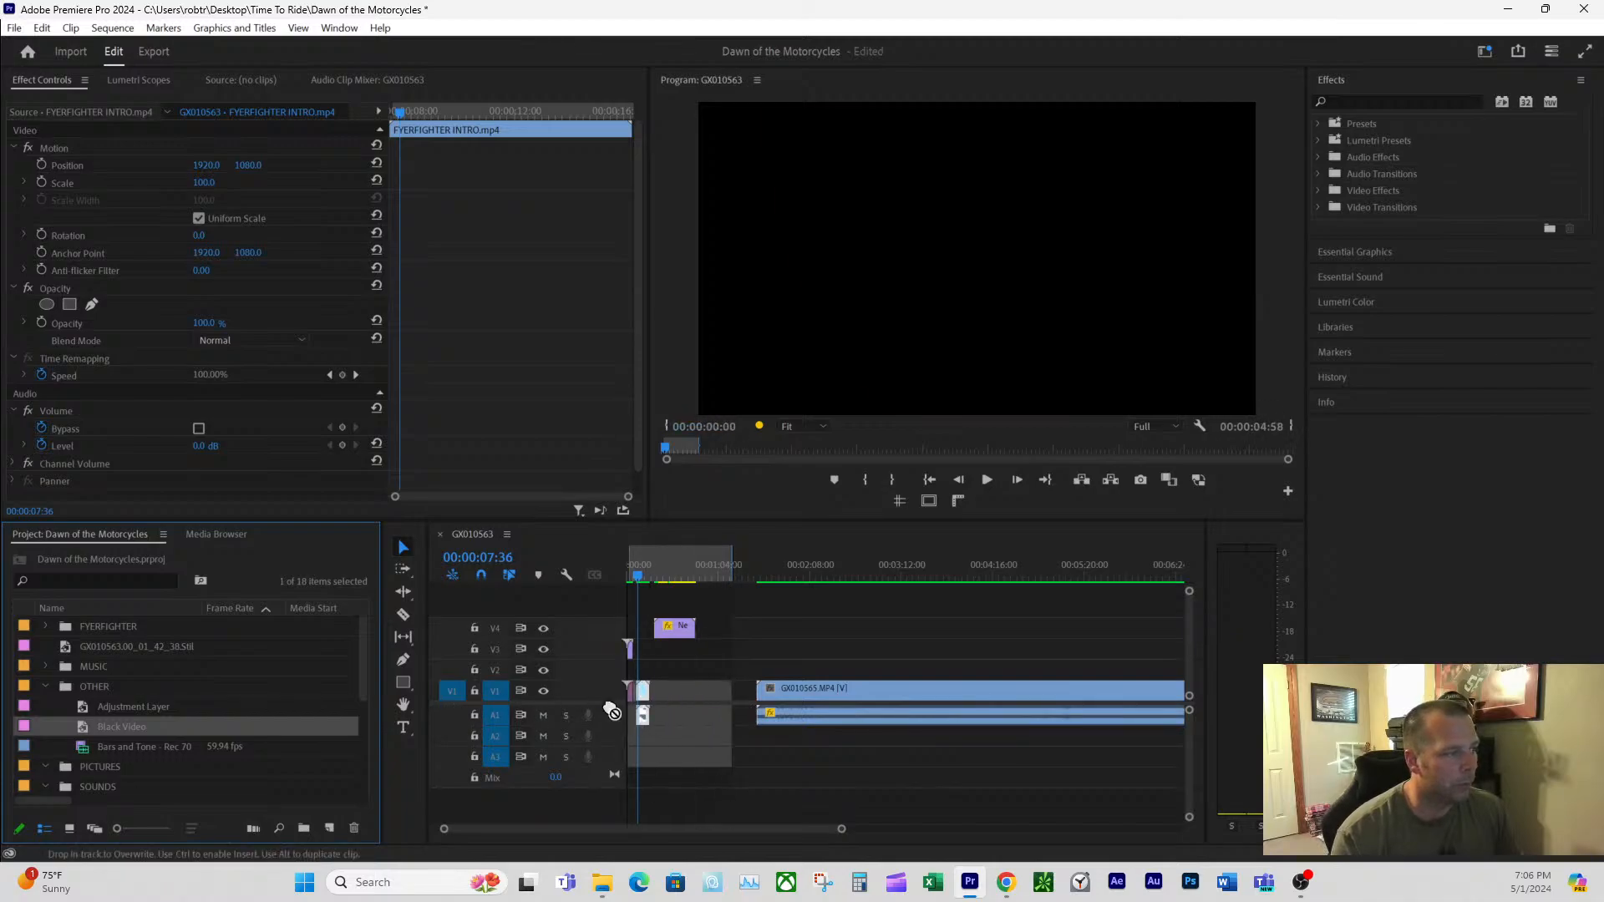
{"action": "left_click", "coordinate": [628, 577]}
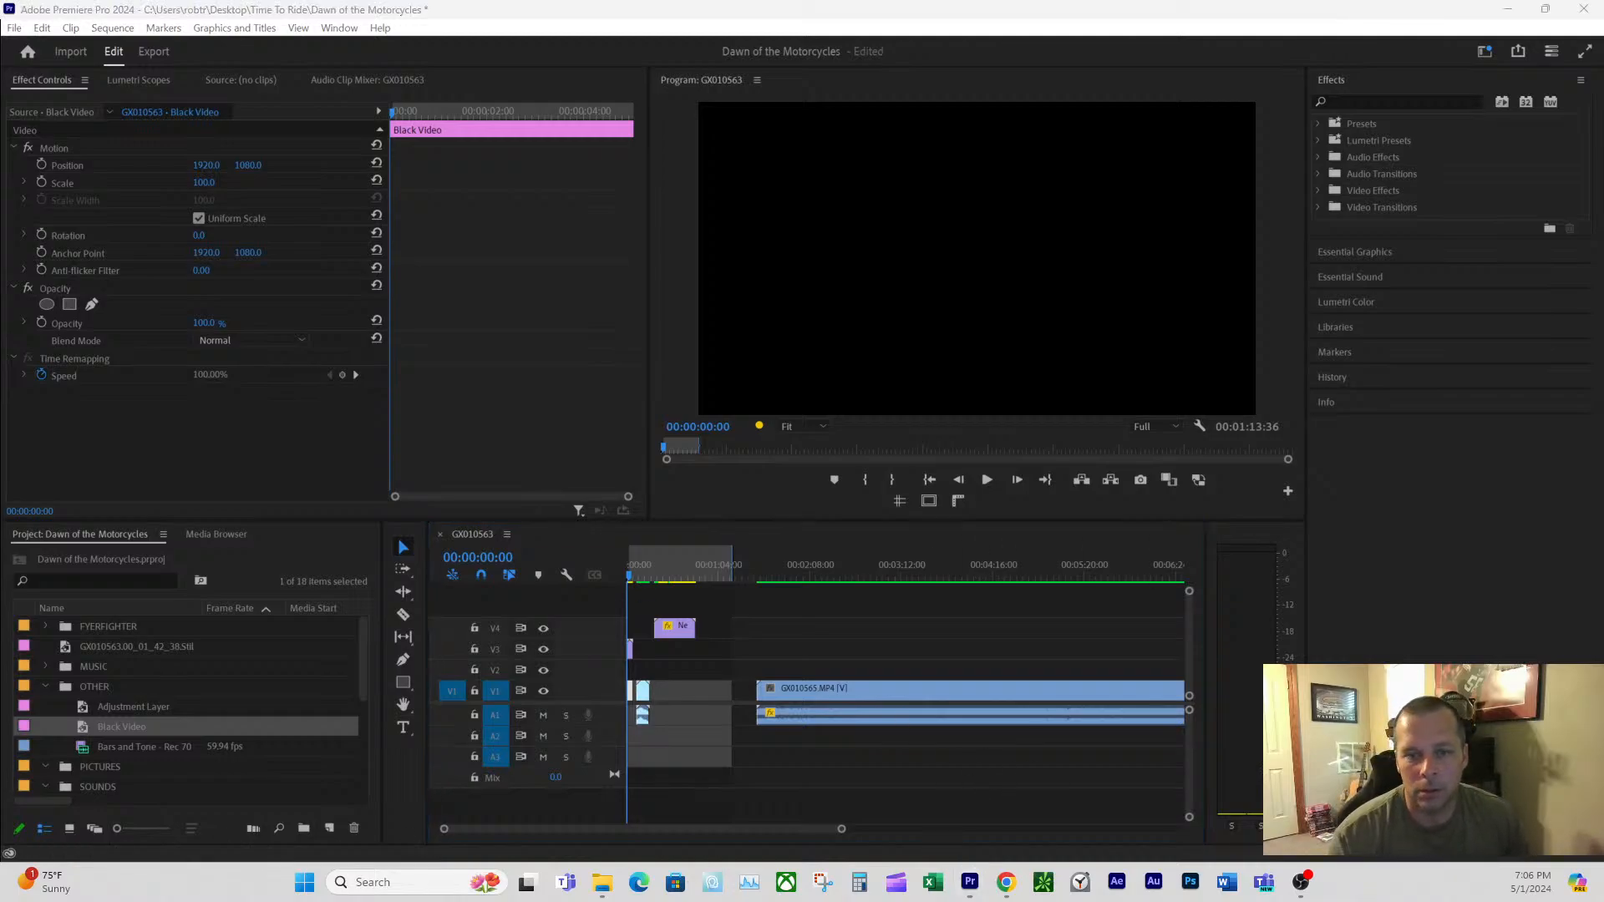
{"action": "left_click", "coordinate": [1074, 795]}
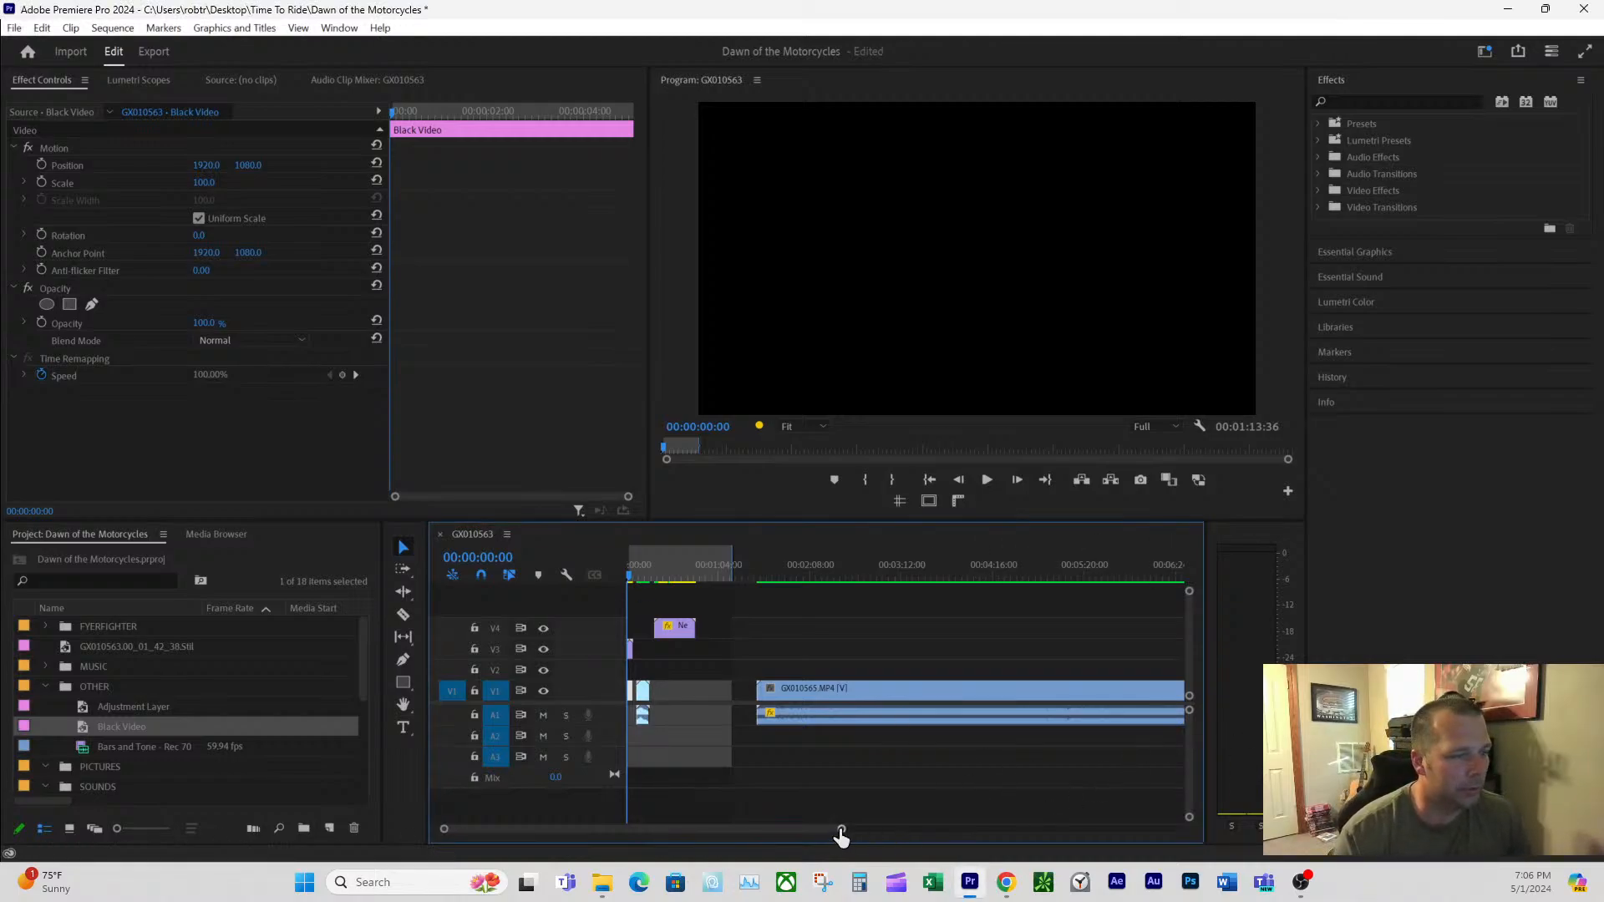
- Move the coming up.mp4 clip along V3 to end where the New Video Sundays Subscribe clip starts, and preview it at 00:00:17:11
{"action": "left_click_drag", "start_coordinate": [841, 835], "coordinate": [594, 829]}
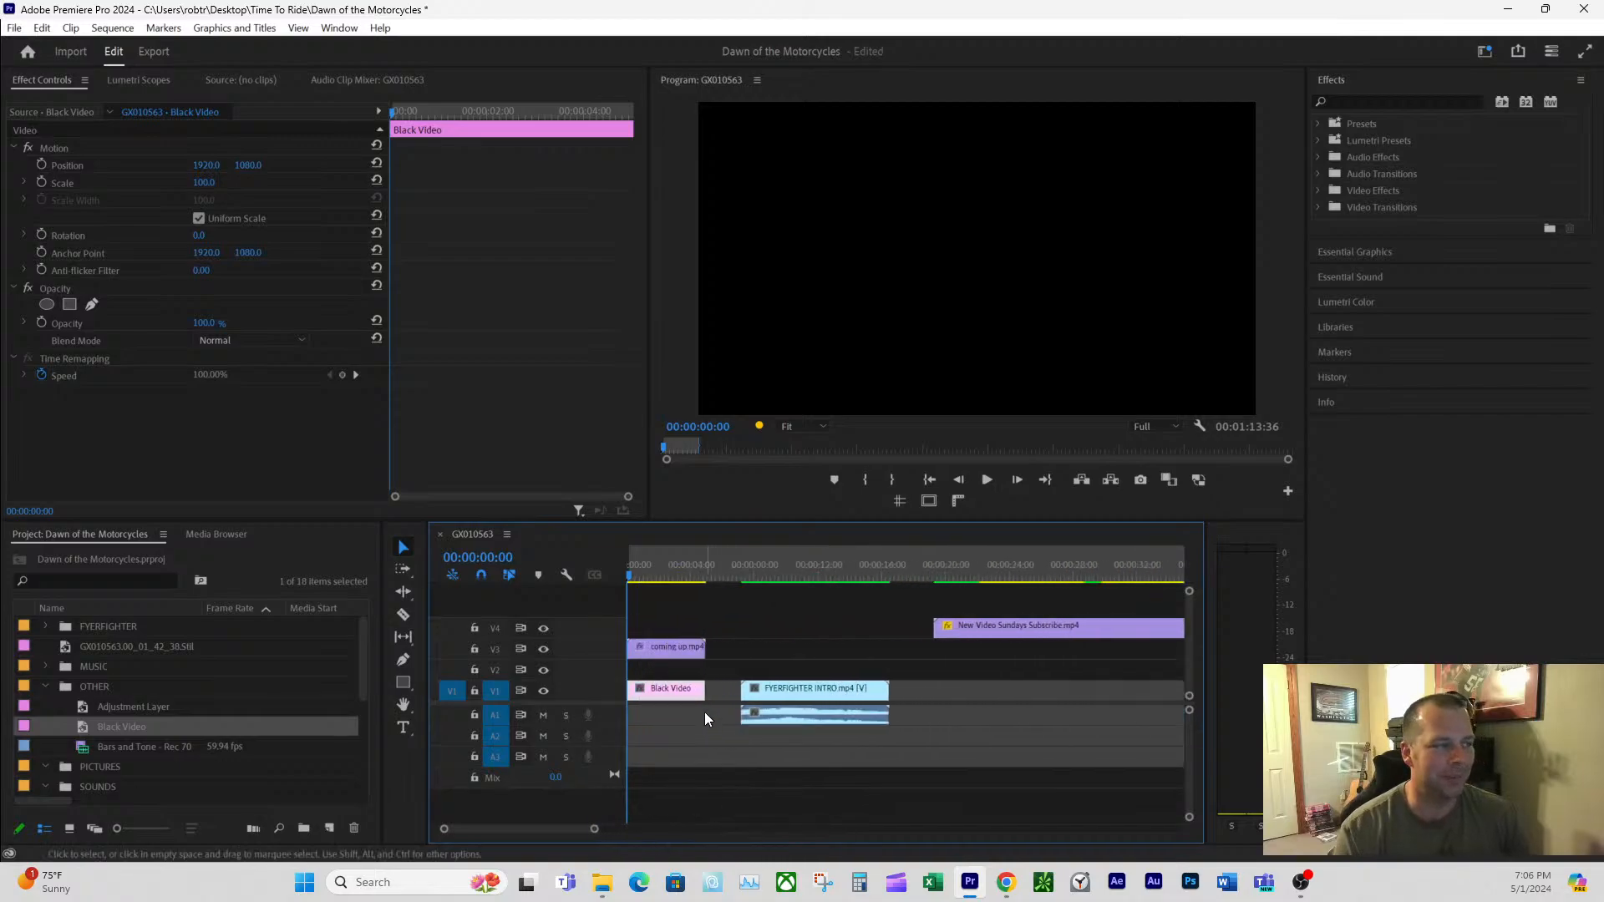
{"action": "mouse_move", "coordinate": [672, 573]}
{"action": "left_mouse_down"}
{"action": "mouse_move", "coordinate": [643, 586]}
{"action": "mouse_move", "coordinate": [675, 584]}
{"action": "left_mouse_up"}
{"action": "left_click_drag", "start_coordinate": [673, 650], "coordinate": [885, 652]}
{"action": "left_click_drag", "start_coordinate": [897, 564], "coordinate": [901, 562]}
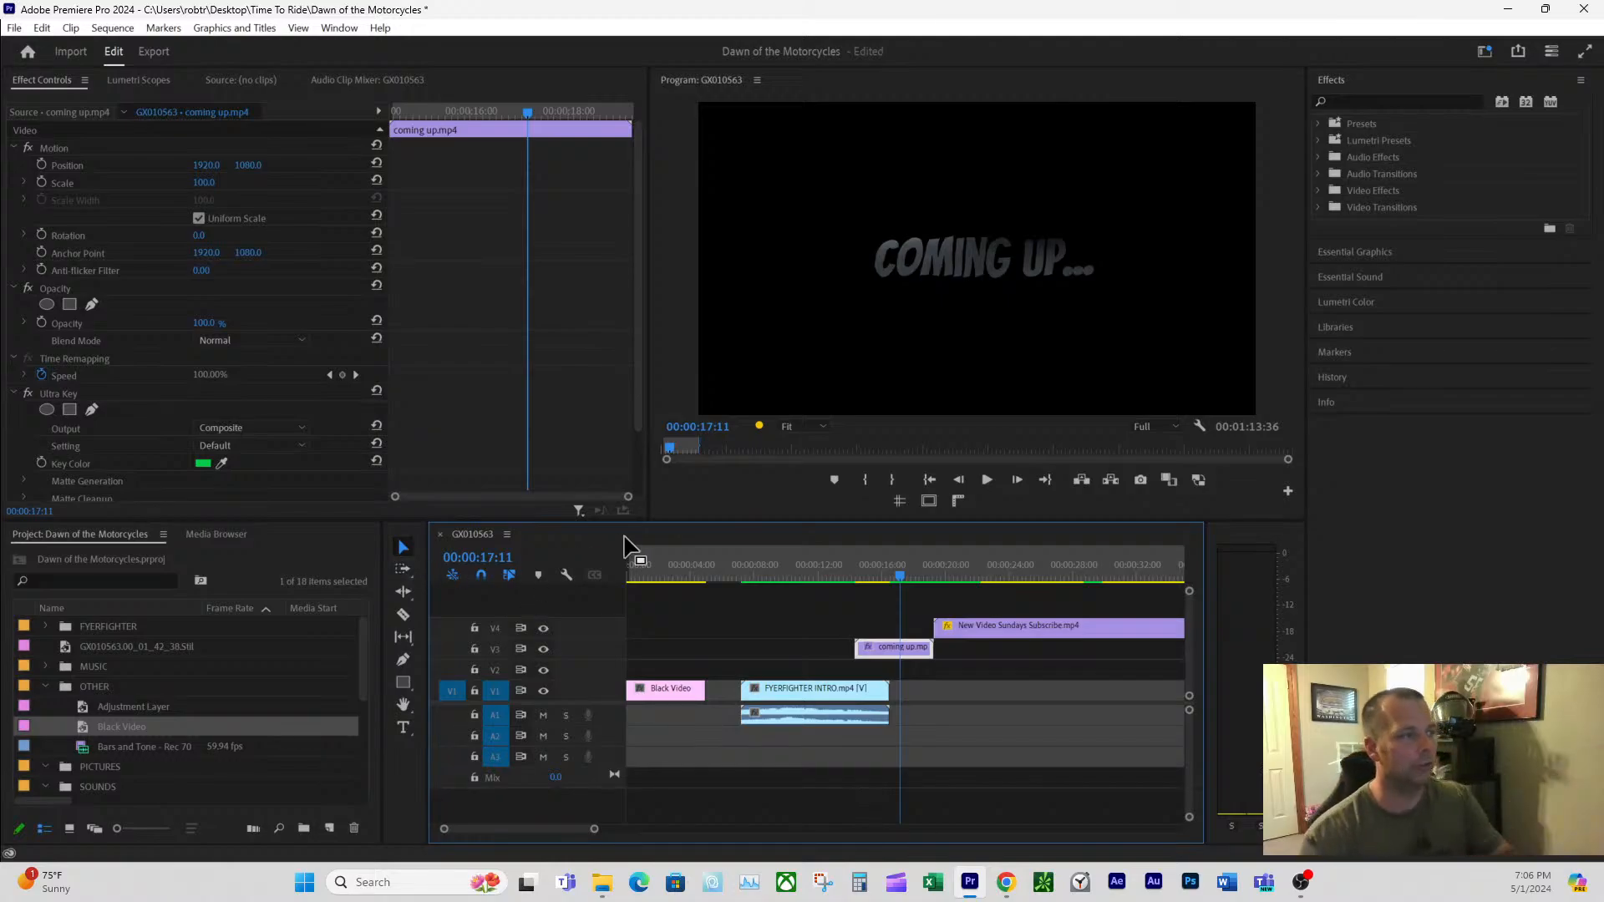
- Extend the Black Video clip to the start of FYERFIGHTER INTRO.mp4 and place coming up.mp4 above it on track V2
{"action": "left_click_drag", "start_coordinate": [673, 570], "coordinate": [658, 605]}
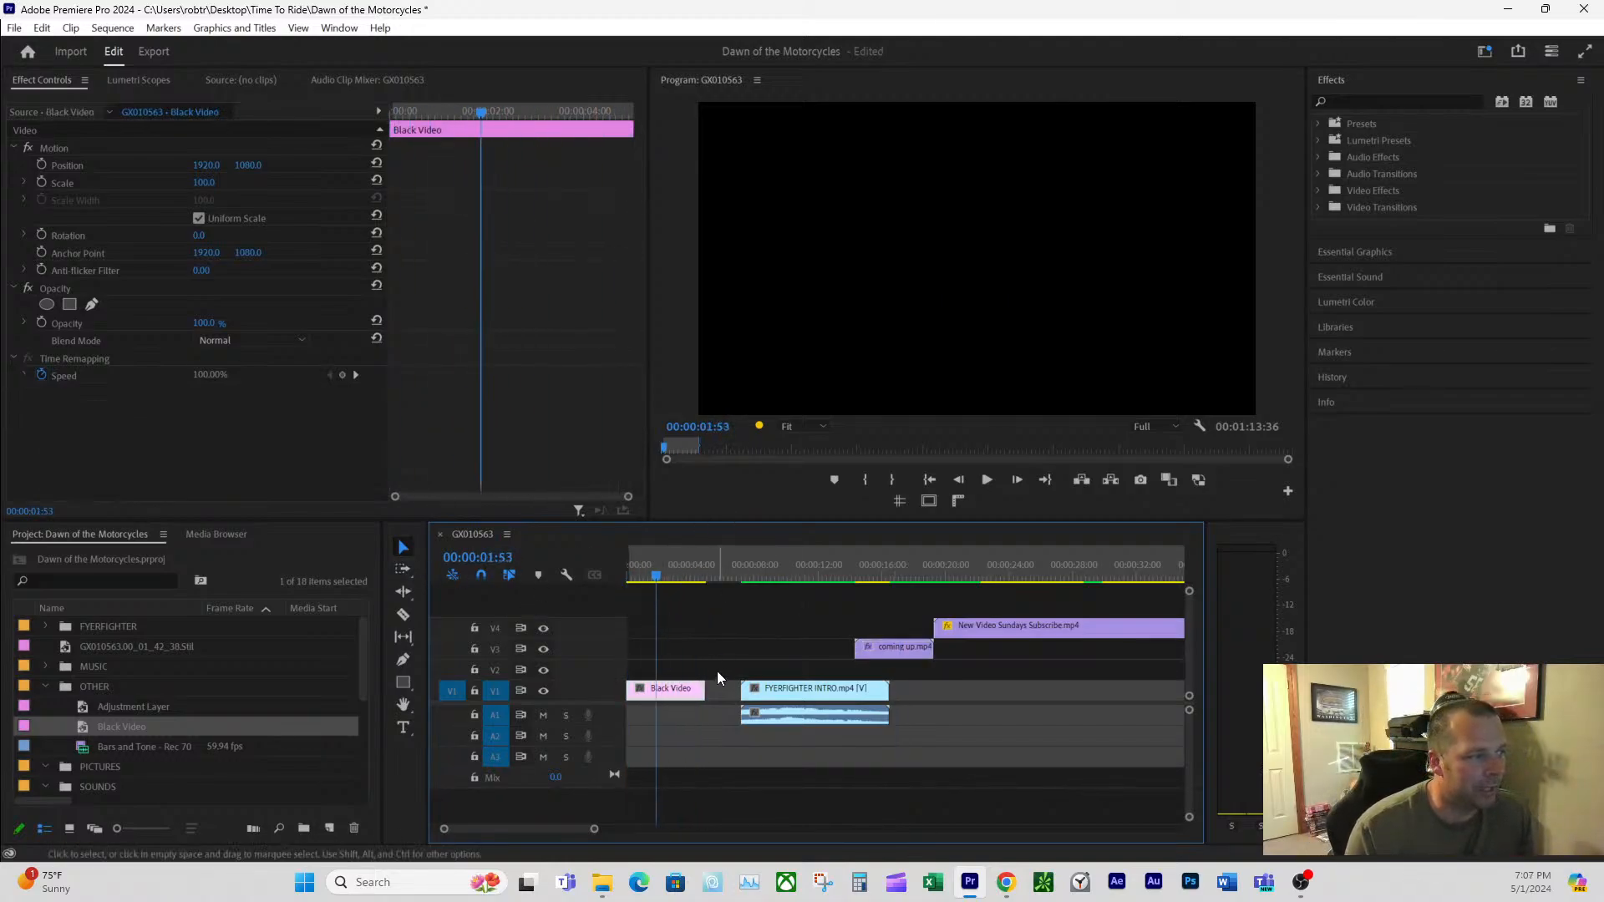
{"action": "left_click_drag", "start_coordinate": [704, 688], "coordinate": [739, 689]}
{"action": "left_click", "coordinate": [704, 566]}
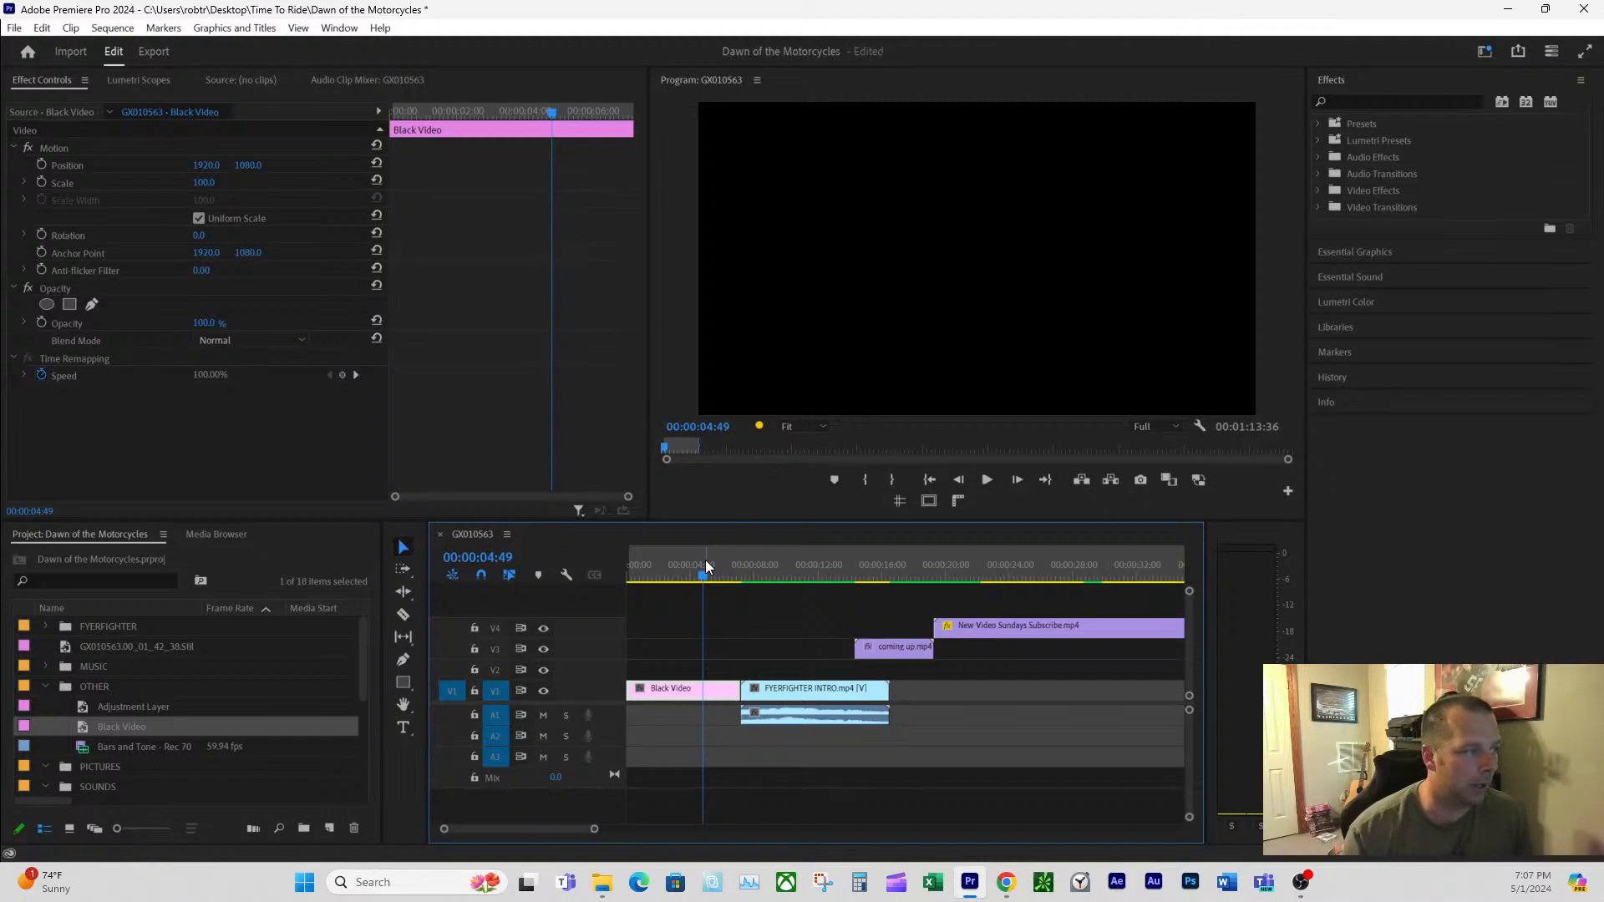
{"action": "left_click_drag", "start_coordinate": [909, 650], "coordinate": [702, 675]}
- Play the sequence from 00:00:00:16 through the FYERFIGHTER intro, stopping at about 00:00:16:44
{"action": "left_click", "coordinate": [631, 571]}
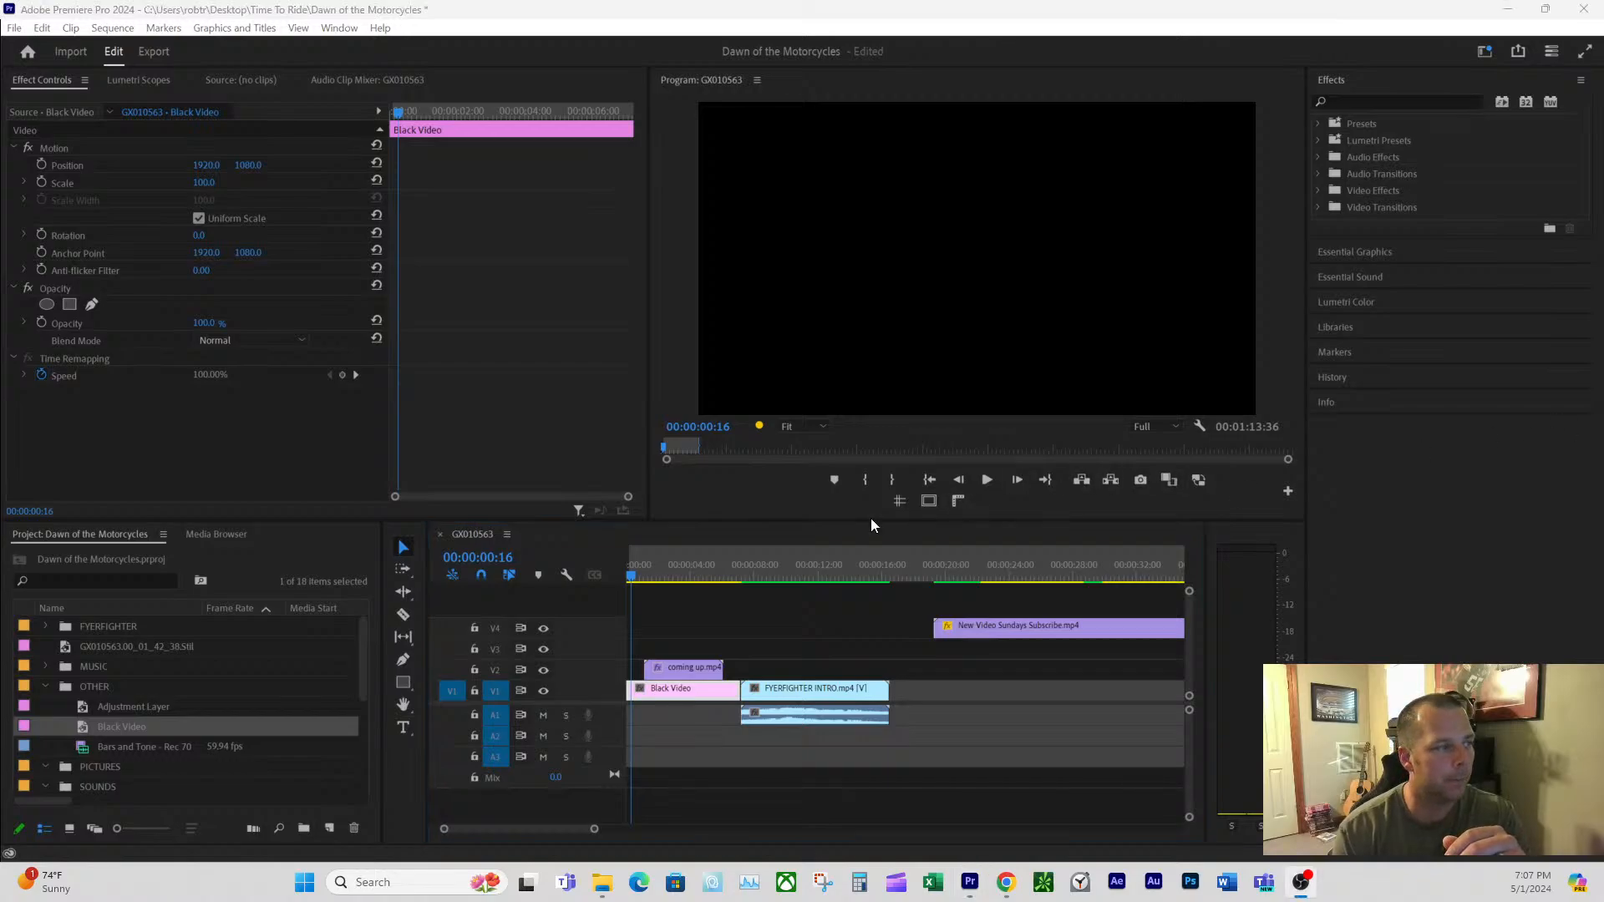
{"action": "left_click", "coordinate": [986, 482]}
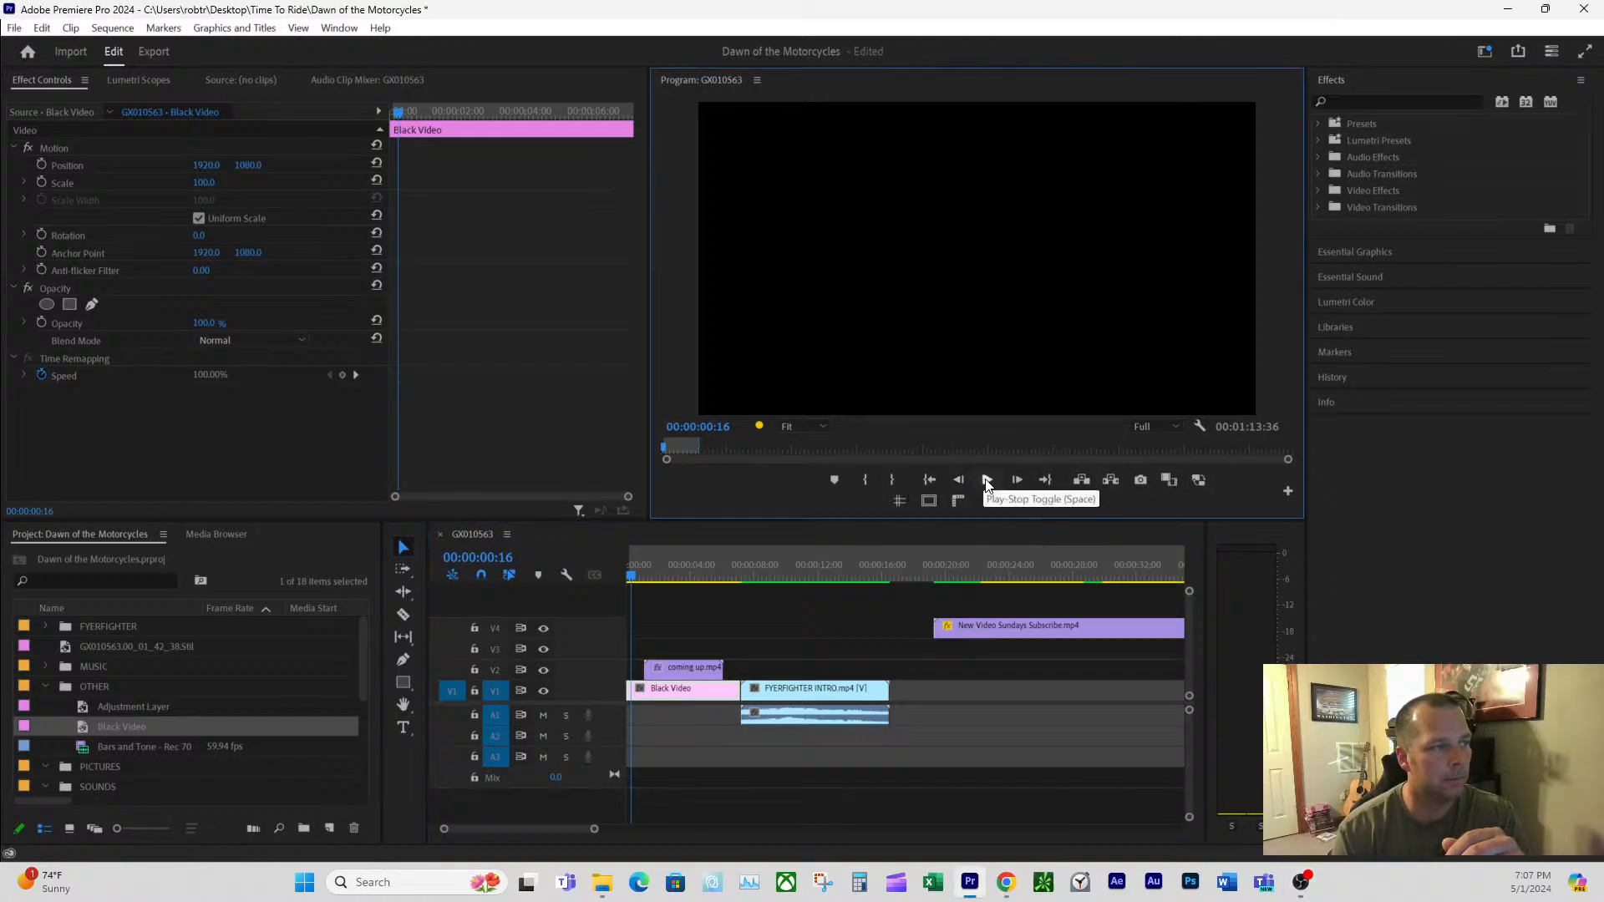
{"action": "left_click", "coordinate": [987, 481]}
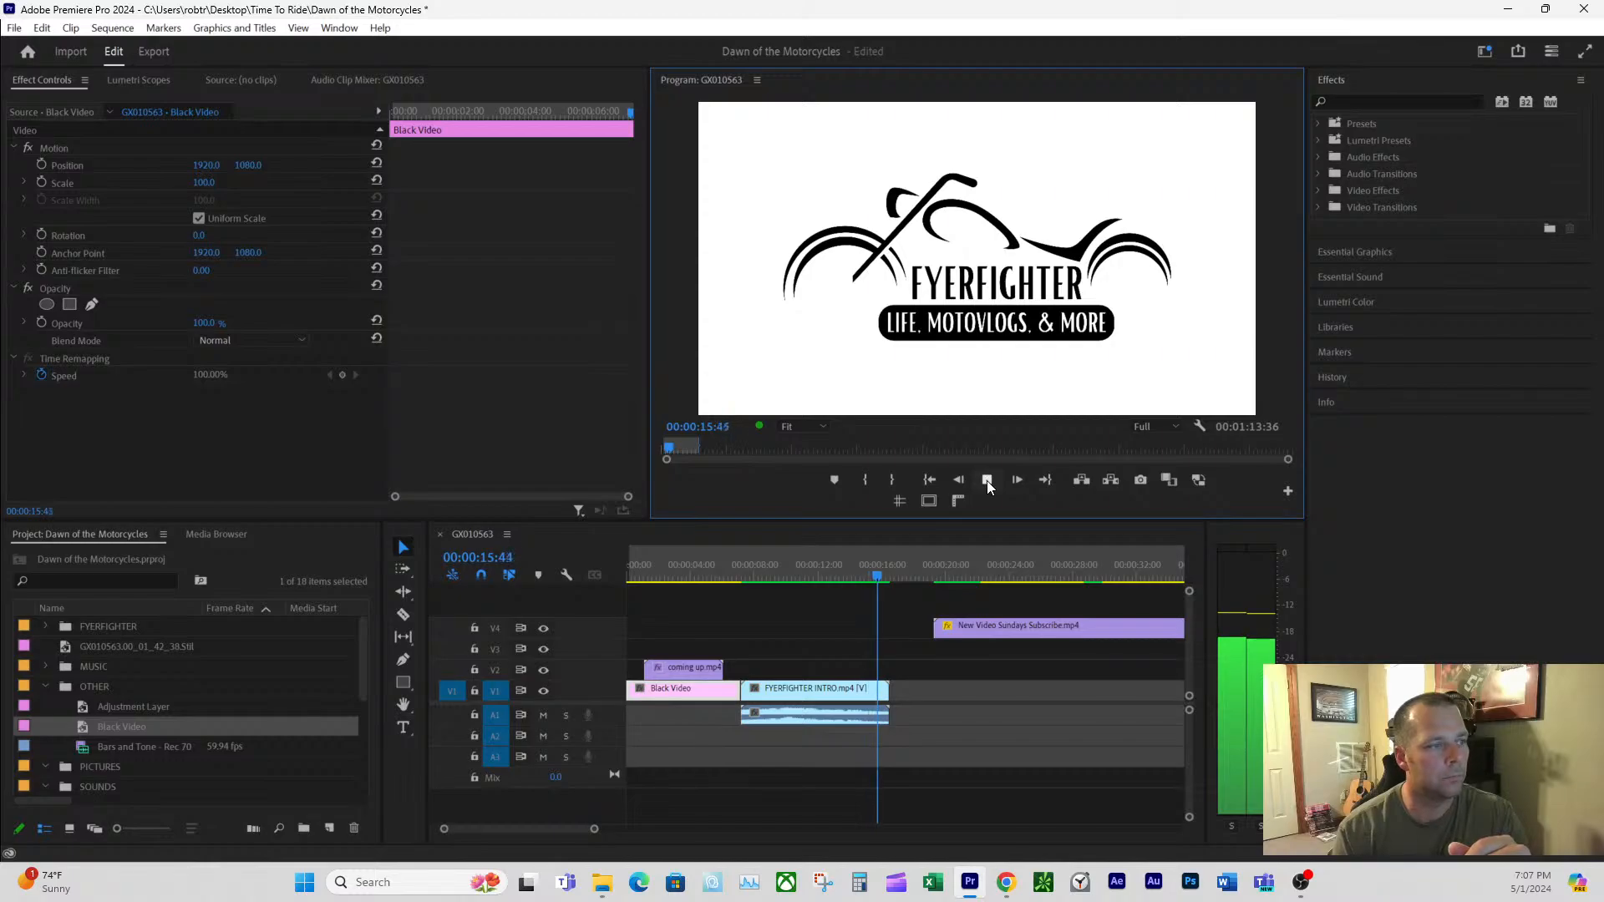
{"action": "left_click", "coordinate": [986, 481]}
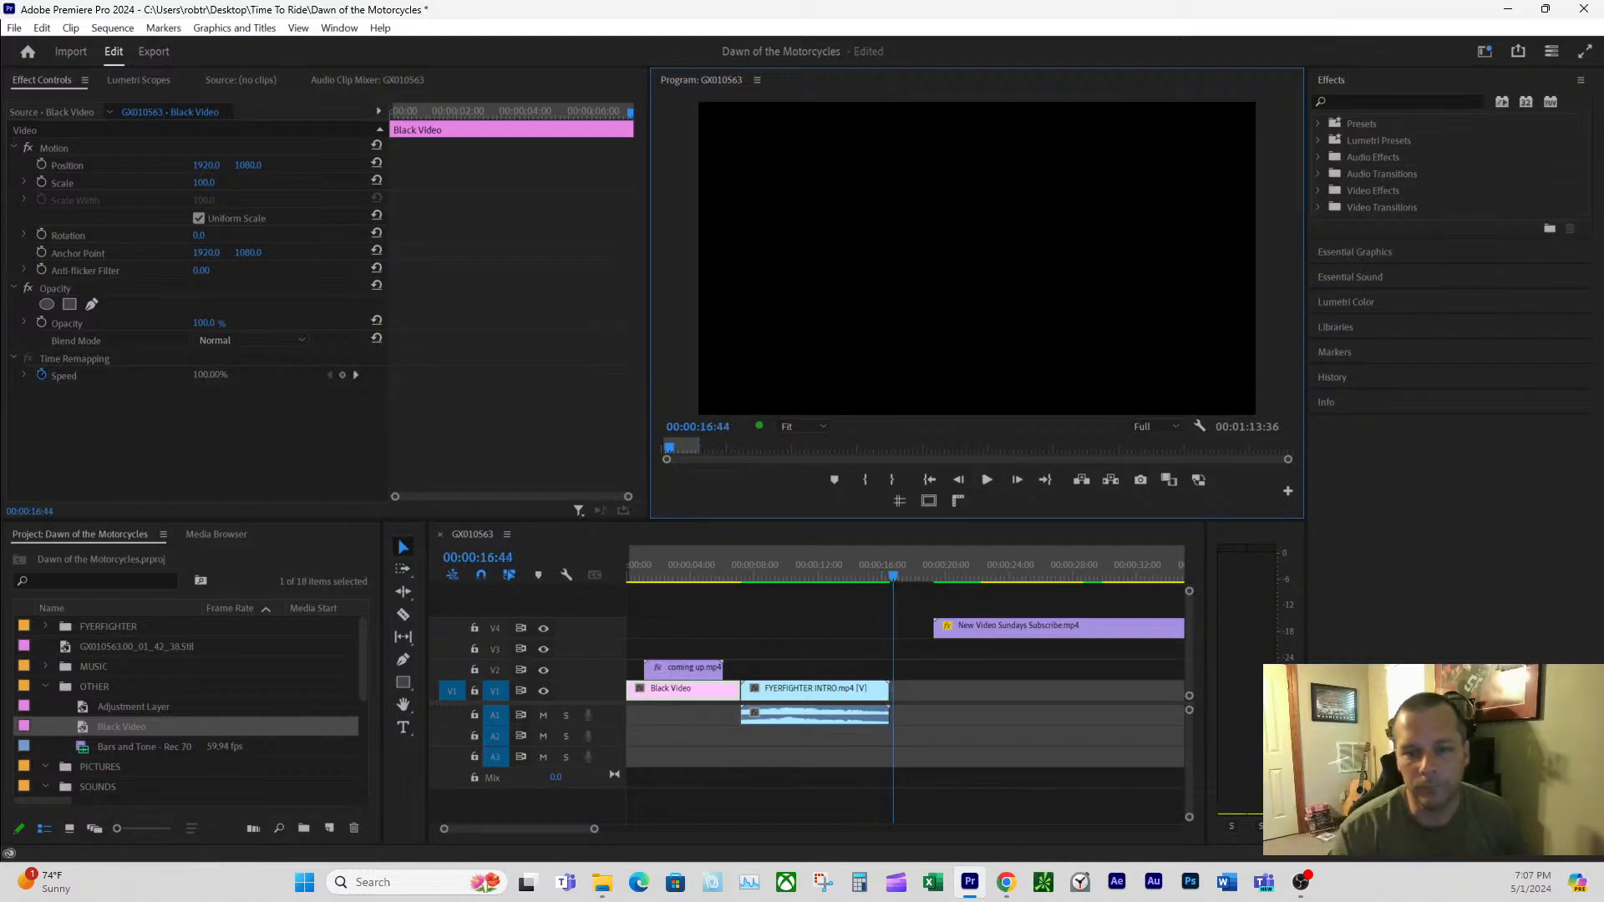
{"action": "key", "text": "alt+Tab"}
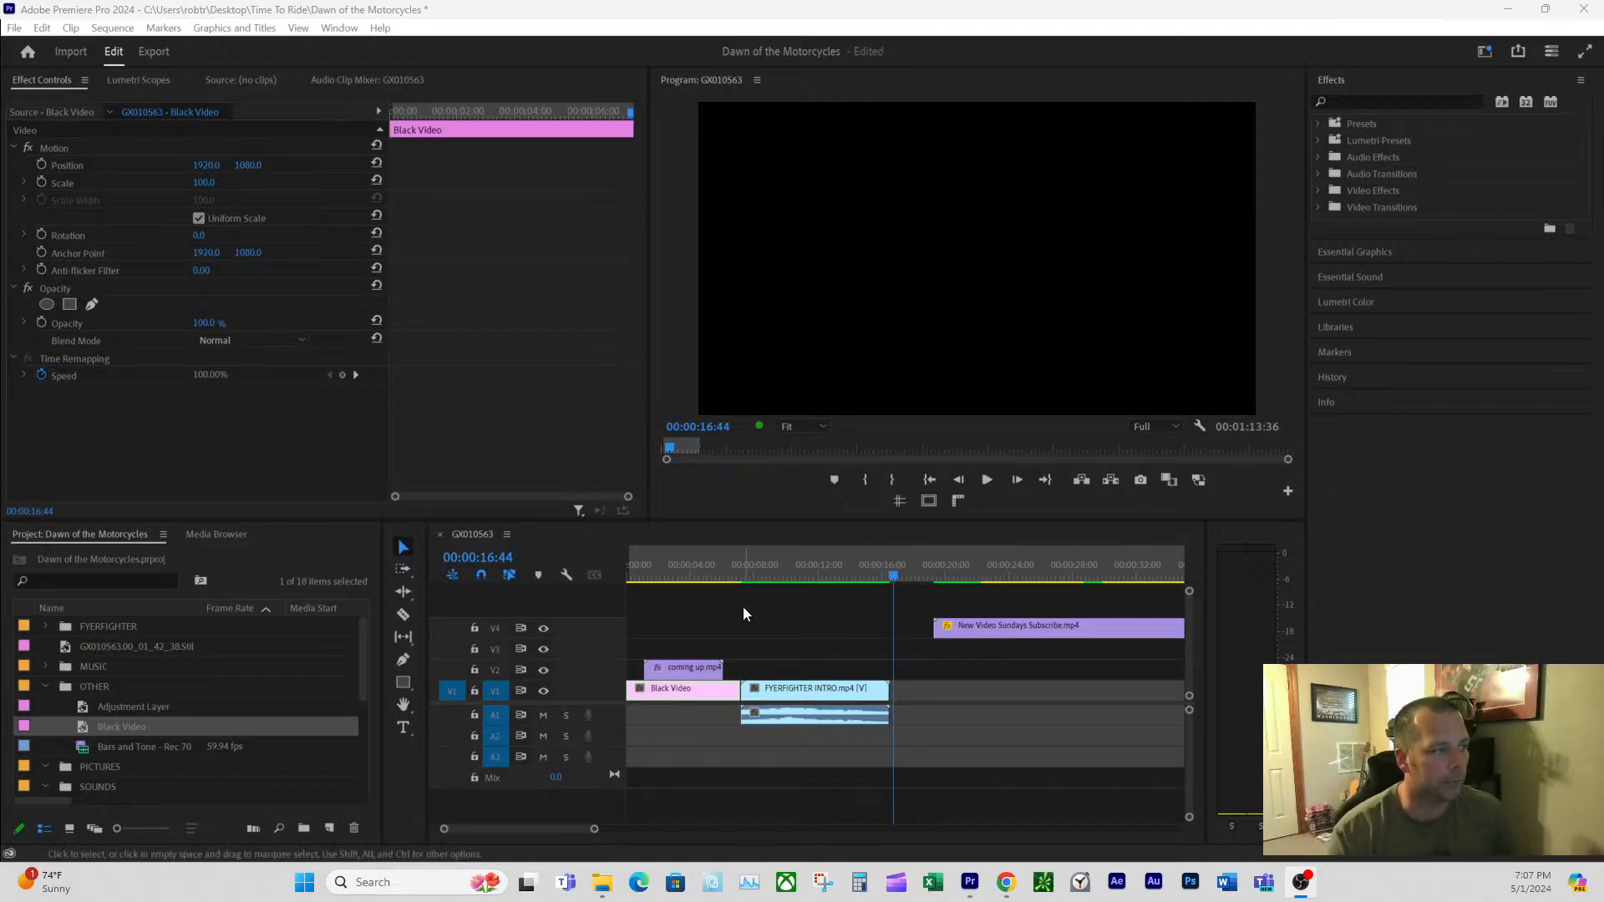
- Scrub through the Black Video and FYERFIGHTER INTRO.mp4 clips to examine the intro, leaving the playhead at 00:00:08:42
{"action": "mouse_move", "coordinate": [748, 574]}
{"action": "left_mouse_down"}
{"action": "mouse_move", "coordinate": [760, 582]}
{"action": "mouse_move", "coordinate": [749, 570]}
{"action": "left_mouse_up"}
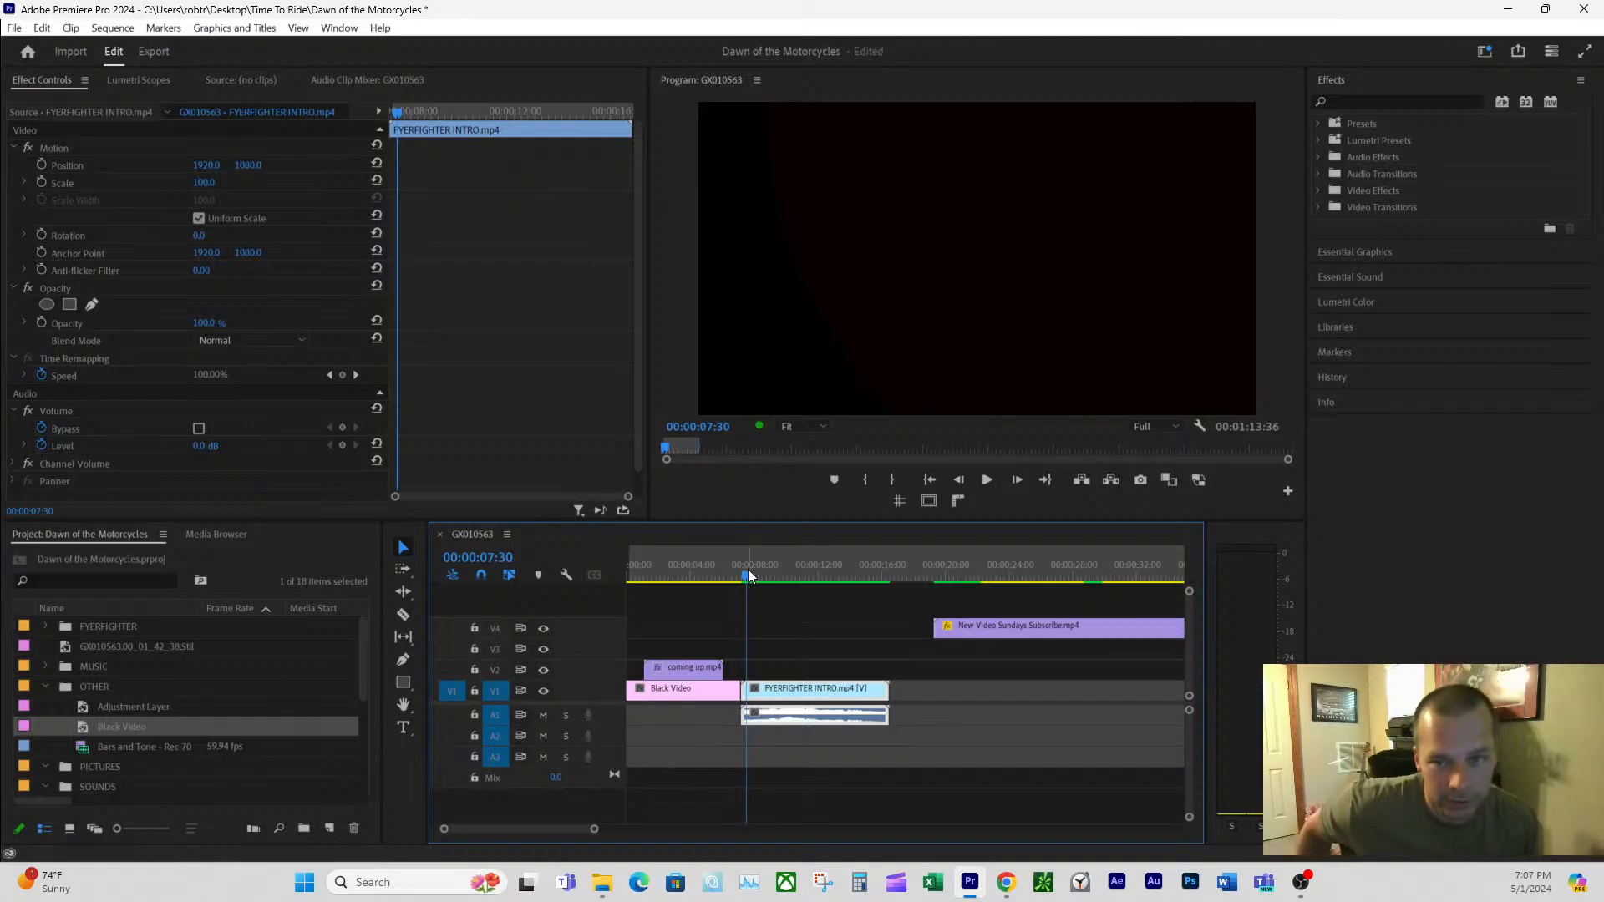
{"action": "scroll", "coordinate": [749, 570], "scroll_direction": "down", "scroll_amount": 1}
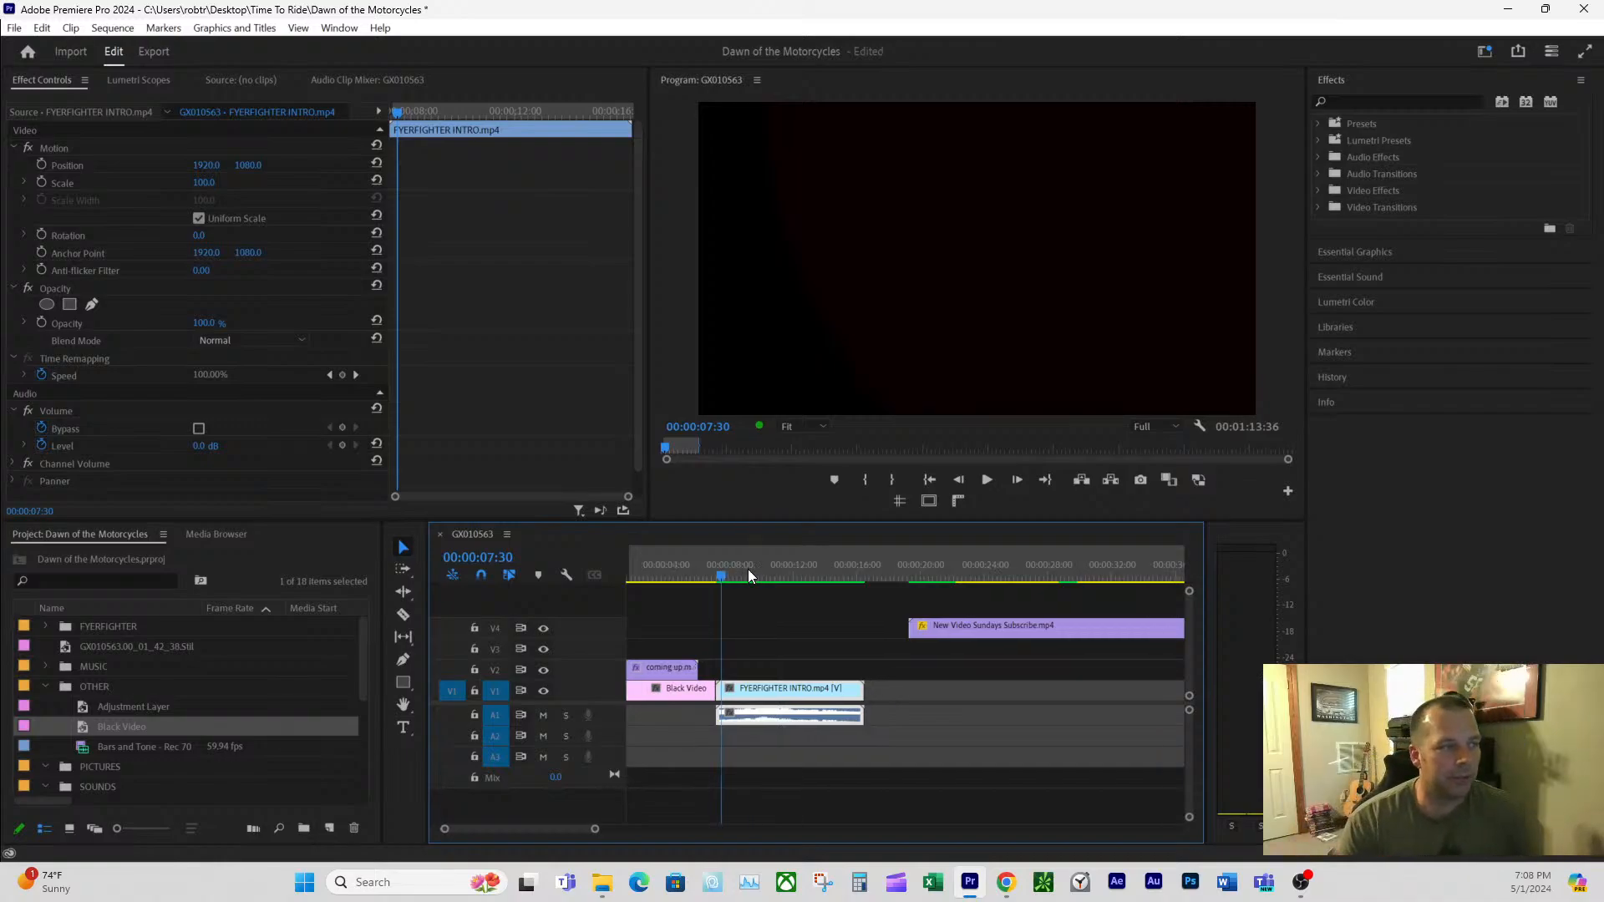
{"action": "left_click_drag", "start_coordinate": [758, 569], "coordinate": [779, 570]}
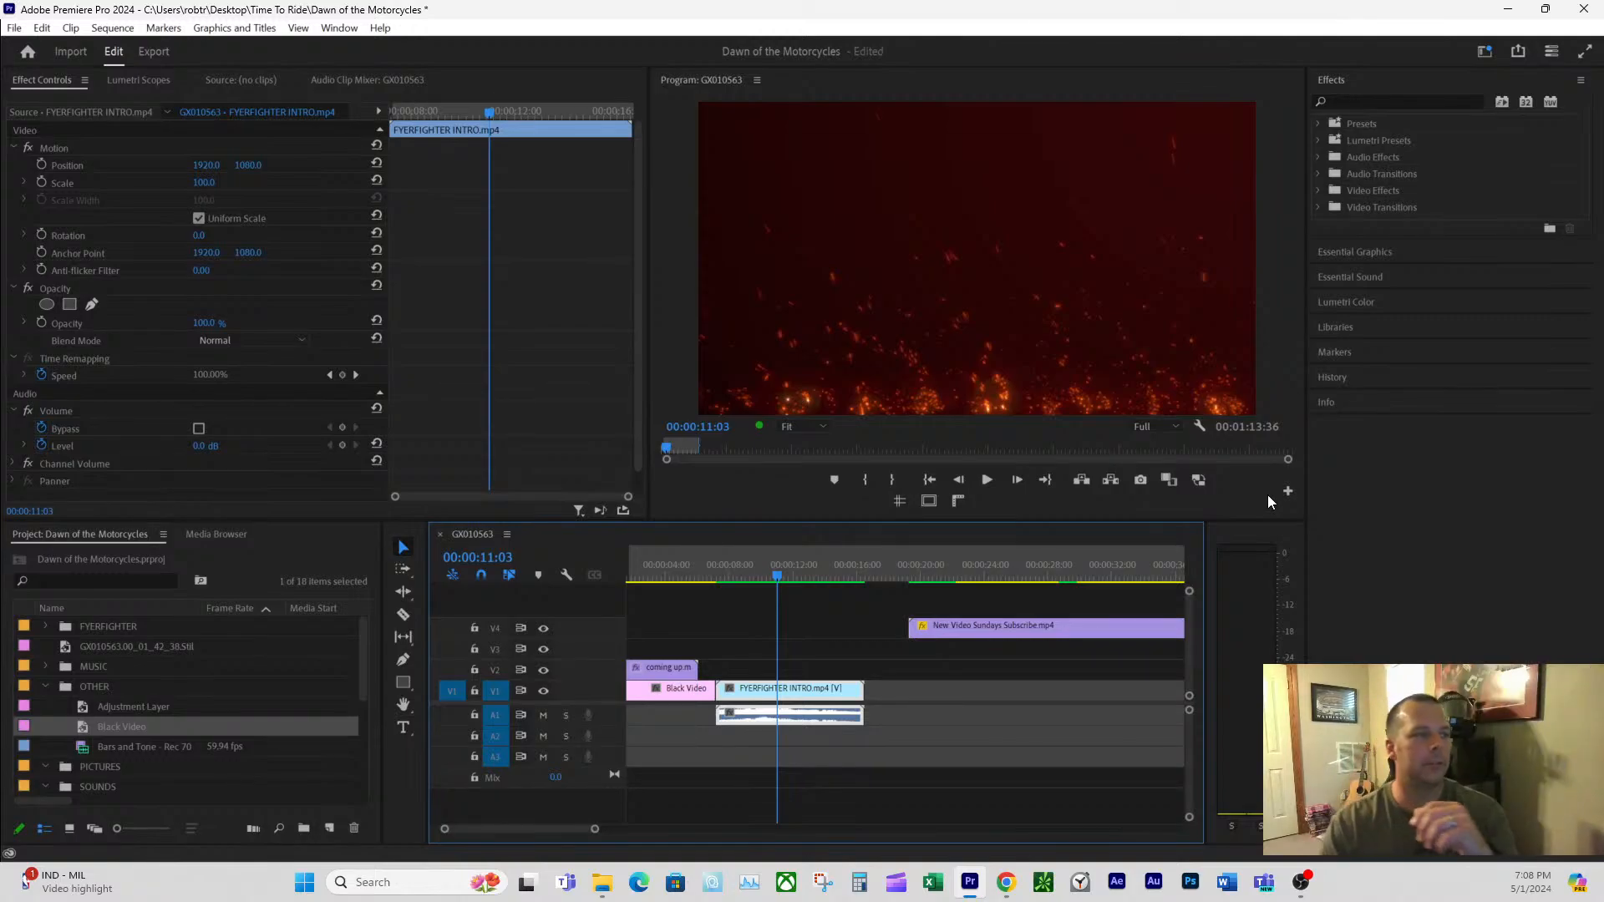
{"action": "left_click", "coordinate": [680, 575]}
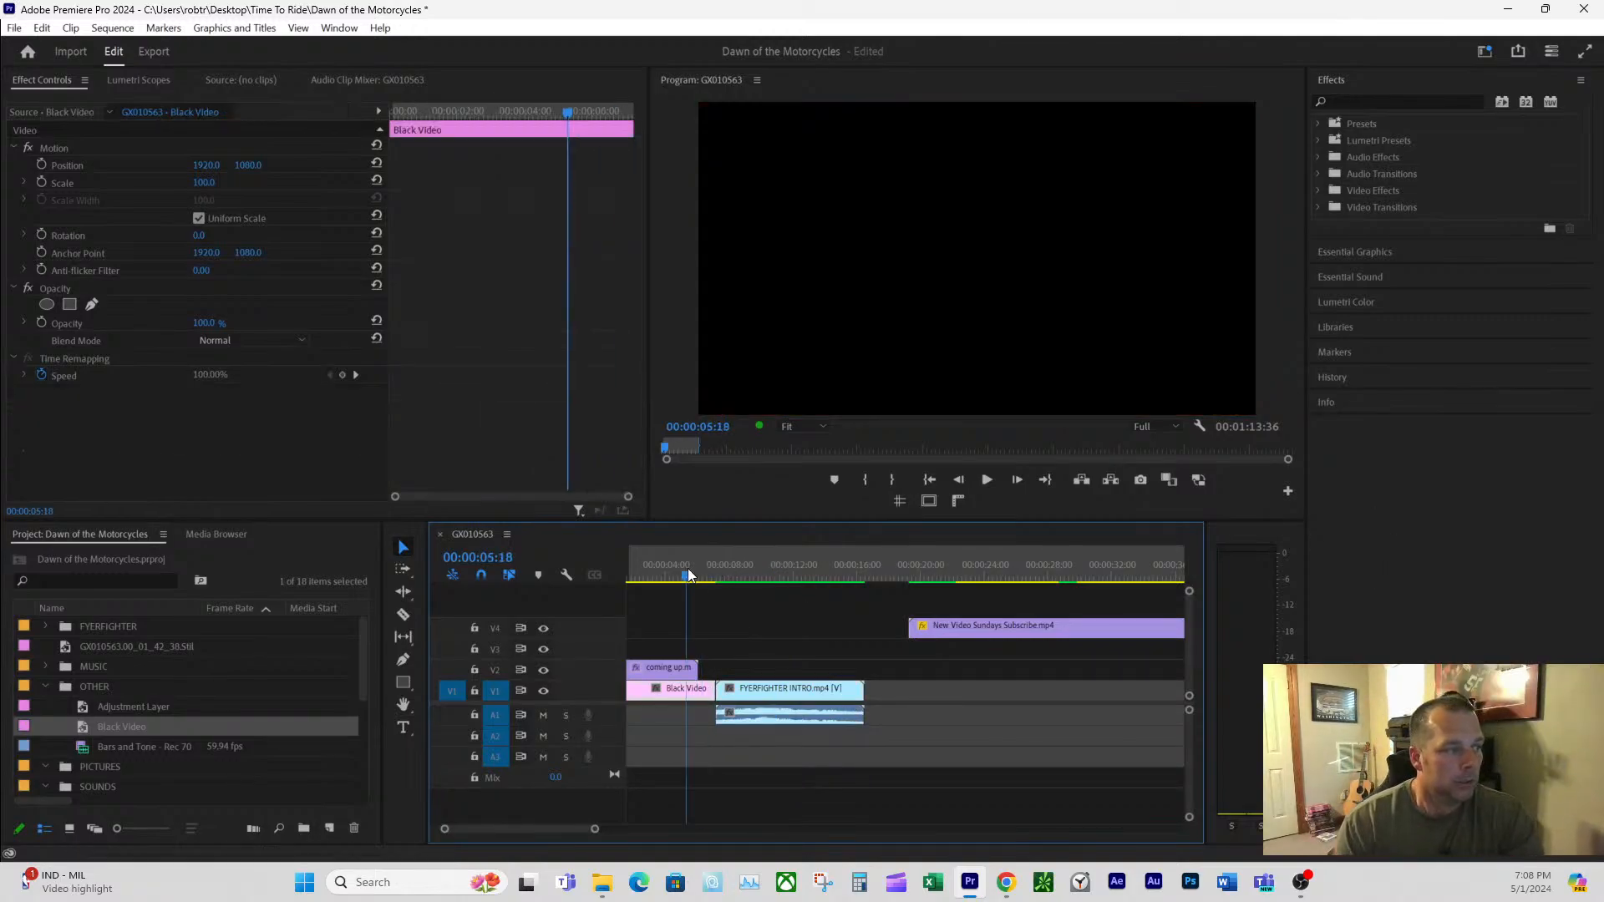
{"action": "left_click_drag", "start_coordinate": [682, 576], "coordinate": [705, 578]}
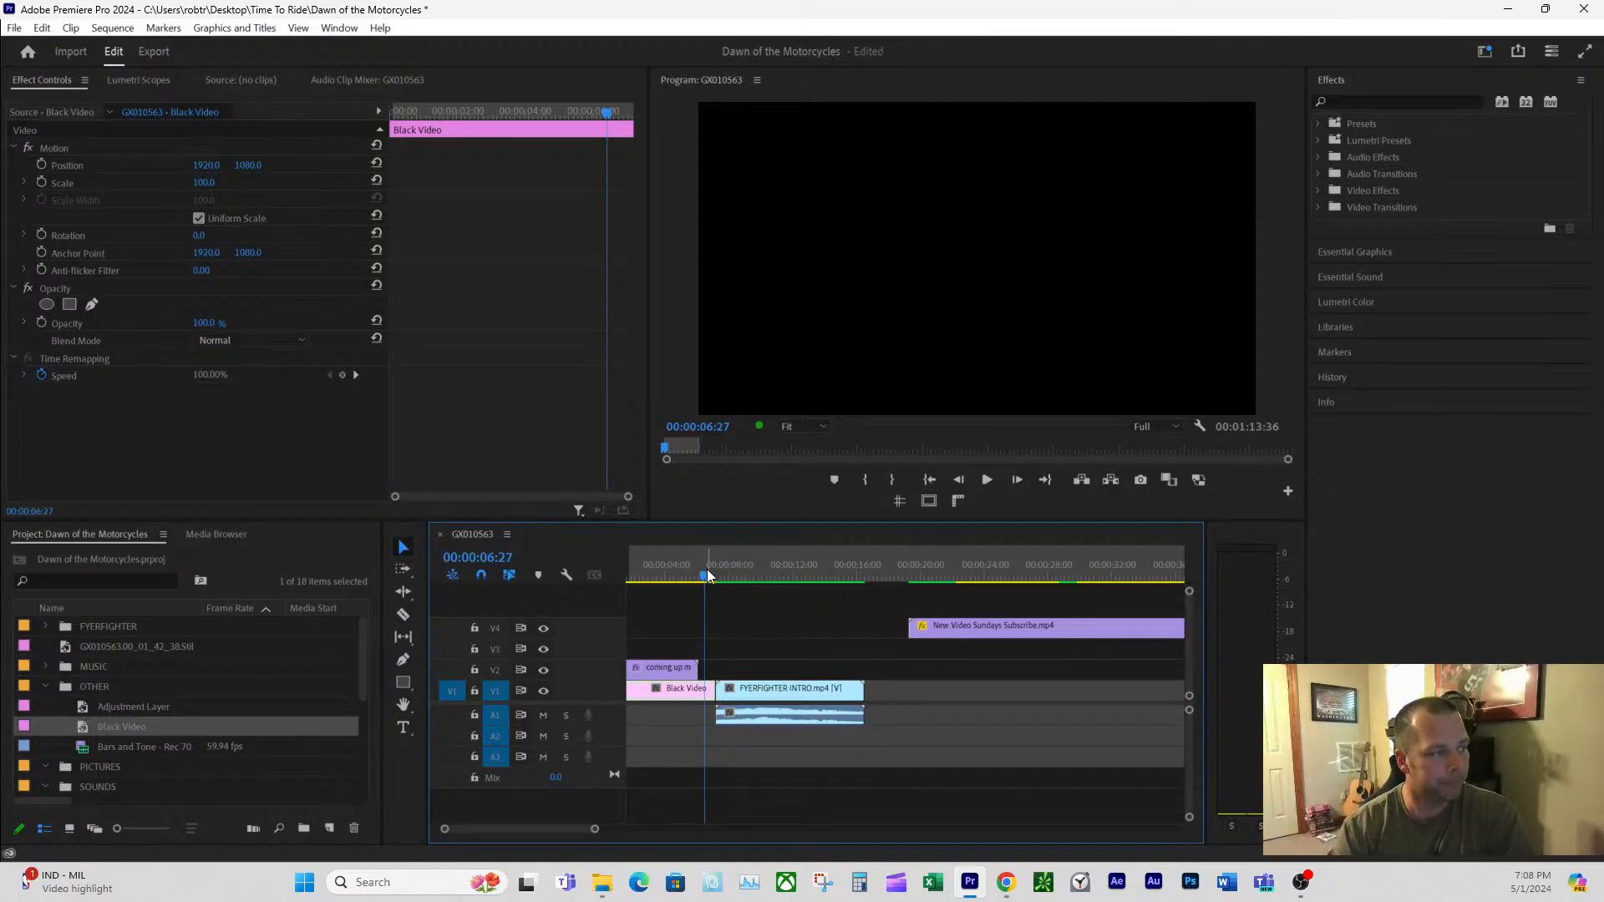
{"action": "left_click_drag", "start_coordinate": [717, 566], "coordinate": [723, 568]}
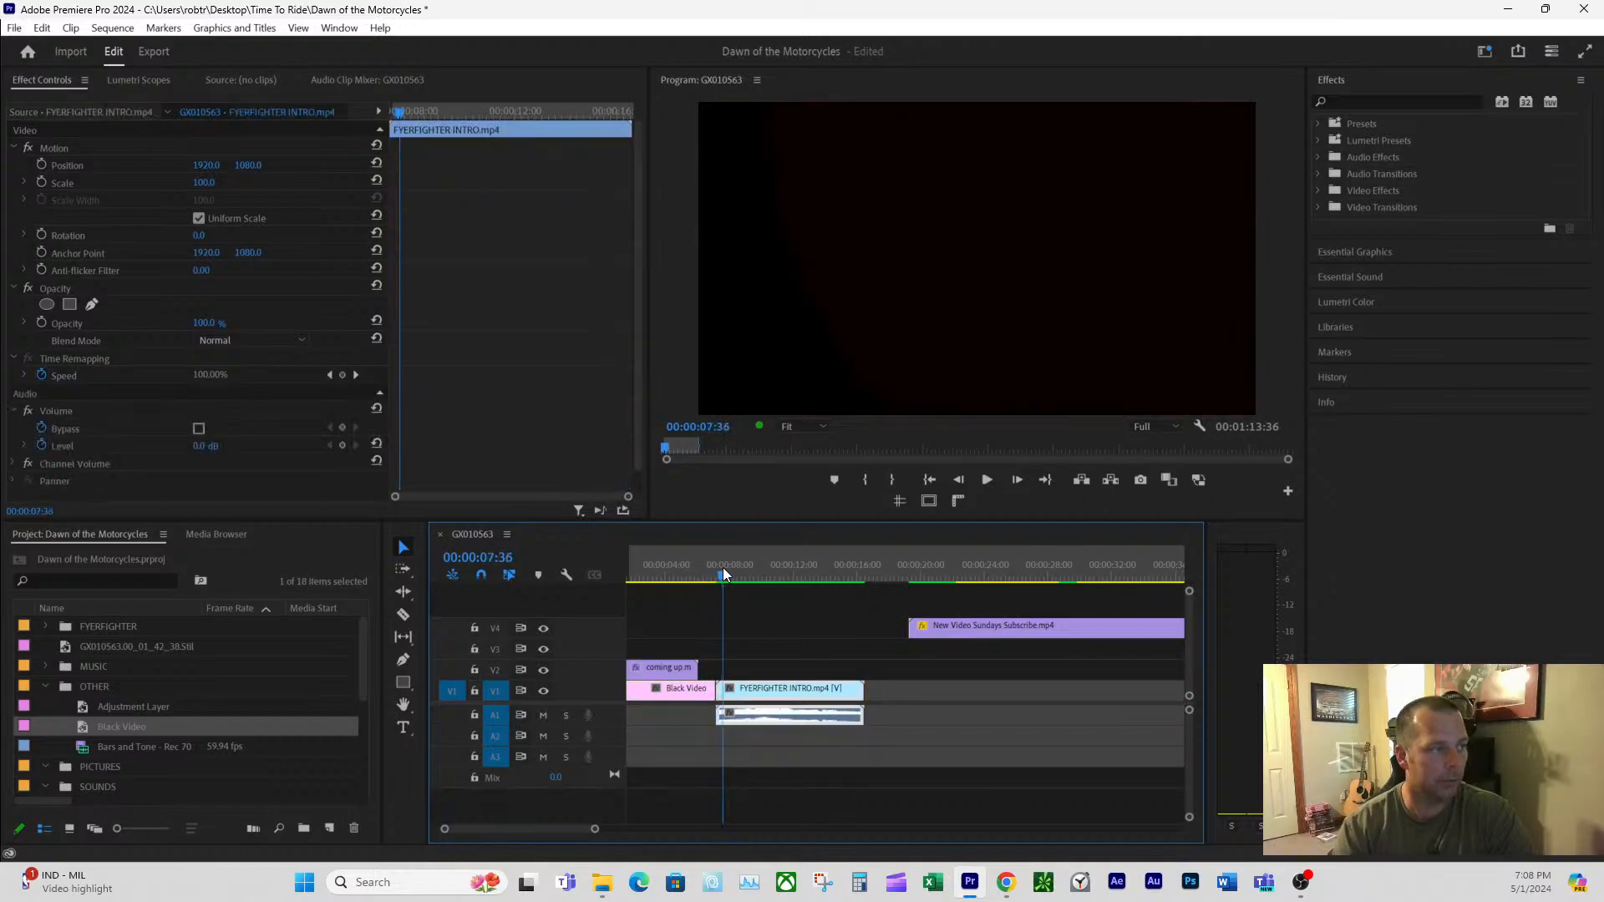
{"action": "left_click", "coordinate": [842, 572]}
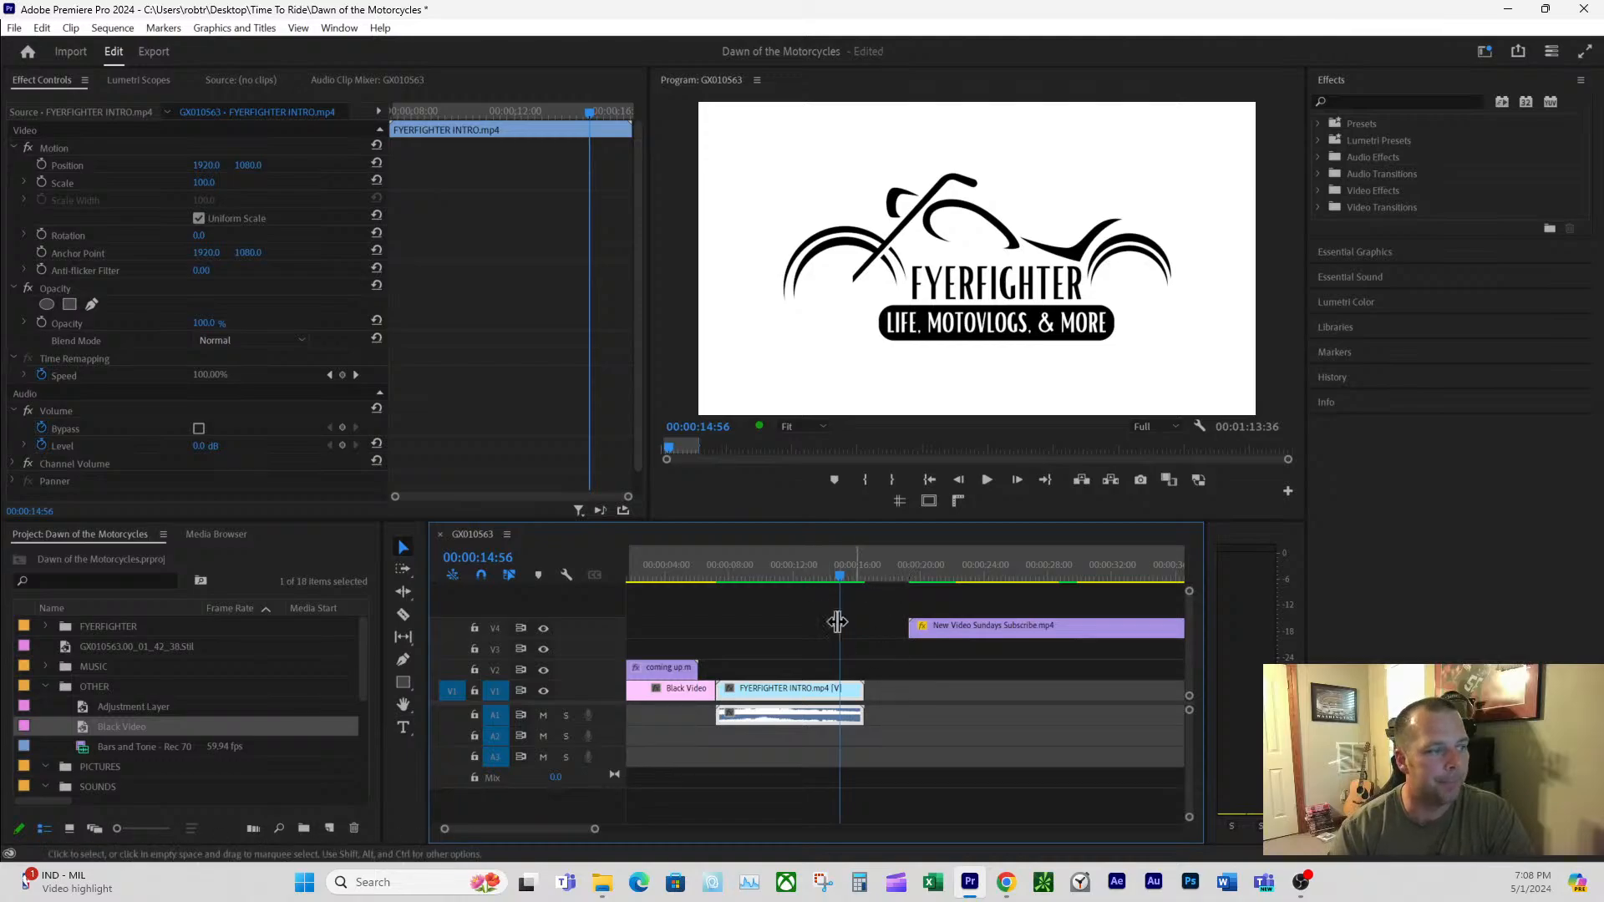
{"action": "left_click", "coordinate": [742, 575]}
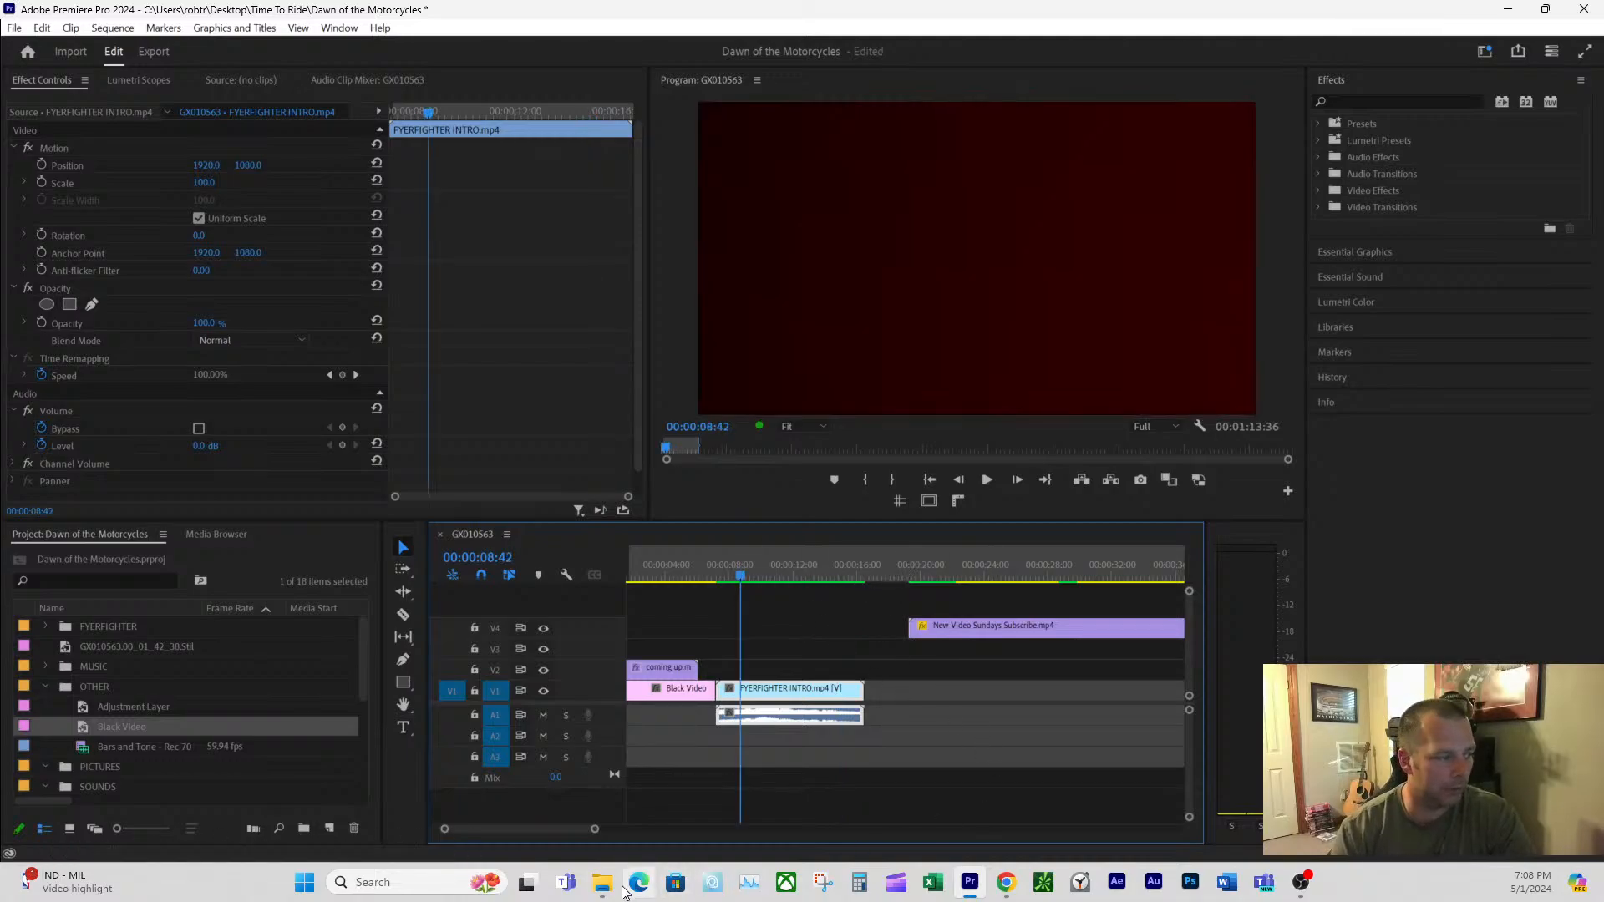
- Switch to File Explorer, bring its window over the editor and open the FYERFIGHTER MOTO folder inside YOUTUBE FYERFIGHTER
{"action": "mouse_move", "coordinate": [609, 889]}
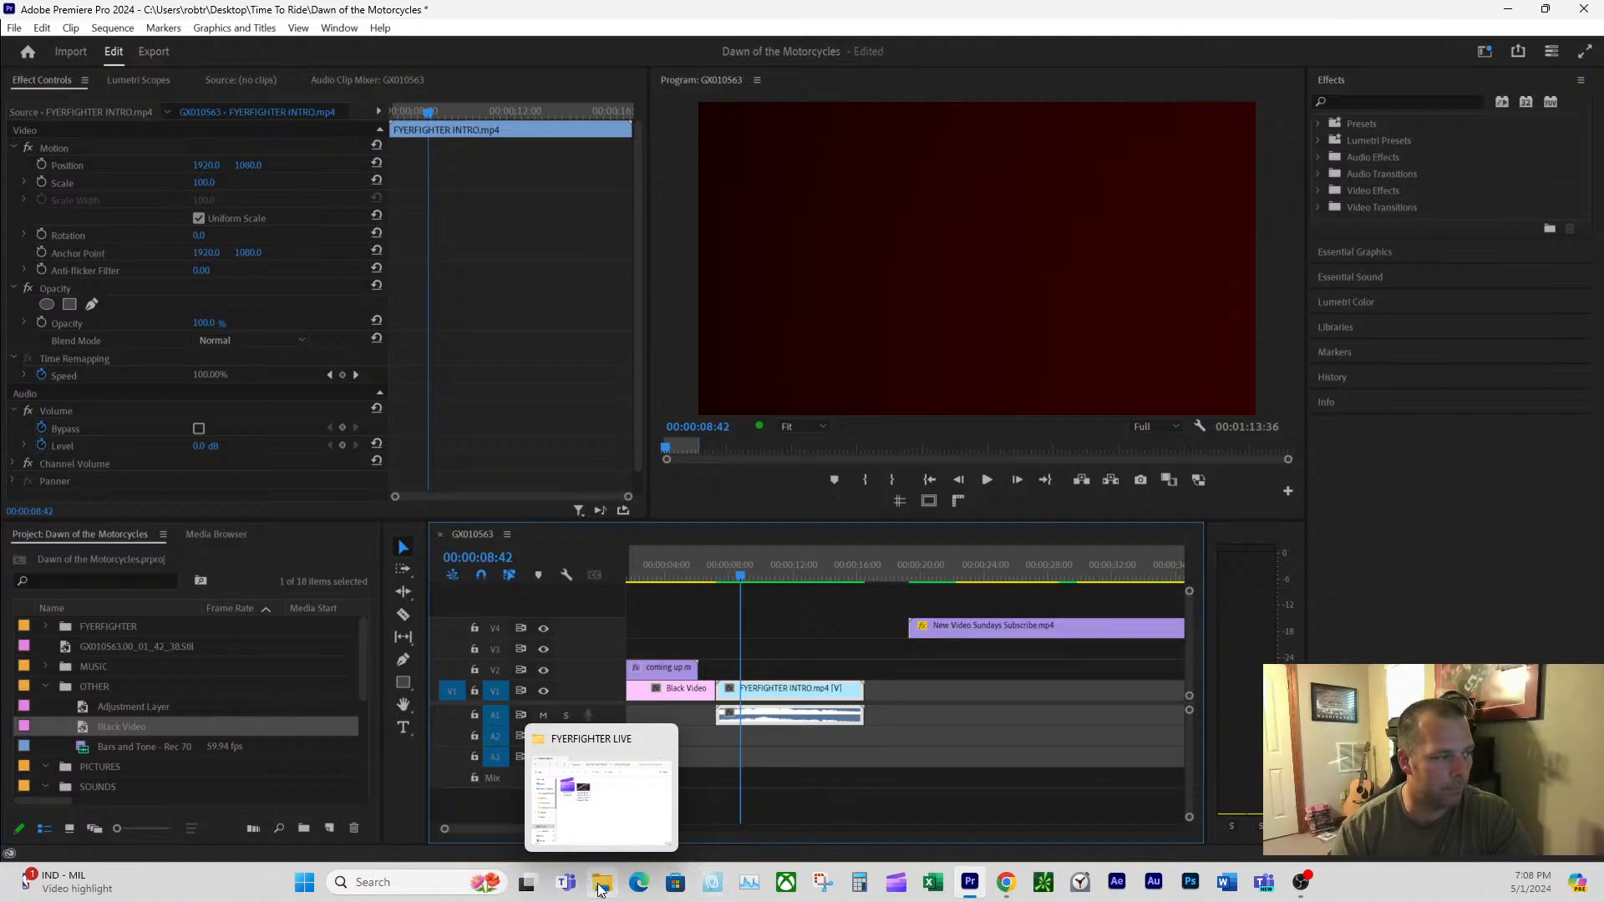
{"action": "left_click", "coordinate": [609, 889]}
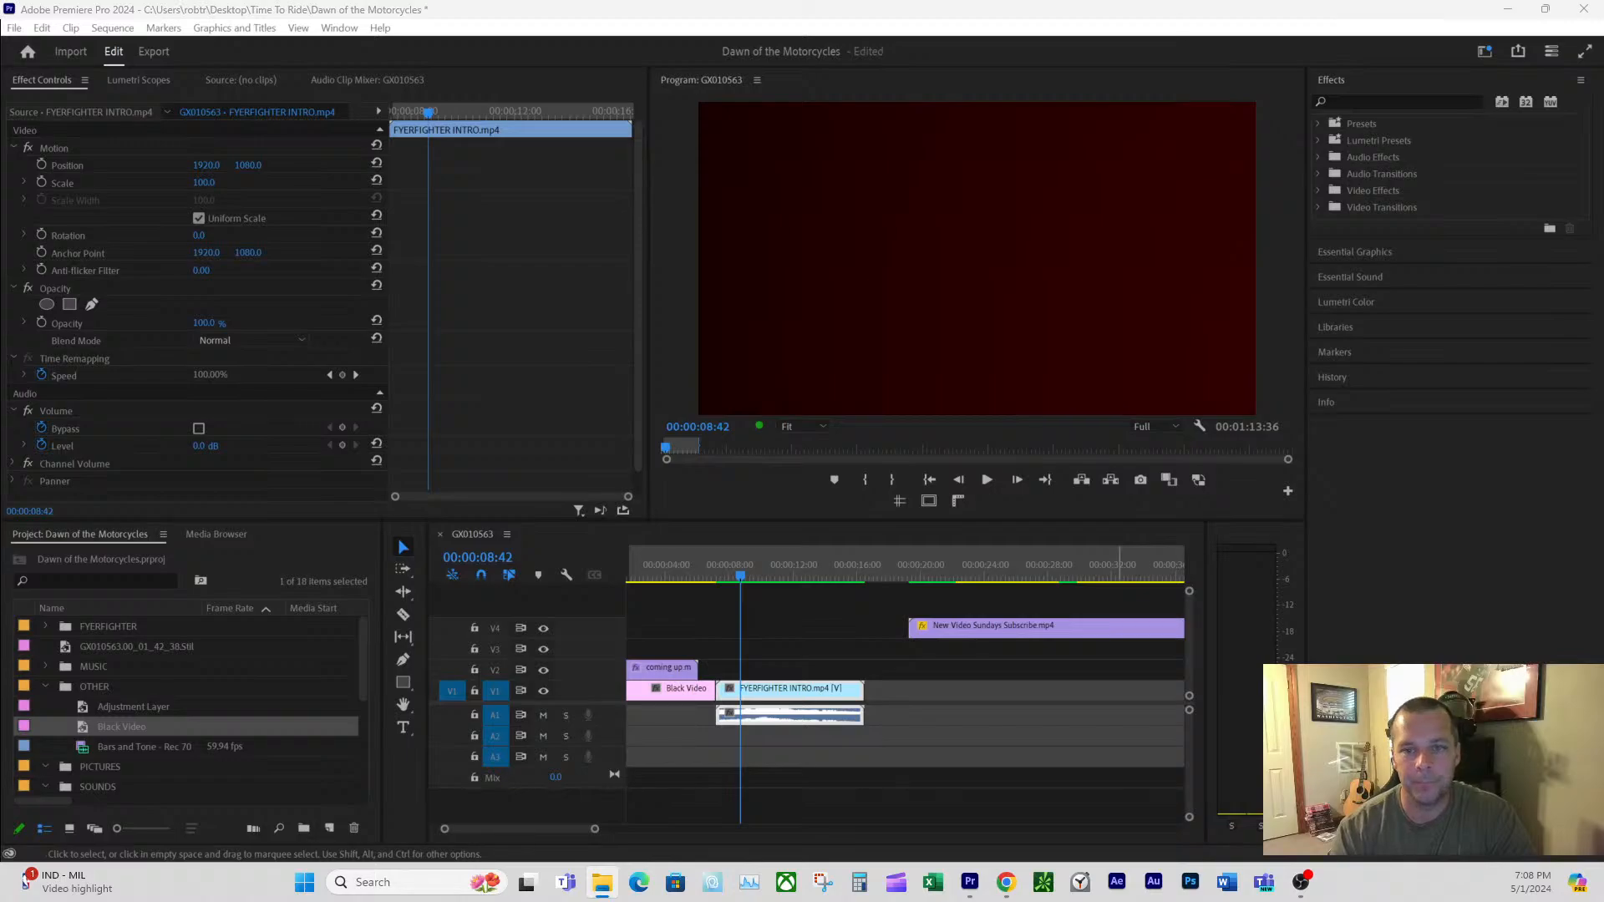
{"action": "left_click_drag", "start_coordinate": [1603, 203], "coordinate": [859, 375]}
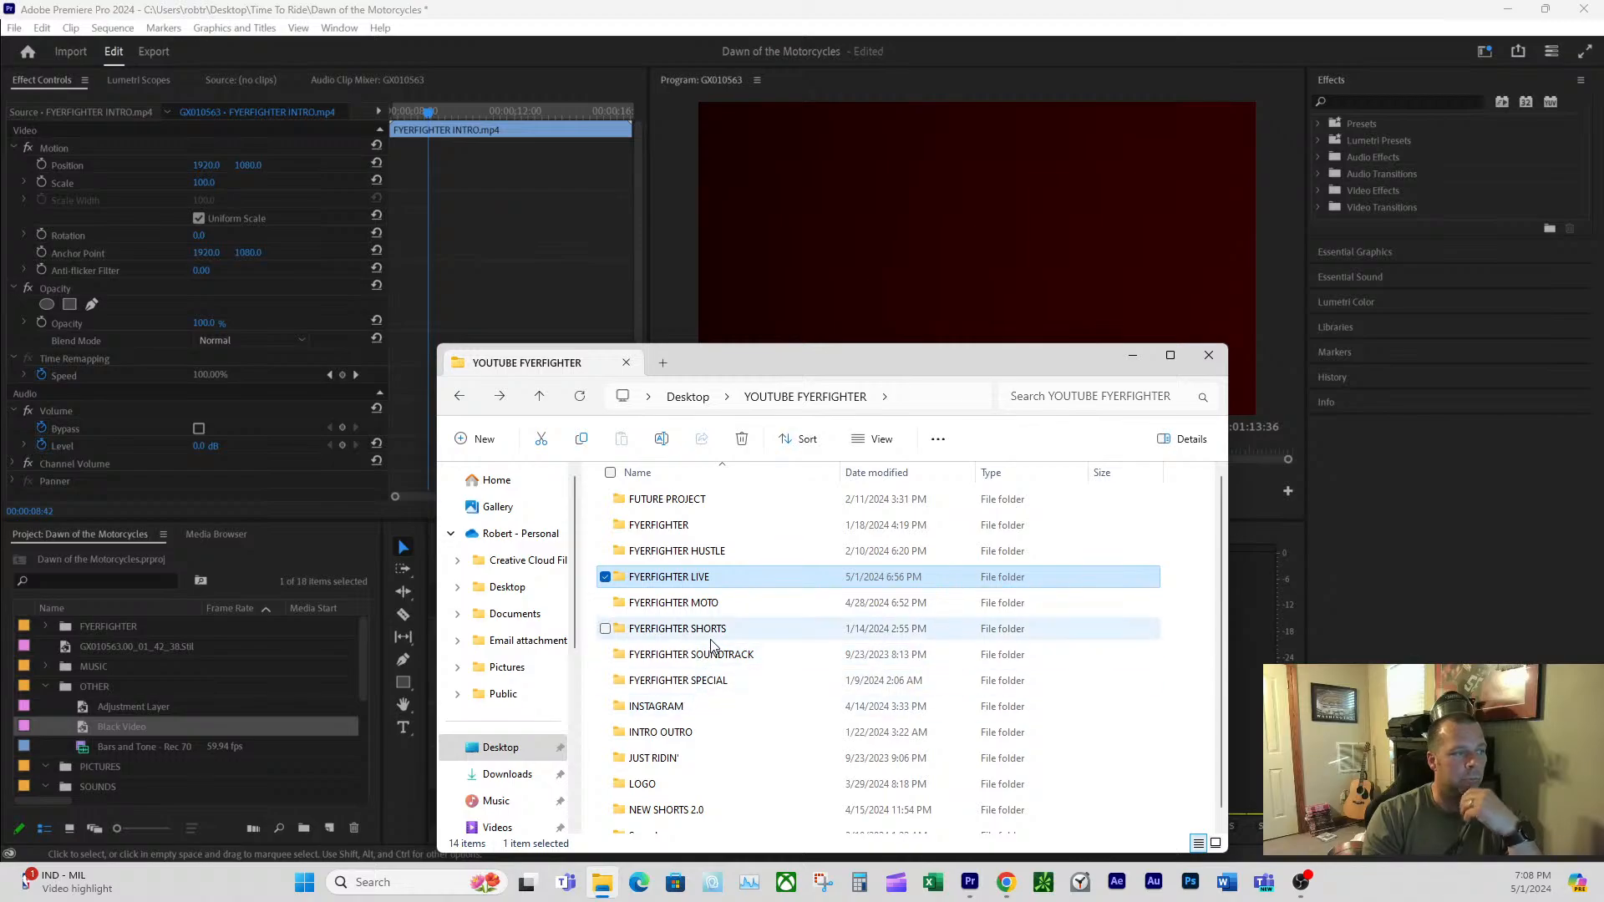
{"action": "scroll", "coordinate": [718, 681], "scroll_direction": "down", "scroll_amount": 1}
{"action": "scroll", "coordinate": [725, 752], "scroll_direction": "up", "scroll_amount": 1}
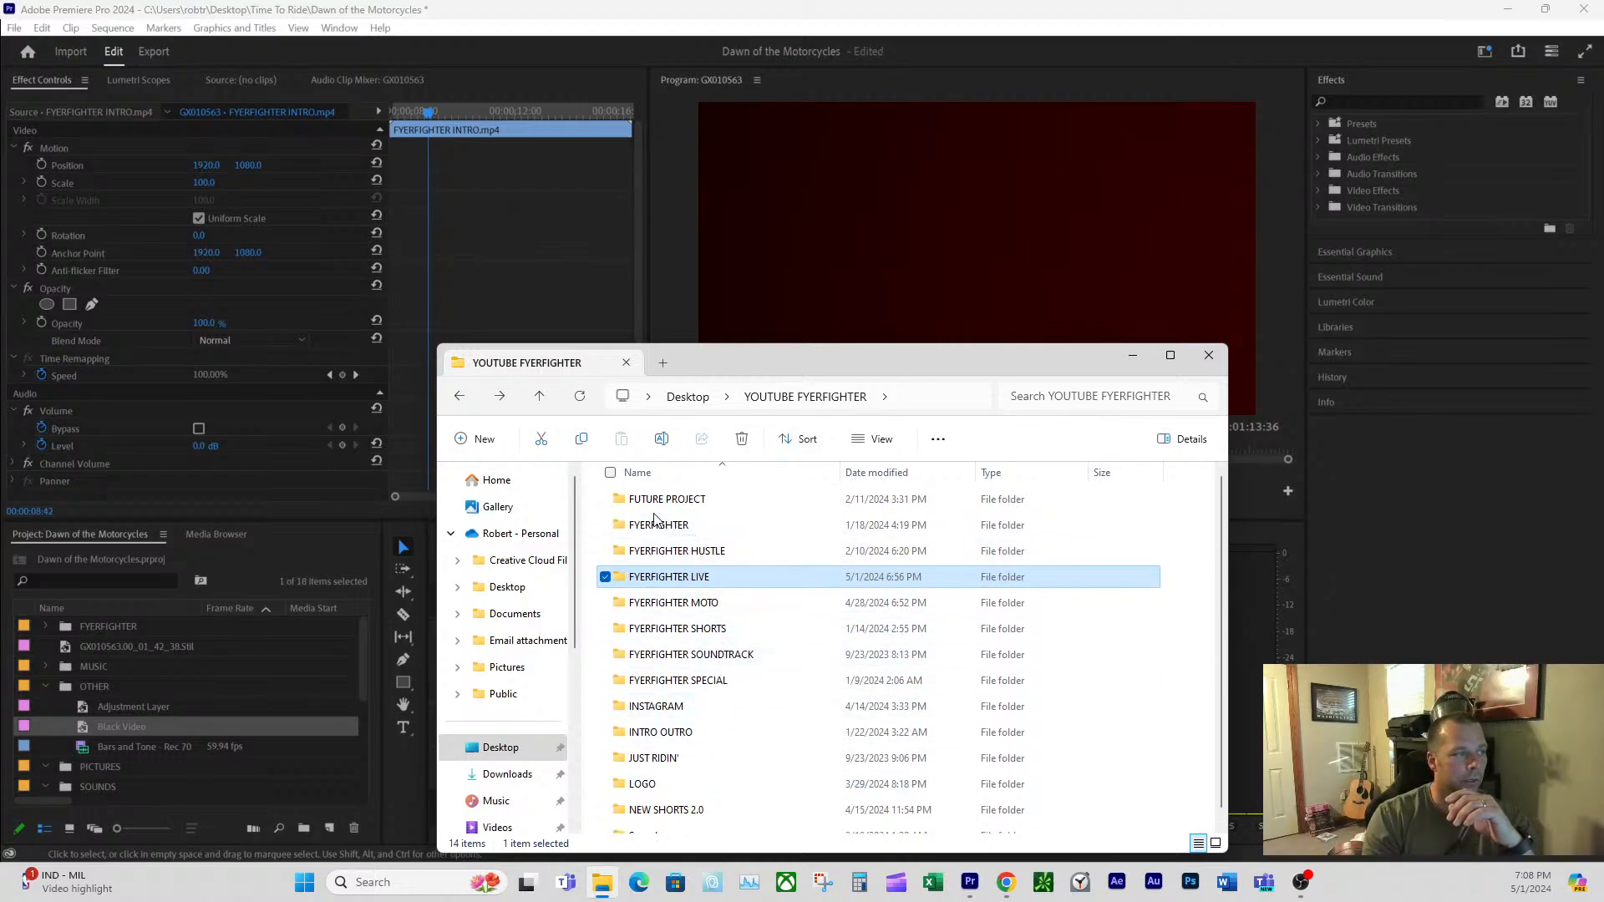
{"action": "double_click", "coordinate": [693, 602]}
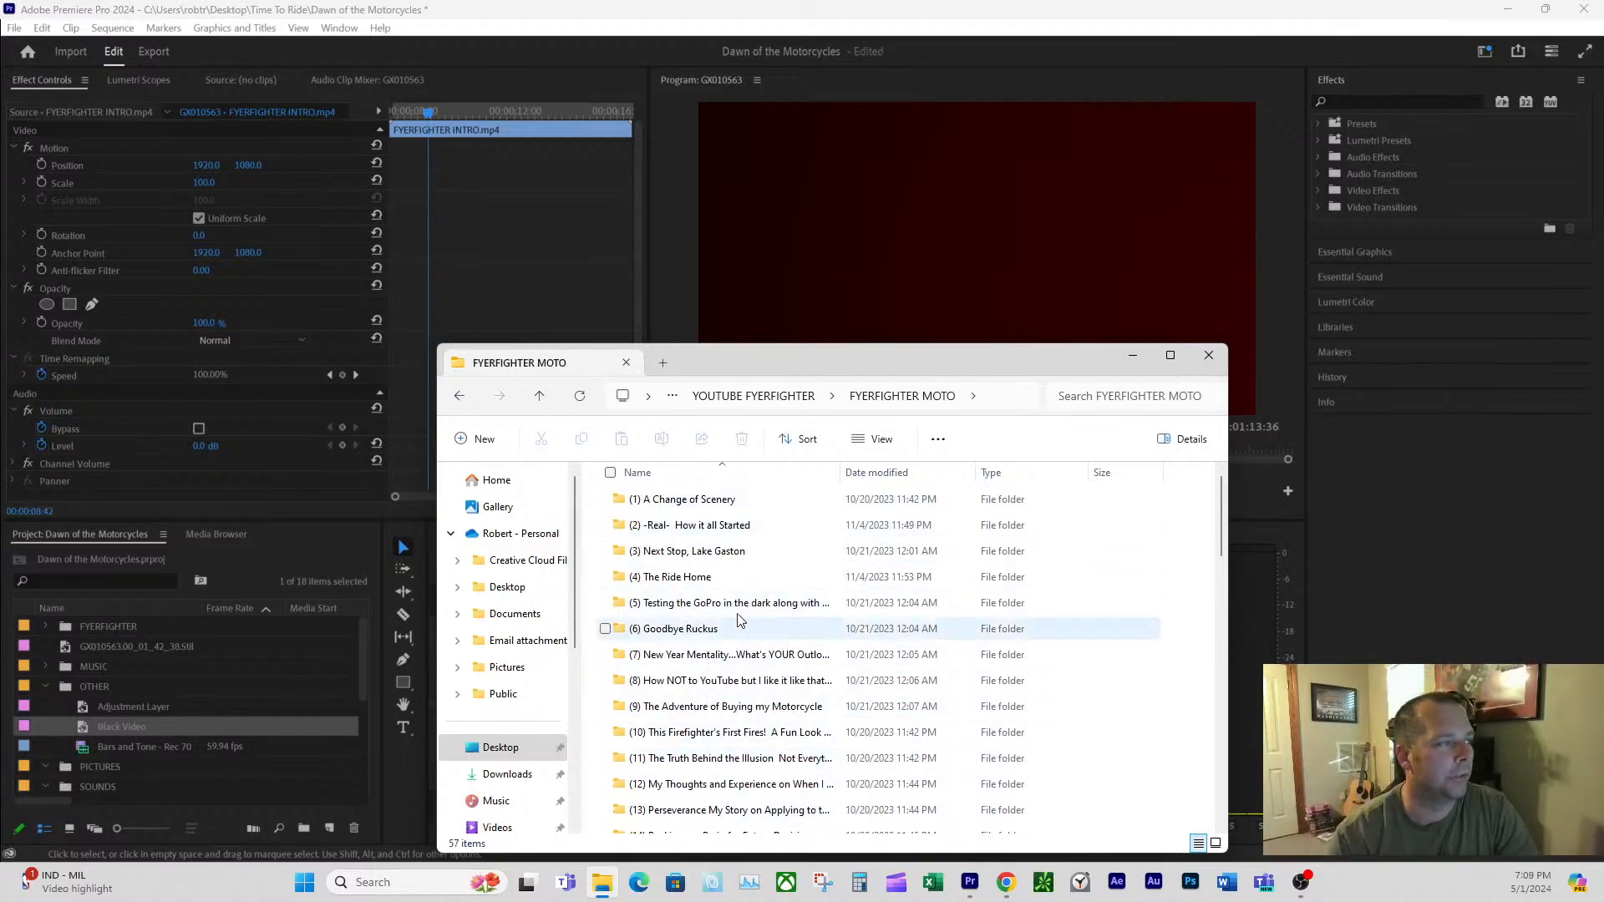
- Create a new folder named (58) Dawn of the Motorcycles in the FYERFIGHTER MOTO folder
{"action": "scroll", "coordinate": [789, 756], "scroll_direction": "down", "scroll_amount": 14}
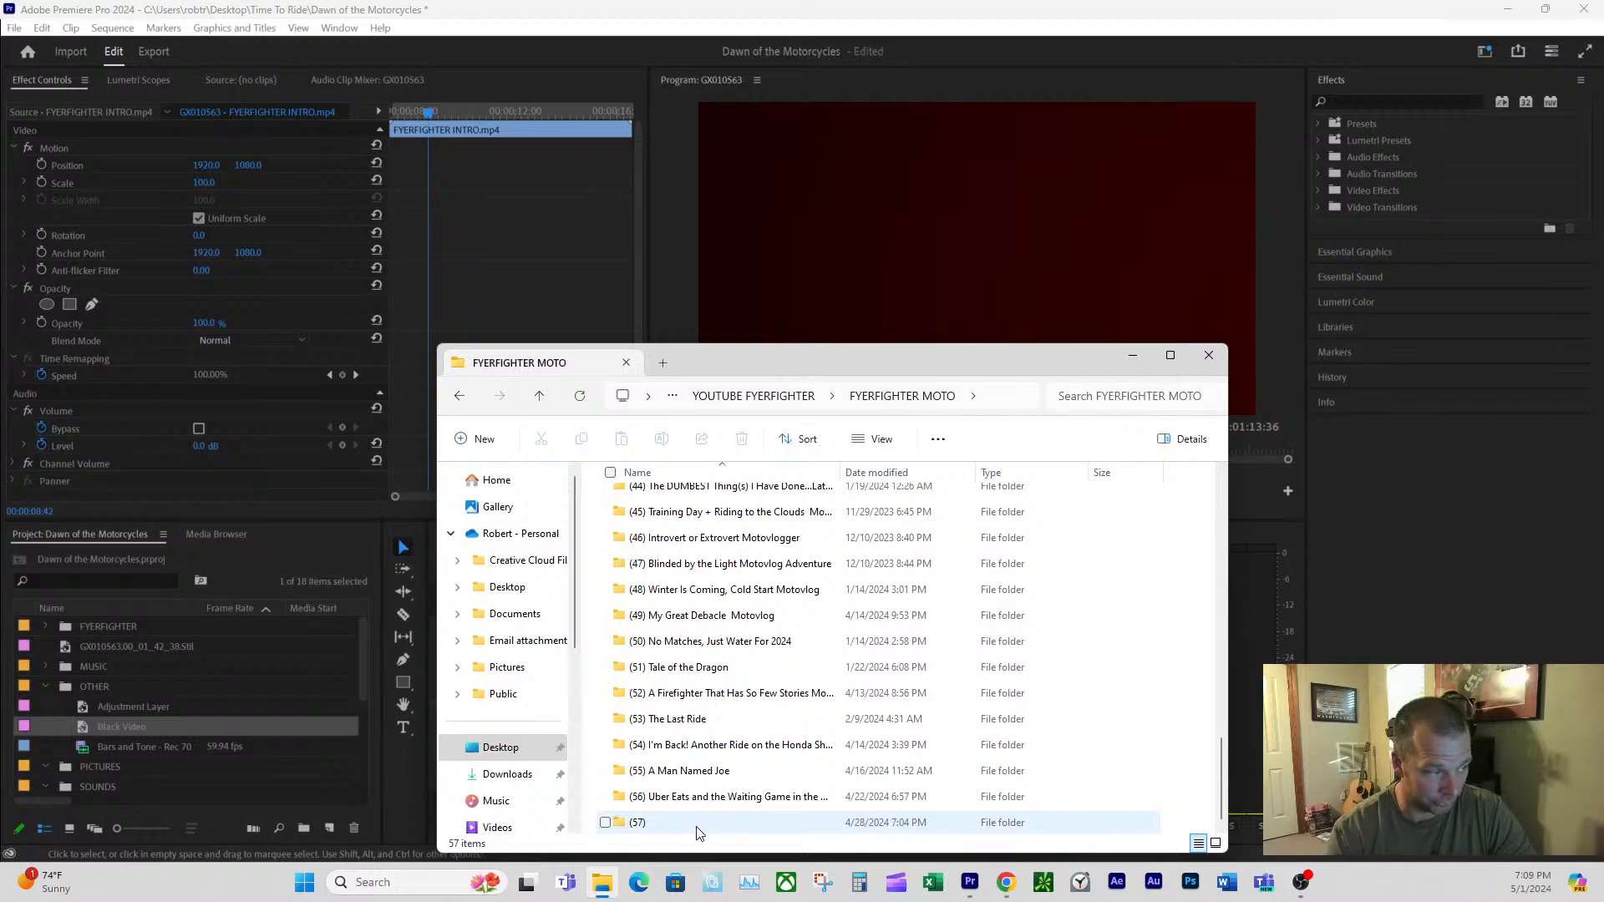
{"action": "right_click", "coordinate": [1073, 833]}
{"action": "mouse_move", "coordinate": [1123, 724]}
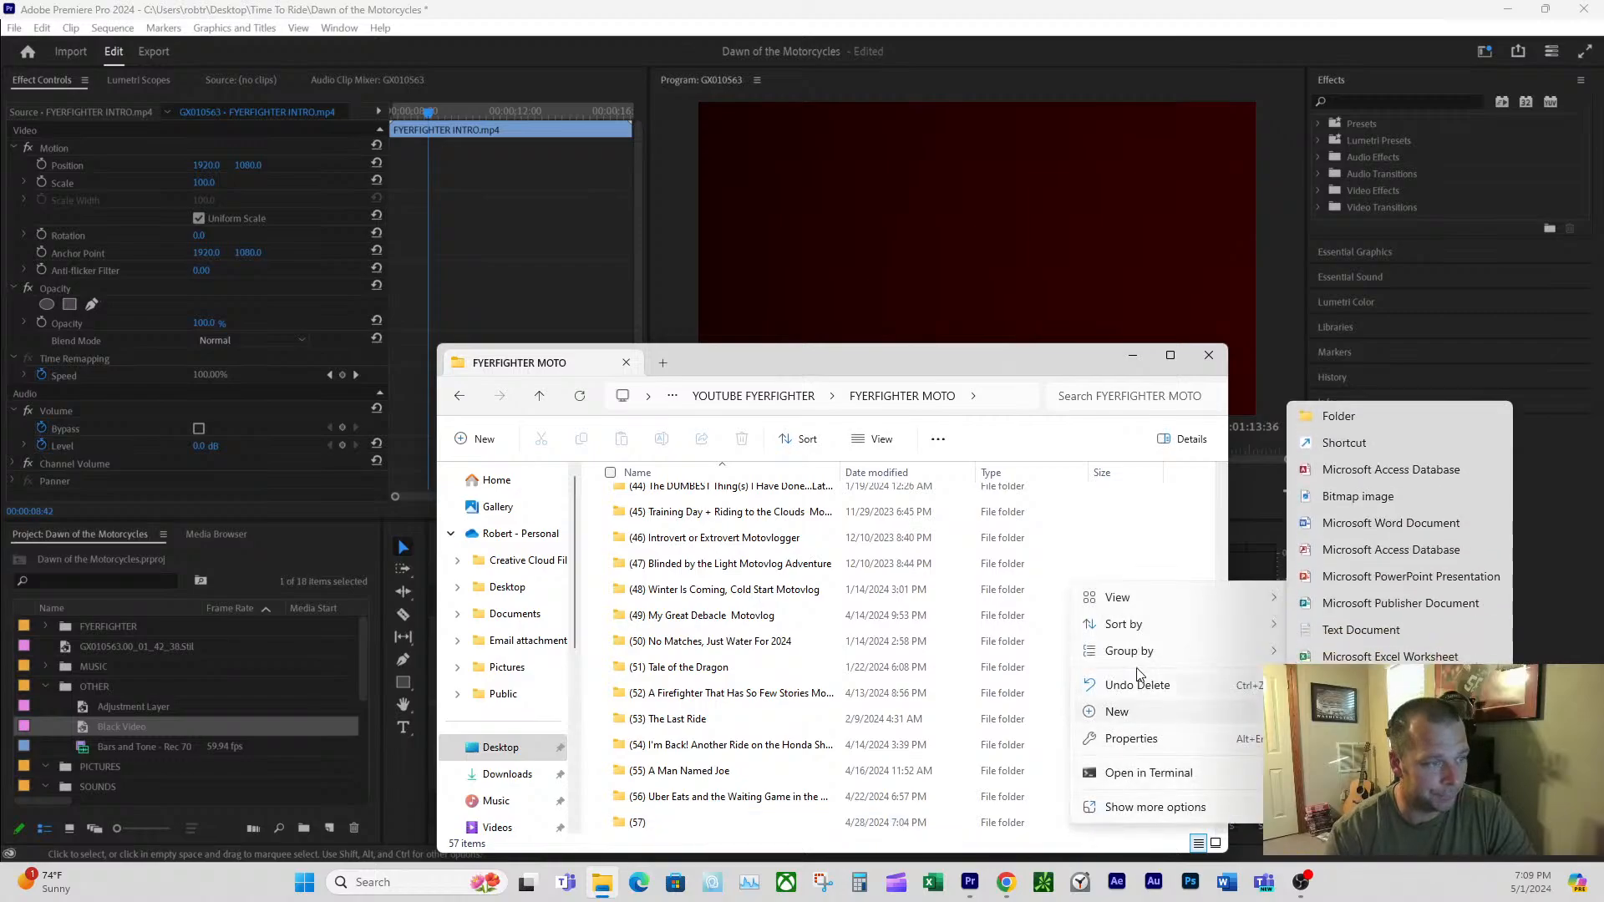
{"action": "left_click", "coordinate": [1345, 418]}
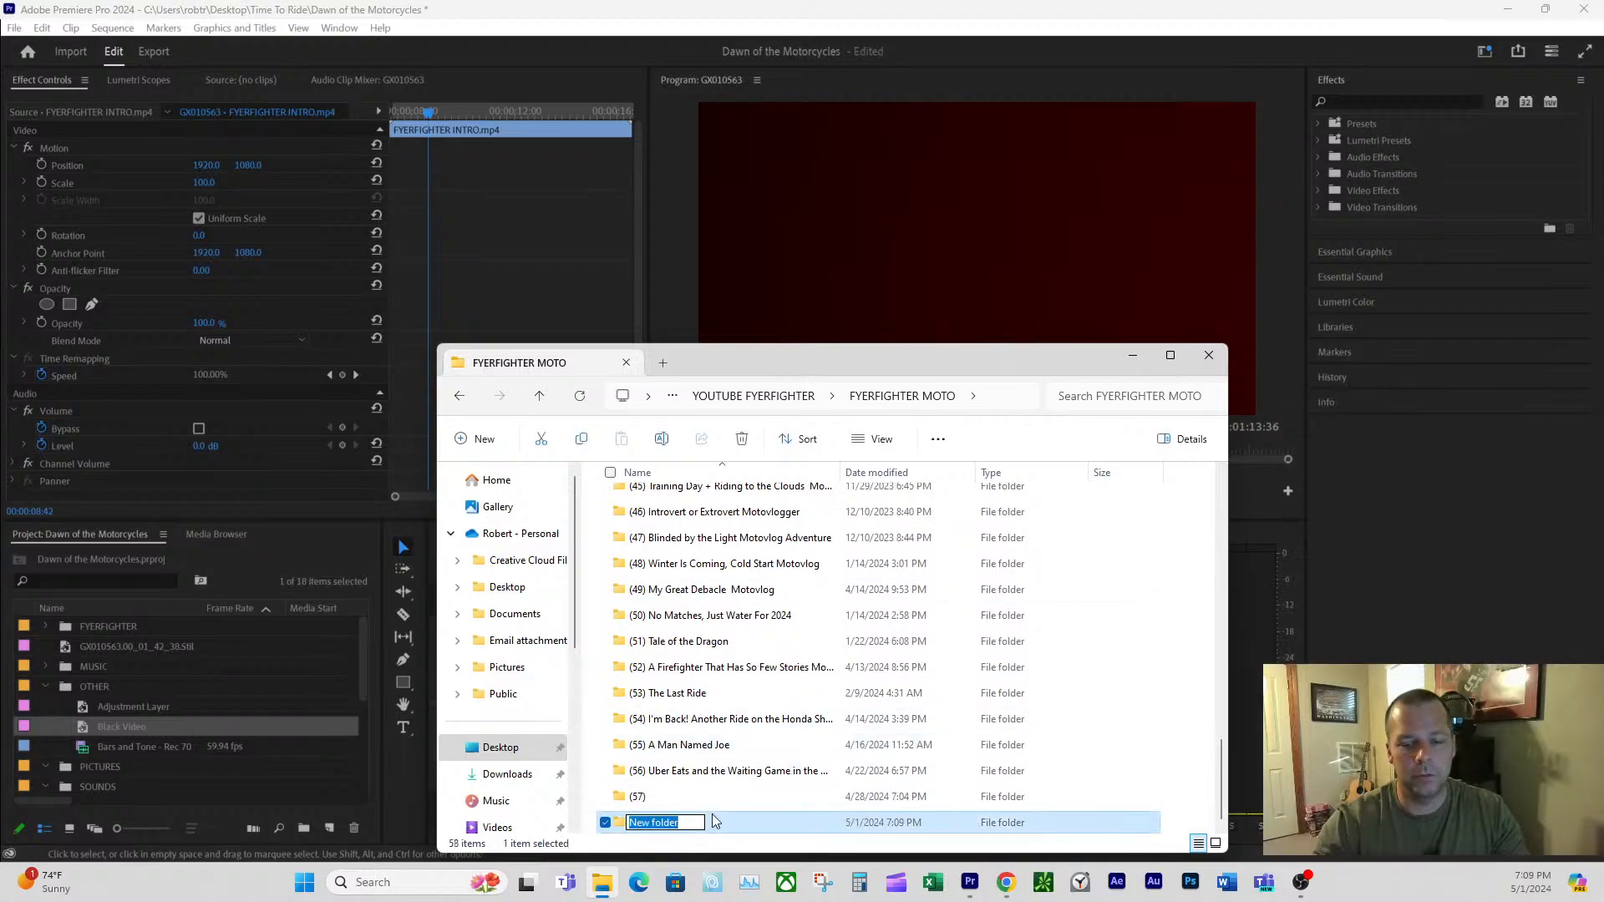
{"action": "type", "text": "(58"}
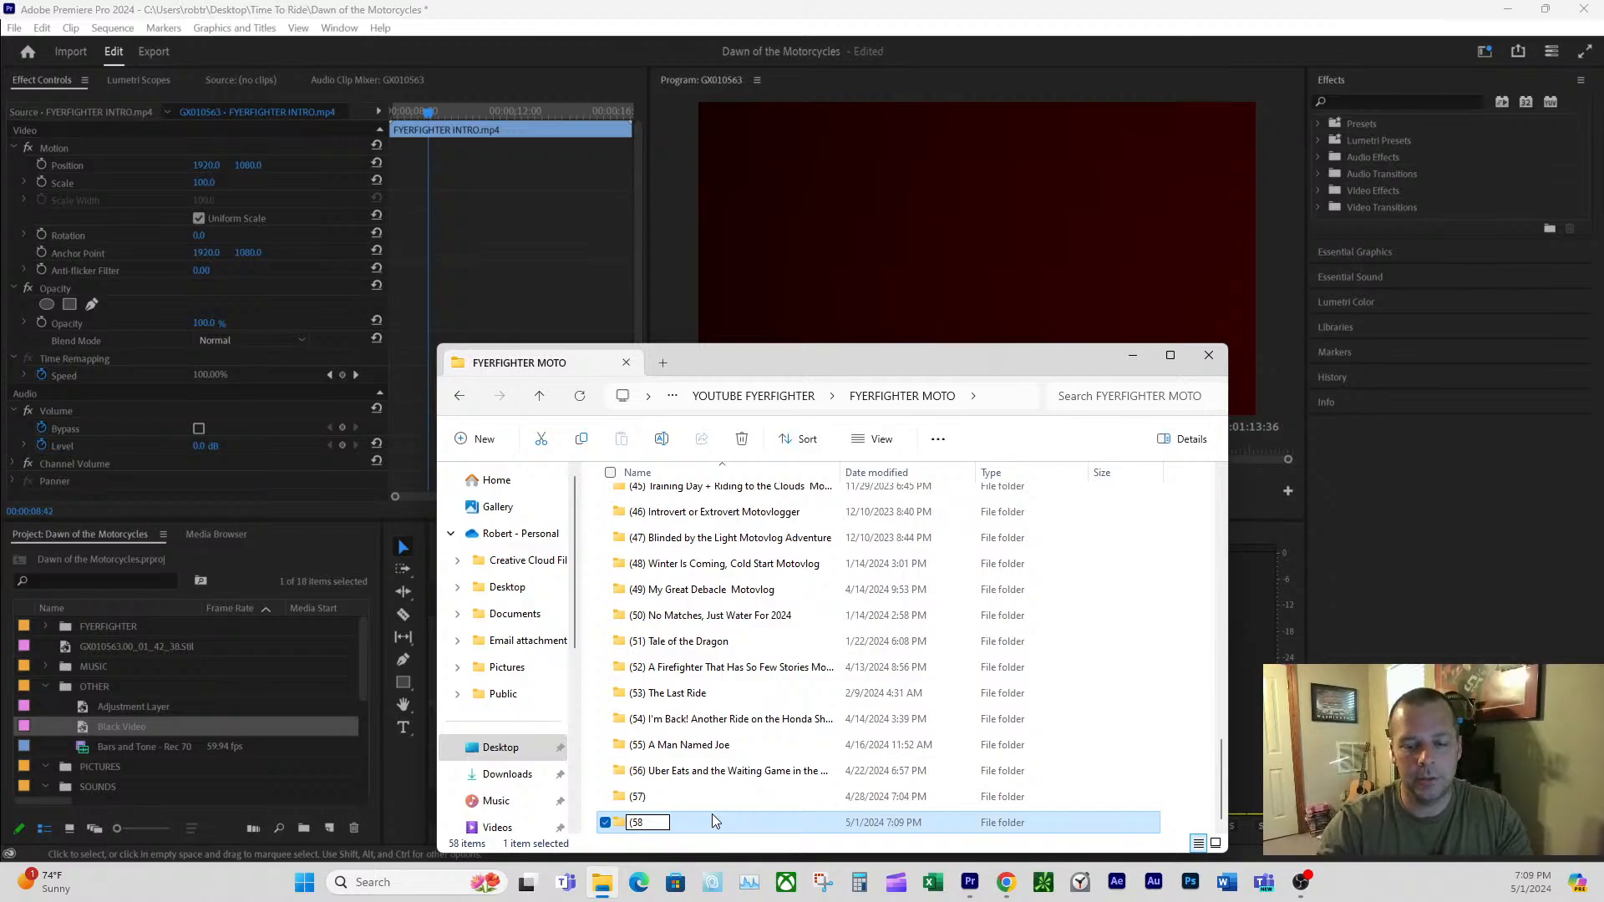
{"action": "type", "text": ") D"}
{"action": "key", "text": "Caps_Lock"}
{"action": "type", "text": "a"}
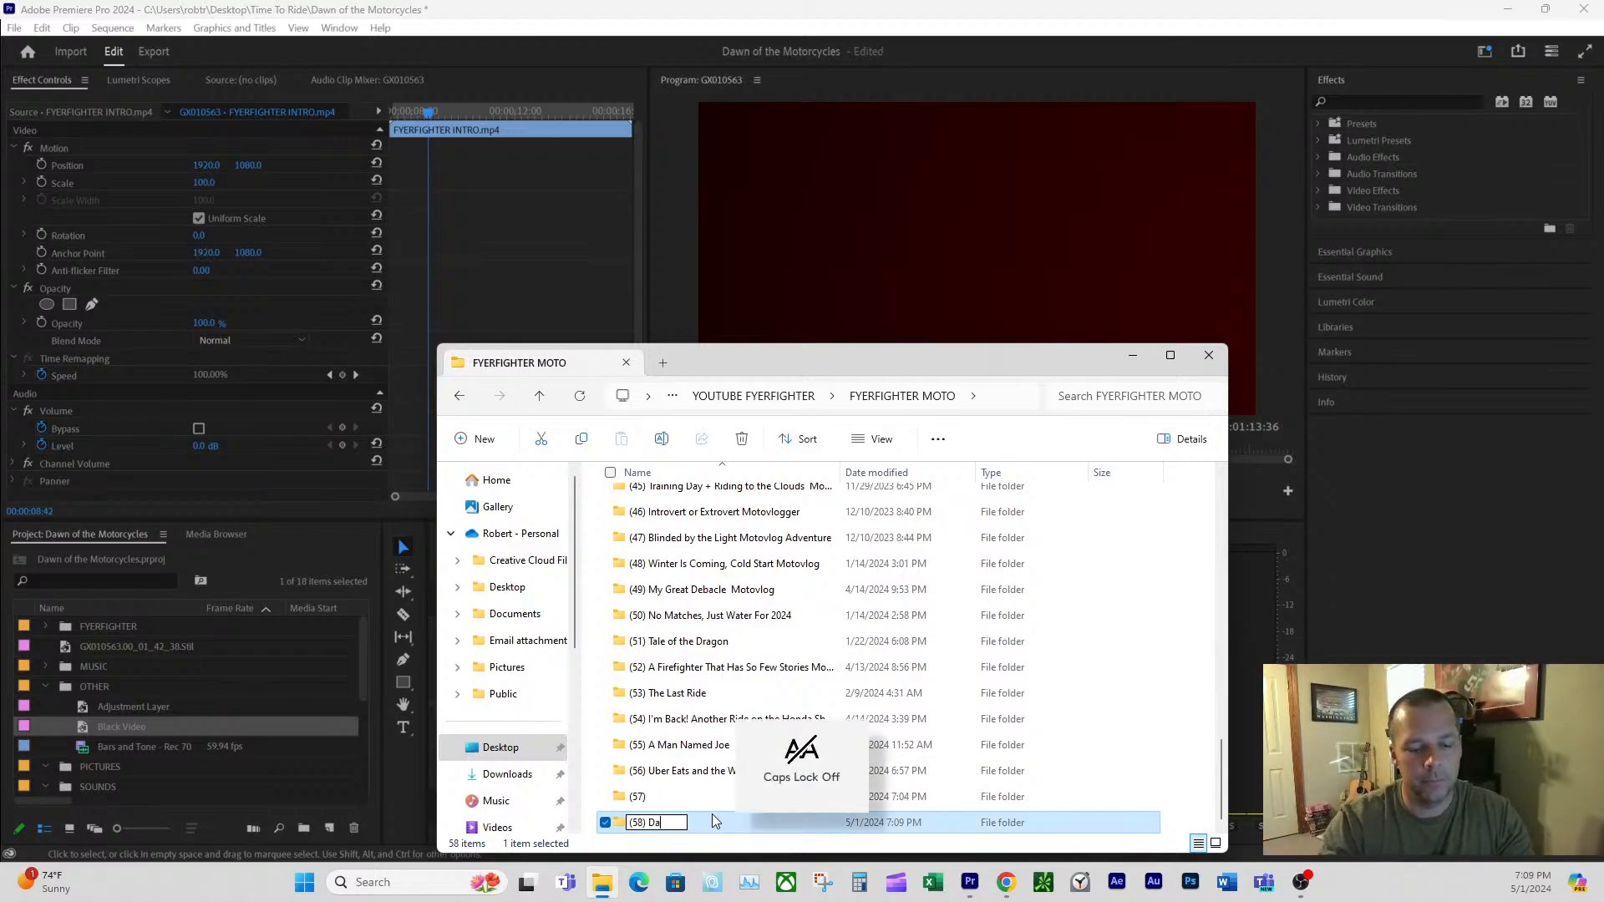
{"action": "type", "text": "wn of"}
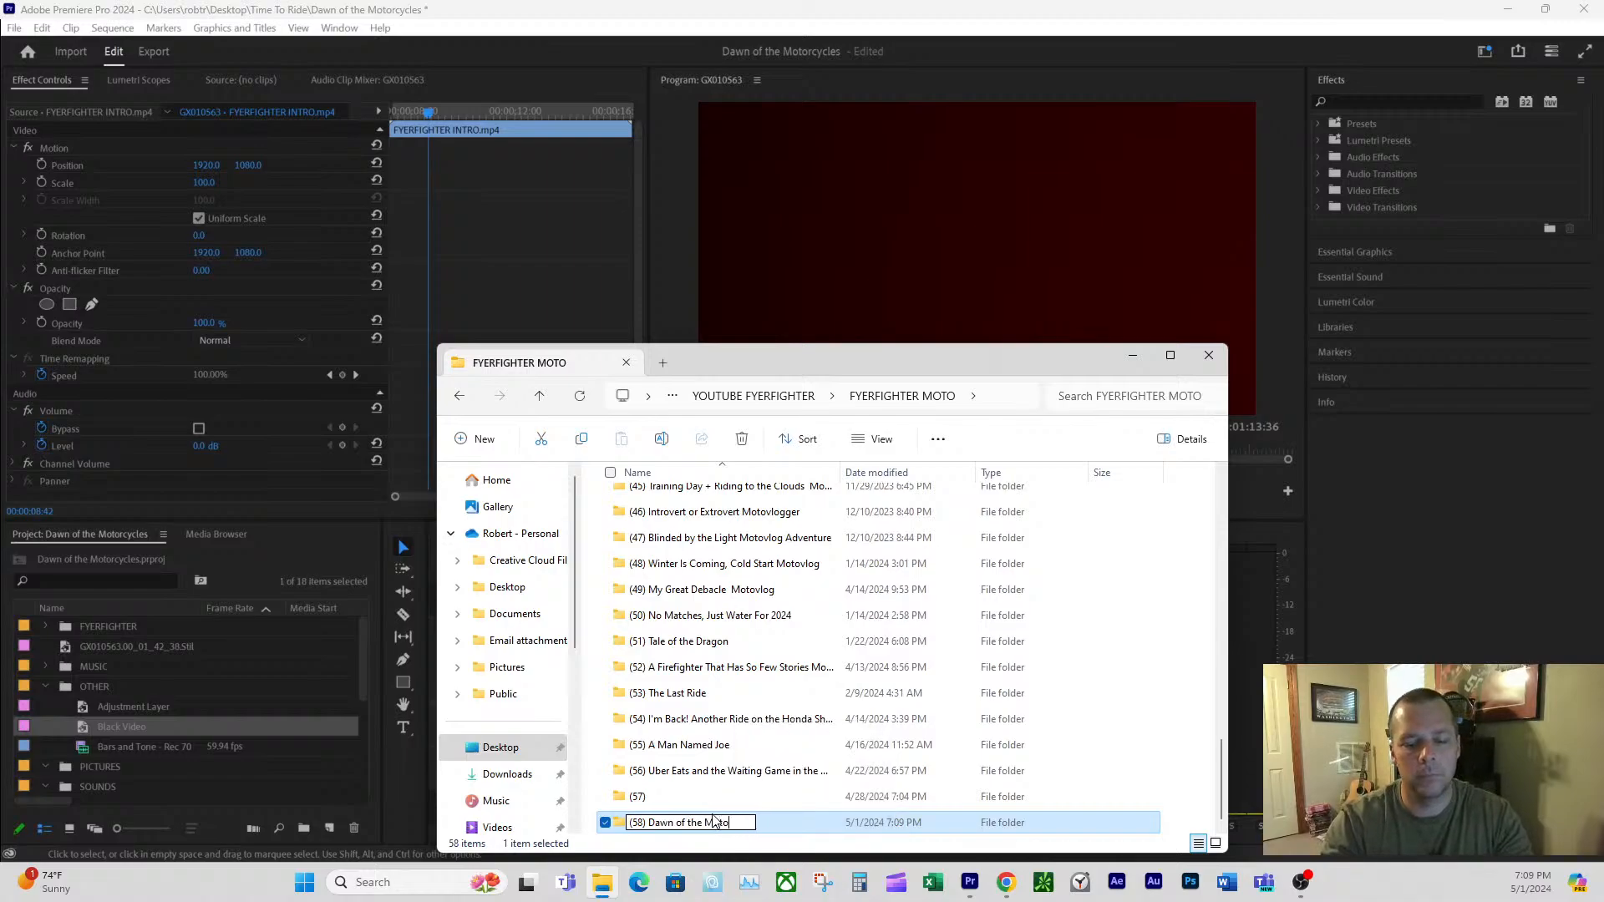
{"action": "type", "text": "the Motorcycles"}
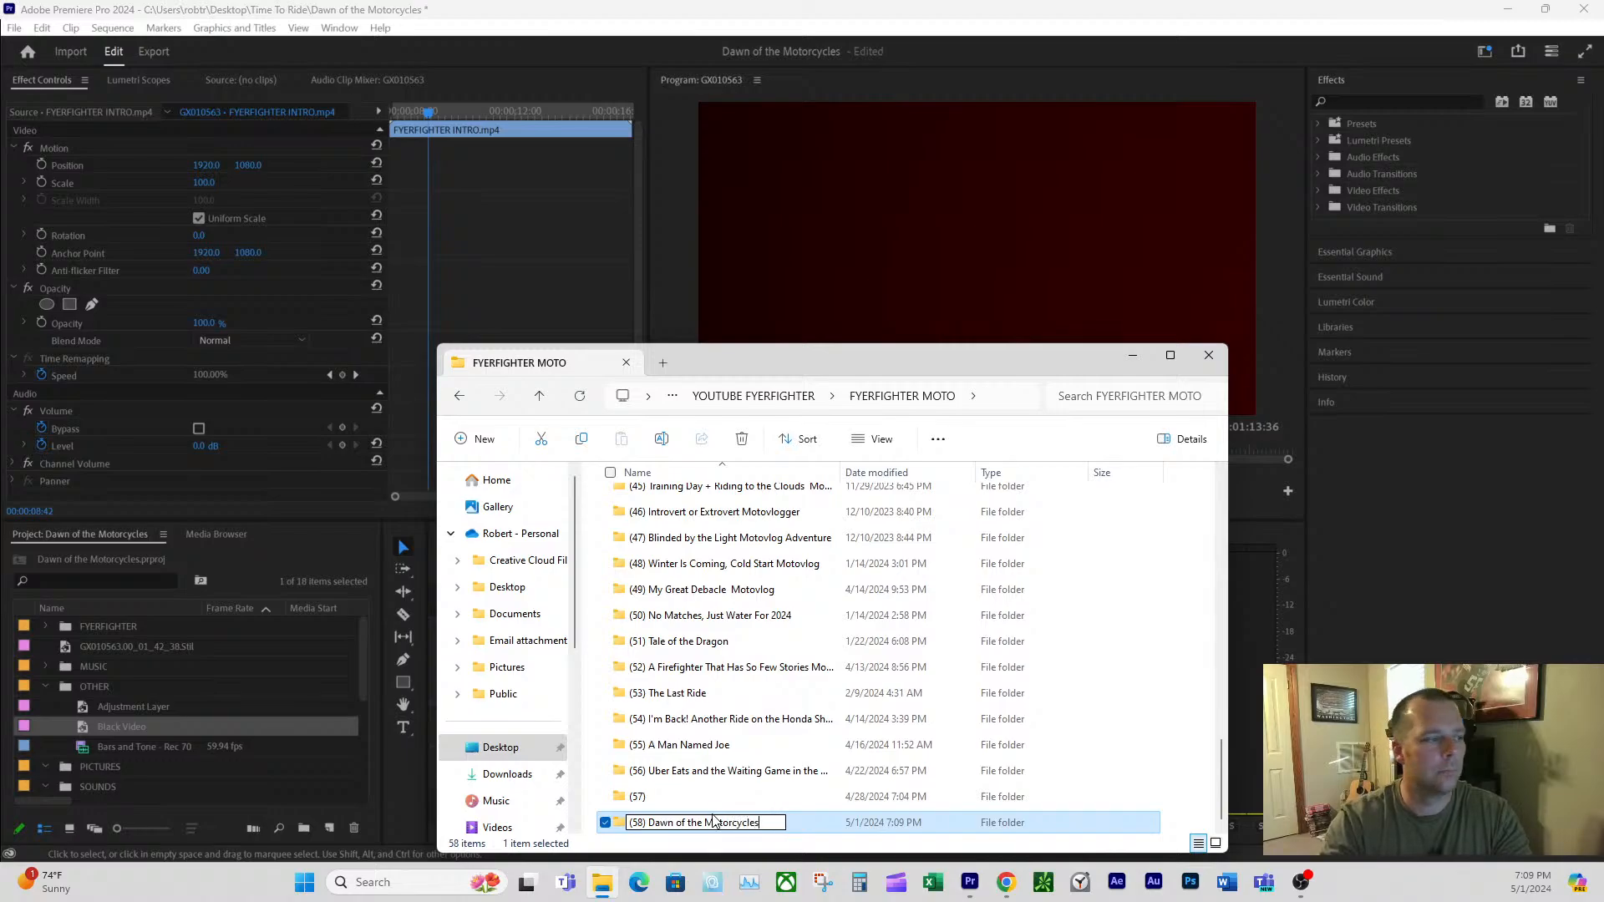
{"action": "left_click", "coordinate": [725, 772]}
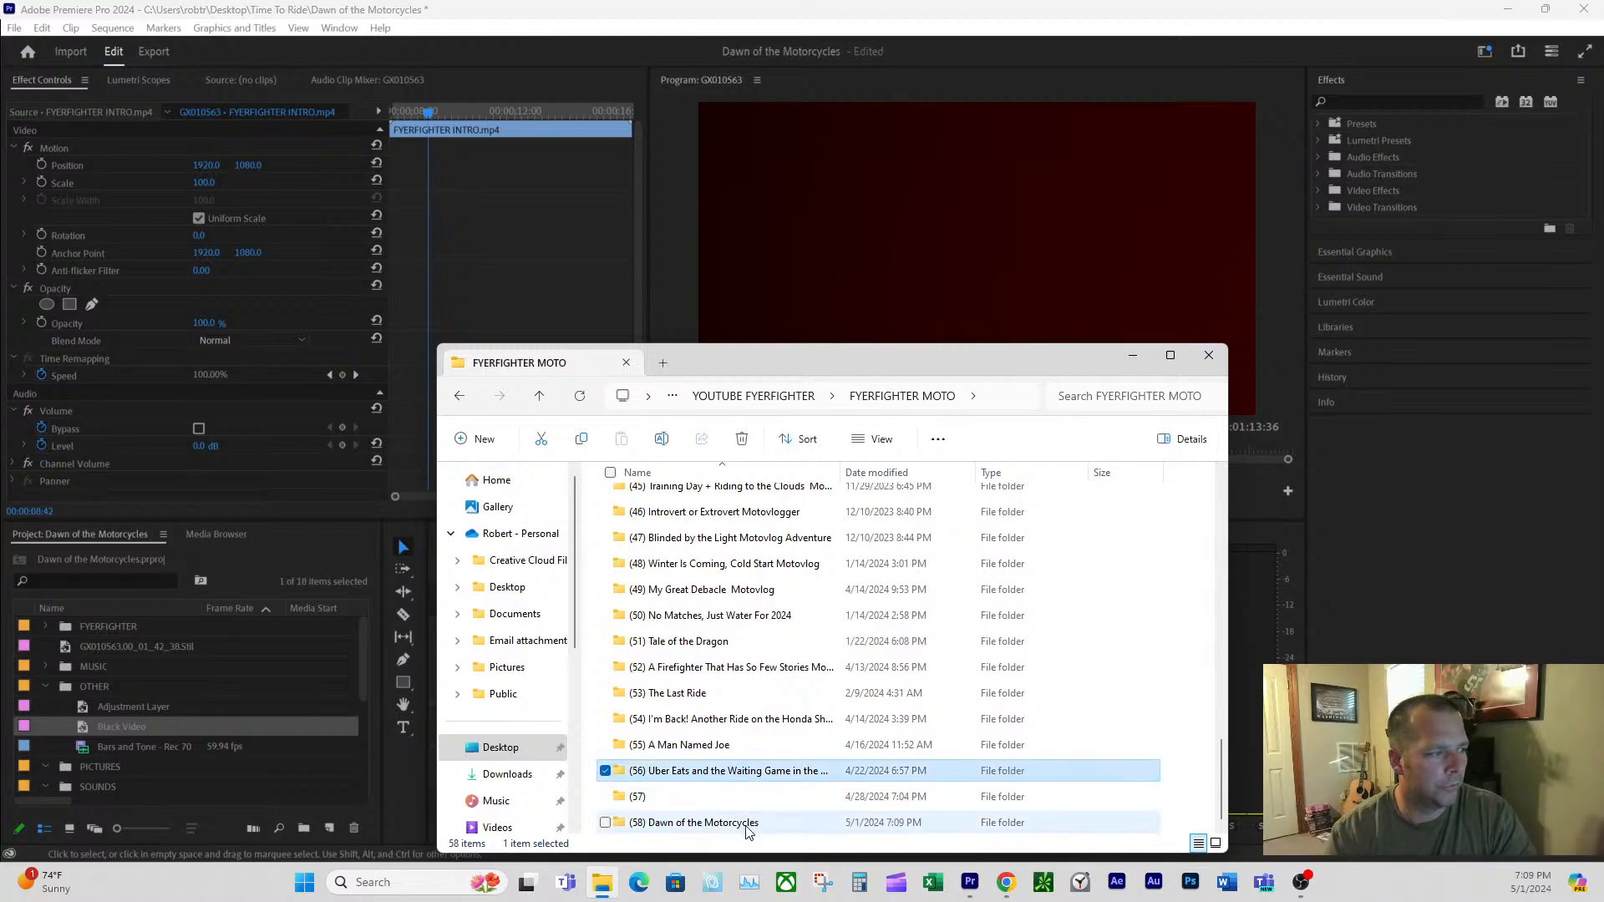
- Look inside the (58) Dawn of the Motorcycles folder, reposition the window and return to FYERFIGHTER MOTO
{"action": "double_click", "coordinate": [702, 821]}
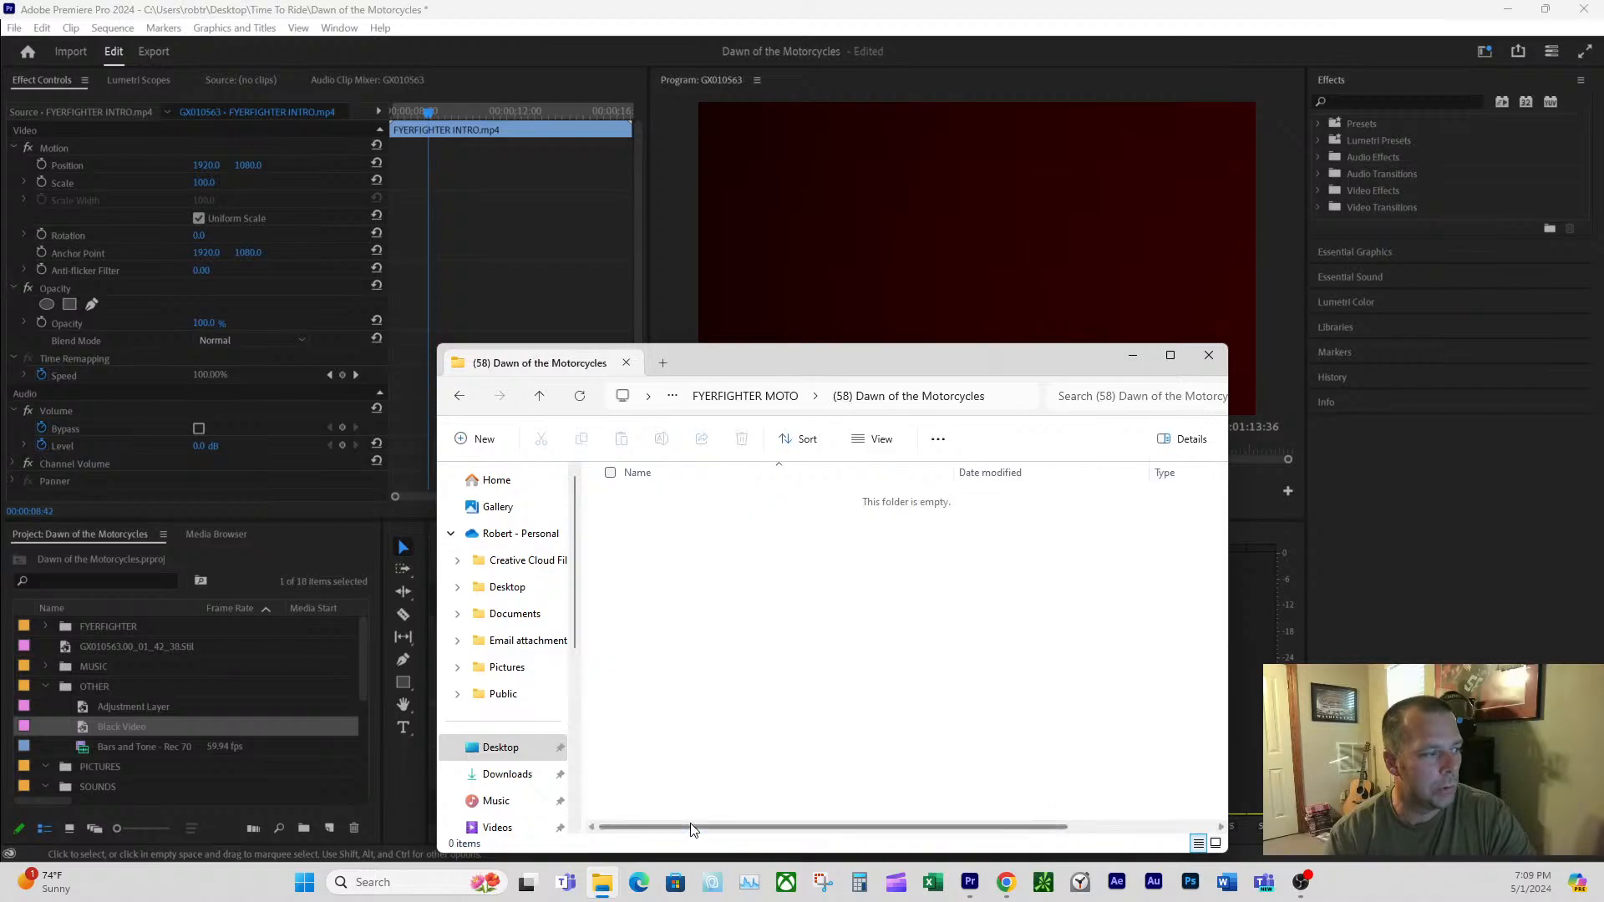
{"action": "left_click_drag", "start_coordinate": [968, 367], "coordinate": [1234, 274]}
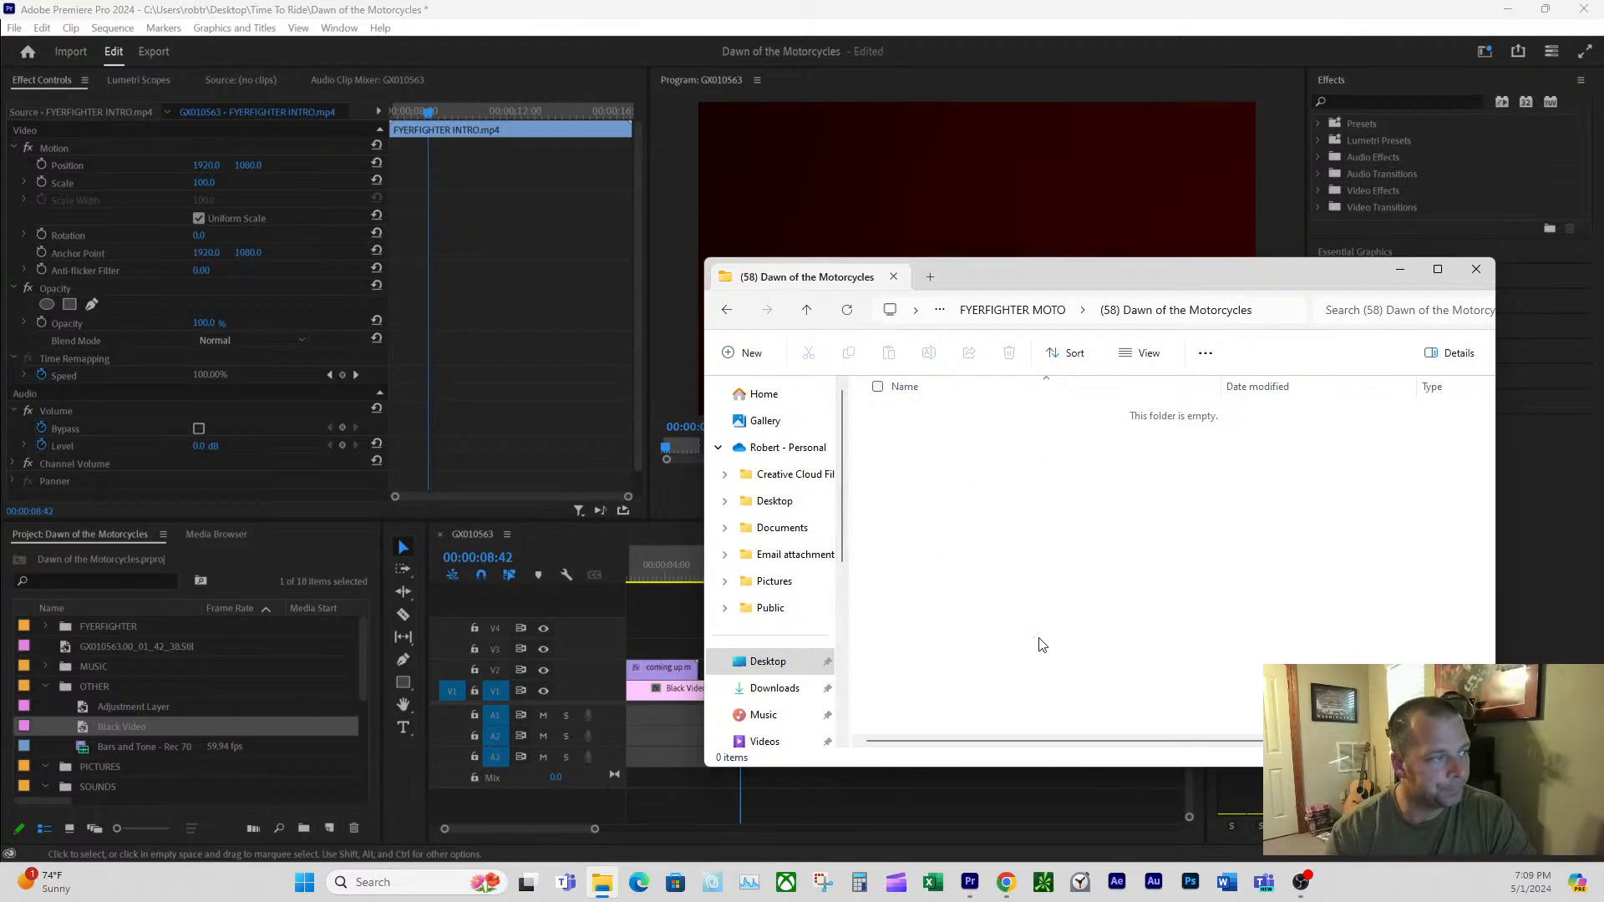
{"action": "left_click", "coordinate": [726, 309]}
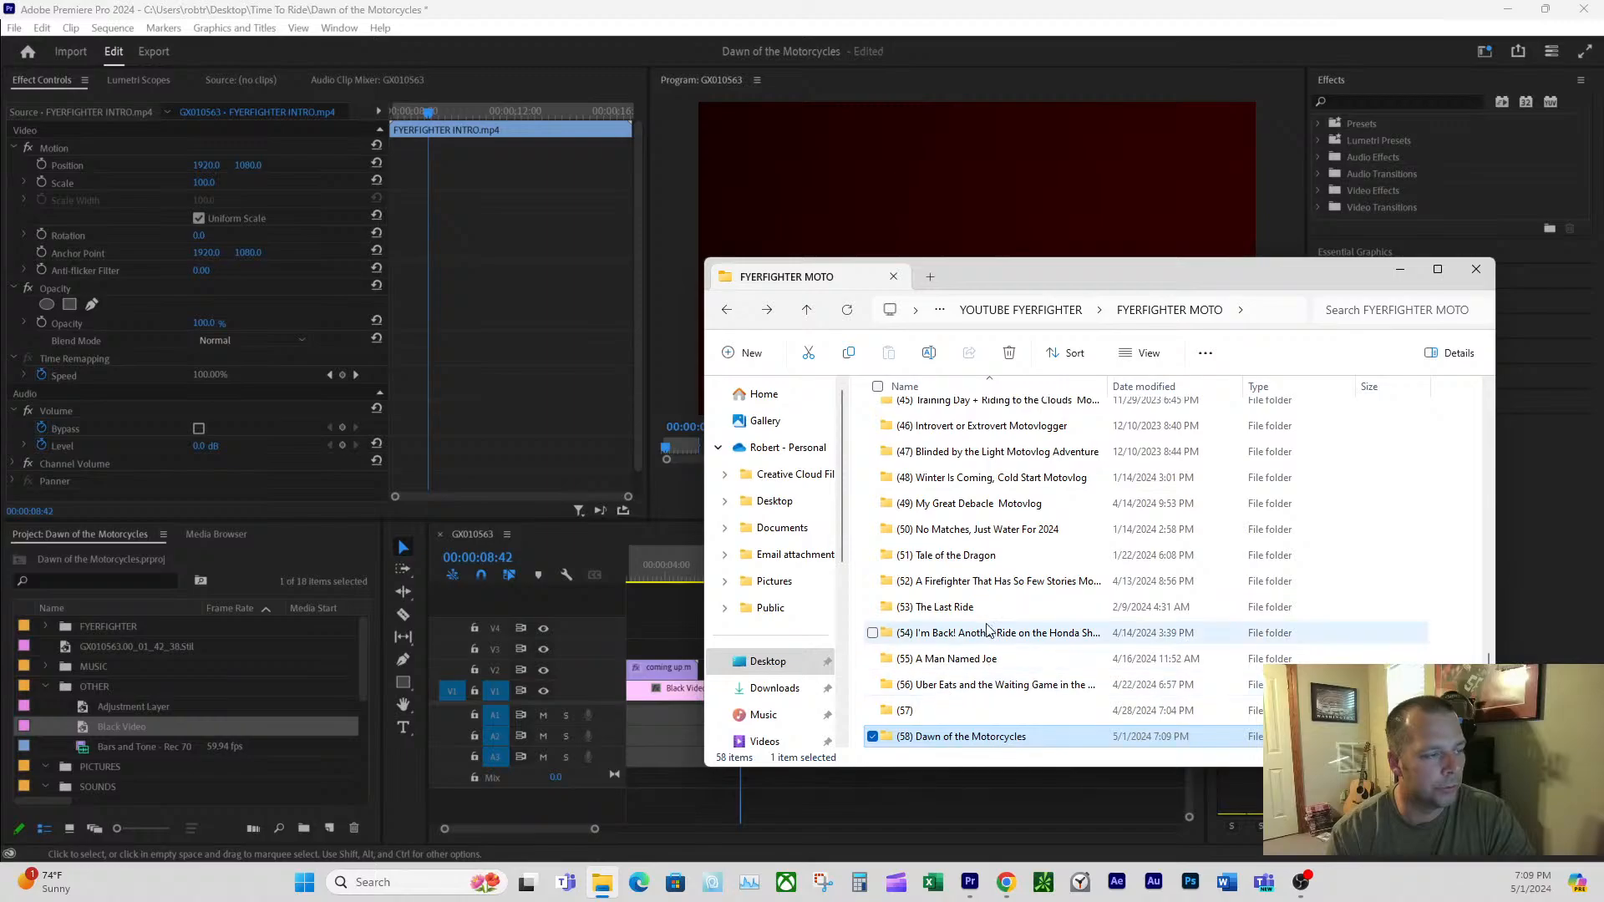
- Open the (57) folder and copy the file name text of the Uber Eats Deliveries Meet Murphy's Law video
{"action": "left_click", "coordinate": [939, 711]}
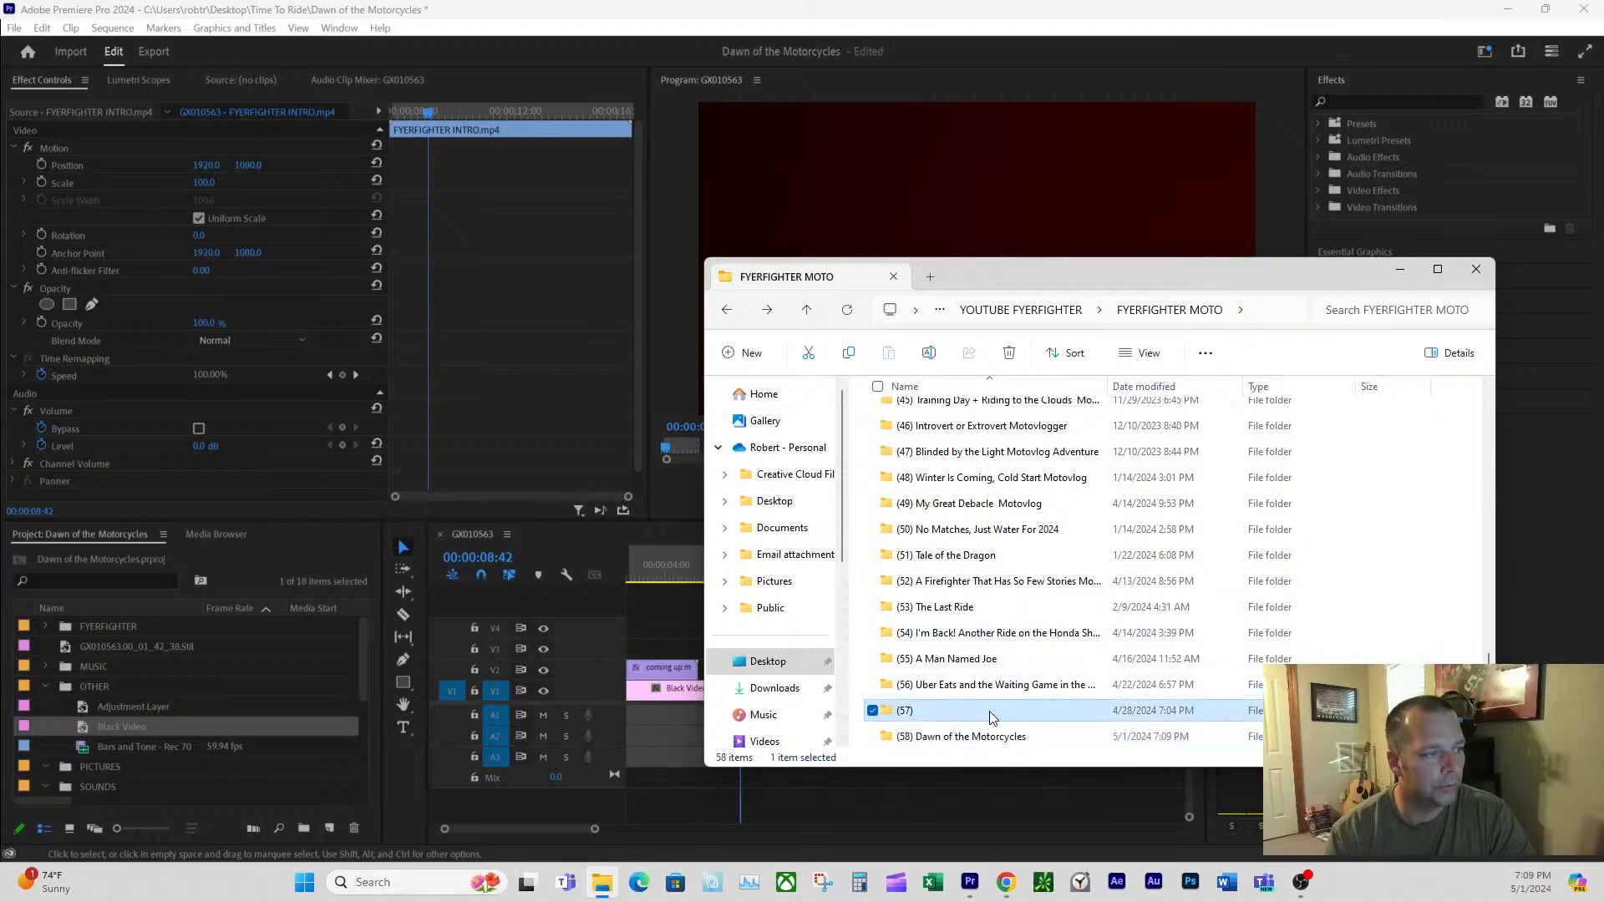
{"action": "double_click", "coordinate": [1017, 712]}
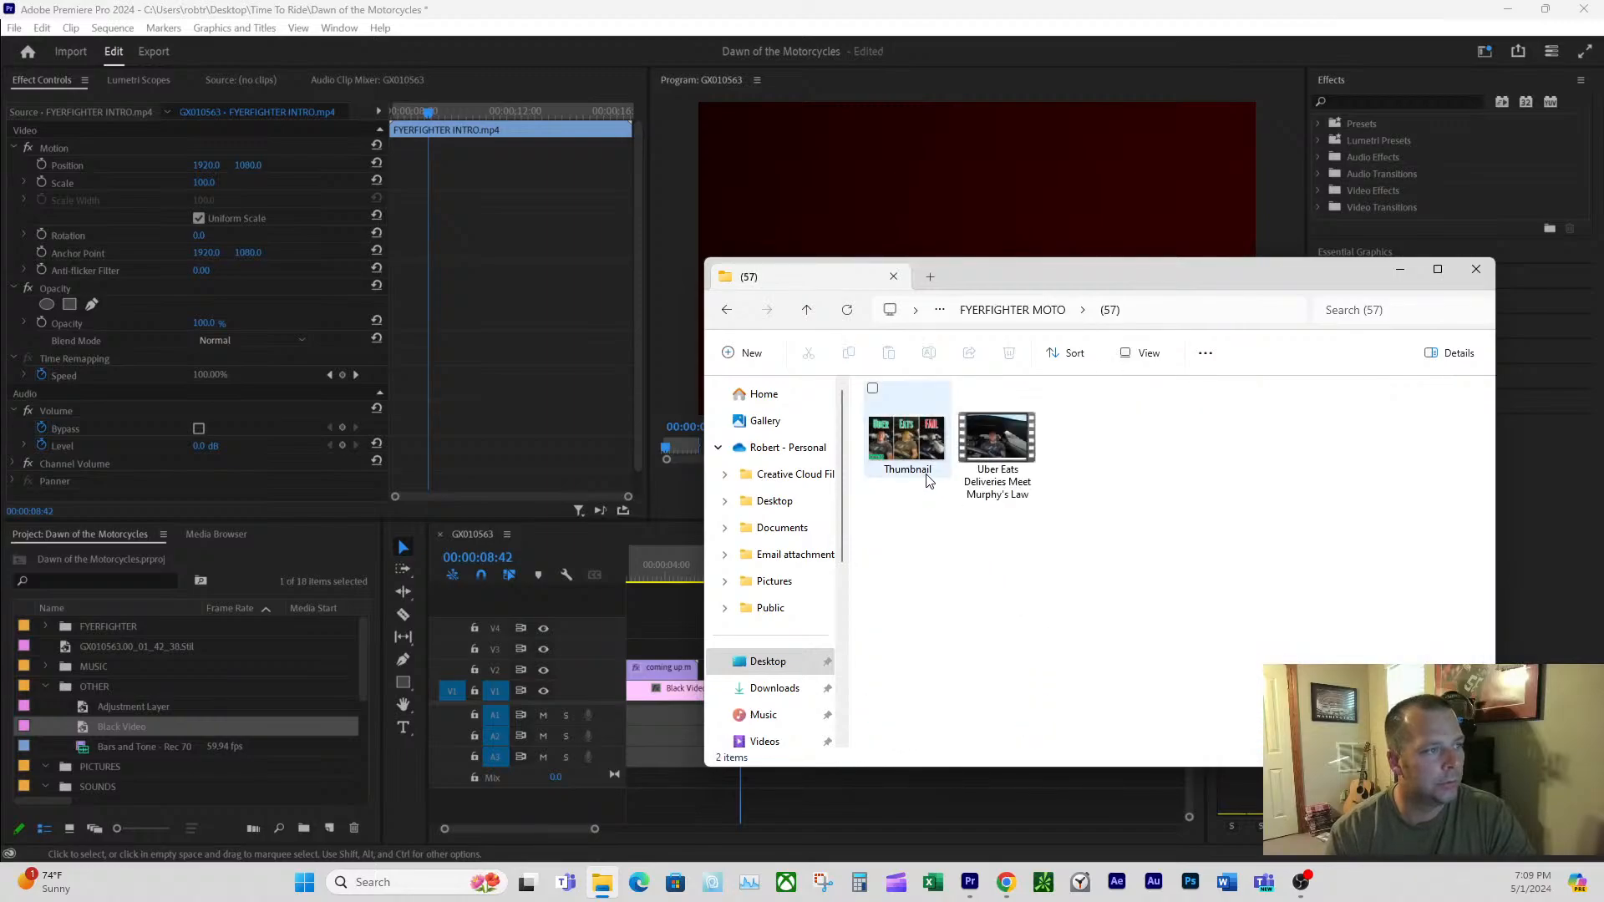
{"action": "right_click", "coordinate": [1001, 500]}
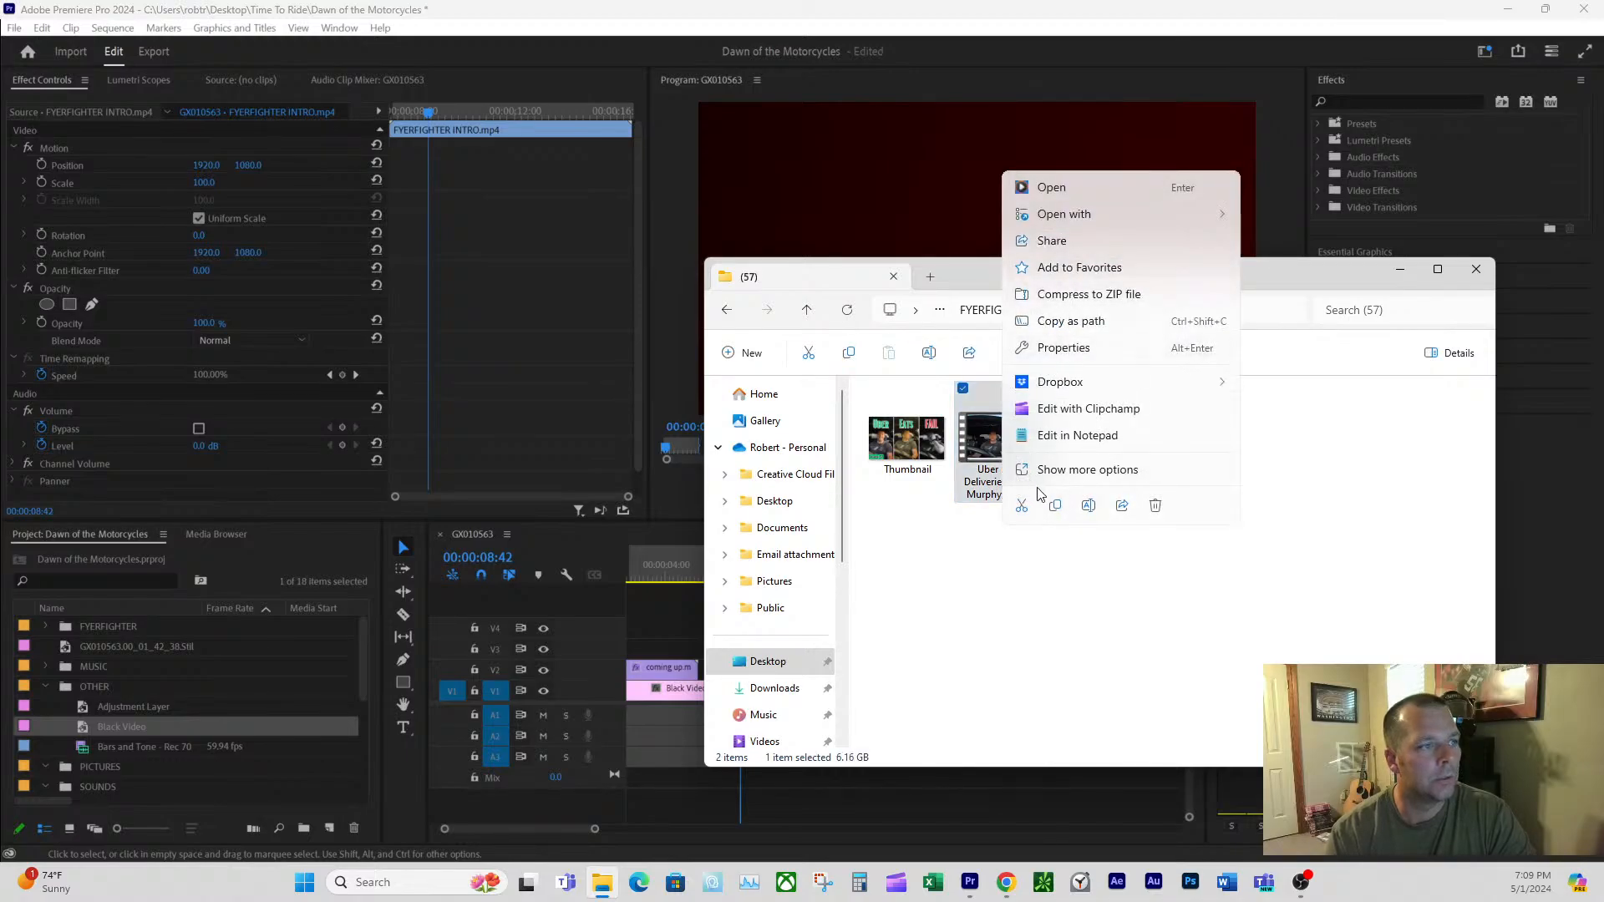
{"action": "left_click", "coordinate": [1056, 506]}
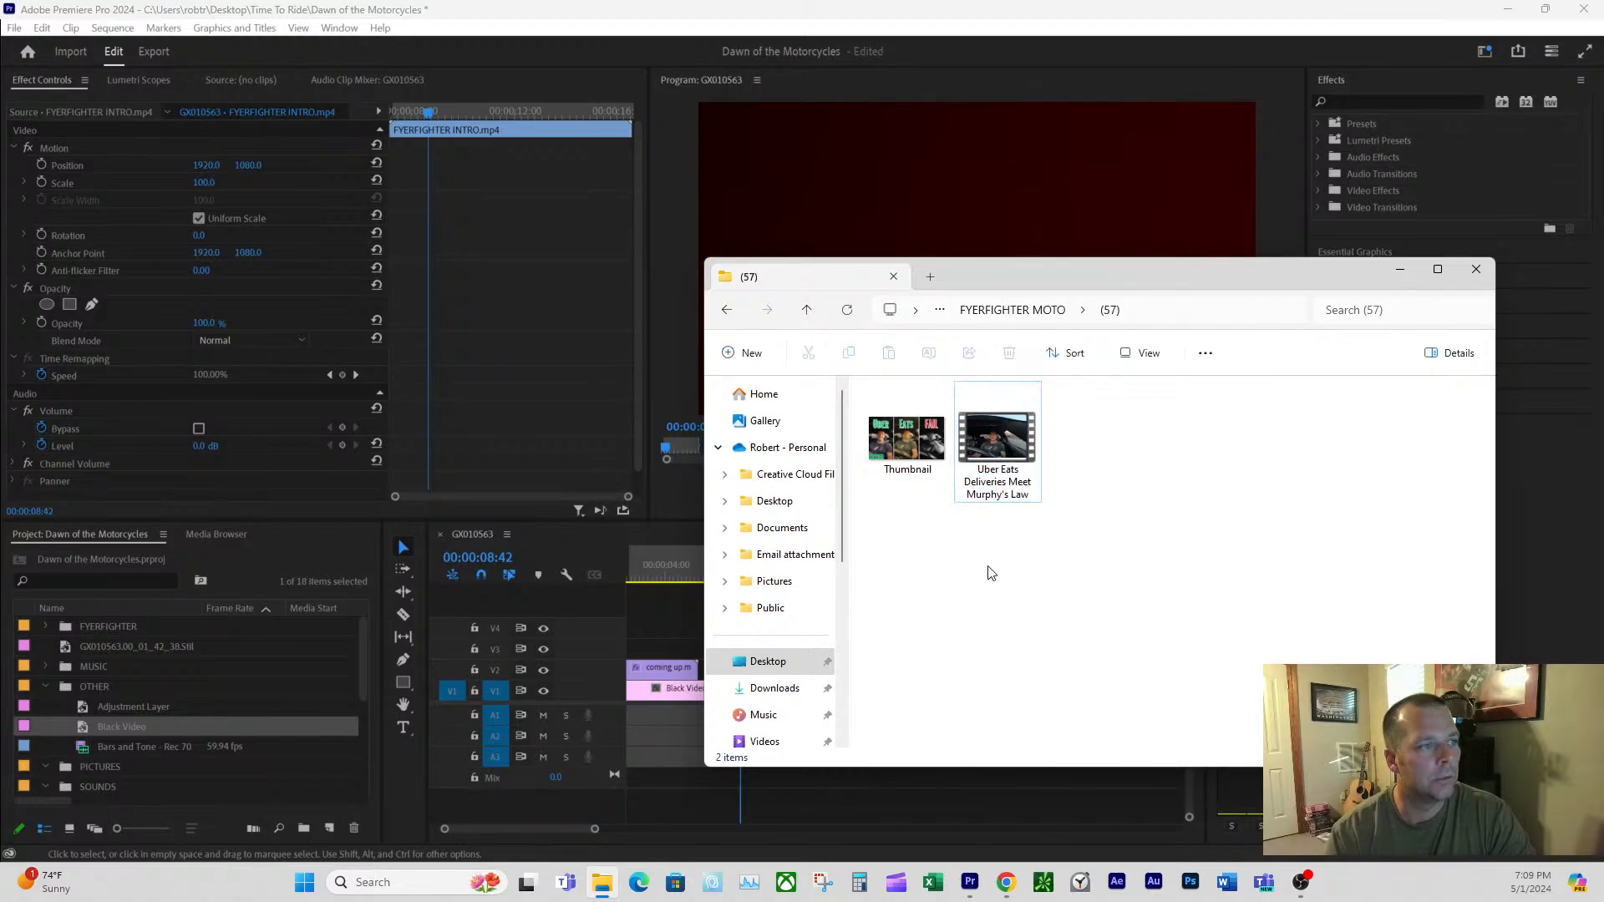
{"action": "right_click", "coordinate": [993, 481]}
{"action": "left_click", "coordinate": [943, 532]}
{"action": "left_click", "coordinate": [998, 486]}
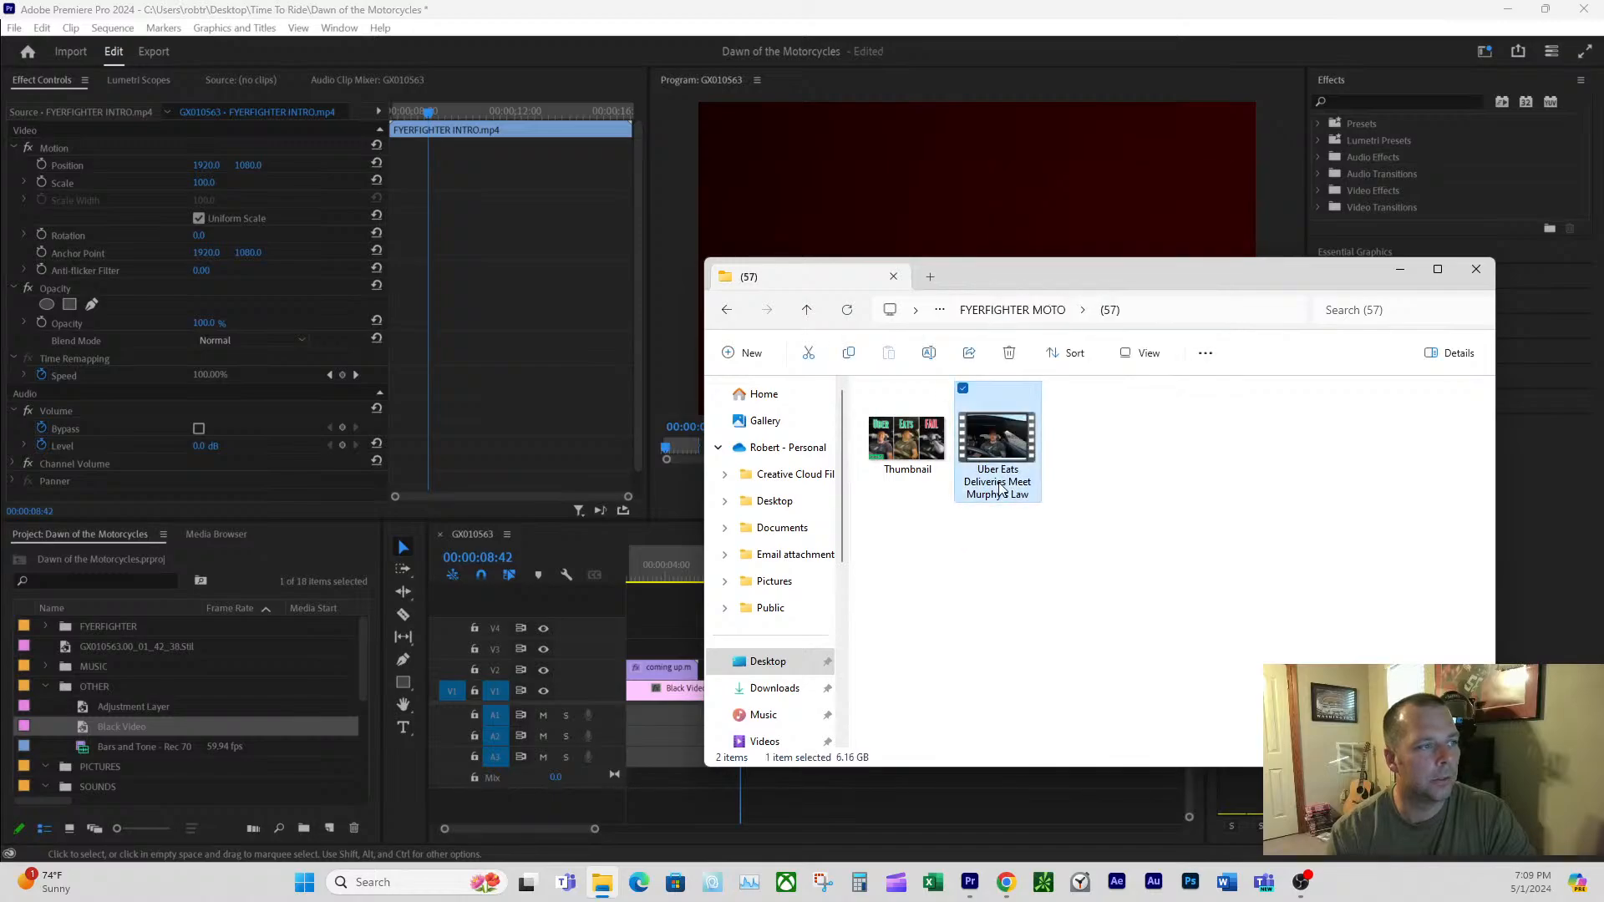
{"action": "right_click", "coordinate": [1001, 489]}
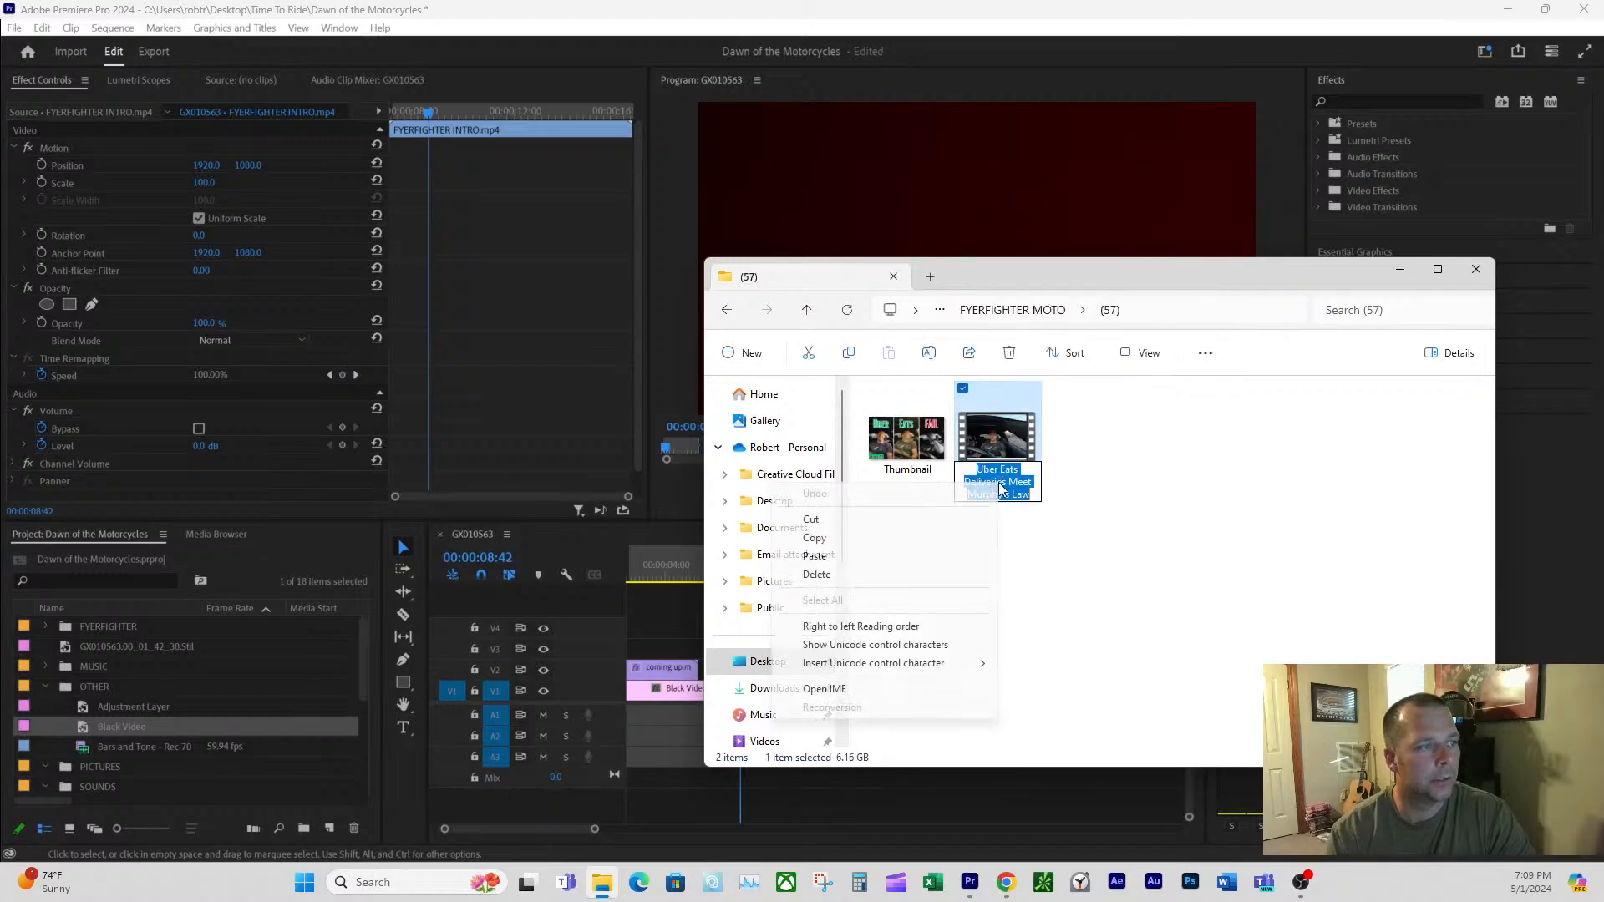
{"action": "left_click", "coordinate": [838, 535]}
{"action": "left_click", "coordinate": [1013, 553]}
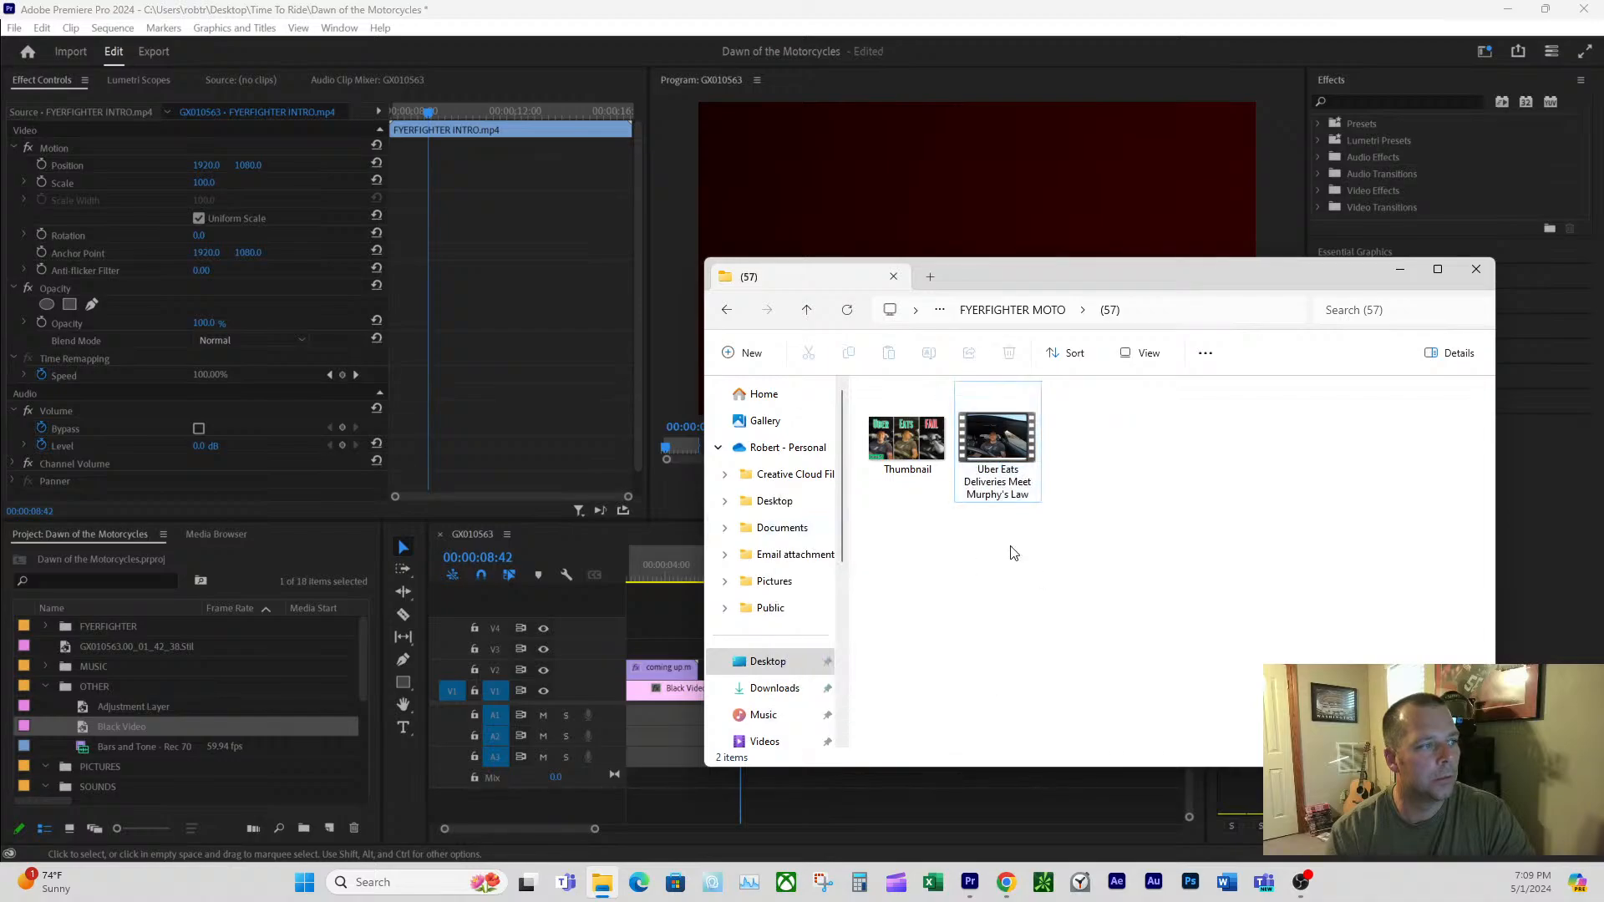
- Return to FYERFIGHTER MOTO and append the copied title, renaming folder (57) as (57) Uber Eats Deliveries Meet Murphy's Law
{"action": "left_click", "coordinate": [726, 310]}
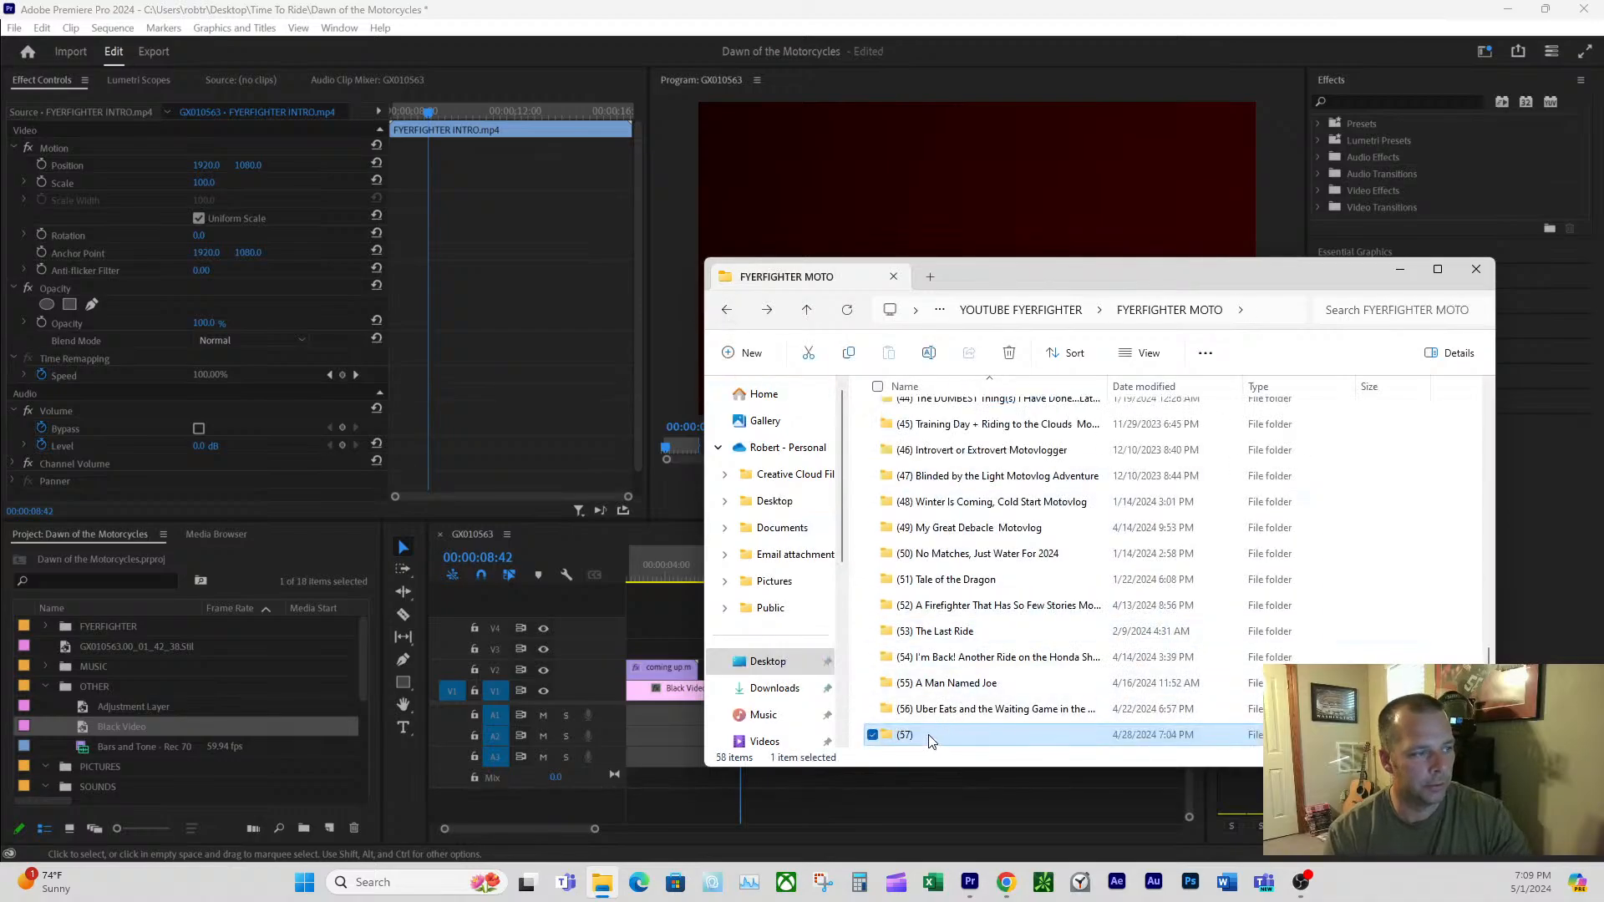
{"action": "left_click", "coordinate": [915, 735]}
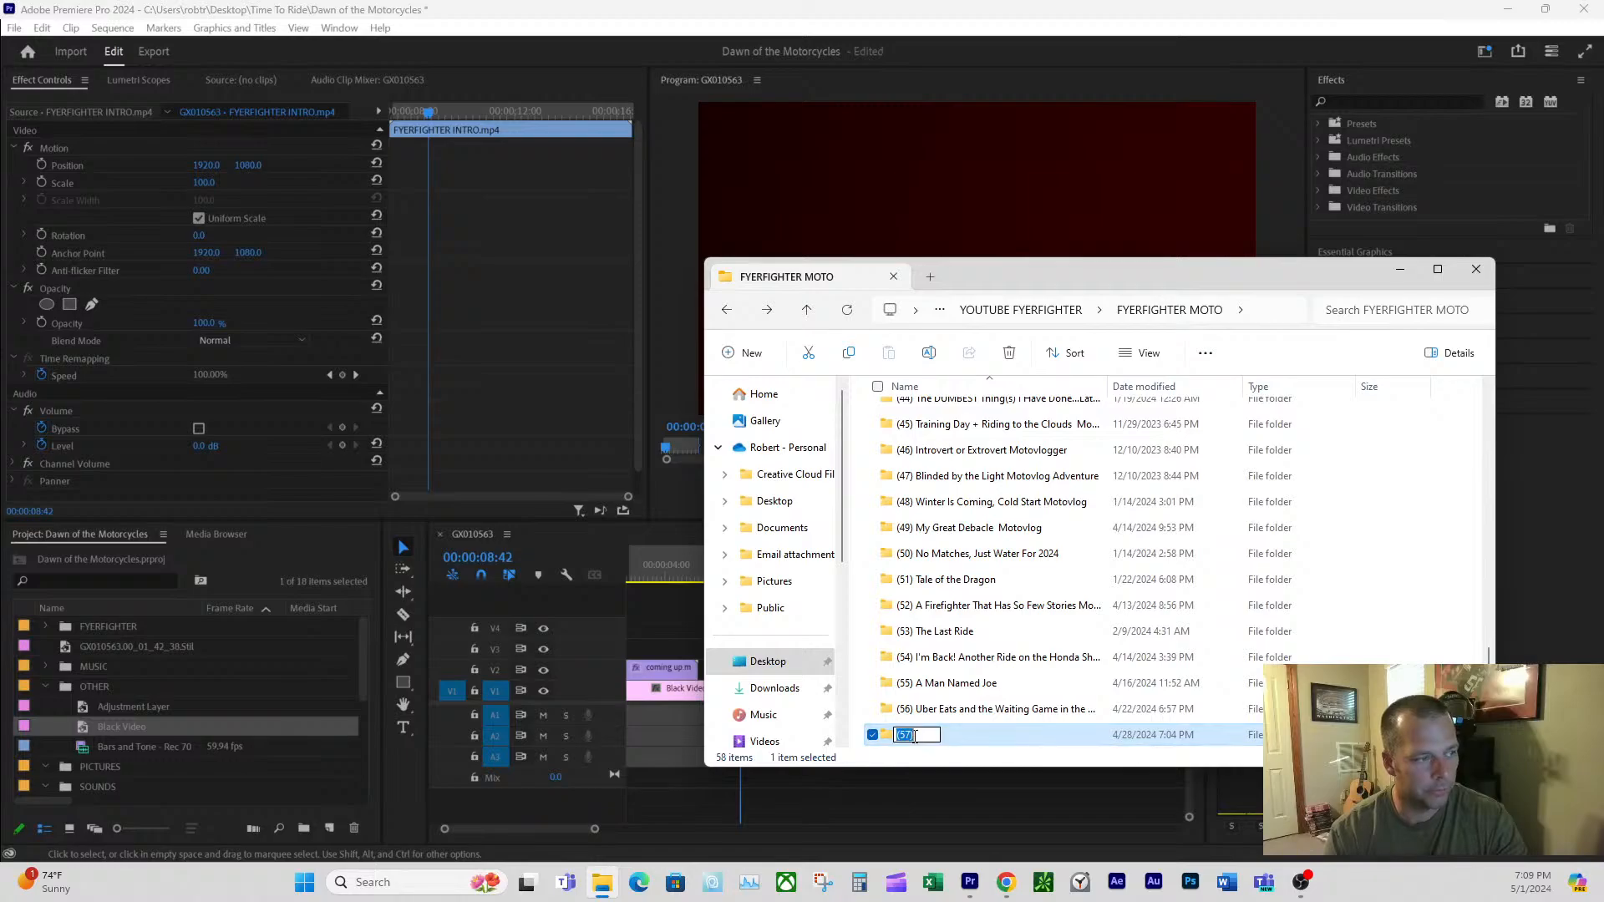
{"action": "right_click", "coordinate": [929, 731]}
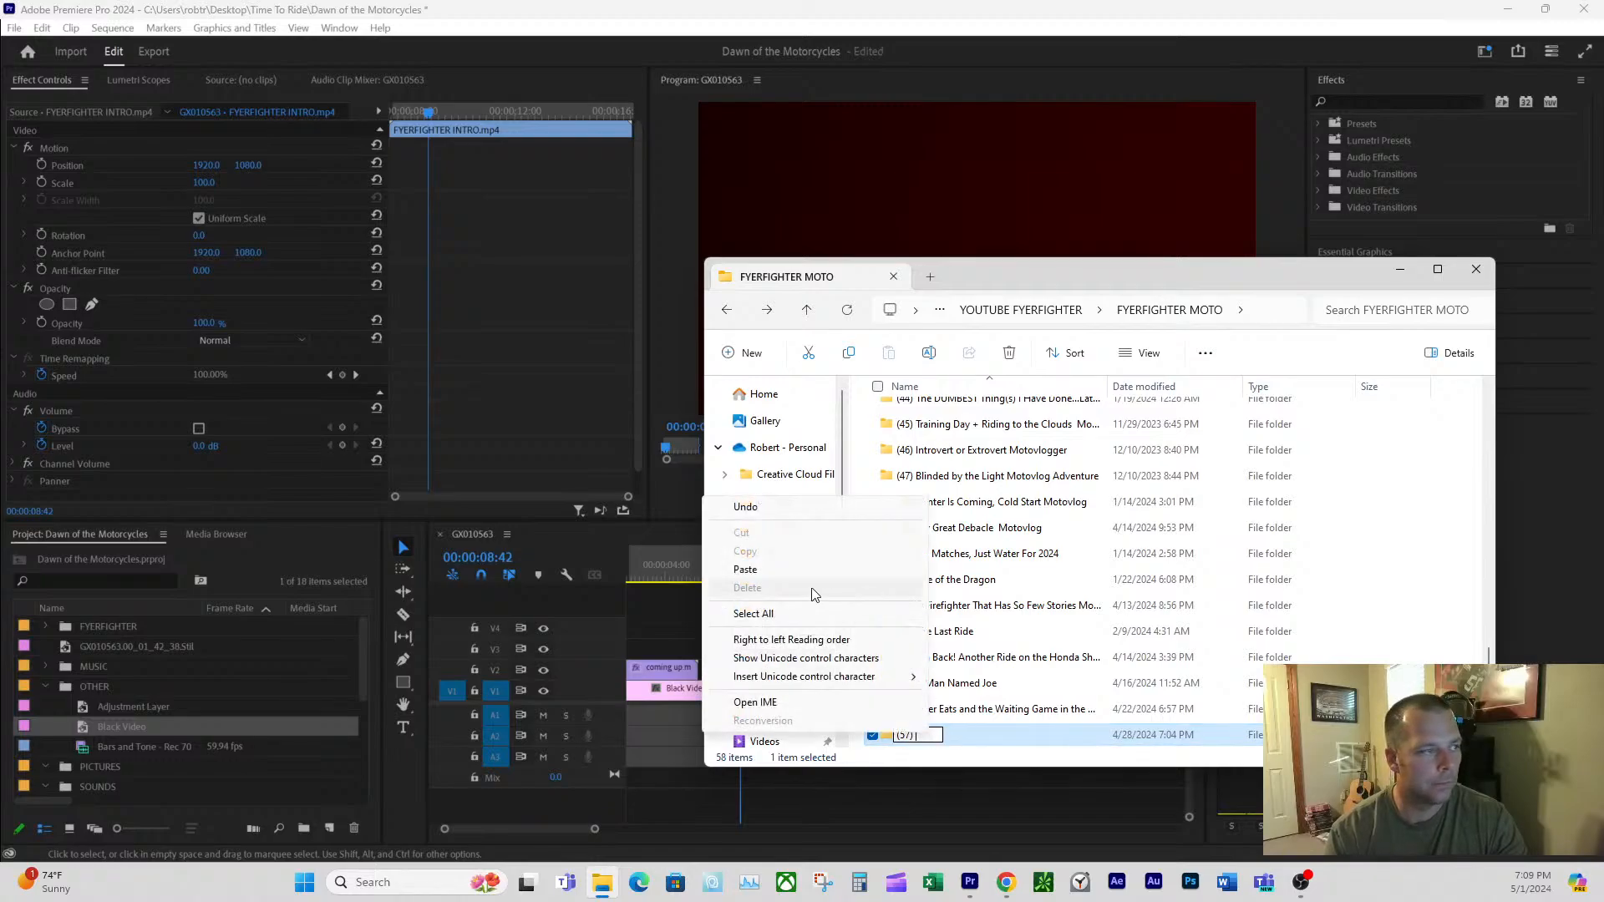
{"action": "left_click", "coordinate": [814, 584]}
{"action": "key", "text": "Return"}
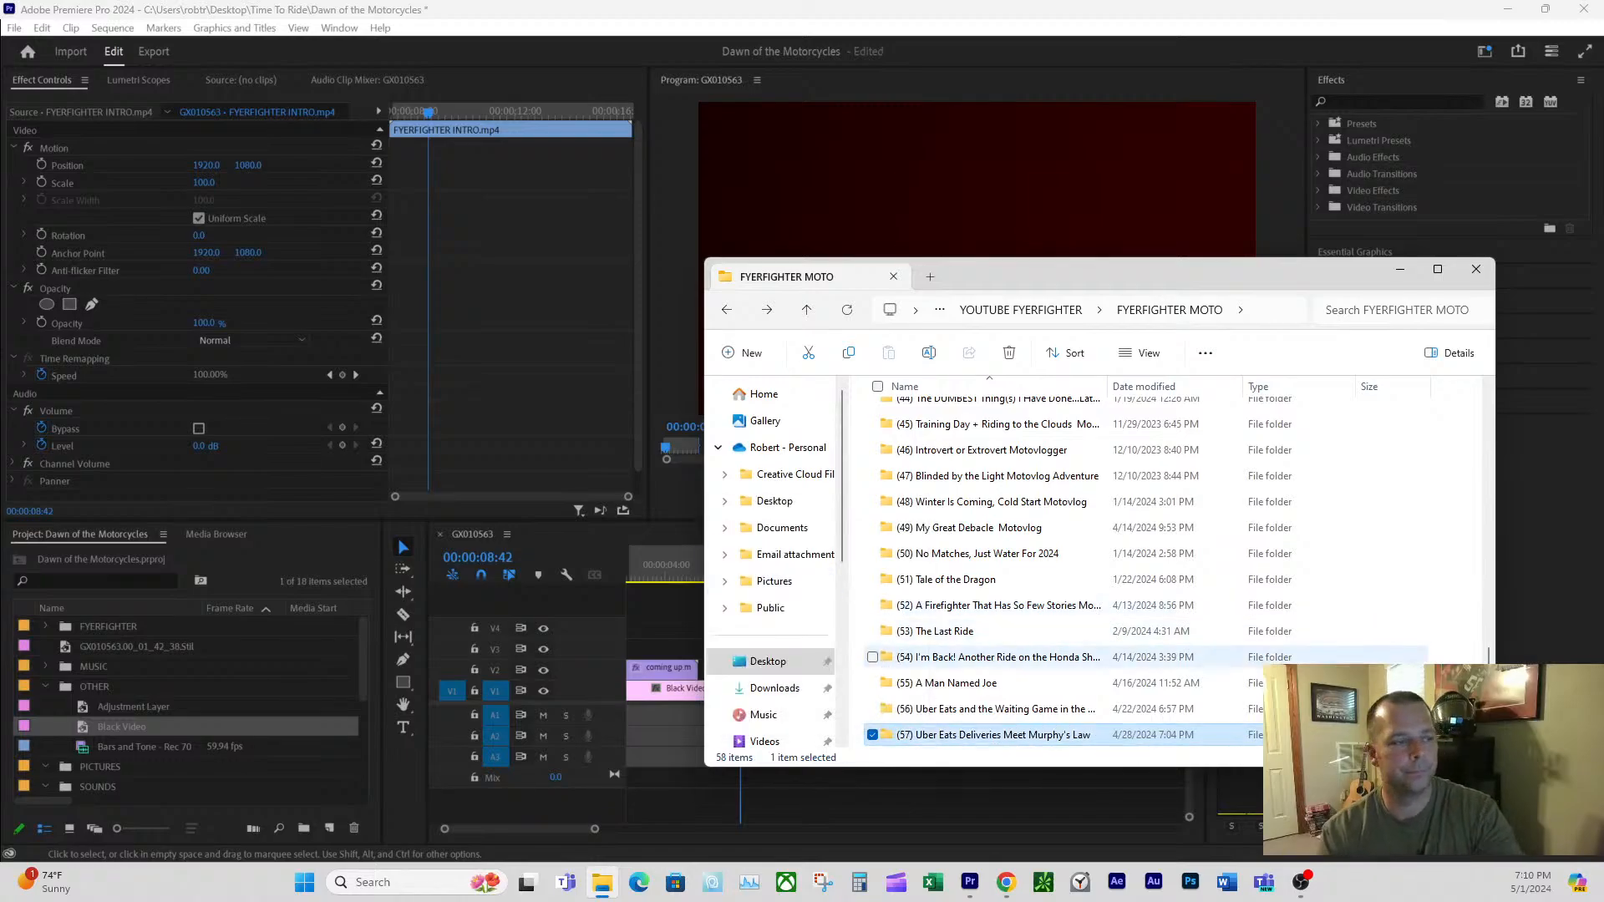
- View the Thumbnail image in the (57) Uber Eats Deliveries Meet Murphy's Law folder, close it and return to FYERFIGHTER MOTO
{"action": "double_click", "coordinate": [997, 736]}
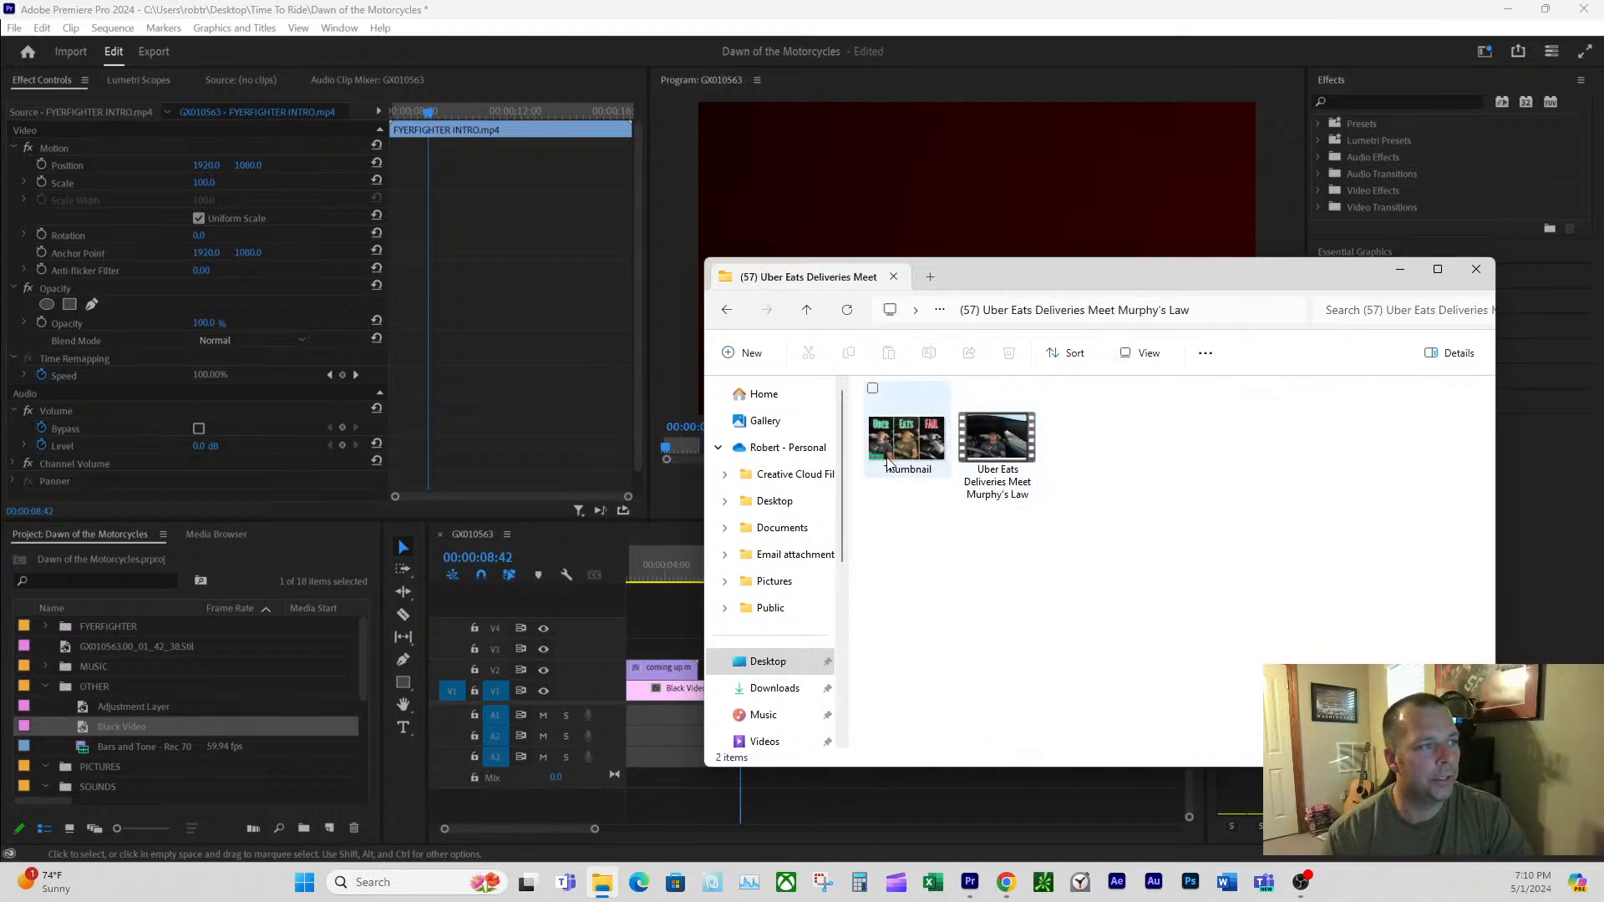
{"action": "double_click", "coordinate": [910, 445]}
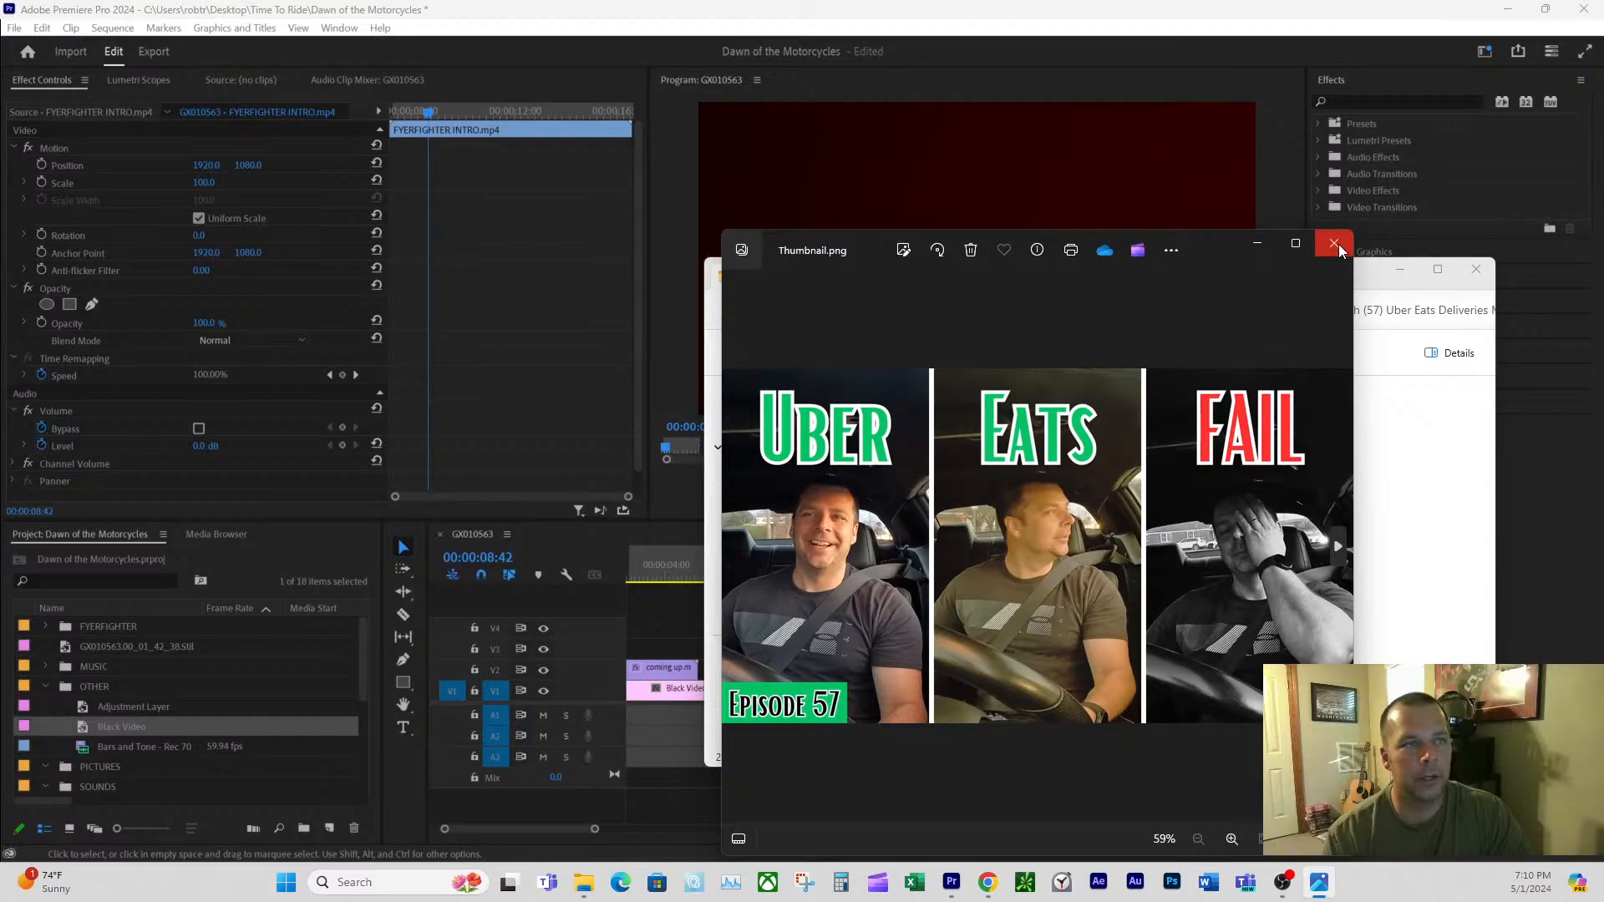
{"action": "left_click", "coordinate": [1334, 245]}
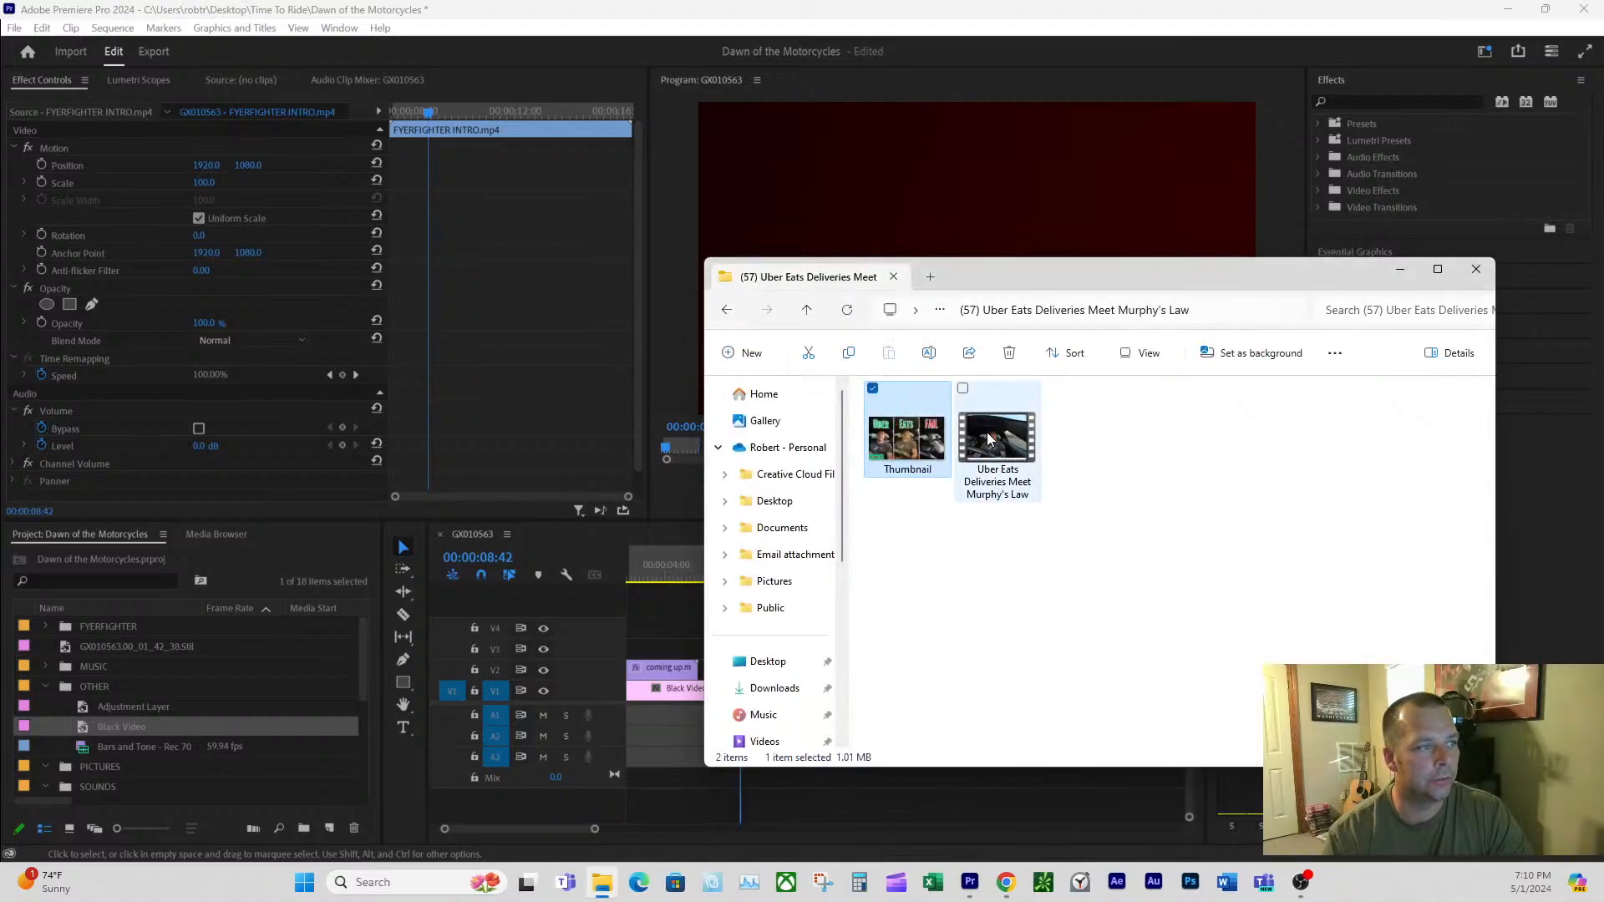
{"action": "left_click", "coordinate": [726, 312]}
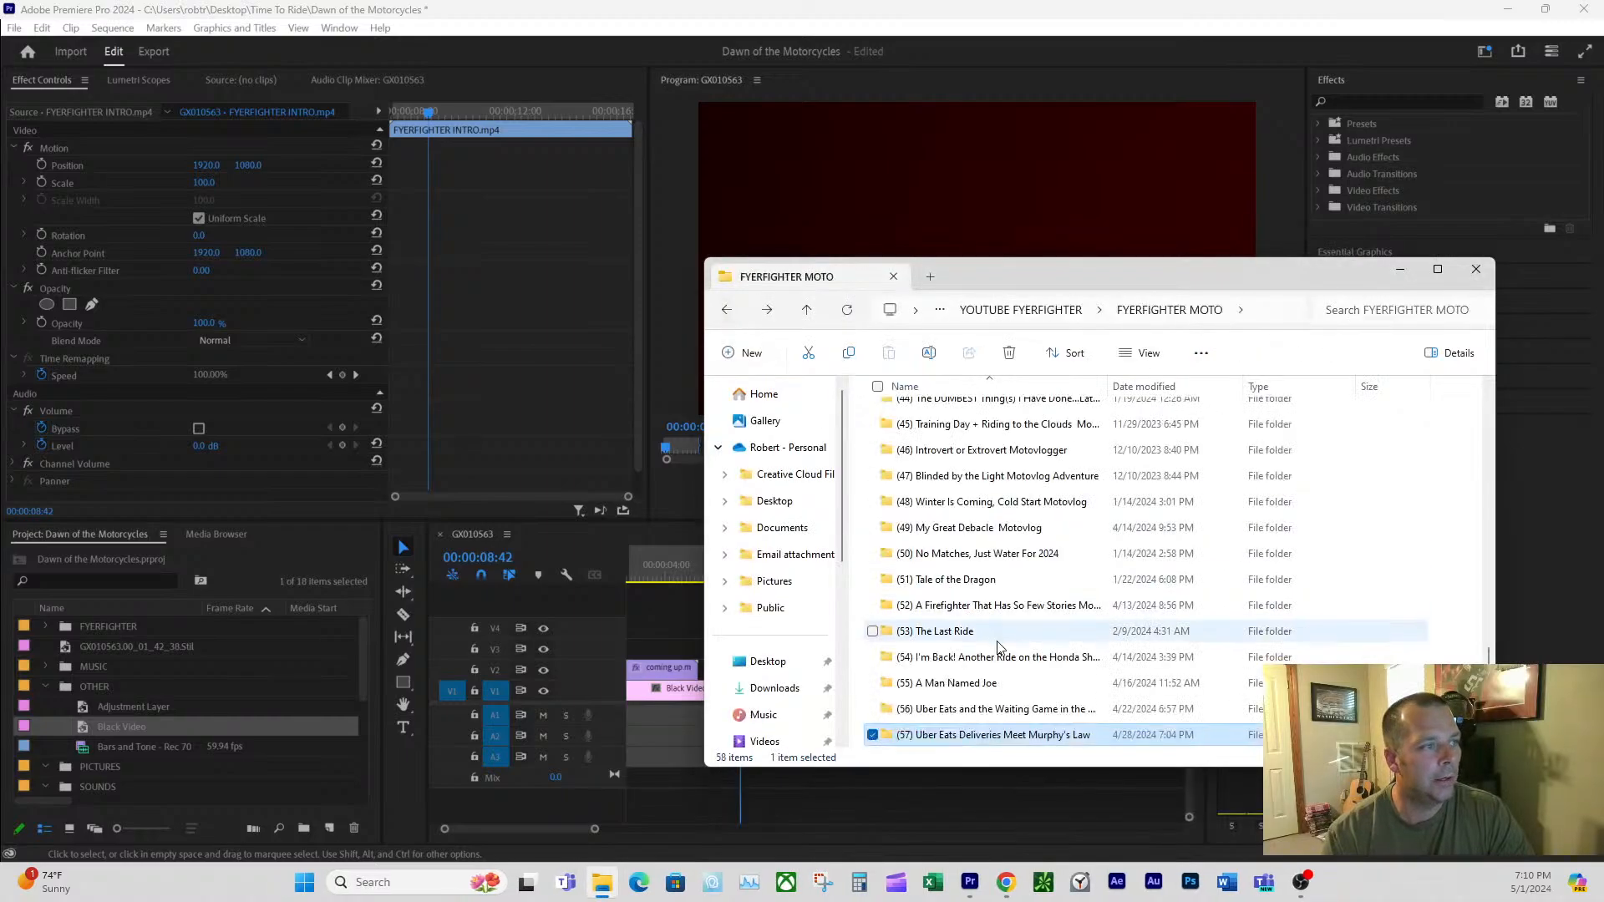
- Browse back through the numbered video folders and open (14) Racking my Brain for Future Decisions on this Ride
{"action": "scroll", "coordinate": [984, 702], "scroll_direction": "up", "scroll_amount": 4}
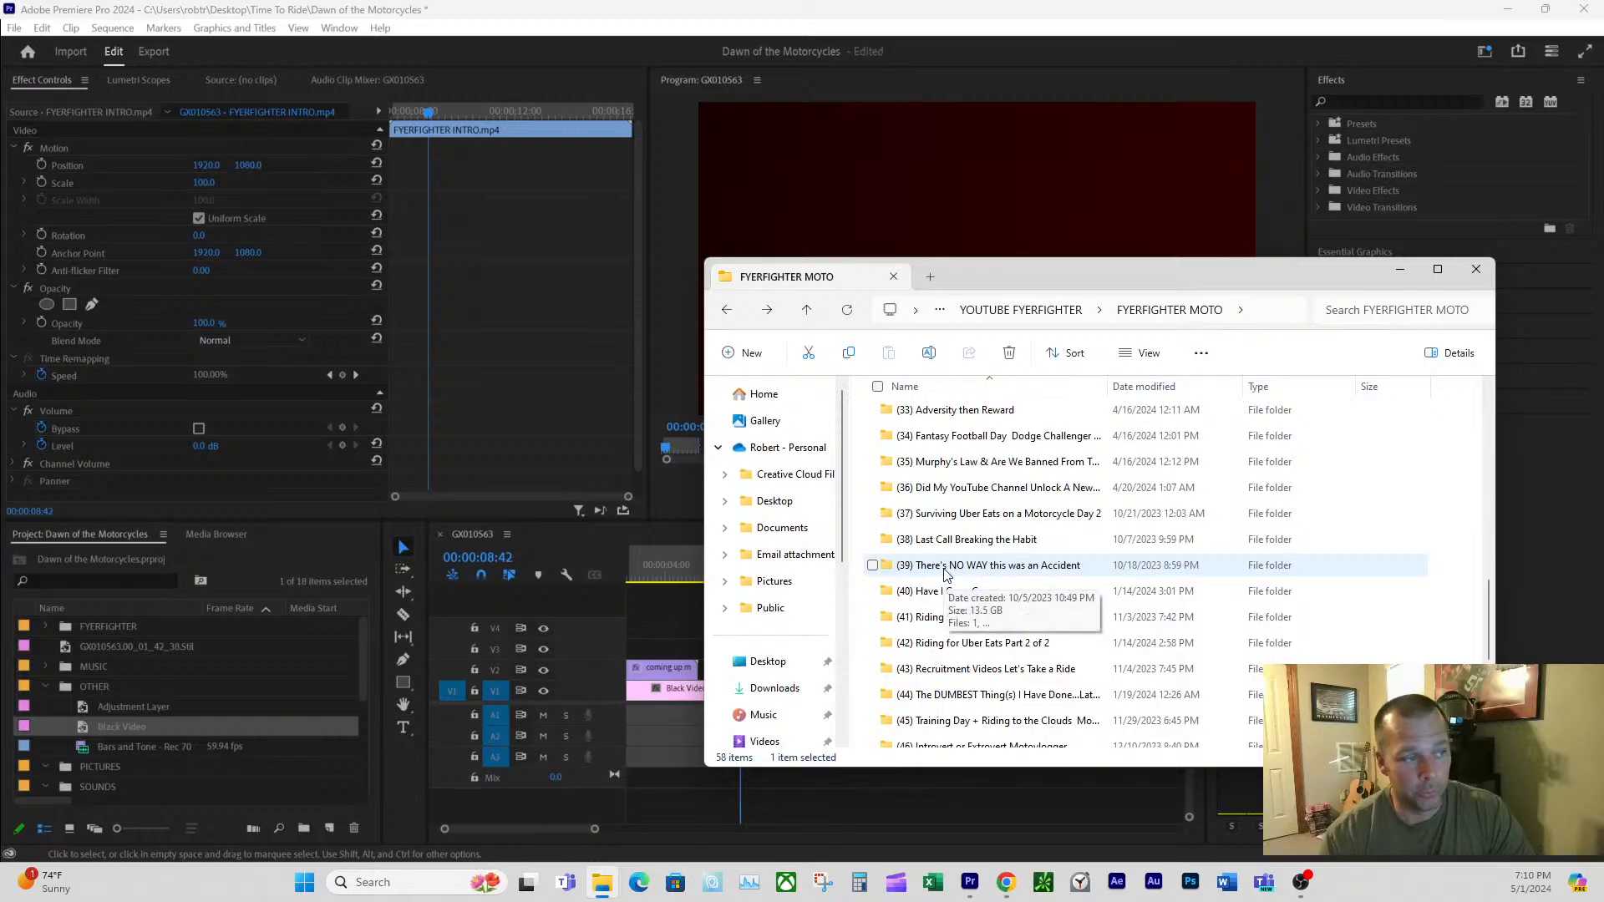
{"action": "scroll", "coordinate": [950, 573], "scroll_direction": "up", "scroll_amount": 2}
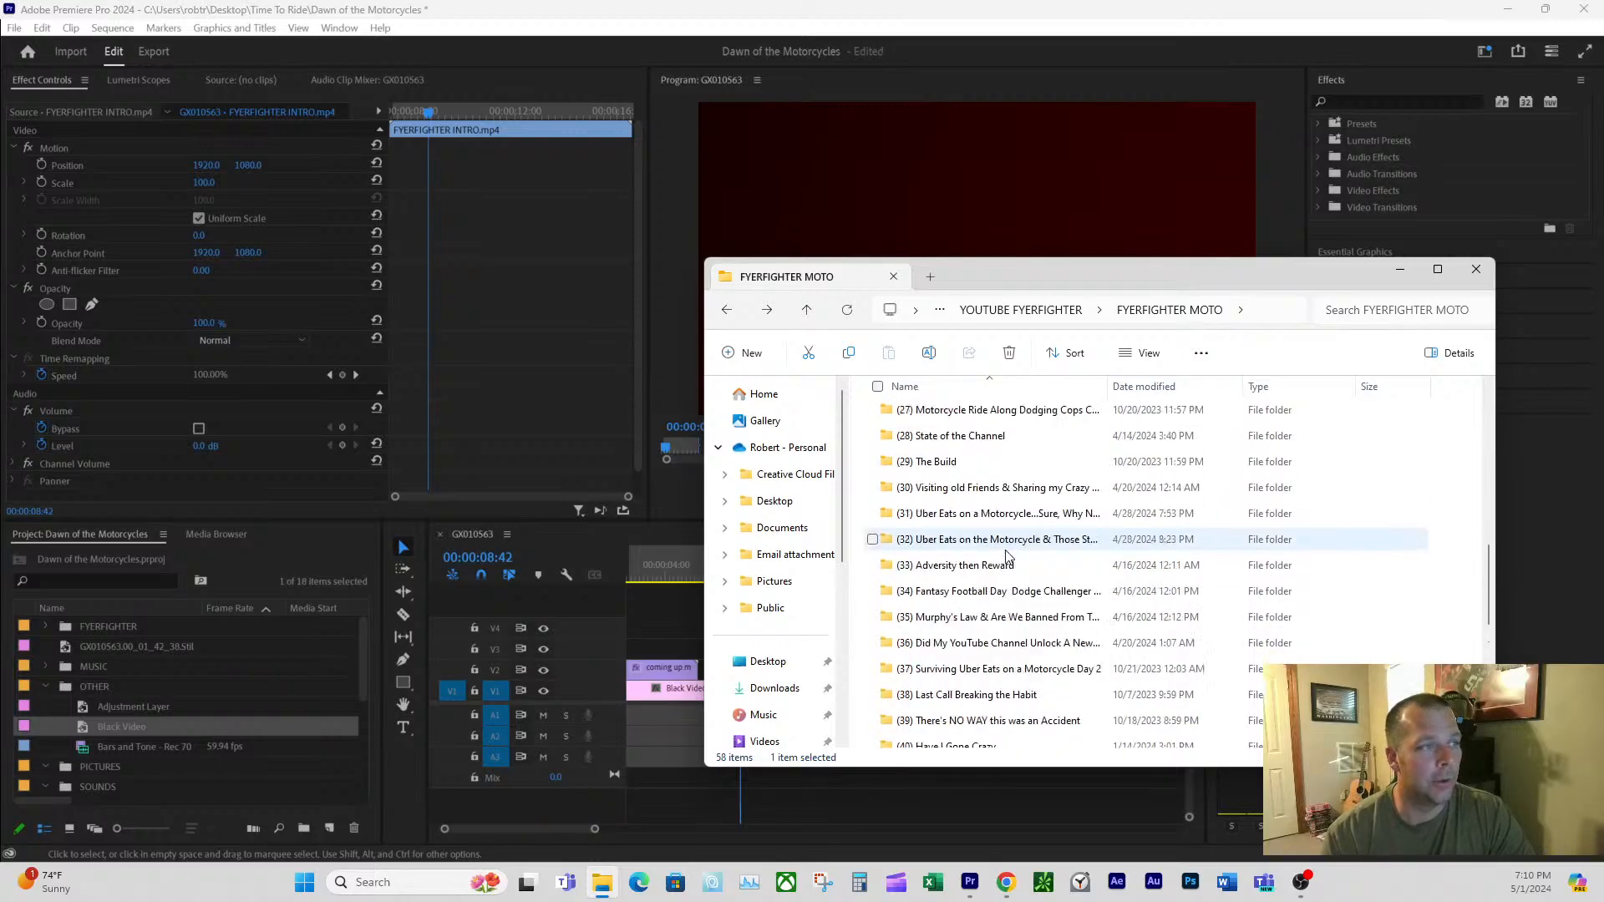
{"action": "scroll", "coordinate": [973, 510], "scroll_direction": "up", "scroll_amount": 2}
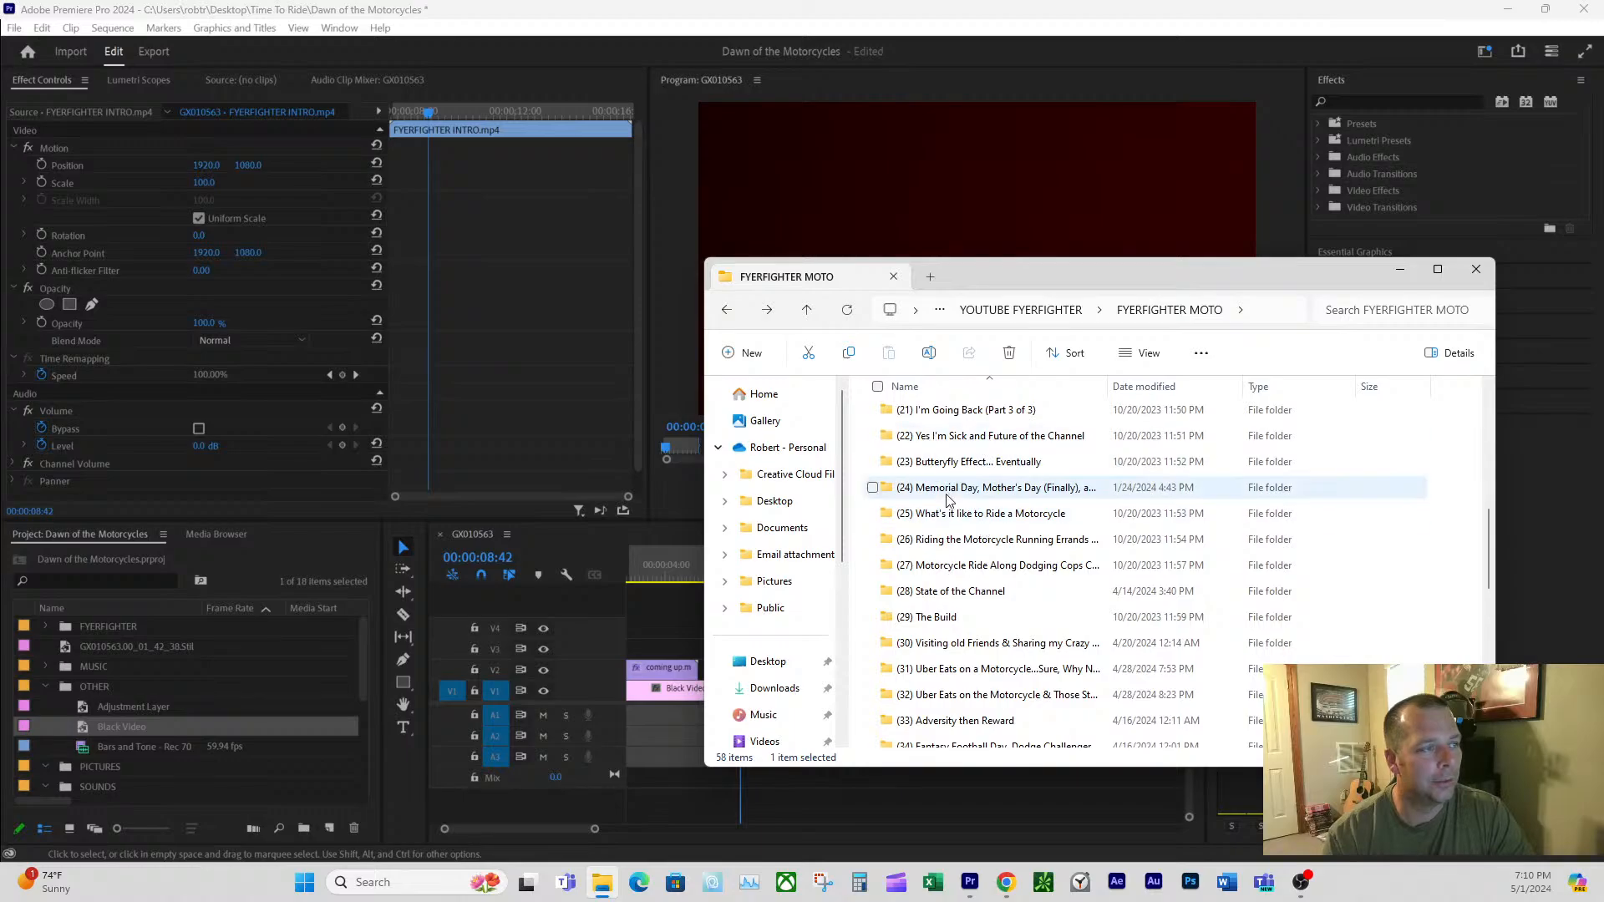
{"action": "scroll", "coordinate": [972, 541], "scroll_direction": "up", "scroll_amount": 3}
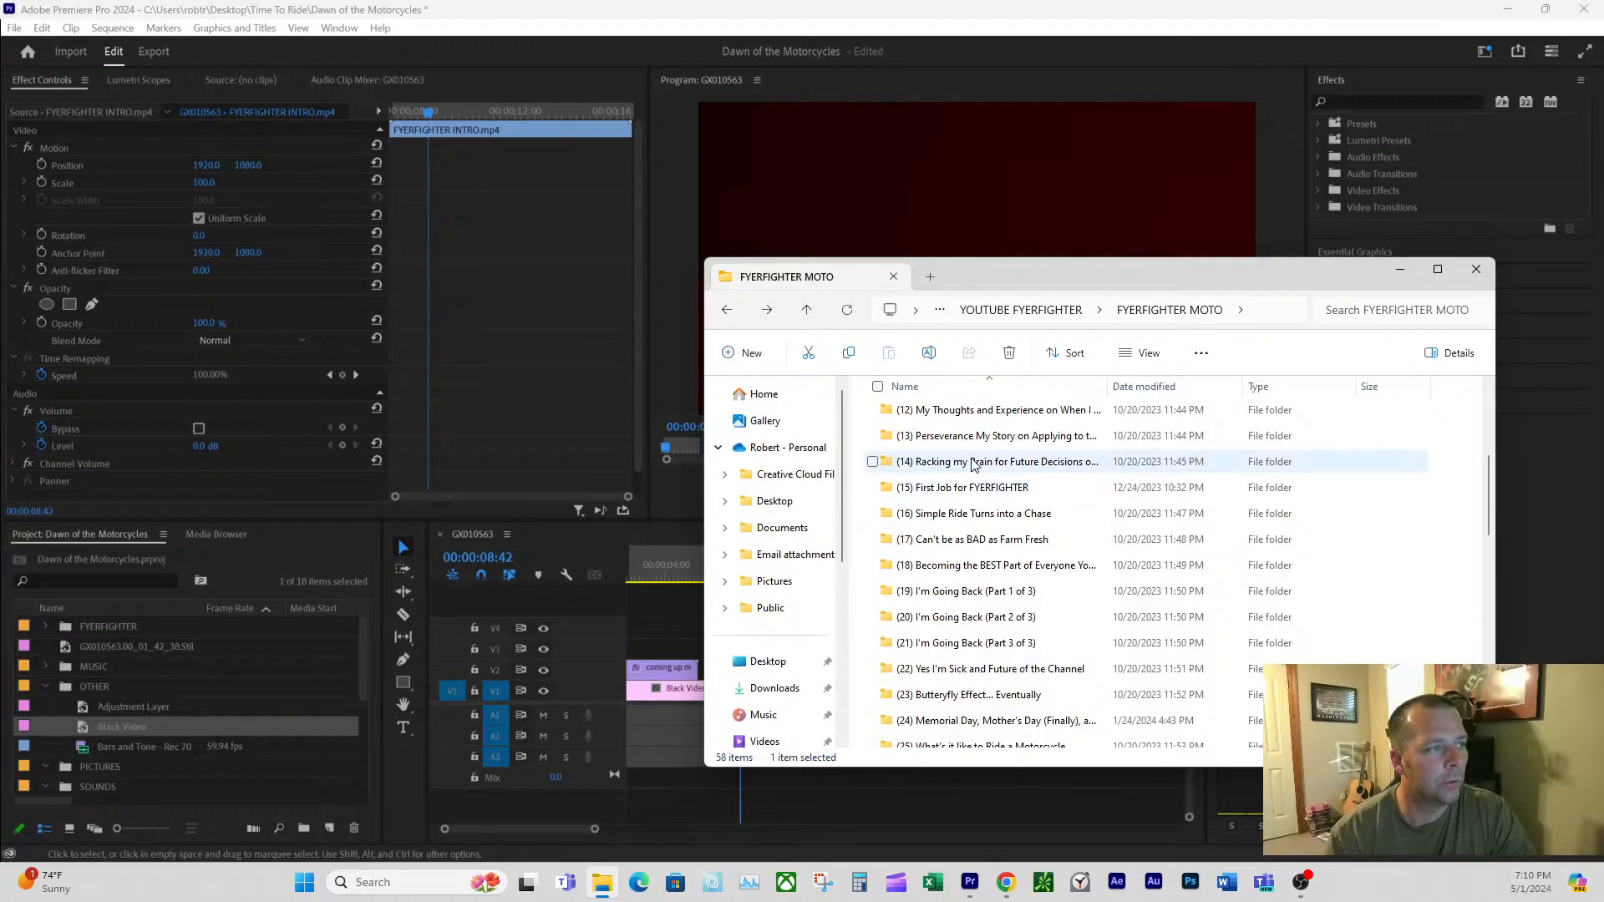
{"action": "double_click", "coordinate": [974, 462]}
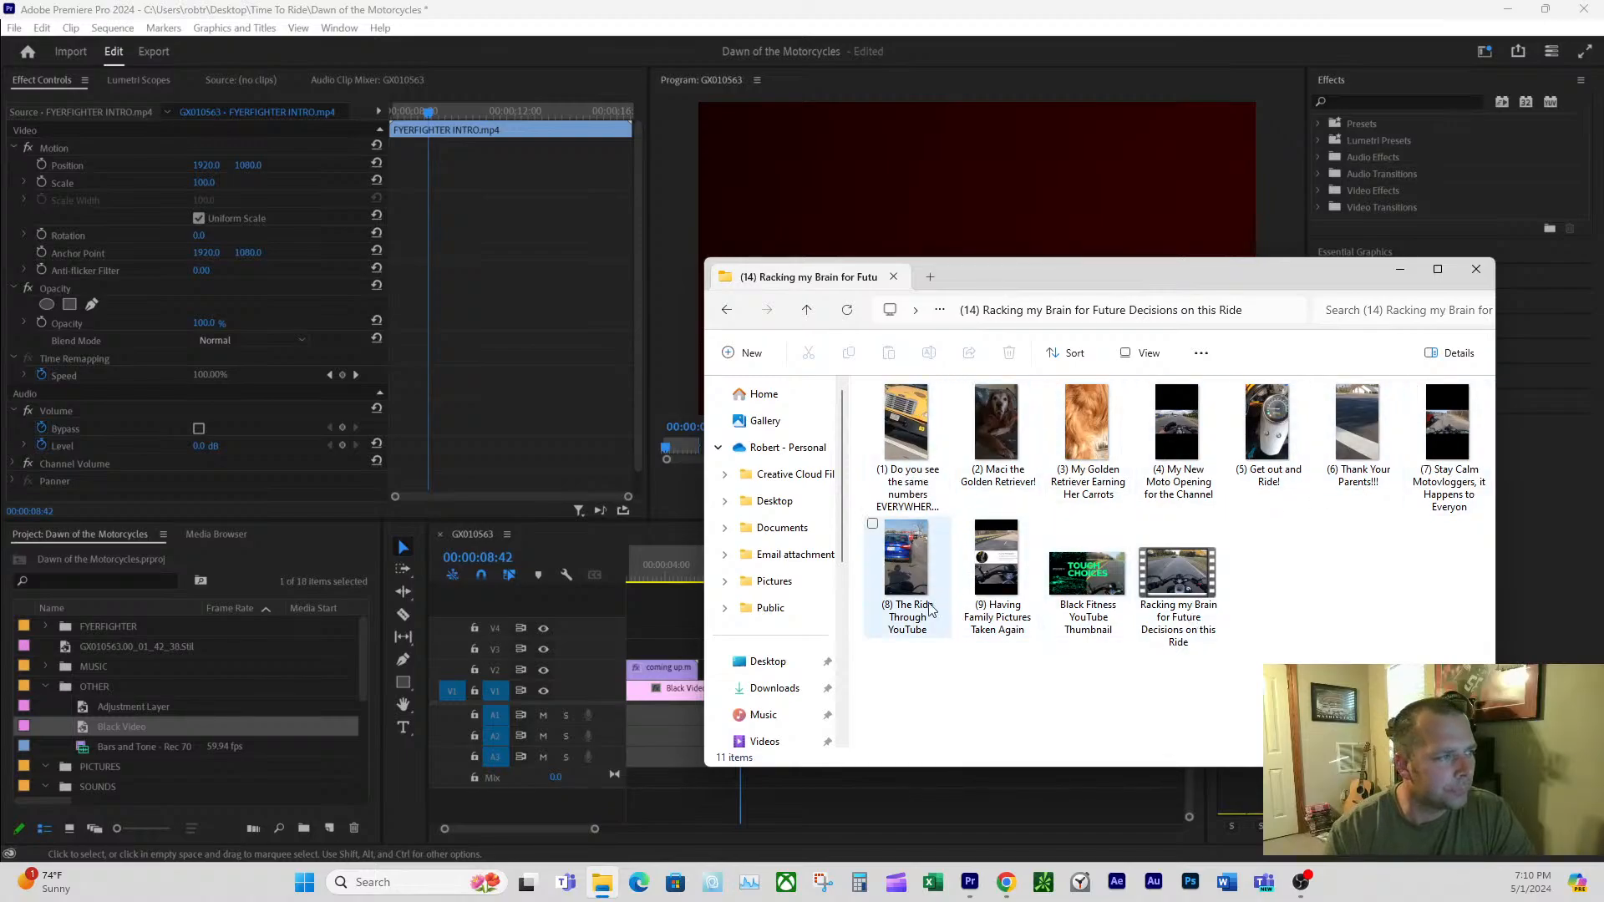
- Play the (3) My Golden Retriever Earning Her Carrots video, close the player and reposition the folder window
{"action": "double_click", "coordinate": [1090, 439]}
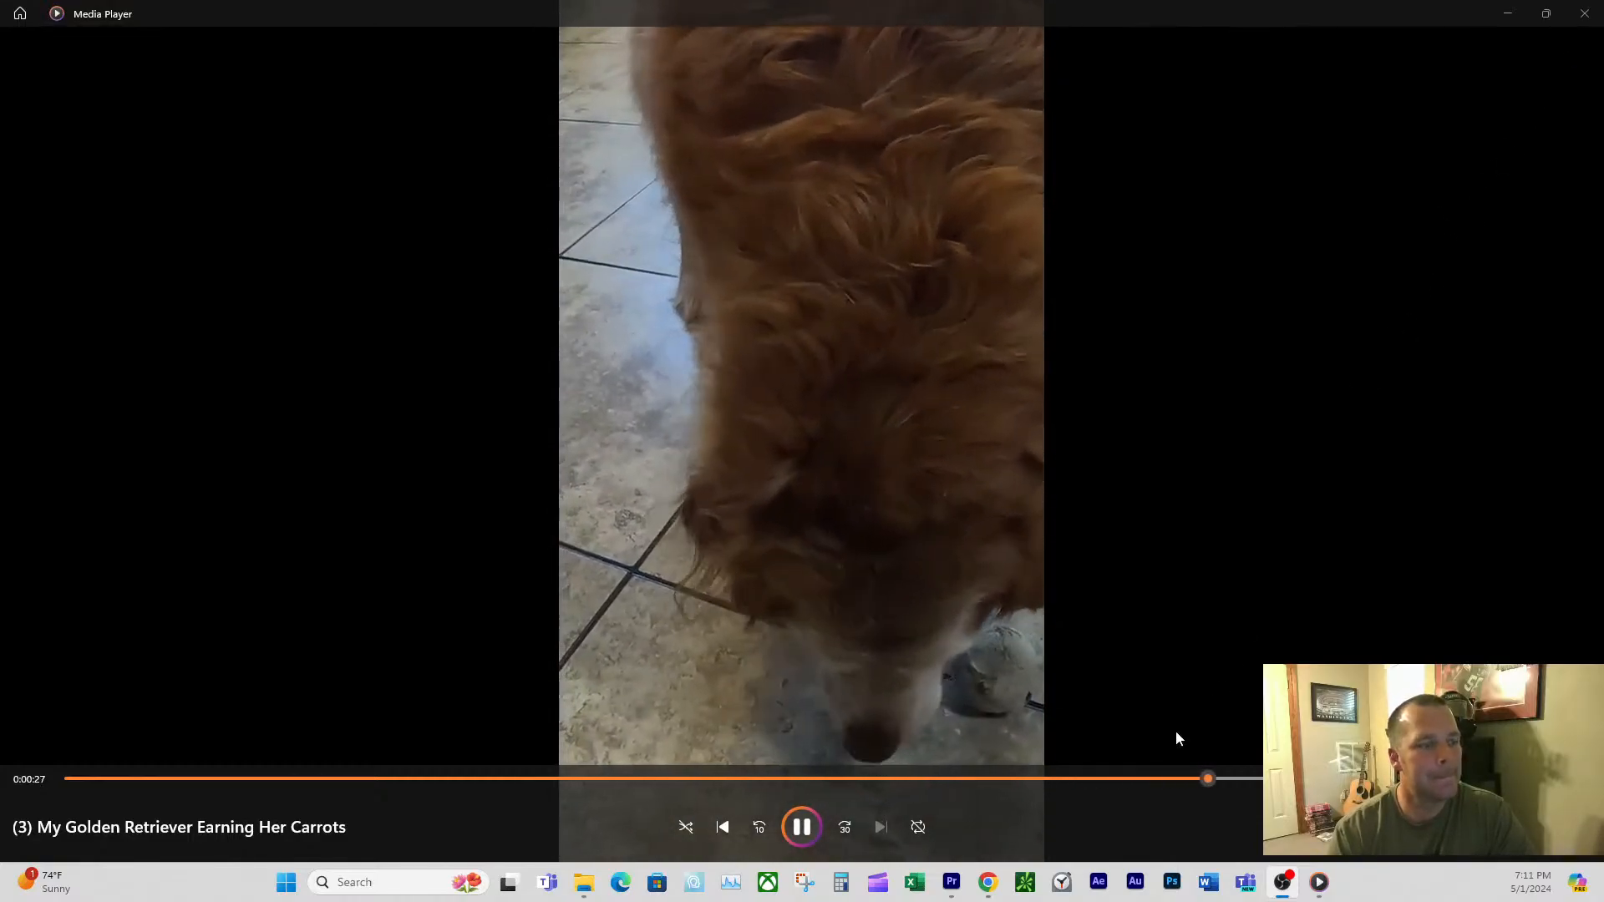
{"action": "left_click", "coordinate": [802, 826]}
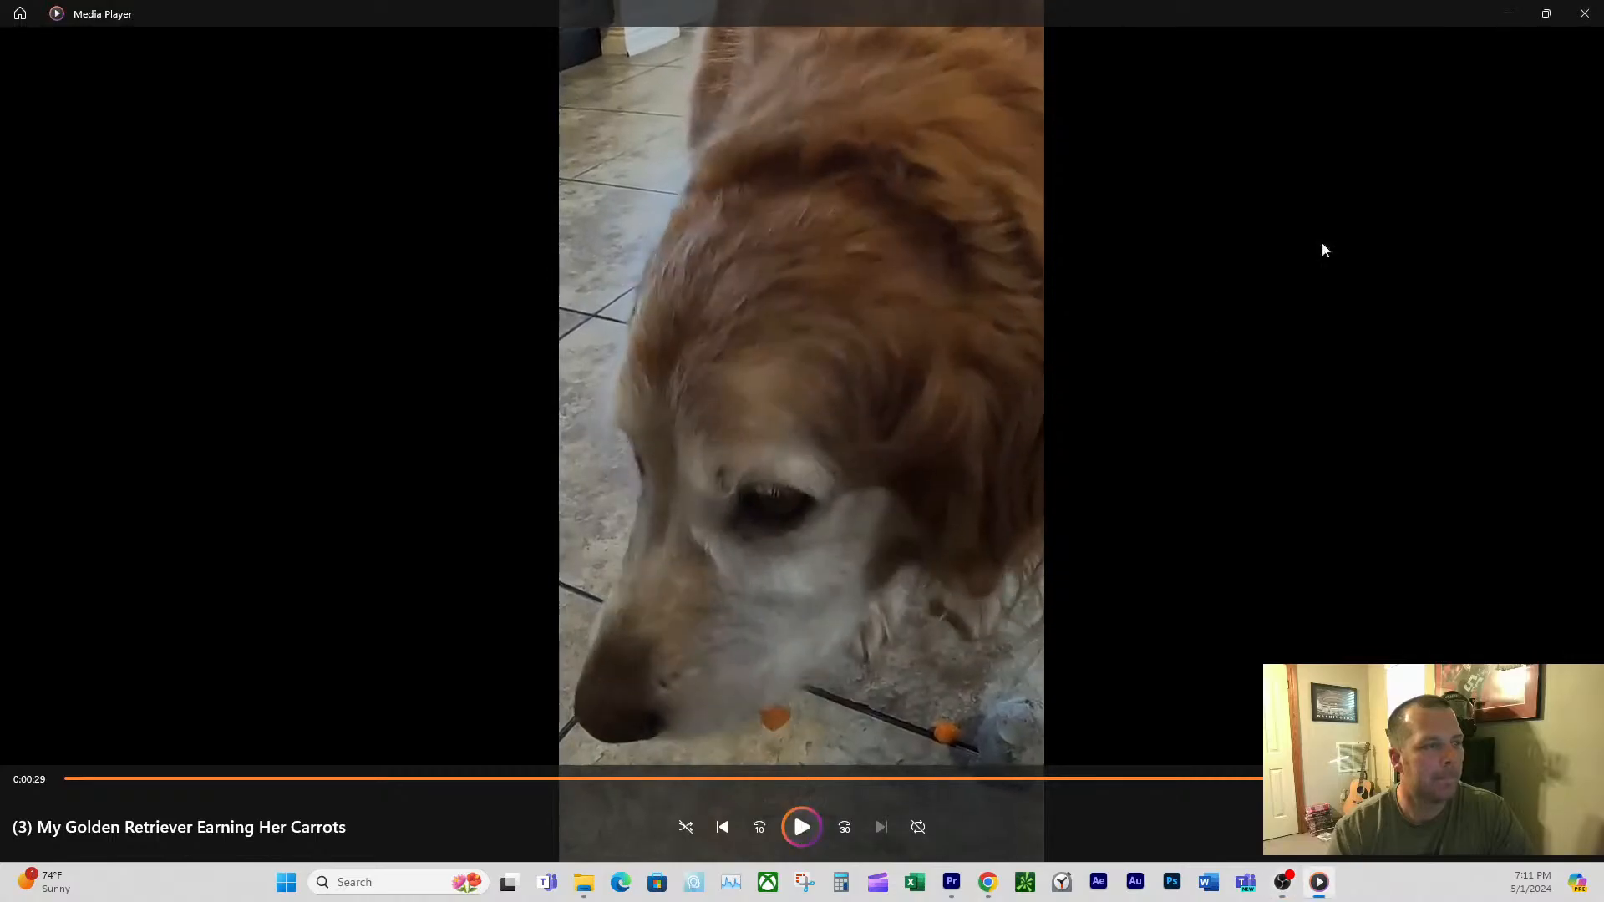
{"action": "left_click", "coordinate": [1585, 14]}
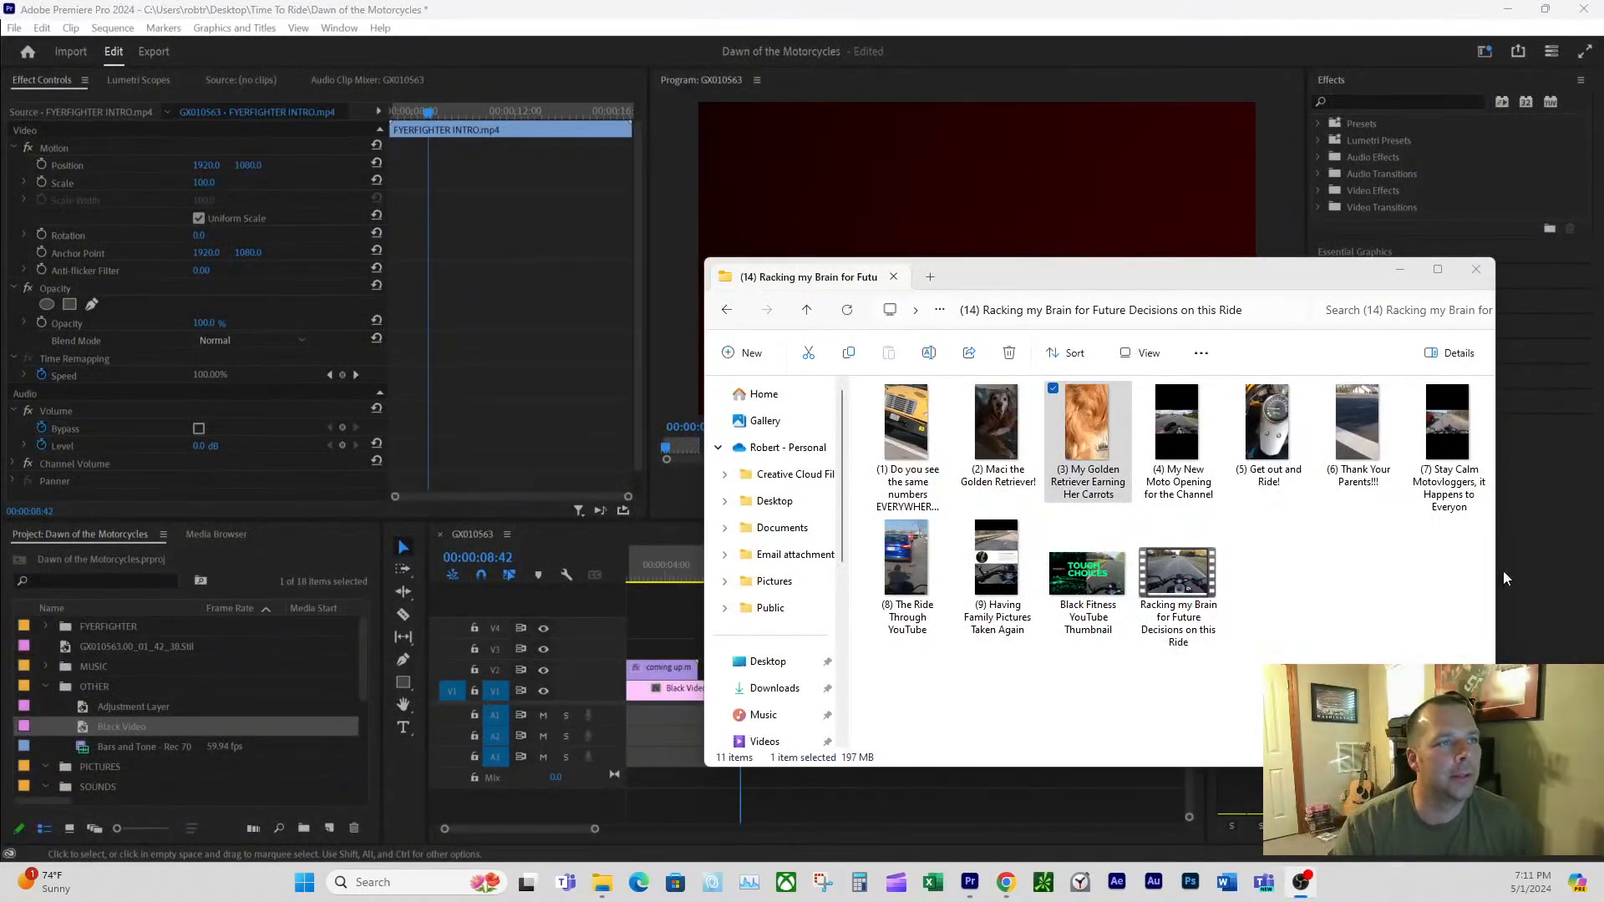
{"action": "left_click_drag", "start_coordinate": [1196, 272], "coordinate": [1114, 205]}
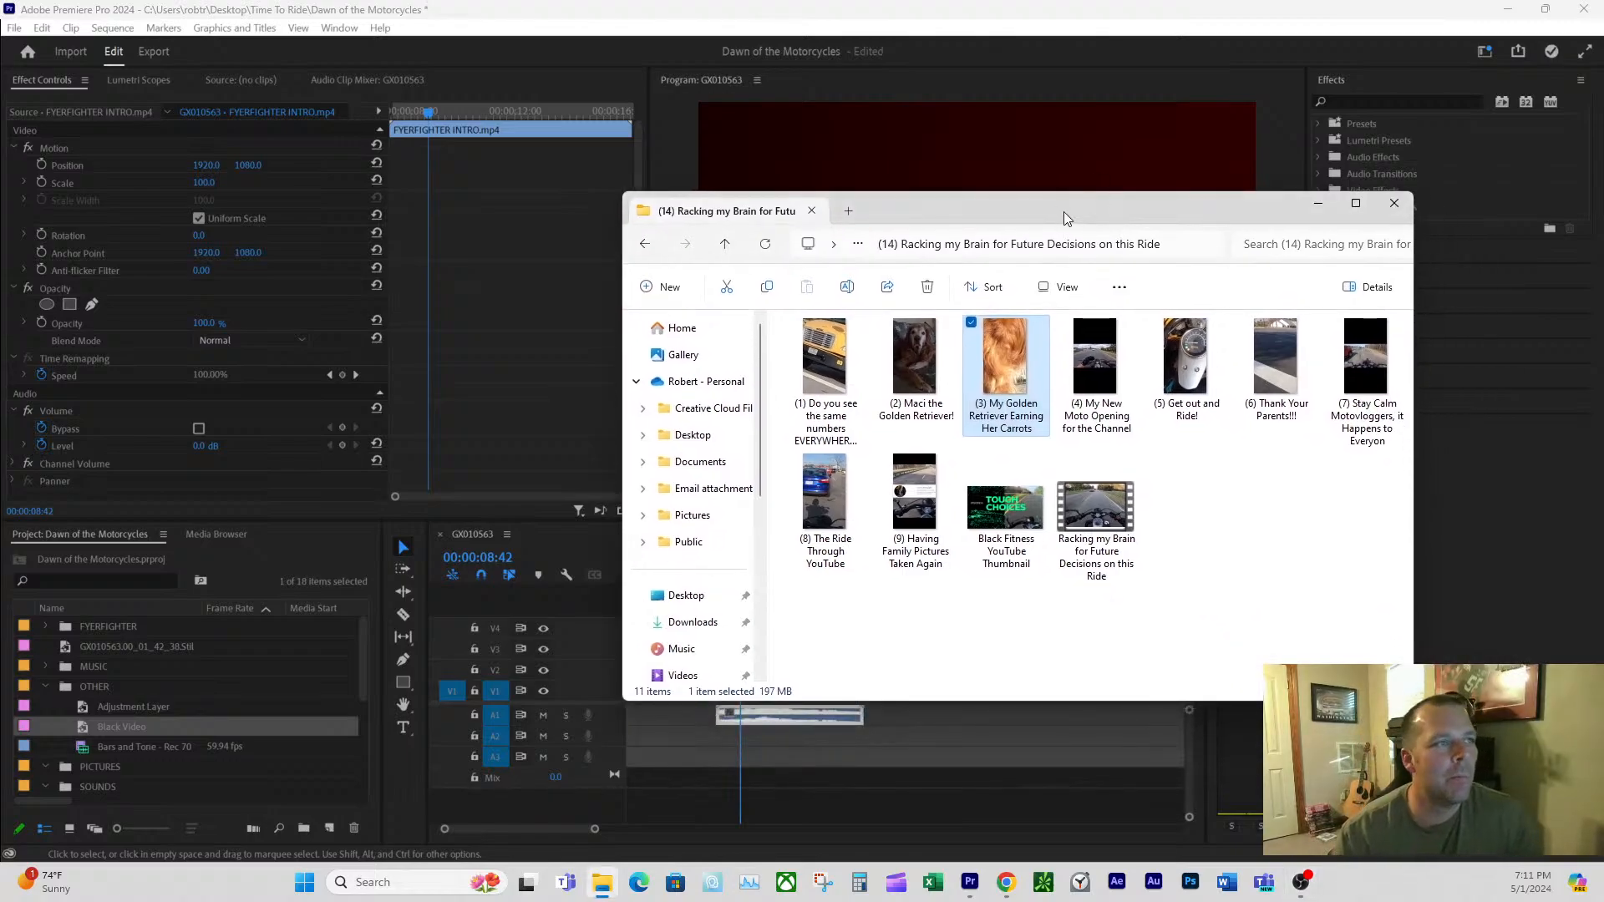
{"action": "left_click_drag", "start_coordinate": [1064, 212], "coordinate": [1079, 120]}
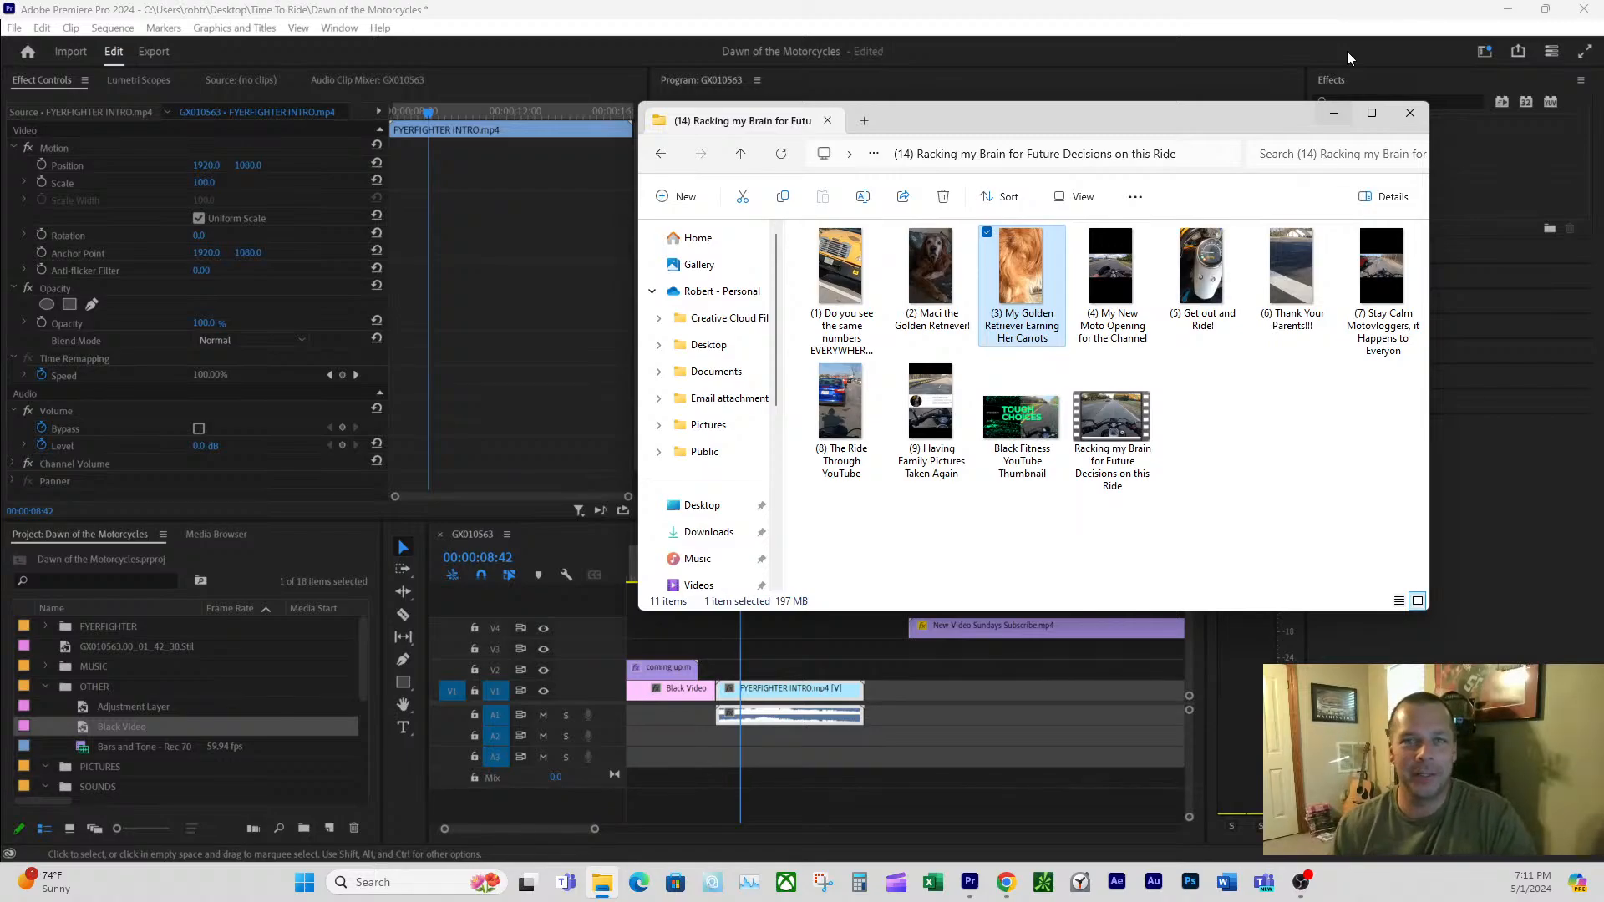
{"action": "left_click_drag", "start_coordinate": [1079, 116], "coordinate": [1189, 83]}
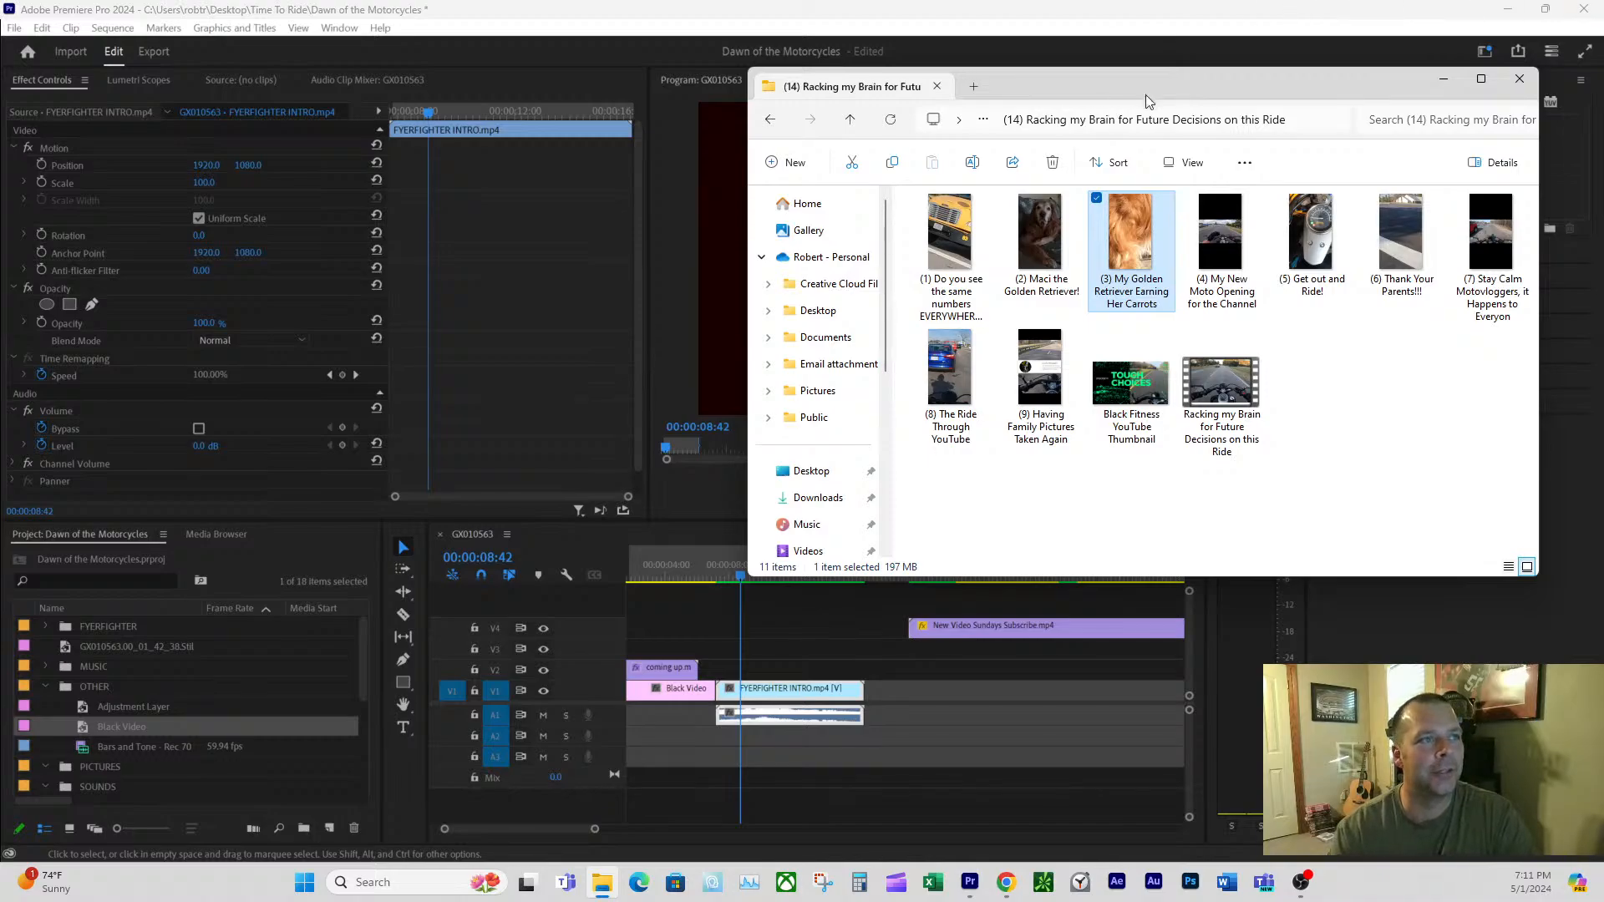
{"action": "mouse_move", "coordinate": [1182, 92]}
{"action": "left_mouse_down"}
{"action": "mouse_move", "coordinate": [1140, 123]}
{"action": "mouse_move", "coordinate": [1163, 83]}
{"action": "left_mouse_up"}
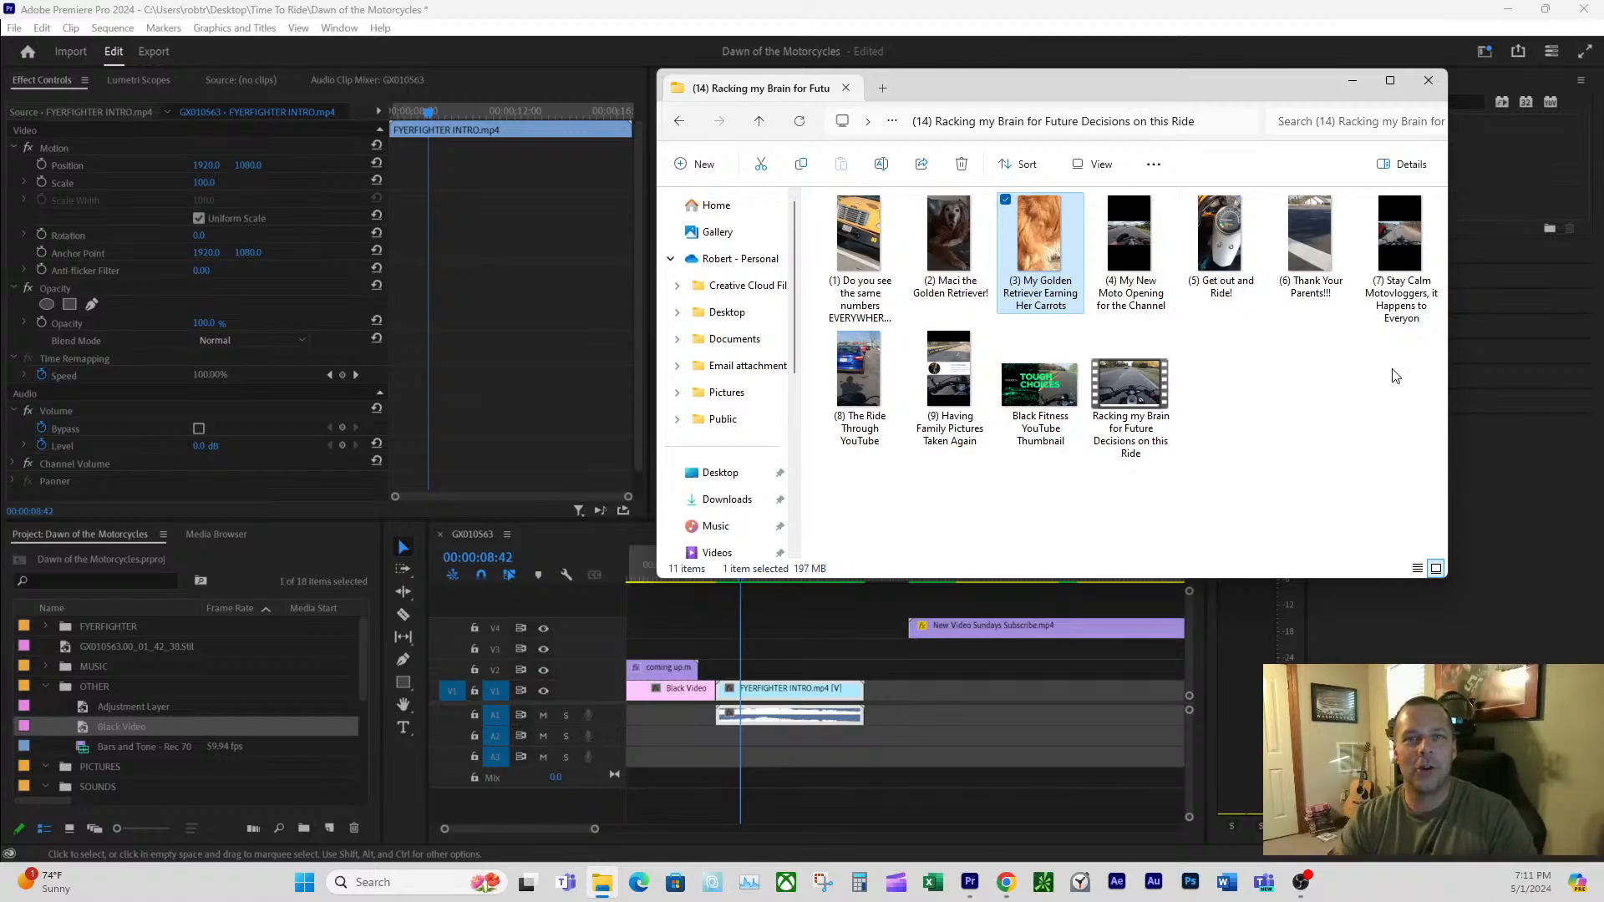
{"action": "left_click_drag", "start_coordinate": [1176, 82], "coordinate": [1289, 193]}
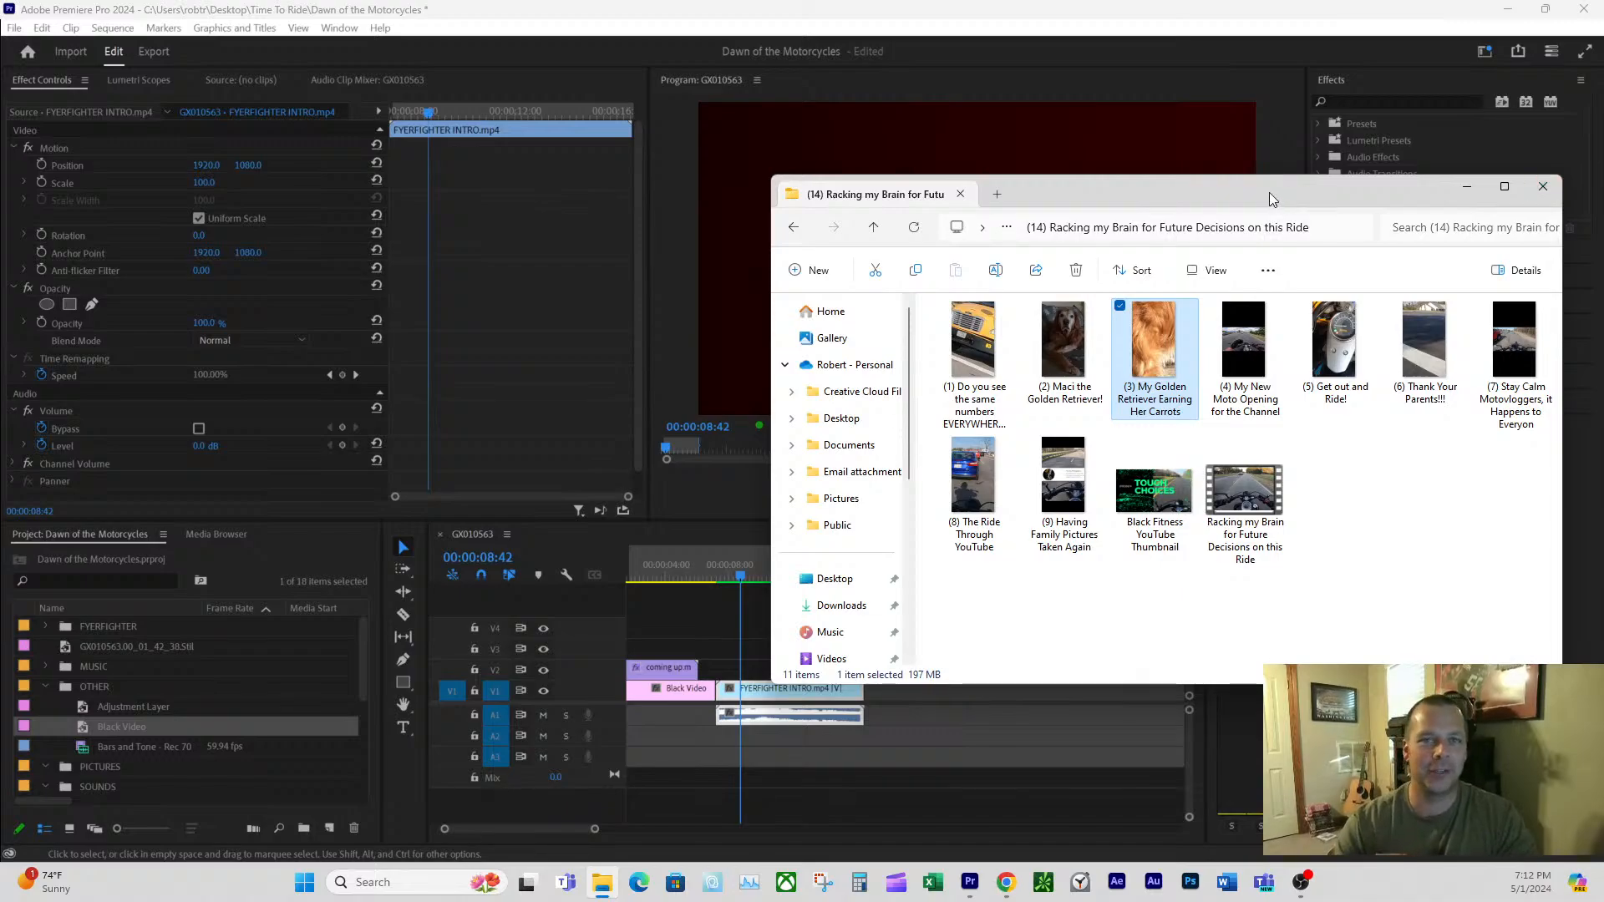
{"action": "left_click_drag", "start_coordinate": [1270, 198], "coordinate": [1234, 343]}
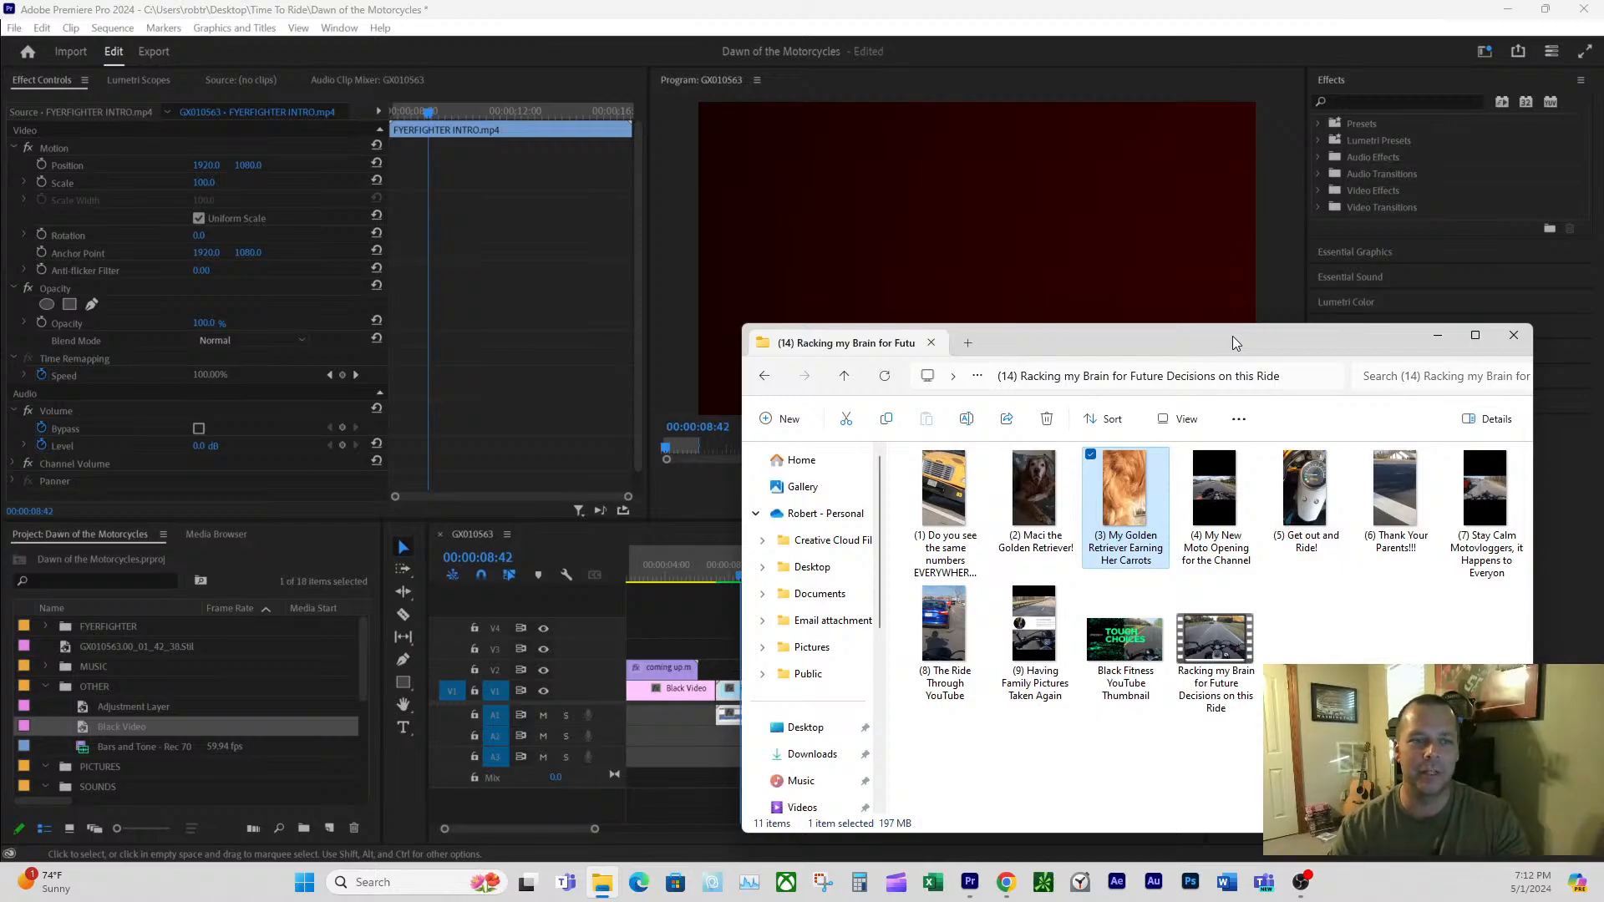
{"action": "left_click_drag", "start_coordinate": [1075, 349], "coordinate": [1603, 350]}
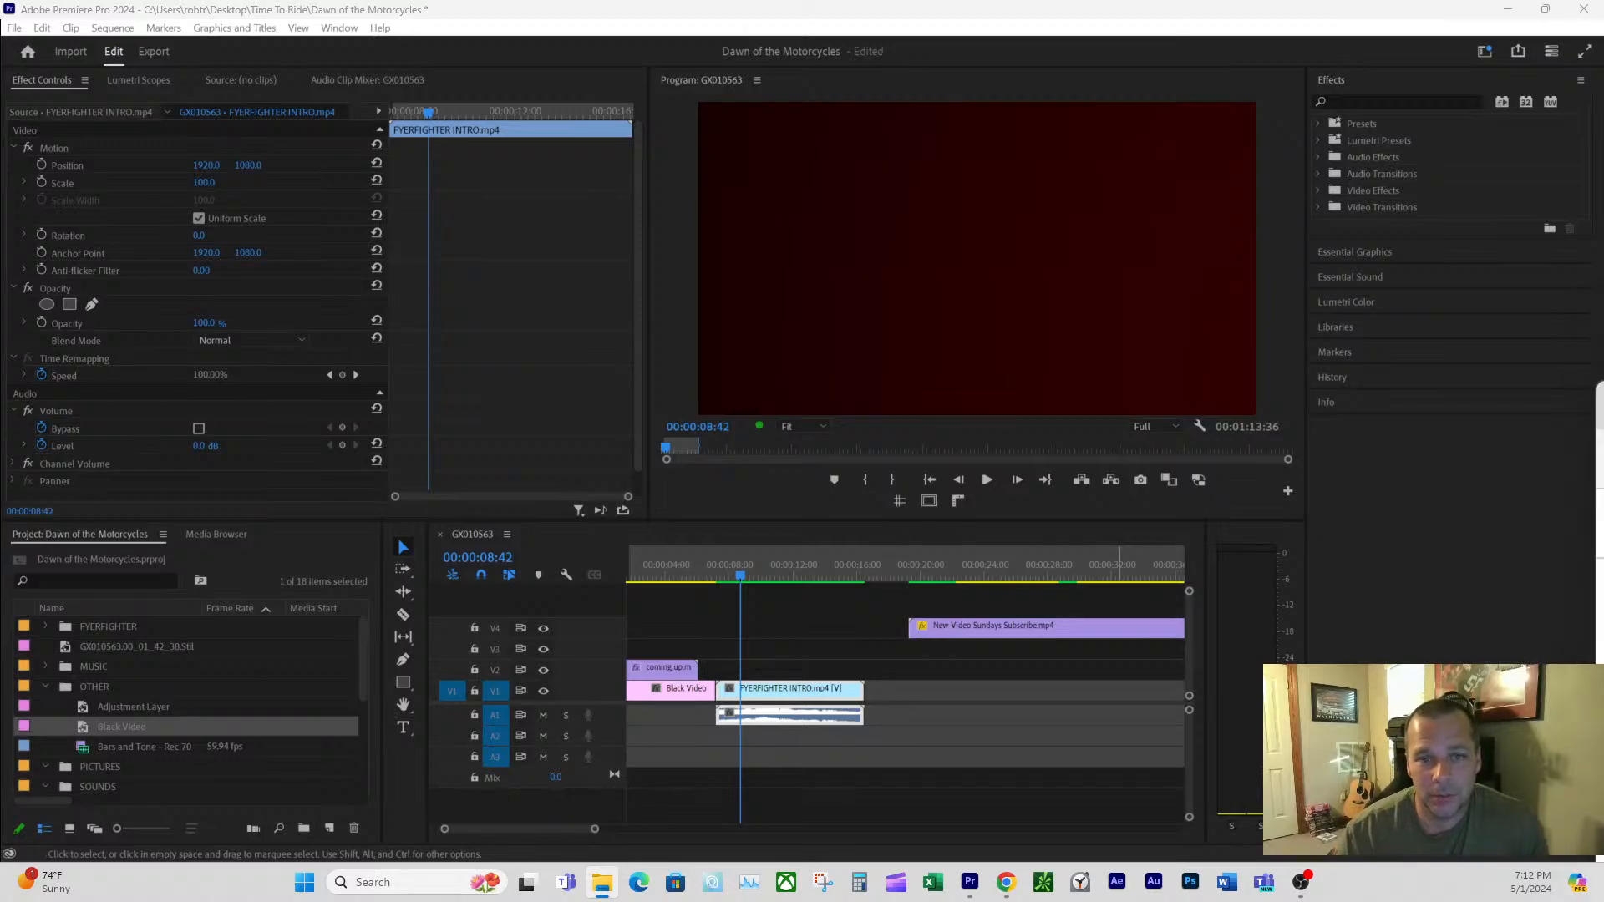
- Bring the folder window back, return to FYERFIGHTER MOTO and open (58) Dawn of the Motorcycles, finishing with the window moved off screen
{"action": "left_click_drag", "start_coordinate": [1602, 393], "coordinate": [1130, 352]}
{"action": "left_click", "coordinate": [521, 377]}
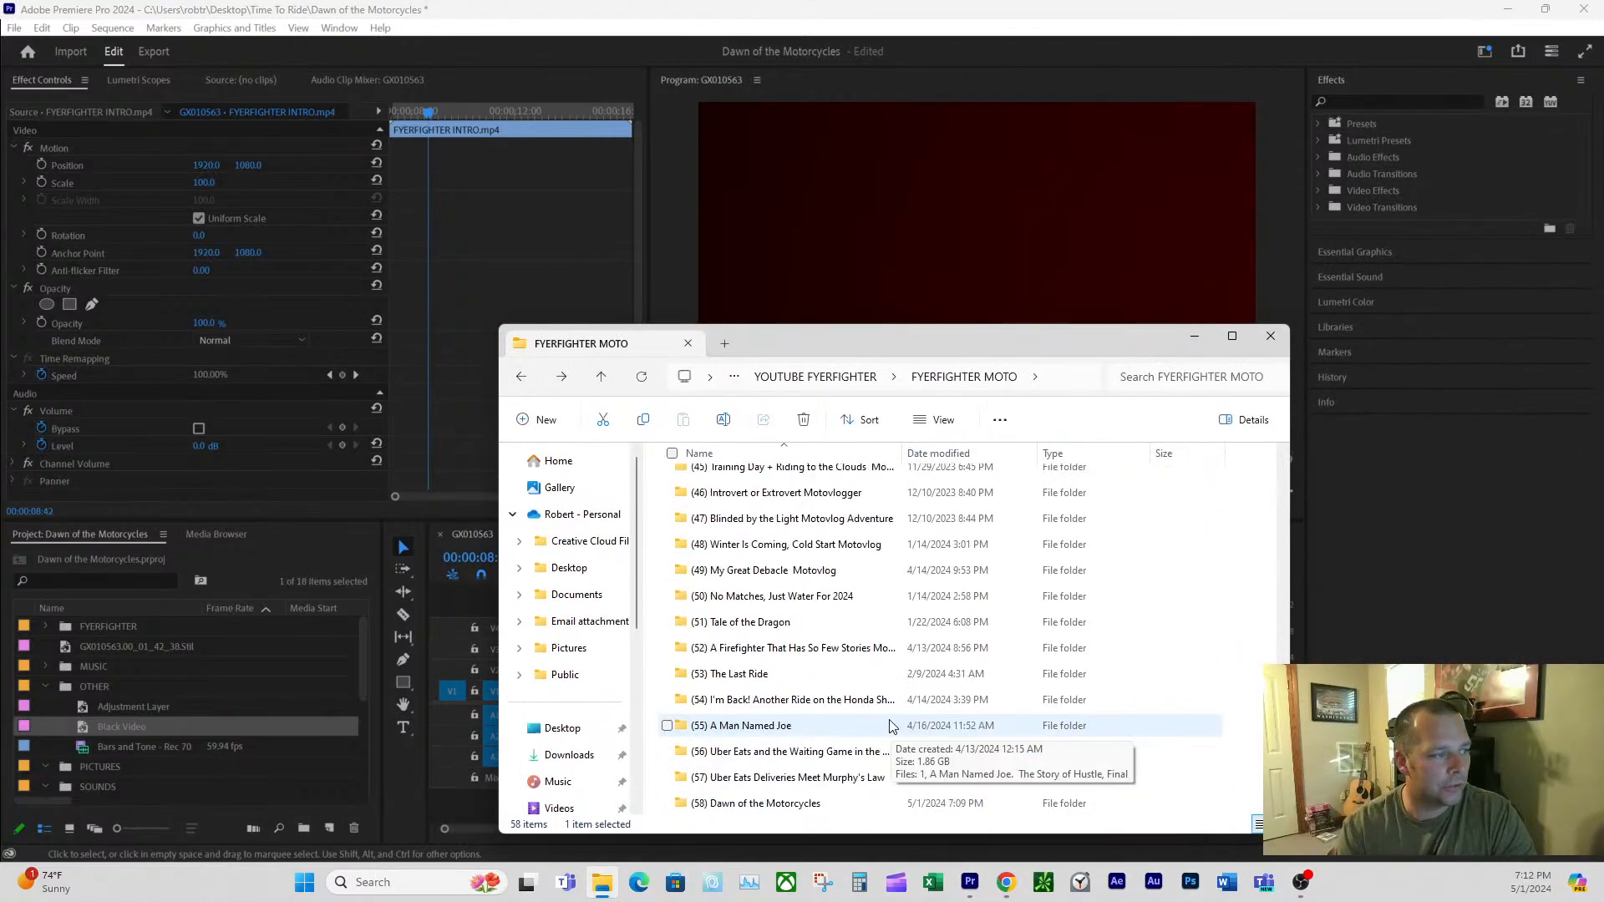
{"action": "left_click", "coordinate": [806, 803]}
{"action": "double_click", "coordinate": [827, 804]}
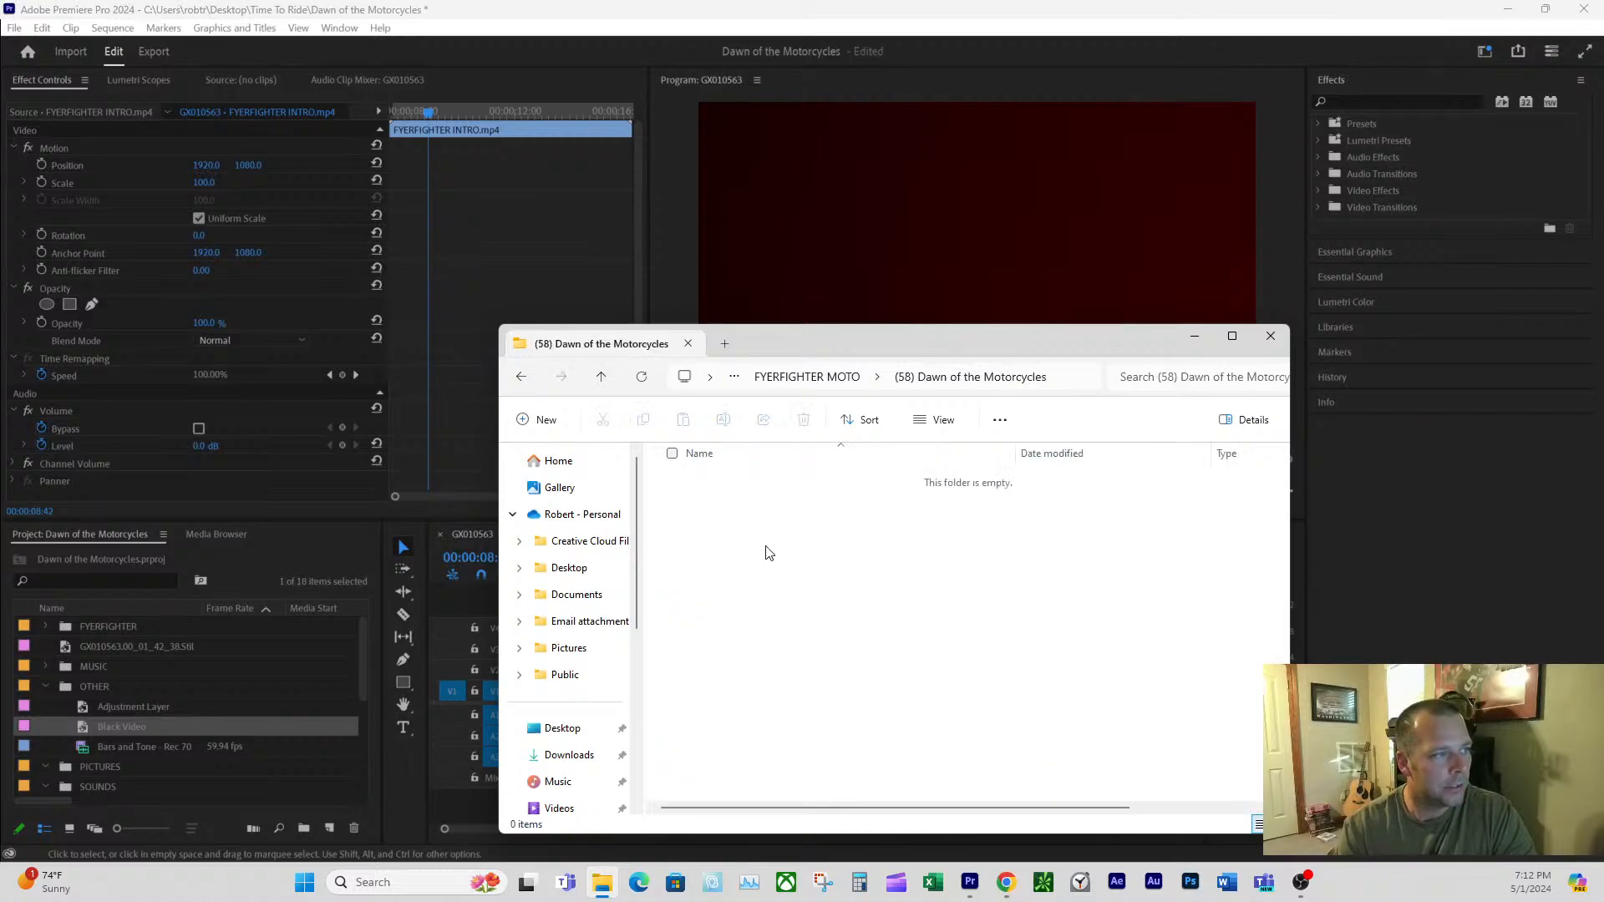
{"action": "left_click_drag", "start_coordinate": [1021, 355], "coordinate": [1603, 259]}
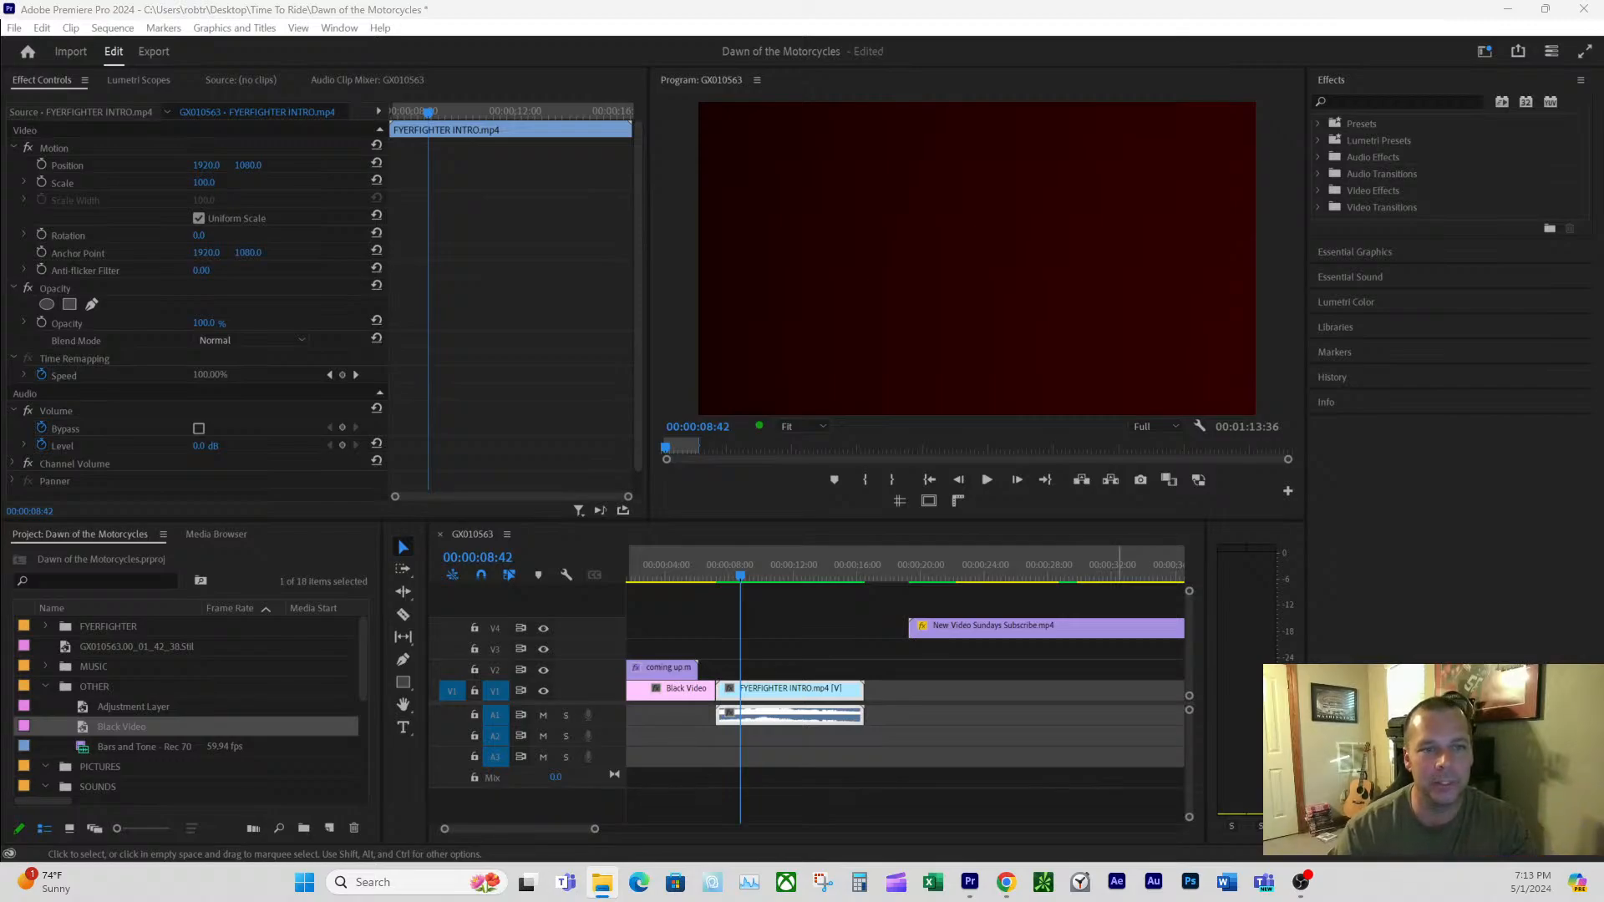
- Go up from FYERFIGHTER MOTO to YOUTUBE FYERFIGHTER, look over its channel folders and reopen FYERFIGHTER MOTO
{"action": "left_click", "coordinate": [601, 882]}
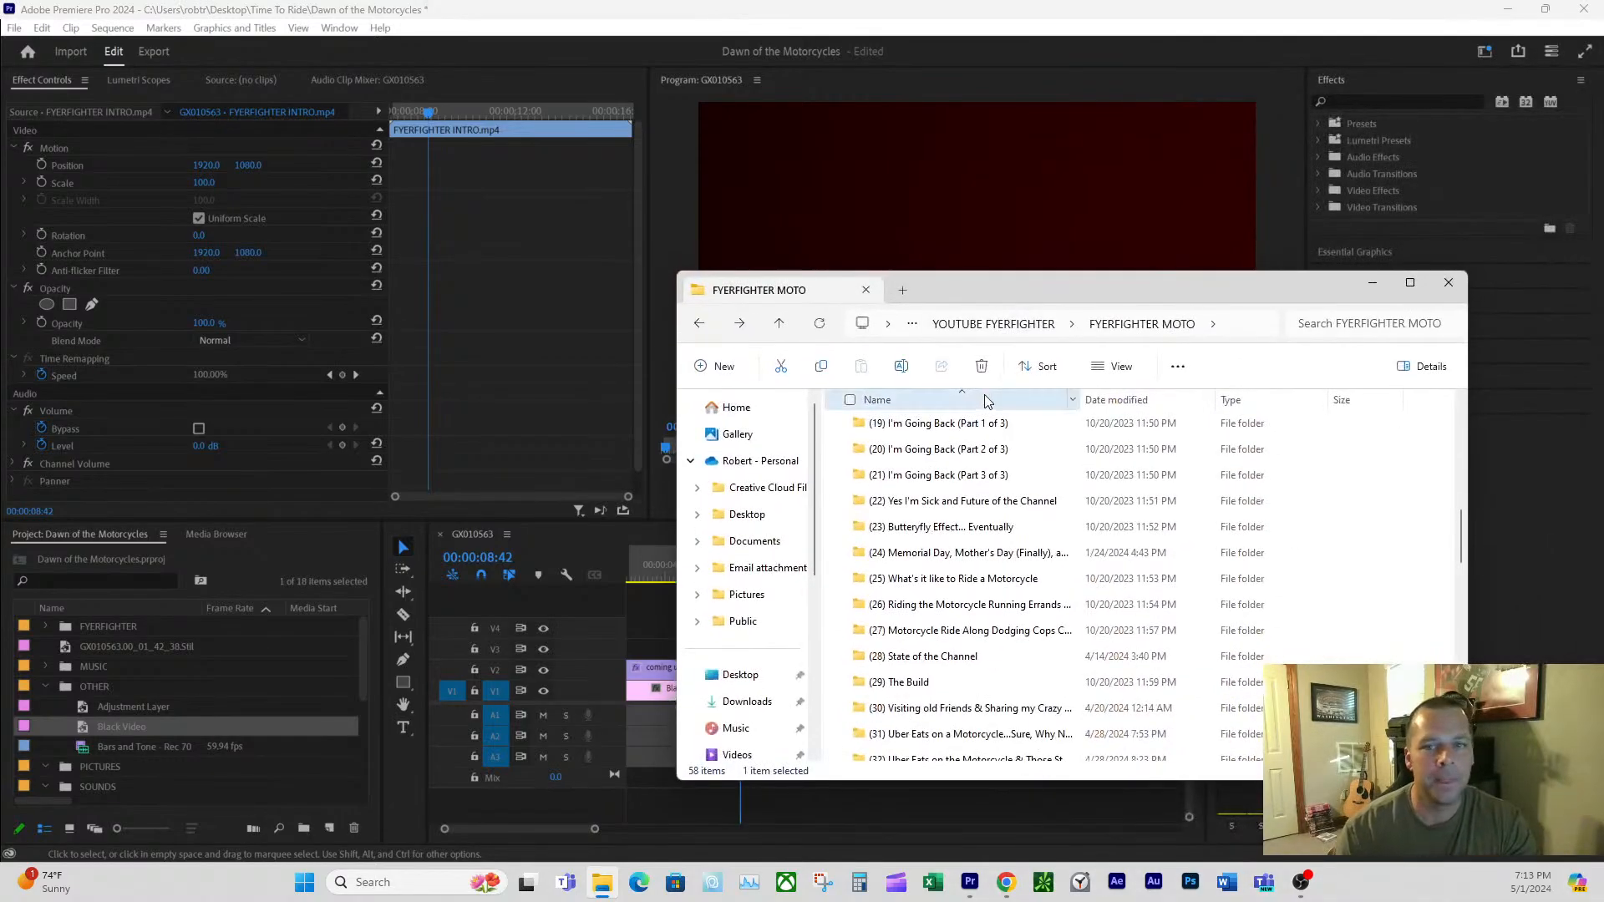
{"action": "scroll", "coordinate": [916, 487], "scroll_direction": "up", "scroll_amount": 6}
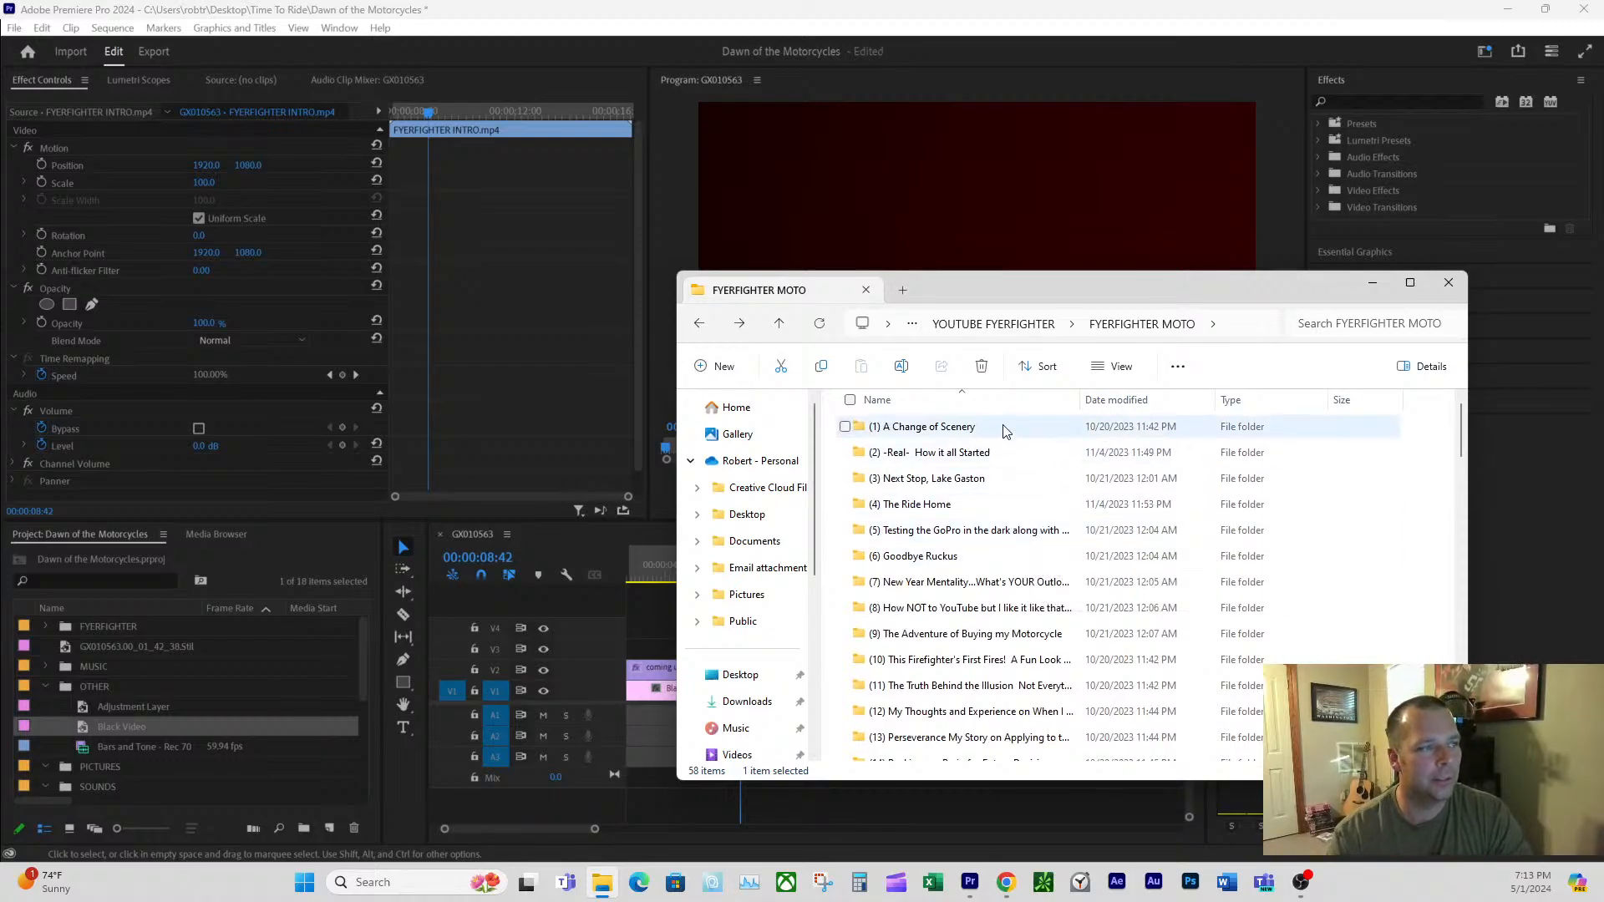
{"action": "left_click", "coordinate": [698, 323]}
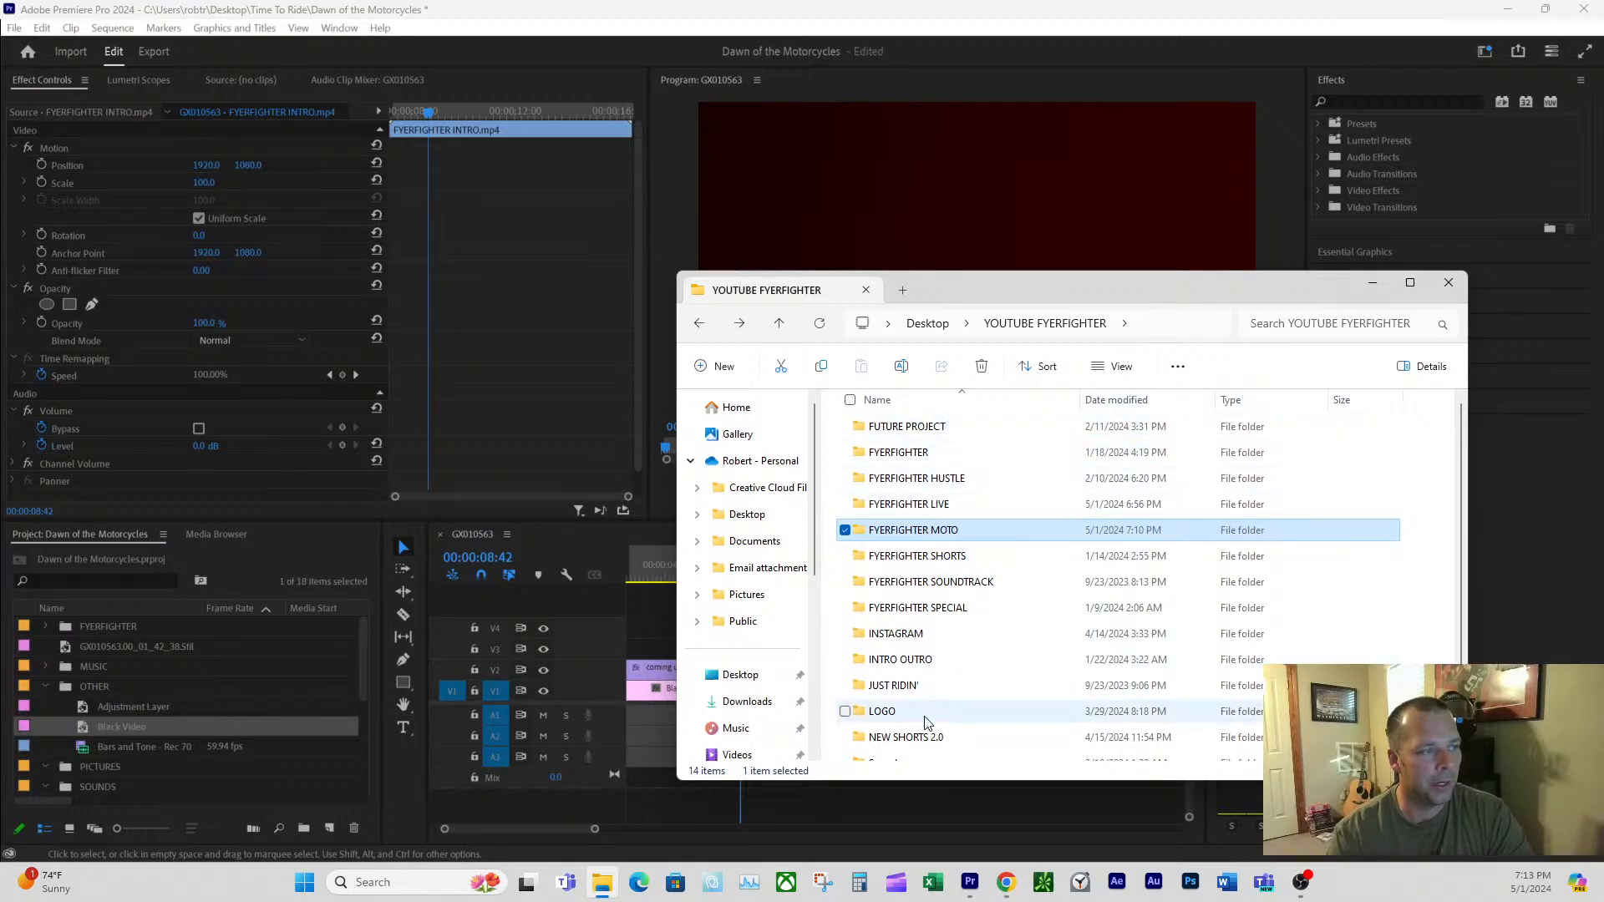
{"action": "scroll", "coordinate": [1019, 671], "scroll_direction": "down", "scroll_amount": 1}
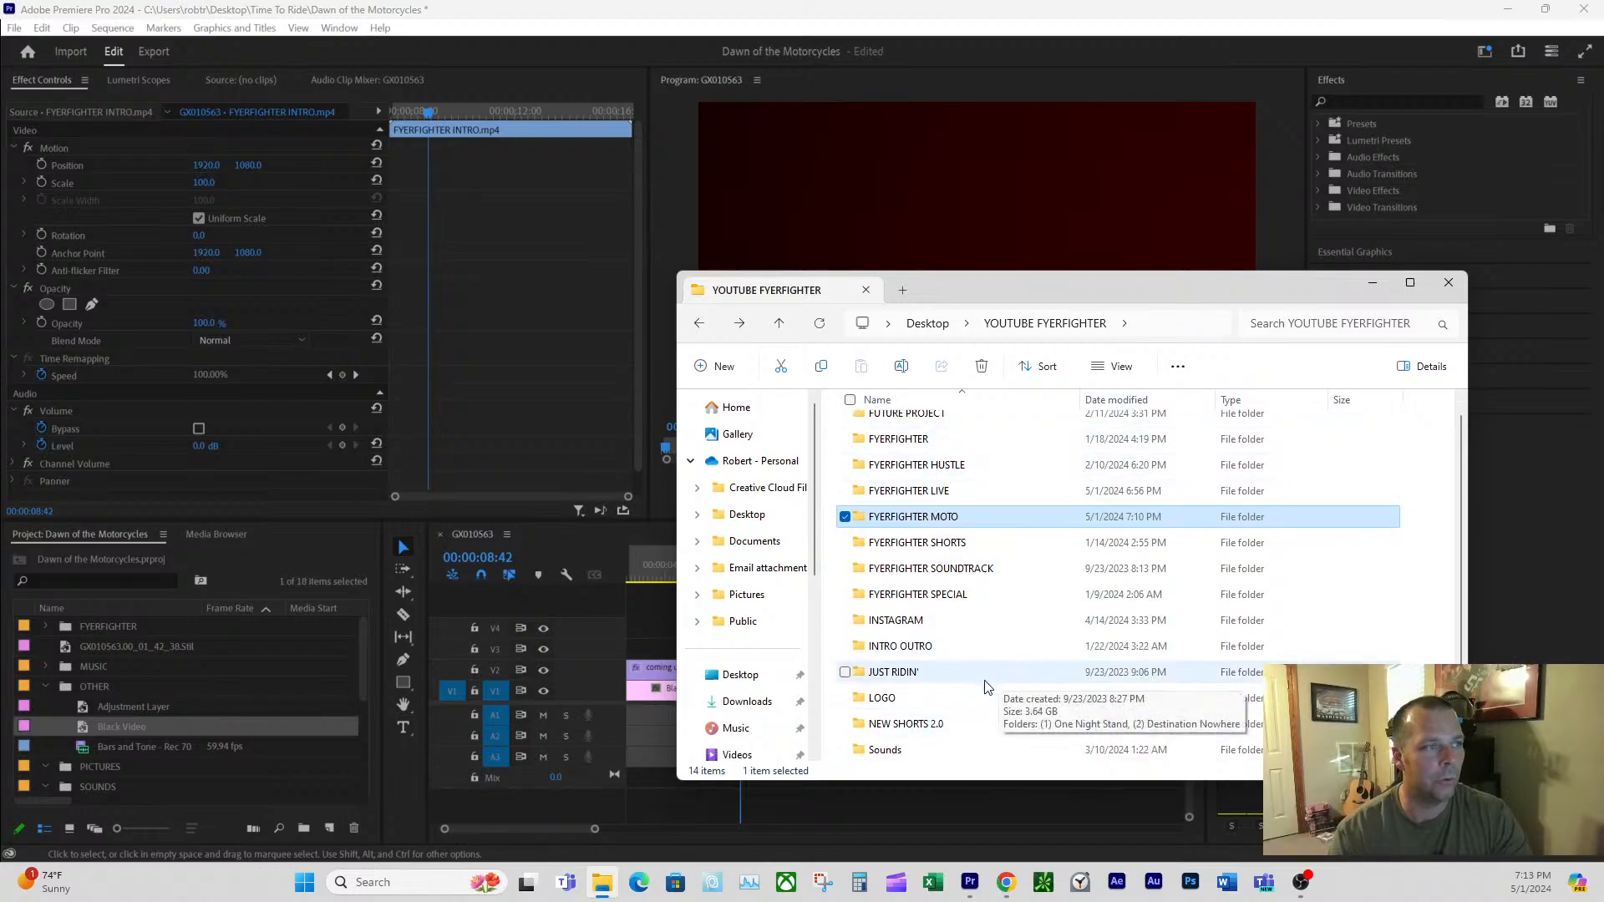
{"action": "scroll", "coordinate": [985, 686], "scroll_direction": "up", "scroll_amount": 1}
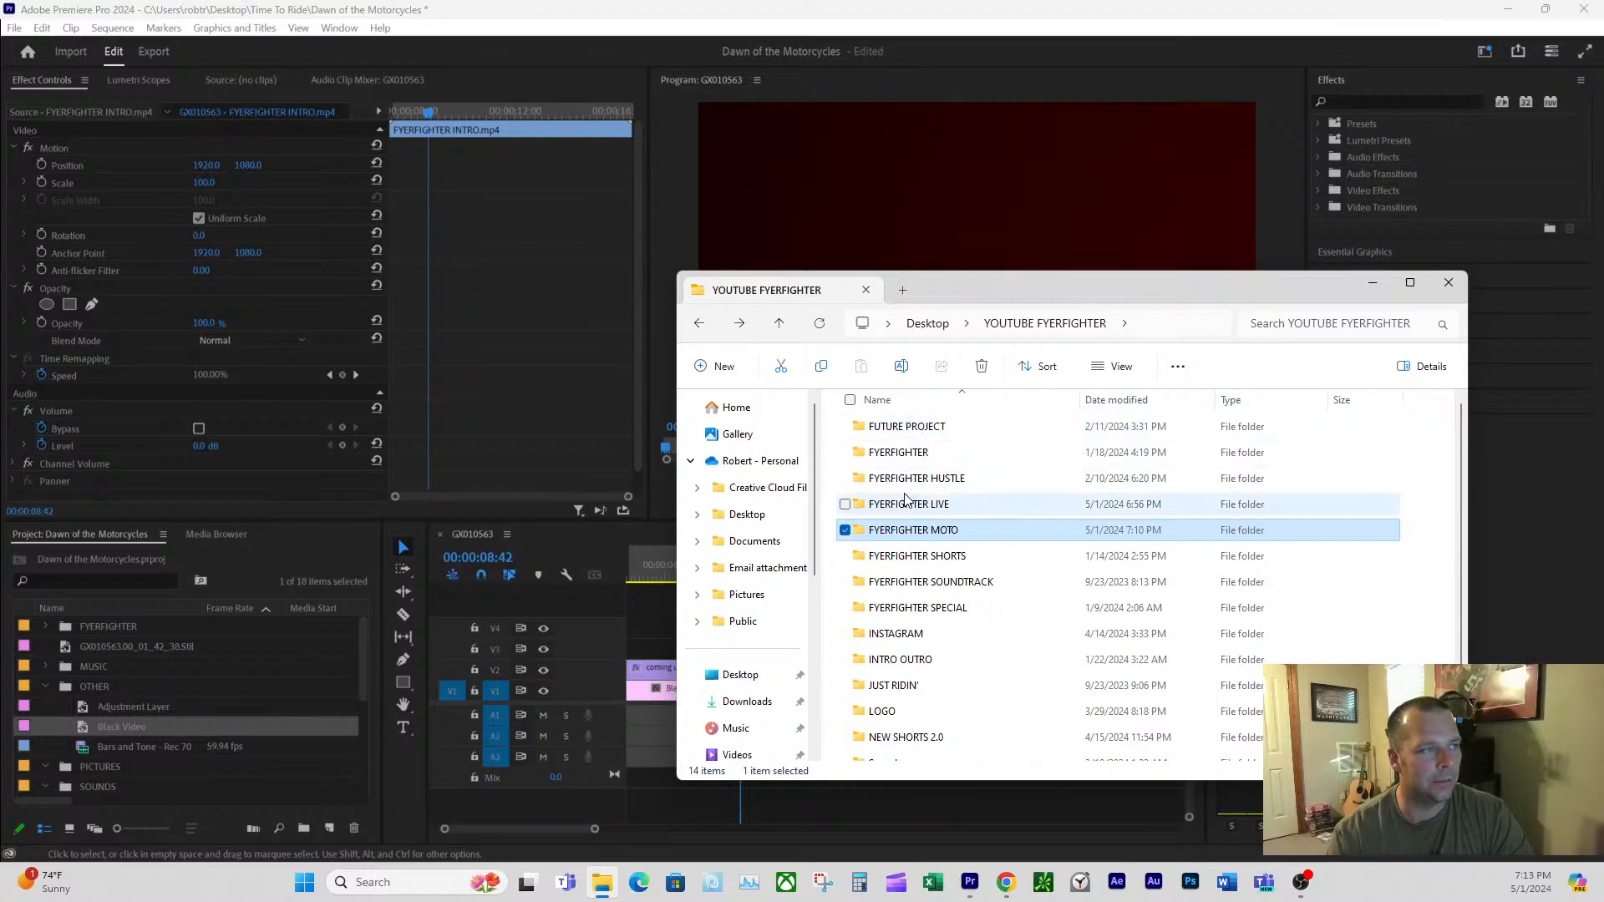
{"action": "double_click", "coordinate": [932, 540]}
- Review the numbered video folders in FYERFIGHTER MOTO from (1) through (58) and back, and move the folder window out of view
{"action": "scroll", "coordinate": [957, 672], "scroll_direction": "down", "scroll_amount": 1}
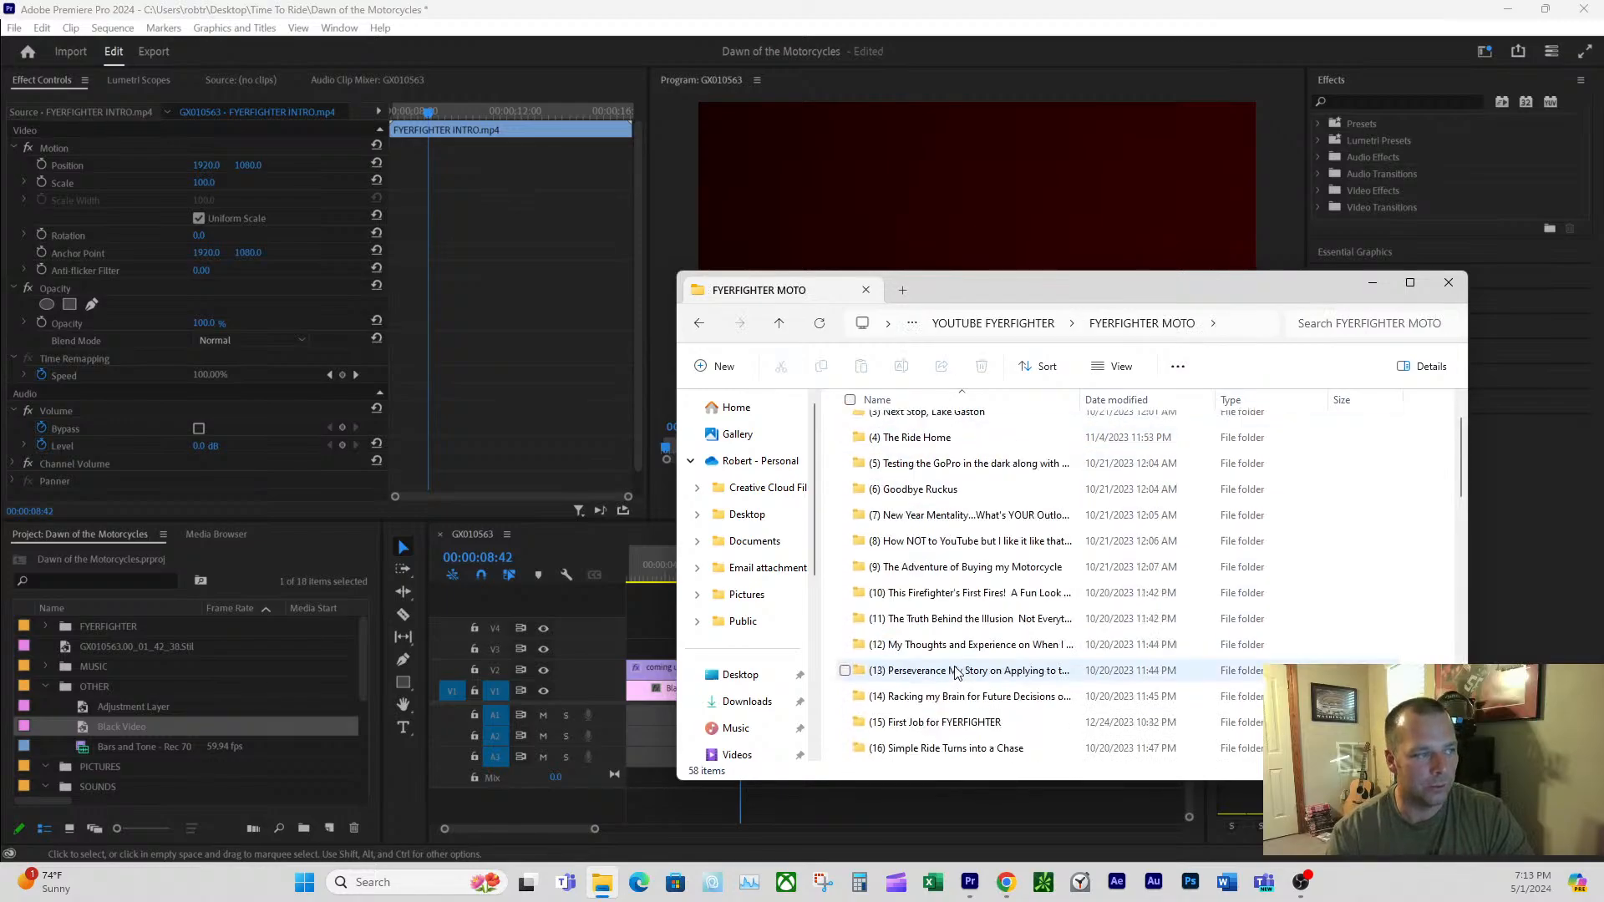
{"action": "scroll", "coordinate": [956, 673], "scroll_direction": "down", "scroll_amount": 11}
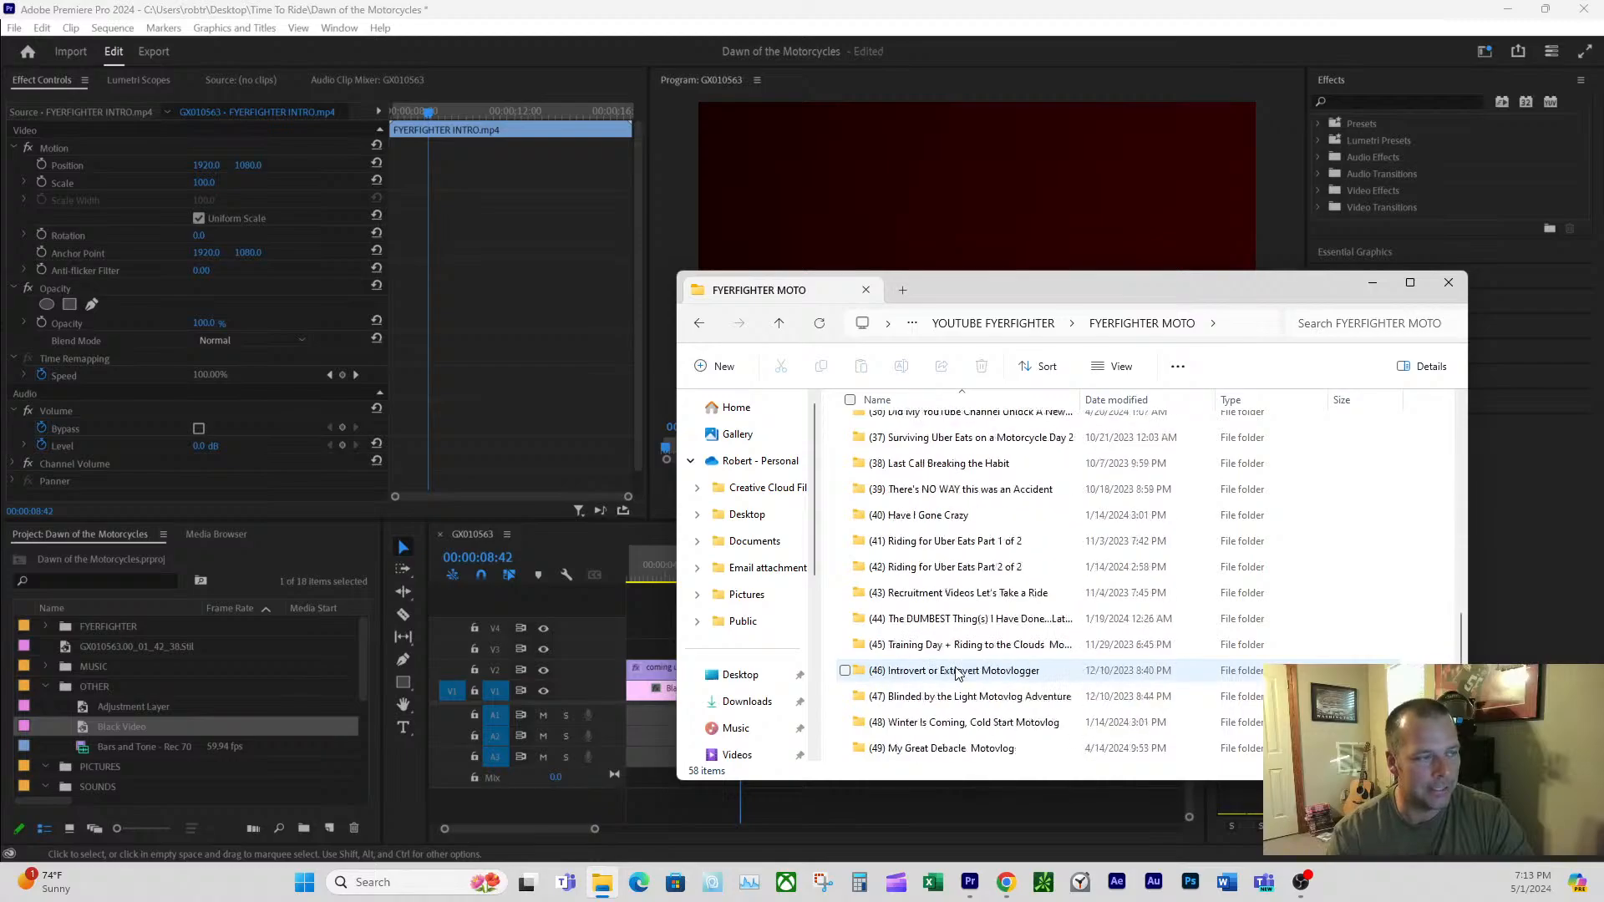
{"action": "scroll", "coordinate": [957, 673], "scroll_direction": "down", "scroll_amount": 2}
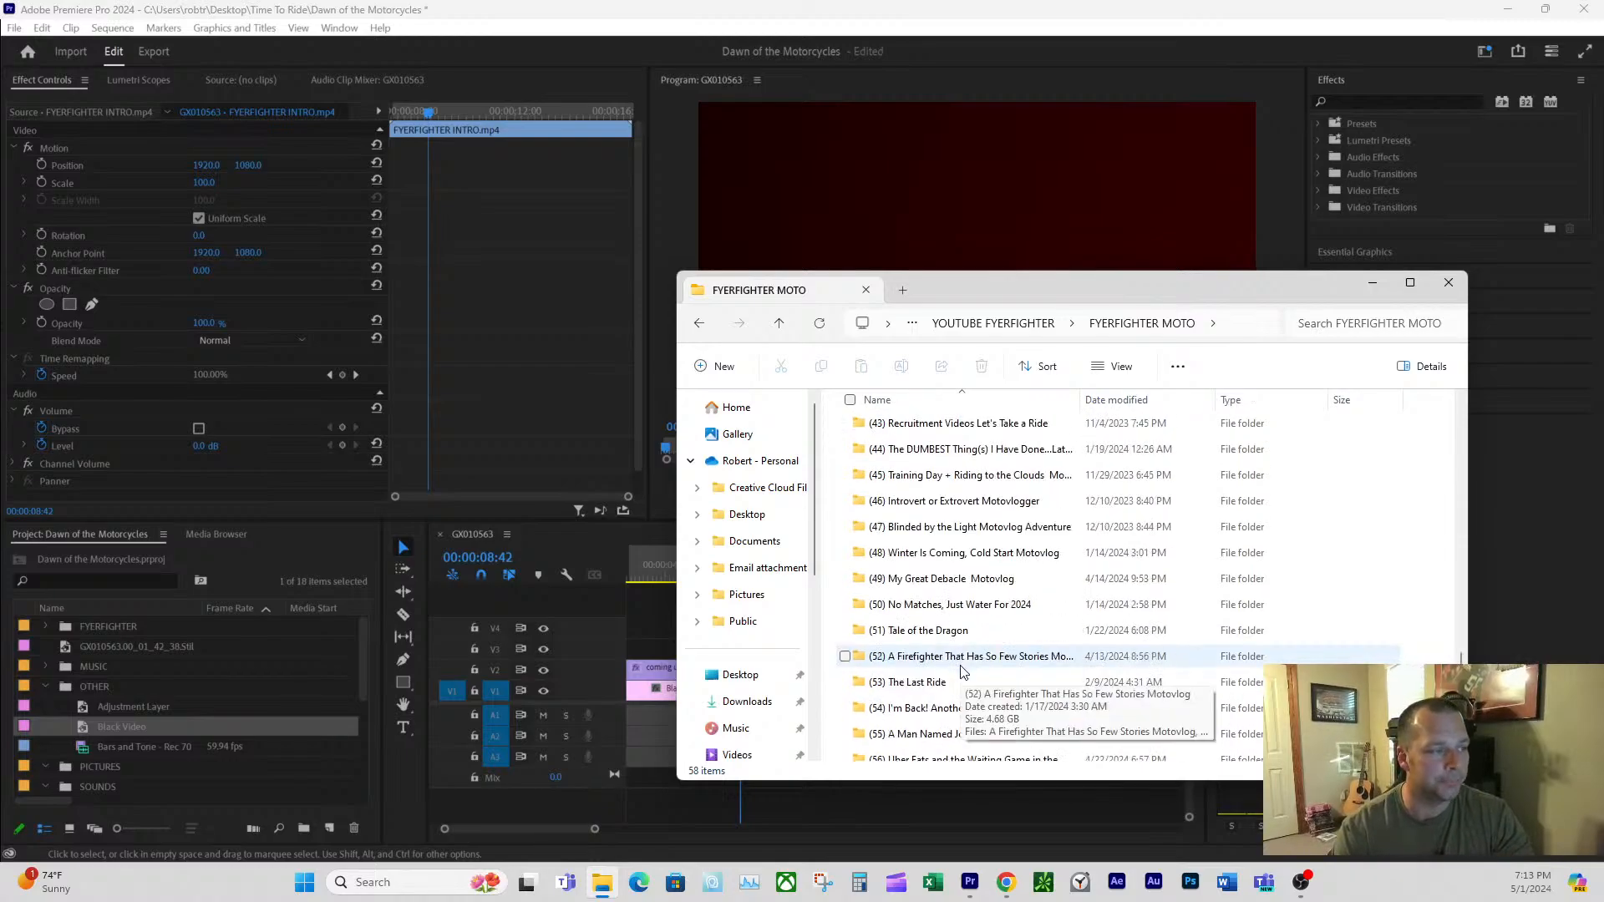
{"action": "scroll", "coordinate": [960, 672], "scroll_direction": "up", "scroll_amount": 1}
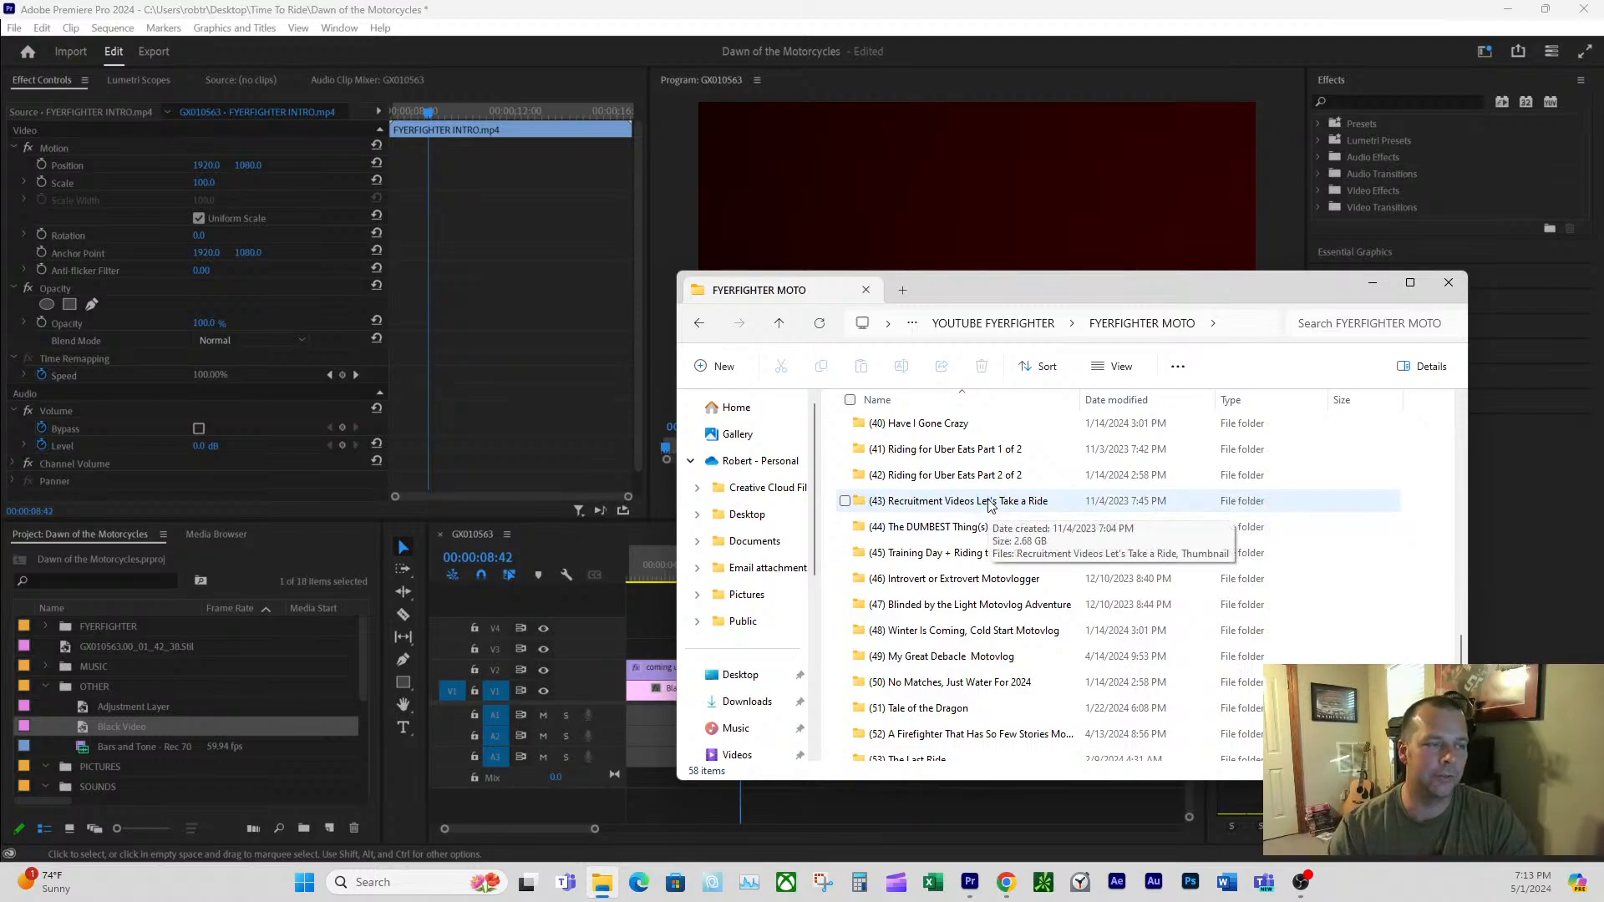
{"action": "scroll", "coordinate": [987, 505], "scroll_direction": "down", "scroll_amount": 2}
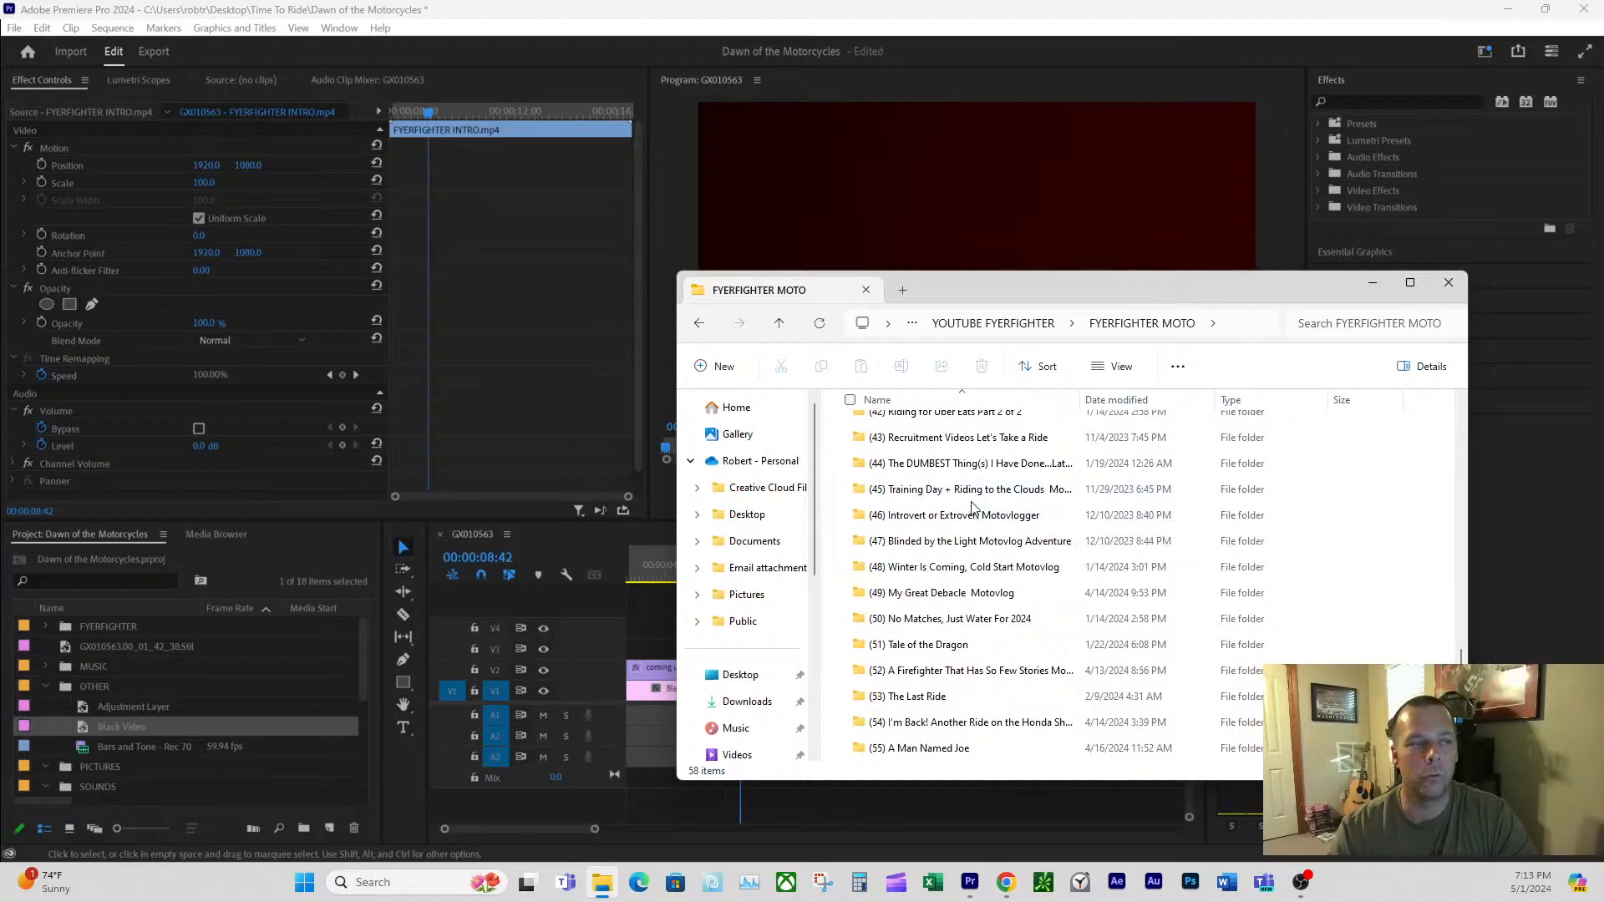
{"action": "scroll", "coordinate": [982, 543], "scroll_direction": "down", "scroll_amount": 1}
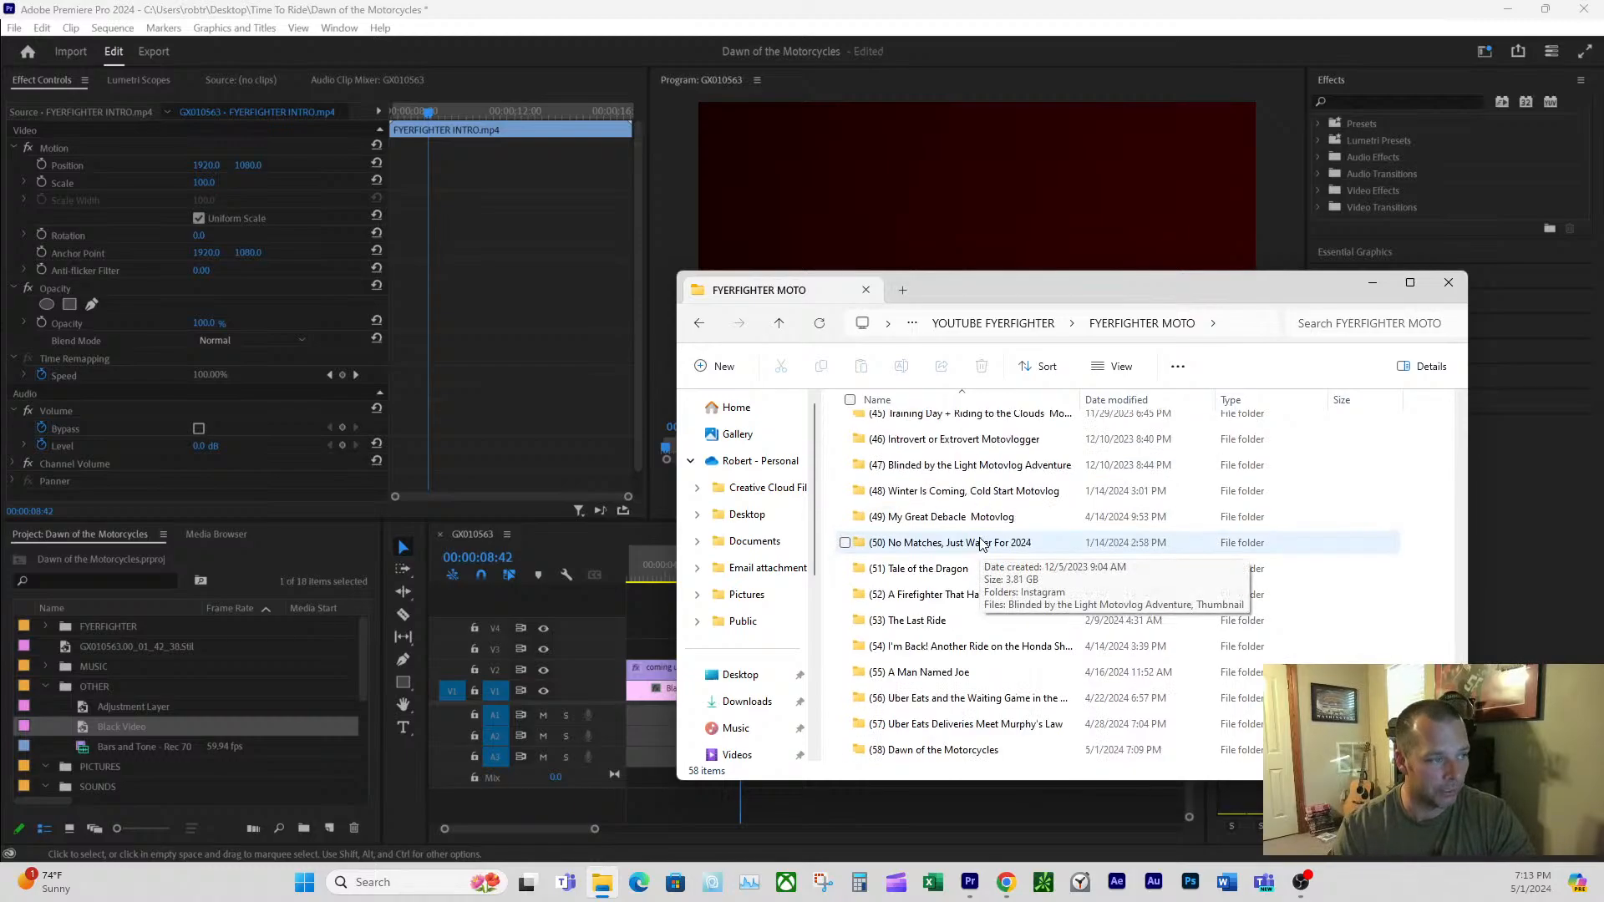
{"action": "scroll", "coordinate": [1006, 660], "scroll_direction": "up", "scroll_amount": 3}
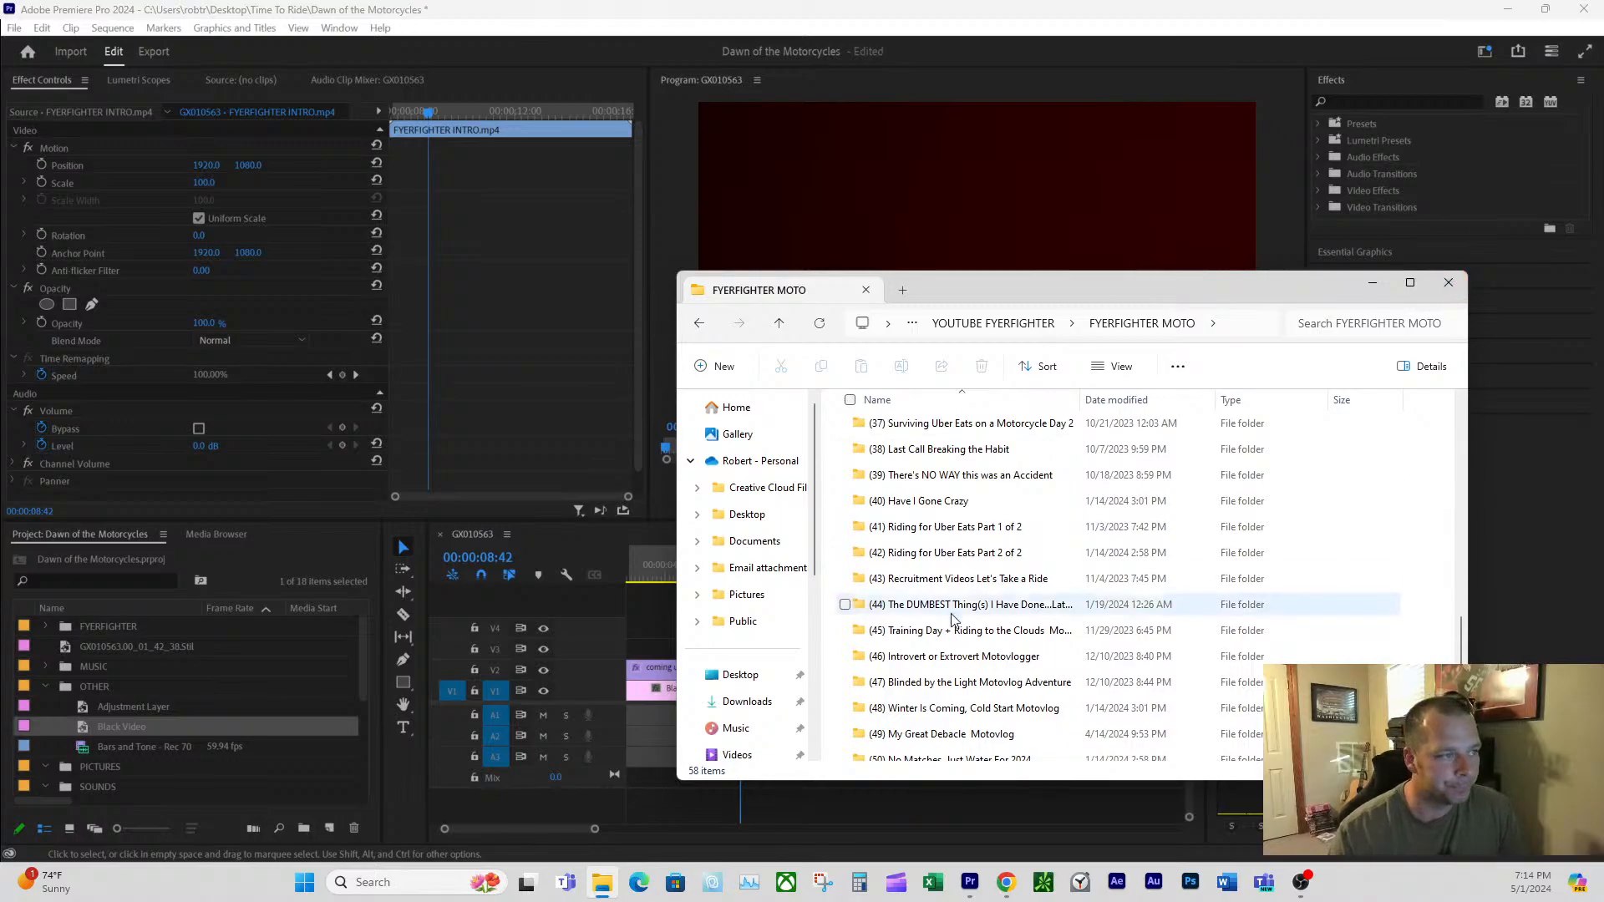
{"action": "scroll", "coordinate": [1038, 660], "scroll_direction": "up", "scroll_amount": 2}
{"action": "scroll", "coordinate": [1038, 660], "scroll_direction": "up", "scroll_amount": 10}
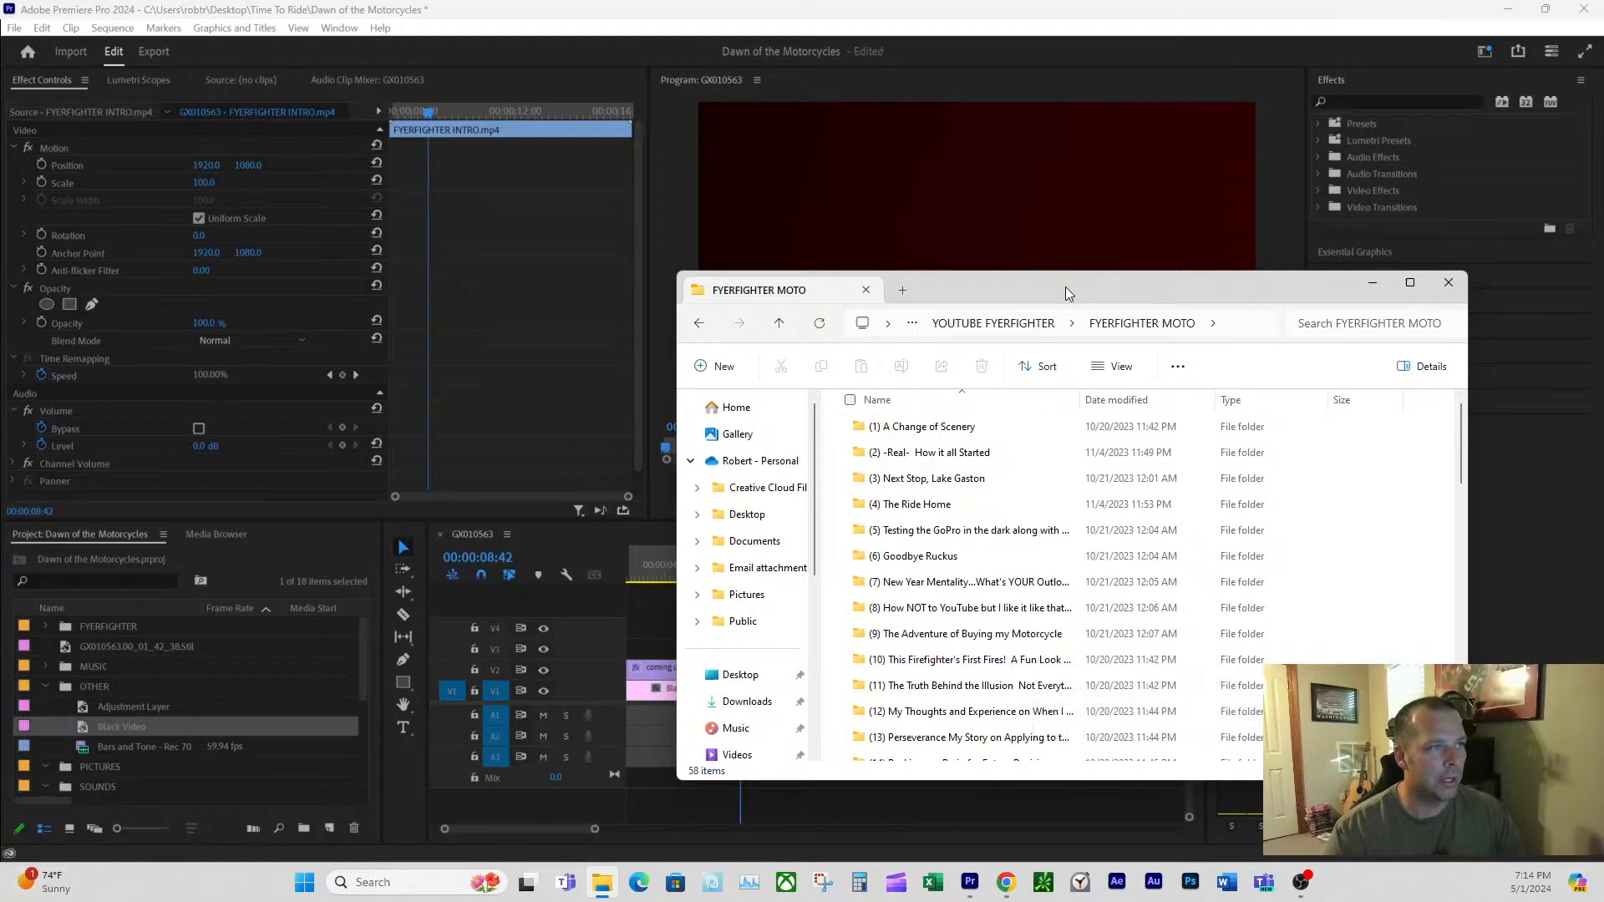
{"action": "left_click_drag", "start_coordinate": [1065, 287], "coordinate": [1603, 351]}
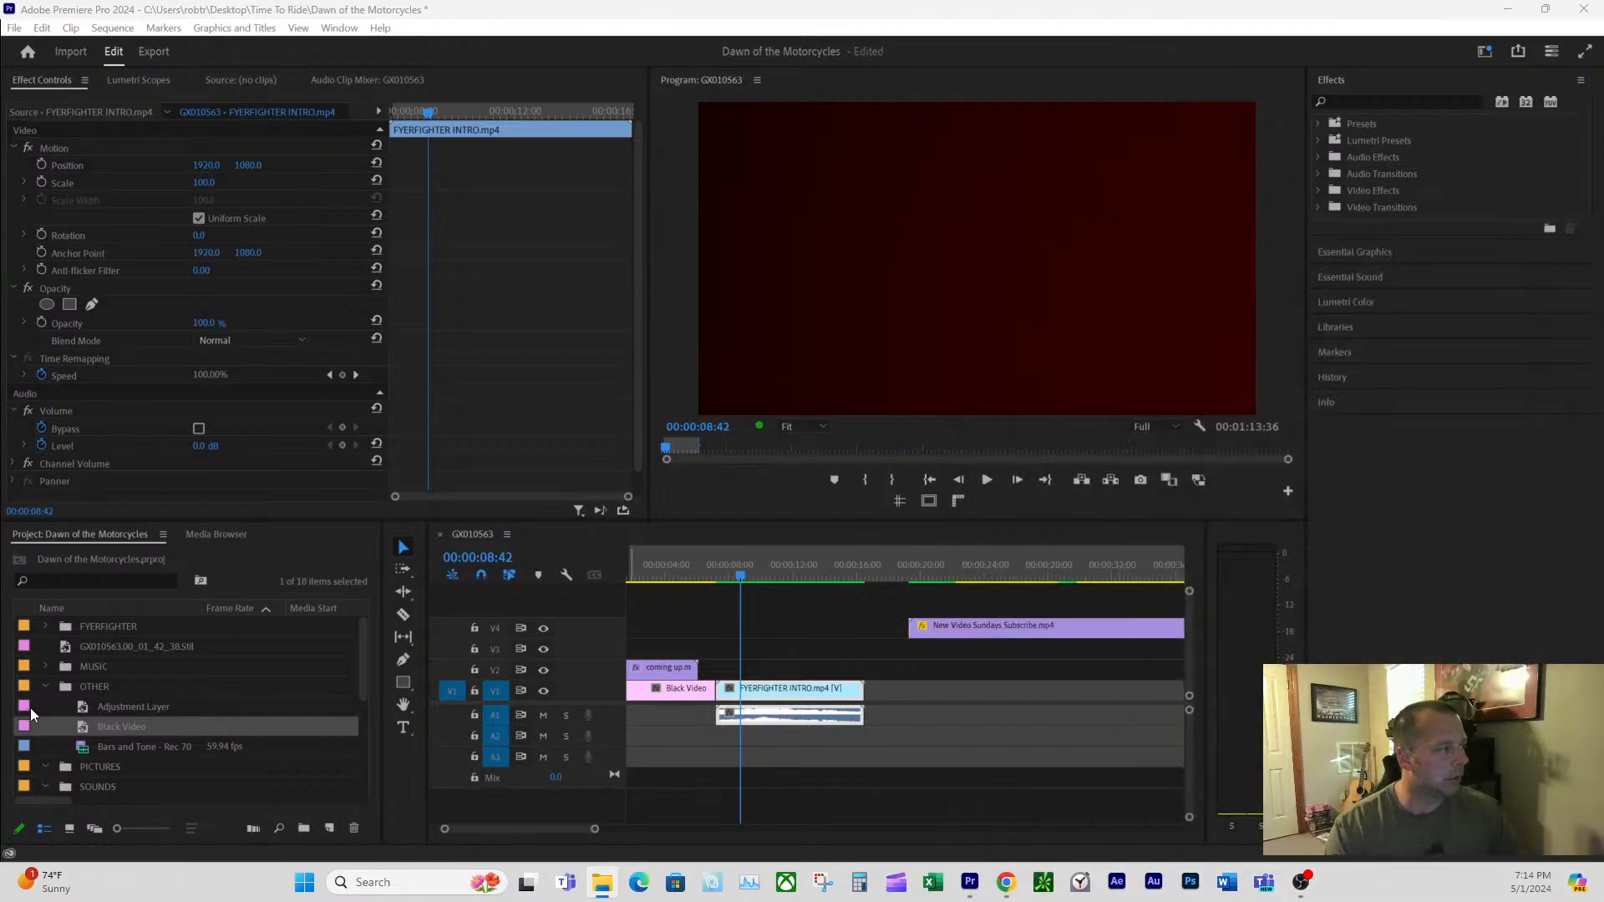
- Collapse the OTHER bin, check the contents of the FYERFIGHTER bin and look through the remaining project bins down to VIDEOS
{"action": "scroll", "coordinate": [67, 676], "scroll_direction": "down", "scroll_amount": 1}
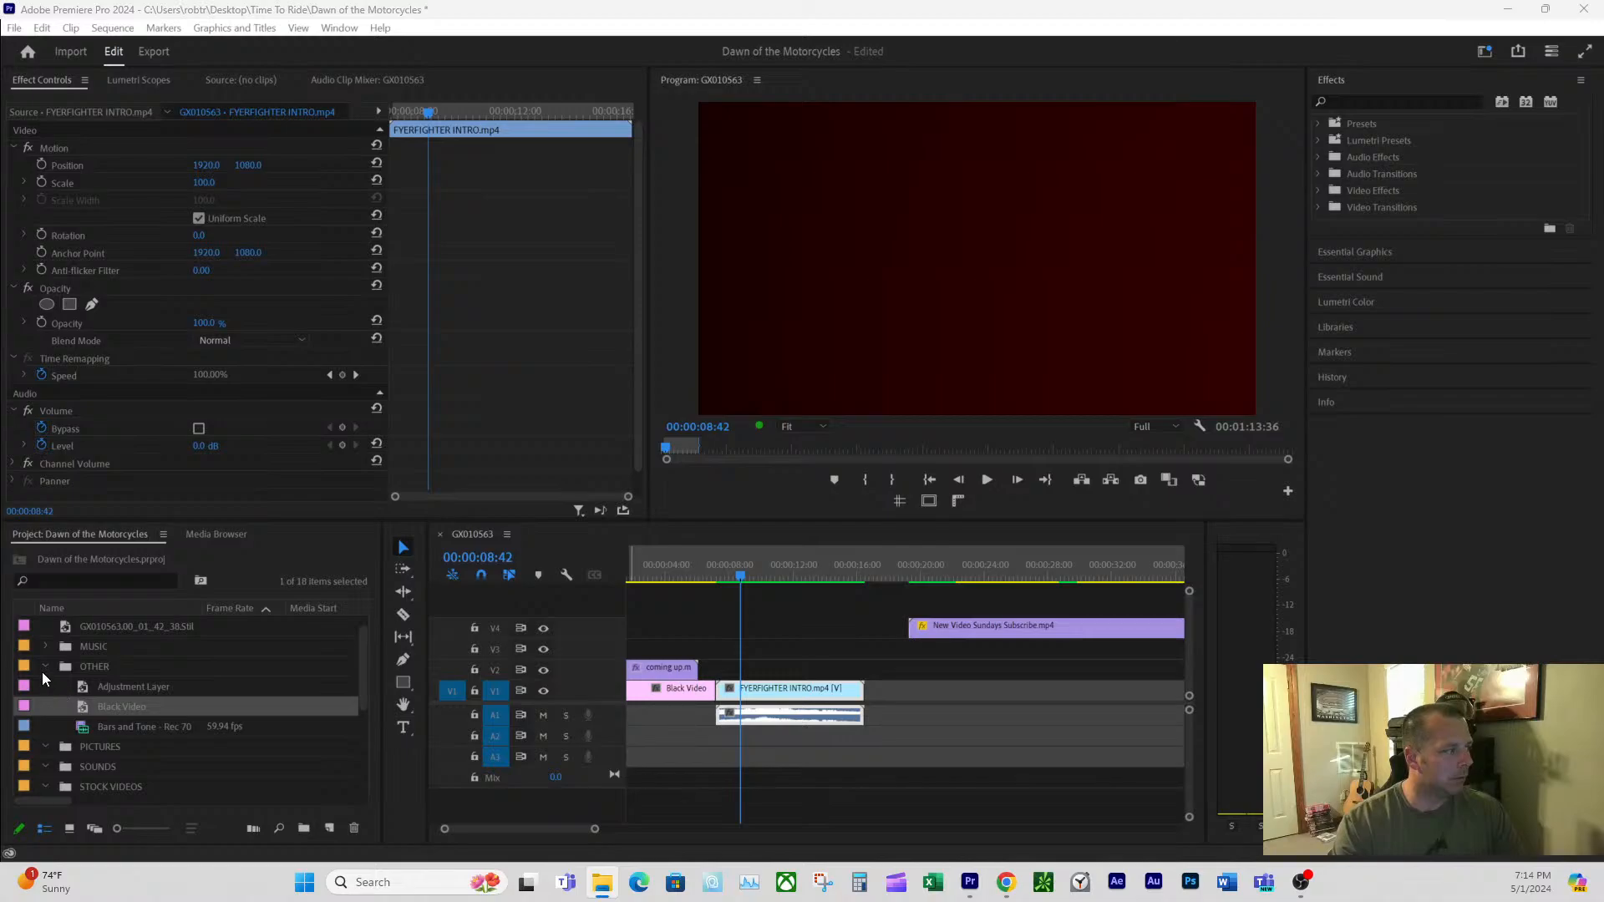
{"action": "left_click", "coordinate": [46, 666]}
{"action": "scroll", "coordinate": [52, 664], "scroll_direction": "up", "scroll_amount": 1}
{"action": "left_click", "coordinate": [45, 626]}
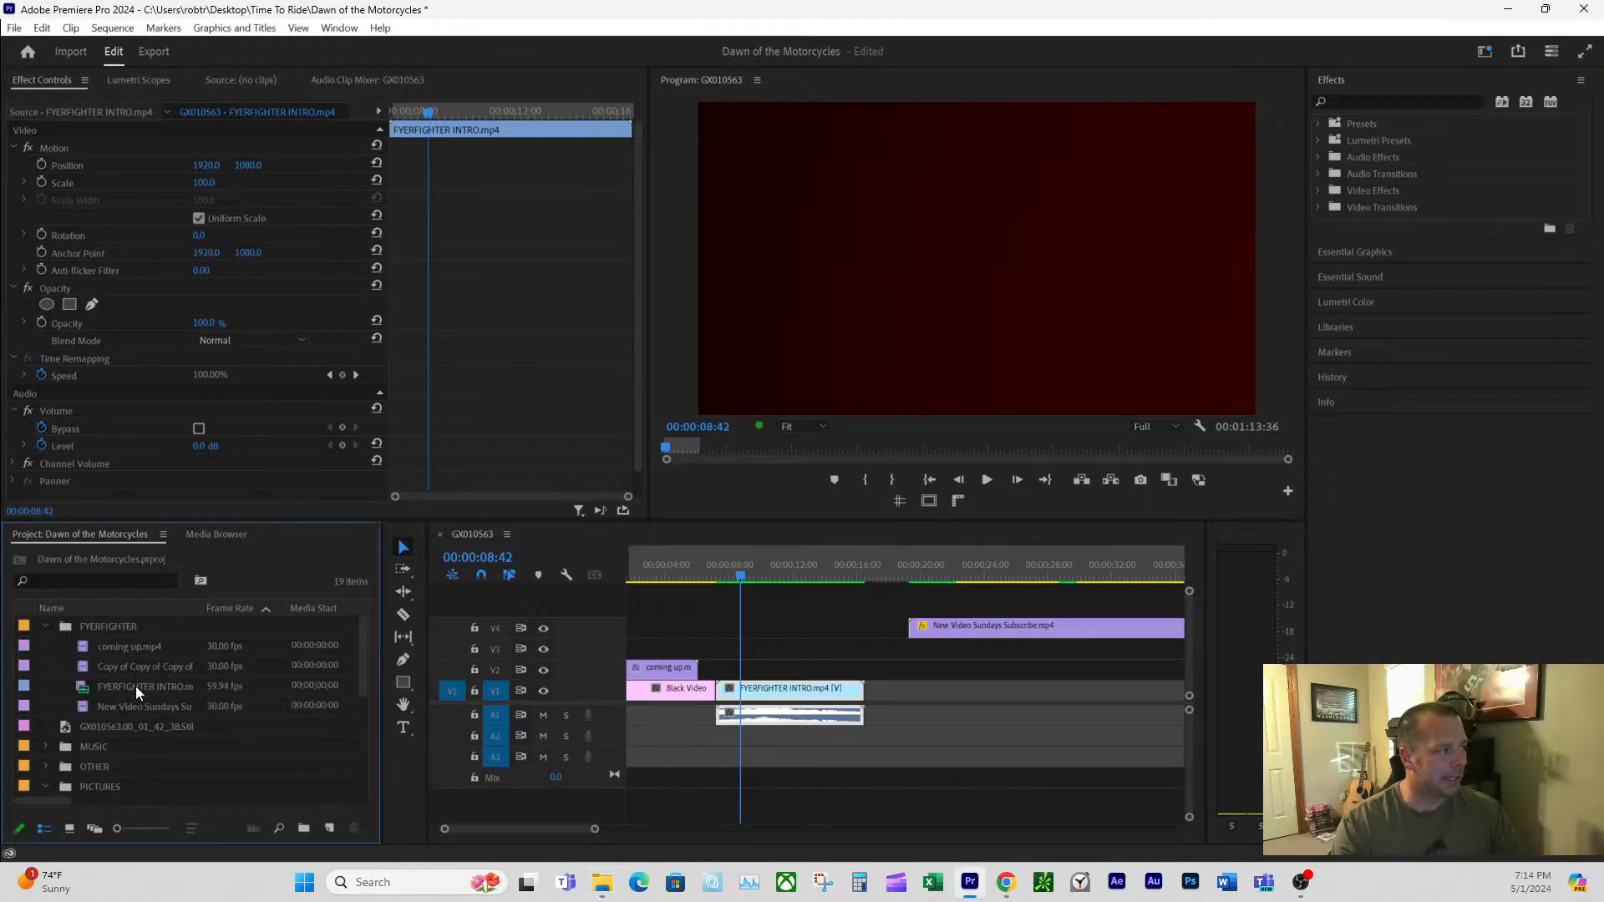
{"action": "left_click", "coordinate": [46, 625]}
{"action": "scroll", "coordinate": [130, 710], "scroll_direction": "down", "scroll_amount": 1}
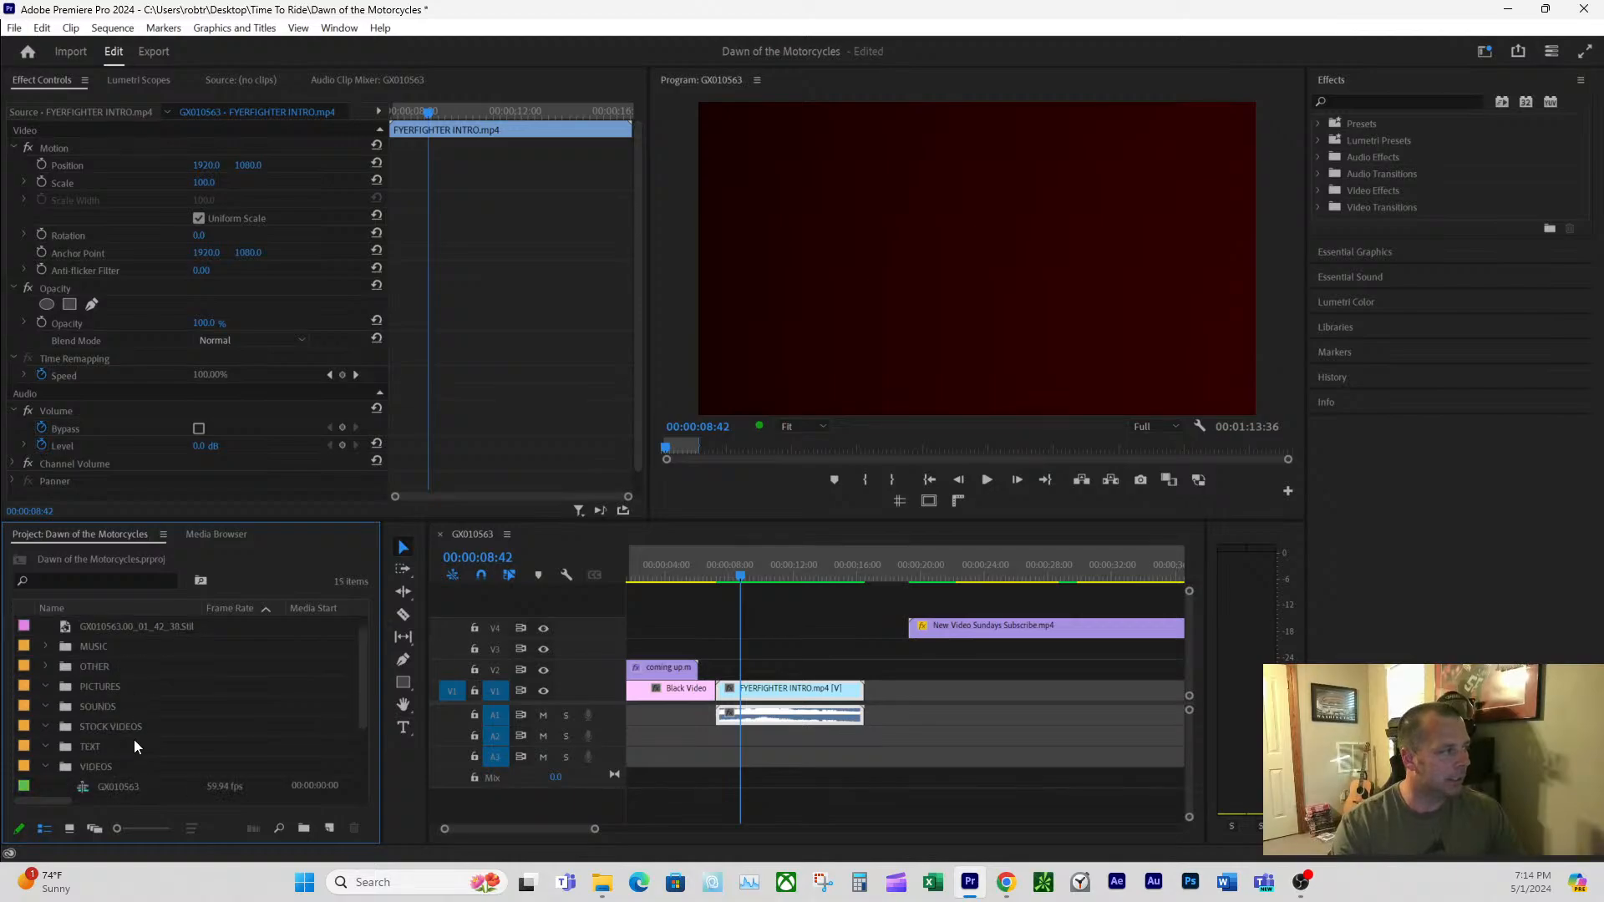
{"action": "scroll", "coordinate": [158, 769], "scroll_direction": "down", "scroll_amount": 5}
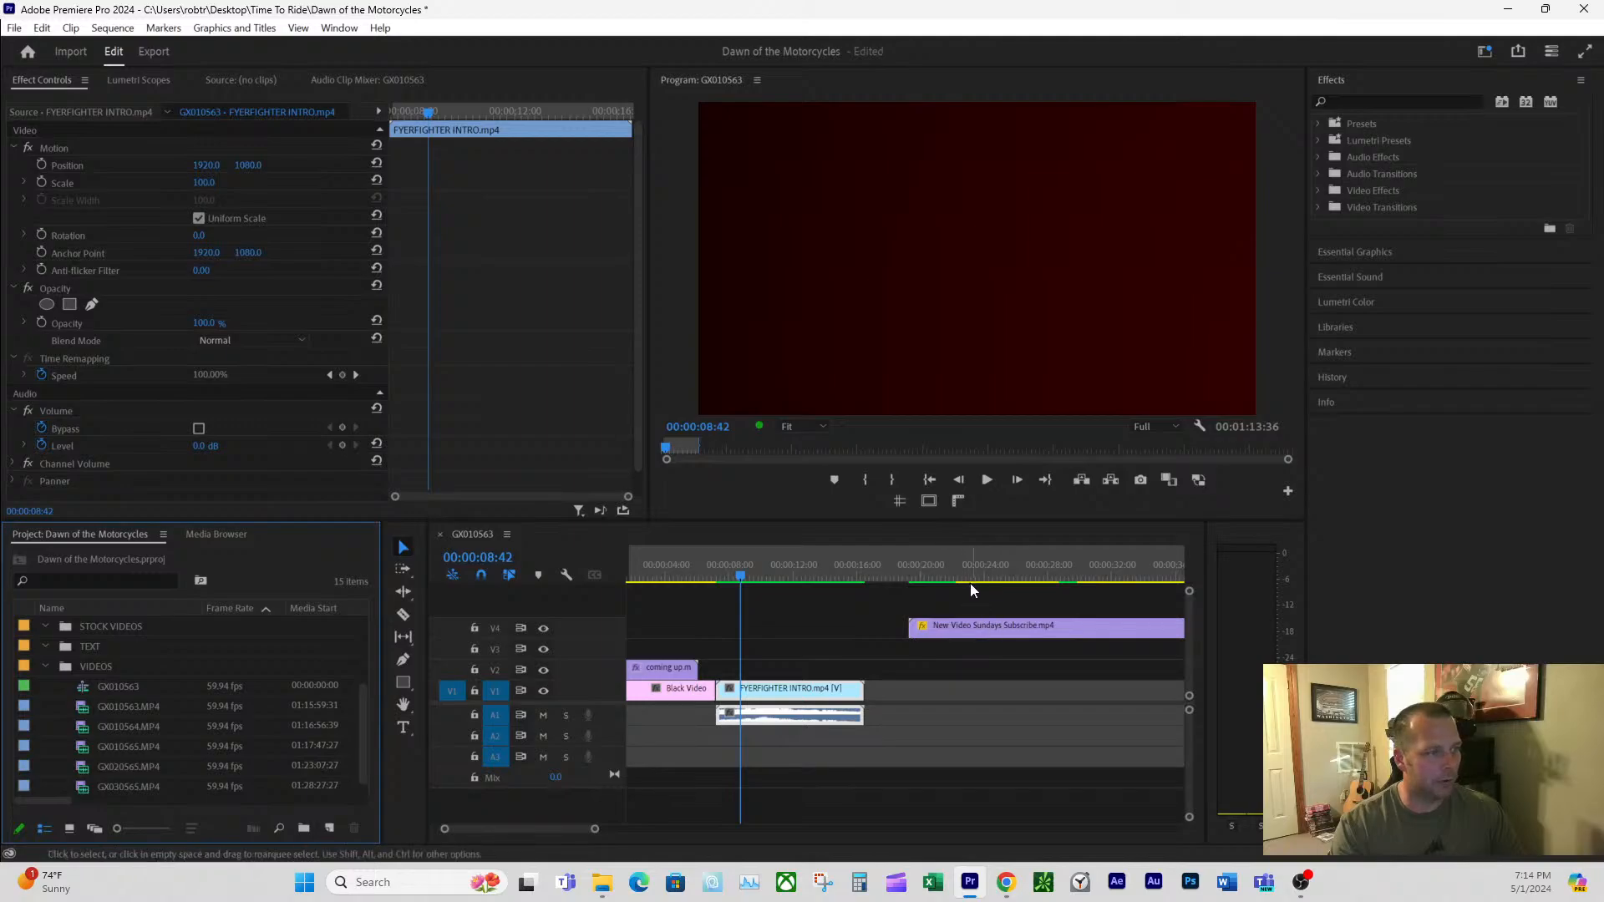
{"action": "scroll", "coordinate": [674, 770], "scroll_direction": "down", "scroll_amount": 1}
- Zoom out the timeline and move the playhead through the New Video Sundays clip to the gap before GX010565.MP4, at 00:01:22:05
{"action": "left_click_drag", "start_coordinate": [592, 834], "coordinate": [771, 830]}
{"action": "left_click", "coordinate": [723, 563]}
{"action": "left_click_drag", "start_coordinate": [723, 562], "coordinate": [699, 568]}
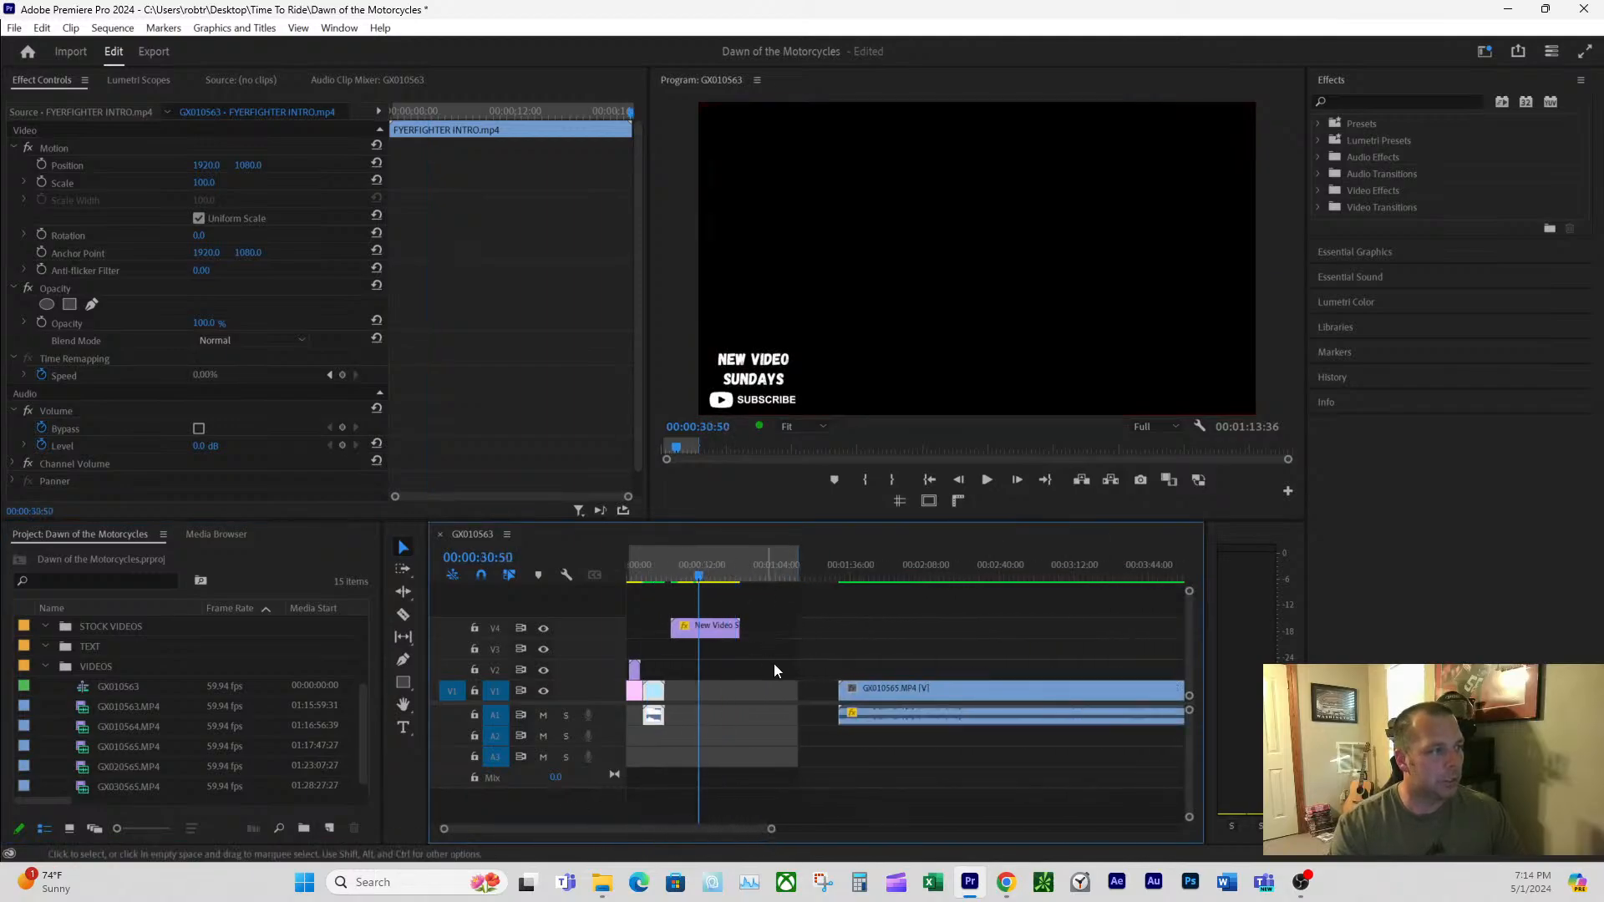
{"action": "left_click_drag", "start_coordinate": [833, 563], "coordinate": [818, 572]}
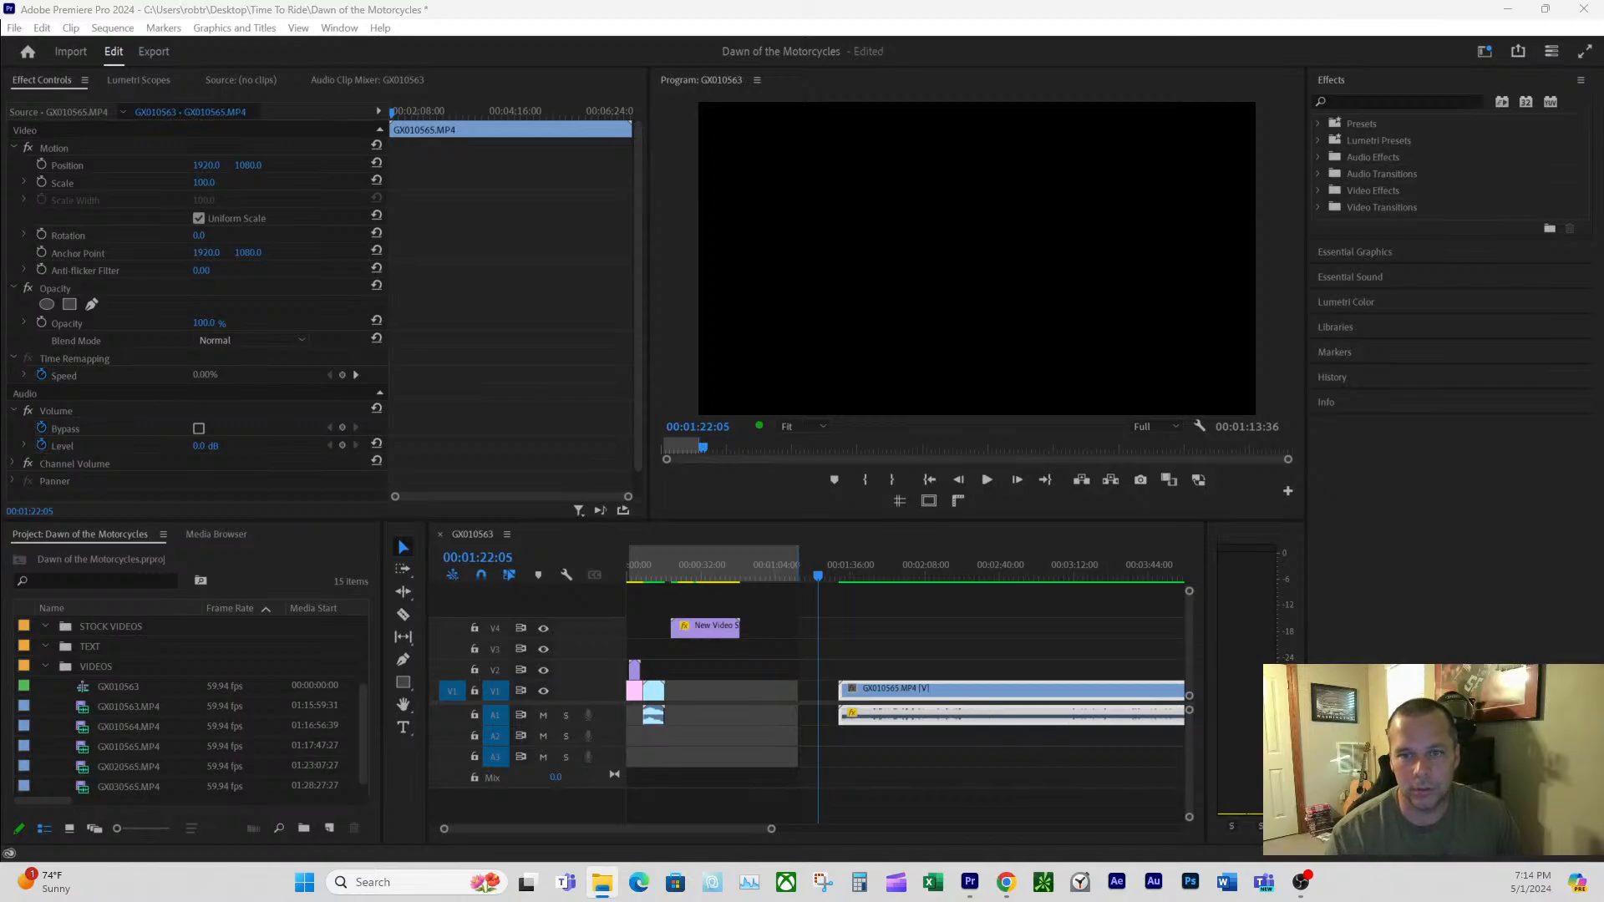
- Bring back the YOUTUBE FYERFIGHTER folder window, view INTRO 2024 inside INTRO OUTRO and move the window out of view
{"action": "left_click_drag", "start_coordinate": [1603, 250], "coordinate": [996, 309]}
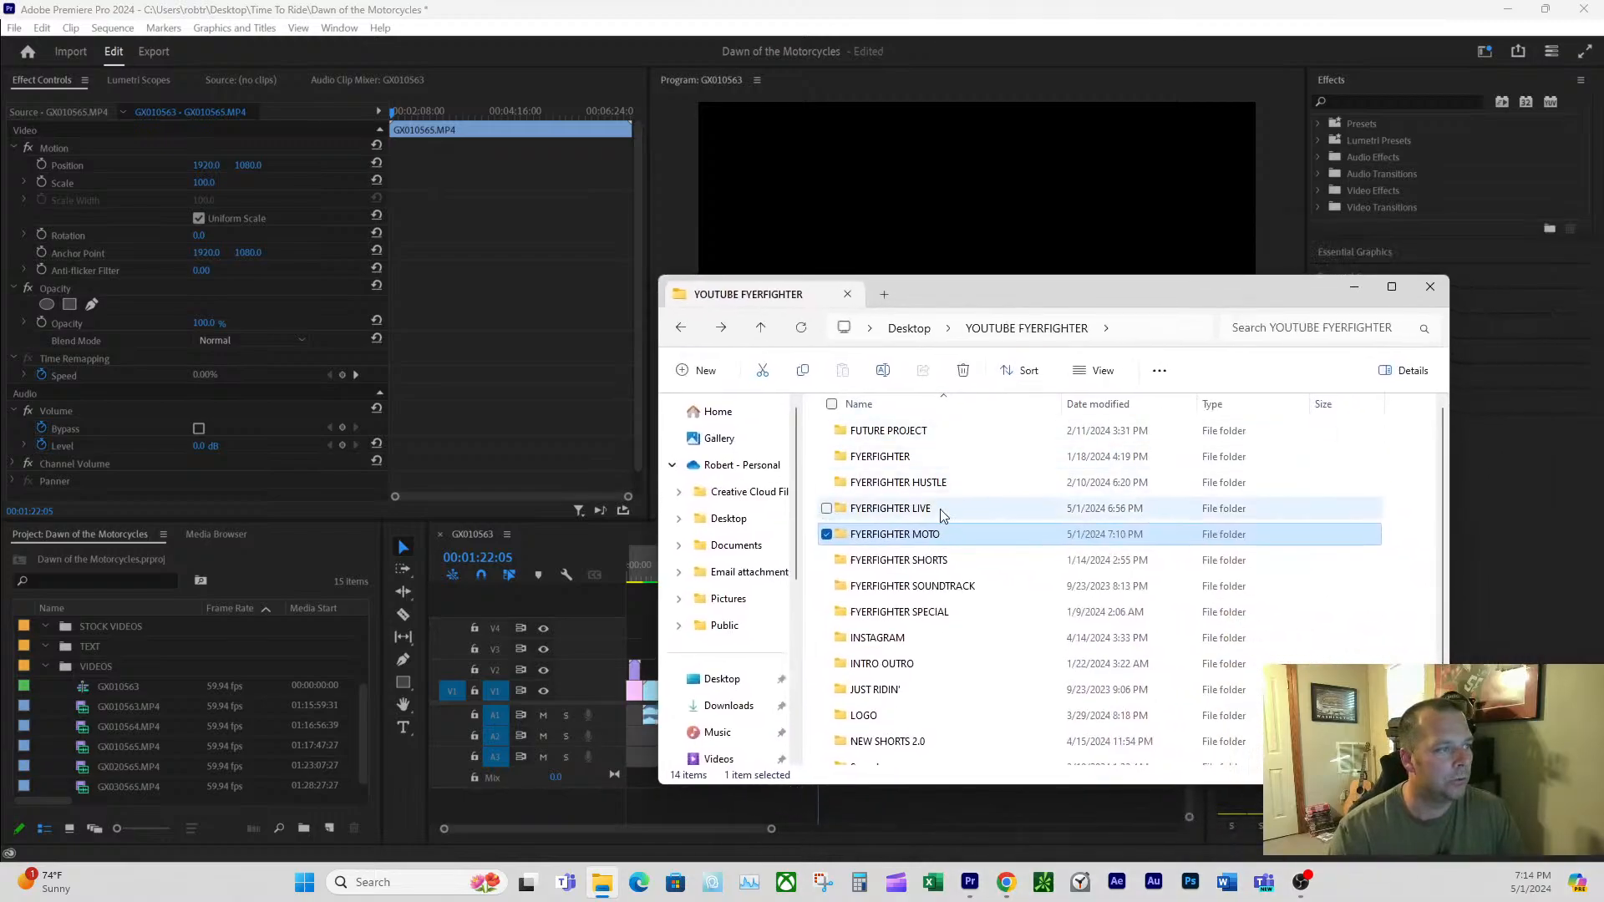
{"action": "double_click", "coordinate": [892, 664]}
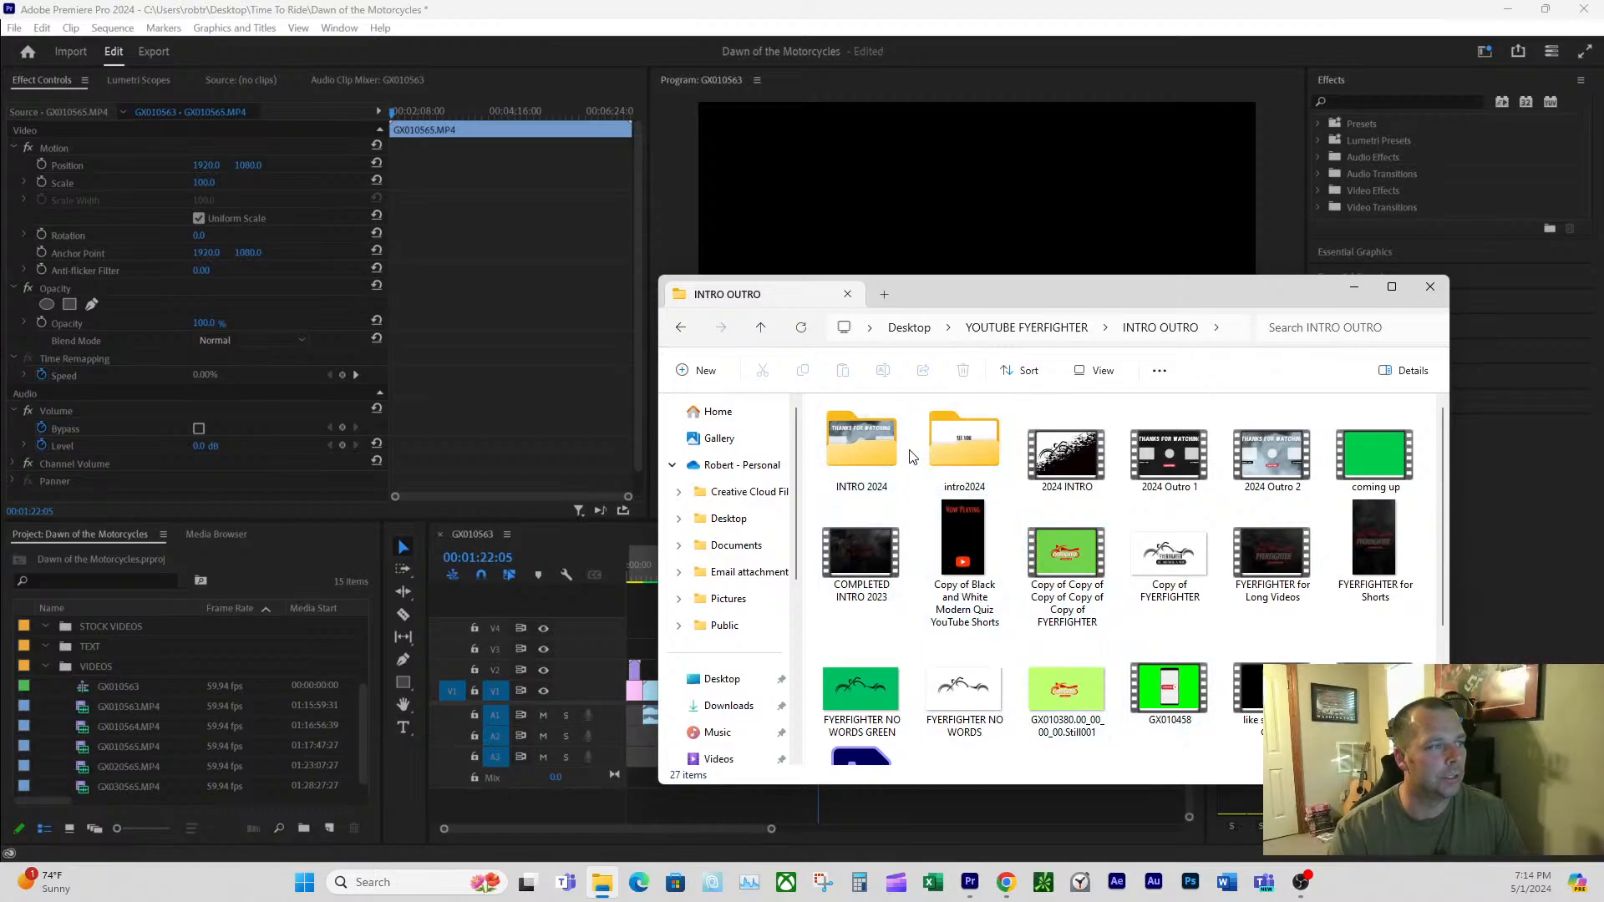
{"action": "double_click", "coordinate": [865, 453]}
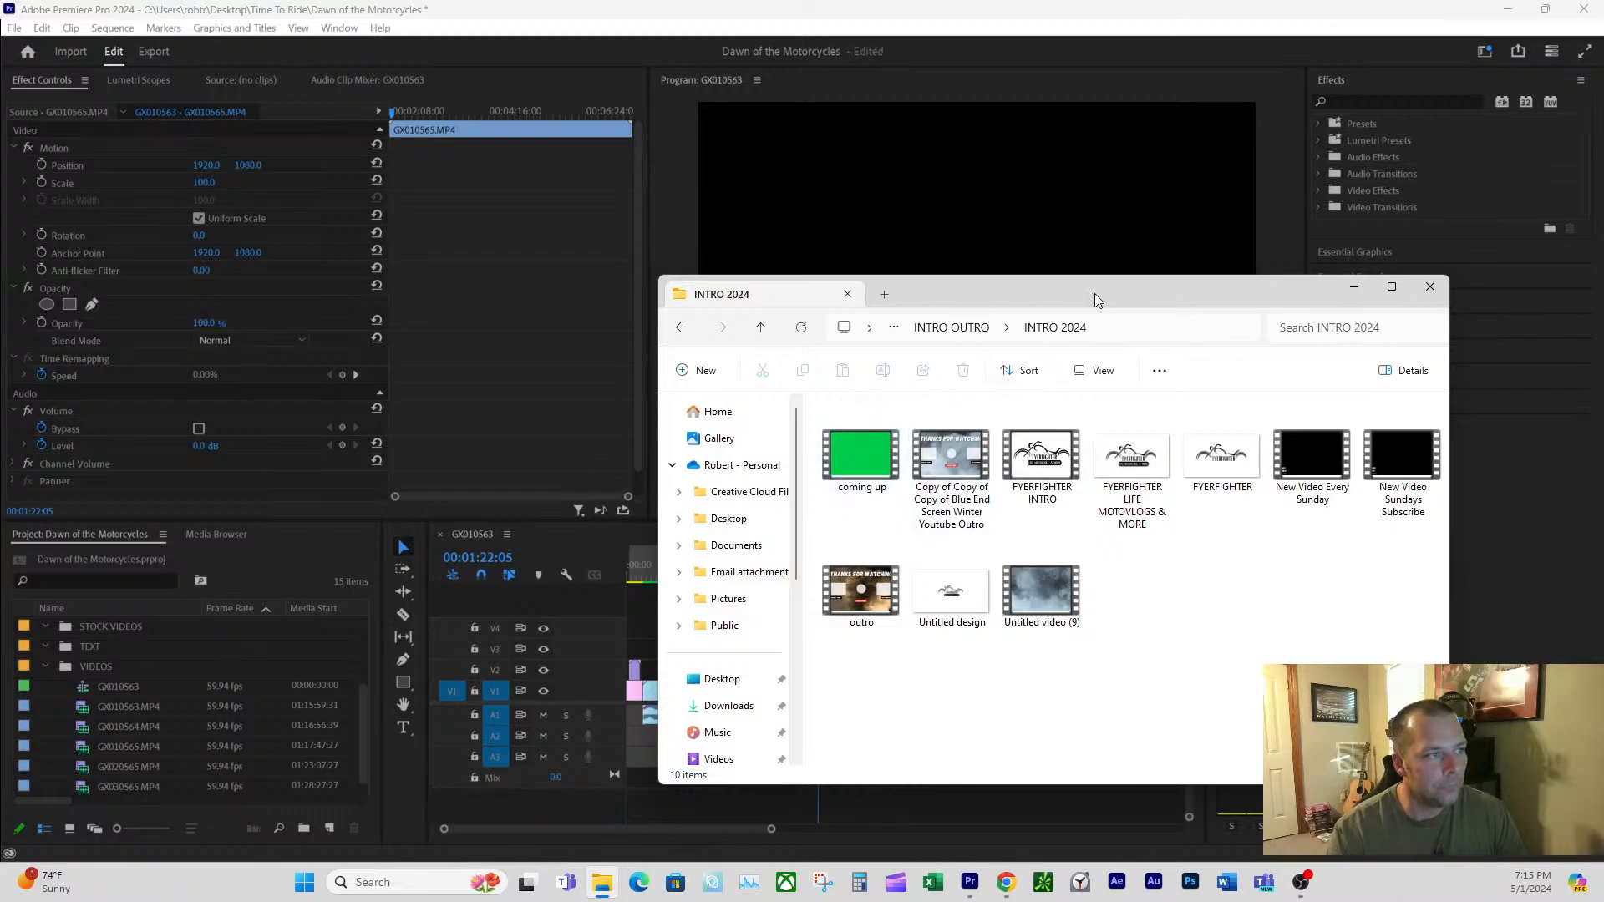
{"action": "left_click_drag", "start_coordinate": [1094, 293], "coordinate": [1123, 324]}
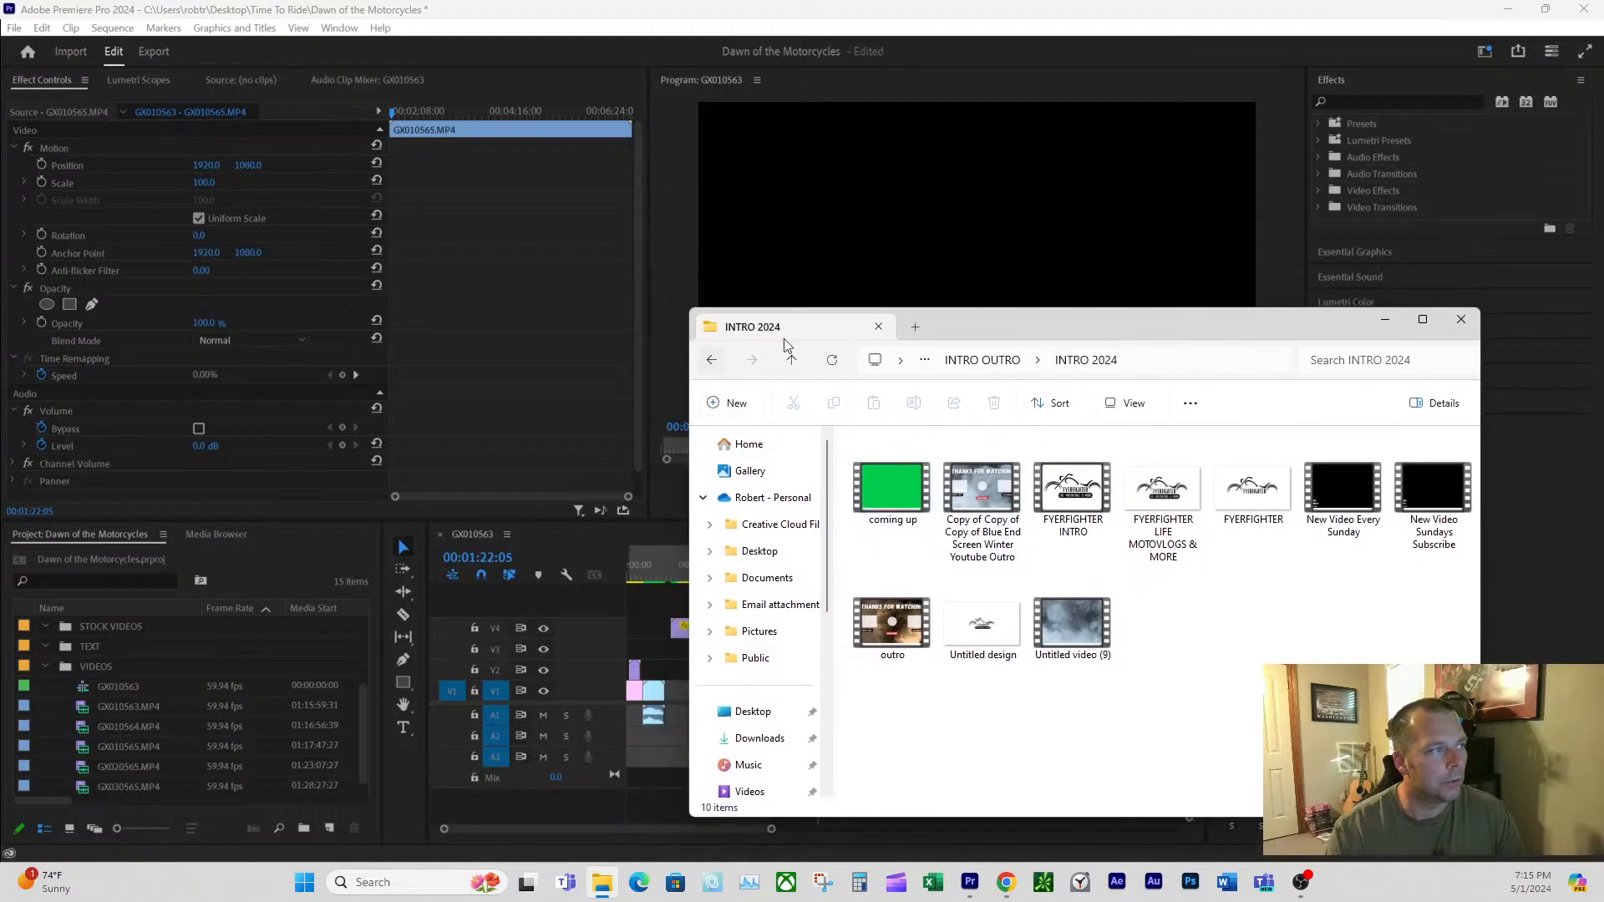
{"action": "left_click_drag", "start_coordinate": [785, 345], "coordinate": [1570, 710]}
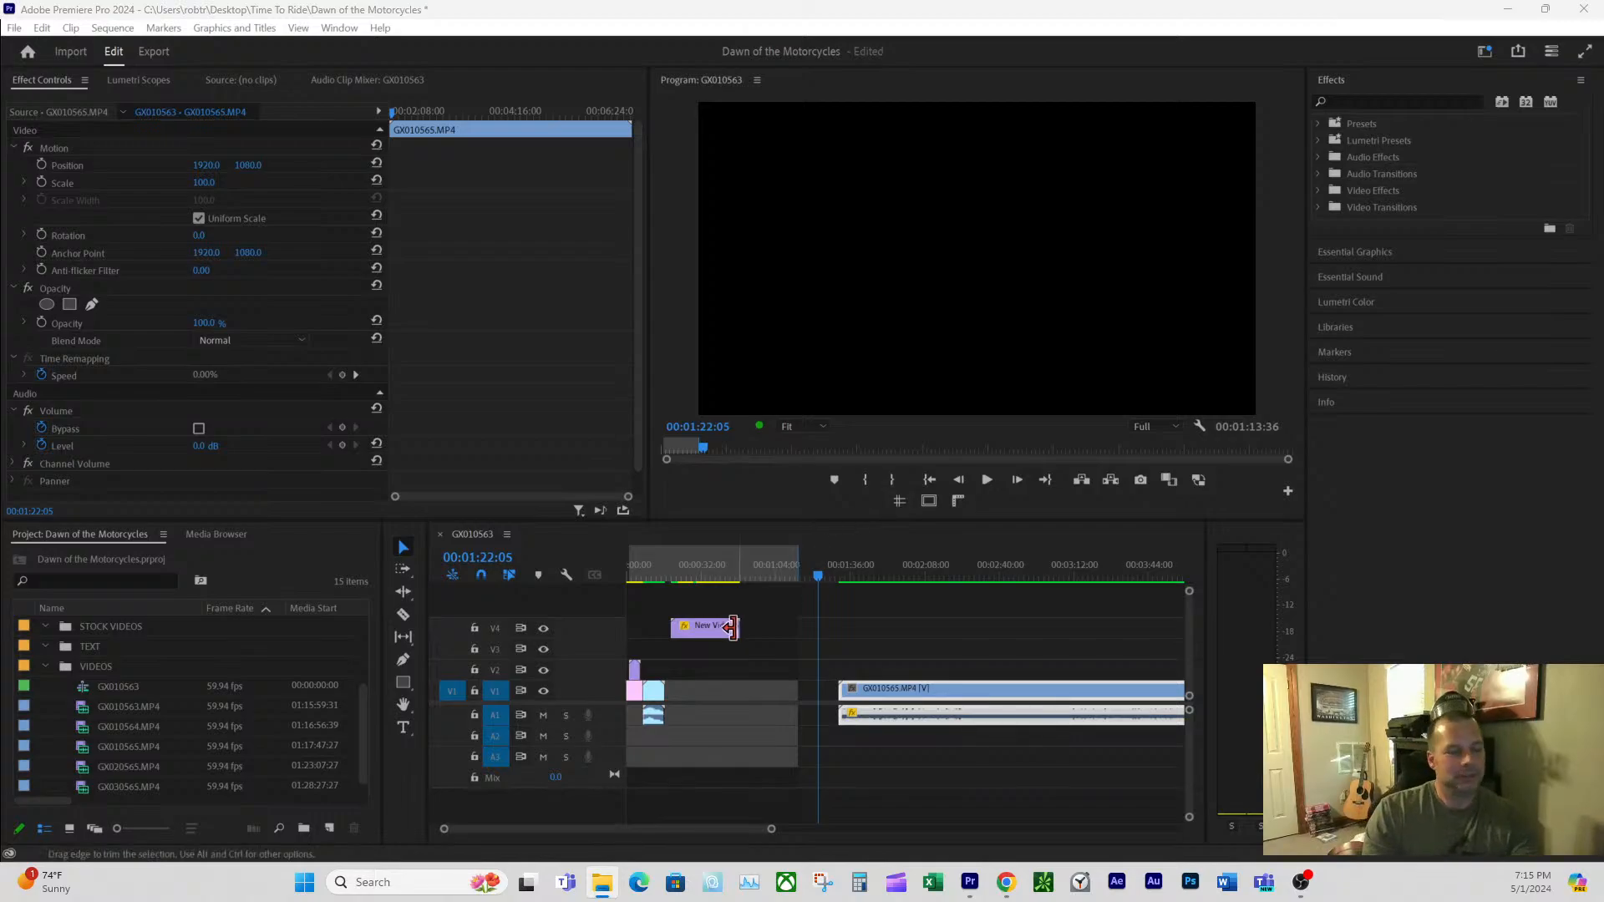
- Move the playhead from the sequence start to 00:01:27:06, just before GX010565.MP4, and play the ride footage
{"action": "left_click_drag", "start_coordinate": [673, 569], "coordinate": [631, 583]}
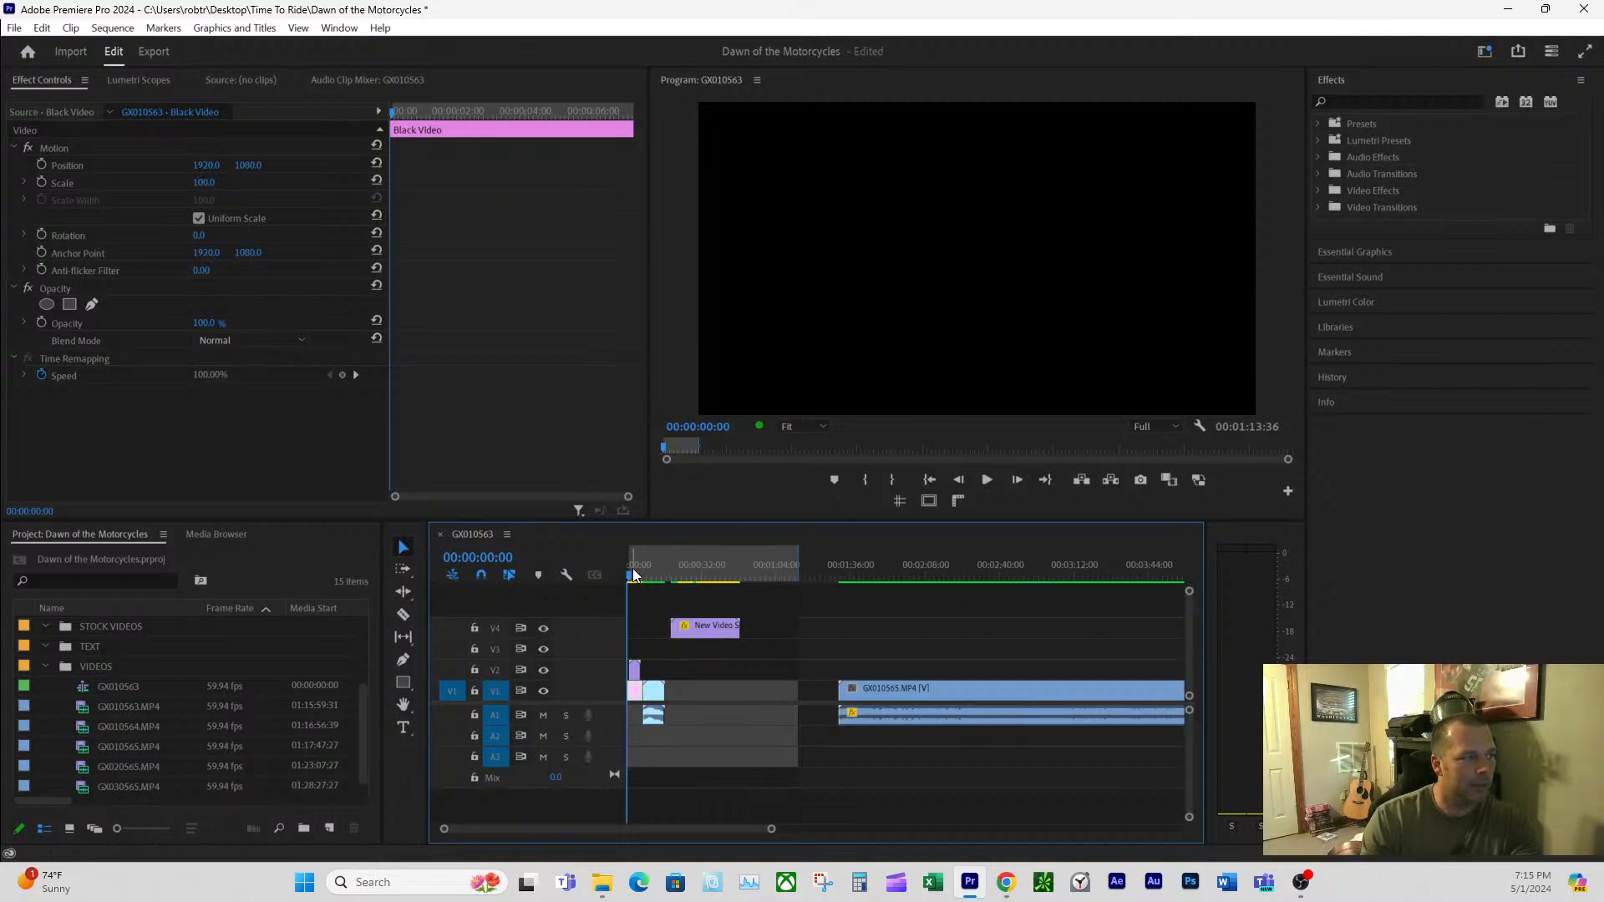
{"action": "left_click_drag", "start_coordinate": [634, 575], "coordinate": [829, 606]}
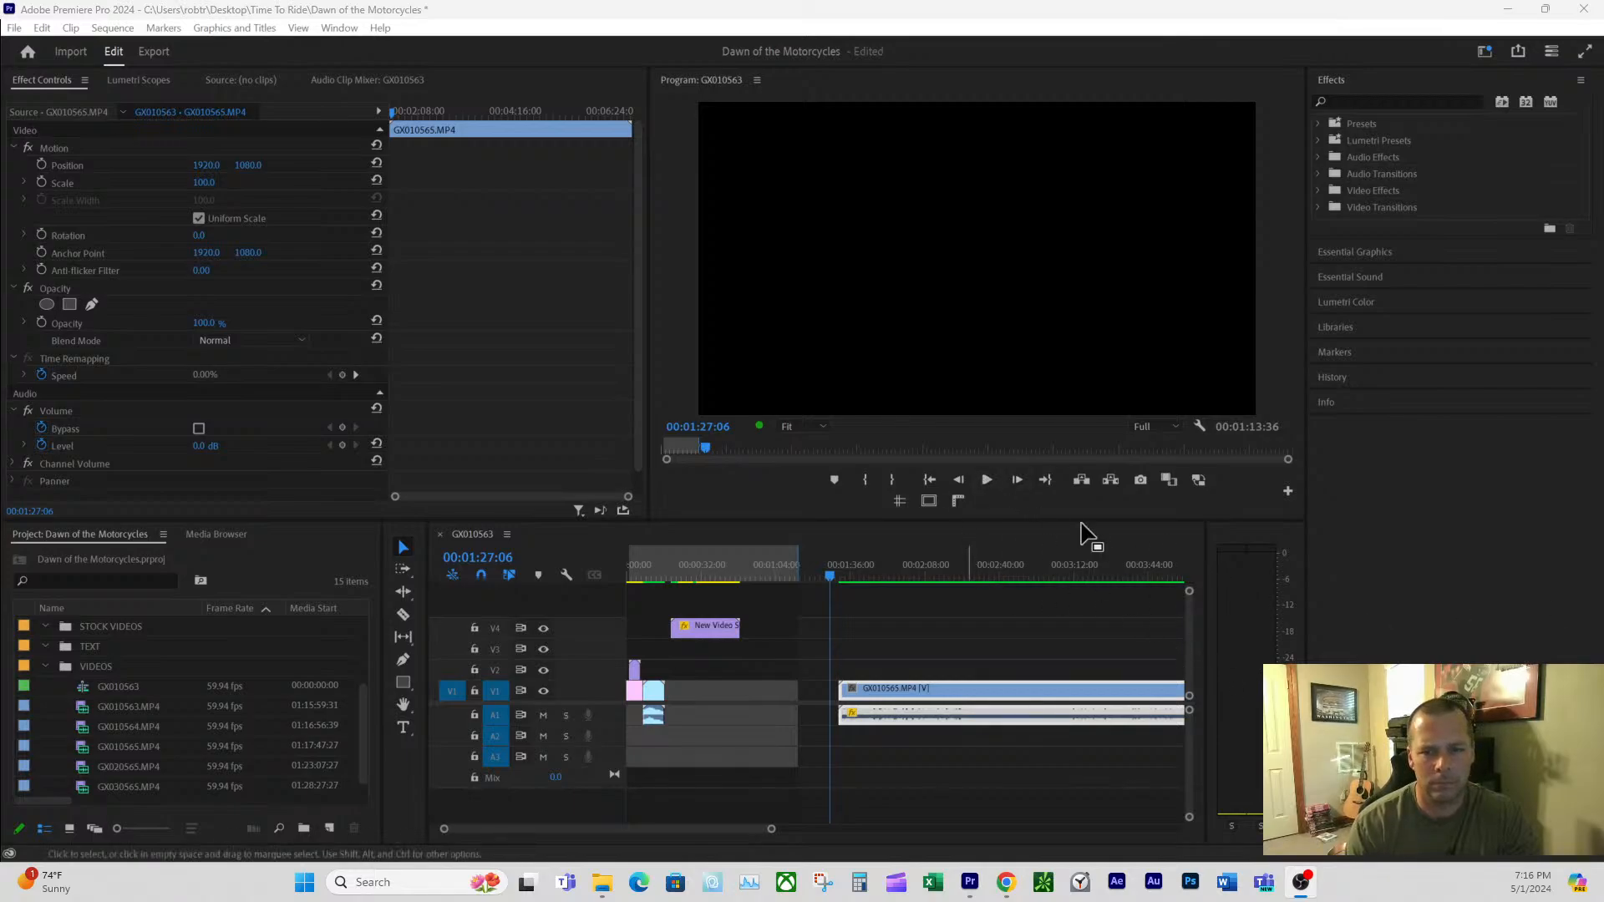
{"action": "left_click", "coordinate": [988, 480]}
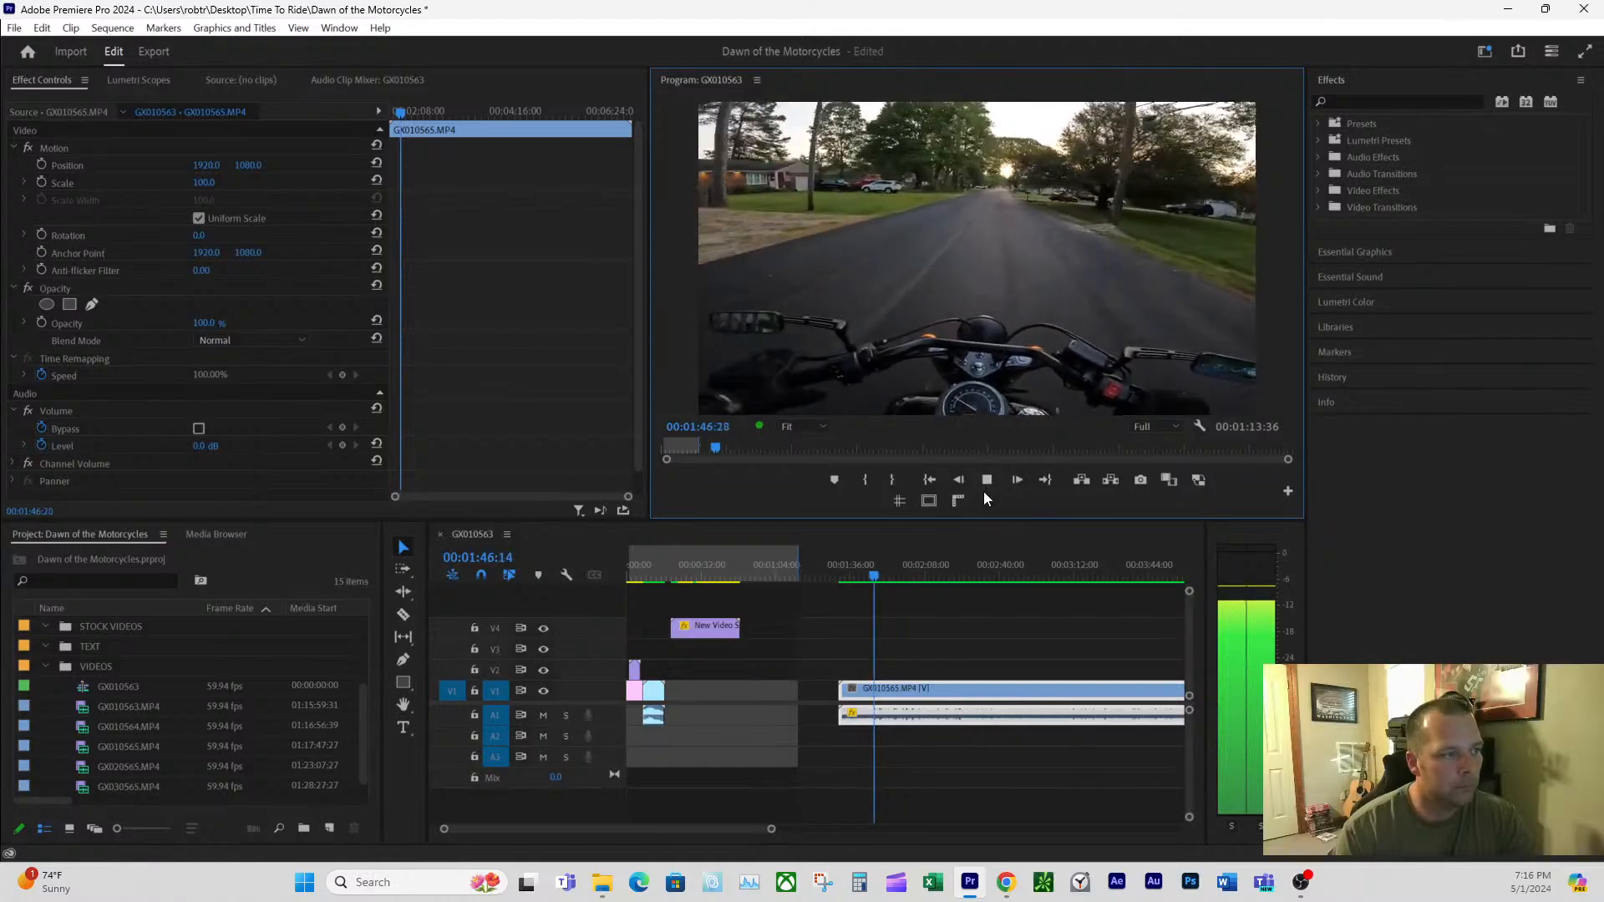
- Split the GX010565.MP4 clip at 00:01:44:01 with the Razor tool
{"action": "left_click_drag", "start_coordinate": [771, 828], "coordinate": [665, 840]}
{"action": "left_click_drag", "start_coordinate": [856, 567], "coordinate": [876, 569]}
{"action": "left_click_drag", "start_coordinate": [664, 828], "coordinate": [582, 828]}
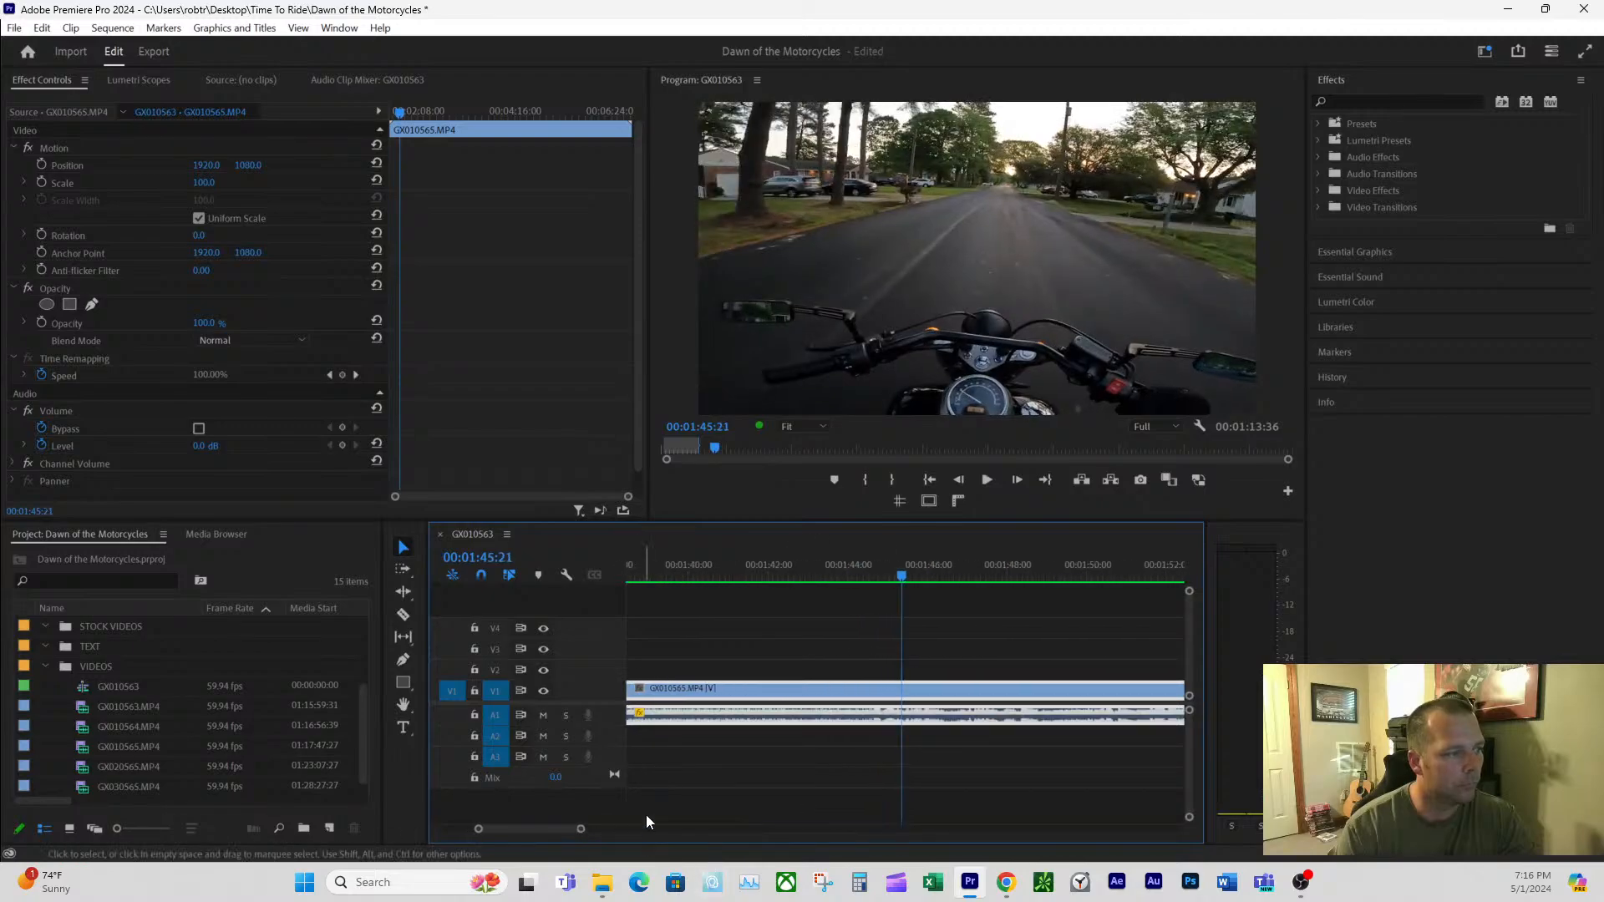
{"action": "key", "text": "space"}
{"action": "left_click_drag", "start_coordinate": [855, 573], "coordinate": [850, 568]}
{"action": "left_click", "coordinate": [402, 615]}
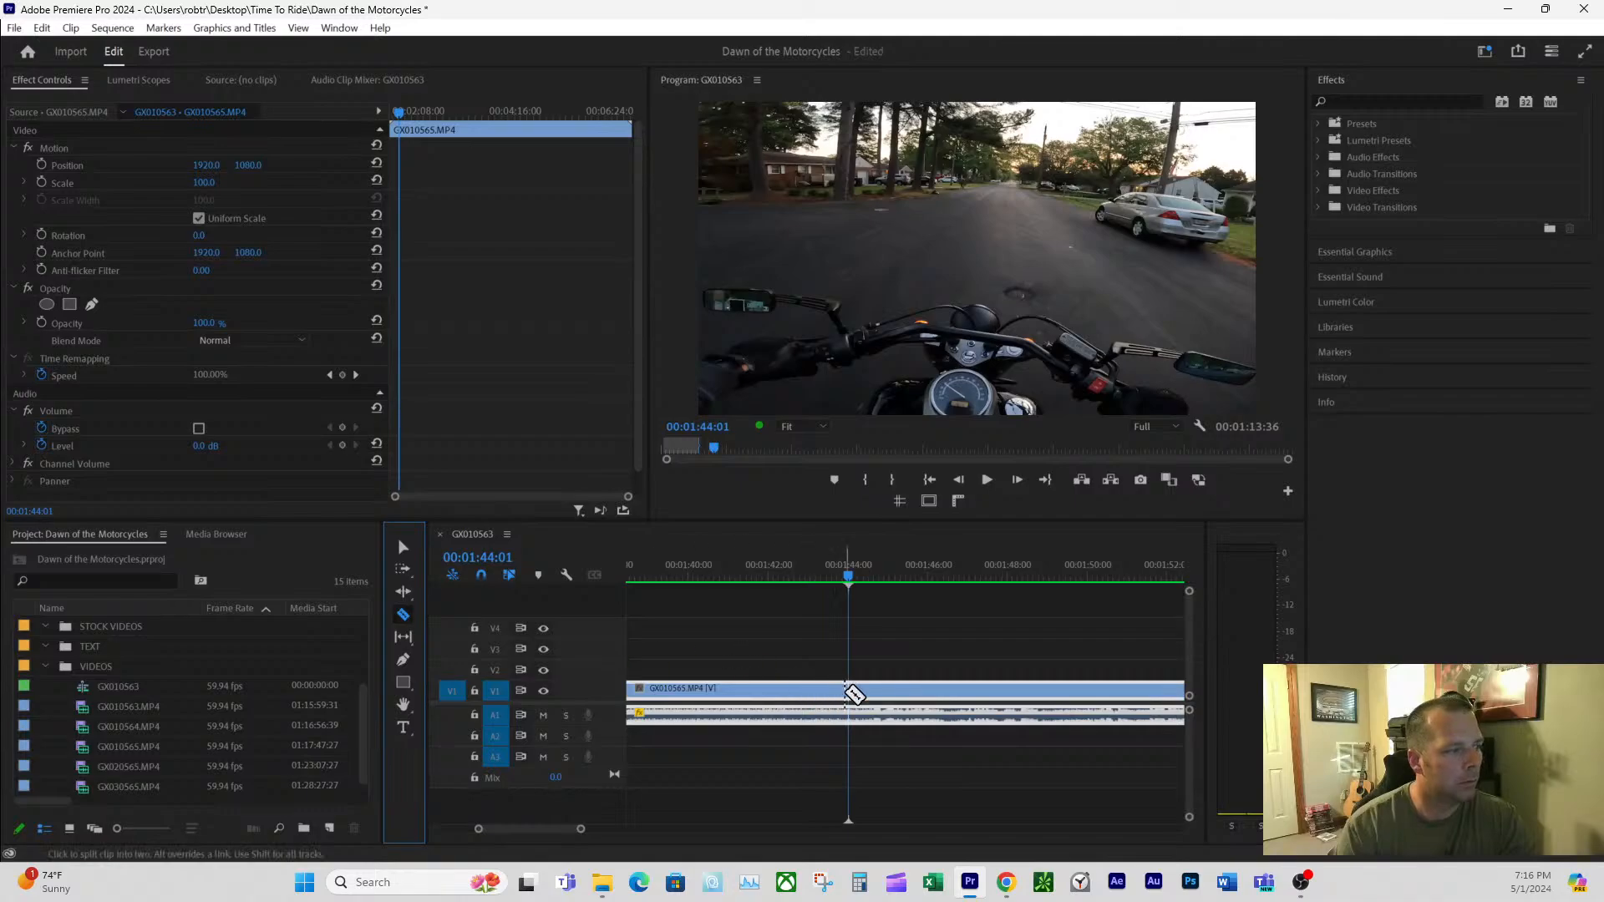
{"action": "left_click", "coordinate": [847, 689]}
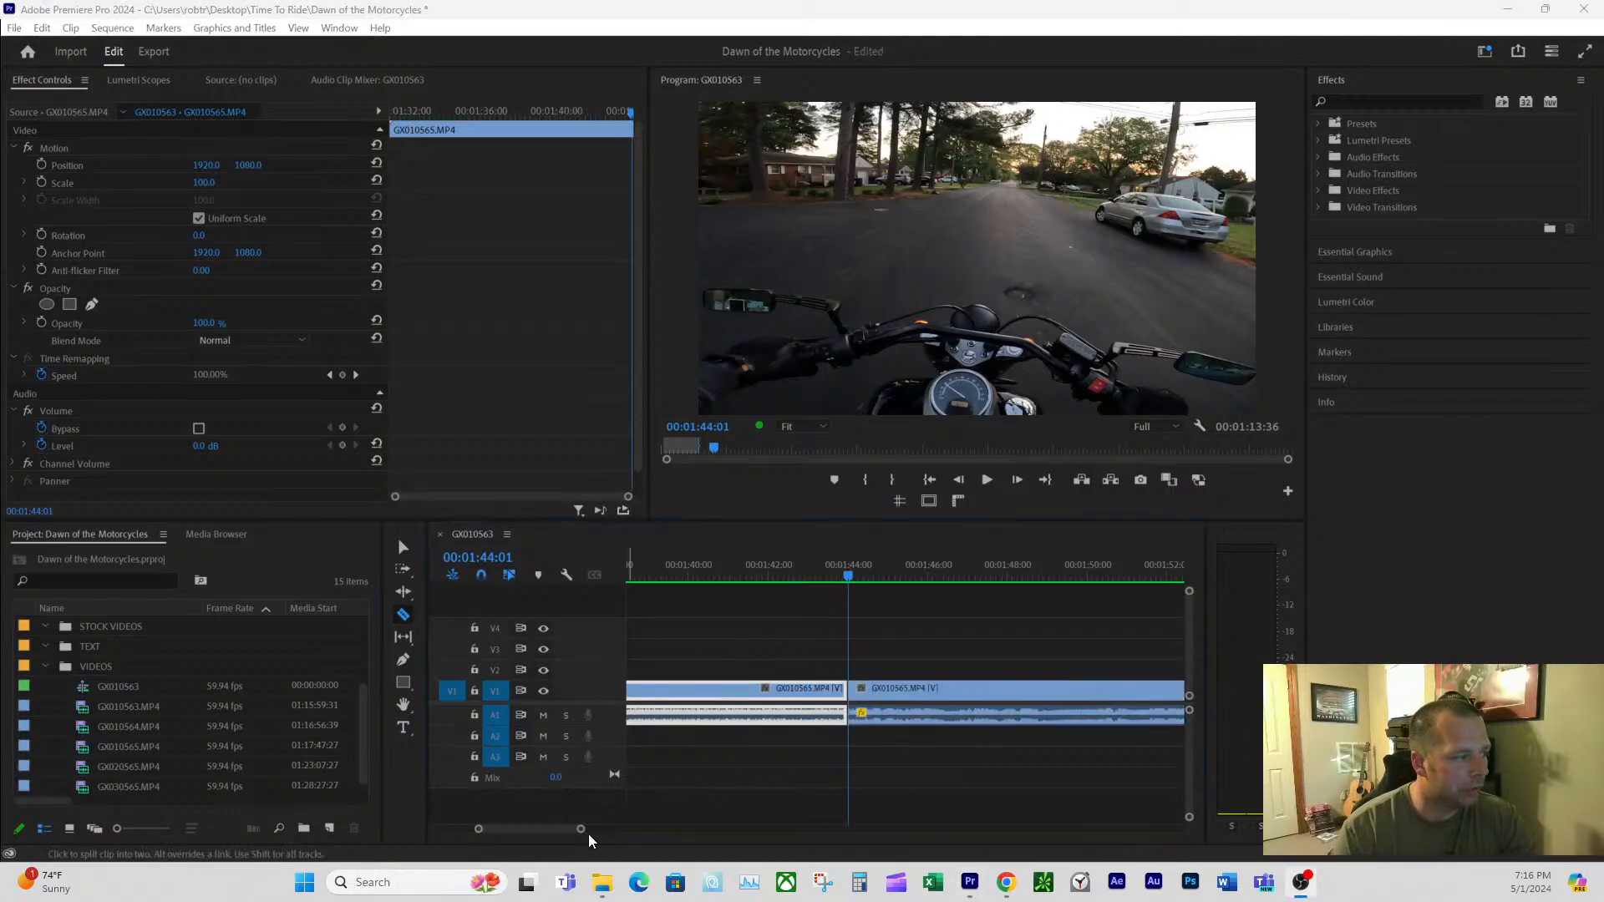
- Move the playhead back into the GX010565.MP4 segment before the cut, to 00:01:39:58
{"action": "left_click_drag", "start_coordinate": [584, 832], "coordinate": [627, 830]}
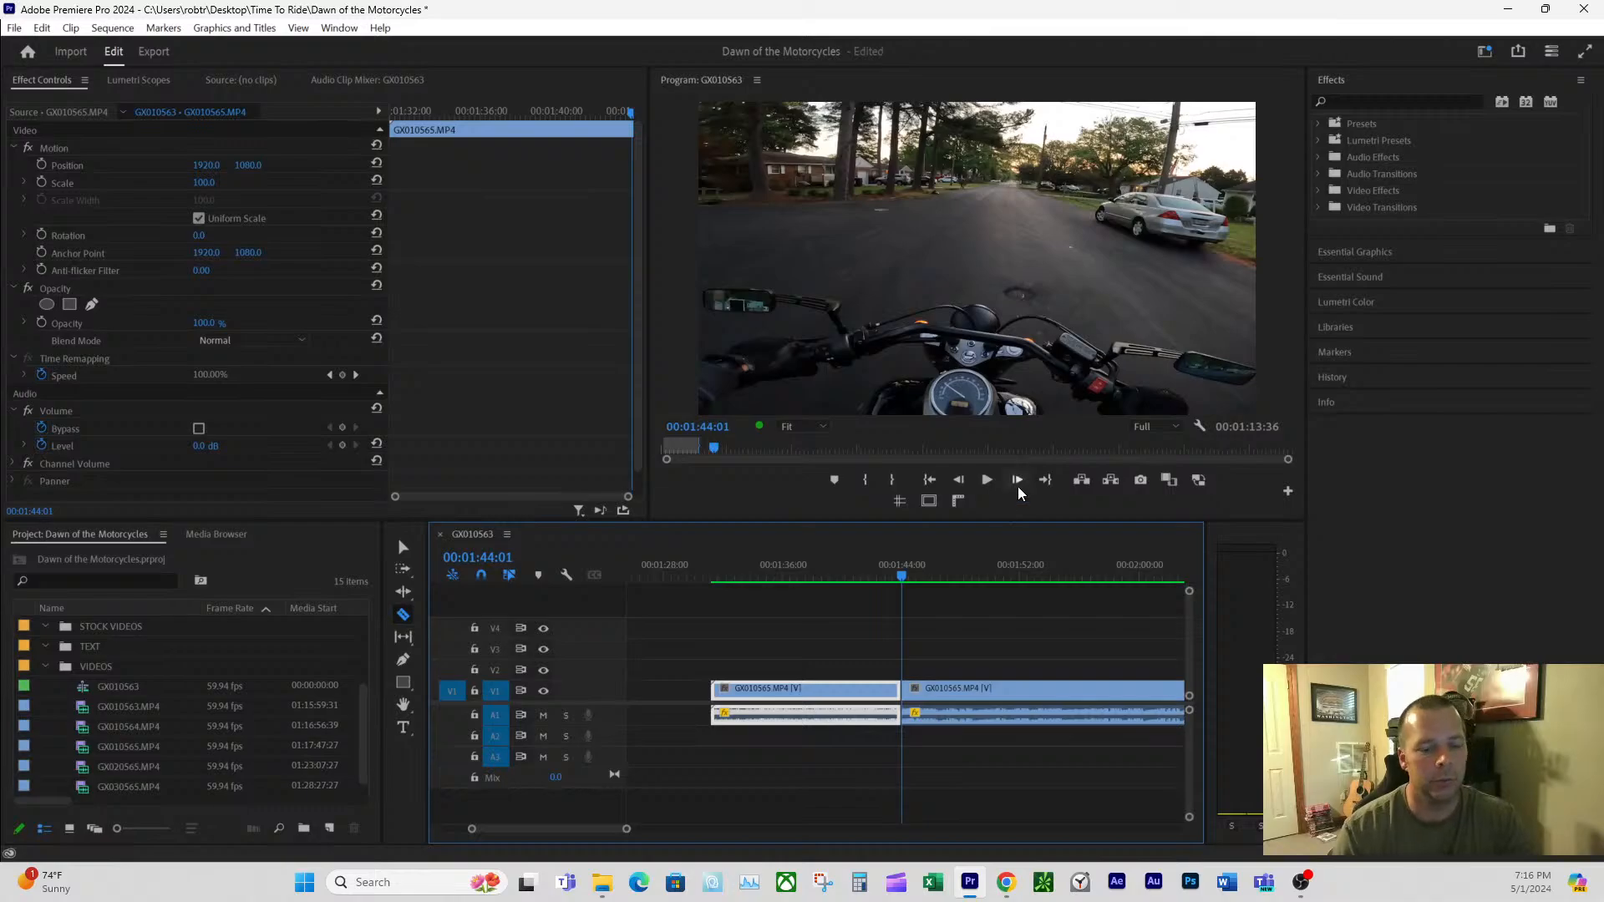
{"action": "left_click", "coordinate": [810, 575]}
{"action": "left_click_drag", "start_coordinate": [810, 569], "coordinate": [841, 585]}
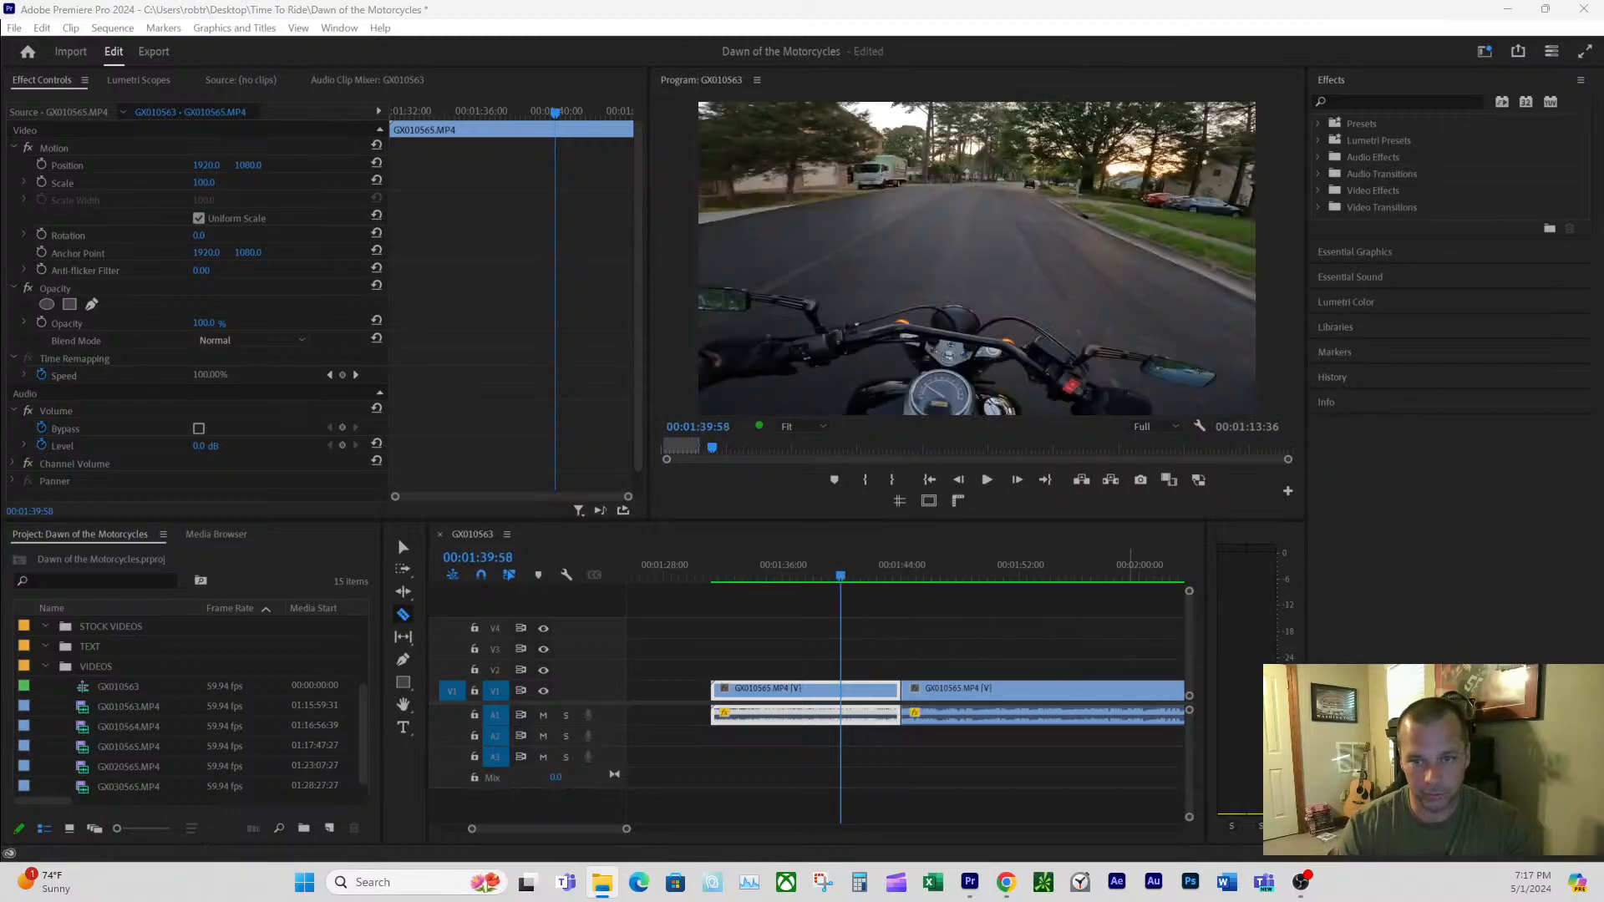
- View the Episode 54 image Thumbnail.png in front of the editor and close the image viewer
{"action": "left_click_drag", "start_coordinate": [1219, 255], "coordinate": [984, 276]}
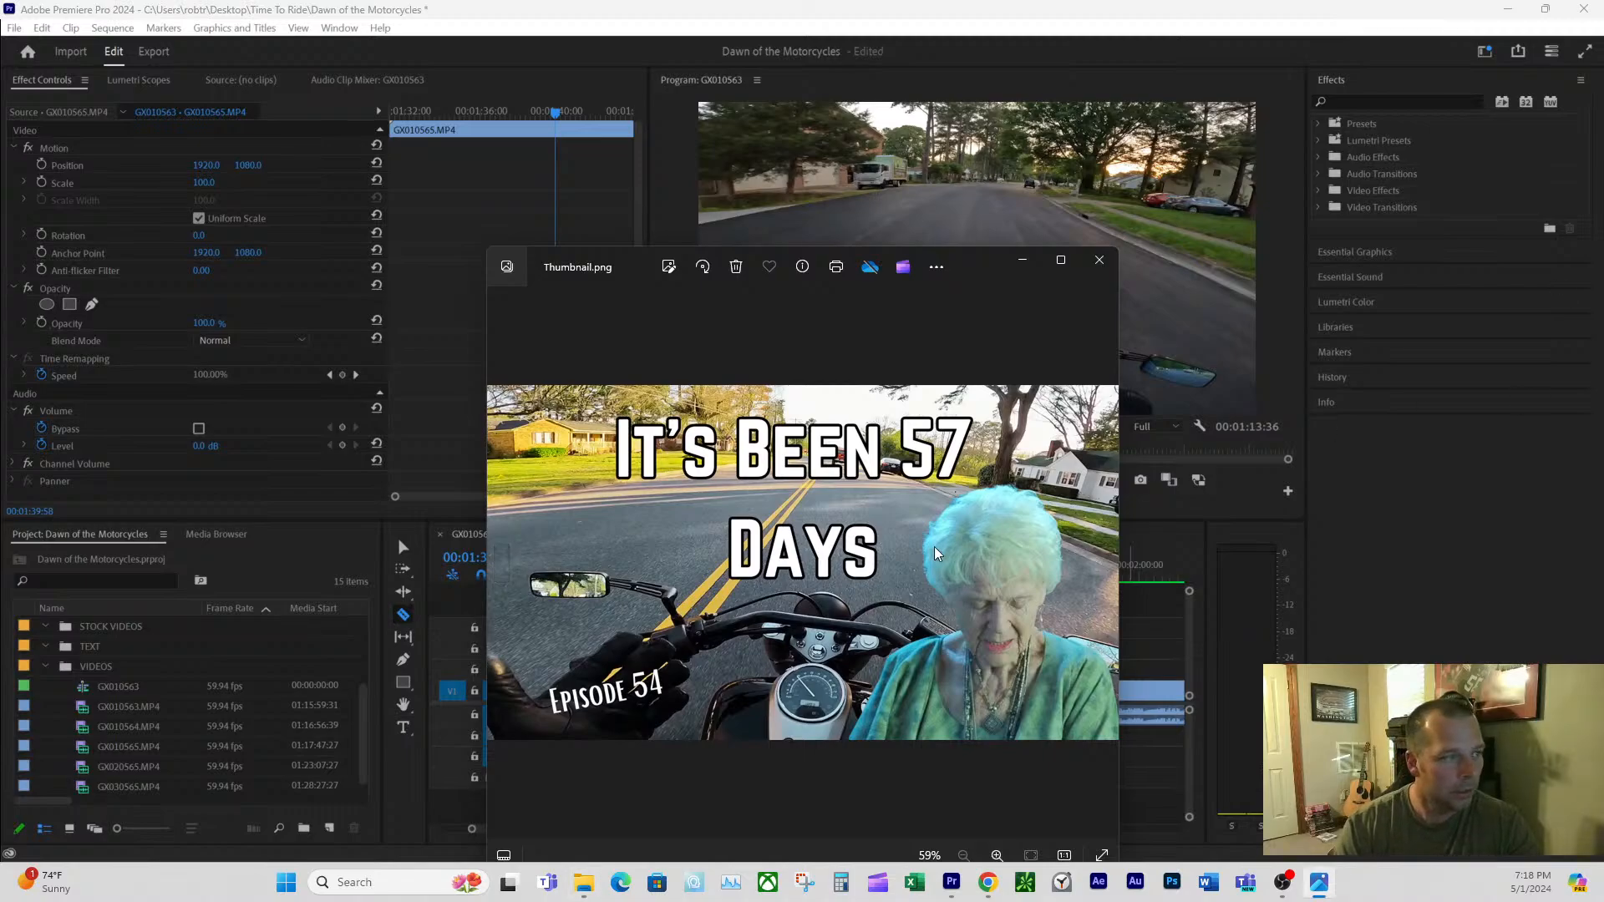
{"action": "left_click_drag", "start_coordinate": [967, 265], "coordinate": [880, 165]}
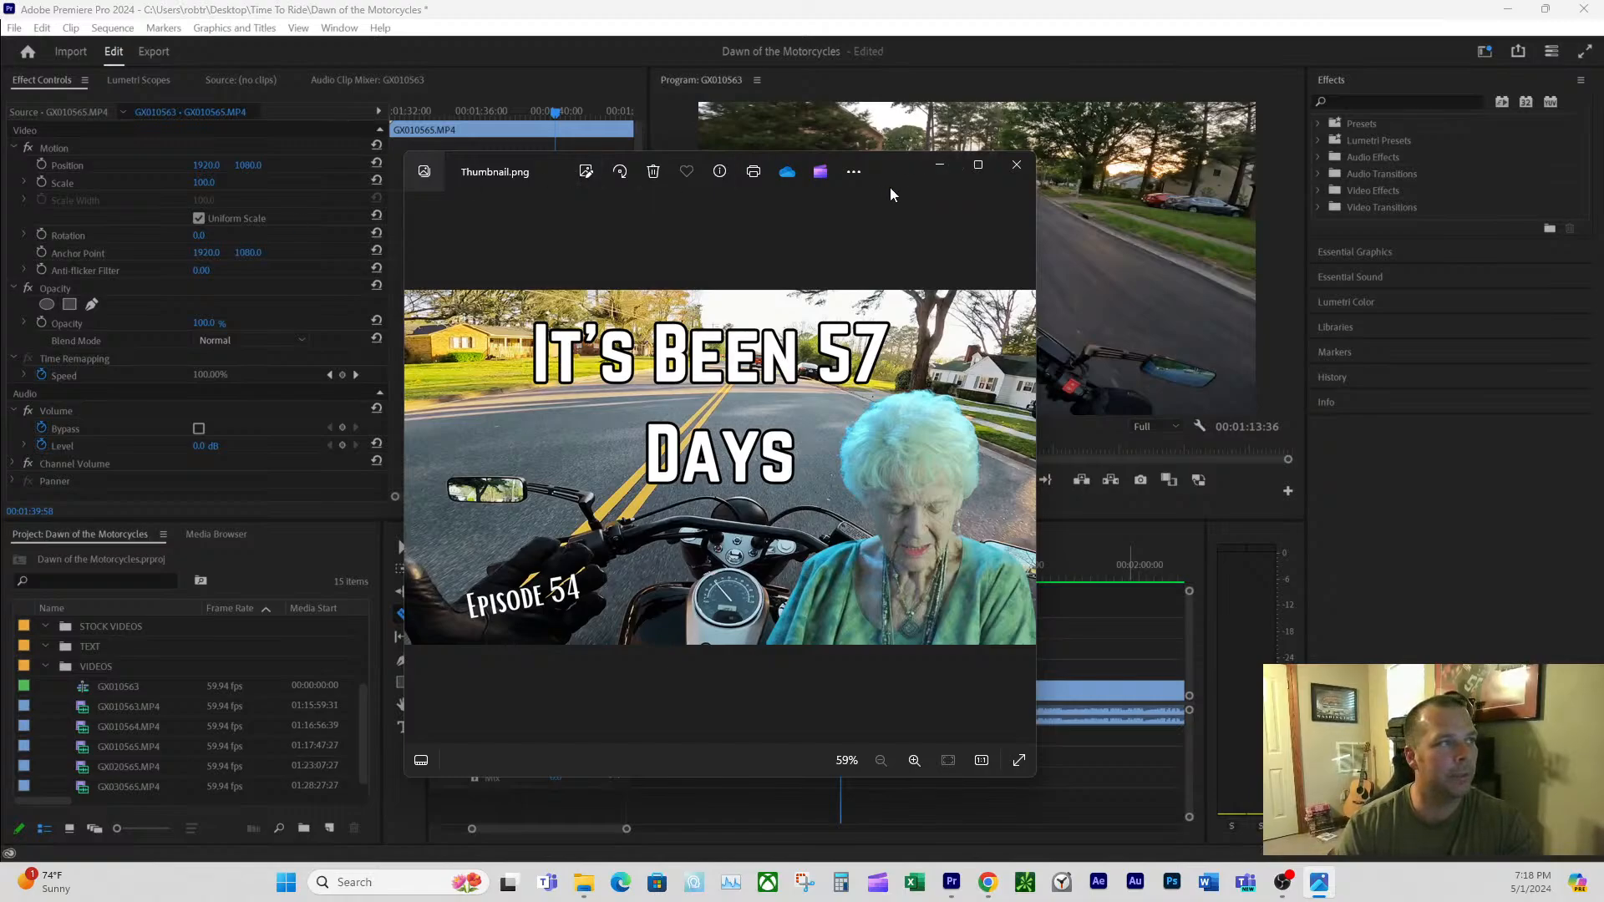
{"action": "left_click_drag", "start_coordinate": [892, 172], "coordinate": [924, 245]}
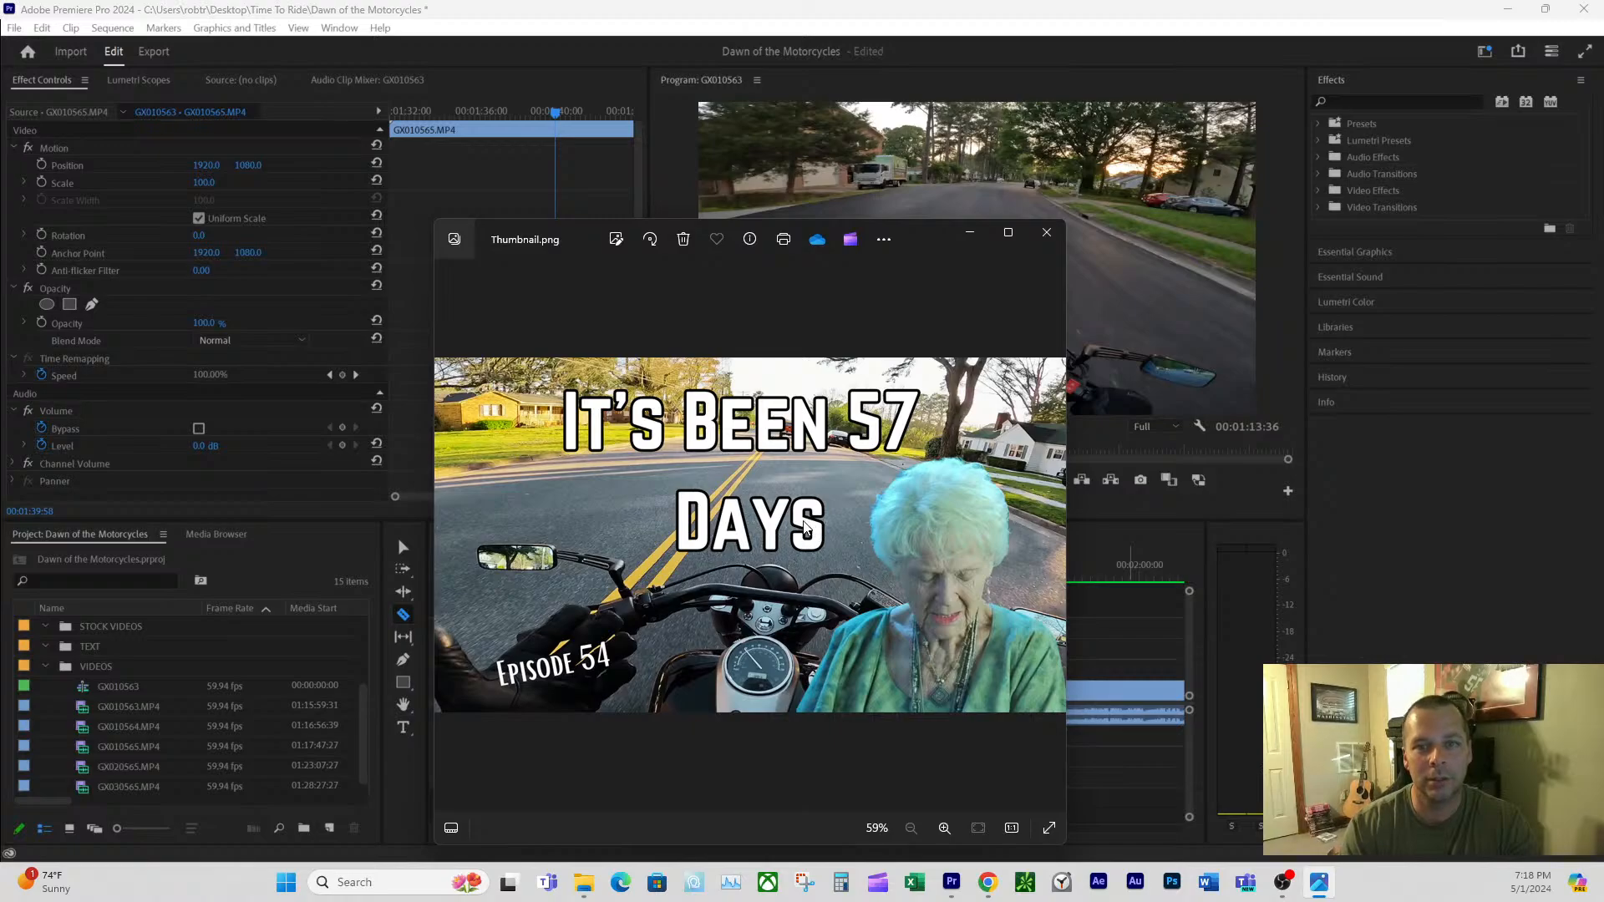
{"action": "left_click", "coordinate": [1047, 232]}
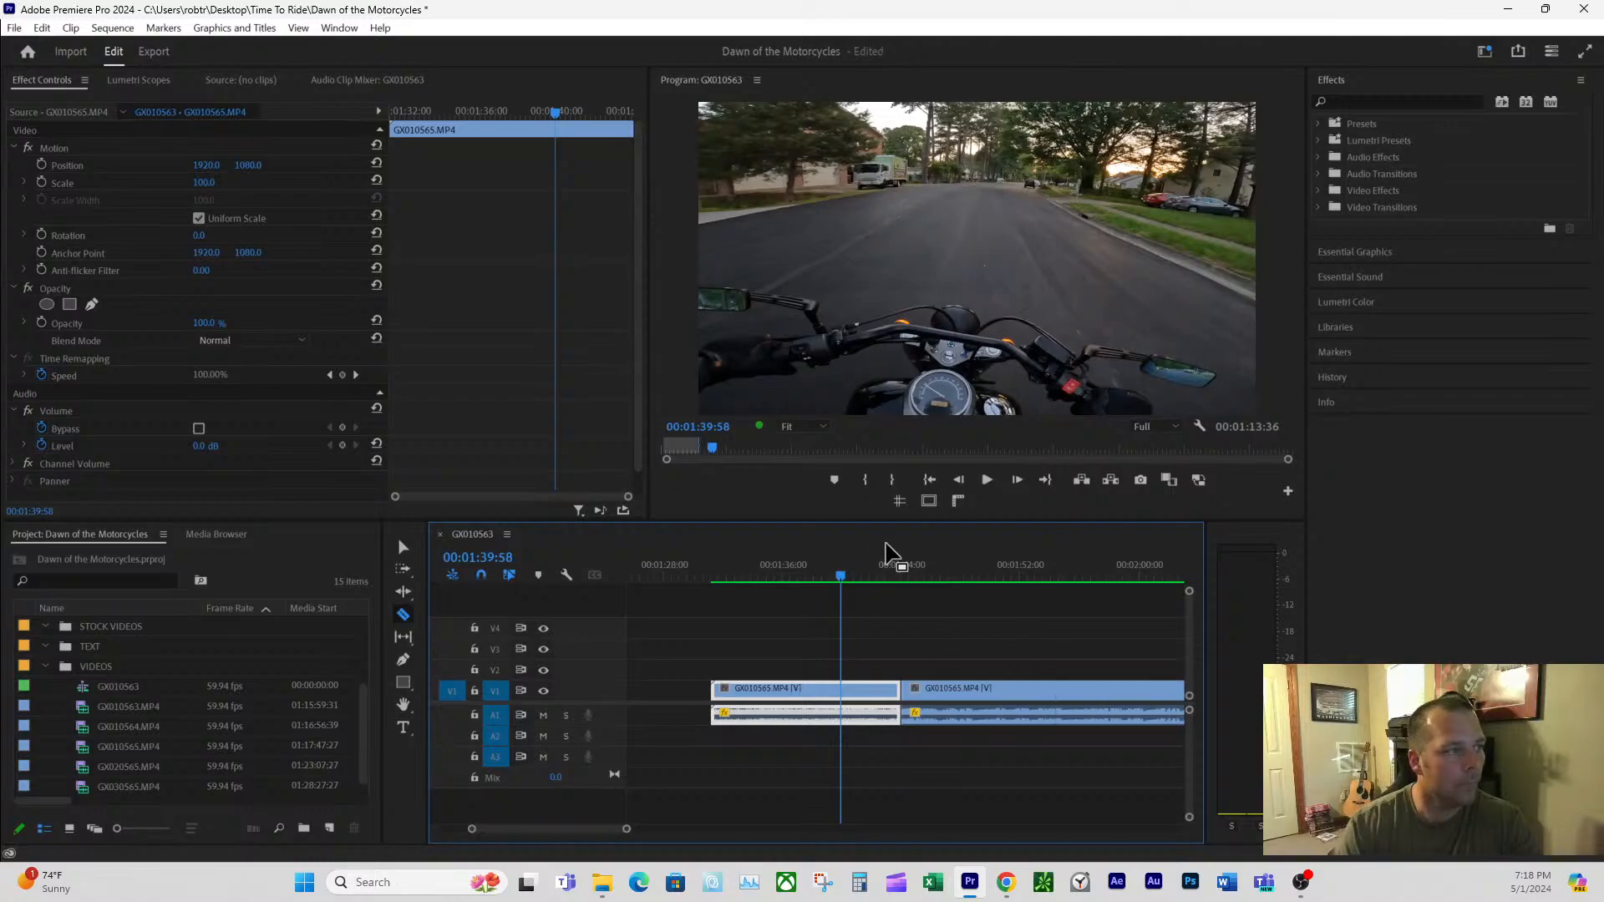
- Play the ride footage across the cut from 00:01:43:48 and stop at 00:01:56:22
{"action": "left_click_drag", "start_coordinate": [889, 576], "coordinate": [899, 579]}
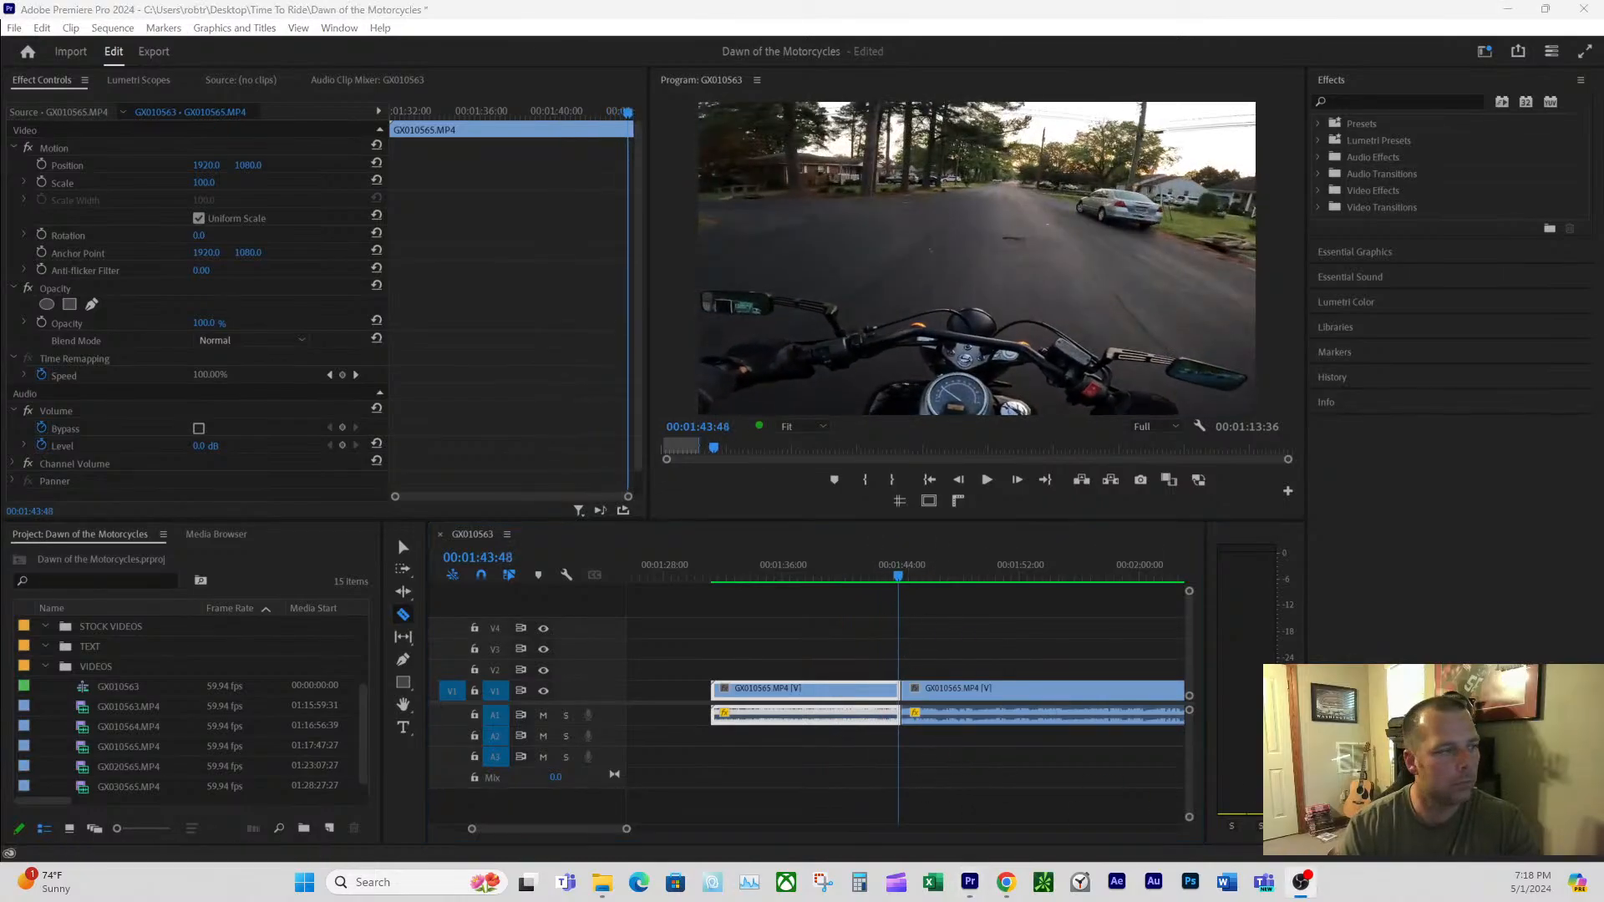
{"action": "left_click", "coordinate": [898, 578]}
{"action": "key", "text": "space"}
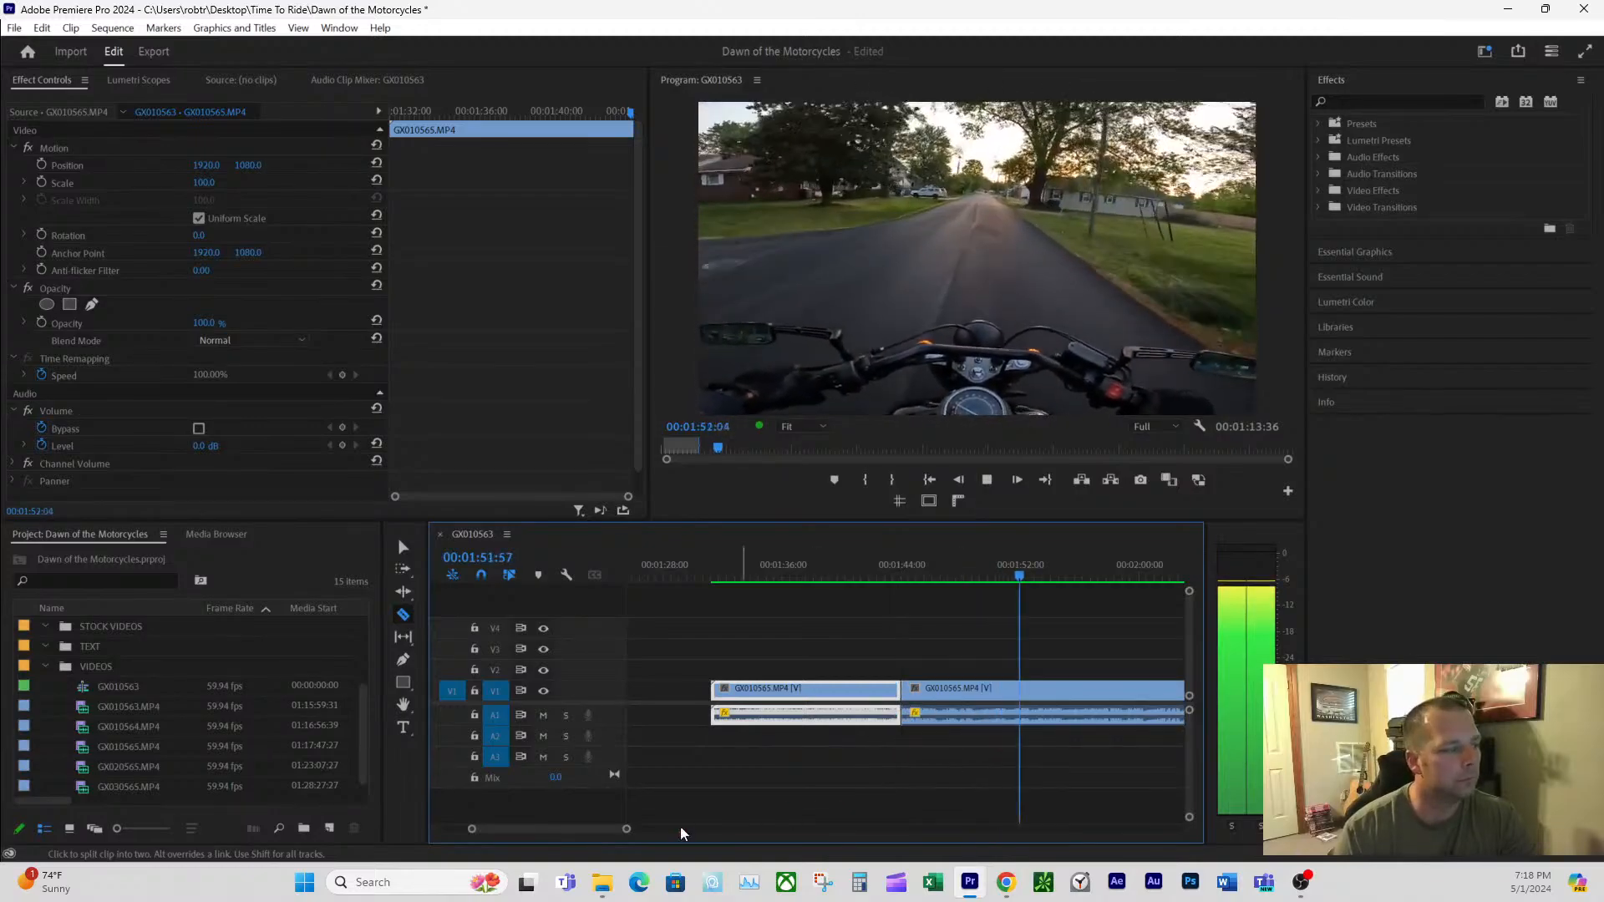
{"action": "left_click_drag", "start_coordinate": [626, 829], "coordinate": [650, 829]}
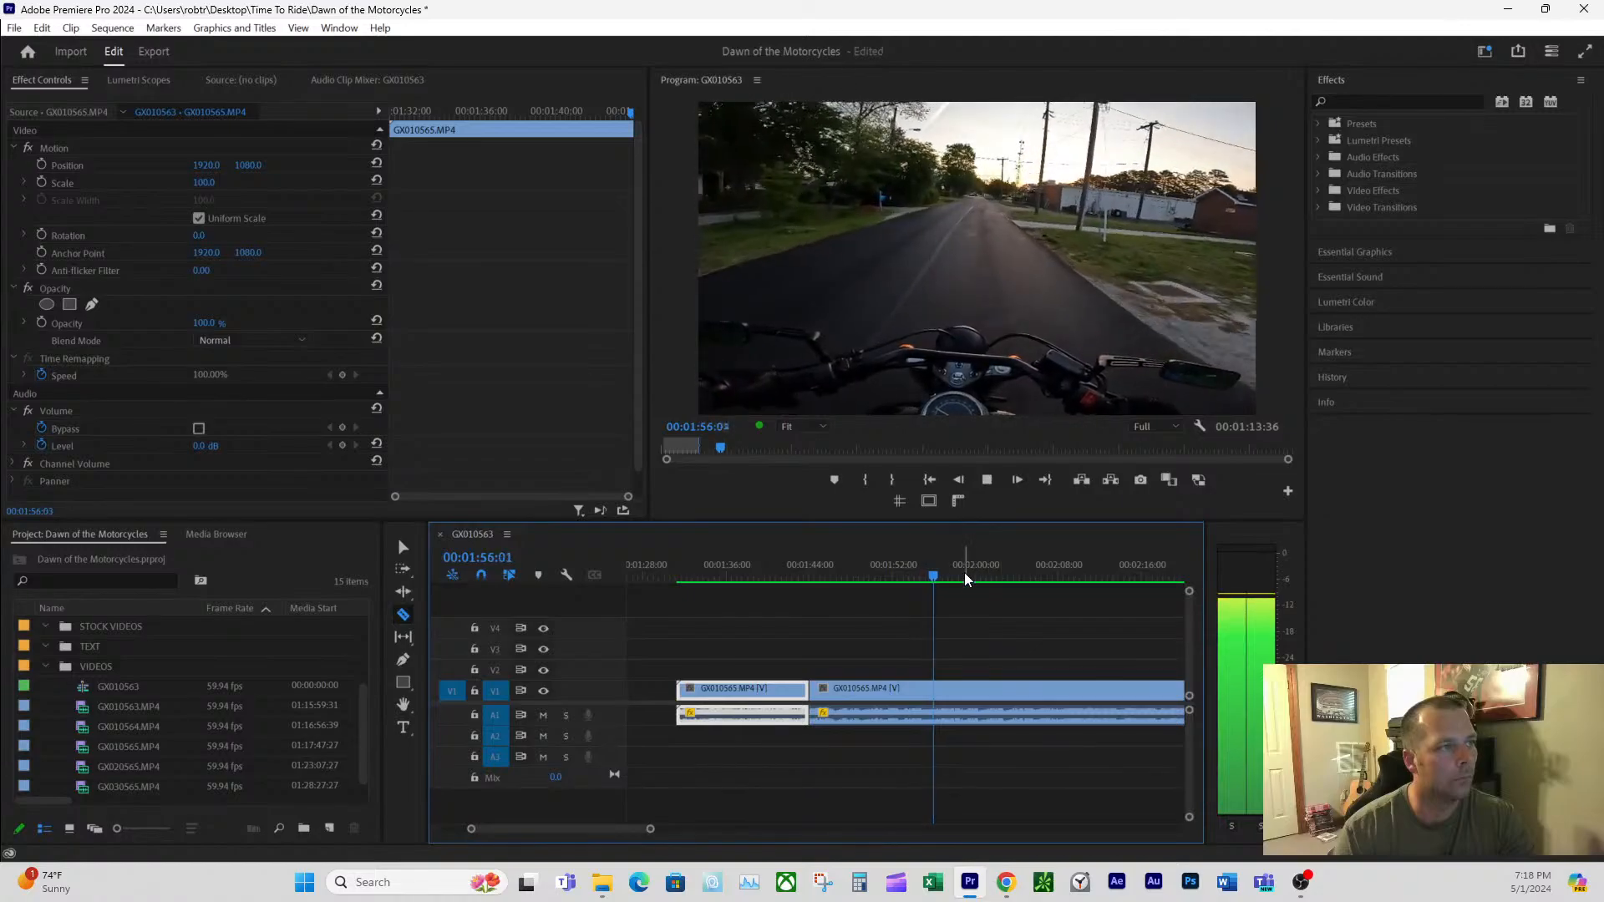
{"action": "key", "text": "space"}
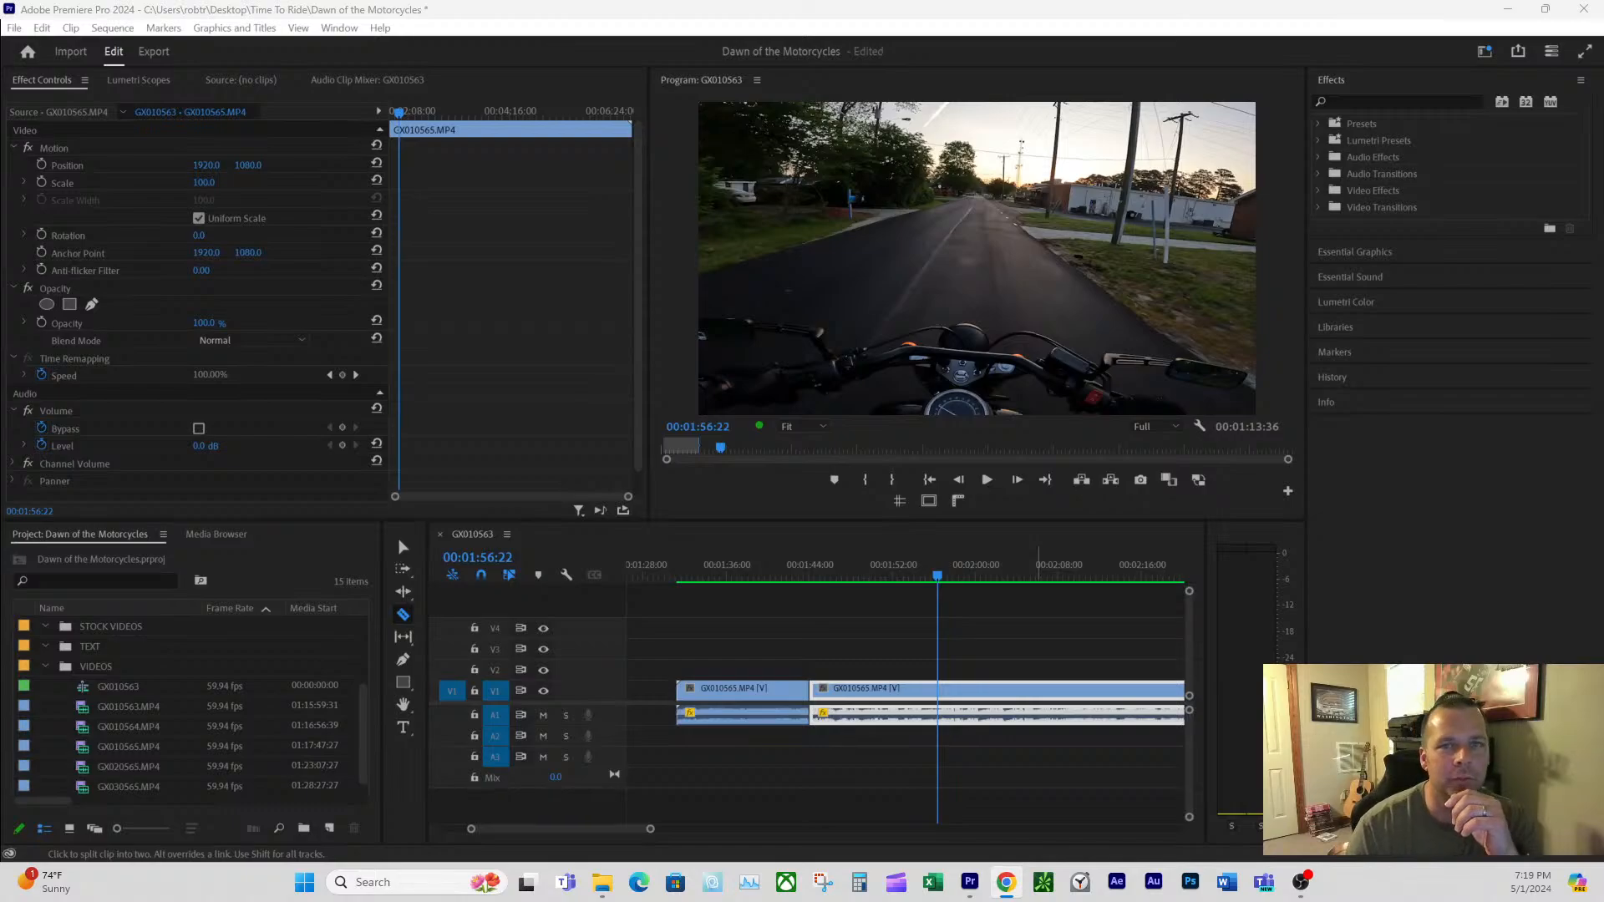
- Switch to the Epidemic Sound page in Chrome and look through its sound effect categories
{"action": "left_click_drag", "start_coordinate": [1603, 72], "coordinate": [780, 4]}
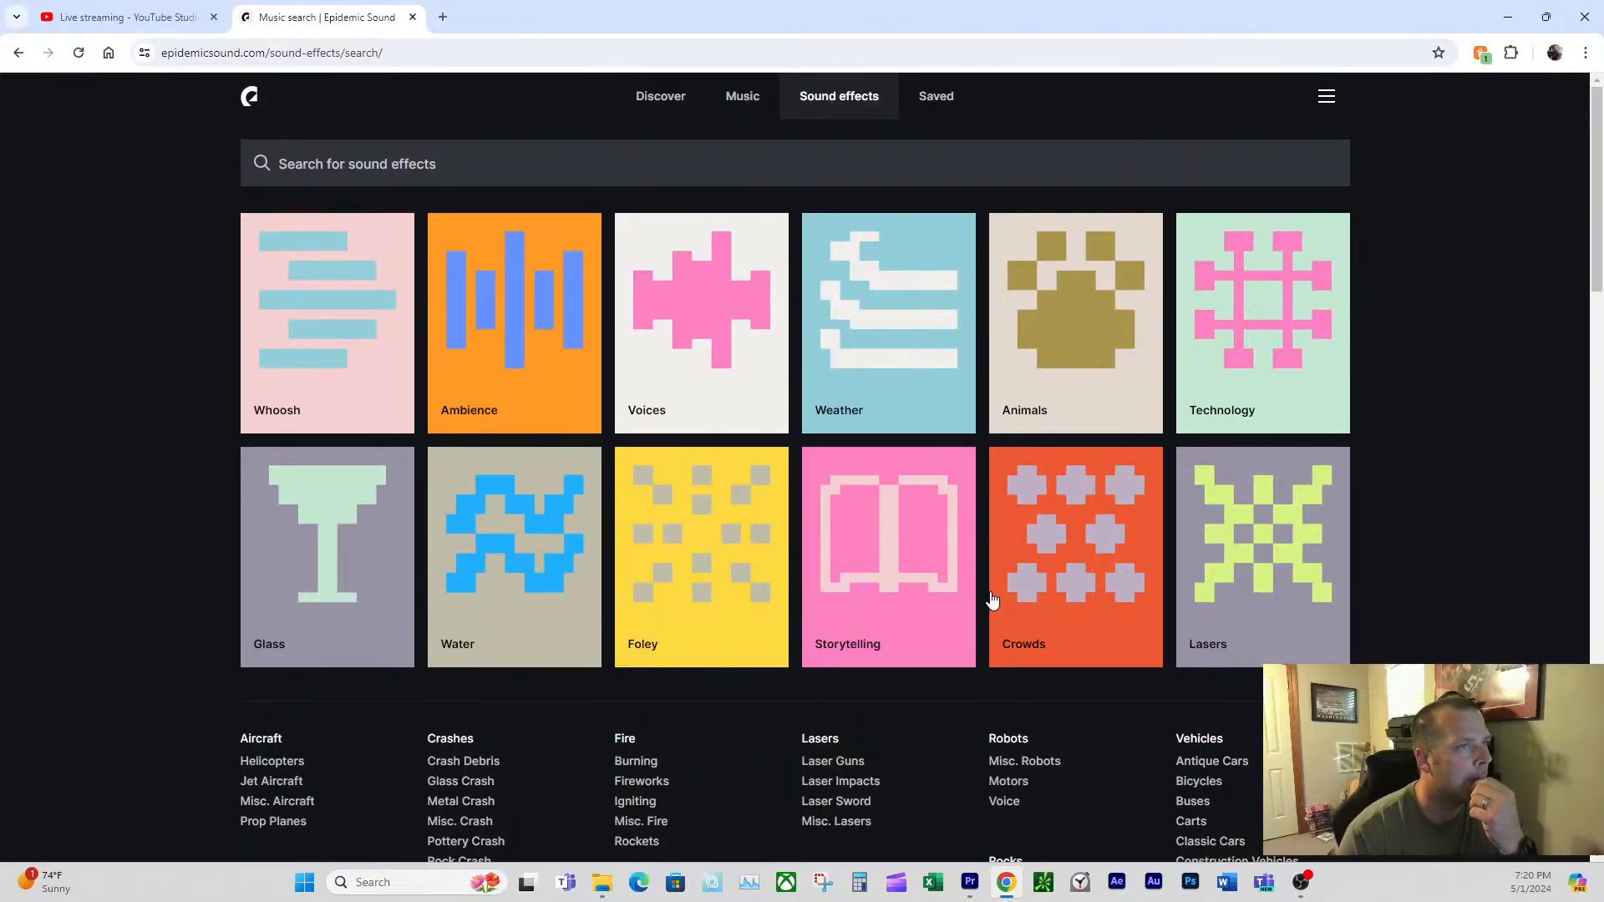
{"action": "scroll", "coordinate": [819, 535], "scroll_direction": "down", "scroll_amount": 3}
{"action": "scroll", "coordinate": [819, 535], "scroll_direction": "down", "scroll_amount": 4}
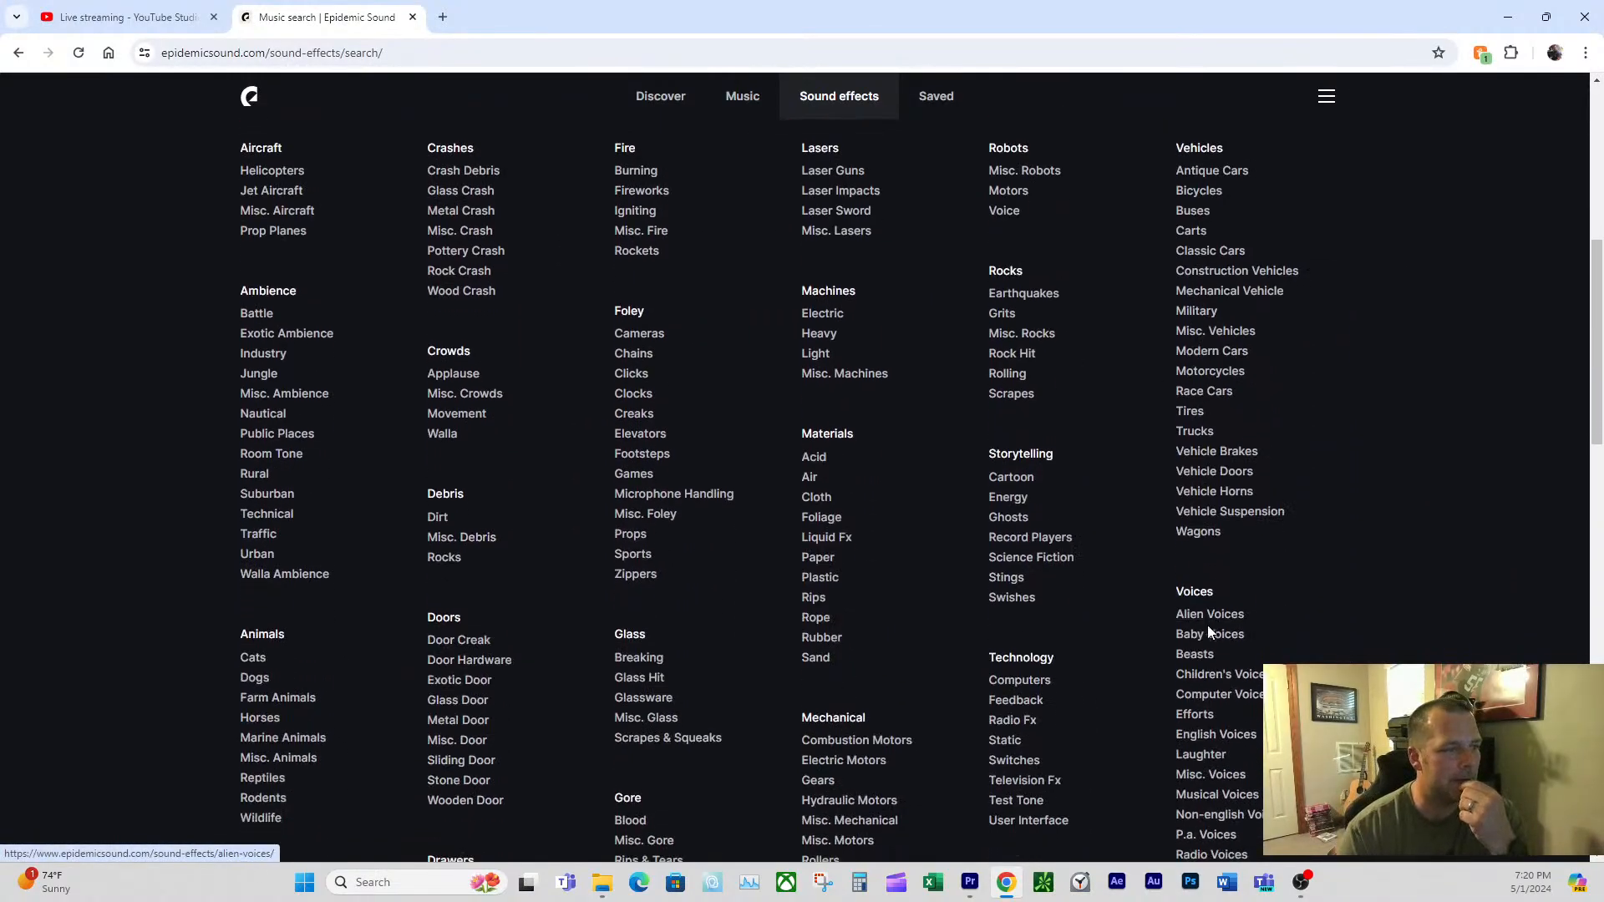
{"action": "scroll", "coordinate": [1210, 627], "scroll_direction": "up", "scroll_amount": 6}
{"action": "scroll", "coordinate": [1214, 629], "scroll_direction": "up", "scroll_amount": 1}
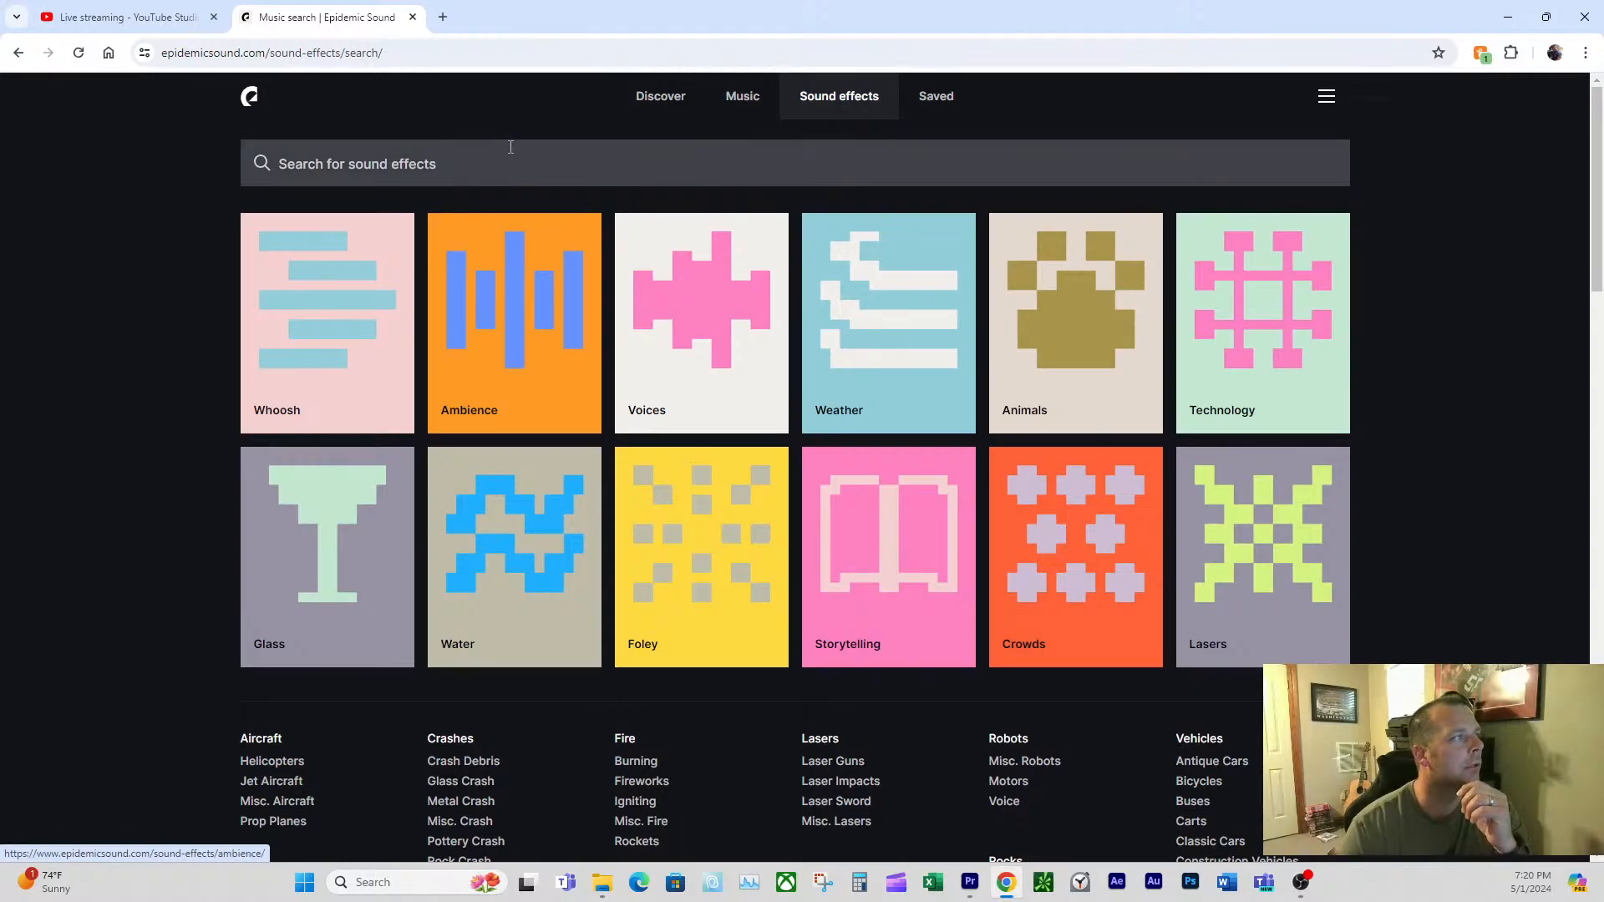
- Look through the genres, moods and themes in Epidemic Sound's music catalog
{"action": "left_click", "coordinate": [735, 108]}
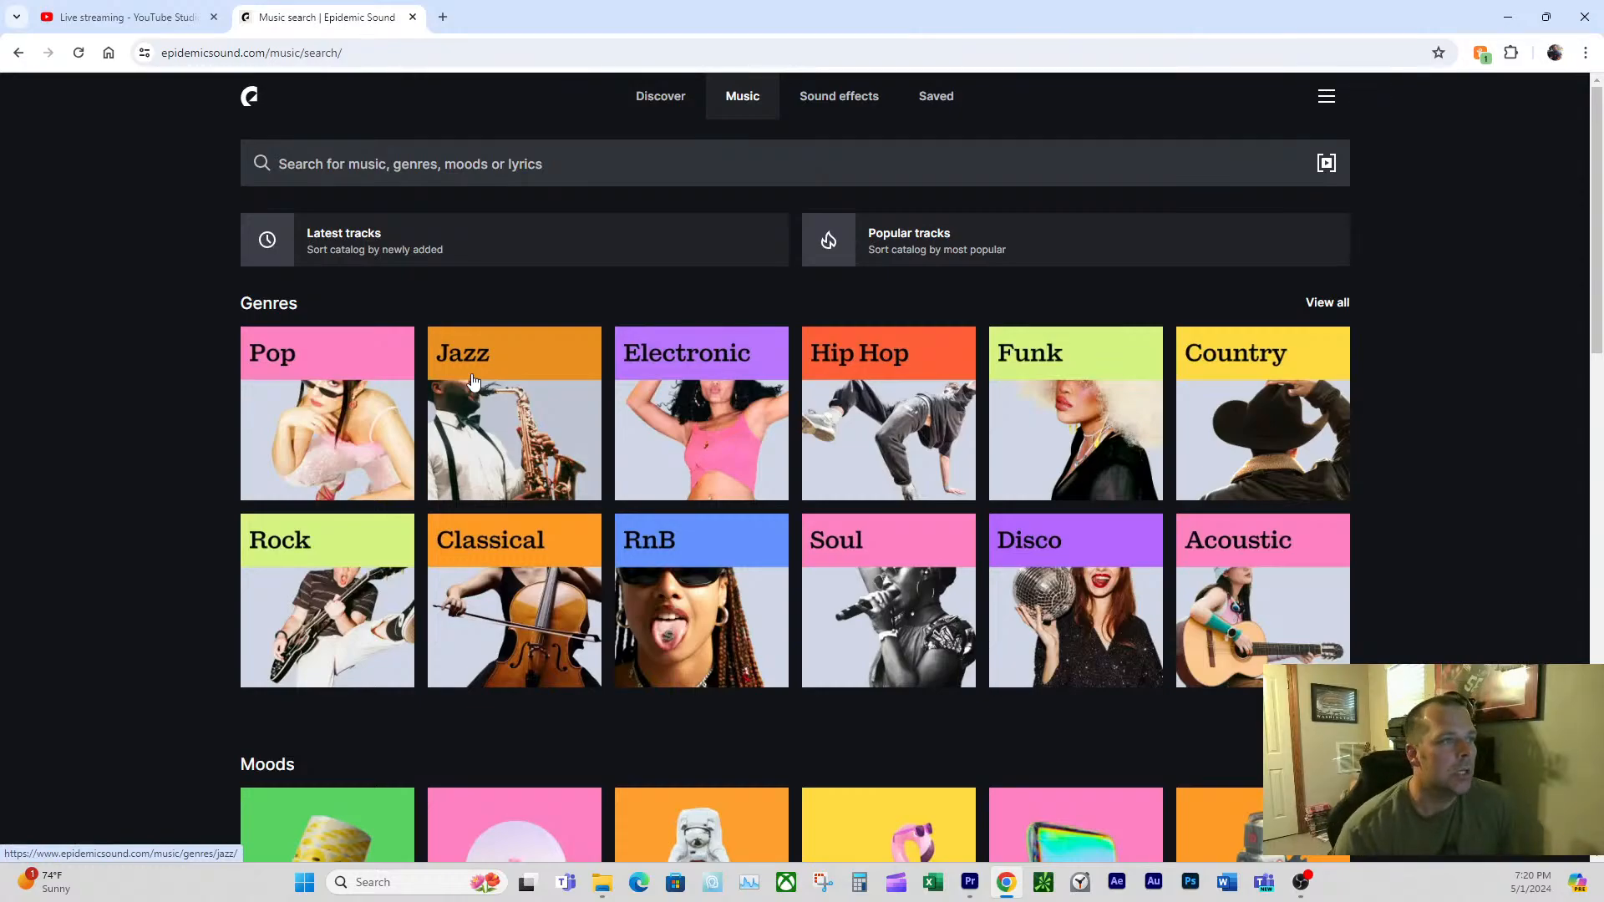
{"action": "scroll", "coordinate": [1436, 548], "scroll_direction": "down", "scroll_amount": 7}
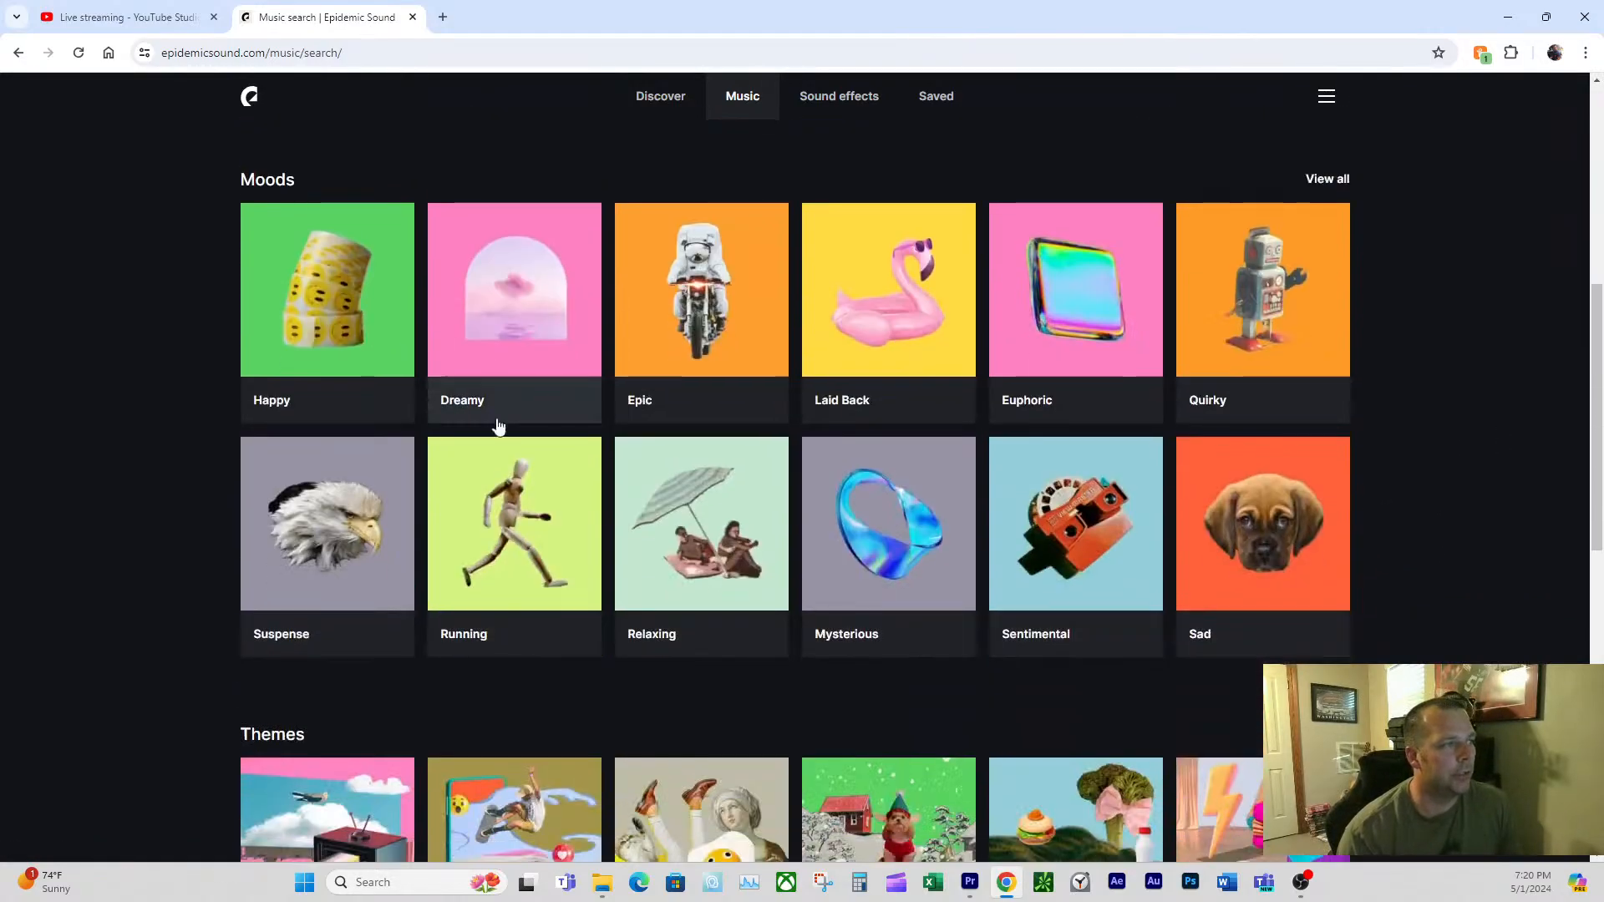
{"action": "scroll", "coordinate": [860, 644], "scroll_direction": "up", "scroll_amount": 7}
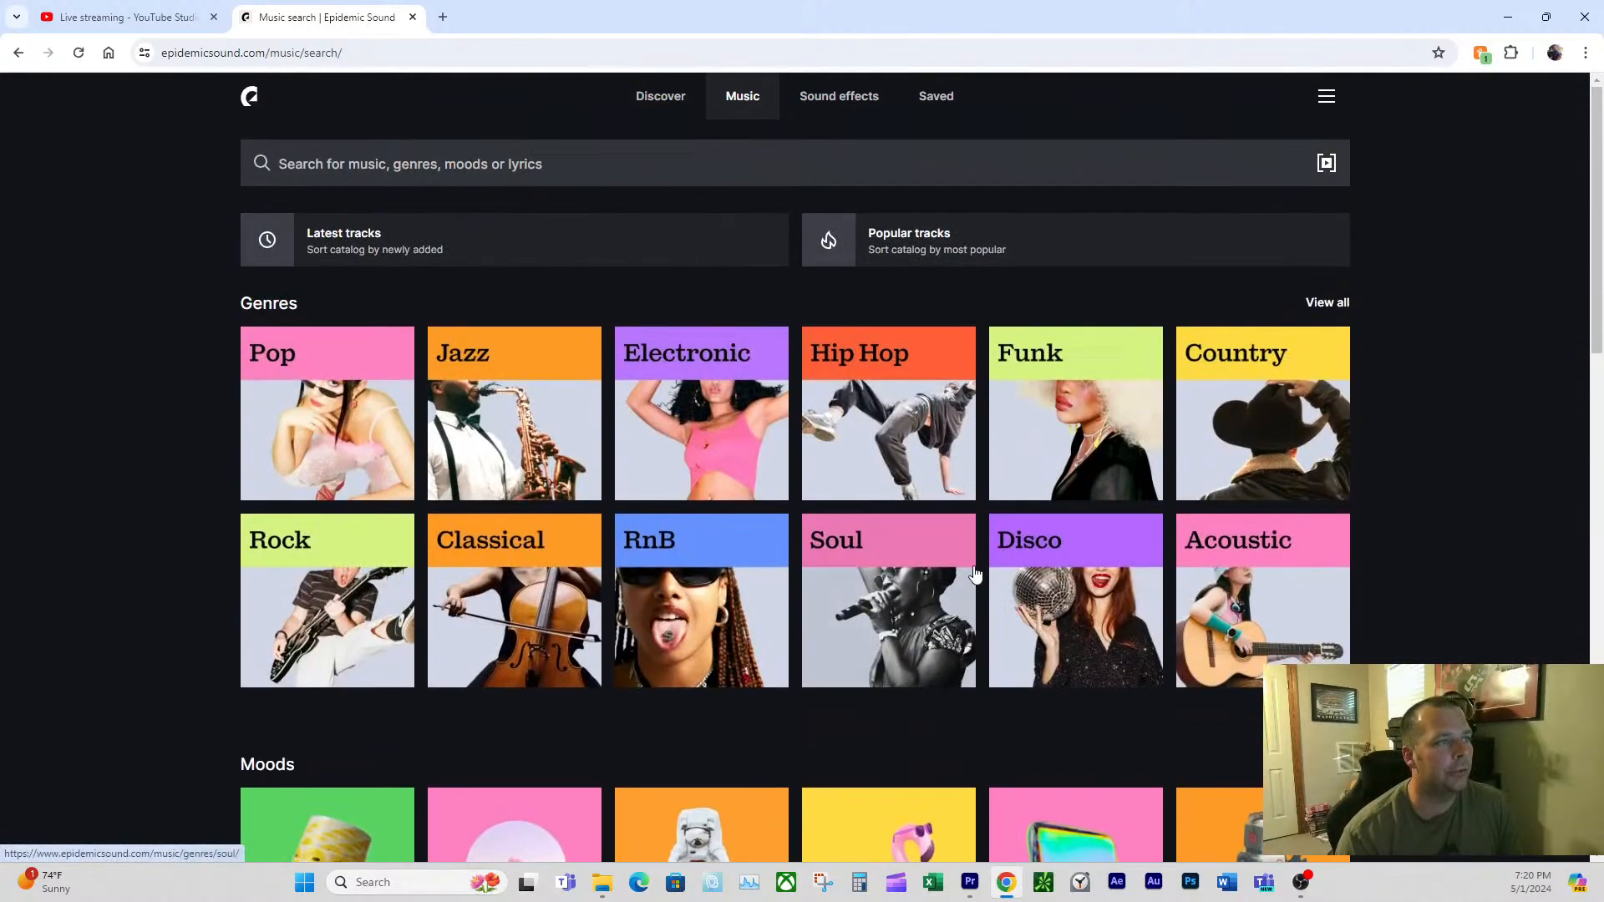
{"action": "scroll", "coordinate": [603, 499], "scroll_direction": "down", "scroll_amount": 5}
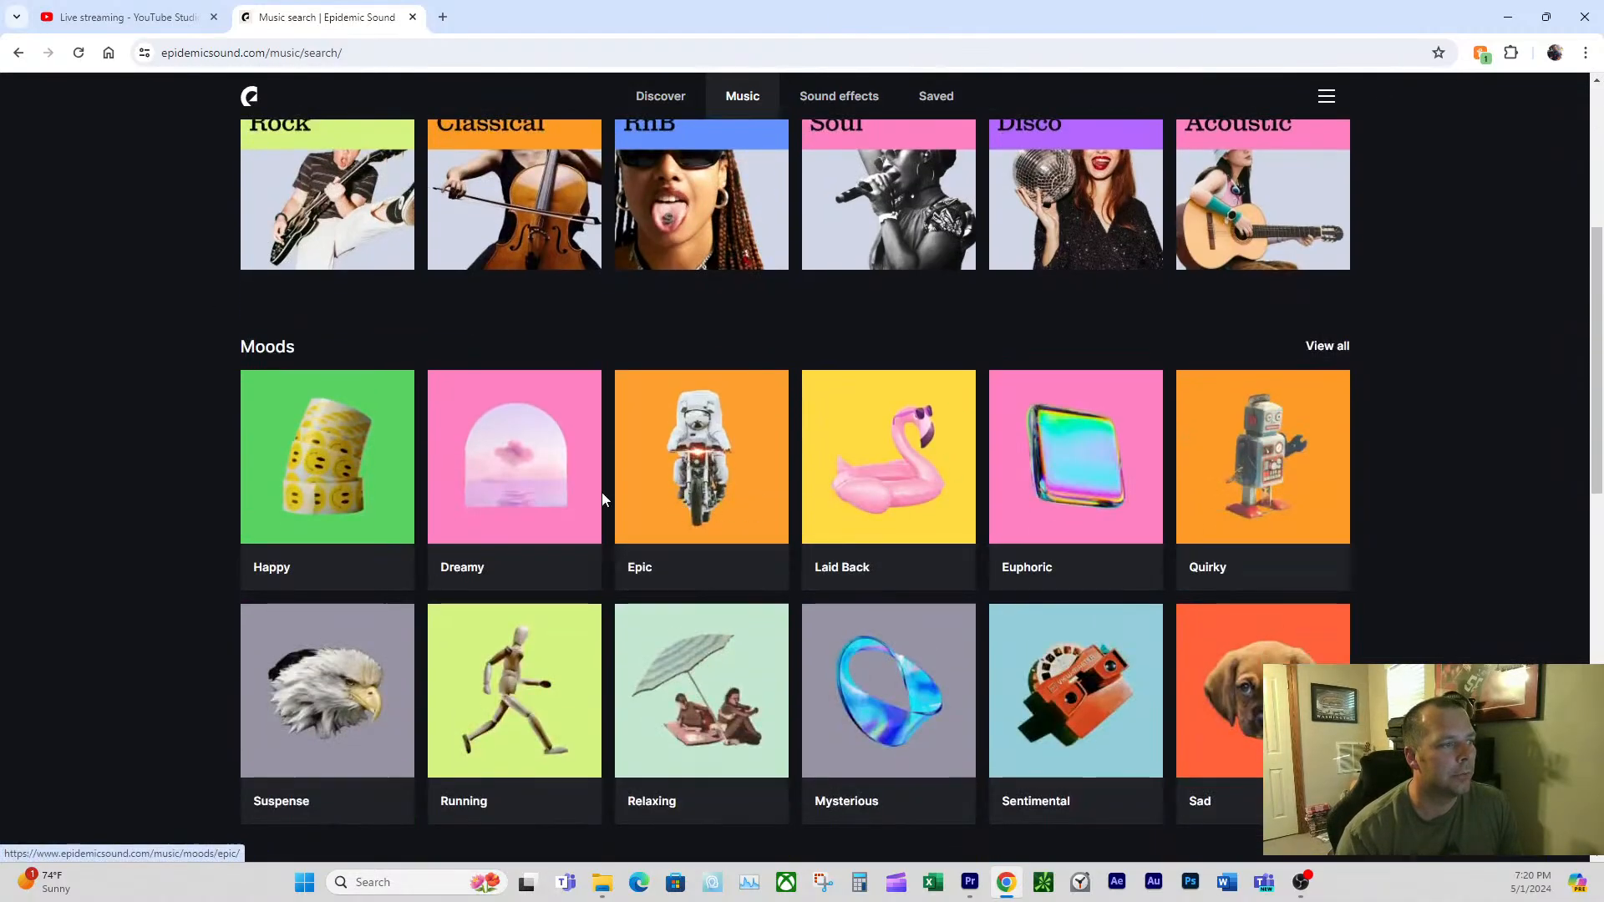
{"action": "scroll", "coordinate": [603, 498], "scroll_direction": "down", "scroll_amount": 4}
{"action": "scroll", "coordinate": [794, 423], "scroll_direction": "up", "scroll_amount": 3}
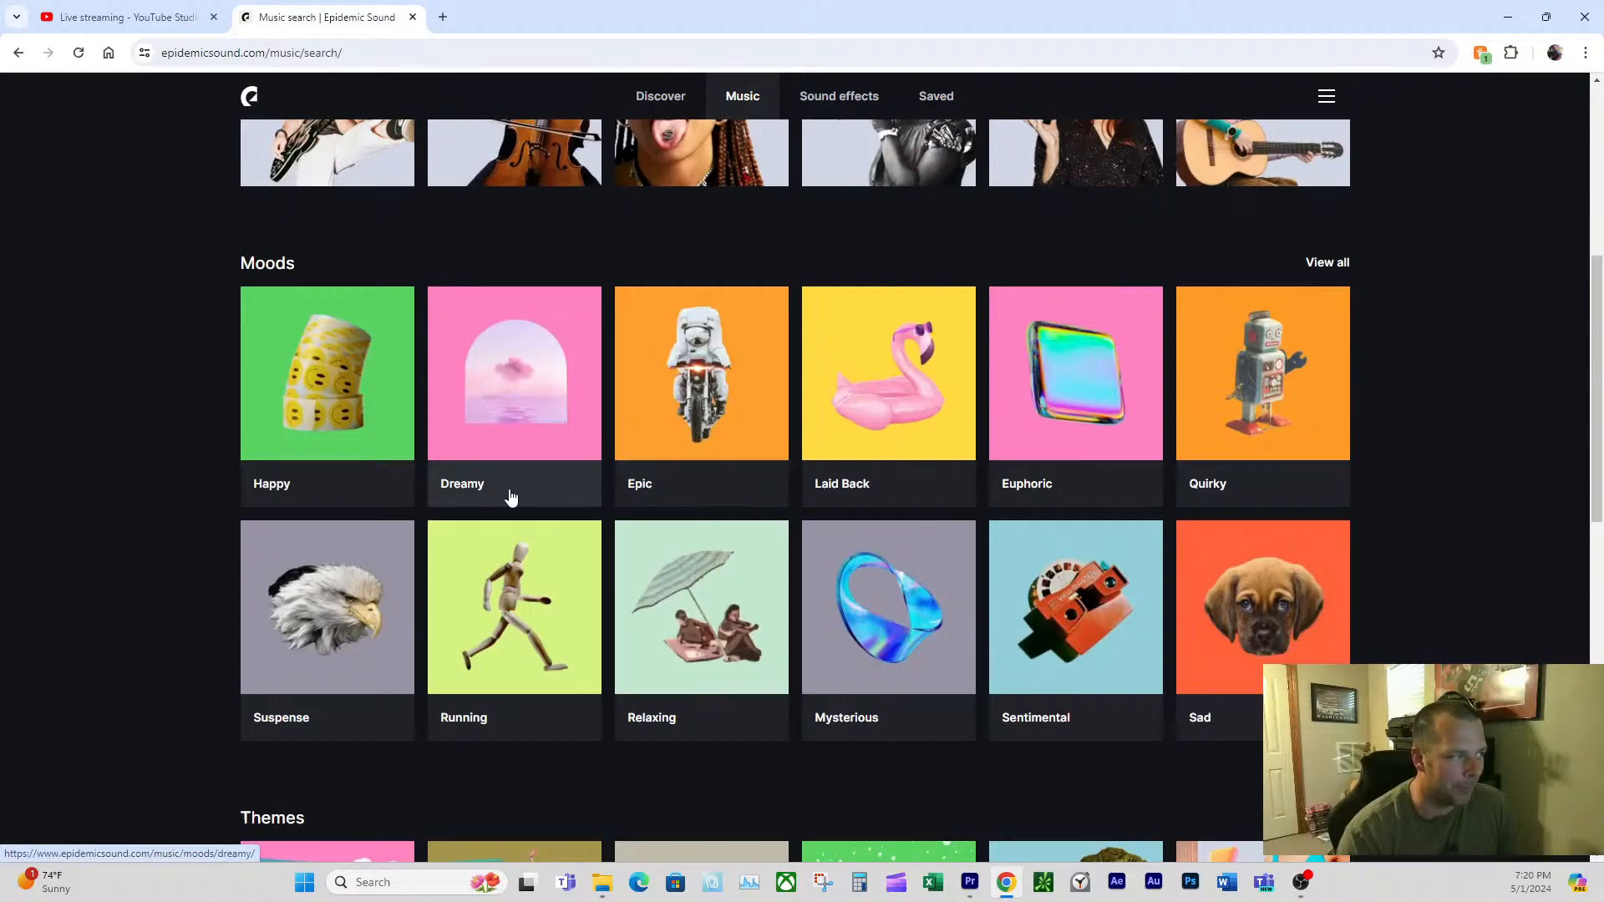
{"action": "scroll", "coordinate": [846, 660], "scroll_direction": "up", "scroll_amount": 6}
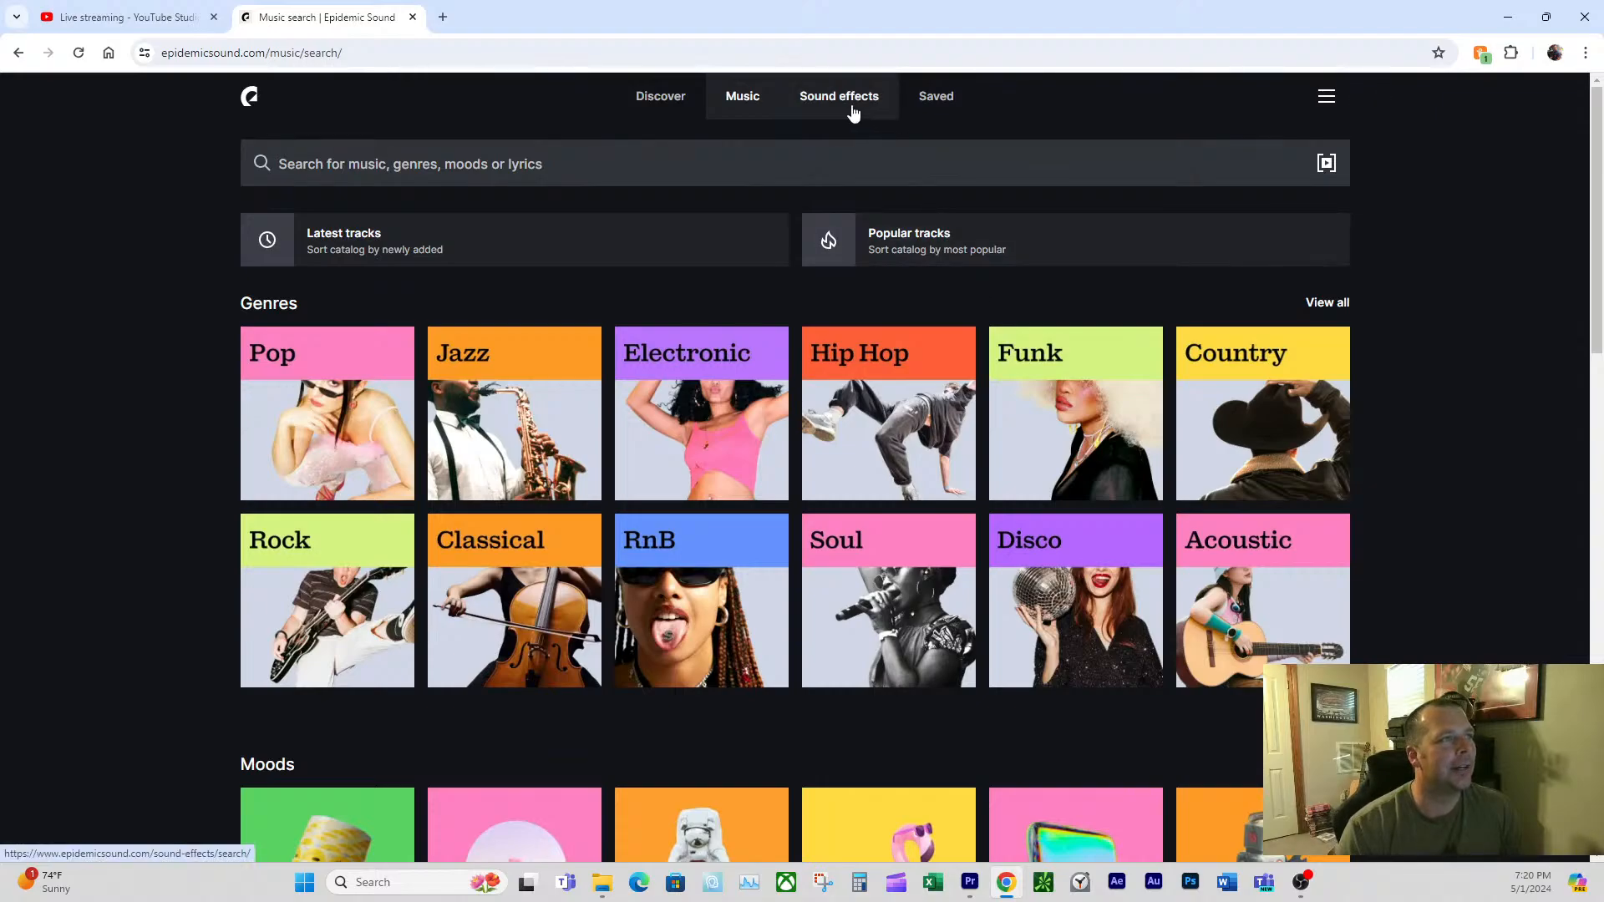
- Search the sound effects for "owl" and preview Night Ambience 5, Night Ambience 4, Night Ambience and Night Ambience 2
{"action": "left_click", "coordinate": [825, 104]}
{"action": "left_click", "coordinate": [434, 163]}
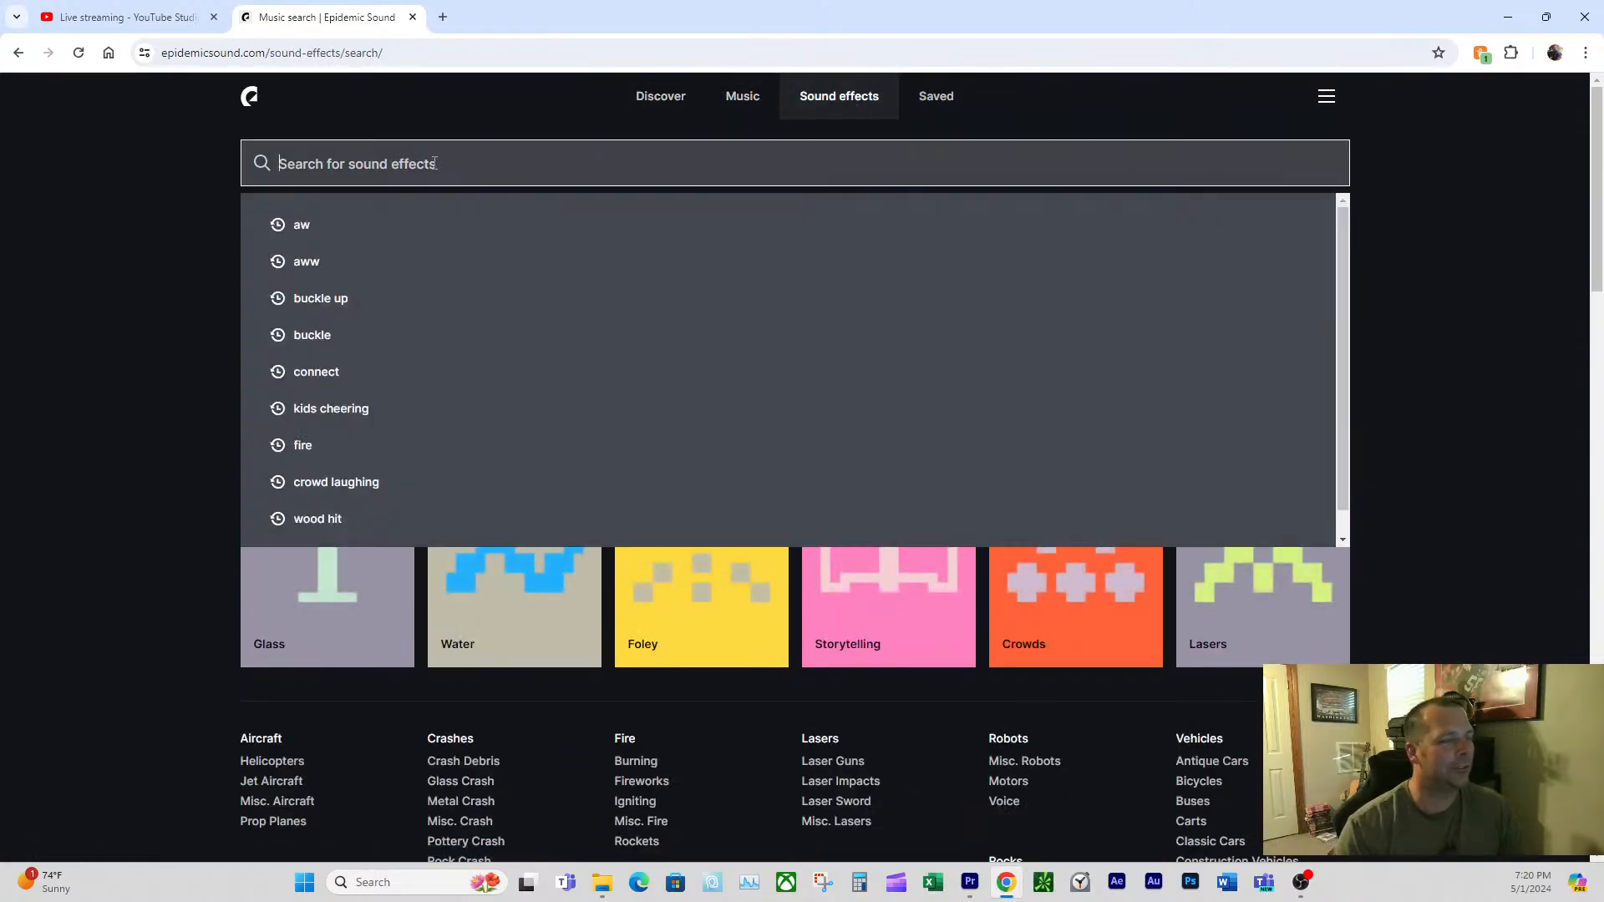
{"action": "type", "text": "owl"}
{"action": "key", "text": "Return"}
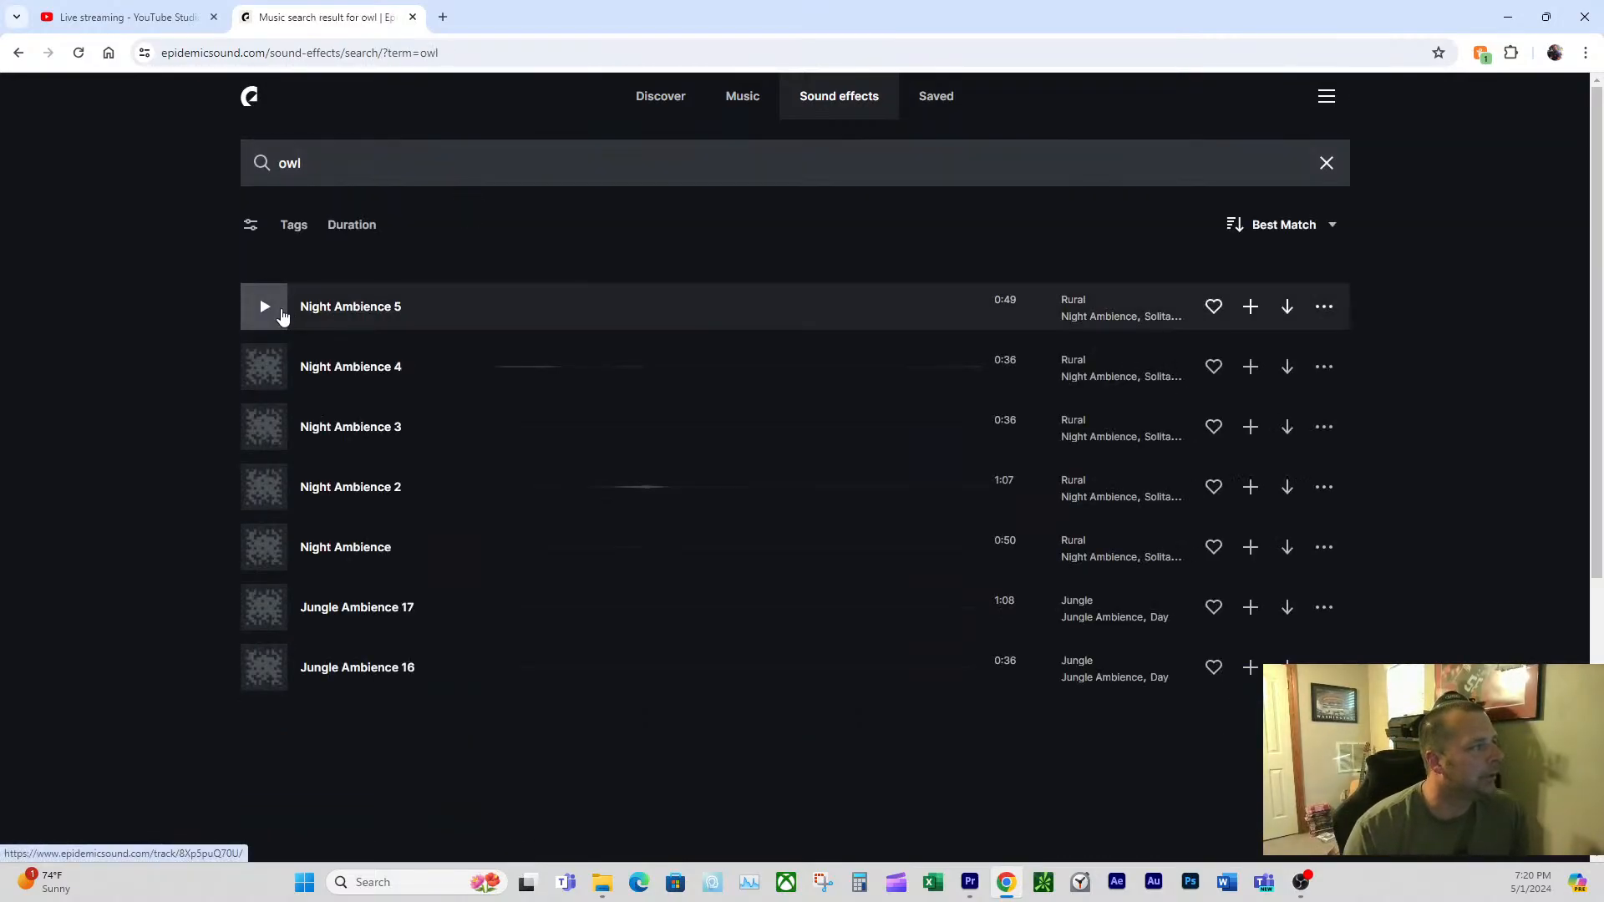
{"action": "left_click", "coordinate": [278, 311]}
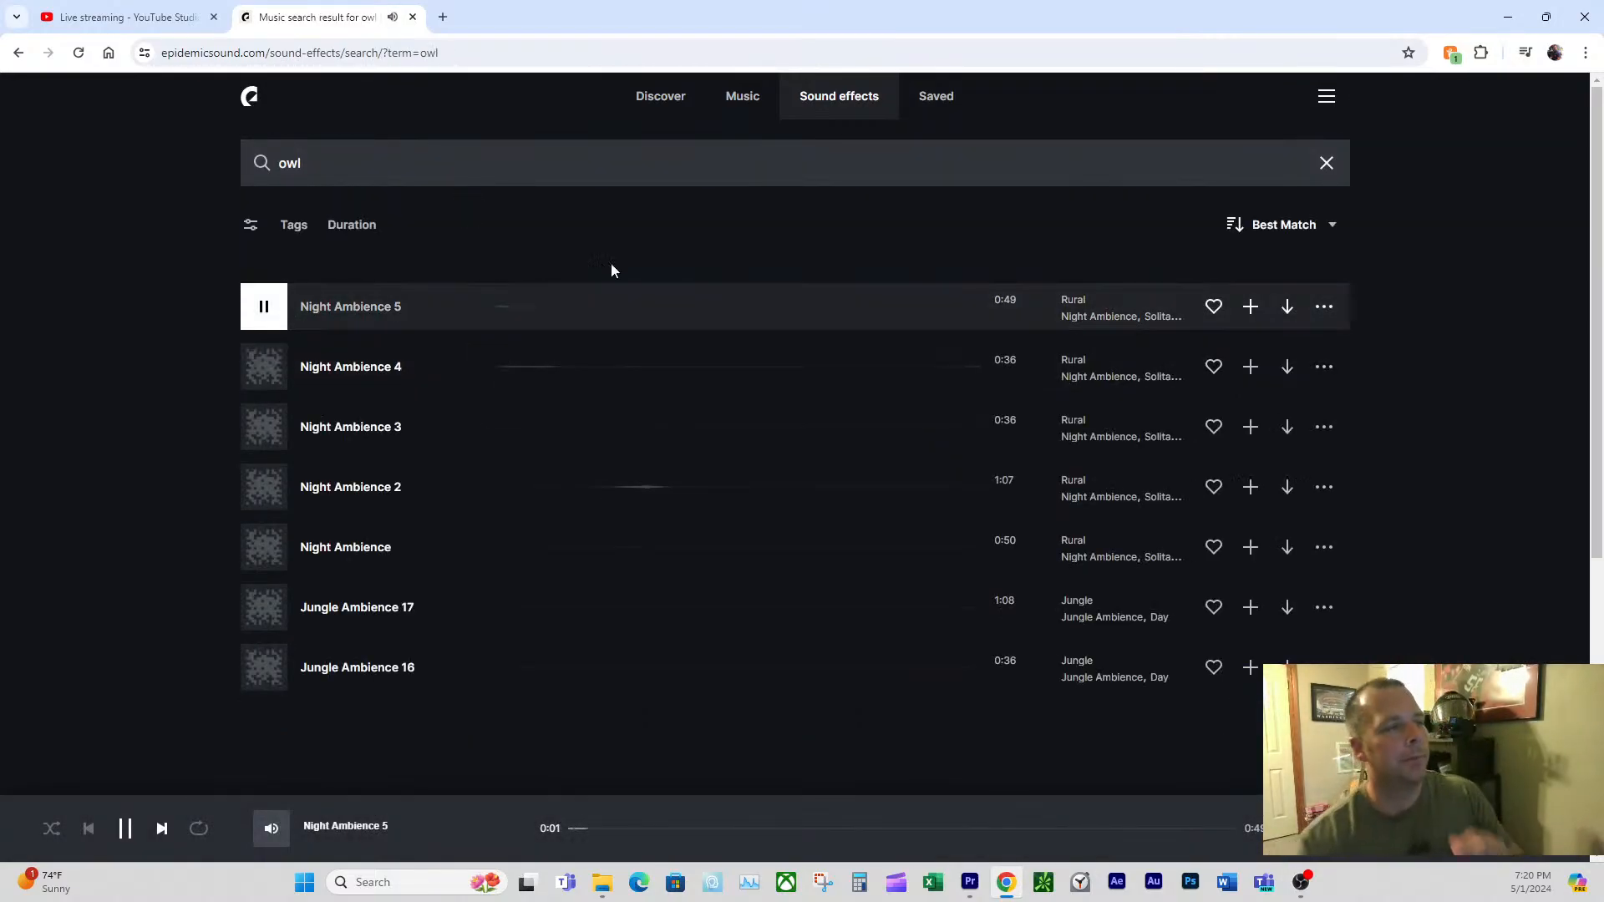
{"action": "left_click", "coordinate": [263, 366]}
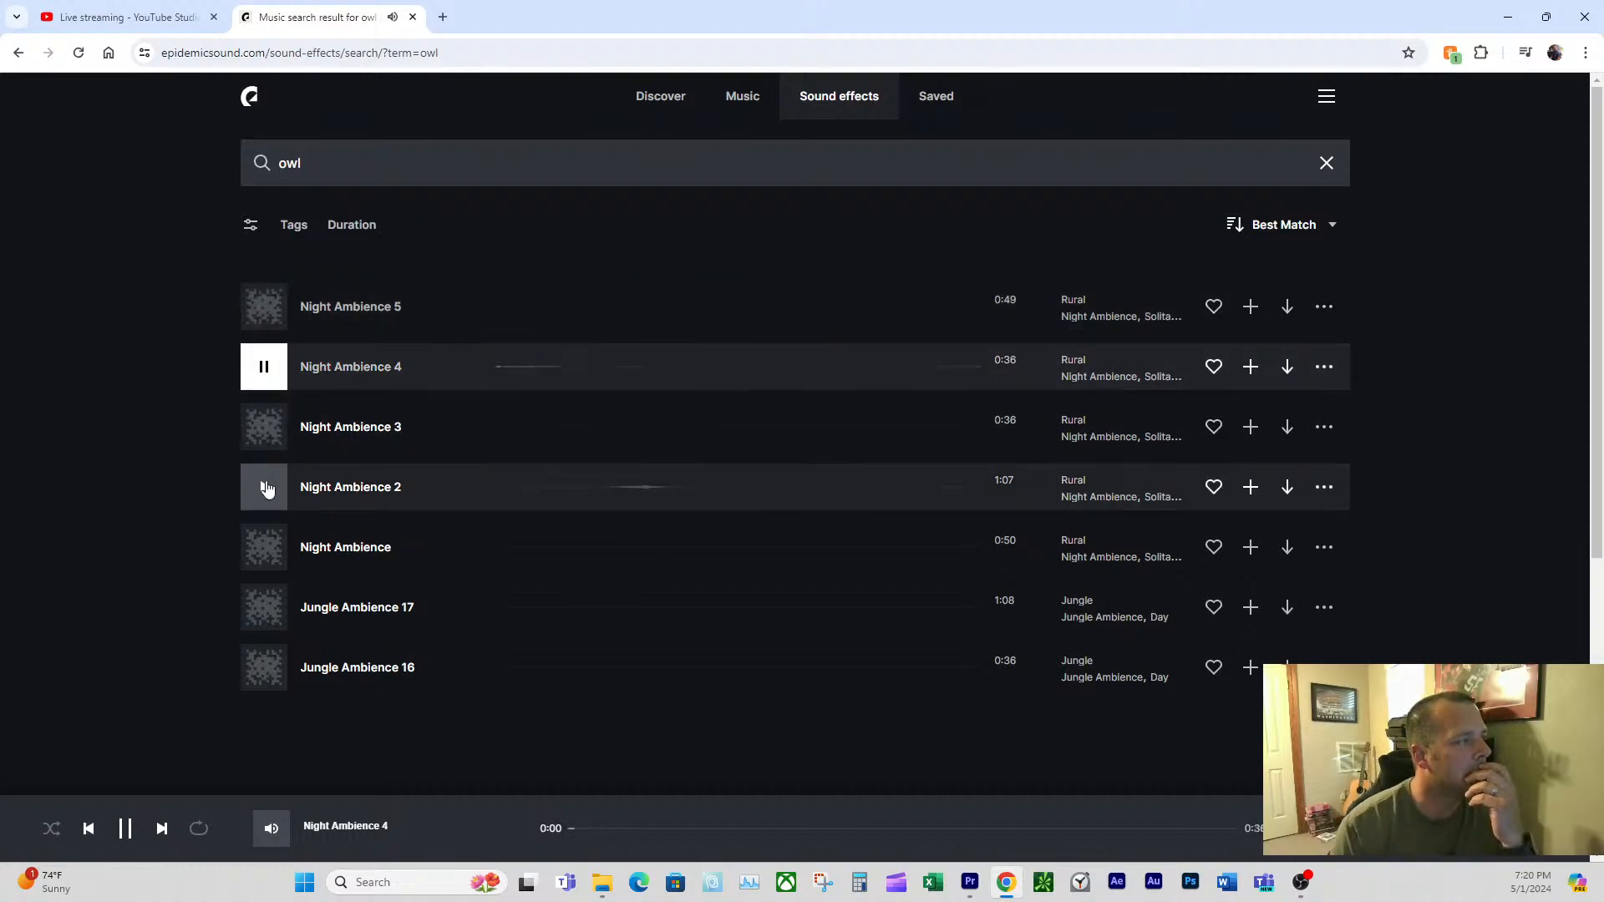
{"action": "left_click", "coordinate": [260, 547]}
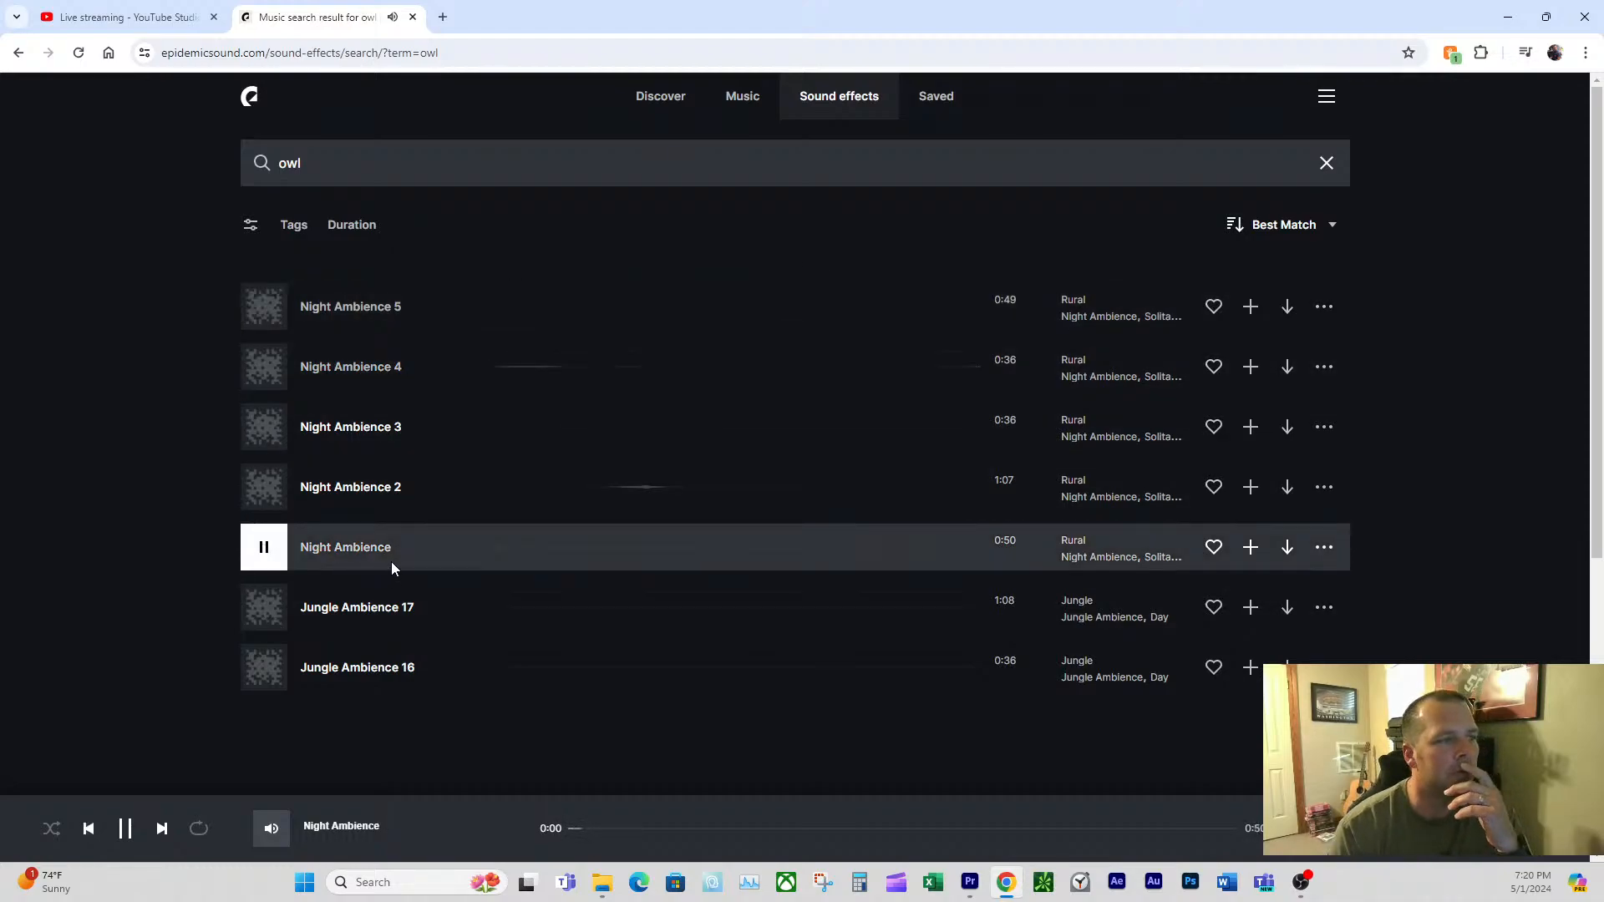
{"action": "left_click", "coordinate": [262, 488]}
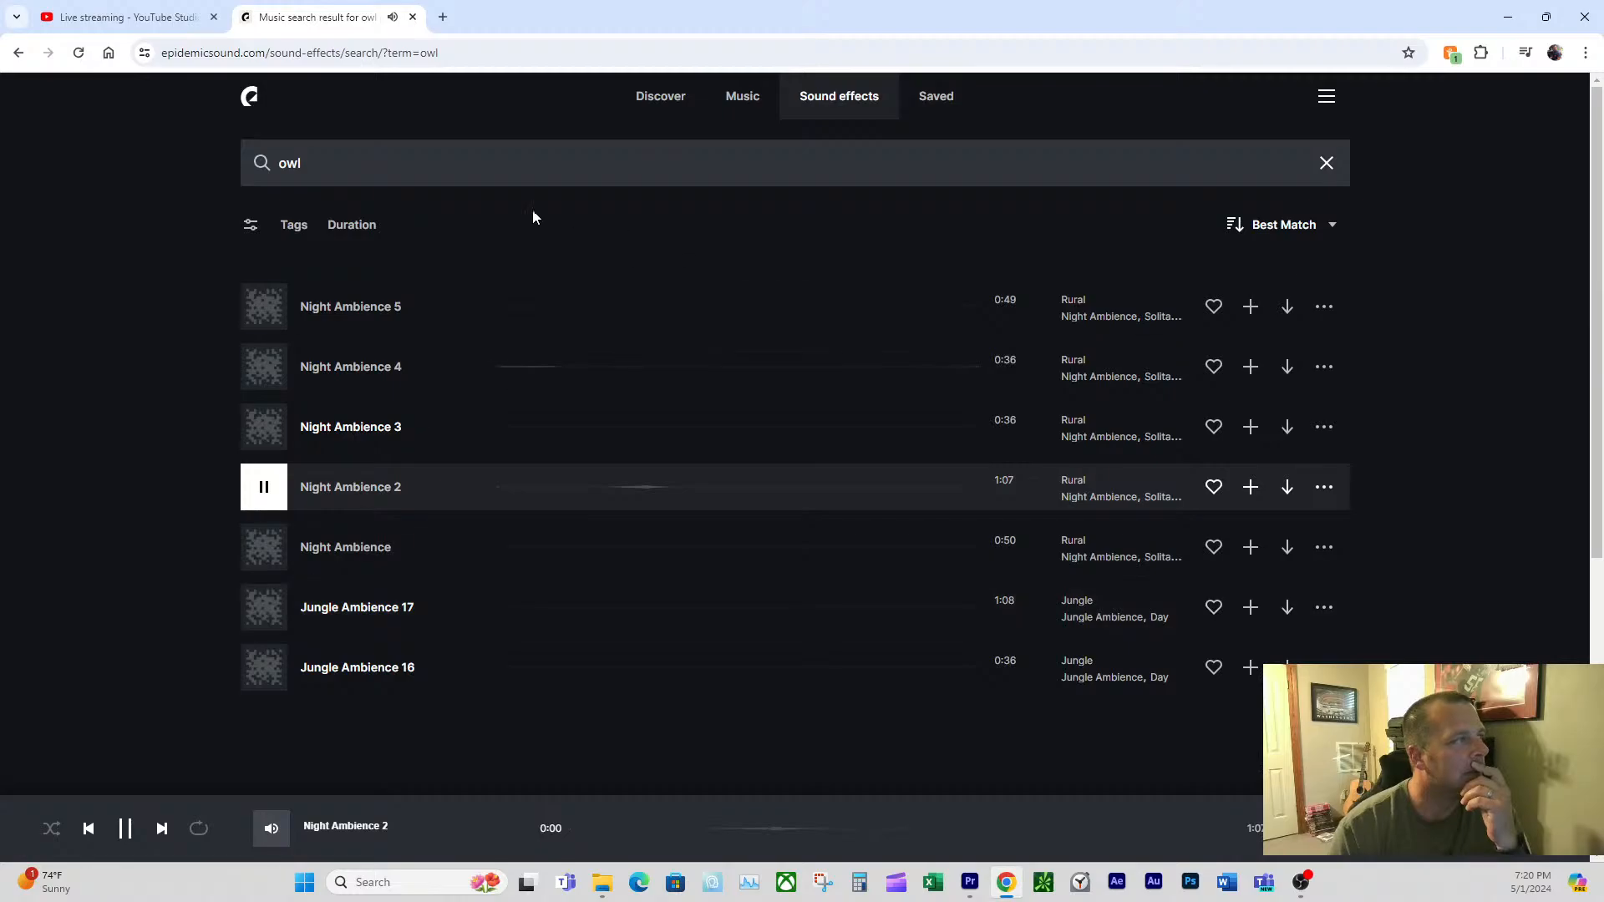
- Search the sound effects for "hoot"
{"action": "left_click", "coordinate": [427, 163]}
{"action": "type", "text": "hoot"}
{"action": "key", "text": "Return"}
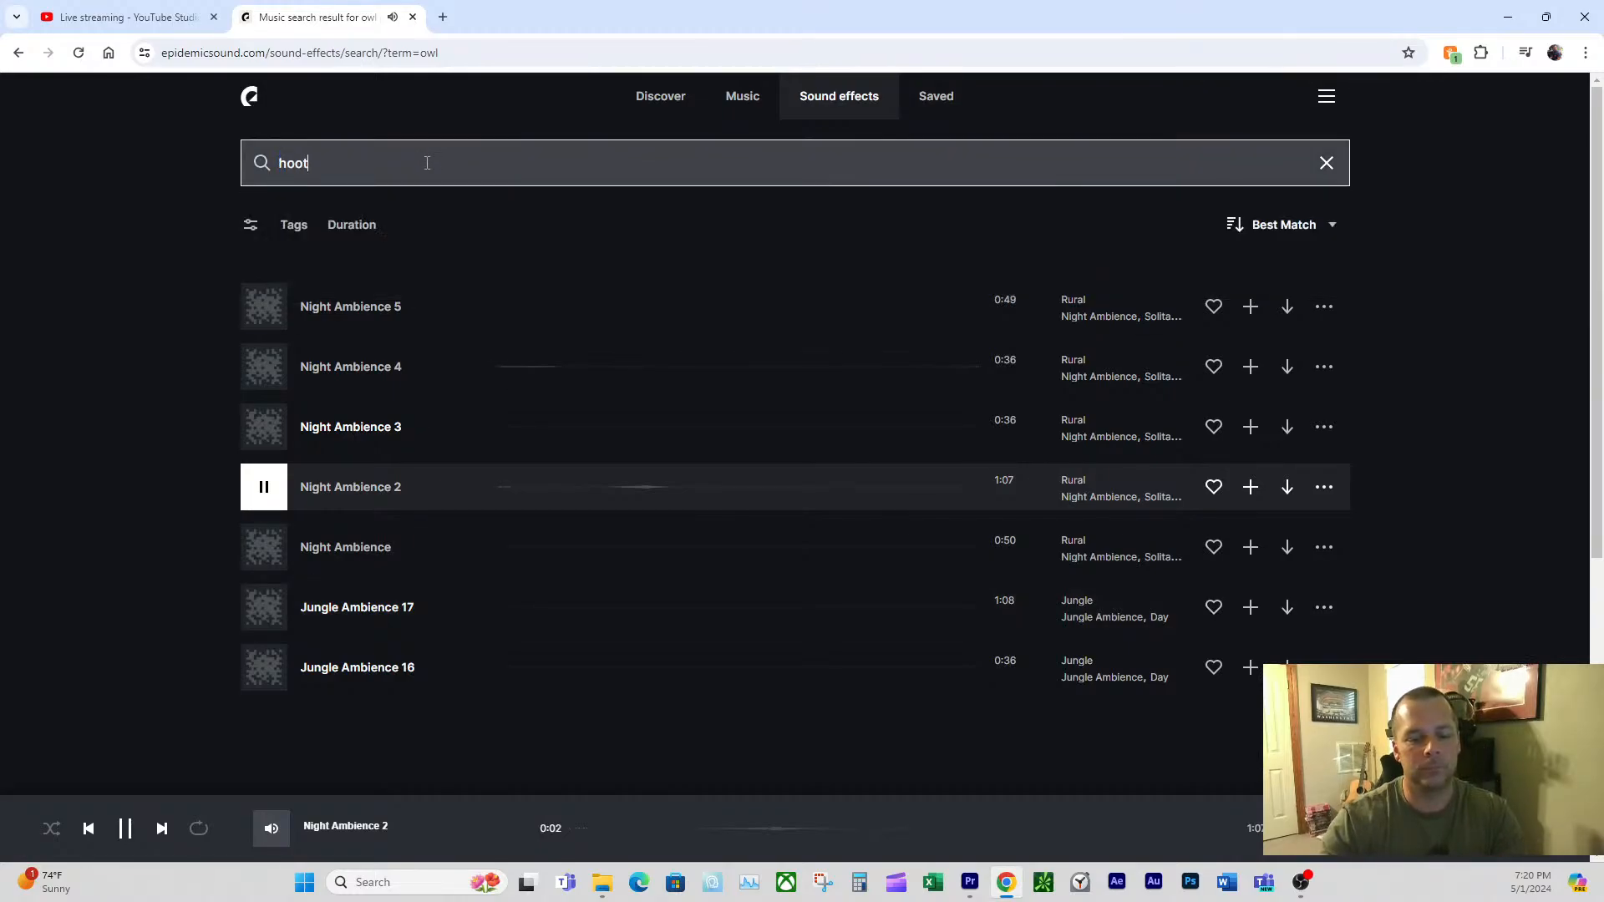
- Search the sound effects for "owl" again and play the Night Ambience track
{"action": "left_click", "coordinate": [427, 163]}
{"action": "key", "text": "BackSpace"}
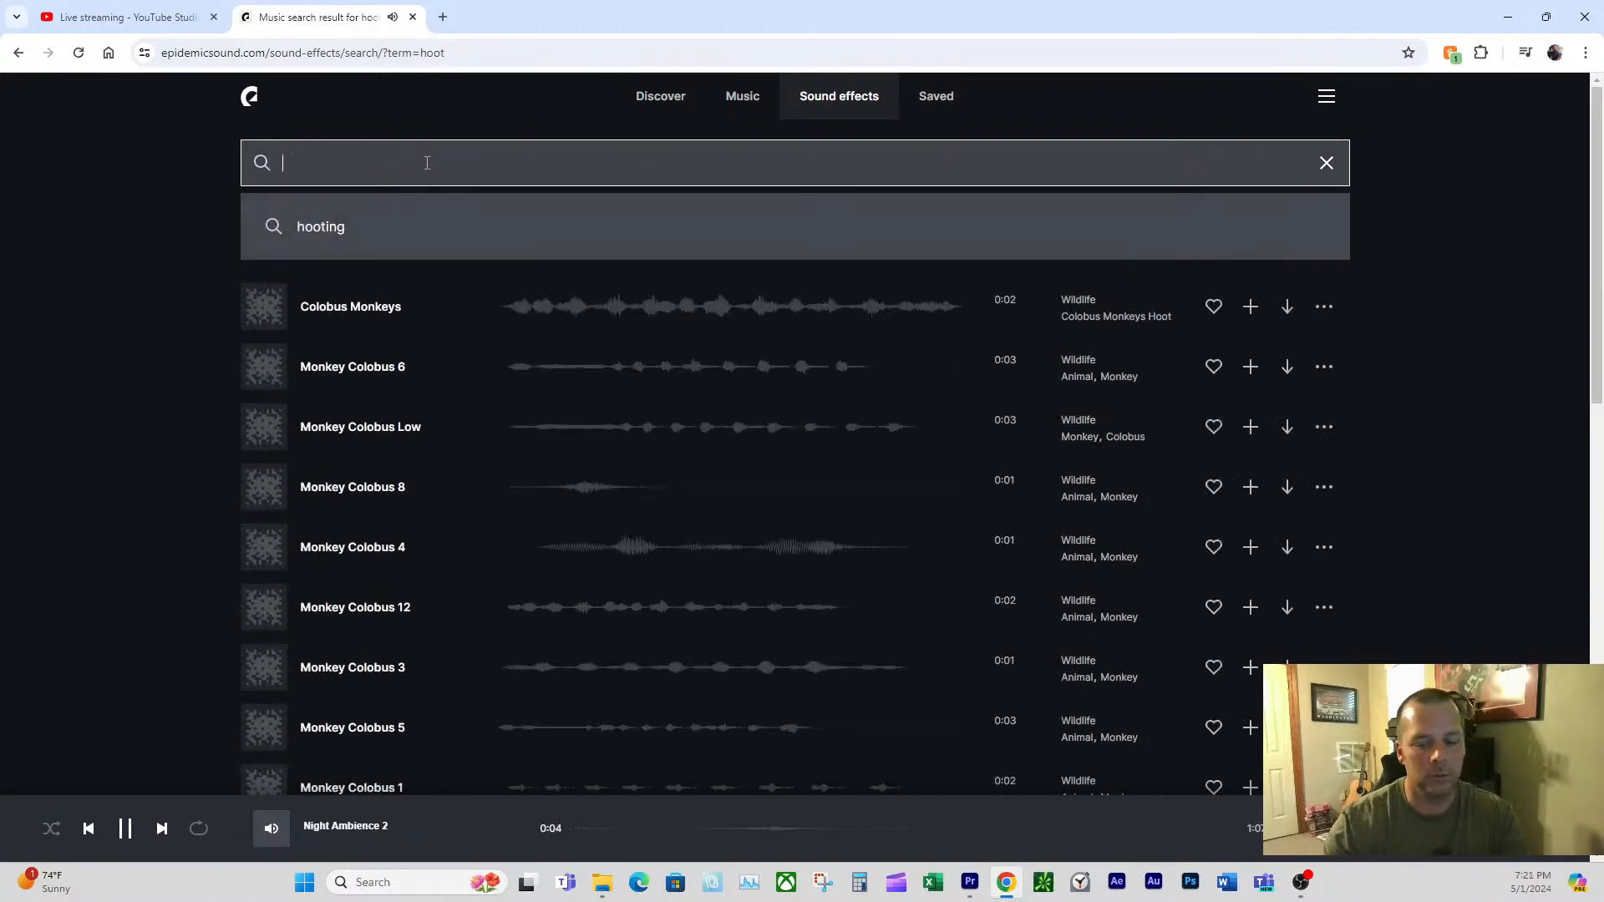
{"action": "type", "text": "owl"}
{"action": "key", "text": "Return"}
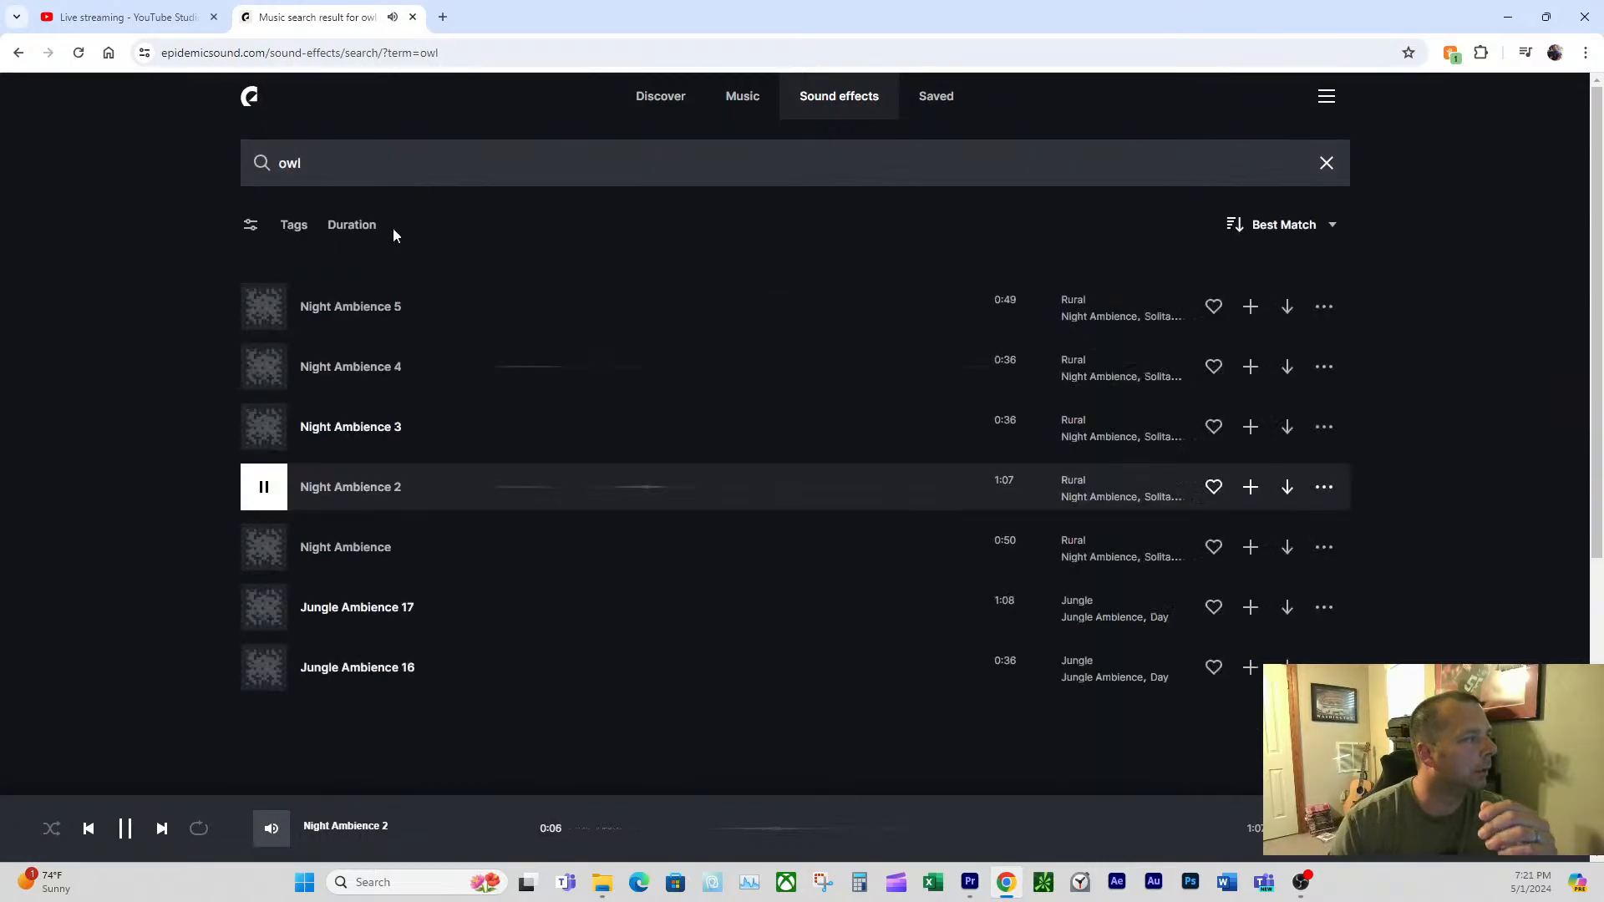
{"action": "left_click", "coordinate": [260, 548]}
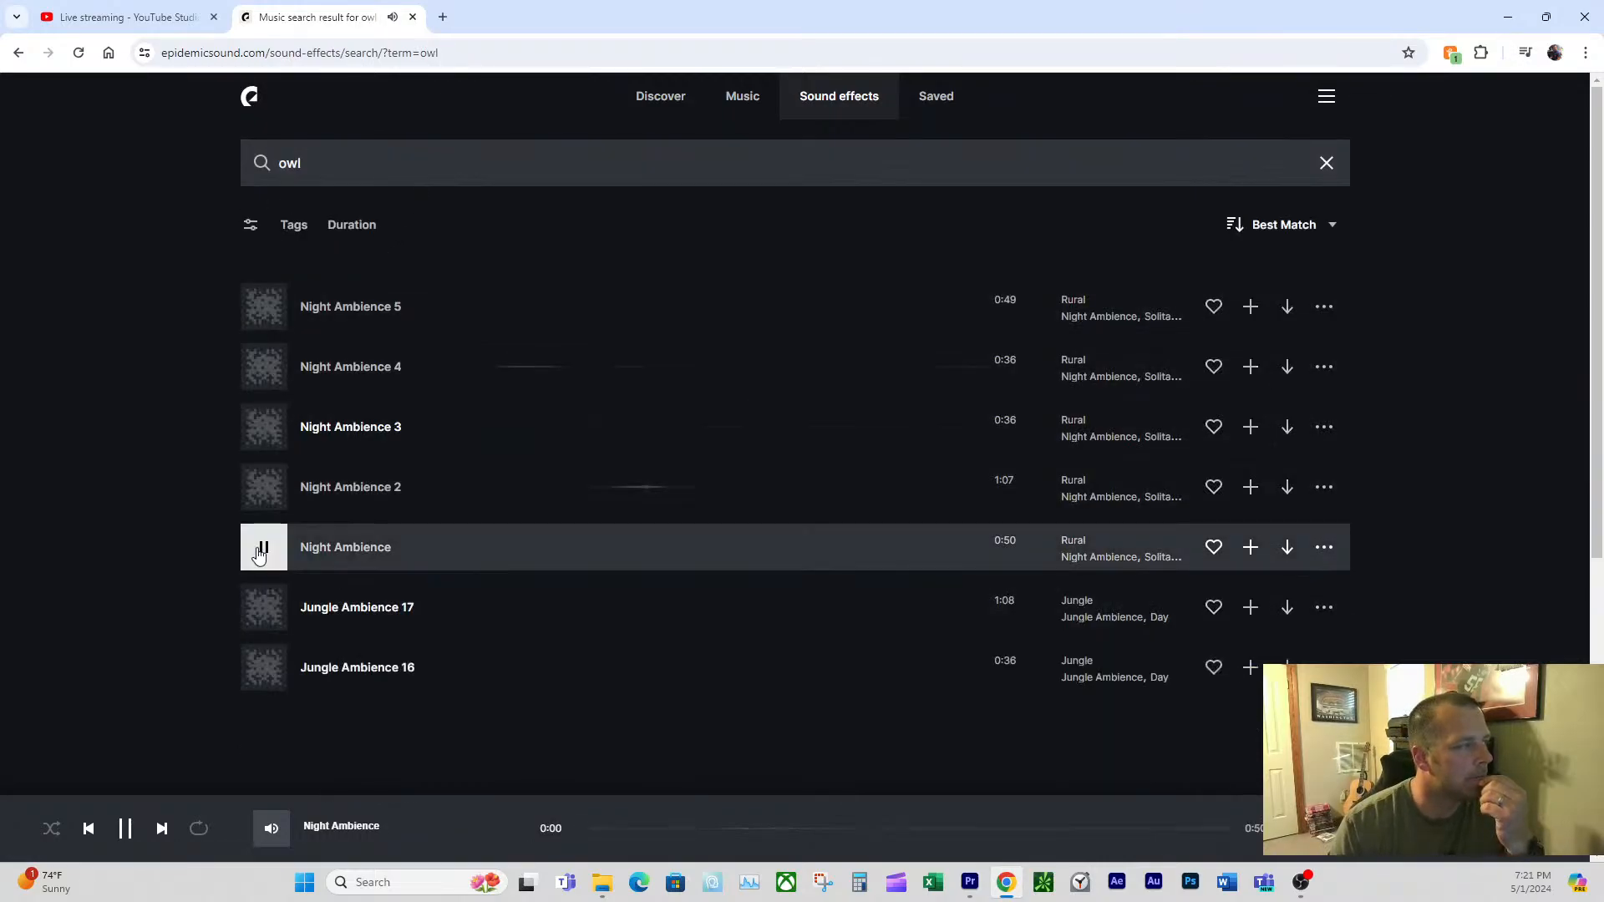
- Preview the Jungle Ambience 17, Night Ambience 3, Night Ambience 2 and Night Ambience 5 sound effects
{"action": "left_click", "coordinate": [265, 609]}
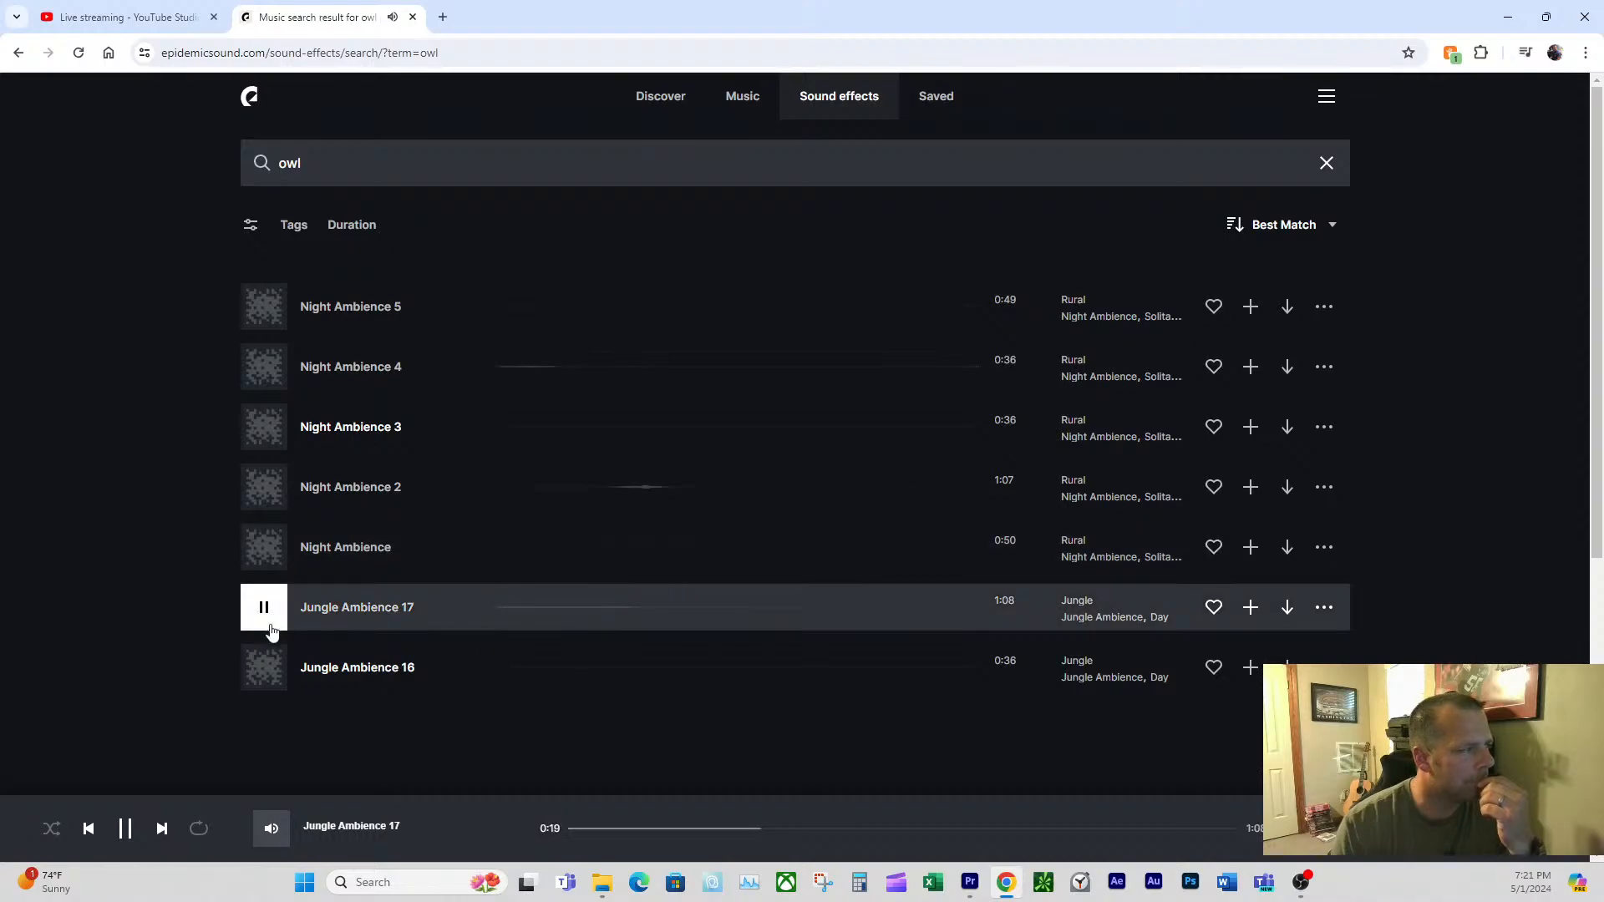
{"action": "left_click", "coordinate": [271, 429]}
{"action": "left_click", "coordinate": [652, 491]}
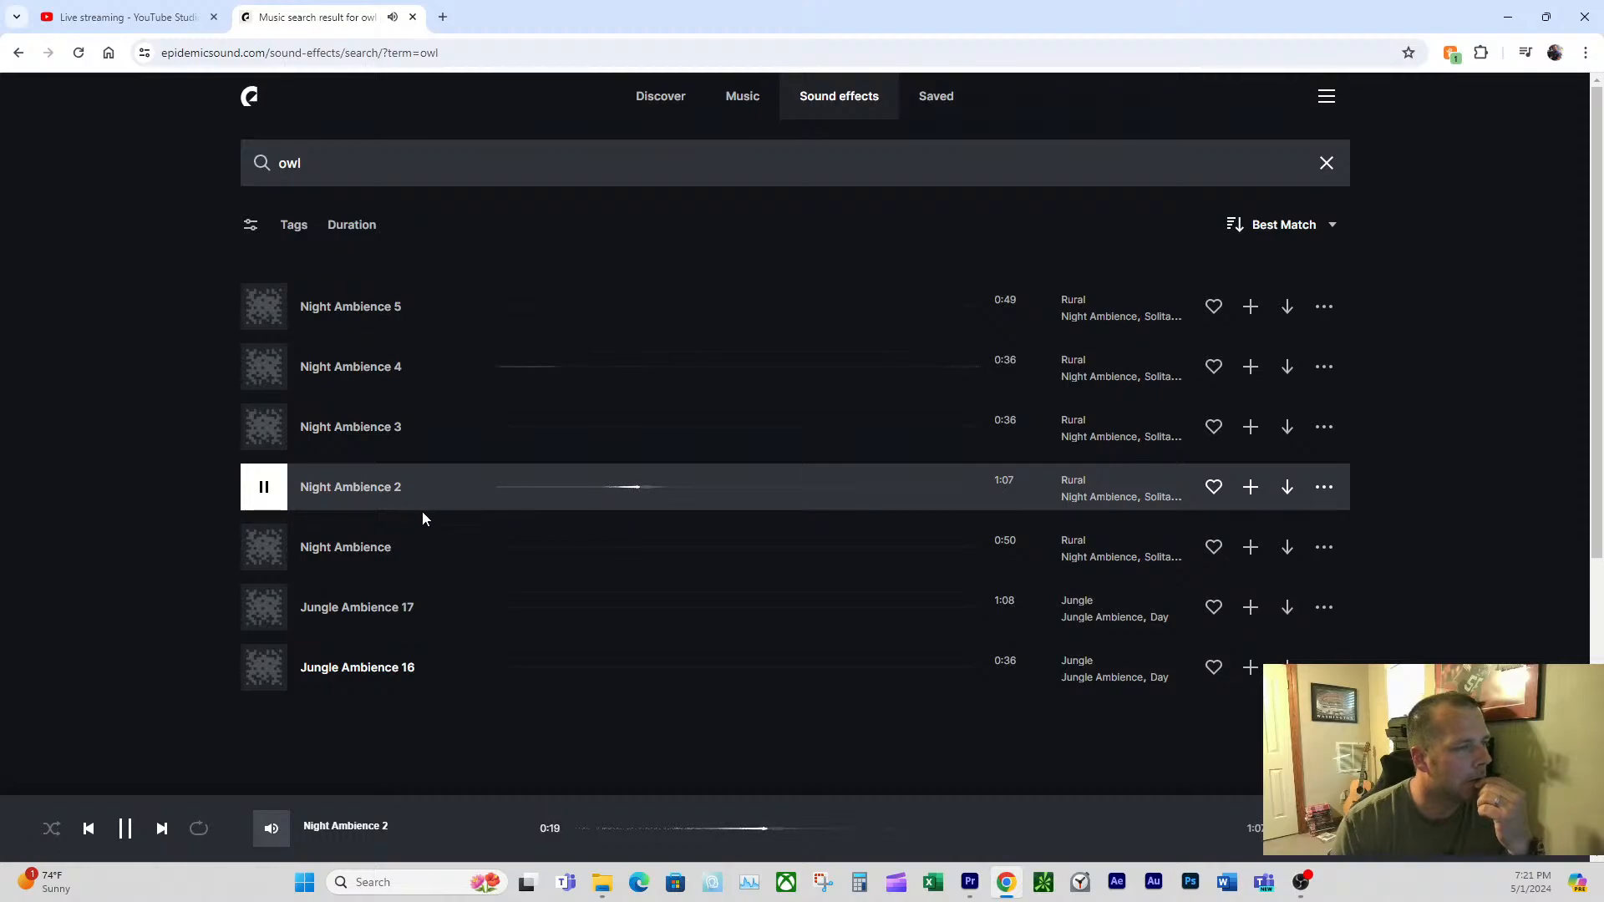
{"action": "left_click", "coordinate": [263, 487]}
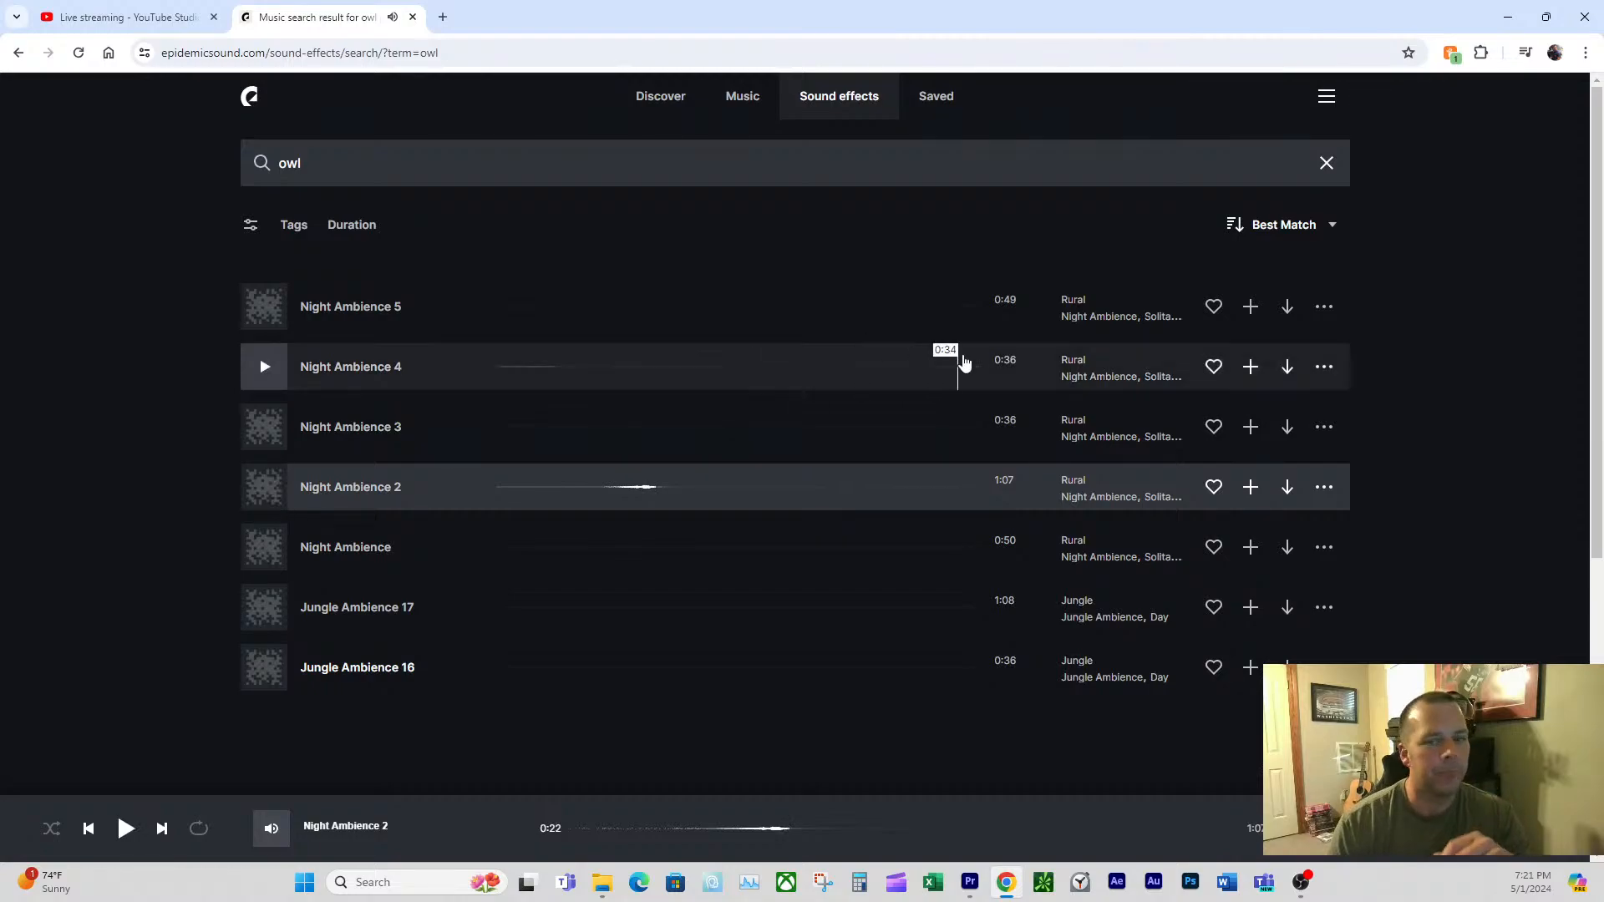
{"action": "left_click", "coordinate": [264, 309]}
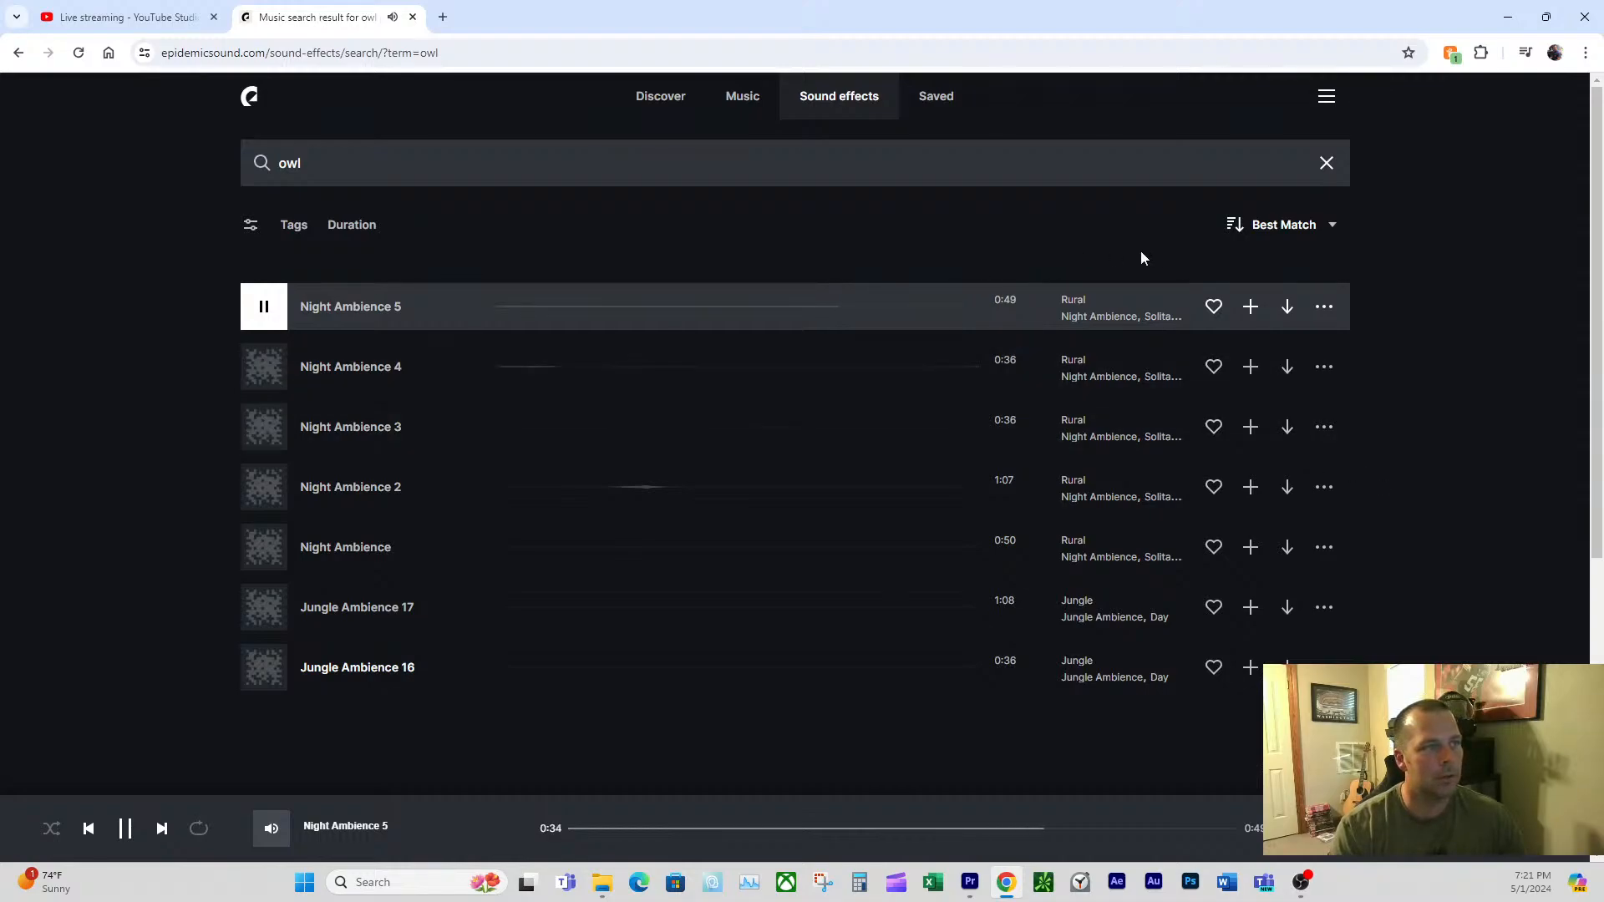
{"action": "scroll", "coordinate": [999, 217], "scroll_direction": "down", "scroll_amount": 1}
{"action": "scroll", "coordinate": [999, 217], "scroll_direction": "up", "scroll_amount": 1}
{"action": "left_click", "coordinate": [254, 318]}
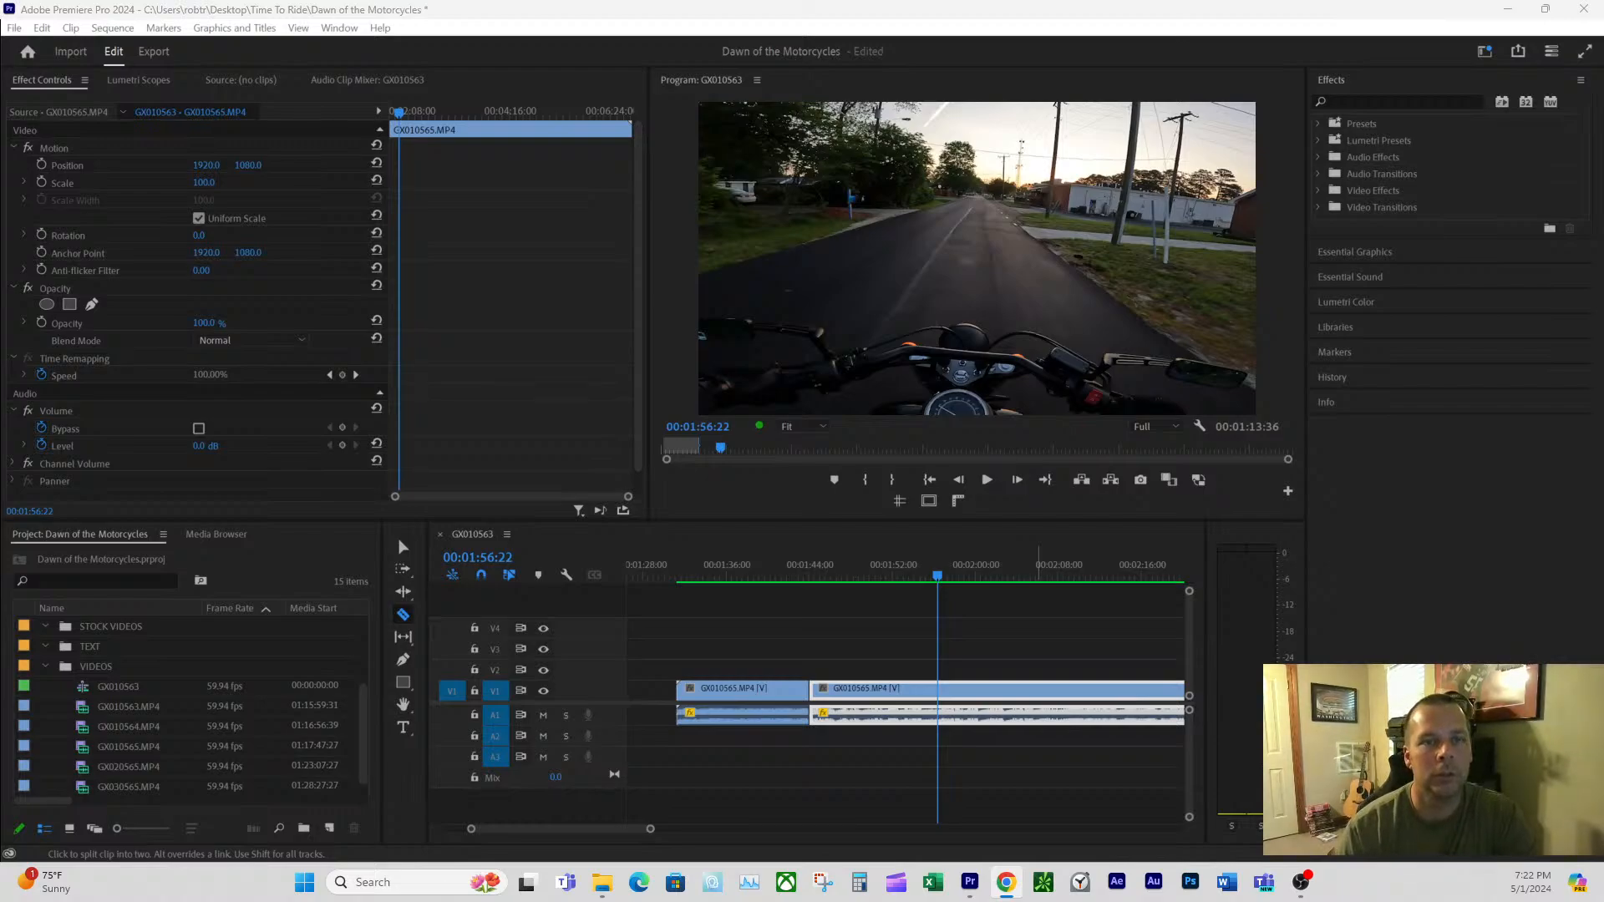
- Switch to Clipchamp in the browser with an empty untitled video open in the editor
{"action": "left_click_drag", "start_coordinate": [1353, 68], "coordinate": [659, 4]}
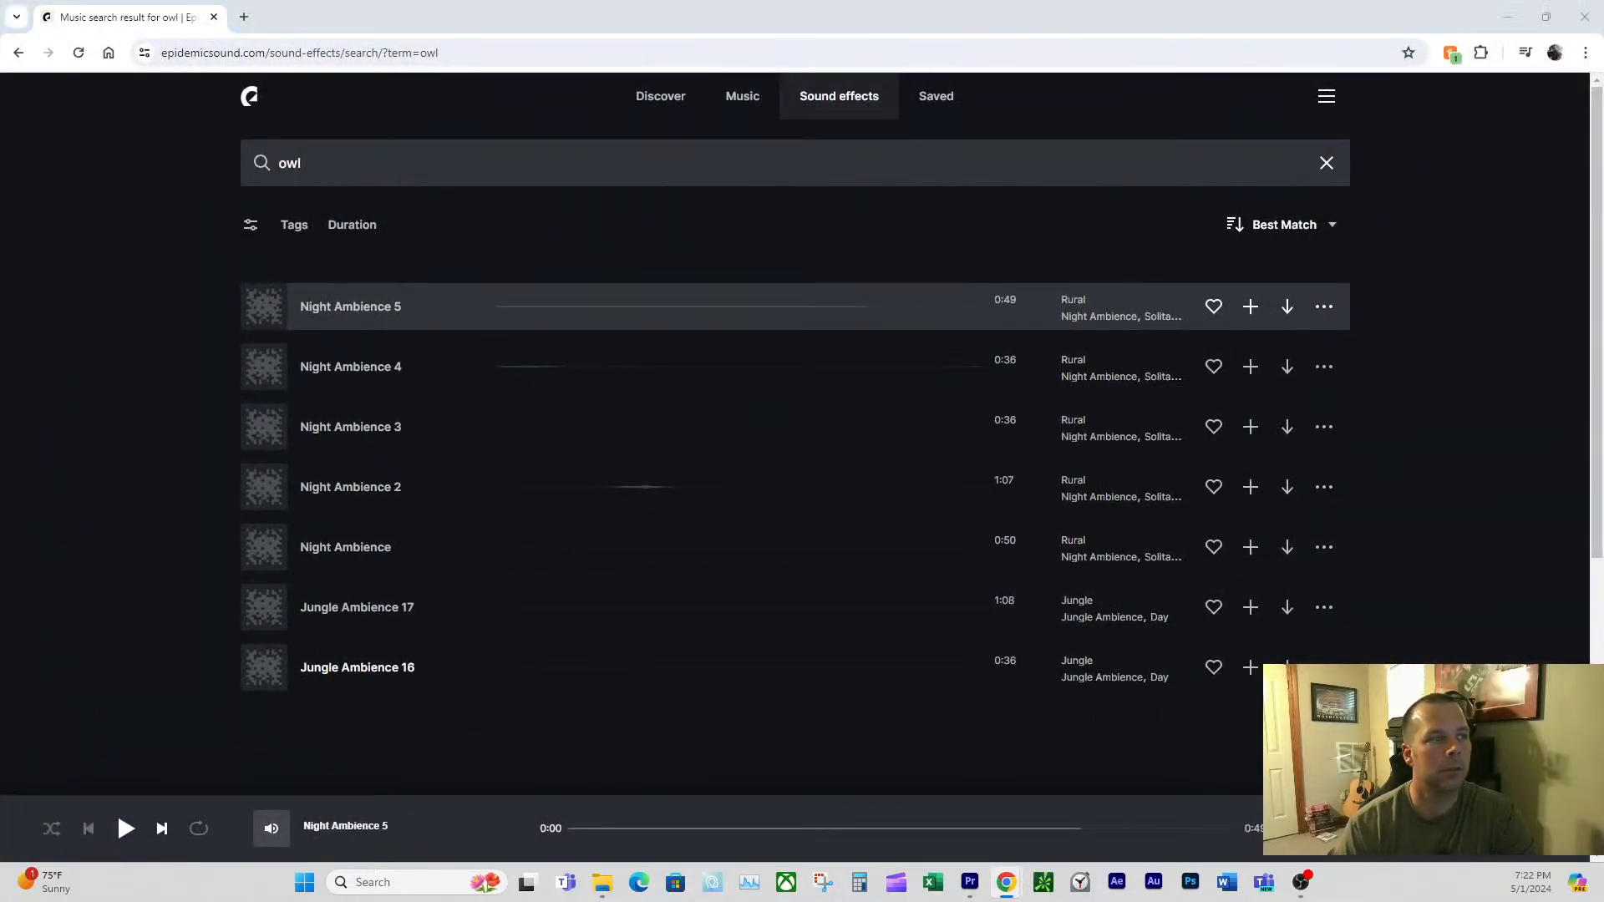
{"action": "left_click_drag", "start_coordinate": [846, 226], "coordinate": [311, 8]}
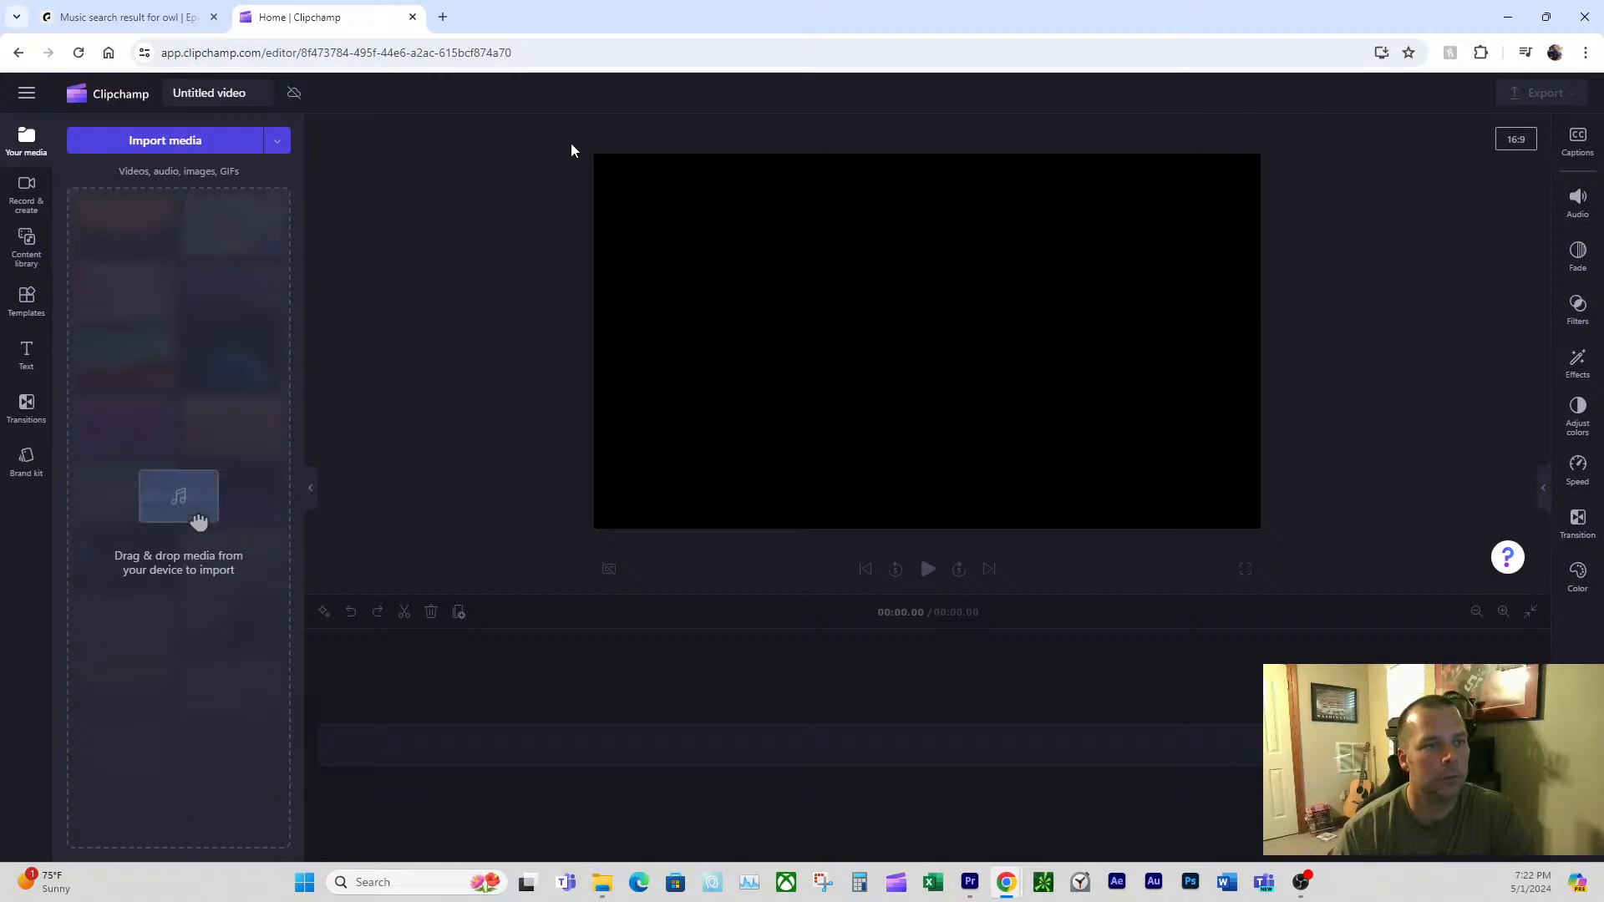
{"action": "left_click_drag", "start_coordinate": [654, 18], "coordinate": [614, 2]}
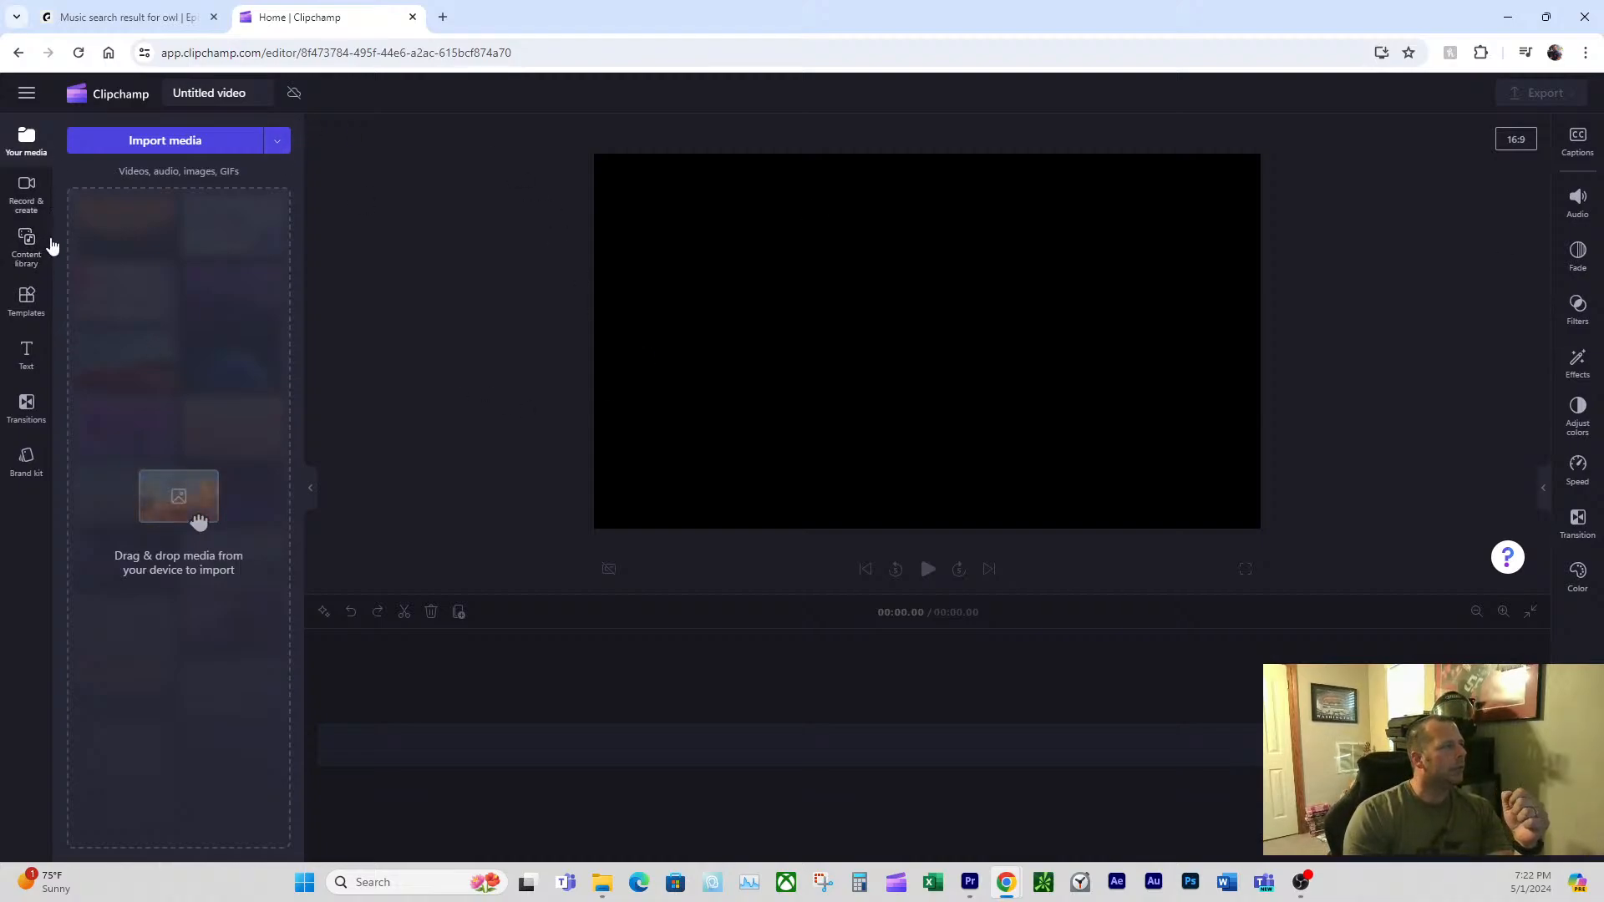
- Search the content library's audio for "oqwl" and preview the Owl sound effect
{"action": "left_click", "coordinate": [27, 242]}
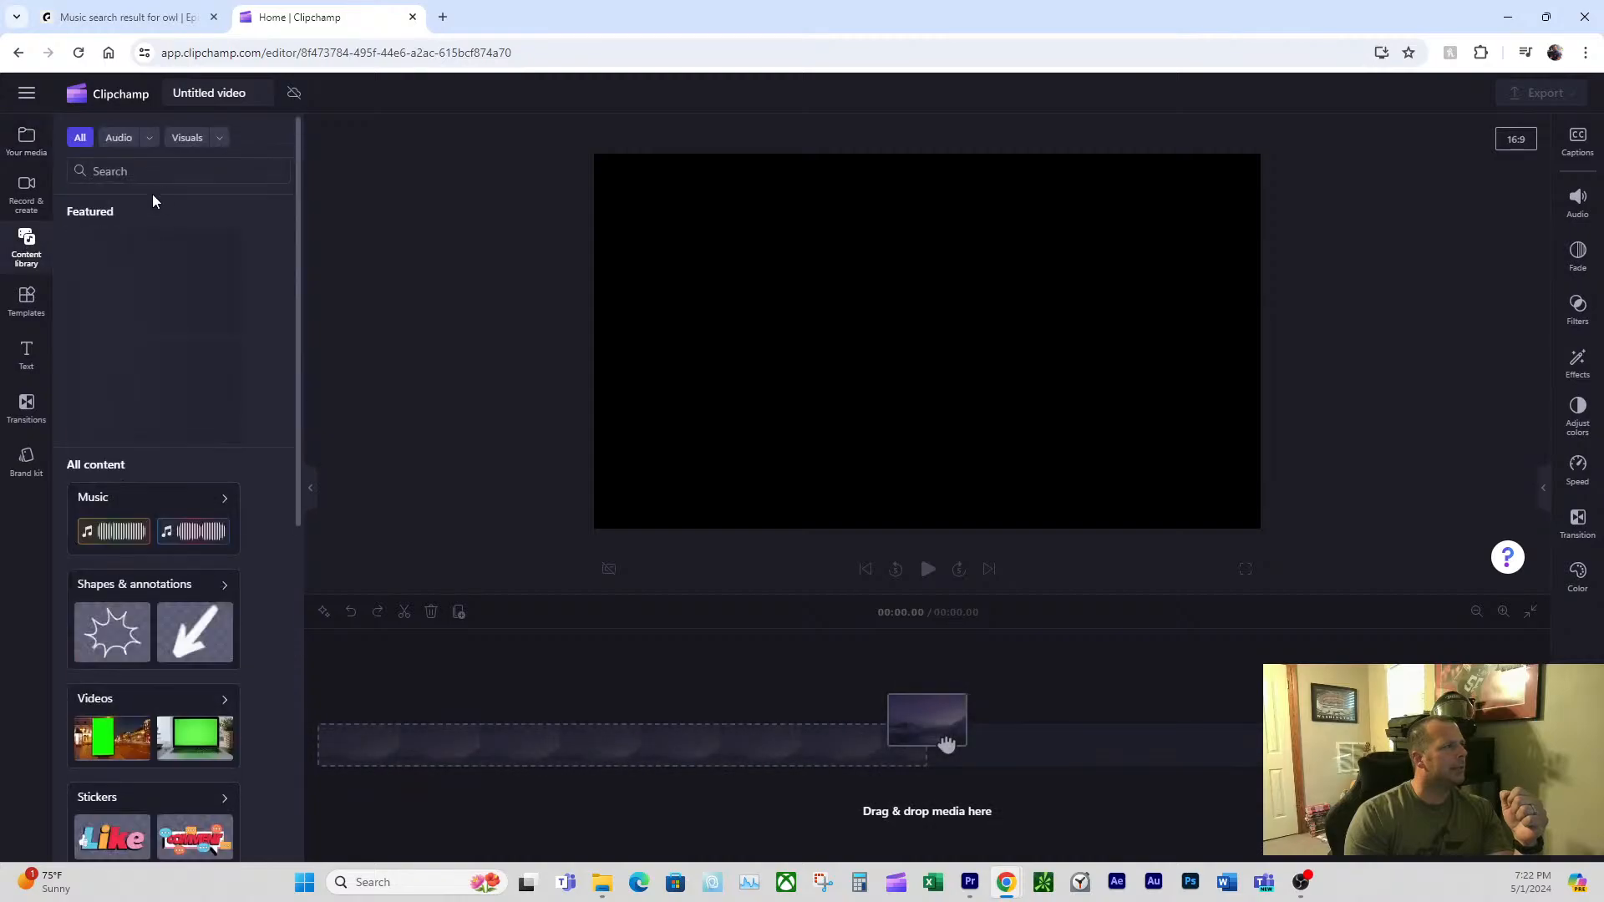
{"action": "left_click", "coordinate": [117, 137]}
{"action": "left_click", "coordinate": [159, 172]}
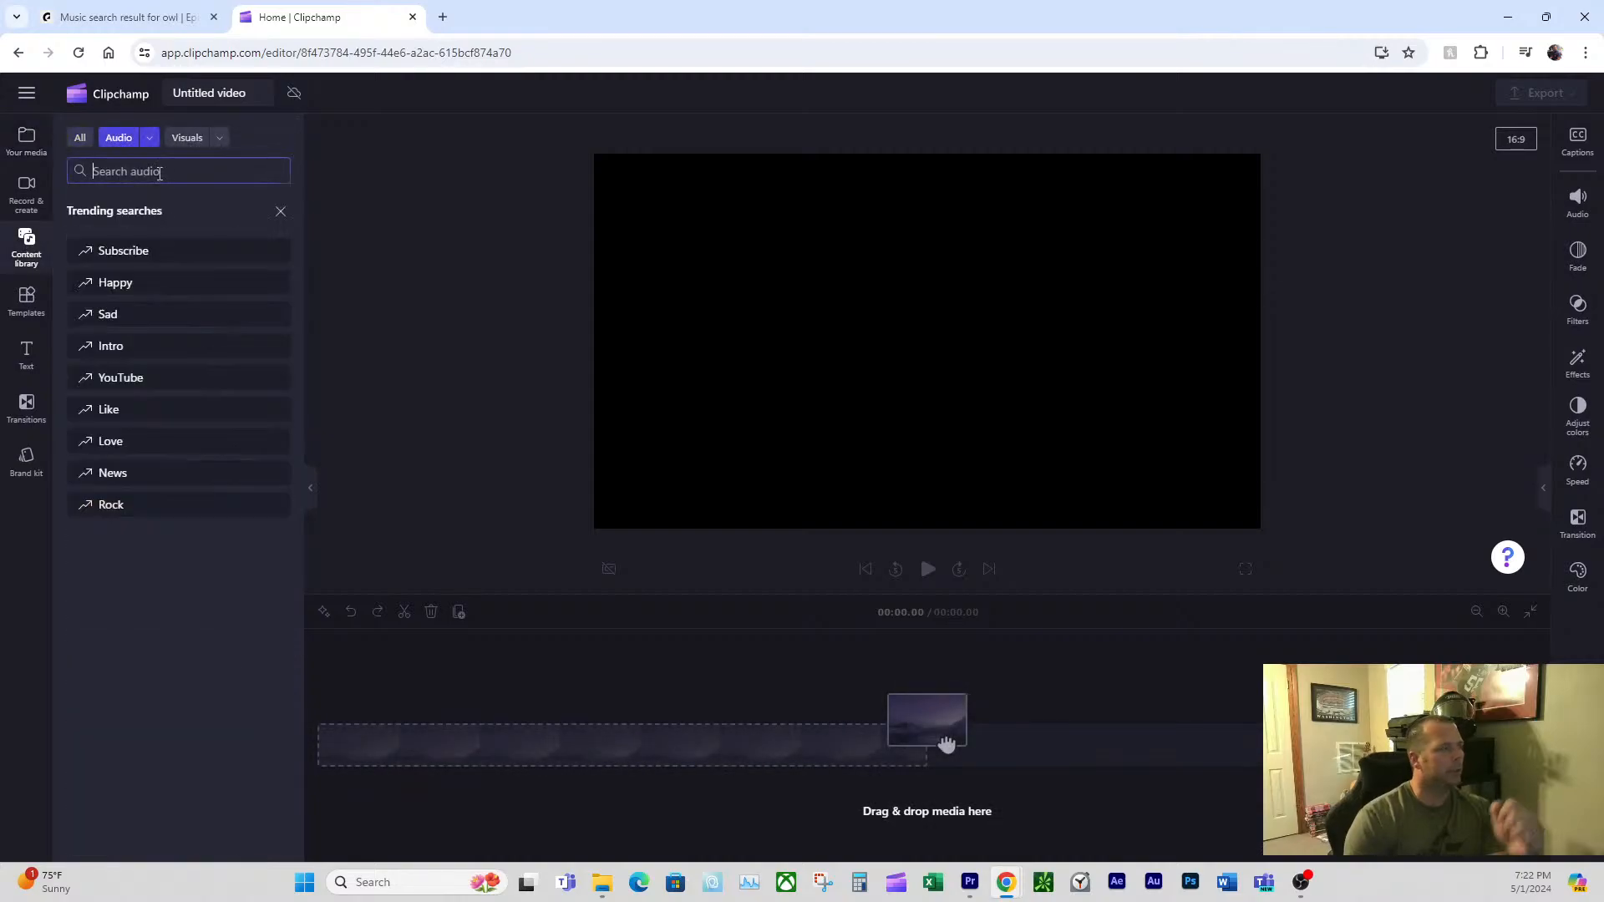
{"action": "type", "text": "oqwl"}
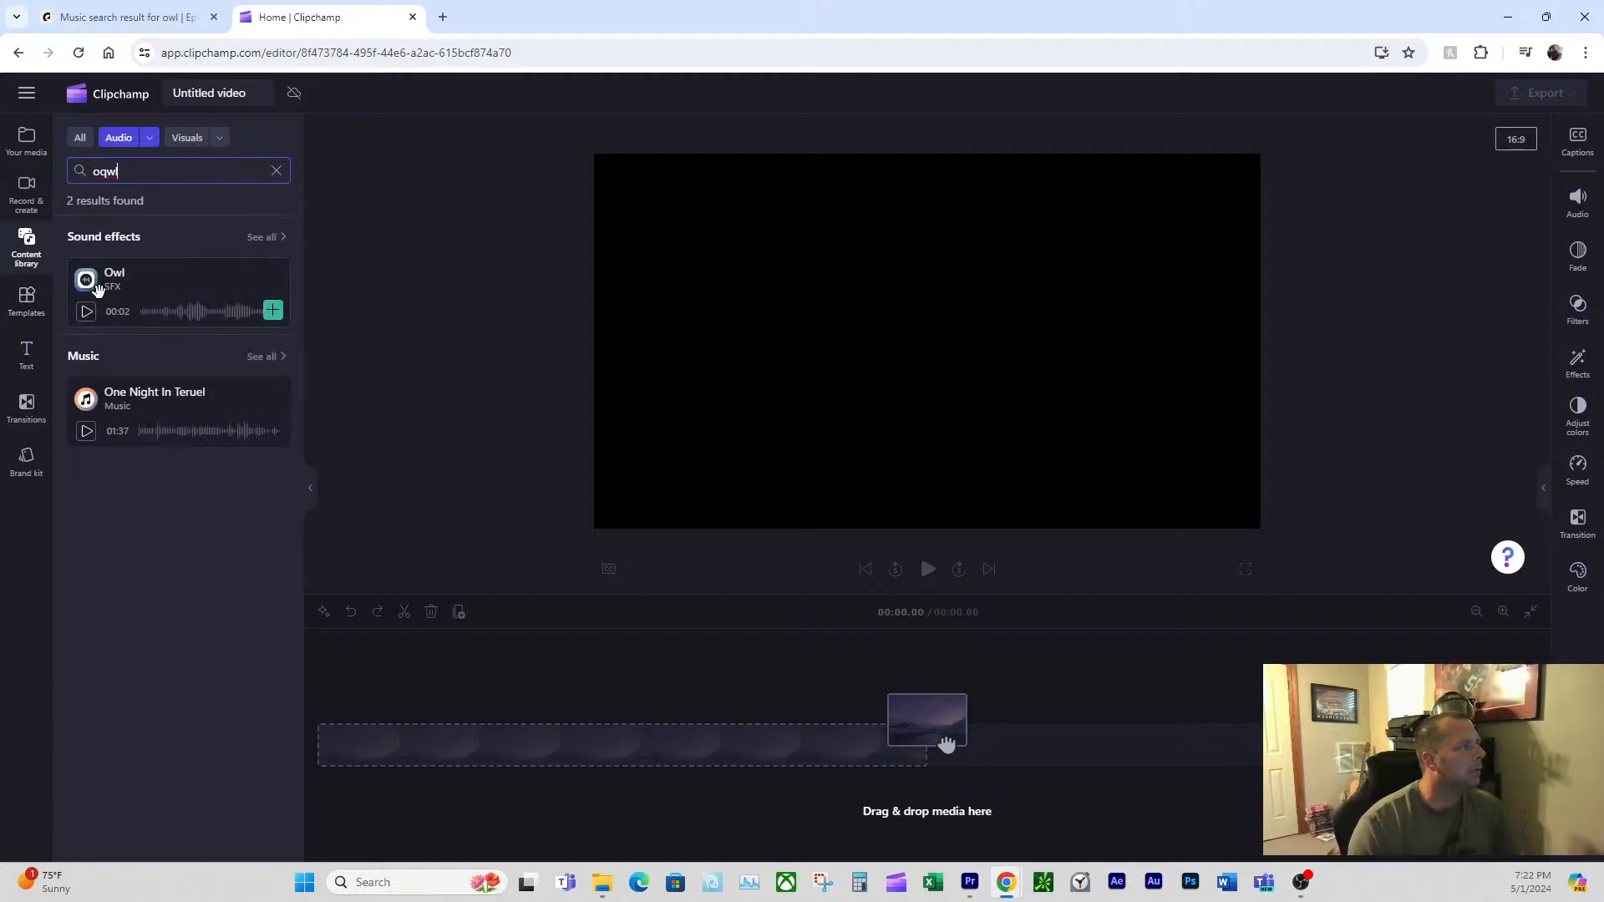
{"action": "left_click", "coordinate": [86, 311]}
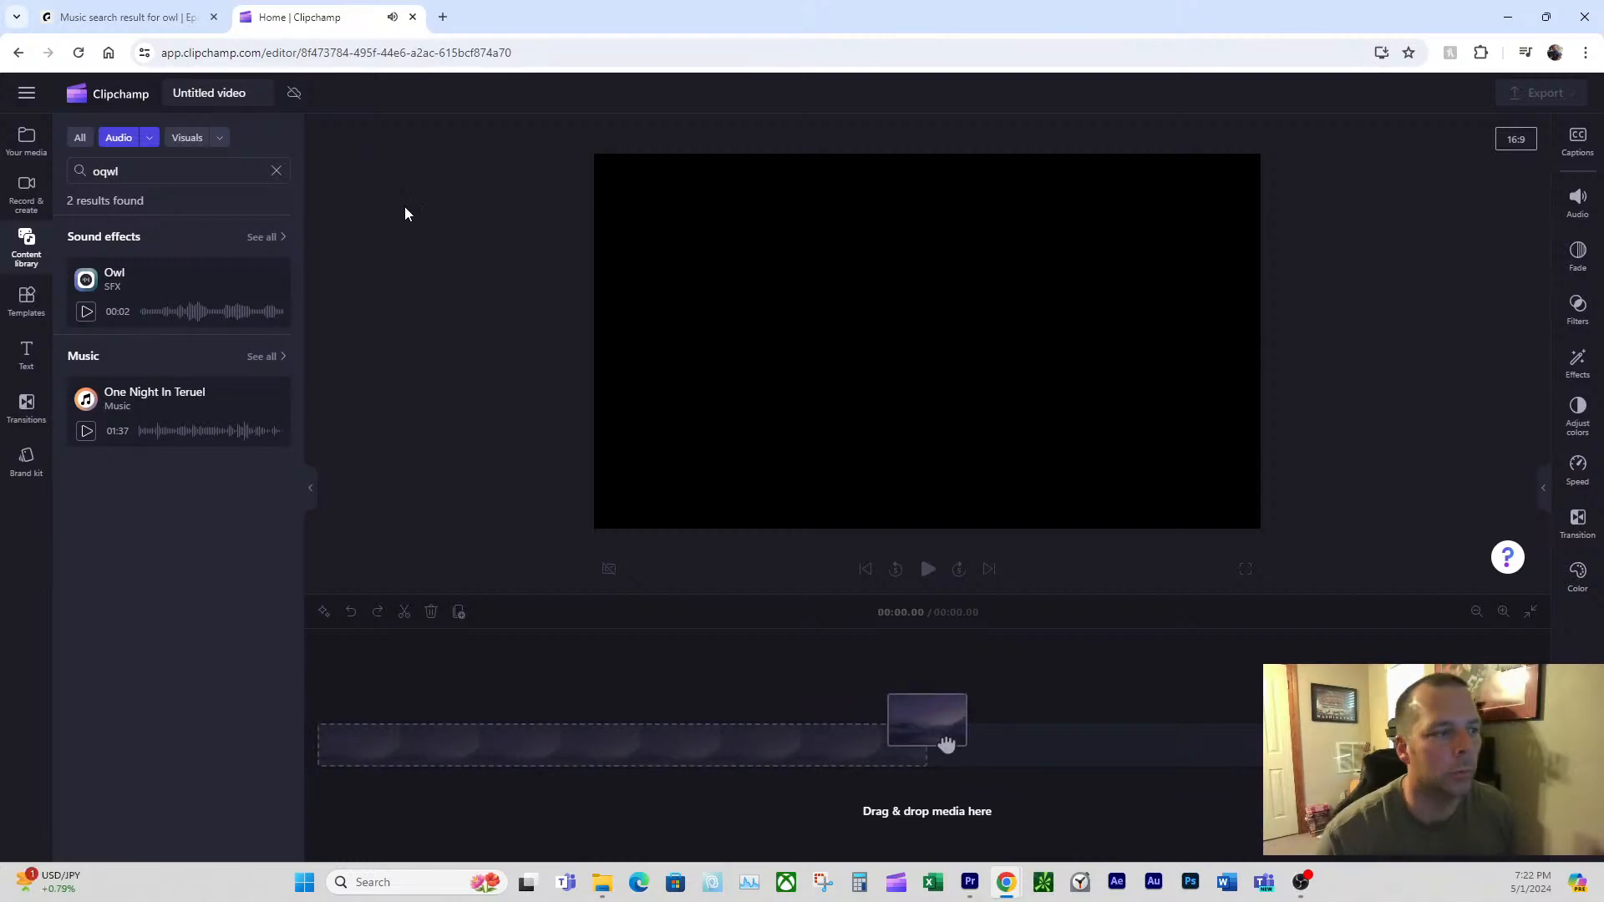
{"action": "mouse_move", "coordinate": [106, 278]}
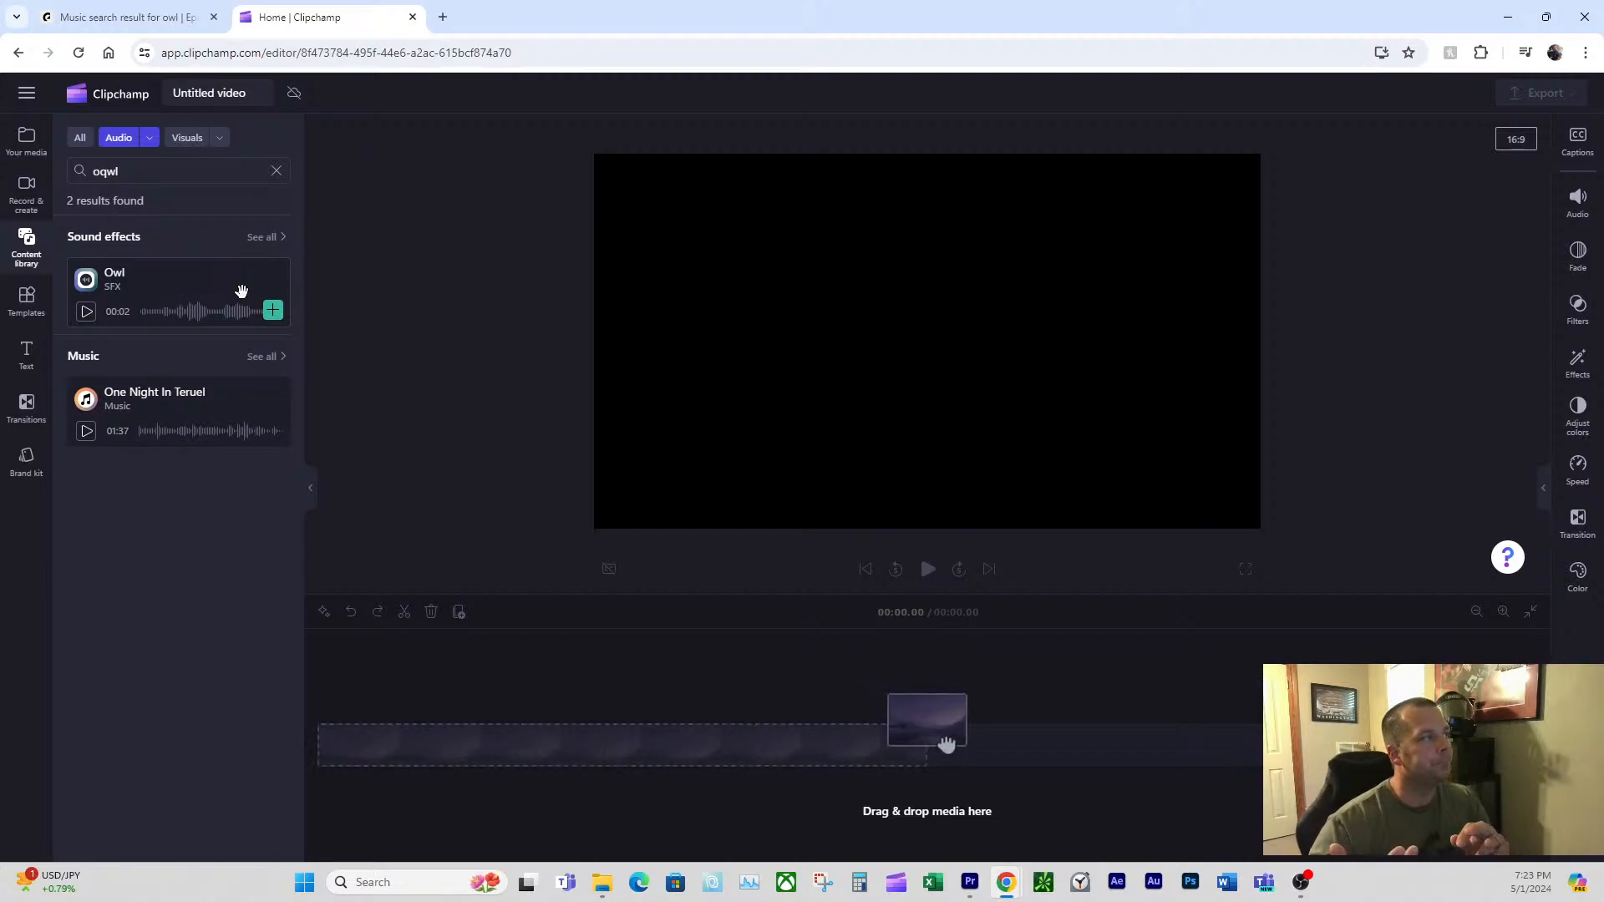
- Look through the visual results for the owl search and add the first, 17-second owl video to the timeline
{"action": "left_click", "coordinate": [187, 139]}
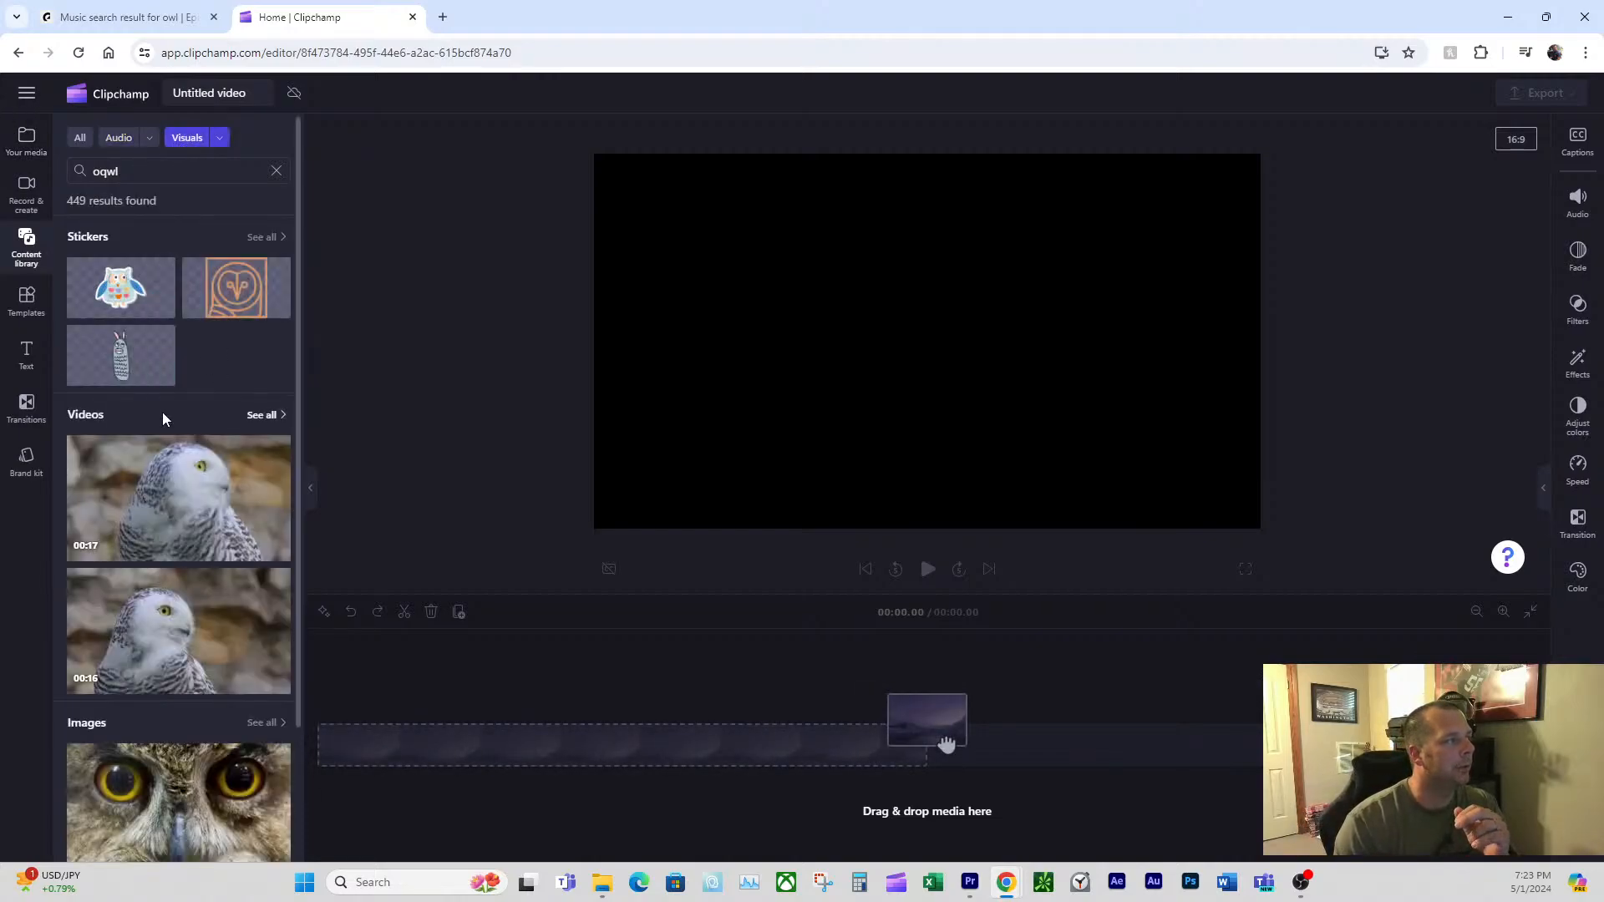
{"action": "mouse_move", "coordinate": [73, 553]}
{"action": "scroll", "coordinate": [208, 609], "scroll_direction": "down", "scroll_amount": 2}
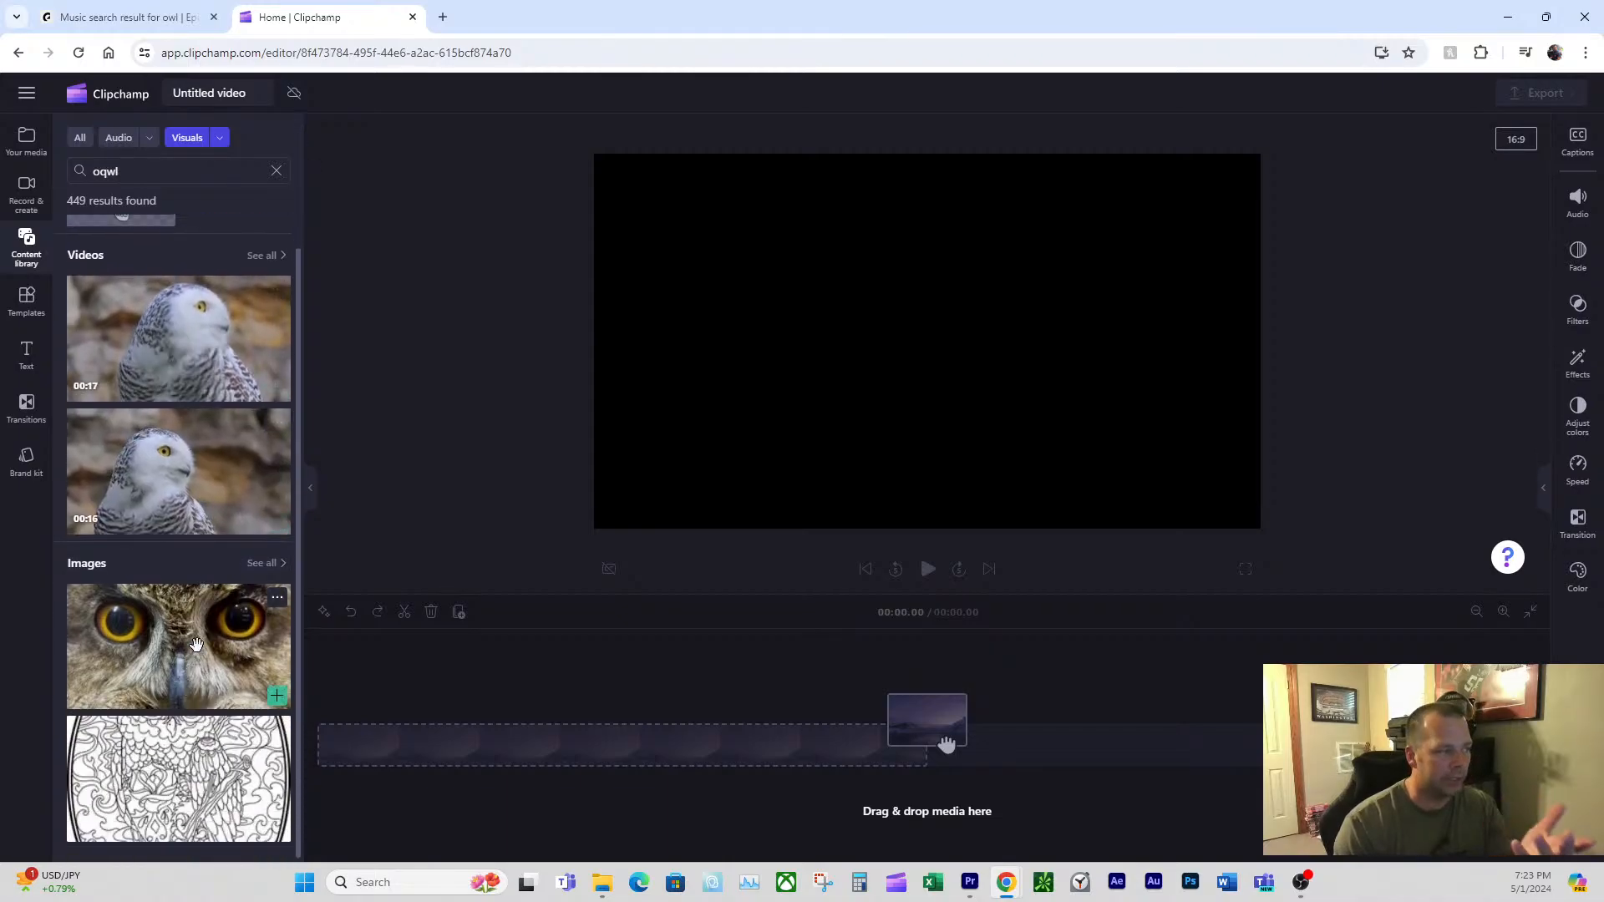
{"action": "scroll", "coordinate": [227, 746], "scroll_direction": "up", "scroll_amount": 2}
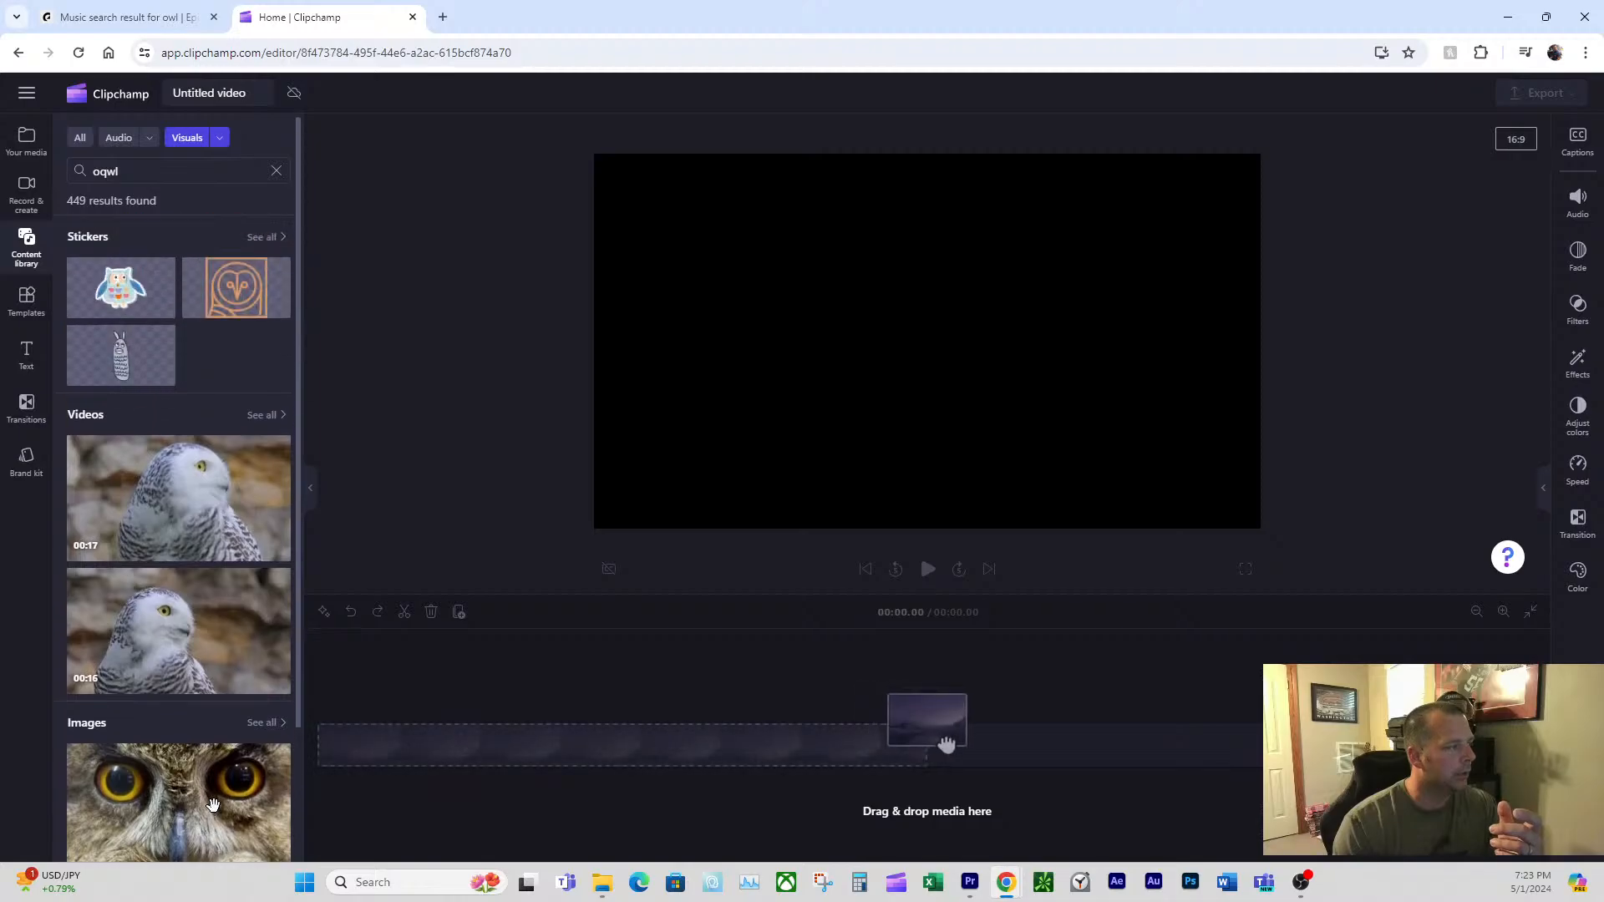
{"action": "mouse_move", "coordinate": [185, 524]}
{"action": "left_click_drag", "start_coordinate": [946, 744], "coordinate": [464, 775]}
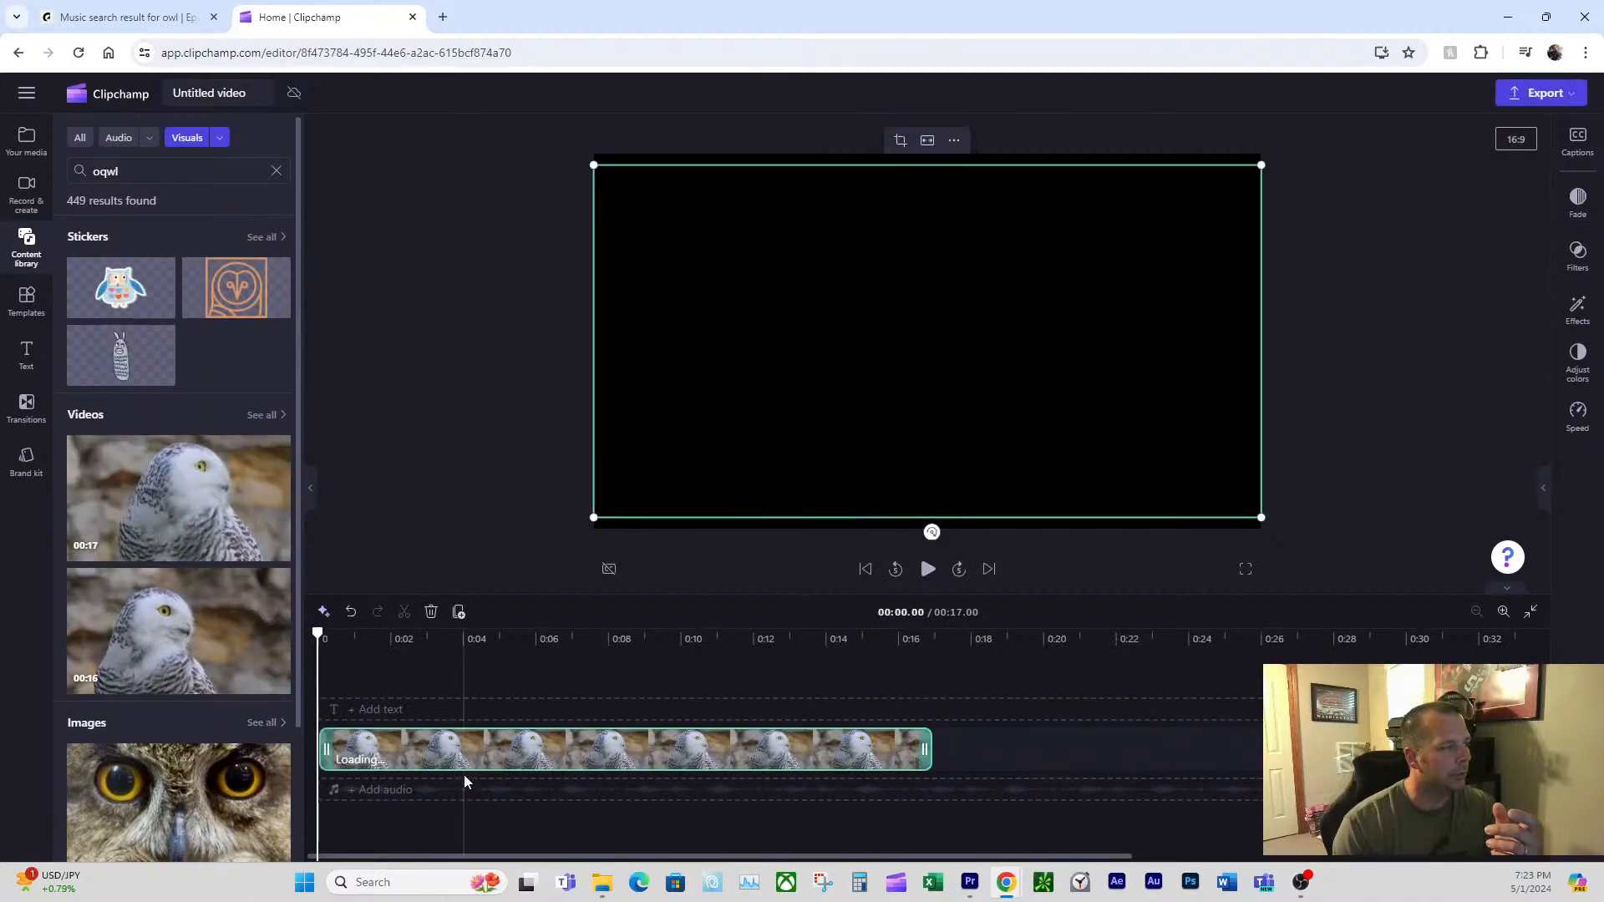
- Correct the content library search to "owl" and play back the owl video on the timeline
{"action": "left_click_drag", "start_coordinate": [383, 636], "coordinate": [364, 637]}
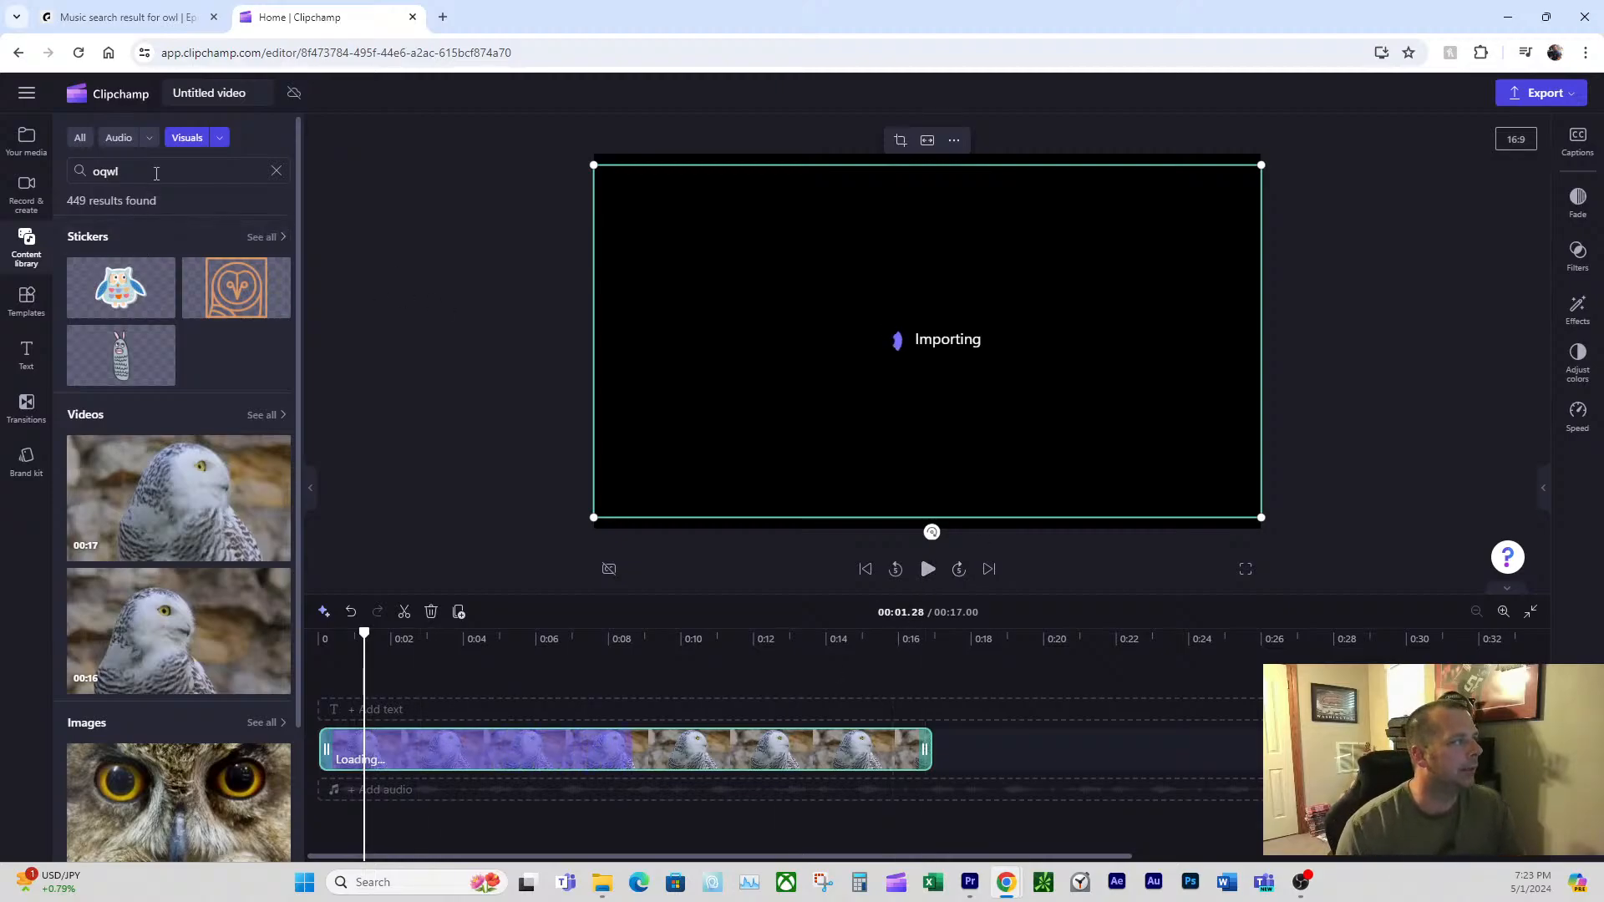
{"action": "left_click", "coordinate": [107, 171]}
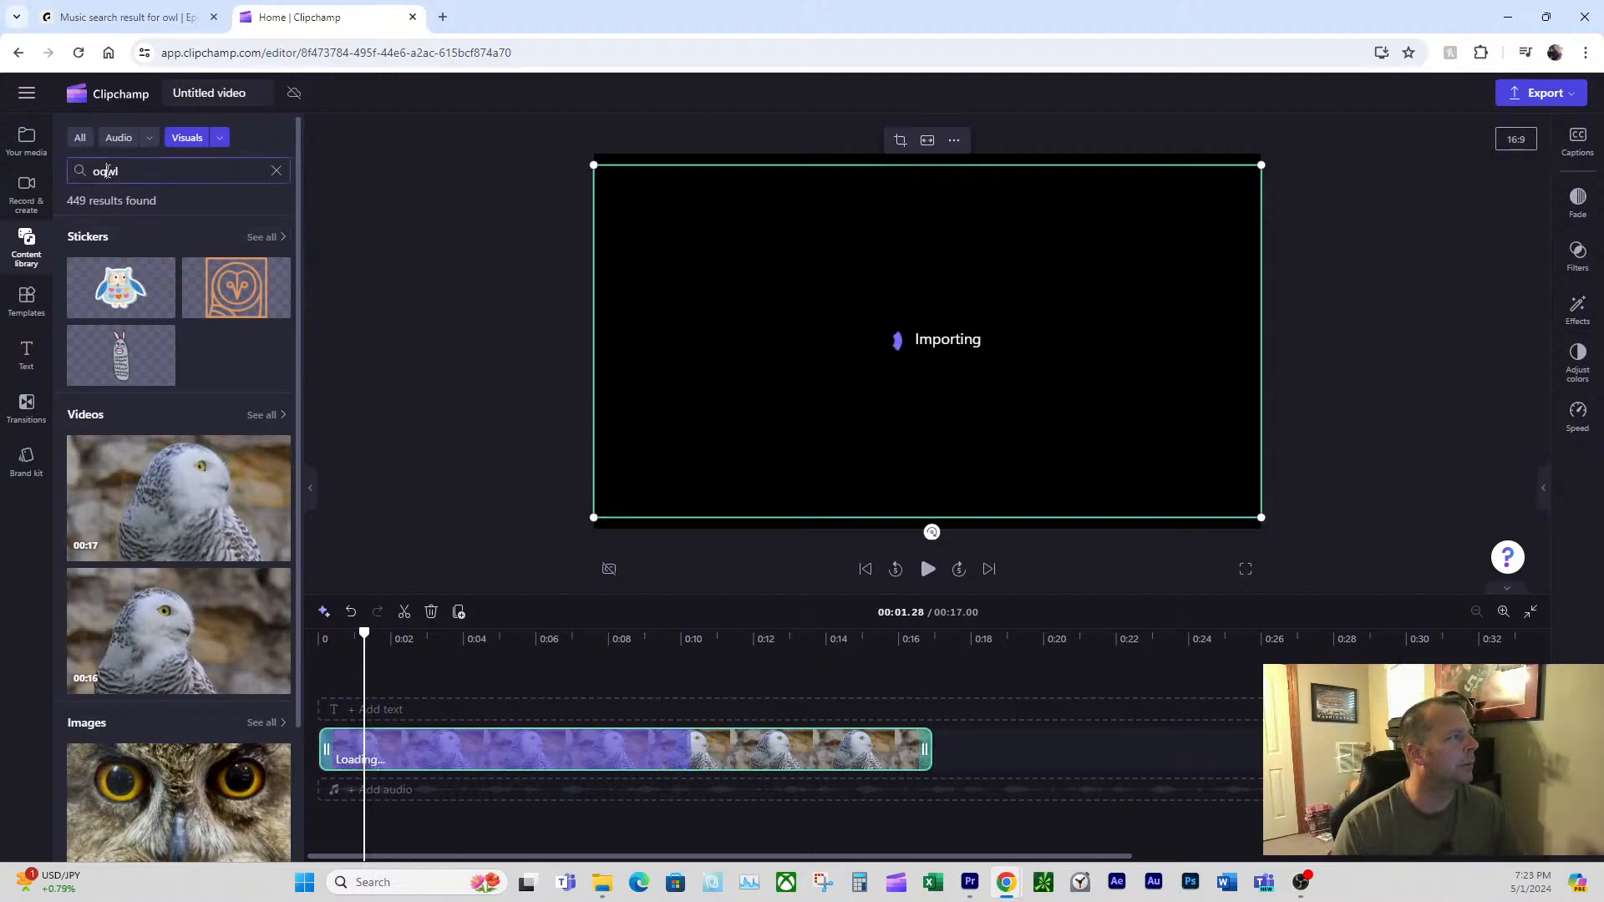
{"action": "key", "text": "BackSpace"}
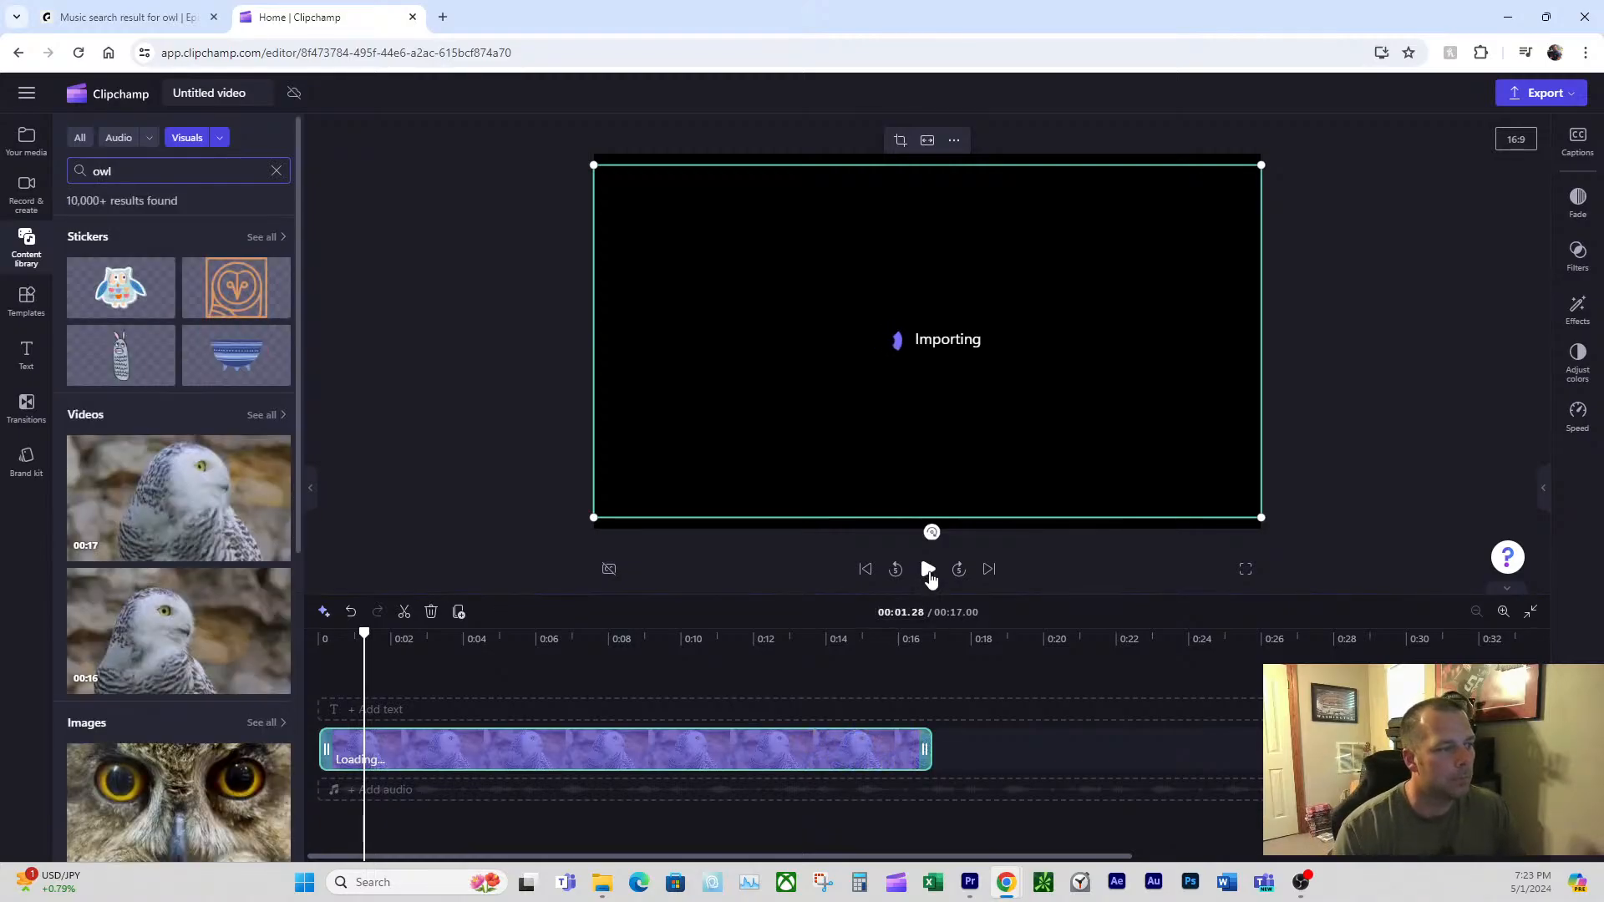
{"action": "left_click", "coordinate": [928, 571]}
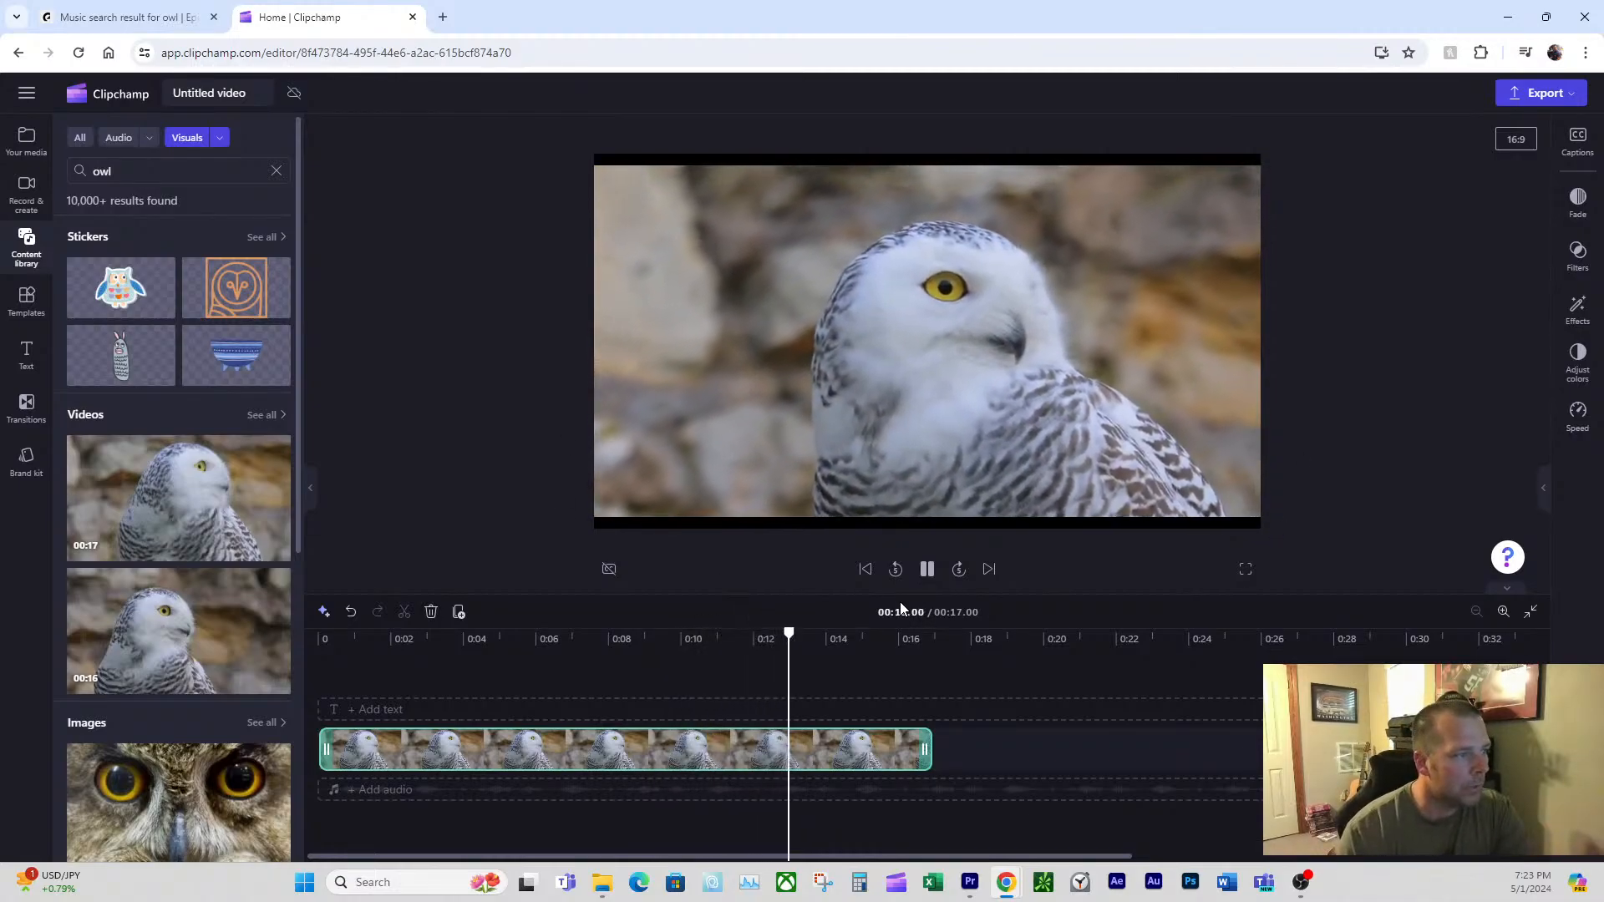
{"action": "left_click", "coordinate": [927, 569]}
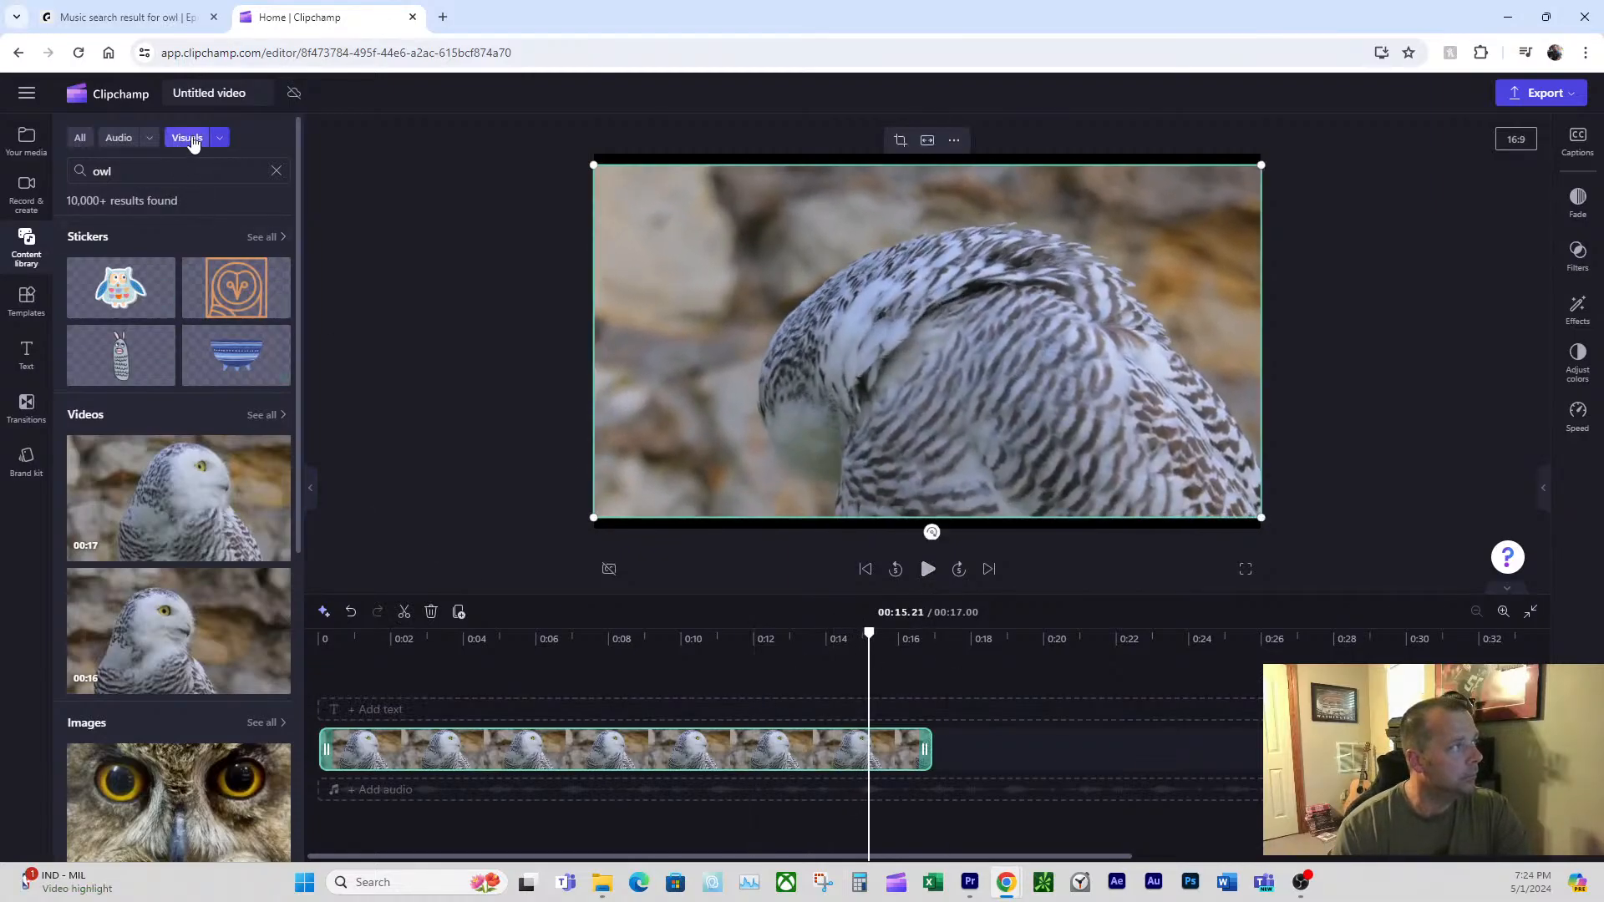
- Add the Owl sound effect from the audio results to the timeline and place it beyond the end of the owl video
{"action": "left_click", "coordinate": [120, 138]}
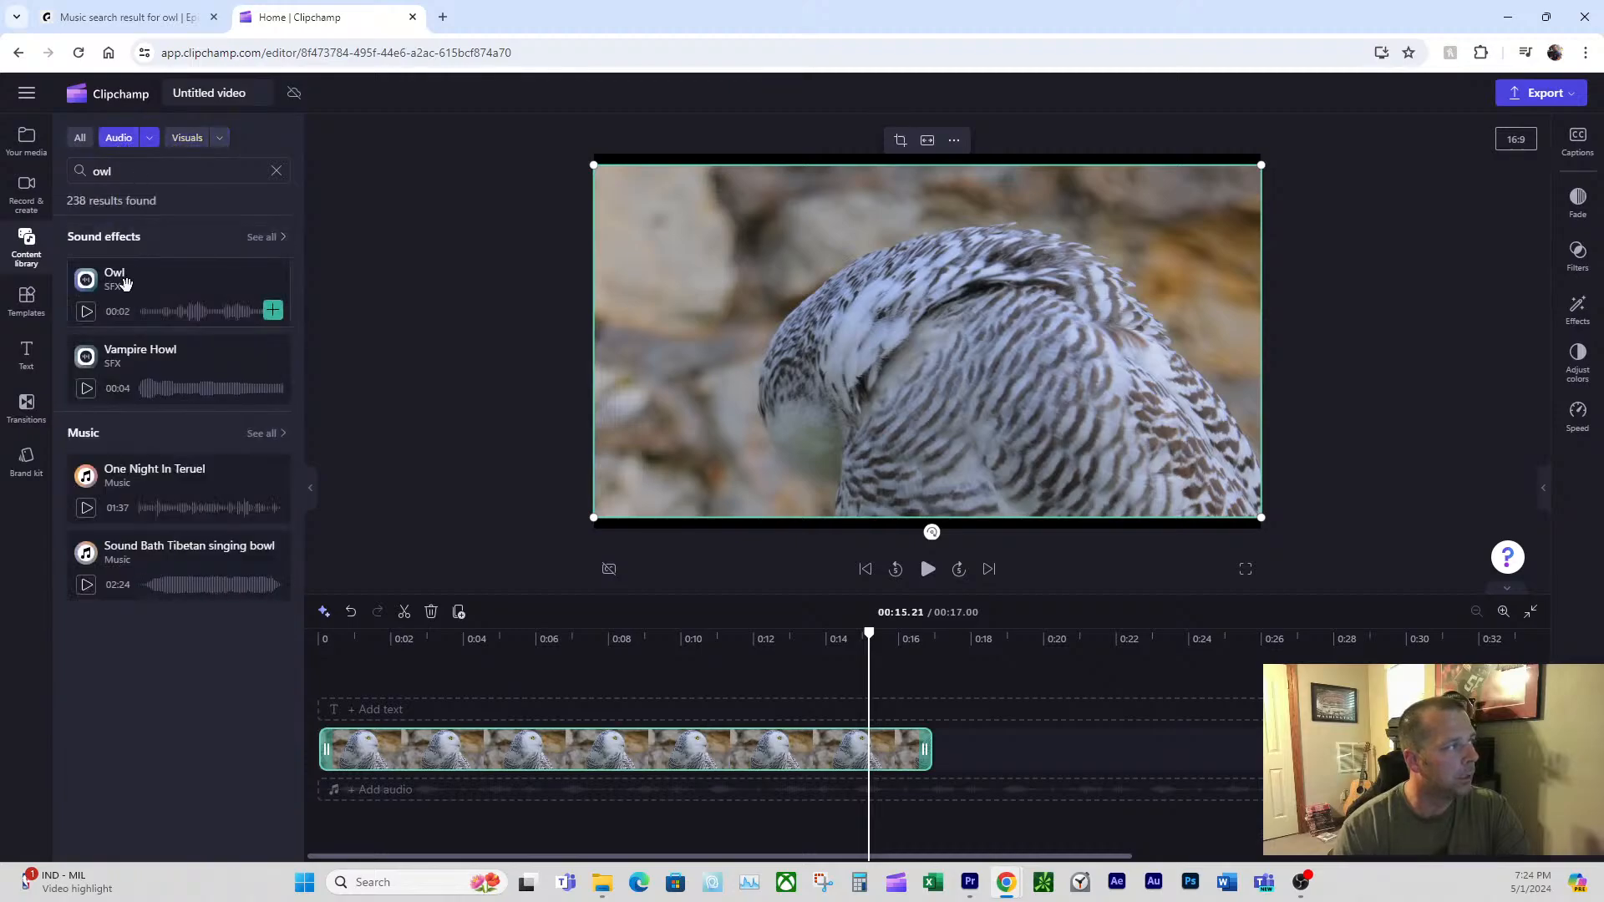
{"action": "left_click_drag", "start_coordinate": [95, 286], "coordinate": [139, 284]}
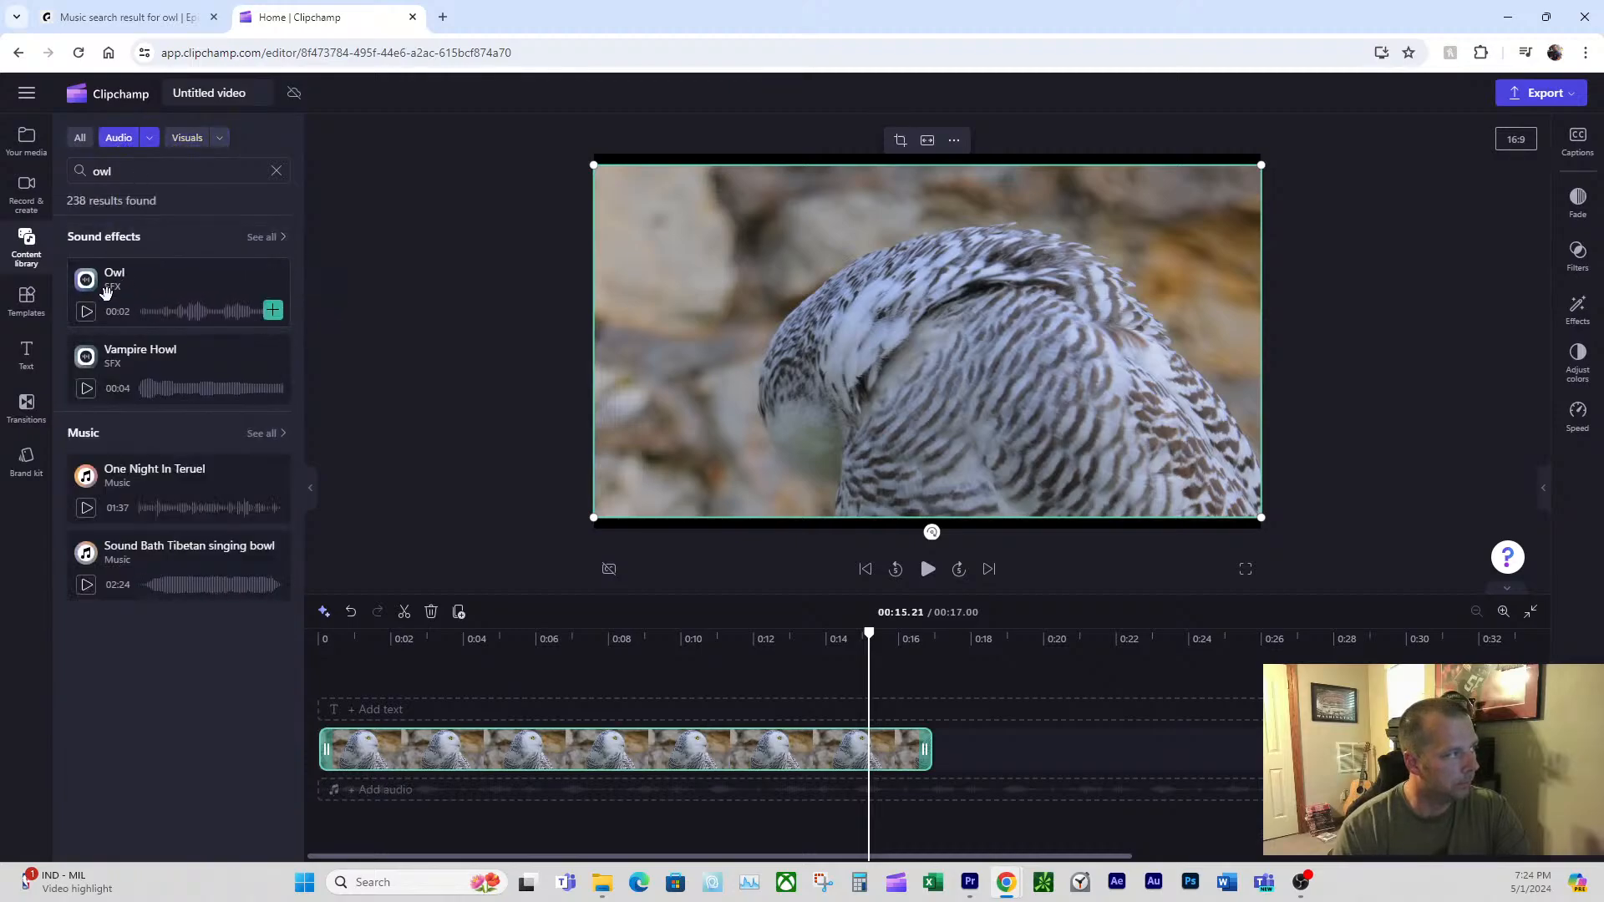
{"action": "left_click", "coordinate": [270, 311]}
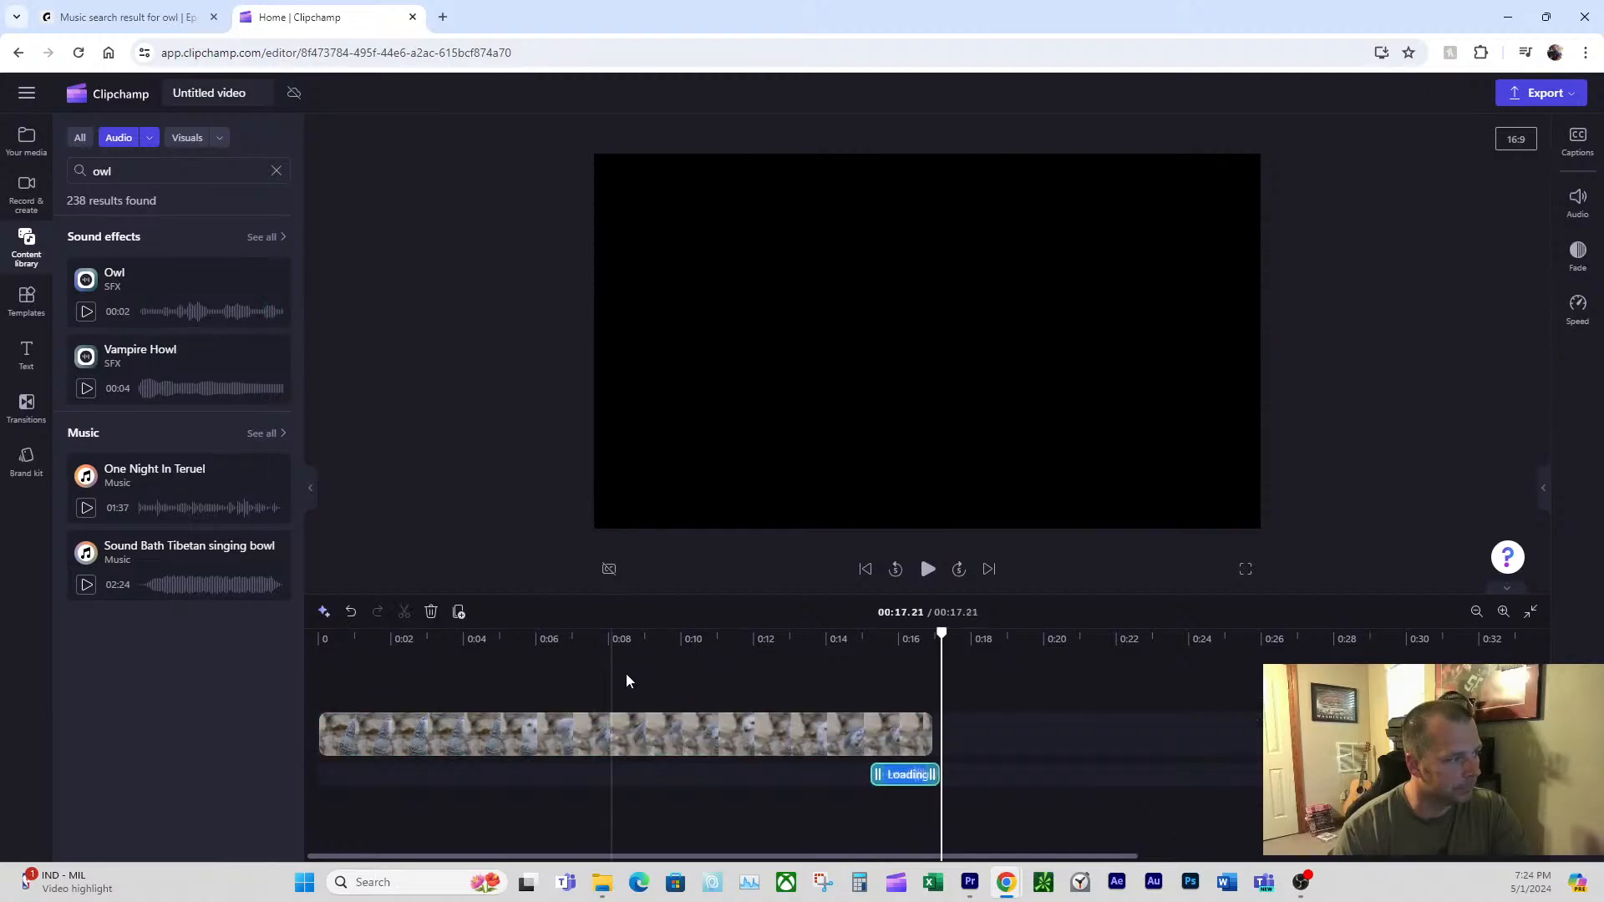
{"action": "left_click_drag", "start_coordinate": [910, 777], "coordinate": [1036, 778]}
- Delete the owl video from the timeline and move the Owl sound effect to the start
{"action": "left_click", "coordinate": [780, 734]}
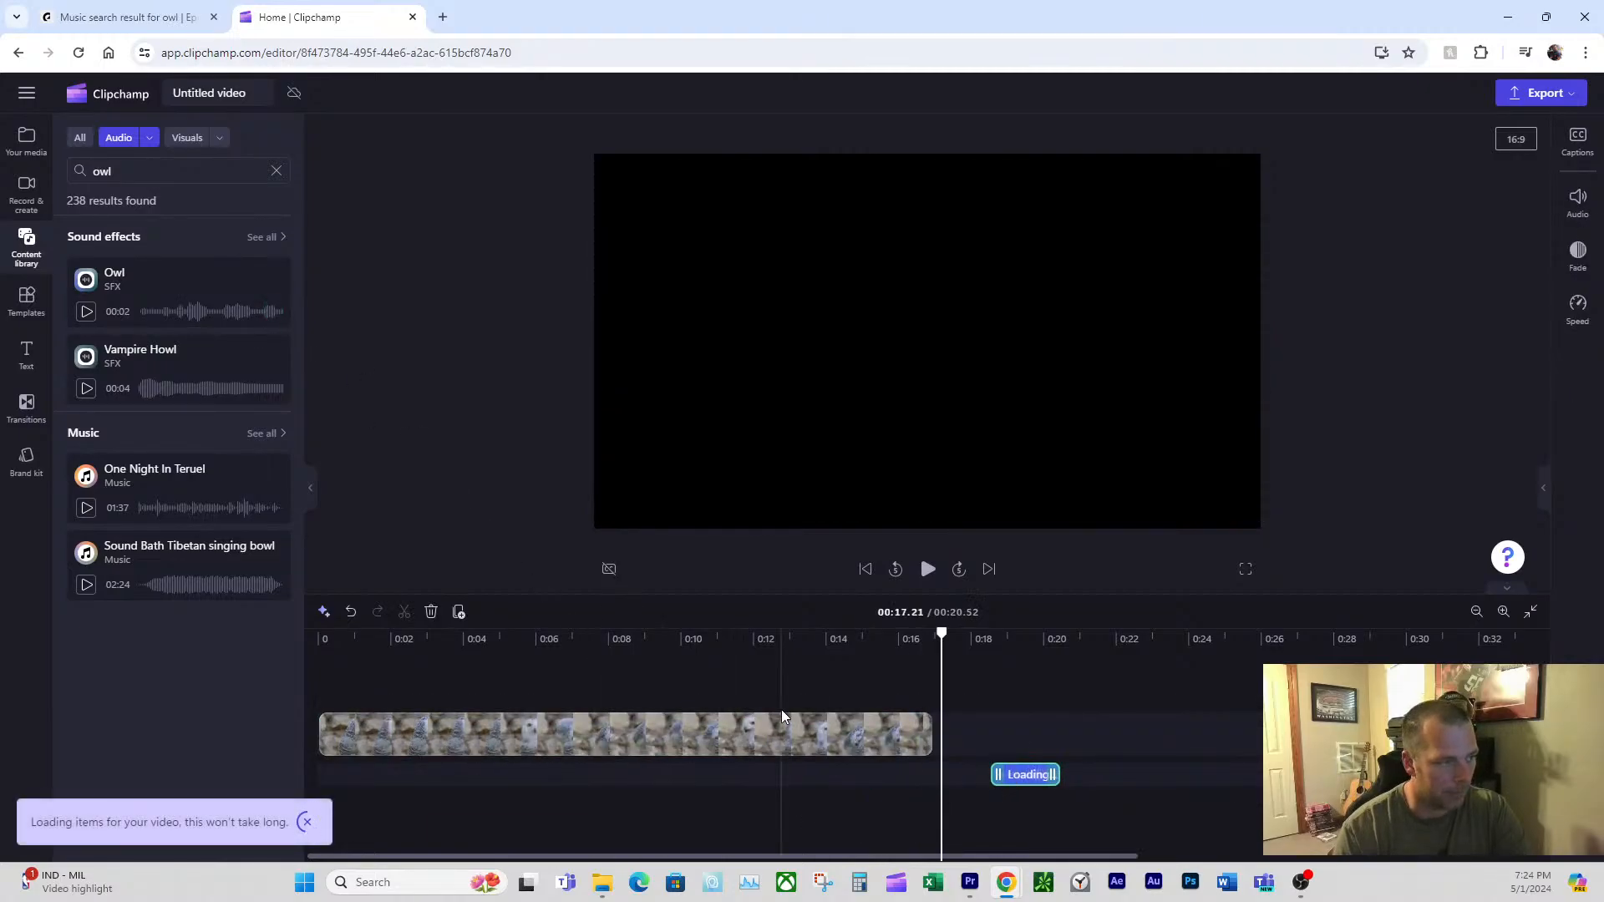
{"action": "key", "text": "Delete"}
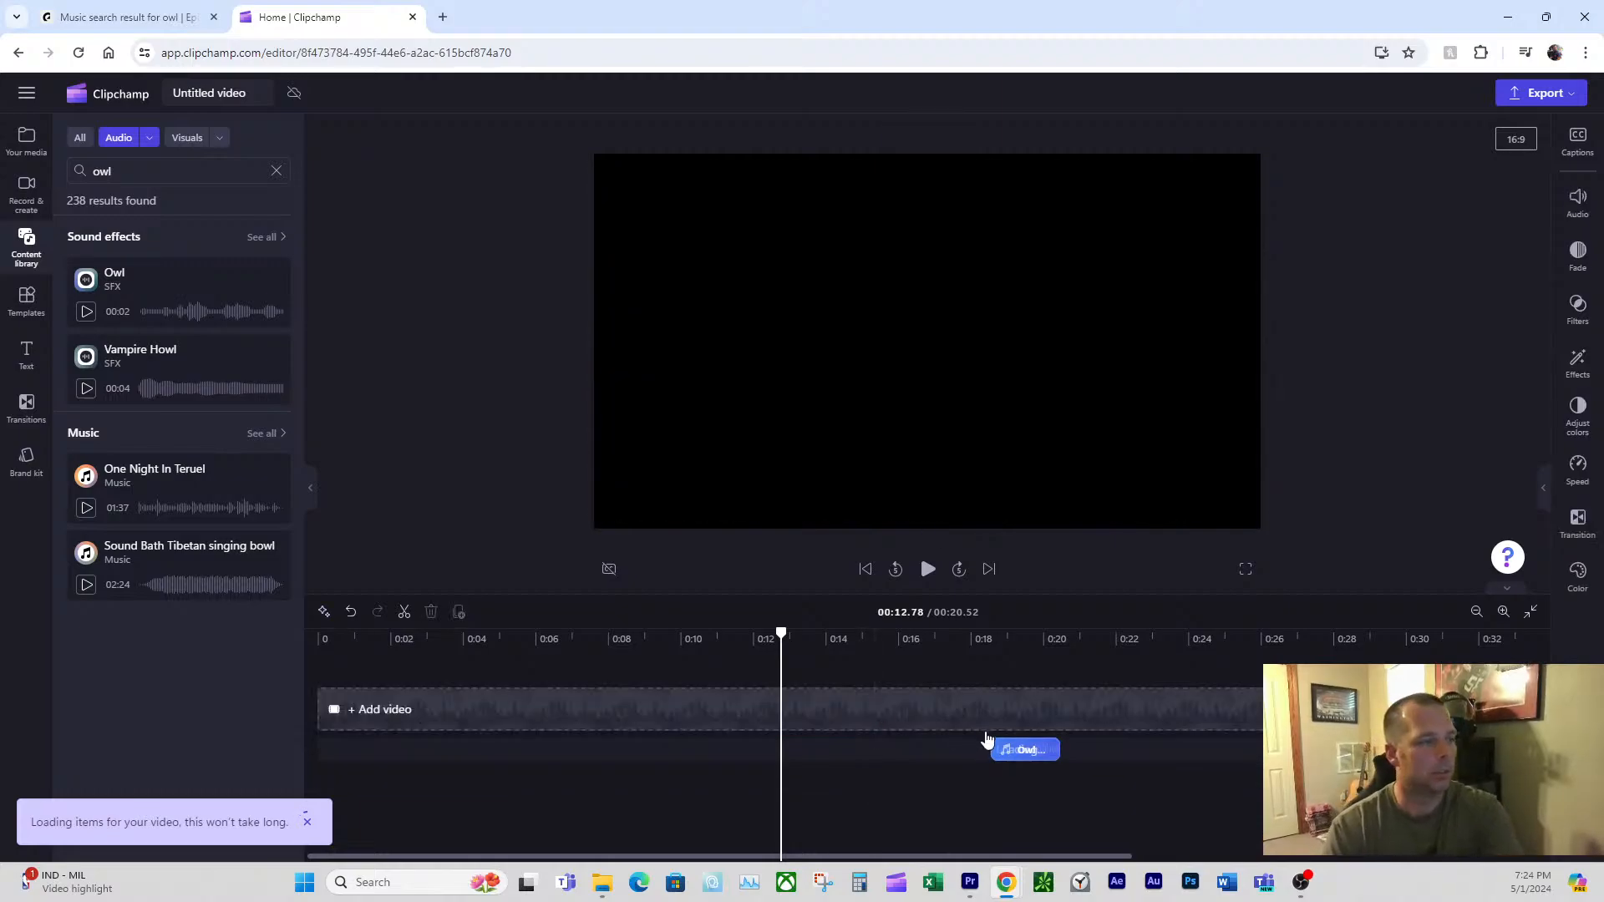
{"action": "left_click_drag", "start_coordinate": [1013, 757], "coordinate": [333, 755]}
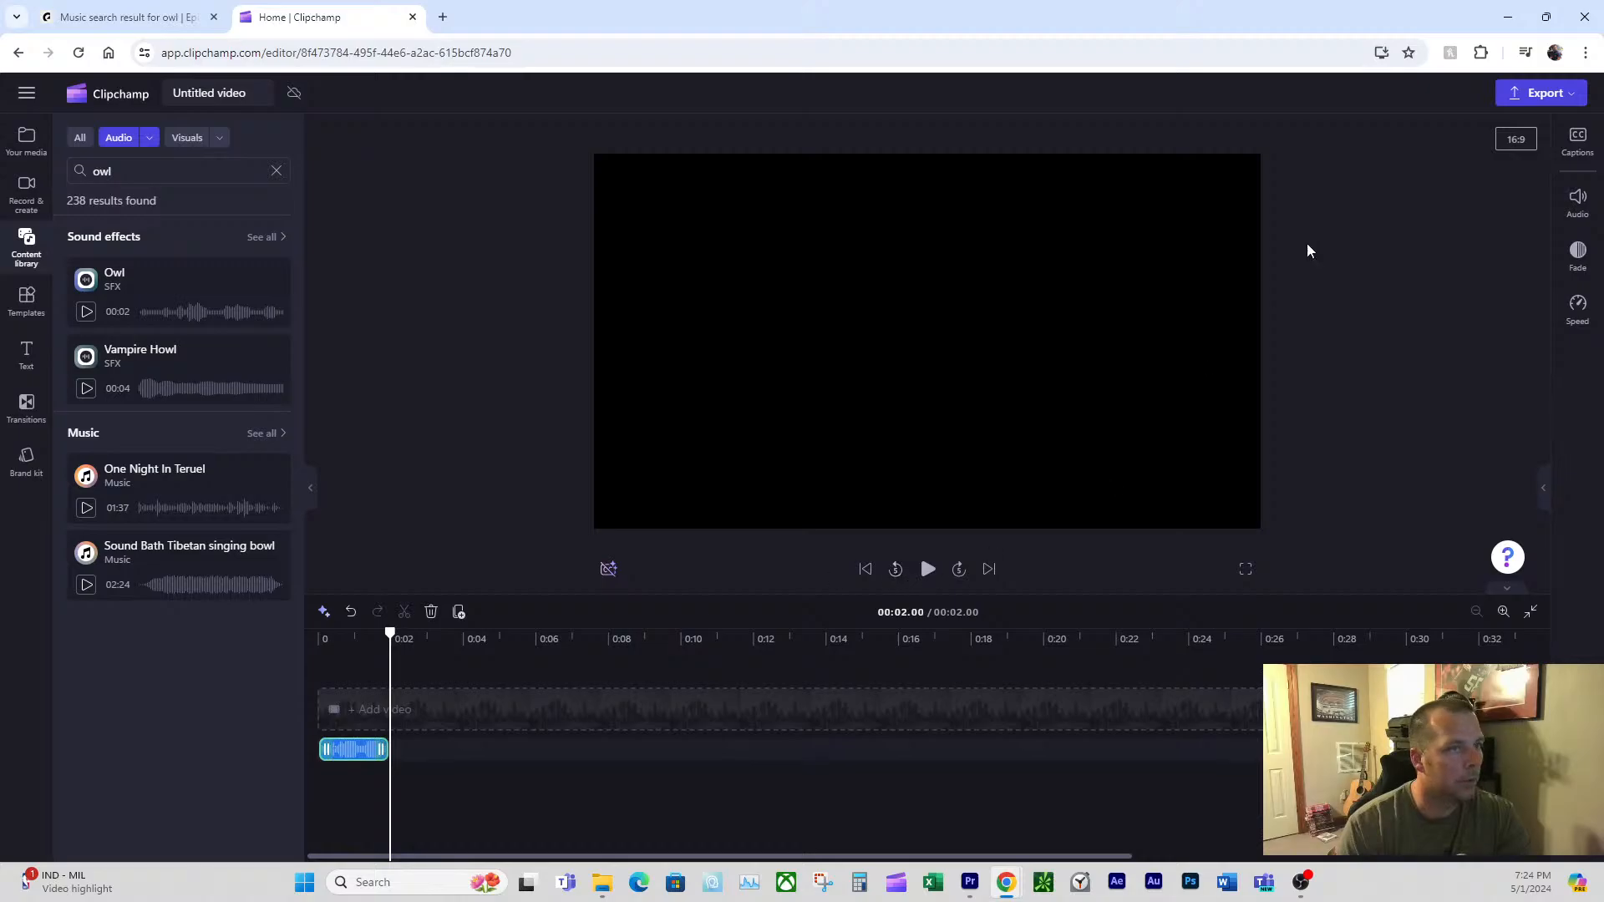
- Export the owl sound project as a 1080p video
{"action": "left_click", "coordinate": [1543, 93]}
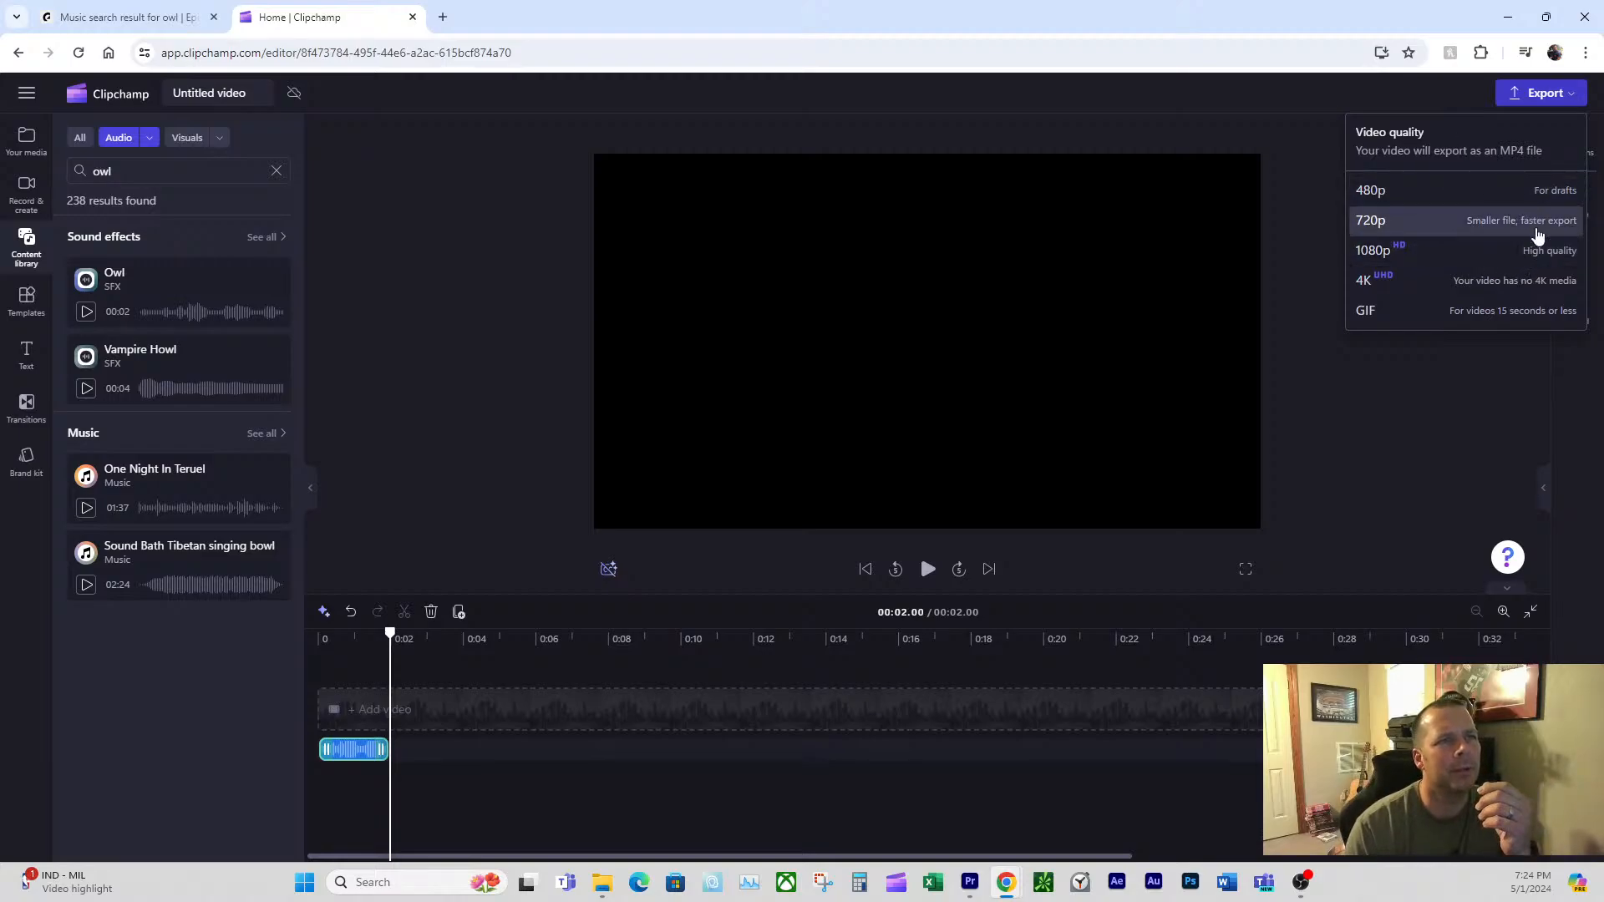
{"action": "left_click", "coordinate": [1501, 261]}
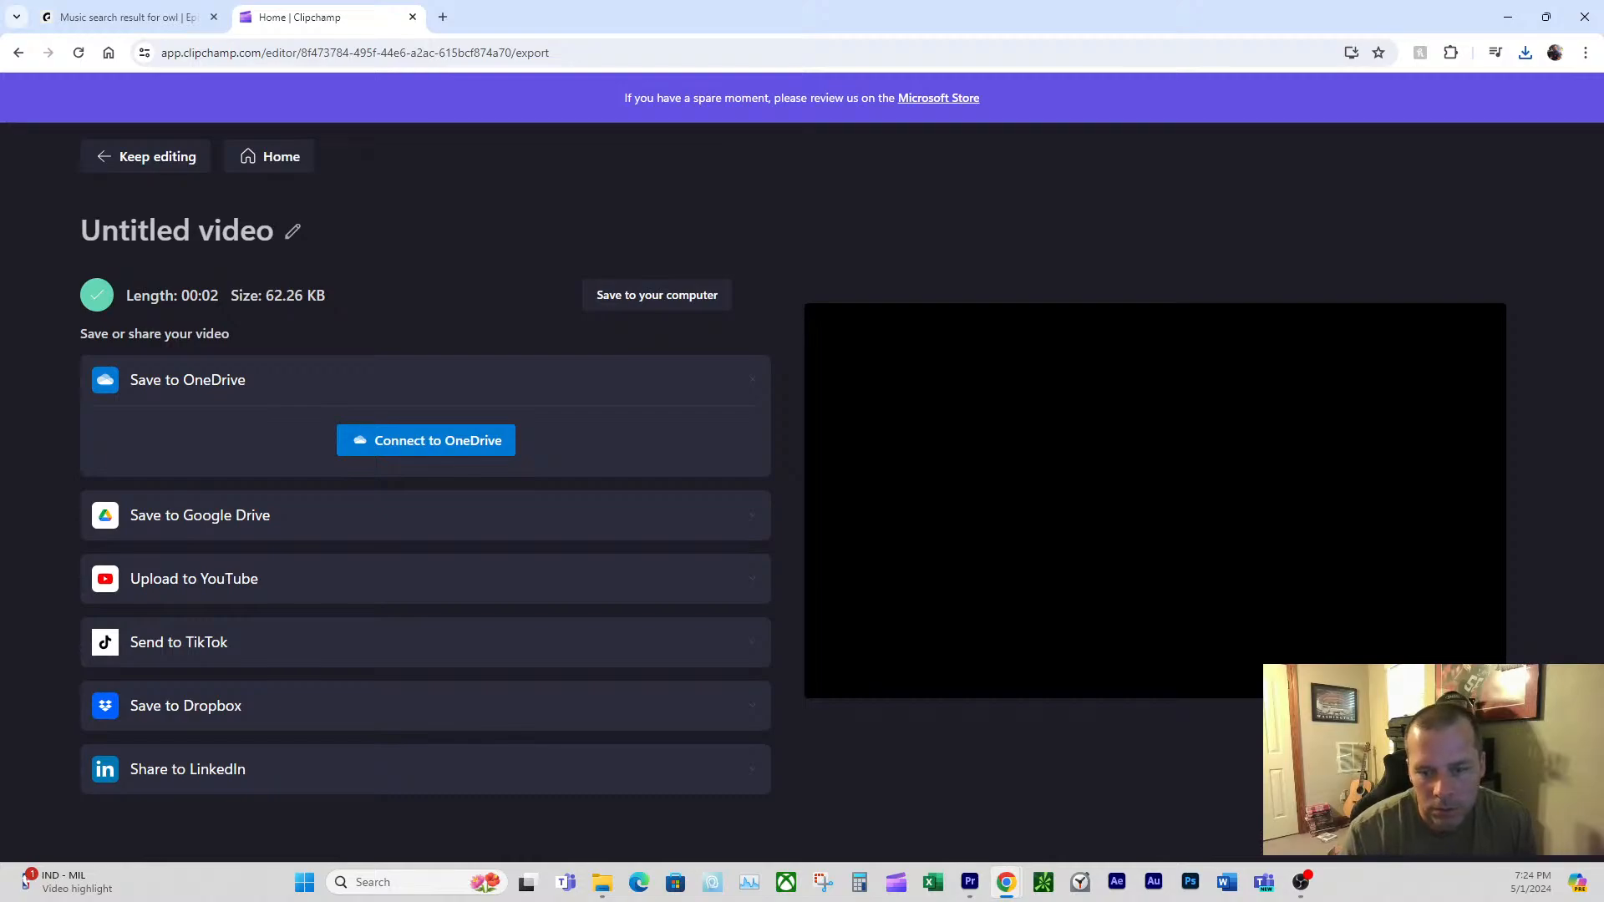
{"action": "key", "text": "alt+Tab"}
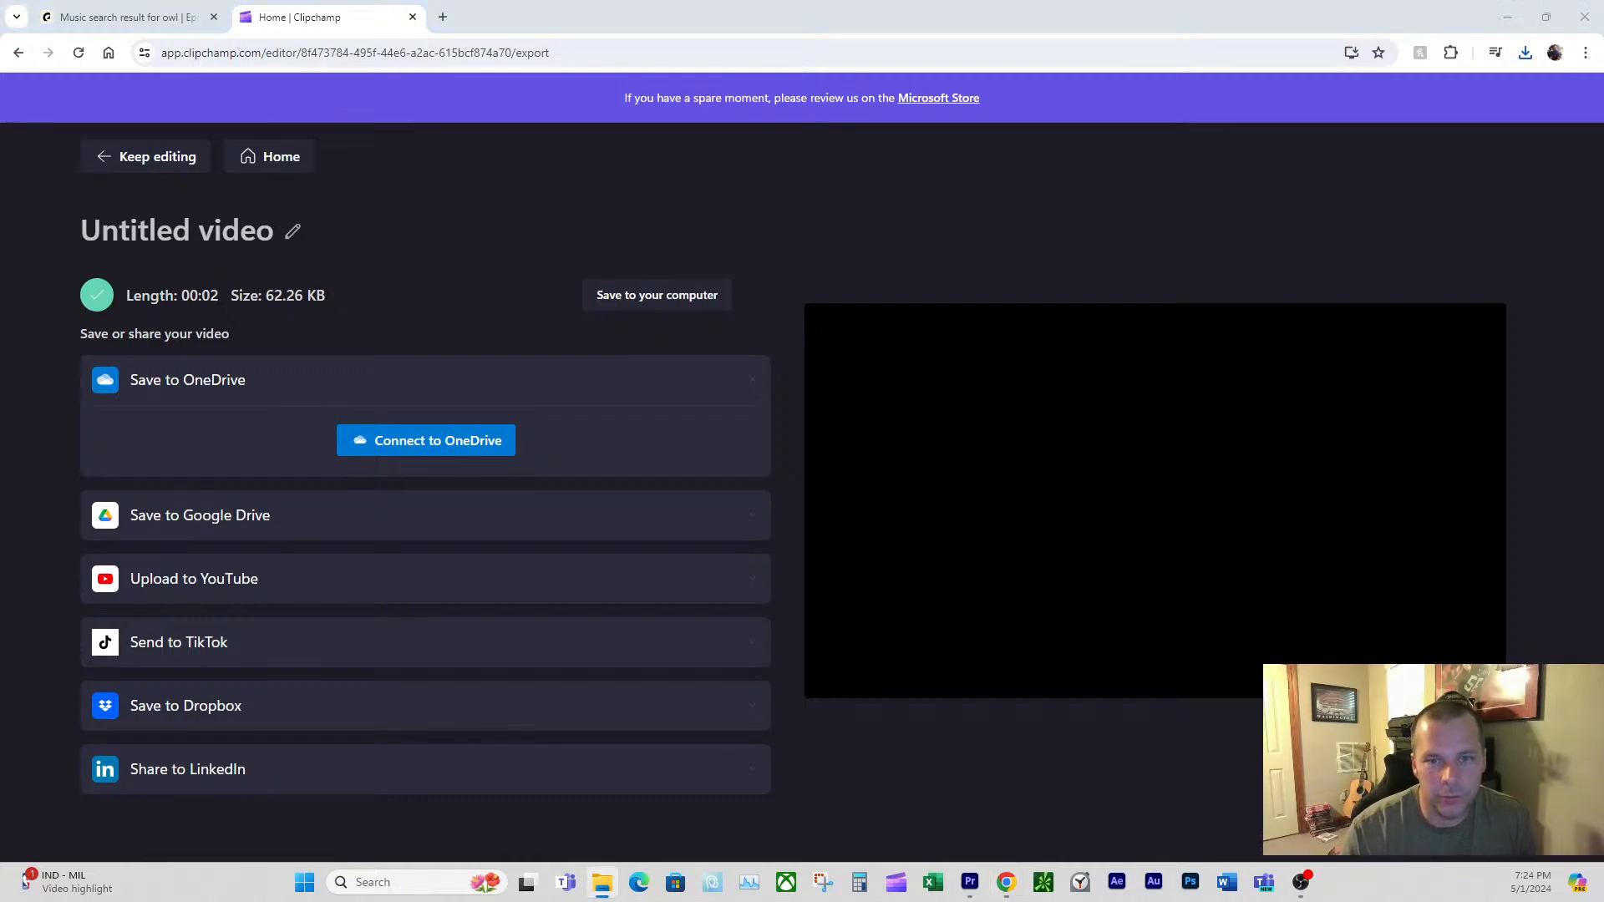
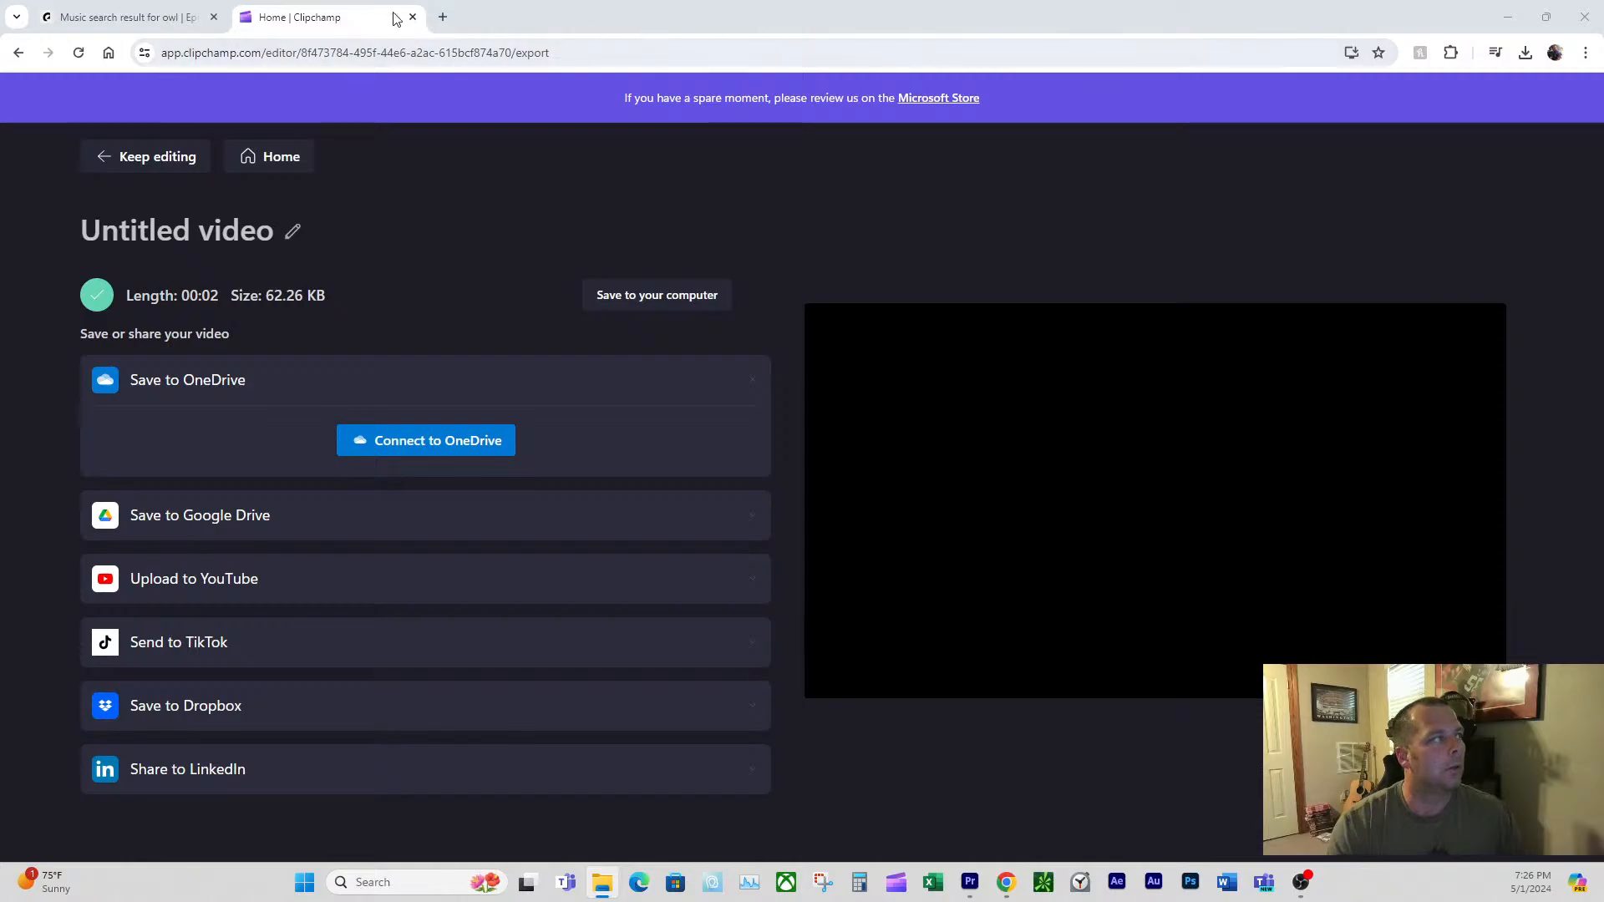
- Return to Premiere Pro and place the sequence playhead at 00:01:53:07
{"action": "mouse_move", "coordinate": [395, 19]}
{"action": "left_mouse_down"}
{"action": "mouse_move", "coordinate": [655, 145]}
{"action": "mouse_move", "coordinate": [760, 61]}
{"action": "mouse_move", "coordinate": [374, 37]}
{"action": "left_mouse_up"}
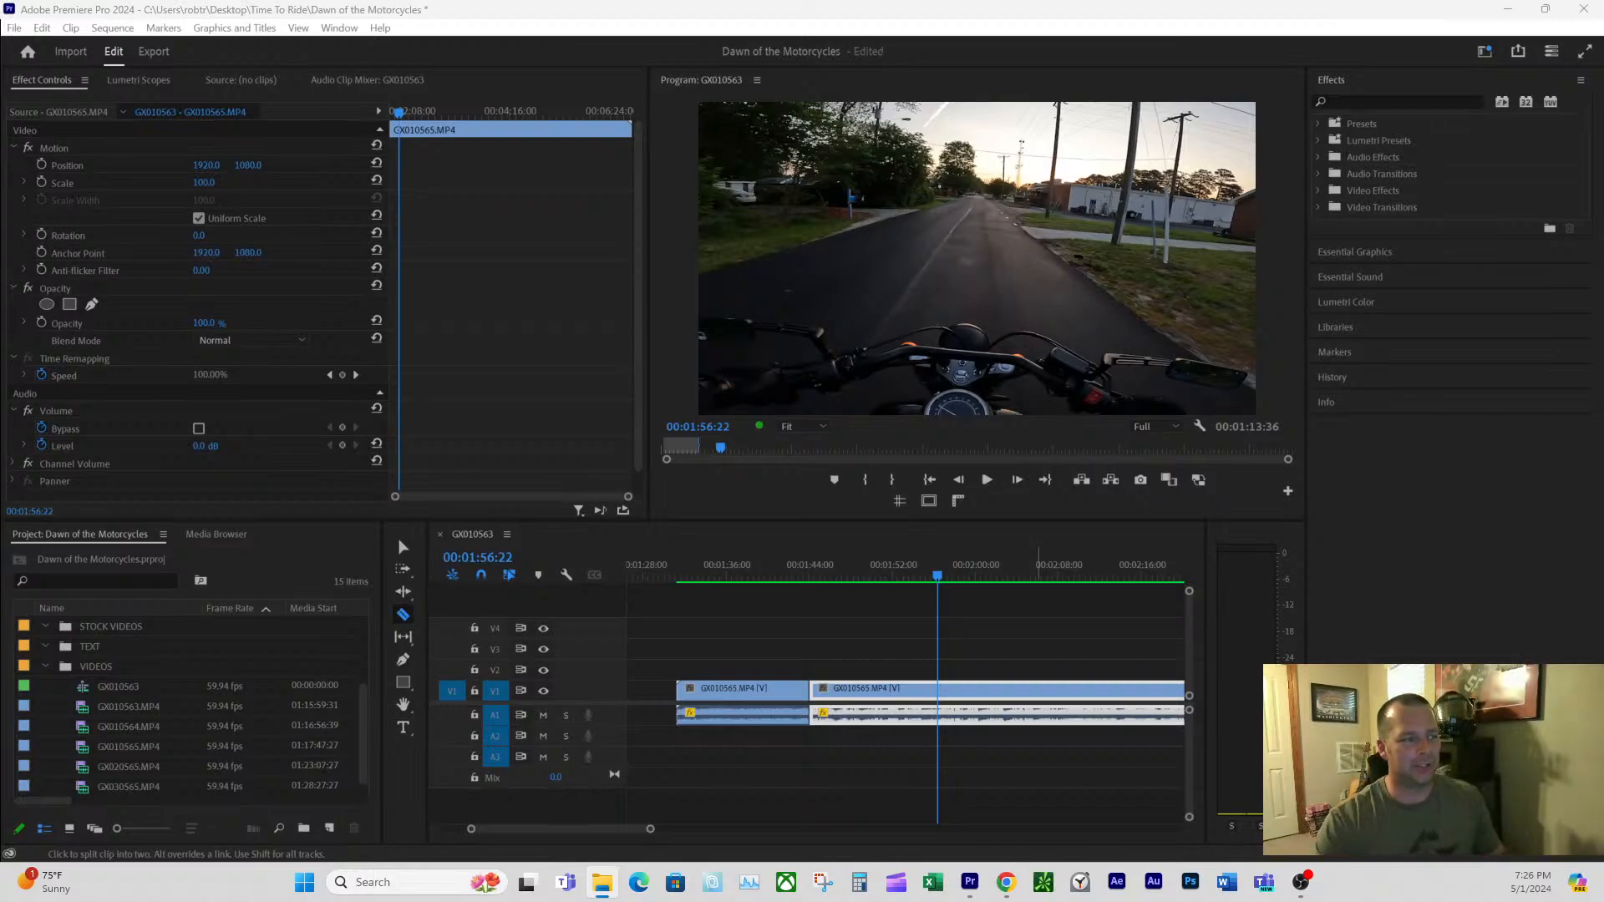
{"action": "left_click", "coordinate": [903, 575]}
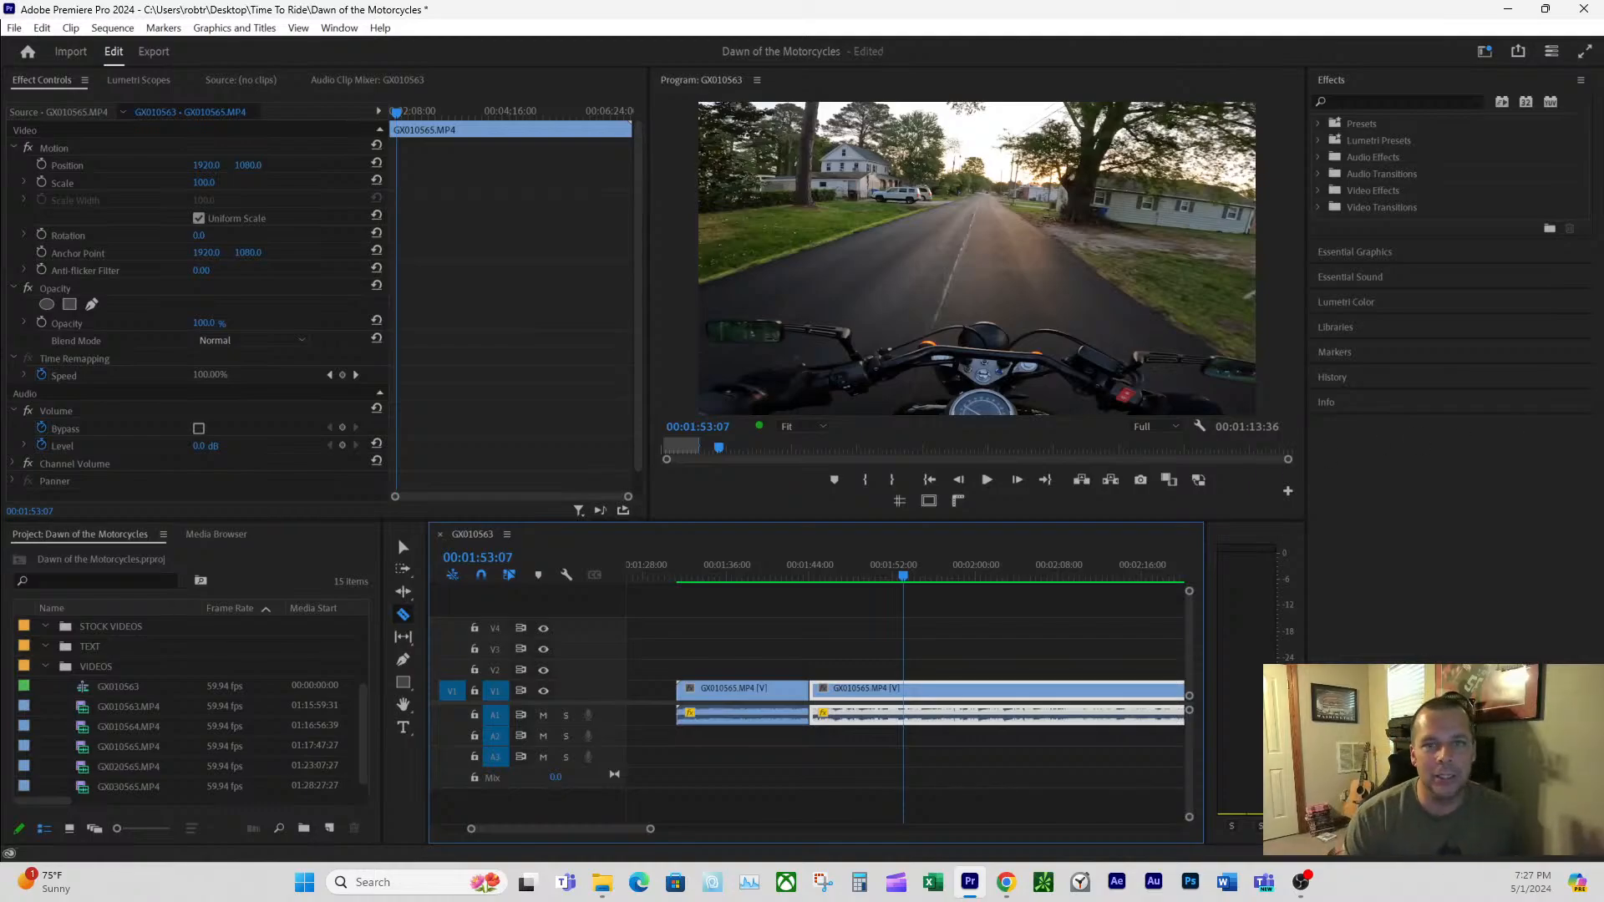
{"action": "key", "text": "alt+Tab"}
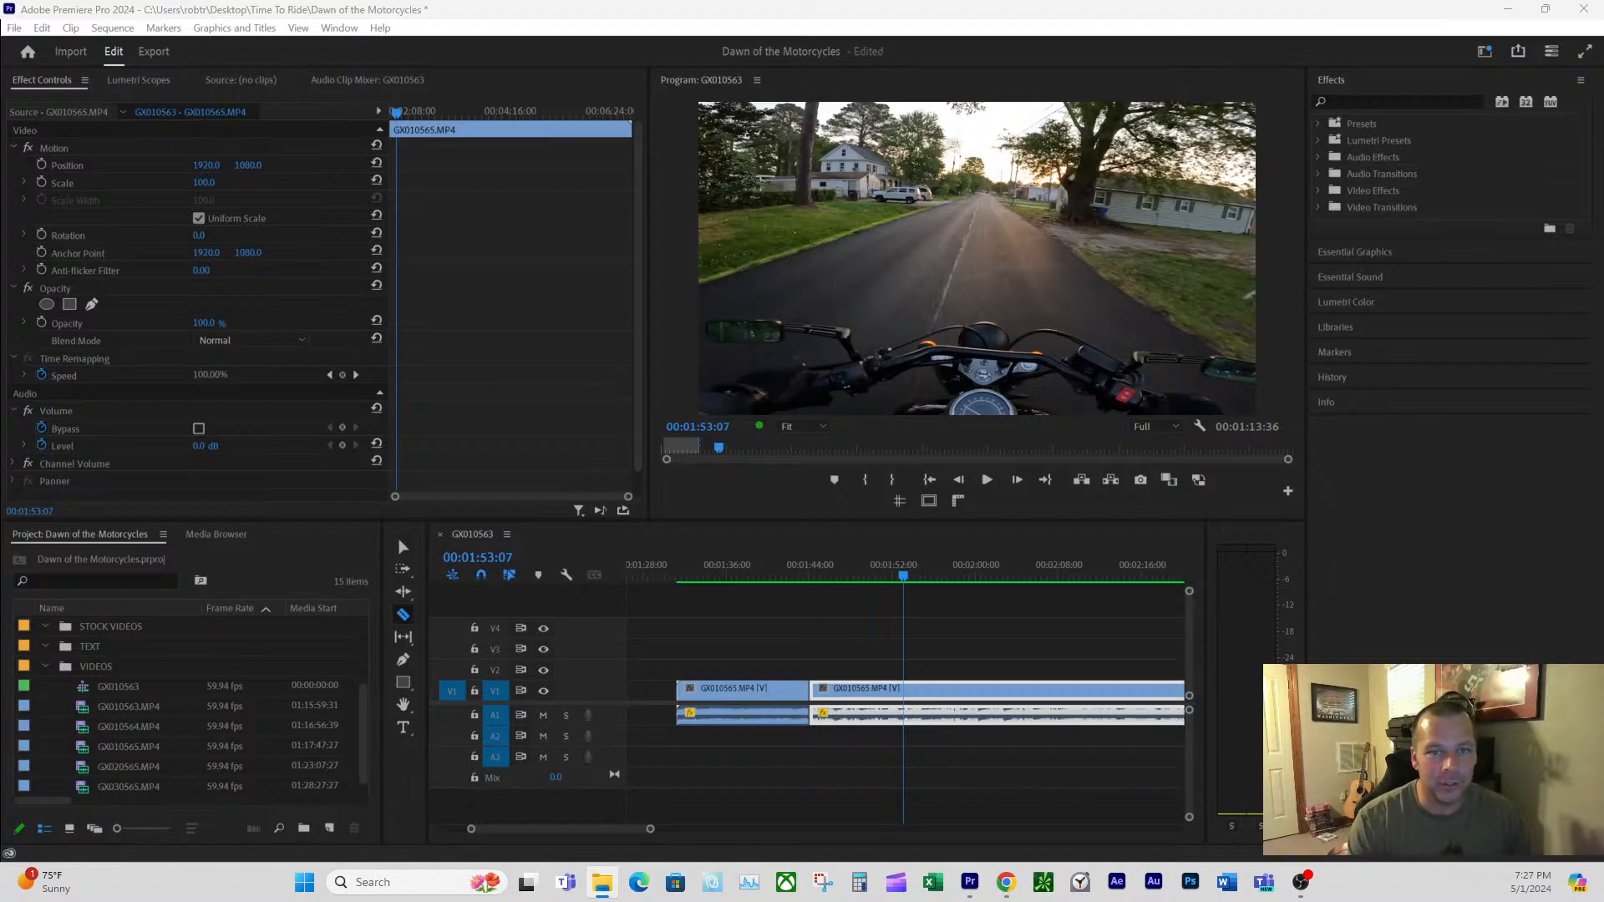
- Import the exported Untitled video.mp4 into the SOUNDS bin and place it on V2 and A2 before the ride clips
{"action": "left_click_drag", "start_coordinate": [1468, 537], "coordinate": [723, 744]}
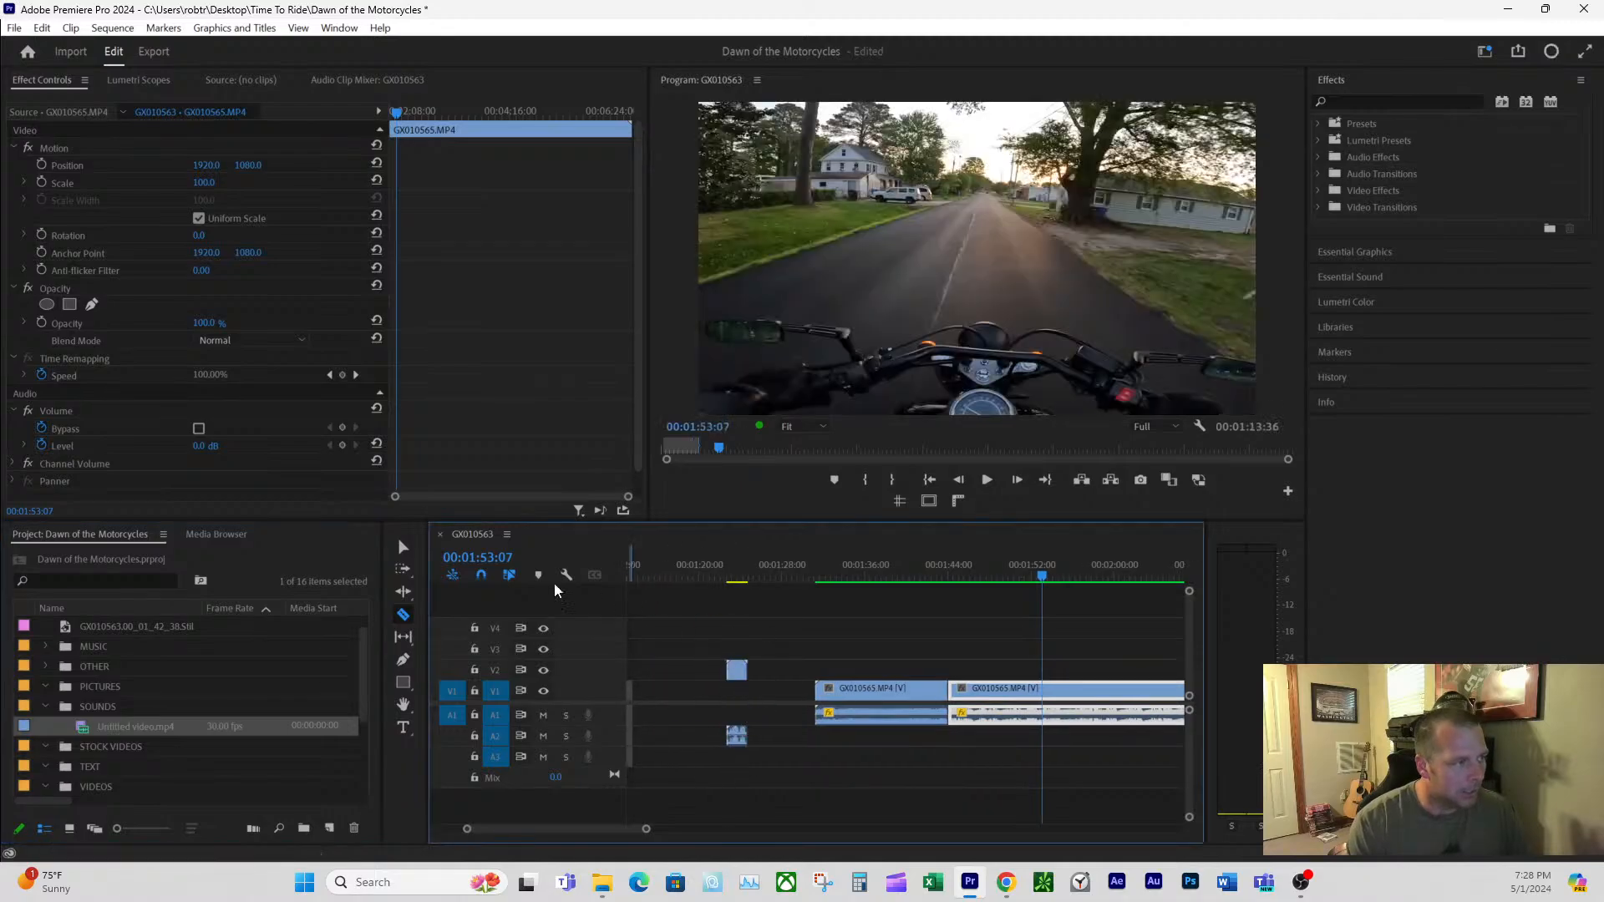
{"action": "left_click", "coordinate": [402, 549]}
{"action": "left_click_drag", "start_coordinate": [760, 566], "coordinate": [738, 568]}
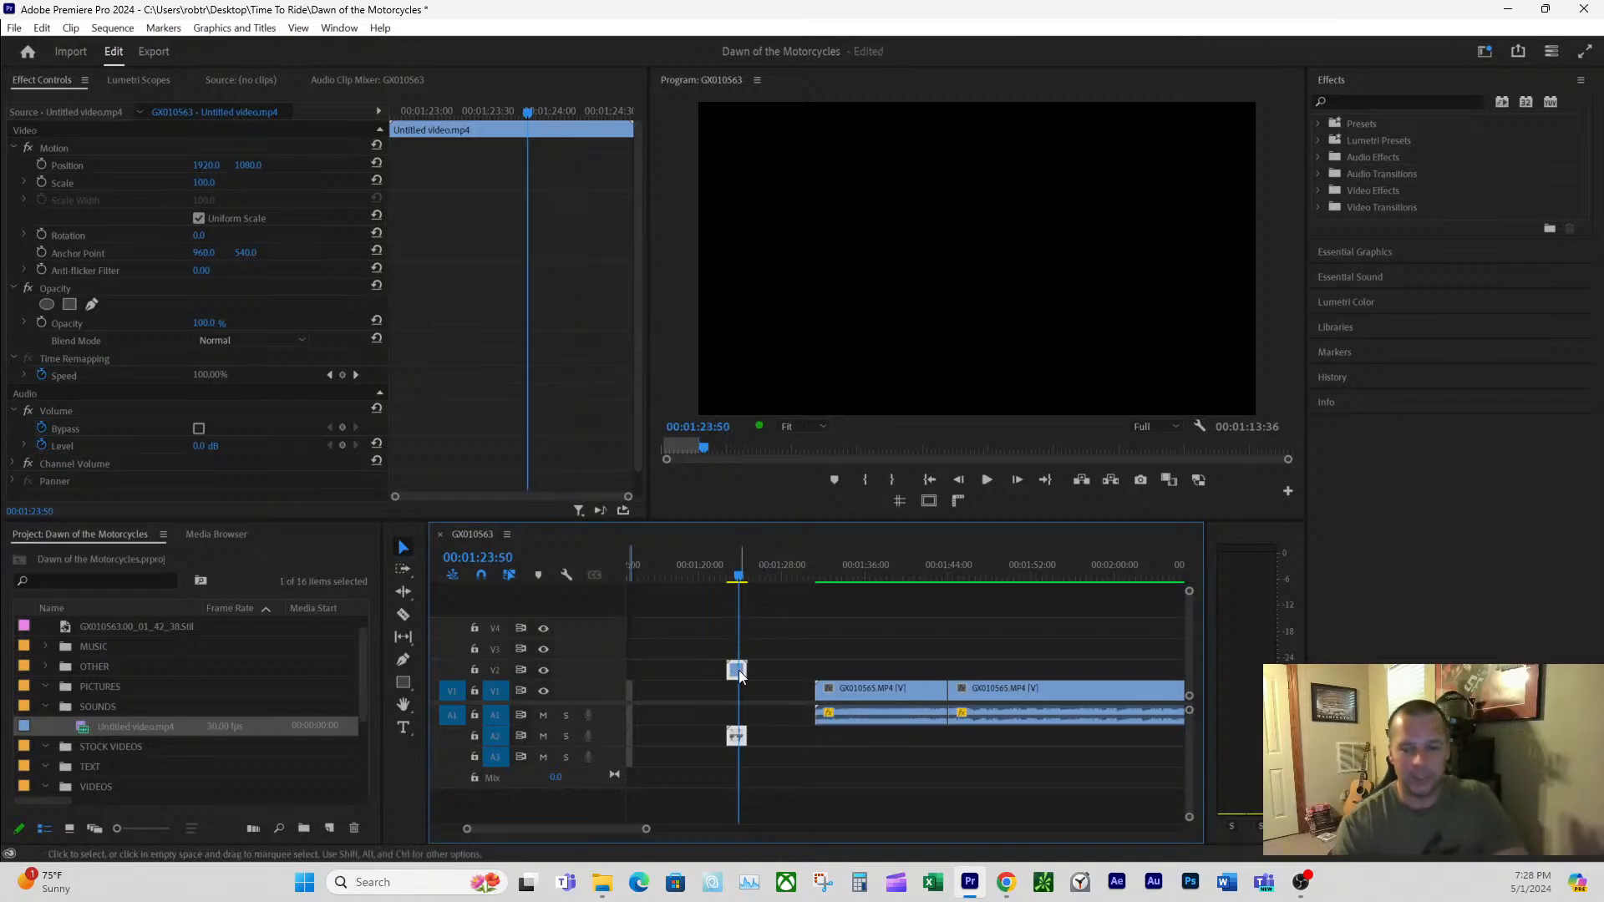
- Replace the Untitled video.mp4 clip in the sequence with its audio only, on track A1 at about 00:01:20
{"action": "key", "text": "Delete"}
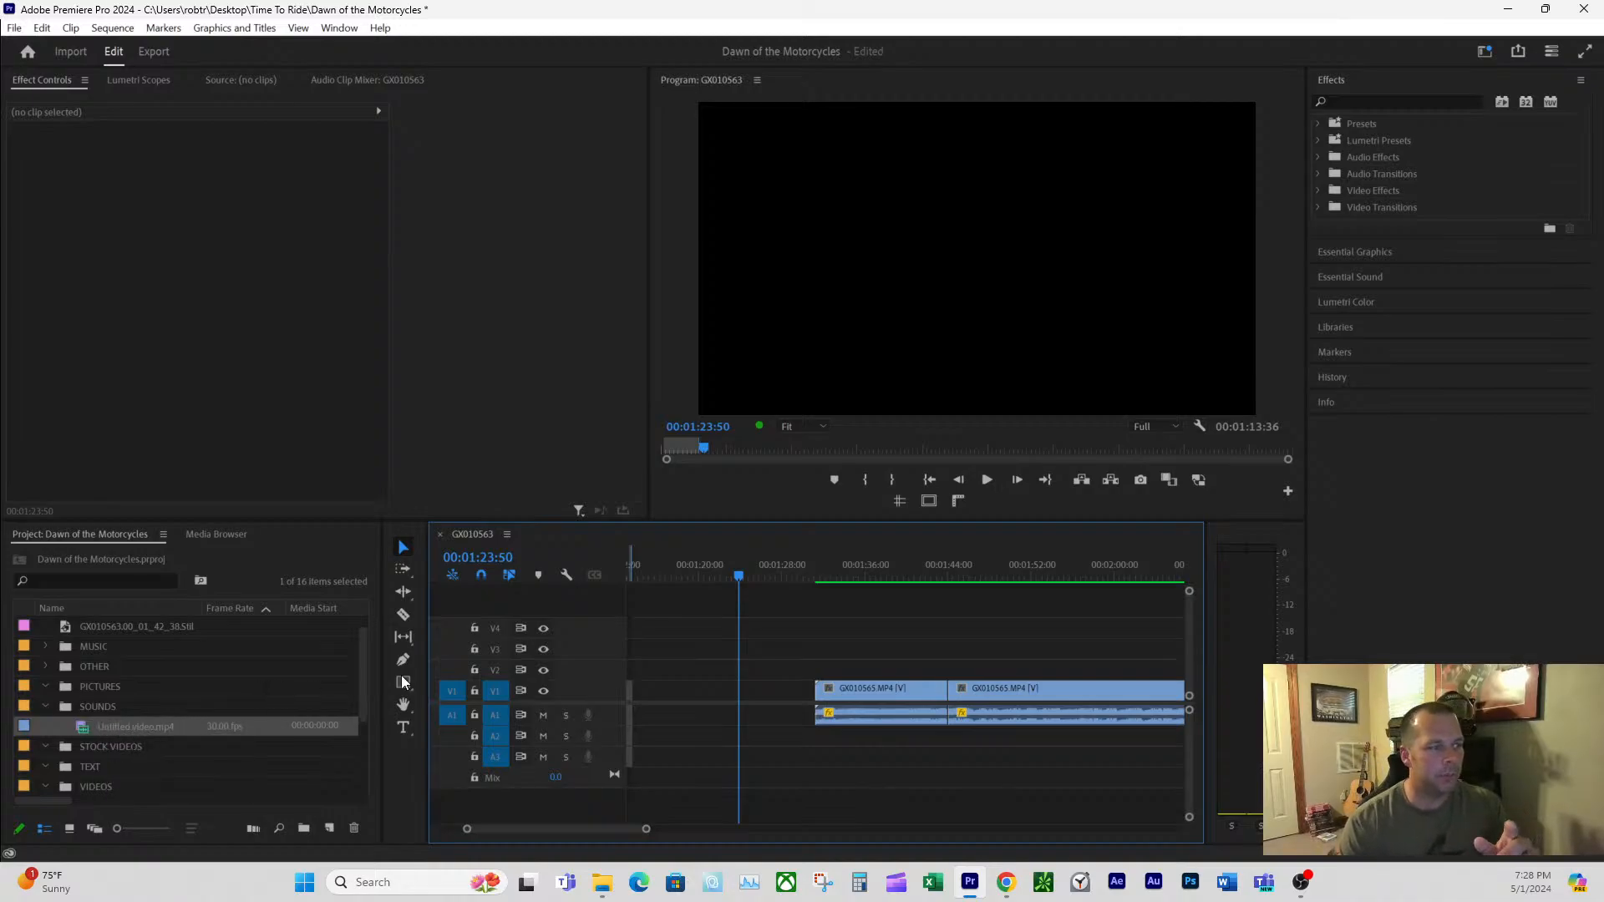
{"action": "left_click_drag", "start_coordinate": [719, 570], "coordinate": [740, 574]}
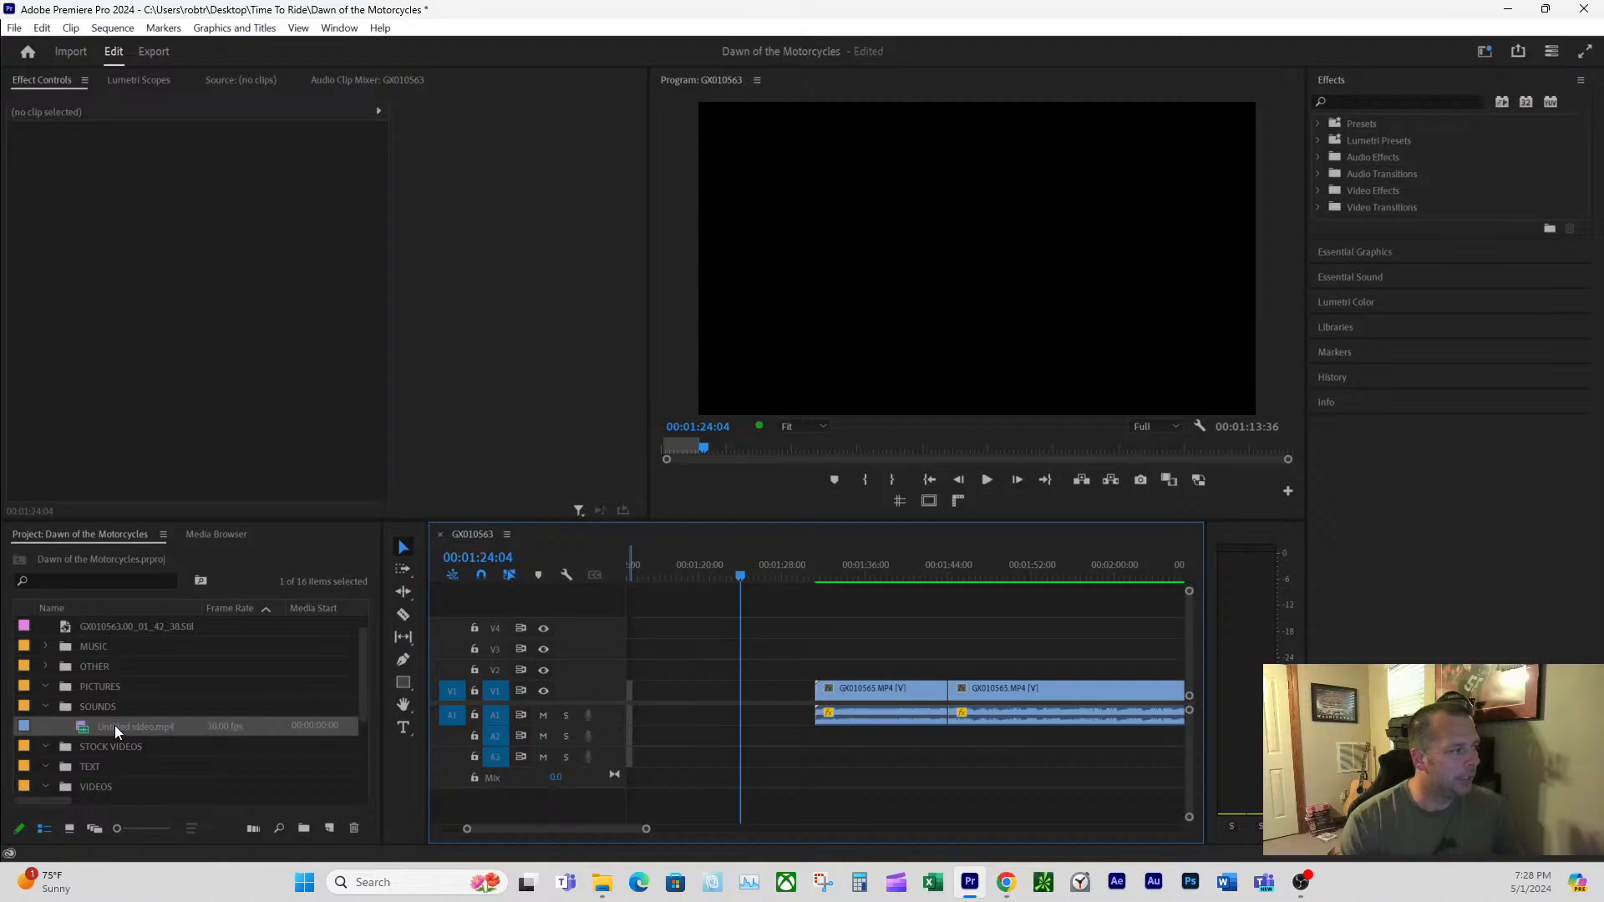
{"action": "double_click", "coordinate": [264, 725]}
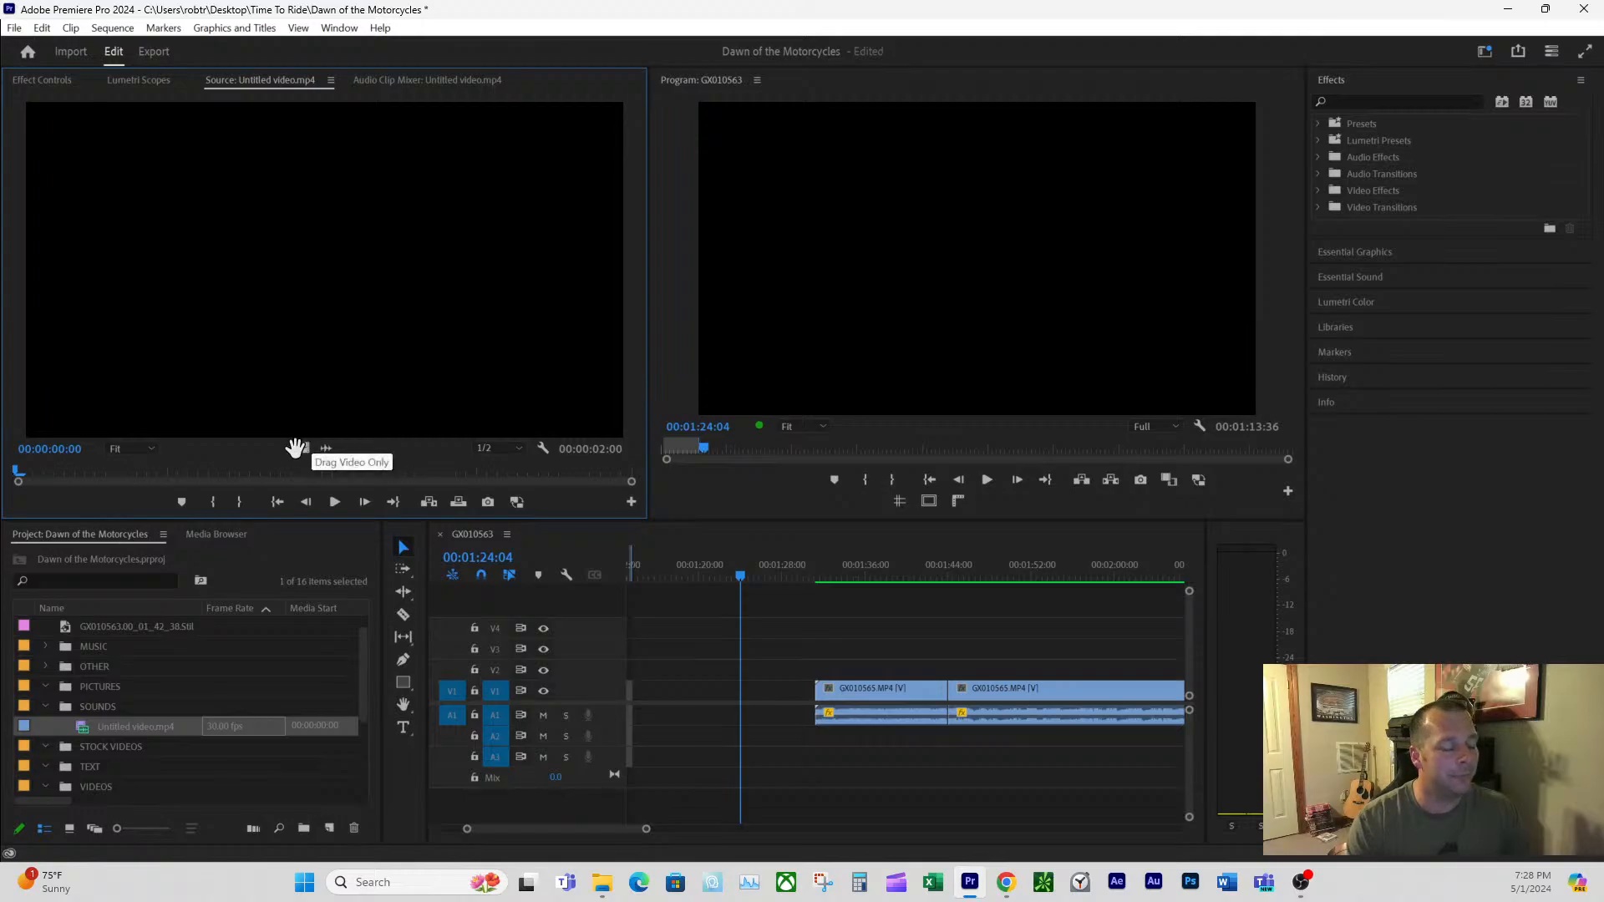
{"action": "left_click_drag", "start_coordinate": [320, 445], "coordinate": [711, 716]}
{"action": "left_click", "coordinate": [713, 565]}
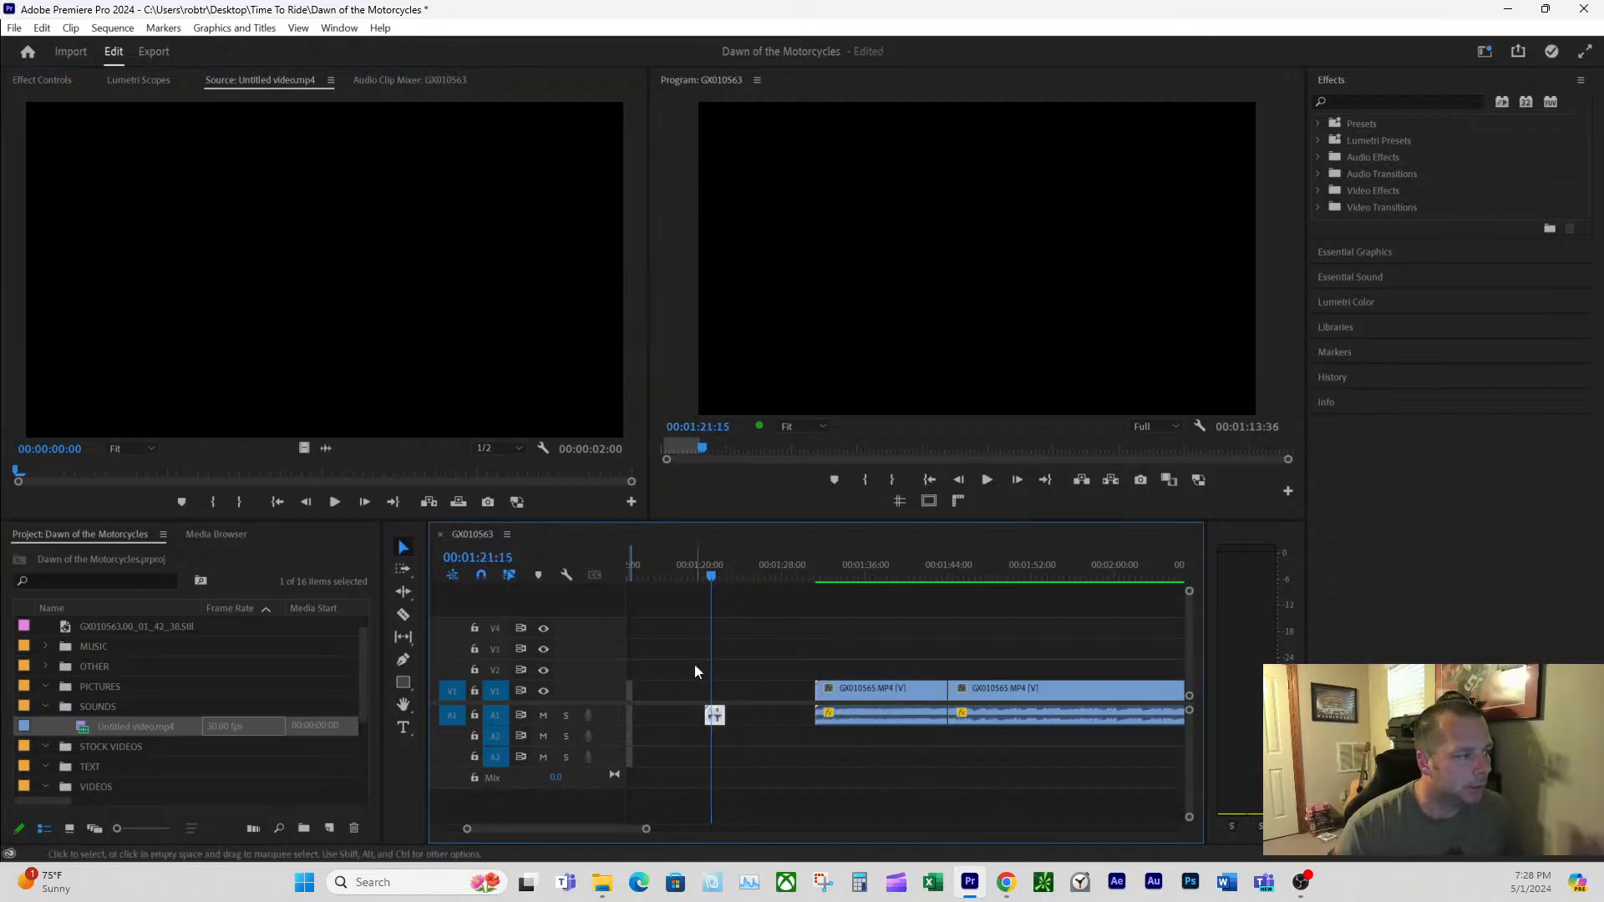
{"action": "left_click_drag", "start_coordinate": [704, 562], "coordinate": [708, 574]}
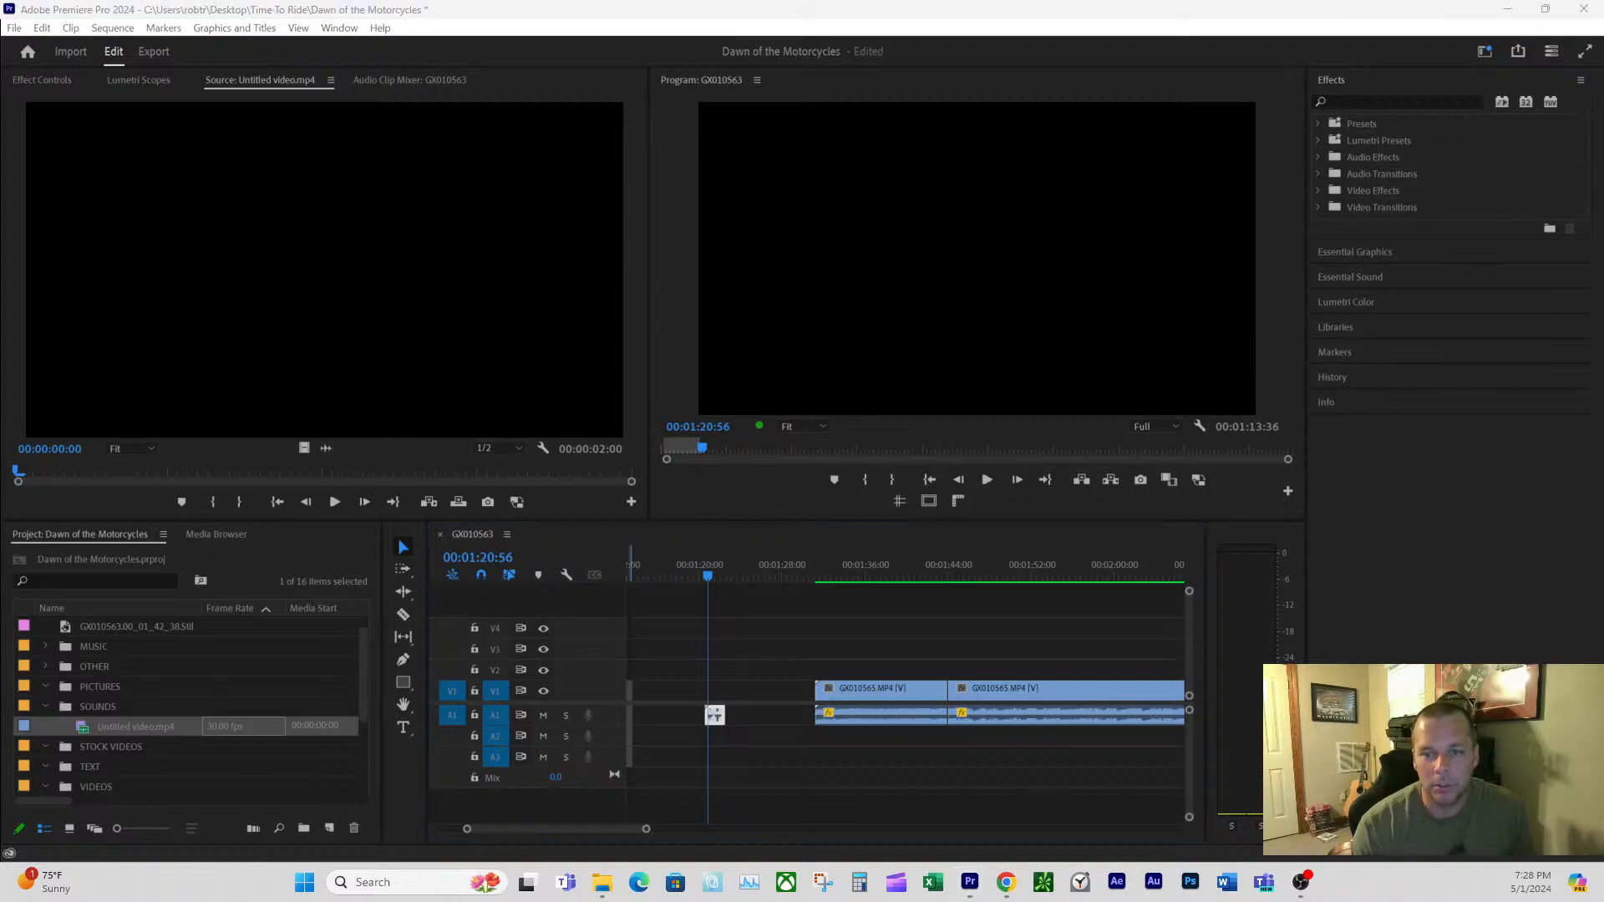
- Switch to the owl project in Clipchamp and add the first snowy owl video, trimmed to about 7 seconds
{"action": "left_click_drag", "start_coordinate": [1603, 126], "coordinate": [875, 1]}
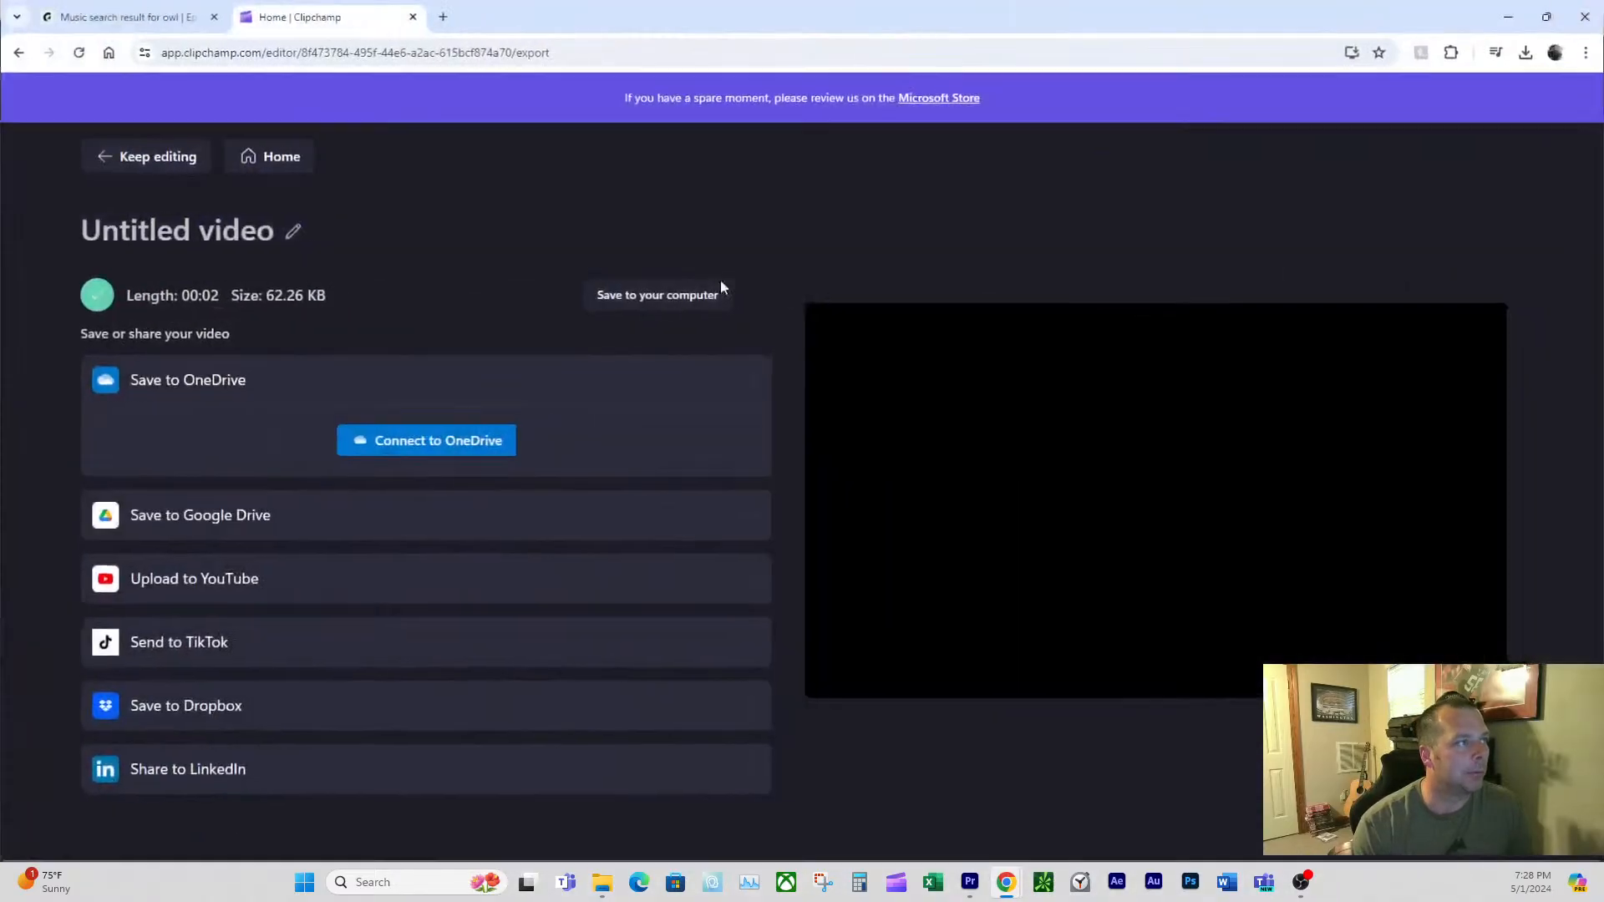
{"action": "left_click", "coordinate": [113, 171]}
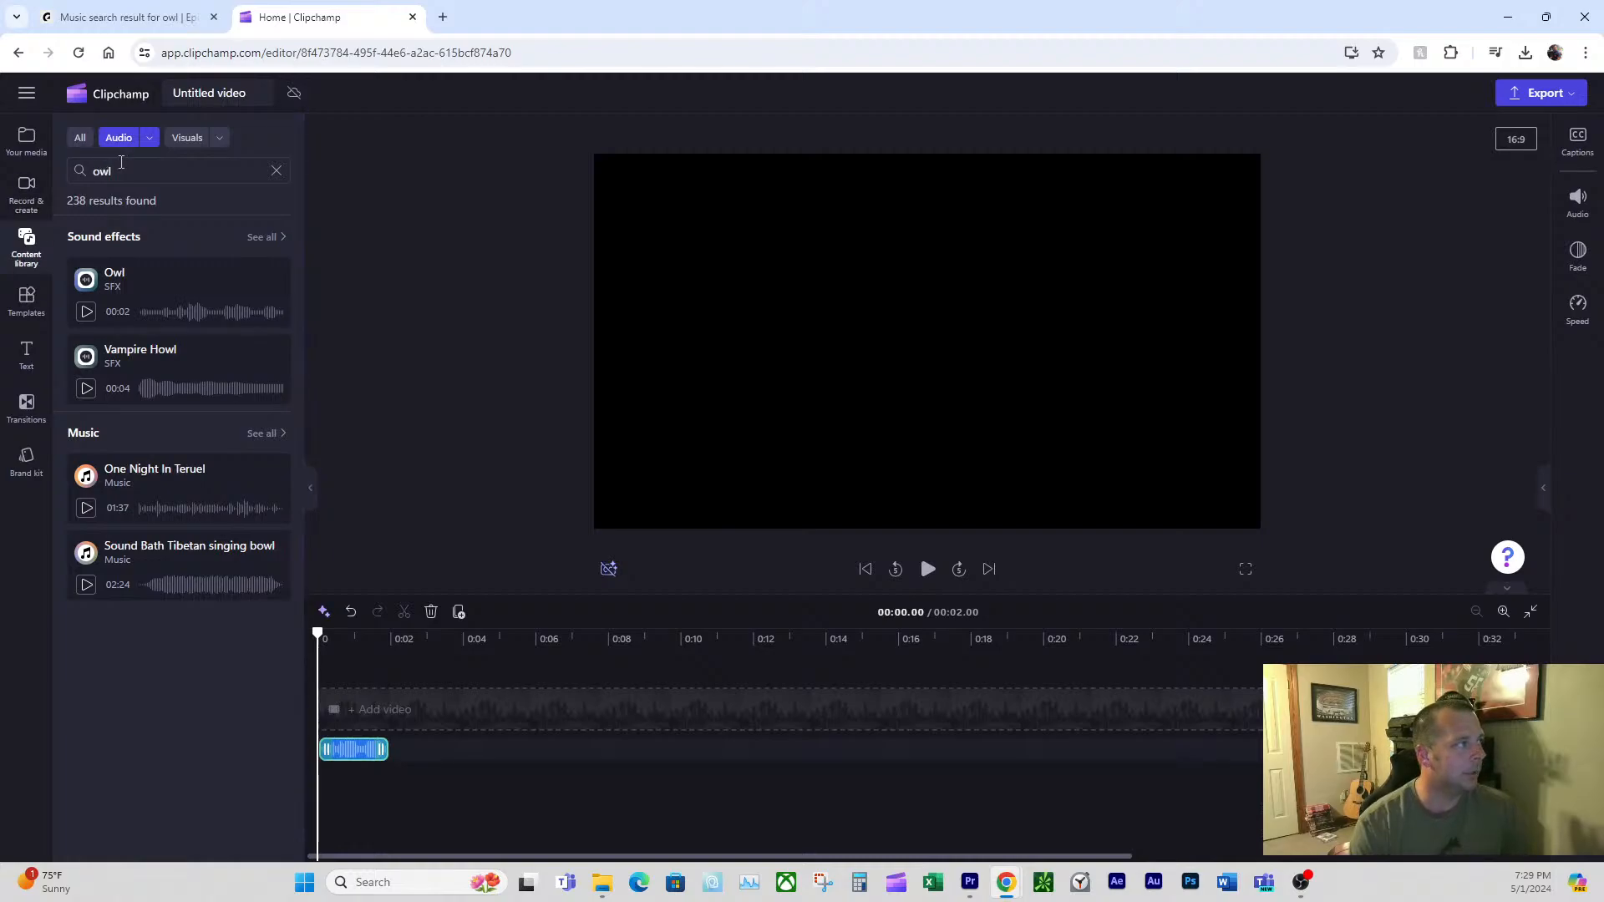
{"action": "left_click", "coordinate": [188, 140]}
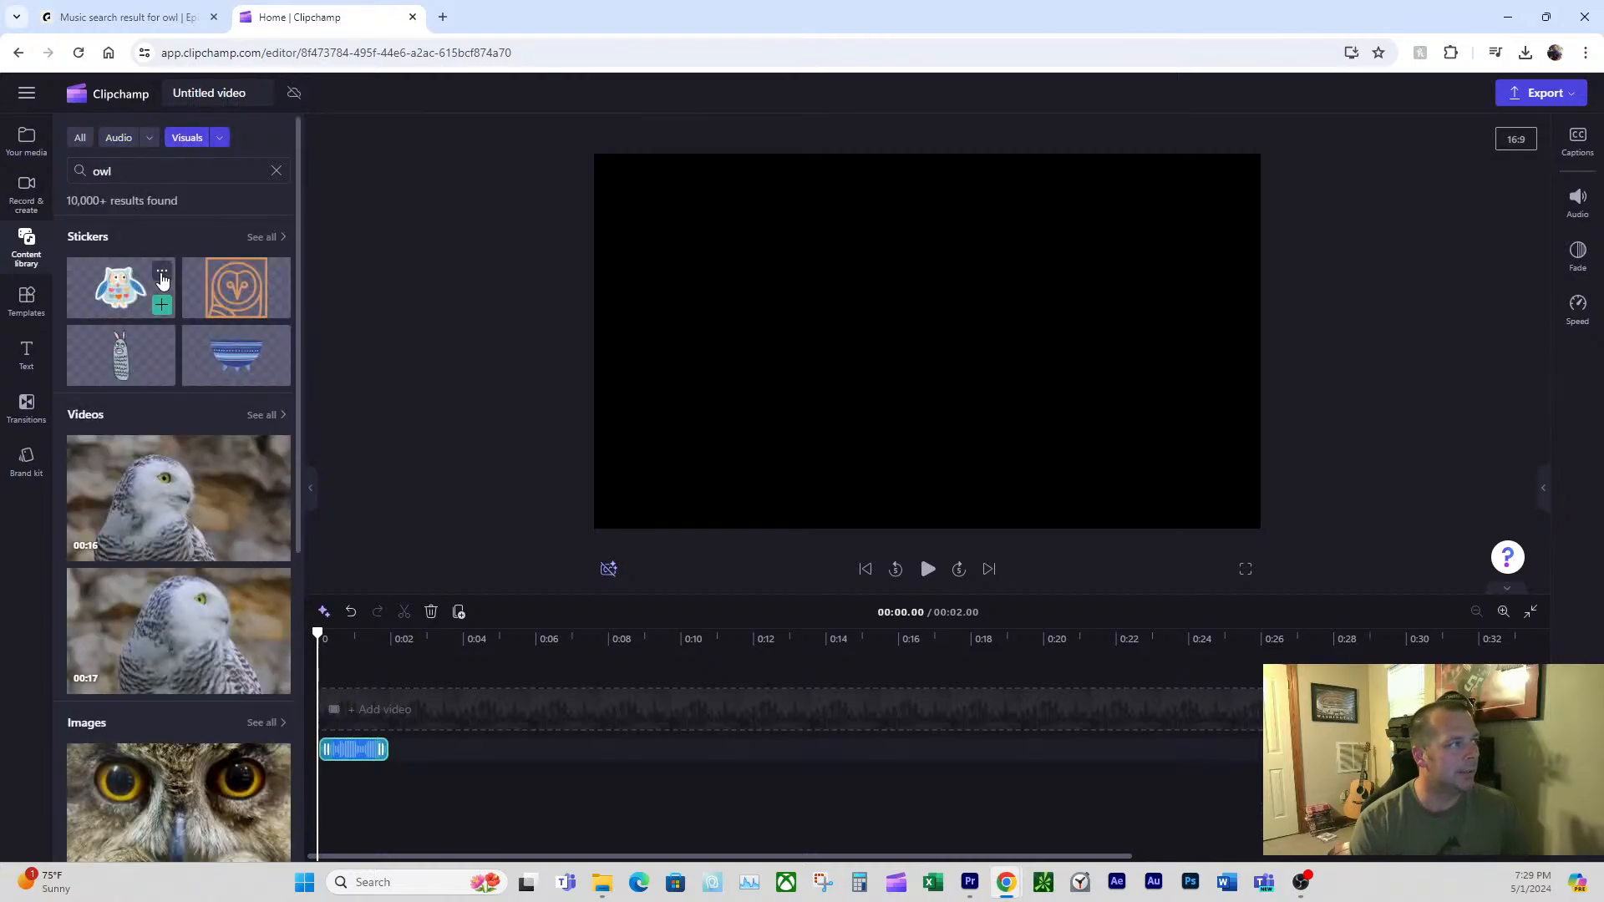
{"action": "left_click_drag", "start_coordinate": [242, 535], "coordinate": [376, 739]}
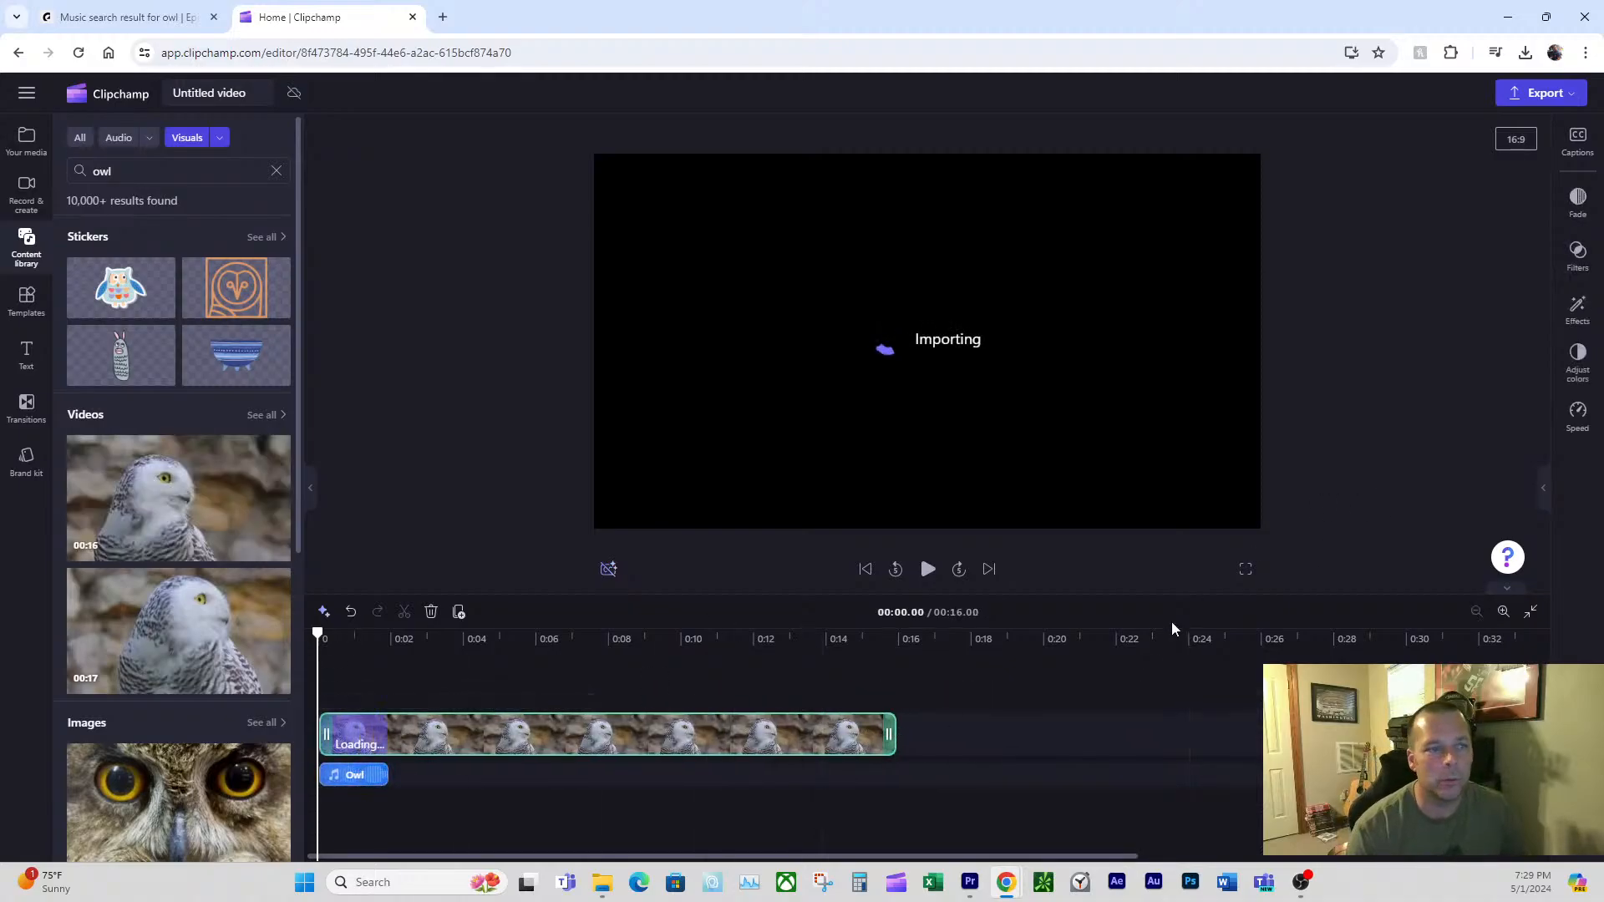
{"action": "left_click_drag", "start_coordinate": [889, 735], "coordinate": [570, 735]}
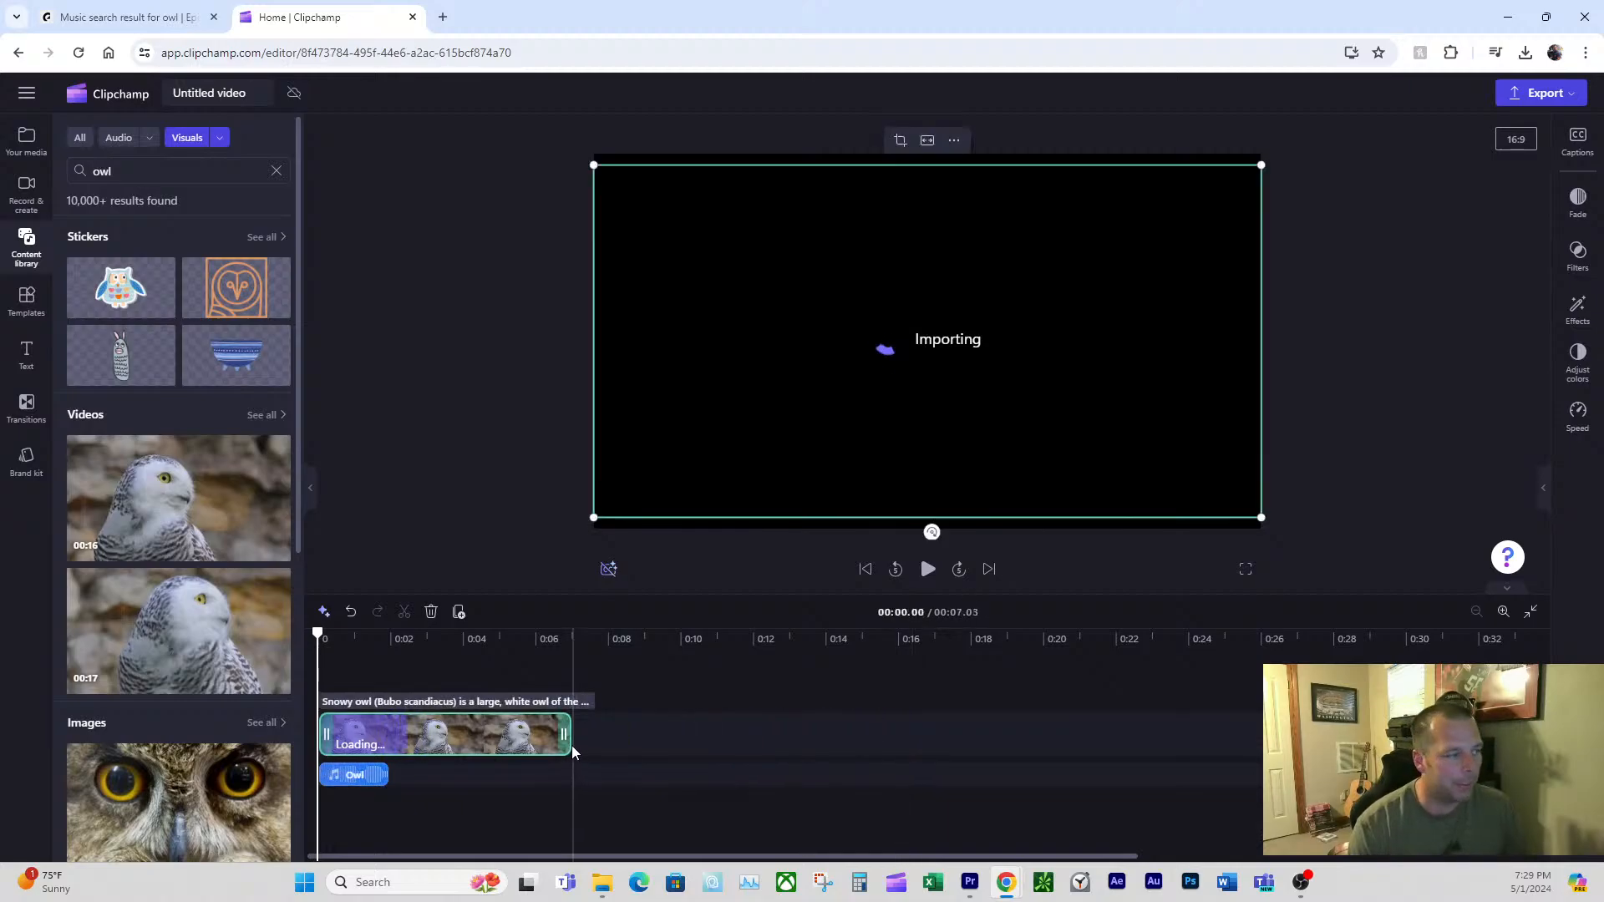
{"action": "left_click_drag", "start_coordinate": [564, 738], "coordinate": [563, 738]}
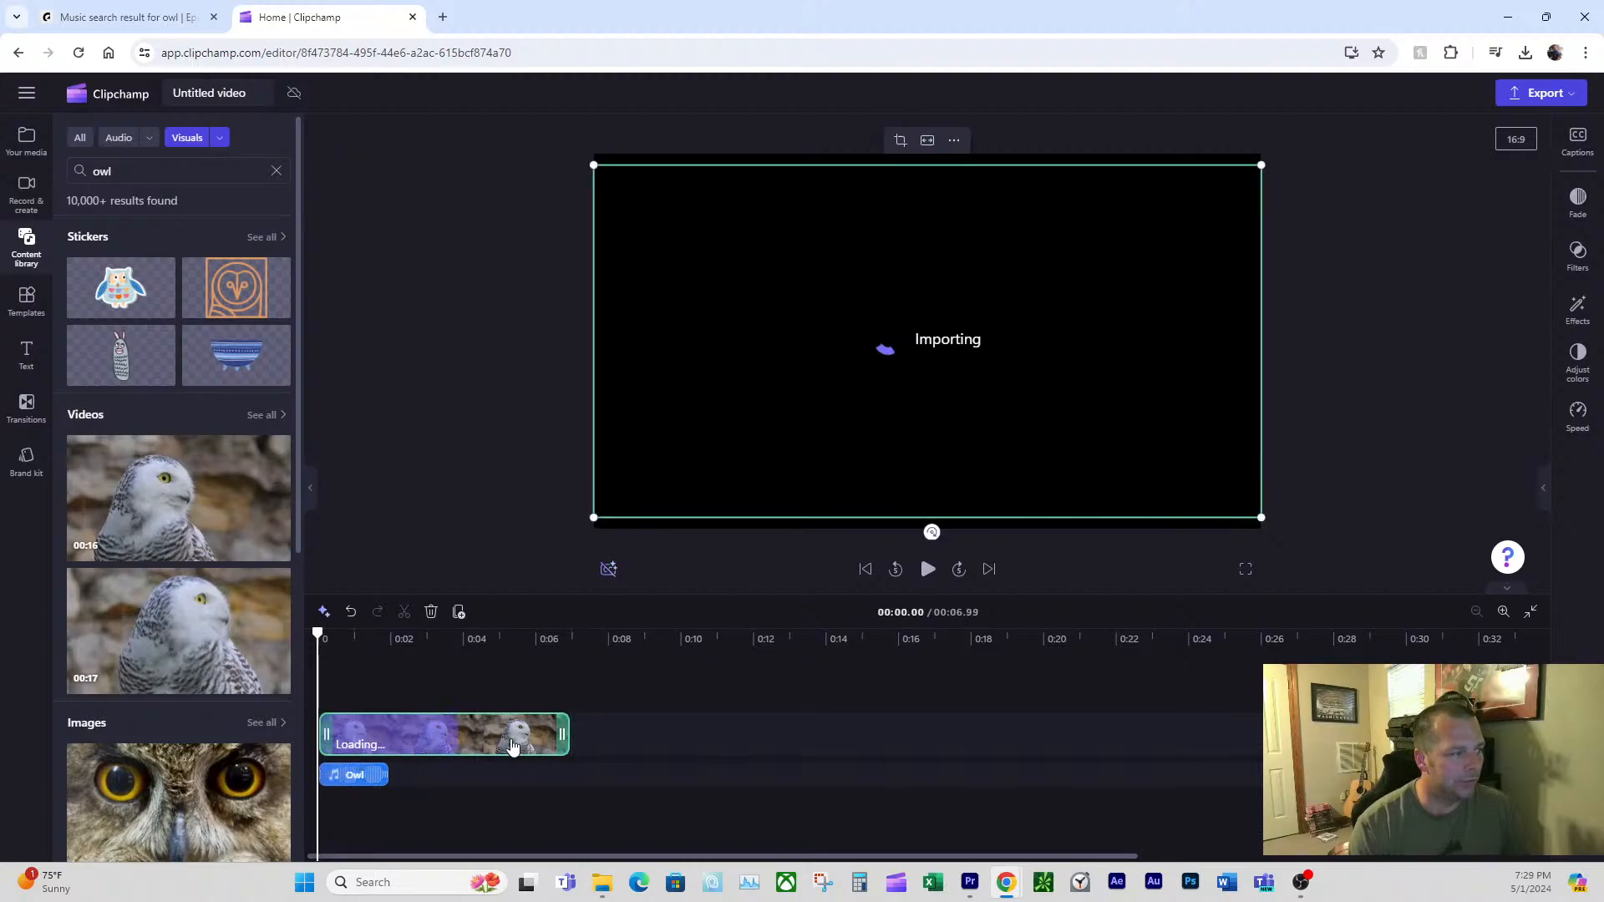
- Add the second snowy owl video after the first one and close the gap between them
{"action": "mouse_move", "coordinate": [142, 632]}
{"action": "left_click_drag", "start_coordinate": [142, 633], "coordinate": [669, 735]}
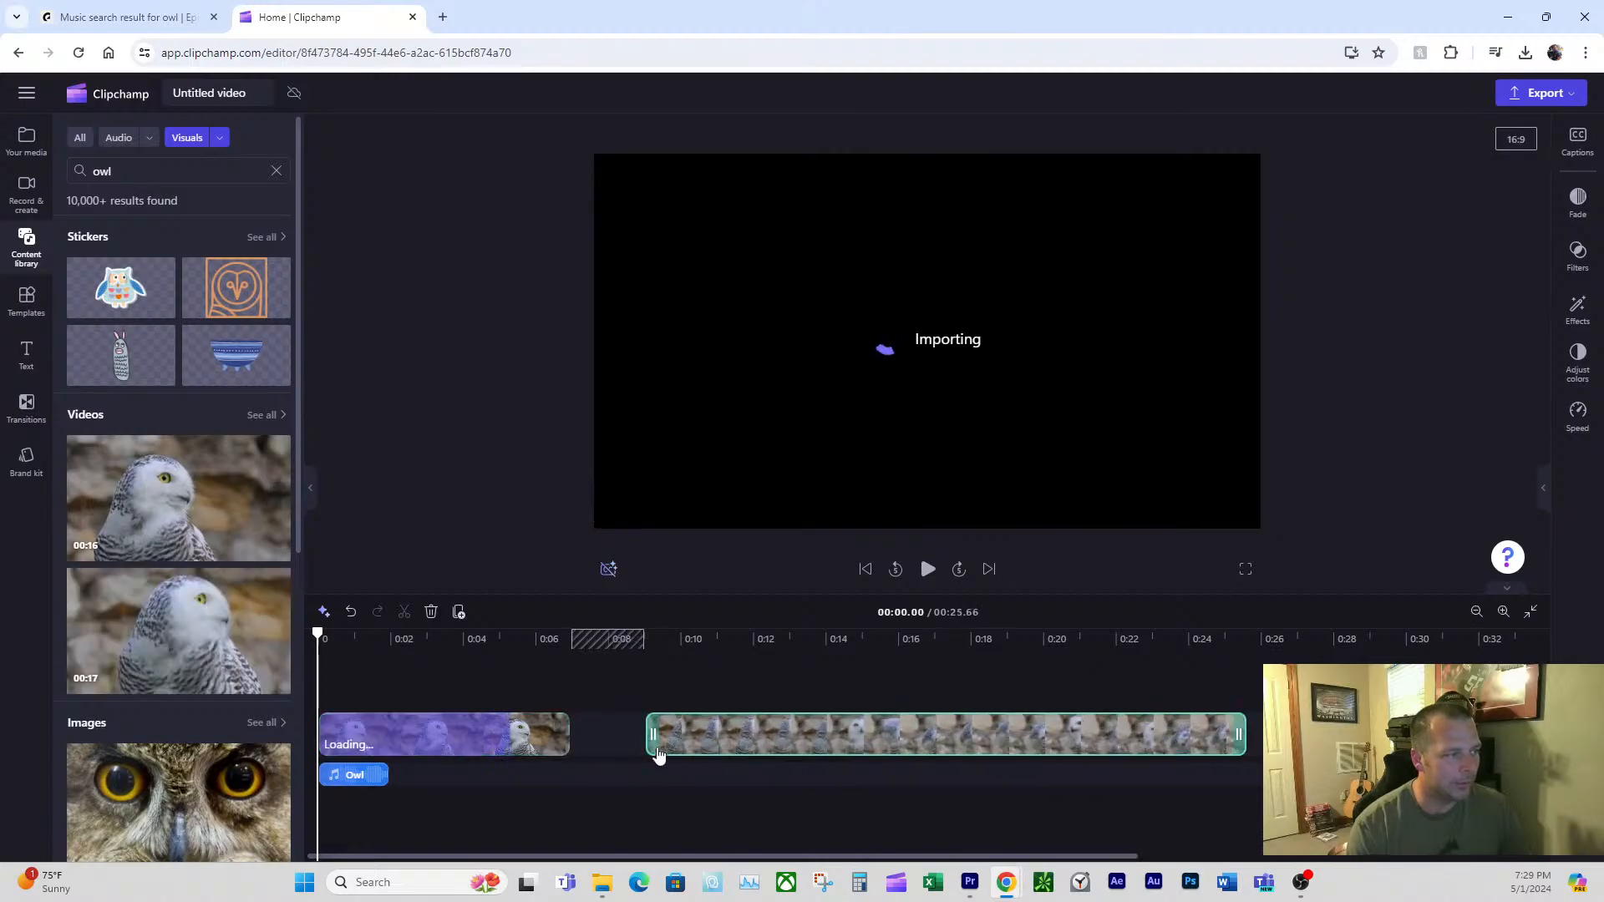
{"action": "left_click", "coordinate": [607, 740]}
- Add a transition at the join between the two owl videos and play it back
{"action": "mouse_move", "coordinate": [571, 739]}
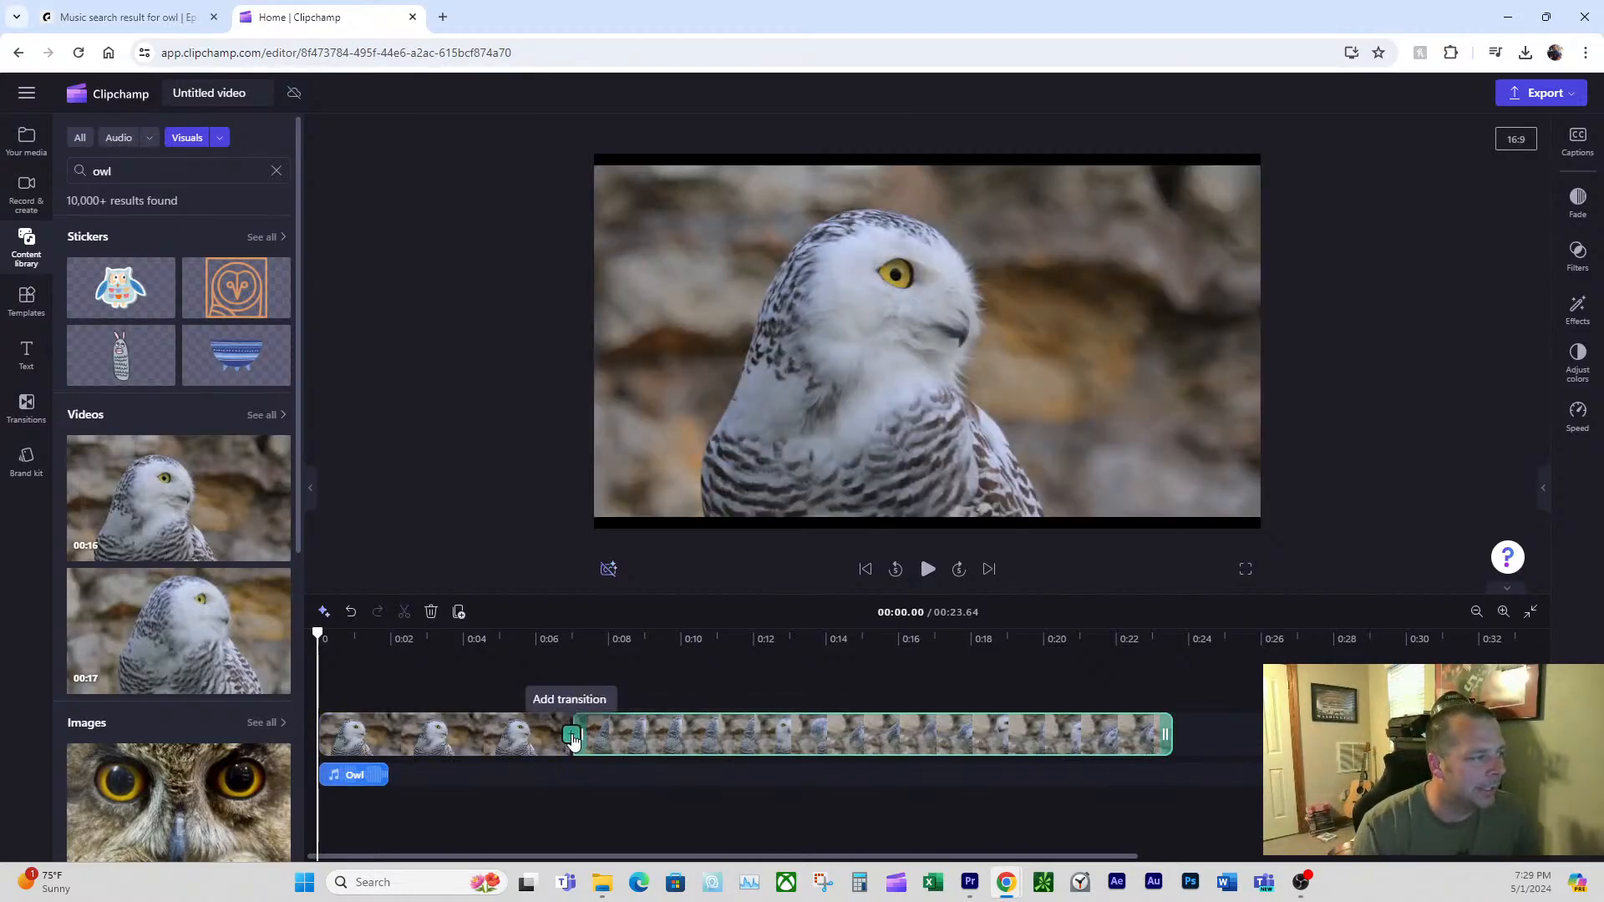
{"action": "left_click", "coordinate": [574, 733]}
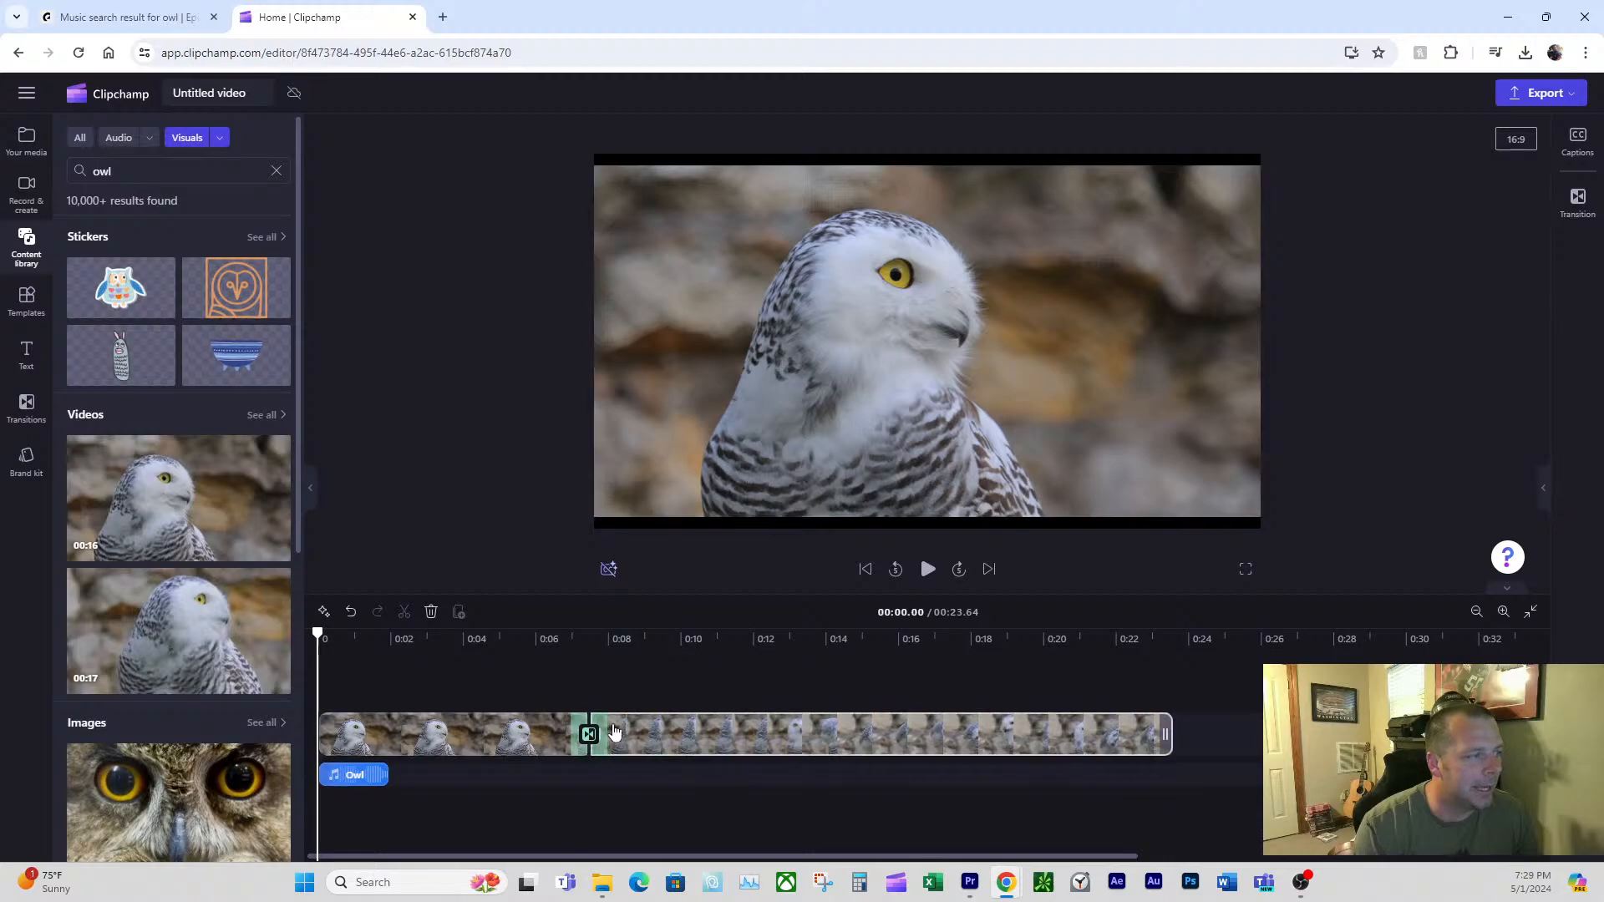
{"action": "left_click", "coordinate": [555, 624]}
{"action": "left_click", "coordinate": [927, 570]}
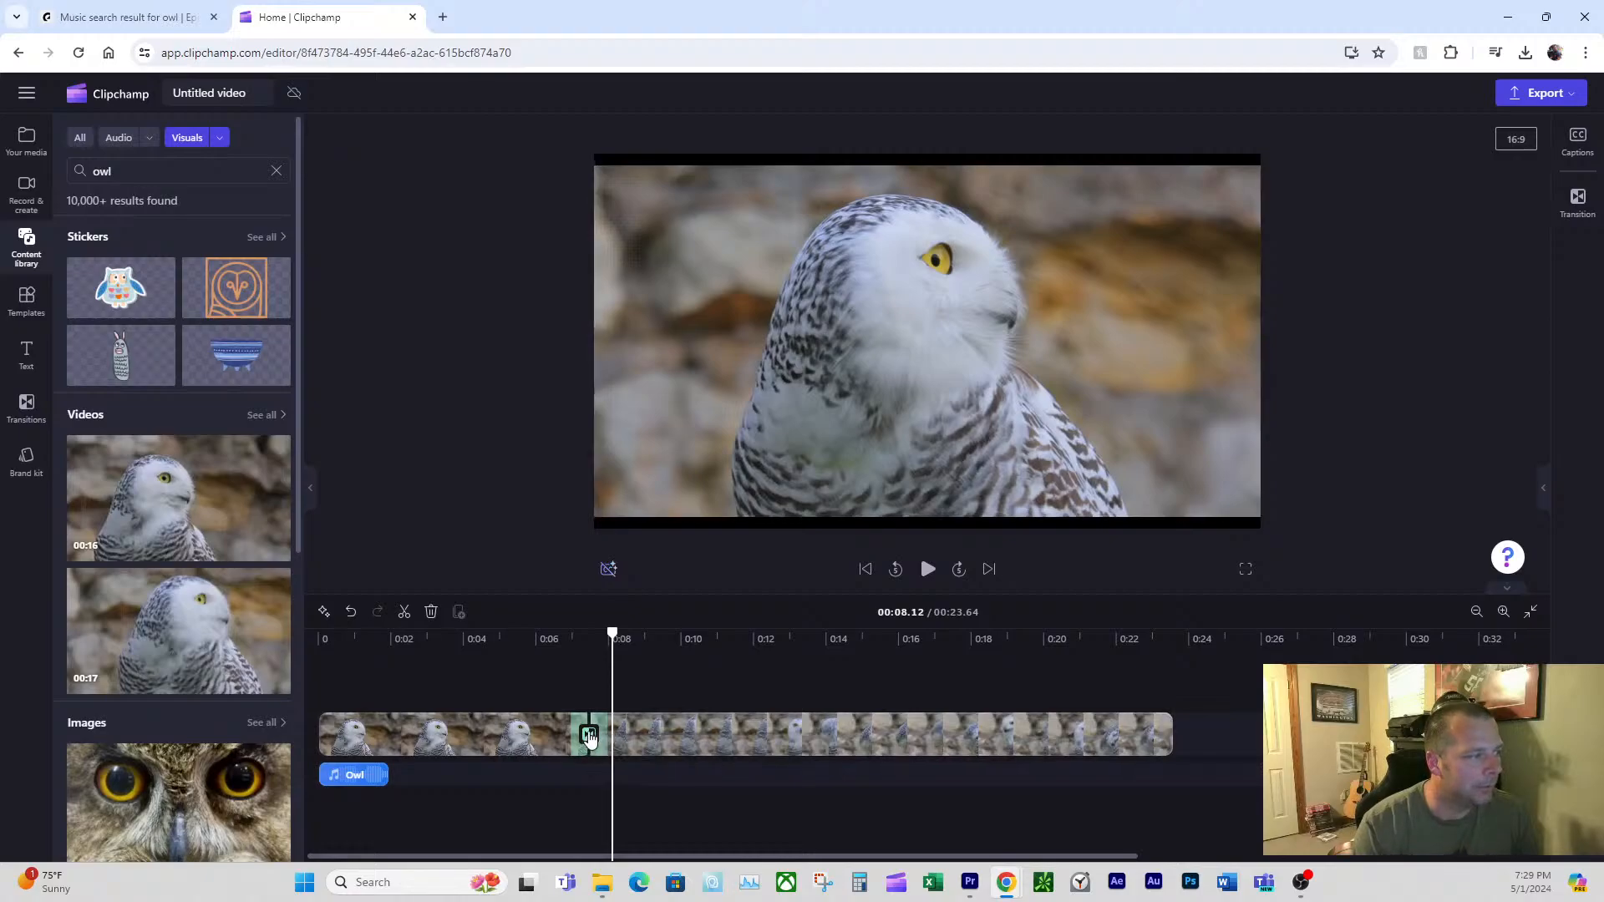
- Select the transition between the two owl videos and change it to Heart
{"action": "left_click", "coordinate": [589, 734]}
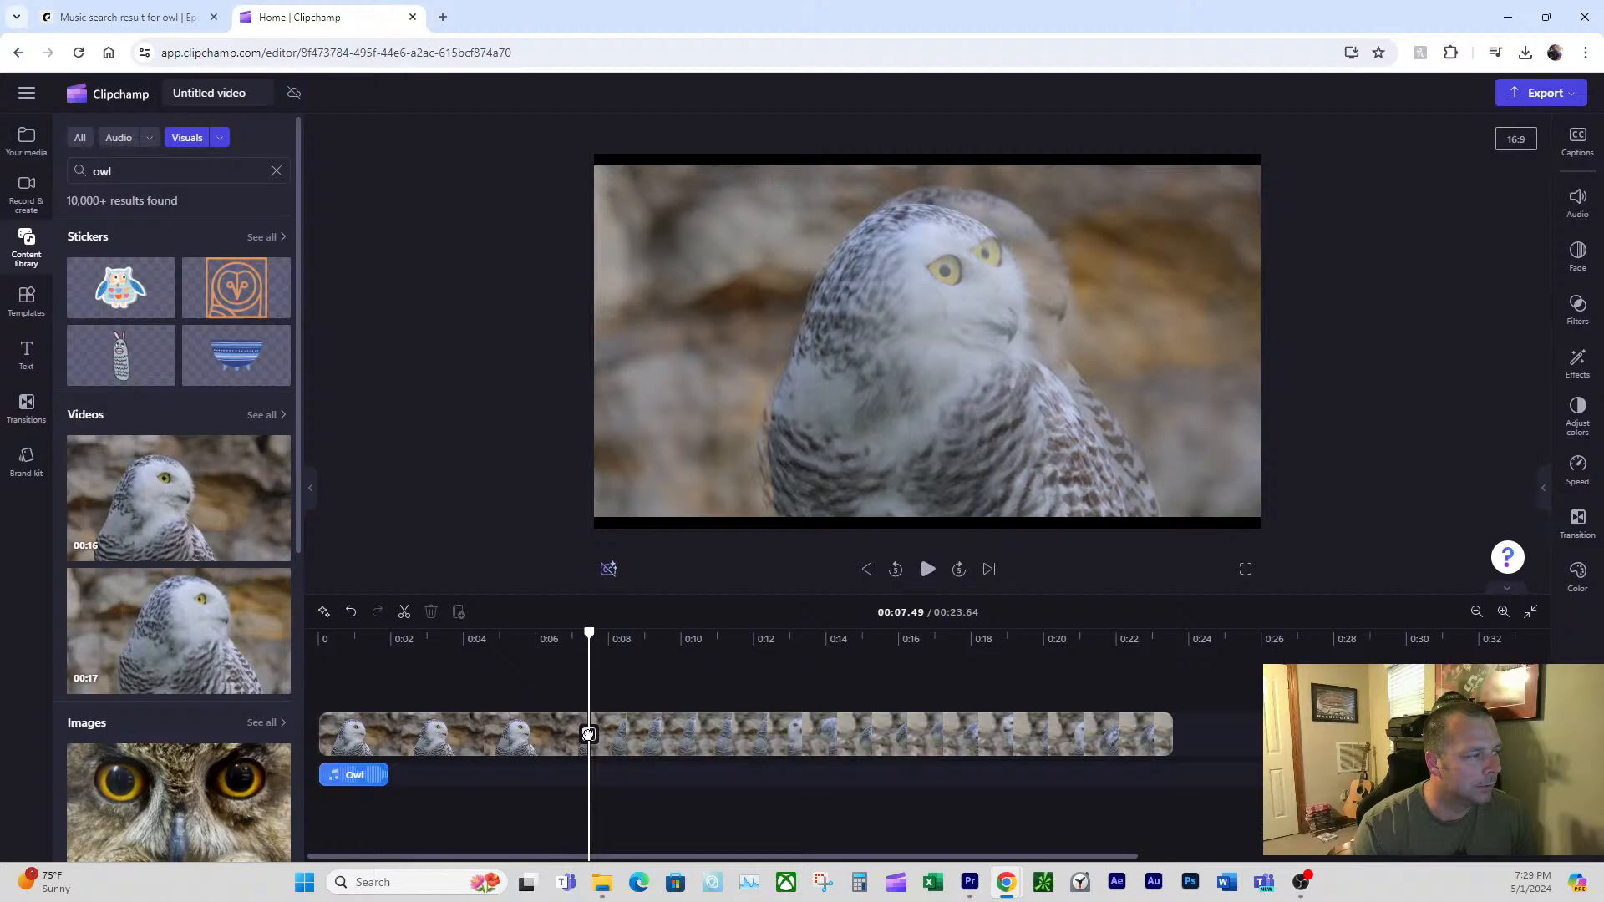
{"action": "left_click", "coordinate": [594, 739]}
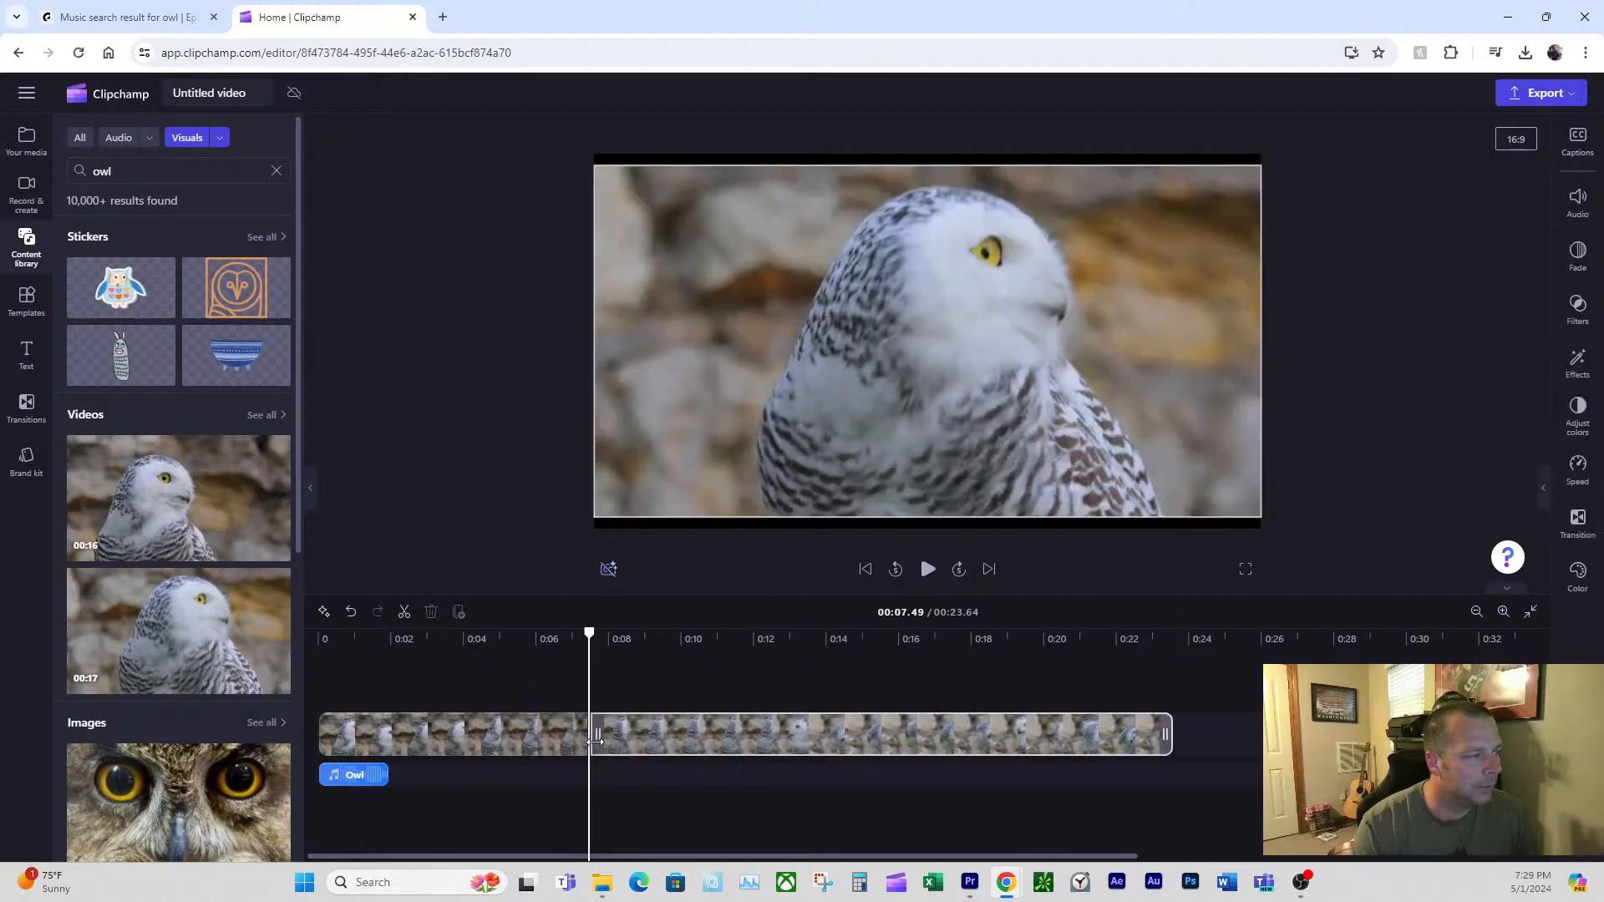
{"action": "left_click", "coordinate": [588, 735]}
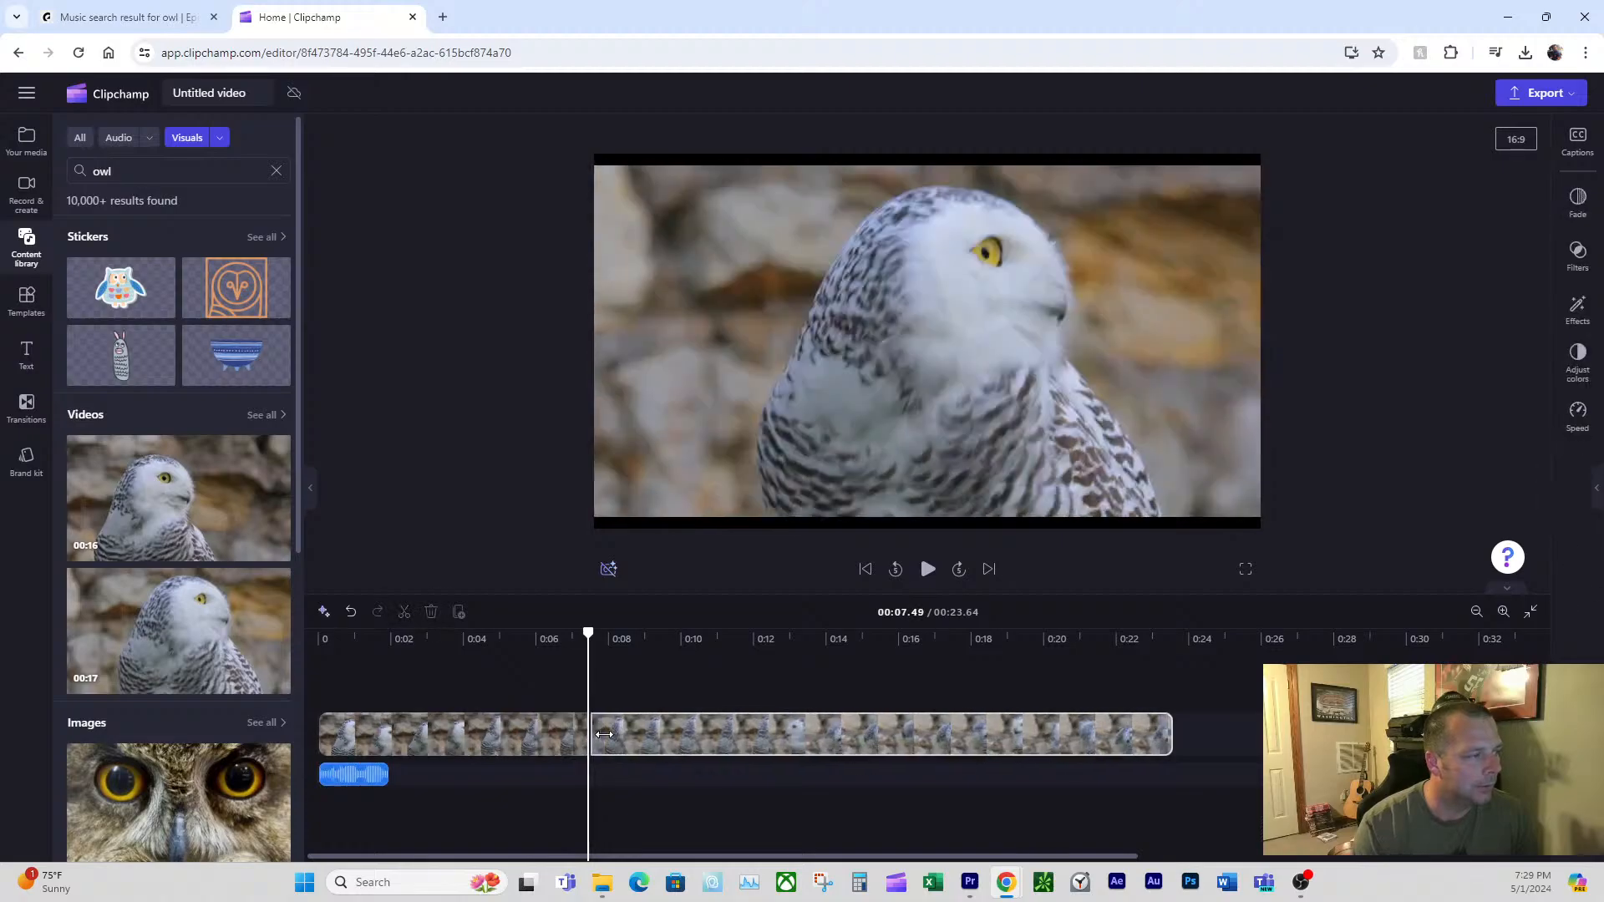
{"action": "left_click", "coordinate": [597, 732]}
{"action": "left_click", "coordinate": [570, 649]}
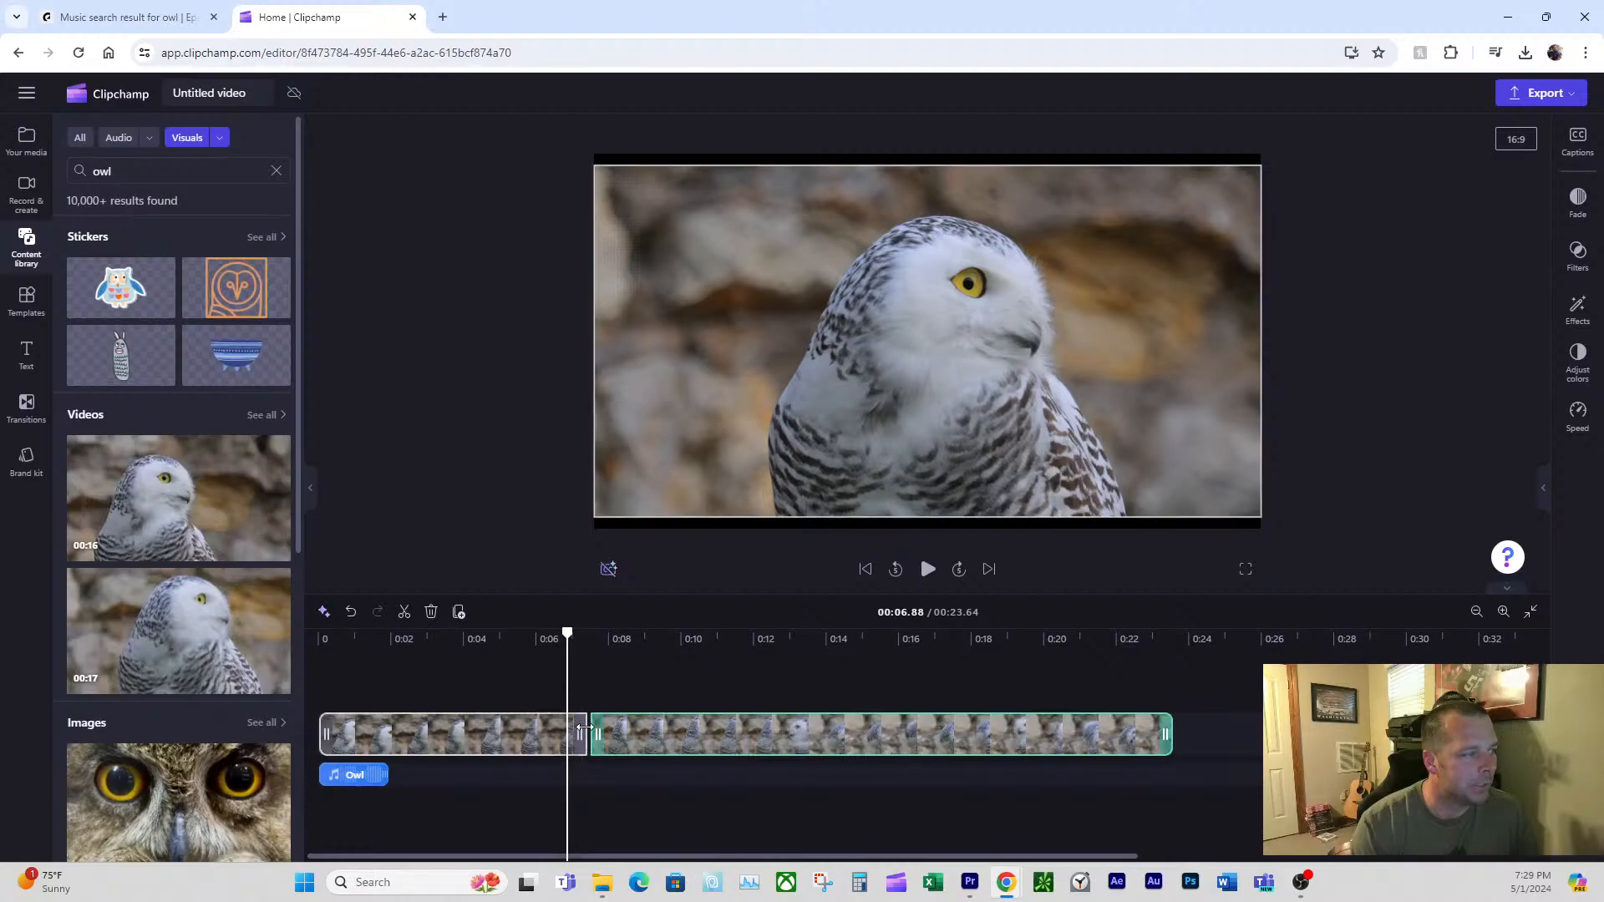
{"action": "right_click", "coordinate": [604, 733]}
{"action": "left_click", "coordinate": [878, 662]}
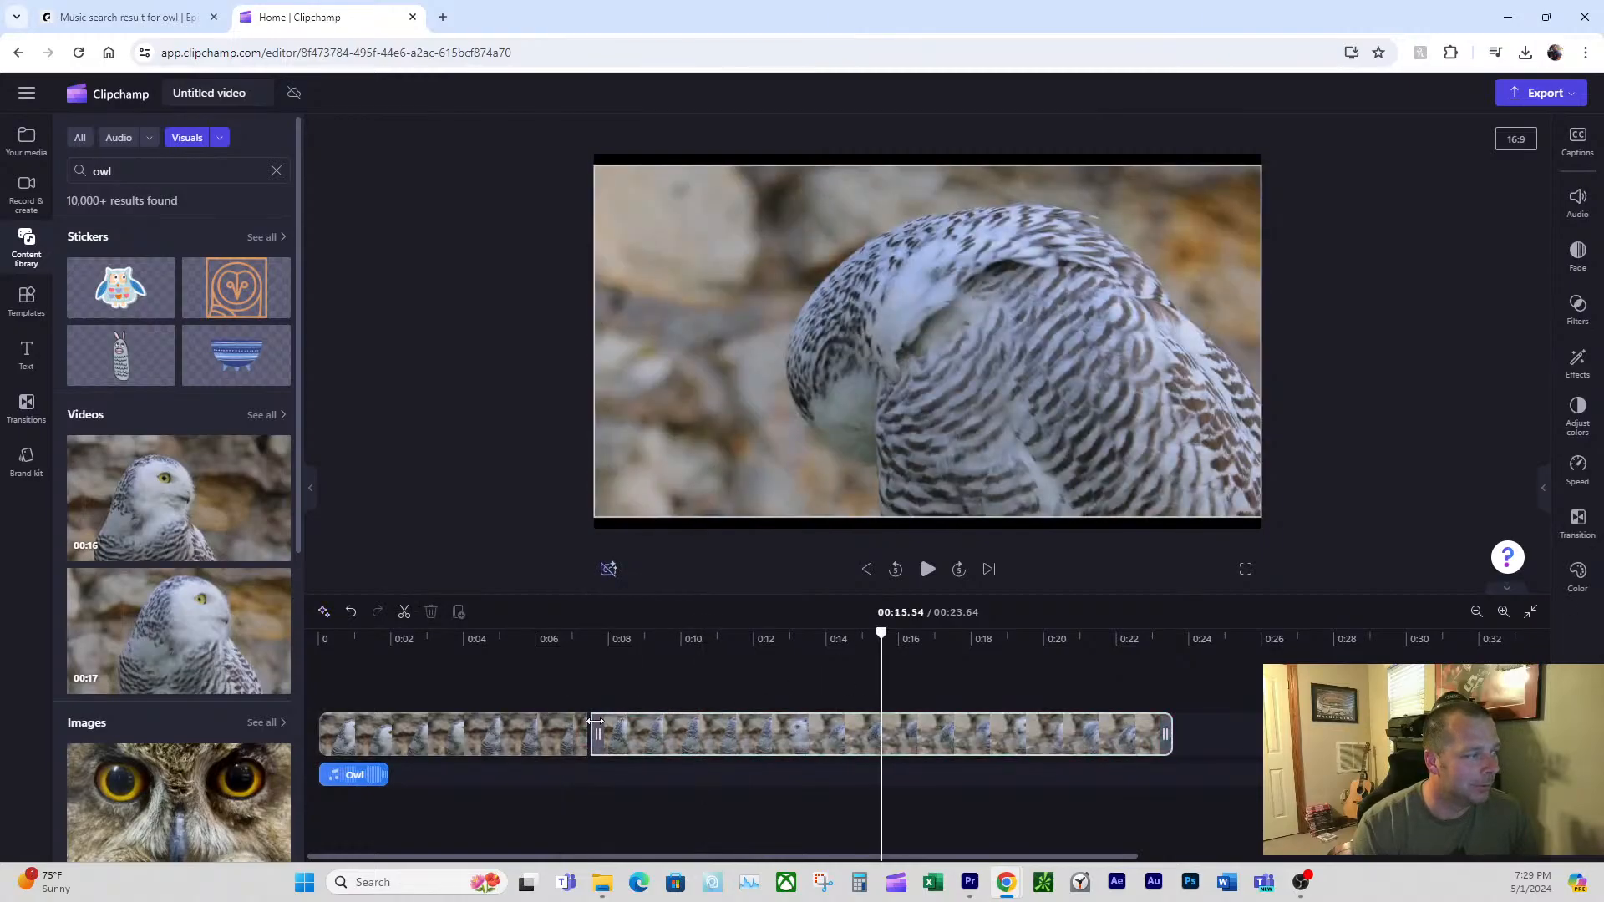
{"action": "left_click", "coordinate": [589, 735]}
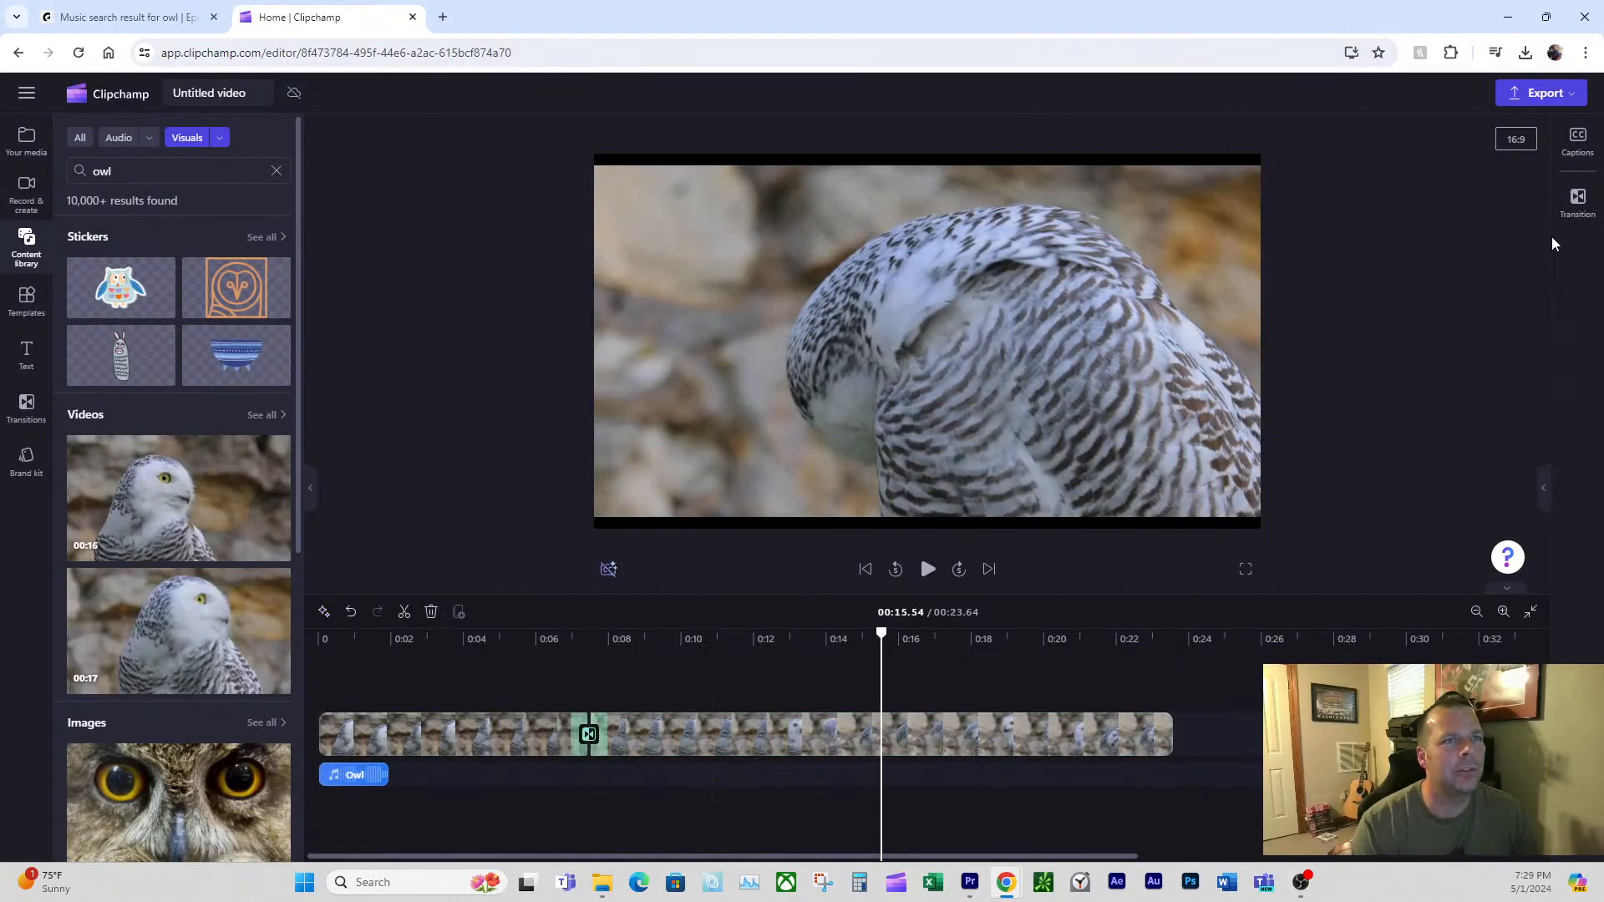
{"action": "left_click", "coordinate": [1578, 209]}
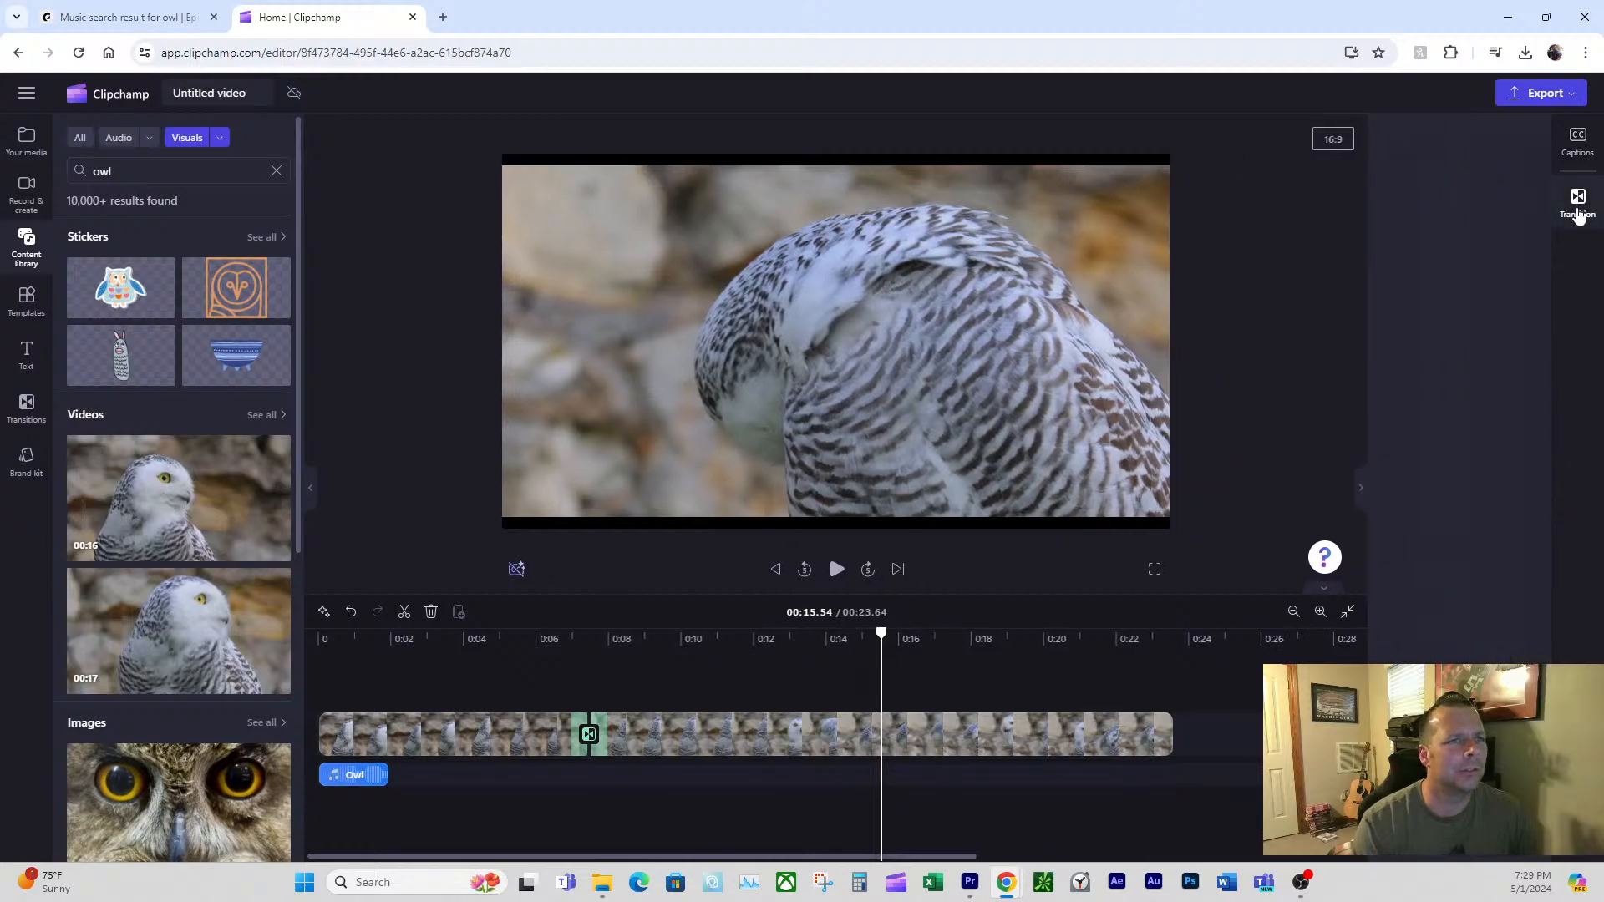
{"action": "left_click", "coordinate": [1472, 409]}
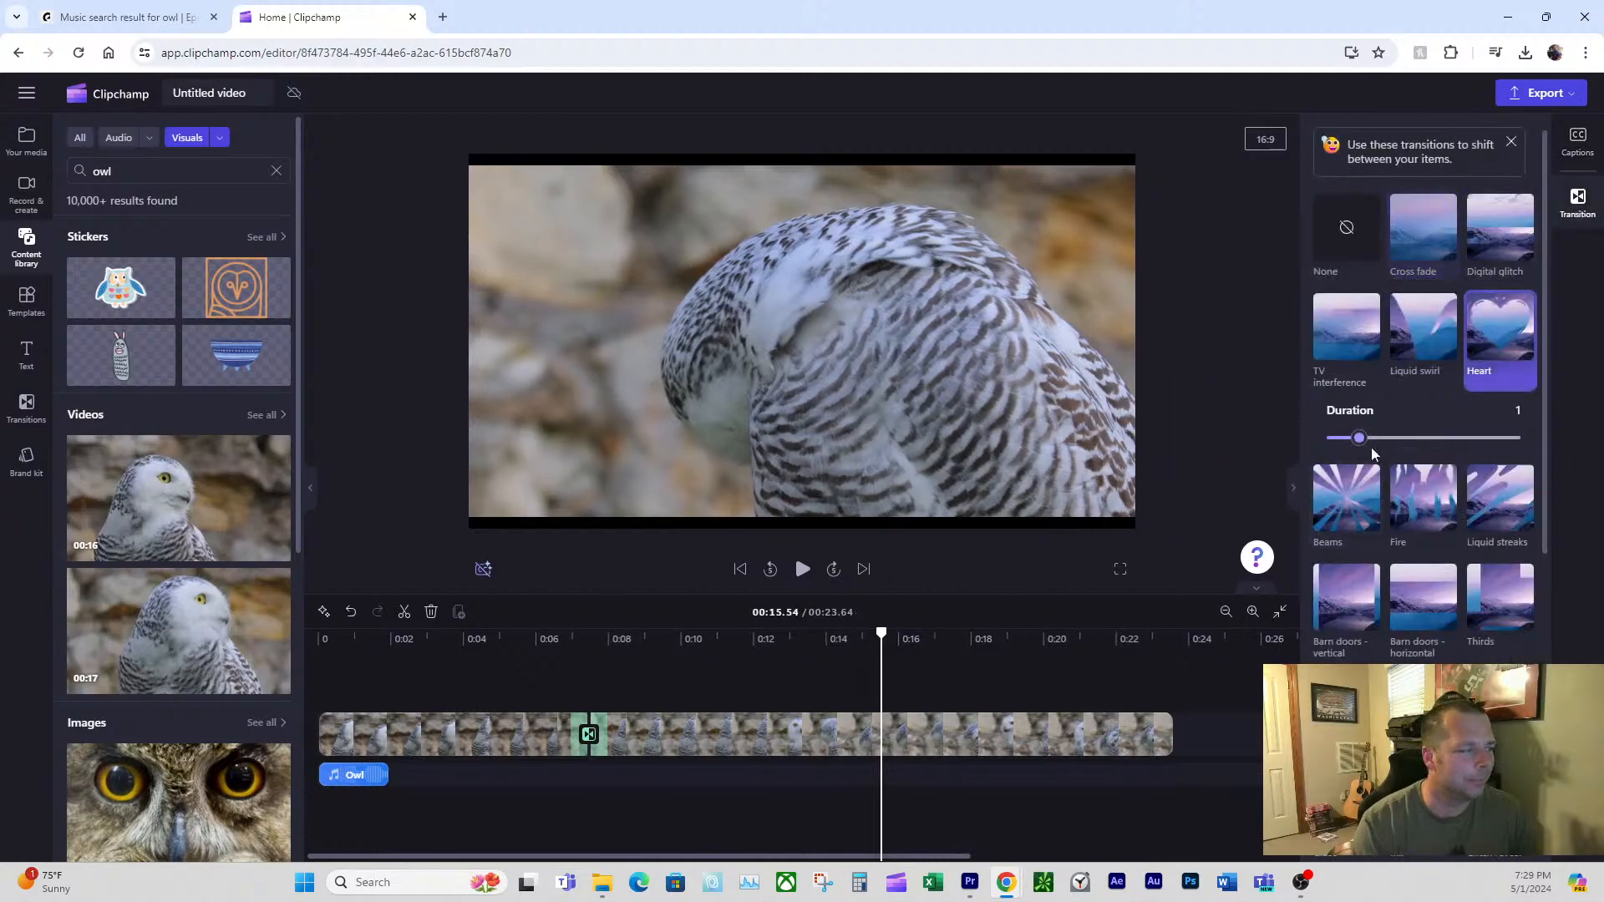
- Play the project from about 6 seconds through the Heart transition to check it
{"action": "left_click", "coordinate": [545, 693]}
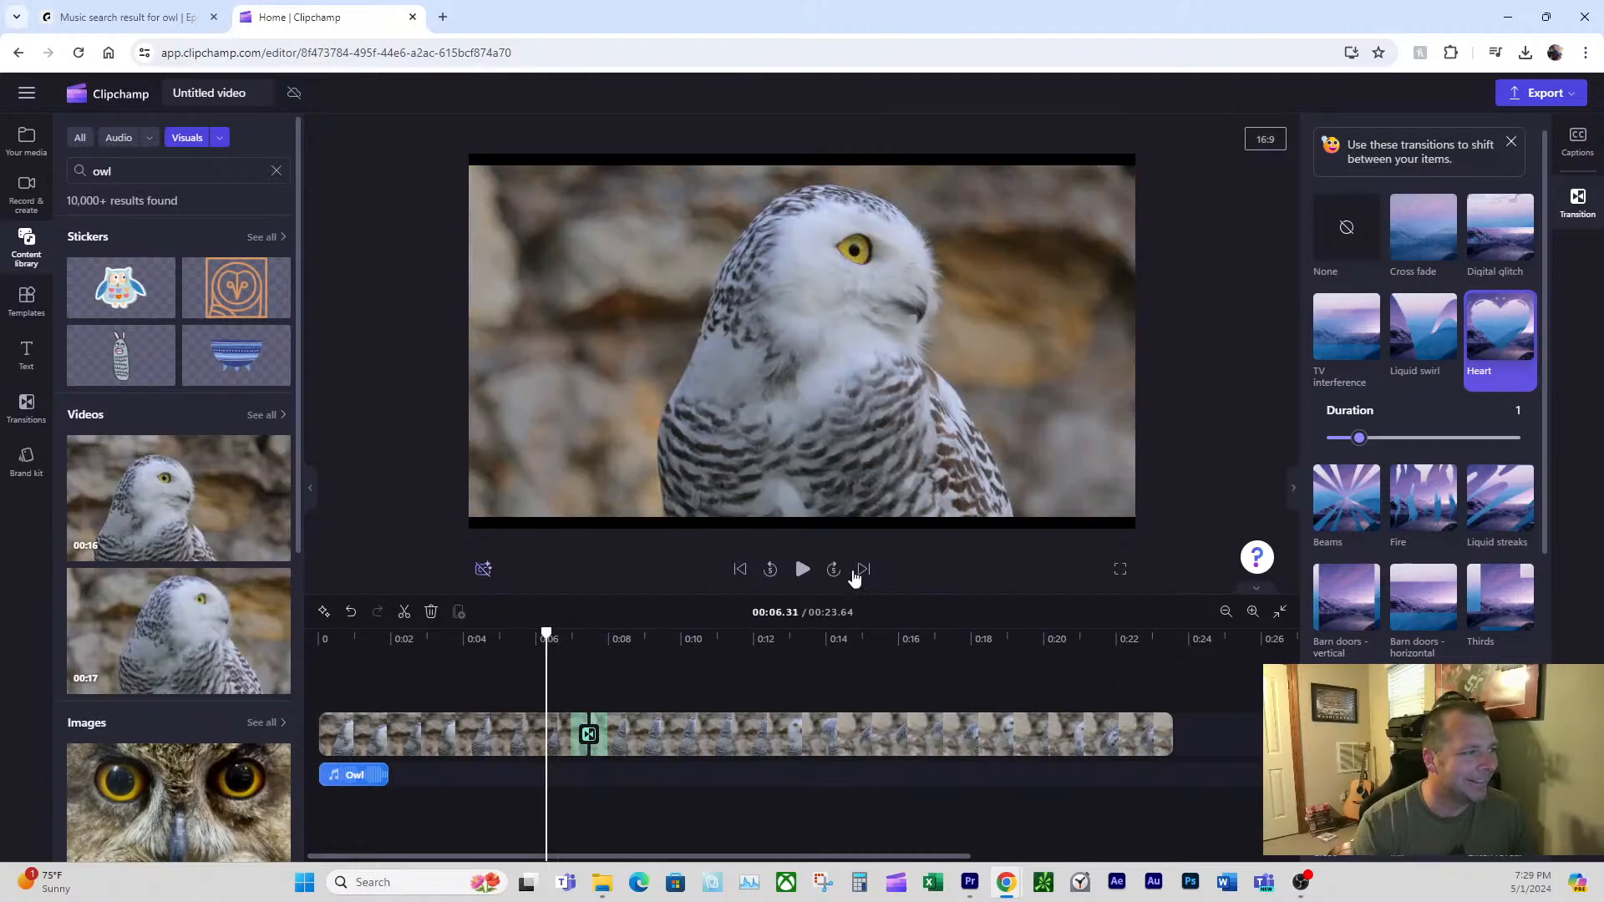
{"action": "left_click", "coordinate": [803, 571]}
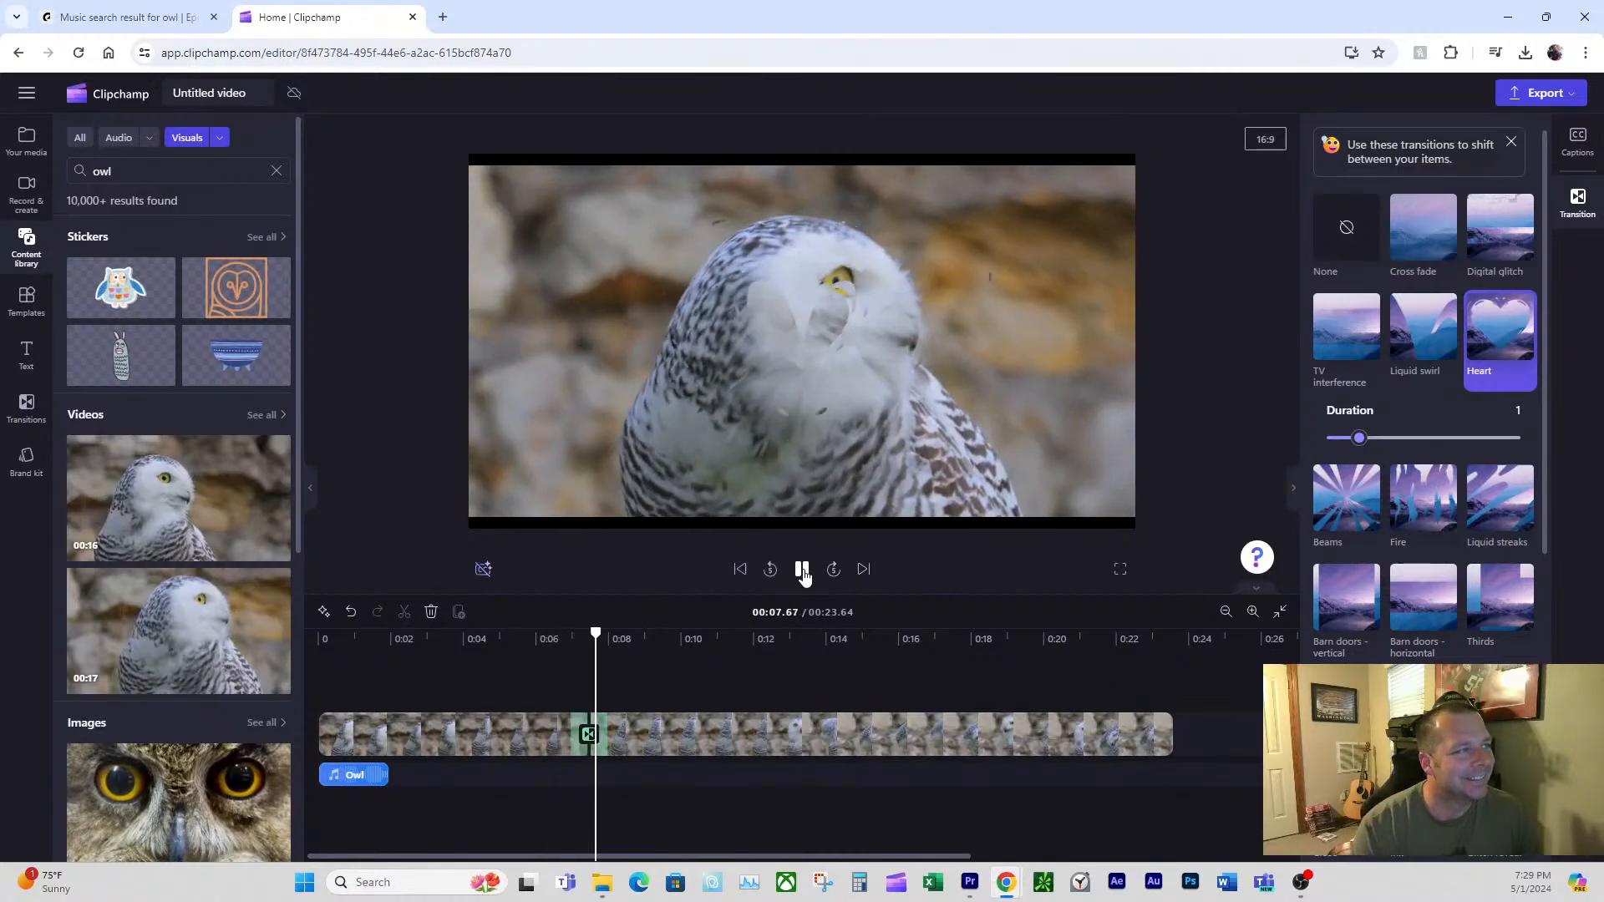
{"action": "left_click", "coordinate": [804, 571]}
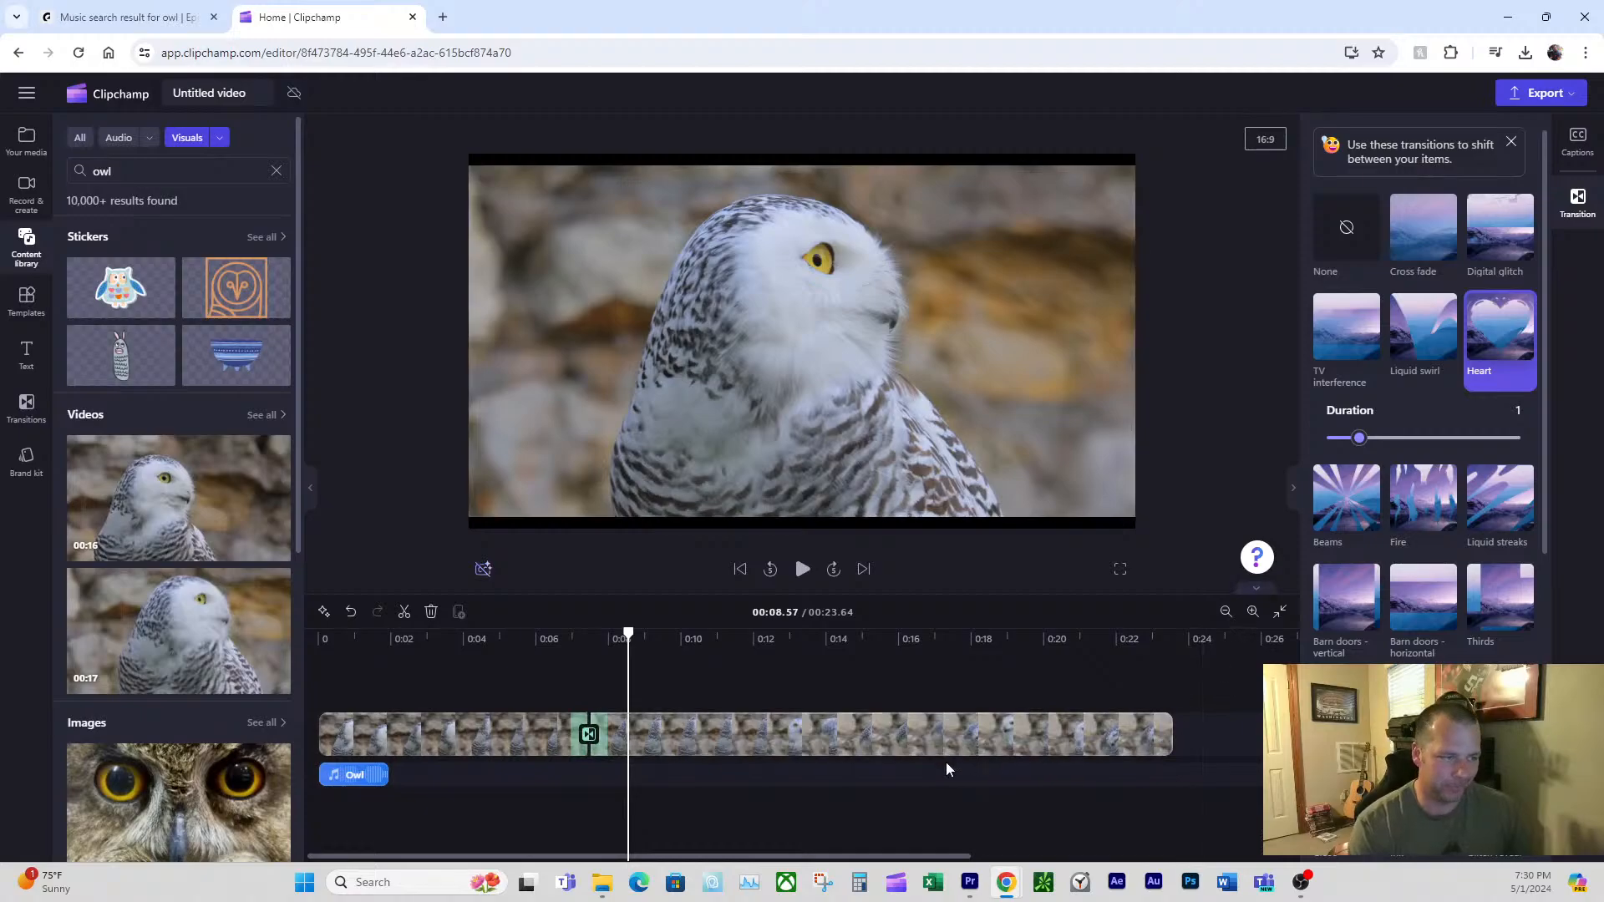
- Delete both owl videos from the Clipchamp timeline, keeping only the Owl sound effect
{"action": "left_click_drag", "start_coordinate": [773, 816], "coordinate": [509, 694]}
{"action": "key", "text": "Delete"}
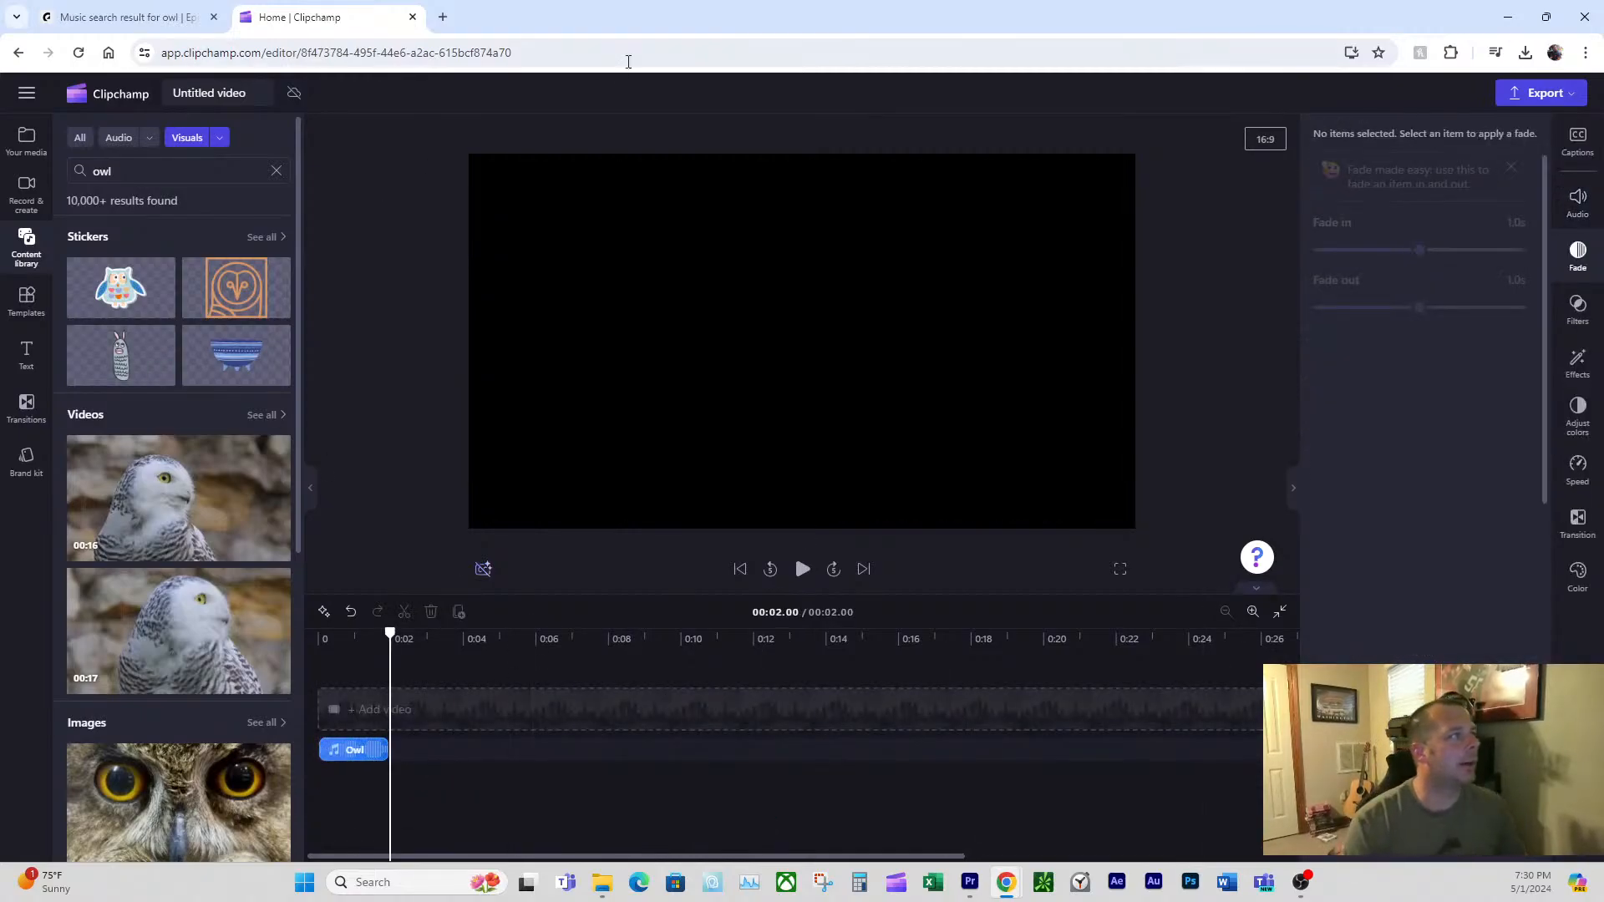
- Return to Premiere Pro and place the playhead at 00:01:20:22, just before the owl audio clip
{"action": "left_click_drag", "start_coordinate": [658, 17], "coordinate": [1602, 50]}
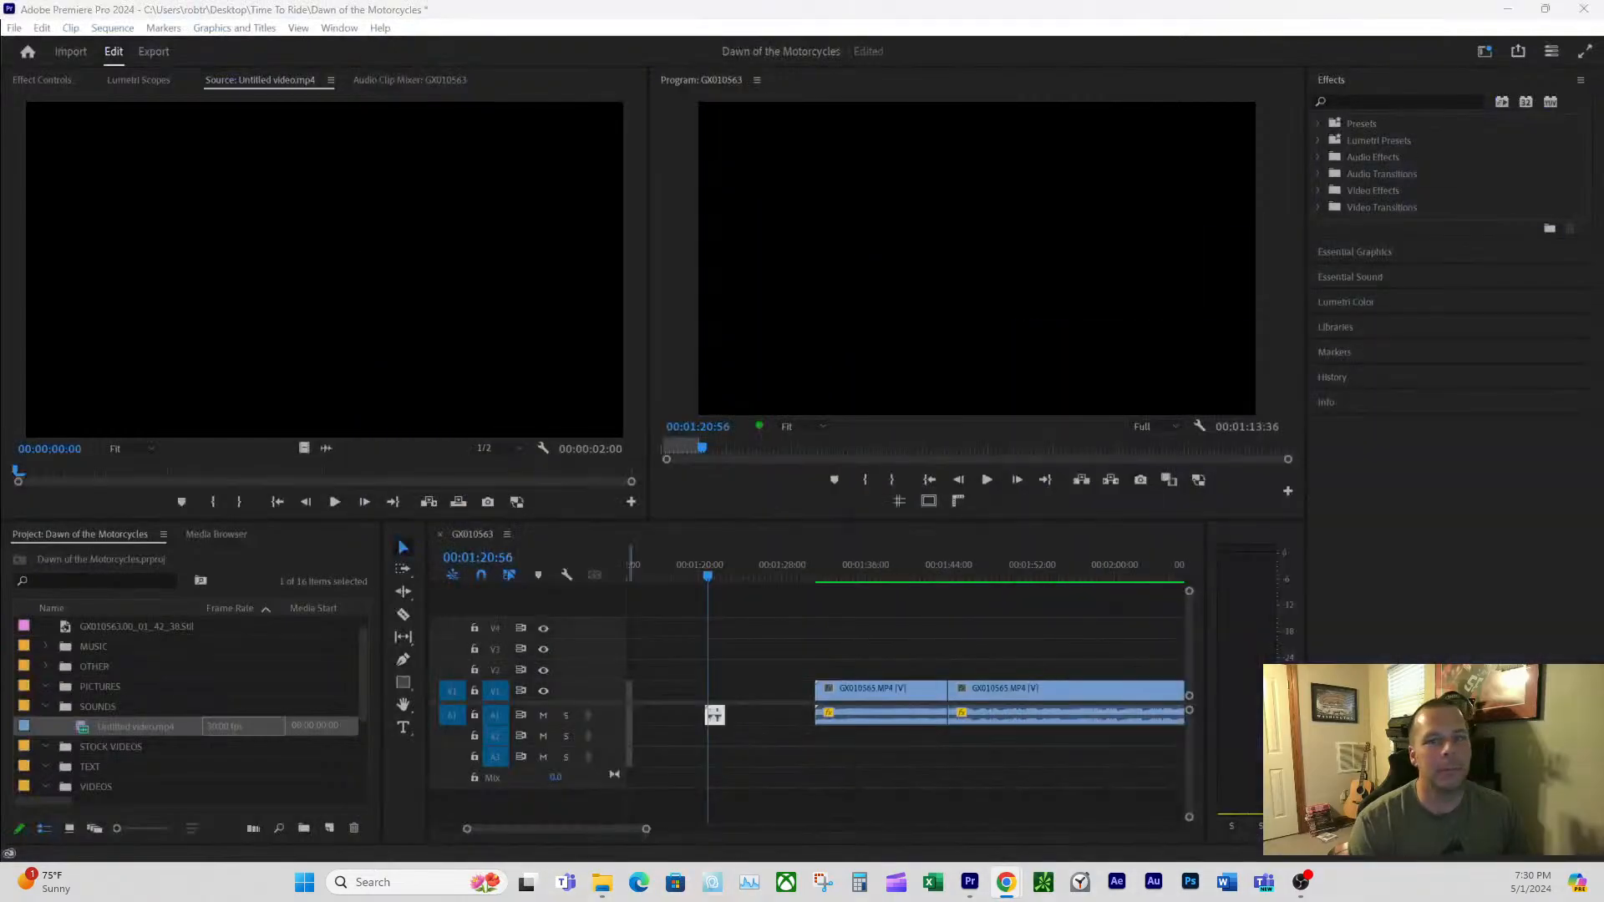
{"action": "left_click", "coordinate": [714, 714]}
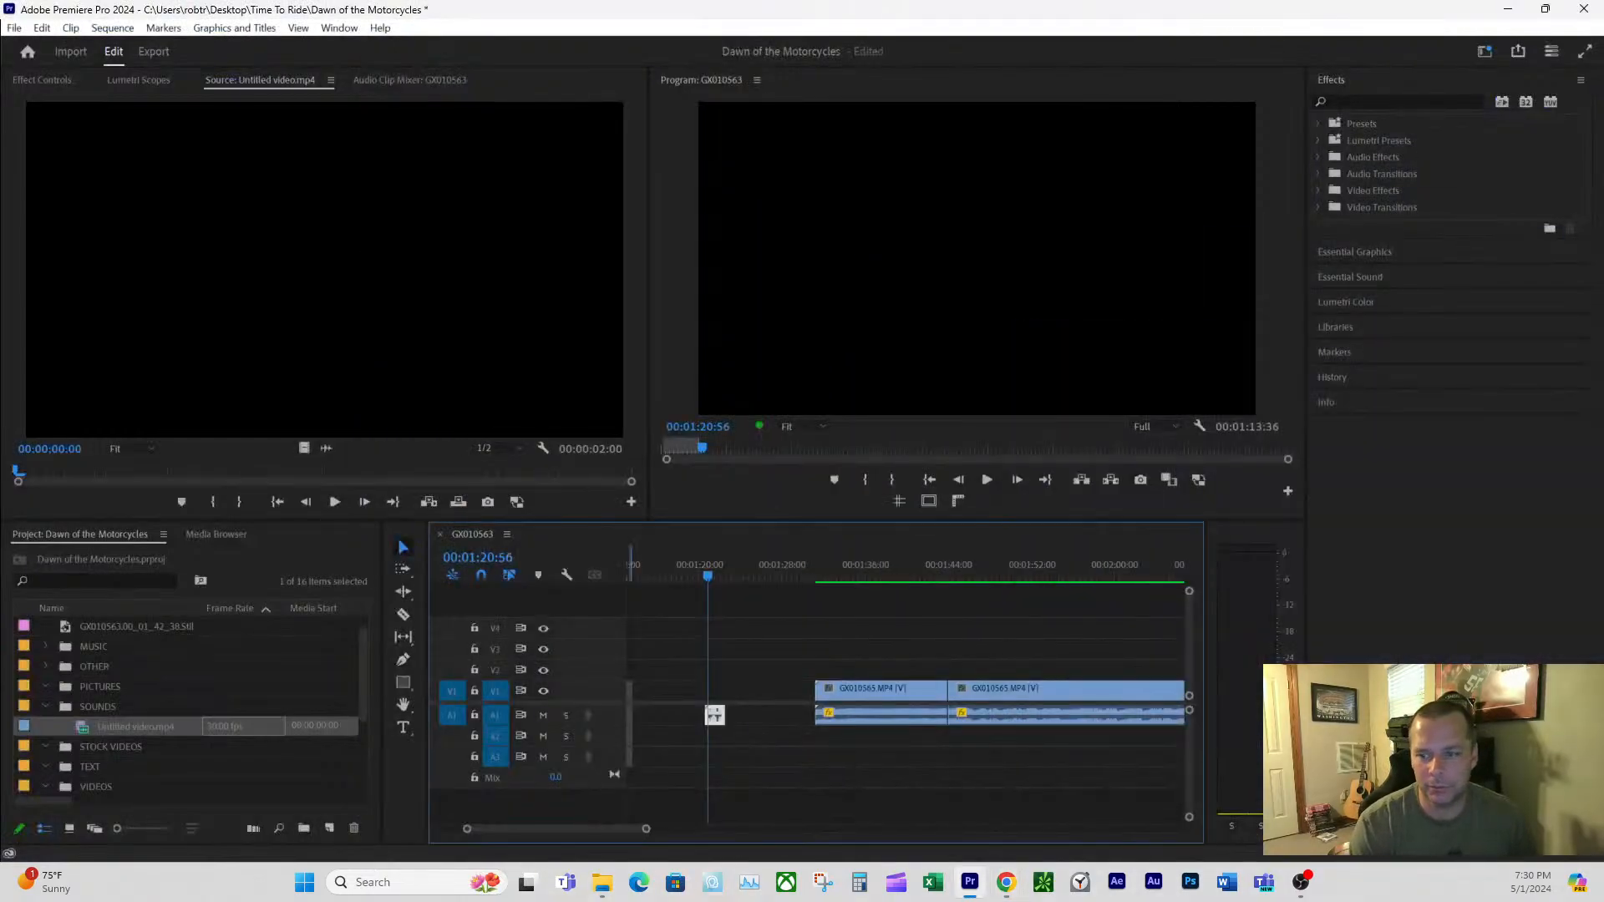
{"action": "left_click_drag", "start_coordinate": [802, 571], "coordinate": [809, 574]}
{"action": "left_click_drag", "start_coordinate": [701, 576], "coordinate": [701, 576]}
- Open the Audio Gain settings for the owl audio clip and cancel them
{"action": "right_click", "coordinate": [713, 716]}
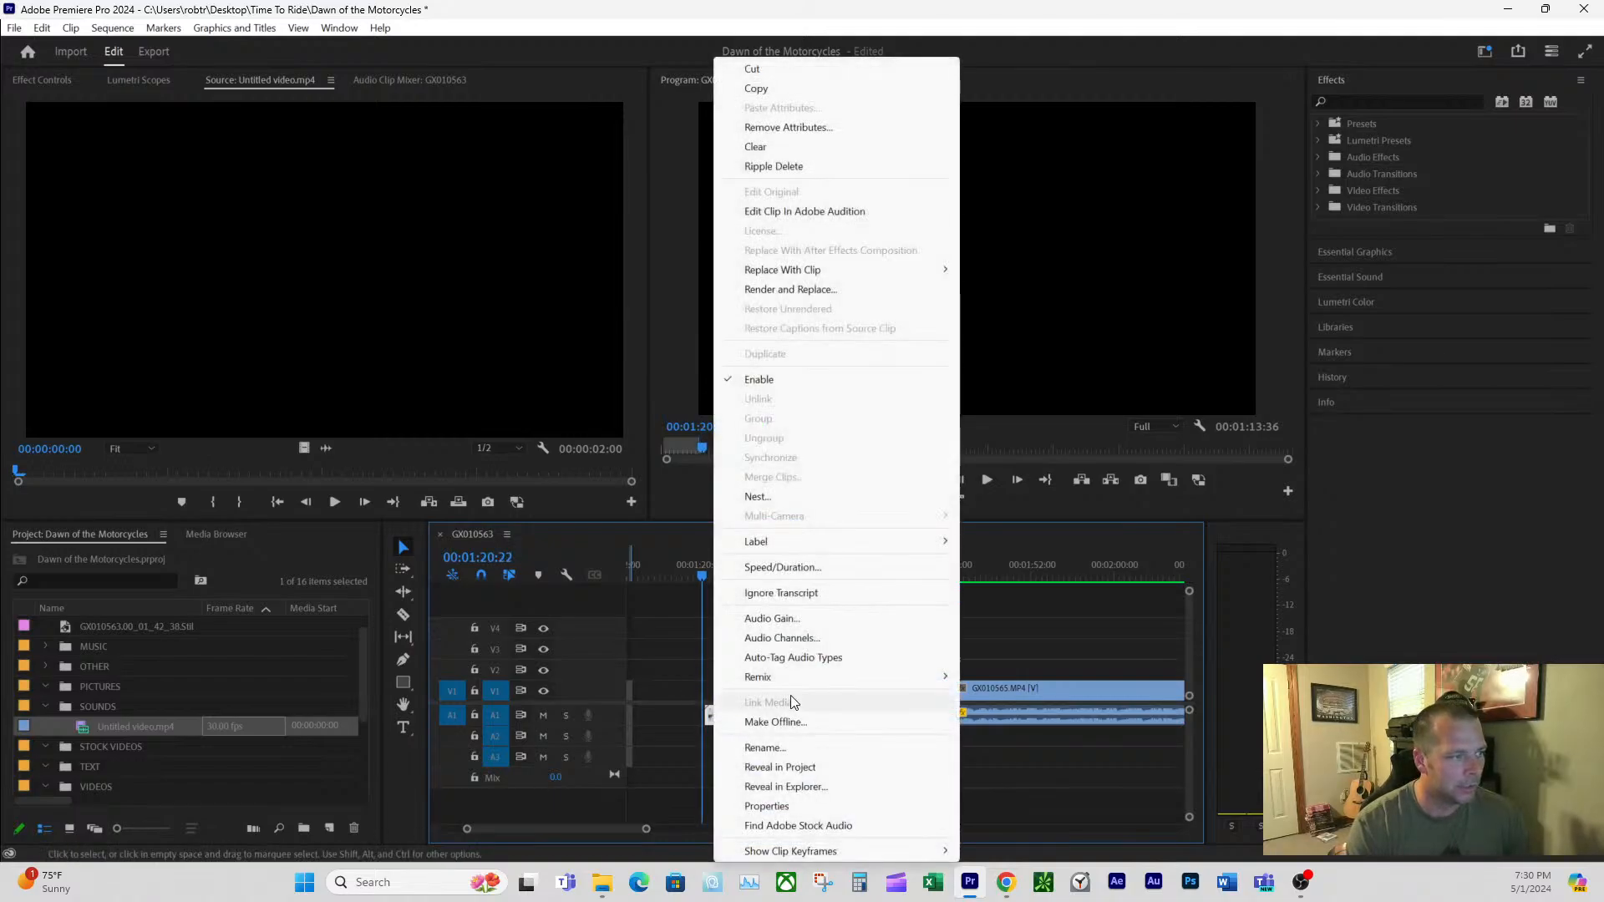
{"action": "left_click", "coordinate": [787, 619]}
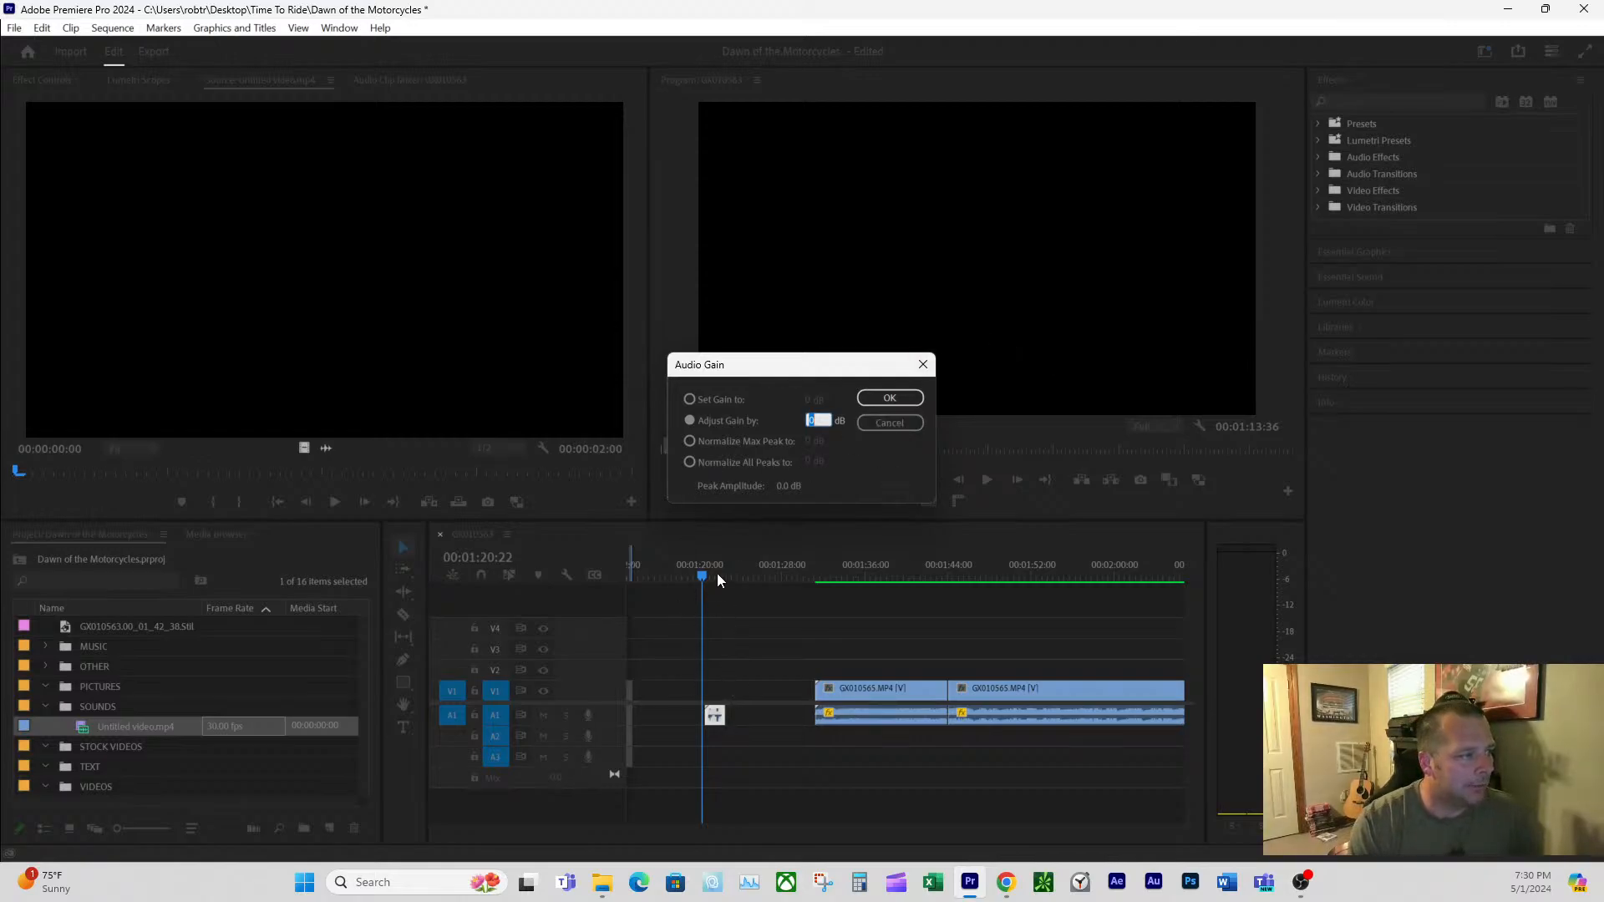
{"action": "left_click", "coordinate": [887, 424]}
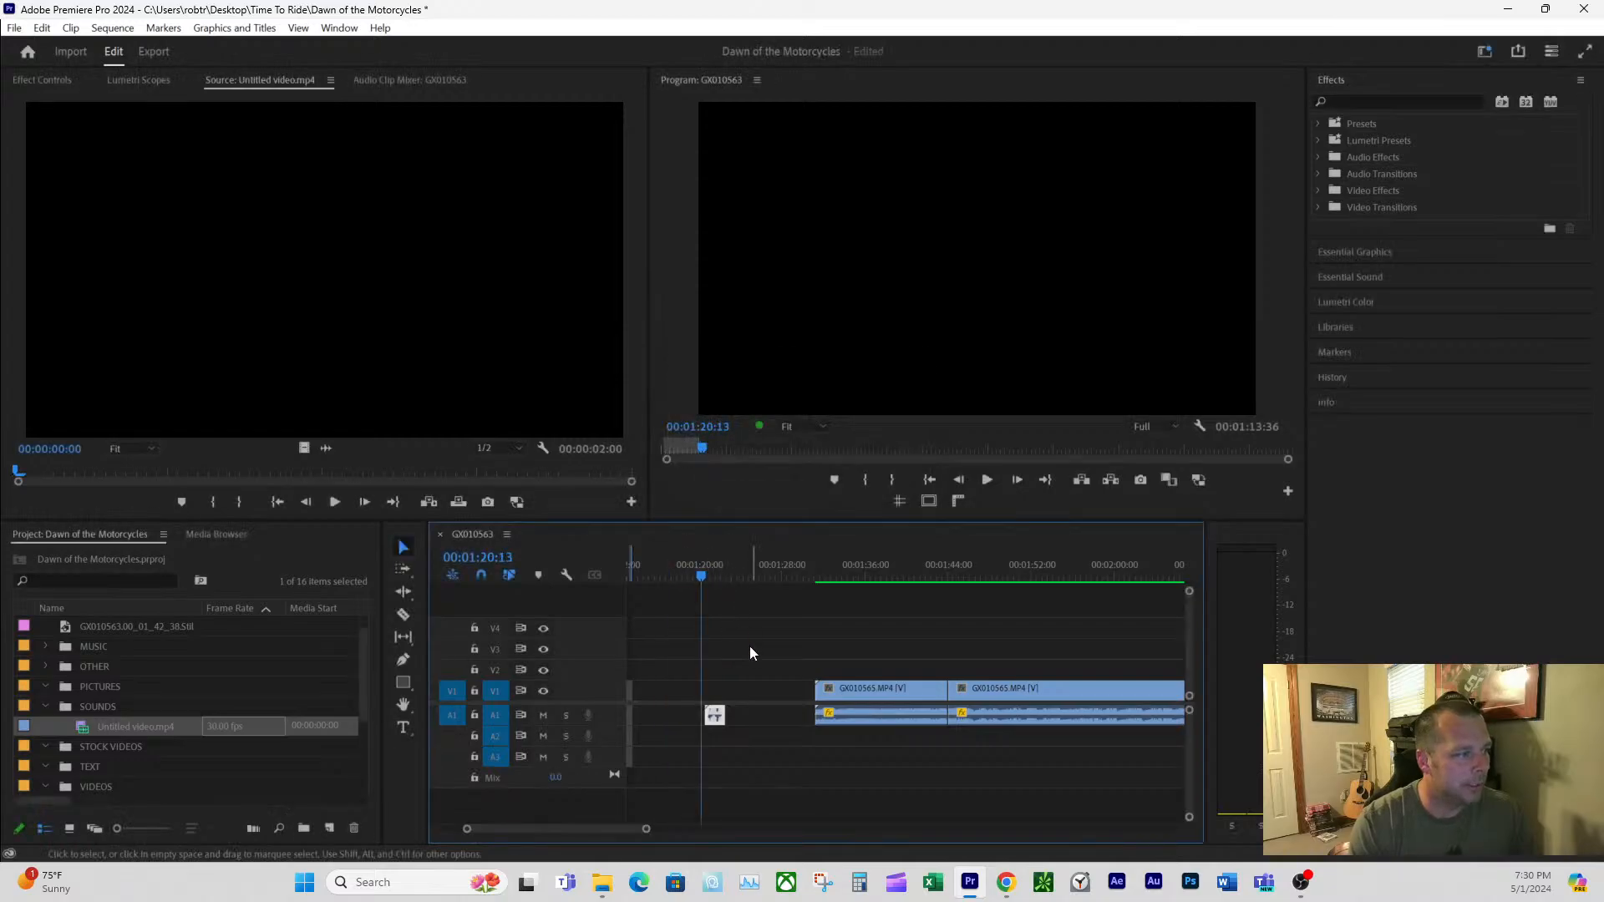
- Normalize the max peak of the owl audio clip on track A1 through its Audio Gain settings
{"action": "left_click_drag", "start_coordinate": [644, 829], "coordinate": [593, 834]}
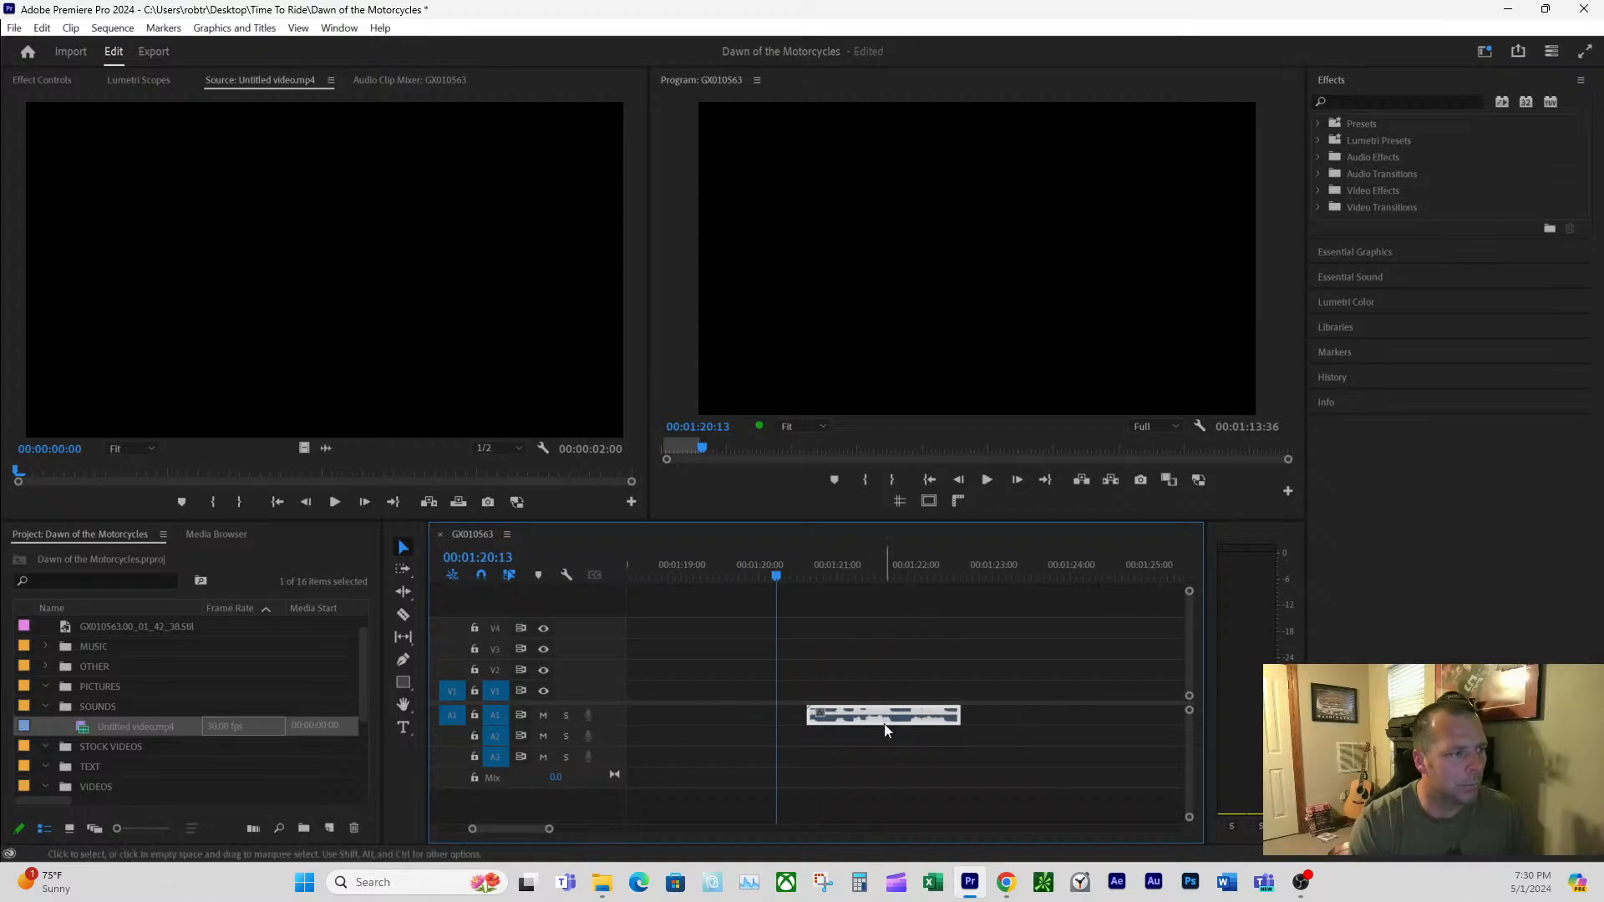
{"action": "left_click", "coordinate": [894, 575]}
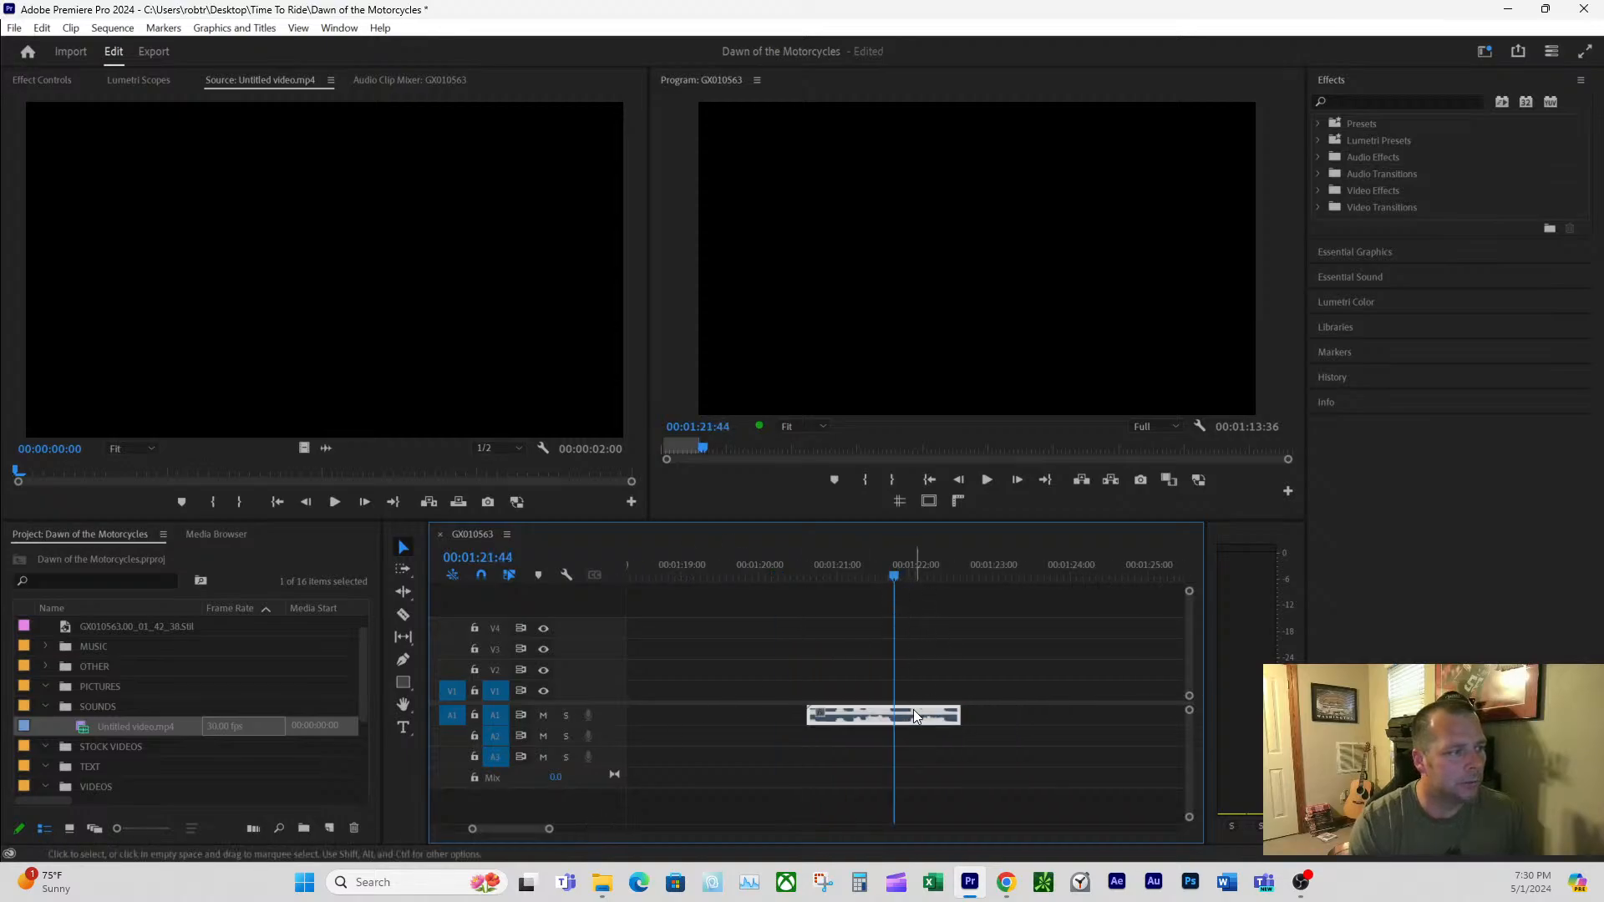
{"action": "left_click", "coordinate": [833, 576]}
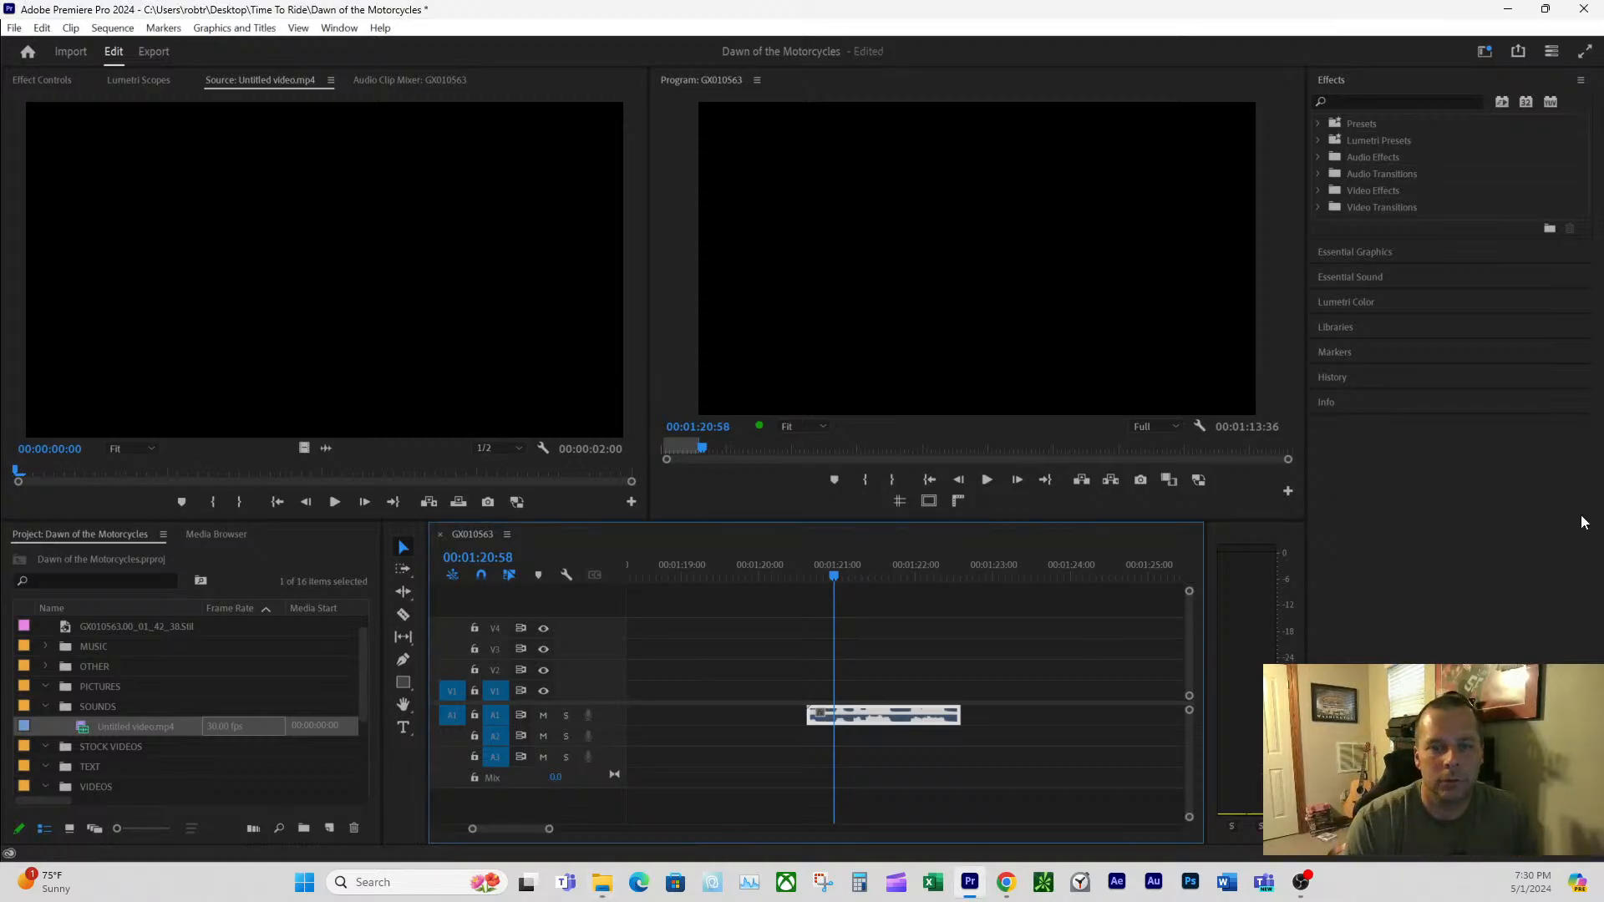
{"action": "right_click", "coordinate": [897, 709]}
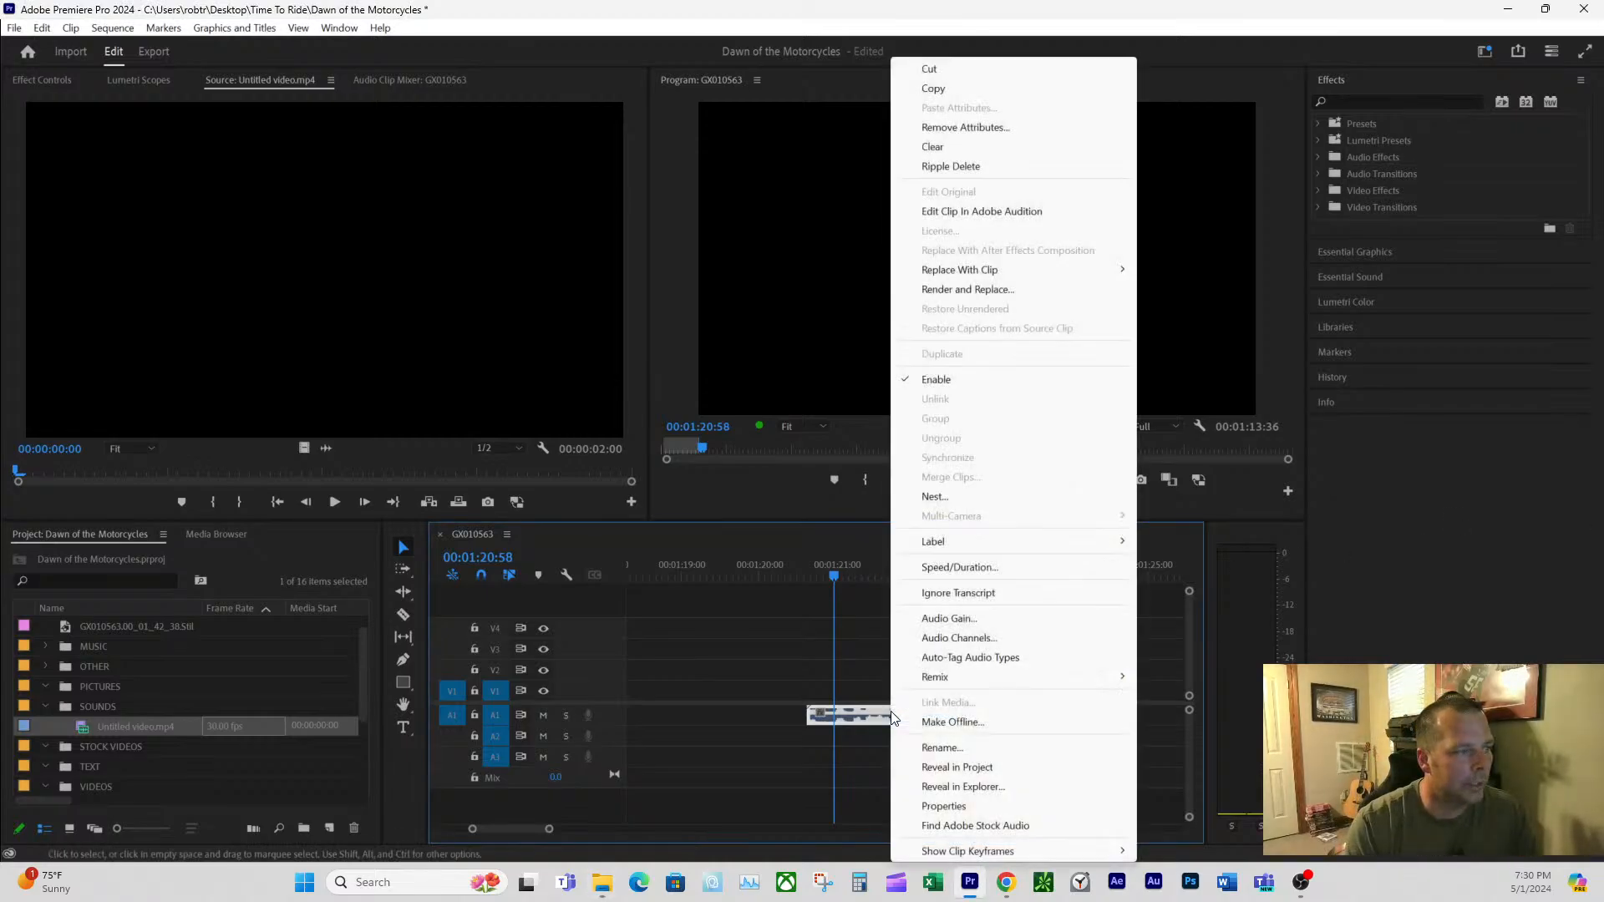
{"action": "left_click", "coordinate": [923, 617]}
{"action": "left_click", "coordinate": [703, 443]}
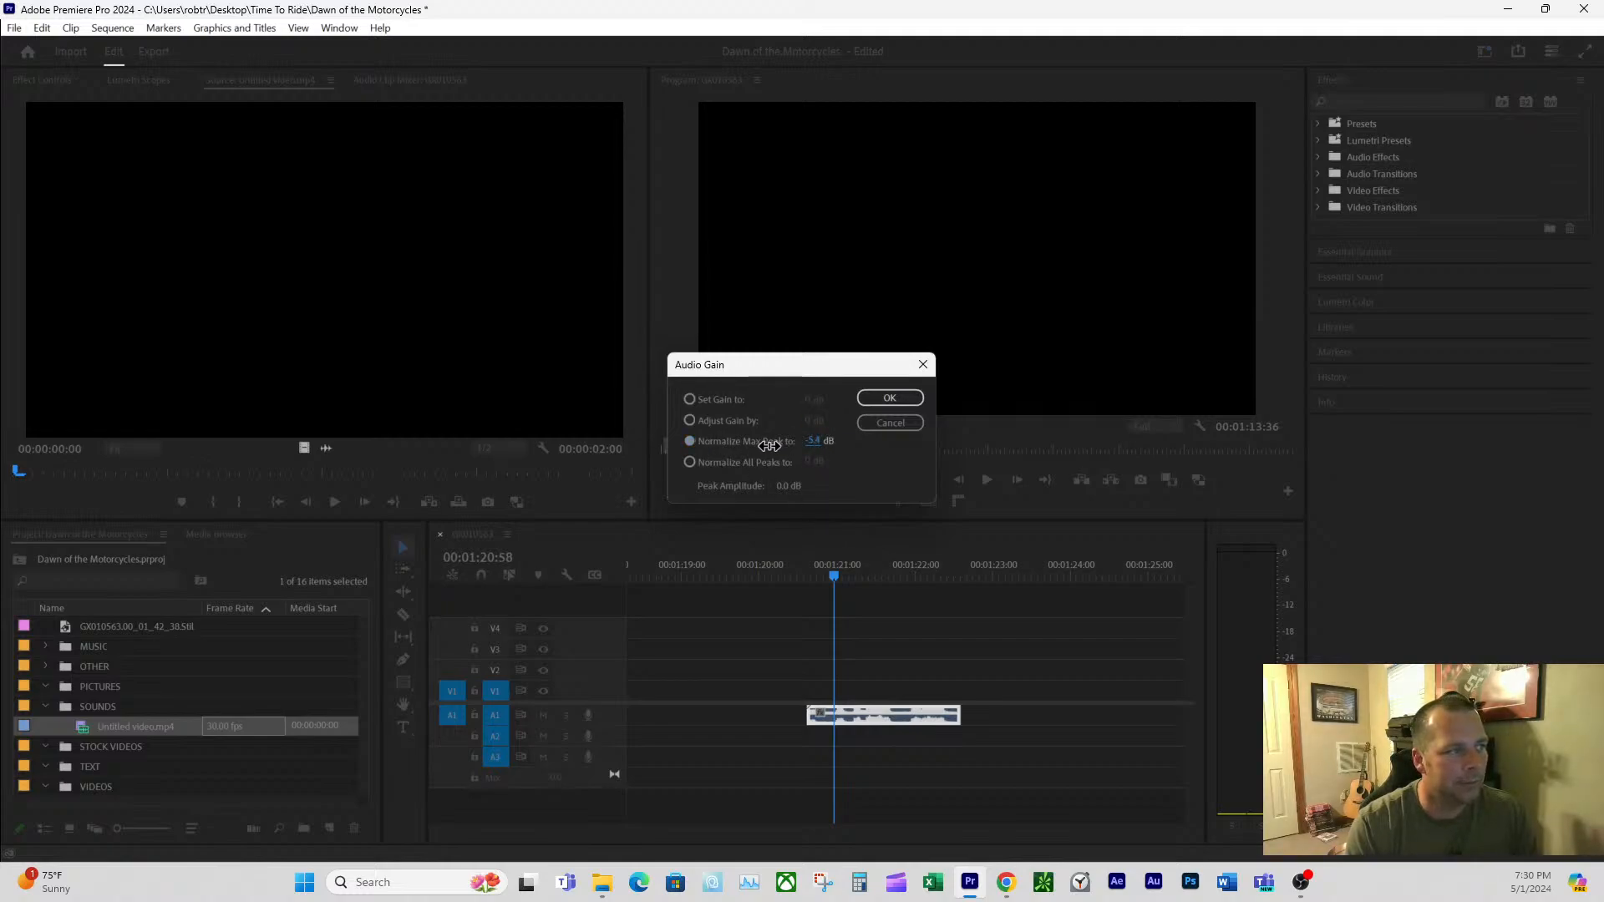
{"action": "left_click", "coordinate": [905, 400]}
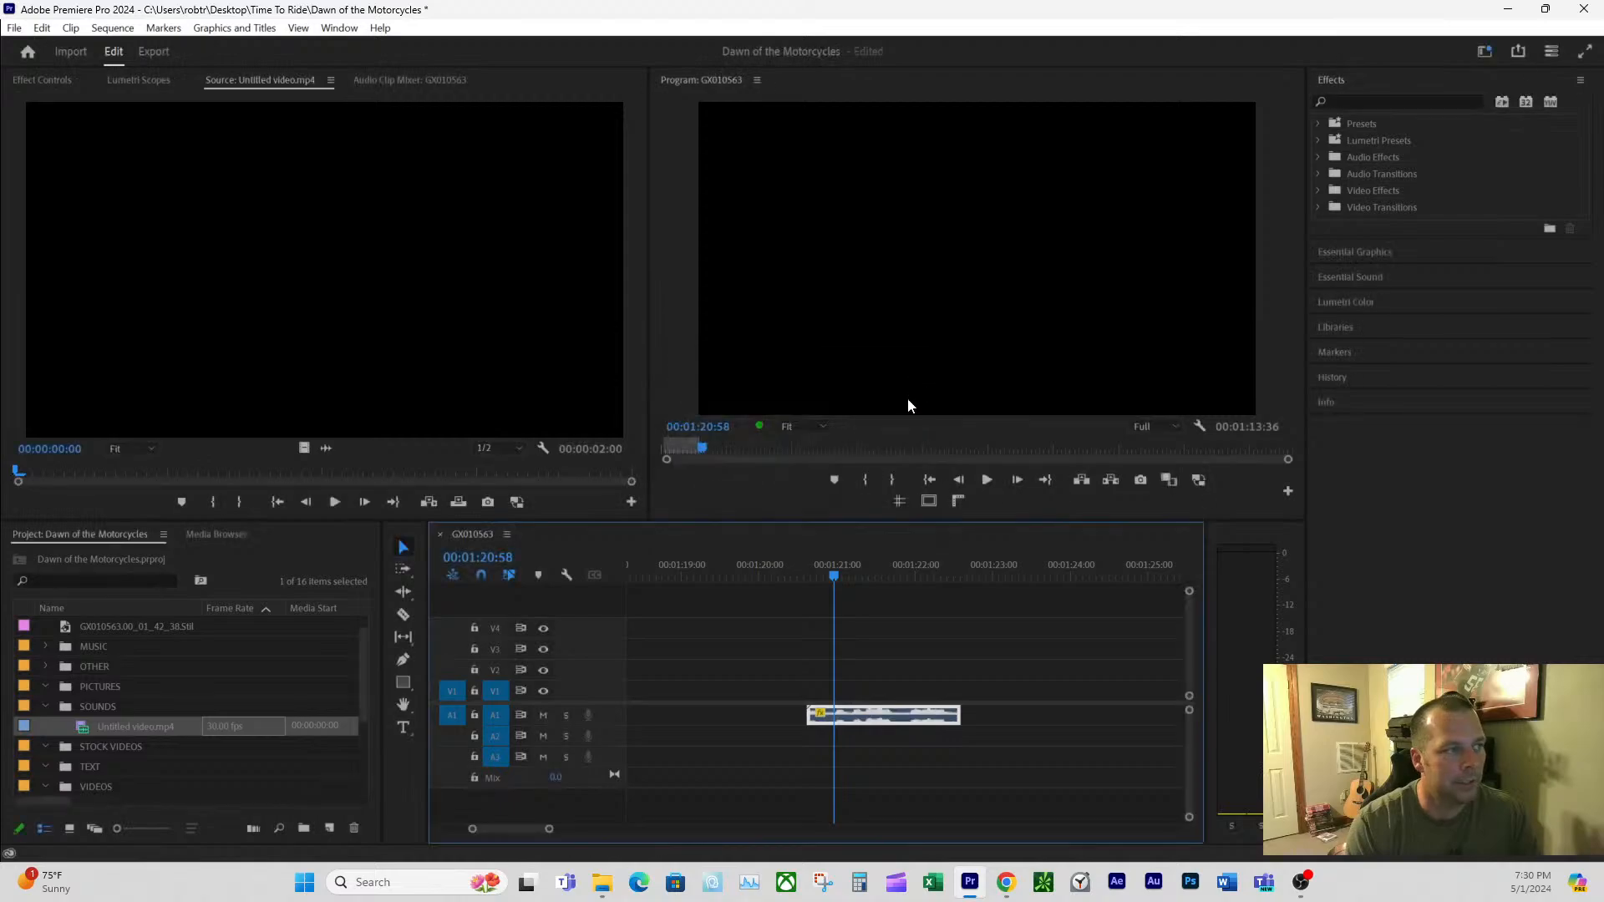
- Play the normalized owl audio clip several times from about 00:01:20 to judge its loudness and where the sound should end
{"action": "left_click", "coordinate": [787, 565]}
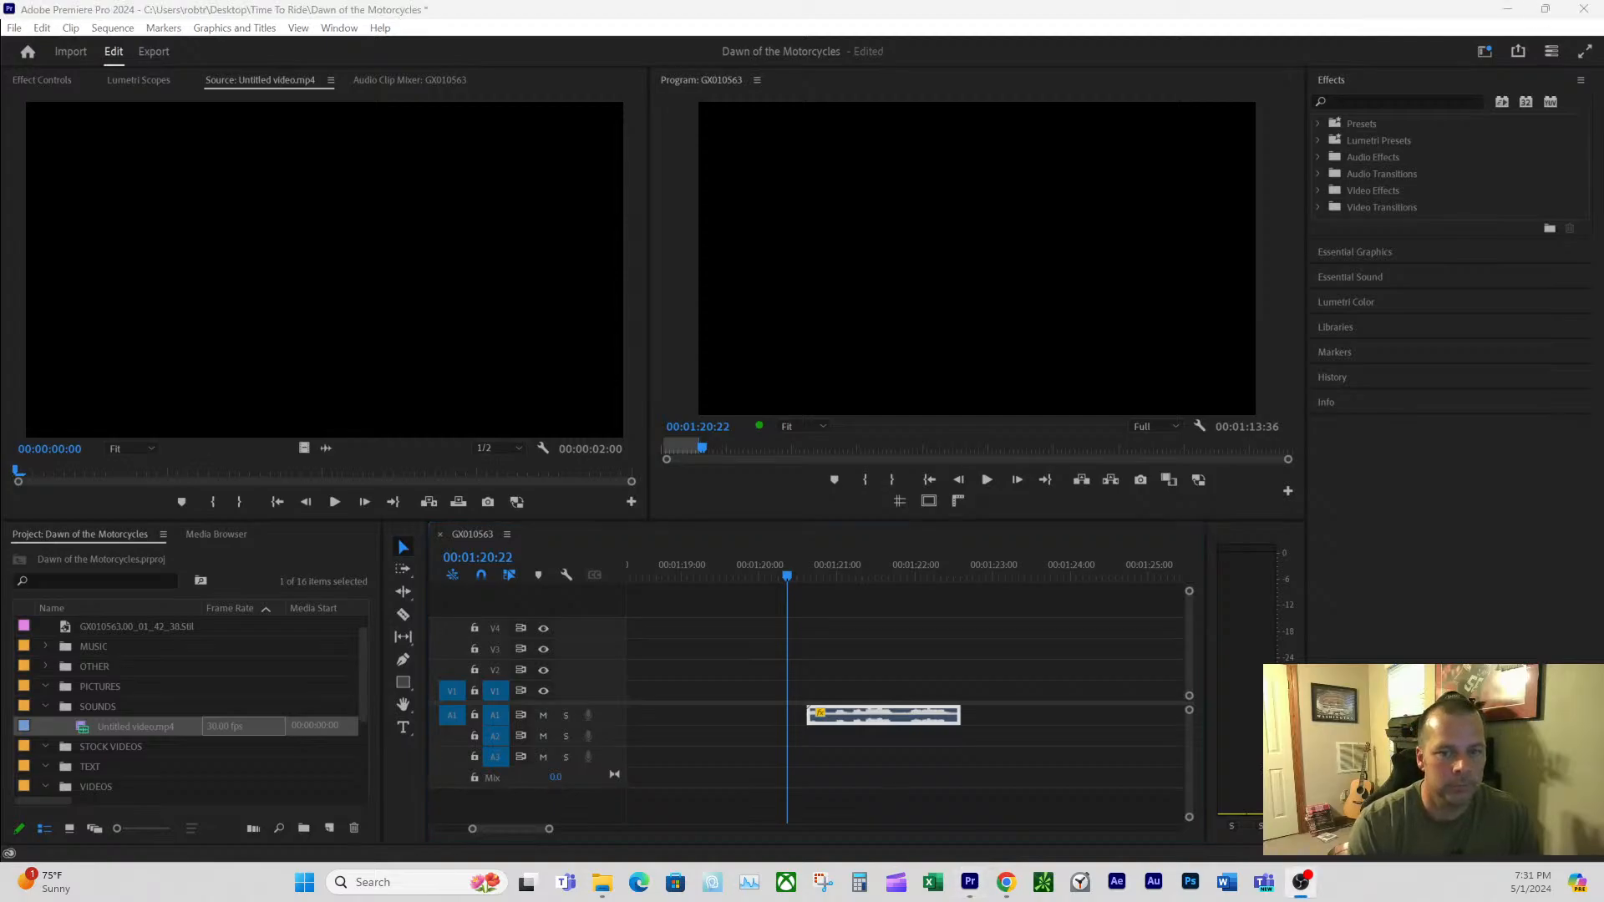
{"action": "left_click", "coordinate": [985, 480]}
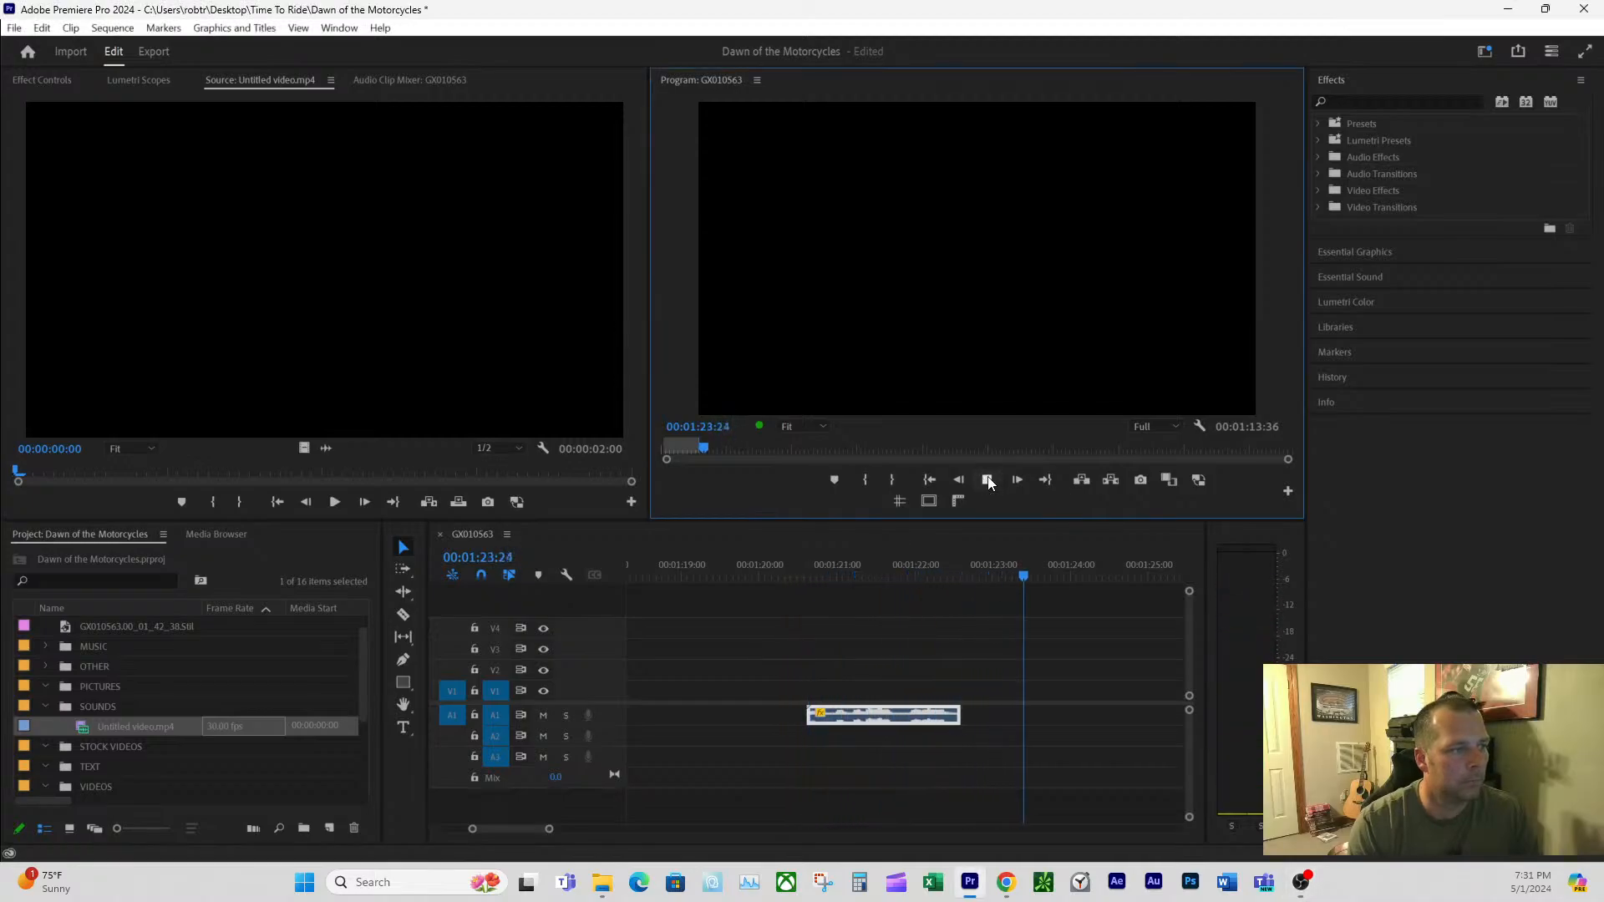
{"action": "left_click", "coordinate": [986, 480]}
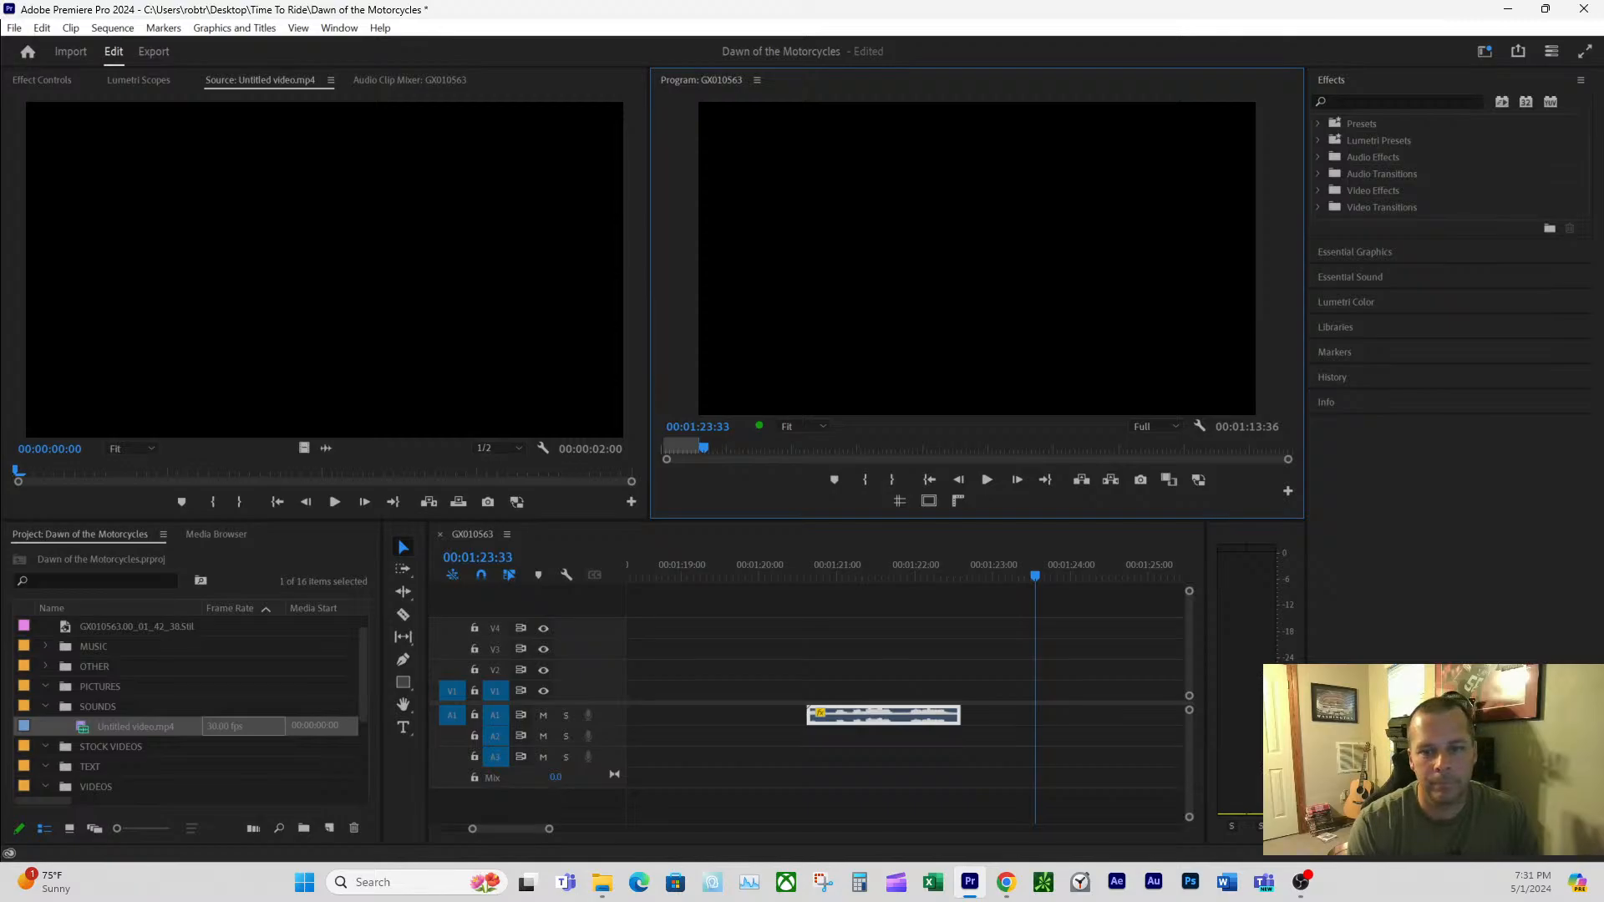
{"action": "left_click", "coordinate": [760, 575]}
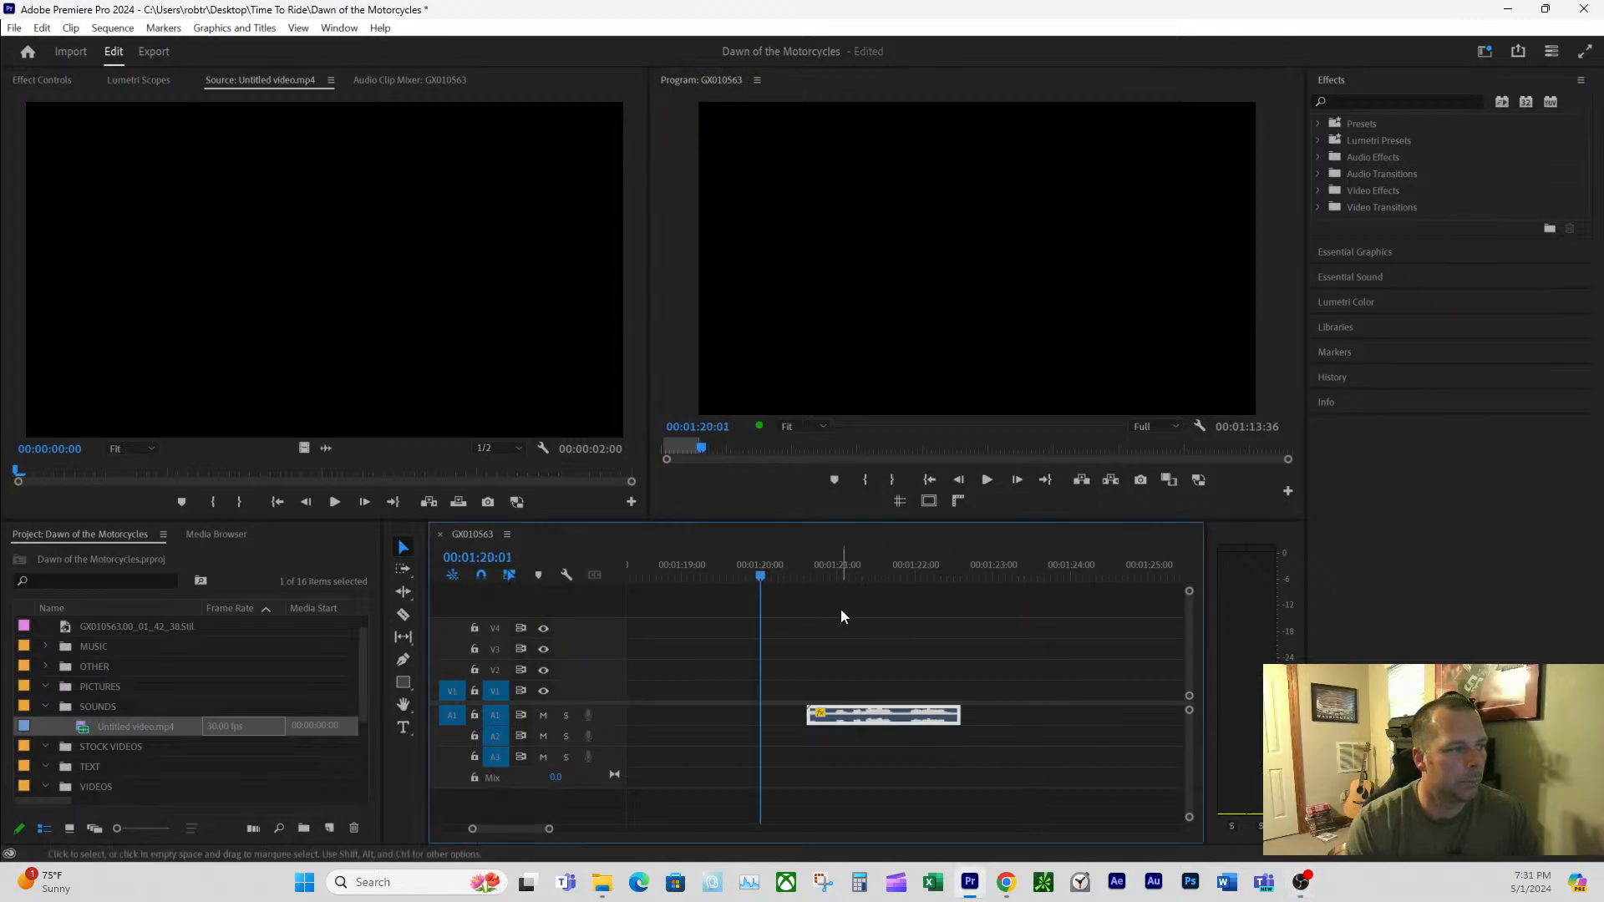
{"action": "left_click", "coordinate": [986, 480]}
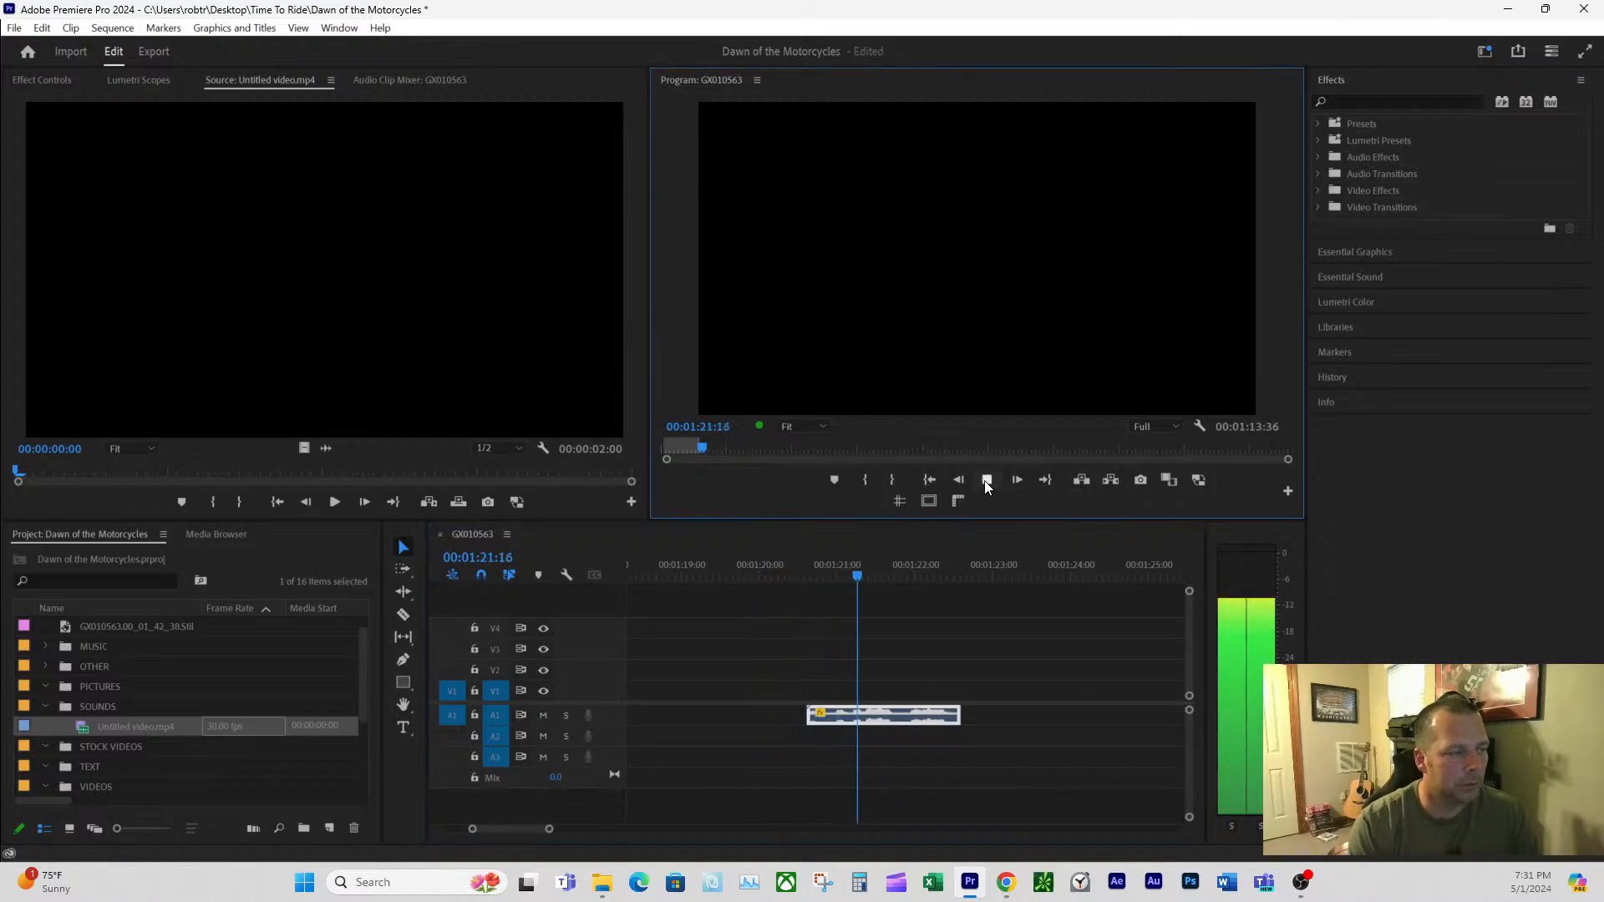
{"action": "key", "text": "space"}
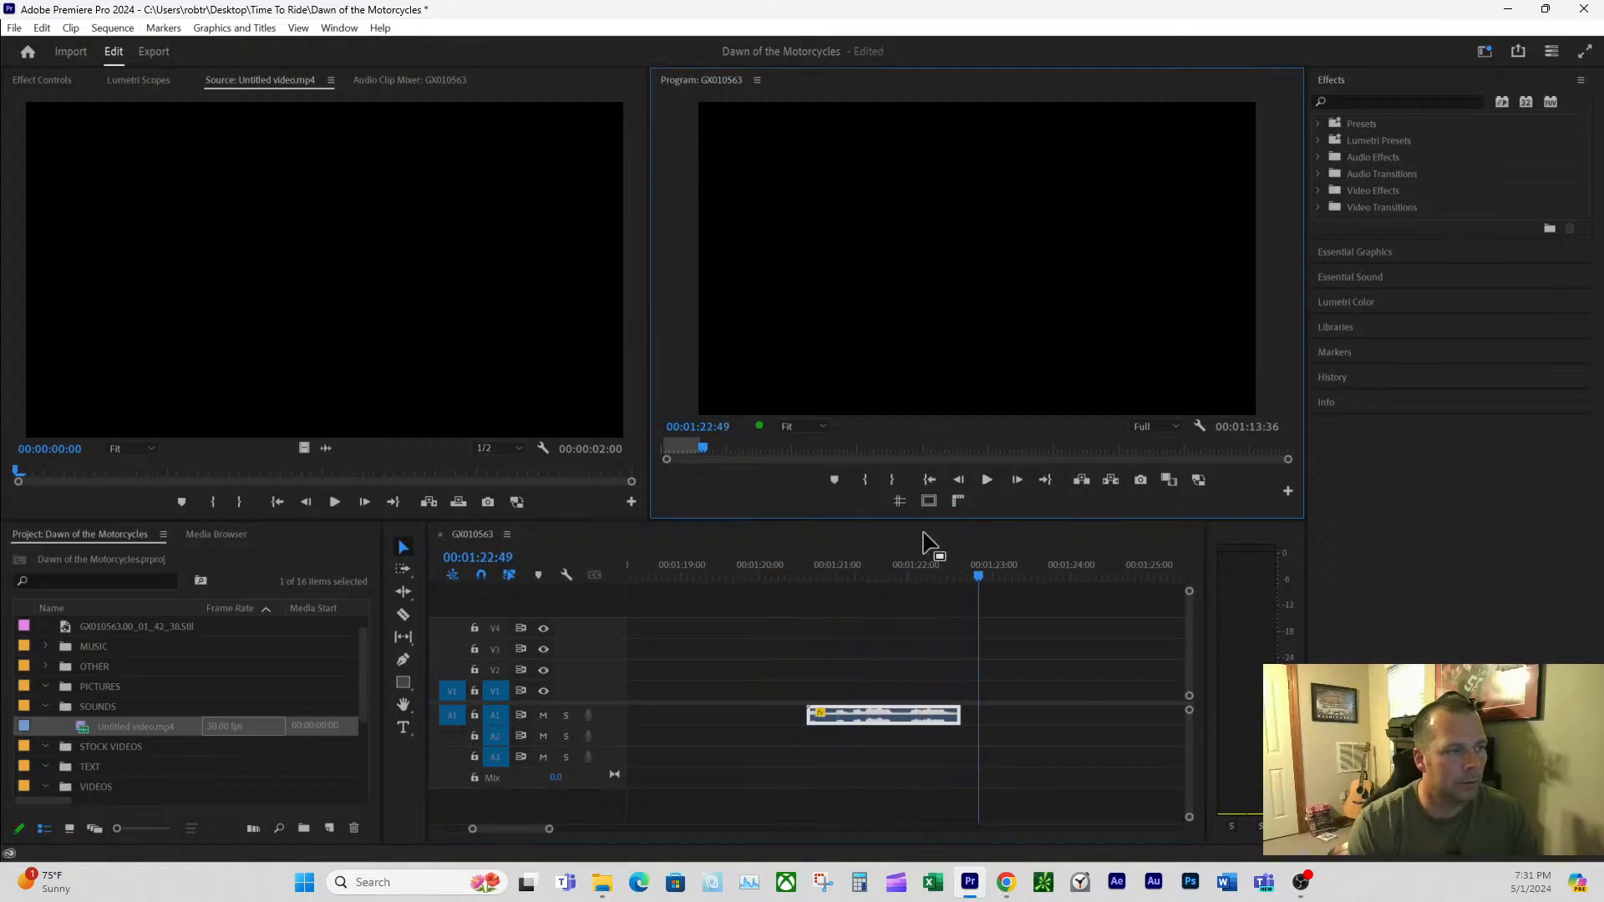
{"action": "left_click", "coordinate": [777, 566]}
{"action": "left_click", "coordinate": [986, 481]}
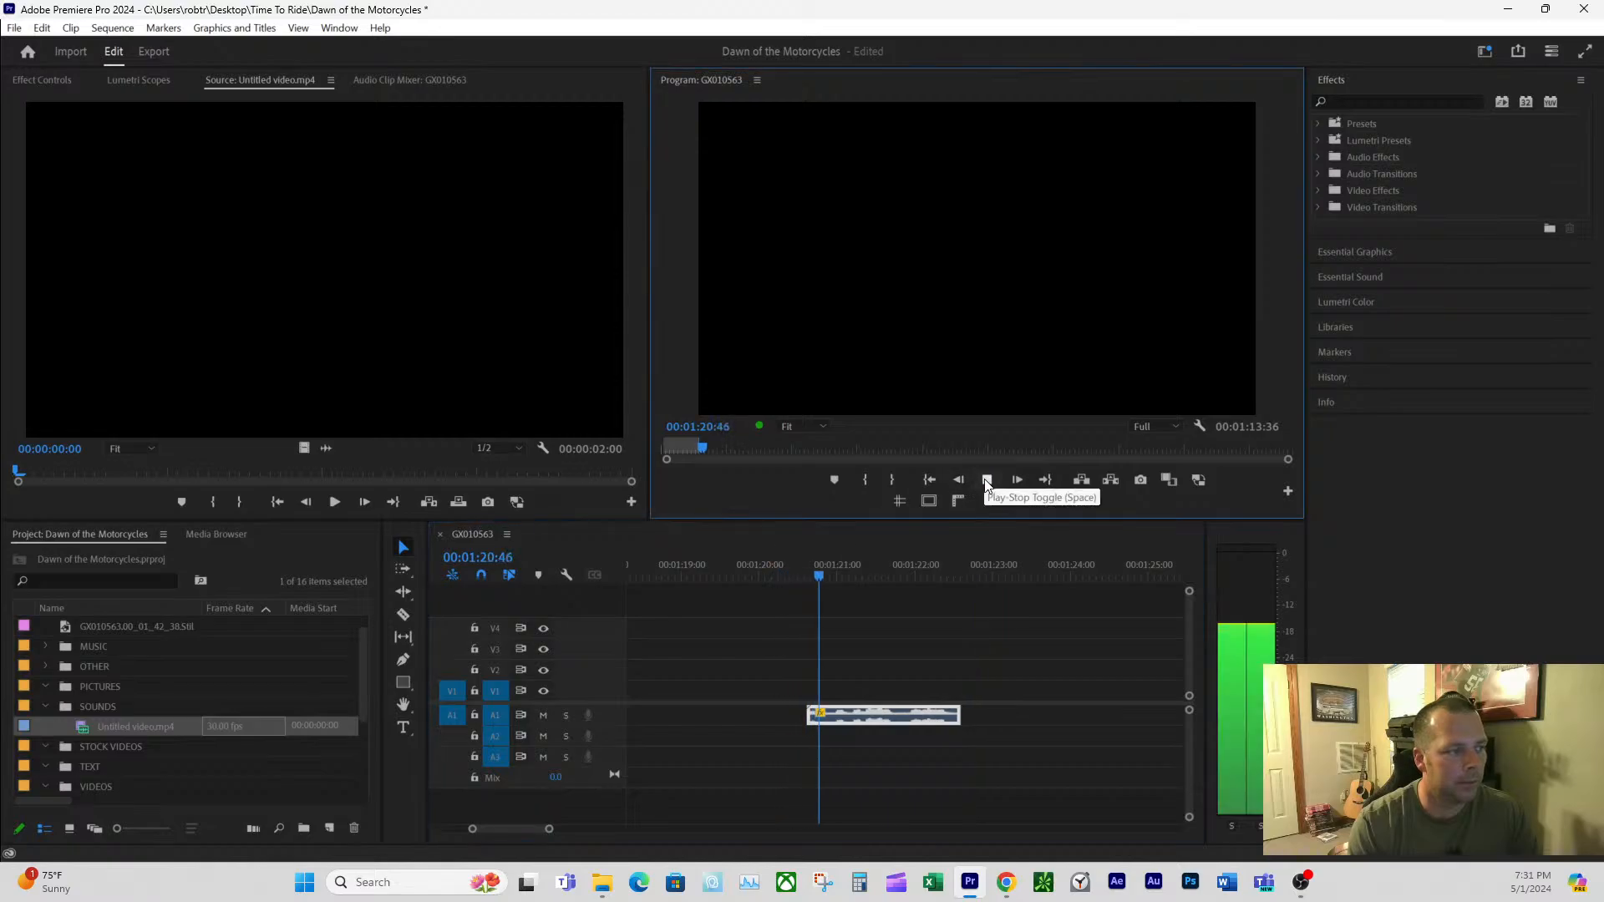
{"action": "left_click", "coordinate": [987, 481]}
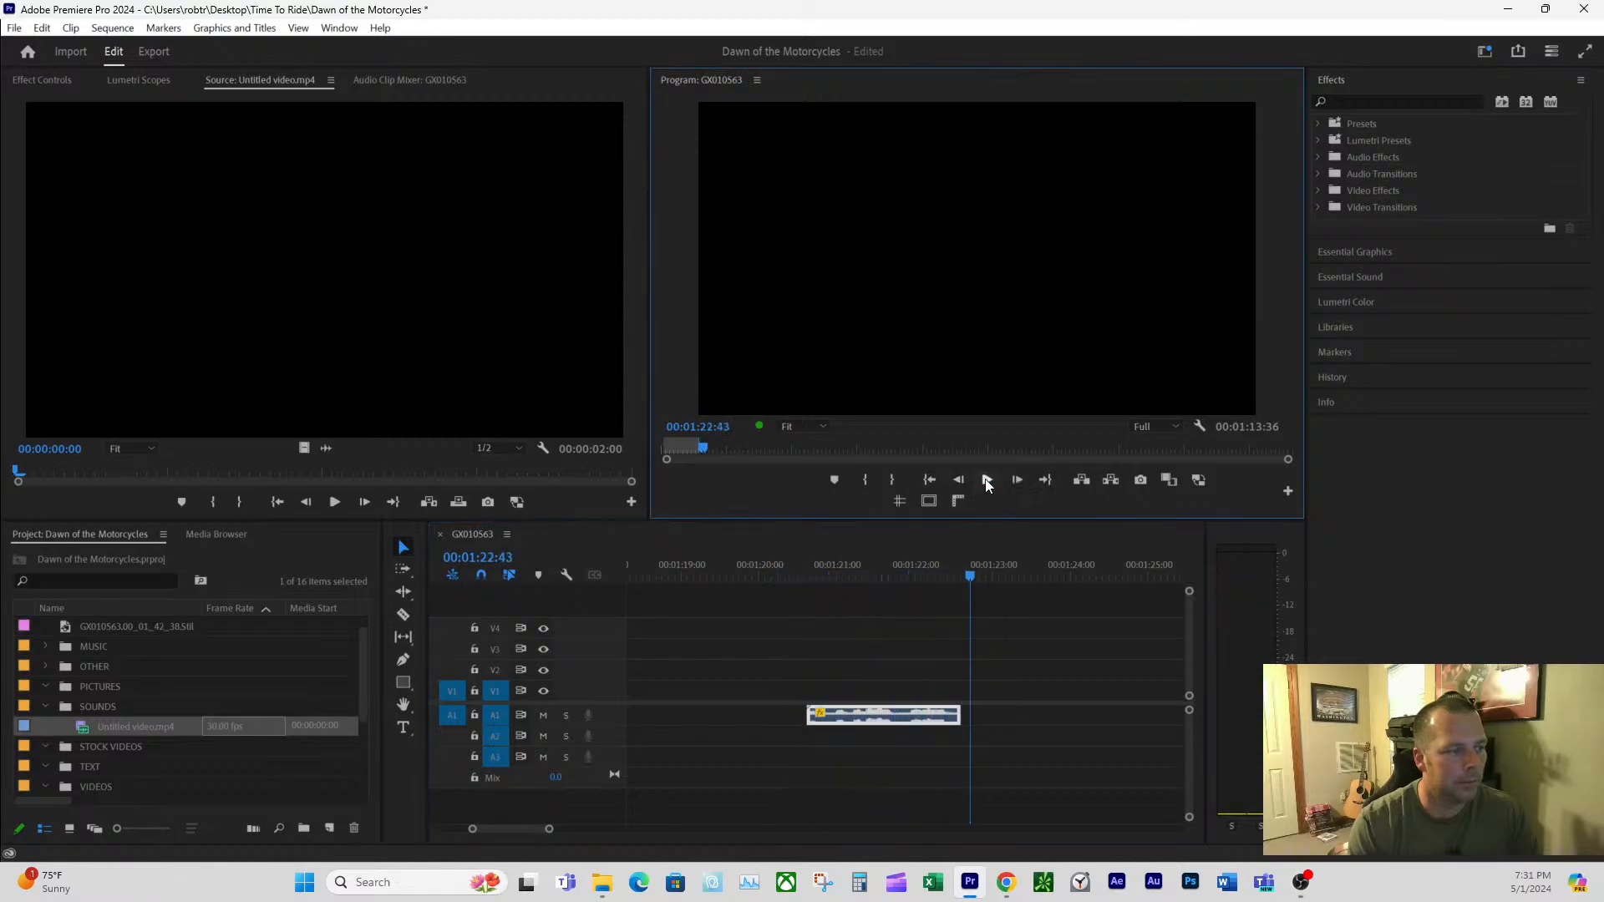
{"action": "left_click", "coordinate": [763, 569]}
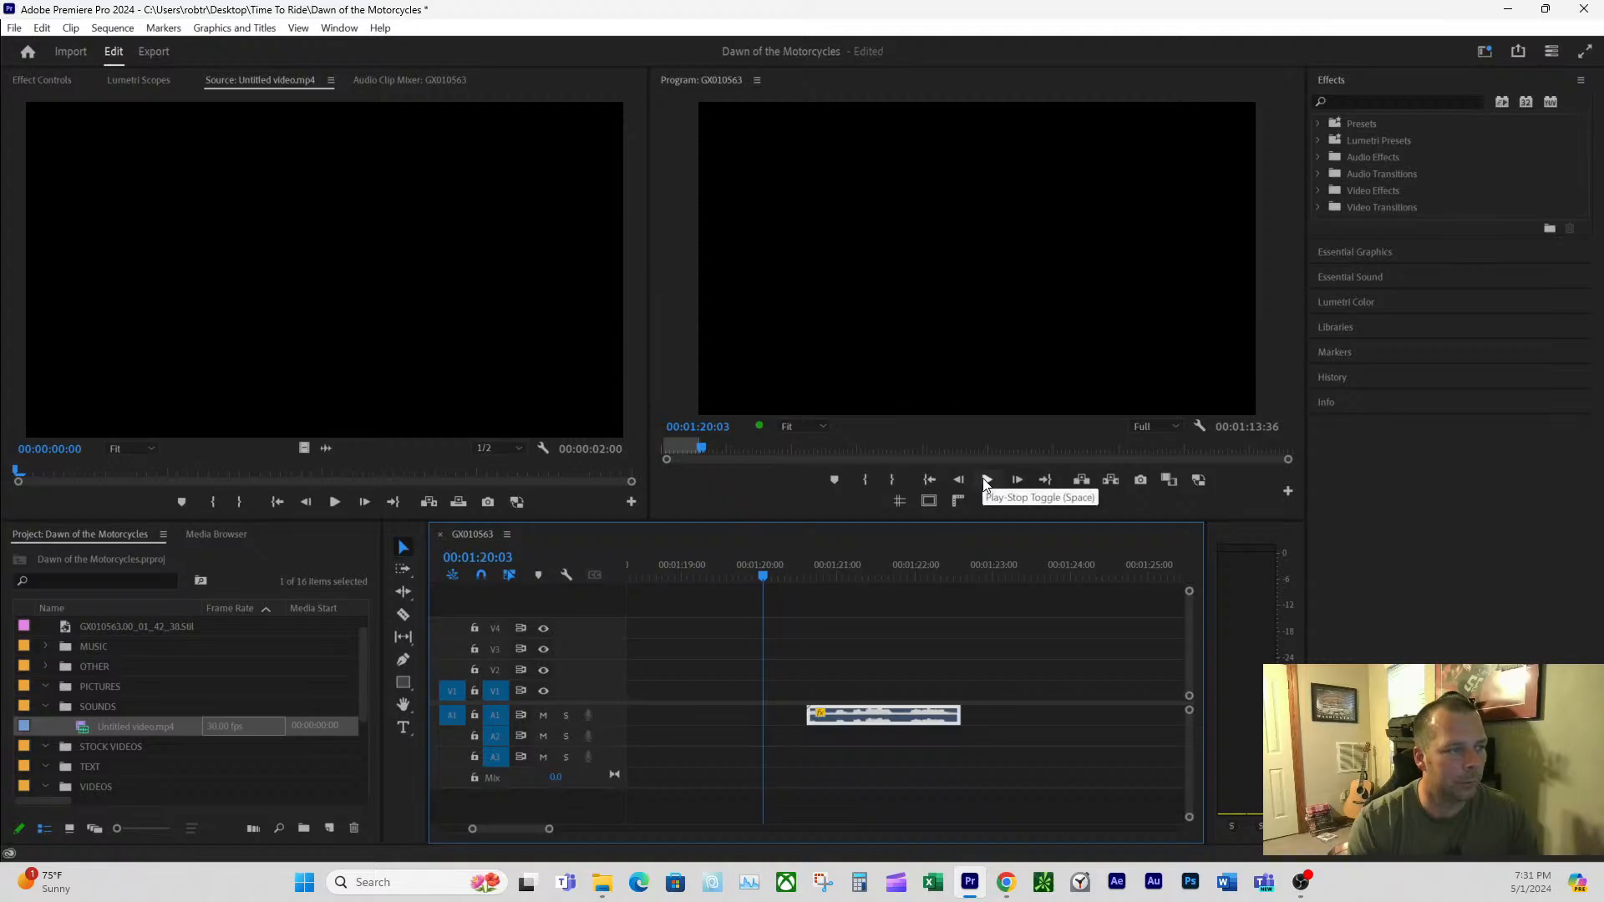
{"action": "left_click", "coordinate": [986, 481]}
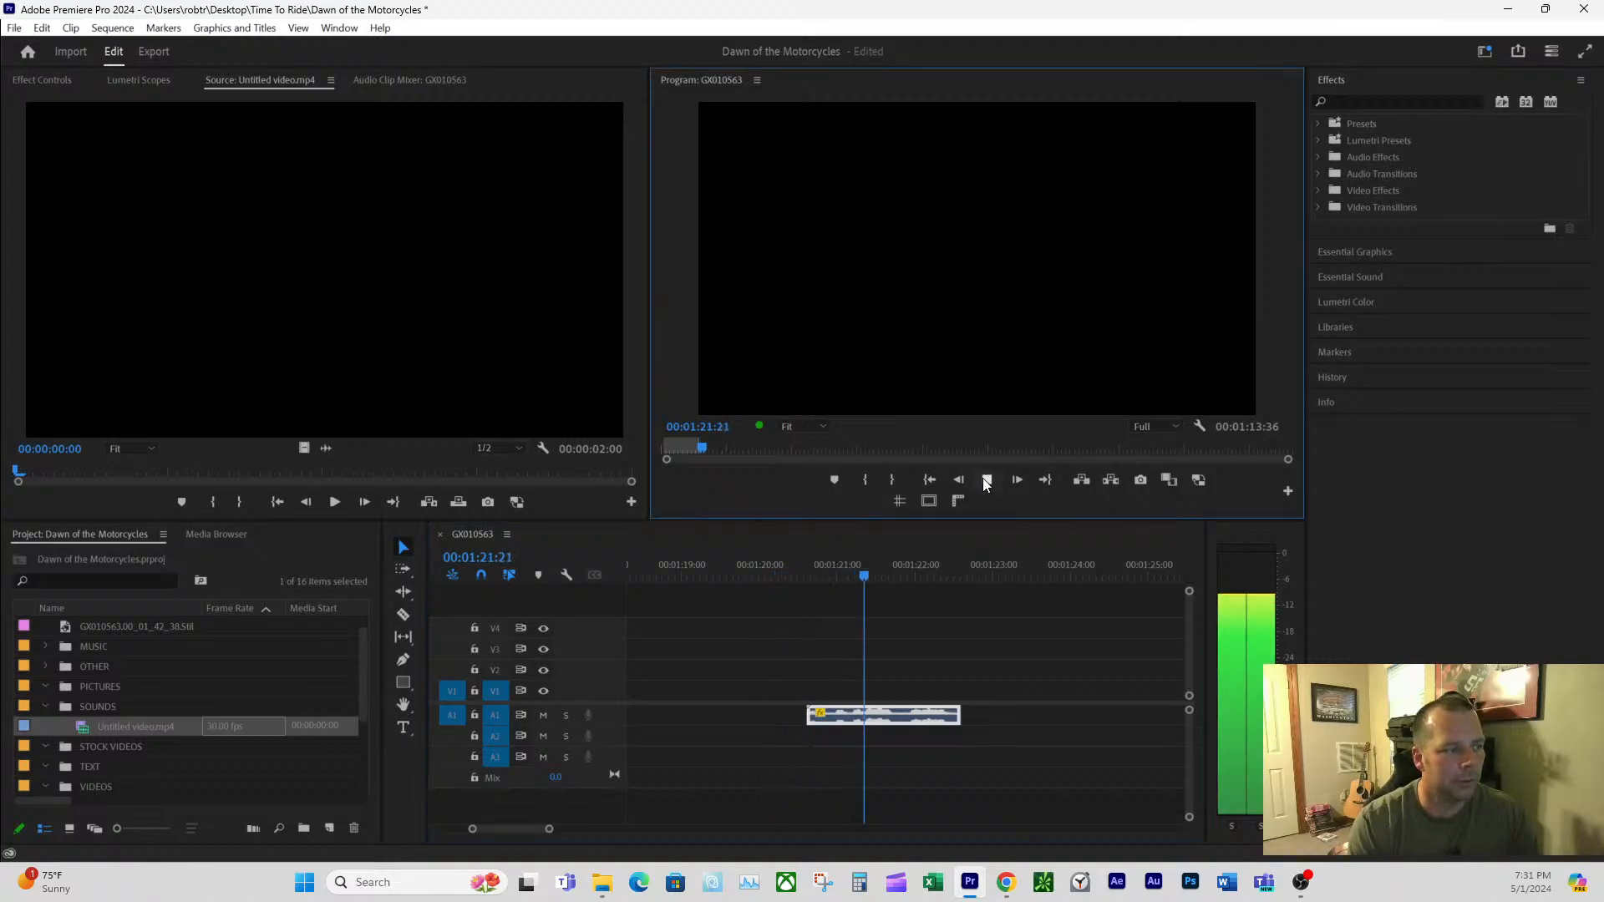
{"action": "left_click", "coordinate": [987, 481]}
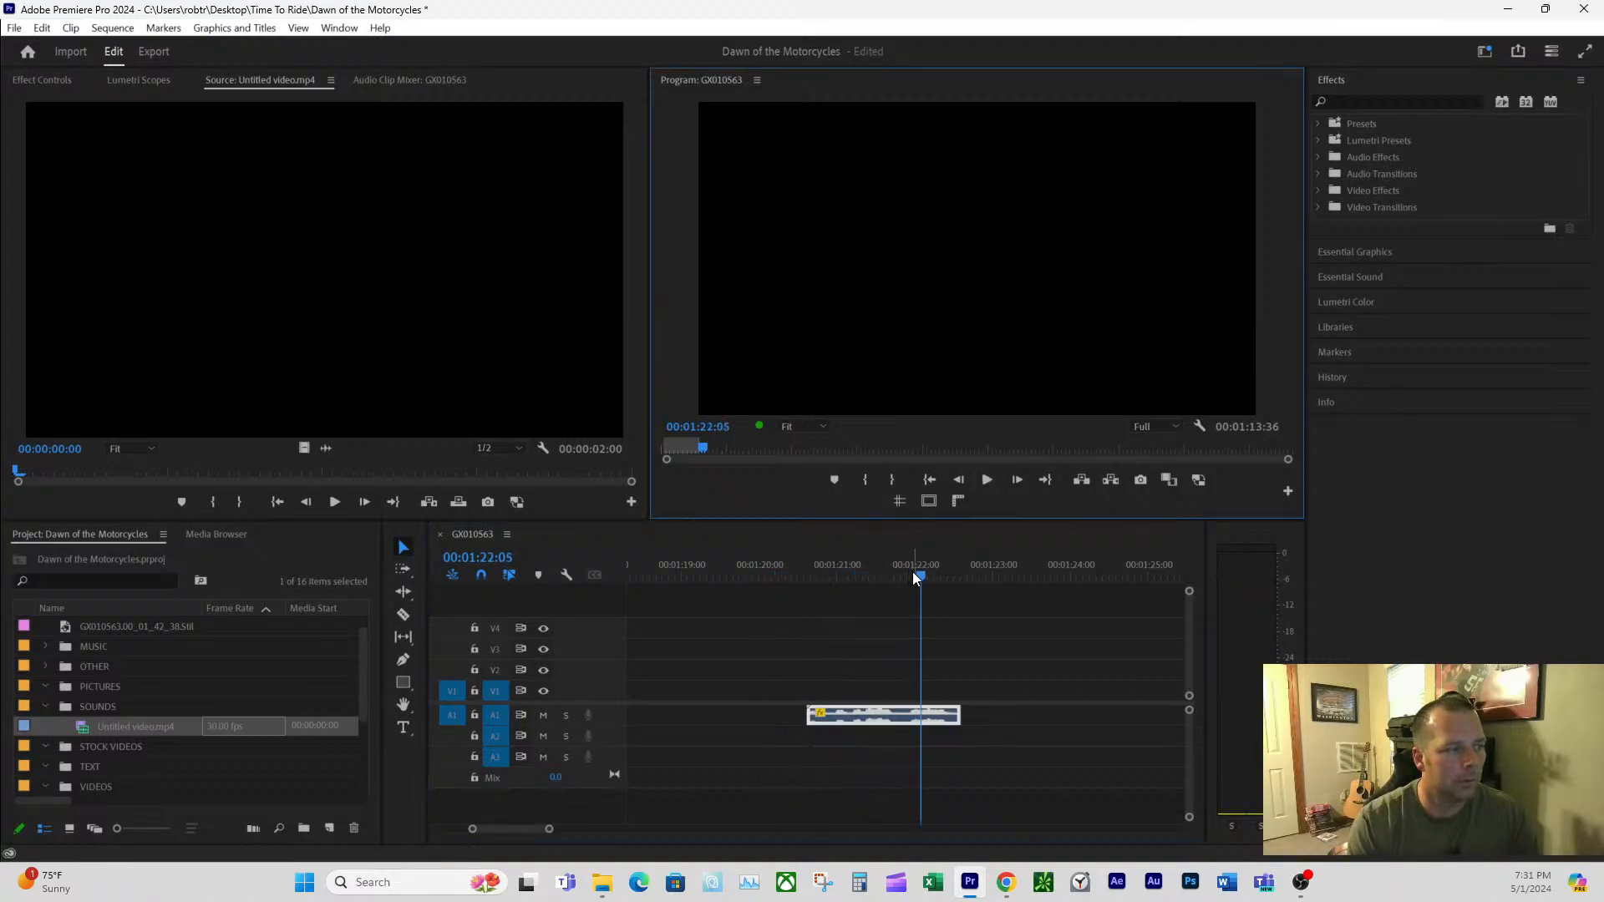
- Split the owl audio clip at 00:01:21:52 with the Razor tool and cut out the part after the split
{"action": "left_click", "coordinate": [909, 574]}
{"action": "left_click", "coordinate": [403, 615]}
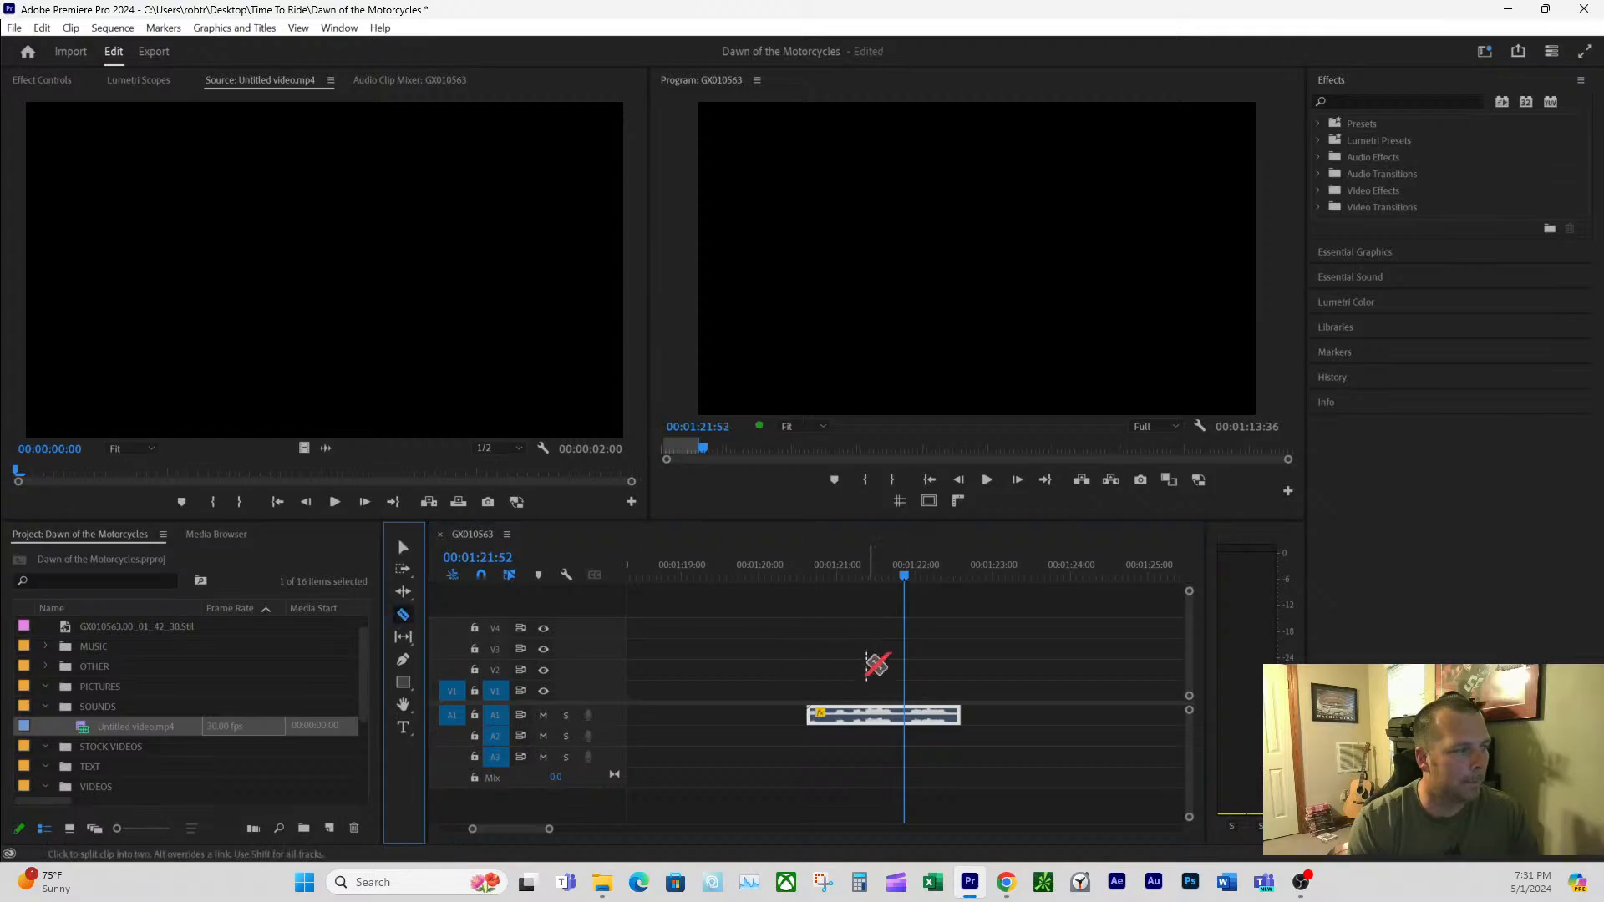
{"action": "left_click", "coordinate": [905, 715]}
{"action": "right_click", "coordinate": [921, 716]}
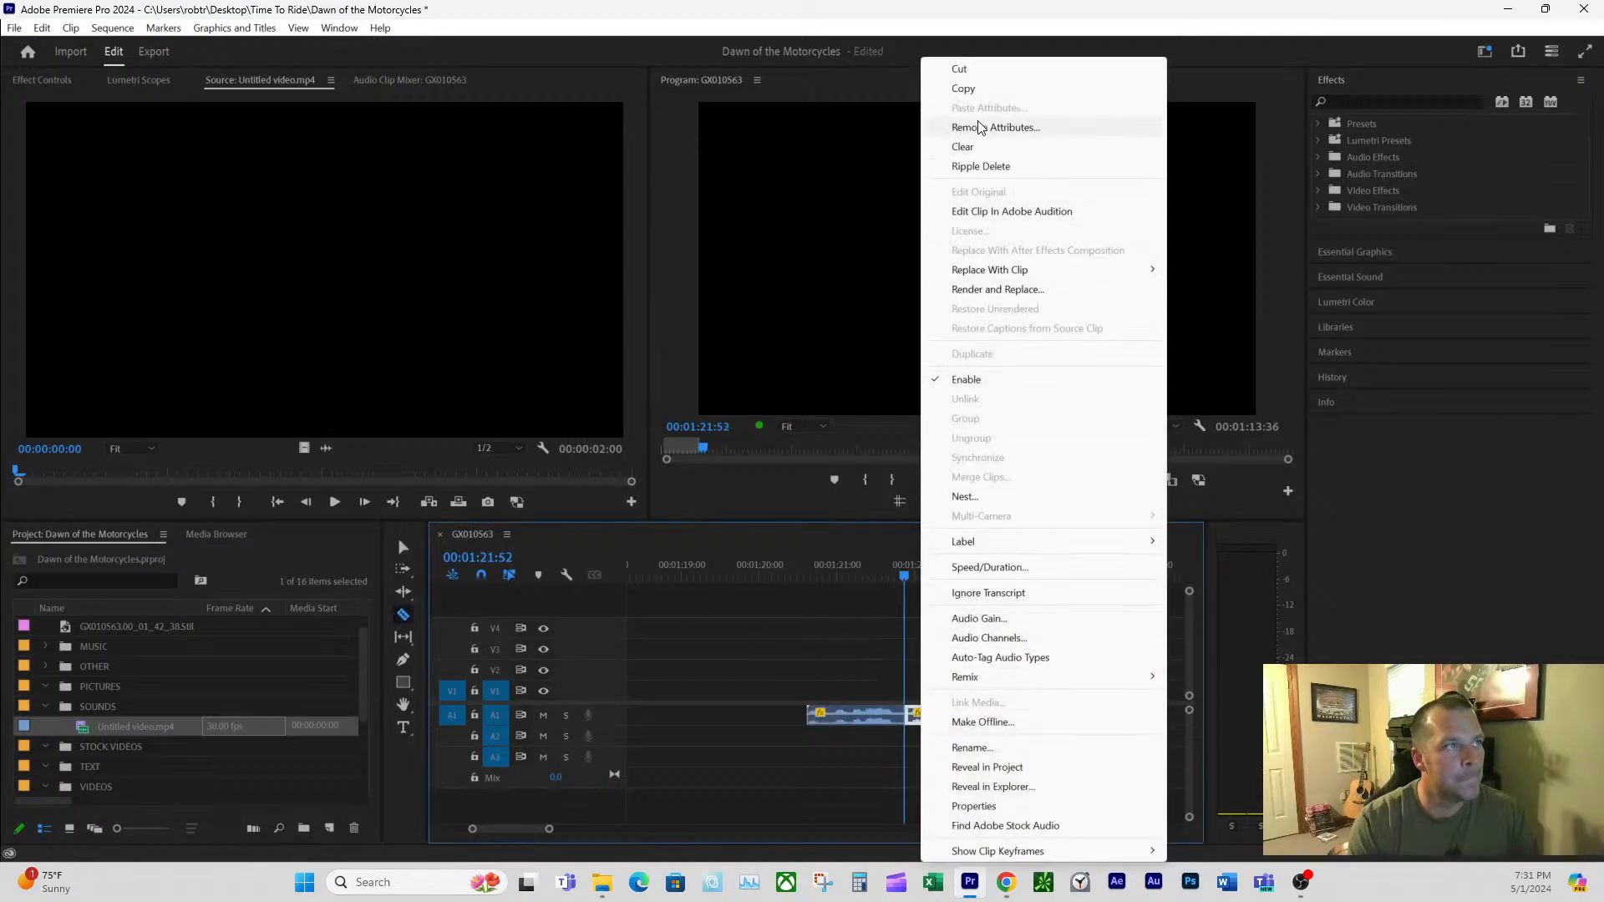
{"action": "left_click", "coordinate": [985, 72]}
- Play the shortened owl audio clip from 00:01:20:28 to check the trimmed sound
{"action": "left_click", "coordinate": [795, 577]}
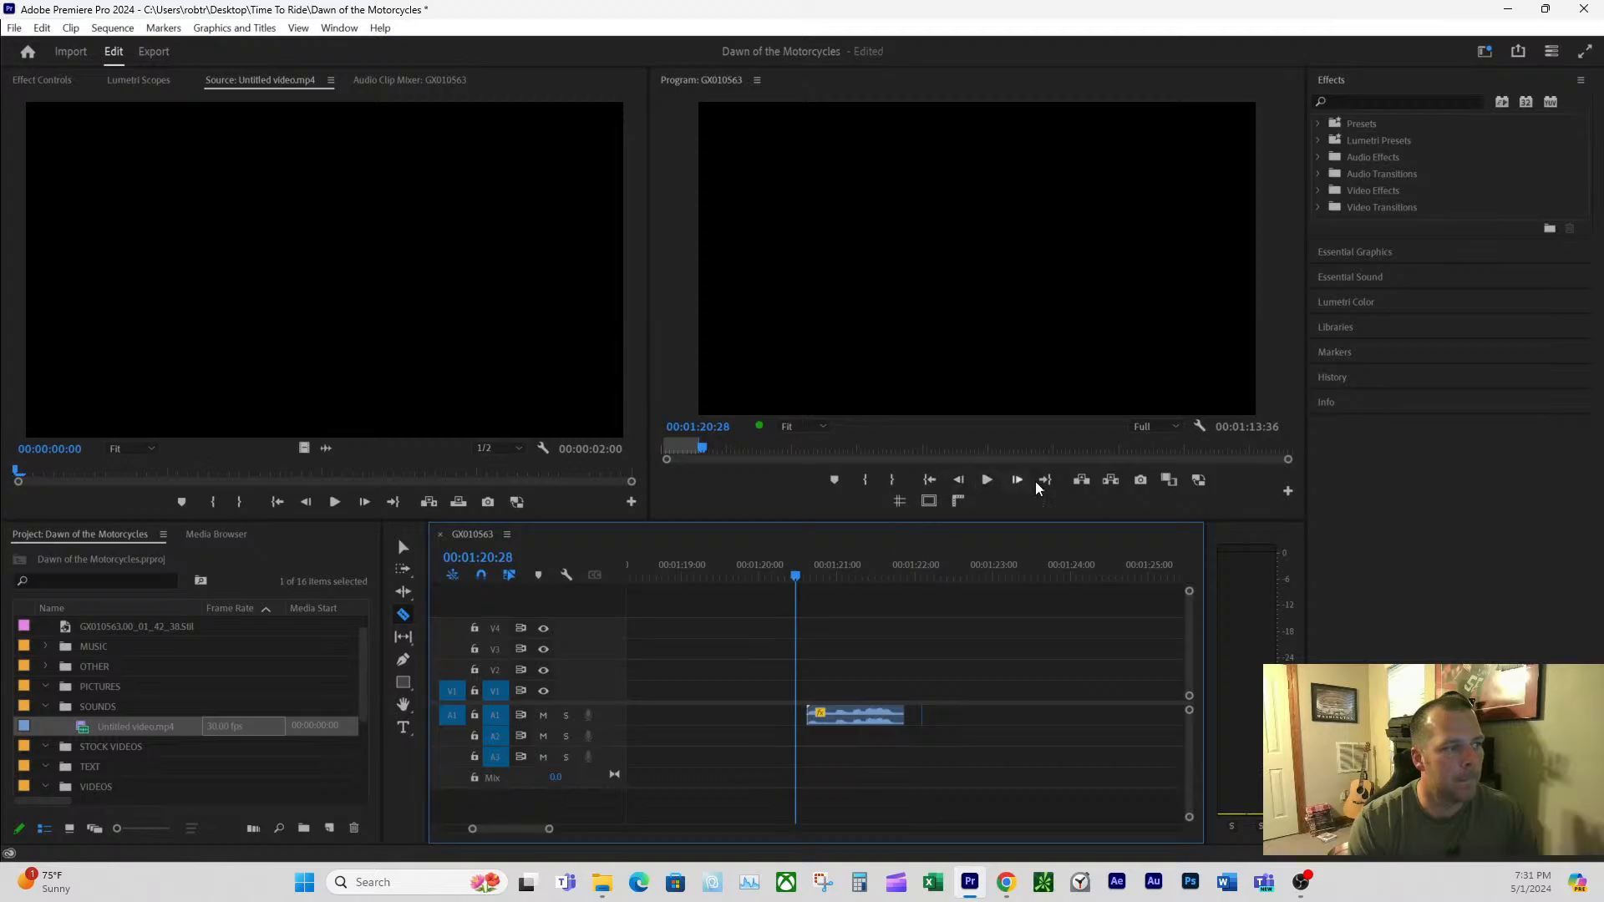
{"action": "key", "text": "alt+Tab"}
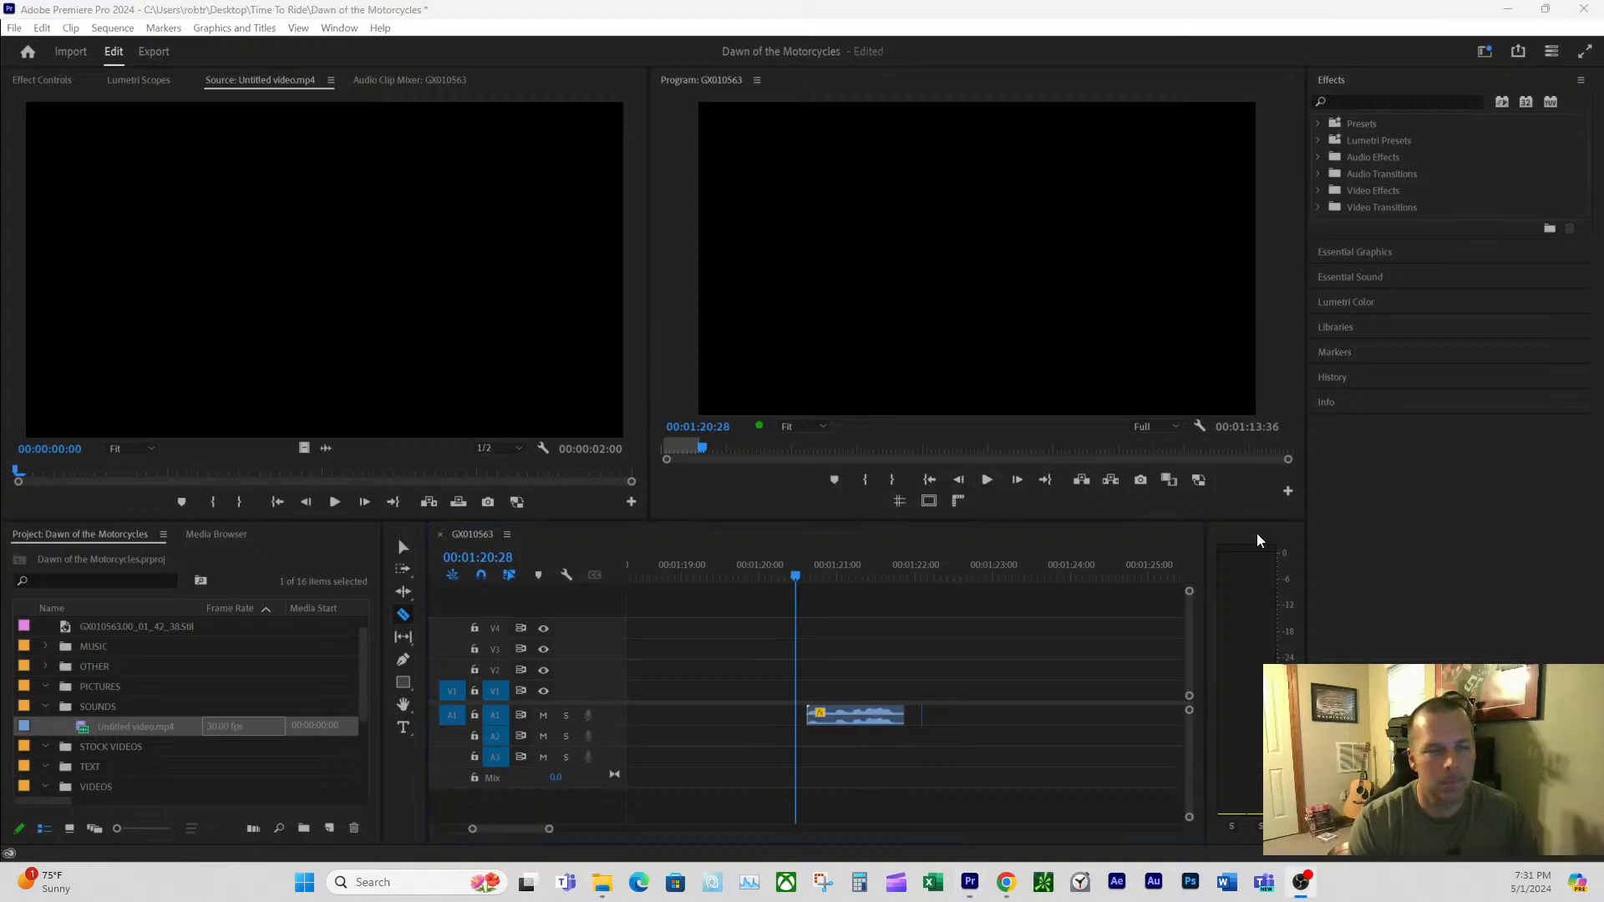
{"action": "left_click", "coordinate": [986, 481]}
{"action": "left_click", "coordinate": [986, 481]}
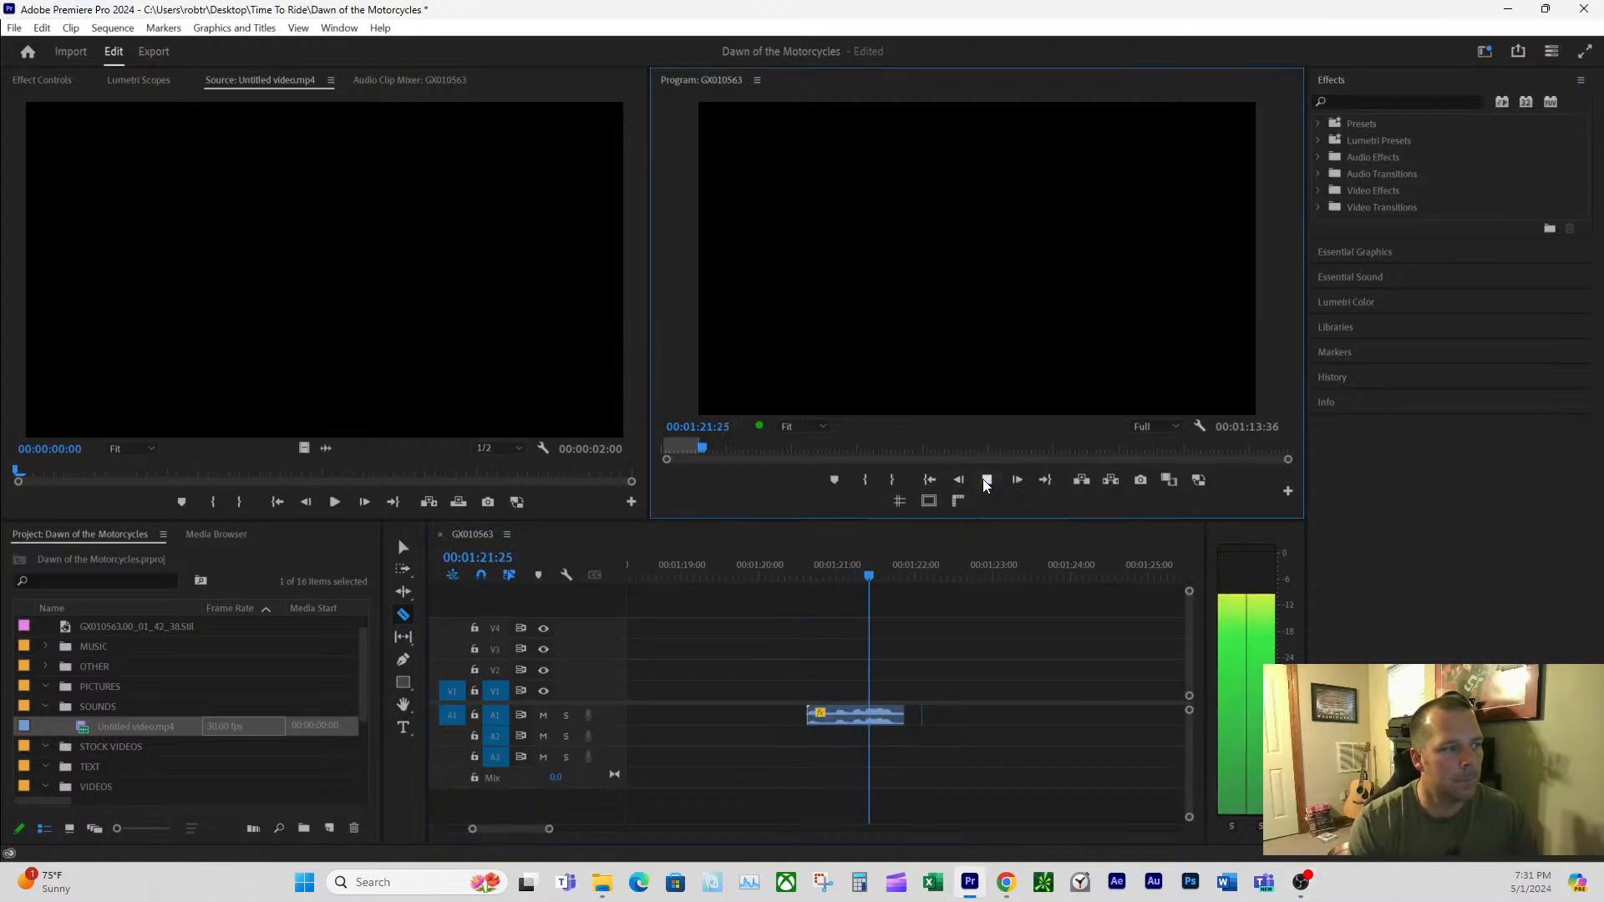
{"action": "left_click", "coordinate": [986, 482]}
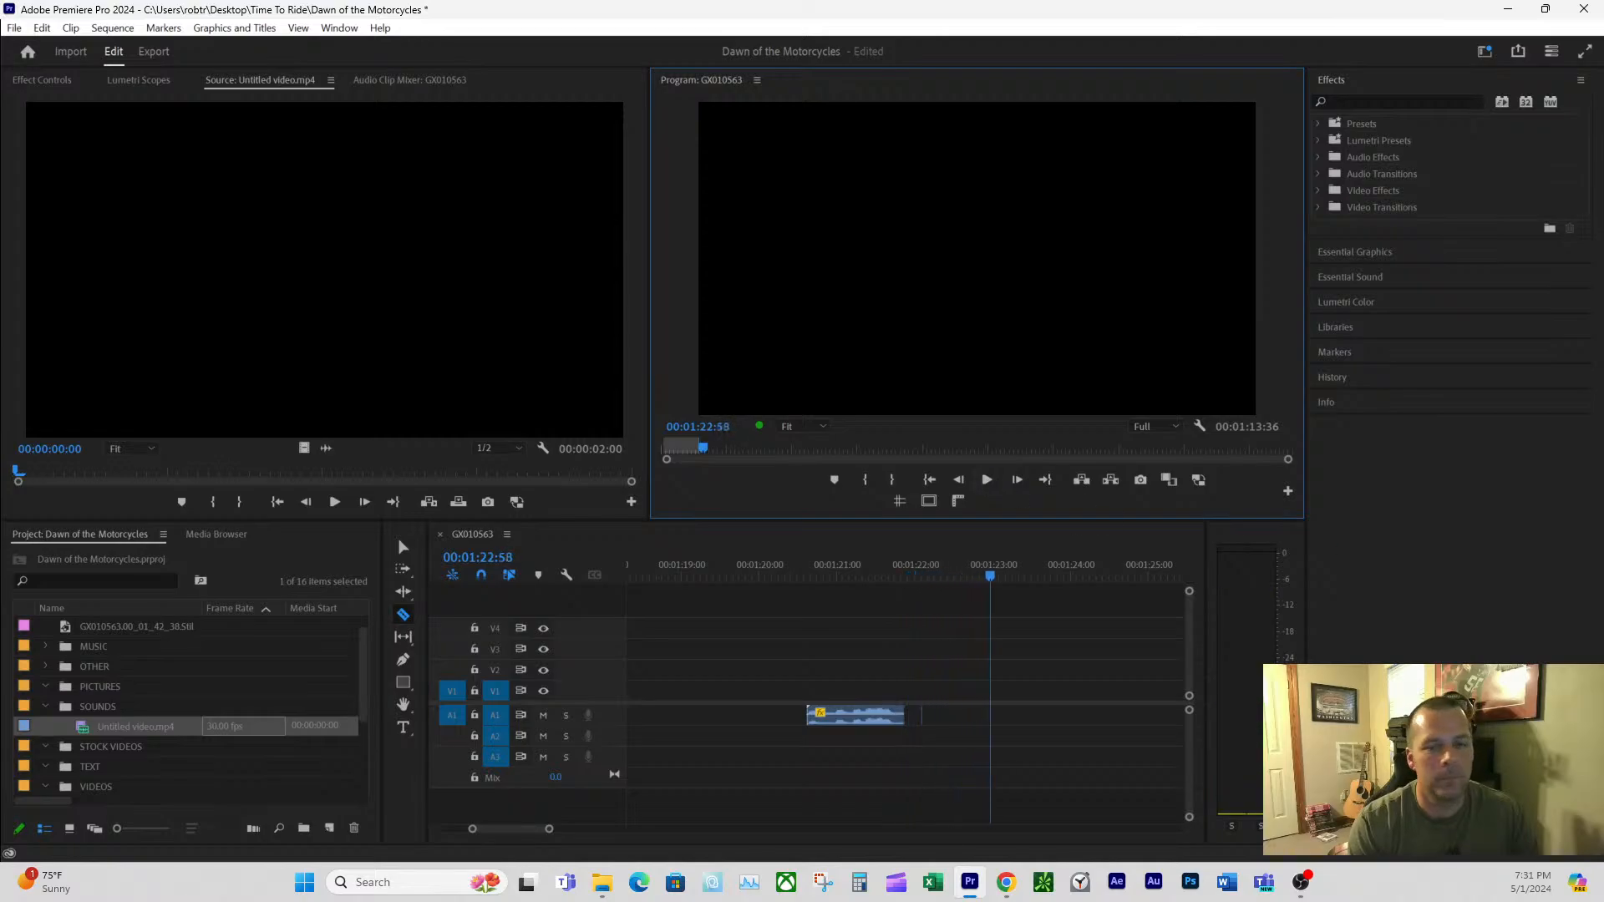
{"action": "key", "text": "alt+Tab"}
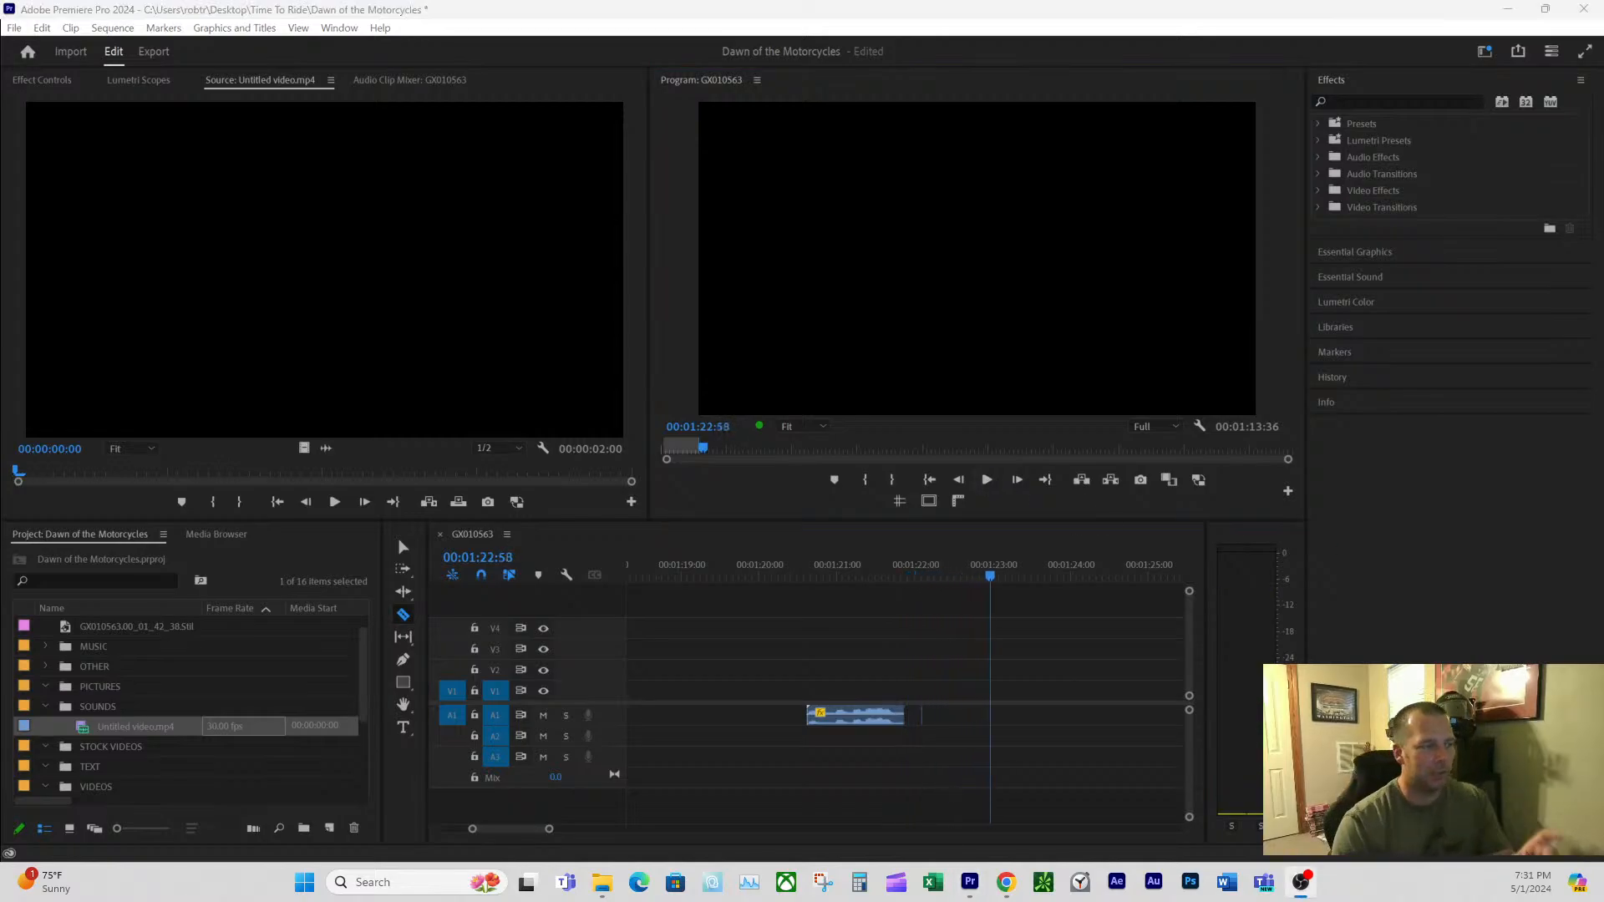
- Move the owl audio clip to track A2, starting at the cut between the two GX010565.MP4 clips near 00:01:44
{"action": "left_click", "coordinate": [399, 548]}
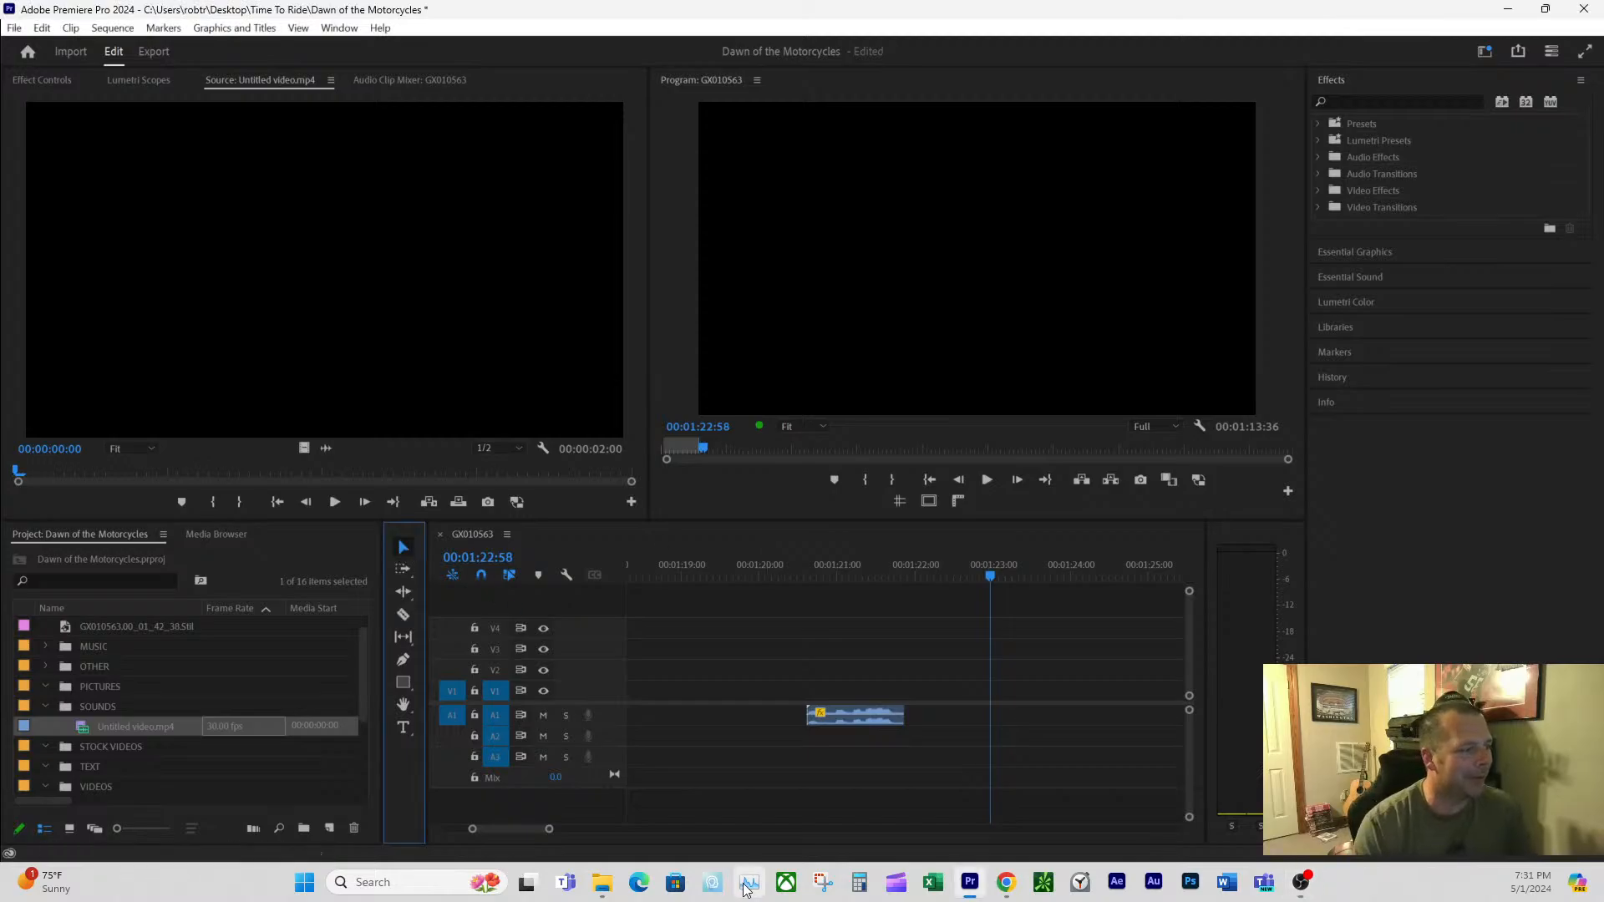
{"action": "left_click_drag", "start_coordinate": [548, 829], "coordinate": [645, 828]}
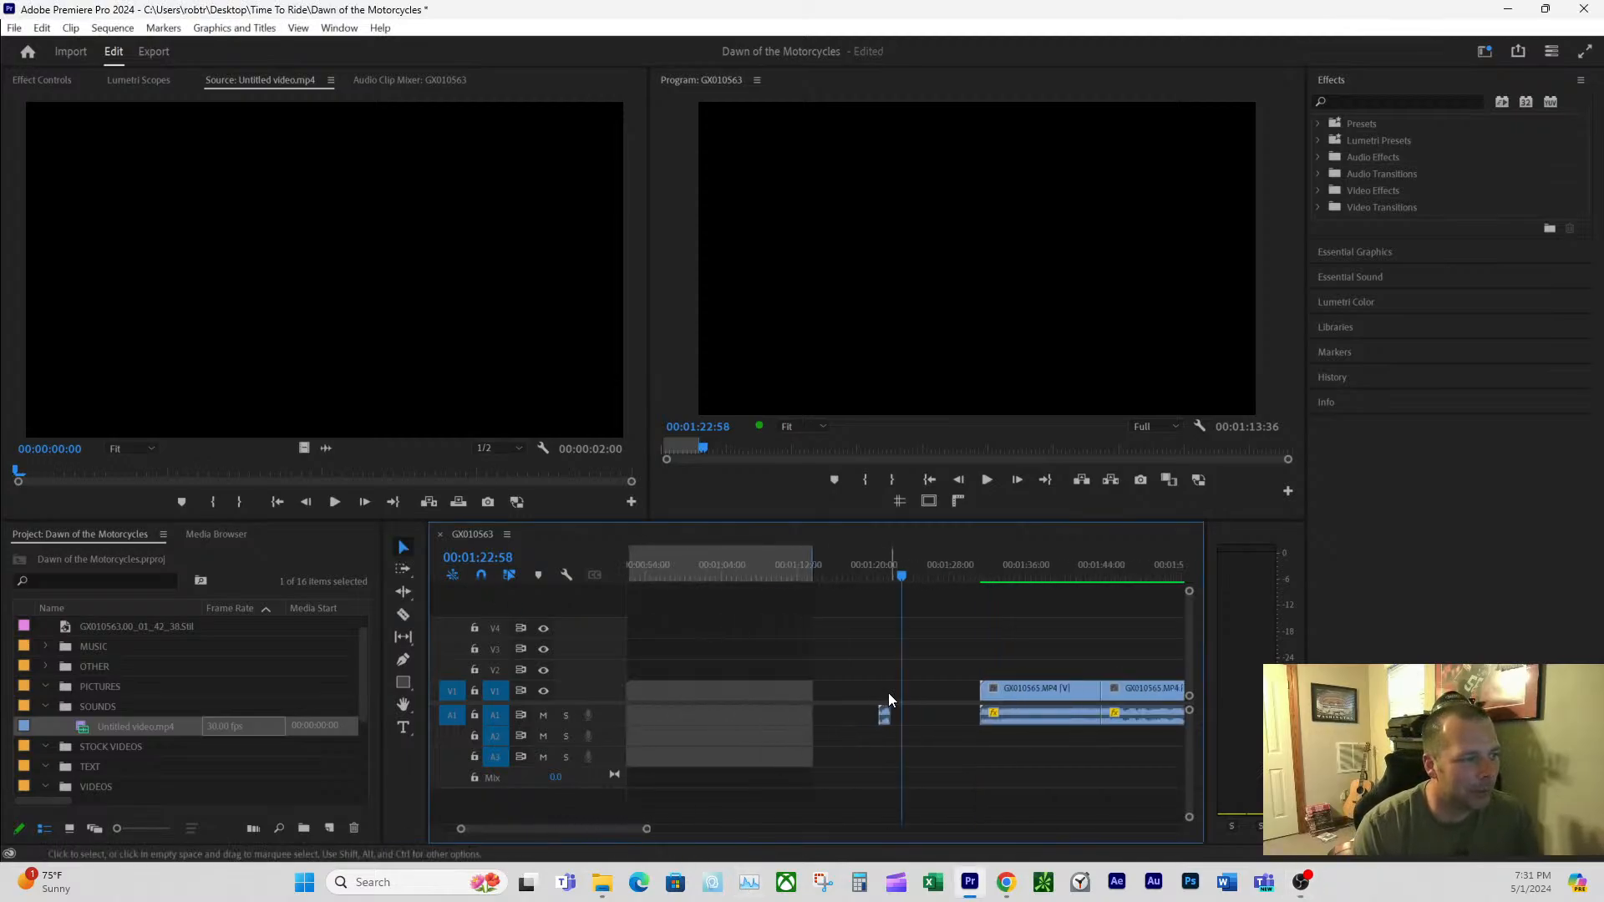
{"action": "left_click_drag", "start_coordinate": [887, 724], "coordinate": [1043, 737]}
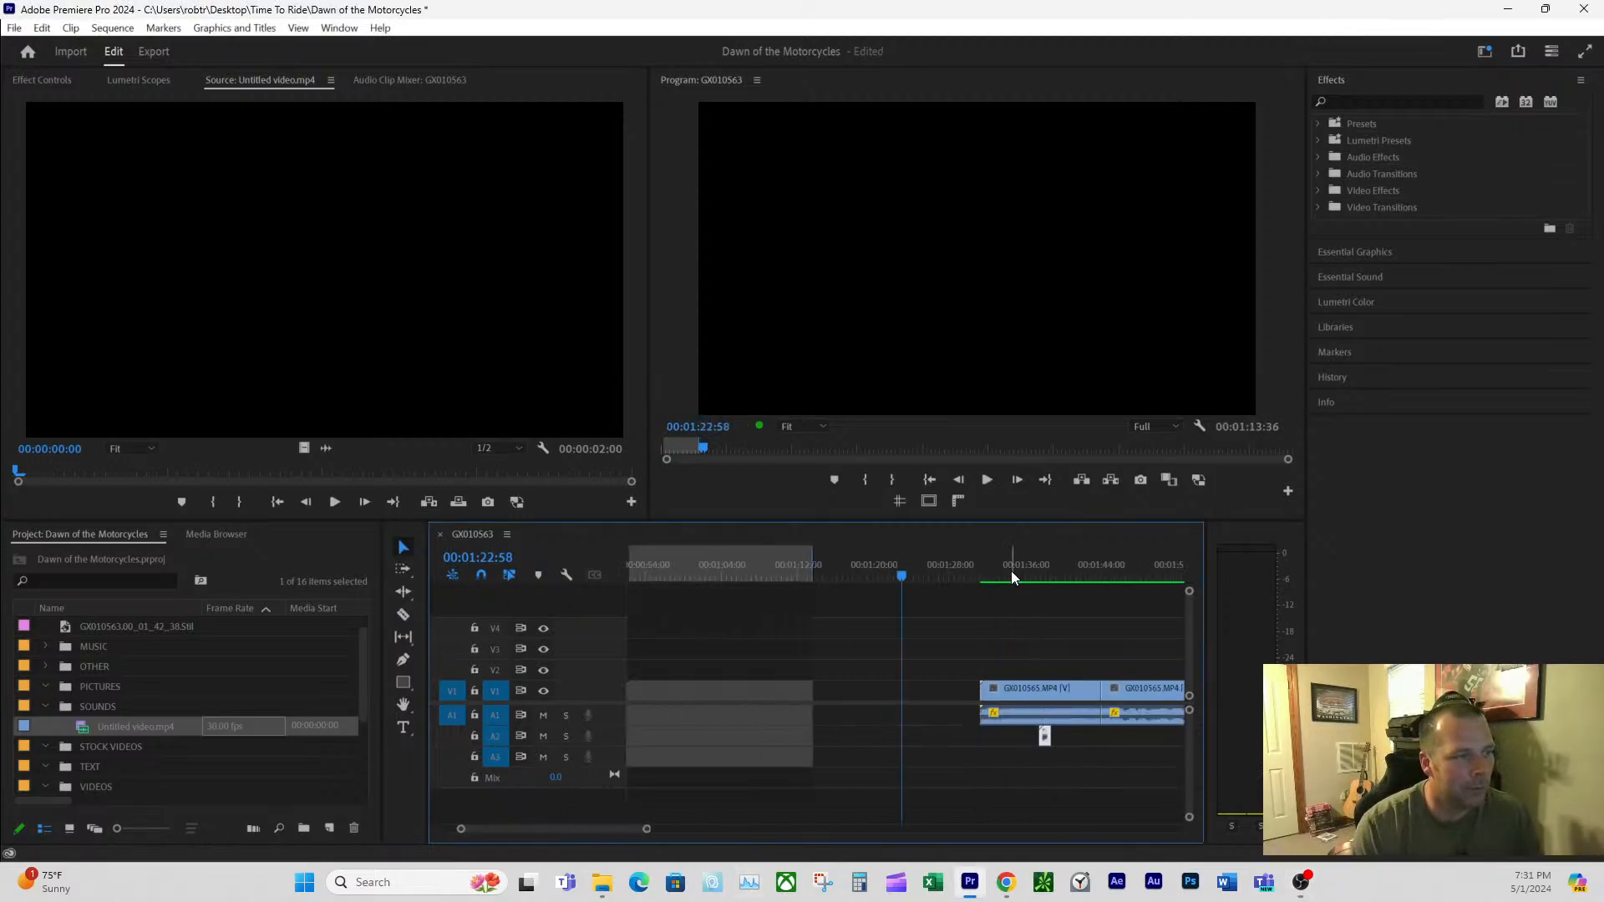
{"action": "left_click", "coordinate": [1029, 569]}
{"action": "scroll", "coordinate": [957, 654], "scroll_direction": "down", "scroll_amount": 5}
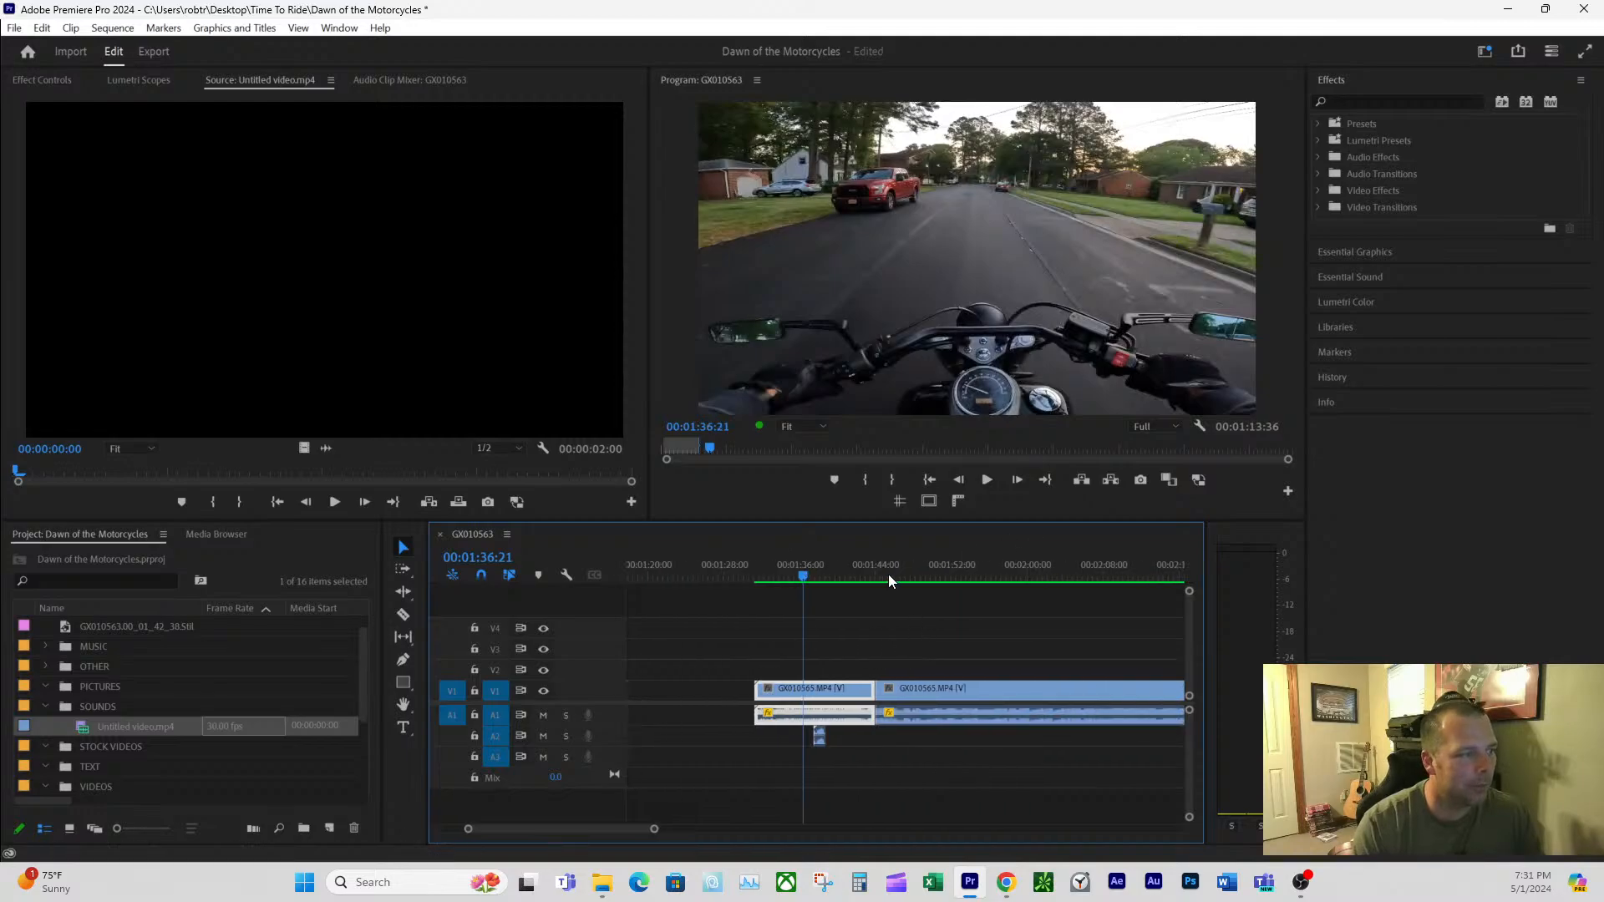
{"action": "left_click_drag", "start_coordinate": [823, 736], "coordinate": [882, 739]}
- Play the sequence from 00:01:43:05 across the cut to hear the owl sound together with the ride footage
{"action": "left_click_drag", "start_coordinate": [866, 564], "coordinate": [874, 569]}
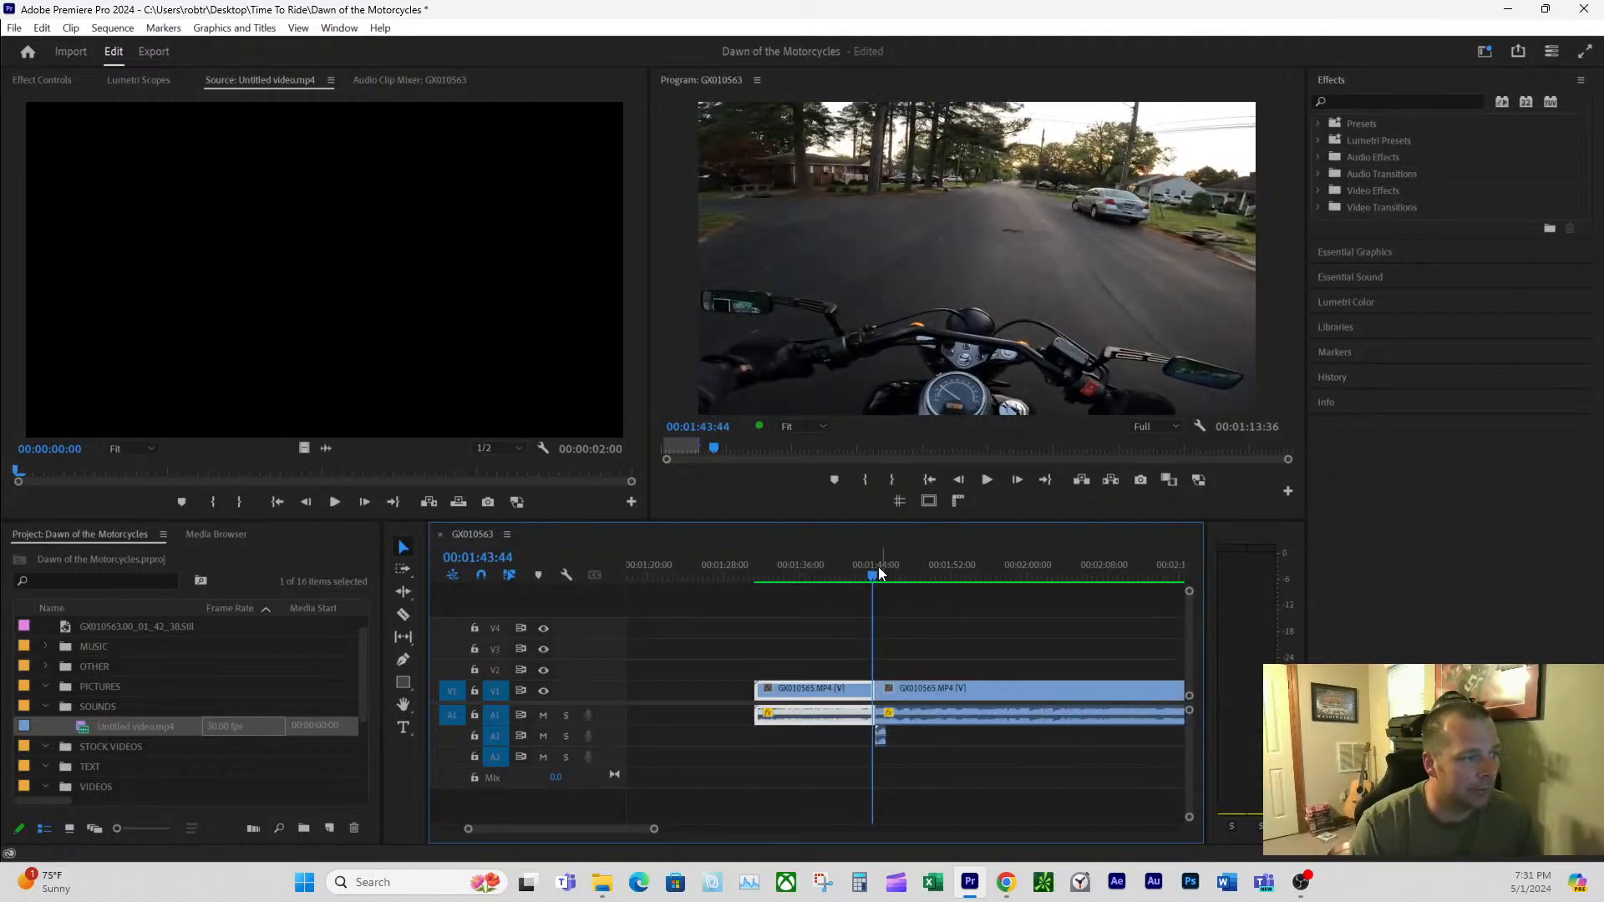
{"action": "left_click", "coordinate": [876, 573]}
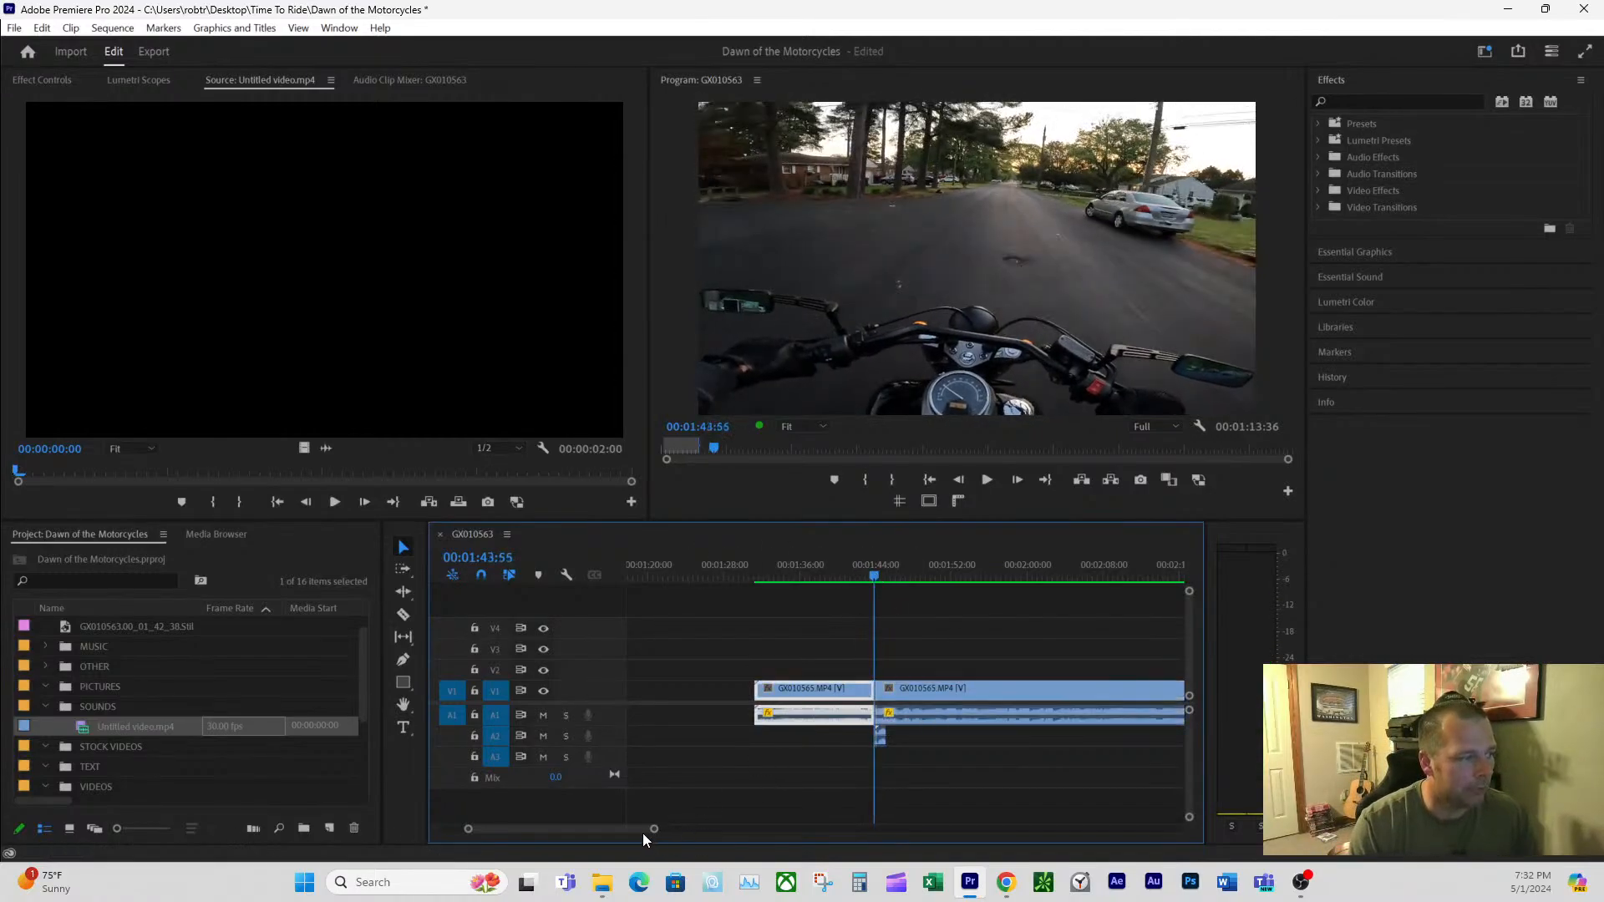
{"action": "left_click_drag", "start_coordinate": [654, 828], "coordinate": [589, 829]}
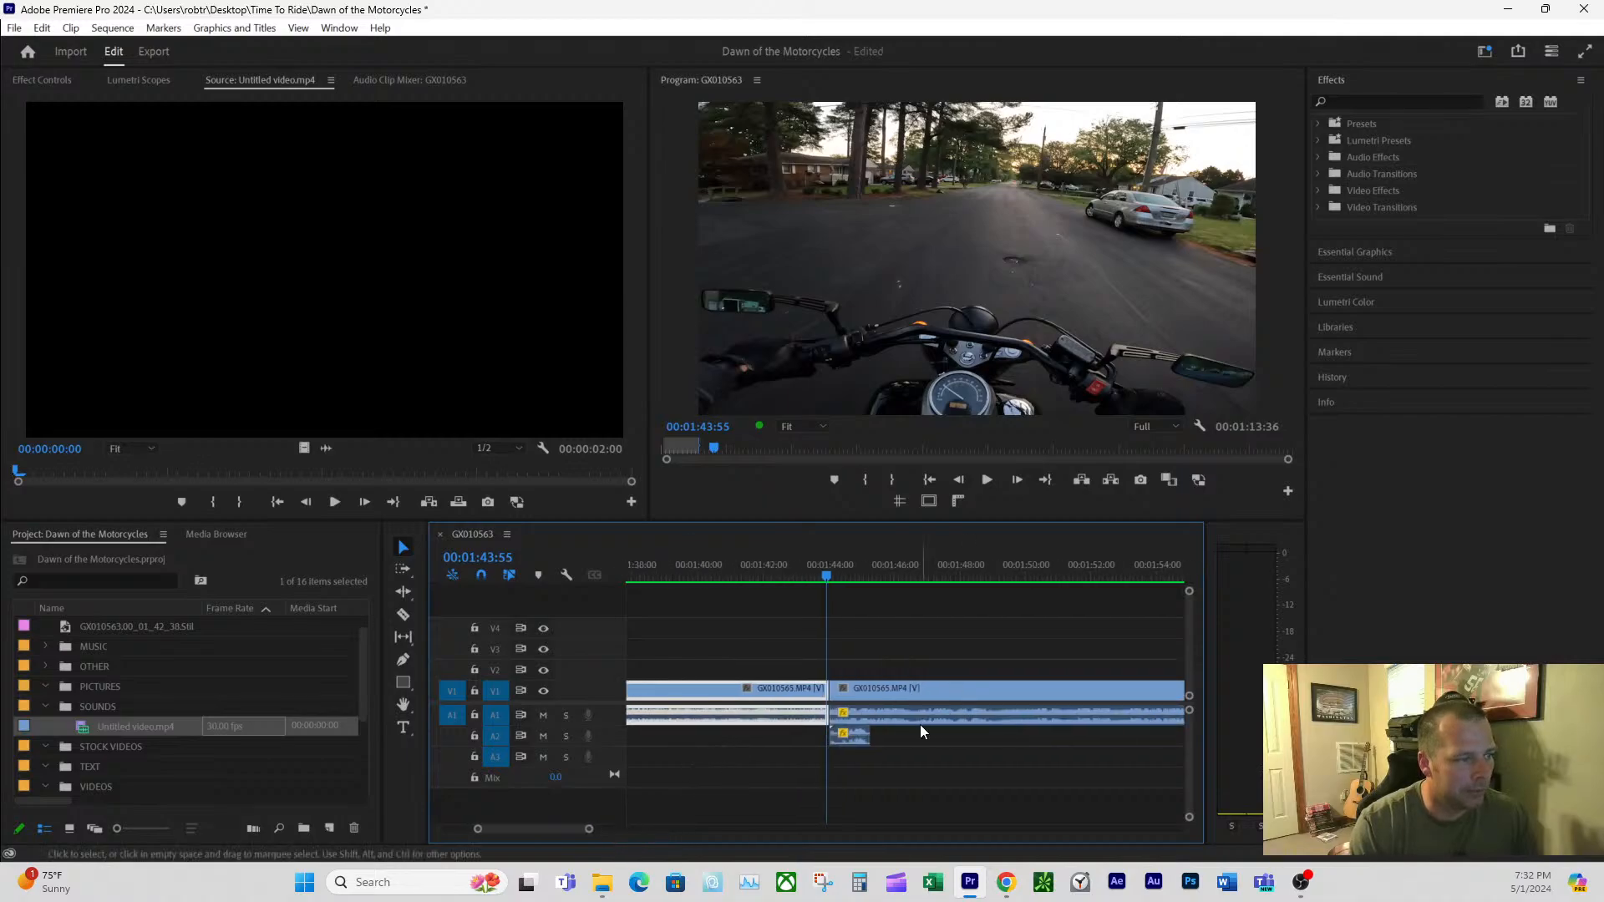
{"action": "left_click_drag", "start_coordinate": [798, 571], "coordinate": [829, 578]}
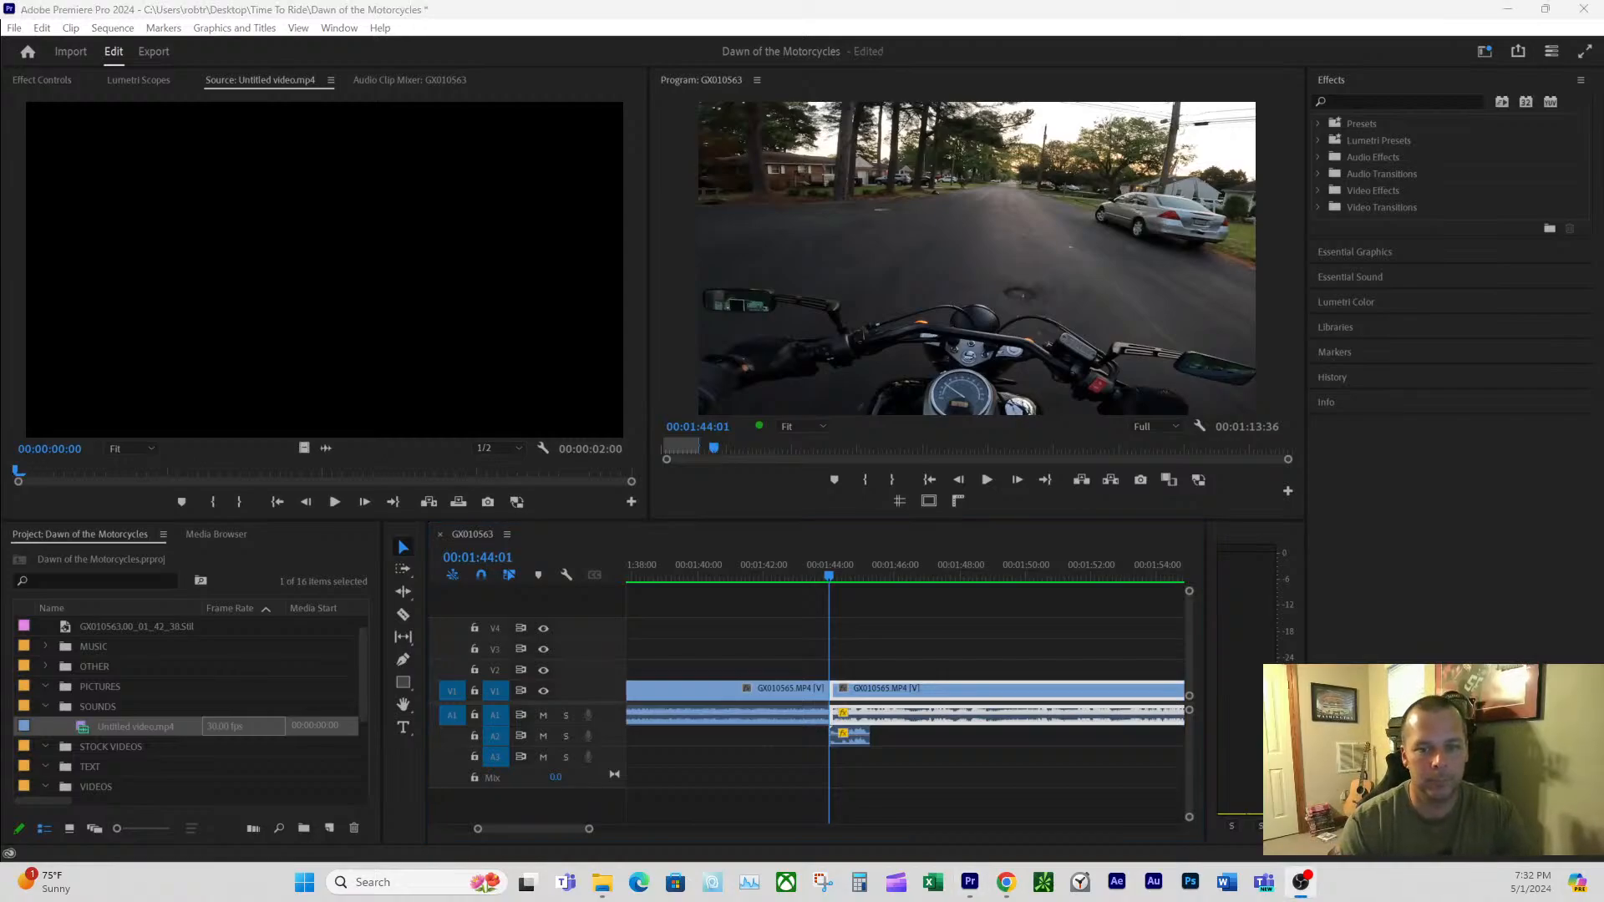
{"action": "left_click", "coordinate": [800, 574]}
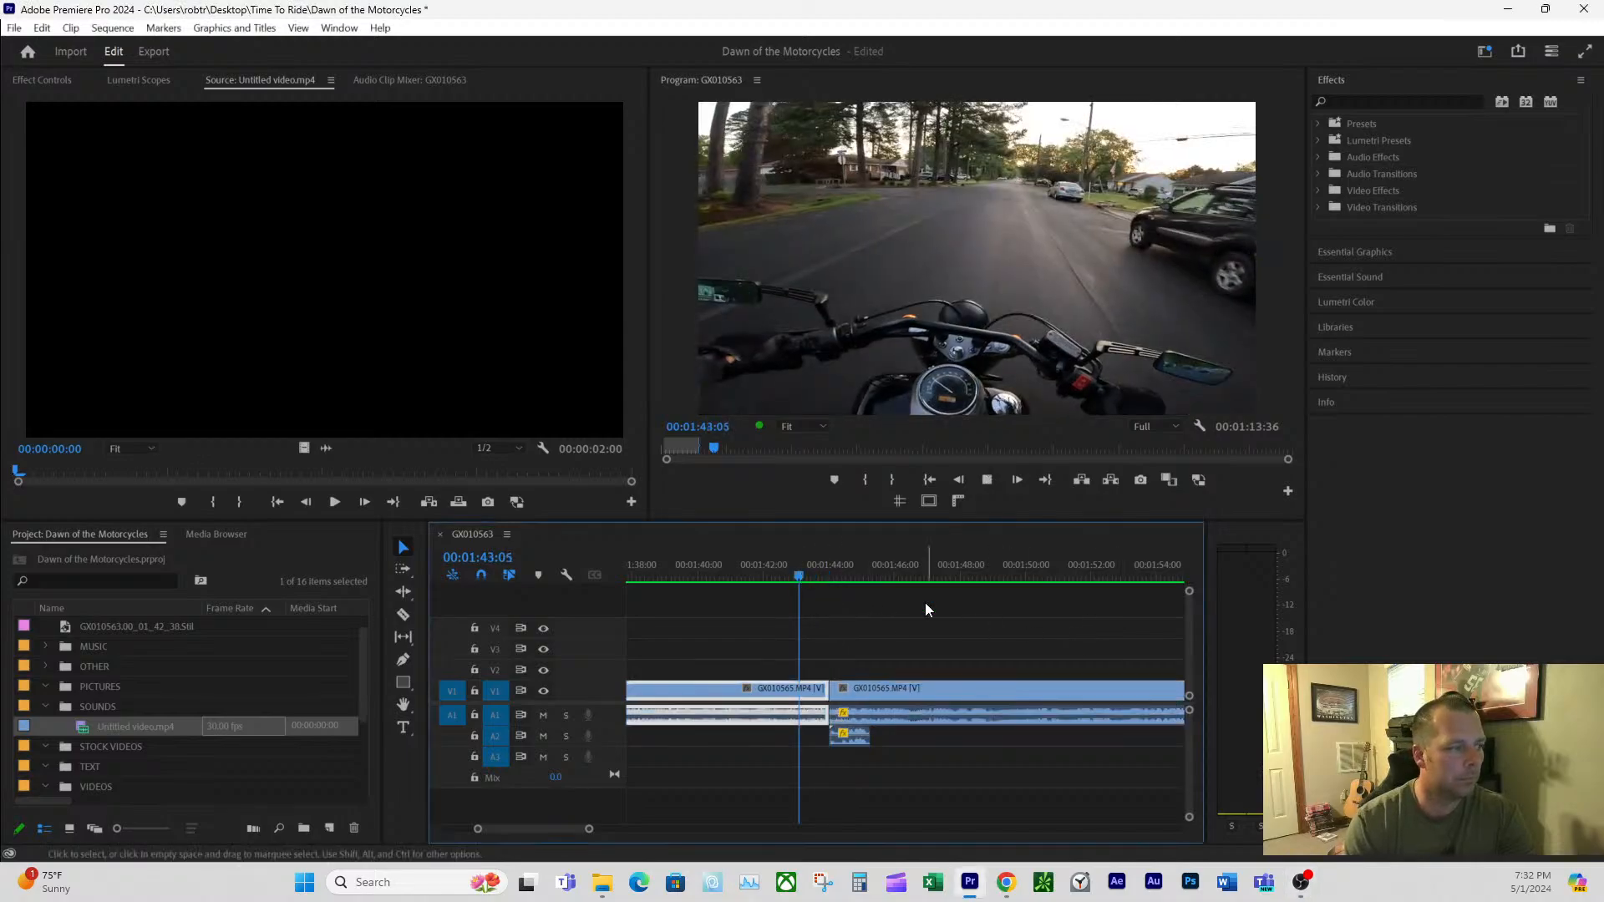
{"action": "key", "text": "space"}
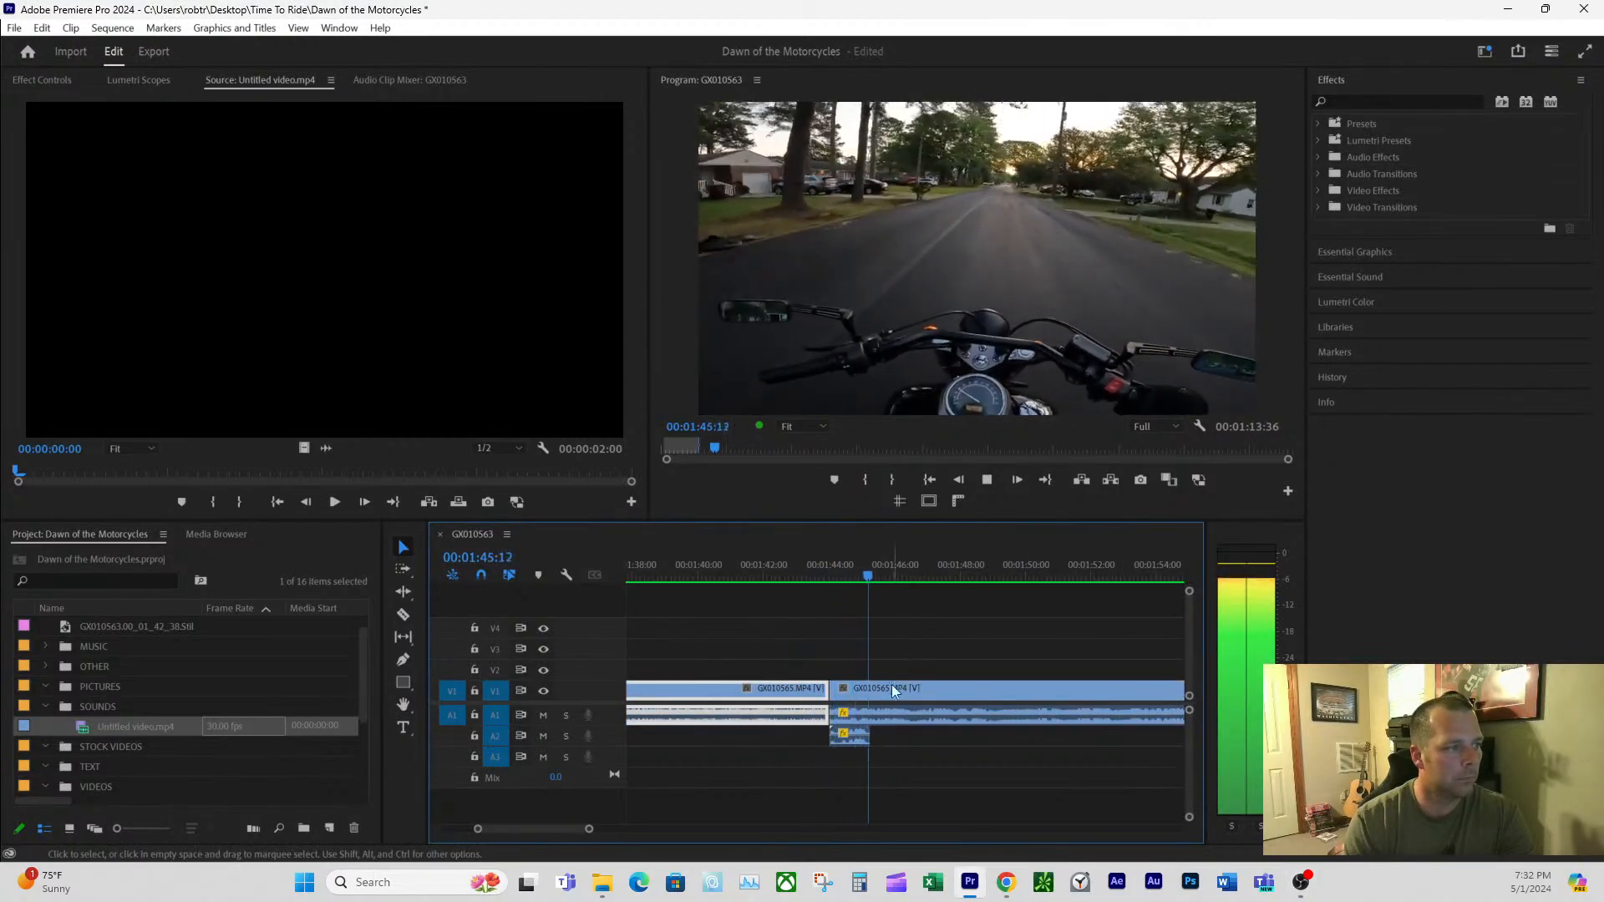
{"action": "scroll", "coordinate": [958, 699], "scroll_direction": "down", "scroll_amount": 5}
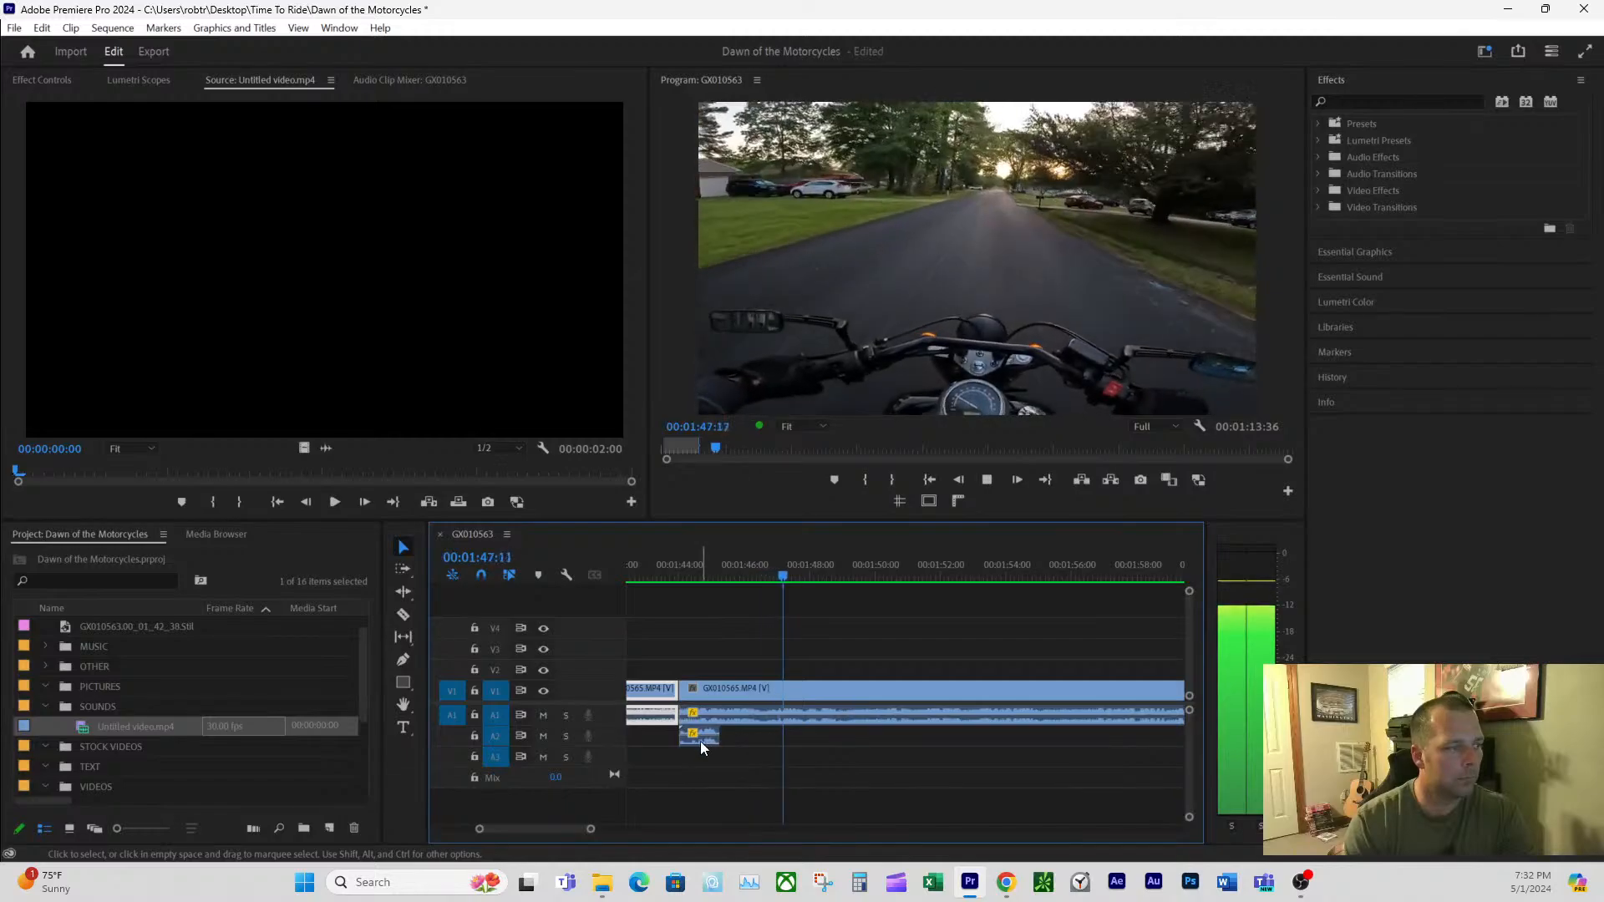
- Move the owl audio clip along track A2 to start at 00:01:55:03 and play the sequence from about 00:01:50 through it
{"action": "left_click_drag", "start_coordinate": [700, 740], "coordinate": [1094, 747]}
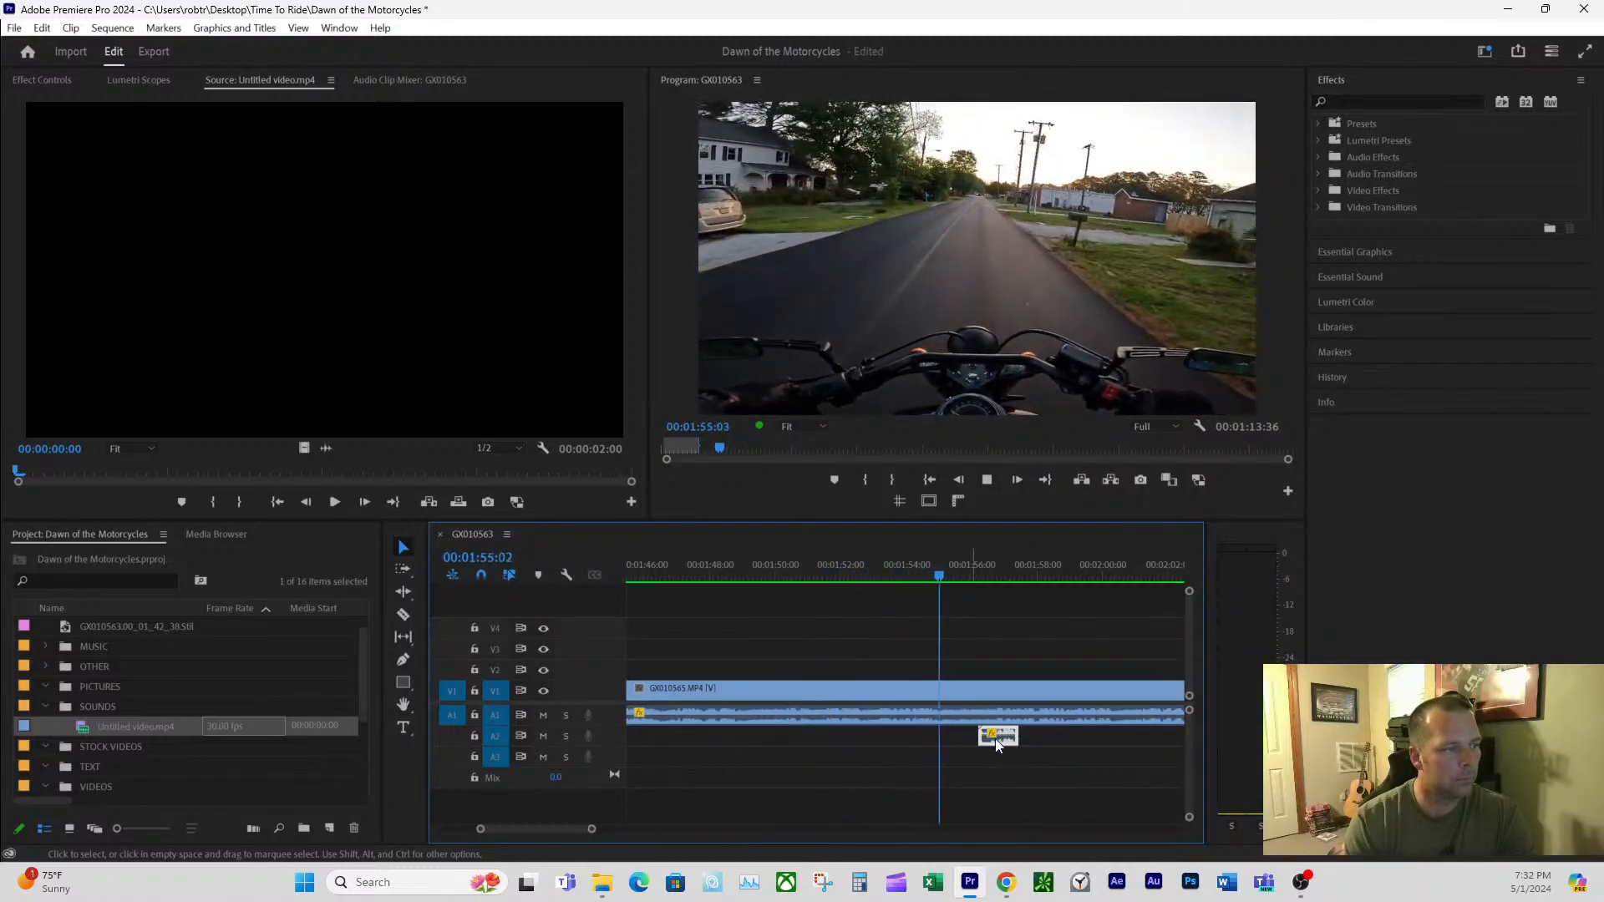
{"action": "left_click_drag", "start_coordinate": [998, 736], "coordinate": [967, 743]}
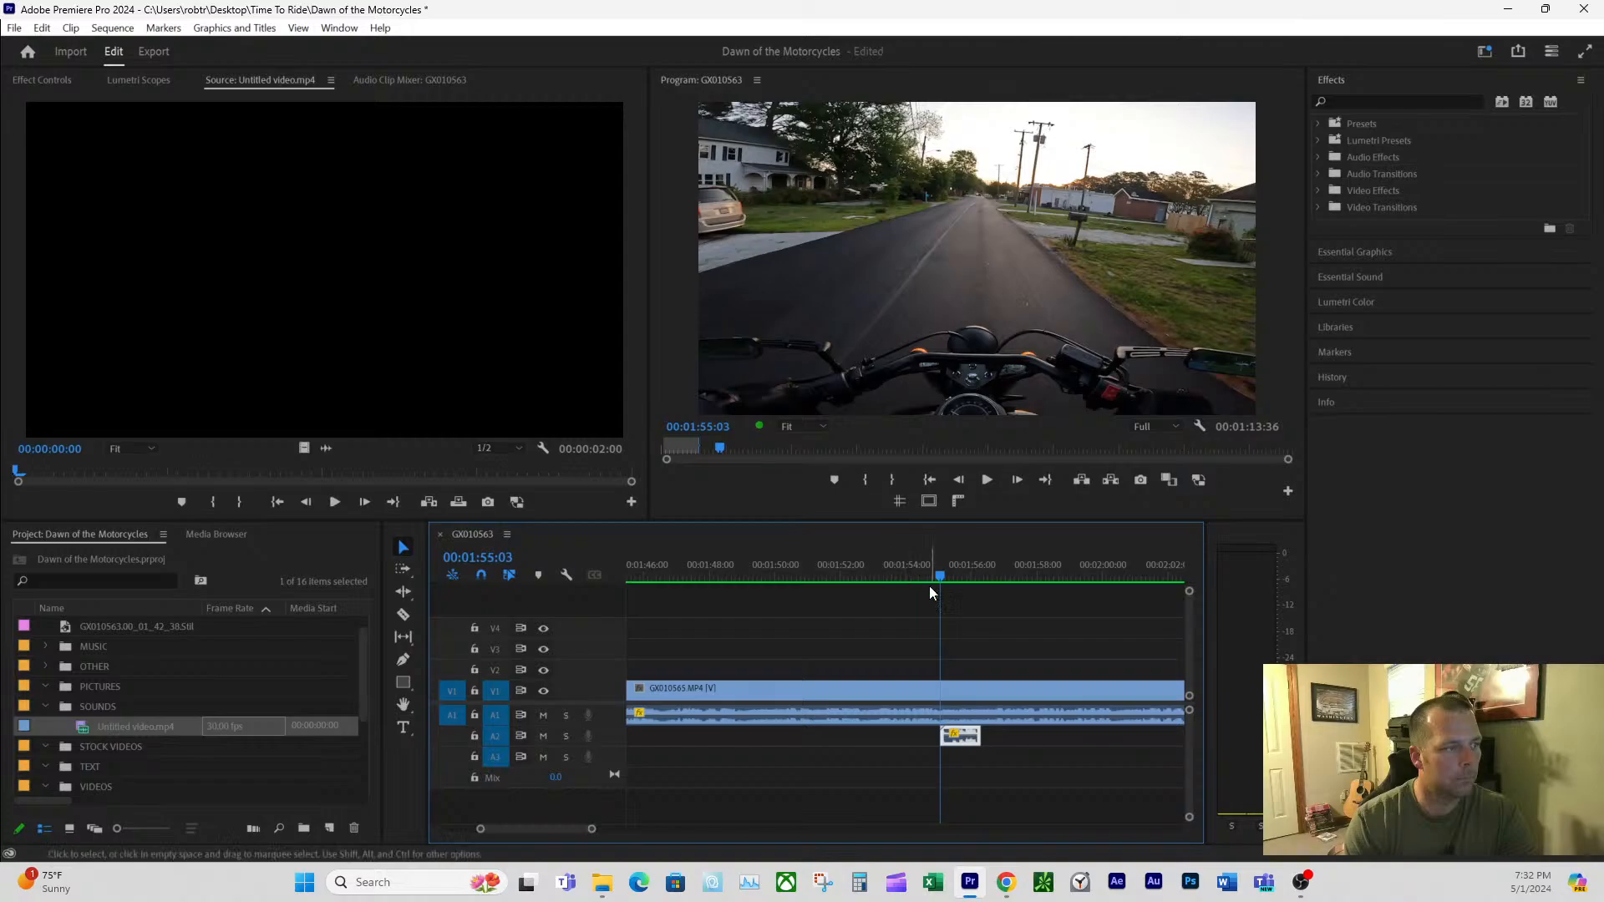
{"action": "mouse_move", "coordinate": [591, 828]}
{"action": "left_mouse_down"}
{"action": "mouse_move", "coordinate": [529, 828]}
{"action": "mouse_move", "coordinate": [593, 828]}
{"action": "left_mouse_up"}
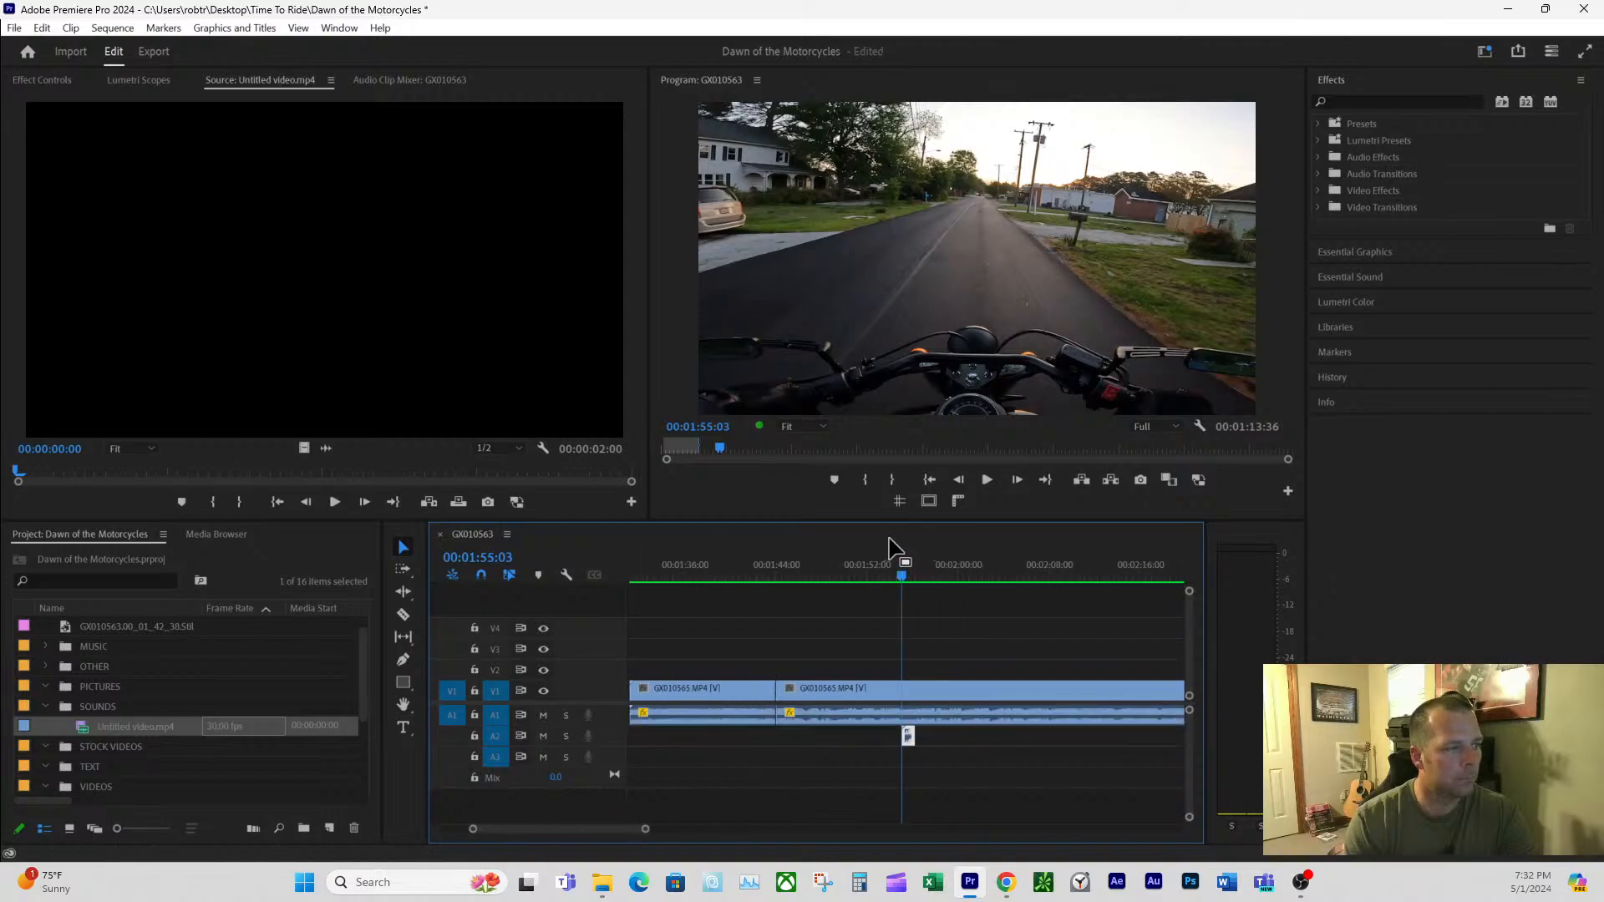
{"action": "left_click", "coordinate": [846, 575]}
{"action": "key", "text": "space"}
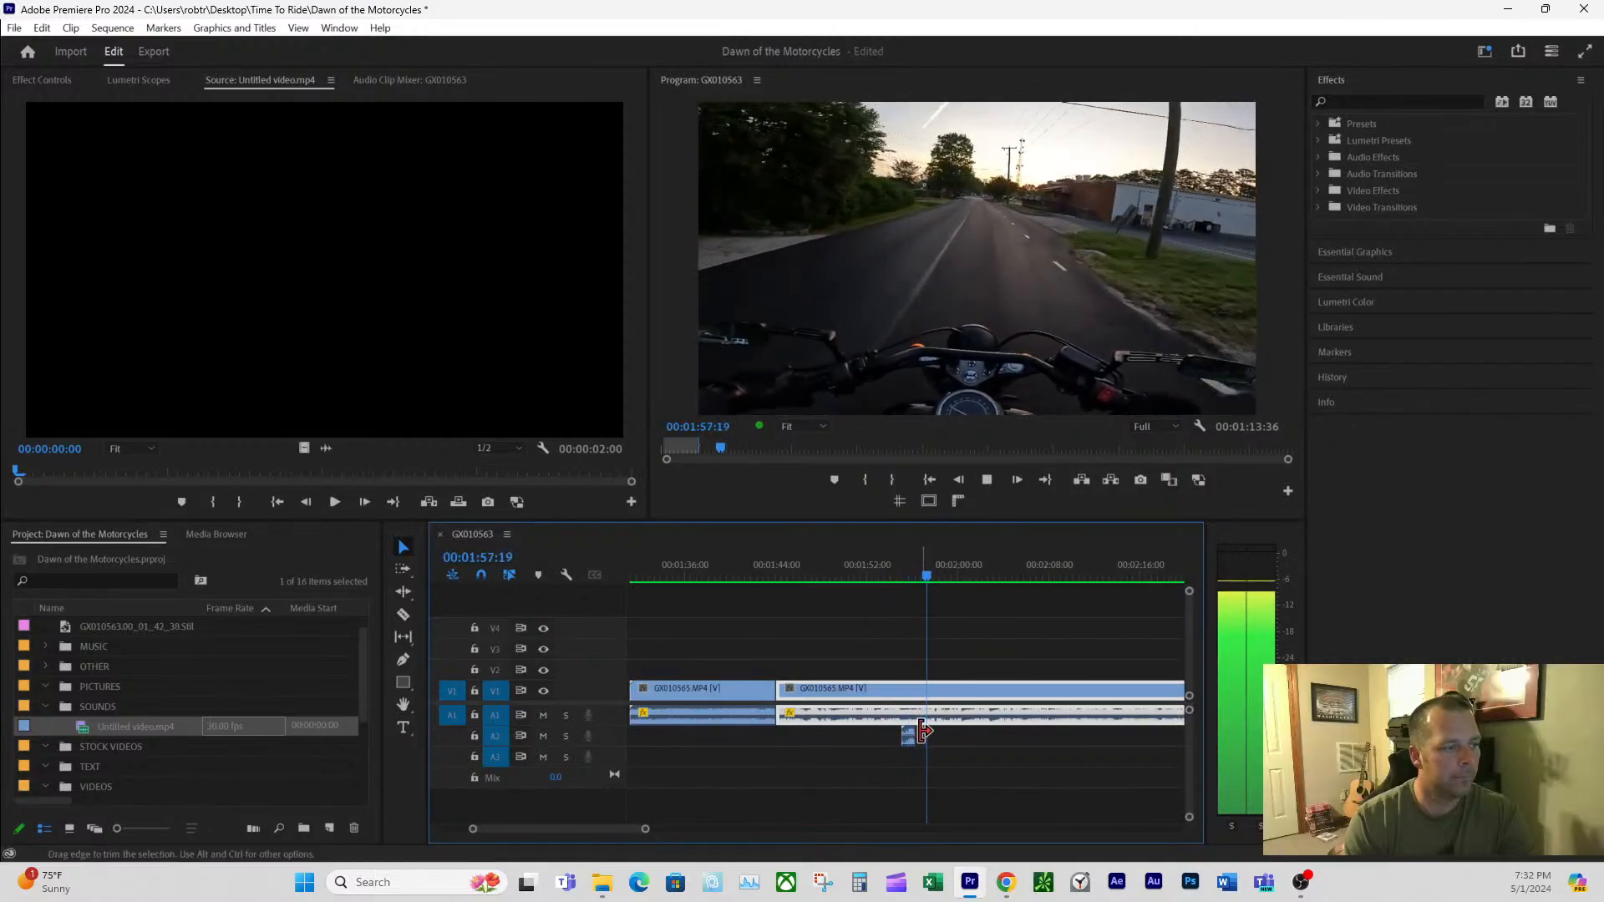
{"action": "key", "text": "space"}
- Apply the default audio transition to the end of the owl clip on A2 and lengthen the fade to start at about 00:01:56:11
{"action": "left_click_drag", "start_coordinate": [643, 829], "coordinate": [596, 847]}
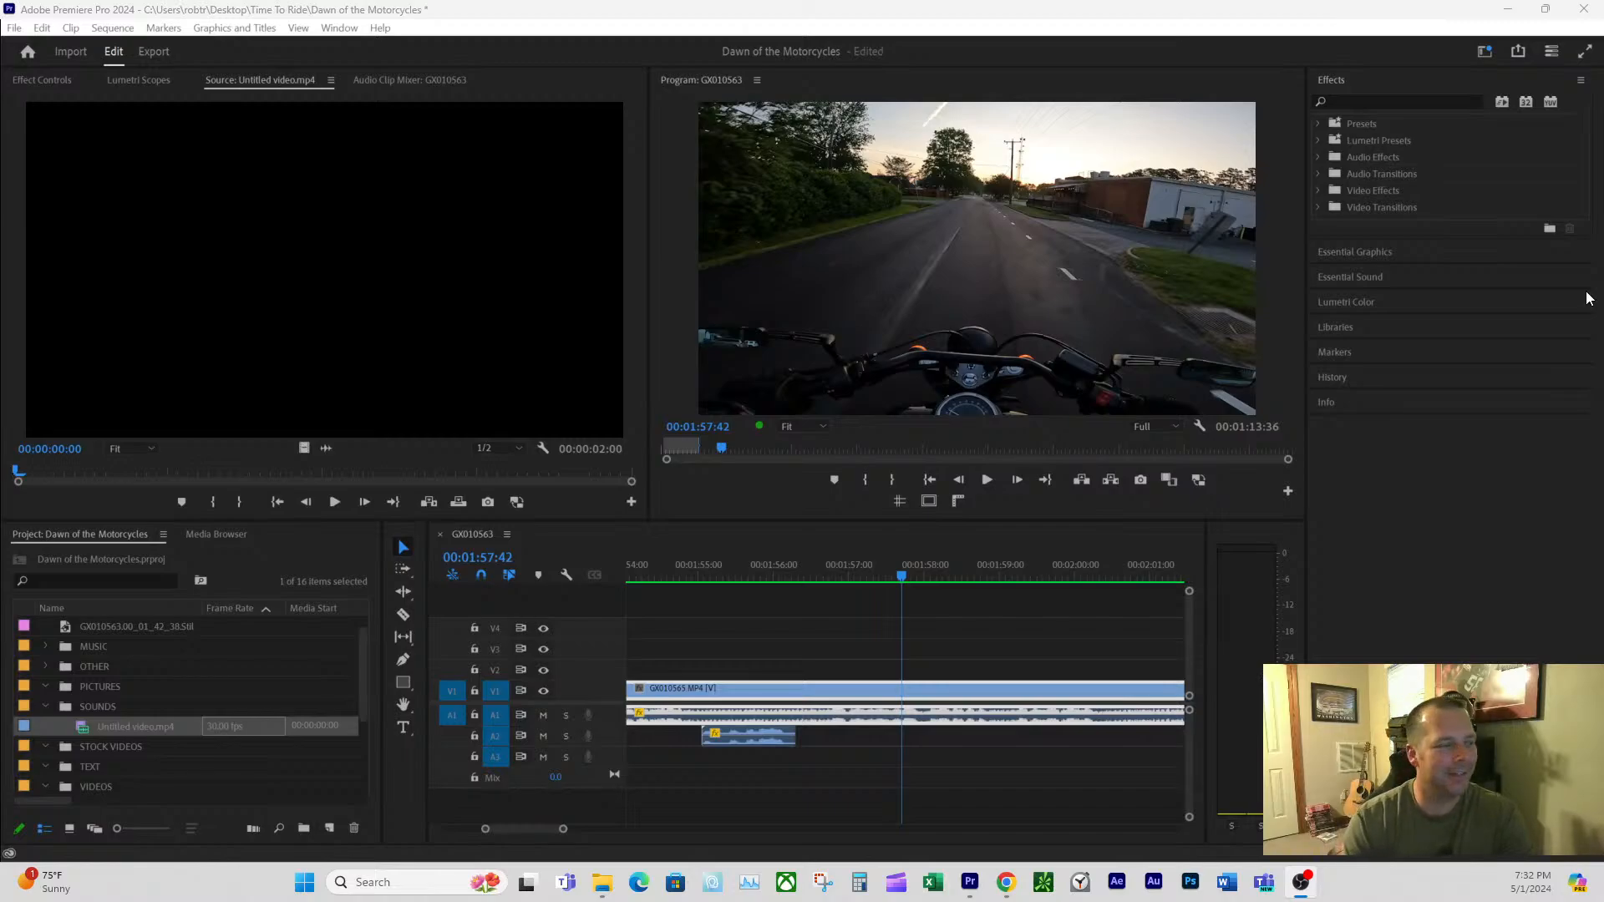
{"action": "right_click", "coordinate": [790, 736]}
{"action": "left_click", "coordinate": [837, 710]}
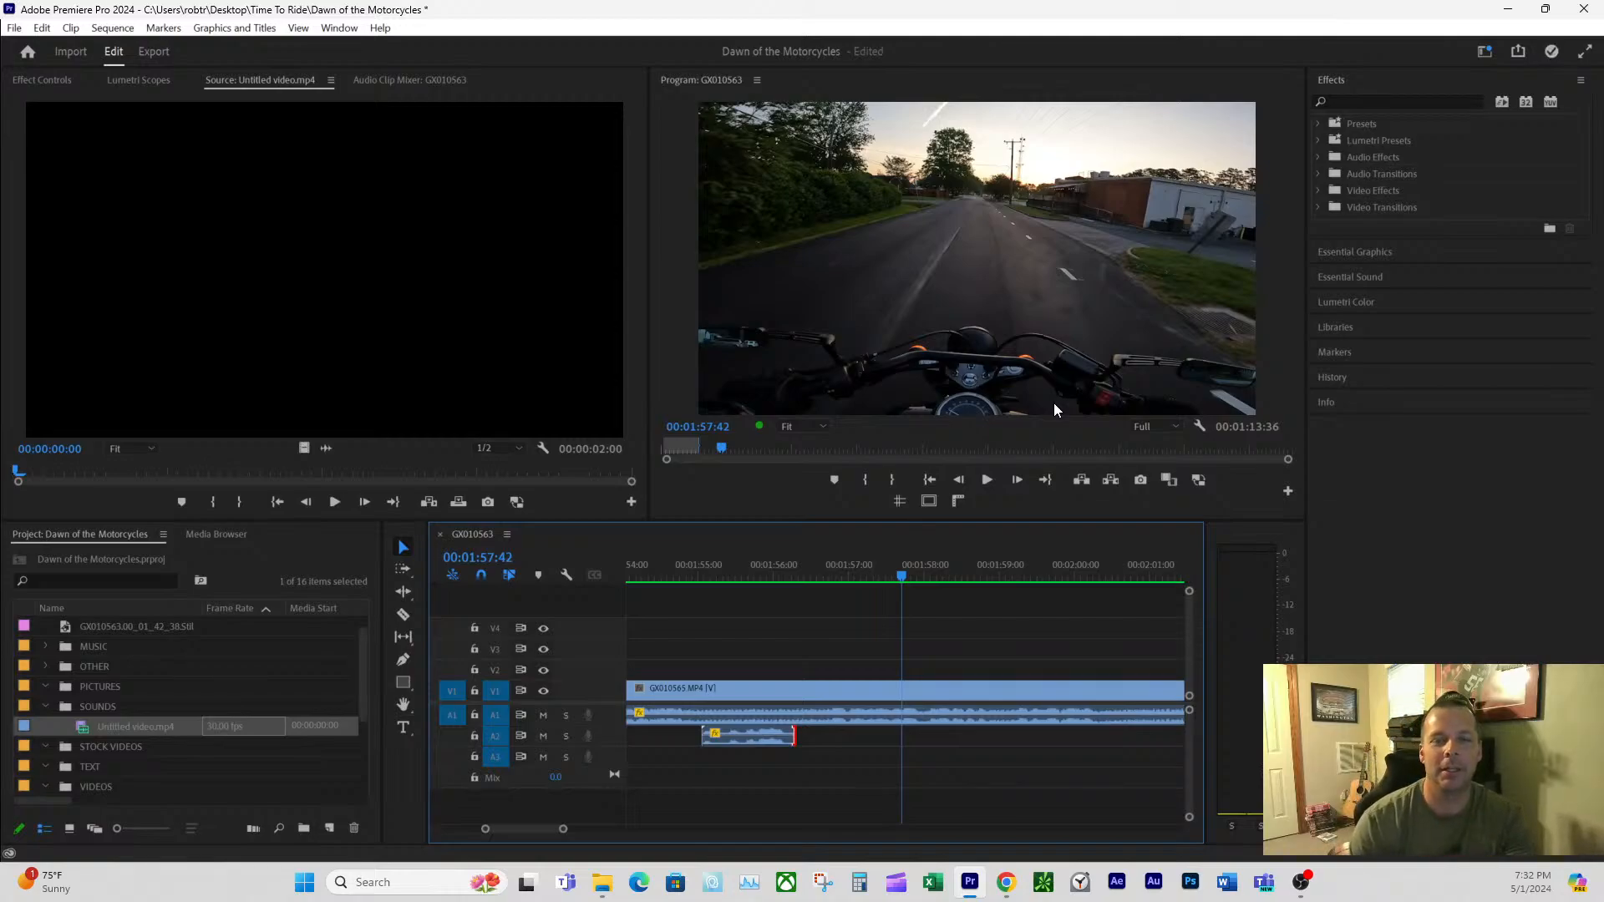
{"action": "left_click", "coordinate": [792, 558]}
{"action": "left_click_drag", "start_coordinate": [563, 835], "coordinate": [530, 831]}
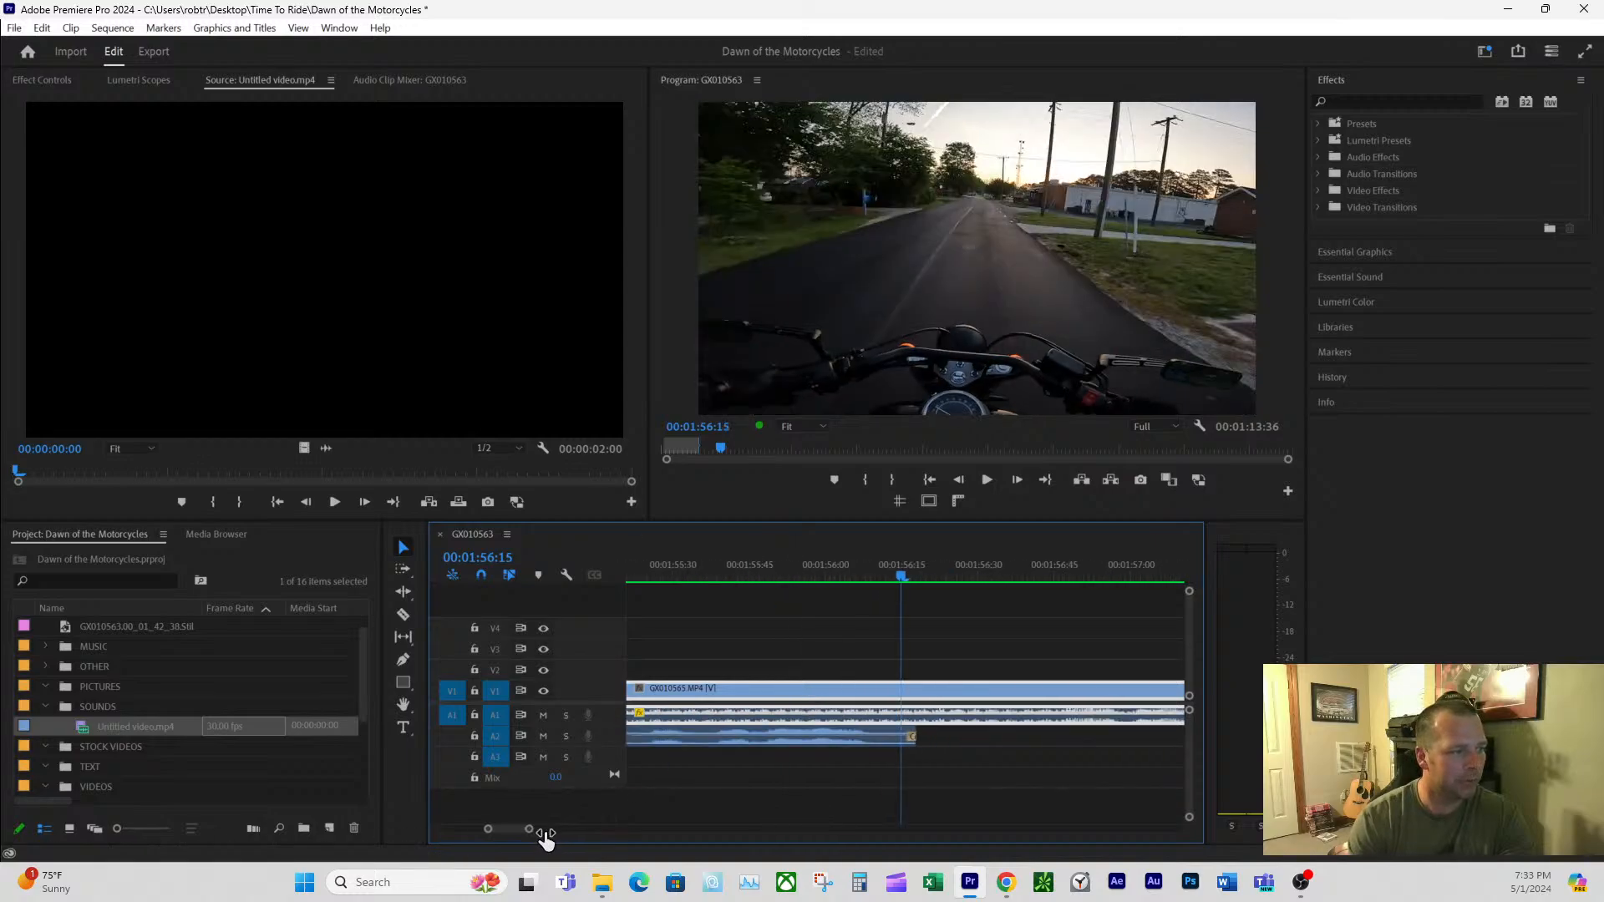
{"action": "left_click", "coordinate": [911, 737]}
{"action": "left_click_drag", "start_coordinate": [913, 737], "coordinate": [882, 741]}
- Play the end of the owl clip repeatedly from about 00:01:55:35 to check how its fade-out sounds
{"action": "left_click", "coordinate": [779, 580]}
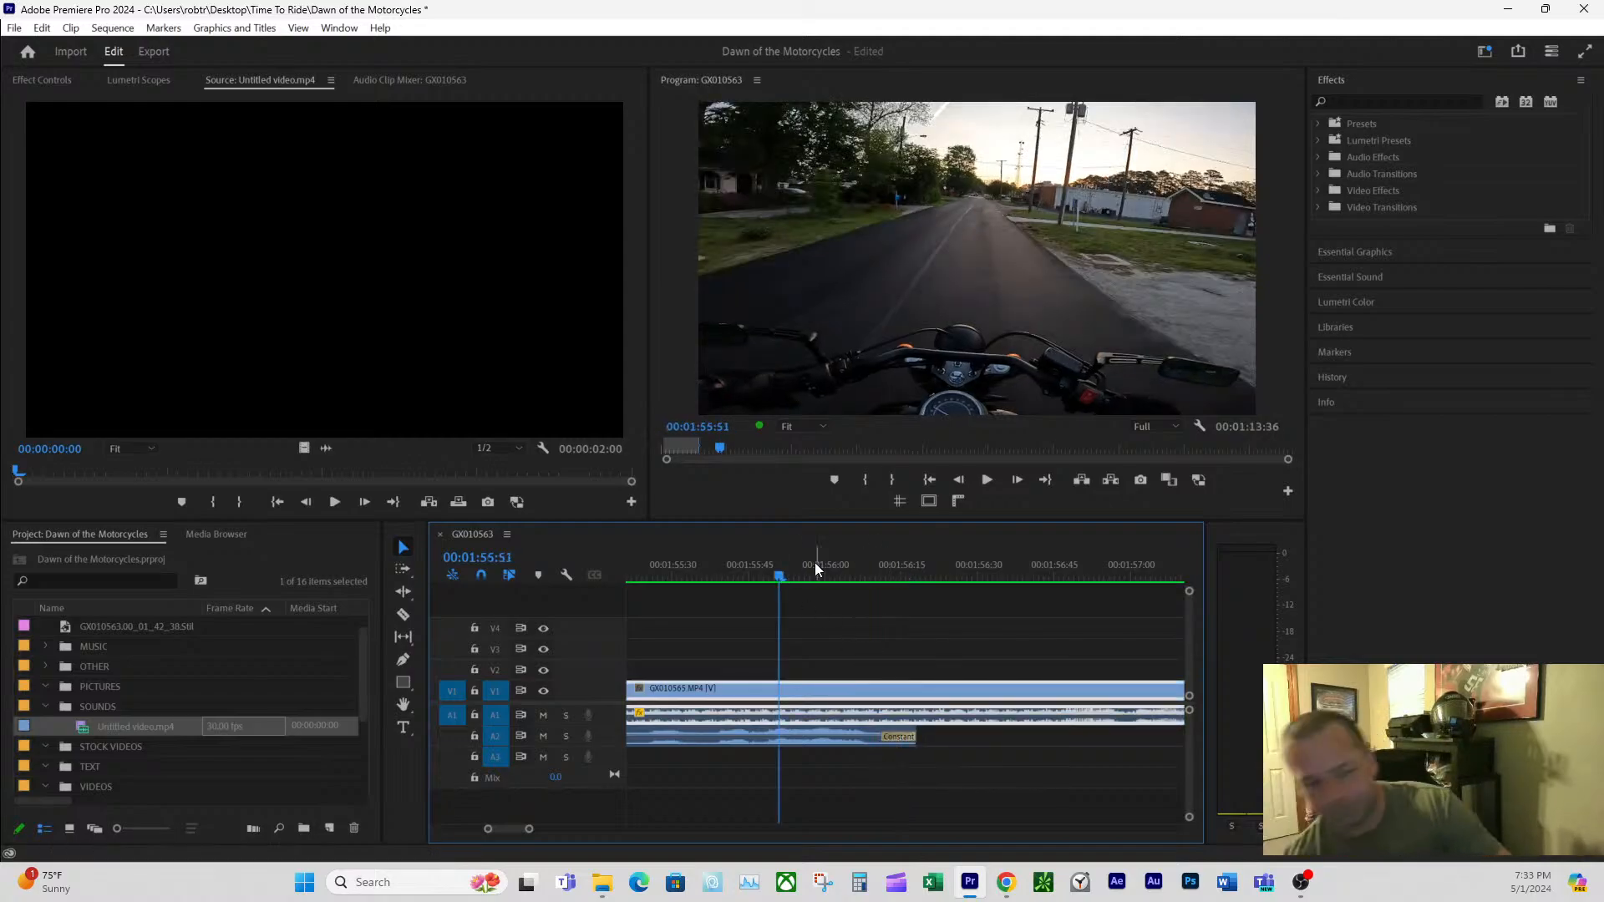
{"action": "left_click", "coordinate": [816, 571]}
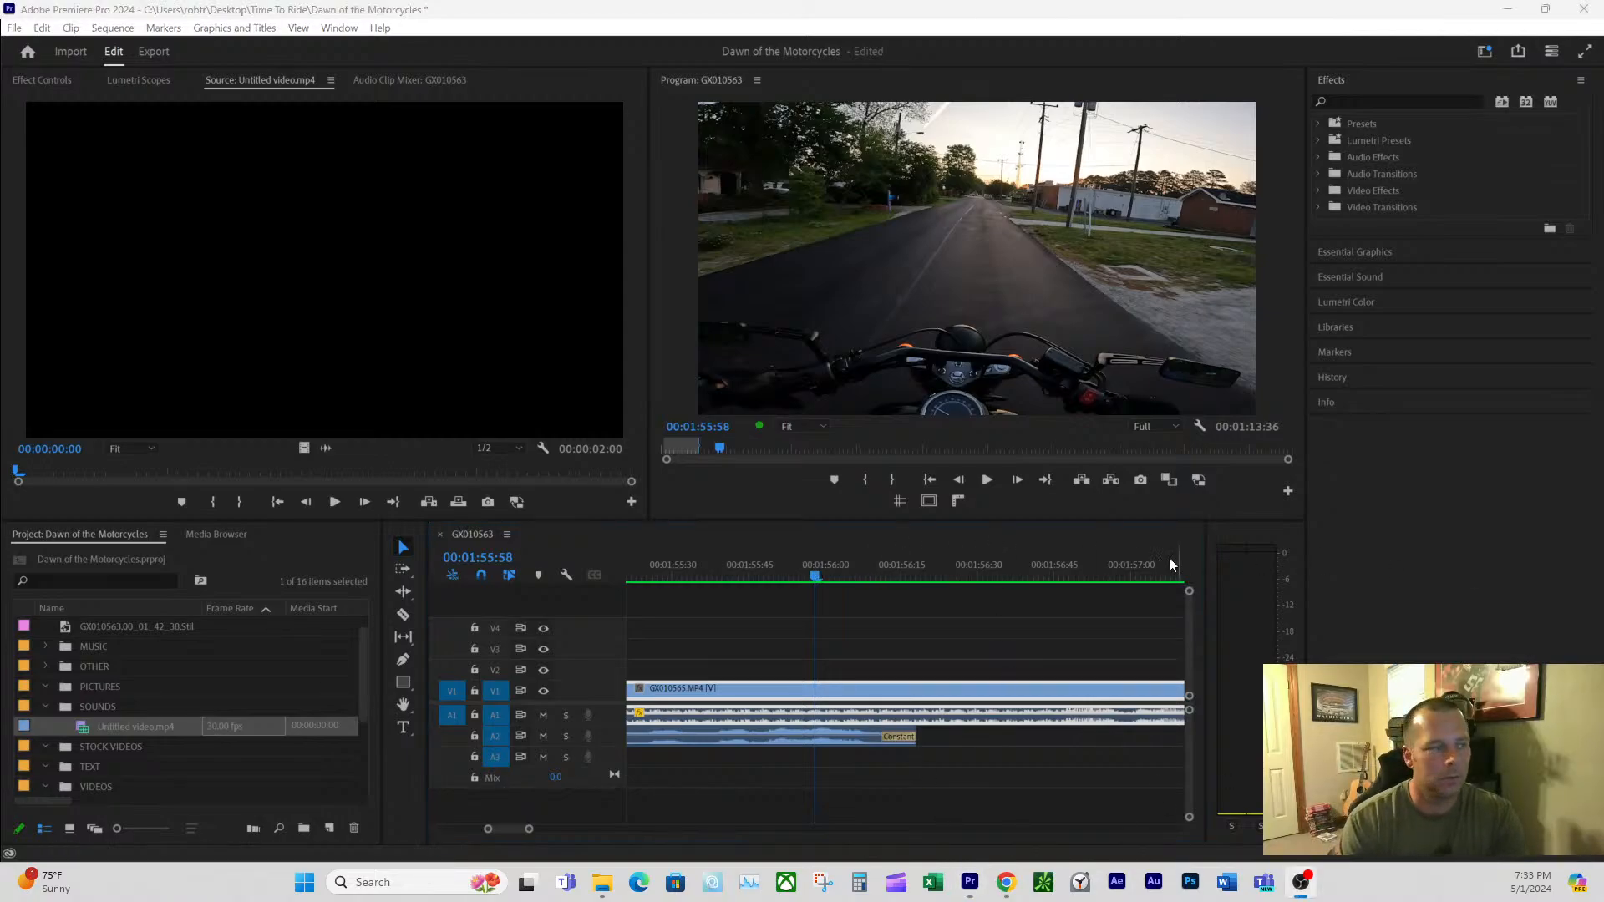
{"action": "left_click", "coordinate": [733, 574]}
{"action": "key", "text": "space"}
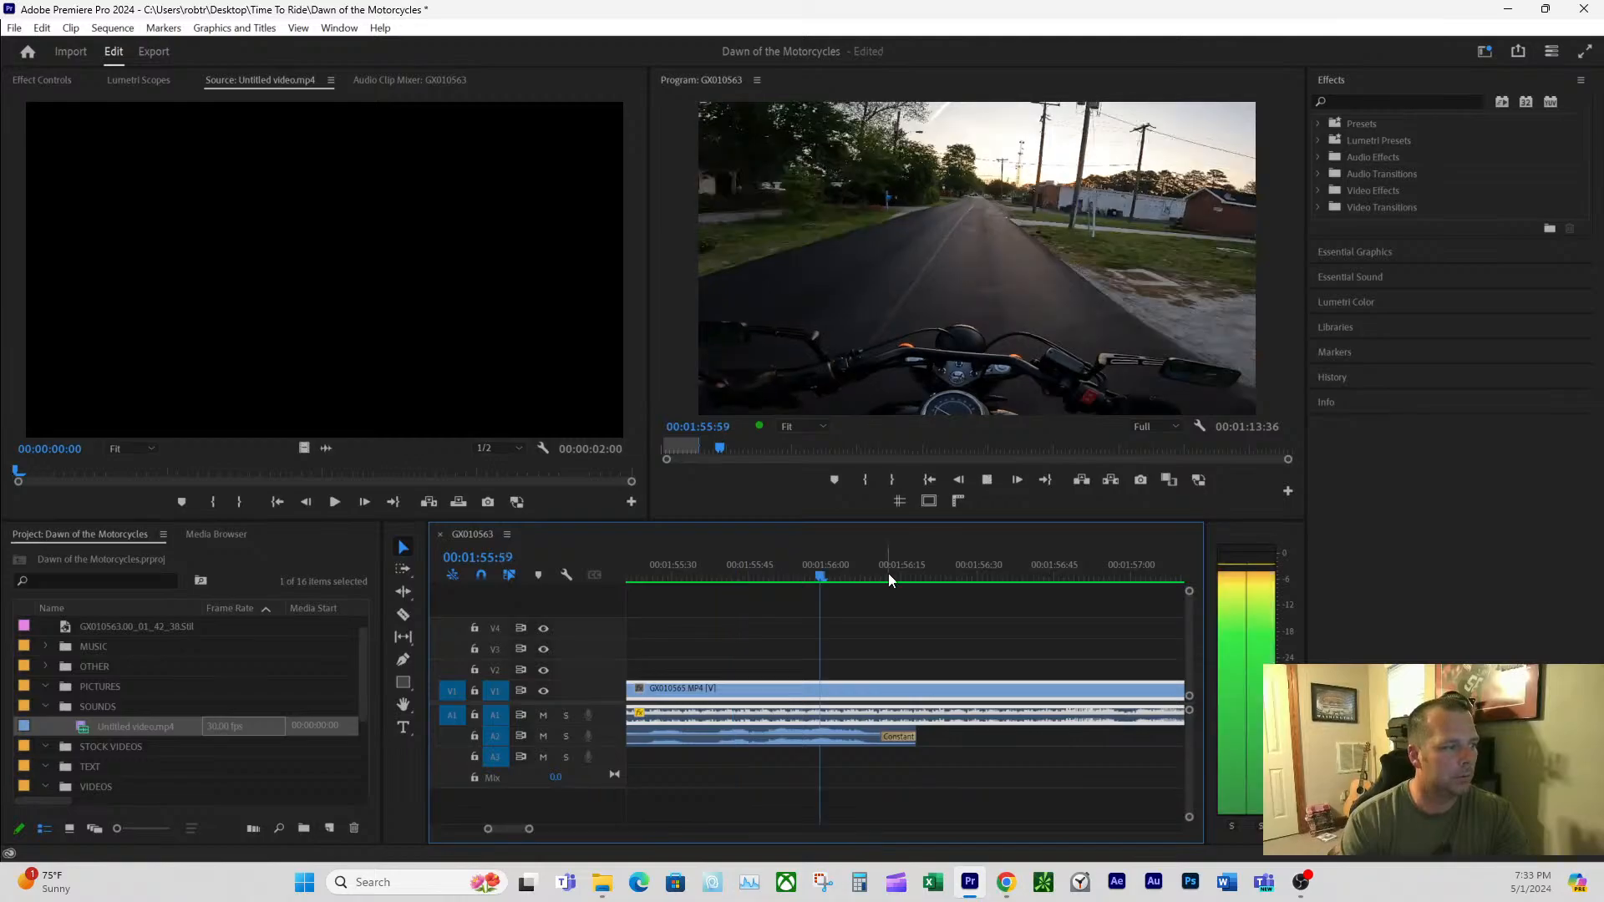
{"action": "key", "text": "space"}
{"action": "left_click", "coordinate": [697, 570]}
{"action": "key", "text": "space"}
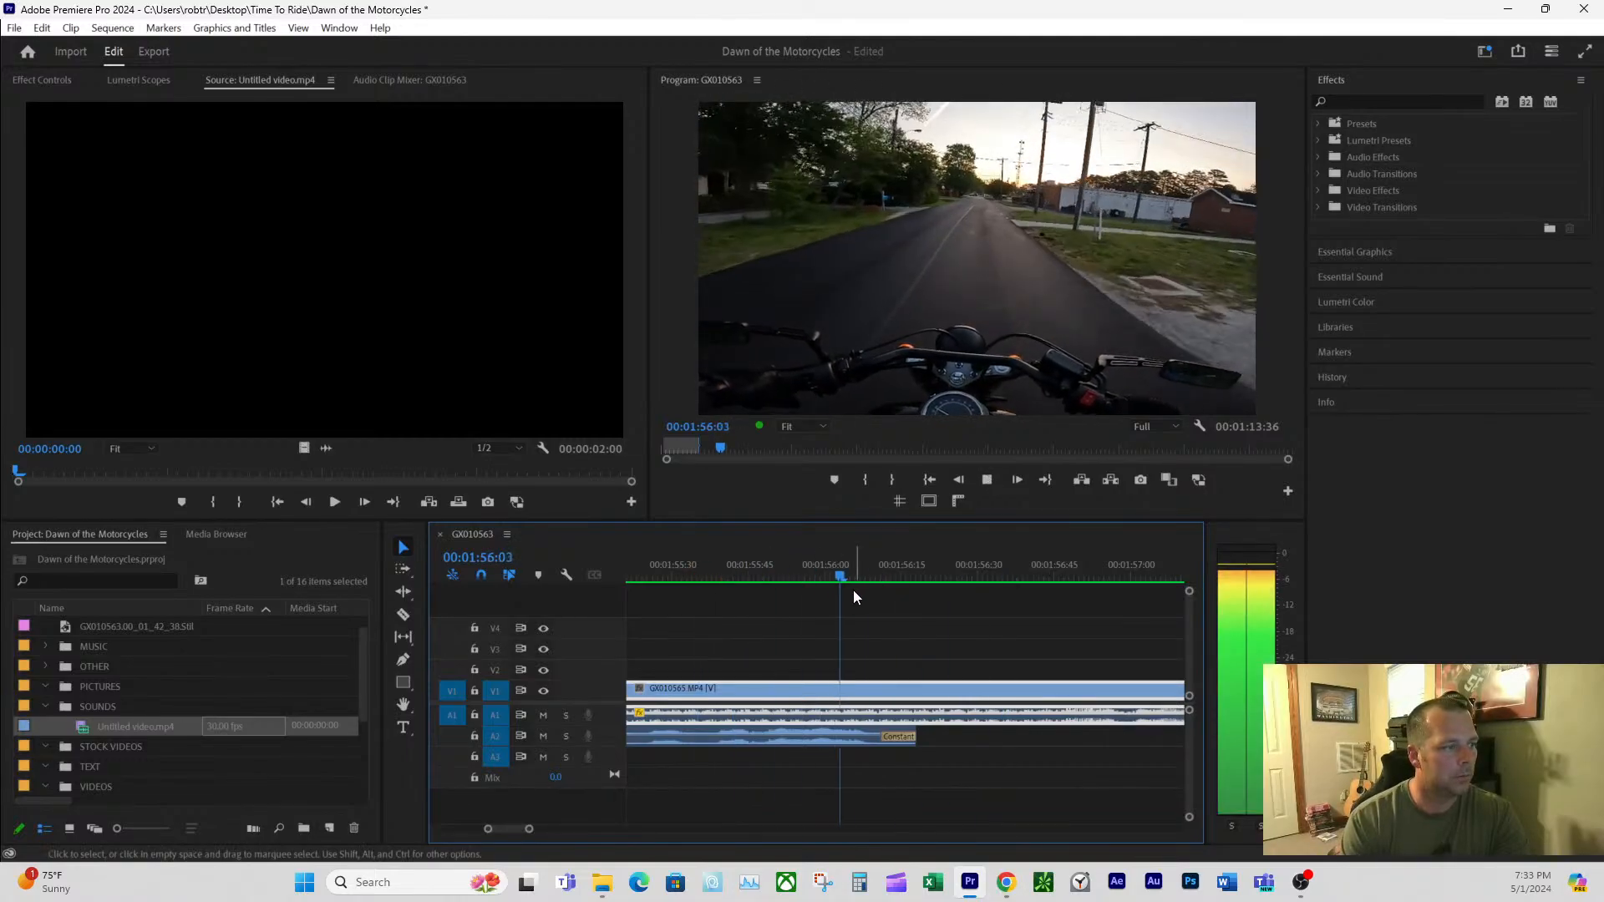
- Search the effects for "fade", extend the A2 sound clip to about 00:01:57:00 and put an Exponential Fade on its end
{"action": "key", "text": "space"}
{"action": "right_click", "coordinate": [902, 738]}
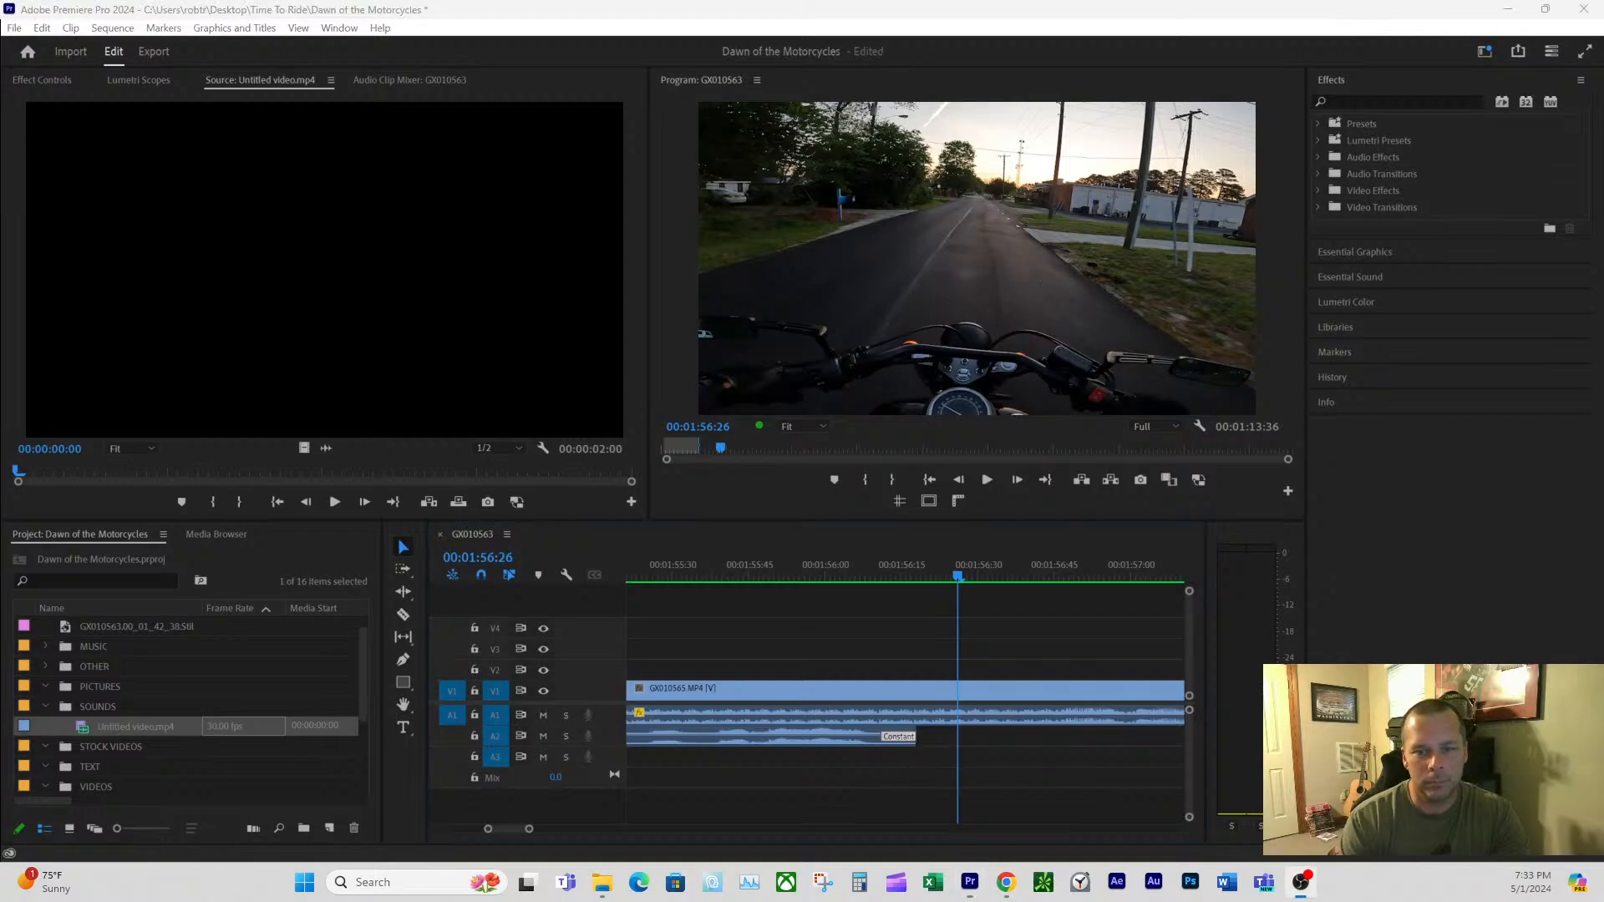
{"action": "left_click", "coordinate": [1373, 97]}
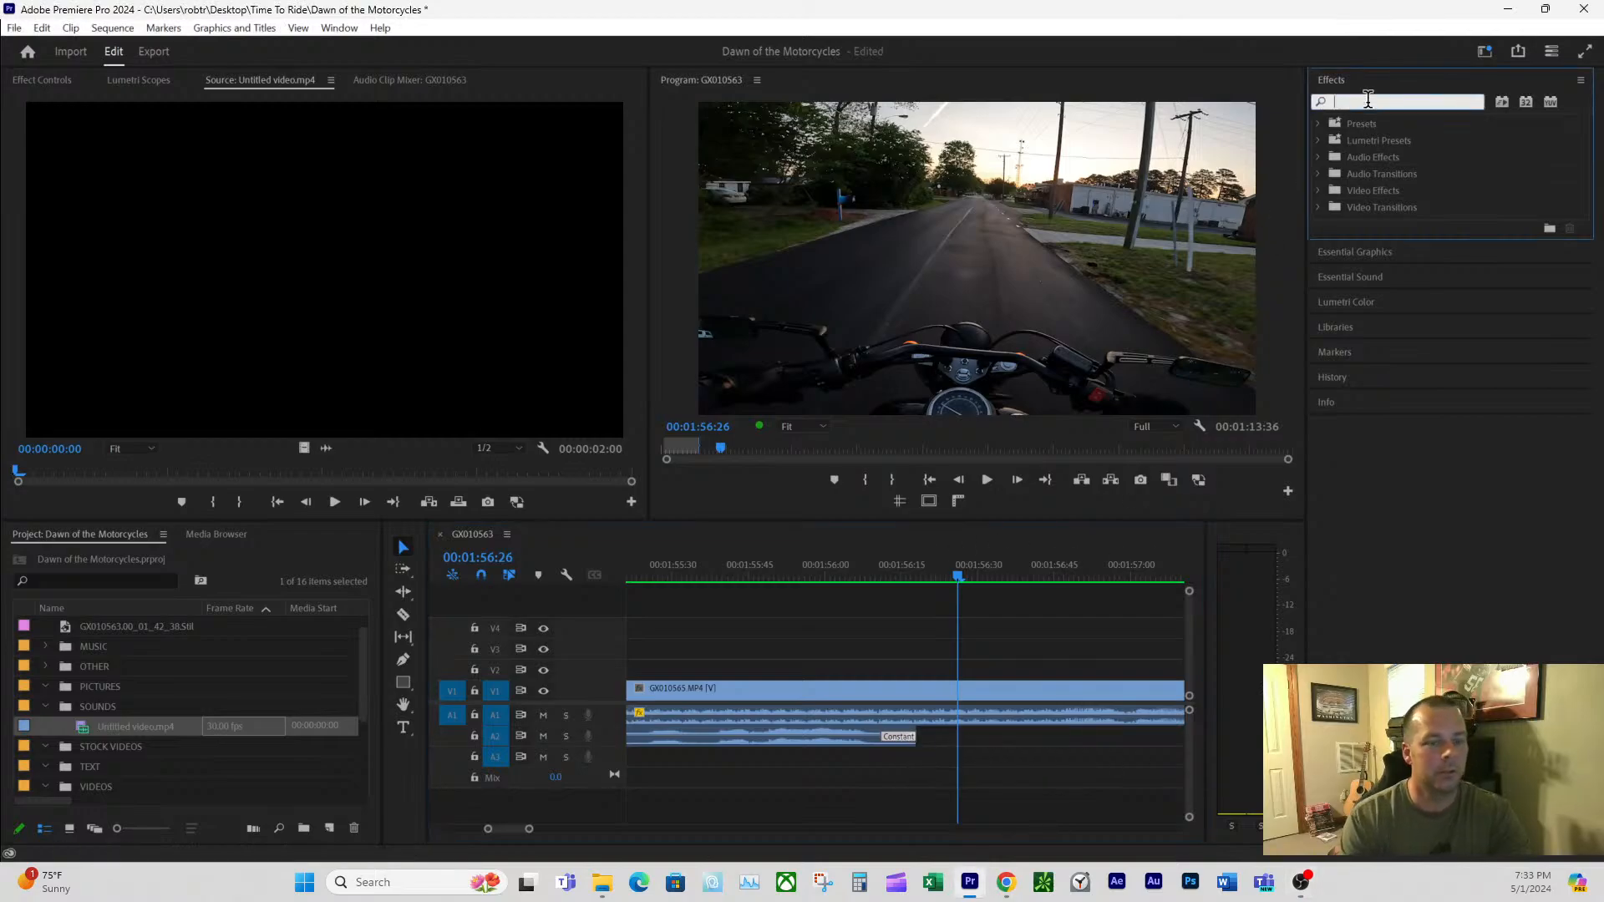
{"action": "type", "text": "fade"}
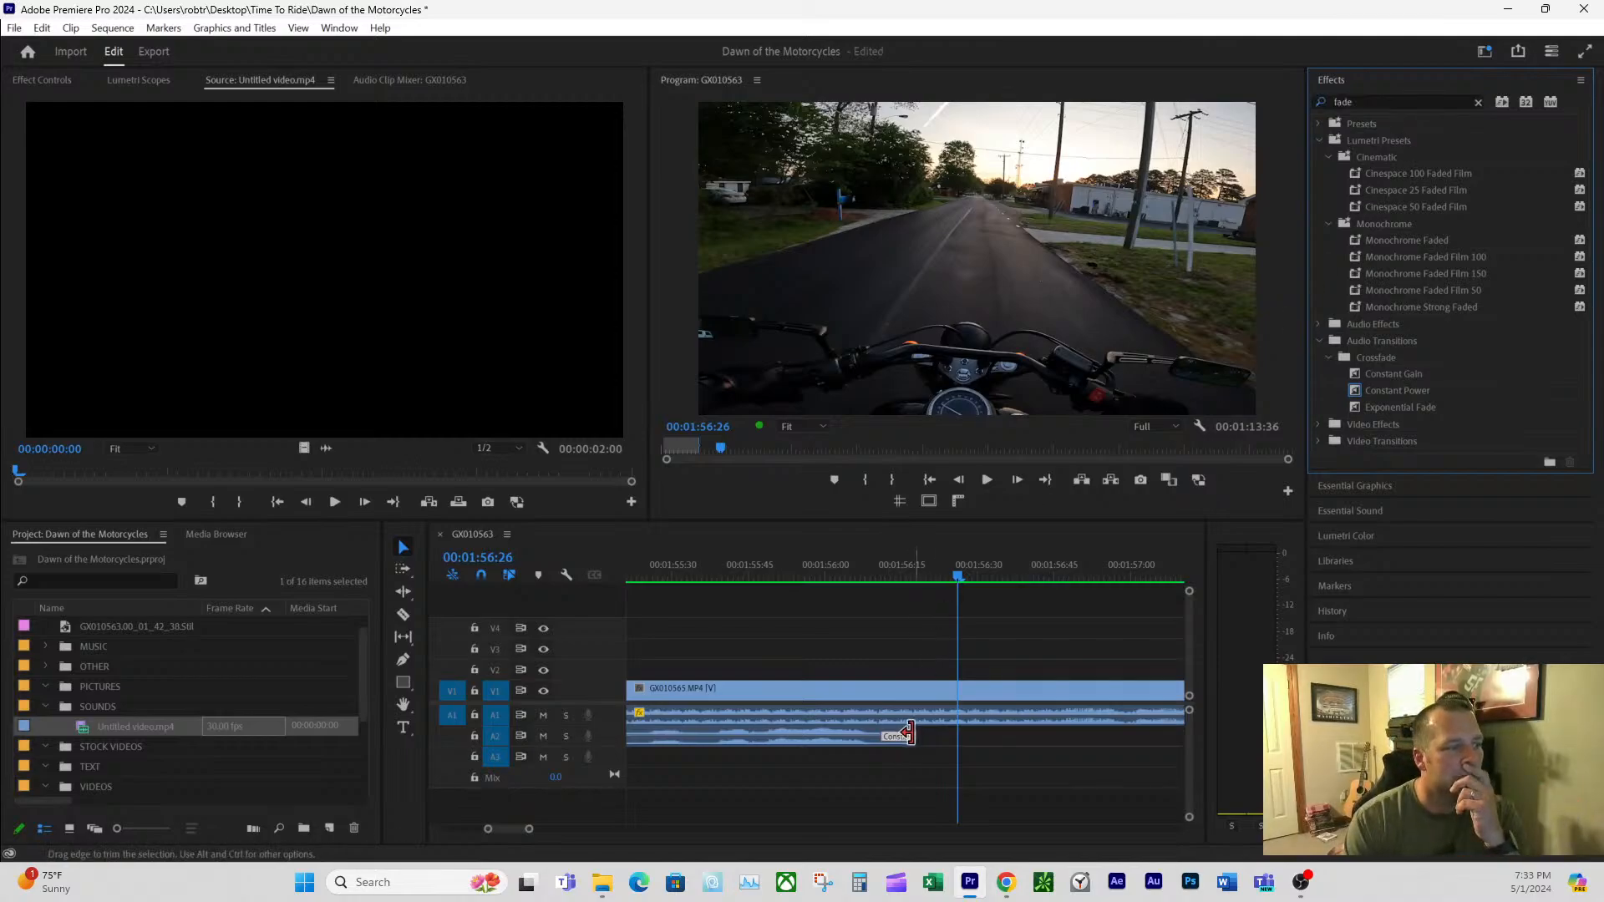
{"action": "left_click_drag", "start_coordinate": [915, 737], "coordinate": [1068, 737]}
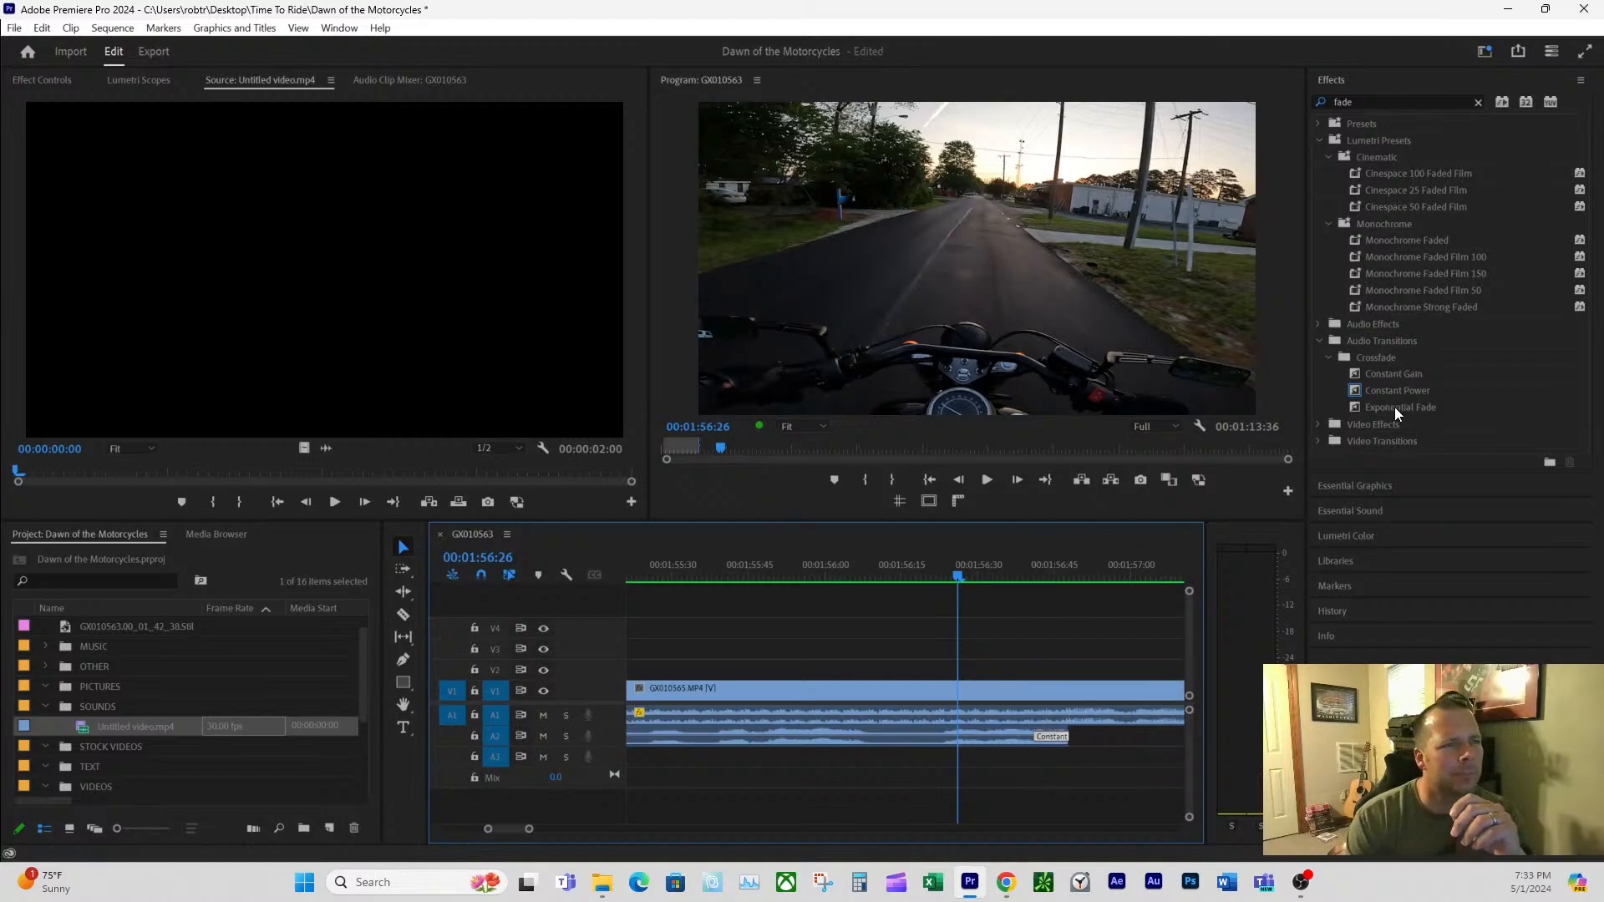
{"action": "left_click_drag", "start_coordinate": [1394, 407], "coordinate": [1006, 682]}
{"action": "left_click_drag", "start_coordinate": [1042, 735], "coordinate": [1128, 727]}
- Play back the A2 sound clip and its ending to check how the Exponential Fade sounds
{"action": "left_click", "coordinate": [812, 573]}
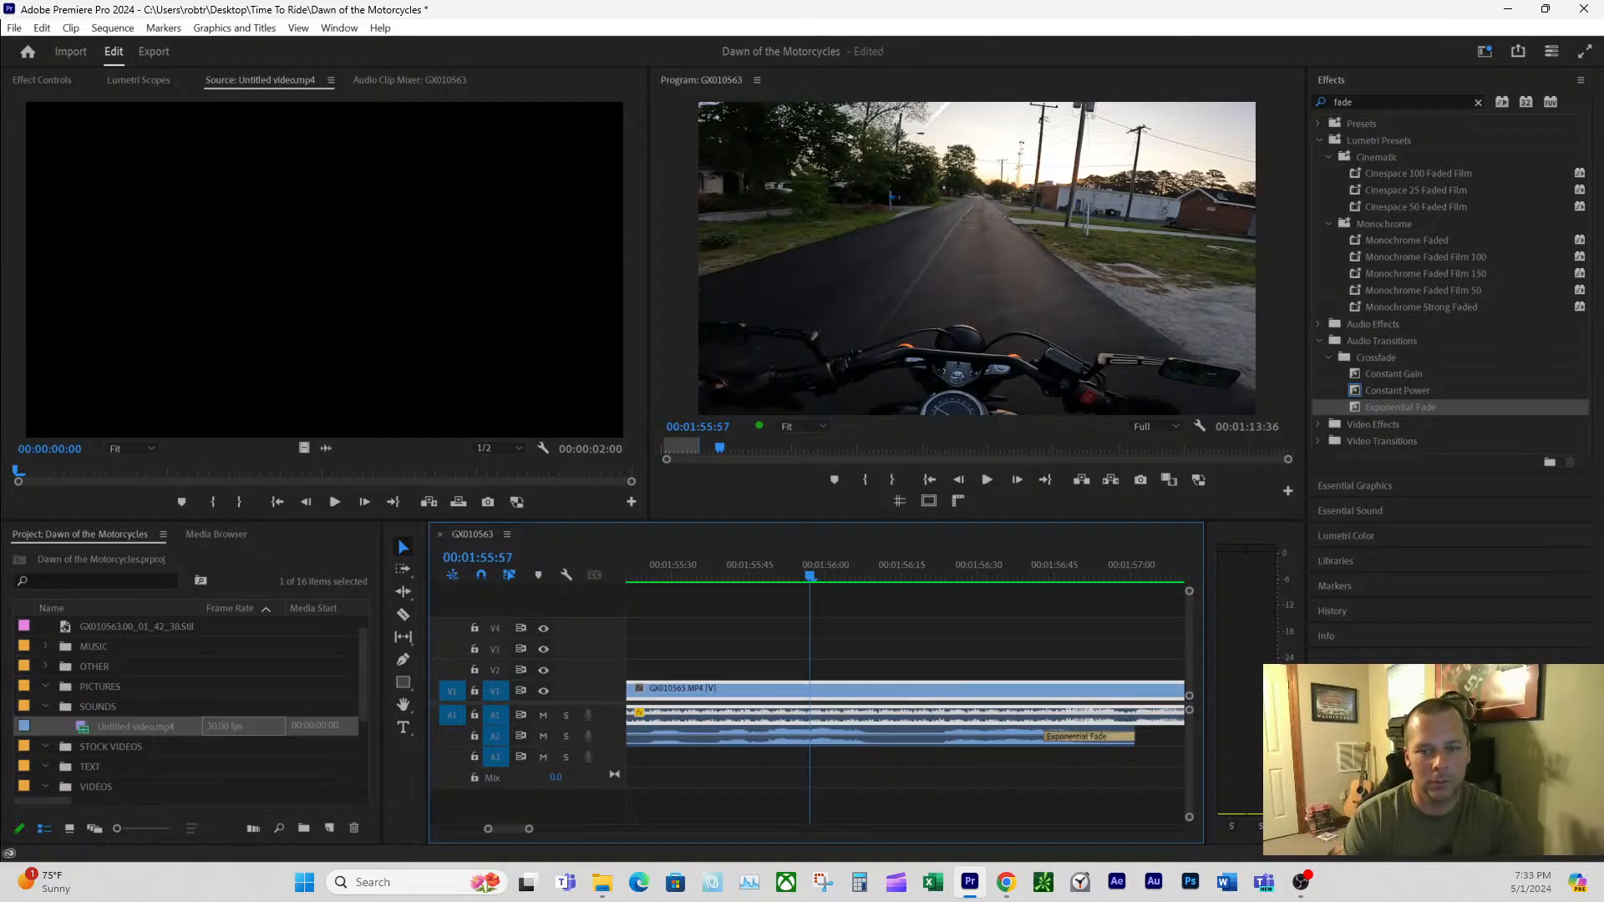
{"action": "left_click", "coordinate": [678, 564]}
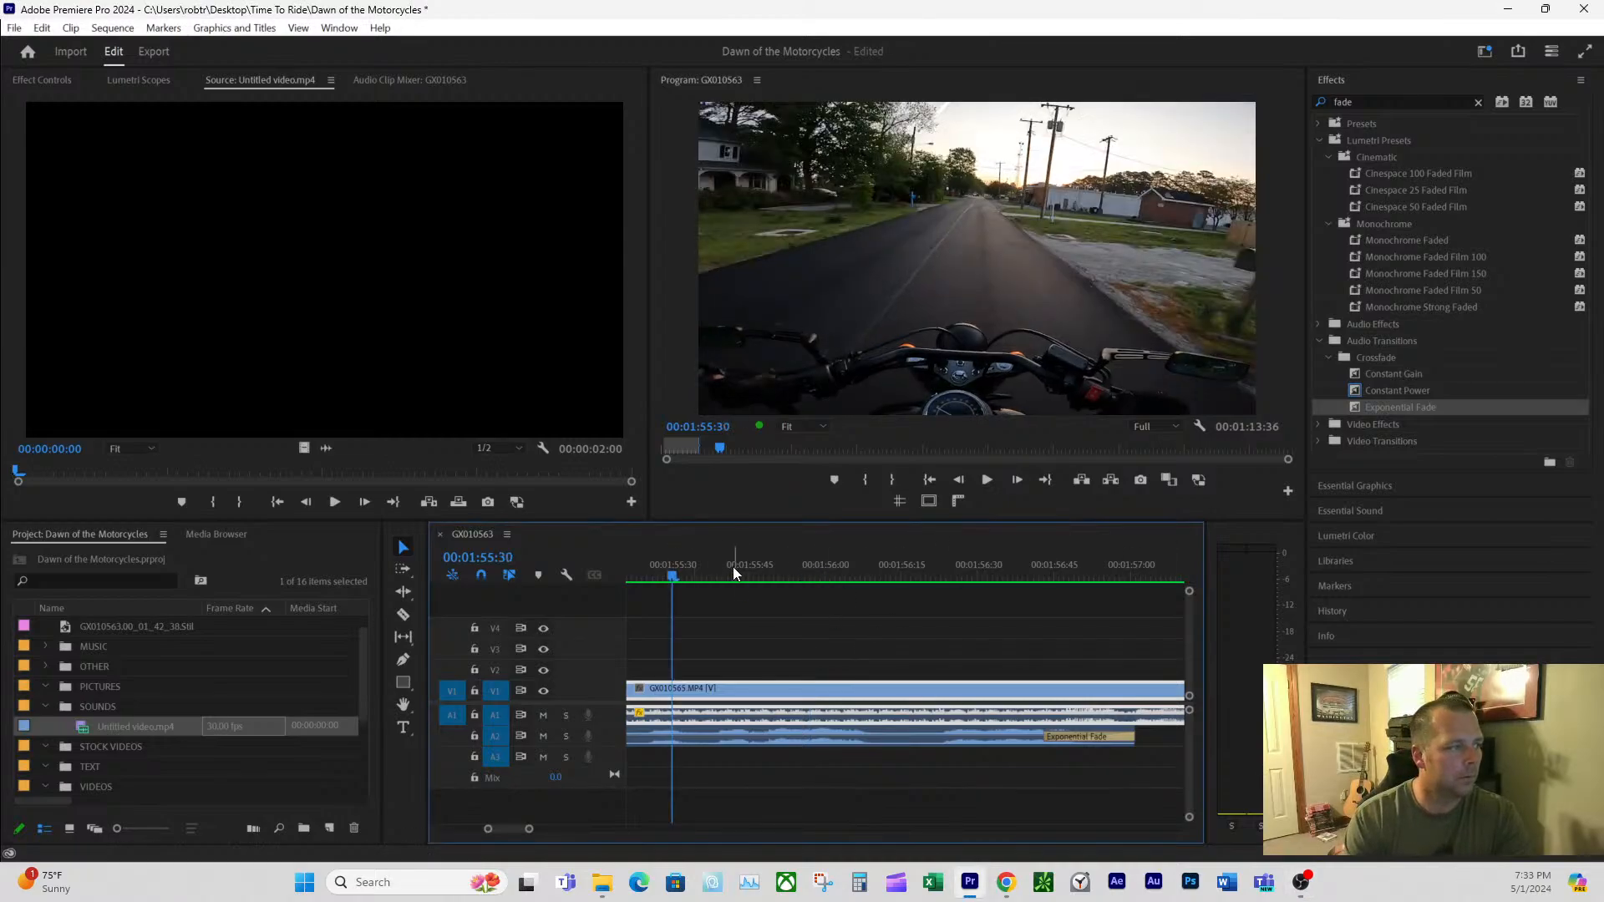
{"action": "key", "text": "space"}
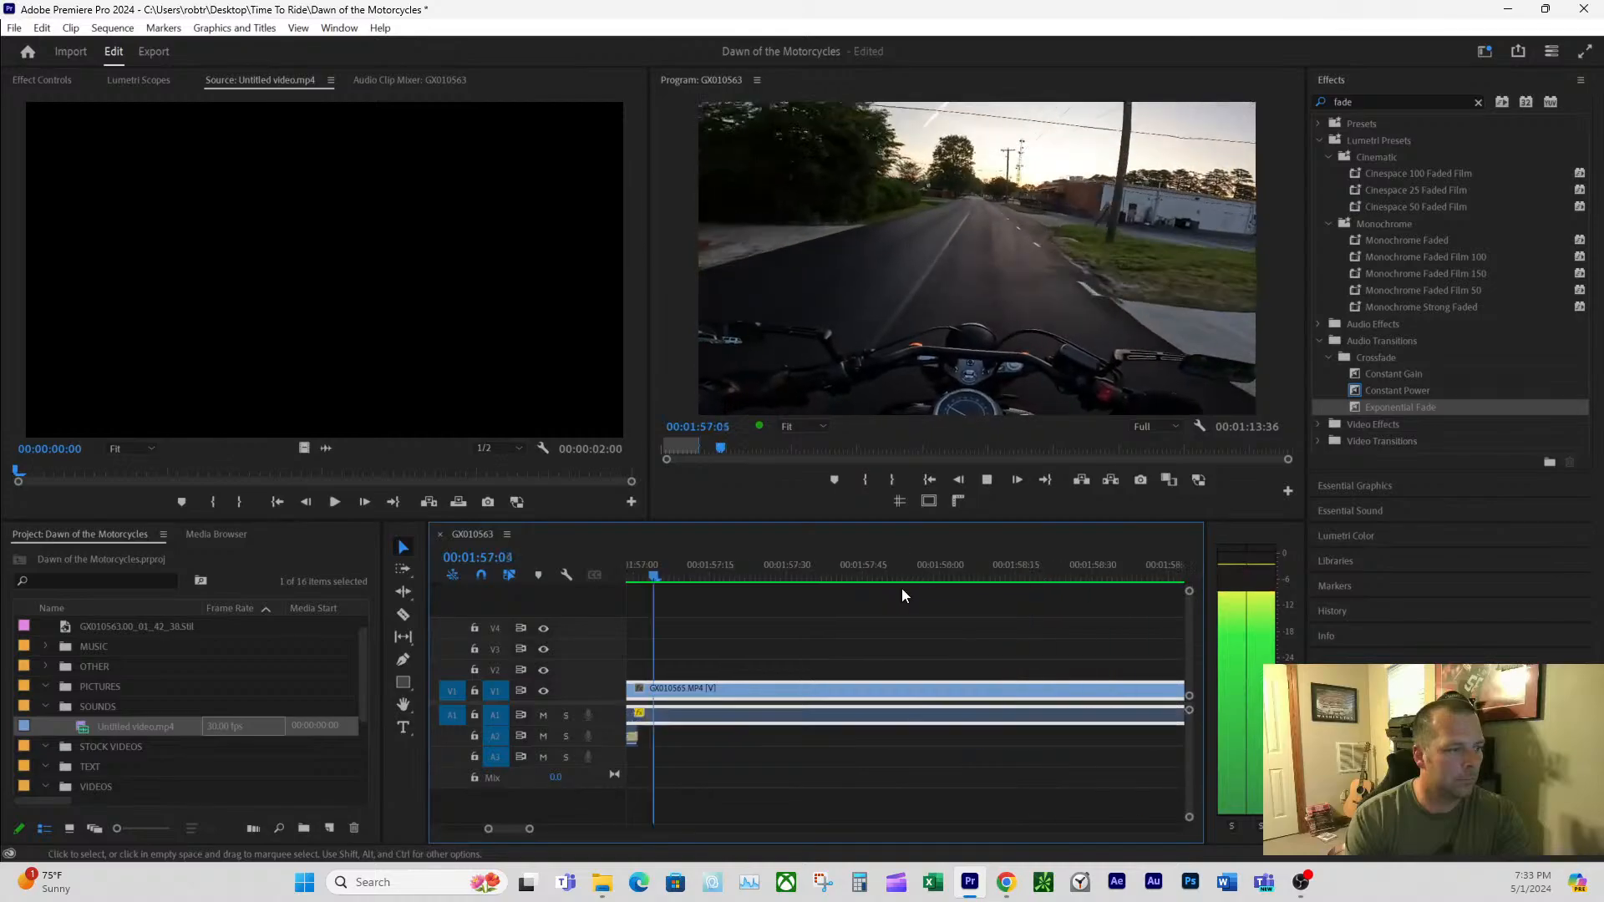
{"action": "key", "text": "space"}
{"action": "left_click_drag", "start_coordinate": [528, 828], "coordinate": [585, 828]}
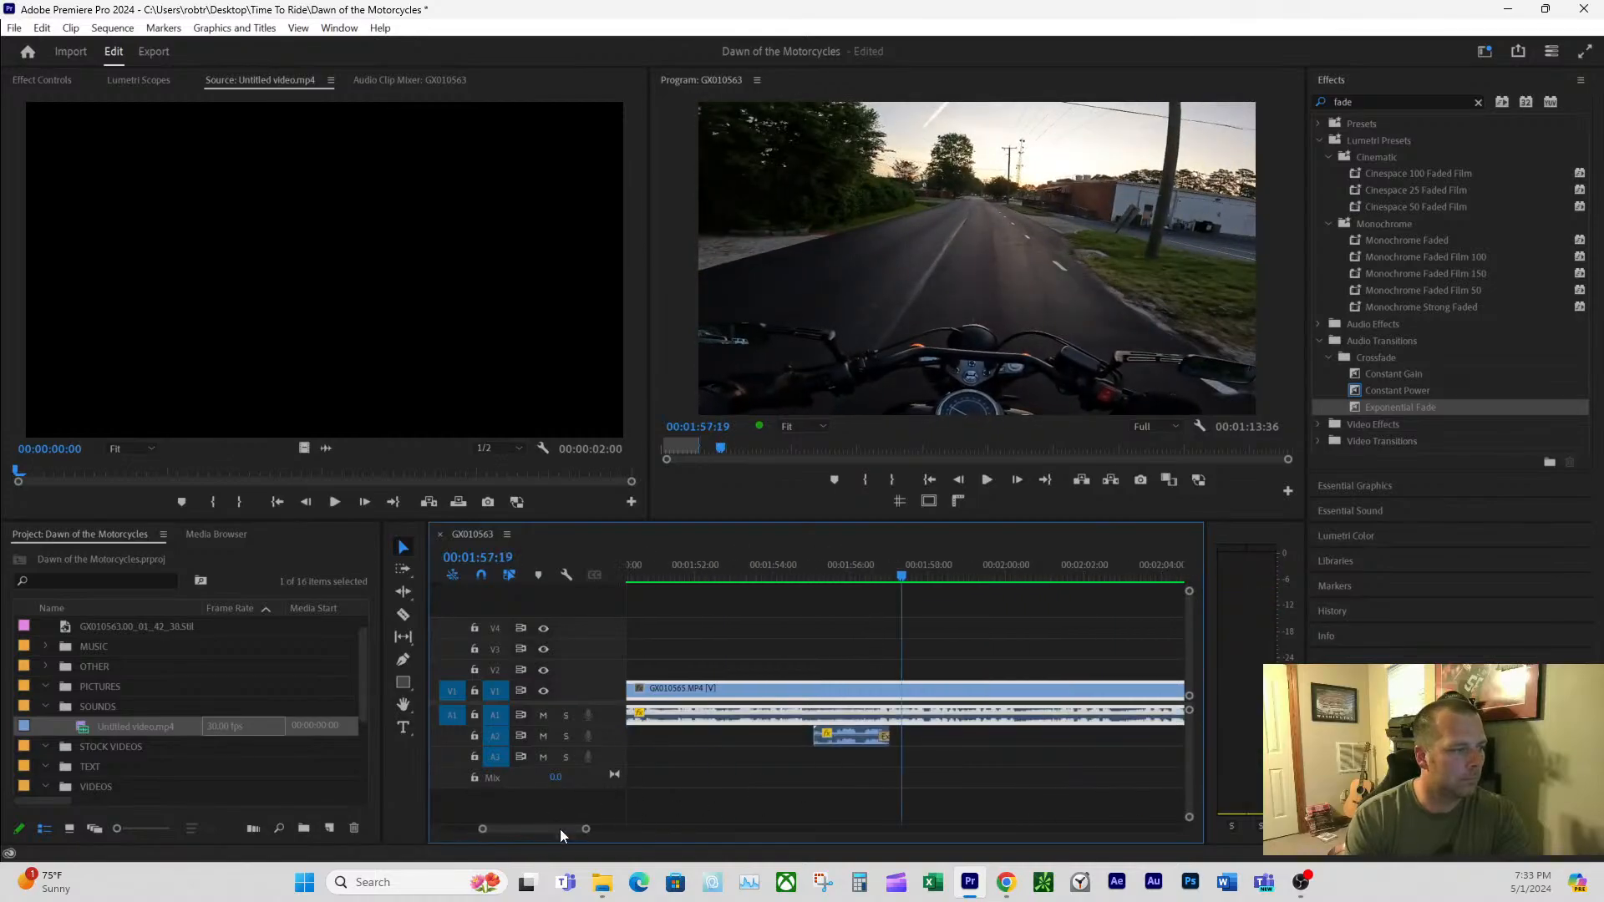
{"action": "left_click", "coordinate": [794, 564]}
{"action": "key", "text": "space"}
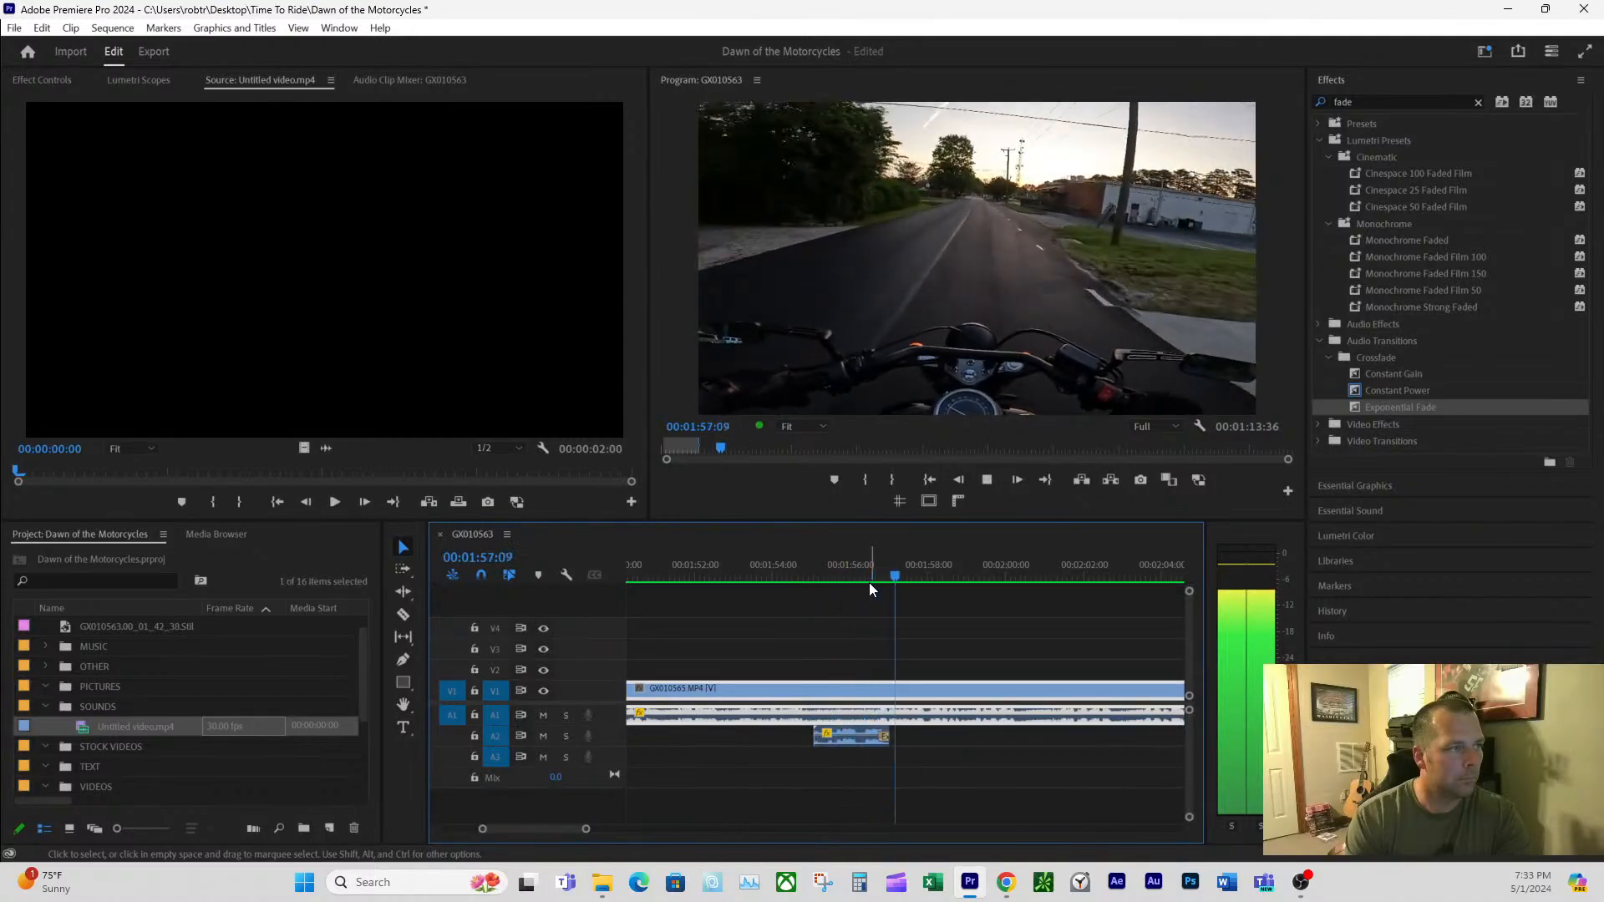
{"action": "left_click", "coordinate": [848, 568]}
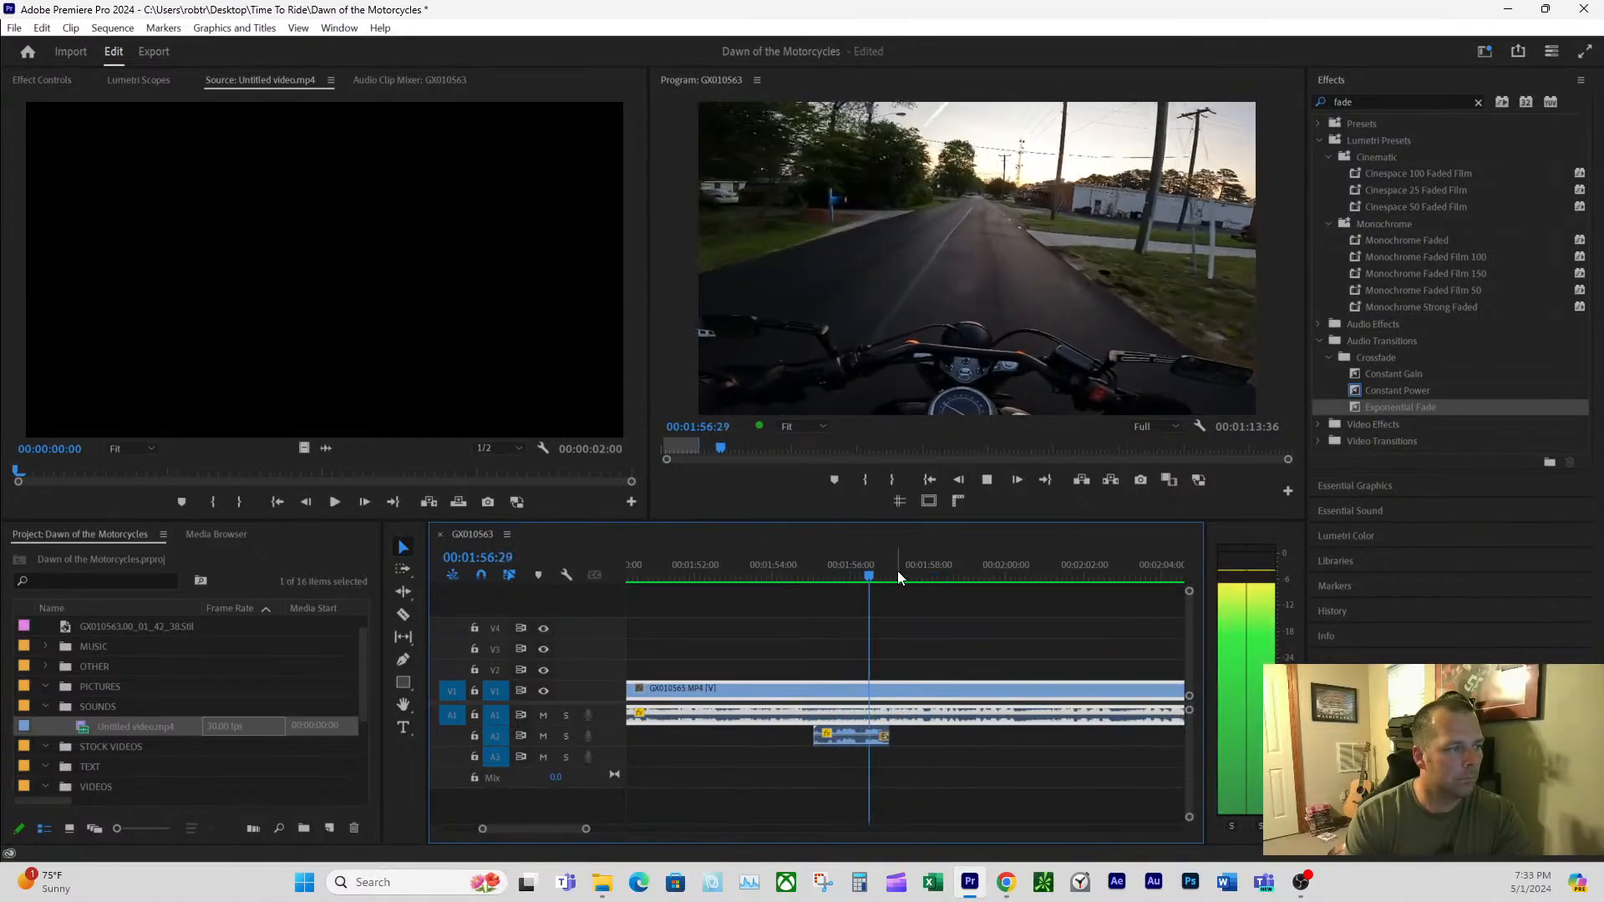
{"action": "left_click", "coordinate": [855, 571]}
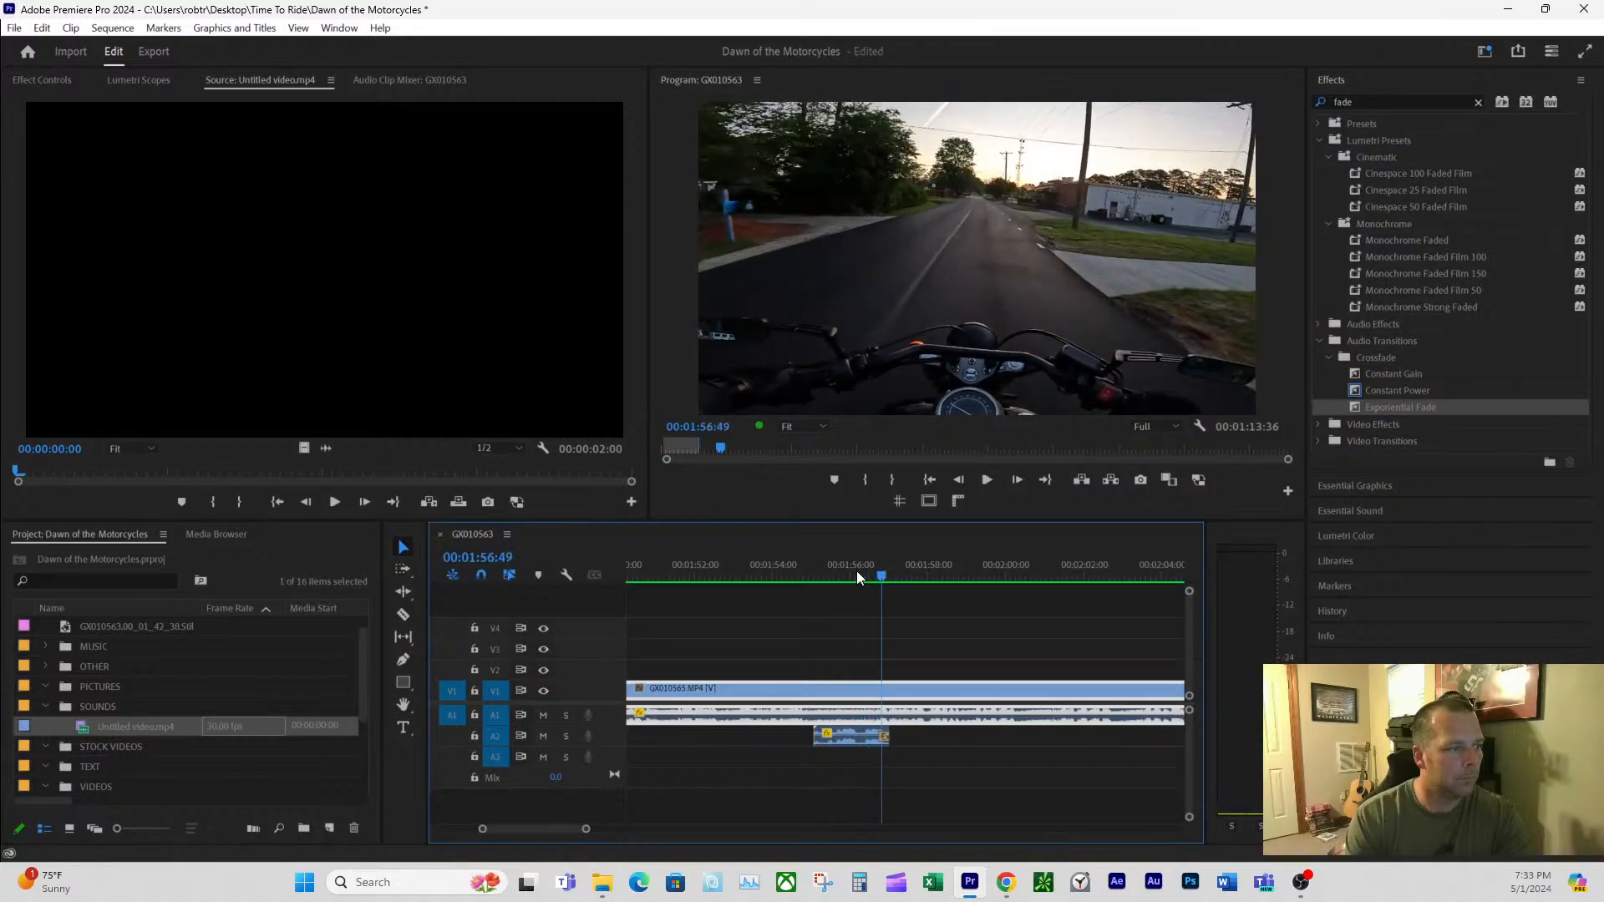
{"action": "left_click", "coordinate": [855, 572]}
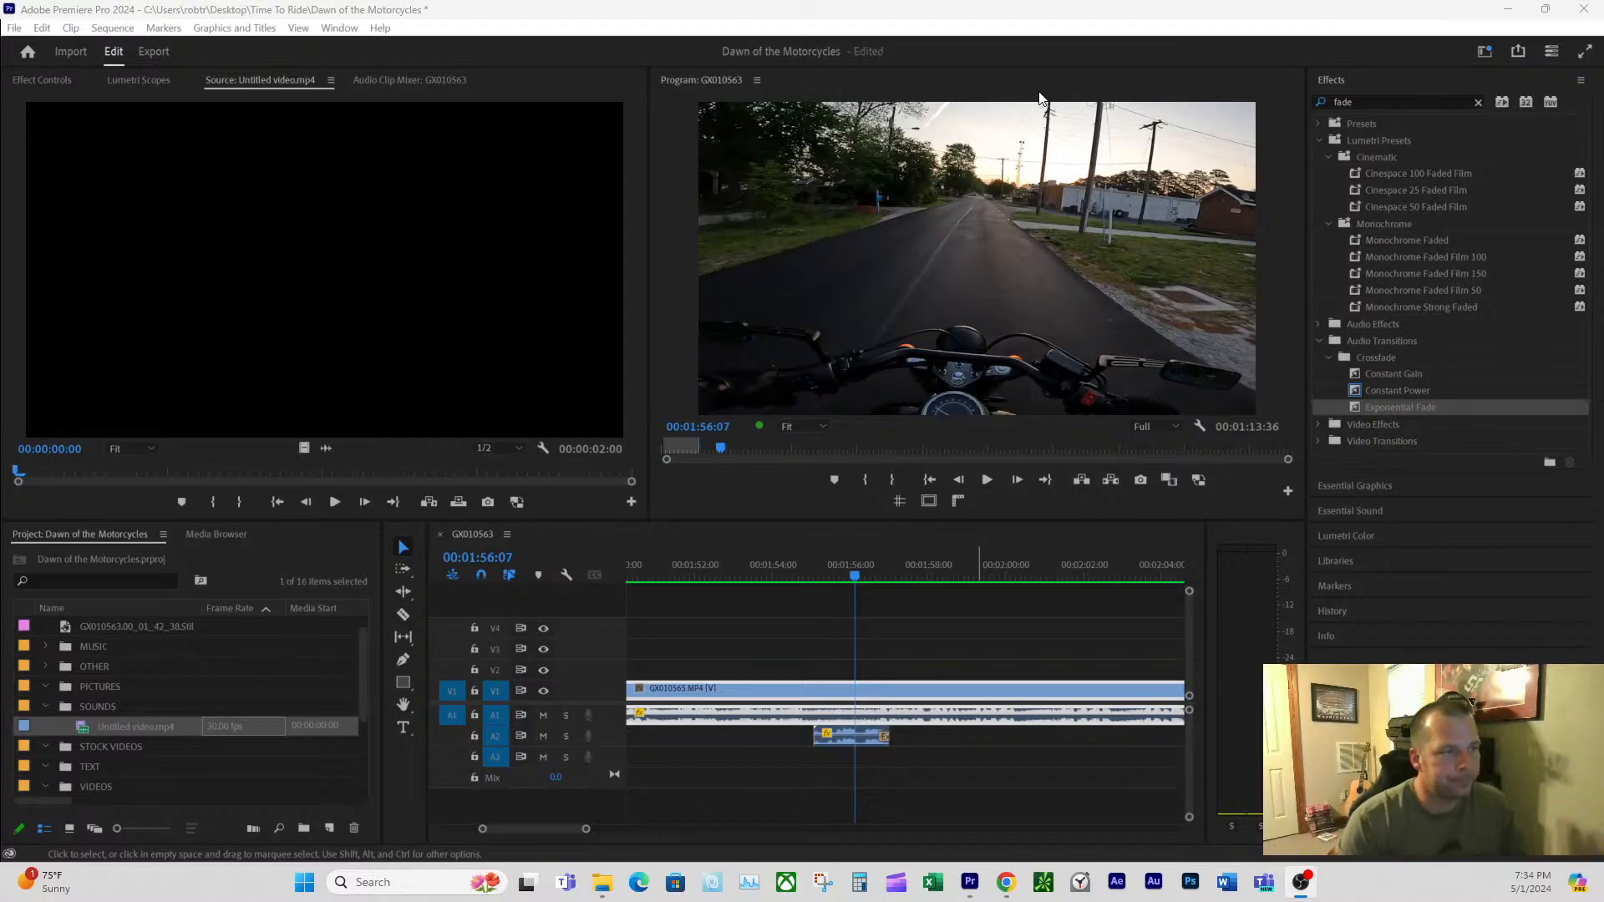
- Replay the footage from just before the A2 sound clip and again from about 00:01:55:45 to judge the audio overlap
{"action": "left_click", "coordinate": [795, 562]}
{"action": "key", "text": "space"}
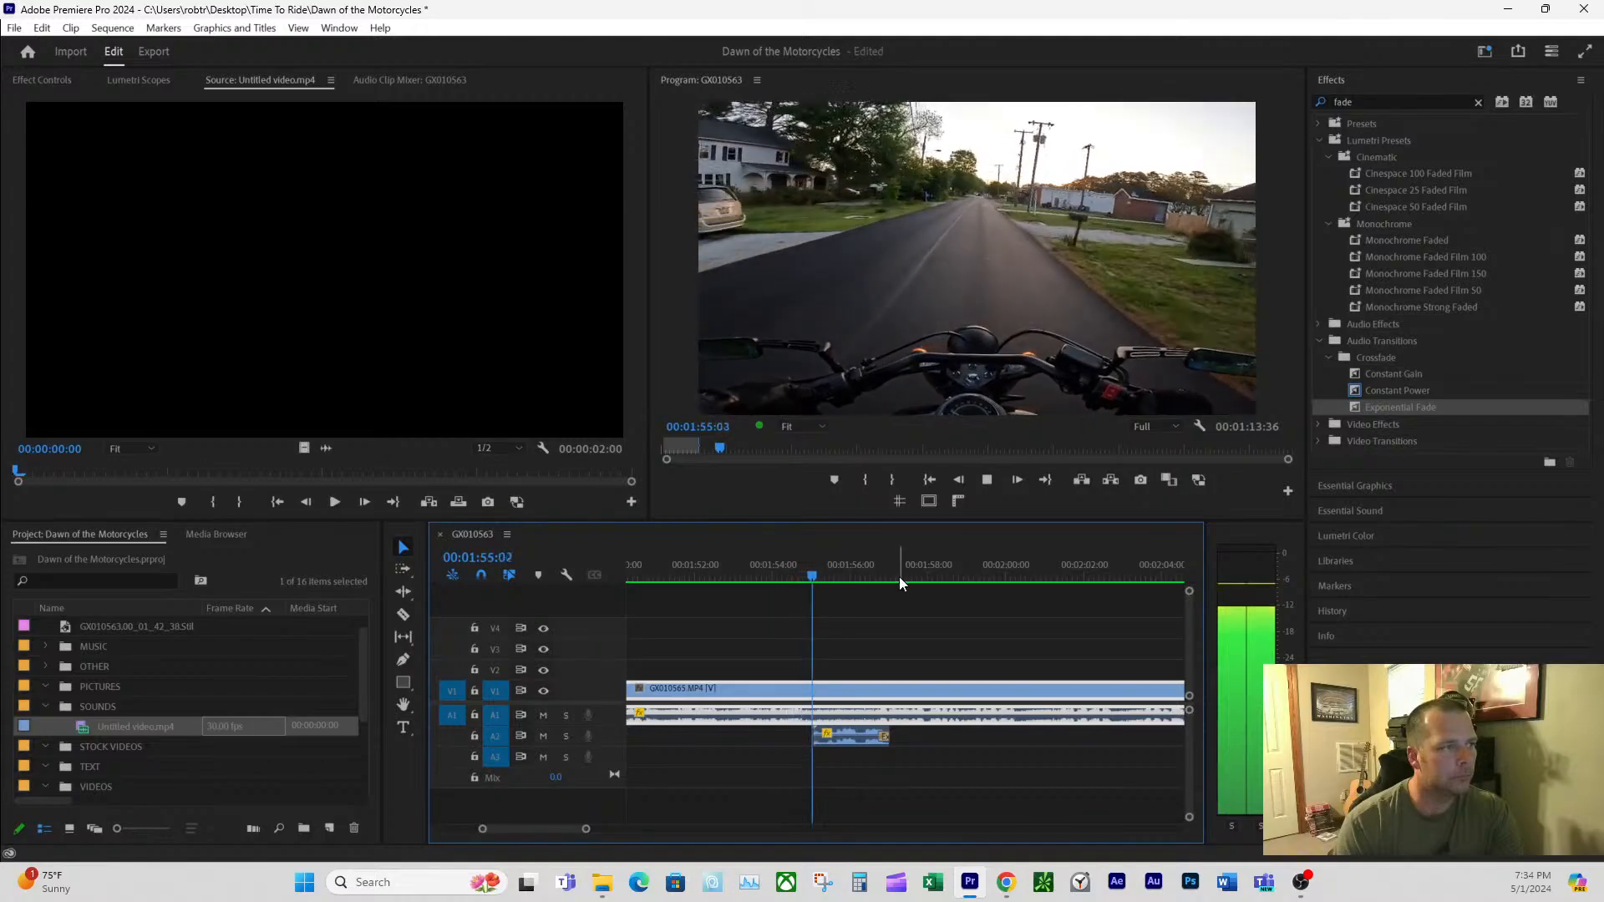
{"action": "key", "text": "space"}
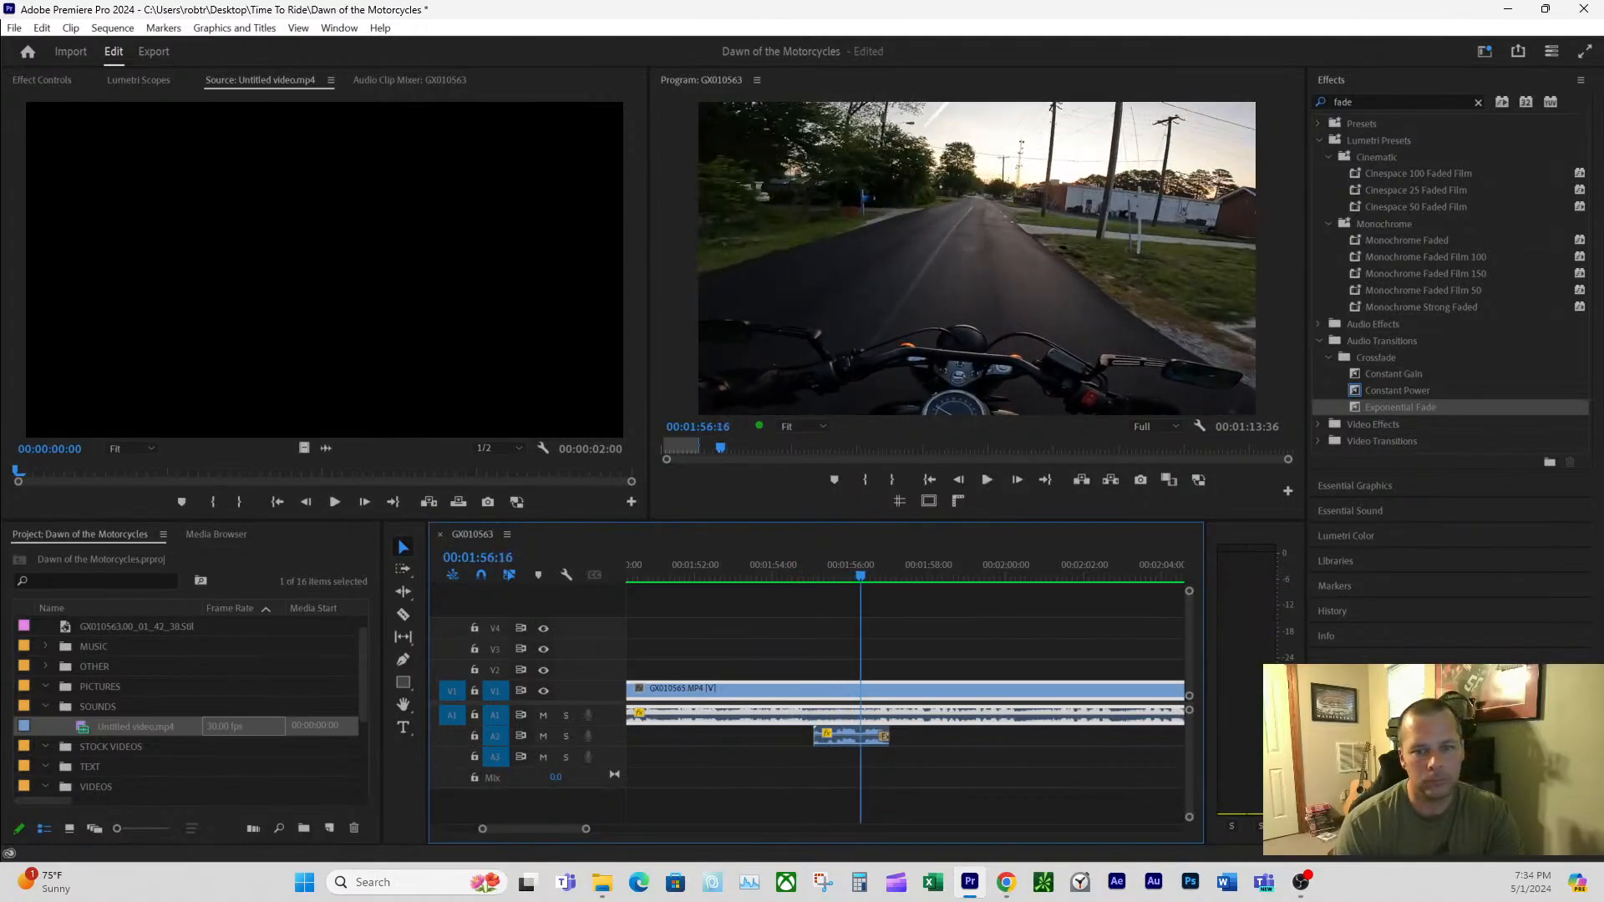
{"action": "left_click", "coordinate": [841, 566]}
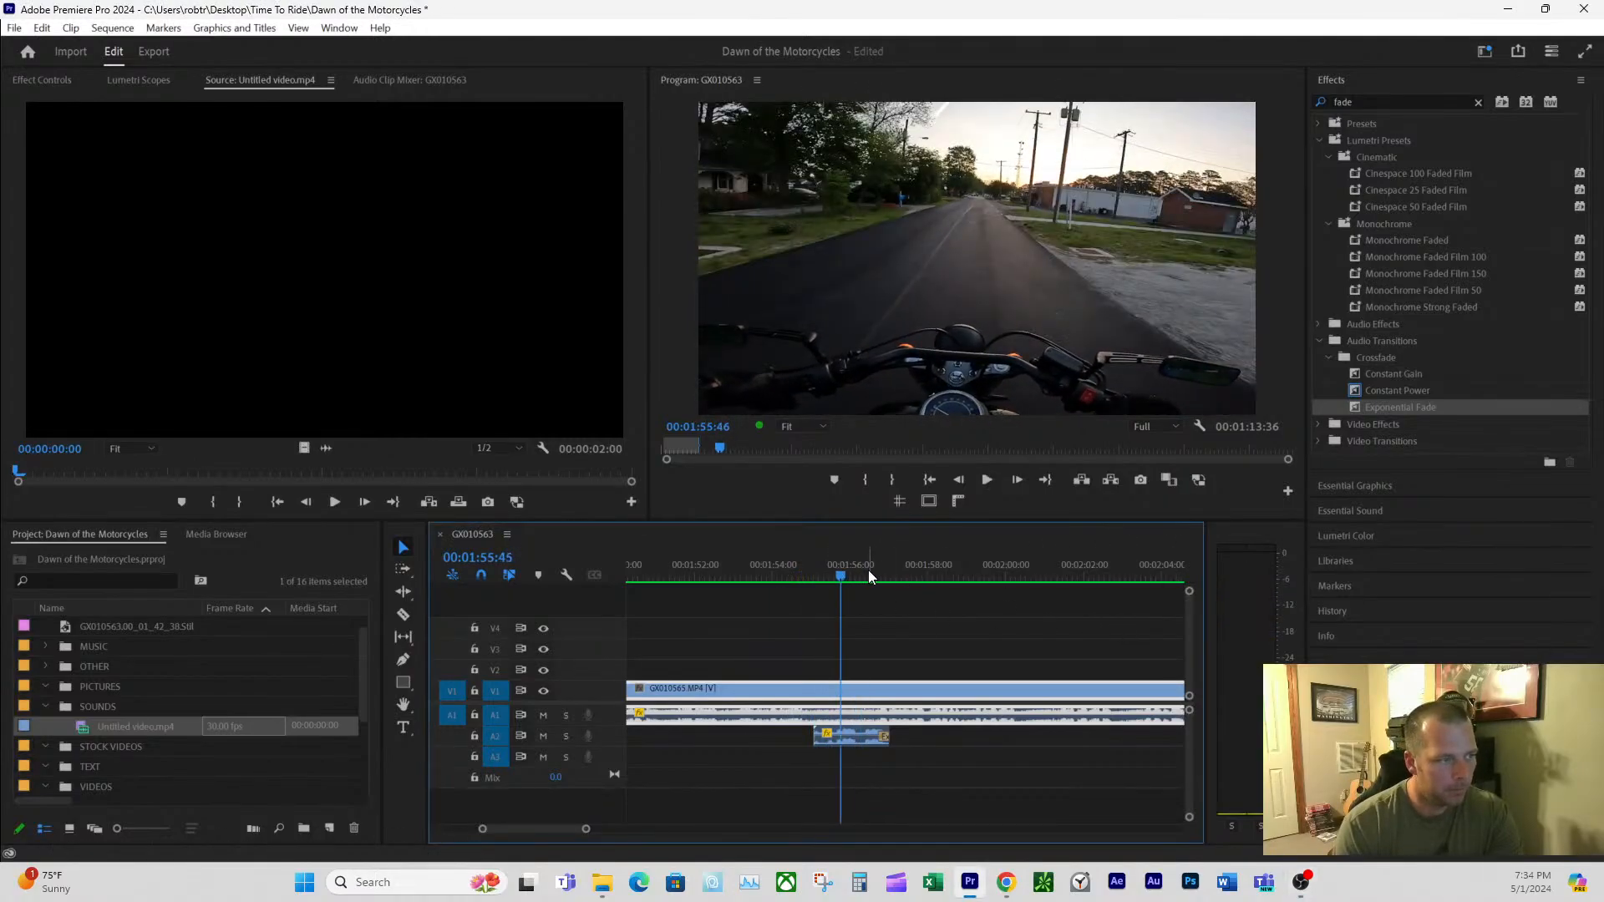
{"action": "key", "text": "space"}
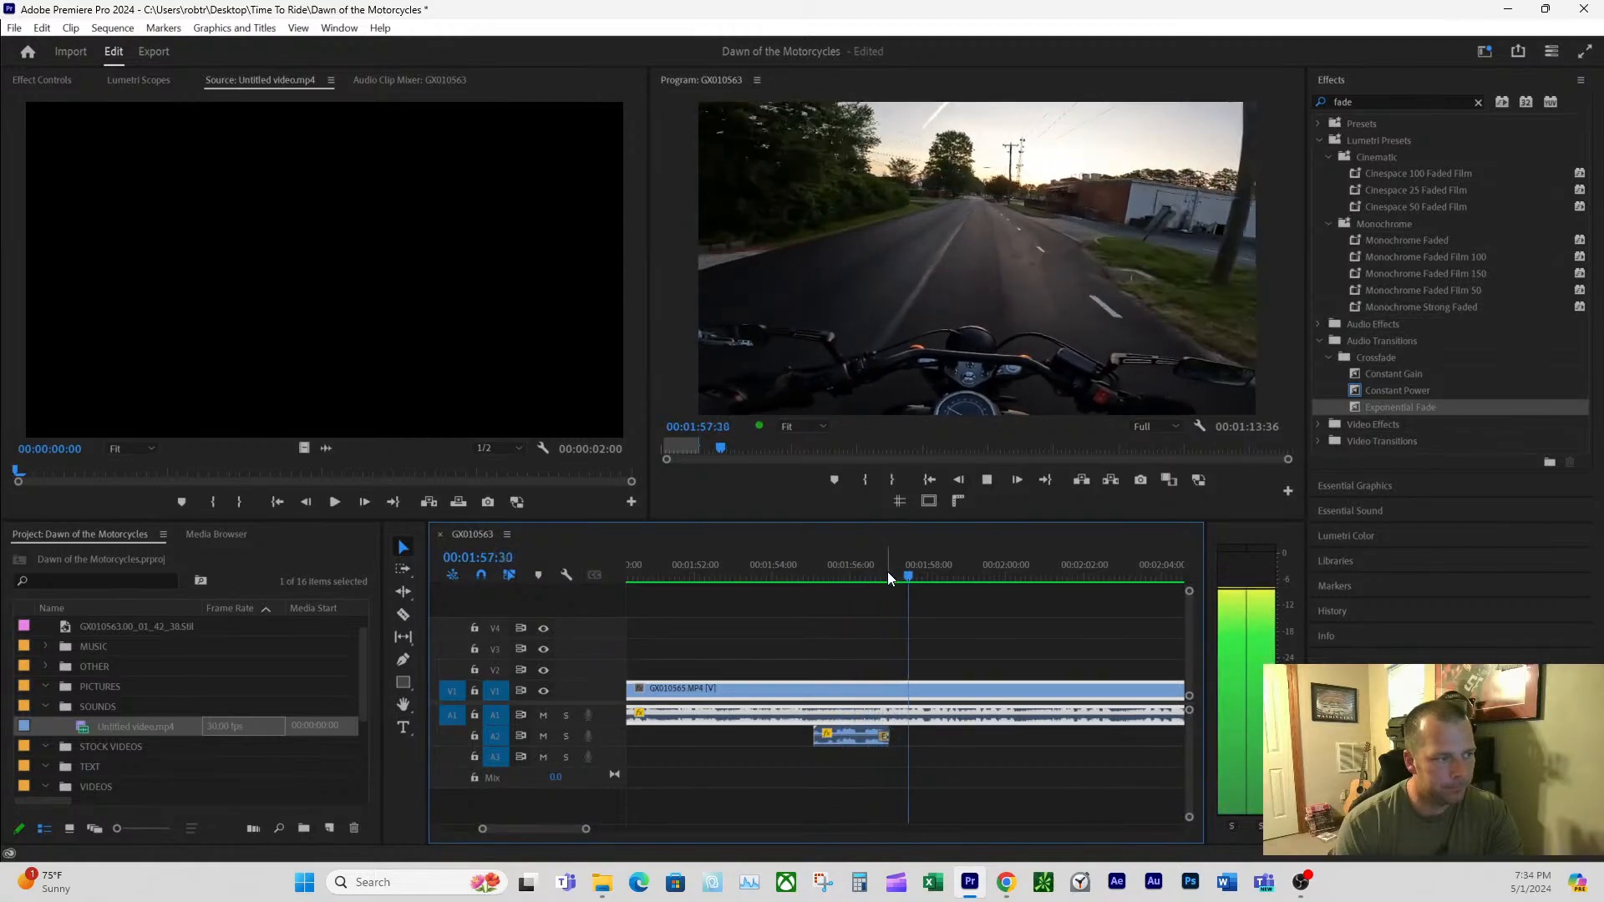
- Cut the GX010563 clip on V1 and A1 at 00:01:56:03 and at 00:01:55:40, leaving it deselected
{"action": "left_click", "coordinate": [853, 567]}
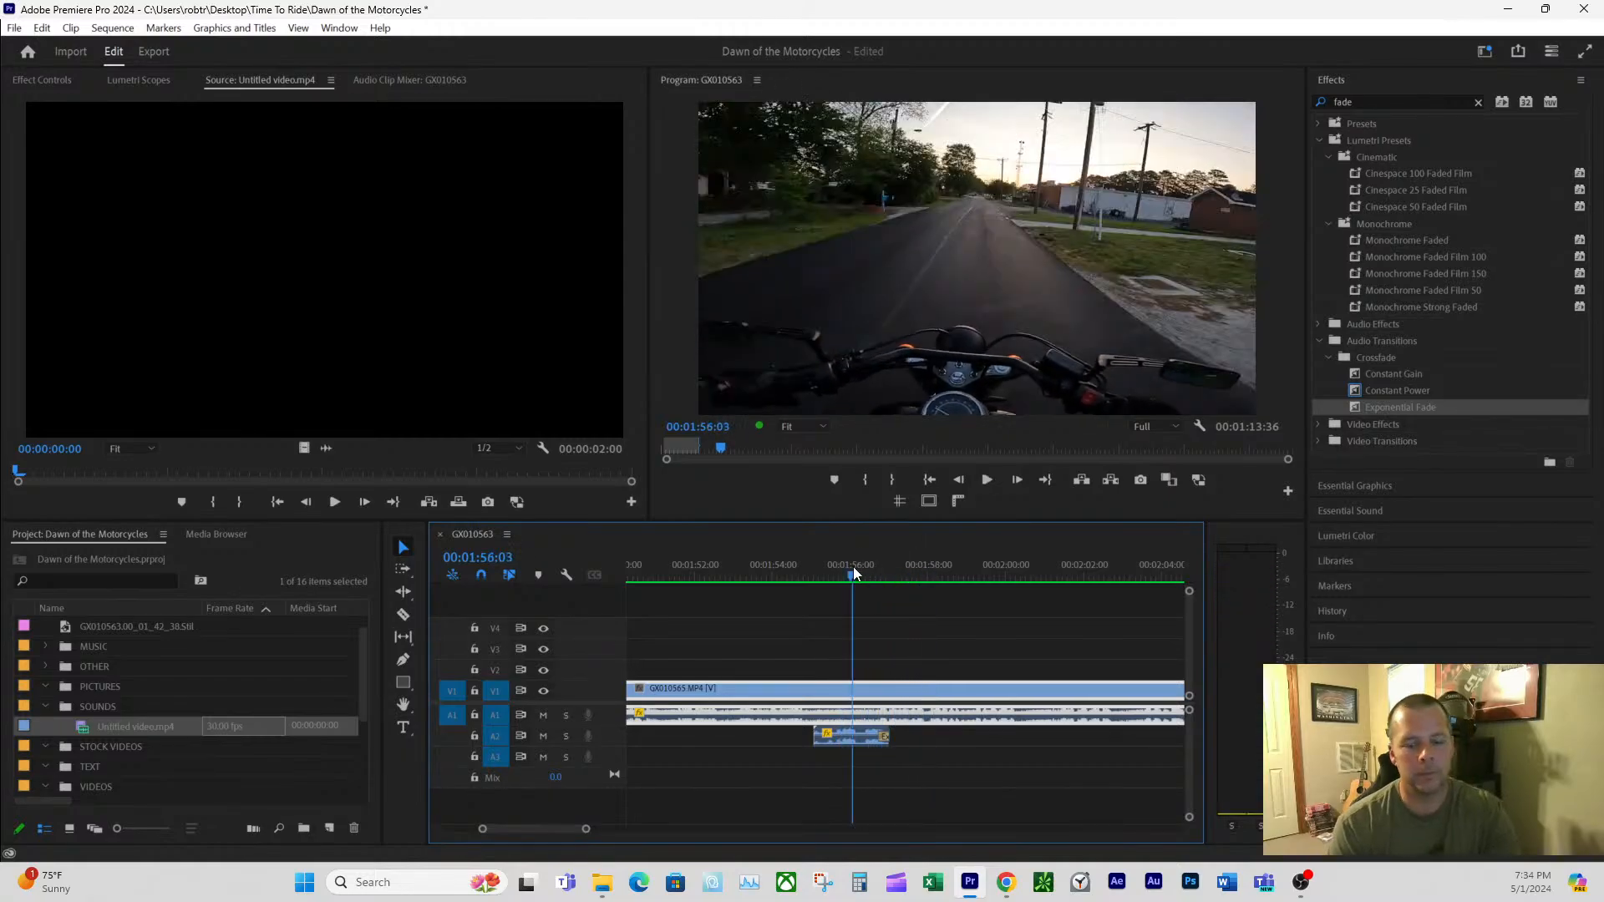
{"action": "key", "text": "ctrl+k"}
{"action": "left_click", "coordinate": [847, 592]}
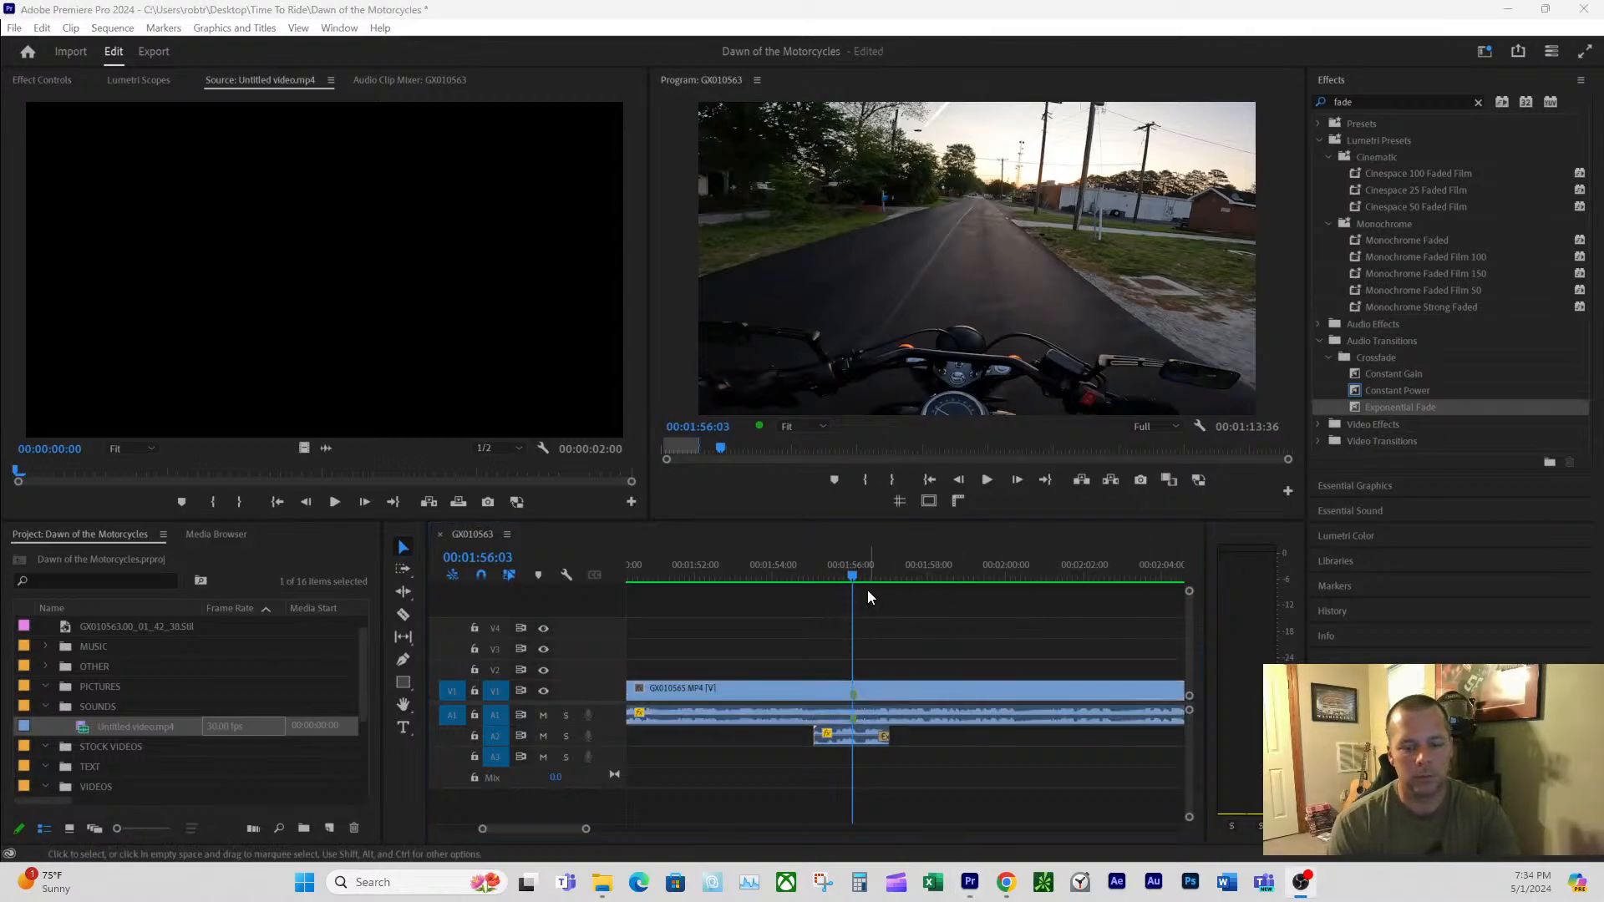
{"action": "left_click", "coordinate": [837, 570]}
{"action": "key", "text": "ctrl+k"}
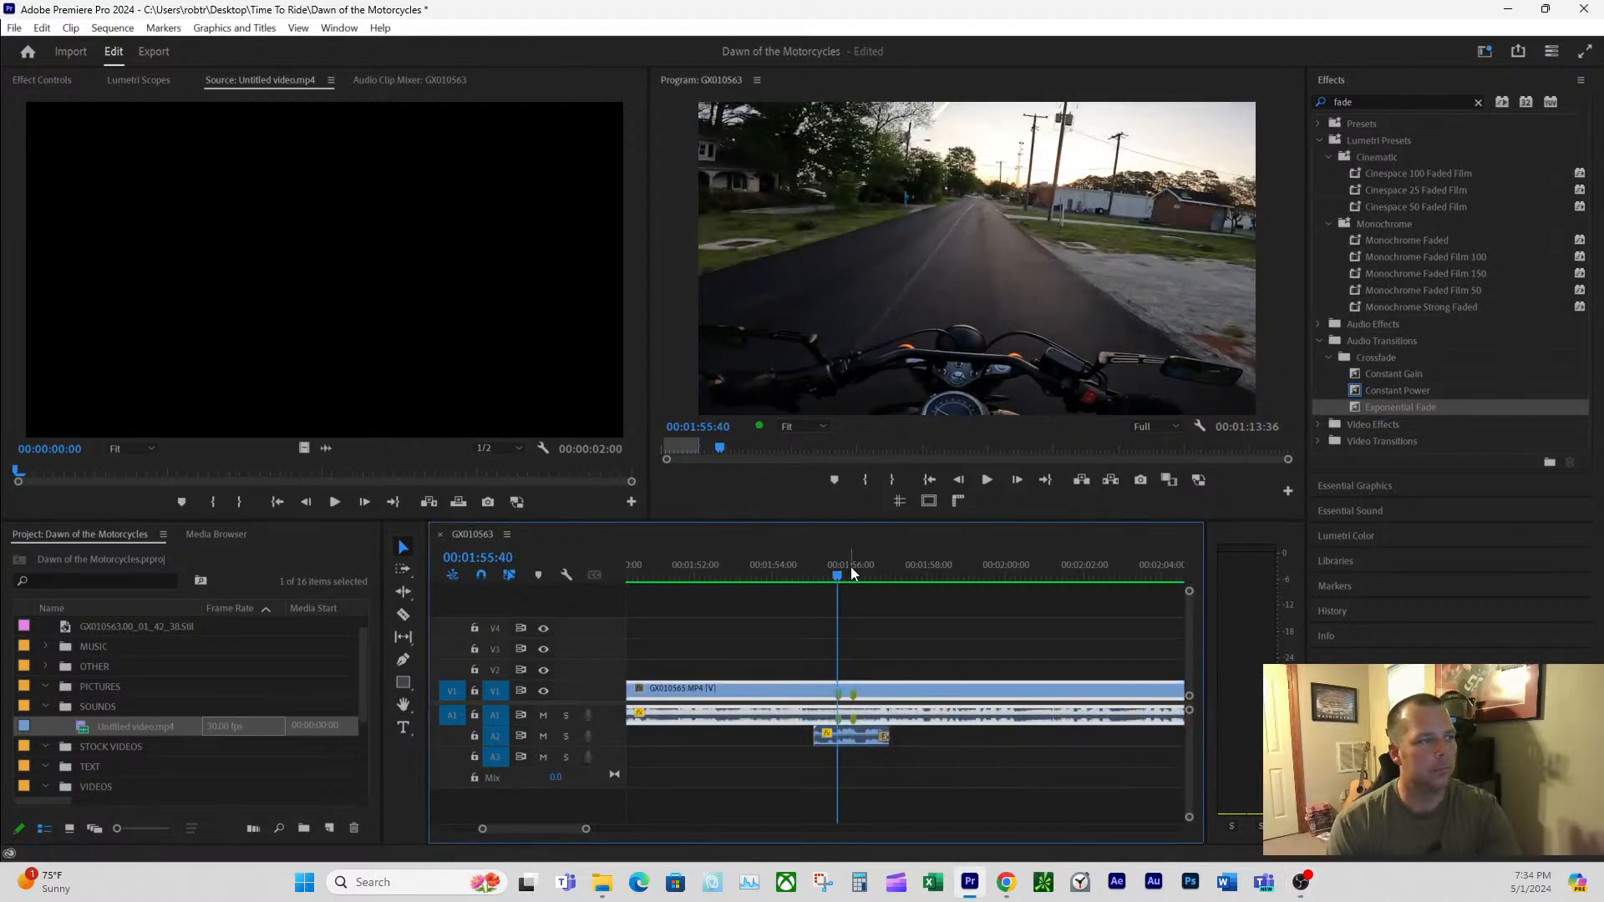
{"action": "left_click", "coordinate": [883, 618]}
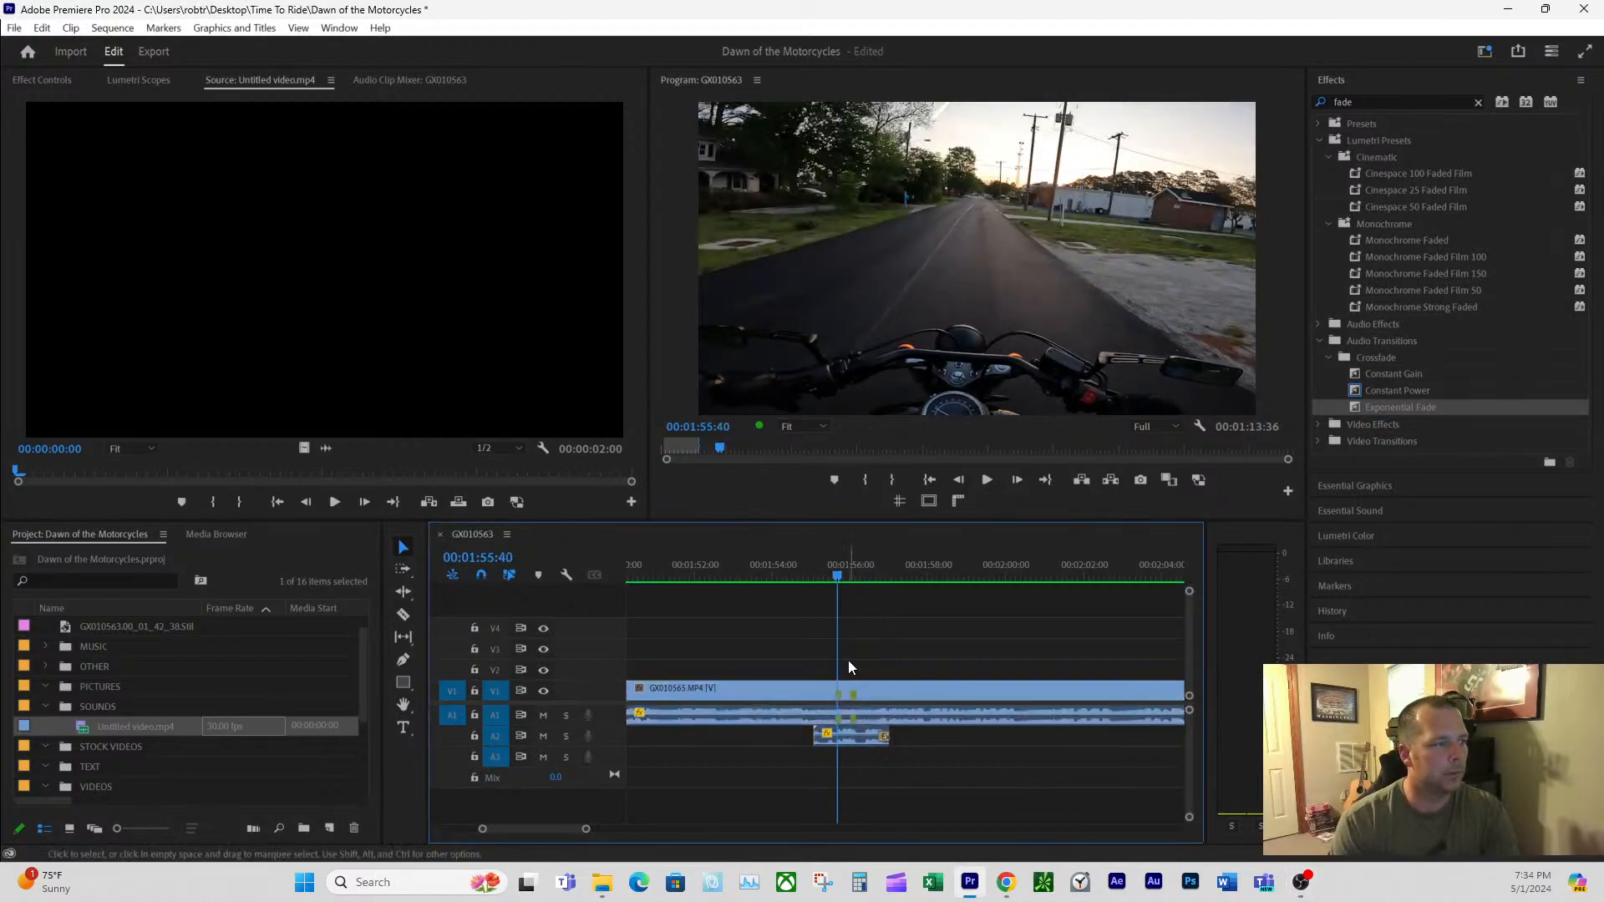
{"action": "left_click", "coordinate": [854, 694]}
{"action": "left_click", "coordinate": [869, 634]}
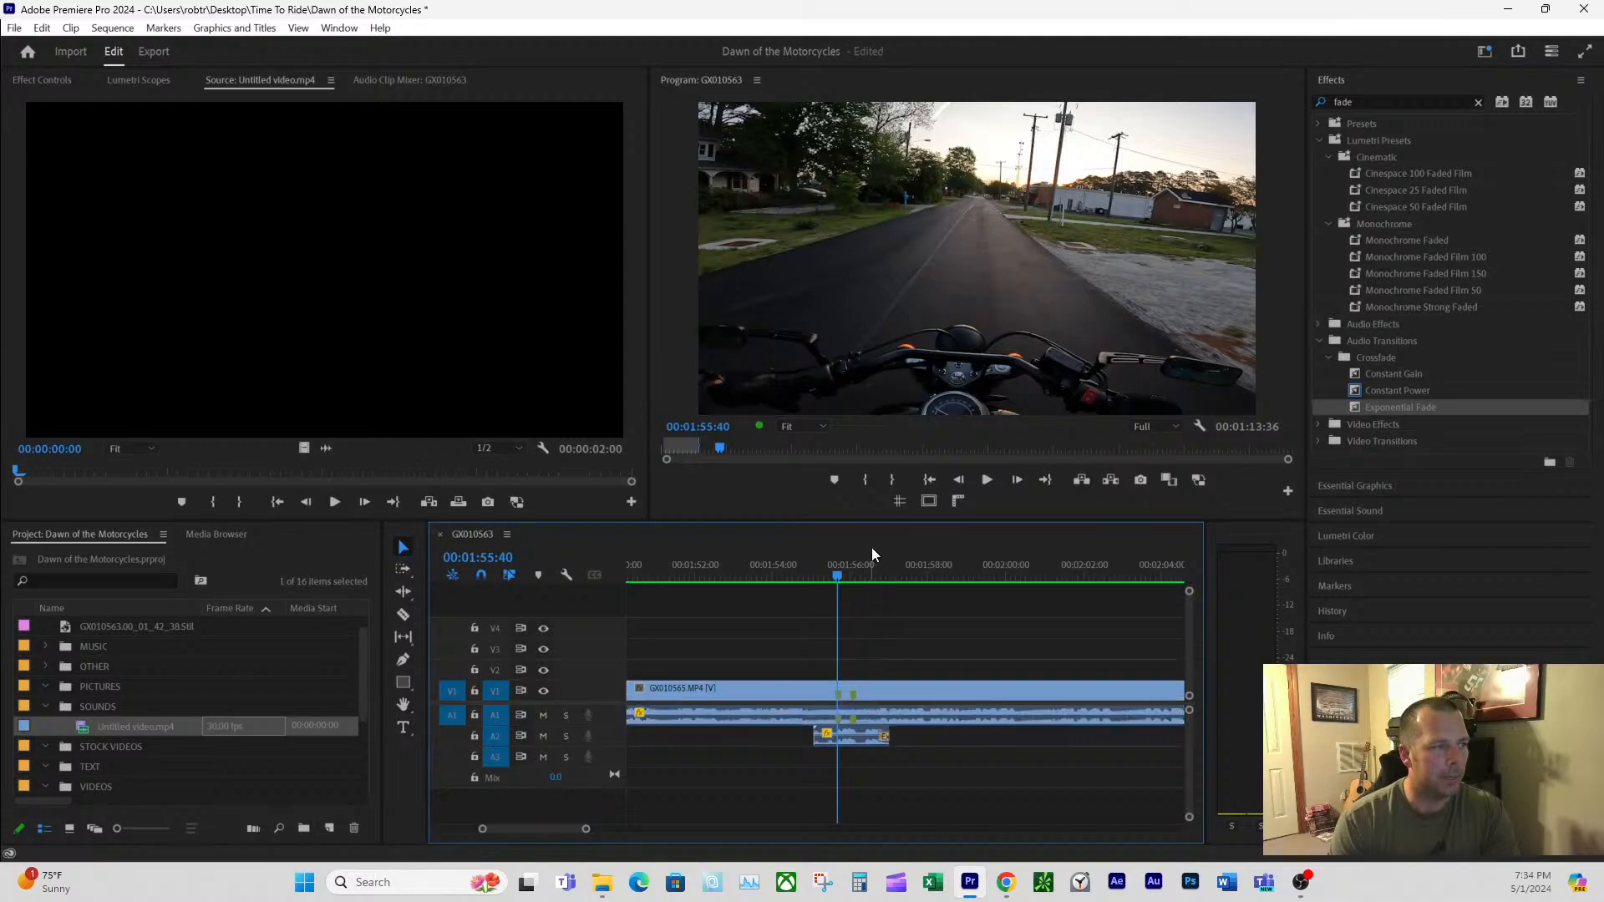
- Play the sequence from 00:01:54:43 across the two cuts and past the end of the A2 sound clip
{"action": "left_click", "coordinate": [855, 555]}
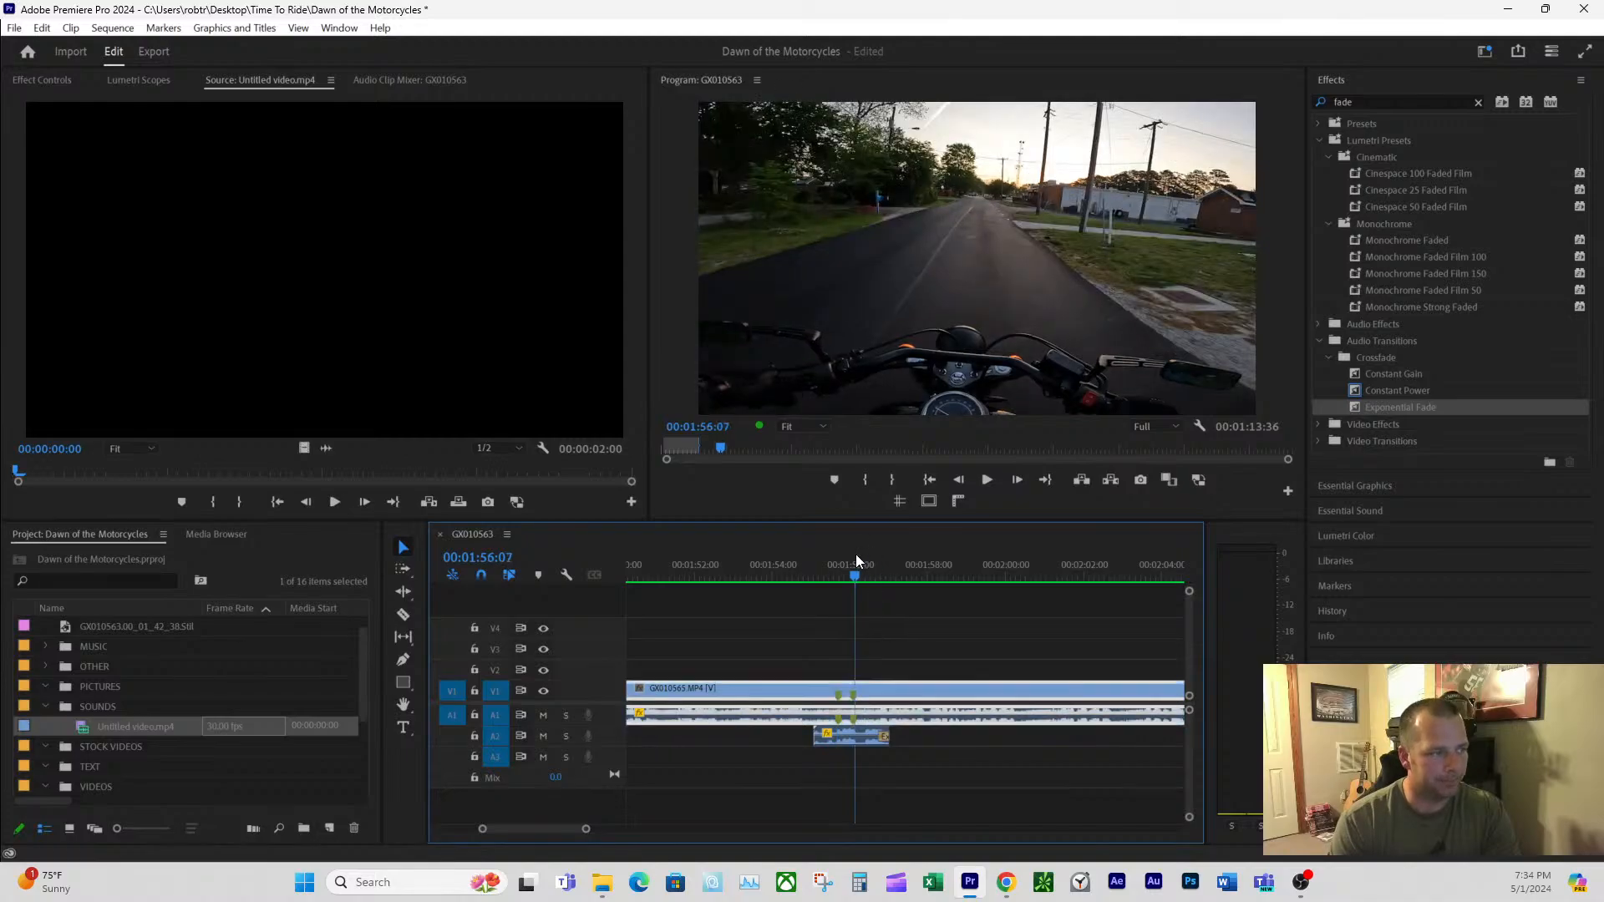
{"action": "left_click", "coordinate": [901, 636]}
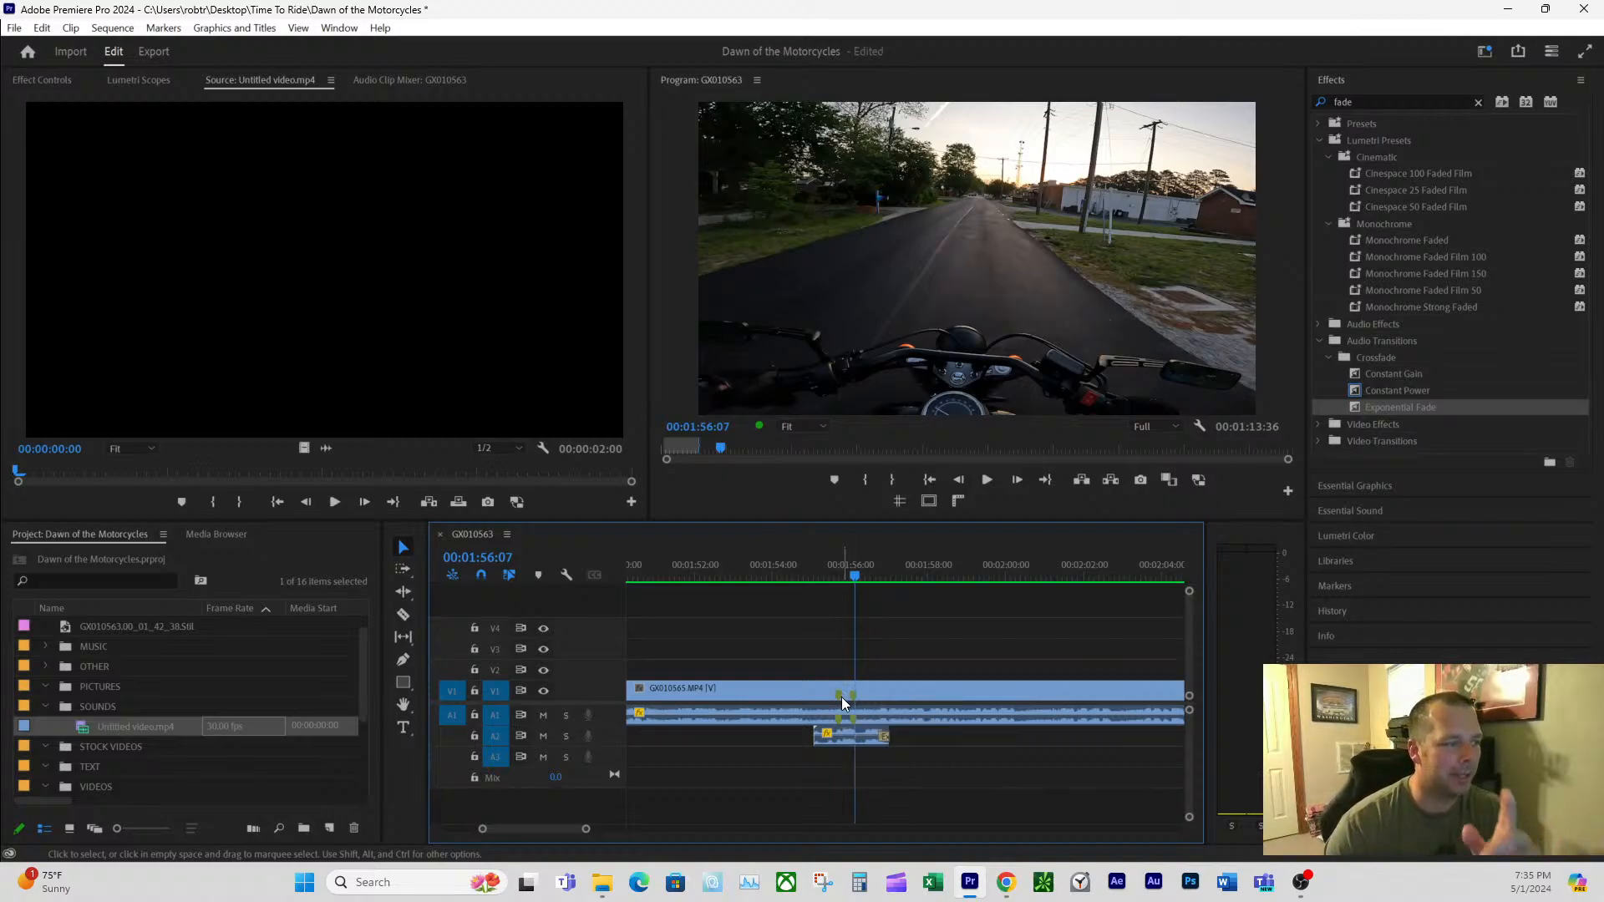
{"action": "left_click", "coordinate": [835, 570]}
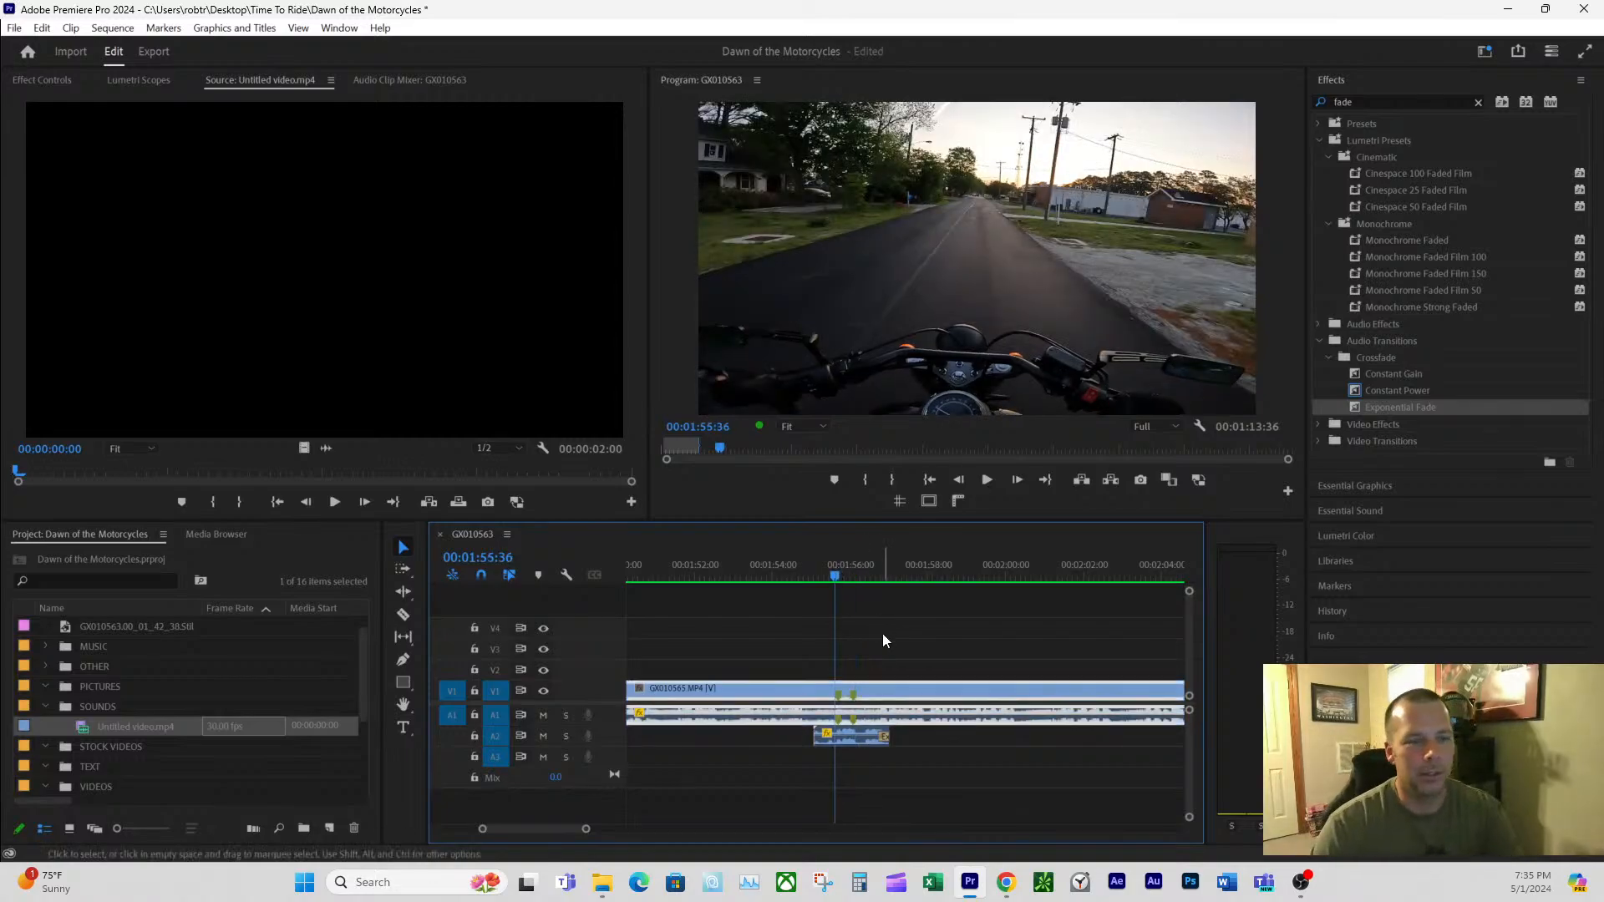
{"action": "left_click", "coordinate": [807, 572]}
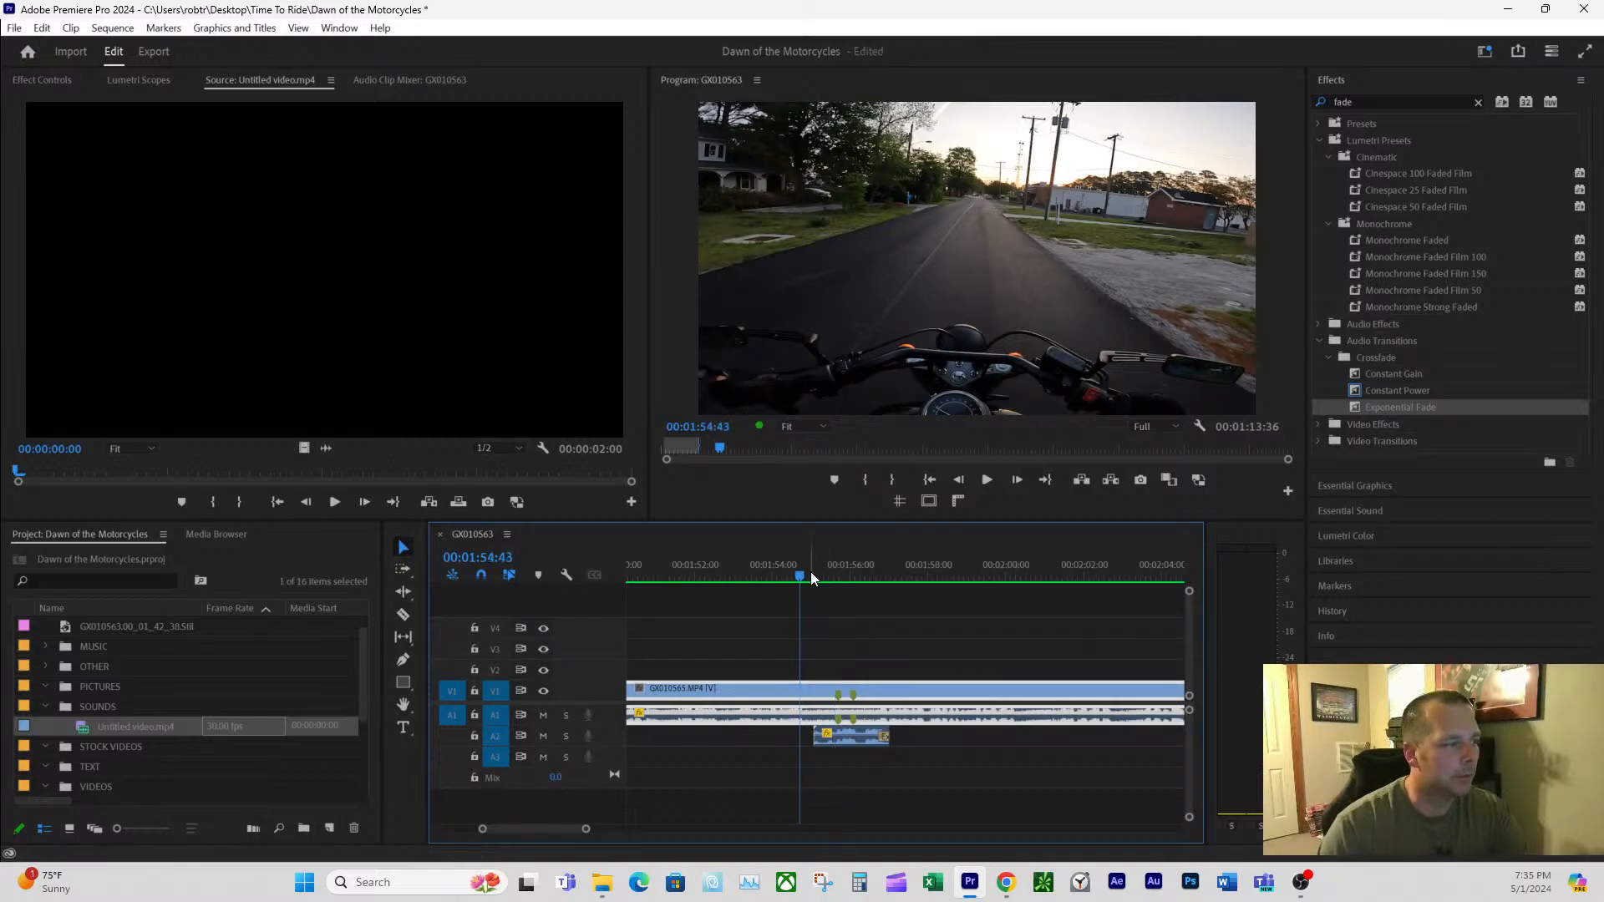
{"action": "key", "text": "space"}
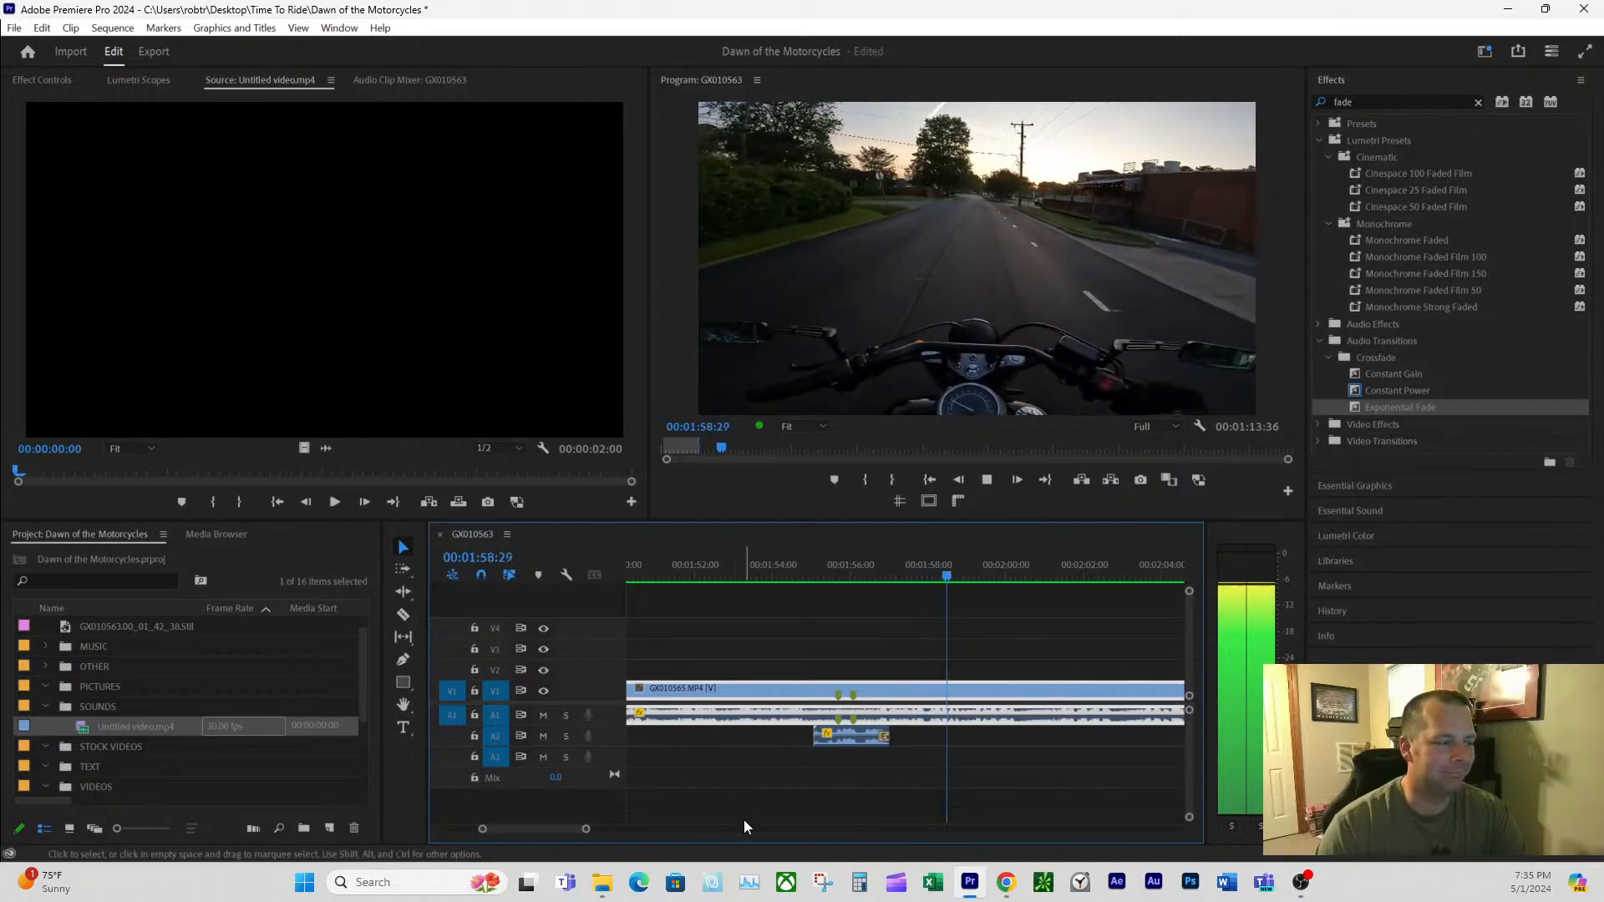
{"action": "key", "text": "space"}
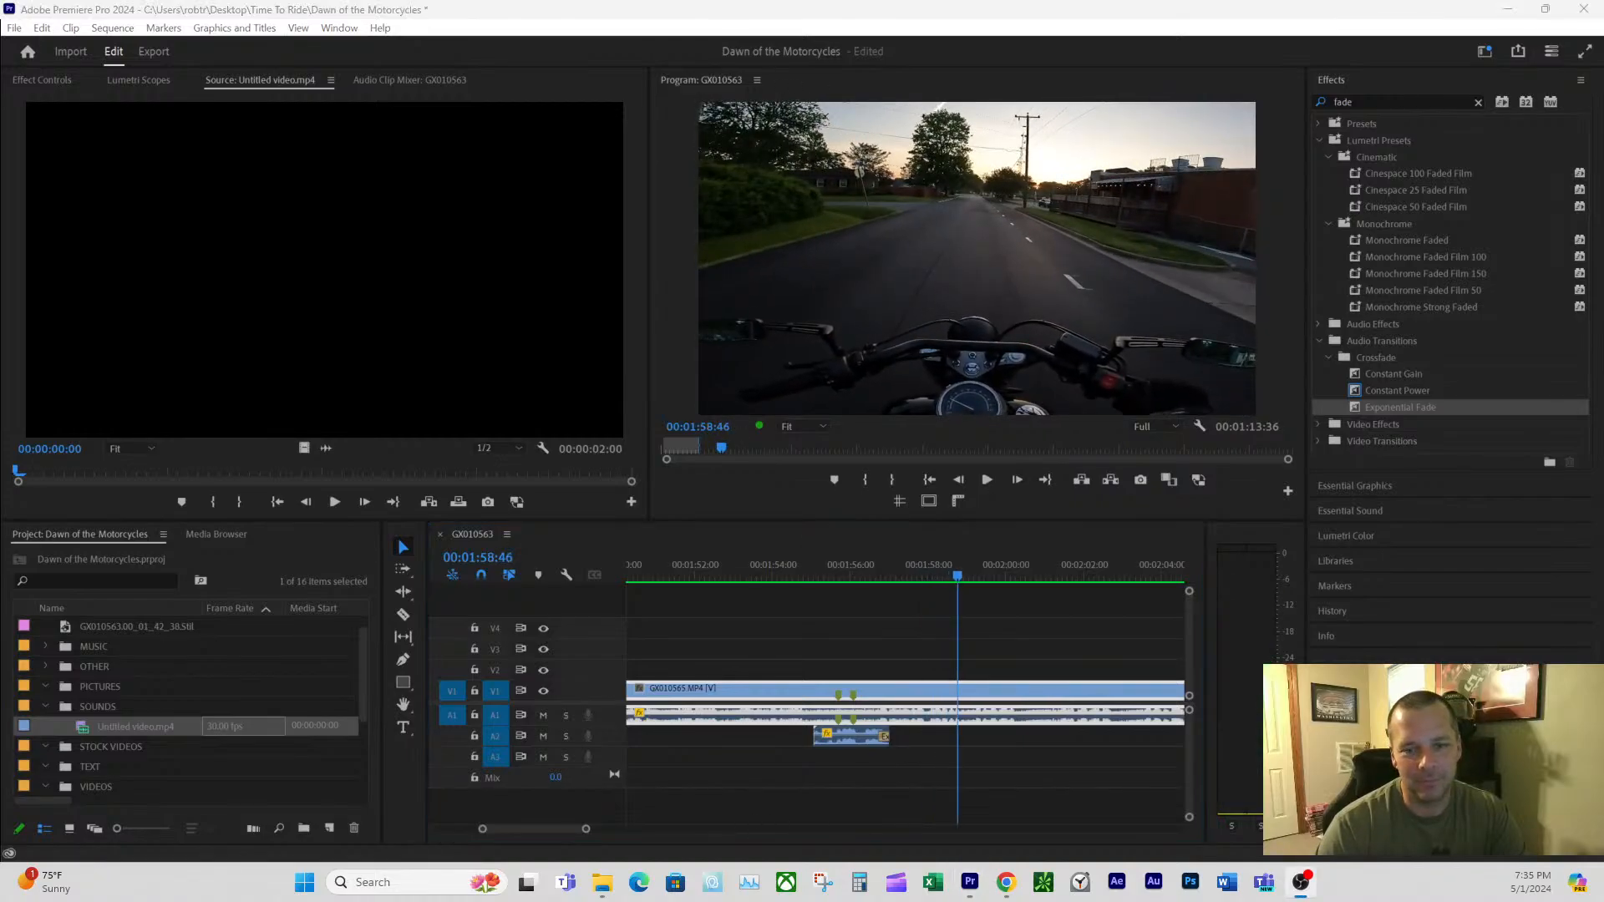
- Play the ride footage from 00:01:58:26 to 00:02:19:38 to review what follows the sound clip
{"action": "left_click", "coordinate": [944, 571]}
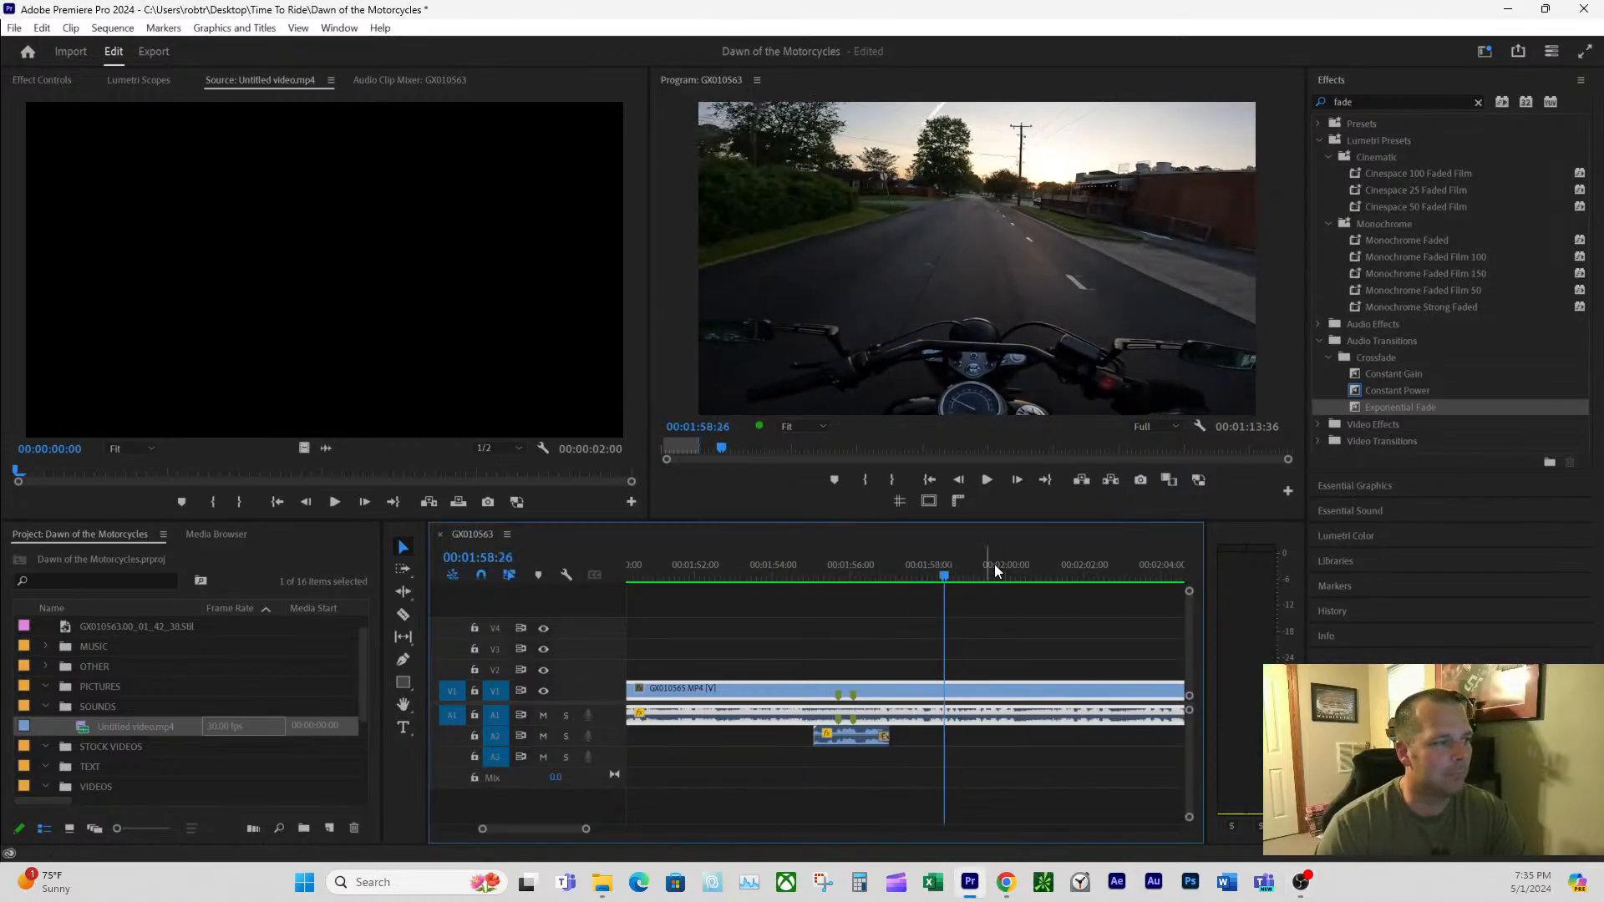
{"action": "key", "text": "space"}
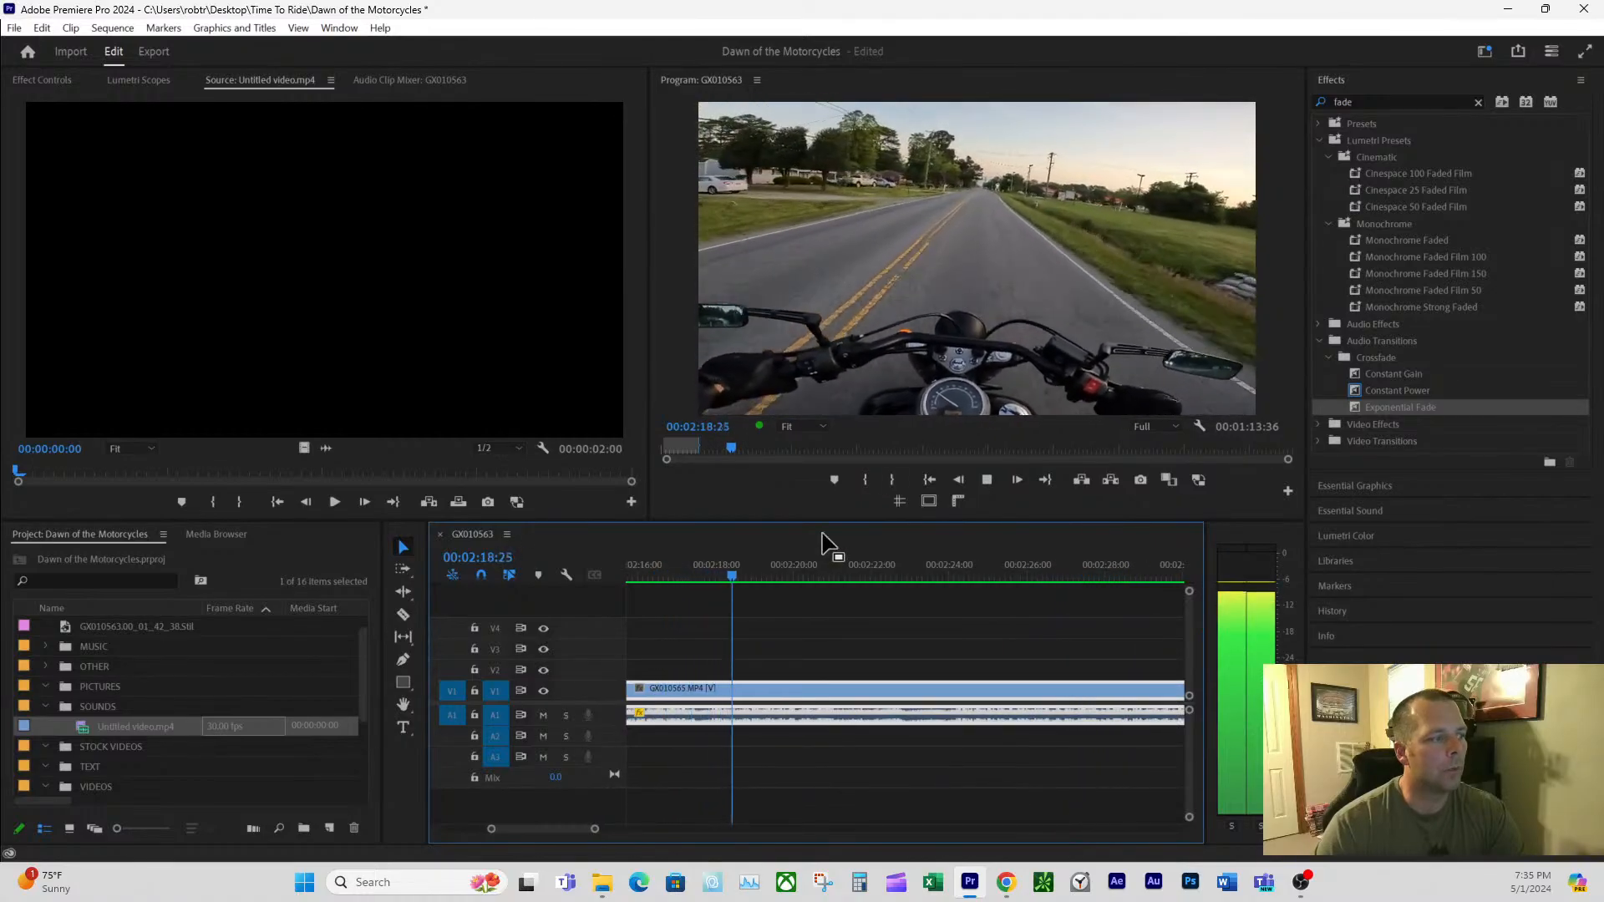
{"action": "key", "text": "space"}
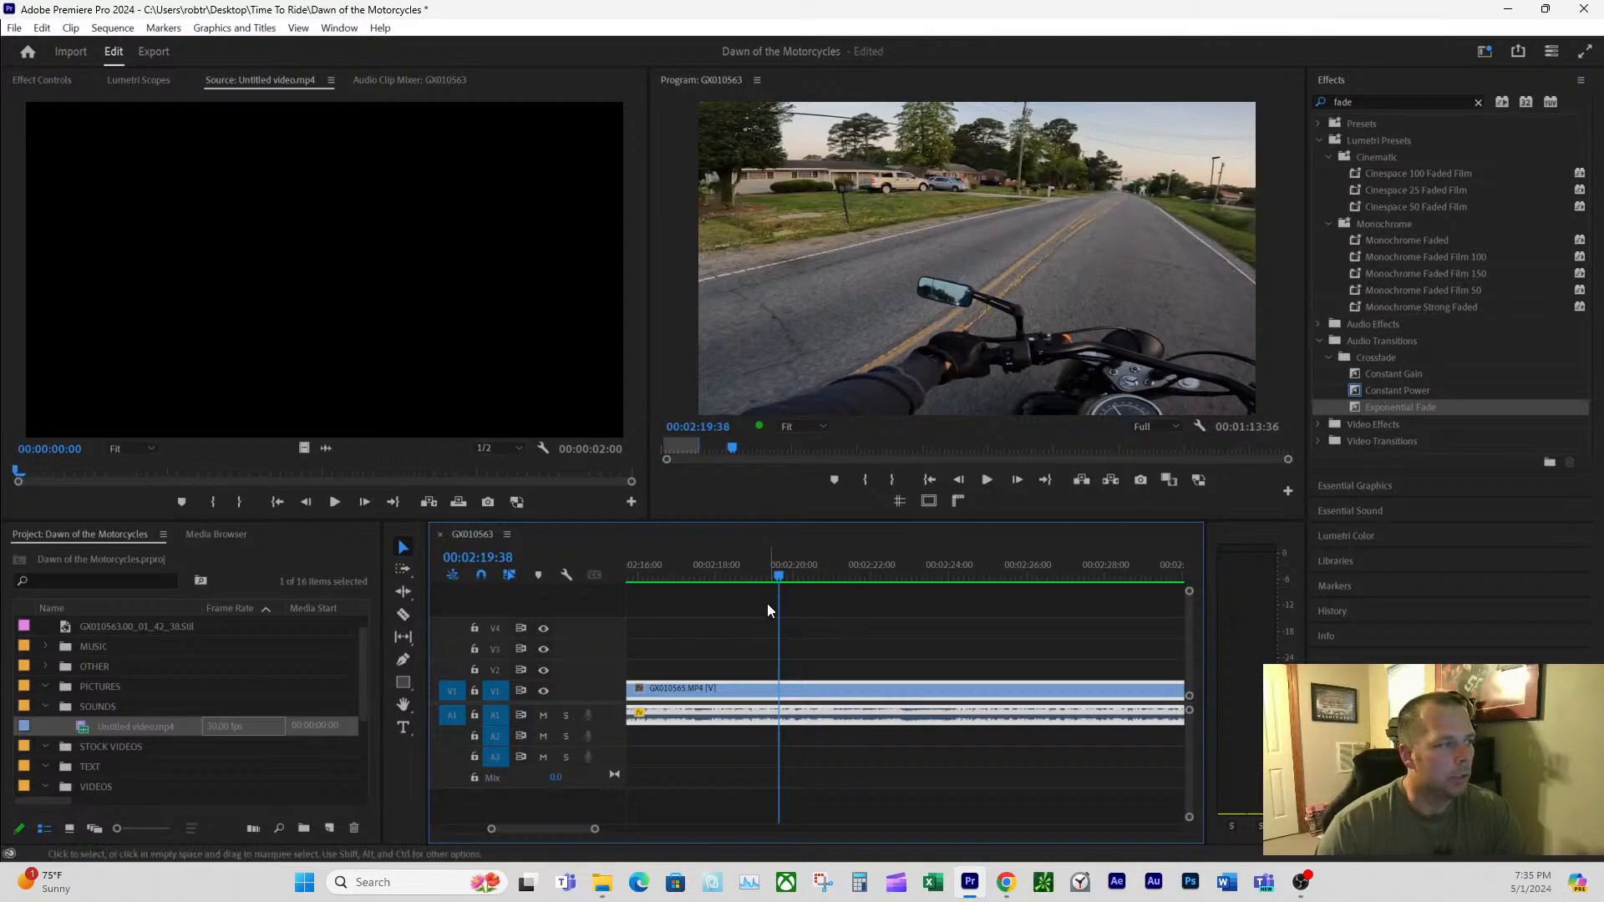
- Scrub back through the turn at the stop sign and replay the approach to it, stopping at 00:02:09:06
{"action": "scroll", "coordinate": [839, 621], "scroll_direction": "up", "scroll_amount": 6}
{"action": "left_click", "coordinate": [783, 564]}
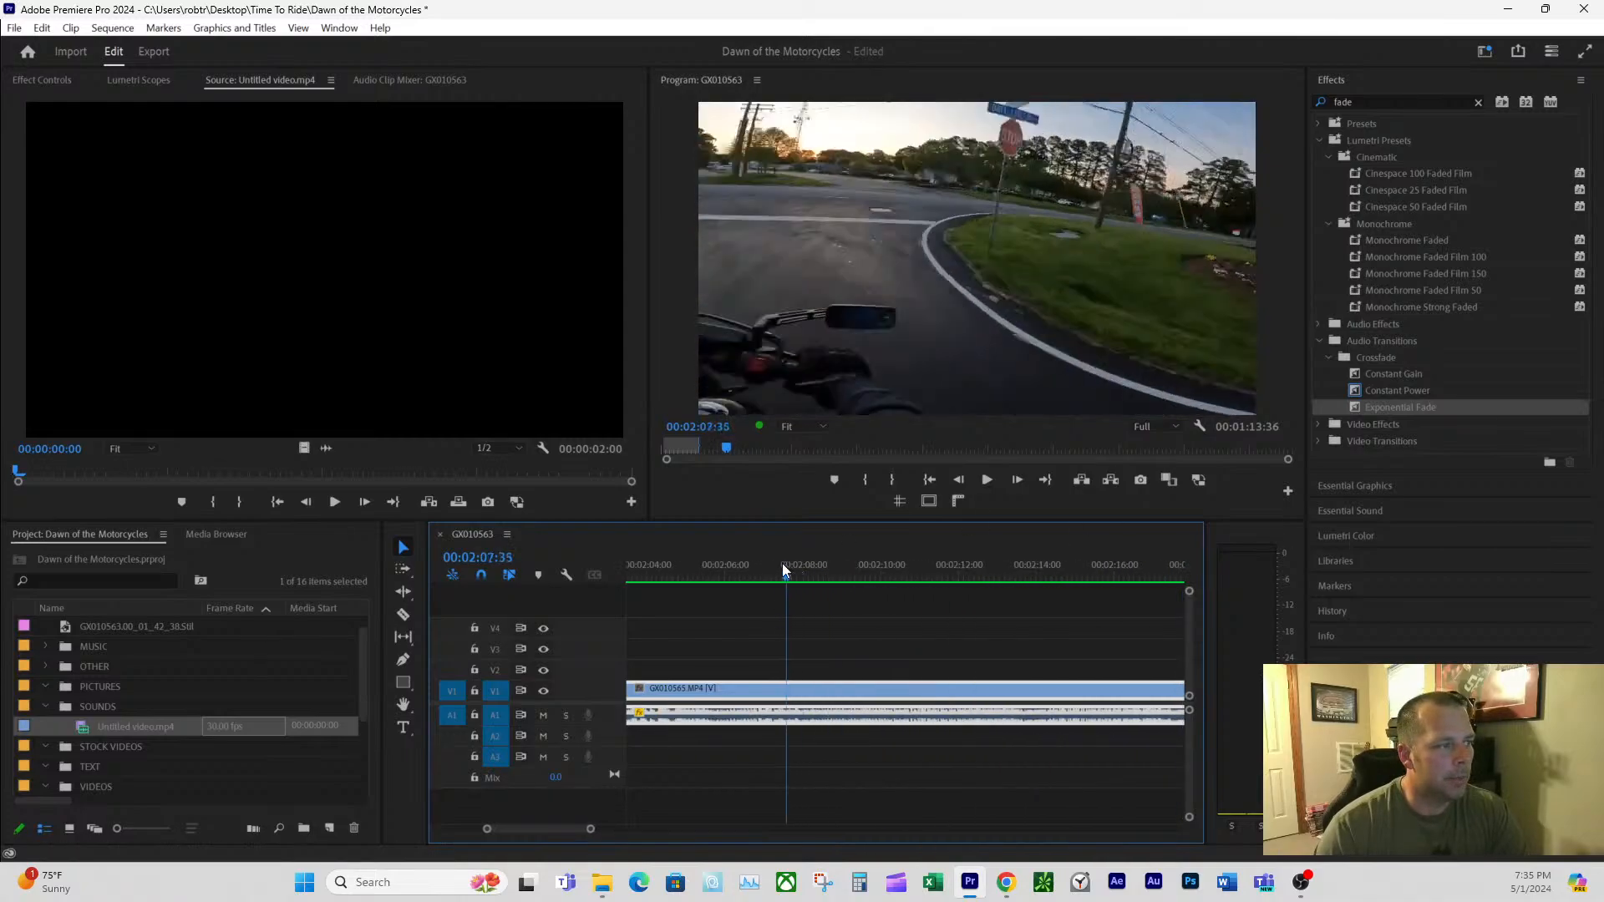
{"action": "left_click_drag", "start_coordinate": [783, 564], "coordinate": [730, 570]}
{"action": "scroll", "coordinate": [856, 585], "scroll_direction": "up", "scroll_amount": 3}
{"action": "mouse_move", "coordinate": [876, 565]}
{"action": "left_mouse_down"}
{"action": "mouse_move", "coordinate": [839, 575]}
{"action": "mouse_move", "coordinate": [863, 575]}
{"action": "left_mouse_up"}
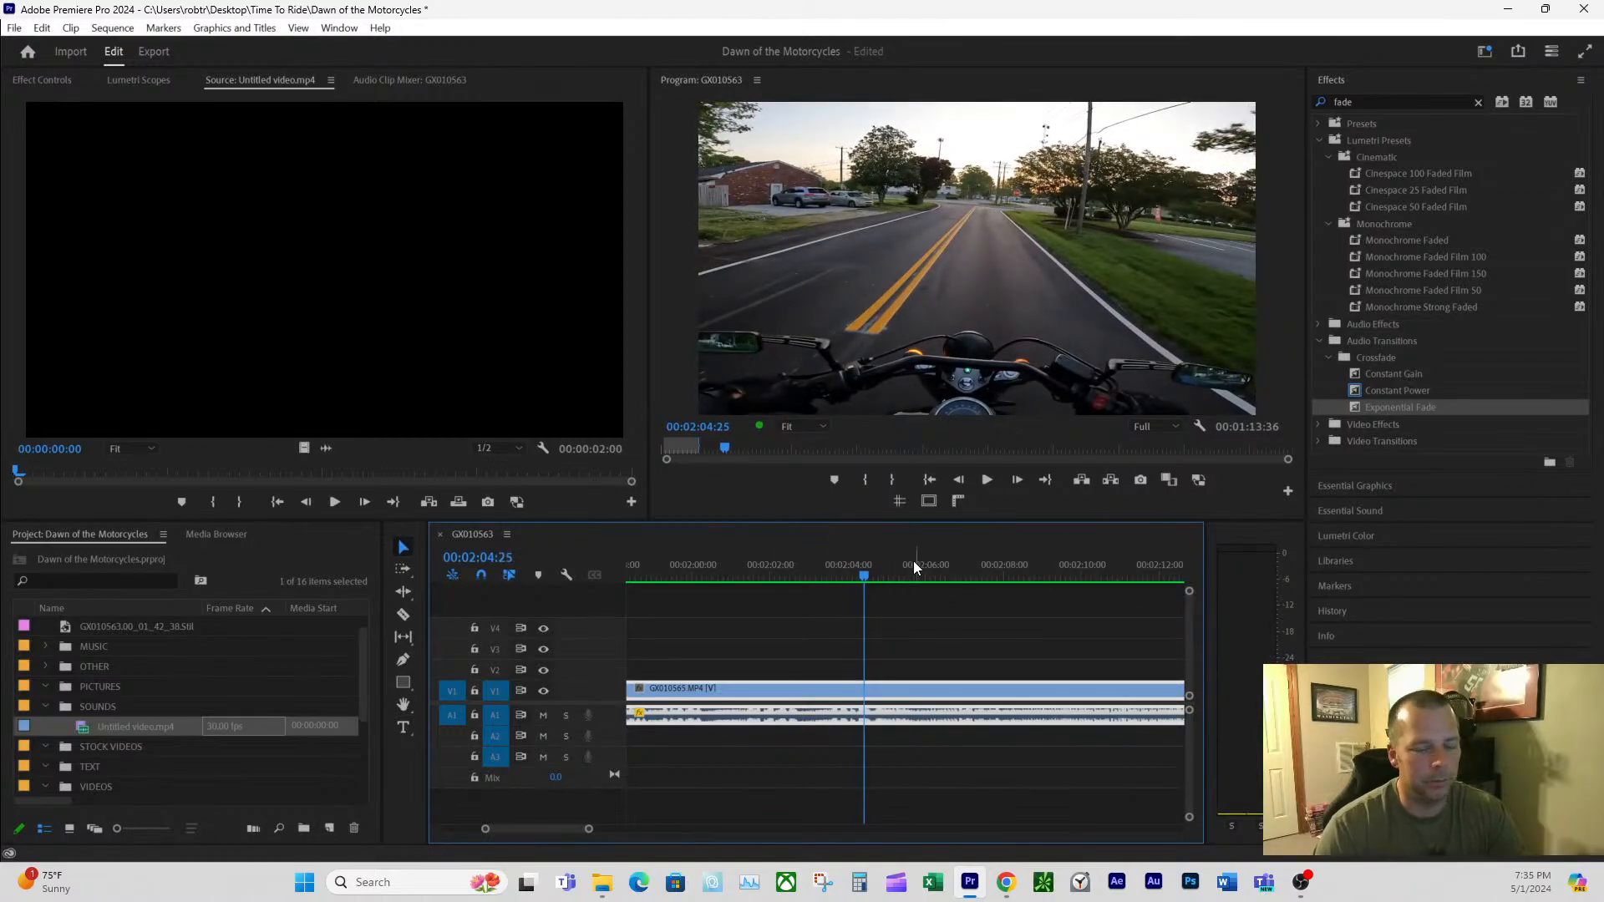
{"action": "left_click", "coordinate": [756, 566]}
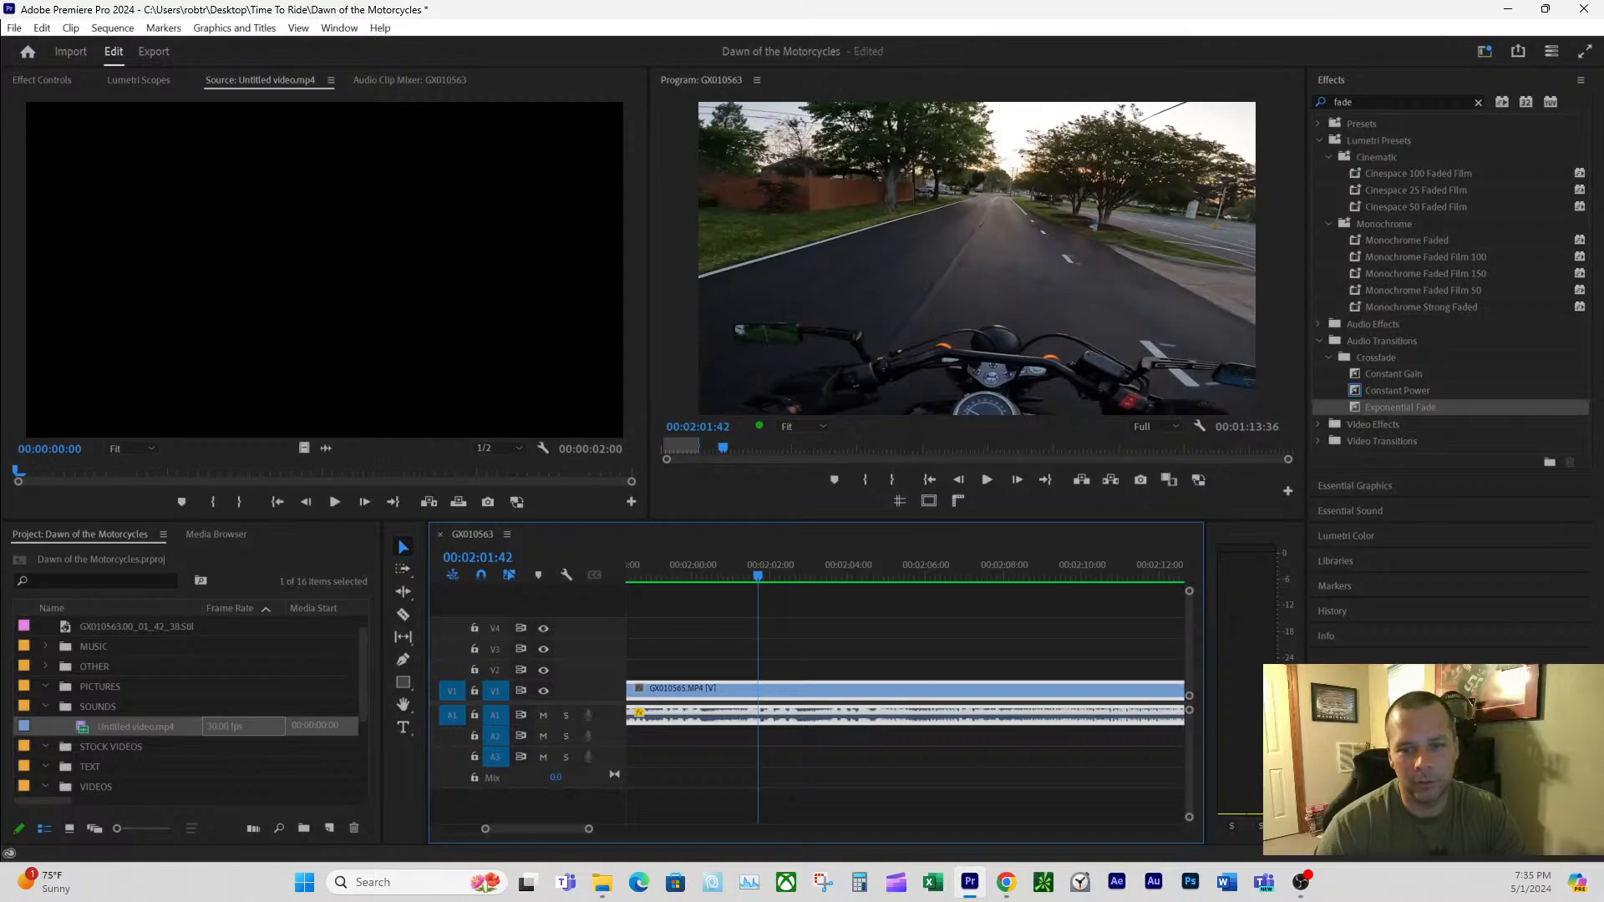
{"action": "left_click", "coordinate": [723, 586]}
{"action": "key", "text": "space"}
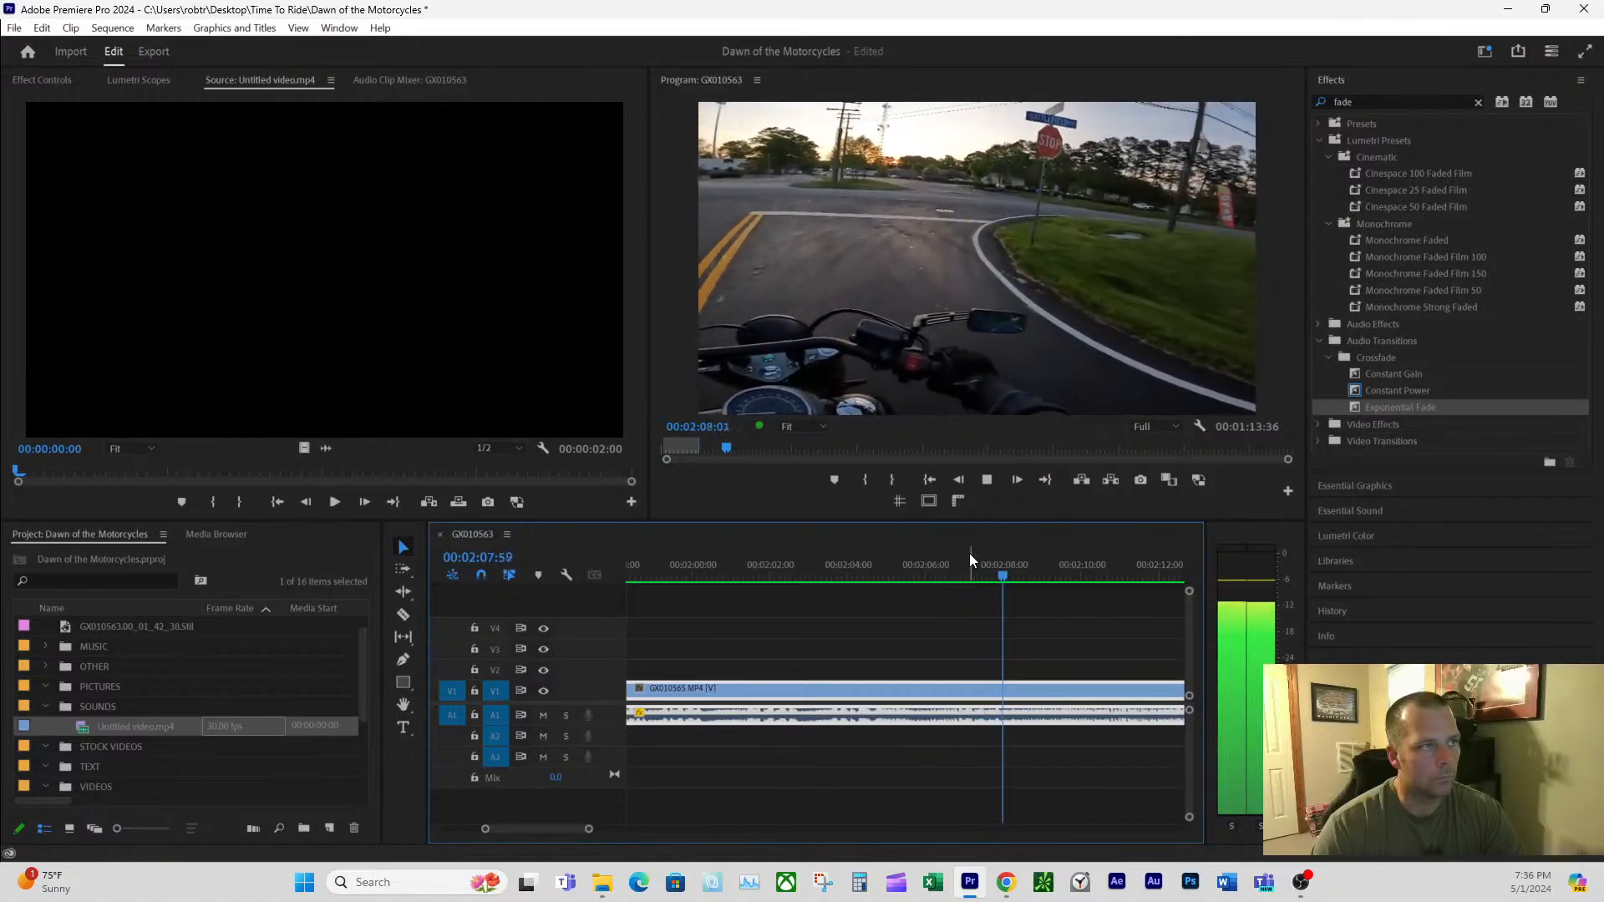
{"action": "key", "text": "space"}
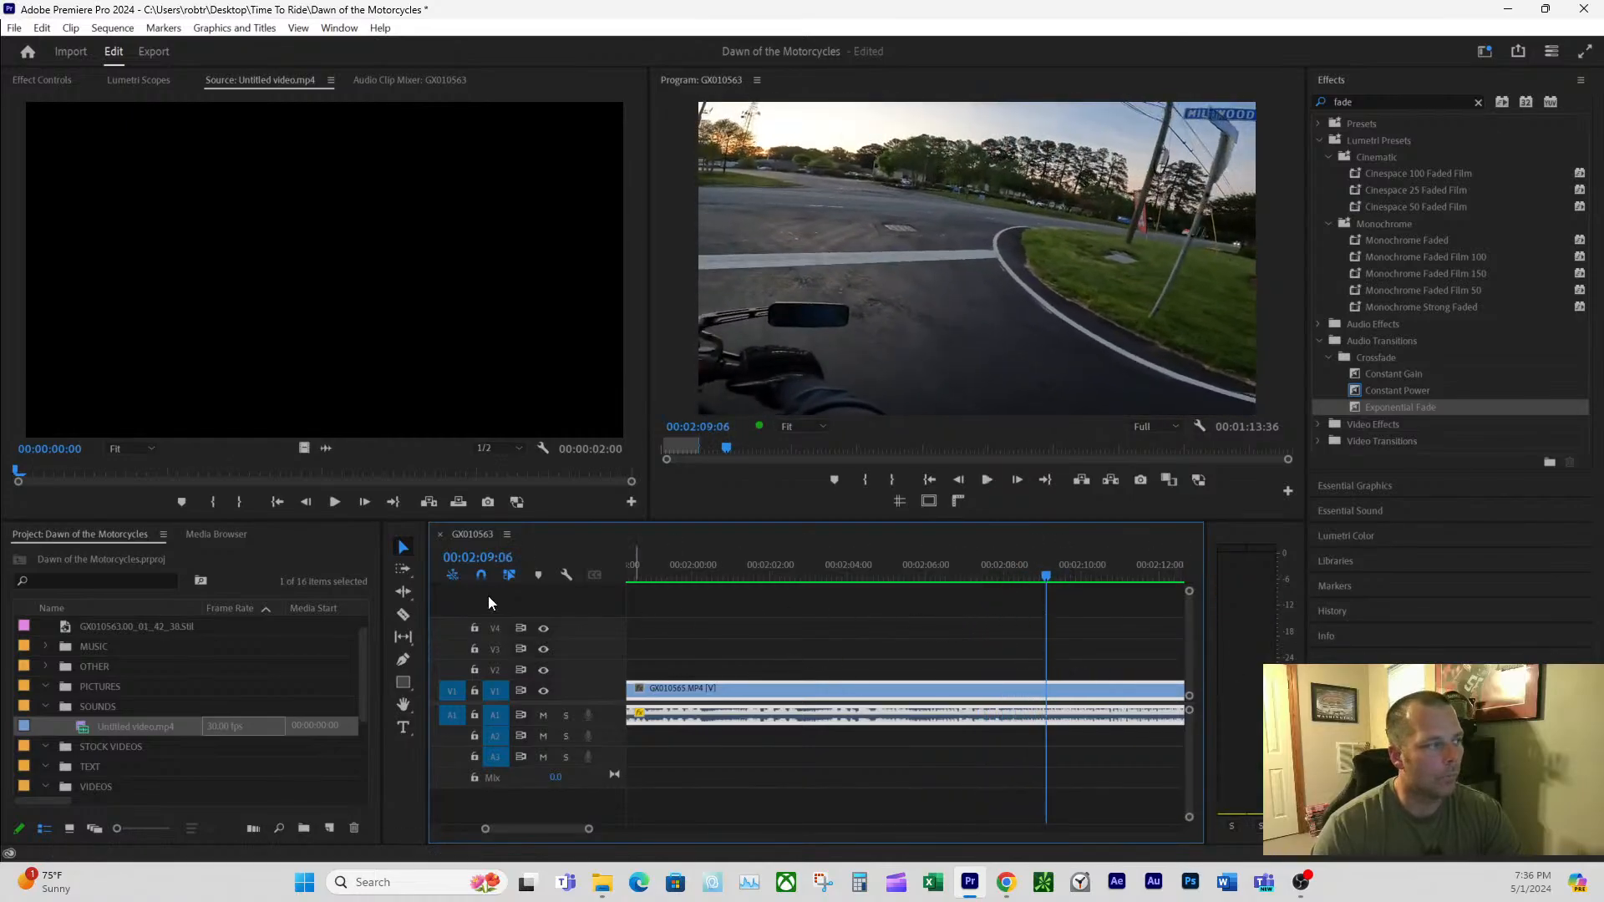
- Cut the ride clip on V1 and A1 at 00:02:09:40 with the Razor tool, then restore the Selection tool
{"action": "left_click", "coordinate": [403, 615]}
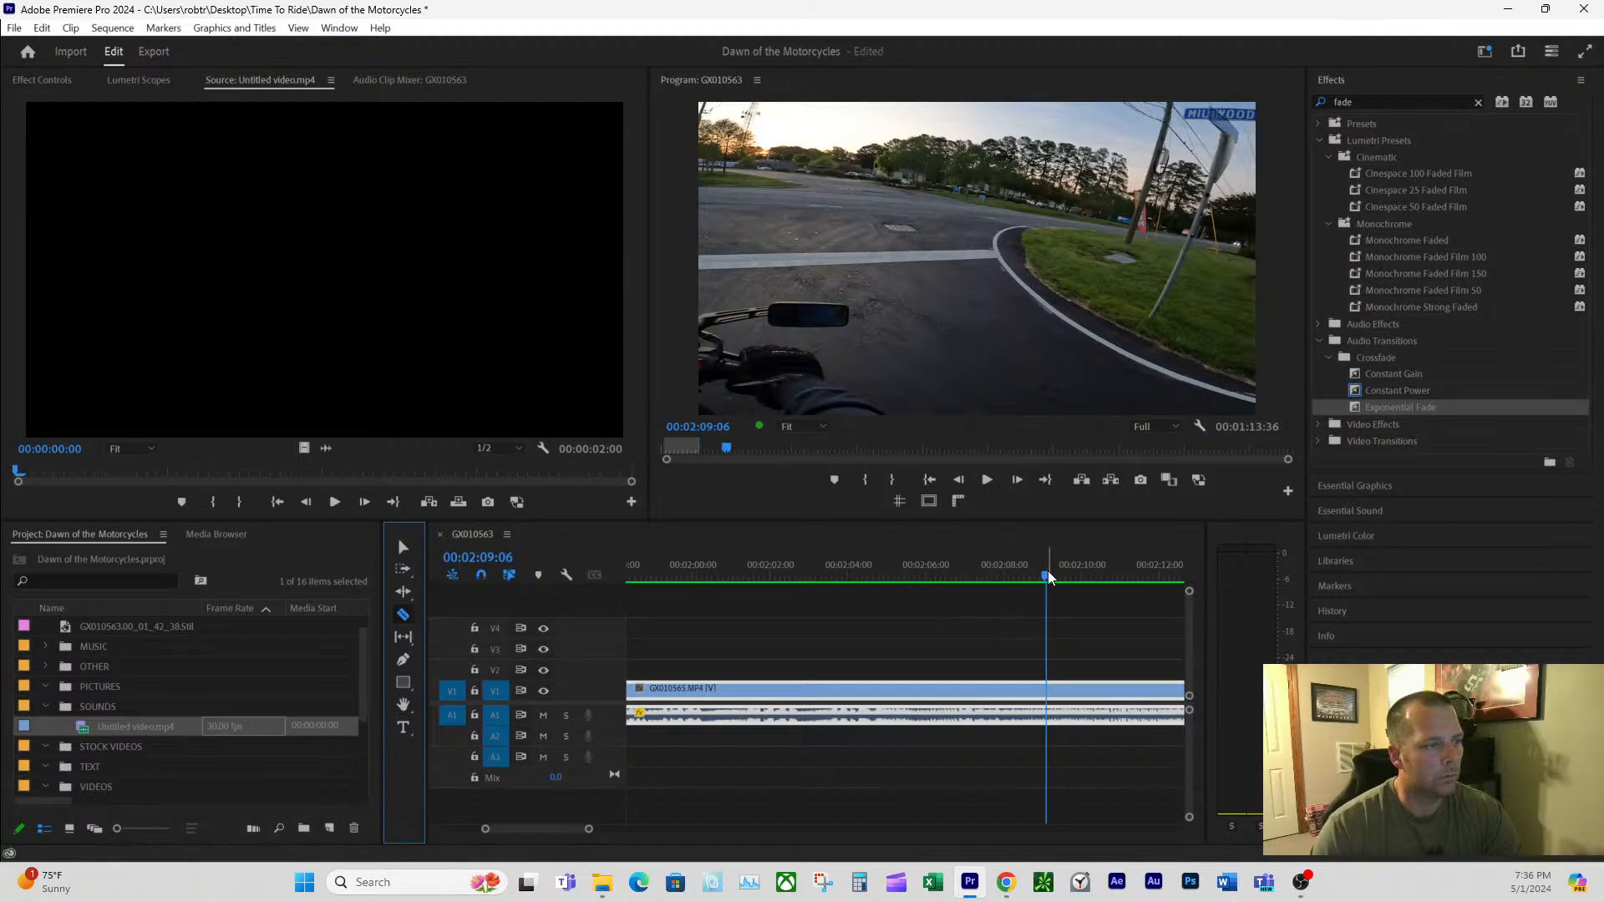
{"action": "key", "text": "space"}
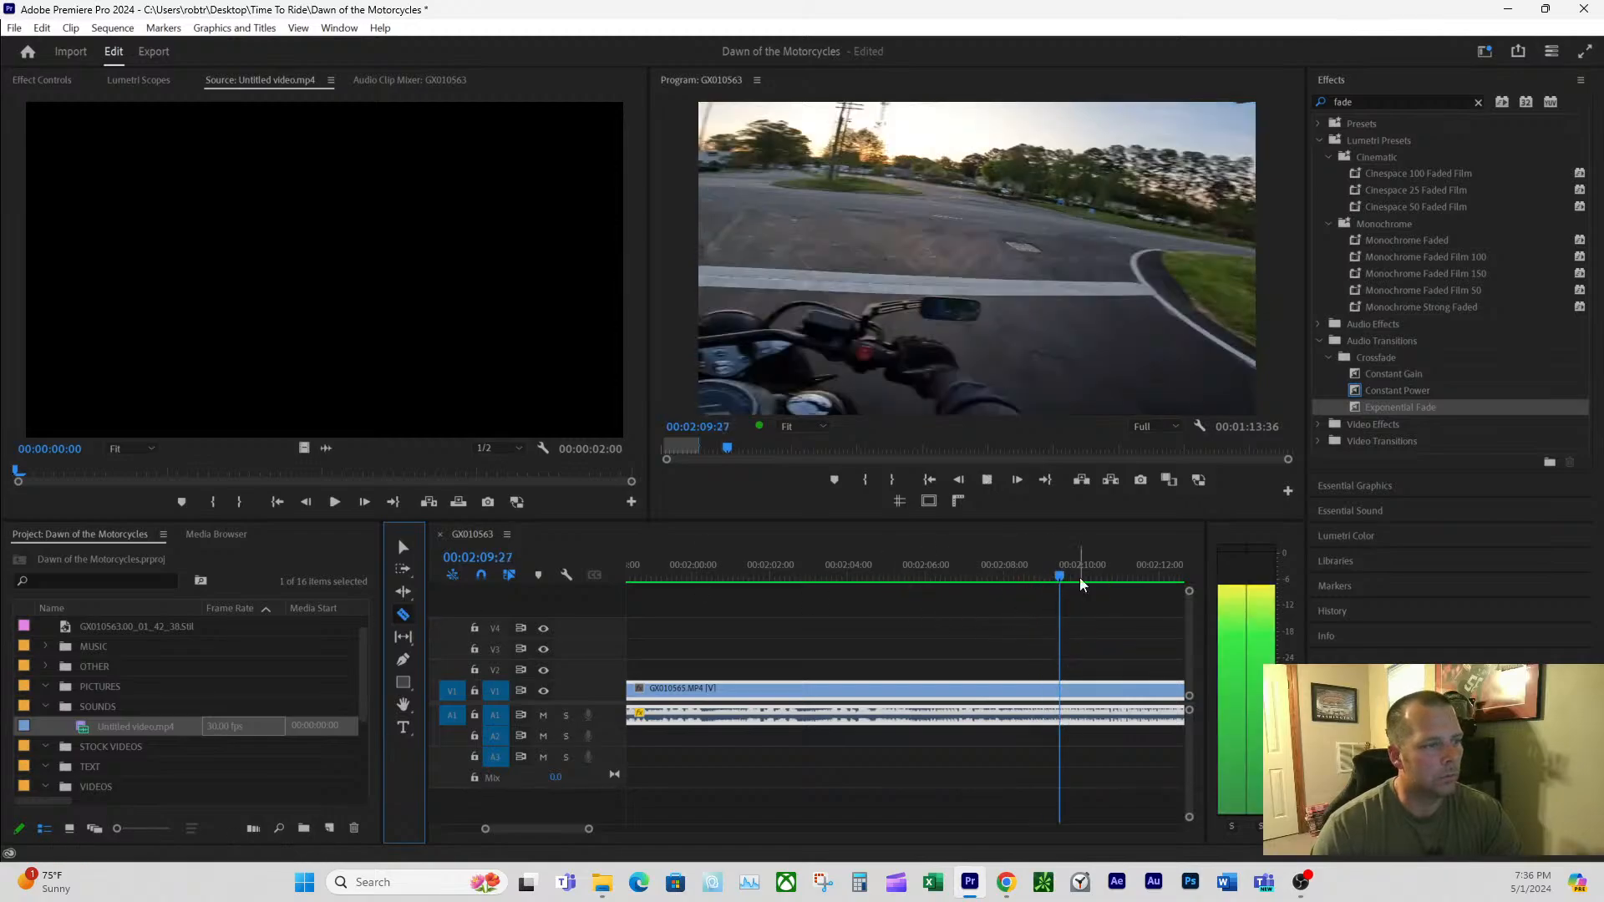
{"action": "key", "text": "space"}
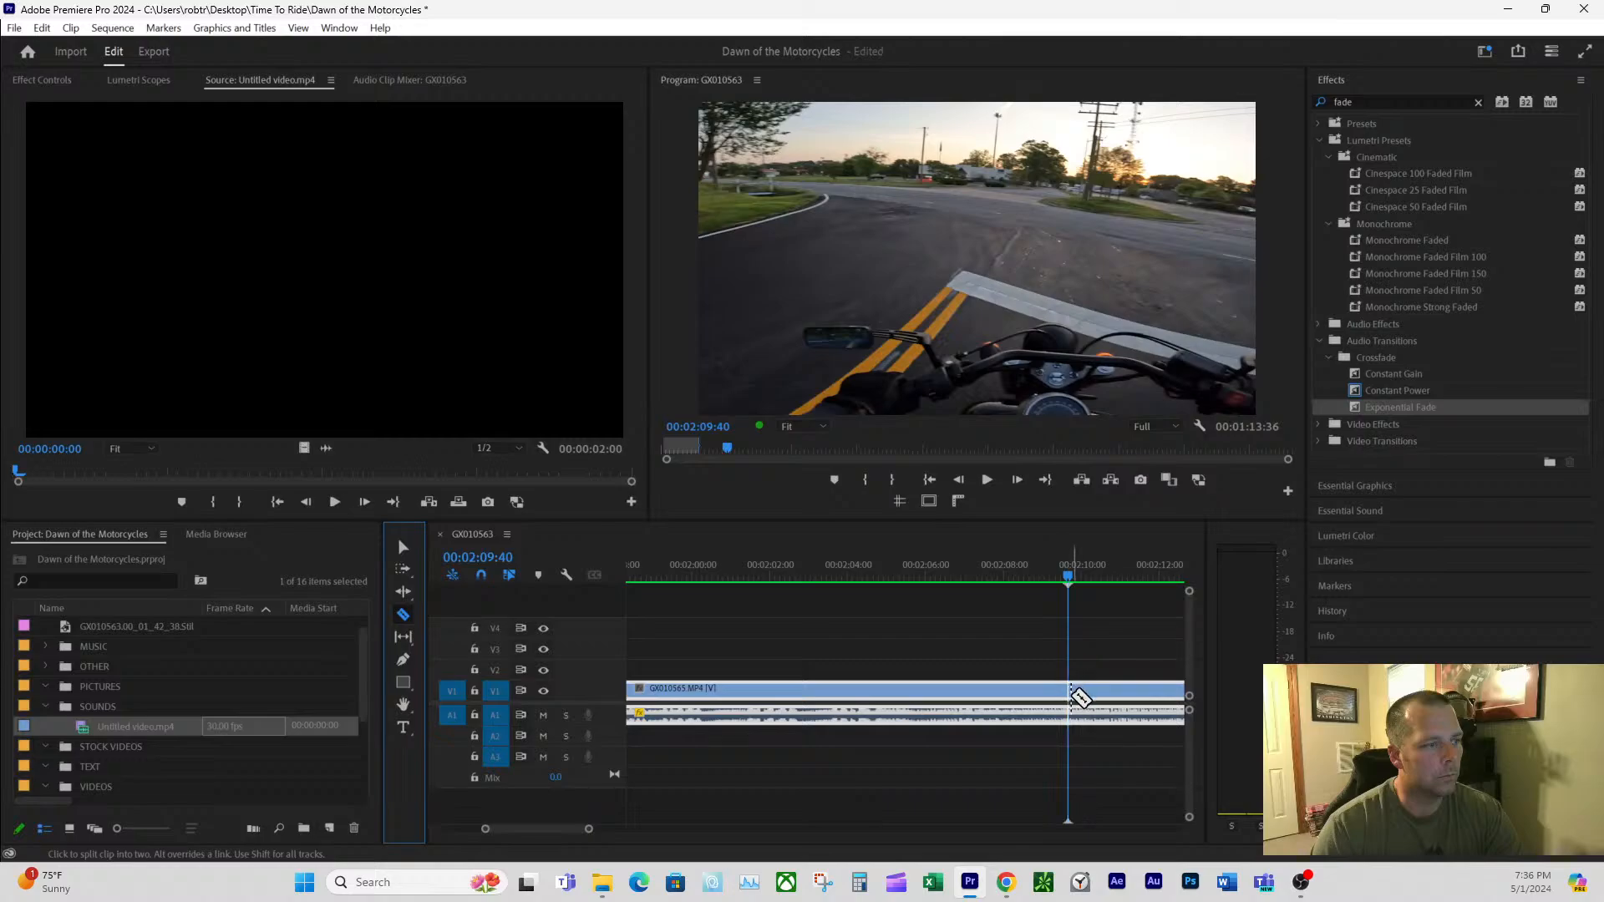
{"action": "left_click", "coordinate": [1076, 695]}
{"action": "left_click", "coordinate": [402, 548]}
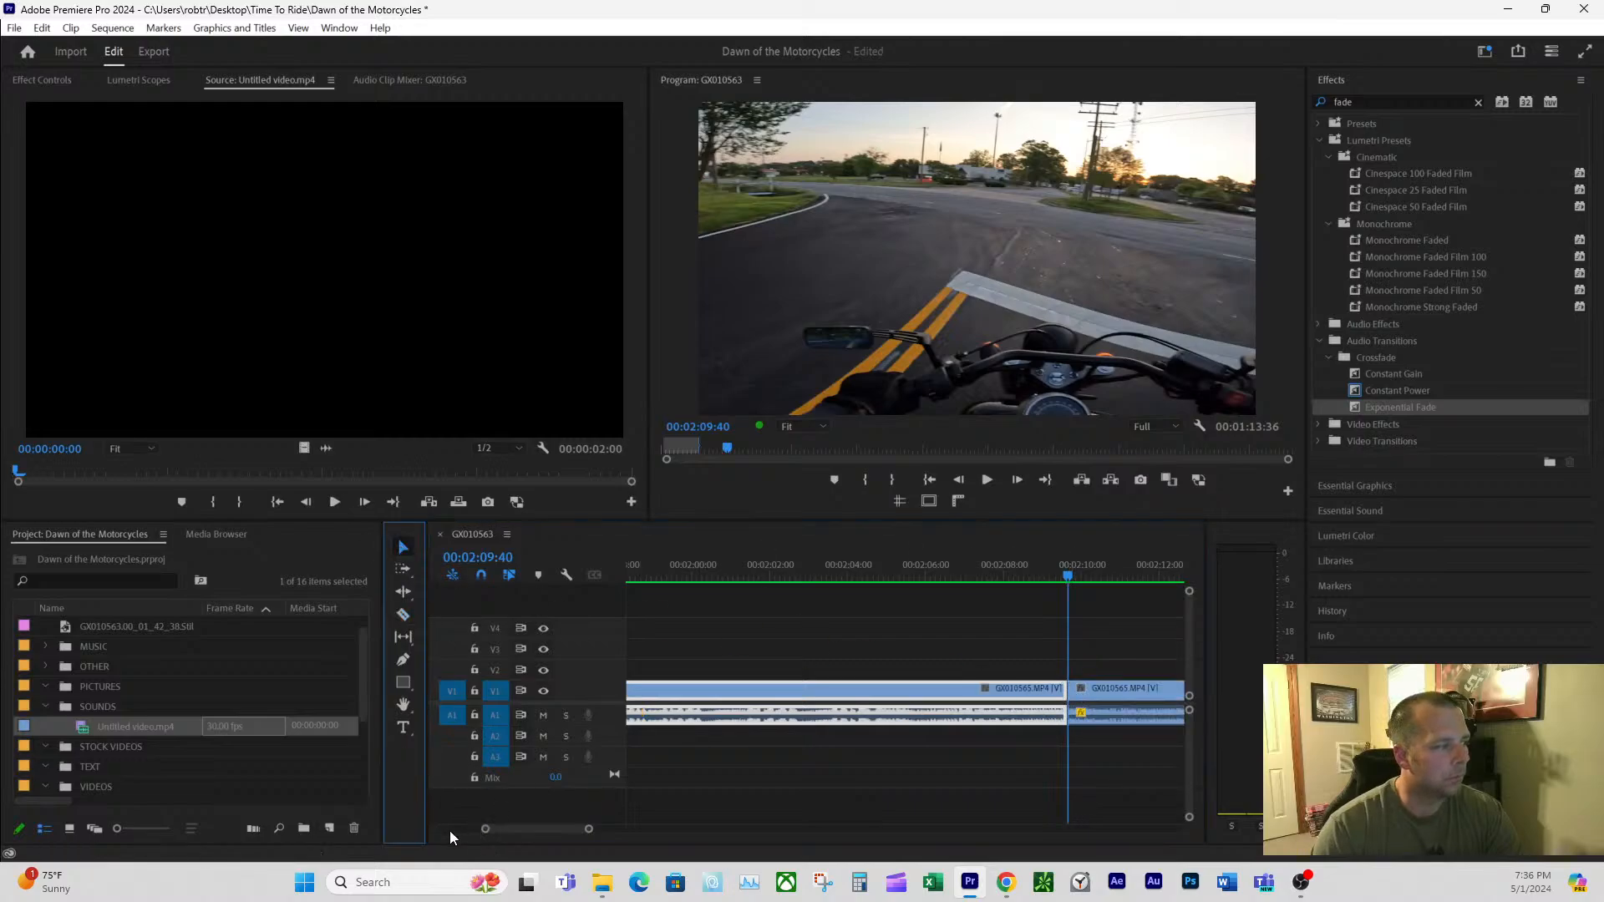
{"action": "left_click_drag", "start_coordinate": [576, 830], "coordinate": [718, 814]}
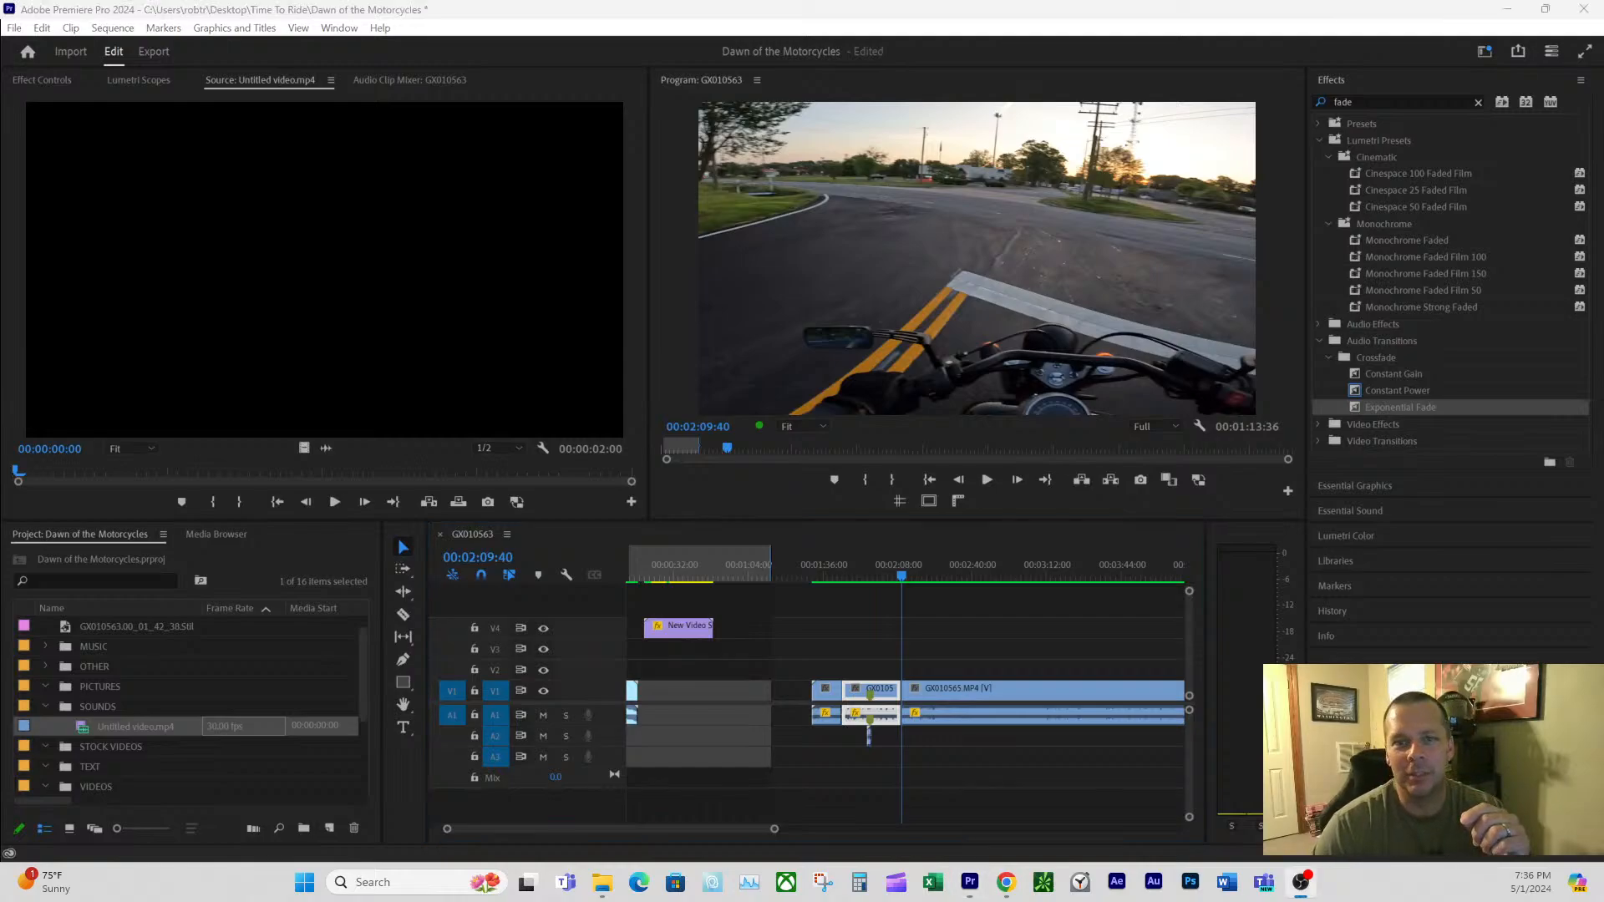
- Bring the live chat window on screen and make it taller to read the viewers' messages
{"action": "left_click_drag", "start_coordinate": [1603, 247], "coordinate": [1483, 21]}
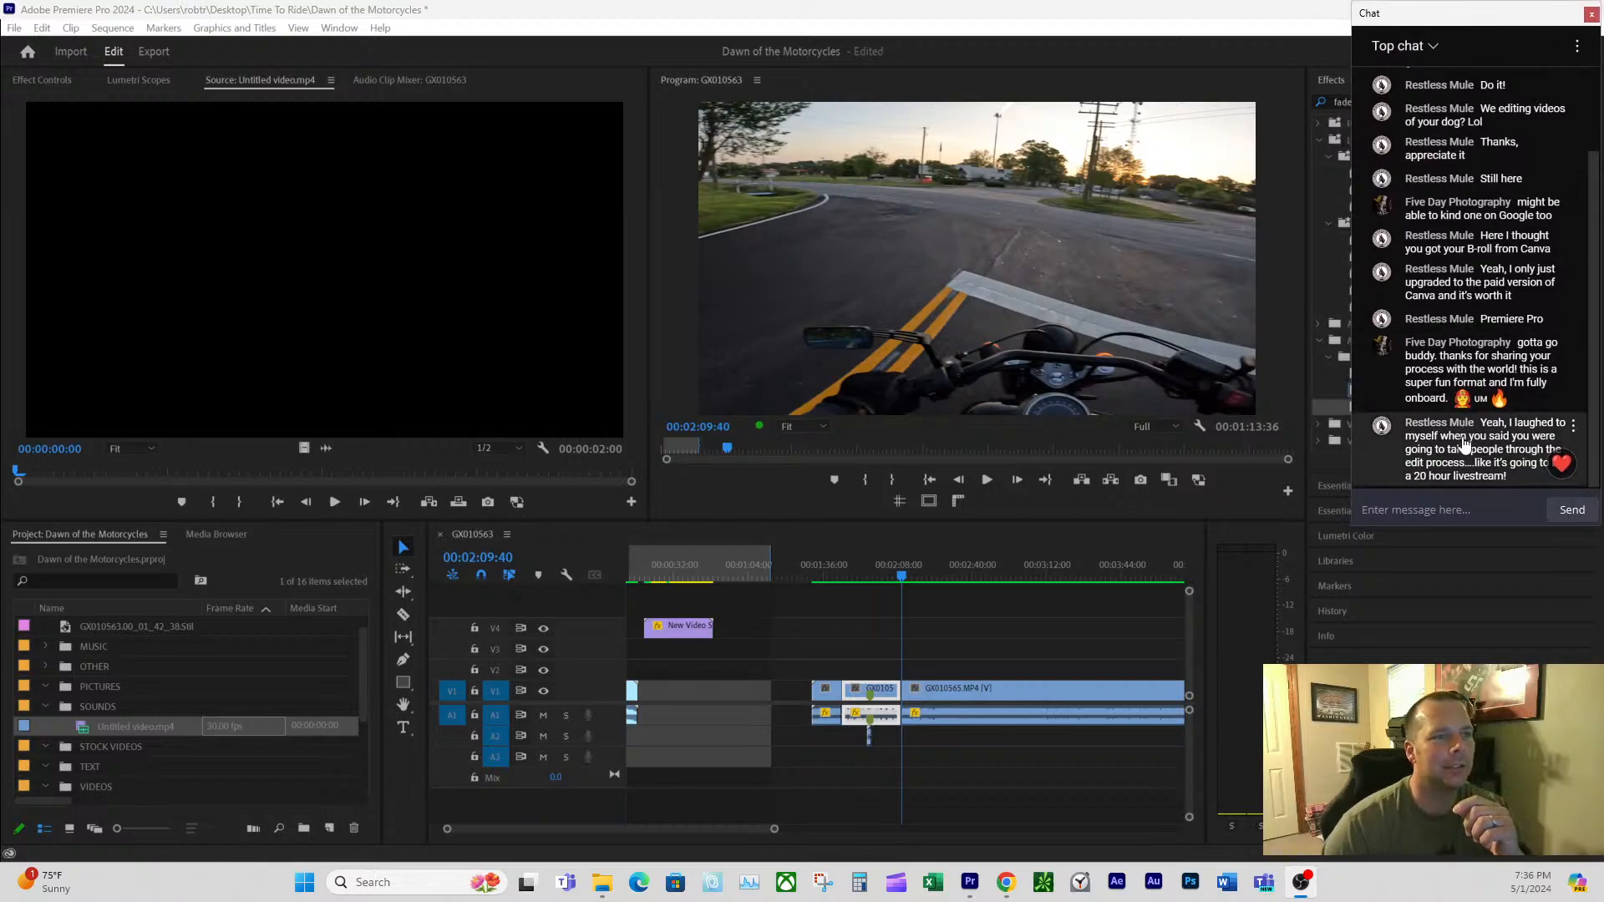
{"action": "left_click_drag", "start_coordinate": [1461, 525], "coordinate": [1460, 700]}
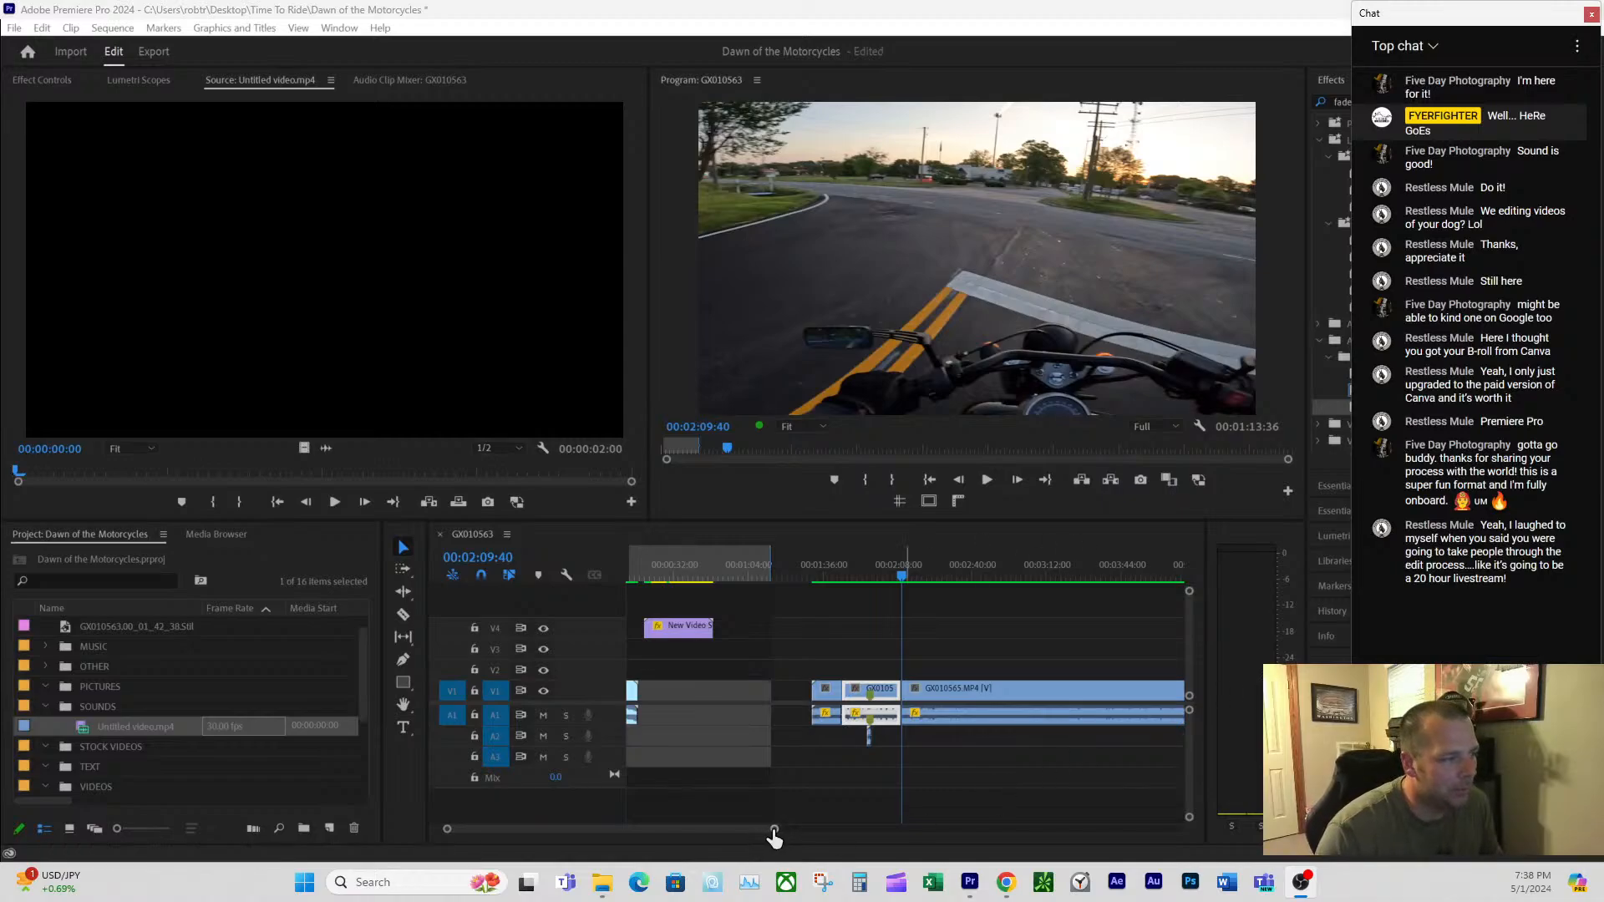
- Survey the whole sequence, moving the playhead to 00:17:50:50 past the last ride clip and back to 00:04:34:41
{"action": "left_click_drag", "start_coordinate": [773, 831], "coordinate": [1108, 830]}
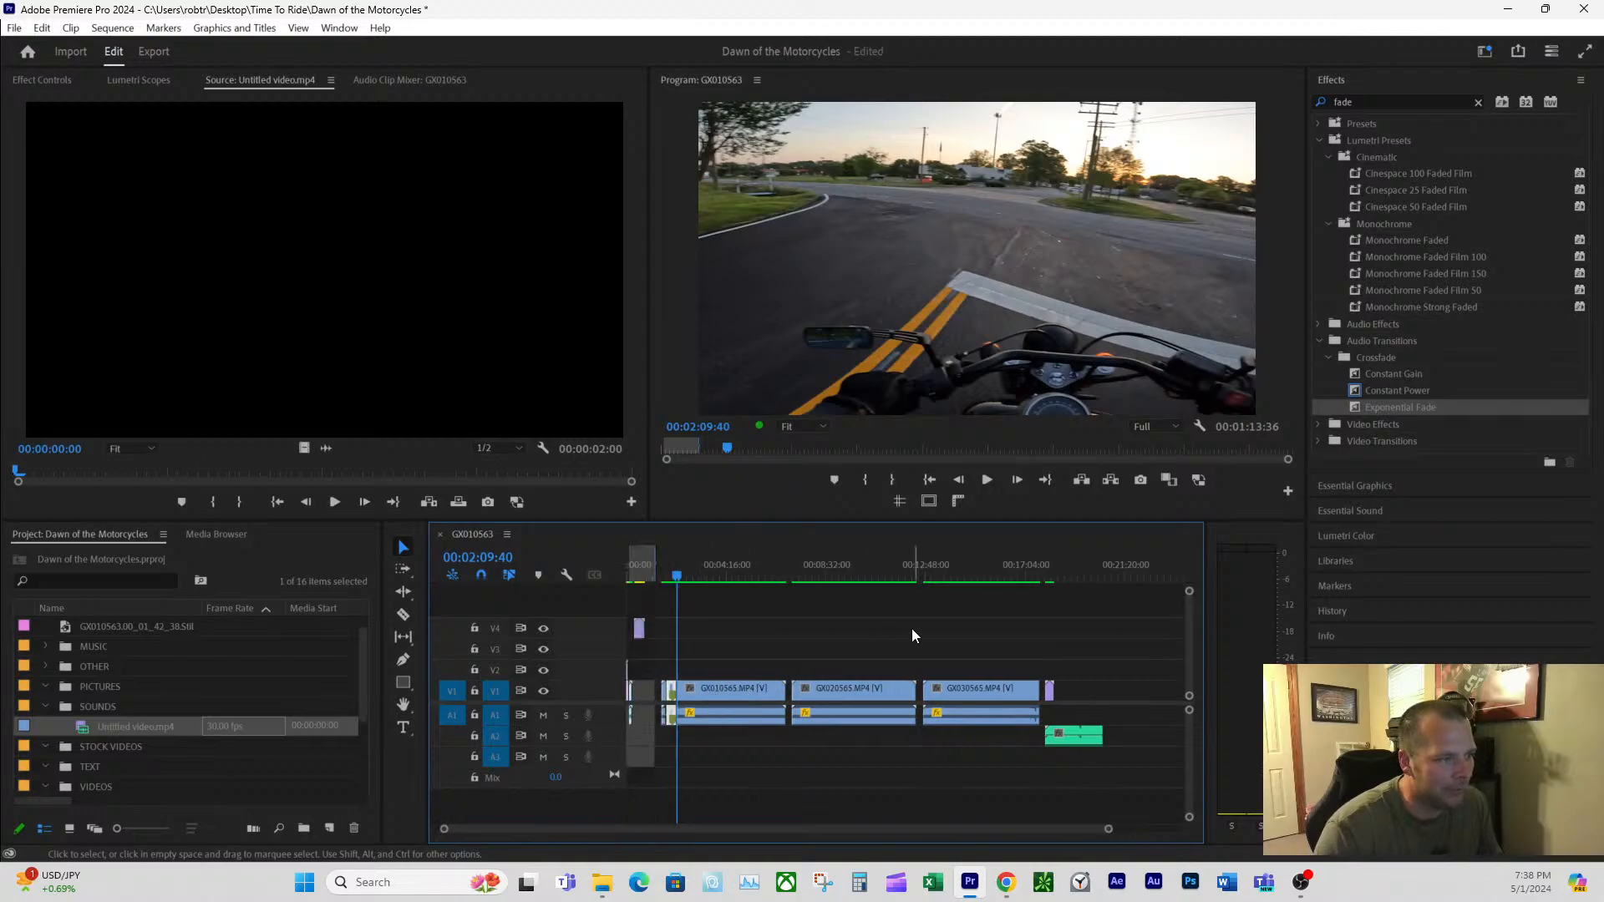
{"action": "left_click", "coordinate": [1044, 575]}
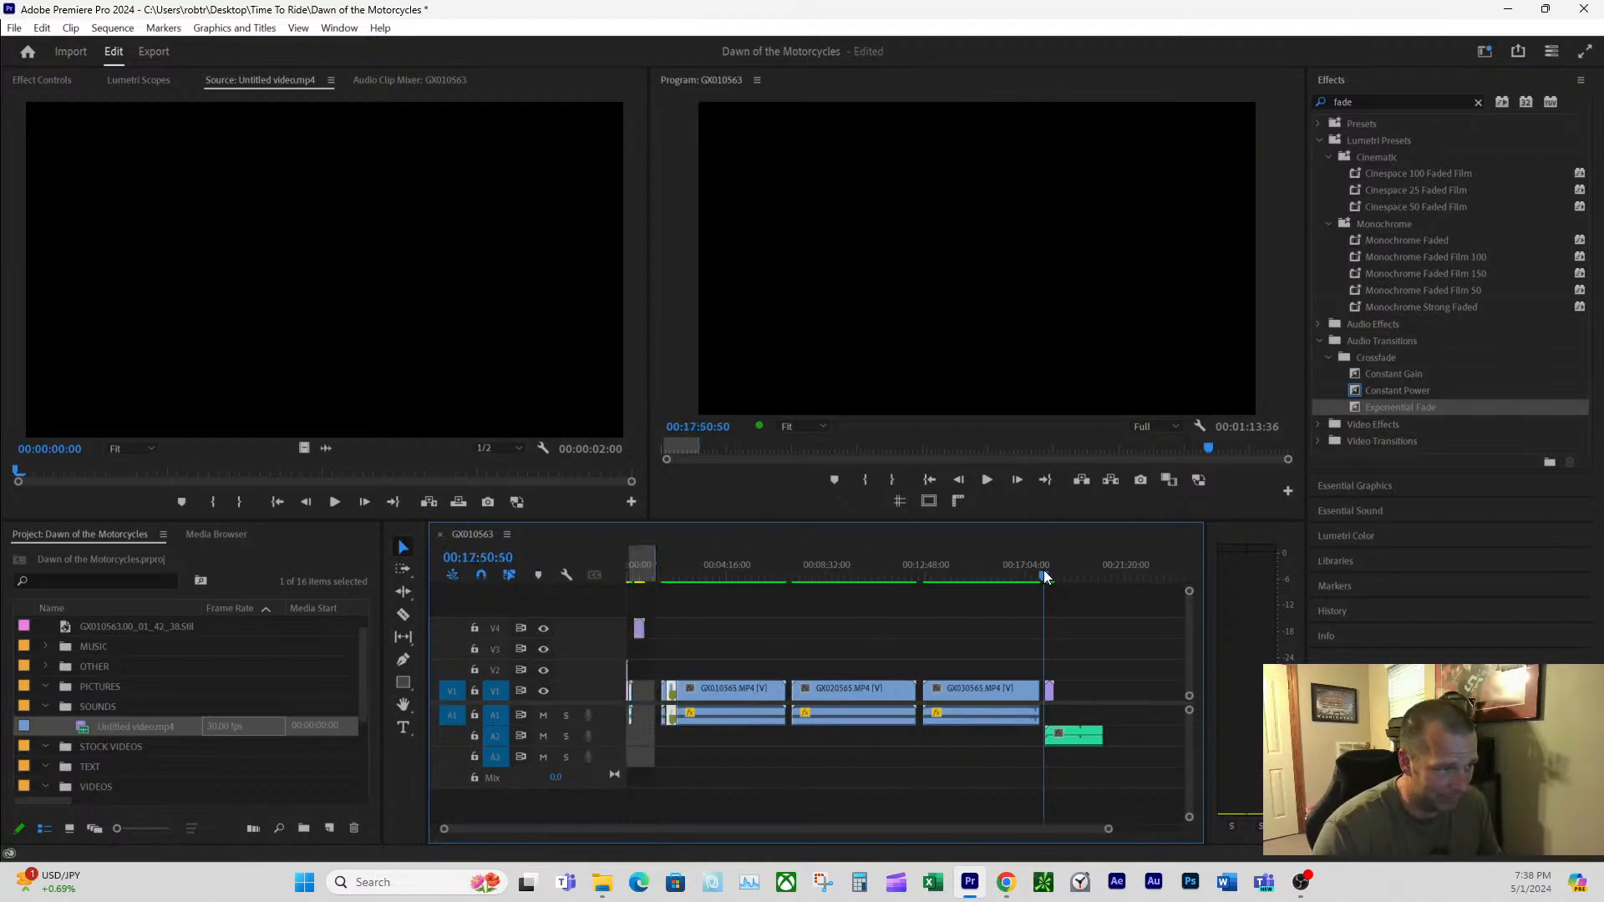
{"action": "left_click_drag", "start_coordinate": [1044, 572], "coordinate": [1042, 574]}
{"action": "left_click_drag", "start_coordinate": [1040, 583], "coordinate": [733, 618]}
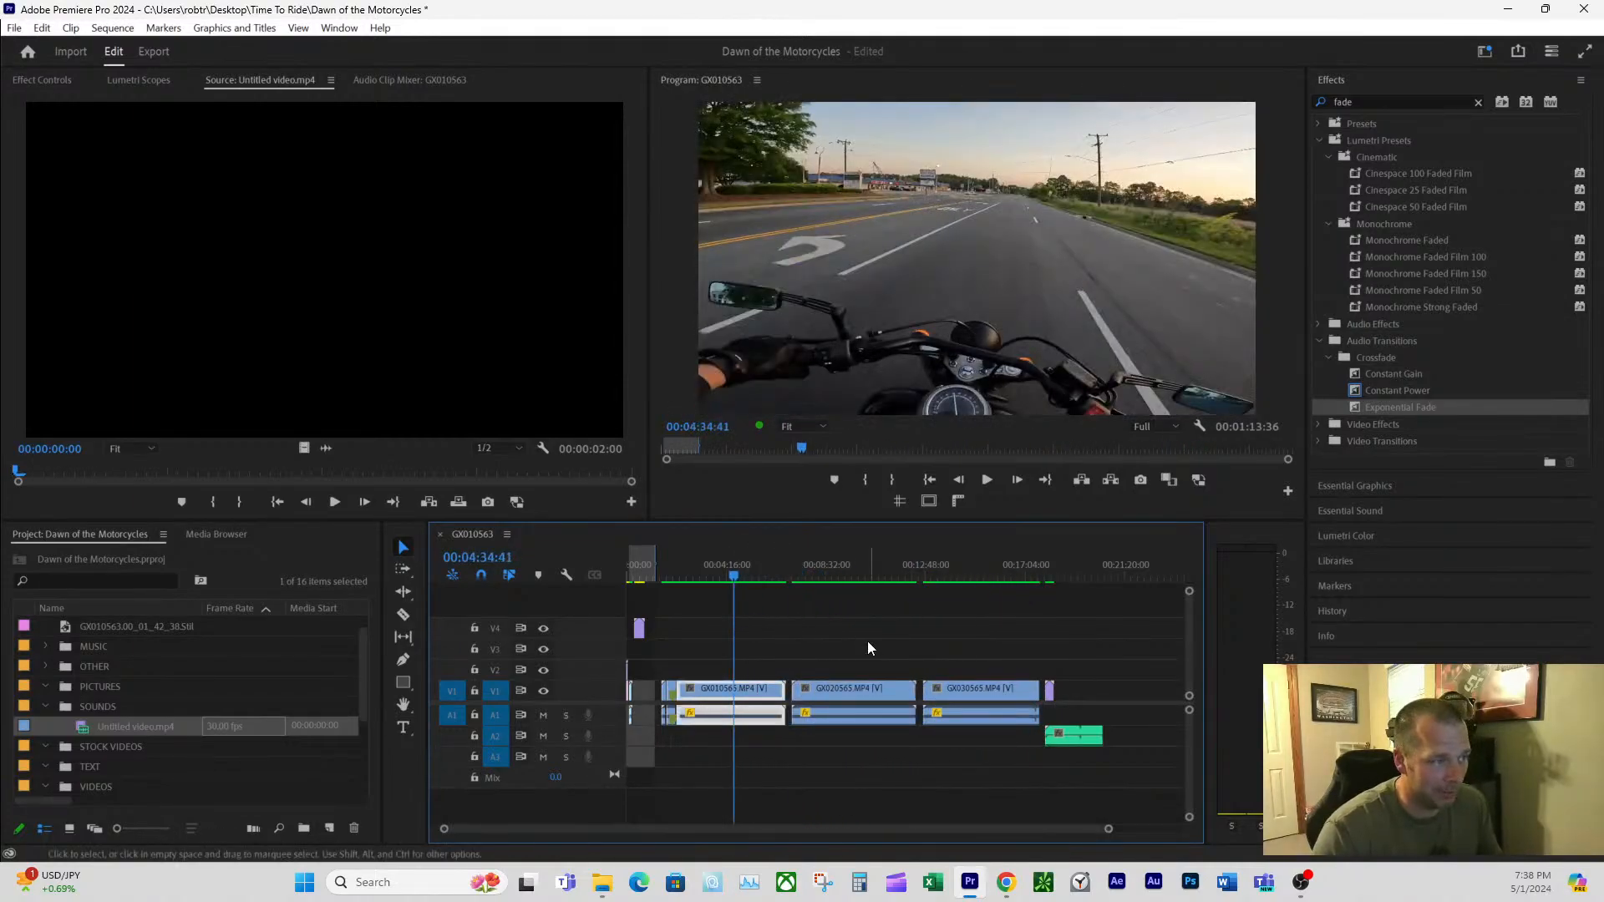
{"action": "left_click_drag", "start_coordinate": [1107, 834], "coordinate": [994, 837]}
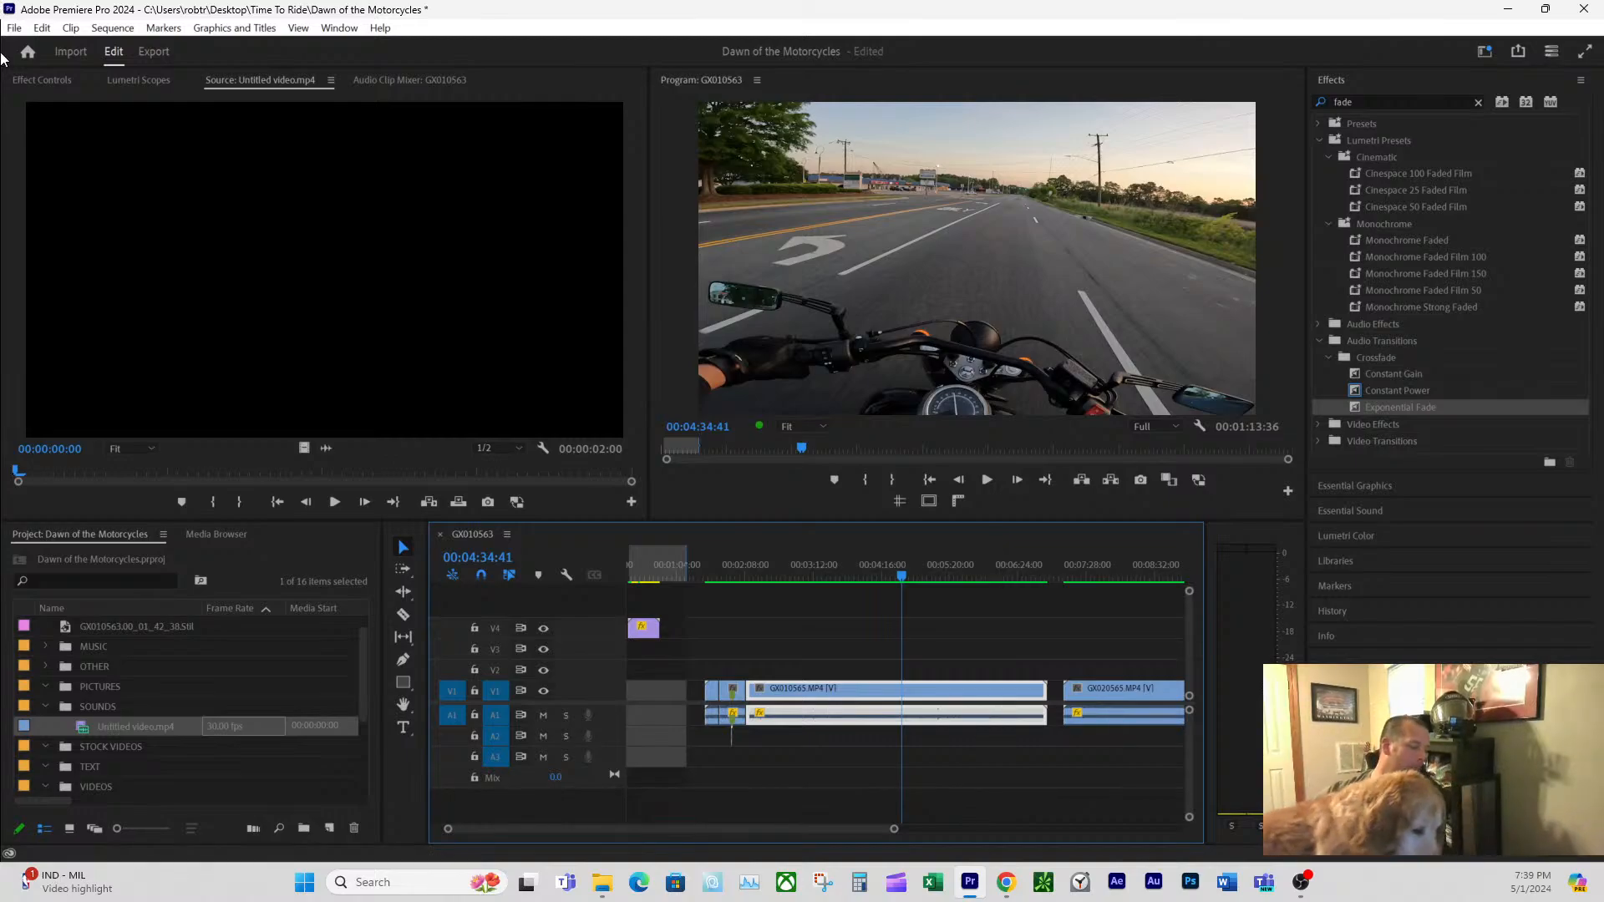
- Show the effect controls of the selected ride clip and check its footage from the 00:02:09:42 cut to 00:02:46:26
{"action": "left_click", "coordinate": [41, 80]}
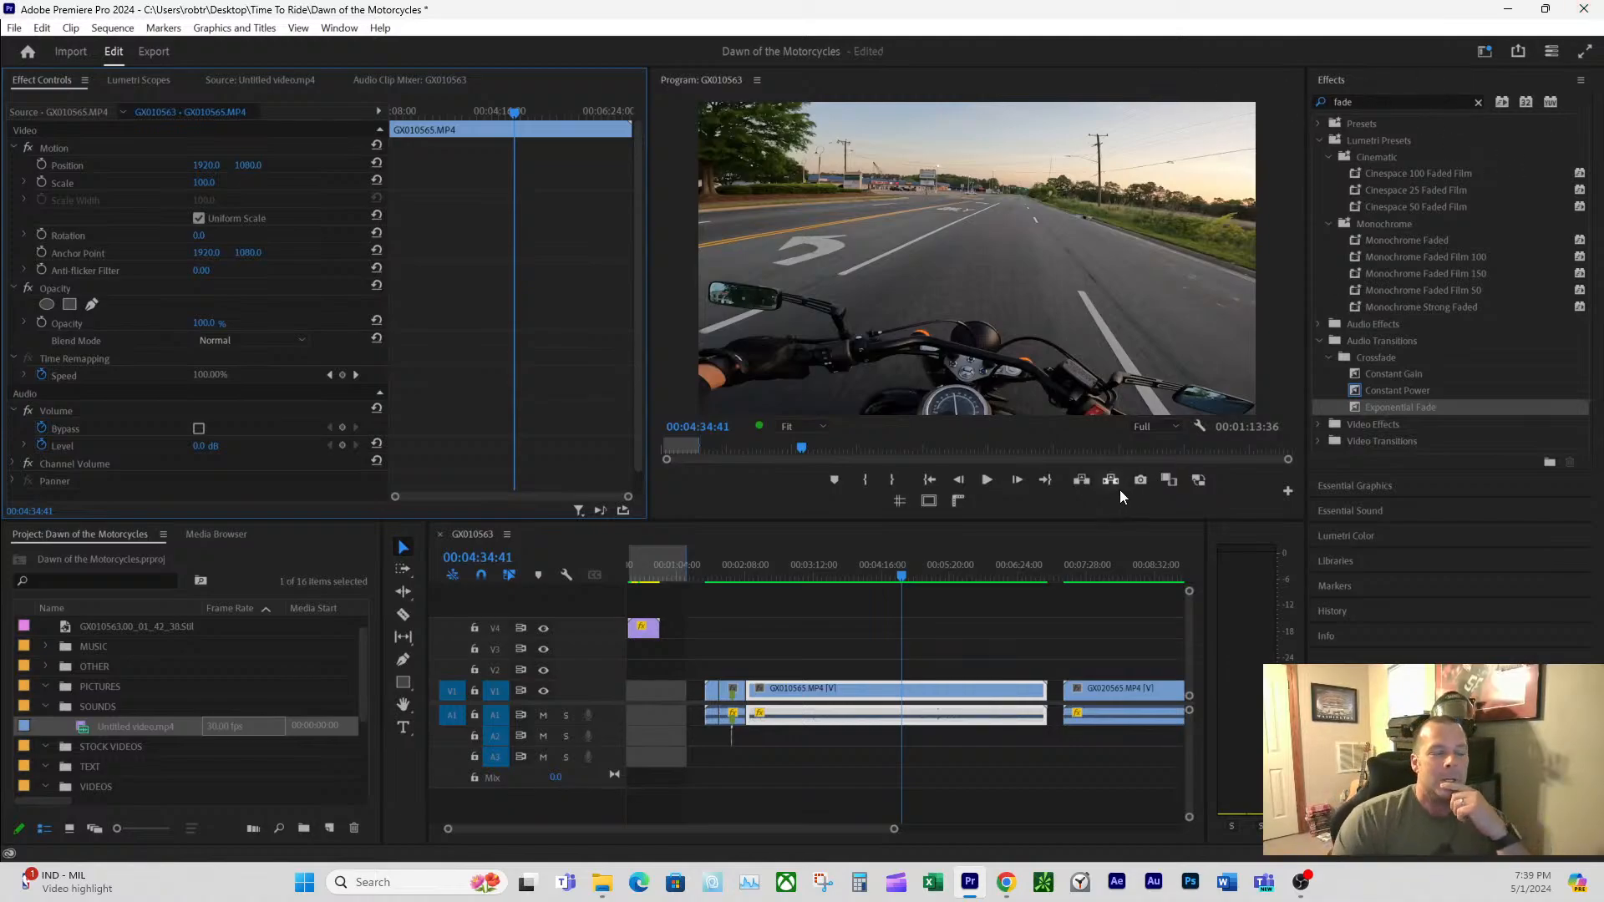
{"action": "scroll", "coordinate": [836, 655], "scroll_direction": "up", "scroll_amount": 1}
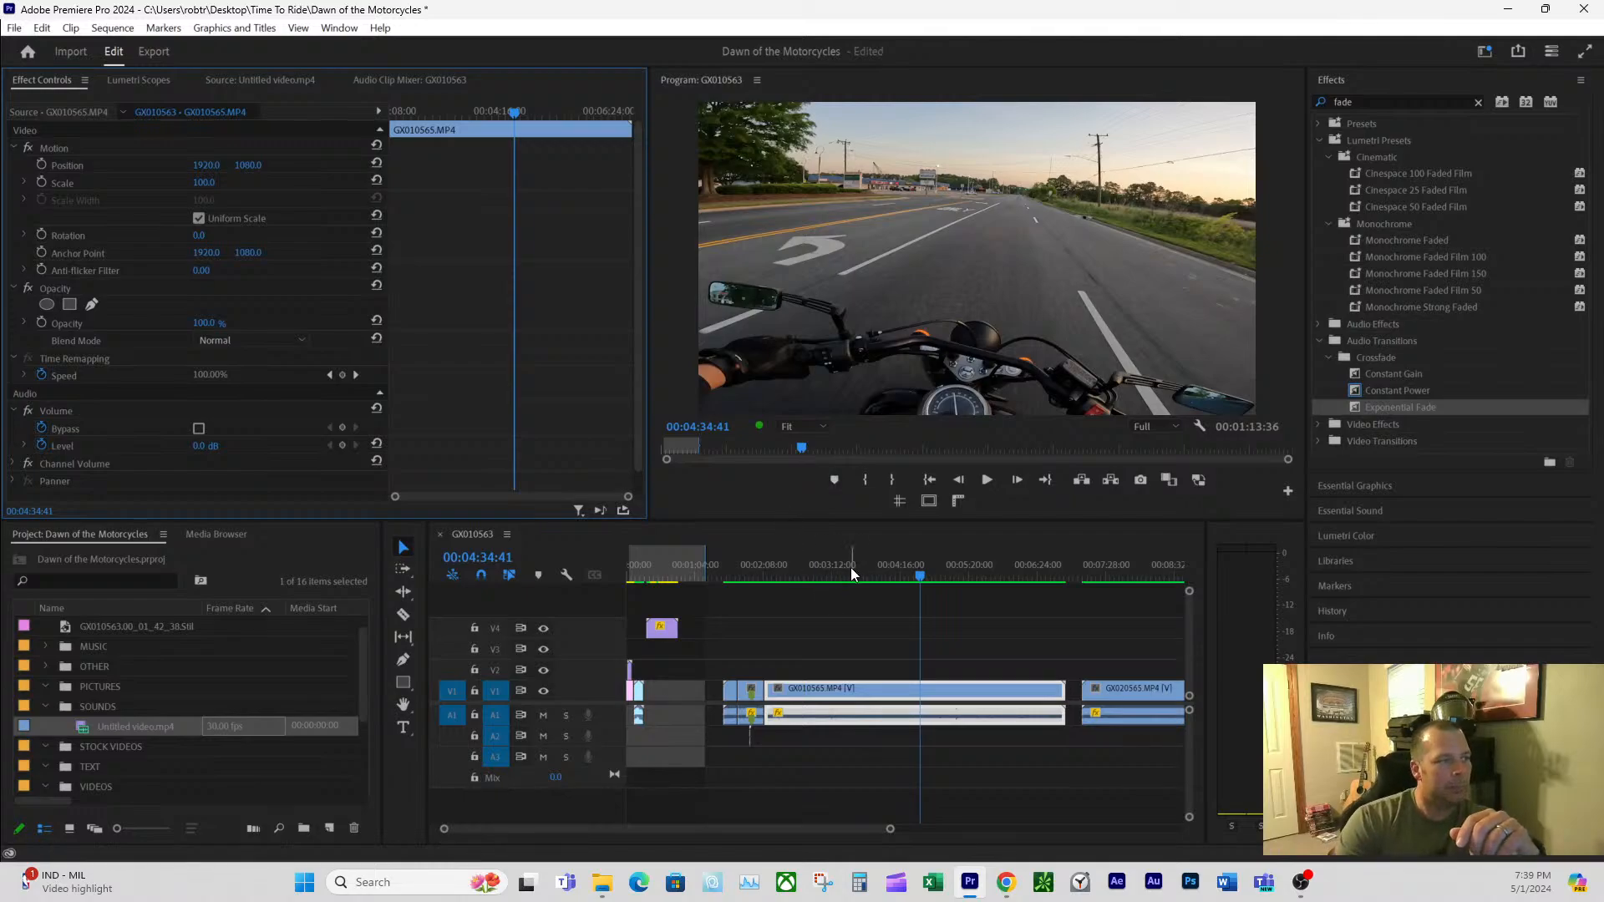
{"action": "left_click_drag", "start_coordinate": [851, 568], "coordinate": [777, 592]}
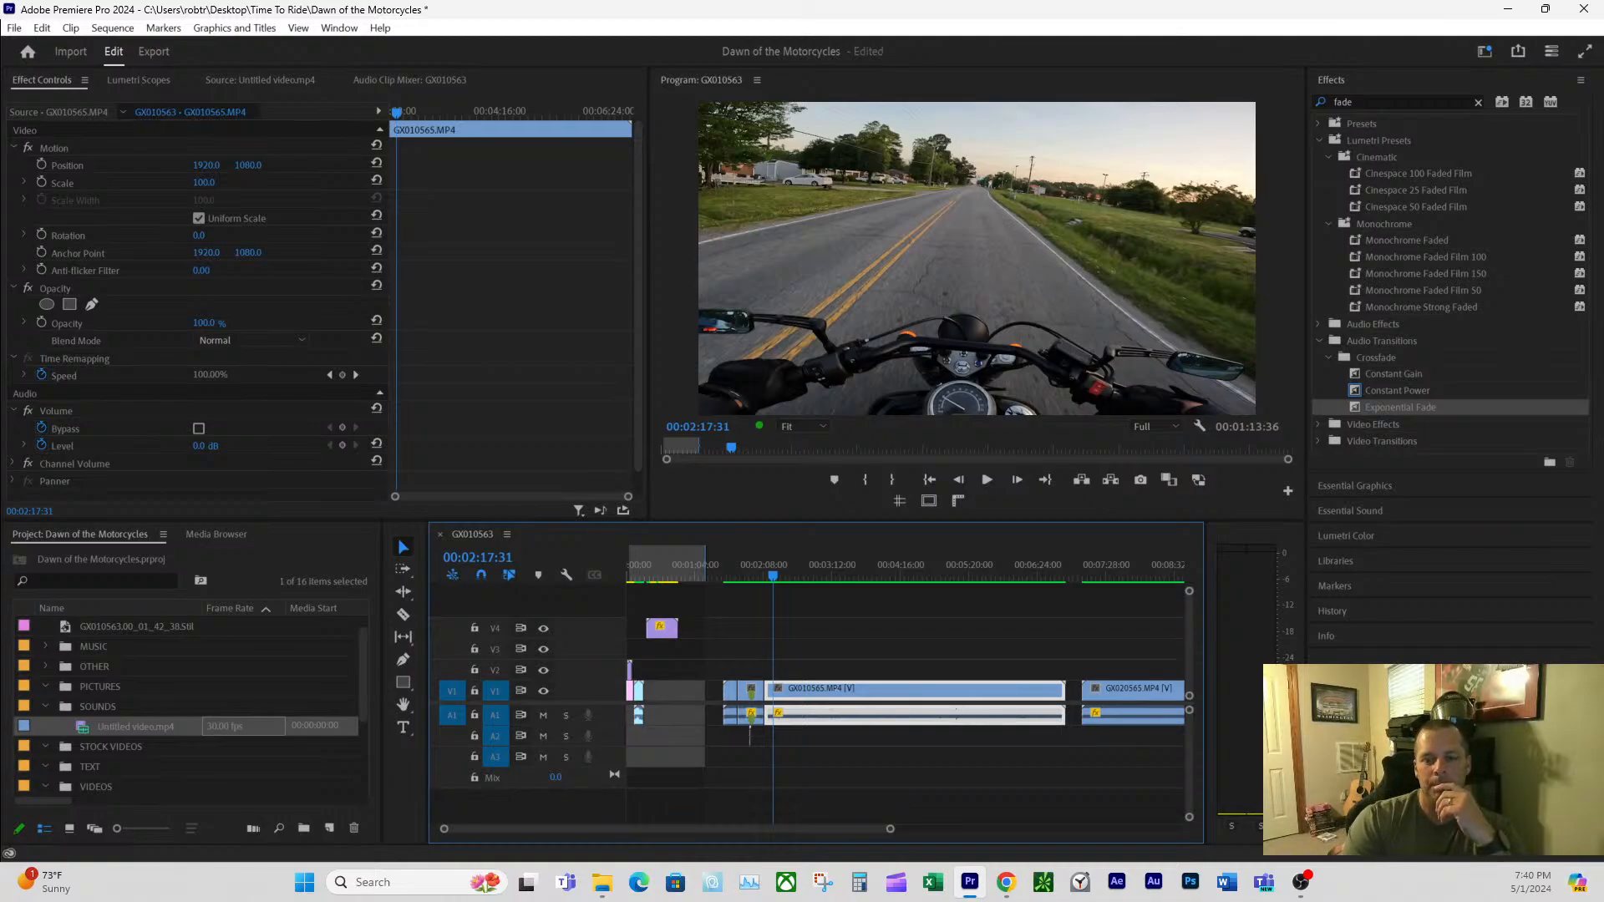
{"action": "left_click", "coordinate": [767, 576]}
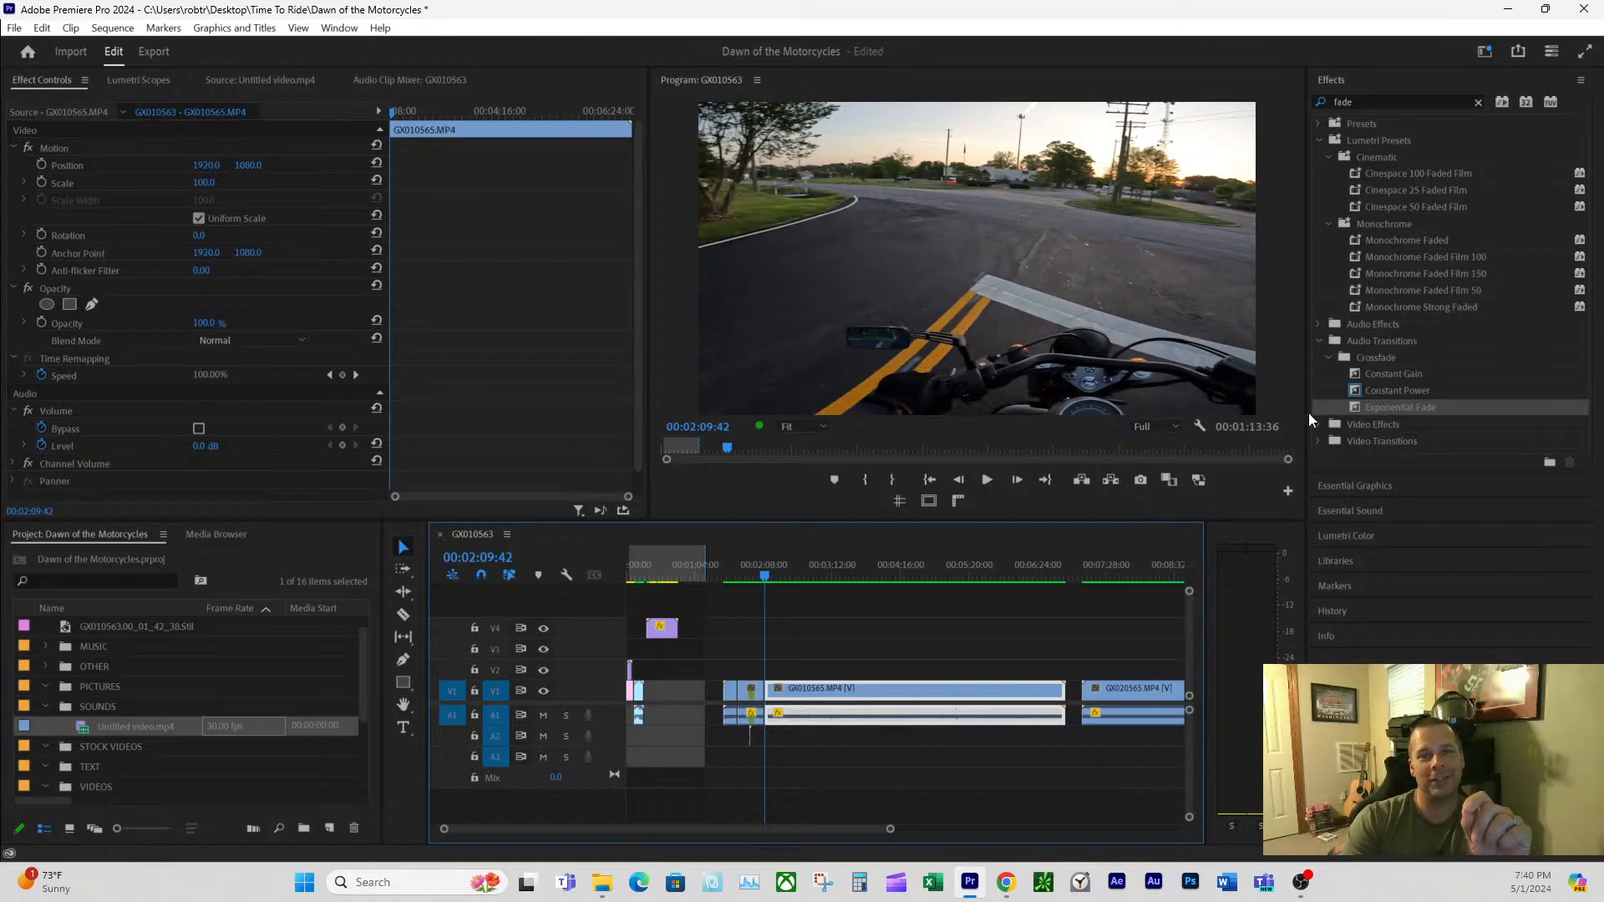
{"action": "left_click", "coordinate": [778, 571]}
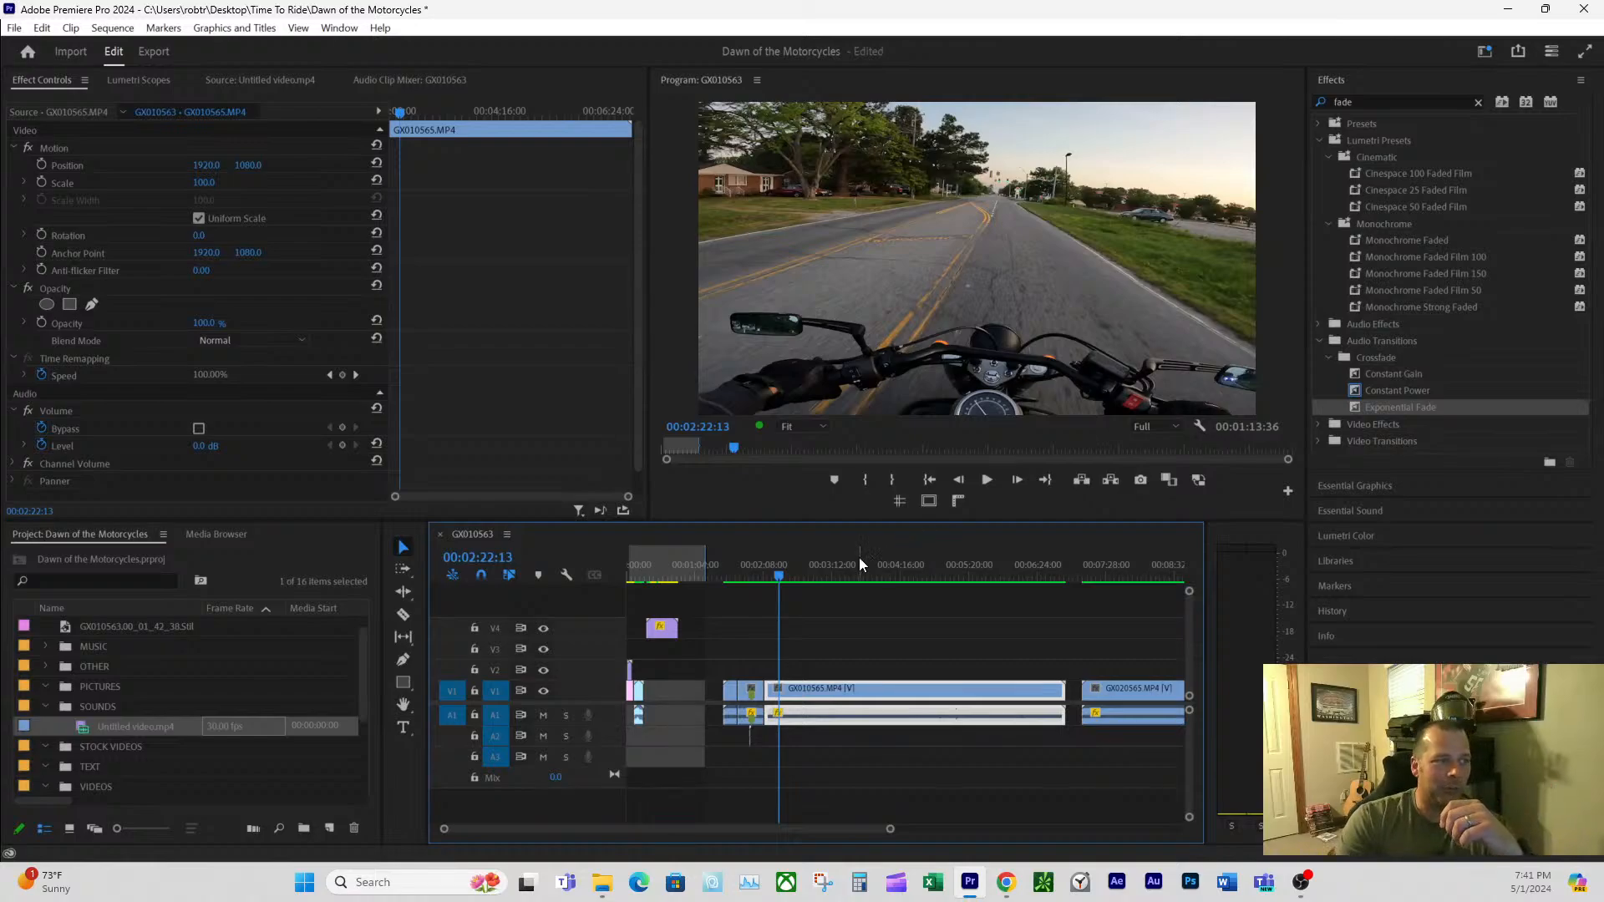
{"action": "left_click", "coordinate": [806, 564]}
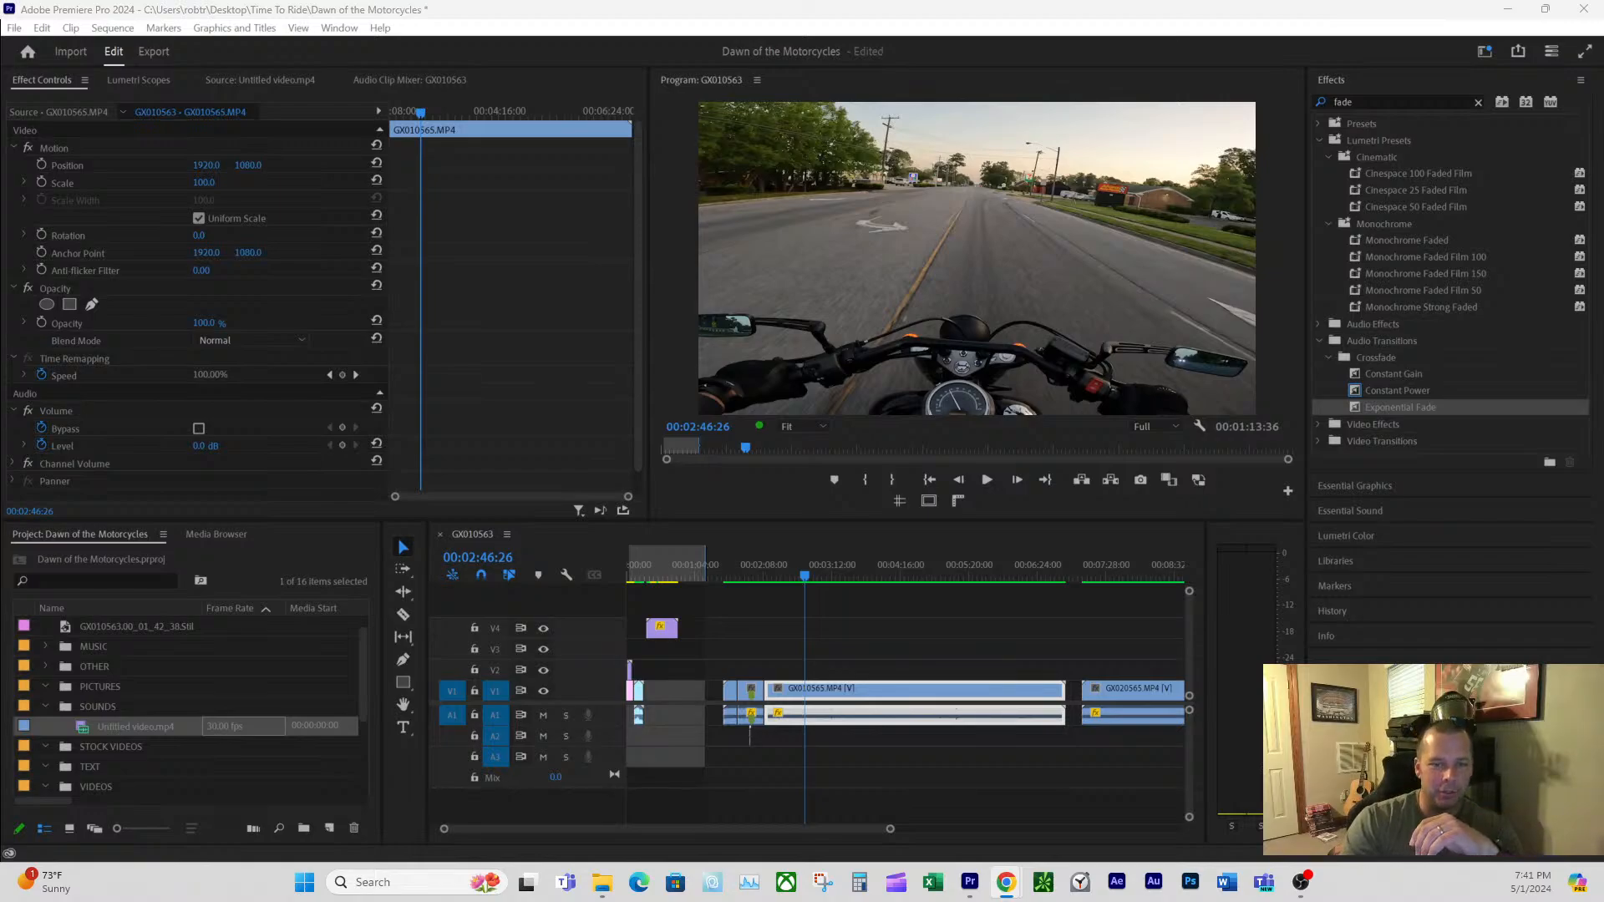
- Switch to the browser, look through the YouTube search results for "restless mule", and minimize the window
{"action": "left_click_drag", "start_coordinate": [1603, 109], "coordinate": [1136, 52]}
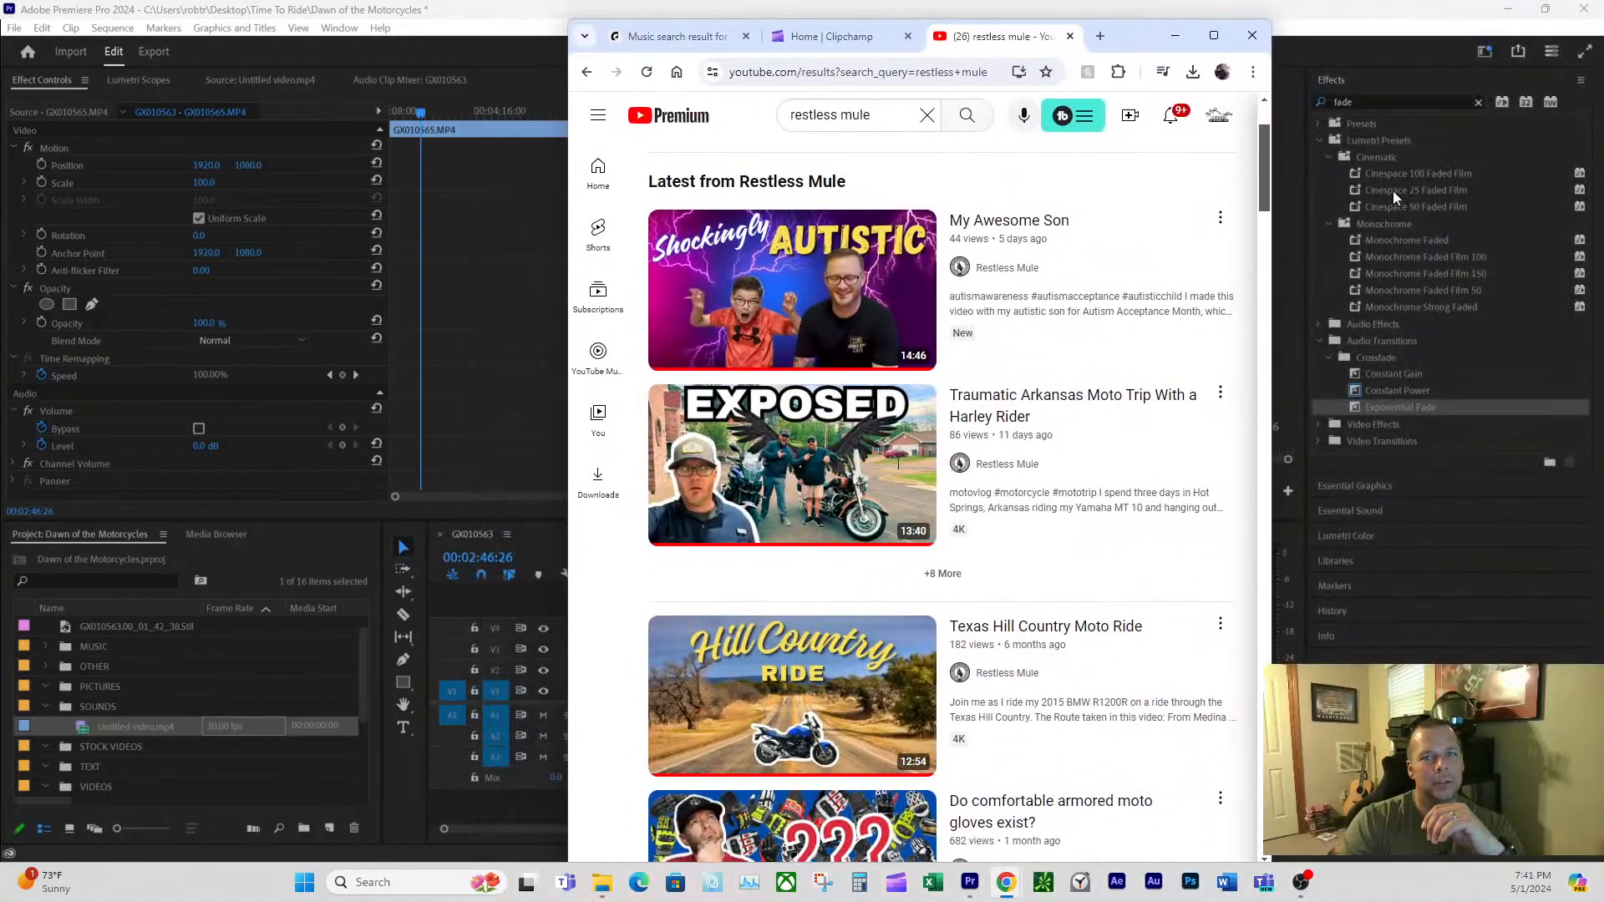
{"action": "mouse_move", "coordinate": [668, 431]}
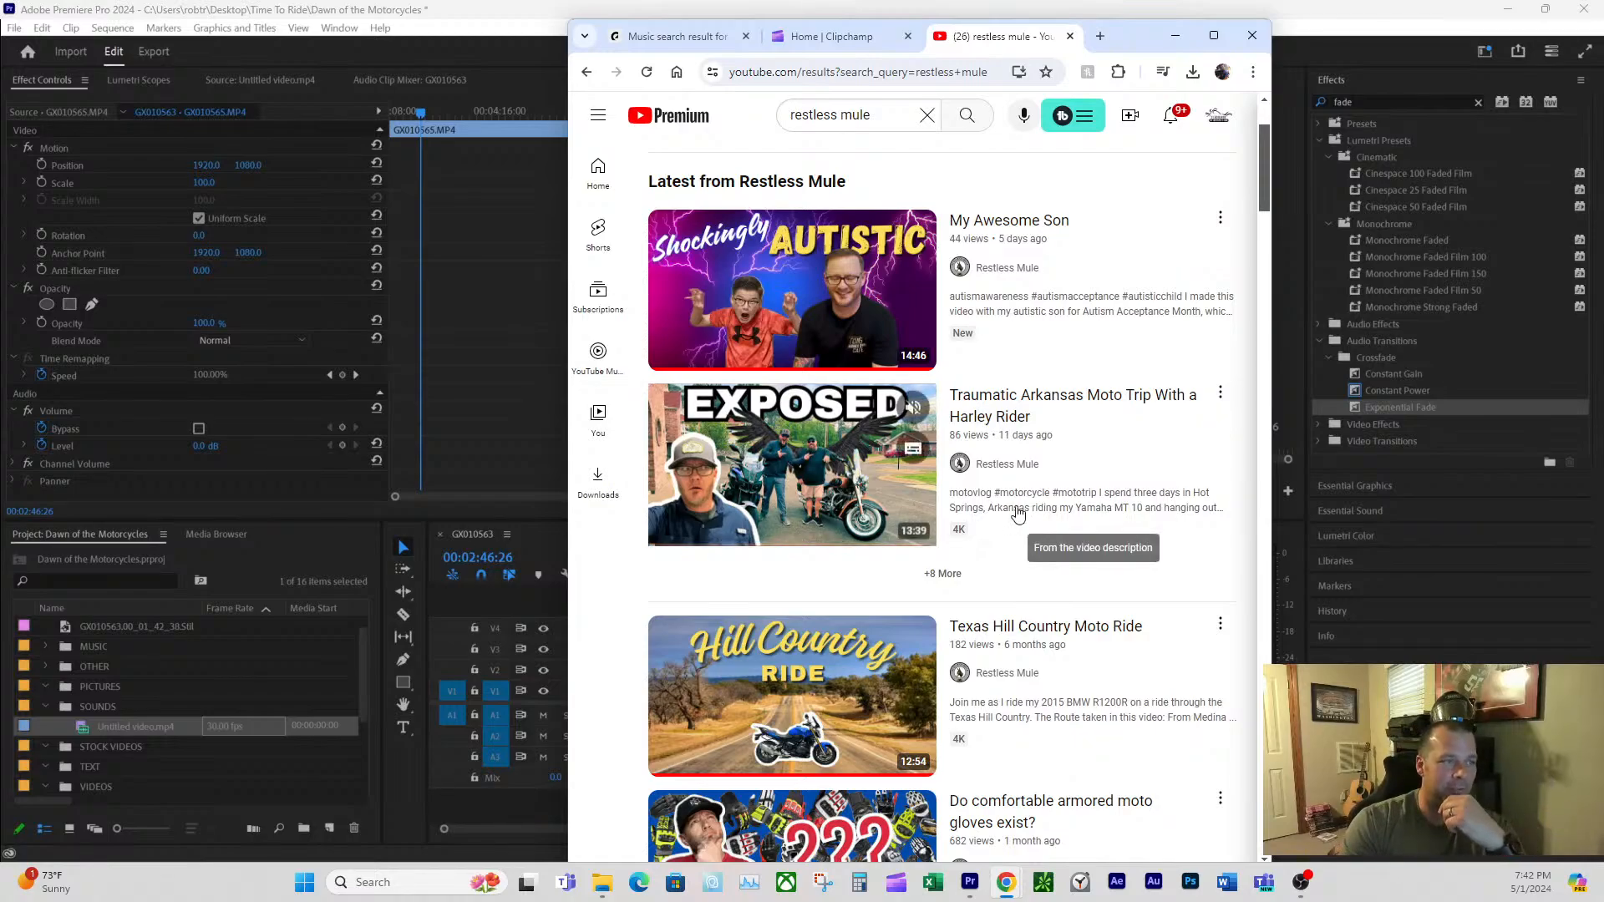
{"action": "mouse_move", "coordinate": [1015, 505]}
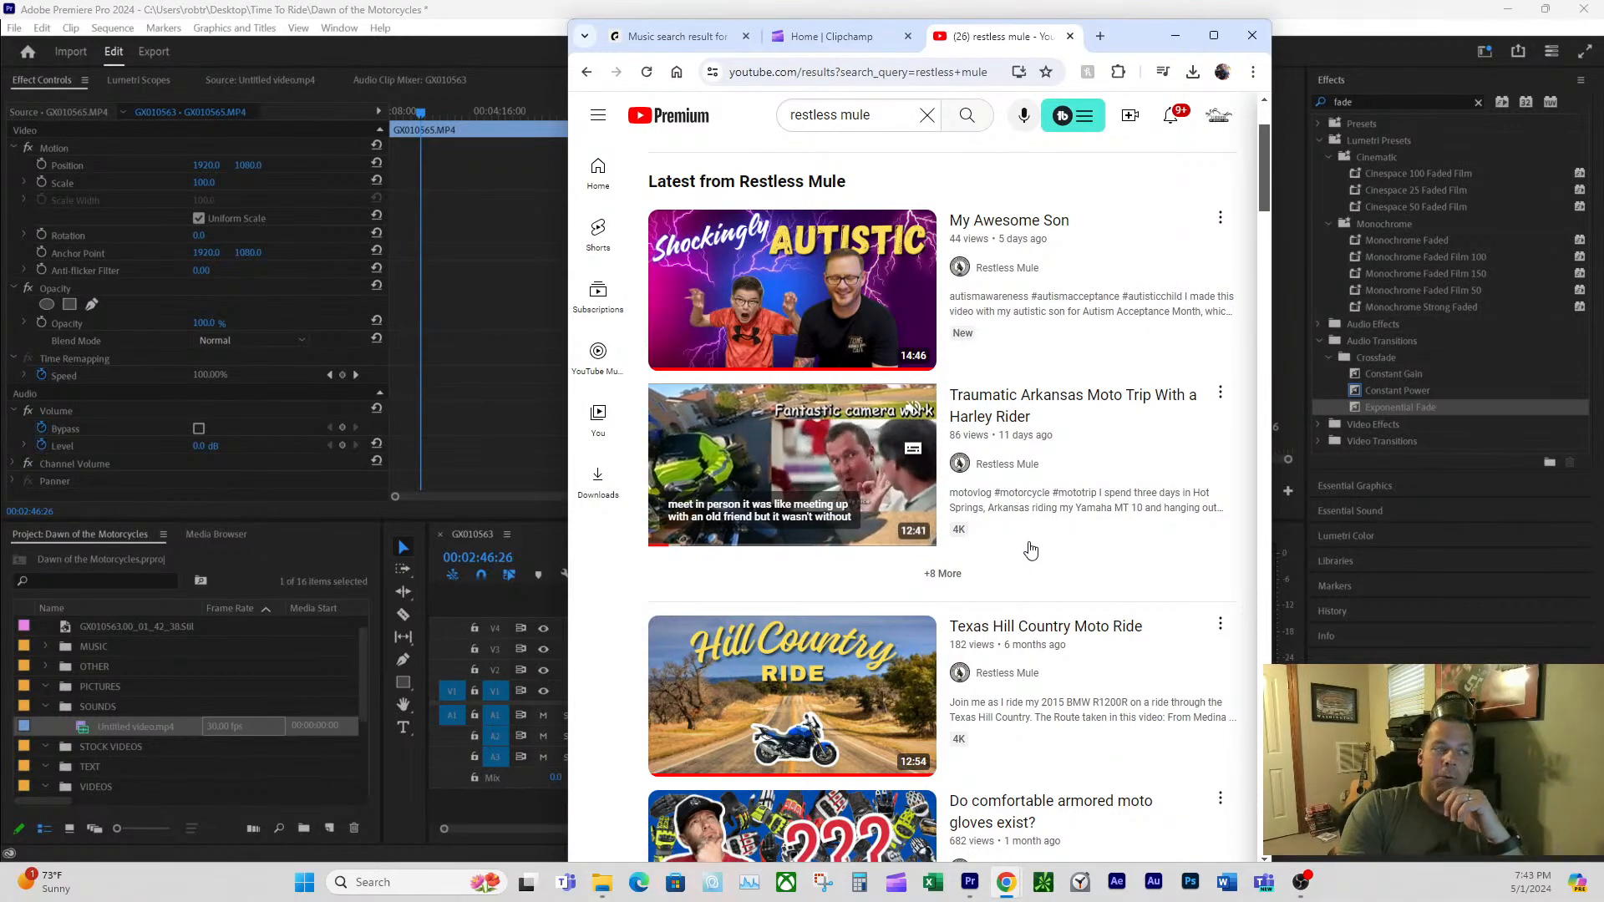
{"action": "scroll", "coordinate": [1044, 543], "scroll_direction": "down", "scroll_amount": 2}
{"action": "scroll", "coordinate": [1092, 537], "scroll_direction": "up", "scroll_amount": 4}
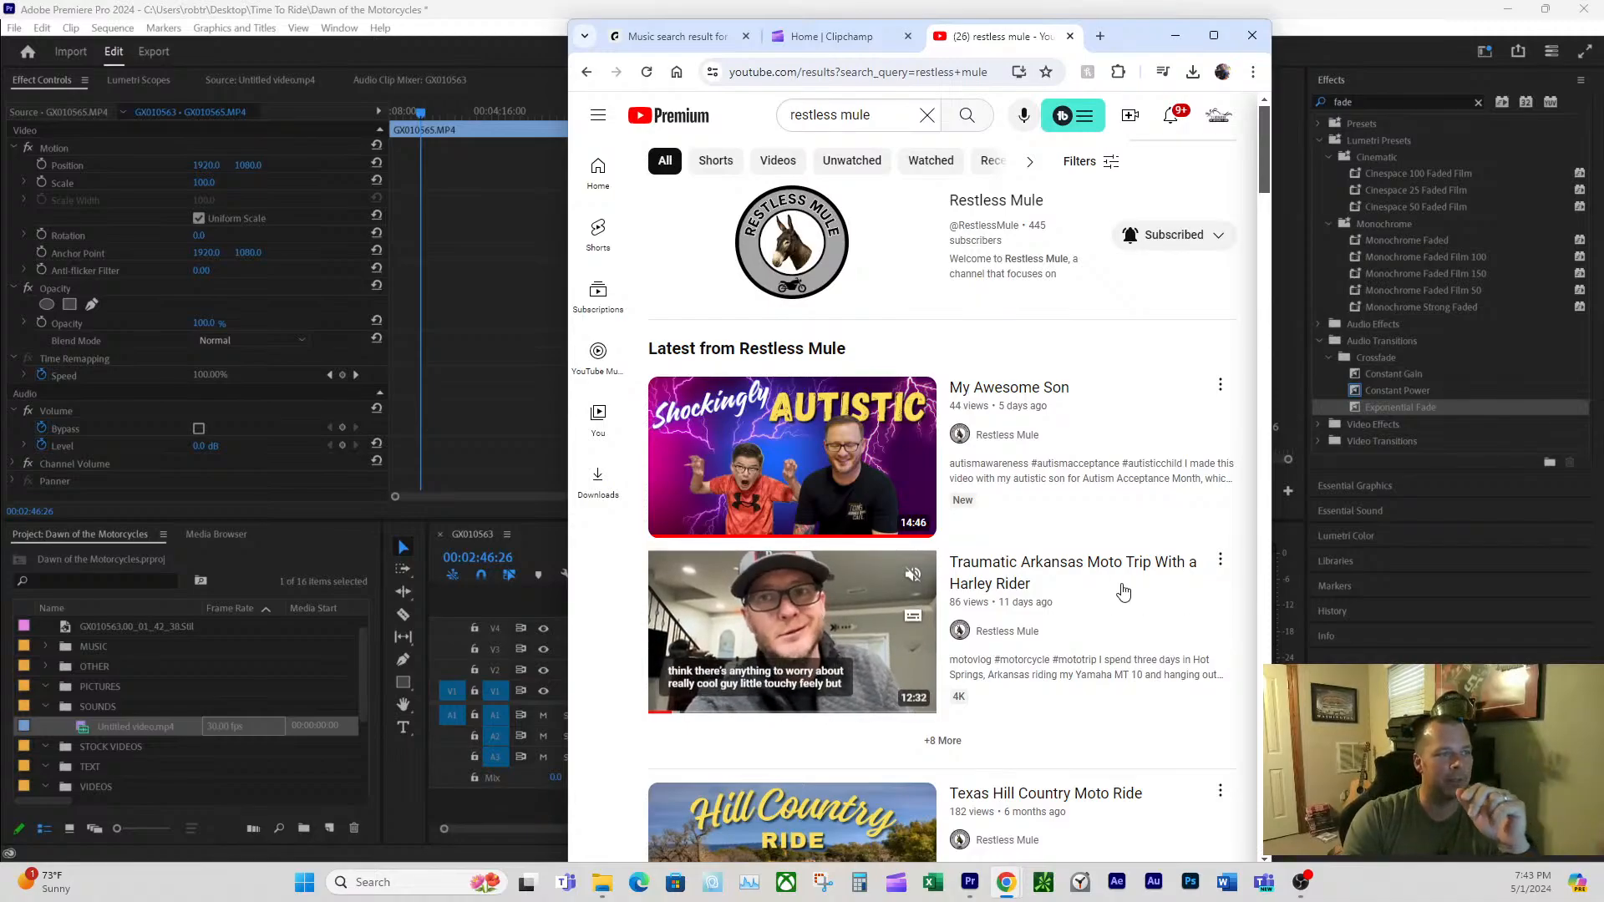
{"action": "scroll", "coordinate": [1084, 329], "scroll_direction": "down", "scroll_amount": 1}
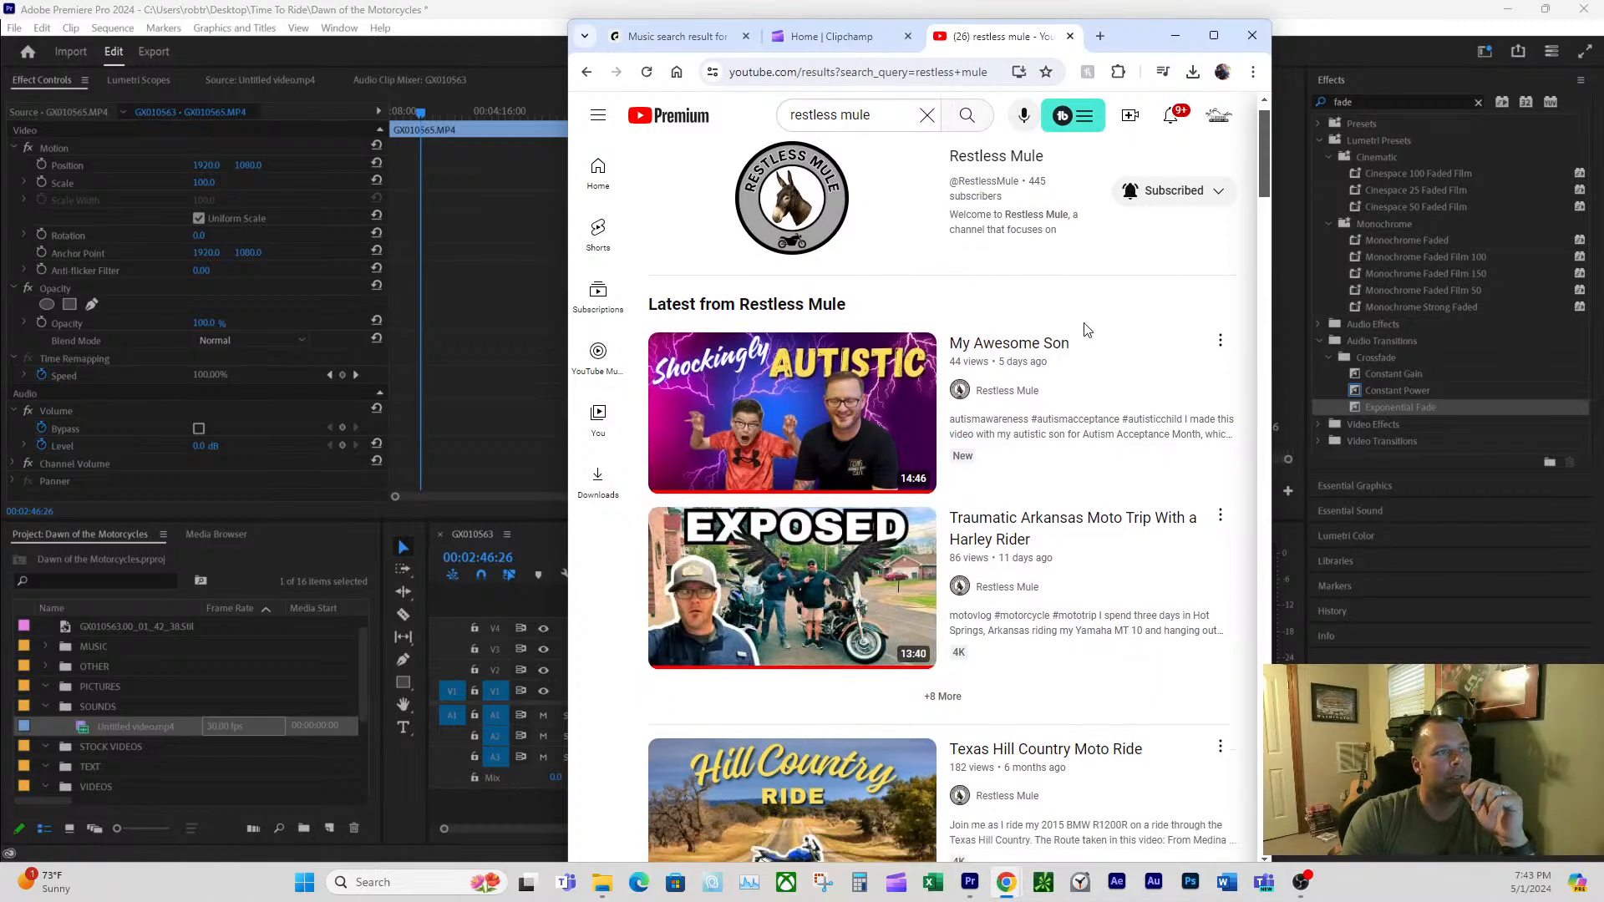
{"action": "mouse_move", "coordinate": [937, 532]}
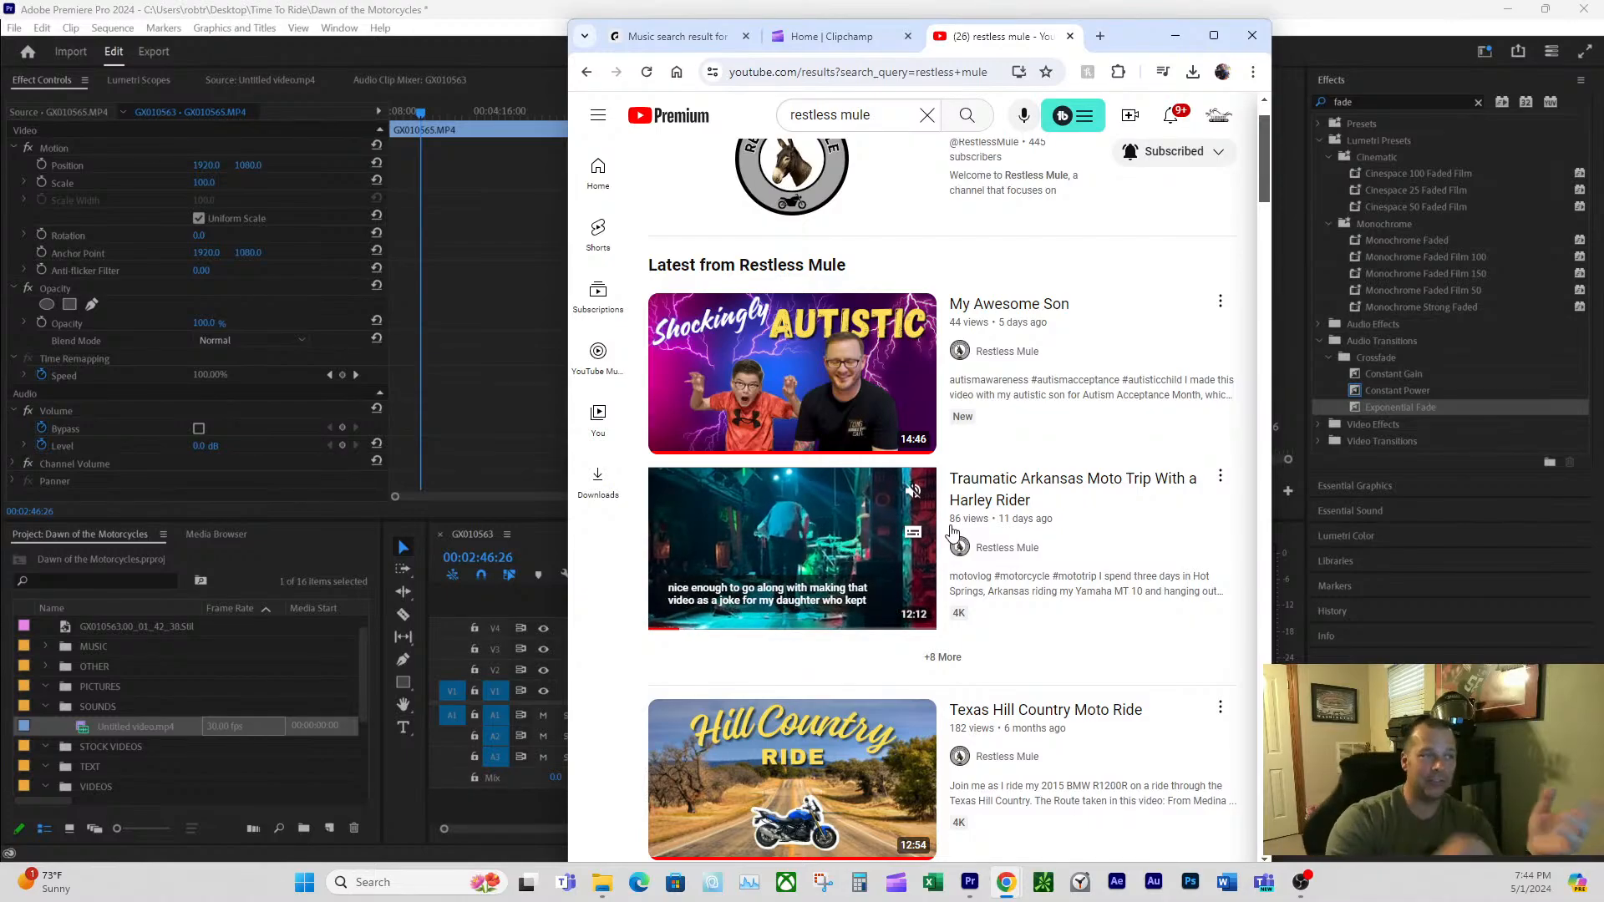
{"action": "scroll", "coordinate": [980, 385], "scroll_direction": "up", "scroll_amount": 1}
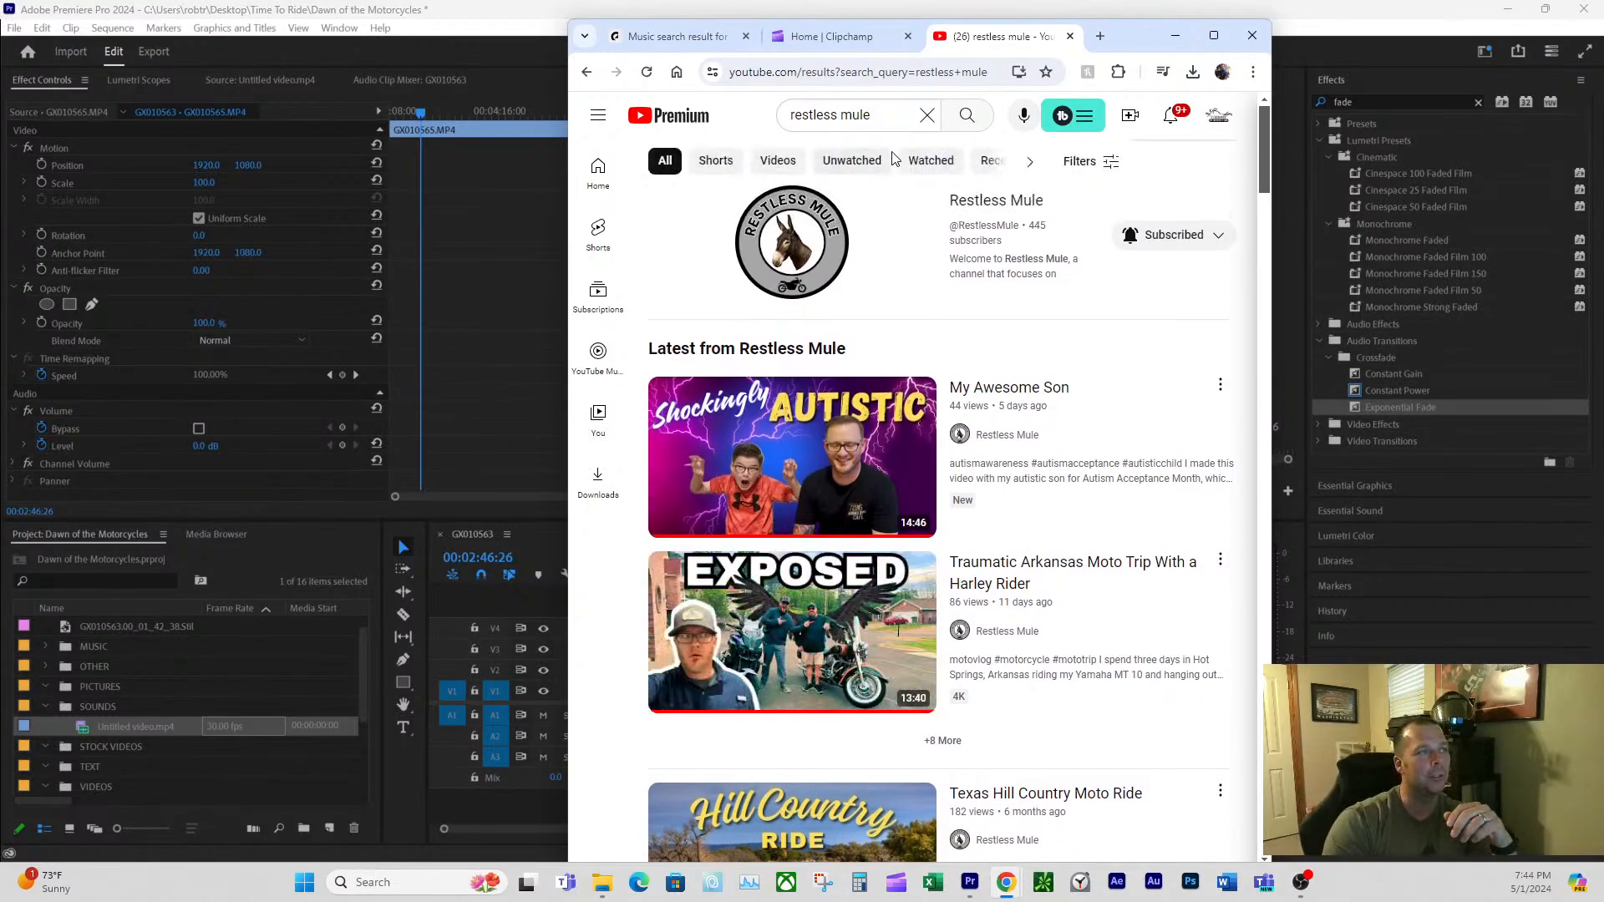
{"action": "left_click", "coordinate": [1174, 36]}
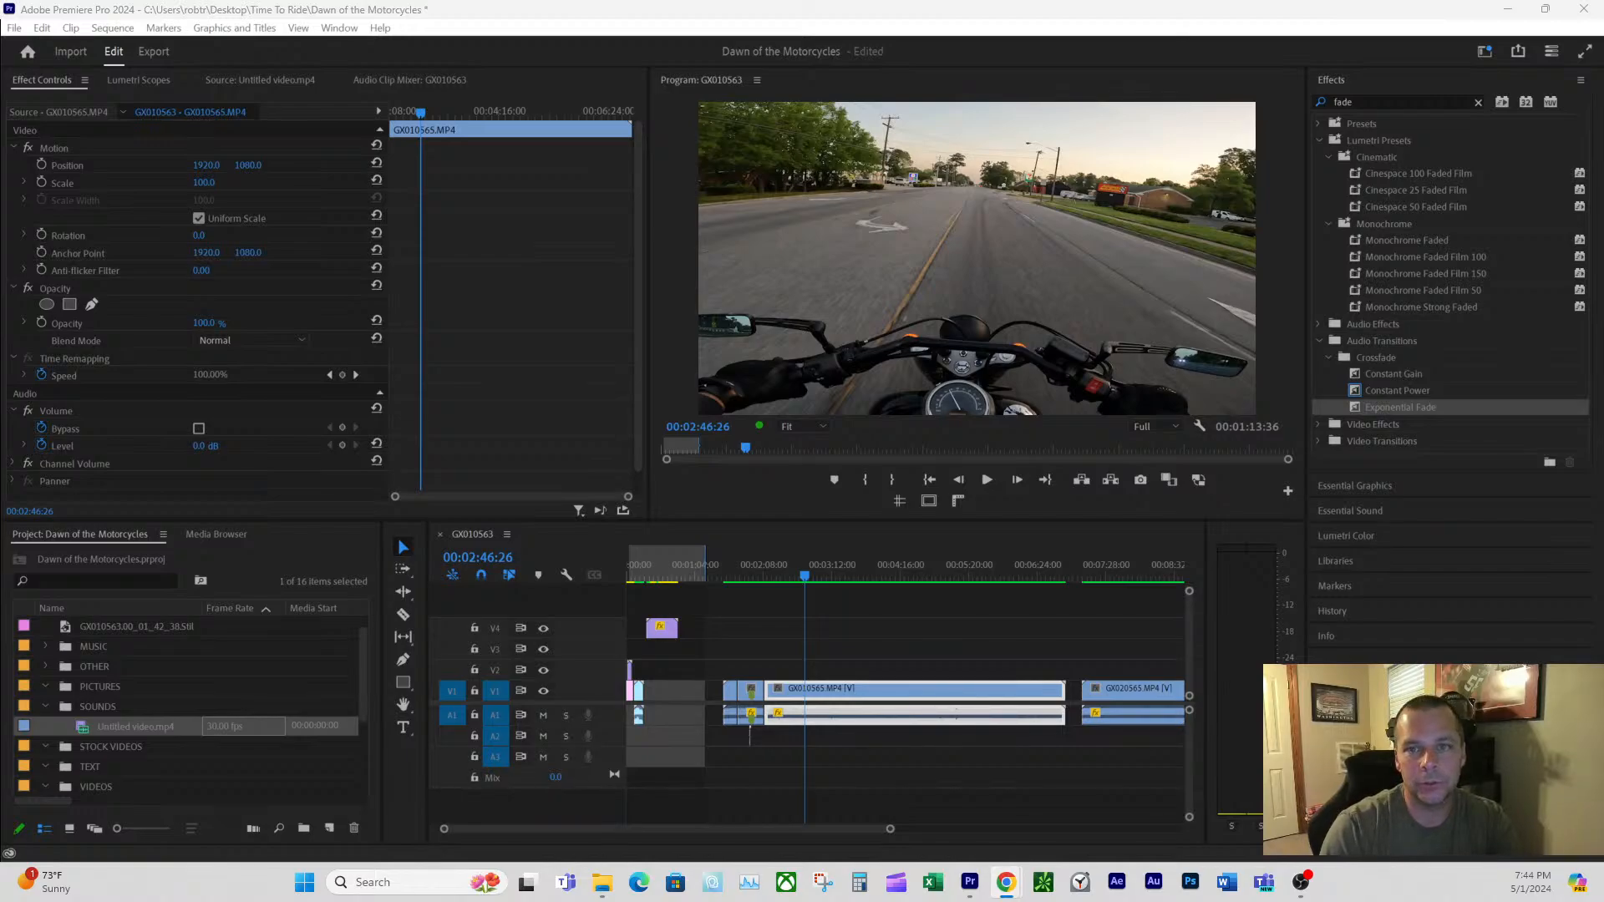
- Show the YouTube search results for "my midlife moto" in the browser, view the channel's latest videos, and minimize the window
{"action": "left_click_drag", "start_coordinate": [1603, 150], "coordinate": [1184, 47]}
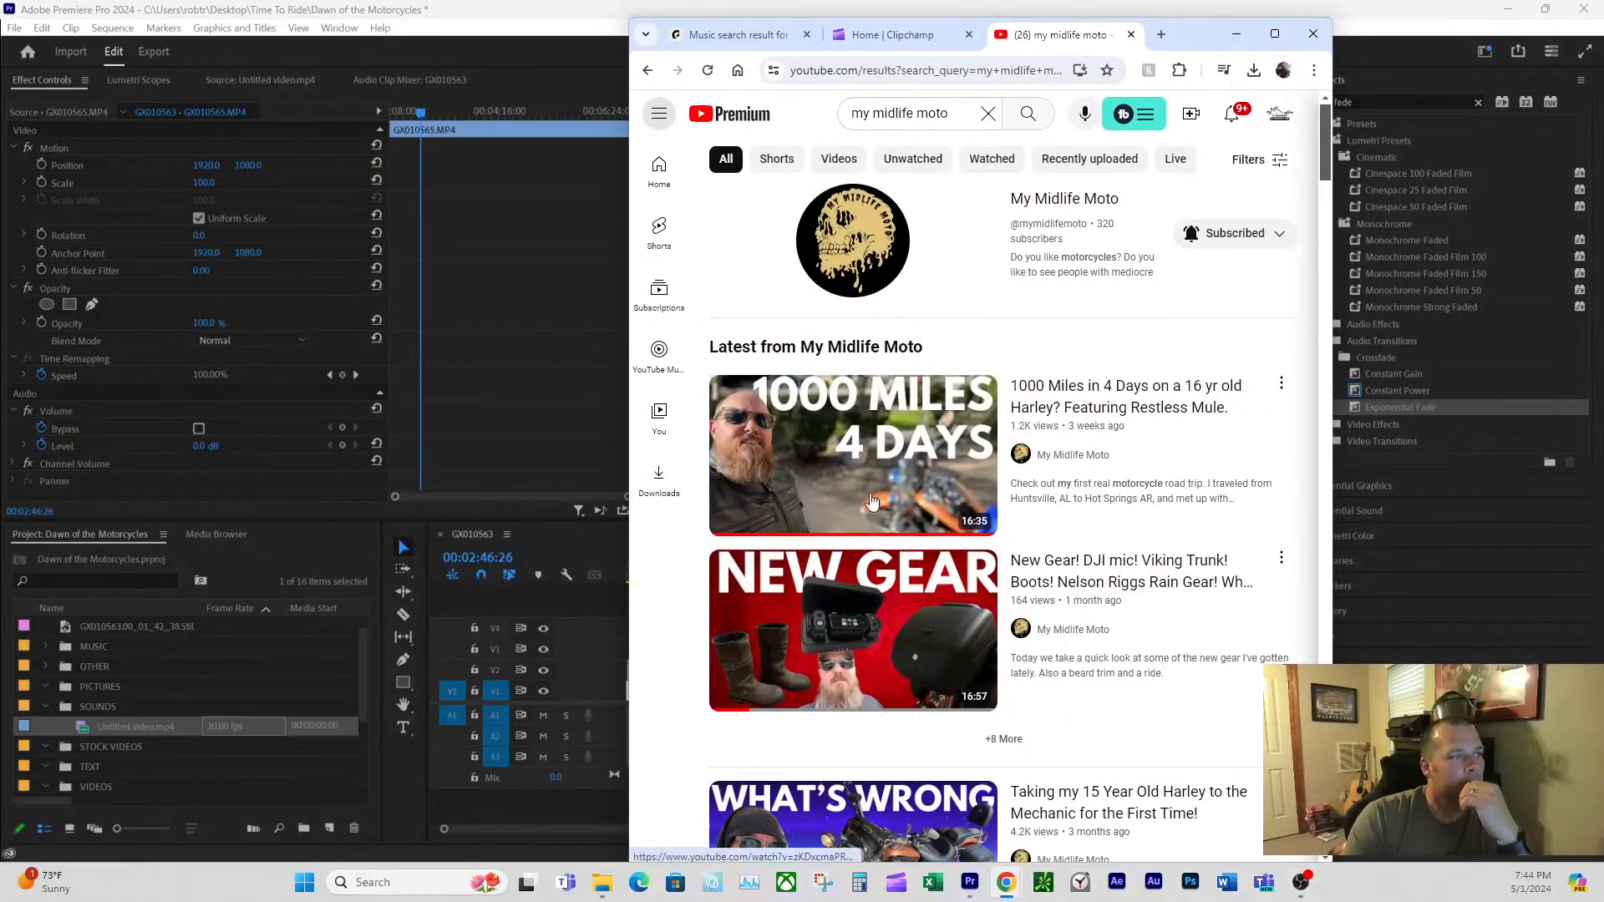
{"action": "mouse_move", "coordinate": [951, 405]}
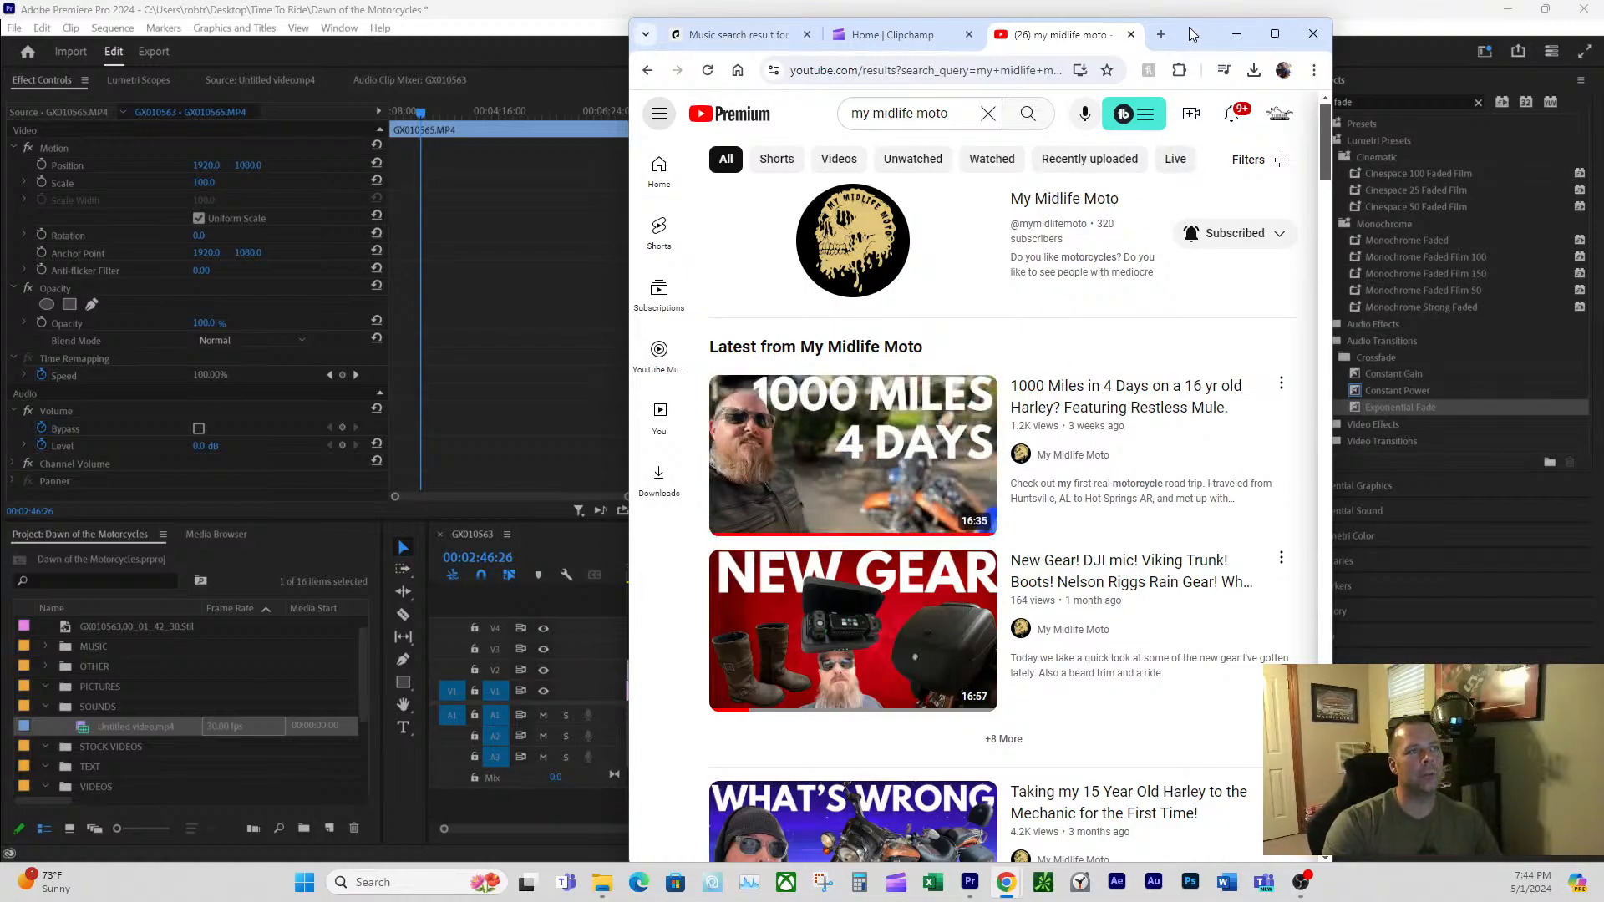
{"action": "left_click_drag", "start_coordinate": [1192, 34], "coordinate": [1192, 16]}
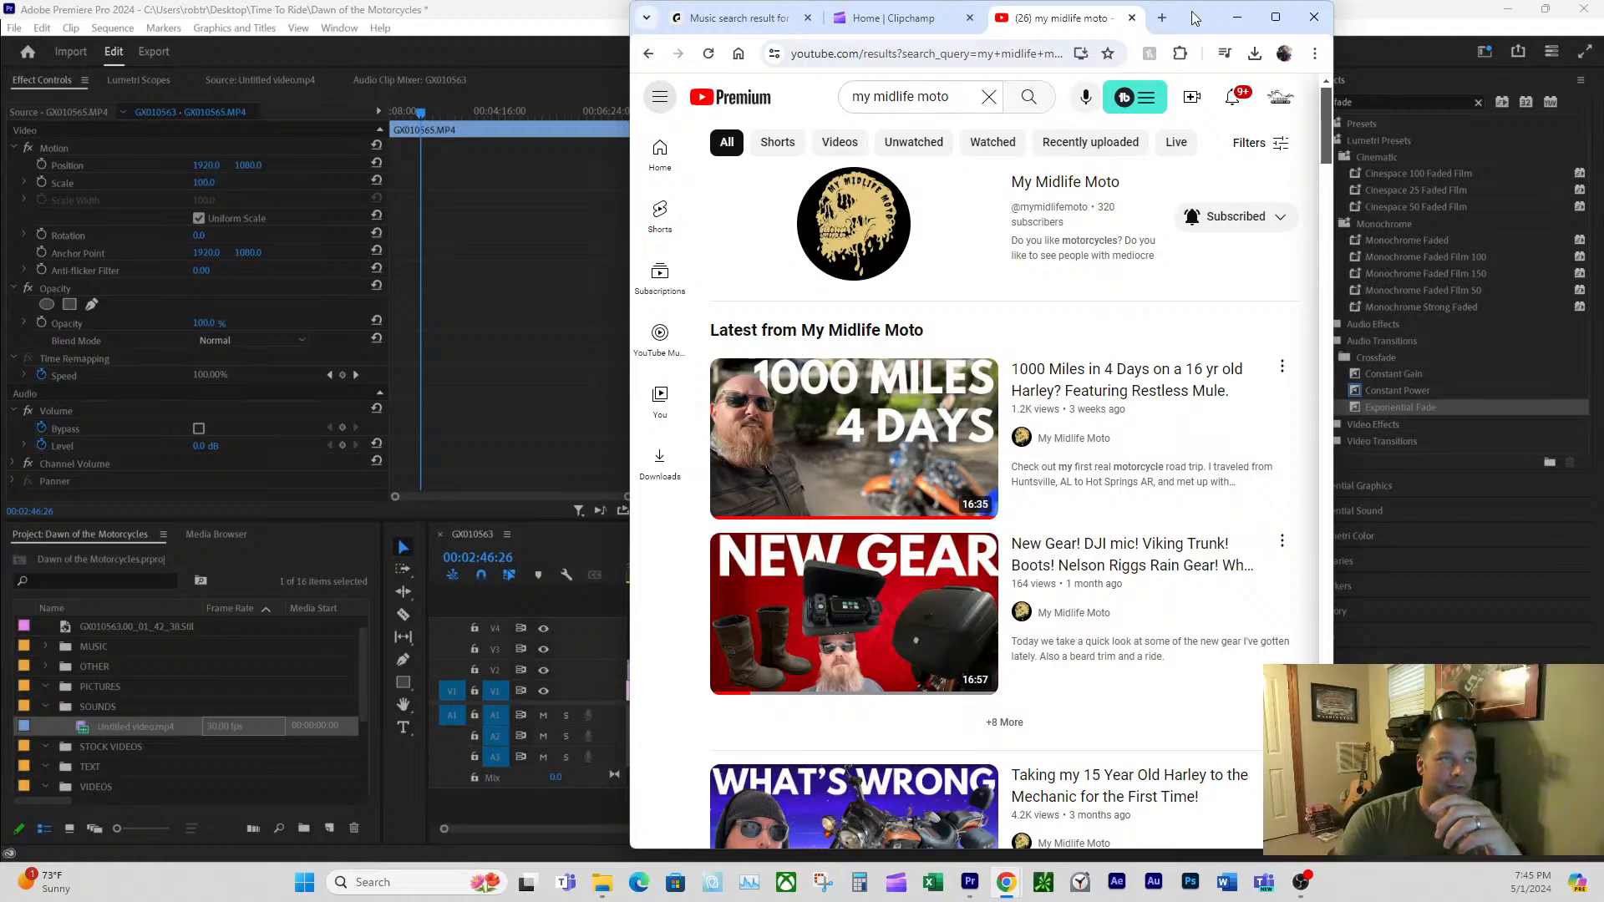
{"action": "left_click_drag", "start_coordinate": [1194, 18], "coordinate": [1167, 57]}
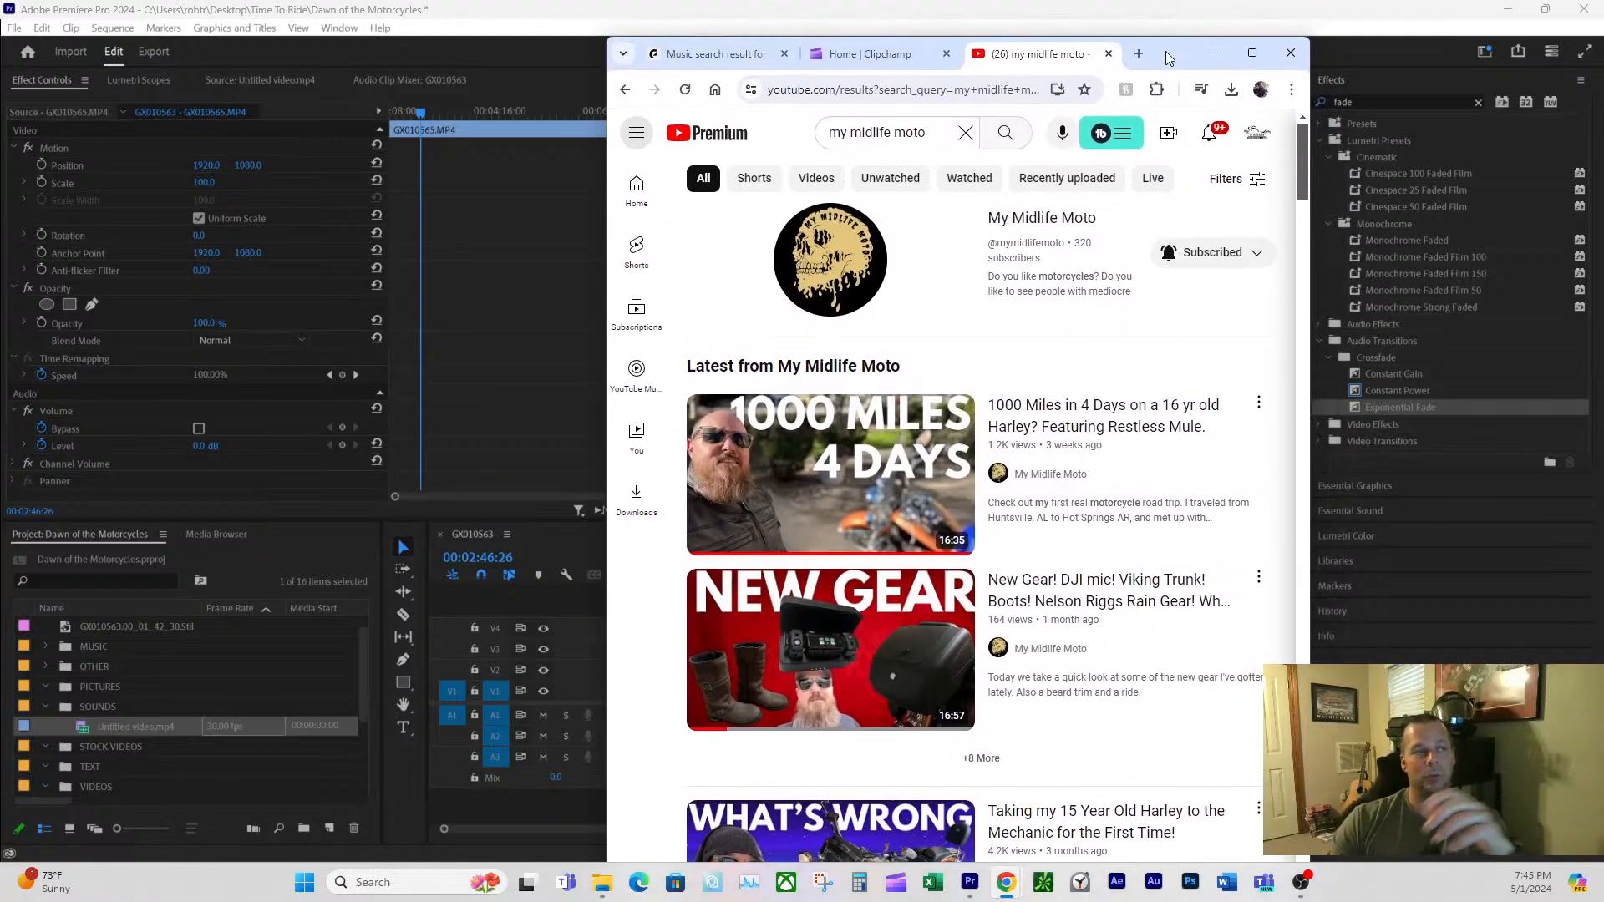
{"action": "left_click_drag", "start_coordinate": [1163, 53], "coordinate": [1160, 39]}
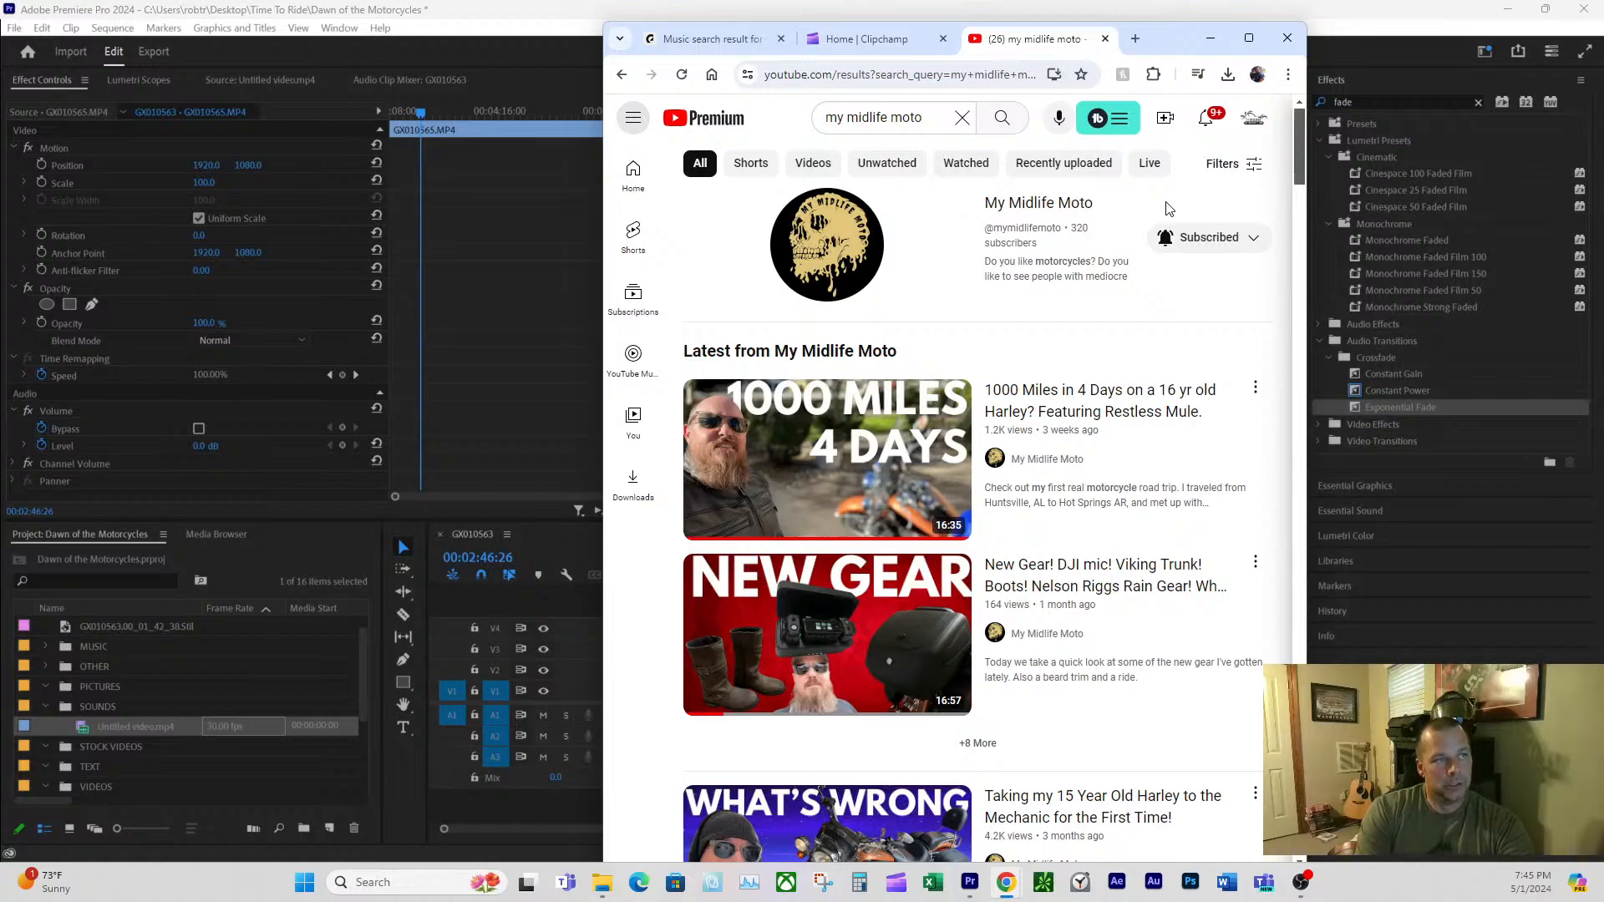
{"action": "left_click", "coordinate": [1209, 39]}
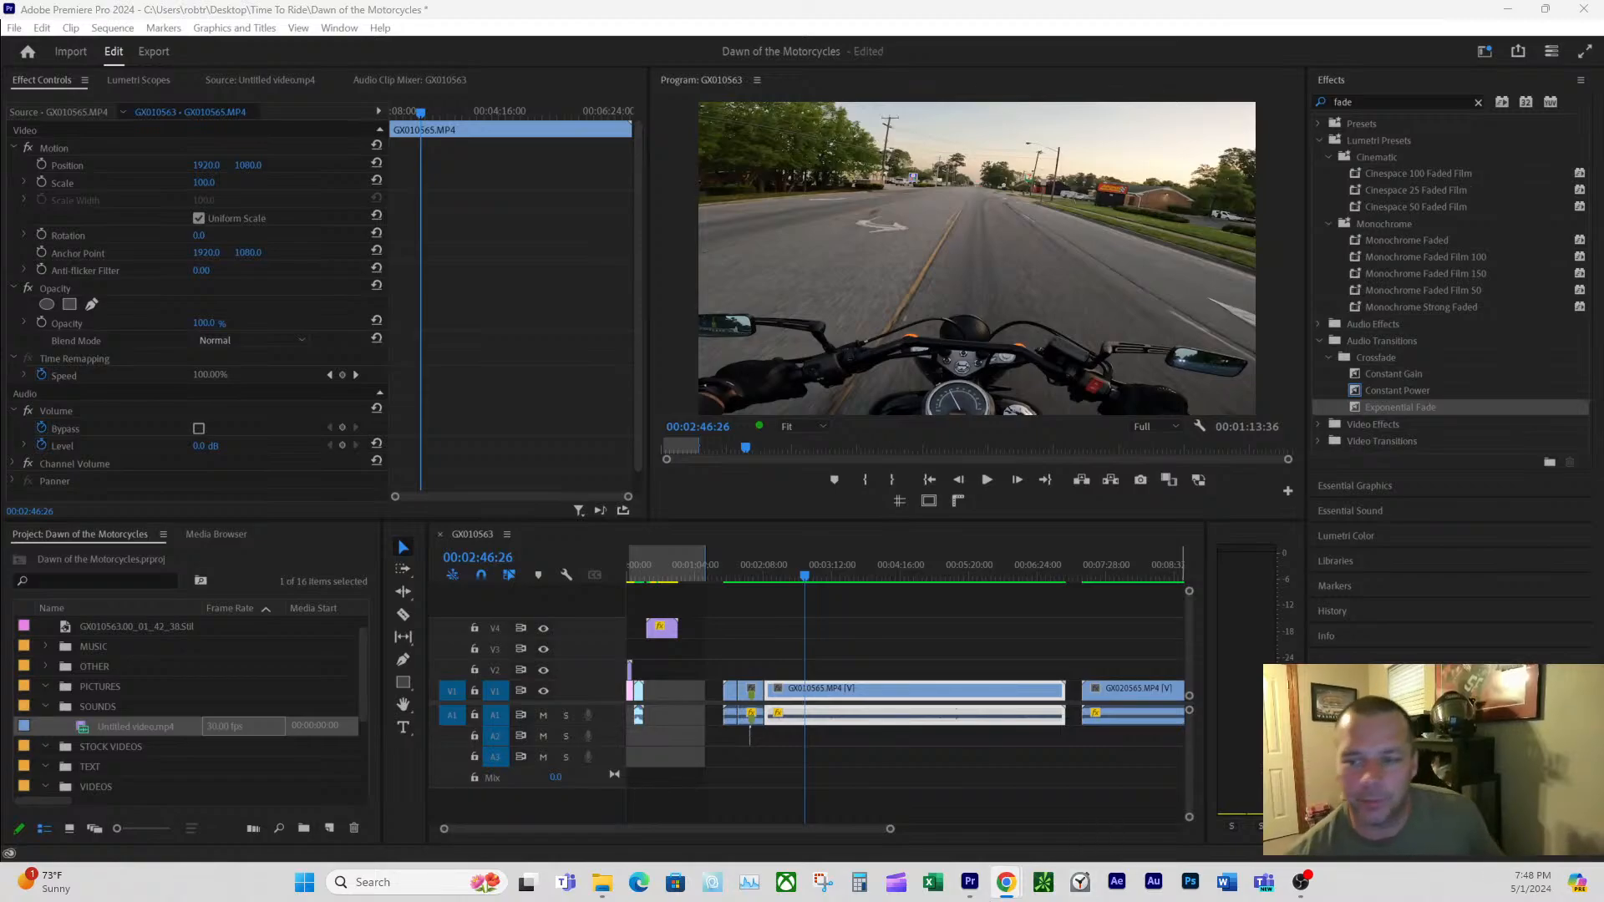
- Open the live chat, read back through the viewers' messages, and return to the Premiere Pro sequence
{"action": "left_click", "coordinate": [1303, 882]}
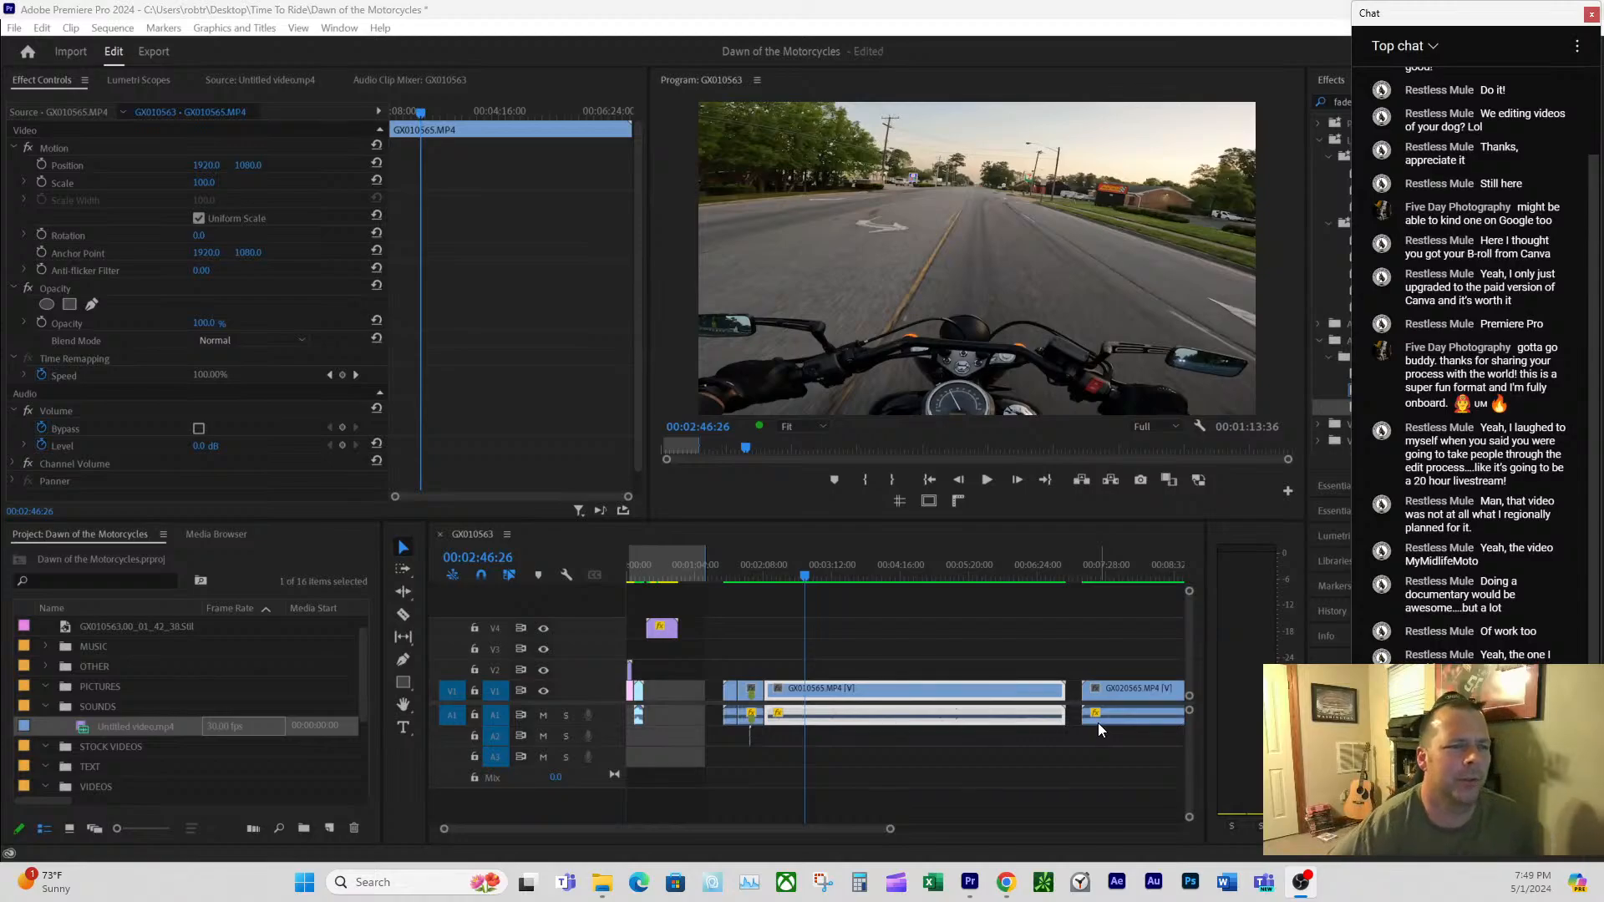
{"action": "scroll", "coordinate": [1370, 277], "scroll_direction": "up", "scroll_amount": 3}
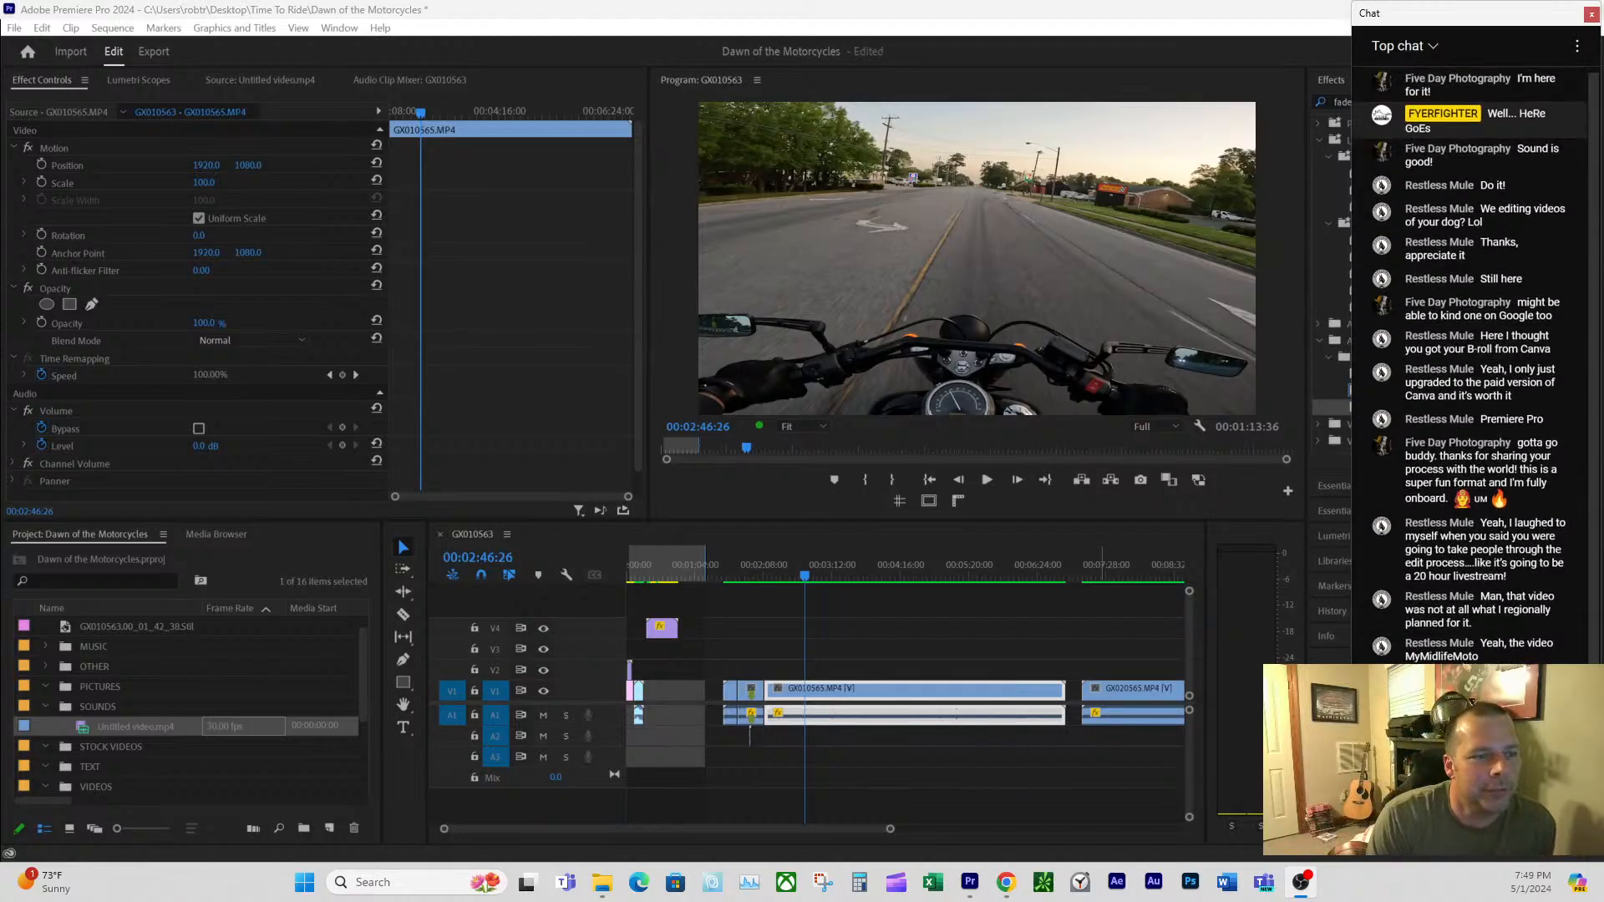
{"action": "scroll", "coordinate": [1463, 616], "scroll_direction": "down", "scroll_amount": 1}
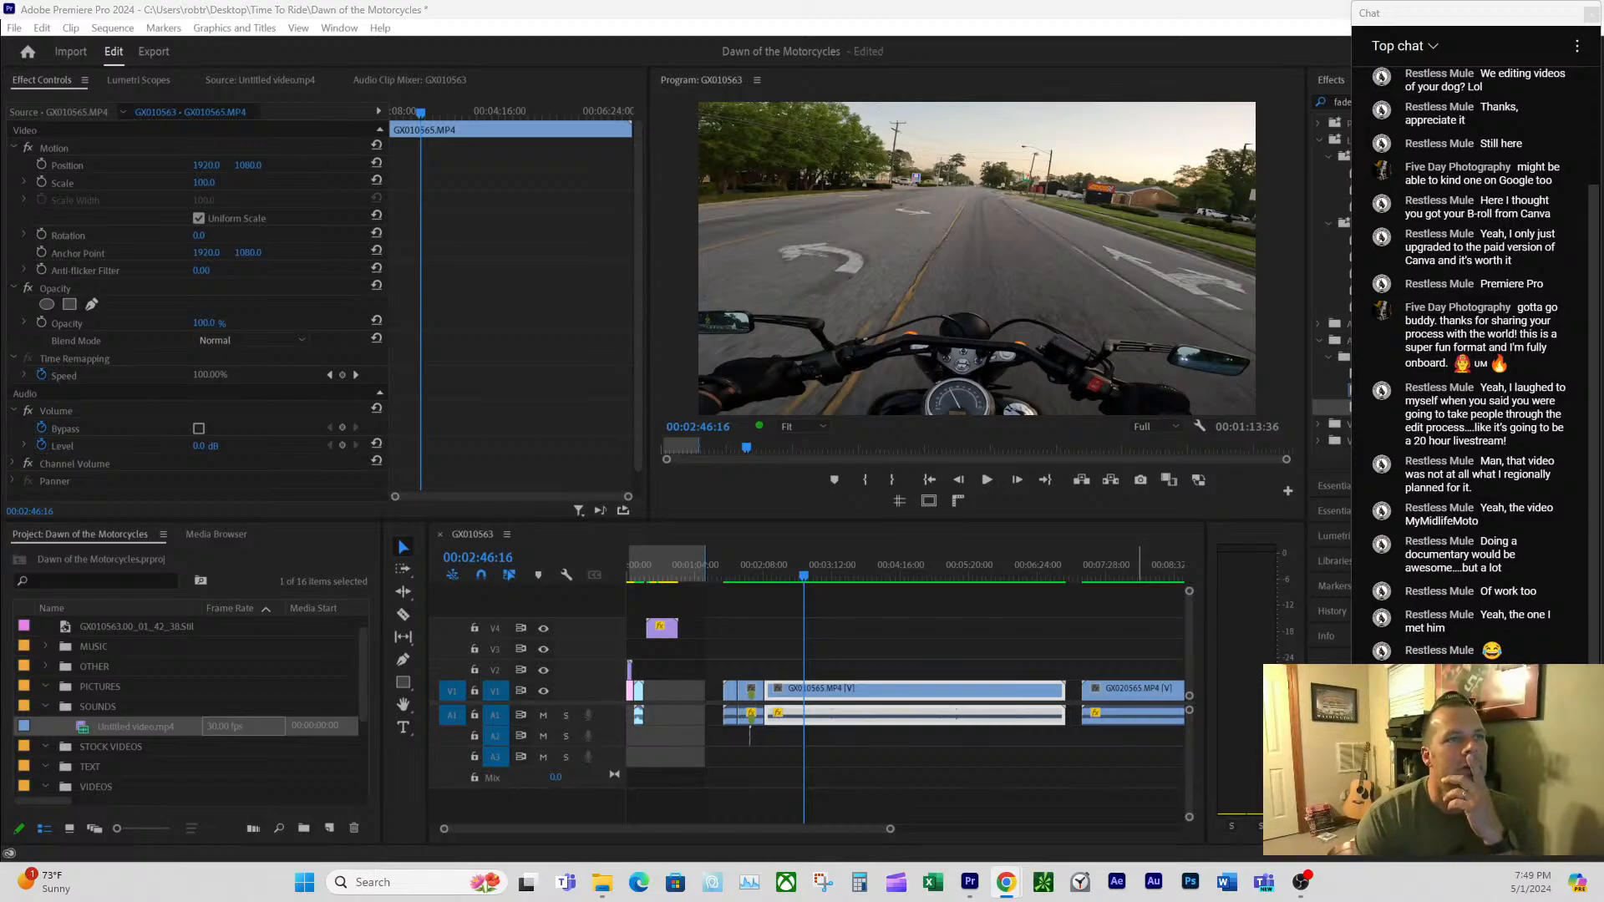
{"action": "left_click", "coordinate": [1190, 14]}
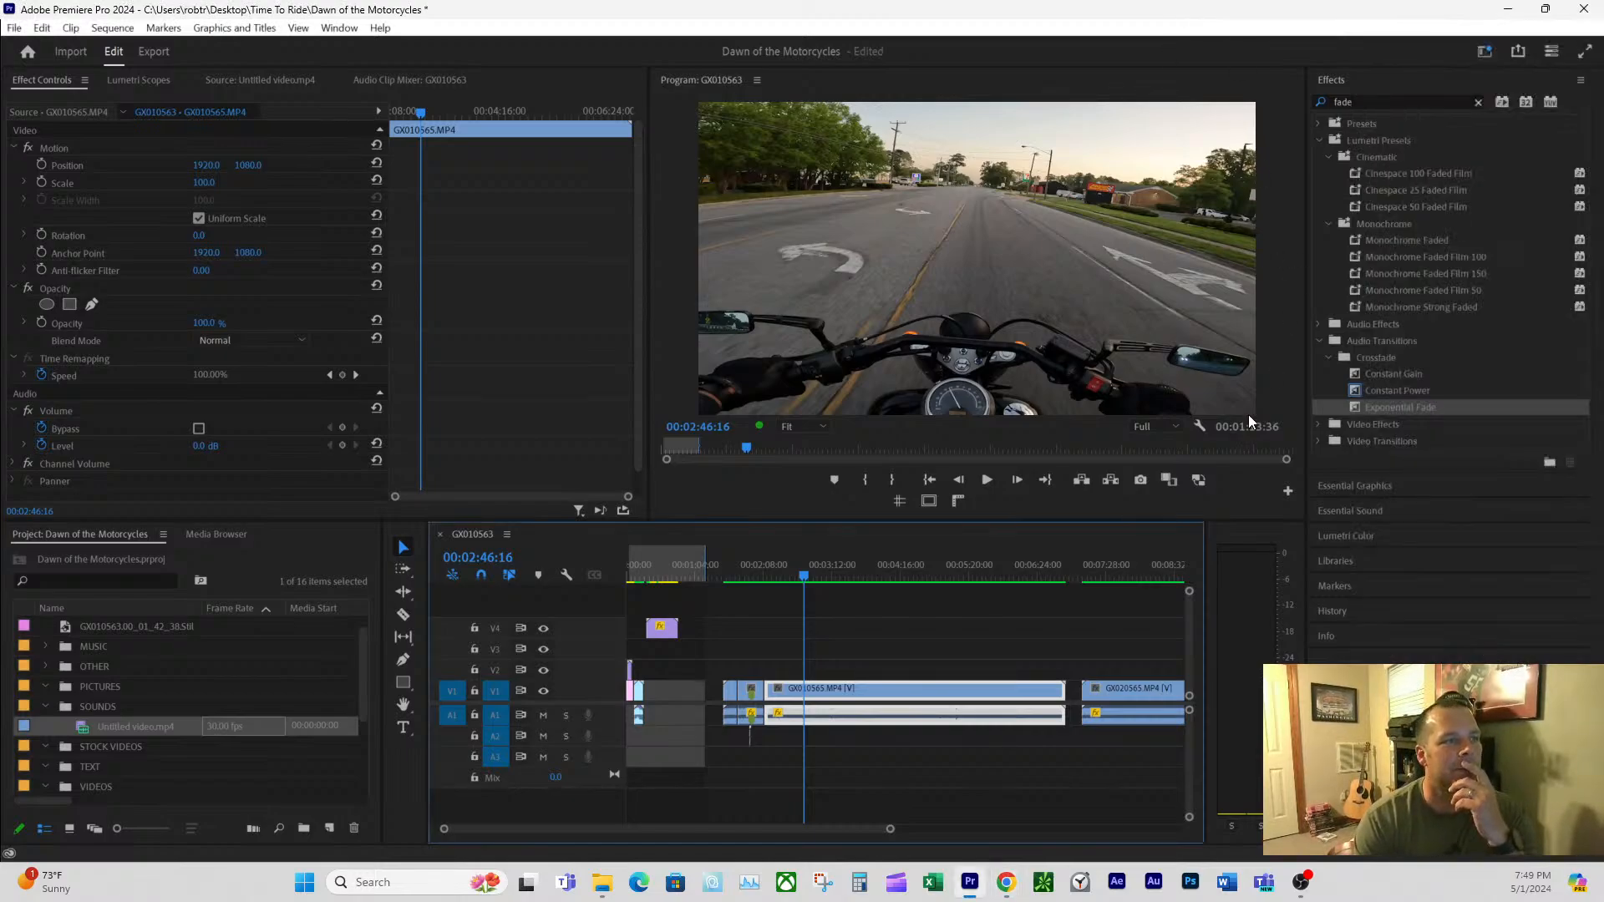
- Review the ride footage backward from 00:02:44:05 to 00:01:52:31
{"action": "left_click", "coordinate": [799, 568]}
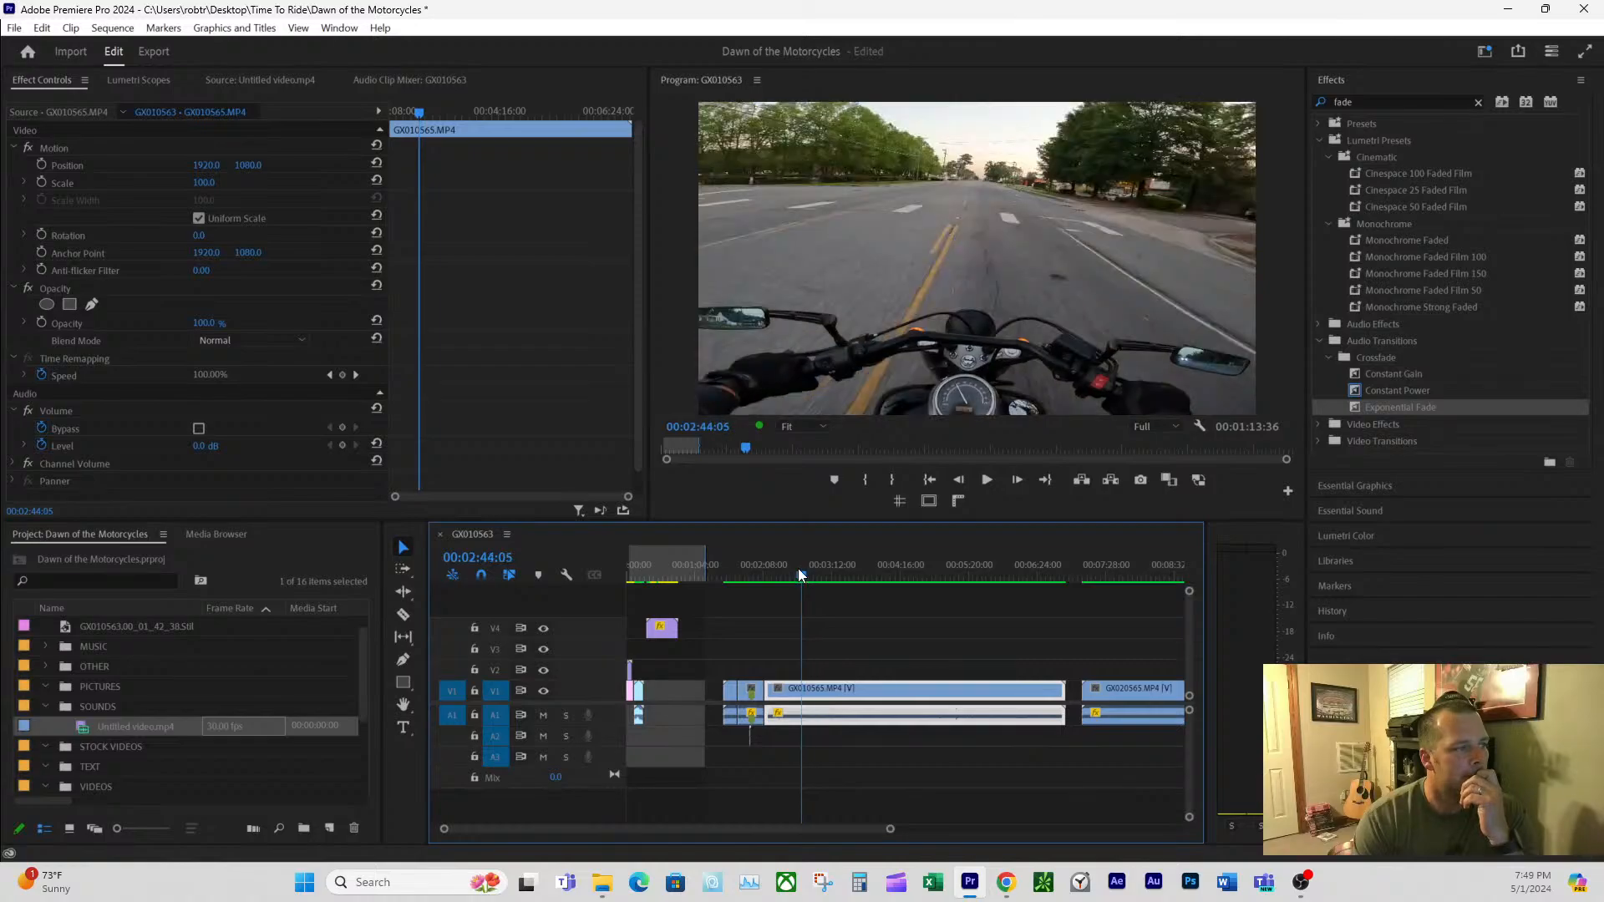
{"action": "left_click_drag", "start_coordinate": [799, 568], "coordinate": [793, 569]}
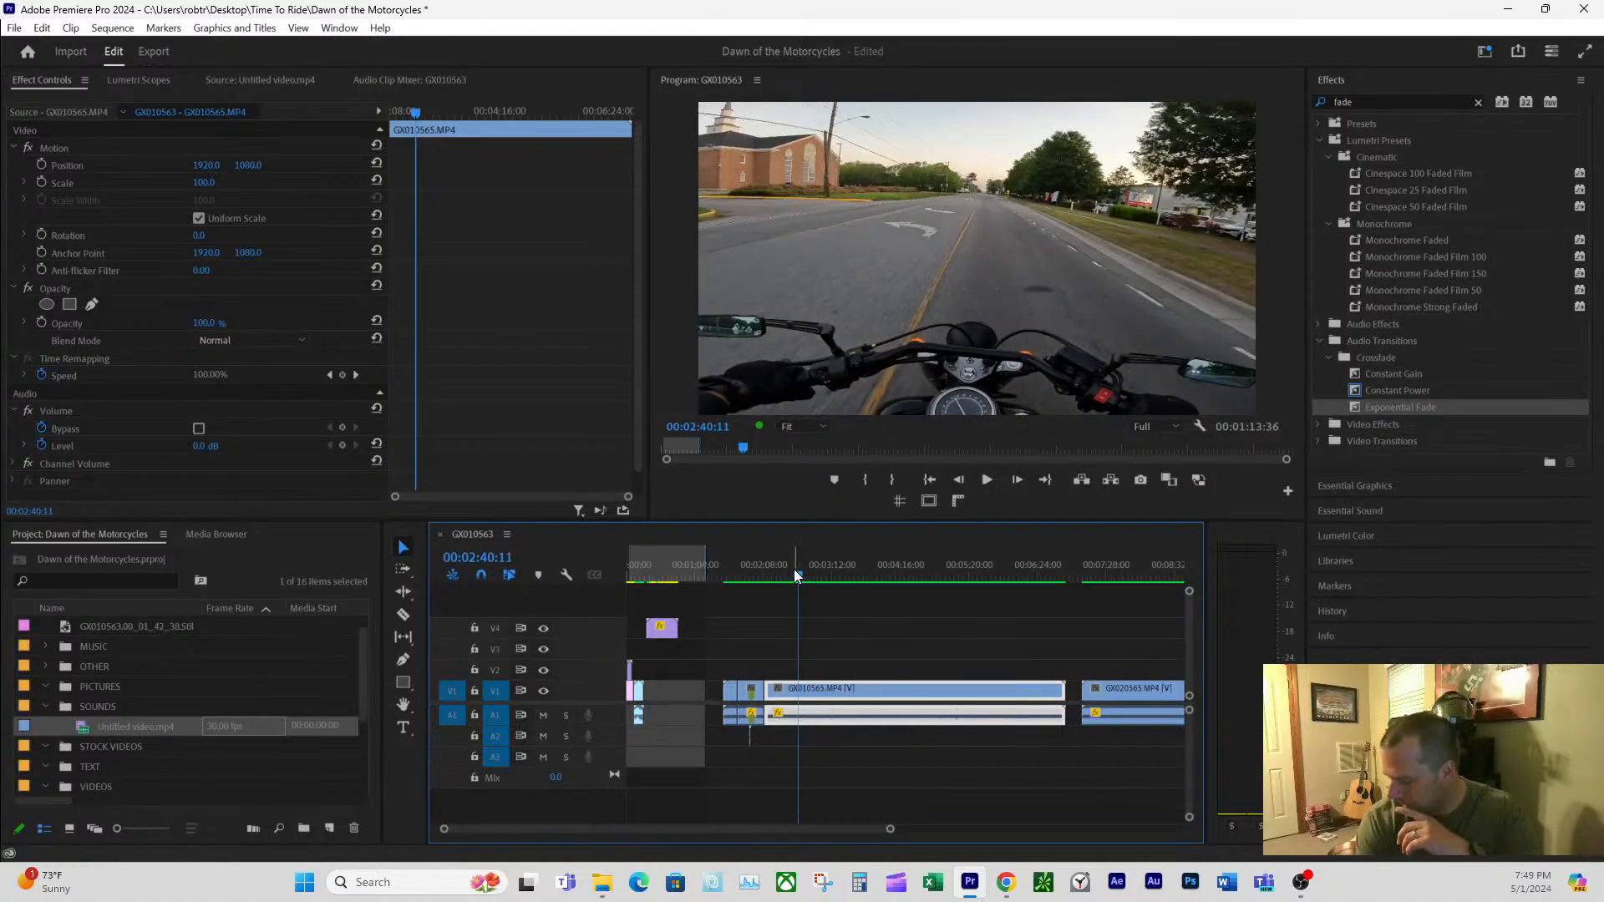
{"action": "left_click_drag", "start_coordinate": [792, 568], "coordinate": [770, 579]}
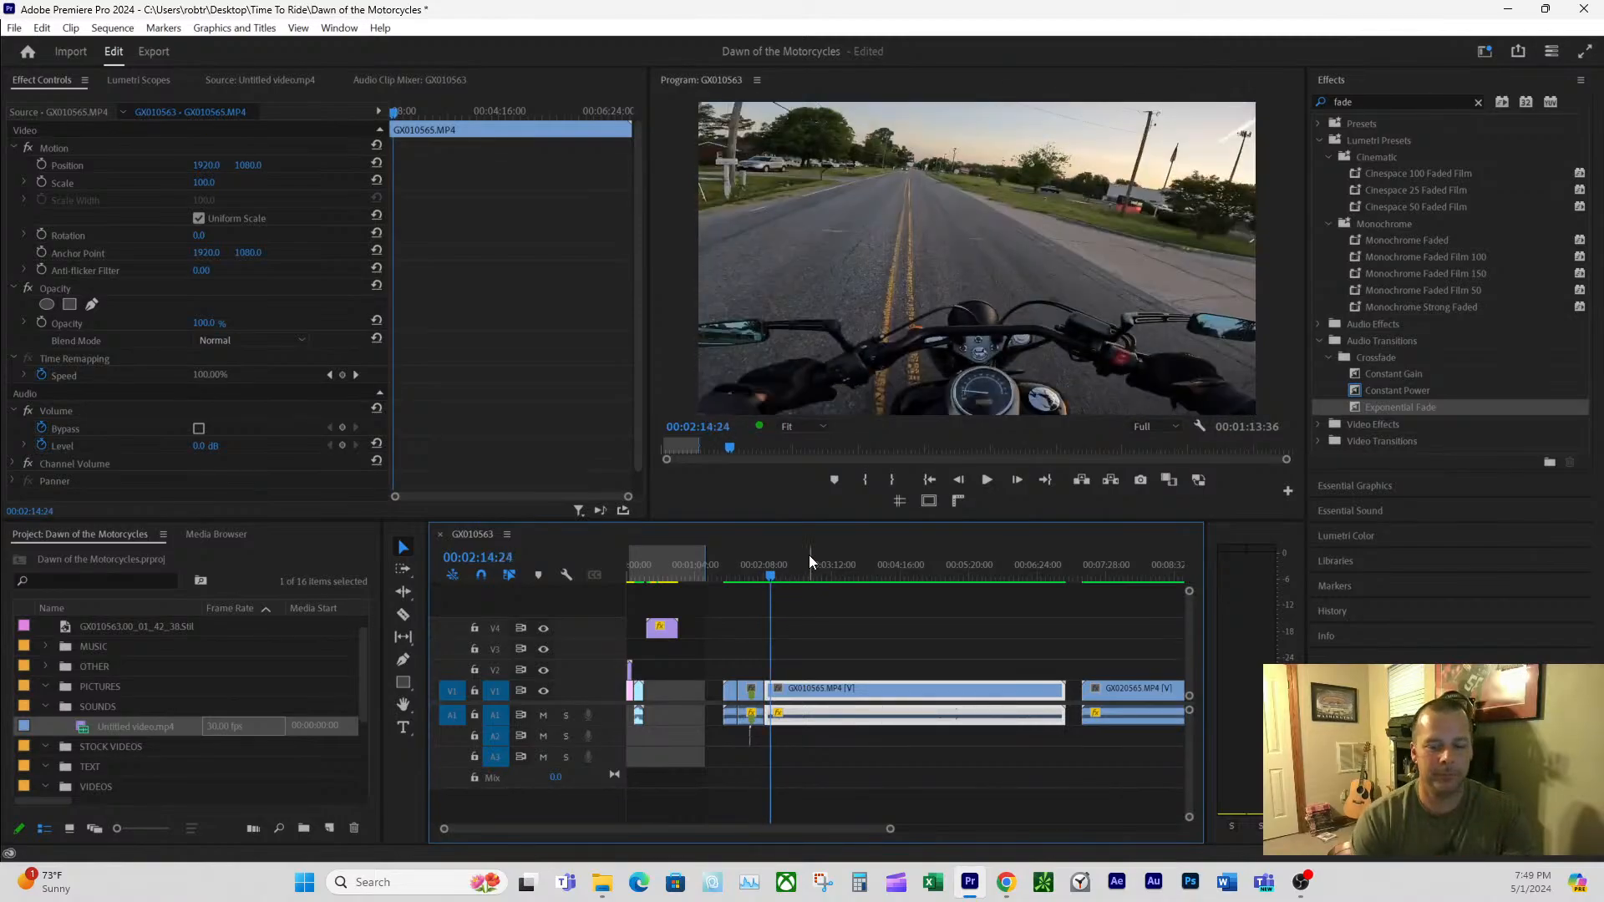
{"action": "left_click", "coordinate": [745, 572]}
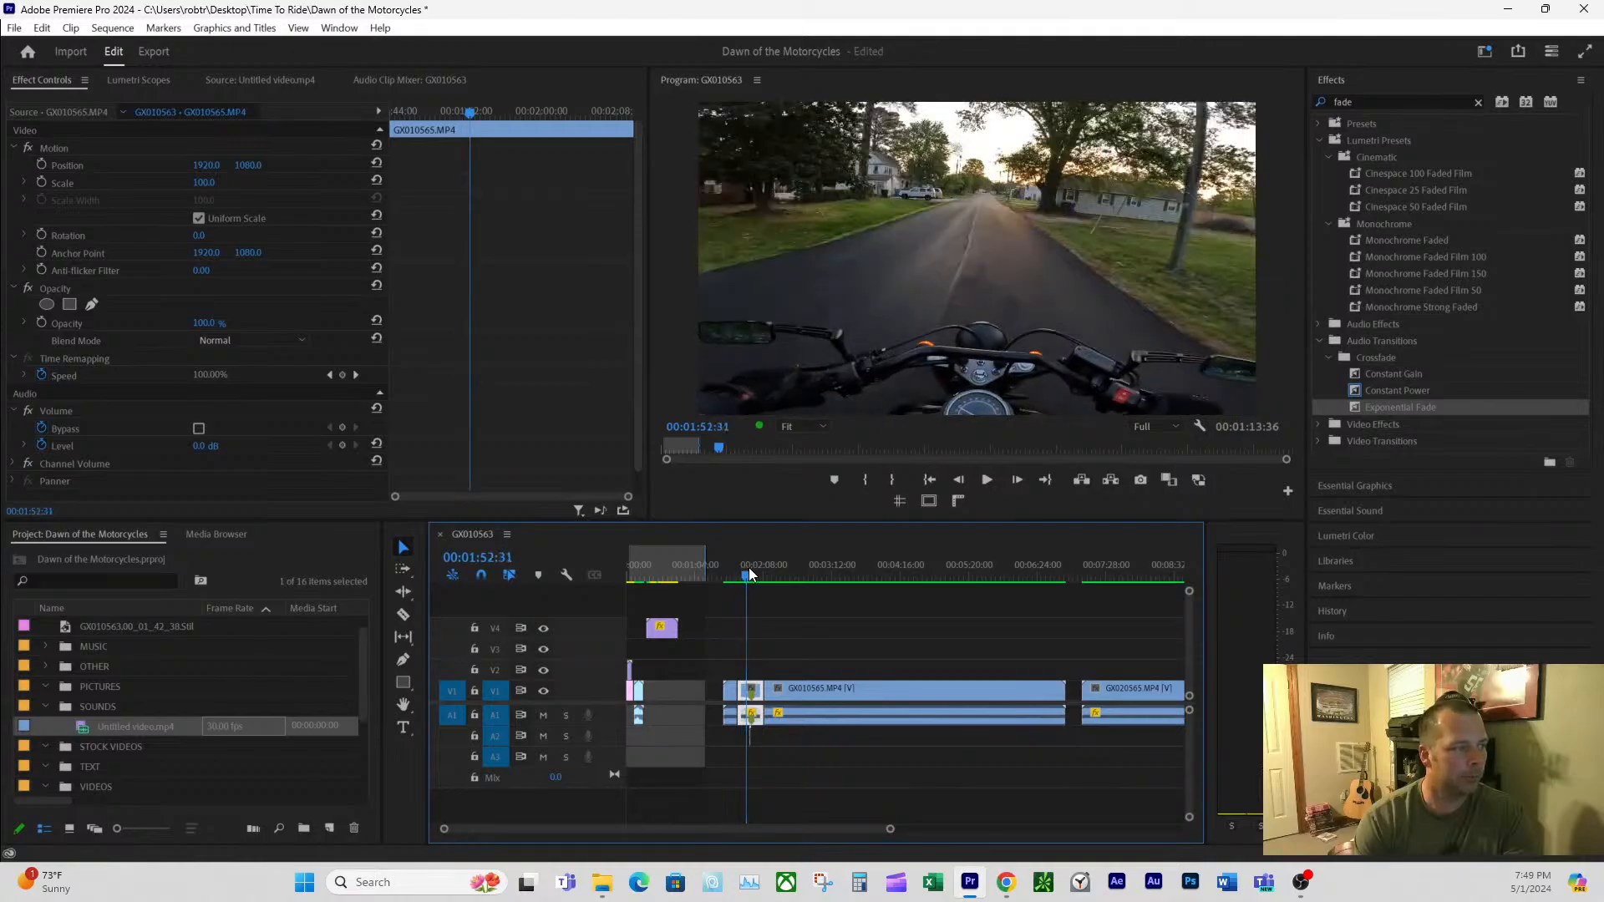
- Examine the ride footage between the 00:02:09:45 cut and 00:02:24:47 in a closer timeline view
{"action": "left_click_drag", "start_coordinate": [889, 838], "coordinate": [757, 835]}
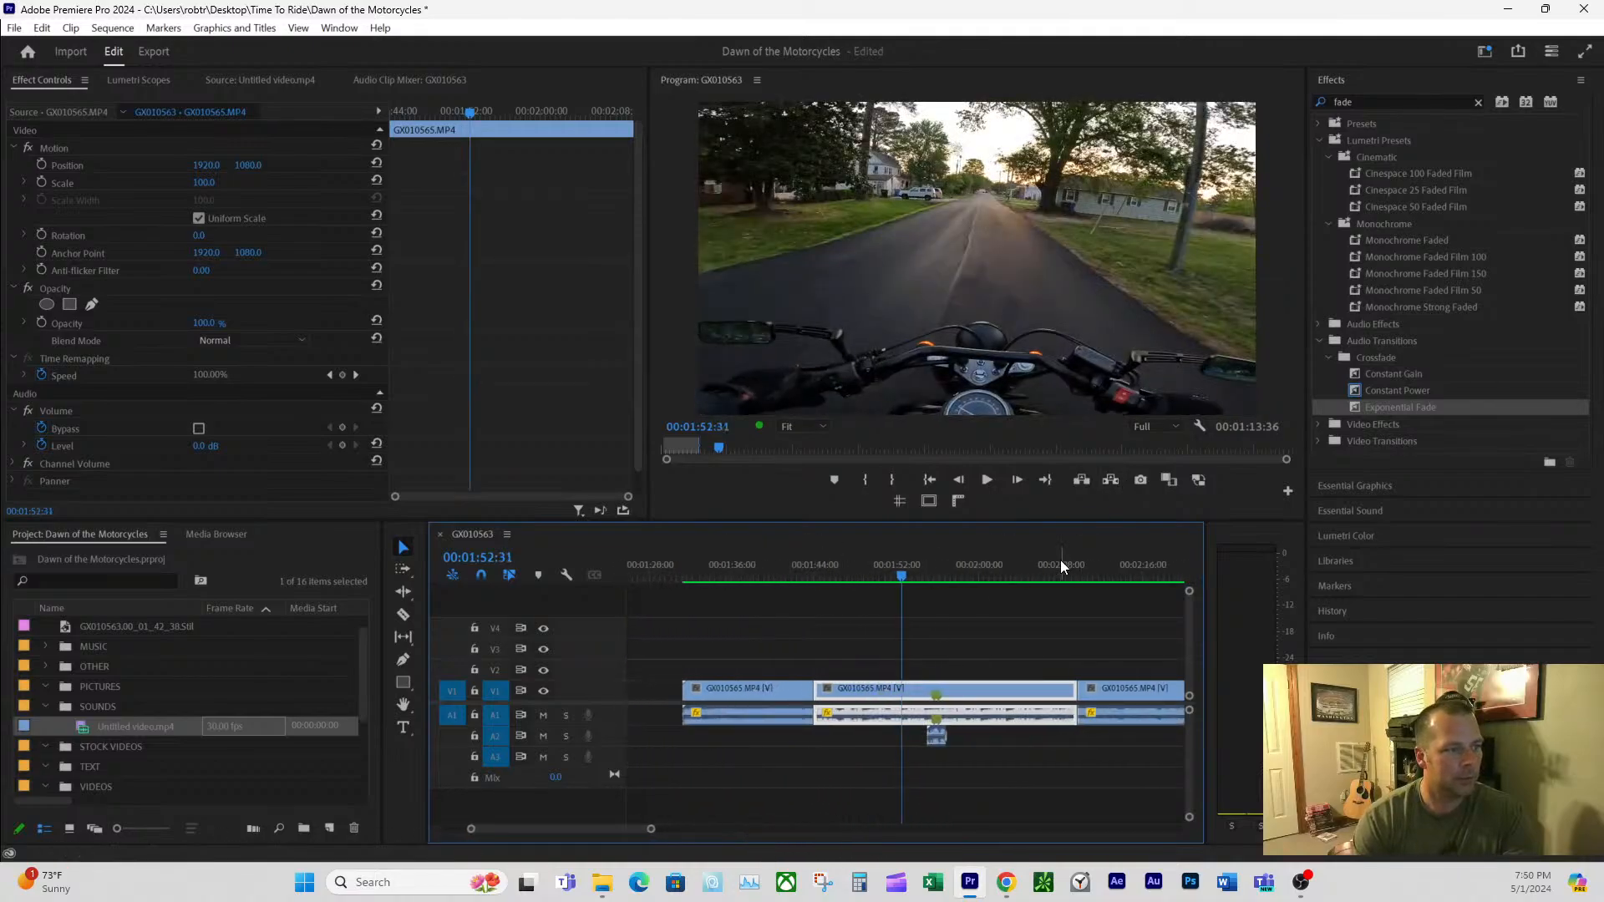
{"action": "left_click_drag", "start_coordinate": [1060, 566], "coordinate": [1079, 571]}
{"action": "scroll", "coordinate": [1076, 571], "scroll_direction": "down", "scroll_amount": 5}
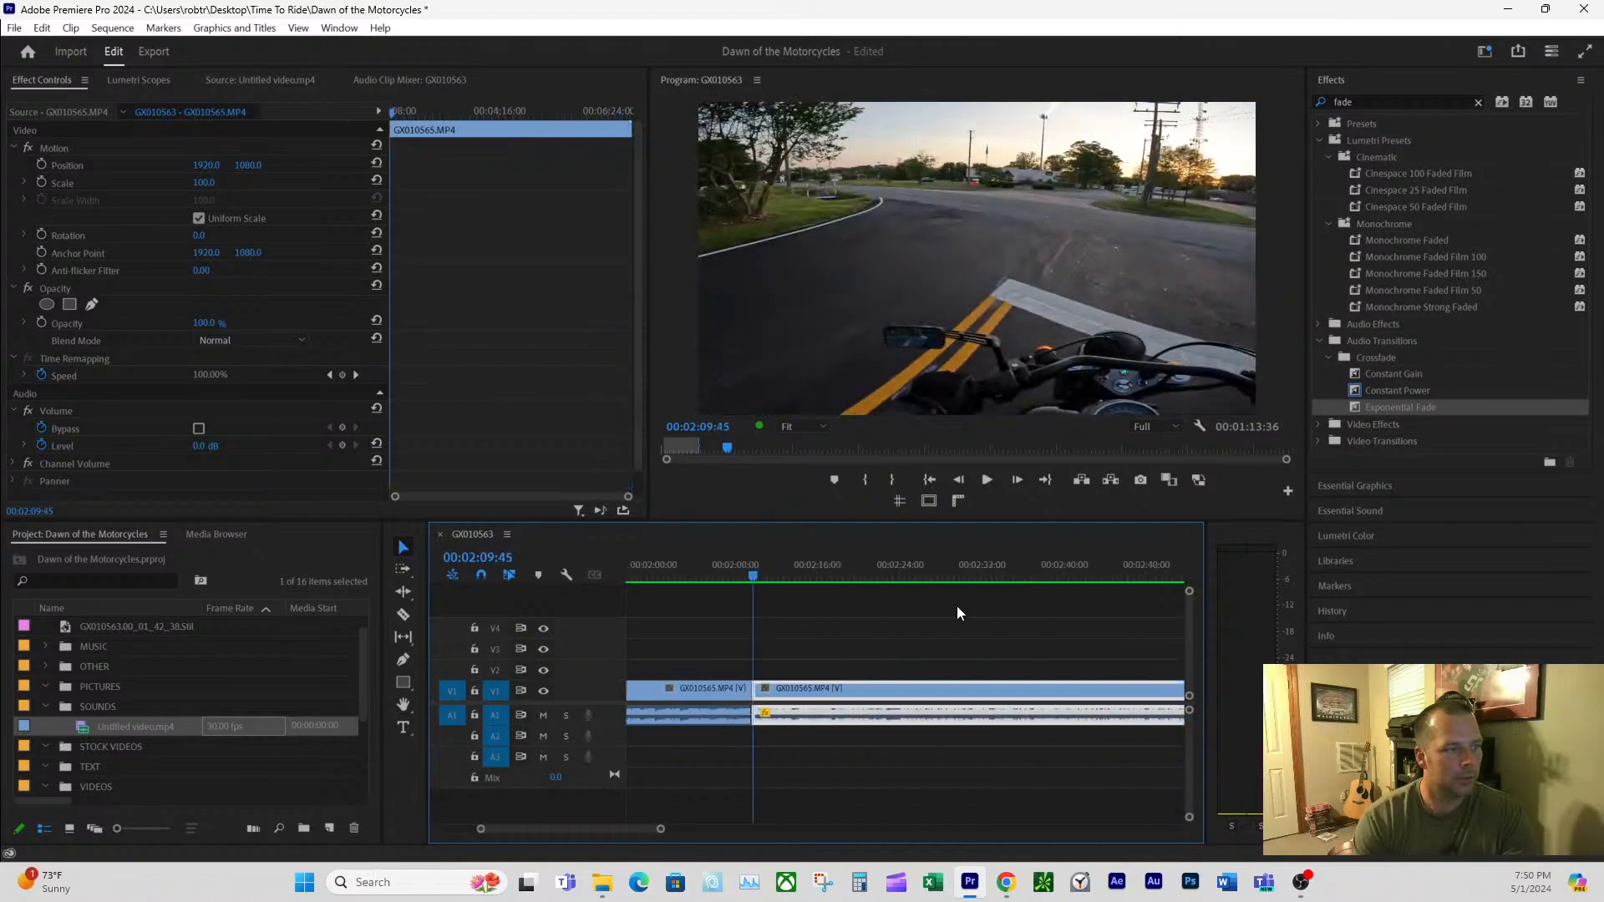
{"action": "scroll", "coordinate": [957, 607], "scroll_direction": "down", "scroll_amount": 1}
{"action": "left_click_drag", "start_coordinate": [717, 572], "coordinate": [857, 595]}
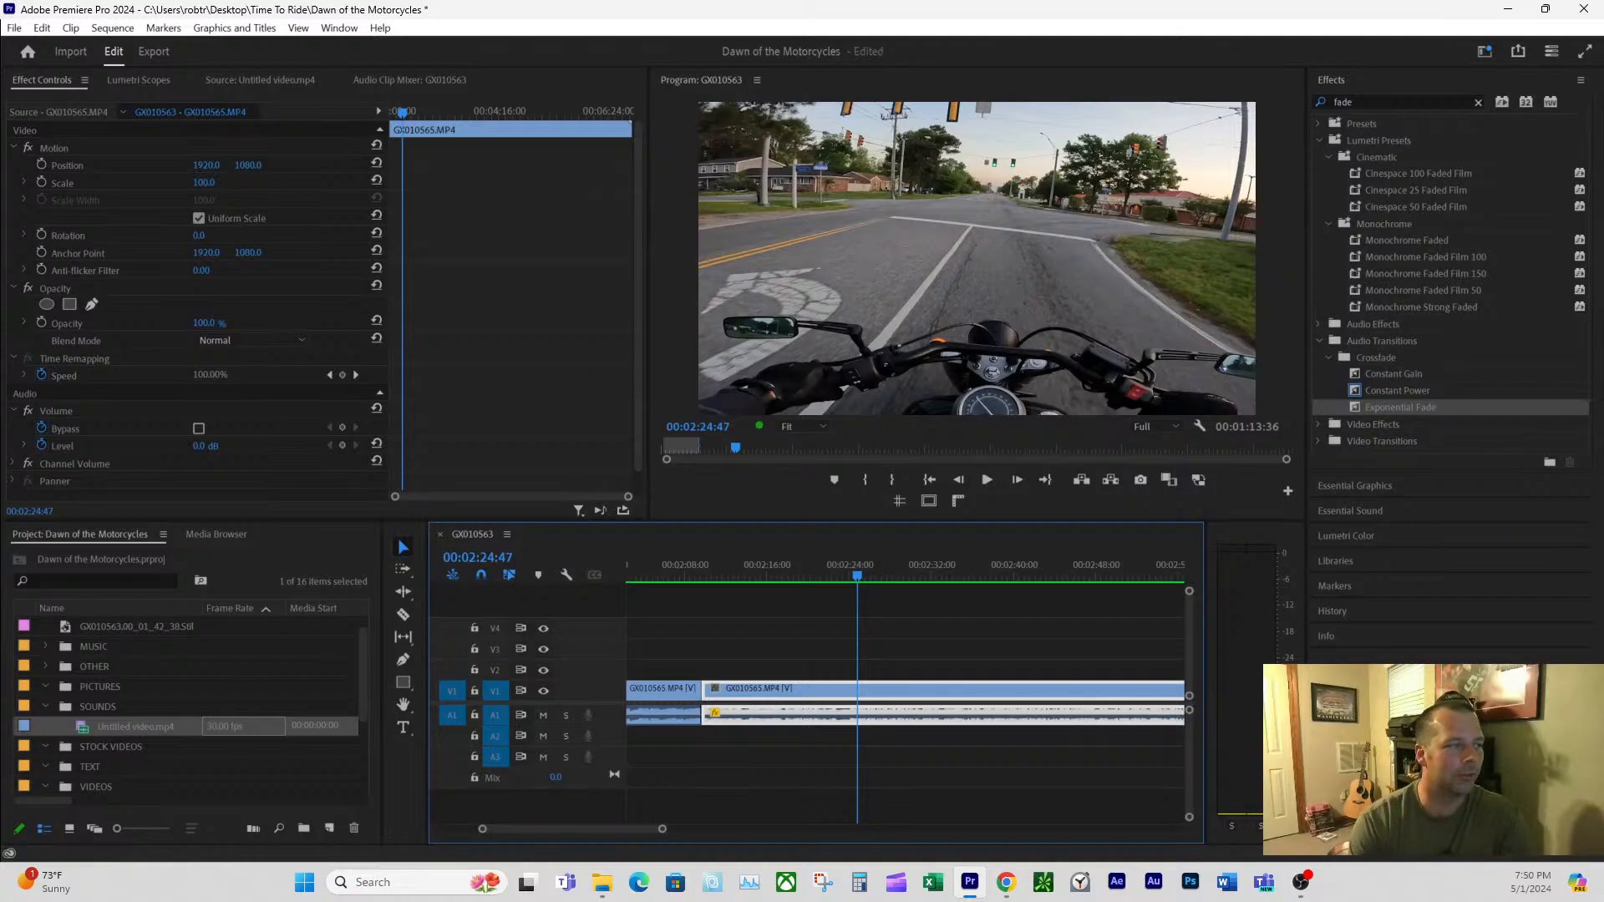
{"action": "left_click", "coordinate": [844, 573]}
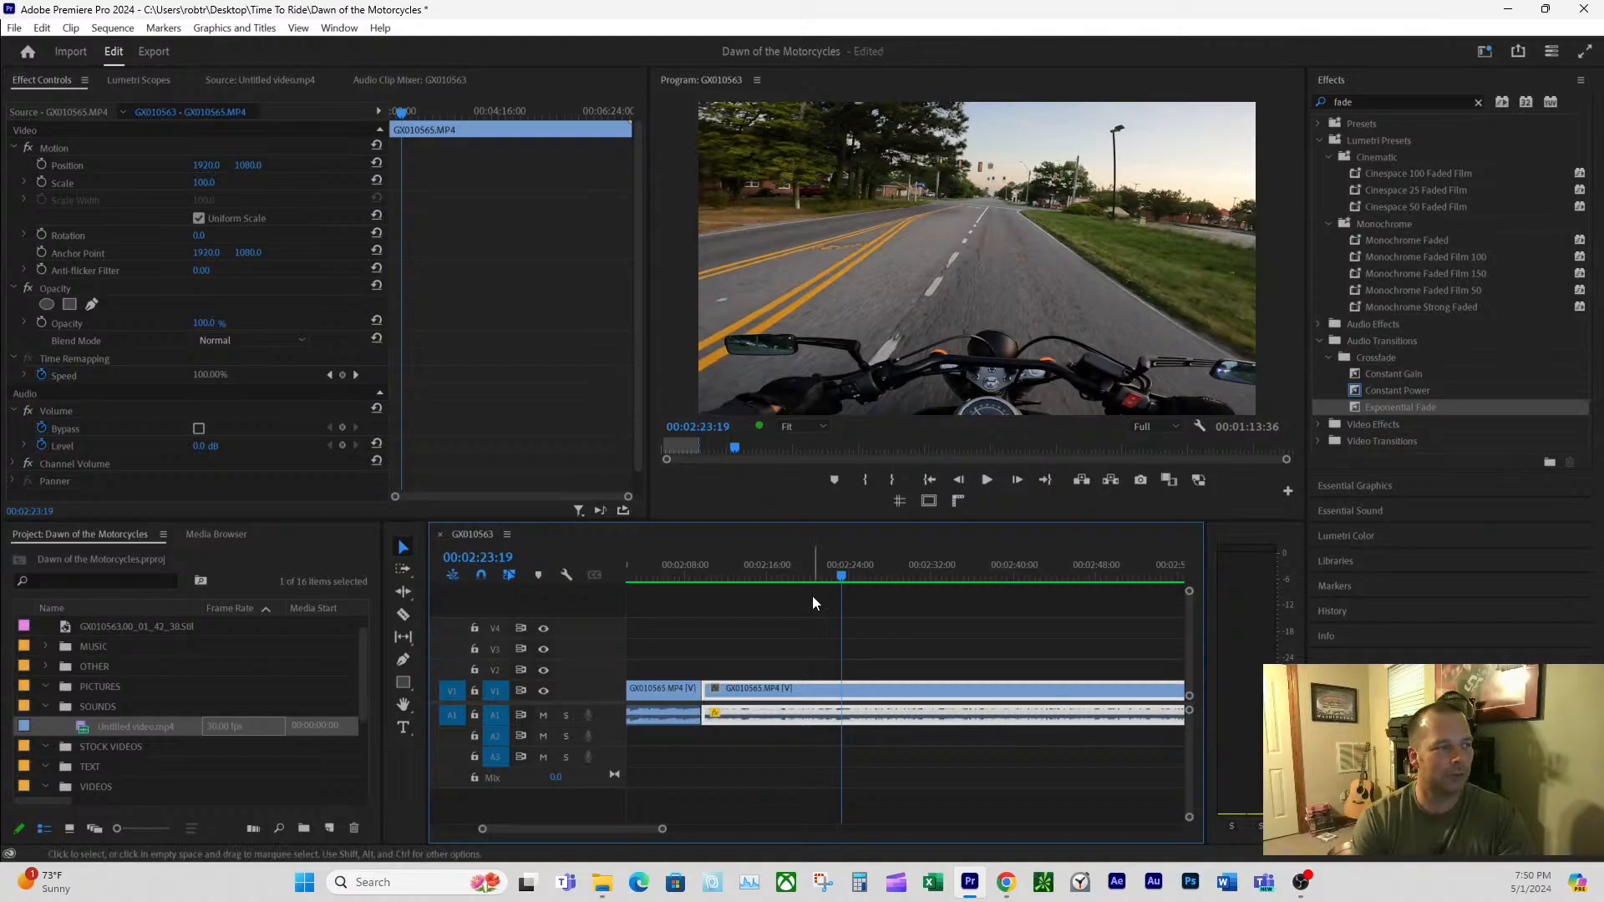
{"action": "left_click", "coordinate": [828, 573]}
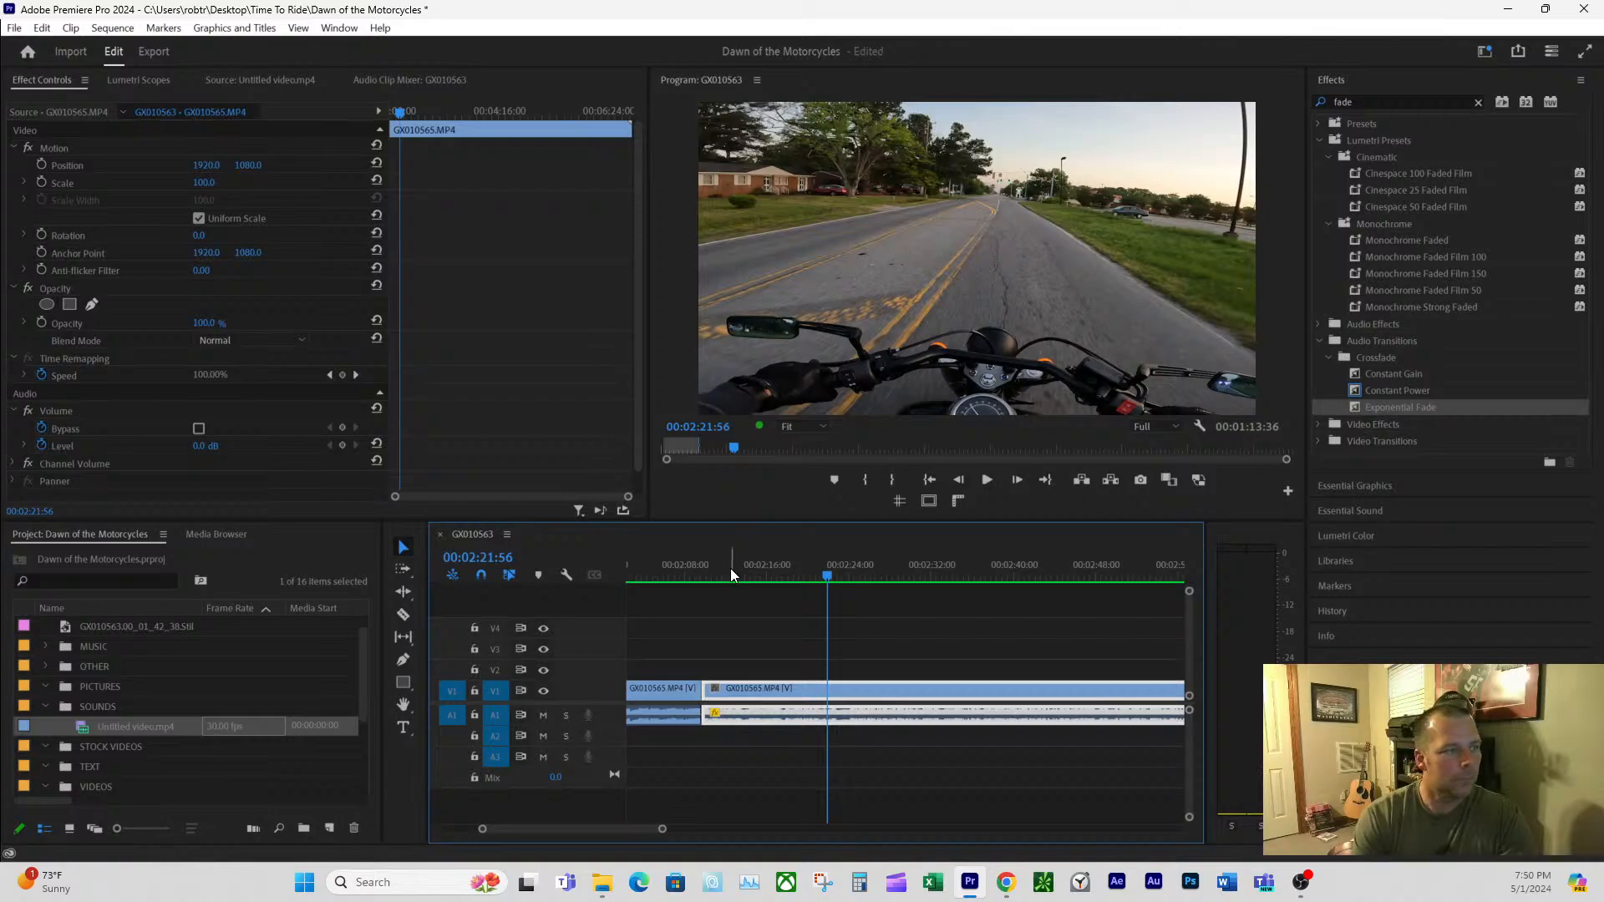
{"action": "left_click", "coordinate": [709, 574]}
- Check the footage on both sides of the 00:02:09:45 cut, from 00:02:07:33 to 00:02:13:29, and open the live chat
{"action": "scroll", "coordinate": [763, 618], "scroll_direction": "up", "scroll_amount": 3}
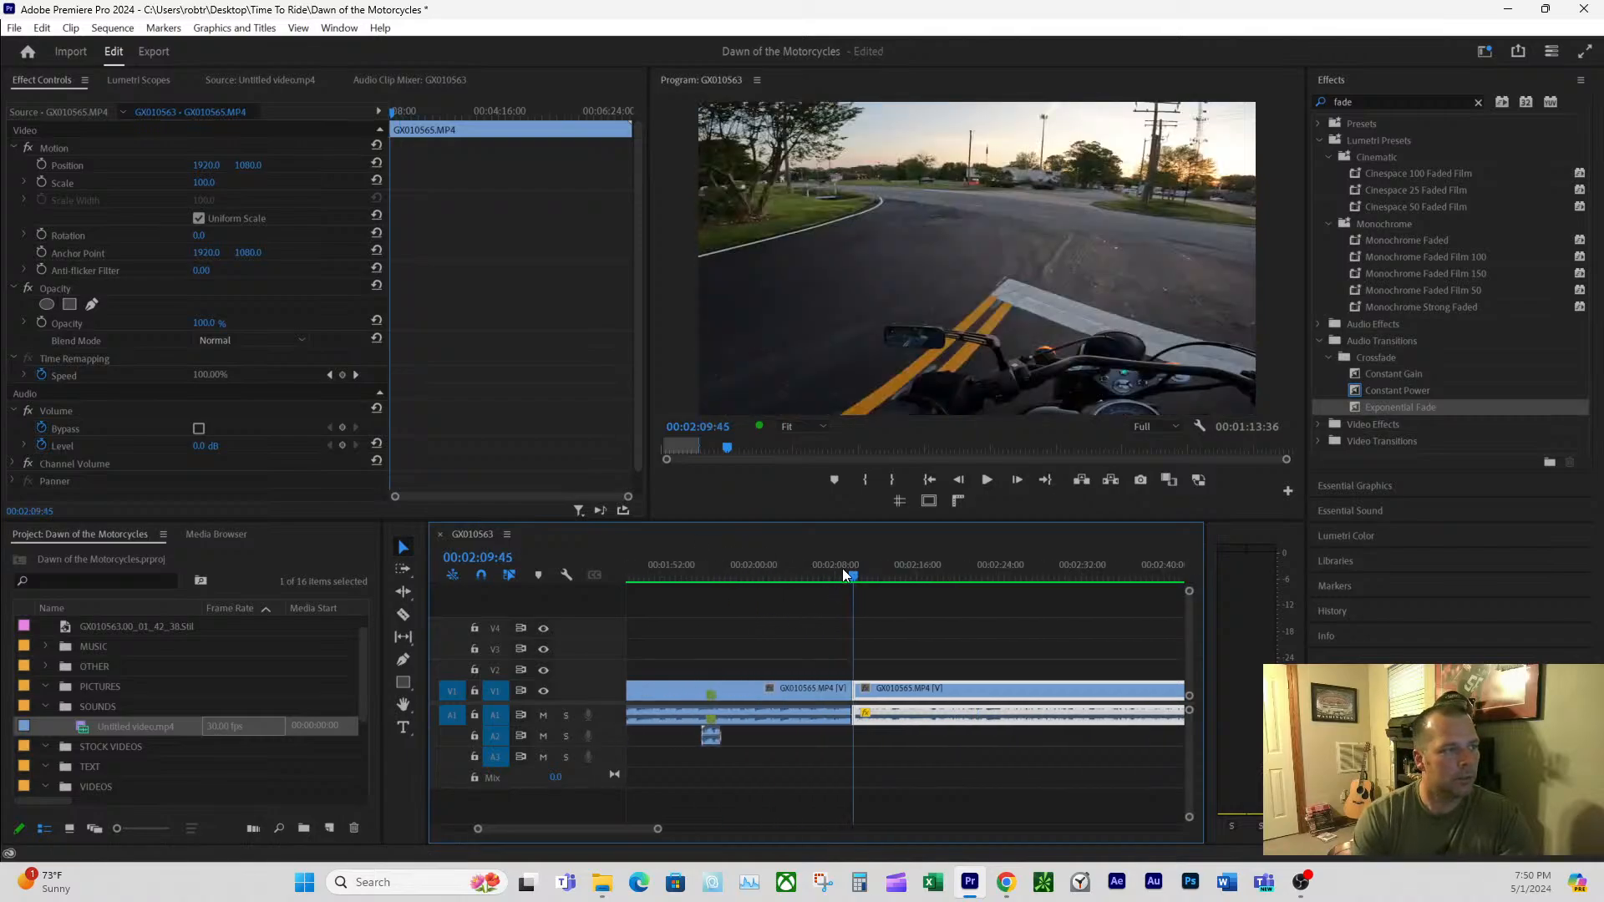
{"action": "left_click", "coordinate": [830, 574]}
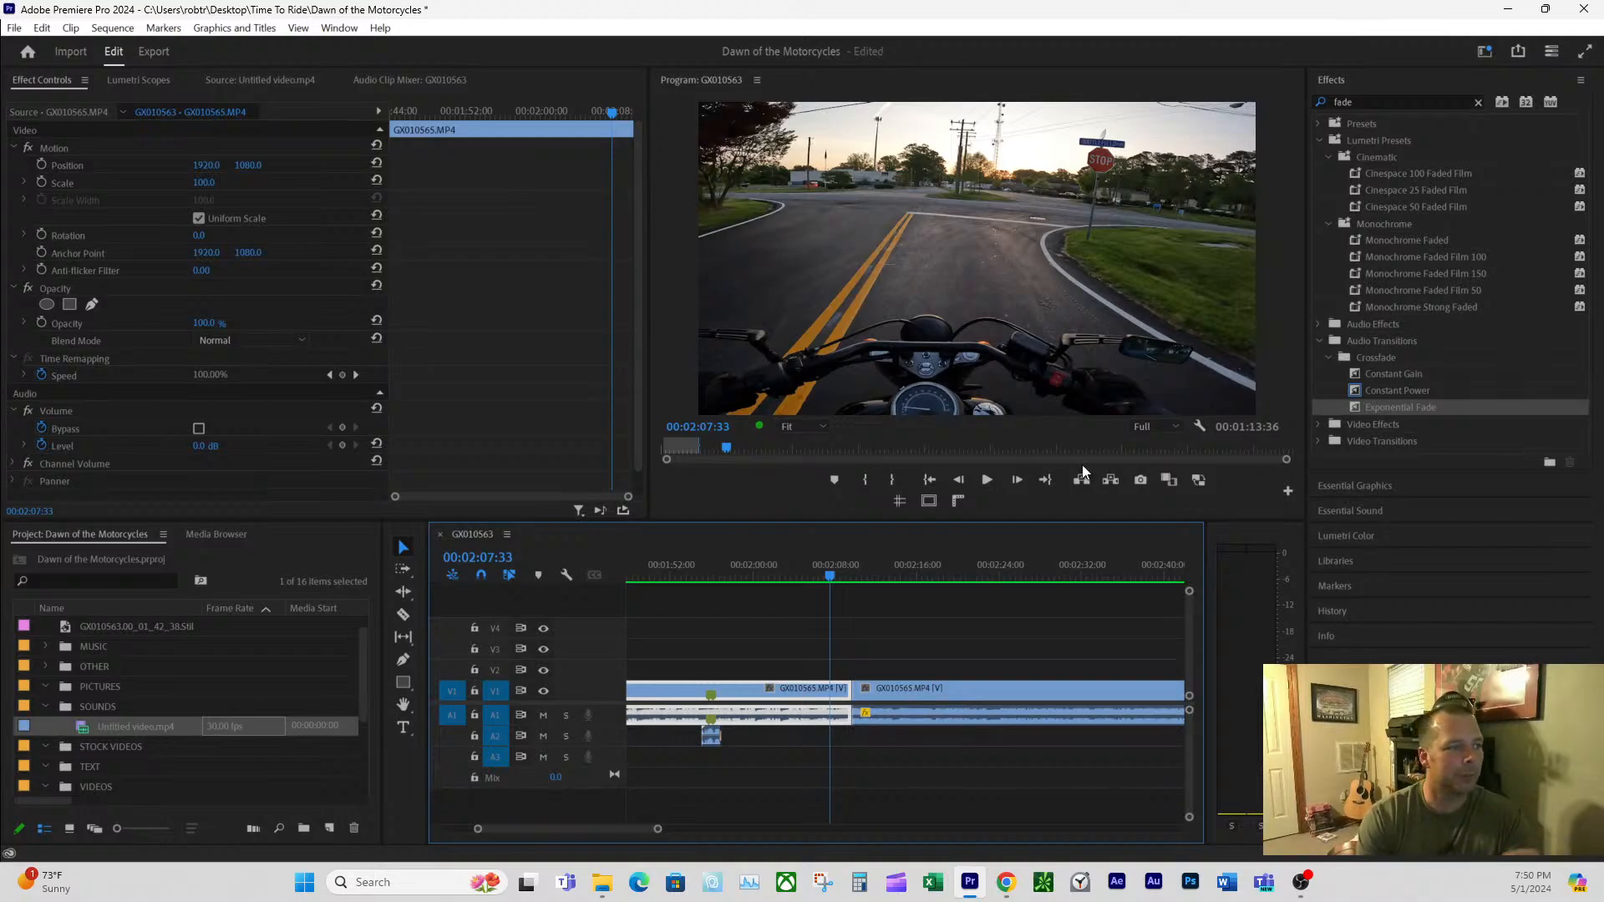
{"action": "left_click_drag", "start_coordinate": [840, 574], "coordinate": [849, 582]}
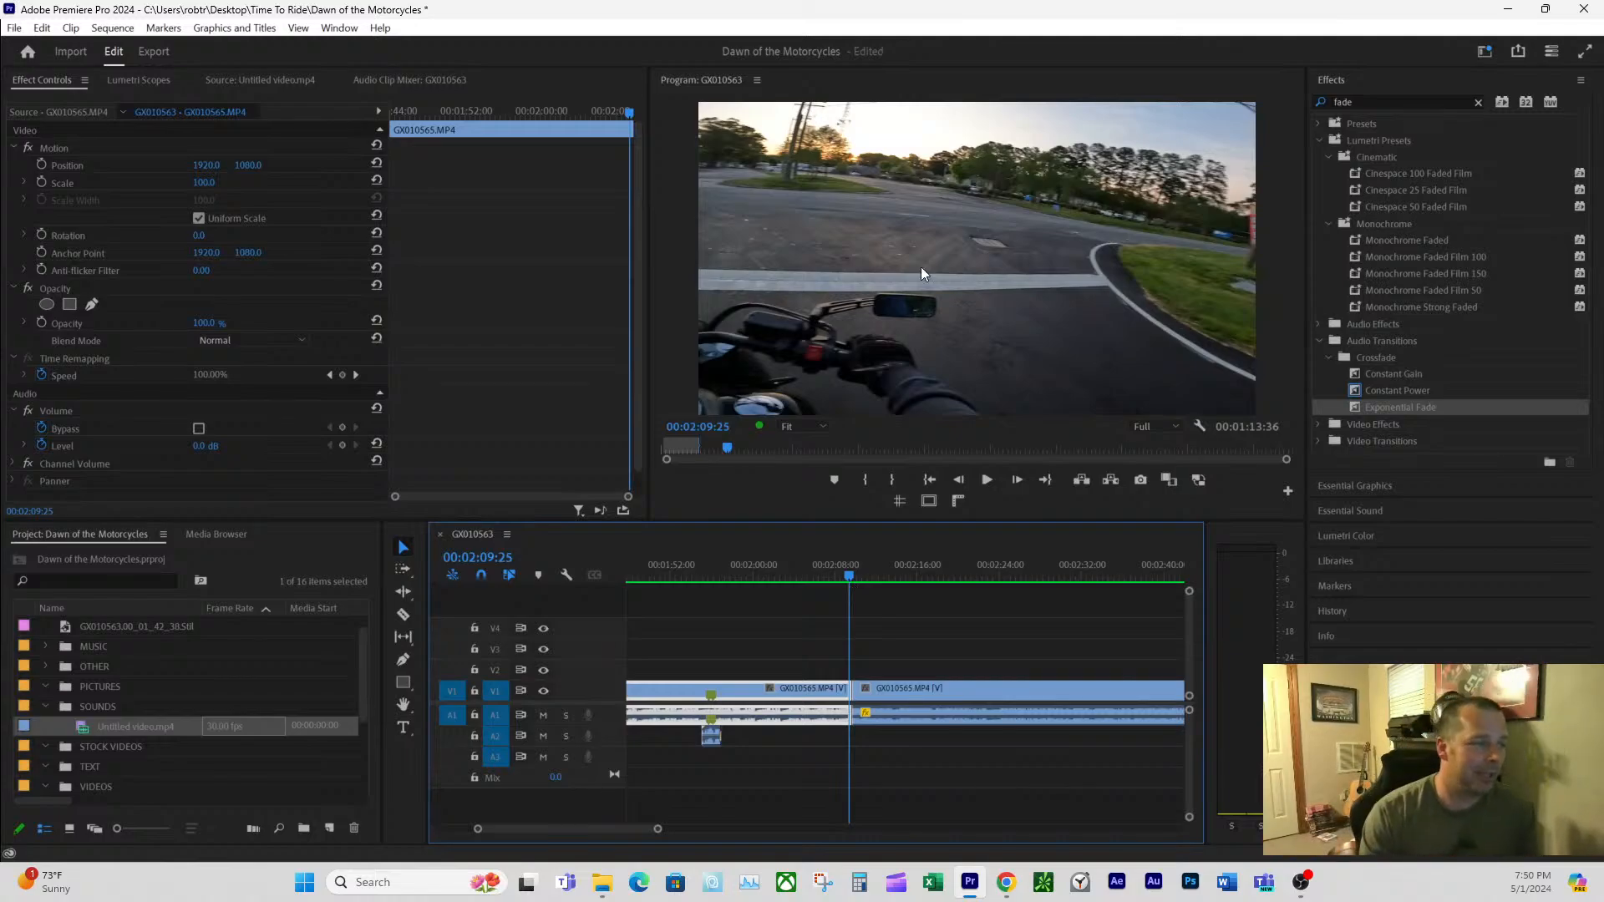
{"action": "left_click_drag", "start_coordinate": [848, 574], "coordinate": [854, 578]}
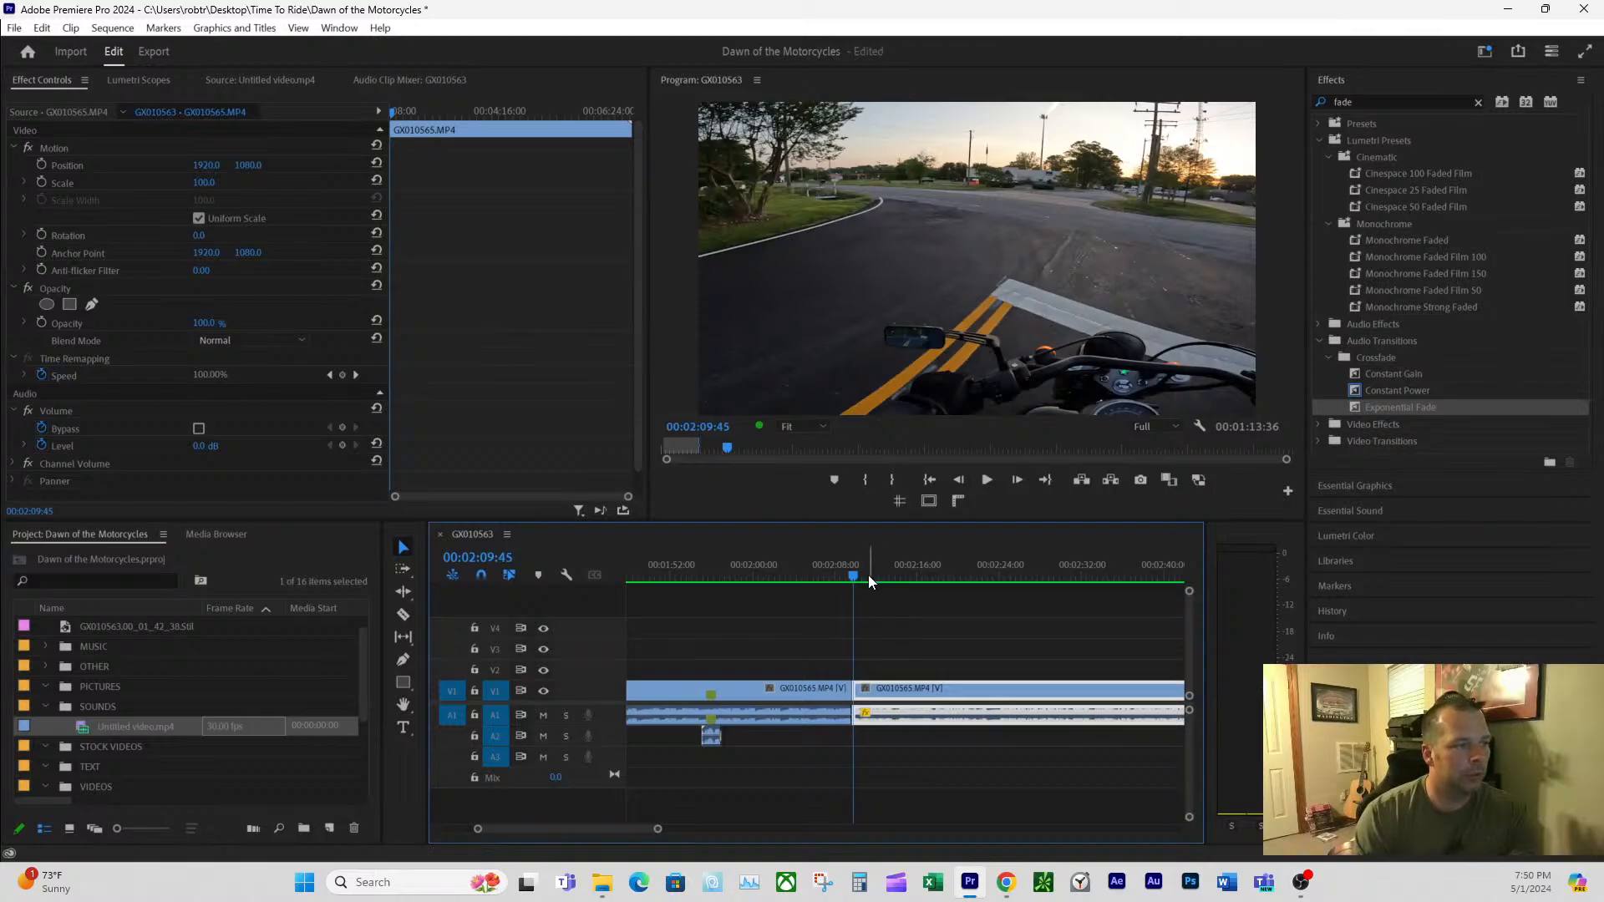
{"action": "left_click_drag", "start_coordinate": [857, 573], "coordinate": [887, 614]}
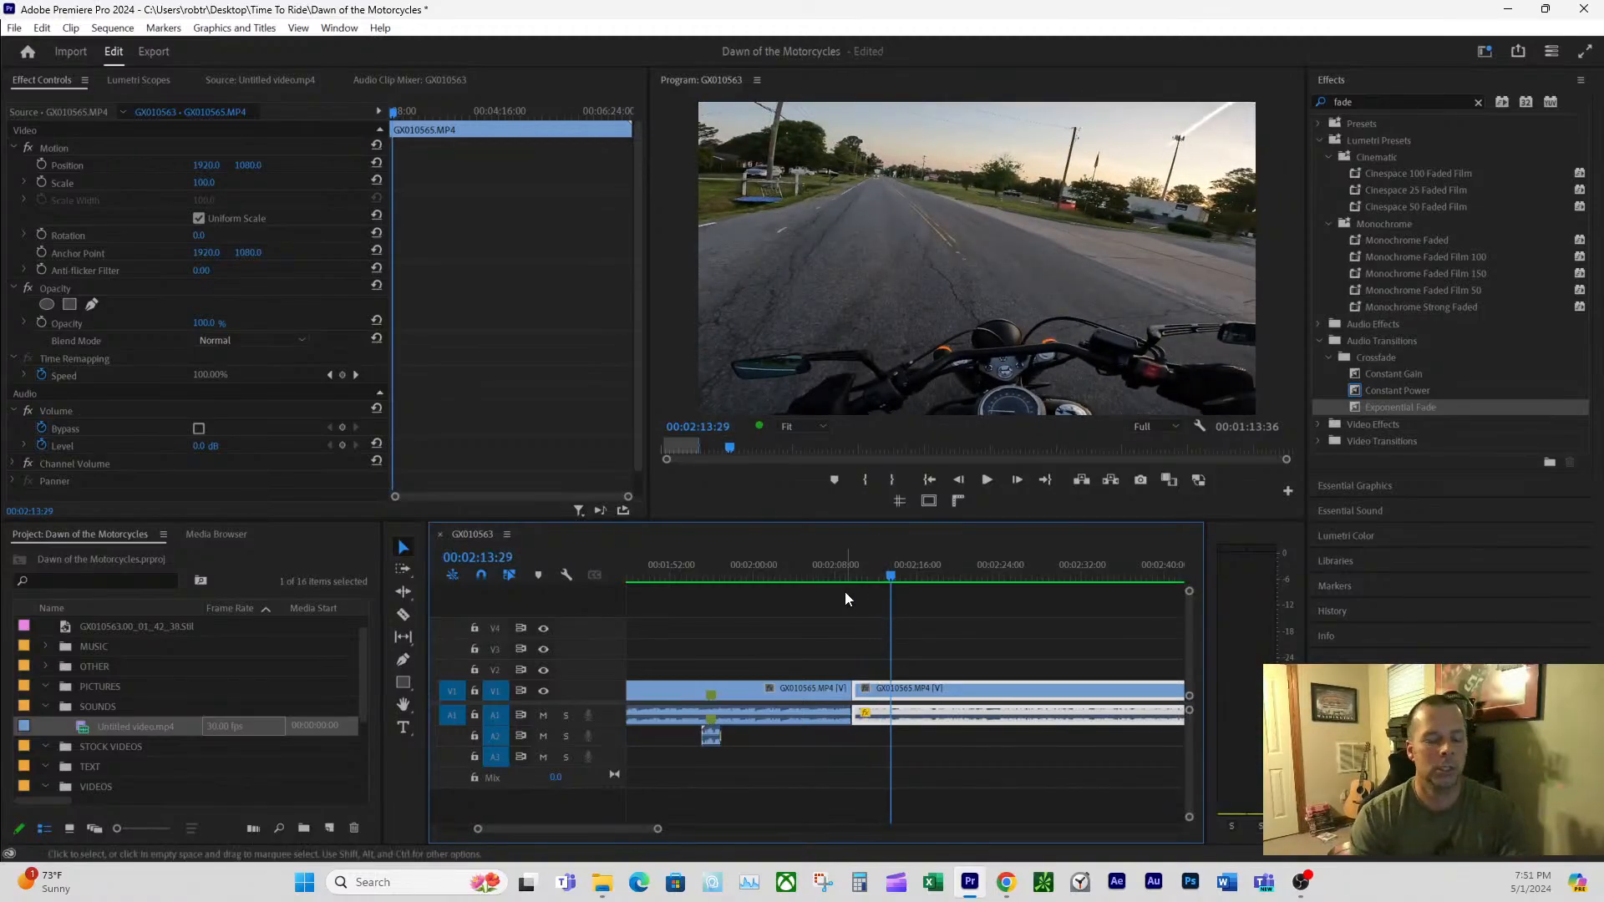
{"action": "mouse_move", "coordinate": [871, 573]}
{"action": "left_mouse_down"}
{"action": "mouse_move", "coordinate": [856, 569]}
{"action": "mouse_move", "coordinate": [885, 573]}
{"action": "left_mouse_up"}
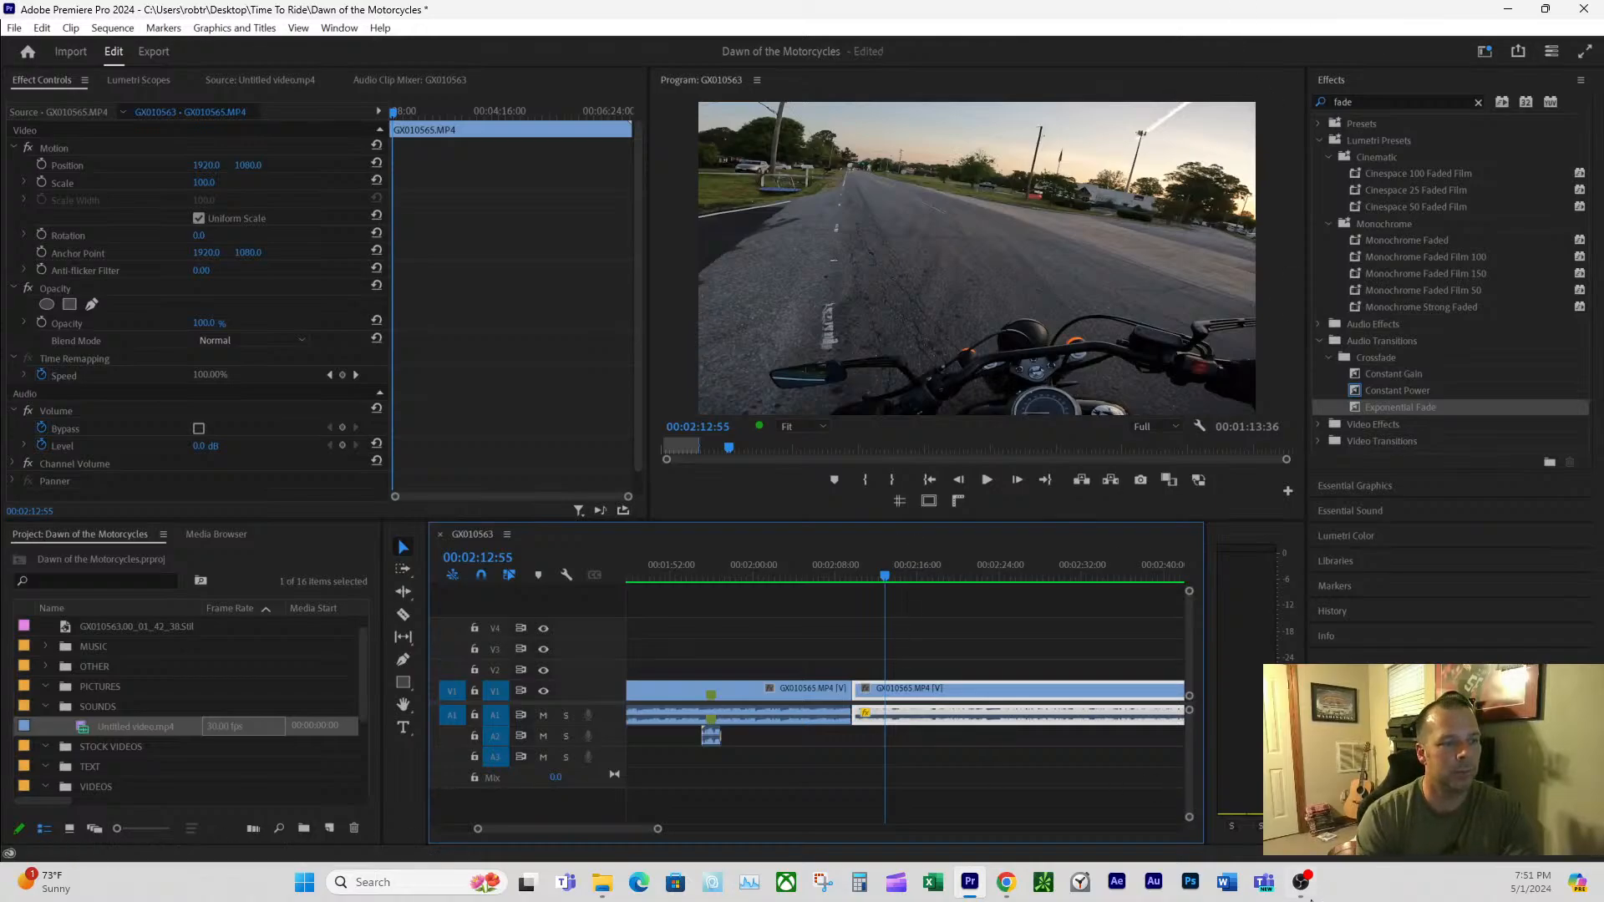
{"action": "left_click", "coordinate": [1308, 897]}
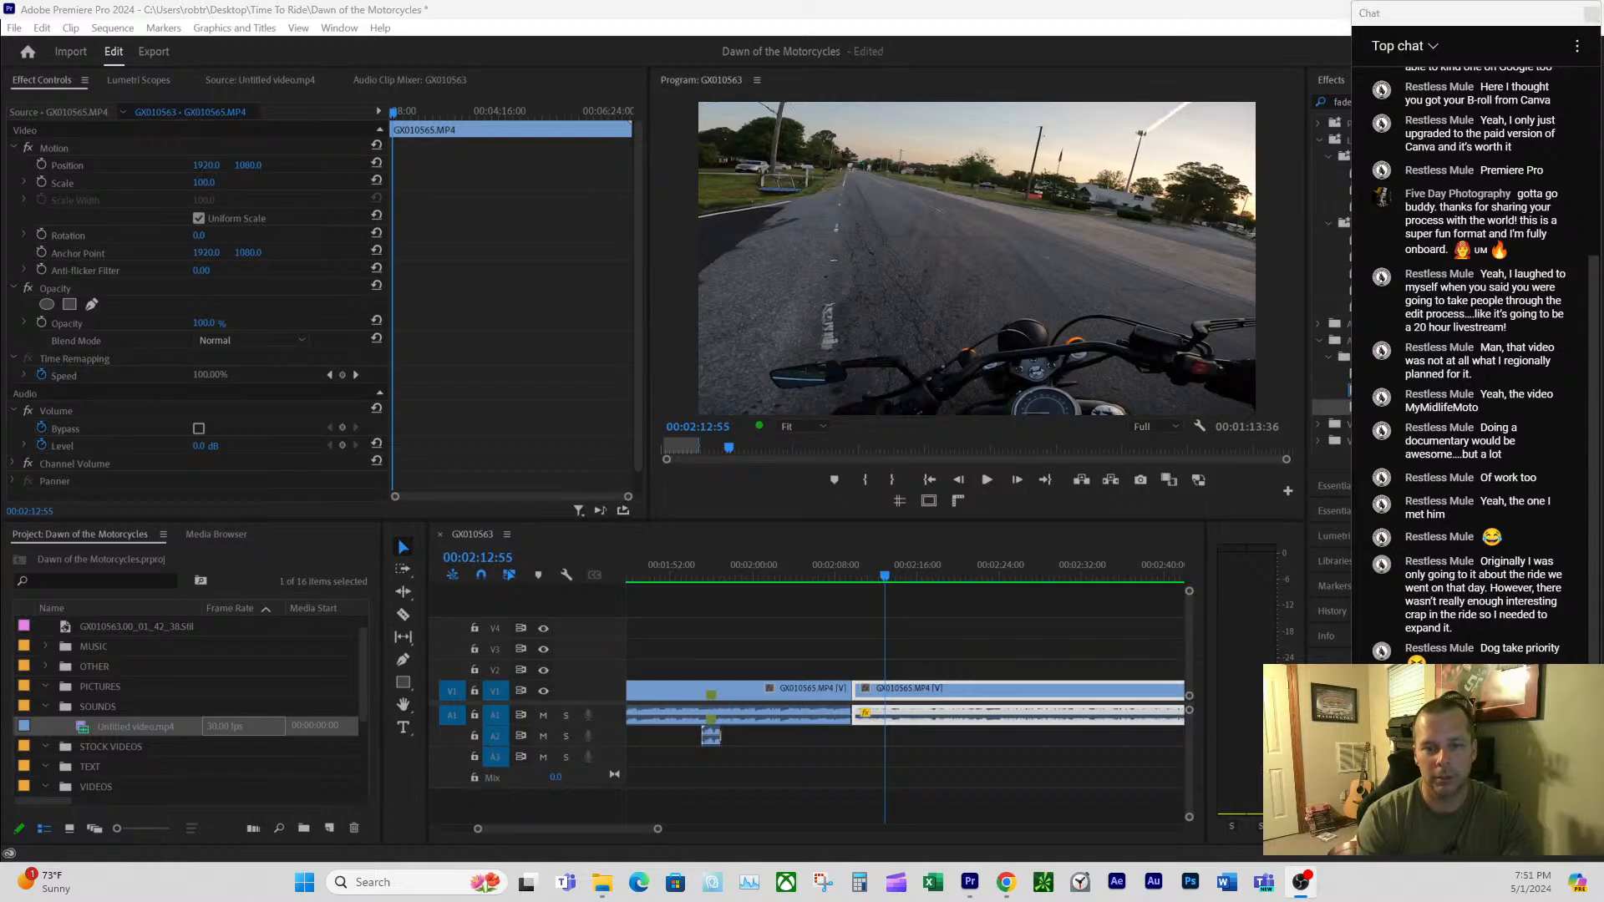
- Play the ride clip from the 00:02:09:45 cut and split it at 00:02:17:43
{"action": "left_click", "coordinate": [853, 575]}
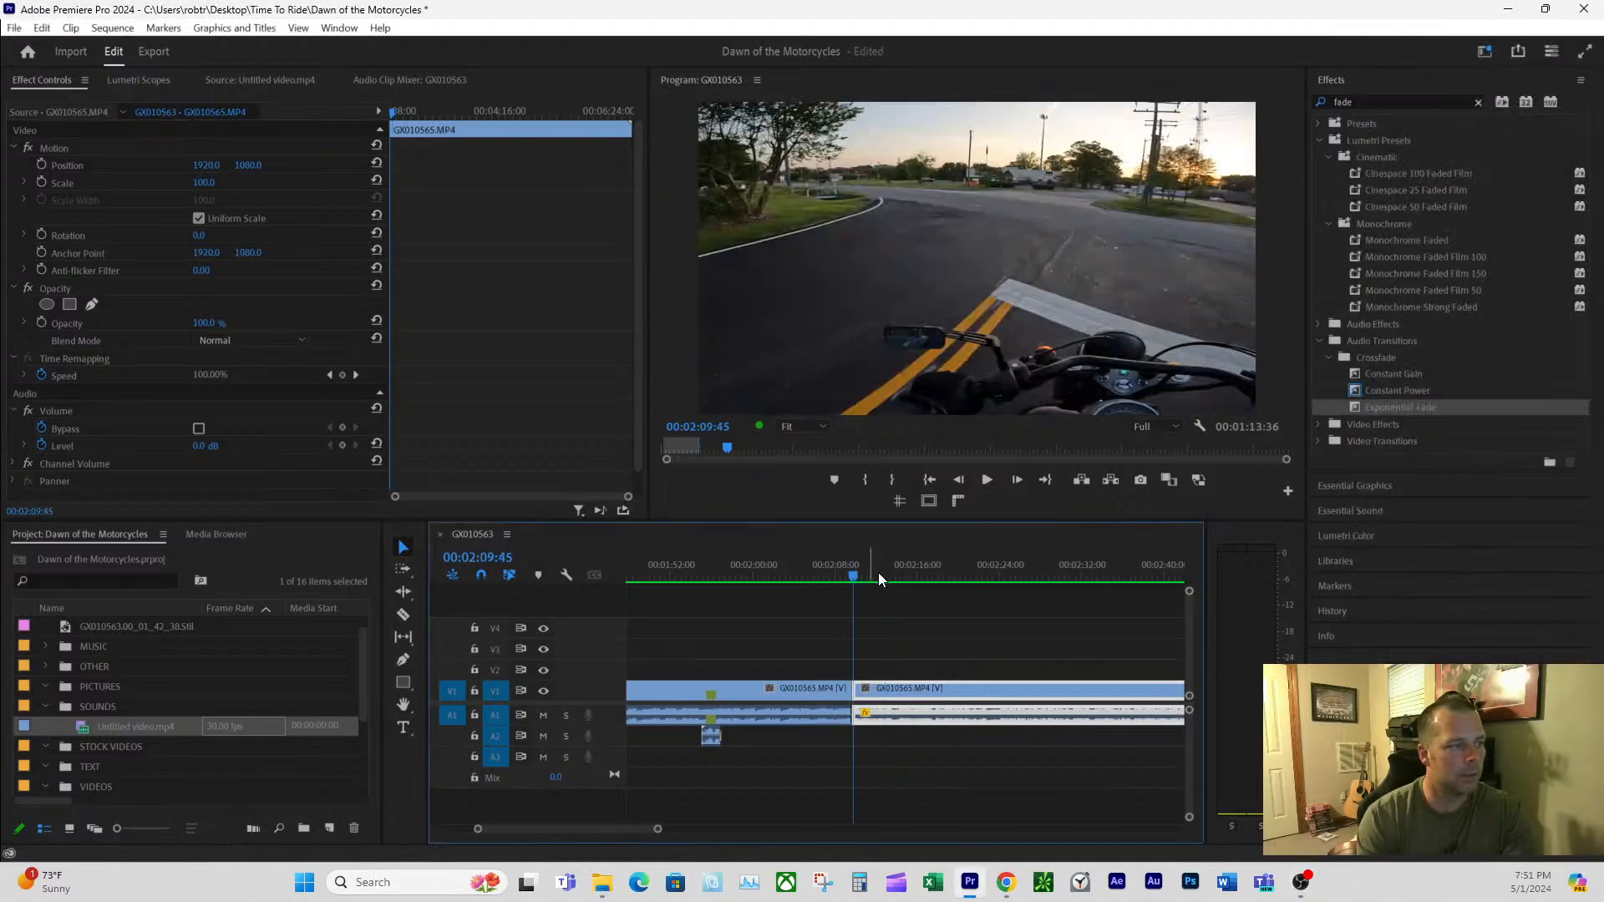
{"action": "left_click", "coordinate": [988, 480]}
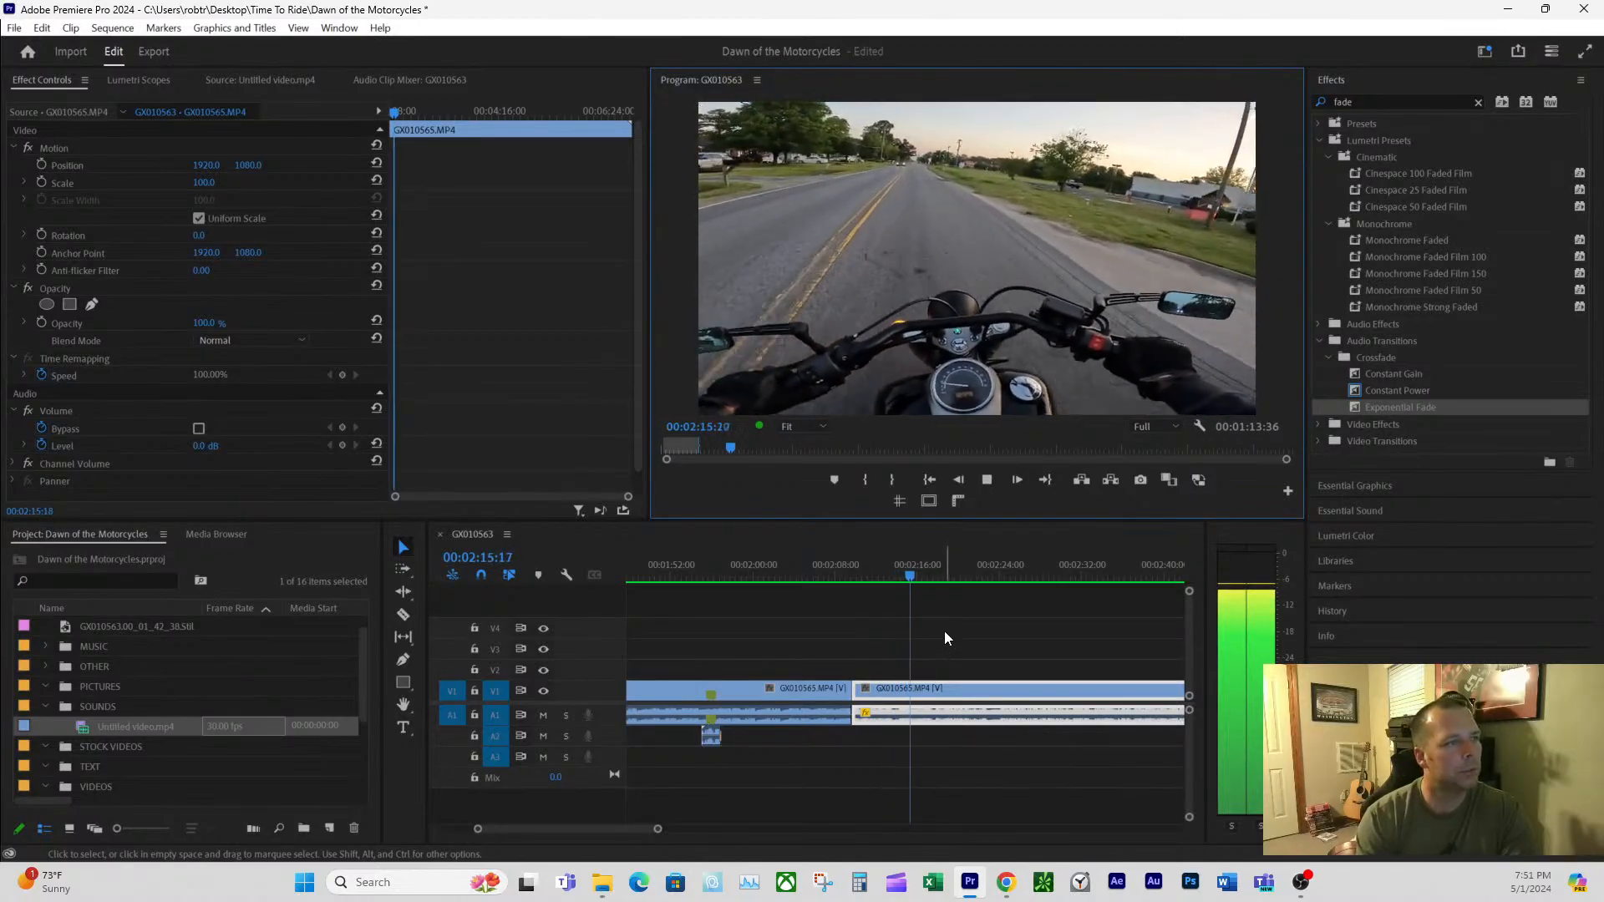
{"action": "left_click", "coordinate": [404, 615]}
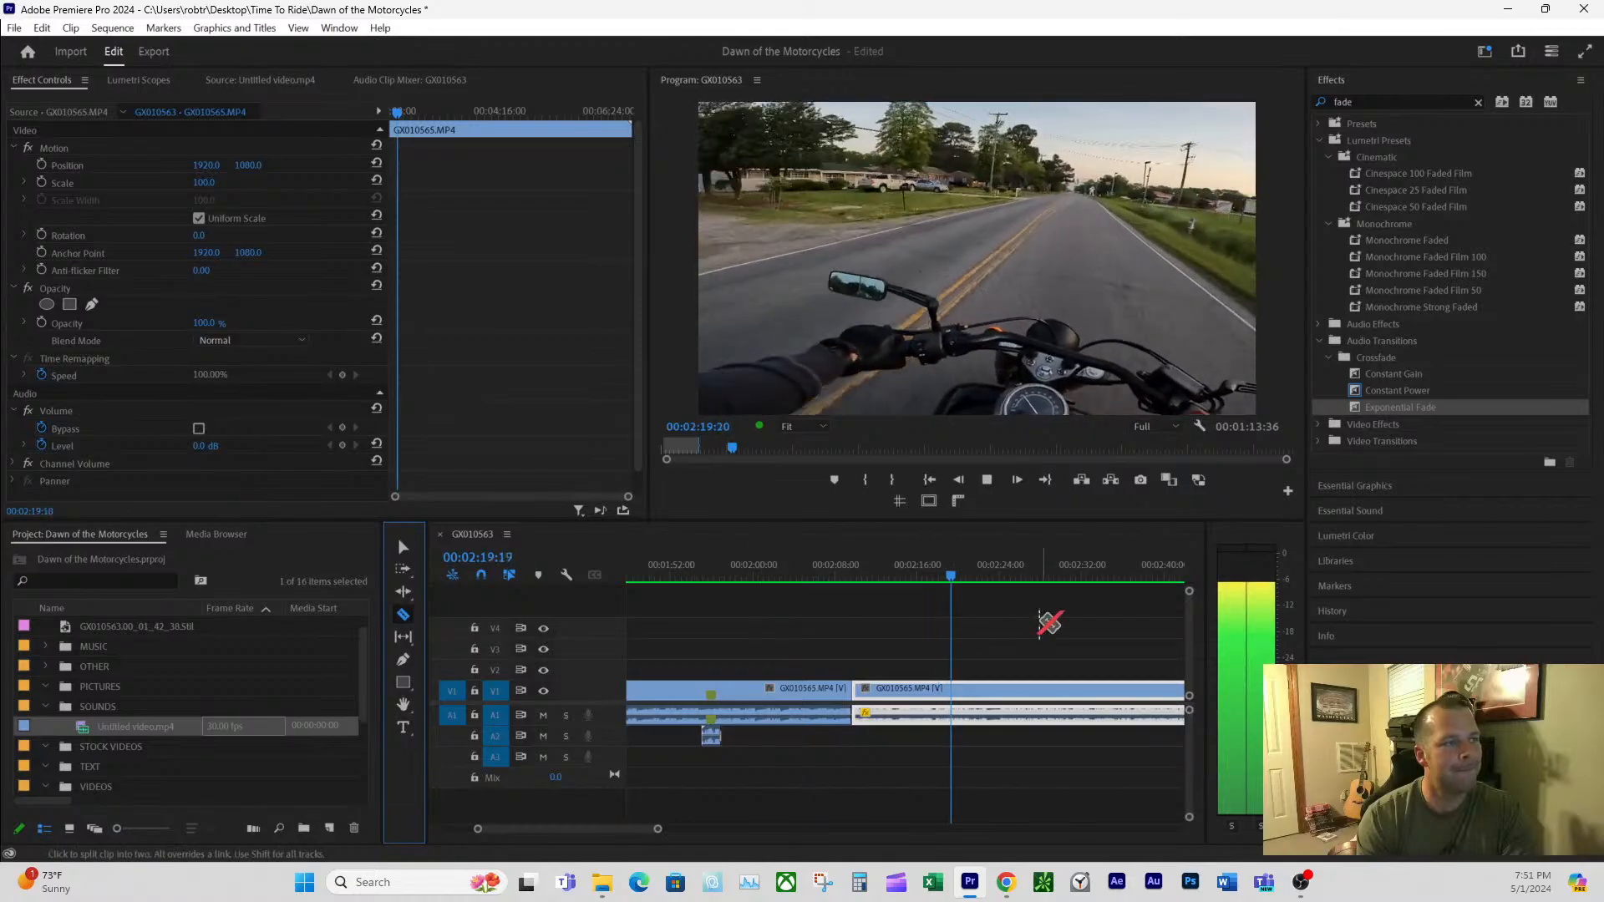
{"action": "left_click_drag", "start_coordinate": [946, 575], "coordinate": [917, 577]}
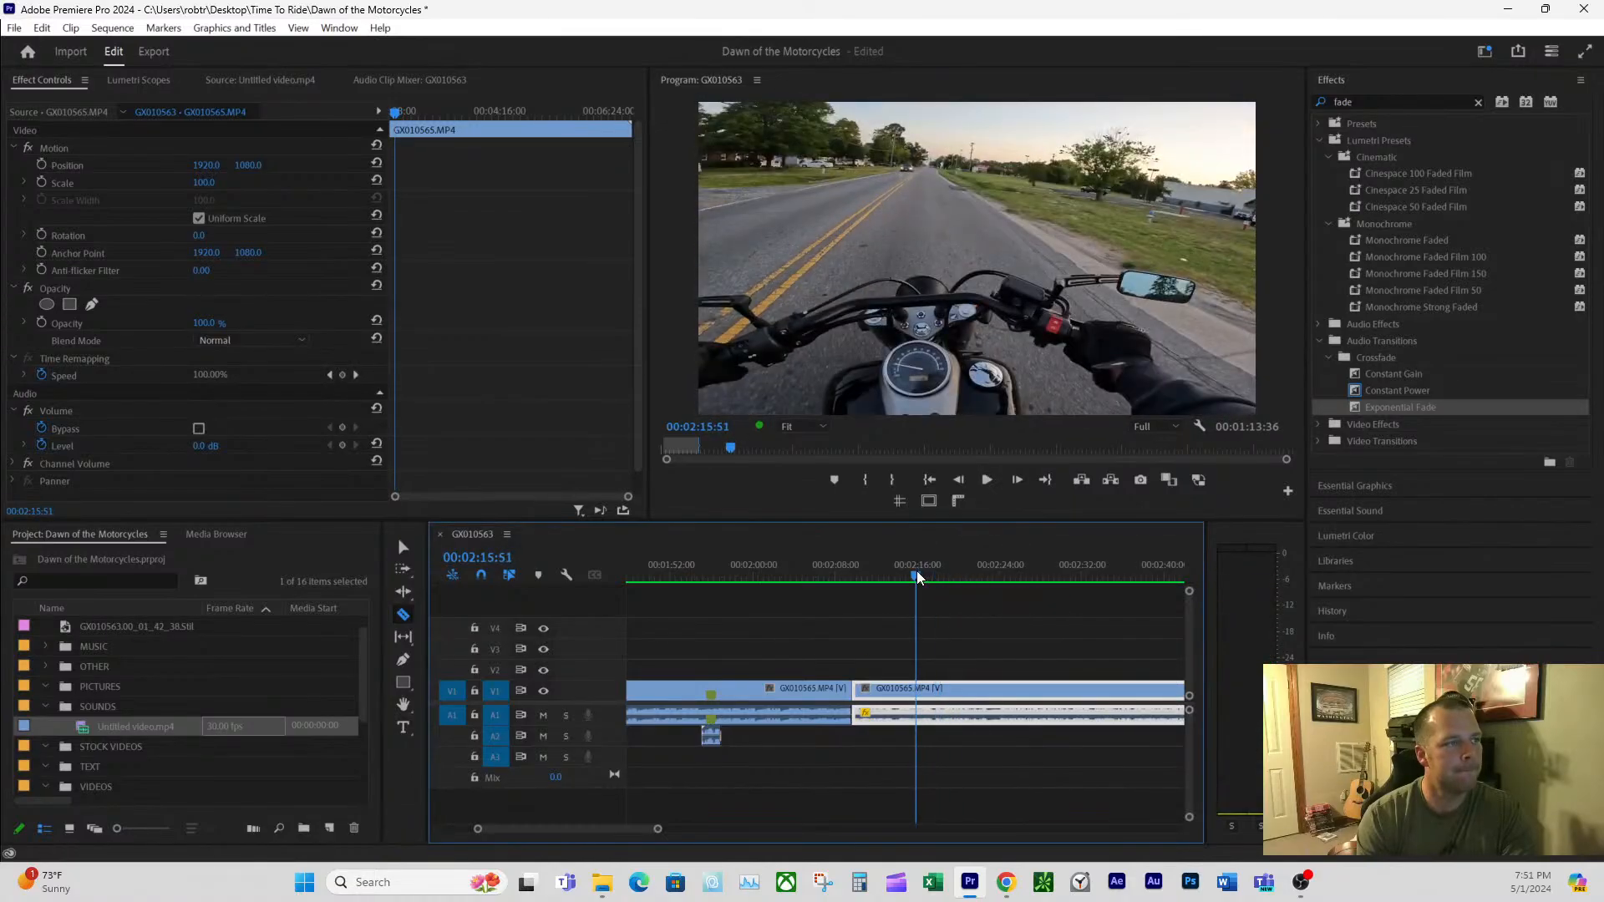
{"action": "key", "text": "space"}
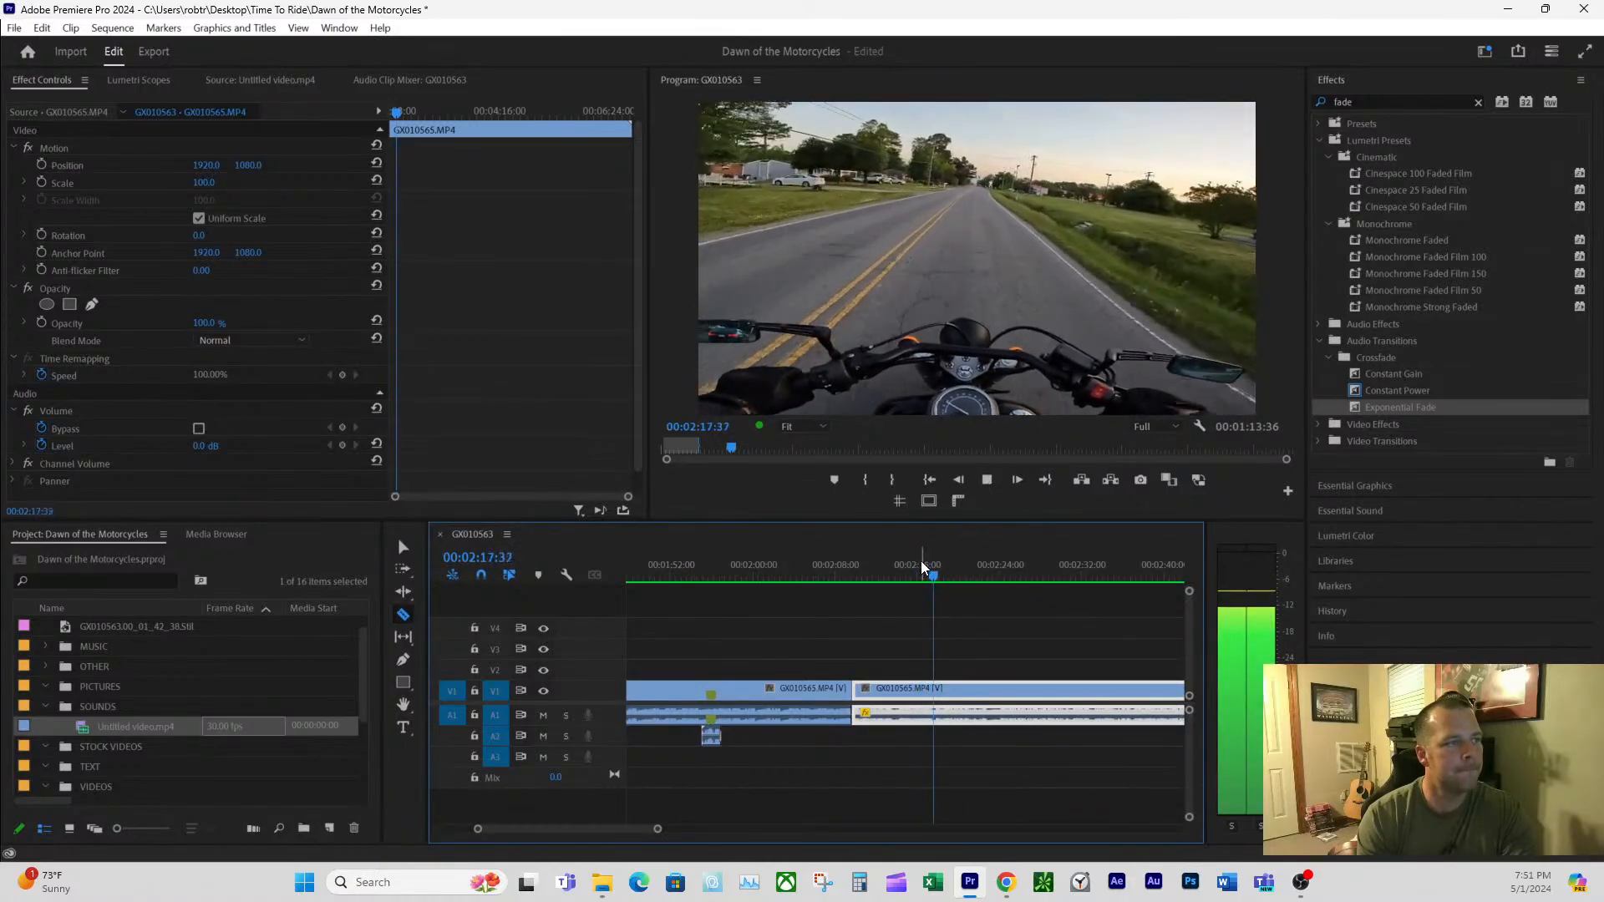
{"action": "left_click", "coordinate": [935, 577]}
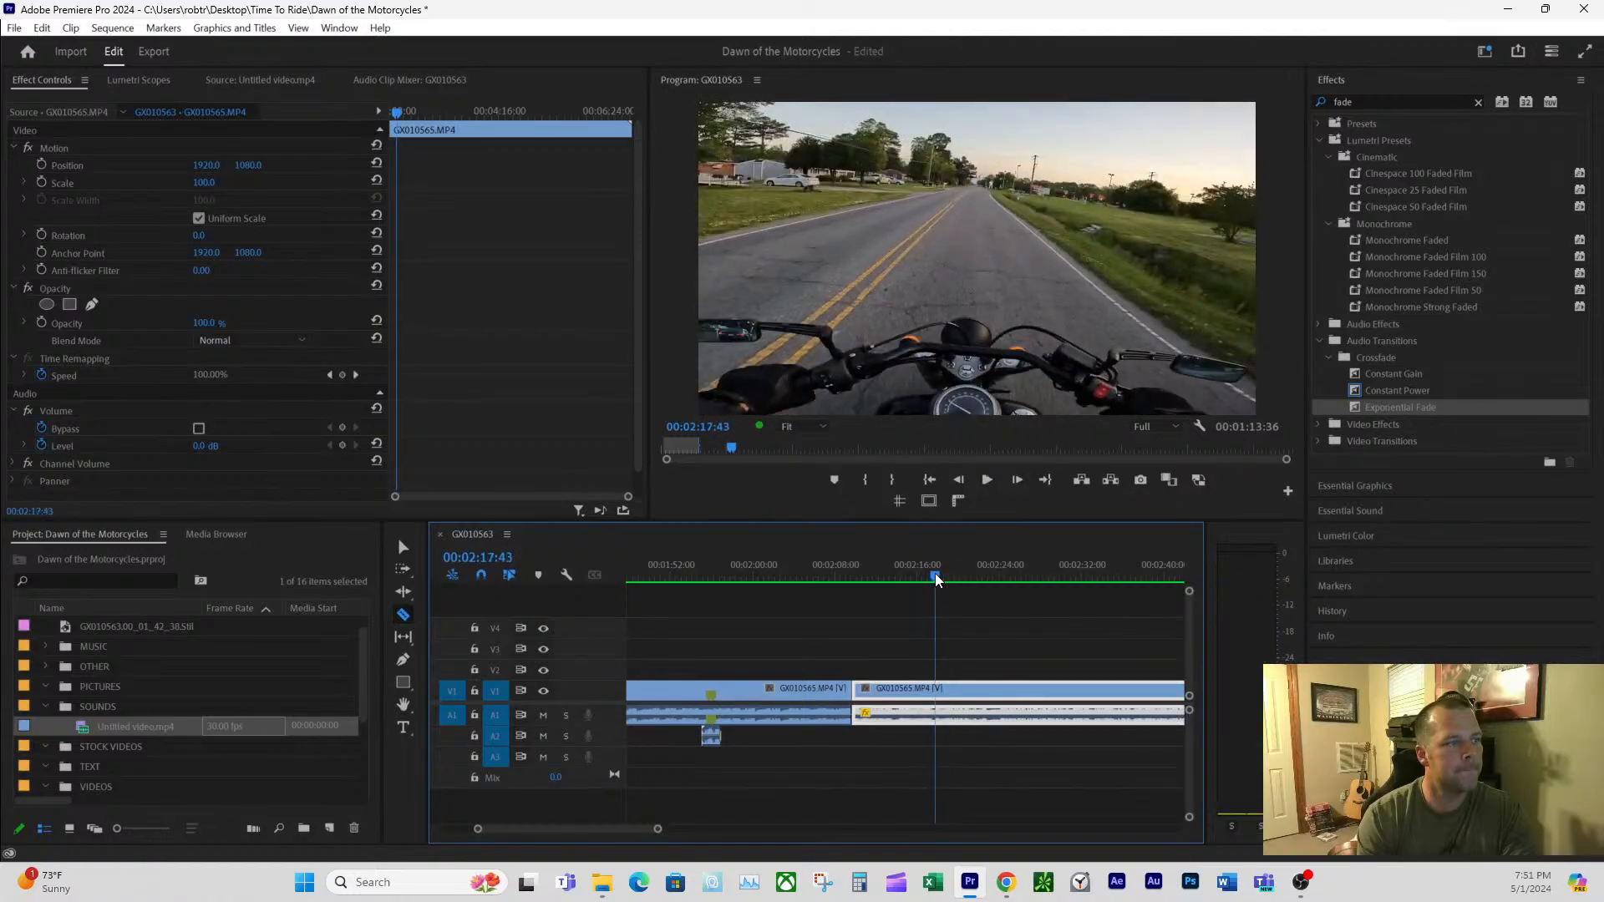
{"action": "left_click", "coordinate": [935, 690]}
- Raise the video of the short segment between 00:02:09:45 and 00:02:17:43 to track V3
{"action": "left_click", "coordinate": [401, 548]}
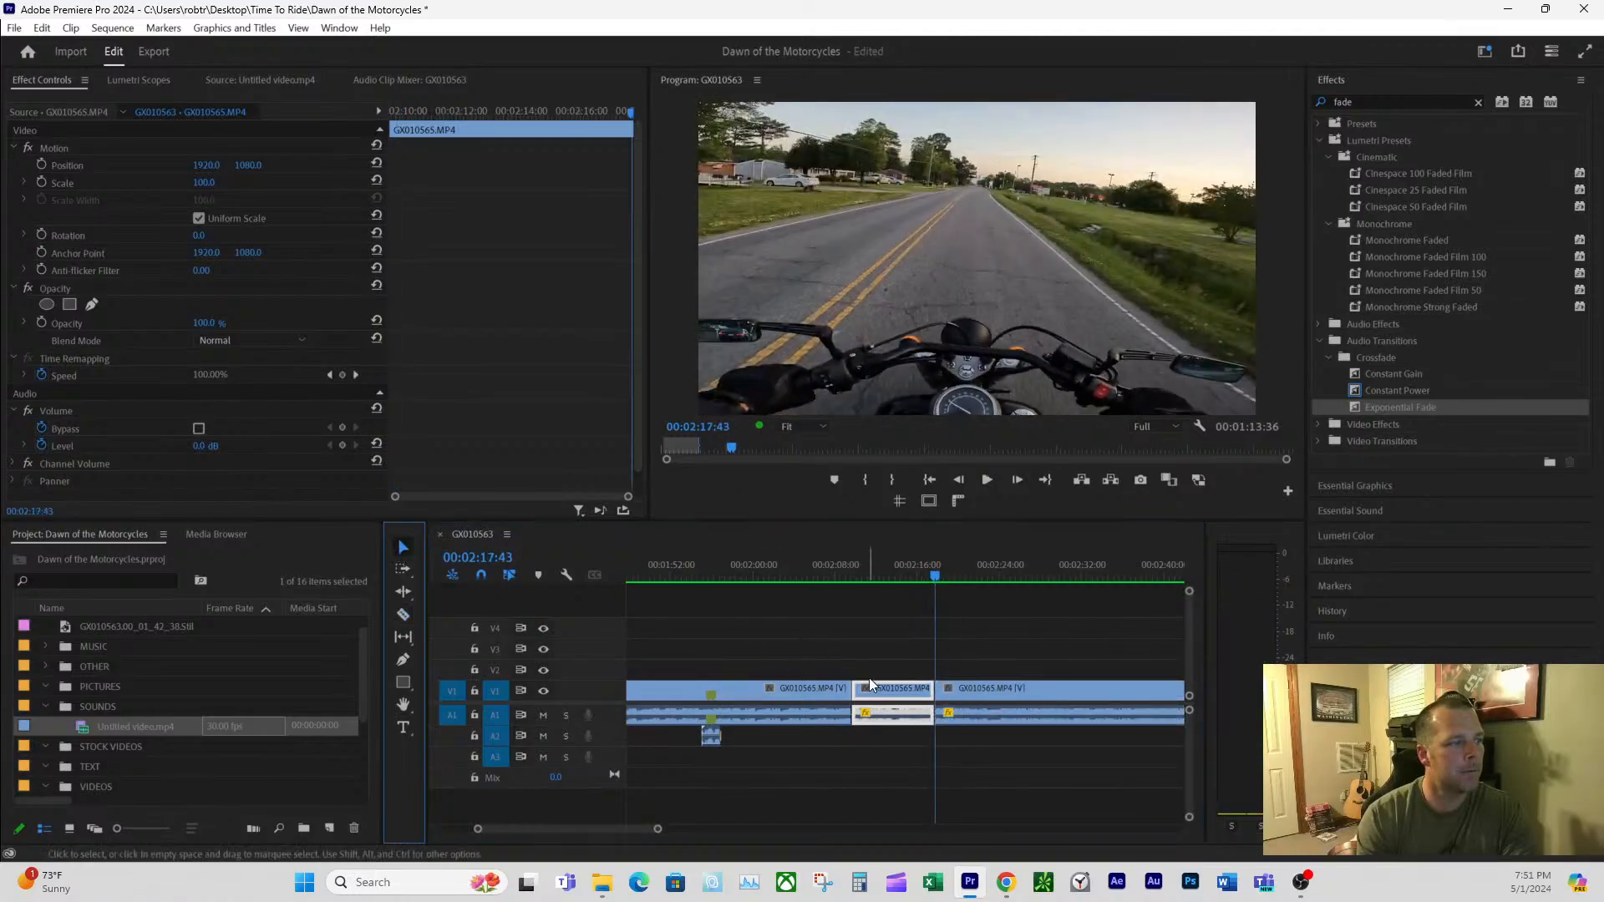
{"action": "left_click_drag", "start_coordinate": [892, 693], "coordinate": [892, 669]}
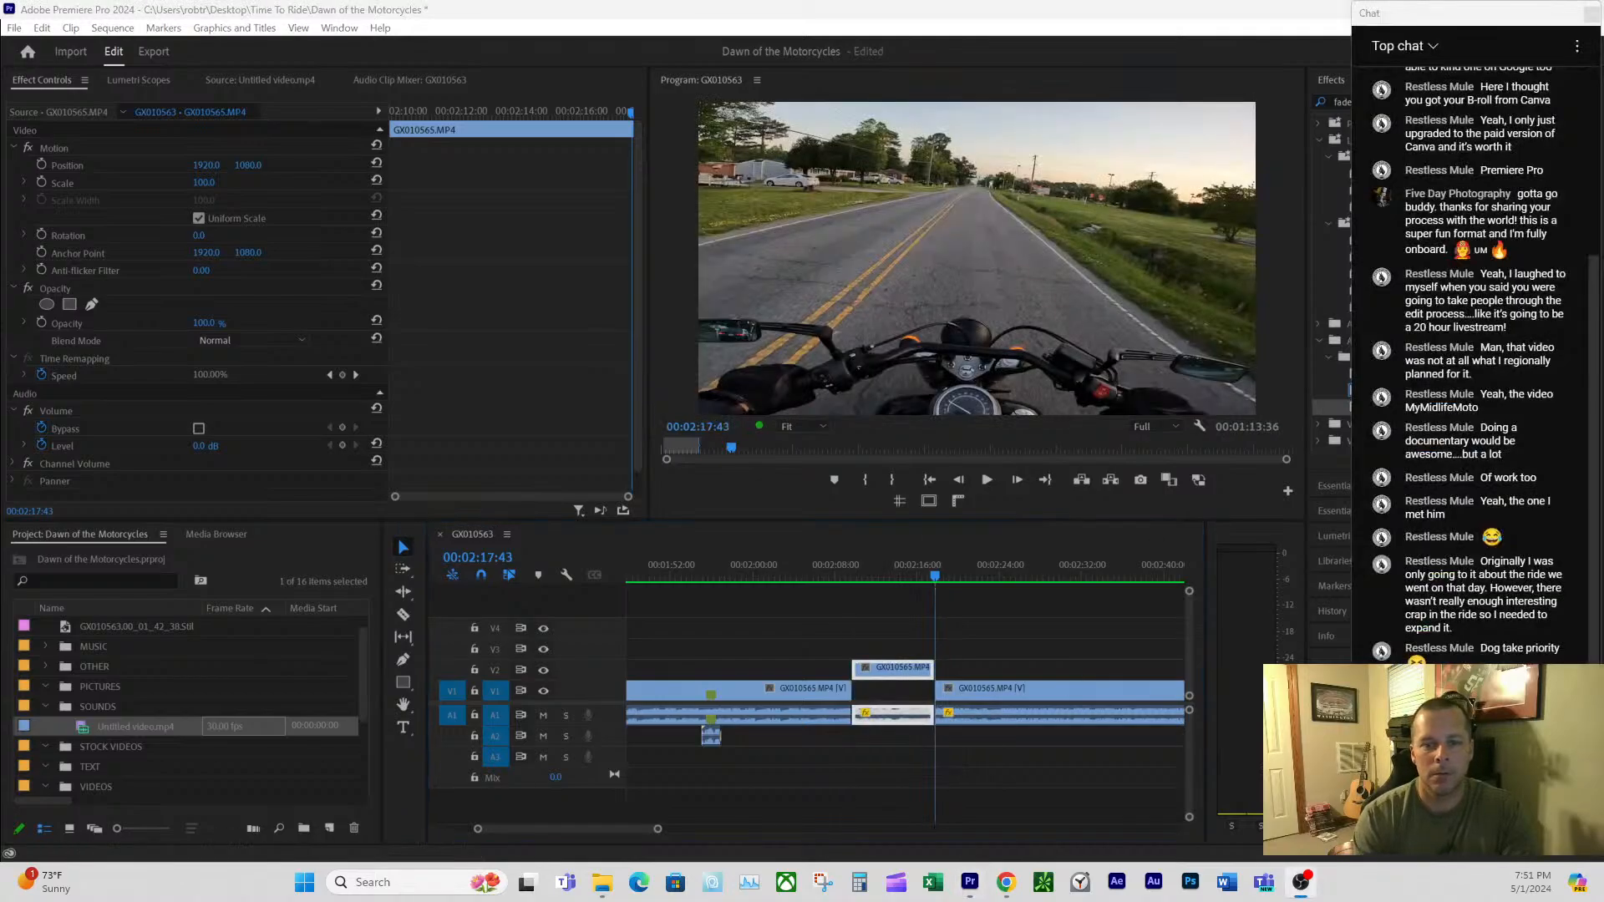
{"action": "left_click", "coordinate": [894, 571]}
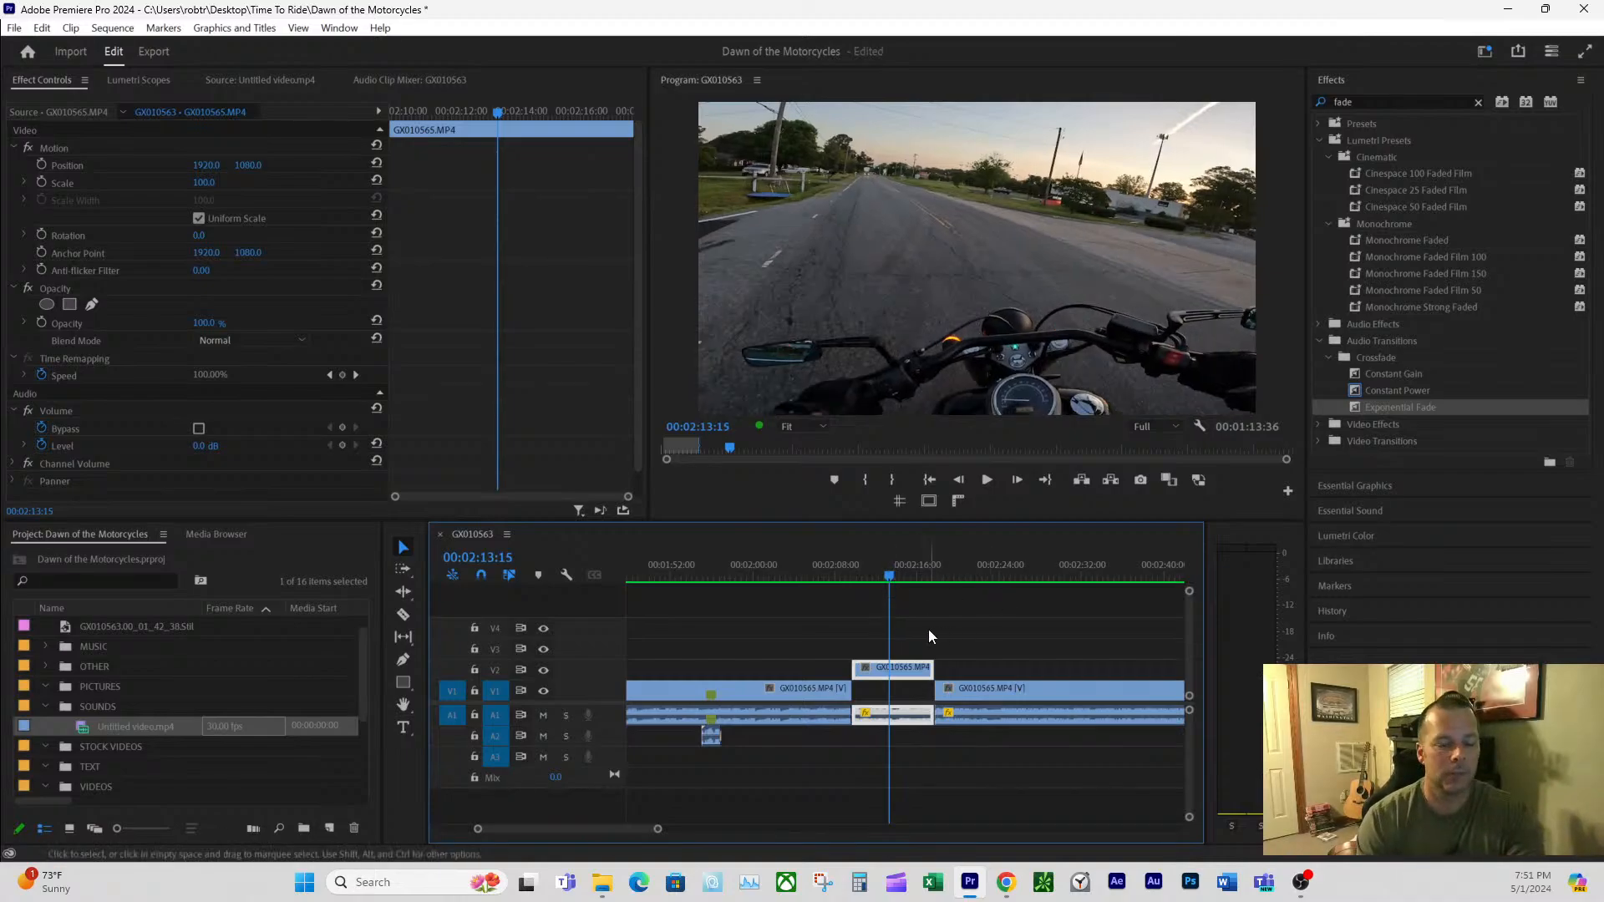
{"action": "left_click_drag", "start_coordinate": [849, 574], "coordinate": [886, 570]}
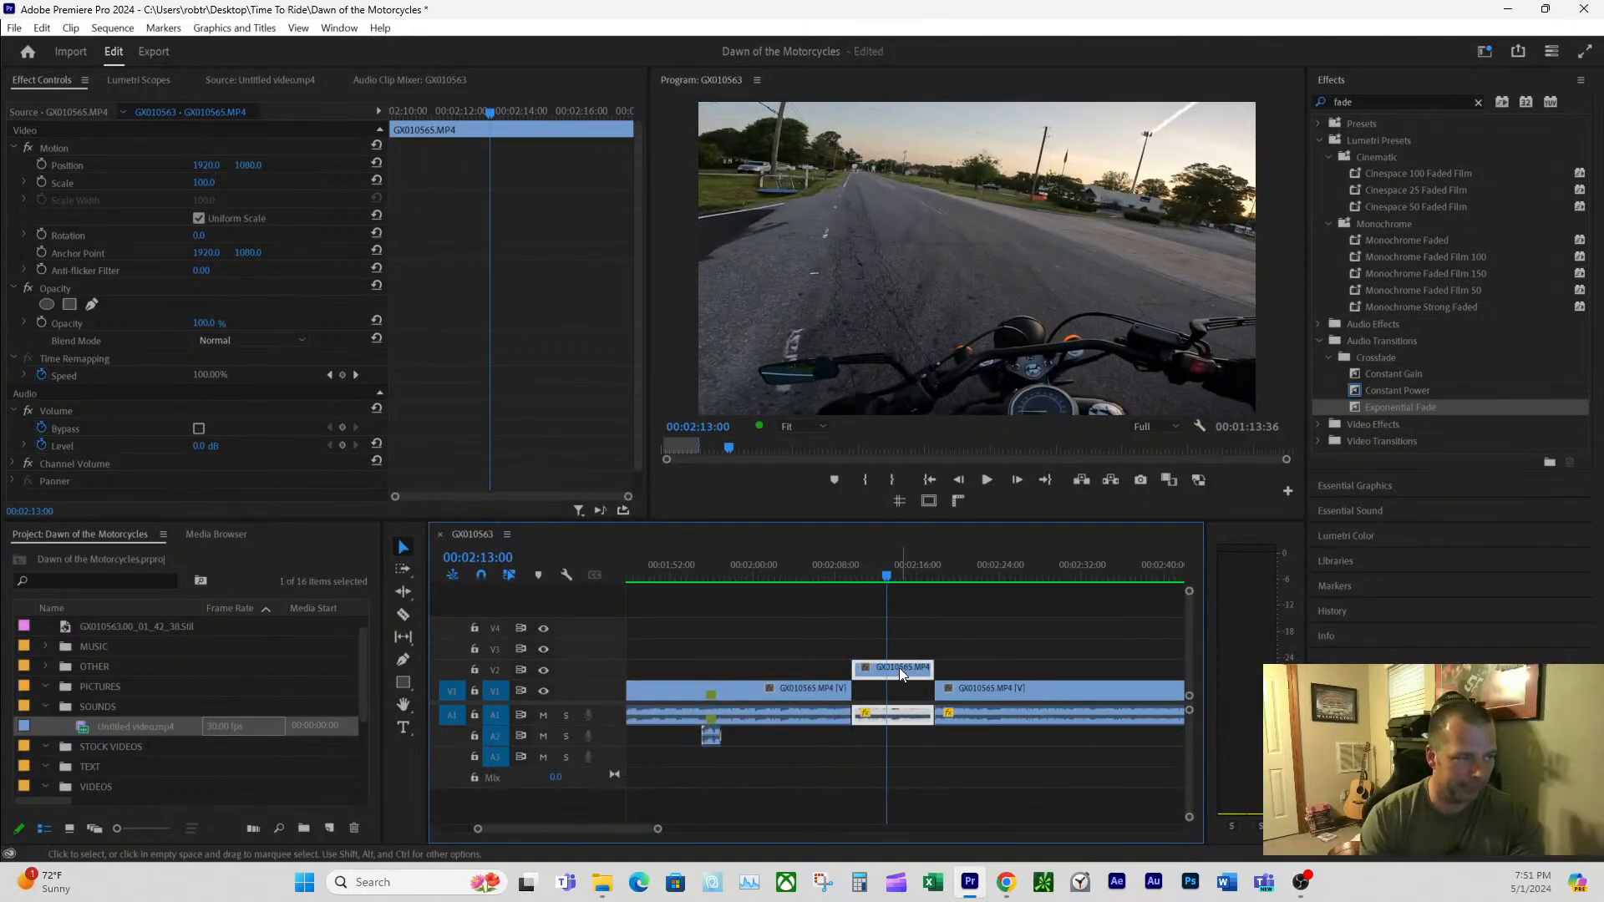
{"action": "left_click_drag", "start_coordinate": [900, 673], "coordinate": [899, 651]}
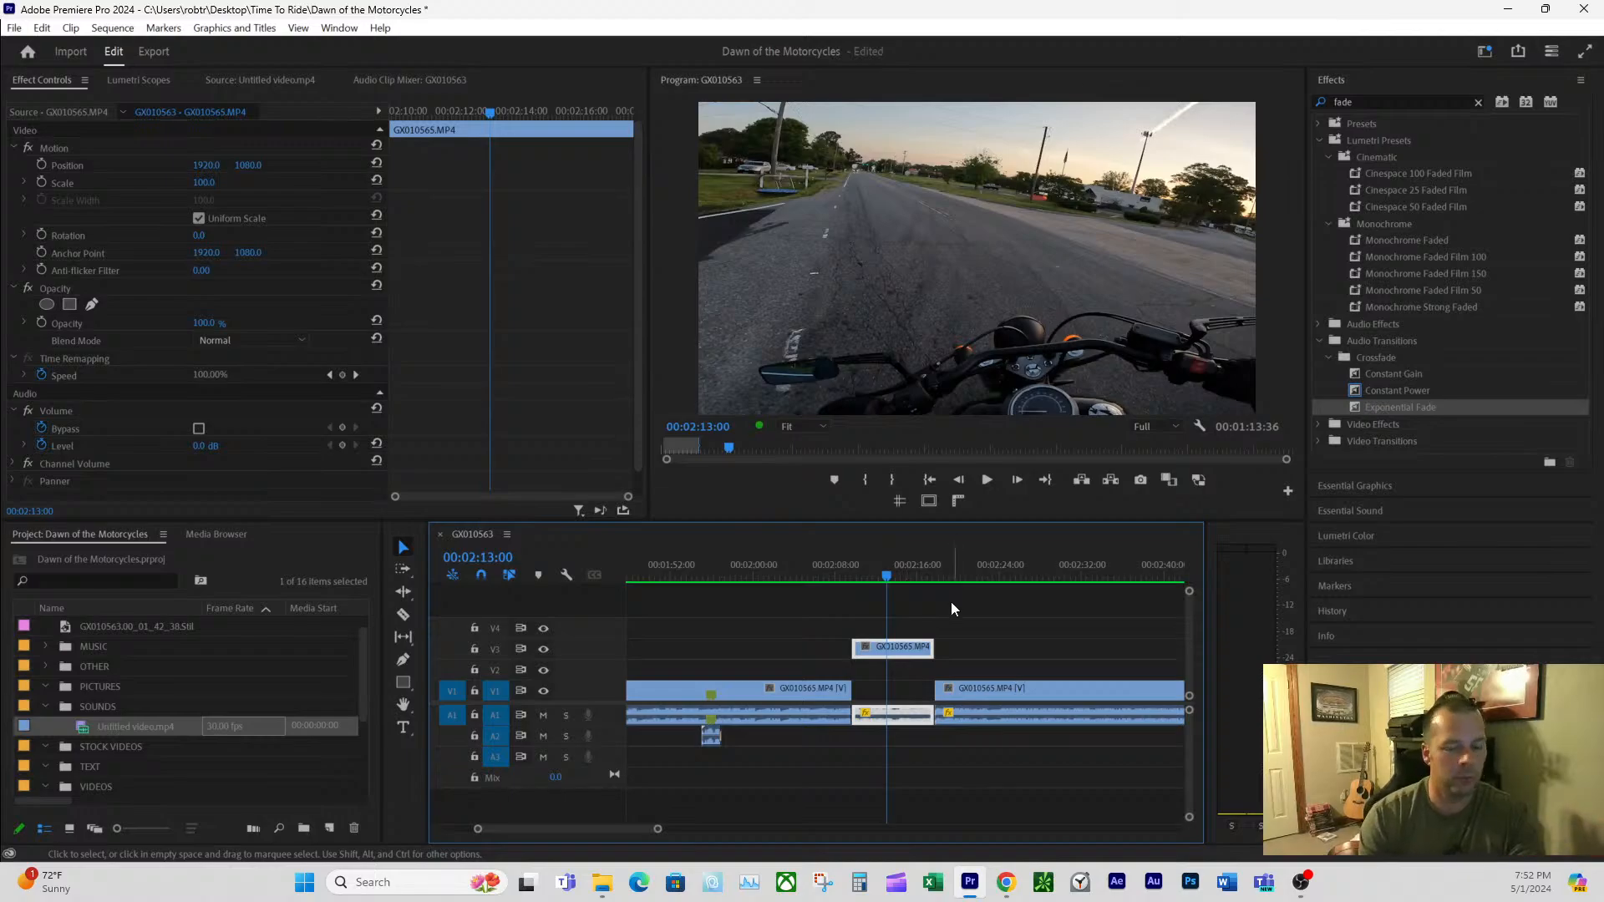
- Play the footage across the end of the raised V3 segment, from 00:02:16:30 to 00:02:18:27
{"action": "left_click", "coordinate": [931, 567]}
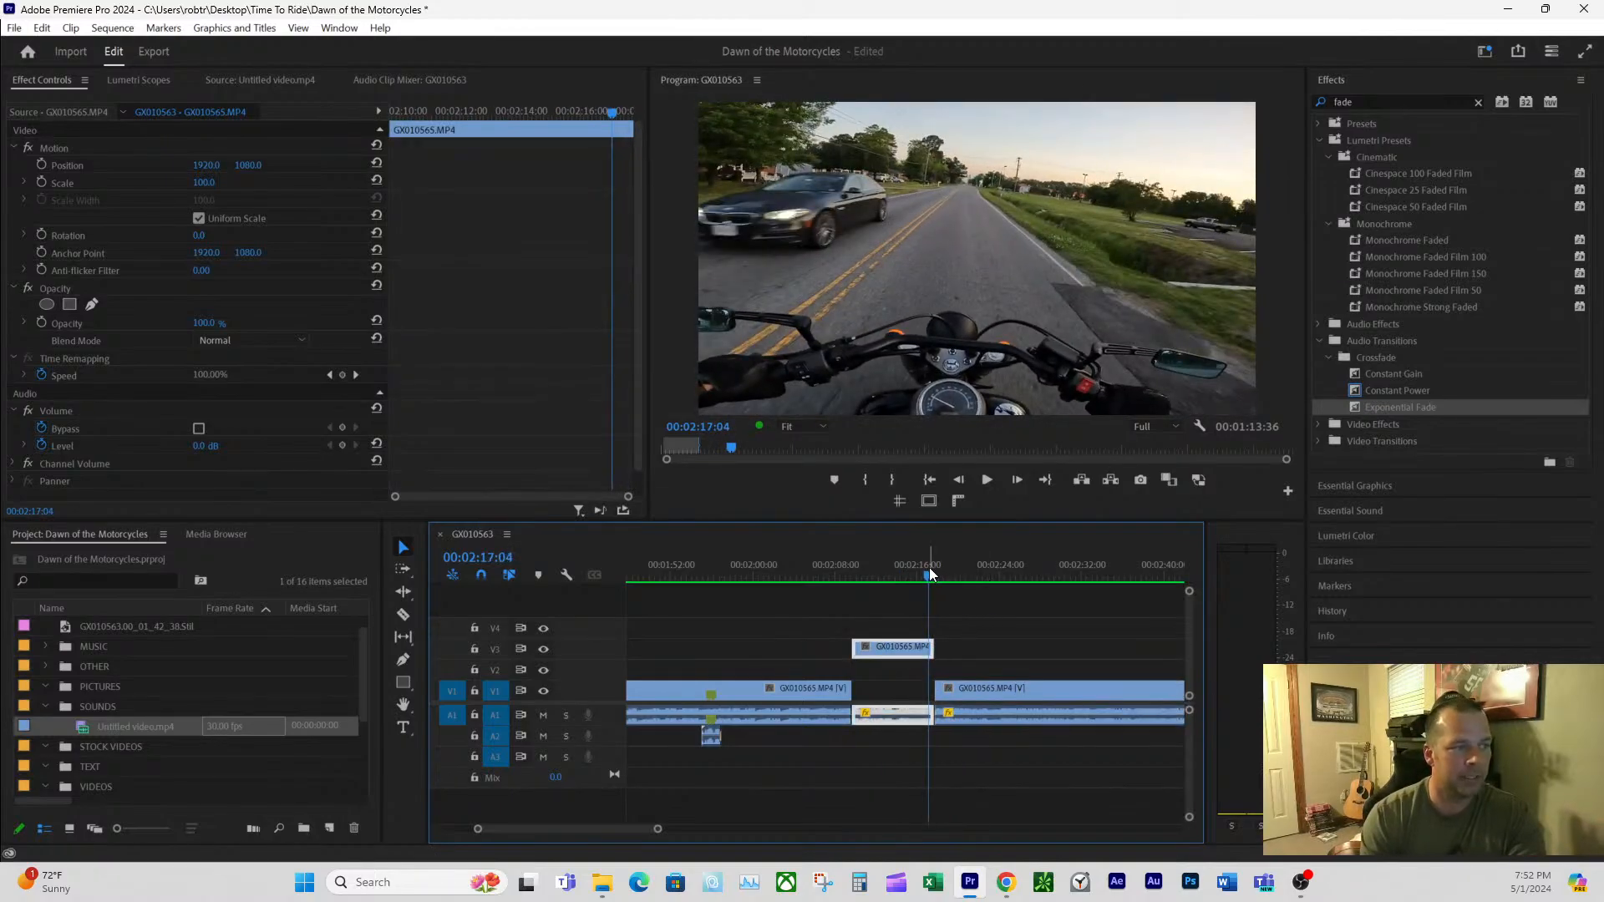
{"action": "left_click", "coordinate": [923, 574]}
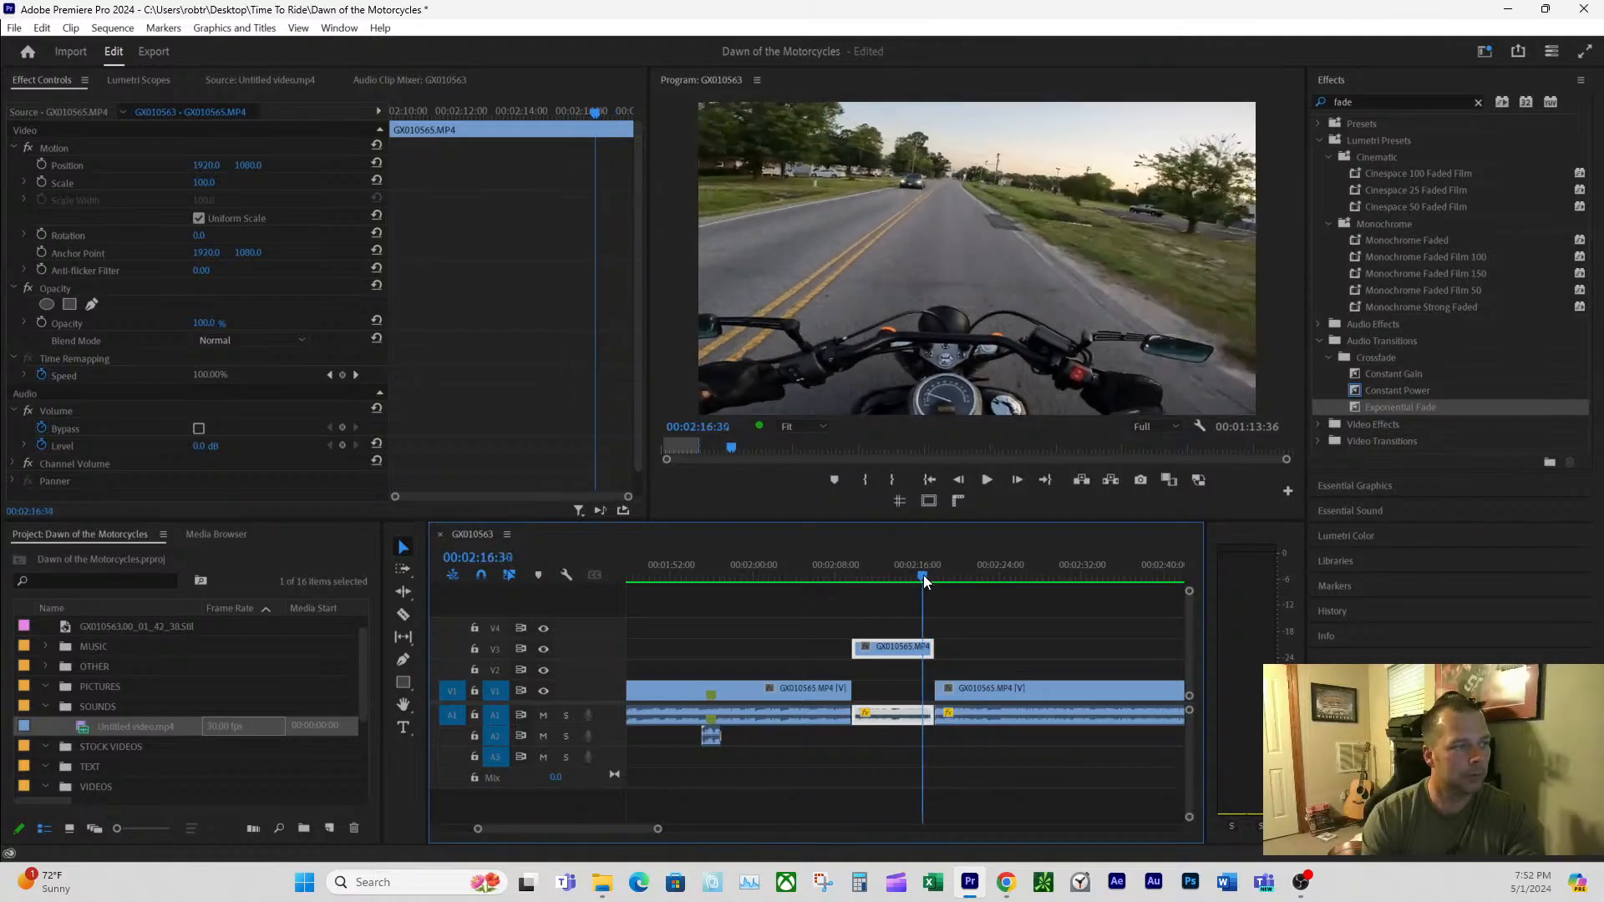
{"action": "key", "text": "space"}
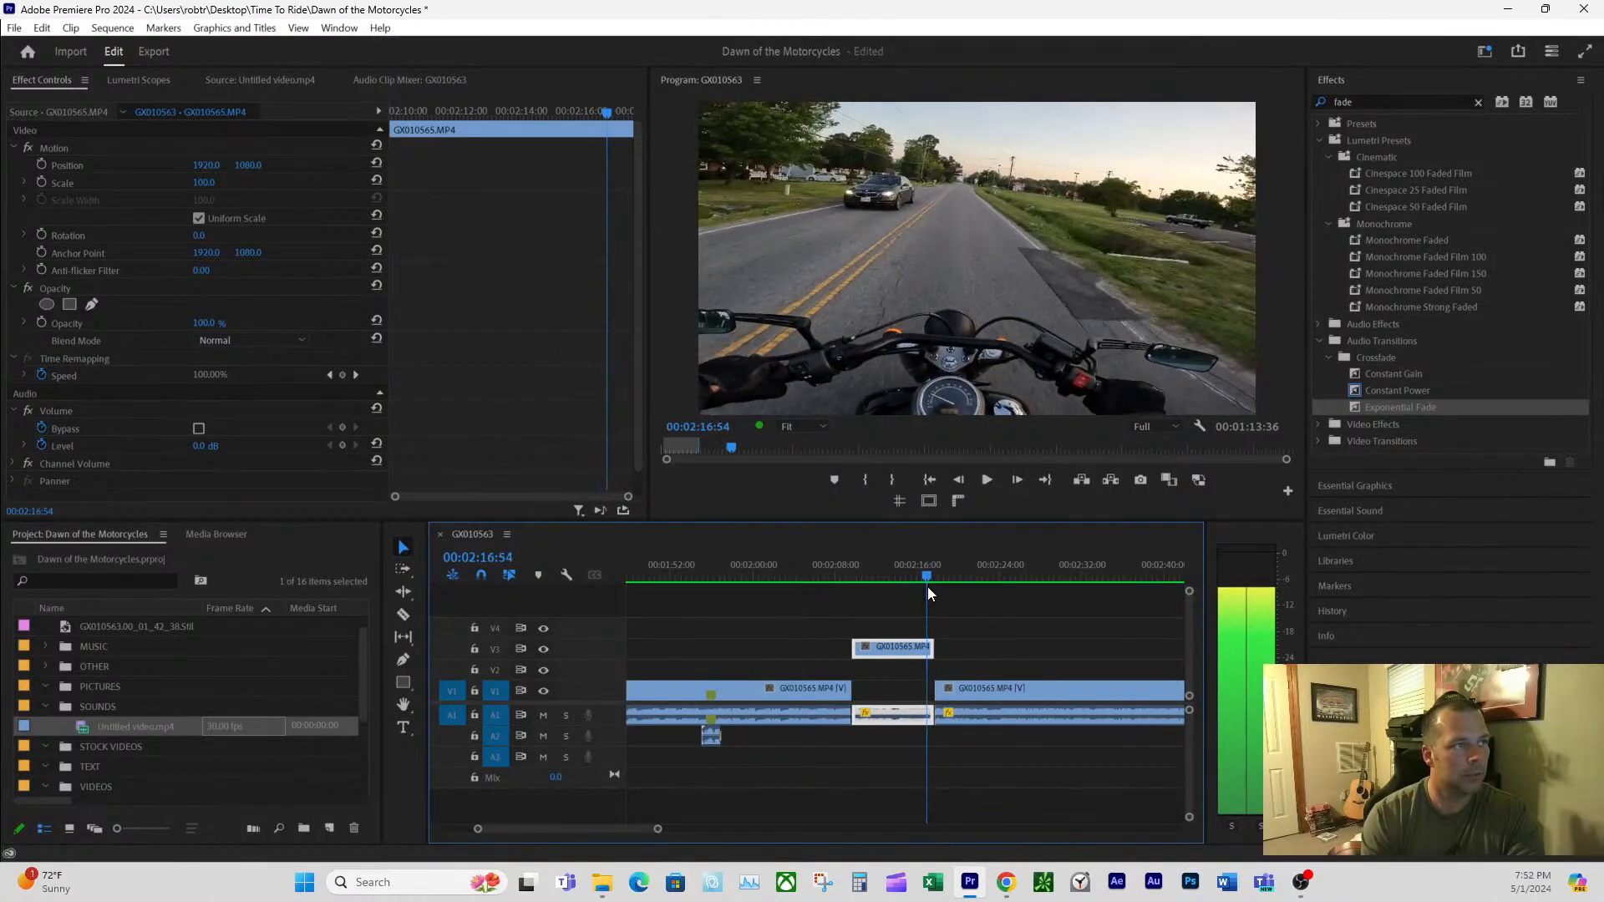
{"action": "key", "text": "space"}
{"action": "left_click", "coordinate": [934, 578]}
{"action": "key", "text": "space"}
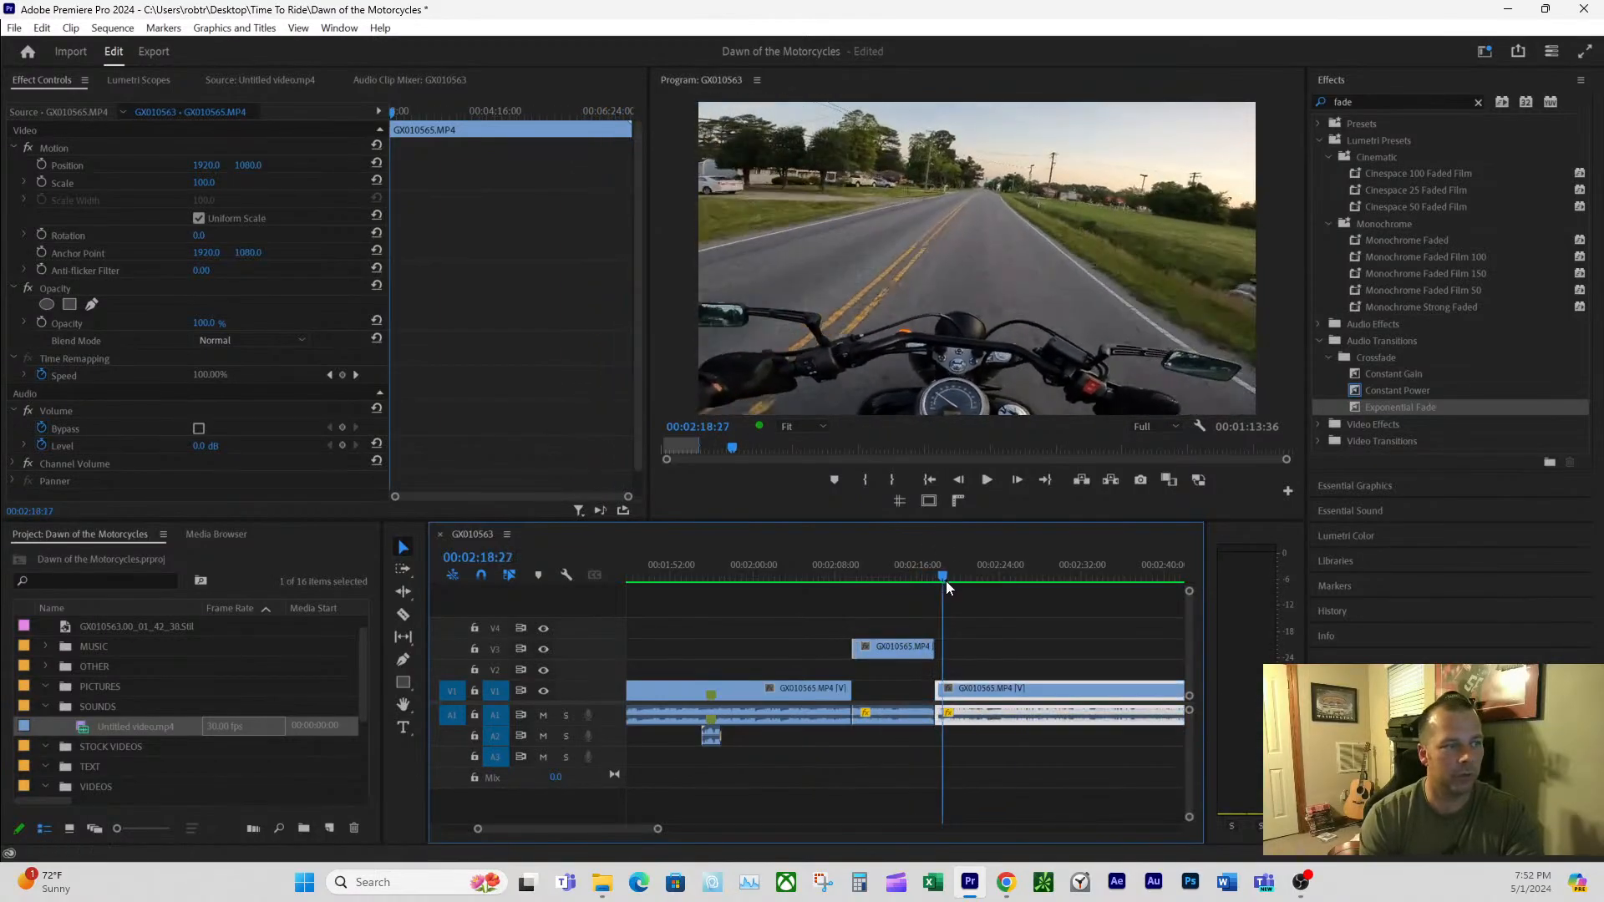
{"action": "key", "text": "space"}
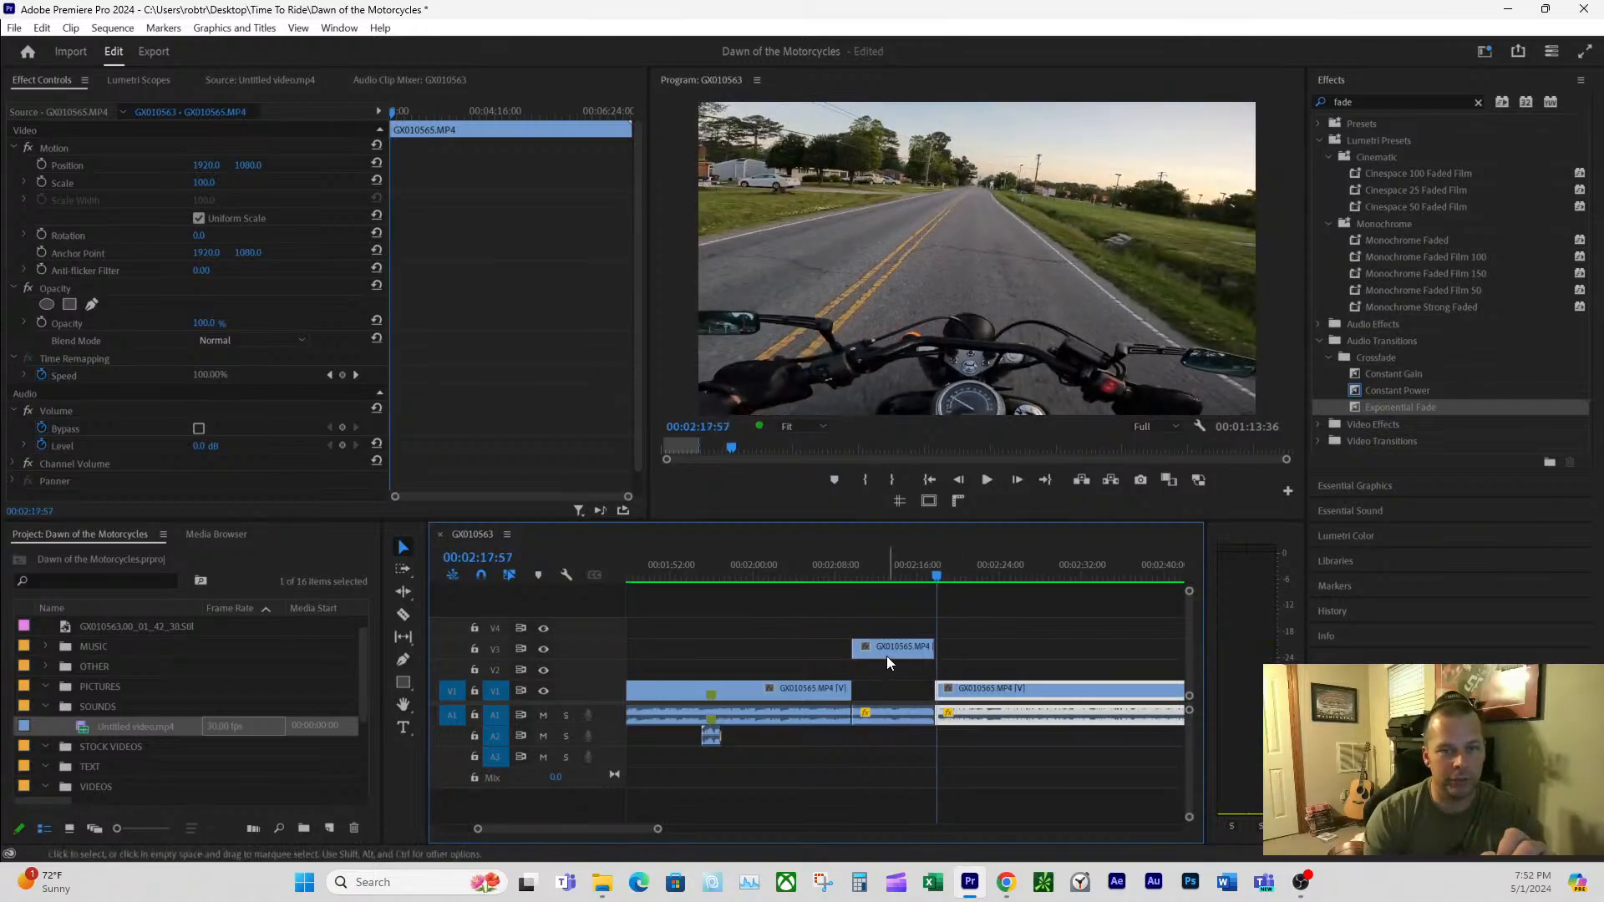
- Unlink the raised V3 segment's video from its audio
{"action": "left_click", "coordinate": [897, 568]}
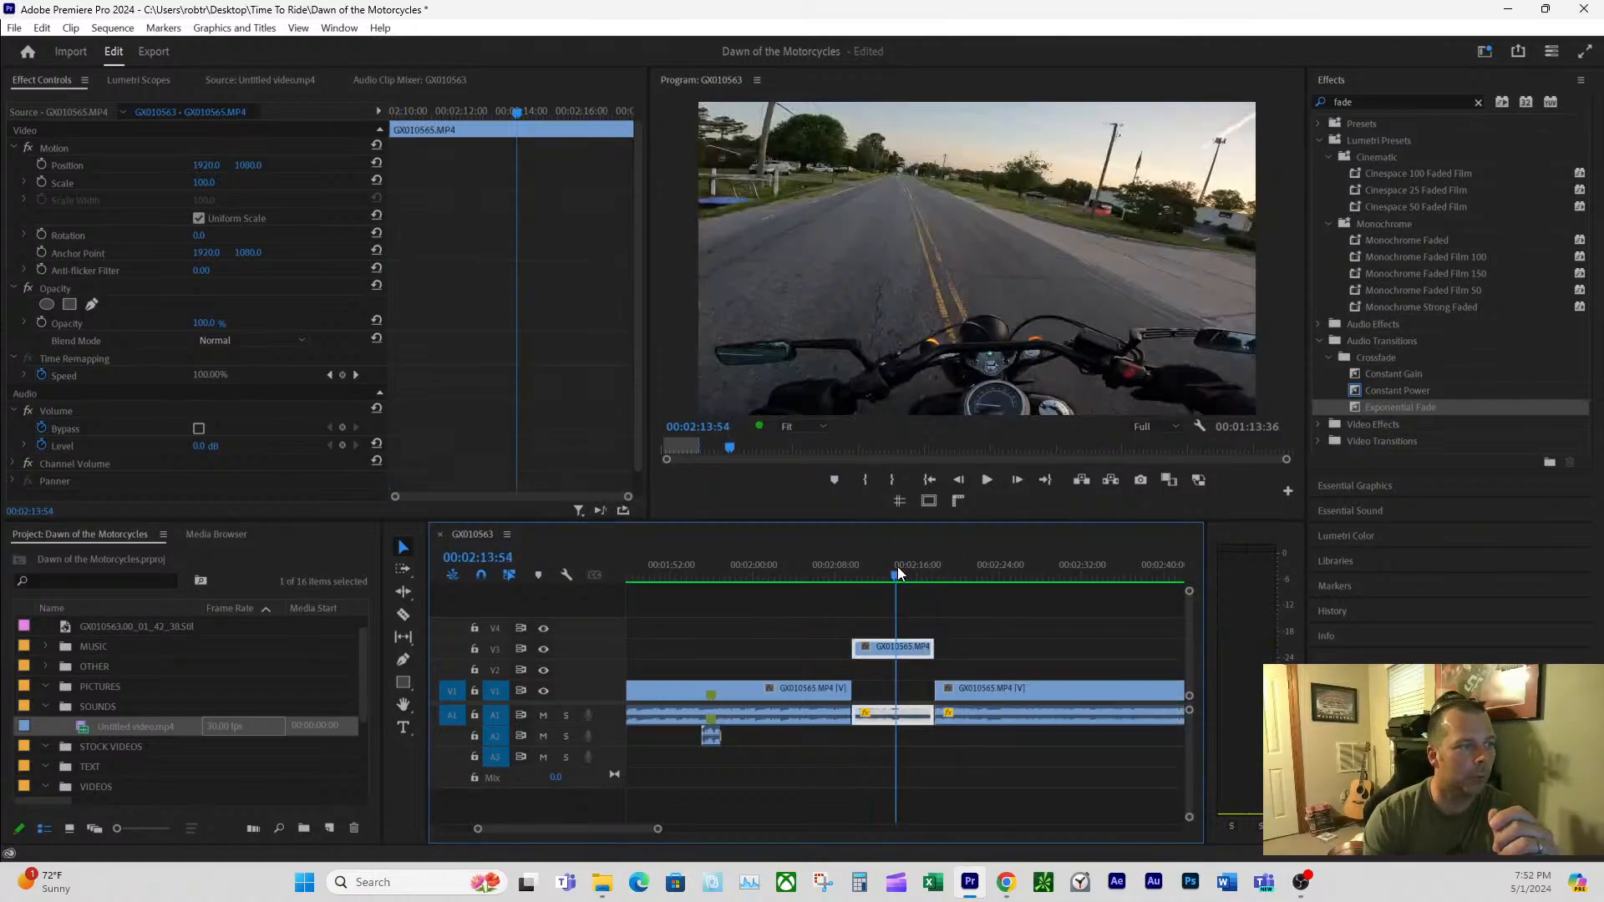
{"action": "right_click", "coordinate": [893, 649]}
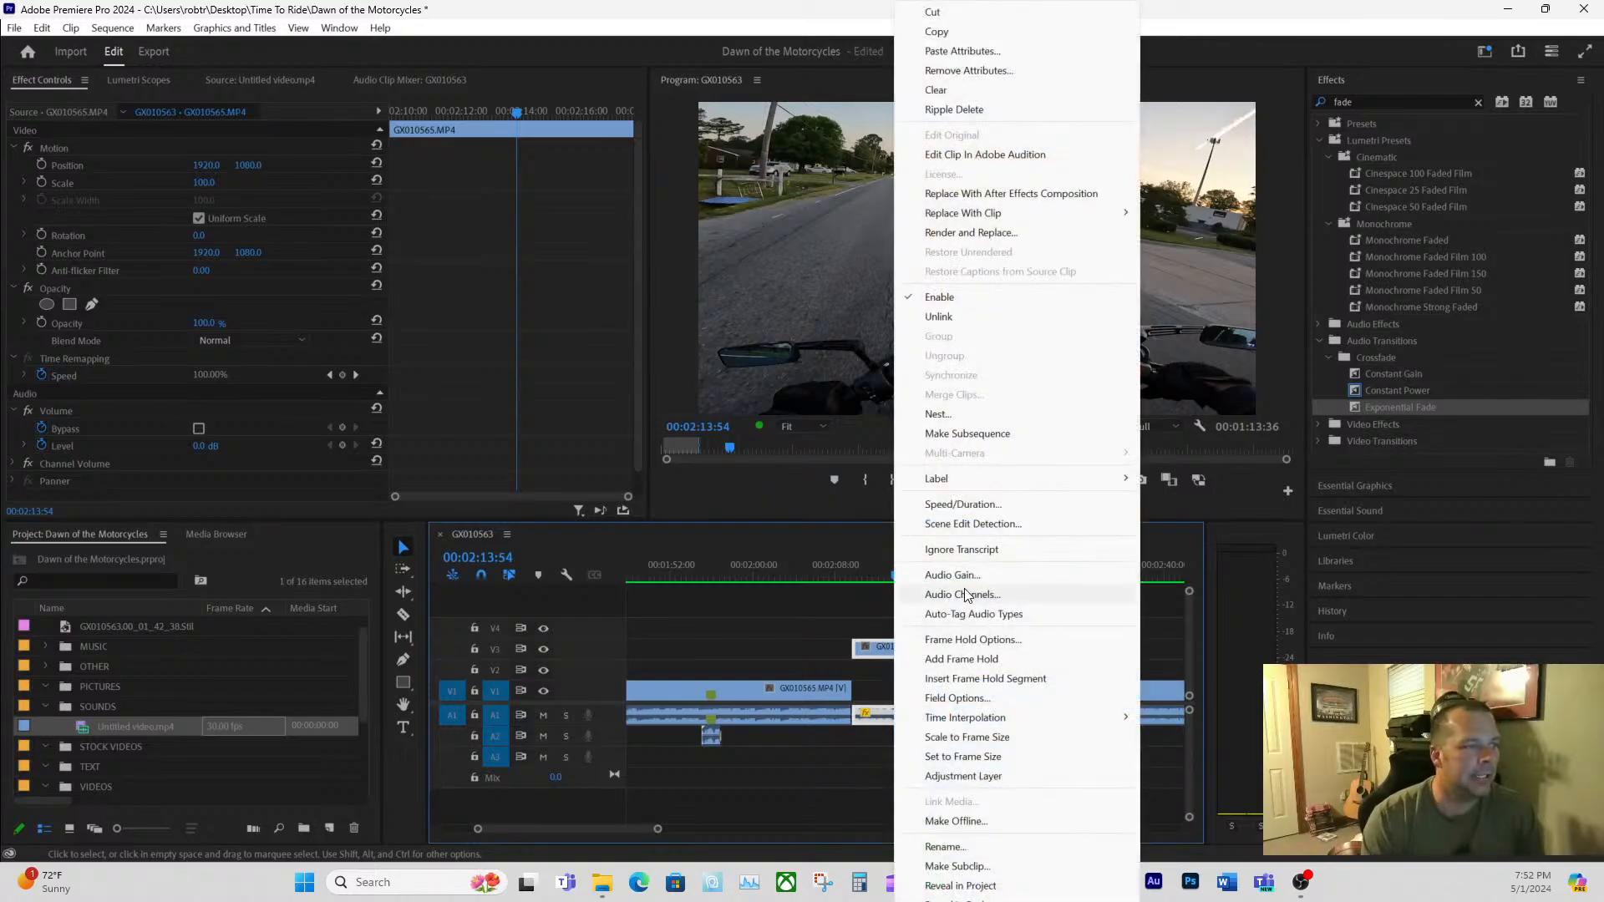
{"action": "left_click", "coordinate": [950, 317]}
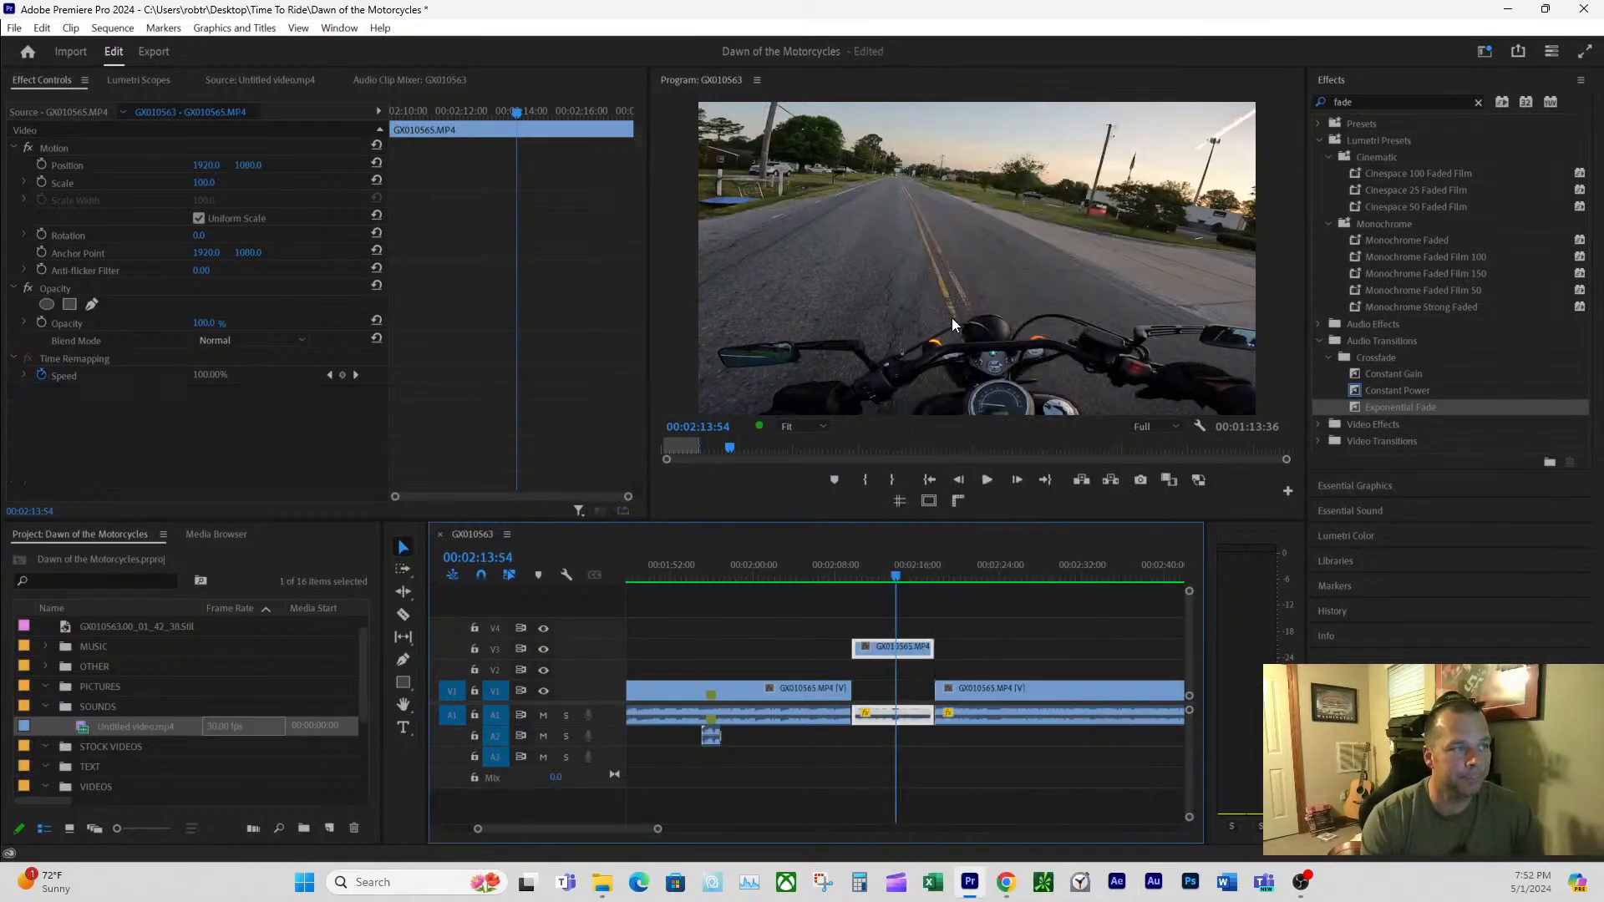
- Cut the raised V3 segment's unlinked video out of the timeline, keeping its audio on A1
{"action": "left_click", "coordinate": [904, 674]}
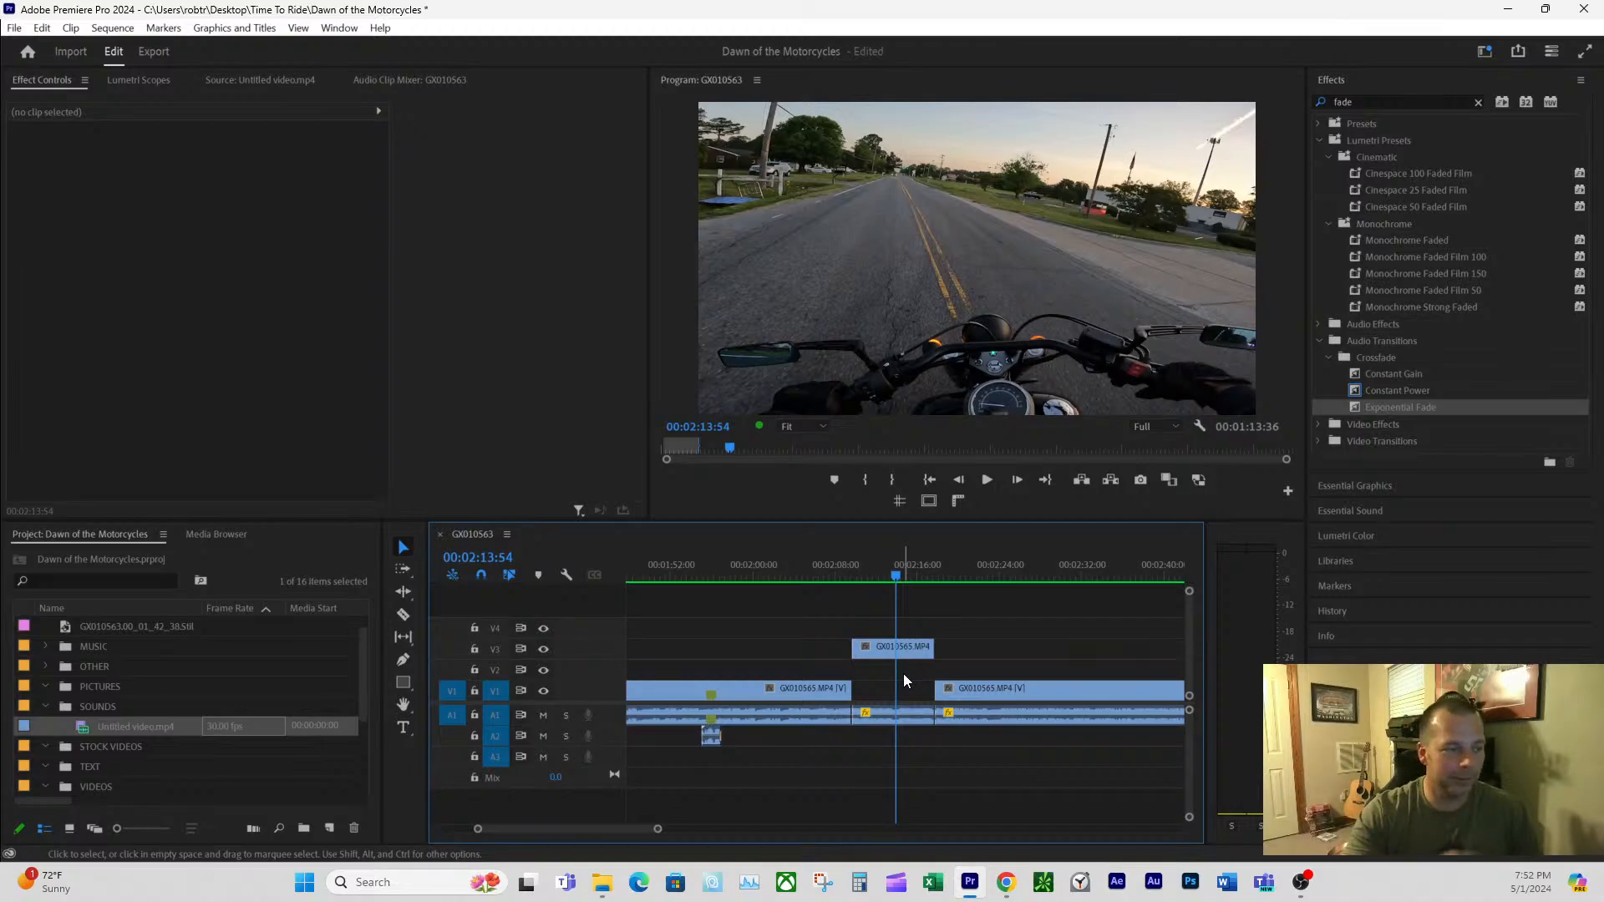
{"action": "left_click", "coordinate": [910, 653]}
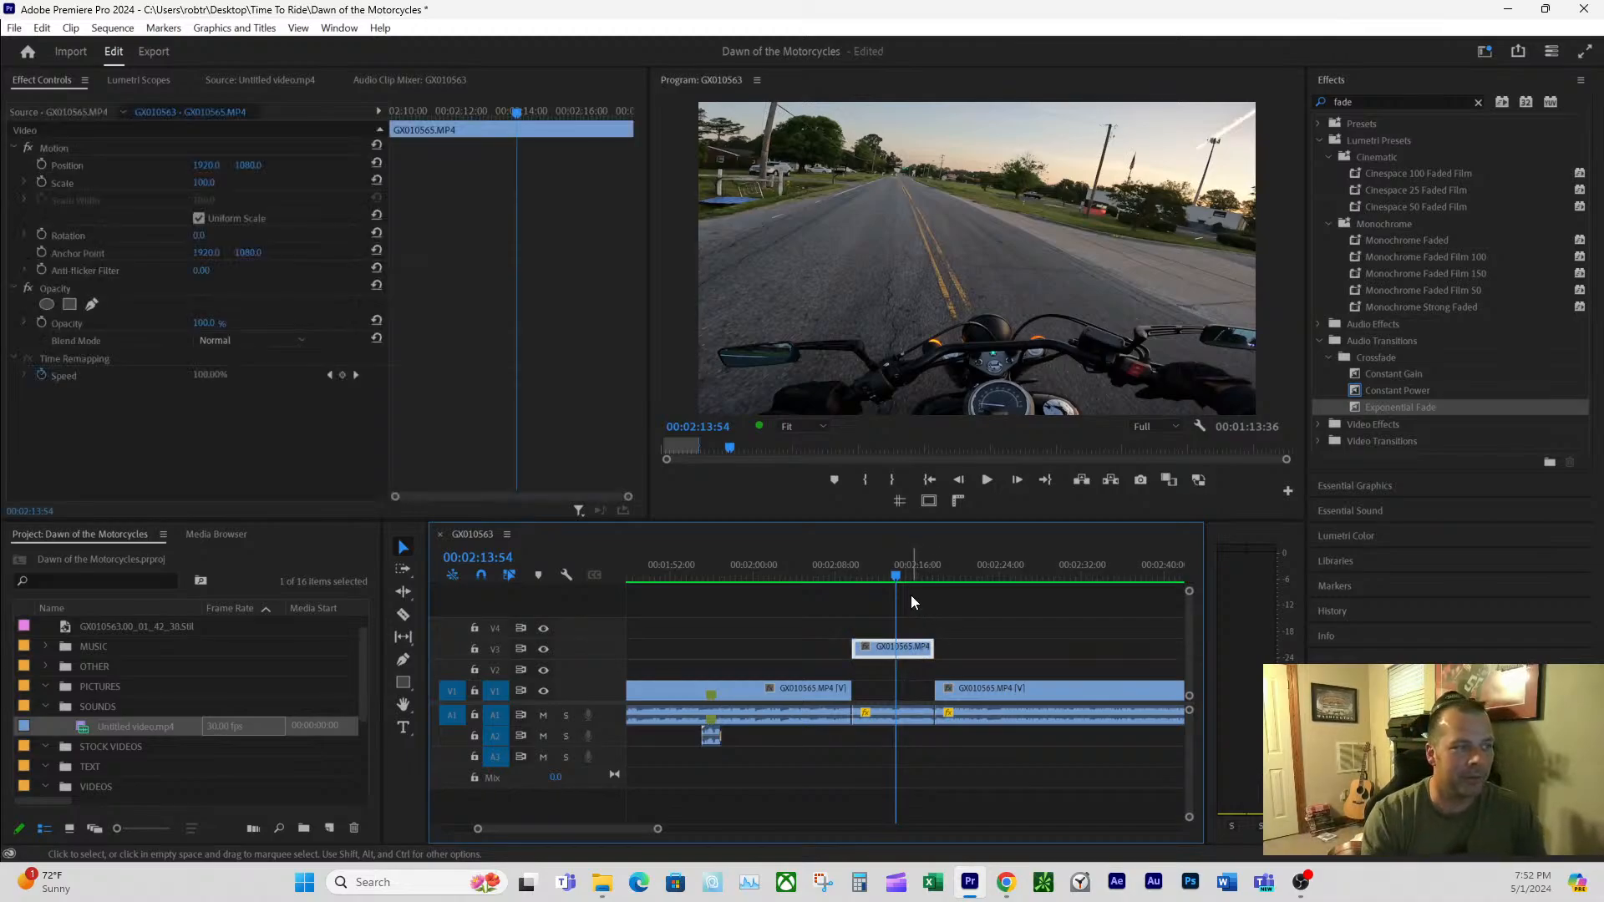
{"action": "left_click", "coordinate": [903, 717]}
{"action": "left_click", "coordinate": [910, 735]}
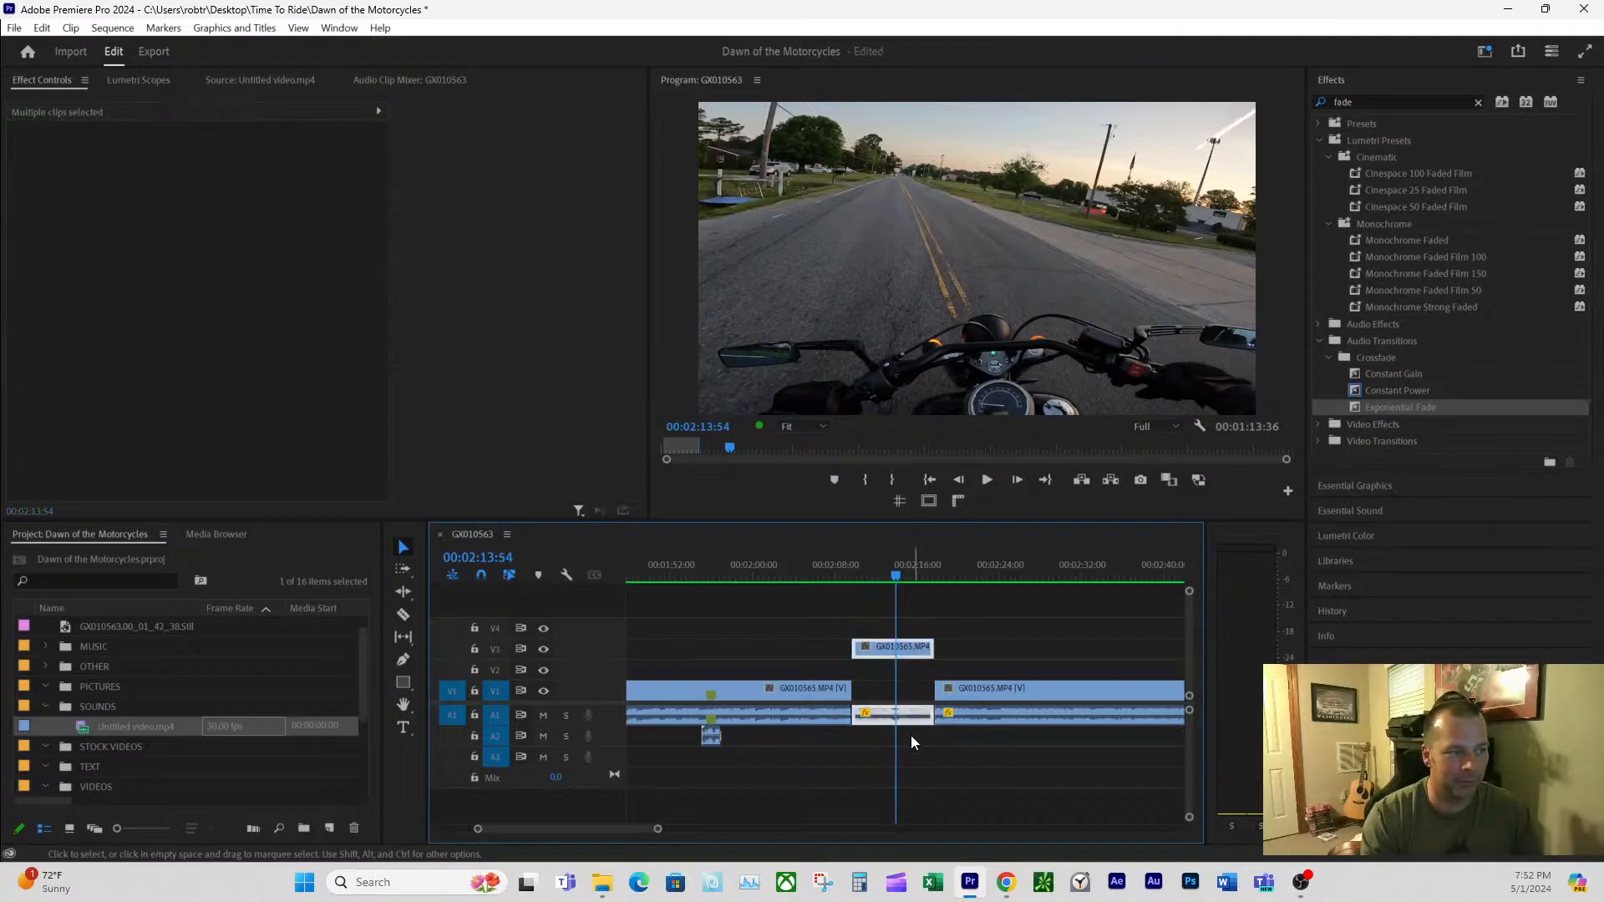
{"action": "right_click", "coordinate": [917, 649]}
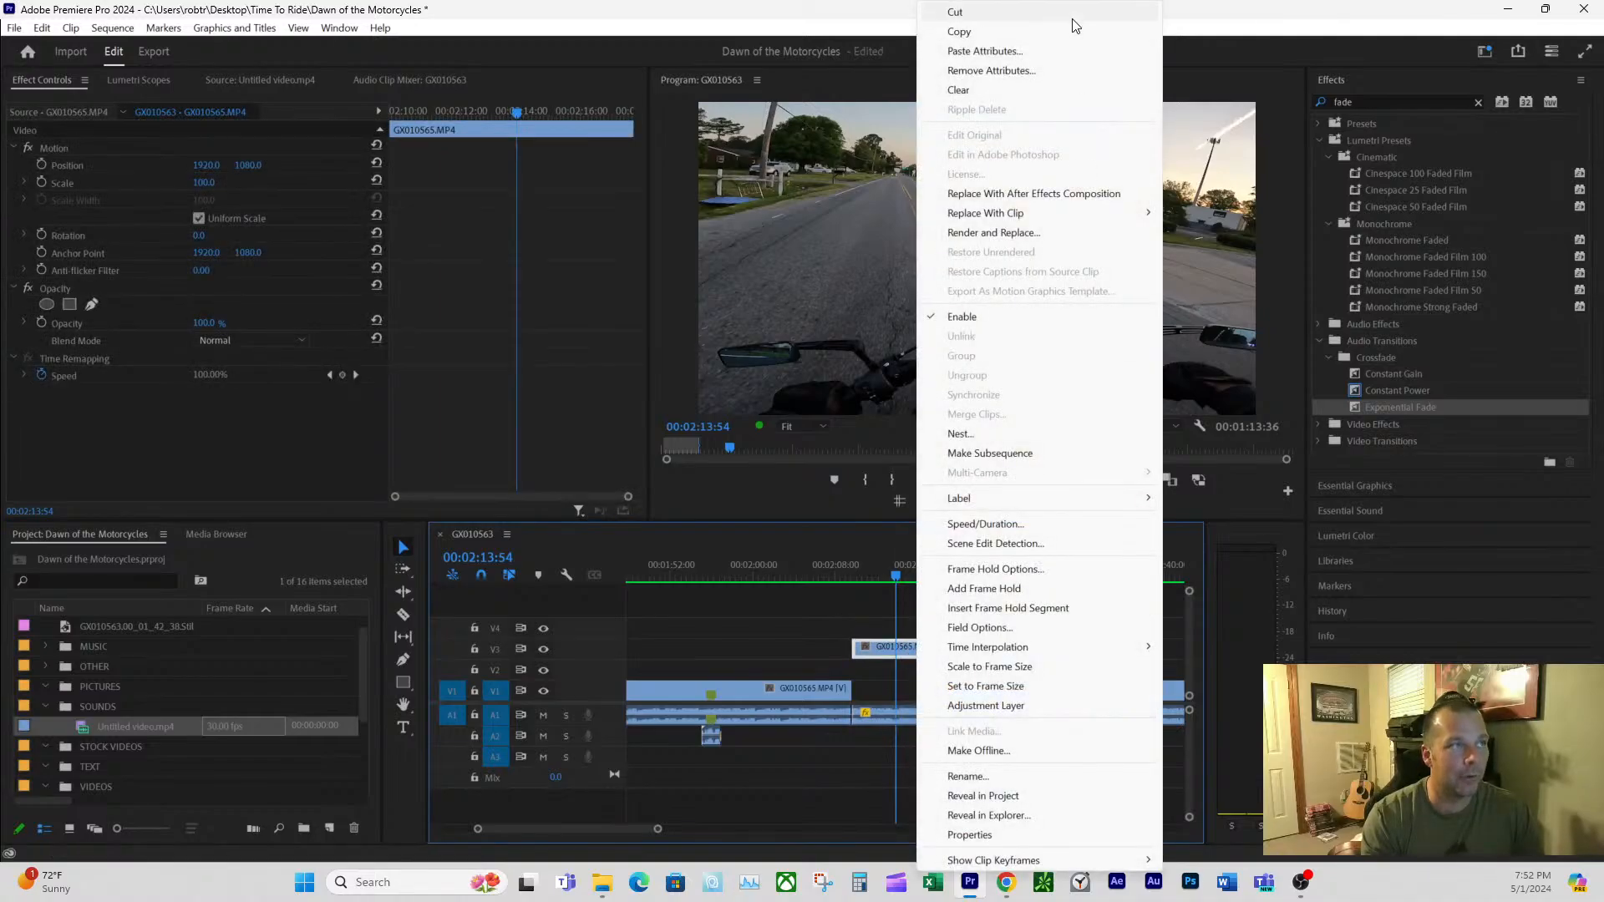
{"action": "left_click", "coordinate": [990, 18]}
- Play the audio-only gap from 00:02:09:40 to 00:02:18:13
{"action": "left_click", "coordinate": [852, 574]}
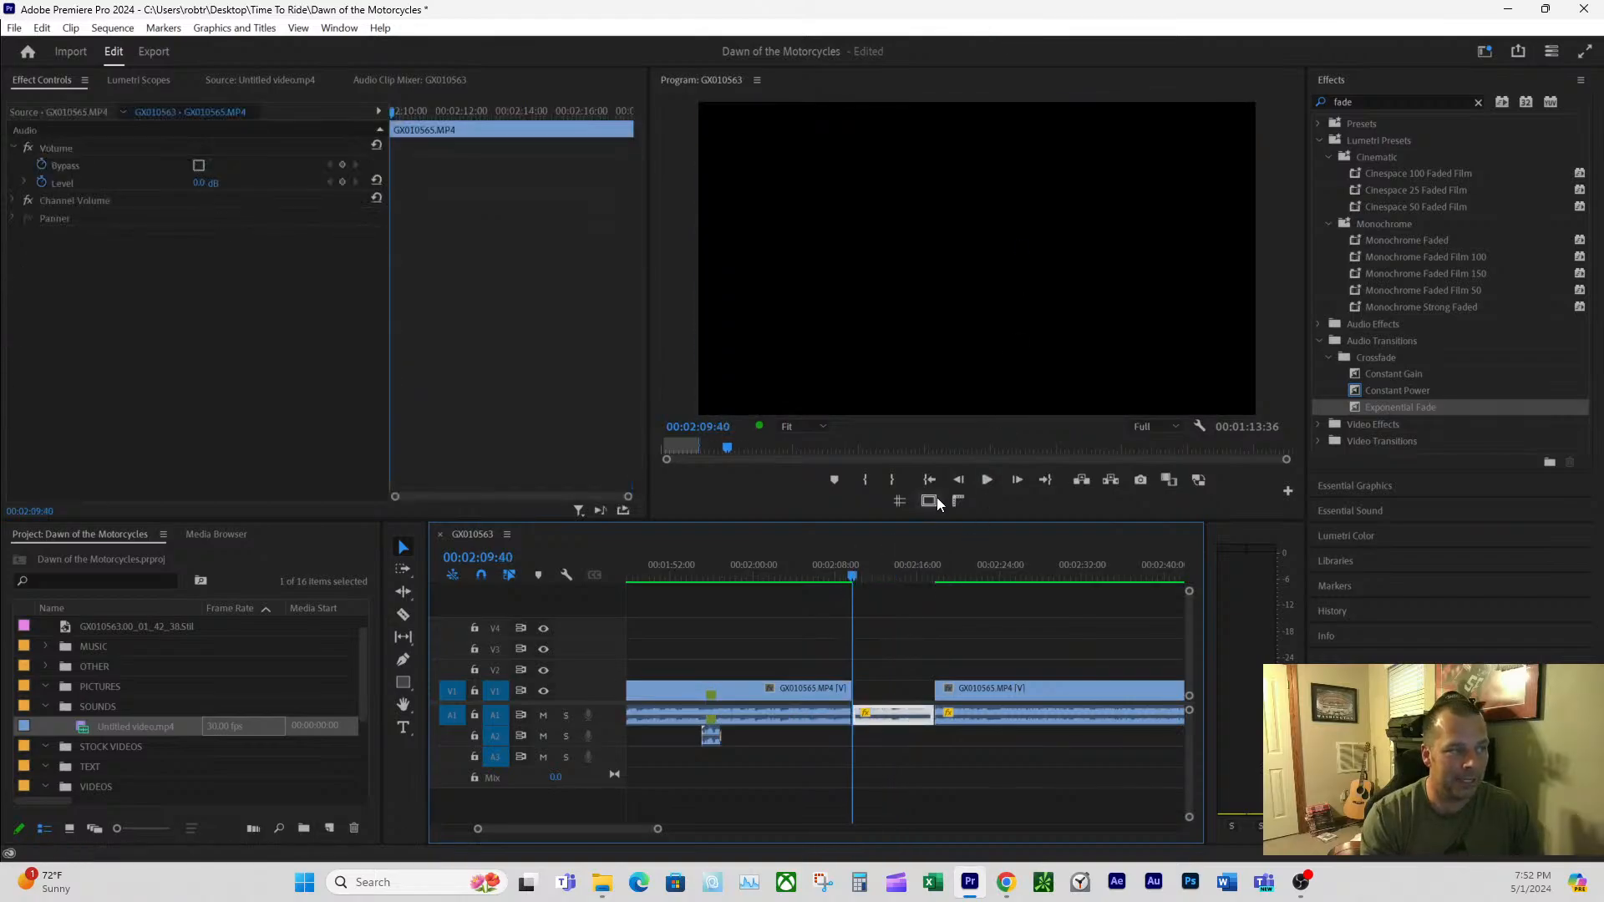
{"action": "left_click", "coordinate": [988, 480]}
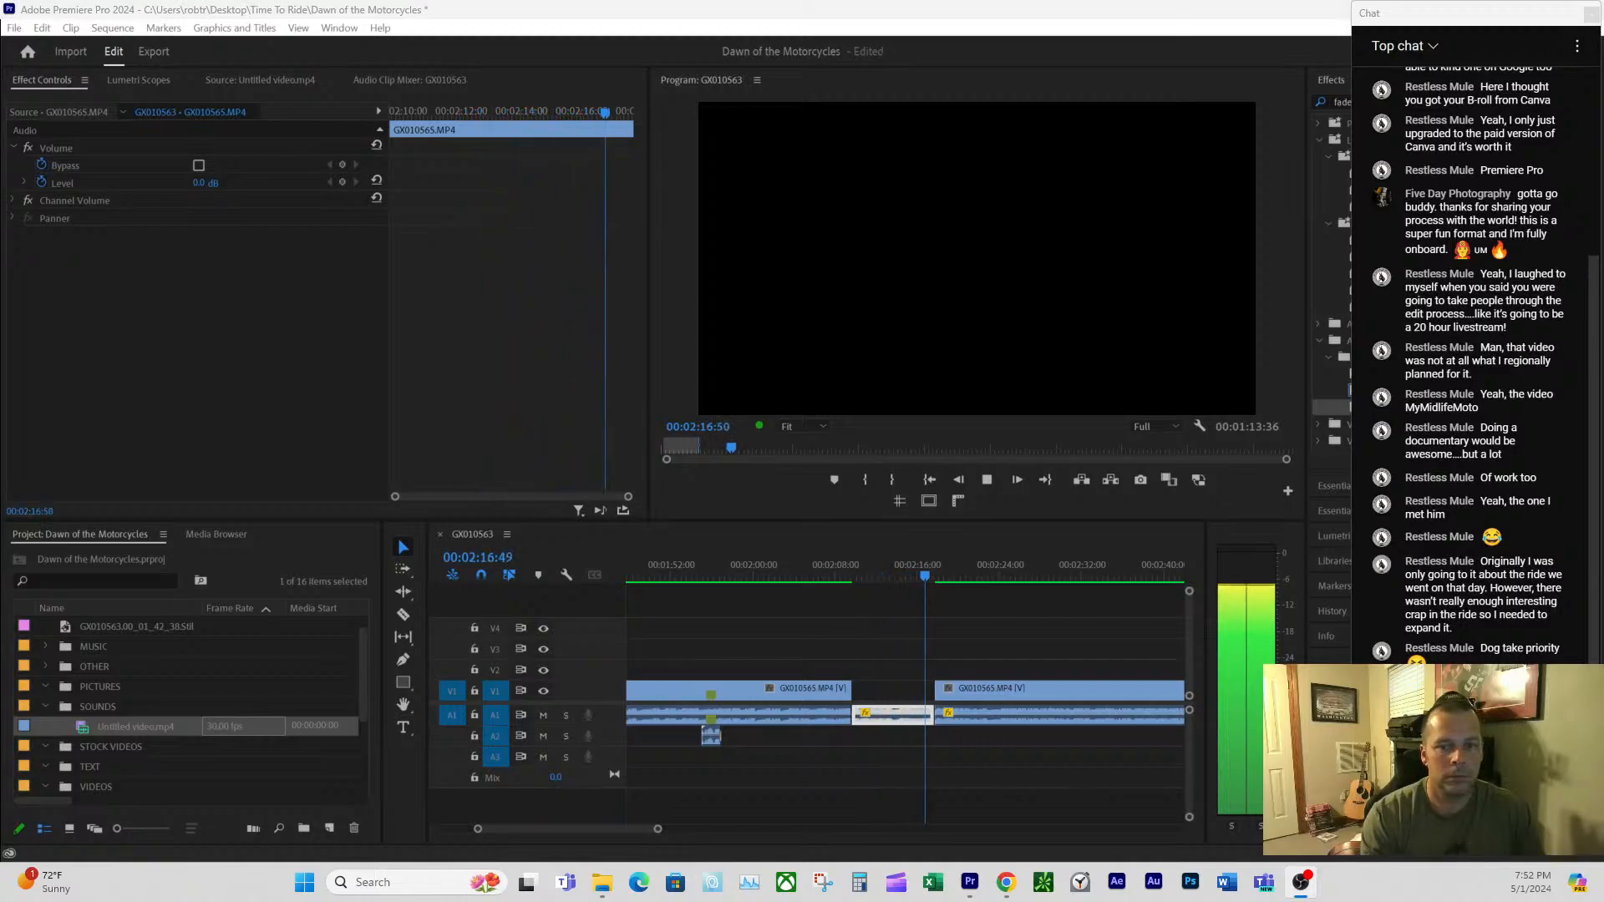
{"action": "left_click", "coordinate": [986, 480]}
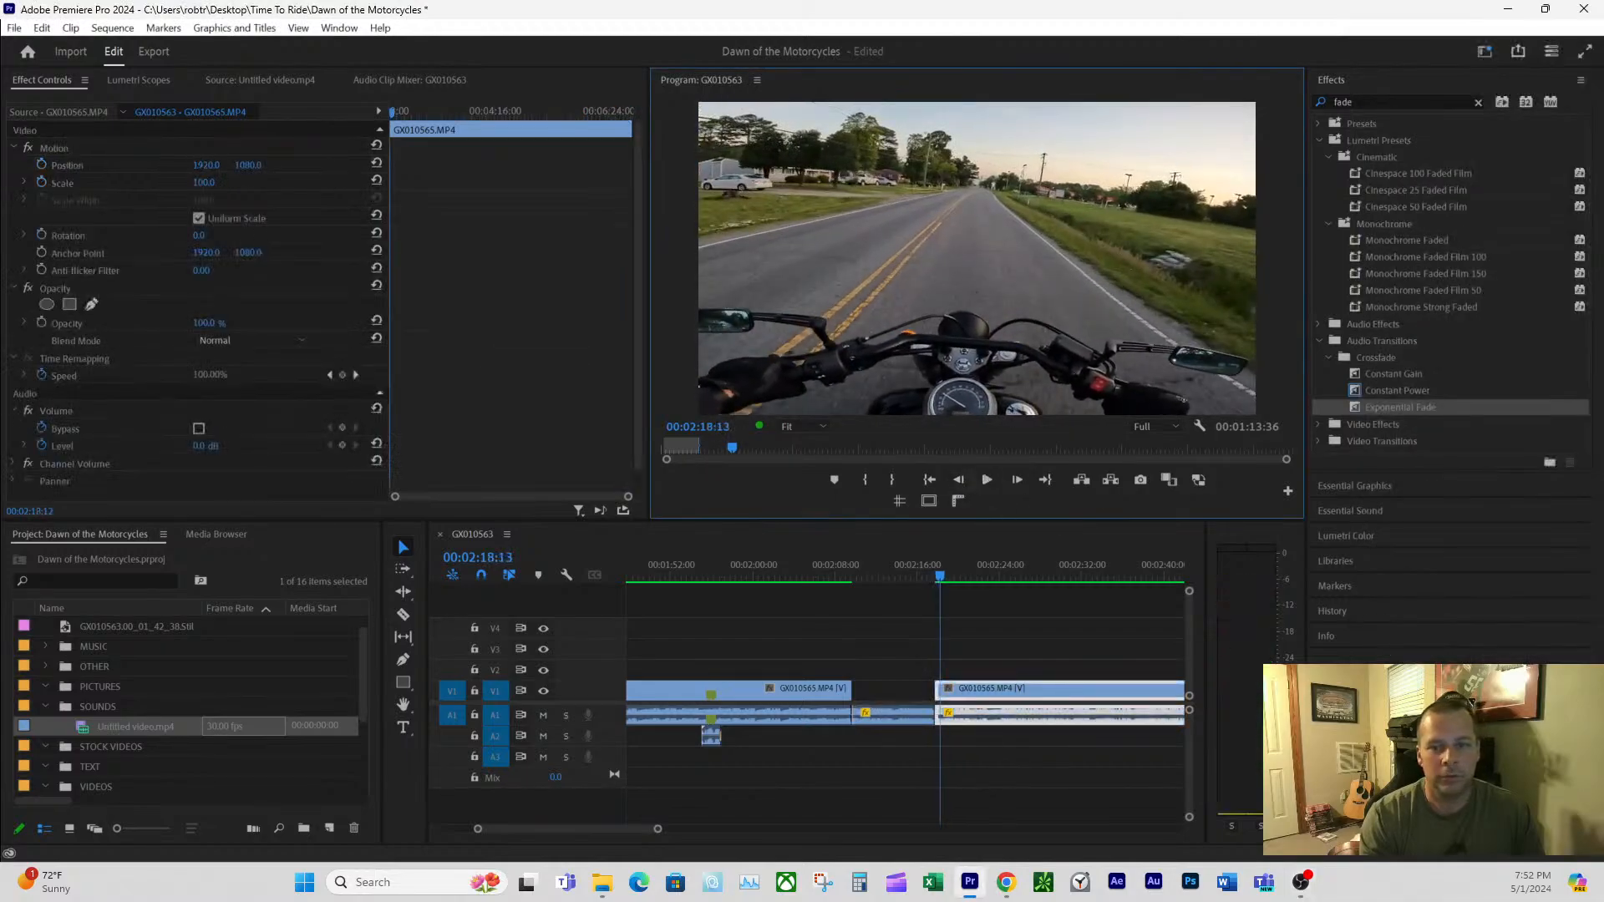
- Undo the cut of the V3 segment's video
{"action": "left_click", "coordinate": [849, 575]}
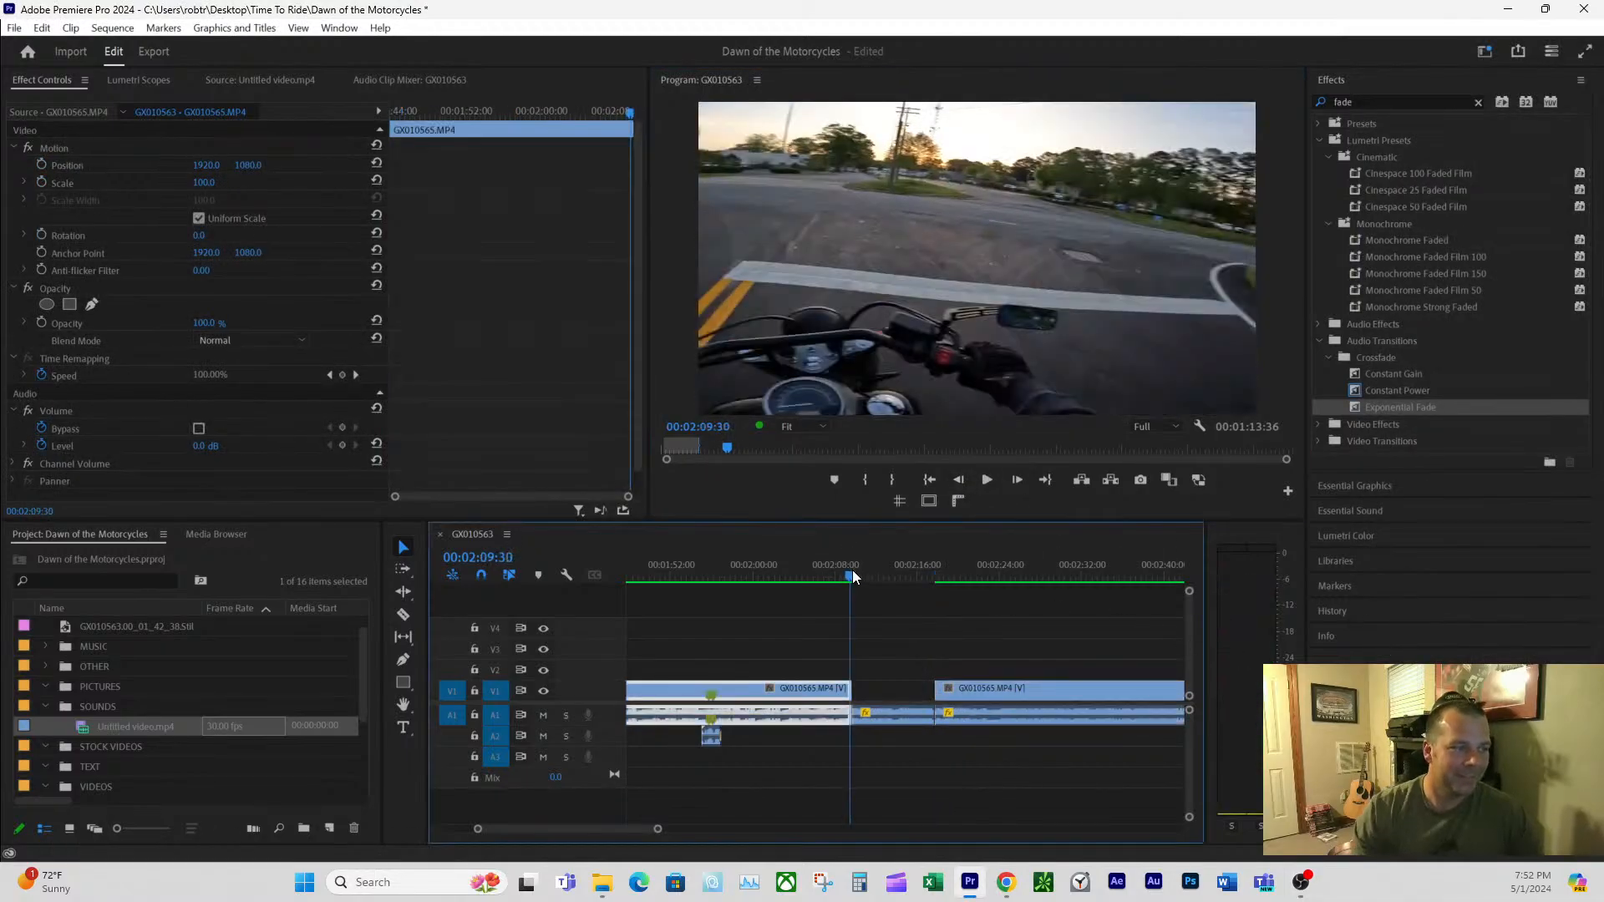
{"action": "left_click", "coordinate": [42, 27]}
{"action": "left_click", "coordinate": [57, 47]}
- Examine frames of the V3 segment at several points between 00:02:10:58 and 00:02:15:55
{"action": "left_click", "coordinate": [896, 575]}
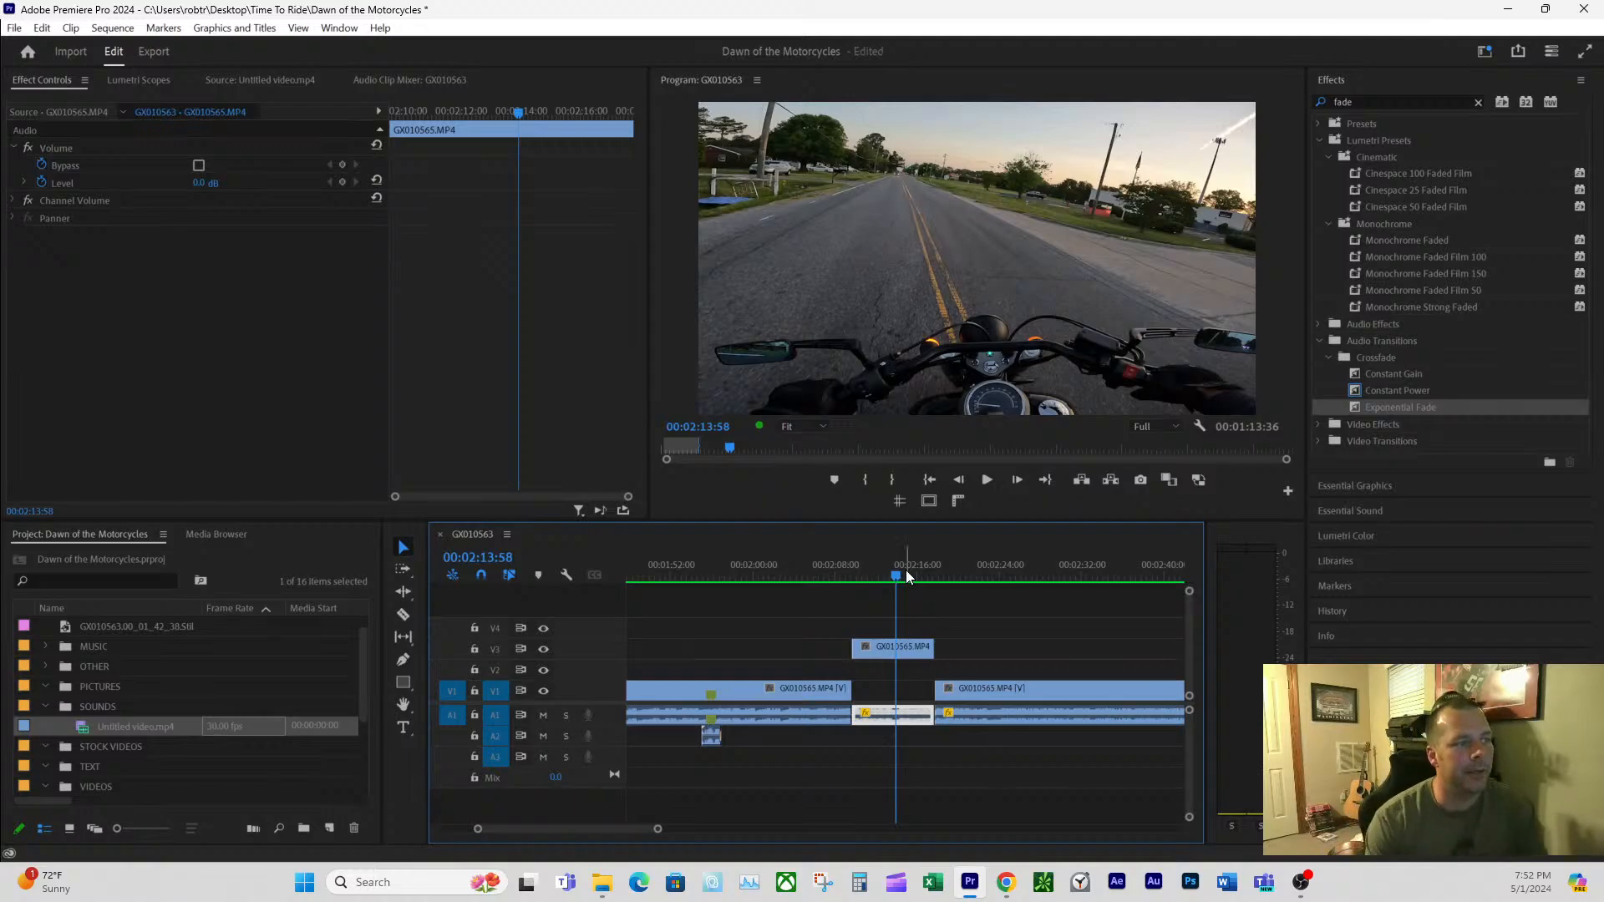
{"action": "left_click", "coordinate": [876, 576]}
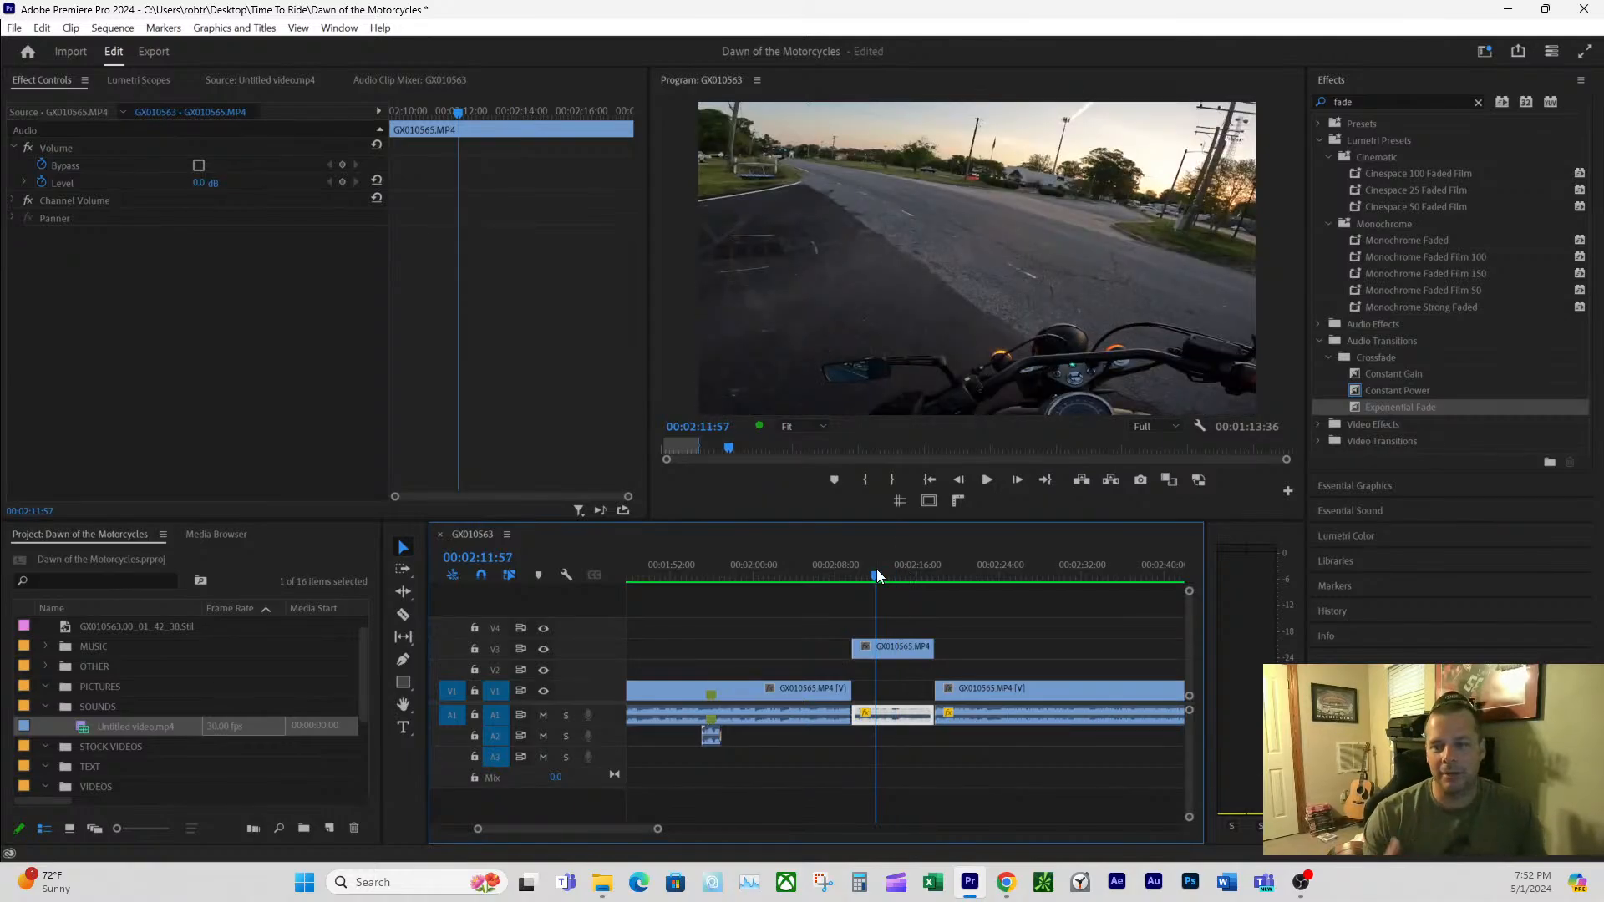
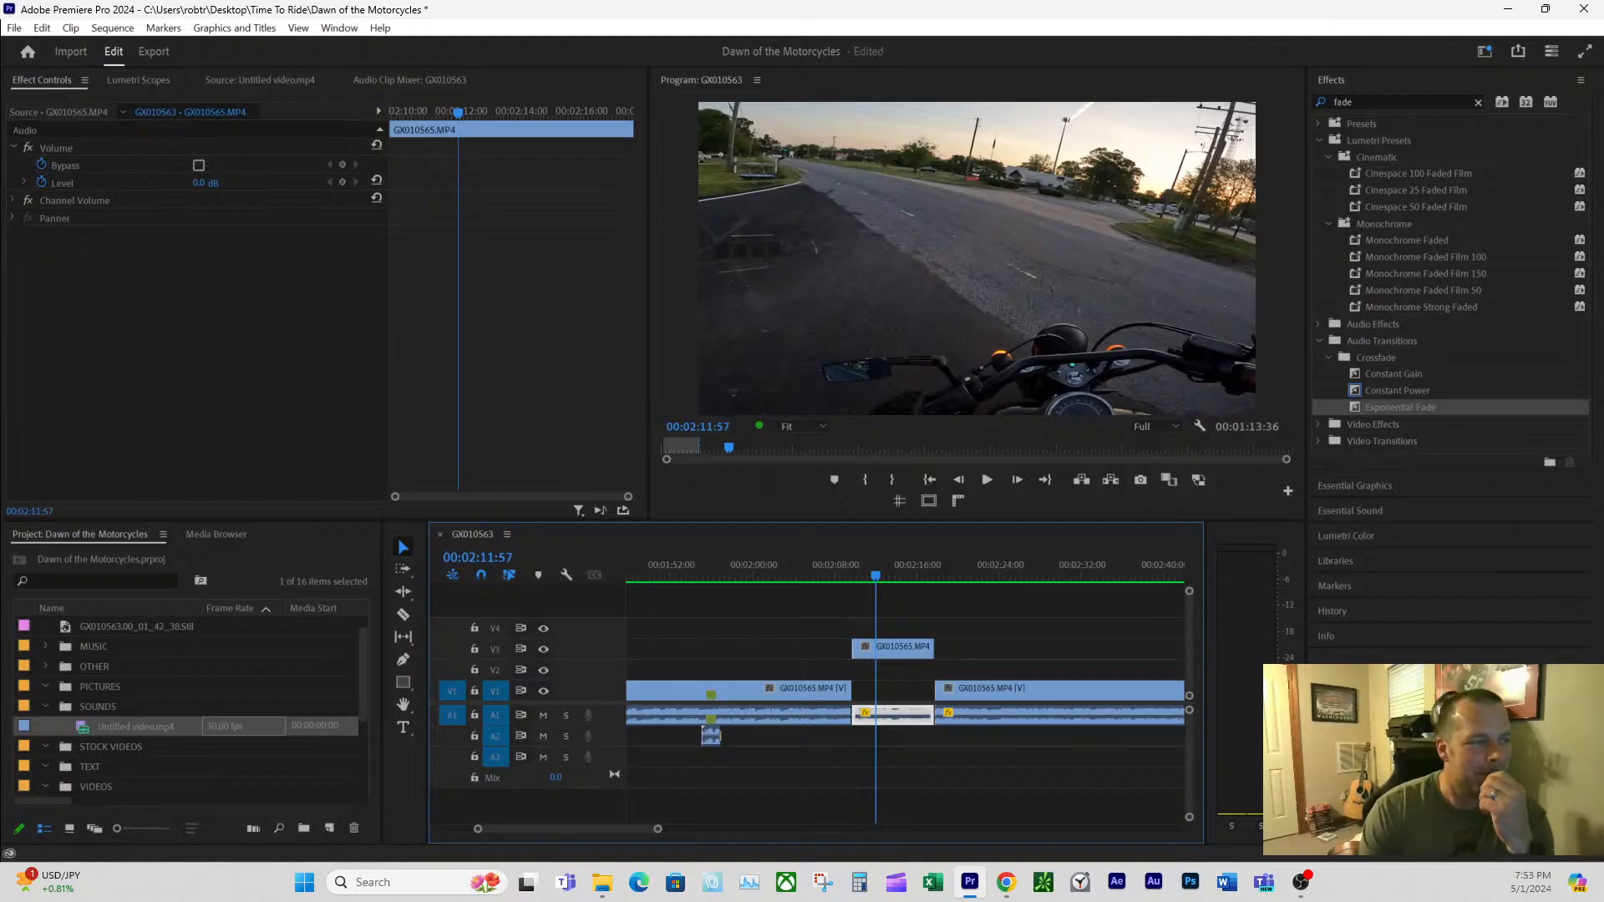
{"action": "left_click", "coordinate": [906, 565]}
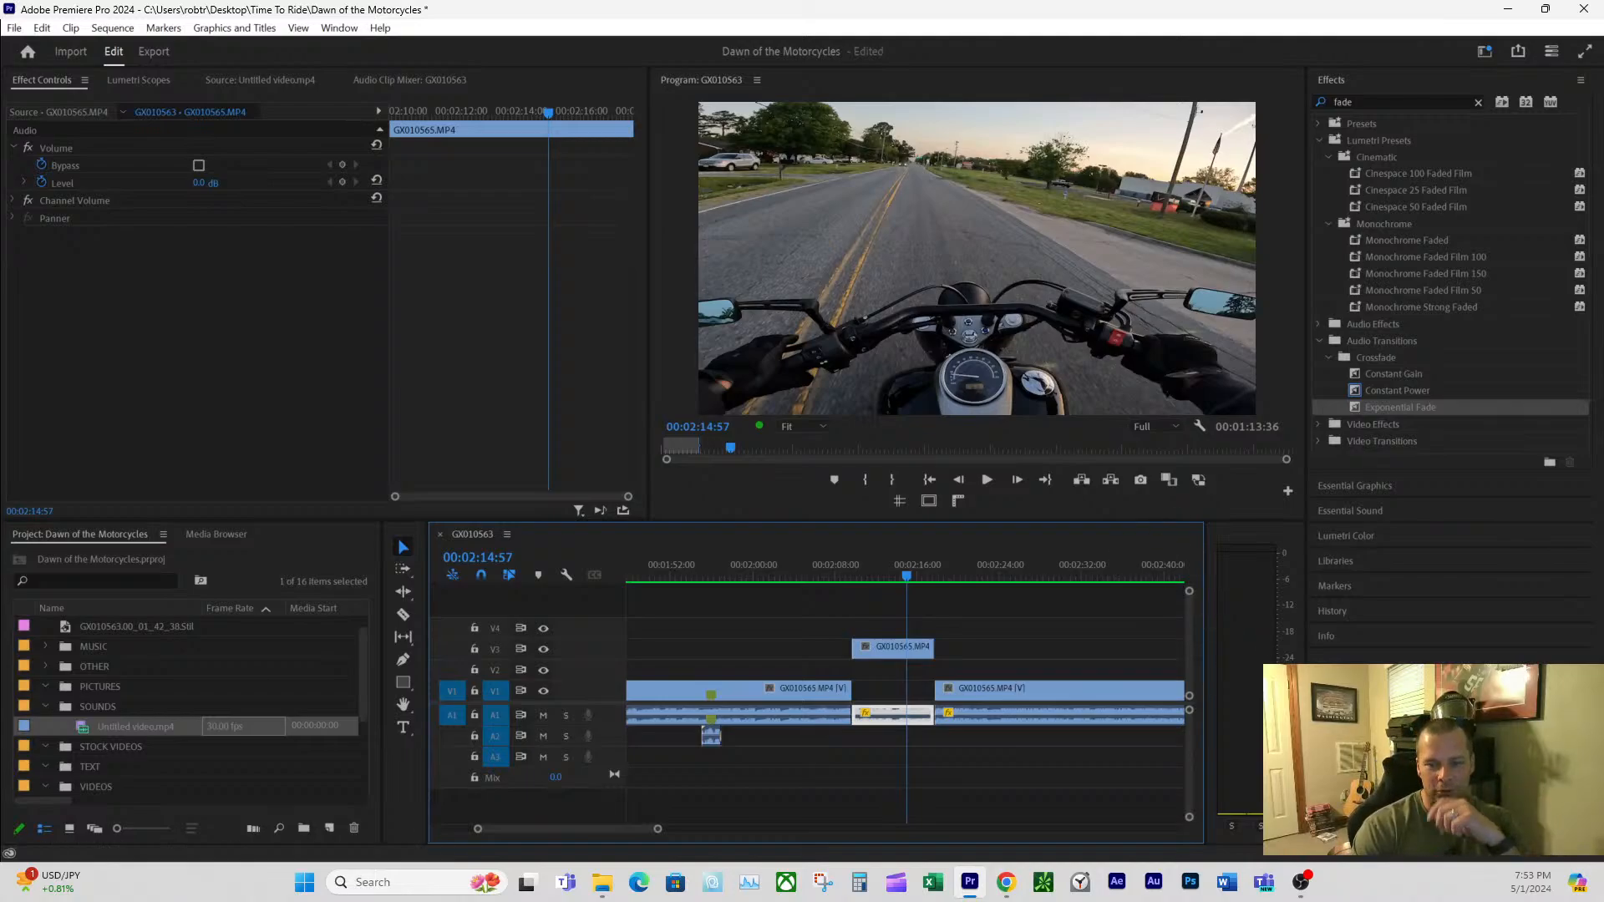
{"action": "left_click", "coordinate": [865, 573]}
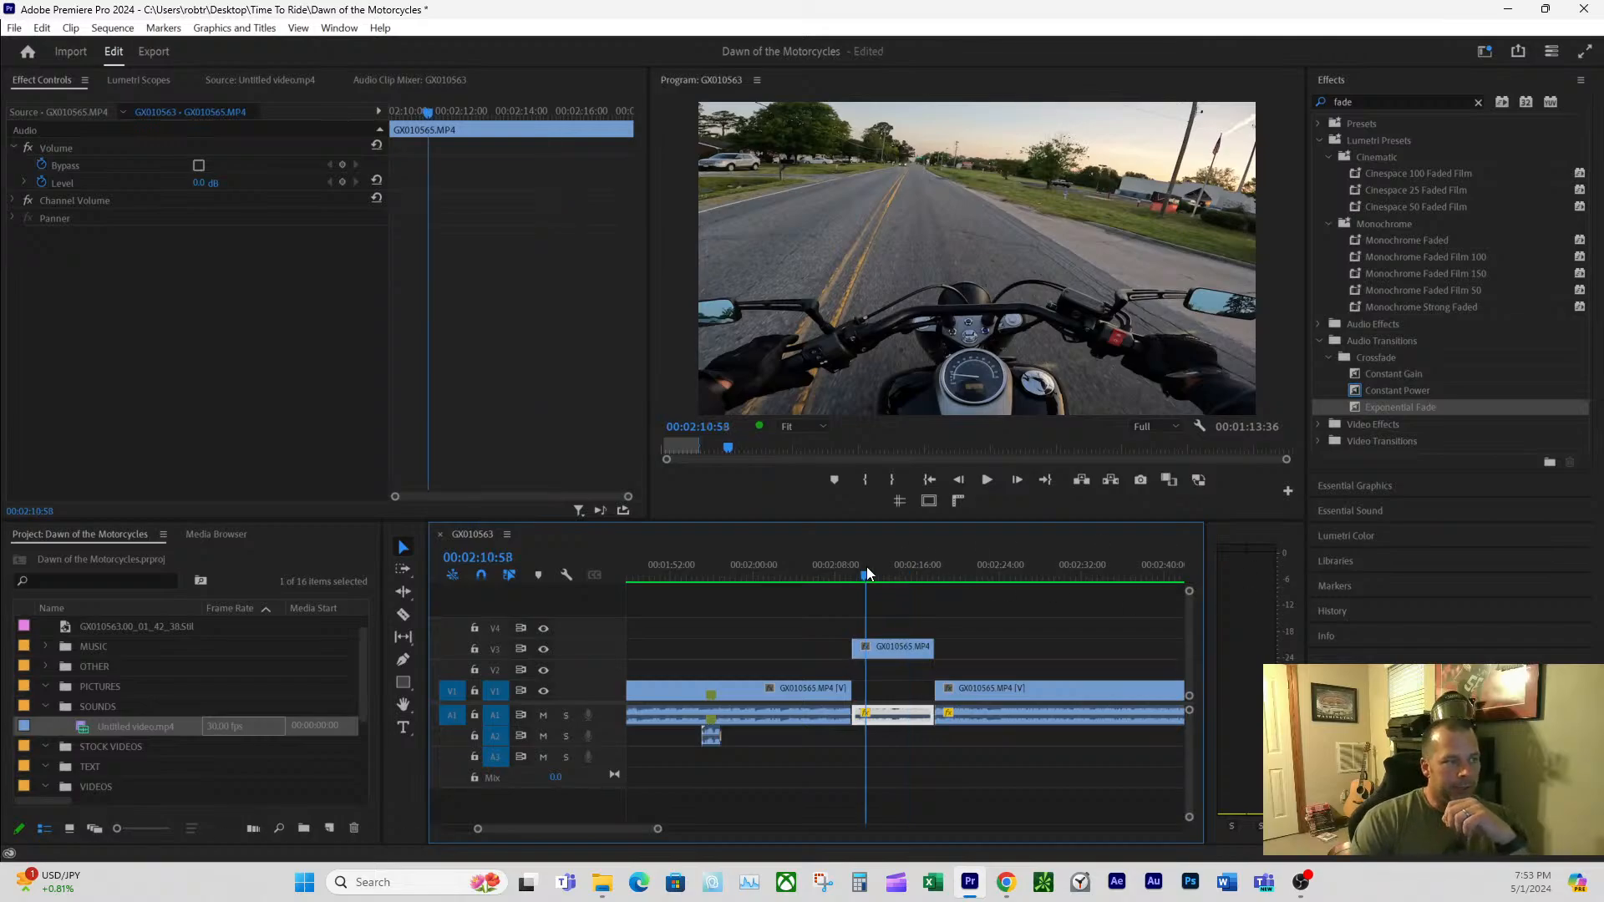
{"action": "left_click", "coordinate": [915, 574]}
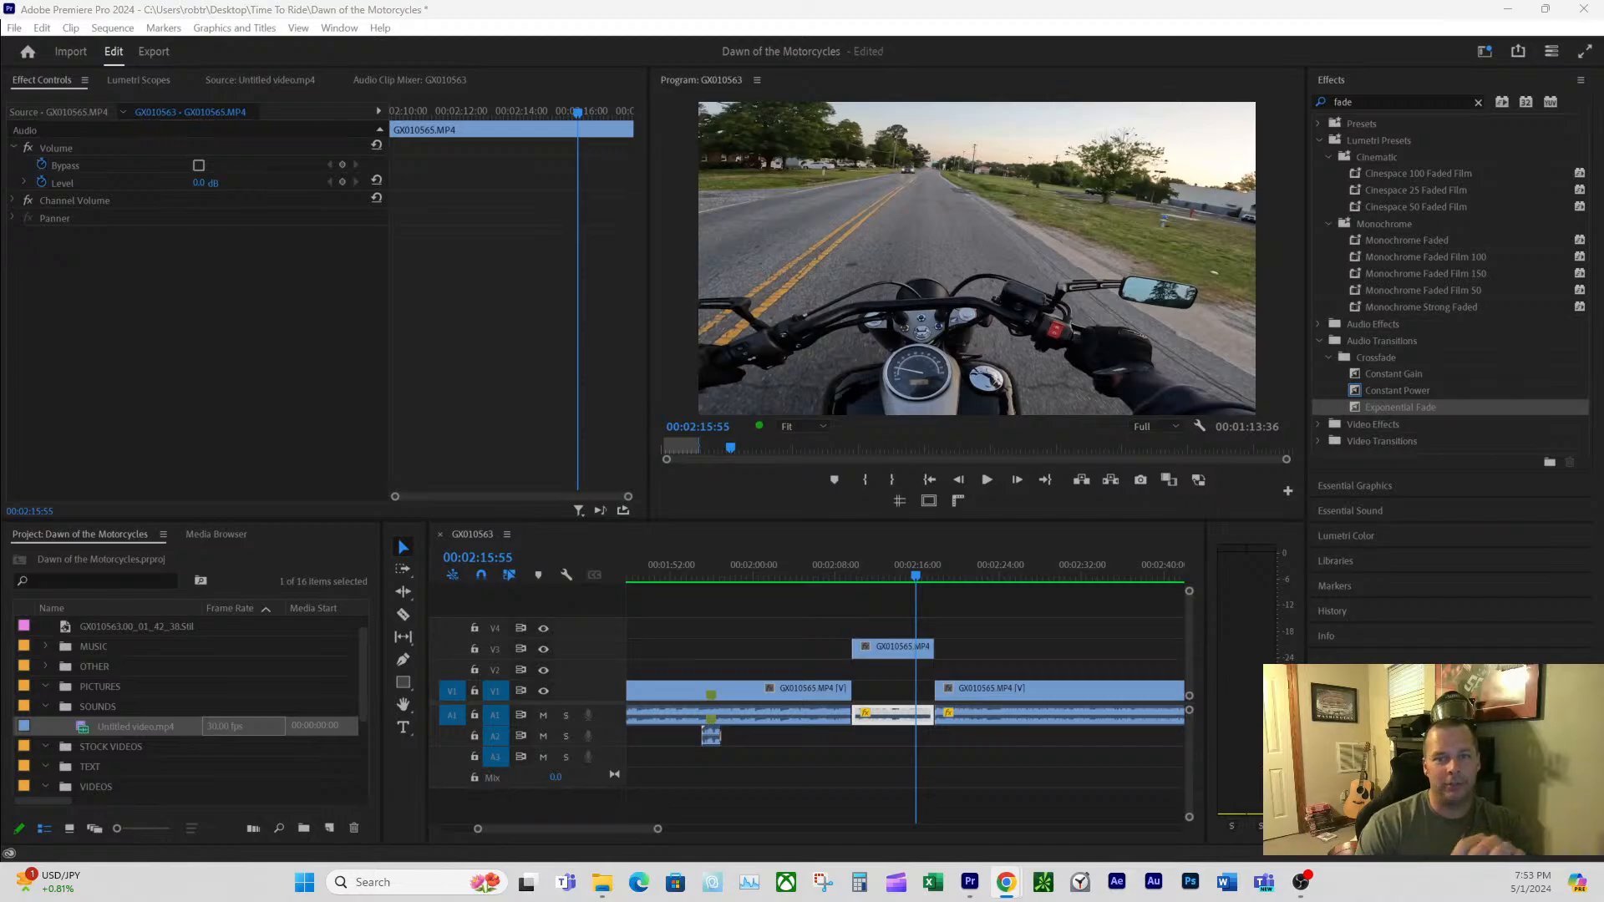
- Switch to the Canva thumbnail design and set the outline thickness of the EDITING LIVE text to 43
{"action": "left_click_drag", "start_coordinate": [1603, 42], "coordinate": [1044, 2]}
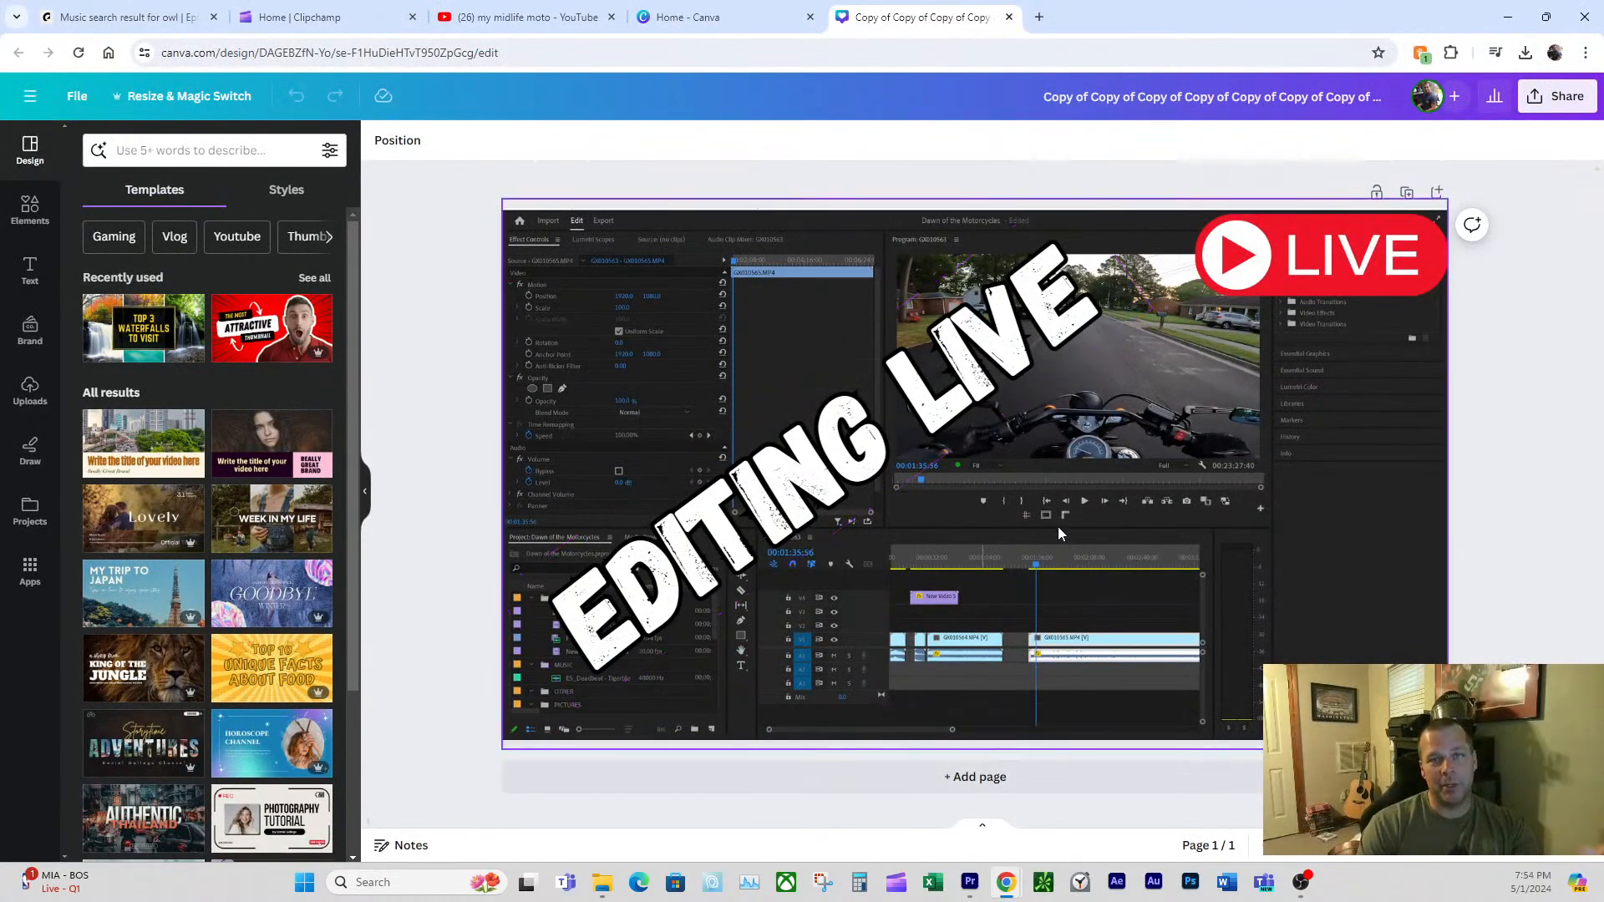
{"action": "left_click", "coordinate": [865, 390]}
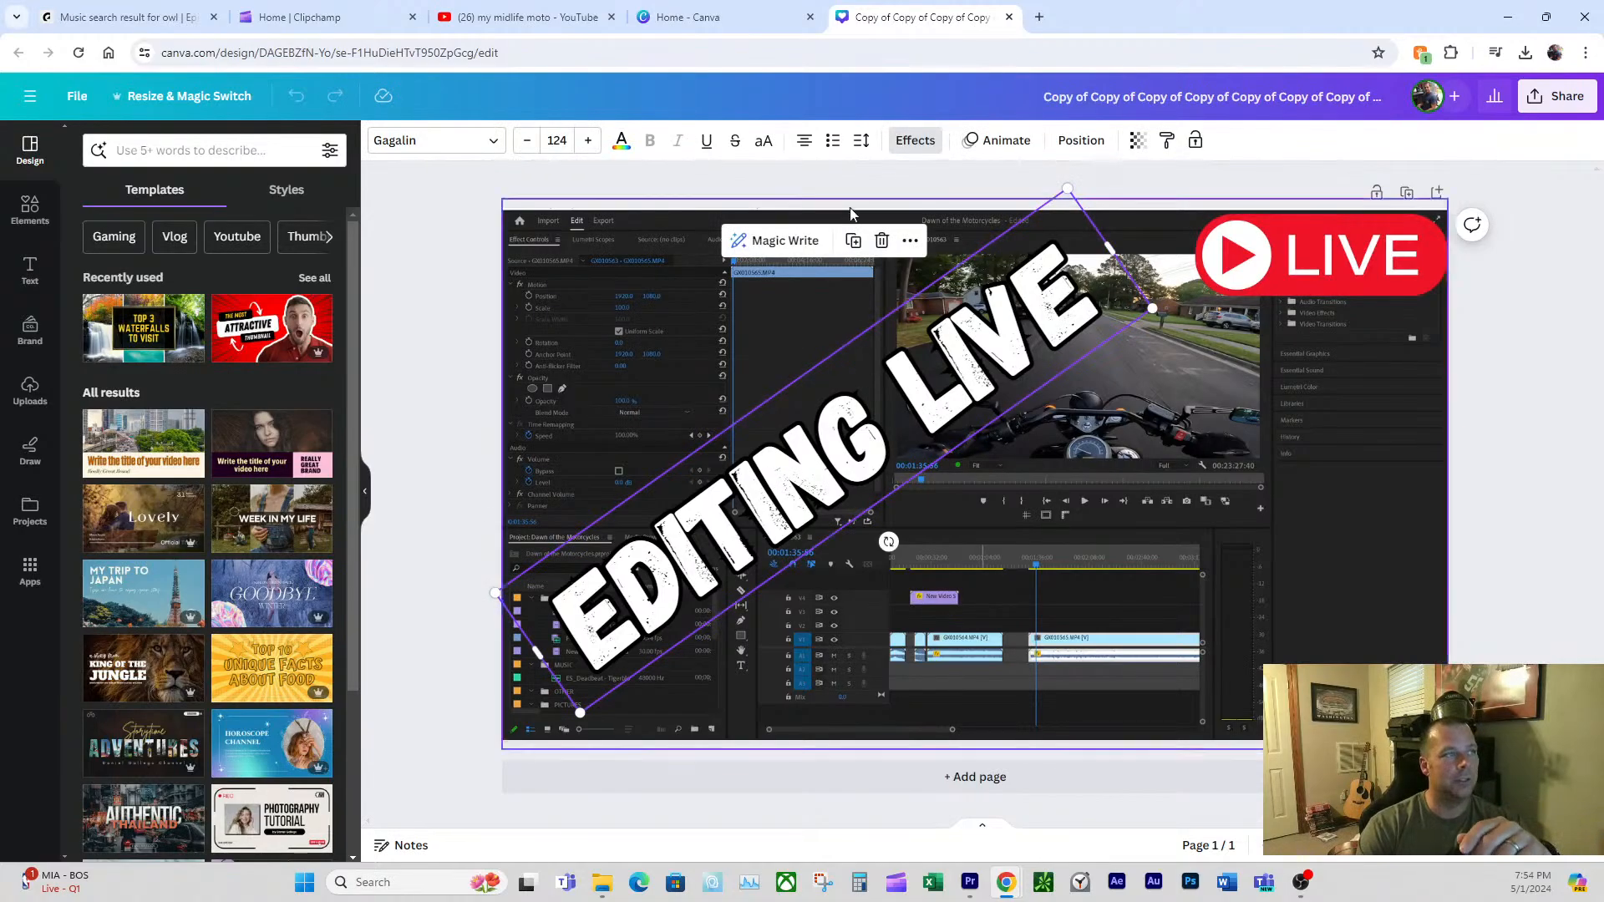
{"action": "left_click", "coordinate": [915, 140]}
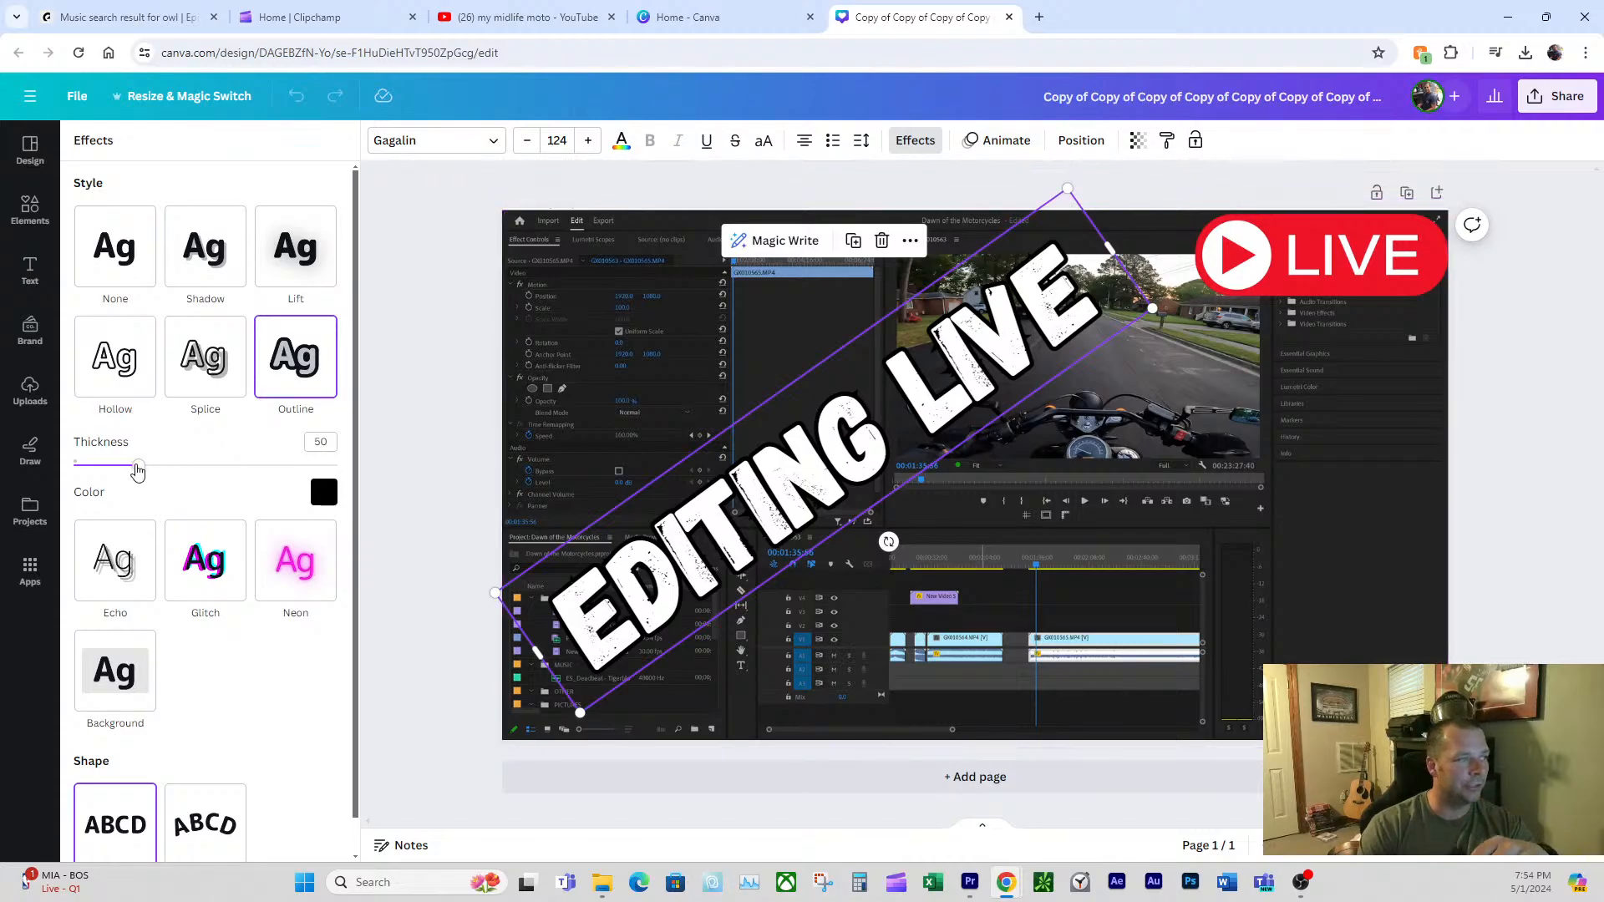
{"action": "mouse_move", "coordinate": [138, 470]}
{"action": "left_mouse_down"}
{"action": "mouse_move", "coordinate": [276, 459]}
{"action": "mouse_move", "coordinate": [190, 484]}
{"action": "mouse_move", "coordinate": [337, 459]}
{"action": "mouse_move", "coordinate": [130, 465]}
{"action": "left_mouse_up"}
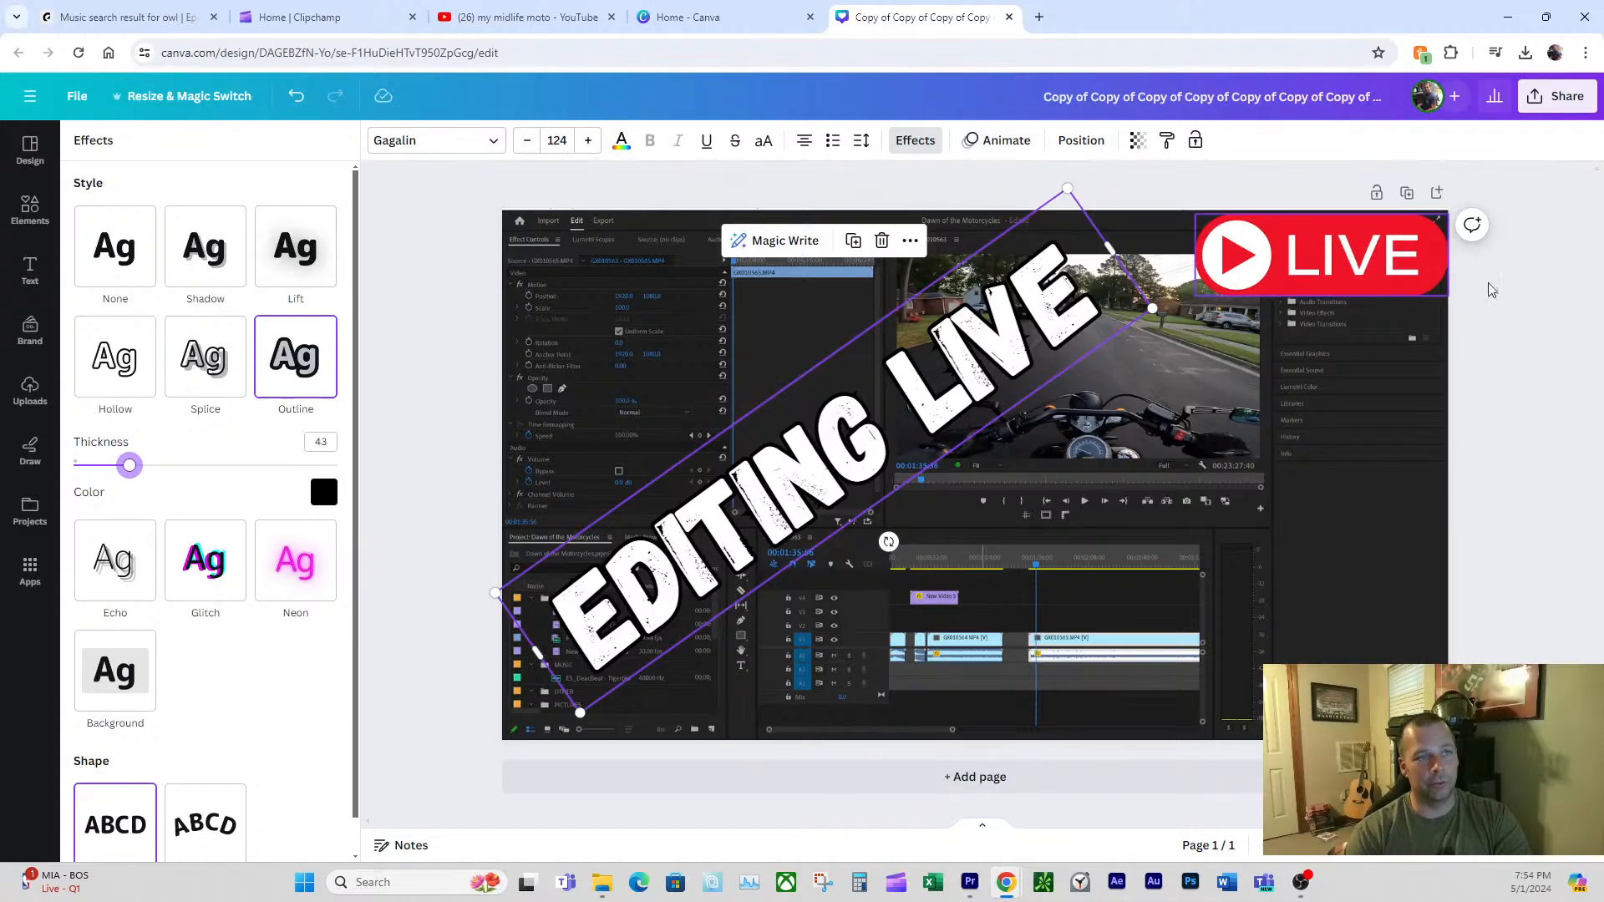
{"action": "left_click", "coordinate": [1536, 496]}
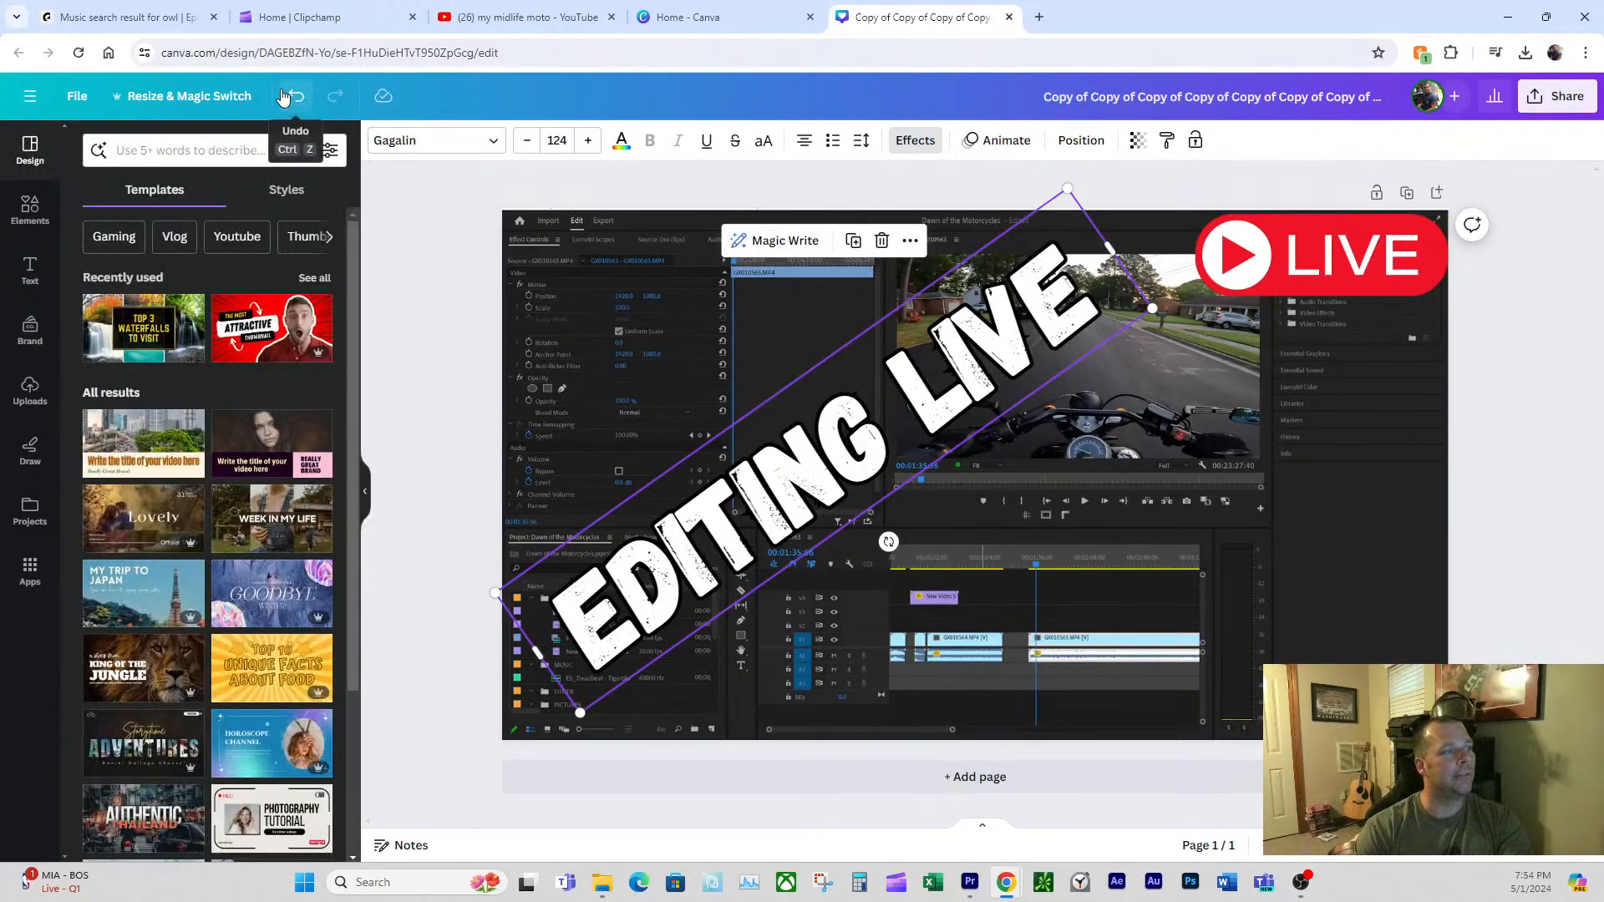
- Undo the text's outline thickness change and move the browser window away to return to Premiere Pro
{"action": "left_click", "coordinate": [282, 97]}
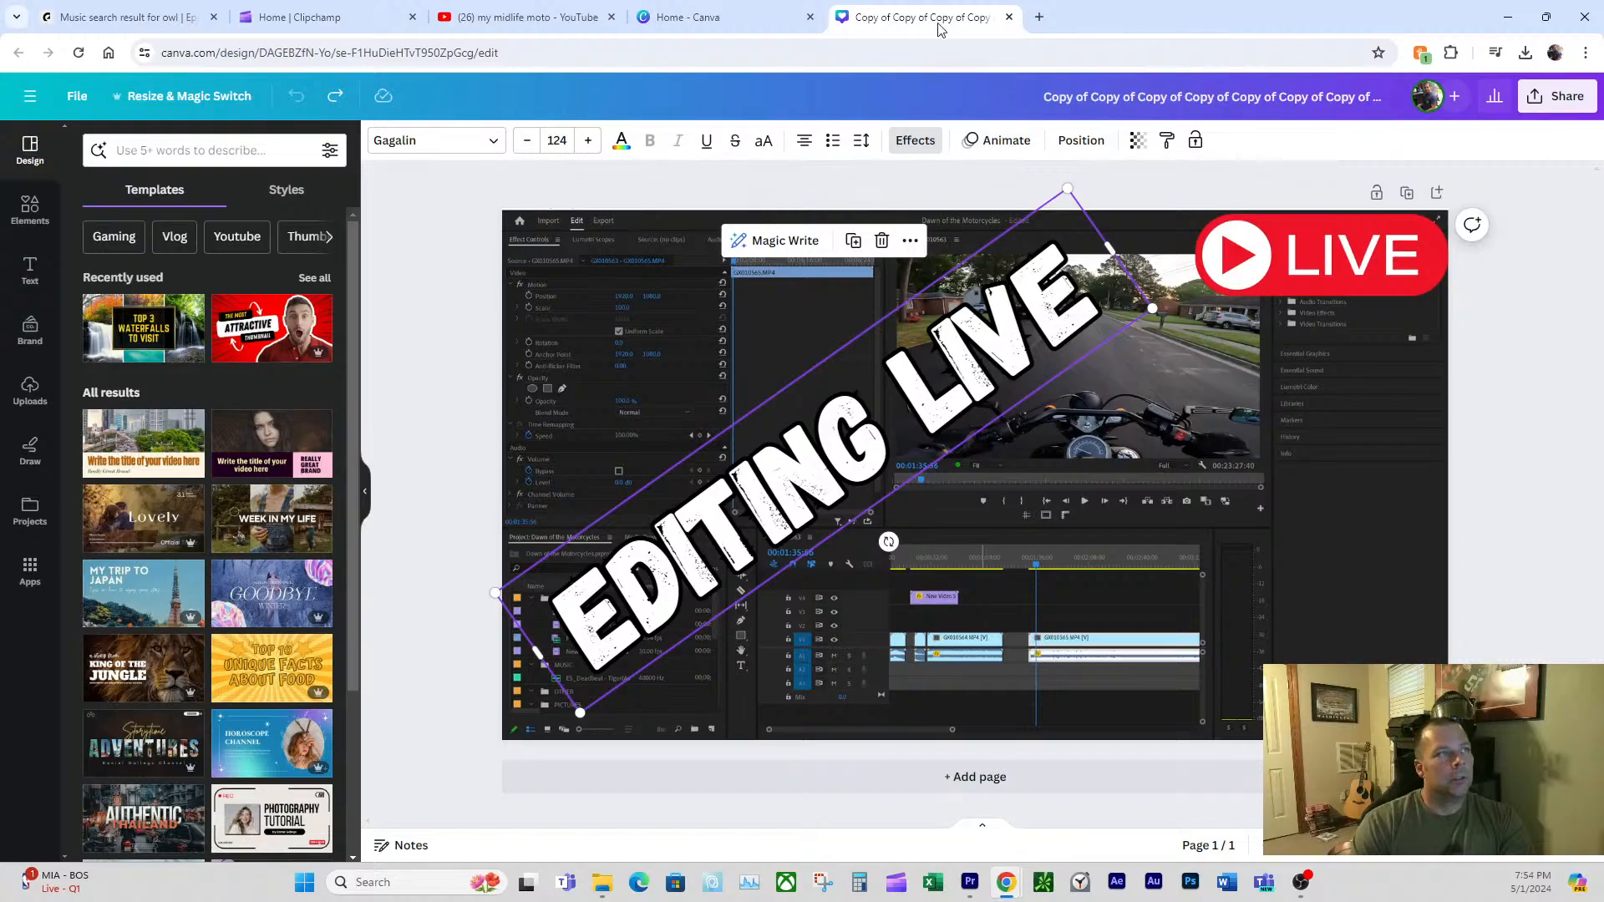
{"action": "left_click", "coordinate": [1545, 17]}
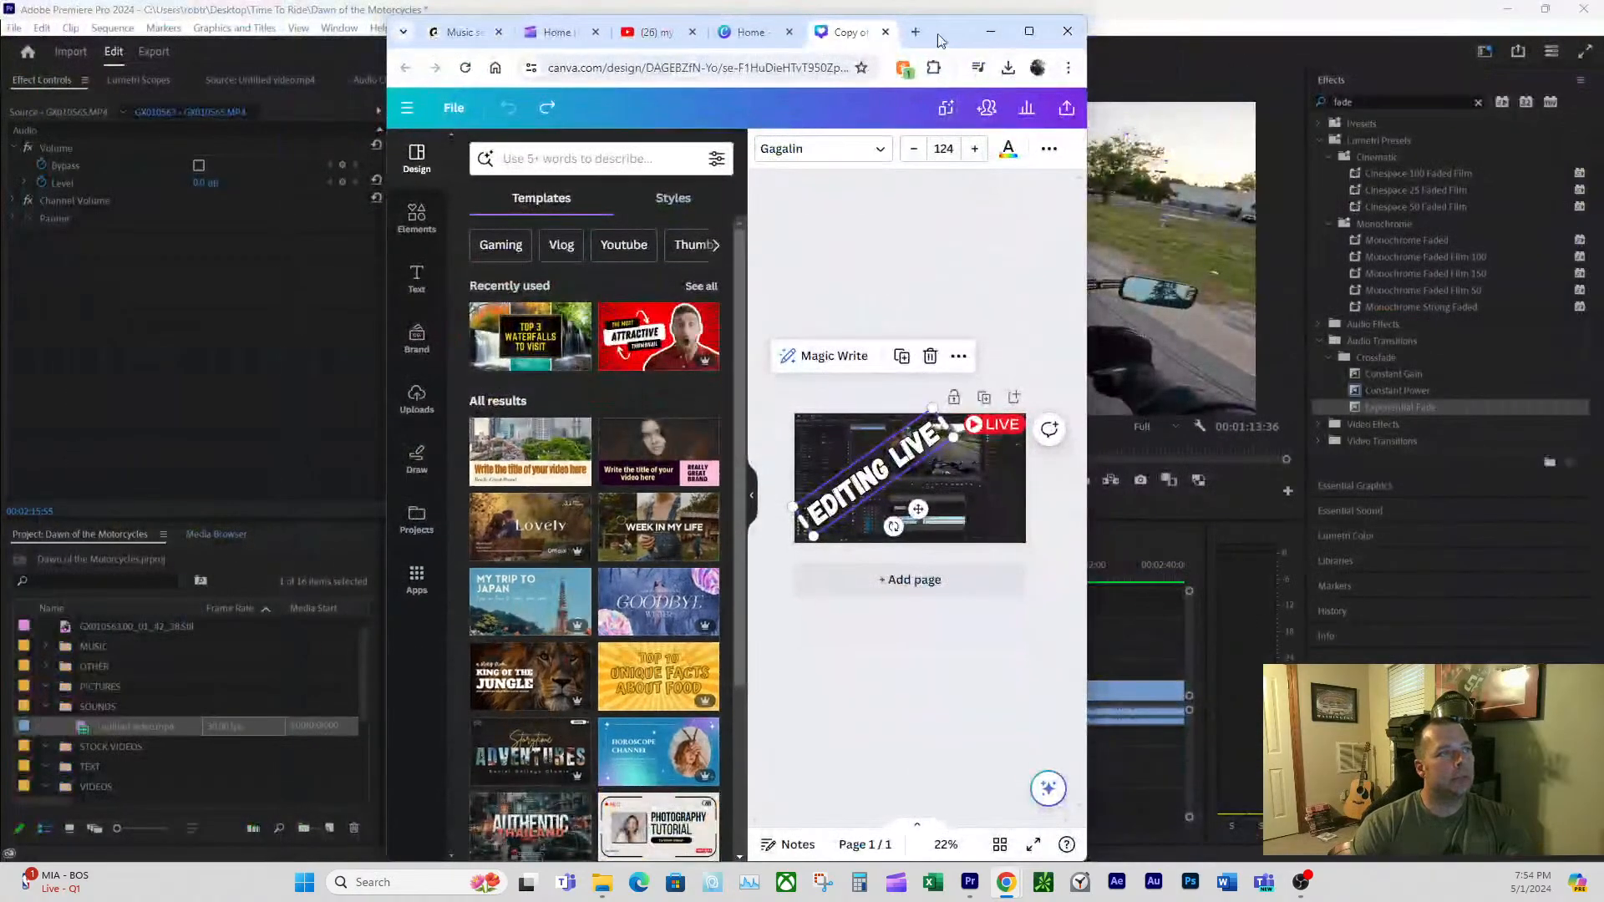
{"action": "left_click_drag", "start_coordinate": [937, 37], "coordinate": [1251, 70]}
{"action": "left_click", "coordinate": [1303, 63]}
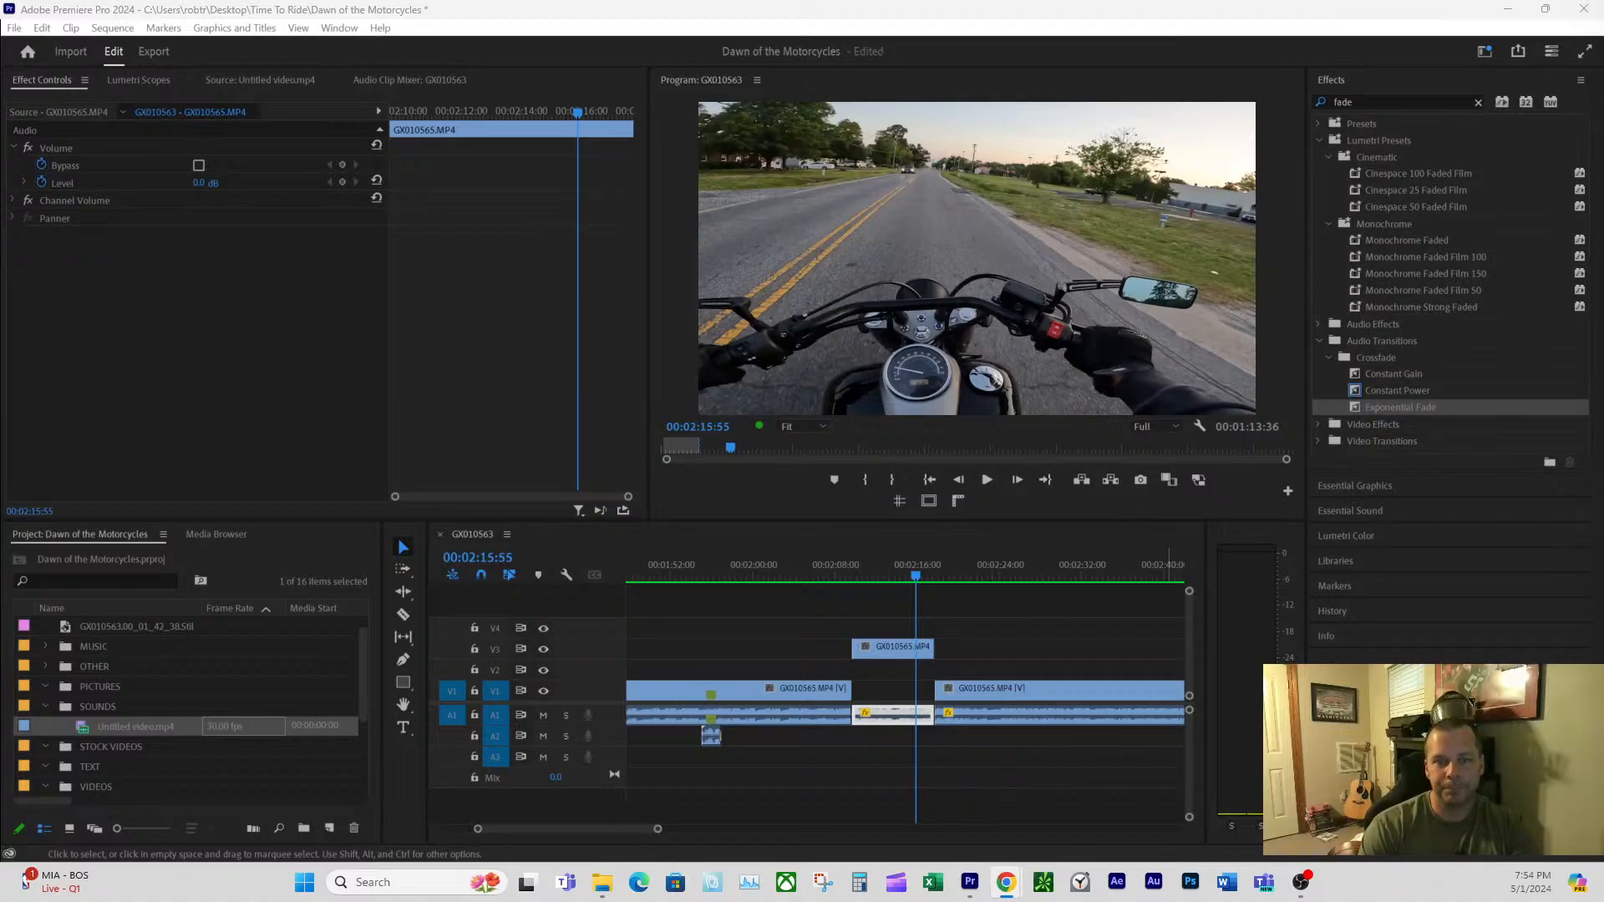
- Play the footage from 00:02:15:55, across the end of the V3 segment, to 00:02:32:40
{"action": "key", "text": "alt+Tab"}
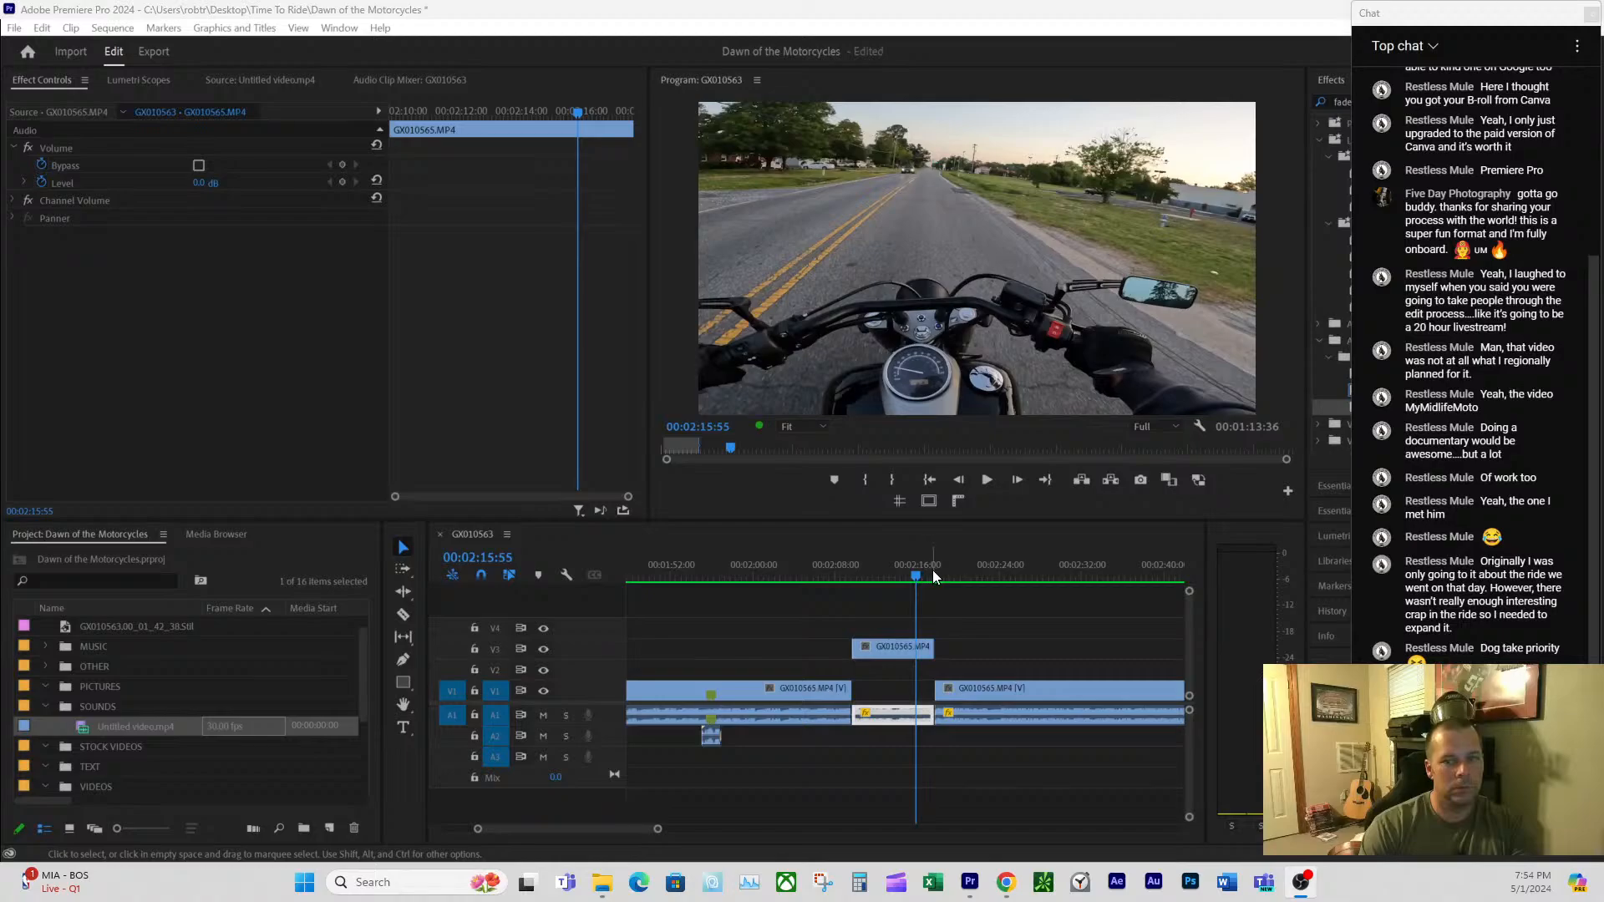
{"action": "left_click", "coordinate": [1067, 654]}
{"action": "key", "text": "space"}
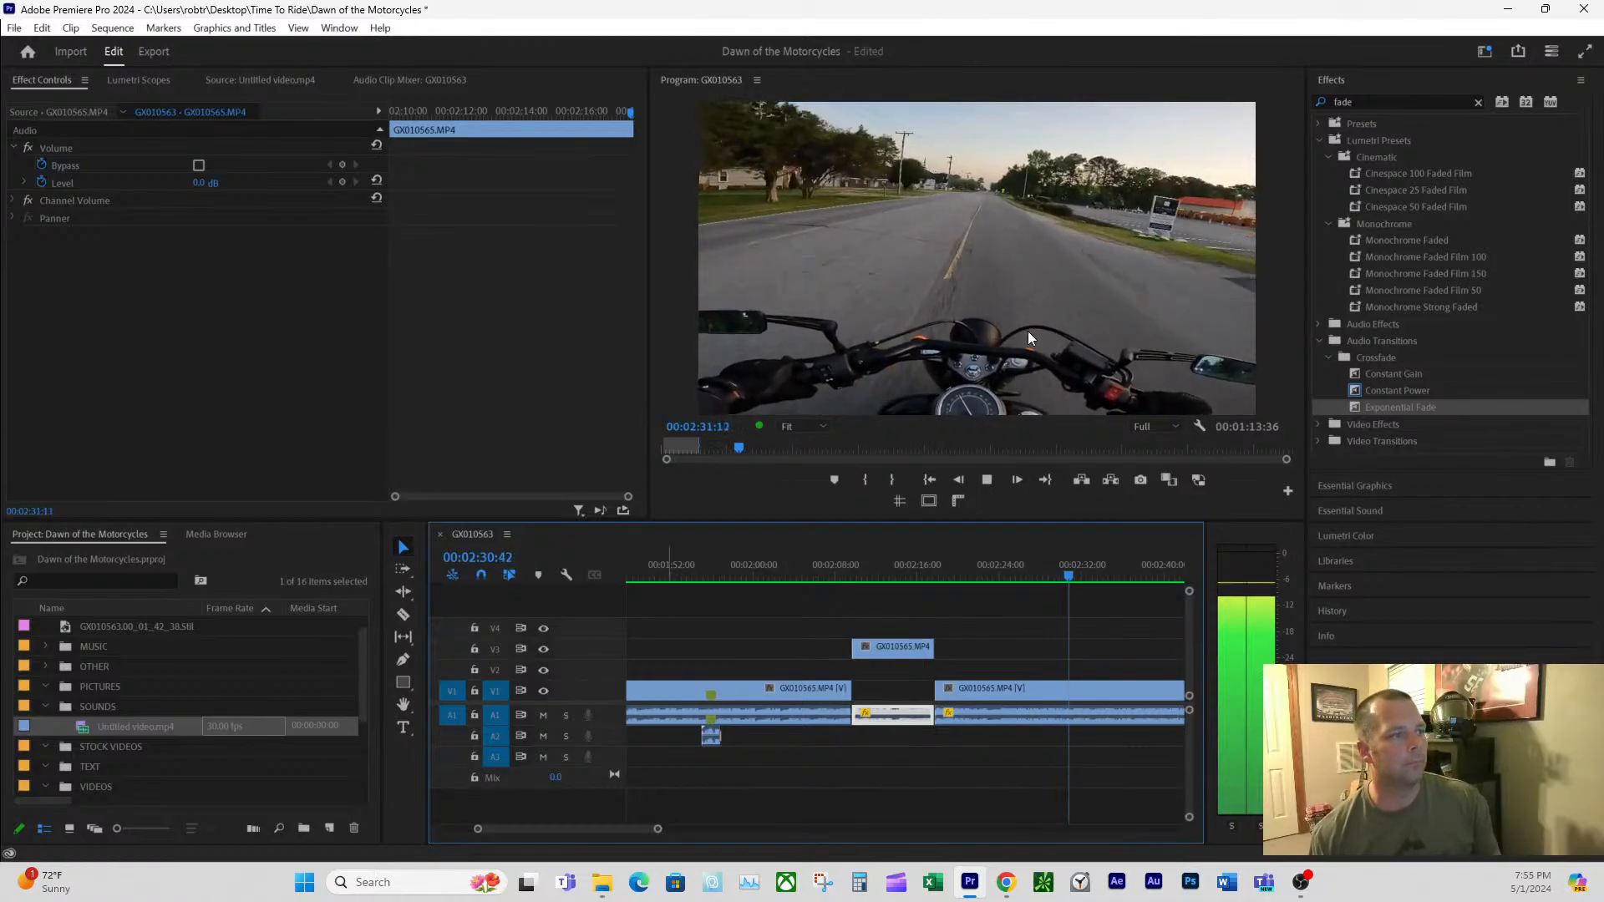
{"action": "left_click", "coordinate": [986, 480]}
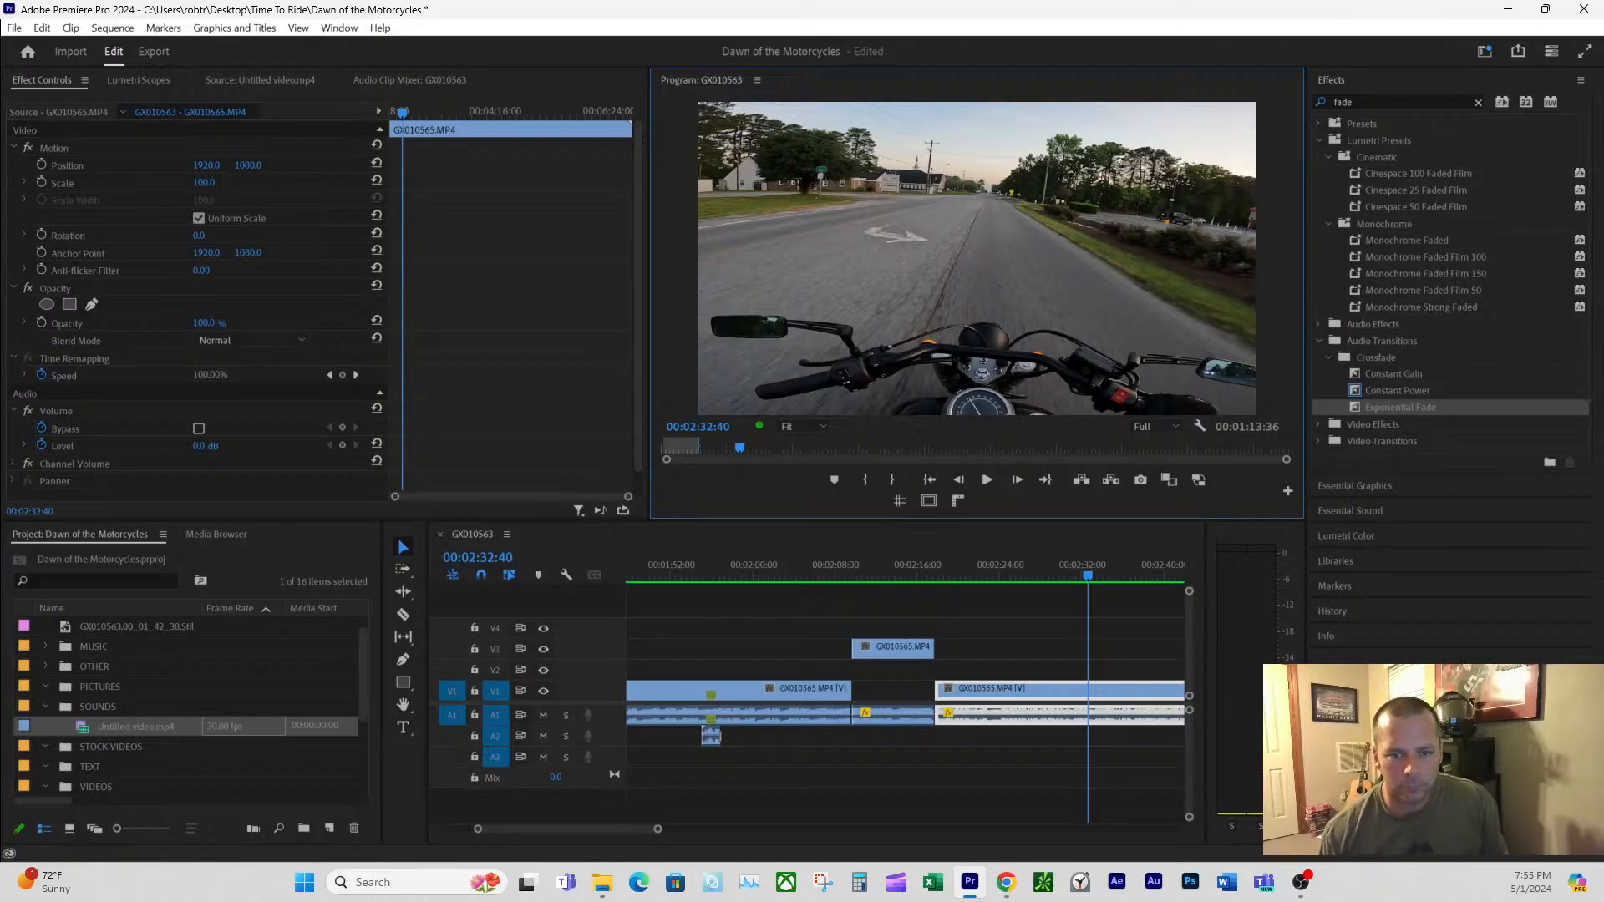
- Switch to the Canva design in the browser and add a blank second page
{"action": "key", "text": "alt+Tab"}
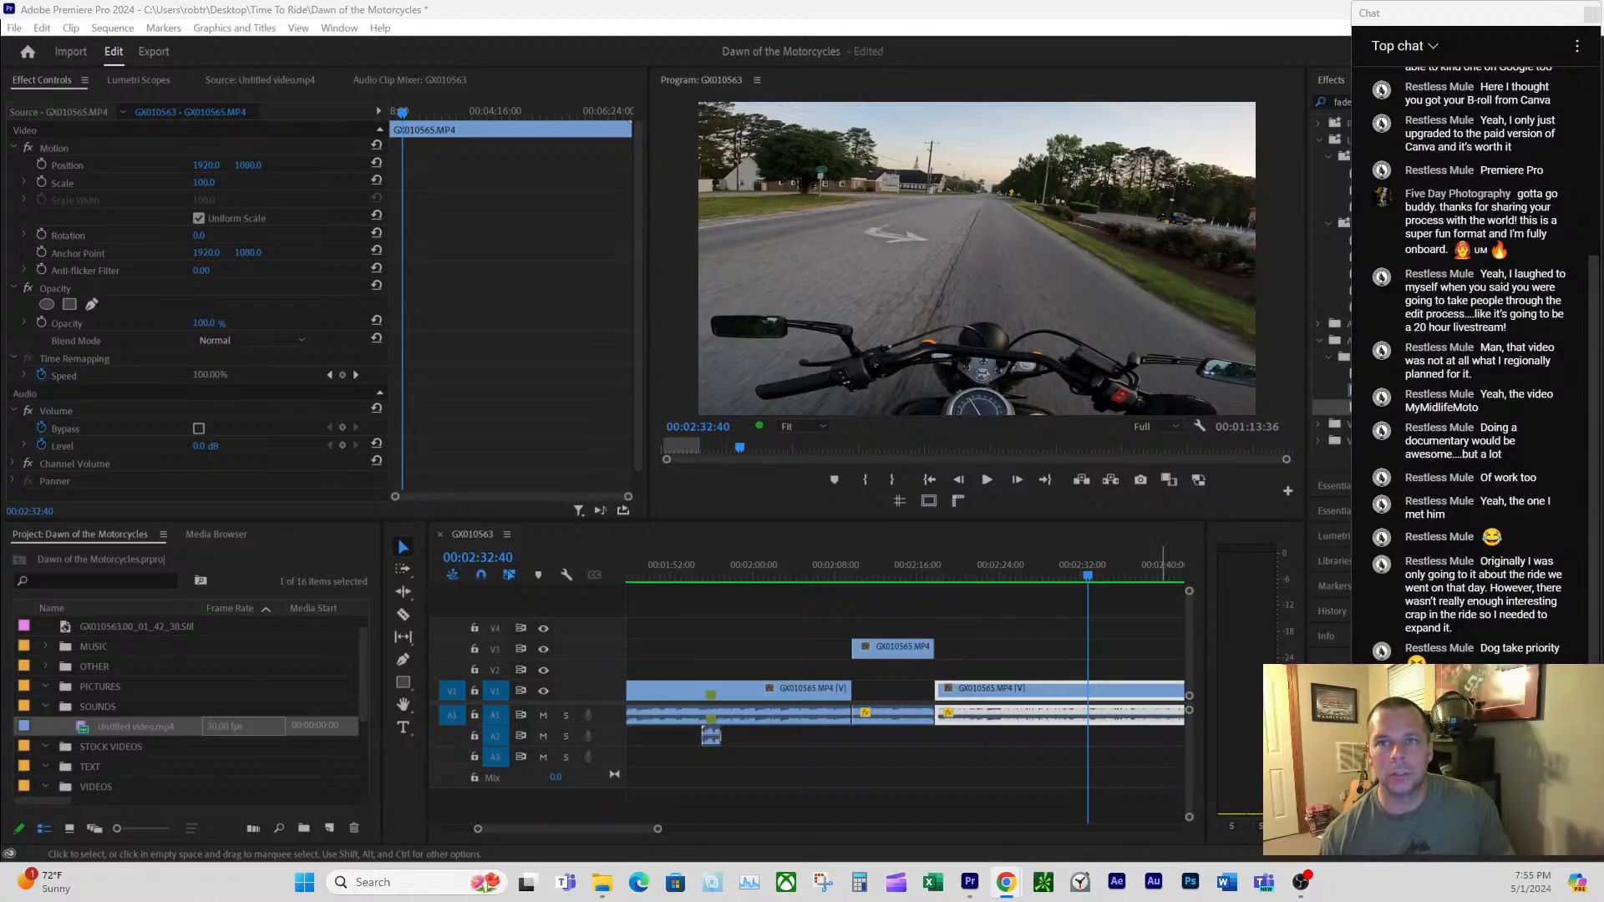
{"action": "left_click_drag", "start_coordinate": [1600, 501], "coordinate": [735, 2]}
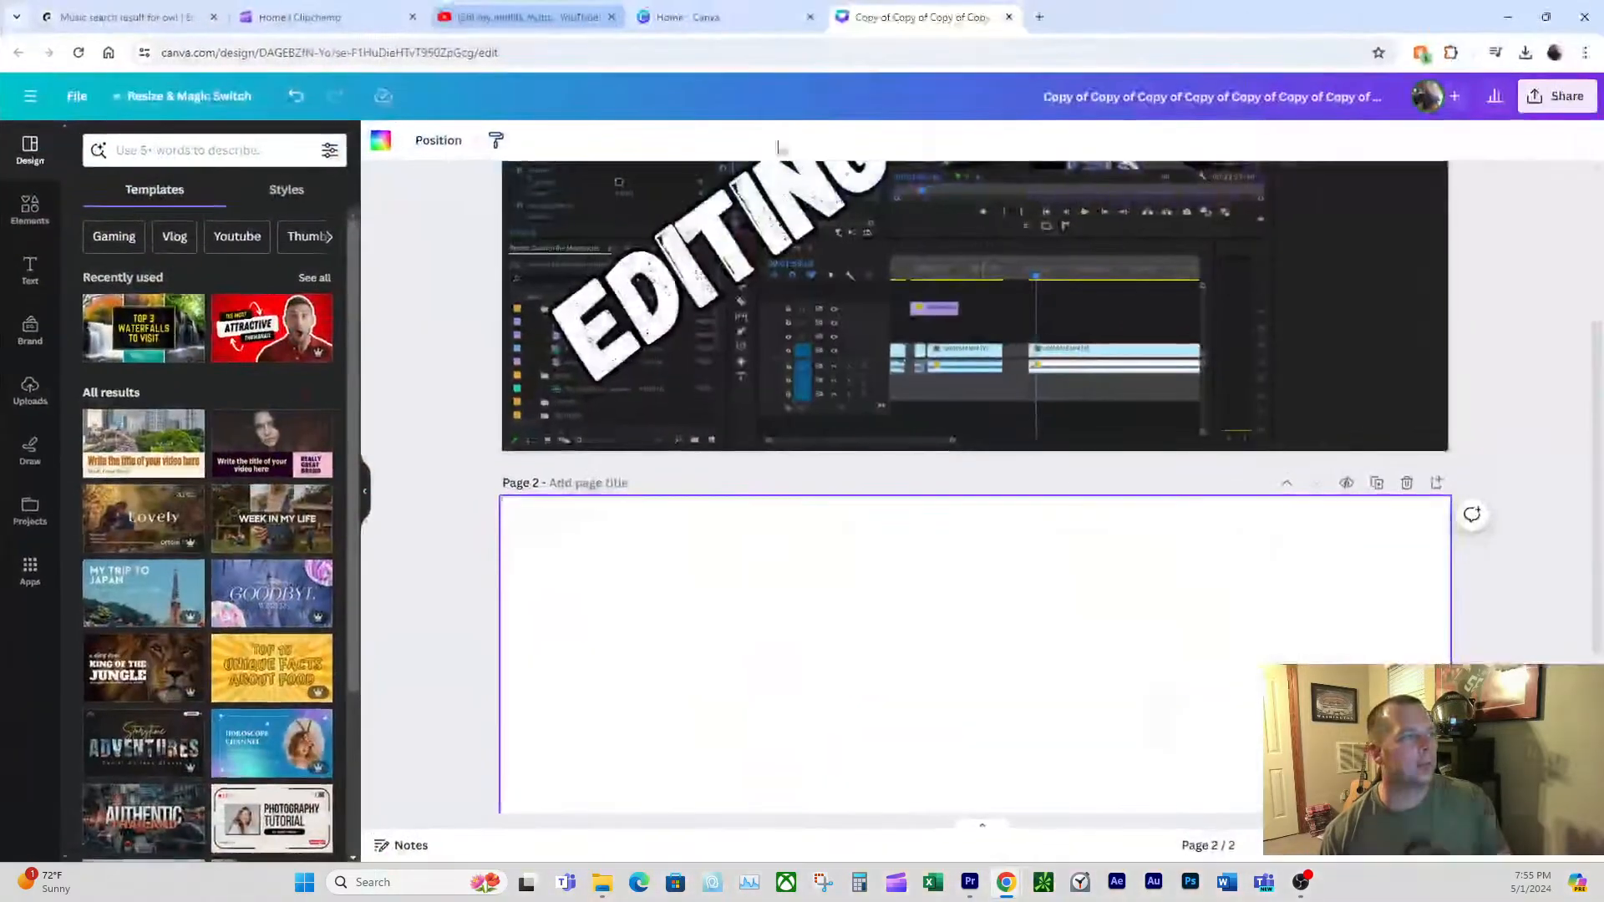
{"action": "scroll", "coordinate": [920, 638], "scroll_direction": "down", "scroll_amount": 3}
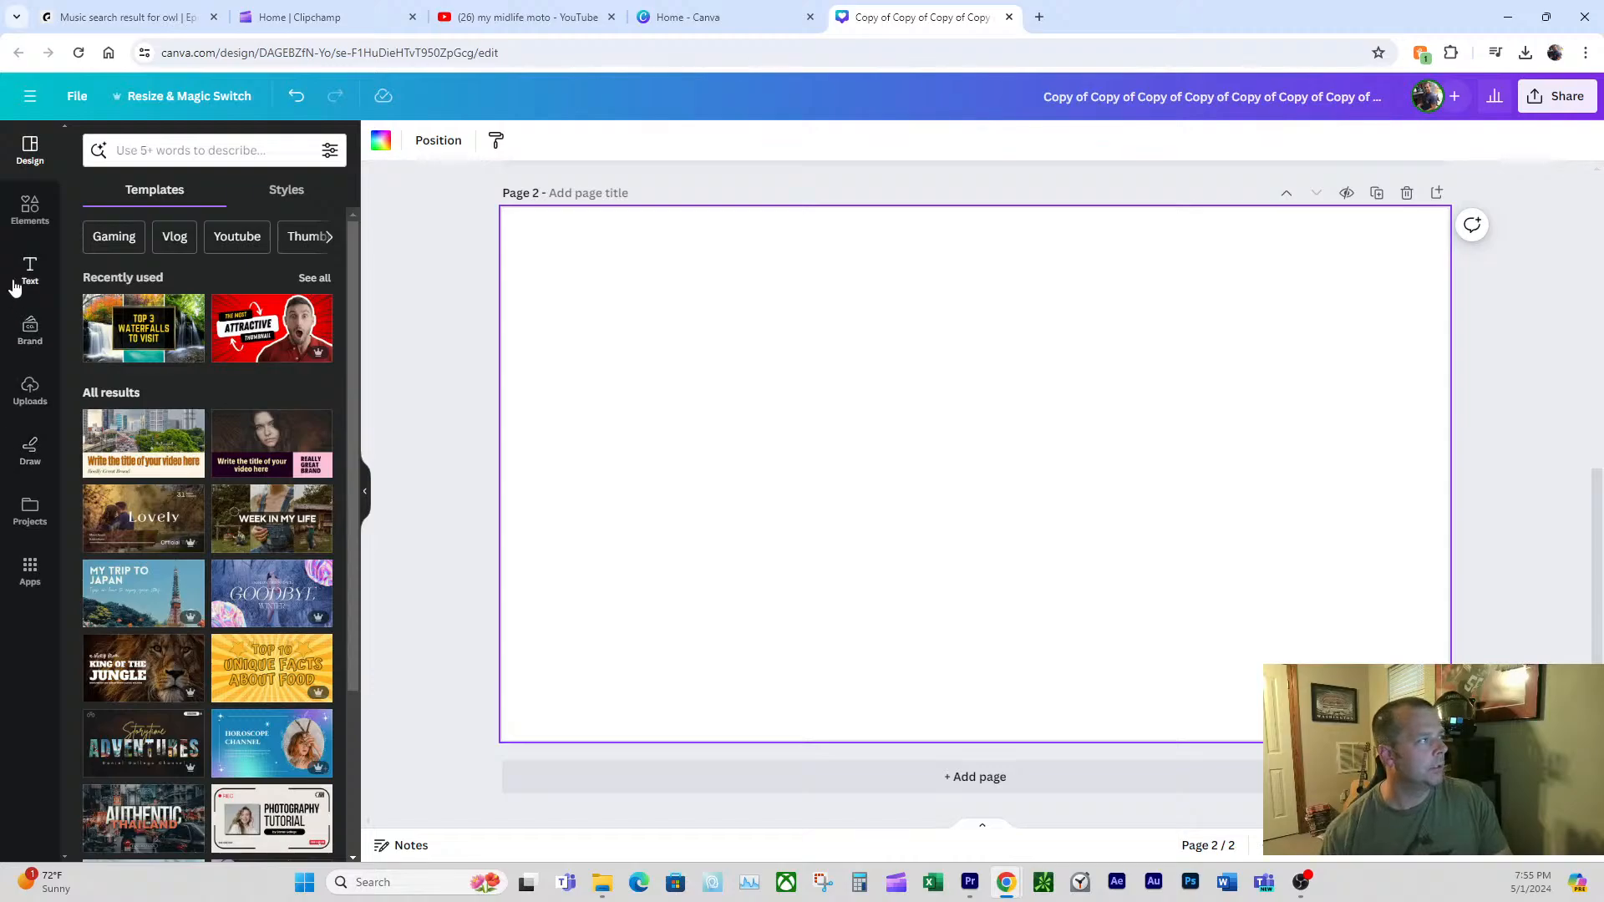
- Add a heading reading "April 29th, 2024" to the blank page 2 and select it
{"action": "left_click", "coordinate": [30, 269]}
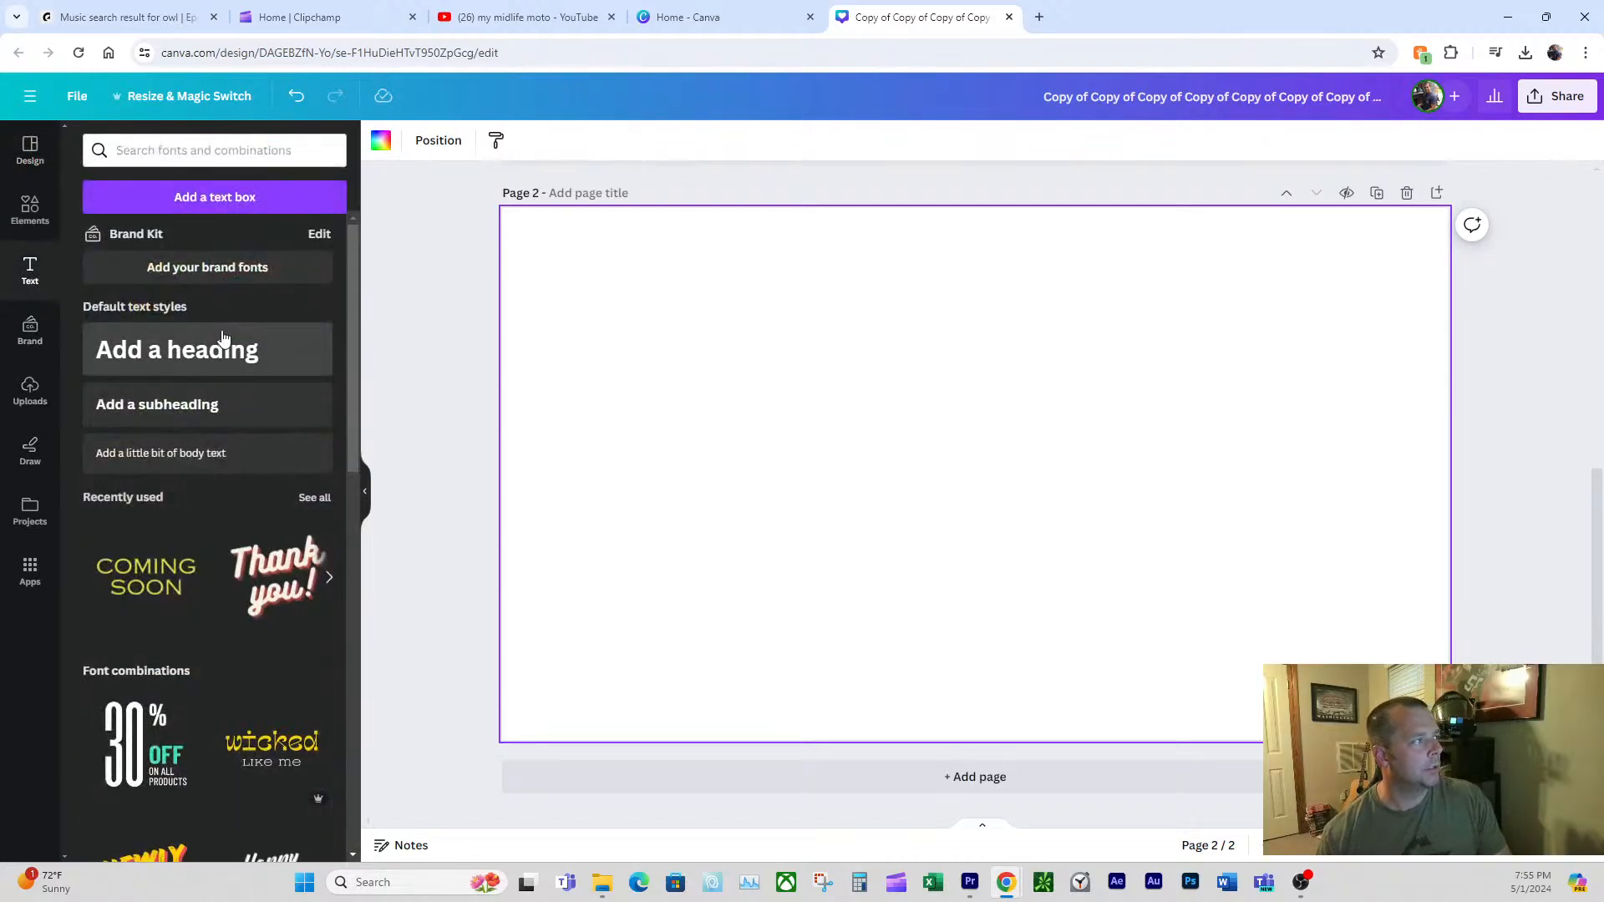
{"action": "left_click", "coordinate": [223, 339]}
{"action": "key", "text": "Caps_Lock"}
{"action": "type", "text": "A"}
{"action": "key", "text": "Caps_Lock"}
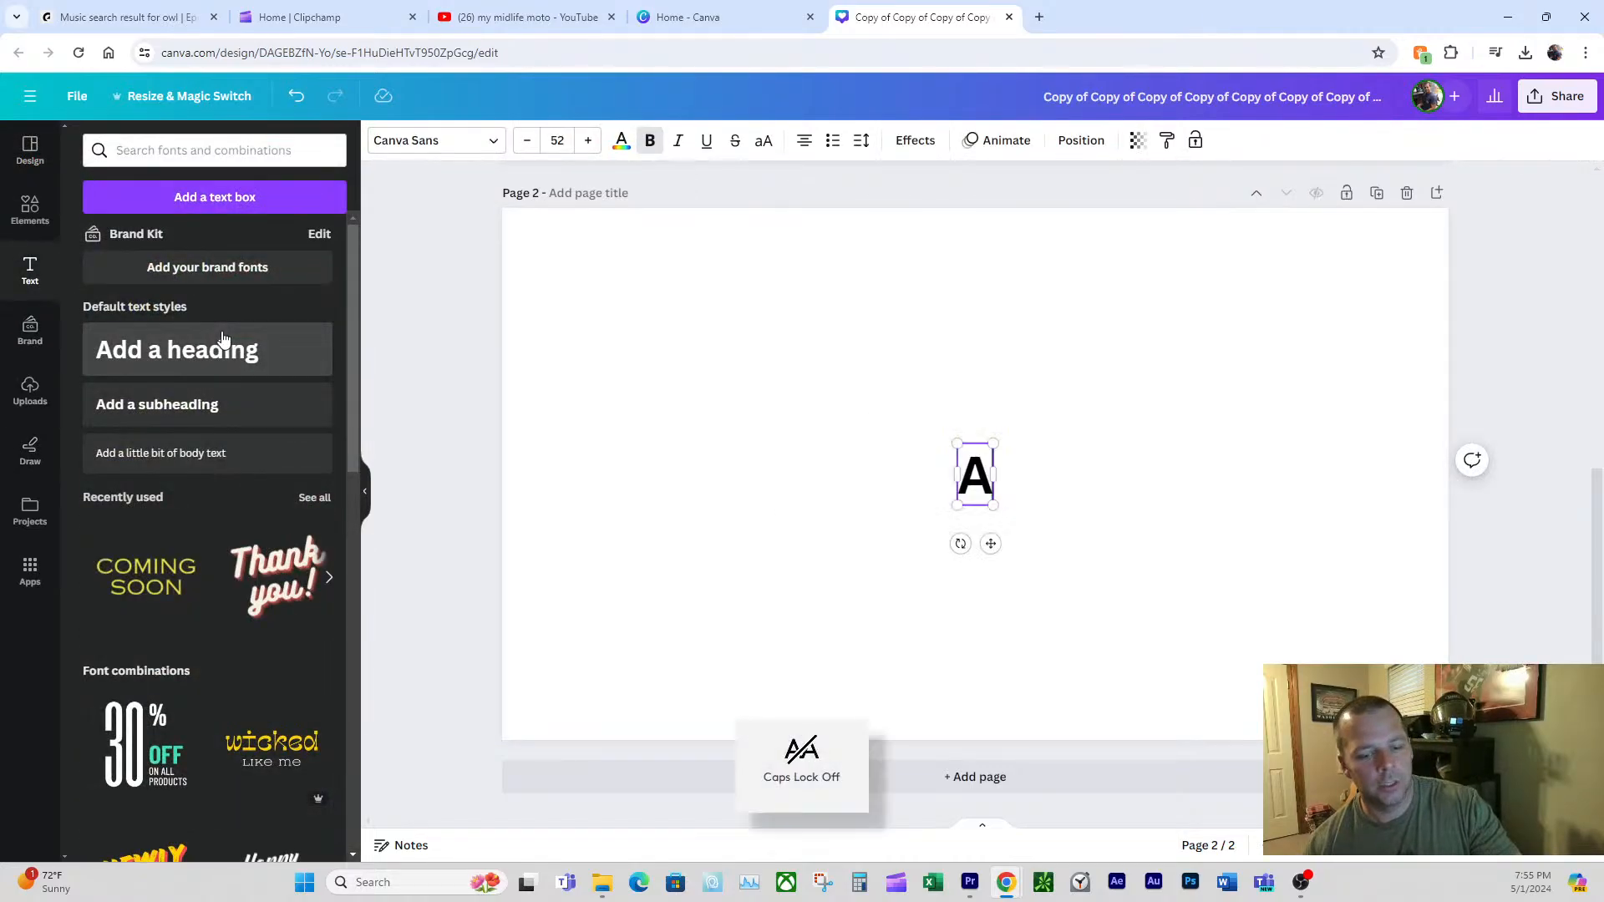
{"action": "type", "text": "pril"}
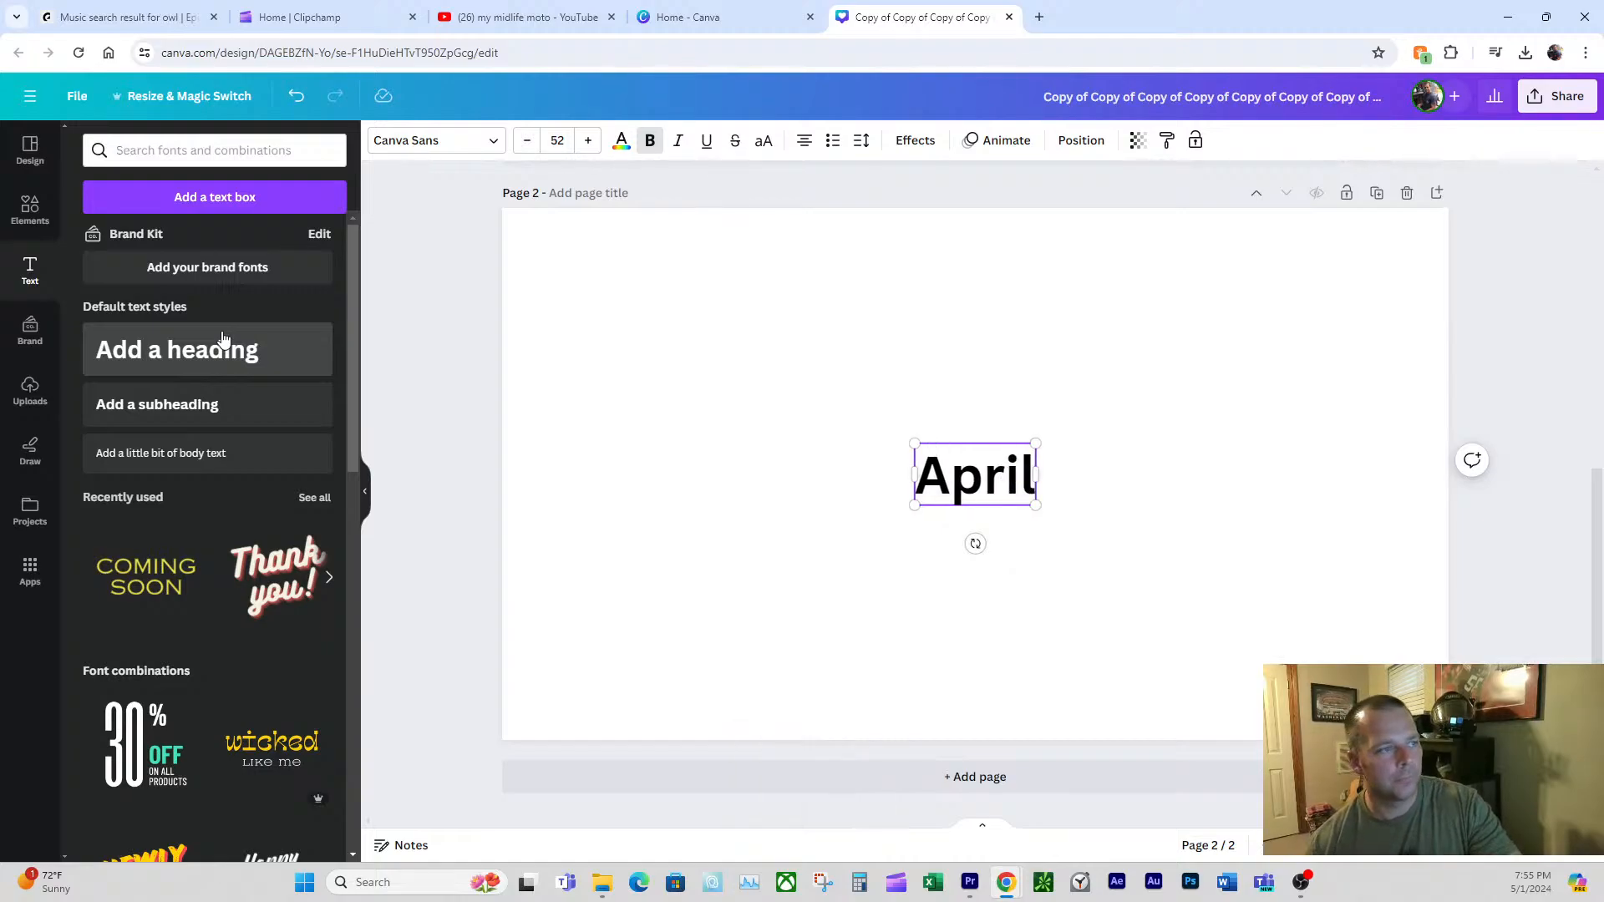
{"action": "type", "text": " 29th"}
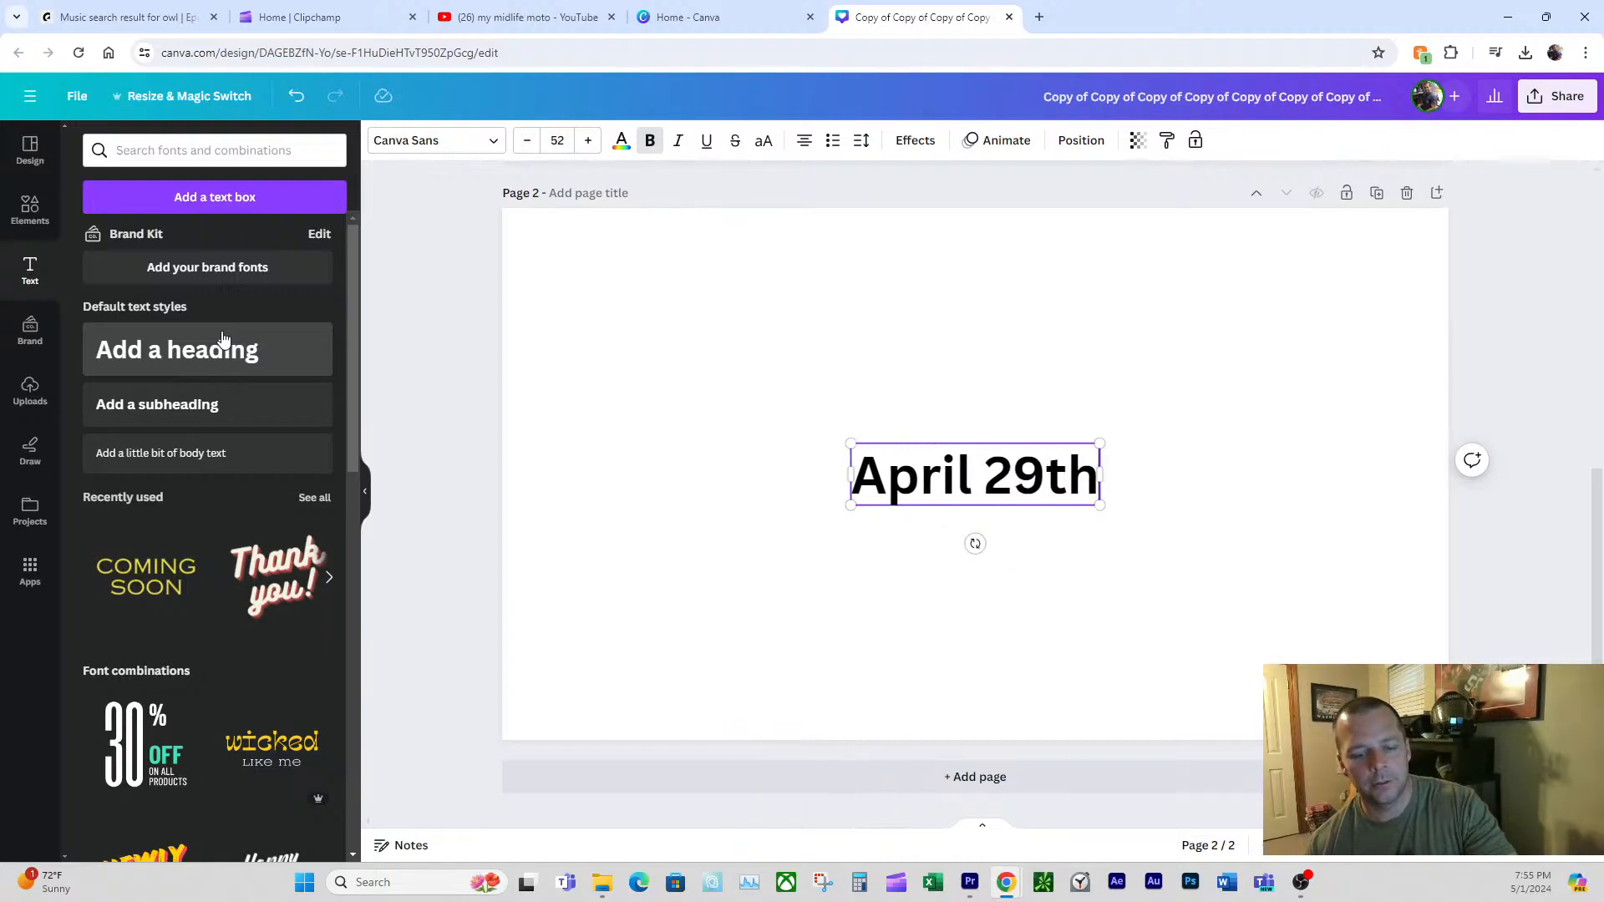
{"action": "type", "text": ", 2024"}
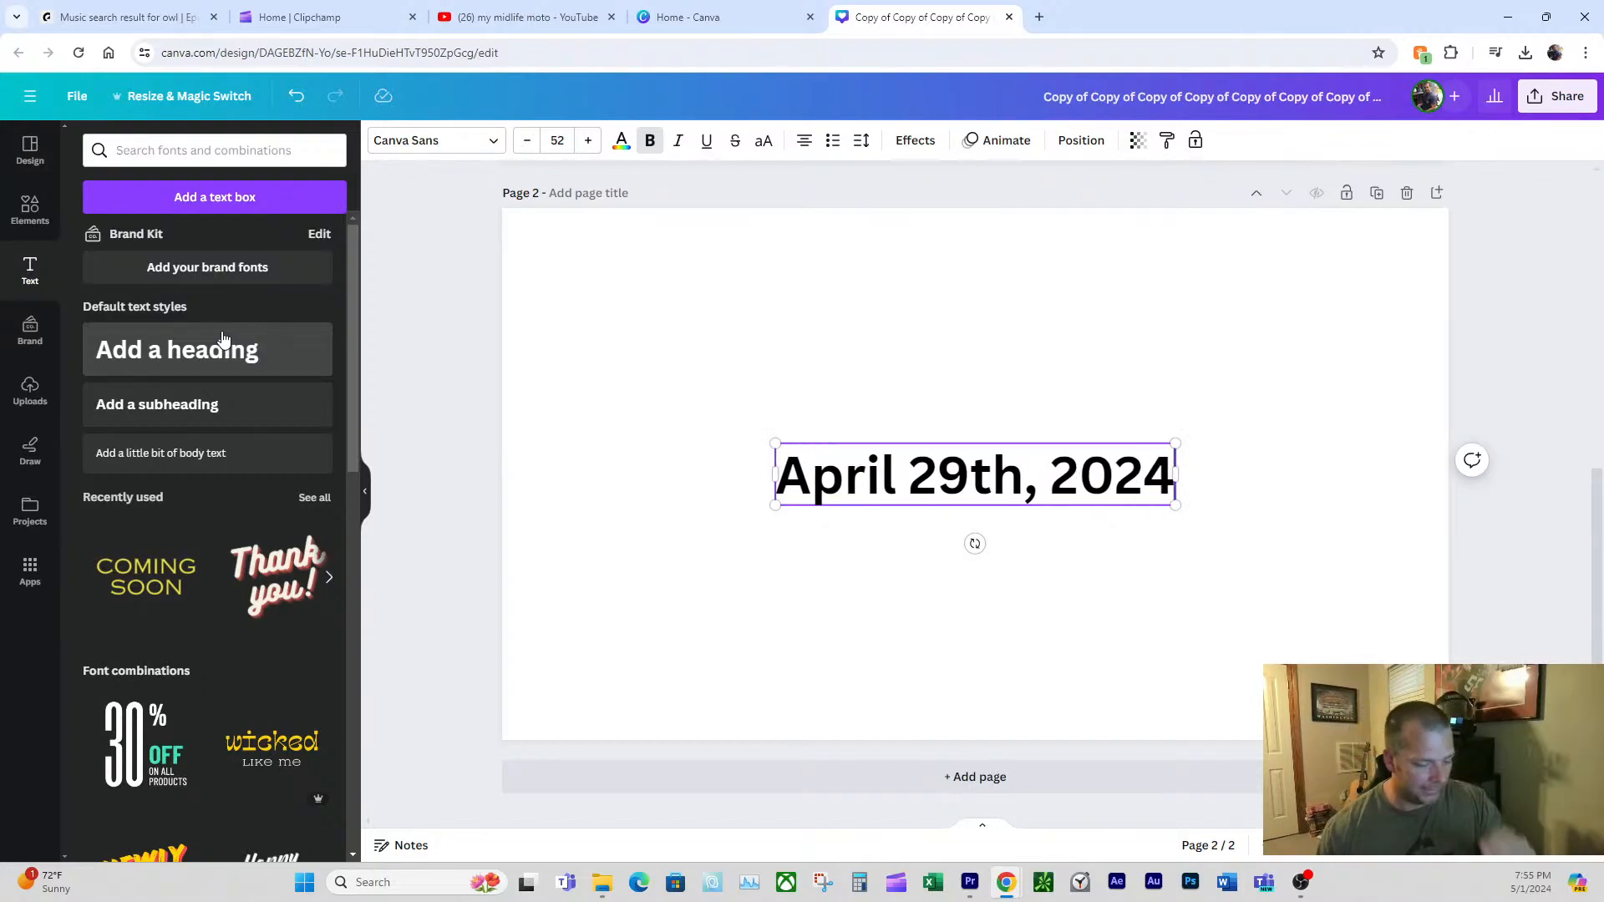
{"action": "left_click", "coordinate": [1275, 384]}
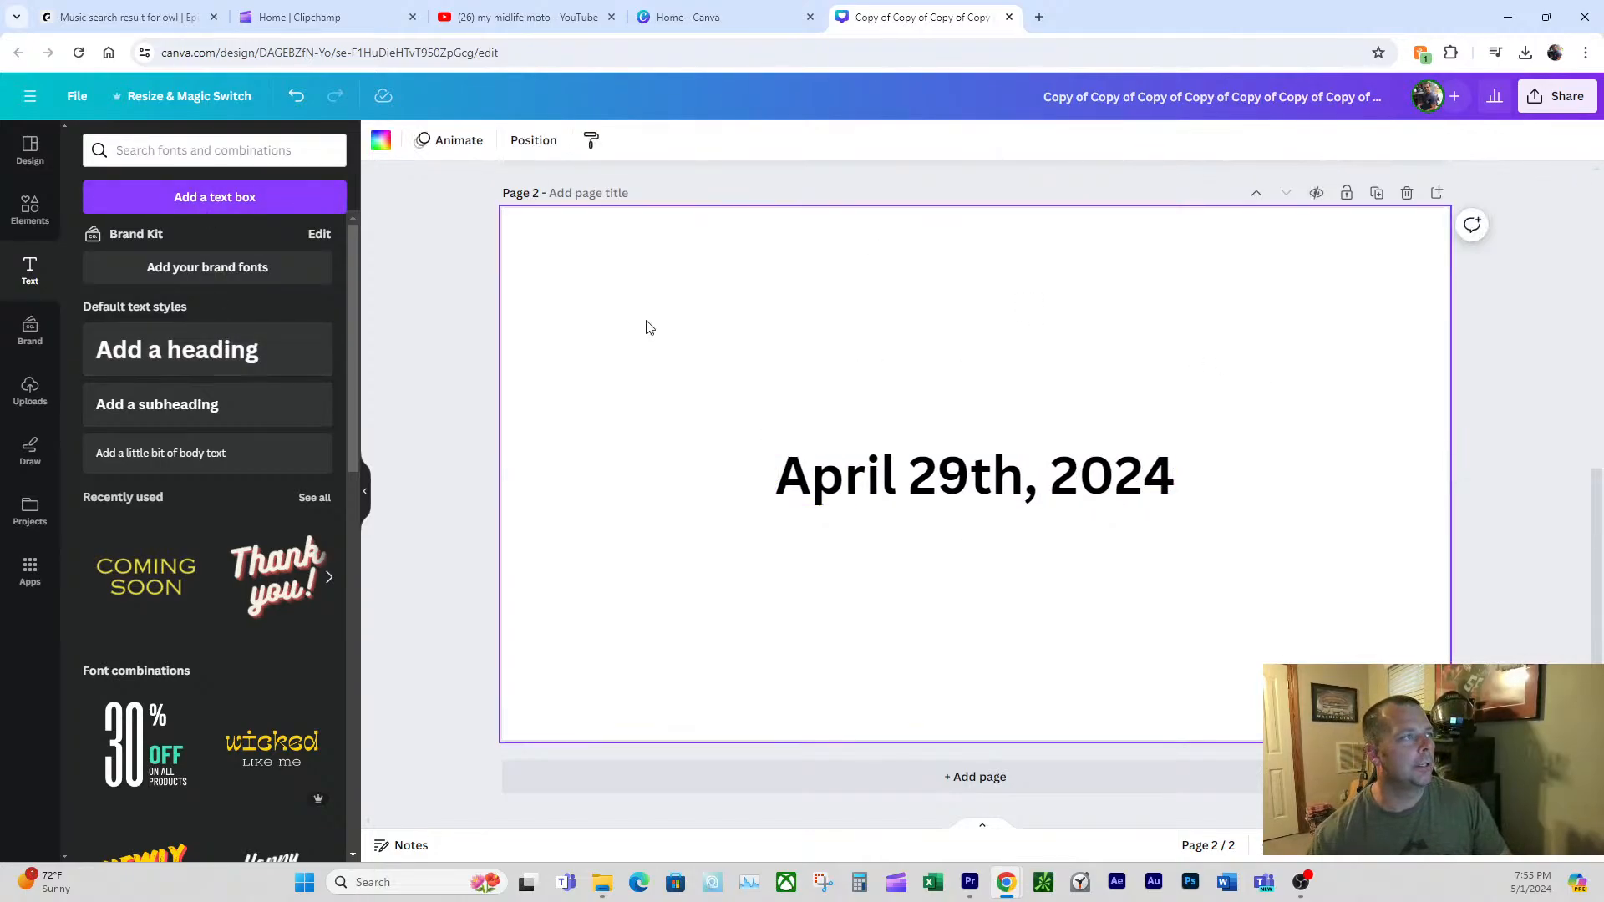
{"action": "left_click", "coordinate": [1039, 505]}
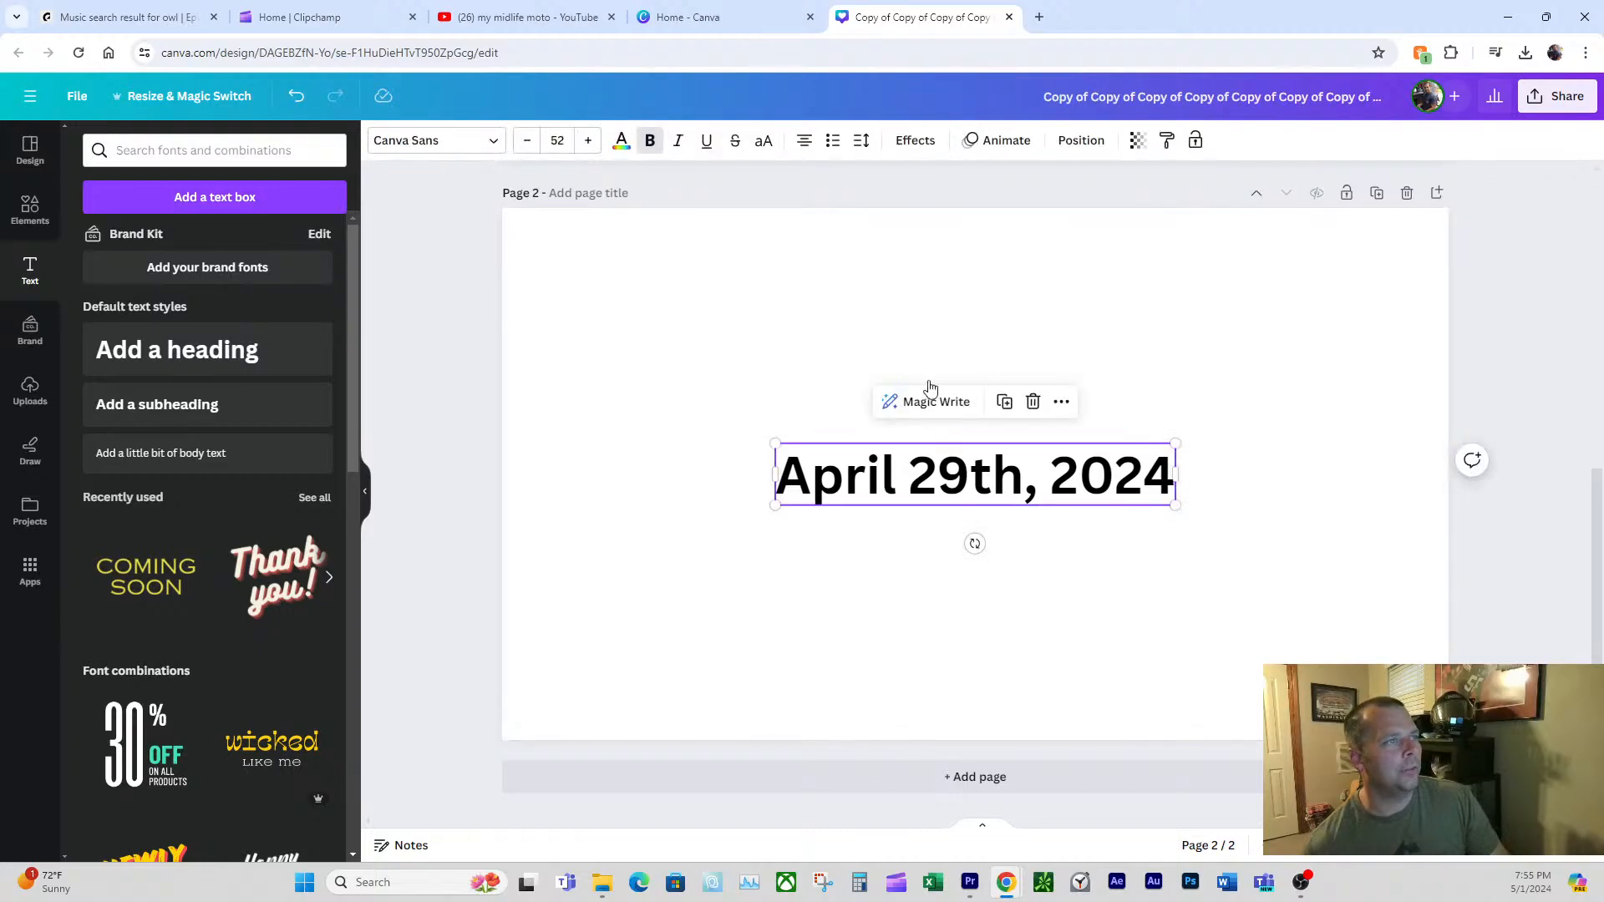
- Apply the Typewriter text animation to the selected "April 29th, 2024" heading
{"action": "left_click", "coordinate": [984, 139]}
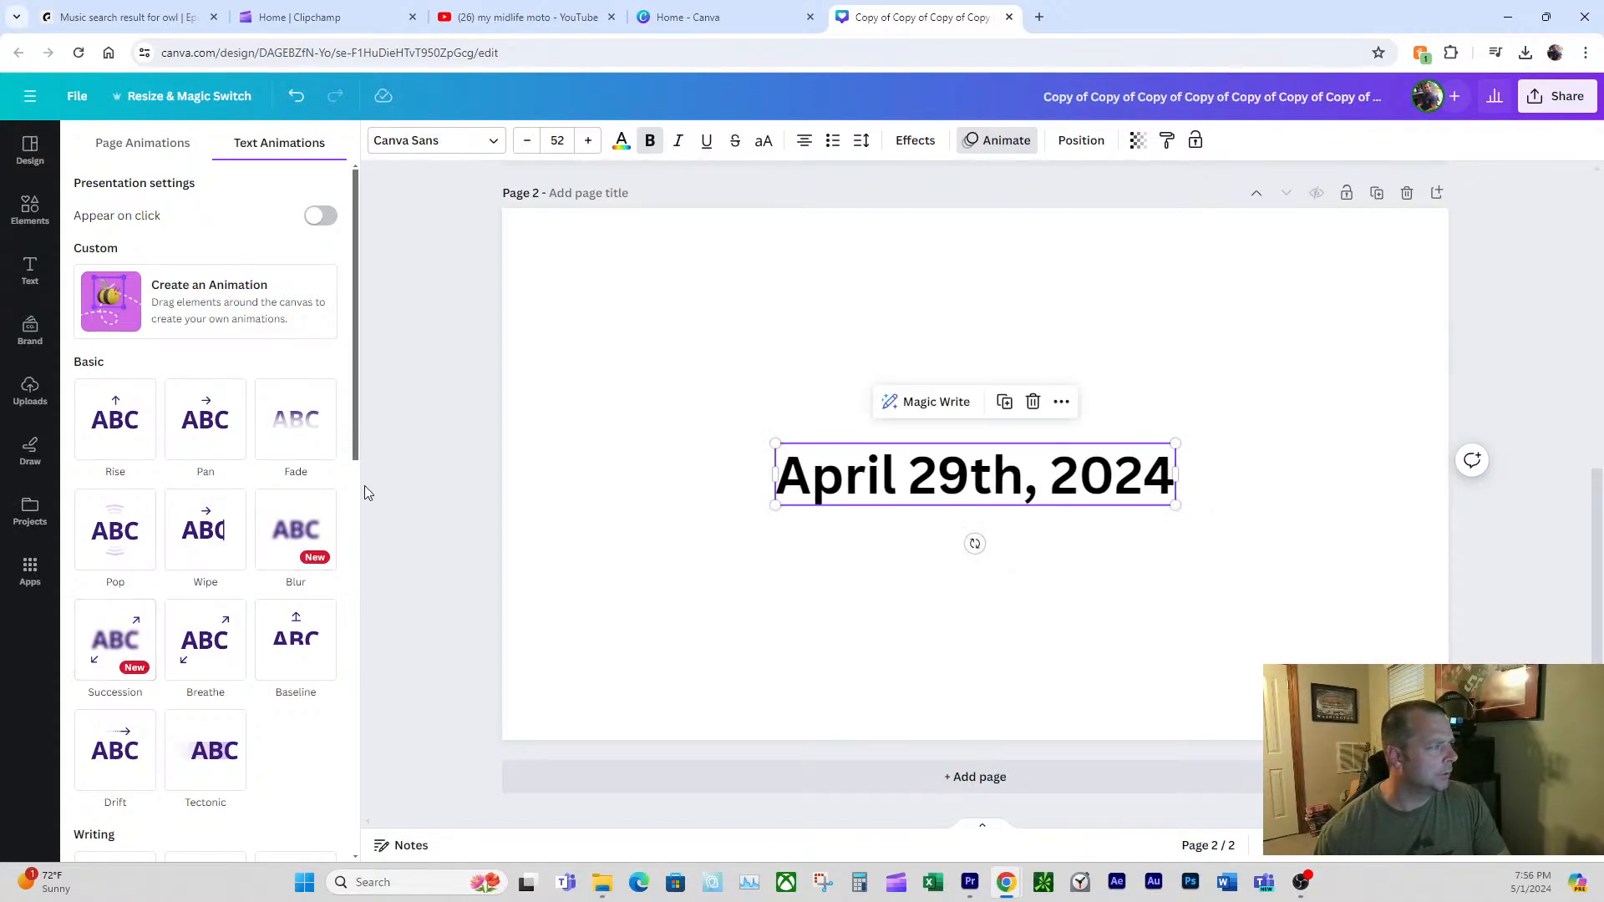
{"action": "scroll", "coordinate": [327, 541], "scroll_direction": "down", "scroll_amount": 1}
{"action": "scroll", "coordinate": [326, 542], "scroll_direction": "down", "scroll_amount": 4}
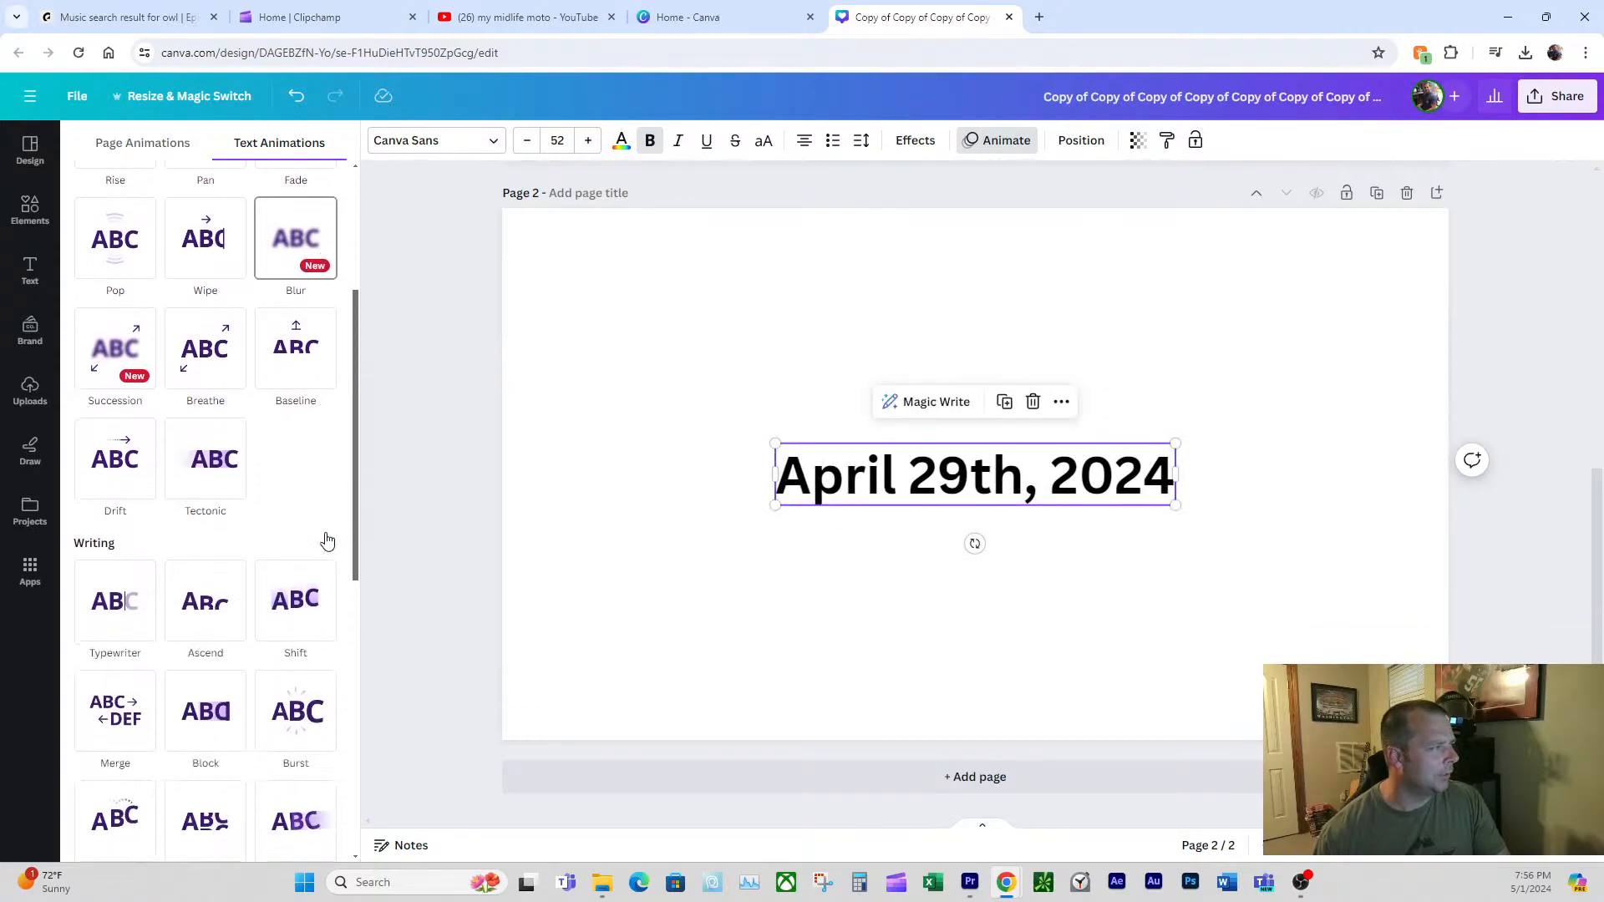
{"action": "left_click", "coordinate": [133, 583]}
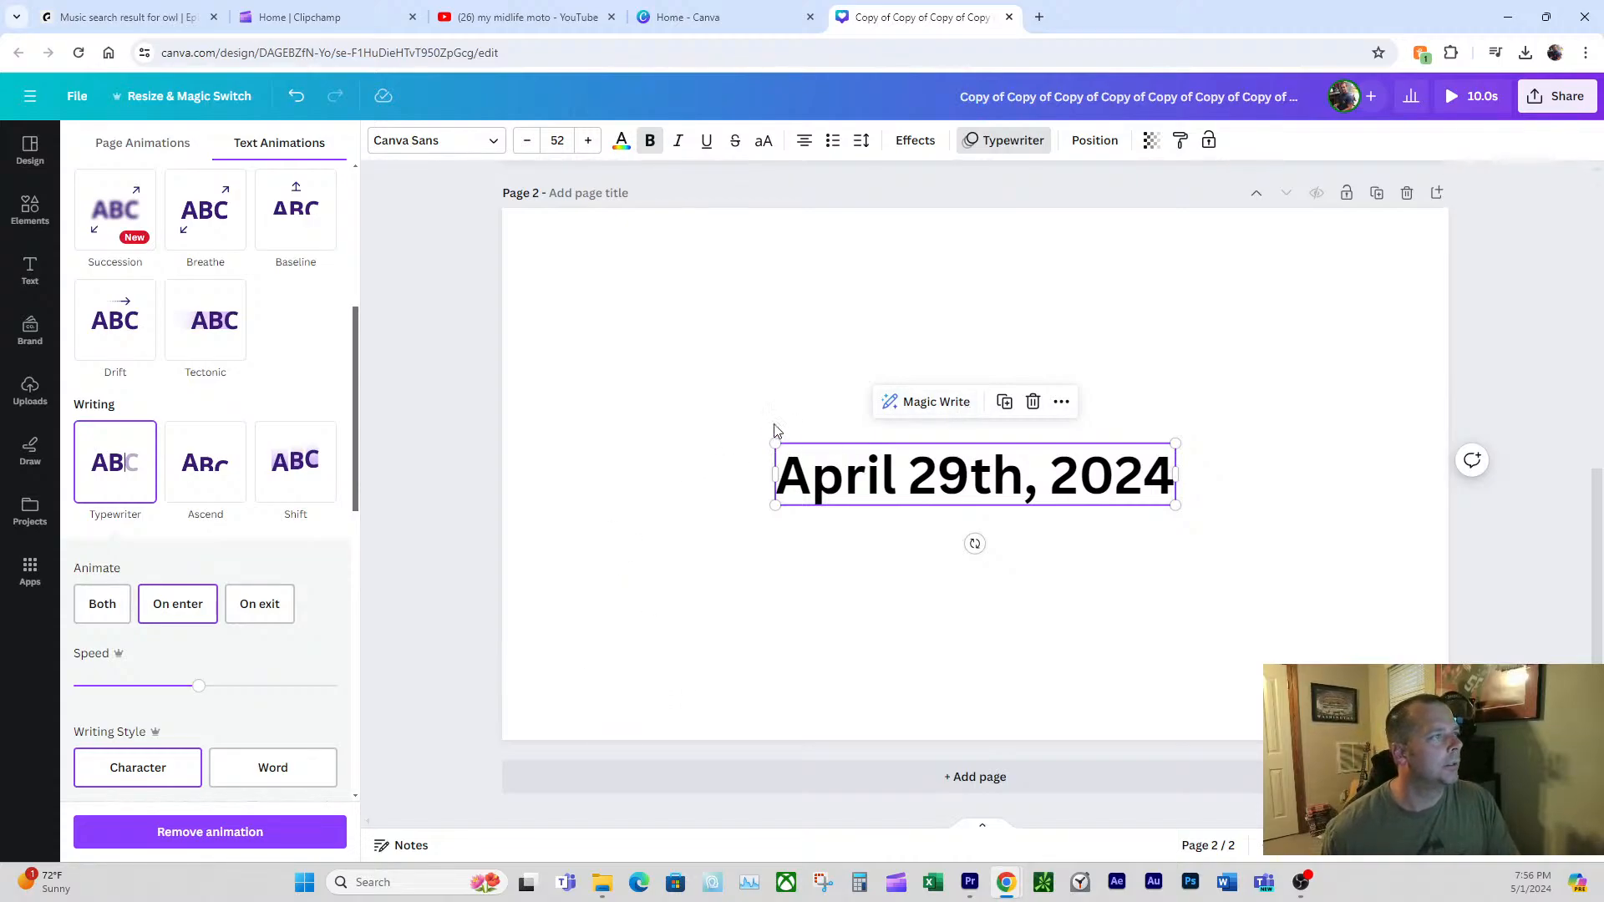
- Set the page 2 background to the solid green default color
{"action": "left_click", "coordinate": [678, 357]}
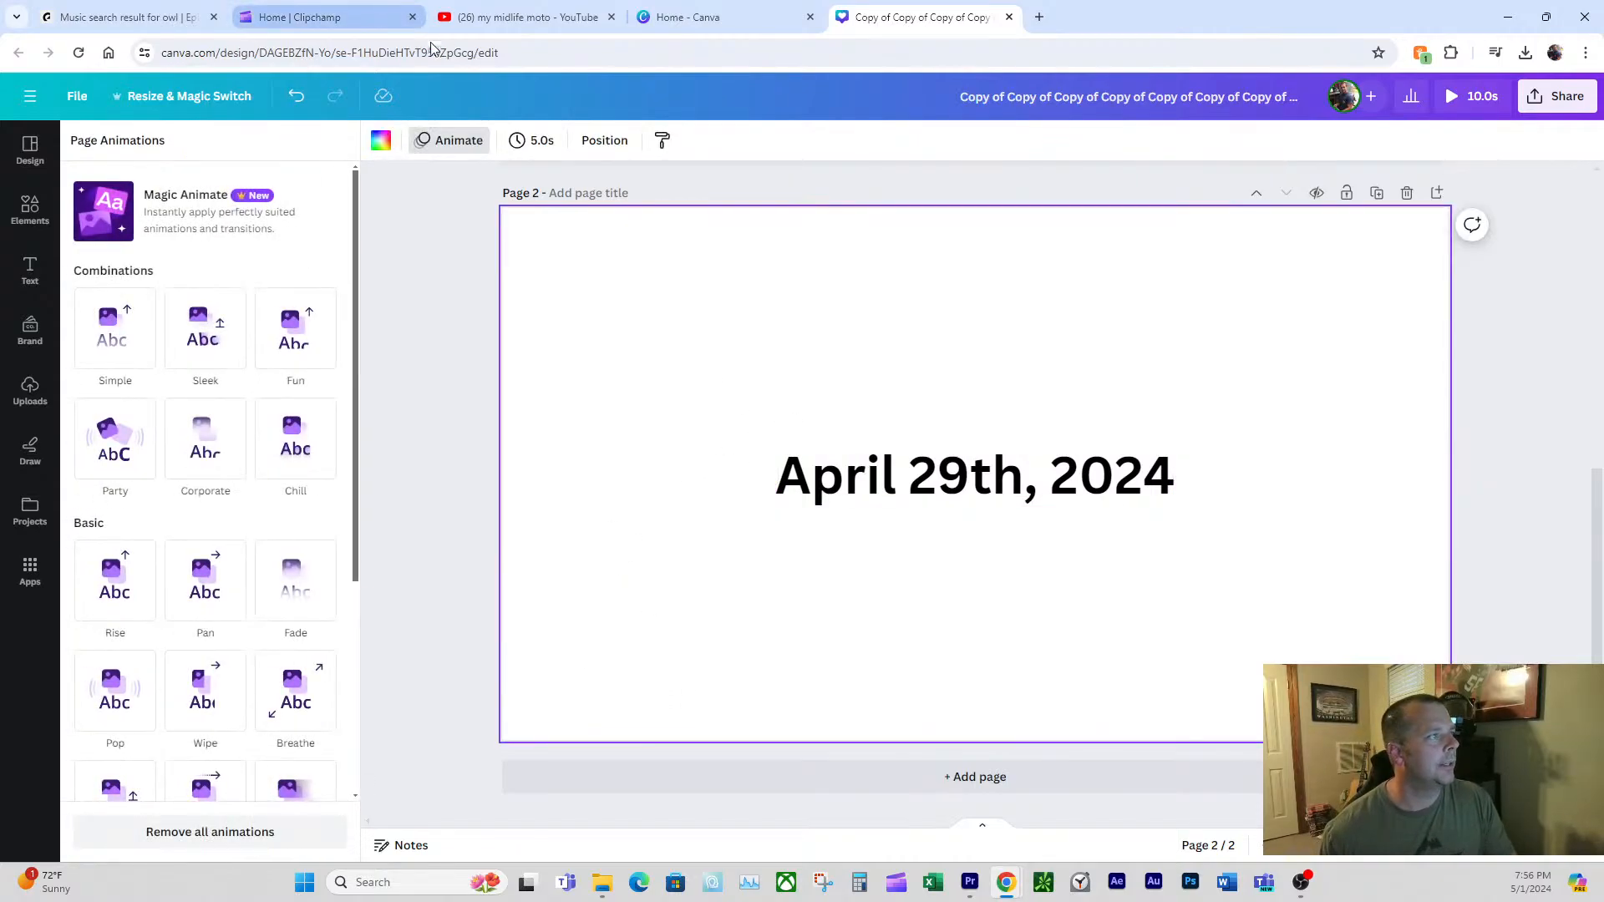
{"action": "left_click", "coordinate": [385, 146]}
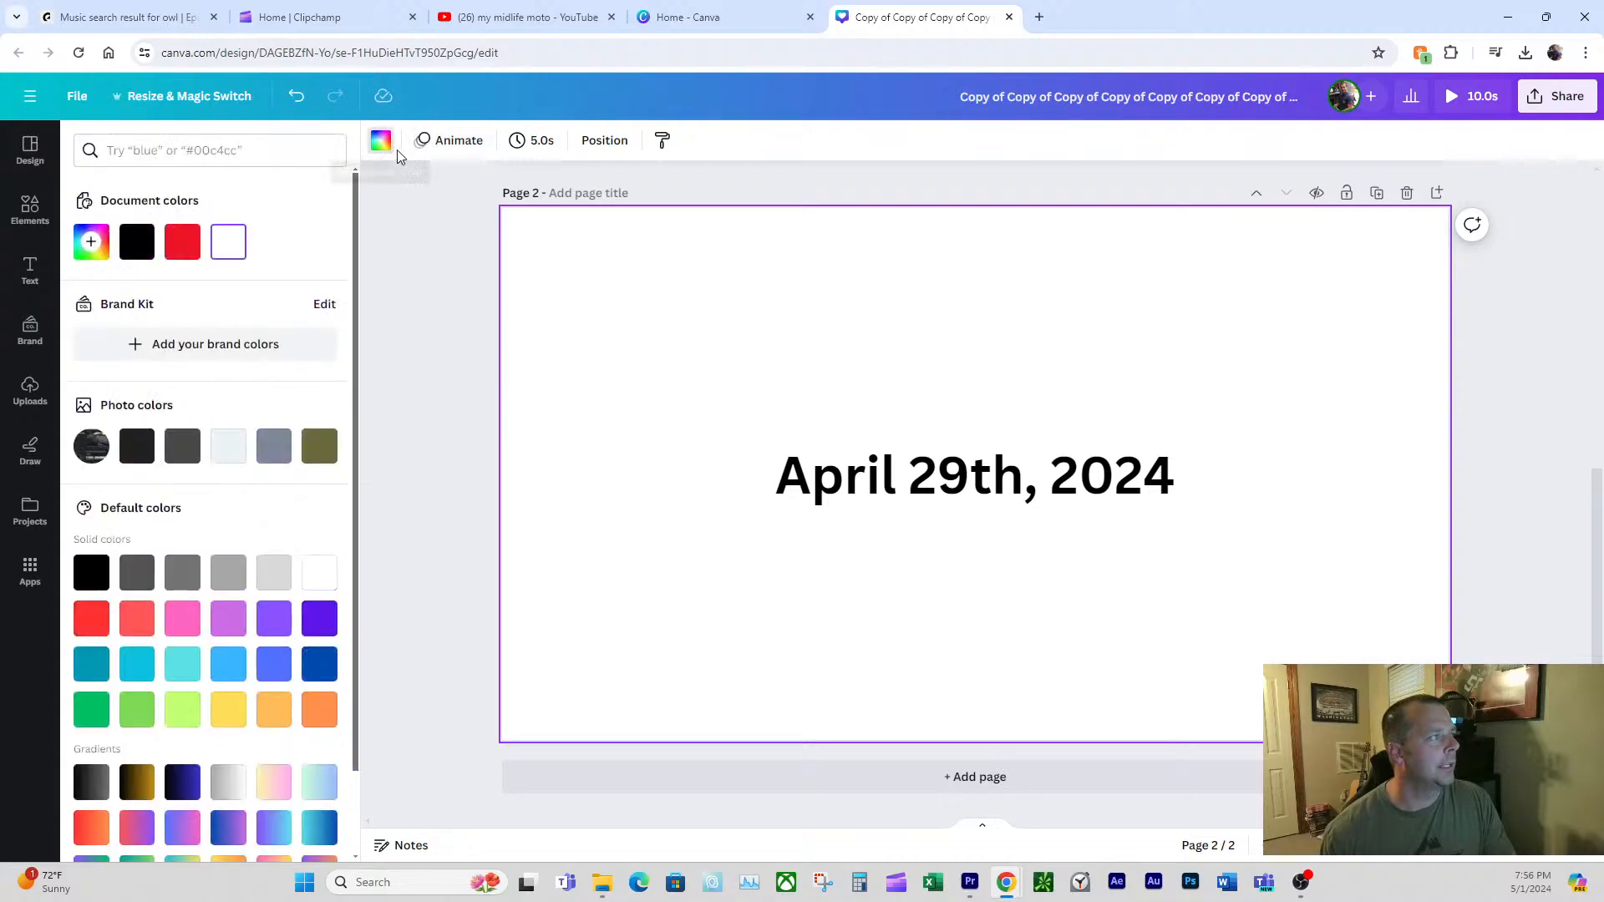
{"action": "left_click", "coordinate": [91, 709]}
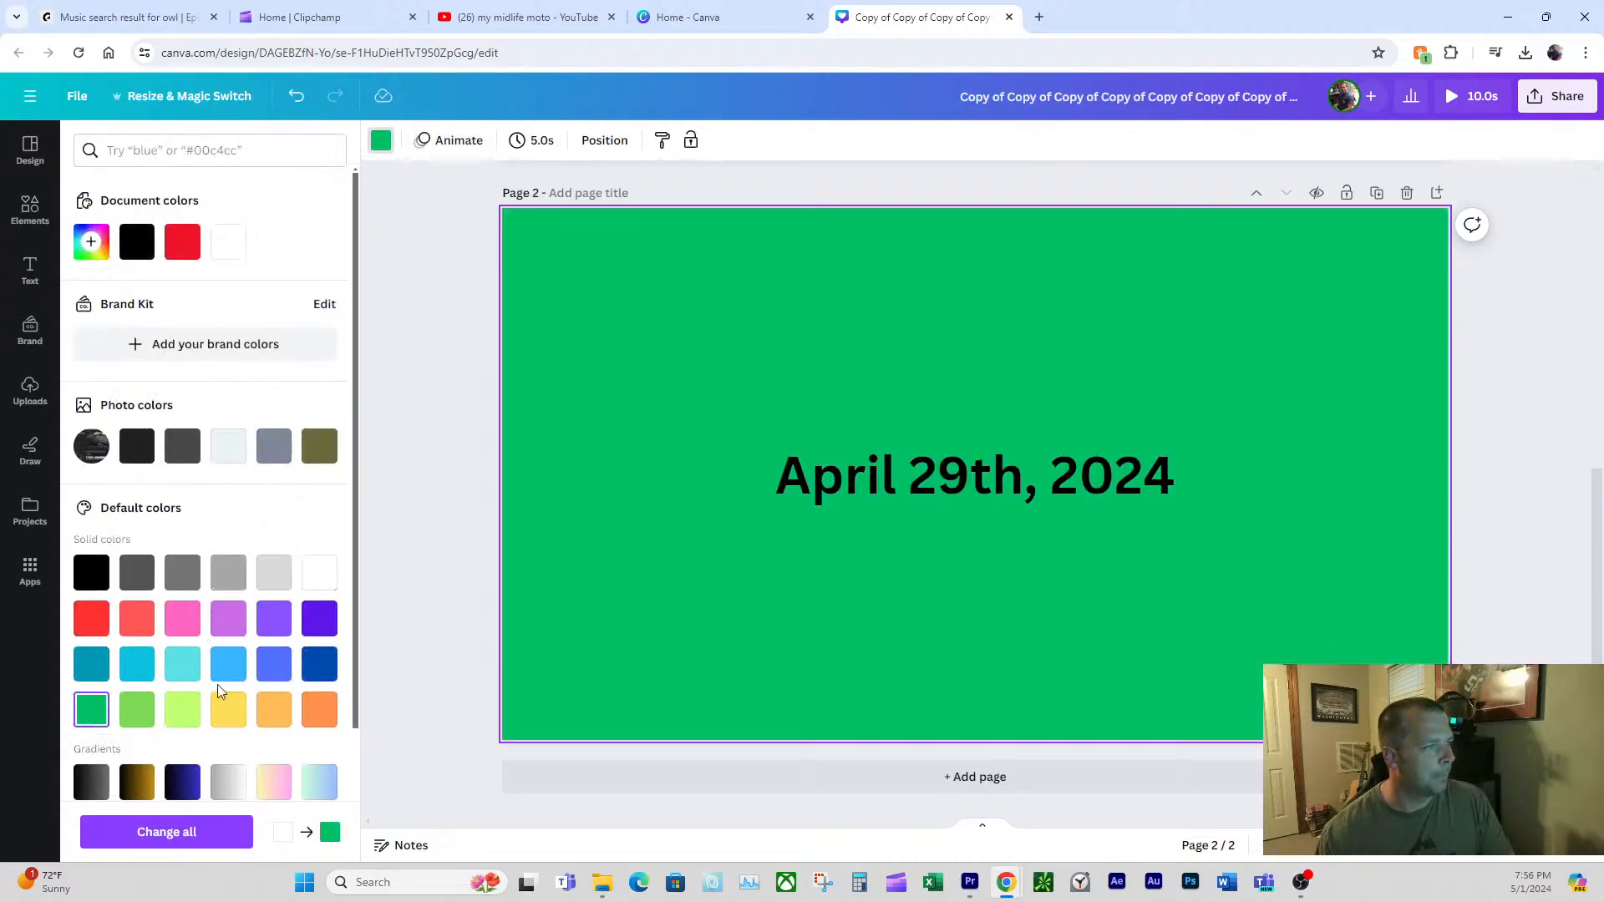
- Select the text of the date heading on page 2 and set its font to Inter
{"action": "left_click", "coordinate": [869, 478]}
{"action": "left_click", "coordinate": [872, 478]}
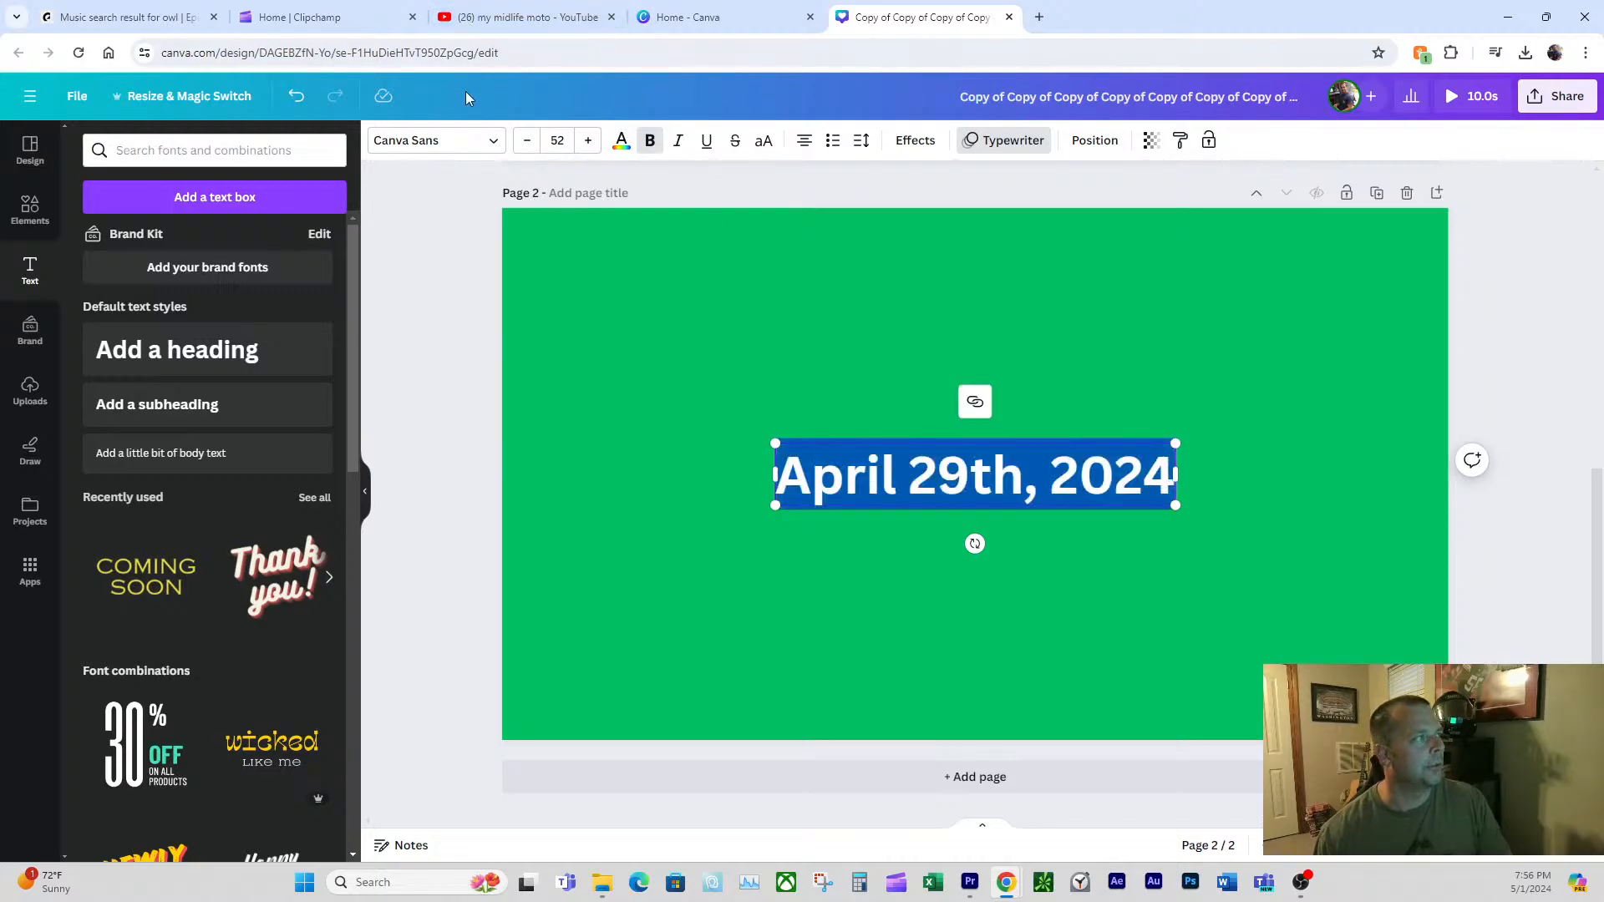
{"action": "left_click", "coordinate": [489, 142]}
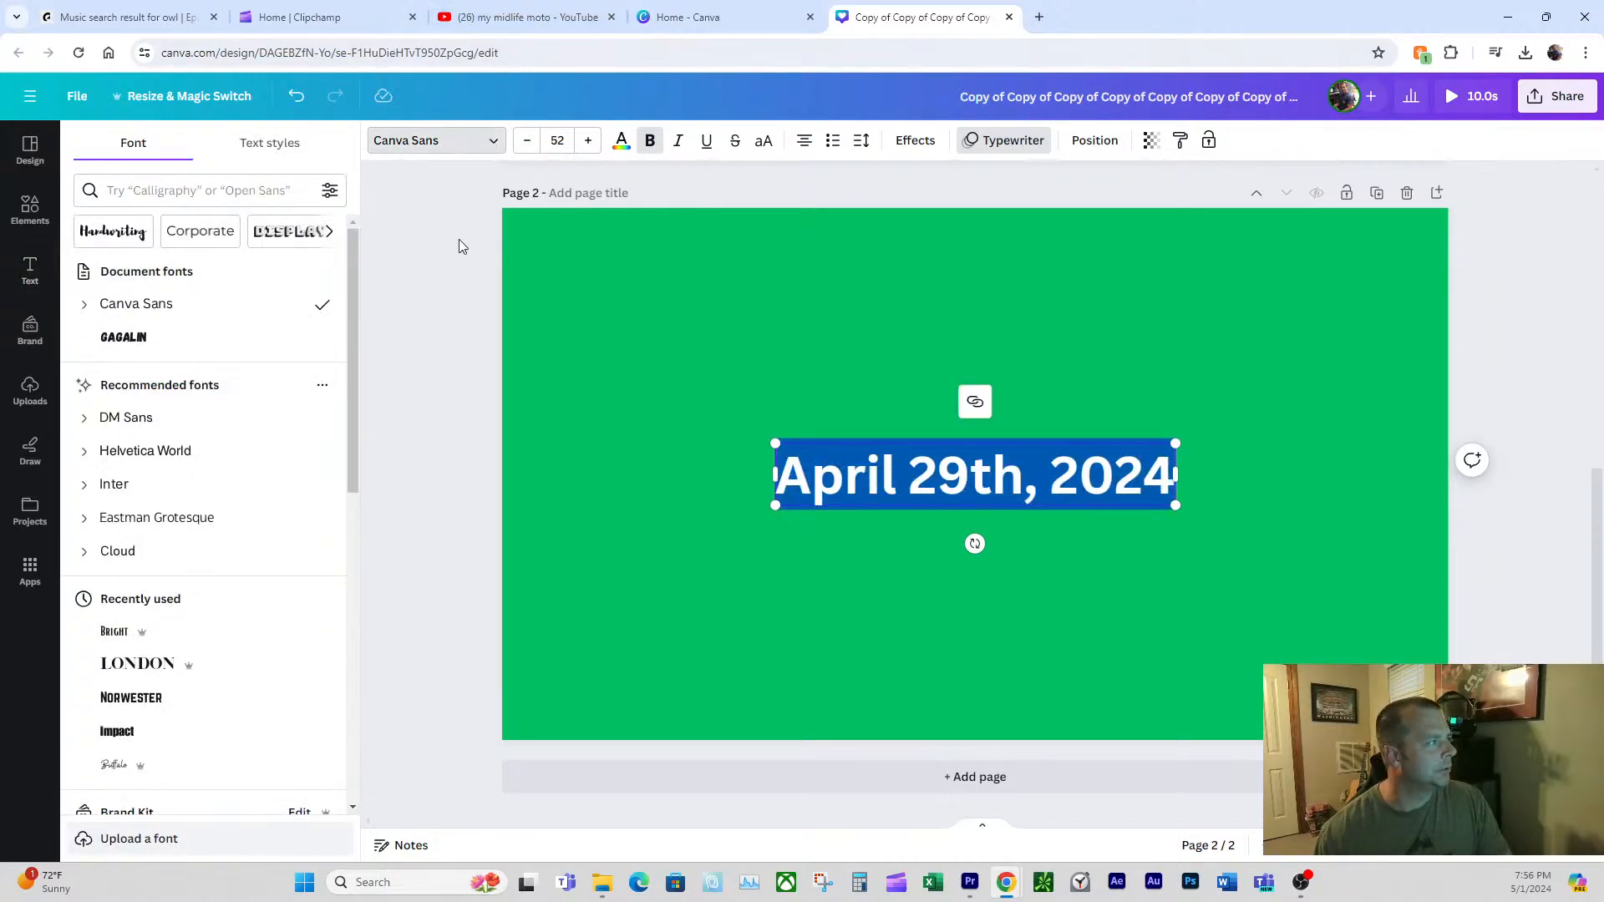
{"action": "scroll", "coordinate": [189, 384], "scroll_direction": "down", "scroll_amount": 2}
{"action": "left_click", "coordinate": [189, 399]}
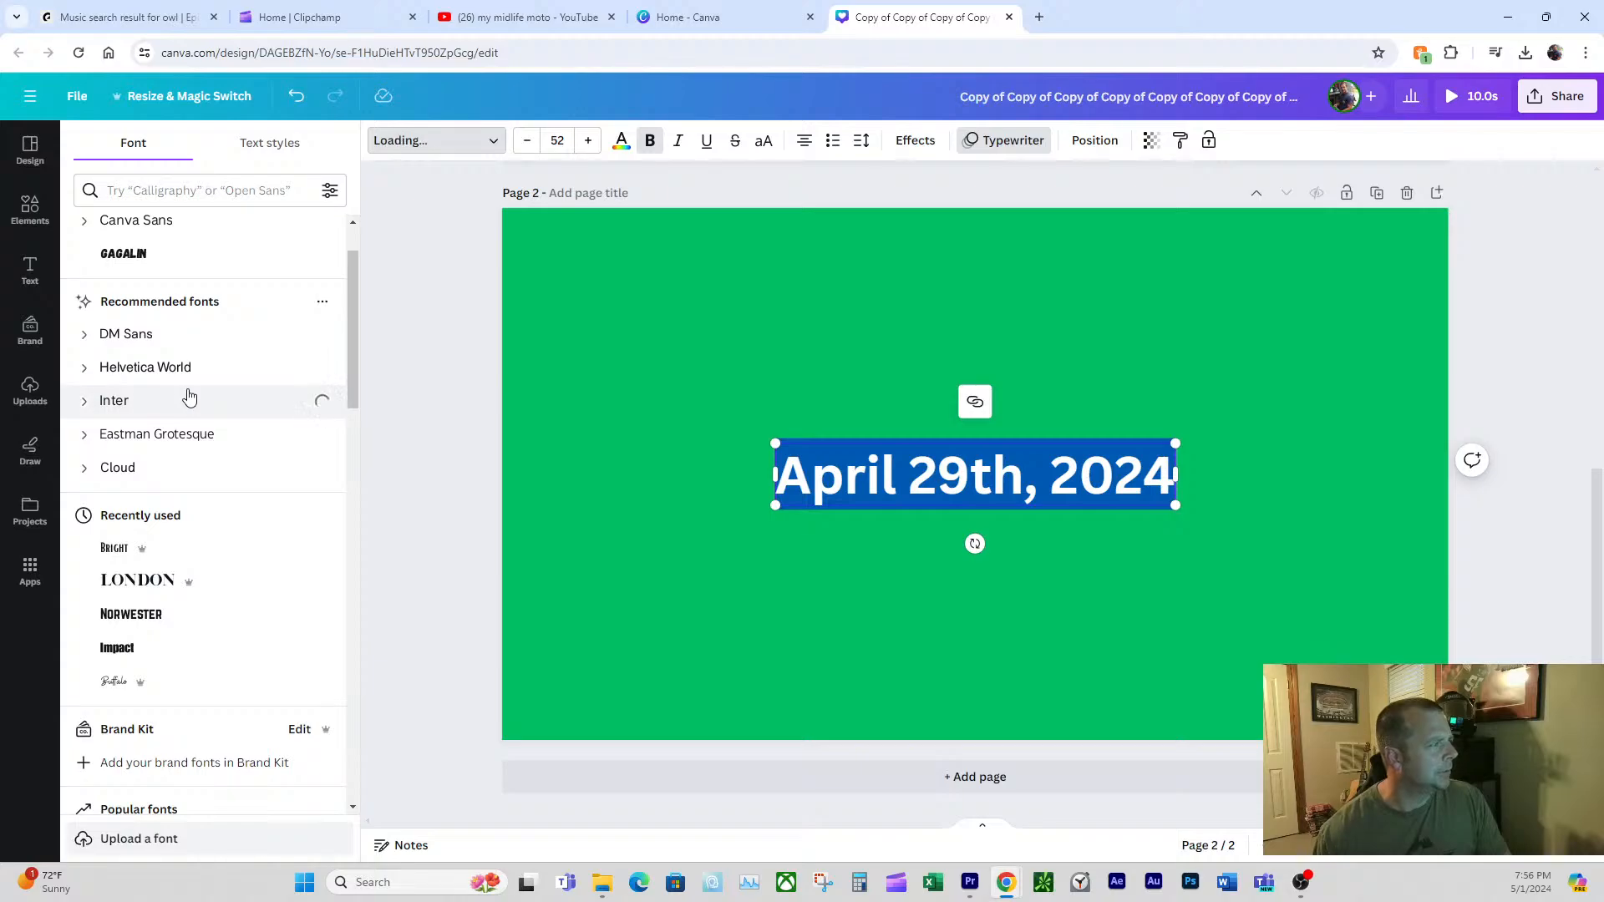
- Search the fonts for "typewriter" and apply the wider ITC American Typewriter to the date heading
{"action": "left_click", "coordinate": [197, 182]}
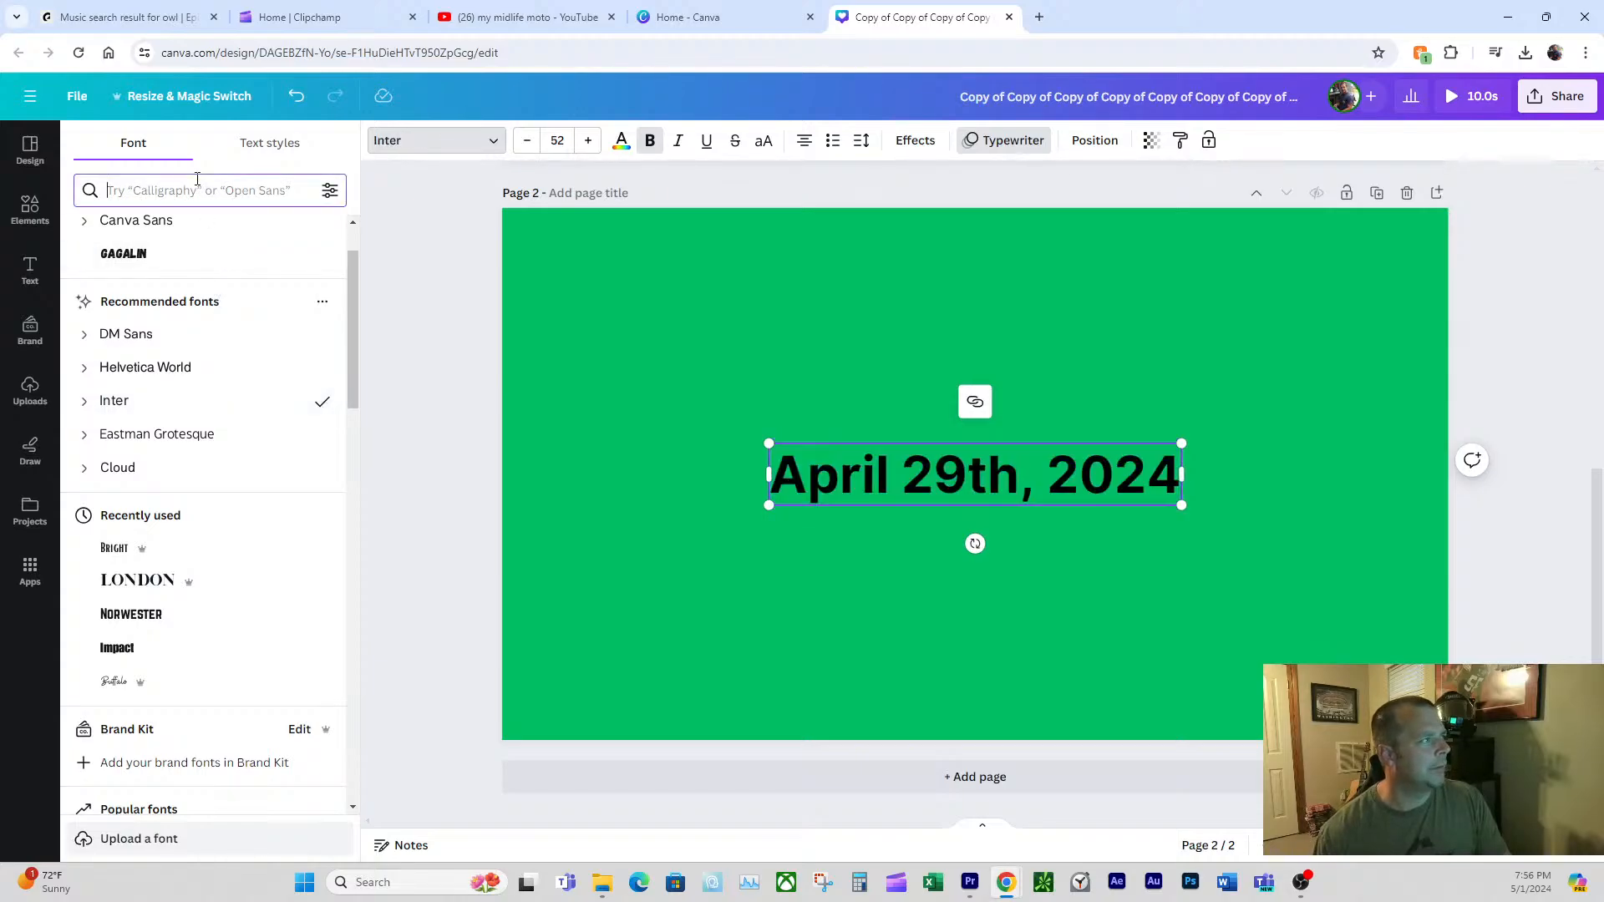
{"action": "type", "text": "typ"}
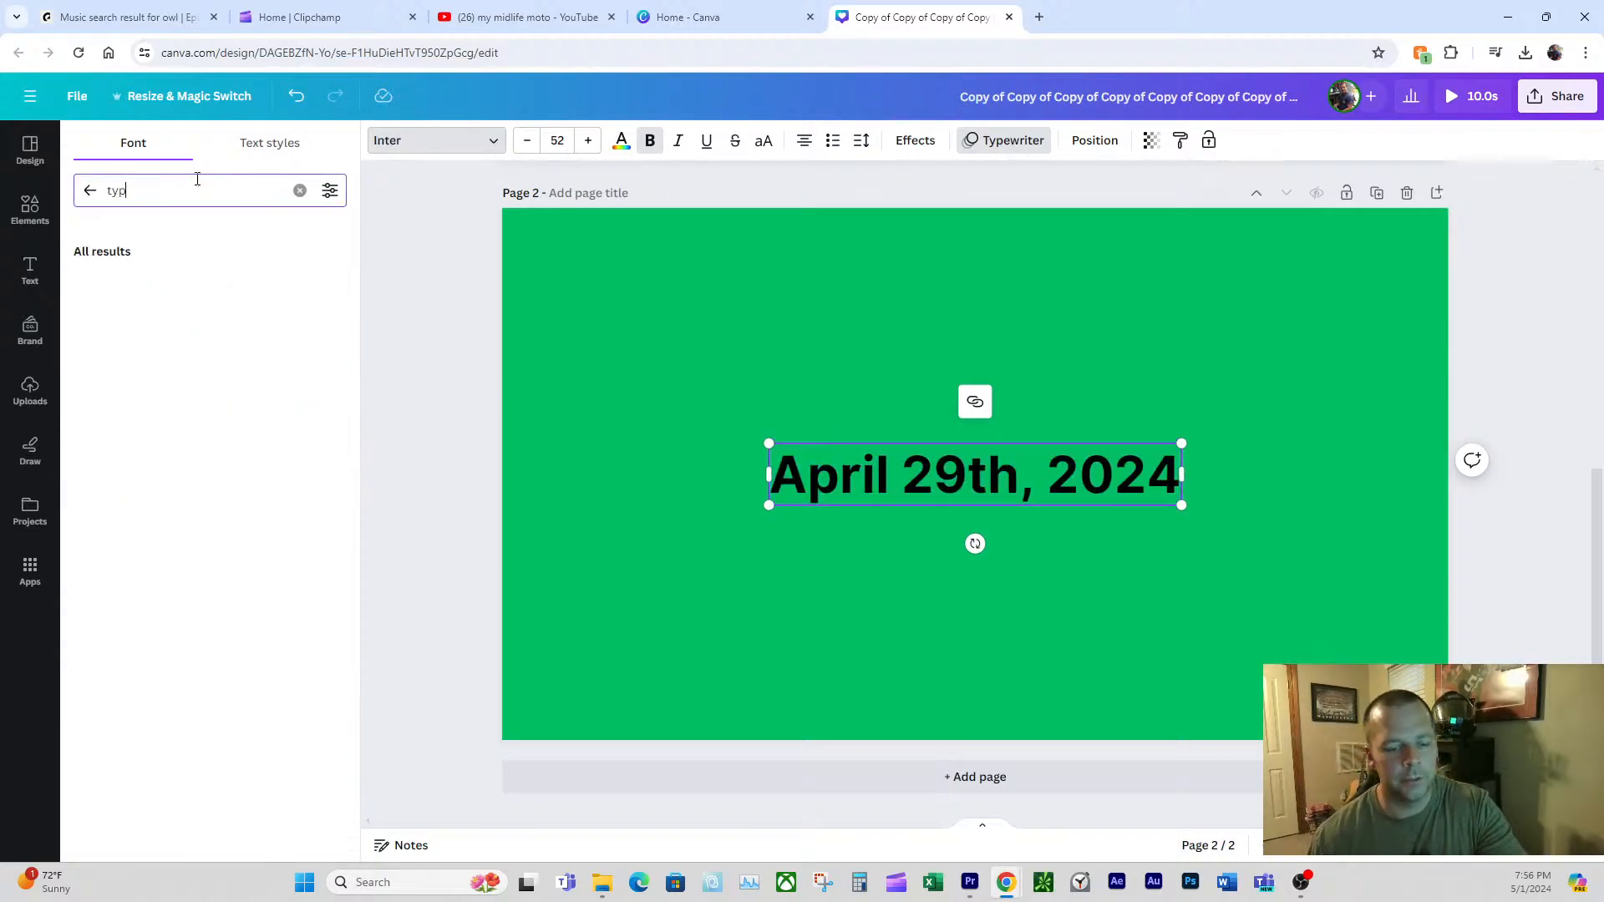
{"action": "type", "text": "e"}
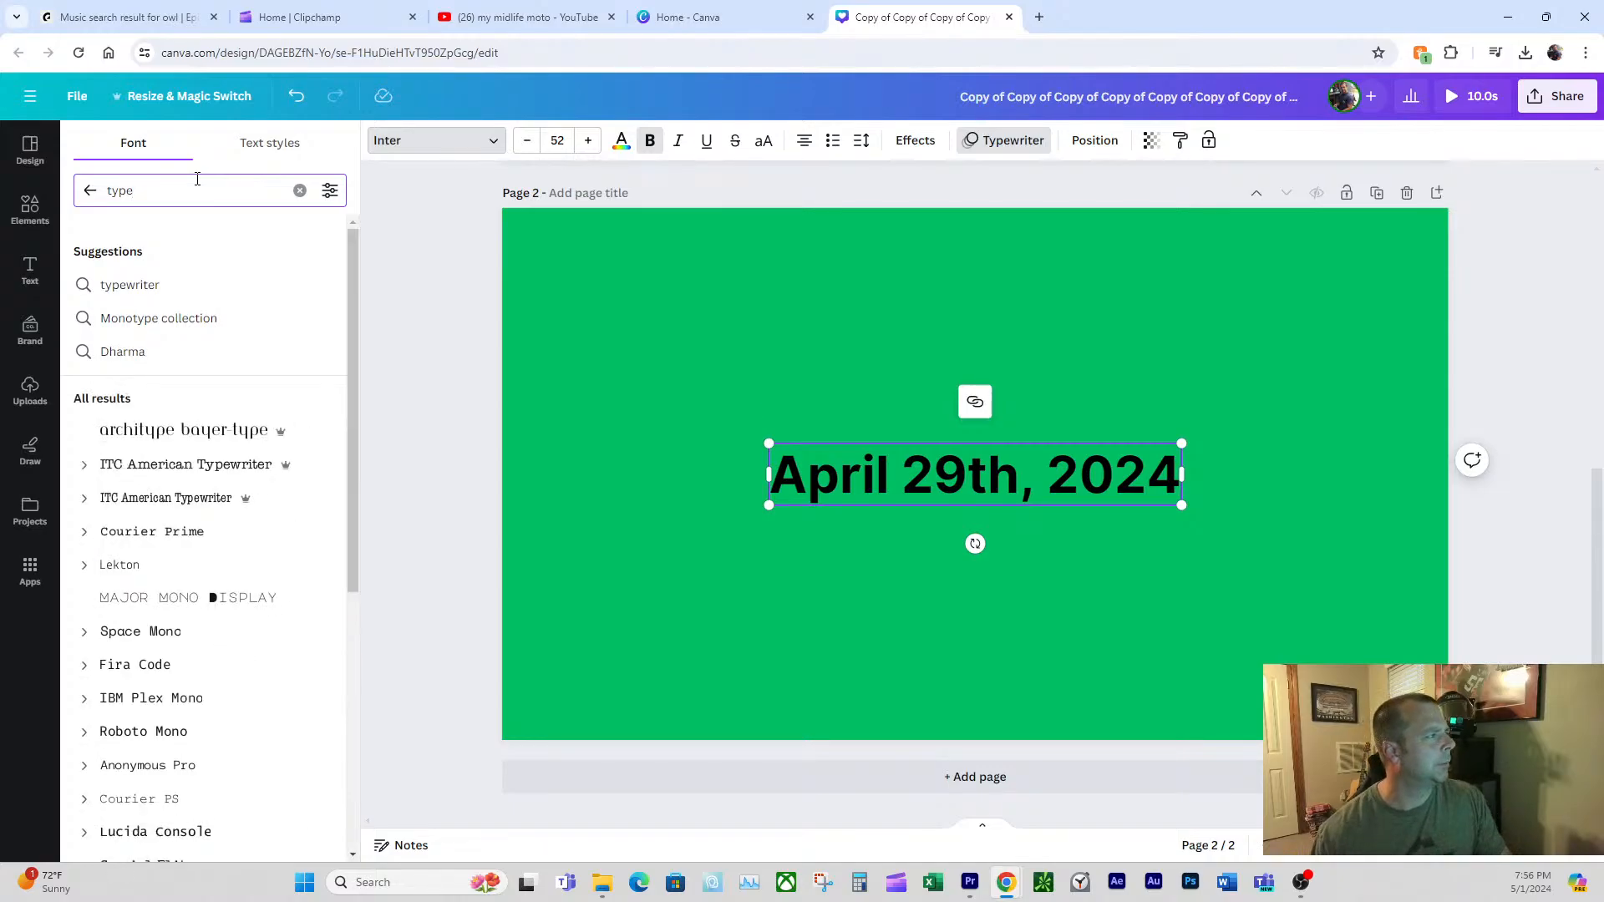
{"action": "left_click", "coordinate": [145, 294]}
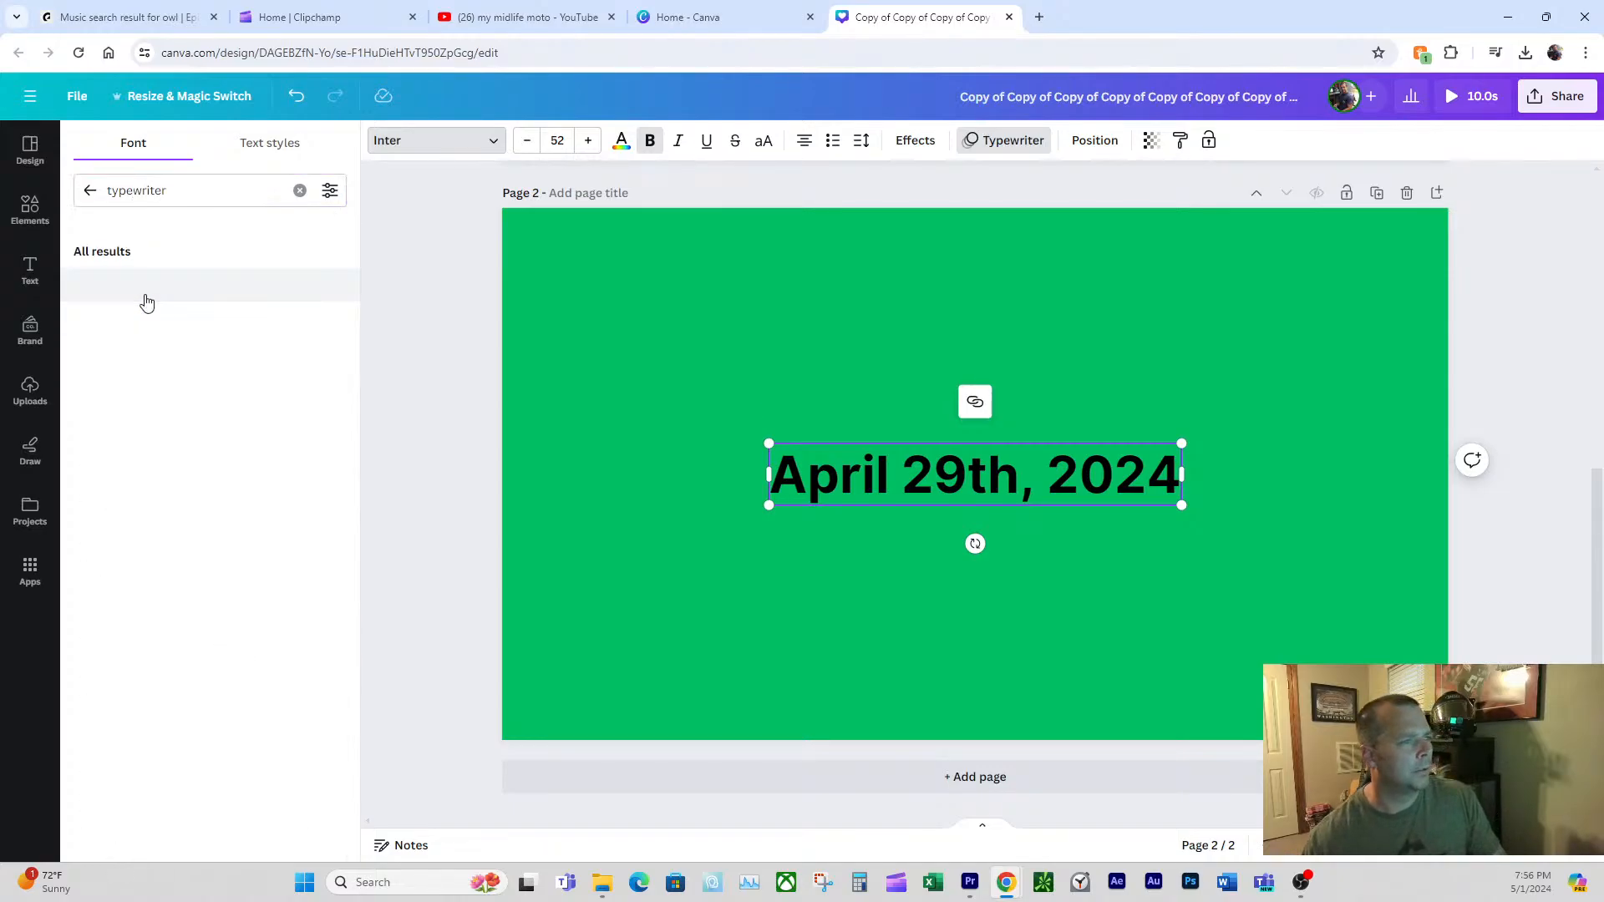
{"action": "left_click", "coordinate": [196, 294]}
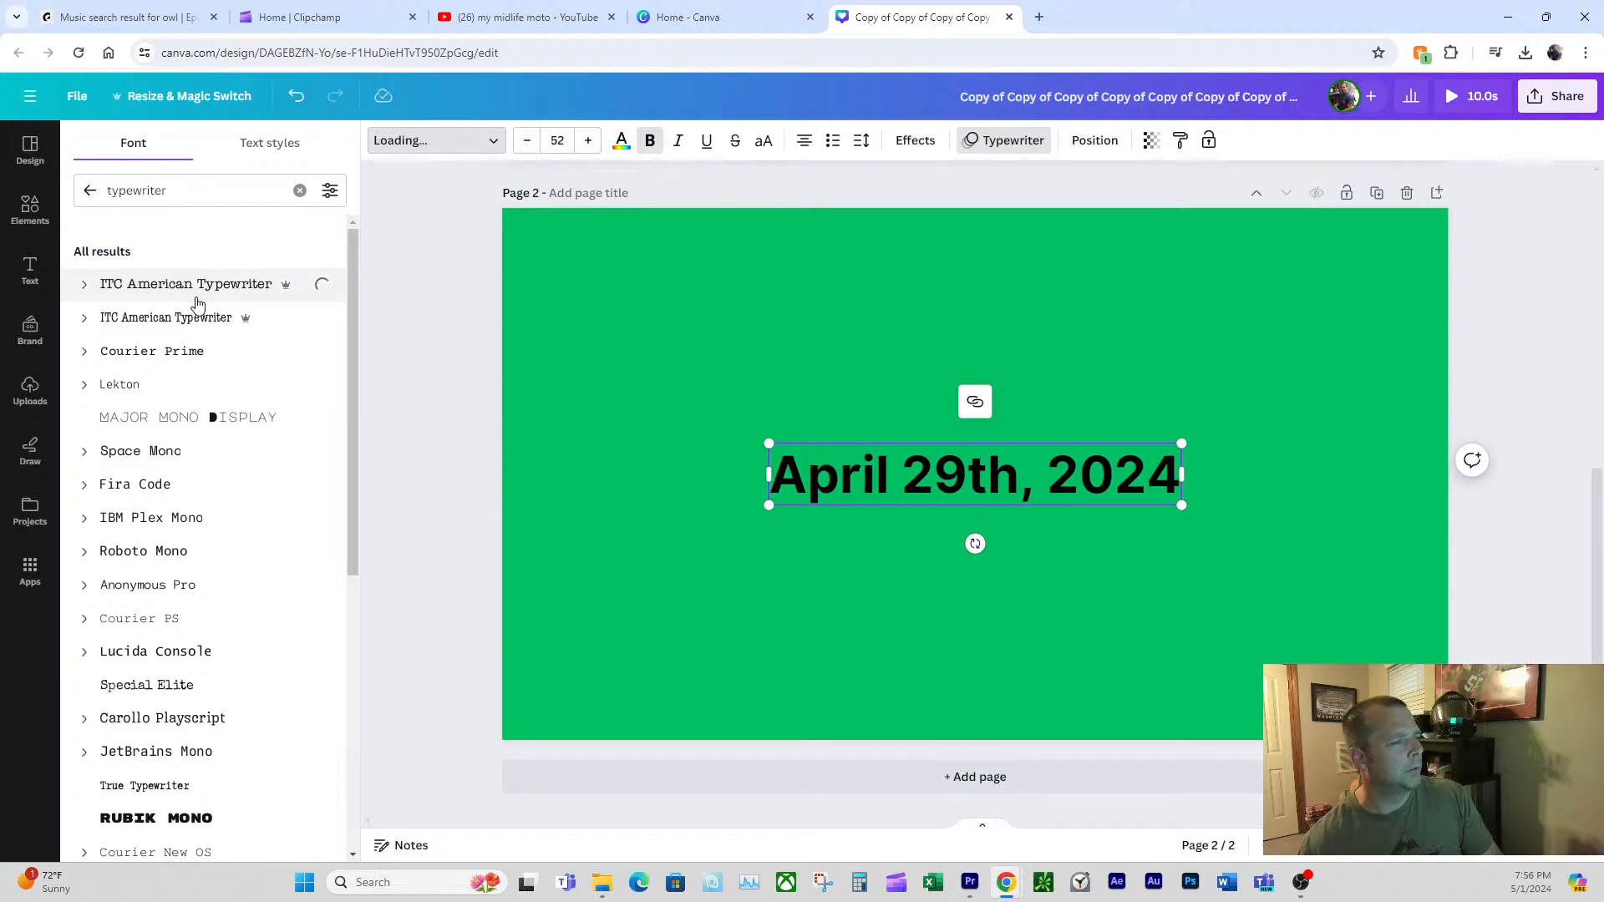
- Try Courier Prime and the condensed ITC American Typewriter on the date heading, and return to the wider ITC American Typewriter
{"action": "left_click", "coordinate": [197, 314]}
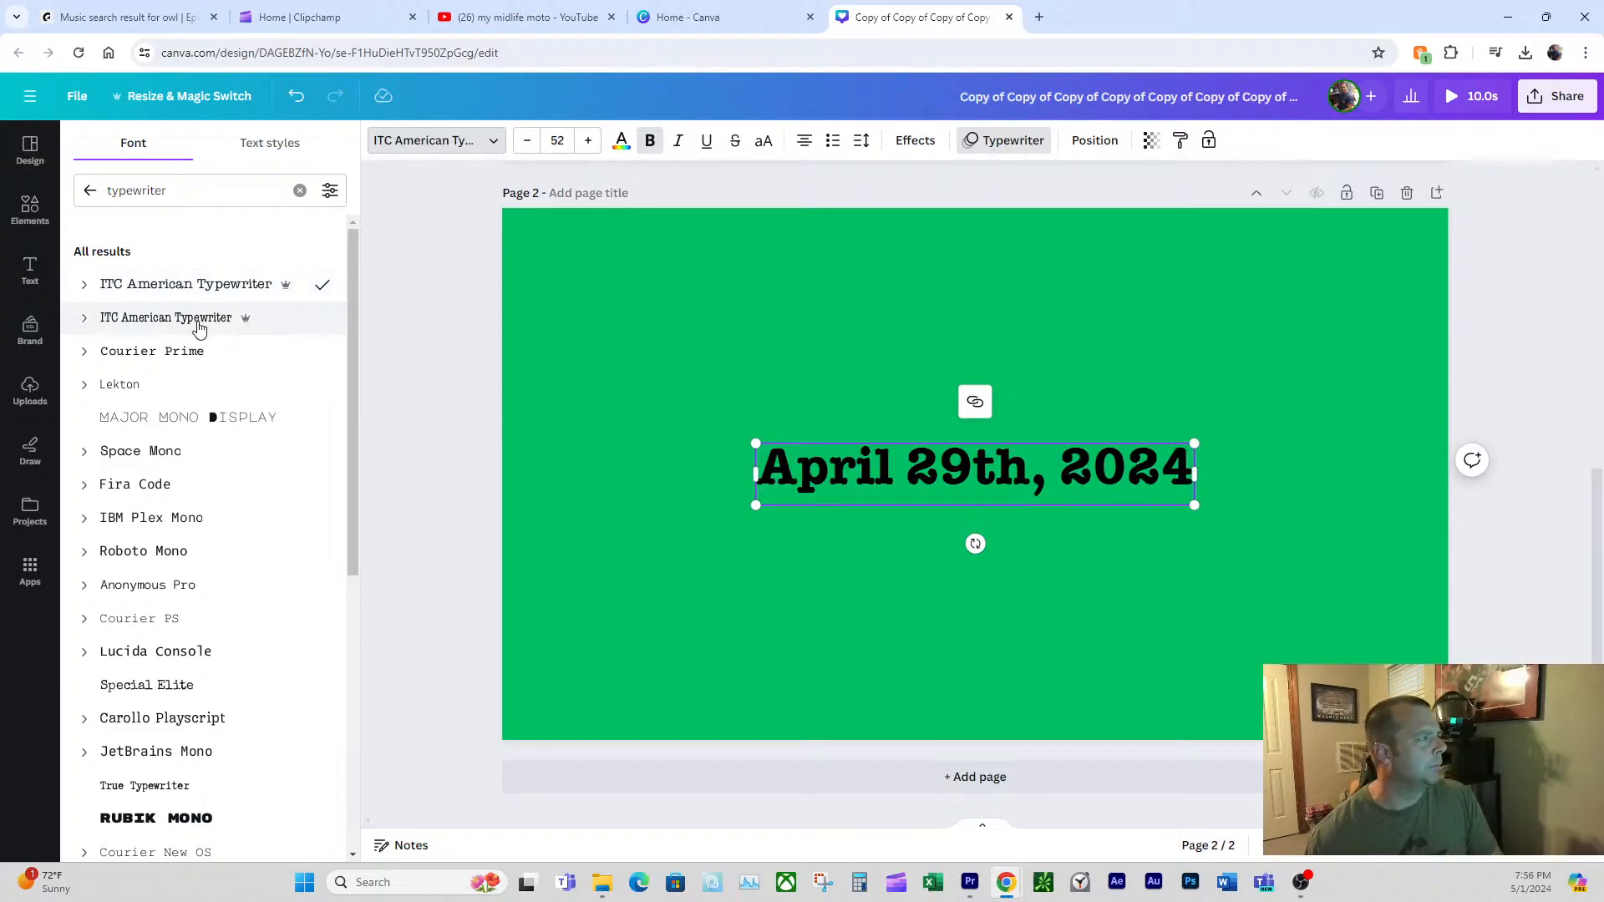
{"action": "left_click", "coordinate": [189, 352]}
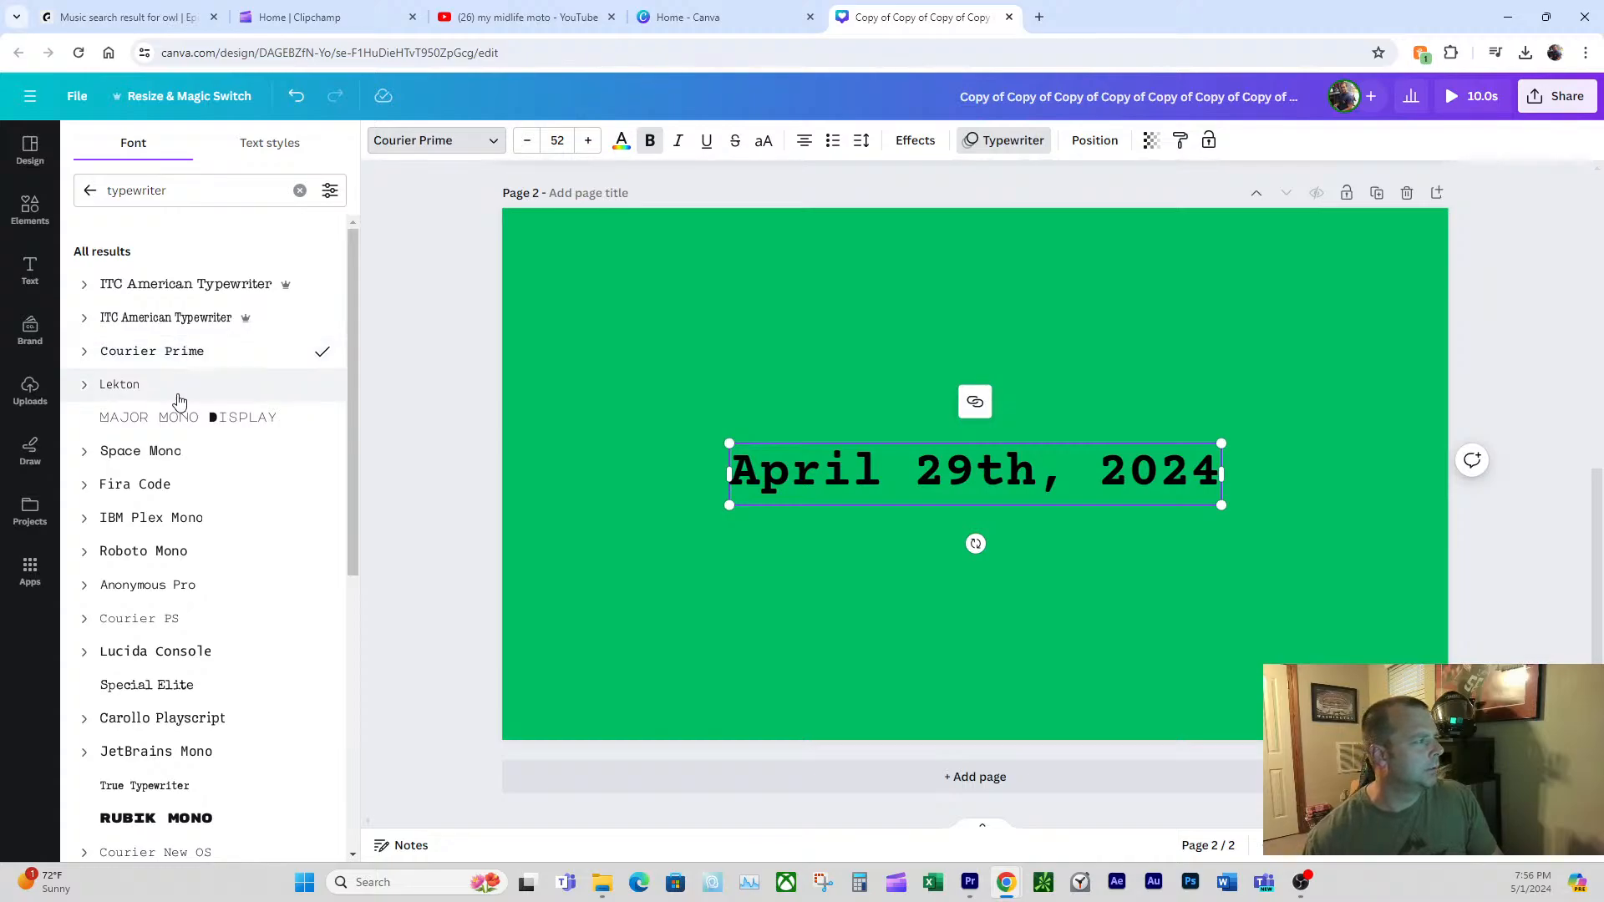
{"action": "left_click", "coordinate": [168, 292]}
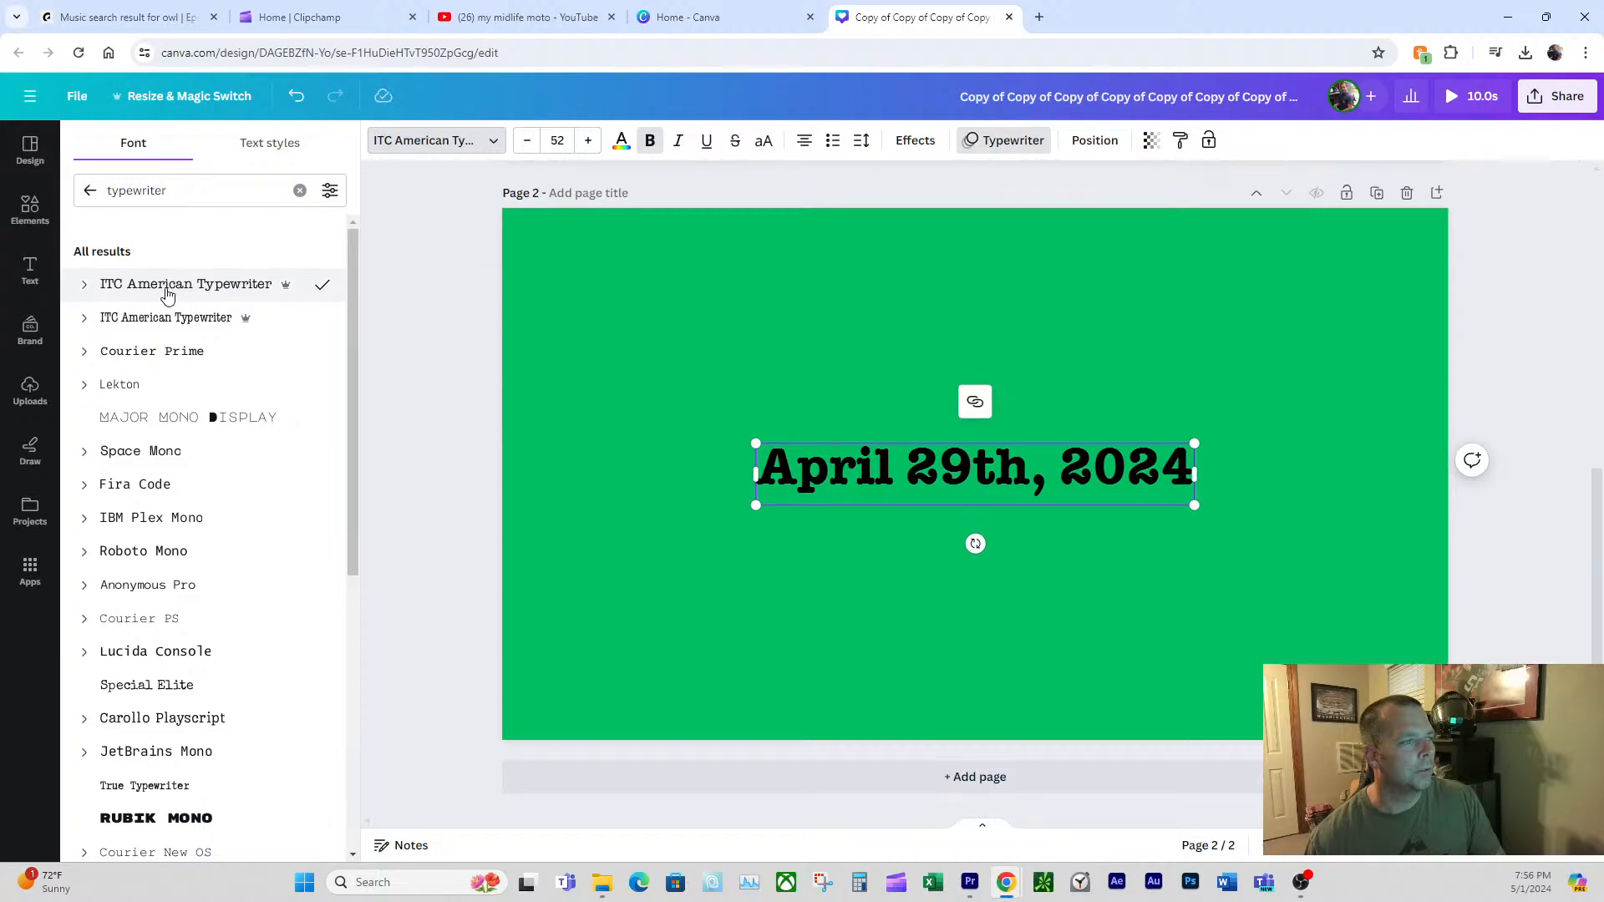
{"action": "left_click", "coordinate": [150, 346]}
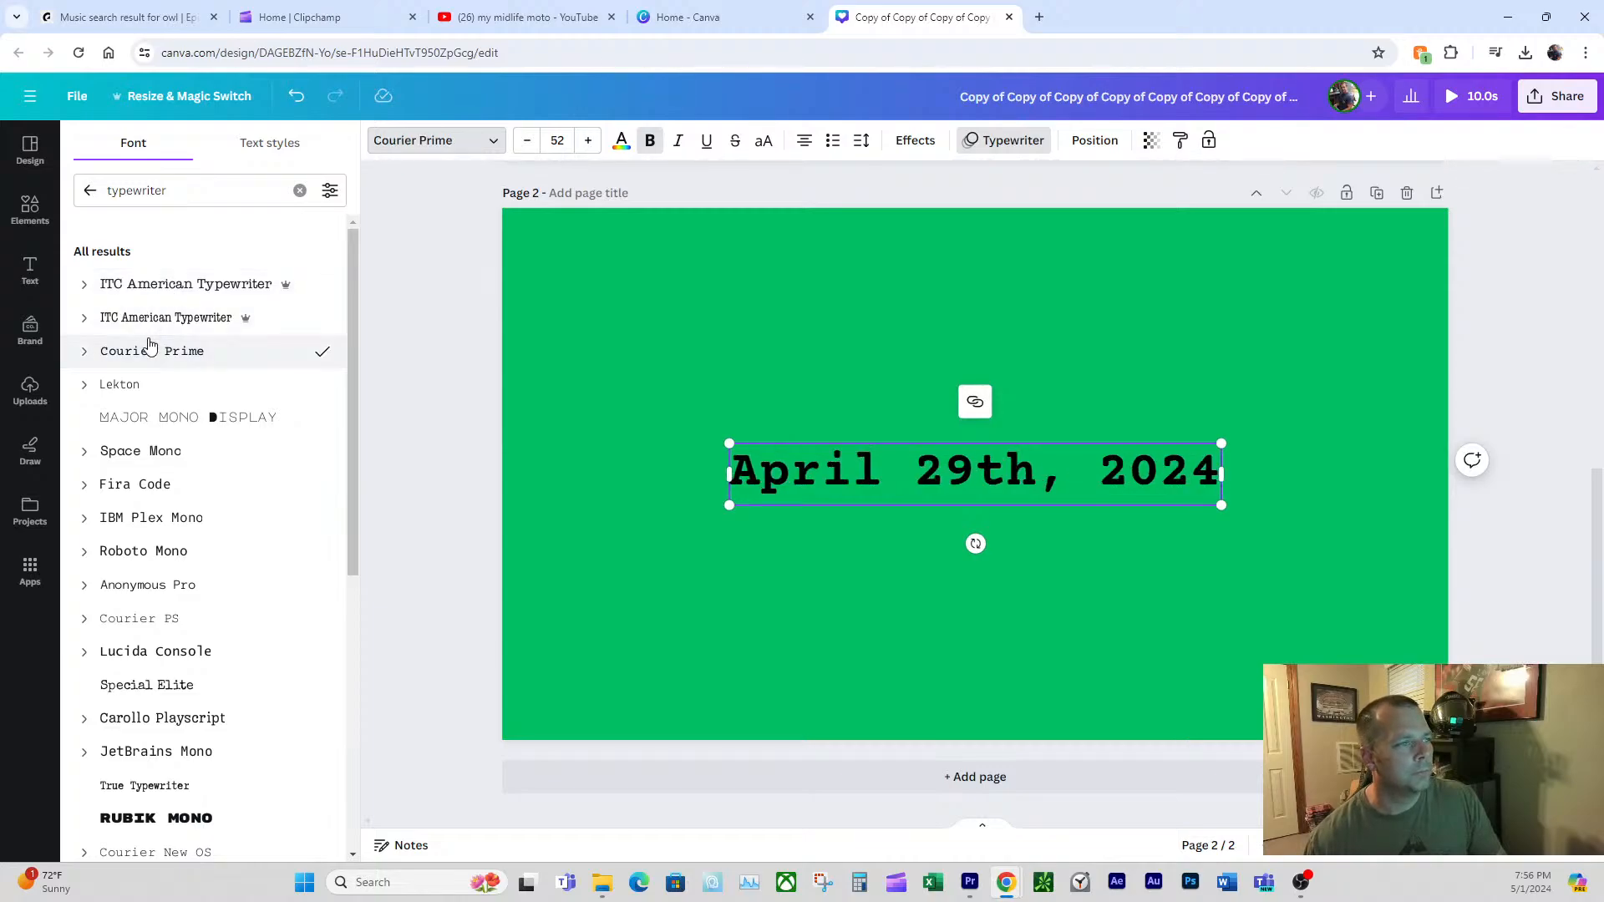
{"action": "left_click", "coordinate": [149, 330]}
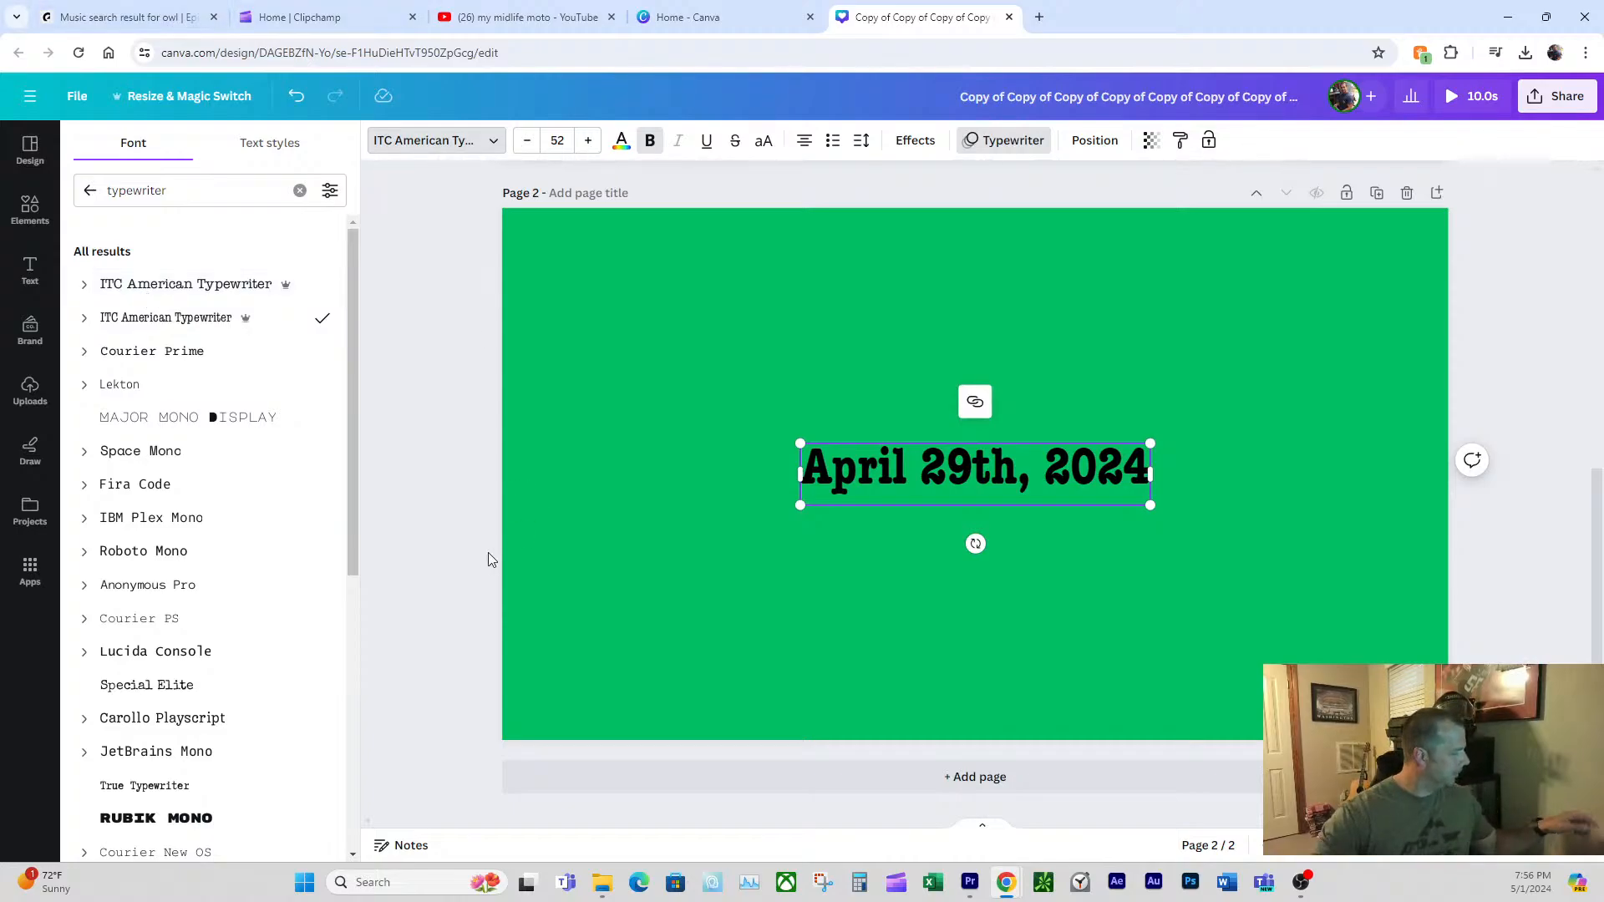
{"action": "left_click", "coordinate": [248, 285]}
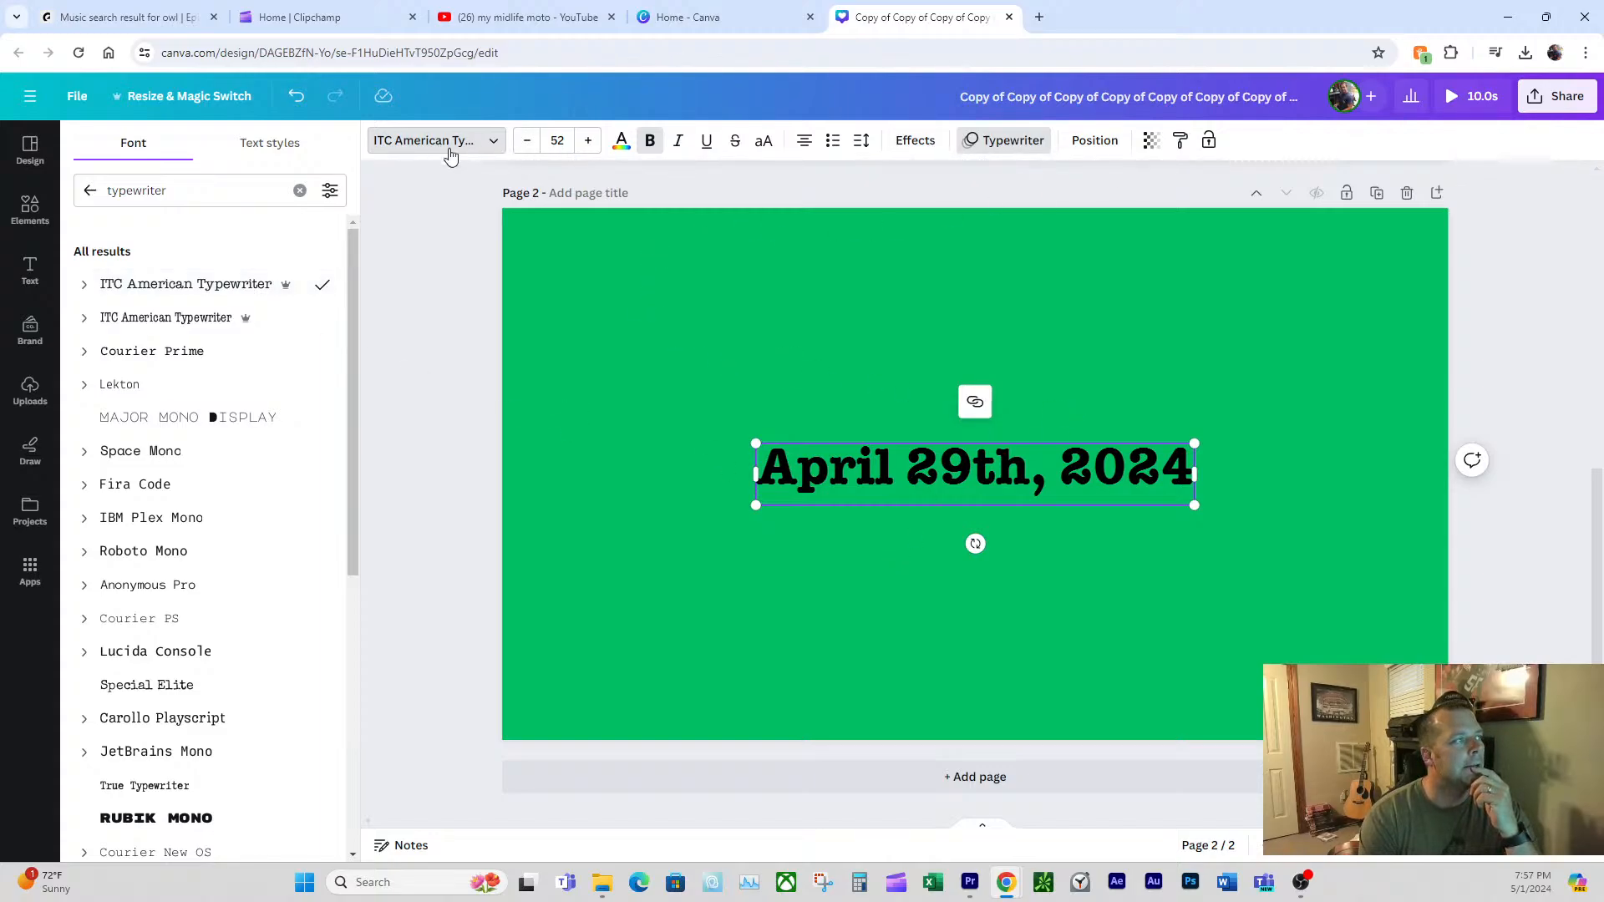
- Preview the design to watch the date's typewriter animation, pause it, and close the preview
{"action": "left_click", "coordinate": [1462, 96]}
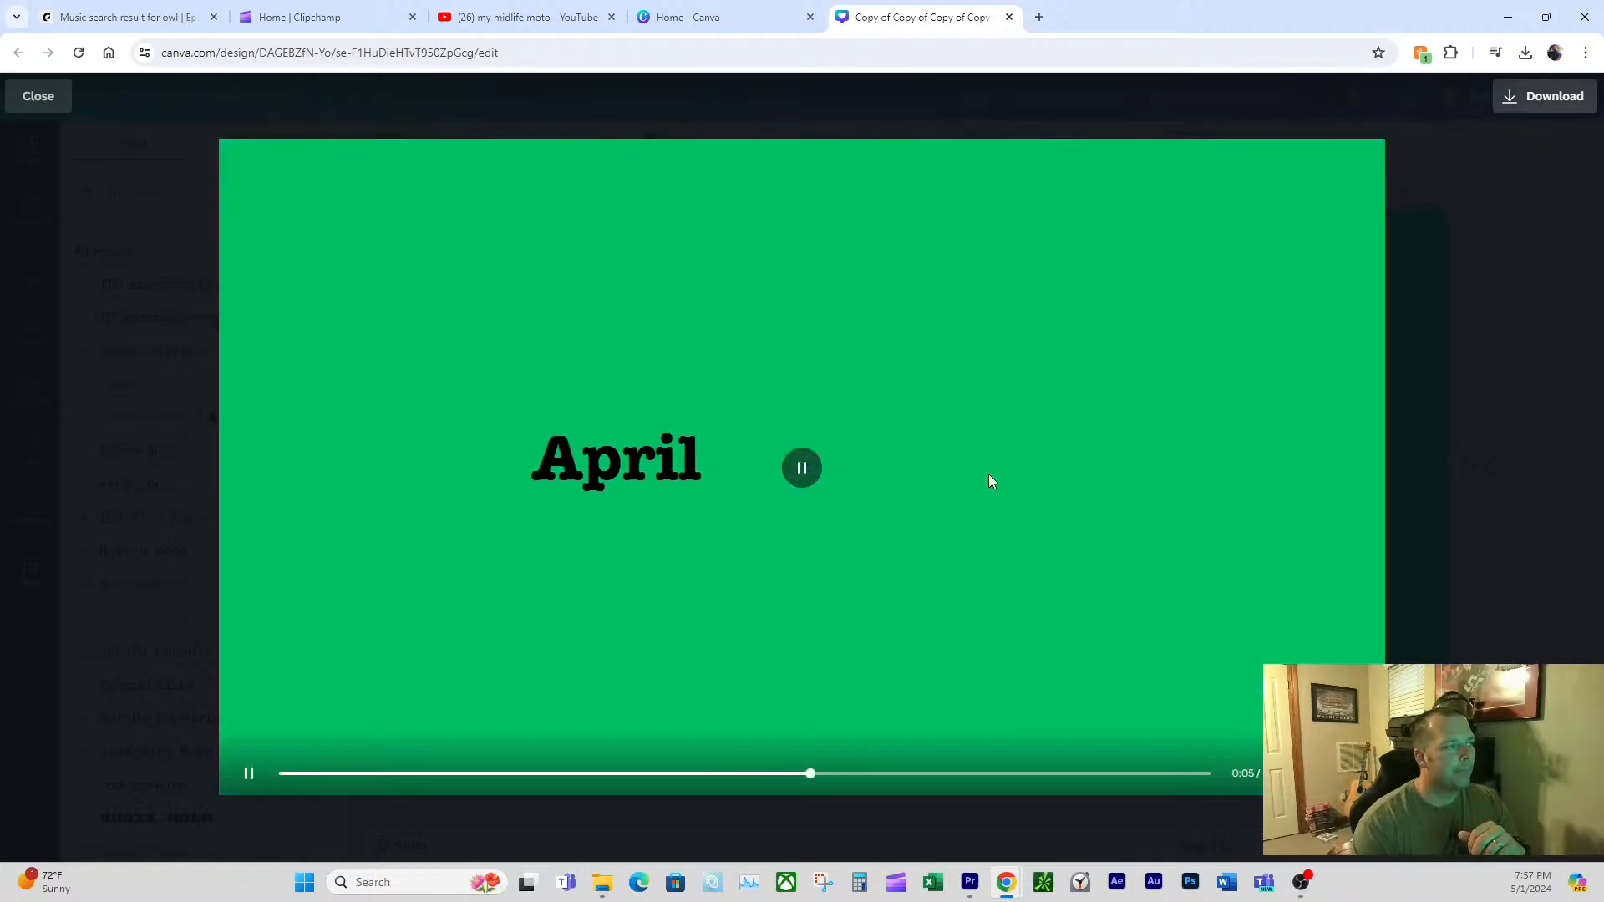
{"action": "left_click", "coordinate": [801, 481]}
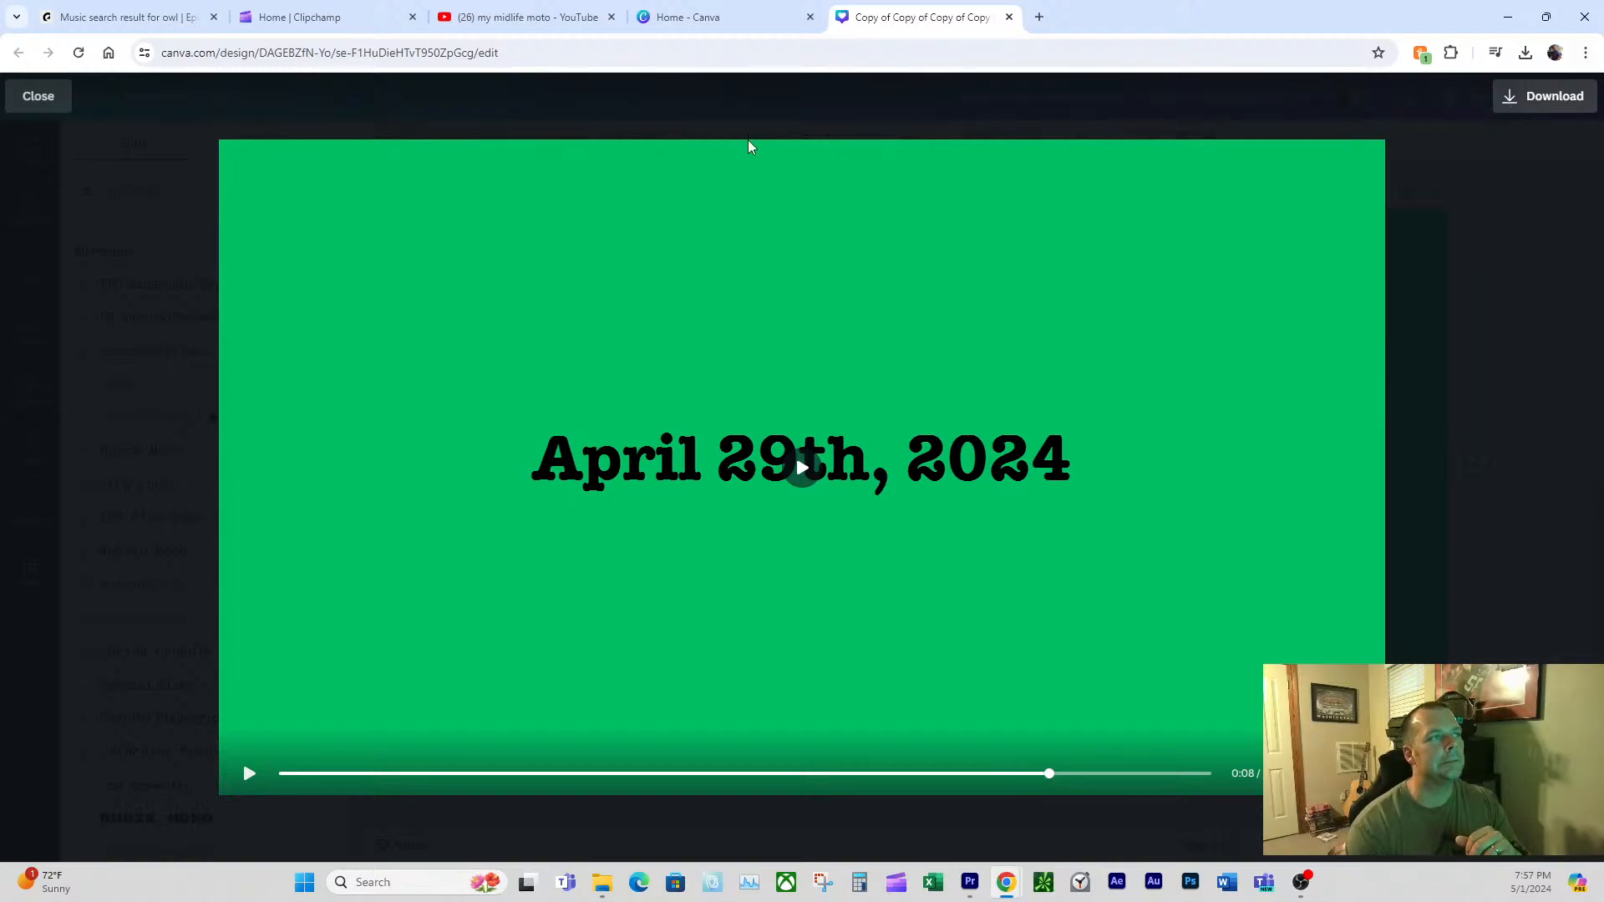
{"action": "left_click", "coordinate": [767, 23]}
{"action": "left_click", "coordinate": [911, 25]}
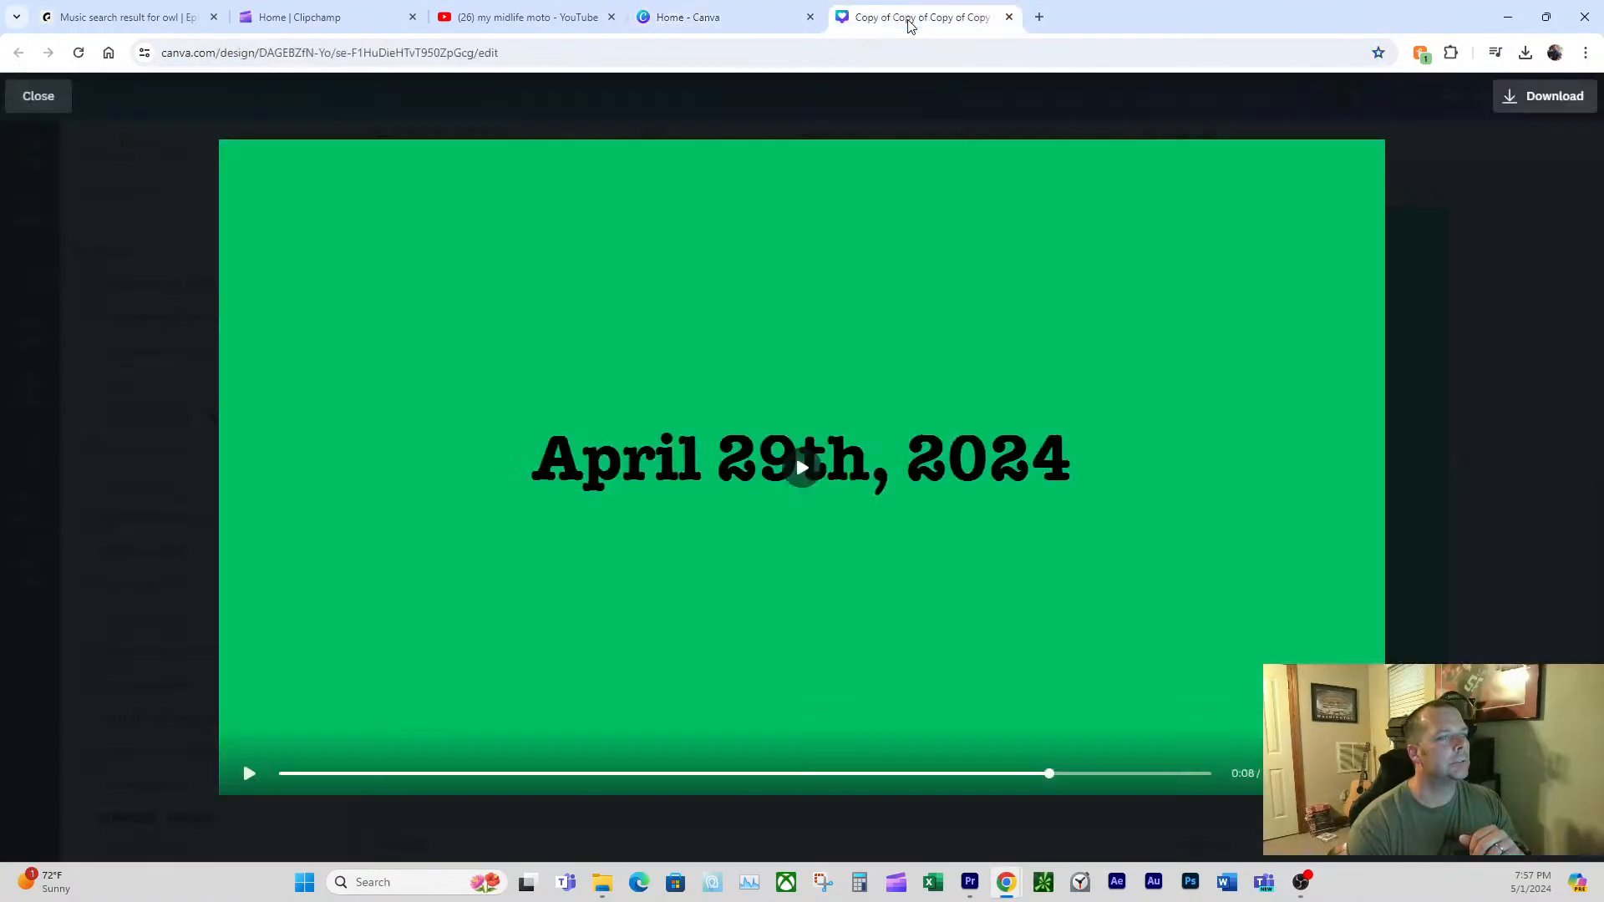
{"action": "left_click", "coordinate": [37, 96]}
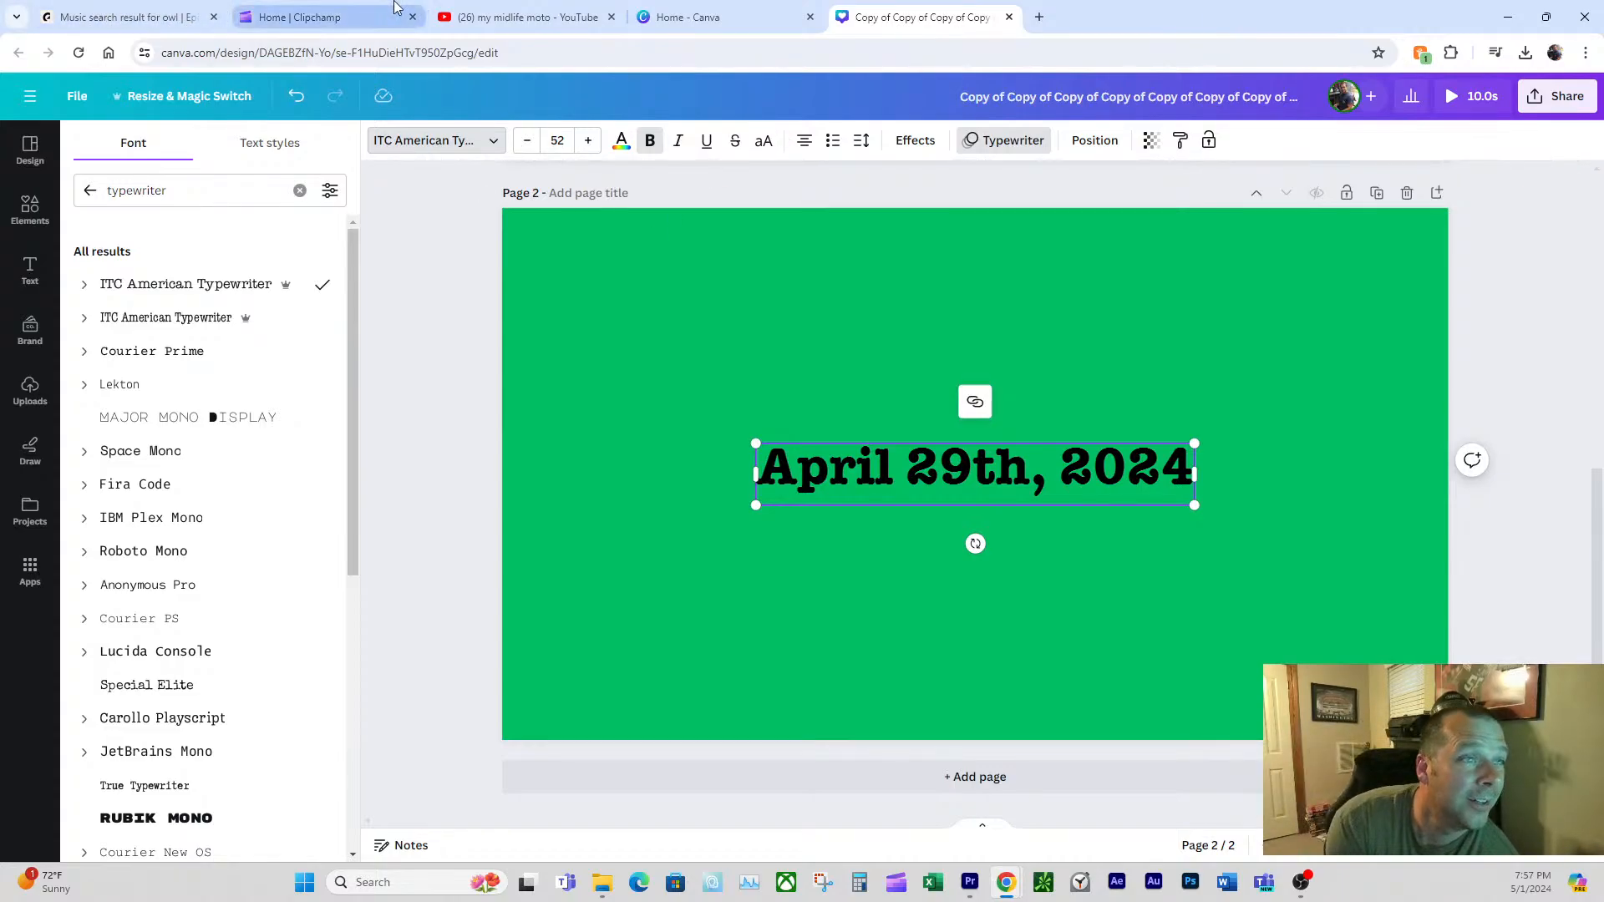
- Download only page 2 of the design as an MP4 video in 4K (UHD) quality
{"action": "mouse_move", "coordinate": [689, 12]}
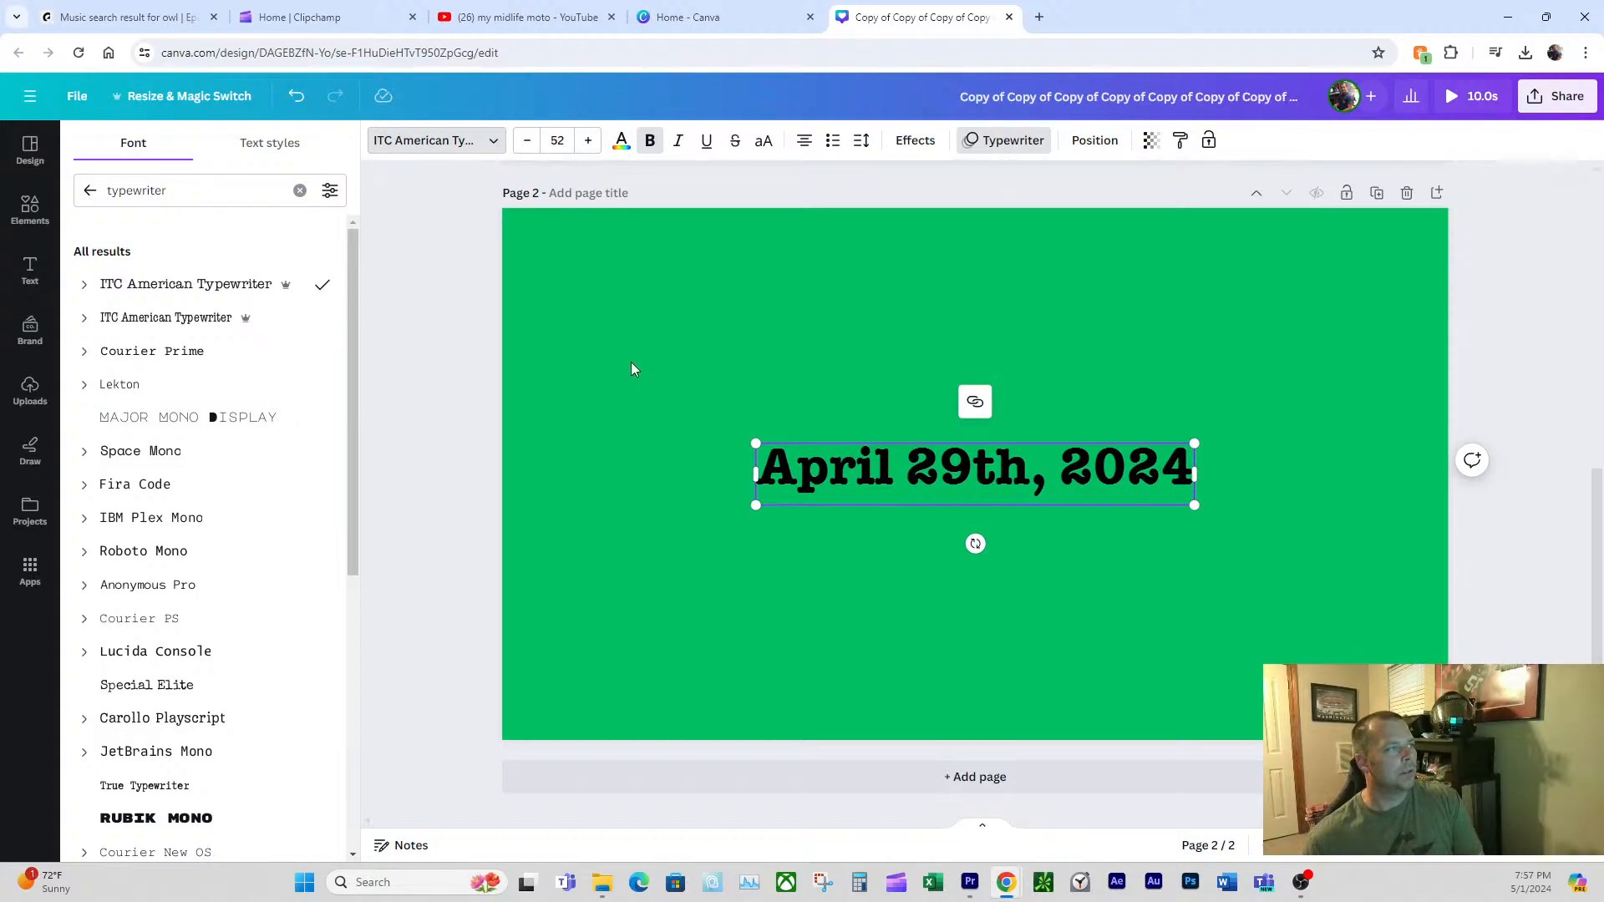
{"action": "left_click", "coordinate": [84, 104]}
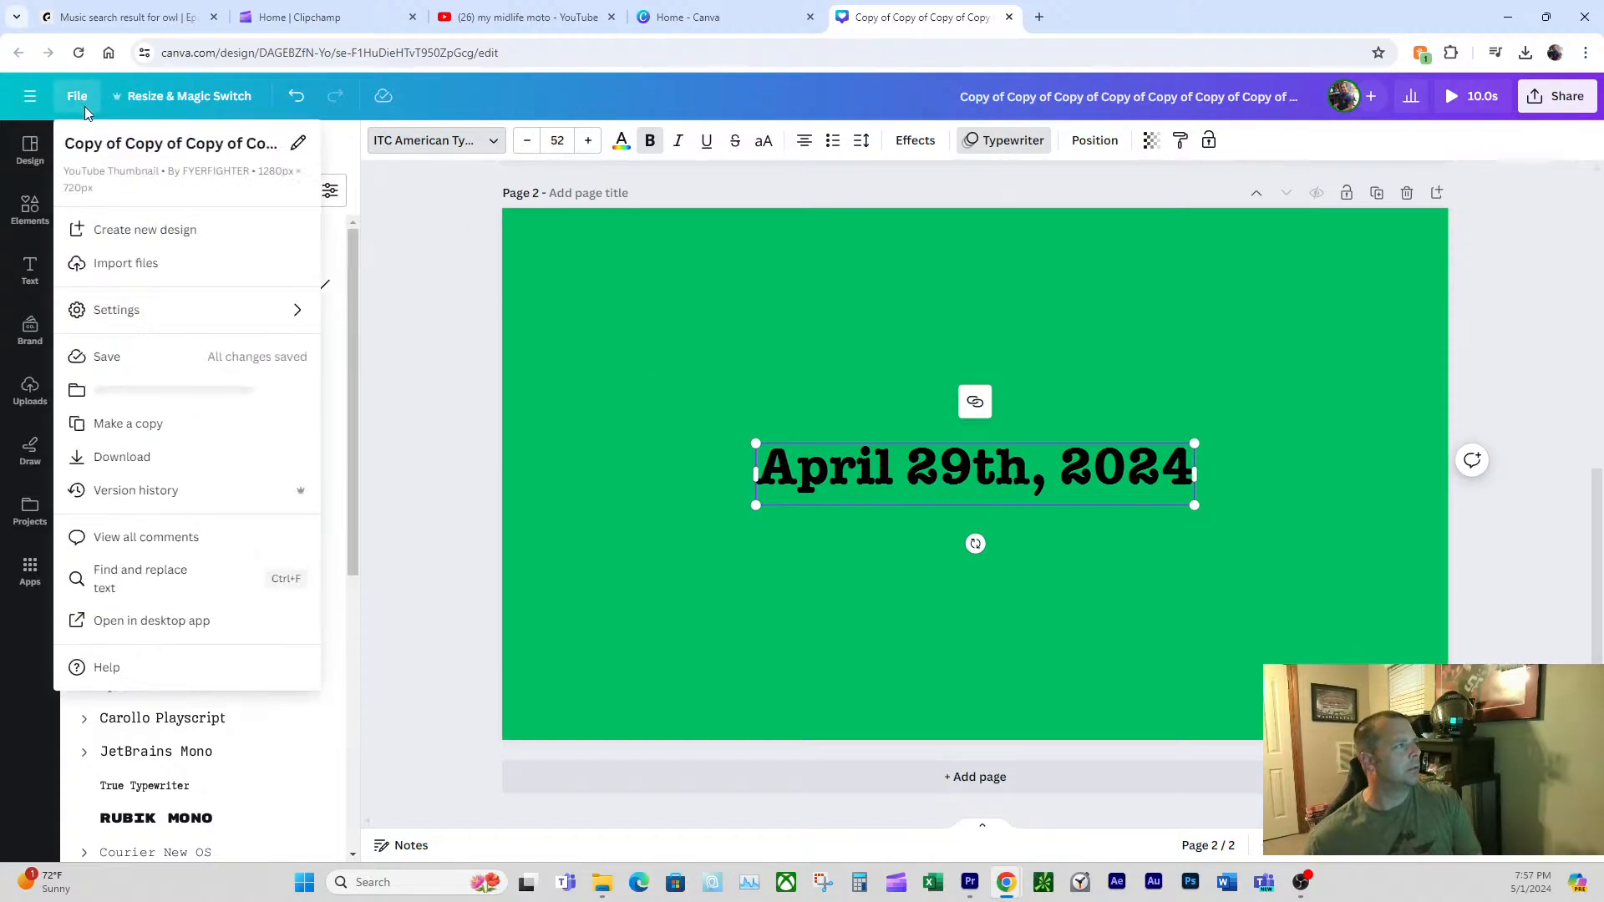
{"action": "left_click", "coordinate": [205, 458]}
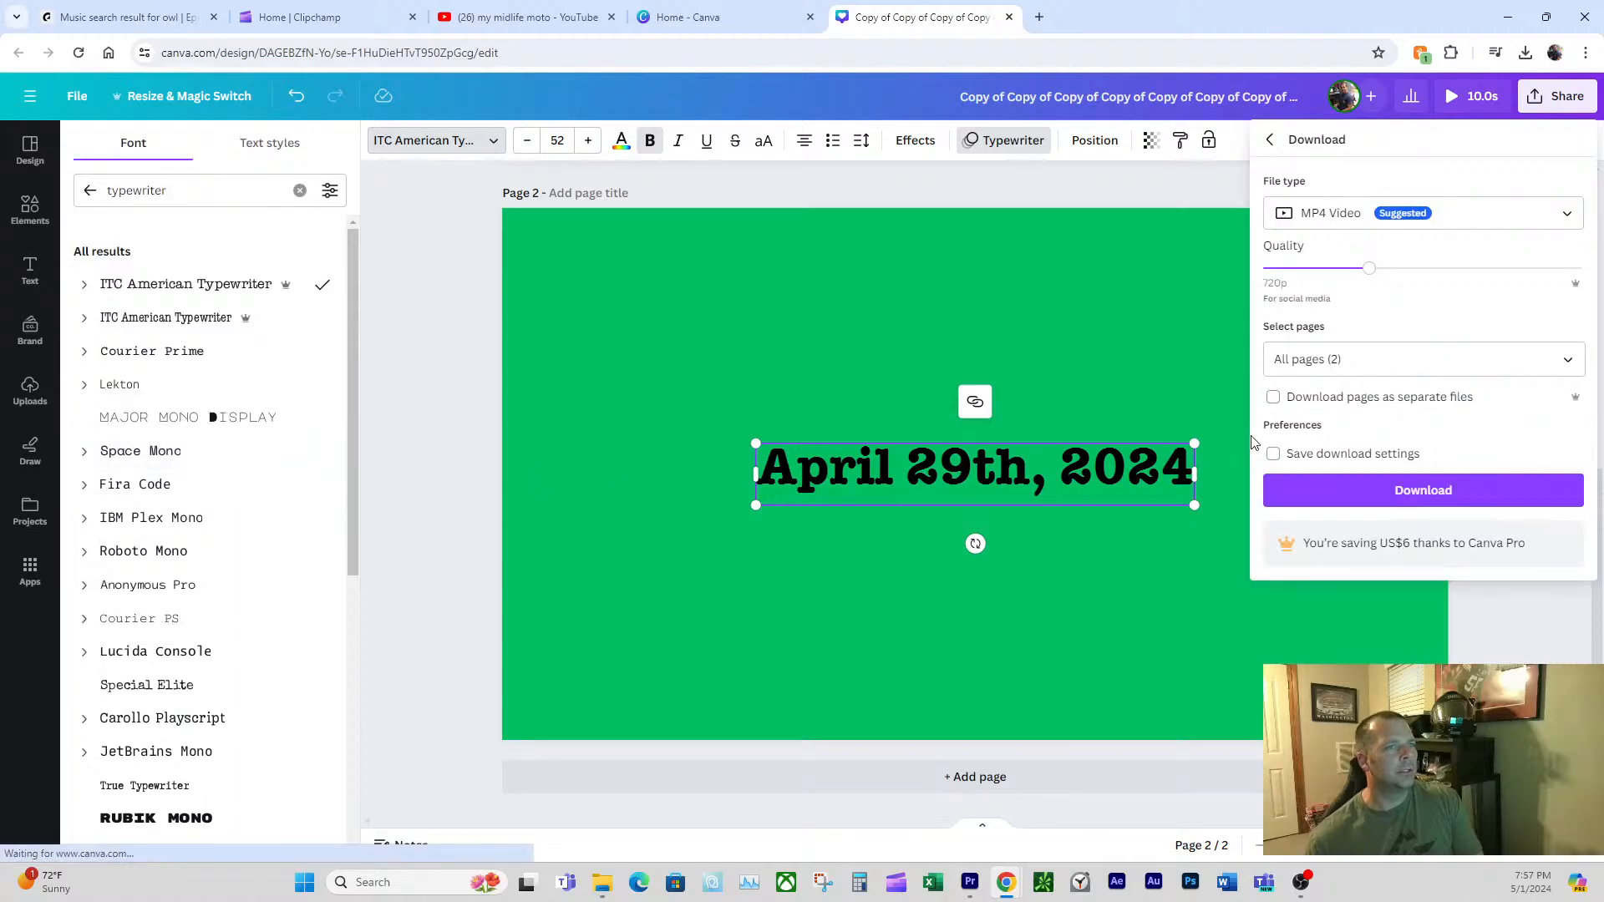
{"action": "left_click", "coordinate": [1399, 360]}
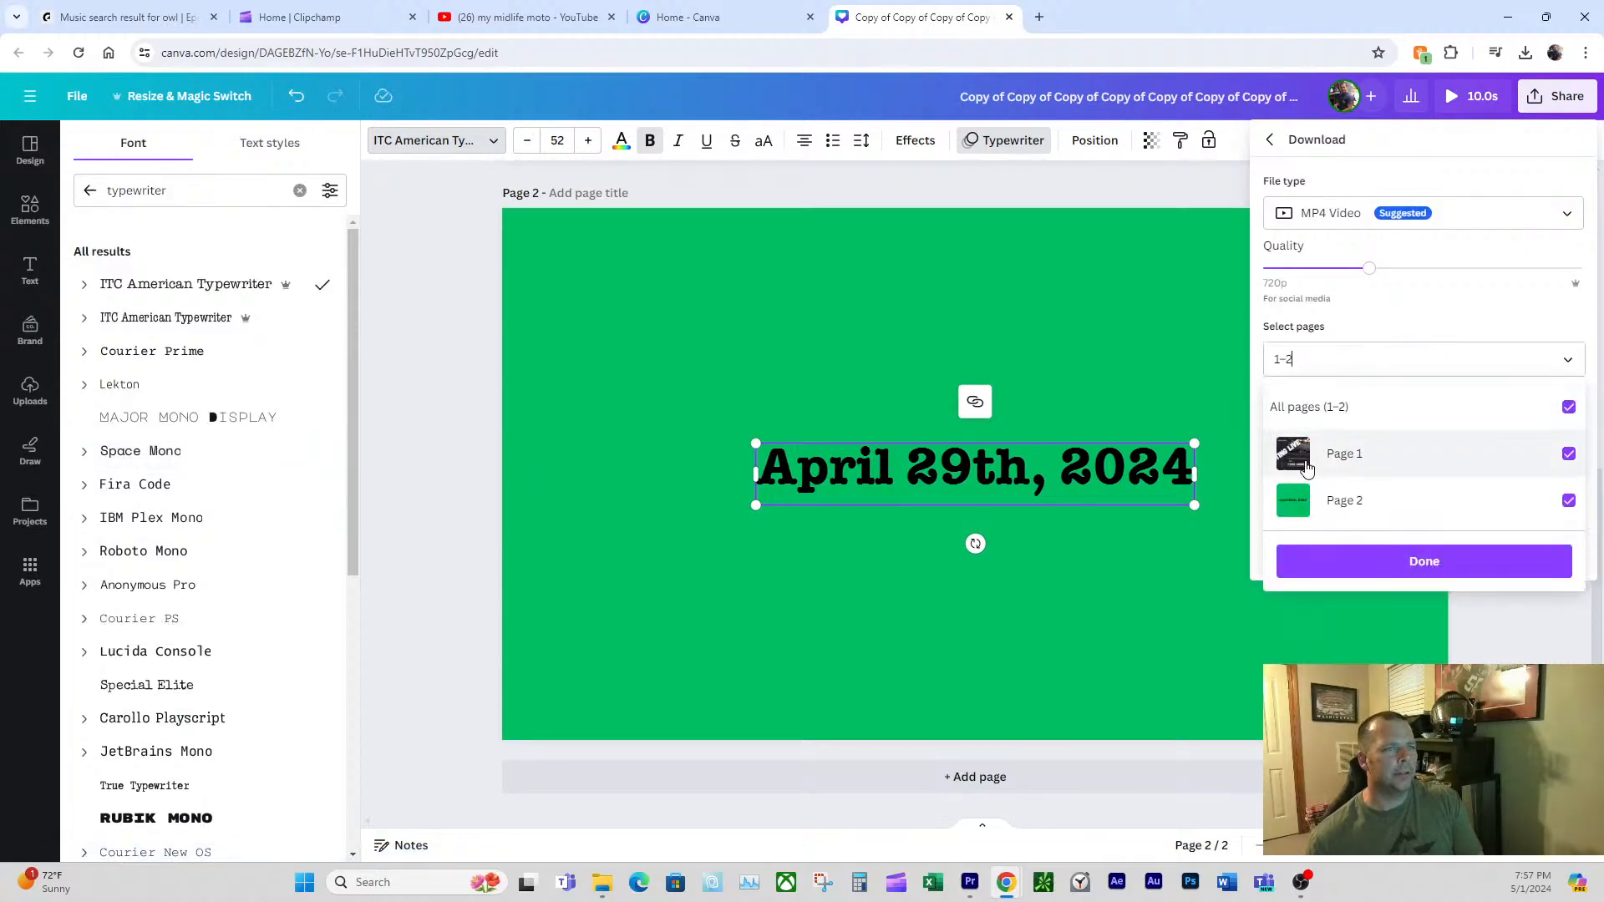
{"action": "left_click", "coordinate": [1568, 407]}
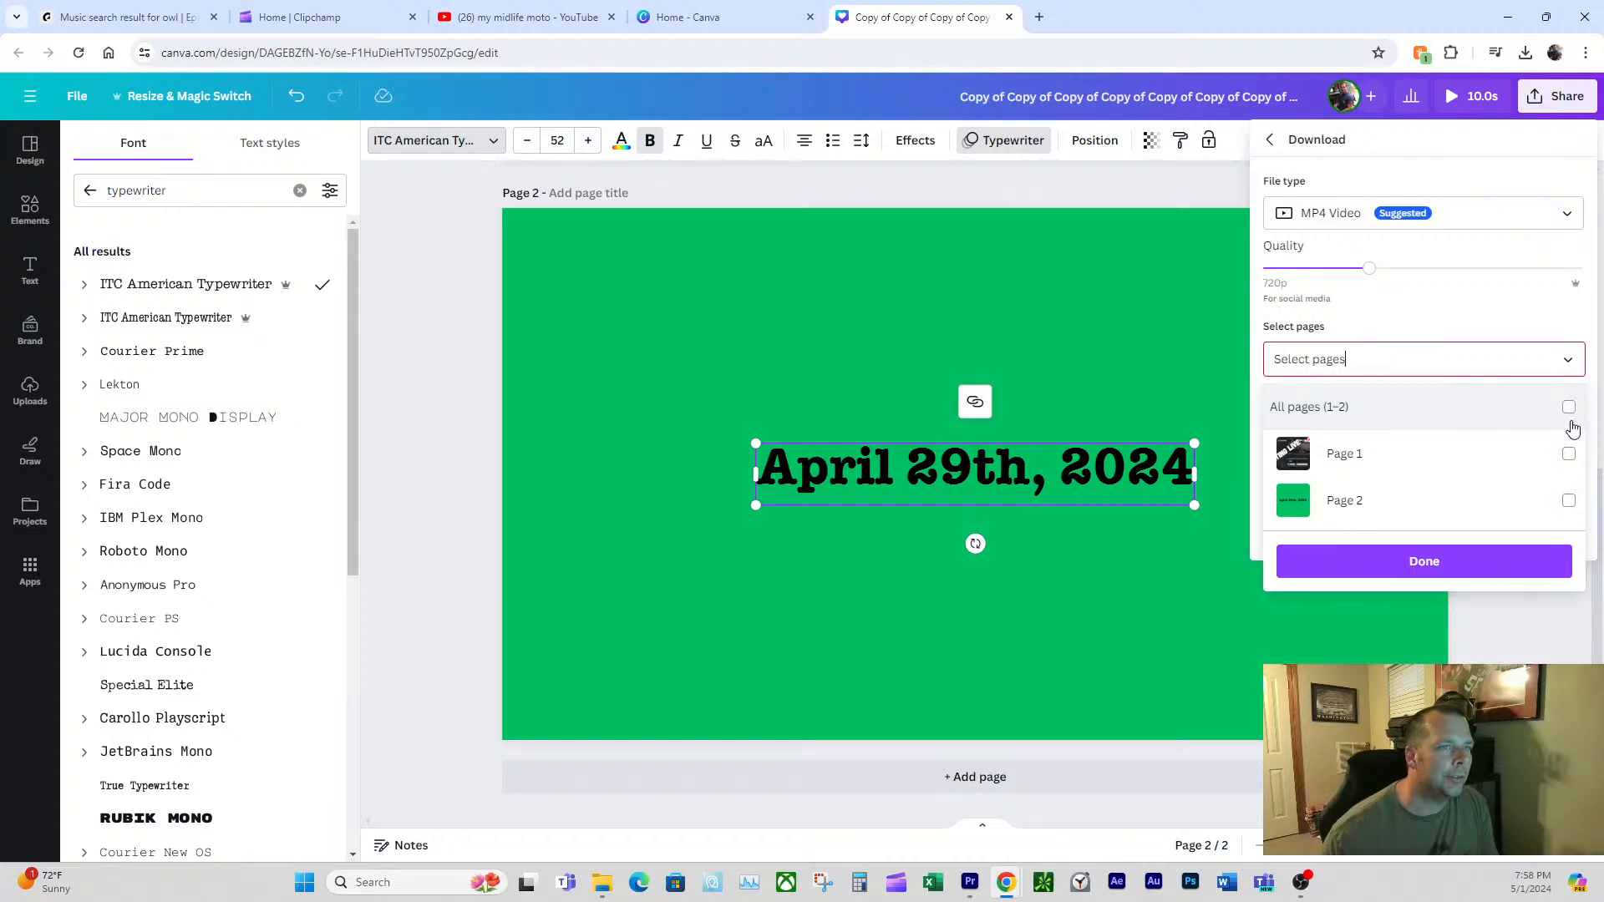
{"action": "left_click", "coordinate": [1567, 501]}
{"action": "left_click", "coordinate": [1501, 561]}
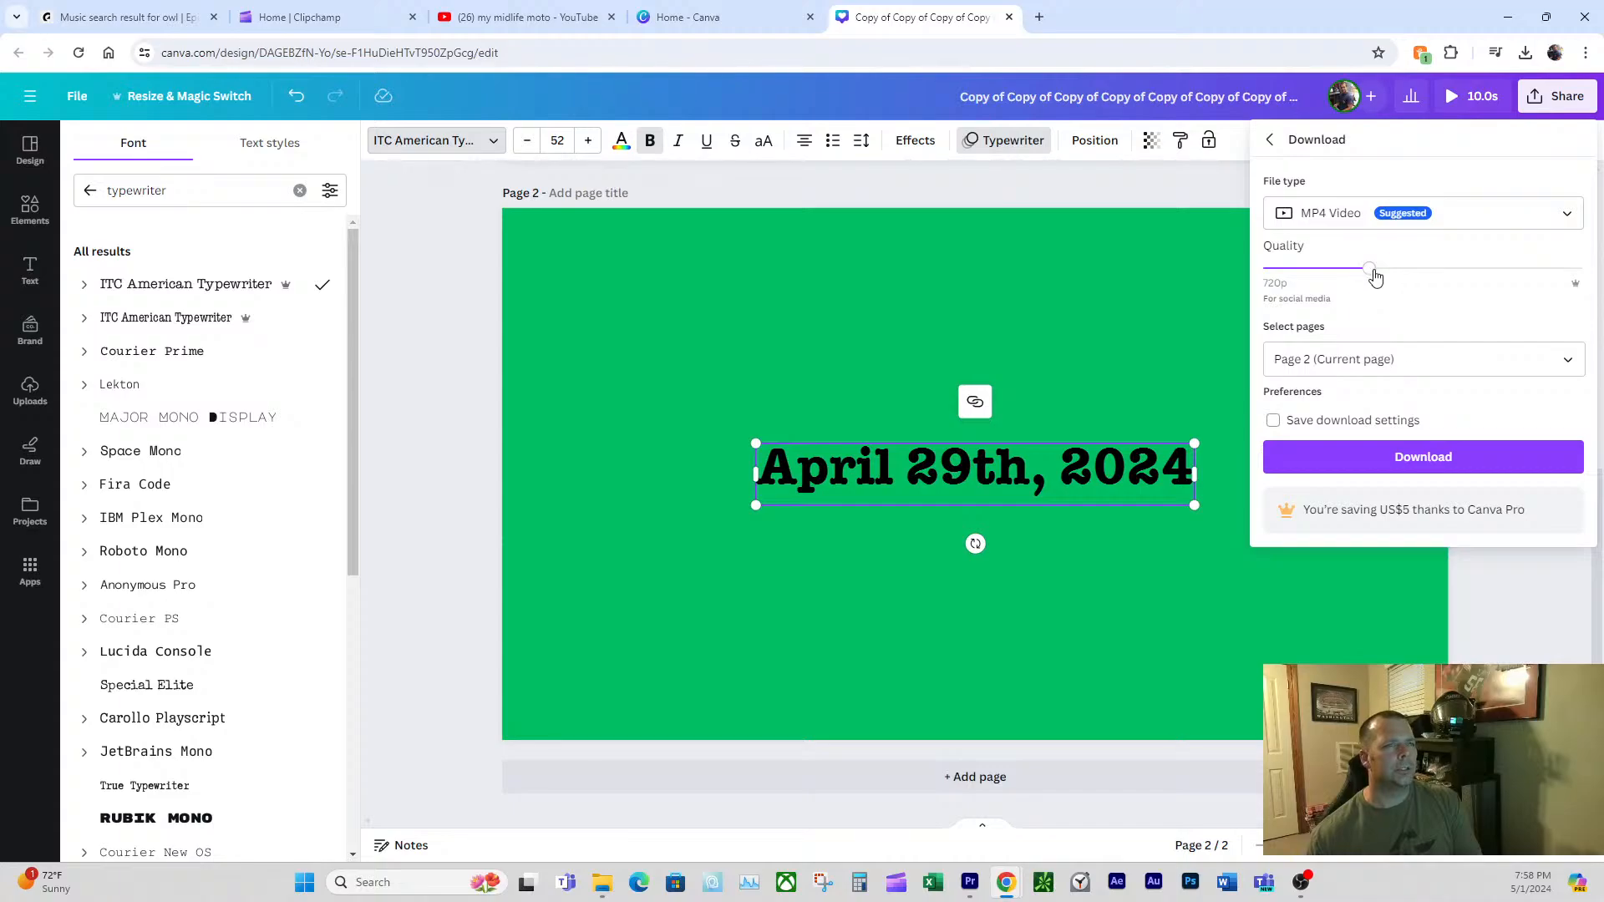
{"action": "left_click_drag", "start_coordinate": [1375, 276], "coordinate": [1578, 268]}
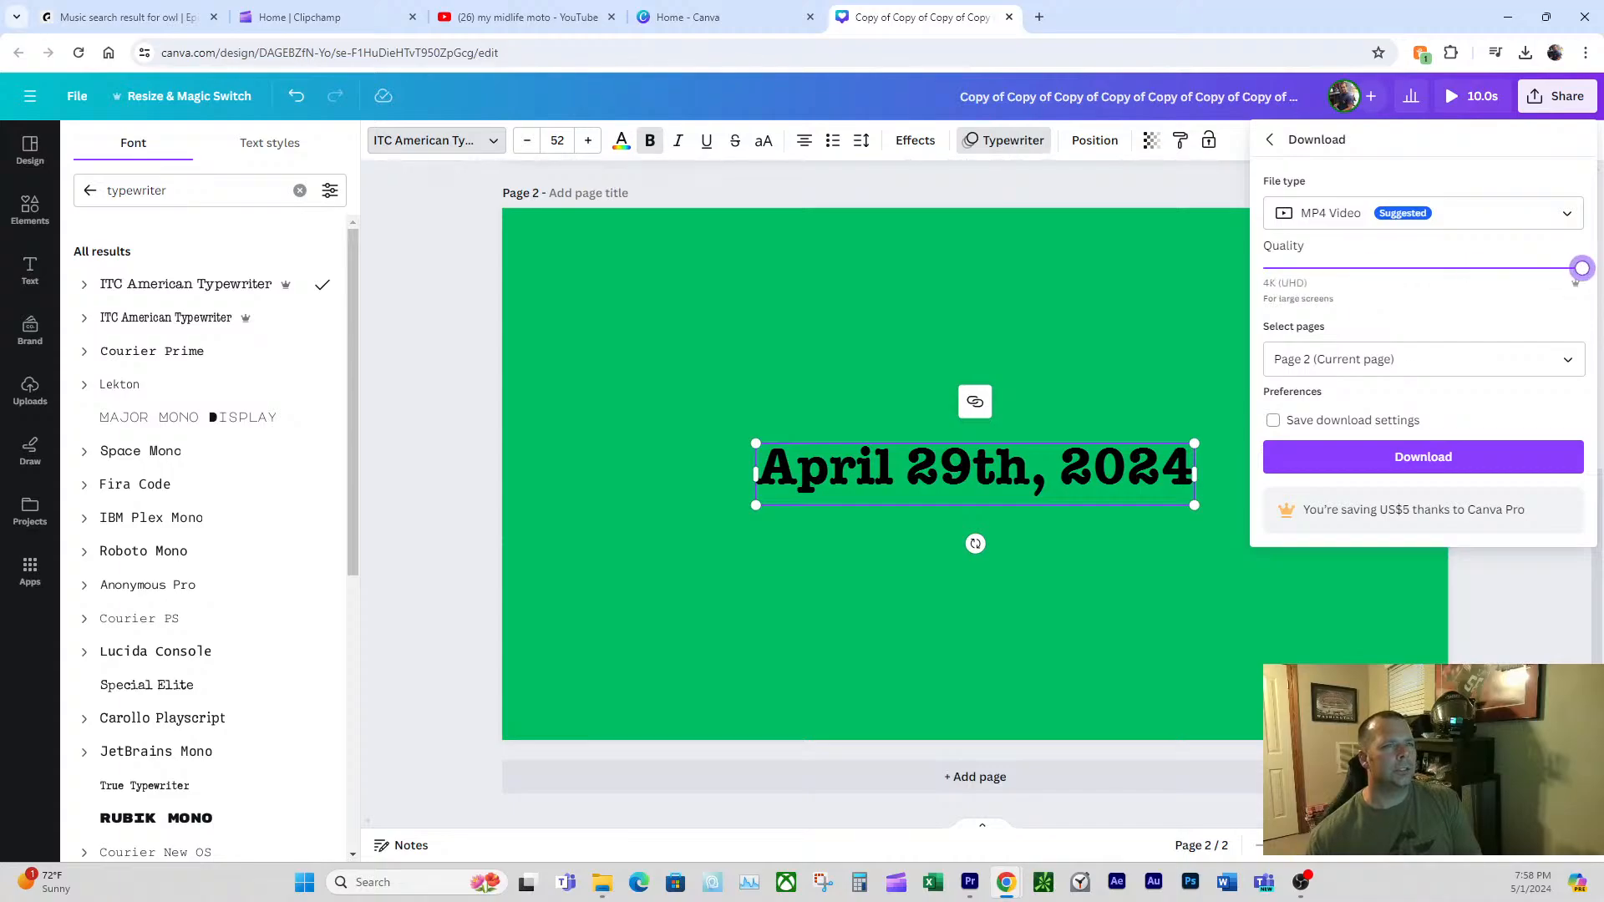
{"action": "left_click", "coordinate": [1378, 455]}
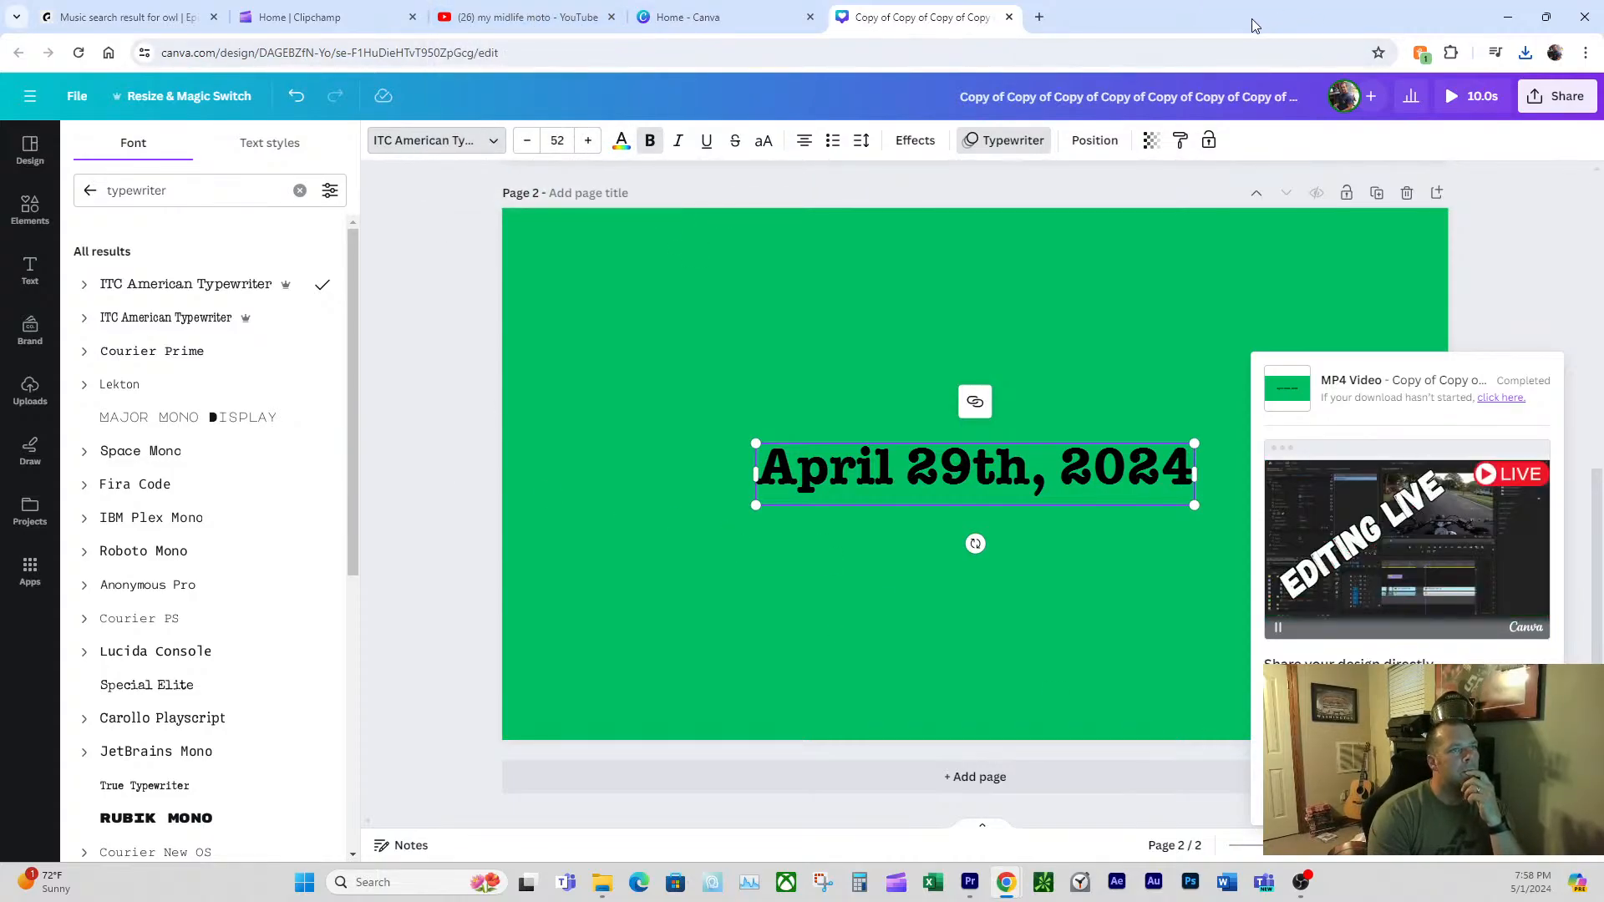
- Watch the downloaded title video in Media Player and close the player
{"action": "key", "text": "alt+Tab"}
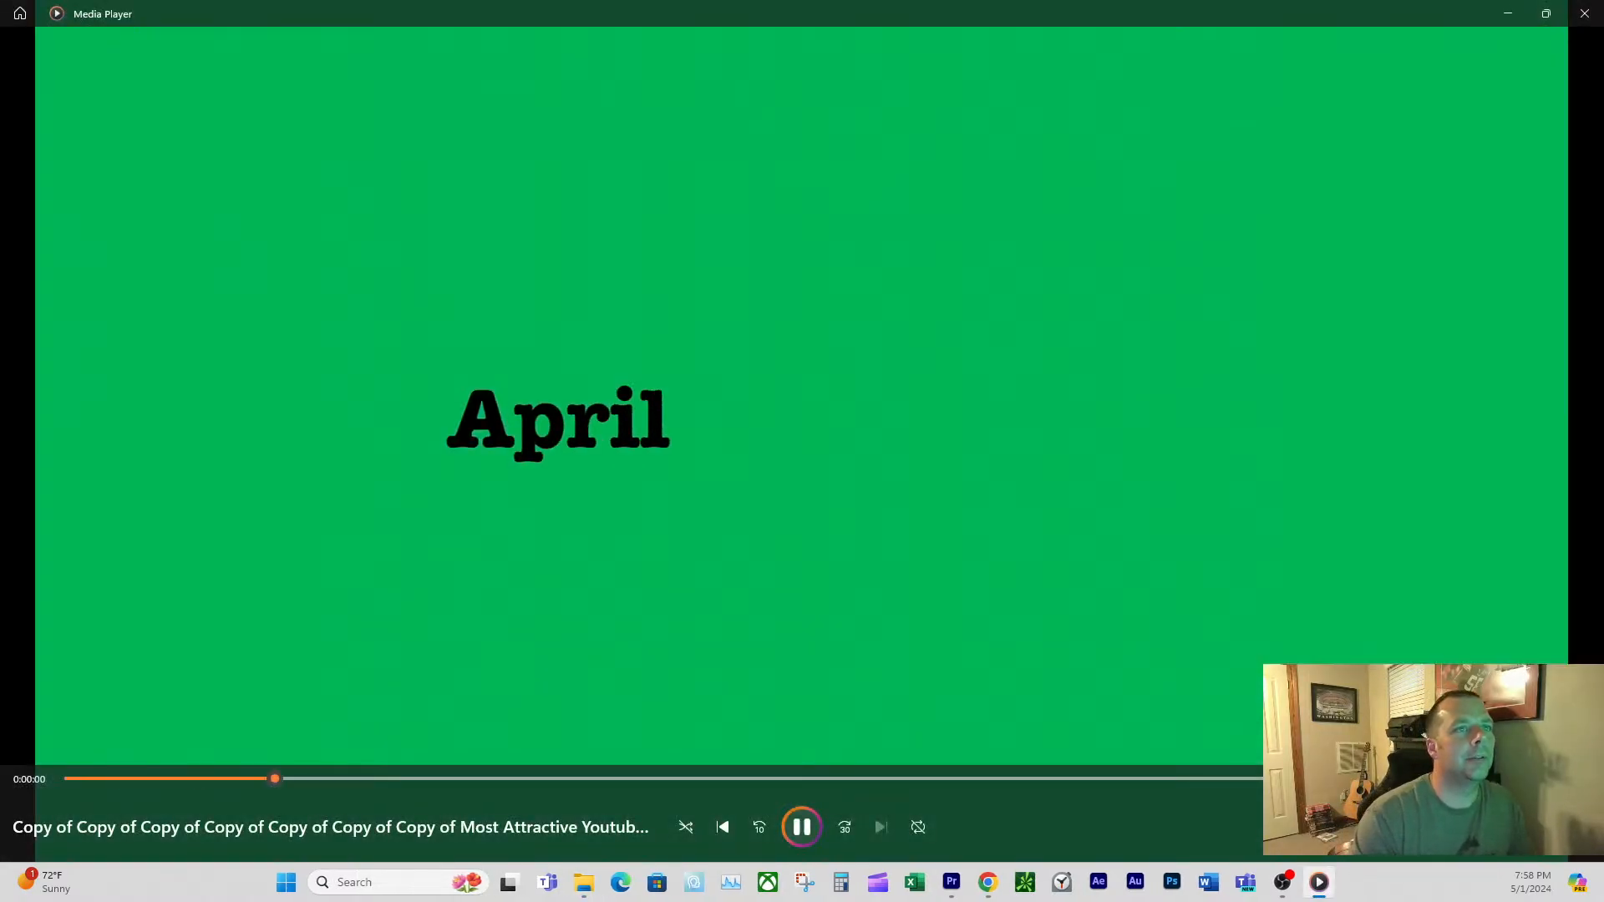
{"action": "left_click", "coordinate": [1584, 13]}
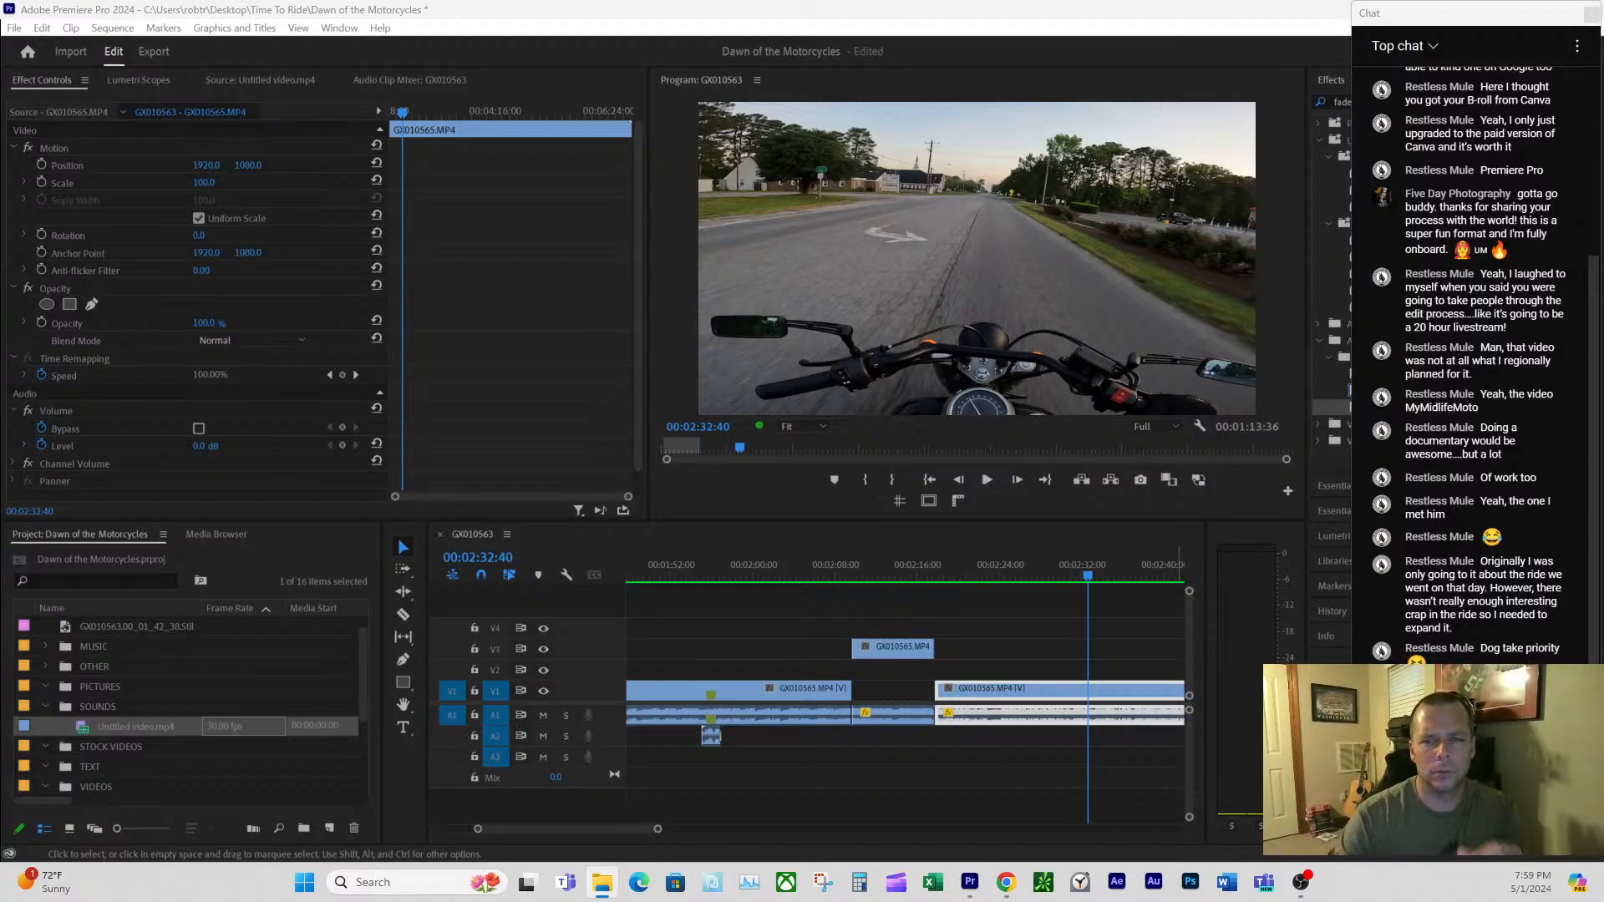
- In Premiere Pro, import "april 29th, 2024.mp4" into the TEXT bin and place it on track V2 around 00:02:32:40
{"action": "left_click_drag", "start_coordinate": [1603, 518], "coordinate": [201, 771]}
{"action": "left_click_drag", "start_coordinate": [102, 786], "coordinate": [1102, 669]}
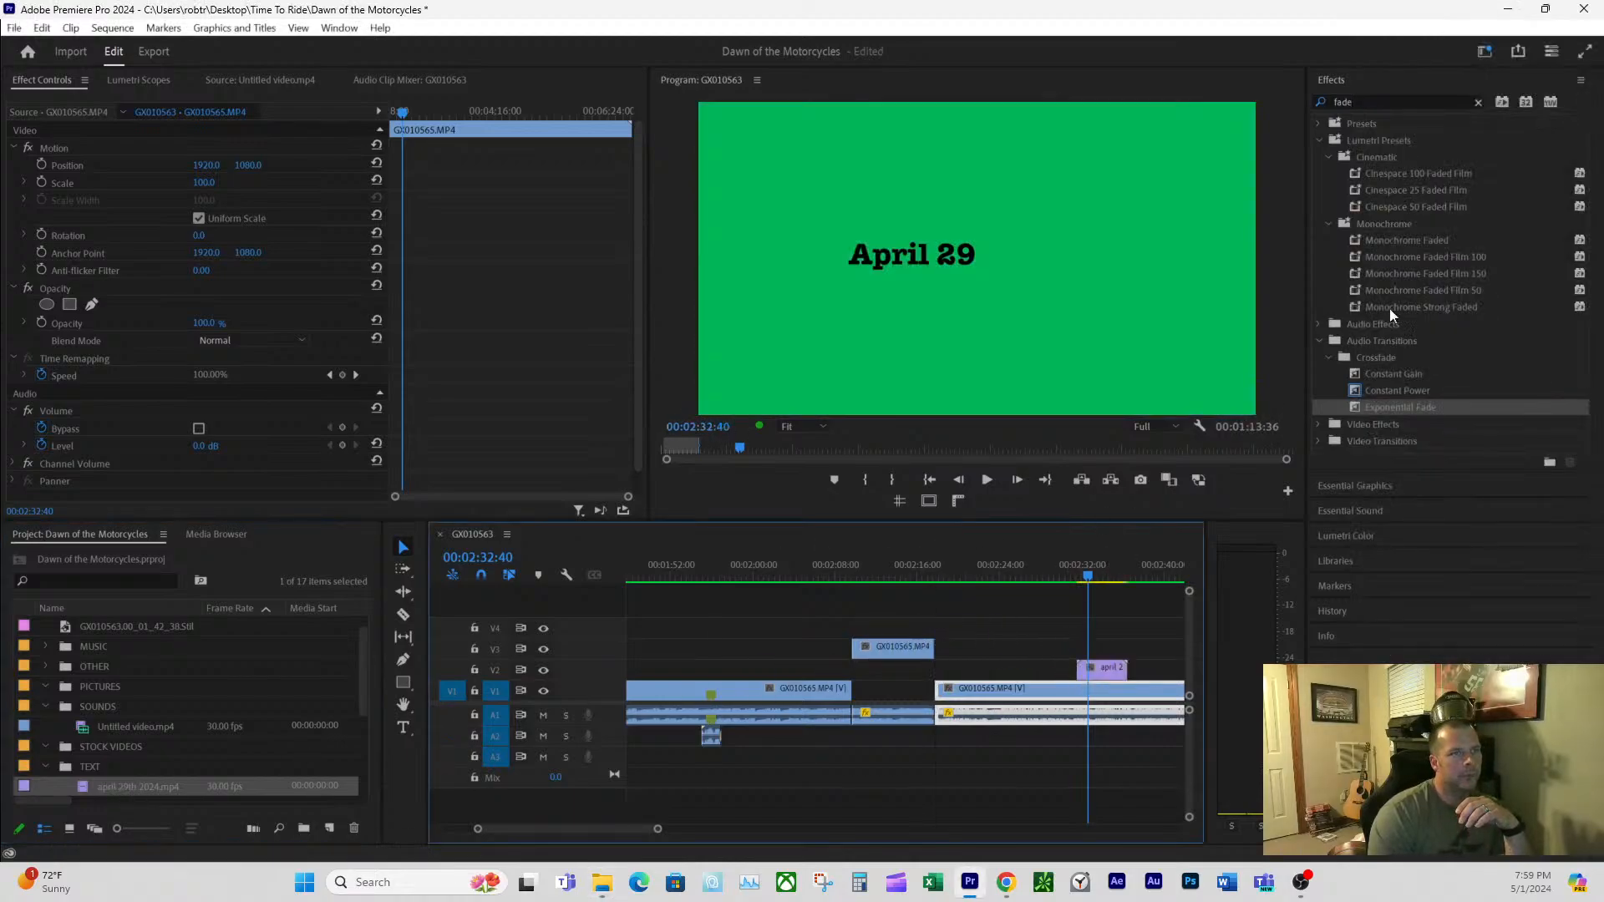
- Apply the Ultra Key effect to the april 29th 2024 title clip on track V2
{"action": "left_click", "coordinate": [1379, 101]}
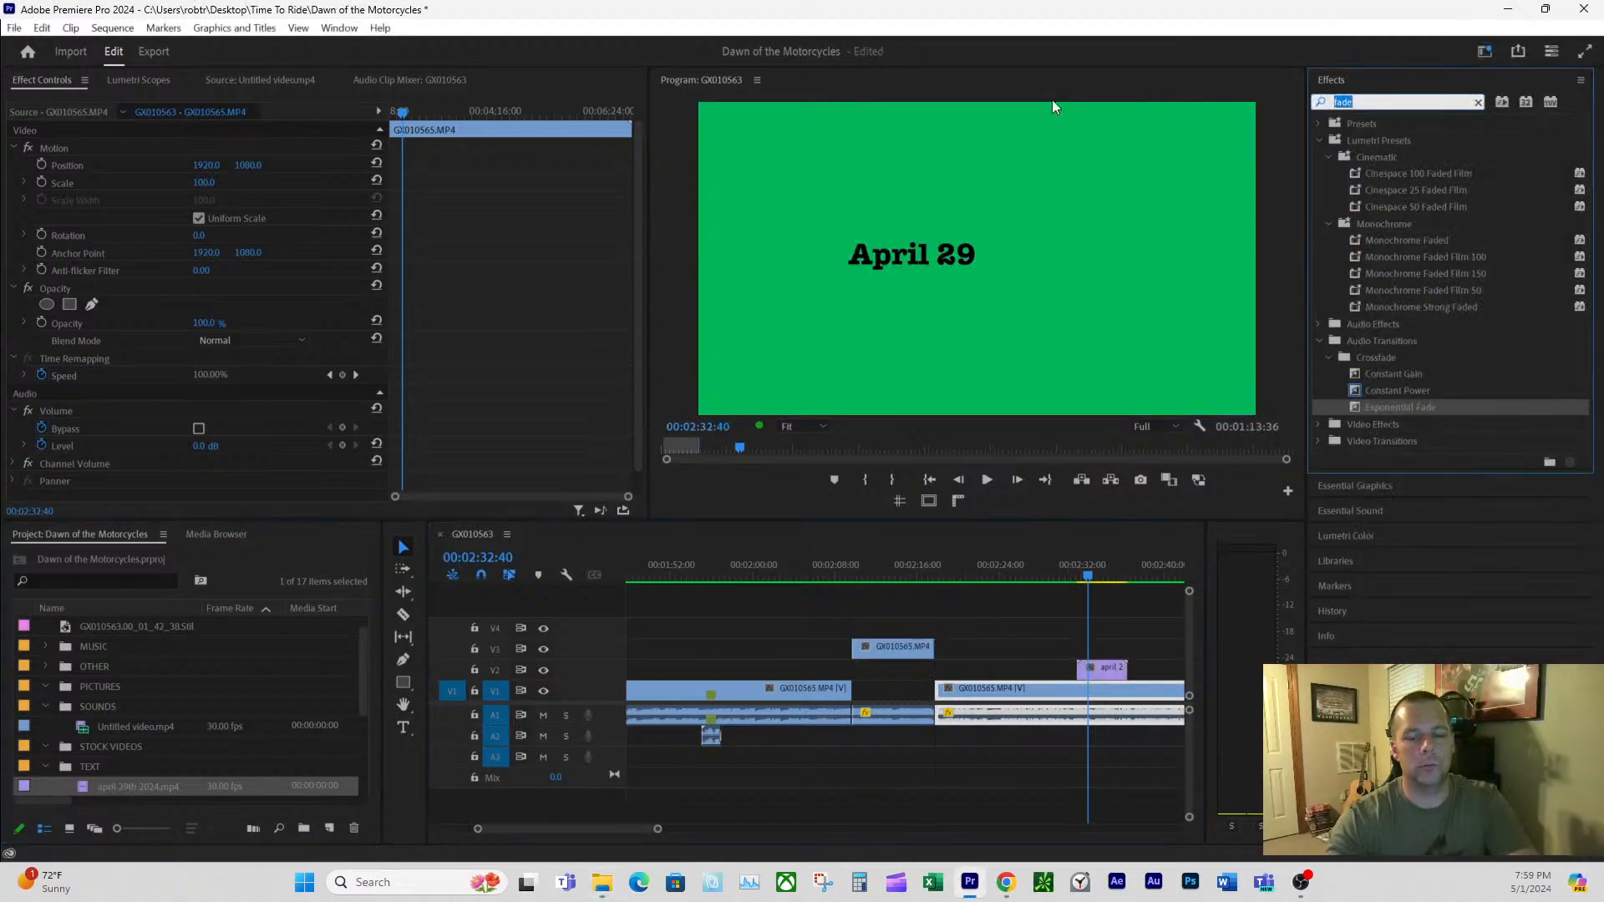
{"action": "type", "text": "ultra"}
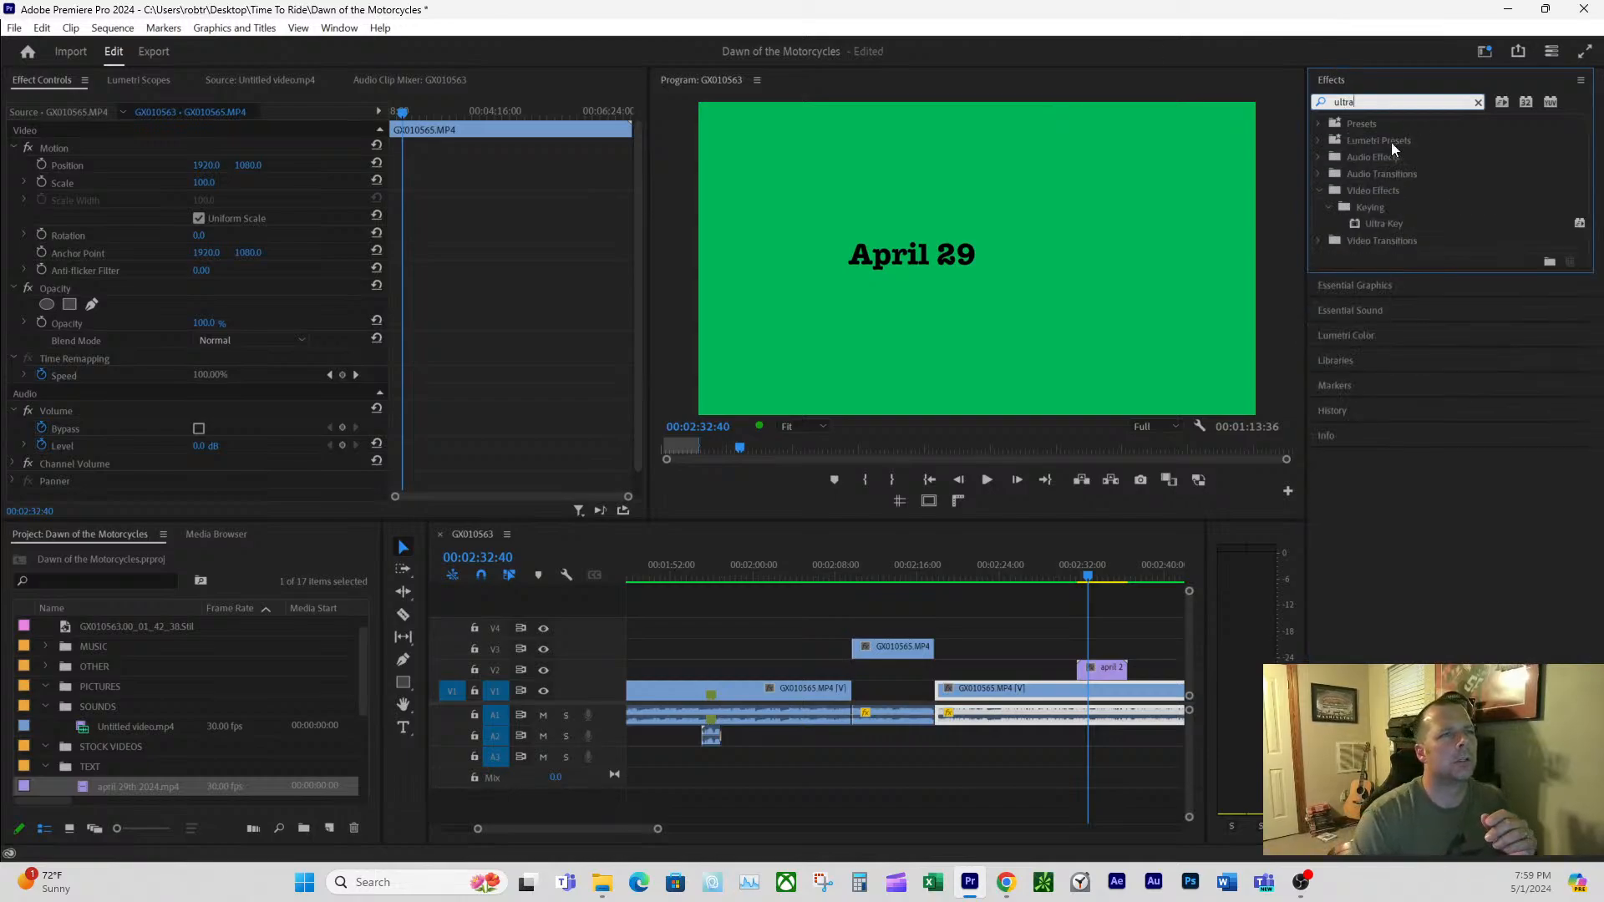
{"action": "left_click_drag", "start_coordinate": [1380, 222], "coordinate": [1106, 668]}
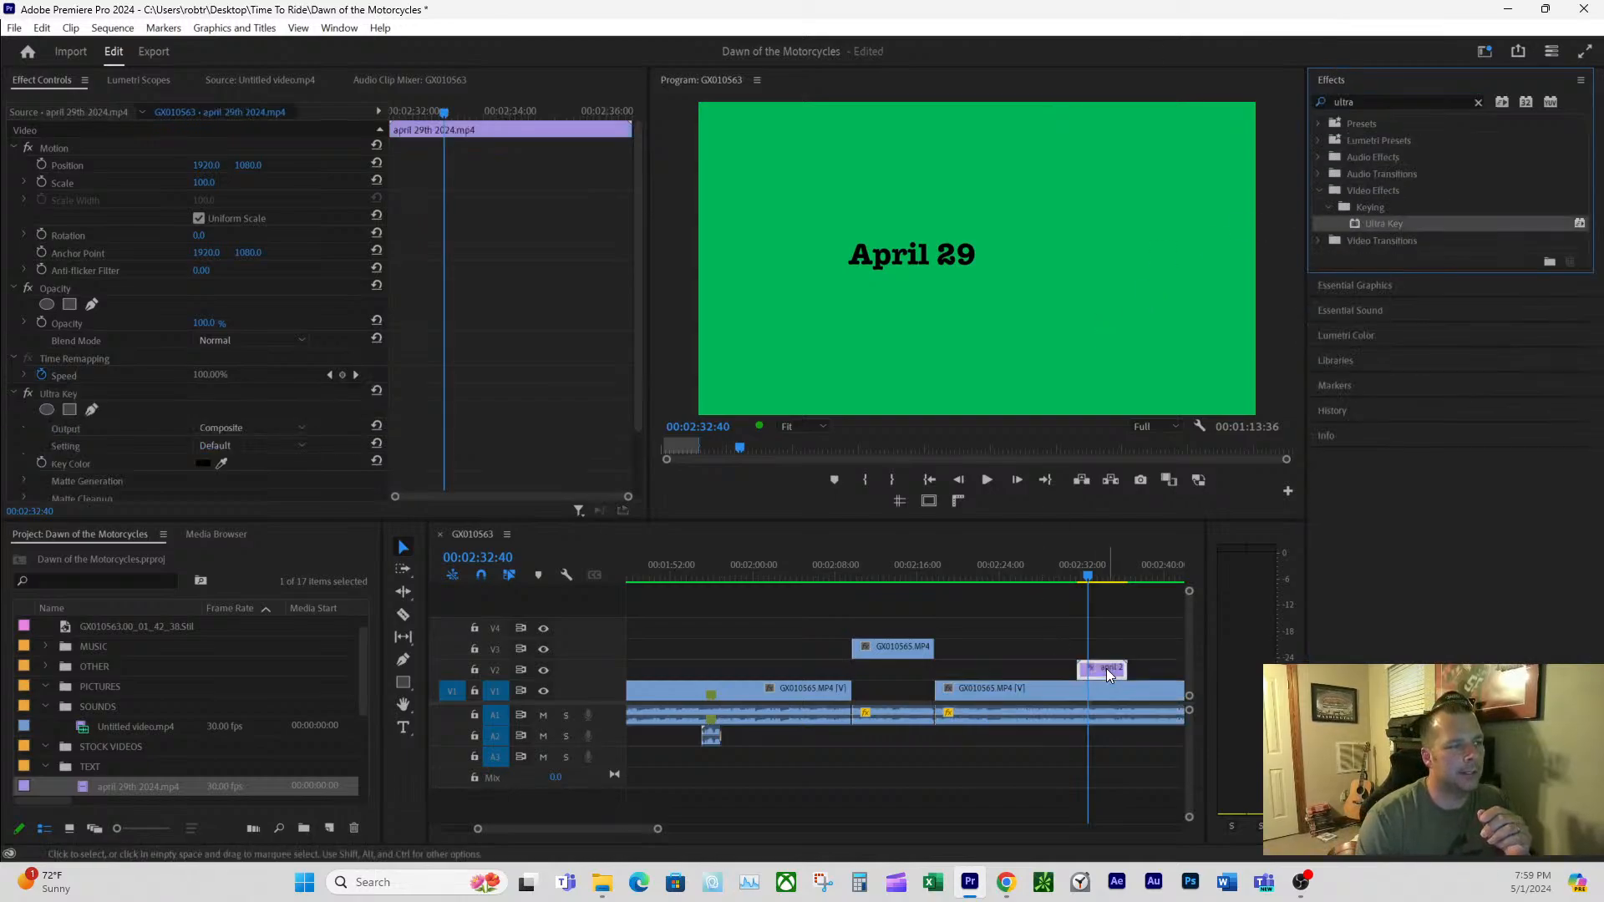
- Key out the title clip's green background by sampling it as the key color, and set the Ultra Key to Aggressive
{"action": "left_click", "coordinate": [221, 463]}
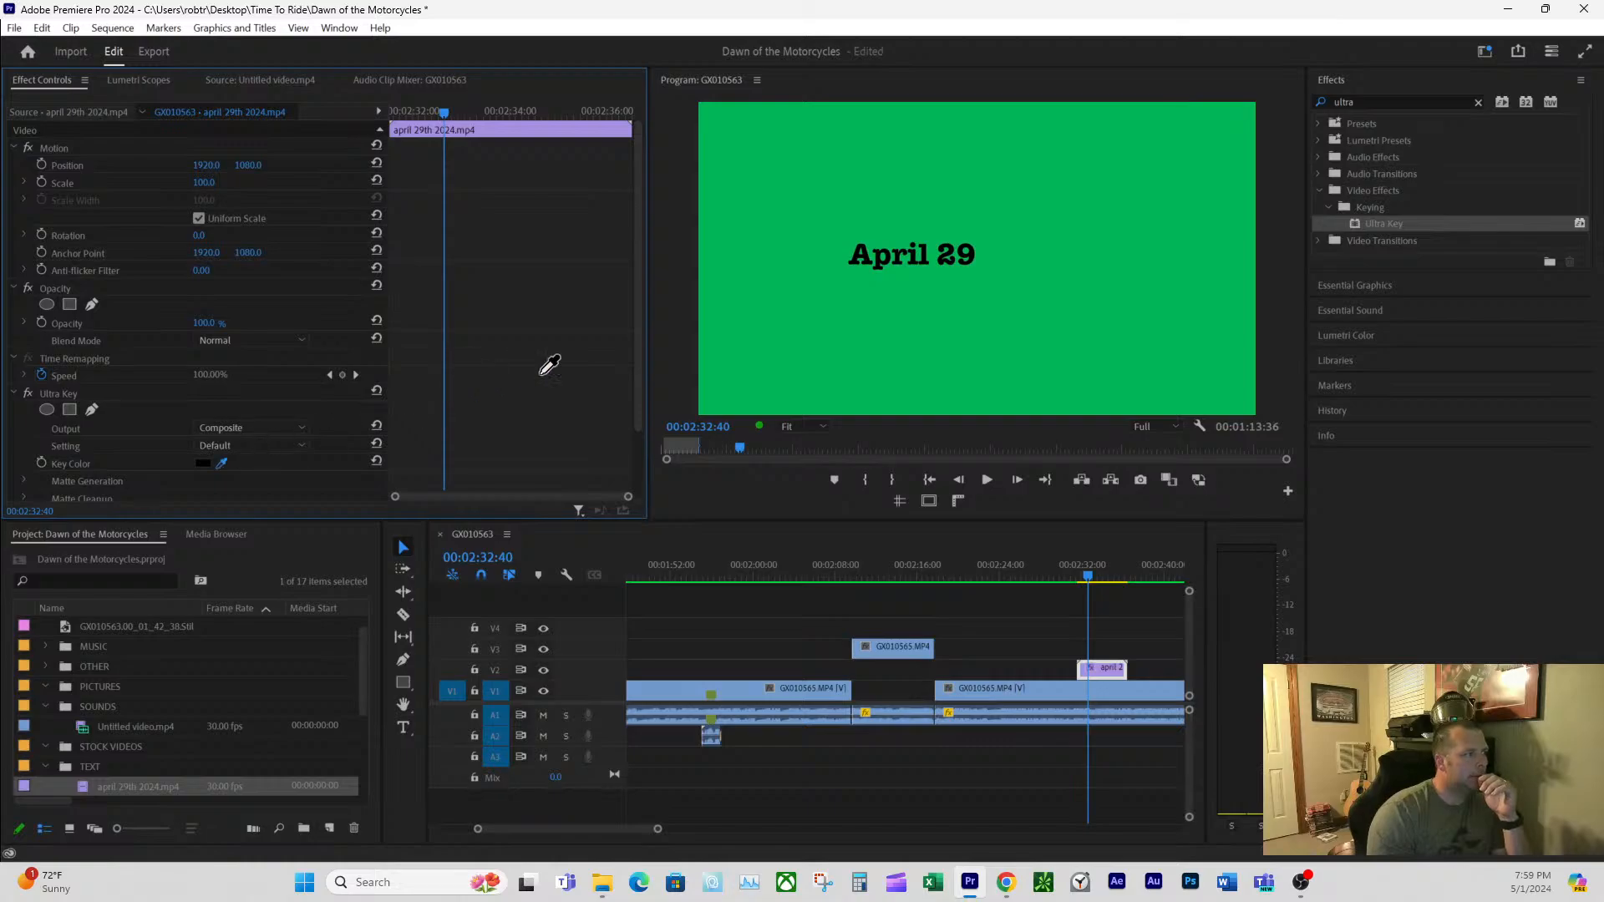
{"action": "left_click", "coordinate": [1257, 155]}
{"action": "left_click", "coordinate": [1228, 149]}
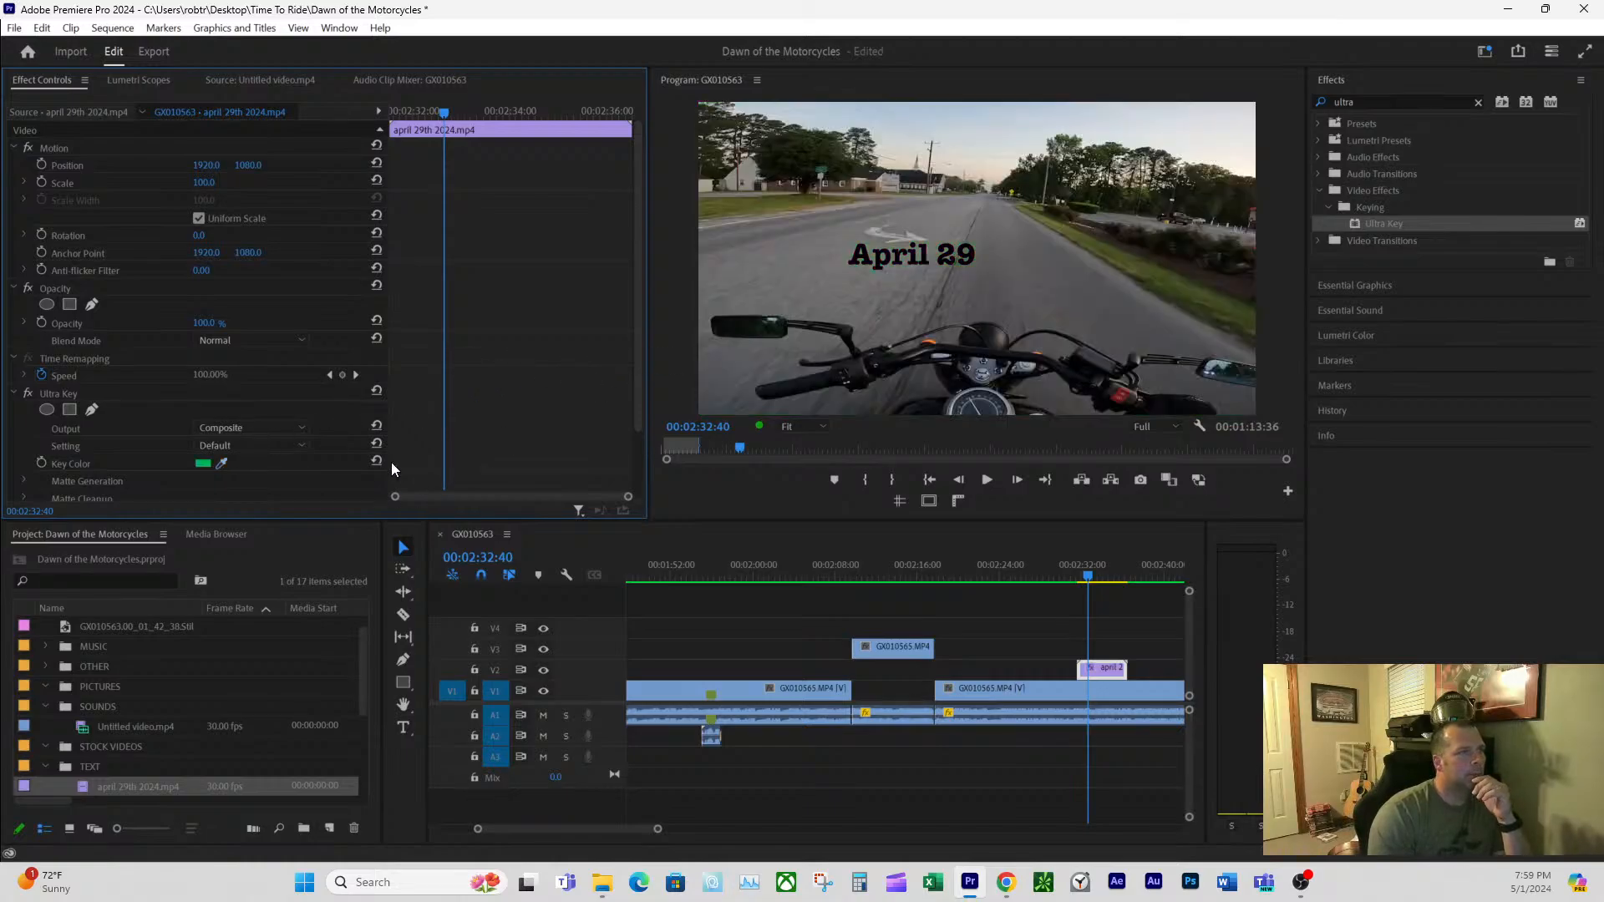
{"action": "left_click", "coordinate": [279, 447]}
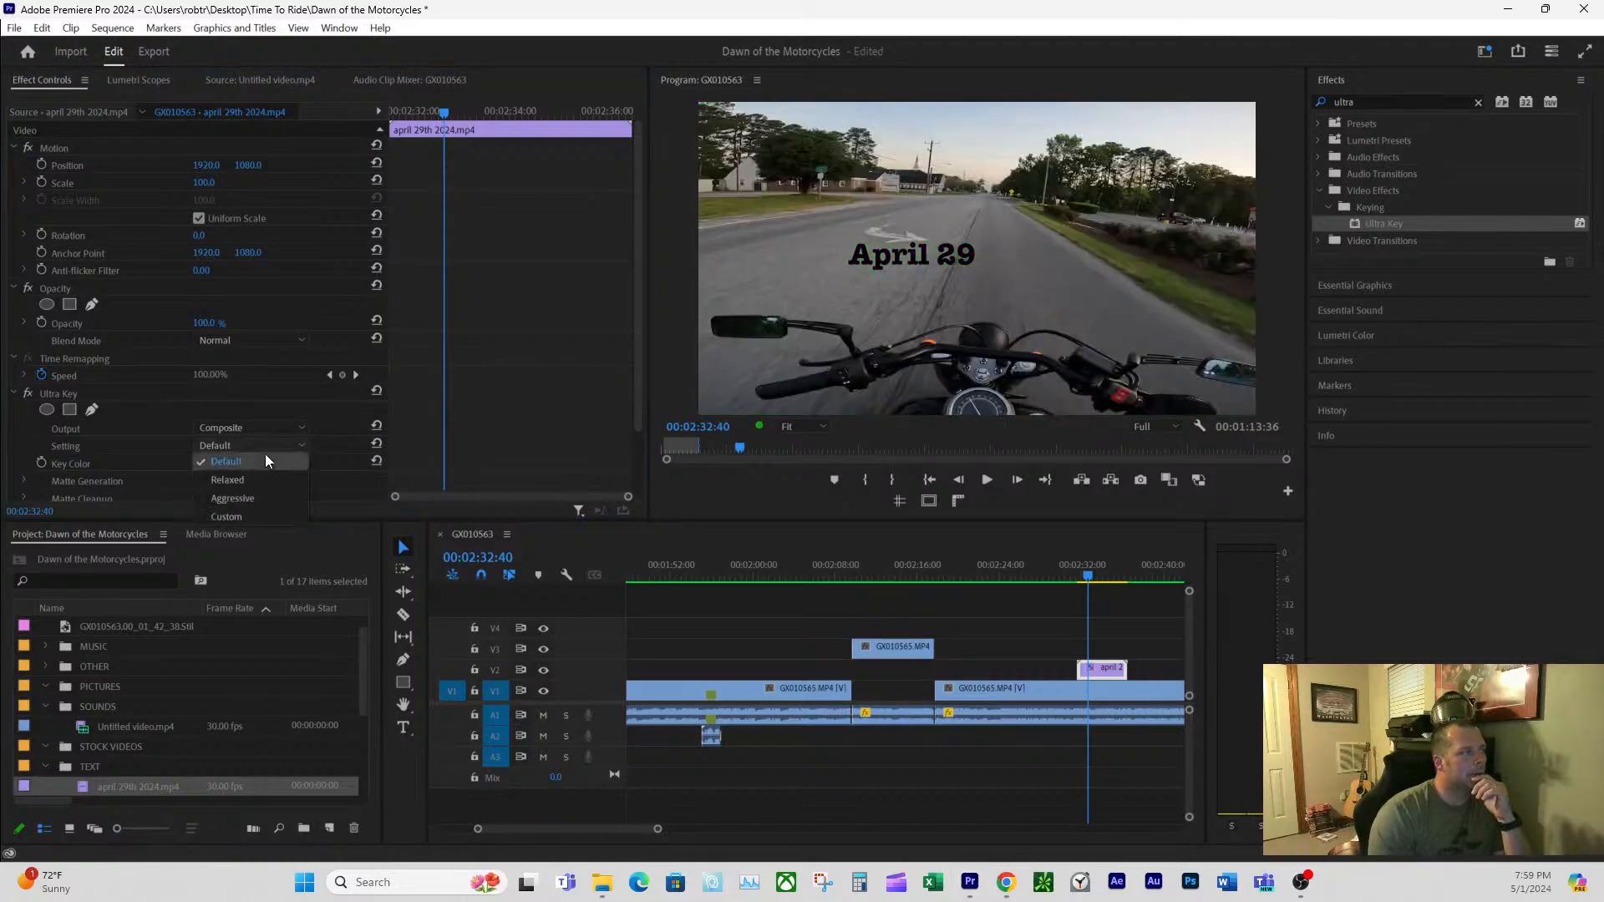
{"action": "left_click", "coordinate": [243, 499]}
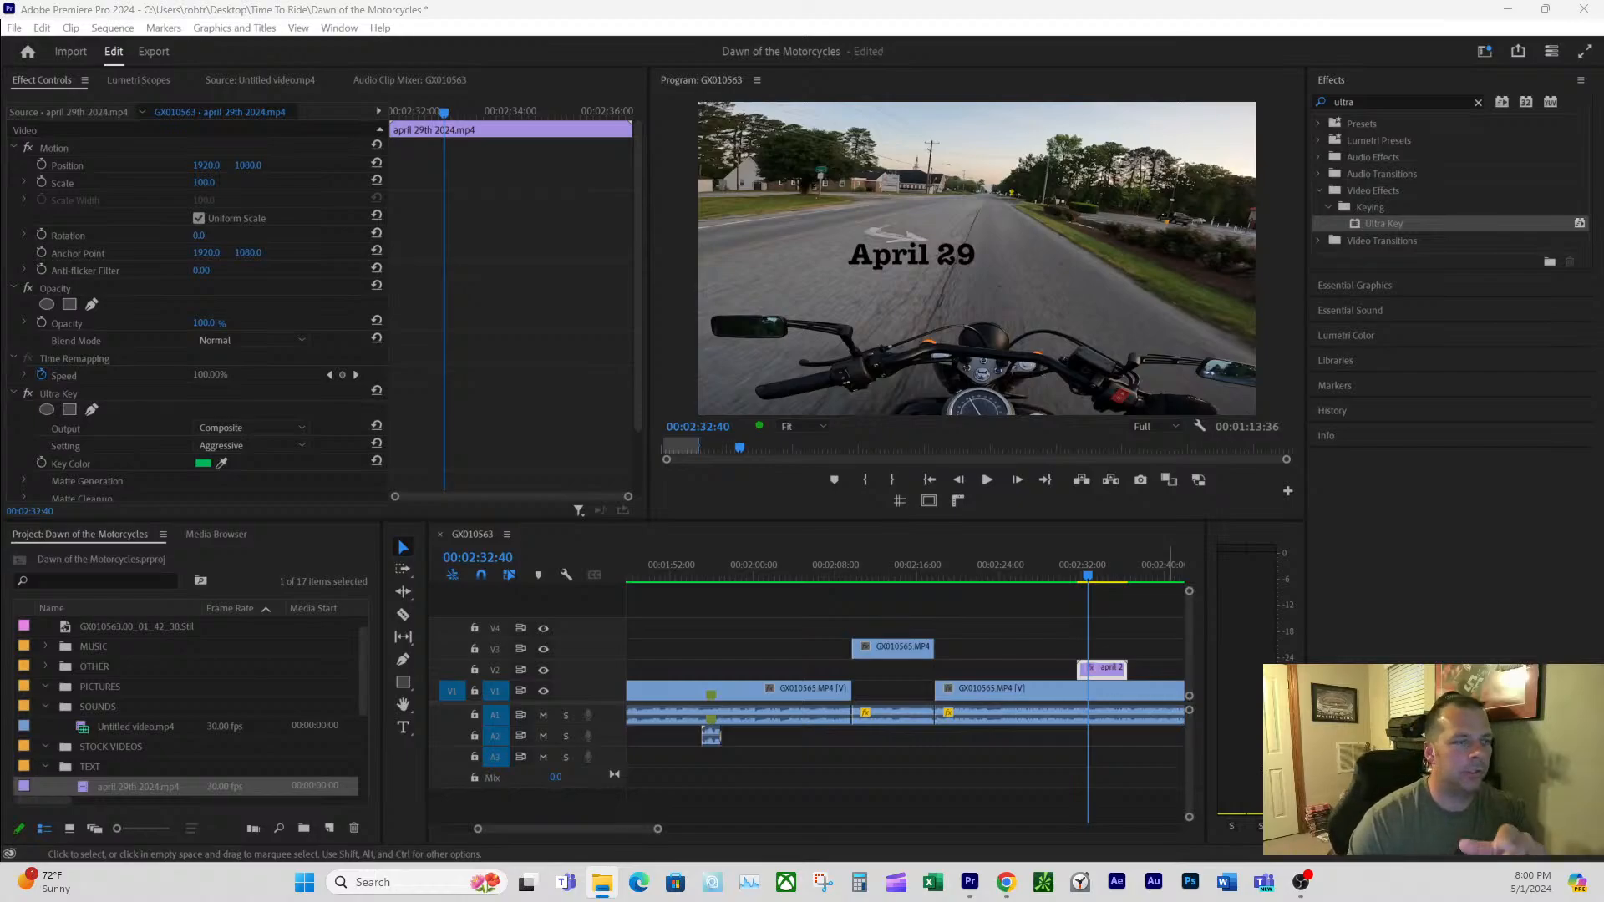
- Look over the media files in the Dawn of the Motorcycles folder under FUTURE PROJECT in File Explorer
{"action": "left_click_drag", "start_coordinate": [1603, 226], "coordinate": [876, 326]}
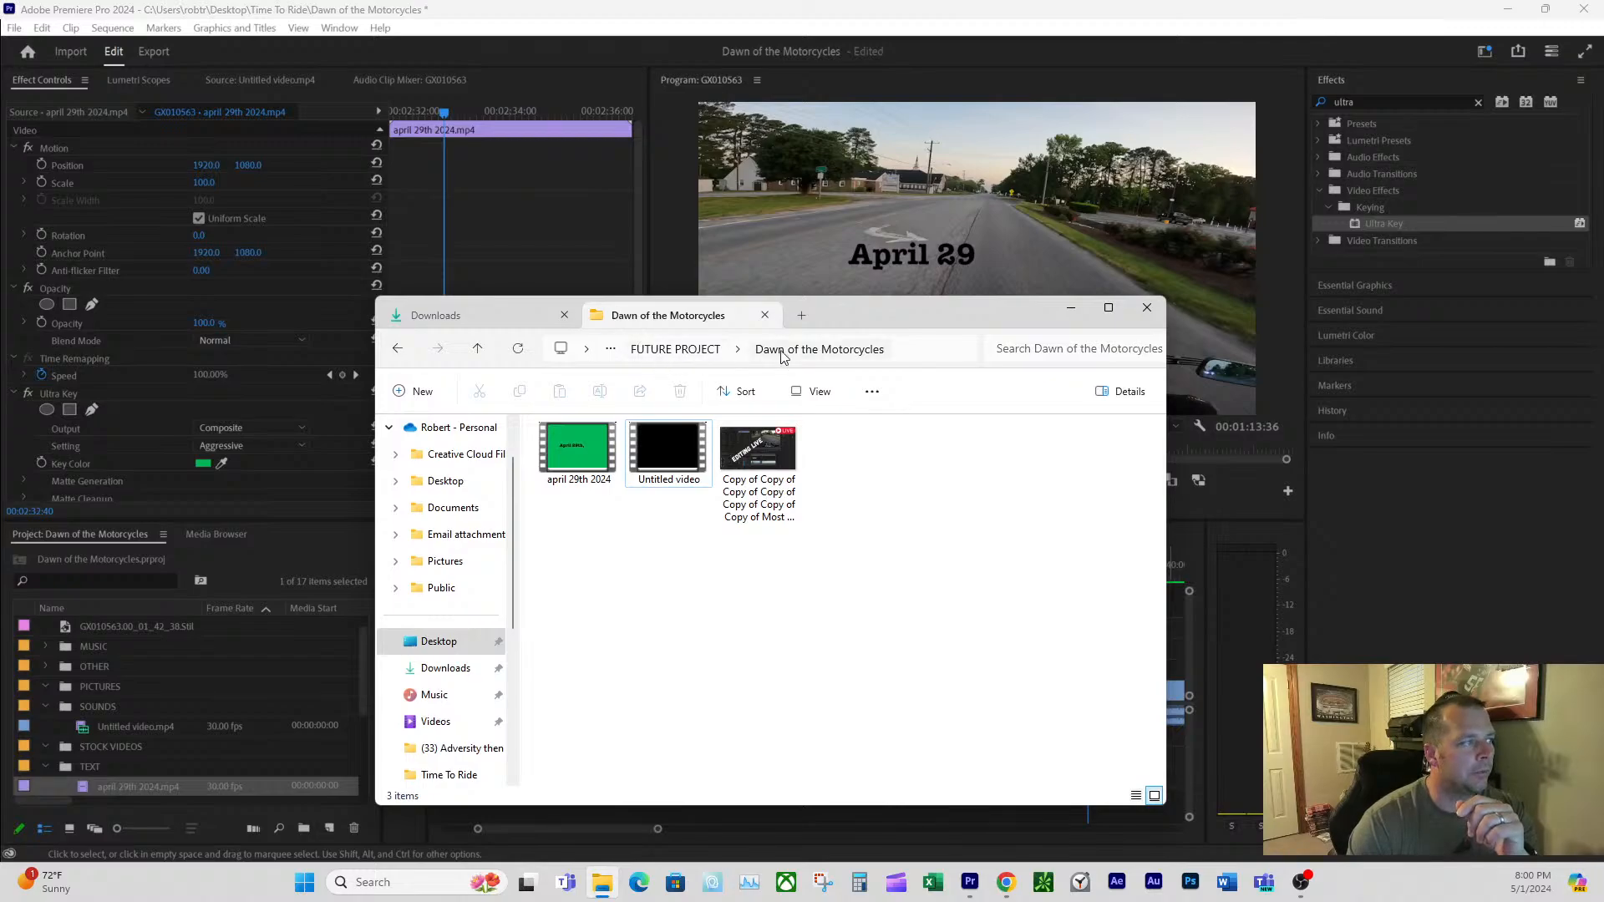
{"action": "scroll", "coordinate": [451, 601], "scroll_direction": "down", "scroll_amount": 2}
{"action": "scroll", "coordinate": [458, 598], "scroll_direction": "up", "scroll_amount": 3}
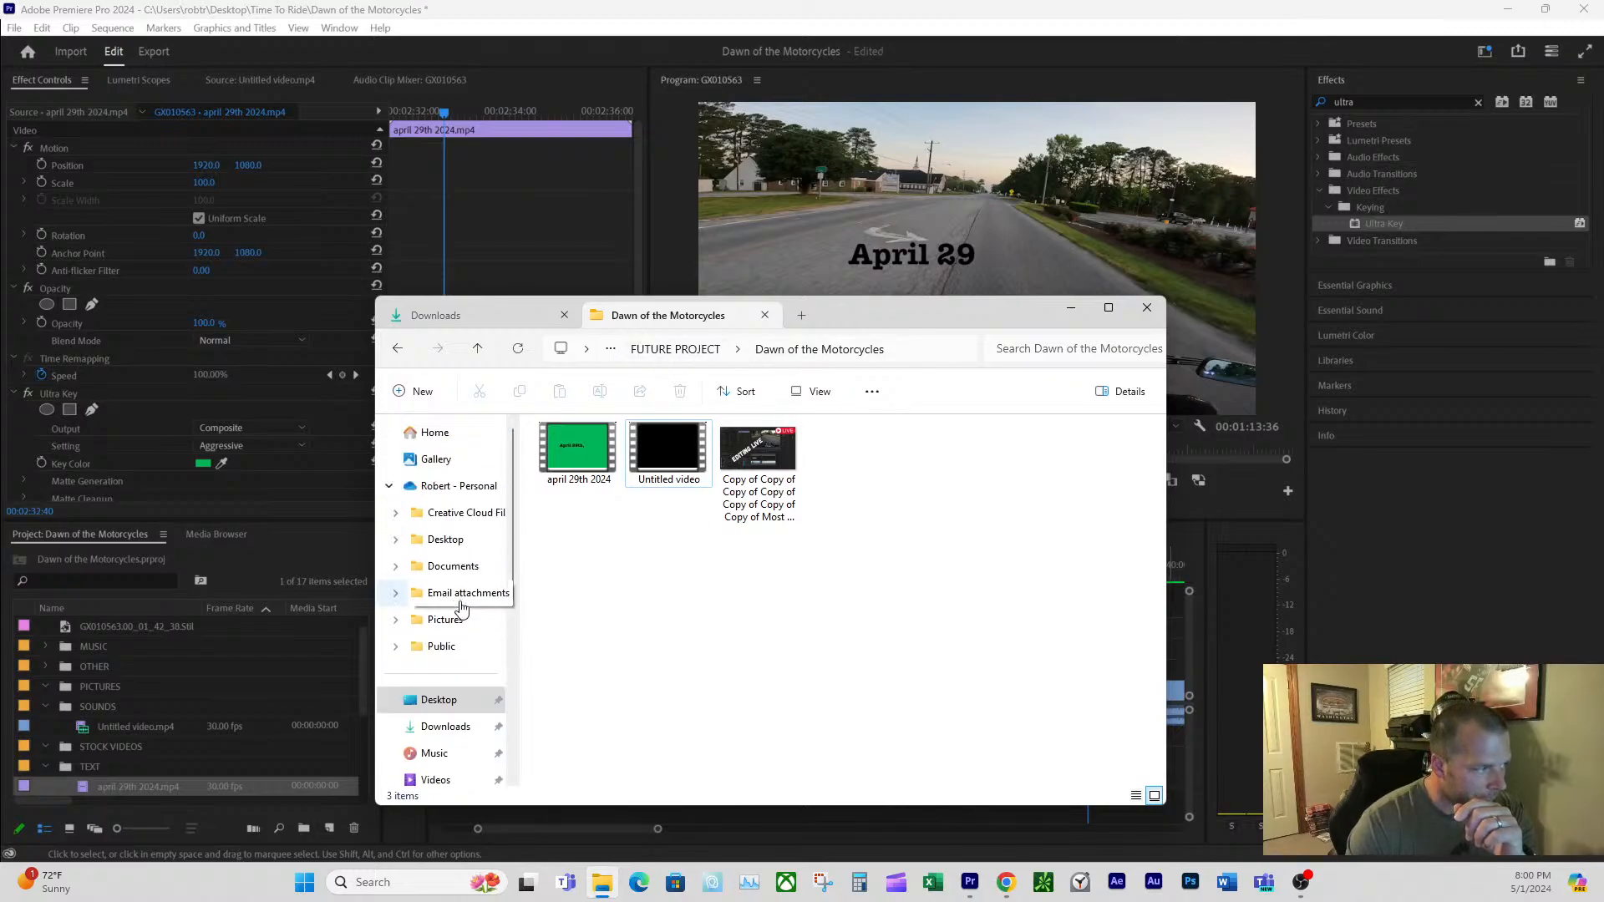
{"action": "scroll", "coordinate": [454, 608], "scroll_direction": "down", "scroll_amount": 1}
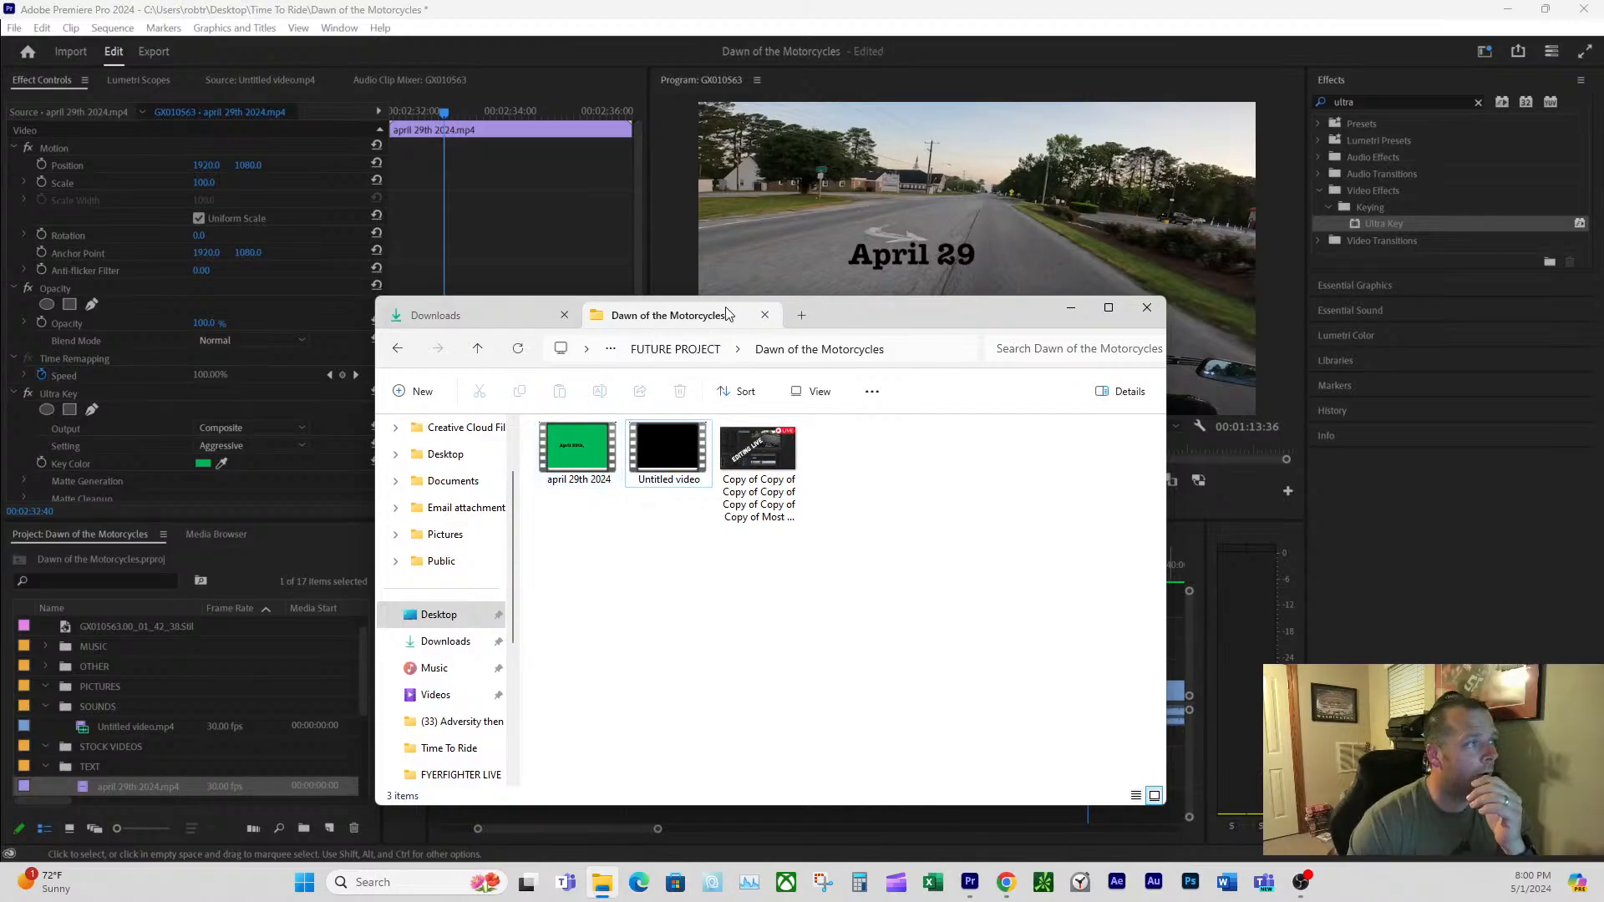
{"action": "left_click_drag", "start_coordinate": [878, 320], "coordinate": [1603, 262]}
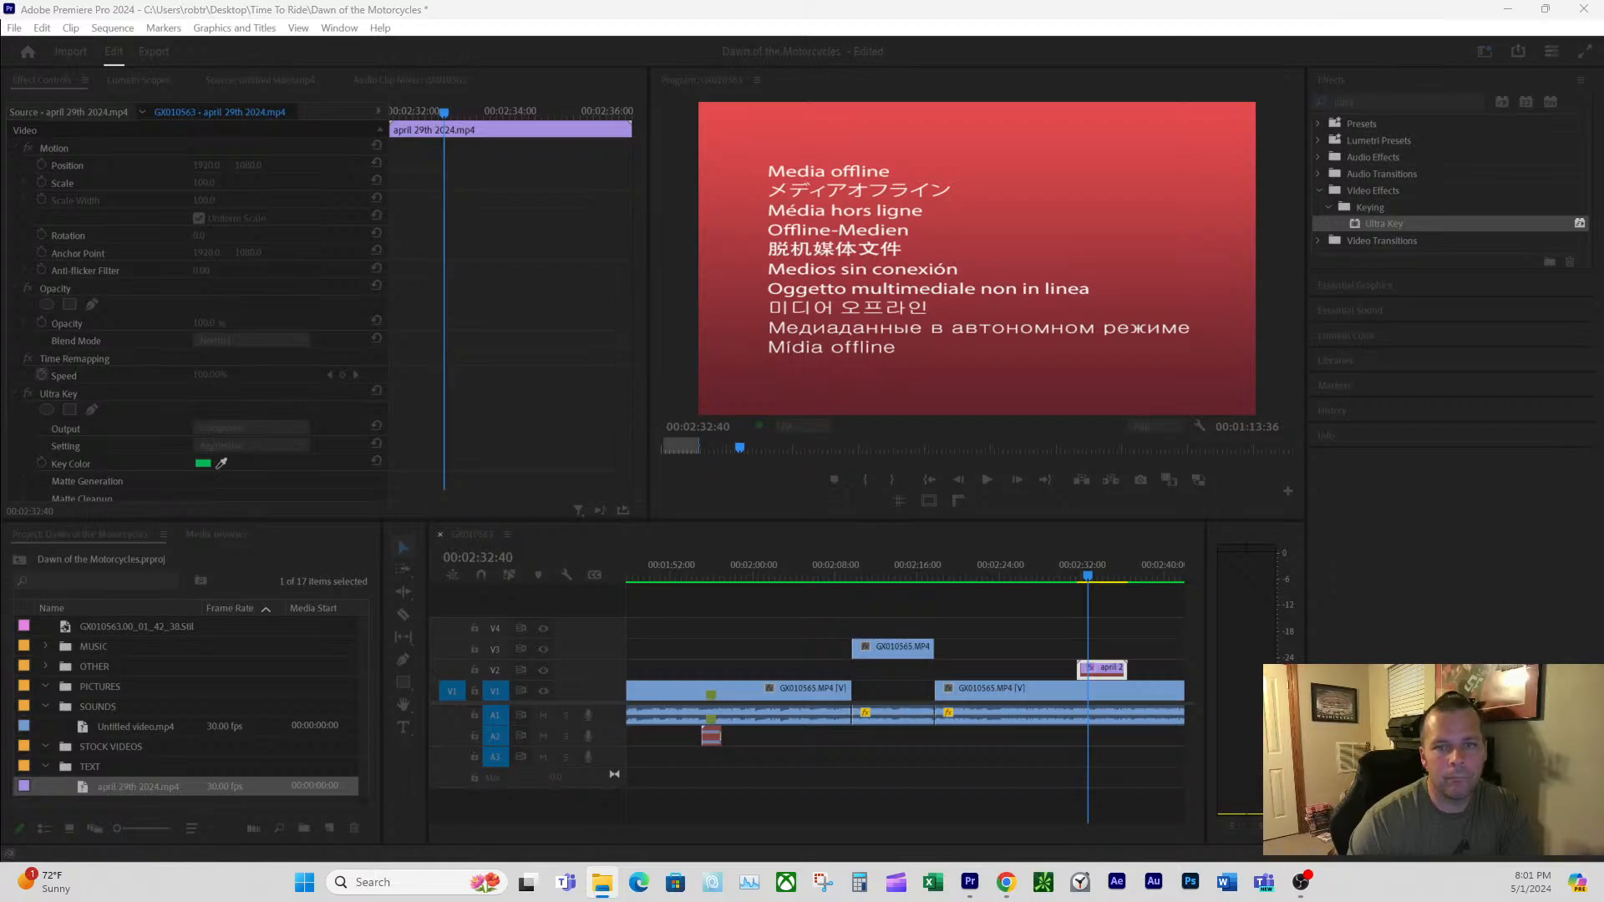
- In File Explorer, open the "(58) Dawn of the Motorcycles" folder inside FYERFIGHTER MOTO and look at its contents
{"action": "left_click_drag", "start_coordinate": [1603, 275], "coordinate": [1157, 202]}
{"action": "scroll", "coordinate": [821, 587], "scroll_direction": "down", "scroll_amount": 3}
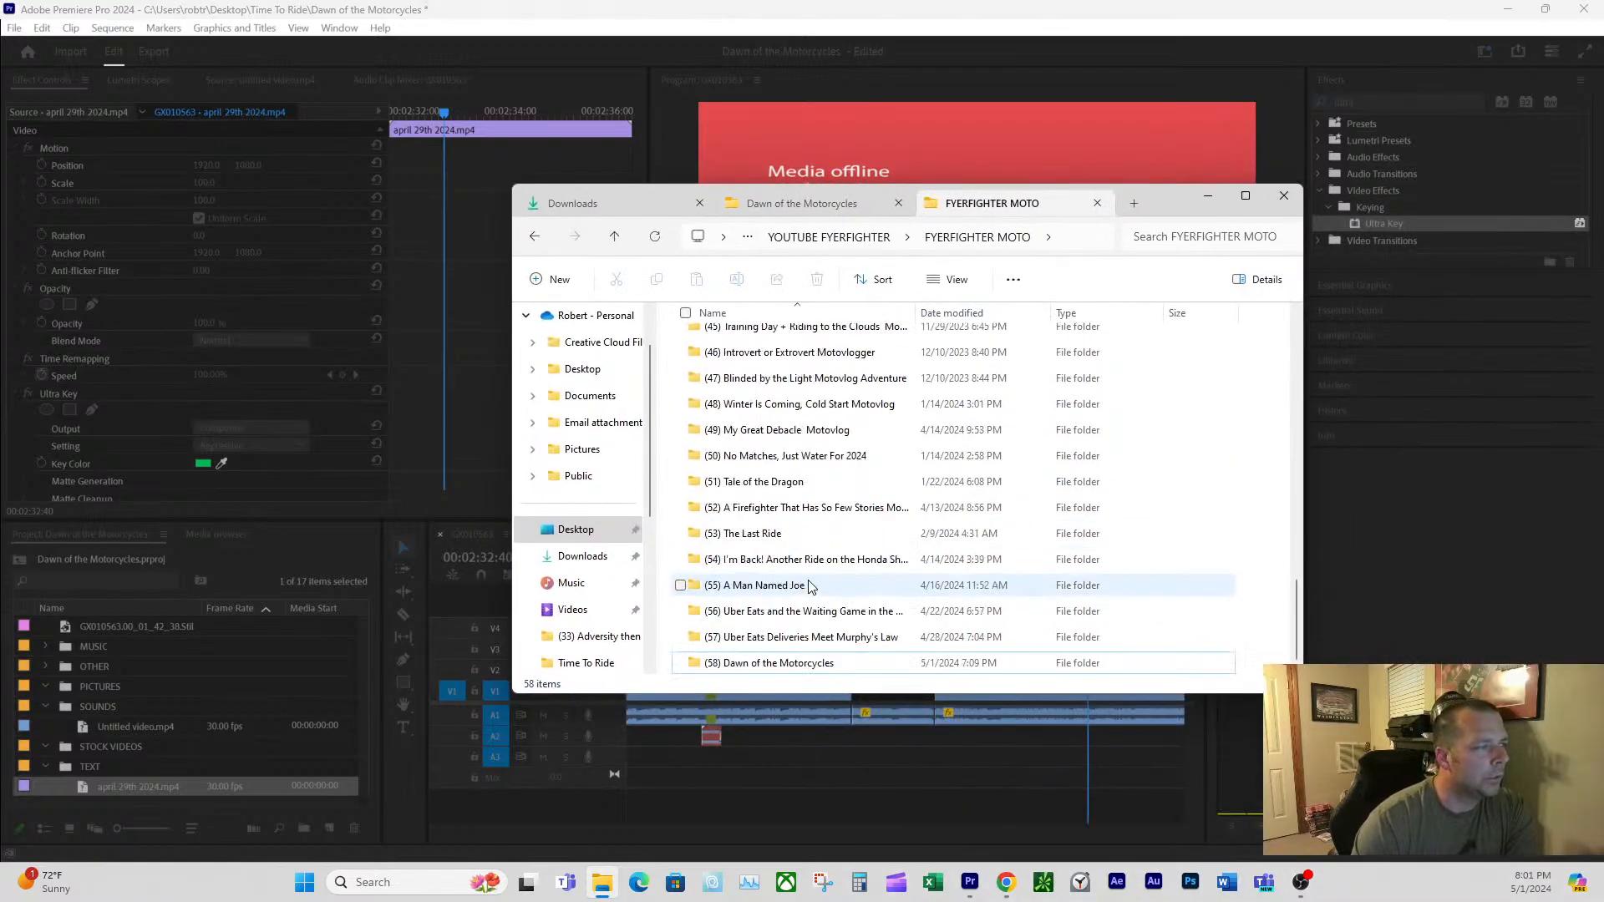
{"action": "double_click", "coordinate": [717, 663]}
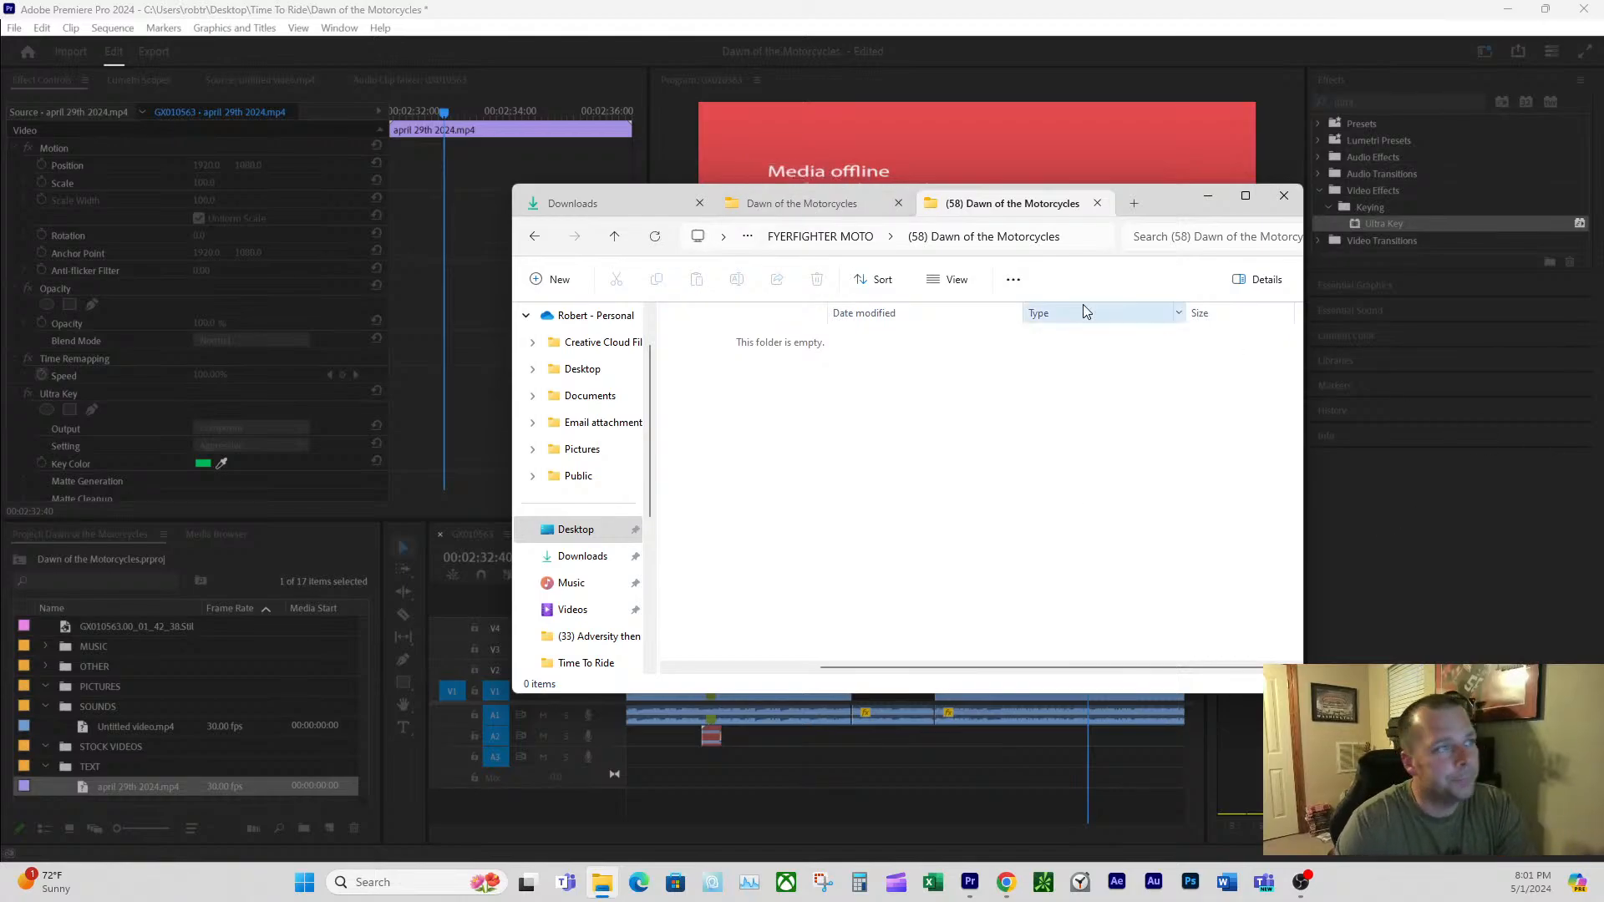
{"action": "left_click_drag", "start_coordinate": [1165, 211], "coordinate": [1602, 318]}
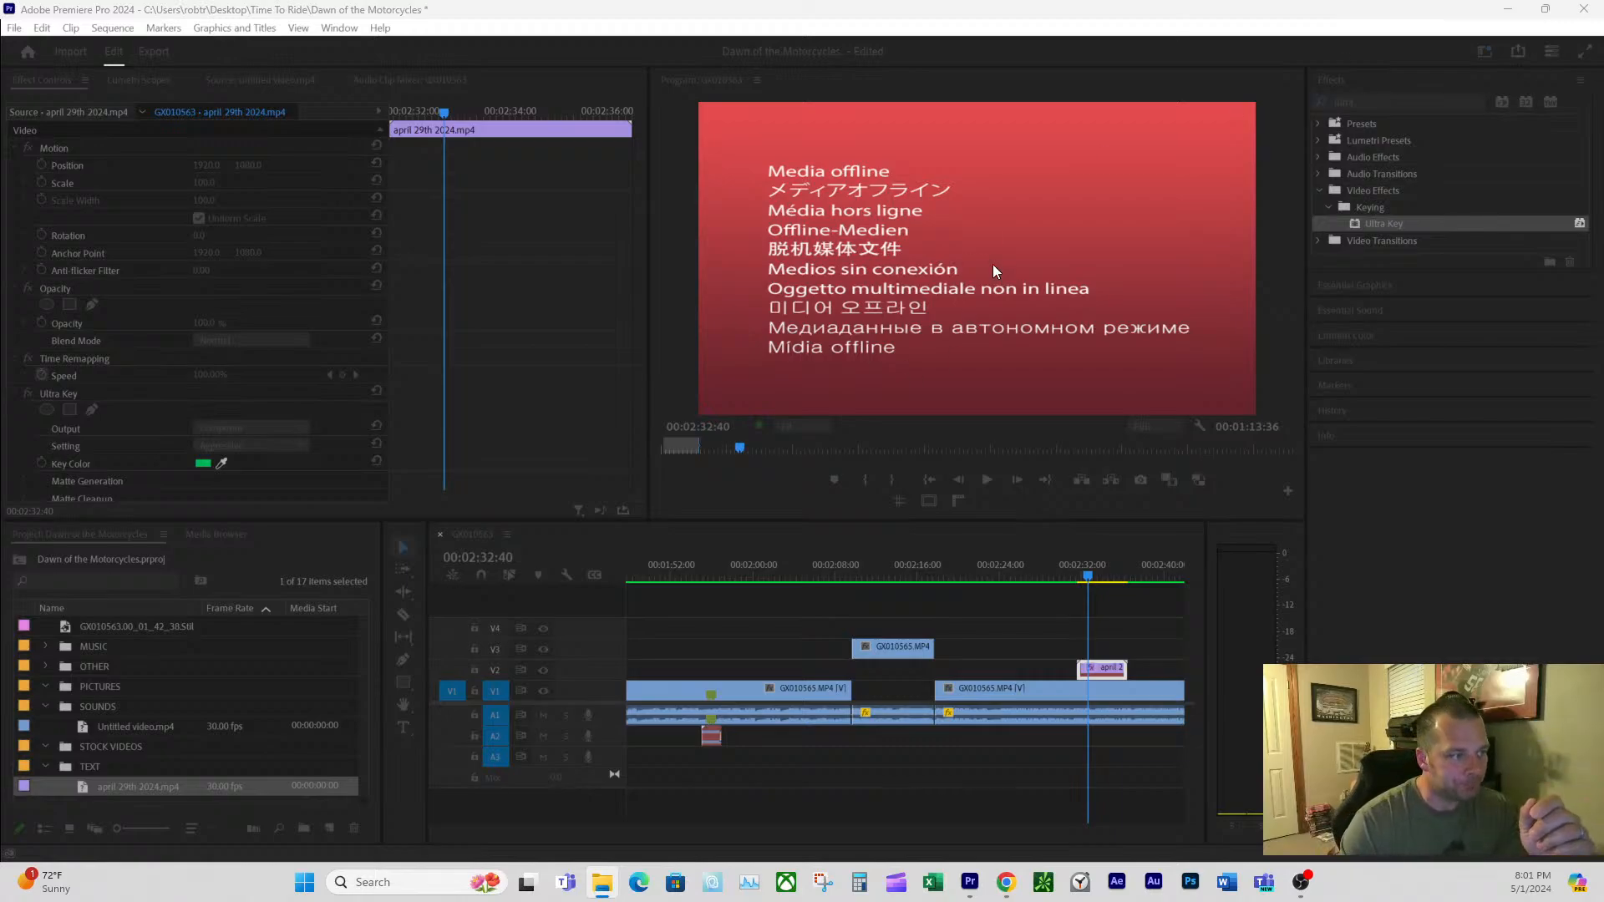
- In Premiere Pro, replace the offline title clip on V2 with the newly imported april 29th 2024.mp4 at the same time position
{"action": "left_click", "coordinate": [1102, 572]}
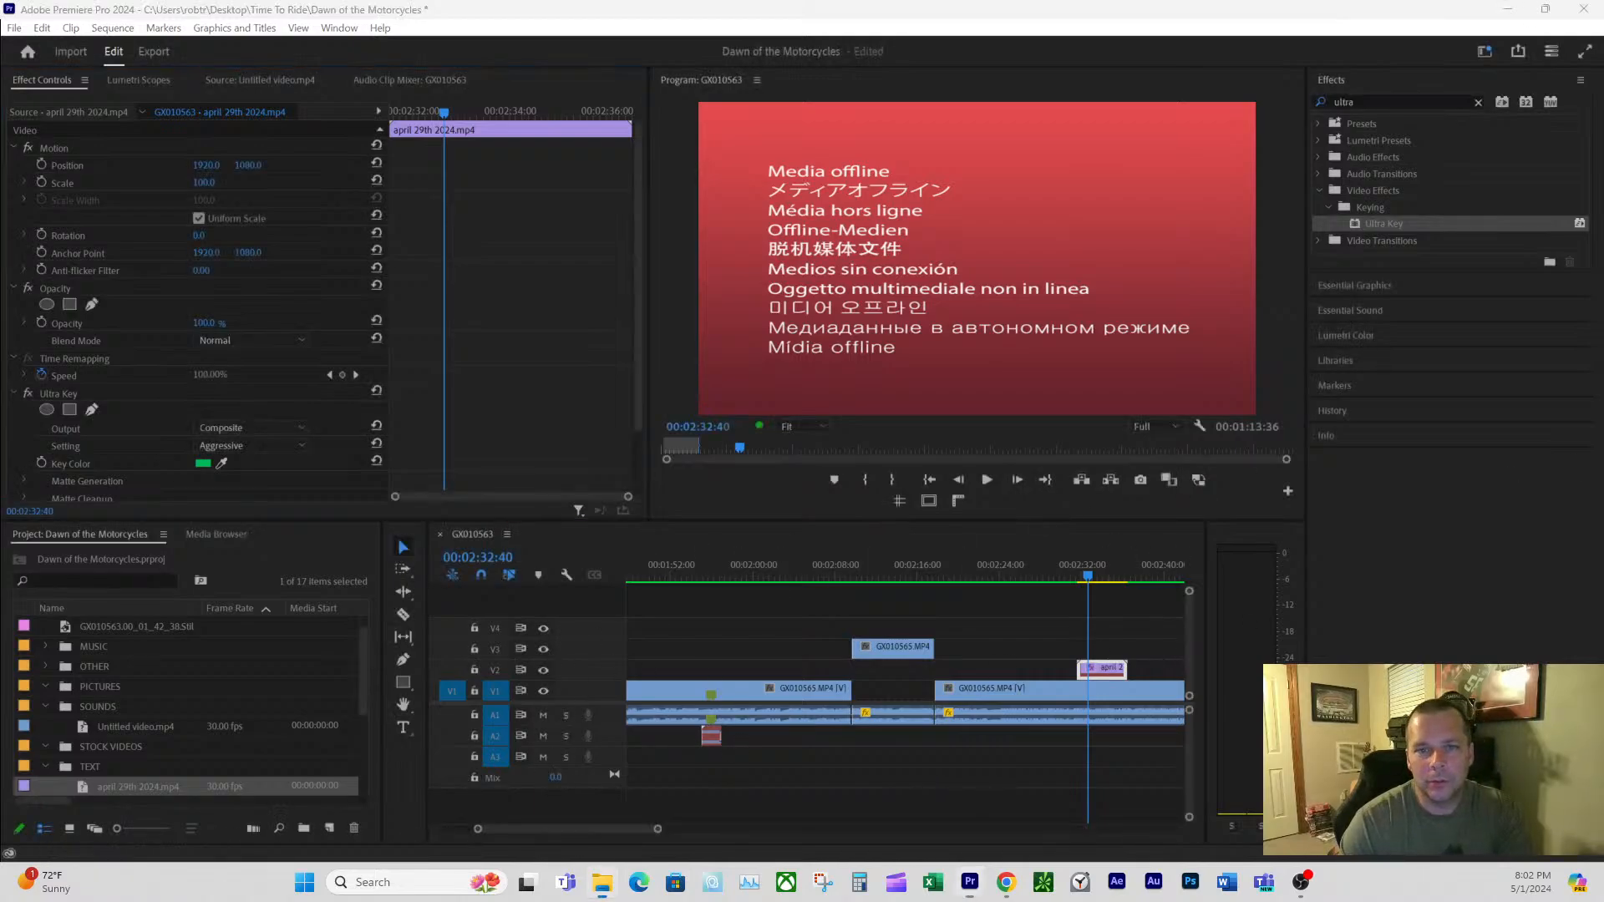
{"action": "left_click_drag", "start_coordinate": [720, 591], "coordinate": [1074, 650]}
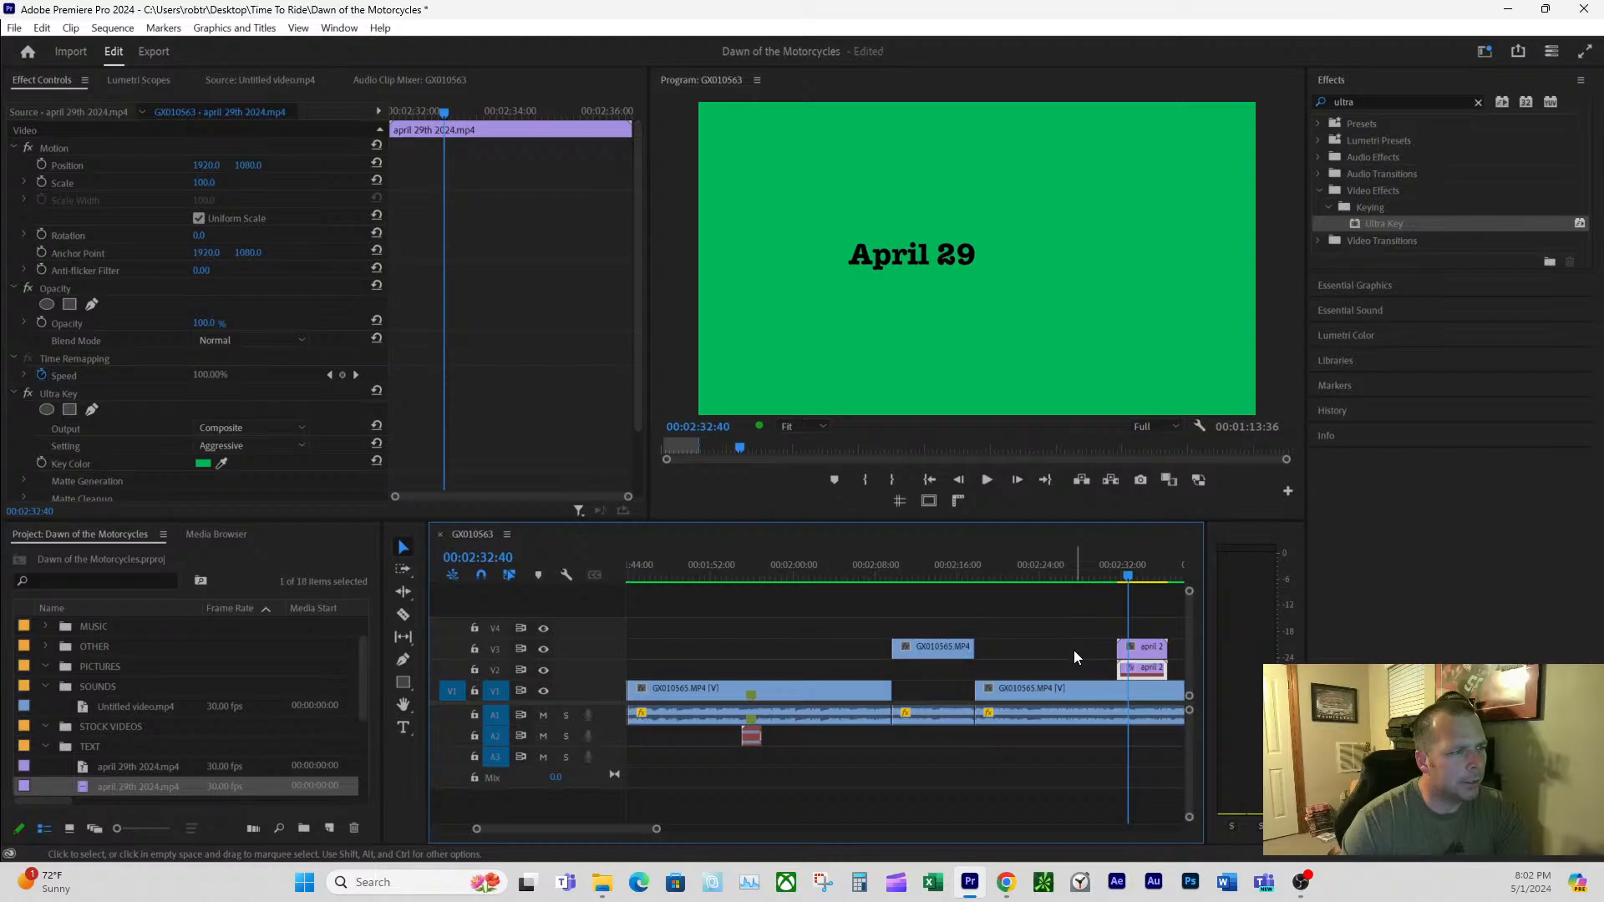
{"action": "right_click", "coordinate": [1146, 673]}
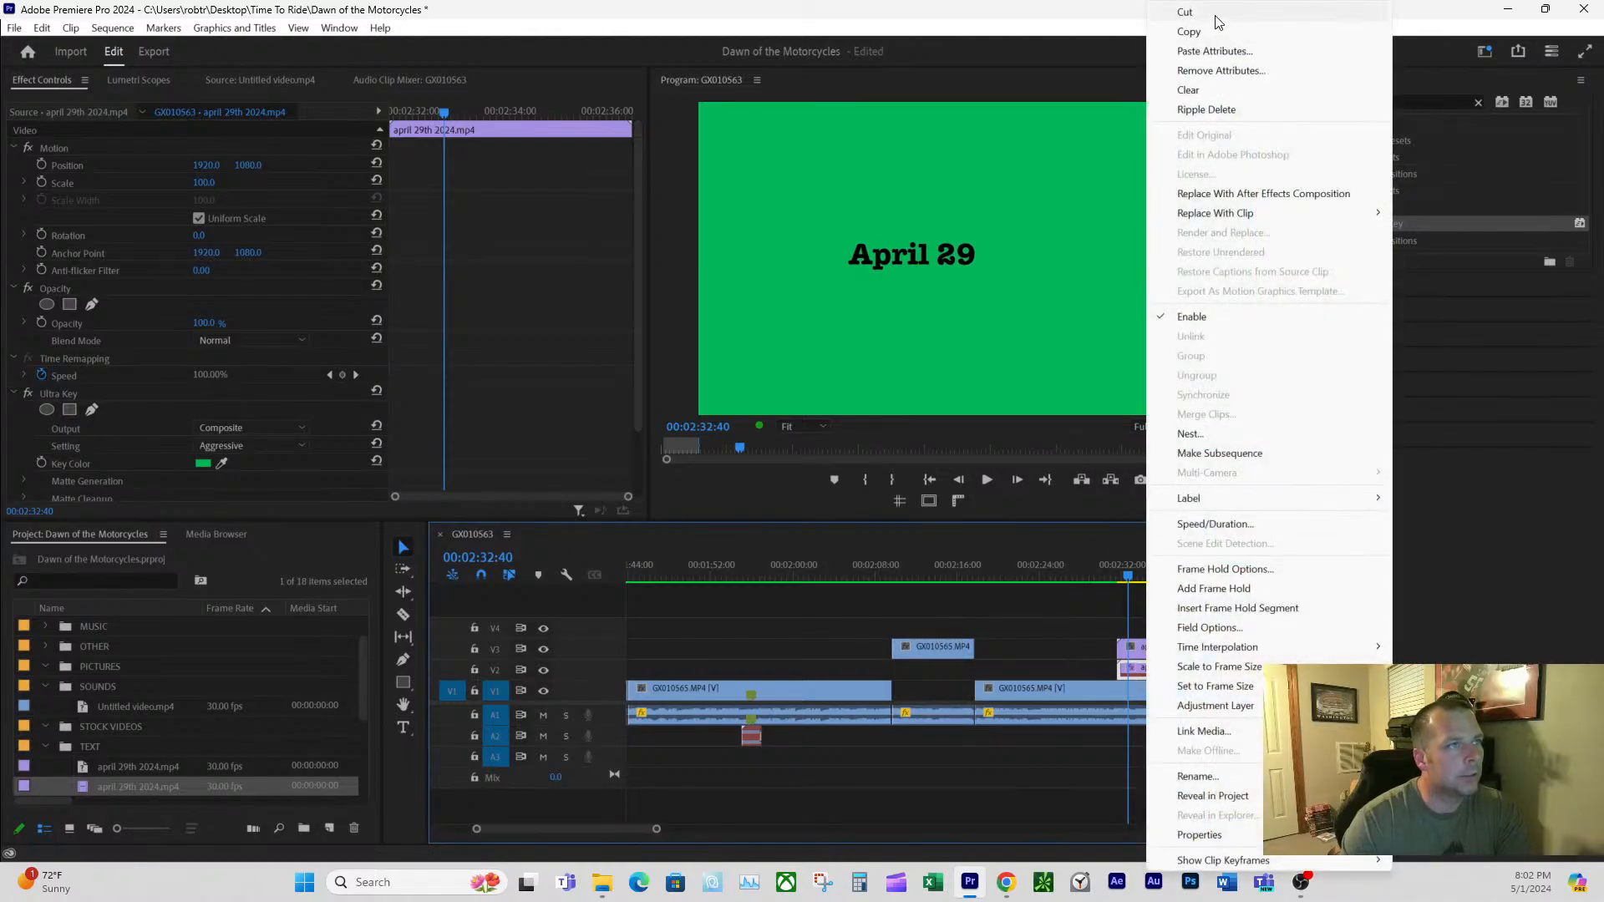
{"action": "left_click", "coordinate": [1186, 11]}
{"action": "scroll", "coordinate": [1054, 753], "scroll_direction": "down", "scroll_amount": 1}
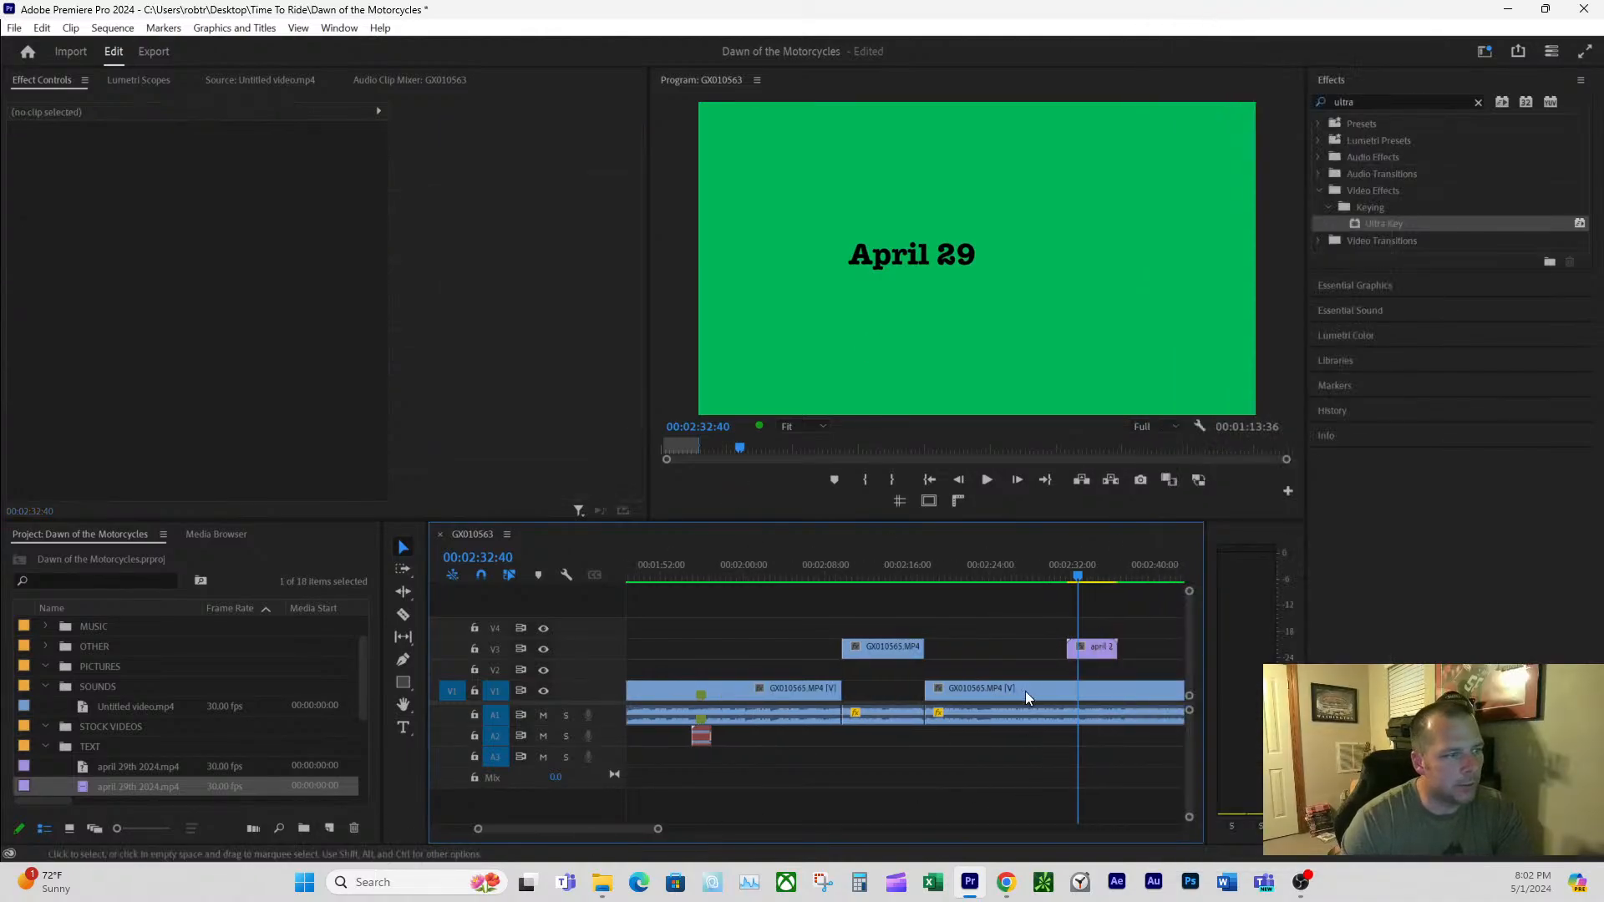
{"action": "left_click_drag", "start_coordinate": [1092, 650], "coordinate": [1096, 670]}
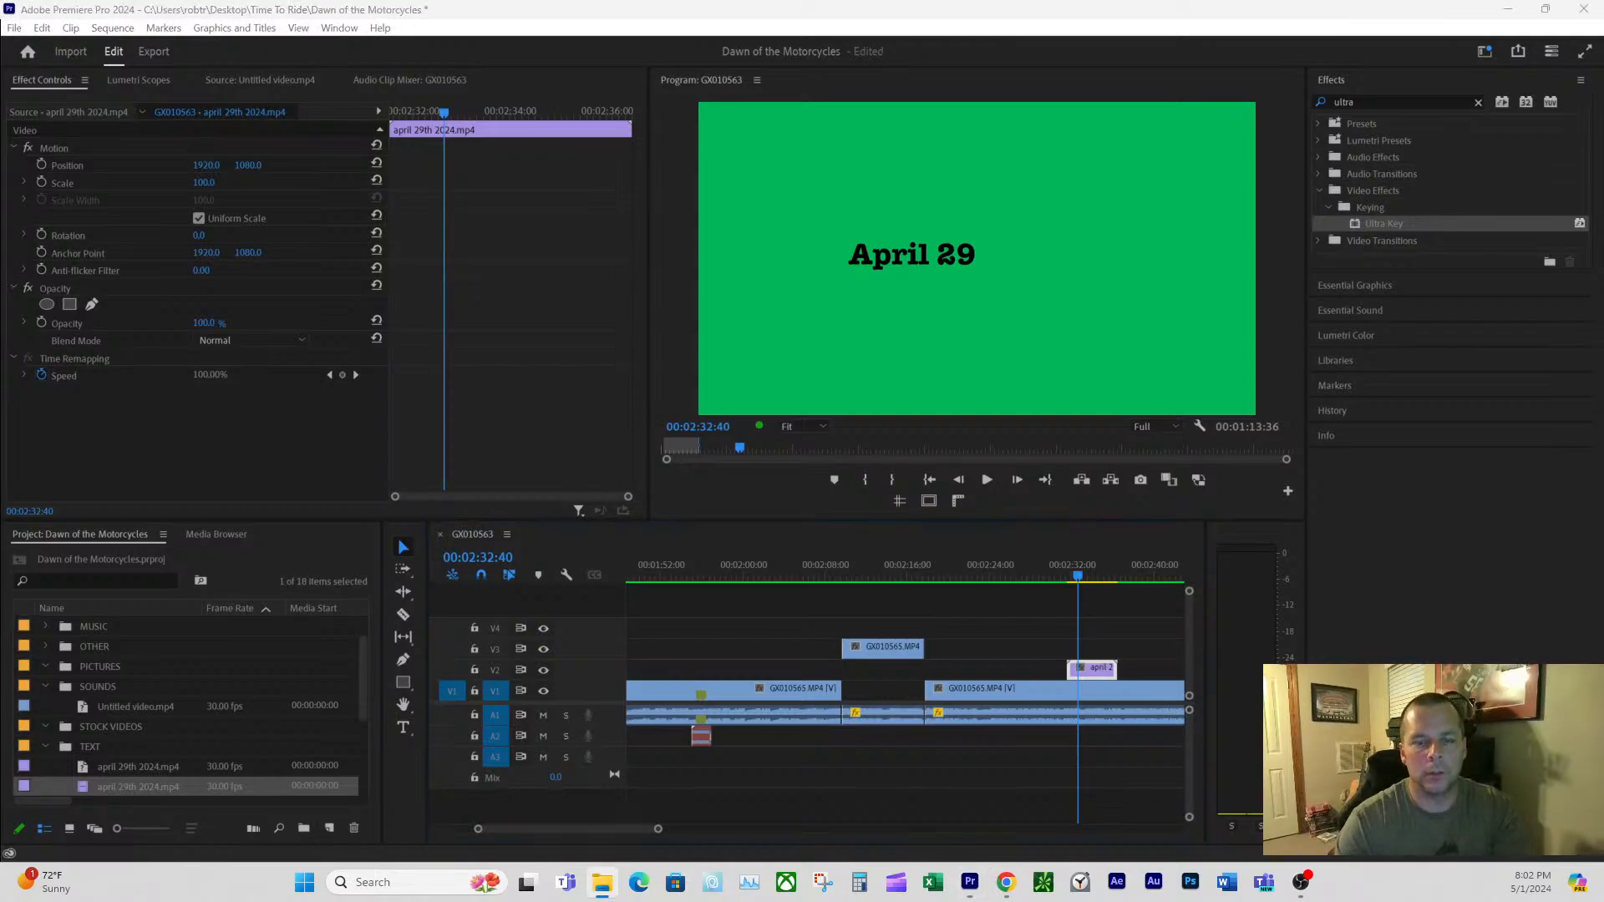
- Import owl.mp4 into the SOUNDS bin and open it in the Source monitor
{"action": "left_click_drag", "start_coordinate": [1603, 652], "coordinate": [211, 685]}
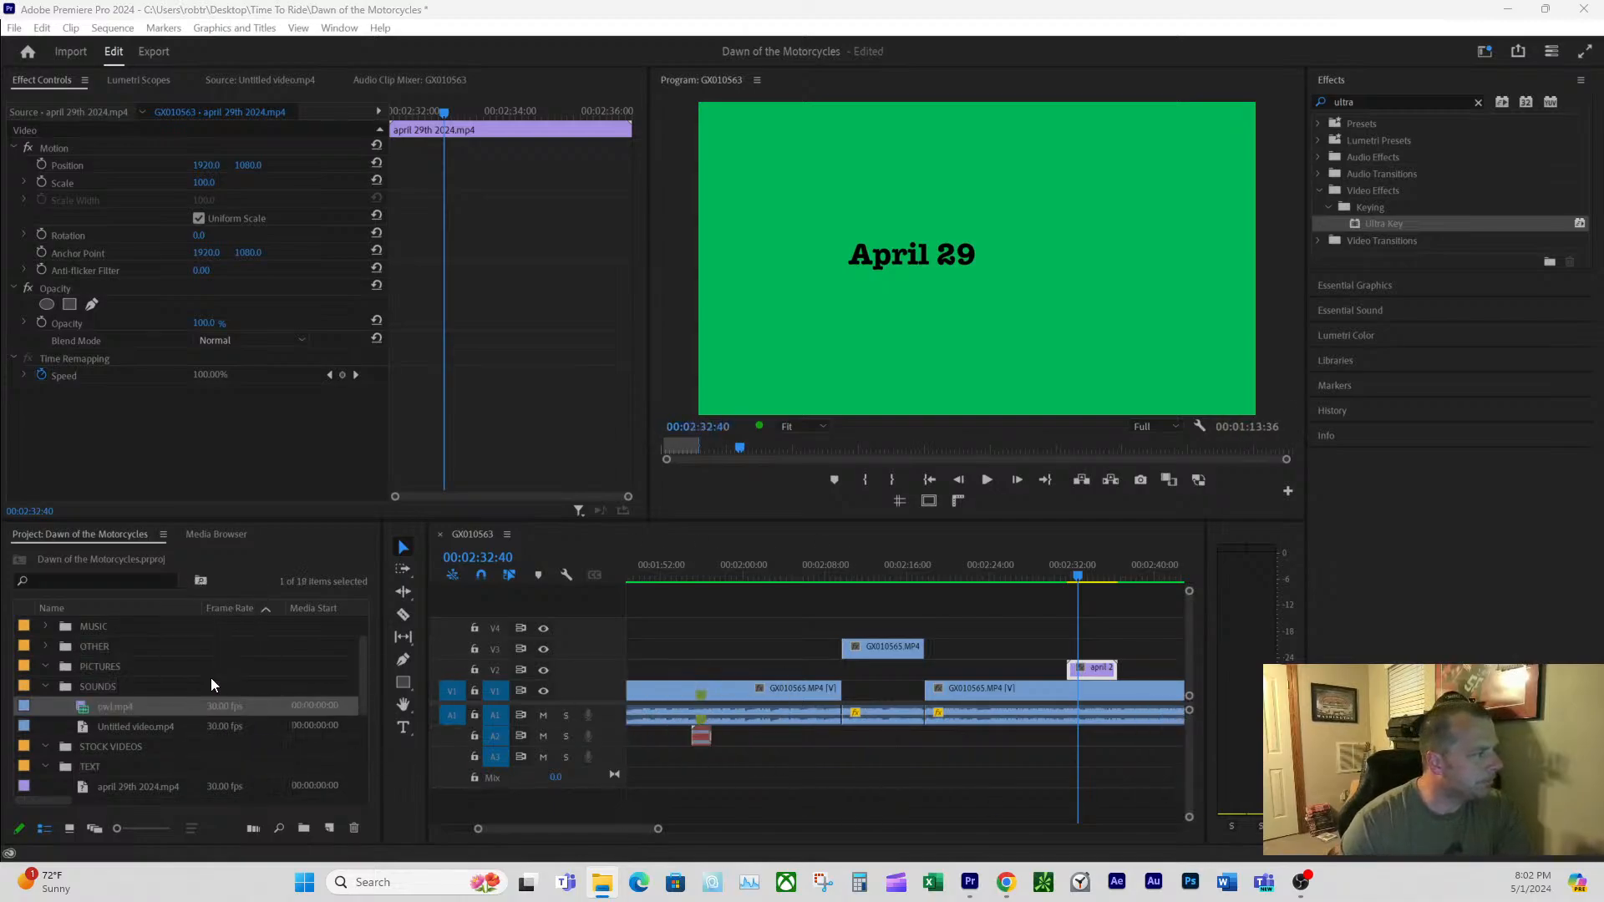
{"action": "right_click", "coordinate": [143, 727]}
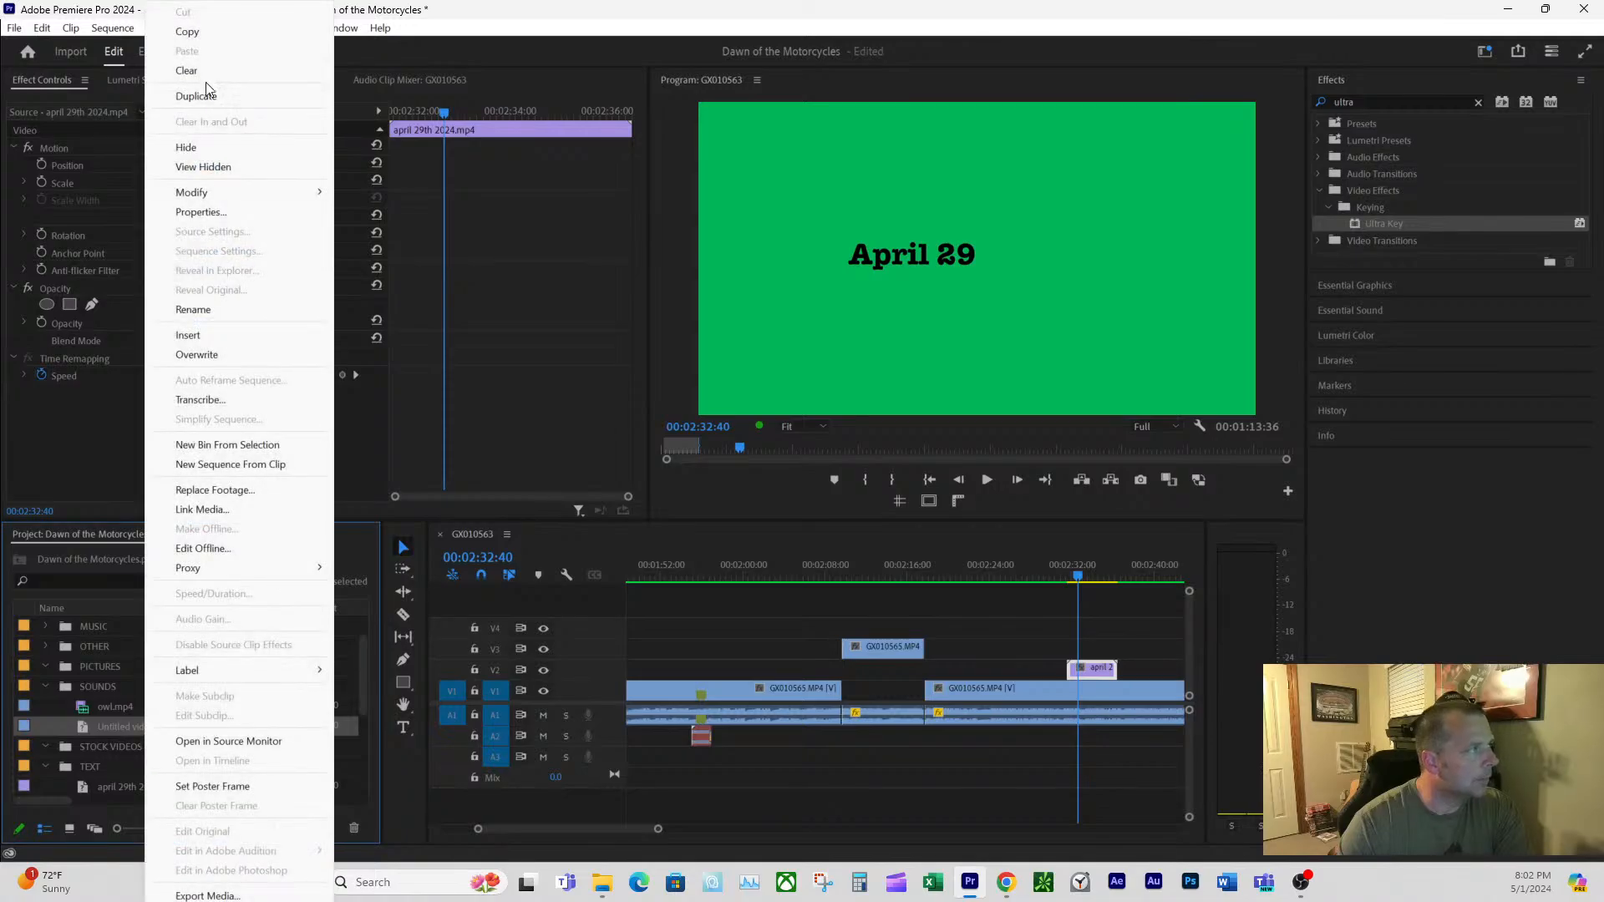
{"action": "left_click", "coordinate": [835, 805]}
{"action": "left_click", "coordinate": [119, 706]}
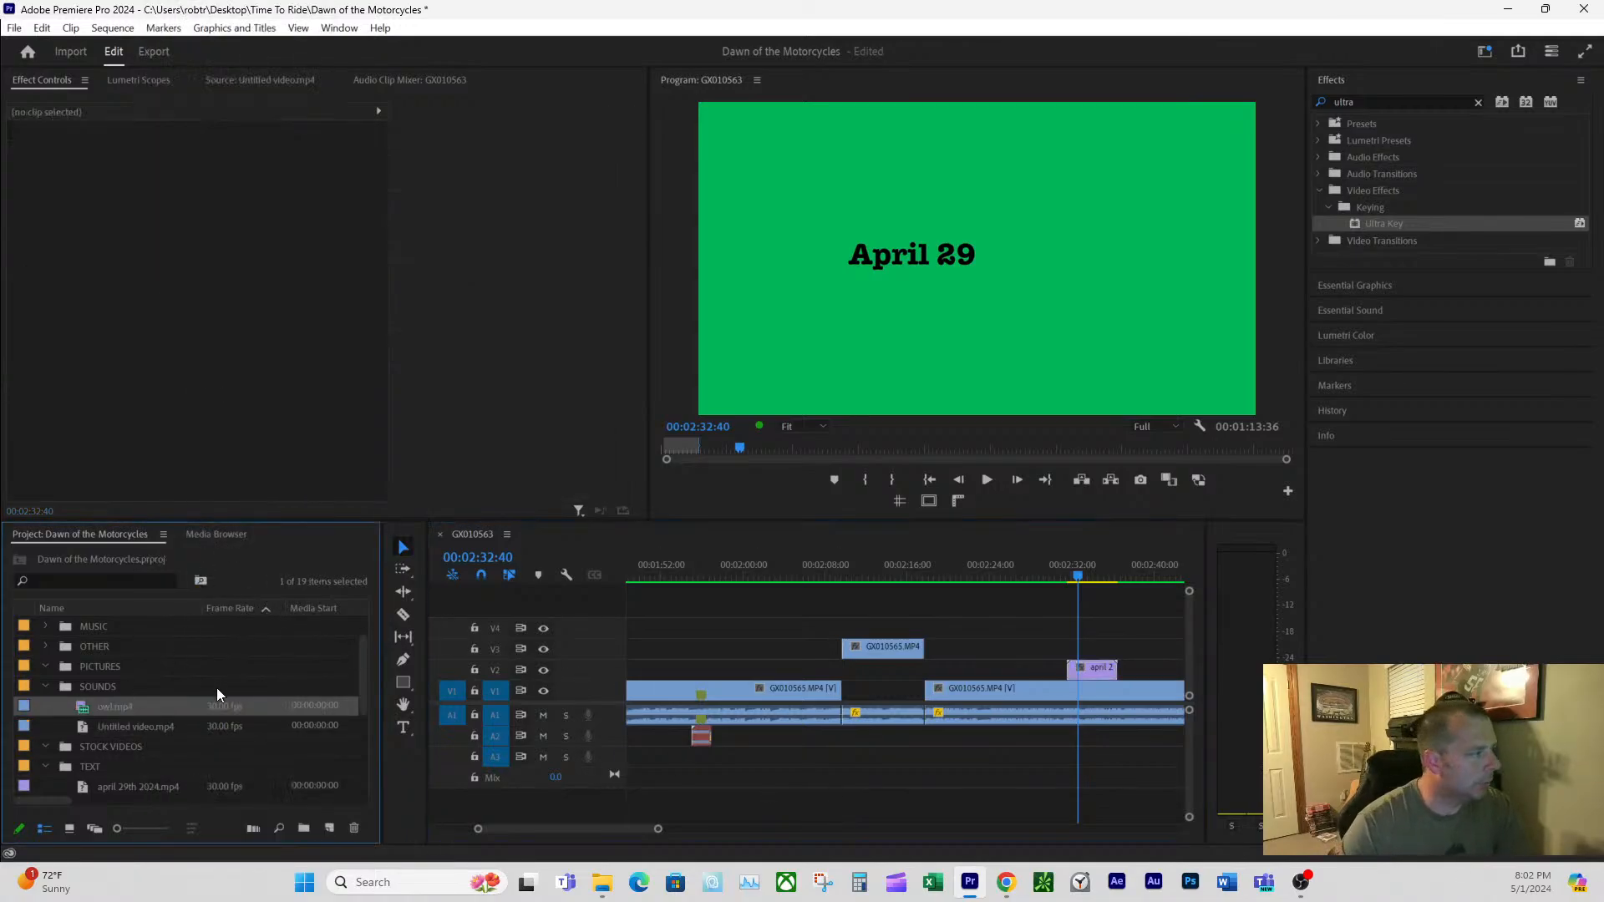
{"action": "double_click", "coordinate": [112, 705]}
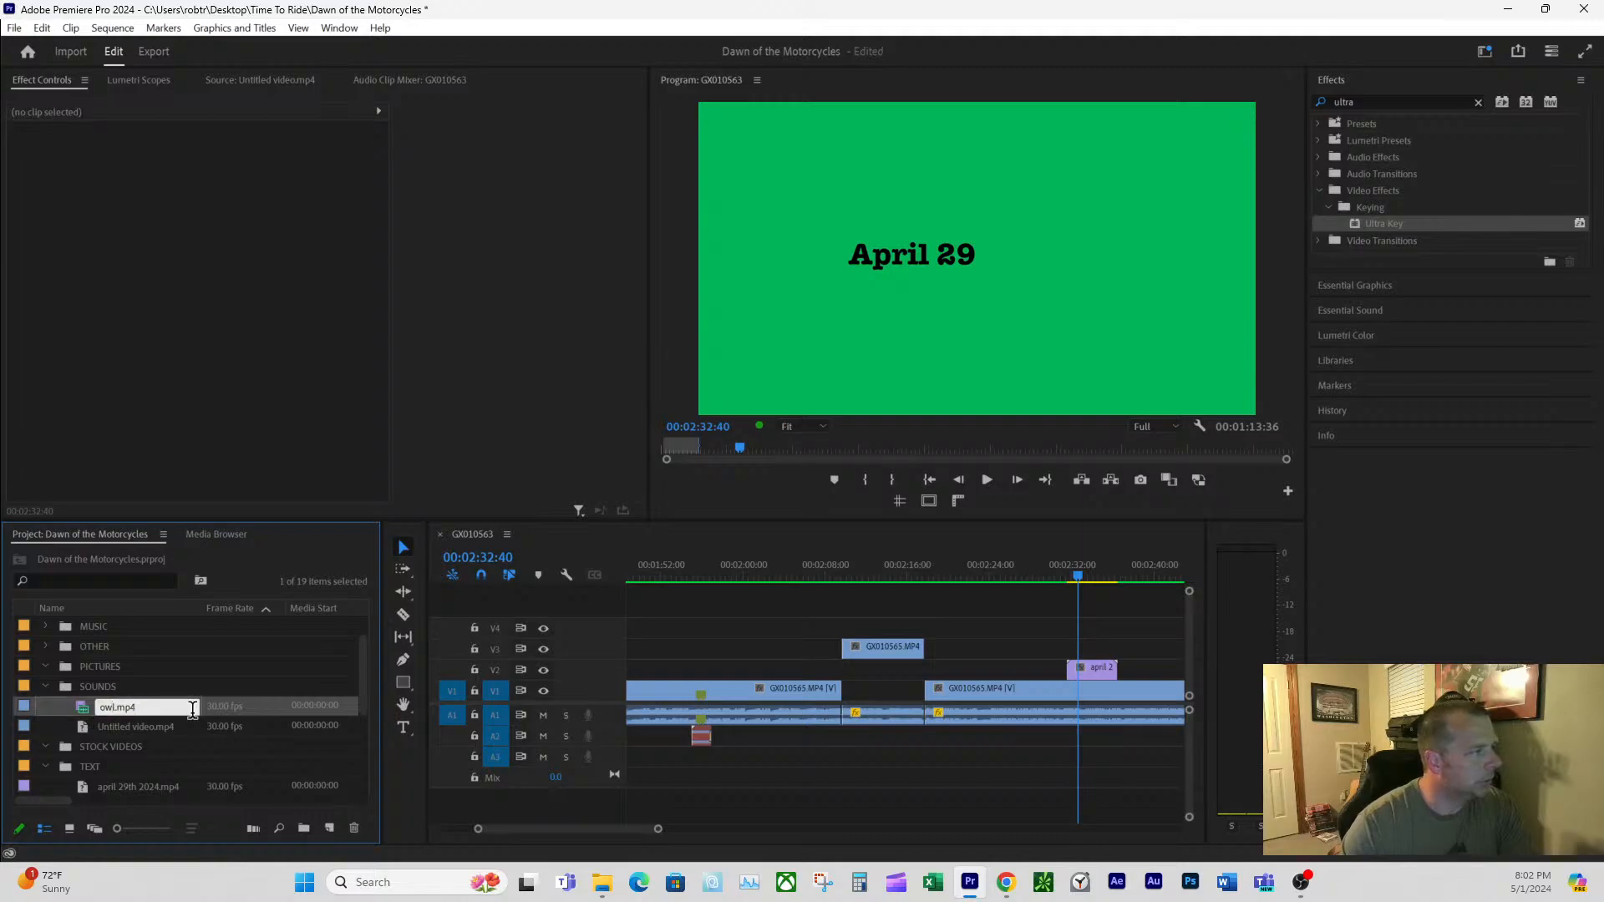
- Place the owl.mp4 audio on track A3 and line it up with the offline sound clip on A2
{"action": "left_click_drag", "start_coordinate": [327, 452], "coordinate": [698, 751]}
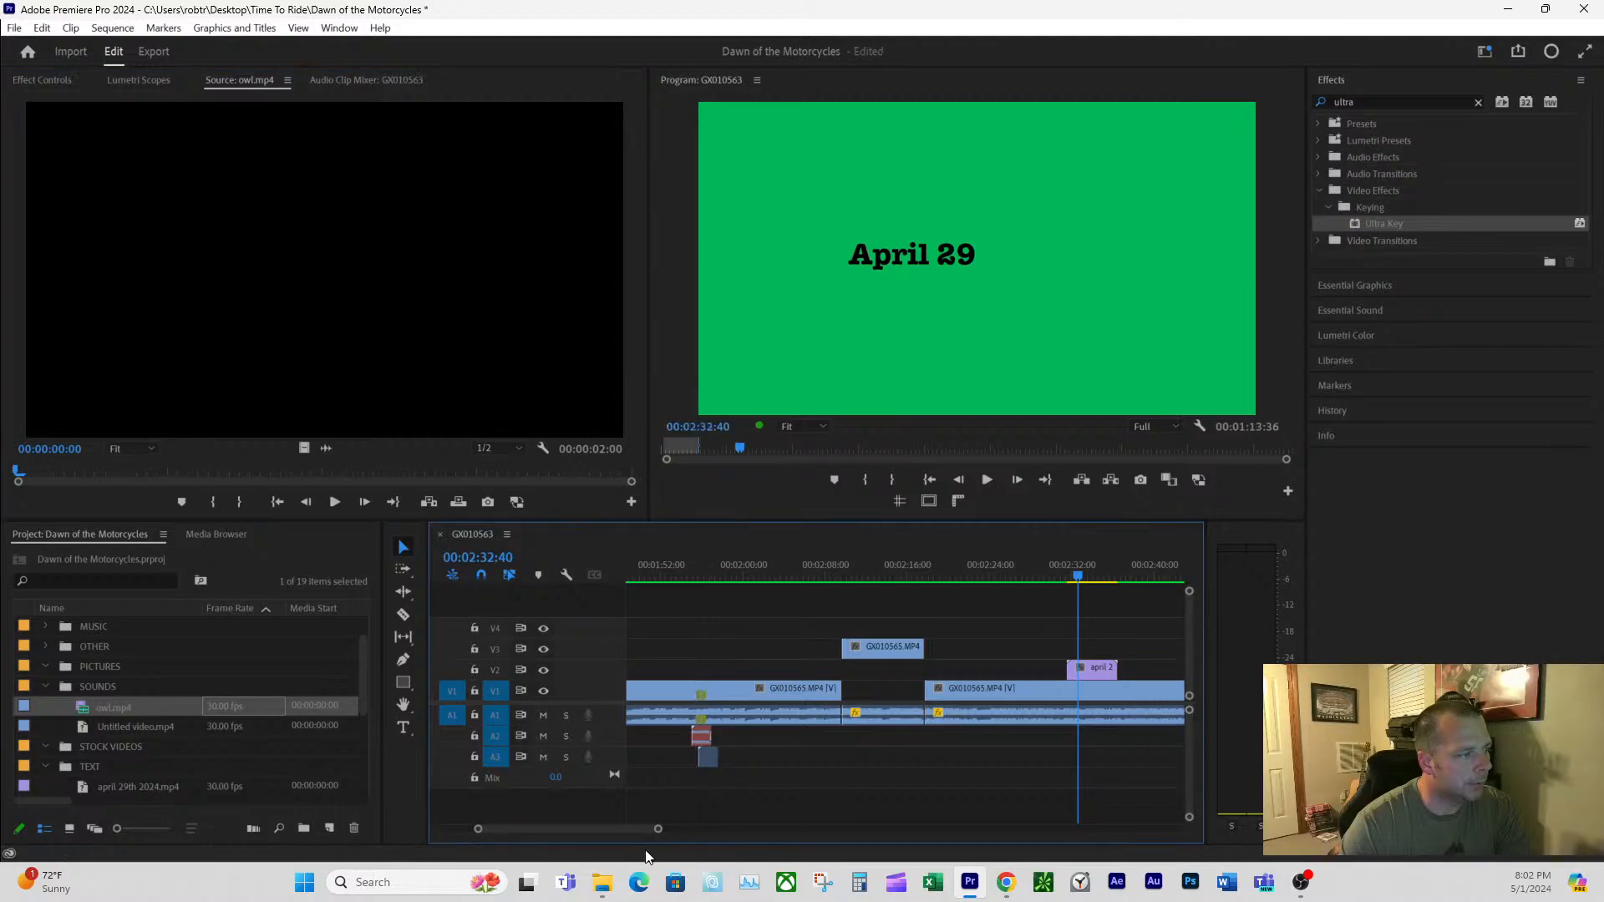
{"action": "left_click", "coordinate": [718, 565]}
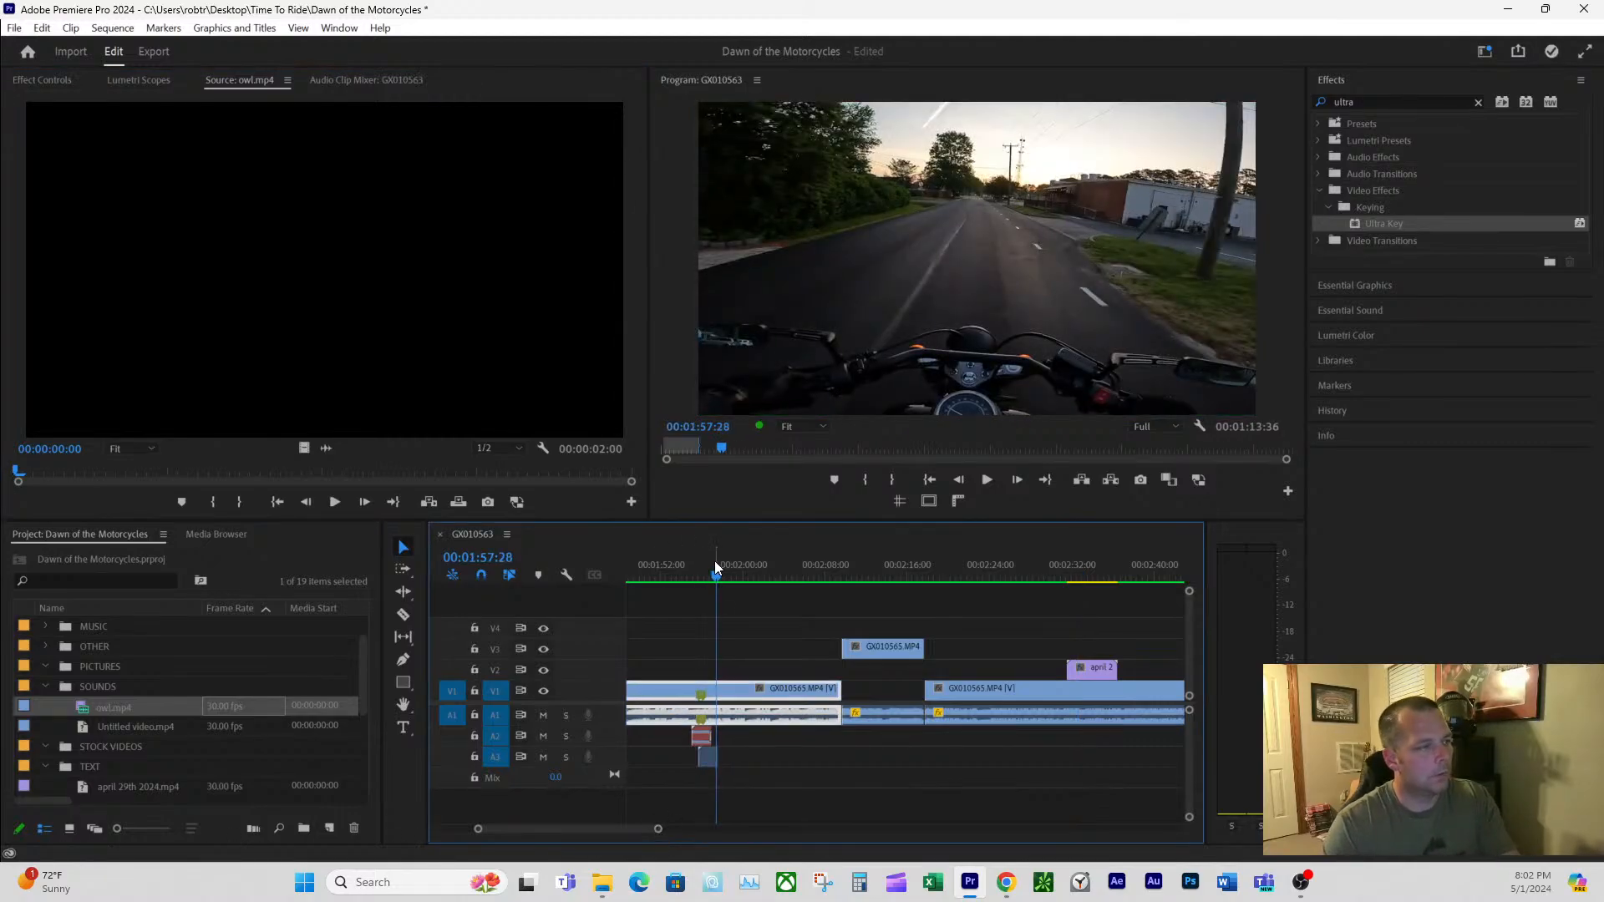
{"action": "left_click", "coordinate": [706, 568]}
{"action": "left_click_drag", "start_coordinate": [656, 828], "coordinate": [605, 838]}
{"action": "left_click_drag", "start_coordinate": [895, 754], "coordinate": [855, 754]}
- Apply the default audio transition to the end of the owl clip on track A3
{"action": "left_click", "coordinate": [924, 560]}
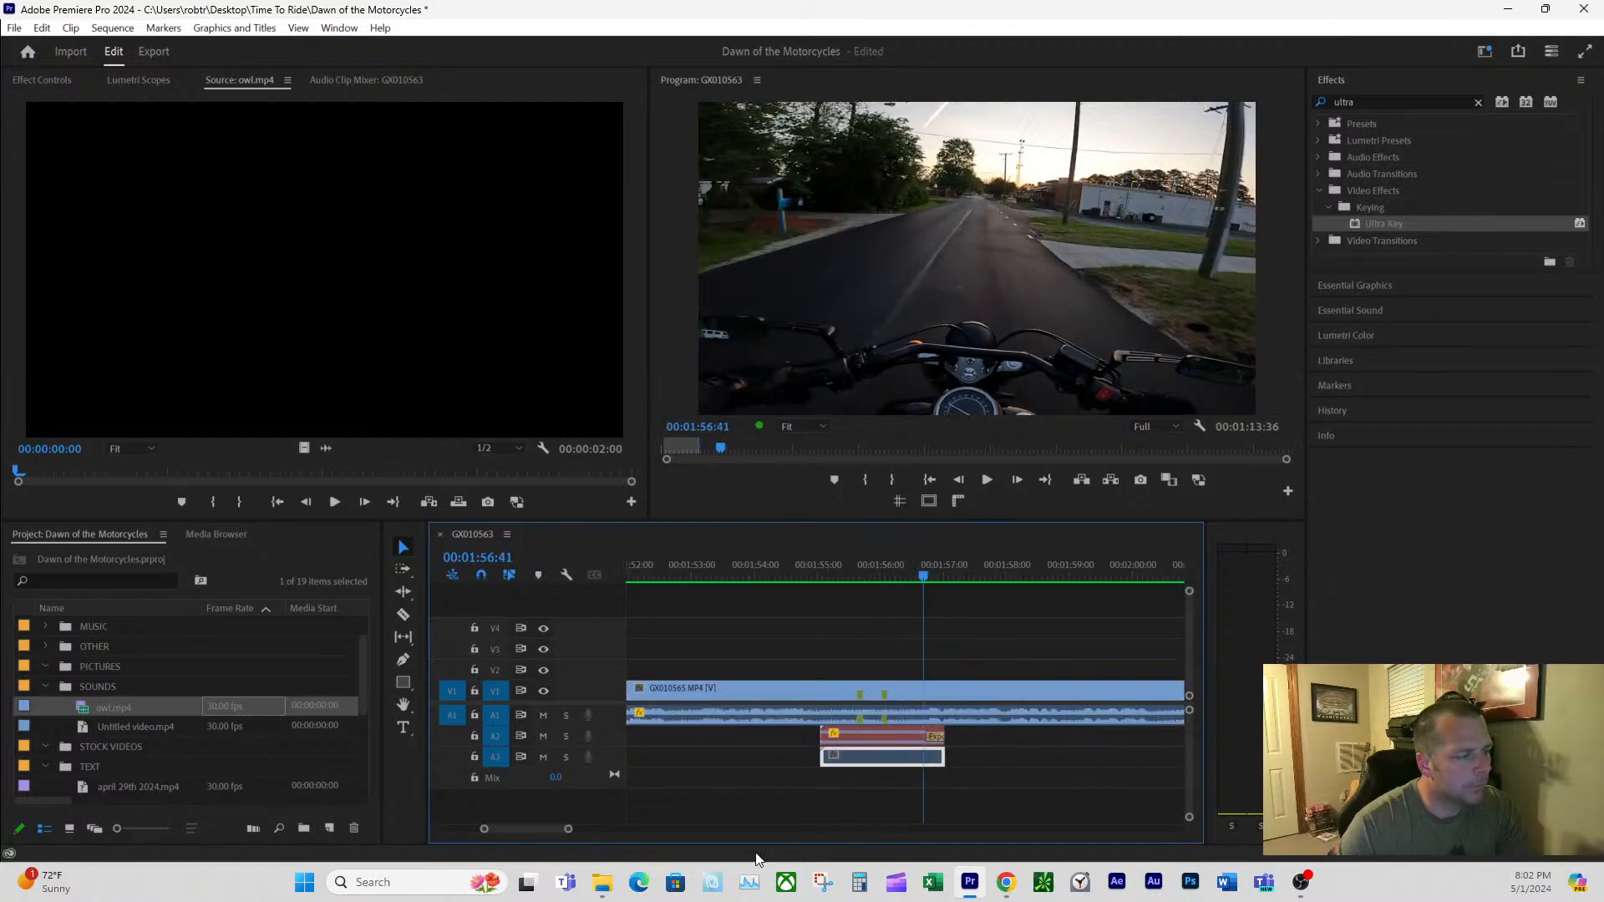
{"action": "mouse_move", "coordinate": [566, 835]}
{"action": "left_mouse_down"}
{"action": "mouse_move", "coordinate": [530, 842]}
{"action": "mouse_move", "coordinate": [548, 842]}
{"action": "mouse_move", "coordinate": [539, 832]}
{"action": "left_mouse_up"}
{"action": "right_click", "coordinate": [969, 758]}
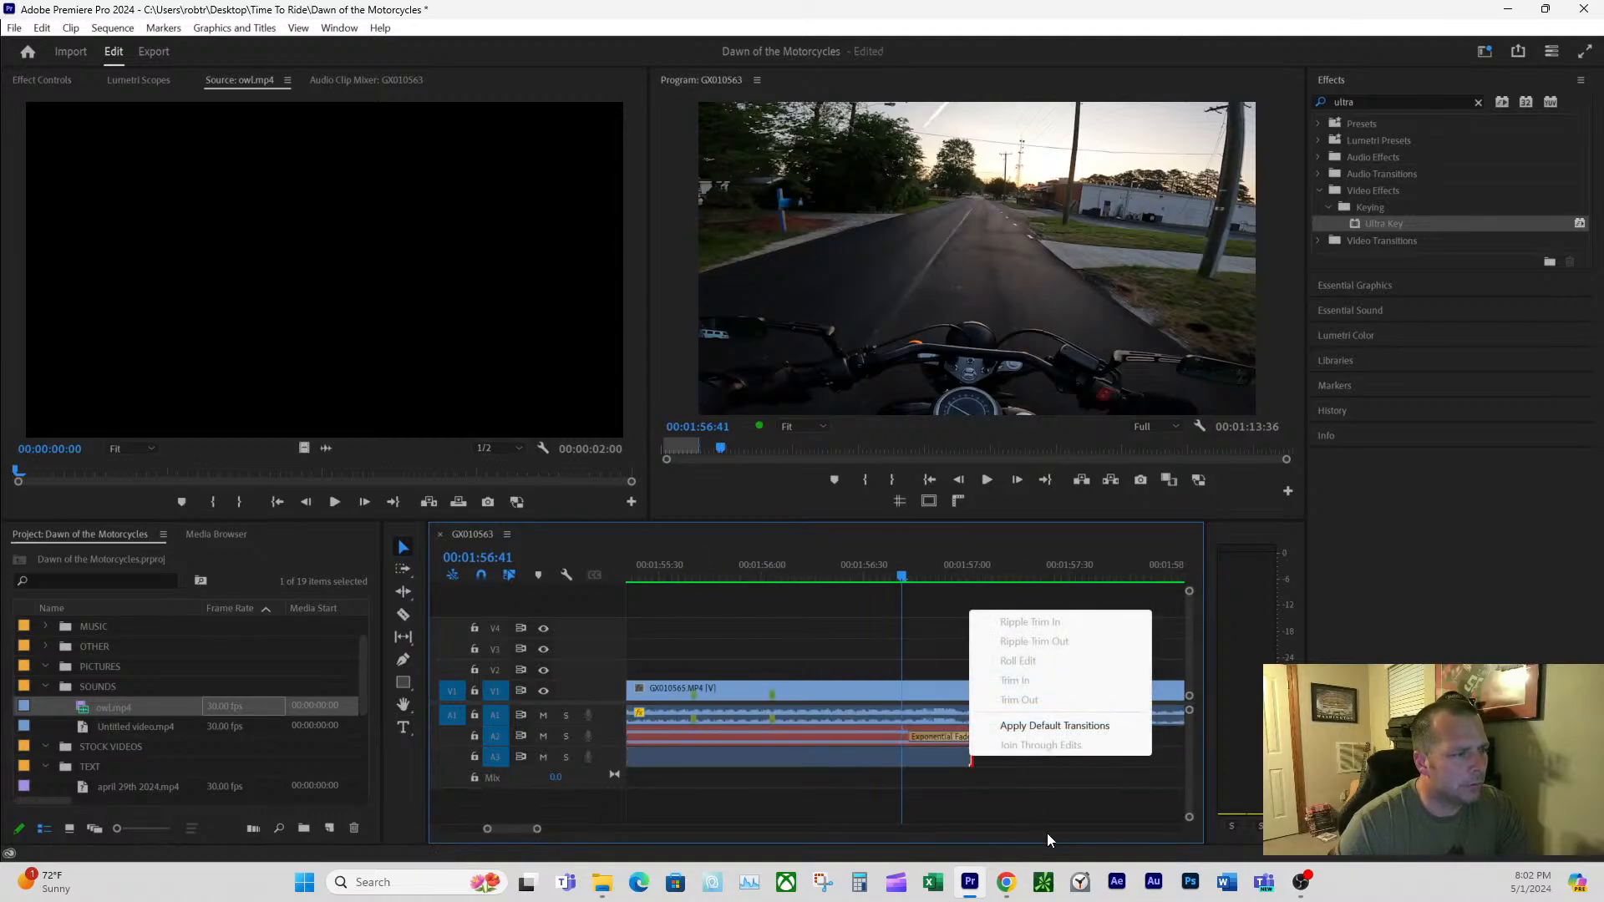
{"action": "left_click", "coordinate": [1054, 725]}
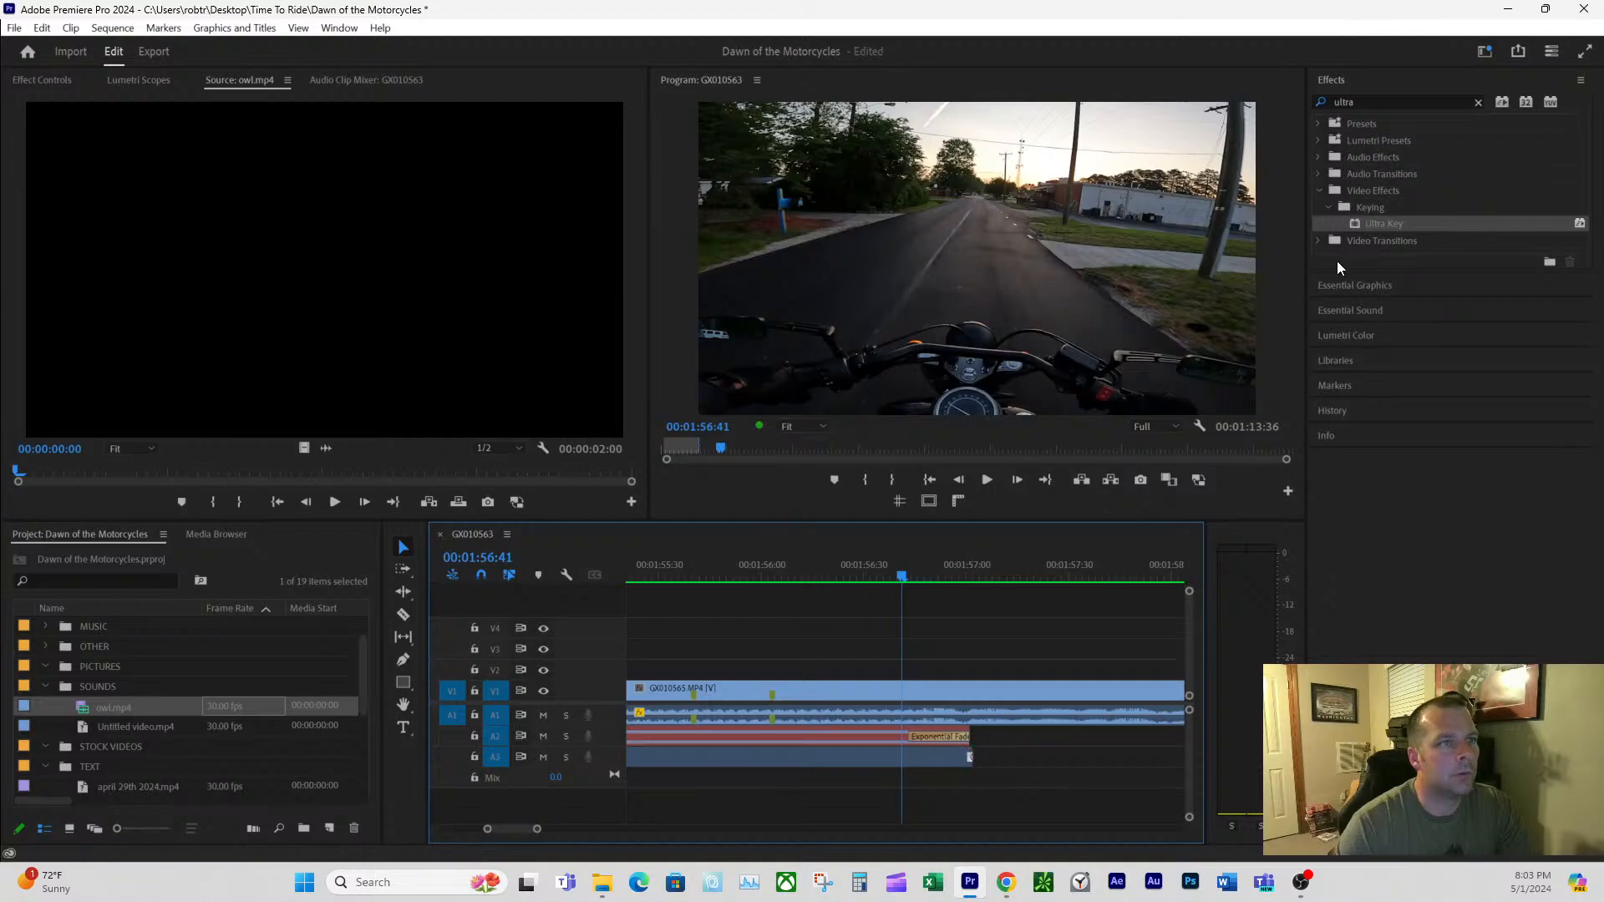
- Search the effects for "fade" and select the Exponential Fade audio transition
{"action": "left_click", "coordinate": [1477, 102]}
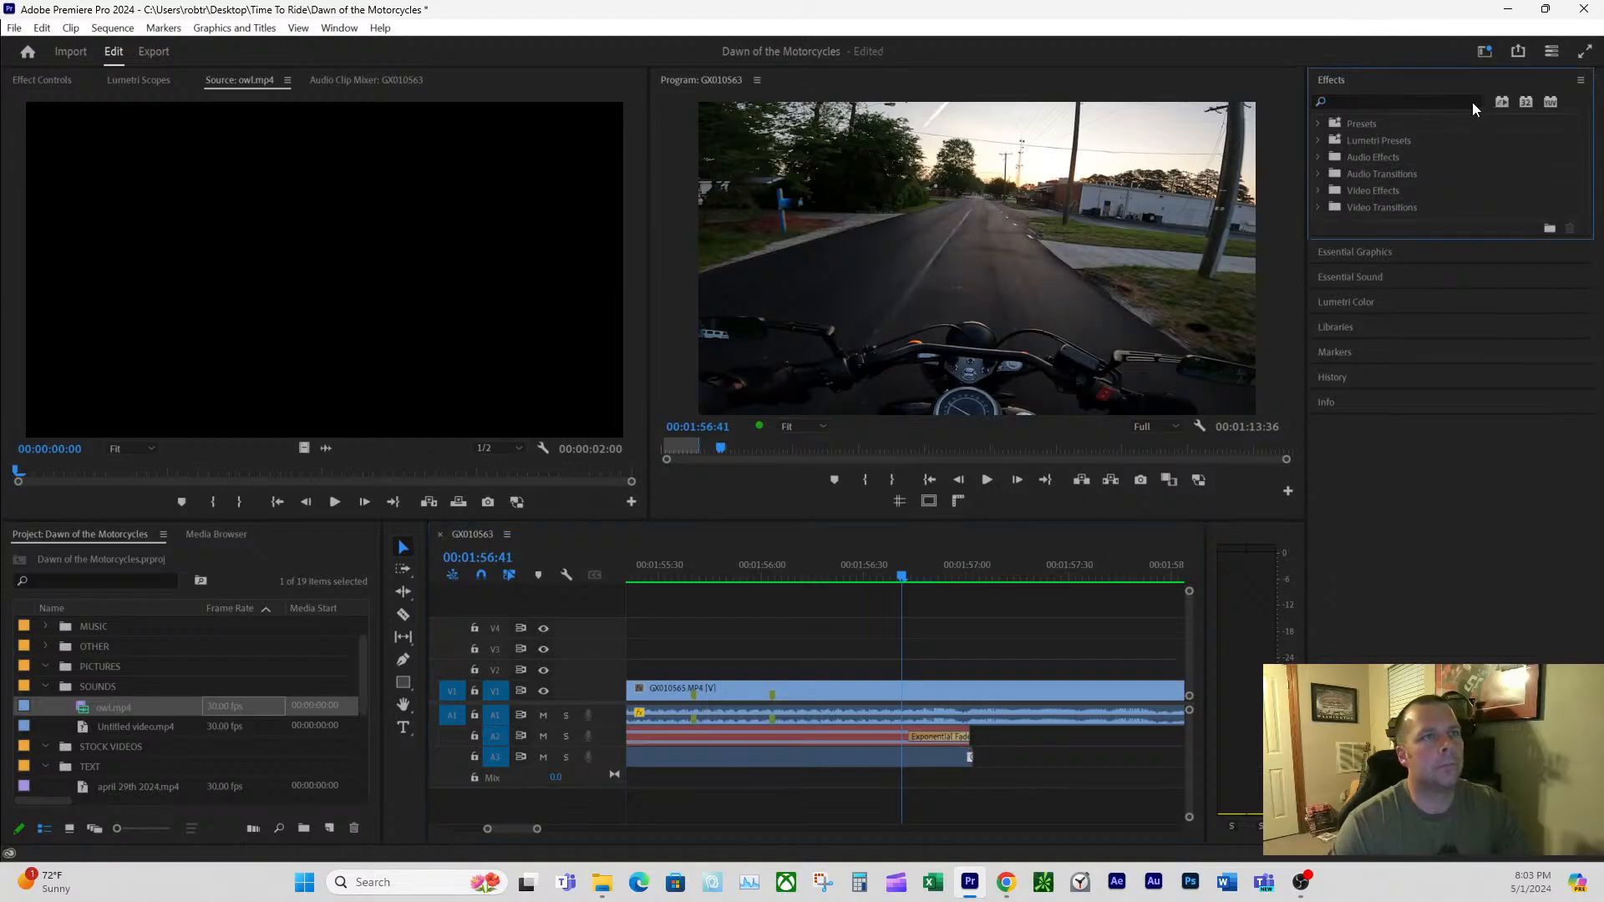
{"action": "left_click", "coordinate": [1406, 96]}
{"action": "type", "text": "fade"}
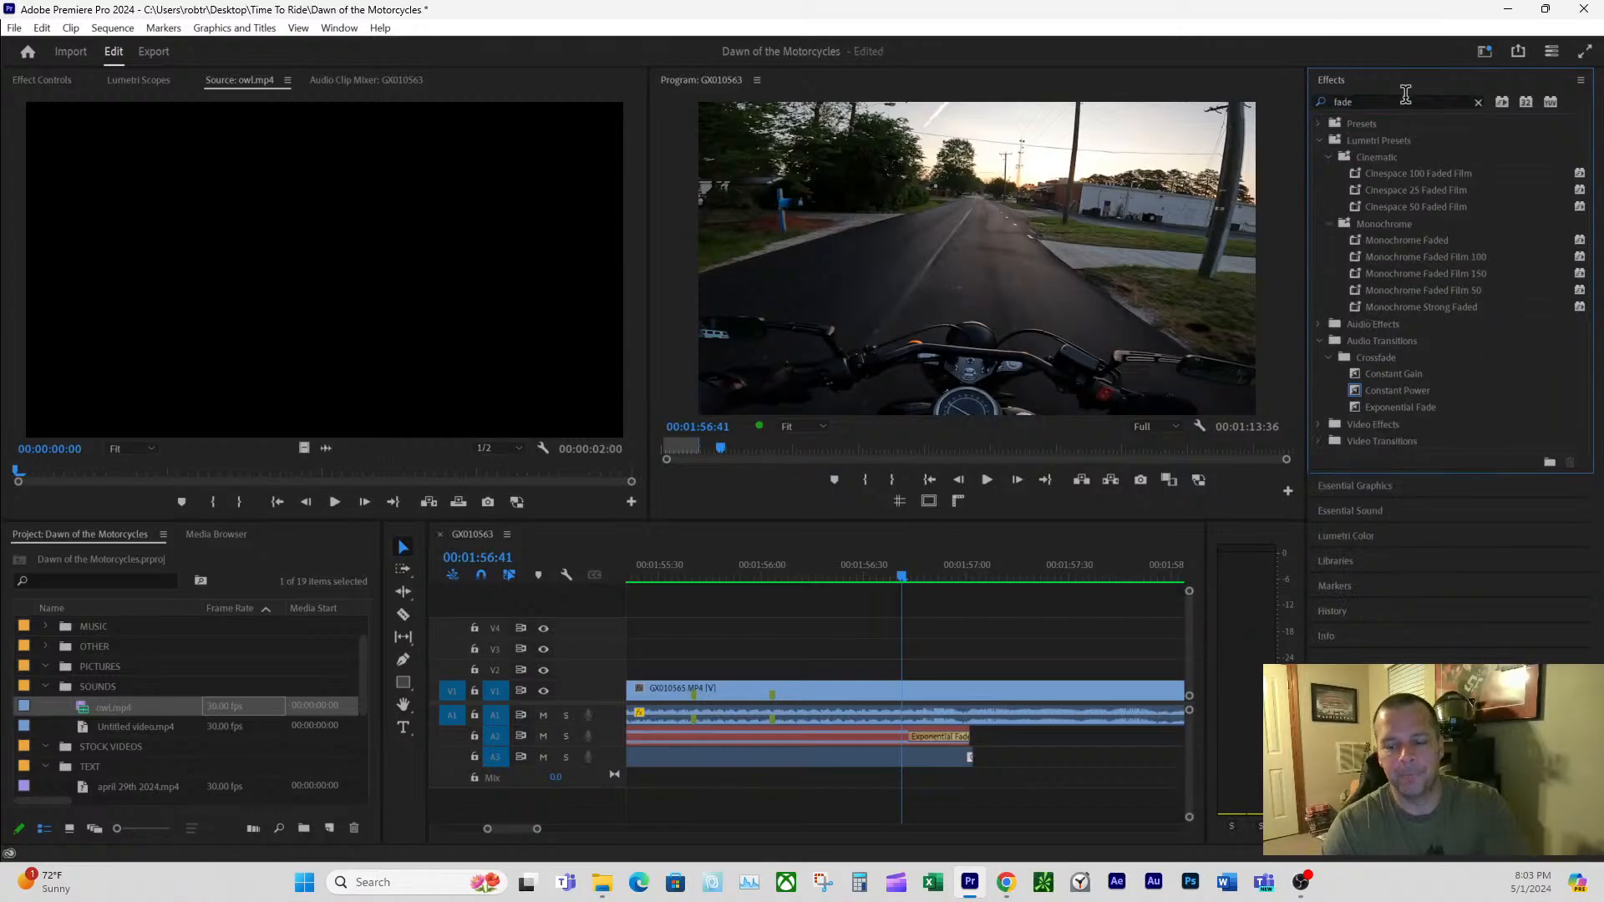
{"action": "left_click", "coordinate": [1395, 407]}
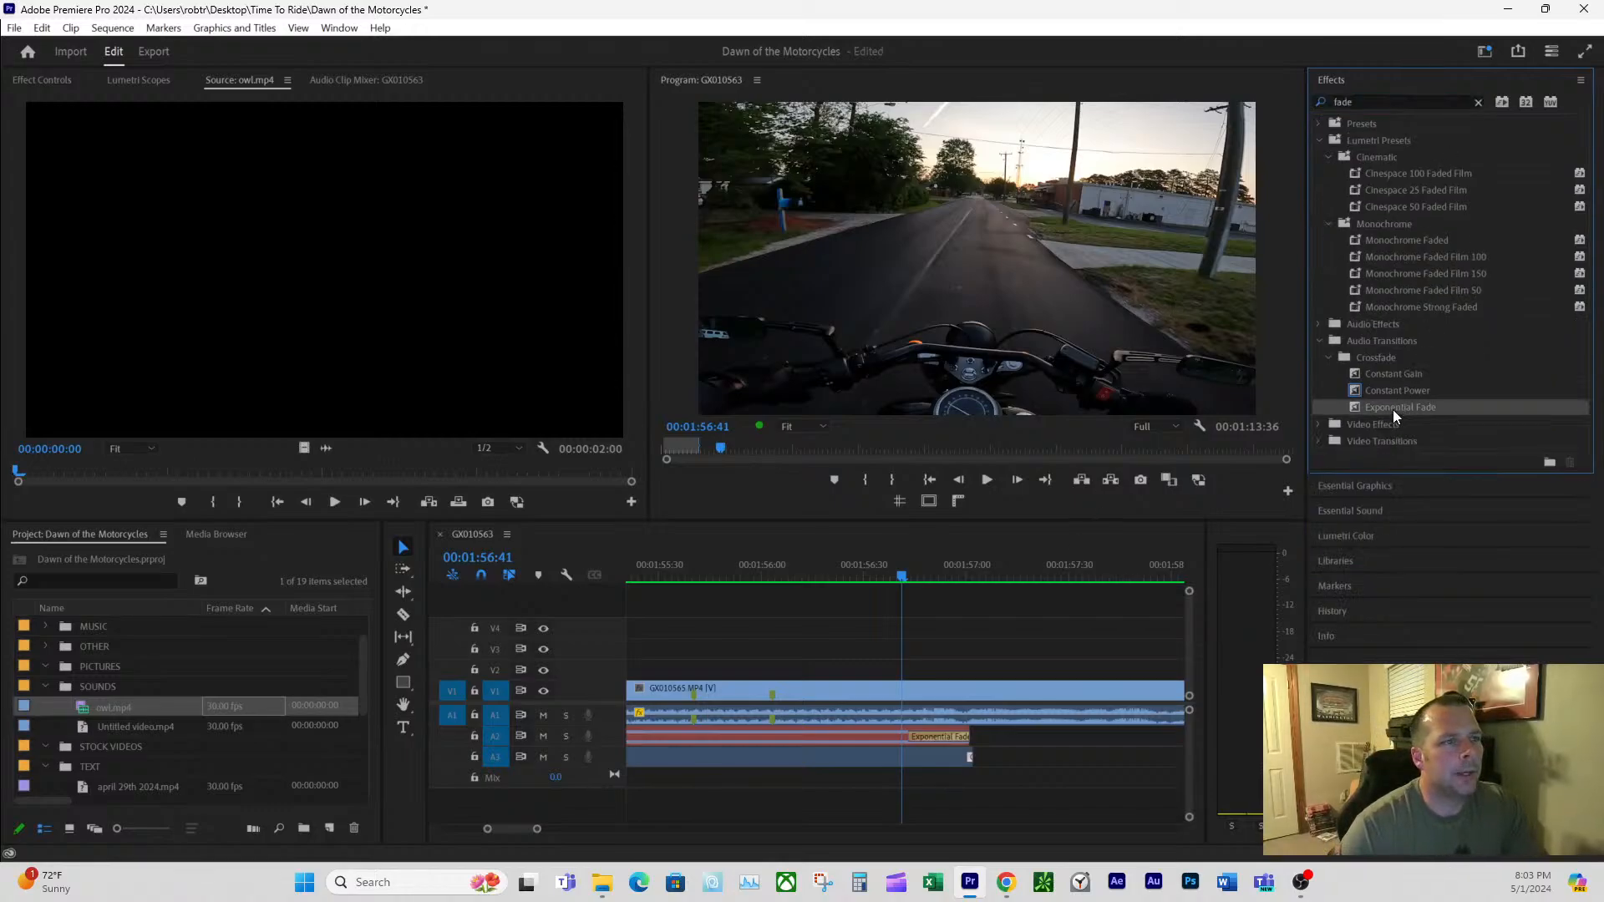
{"action": "left_click", "coordinate": [969, 756]}
{"action": "double_click", "coordinate": [969, 755]}
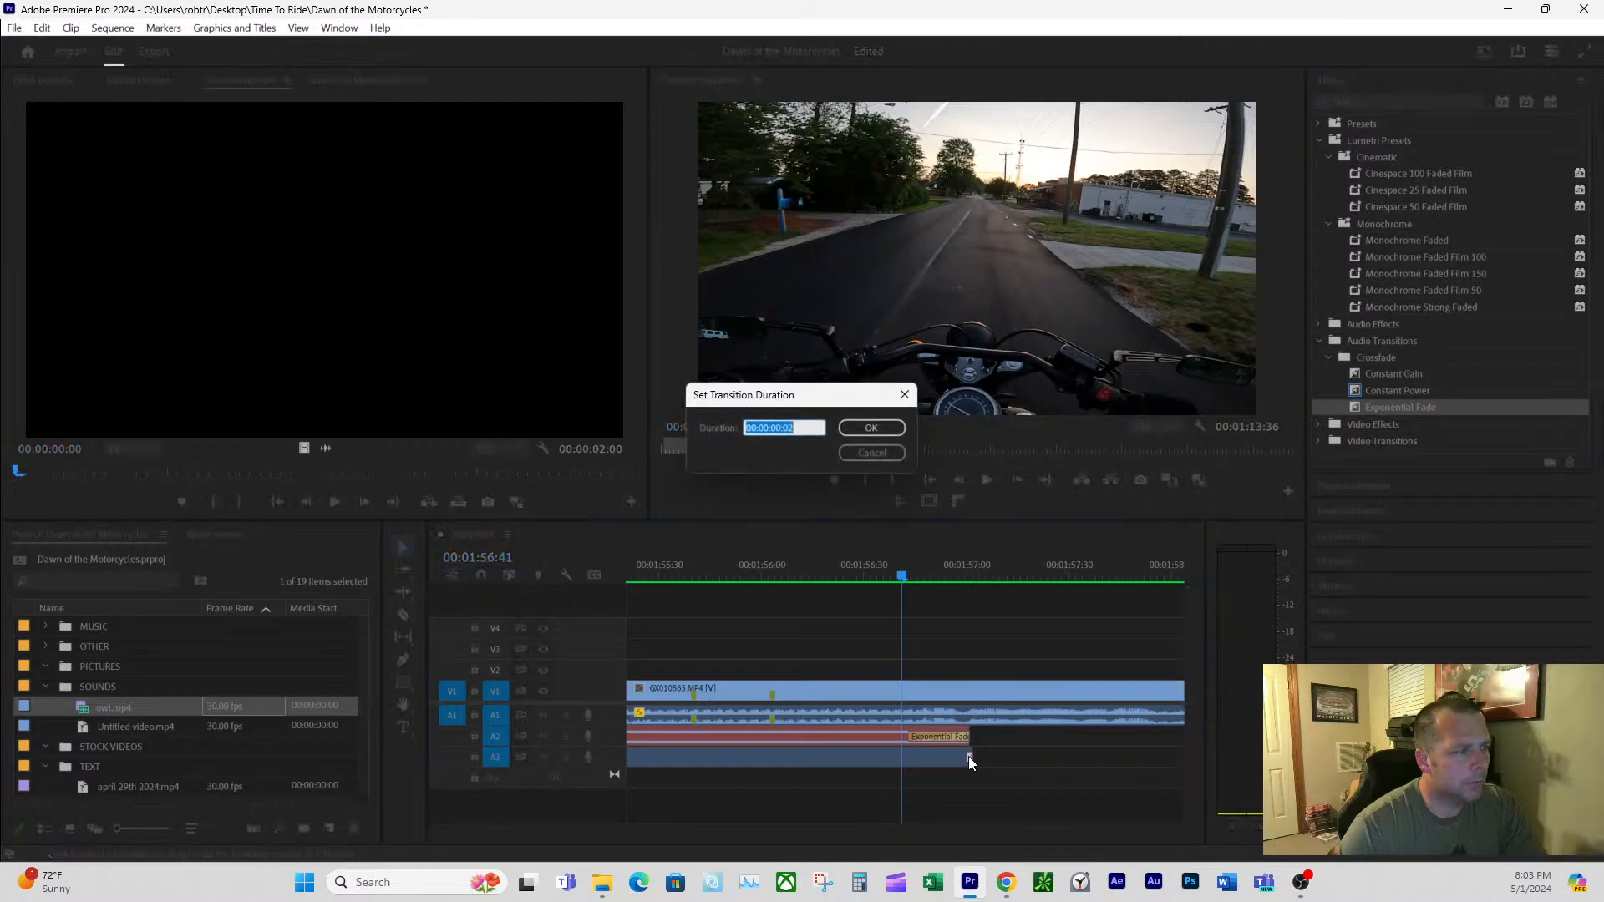
{"action": "left_click", "coordinate": [798, 427]}
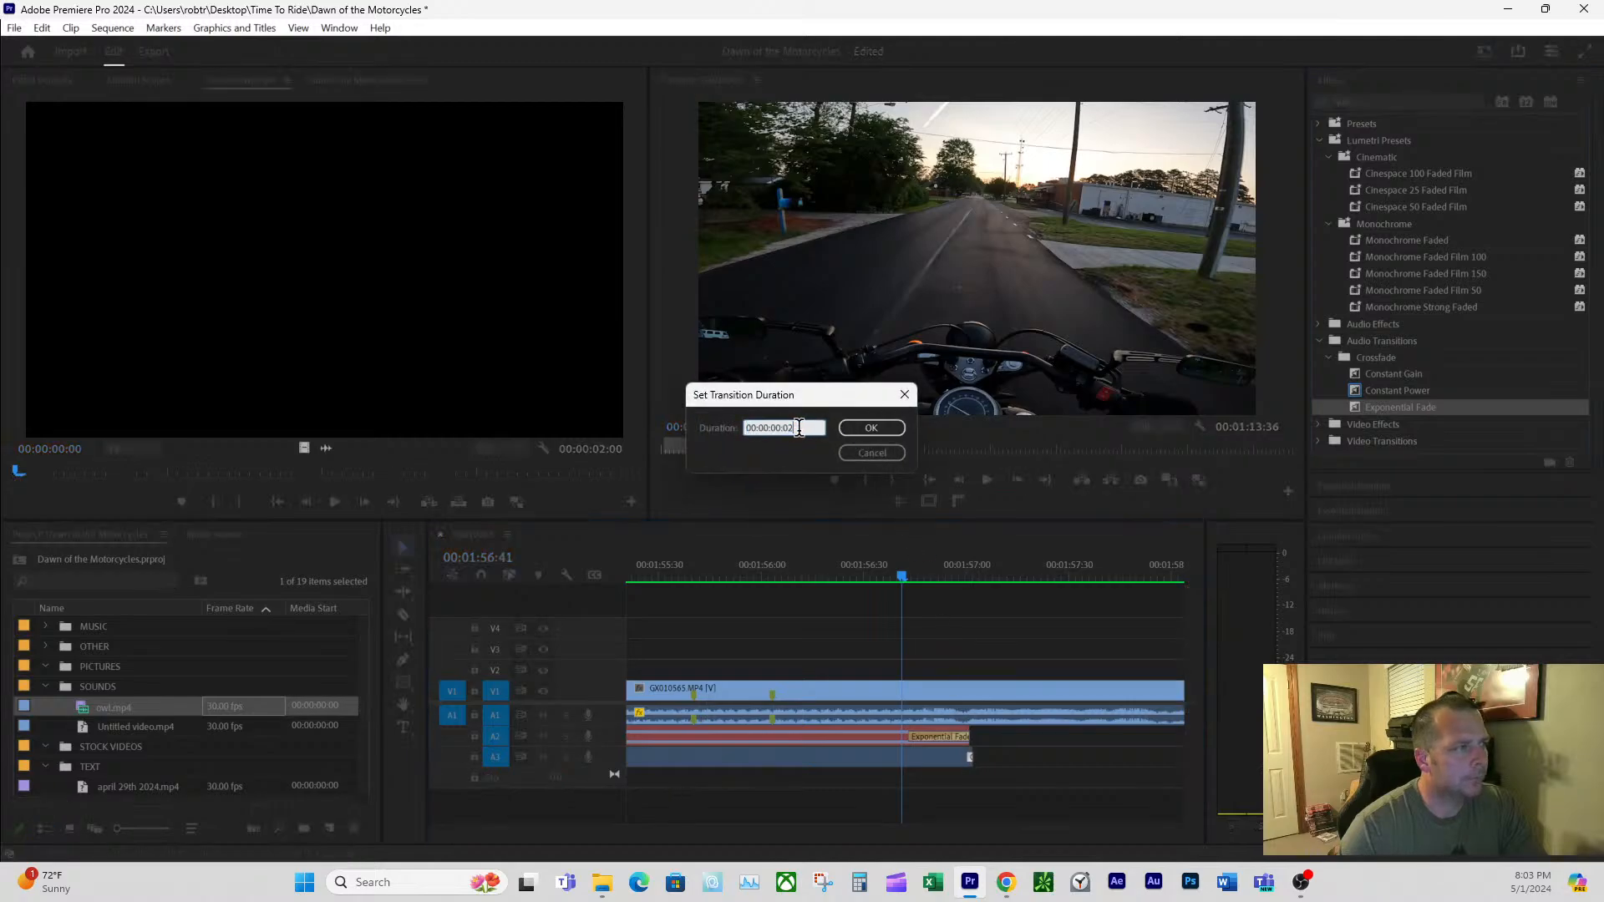
{"action": "left_click", "coordinate": [856, 451]}
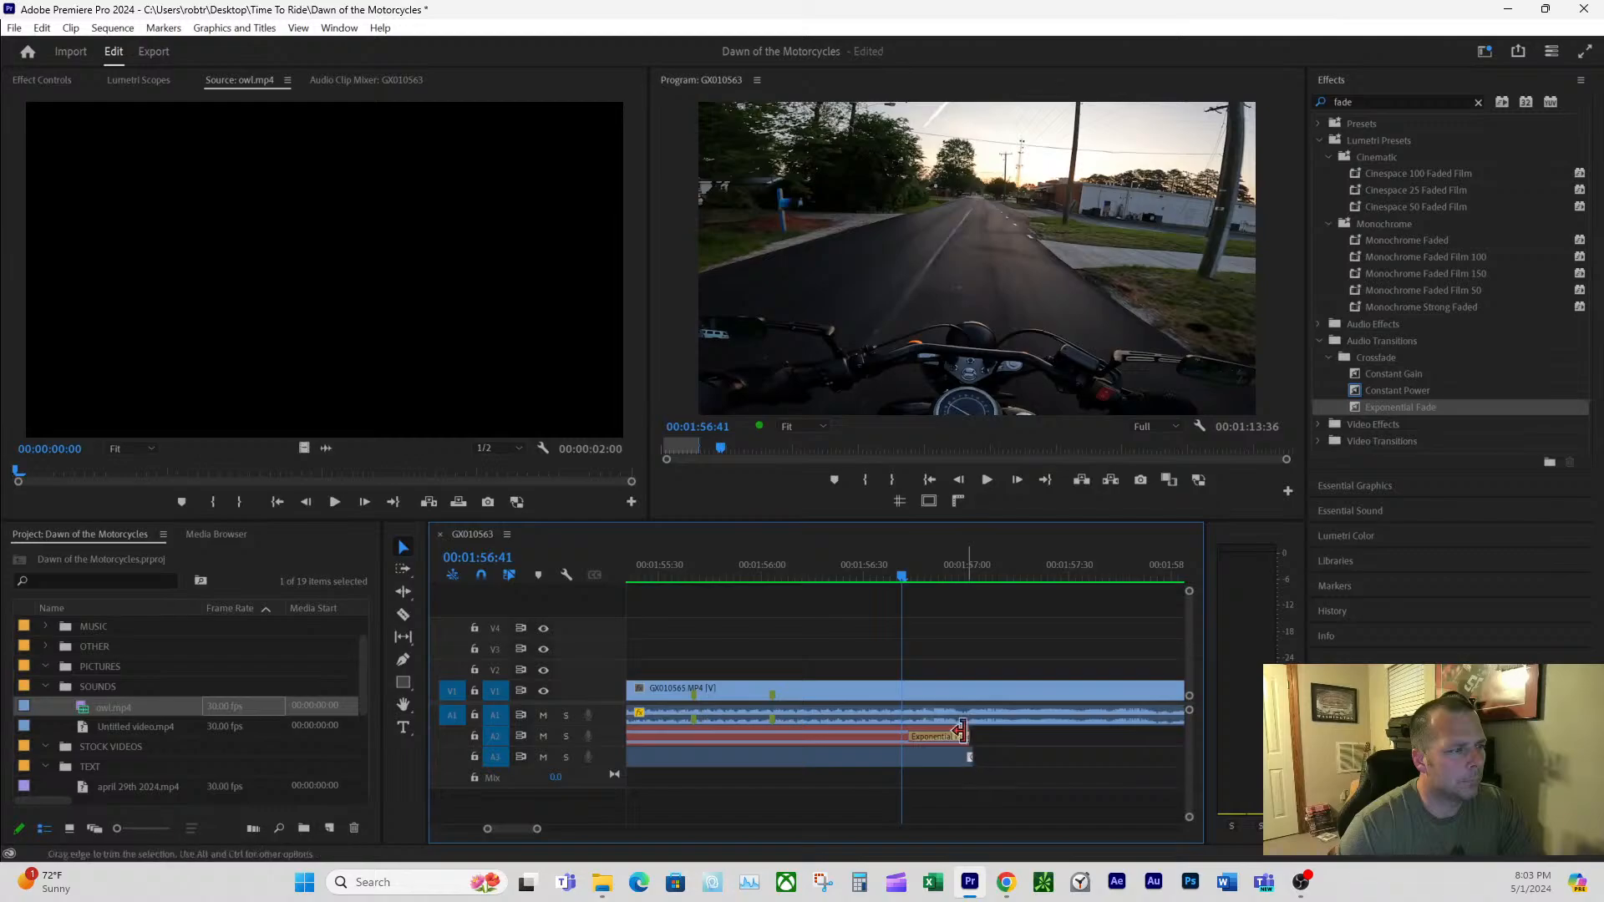
- Lengthen the transition at the end of the owl clip on A3 and replace it with an Exponential Fade
{"action": "left_click", "coordinate": [959, 563]}
{"action": "left_click_drag", "start_coordinate": [537, 828], "coordinate": [518, 830]}
{"action": "left_click_drag", "start_coordinate": [966, 757], "coordinate": [695, 760]}
{"action": "left_click_drag", "start_coordinate": [1423, 407], "coordinate": [887, 762]}
{"action": "scroll", "coordinate": [835, 751], "scroll_direction": "up", "scroll_amount": 5}
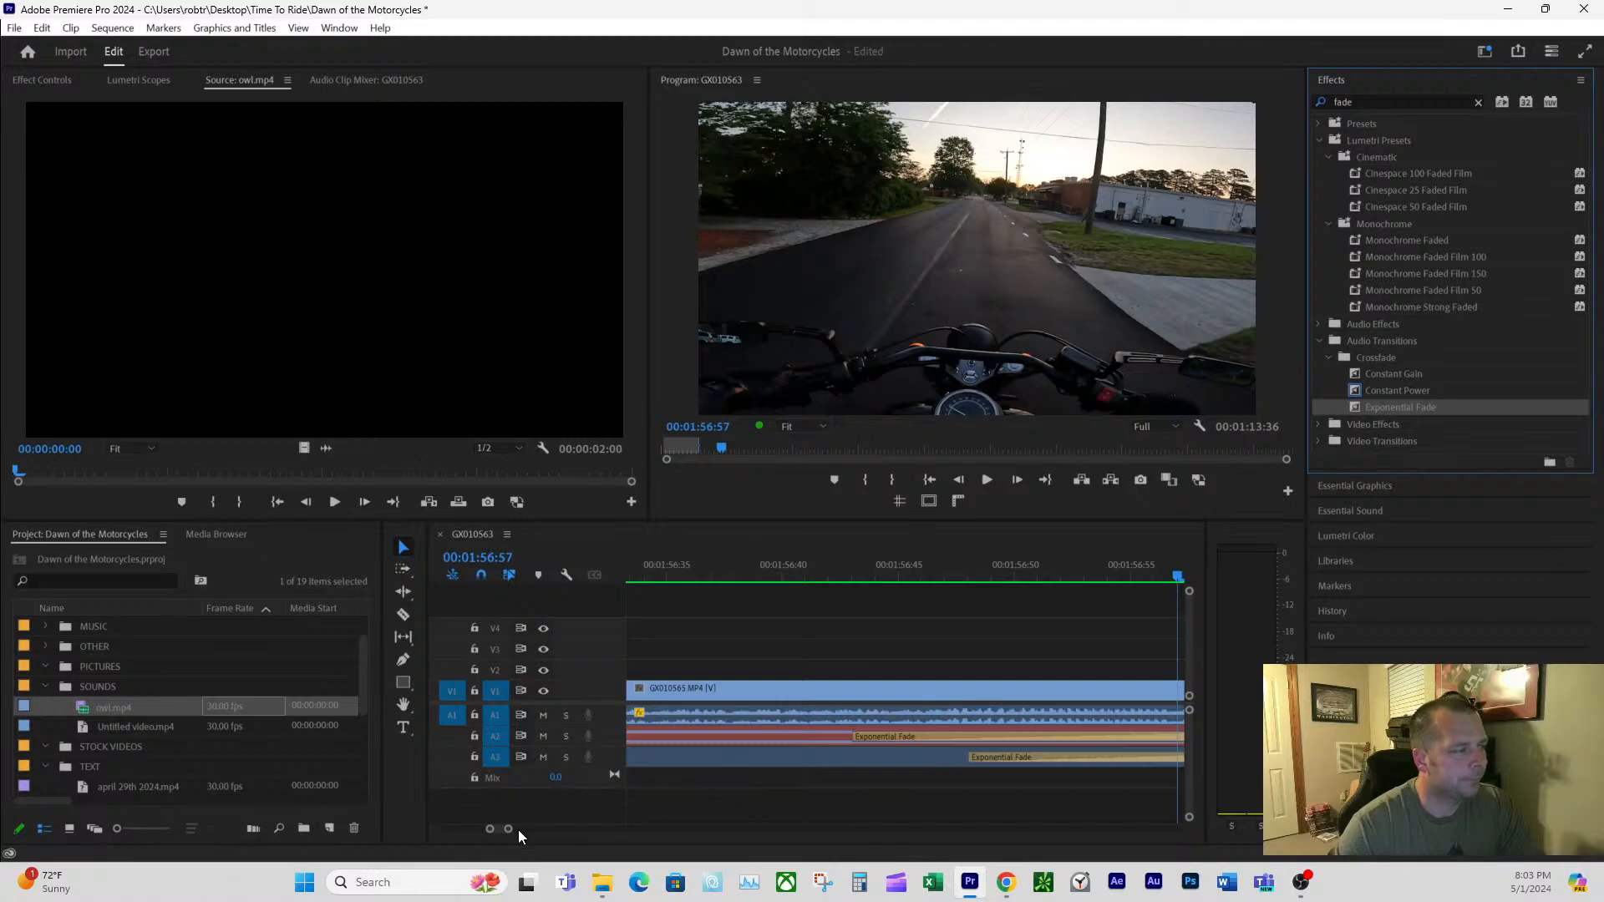
- Remove the offline sound clip from track A2 and move the owl clip from A3 into its place
{"action": "left_click_drag", "start_coordinate": [508, 829], "coordinate": [749, 830]}
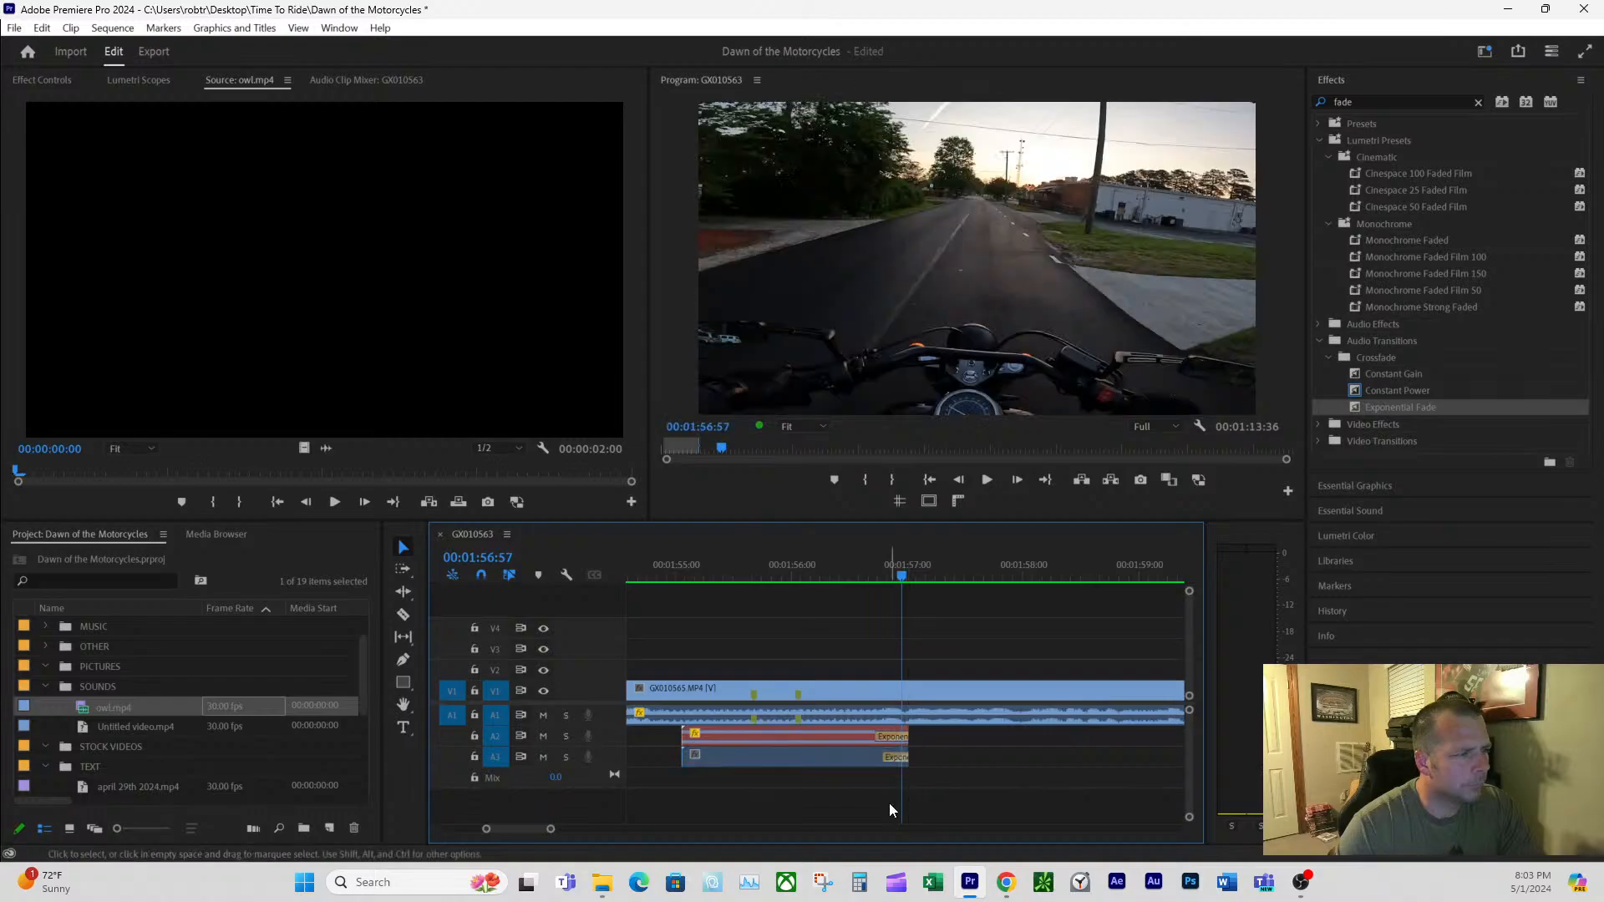
{"action": "left_click_drag", "start_coordinate": [885, 758], "coordinate": [874, 758]}
{"action": "right_click", "coordinate": [844, 738]}
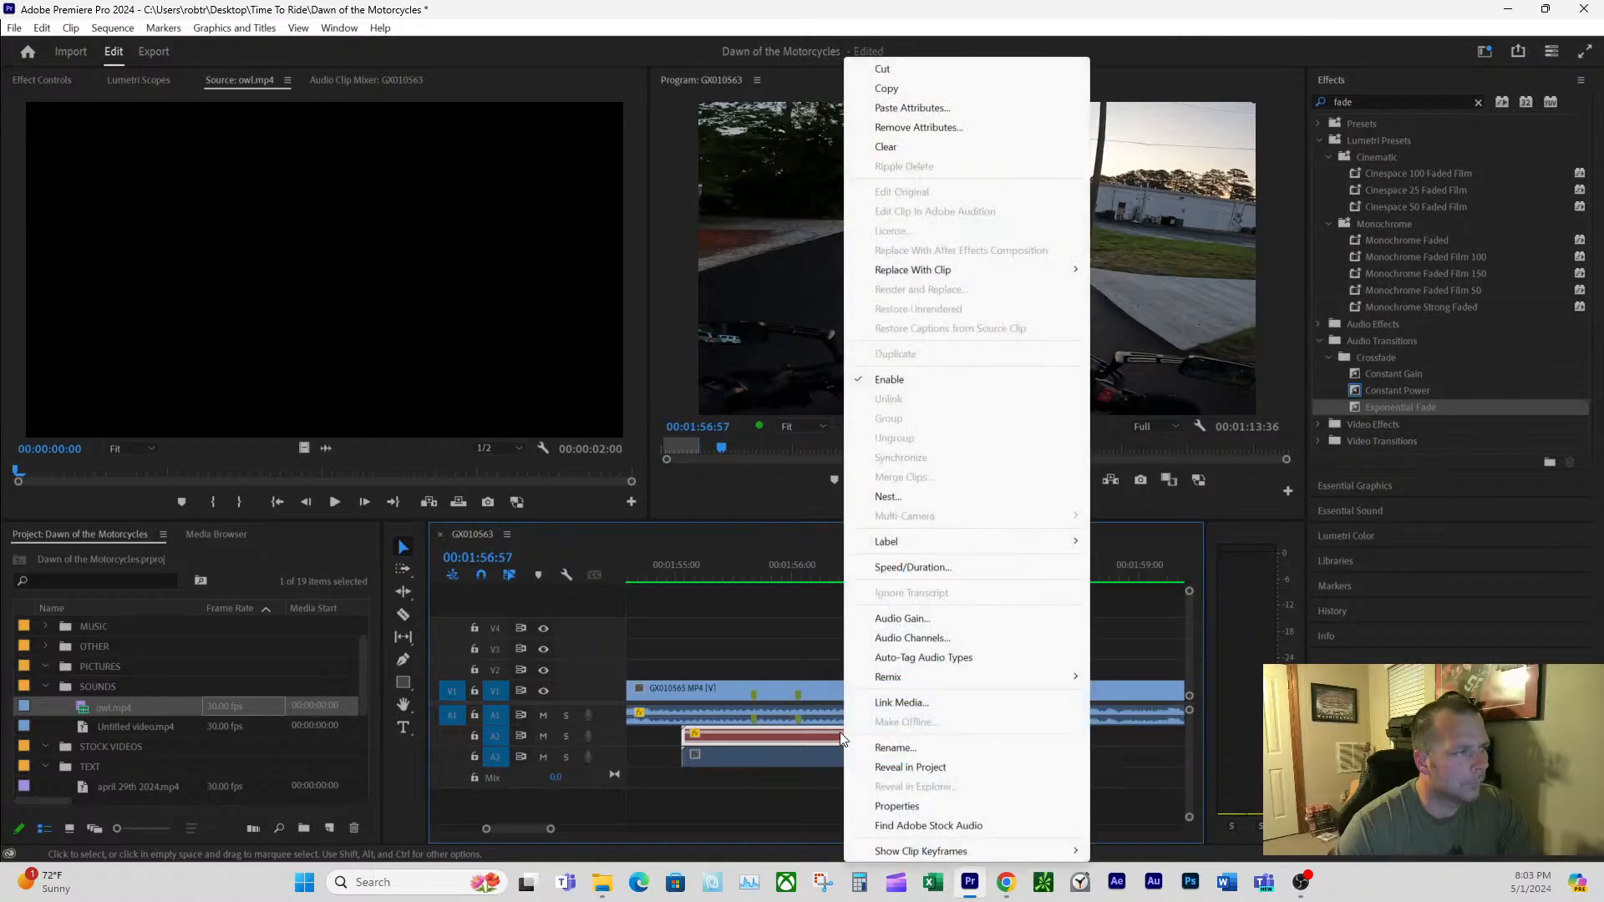
{"action": "left_click", "coordinate": [885, 89]}
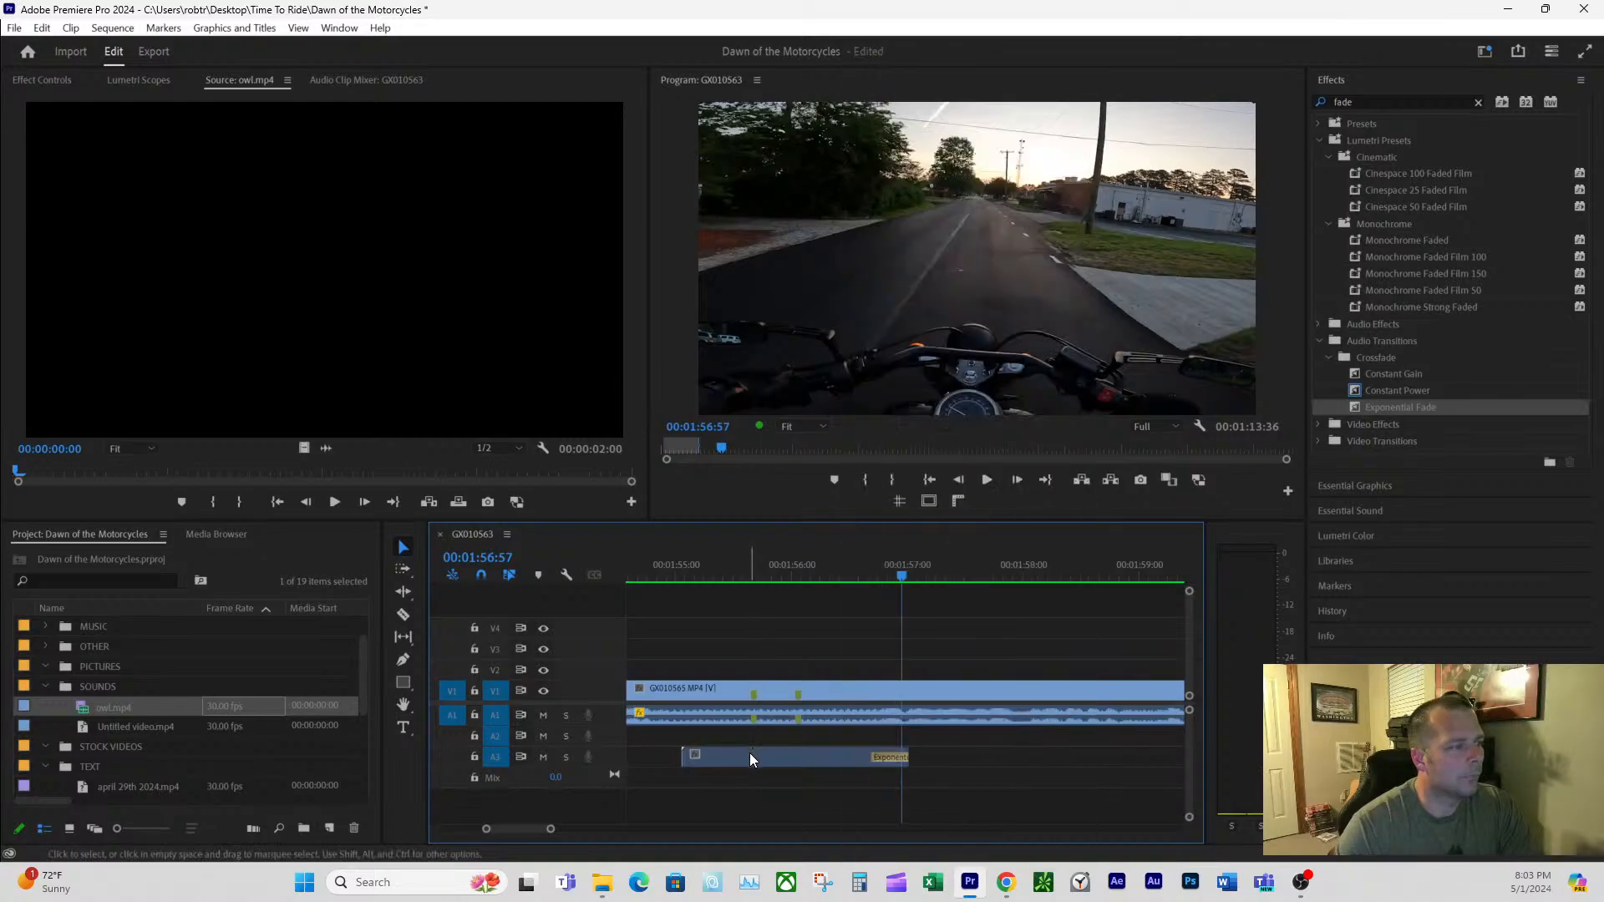
{"action": "left_click_drag", "start_coordinate": [749, 759], "coordinate": [746, 739]}
- Play the sequence from just before the owl clip on A2 to check its sound and fade-out
{"action": "left_click", "coordinate": [663, 569]}
{"action": "key", "text": "space"}
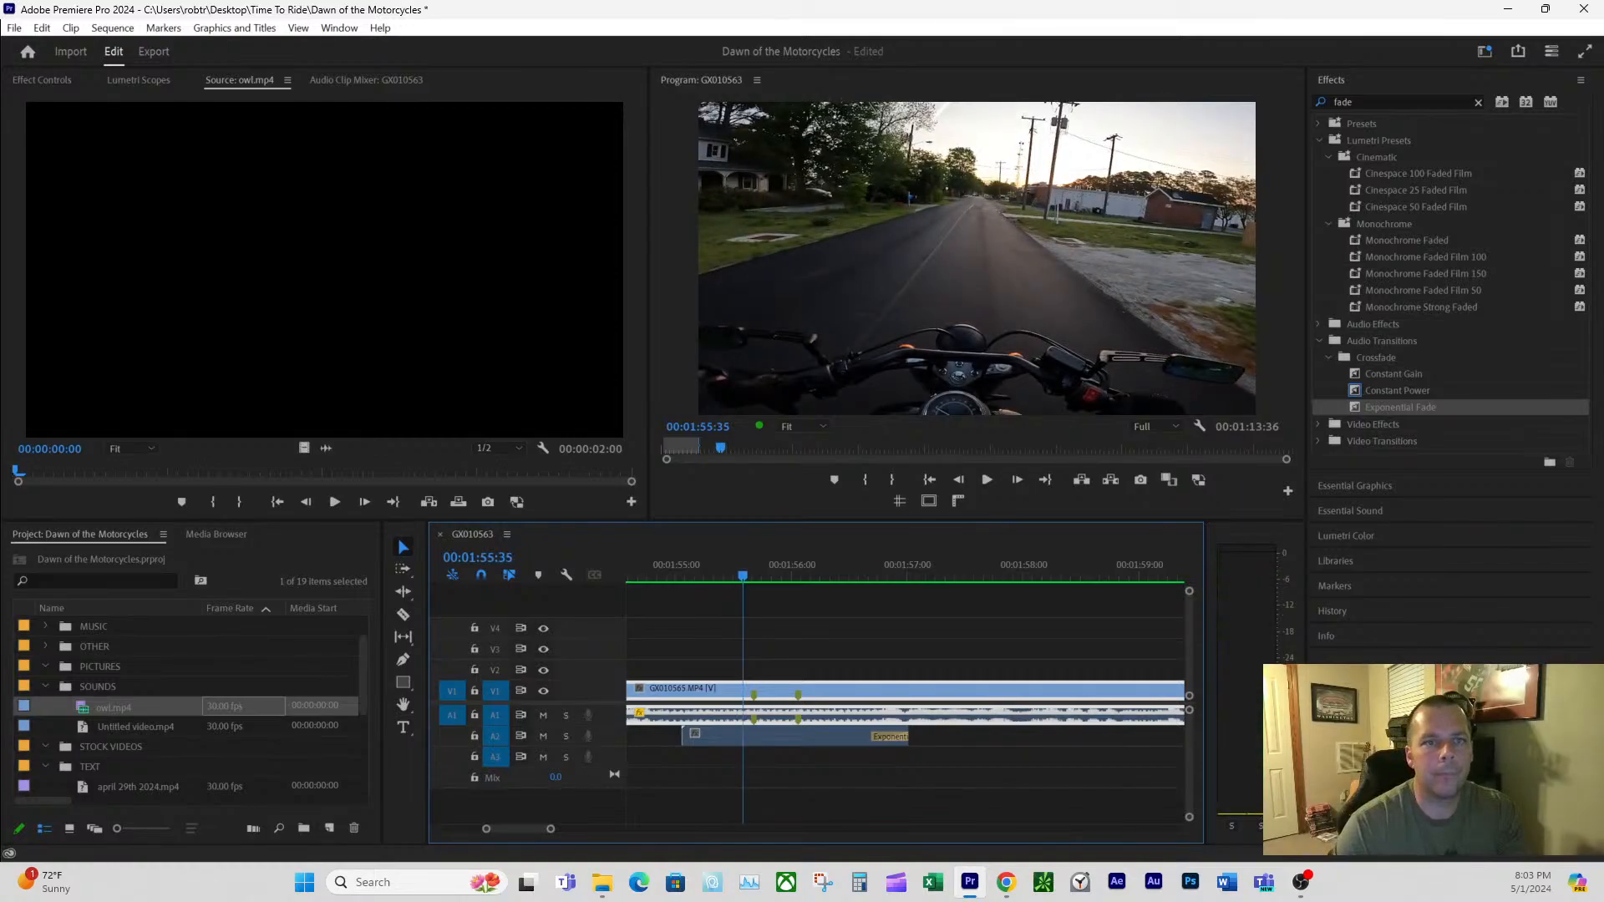
{"action": "key", "text": "alt+Tab"}
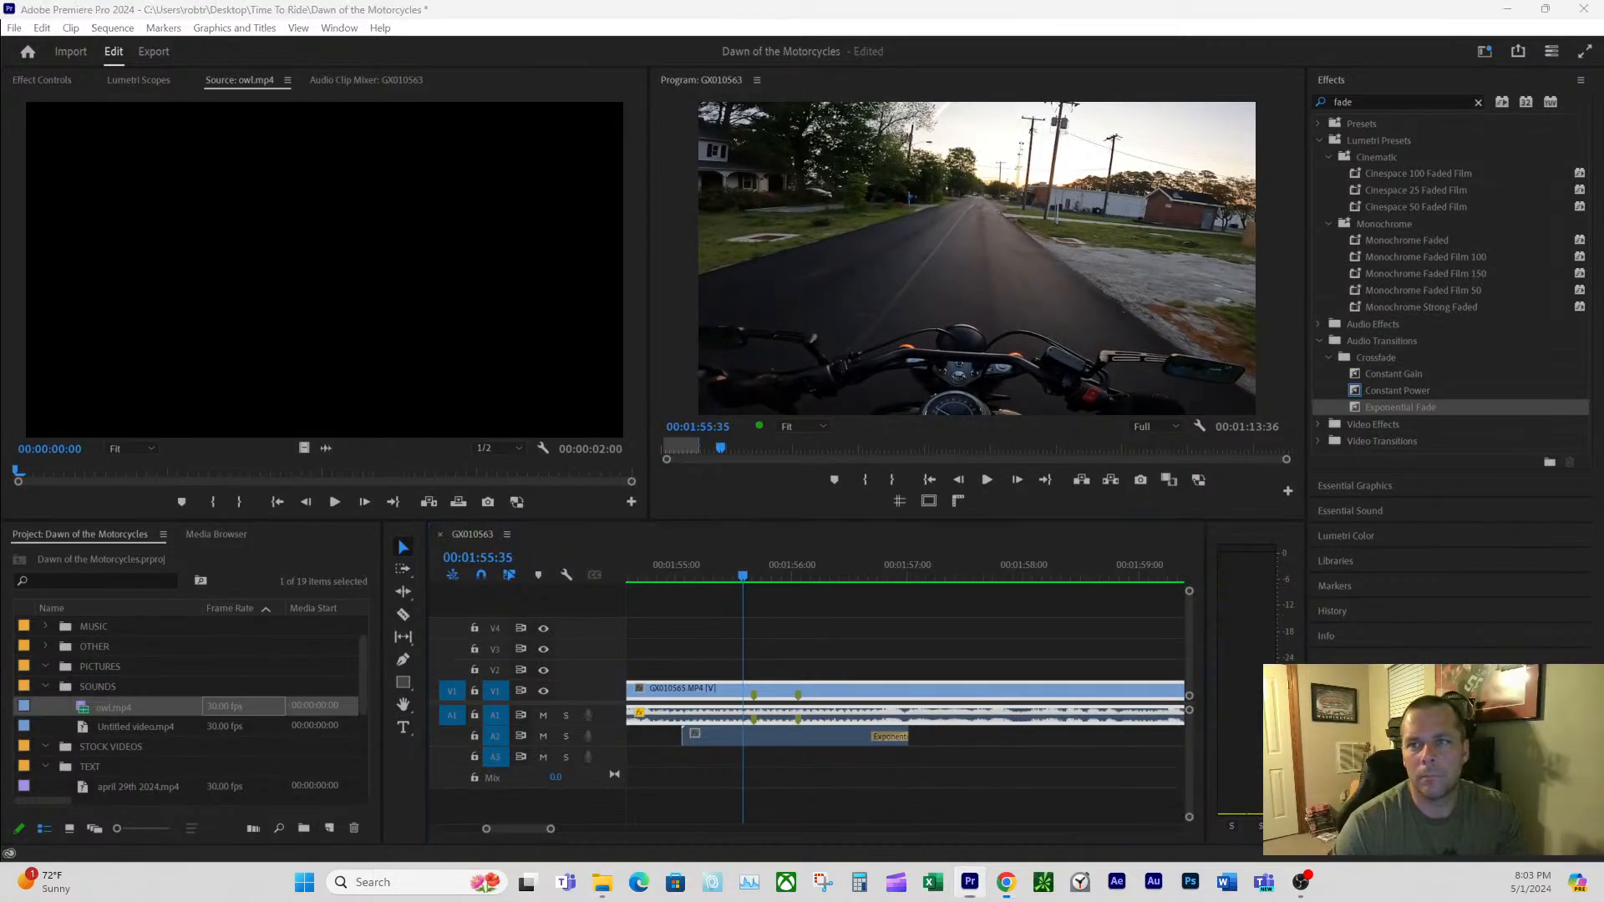
{"action": "key", "text": "alt+Tab"}
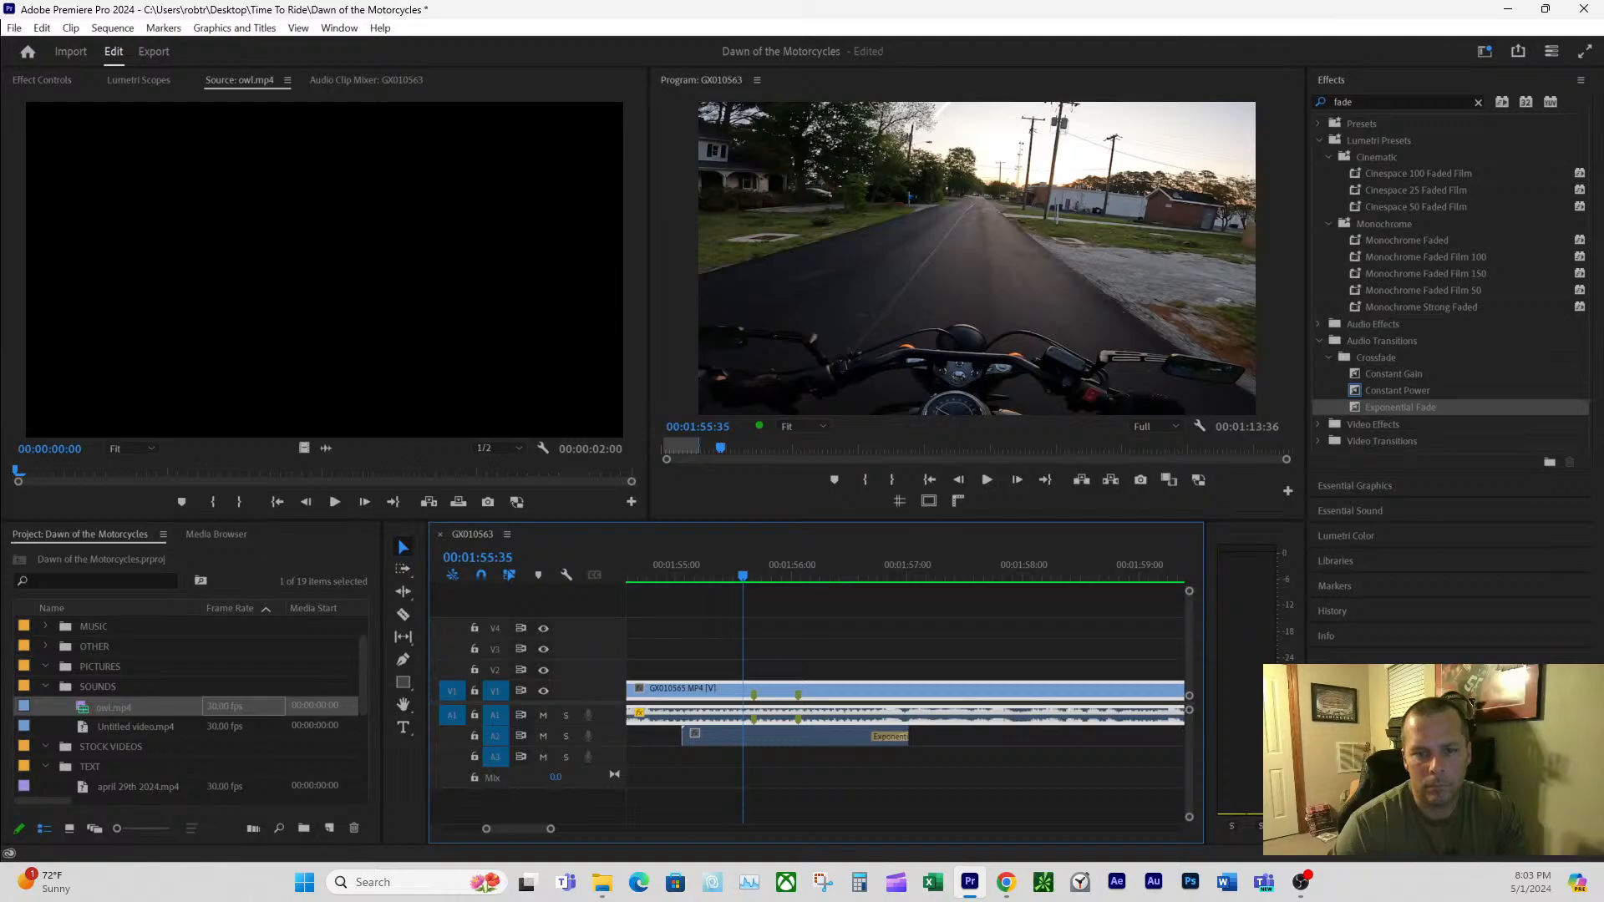
{"action": "key", "text": "alt+Tab"}
{"action": "left_click", "coordinate": [661, 566]}
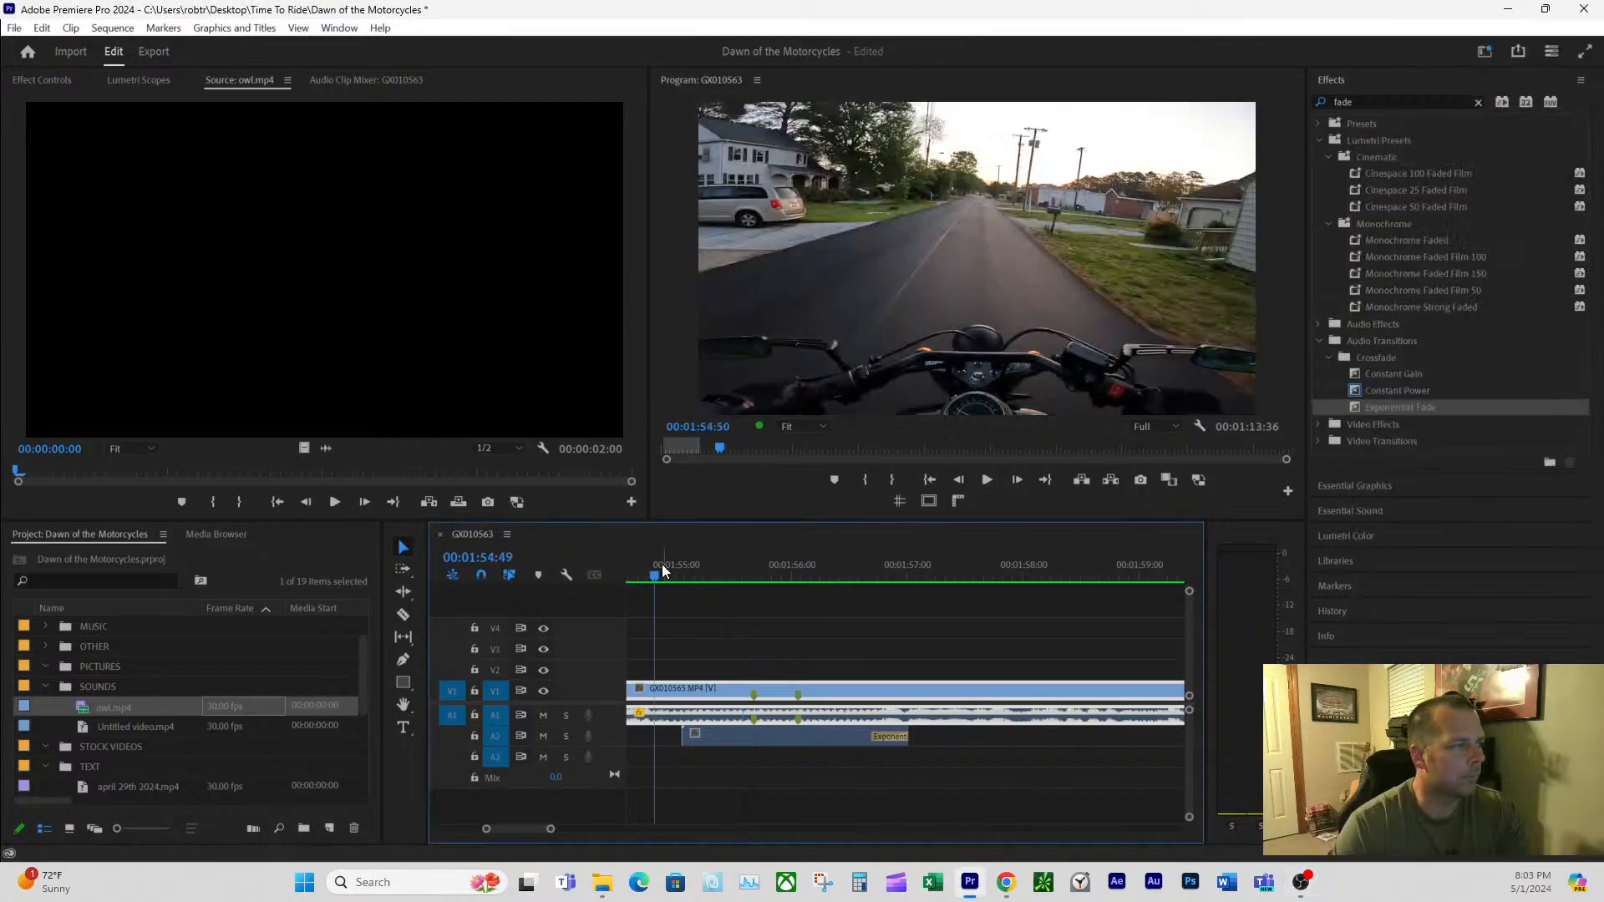
{"action": "key", "text": "space"}
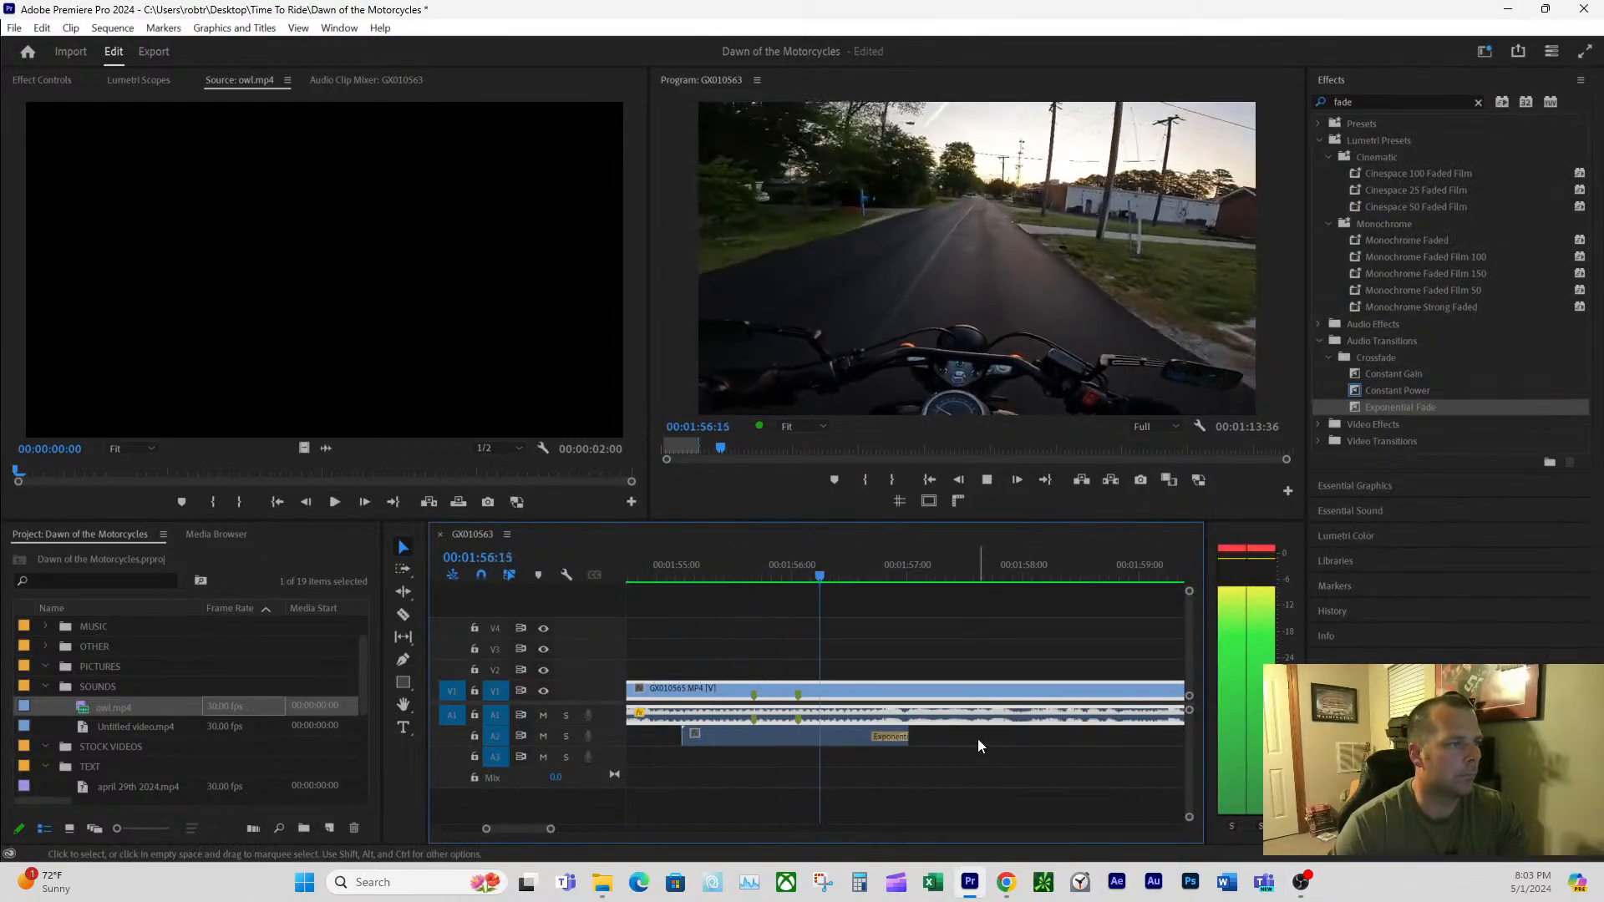
{"action": "key", "text": "space"}
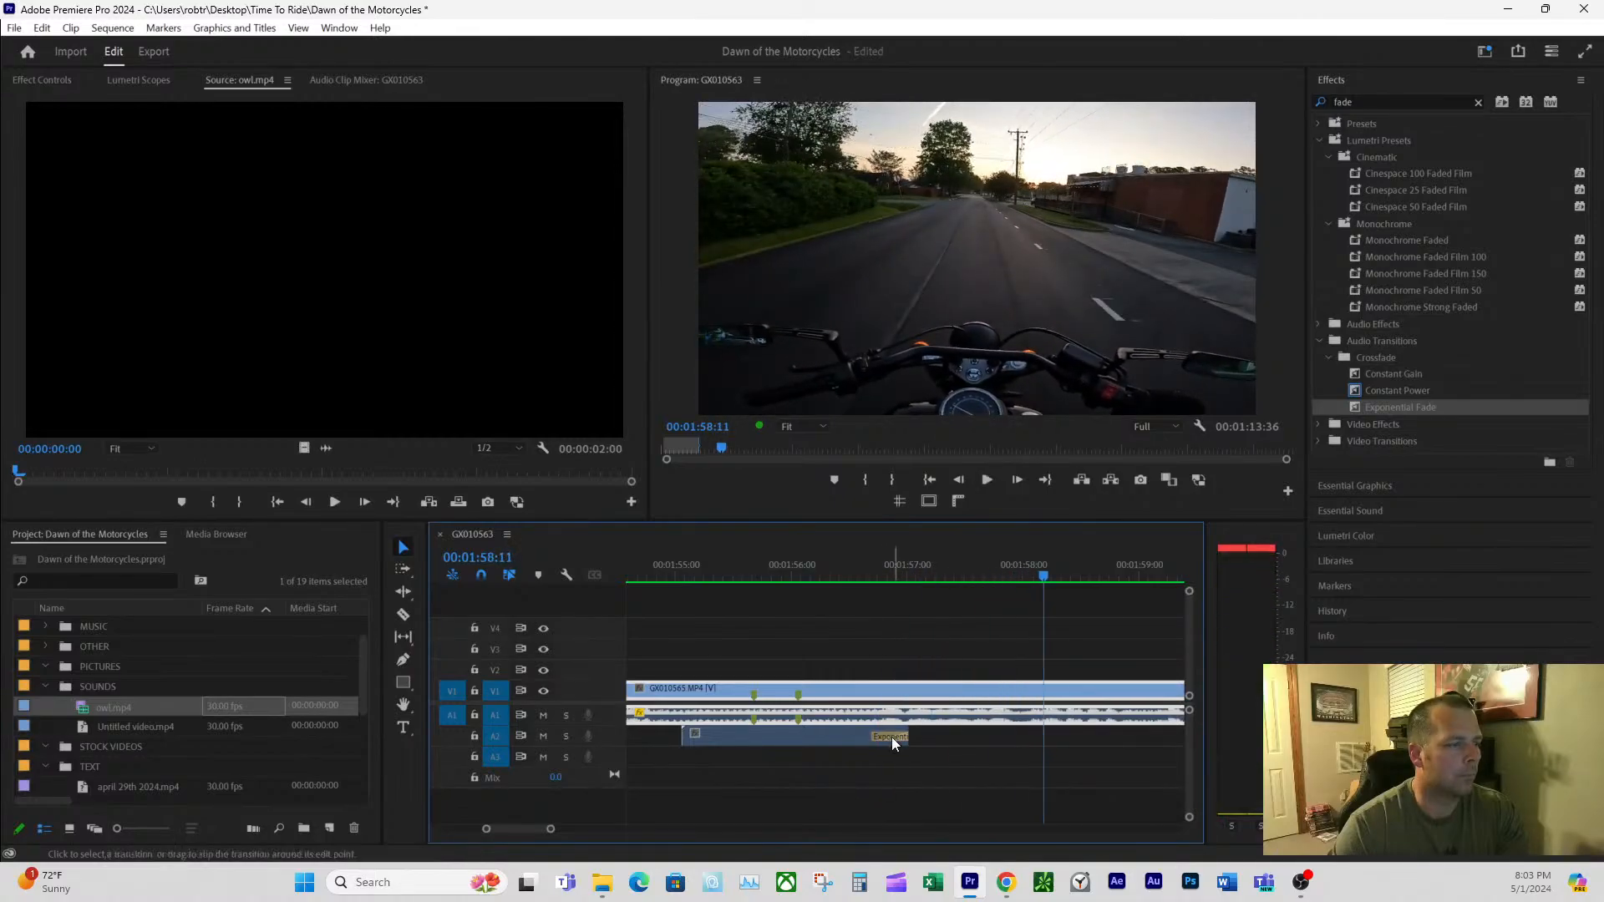
- Extend the Exponential Fade at the end of the owl clip to about 1 second 4 frames, playing the section to check it
{"action": "left_click_drag", "start_coordinate": [871, 736], "coordinate": [817, 736]}
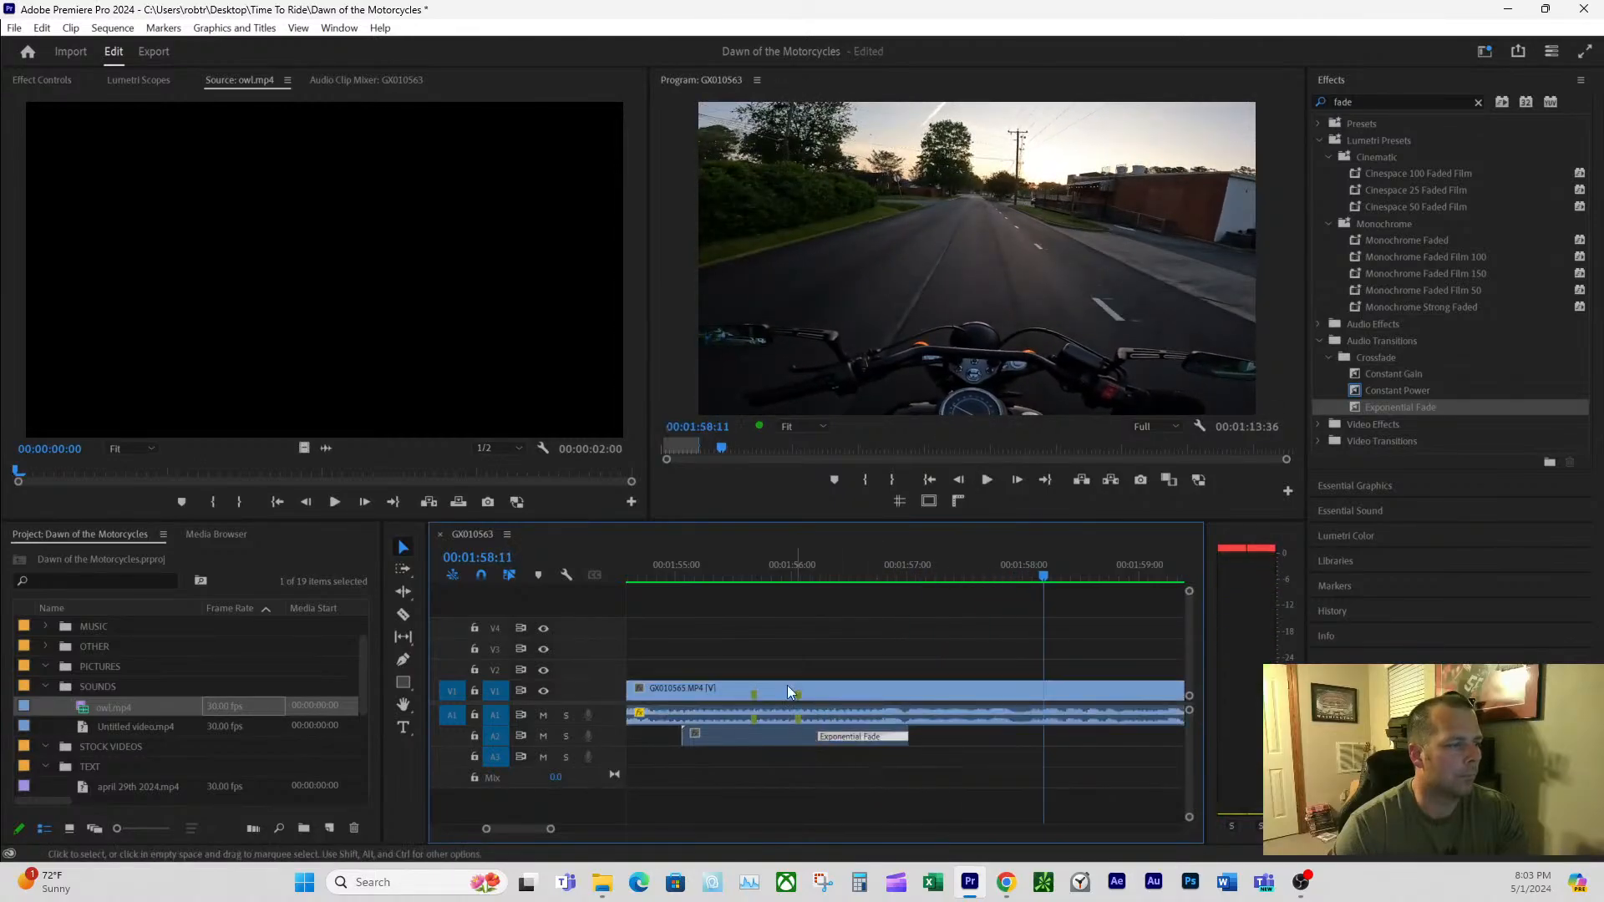
{"action": "left_click", "coordinate": [736, 566]}
{"action": "key", "text": "space"}
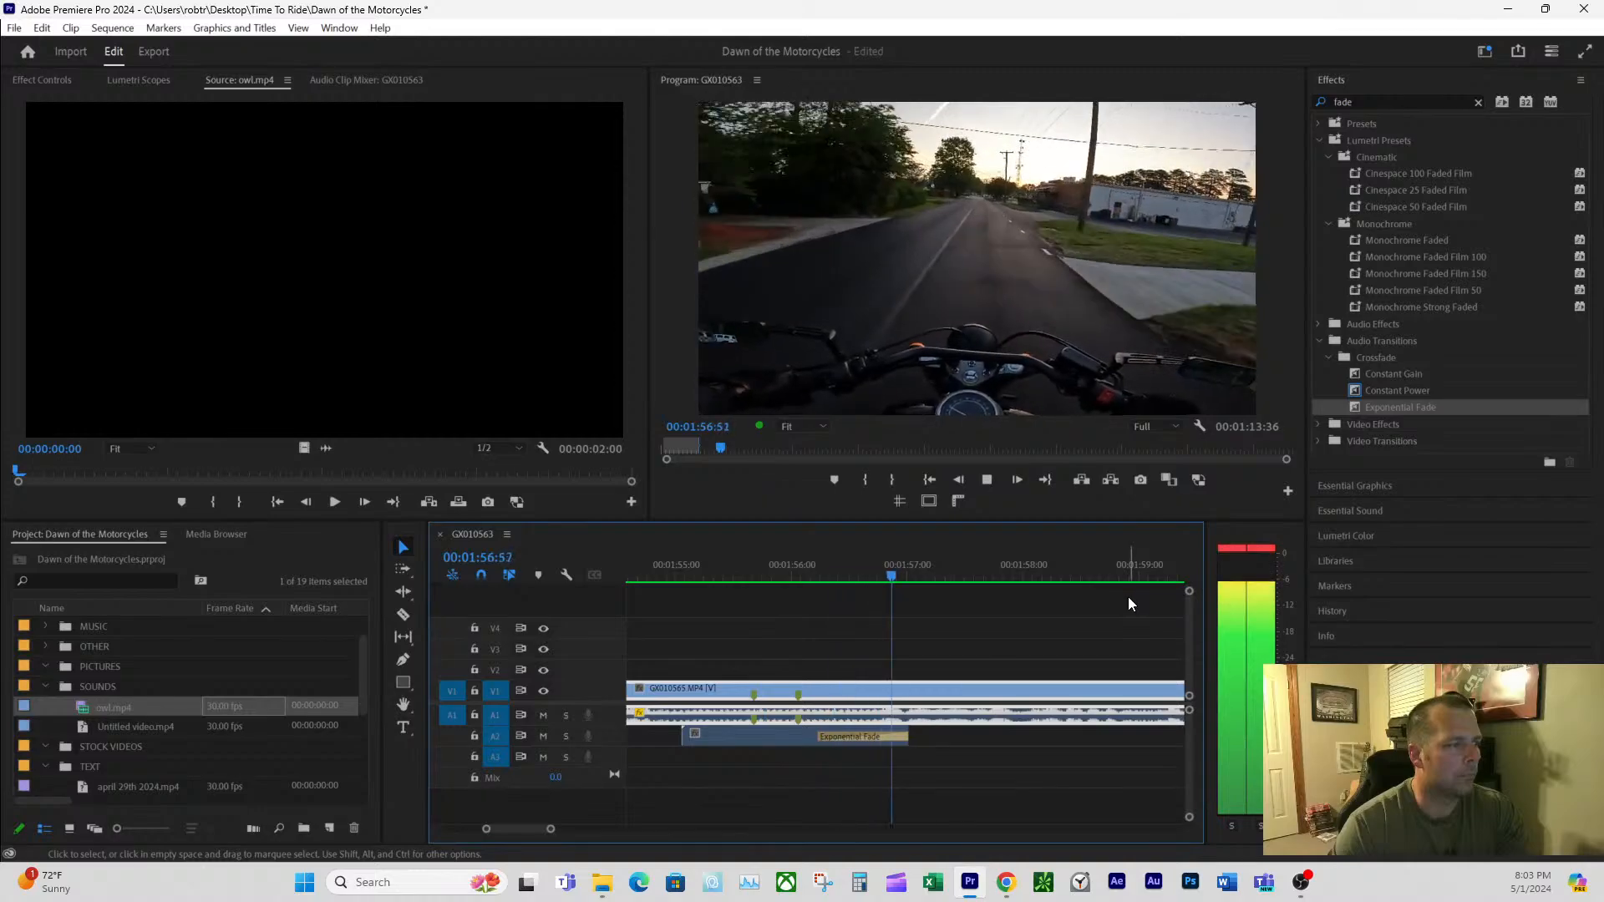
{"action": "left_click", "coordinate": [798, 566]}
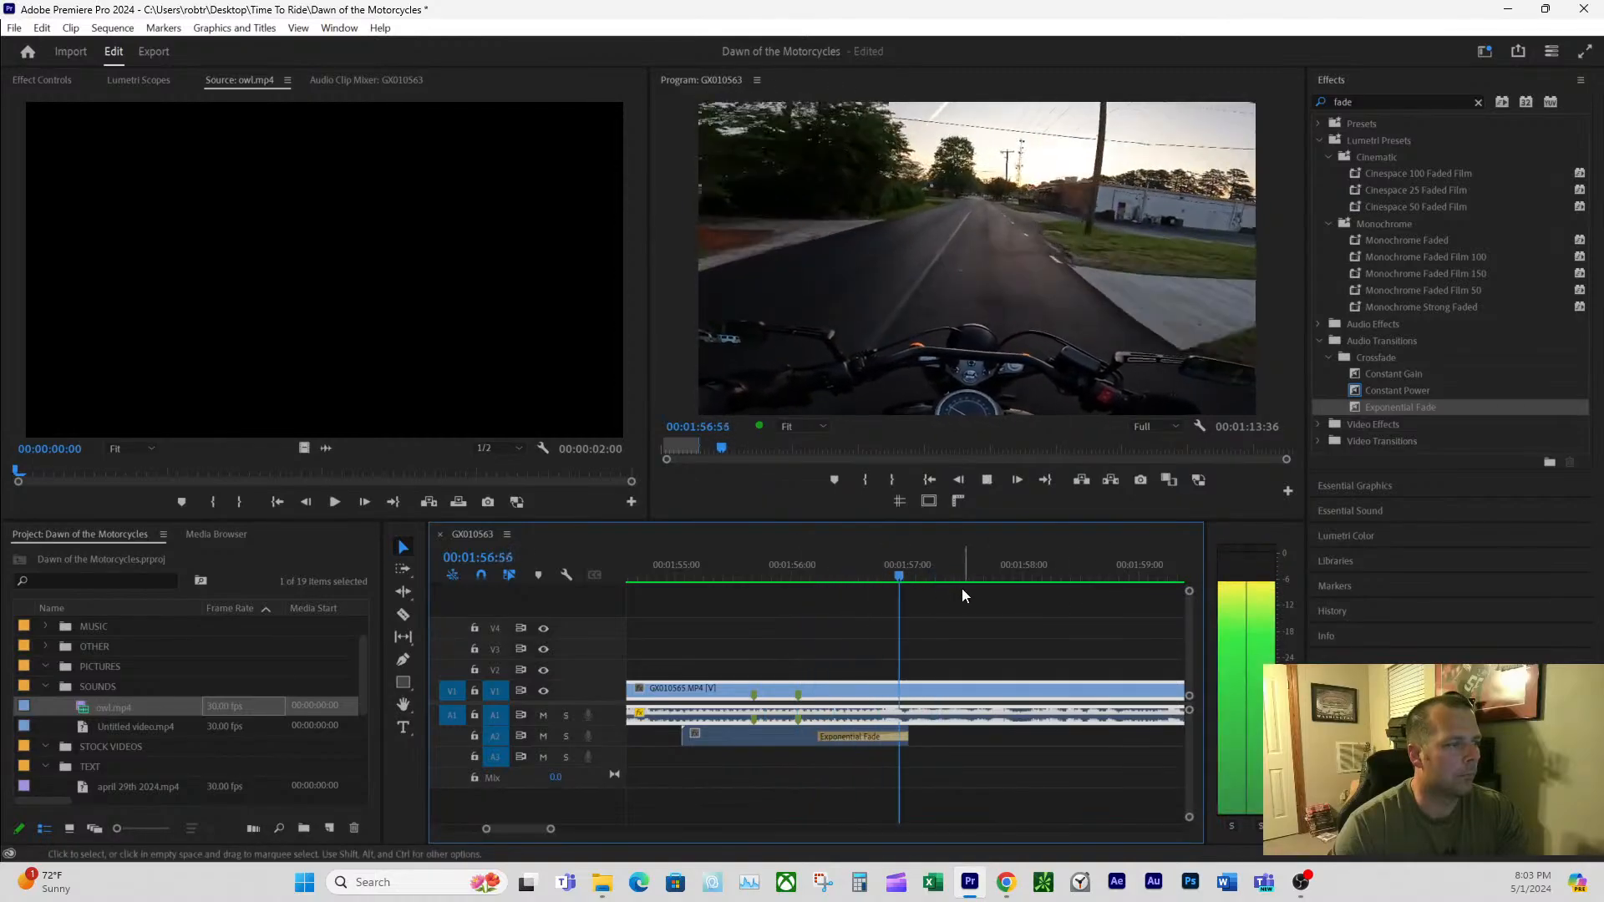
{"action": "key", "text": "space"}
{"action": "left_click_drag", "start_coordinate": [818, 736], "coordinate": [787, 737]}
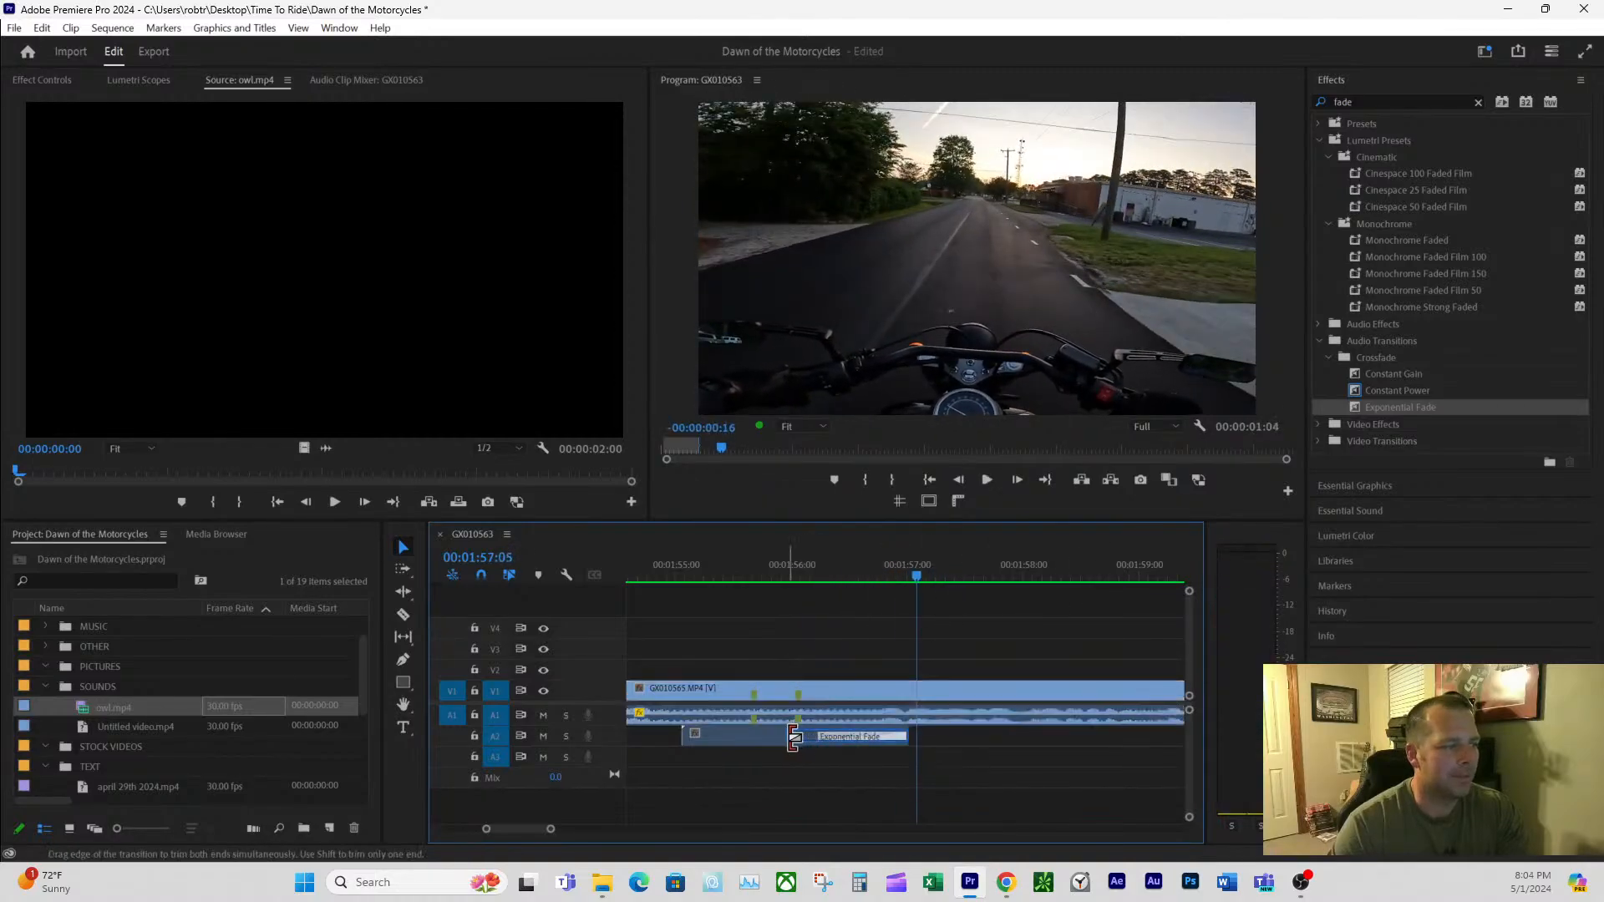
{"action": "left_click", "coordinate": [723, 576]}
{"action": "key", "text": "space"}
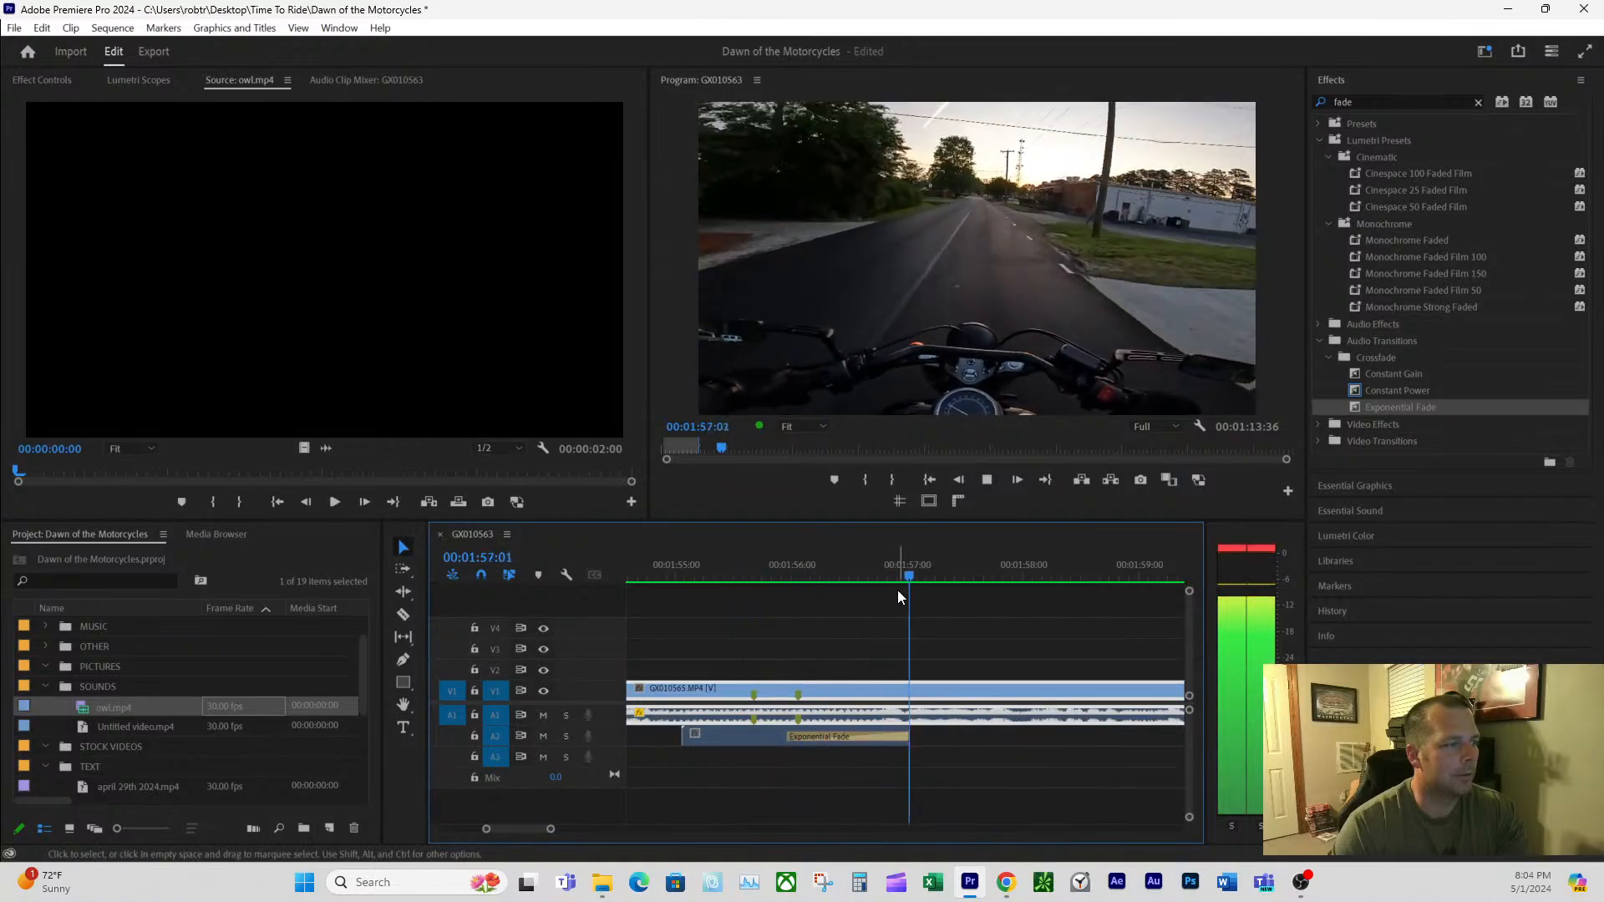
{"action": "left_click", "coordinate": [719, 568]}
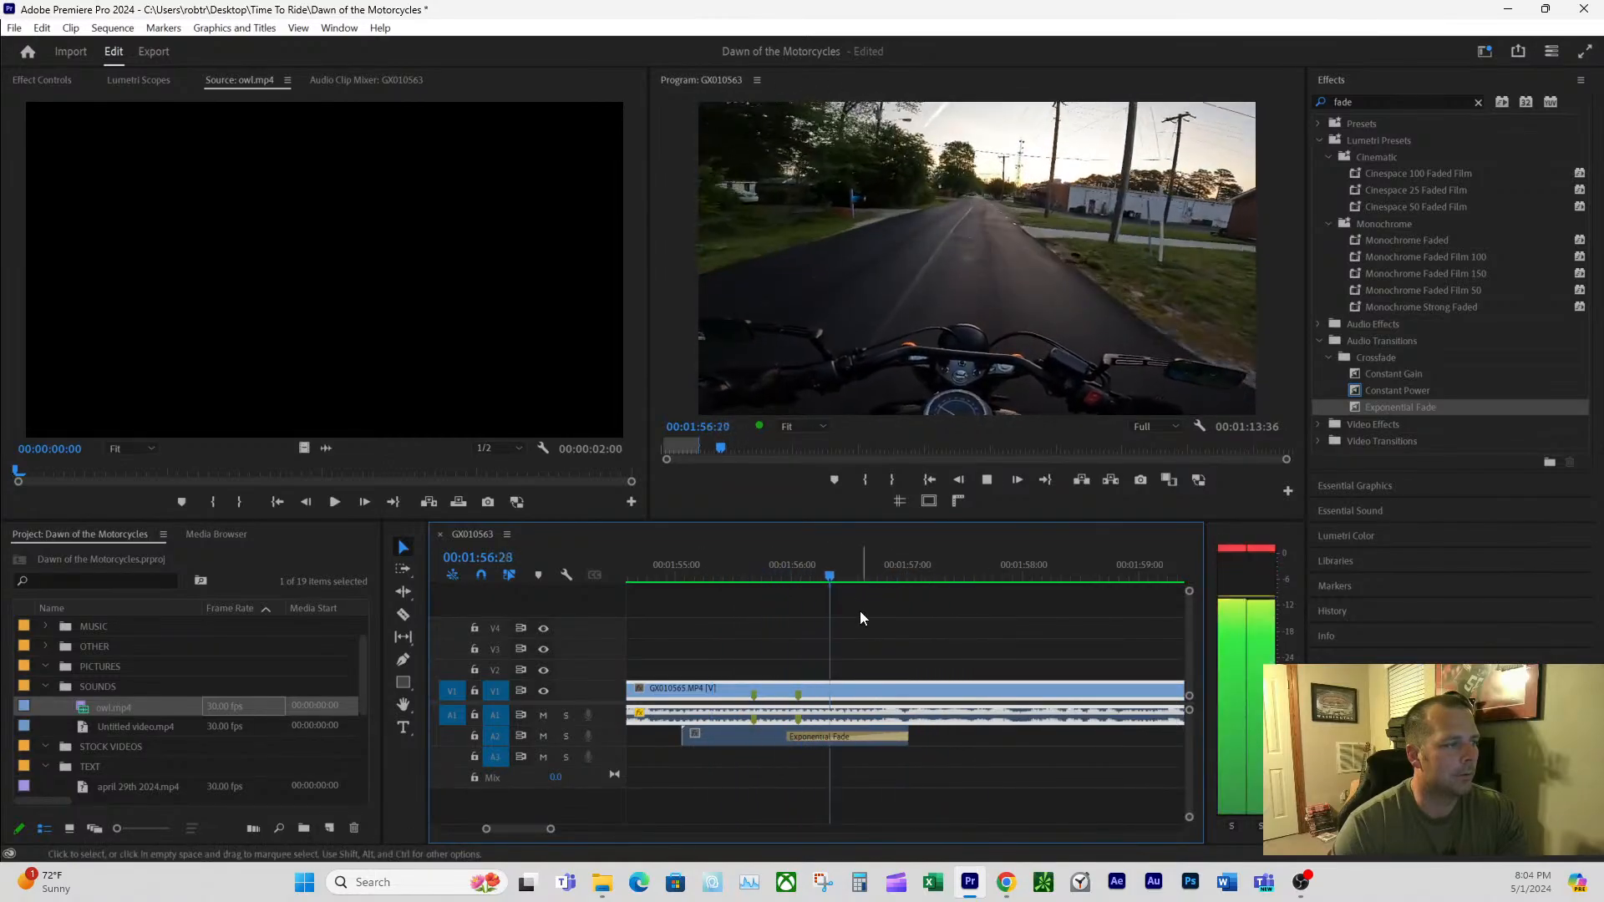
{"action": "key", "text": "space"}
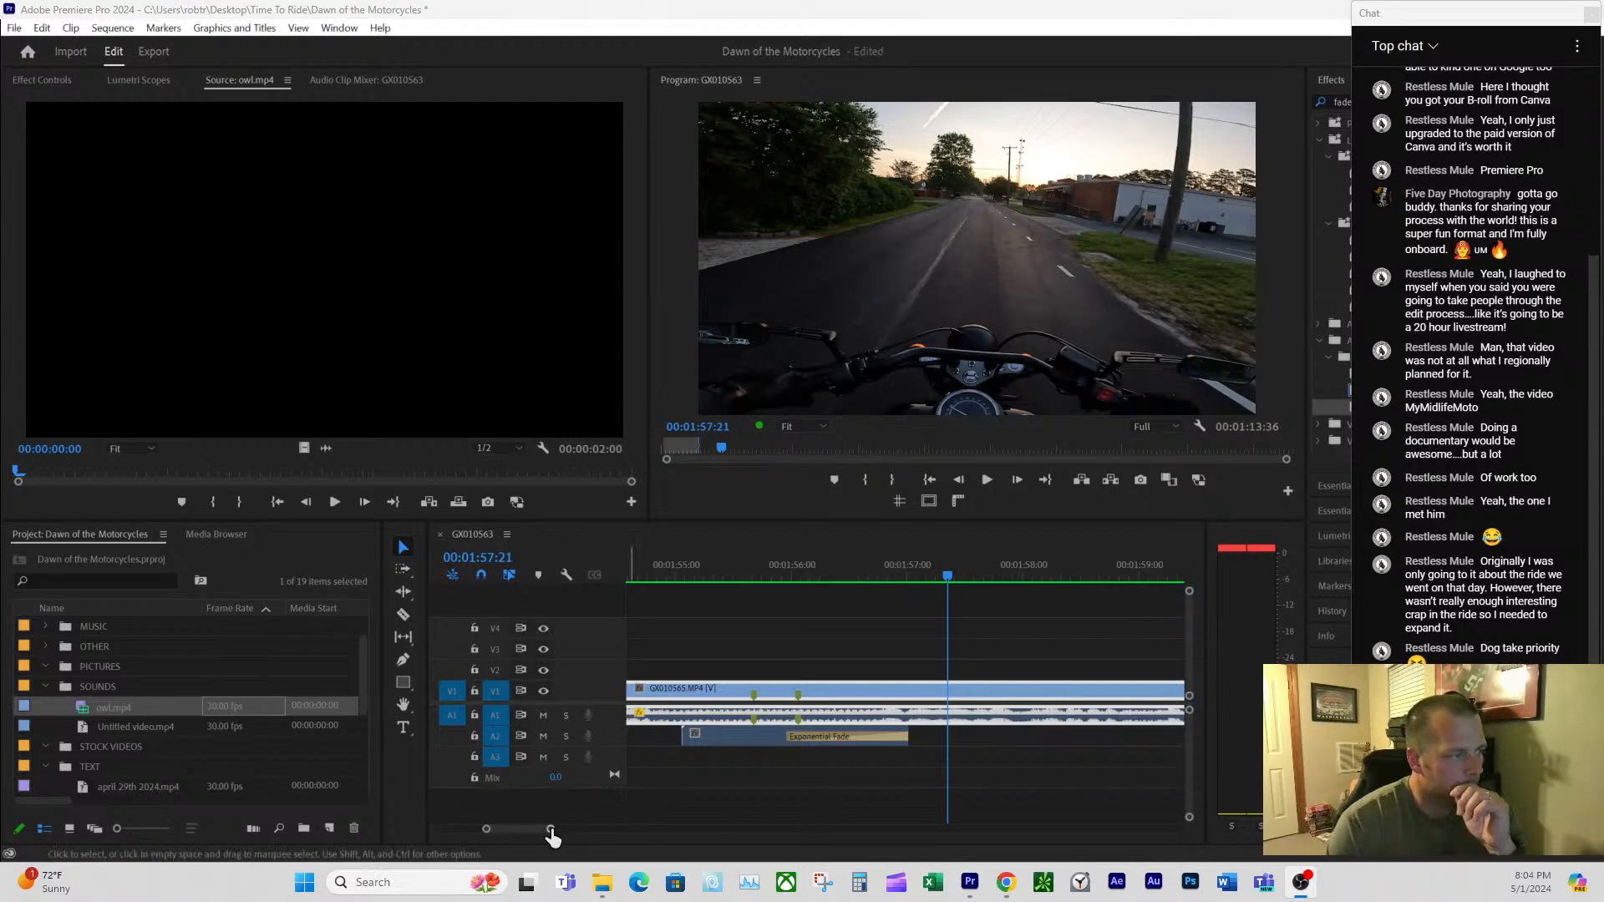
- Play the sequence around the green-screen date title on track V2 to review it
{"action": "left_click_drag", "start_coordinate": [551, 829], "coordinate": [651, 835]}
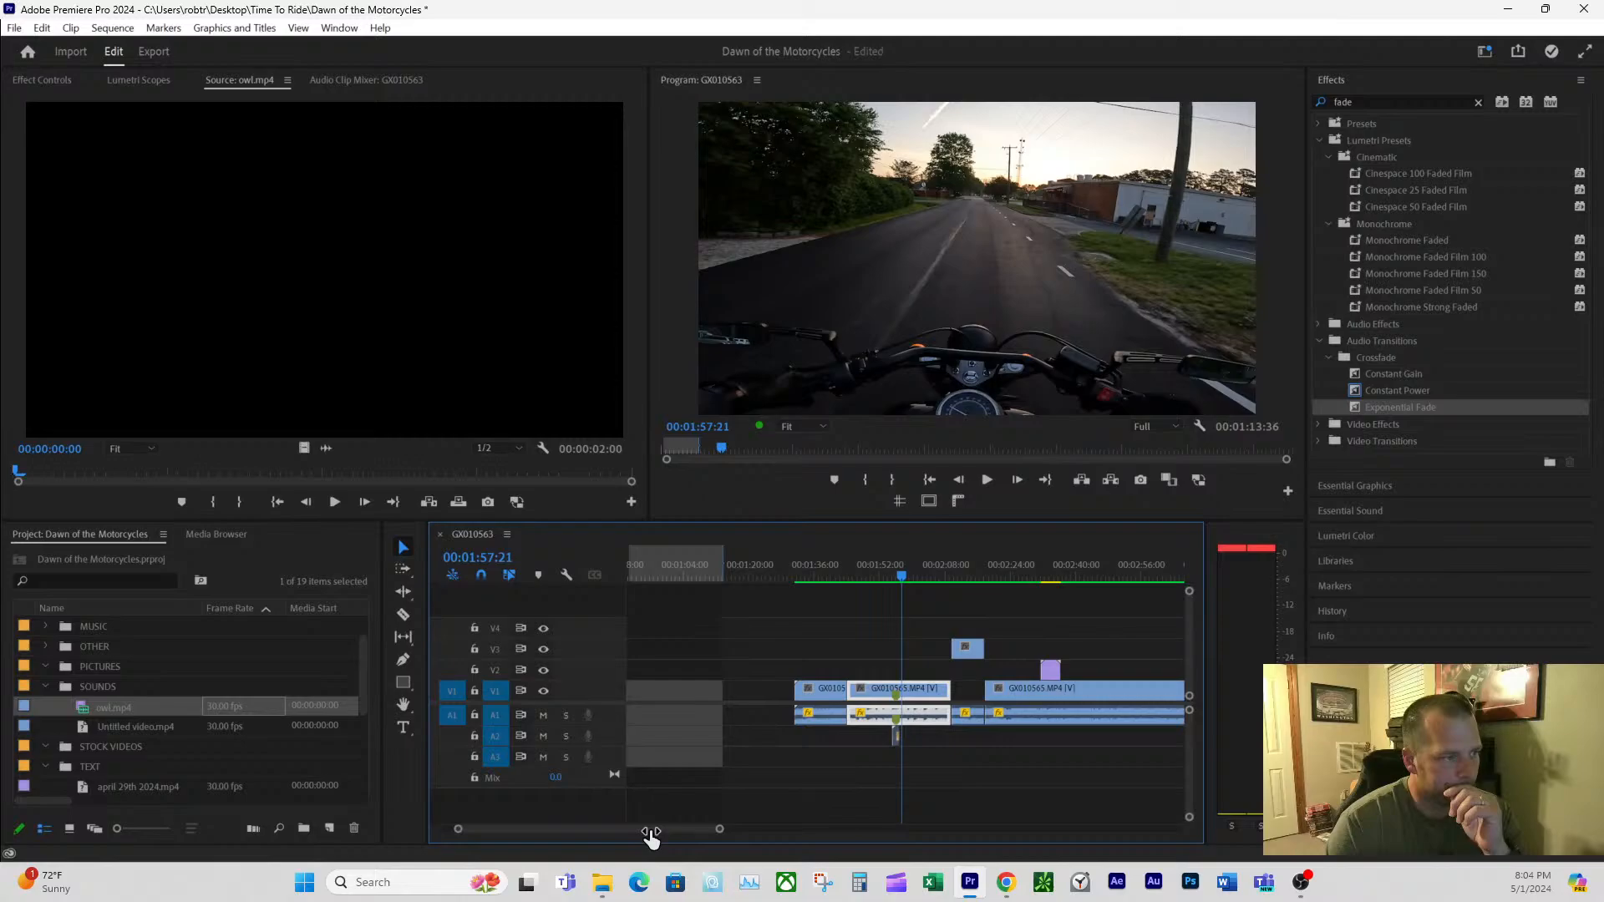
{"action": "left_click", "coordinate": [1035, 565]}
{"action": "key", "text": "space"}
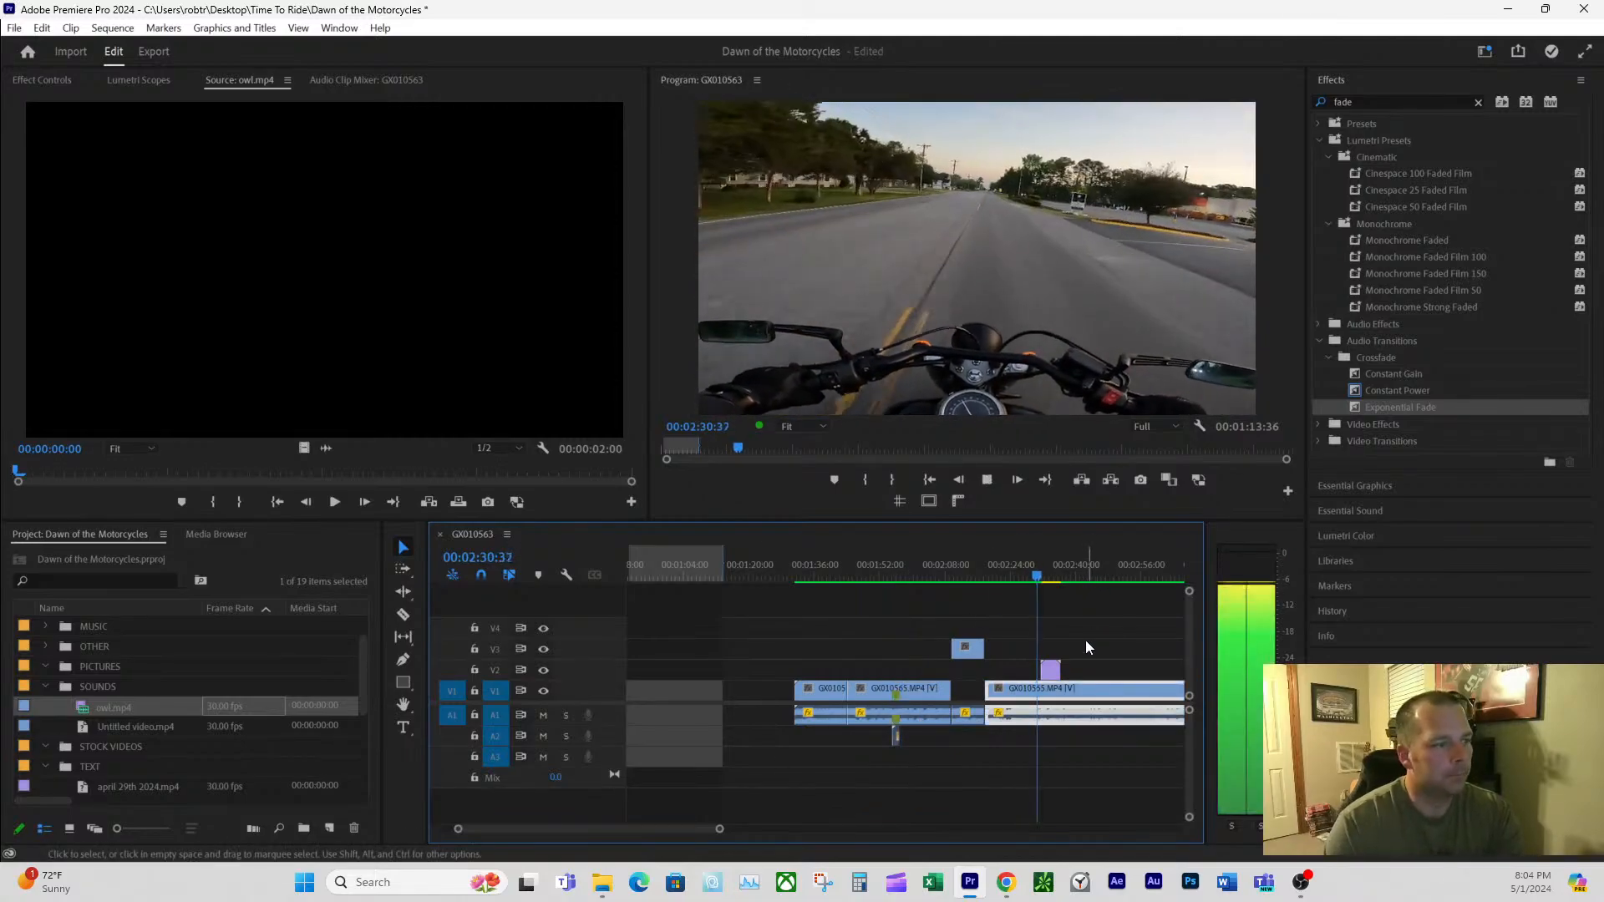
{"action": "key", "text": "space"}
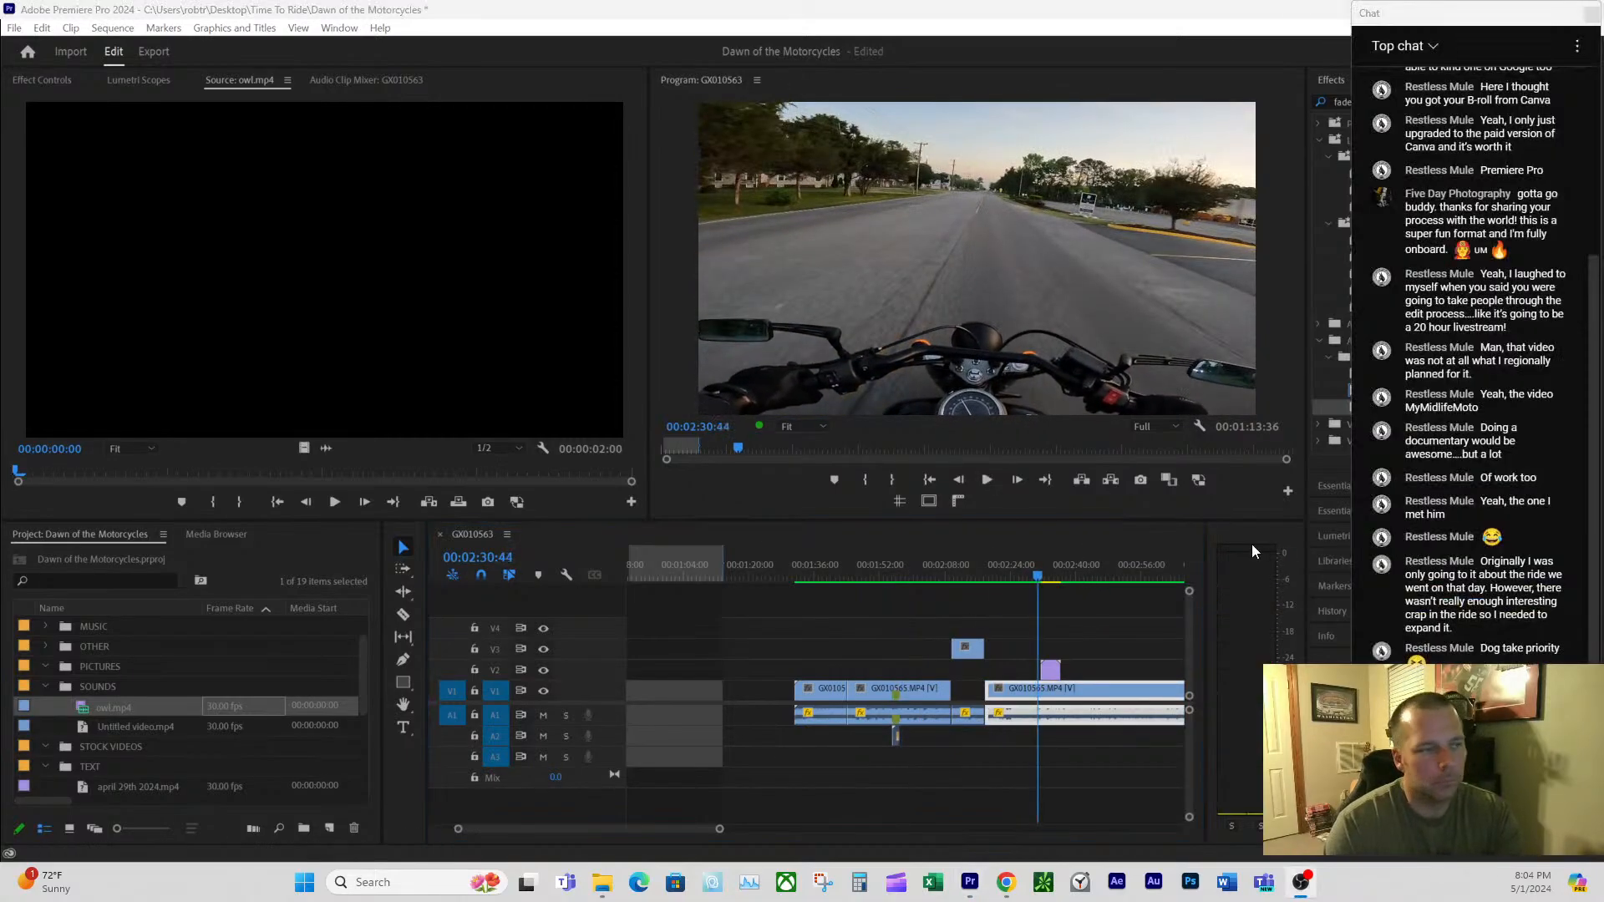
{"action": "left_click_drag", "start_coordinate": [1040, 571], "coordinate": [1032, 570]}
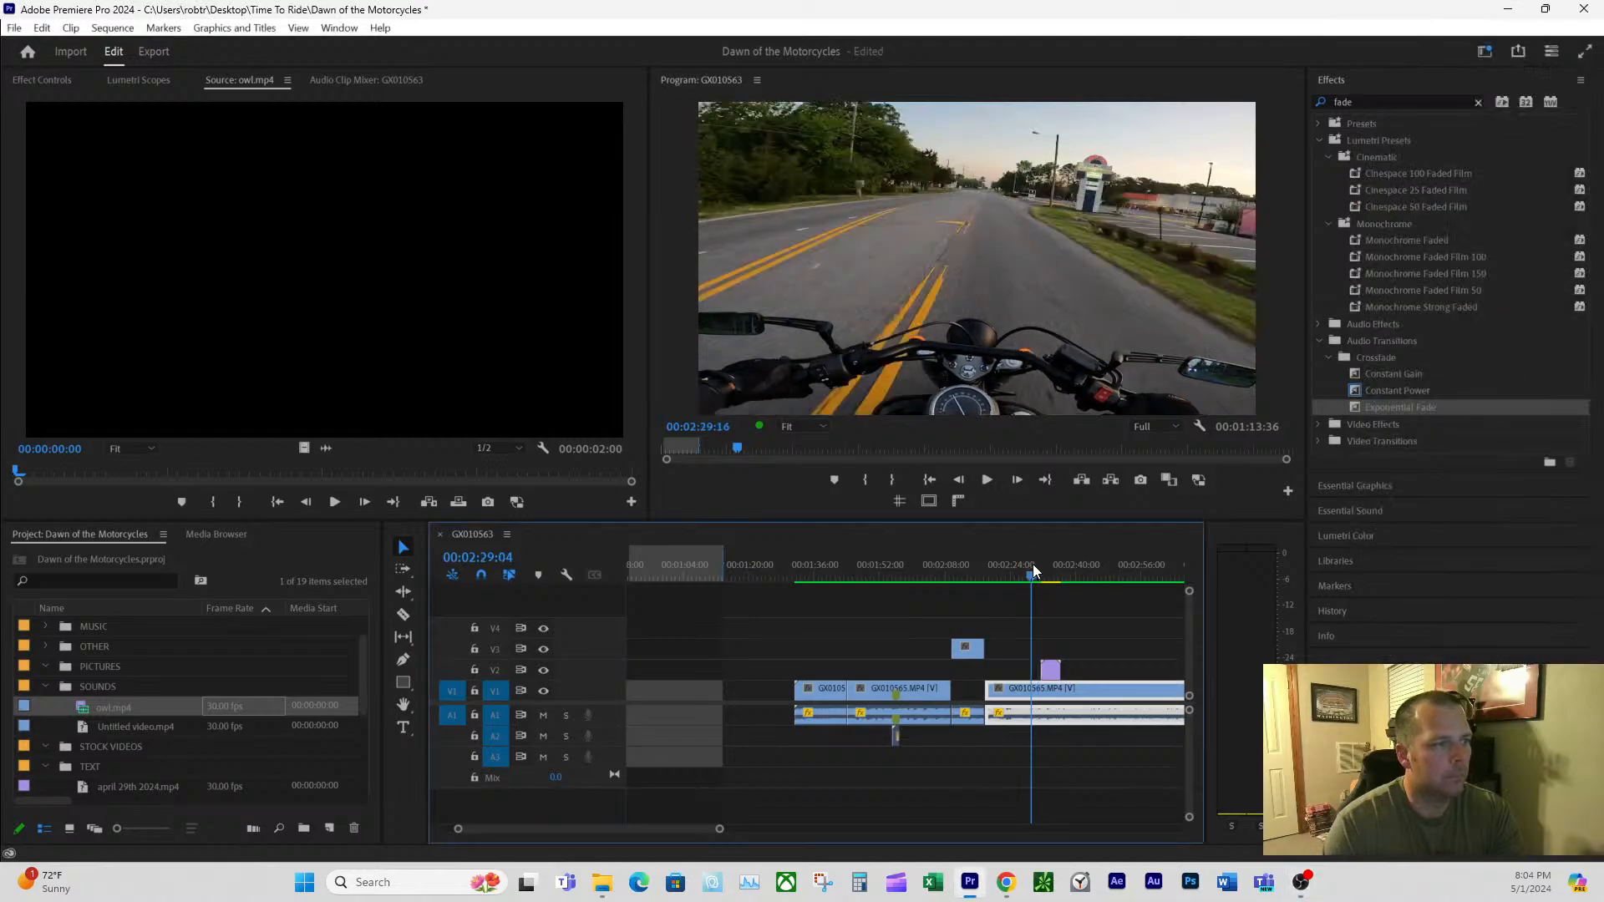
{"action": "key", "text": "space"}
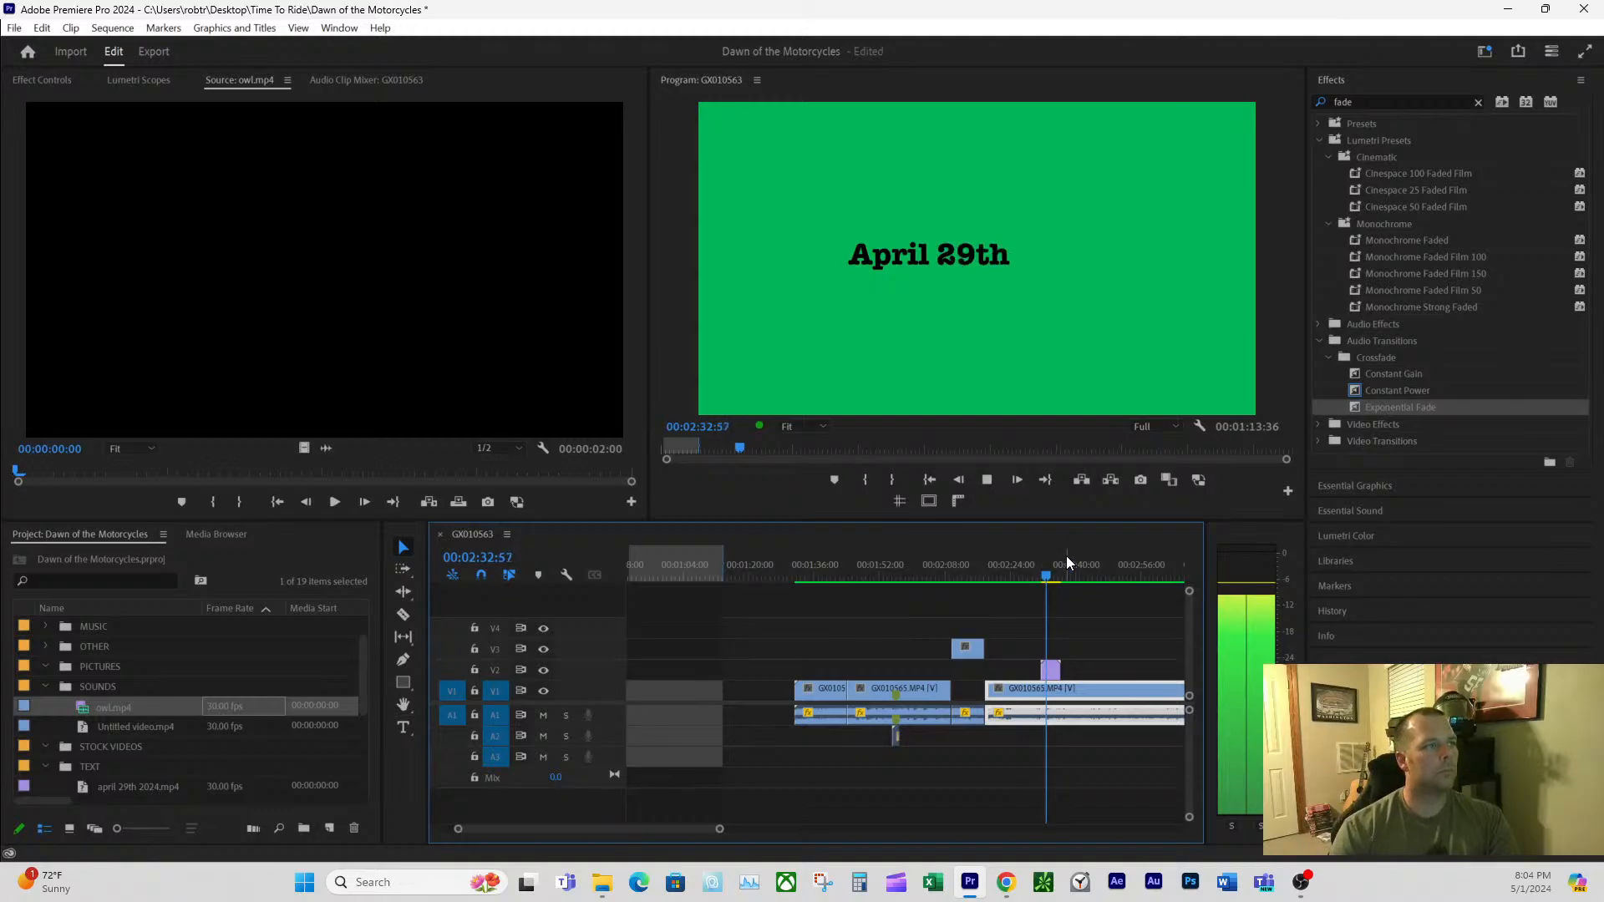
{"action": "key", "text": "space"}
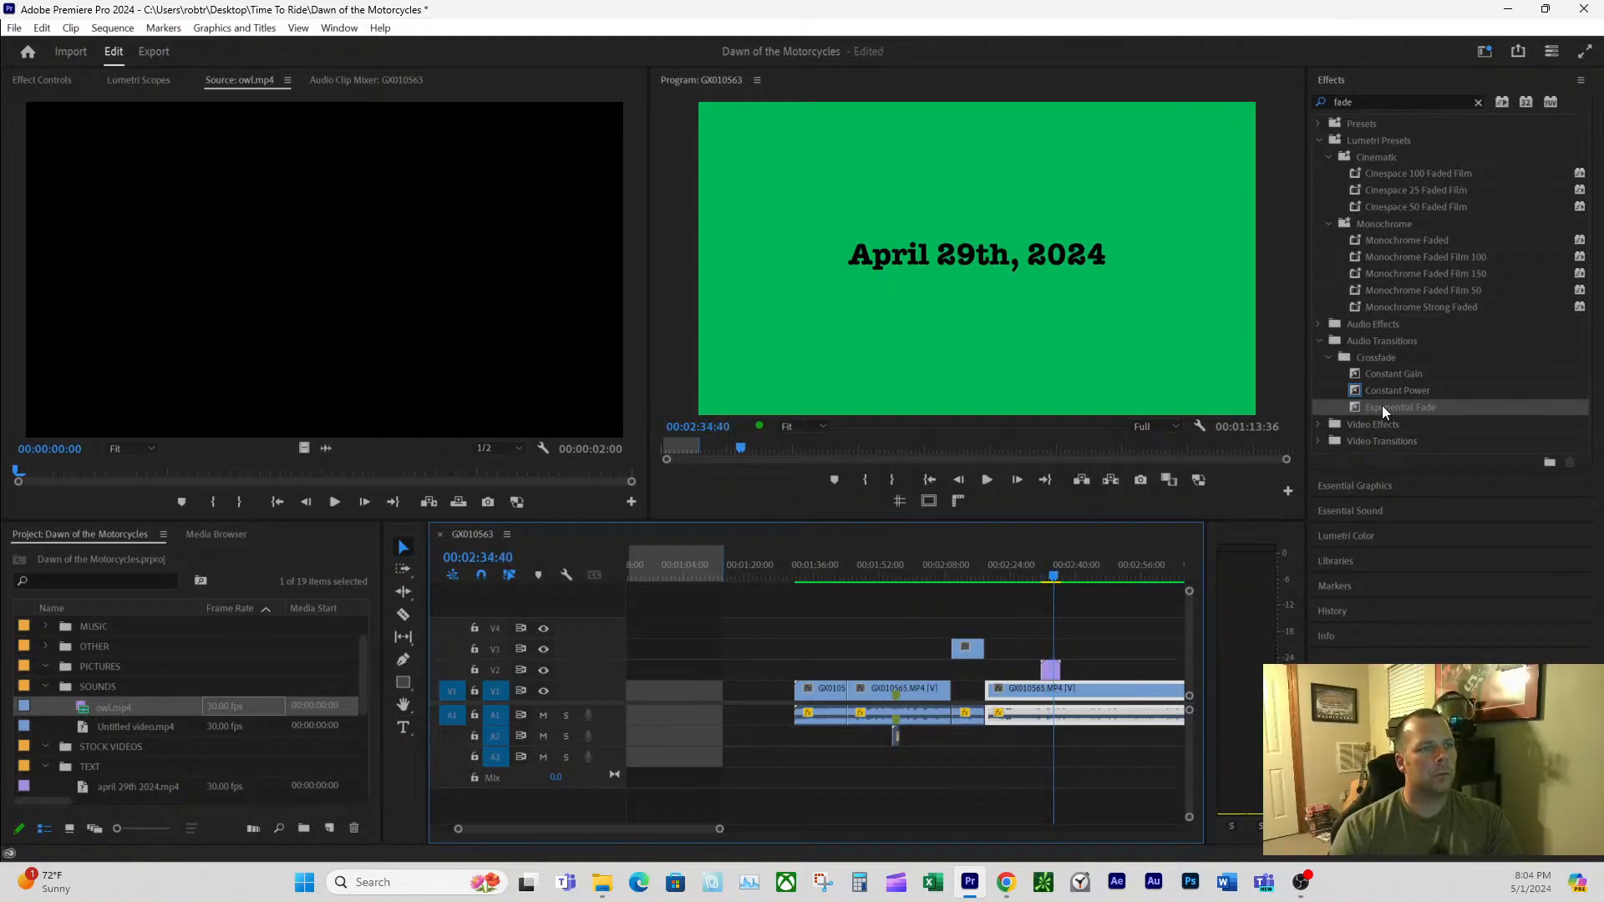
- Search the effects for "ultra" and apply Ultra Key to the april 29th 2024.mp4 title clip on V2
{"action": "left_click", "coordinate": [1477, 102]}
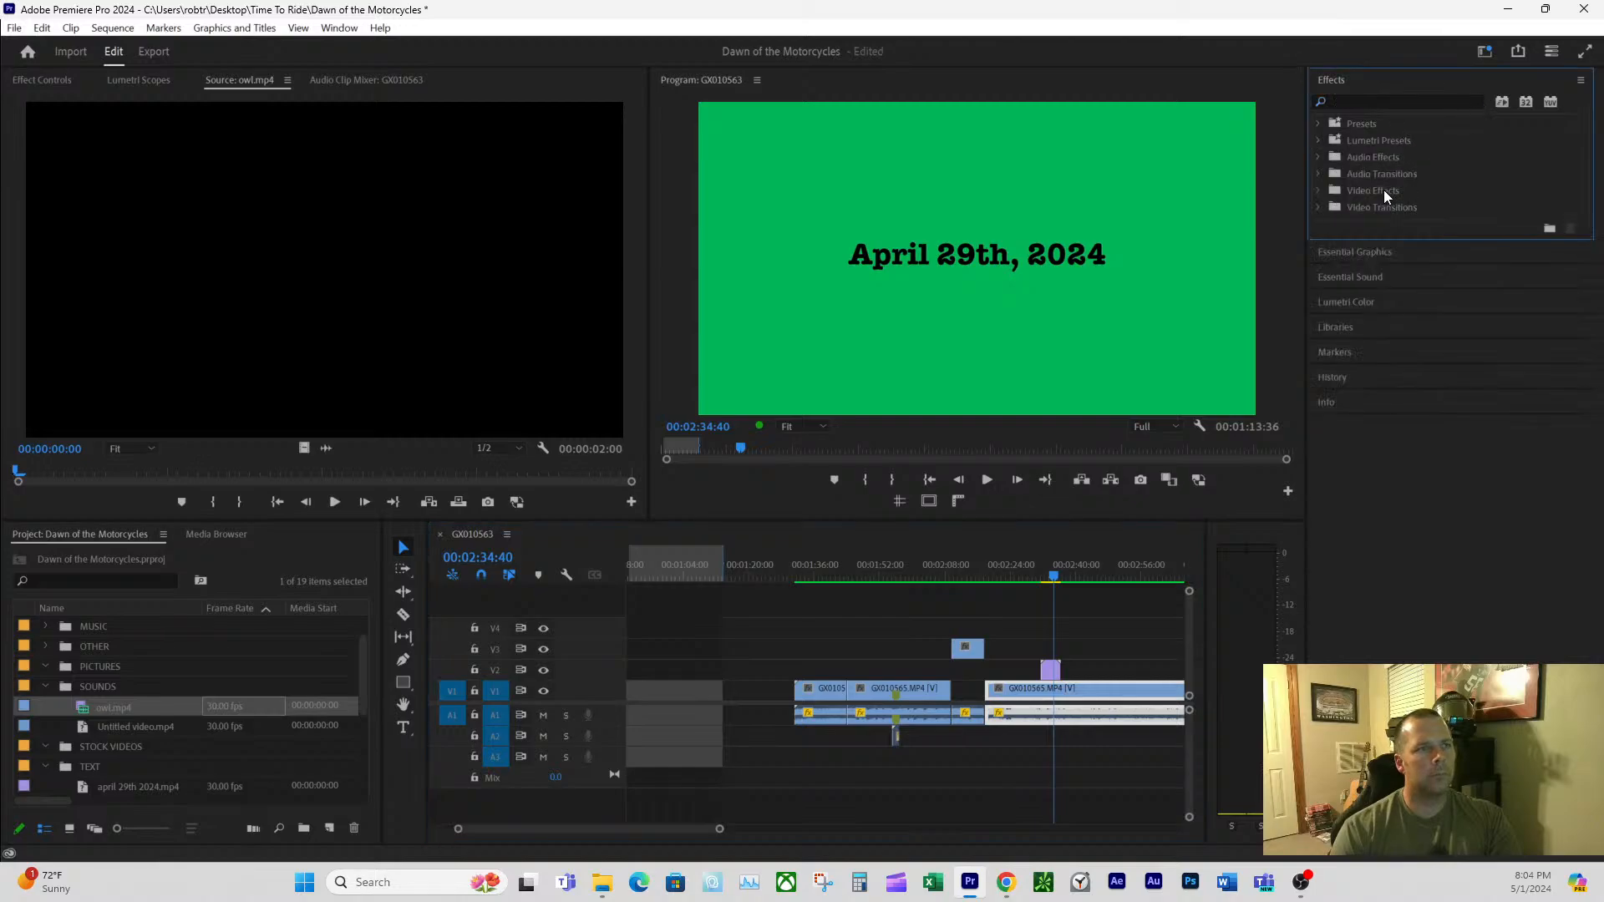
{"action": "left_click", "coordinate": [1372, 100]}
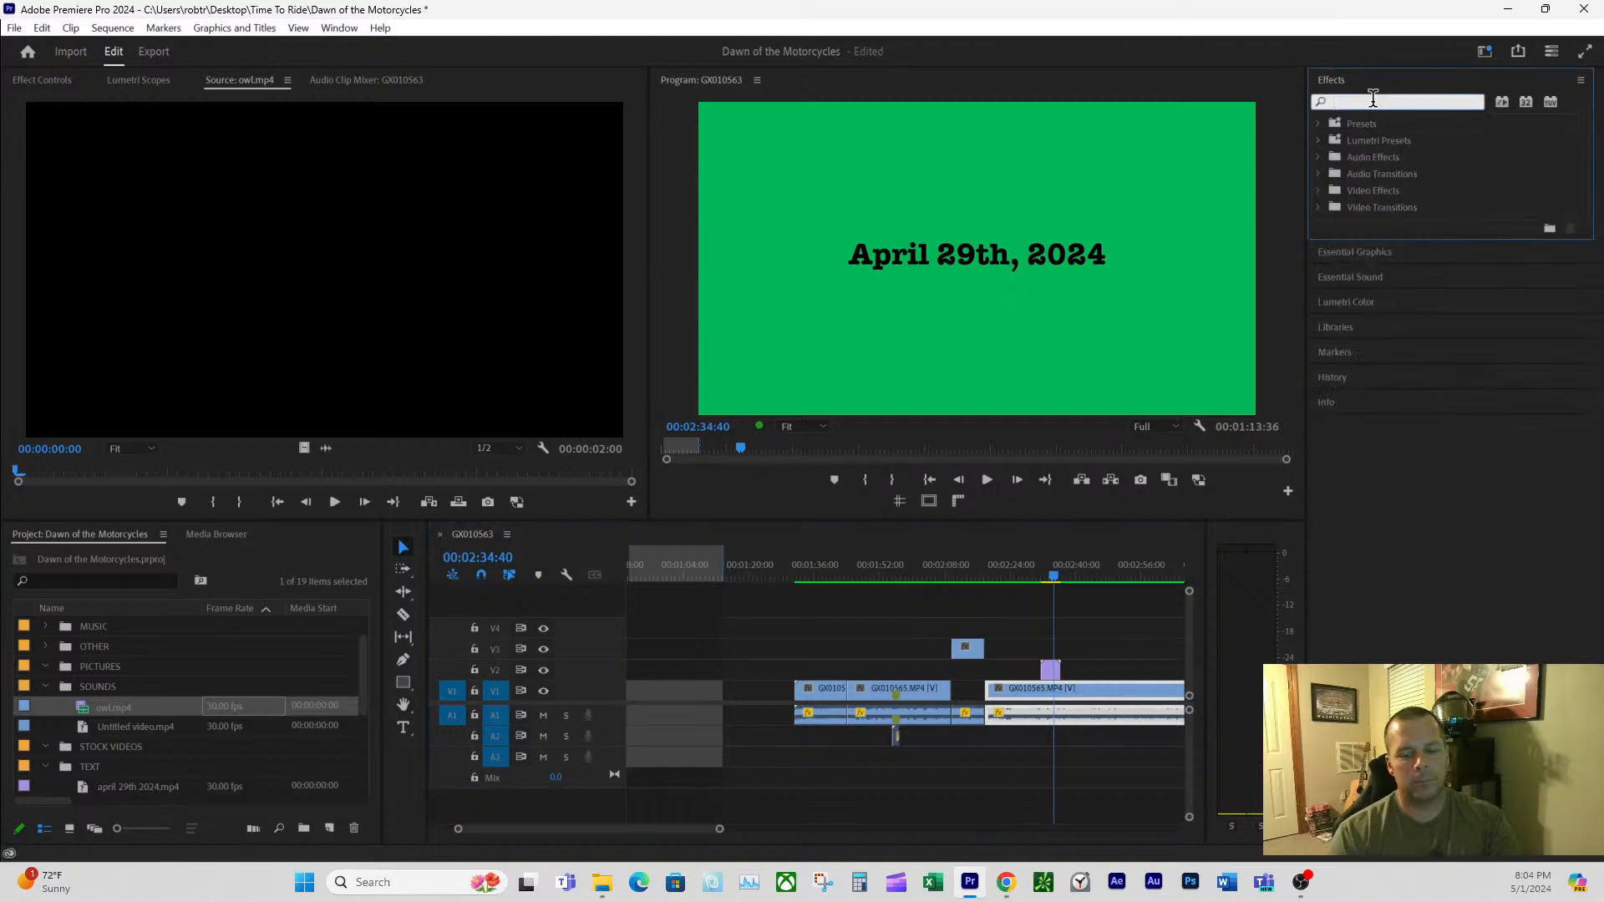
{"action": "type", "text": "ultra"}
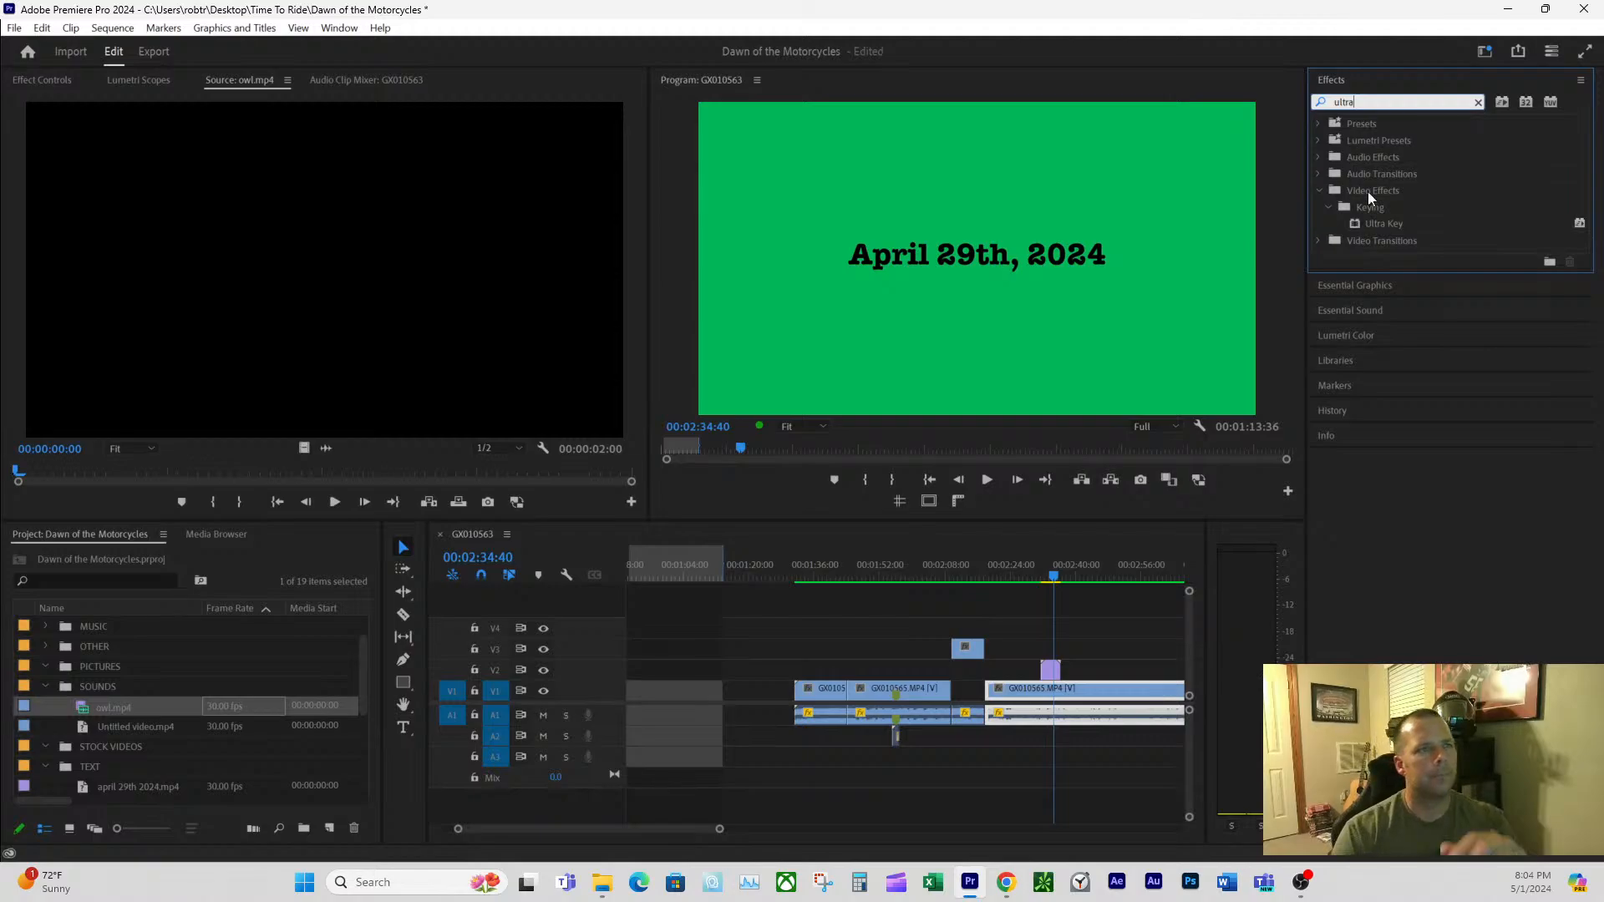
{"action": "left_click_drag", "start_coordinate": [1386, 223], "coordinate": [1048, 671]}
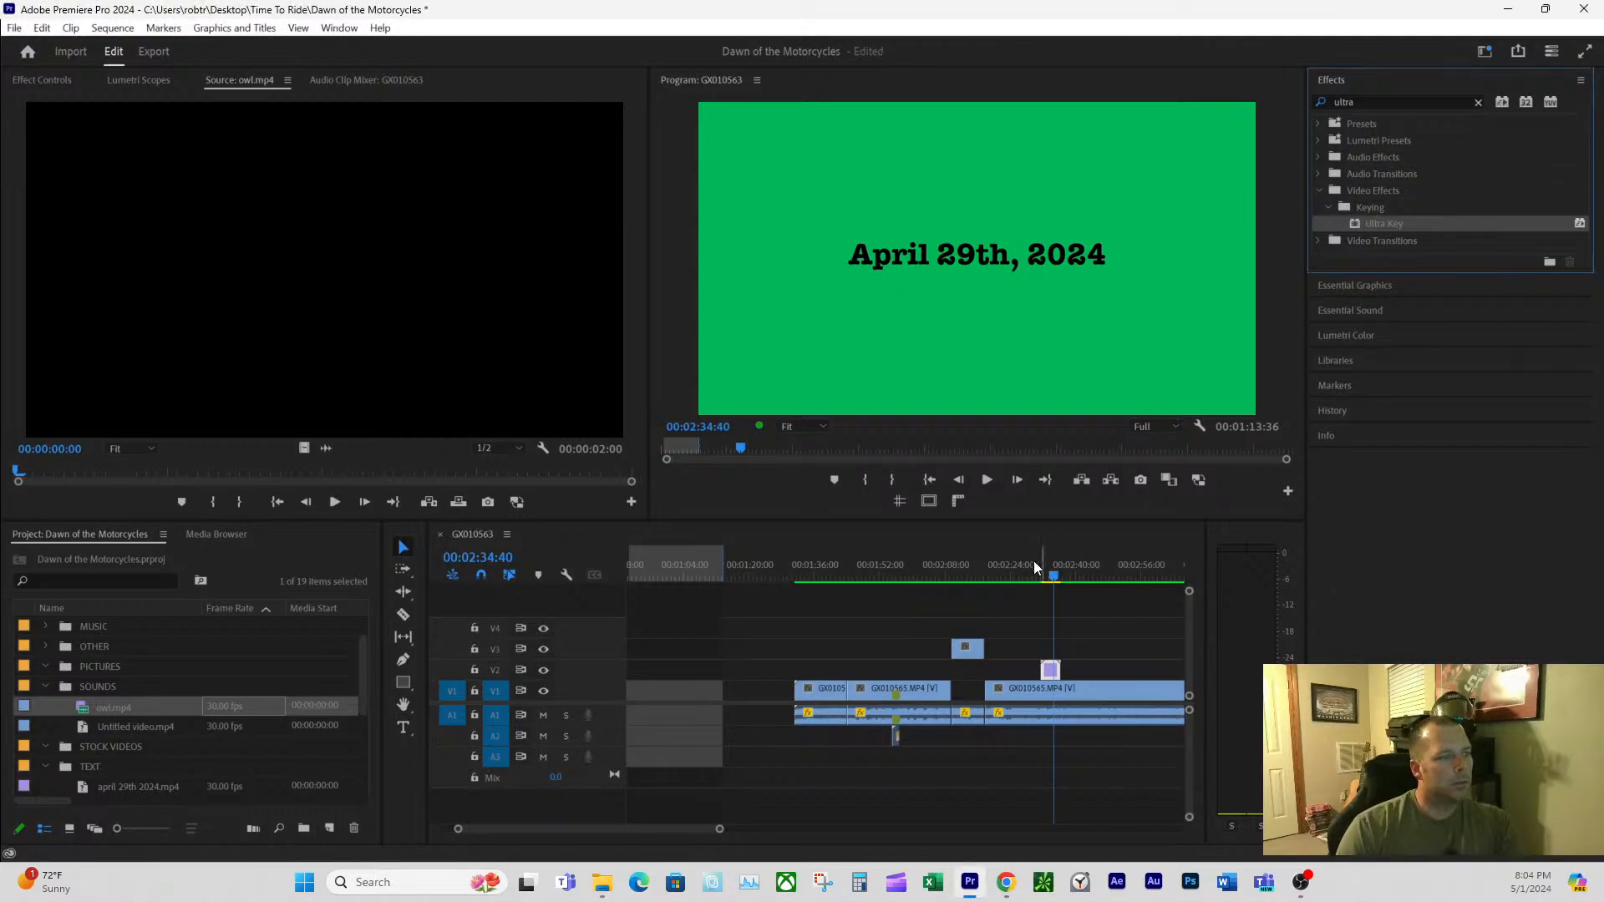
{"action": "left_click_drag", "start_coordinate": [1375, 223], "coordinate": [1049, 671]}
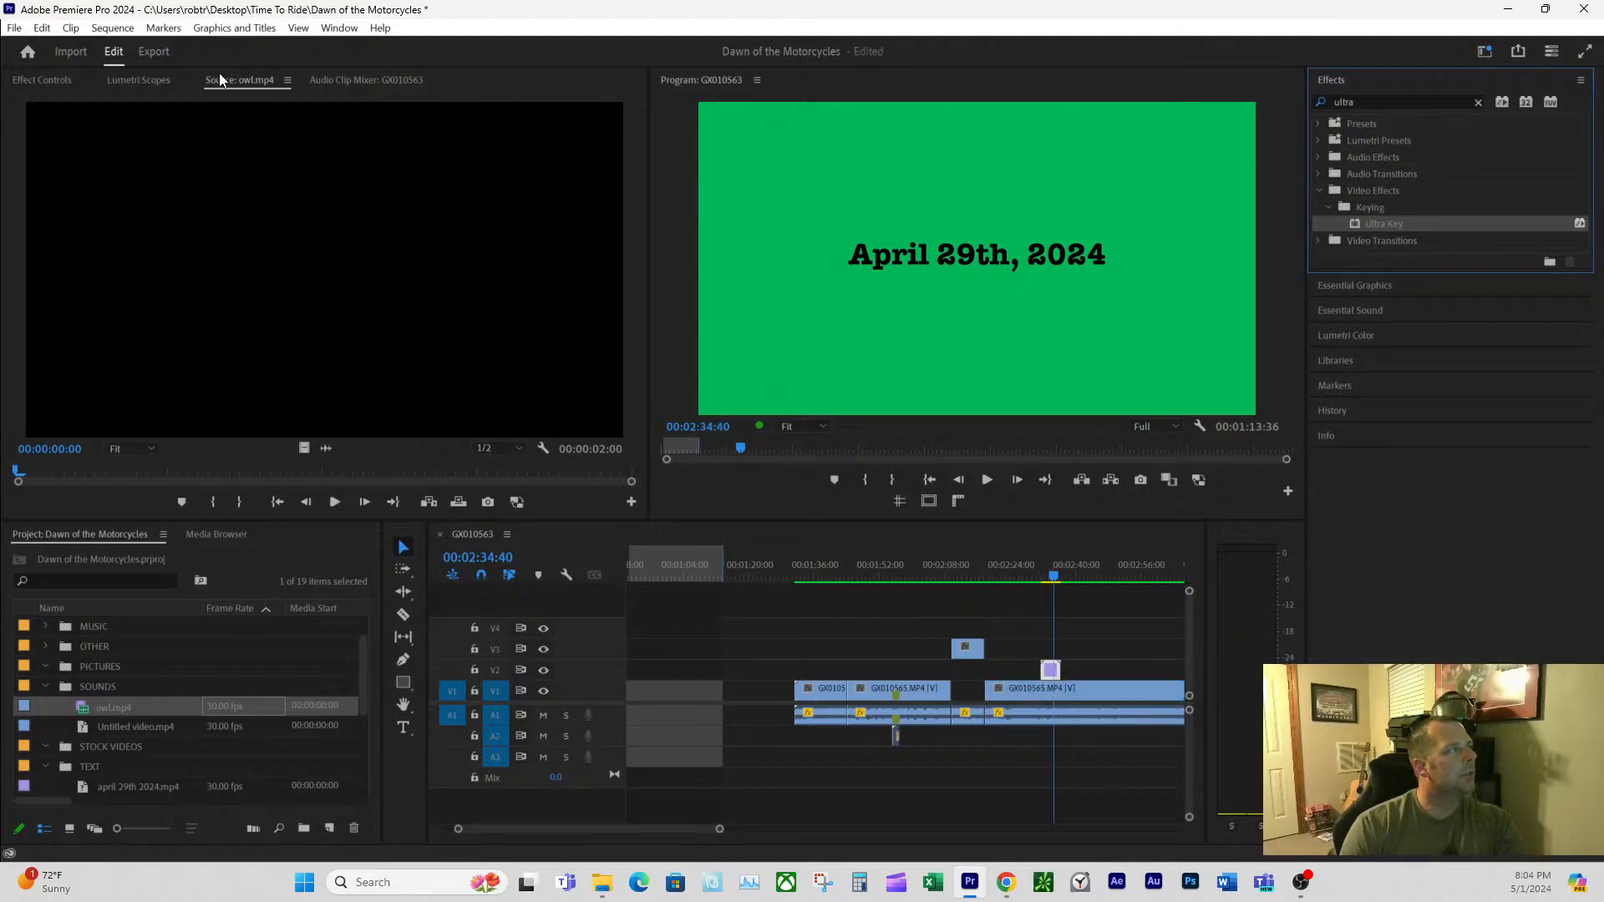
- Sample the title's green background as the Ultra Key color and lower the title to a vertical position of 2057
{"action": "left_click", "coordinate": [62, 80]}
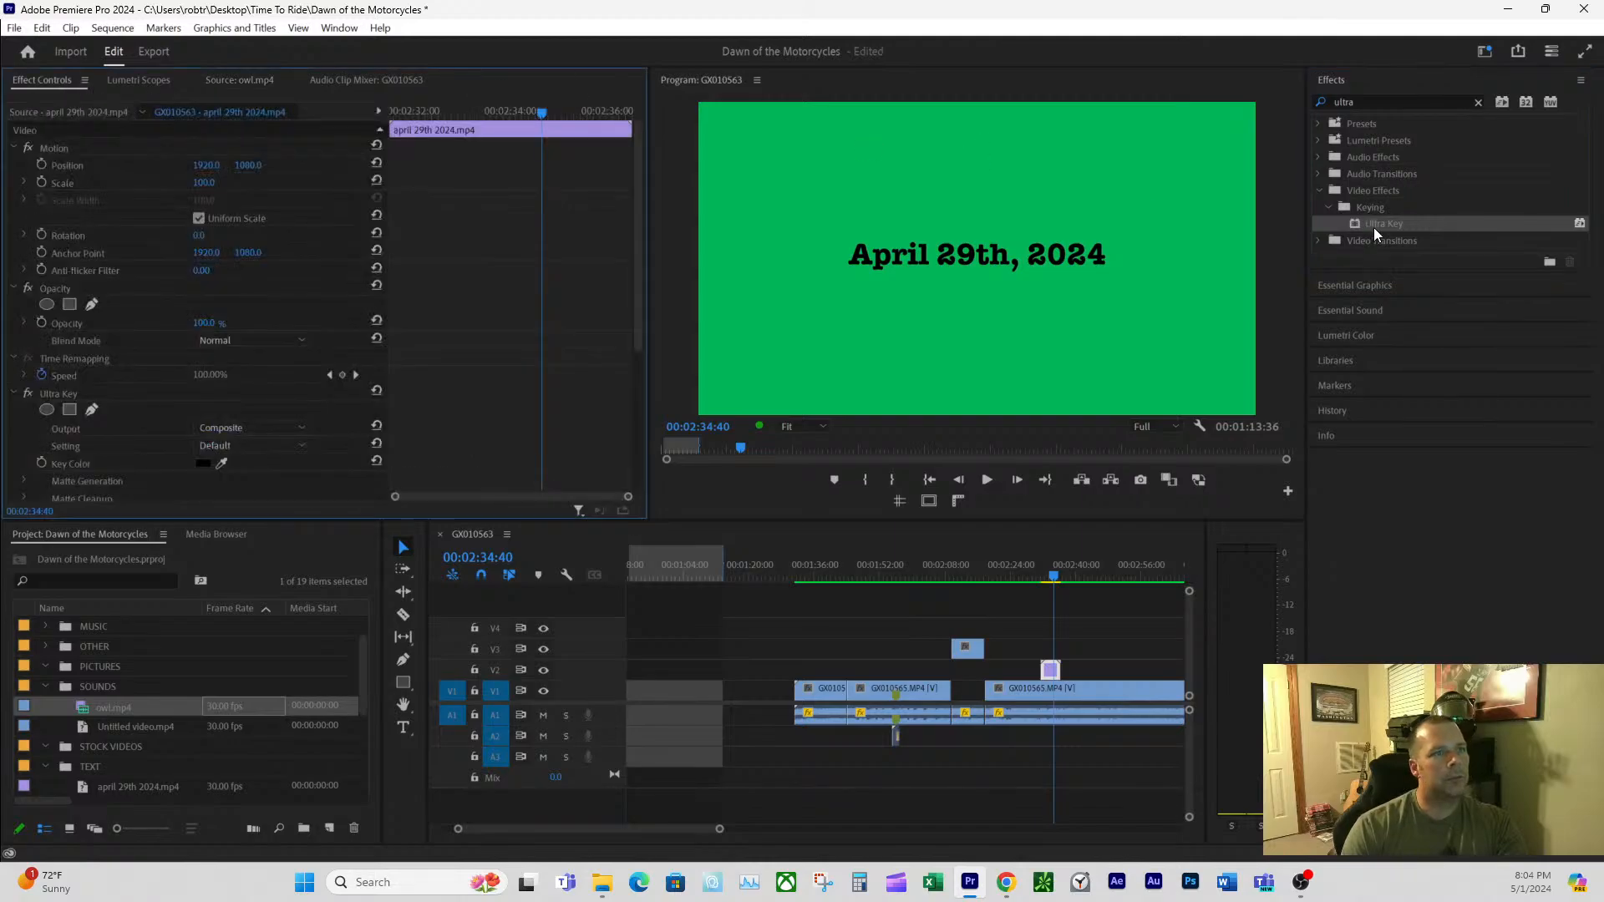
{"action": "left_click", "coordinate": [221, 463]}
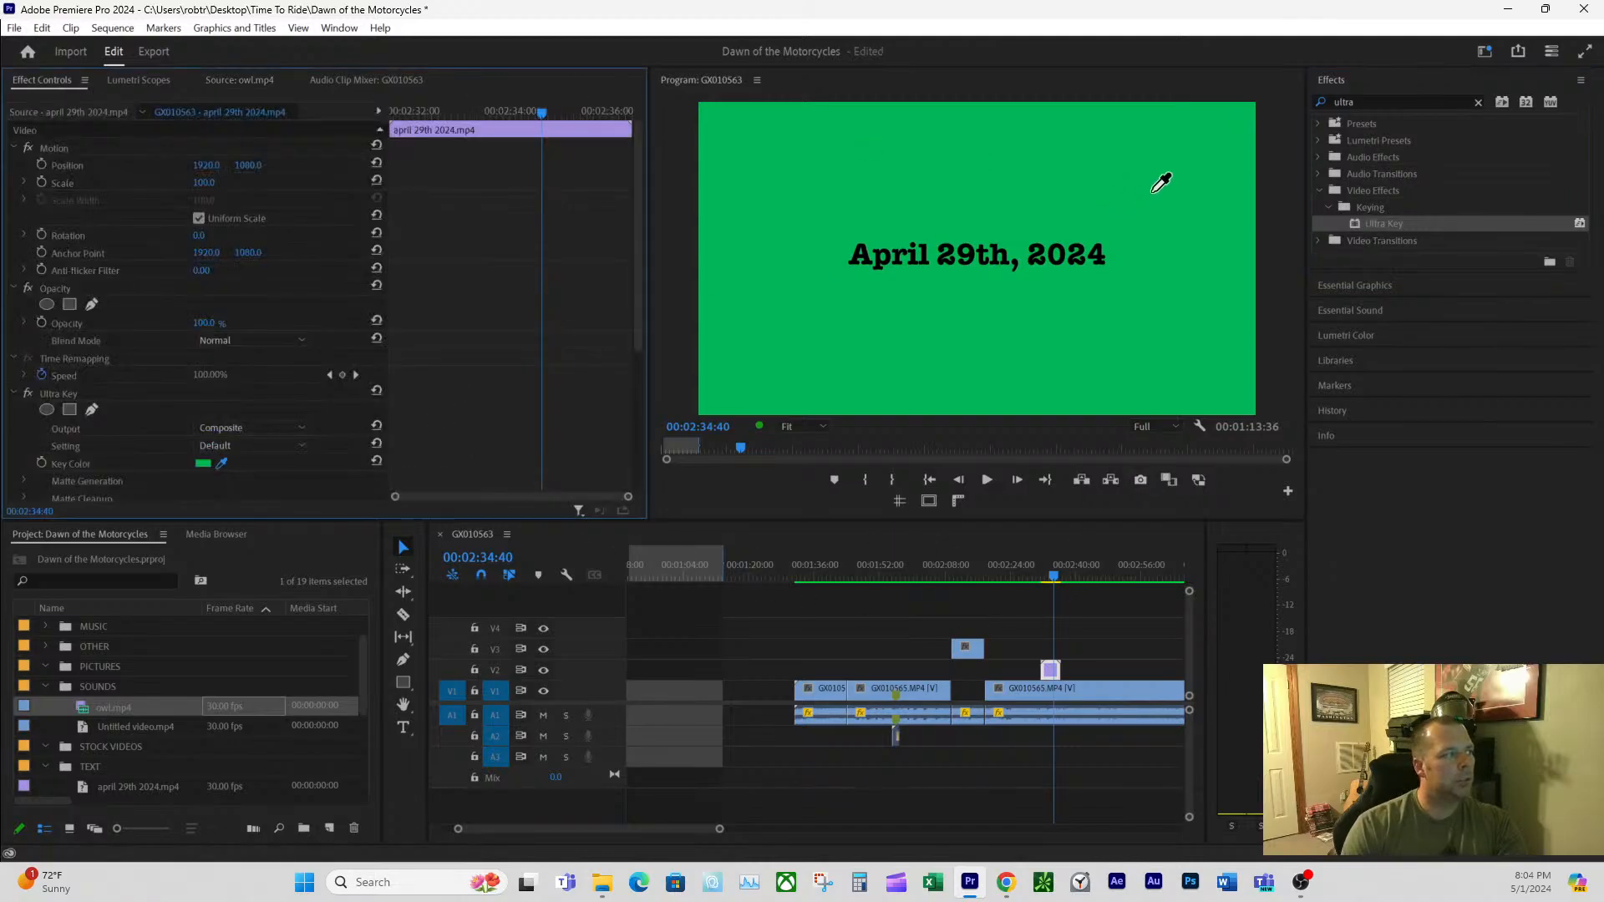
{"action": "left_click", "coordinate": [1222, 158]}
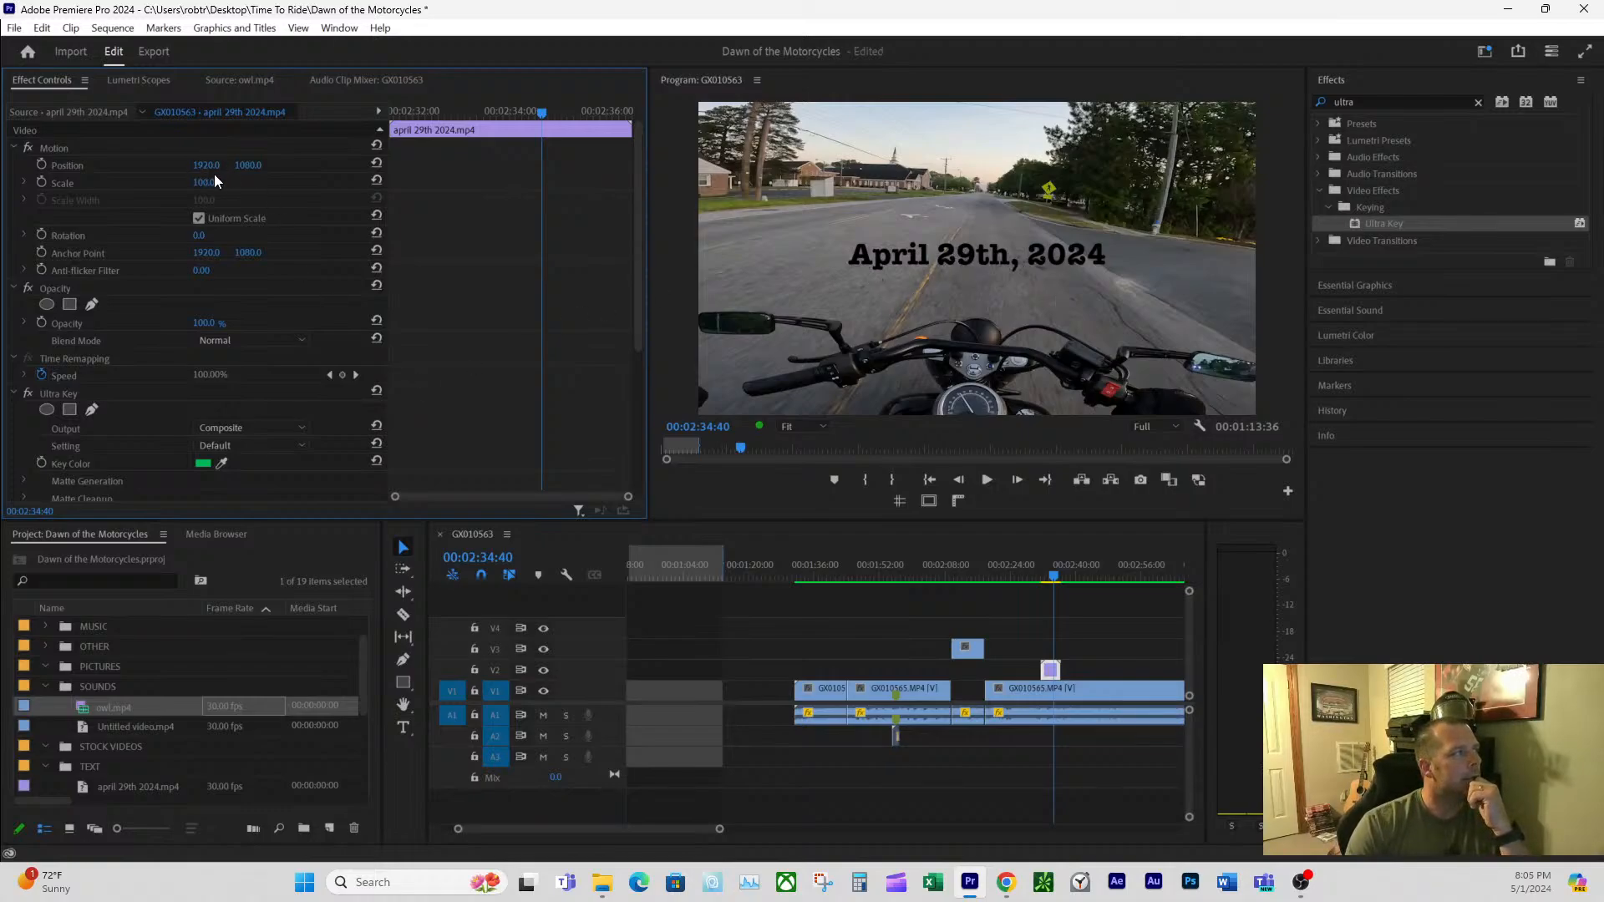
{"action": "left_click_drag", "start_coordinate": [250, 164], "coordinate": [1068, 164]}
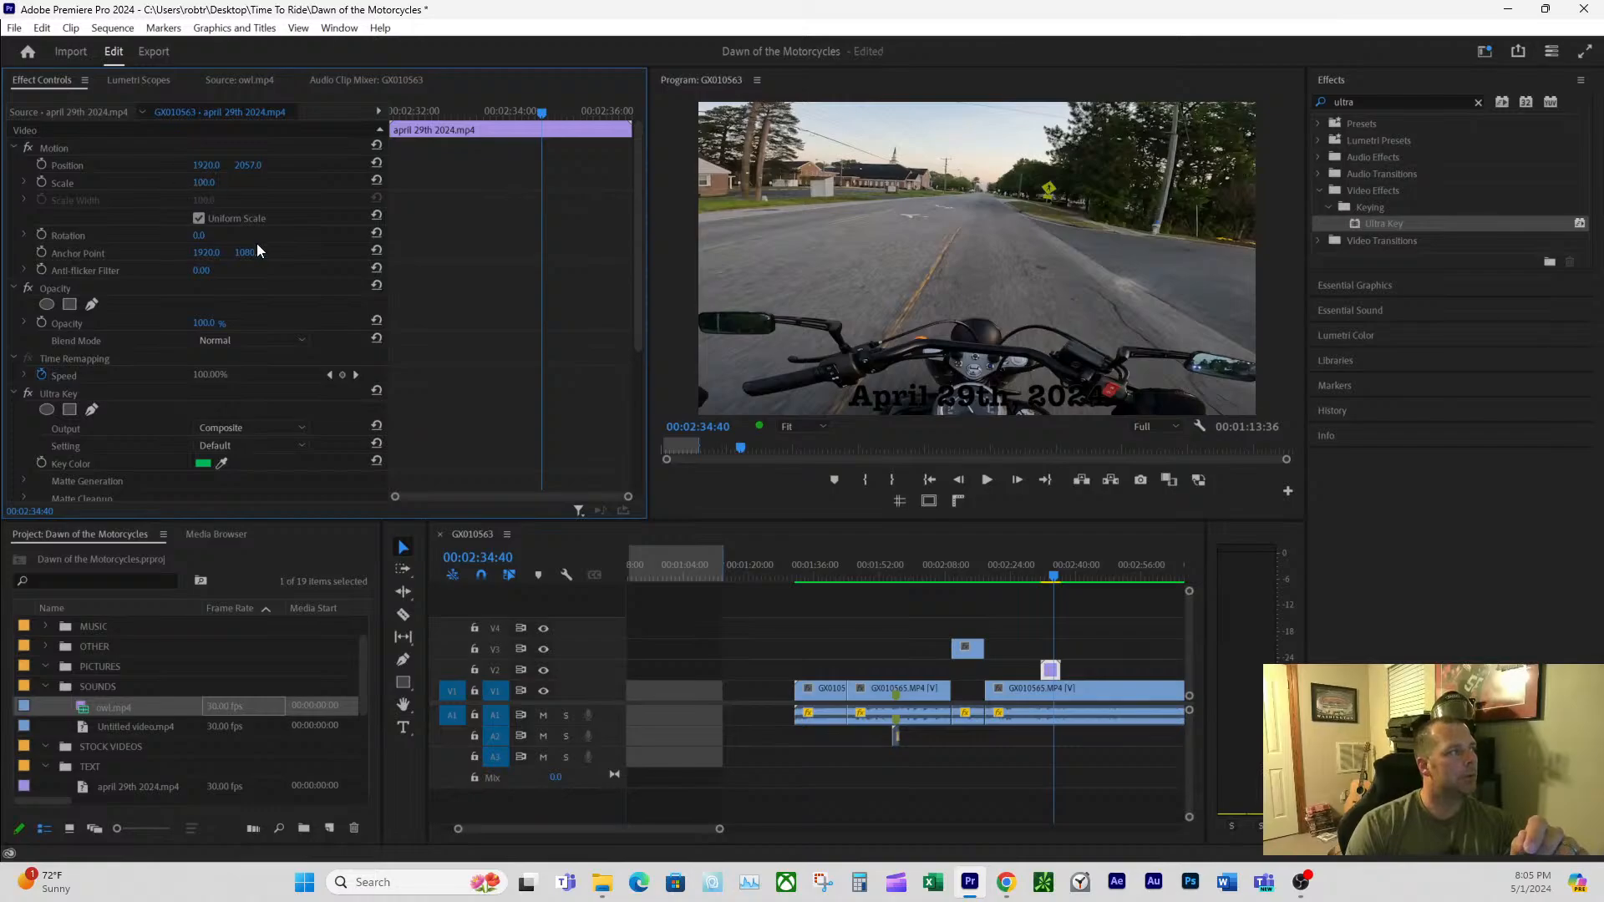
- Search the effects for "tint" and apply Tint to the april 29th 2024.mp4 title clip on V2
{"action": "left_click", "coordinate": [1367, 95]}
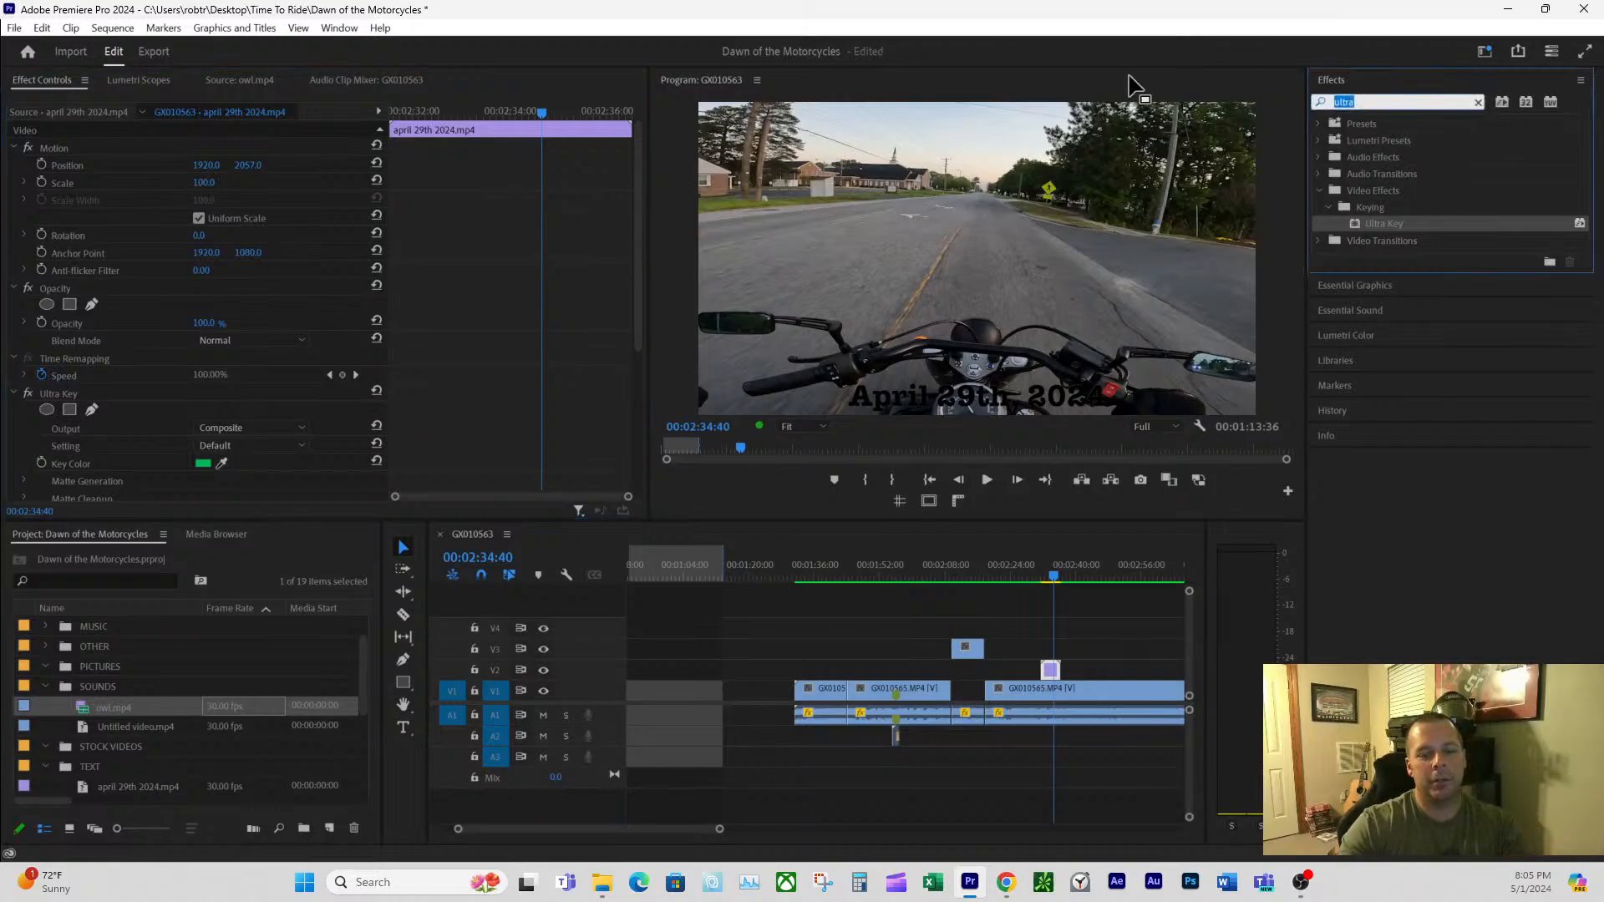
{"action": "type", "text": "tint"}
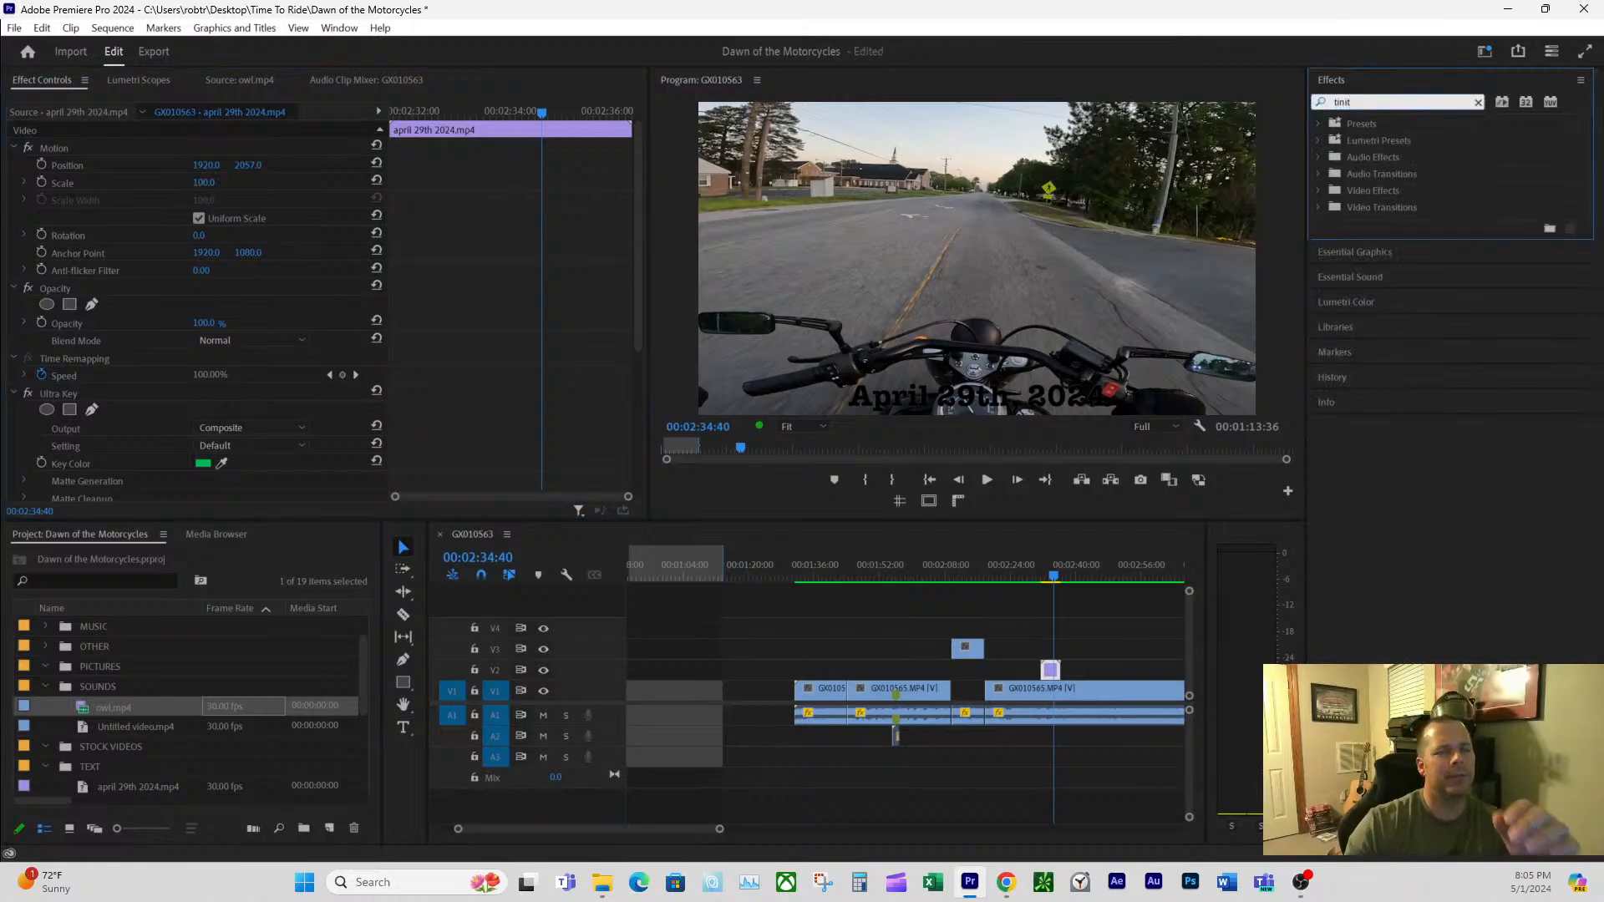
{"action": "key", "text": "BackSpace"}
{"action": "key", "text": "BackSpace"}
{"action": "type", "text": "nt"}
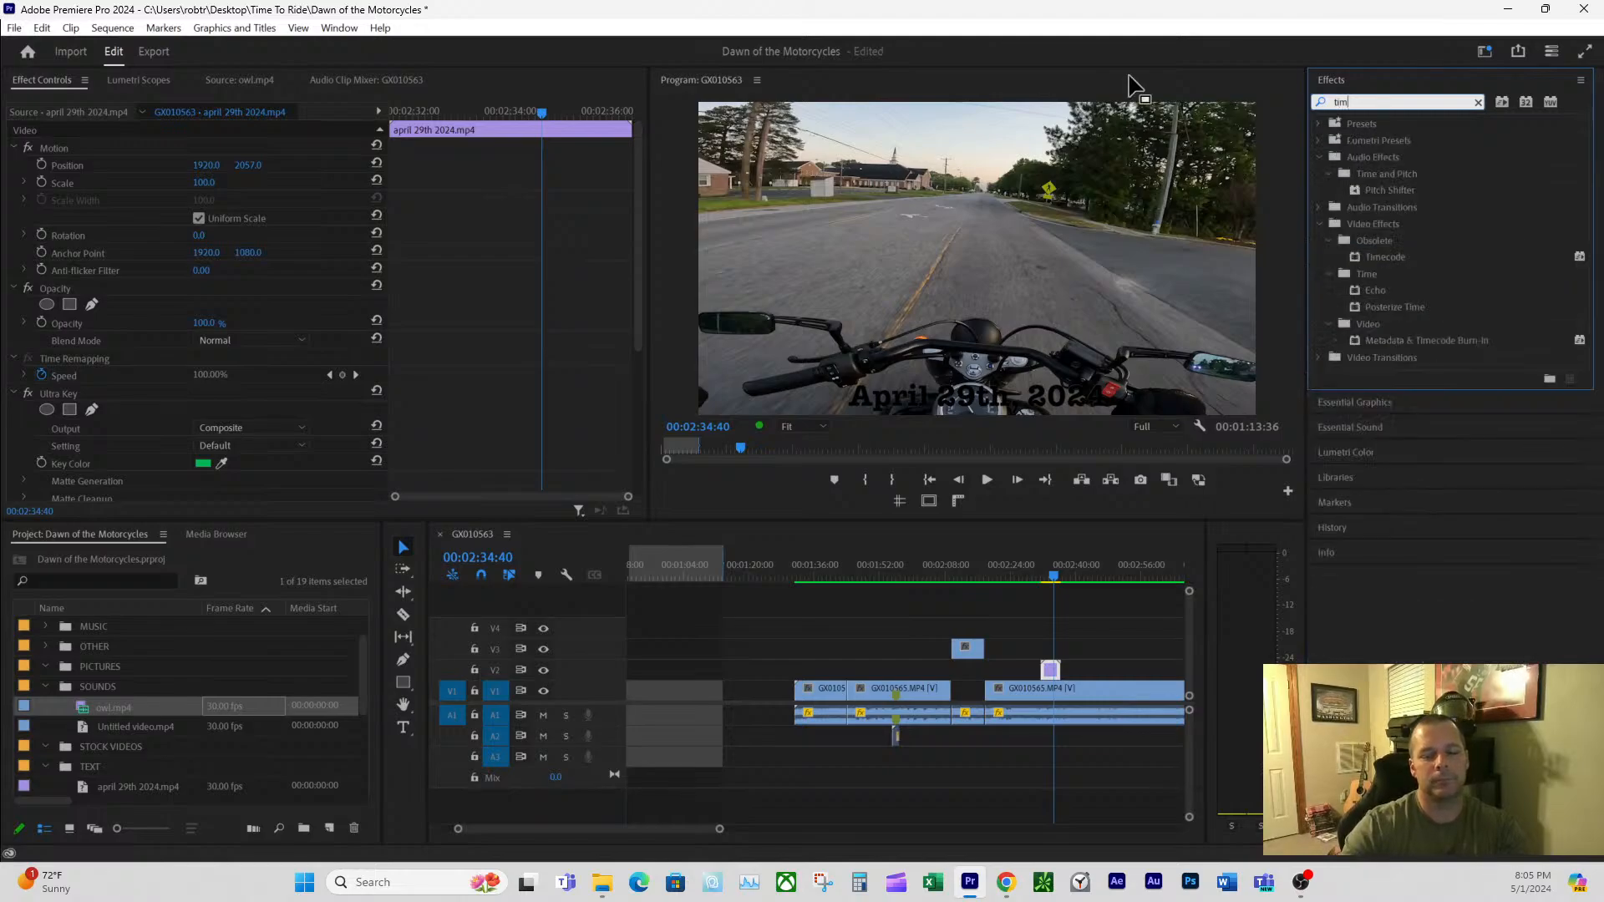
{"action": "key", "text": "Return"}
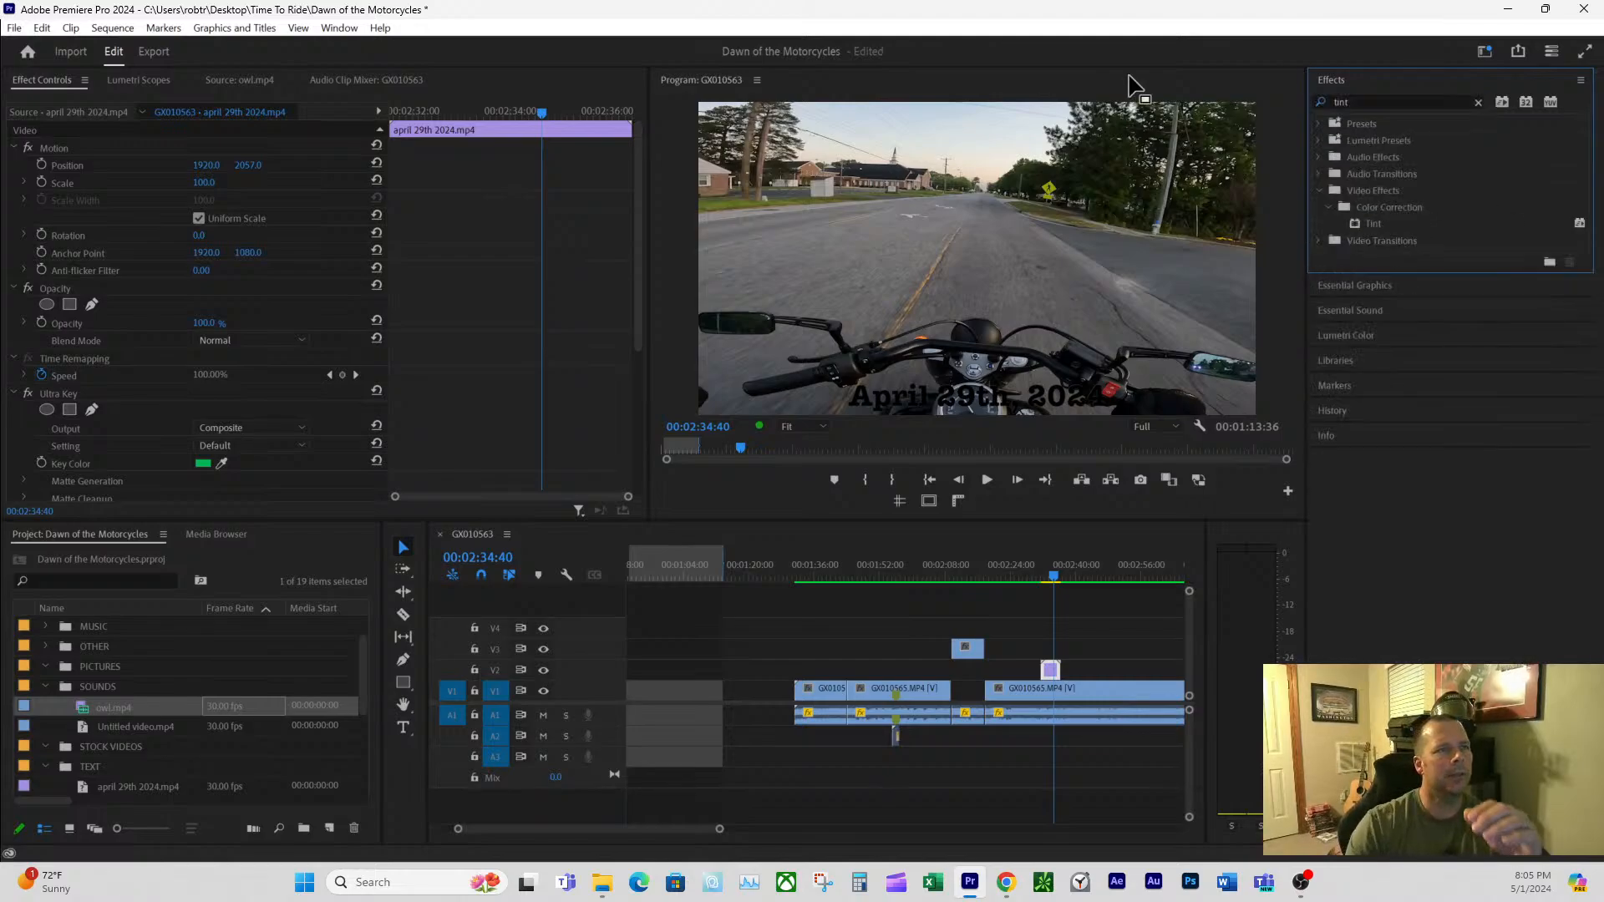
{"action": "left_click_drag", "start_coordinate": [1361, 222], "coordinate": [1050, 669]}
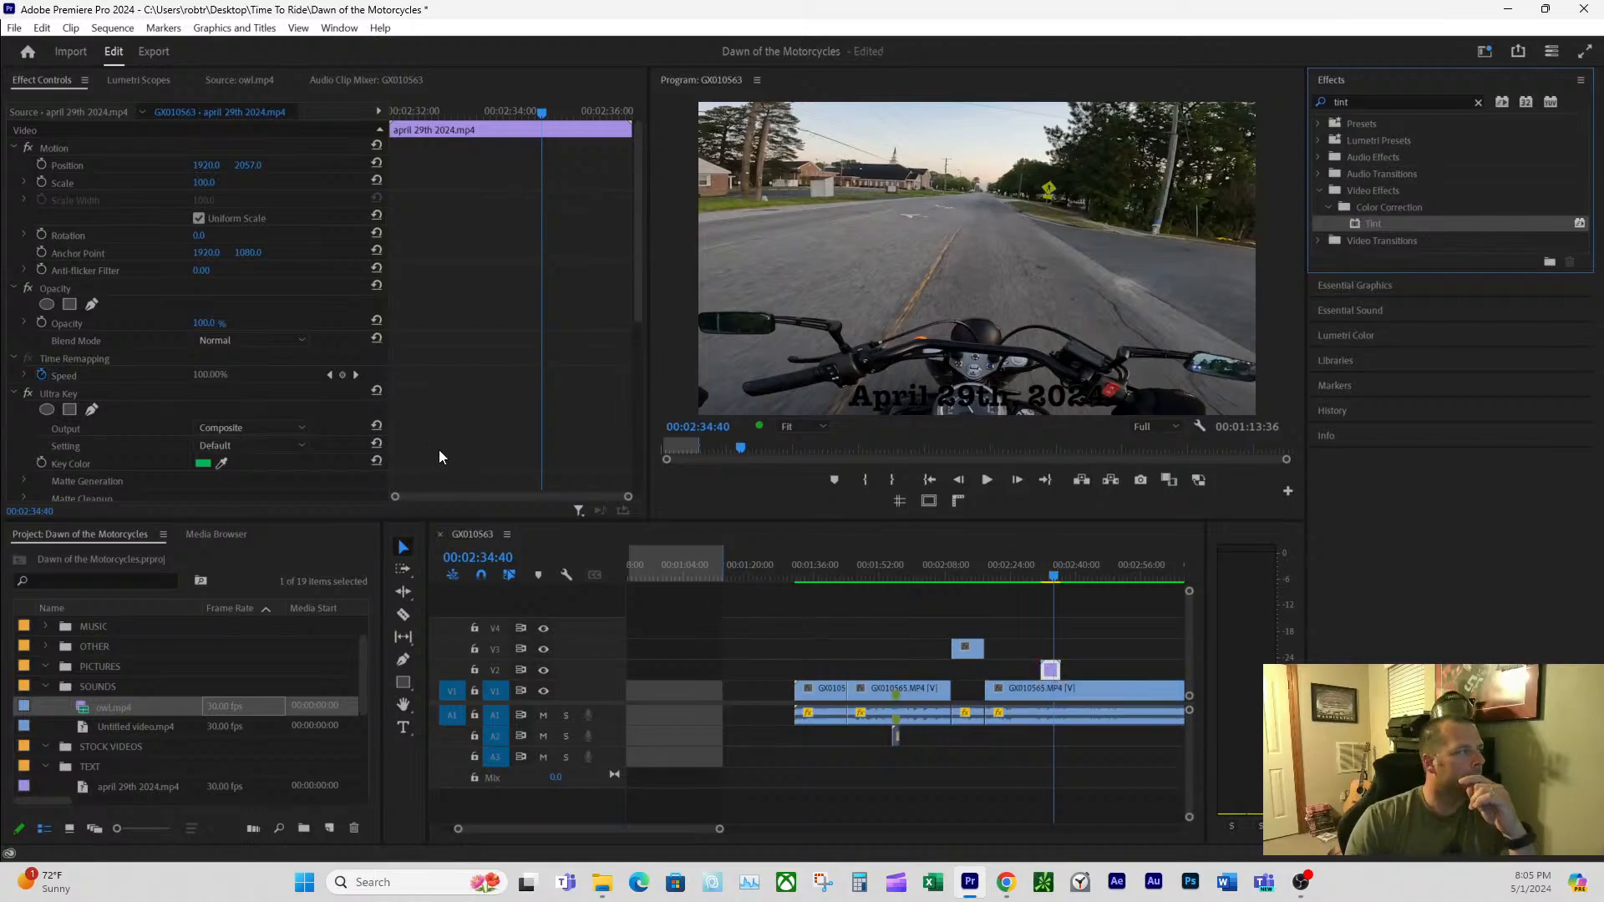
- Set the Tint effect's Map Black To color to white (FFFFFF) and play the title section to check it
{"action": "scroll", "coordinate": [322, 405], "scroll_direction": "down", "scroll_amount": 5}
{"action": "left_click", "coordinate": [203, 440]}
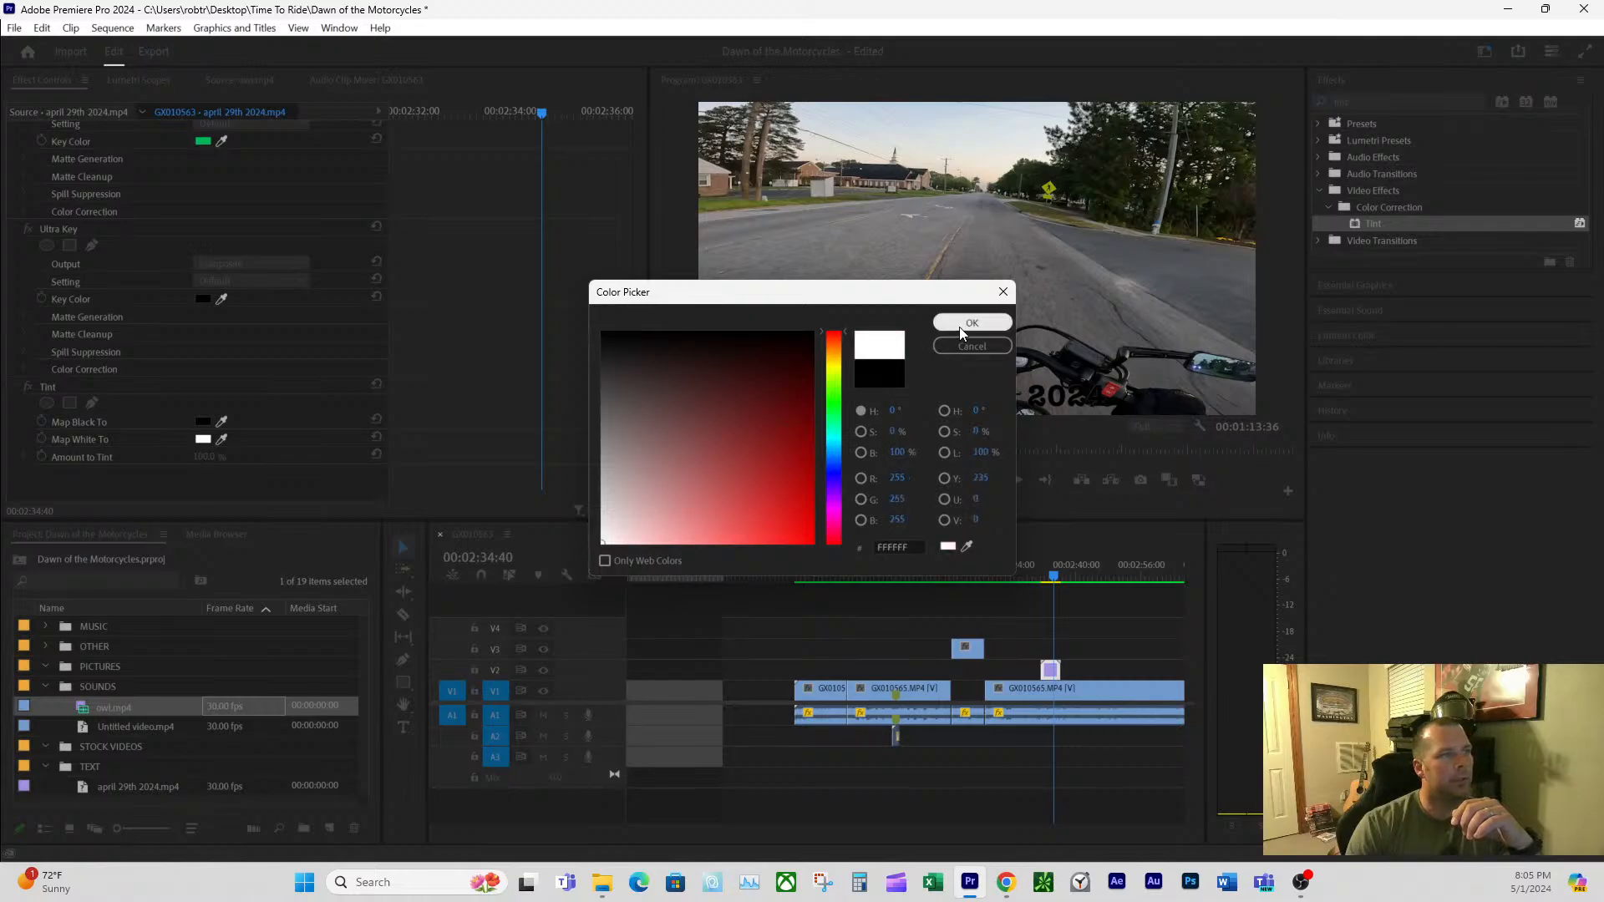
{"action": "left_click", "coordinate": [961, 326]}
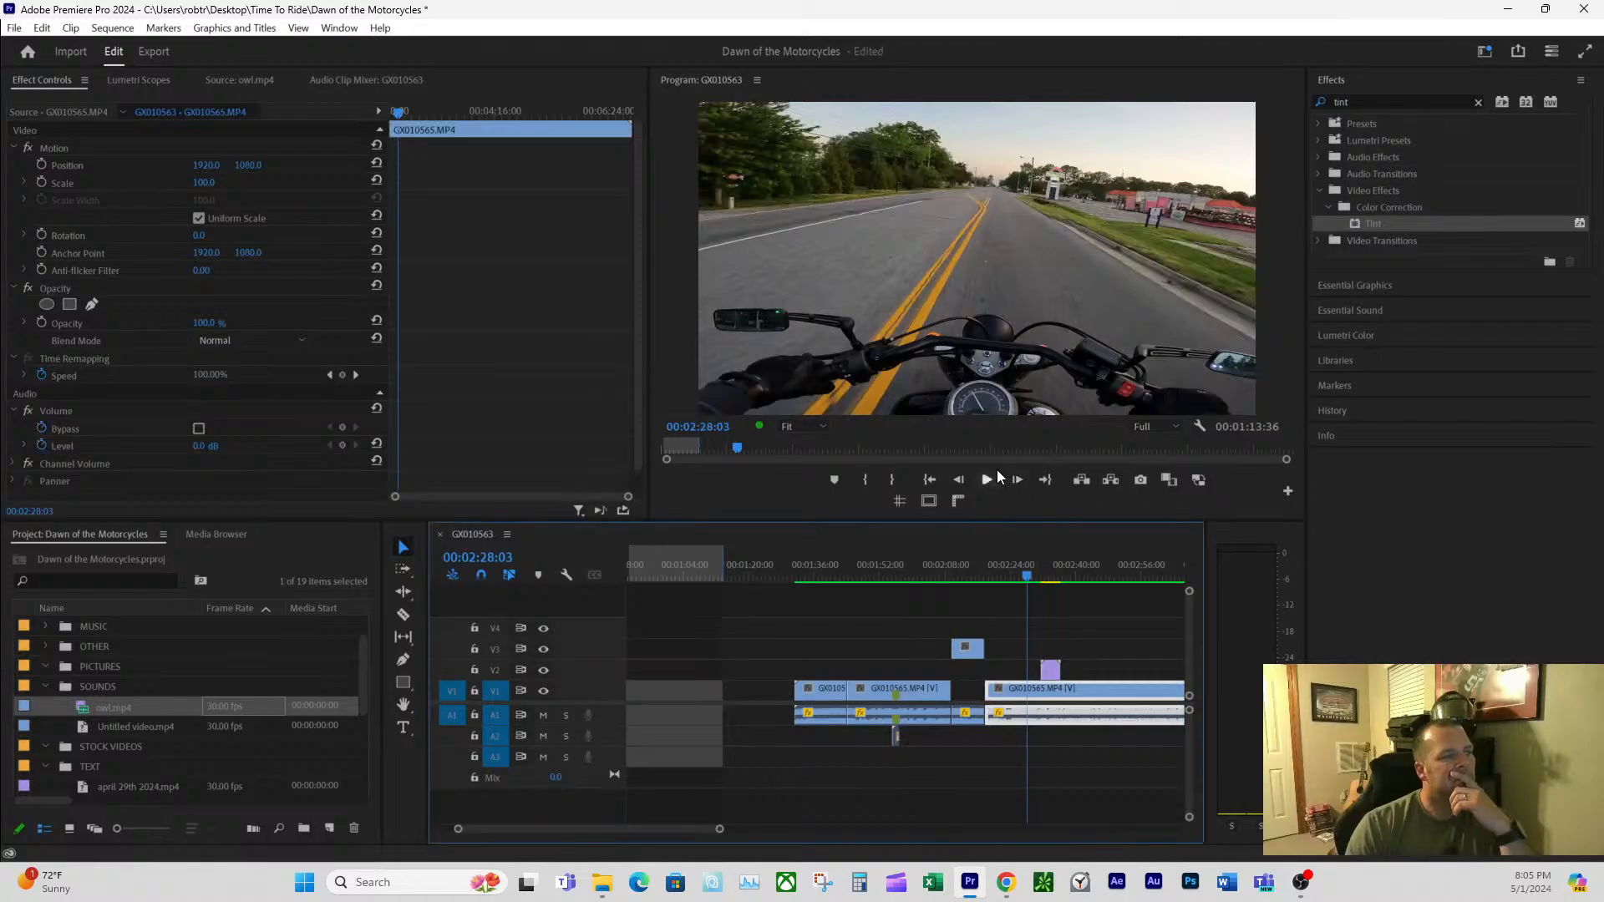
{"action": "left_click", "coordinate": [986, 479]}
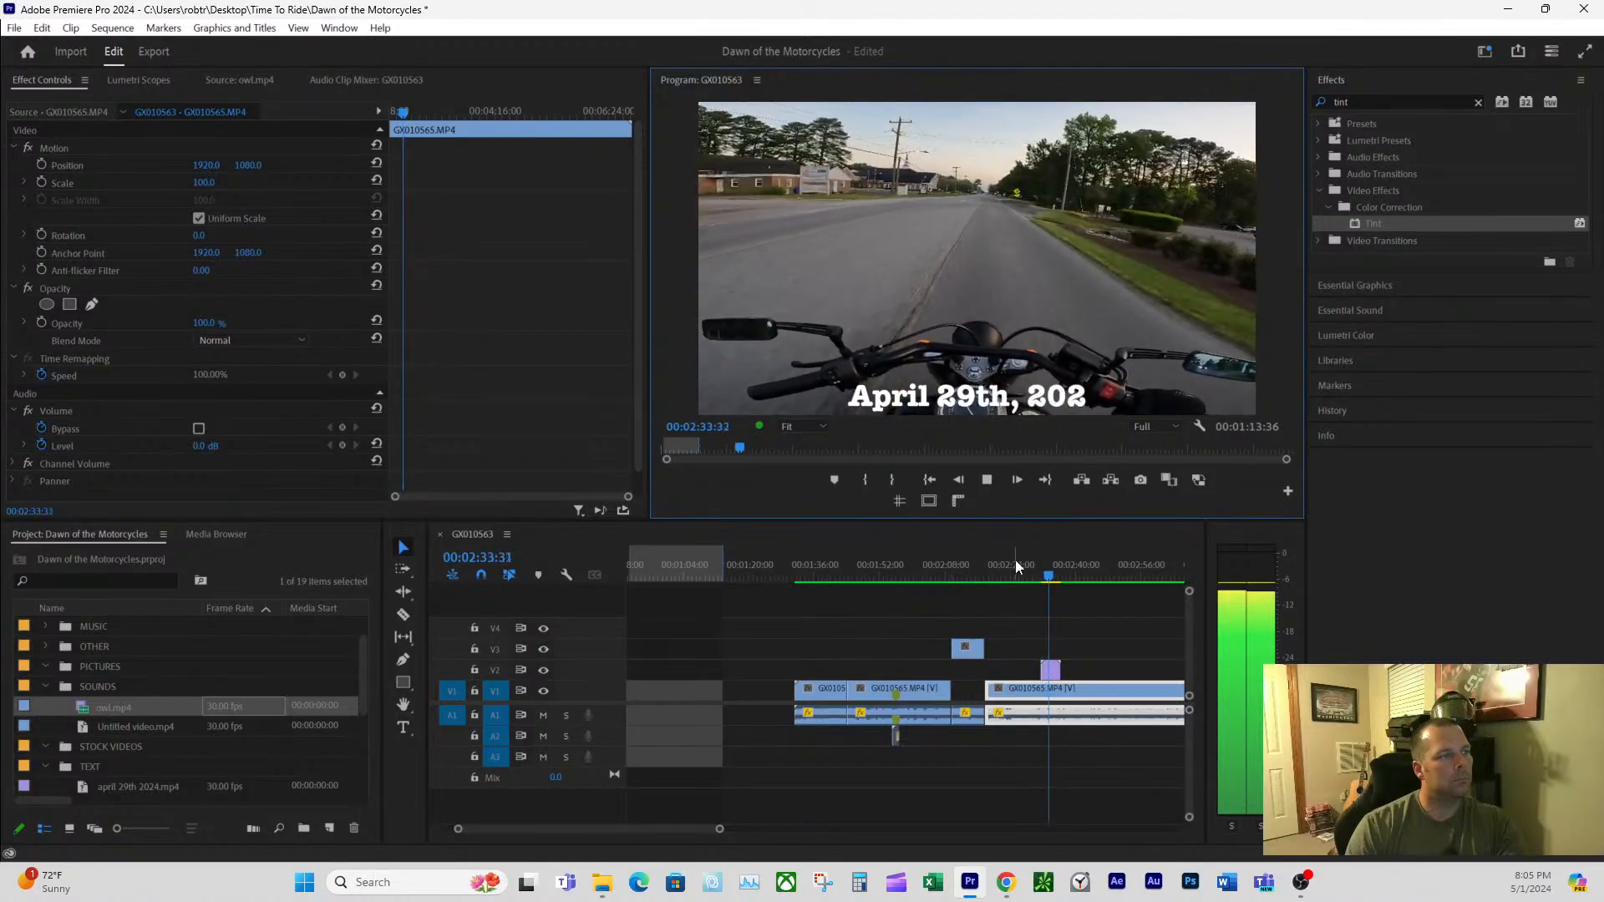
{"action": "key", "text": "space"}
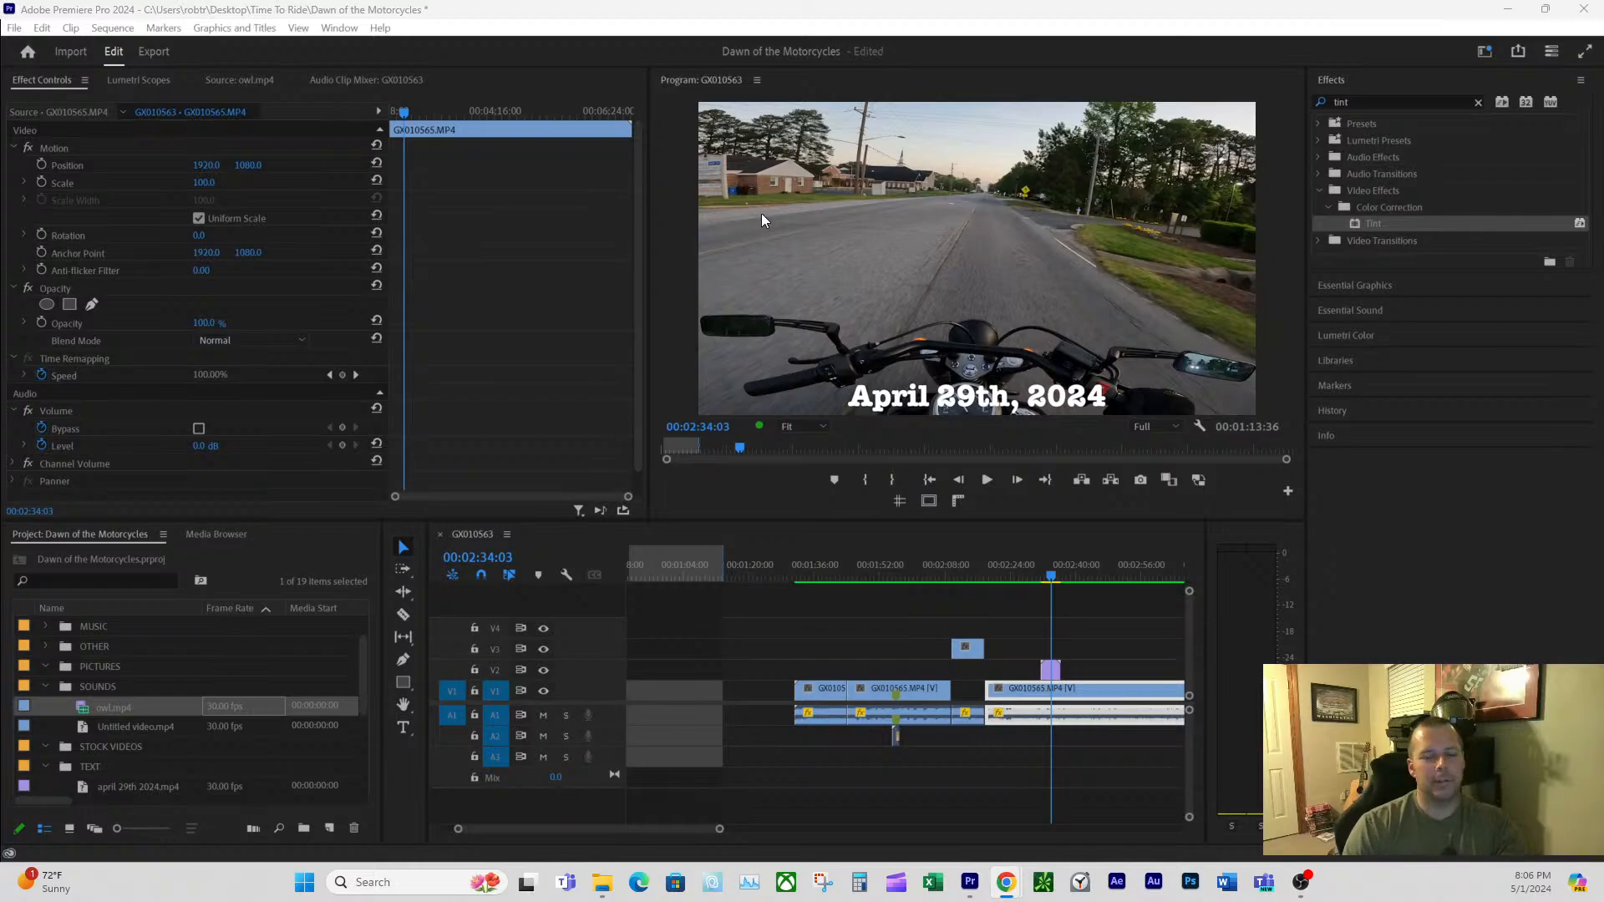
- Play the ride footage from about 00:02:28 to judge where the date title should appear
{"action": "left_click", "coordinate": [1027, 573]}
{"action": "key", "text": "space"}
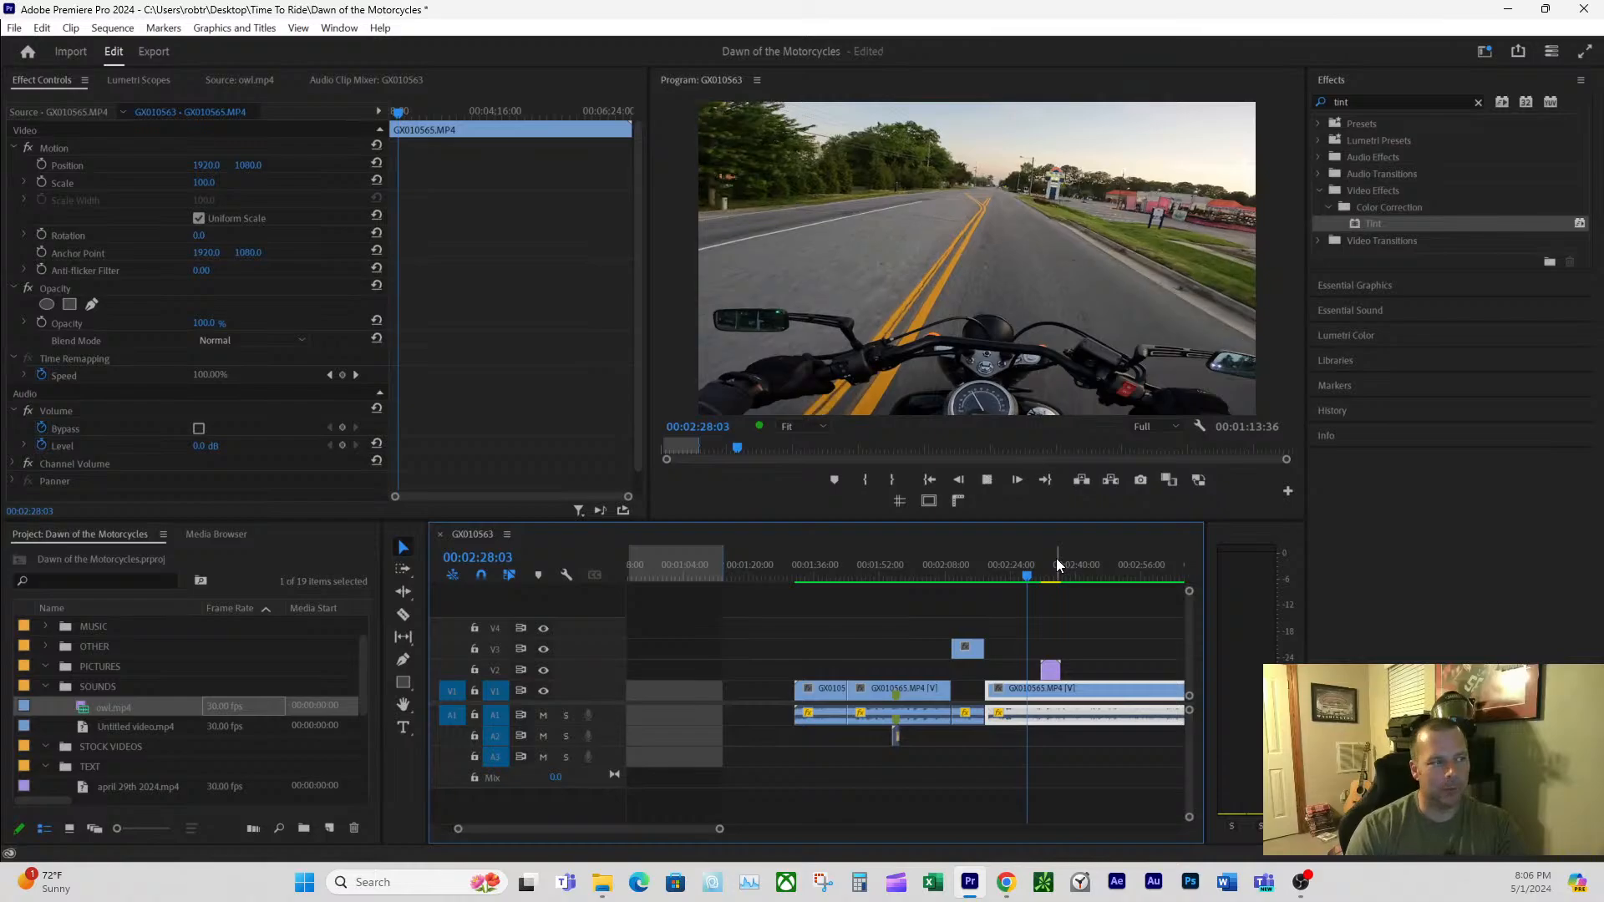
{"action": "key", "text": "space"}
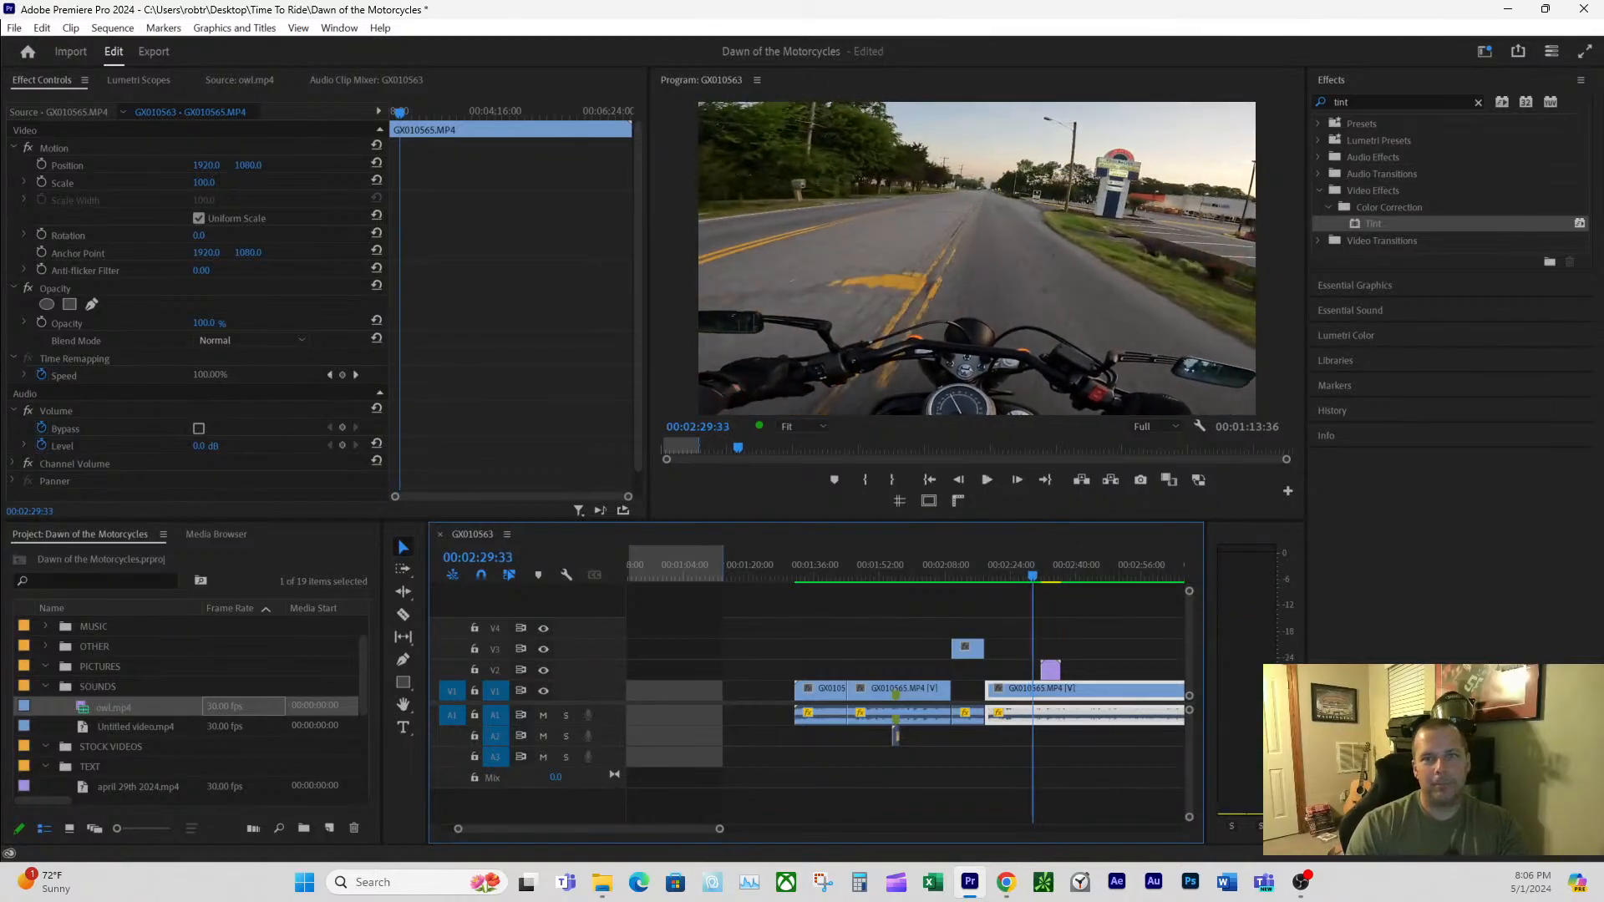
{"action": "key", "text": "alt+Tab"}
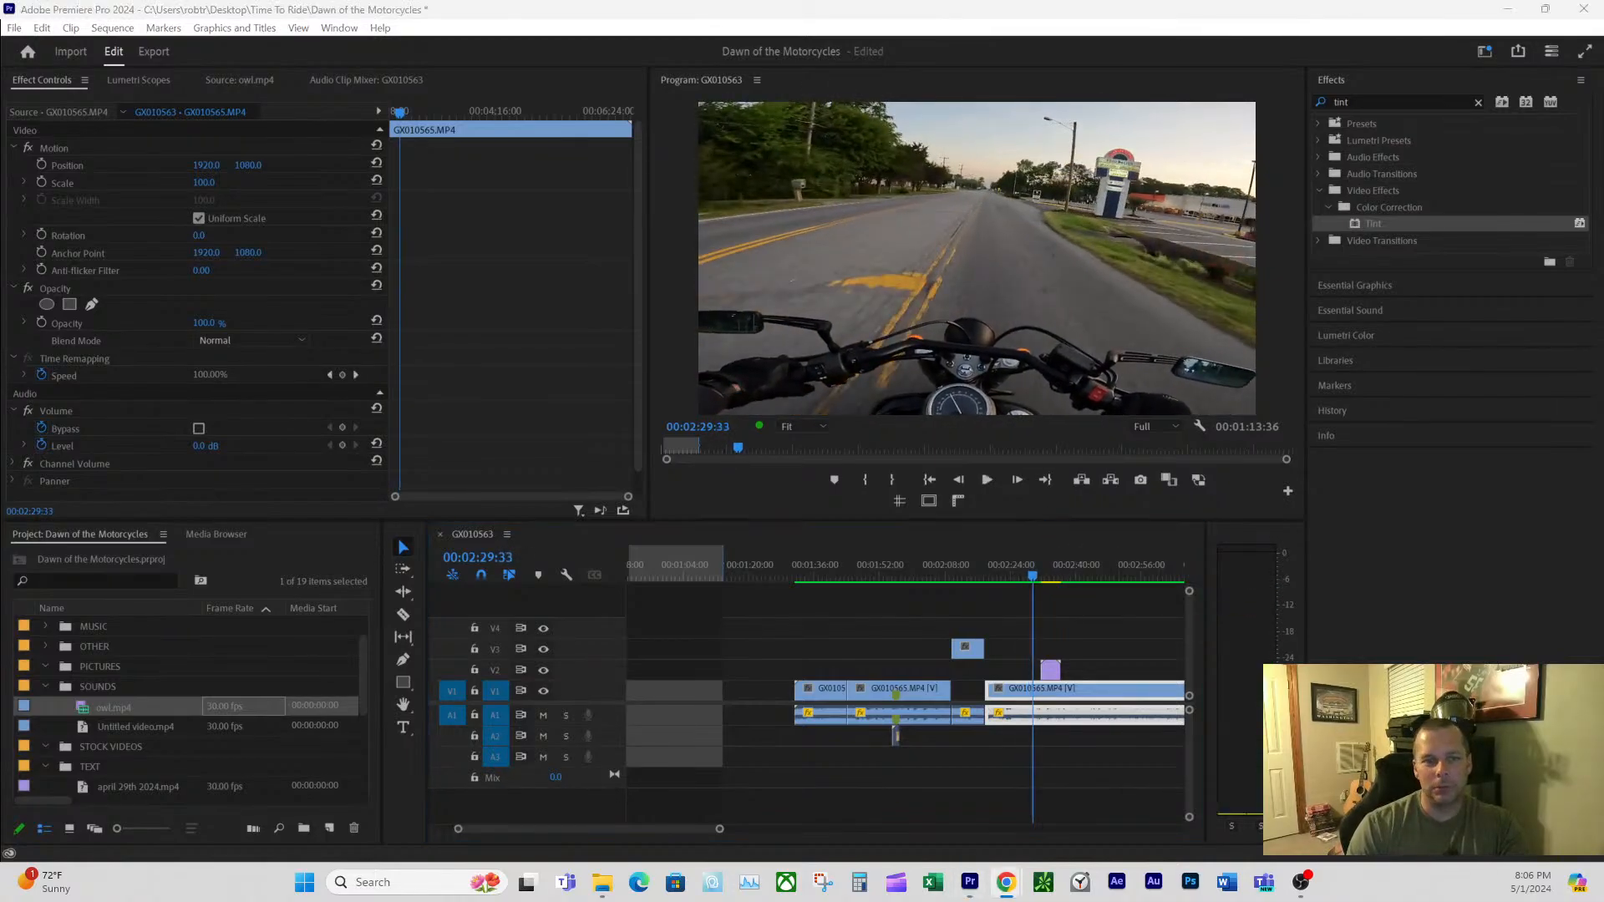
{"action": "key", "text": "alt+Tab"}
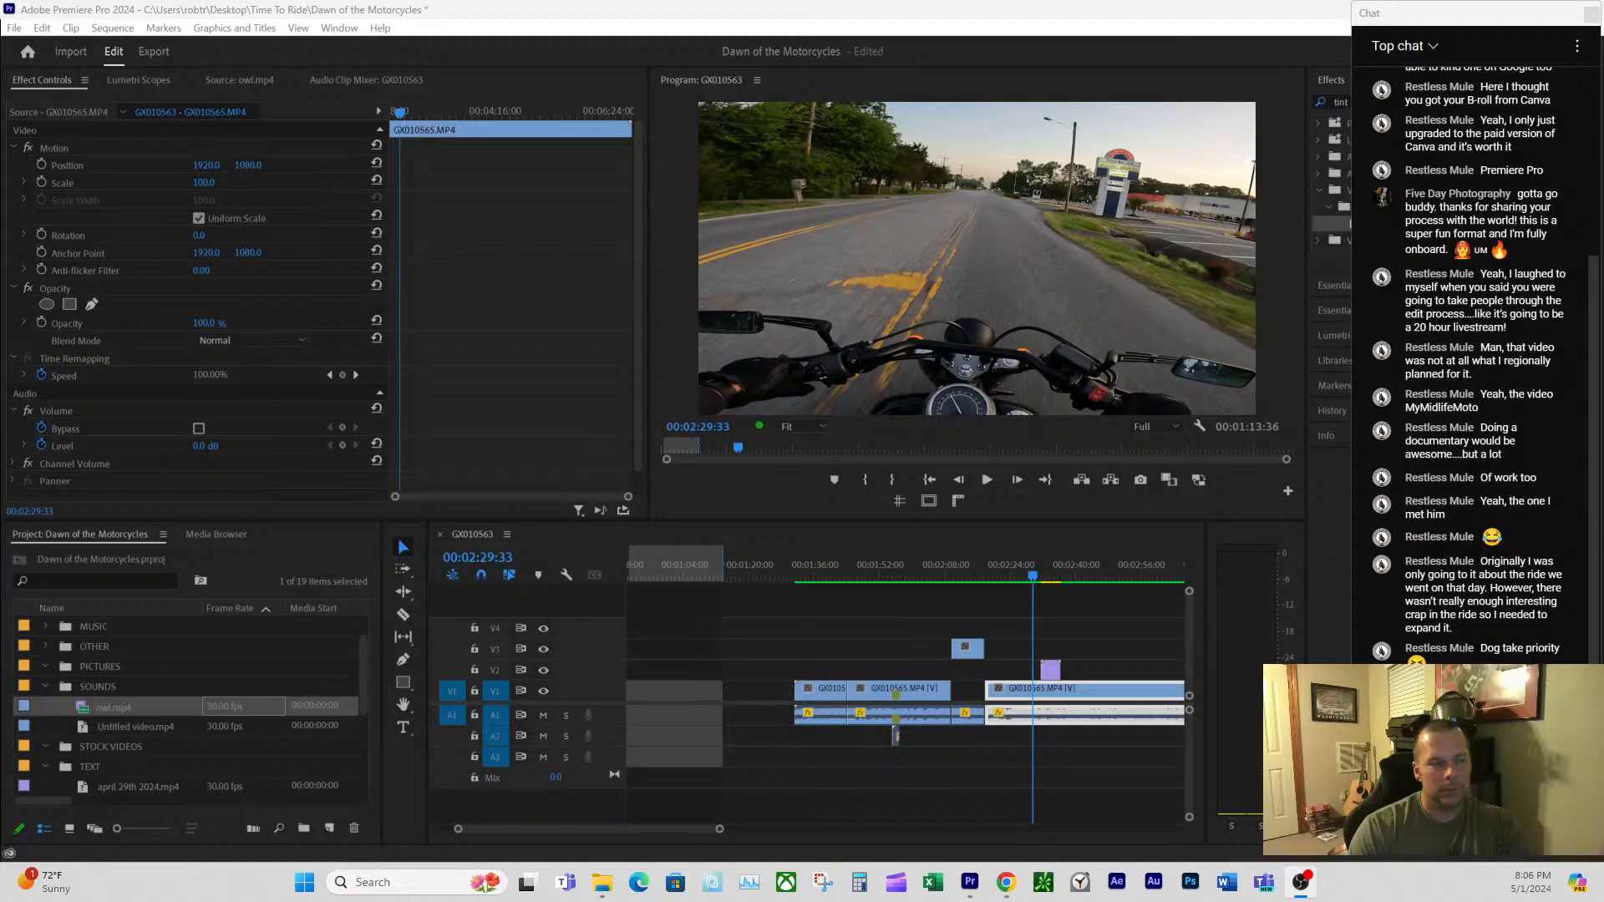
{"action": "left_click", "coordinate": [1026, 567]}
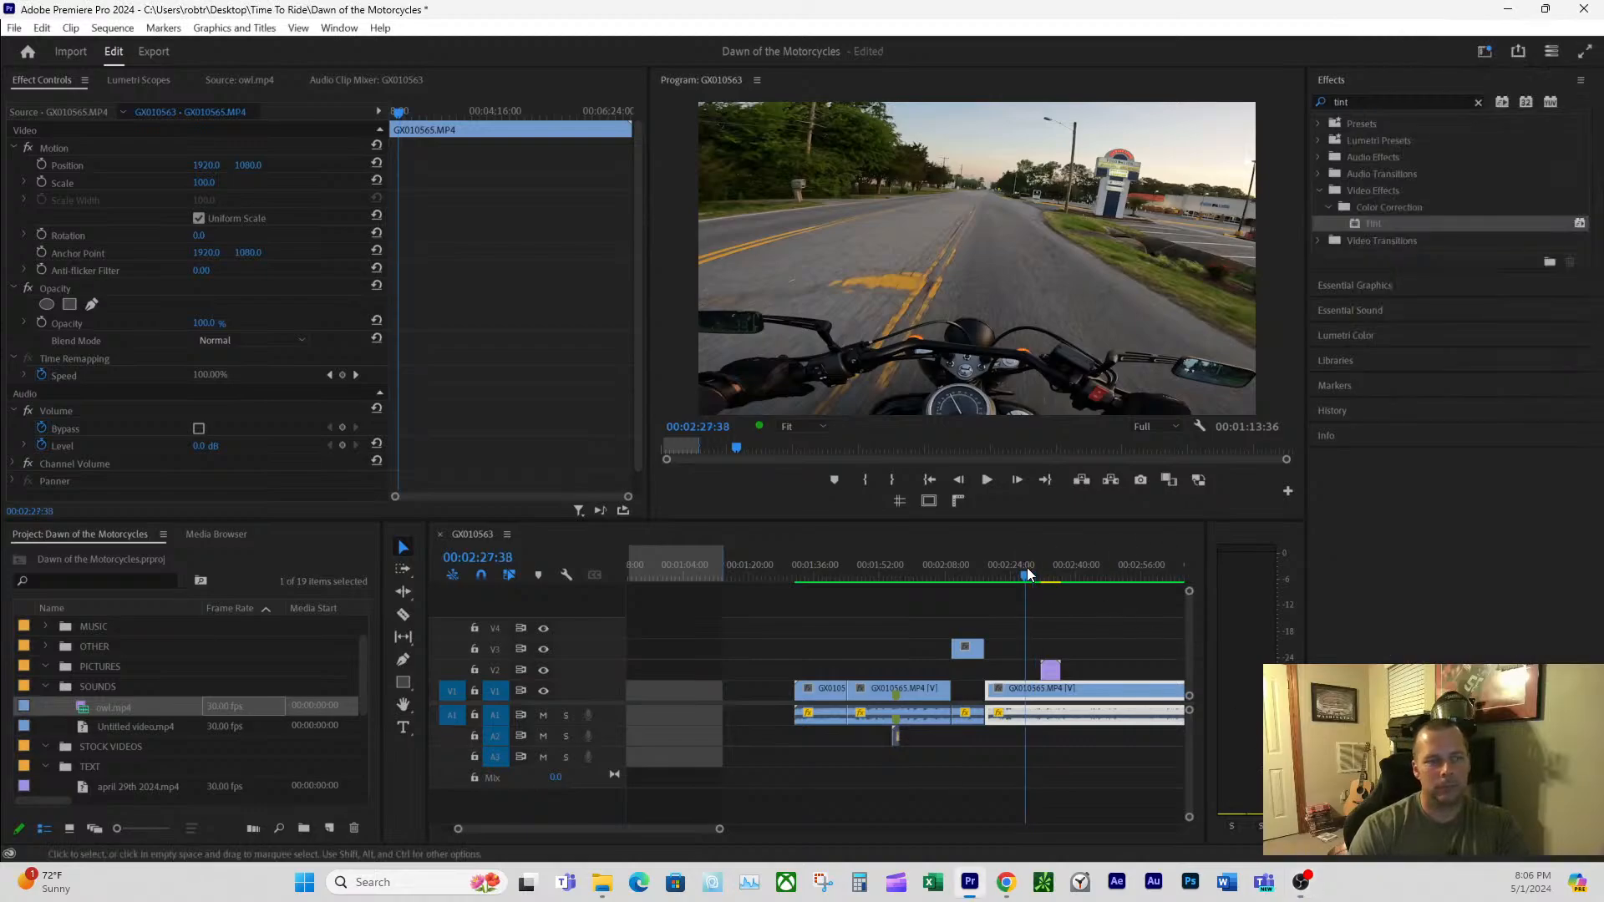
{"action": "left_click", "coordinate": [982, 479]}
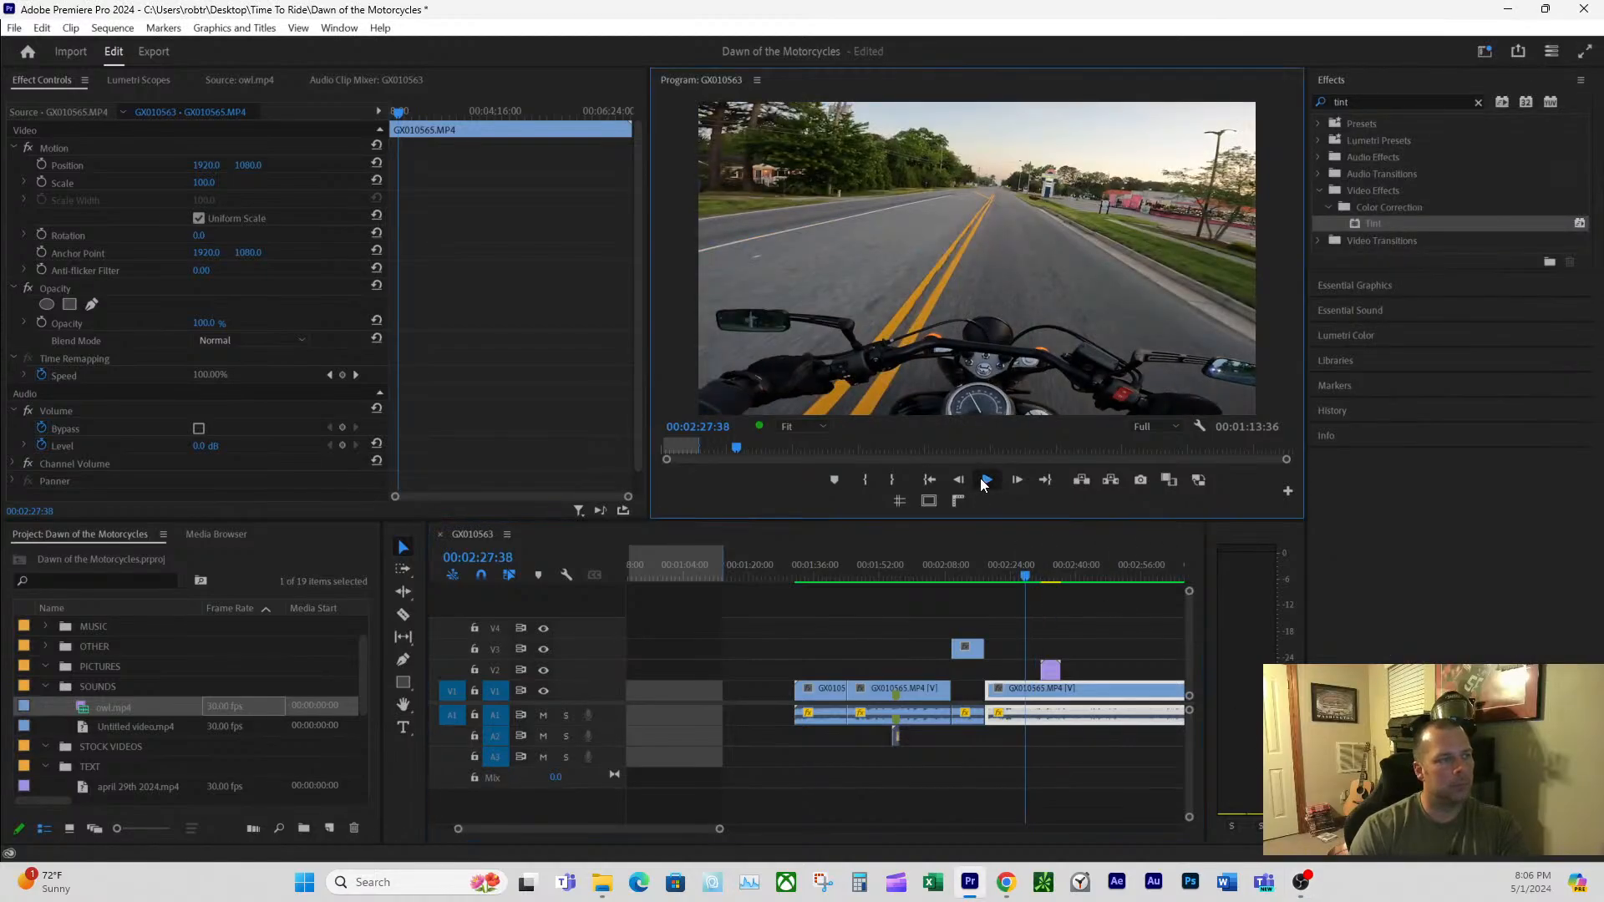
{"action": "key", "text": "space"}
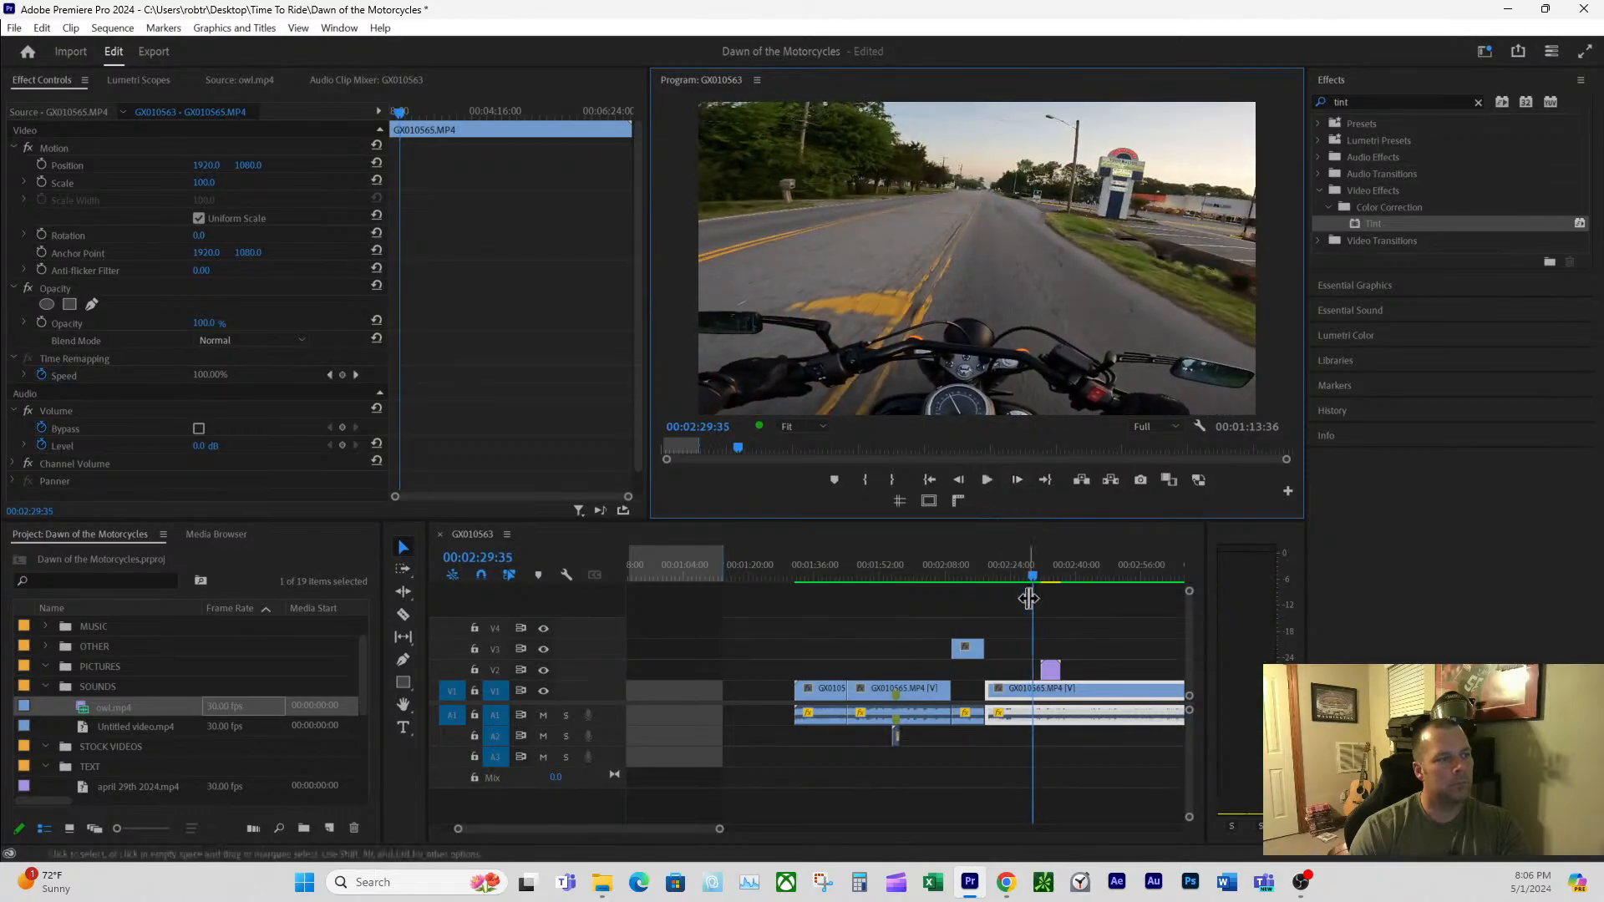
- Move the date title clip on V2 earlier to start at about 00:02:27 and play it back
{"action": "left_click_drag", "start_coordinate": [1049, 674], "coordinate": [1032, 674]}
{"action": "left_click", "coordinate": [1020, 570]}
{"action": "key", "text": "space"}
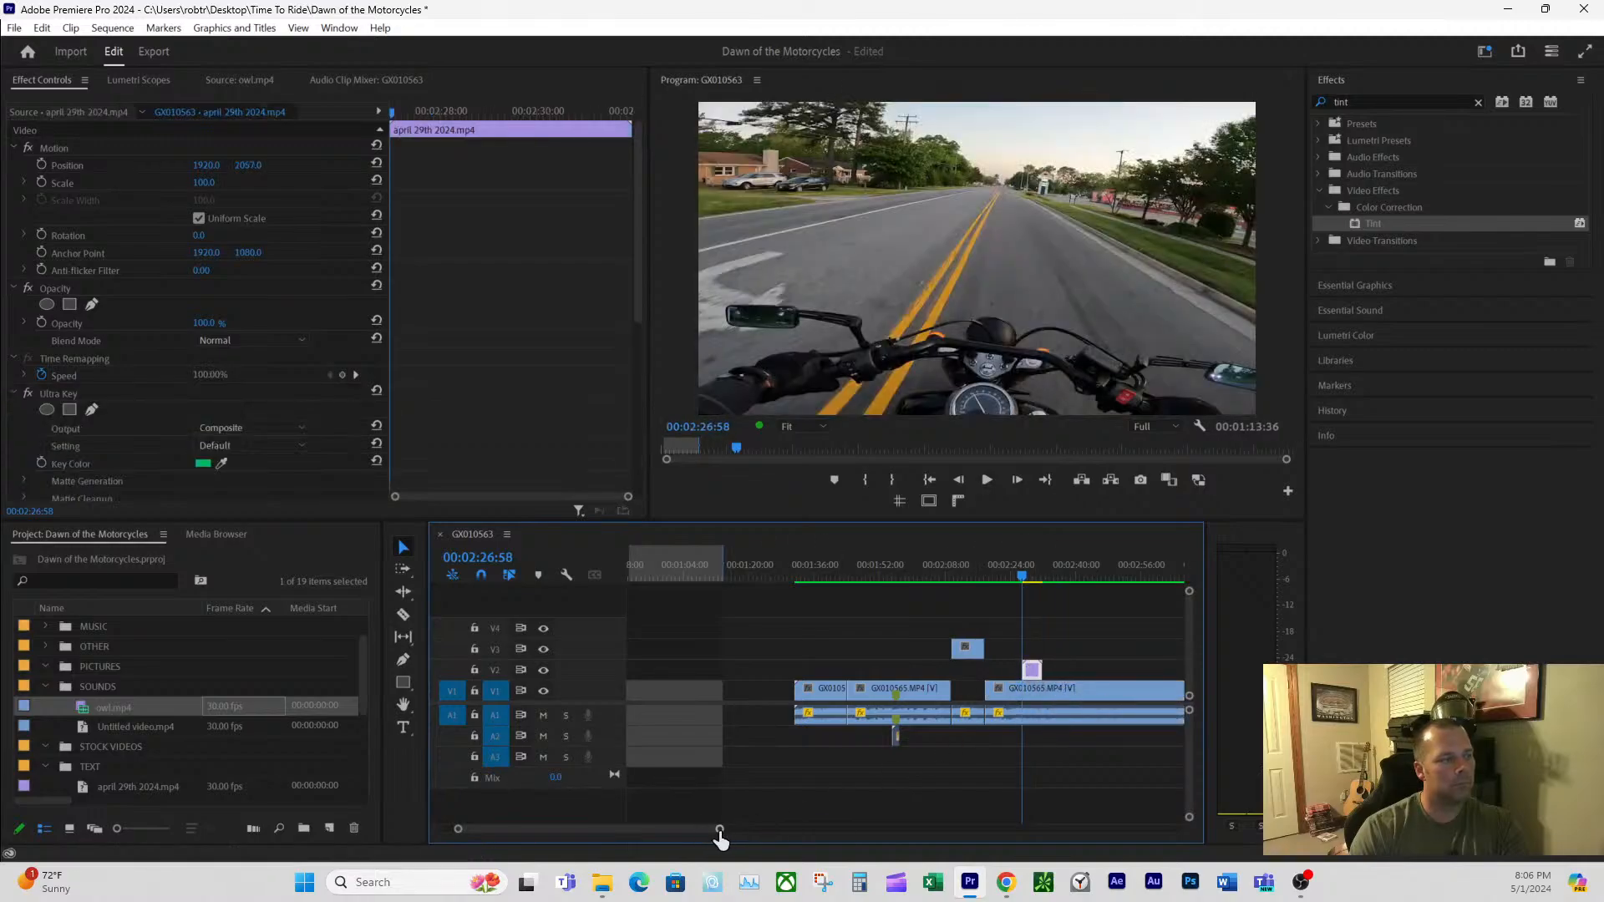
{"action": "left_click_drag", "start_coordinate": [724, 833], "coordinate": [601, 831]}
{"action": "left_click", "coordinate": [870, 566]}
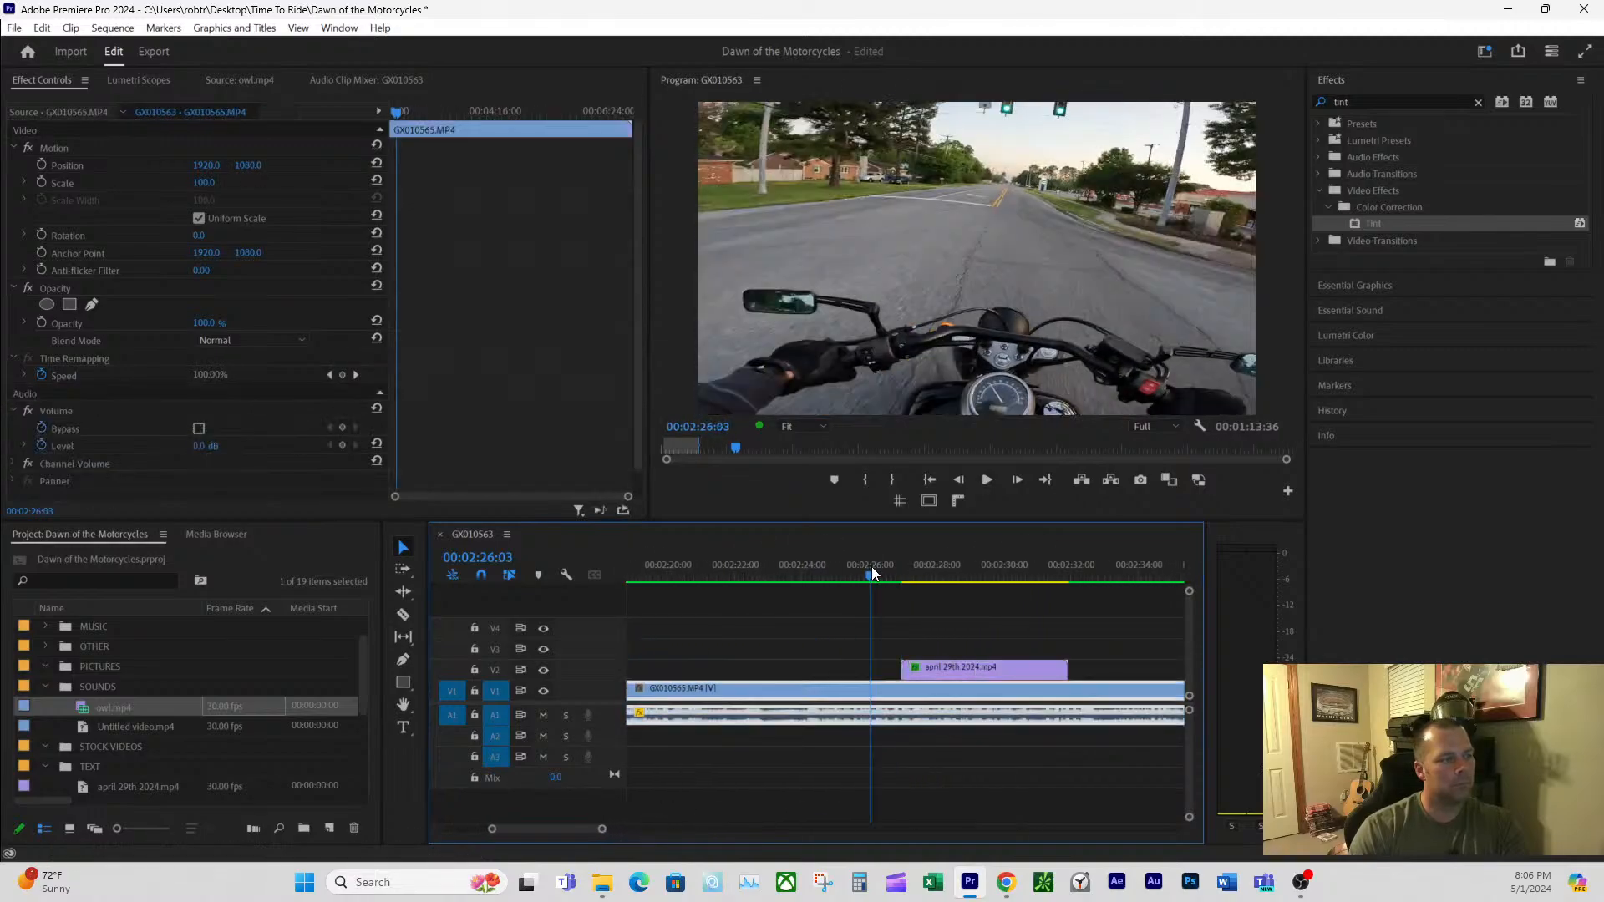
{"action": "key", "text": "space"}
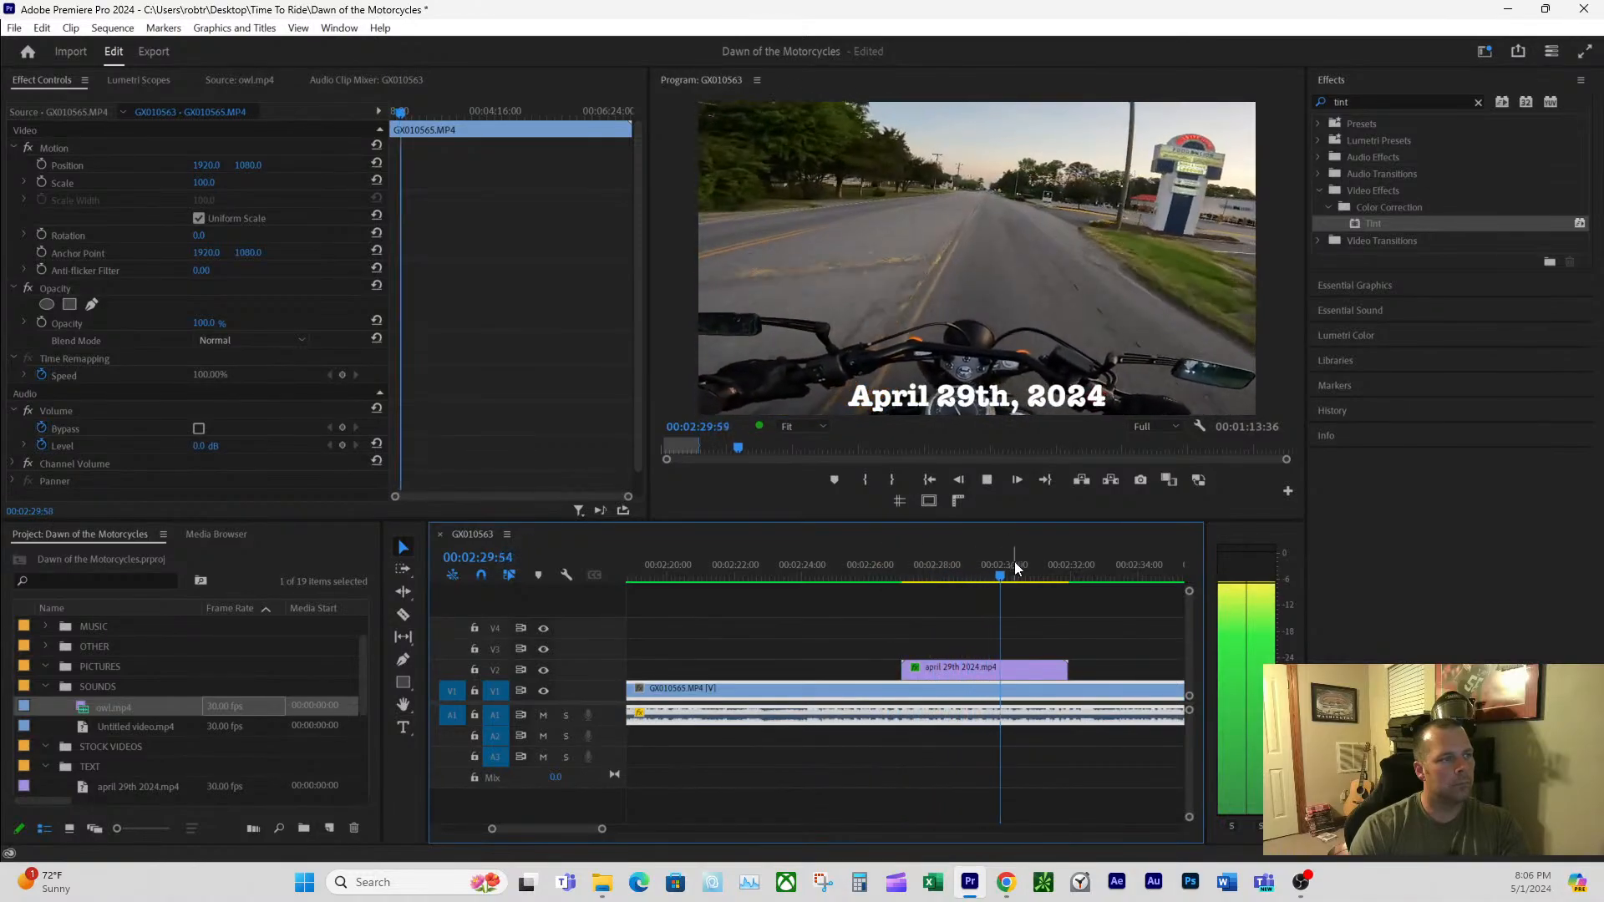
{"action": "key", "text": "space"}
- Apply the default transition to the end of the date title clip and play the section
{"action": "right_click", "coordinate": [1069, 669]}
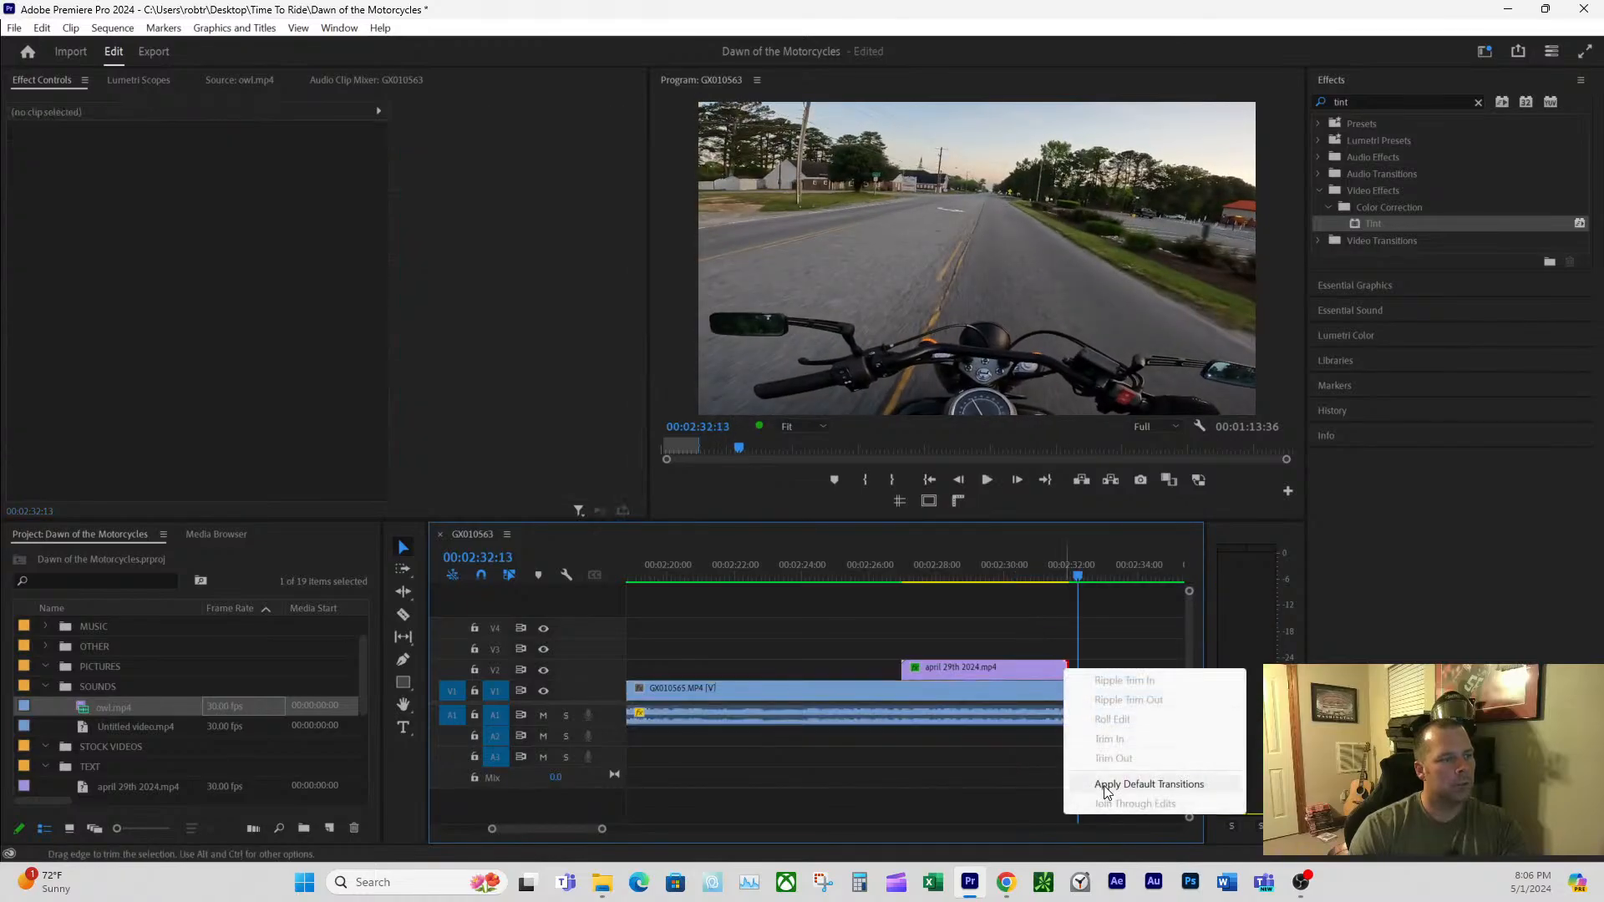
{"action": "left_click", "coordinate": [1128, 780]}
{"action": "left_click", "coordinate": [892, 567]}
{"action": "key", "text": "space"}
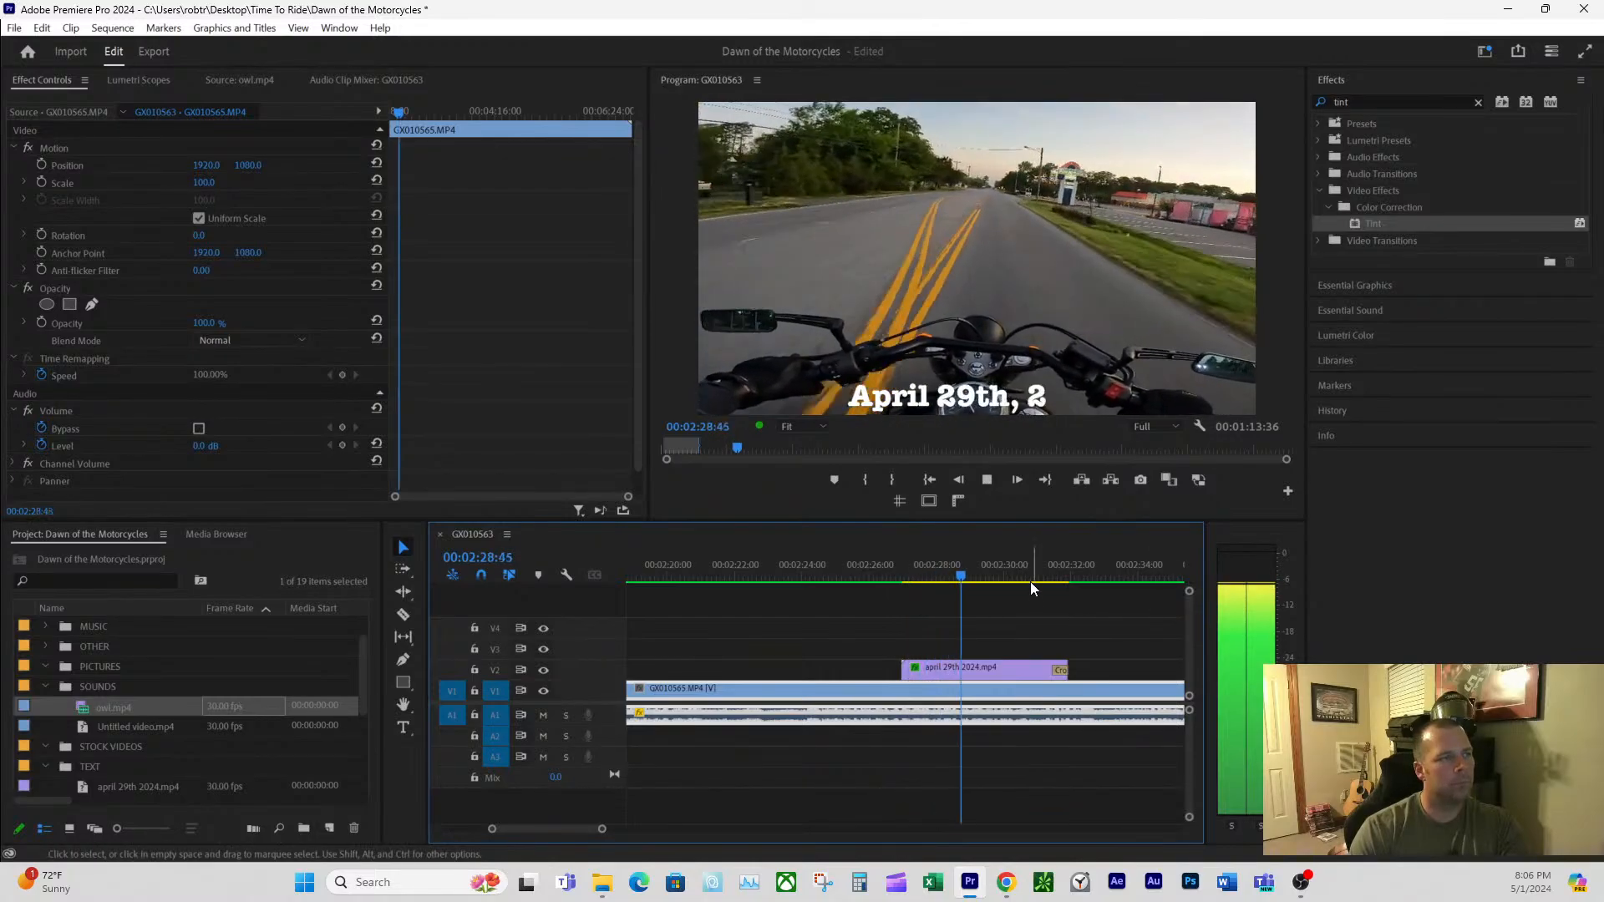
{"action": "key", "text": "space"}
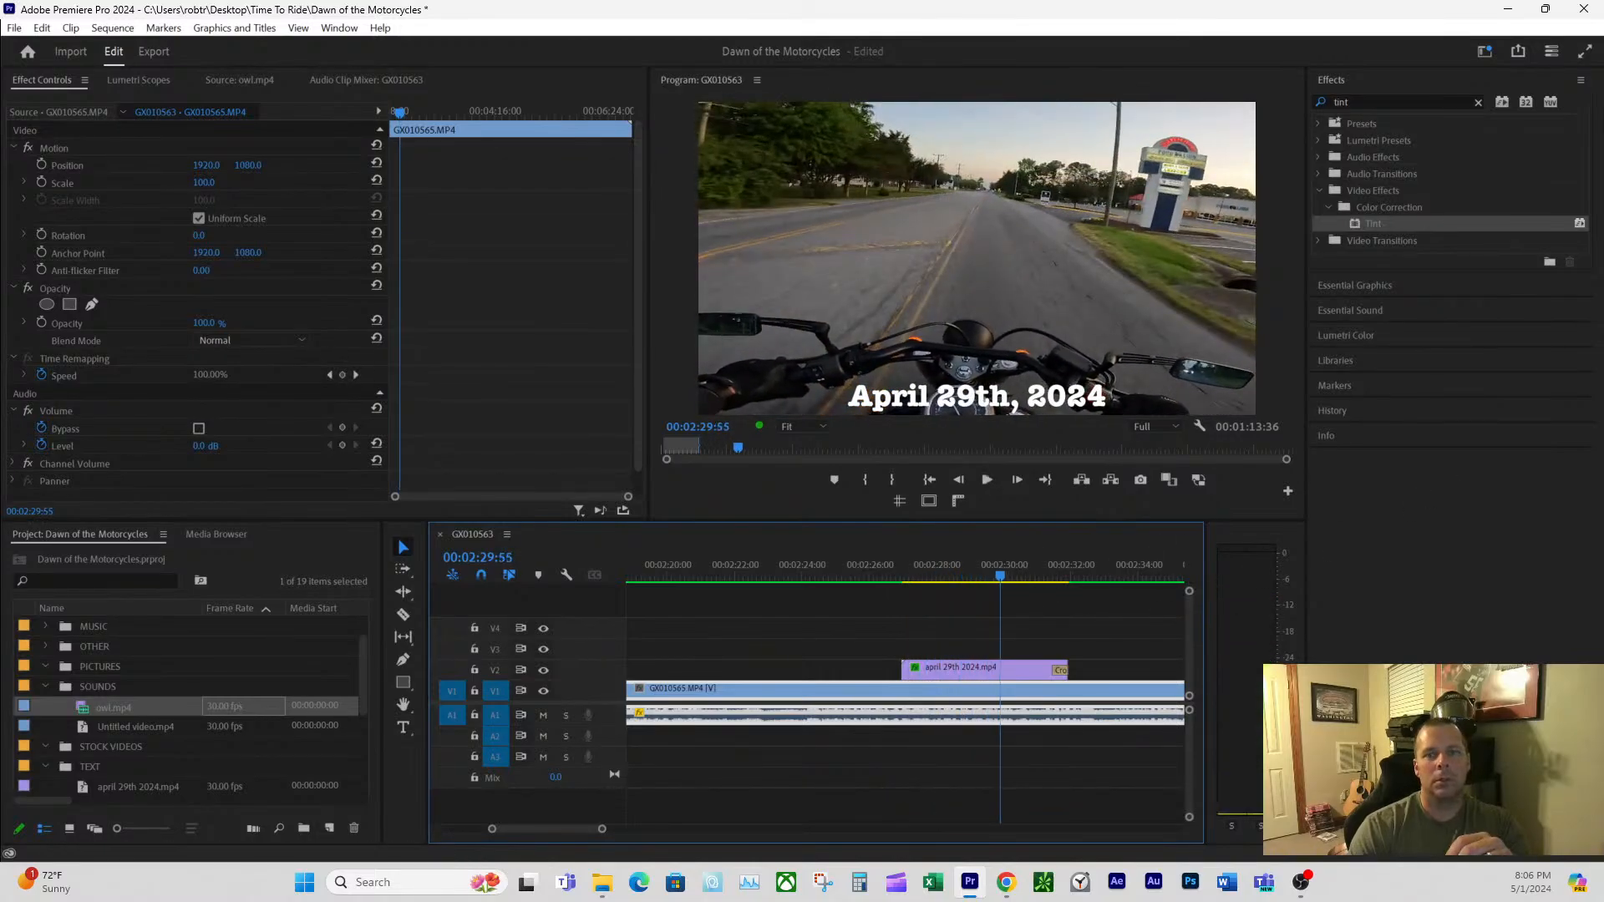
- Switch to Epidemic Sound in the browser, preview the Typewriter Type 6 sound effect and download it as MP3
{"action": "key", "text": "alt+Tab"}
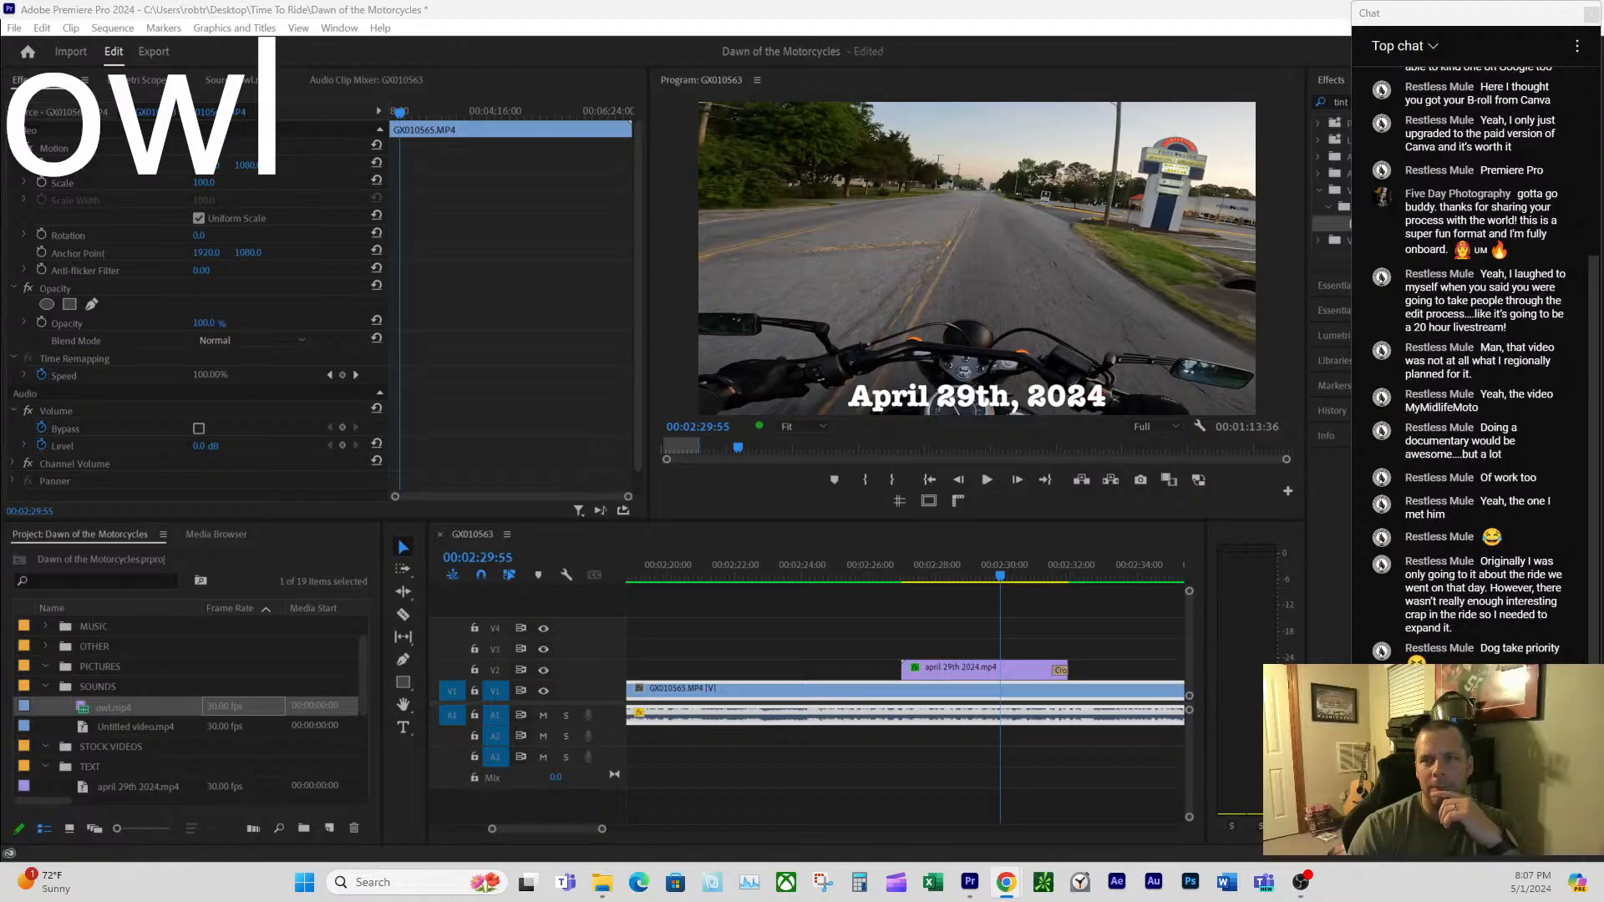
{"action": "left_click_drag", "start_coordinate": [1602, 71], "coordinate": [974, 37]}
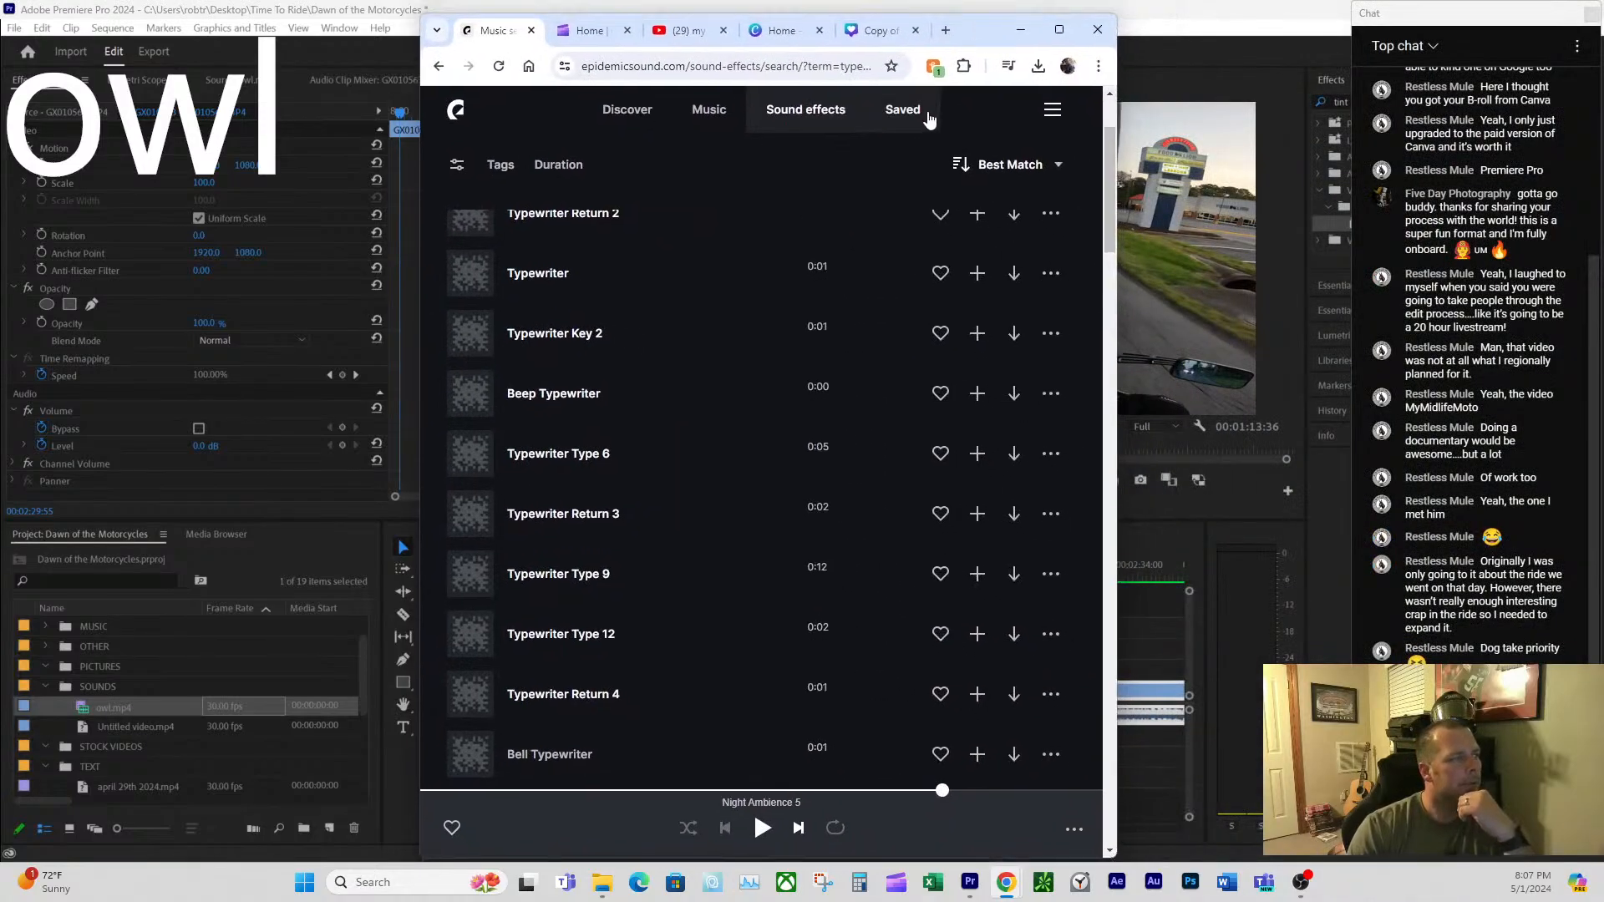
{"action": "scroll", "coordinate": [717, 393], "scroll_direction": "down", "scroll_amount": 1}
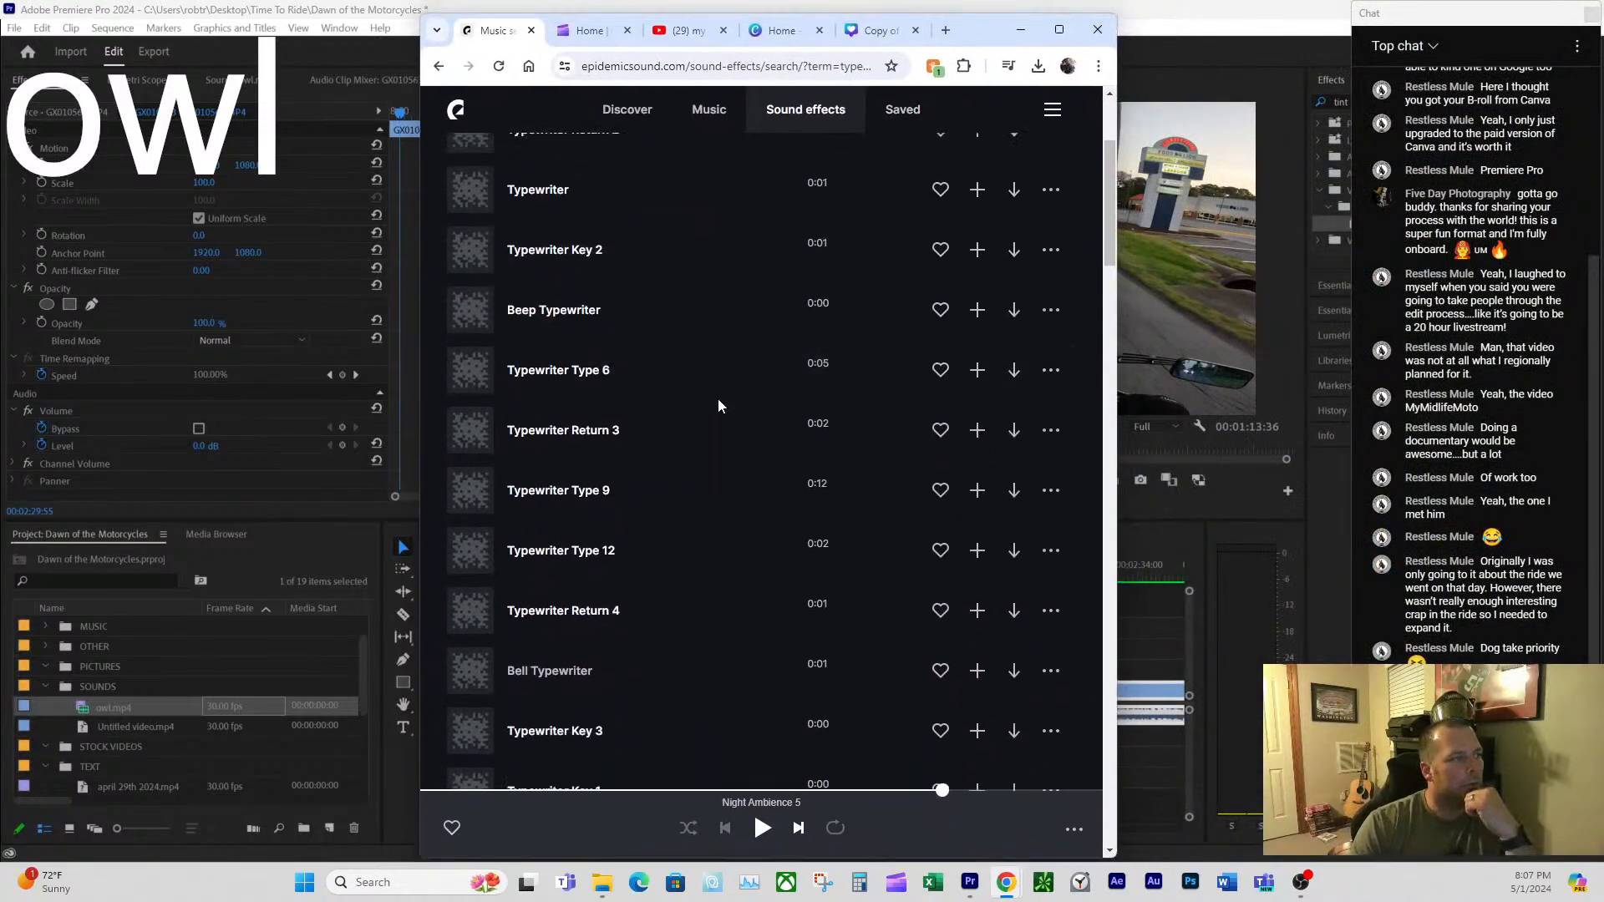
{"action": "scroll", "coordinate": [785, 377], "scroll_direction": "up", "scroll_amount": 2}
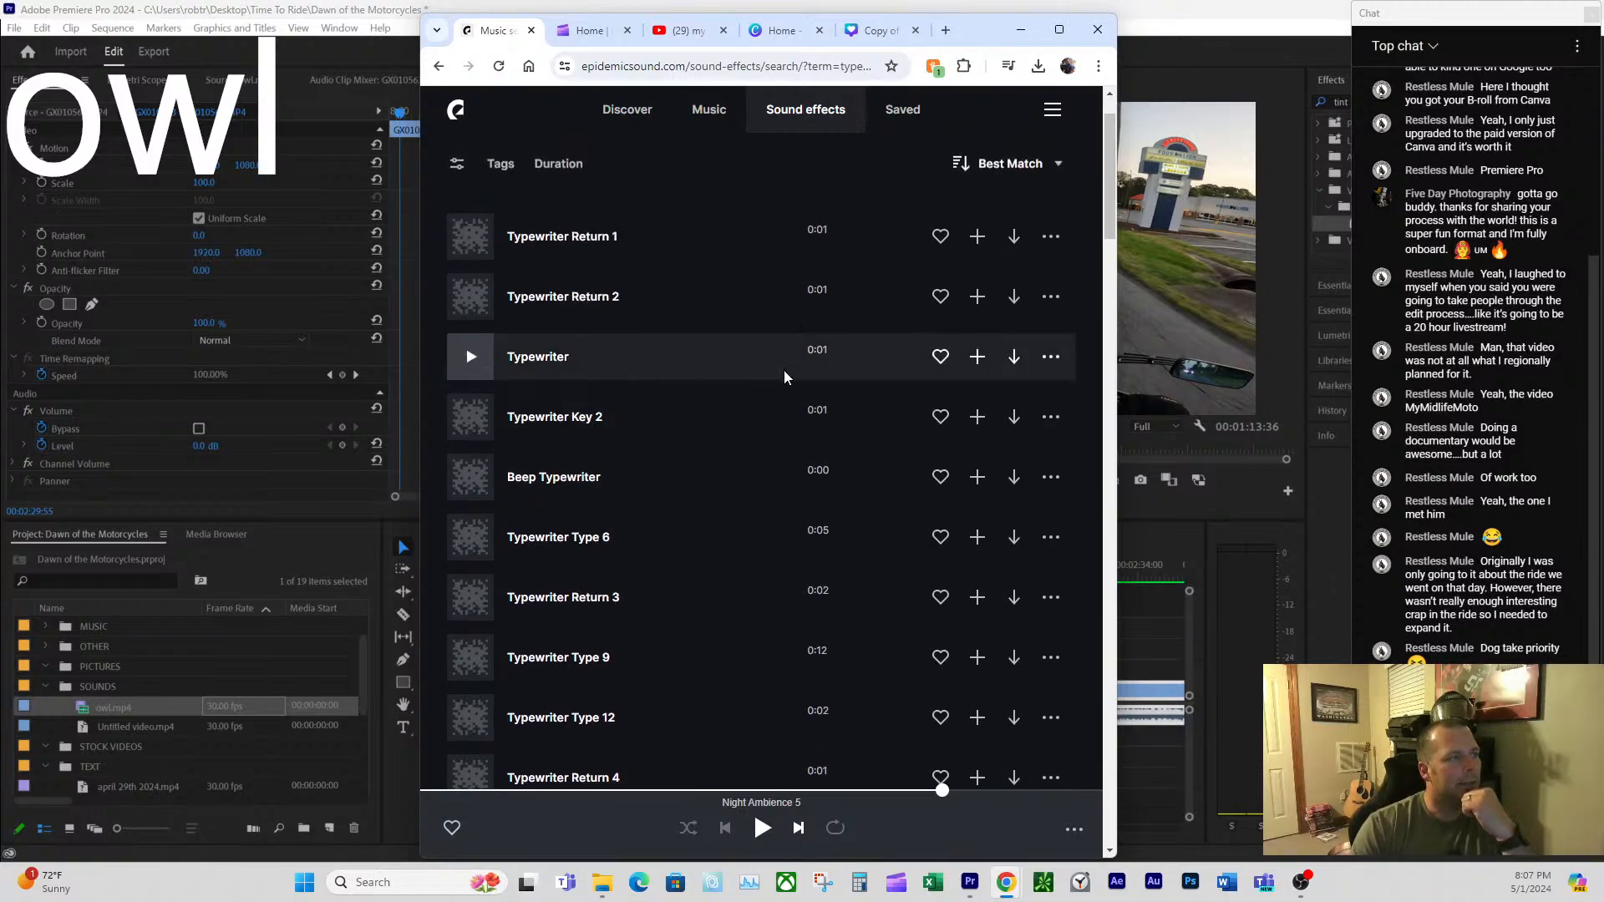
{"action": "scroll", "coordinate": [774, 436], "scroll_direction": "down", "scroll_amount": 1}
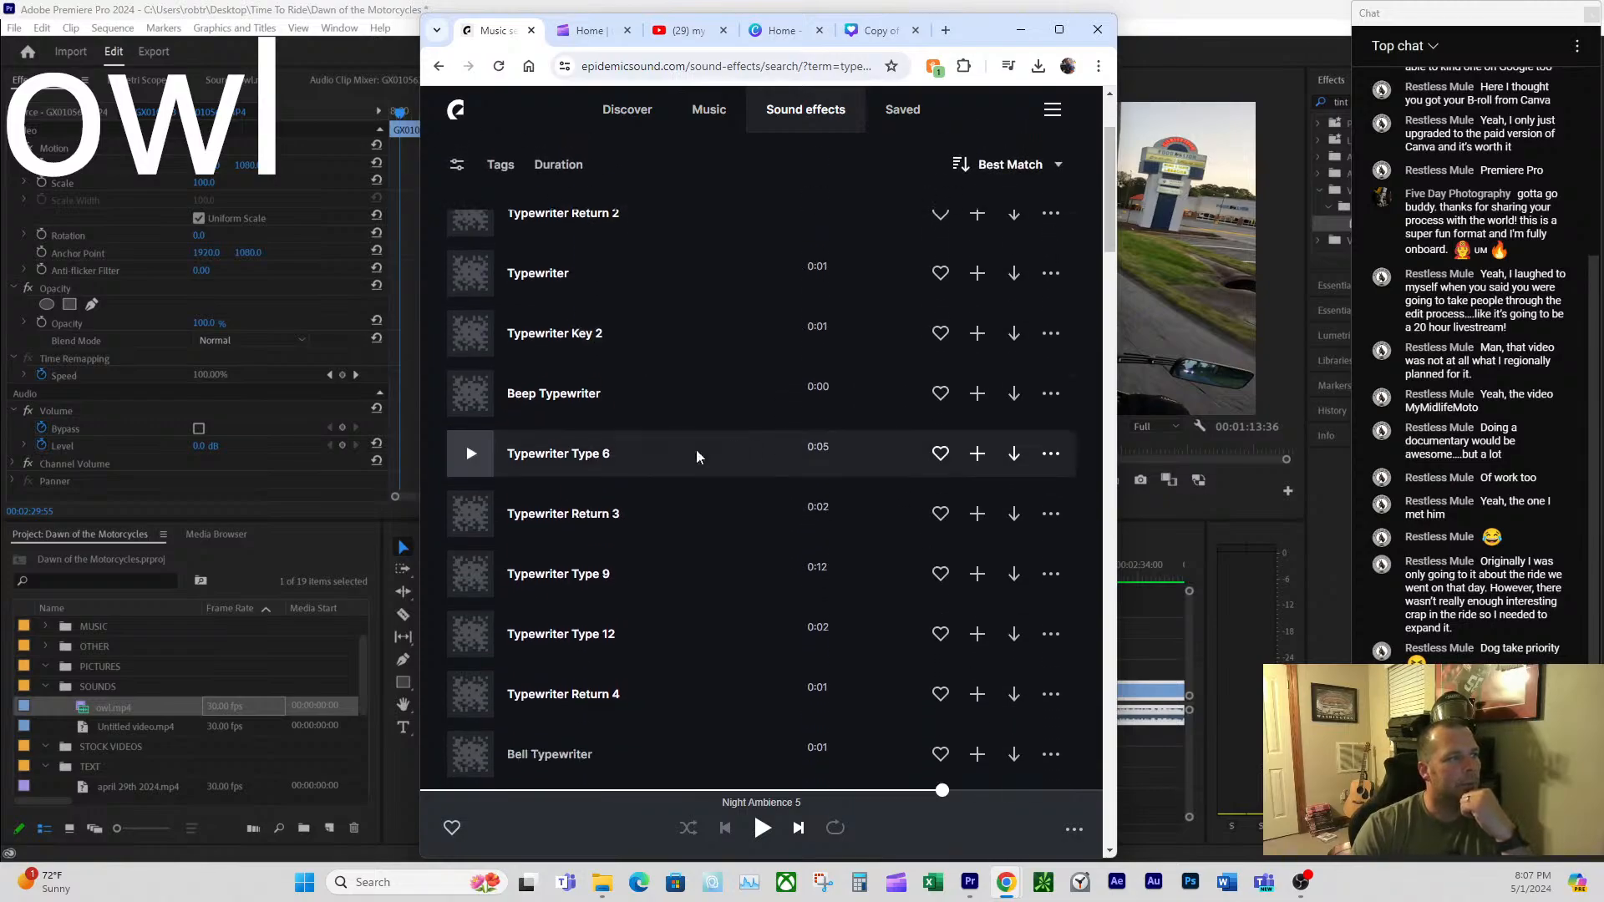
{"action": "left_click", "coordinate": [471, 457]}
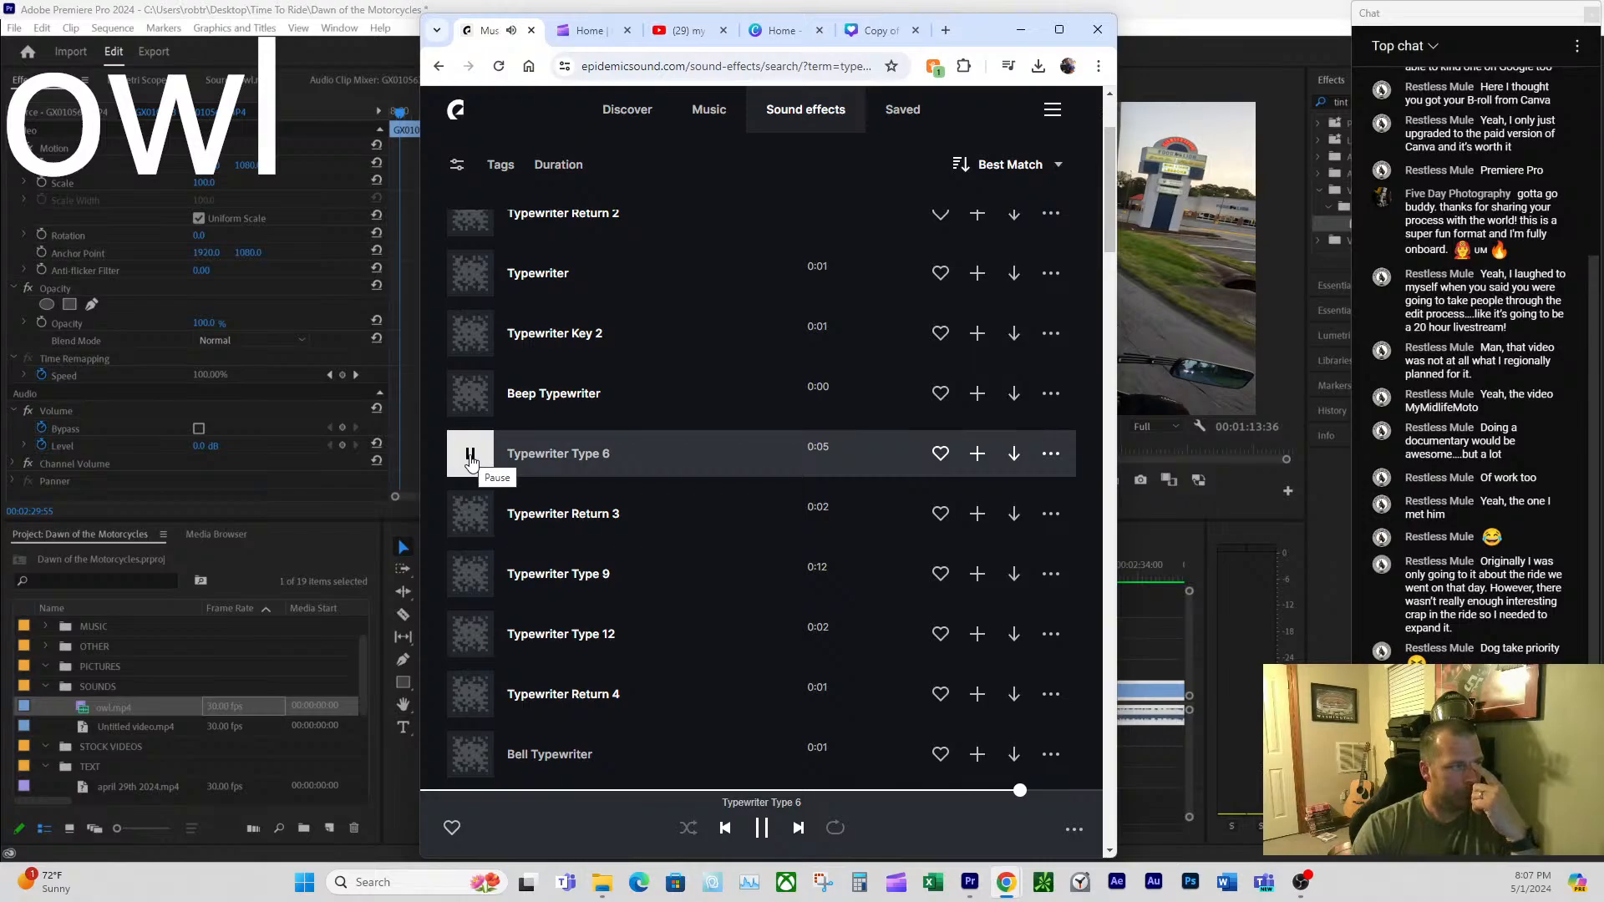
{"action": "left_click", "coordinate": [1013, 453]}
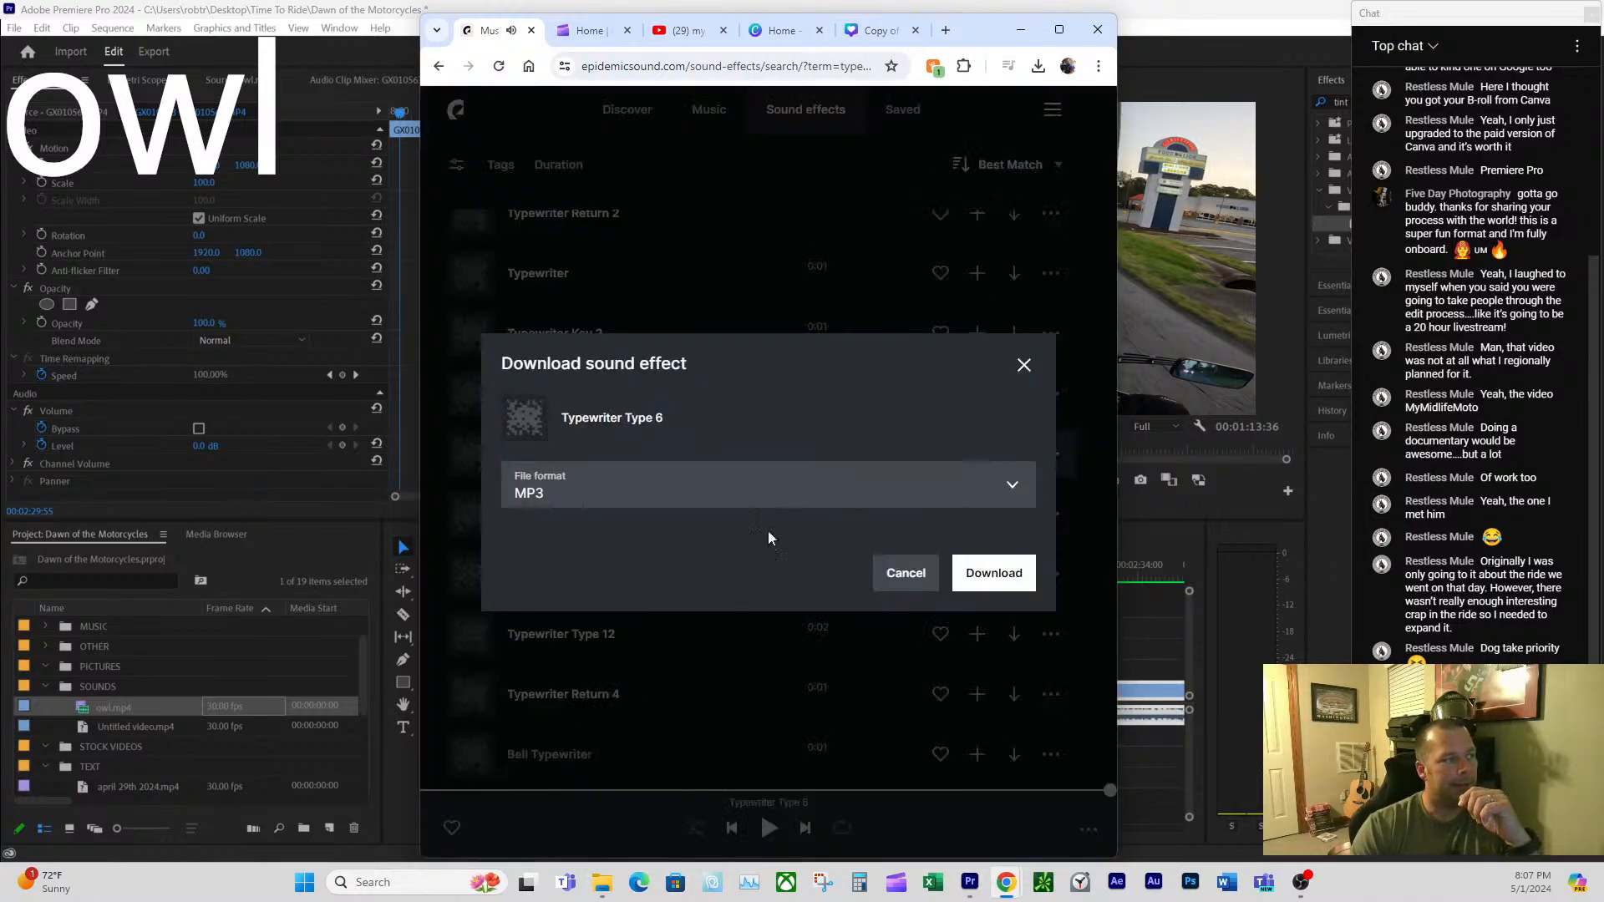
{"action": "left_click", "coordinate": [979, 575]}
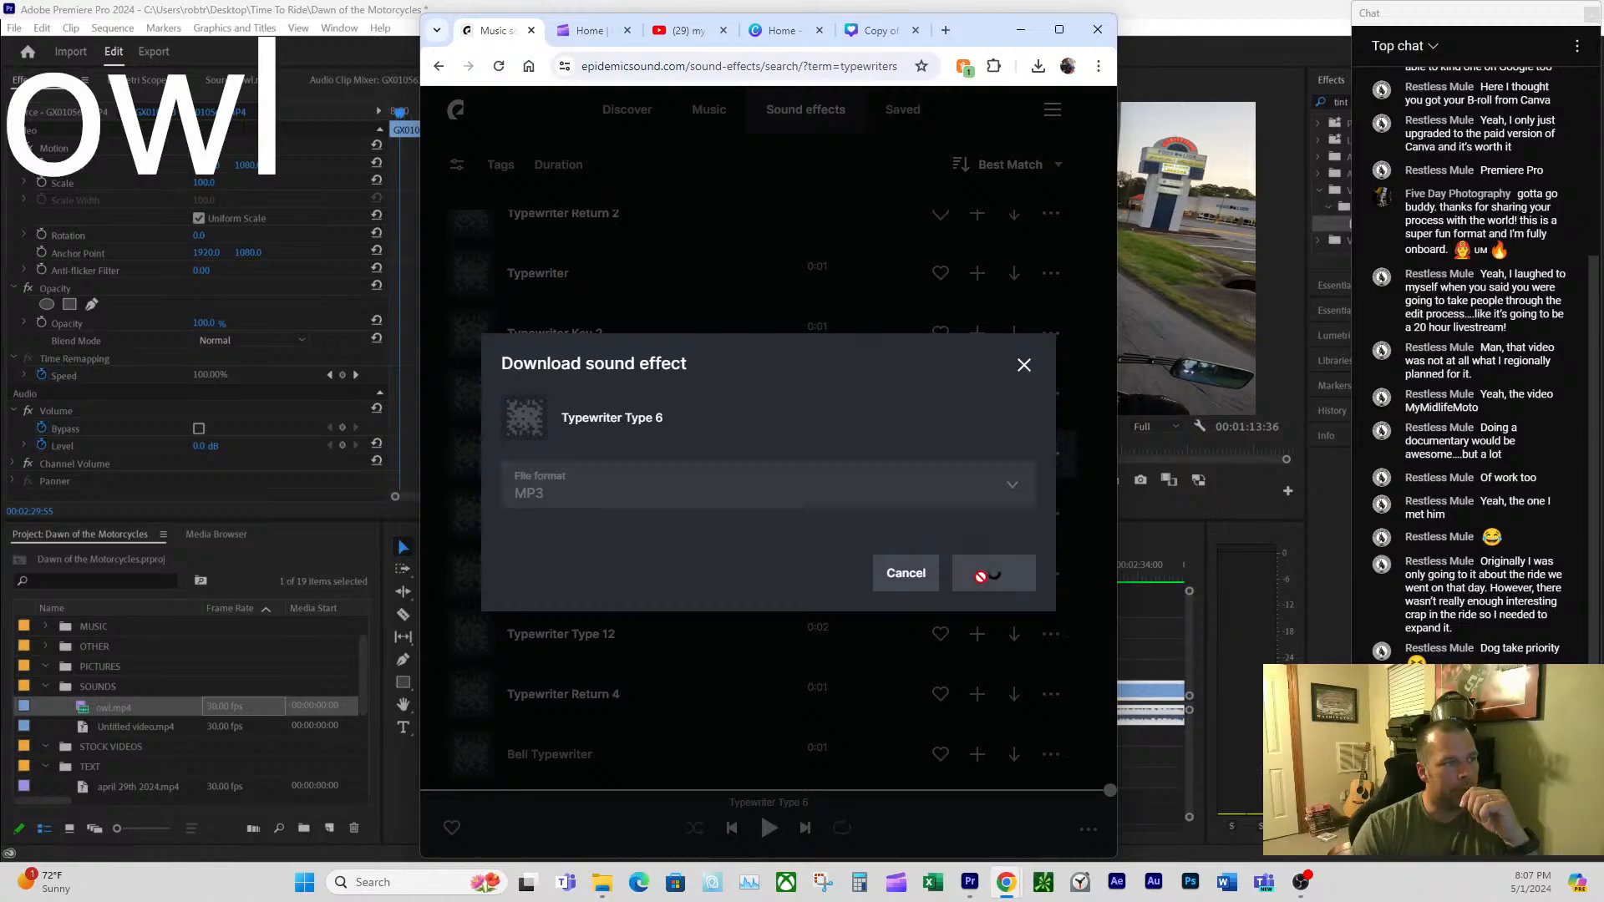
{"action": "left_click", "coordinate": [1020, 29]}
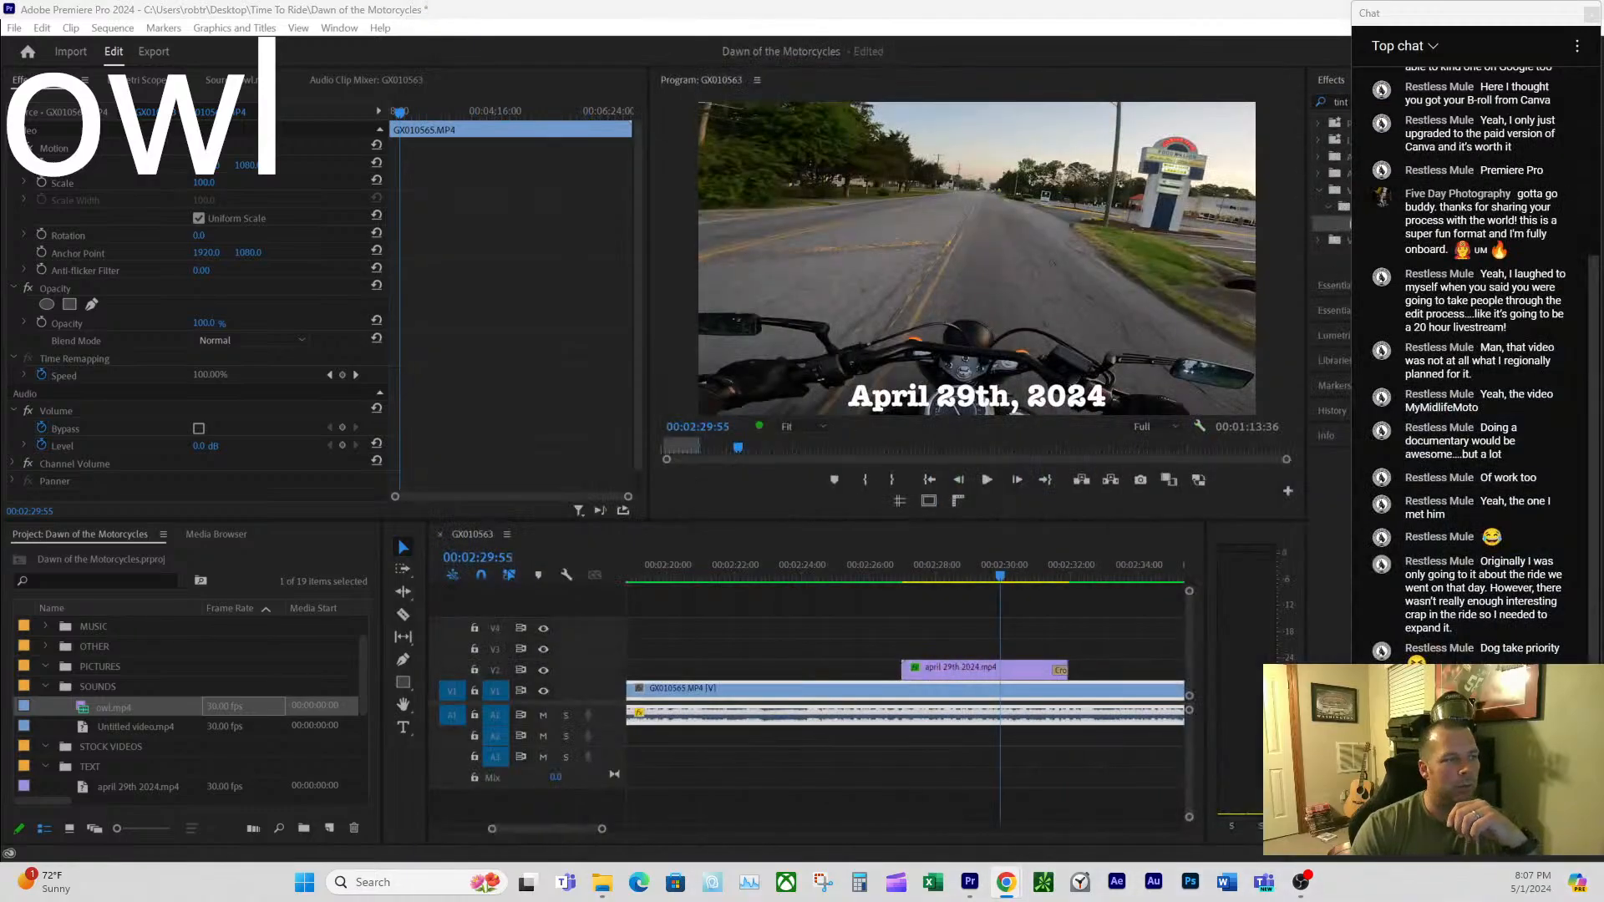
- Return to Premiere Pro, mute audio track A1 and play the section around the date title
{"action": "left_click", "coordinate": [890, 564]}
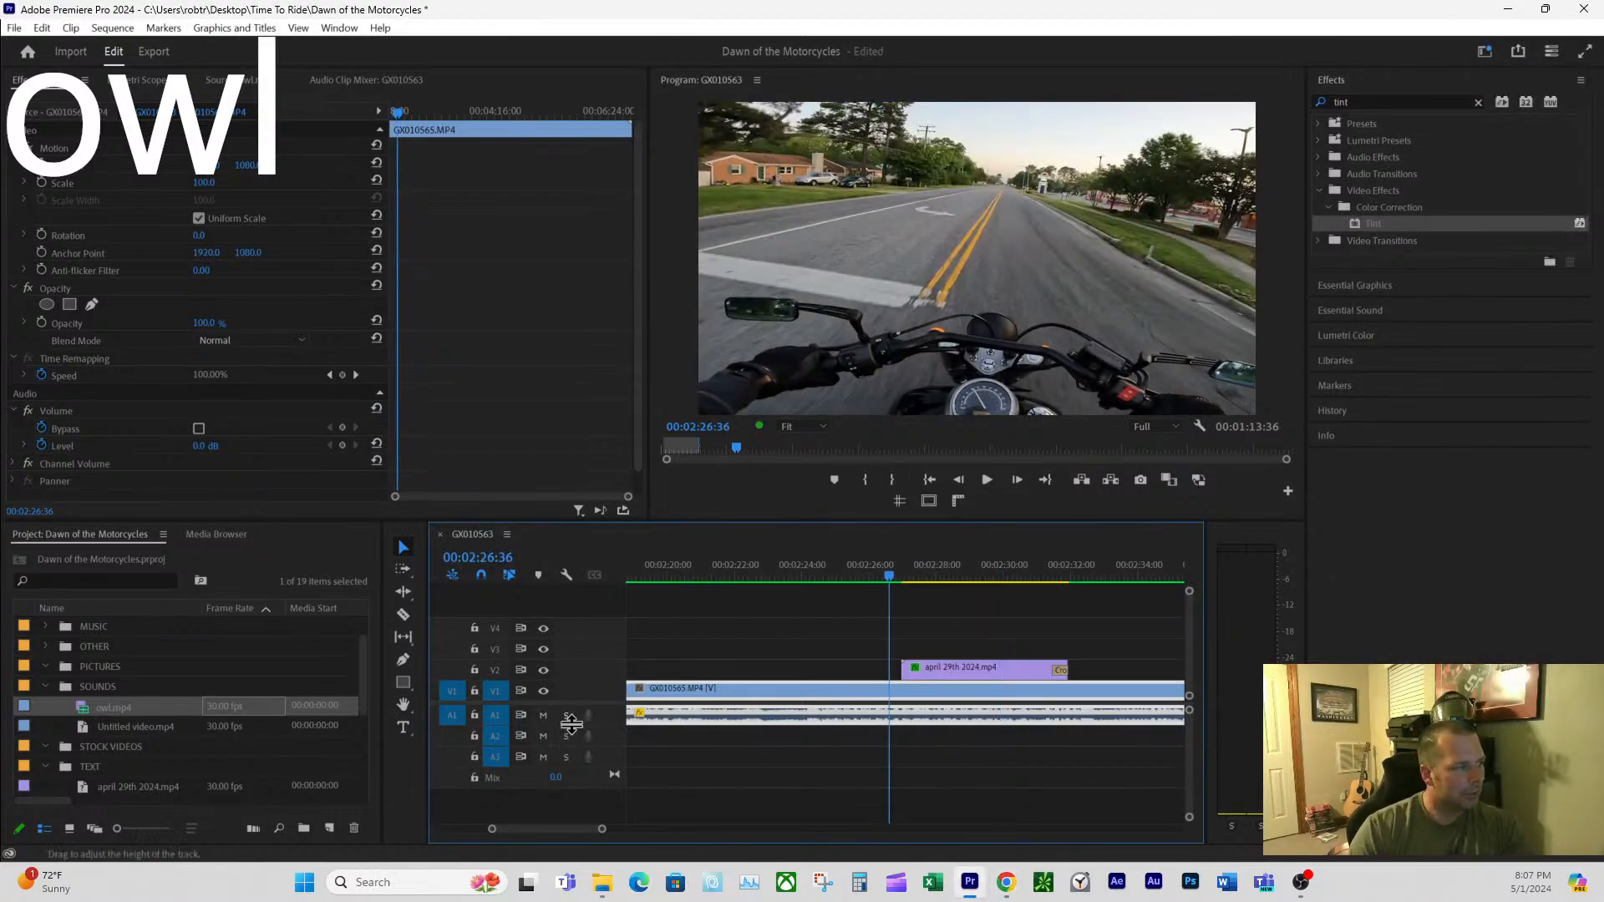
{"action": "left_click", "coordinate": [542, 715]}
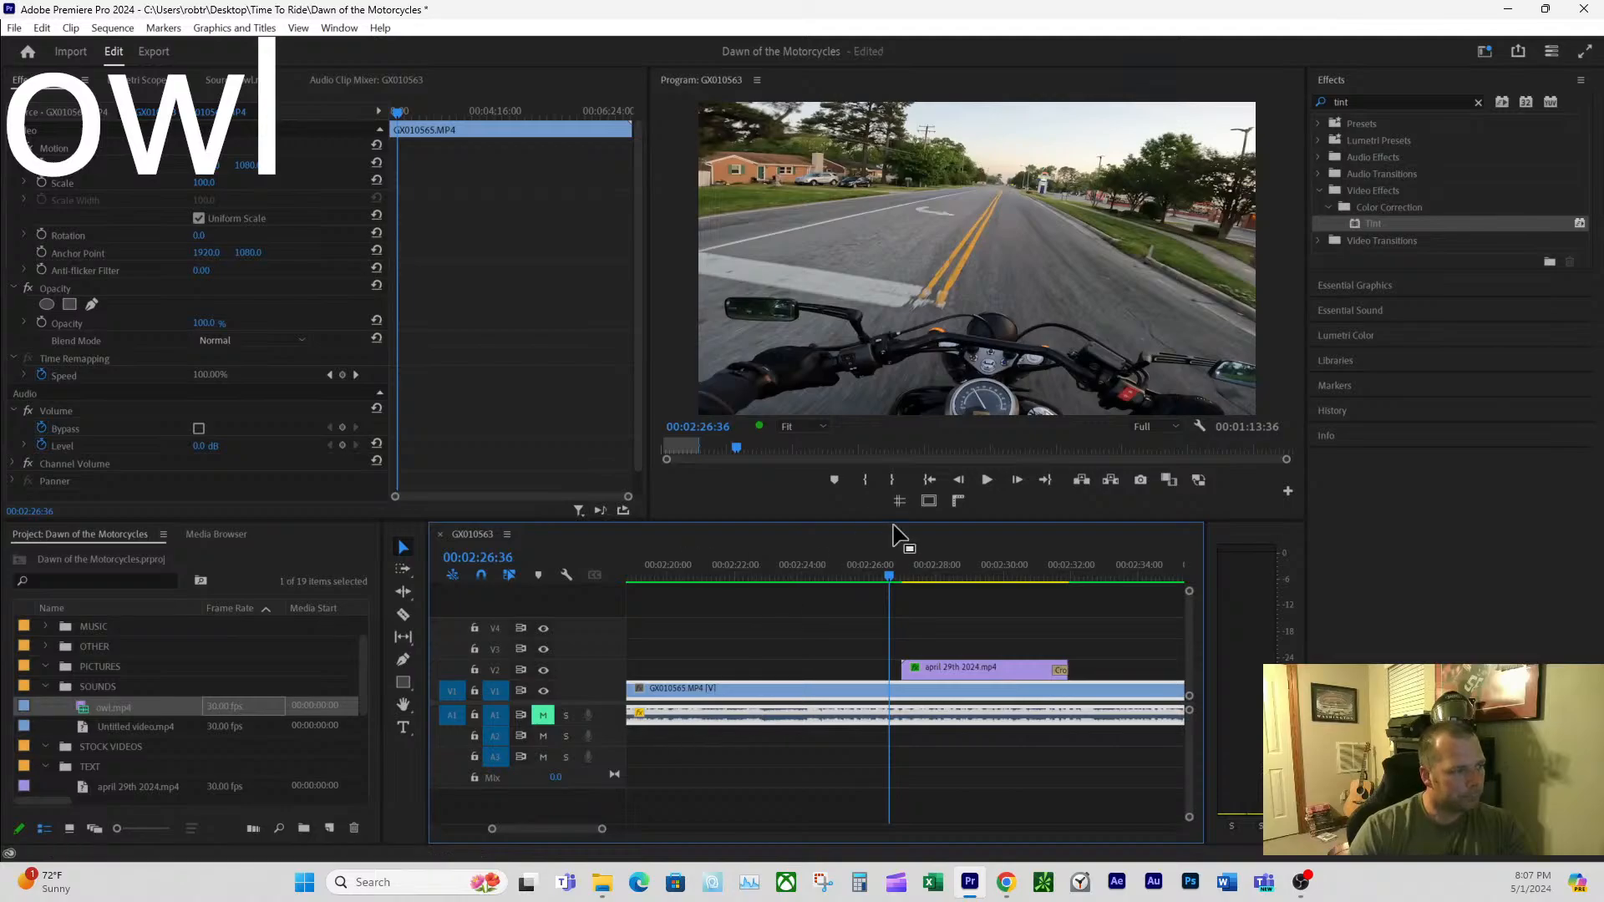
{"action": "key", "text": "space"}
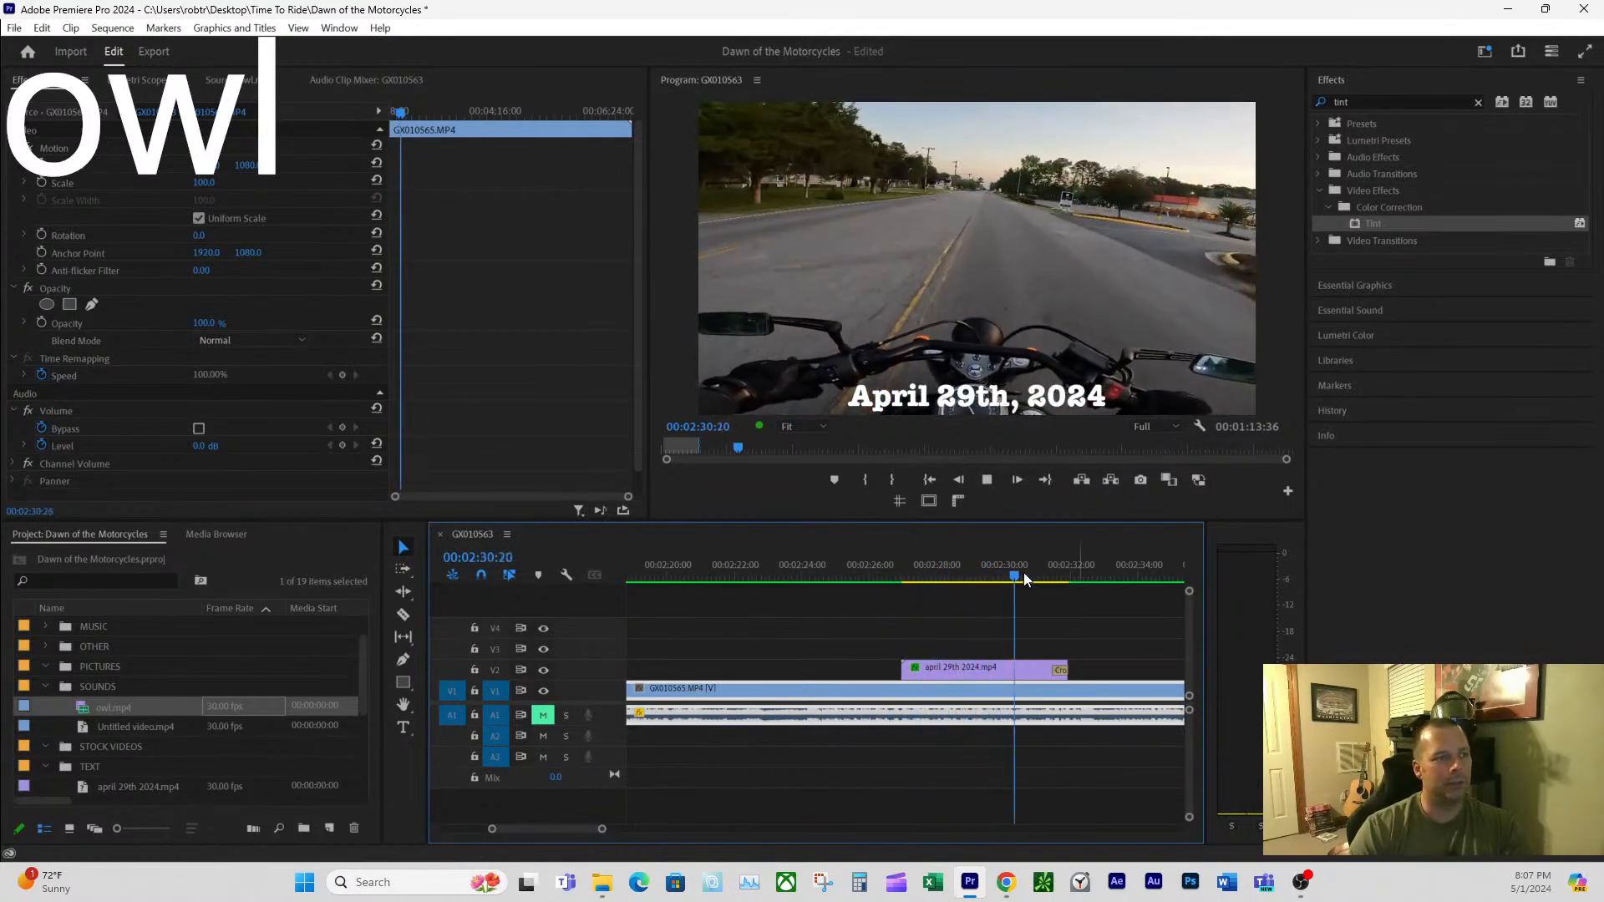
{"action": "key", "text": "space"}
{"action": "left_click", "coordinate": [947, 570]}
{"action": "key", "text": "space"}
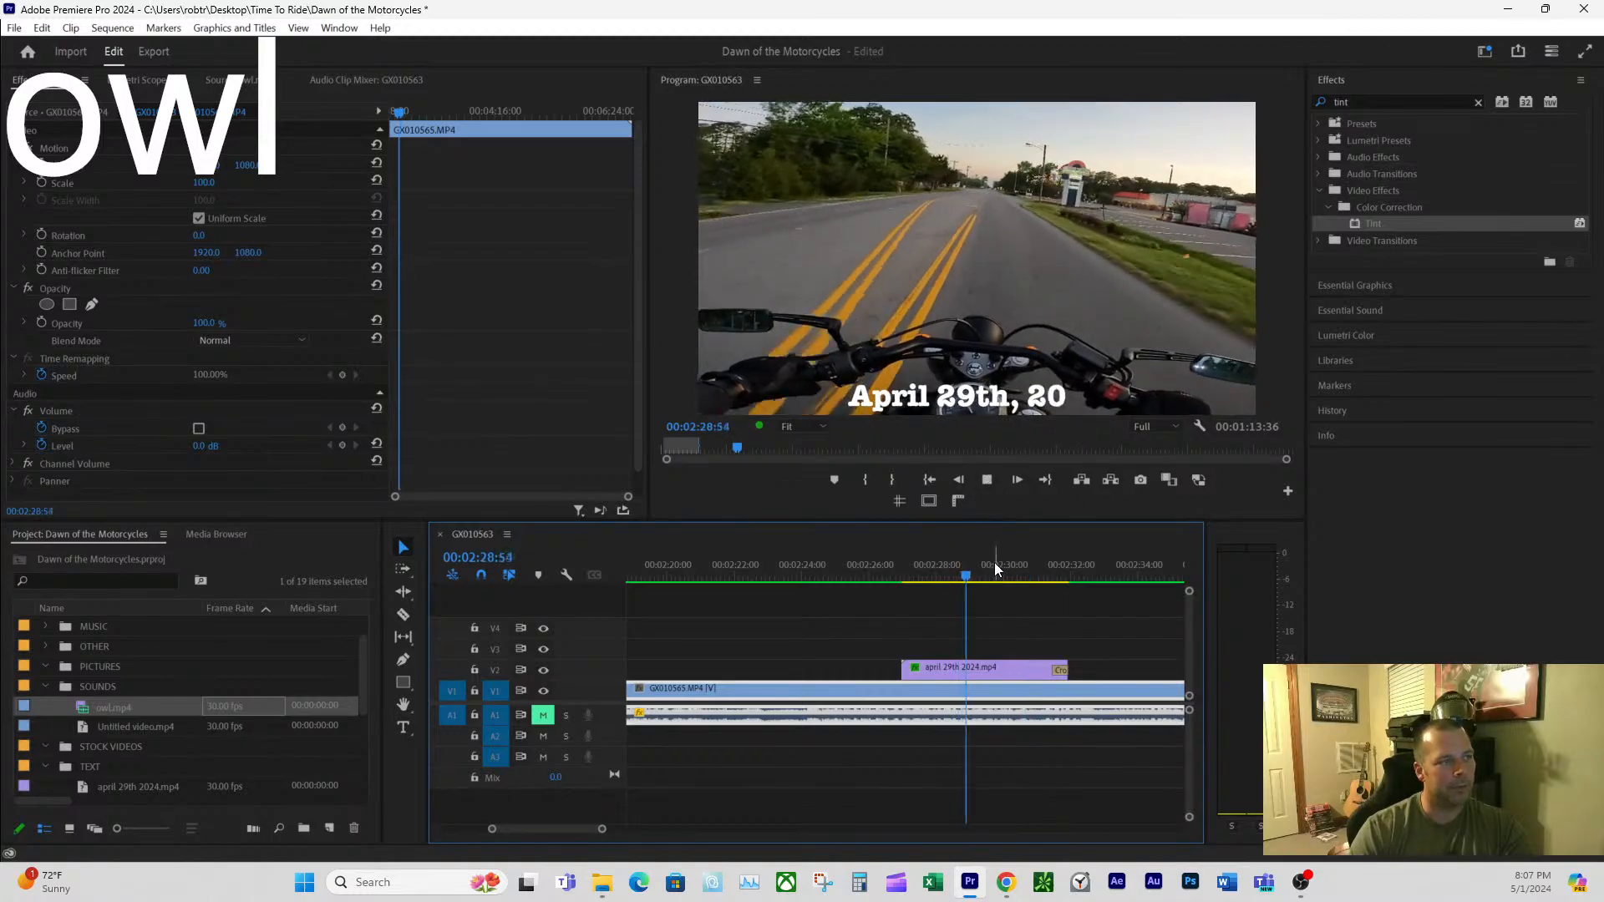
- Replay the date title to where its text is complete and split the V2 title clip at 00:02:29:14
{"action": "key", "text": "space"}
{"action": "left_click", "coordinate": [940, 571]}
{"action": "key", "text": "space"}
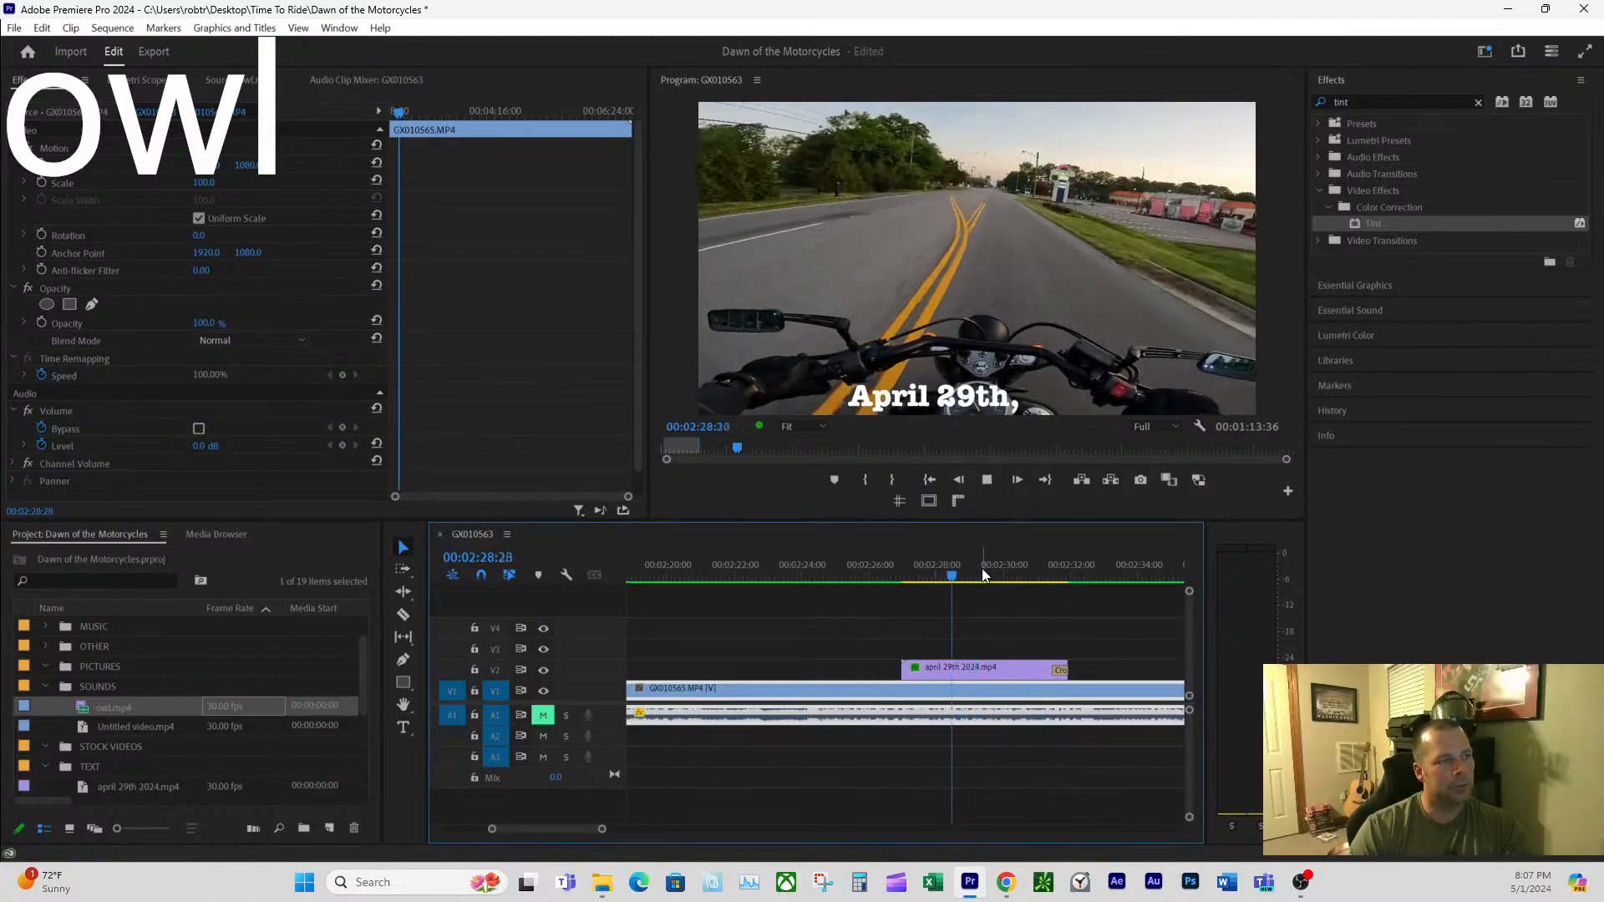
{"action": "key", "text": "space"}
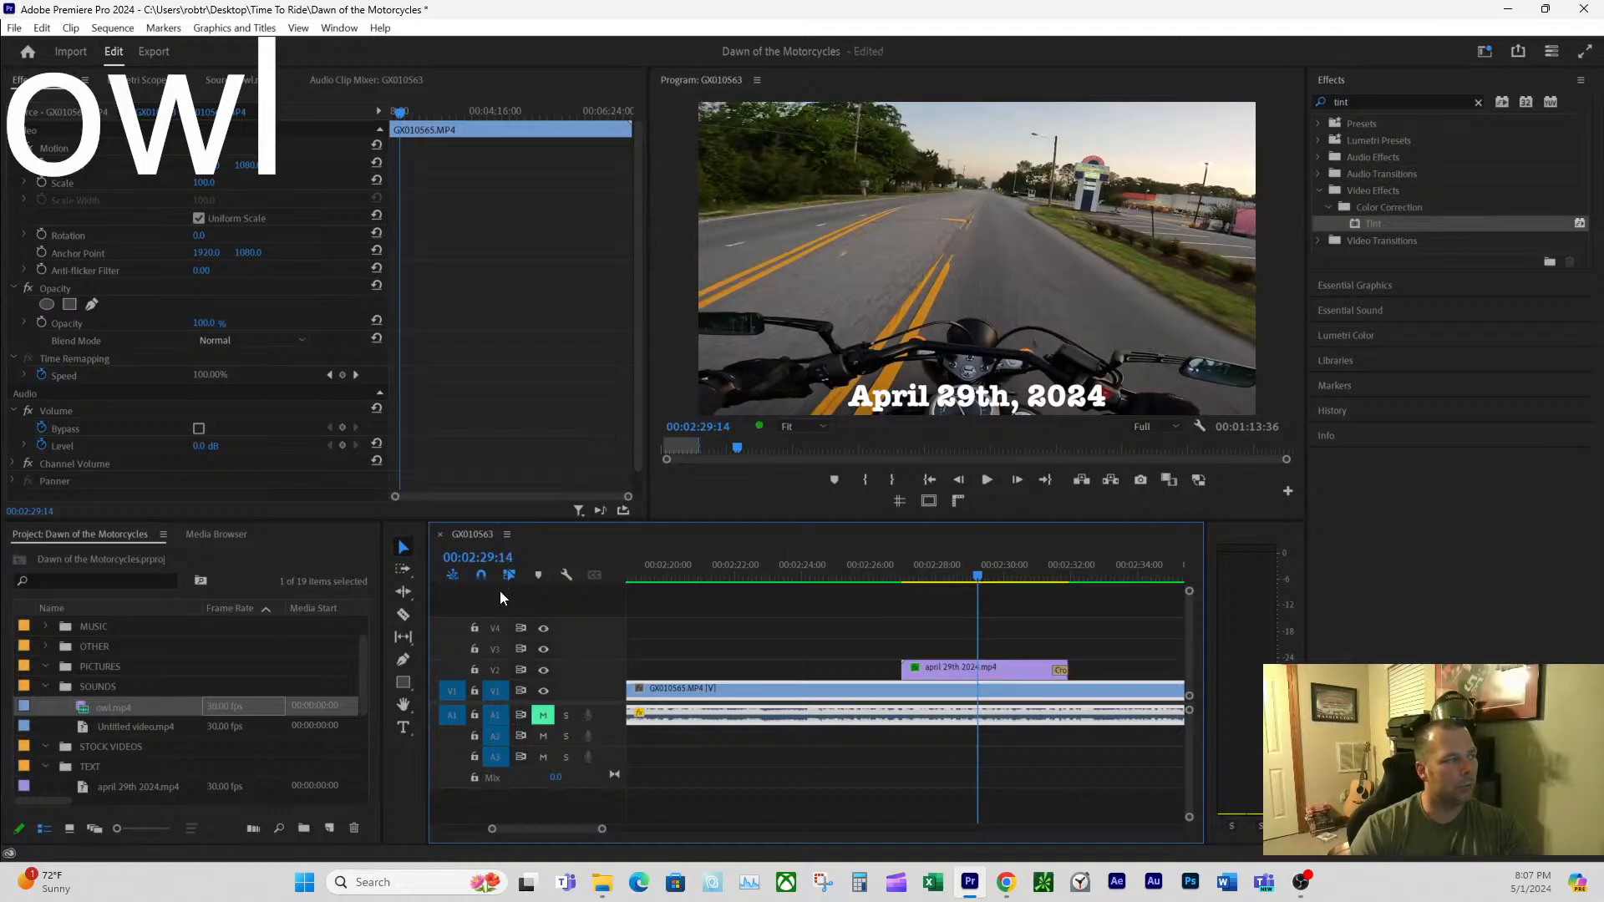
{"action": "left_click", "coordinate": [402, 615]}
{"action": "left_click", "coordinate": [978, 668]}
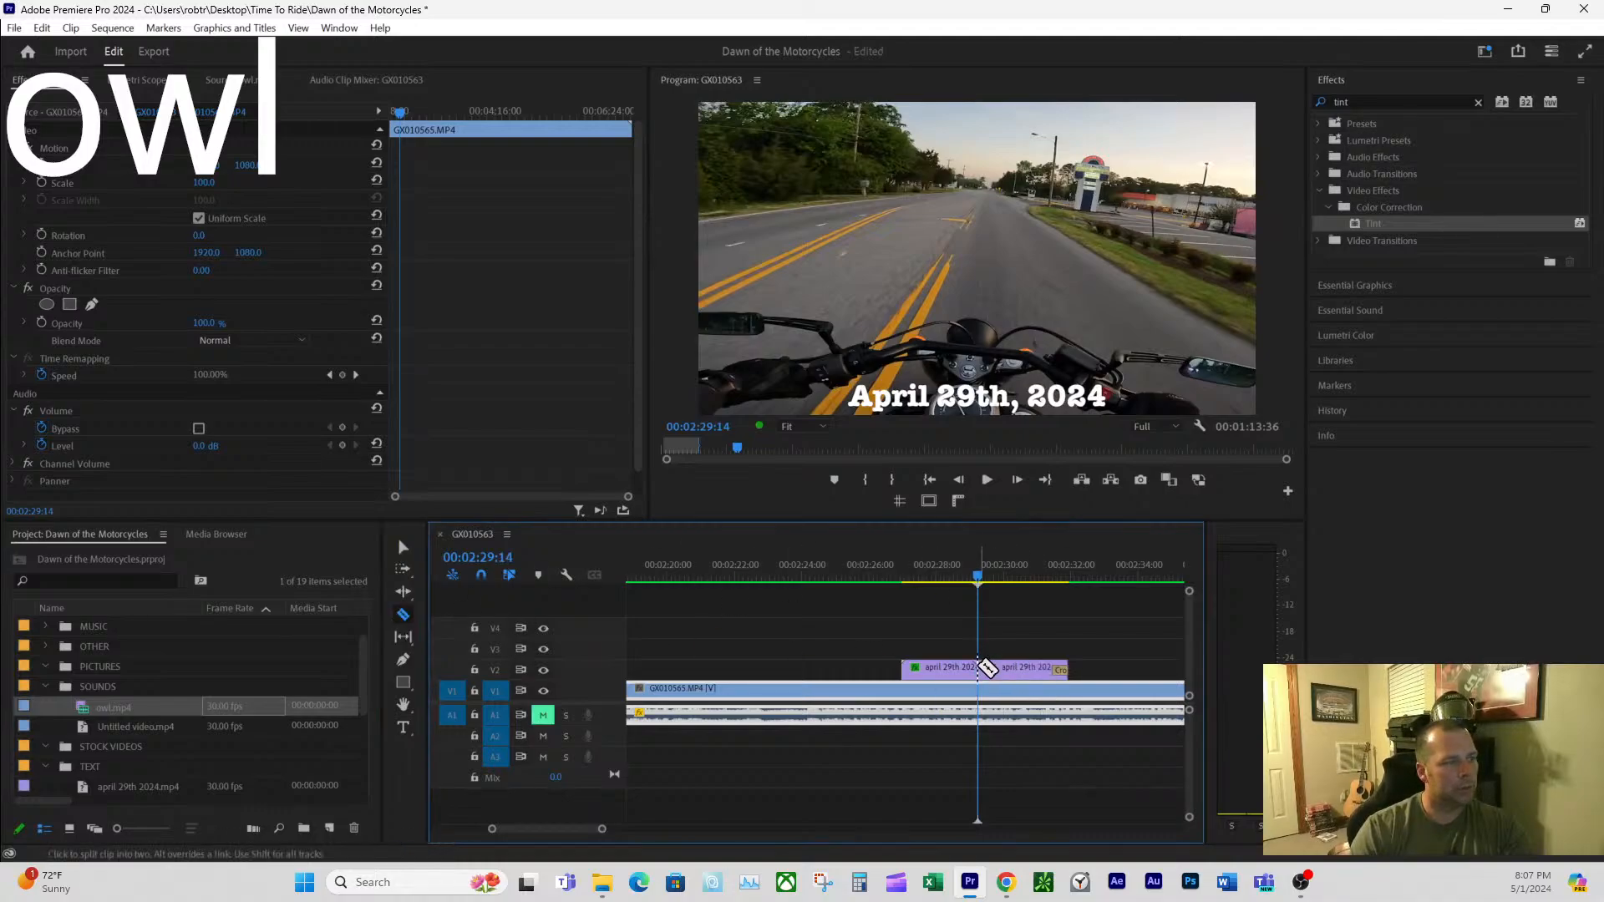
{"action": "left_click", "coordinate": [403, 547]}
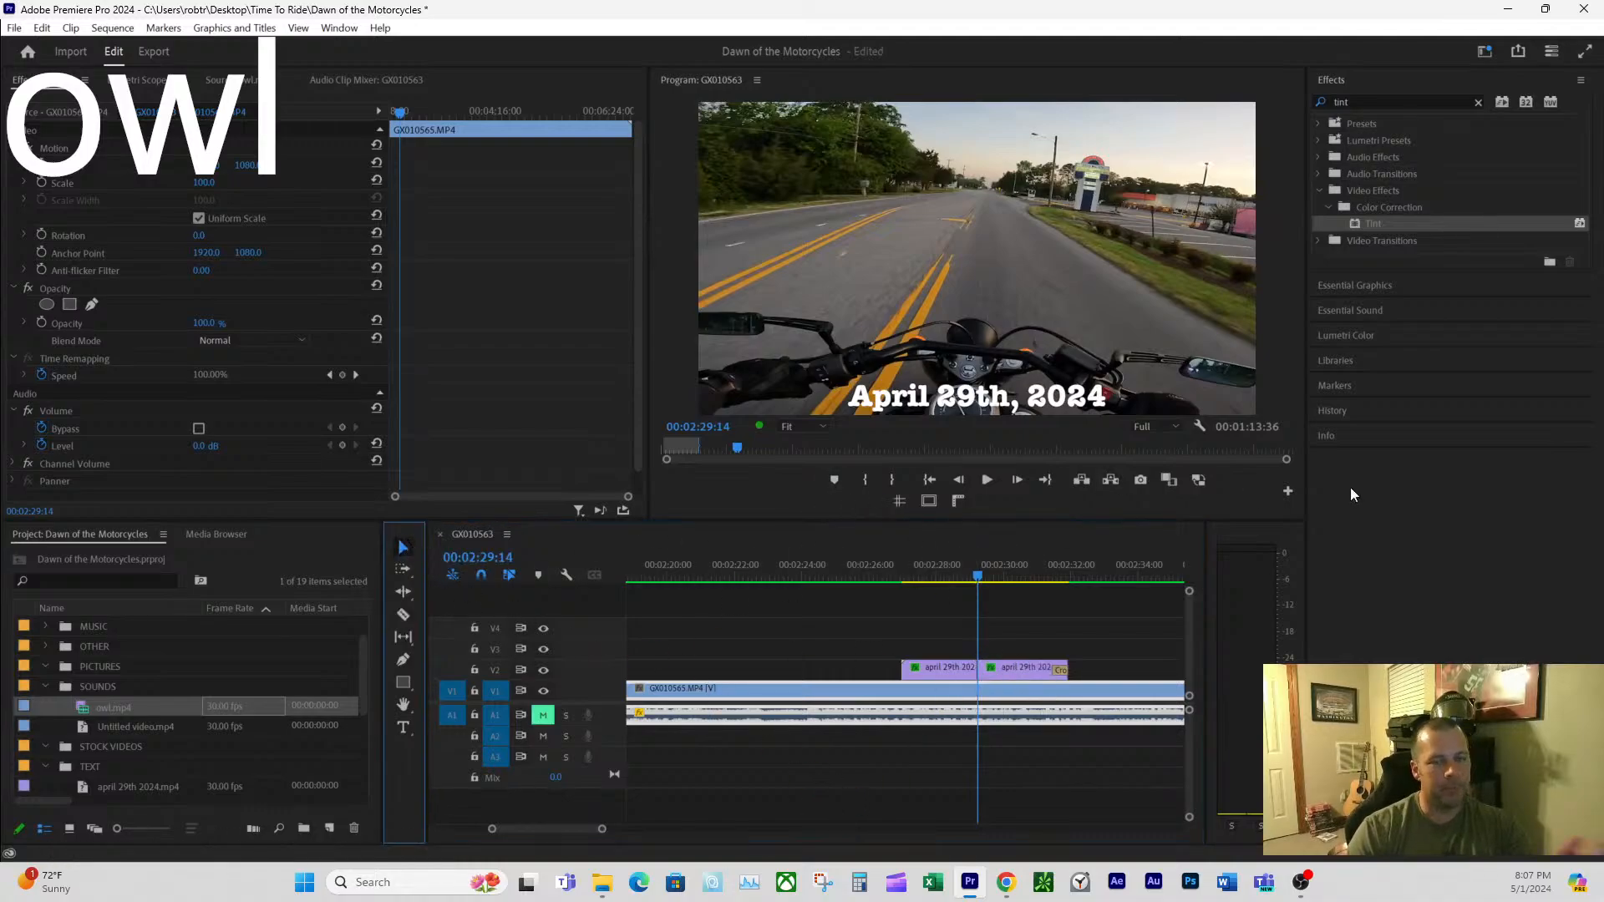
- Try moving the second part of the date title clip onto V3 above the first part, and undo the move
{"action": "mouse_move", "coordinate": [959, 572]}
{"action": "left_mouse_down"}
{"action": "mouse_move", "coordinate": [982, 578]}
{"action": "mouse_move", "coordinate": [962, 575]}
{"action": "left_mouse_up"}
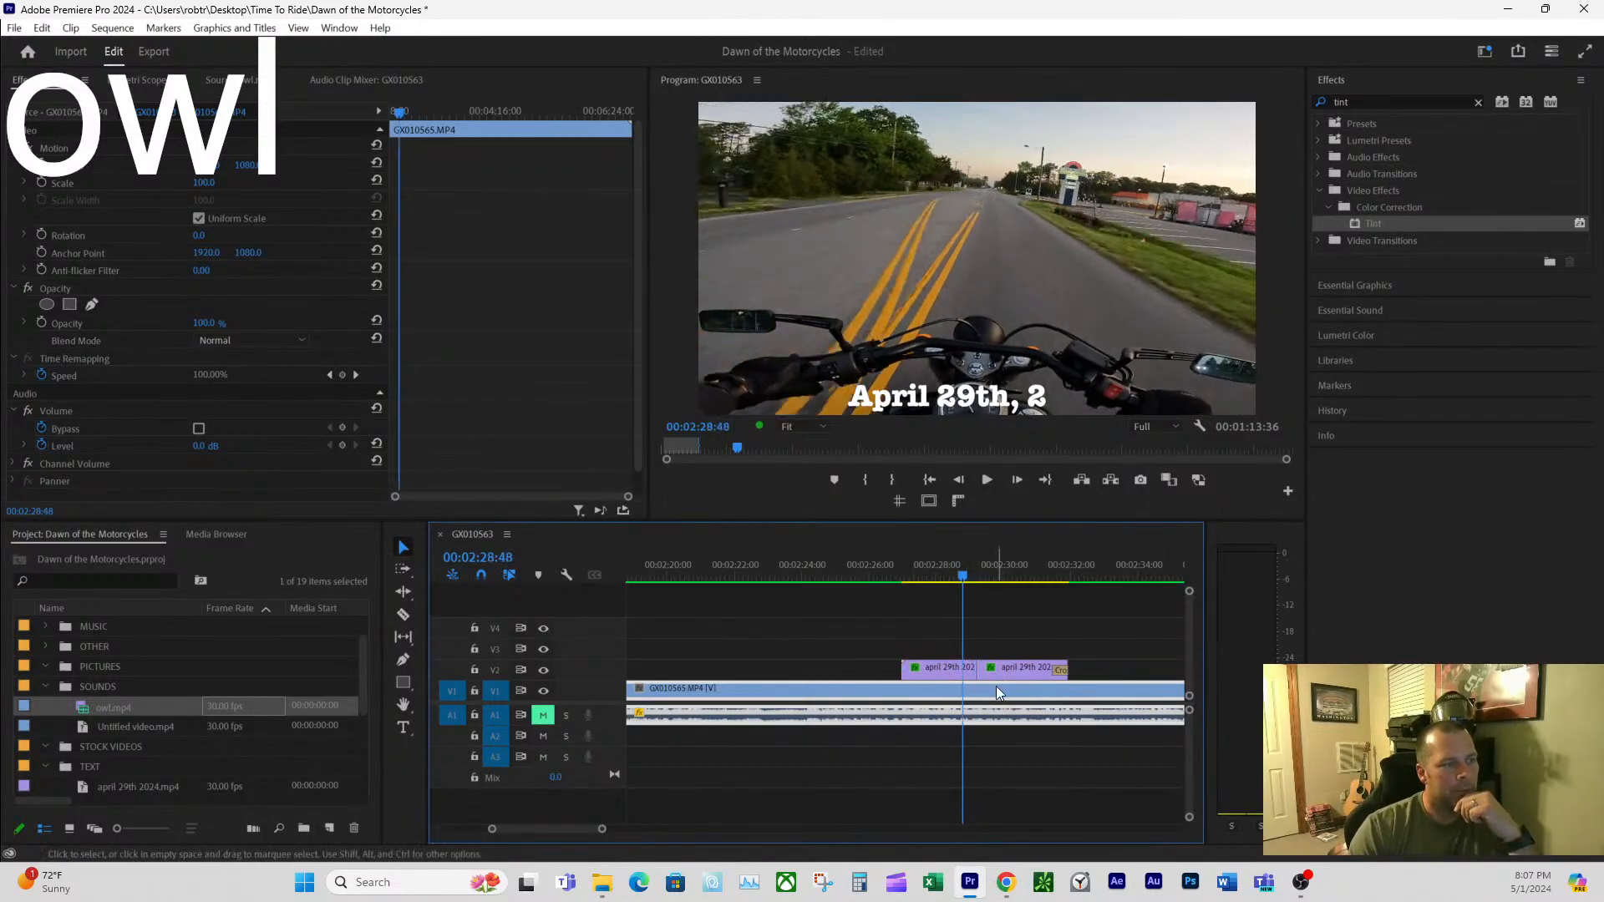
{"action": "left_click_drag", "start_coordinate": [1015, 669], "coordinate": [919, 654]}
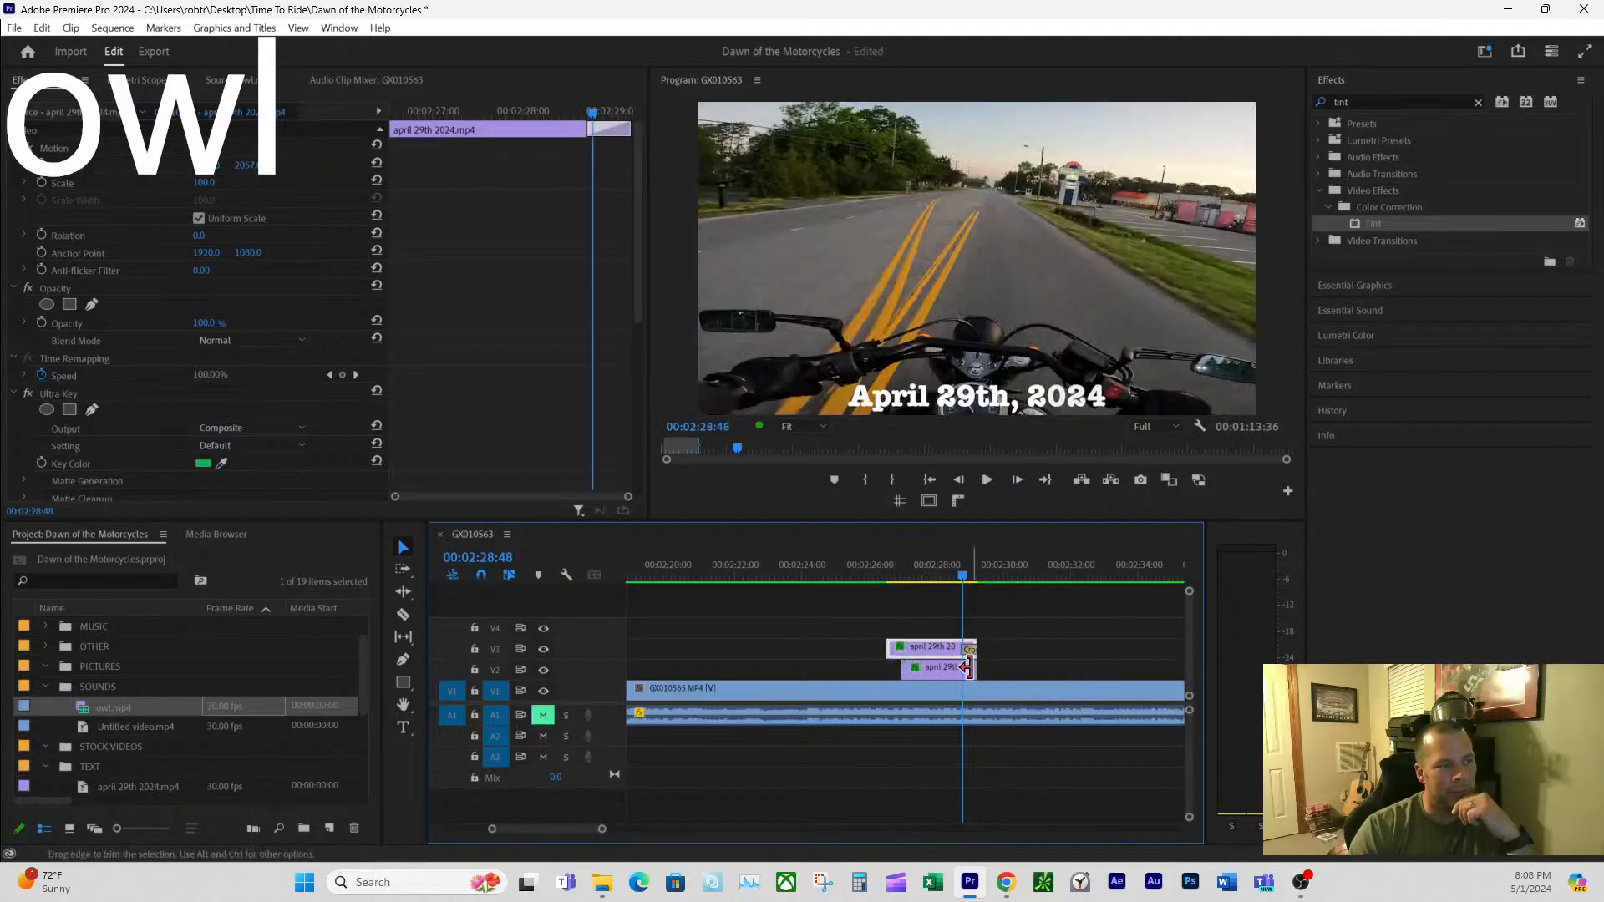
{"action": "left_click", "coordinate": [41, 27]}
{"action": "left_click", "coordinate": [51, 45]}
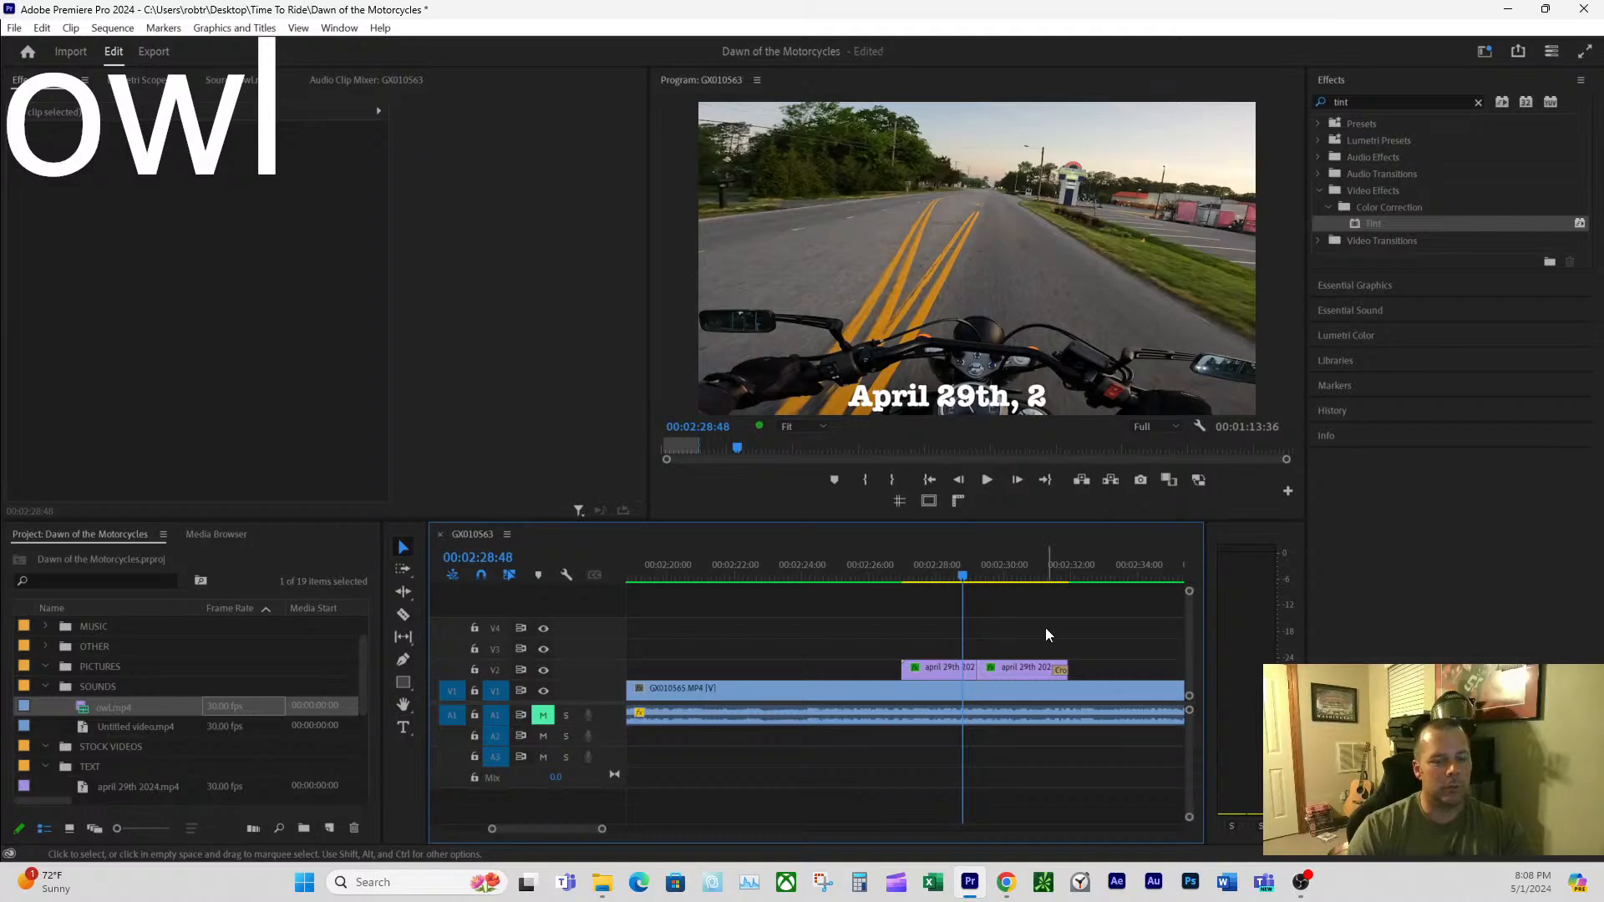
- Select the second part of the split date title clip on V2
{"action": "left_click", "coordinate": [953, 669]}
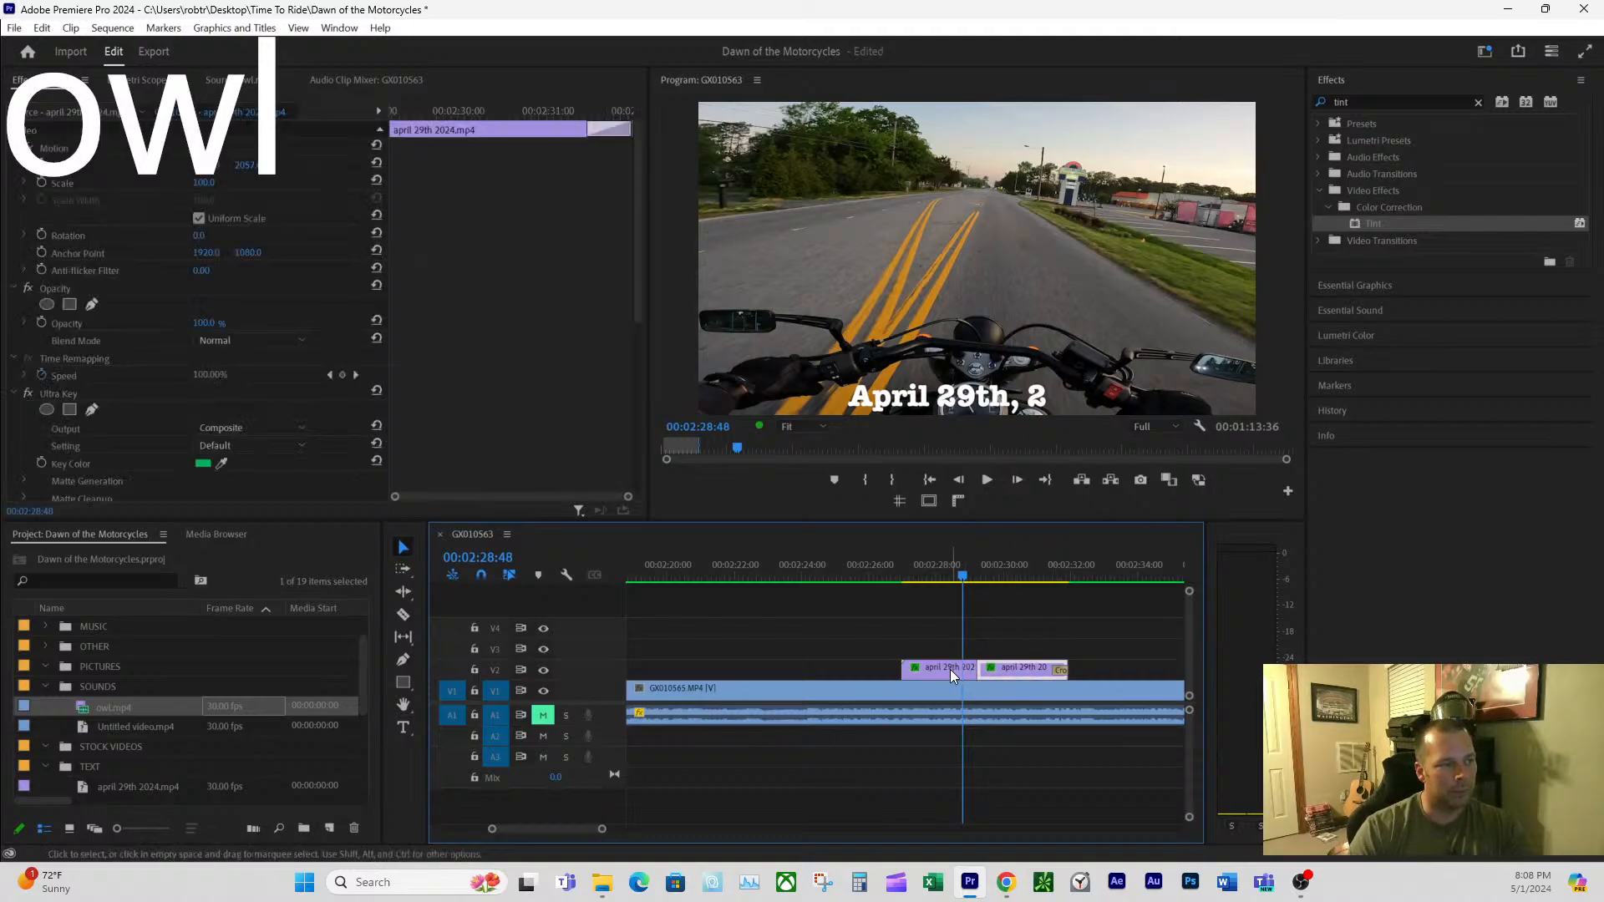
{"action": "left_click", "coordinate": [1029, 674]}
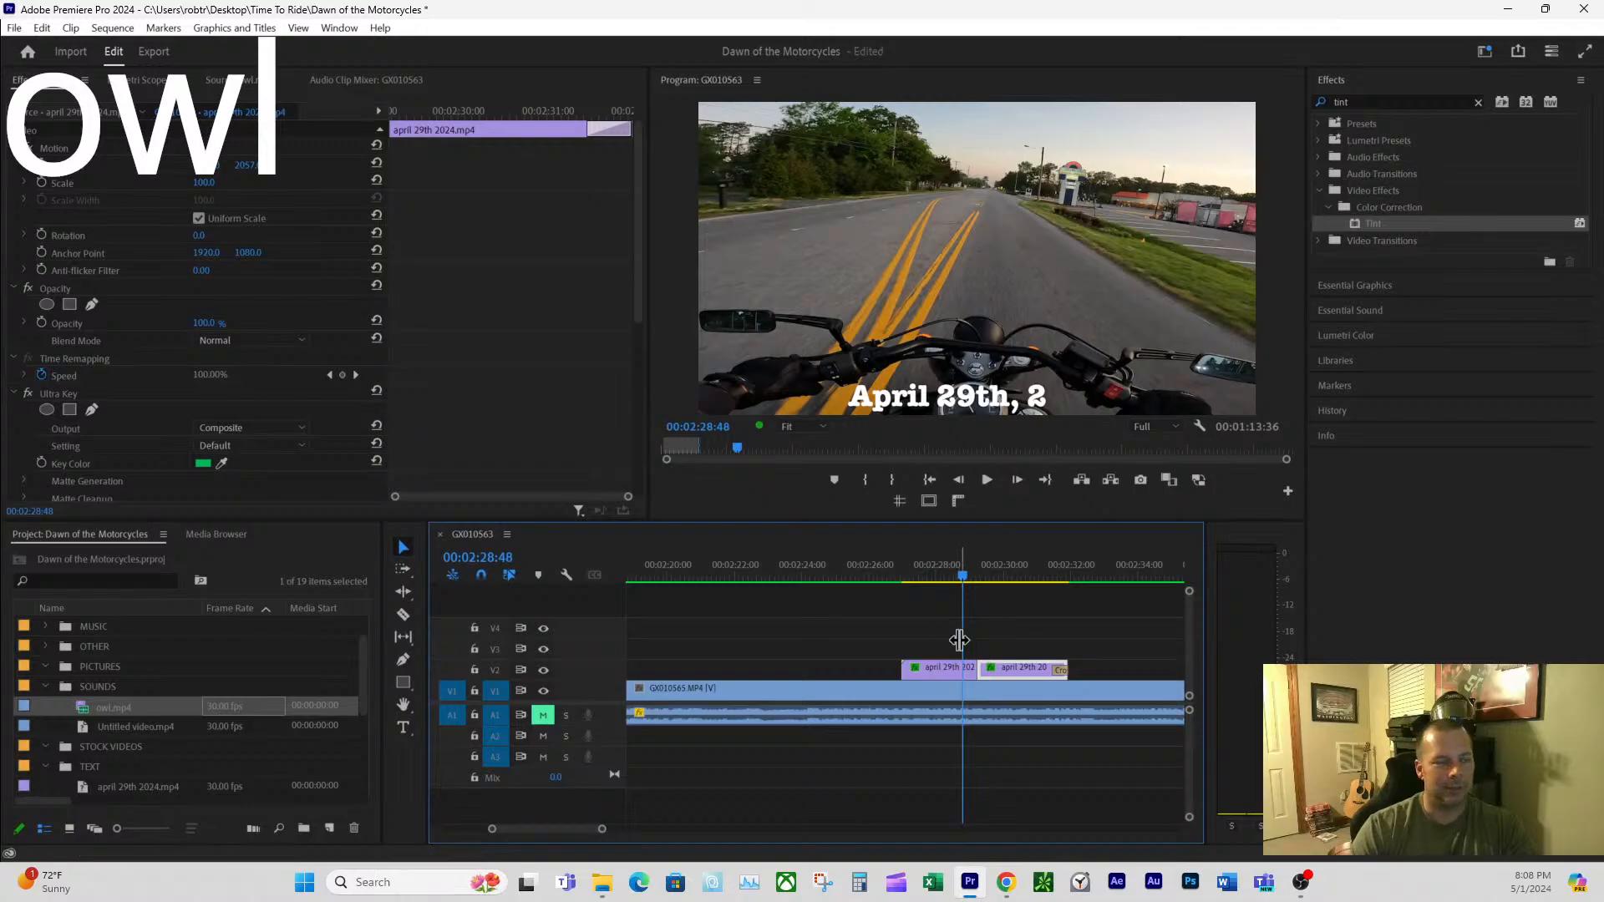
- Scrub through the date title on V2 to review how its text types on
{"action": "left_click", "coordinate": [1051, 568]}
{"action": "left_click_drag", "start_coordinate": [1054, 567], "coordinate": [998, 576]}
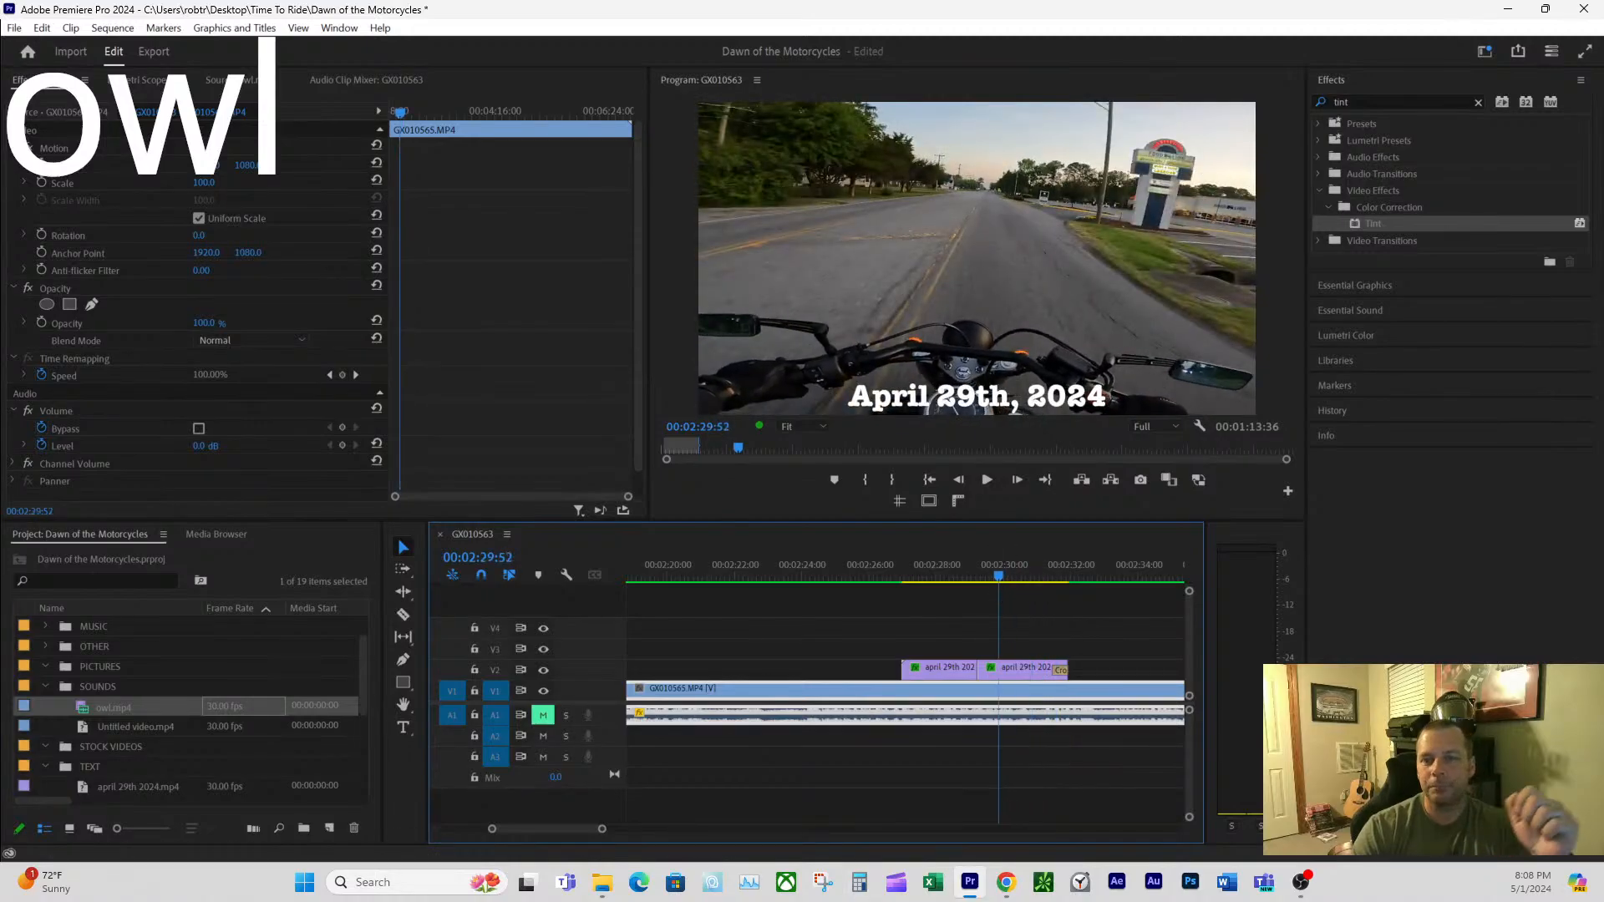
{"action": "key", "text": "alt+Tab"}
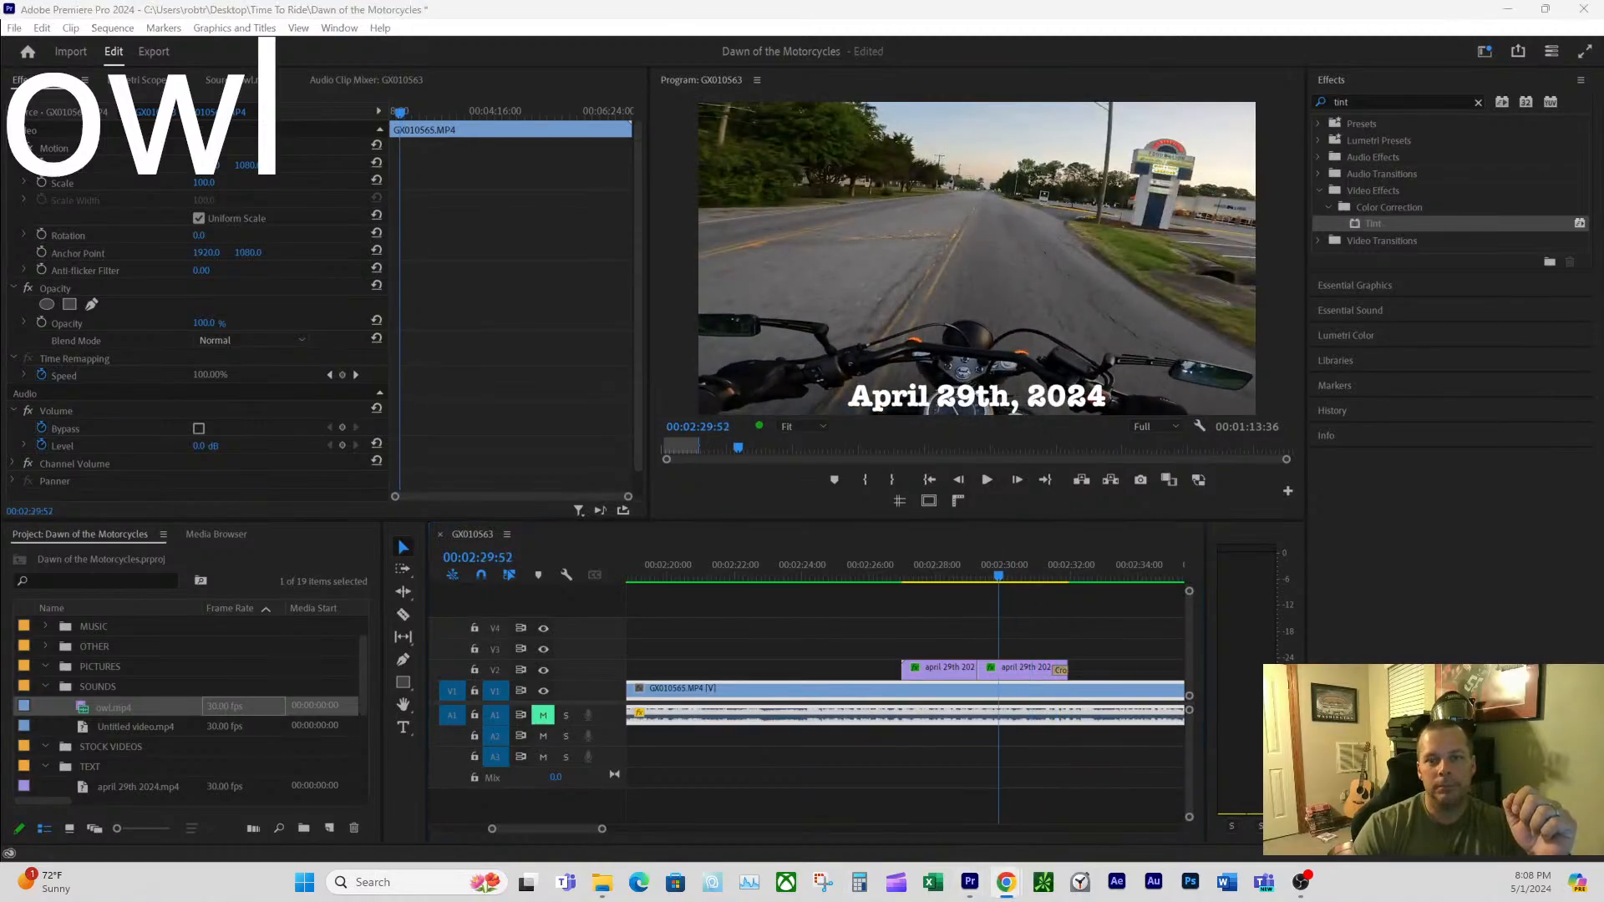
{"action": "key", "text": "alt+Tab"}
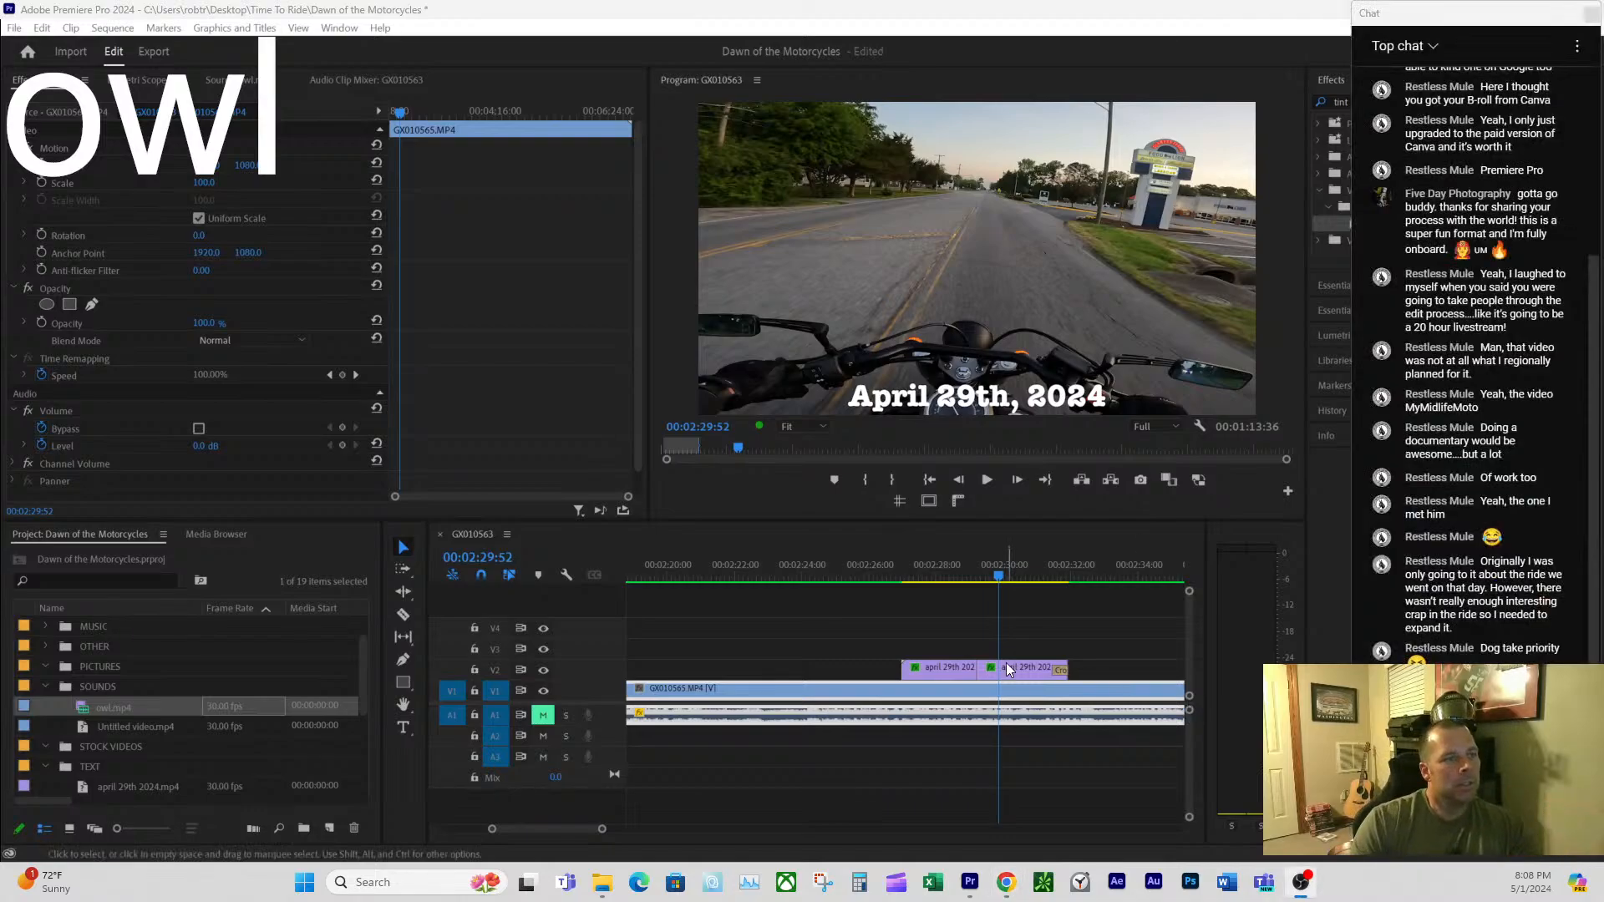
{"action": "left_click", "coordinate": [931, 575]}
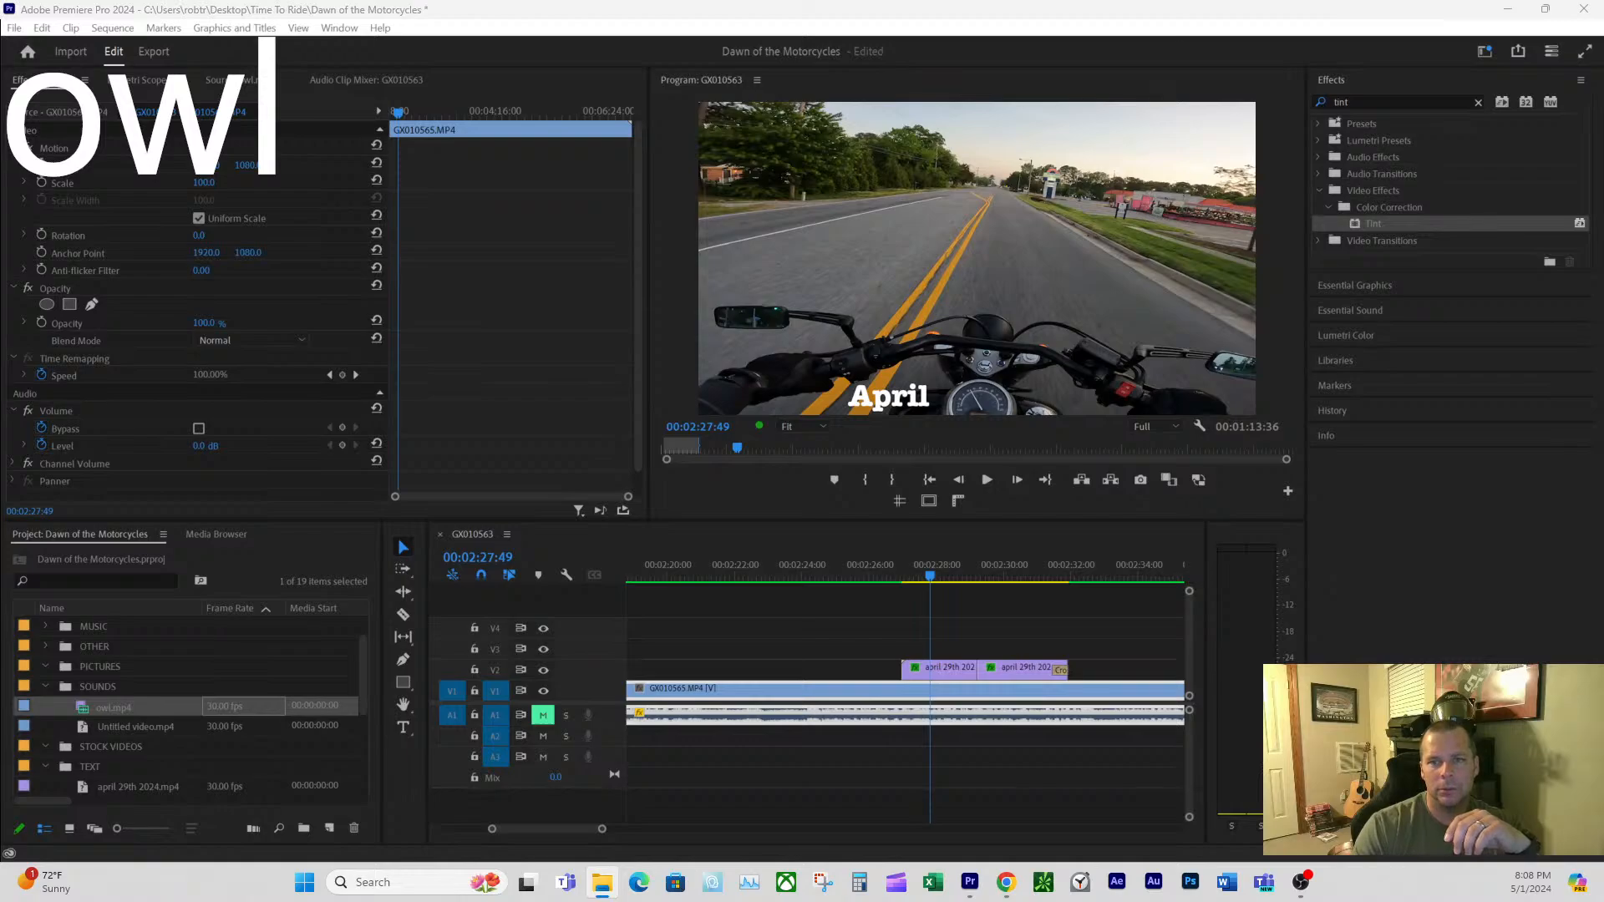
- Import the "ES_Typewriter Type 6 - SFX Producer" file into the SOUNDS bin and place it on A2 aligned with the date title's start
{"action": "left_click_drag", "start_coordinate": [1603, 351], "coordinate": [708, 133]}
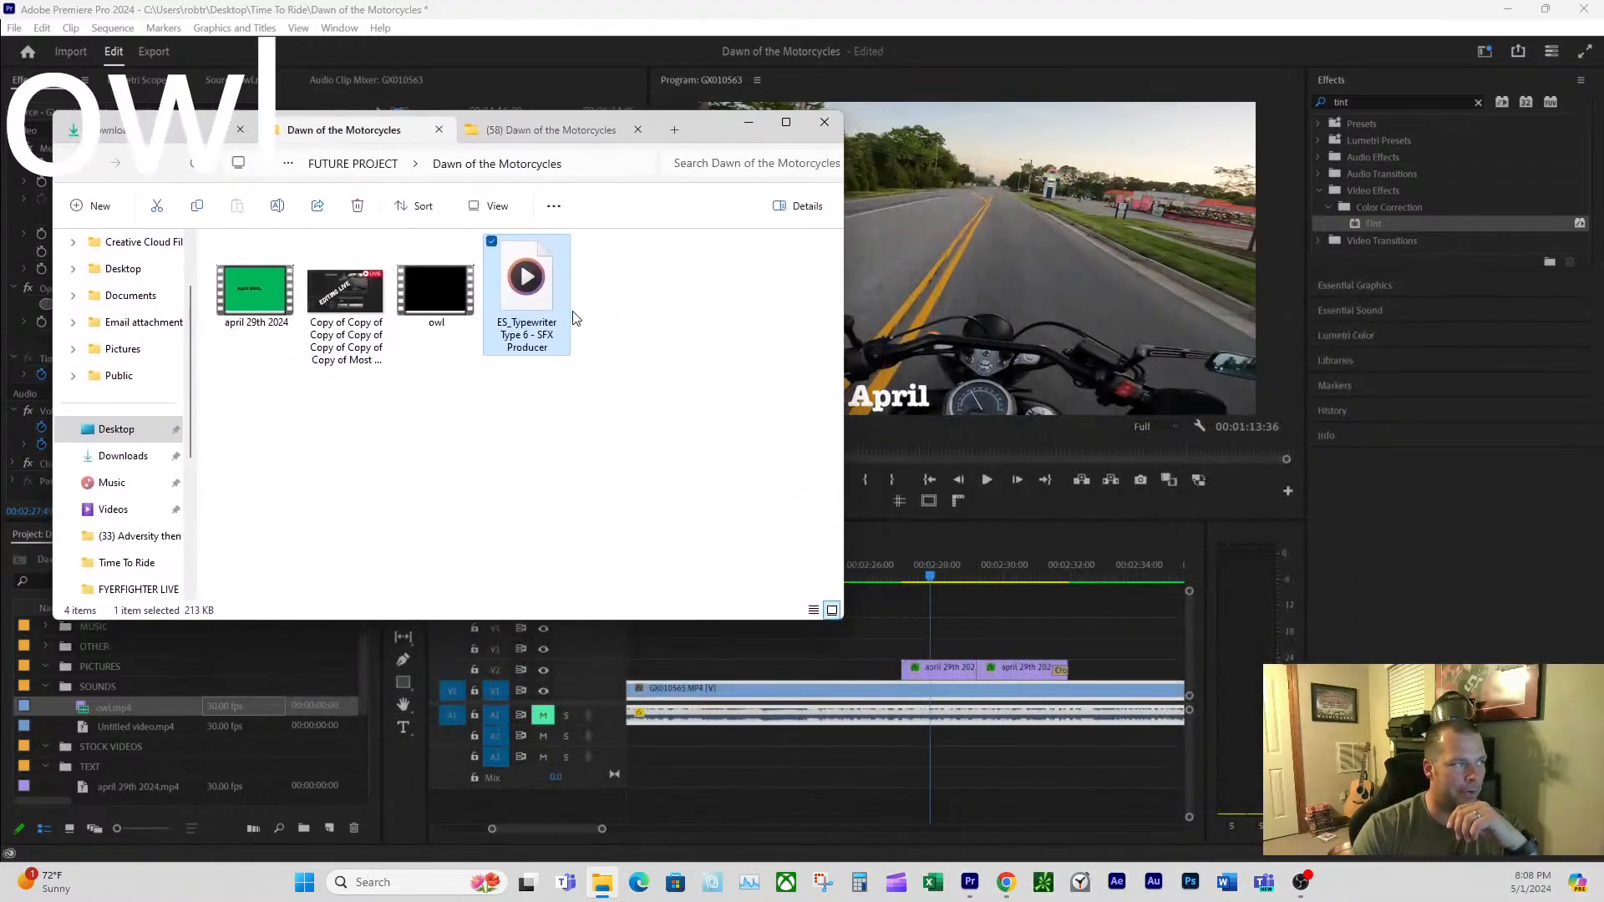
{"action": "left_click_drag", "start_coordinate": [1270, 149], "coordinate": [1467, 103]}
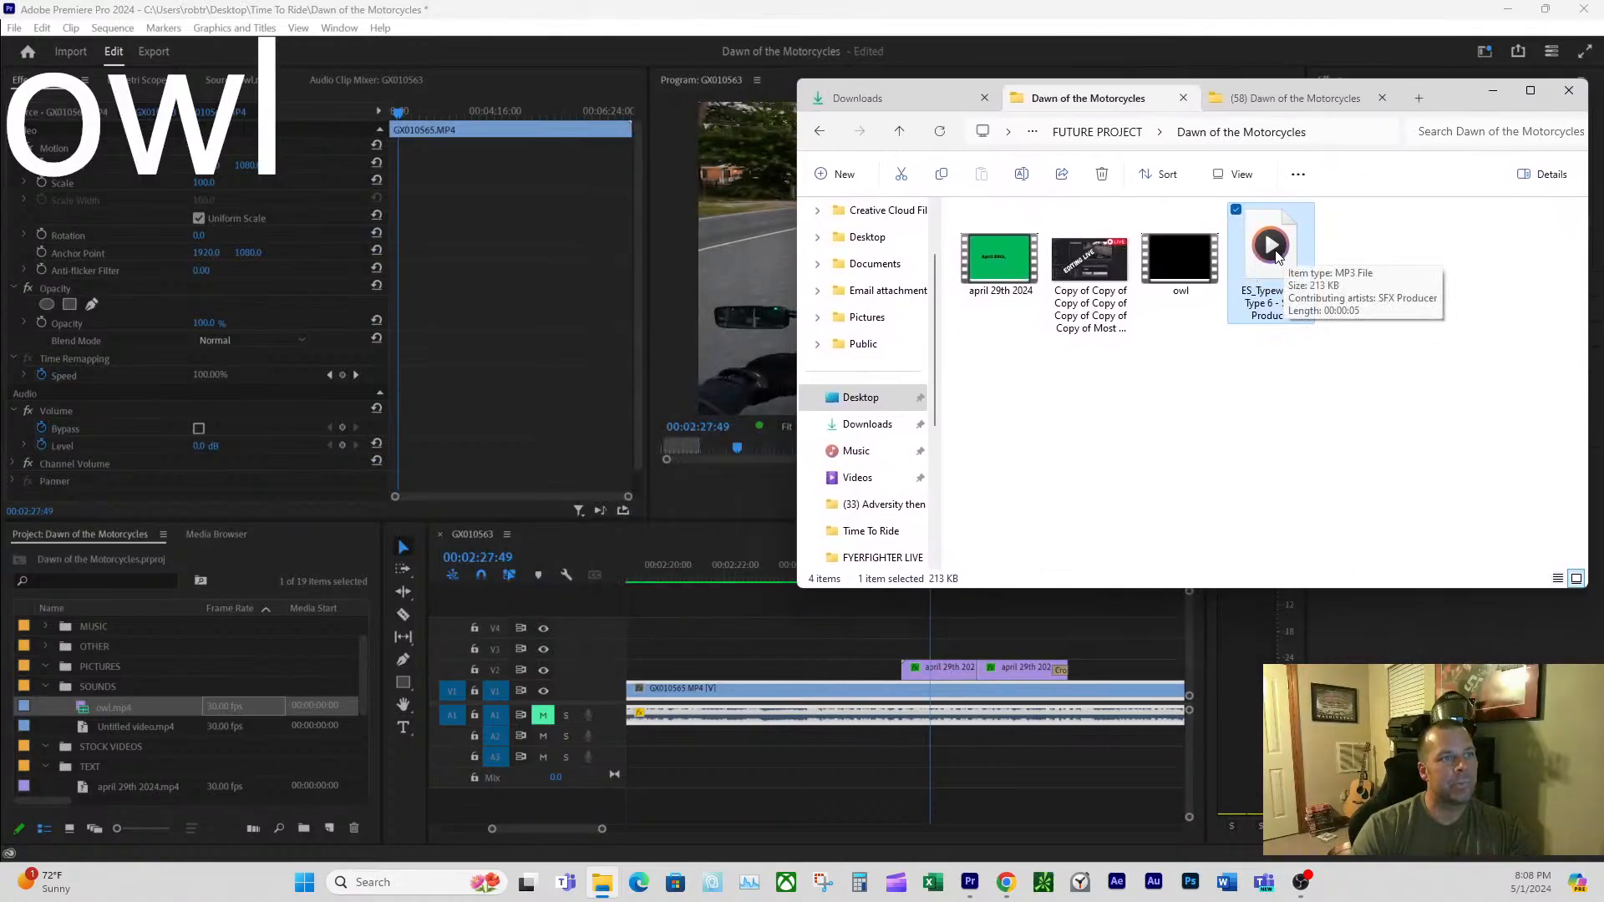
{"action": "left_click_drag", "start_coordinate": [1276, 255], "coordinate": [207, 680]}
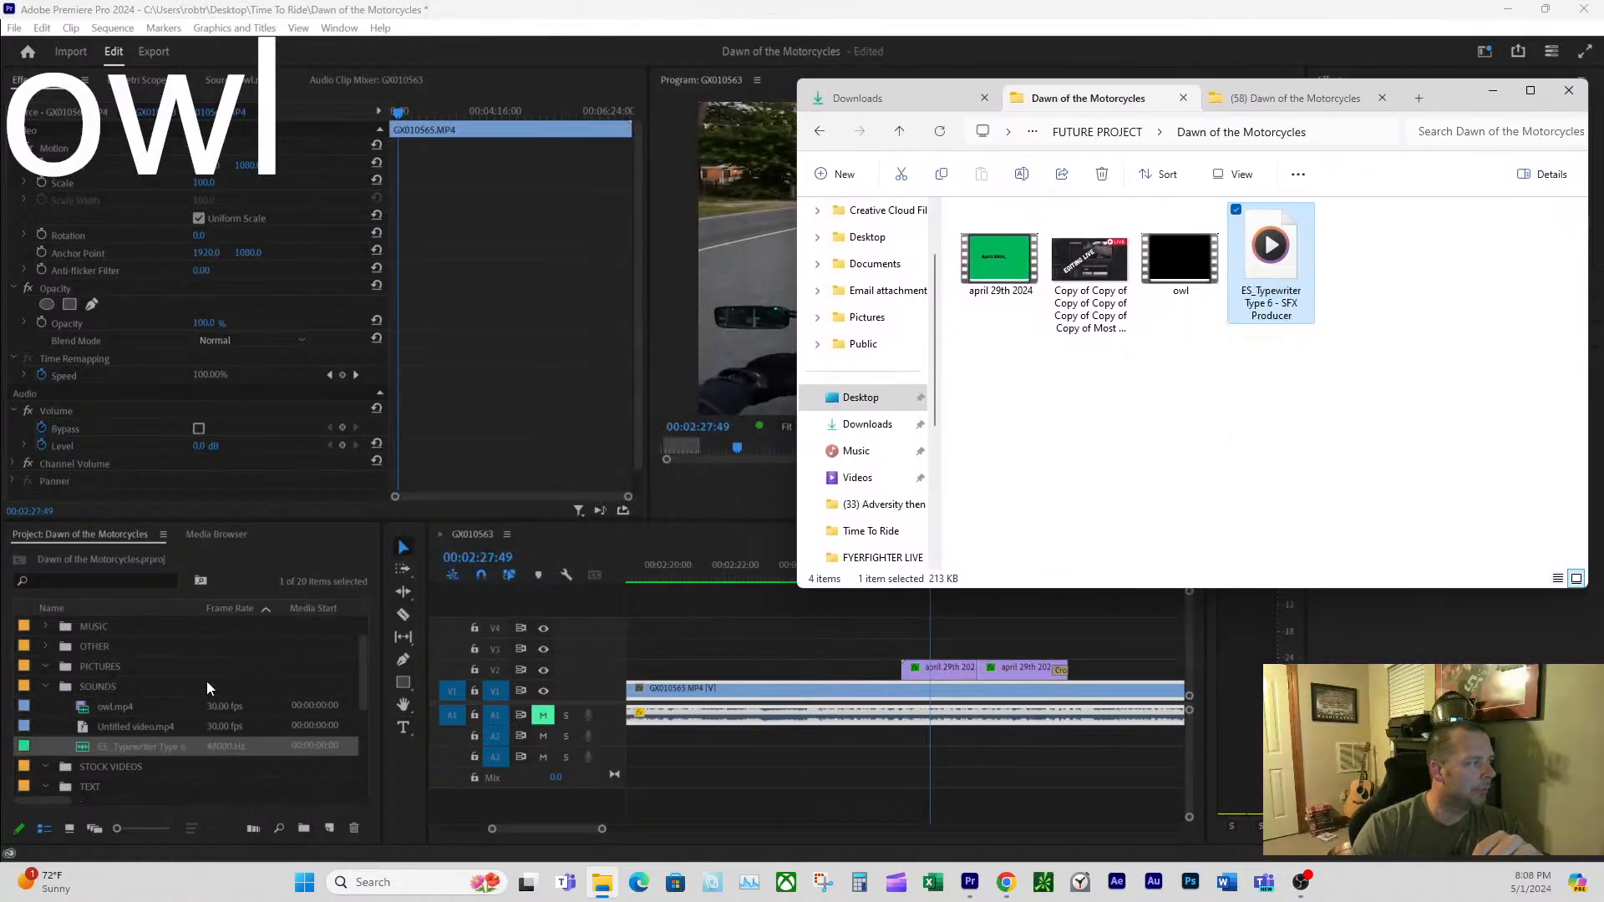
{"action": "left_click_drag", "start_coordinate": [98, 744], "coordinate": [910, 735]}
- Apply Audio Gain to the typewriter sound clip on A2 with the Normalize Max Peak option
{"action": "right_click", "coordinate": [984, 744]}
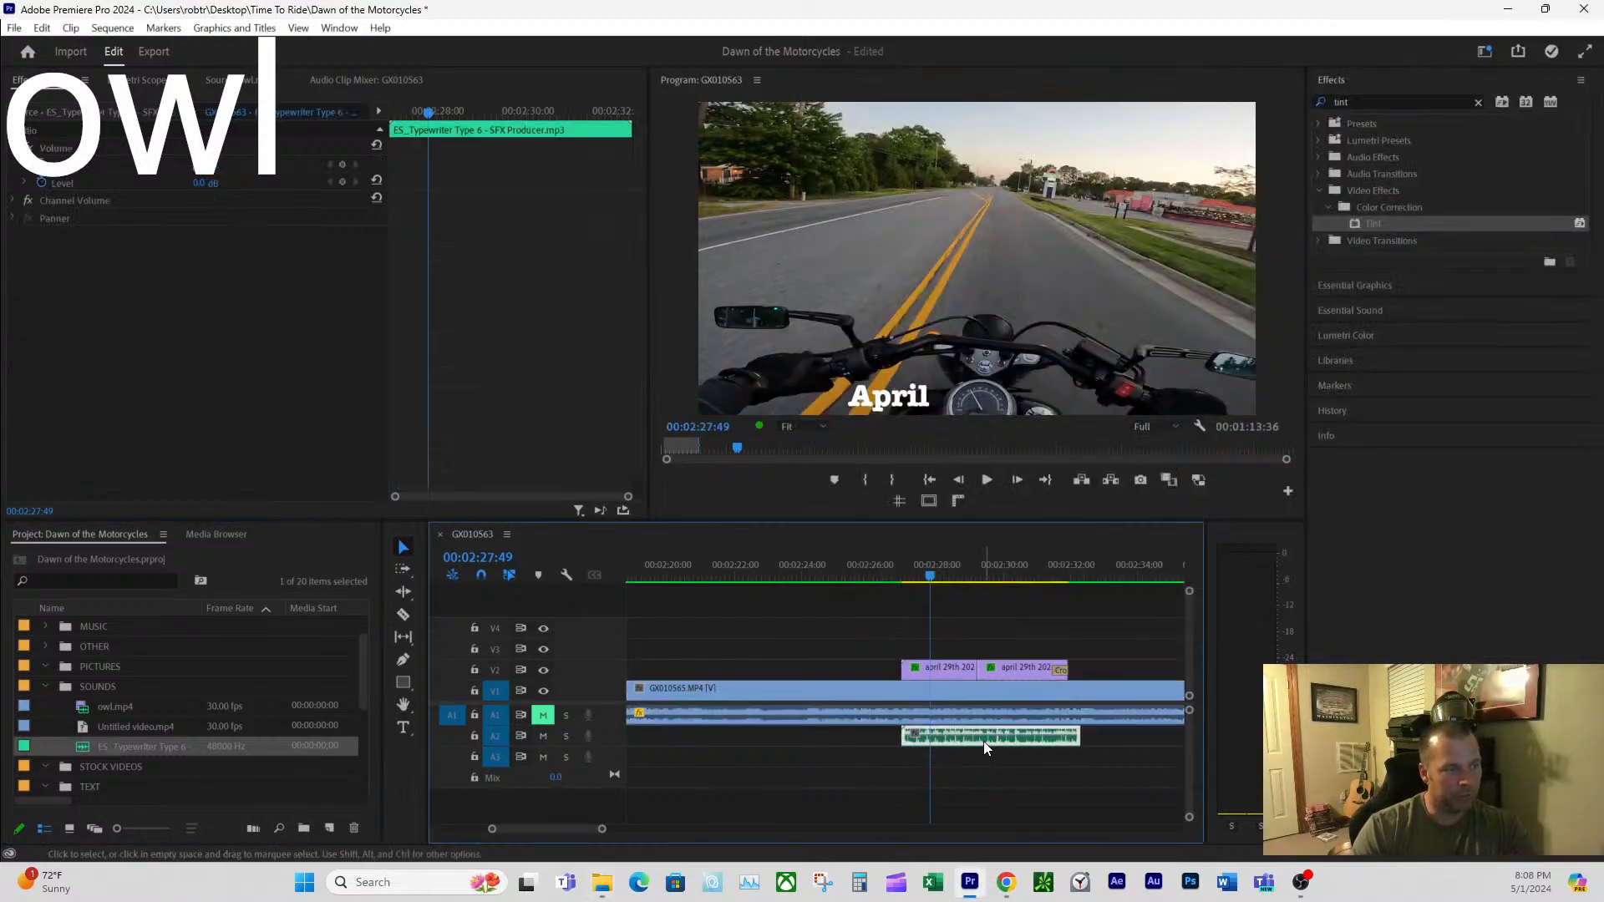
{"action": "left_click", "coordinate": [1039, 617]}
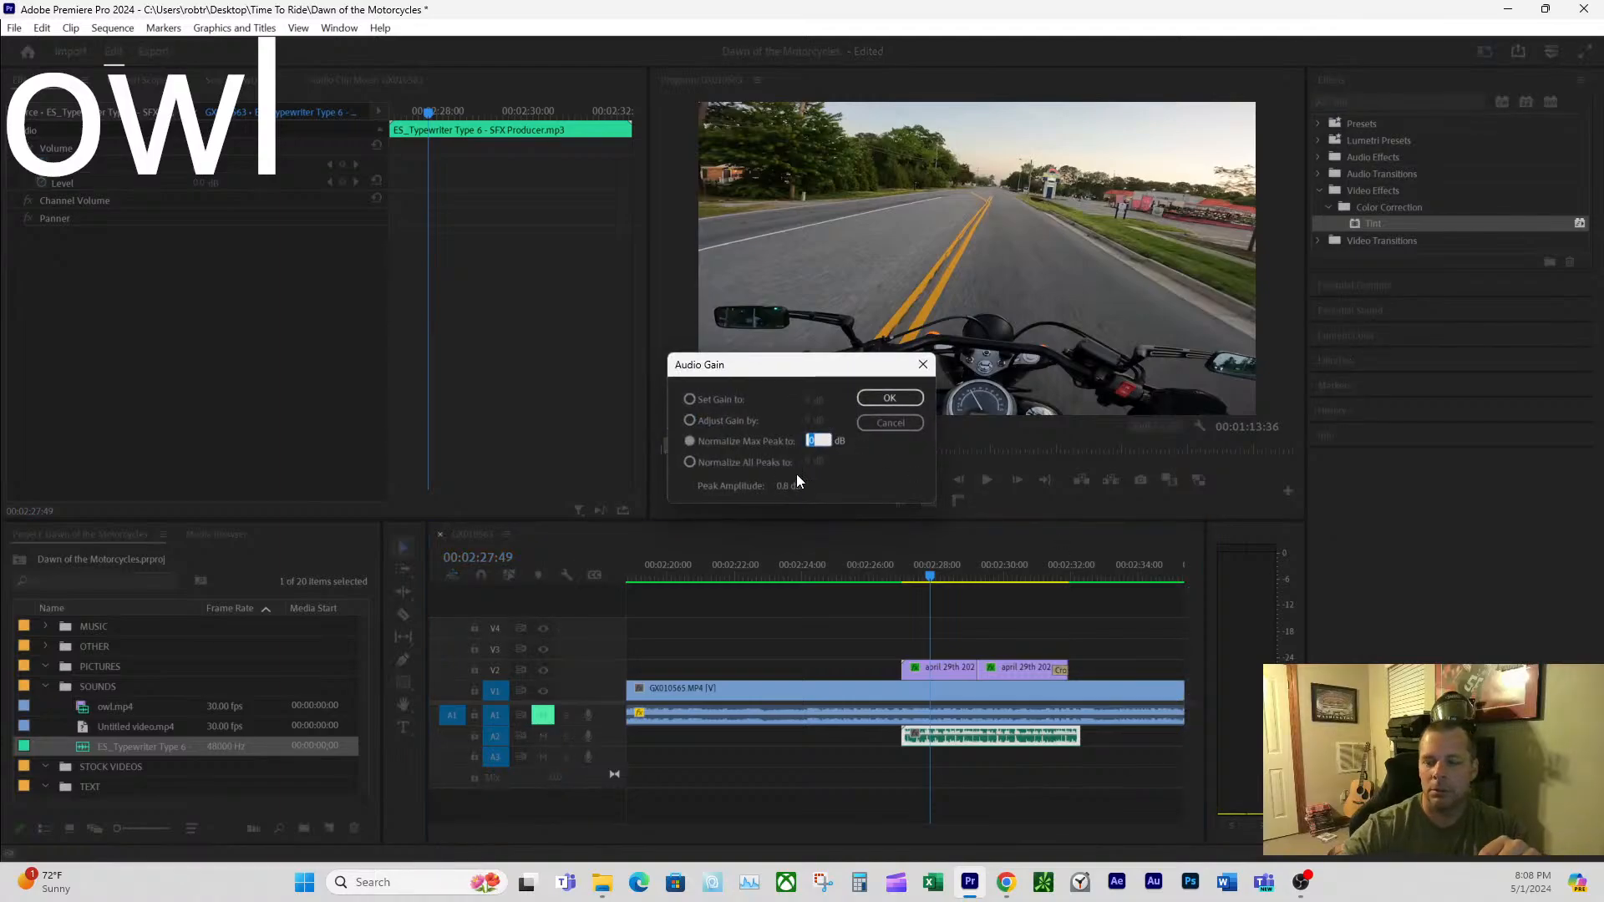
{"action": "key", "text": "Return"}
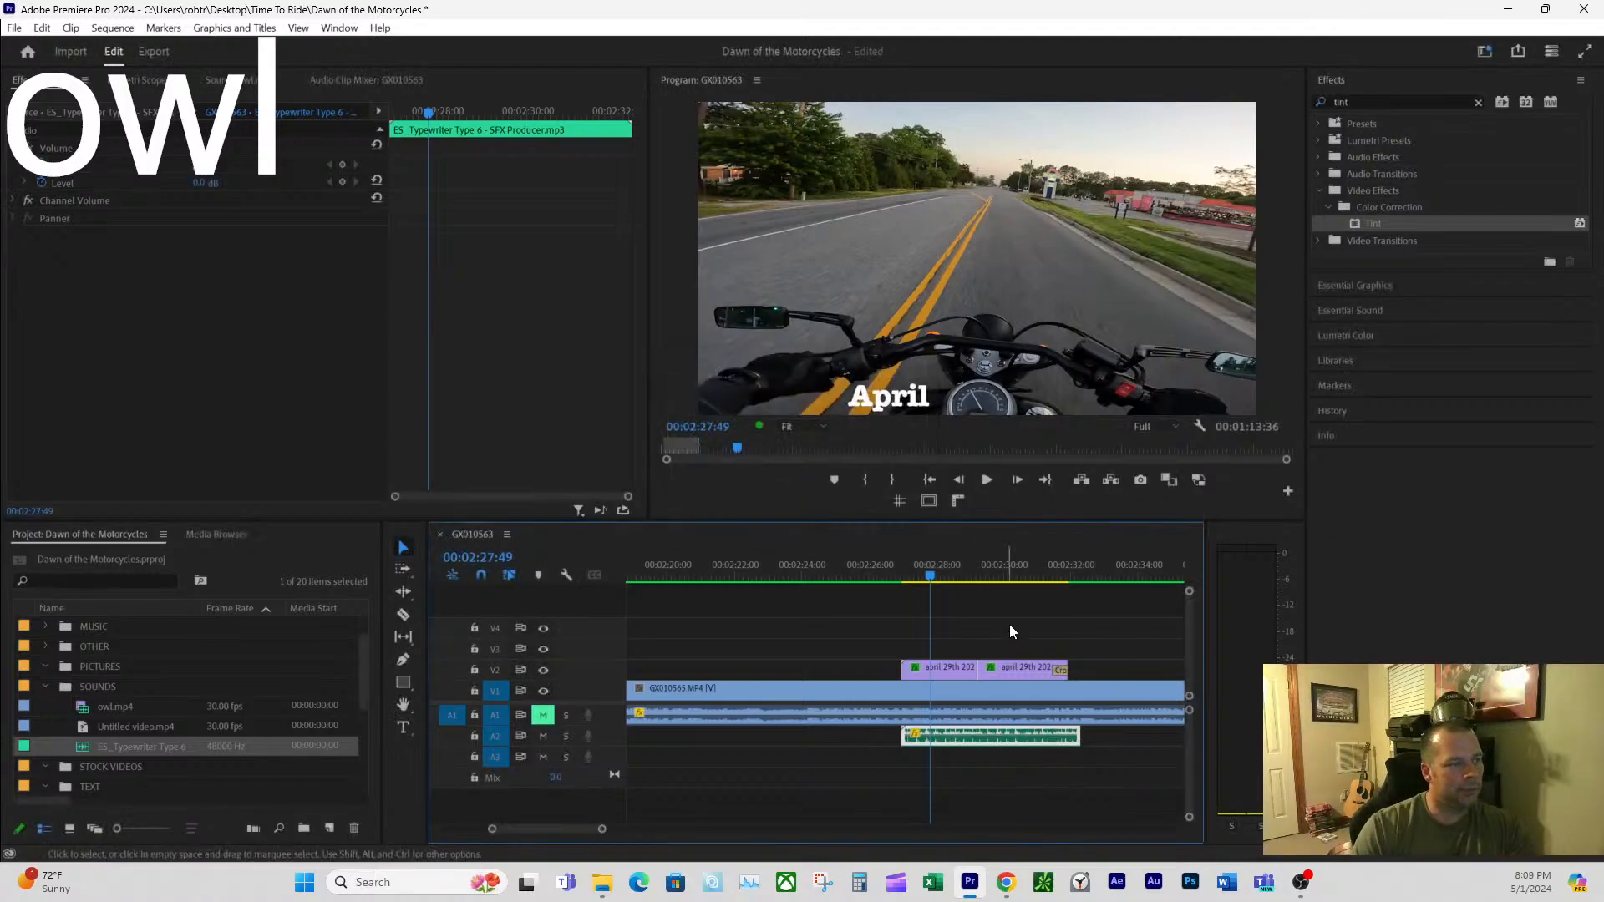
- Play up to the end of the date's typing, split the typewriter sound there and slide the leftover piece further along A2
{"action": "left_click_drag", "start_coordinate": [930, 581], "coordinate": [892, 578]}
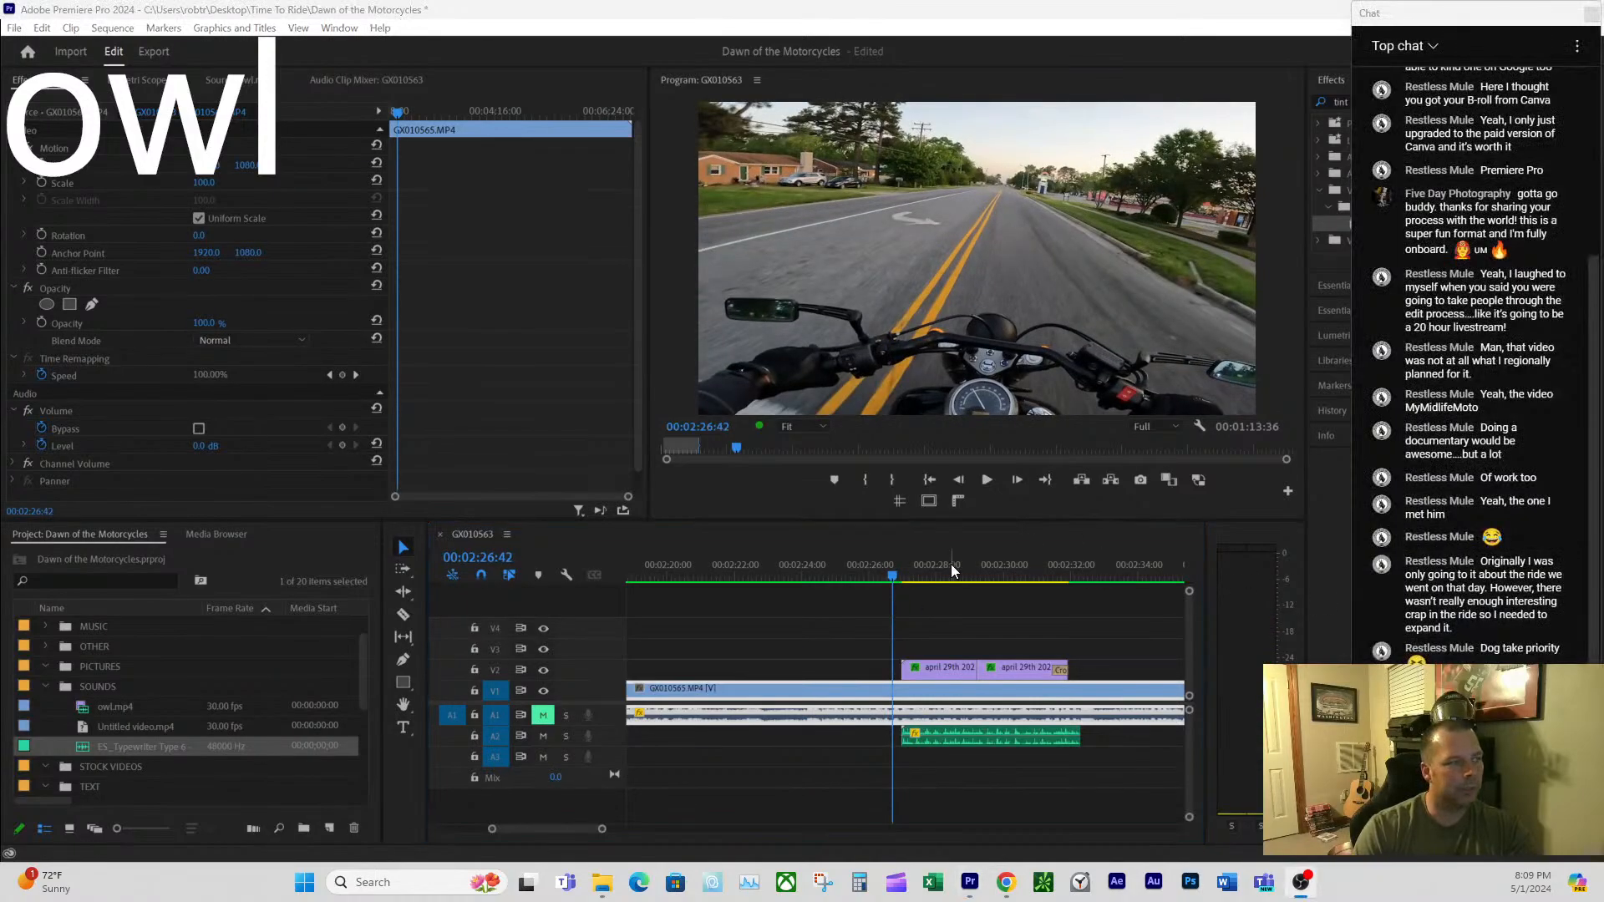
{"action": "key", "text": "space"}
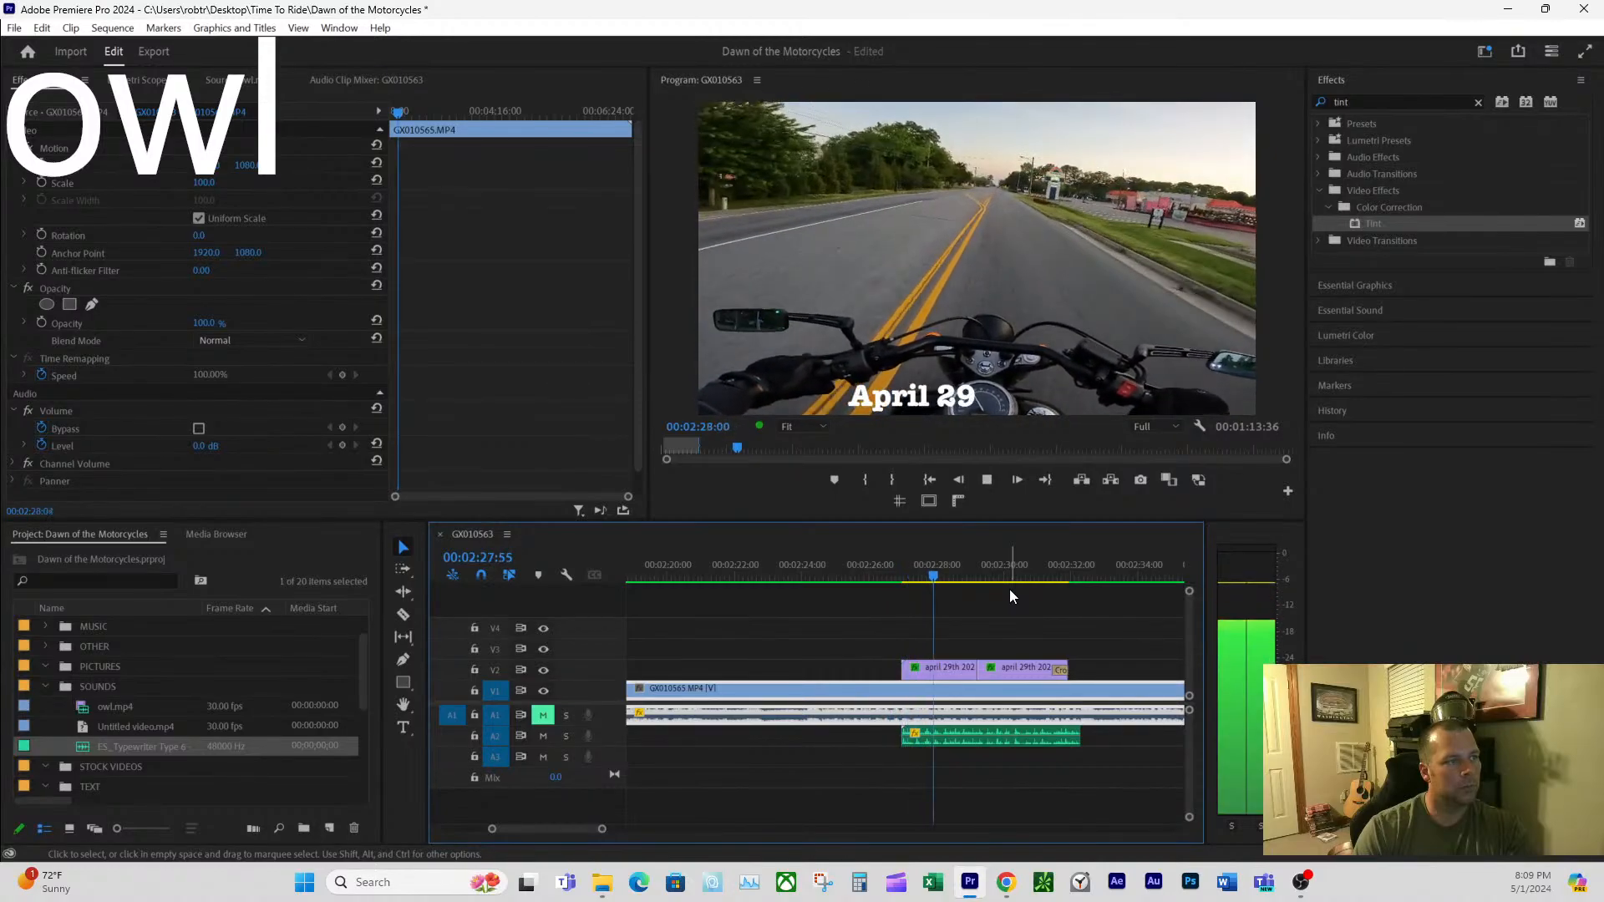
{"action": "key", "text": "space"}
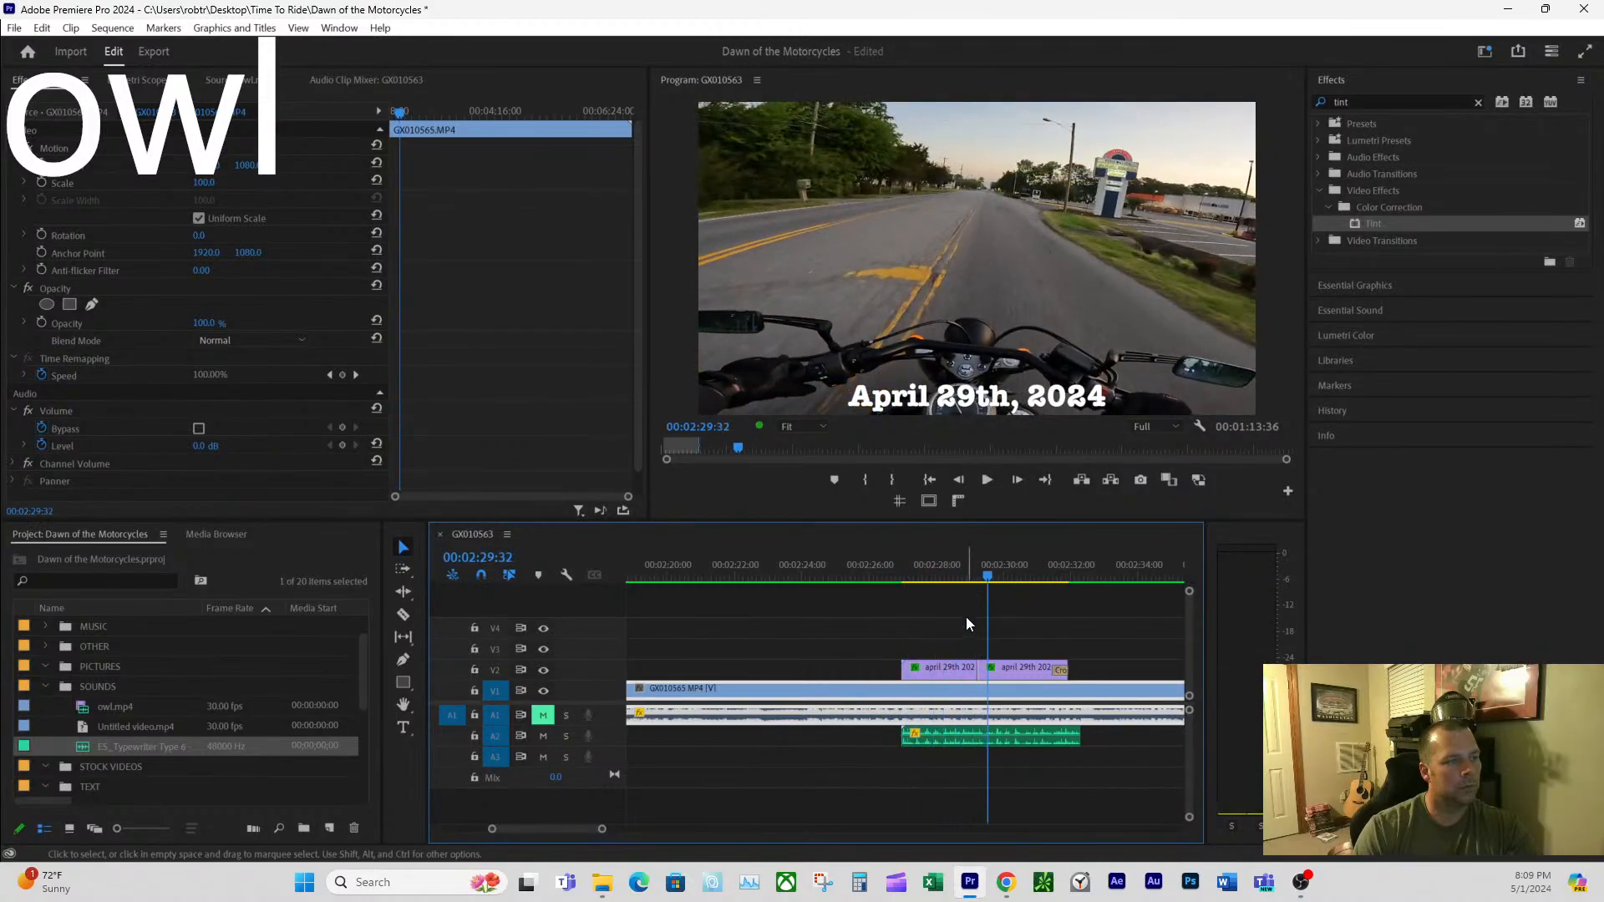
{"action": "left_click", "coordinate": [403, 613]}
{"action": "left_click", "coordinate": [984, 743]}
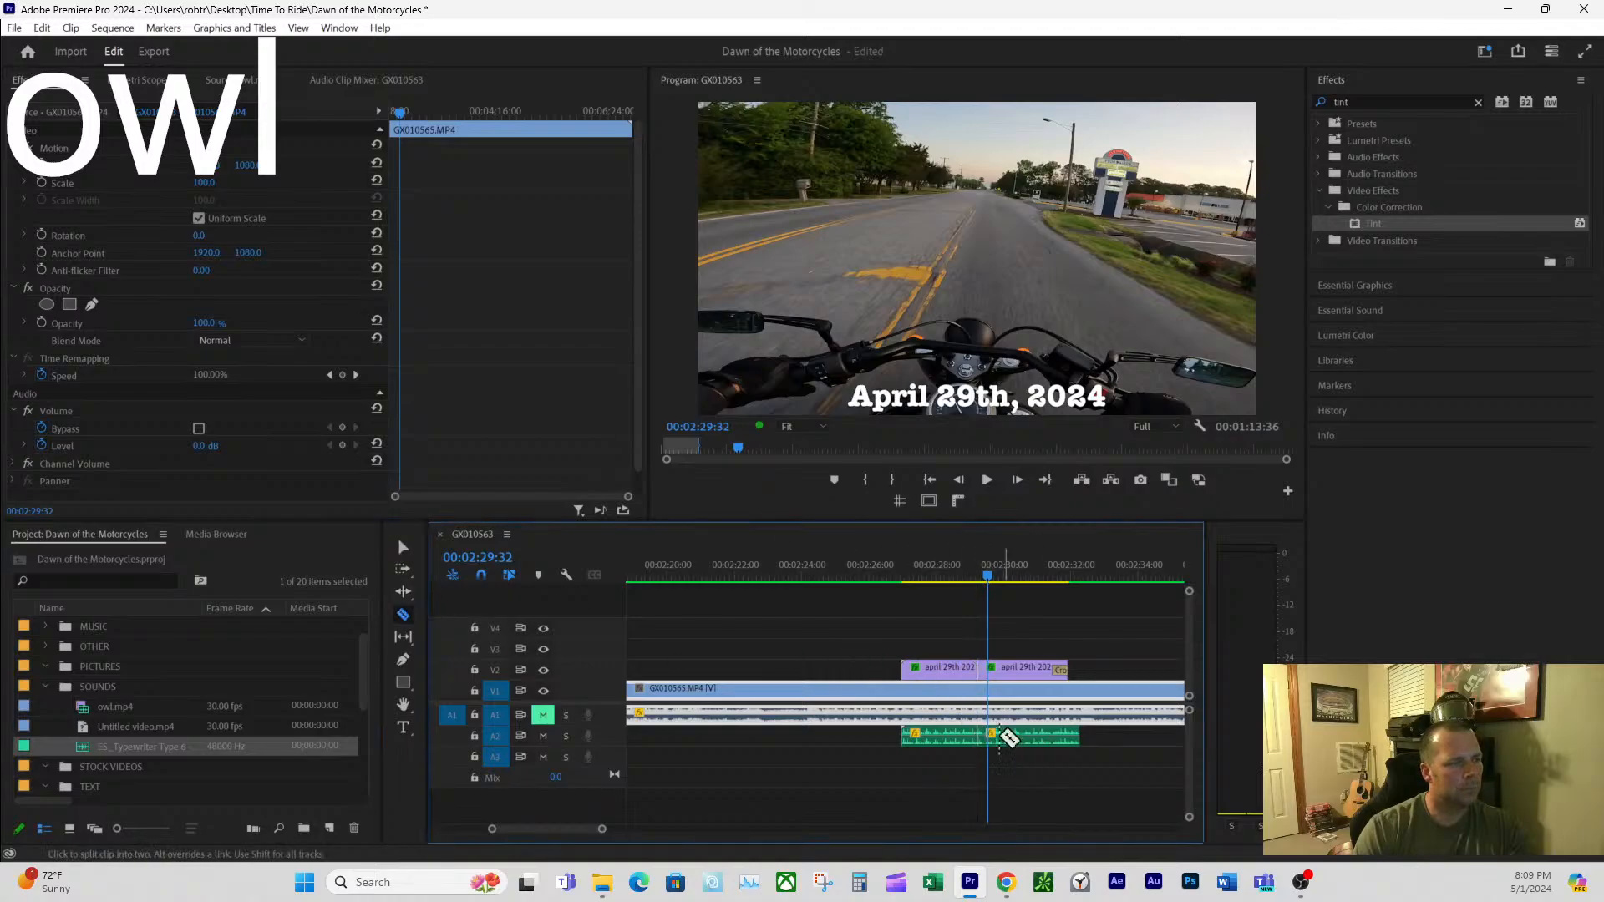
{"action": "left_click", "coordinate": [405, 548]}
{"action": "left_click_drag", "start_coordinate": [1041, 735], "coordinate": [1104, 735]}
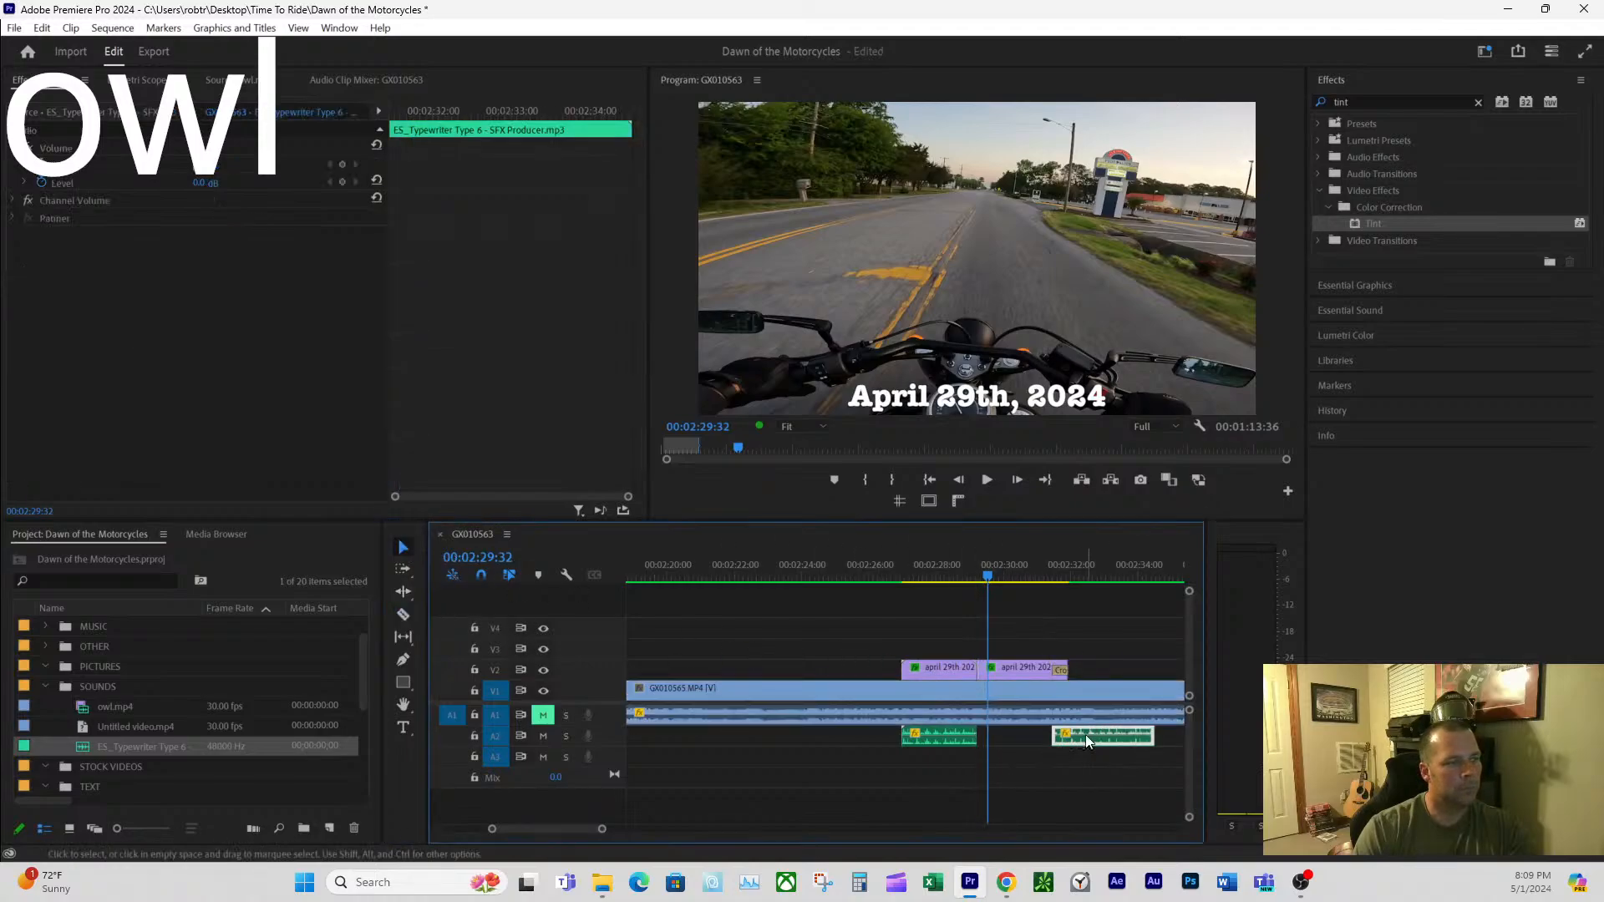
- Play back the date title with the shortened typewriter sound to check the timing
{"action": "left_click", "coordinate": [887, 565]}
{"action": "key", "text": "space"}
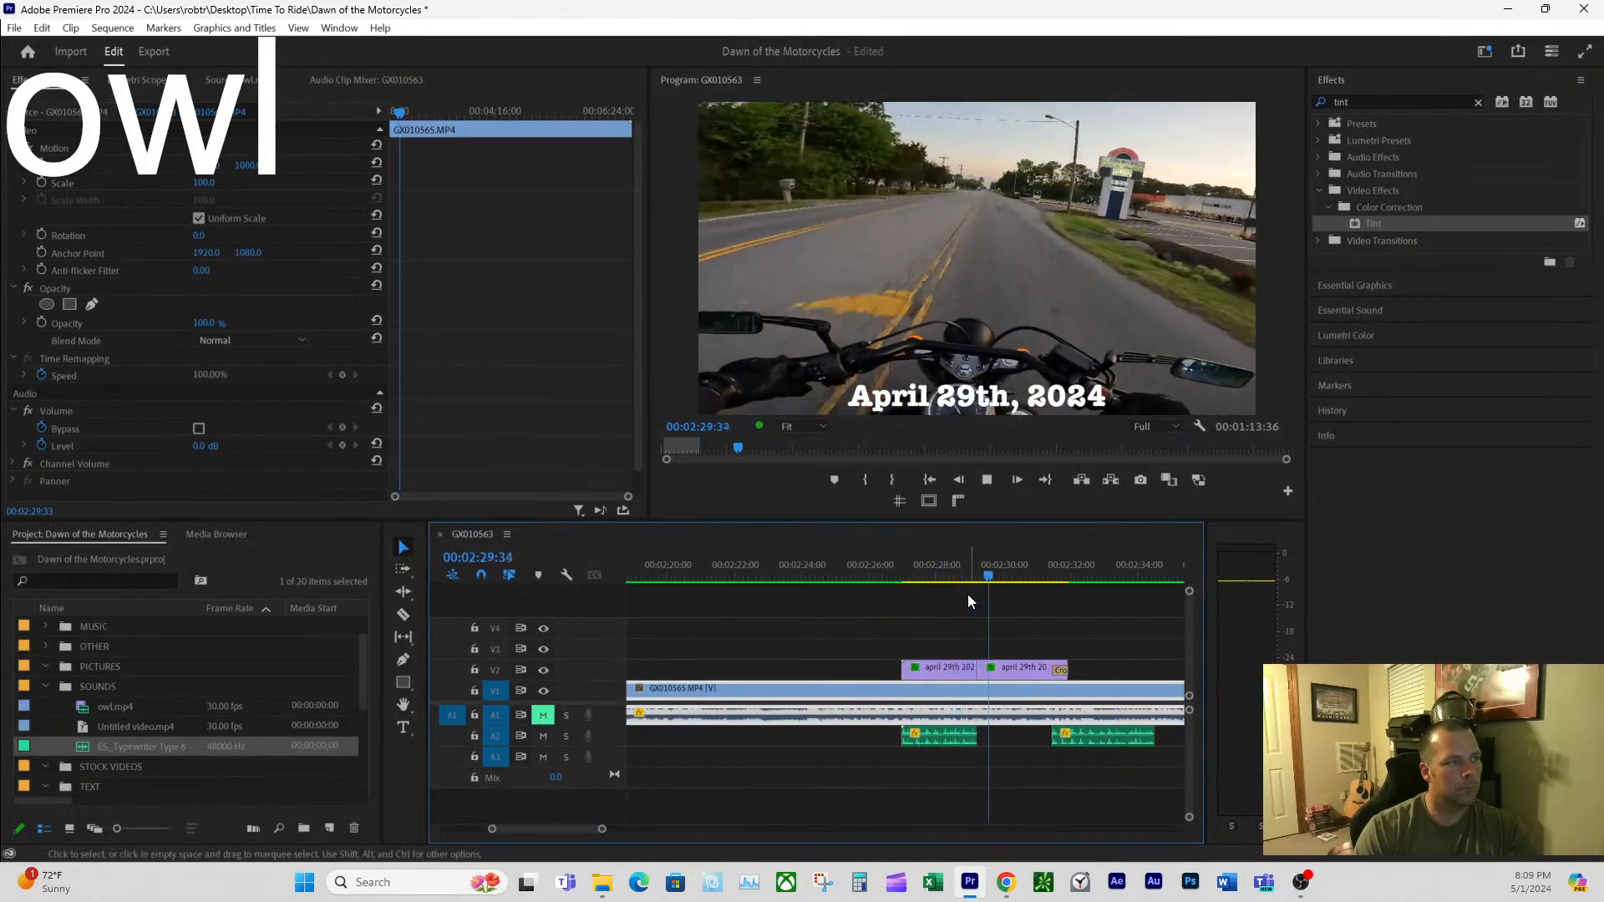
{"action": "left_click", "coordinate": [902, 565]}
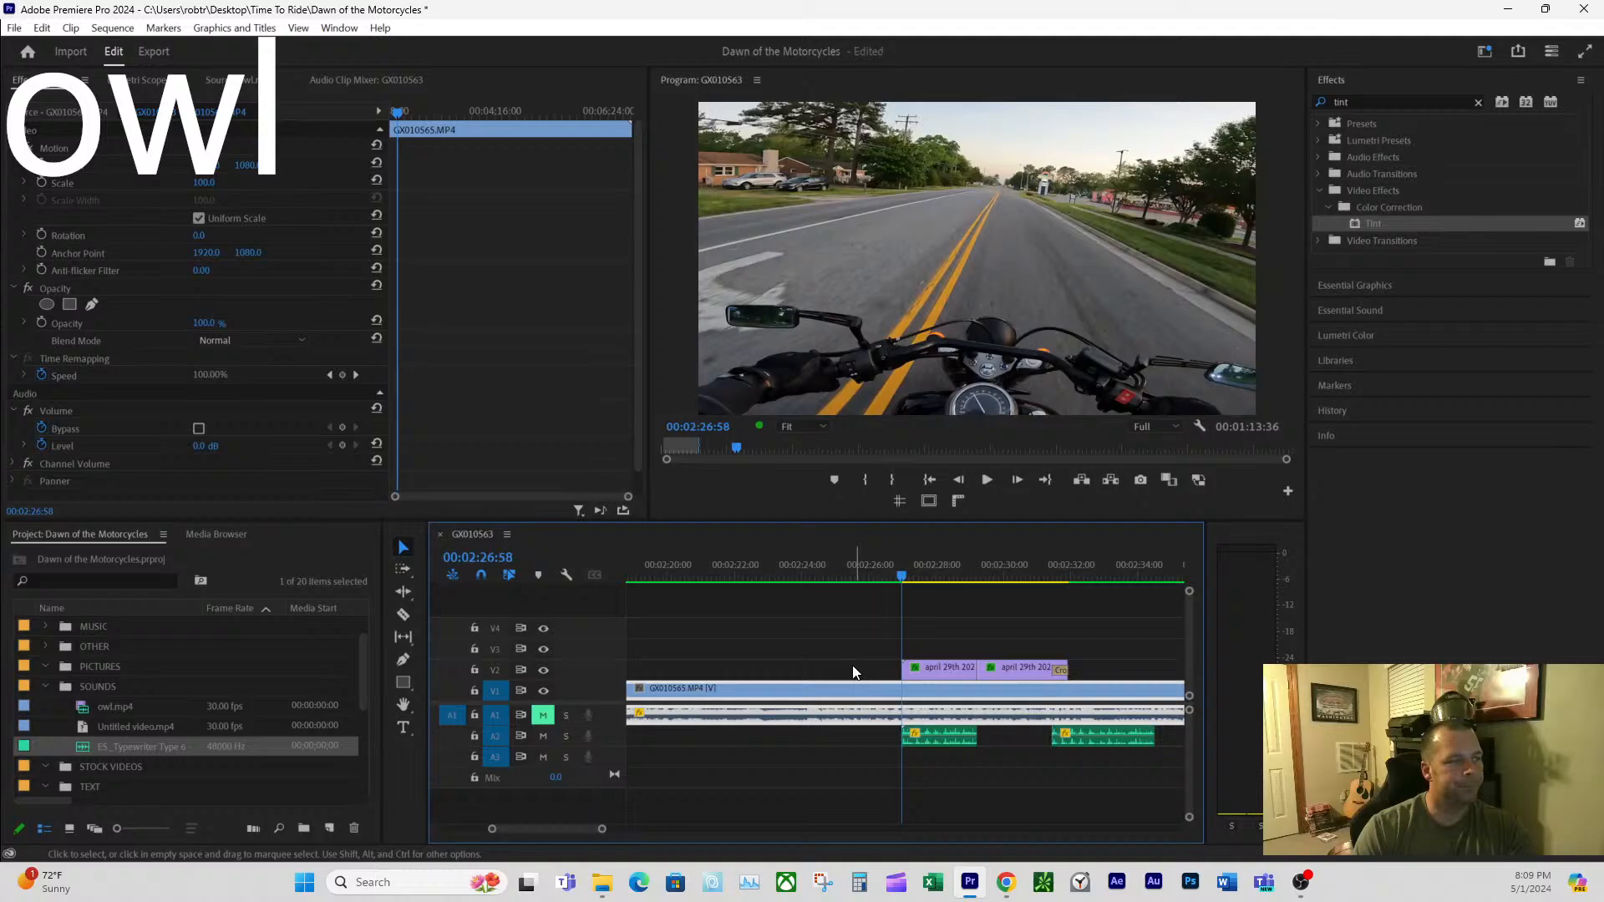
{"action": "left_click", "coordinate": [887, 571]}
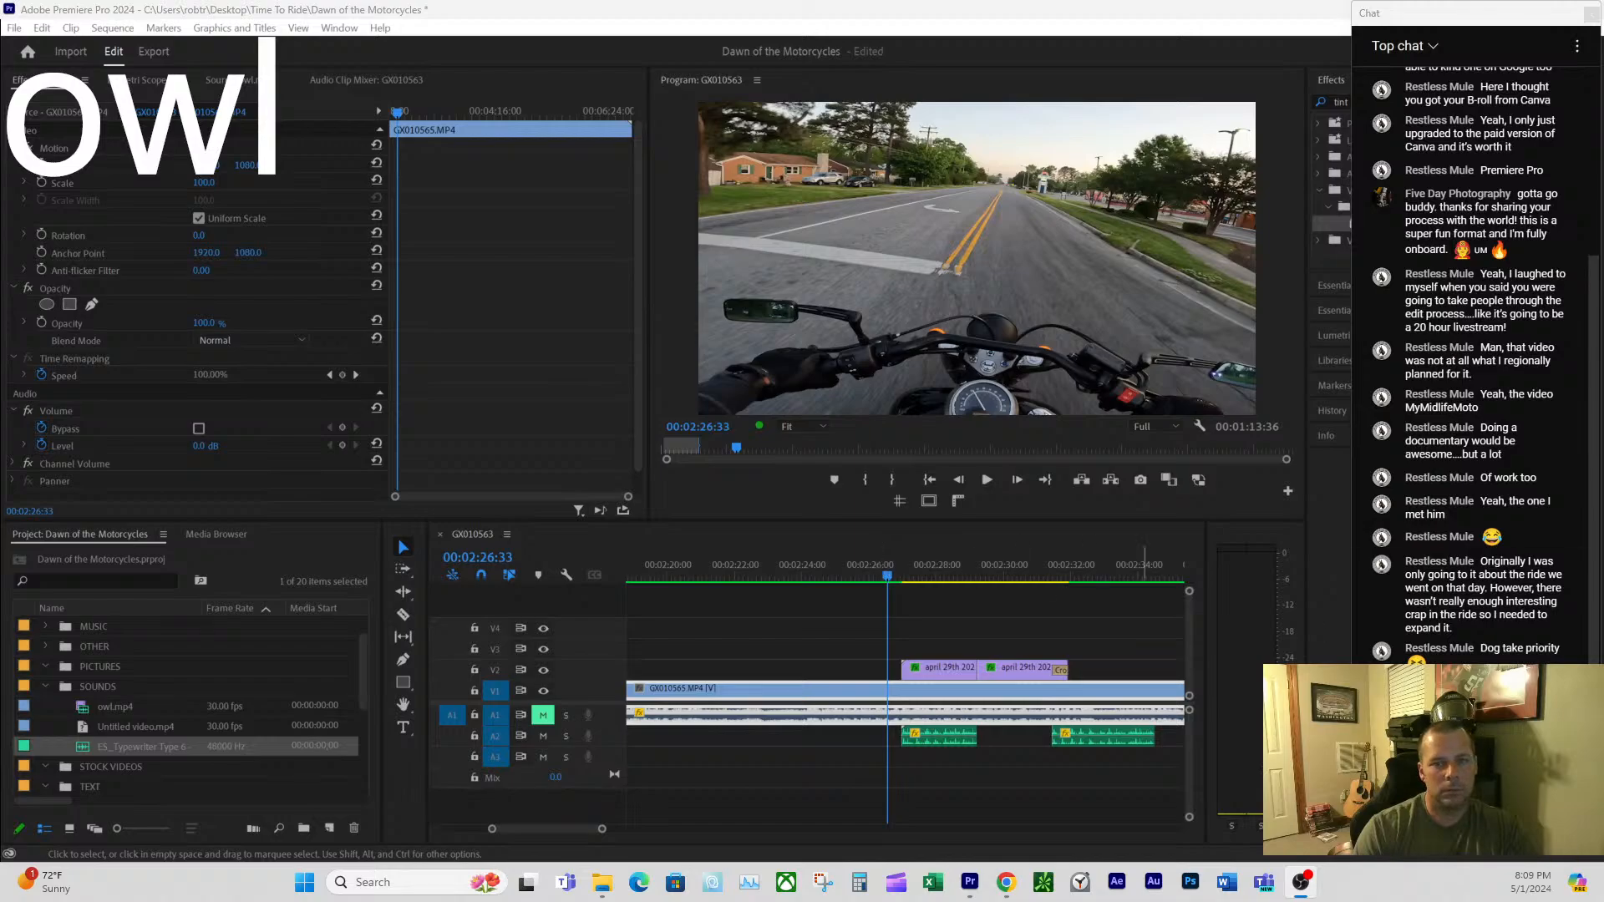
- Unmute audio track A1 and play the date title together with the ride footage's sound
{"action": "left_click", "coordinate": [545, 715]}
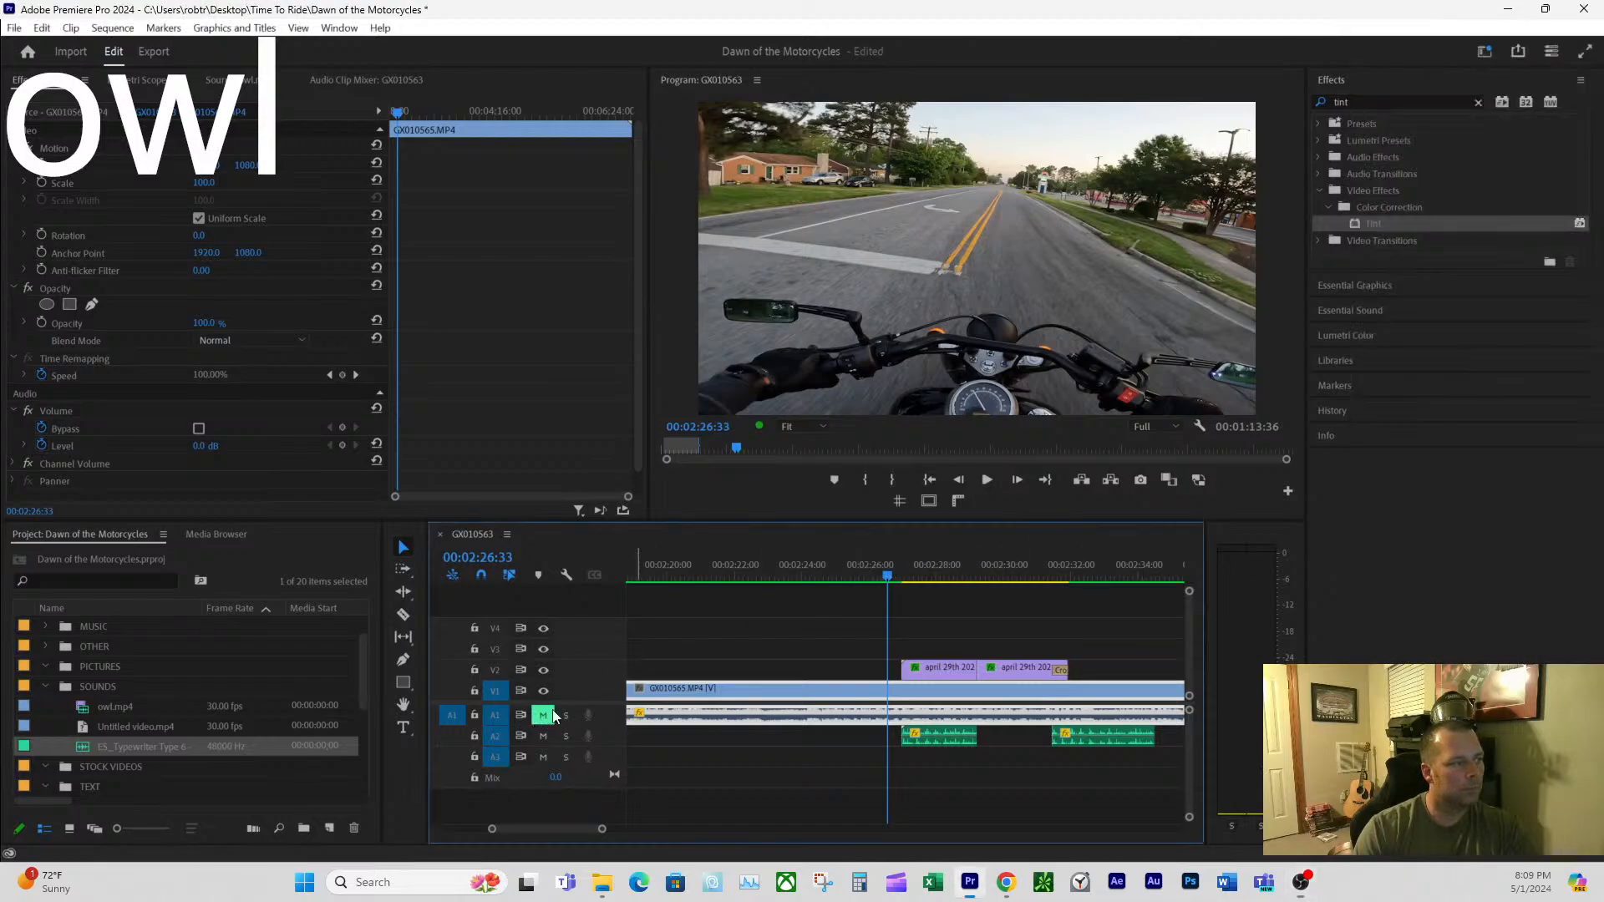
{"action": "left_click", "coordinate": [864, 568]}
{"action": "key", "text": "space"}
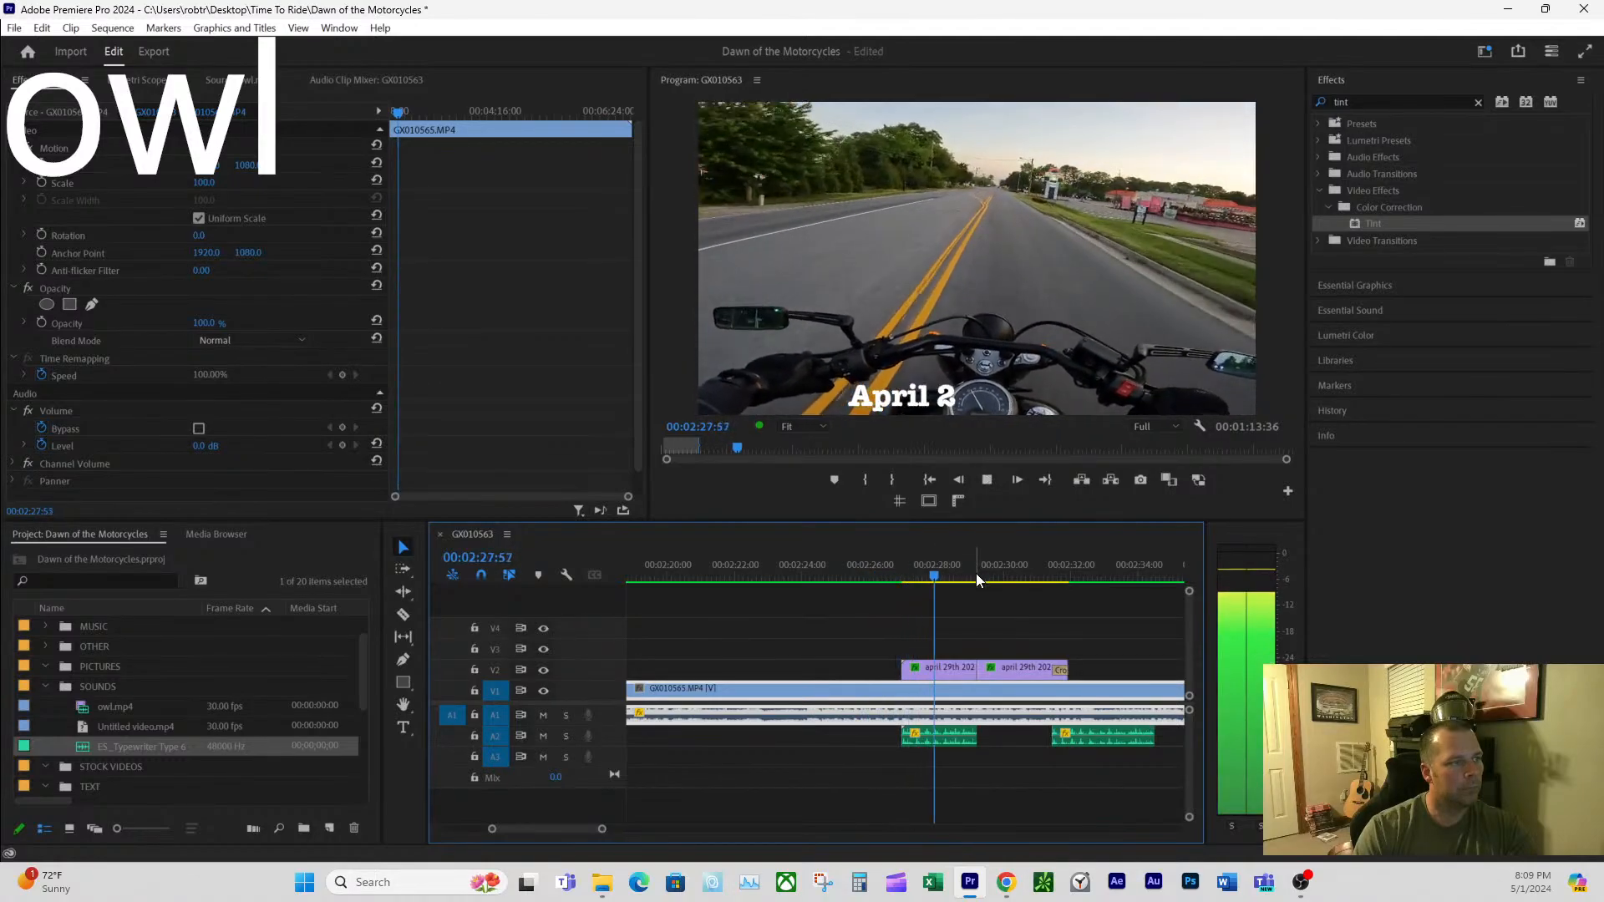
{"action": "left_click", "coordinate": [868, 567]}
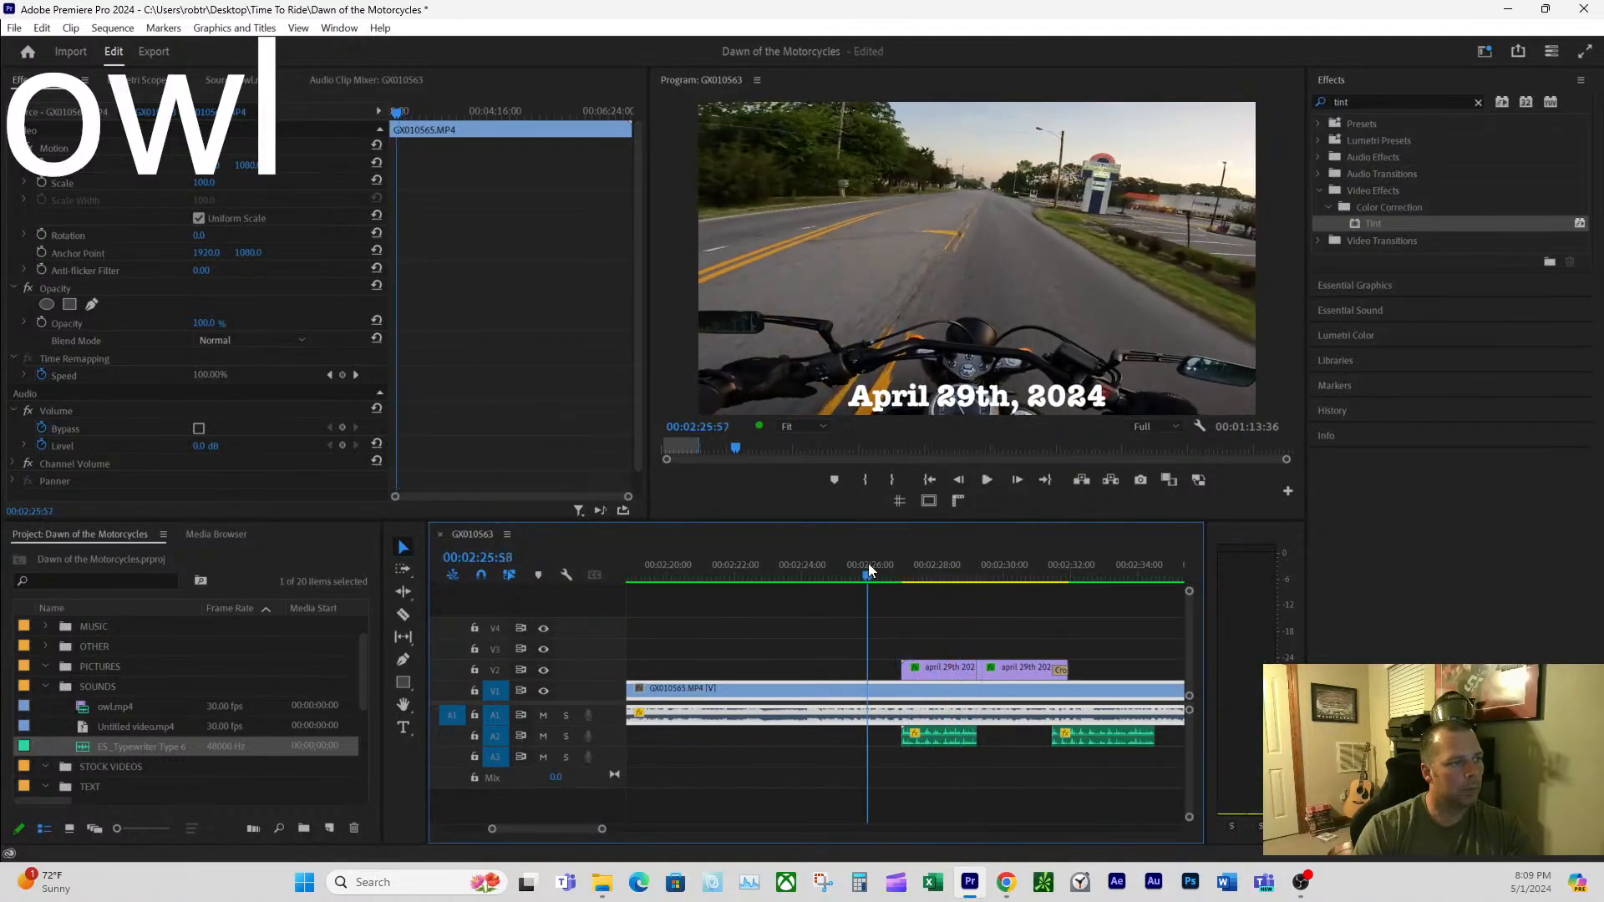
{"action": "key", "text": "space"}
- Shift the first date title clip and the typewriter sound earlier so both start at 00:02:26:50
{"action": "key", "text": "shift+Right"}
{"action": "key", "text": "shift+Right"}
{"action": "key", "text": "shift+Right"}
{"action": "key", "text": "shift+Right"}
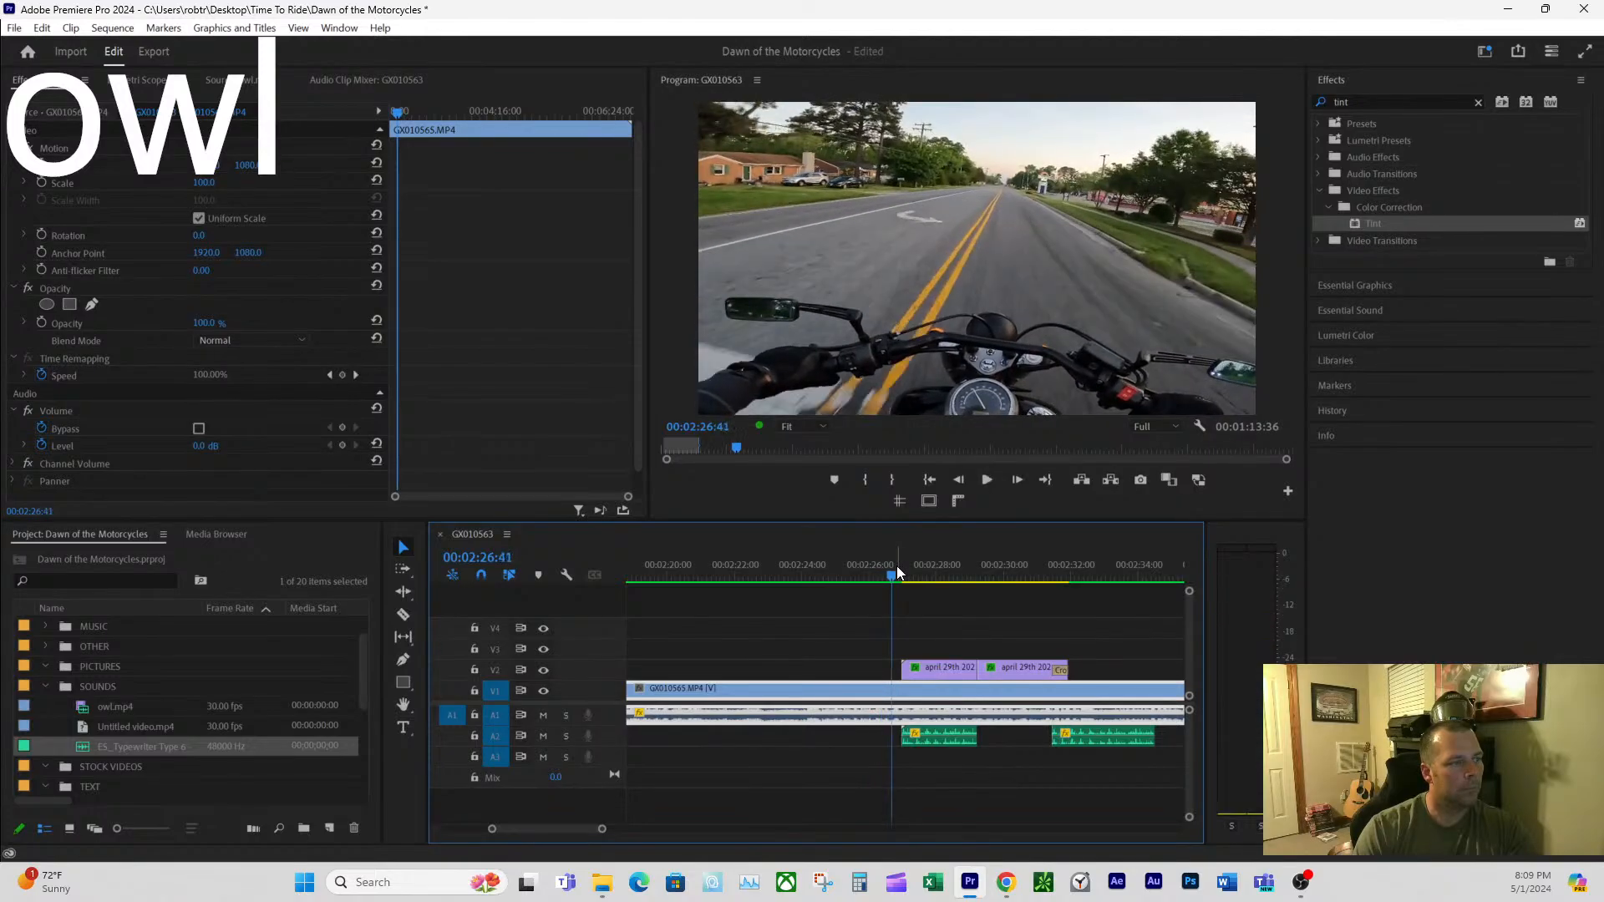
{"action": "left_click", "coordinate": [897, 568]}
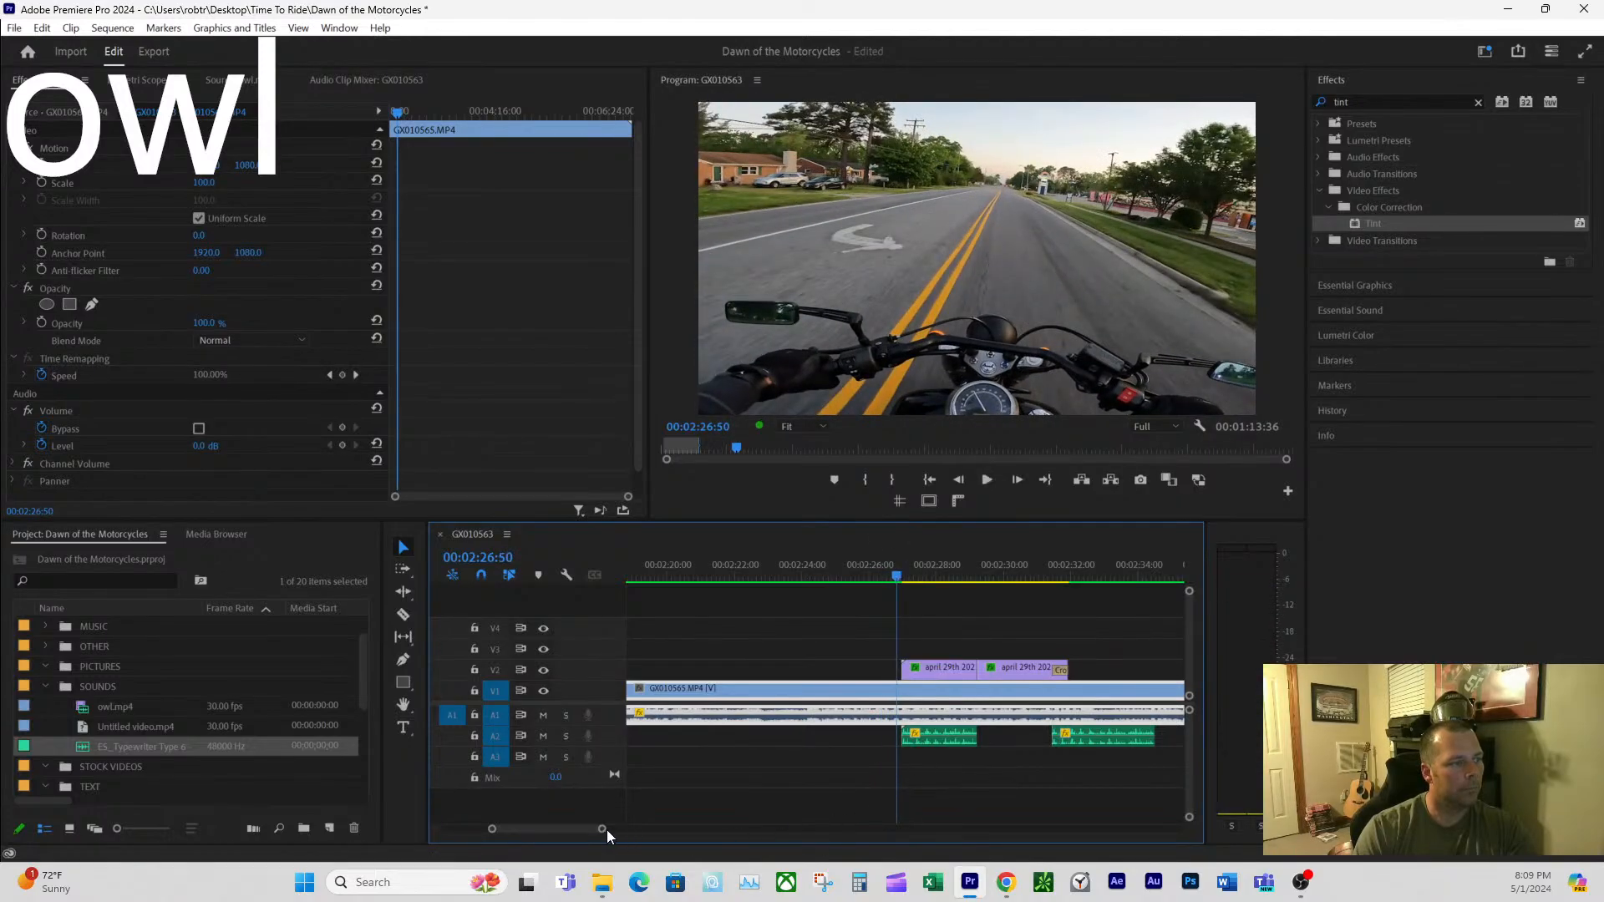
{"action": "left_click_drag", "start_coordinate": [605, 829], "coordinate": [563, 829]}
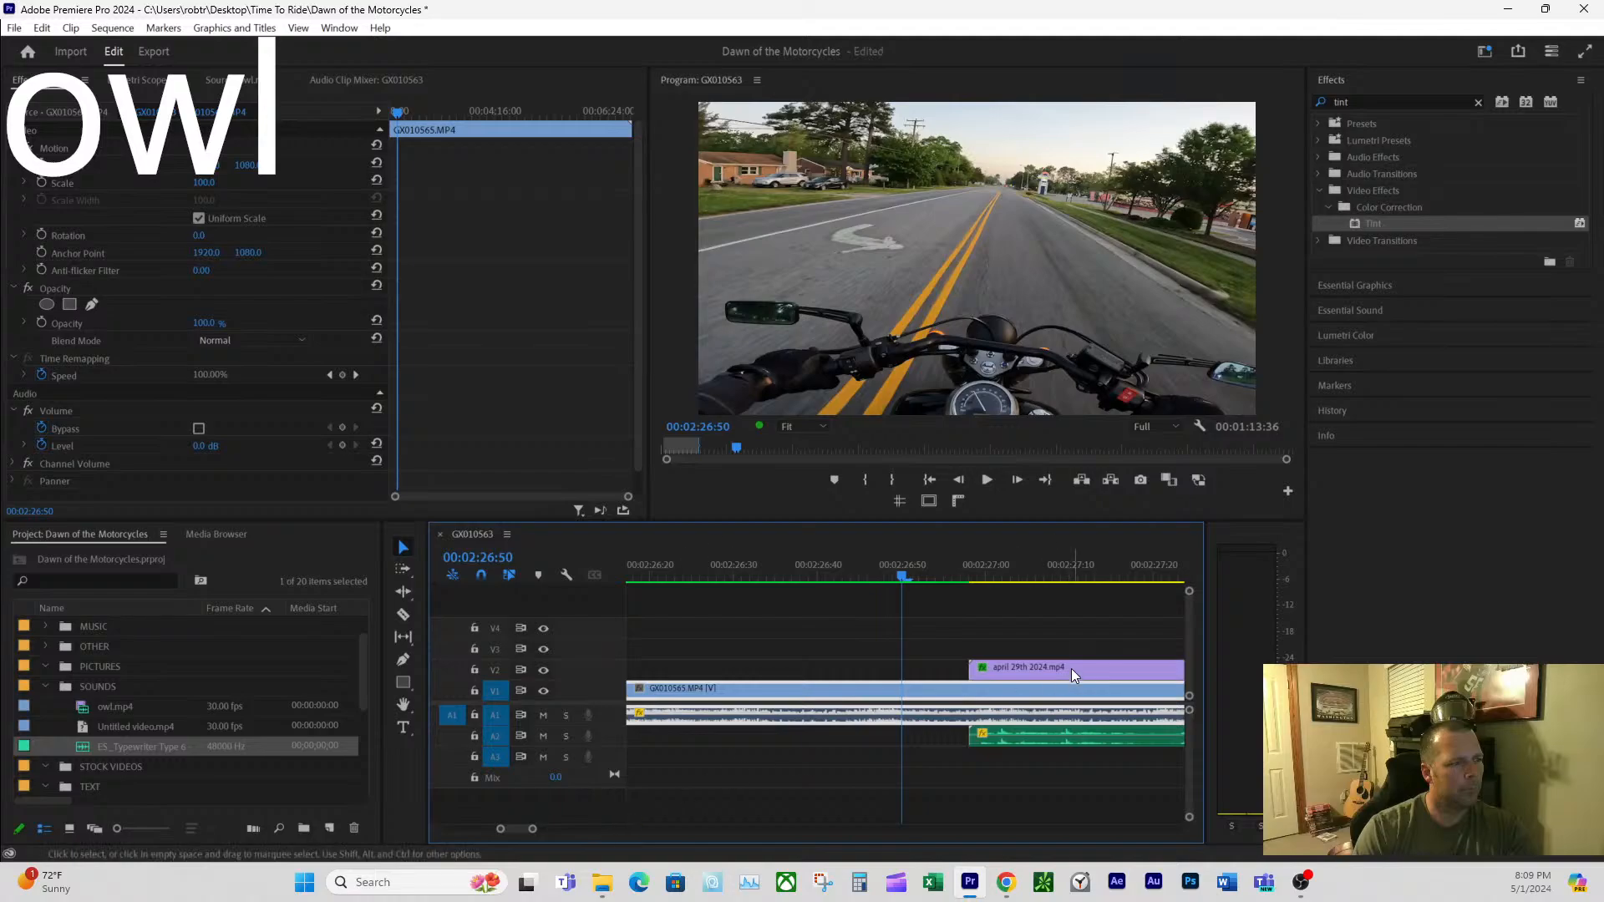
{"action": "left_click_drag", "start_coordinate": [1072, 672], "coordinate": [1000, 671]}
{"action": "left_click_drag", "start_coordinate": [1029, 740], "coordinate": [957, 744]}
- Play back the repositioned title and typewriter sound, continuing through the second title clip
{"action": "left_click", "coordinate": [844, 563]}
{"action": "key", "text": "space"}
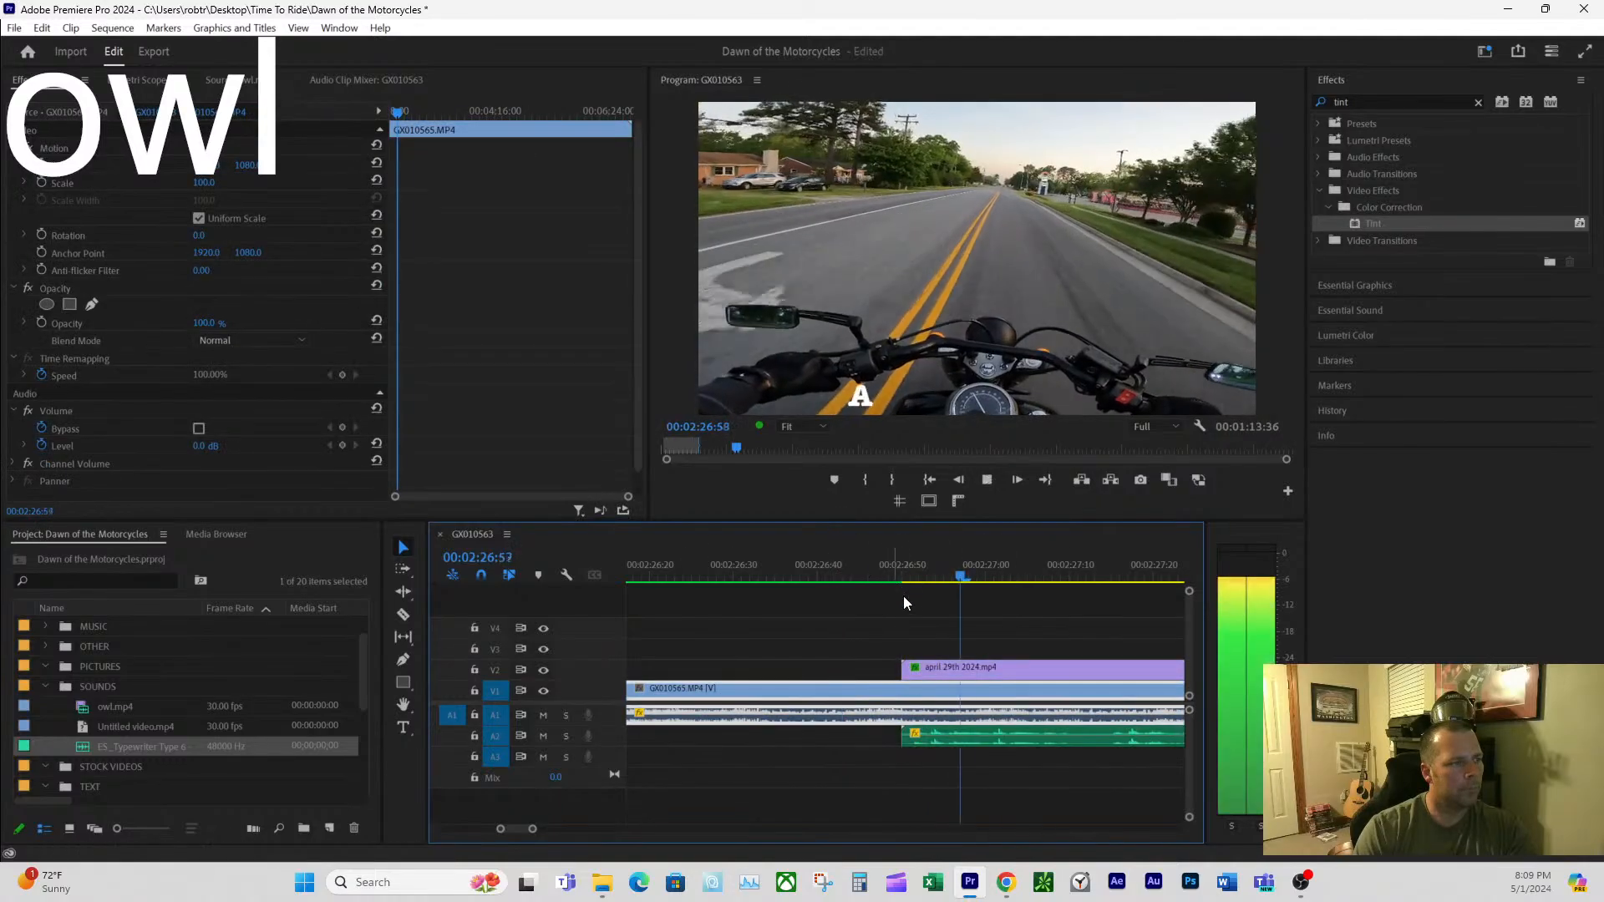
{"action": "key", "text": "space"}
{"action": "left_click_drag", "start_coordinate": [533, 829], "coordinate": [581, 828]}
{"action": "left_click", "coordinate": [746, 570]}
{"action": "key", "text": "space"}
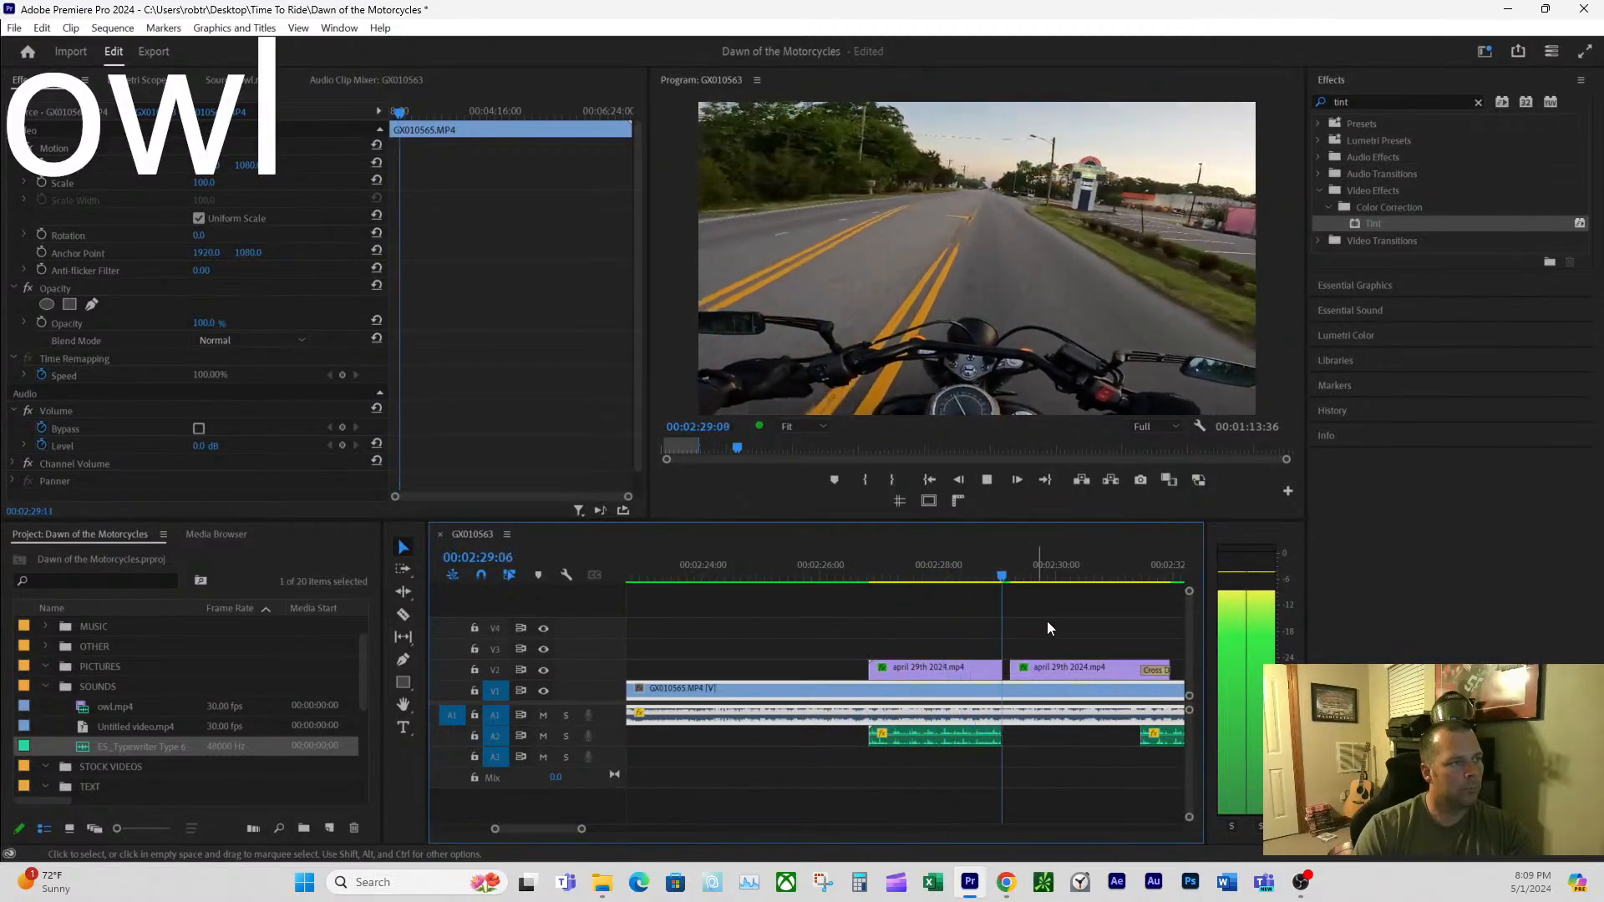
{"action": "key", "text": "space"}
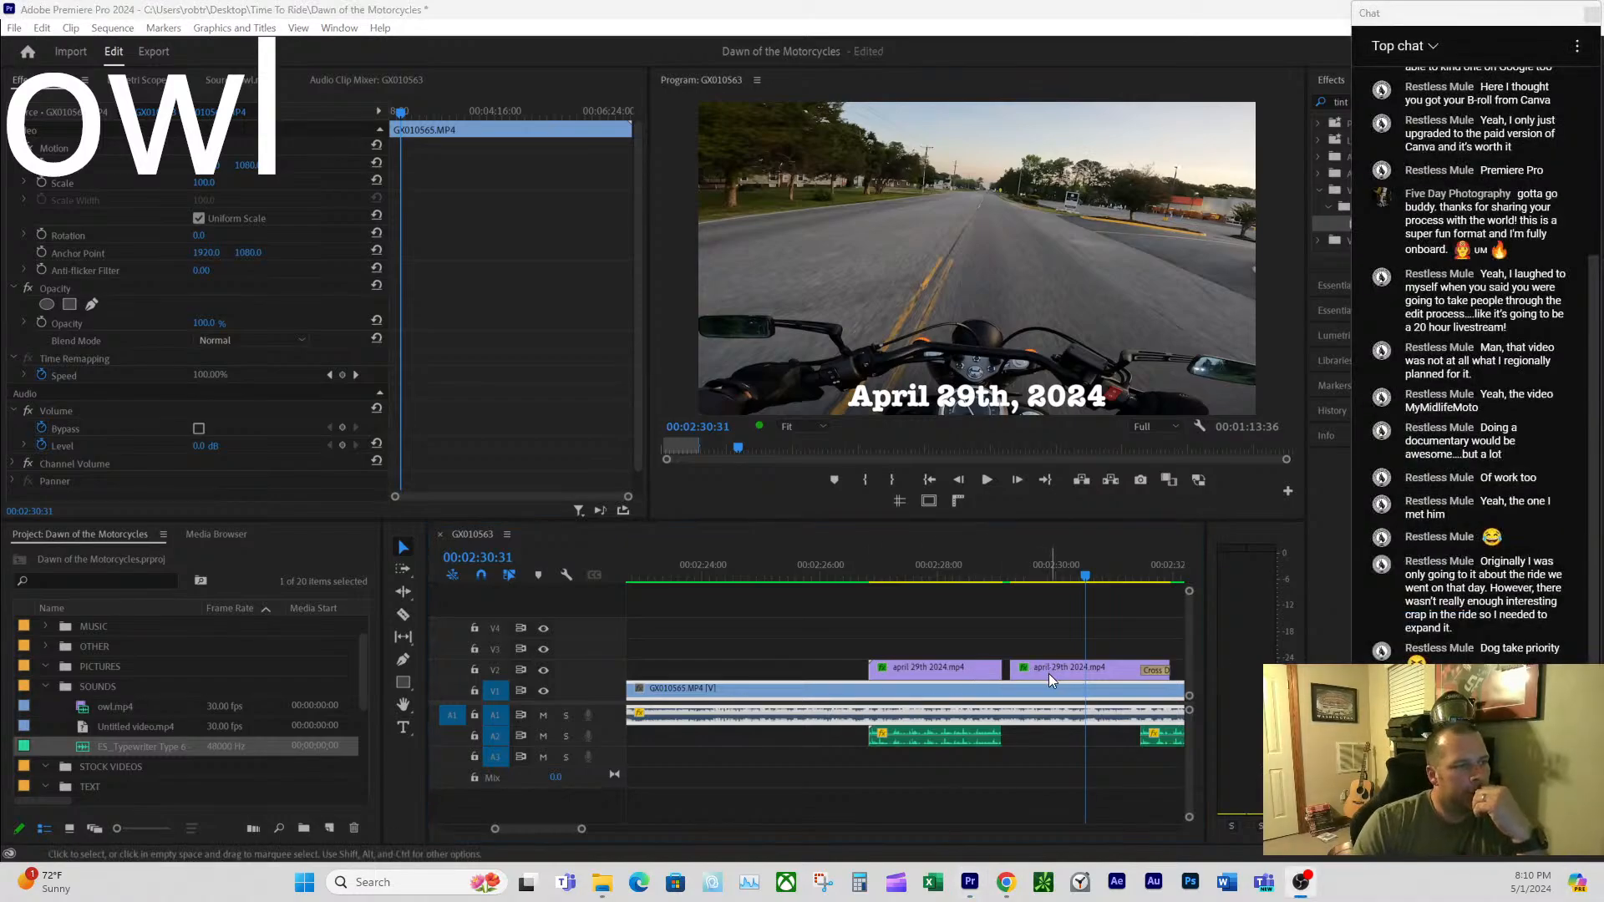
- Close the gap between the two date title clips on V2 and delete the edit point to join them into one clip
{"action": "left_click_drag", "start_coordinate": [1049, 673], "coordinate": [1043, 679]}
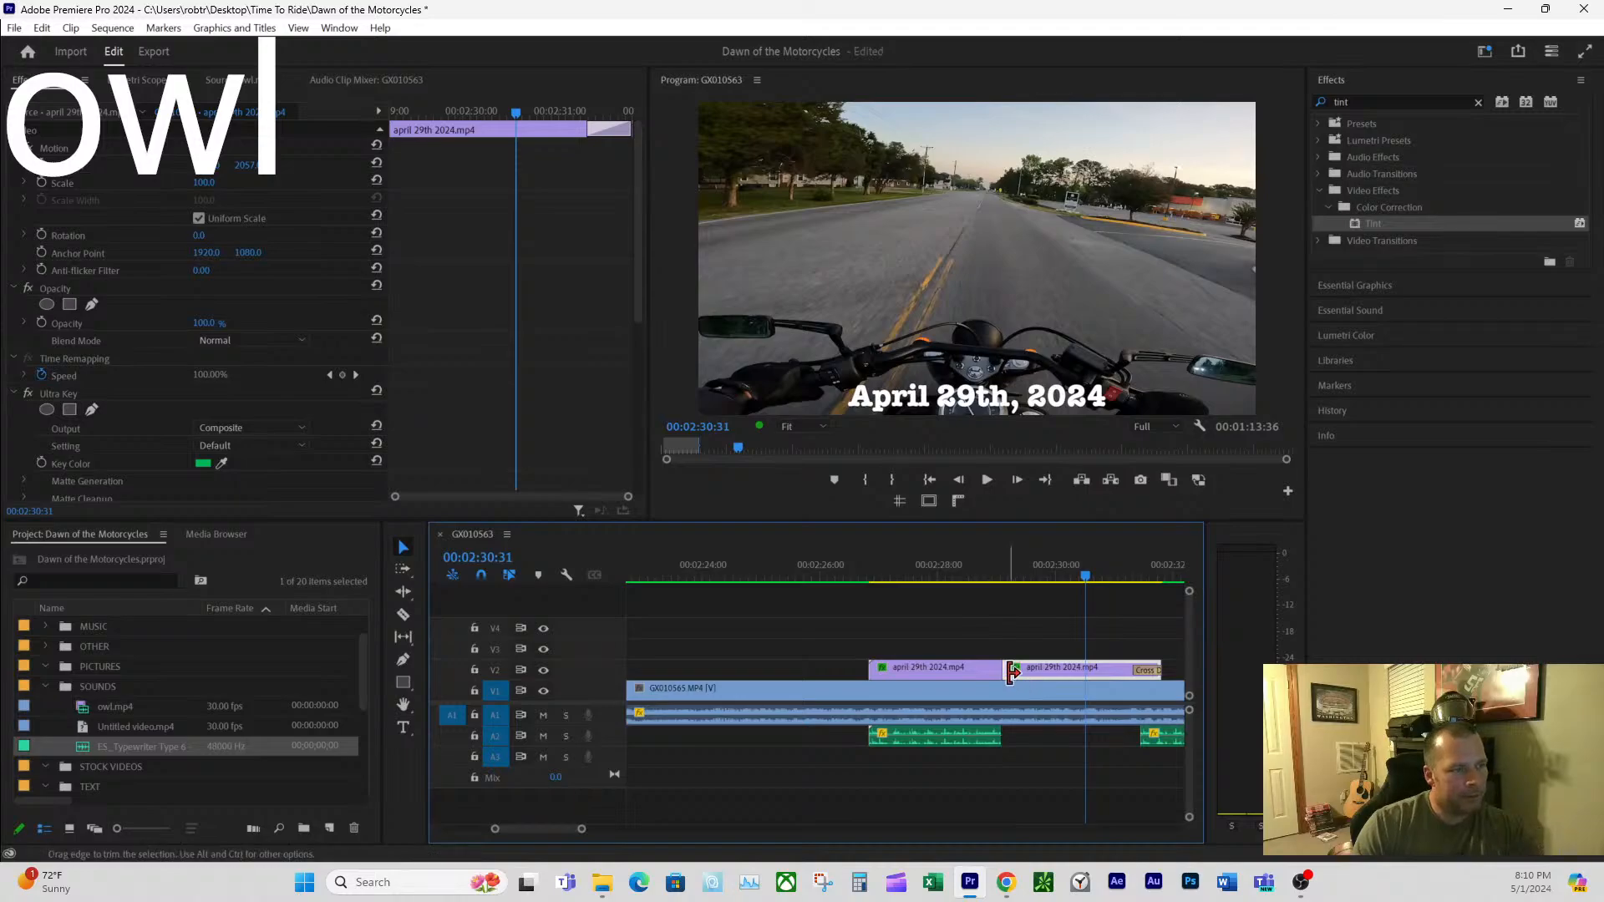
{"action": "left_click", "coordinate": [998, 615]}
{"action": "left_click_drag", "start_coordinate": [975, 619], "coordinate": [1020, 682]}
{"action": "key", "text": "Delete"}
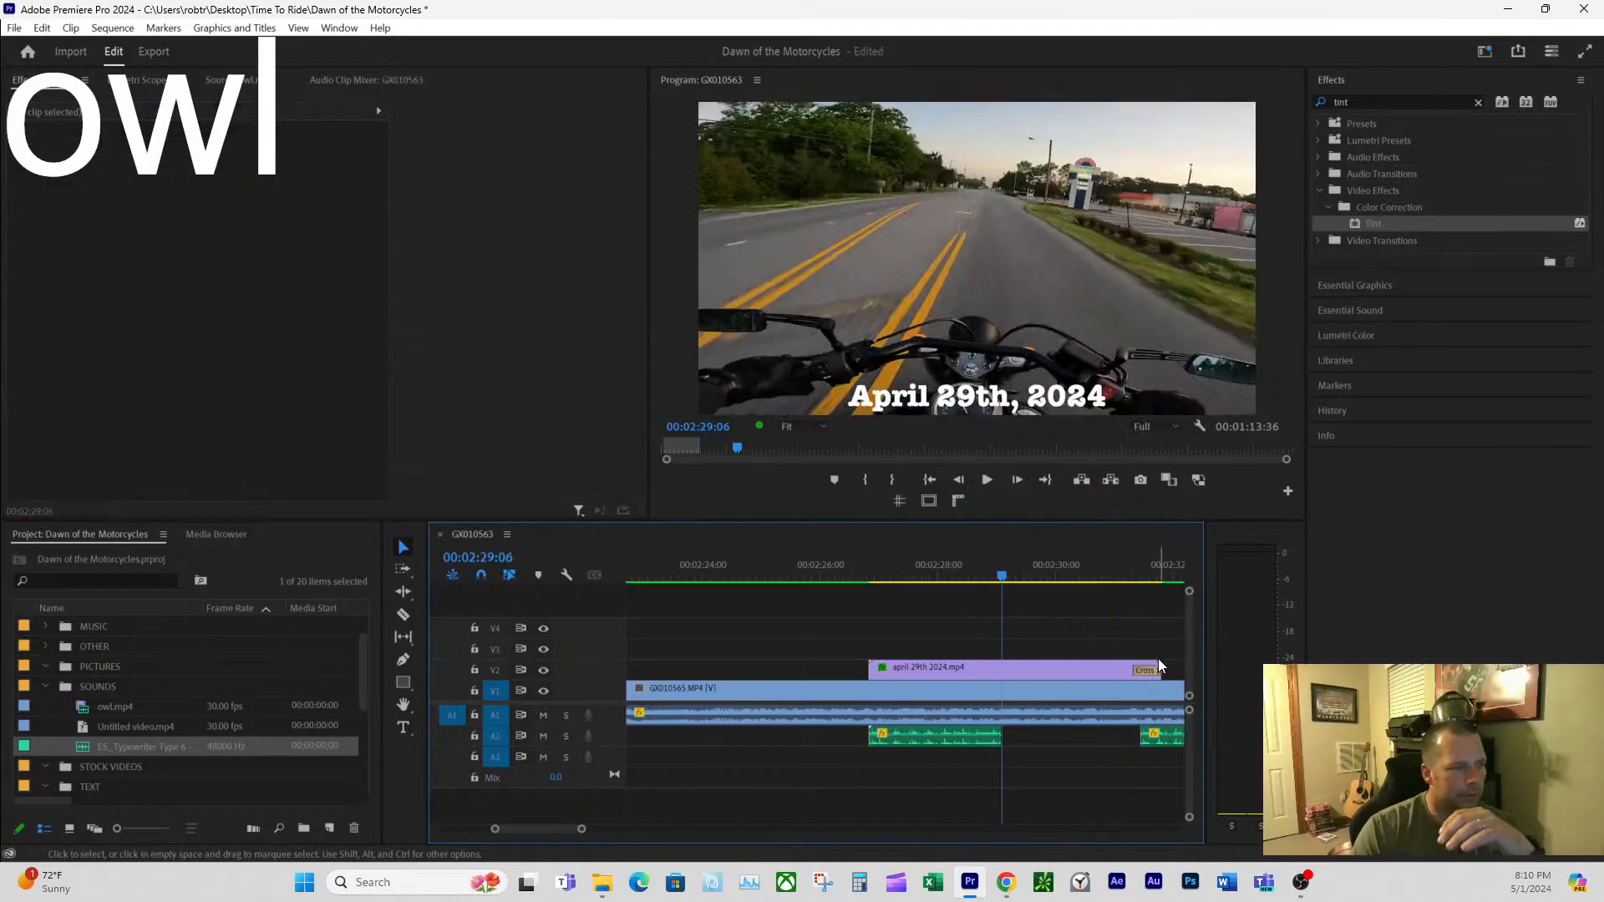
- Trim the joined date title on V2 to end shortly after 00:02:30:00 and remove the leftover typewriter sound piece from A2
{"action": "left_click_drag", "start_coordinate": [1159, 668], "coordinate": [1050, 670]}
{"action": "scroll", "coordinate": [1094, 735], "scroll_direction": "down", "scroll_amount": 1}
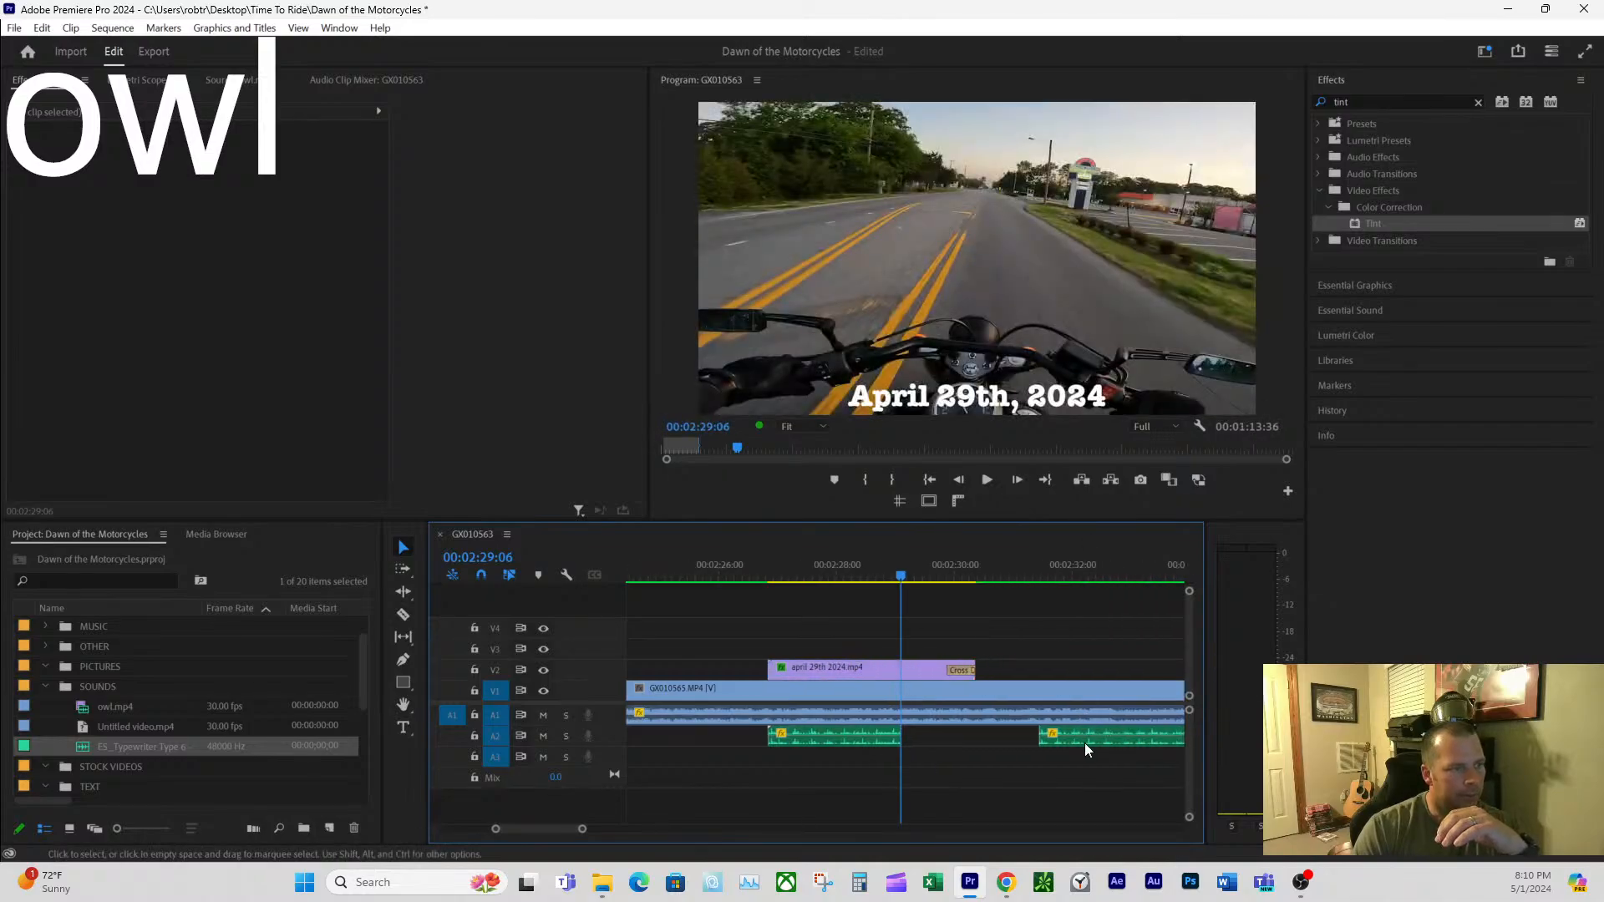
{"action": "right_click", "coordinate": [1084, 739]}
{"action": "left_click", "coordinate": [1119, 72]}
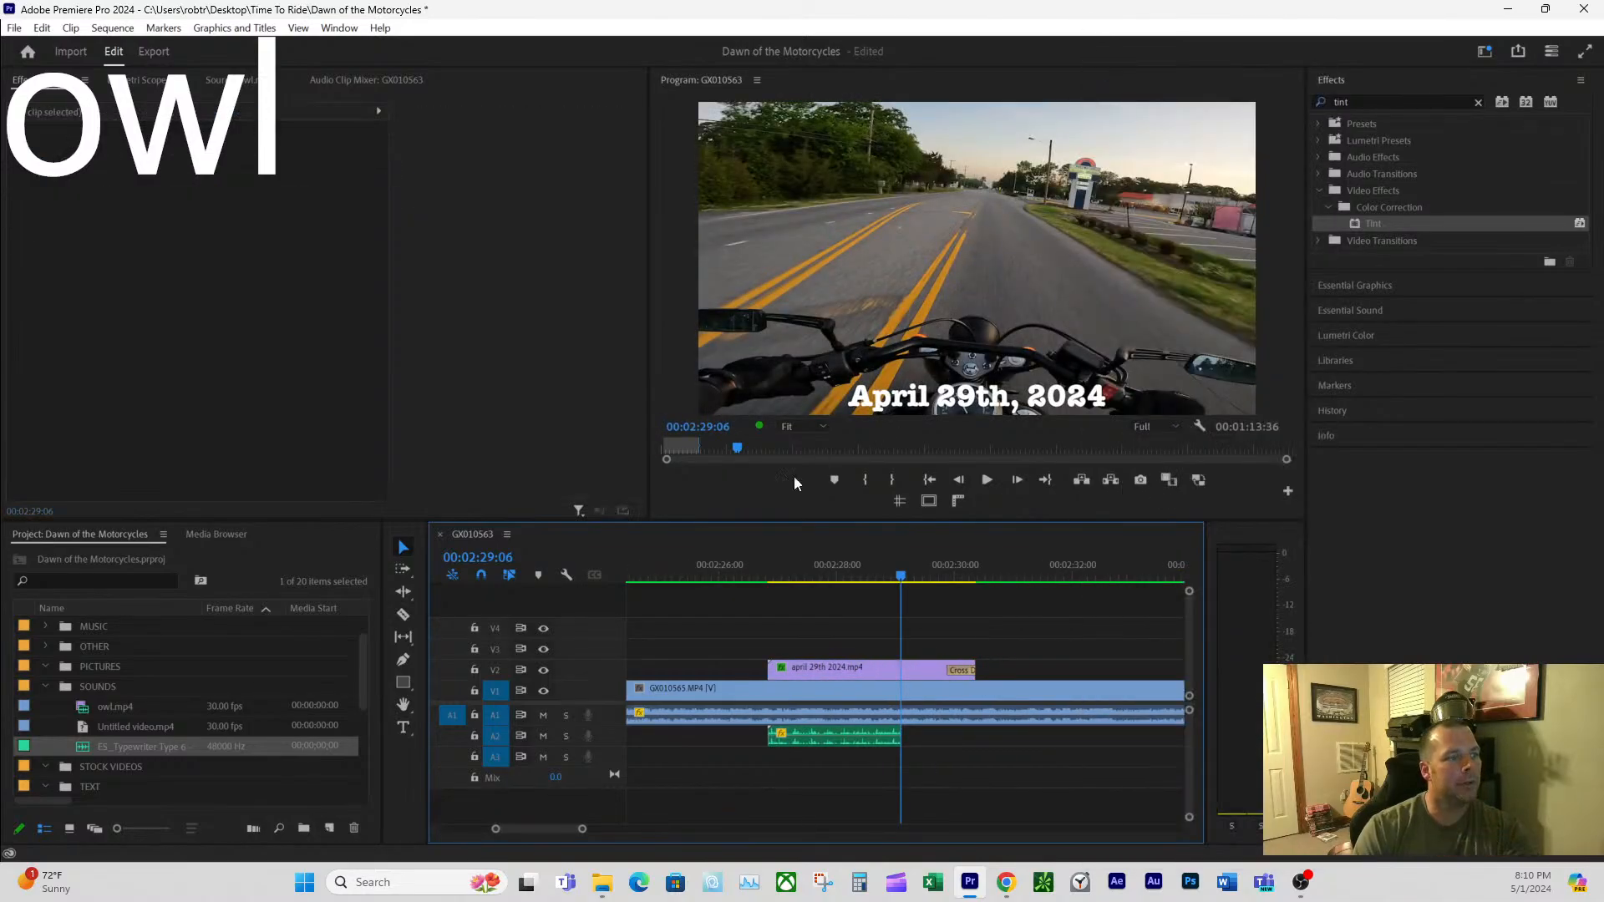
- Play back the finished date title with its typewriter sound and inspect the timeline just before the title begins
{"action": "left_click", "coordinate": [749, 575]}
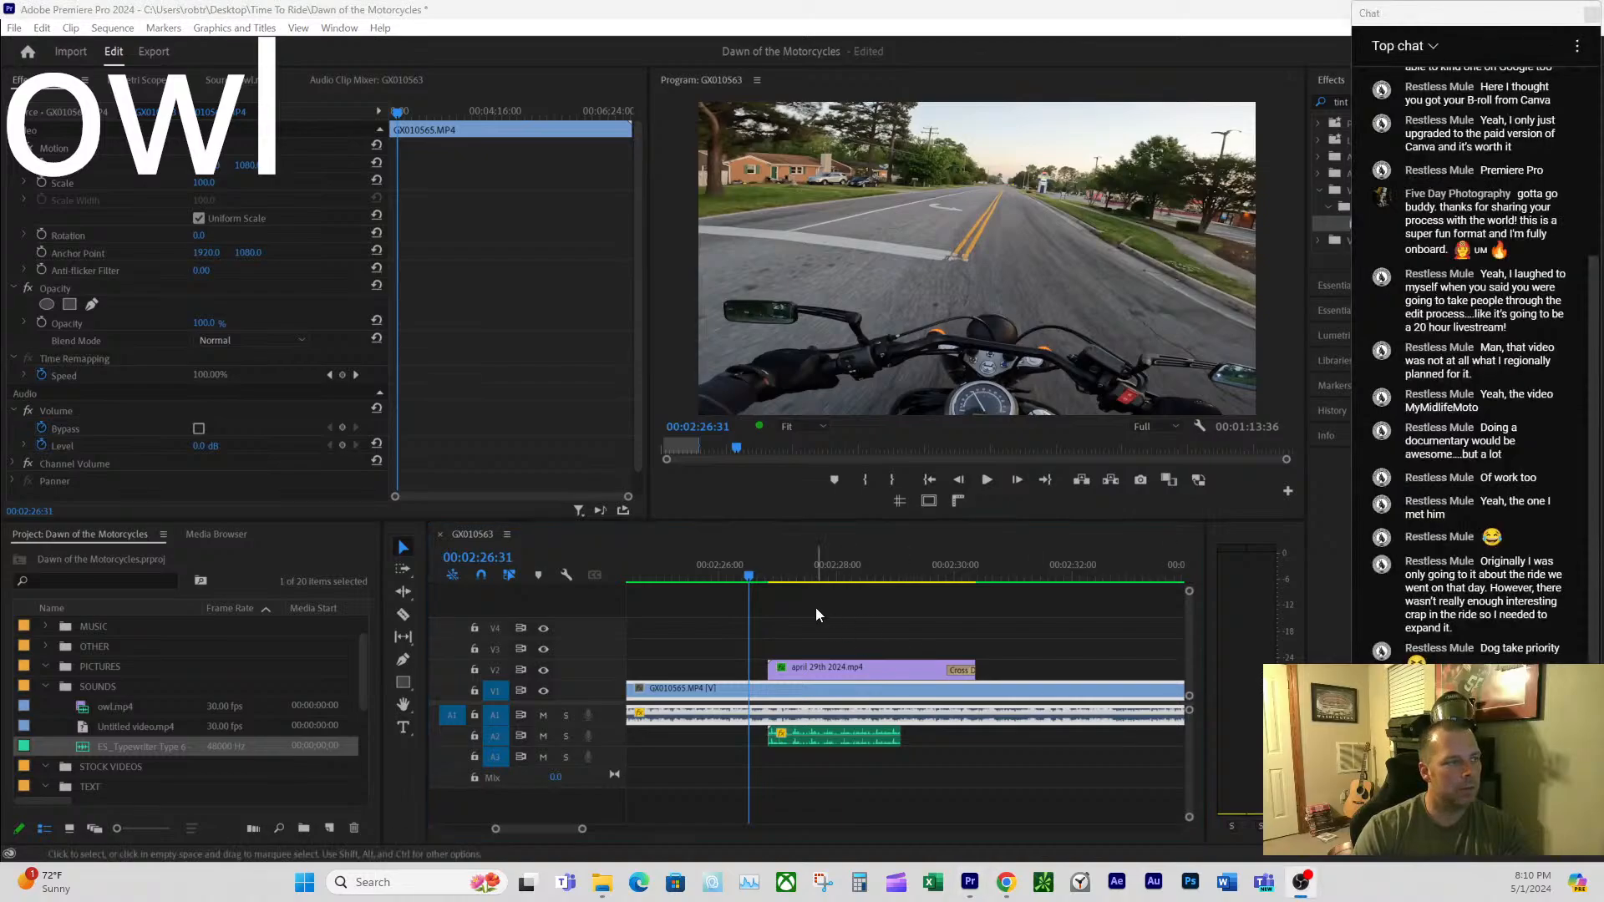
{"action": "left_click", "coordinate": [700, 568]}
{"action": "key", "text": "space"}
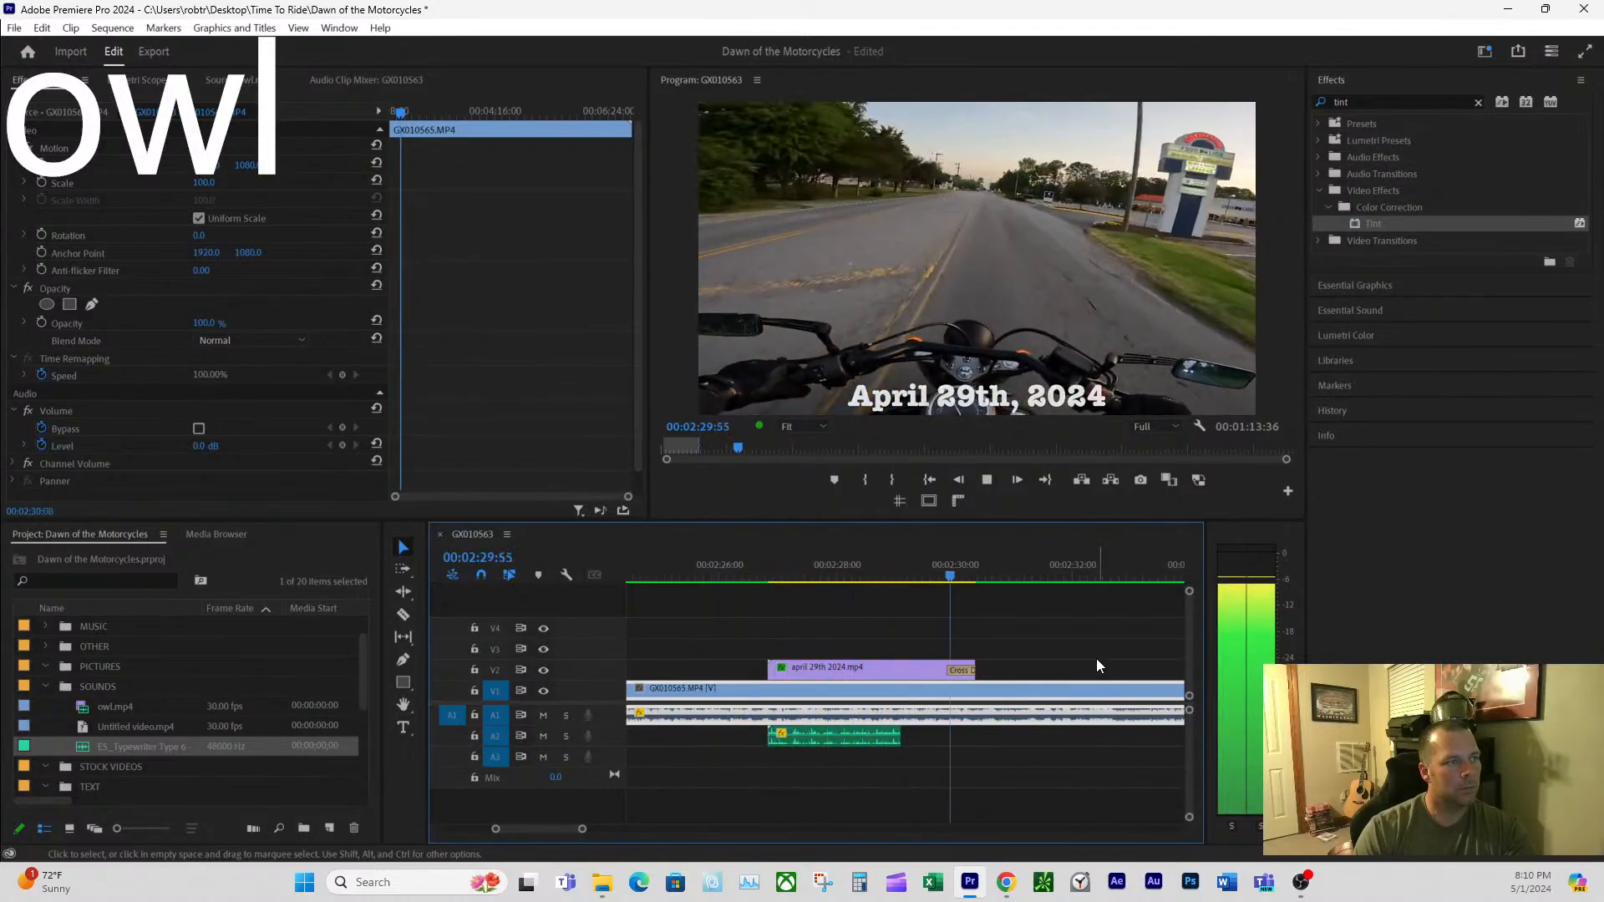
{"action": "key", "text": "space"}
{"action": "left_click", "coordinate": [743, 579]}
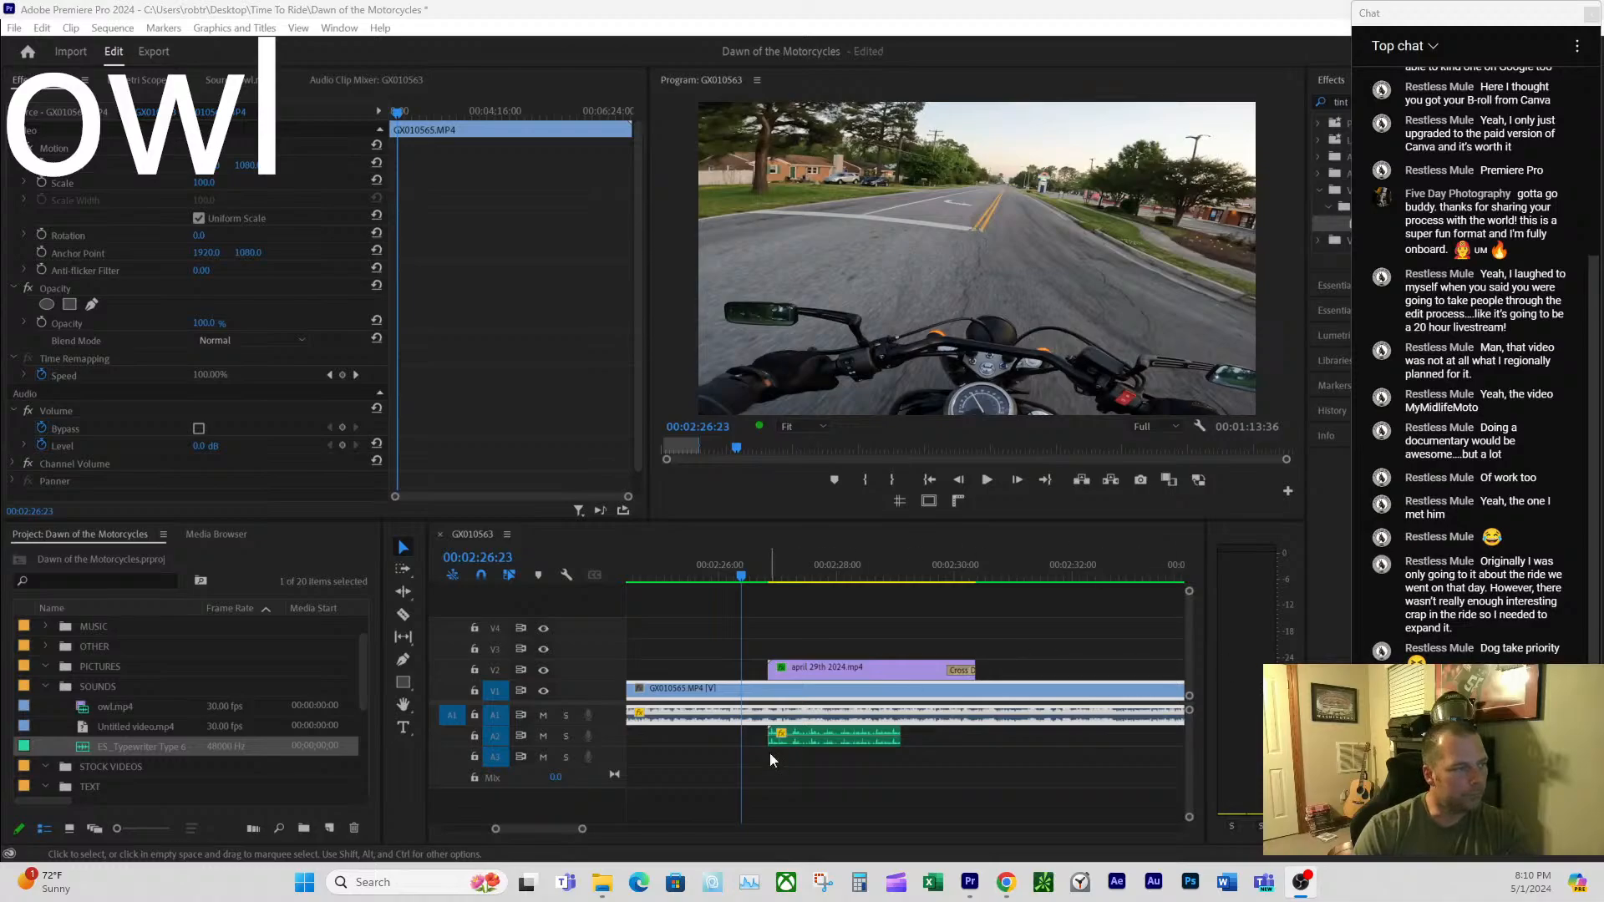
{"action": "left_click_drag", "start_coordinate": [581, 829], "coordinate": [529, 830]}
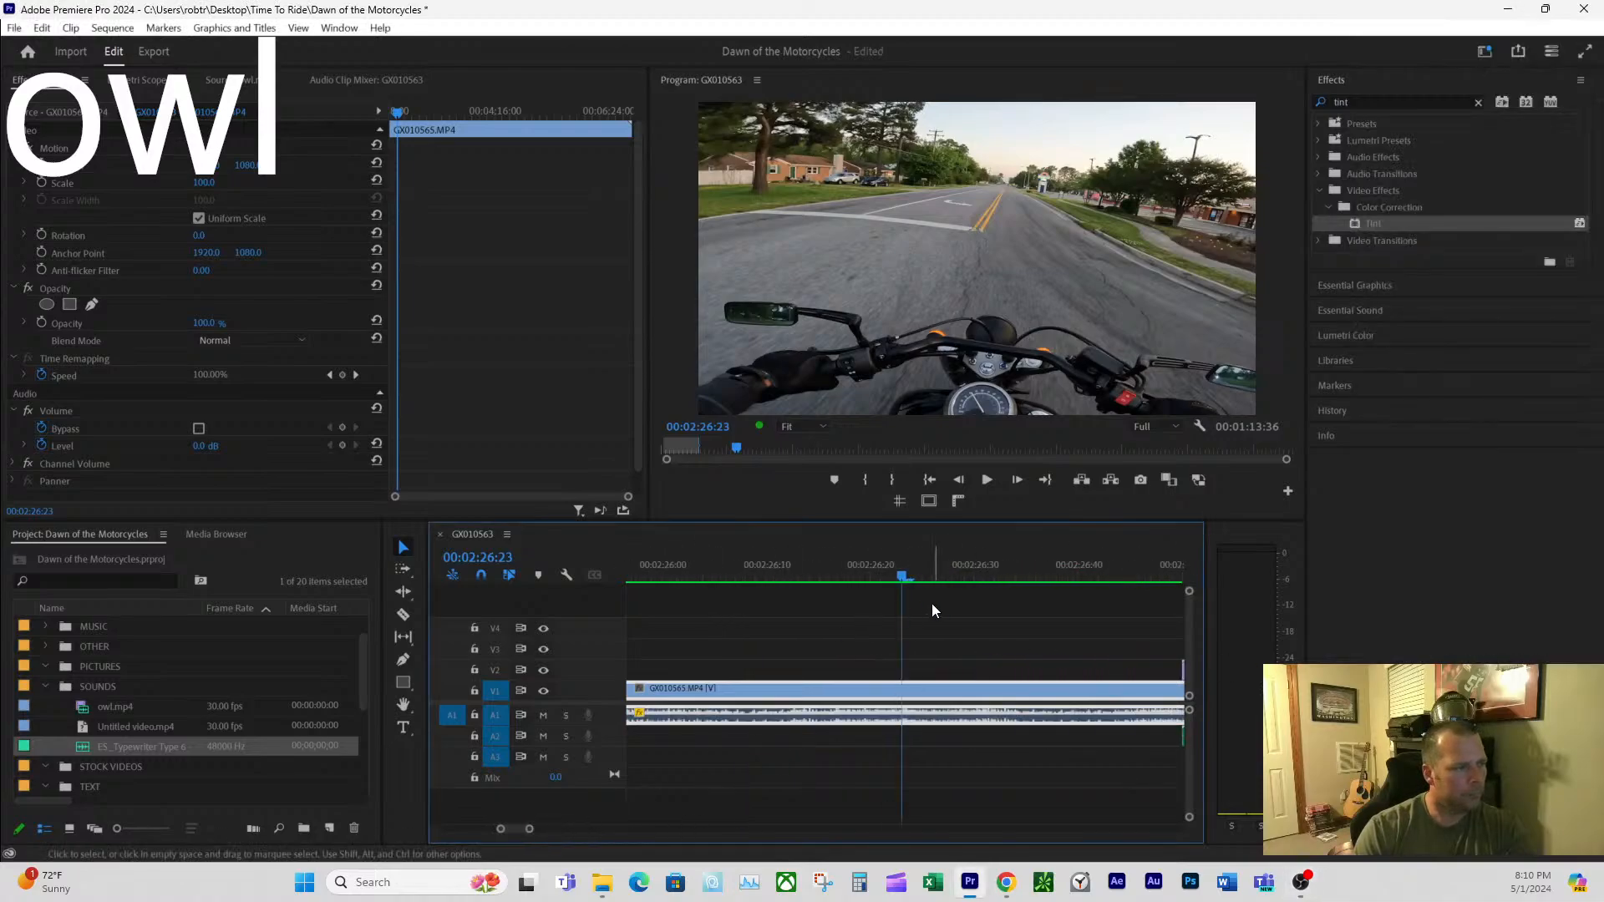
- Move the April 29th title on V2 and its typewriter sound on A2 earlier to start together at 00:02:26:45
{"action": "key", "text": "space"}
{"action": "scroll", "coordinate": [965, 611], "scroll_direction": "down", "scroll_amount": 3}
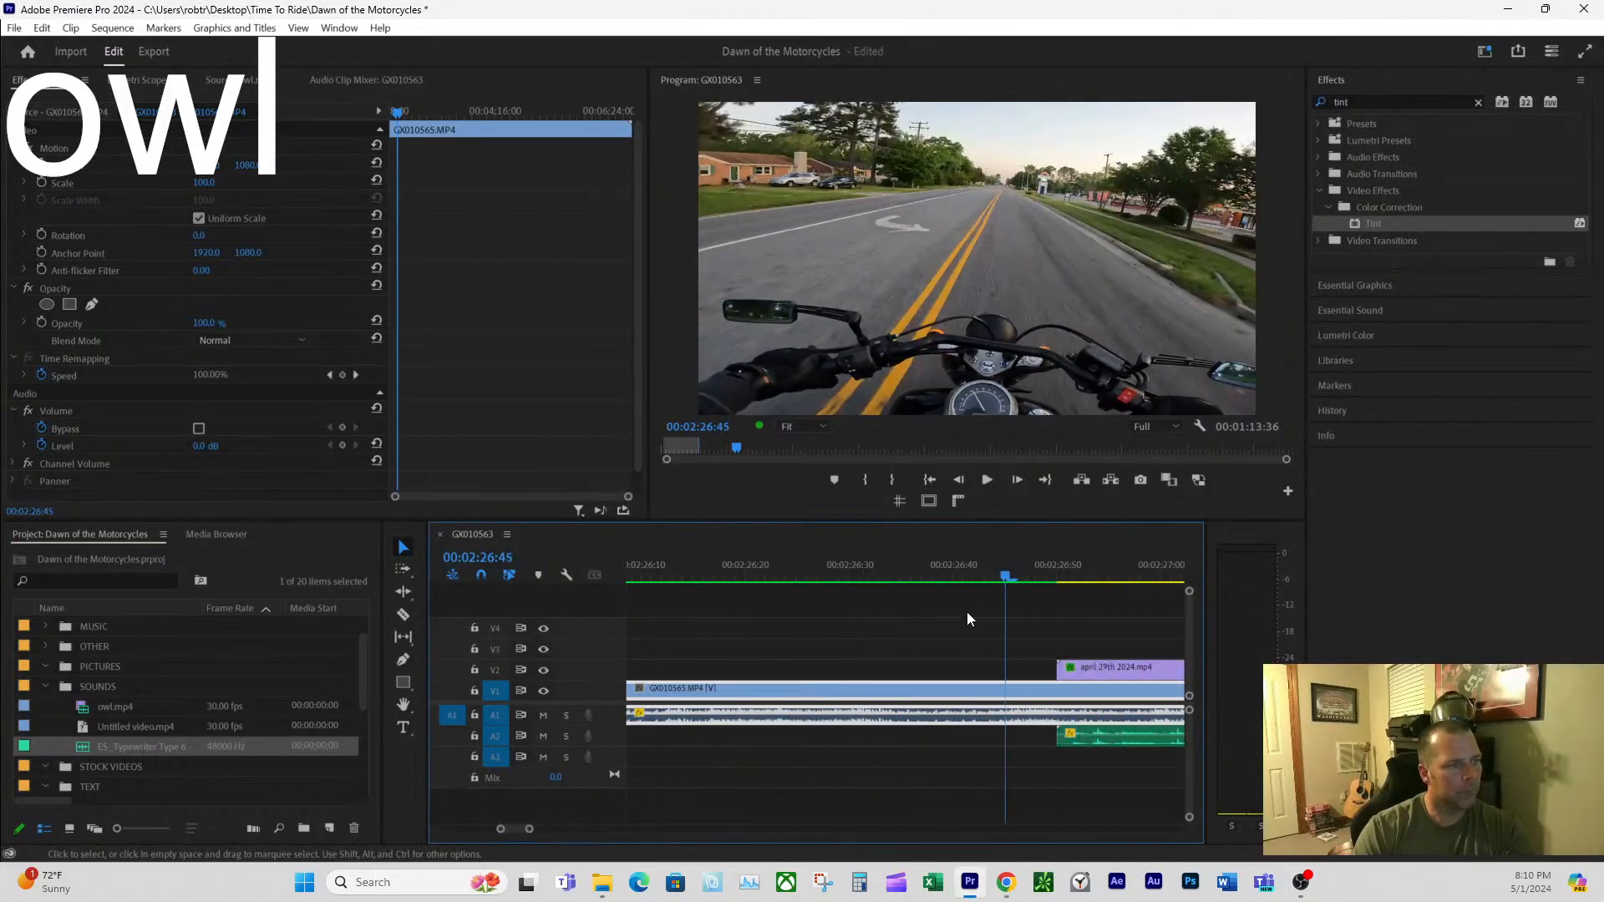
{"action": "scroll", "coordinate": [1039, 660], "scroll_direction": "down", "scroll_amount": 2}
{"action": "left_click_drag", "start_coordinate": [1002, 667], "coordinate": [953, 673]}
{"action": "left_click_drag", "start_coordinate": [983, 740], "coordinate": [861, 730]}
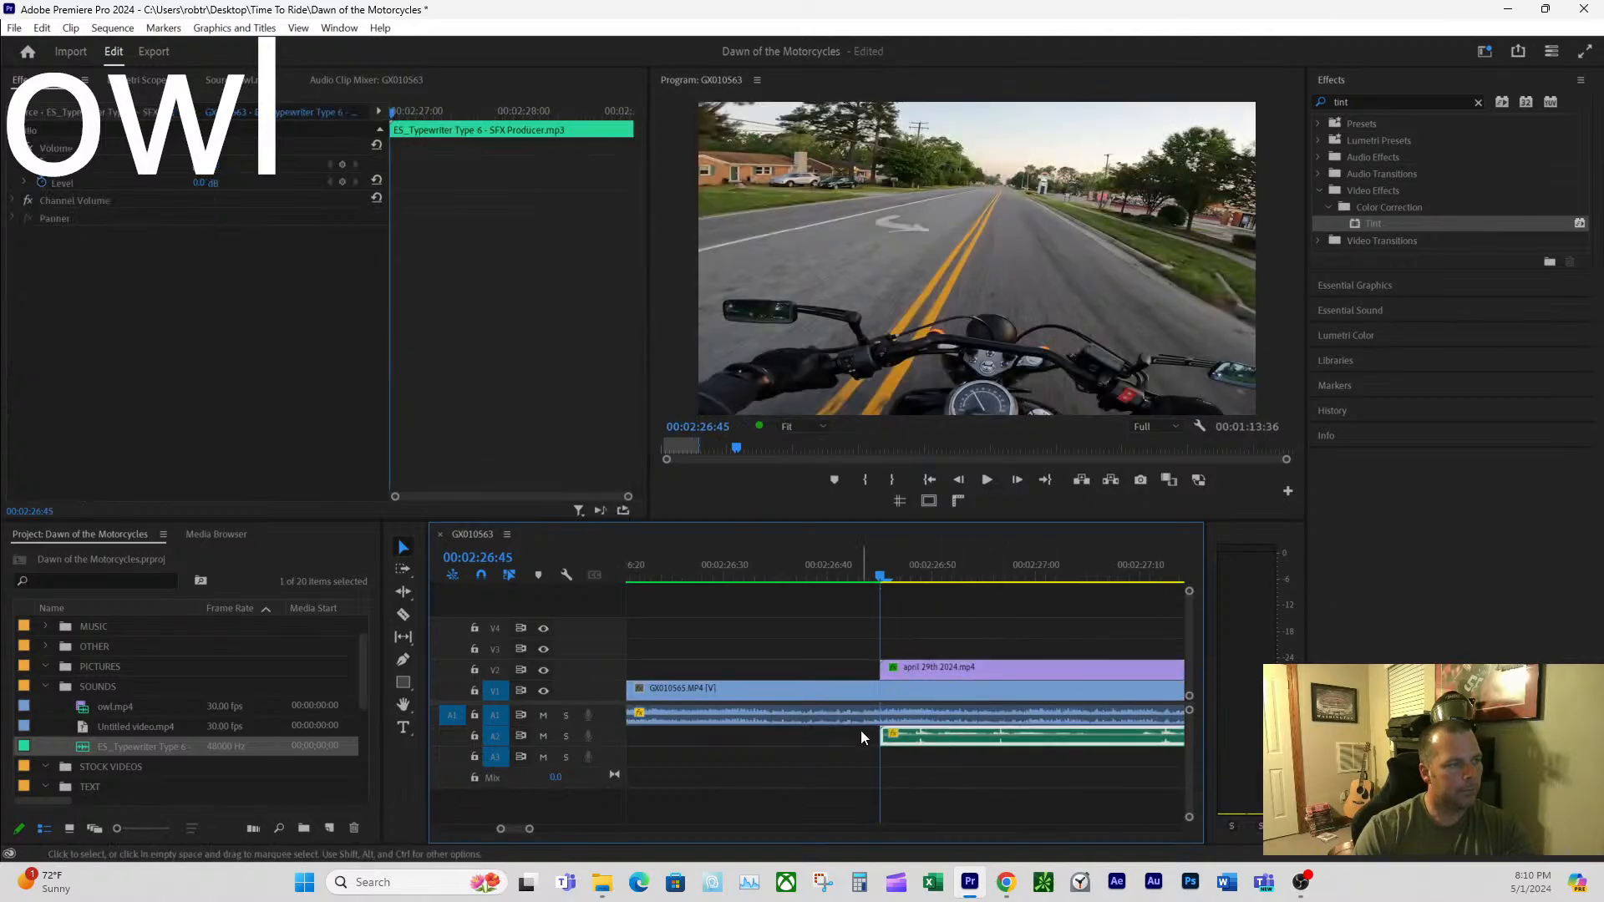
- Play back the shifted date title with its typewriter sound, starting shortly before the title and continuing past its end
{"action": "scroll", "coordinate": [540, 829], "scroll_direction": "down", "scroll_amount": 3}
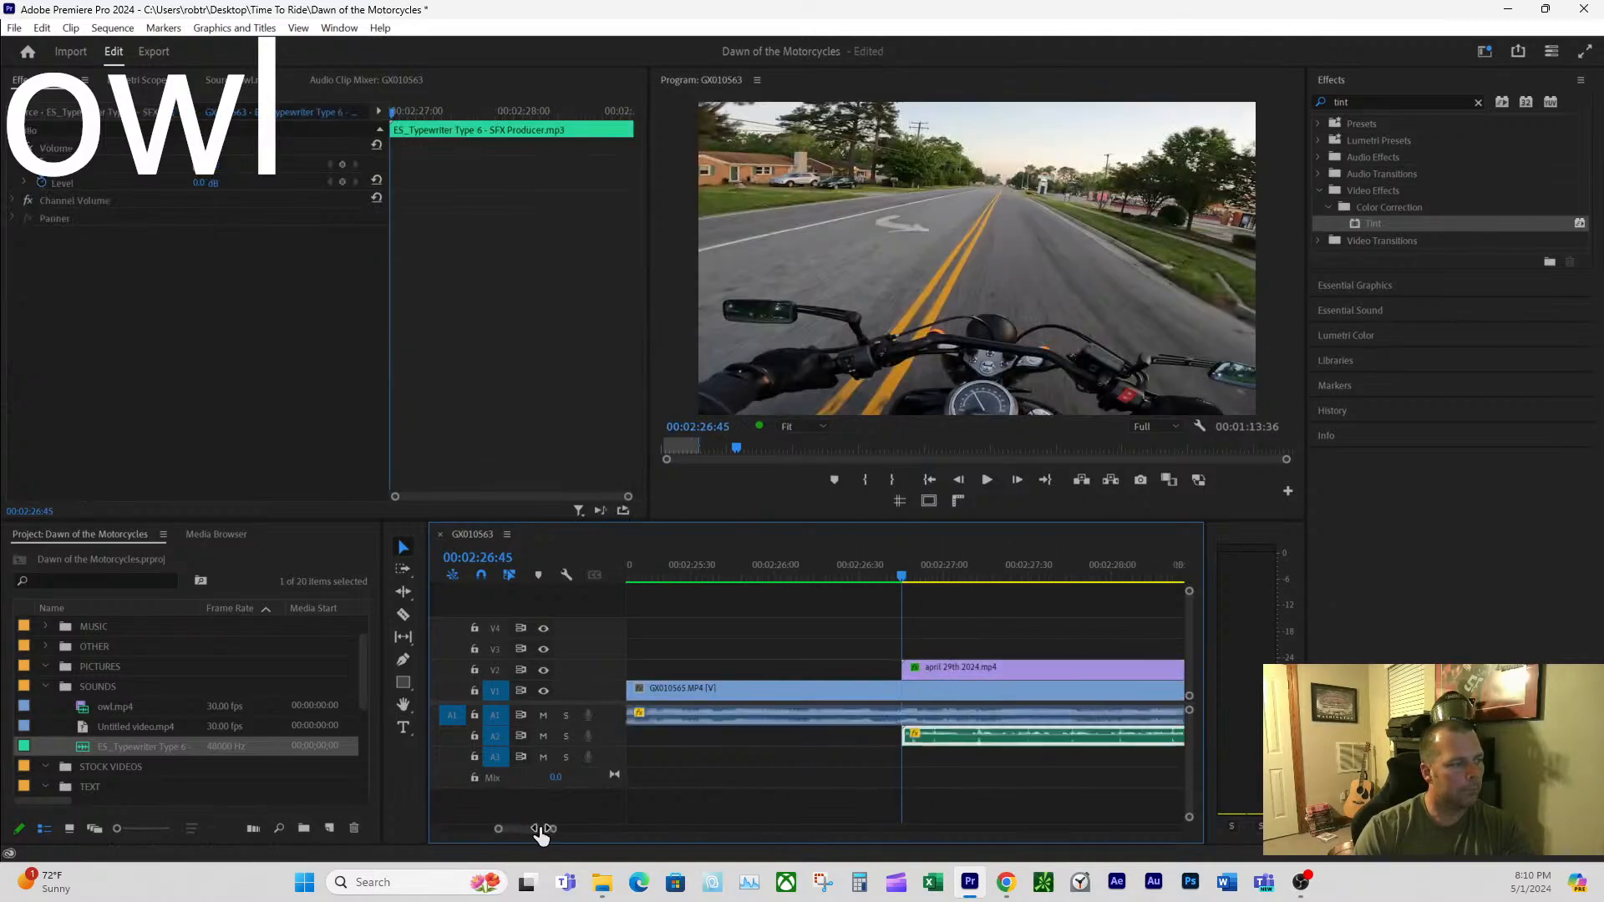
{"action": "left_click", "coordinate": [847, 570]}
{"action": "key", "text": "space"}
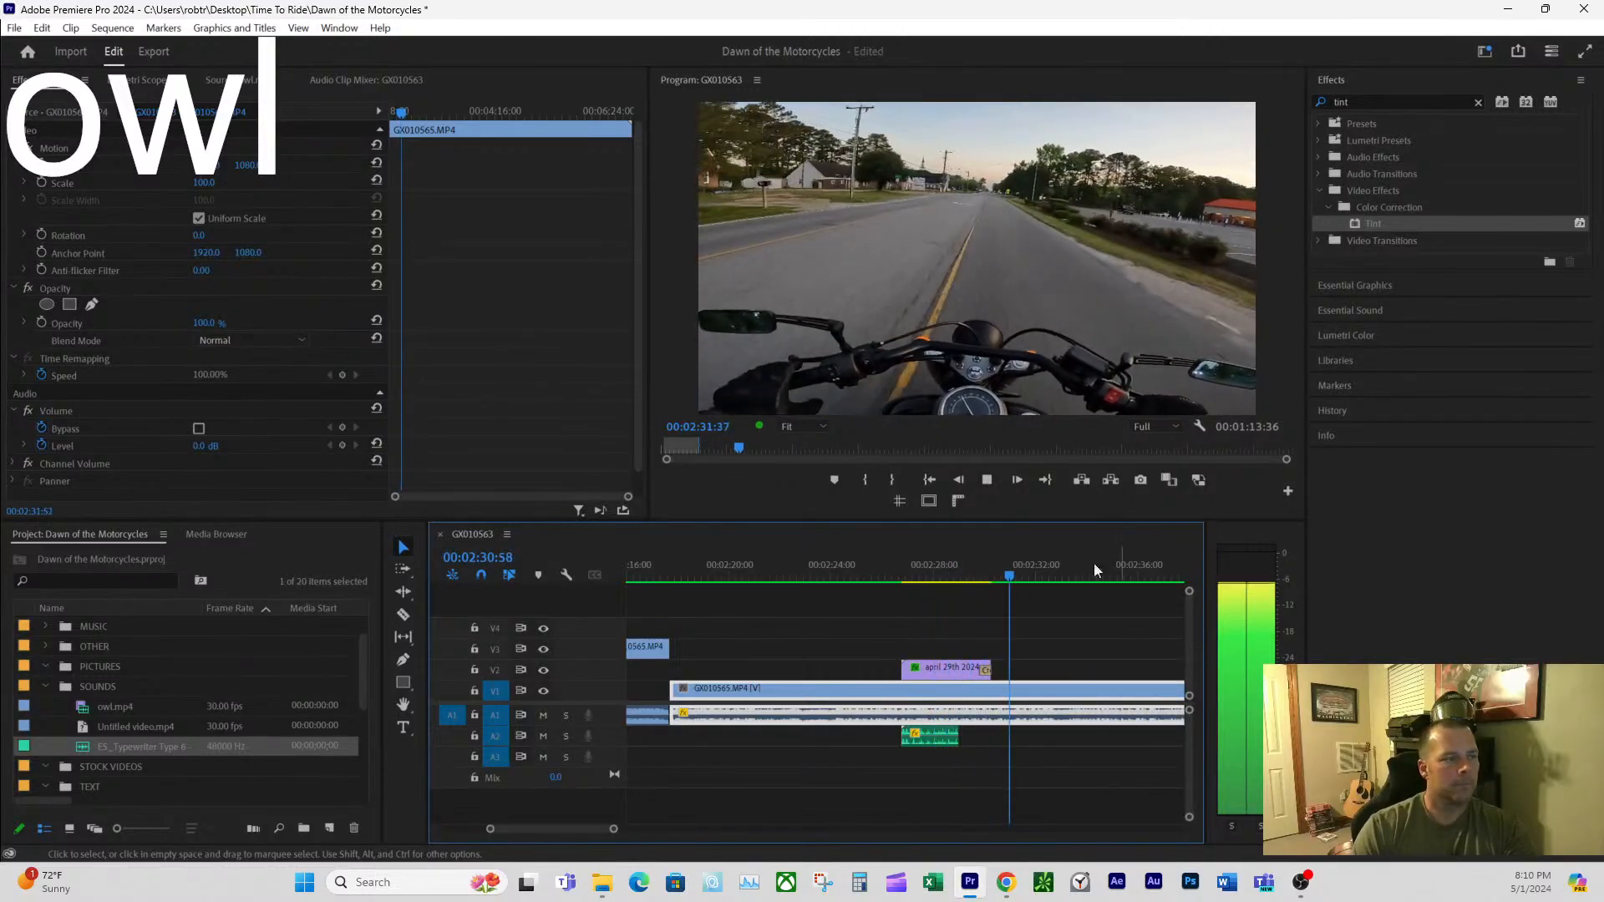
{"action": "key", "text": "space"}
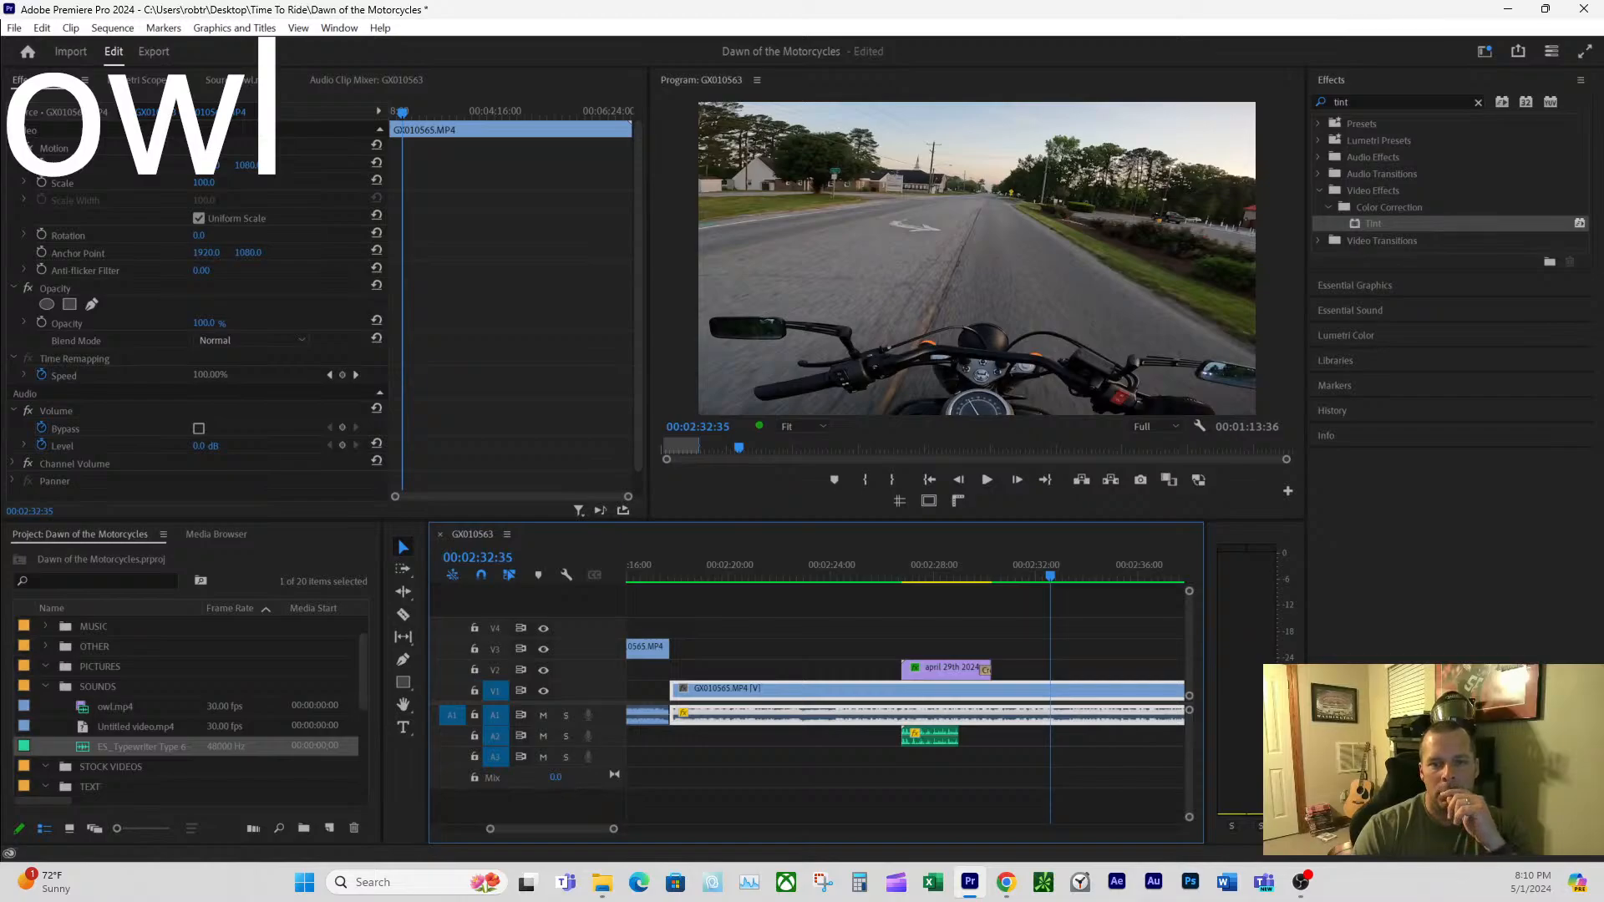
{"action": "key", "text": "alt+Tab"}
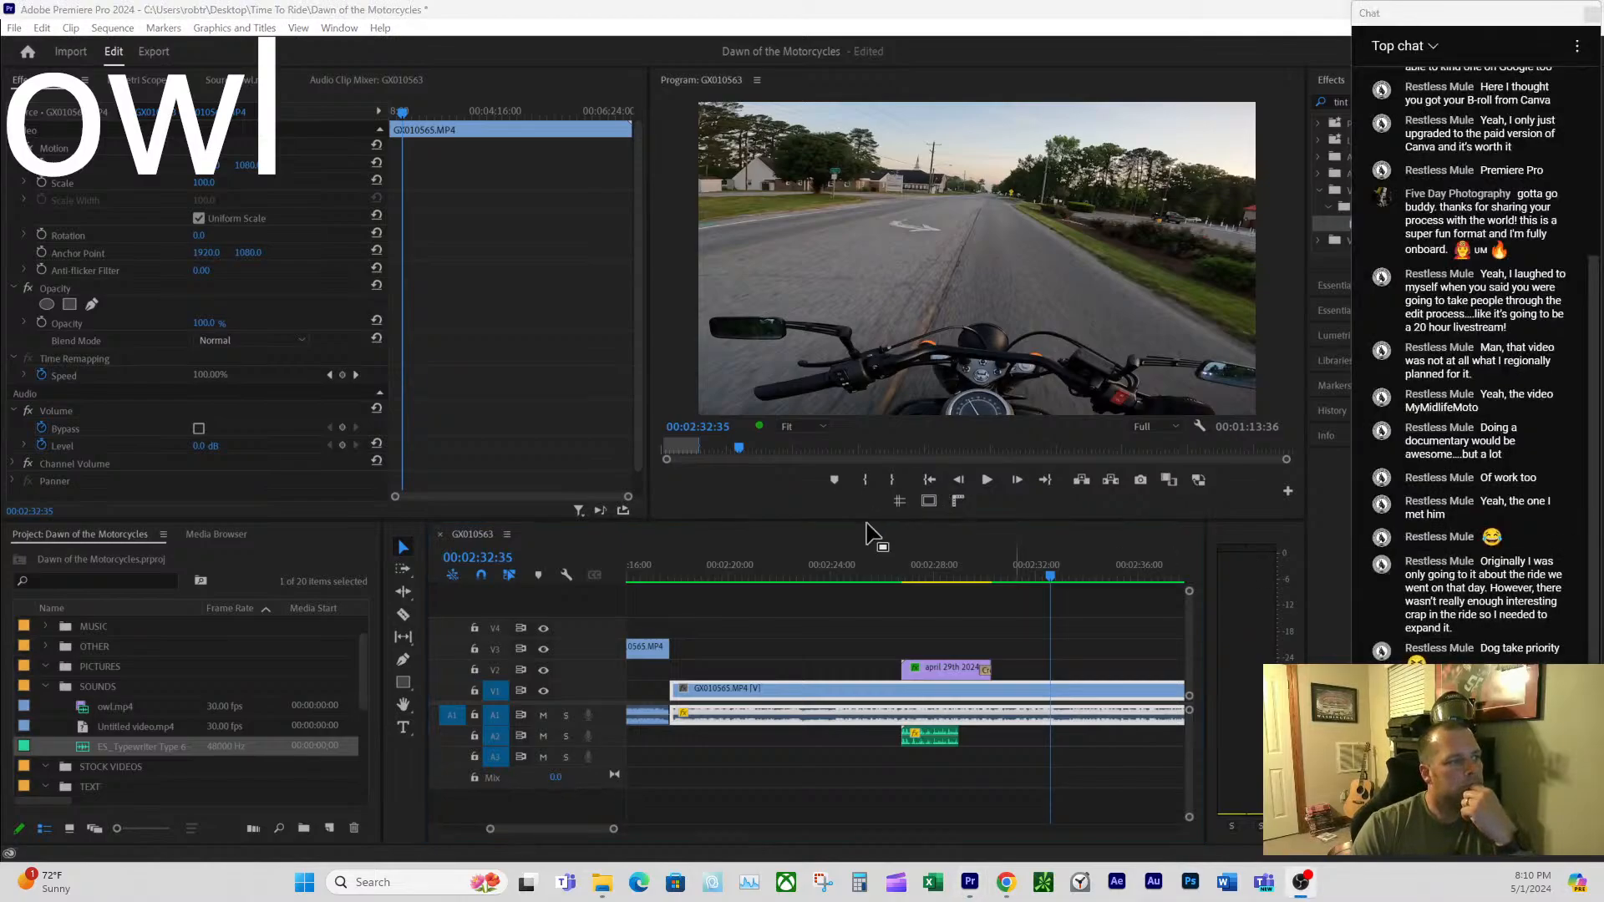
- Mark the sequence's Out point at 00:21:59:03, beyond the last clip, so that the range covers the whole edit
{"action": "left_click_drag", "start_coordinate": [614, 829], "coordinate": [1175, 853]}
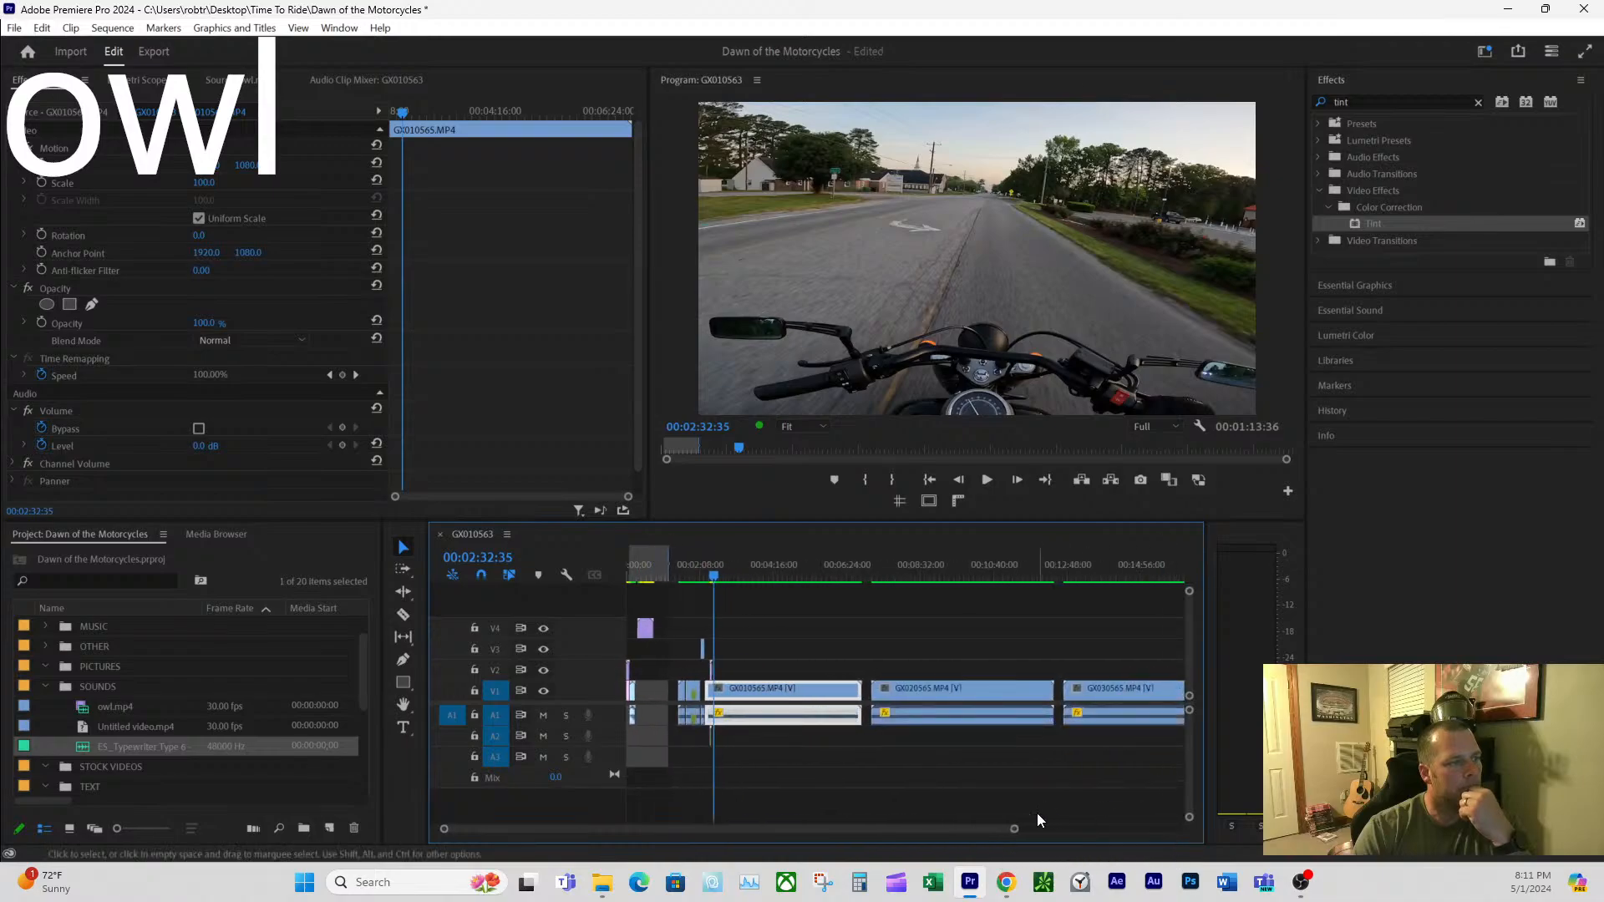
{"action": "left_click_drag", "start_coordinate": [1014, 829], "coordinate": [1132, 830]}
{"action": "left_click", "coordinate": [1091, 566]}
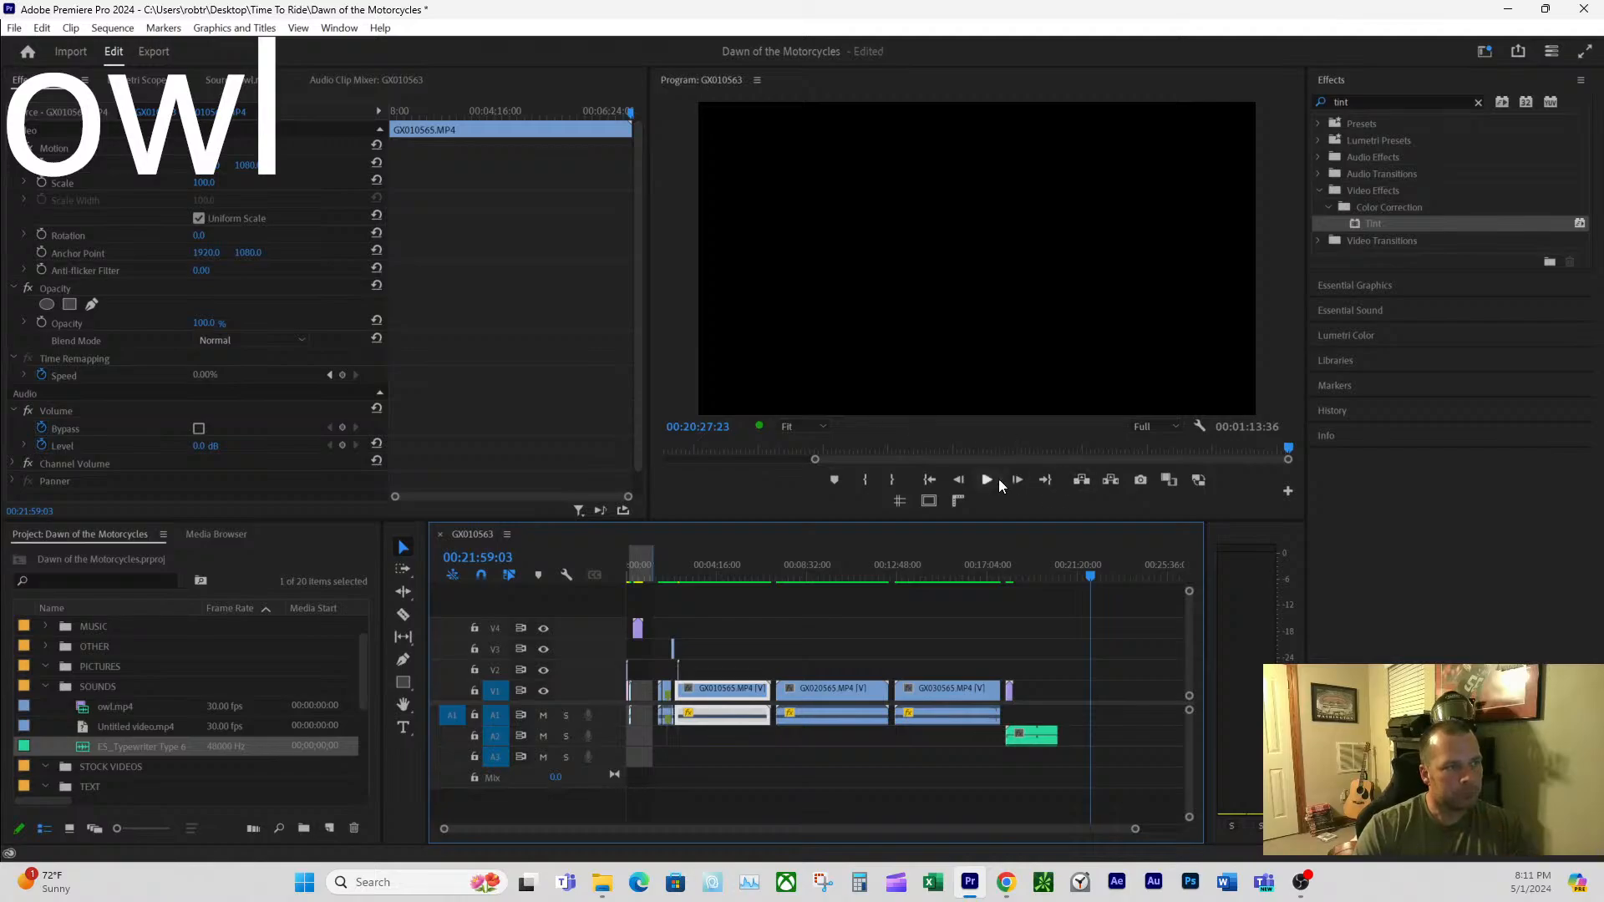
{"action": "left_click", "coordinate": [883, 477]}
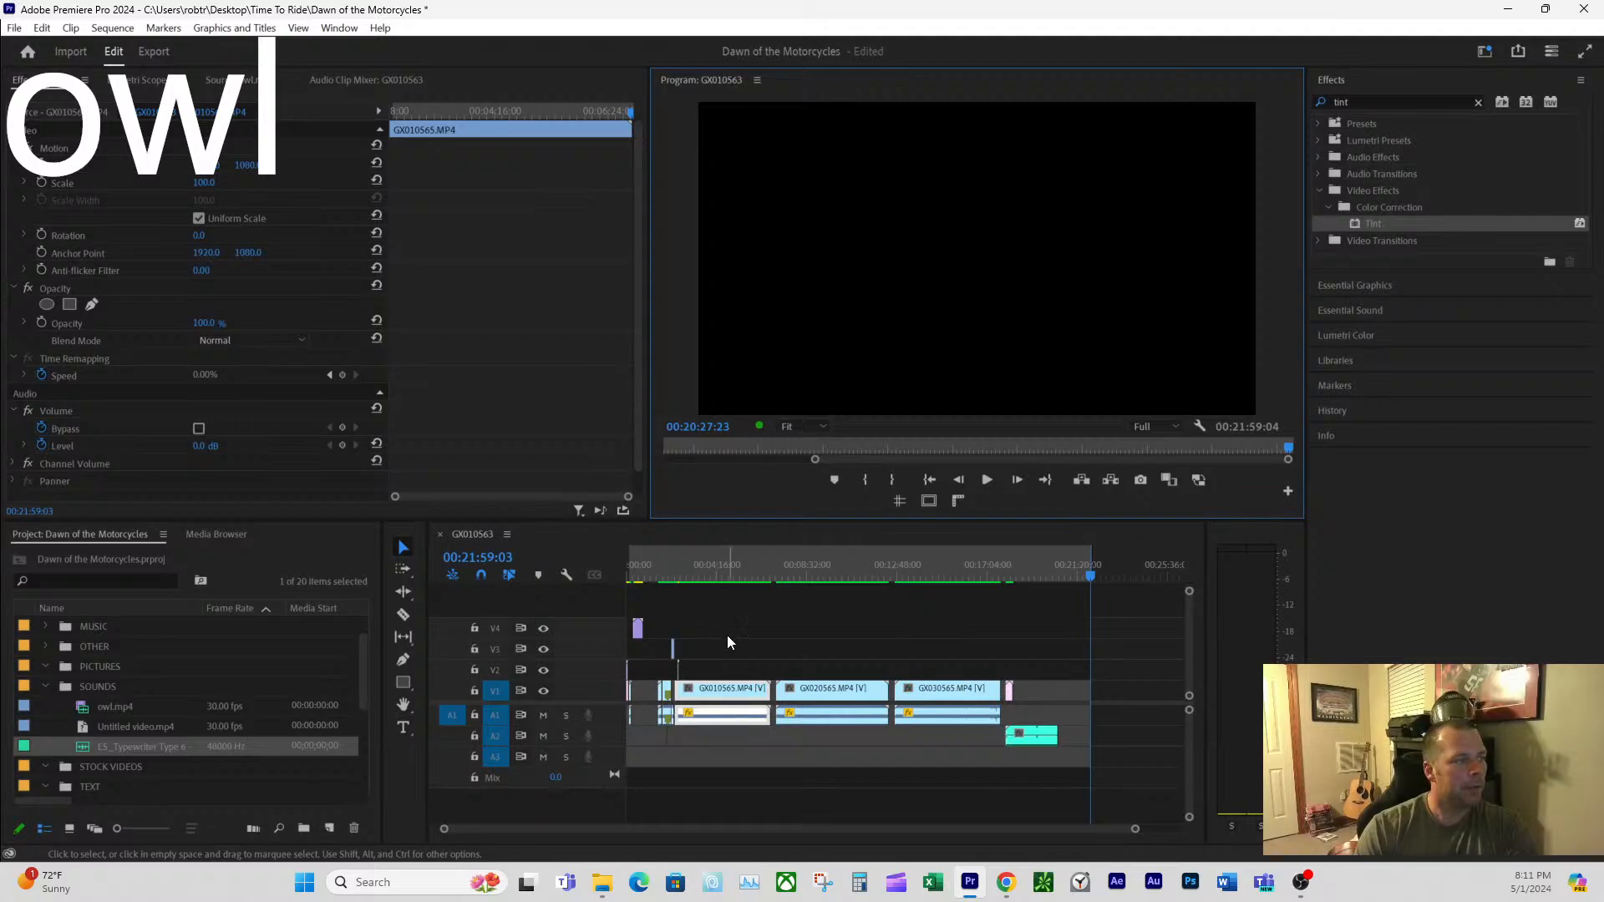
- Render the sequence from In to Out, with the playhead placed at 00:02:25:50 just before the date title
{"action": "left_click_drag", "start_coordinate": [645, 560], "coordinate": [674, 595]}
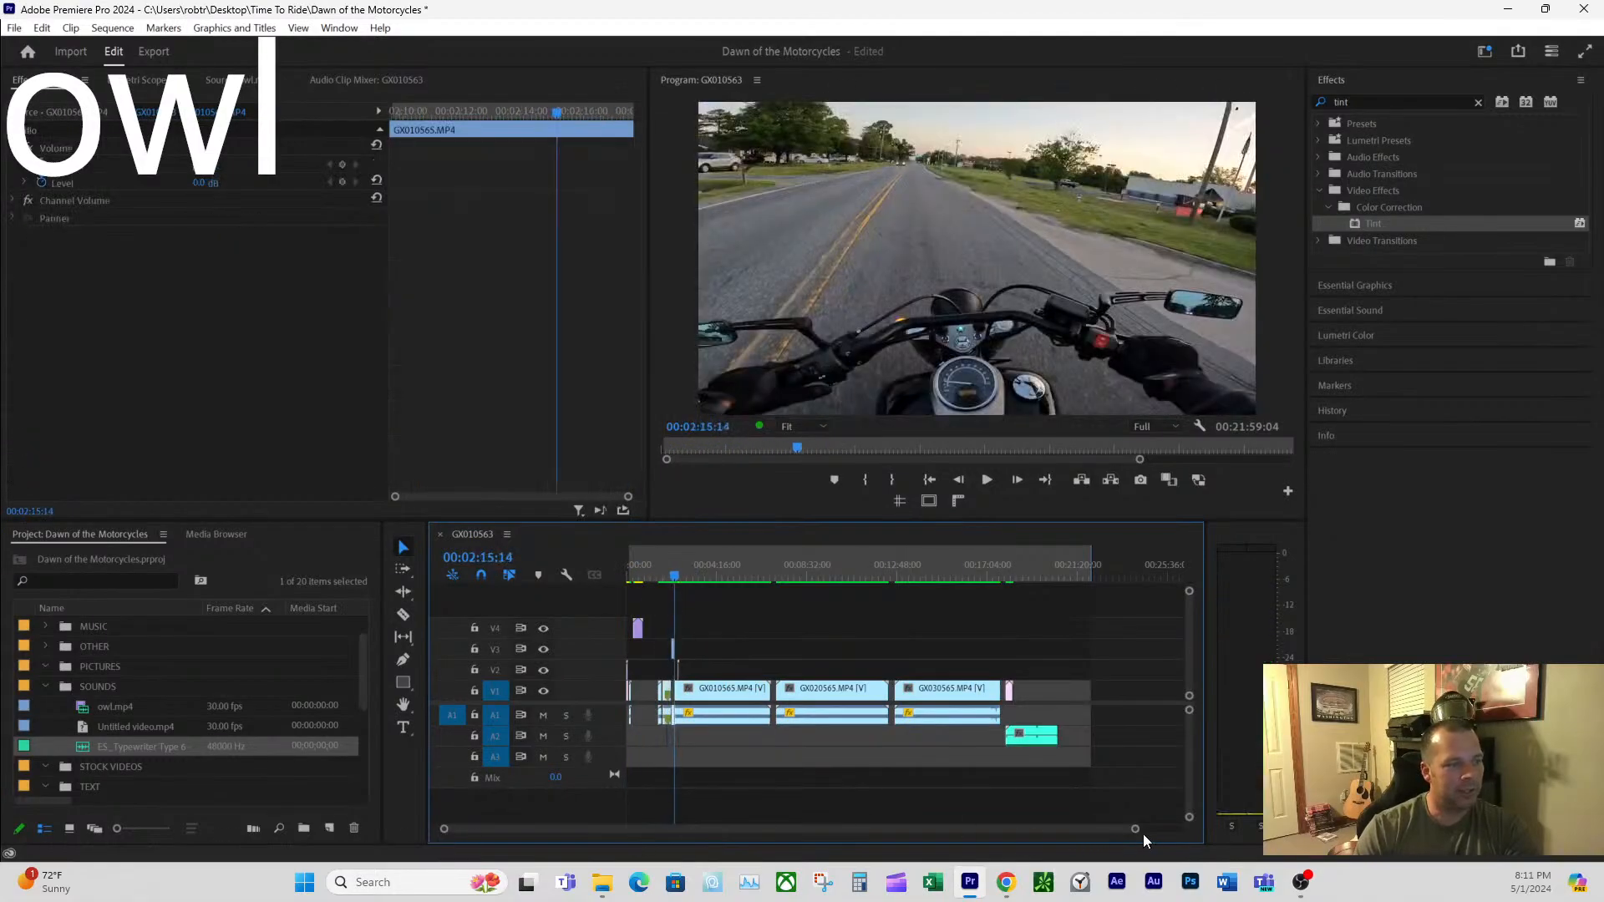
{"action": "left_click_drag", "start_coordinate": [1138, 832], "coordinate": [891, 846]}
{"action": "left_click_drag", "start_coordinate": [982, 568], "coordinate": [994, 660]}
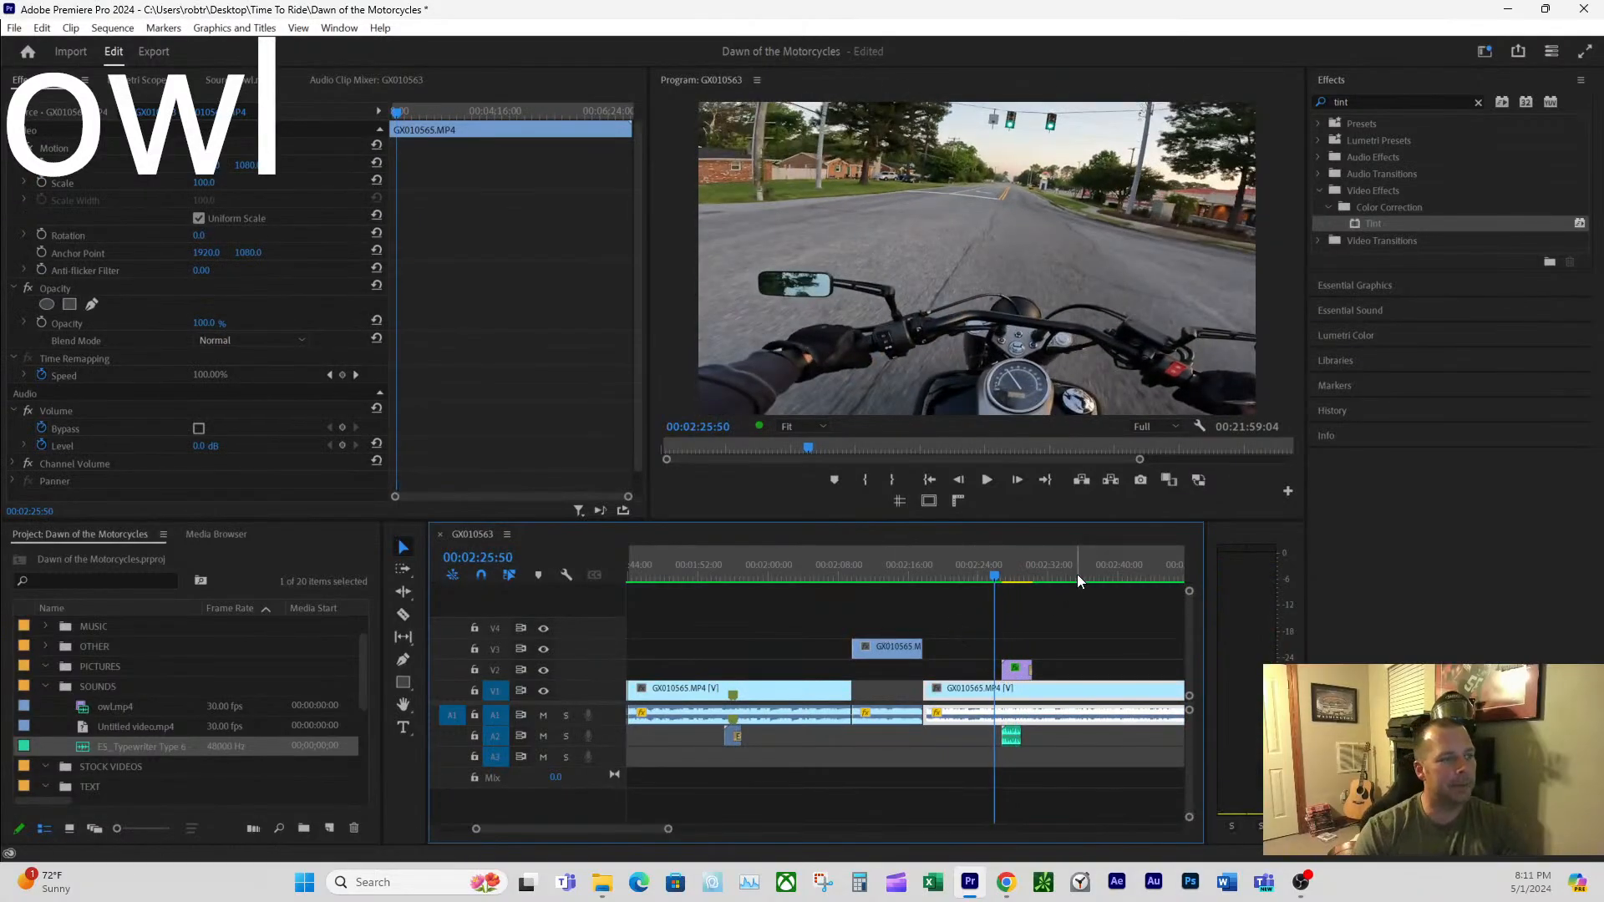
{"action": "left_click", "coordinate": [105, 31]}
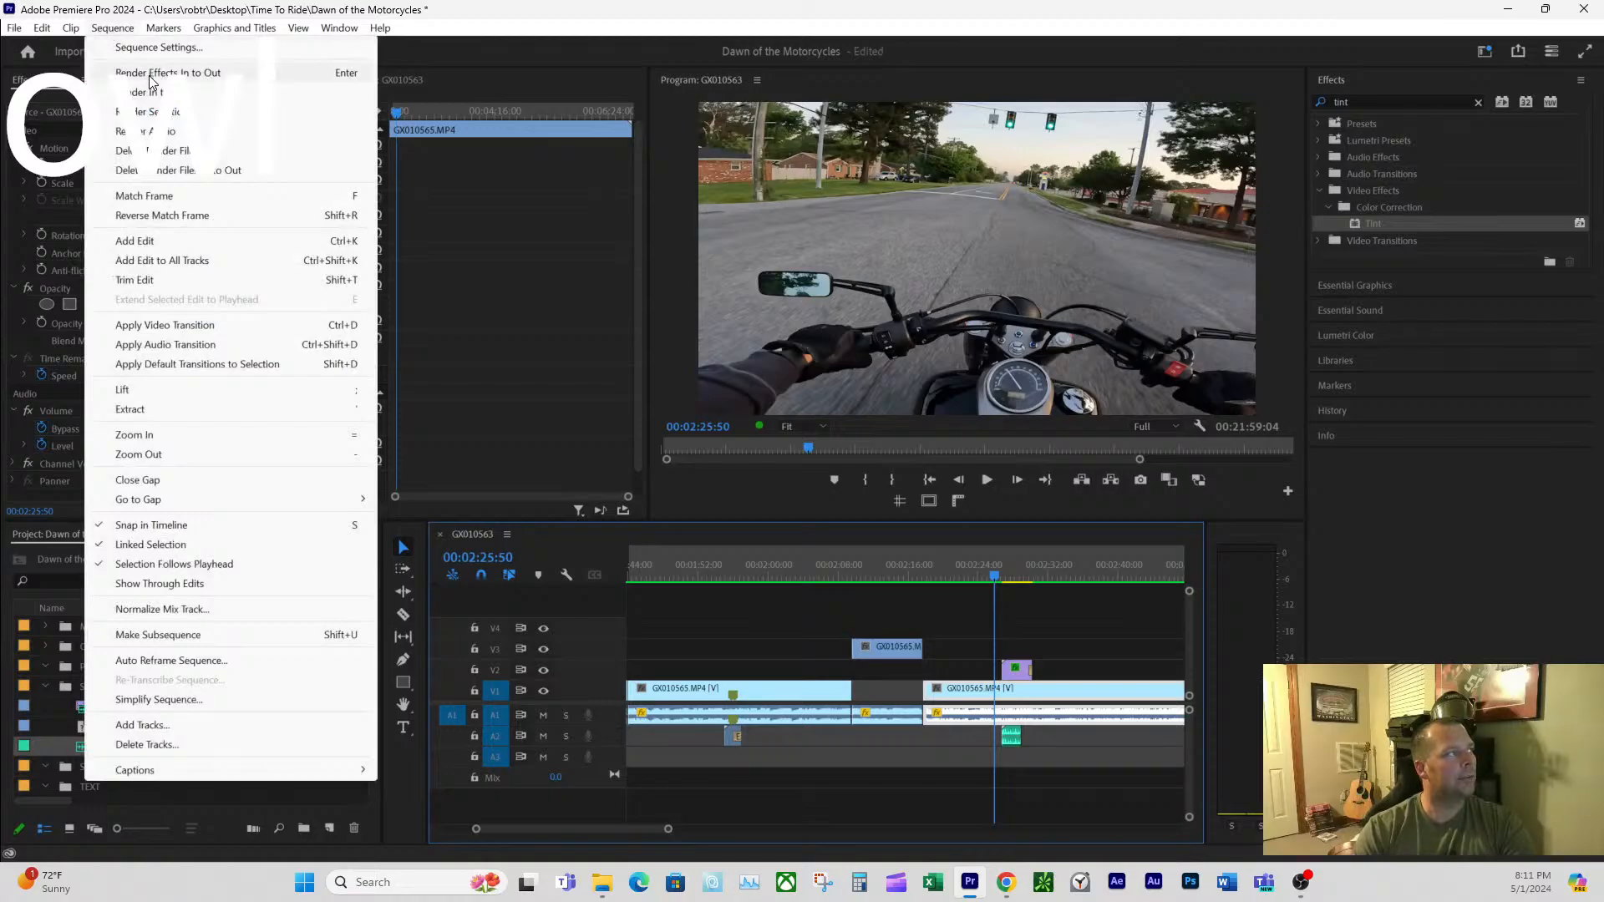
{"action": "left_click", "coordinate": [125, 91]}
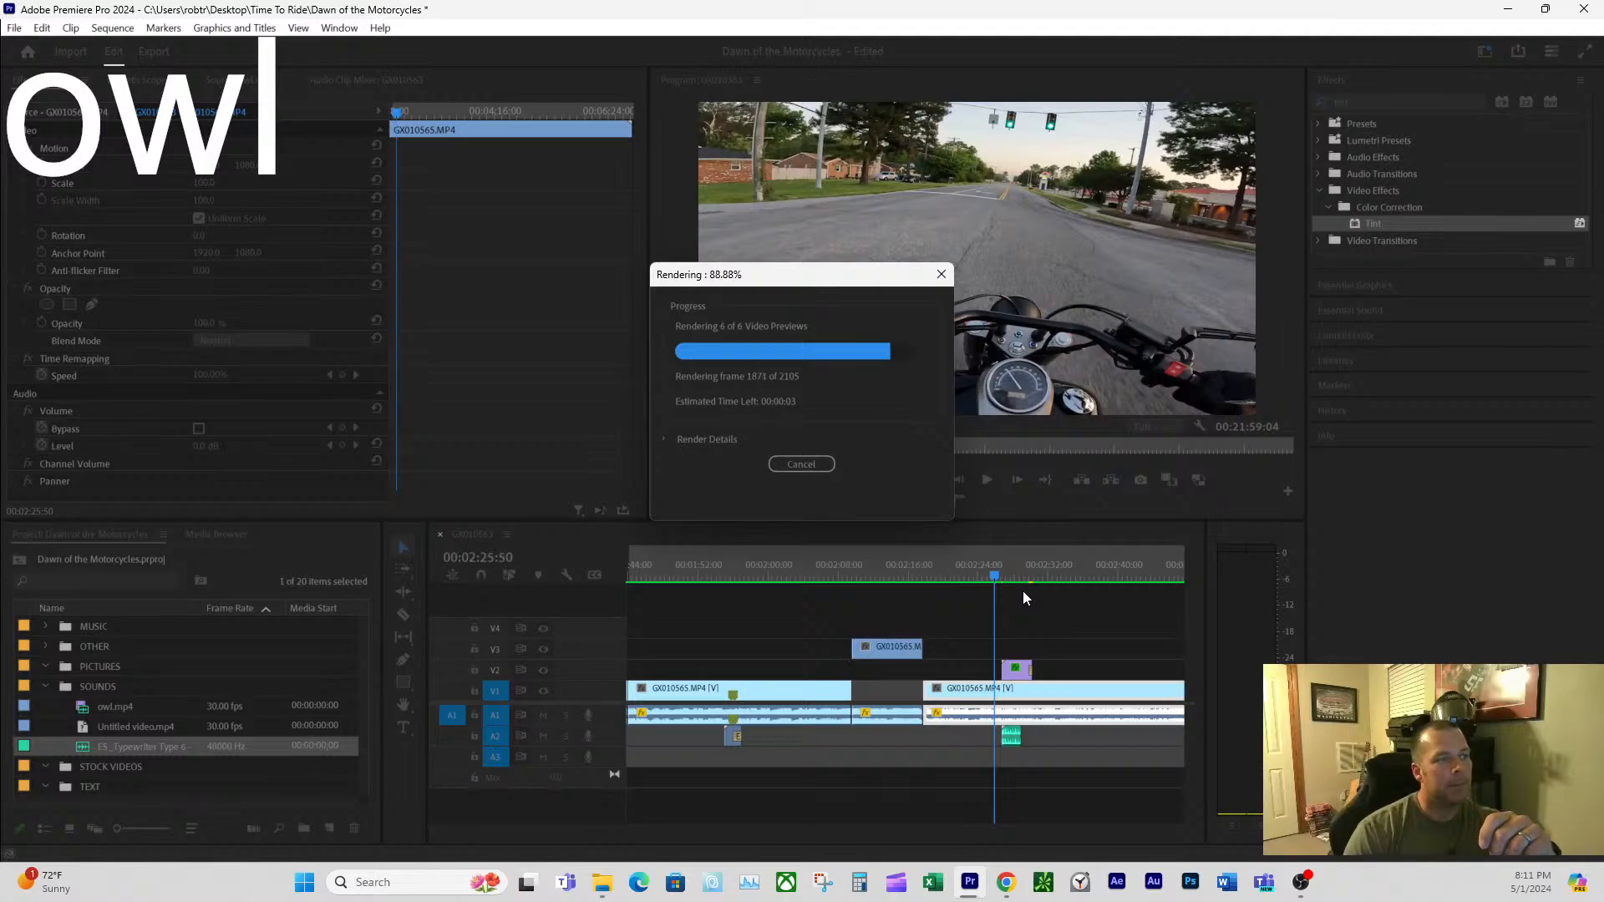
- Play back the rendered sequence from 00:02:23:27 through the date title, stopping at 00:02:35:41
{"action": "left_click", "coordinate": [974, 568]}
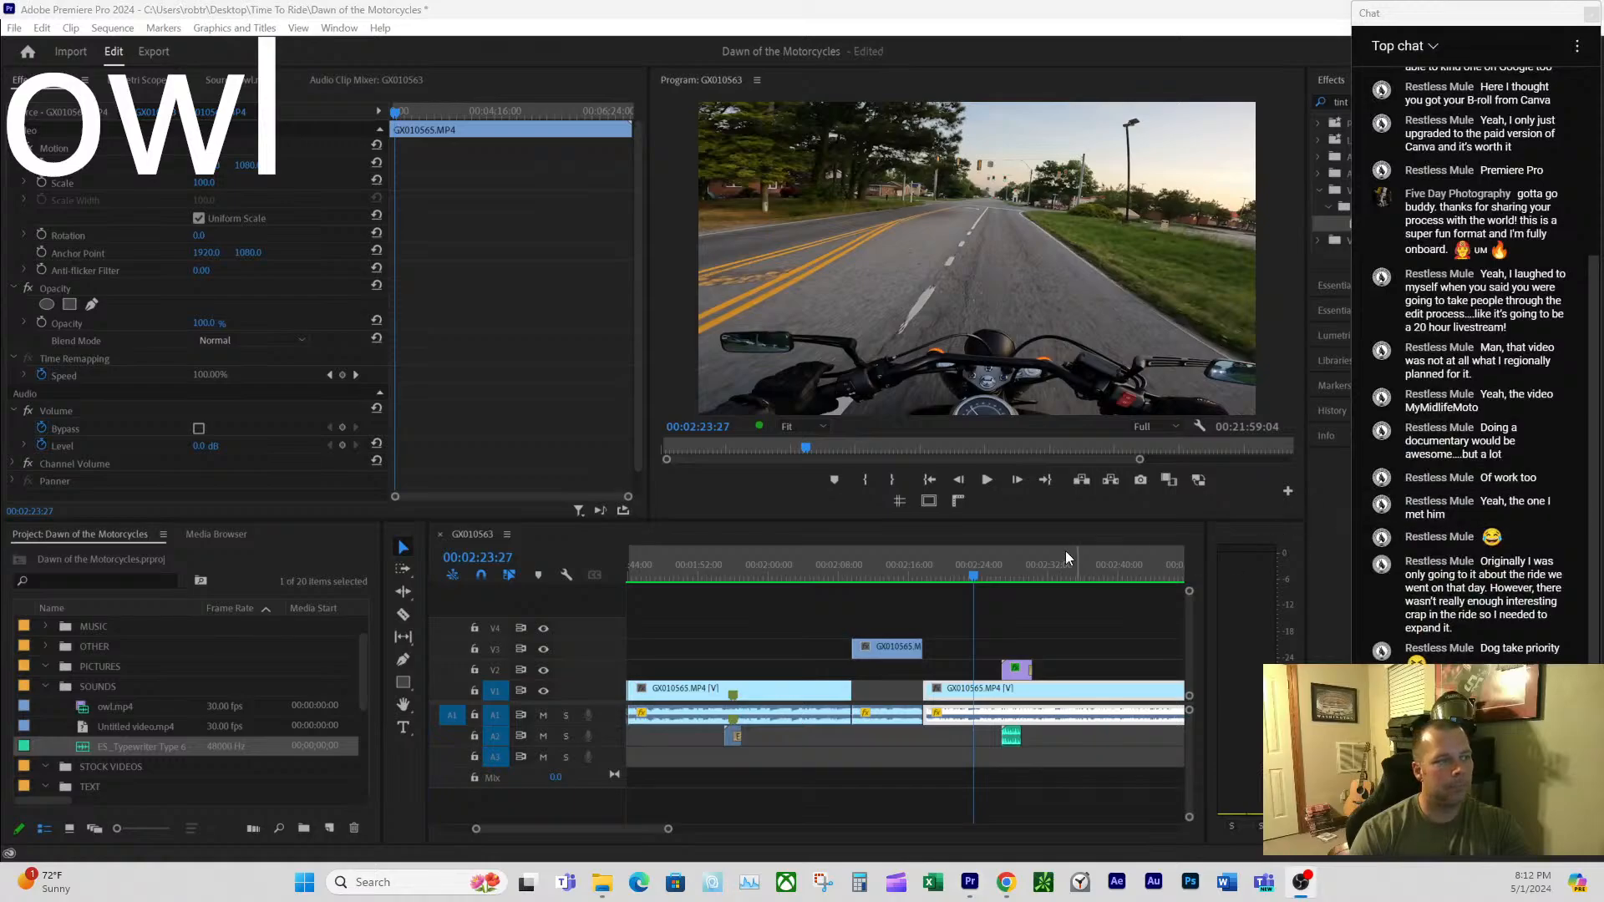
{"action": "key", "text": "space"}
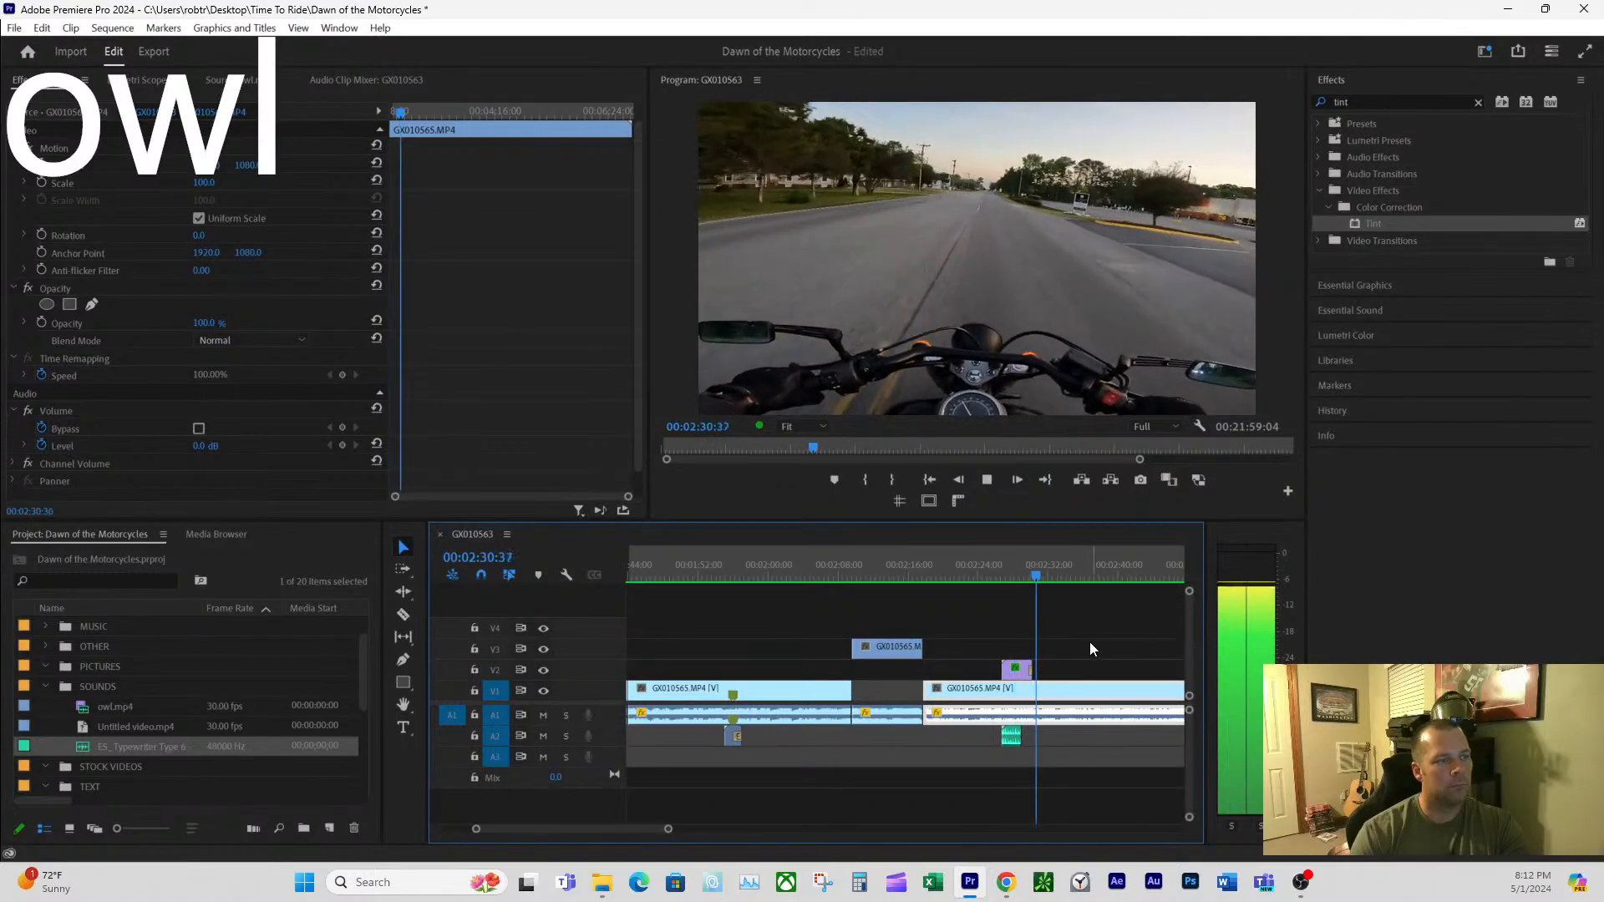
{"action": "scroll", "coordinate": [1044, 643], "scroll_direction": "right", "scroll_amount": 3}
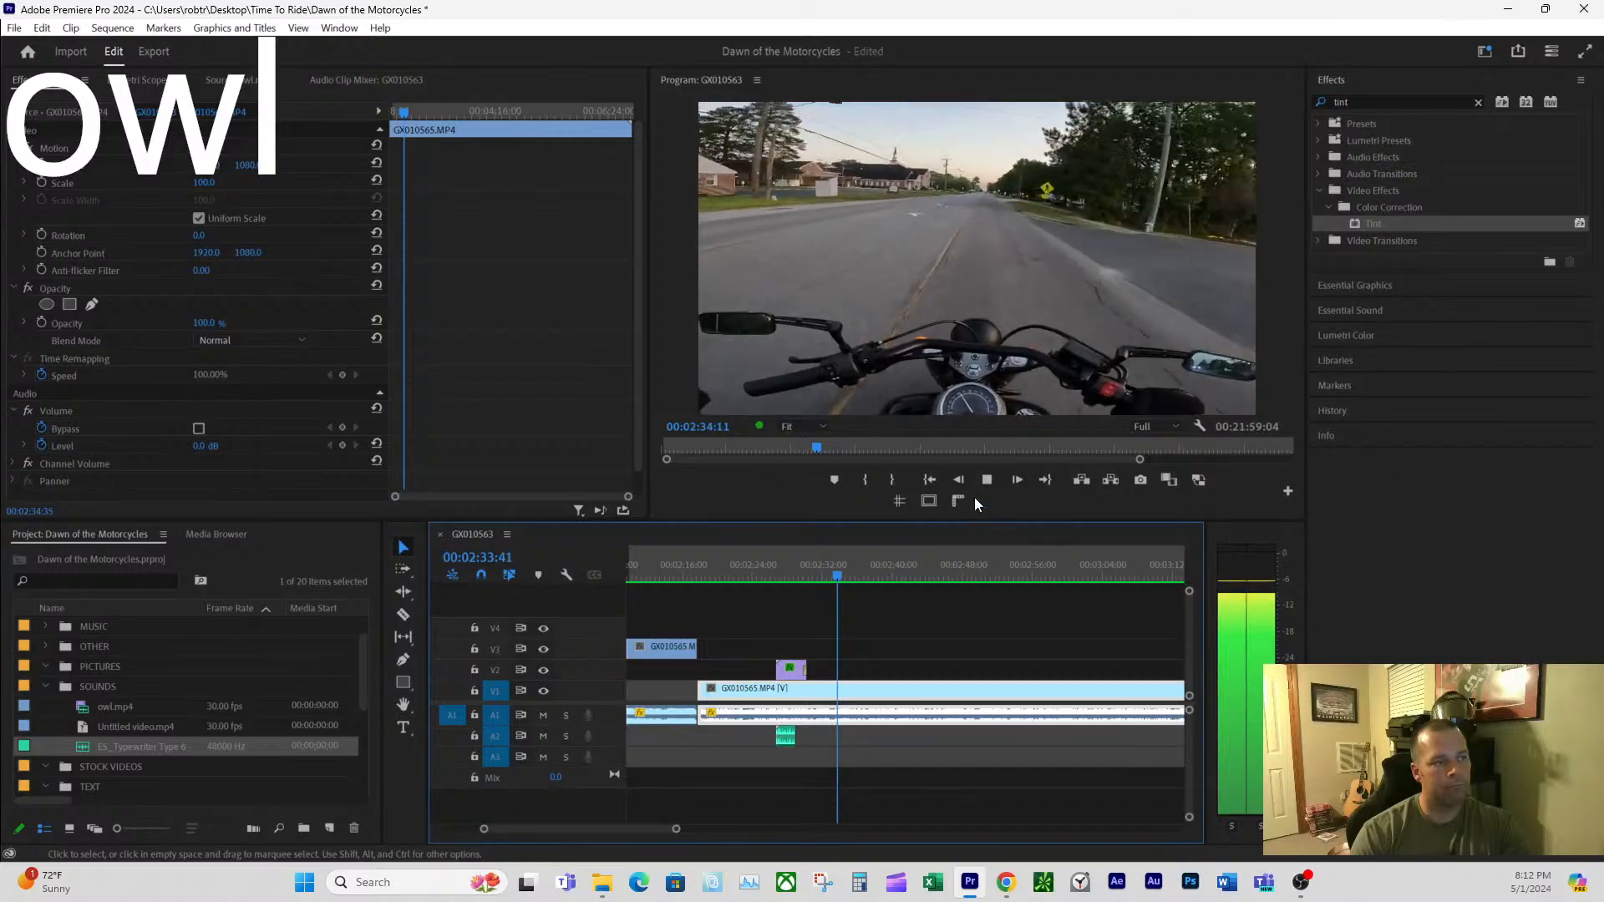
{"action": "left_click", "coordinate": [989, 479]}
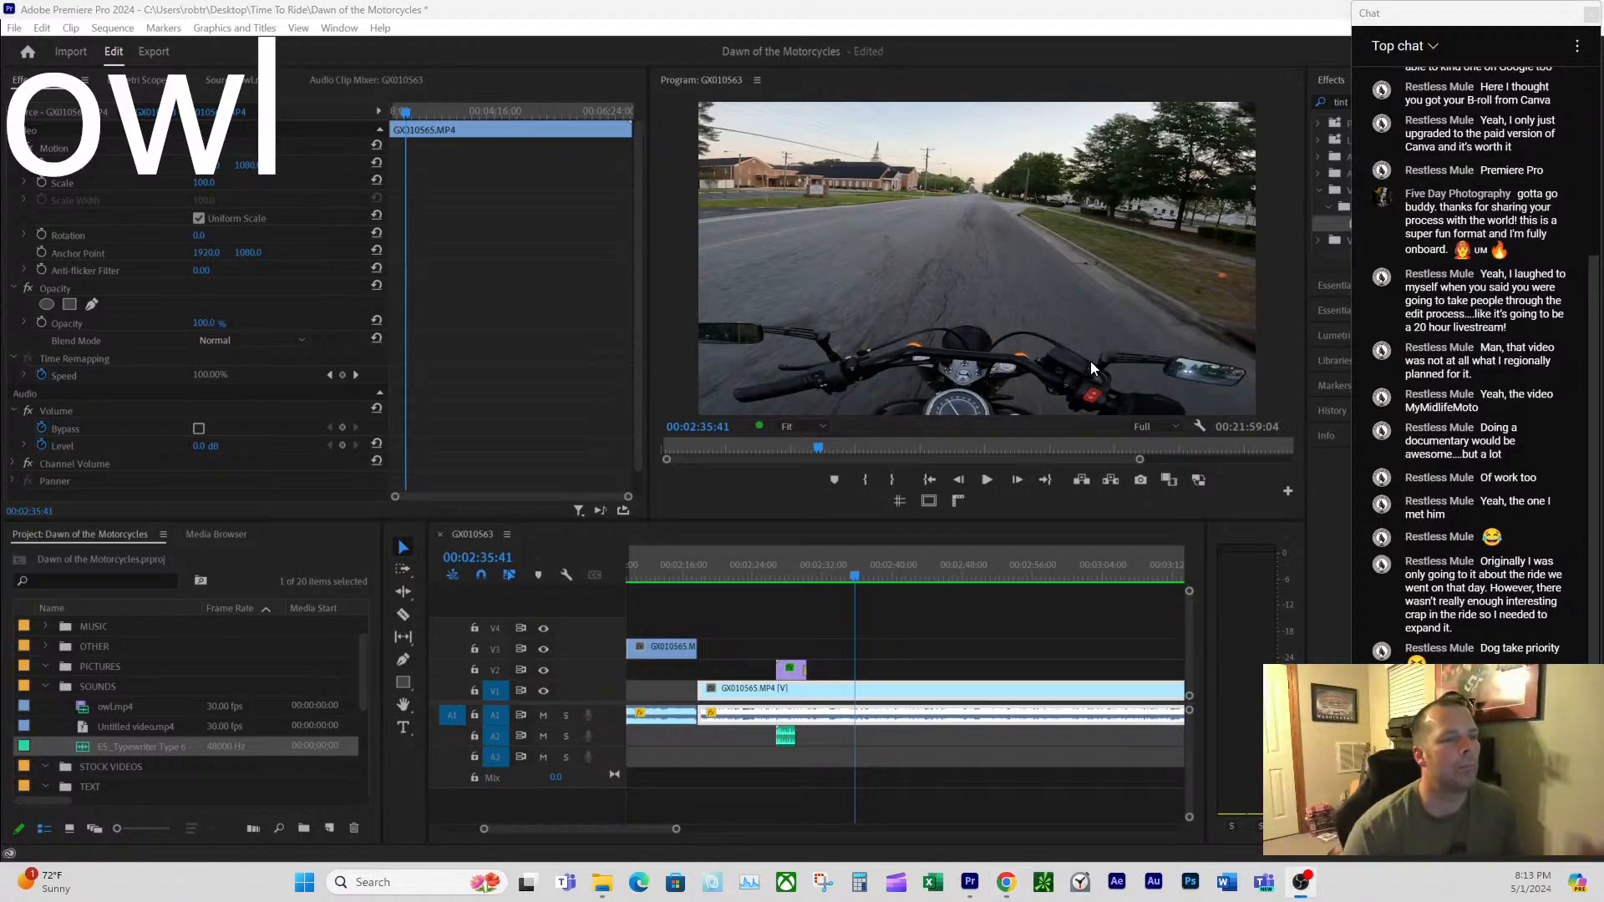
- Bring the ES_Kids Cheer Light sound effect into the project and place it on A2 at 00:02:33:40
{"action": "mouse_move", "coordinate": [833, 575]}
{"action": "left_mouse_down"}
{"action": "mouse_move", "coordinate": [791, 576]}
{"action": "mouse_move", "coordinate": [837, 582]}
{"action": "left_mouse_up"}
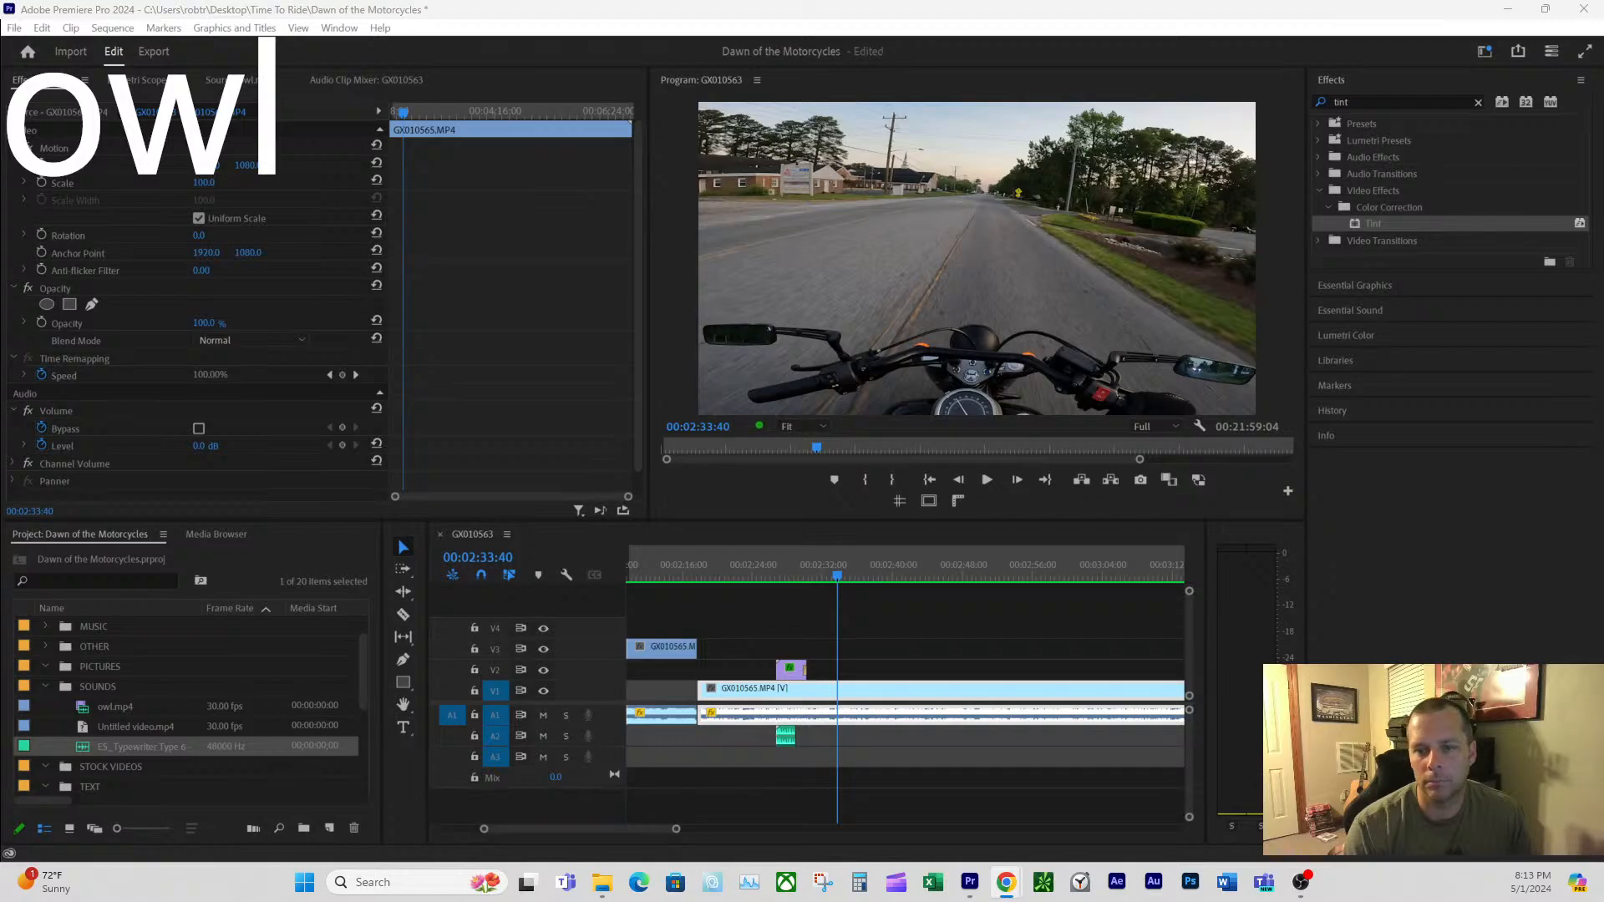
{"action": "key", "text": "alt+Tab"}
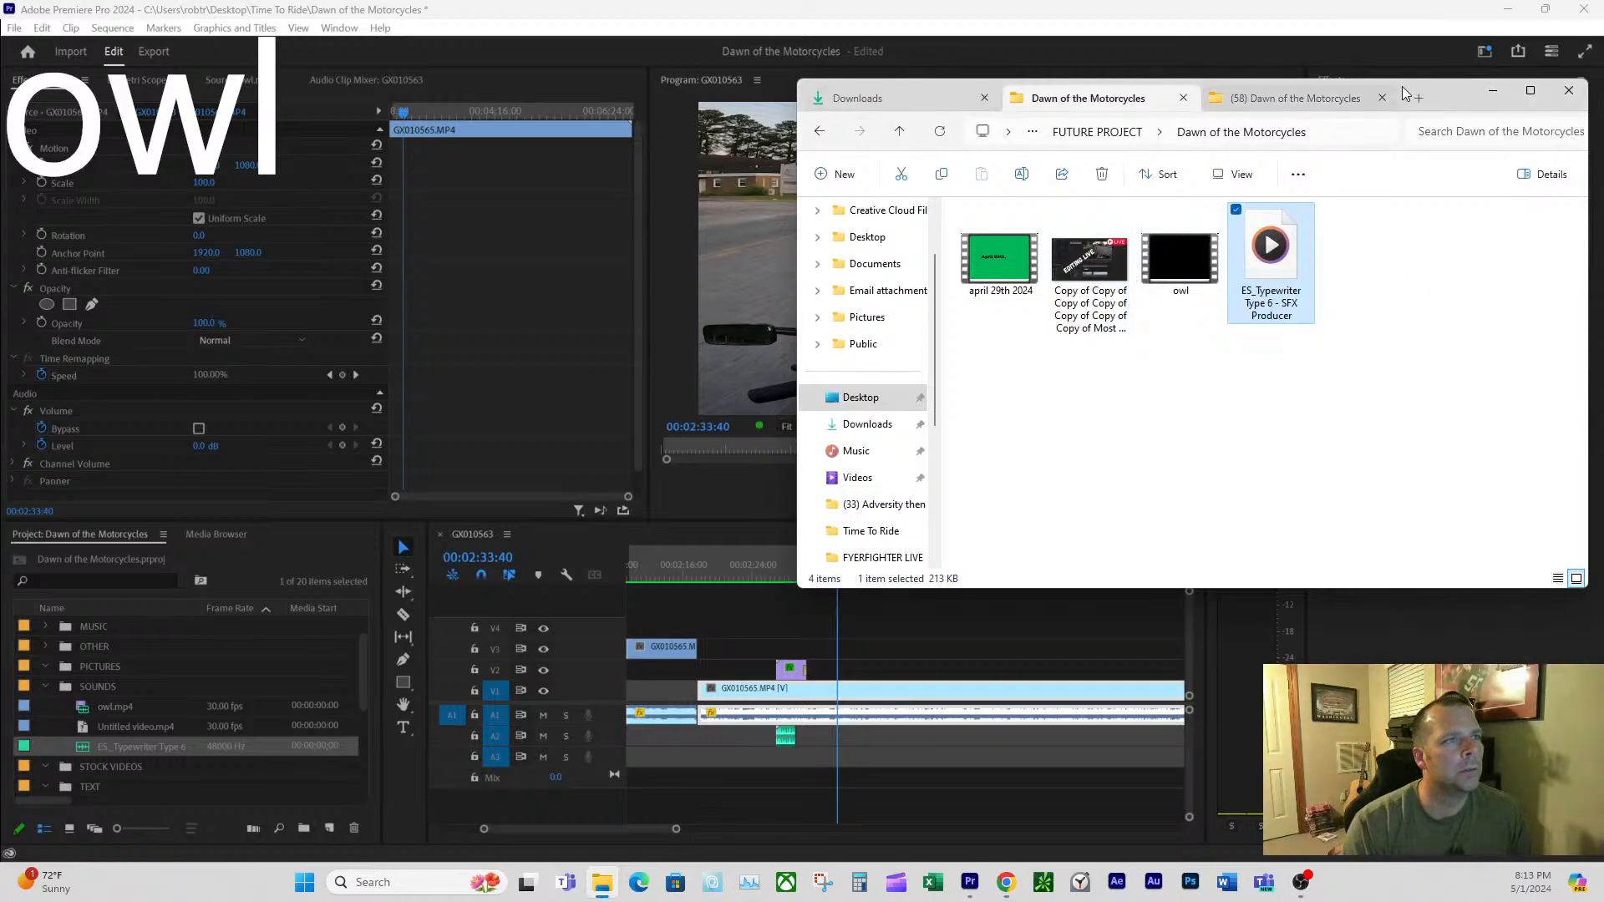
{"action": "left_click", "coordinate": [1492, 90]}
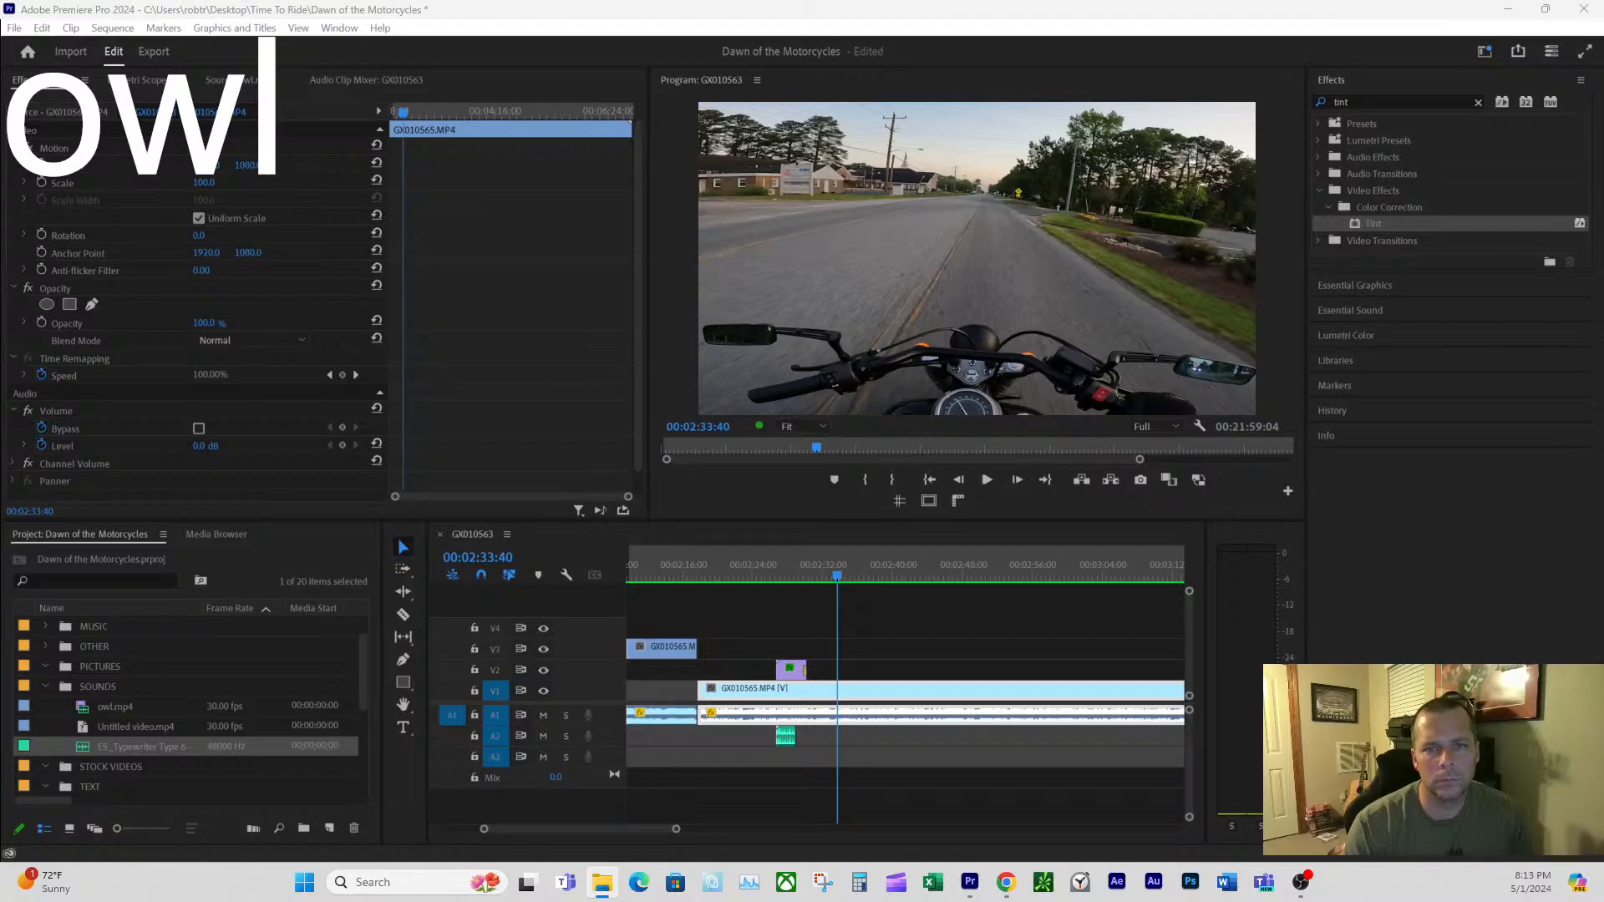
{"action": "left_click_drag", "start_coordinate": [1449, 517], "coordinate": [850, 734]}
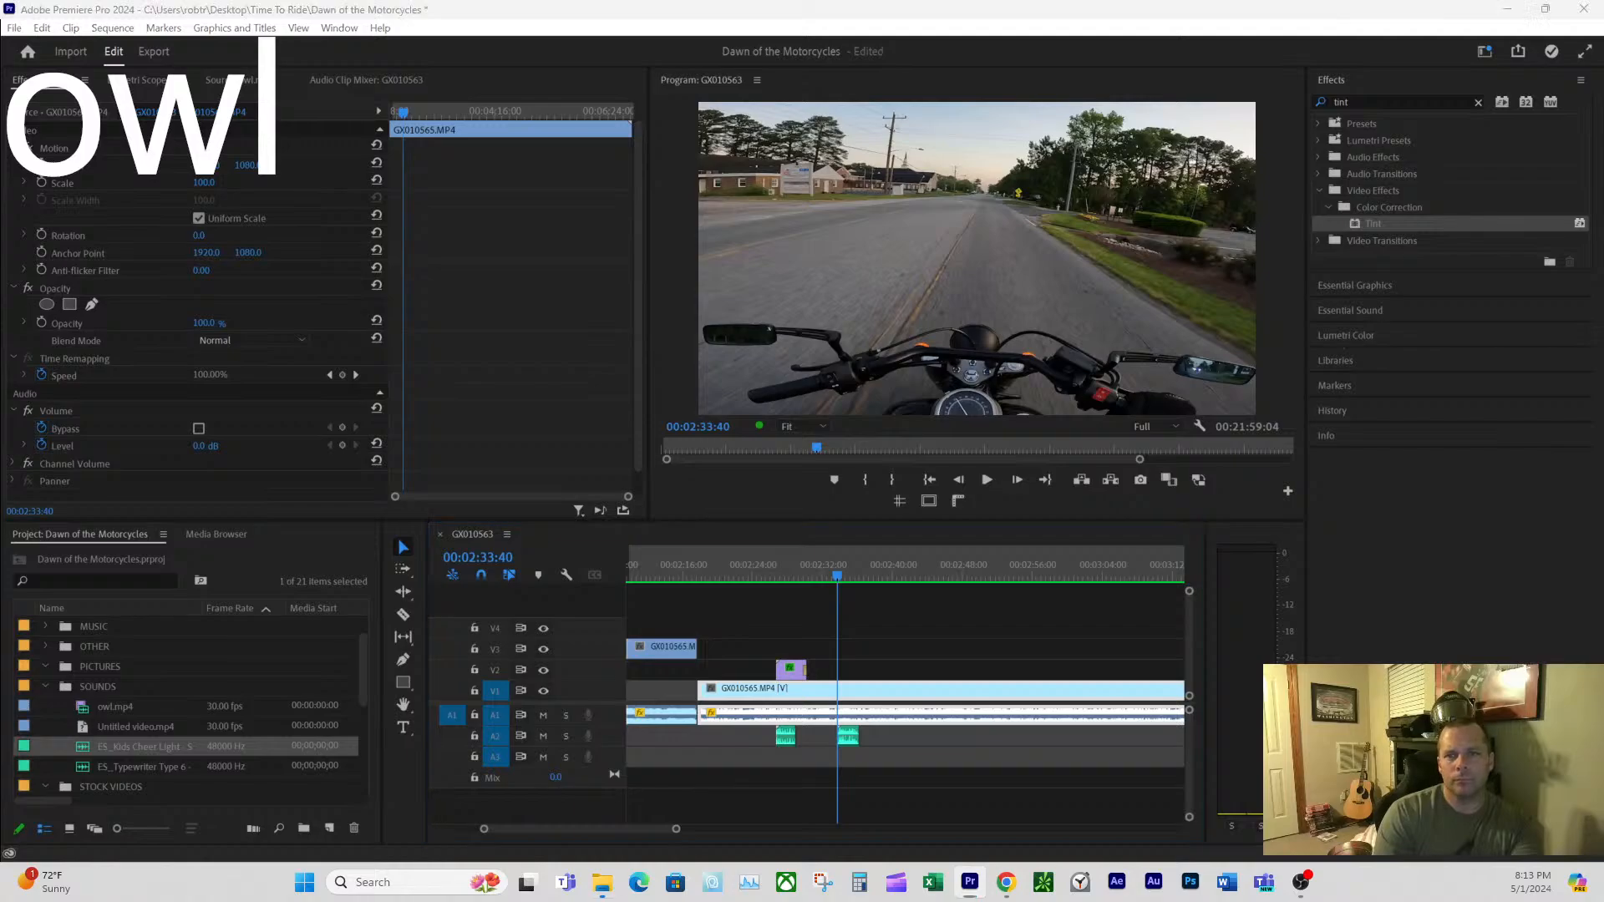
{"action": "key", "text": "alt+Tab"}
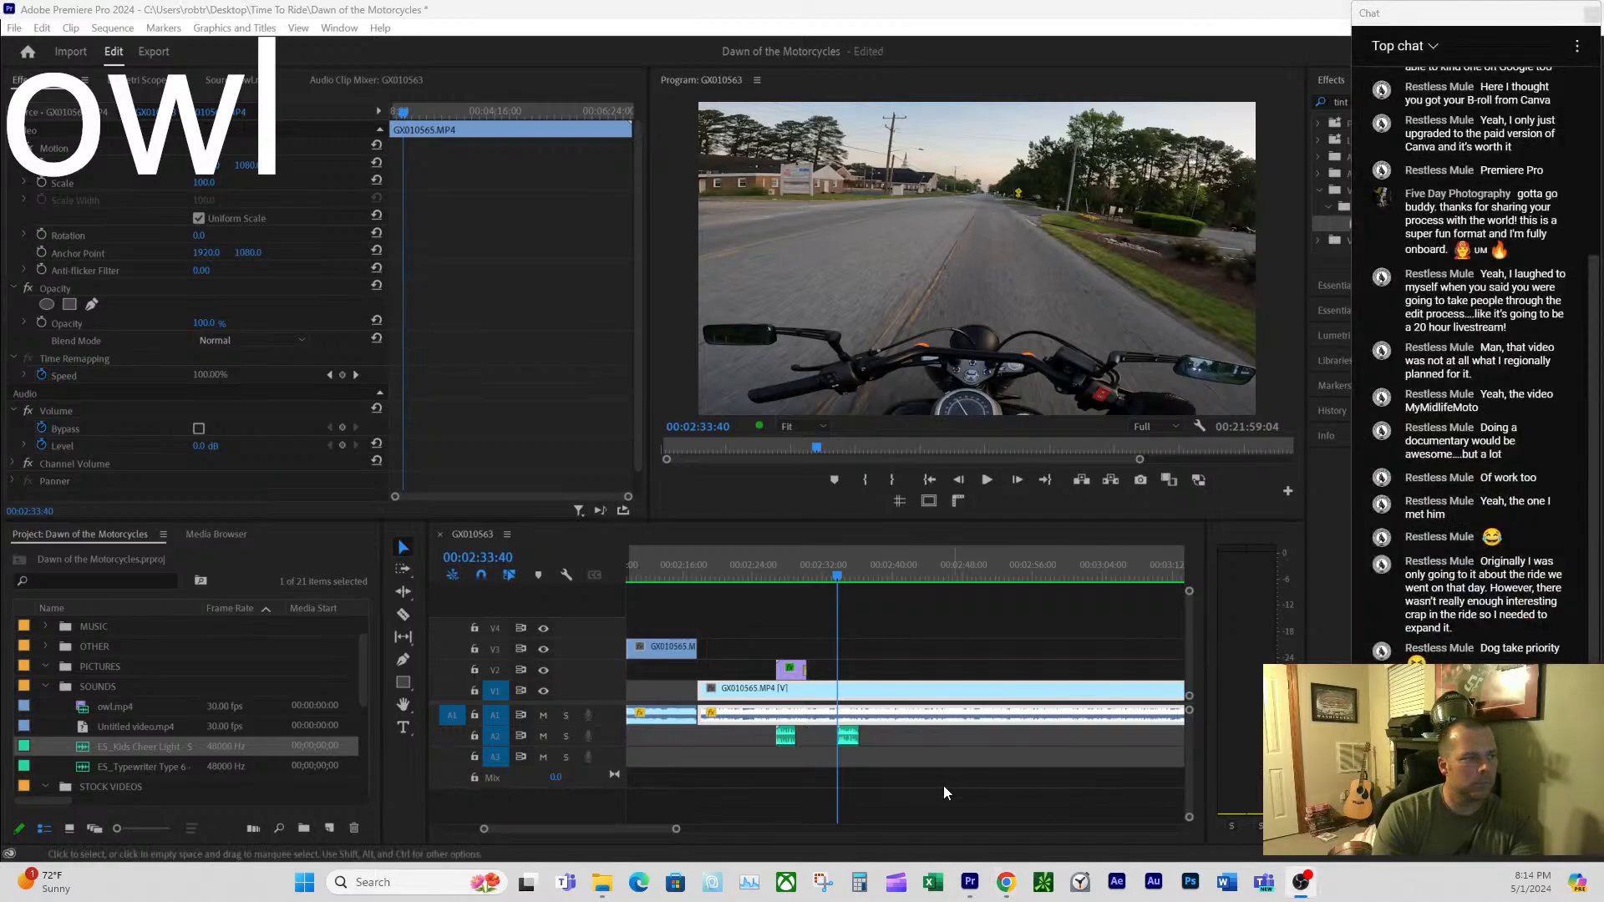
- Play the footage after the date title to find the cue, and move the kids cheer sound on A2 to start at 00:02:32:29
{"action": "left_click", "coordinate": [832, 596]}
{"action": "left_click", "coordinate": [815, 573]}
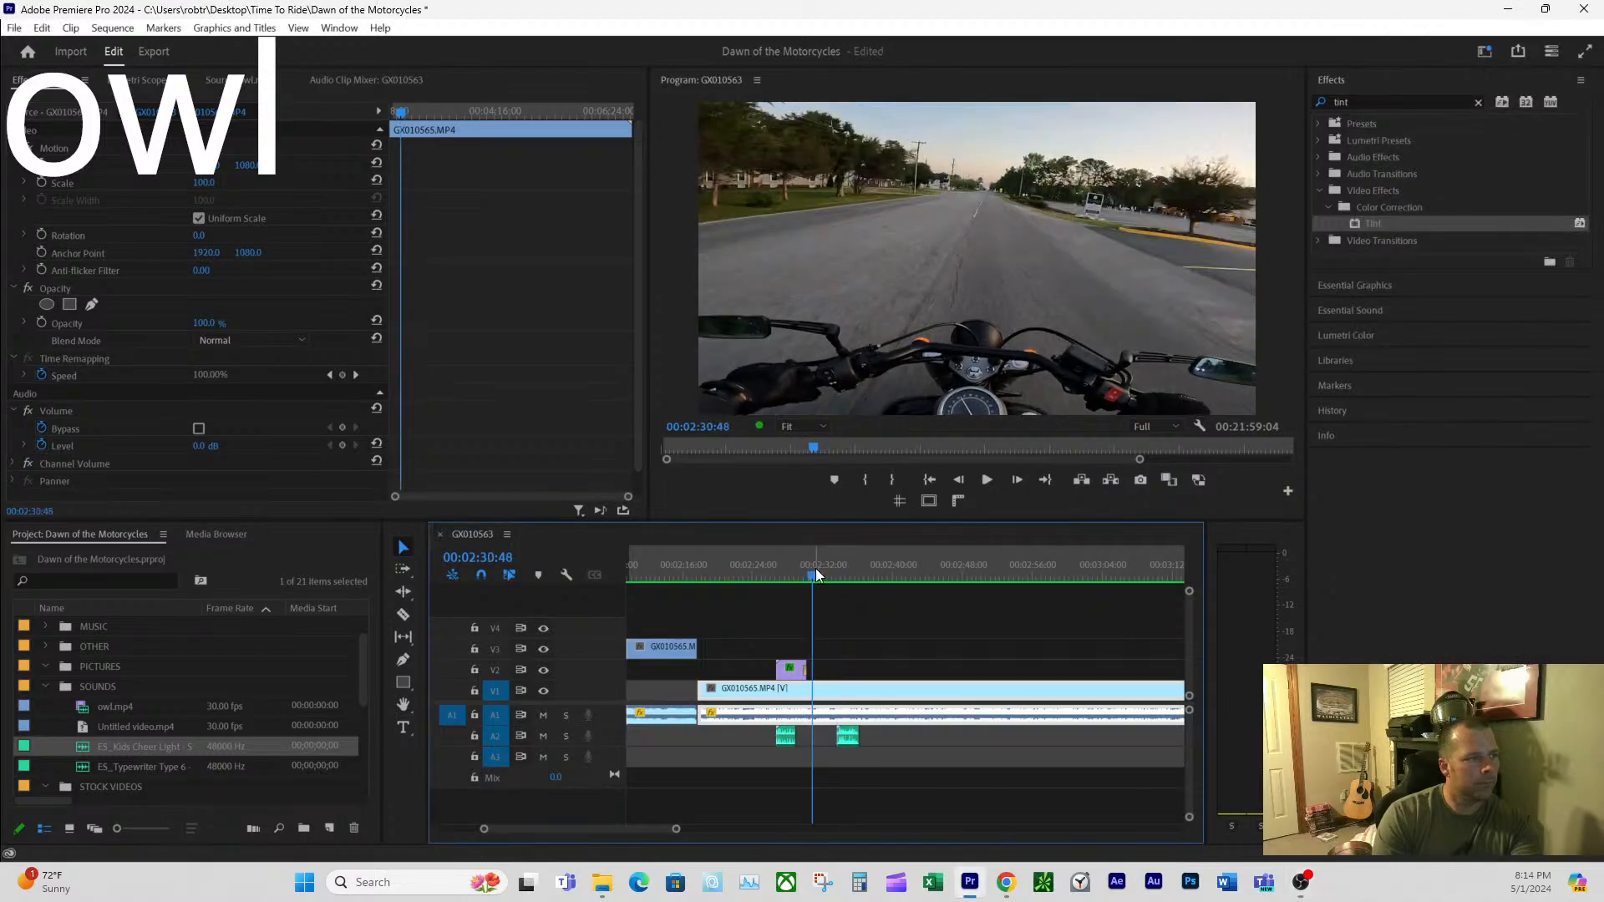
{"action": "left_click_drag", "start_coordinate": [675, 829], "coordinate": [629, 830]}
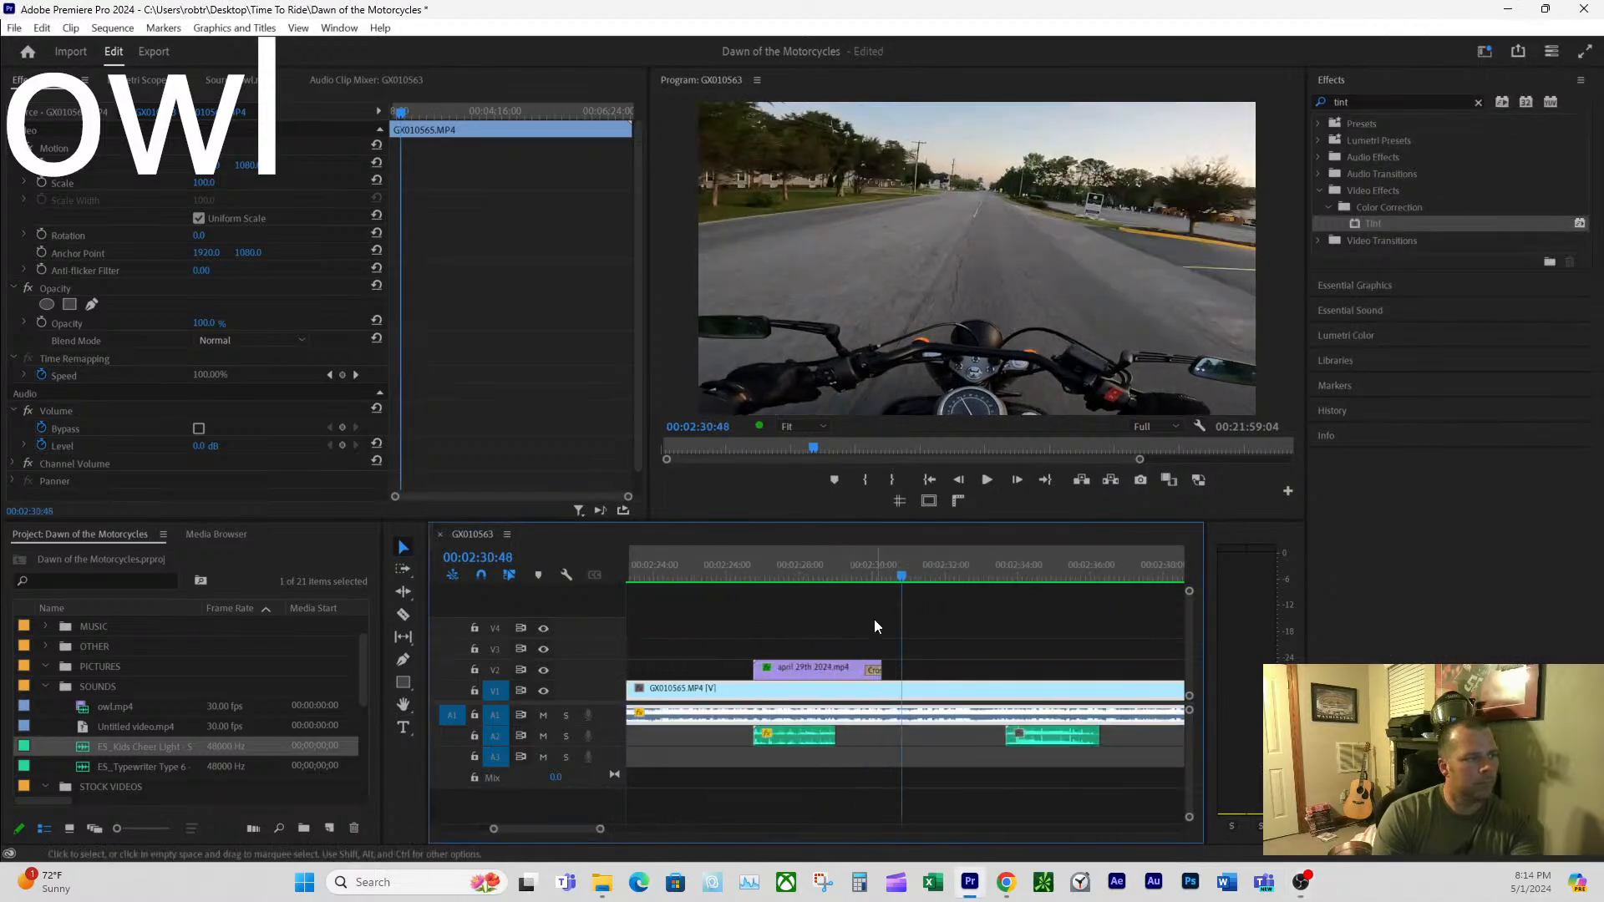
{"action": "key", "text": "space"}
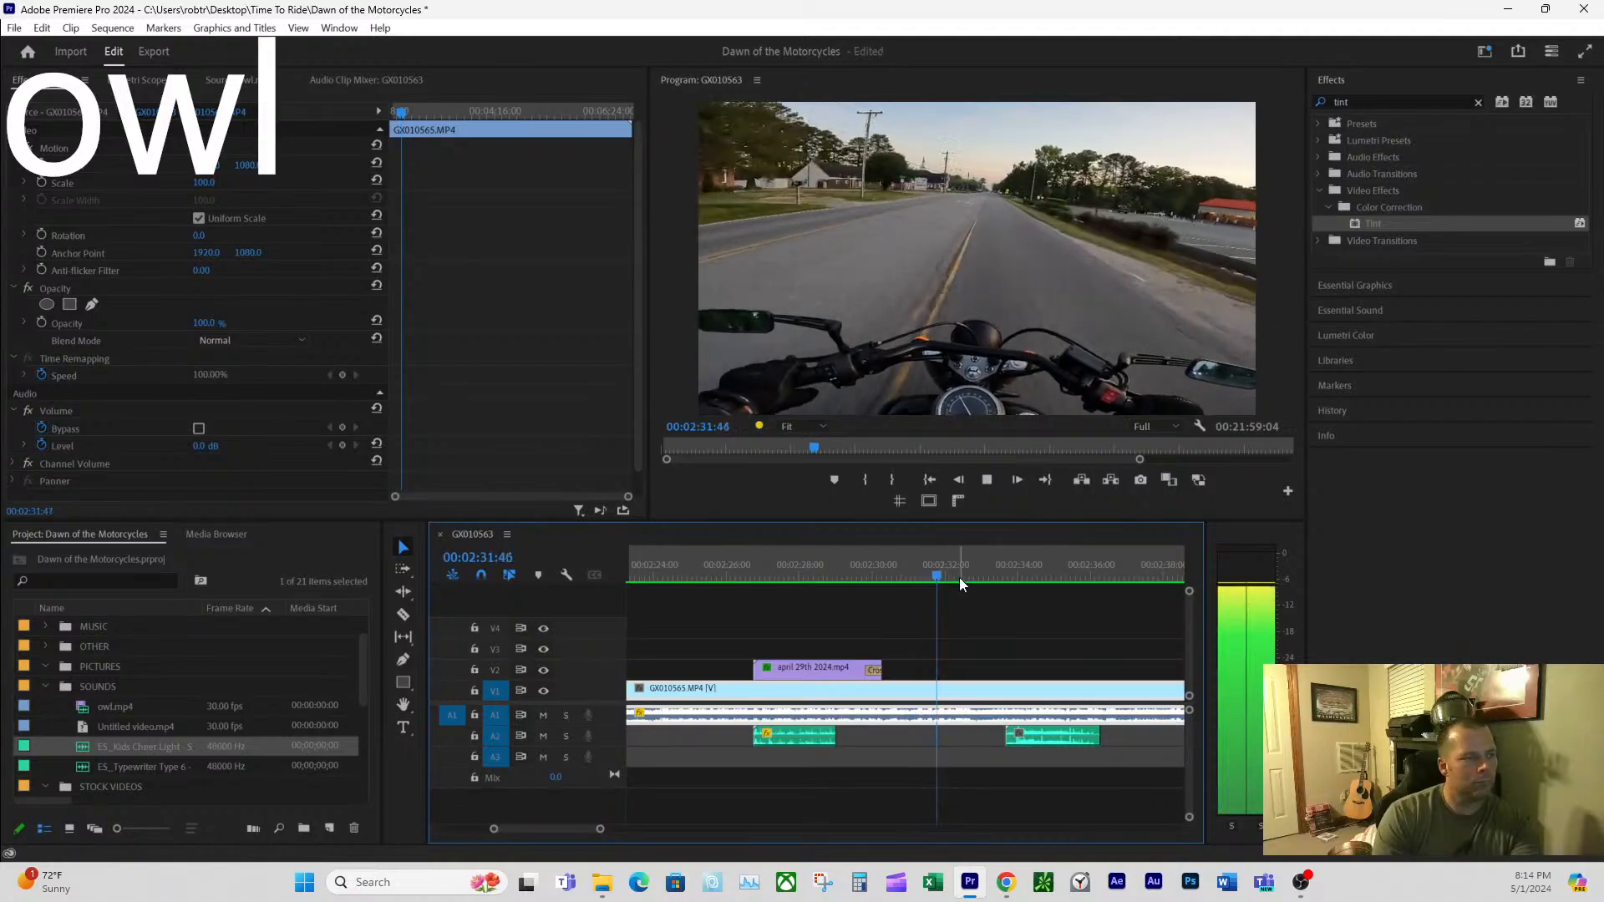
{"action": "left_click", "coordinate": [898, 578]}
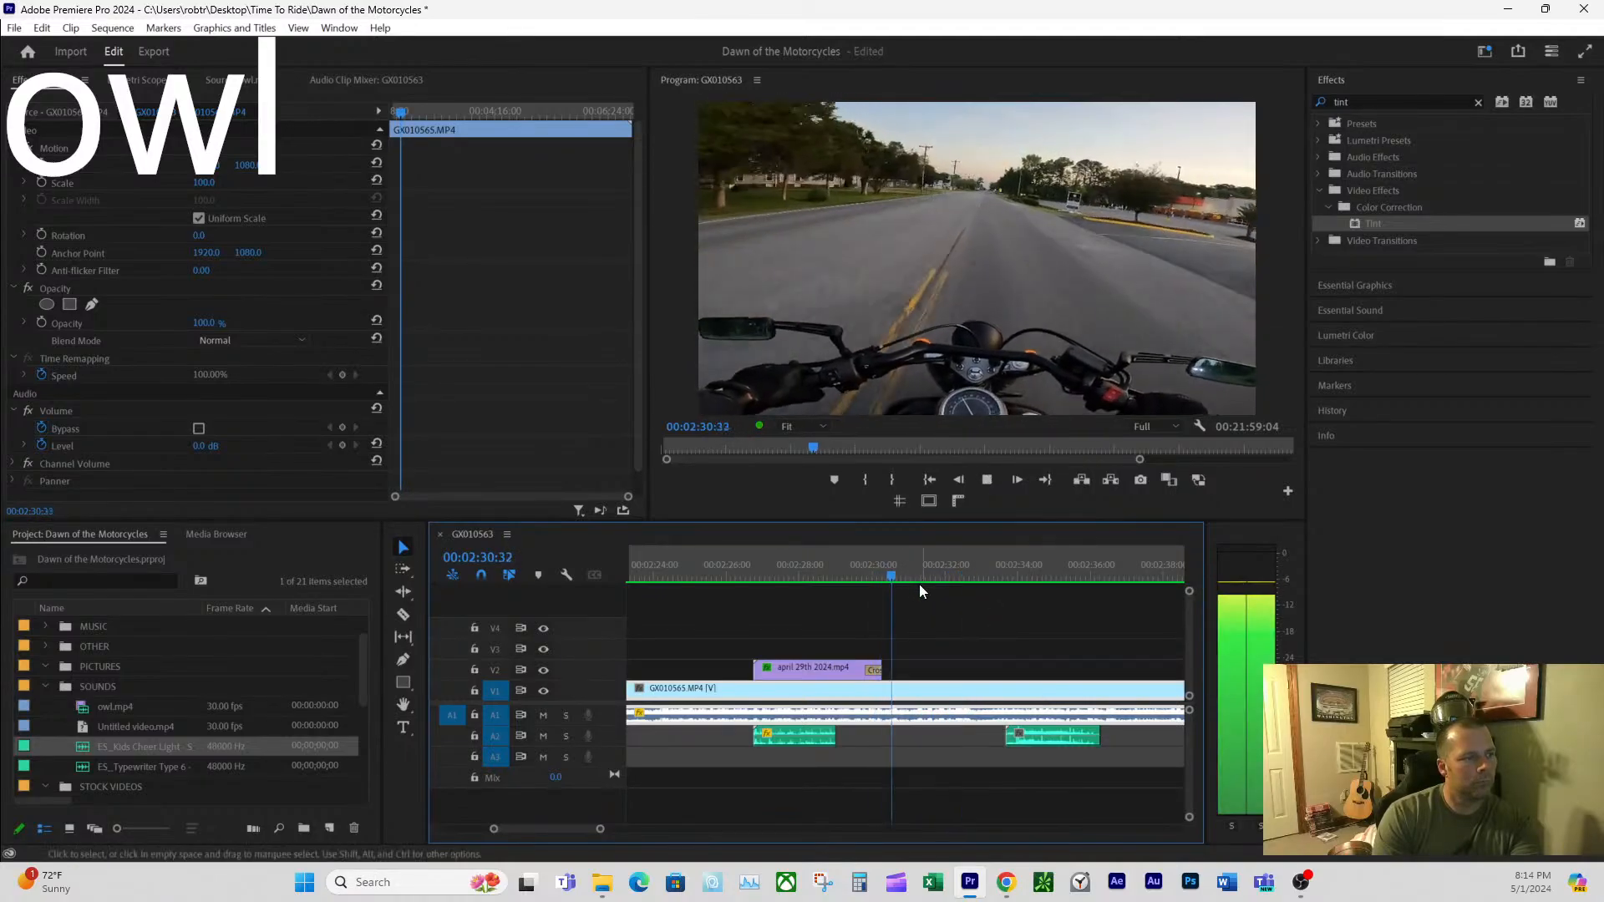
{"action": "key", "text": "space"}
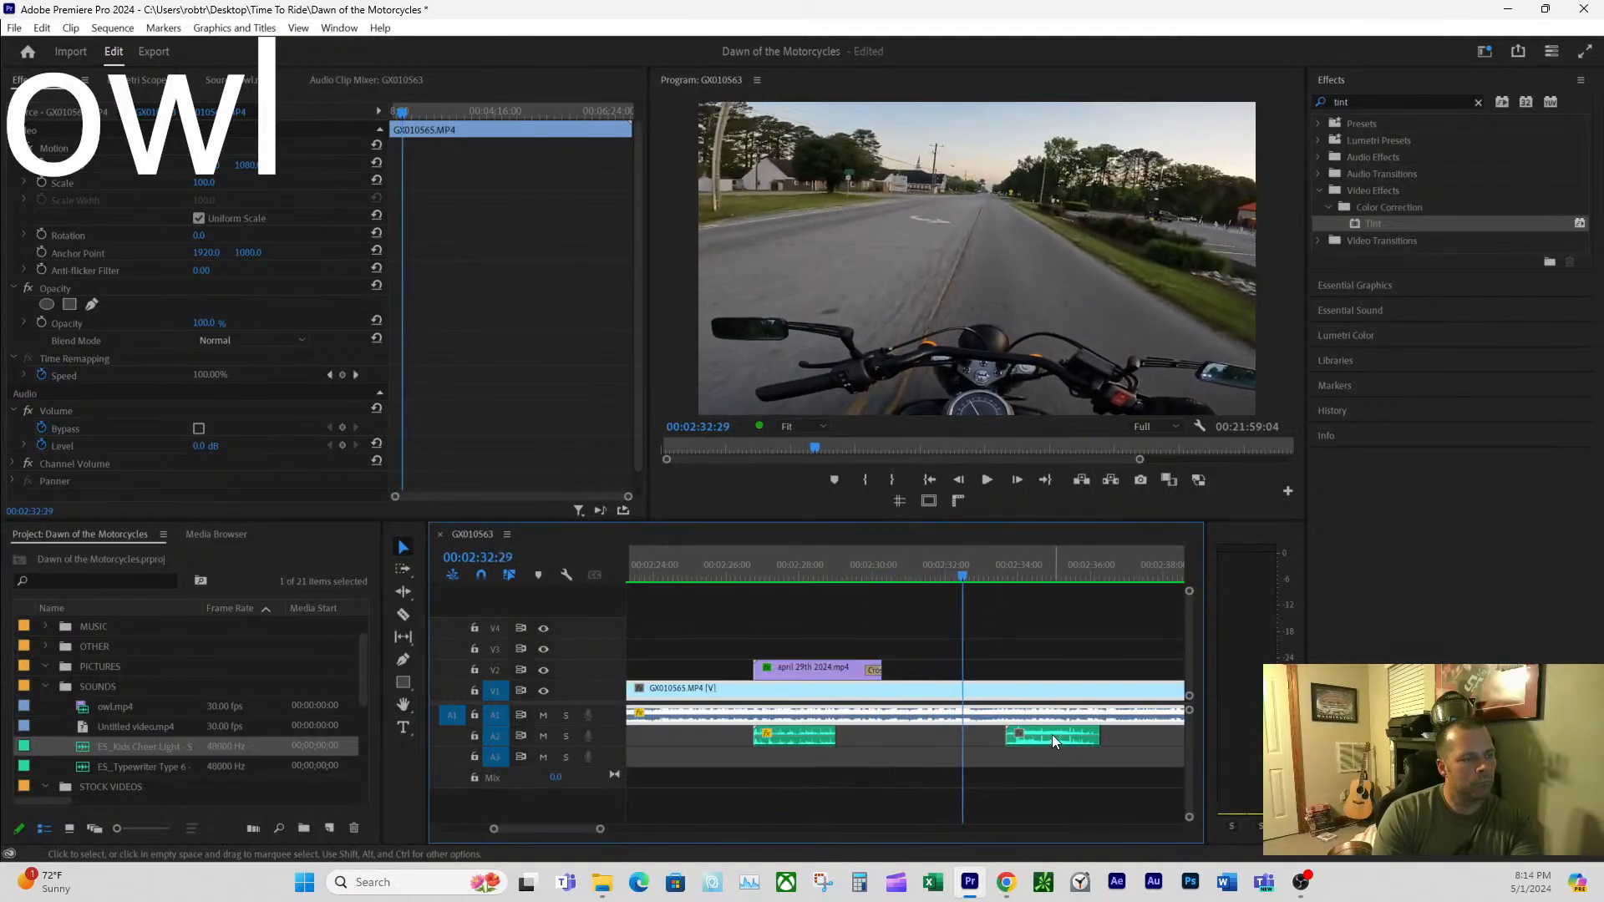
{"action": "left_click_drag", "start_coordinate": [1051, 734], "coordinate": [1009, 735]}
- Play the moved kids cheer sound and adjust its audio gain by normalizing the max peak
{"action": "key", "text": "space"}
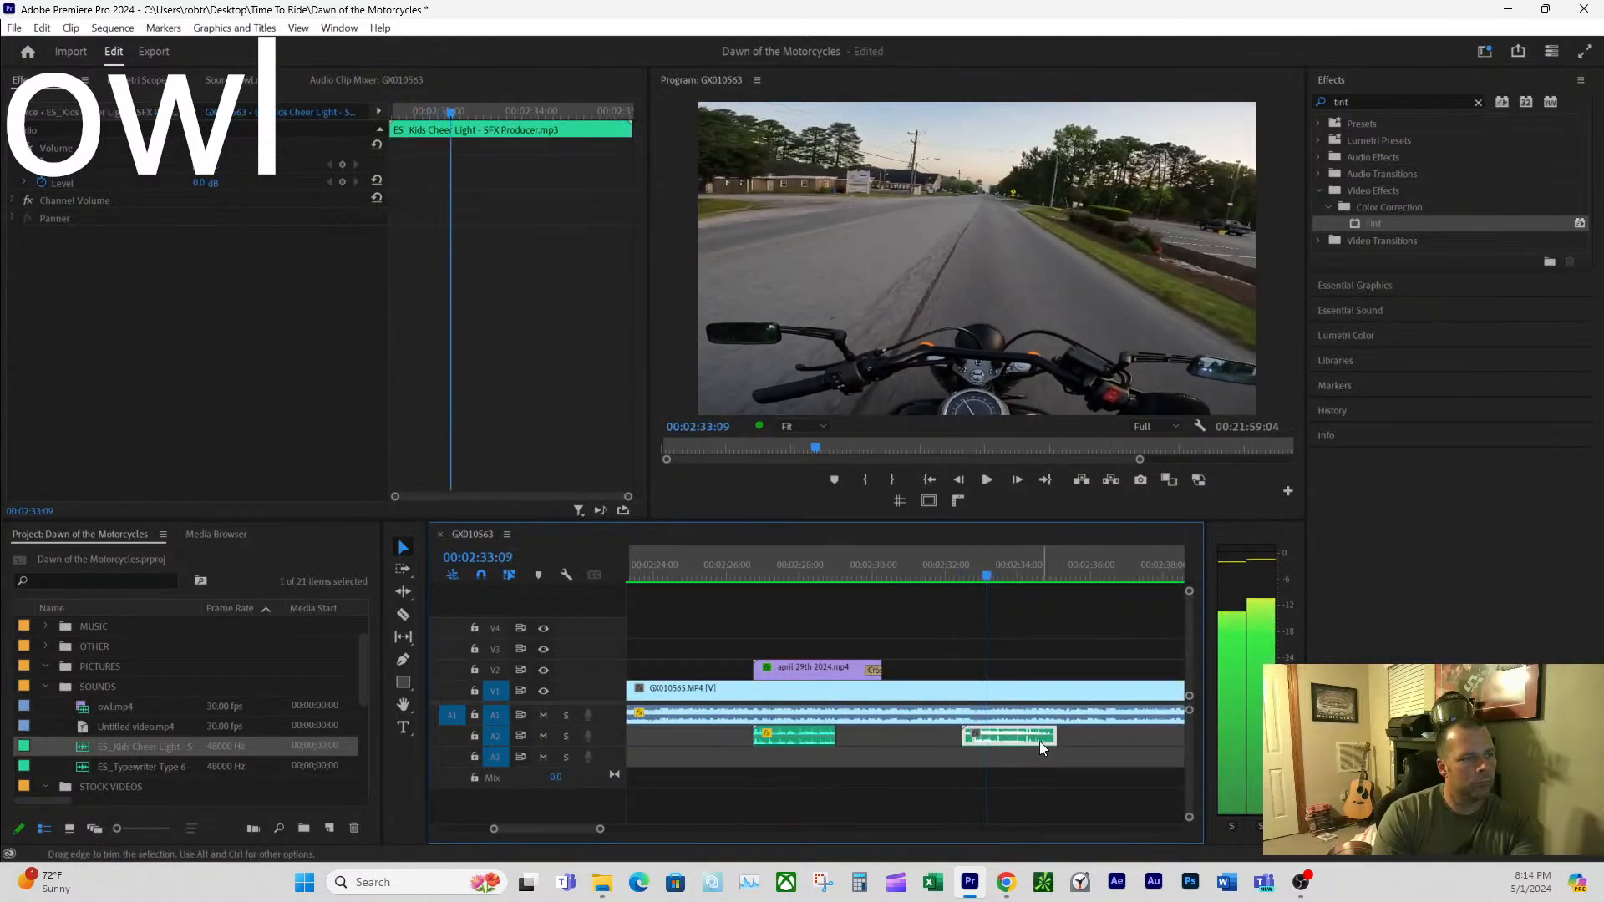
{"action": "right_click", "coordinate": [1029, 737]}
{"action": "left_click", "coordinate": [1089, 613]}
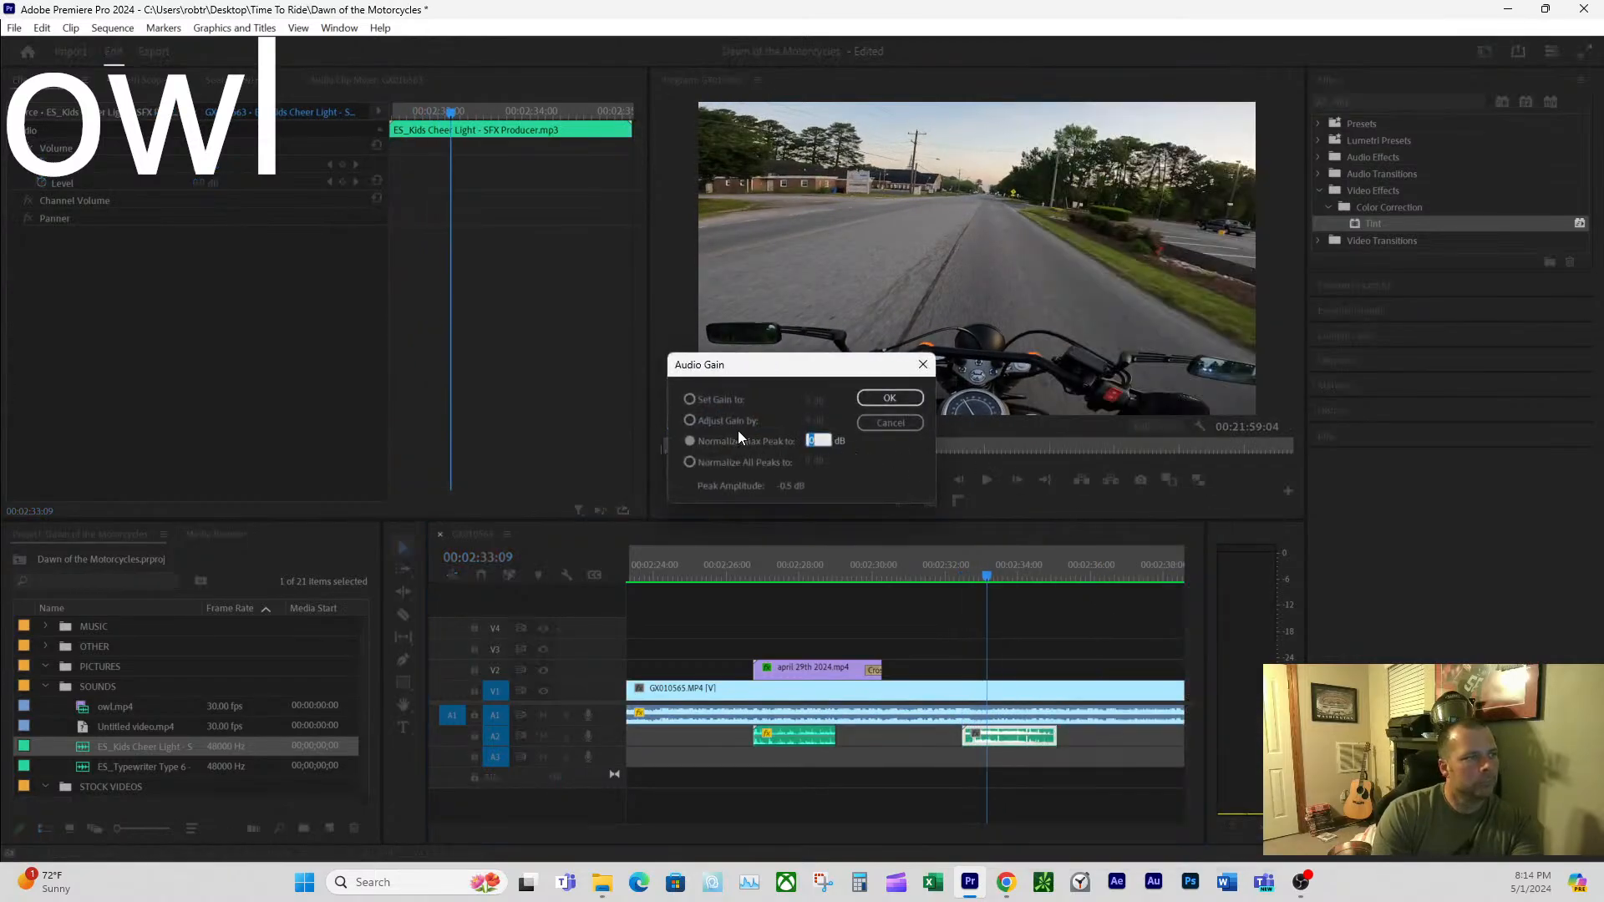
{"action": "left_click_drag", "start_coordinate": [802, 439], "coordinate": [773, 443]}
{"action": "left_click", "coordinate": [890, 398]}
- Play back the adjusted kids cheer sound from 00:02:32:00 and continue through the riding footage past 00:02:43:00
{"action": "left_click", "coordinate": [957, 566]}
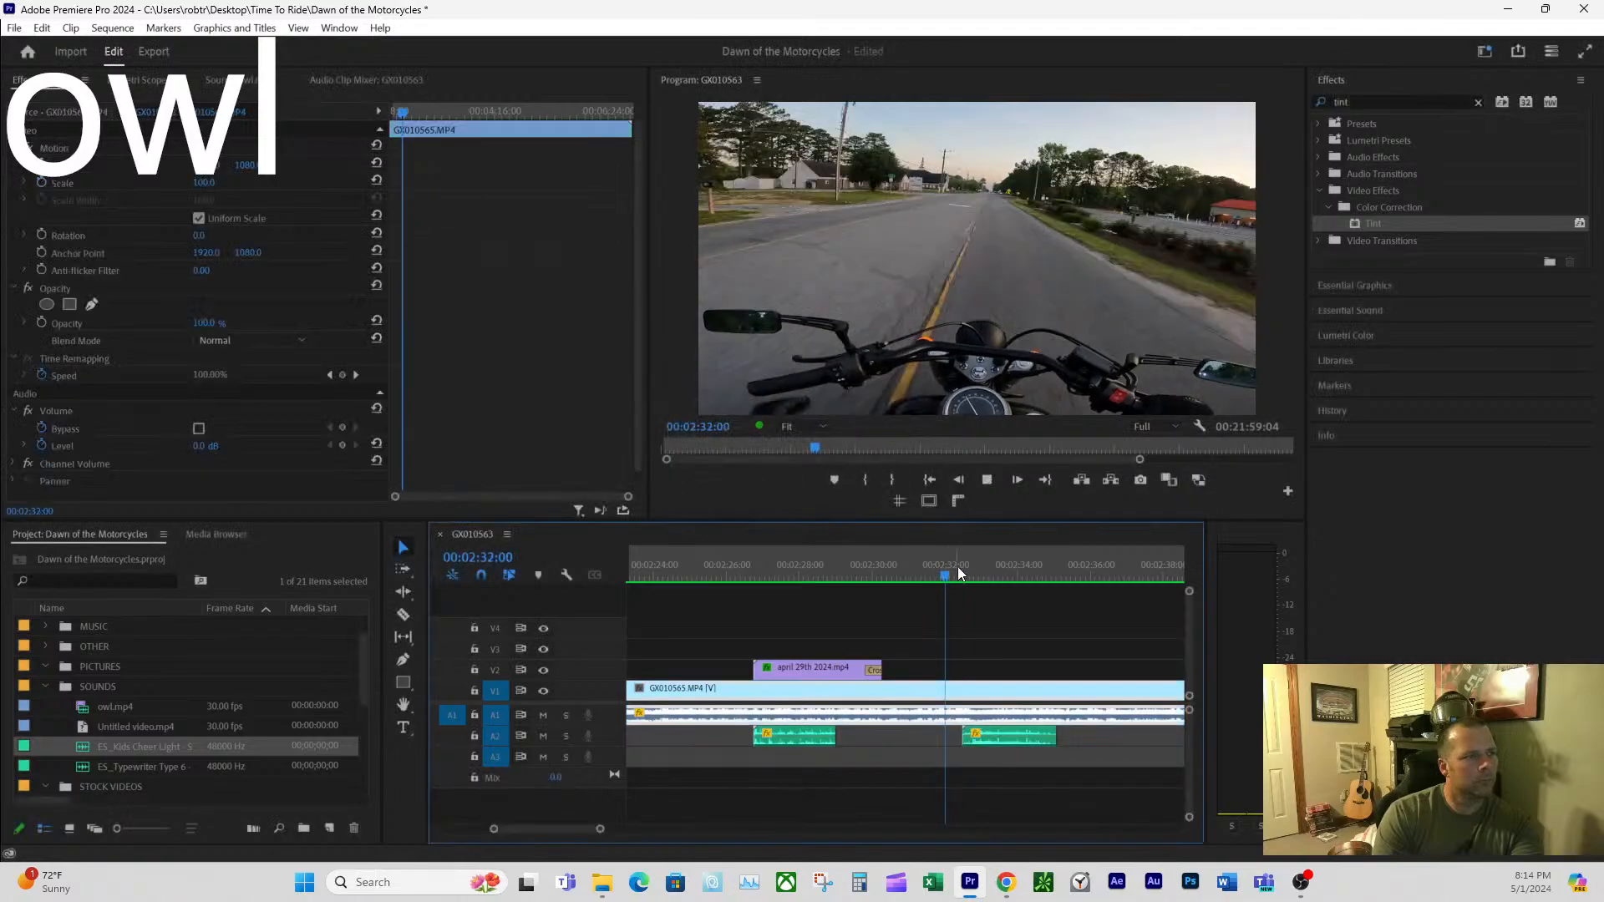
{"action": "key", "text": "space"}
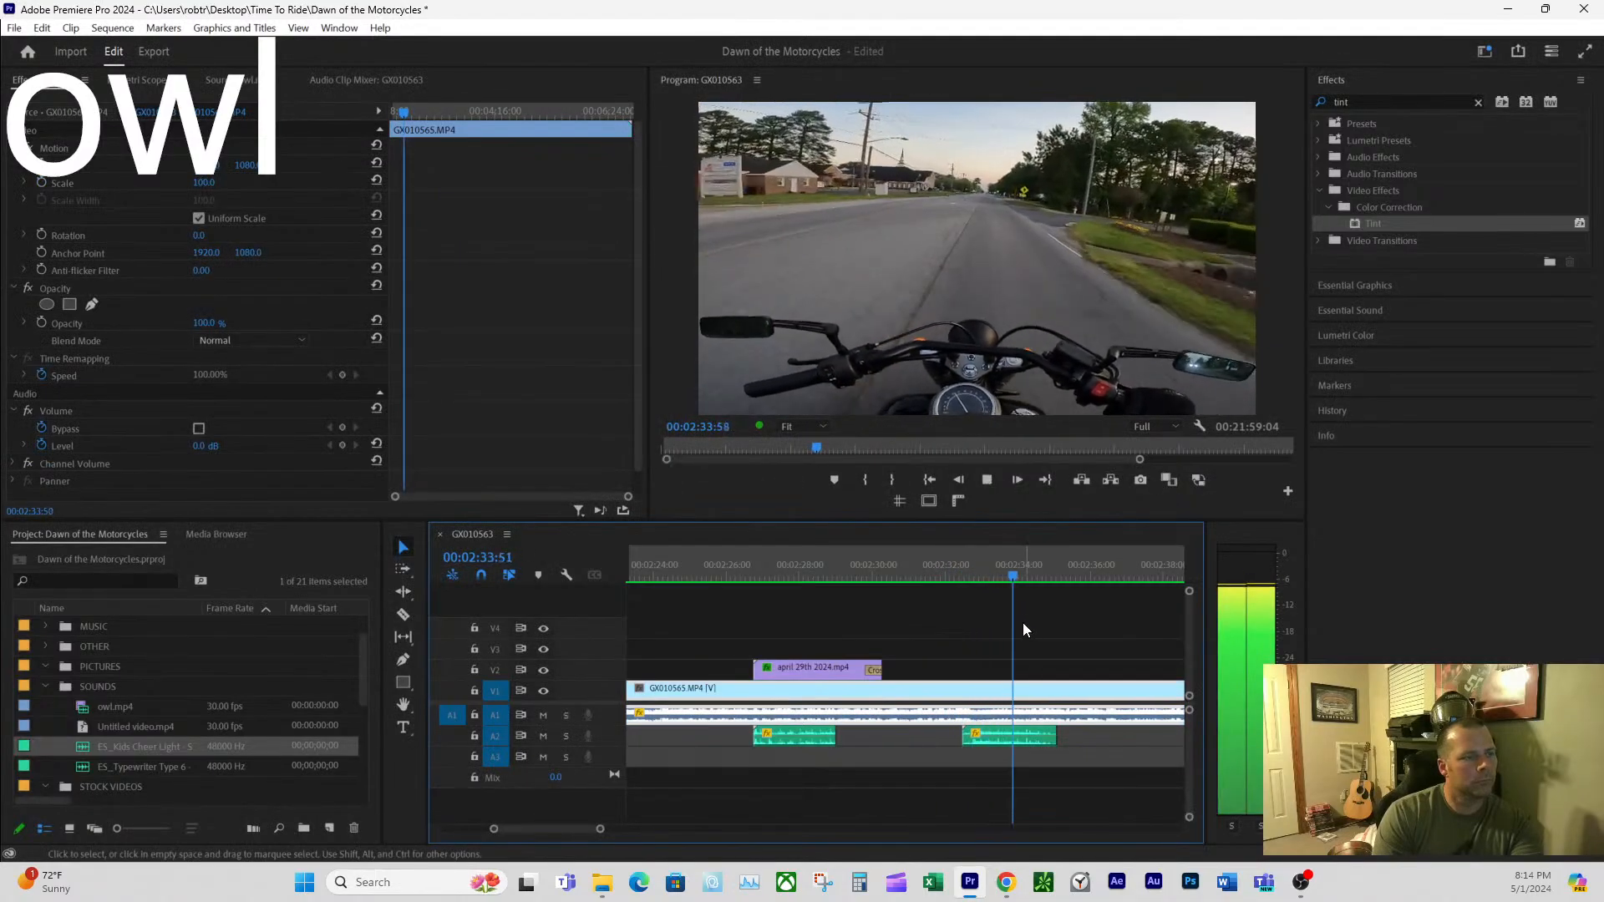
{"action": "scroll", "coordinate": [964, 704], "scroll_direction": "down", "scroll_amount": 3}
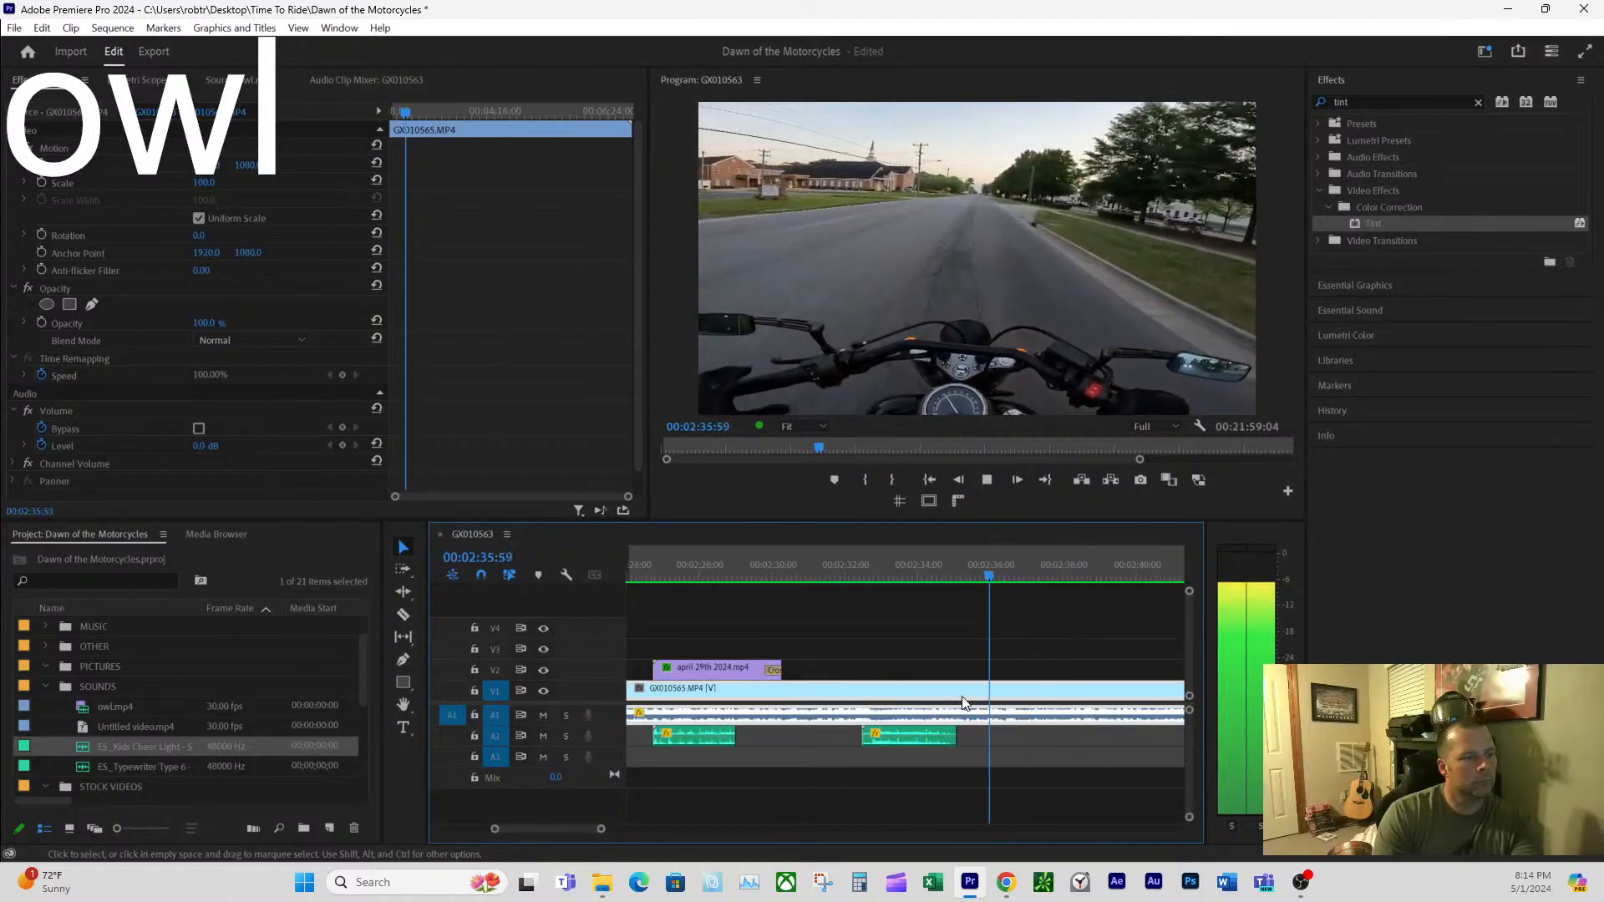
{"action": "scroll", "coordinate": [961, 695], "scroll_direction": "down", "scroll_amount": 2}
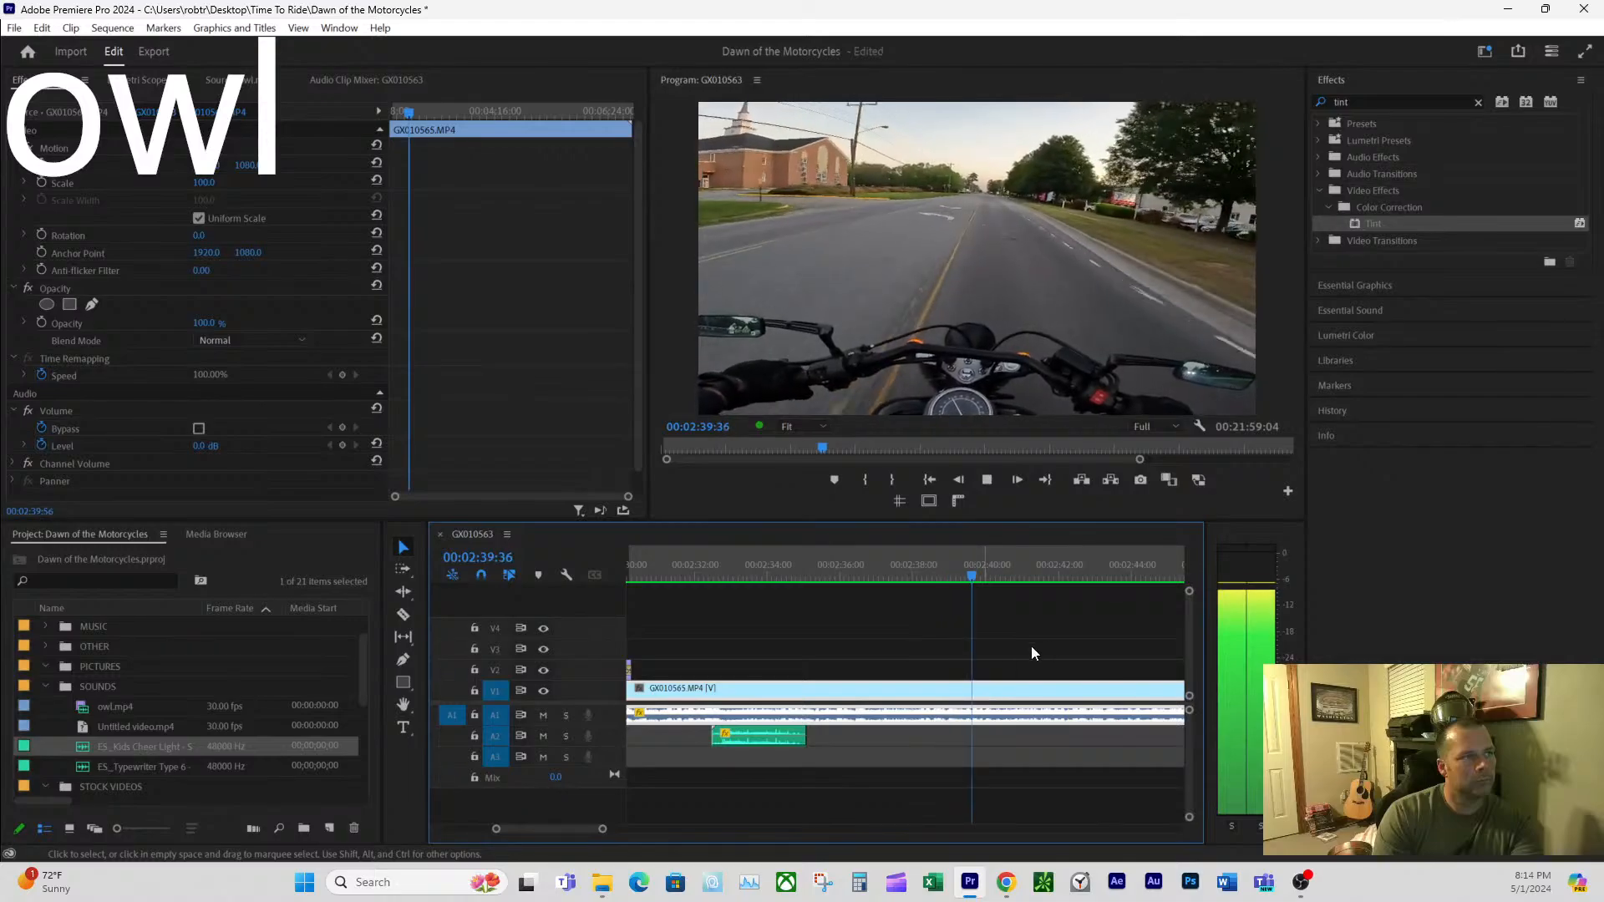
{"action": "scroll", "coordinate": [1104, 648], "scroll_direction": "down", "scroll_amount": 3}
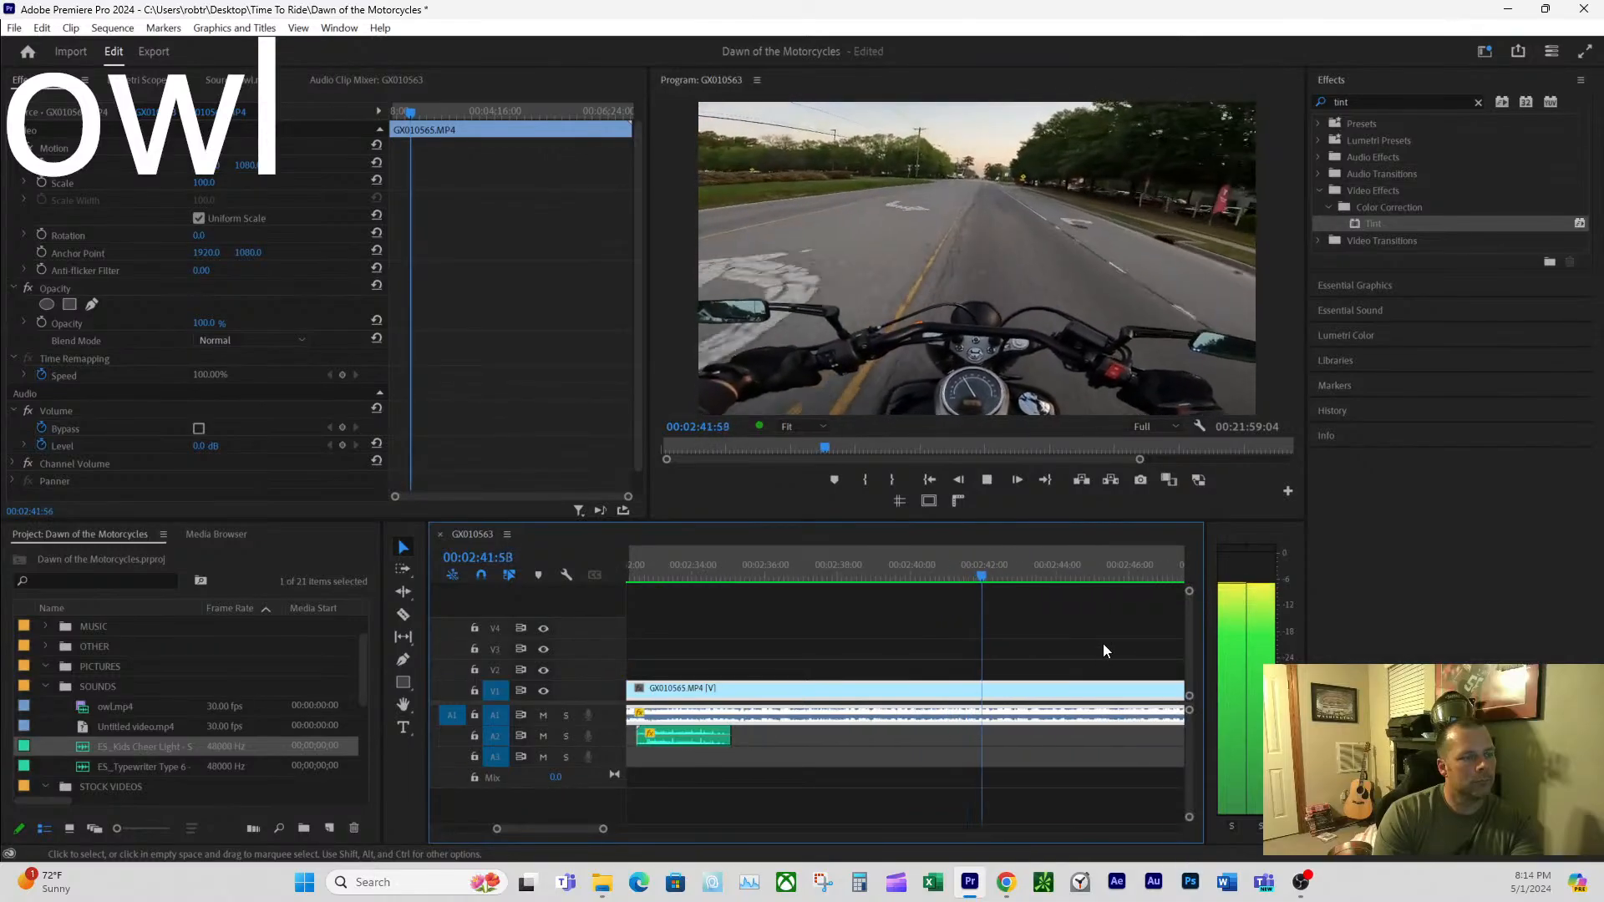
{"action": "scroll", "coordinate": [929, 652], "scroll_direction": "down", "scroll_amount": 1}
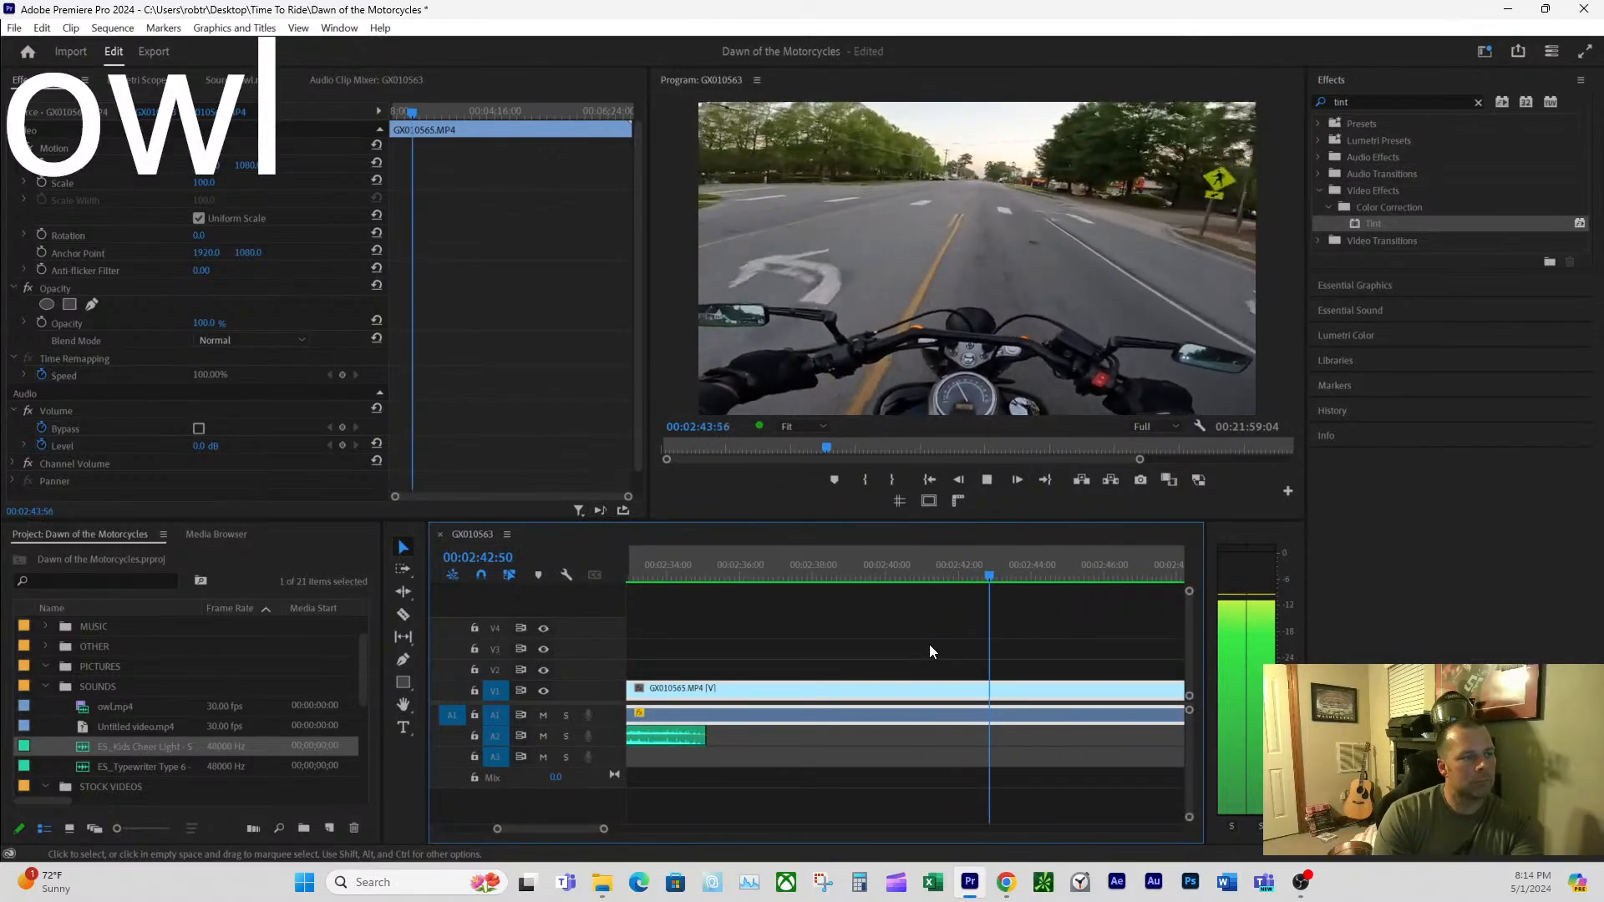
- Continue playing the riding footage along the road and stop it at 00:03:24:48
{"action": "scroll", "coordinate": [929, 651], "scroll_direction": "down", "scroll_amount": 1}
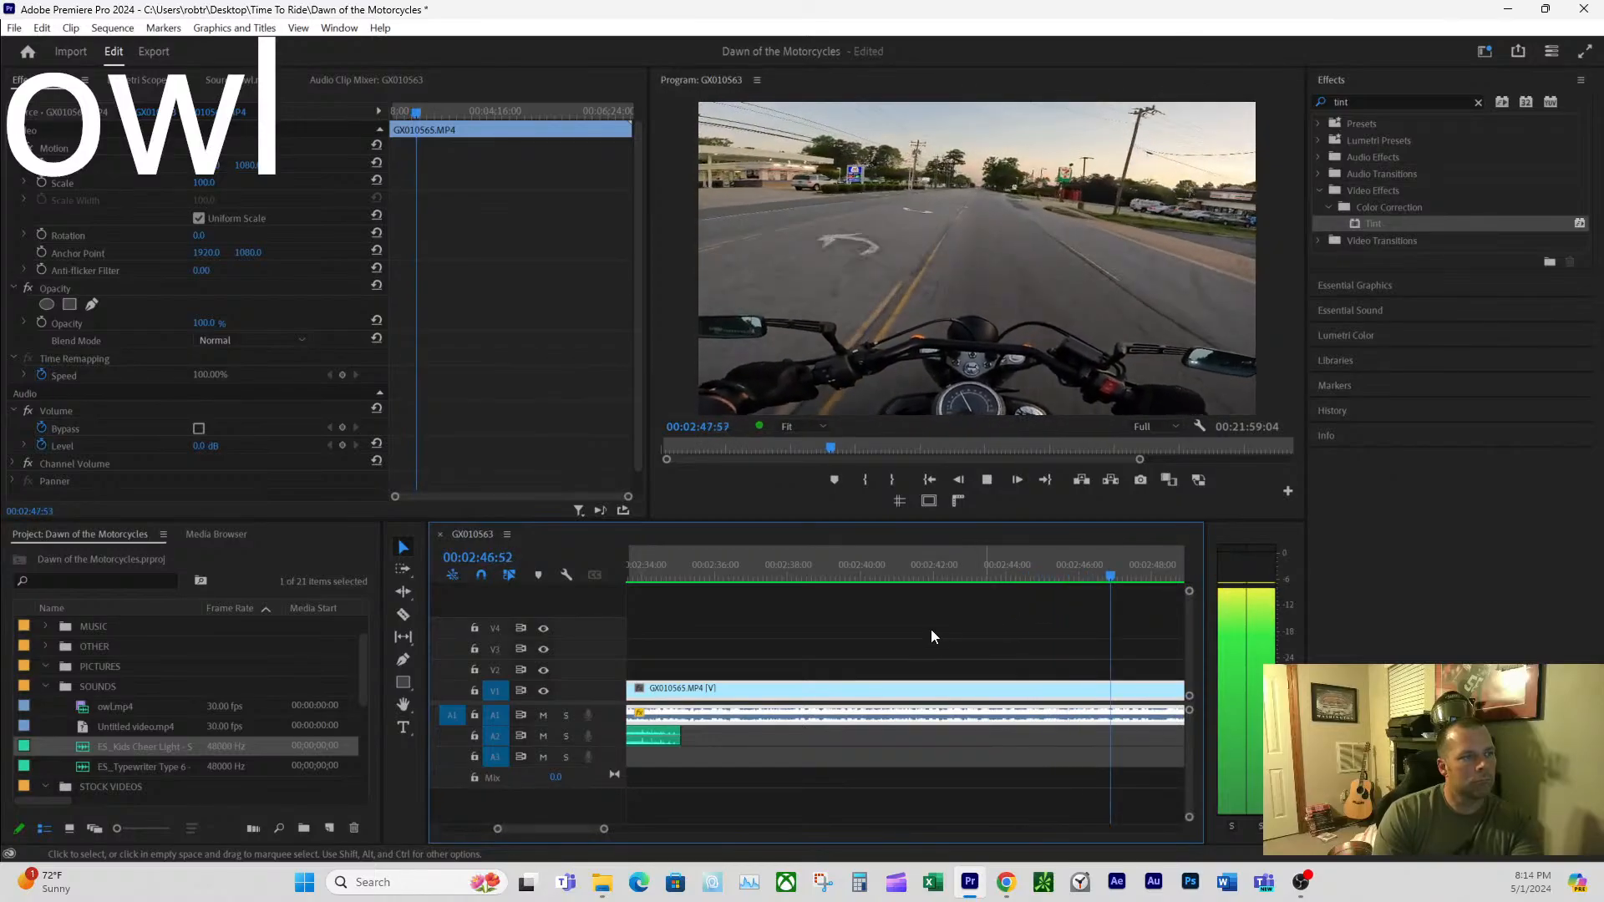
{"action": "scroll", "coordinate": [982, 630], "scroll_direction": "down", "scroll_amount": 1}
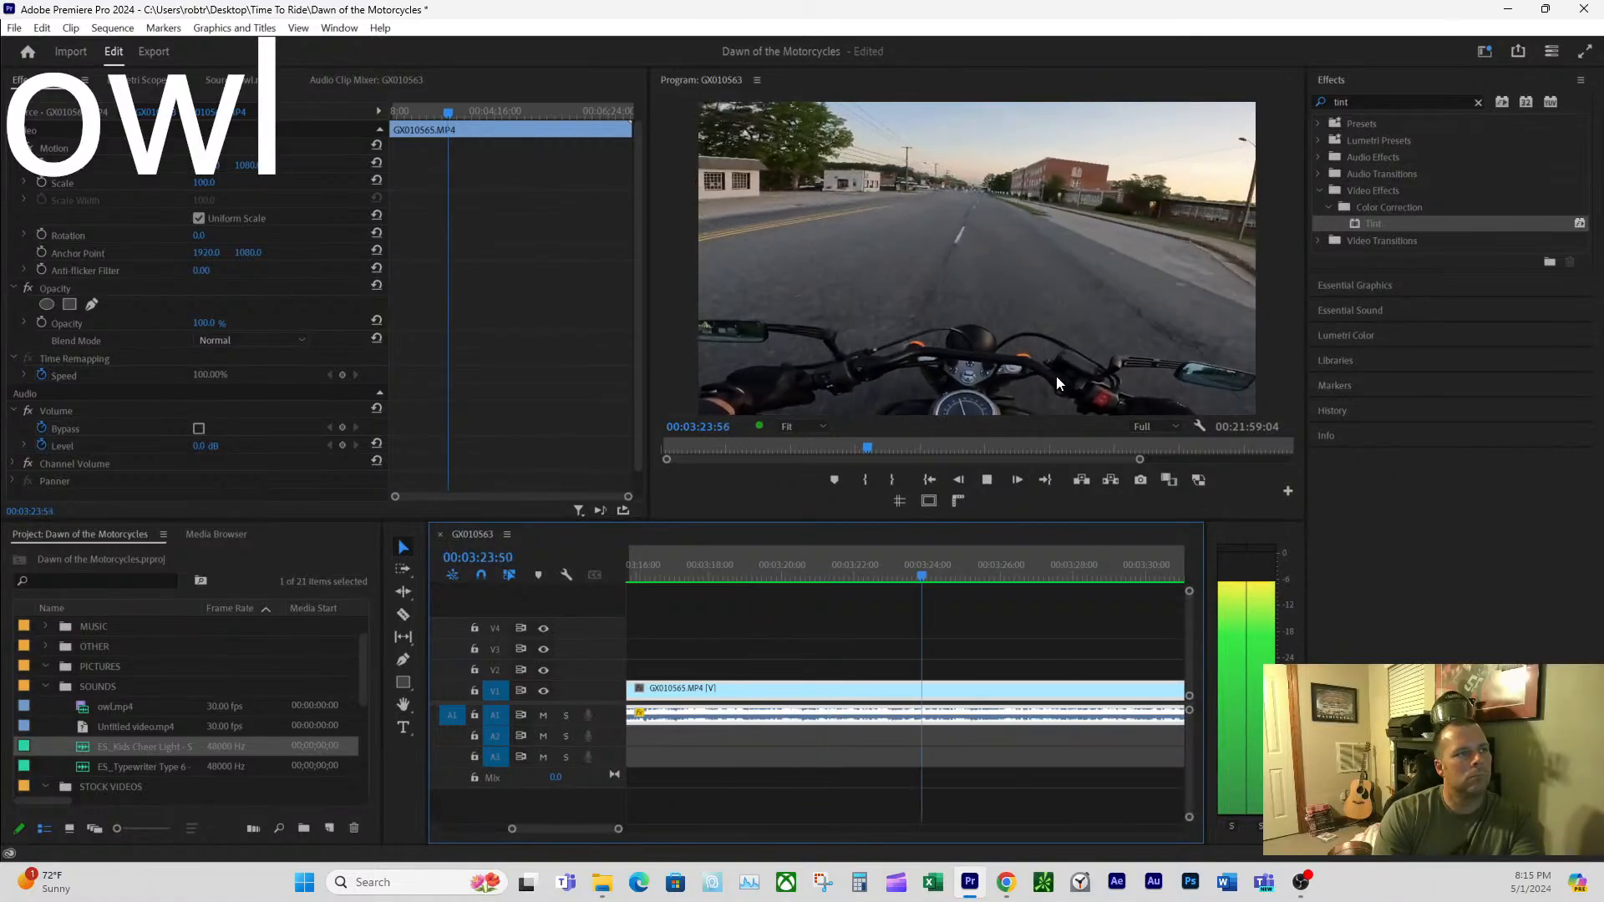
{"action": "key", "text": "space"}
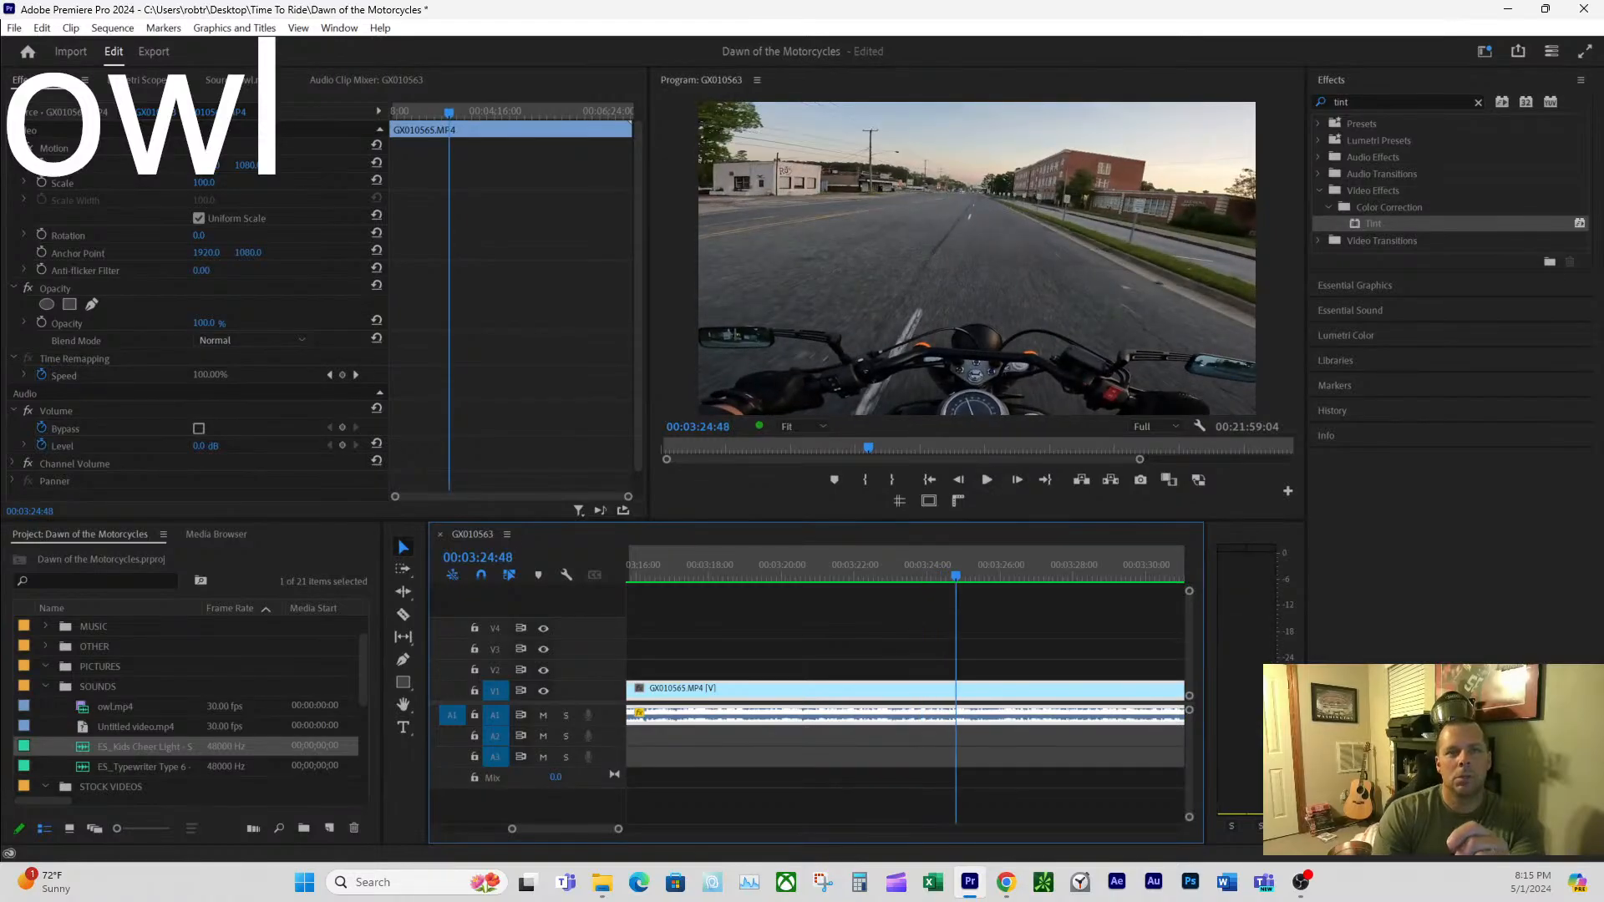
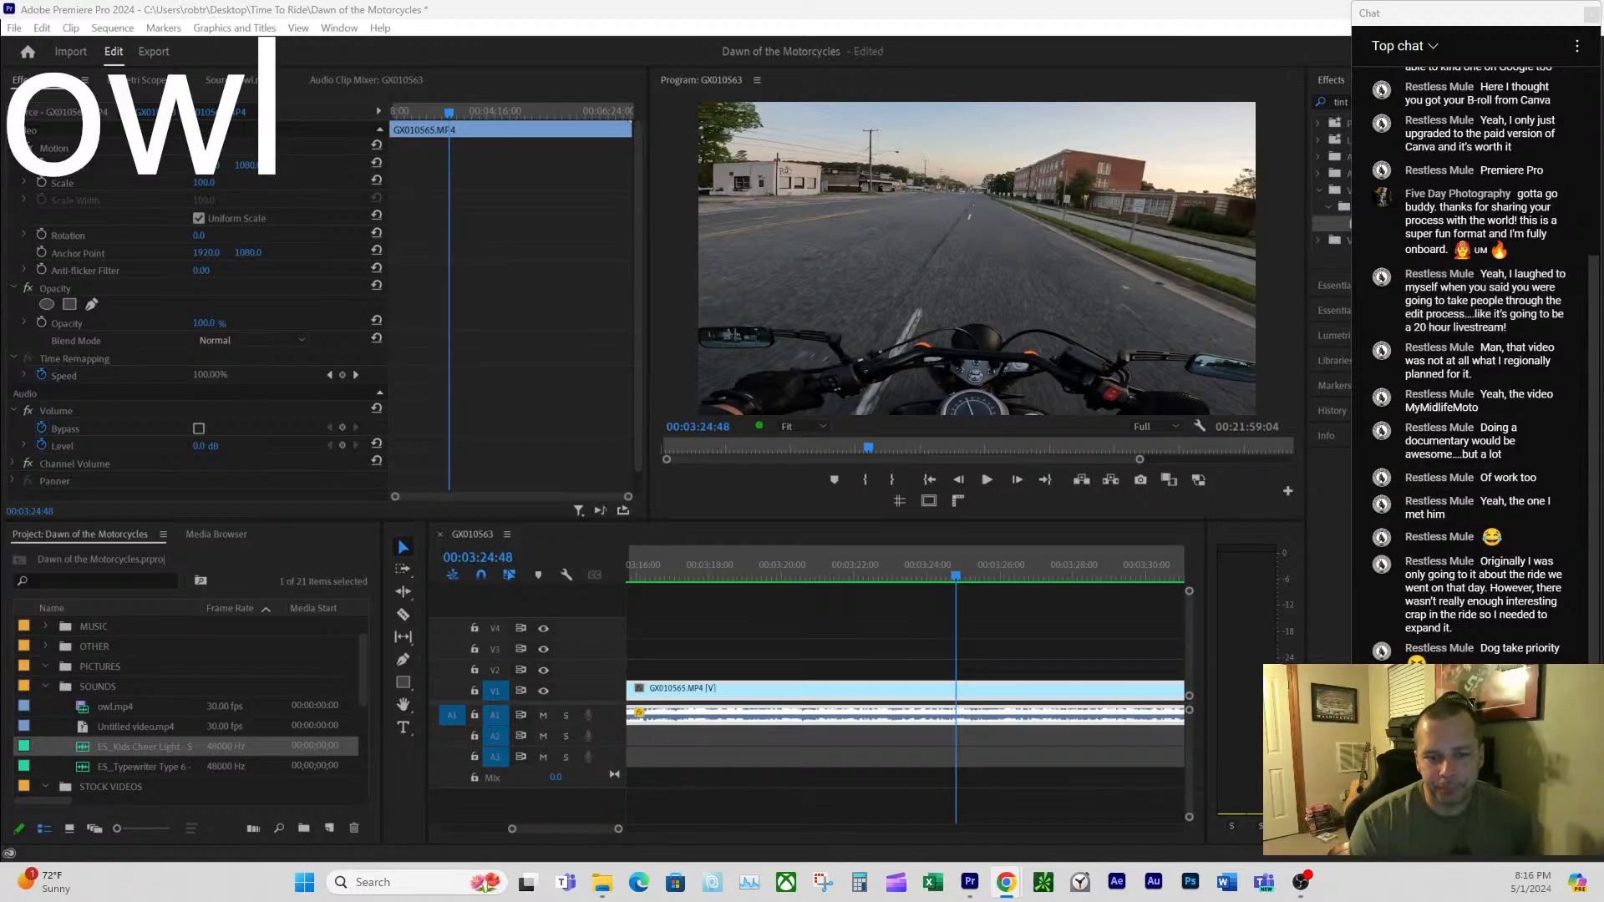
- Import so tough.mp4 into the TEXT bin and place it on V2 above the riding footage at about 00:03:21
{"action": "key", "text": "alt+Tab"}
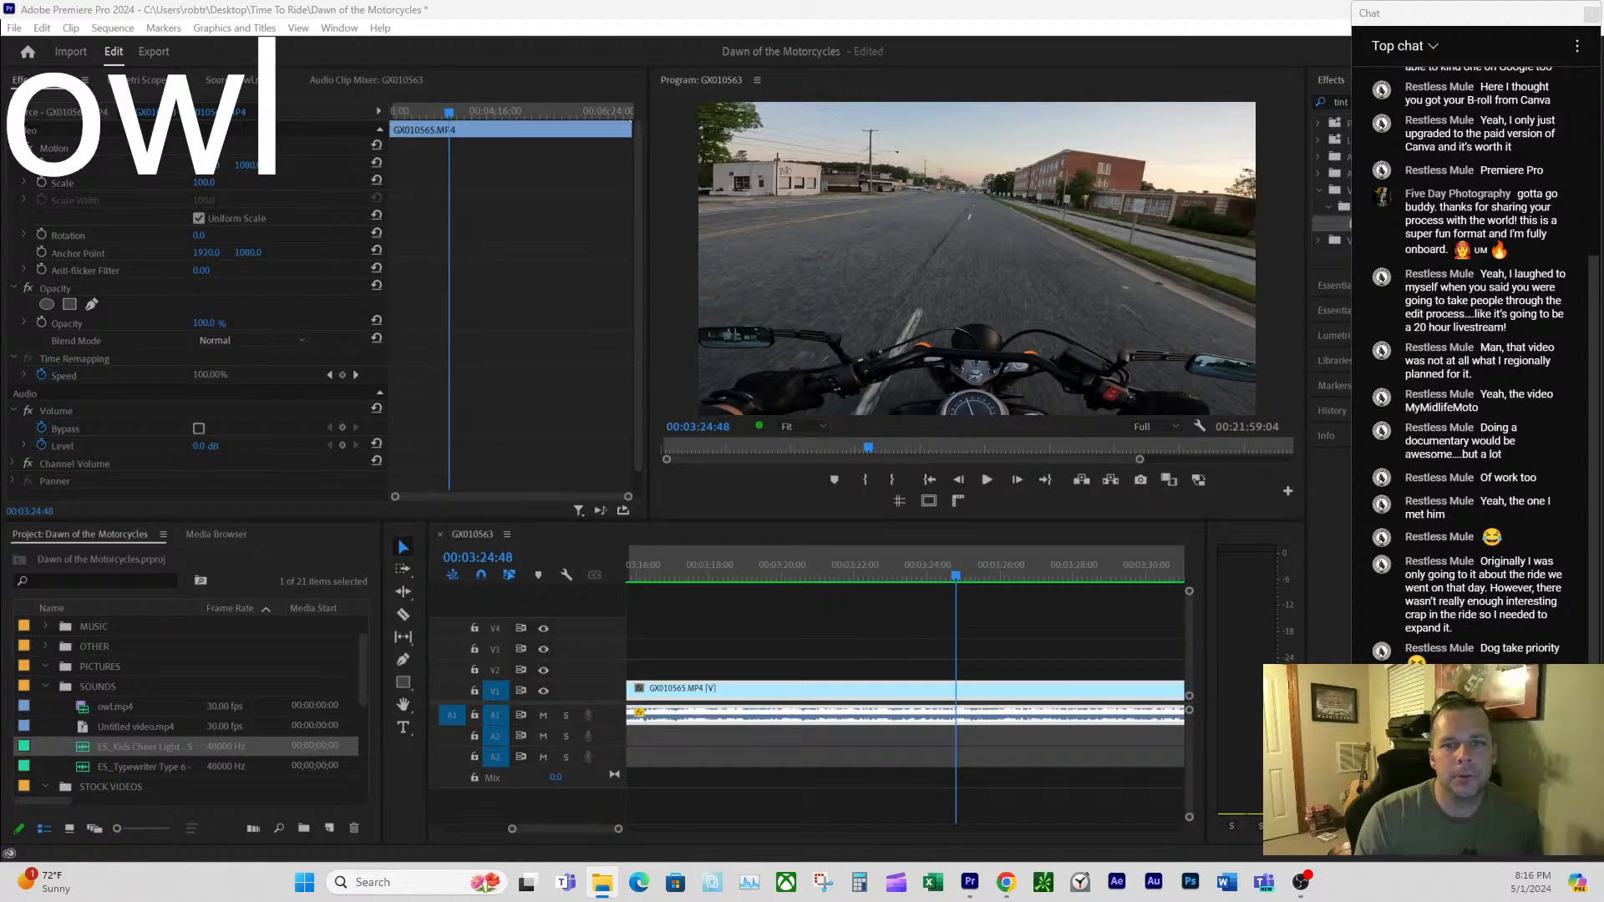
{"action": "left_click_drag", "start_coordinate": [1009, 588], "coordinate": [201, 690]}
{"action": "left_click_drag", "start_coordinate": [129, 747], "coordinate": [1016, 664]}
{"action": "scroll", "coordinate": [1016, 664], "scroll_direction": "down", "scroll_amount": 1}
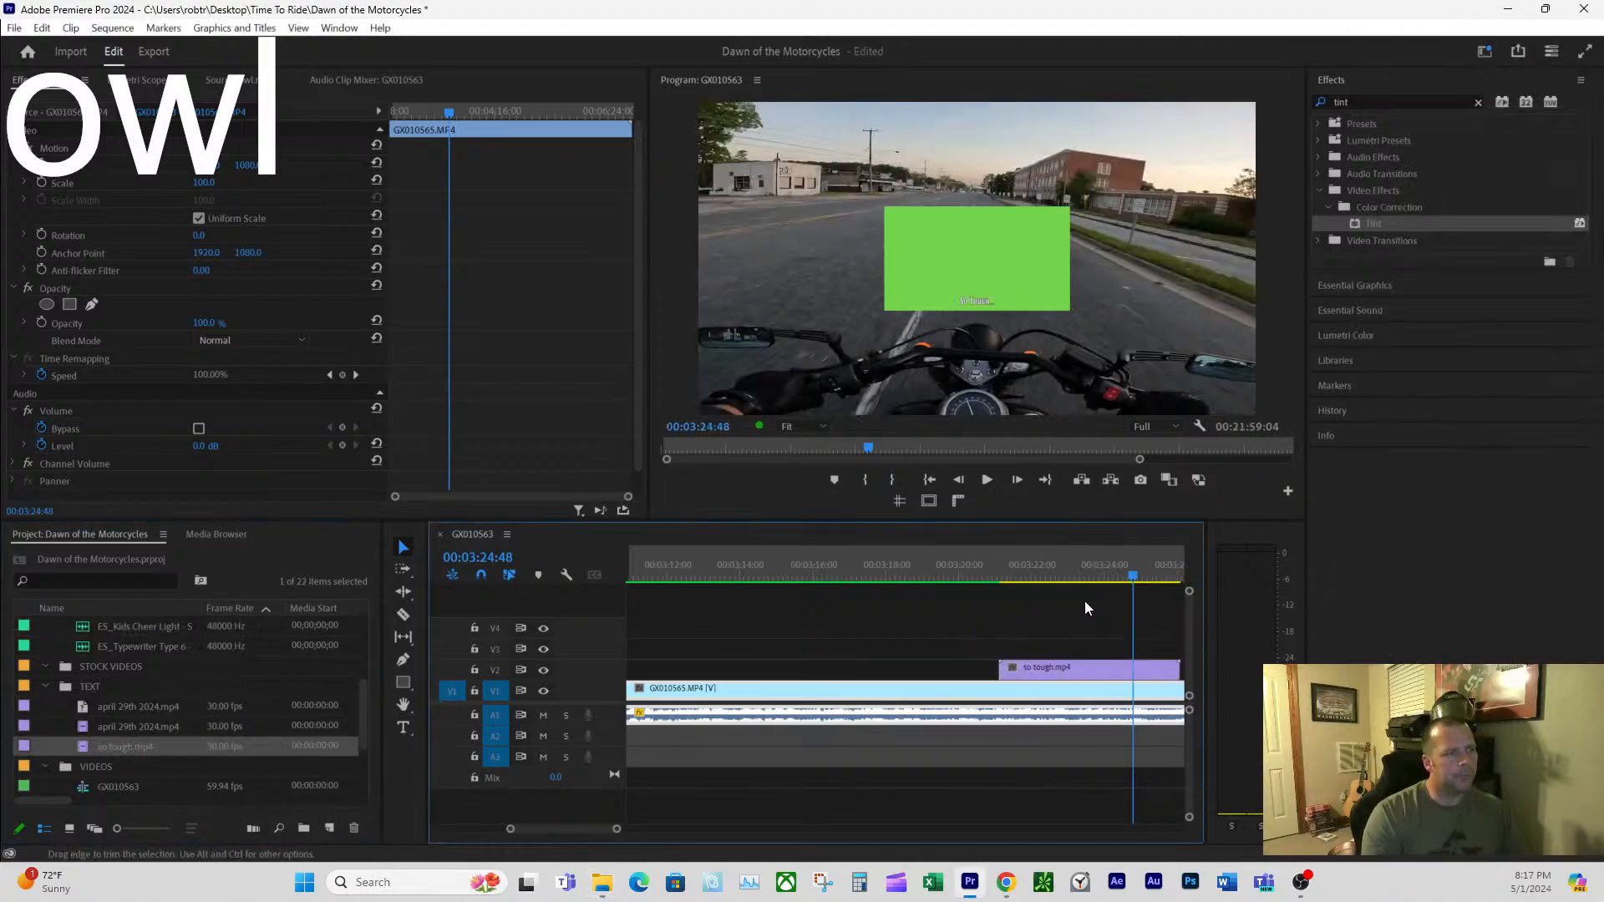
- Check the small green title frame at 00:03:22:46 and delete the so tough.mp4 clip from V2
{"action": "left_click", "coordinate": [1059, 568]}
{"action": "left_click", "coordinate": [1081, 671]}
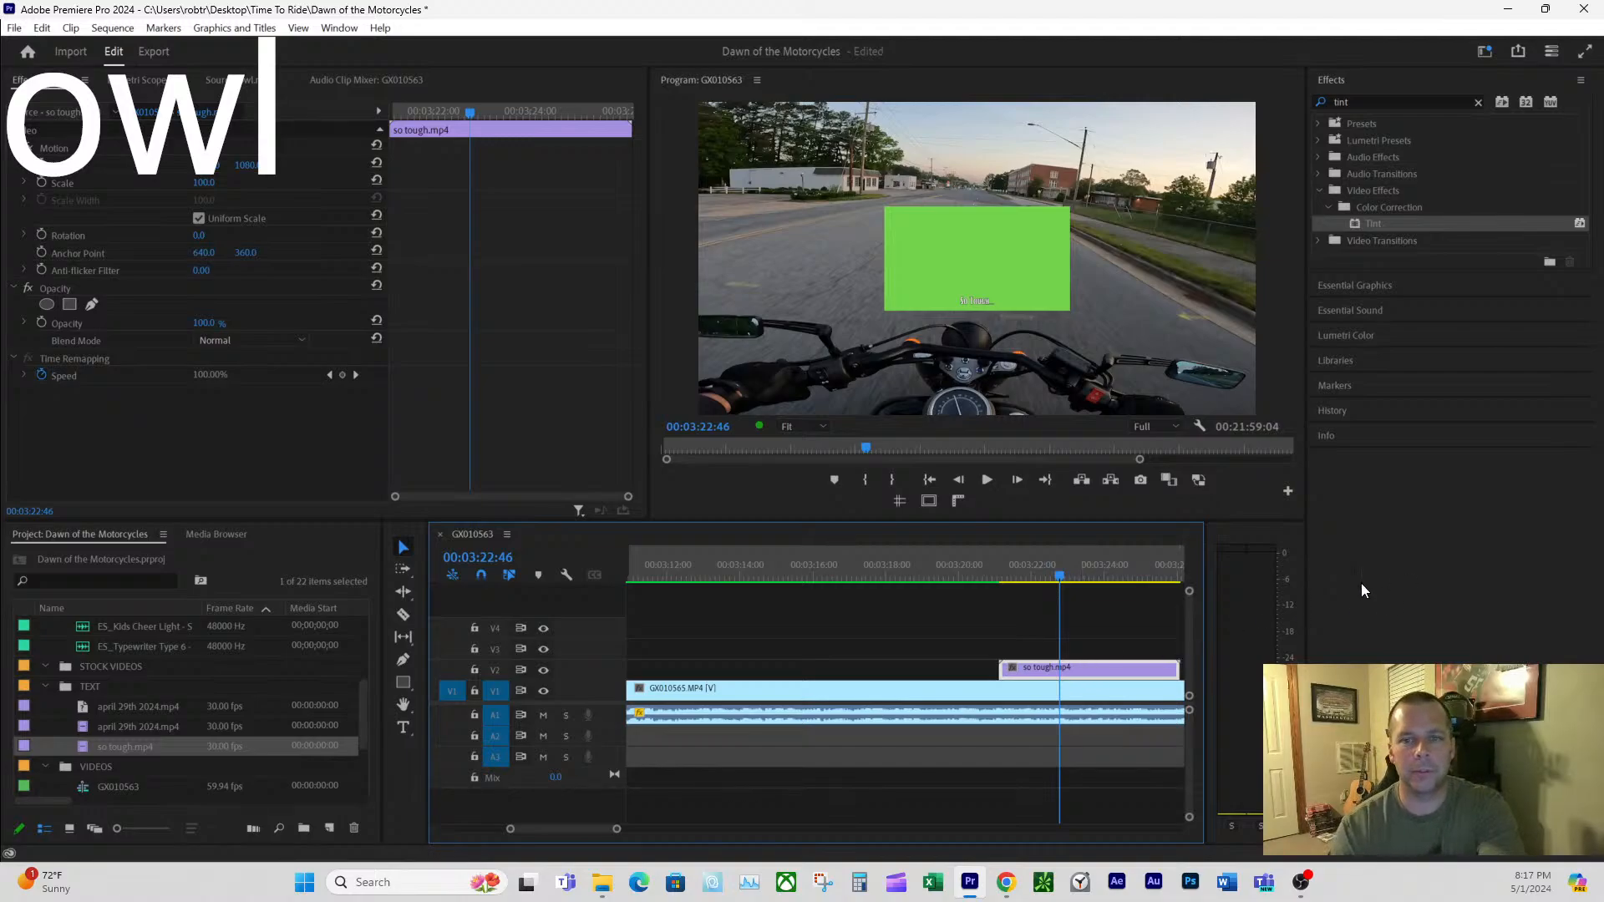
{"action": "key", "text": "Delete"}
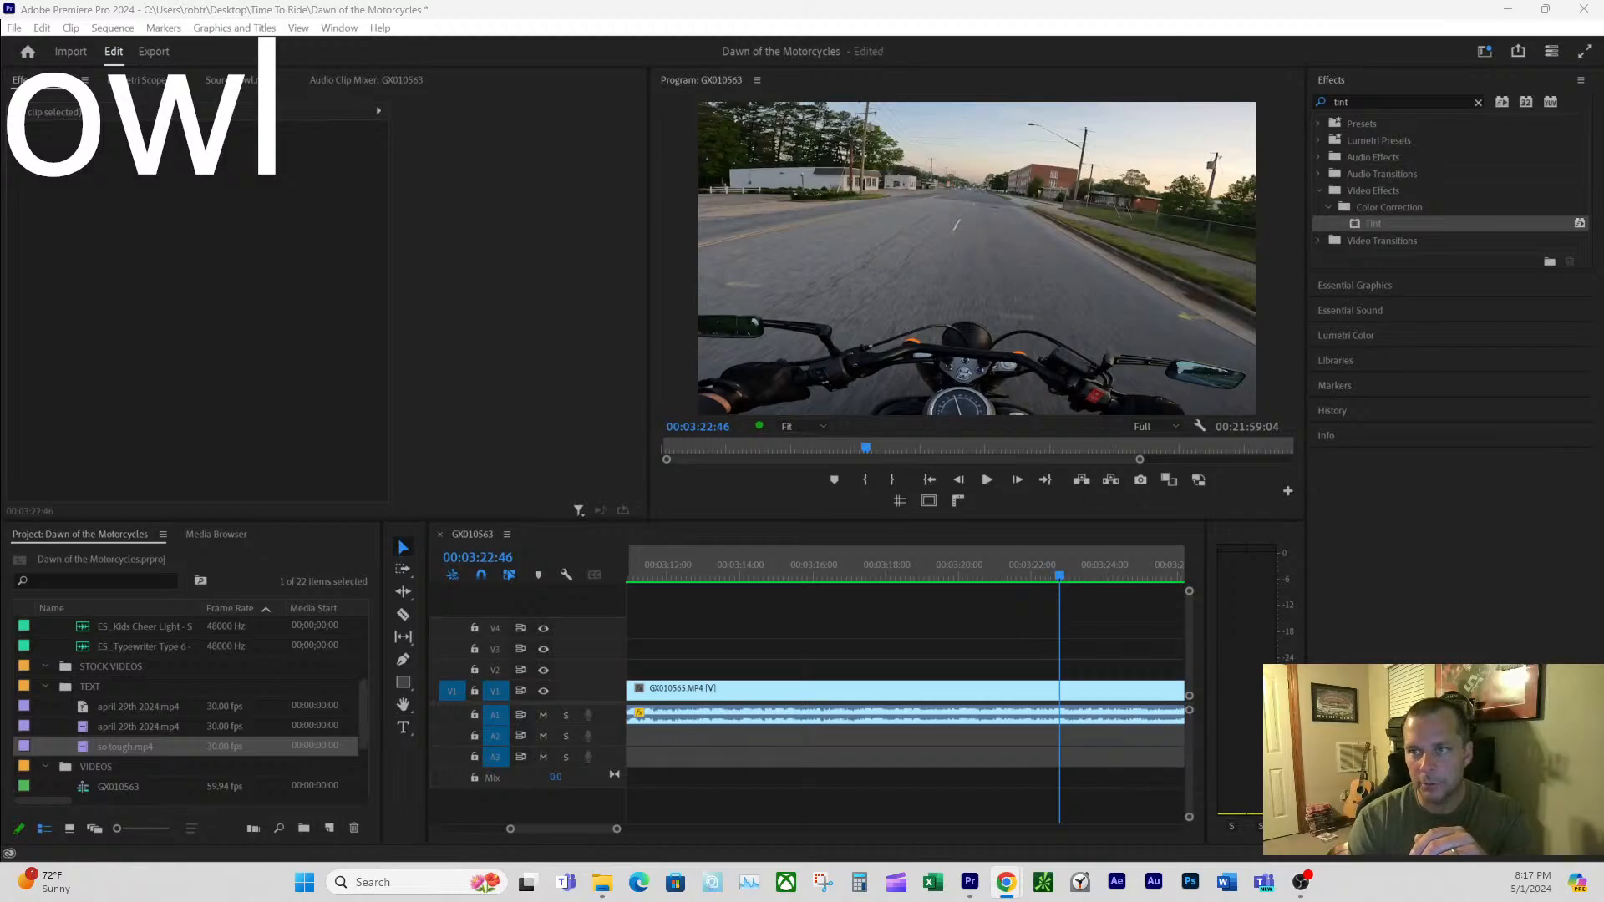
- Switch to the Canva design in the browser and inspect the "So Tough..." text and background on page 1
{"action": "left_click_drag", "start_coordinate": [1603, 250], "coordinate": [990, 2]}
{"action": "scroll", "coordinate": [892, 660], "scroll_direction": "up", "scroll_amount": 1}
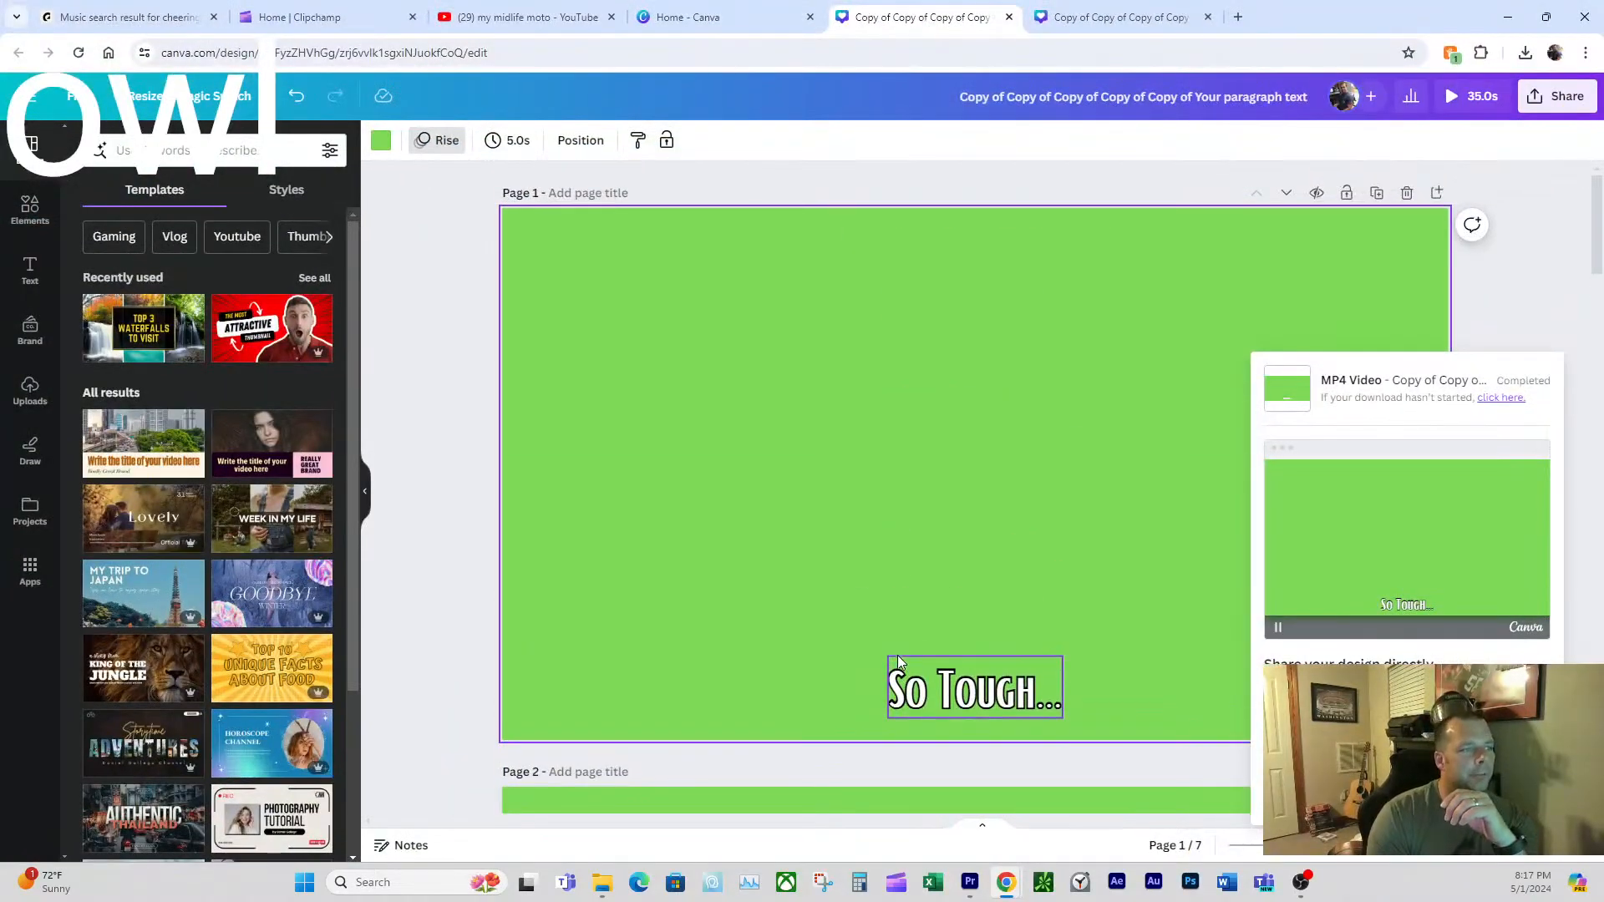
{"action": "left_click", "coordinate": [1160, 555]}
{"action": "left_click", "coordinate": [972, 705]}
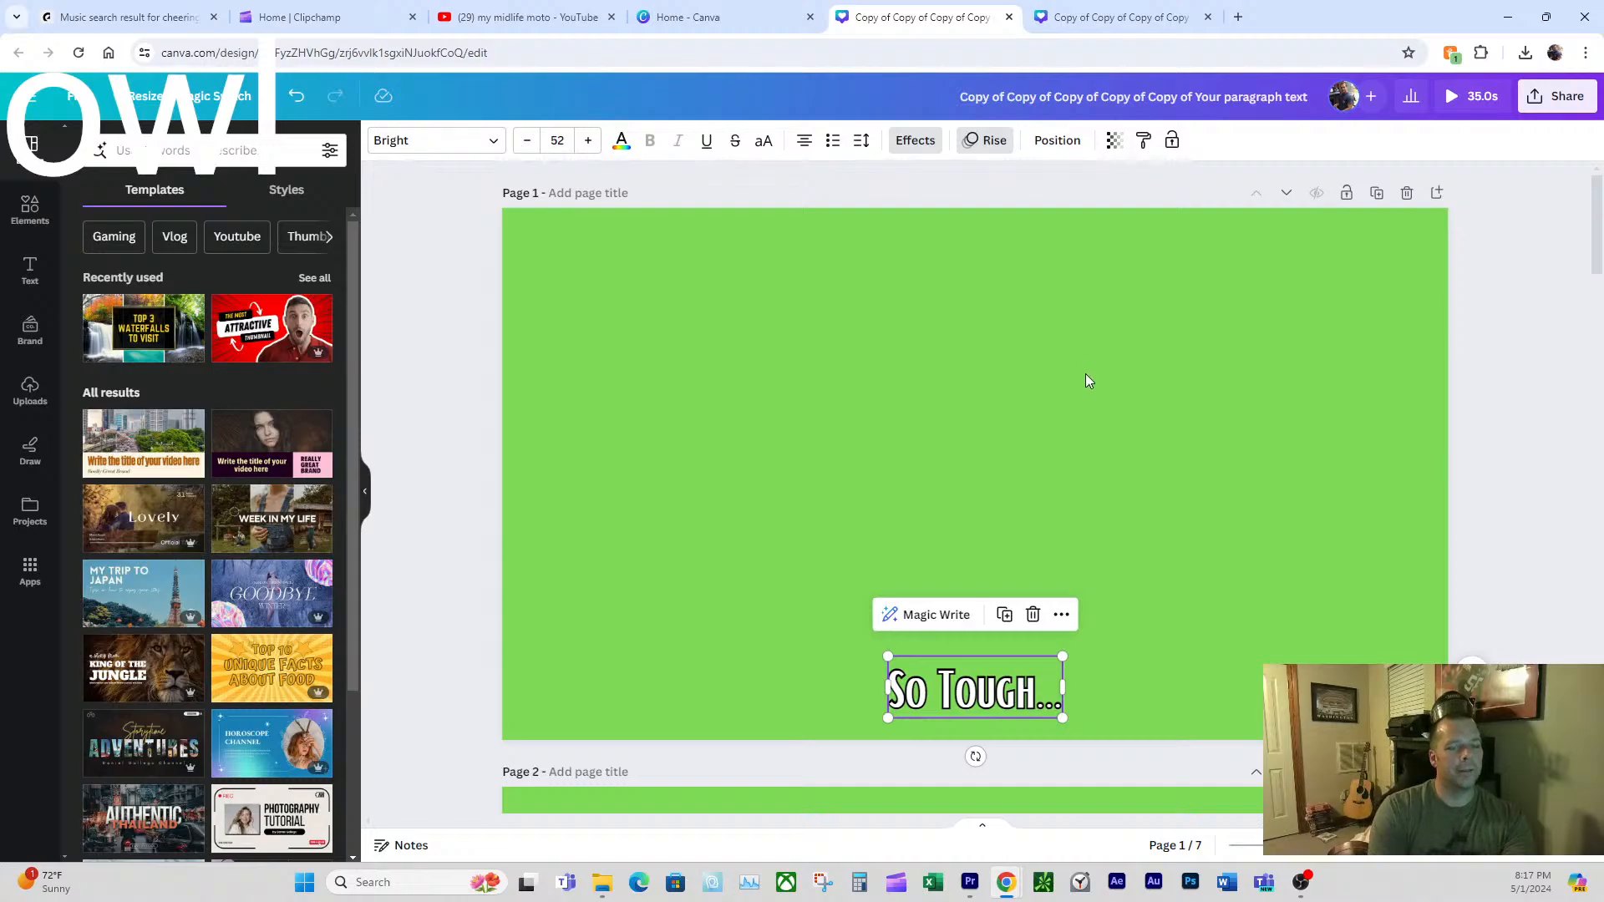
{"action": "left_click", "coordinate": [1085, 504]}
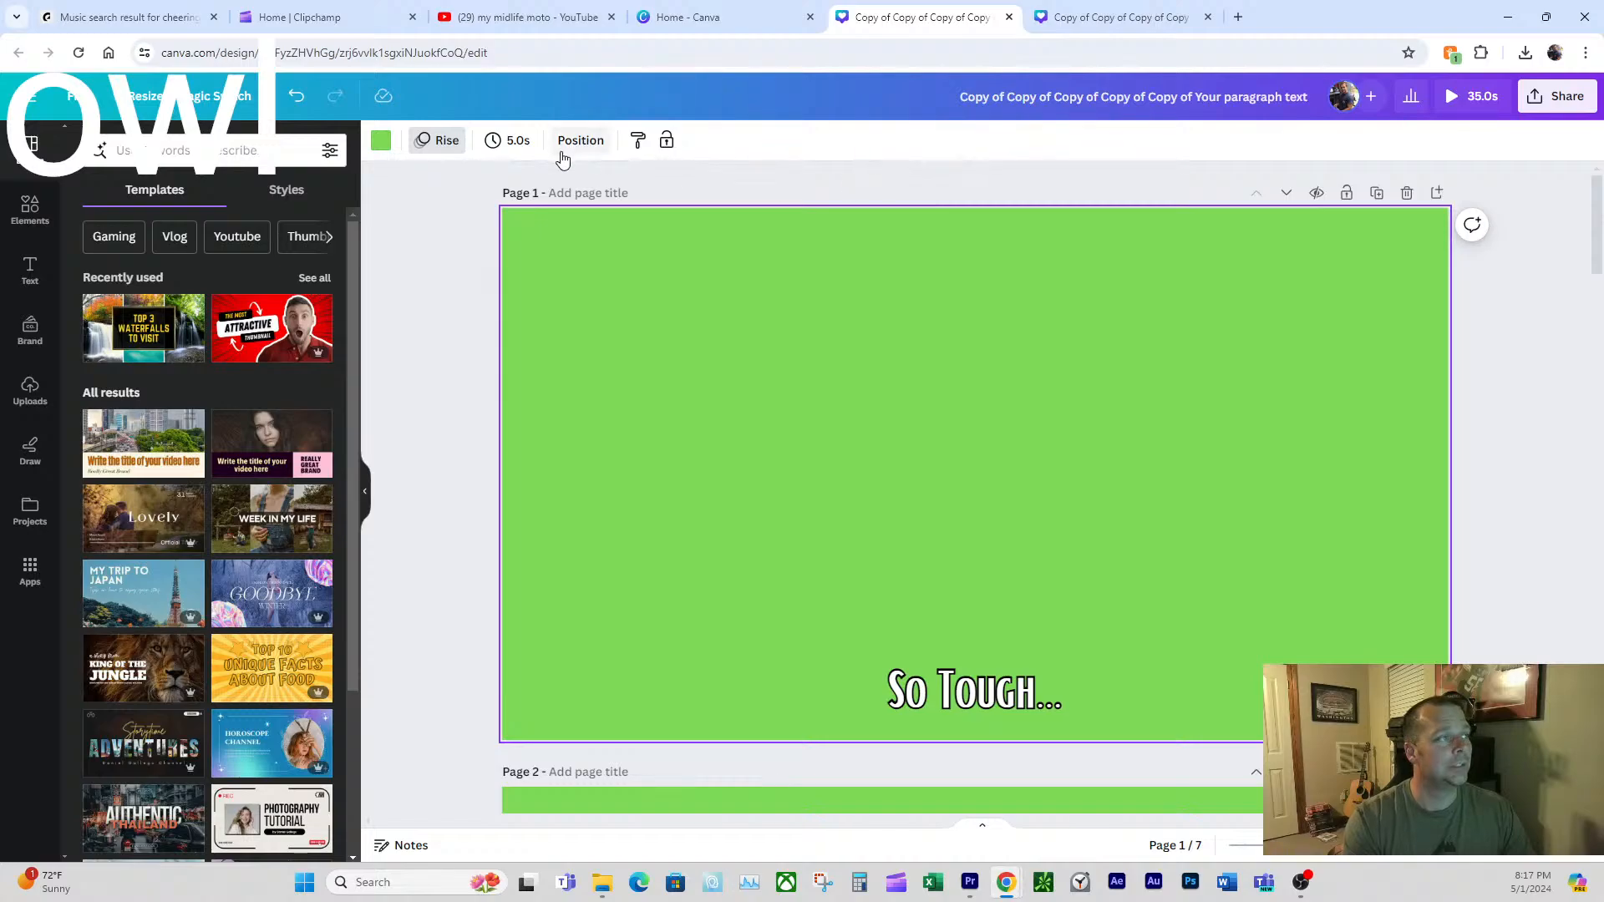
{"action": "left_click", "coordinate": [950, 706]}
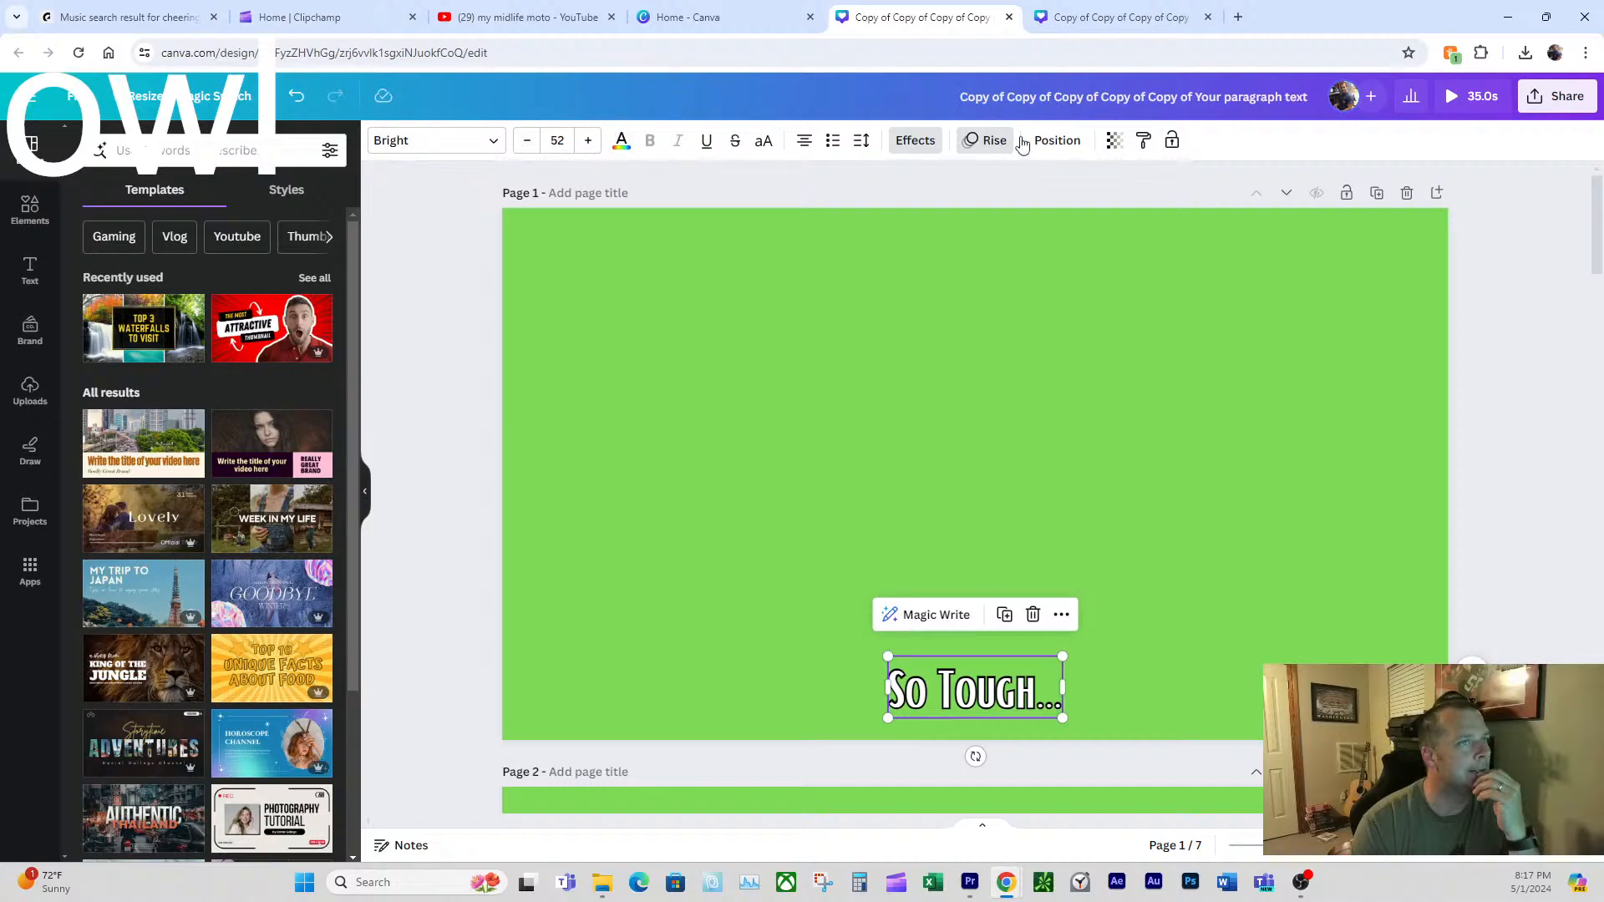
- Download only page 1 of the design as an MP4 video at 4K (UHD) quality
{"action": "left_click", "coordinate": [71, 98]}
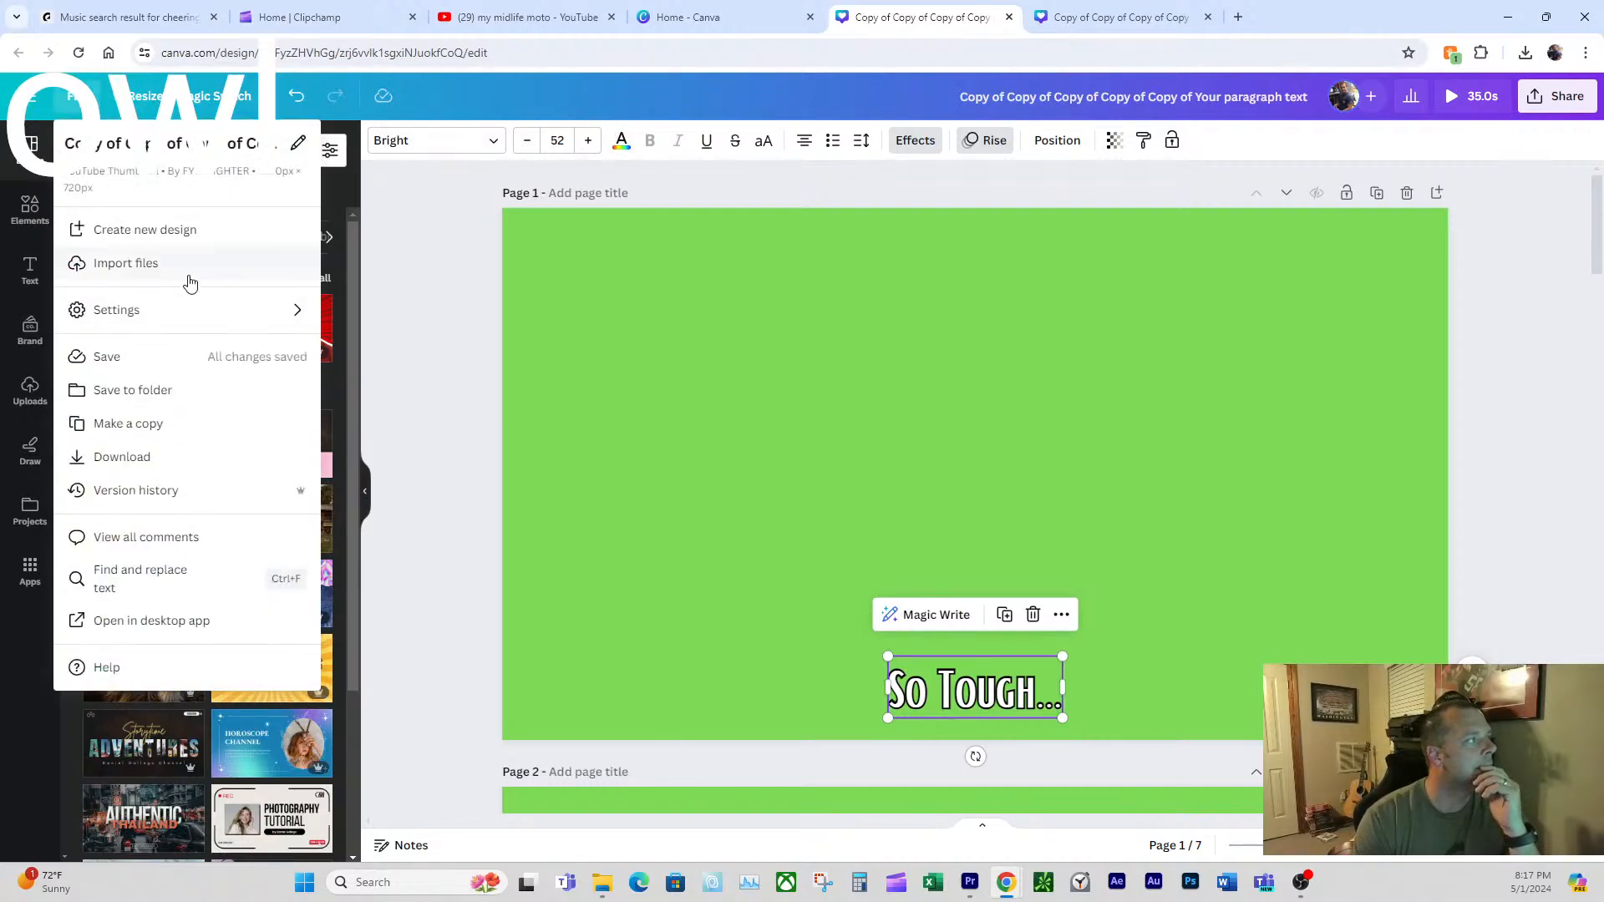
{"action": "left_click", "coordinate": [123, 454]}
{"action": "left_click_drag", "start_coordinate": [1367, 269], "coordinate": [1581, 268]}
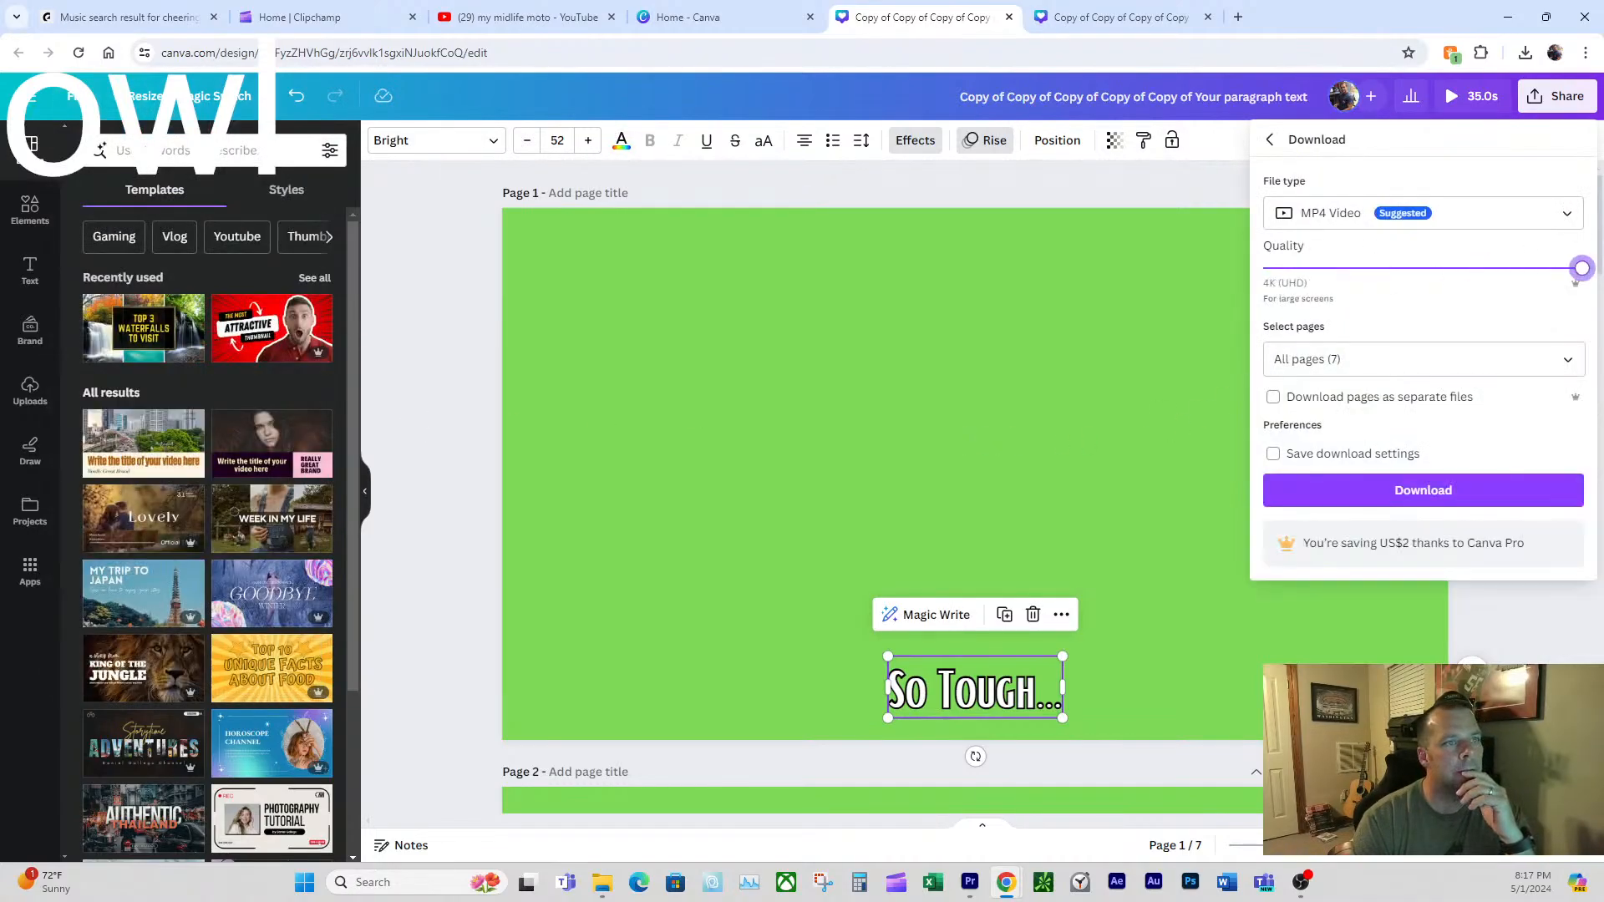
{"action": "left_click", "coordinate": [1409, 368]}
{"action": "left_click", "coordinate": [1298, 407]}
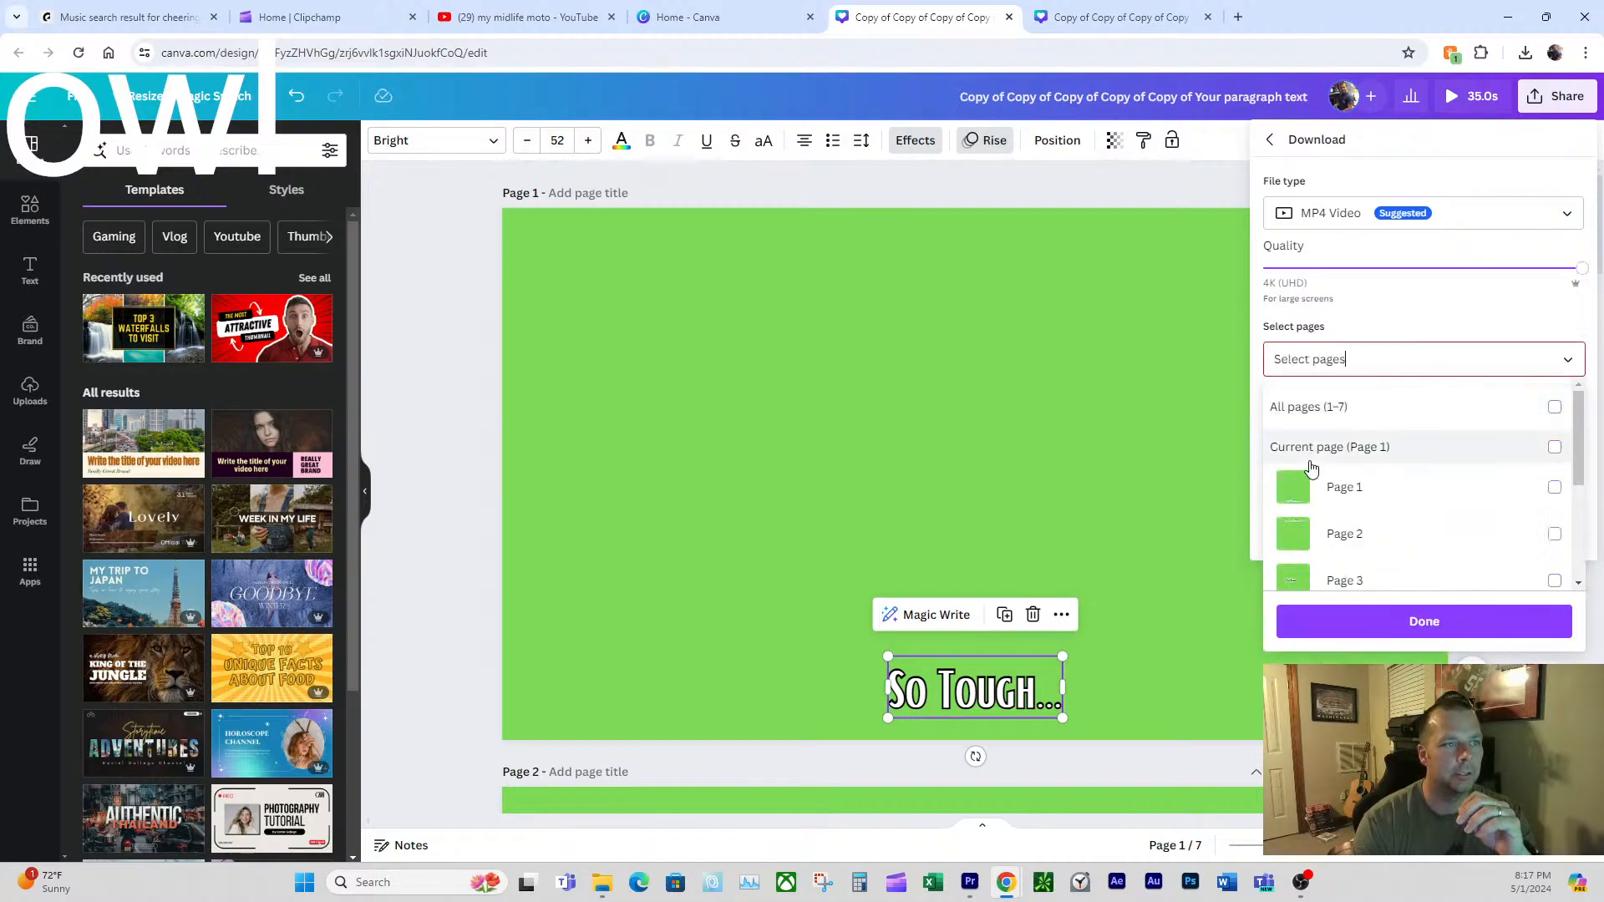
{"action": "left_click", "coordinate": [1328, 484]}
{"action": "left_click", "coordinate": [1361, 628]}
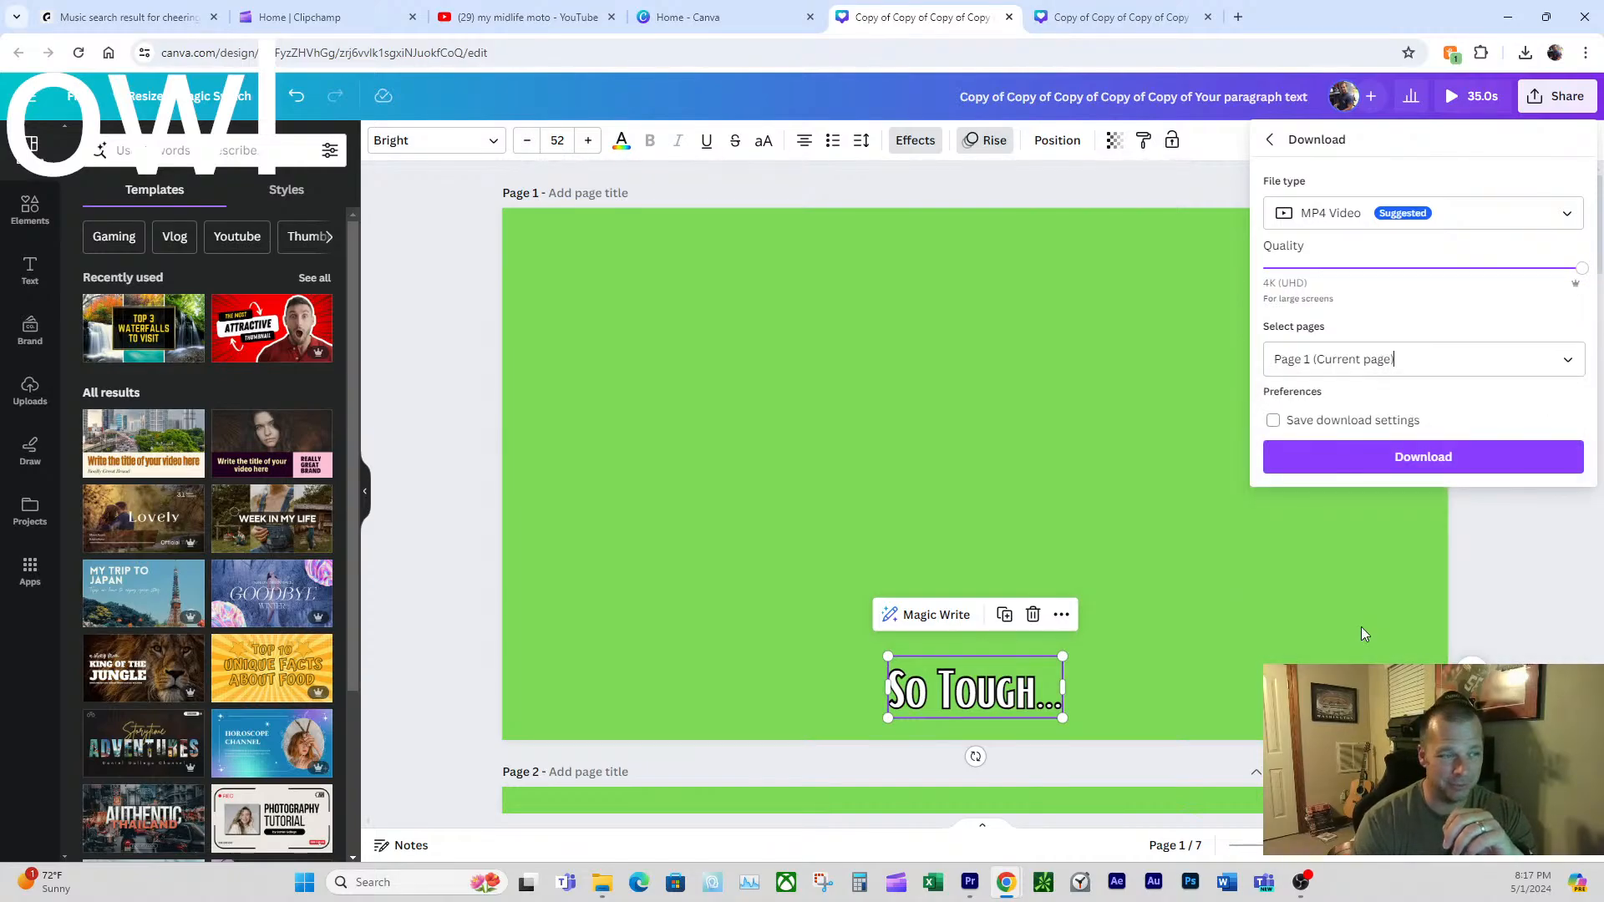
{"action": "left_click", "coordinate": [1420, 458]}
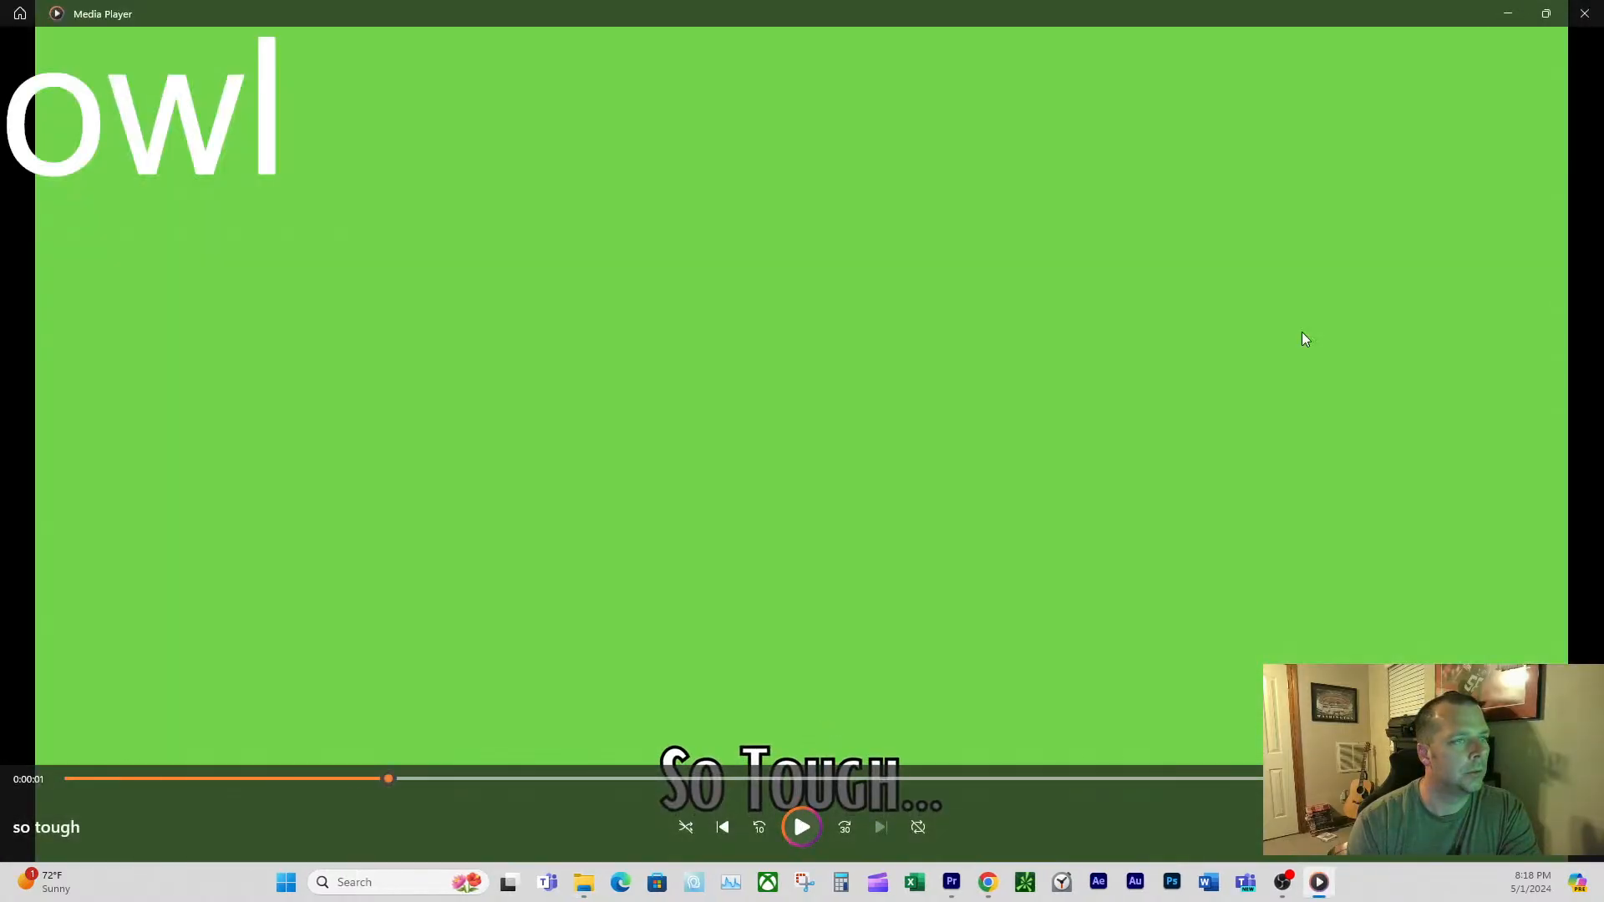
- Close the video preview, import the new 4K so tough.mp4 into the Premiere TEXT bin, and delete the older copy
{"action": "left_click", "coordinate": [1584, 13]}
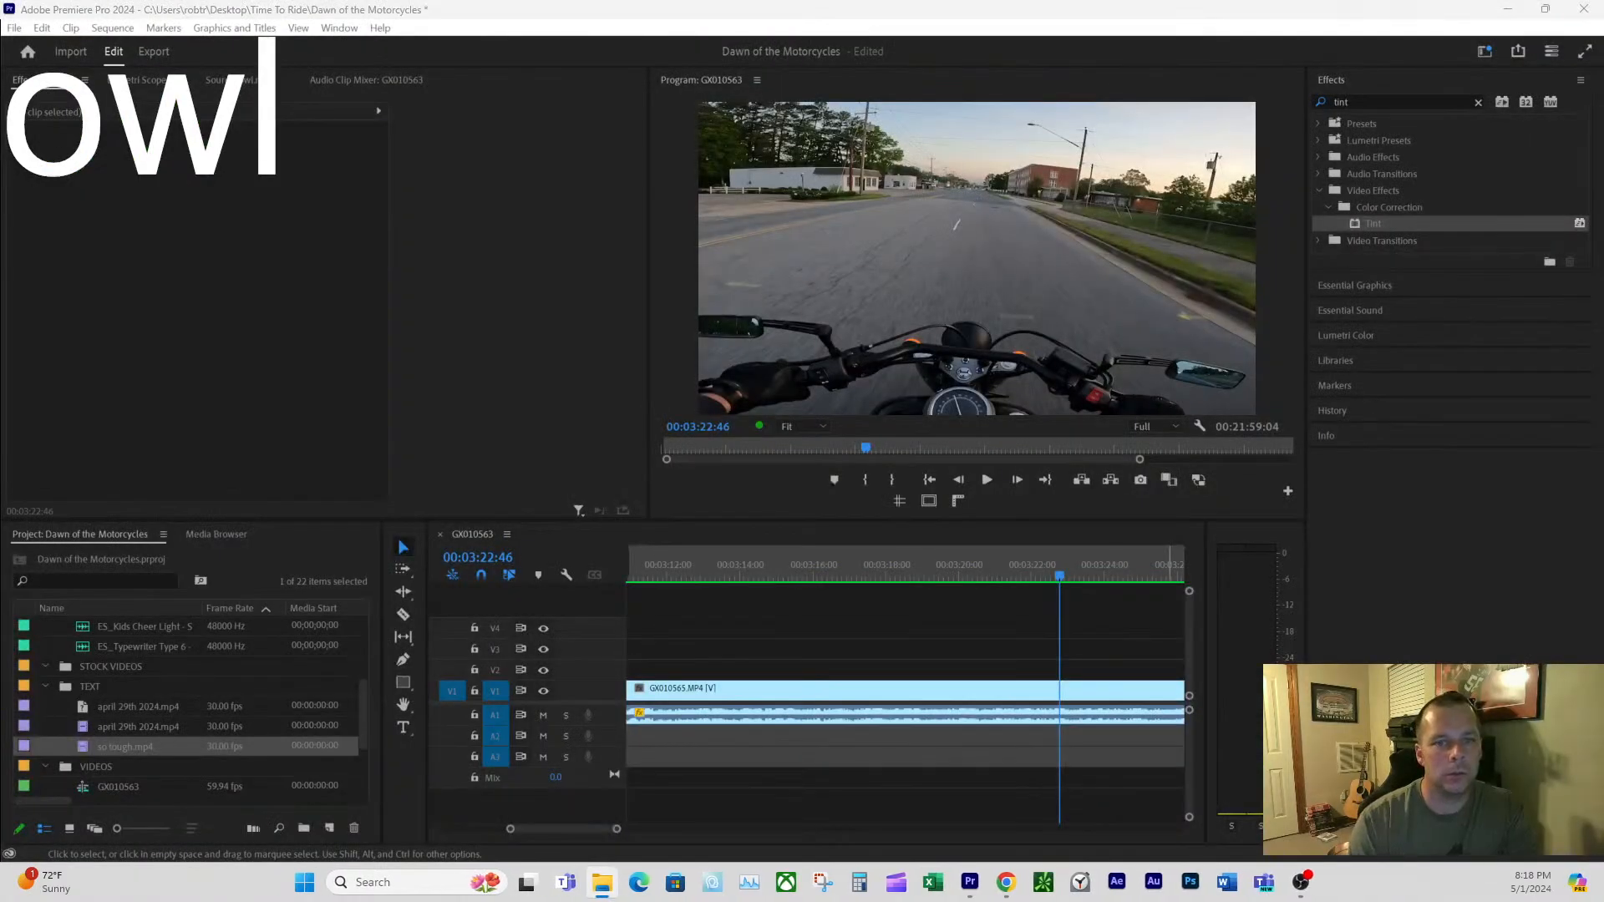
{"action": "left_click_drag", "start_coordinate": [922, 599], "coordinate": [253, 690]}
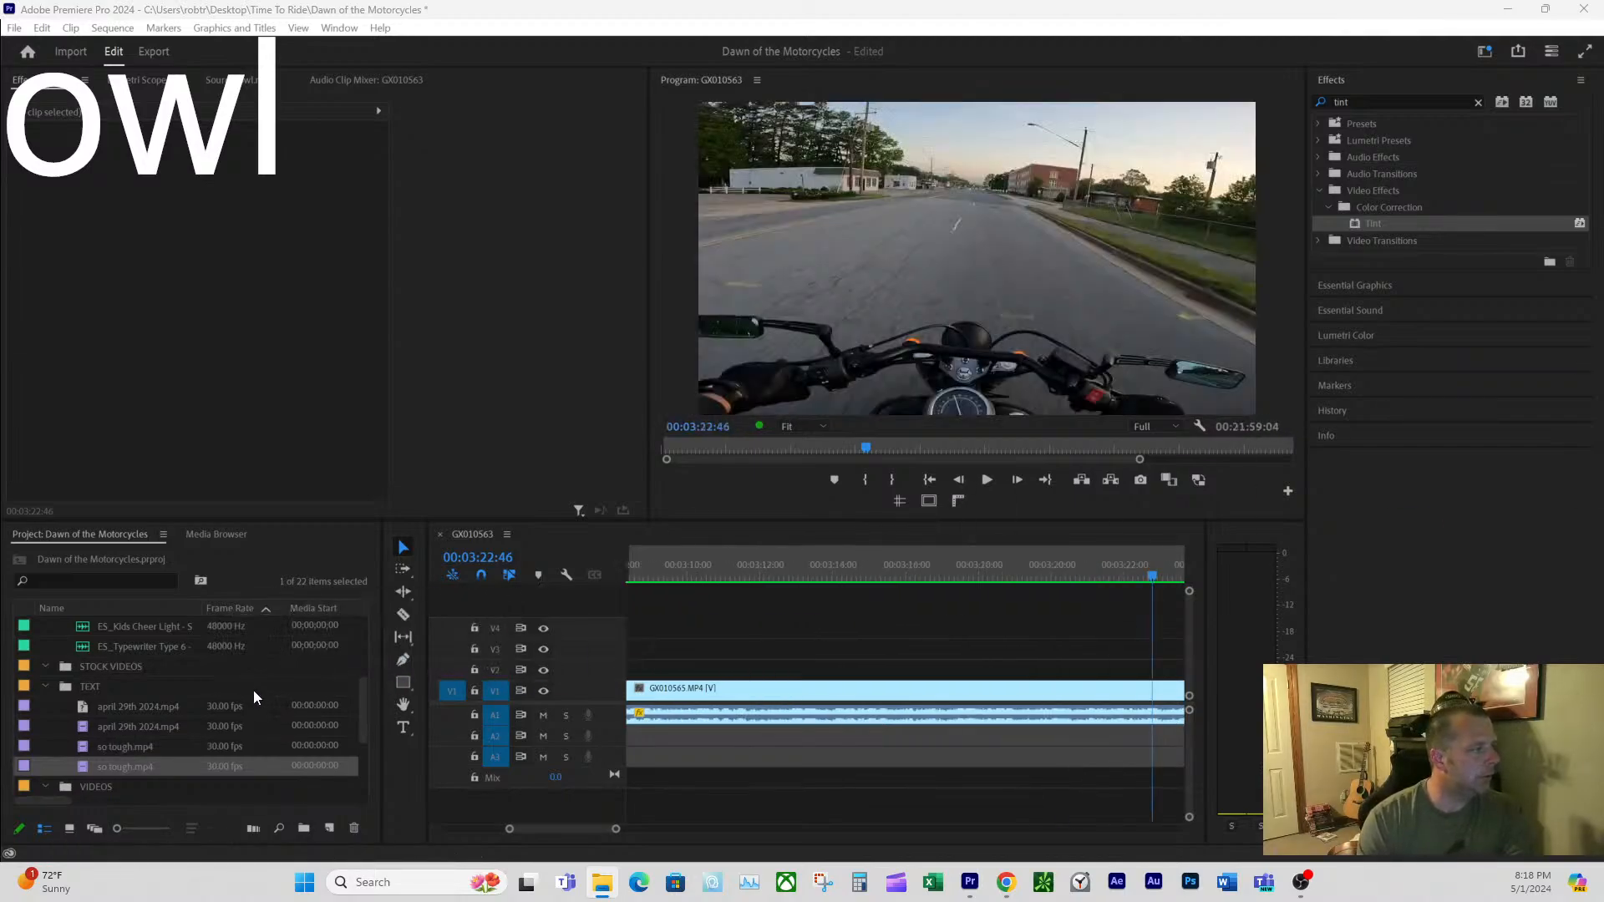
{"action": "left_click", "coordinate": [133, 745]}
{"action": "key", "text": "Delete"}
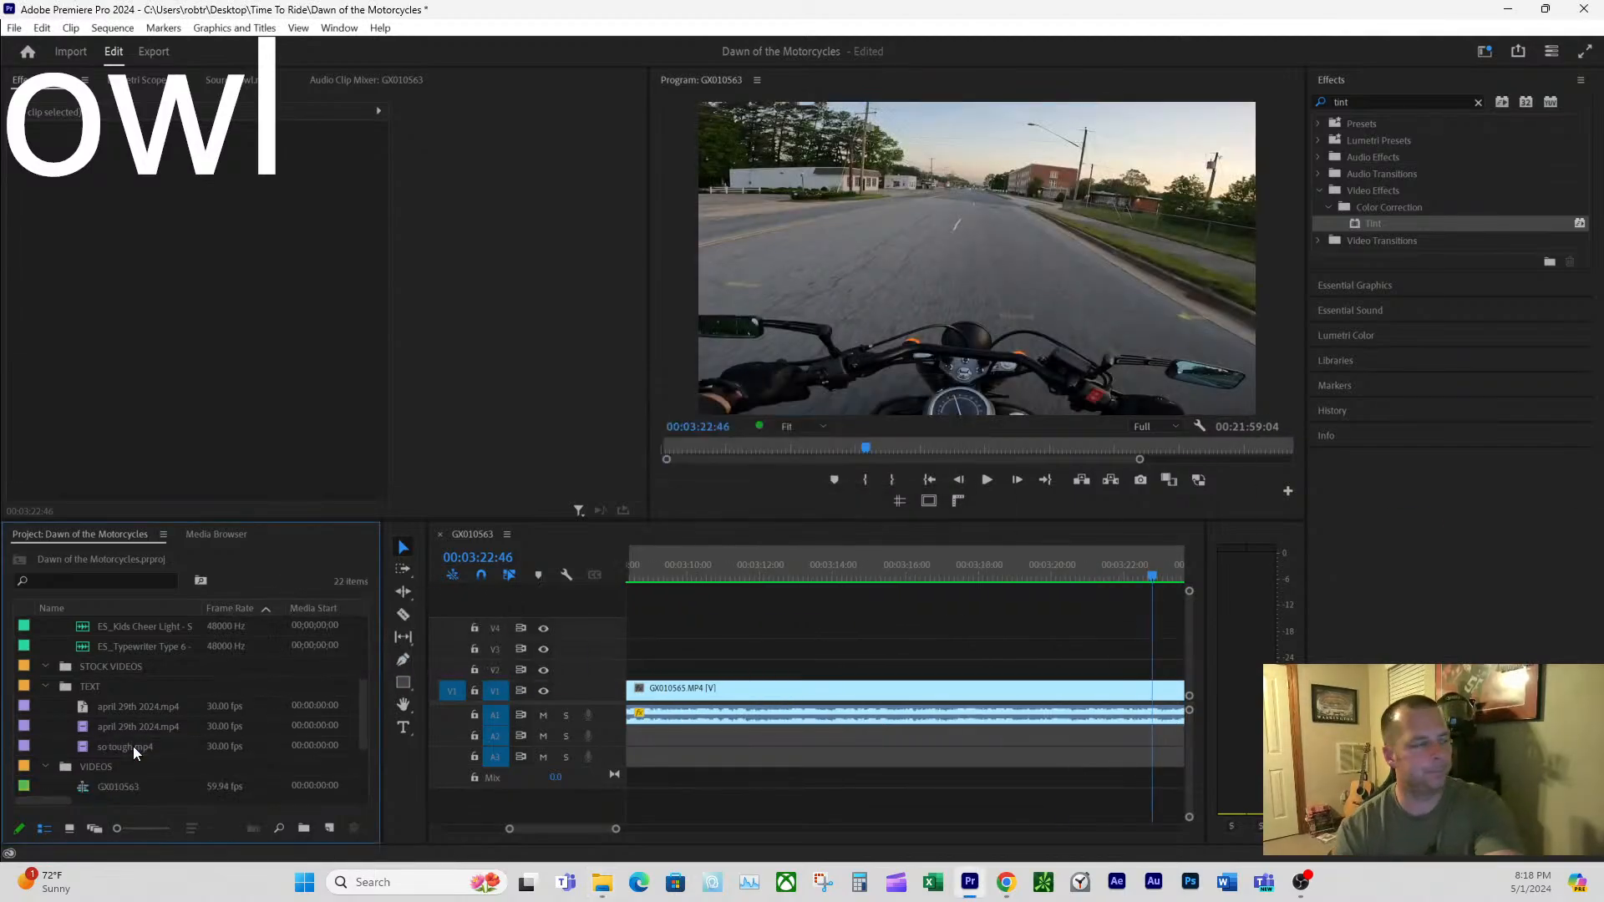
- Place the new so tough.mp4 on V2 at about 00:03:19 and scrub through its opening to 00:03:20:49
{"action": "left_click_drag", "start_coordinate": [137, 750], "coordinate": [1089, 624]}
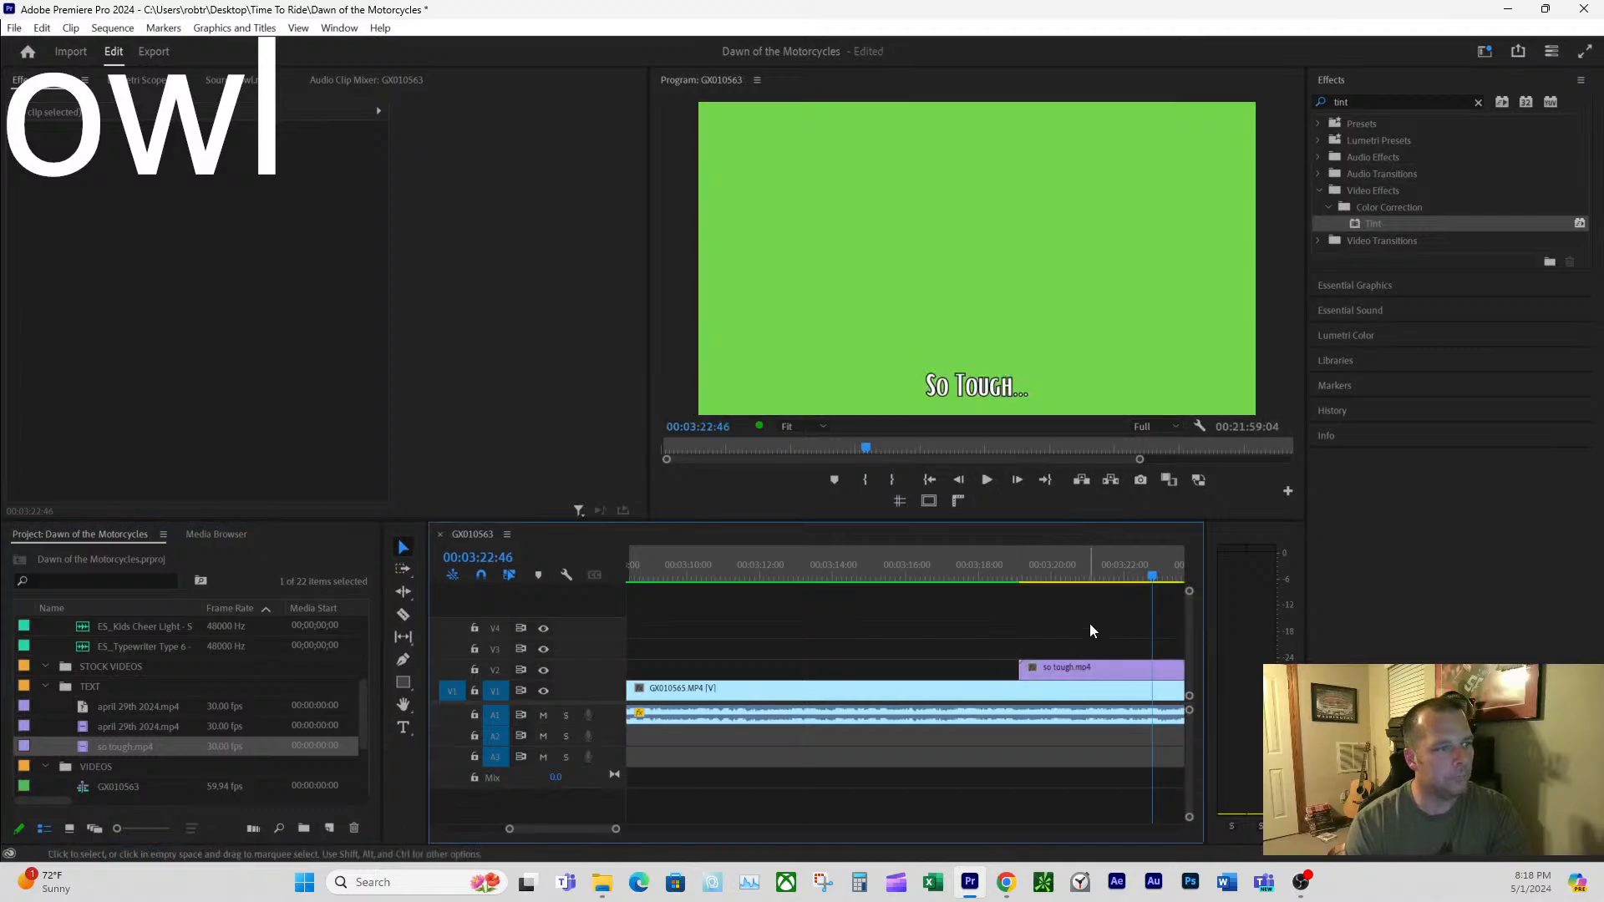
{"action": "left_click", "coordinate": [1024, 569]}
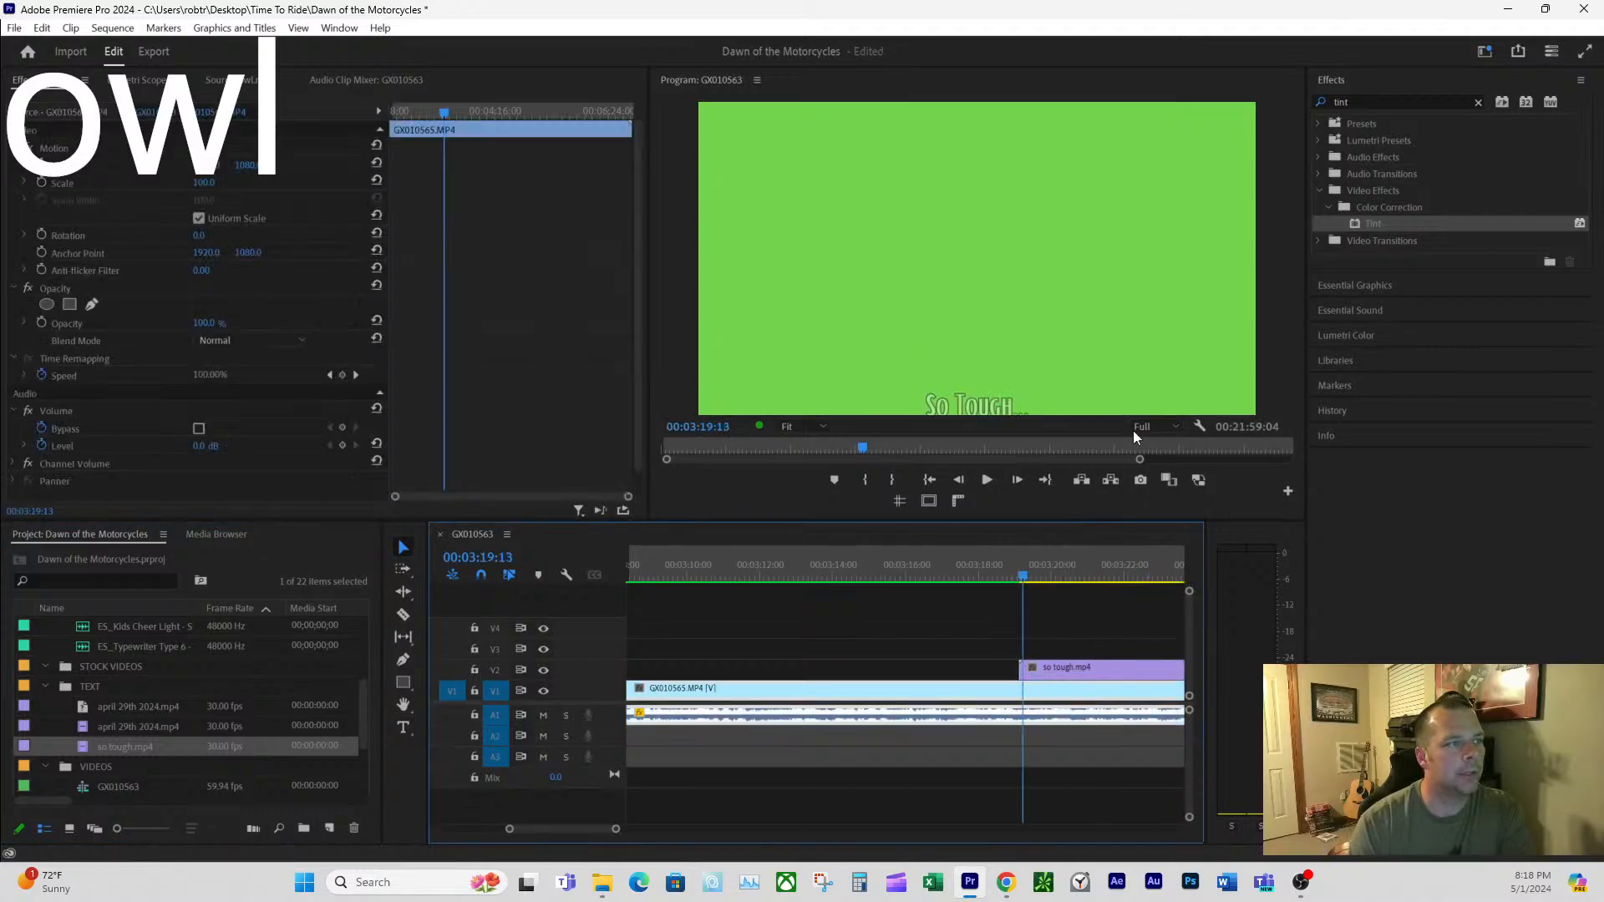
{"action": "left_click_drag", "start_coordinate": [1026, 575], "coordinate": [1081, 575]}
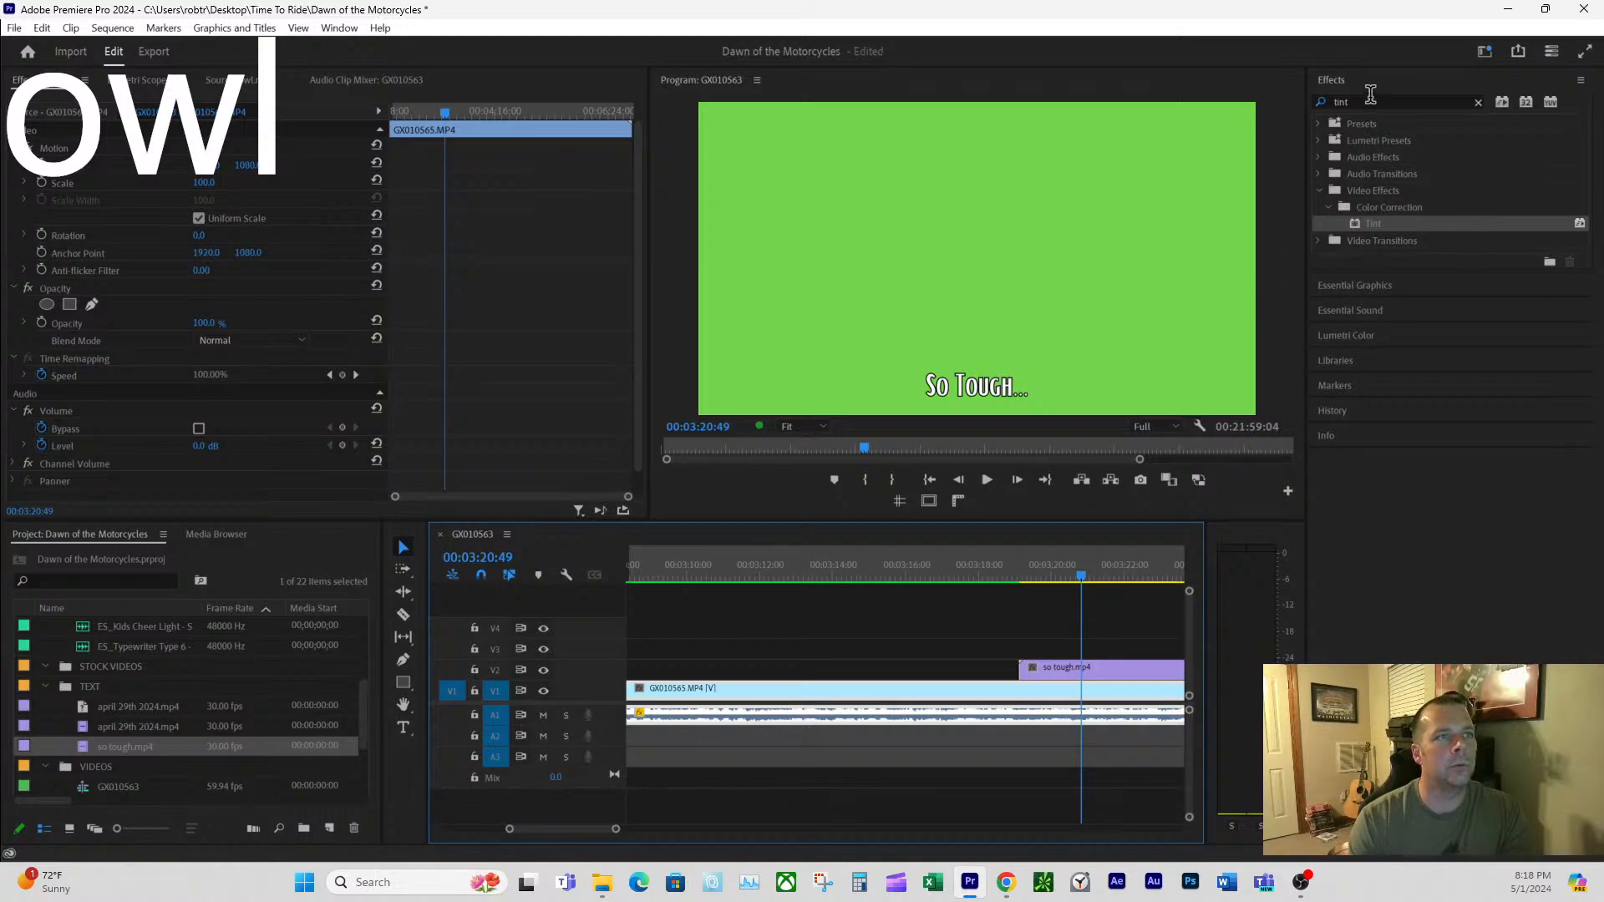
- Apply Ultra Key to the so tough.mp4 clip, sampling its green background as the key color with the Aggressive setting
{"action": "double_click", "coordinate": [1370, 95]}
{"action": "type", "text": "ultr"}
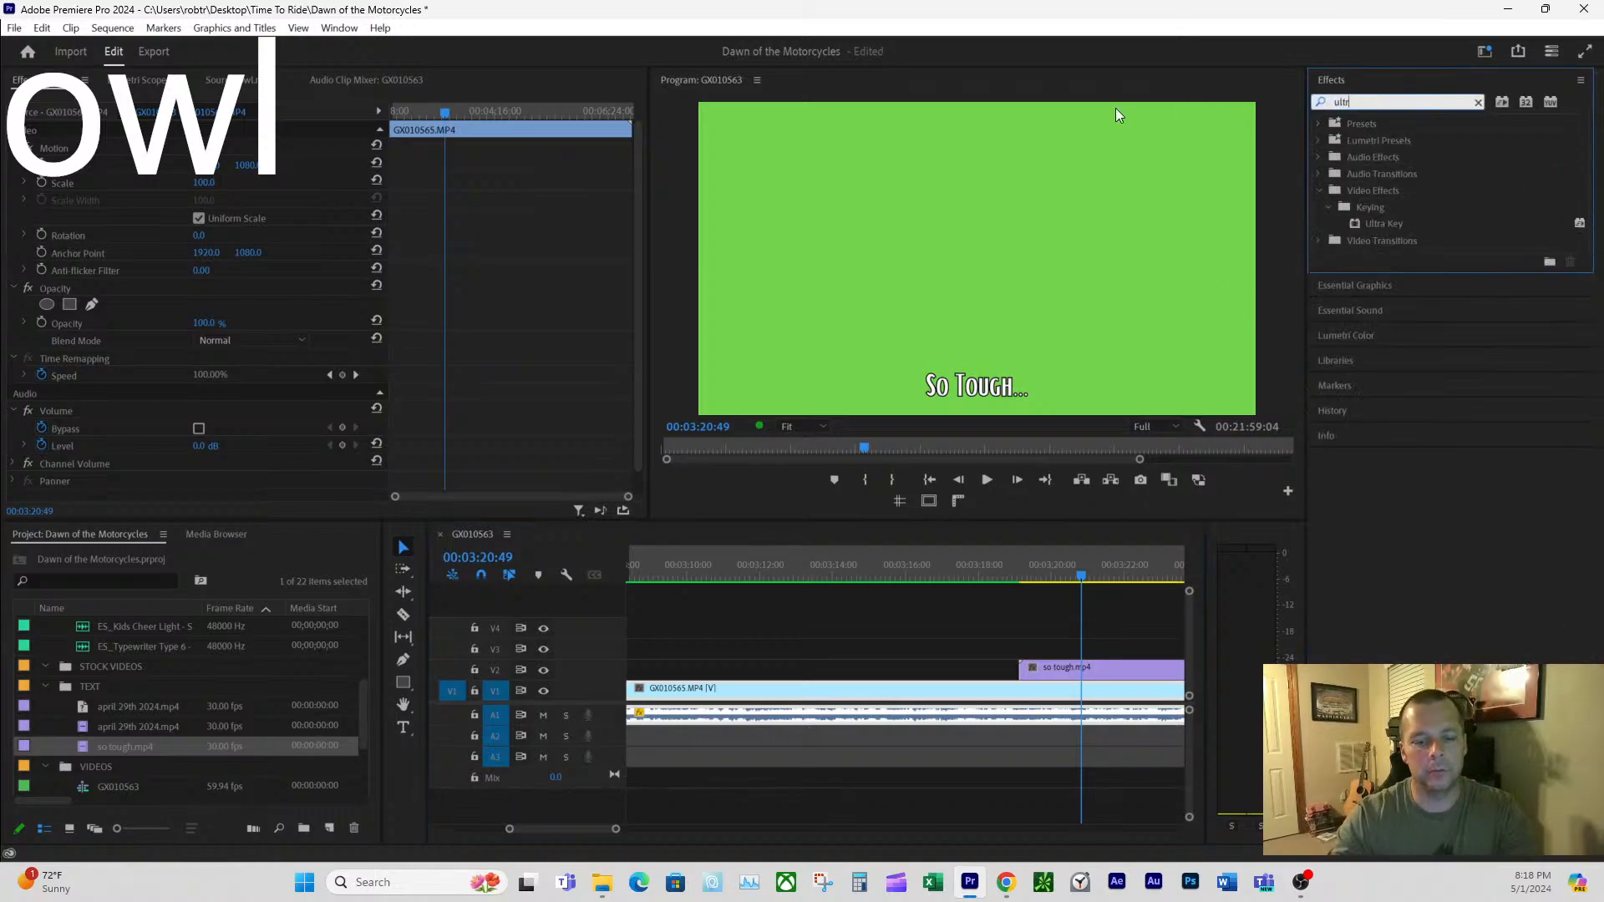
{"action": "type", "text": "a"}
{"action": "left_click_drag", "start_coordinate": [1373, 222], "coordinate": [1106, 670]}
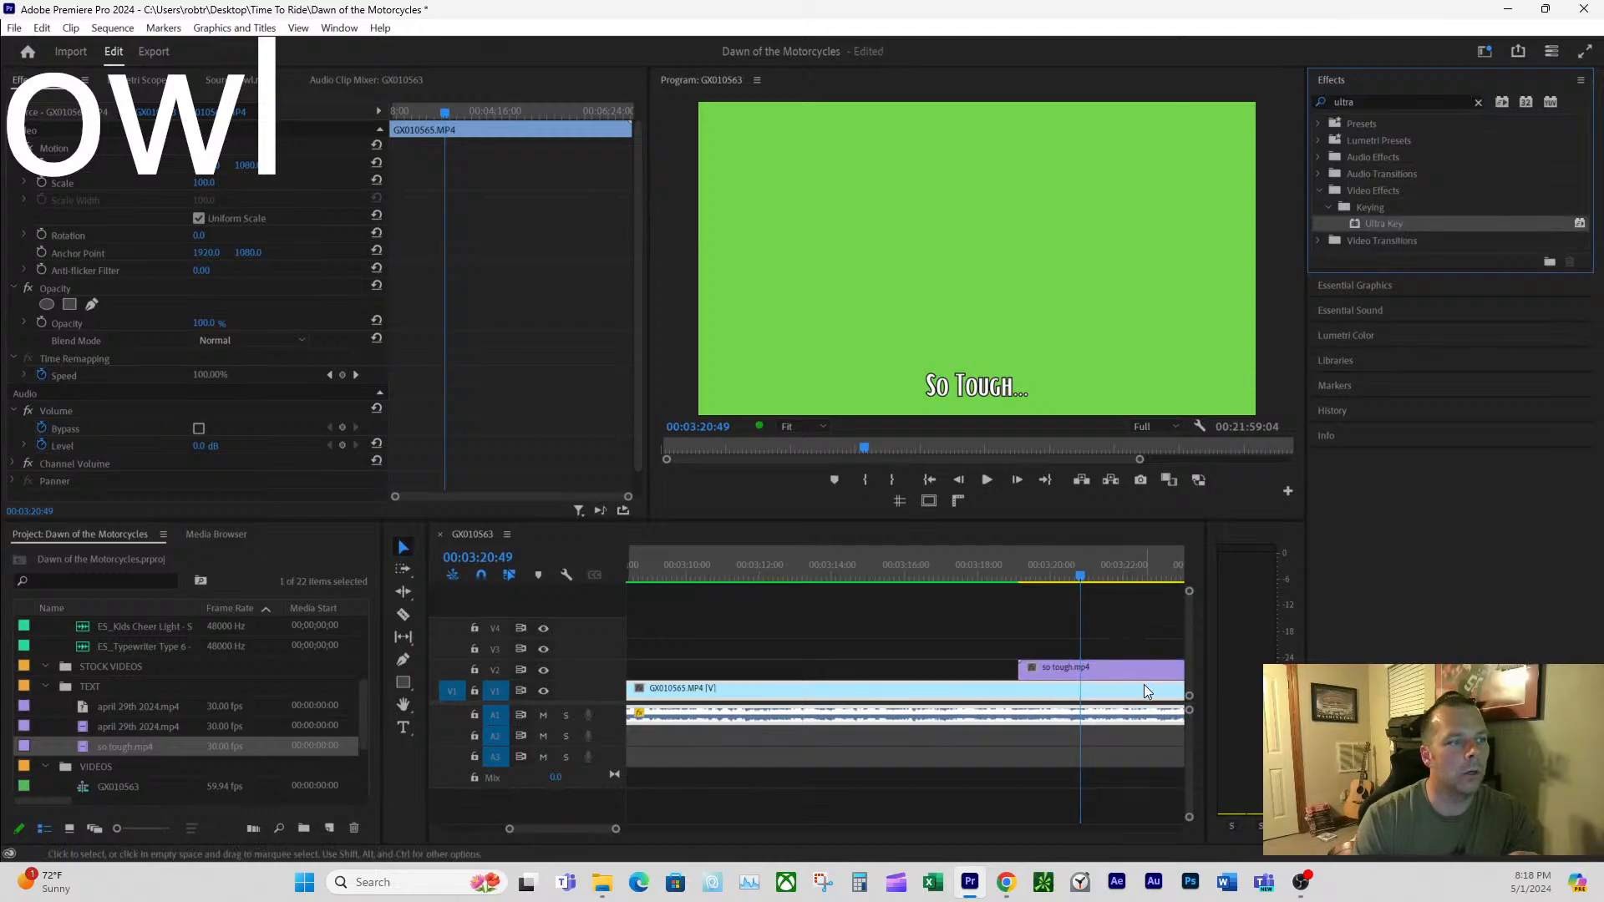
{"action": "left_click", "coordinate": [1106, 666]}
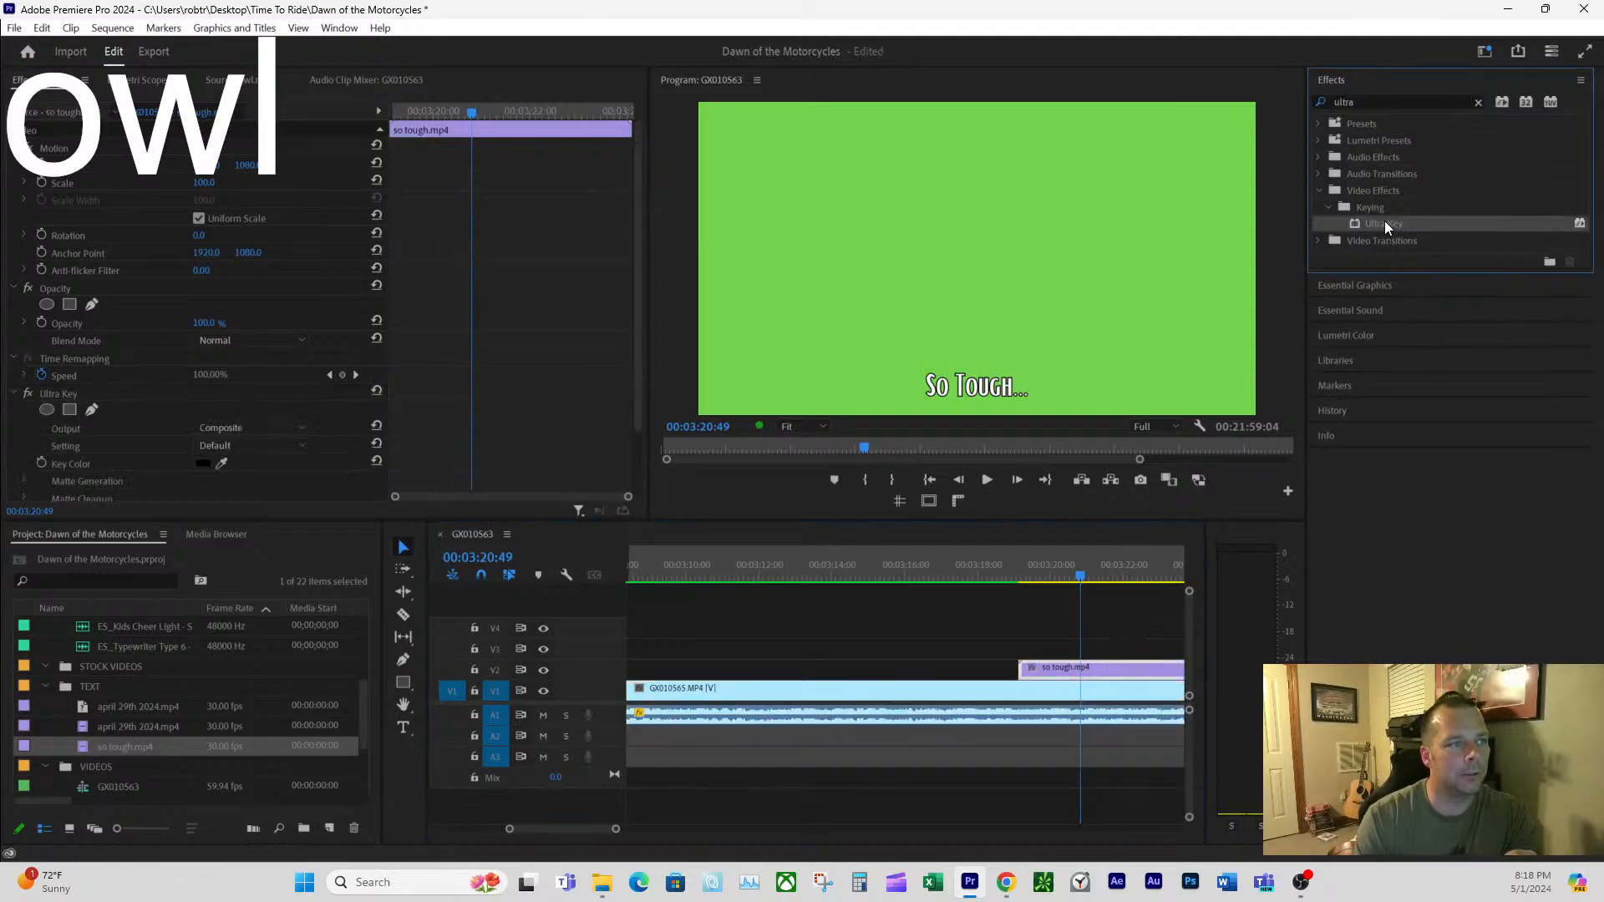
{"action": "left_click_drag", "start_coordinate": [222, 462], "coordinate": [1226, 125]}
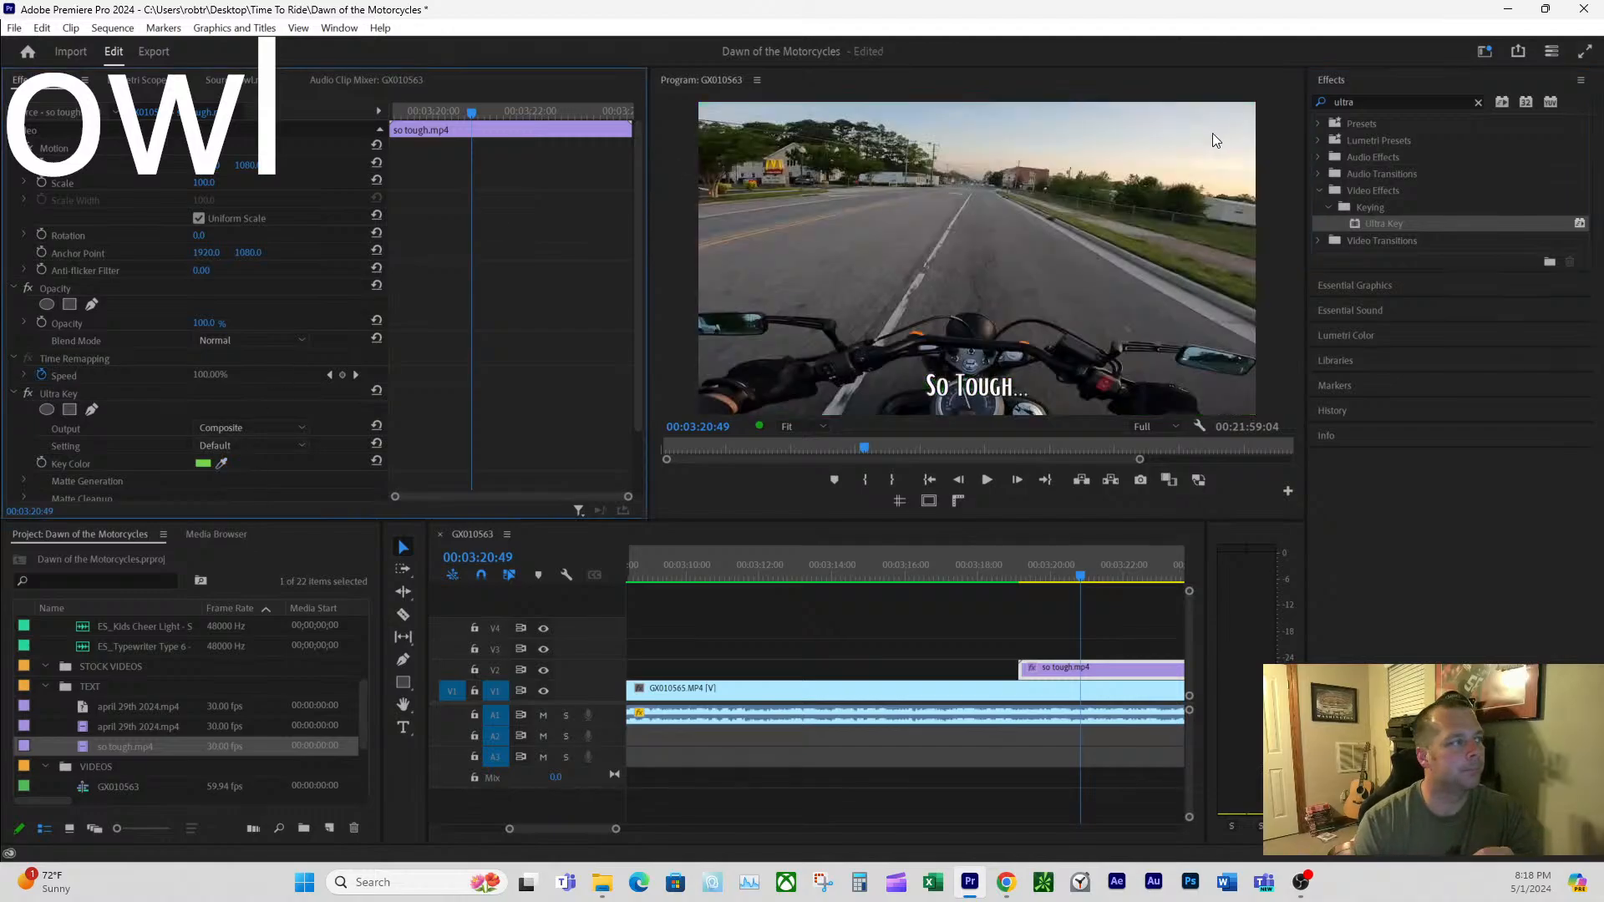
{"action": "left_click", "coordinate": [244, 448]}
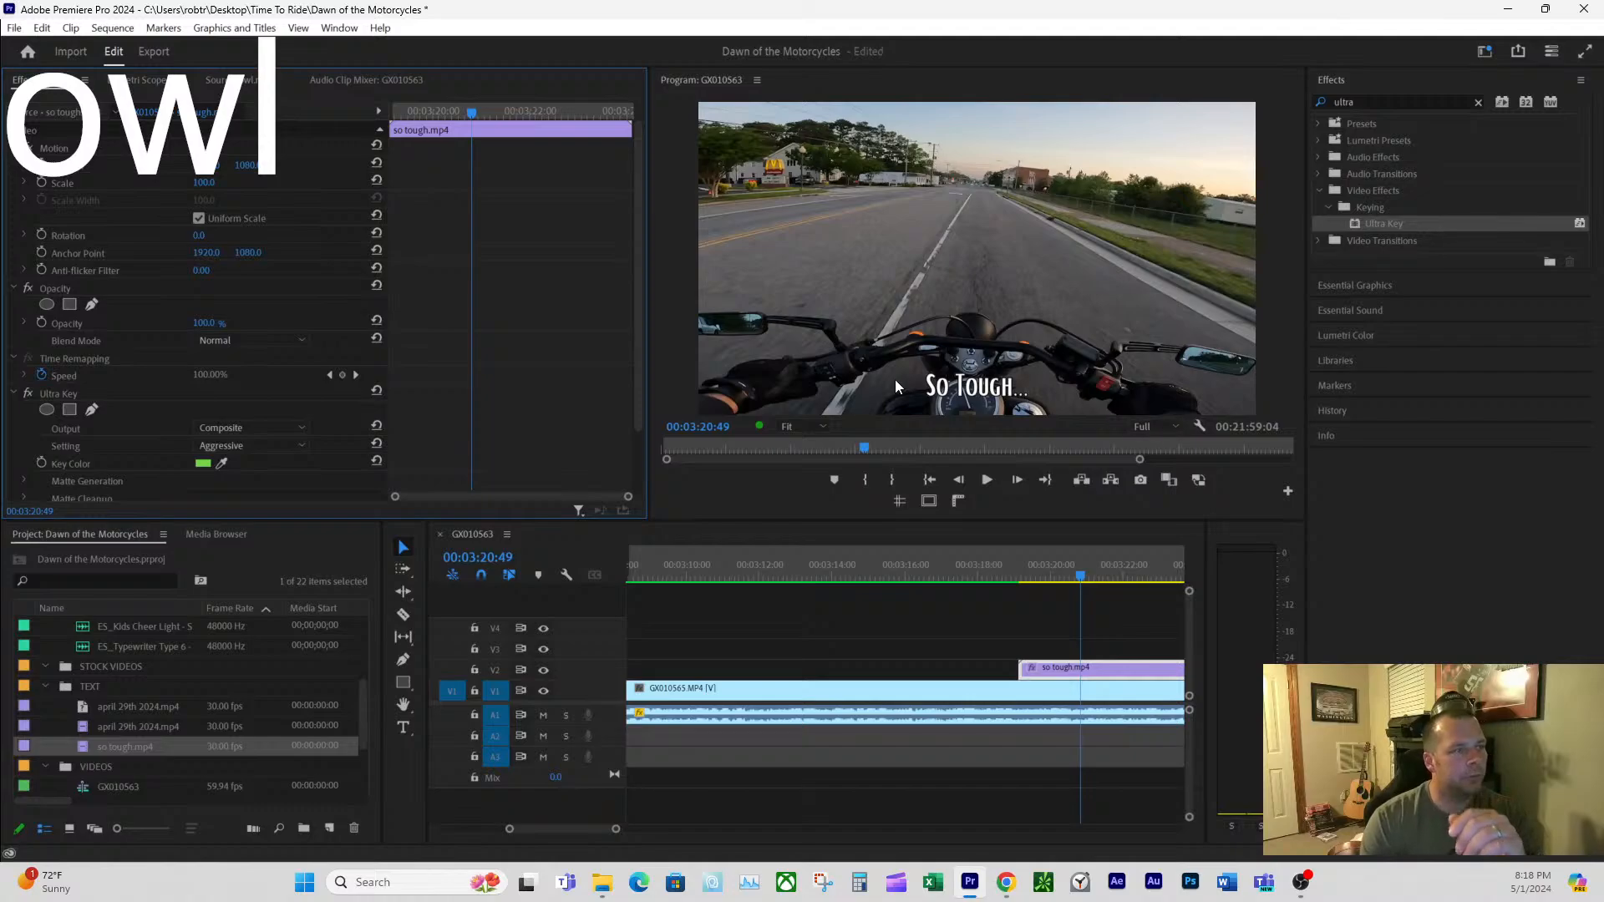
- Play the keyed "So Tough..." title's entrance from 00:03:18:31, replay the lead-in, and stop at 00:03:19:07
{"action": "left_click", "coordinate": [1011, 568]}
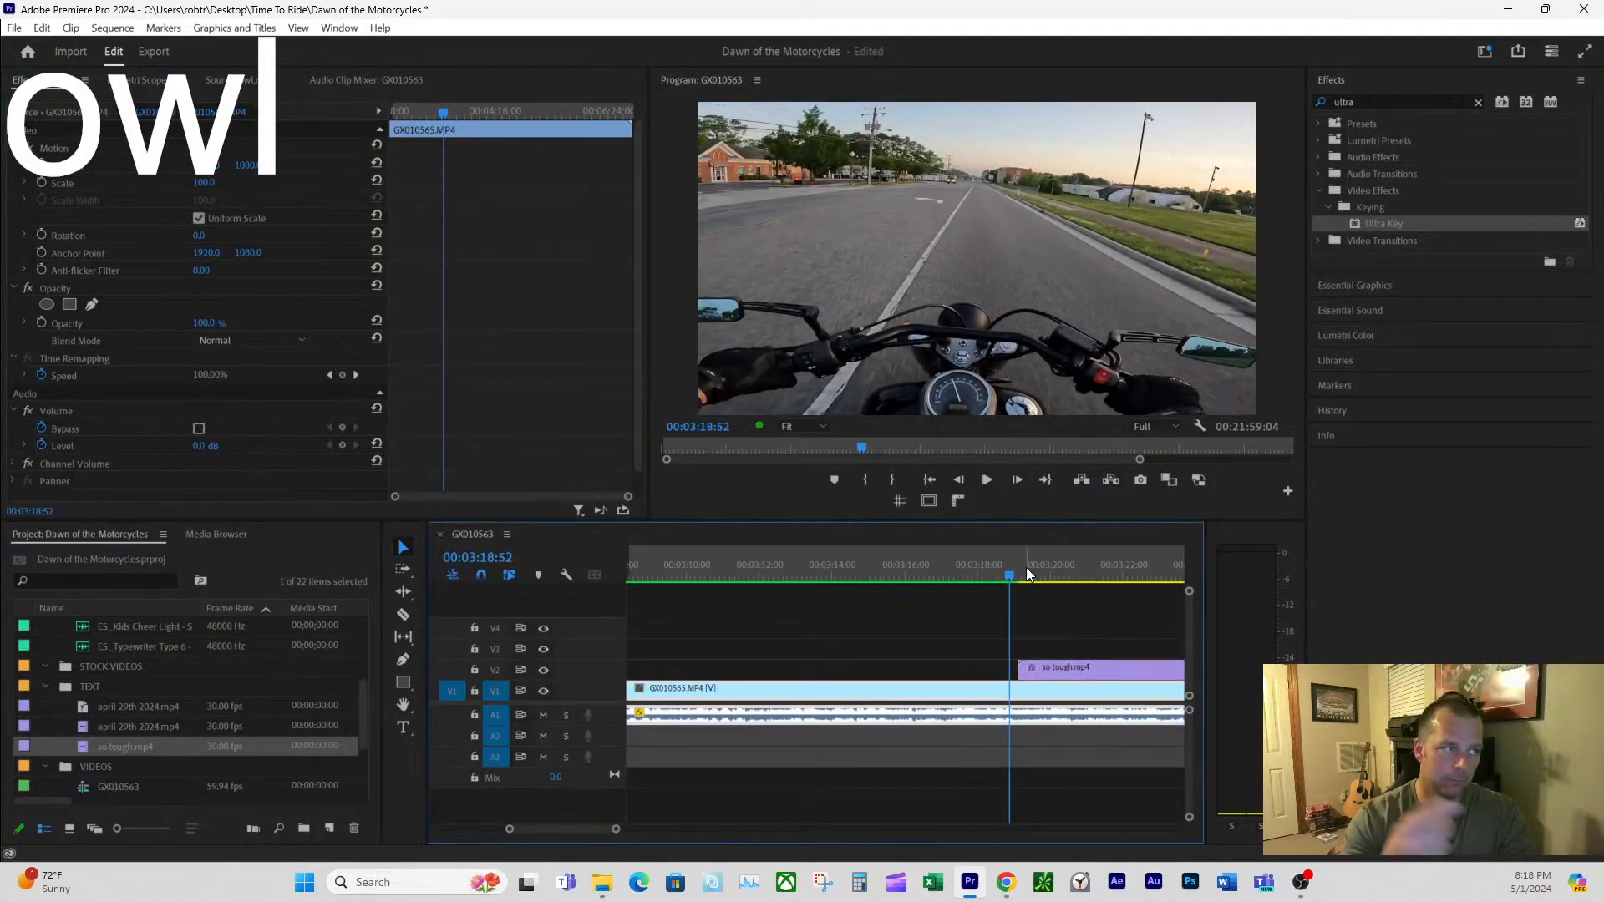
{"action": "key", "text": "space"}
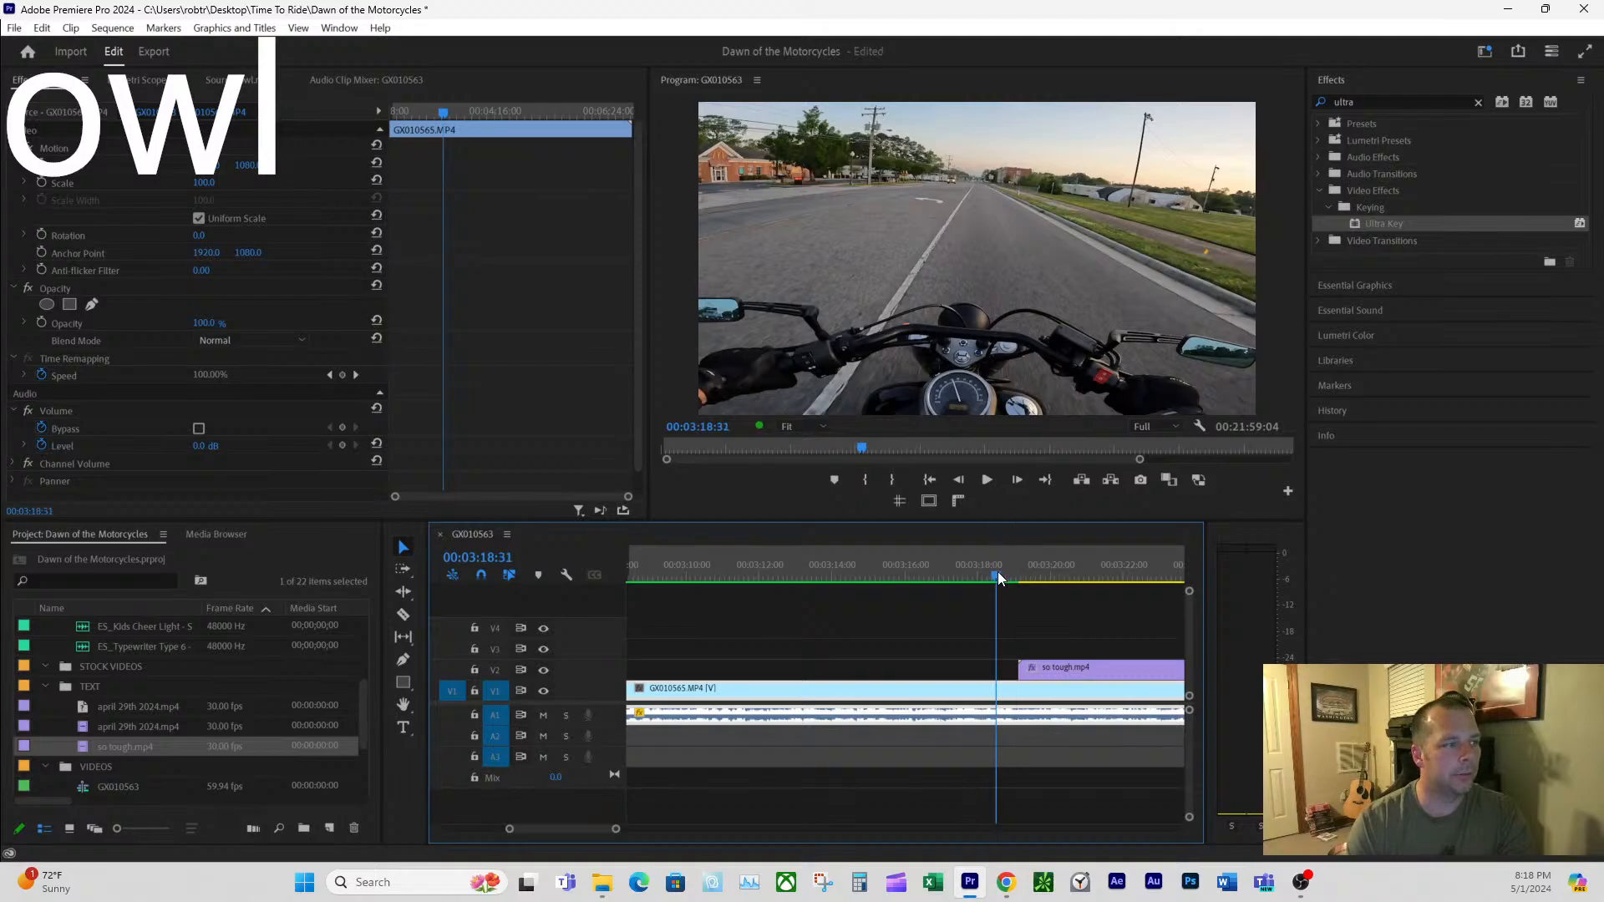
{"action": "key", "text": "space"}
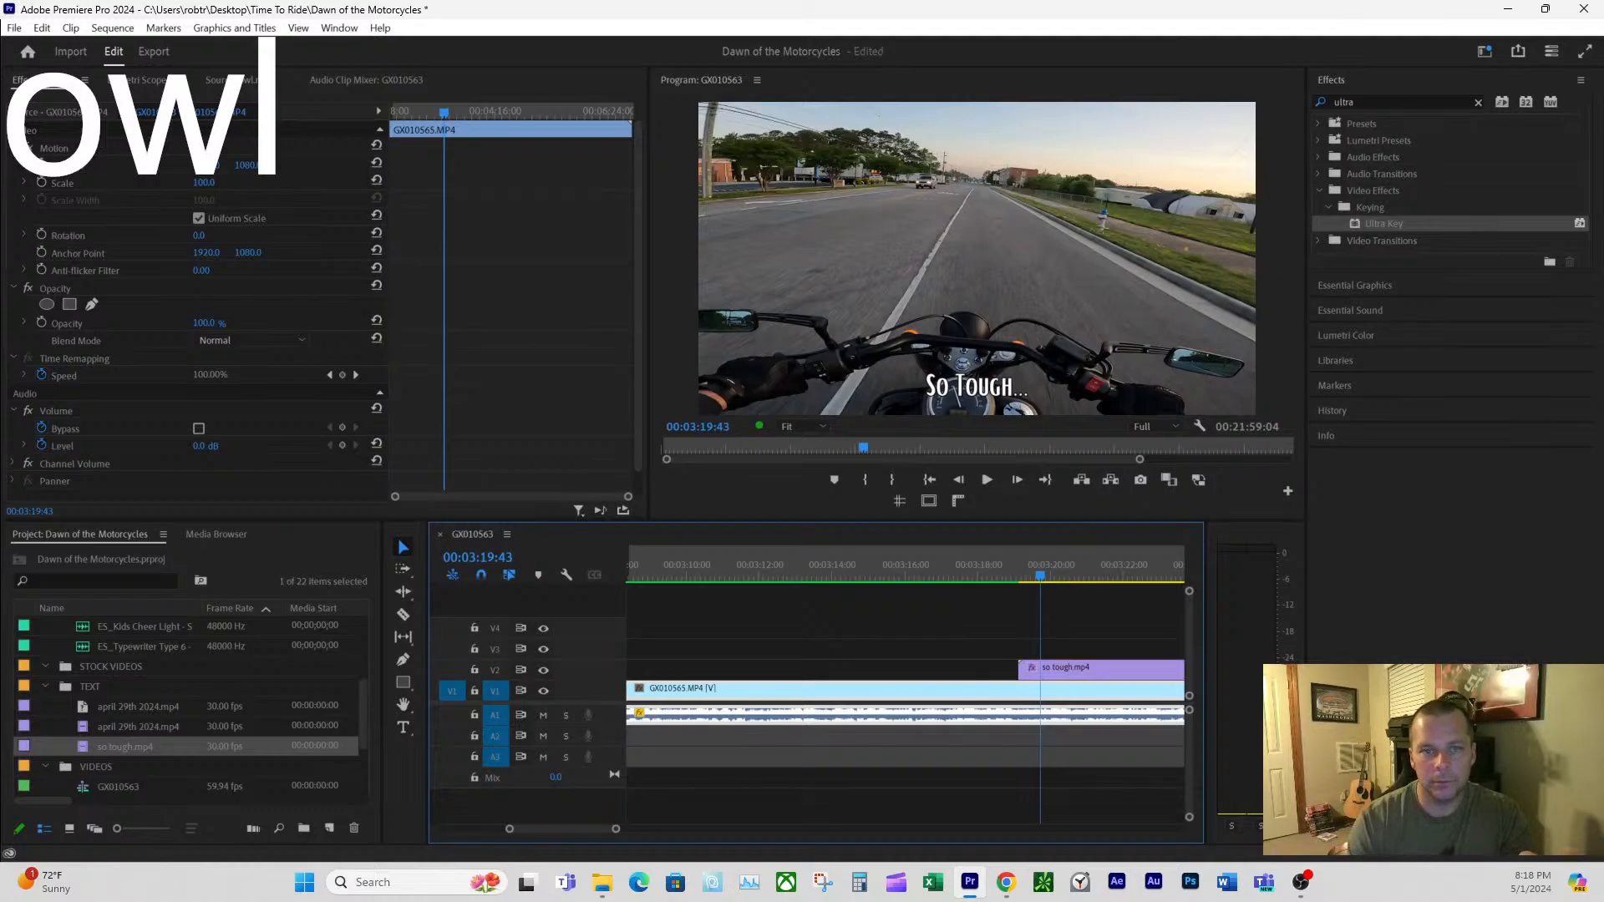
{"action": "key", "text": "alt+Tab"}
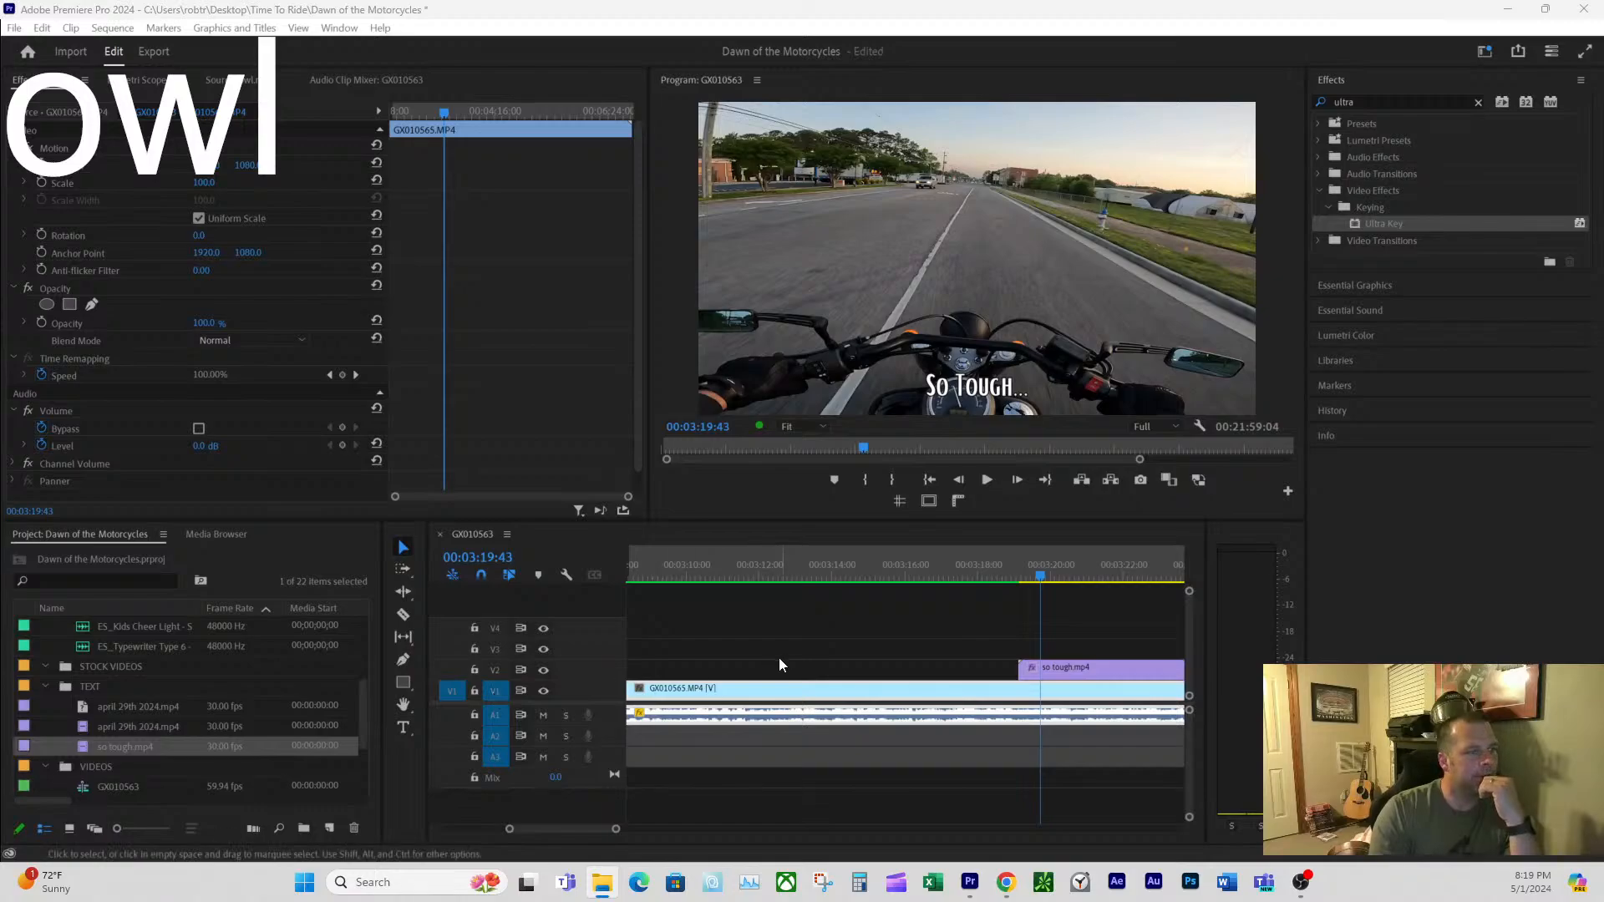
{"action": "left_click", "coordinate": [999, 564]}
{"action": "left_click", "coordinate": [986, 480]}
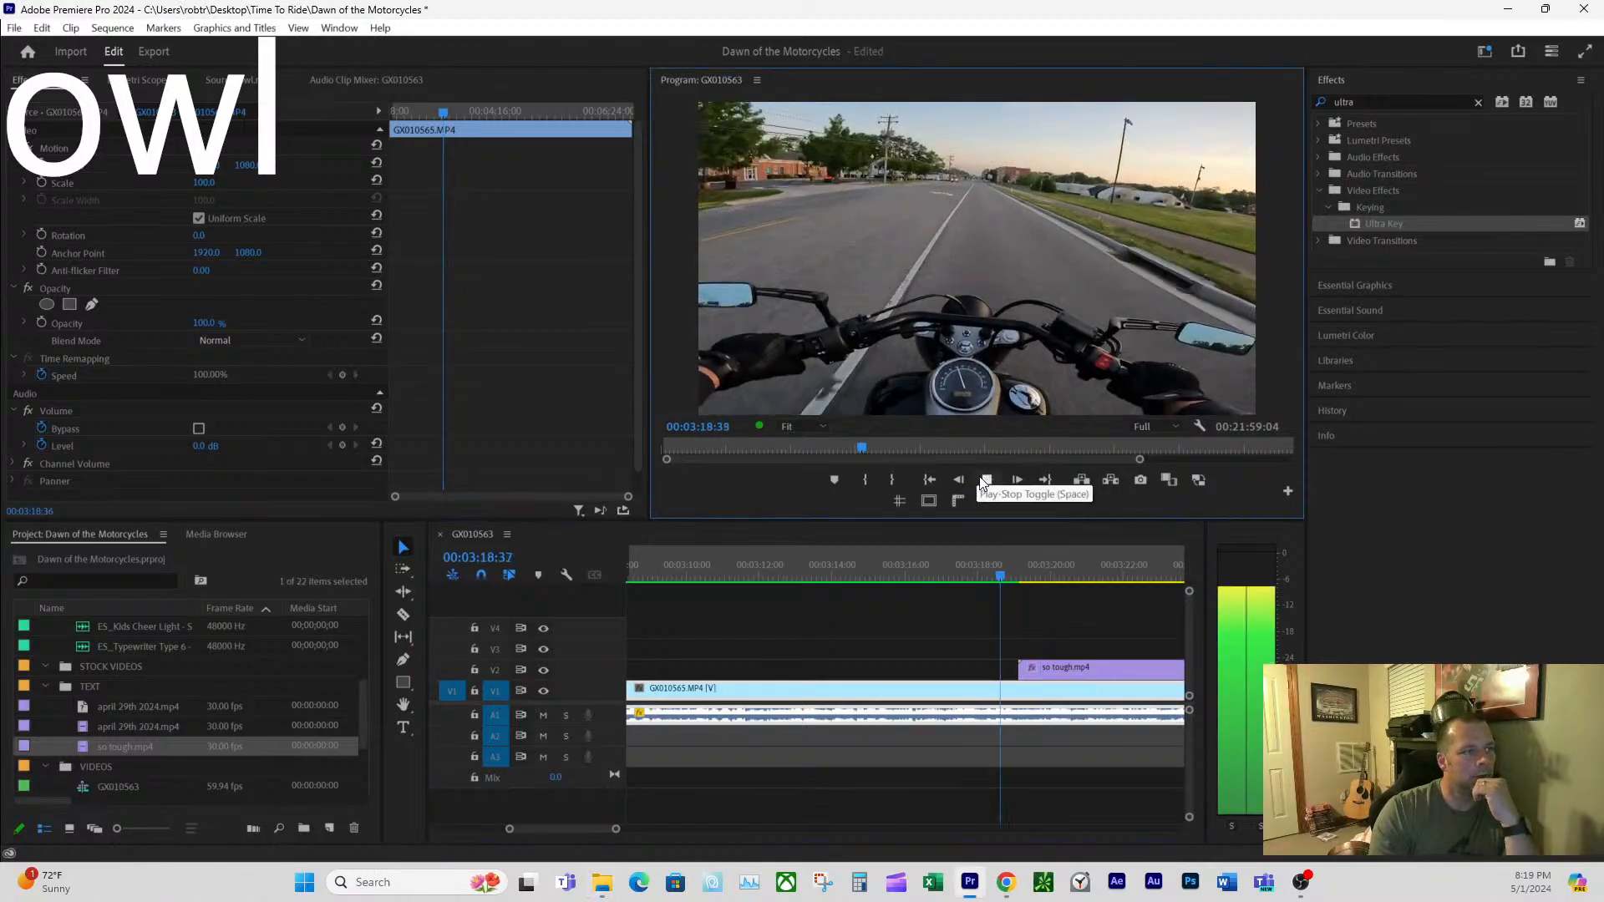
{"action": "left_click", "coordinate": [985, 480]}
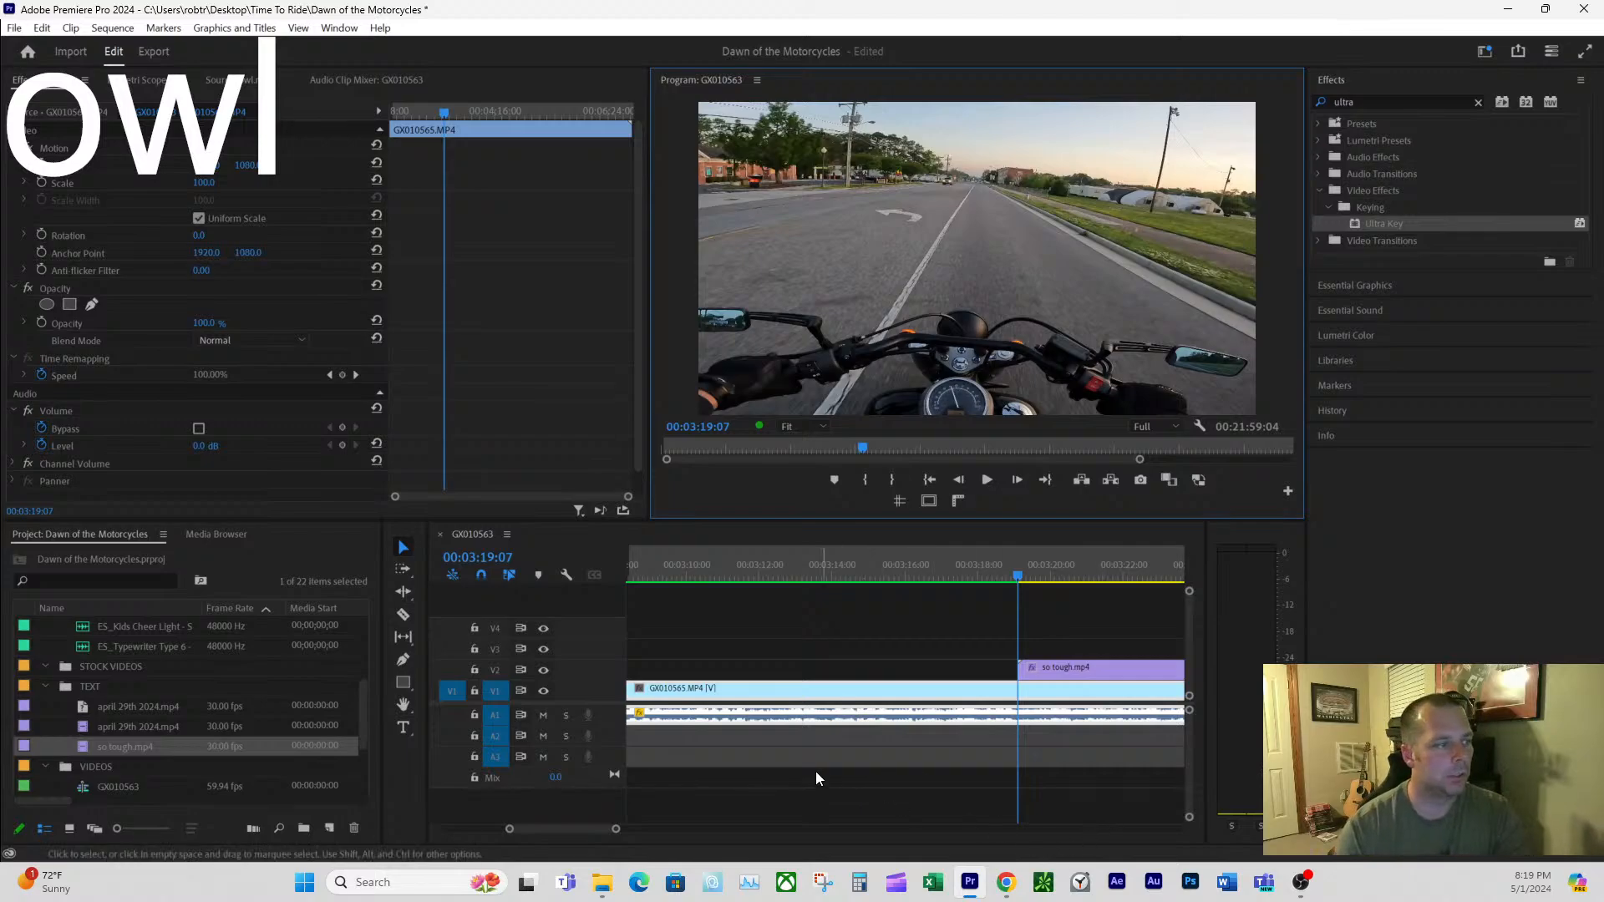
{"action": "left_click_drag", "start_coordinate": [615, 829], "coordinate": [706, 830]}
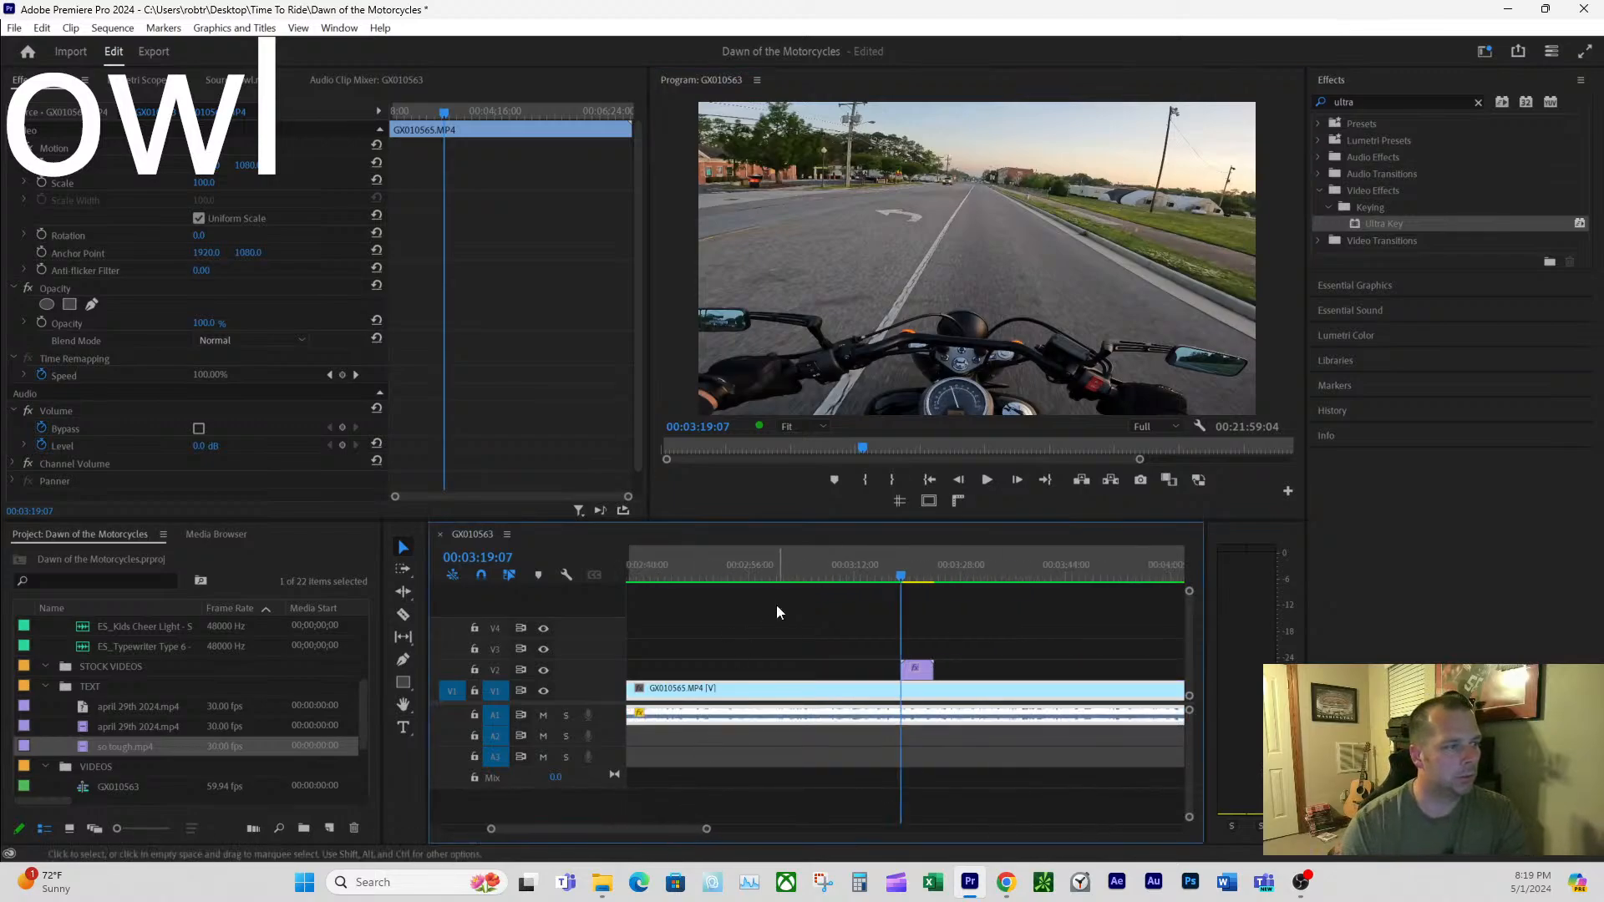
- Play the riding footage leading into the "So Tough..." title from about 00:03:16:05, then stop playback
{"action": "left_click", "coordinate": [881, 574]}
{"action": "key", "text": "space"}
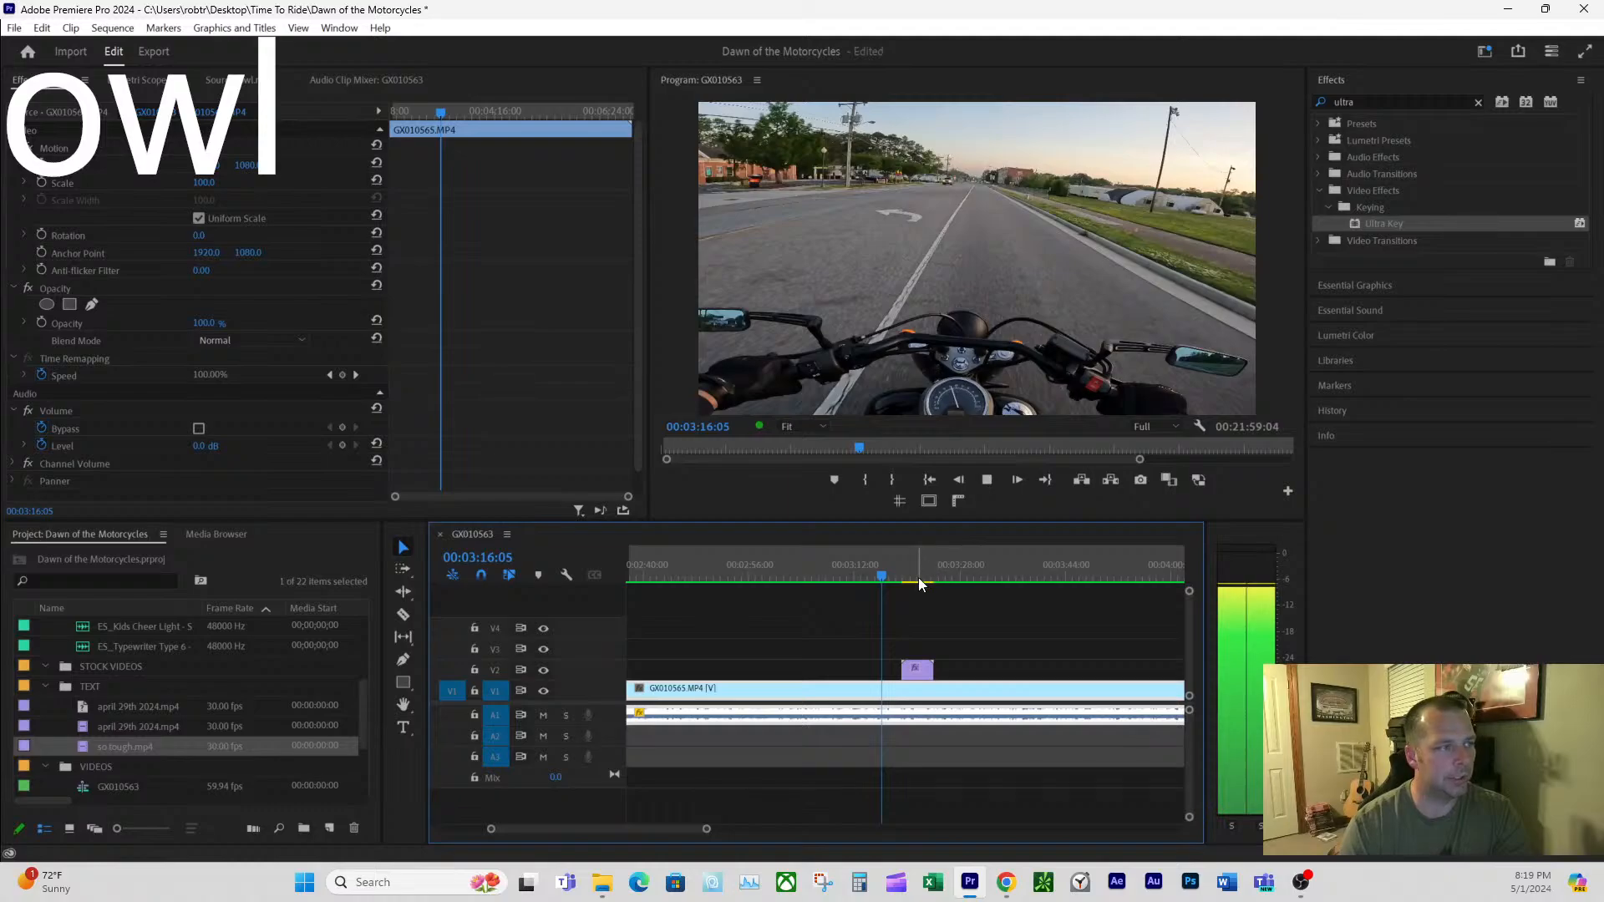
{"action": "key", "text": "space"}
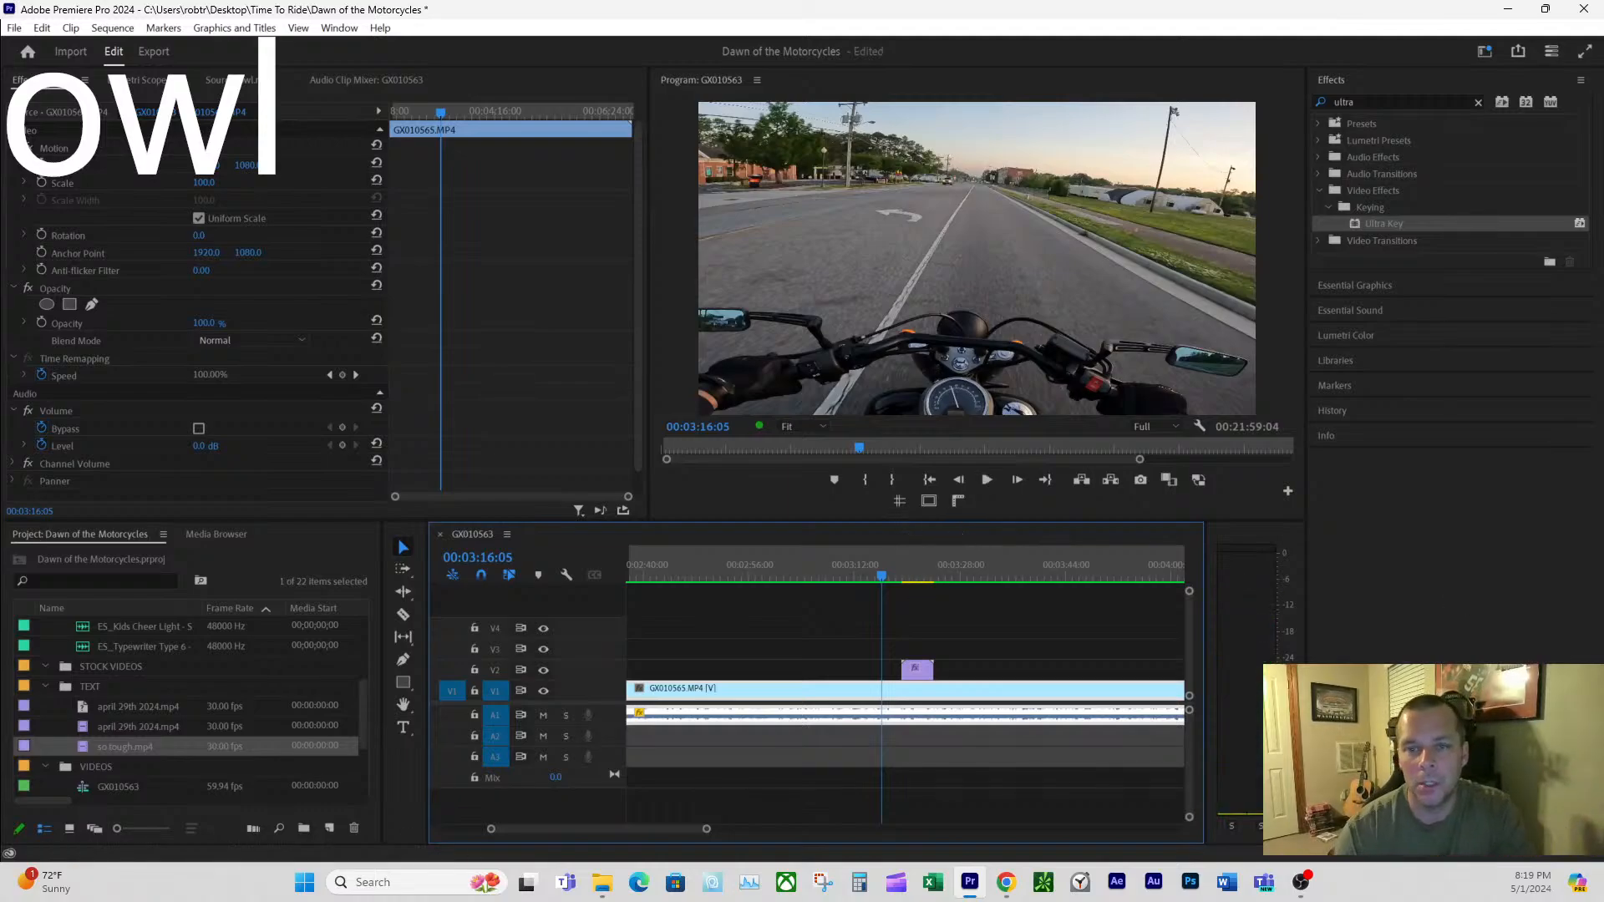
- Switch to File Explorer and open the CONSTANTS sound-effects folder inside YOUTUBE FYERFIGHTER > Sounds
{"action": "key", "text": "alt+Tab"}
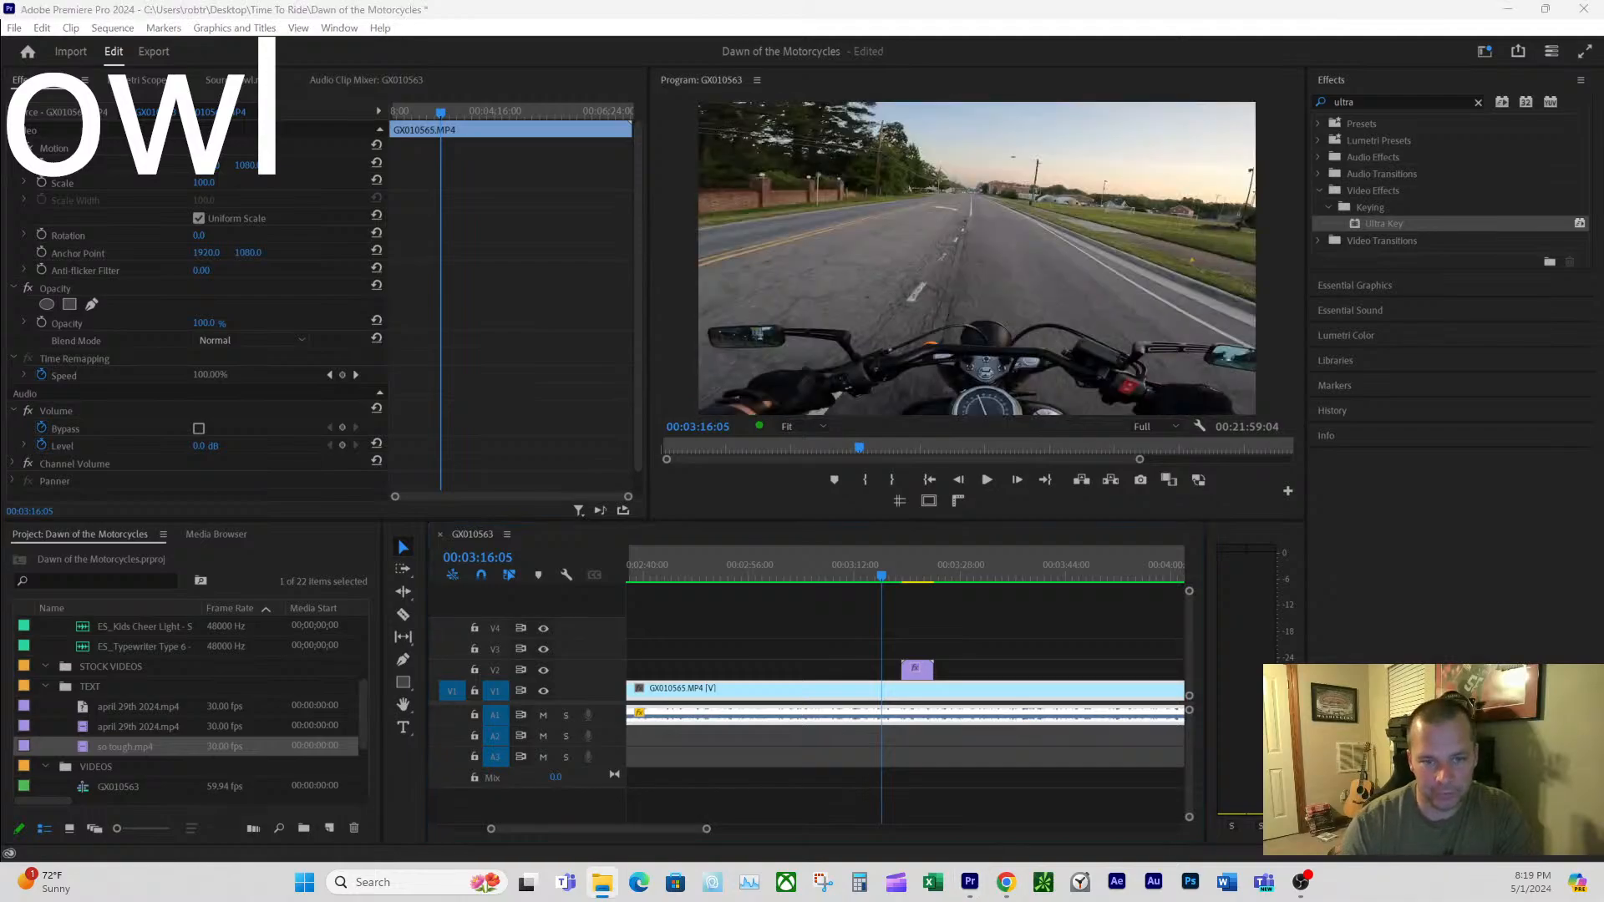
{"action": "left_click_drag", "start_coordinate": [1603, 288], "coordinate": [1032, 290]}
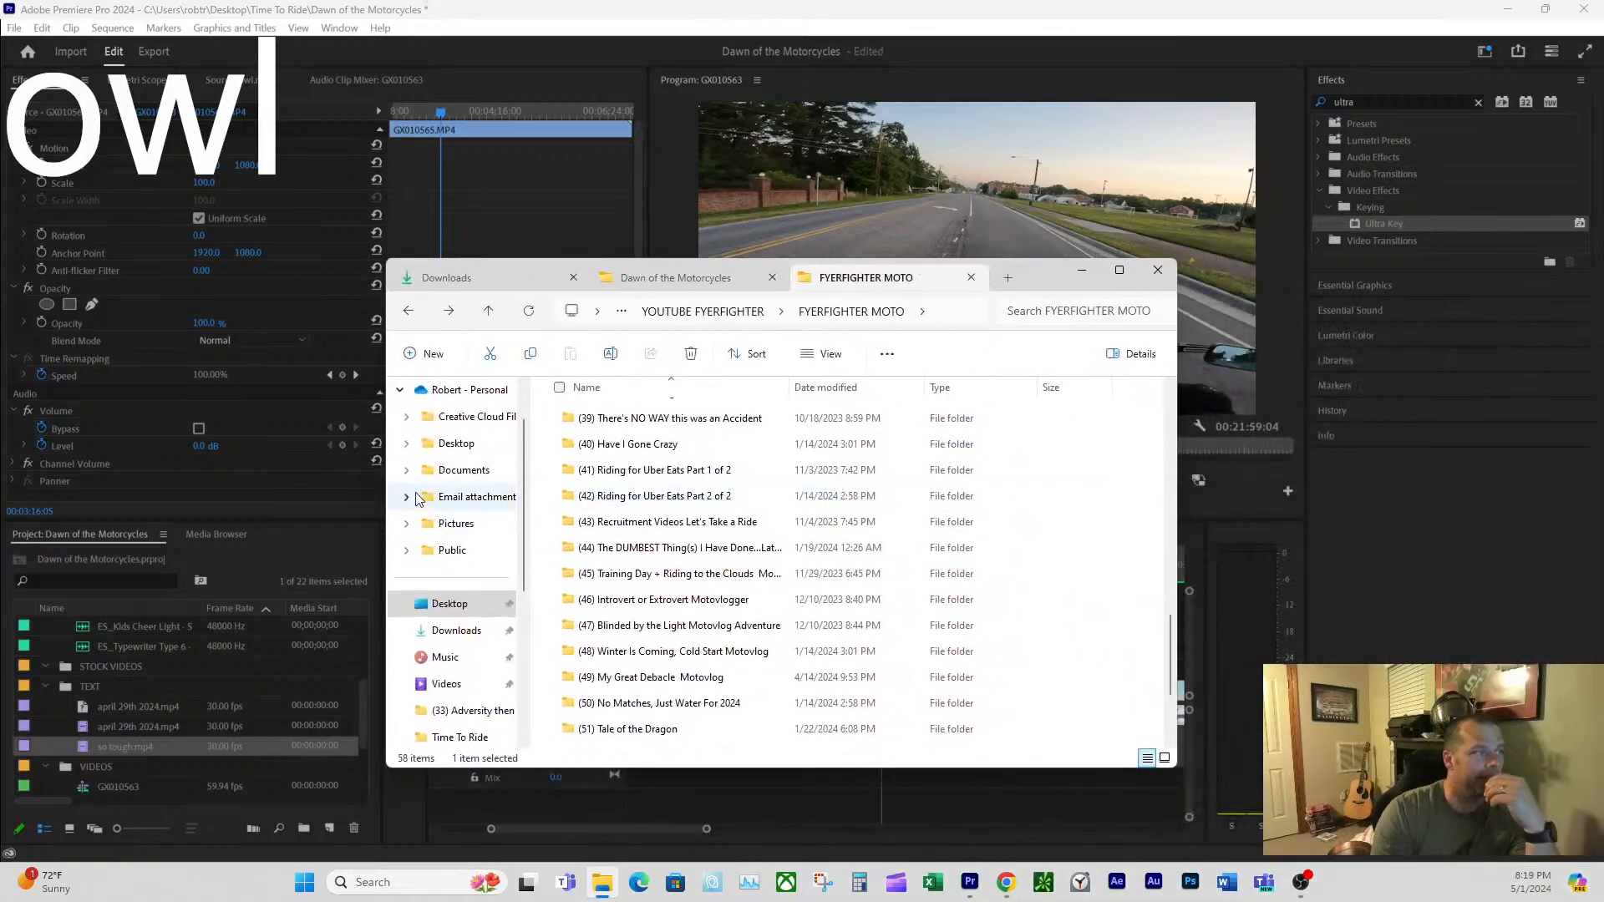
{"action": "left_click", "coordinate": [407, 312]}
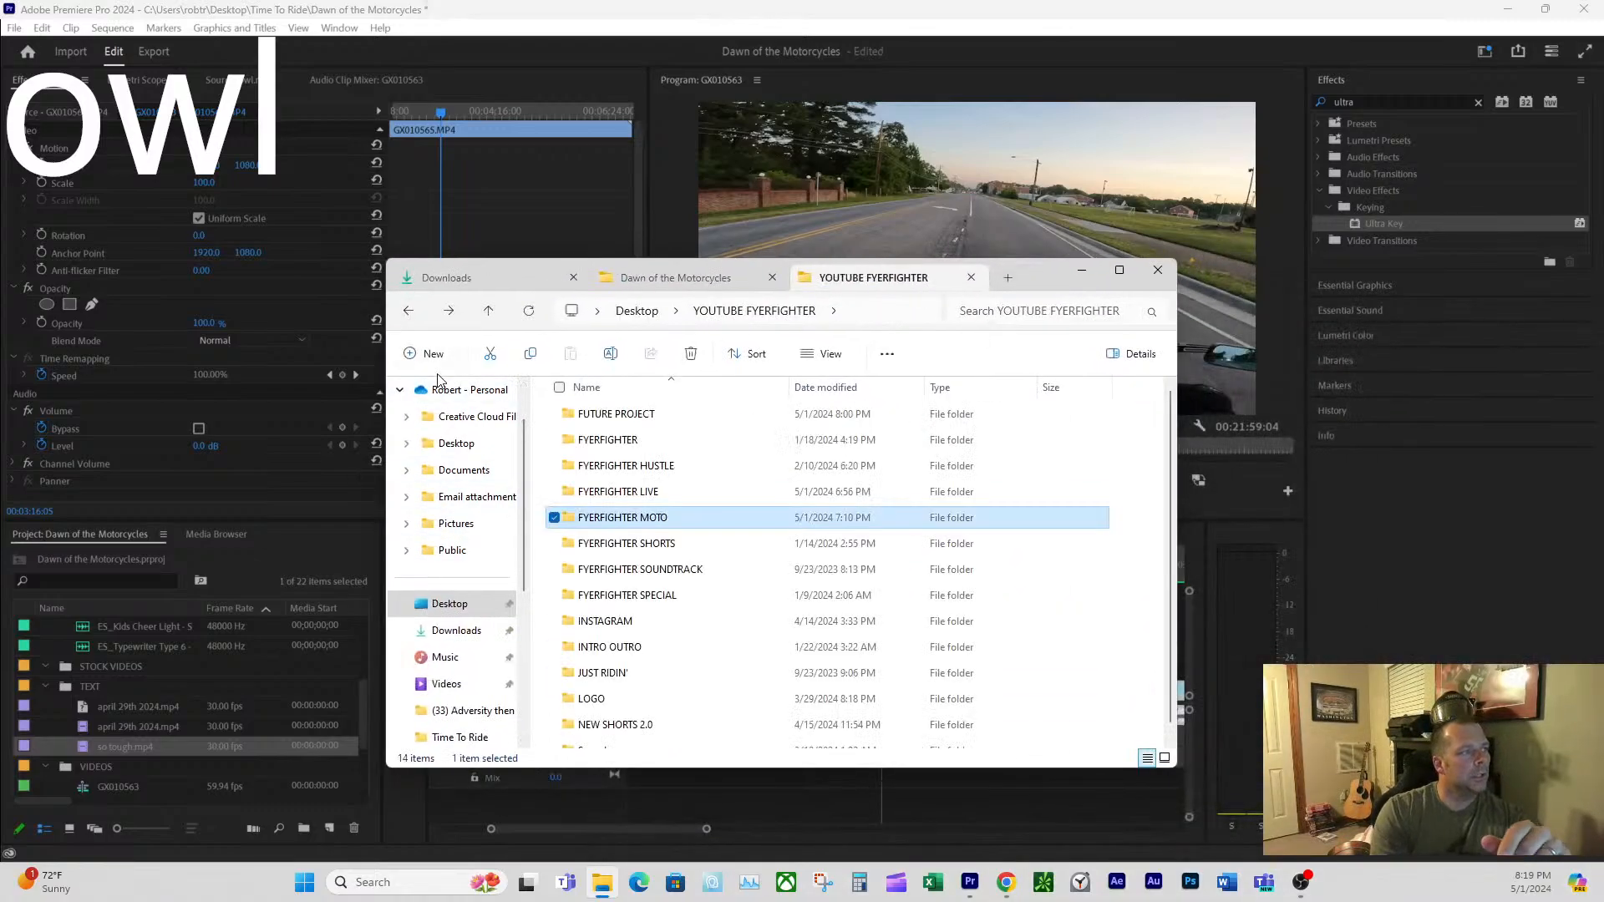
{"action": "scroll", "coordinate": [627, 617], "scroll_direction": "down", "scroll_amount": 1}
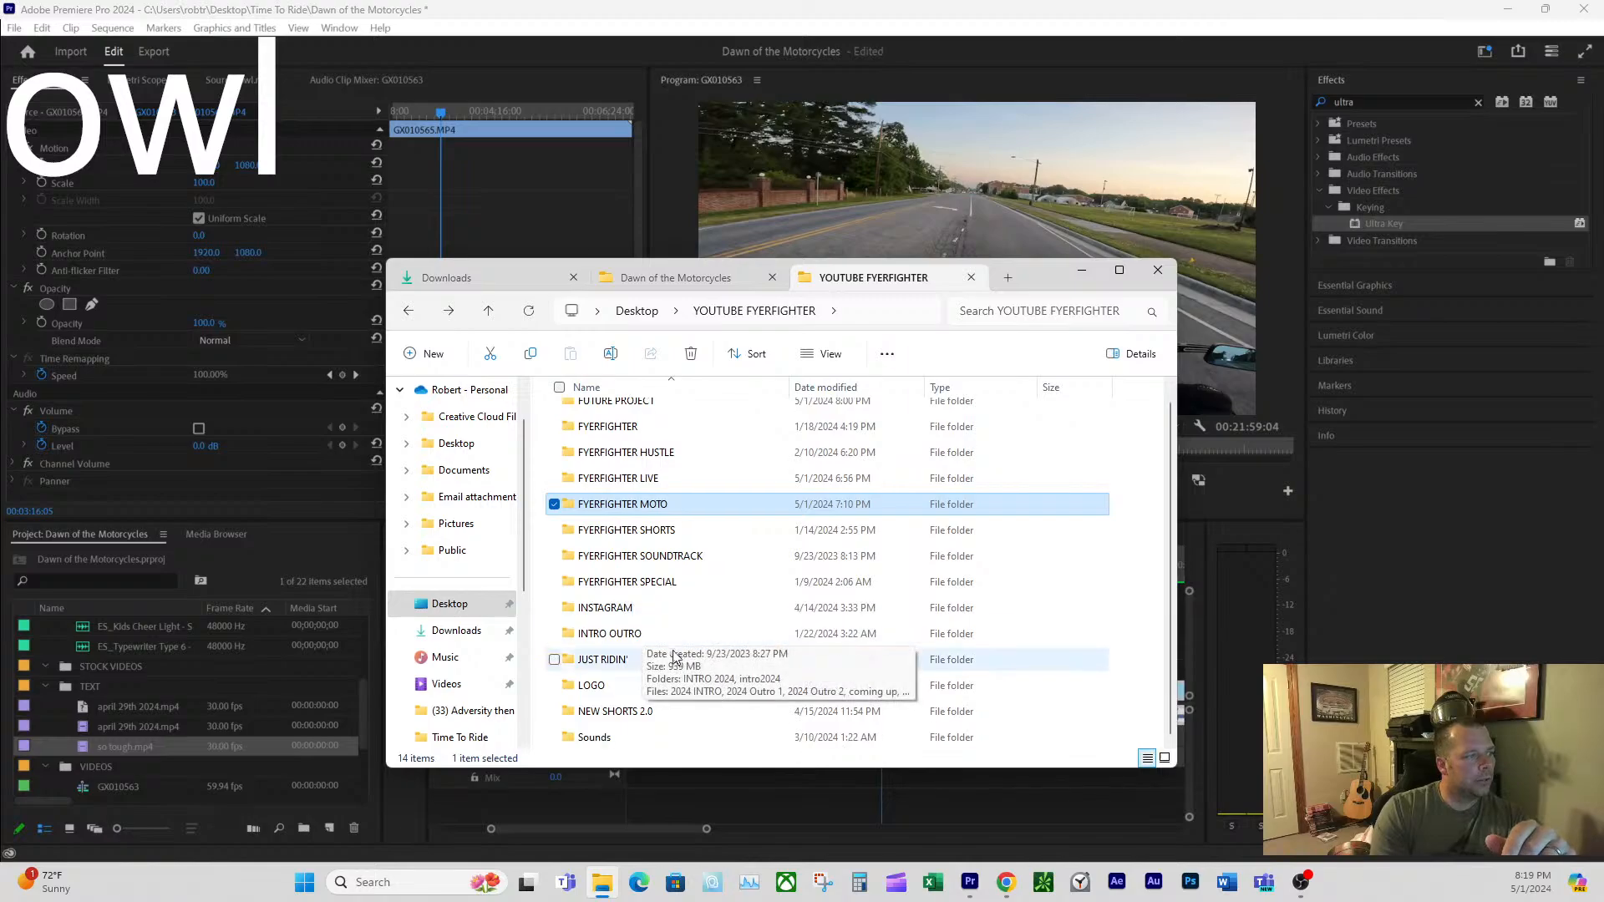
{"action": "double_click", "coordinate": [600, 740]}
{"action": "double_click", "coordinate": [618, 414]}
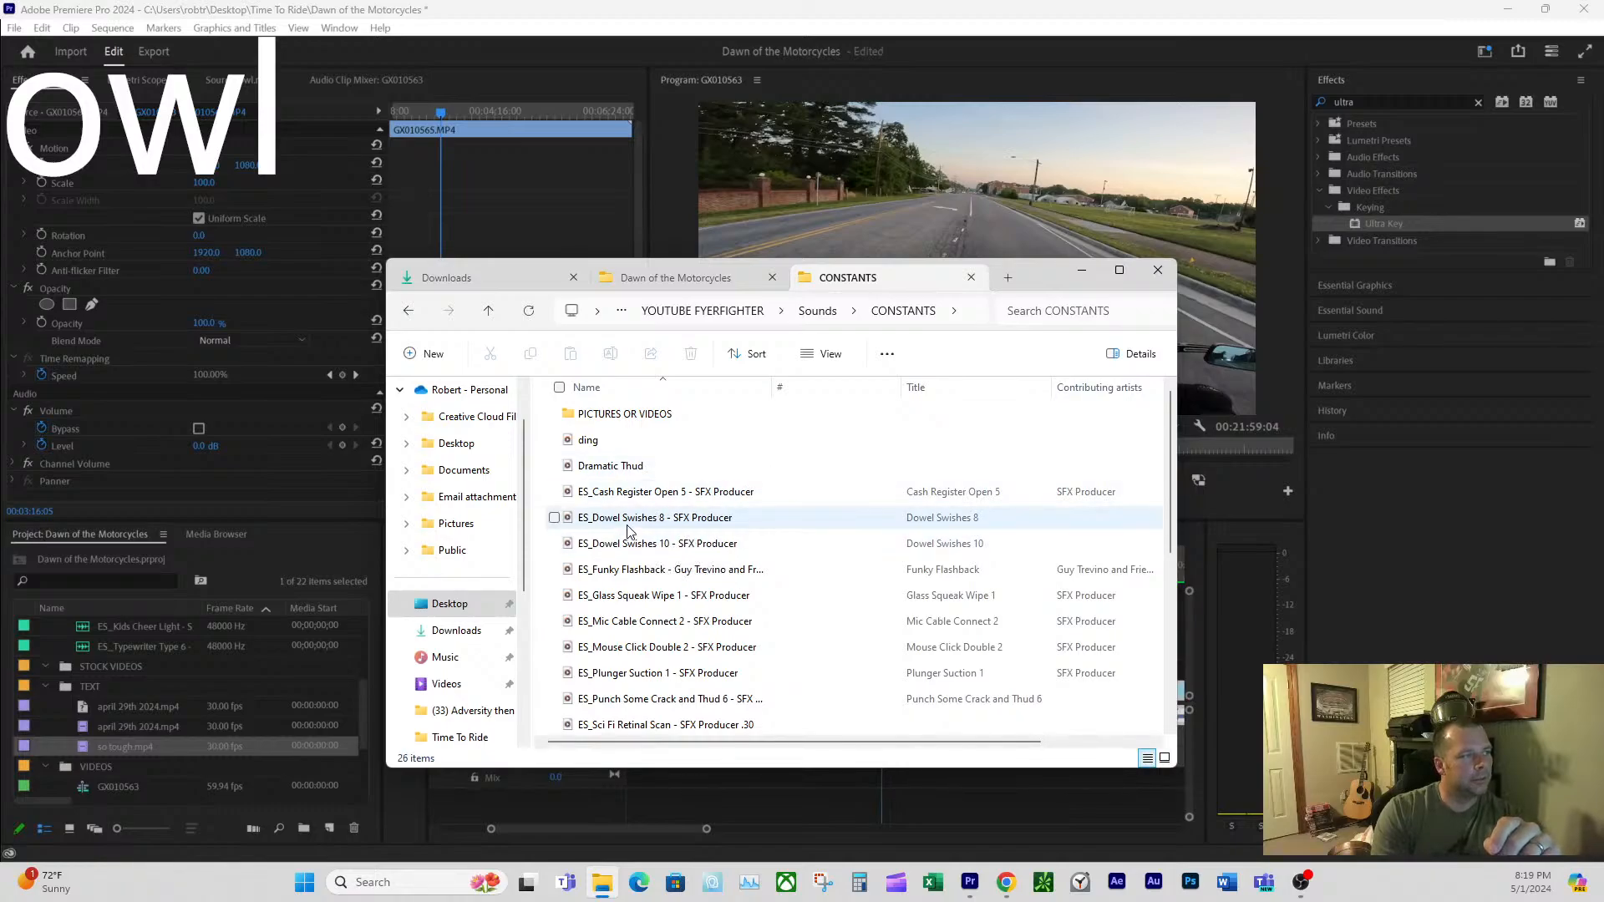
- Import ES_Dowel Swishes 8 and ES_Dowel Swishes 10 into Premiere and place them on A2 under the start and end of the so tough.mp4 title
{"action": "left_click_drag", "start_coordinate": [628, 518], "coordinate": [198, 723]}
{"action": "scroll", "coordinate": [253, 704], "scroll_direction": "down", "scroll_amount": 1}
{"action": "scroll", "coordinate": [254, 704], "scroll_direction": "up", "scroll_amount": 4}
{"action": "left_click_drag", "start_coordinate": [116, 785], "coordinate": [904, 738]}
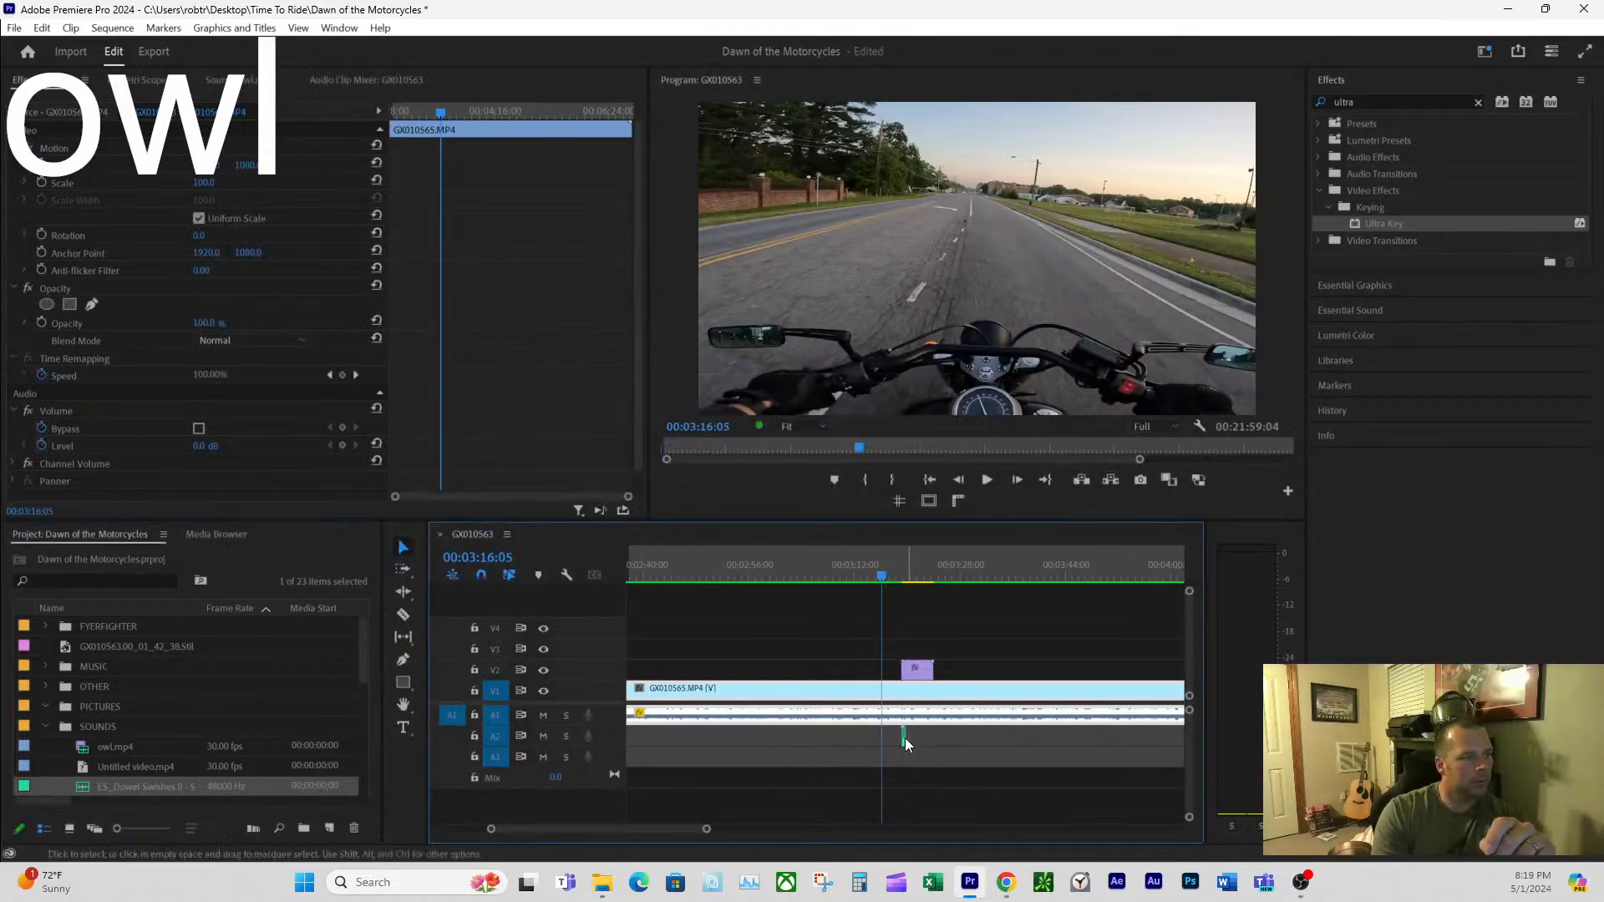
{"action": "left_click", "coordinate": [601, 882]}
{"action": "left_click_drag", "start_coordinate": [695, 552], "coordinate": [930, 737]}
- Shift the ES_Dowel Swishes 8 clip on A2 slightly earlier so its swish peak matches the title's entrance at 00:03:19:15
{"action": "left_click", "coordinate": [898, 573]}
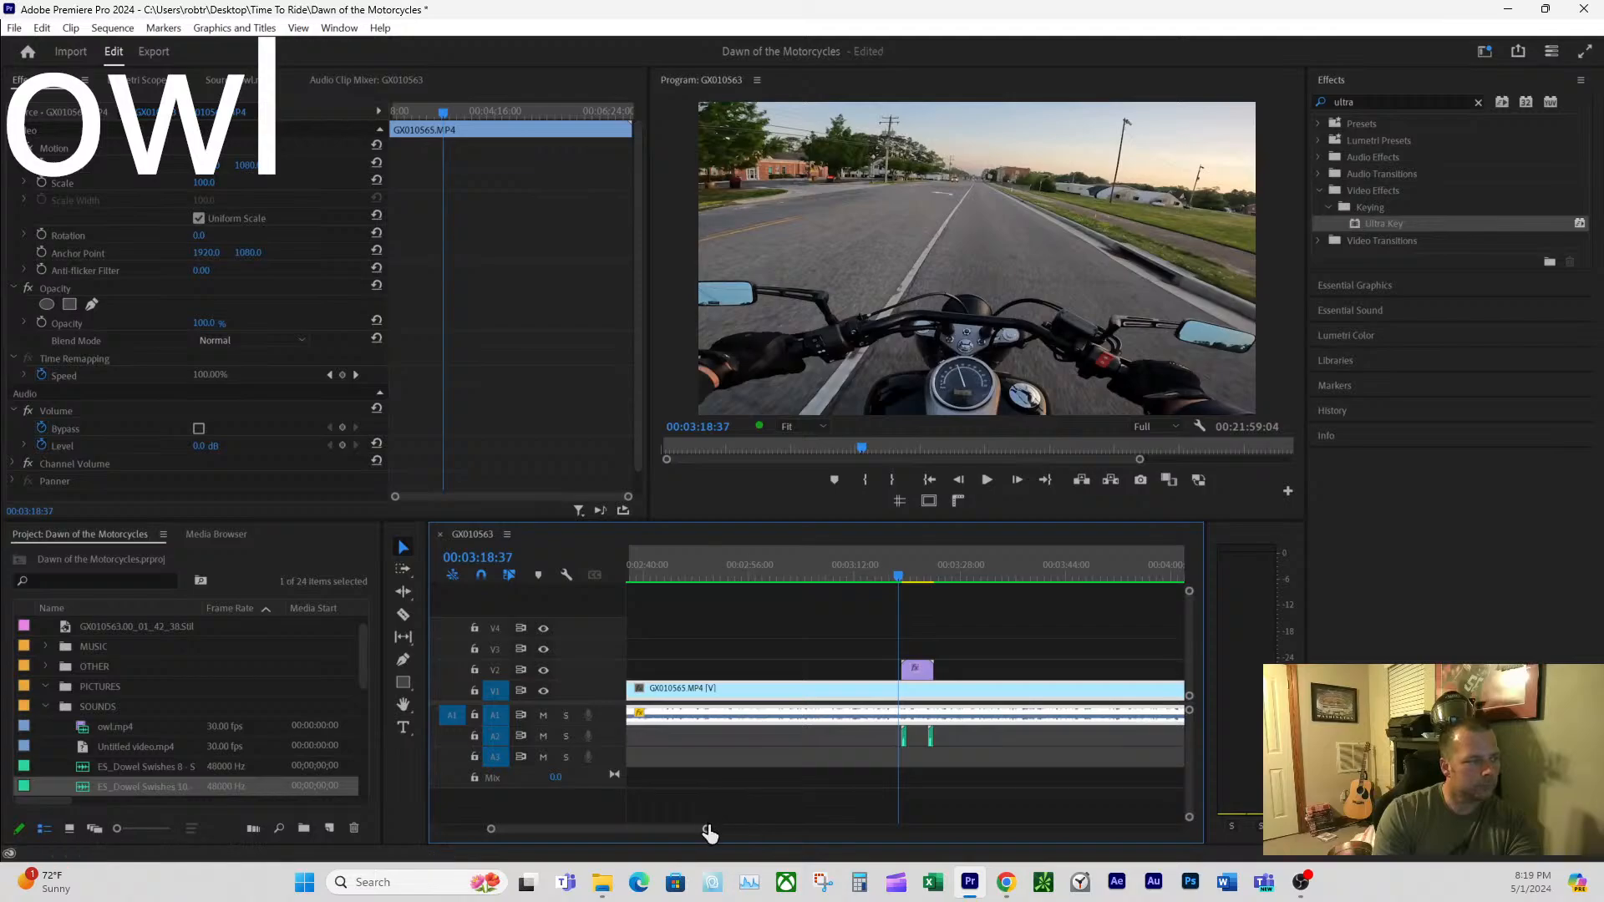
{"action": "left_click_drag", "start_coordinate": [706, 828], "coordinate": [627, 831]}
{"action": "scroll", "coordinate": [864, 723], "scroll_direction": "down", "scroll_amount": 2}
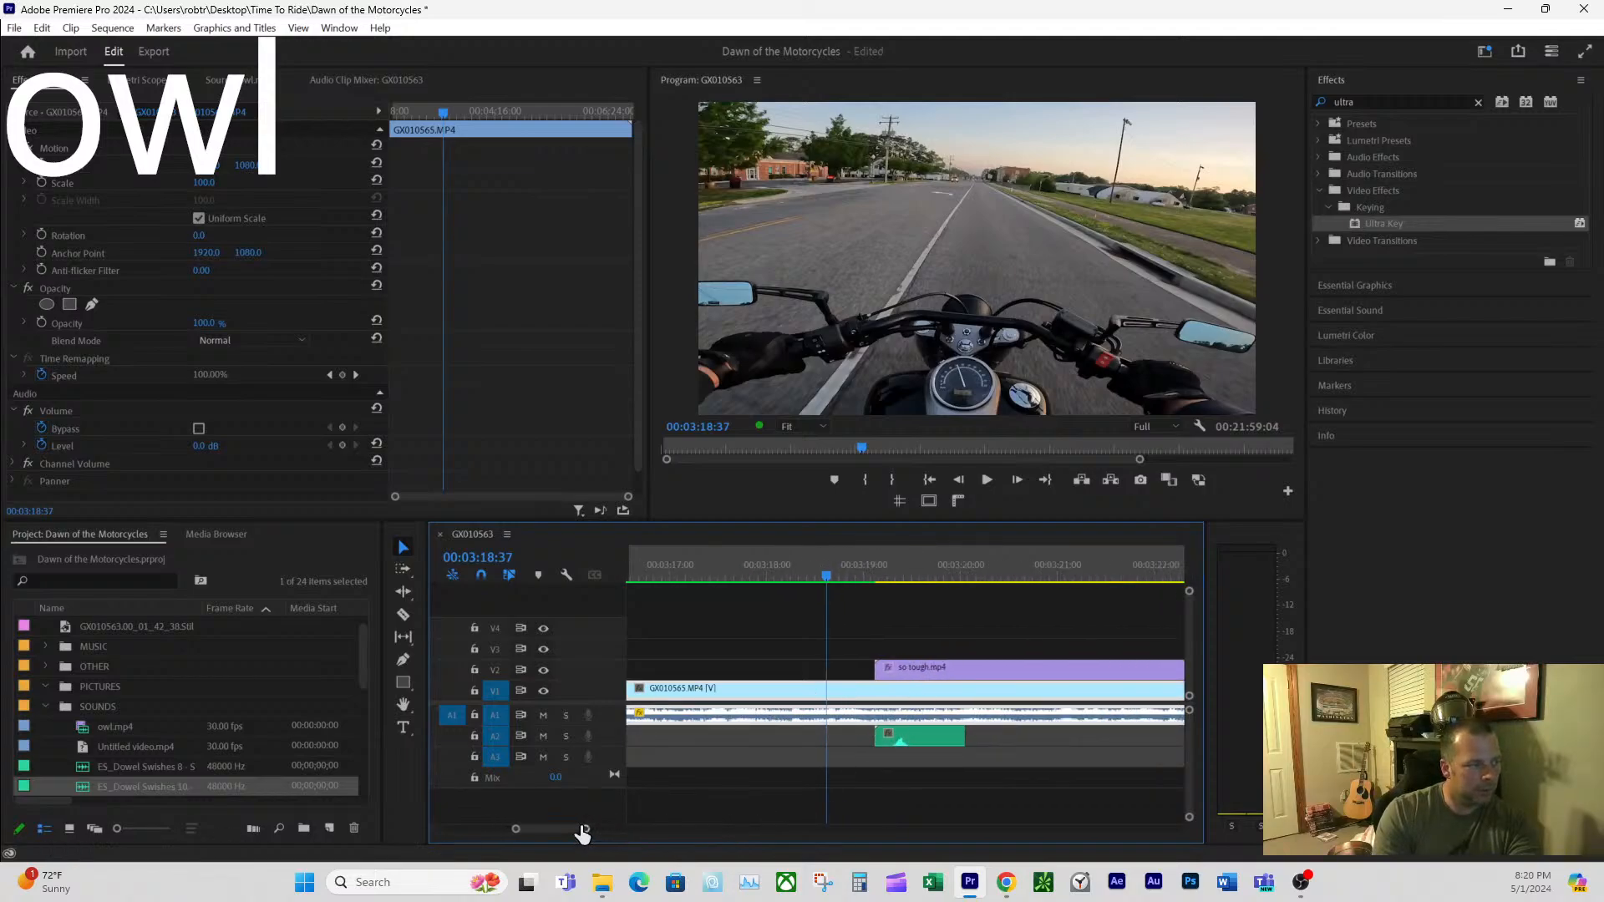
{"action": "left_click_drag", "start_coordinate": [582, 830], "coordinate": [571, 832]}
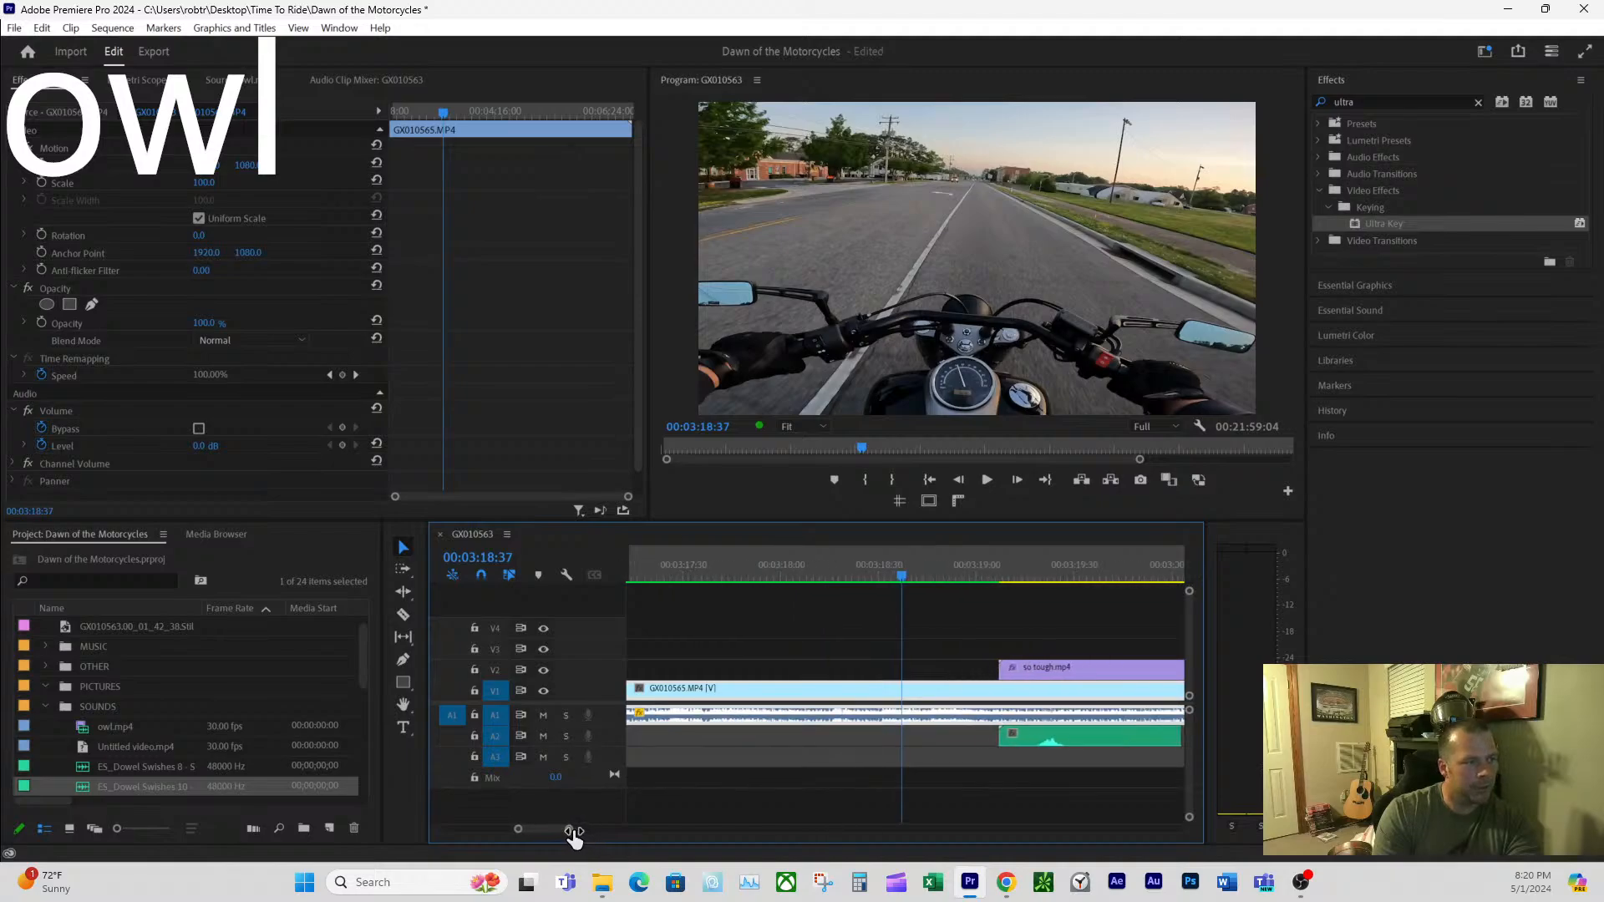
{"action": "scroll", "coordinate": [1039, 716], "scroll_direction": "down", "scroll_amount": 5}
{"action": "left_click", "coordinate": [685, 569]}
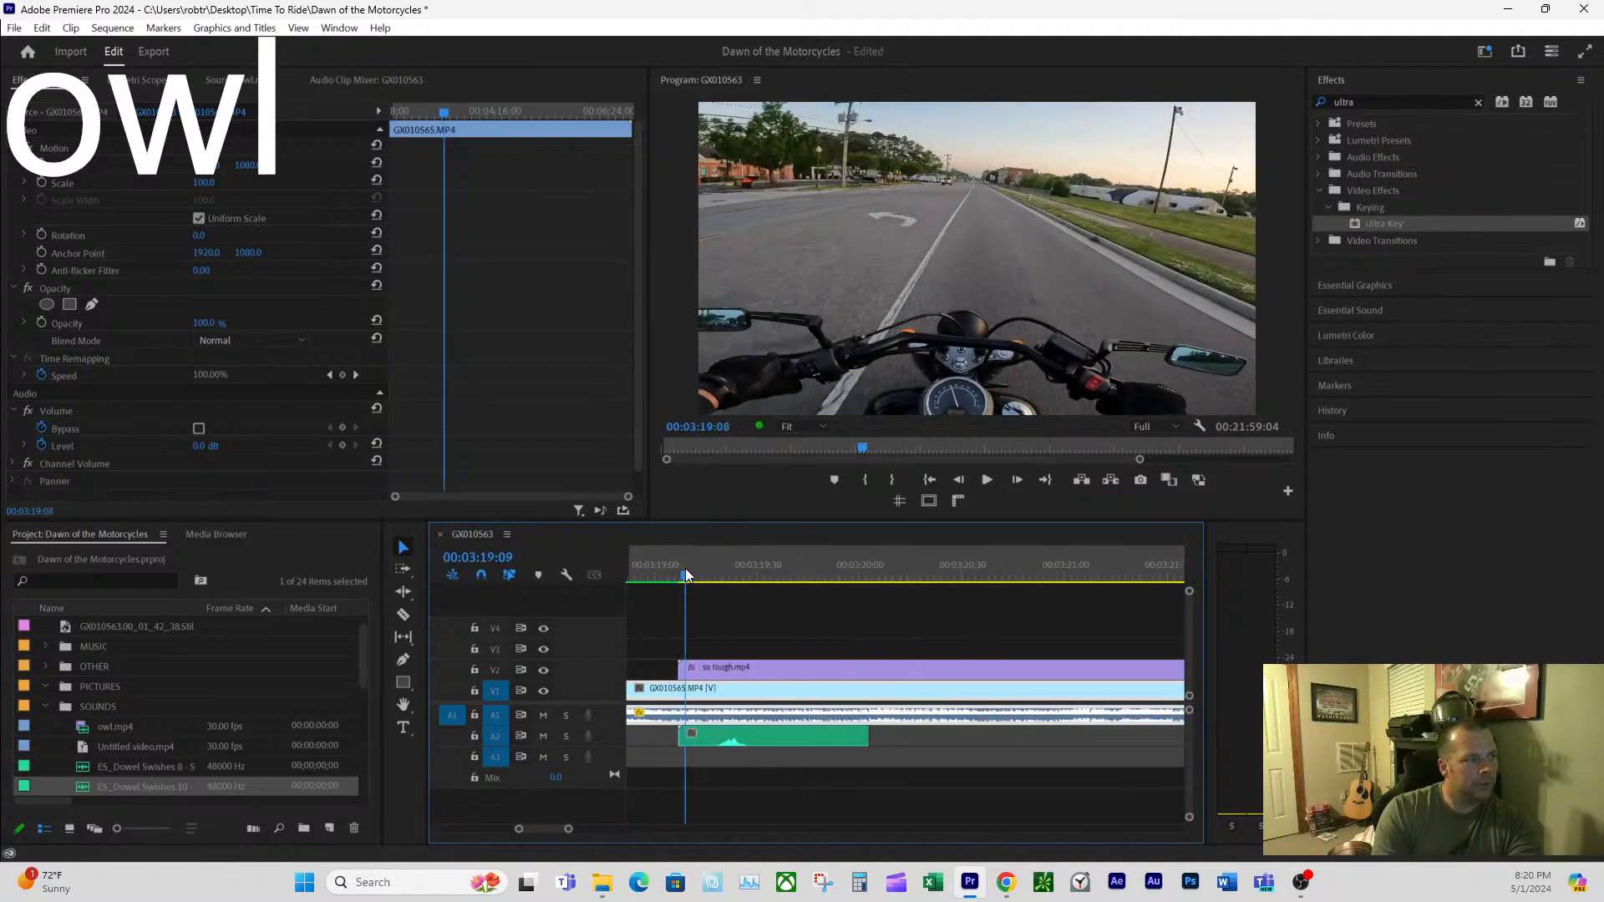
{"action": "left_click_drag", "start_coordinate": [685, 570], "coordinate": [709, 569]}
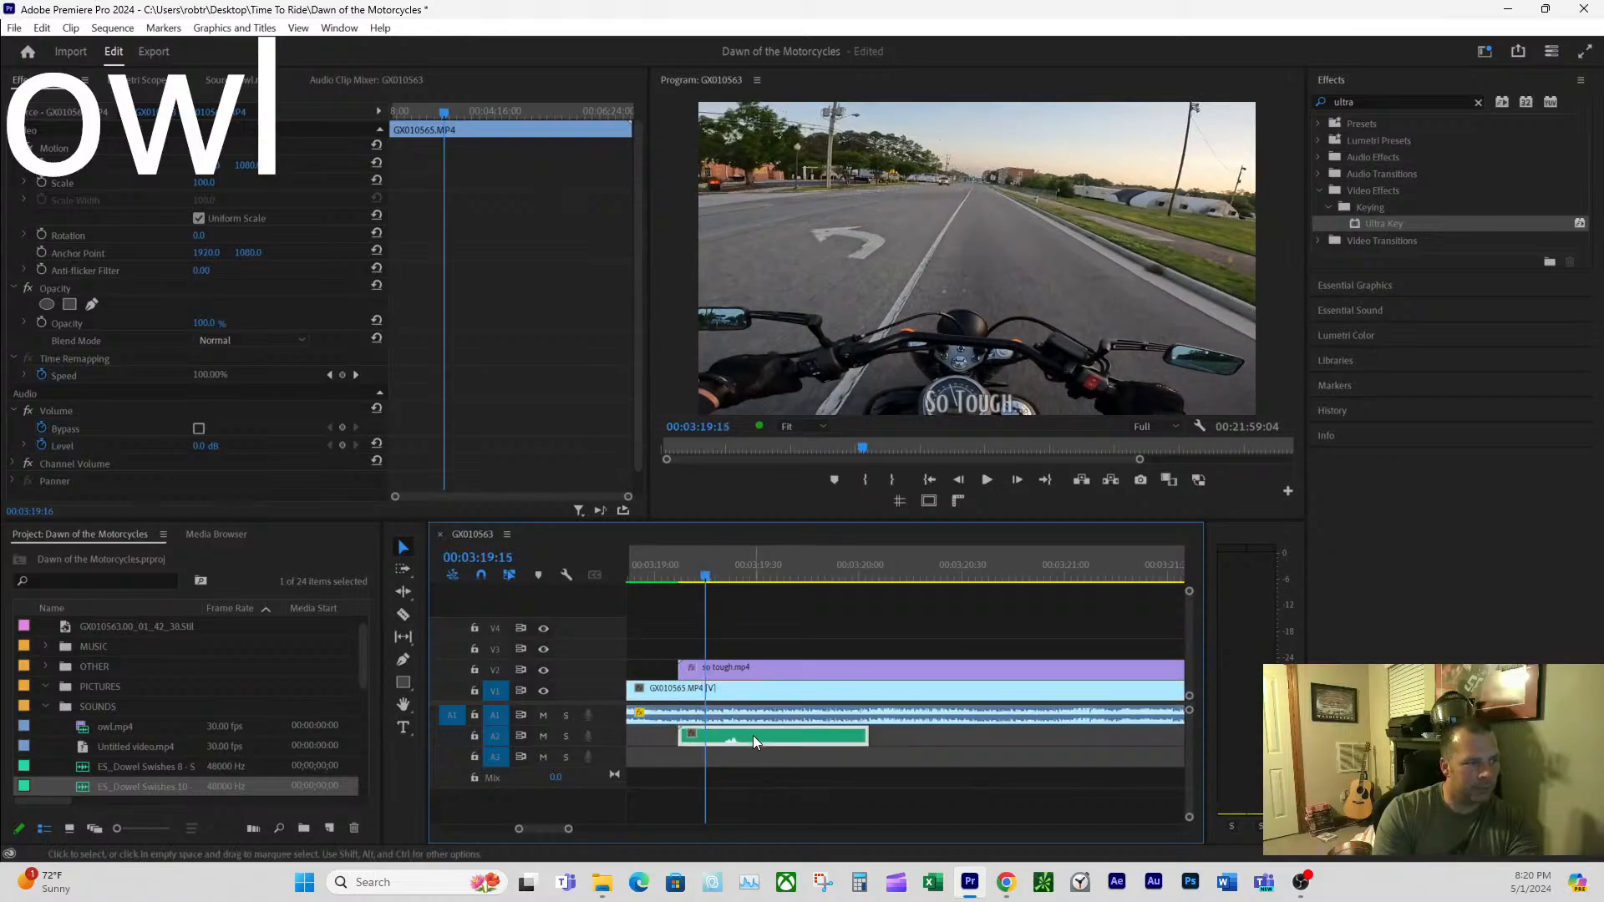
{"action": "left_click_drag", "start_coordinate": [754, 735], "coordinate": [740, 738]}
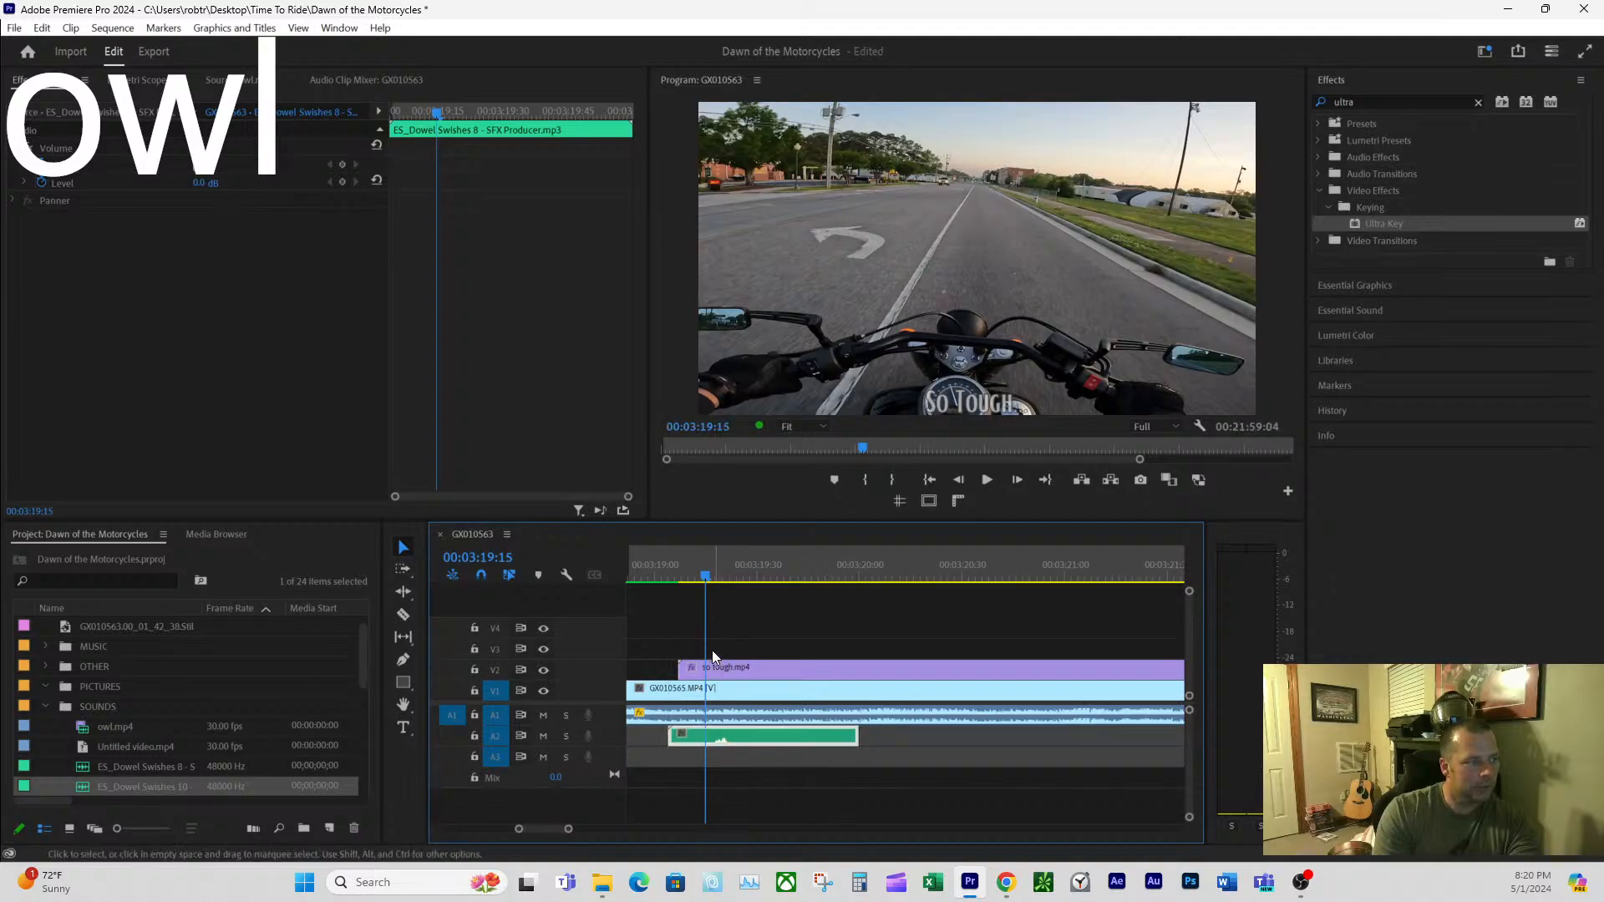
- Play the "So Tough..." title's entrance with its swish repeatedly, then continue through the exit to 00:03:23:35
{"action": "left_click", "coordinate": [656, 572]}
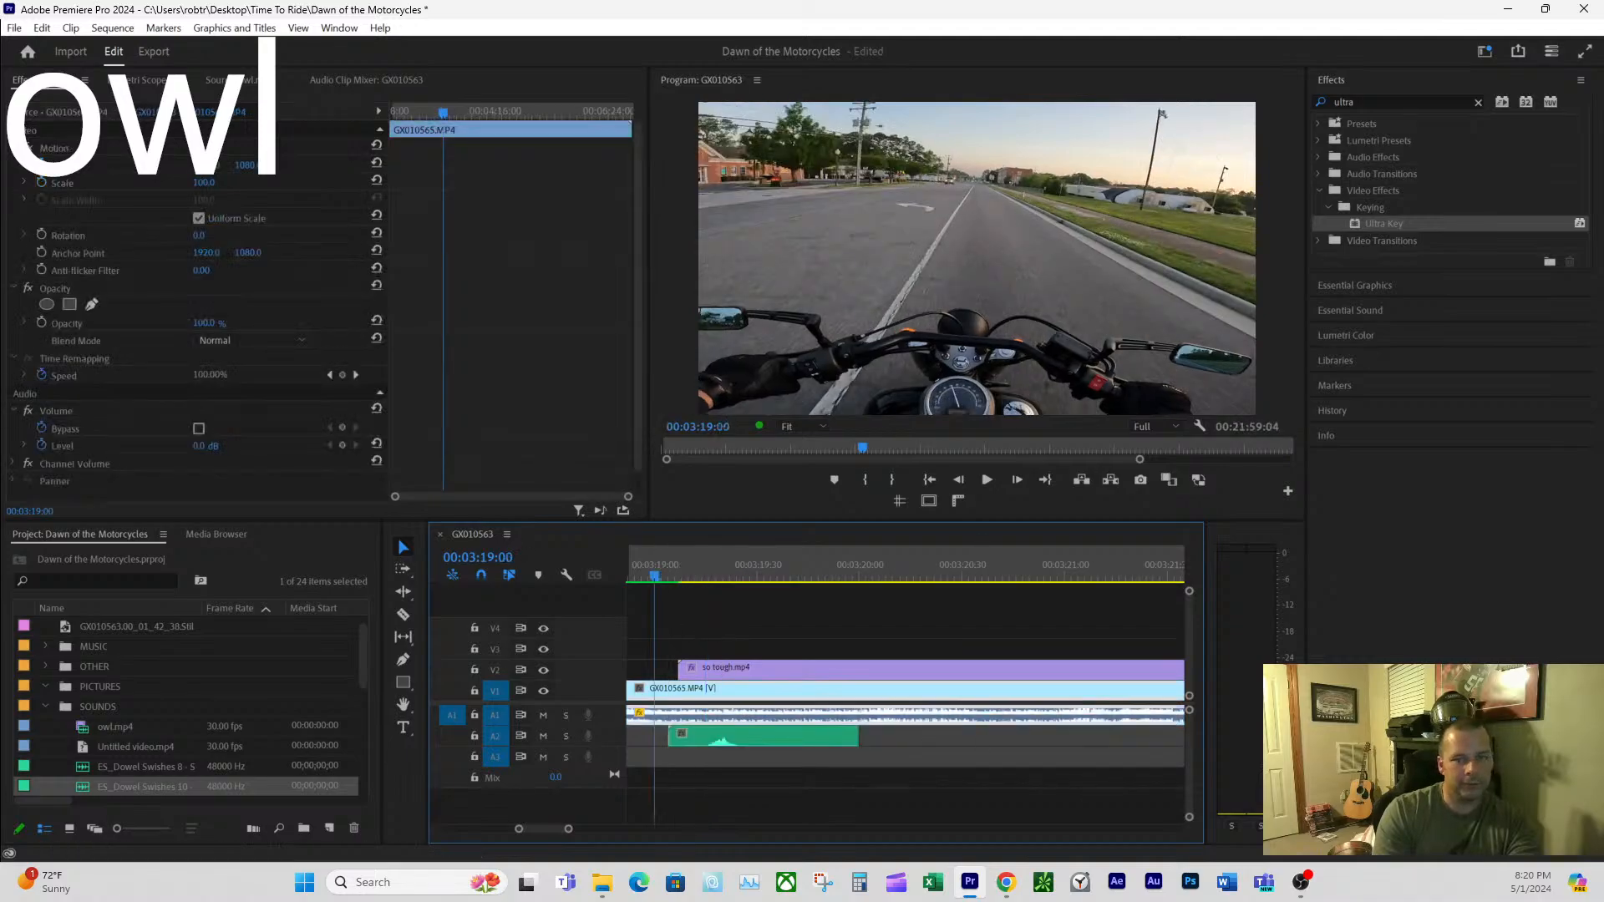
{"action": "key", "text": "alt+Tab"}
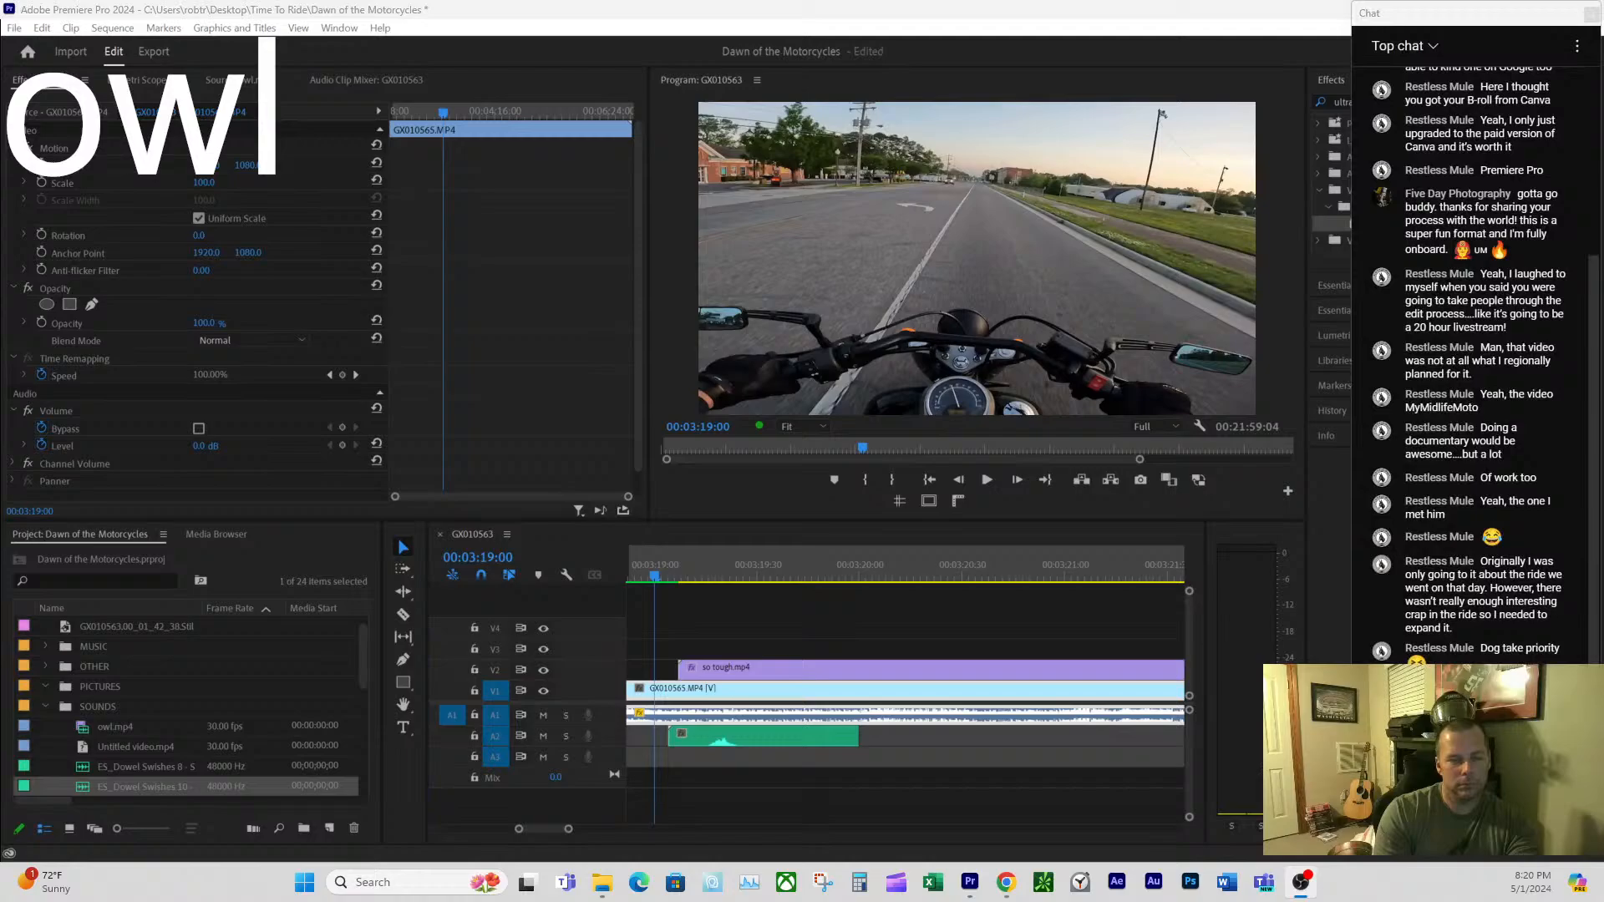
{"action": "left_click", "coordinate": [643, 558]}
{"action": "key", "text": "space"}
{"action": "scroll", "coordinate": [756, 588], "scroll_direction": "up", "scroll_amount": 3}
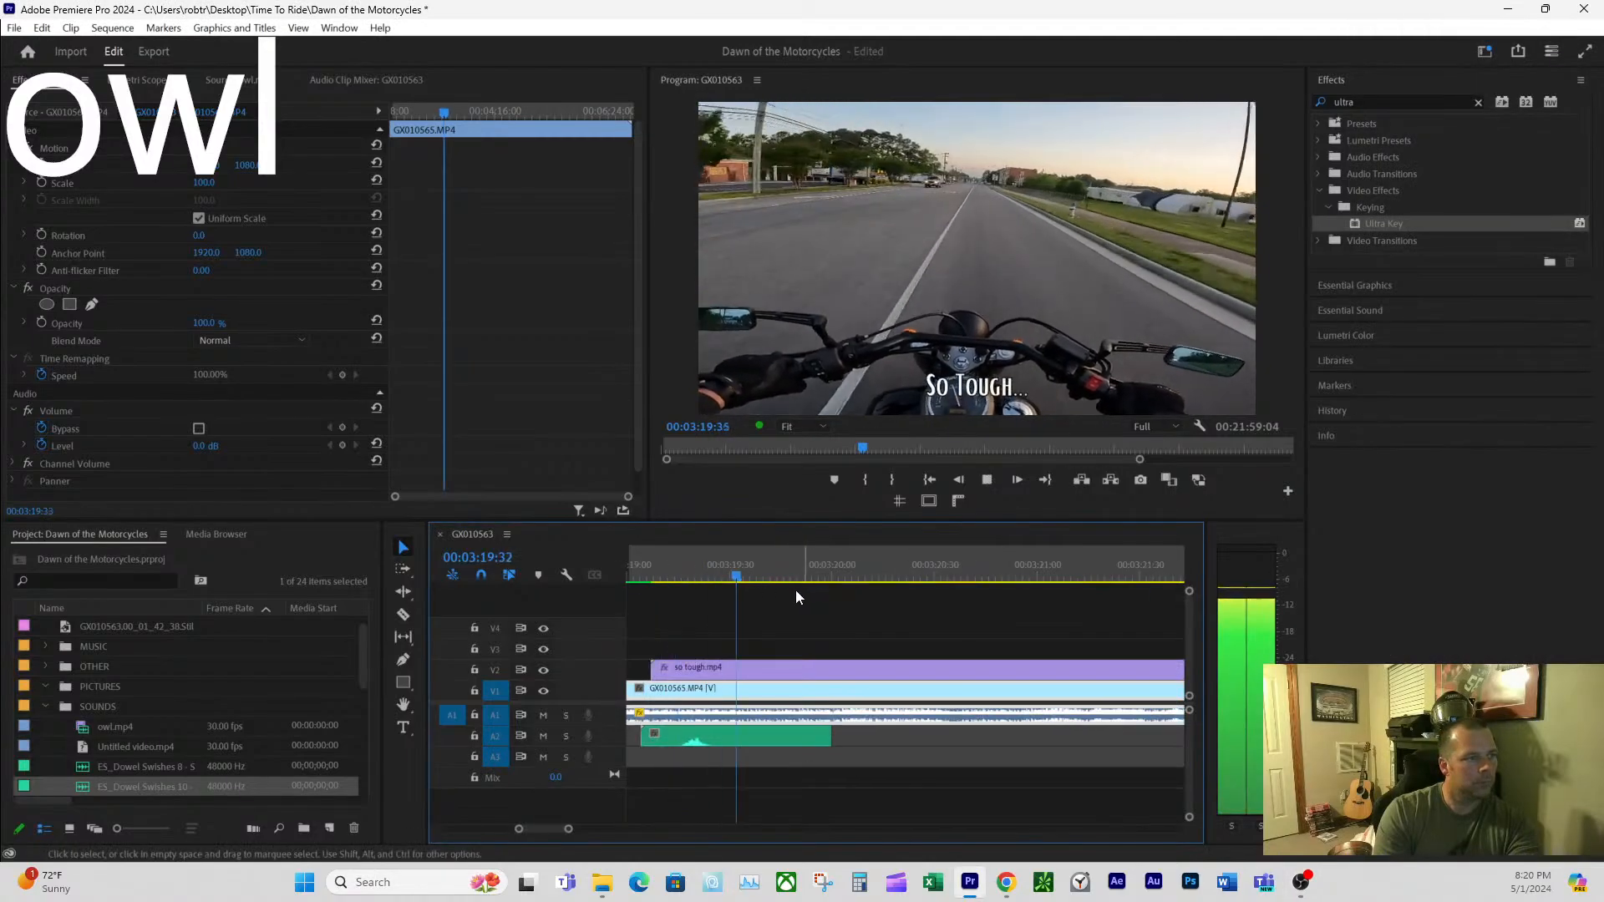
{"action": "key", "text": "space"}
{"action": "left_click", "coordinate": [638, 563]}
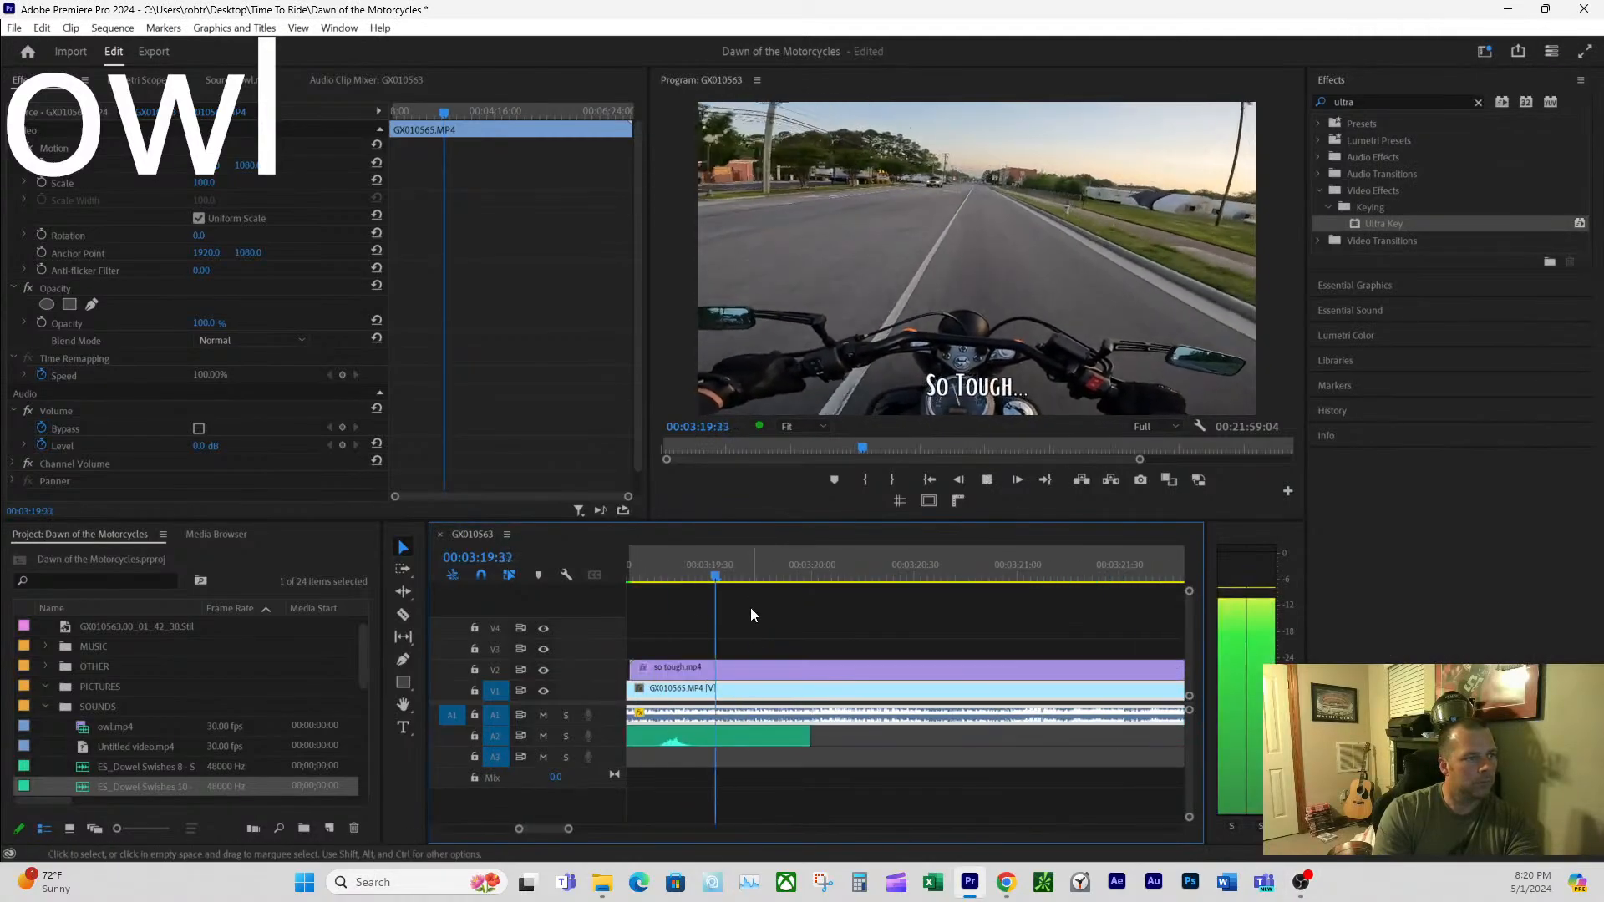
{"action": "scroll", "coordinate": [721, 668], "scroll_direction": "up", "scroll_amount": 3}
{"action": "left_click", "coordinate": [666, 575]}
{"action": "key", "text": "space"}
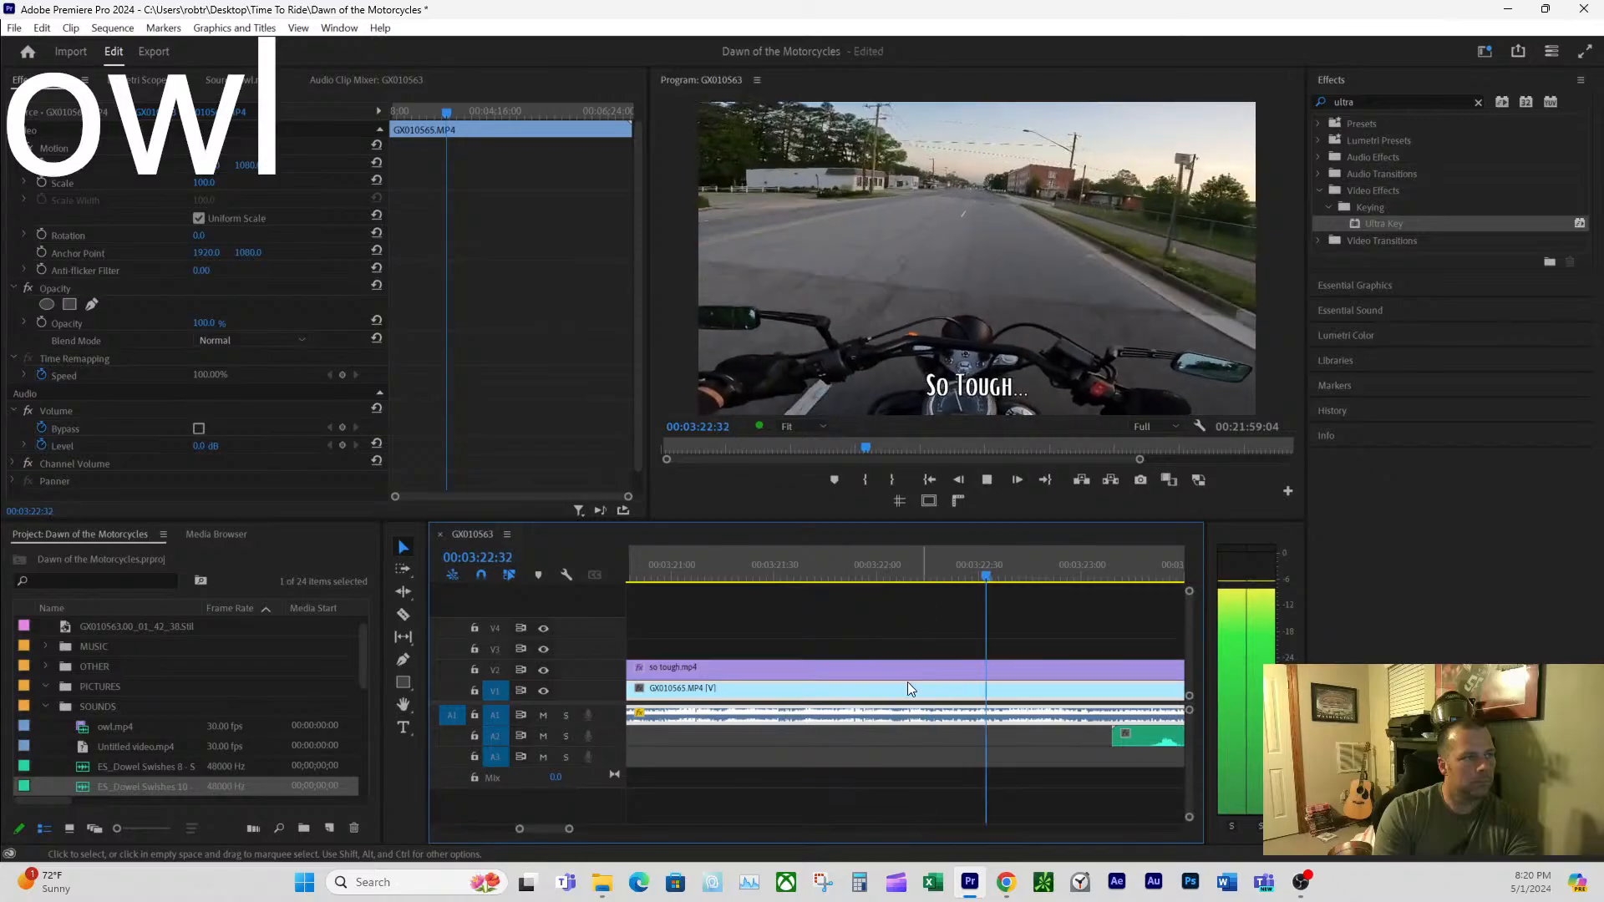
{"action": "key", "text": "space"}
- Move the ES_Dowel Swishes 10 clip on A2 earlier to match the title's exit at 00:03:23:14, and play the result
{"action": "scroll", "coordinate": [906, 716], "scroll_direction": "up", "scroll_amount": 3}
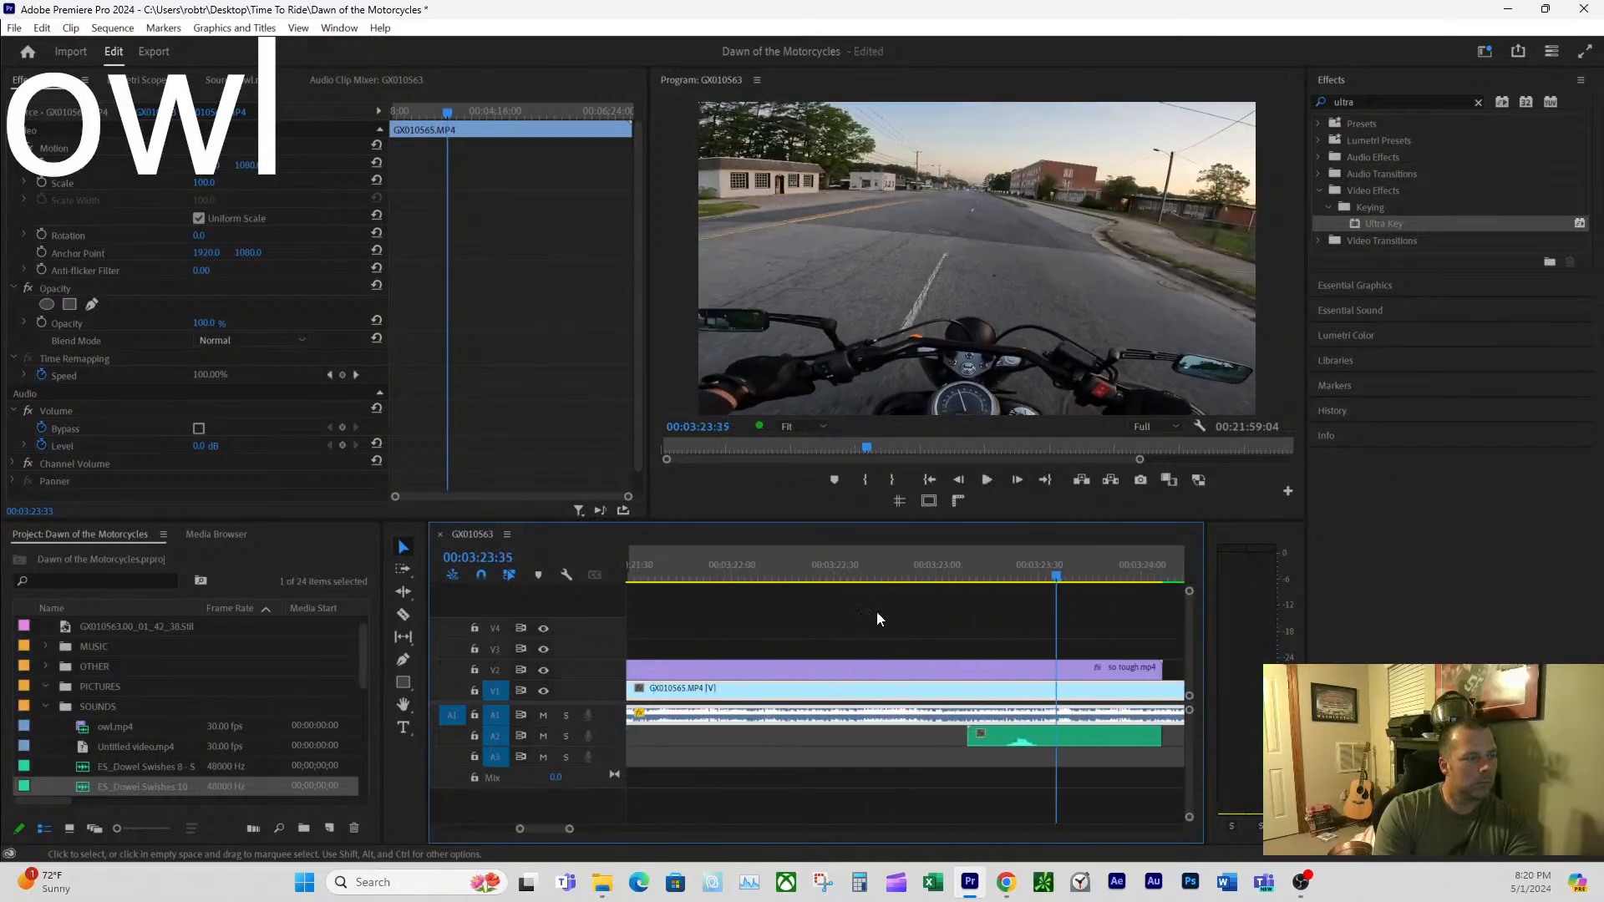
{"action": "left_click_drag", "start_coordinate": [883, 576], "coordinate": [989, 588]}
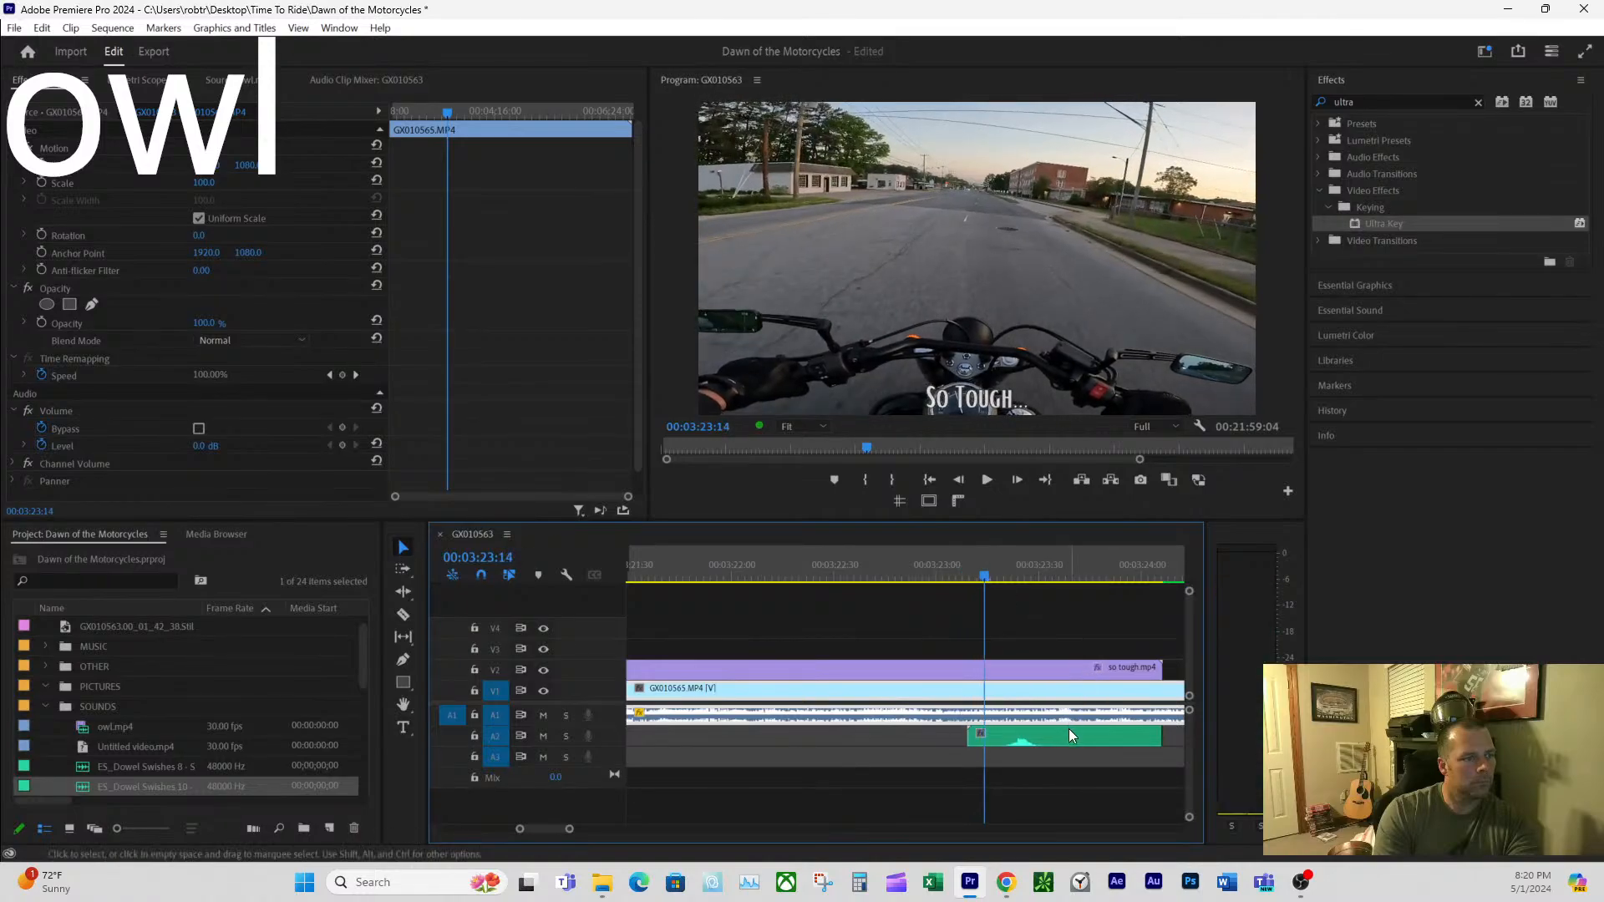
{"action": "left_click_drag", "start_coordinate": [1069, 731], "coordinate": [1033, 740]}
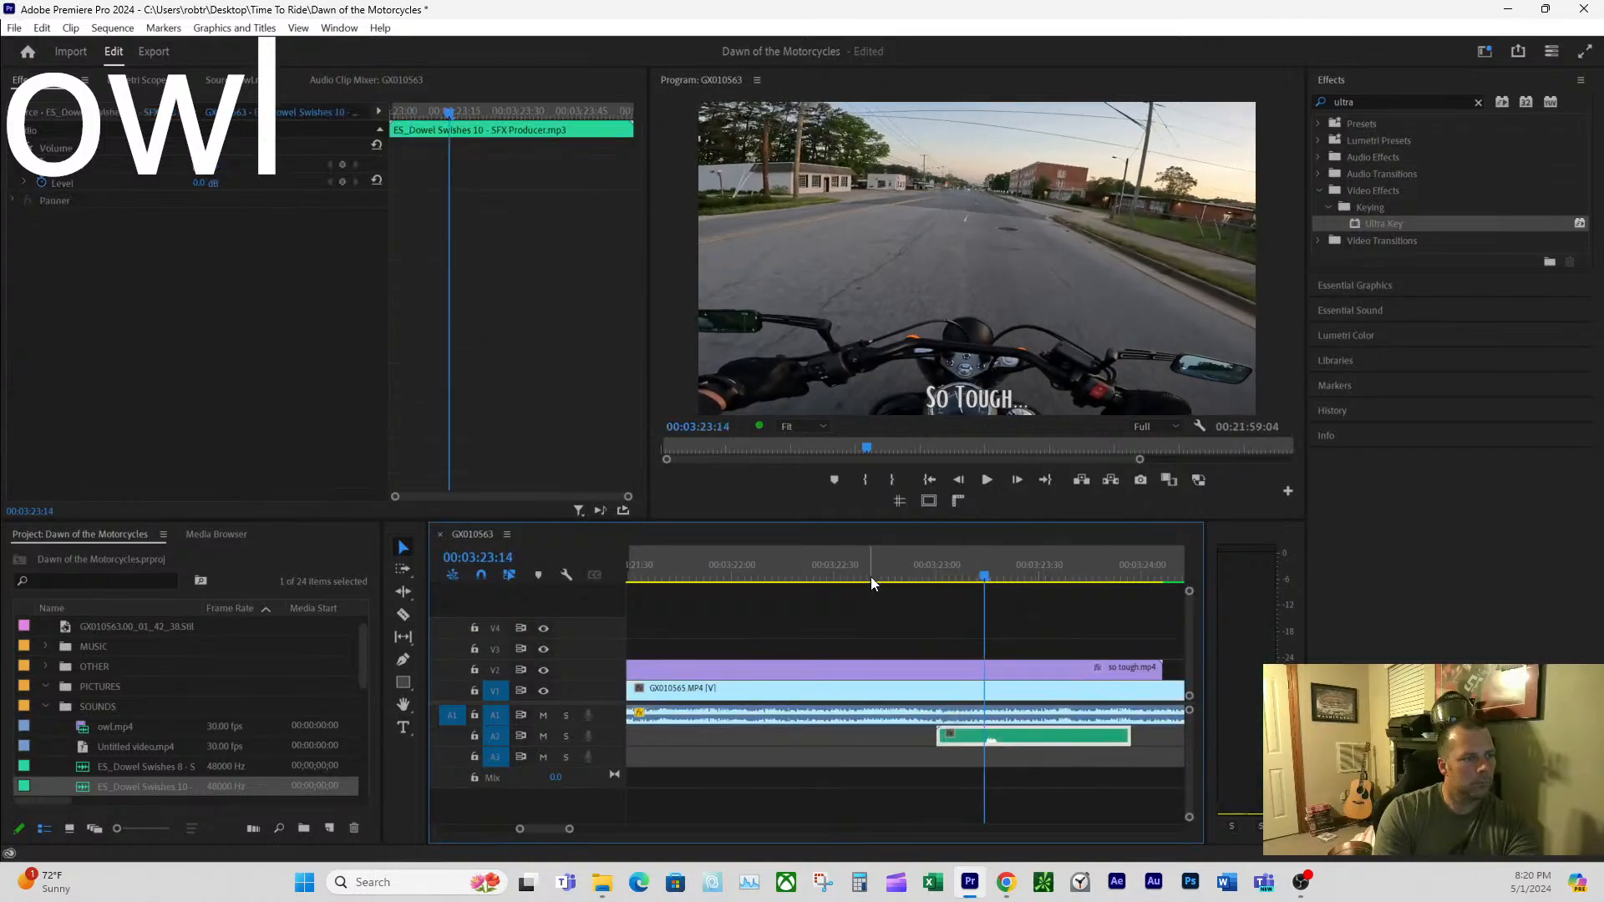
{"action": "key", "text": "space"}
{"action": "key", "text": "space"}
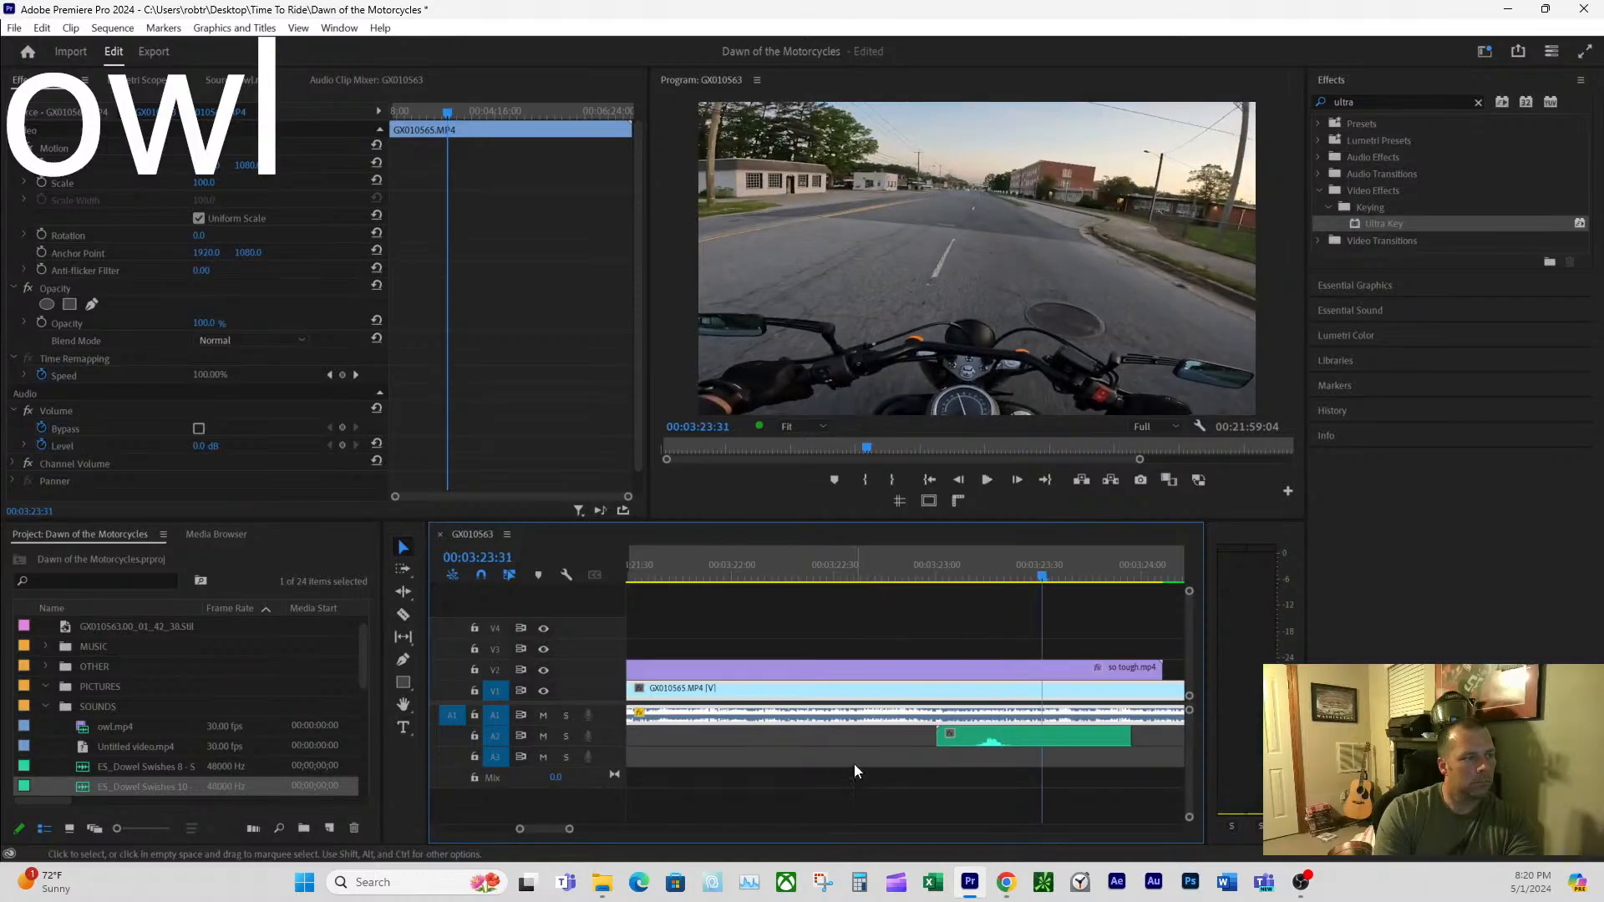
- Play the whole "So Tough..." title with both swish sounds, stopping at 00:03:24:17
{"action": "left_click_drag", "start_coordinate": [569, 828], "coordinate": [631, 827]}
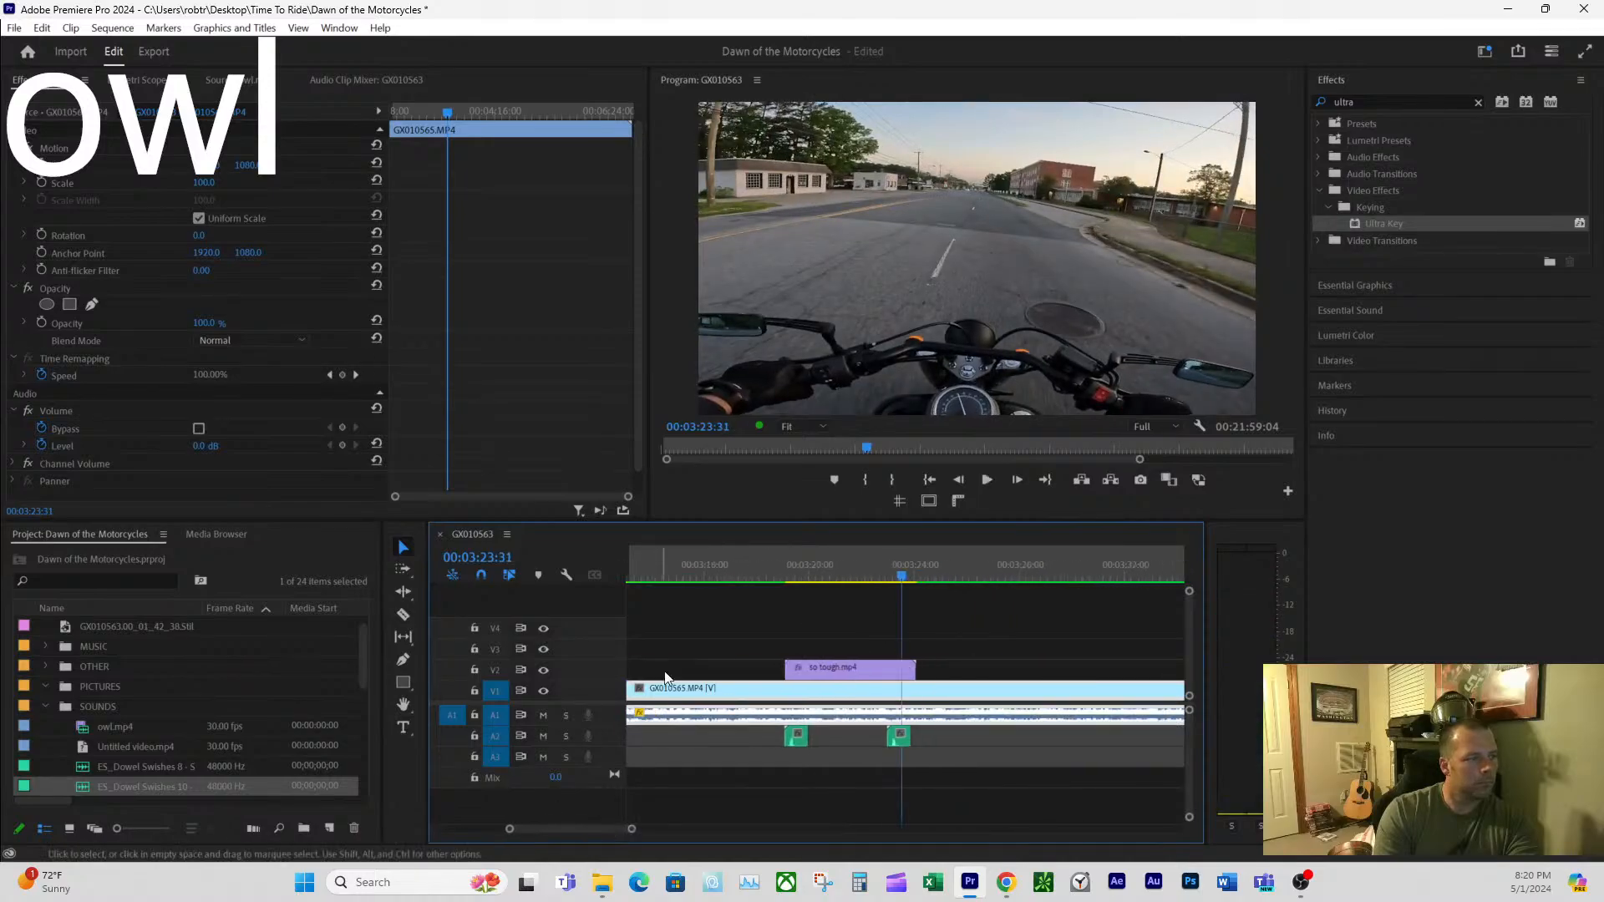
{"action": "left_click", "coordinate": [774, 570]}
{"action": "key", "text": "space"}
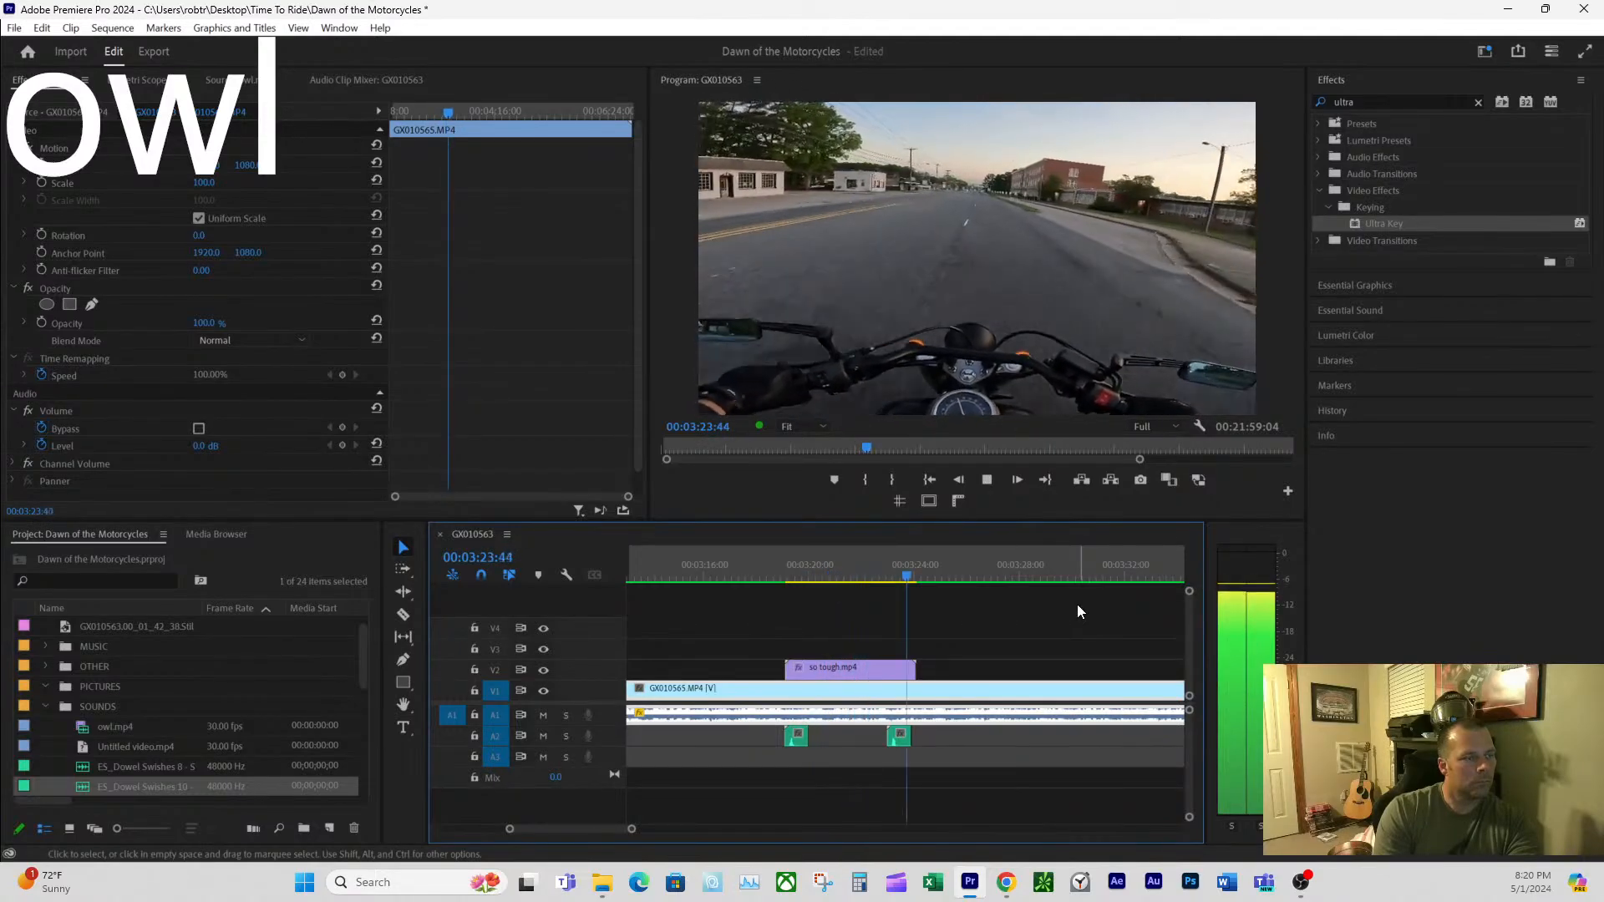
{"action": "key", "text": "space"}
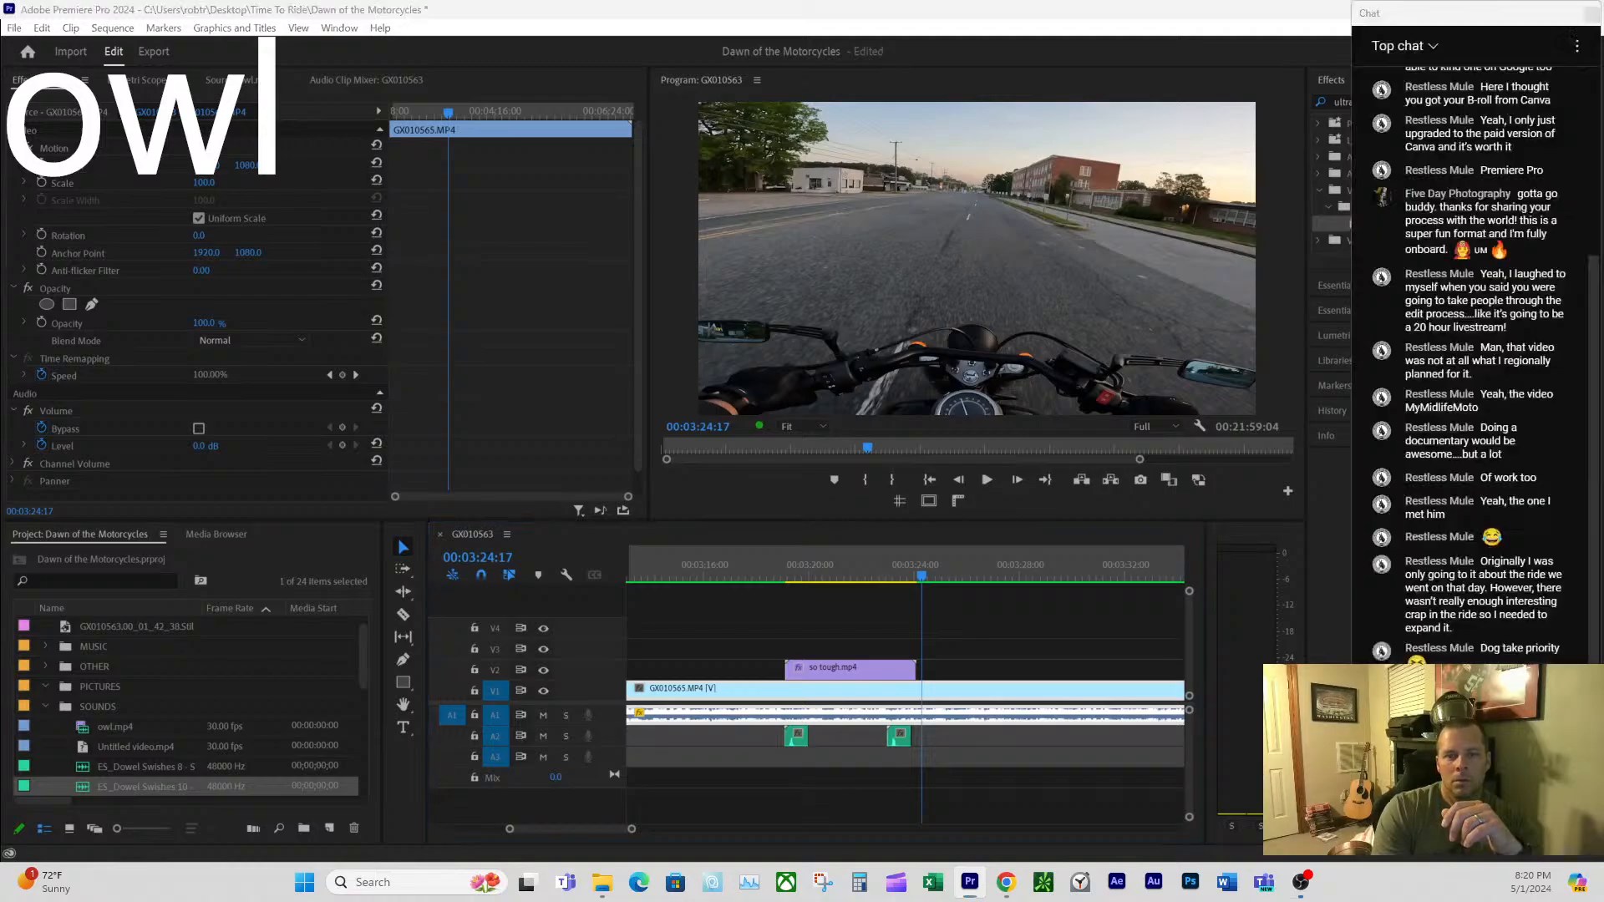
- Check the title at 00:03:20:07, go back to the footage before it, and replay the full title section
{"action": "scroll", "coordinate": [725, 719], "scroll_direction": "up", "scroll_amount": 2}
{"action": "scroll", "coordinate": [725, 718], "scroll_direction": "up", "scroll_amount": 1}
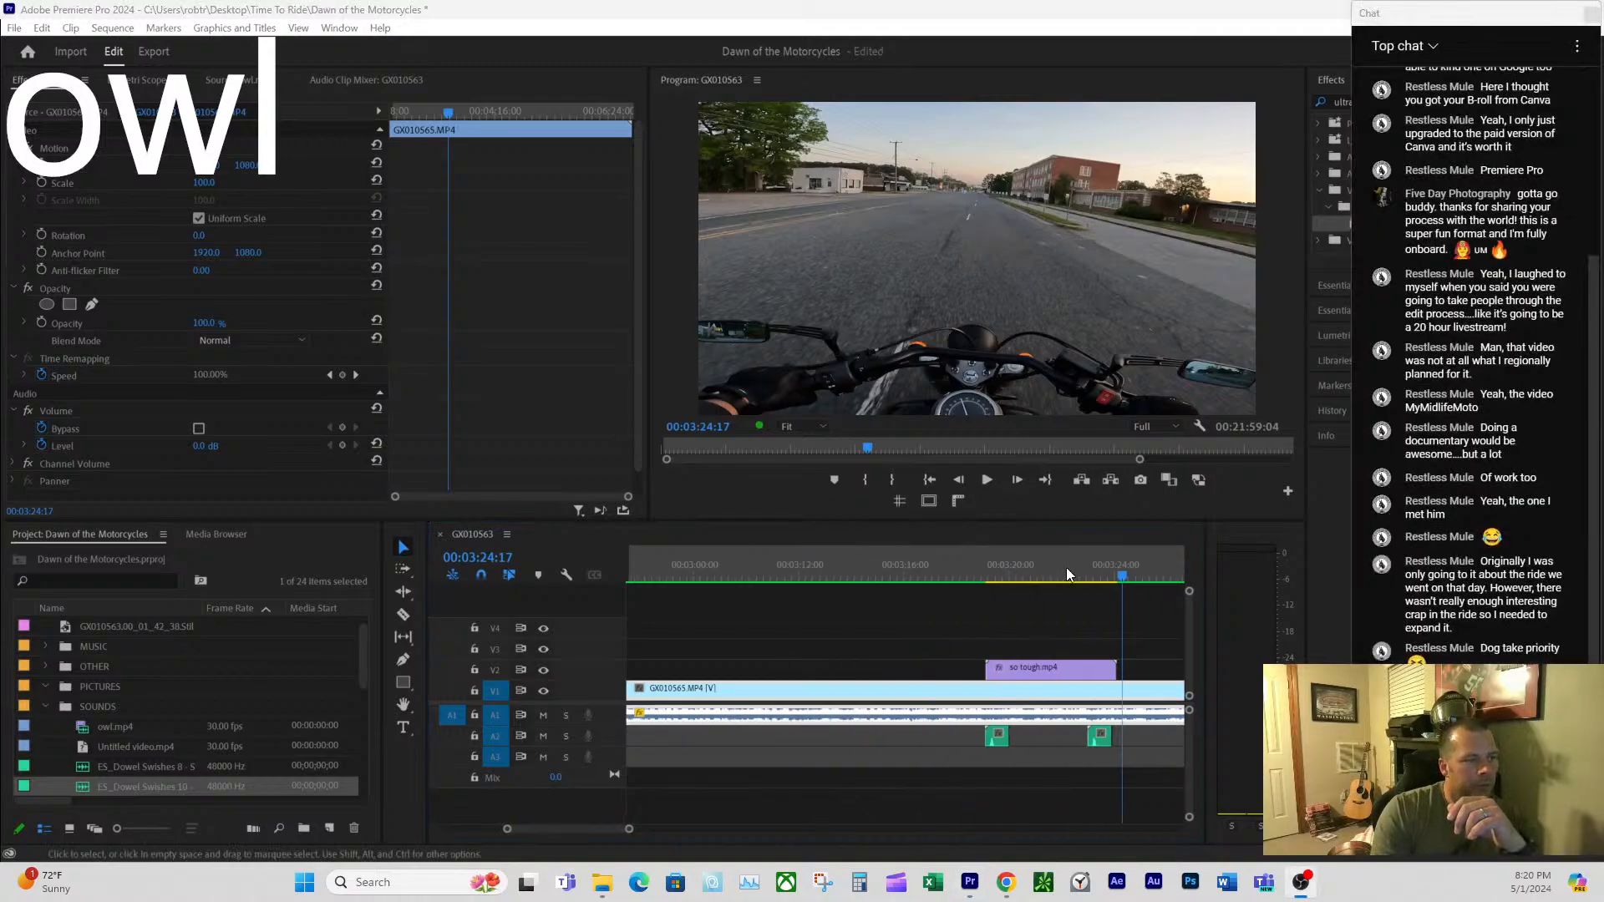
{"action": "left_click", "coordinate": [979, 567]}
{"action": "left_click", "coordinate": [1014, 573]}
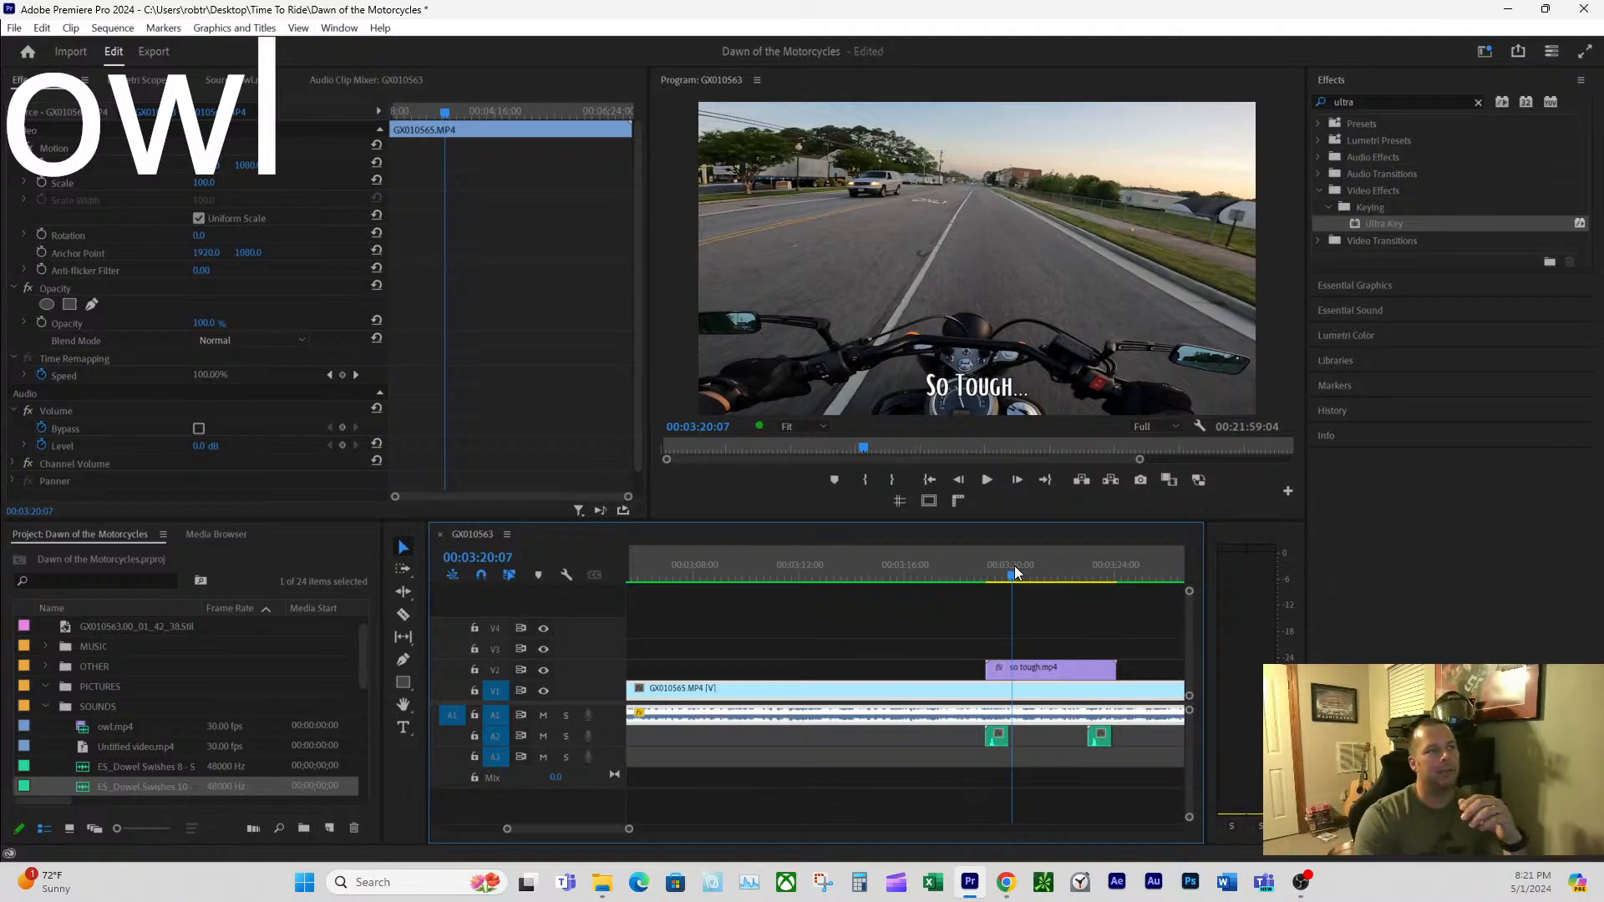
{"action": "left_click", "coordinate": [980, 565]}
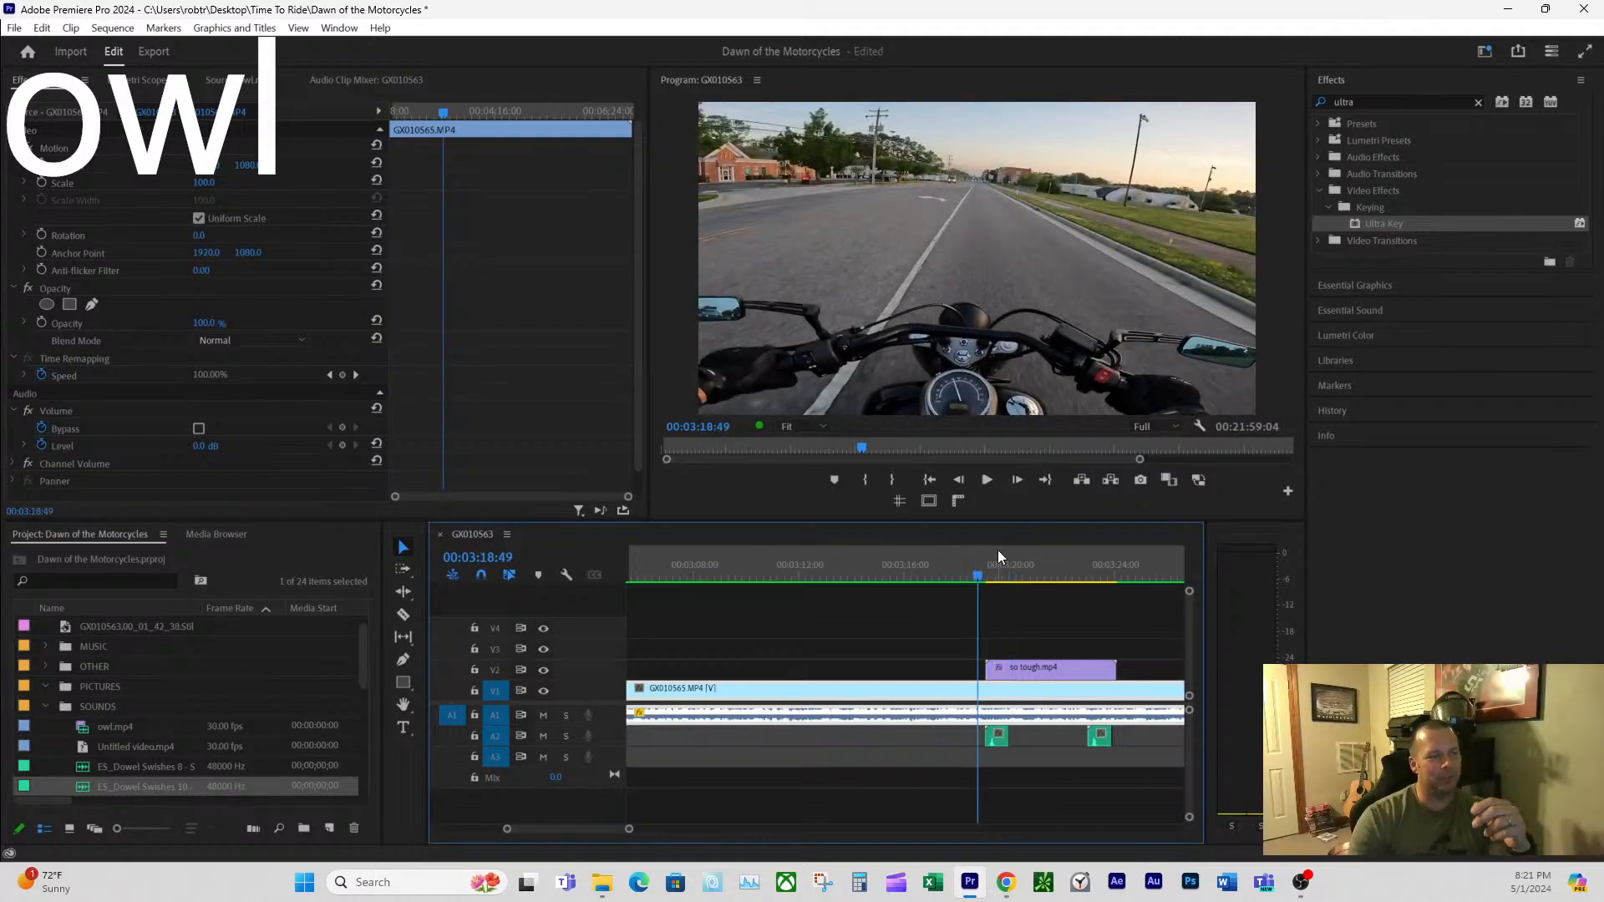
{"action": "left_click", "coordinate": [960, 570]}
{"action": "key", "text": "space"}
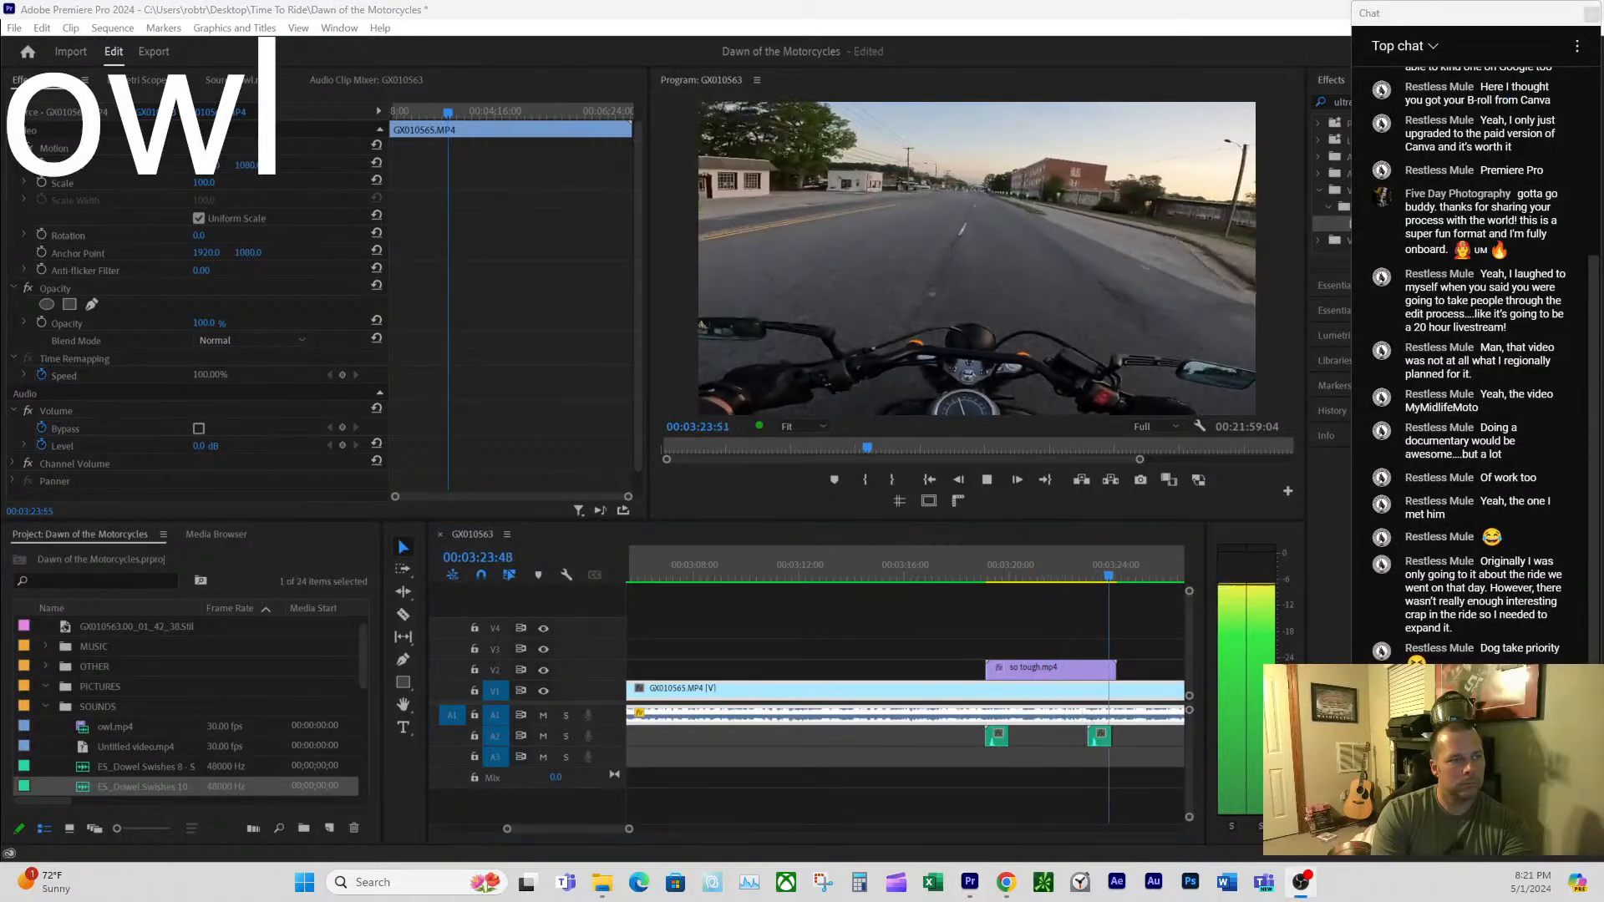
- Review the wider timeline from 00:03:36:55 and return the playhead to 00:03:17:14, just before the so tough.mp4 title
{"action": "left_click", "coordinate": [960, 575]}
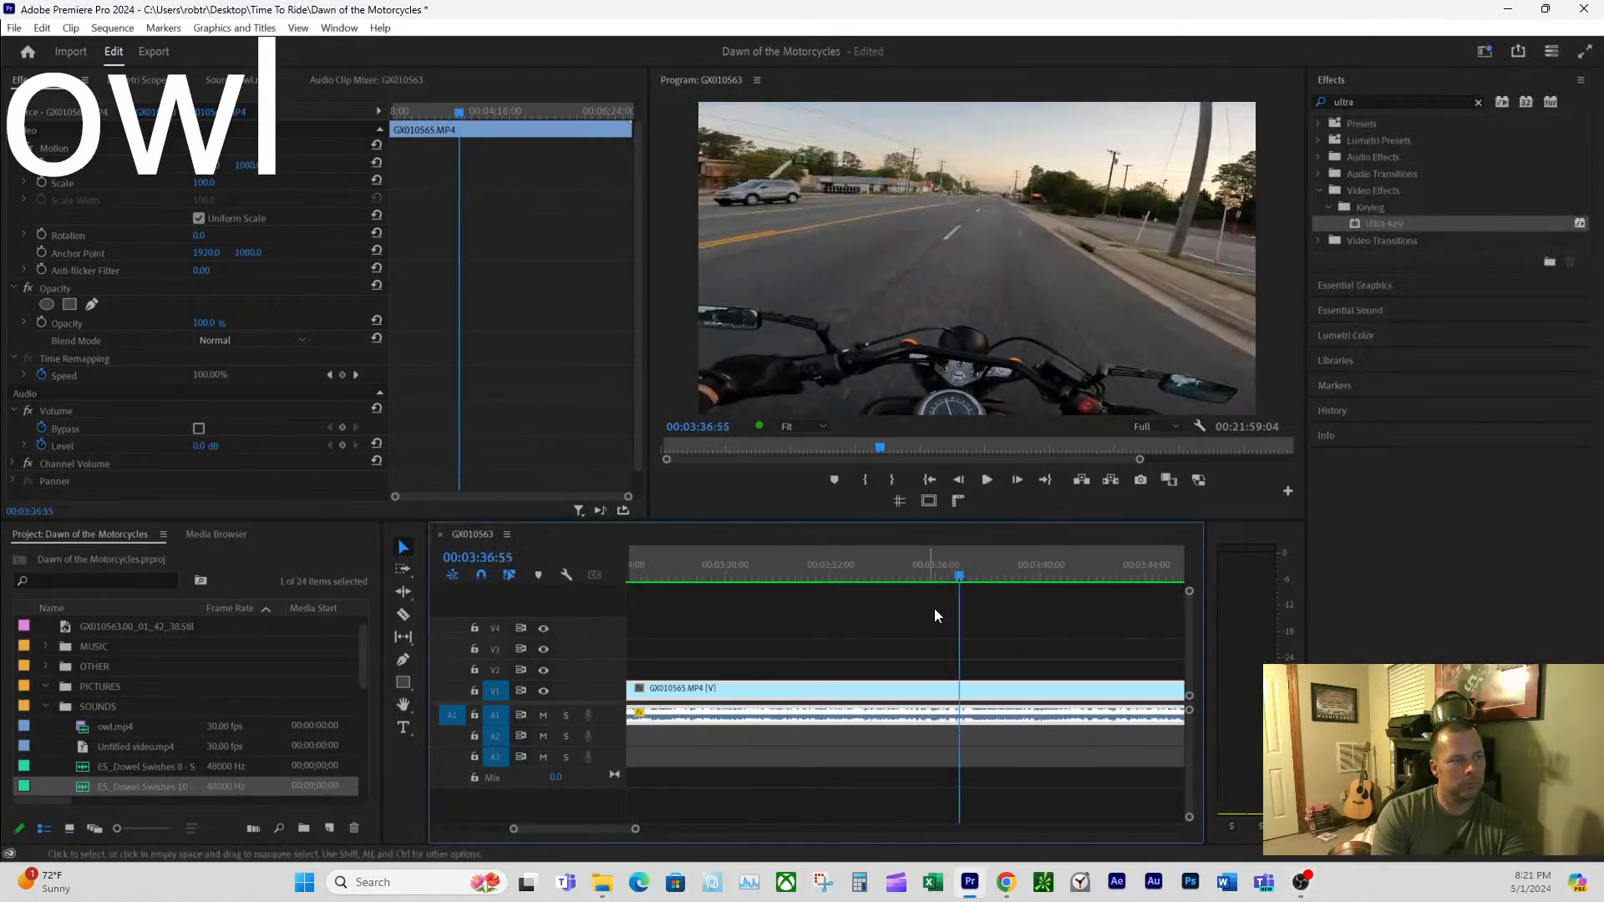
{"action": "left_click_drag", "start_coordinate": [635, 828], "coordinate": [807, 829]}
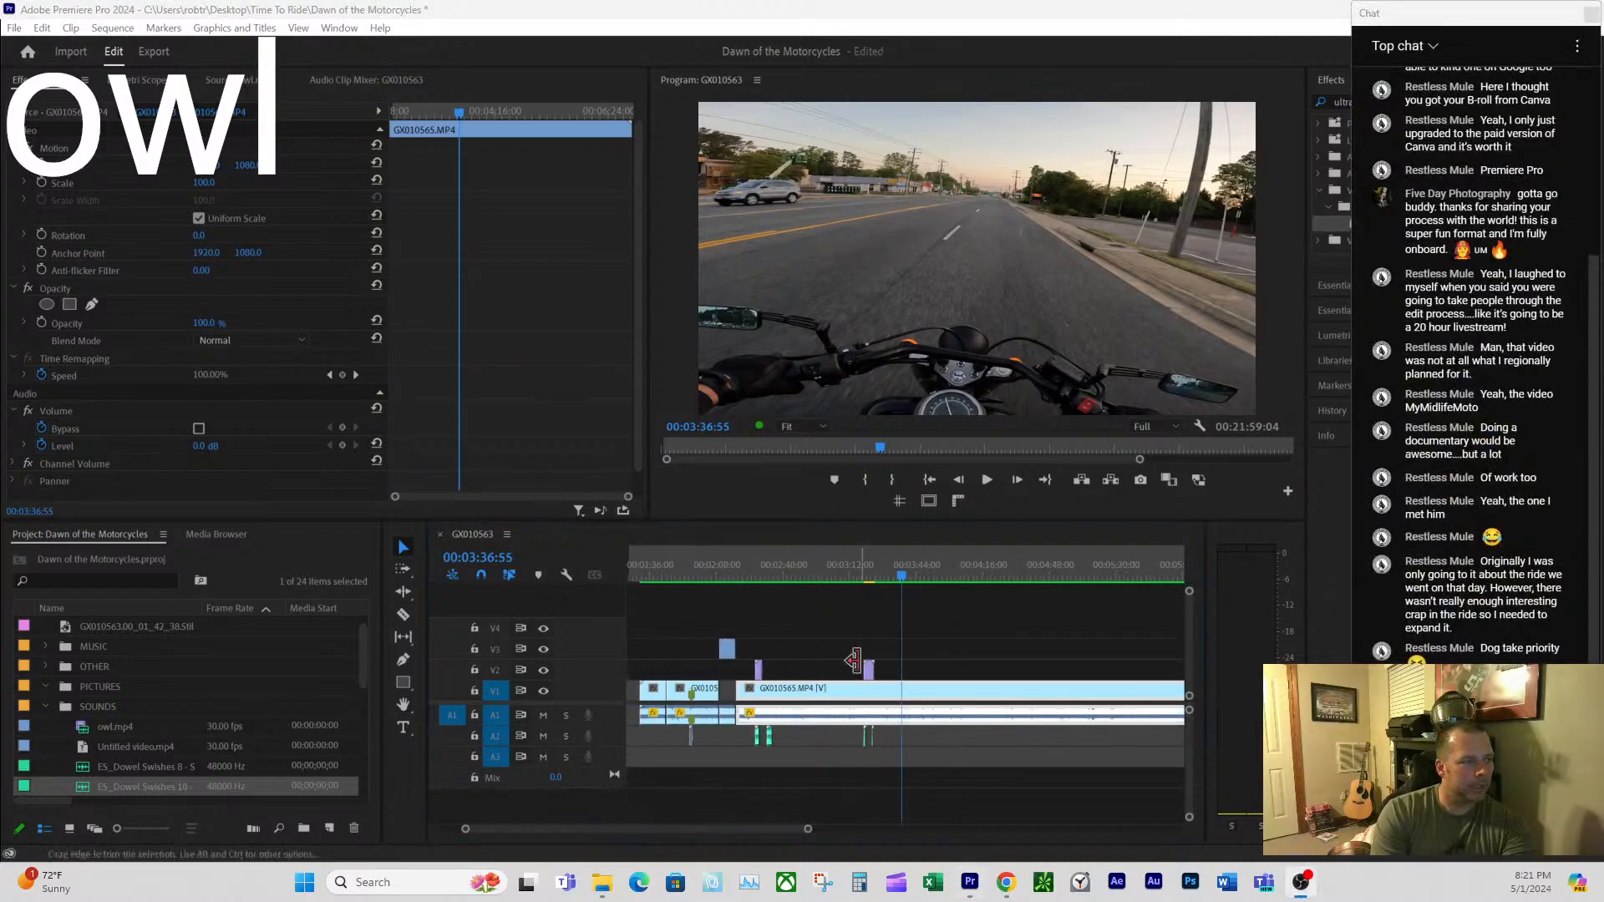
{"action": "left_click", "coordinate": [850, 565]}
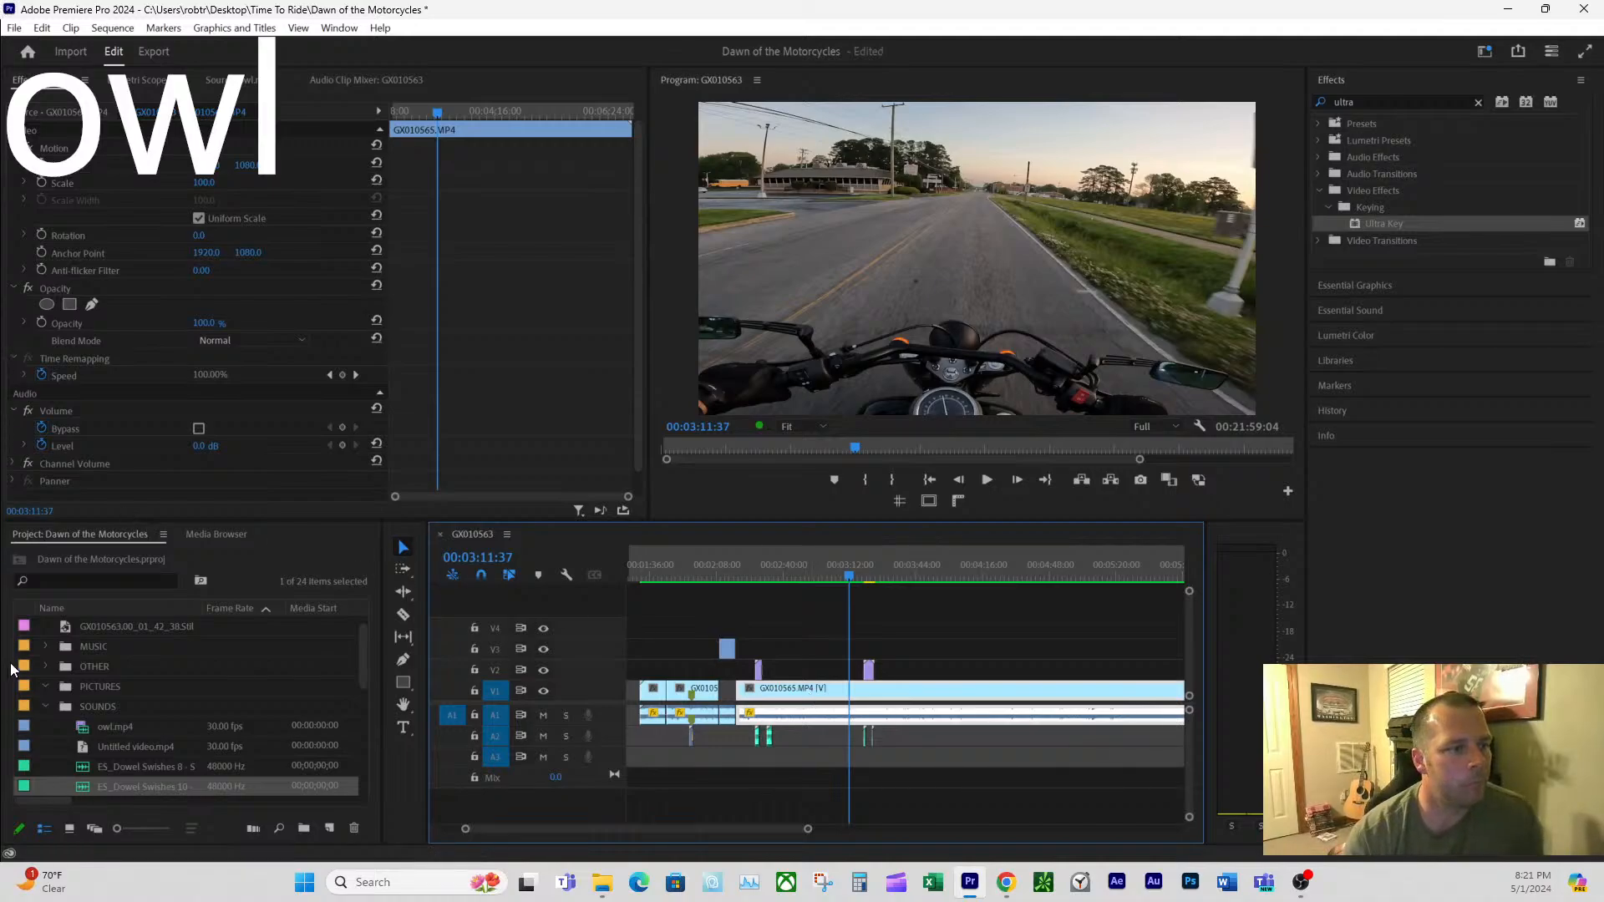
{"action": "left_click", "coordinate": [865, 572]}
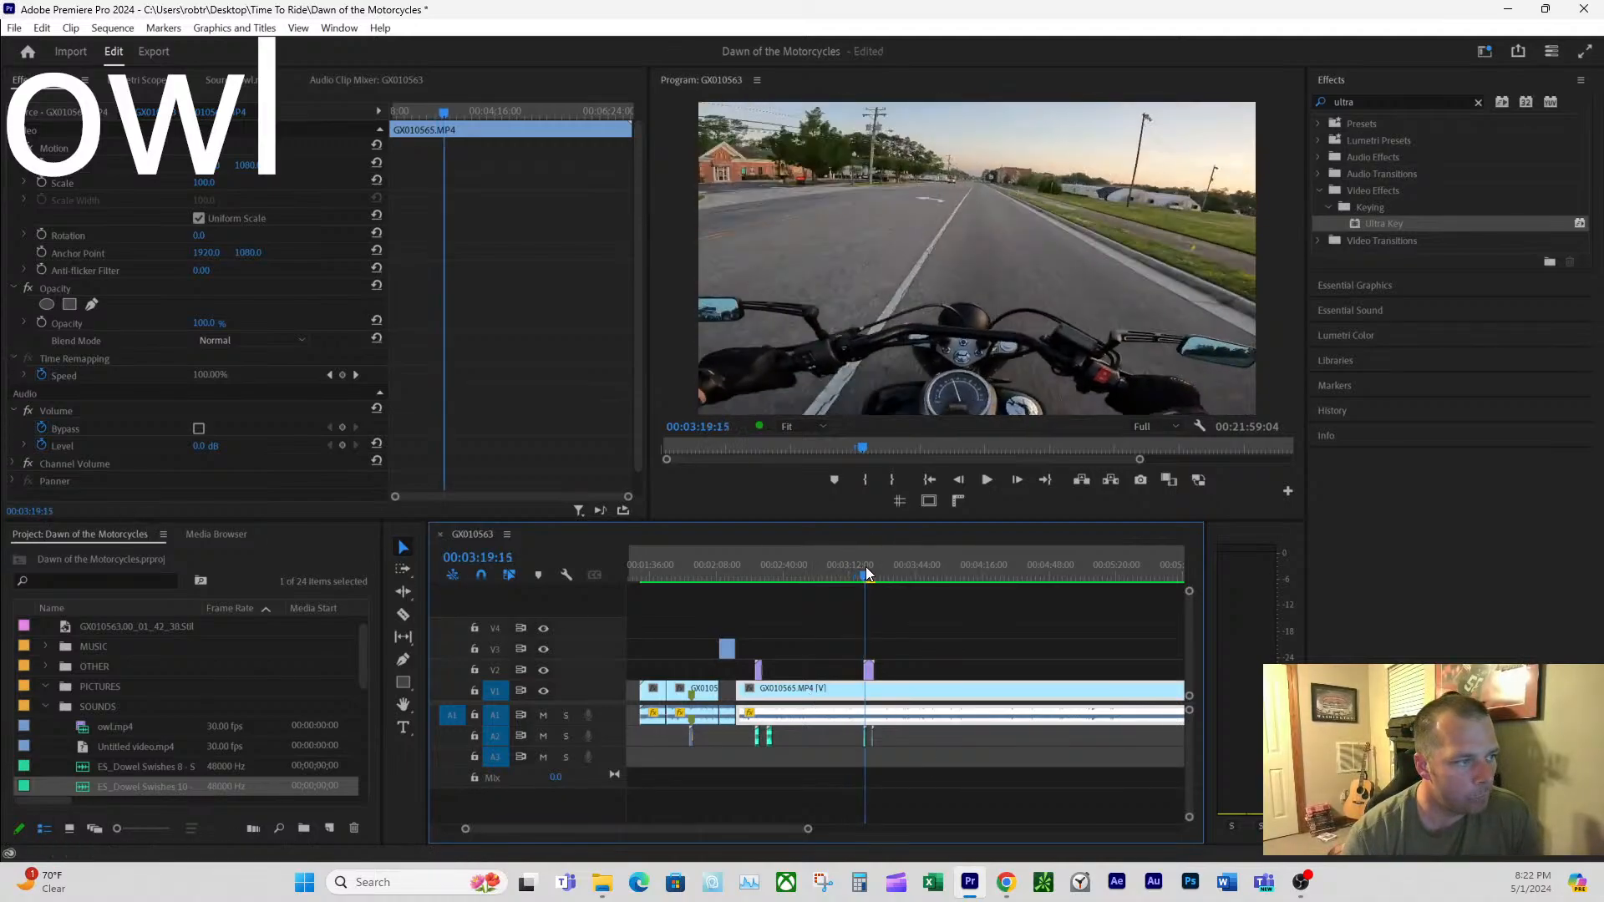
{"action": "left_click_drag", "start_coordinate": [866, 572], "coordinate": [862, 572]}
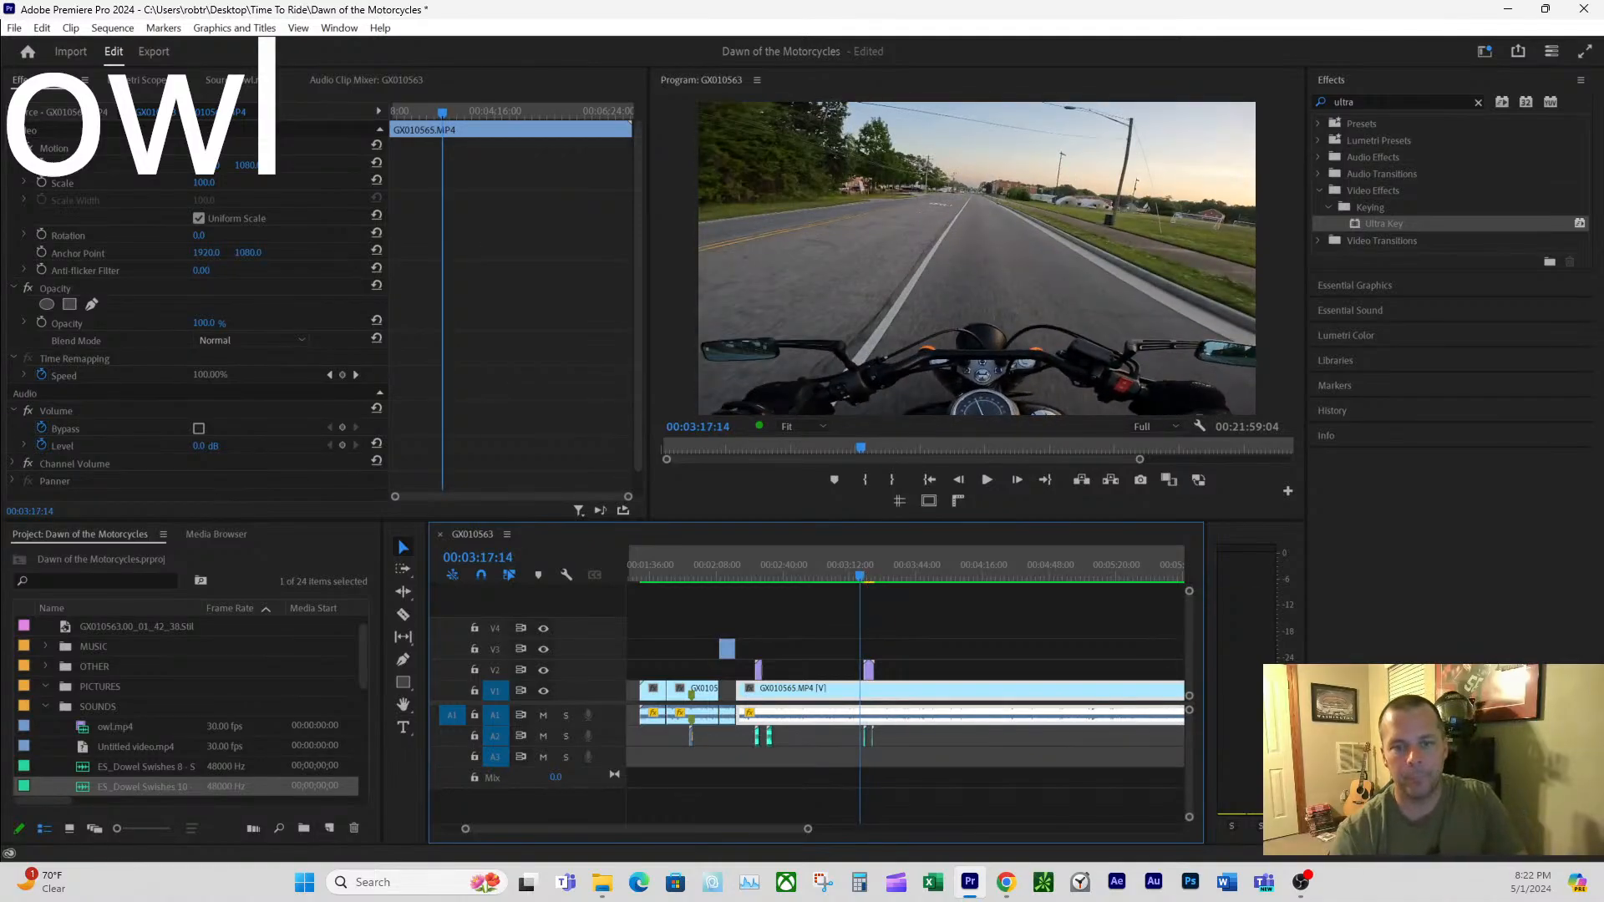
- Play the ride footage from about 00:02:30 through 00:03:08 and look for a section to cut out before the so tough.mp4 title
{"action": "left_click", "coordinate": [761, 571]}
{"action": "key", "text": "space"}
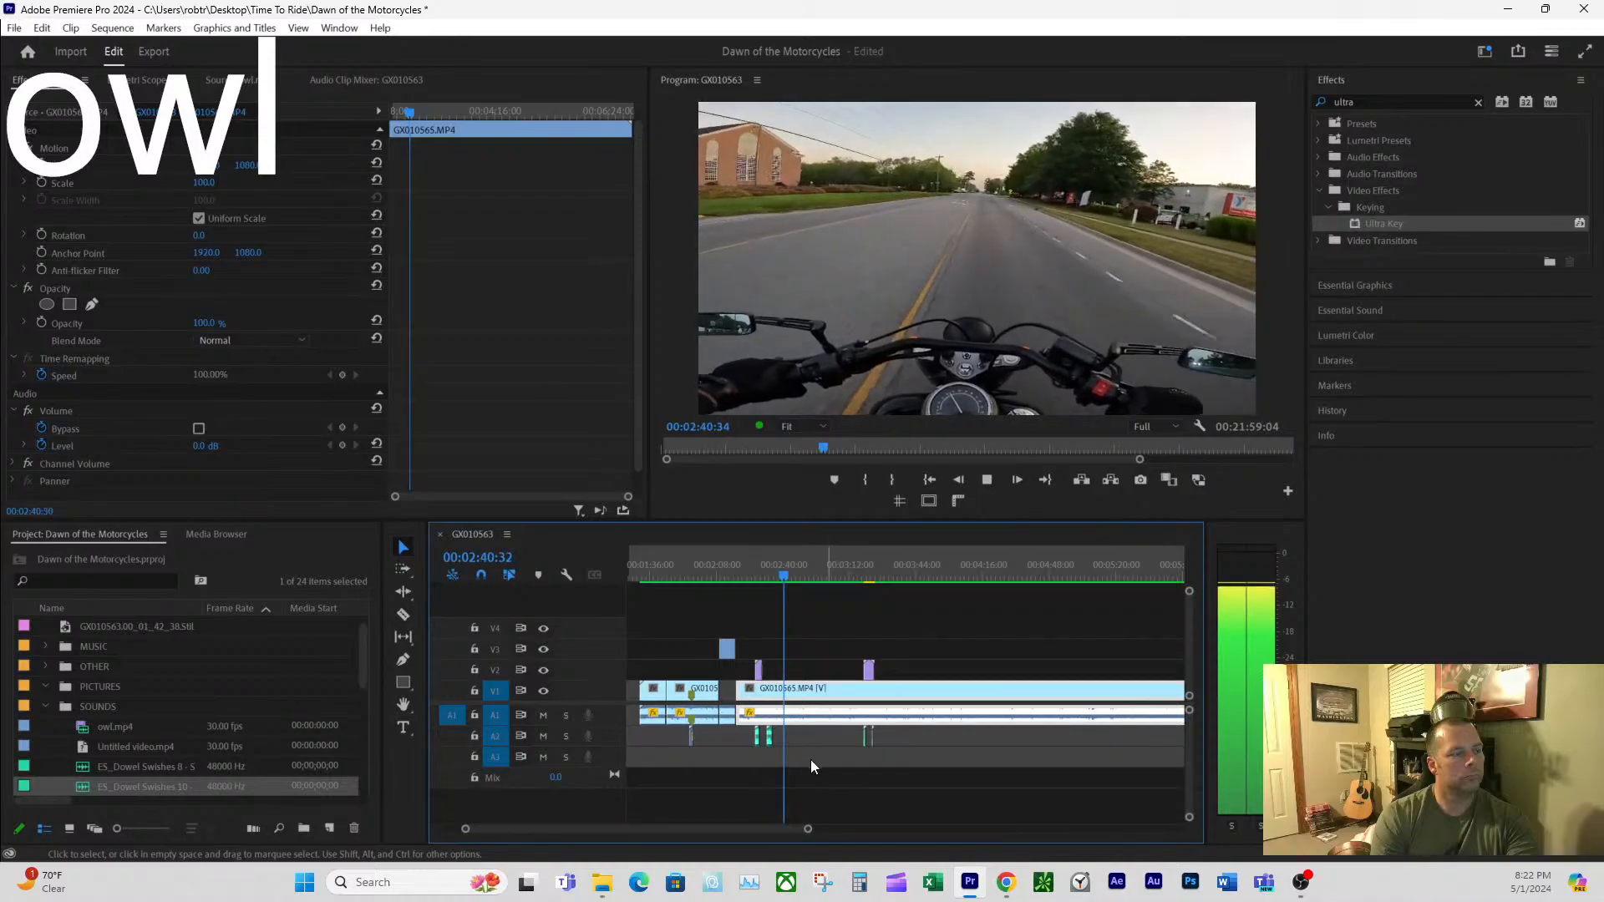
{"action": "left_click_drag", "start_coordinate": [803, 831], "coordinate": [746, 830]}
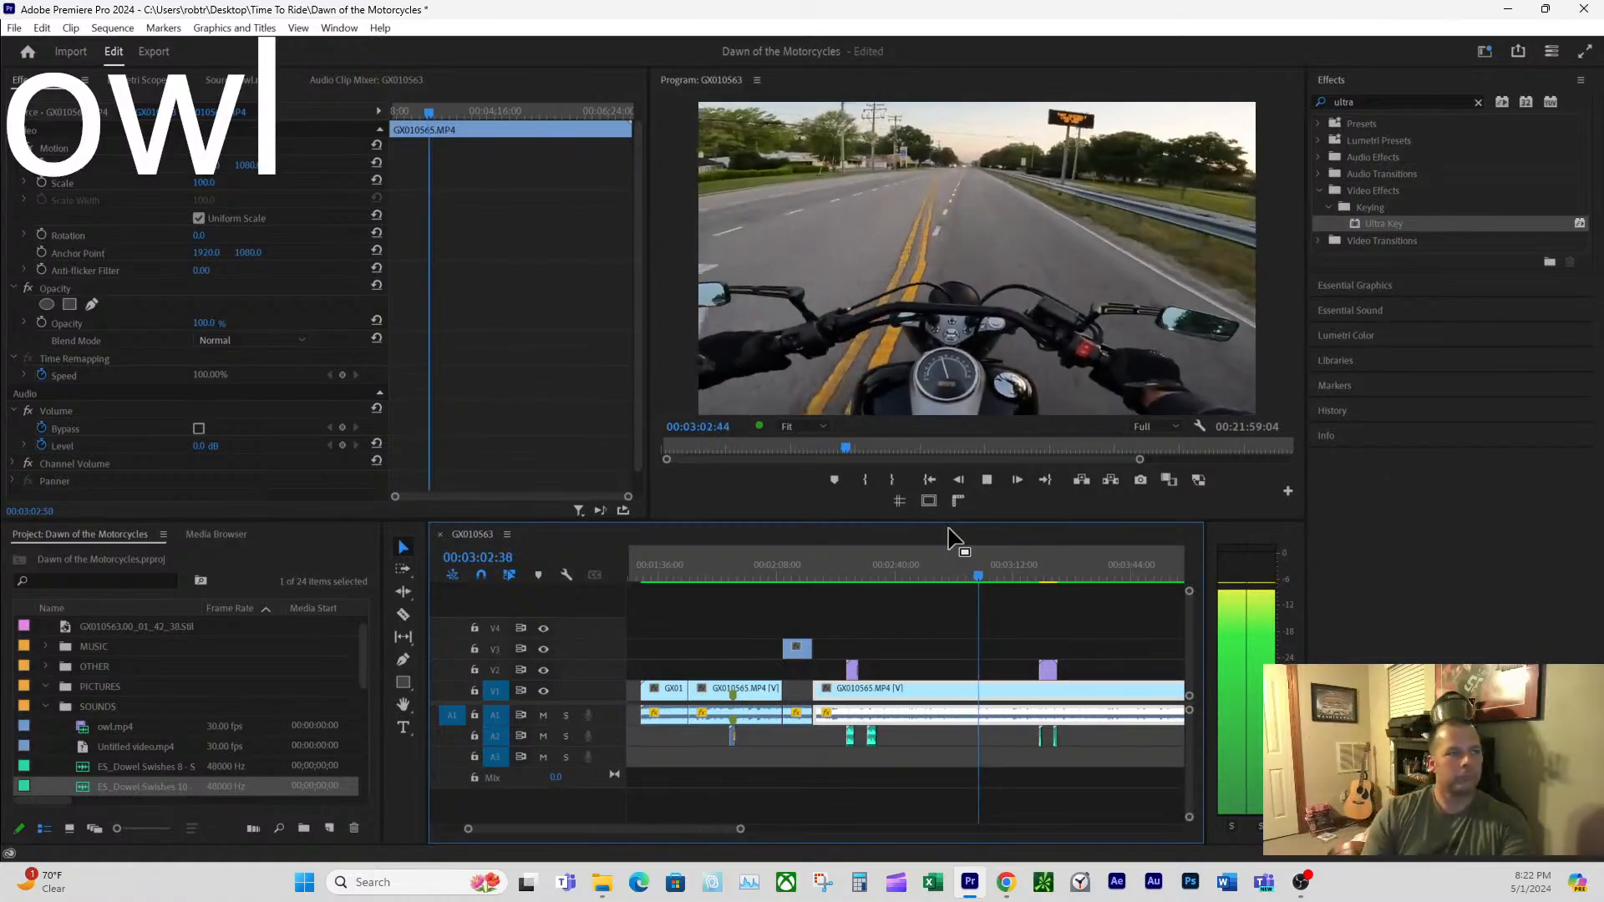
{"action": "left_click", "coordinate": [985, 573]}
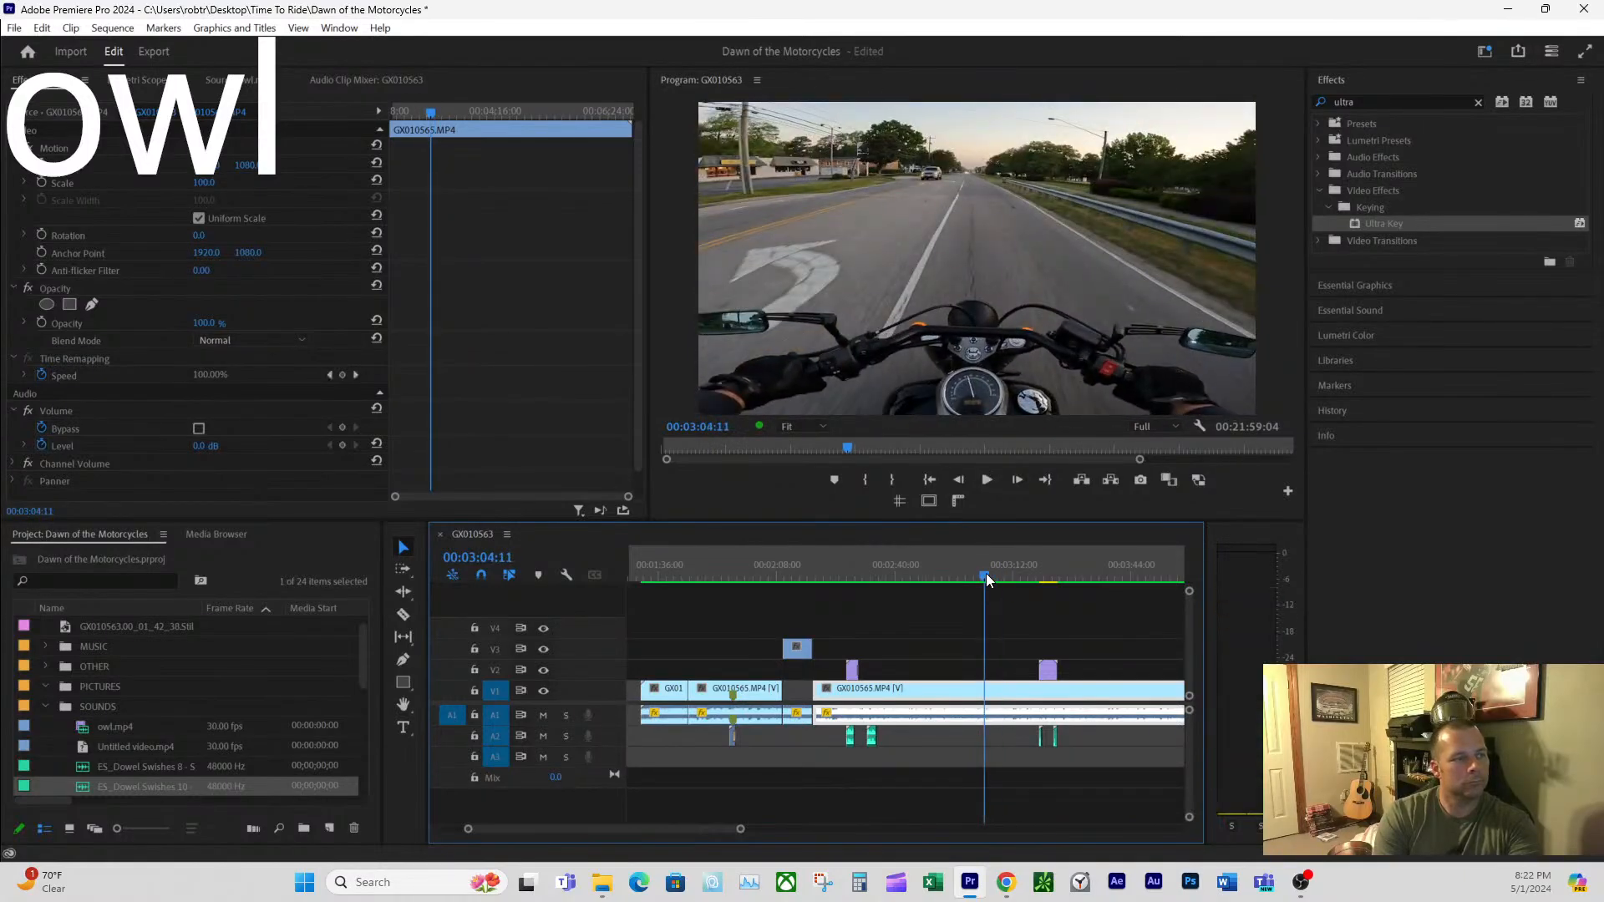
{"action": "key", "text": "space"}
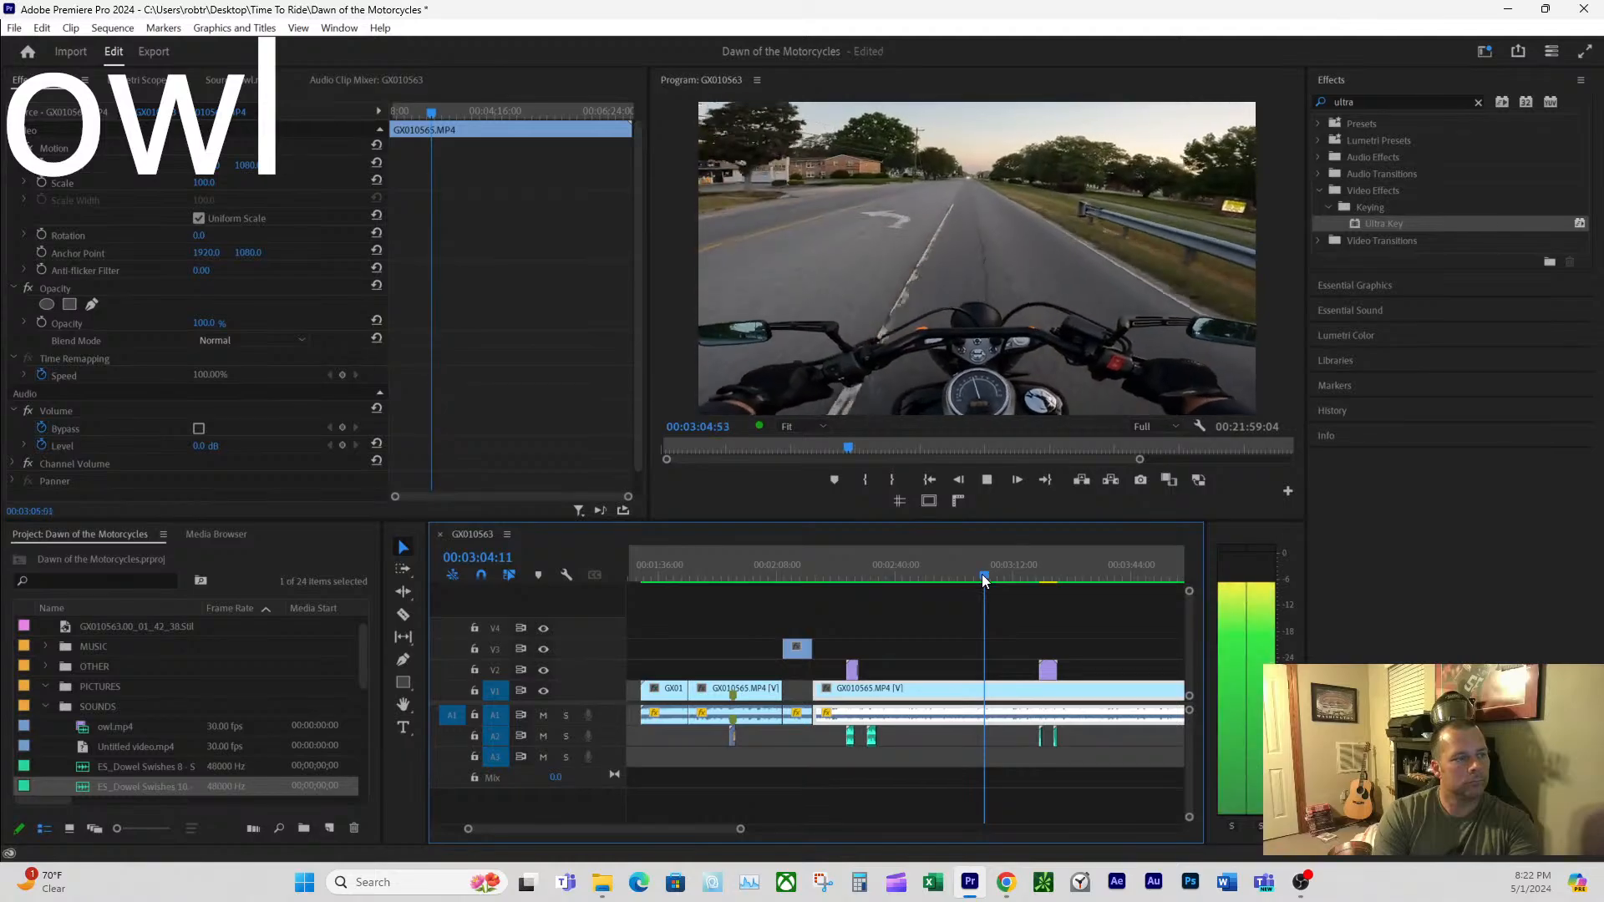
{"action": "left_click_drag", "start_coordinate": [737, 831], "coordinate": [672, 834]}
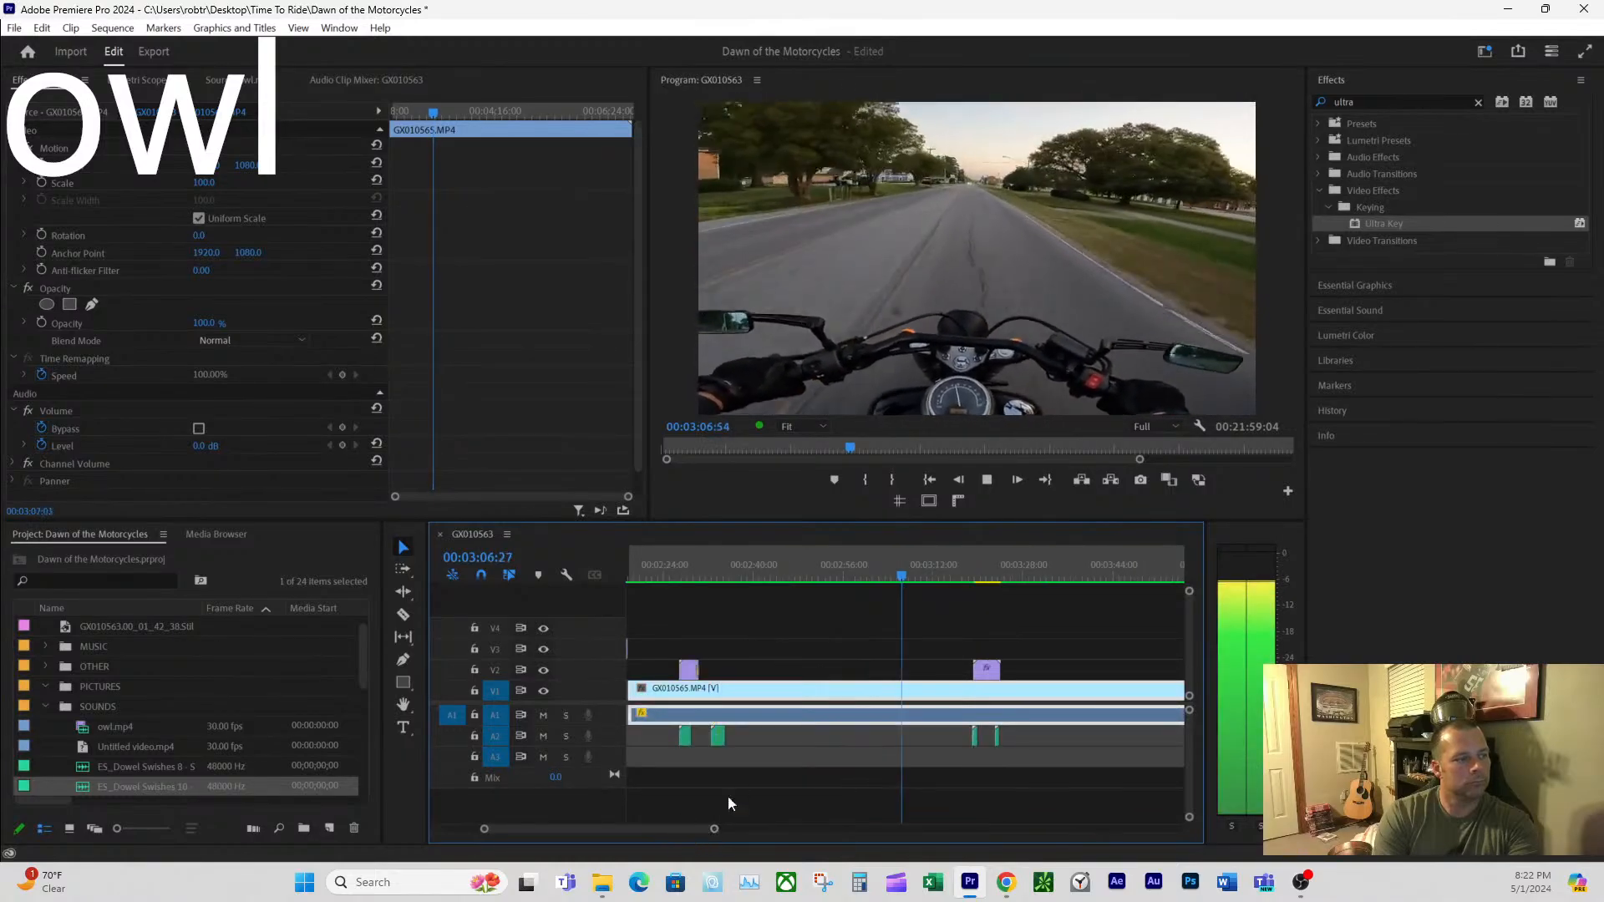
{"action": "left_click", "coordinate": [929, 576]}
{"action": "key", "text": "space"}
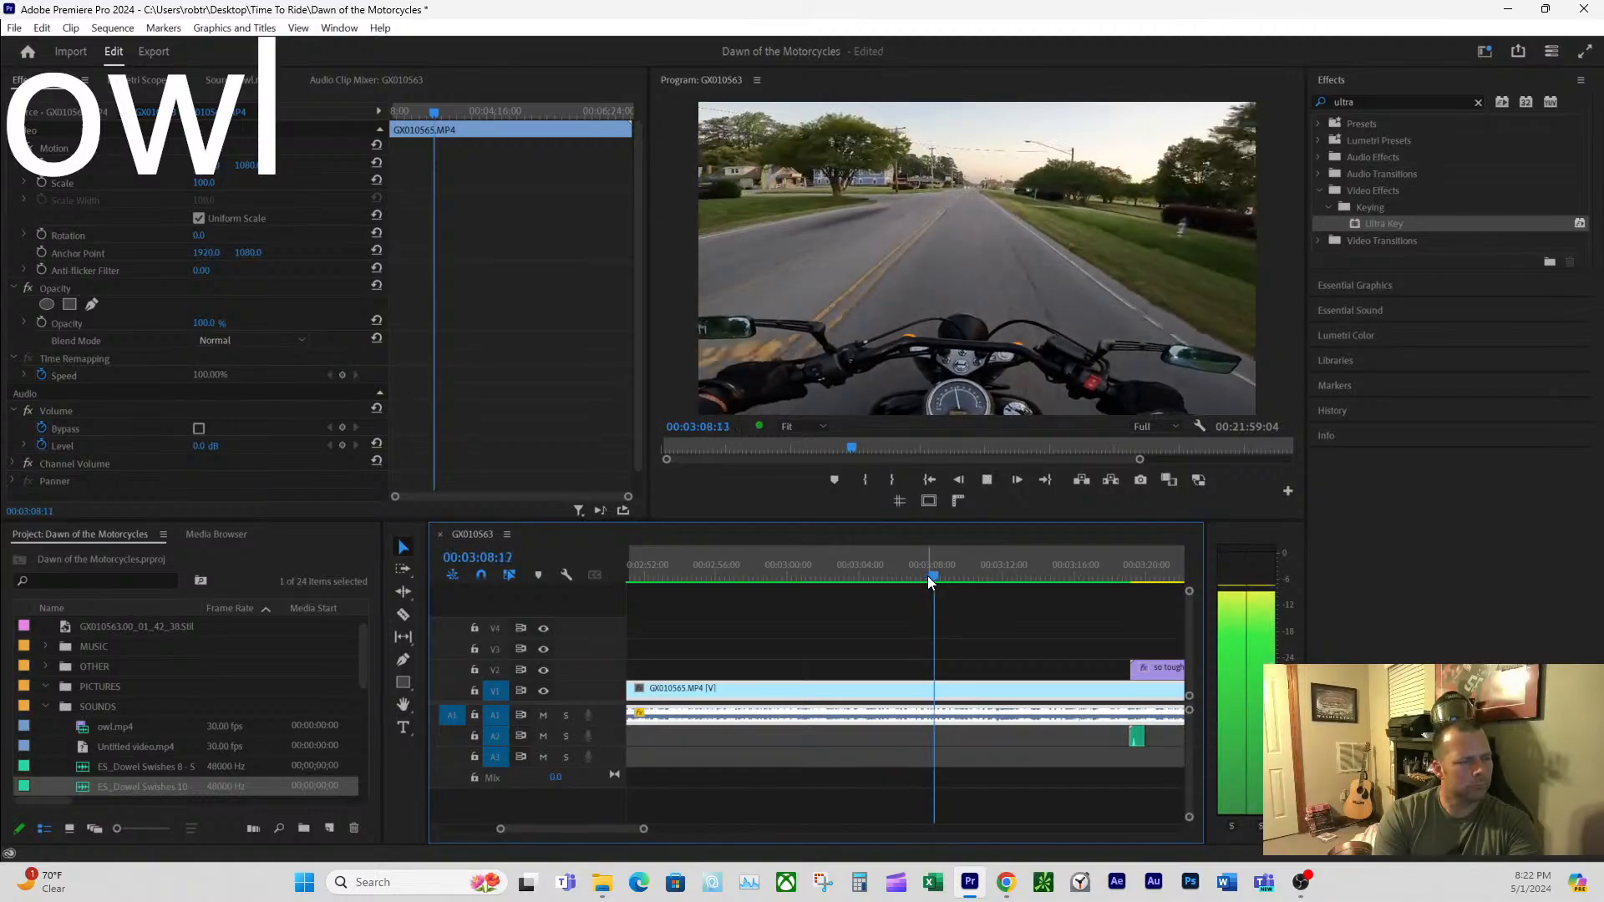
- Find the end of the unwanted section and split the GX010565.MP4 clip at 00:03:05:17
{"action": "left_click", "coordinate": [887, 574]}
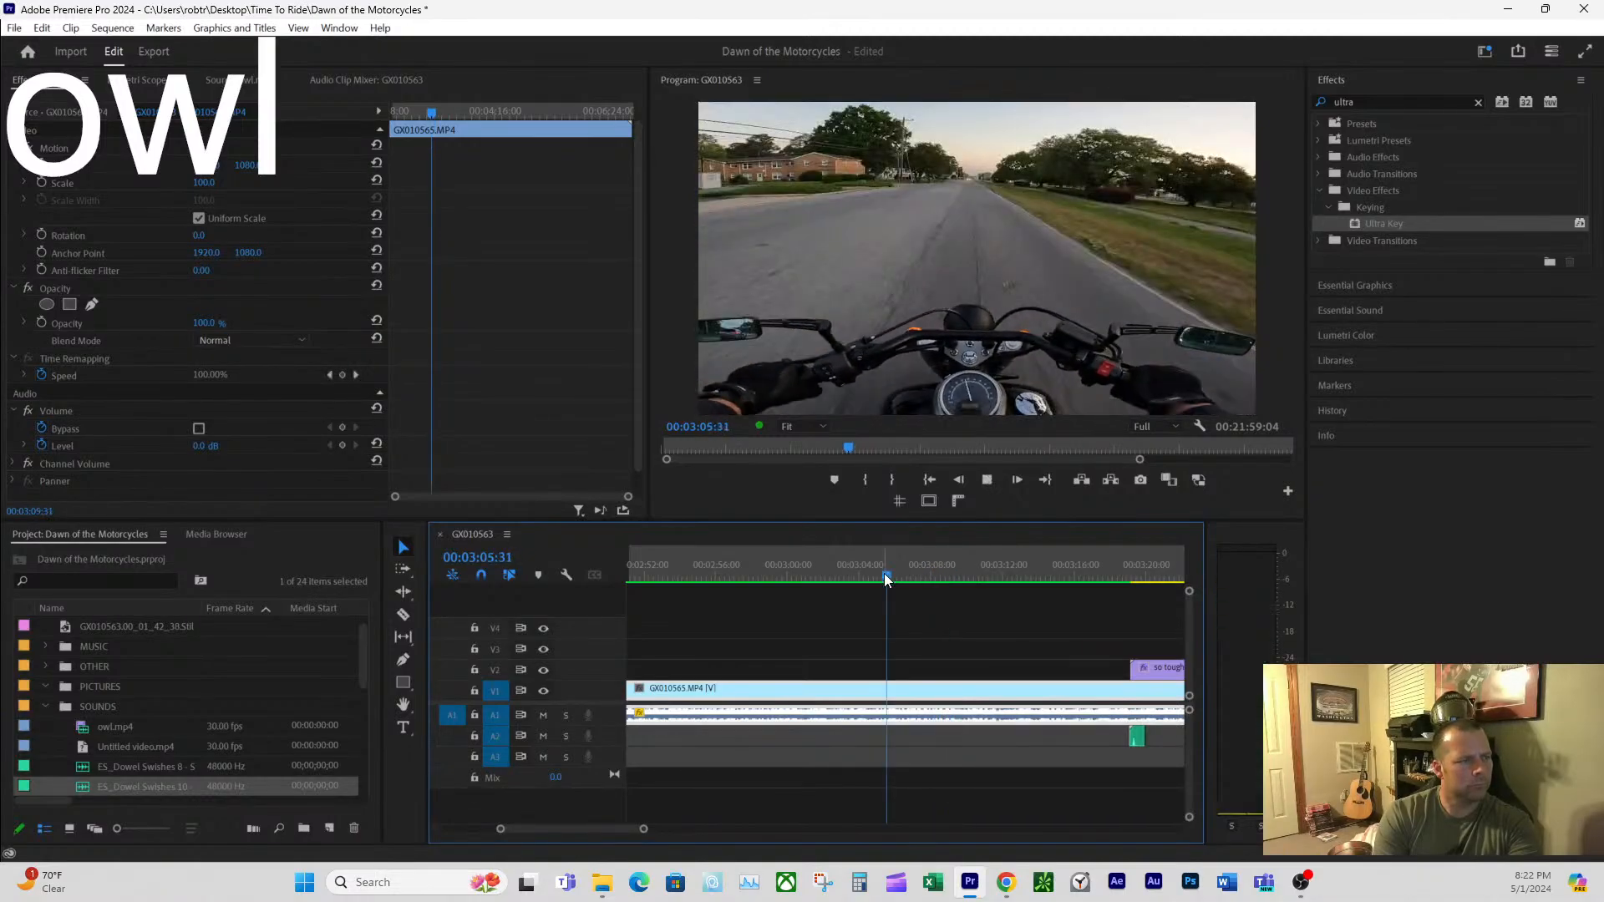
{"action": "left_click", "coordinate": [881, 575]}
{"action": "key", "text": "space"}
{"action": "left_click", "coordinate": [883, 576]}
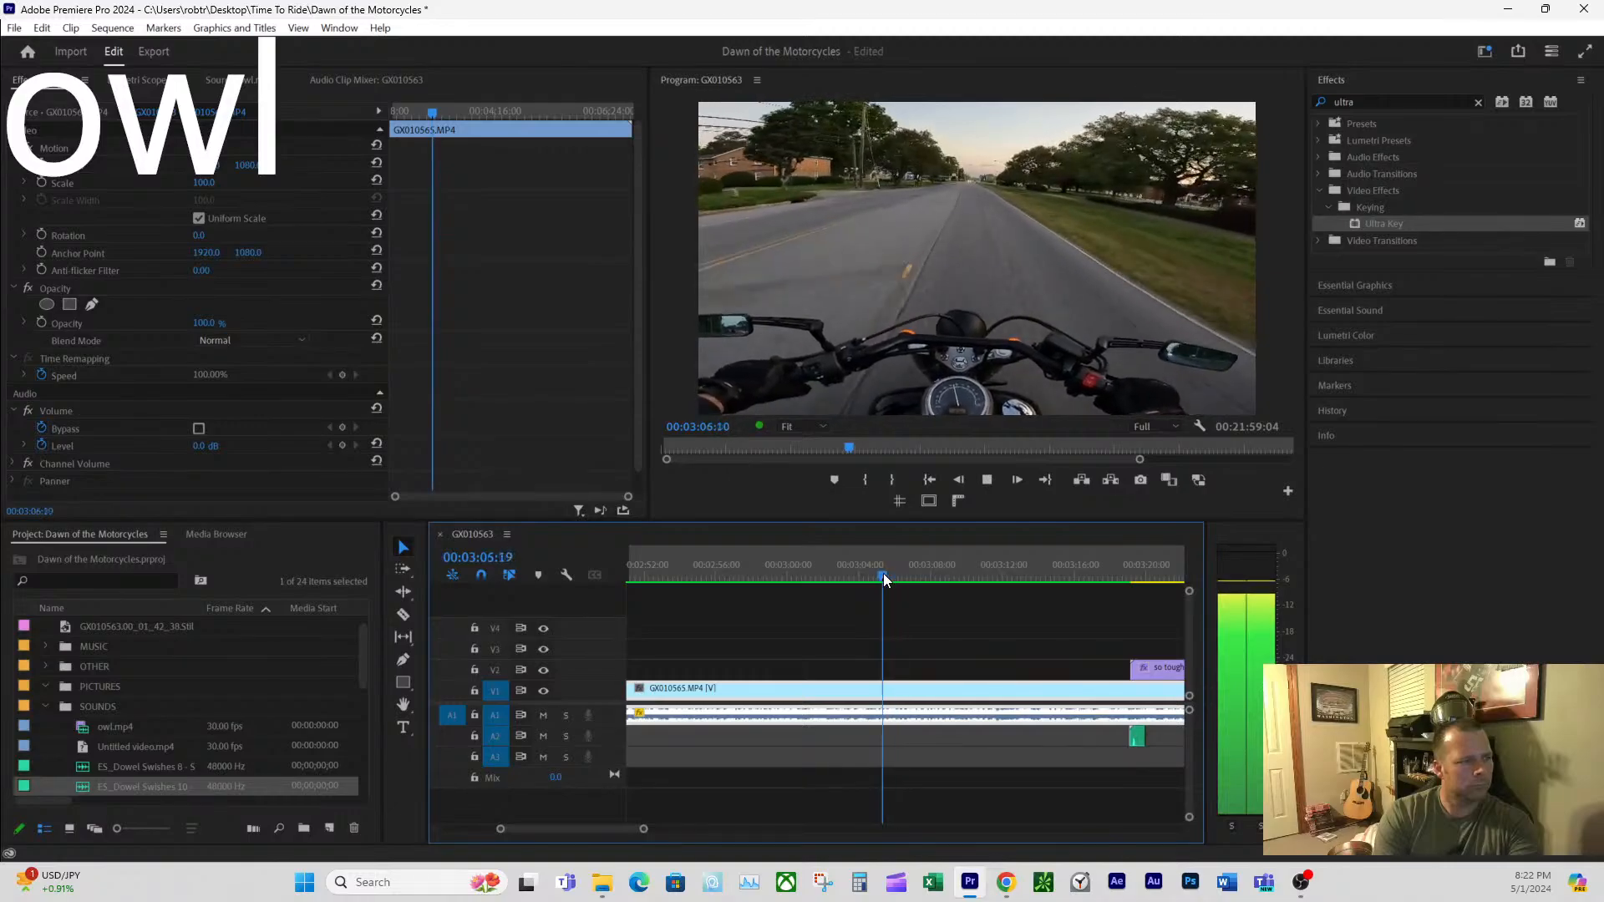
{"action": "key", "text": "space"}
{"action": "key", "text": "c"}
{"action": "left_click", "coordinate": [883, 708]}
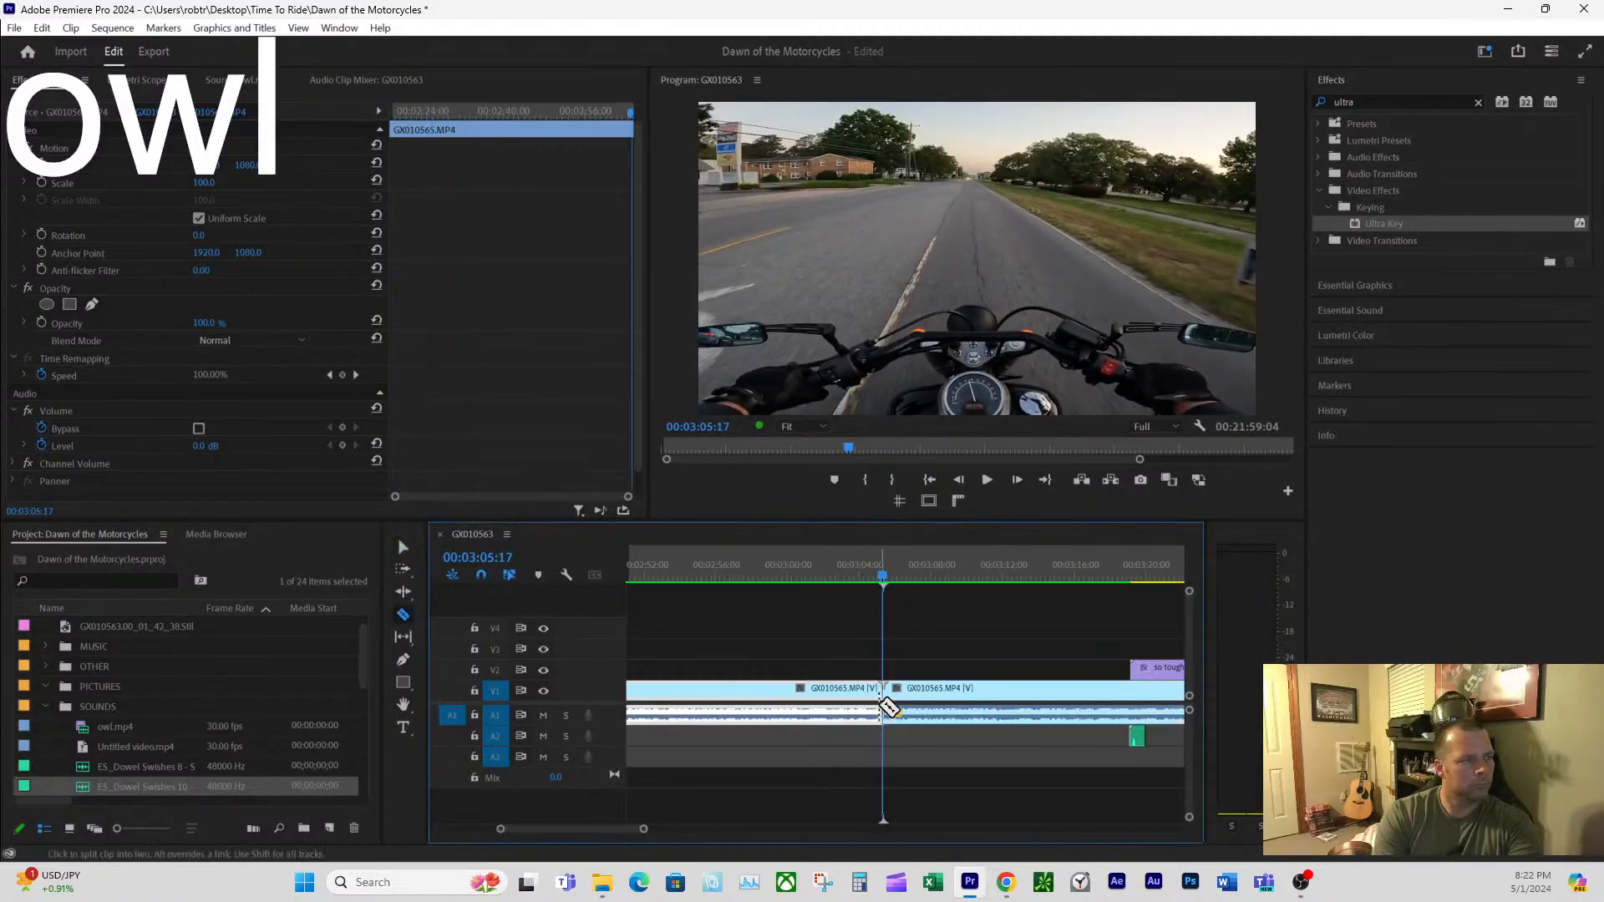
- Play the footage before the cut and split the GX010565.MP4 clip again at 00:03:02:35
{"action": "scroll", "coordinate": [894, 660], "scroll_direction": "up", "scroll_amount": 3}
{"action": "left_click", "coordinate": [839, 575]}
{"action": "key", "text": "space"}
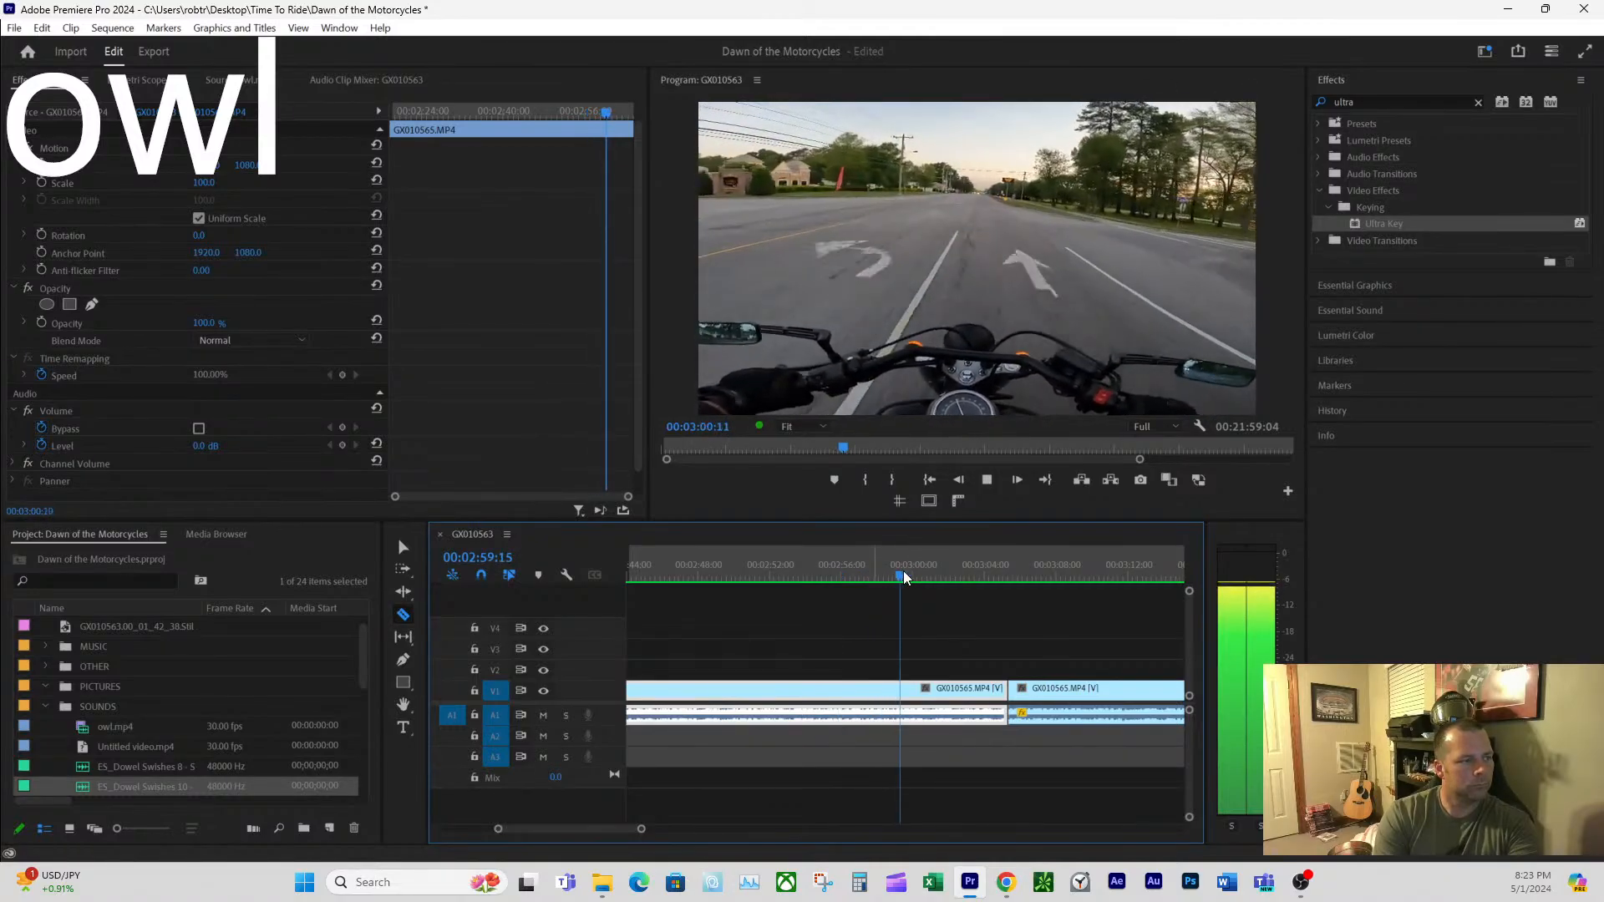
{"action": "left_click", "coordinate": [947, 576]}
{"action": "left_click_drag", "start_coordinate": [940, 579], "coordinate": [929, 580]}
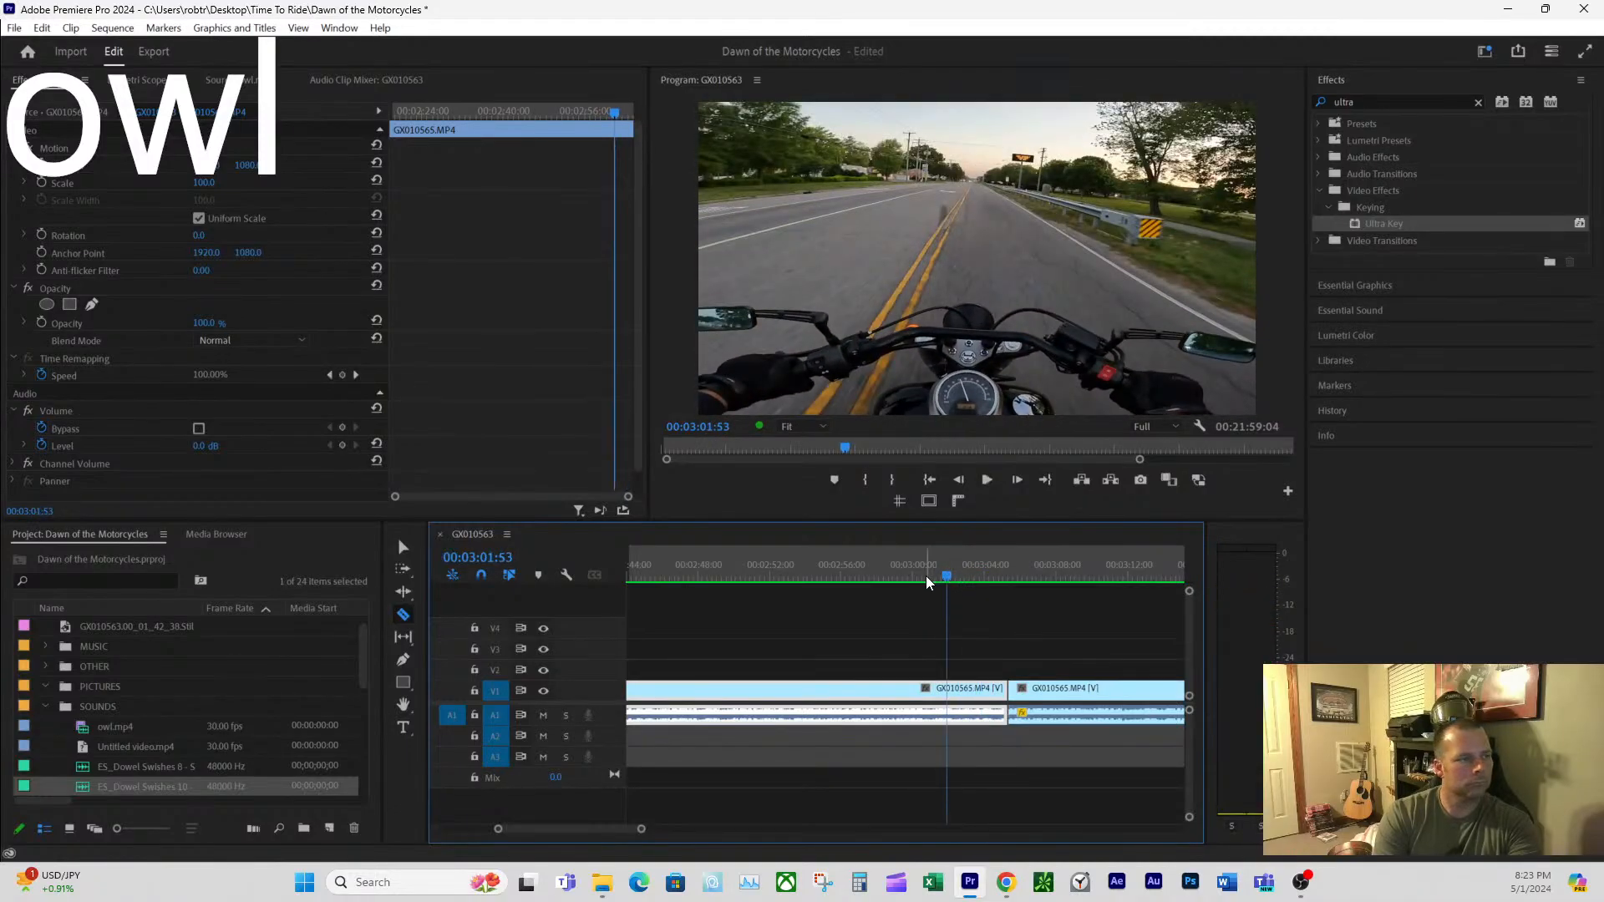
{"action": "key", "text": "space"}
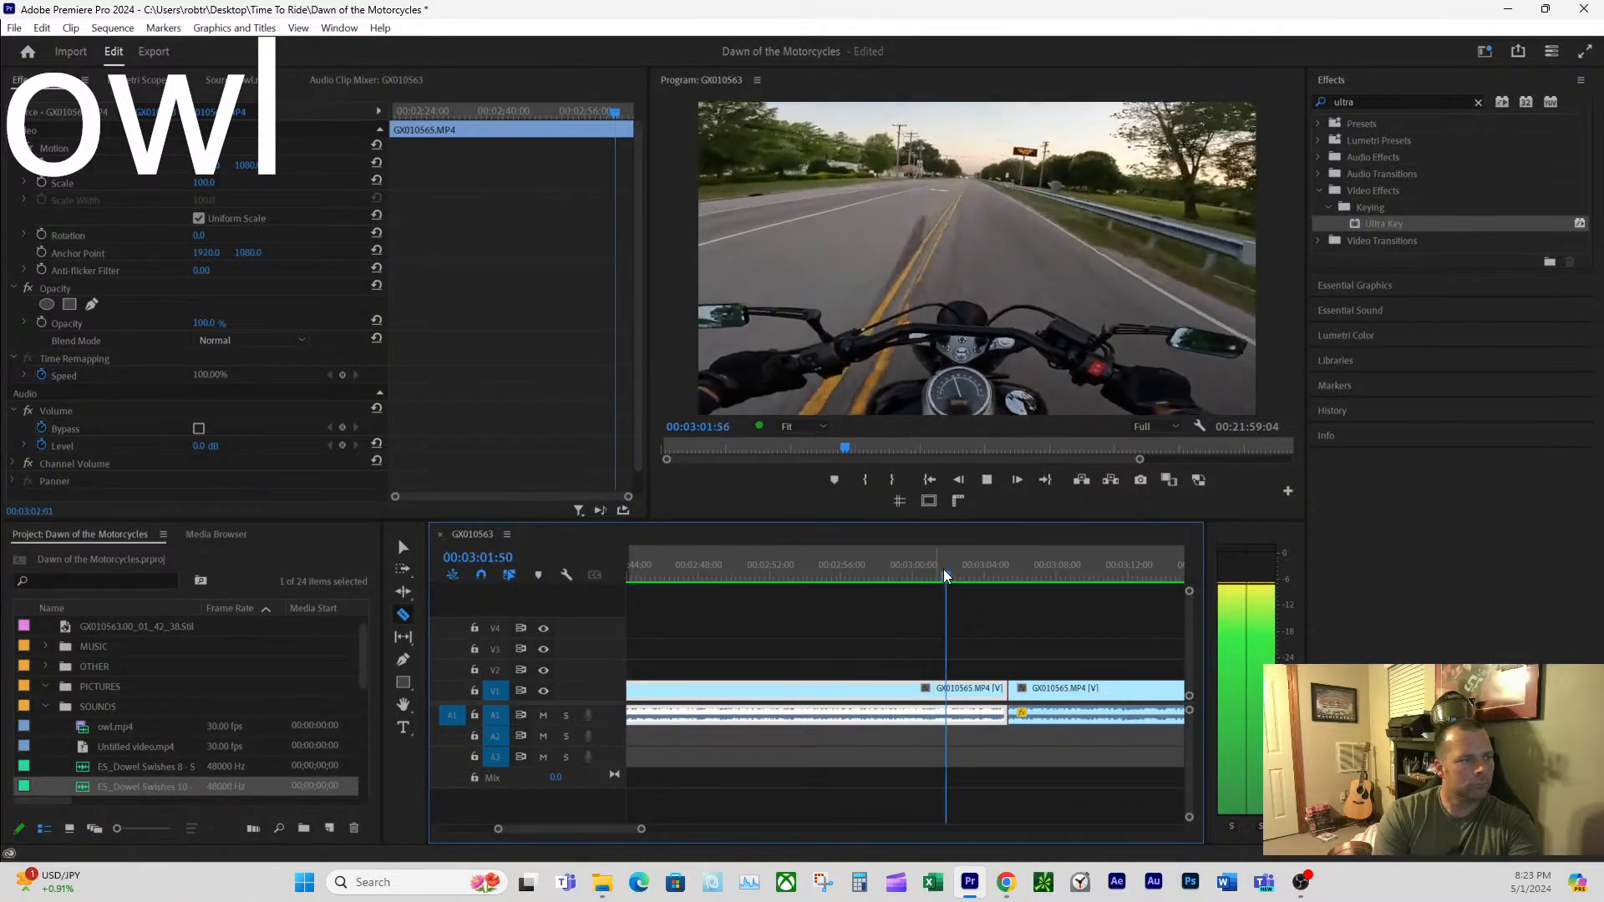
{"action": "key", "text": "space"}
{"action": "left_click", "coordinate": [960, 690]}
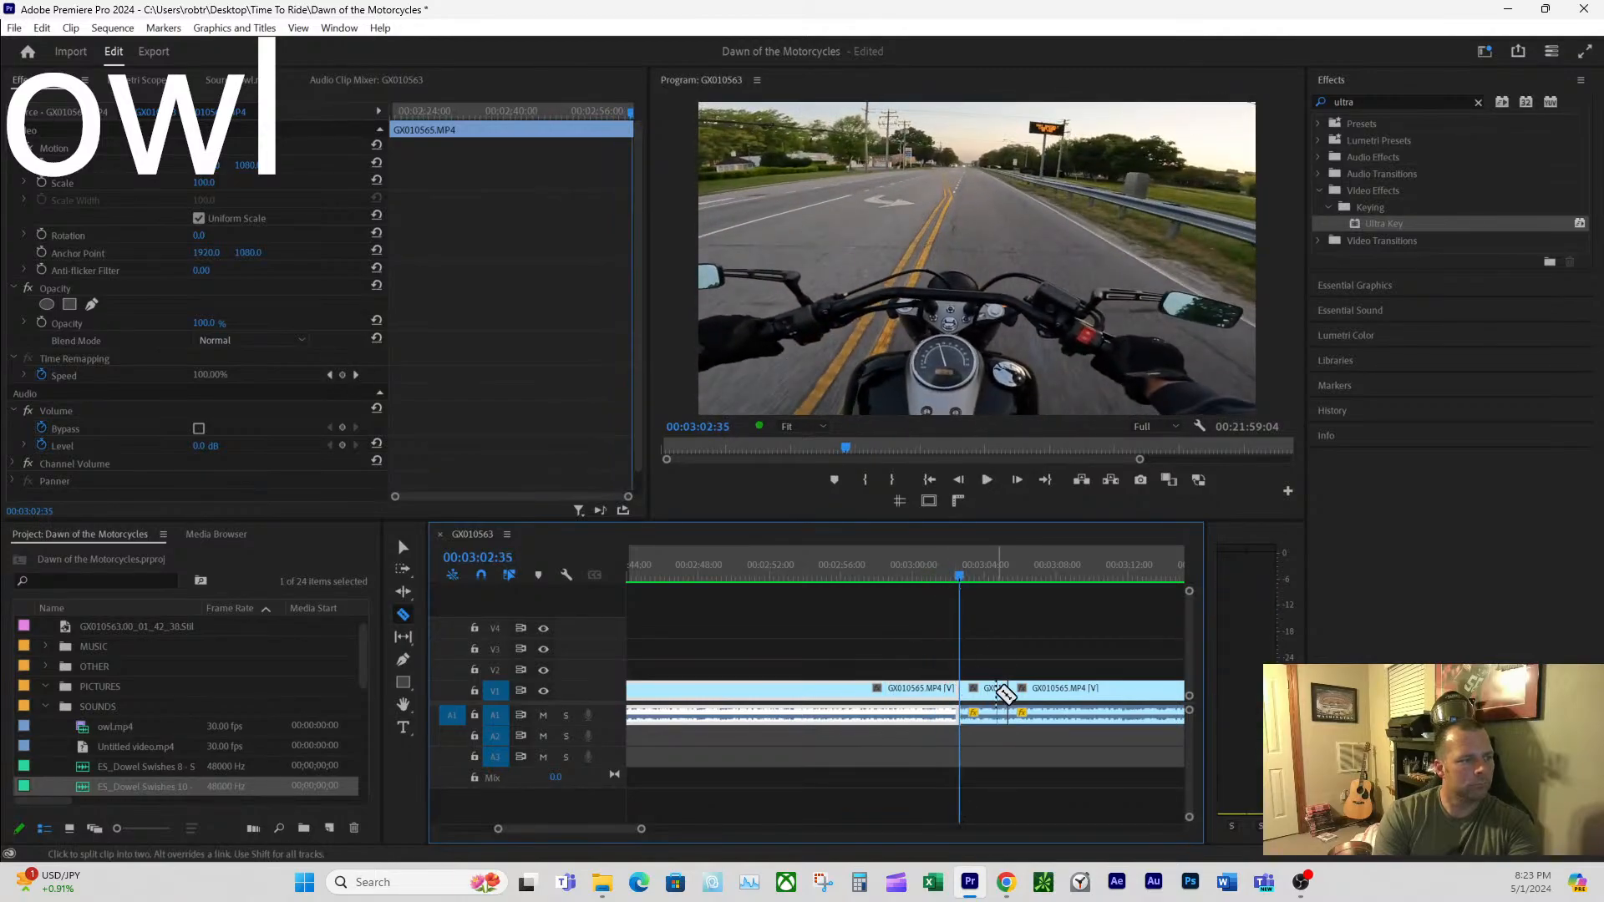
- Delete the short GX010565.MP4 segment between the cuts at 00:03:02:35 and 00:03:05:17 without closing the gap
{"action": "right_click", "coordinate": [998, 690]}
{"action": "left_click", "coordinate": [1036, 12]}
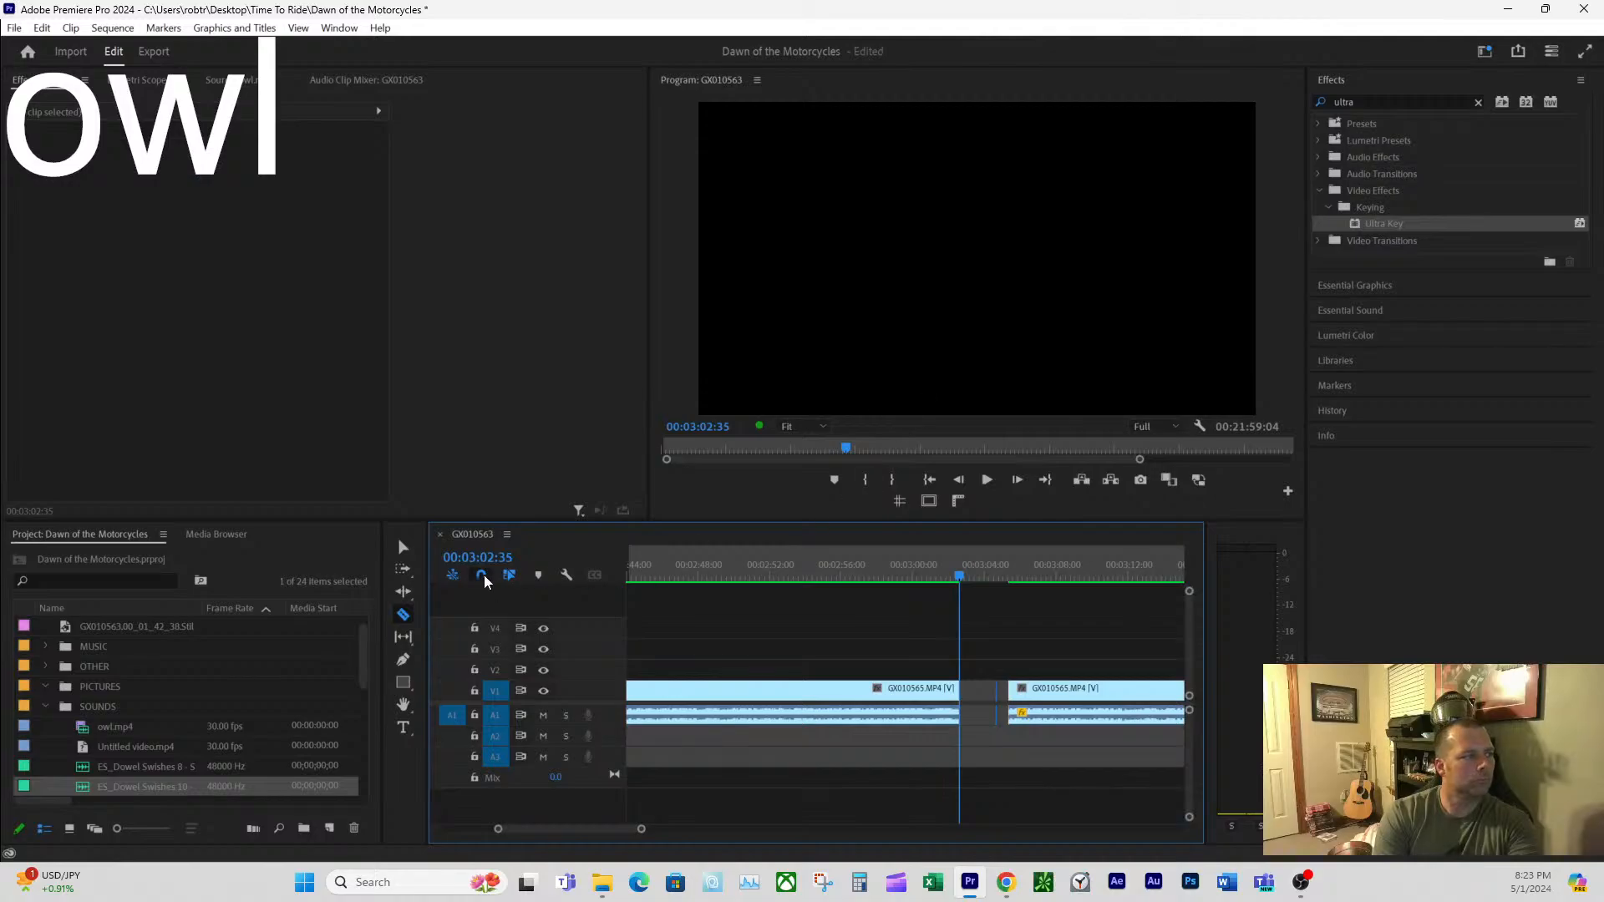
{"action": "left_click", "coordinate": [403, 547]}
- Play the footage from 00:02:41:00 towards the gap and stop at 00:02:56:23
{"action": "scroll", "coordinate": [748, 694], "scroll_direction": "up", "scroll_amount": 4}
{"action": "left_click", "coordinate": [899, 568]}
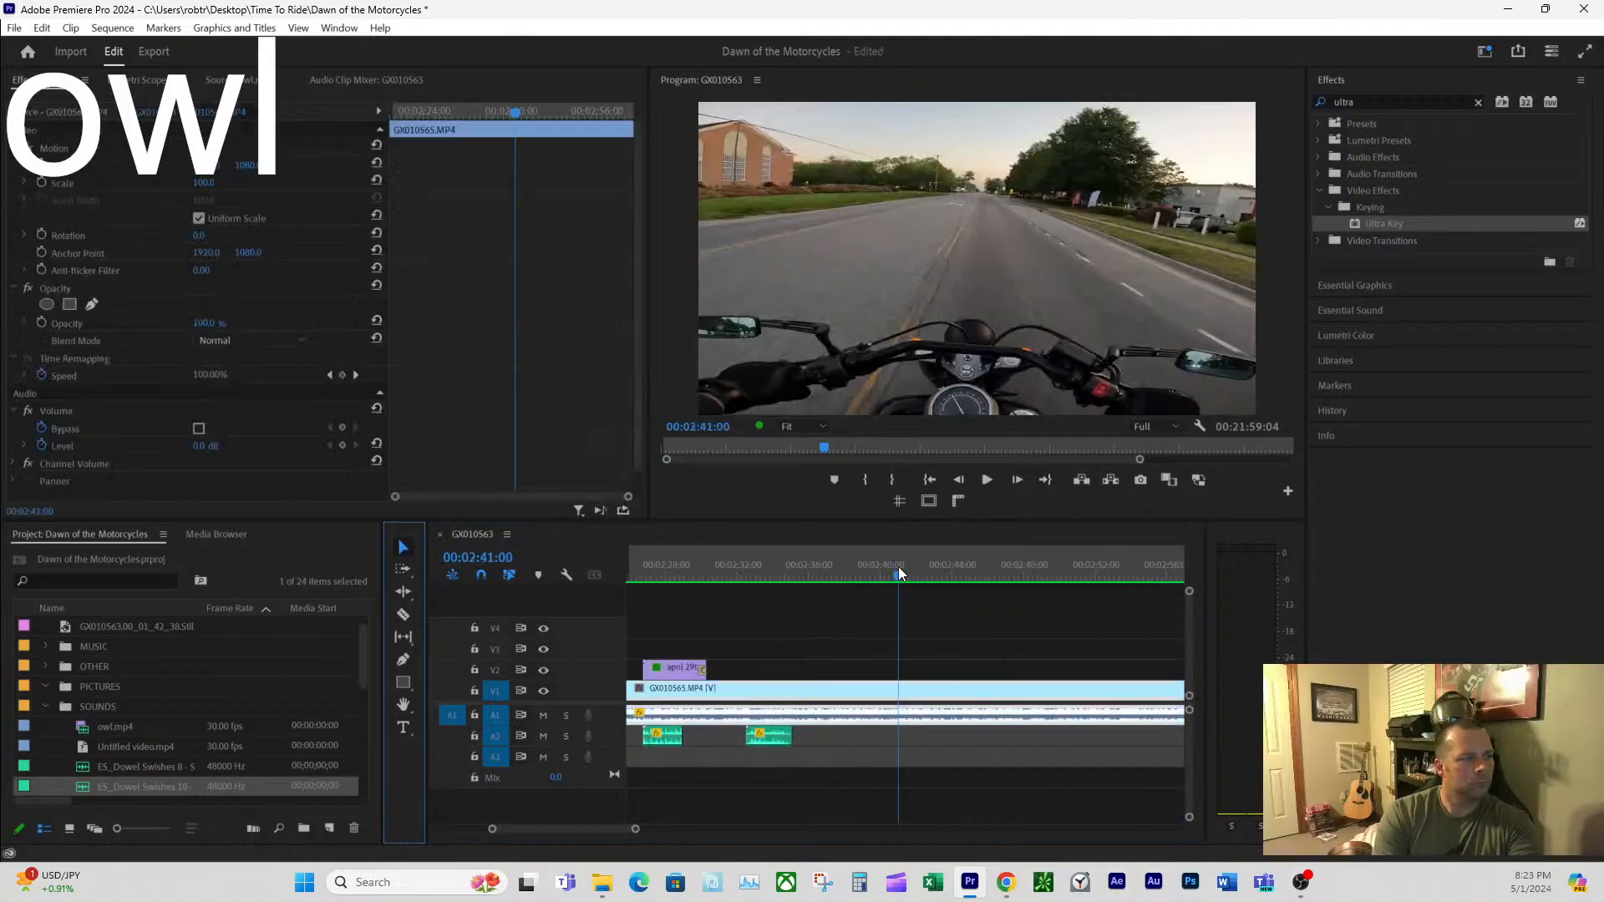
{"action": "key", "text": "space"}
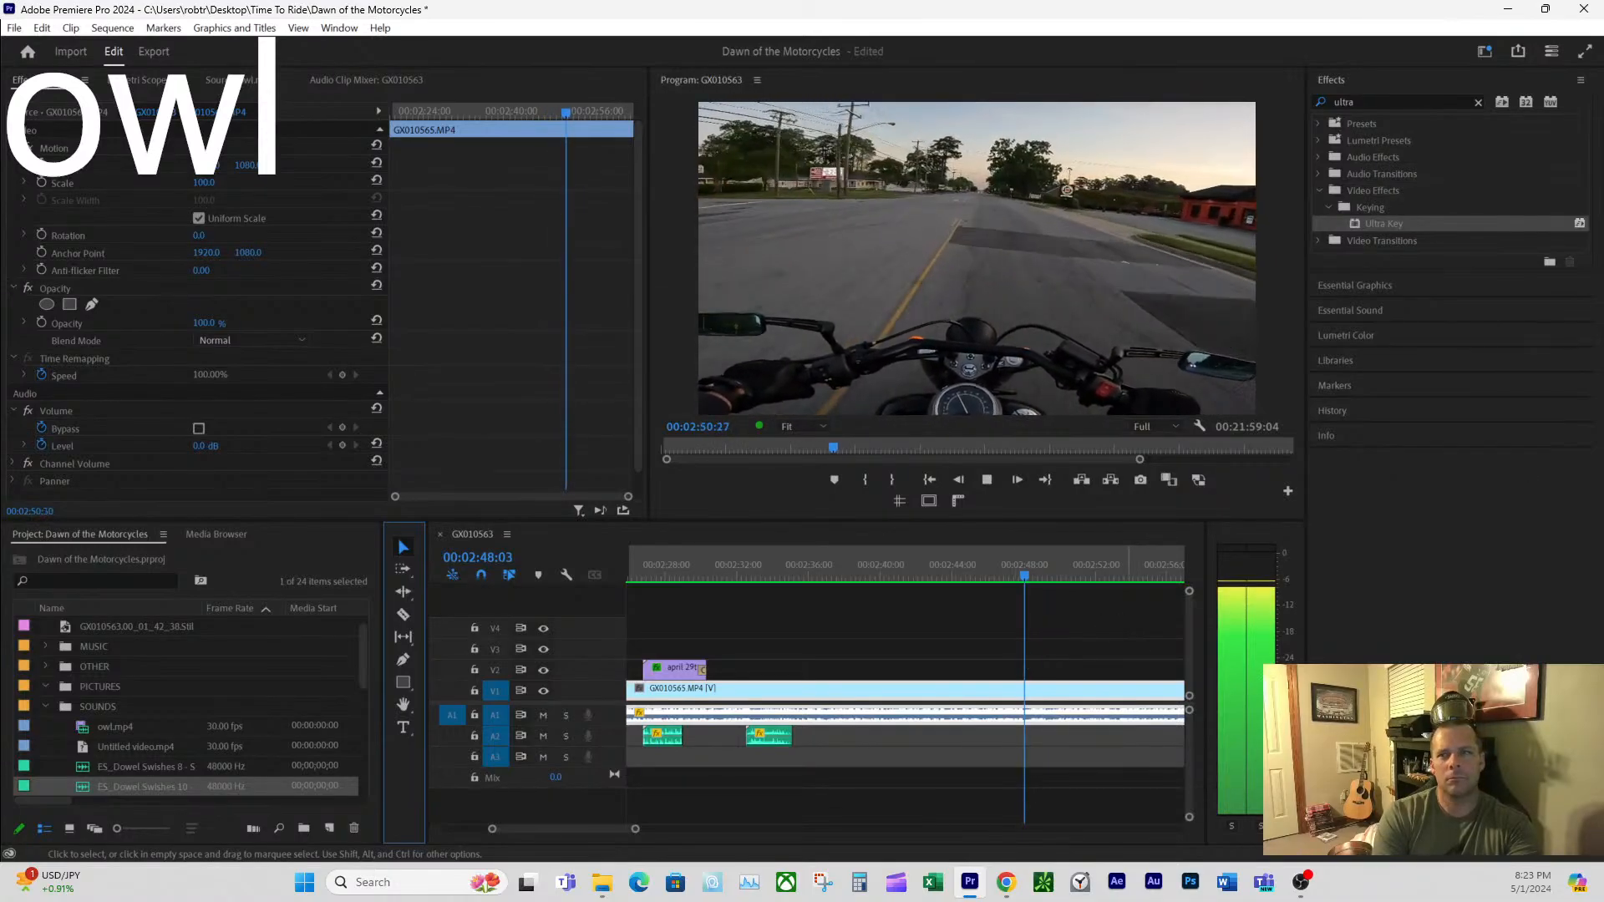
{"action": "key", "text": "alt+Tab"}
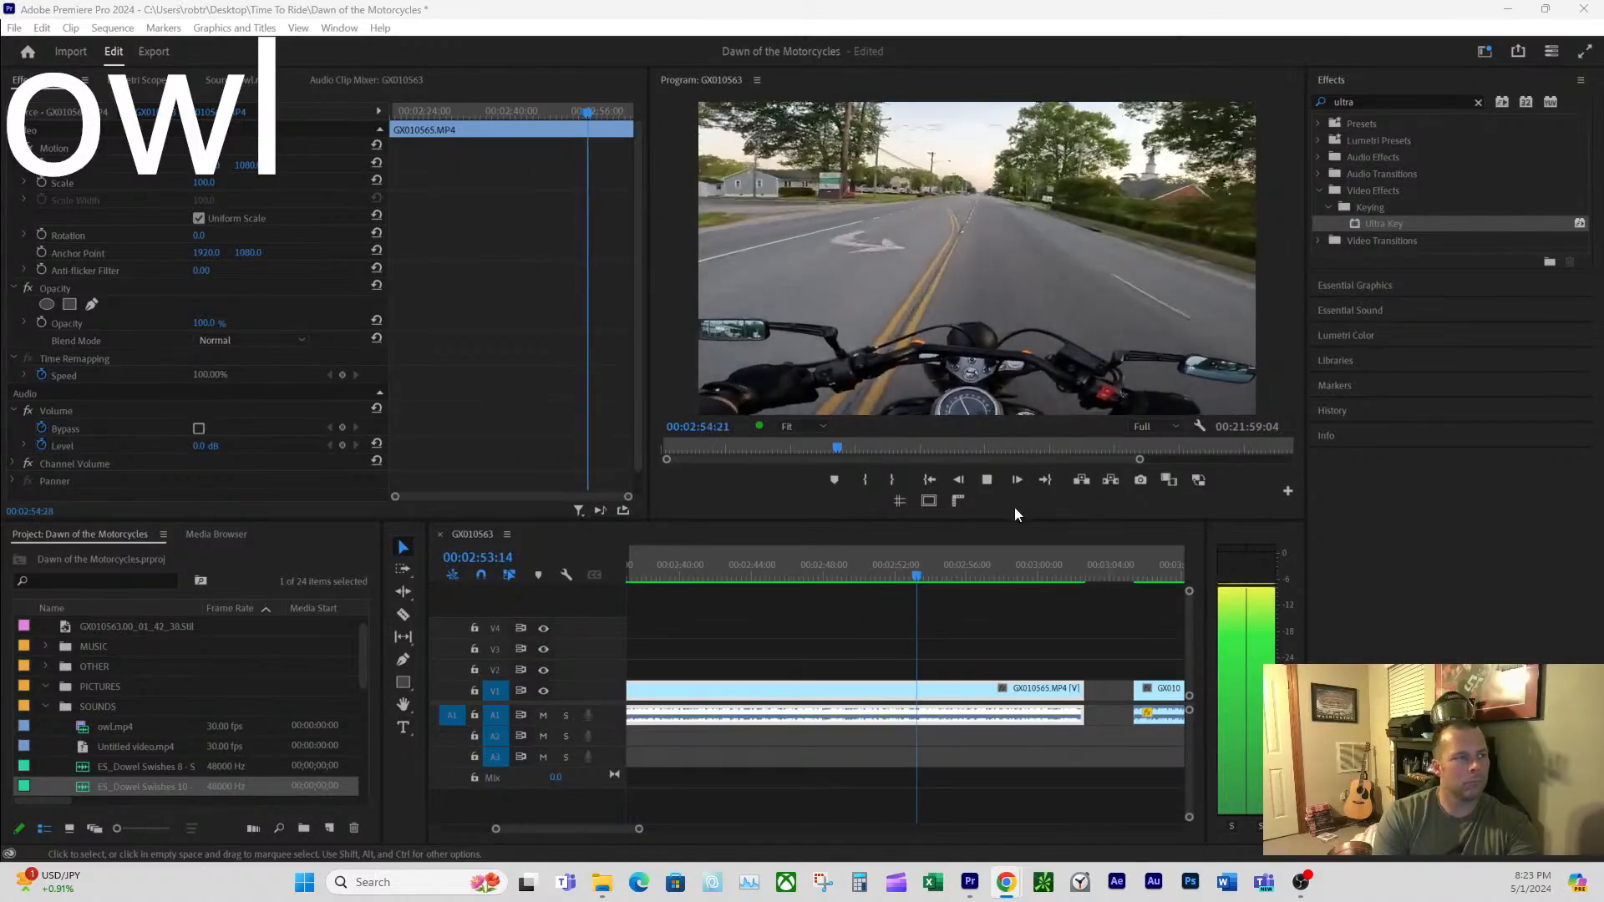
{"action": "left_click", "coordinate": [1047, 480]}
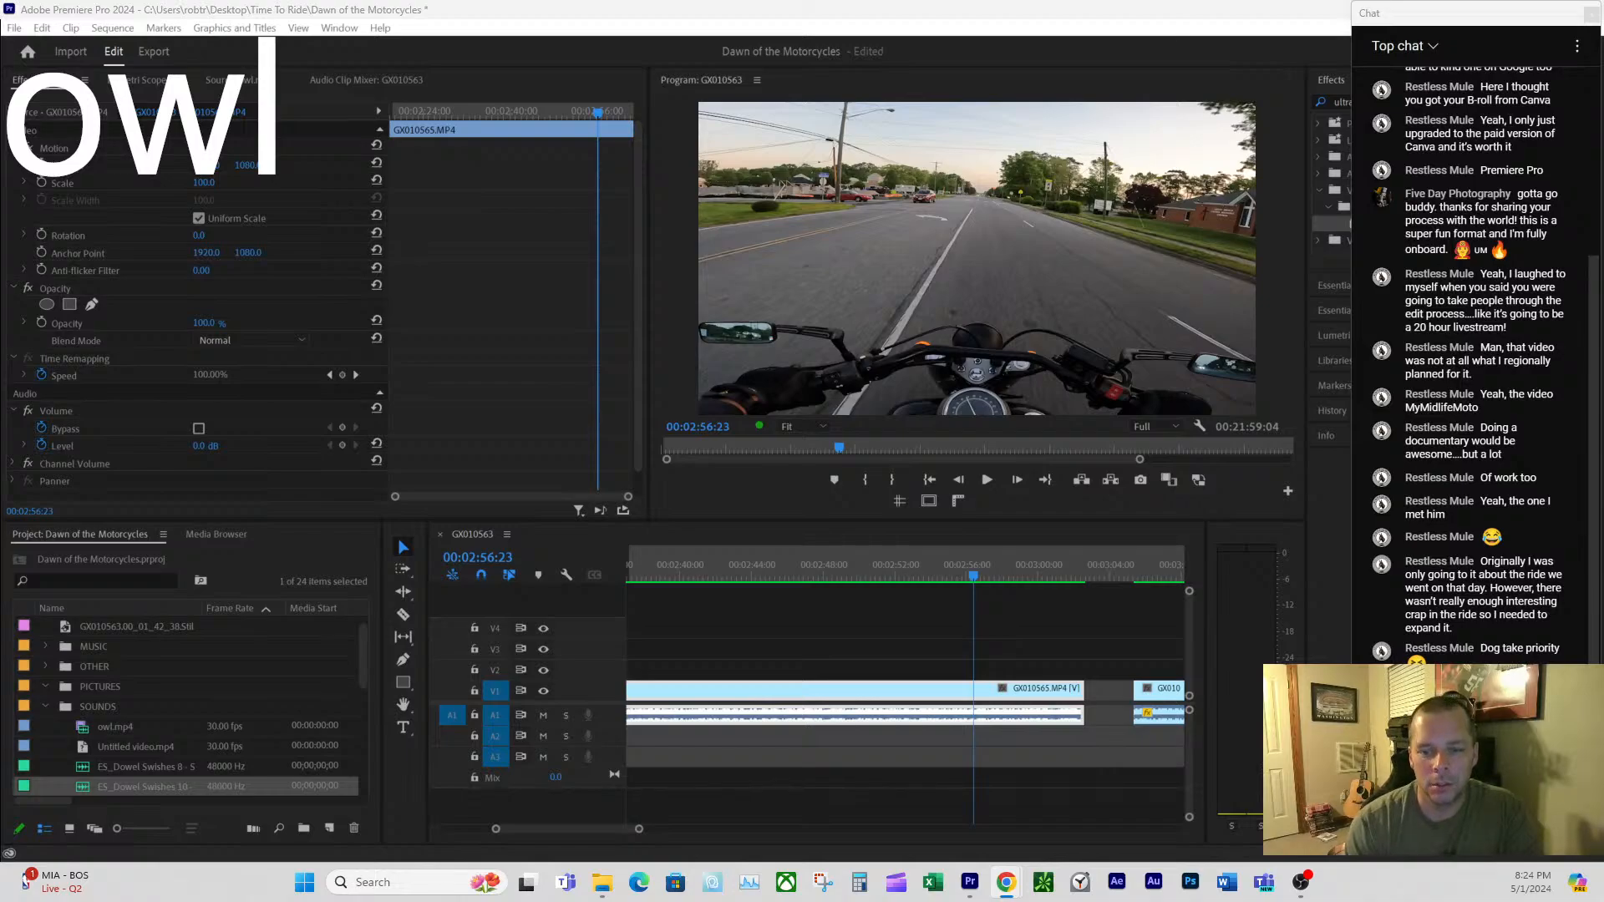
- Import the Debbie Downer picture from the Dawn of the Motorcycles folder into the PICTURES bin and place it on V2 near 00:02:53
{"action": "key", "text": "alt+Tab"}
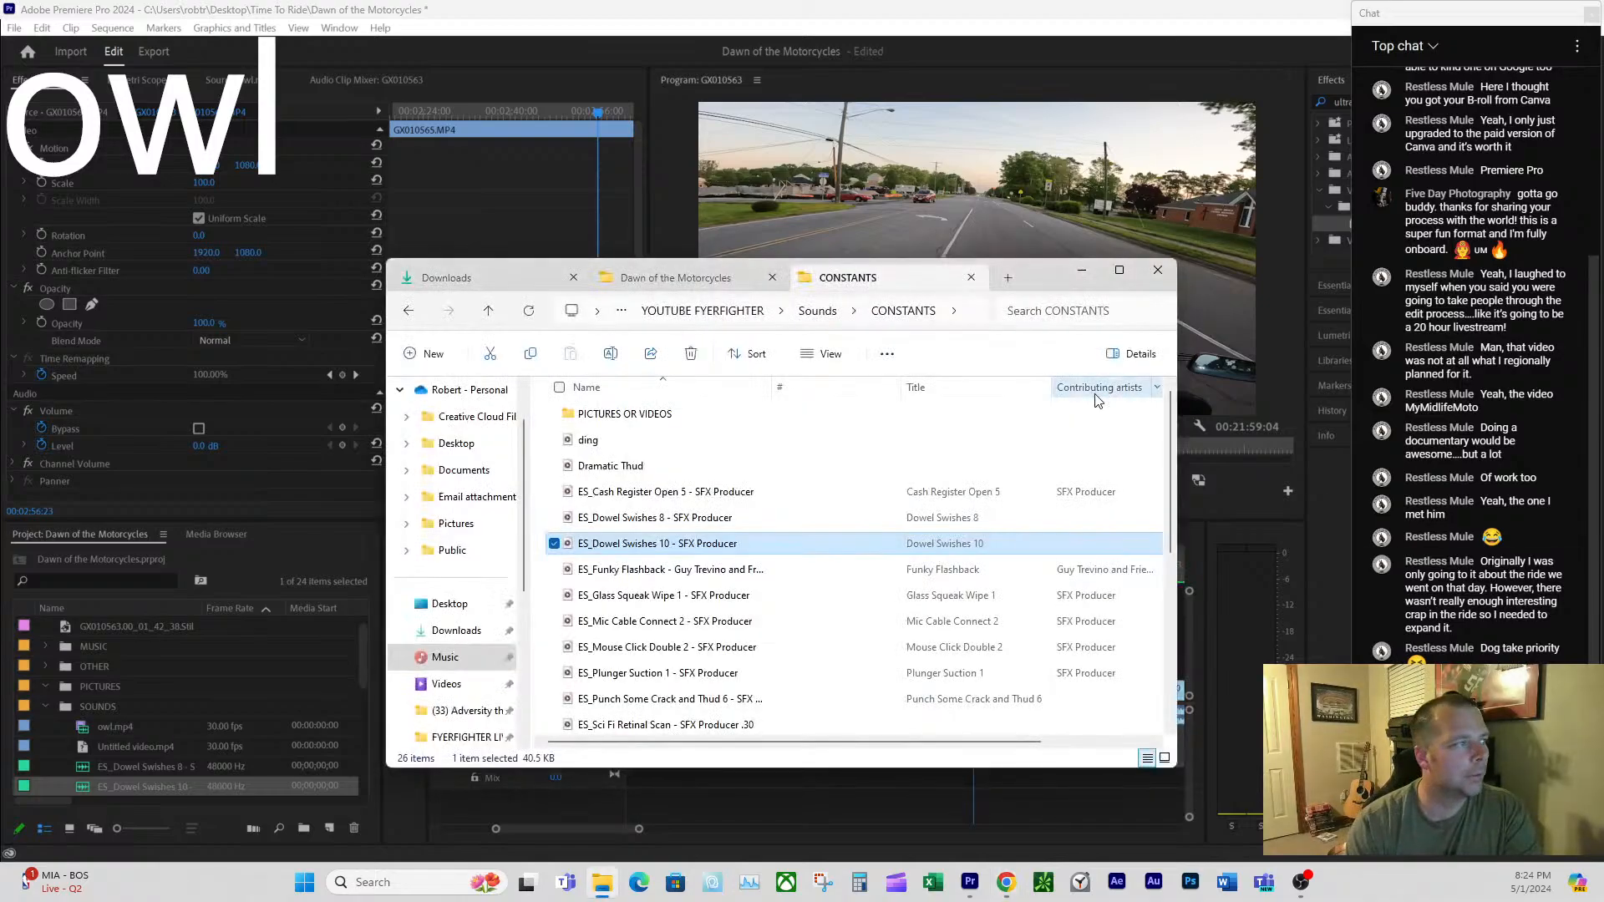
{"action": "left_click", "coordinate": [672, 280]}
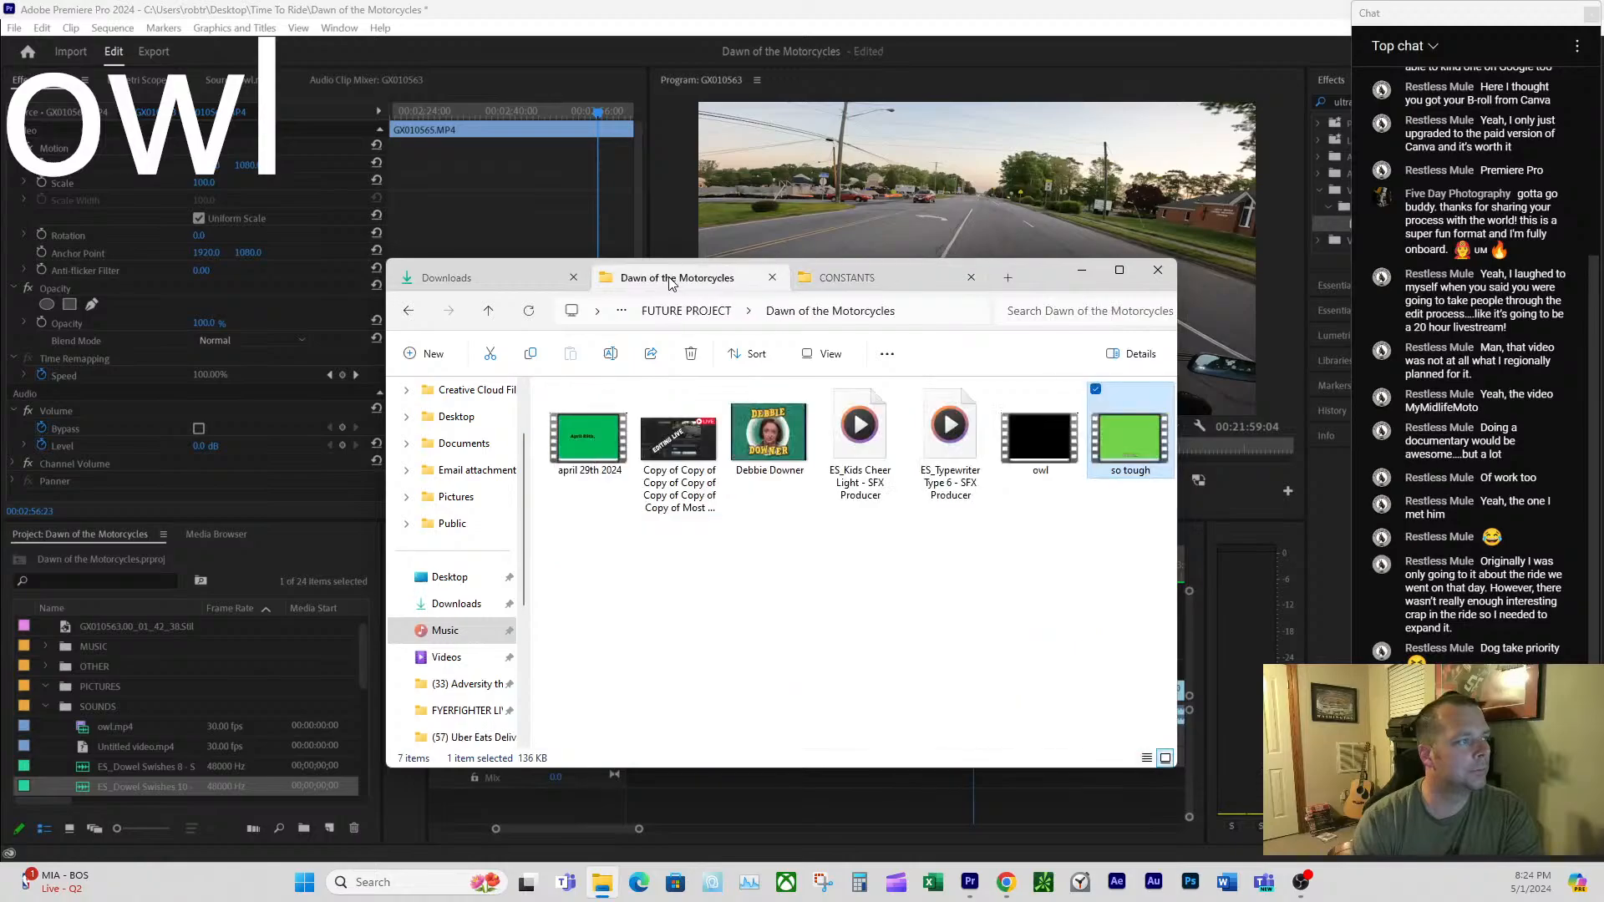
{"action": "left_click", "coordinate": [770, 451]}
{"action": "left_click_drag", "start_coordinate": [770, 451], "coordinate": [239, 685]}
{"action": "left_click_drag", "start_coordinate": [92, 701], "coordinate": [912, 672]}
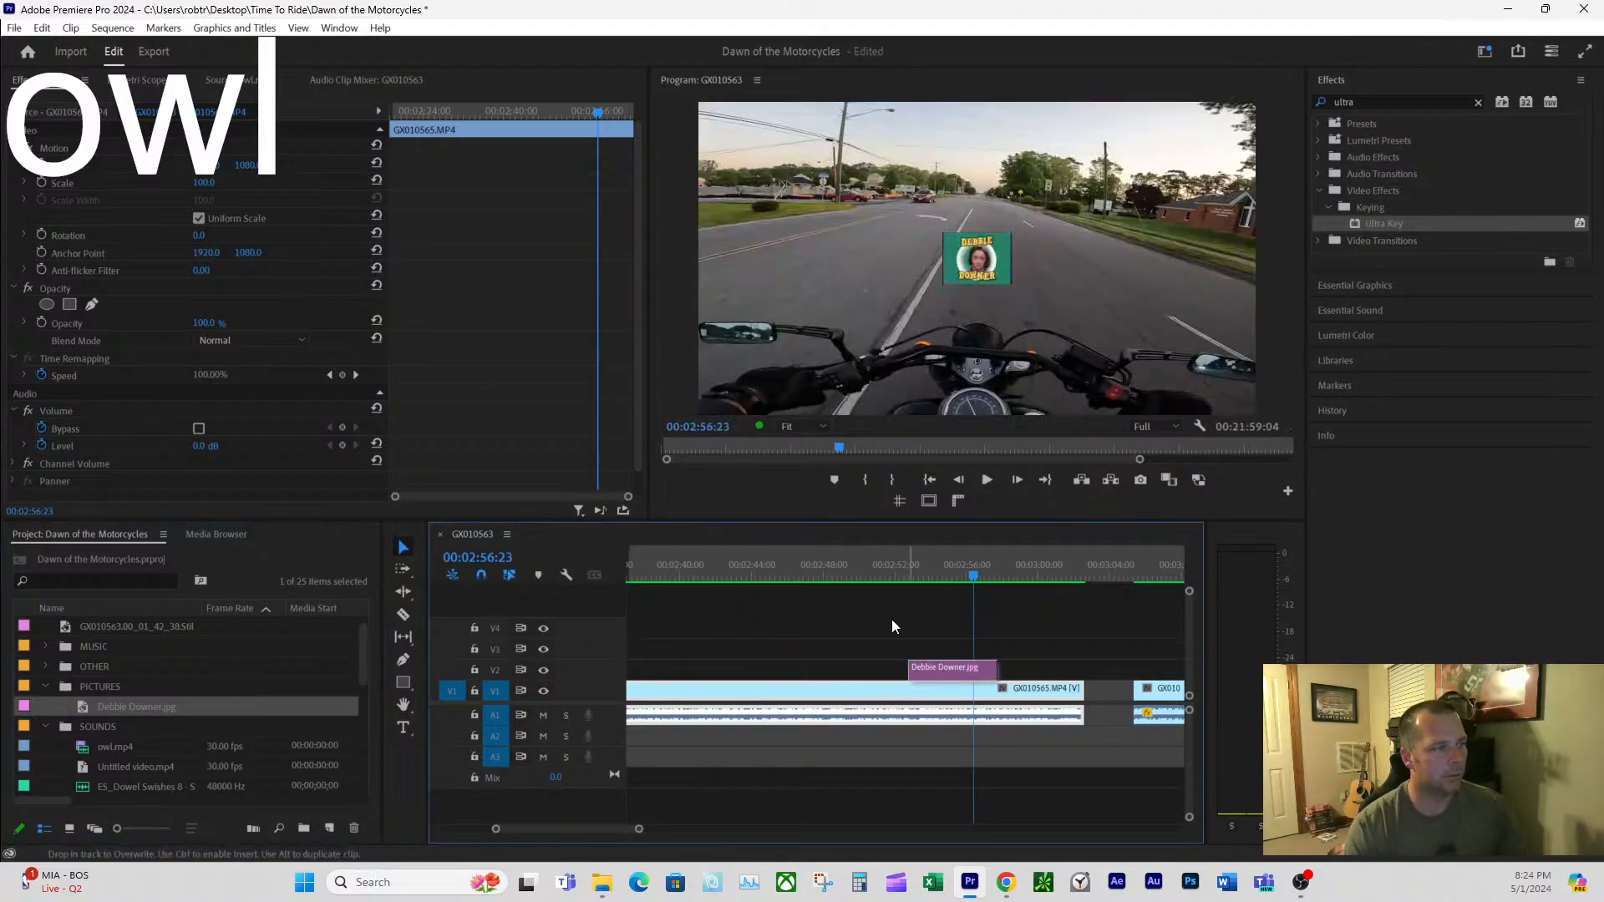
- Play the footage from 00:02:49:12 through the Debbie Downer.jpg clip and check when the picture comes in
{"action": "left_click", "coordinate": [864, 564]}
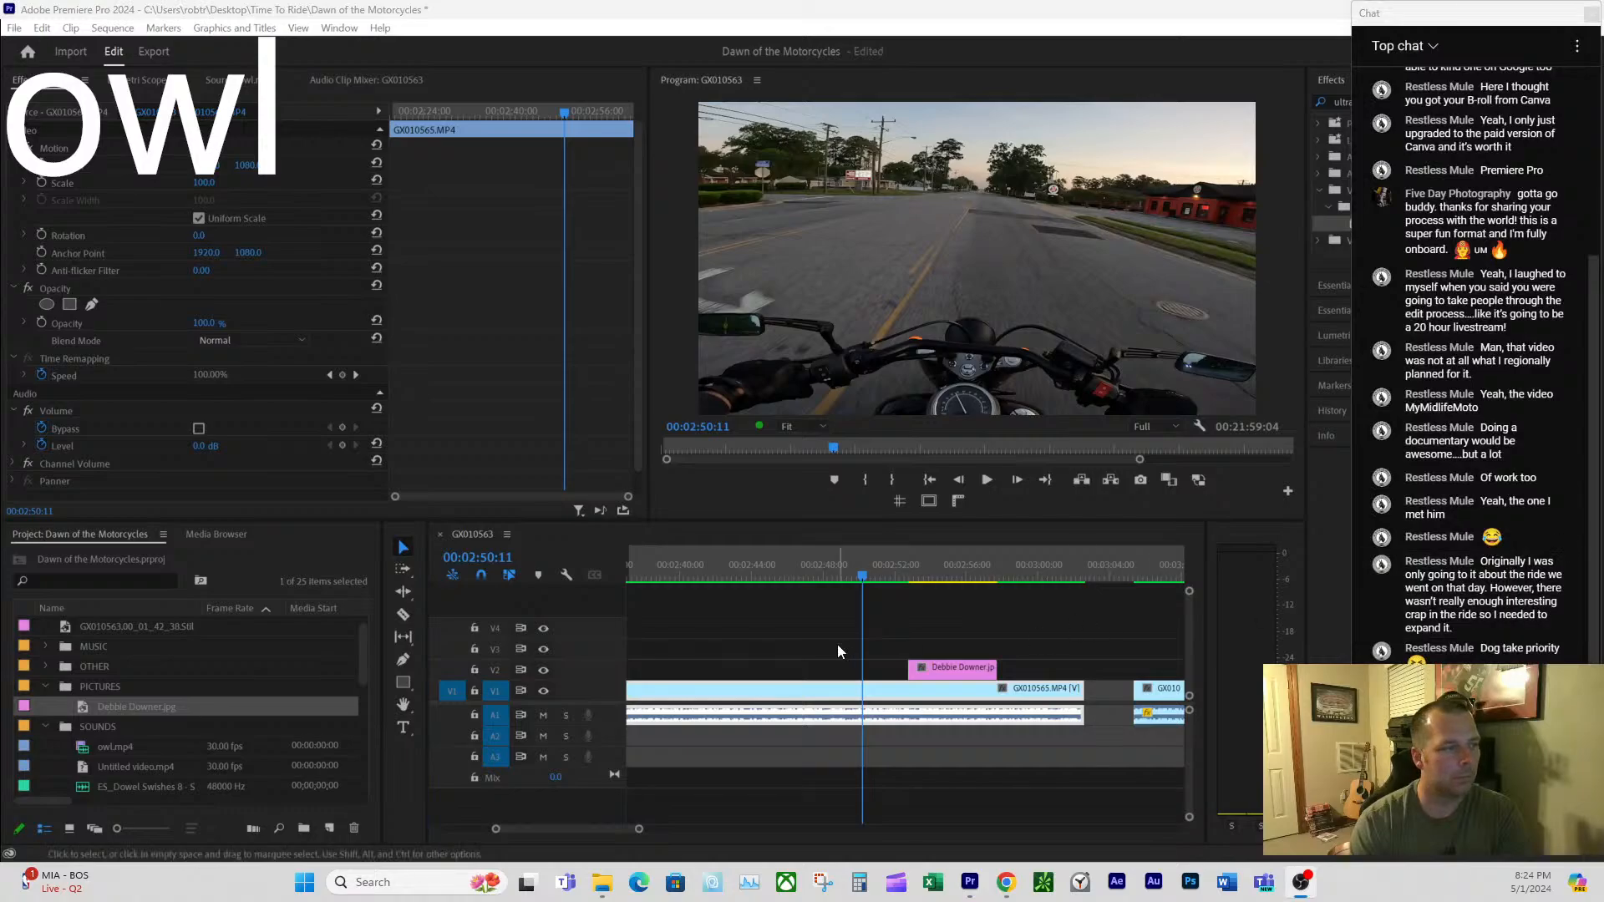
{"action": "left_click", "coordinate": [845, 575]}
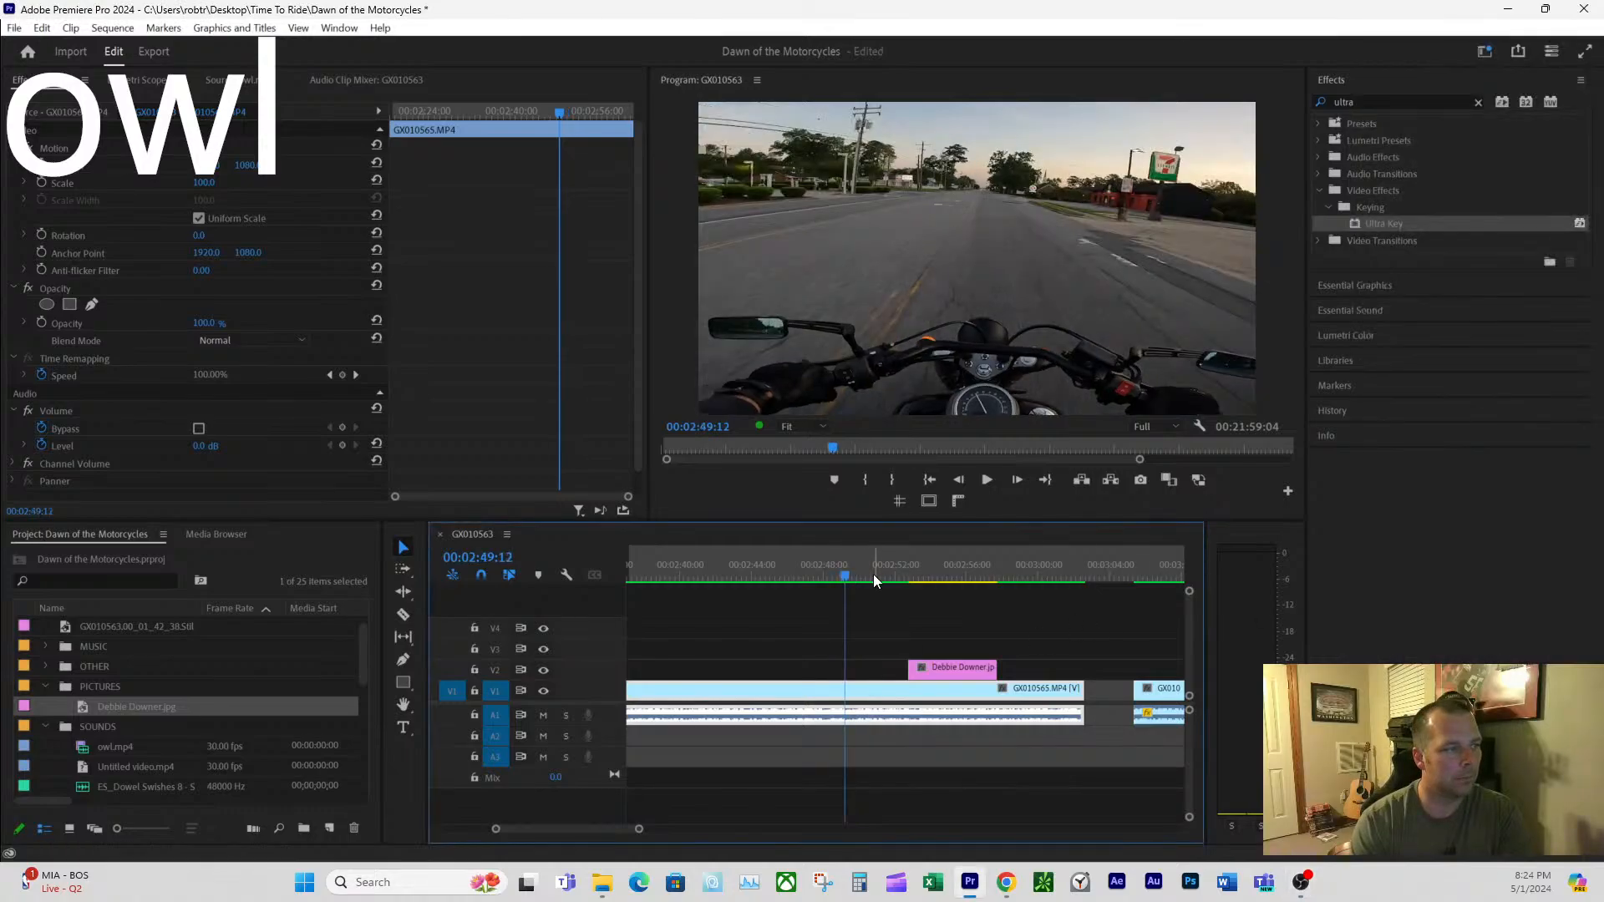
{"action": "key", "text": "space"}
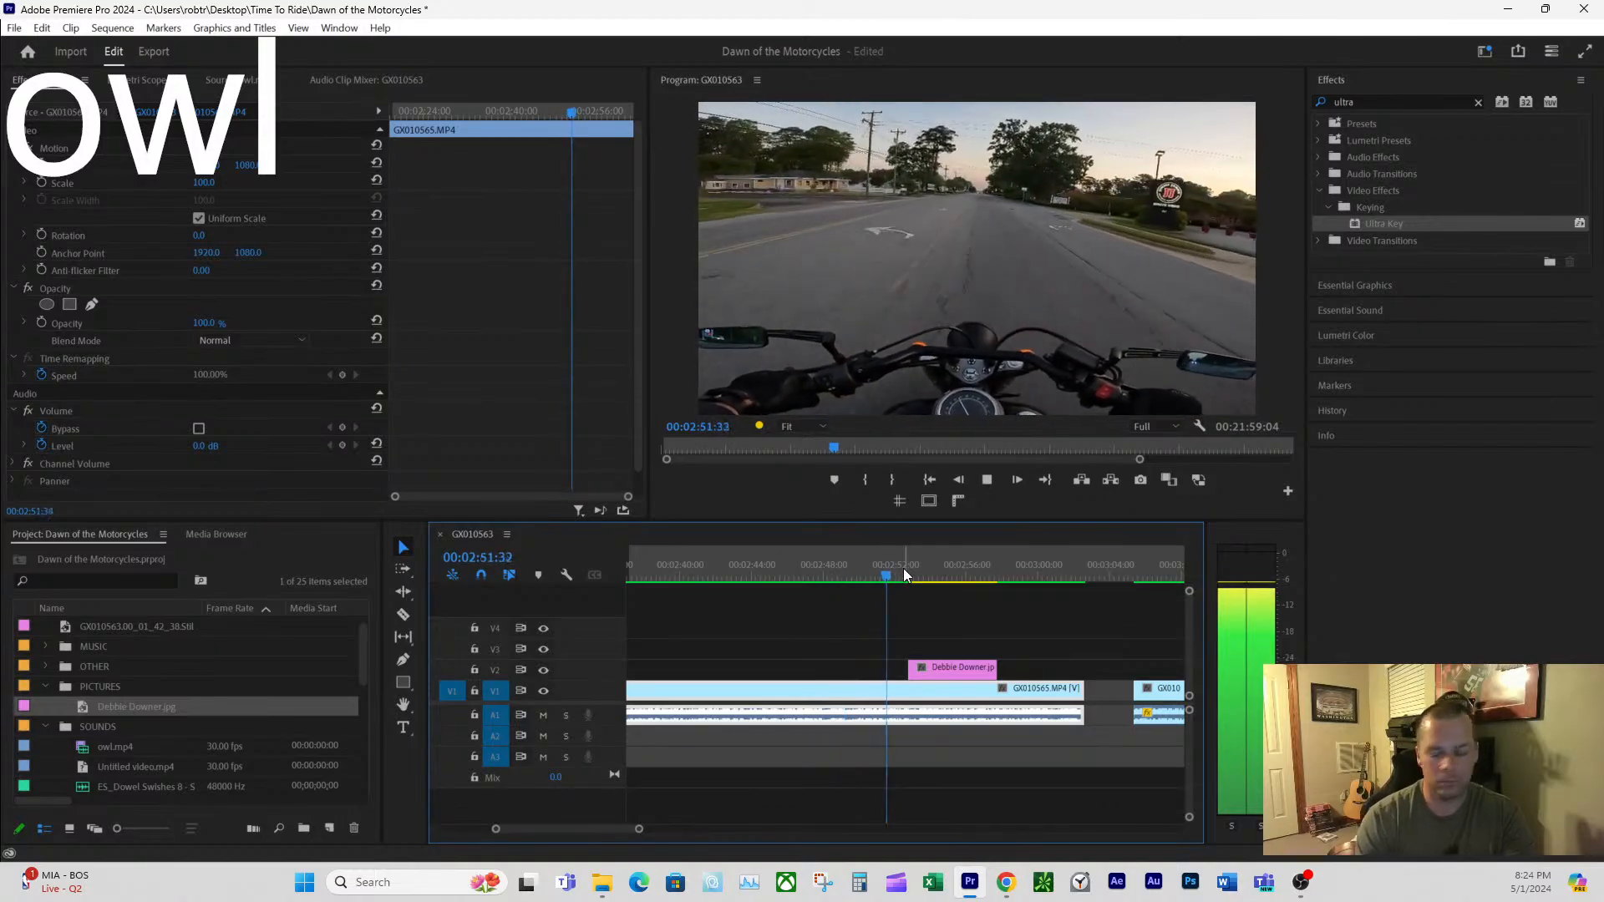
{"action": "left_click", "coordinate": [955, 578]}
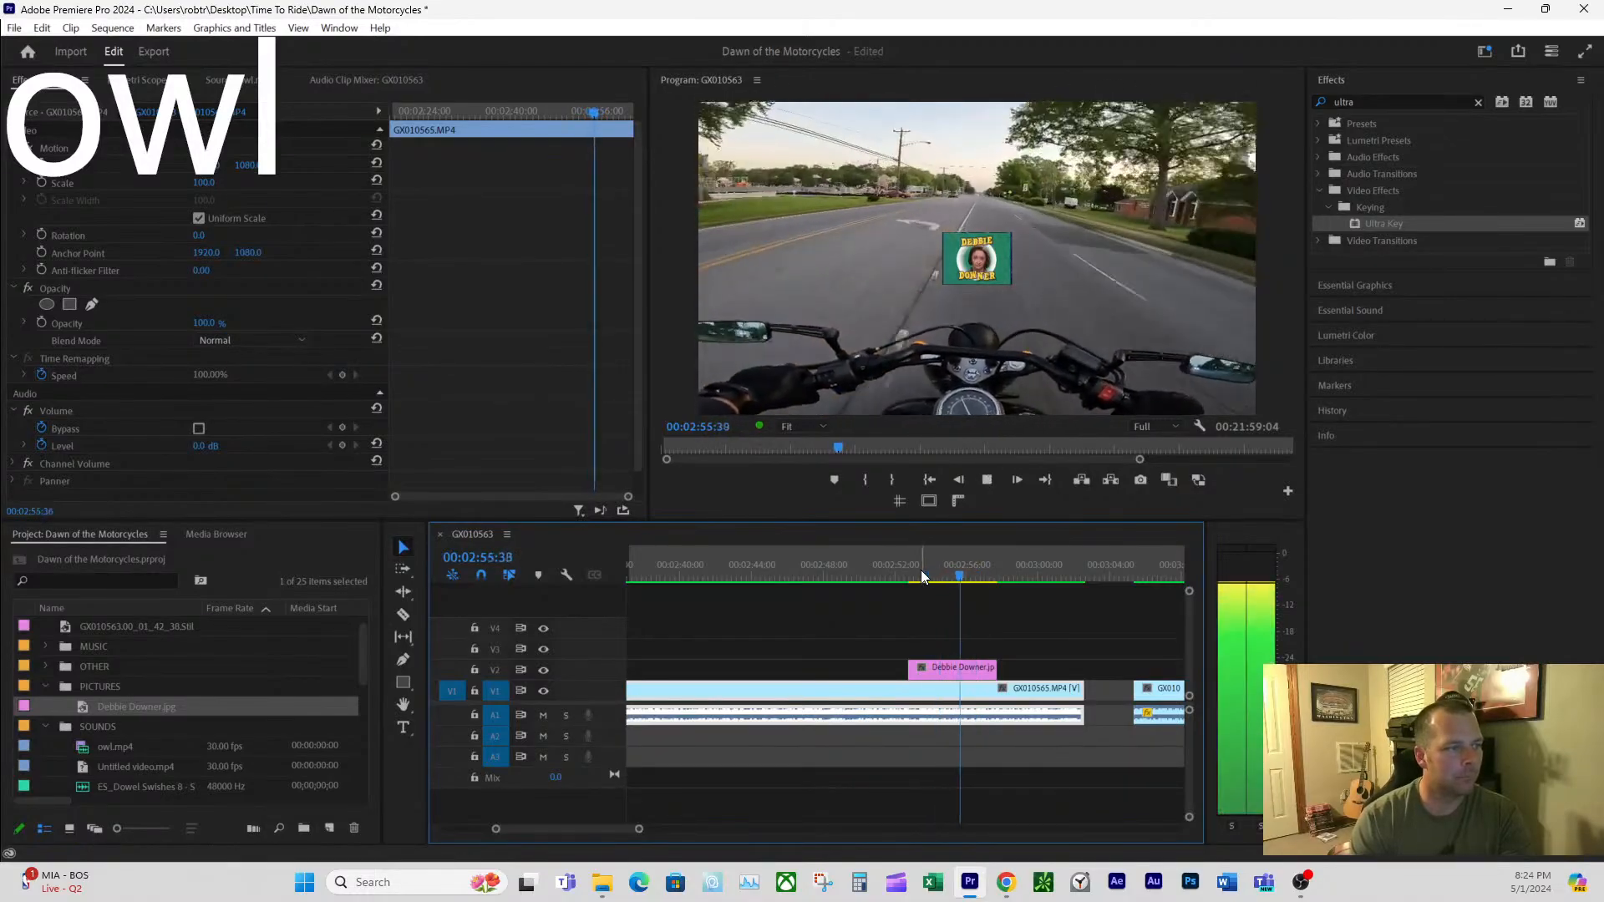
{"action": "left_click", "coordinate": [920, 576]}
{"action": "left_click", "coordinate": [913, 576]}
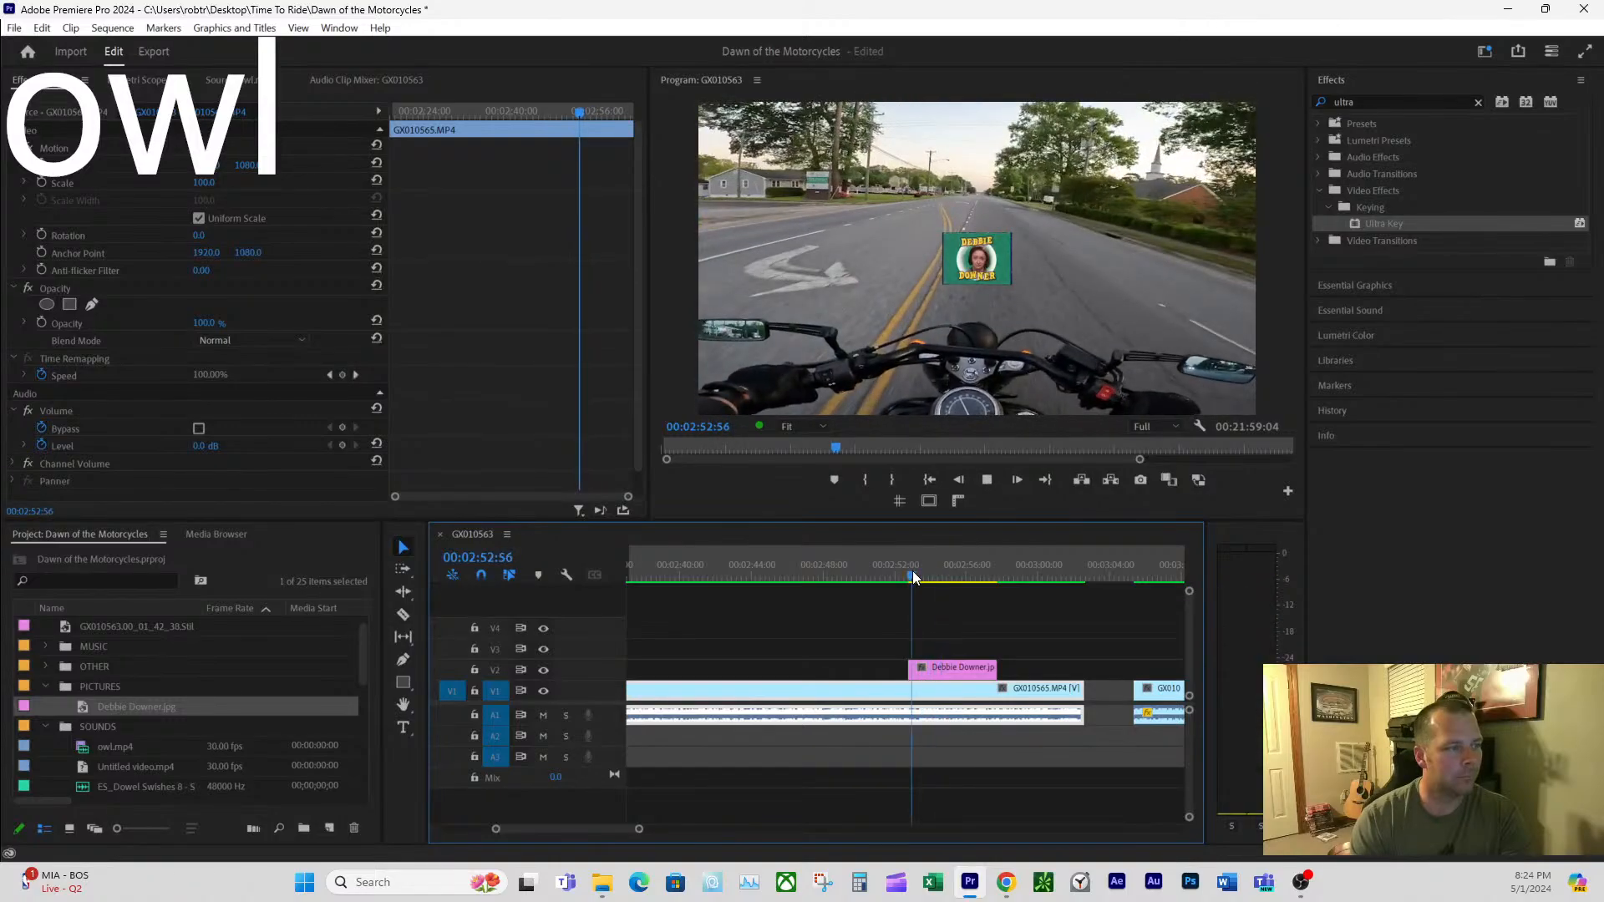
{"action": "left_click", "coordinate": [914, 572]}
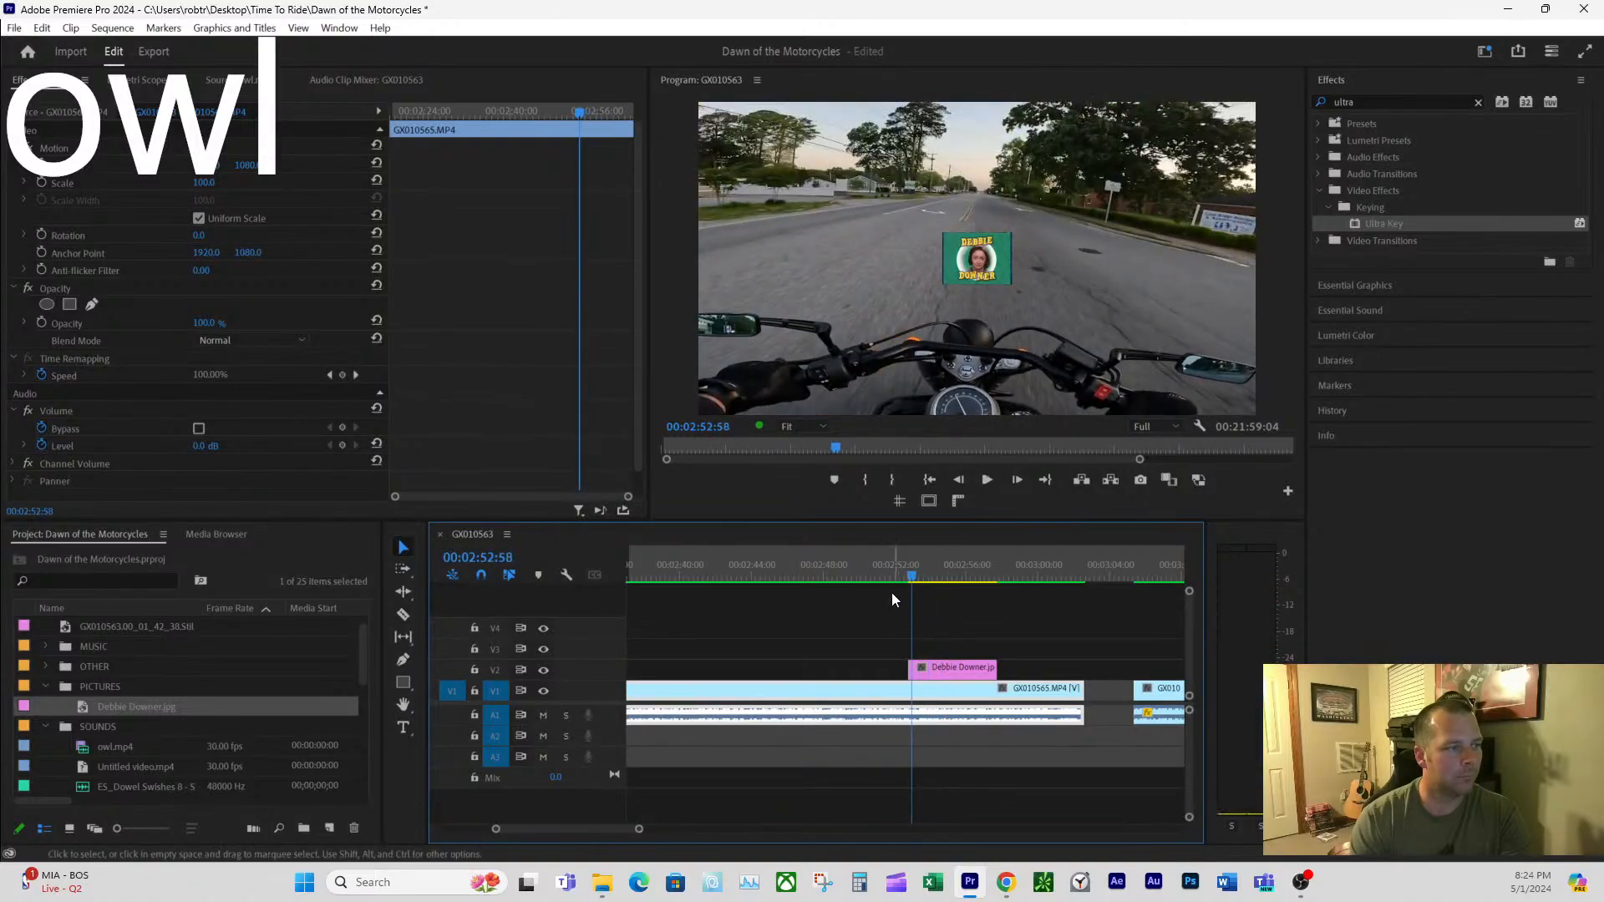
- Find the picture's entry point in playback and move the Debbie Downer.jpg clip on V2 to start at 00:02:53:56
{"action": "left_click", "coordinate": [881, 575]}
{"action": "key", "text": "space"}
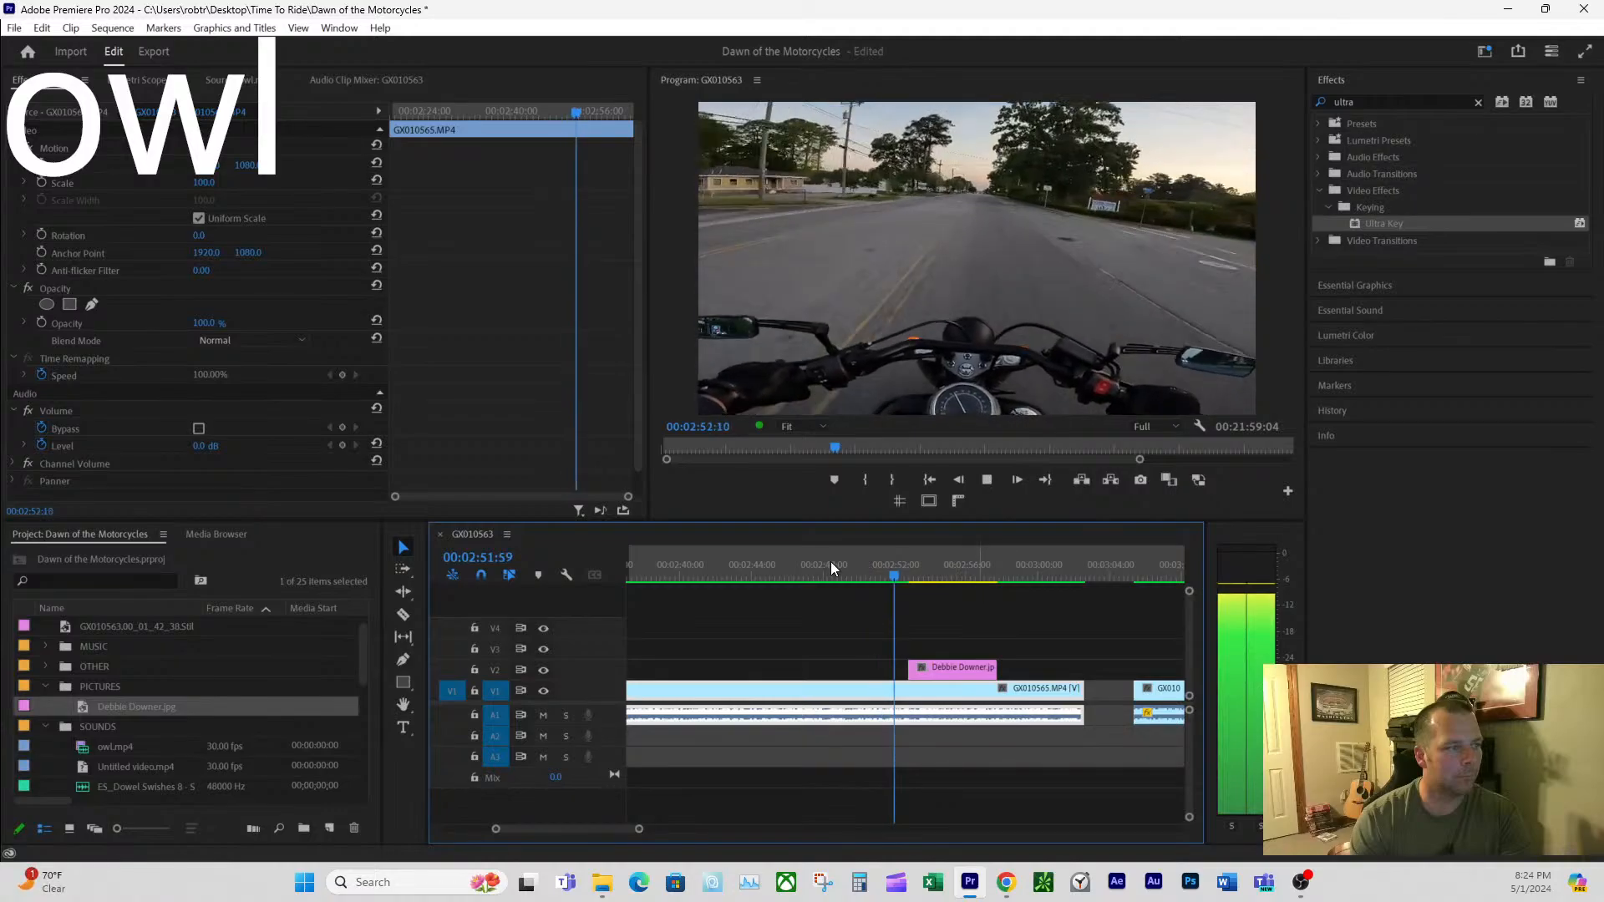
{"action": "key", "text": "space"}
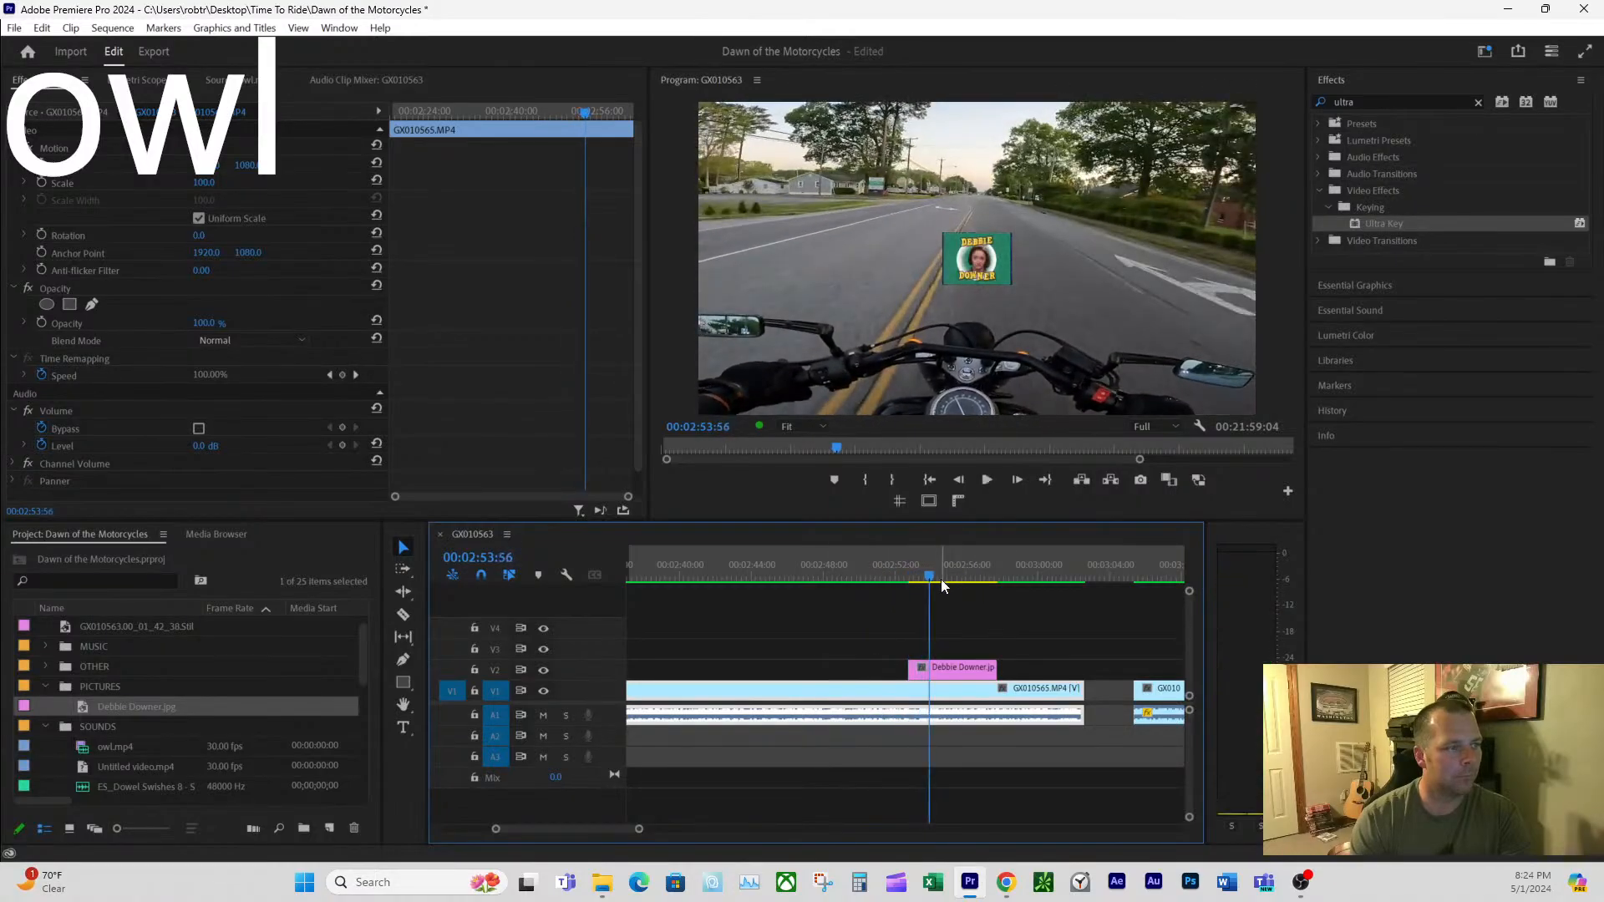
{"action": "left_click_drag", "start_coordinate": [967, 668], "coordinate": [996, 669]}
- Play the repositioned picture and trim the end of the Debbie Downer.jpg clip to 00:02:57:33
{"action": "key", "text": "space"}
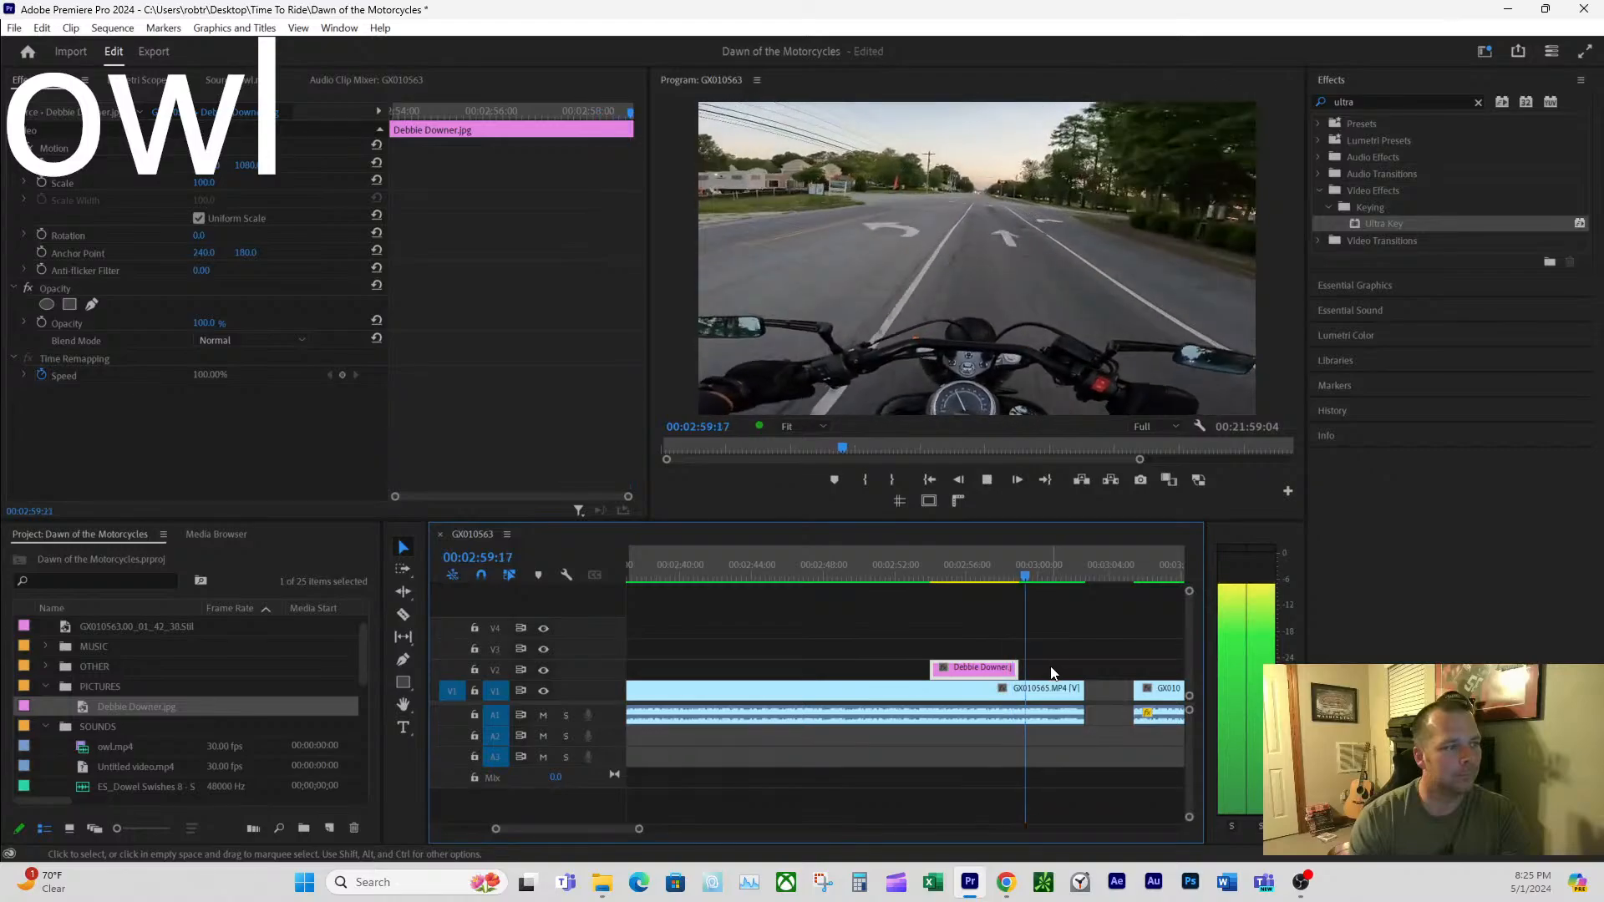
{"action": "left_click", "coordinate": [958, 575]}
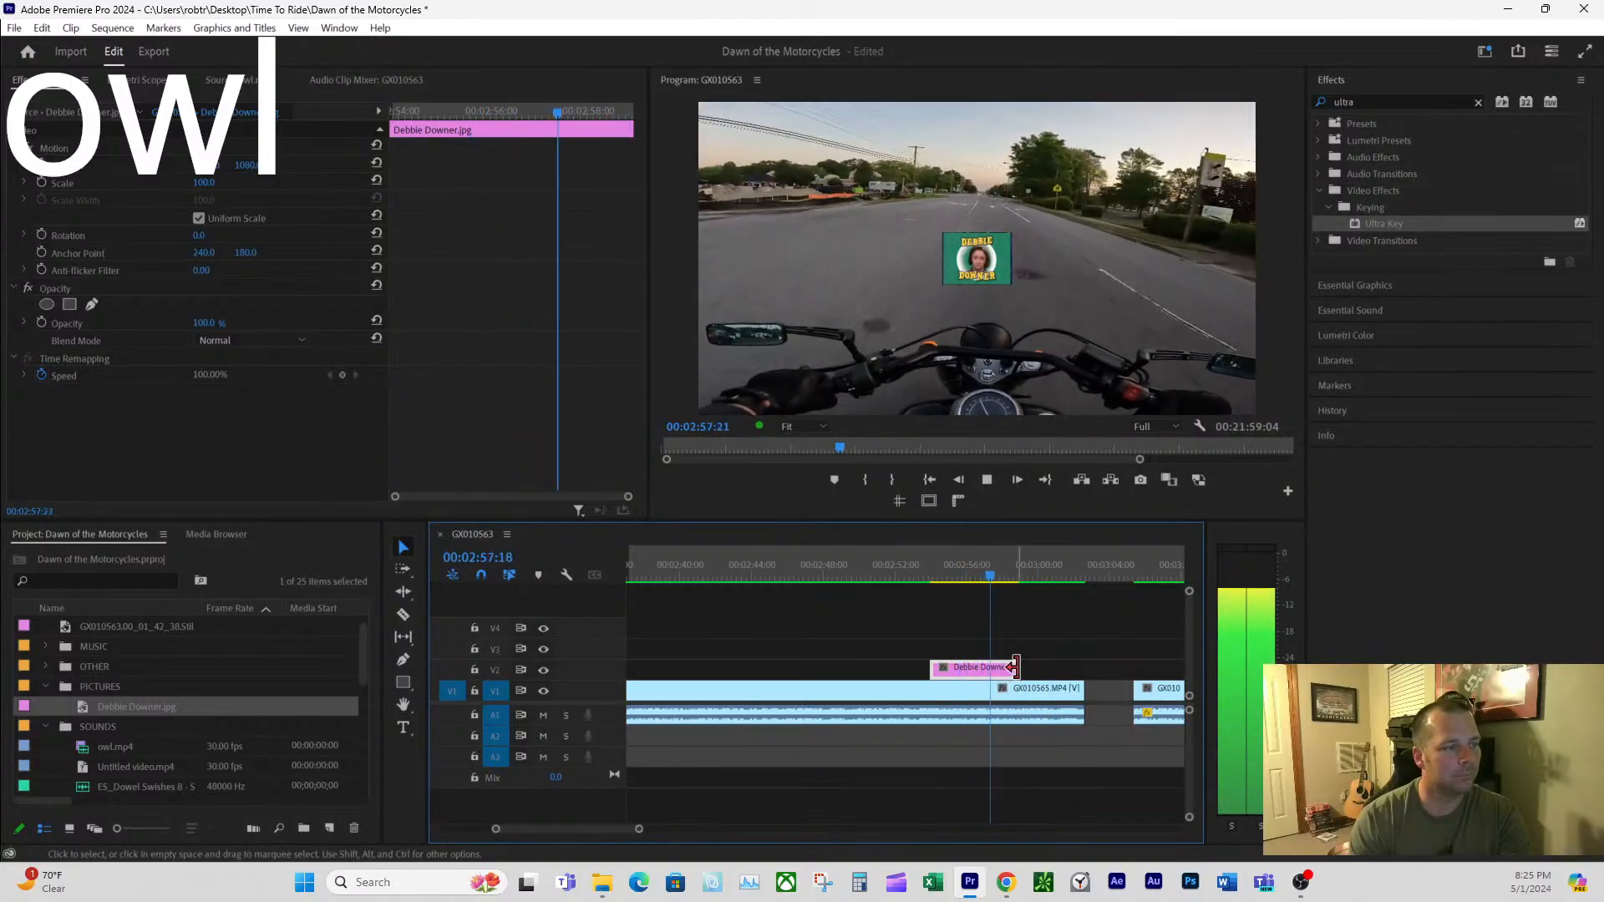
{"action": "left_click_drag", "start_coordinate": [1016, 668], "coordinate": [994, 668]}
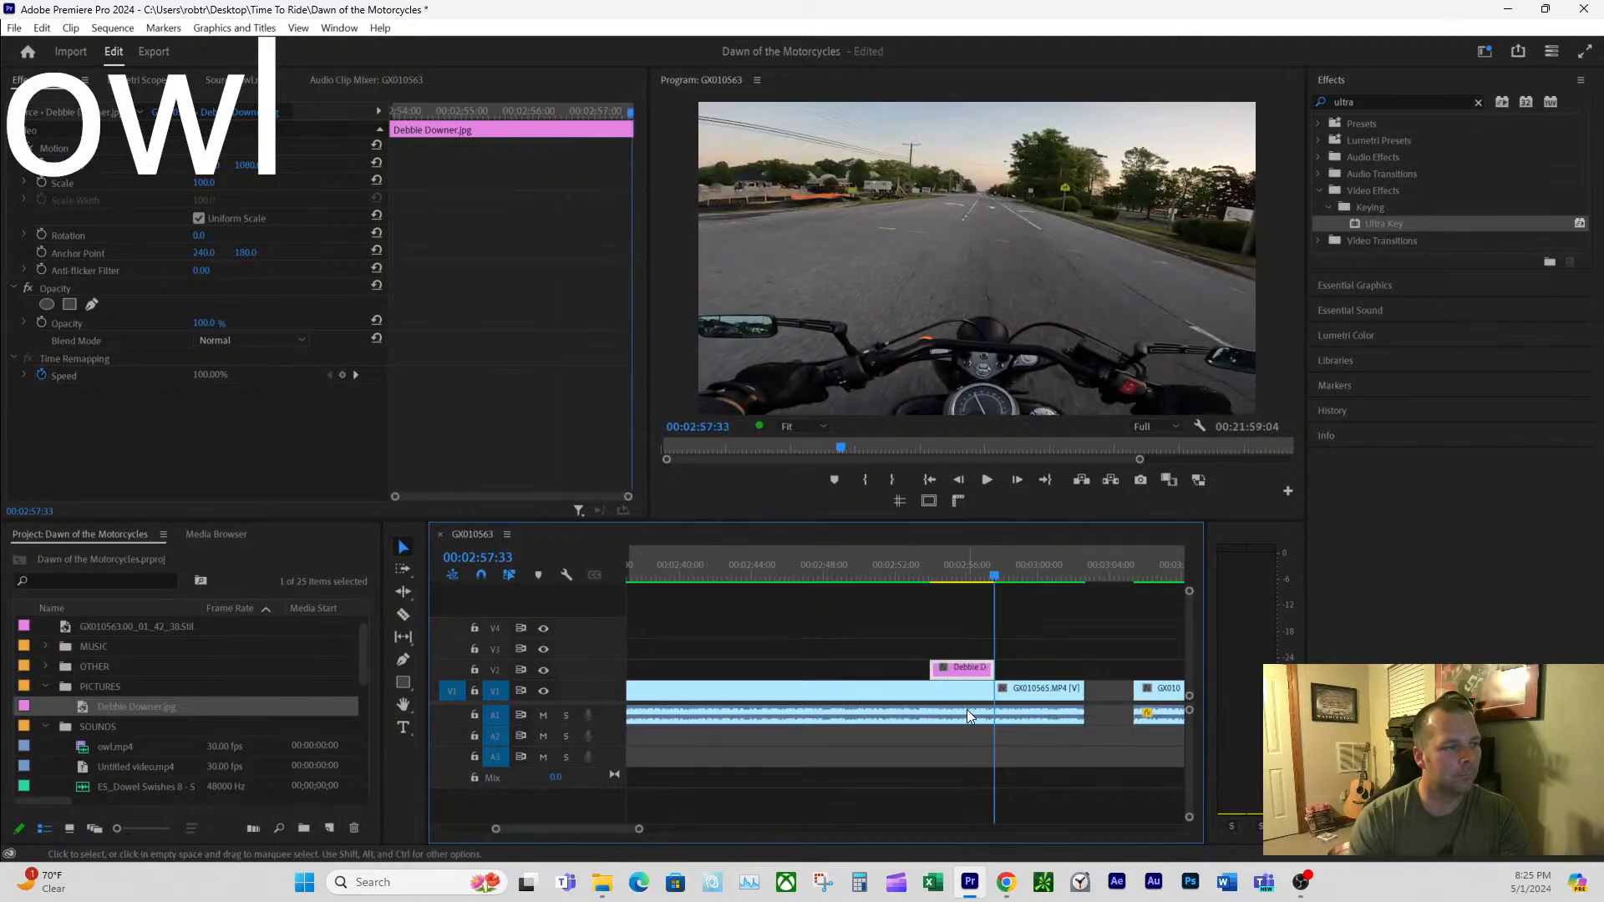
- Enlarge the Debbie Downer.jpg picture to a scale of 602, previewing it at 00:02:55:27
{"action": "left_click", "coordinate": [957, 574]}
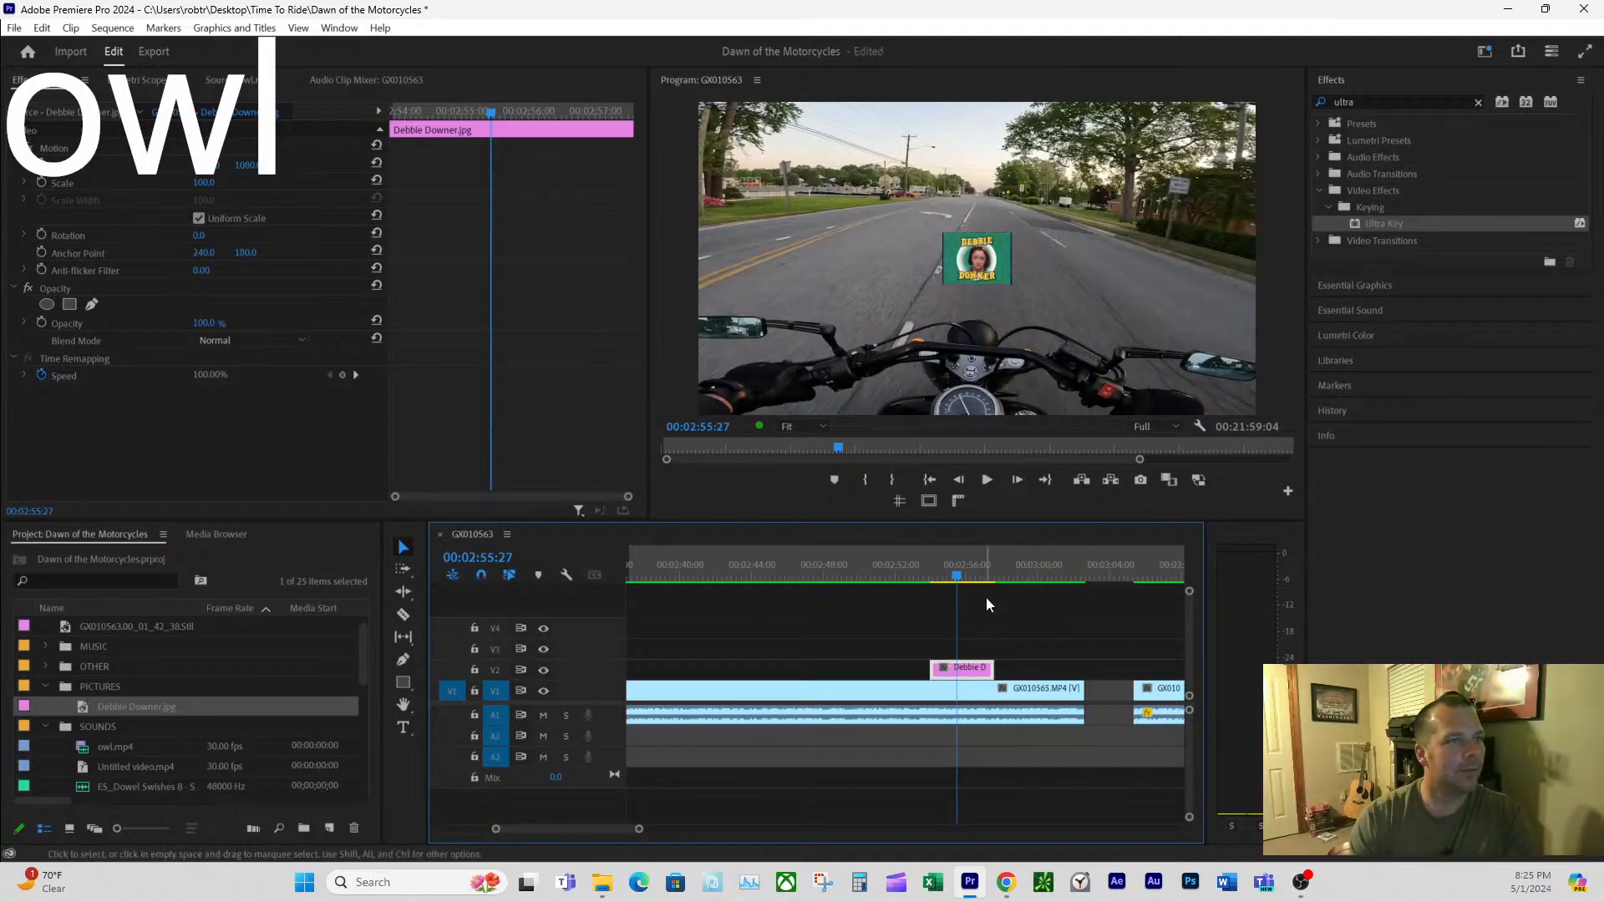
{"action": "left_click_drag", "start_coordinate": [203, 182], "coordinate": [677, 182]}
{"action": "left_click_drag", "start_coordinate": [203, 182], "coordinate": [215, 182]}
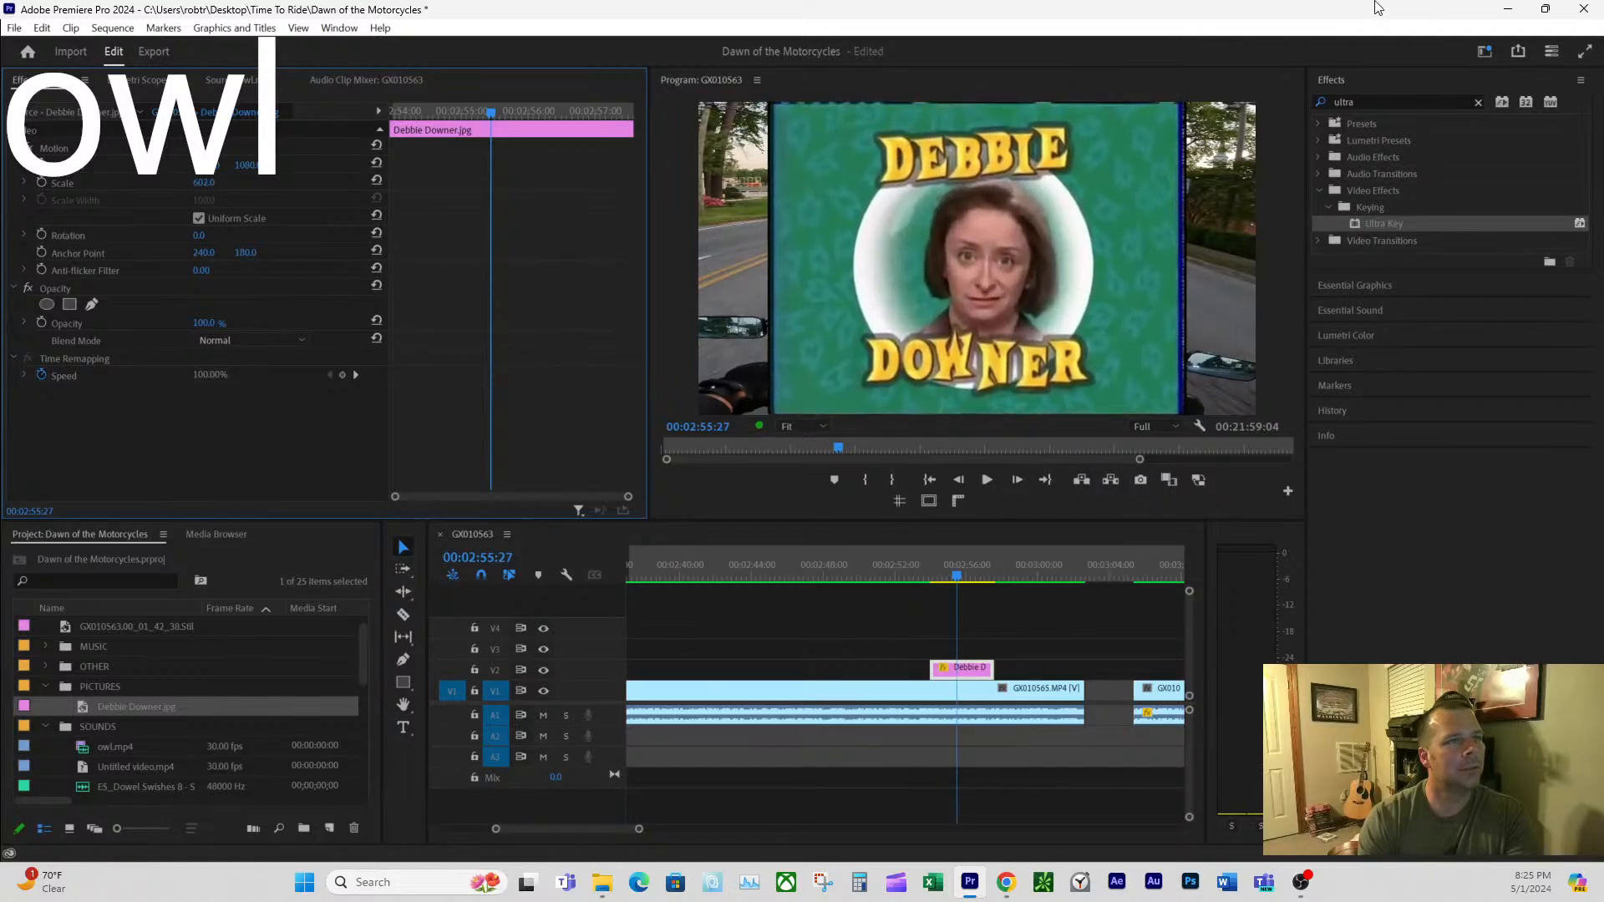
- Apply the Crop effect to the Debbie Downer.jpg clip and crop its left and right edges by 3% each
{"action": "left_click_drag", "start_coordinate": [1366, 98], "coordinate": [1260, 100]}
{"action": "type", "text": "crops"}
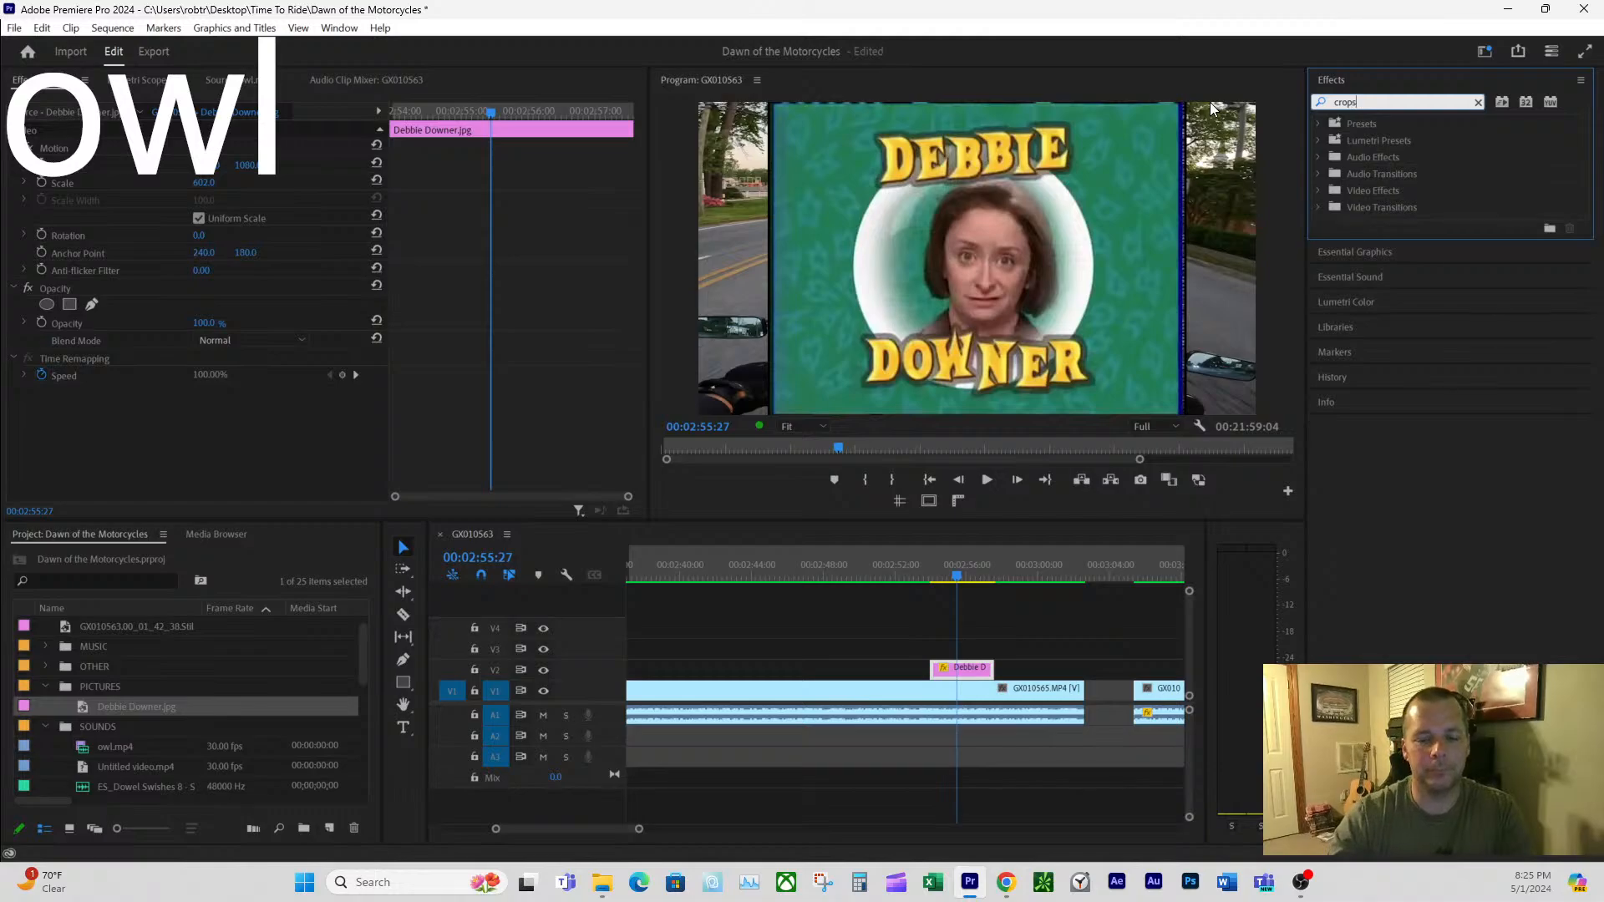
{"action": "key", "text": "BackSpace"}
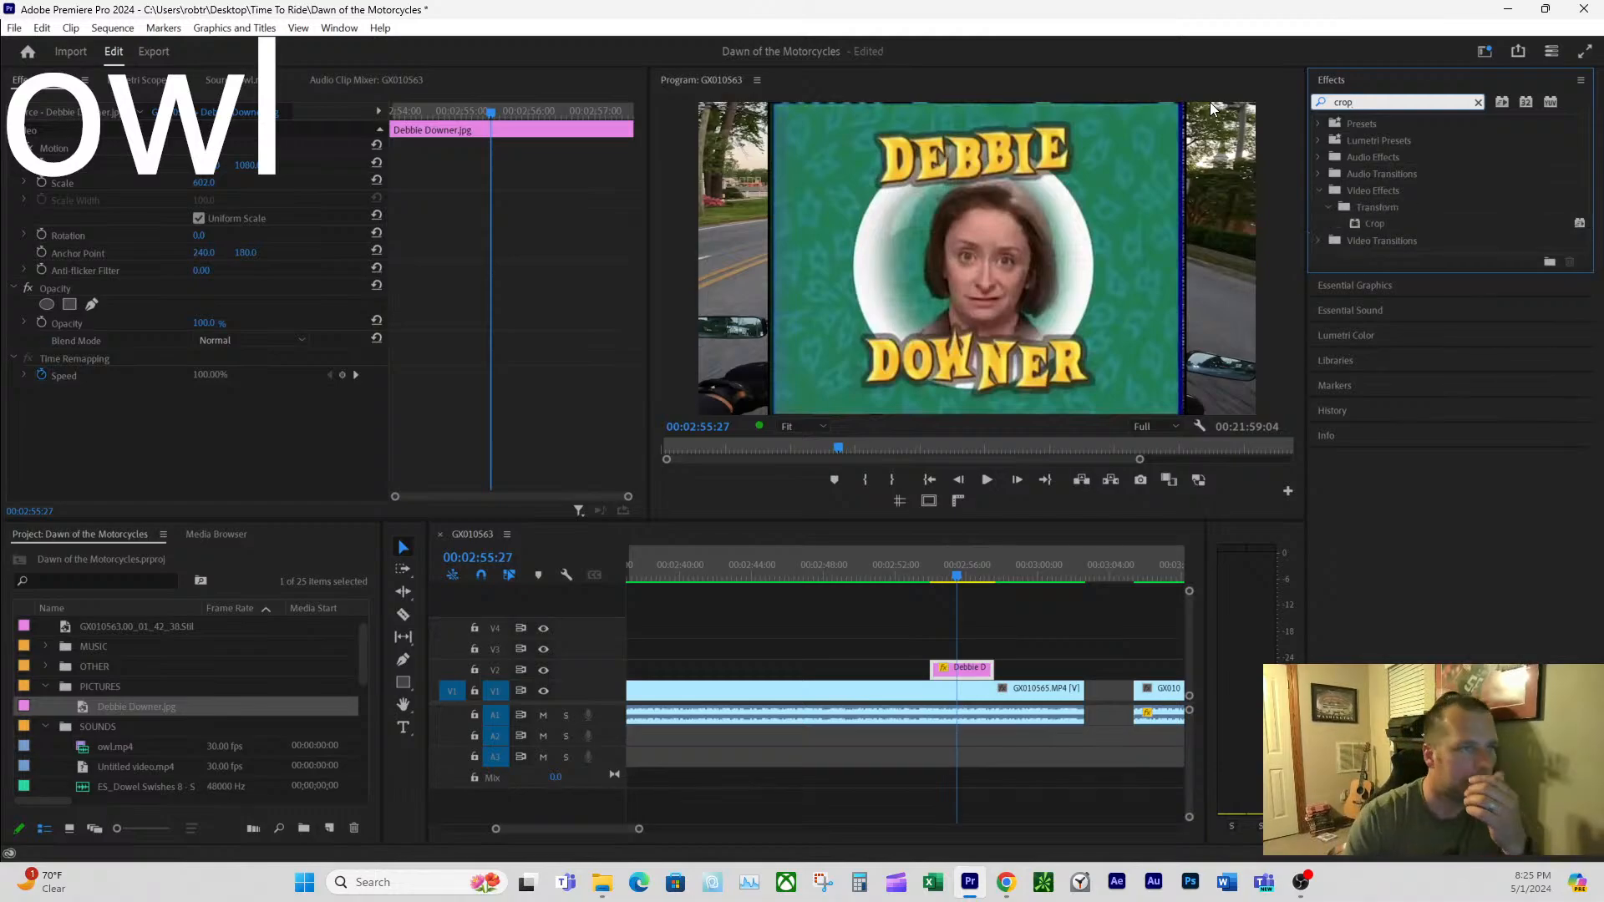
{"action": "double_click", "coordinate": [1368, 224]}
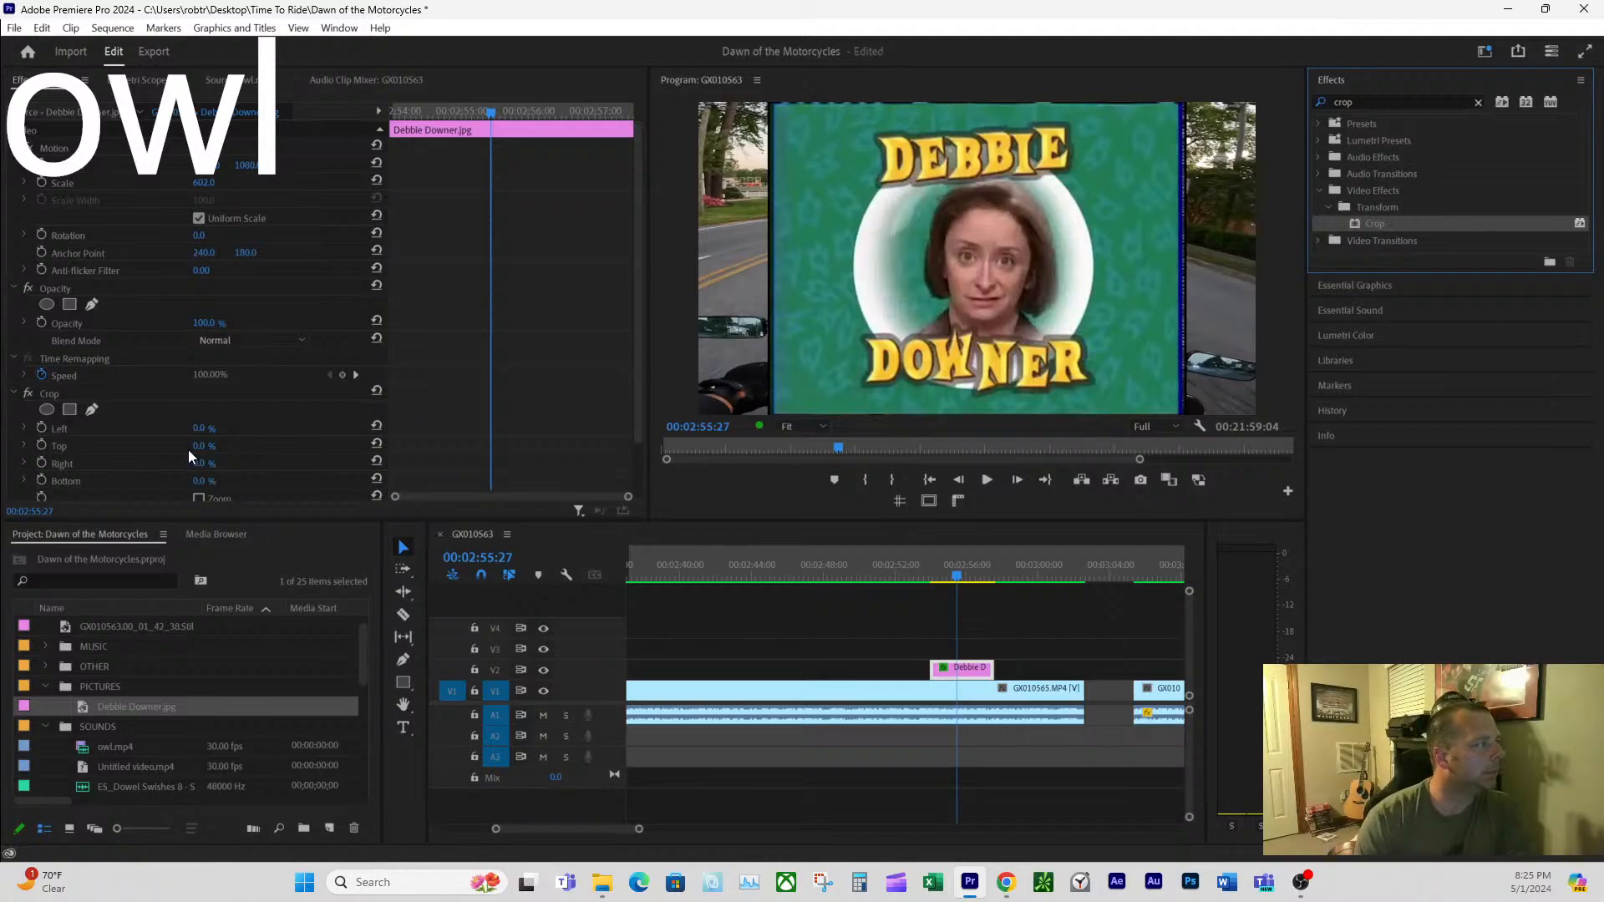
{"action": "left_click_drag", "start_coordinate": [193, 429], "coordinate": [216, 434]}
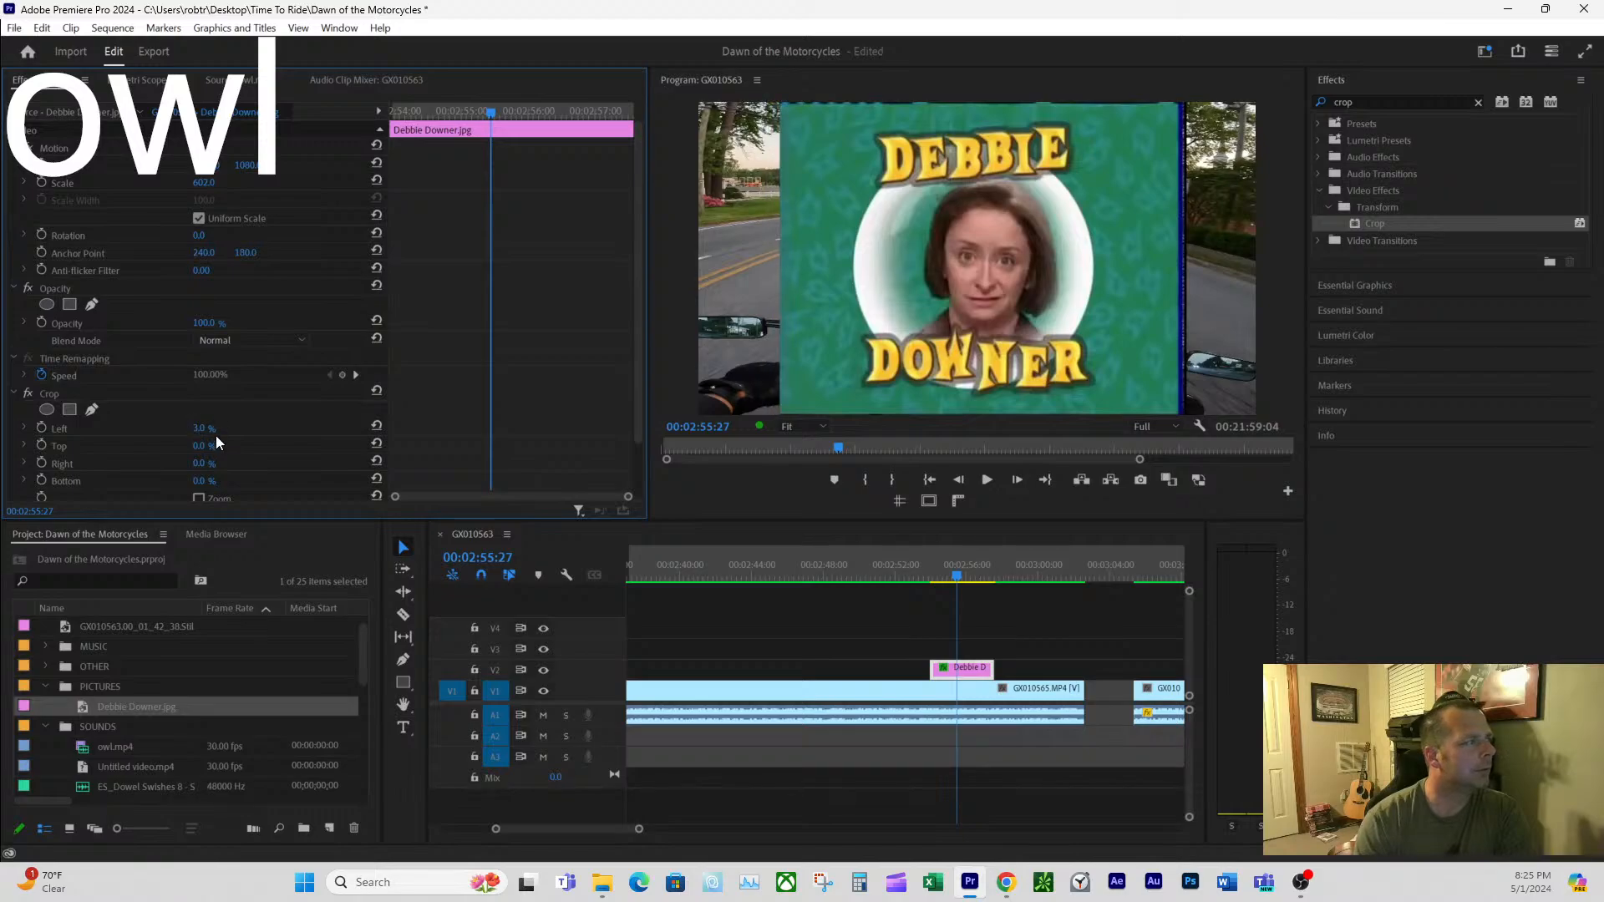
{"action": "left_click", "coordinate": [202, 463]}
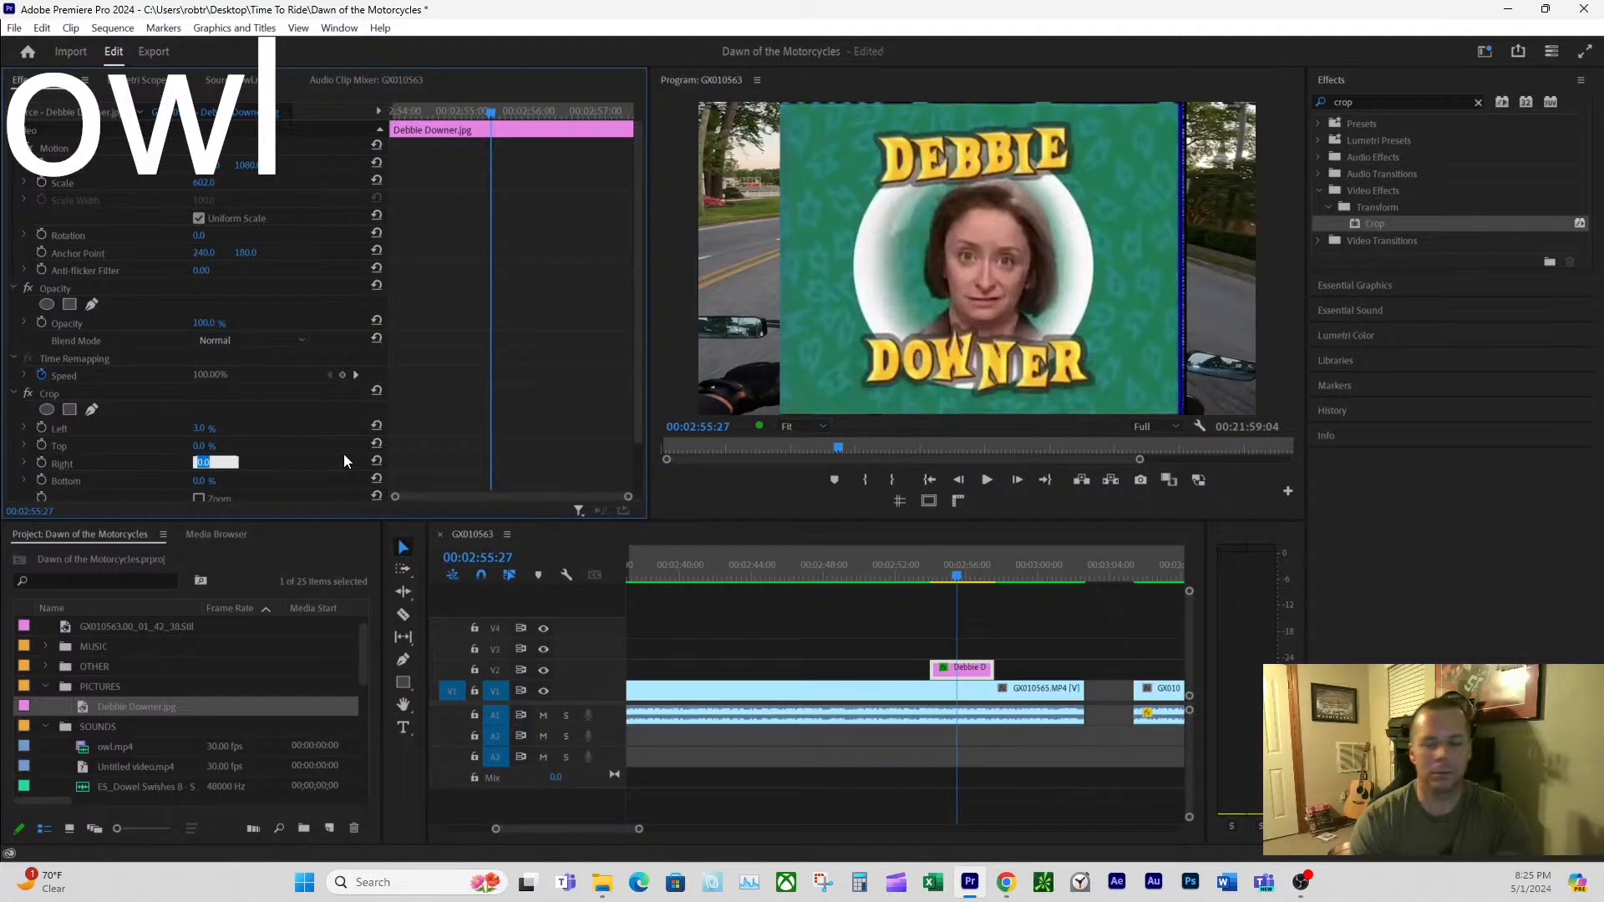
{"action": "type", "text": "3"}
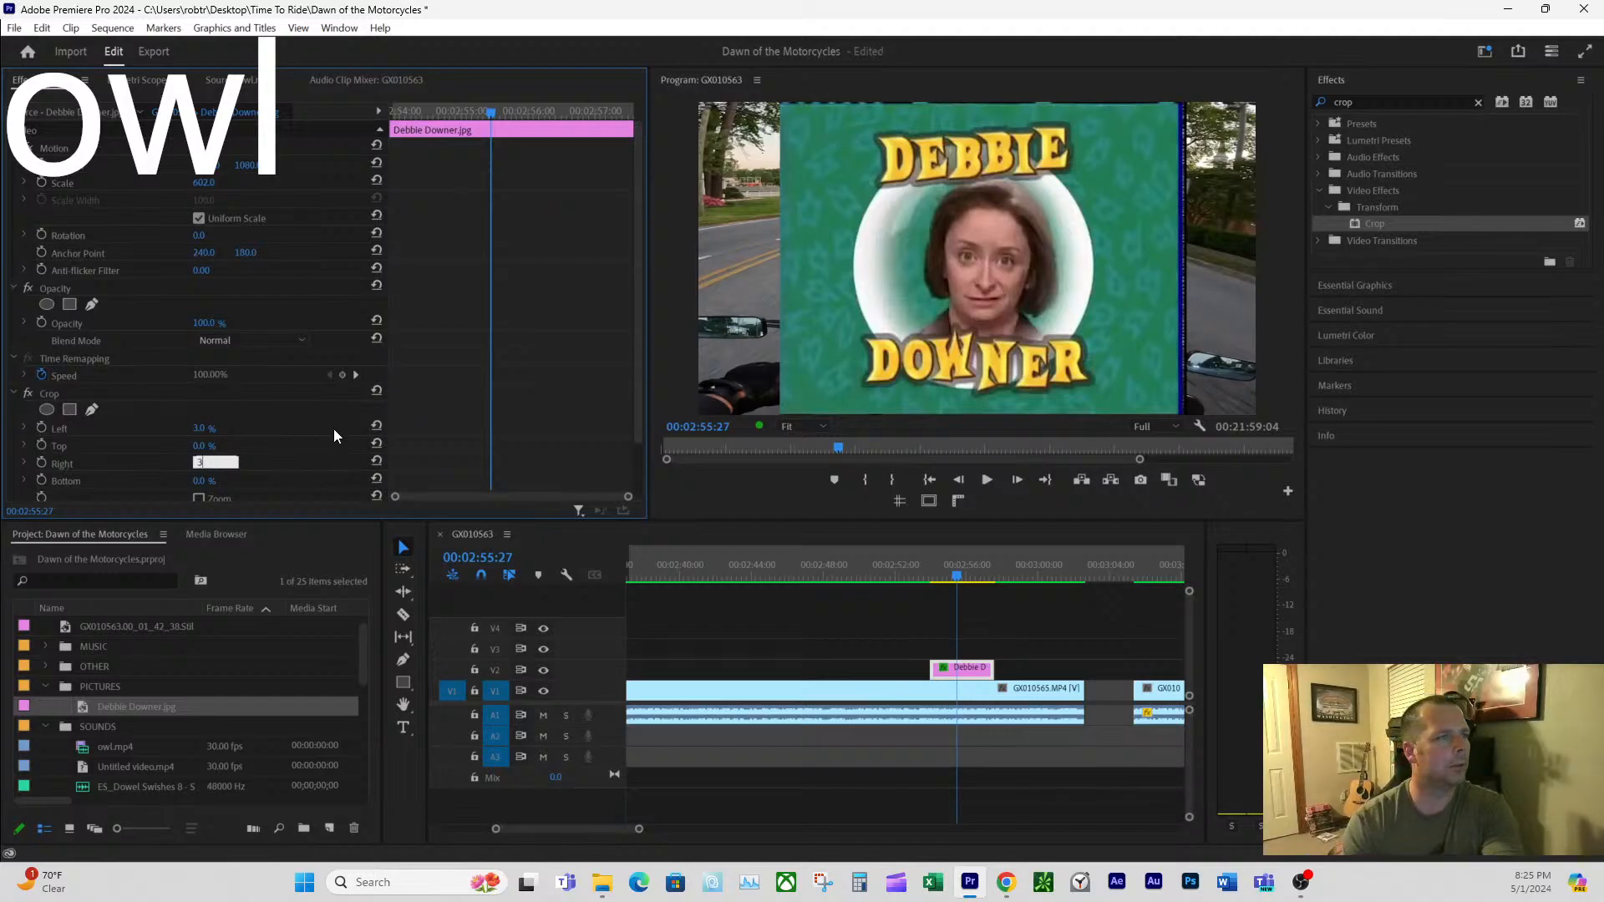
{"action": "key", "text": "Return"}
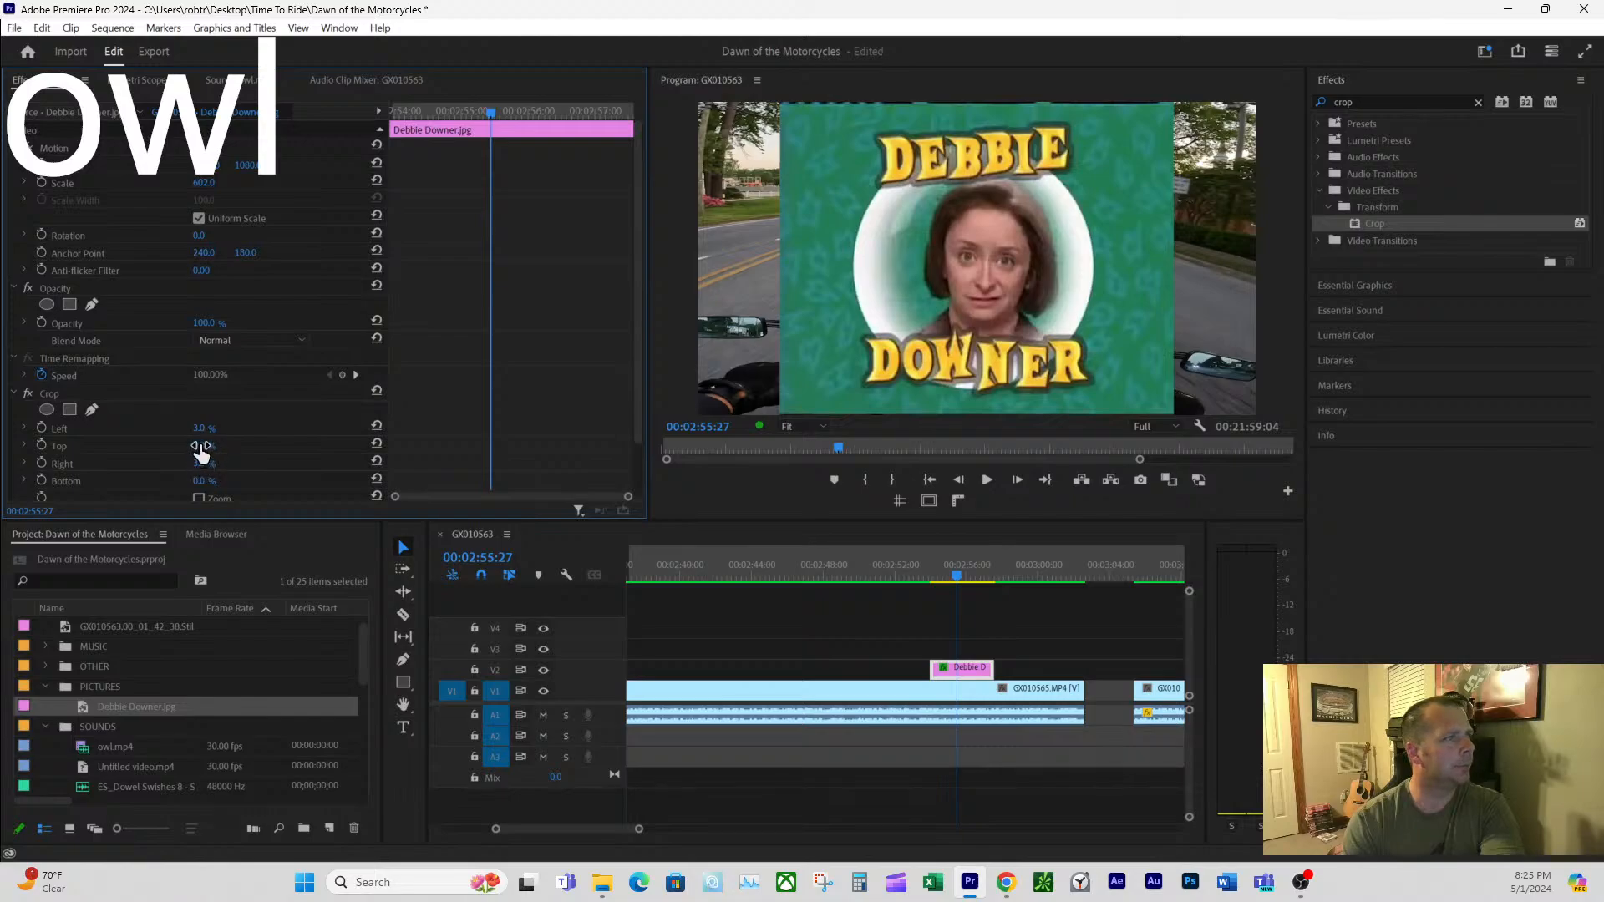
- Enlarge the cropped Debbie Downer.jpg picture to a scale of 612
{"action": "left_click", "coordinate": [214, 180]}
{"action": "type", "text": "6"}
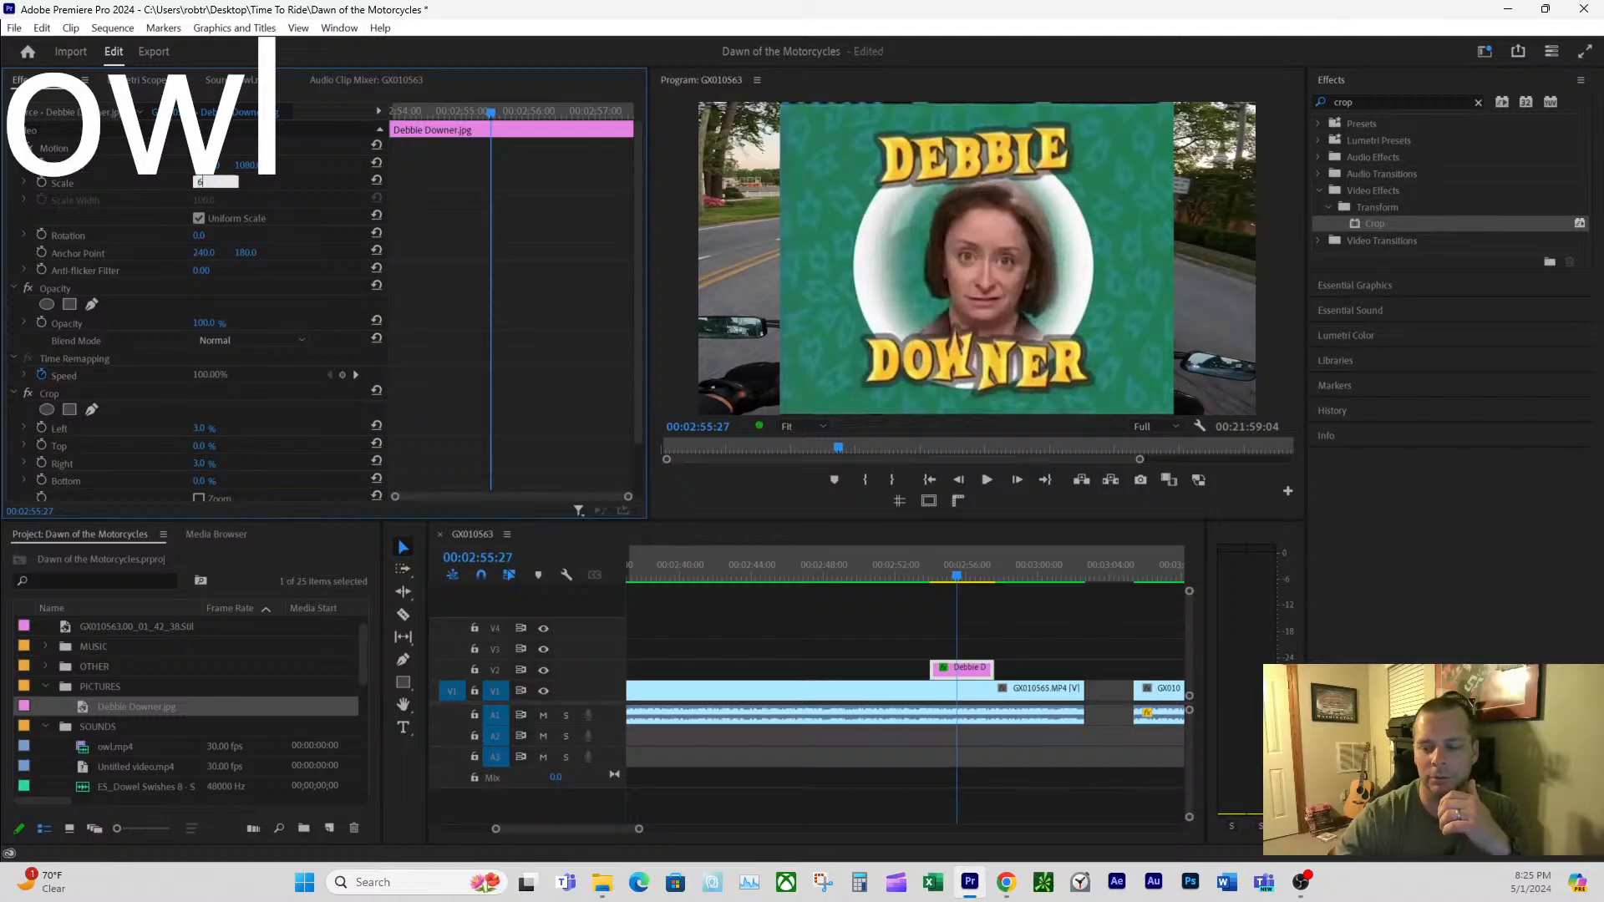
{"action": "type", "text": "10"}
{"action": "key", "text": "Return"}
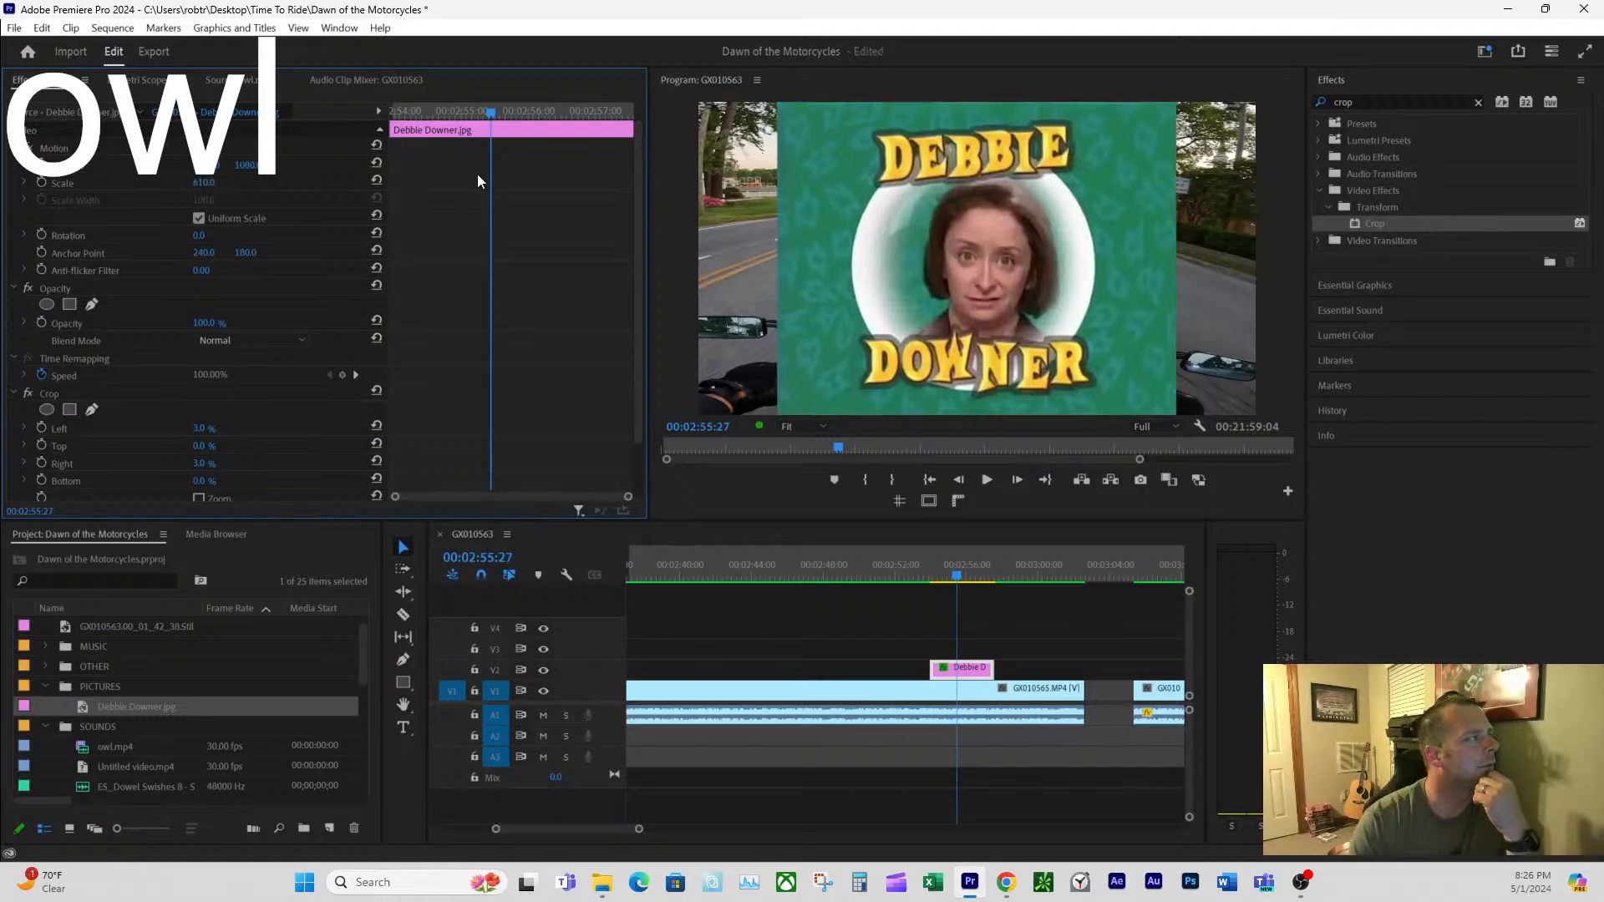
{"action": "left_click", "coordinate": [217, 180]}
{"action": "type", "text": "612"}
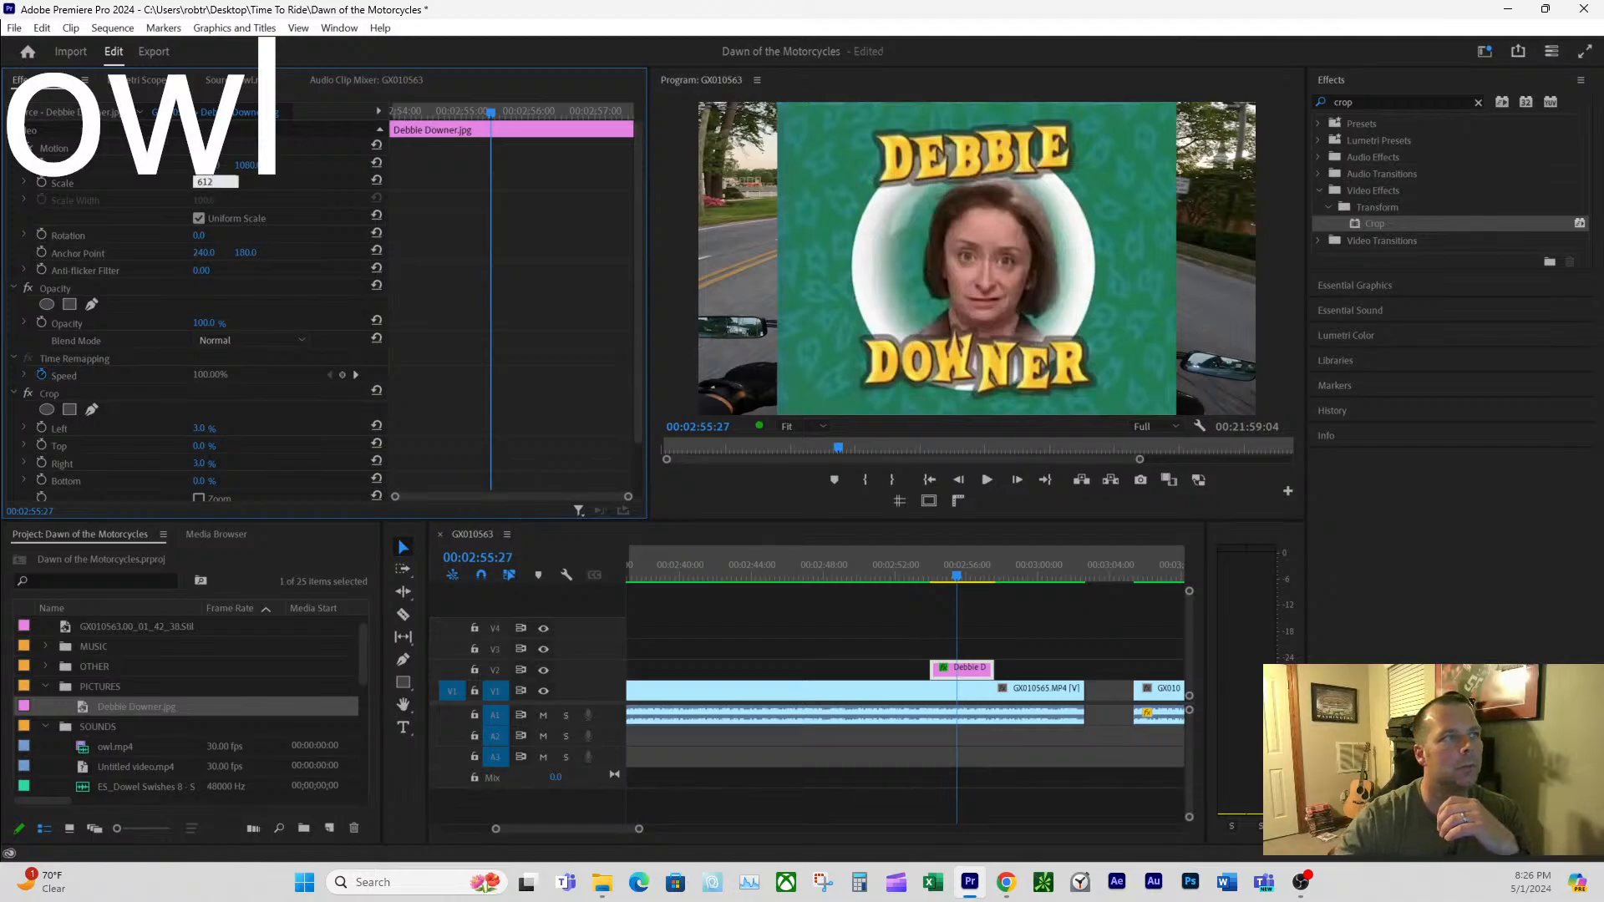
{"action": "key", "text": "Return"}
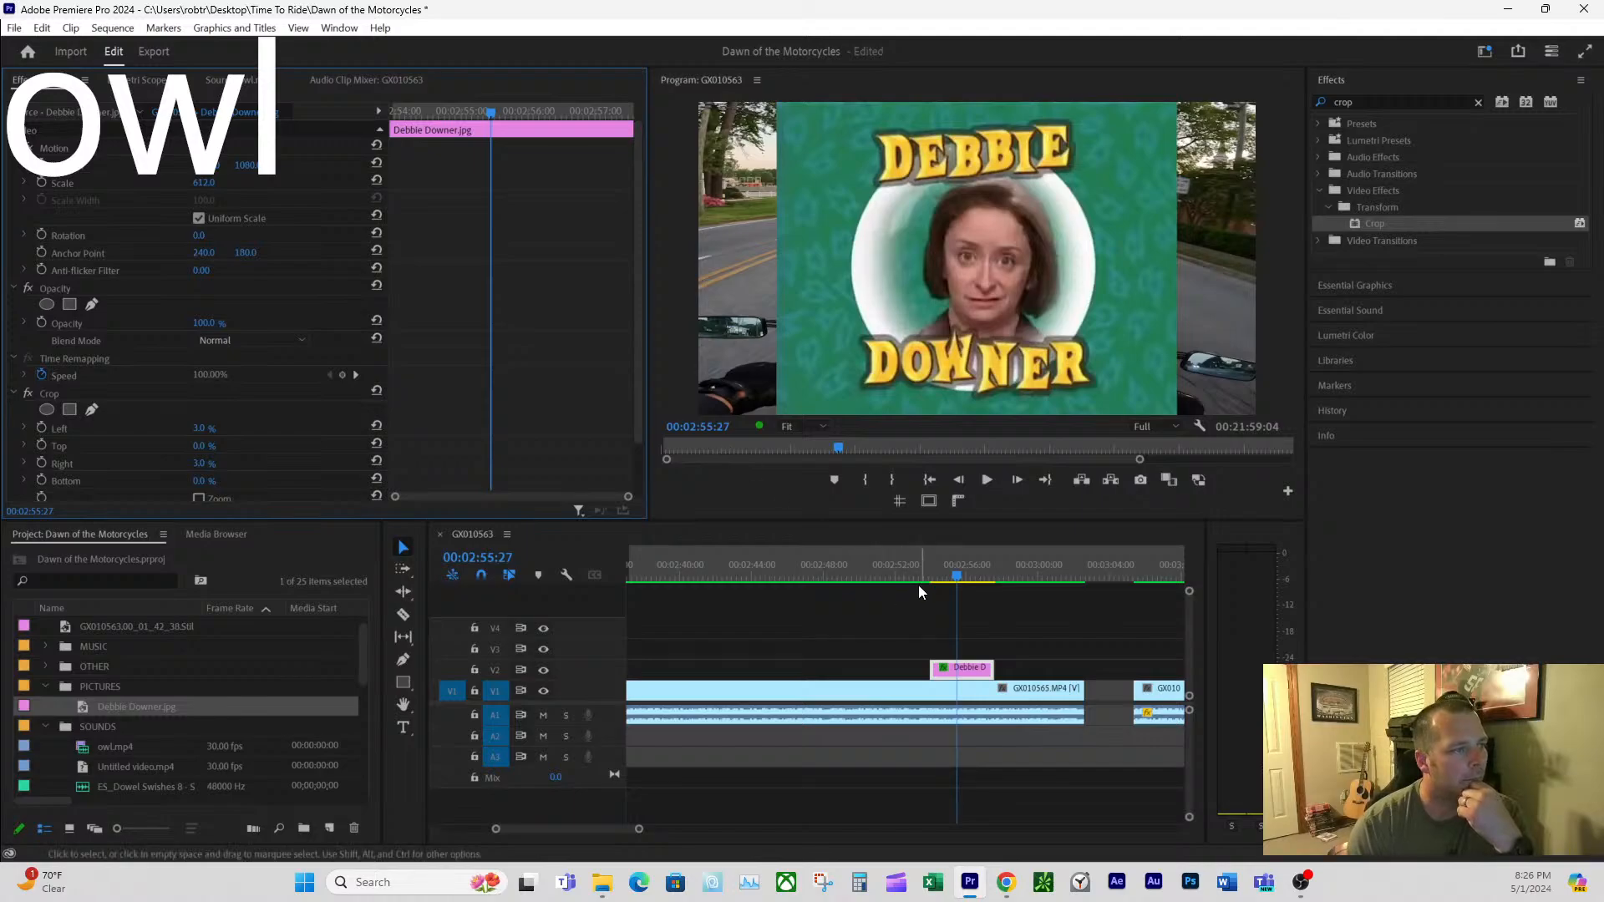
- Move the Debbie Downer.jpg picture out of frame to the right and set a starting Position keyframe at 00:02:53:56
{"action": "left_click_drag", "start_coordinate": [919, 578], "coordinate": [960, 576]}
{"action": "left_click", "coordinate": [974, 668]}
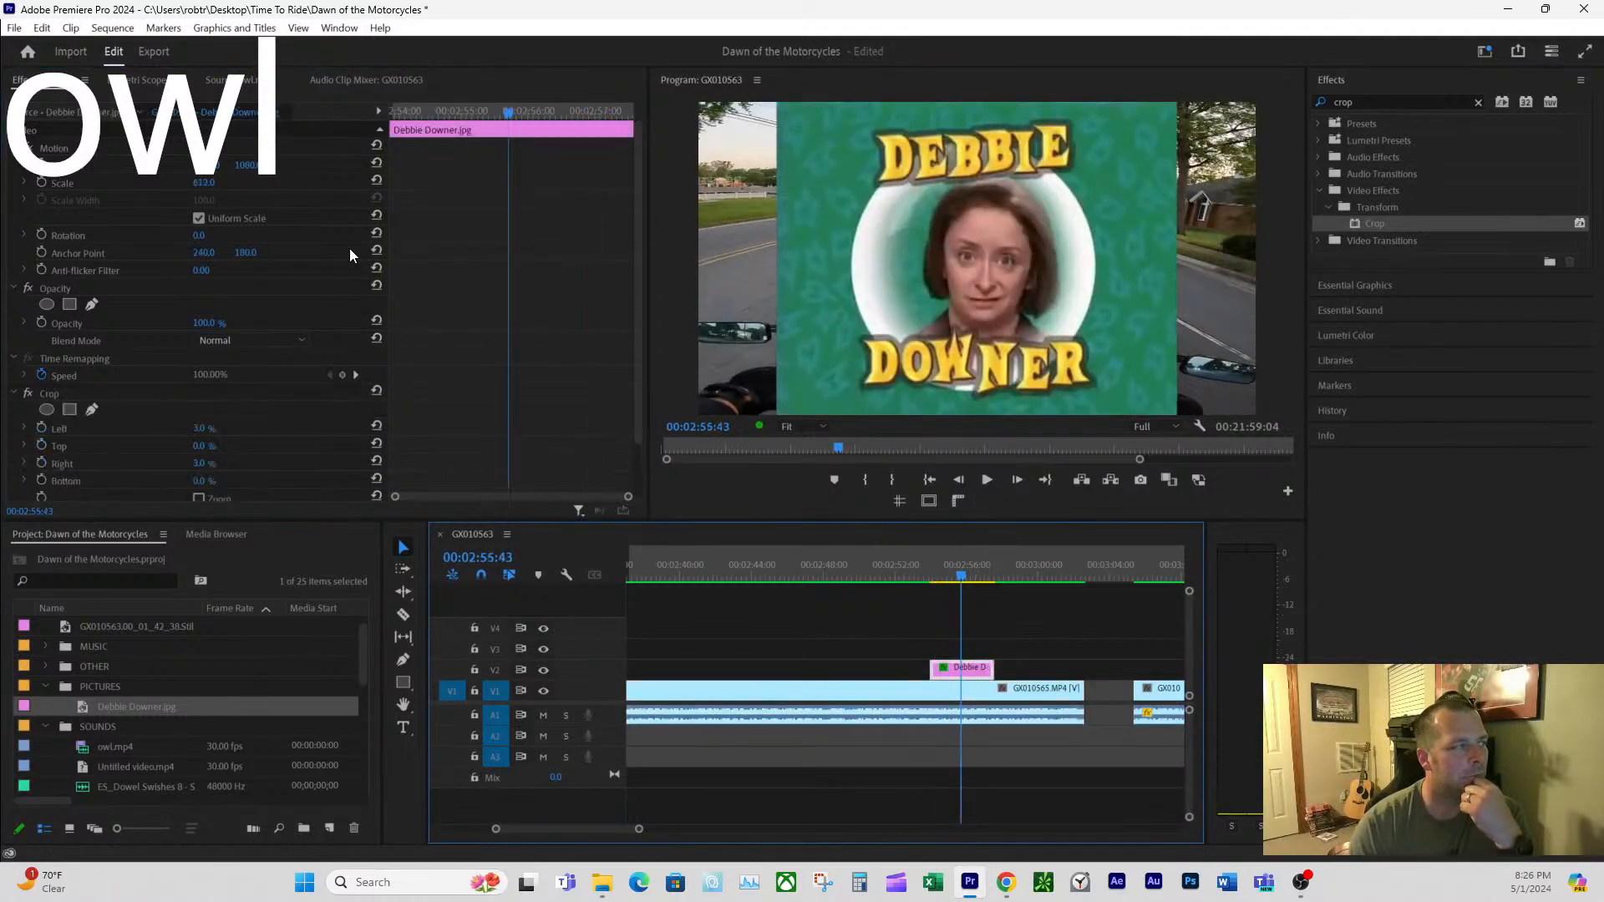
{"action": "left_click_drag", "start_coordinate": [224, 173], "coordinate": [568, 173]}
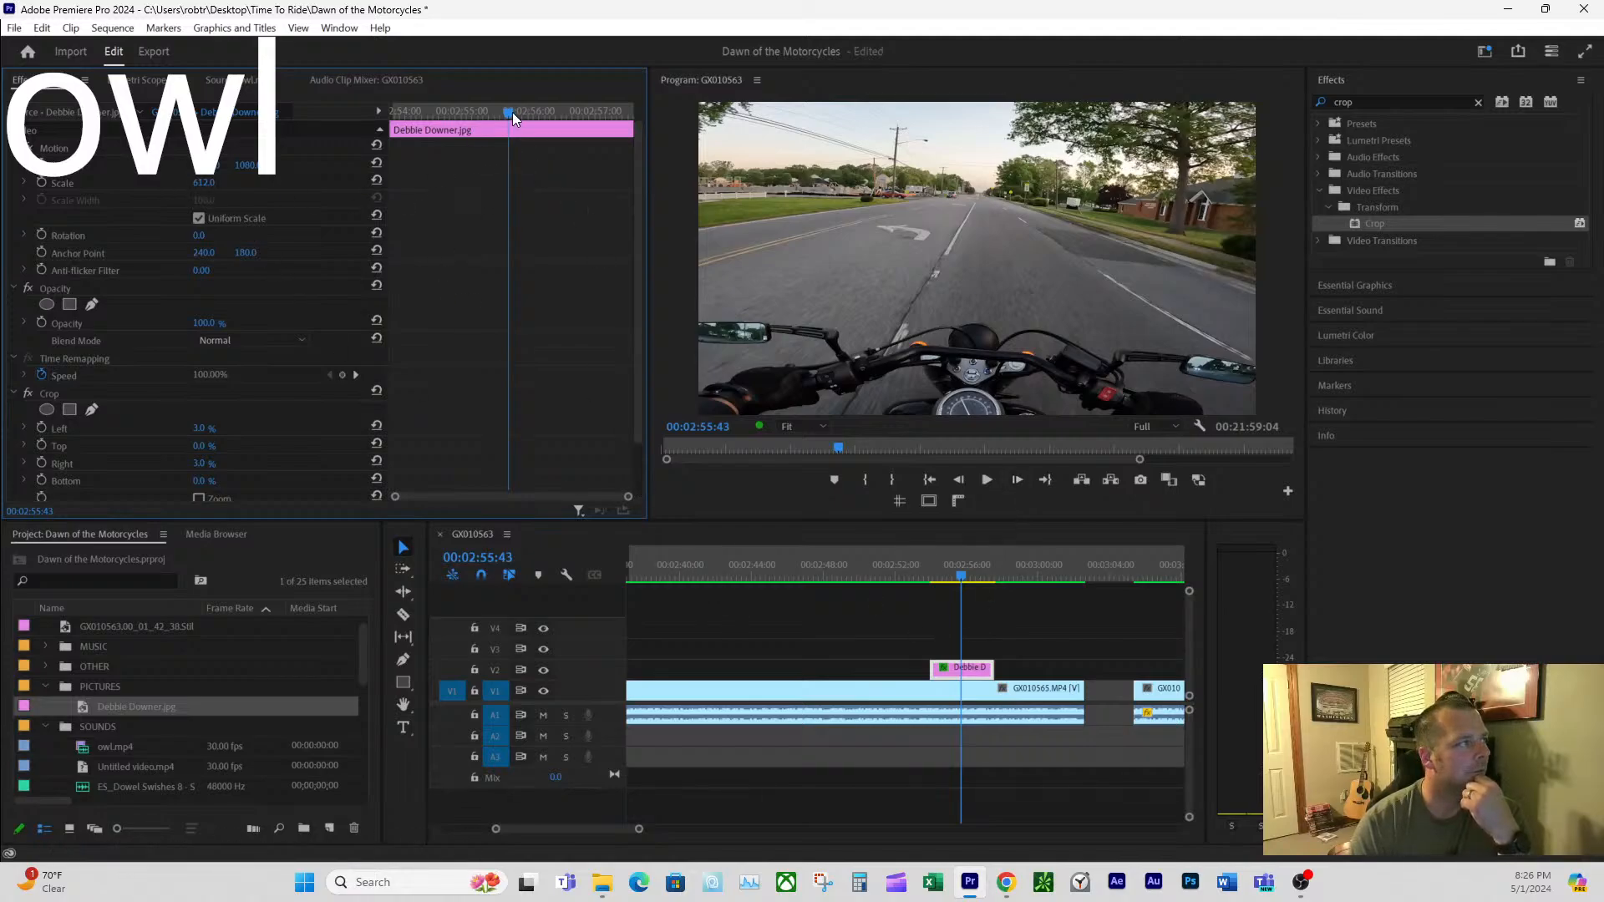
{"action": "left_click_drag", "start_coordinate": [513, 112], "coordinate": [355, 133]}
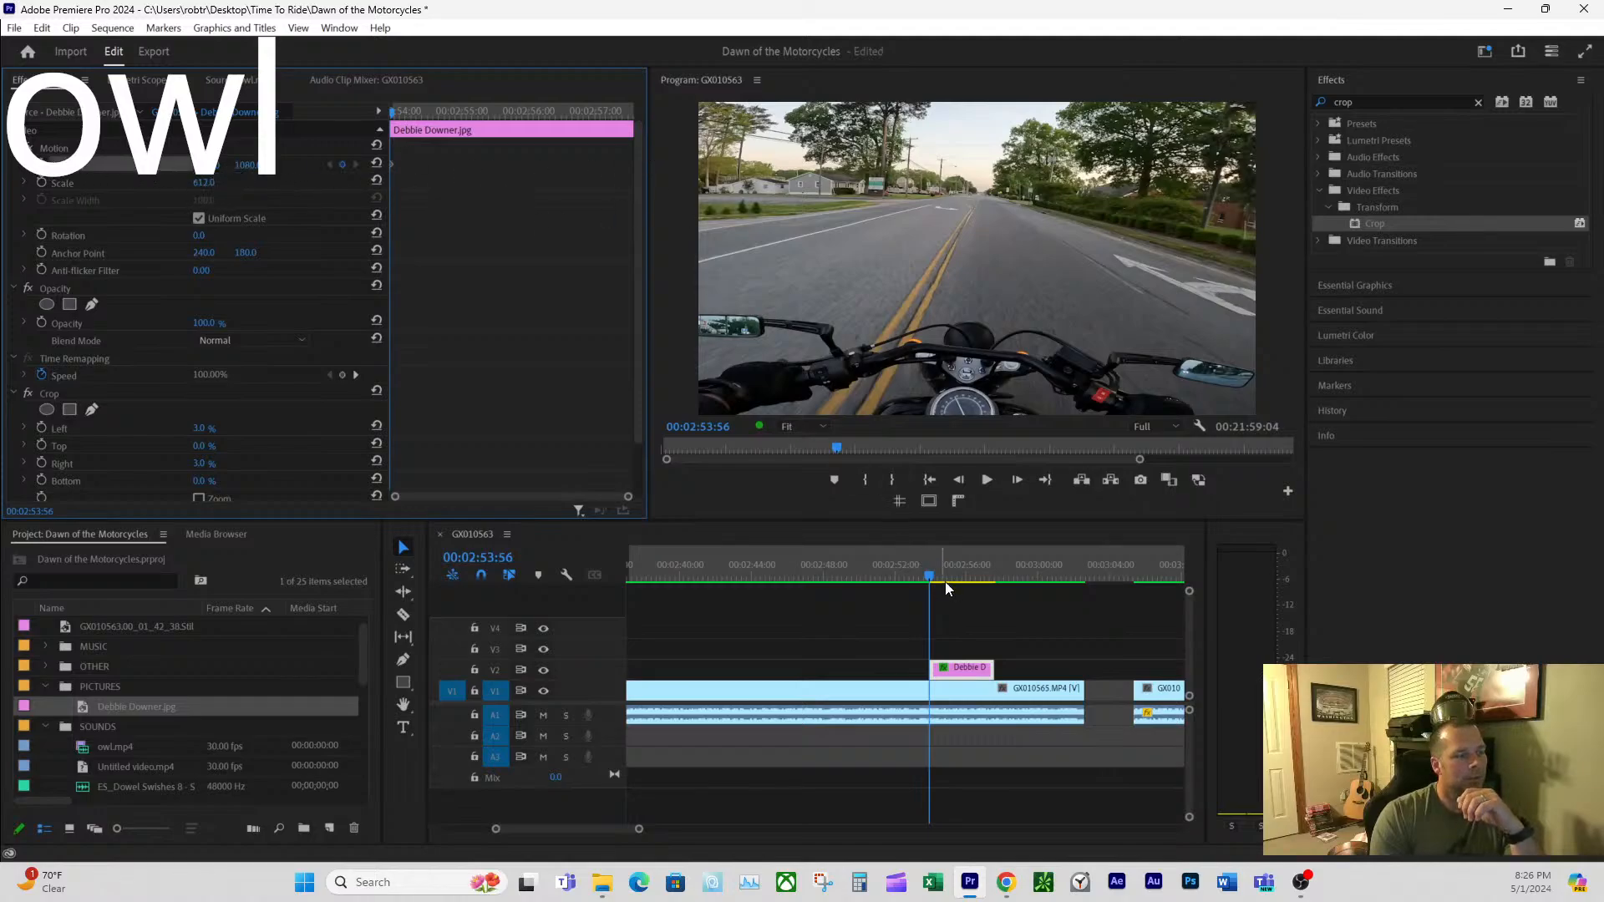
- Add a Position keyframe at 00:02:57:30 and move the picture out of frame to the left
{"action": "left_click", "coordinate": [984, 578]}
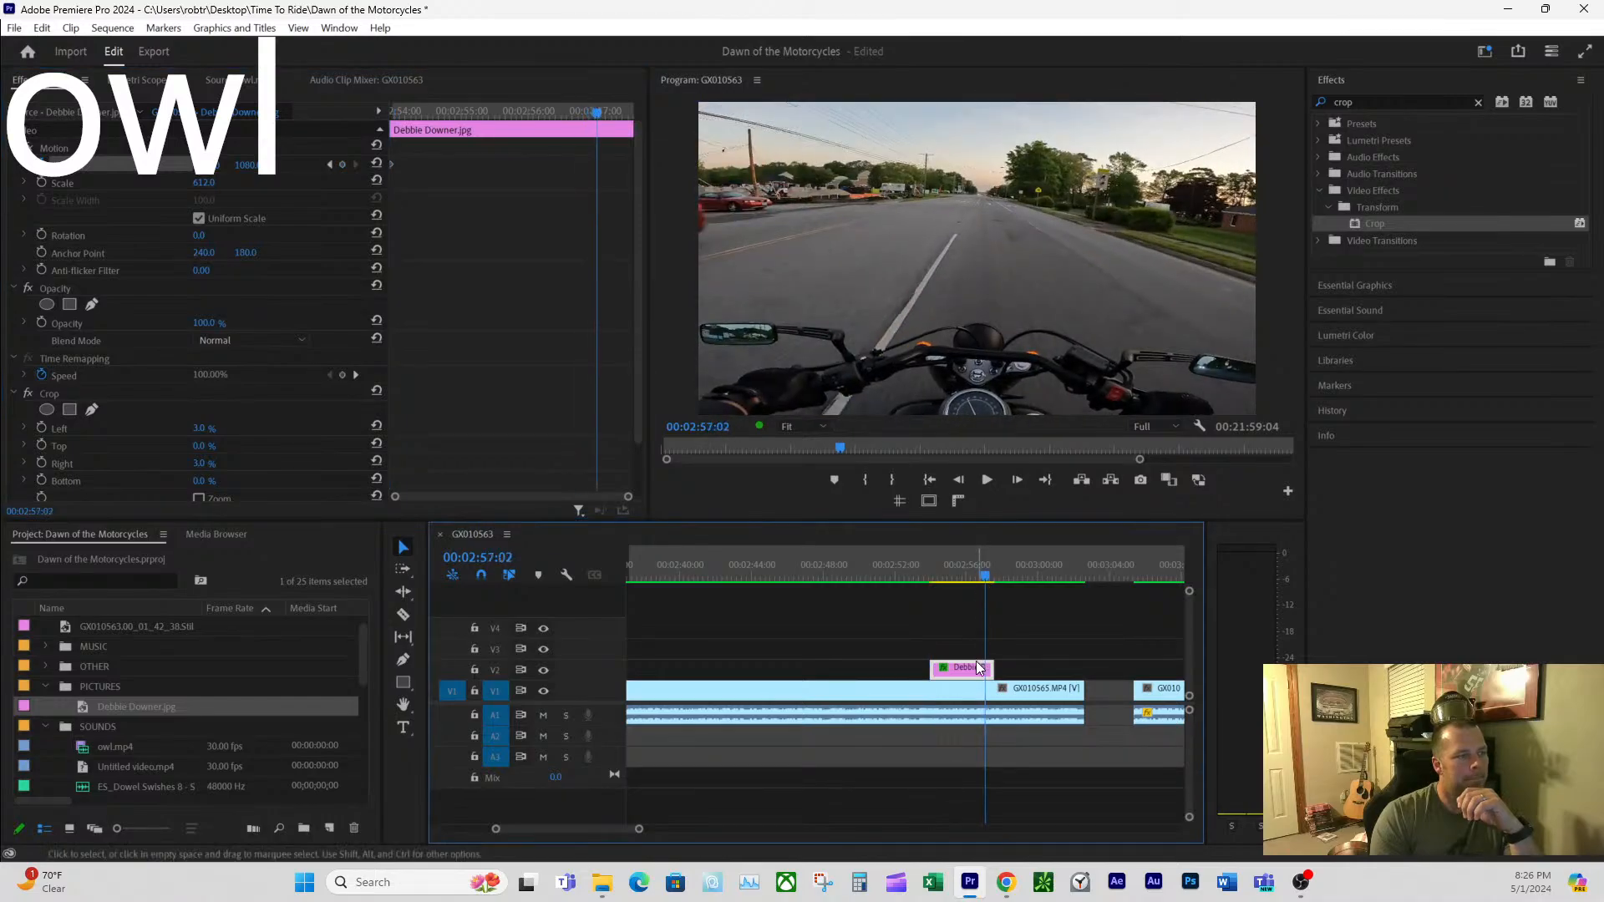
{"action": "left_click_drag", "start_coordinate": [610, 113], "coordinate": [628, 115]}
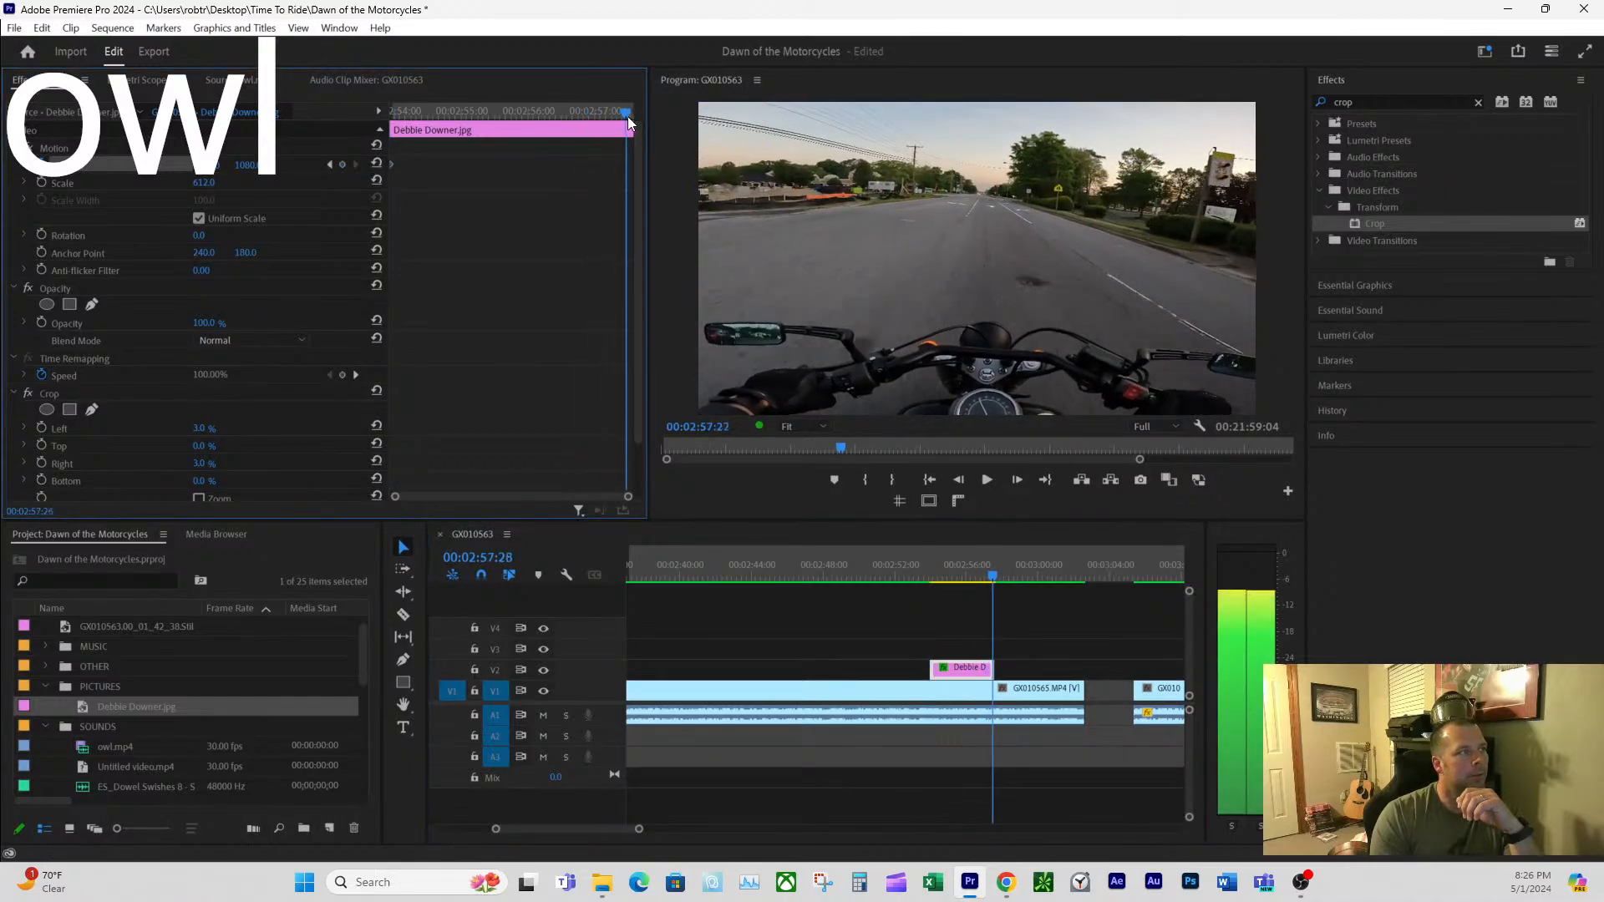
{"action": "left_click", "coordinate": [342, 165]}
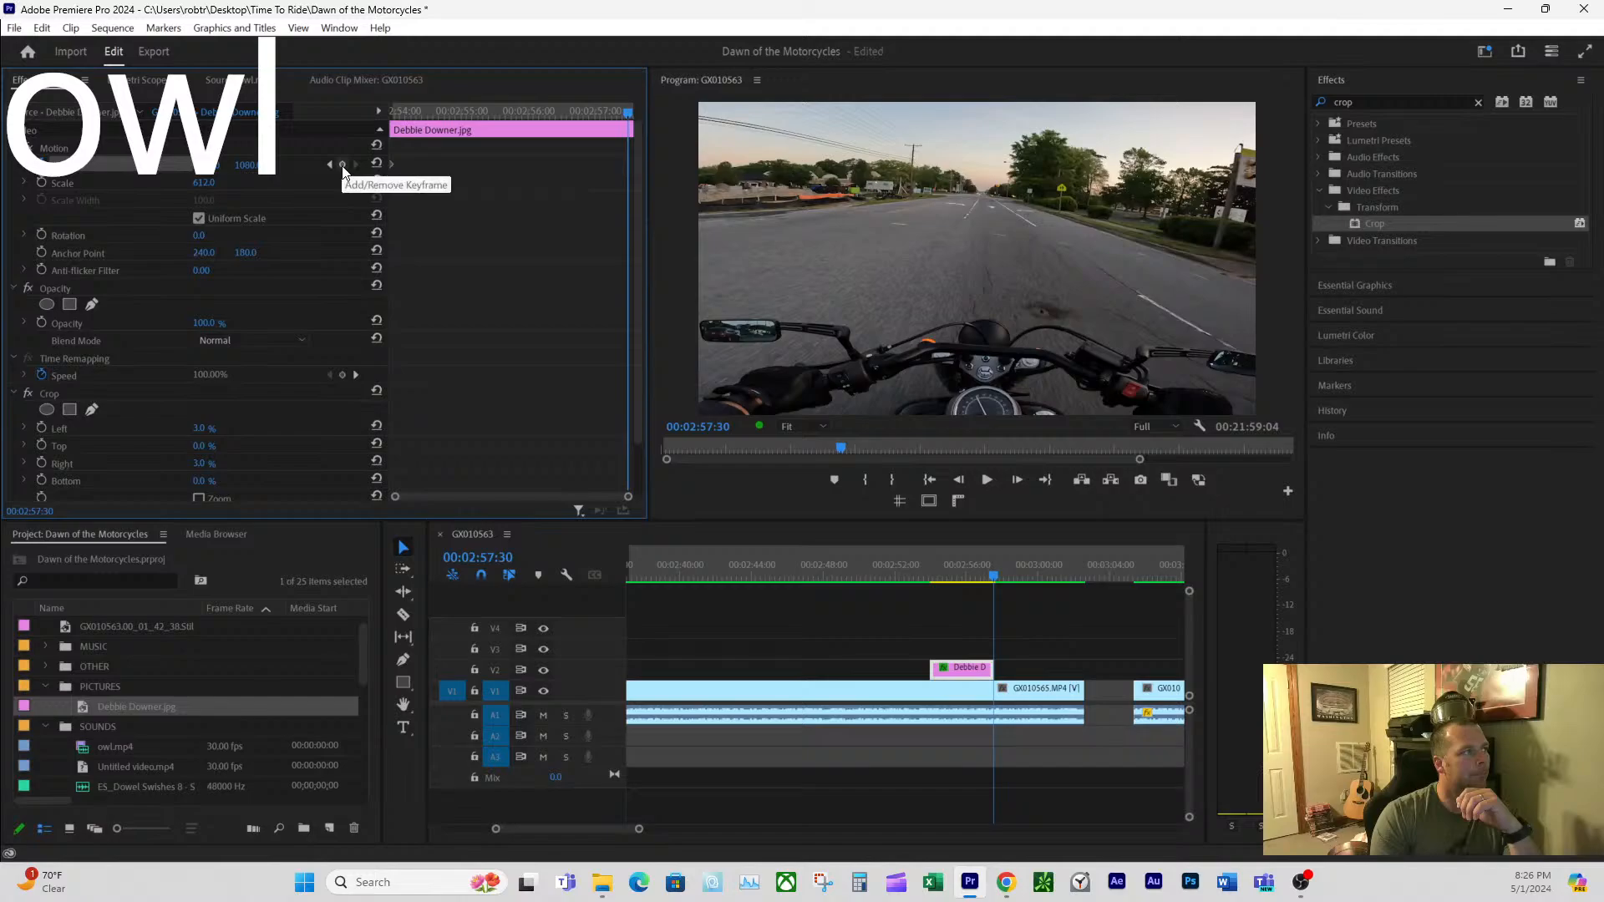
{"action": "left_click_drag", "start_coordinate": [197, 168], "coordinate": [74, 167]}
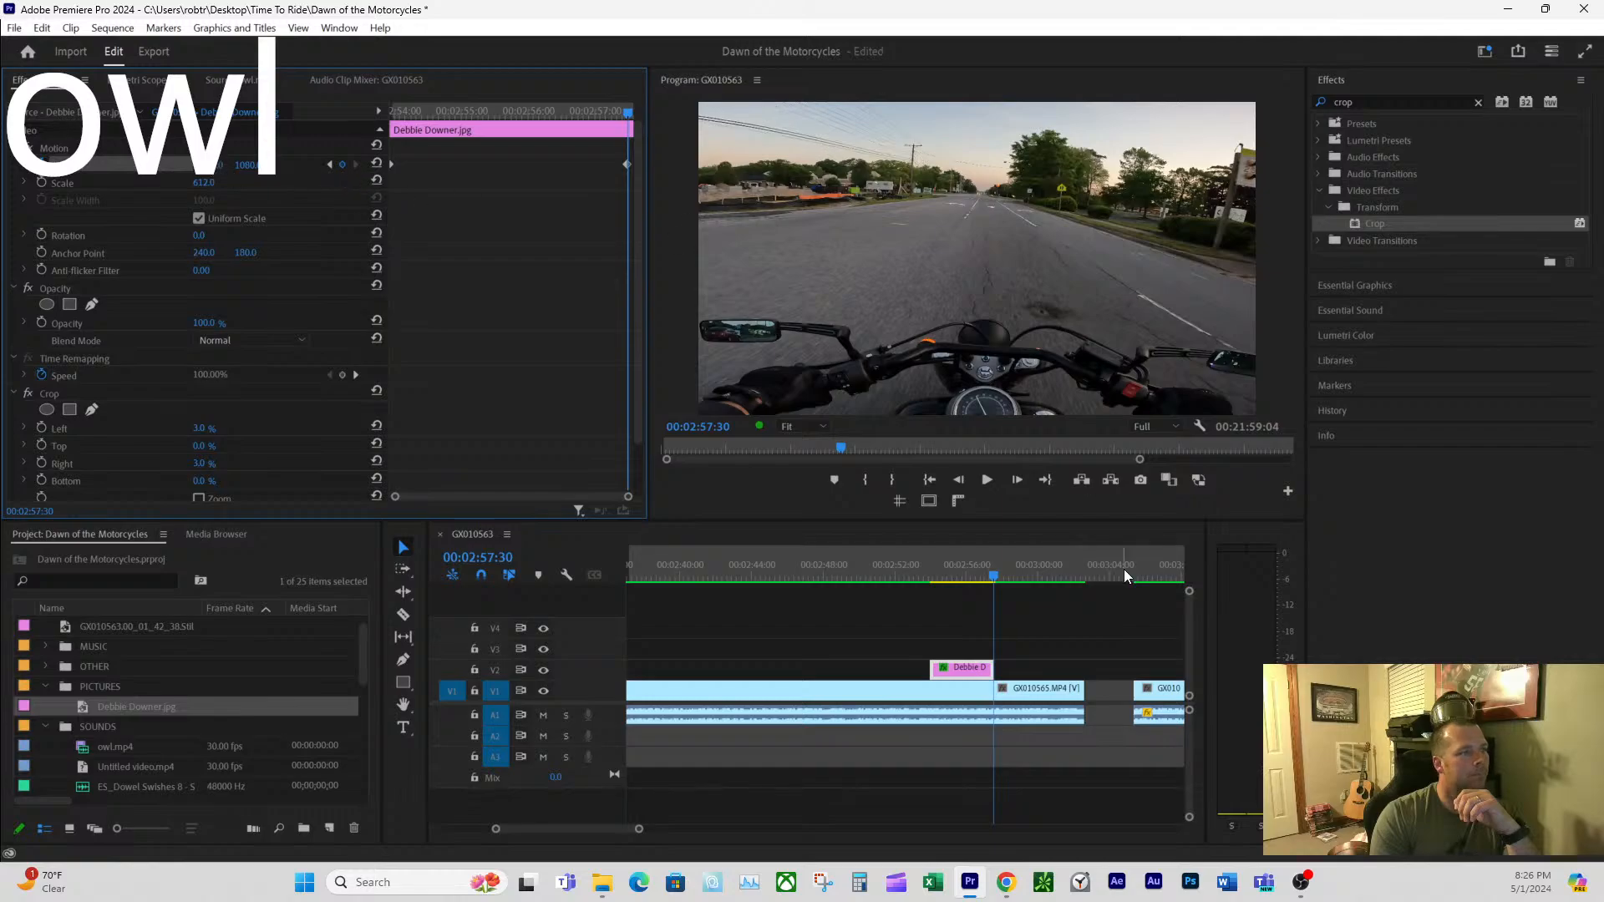
- Play the timeline from just before the Debbie Downer.jpg clip to check its slide across the frame, and park the playhead at 00:02:58:34
{"action": "left_click", "coordinate": [927, 569]}
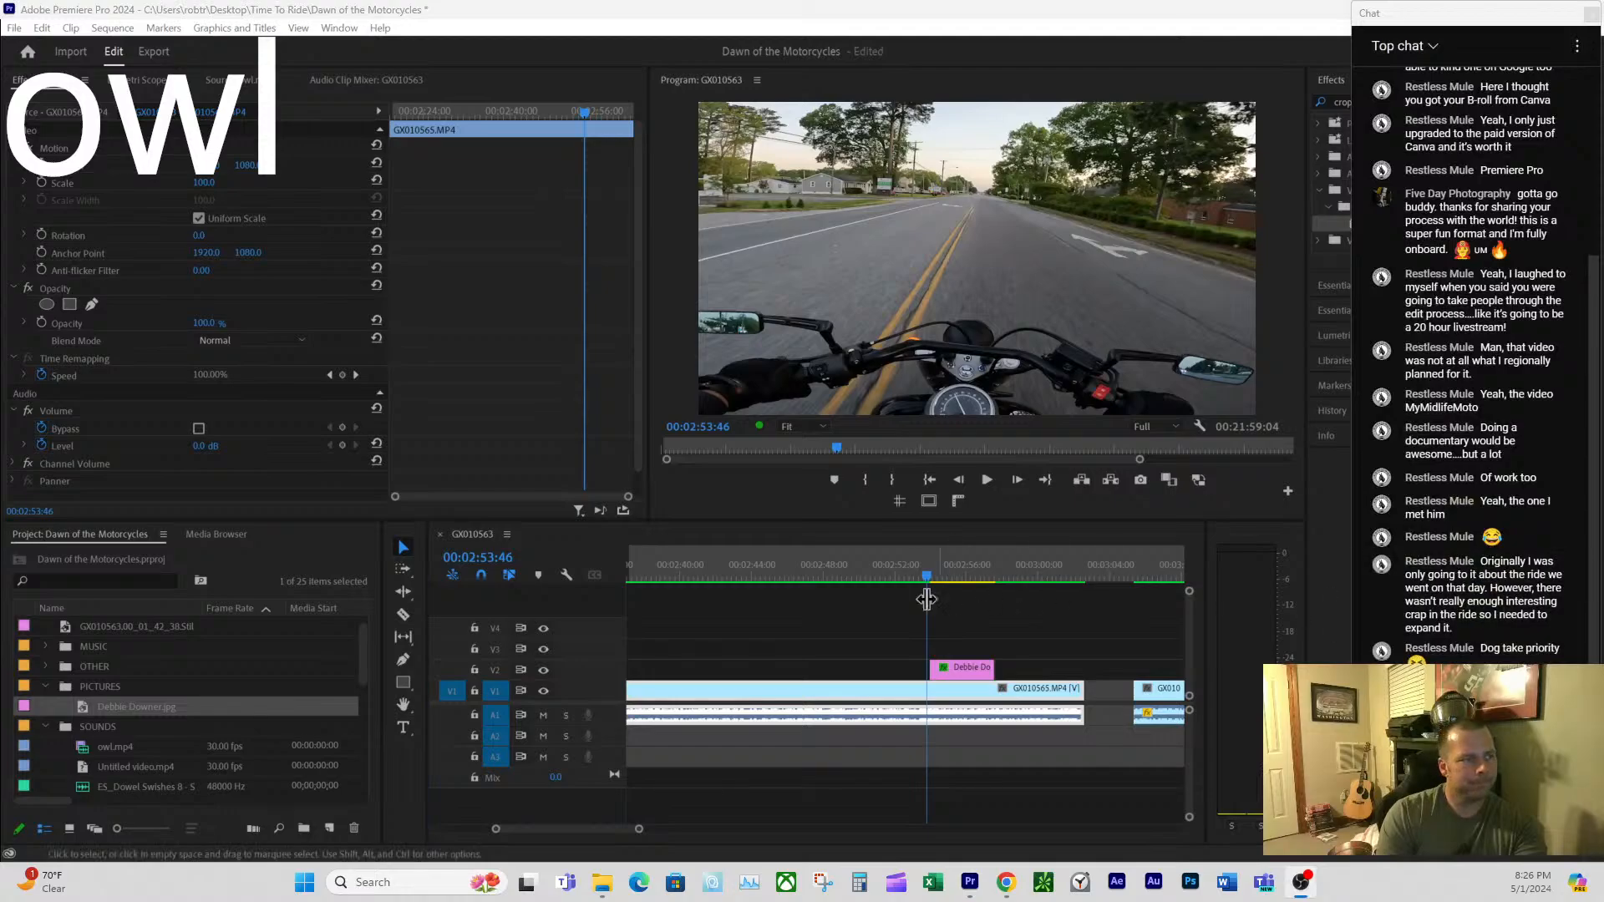
{"action": "left_click", "coordinate": [904, 569]}
{"action": "key", "text": "space"}
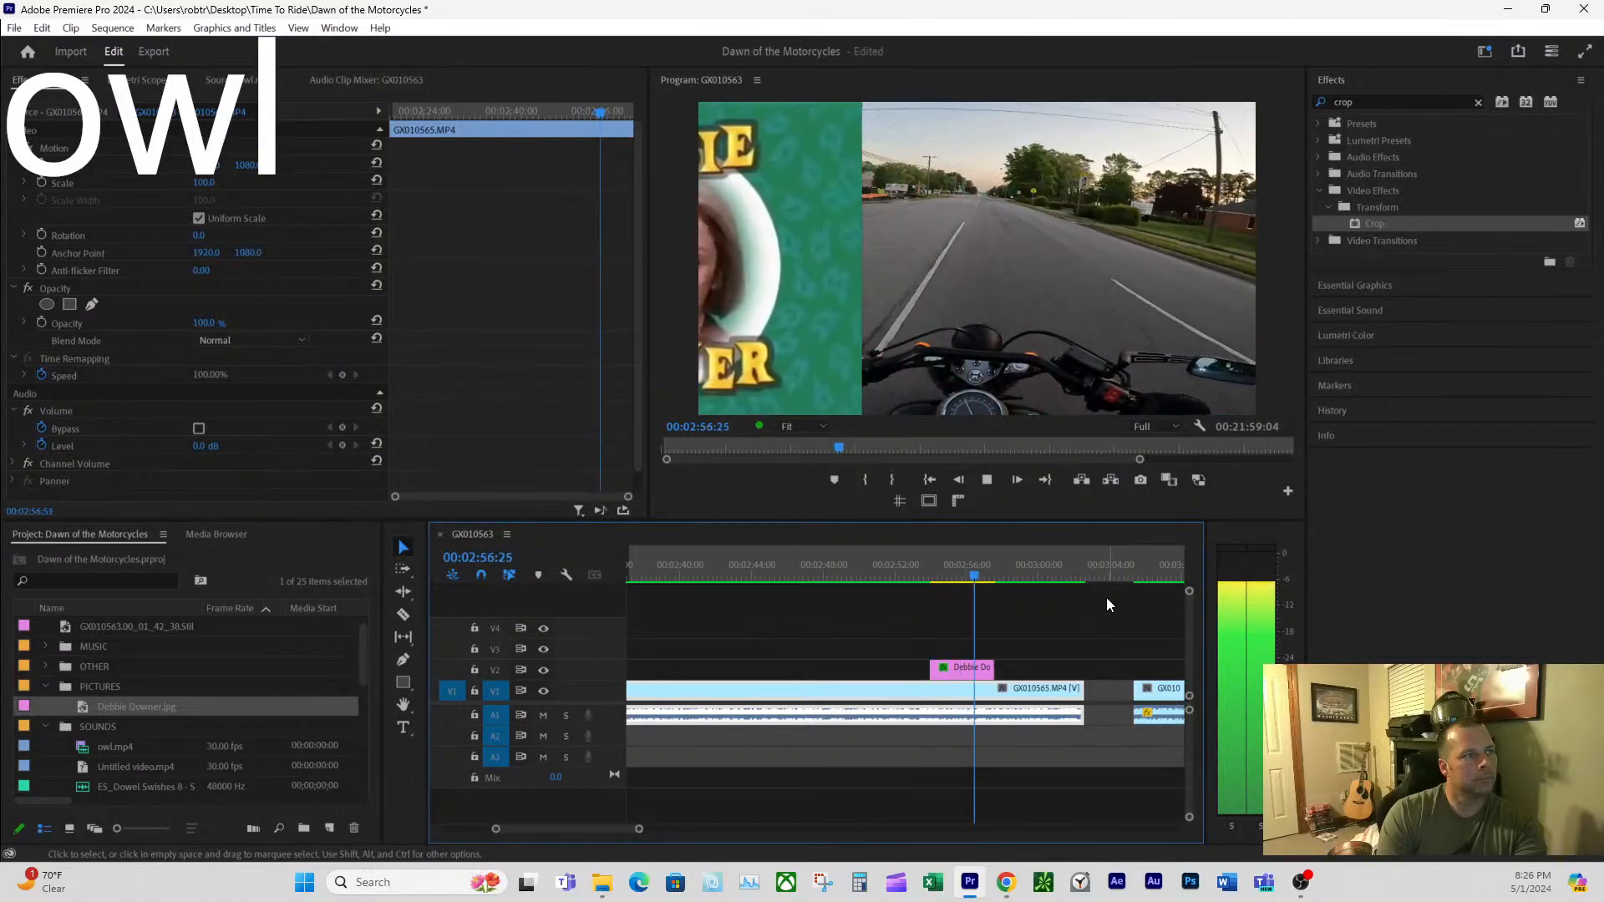
{"action": "key", "text": "space"}
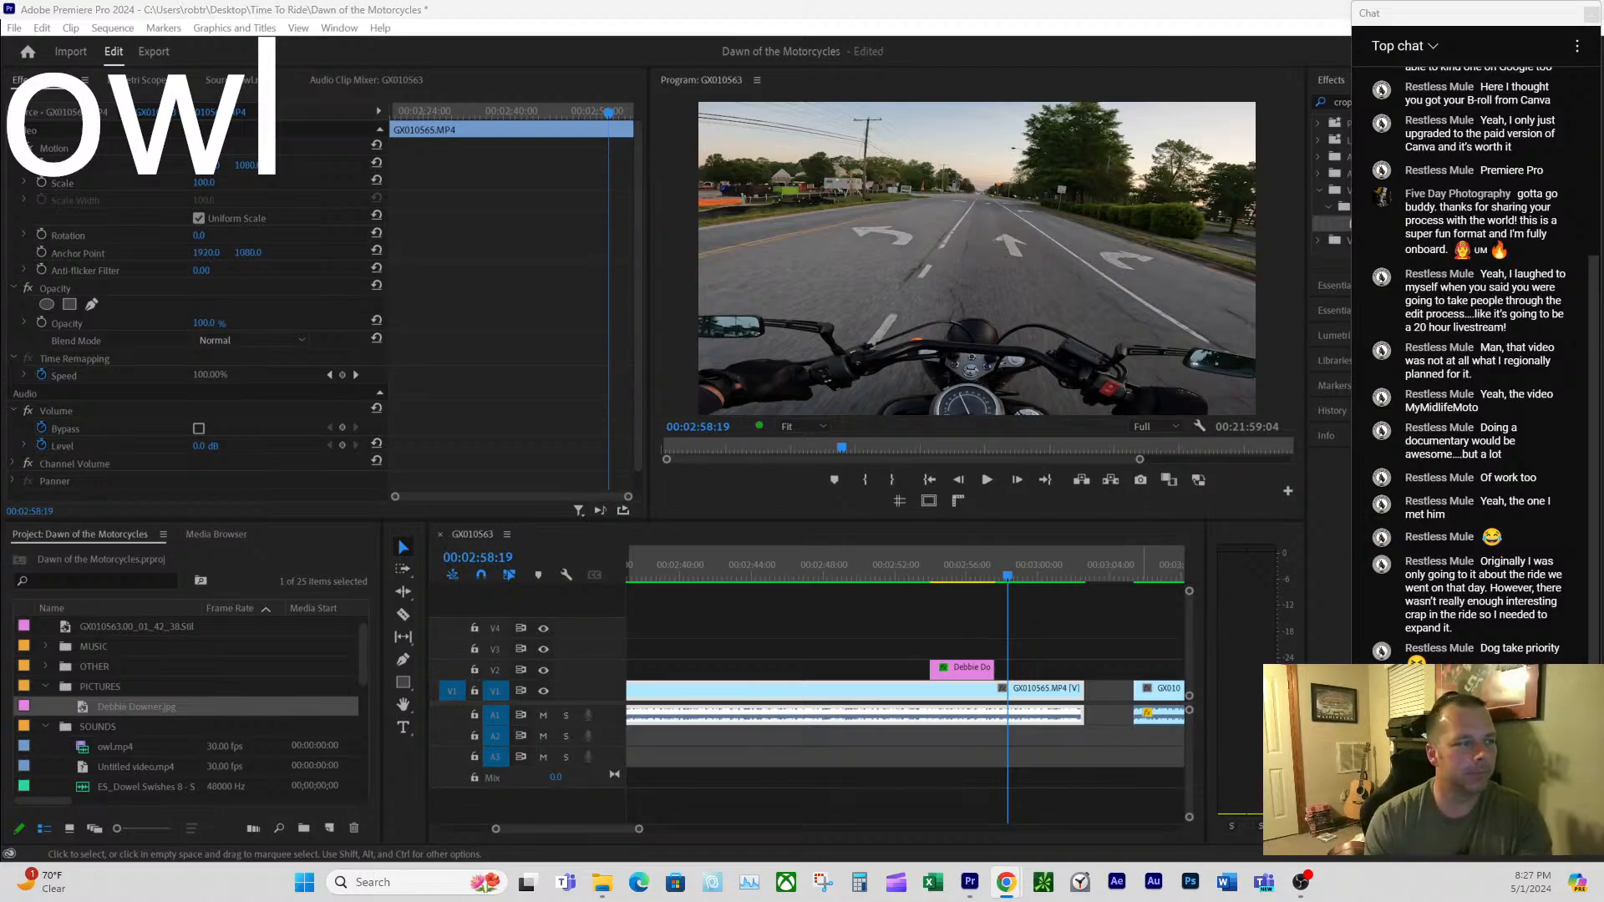
{"action": "left_click_drag", "start_coordinate": [980, 559], "coordinate": [1010, 567]}
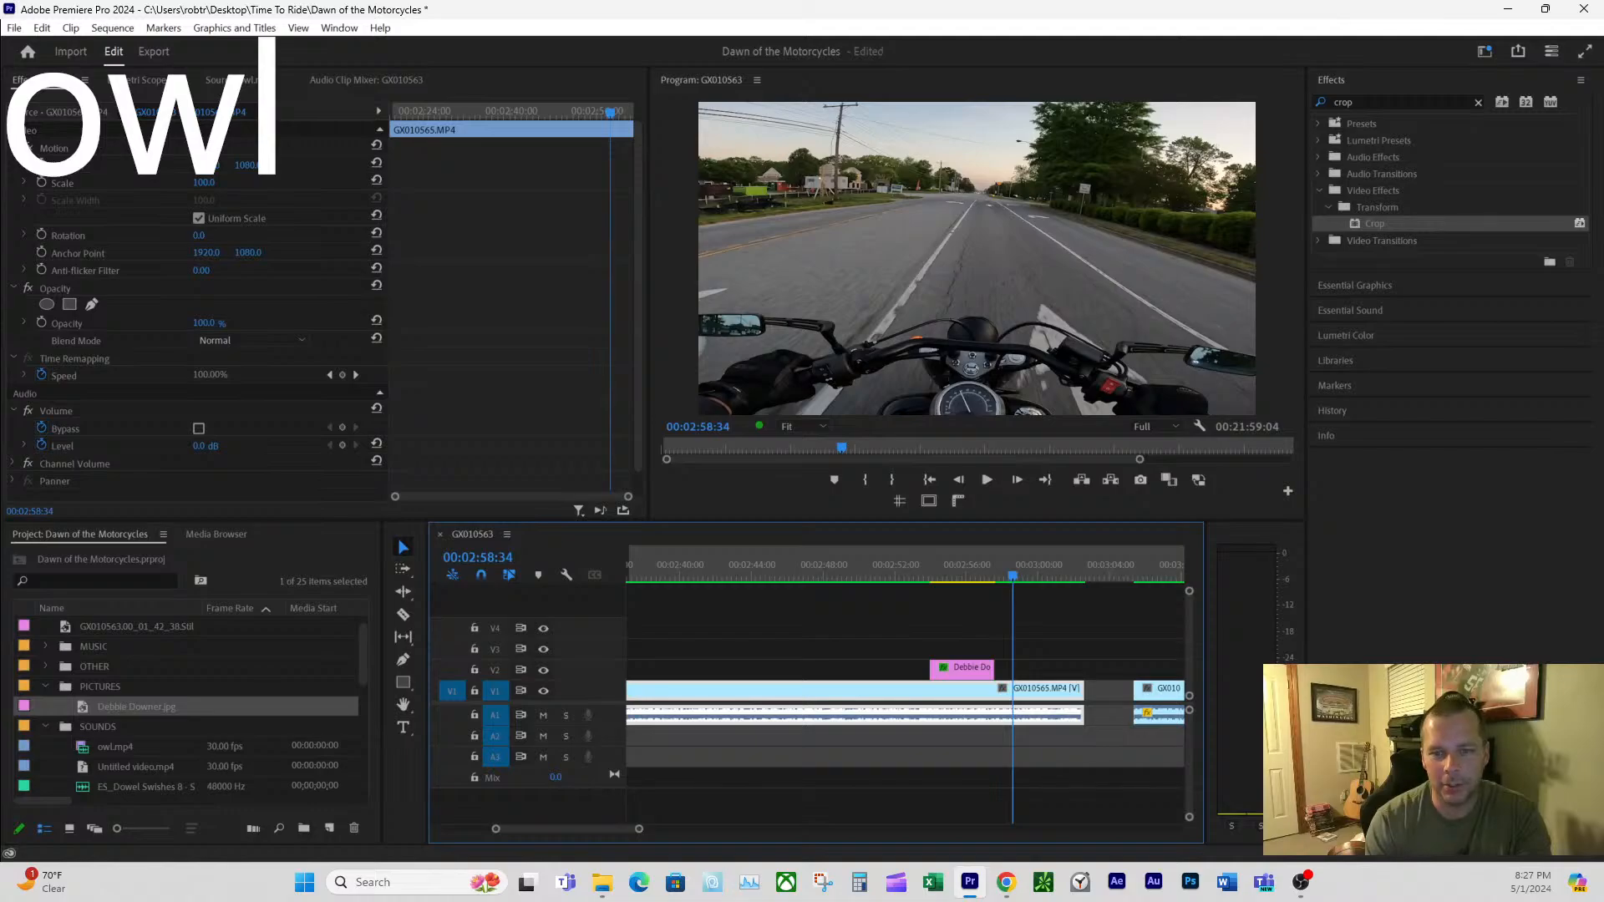
- Switch to Audacity and bring its window with the recorded audio onto the editing screen
{"action": "key", "text": "alt+Tab"}
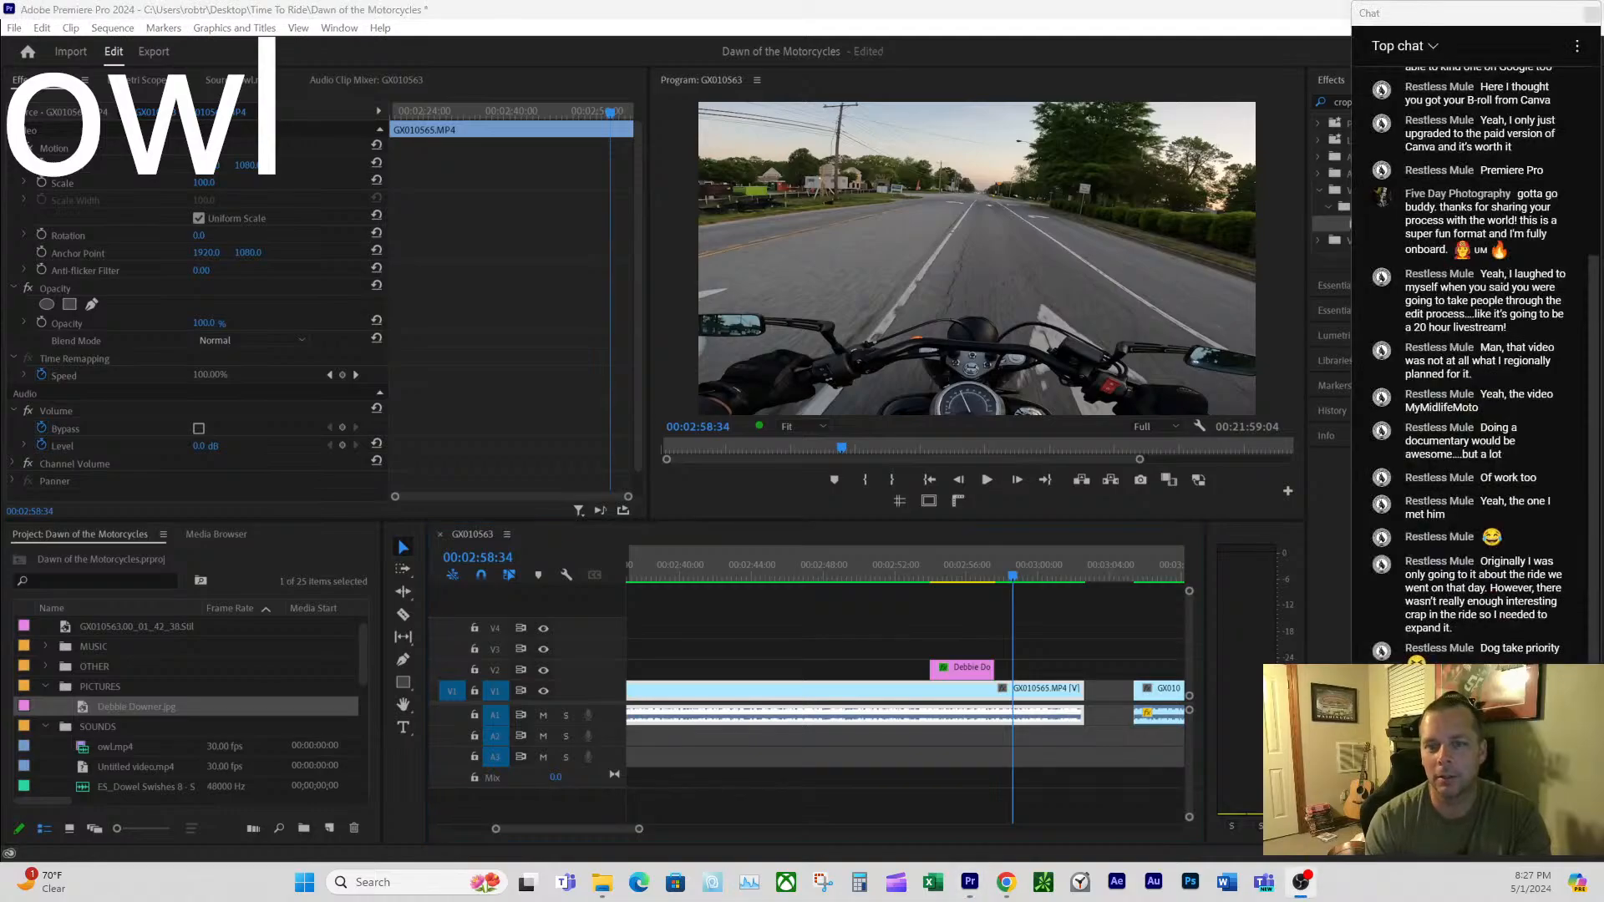
{"action": "key", "text": "alt+Tab"}
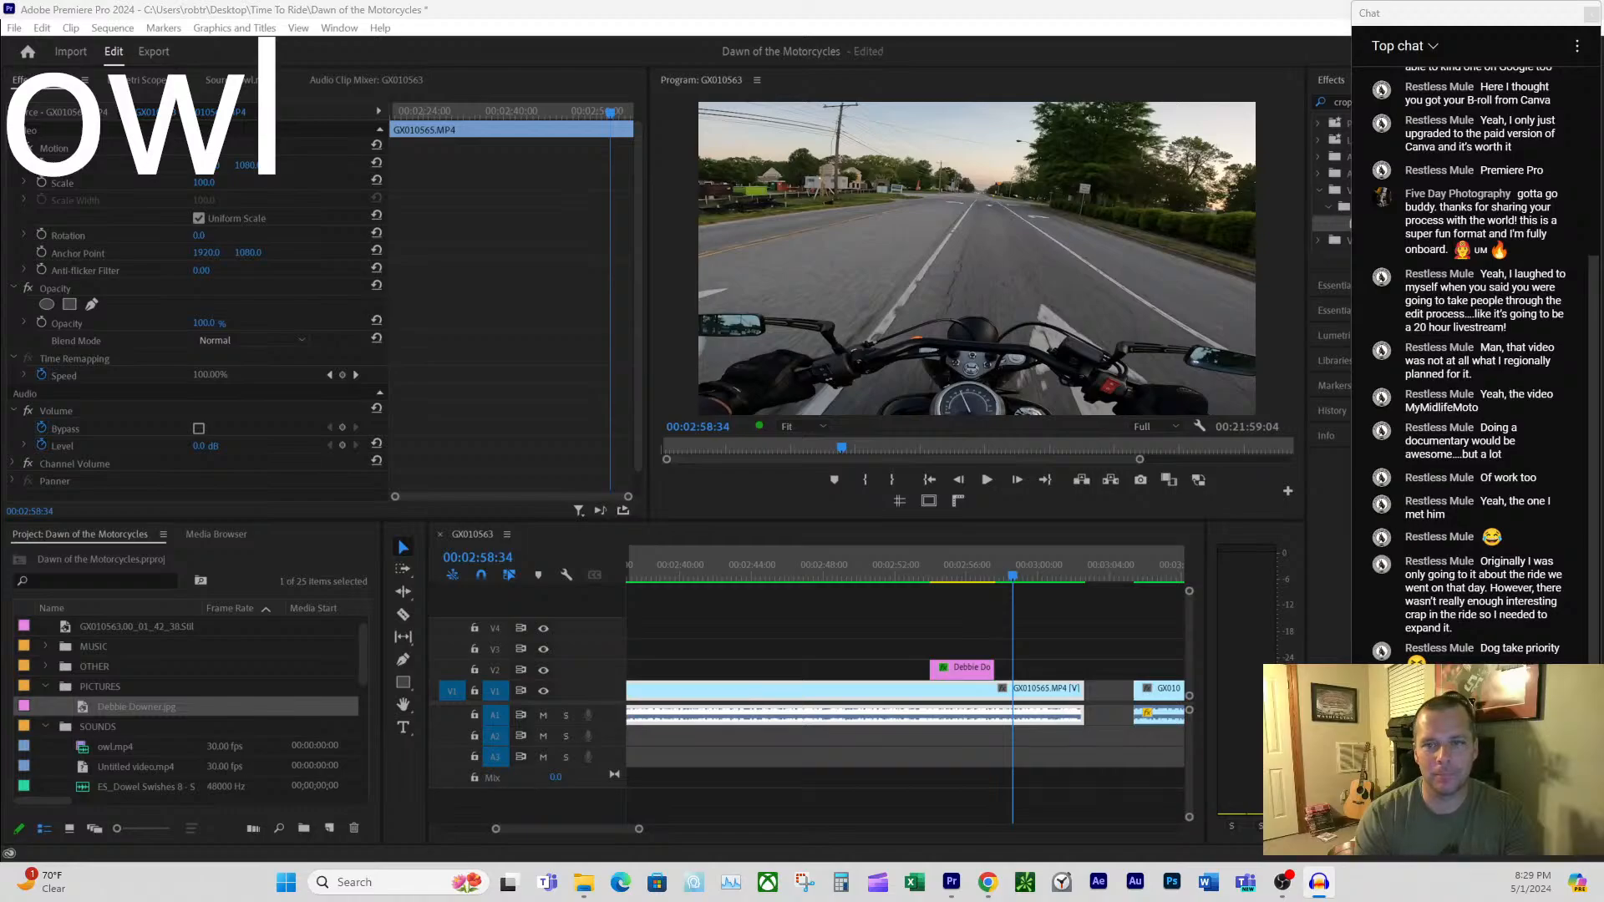
{"action": "left_click_drag", "start_coordinate": [1602, 265], "coordinate": [1009, 276]}
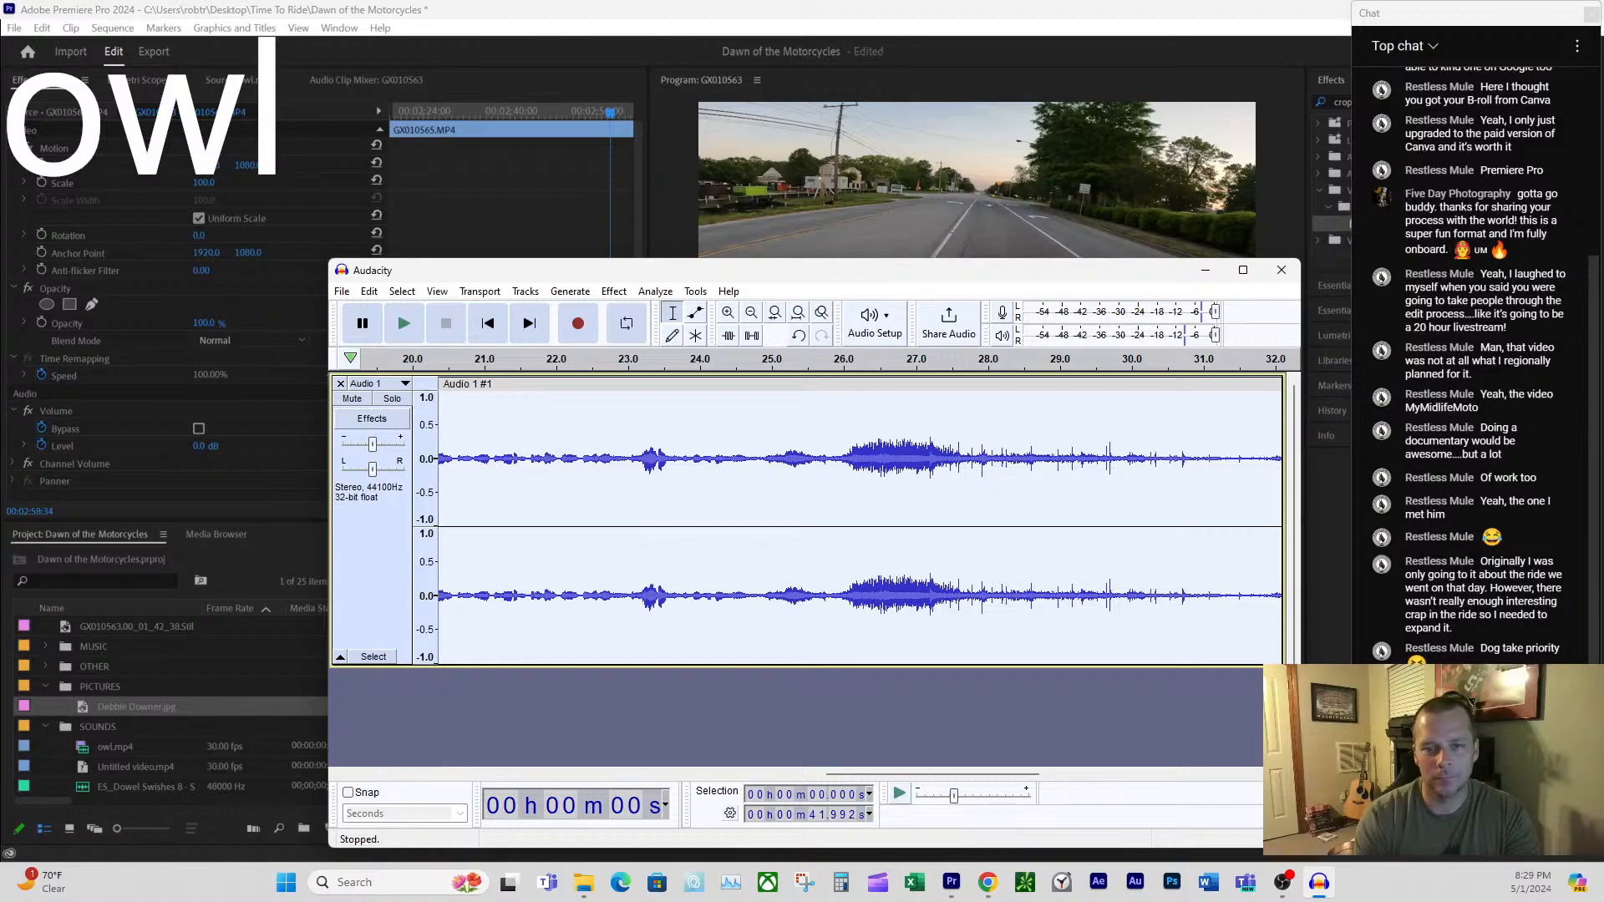
- Play the Audacity recording repeatedly from around 24 to 25 seconds to find where the wanted sound starts, placing the cursor at 24.067 s
{"action": "left_click", "coordinate": [607, 378]}
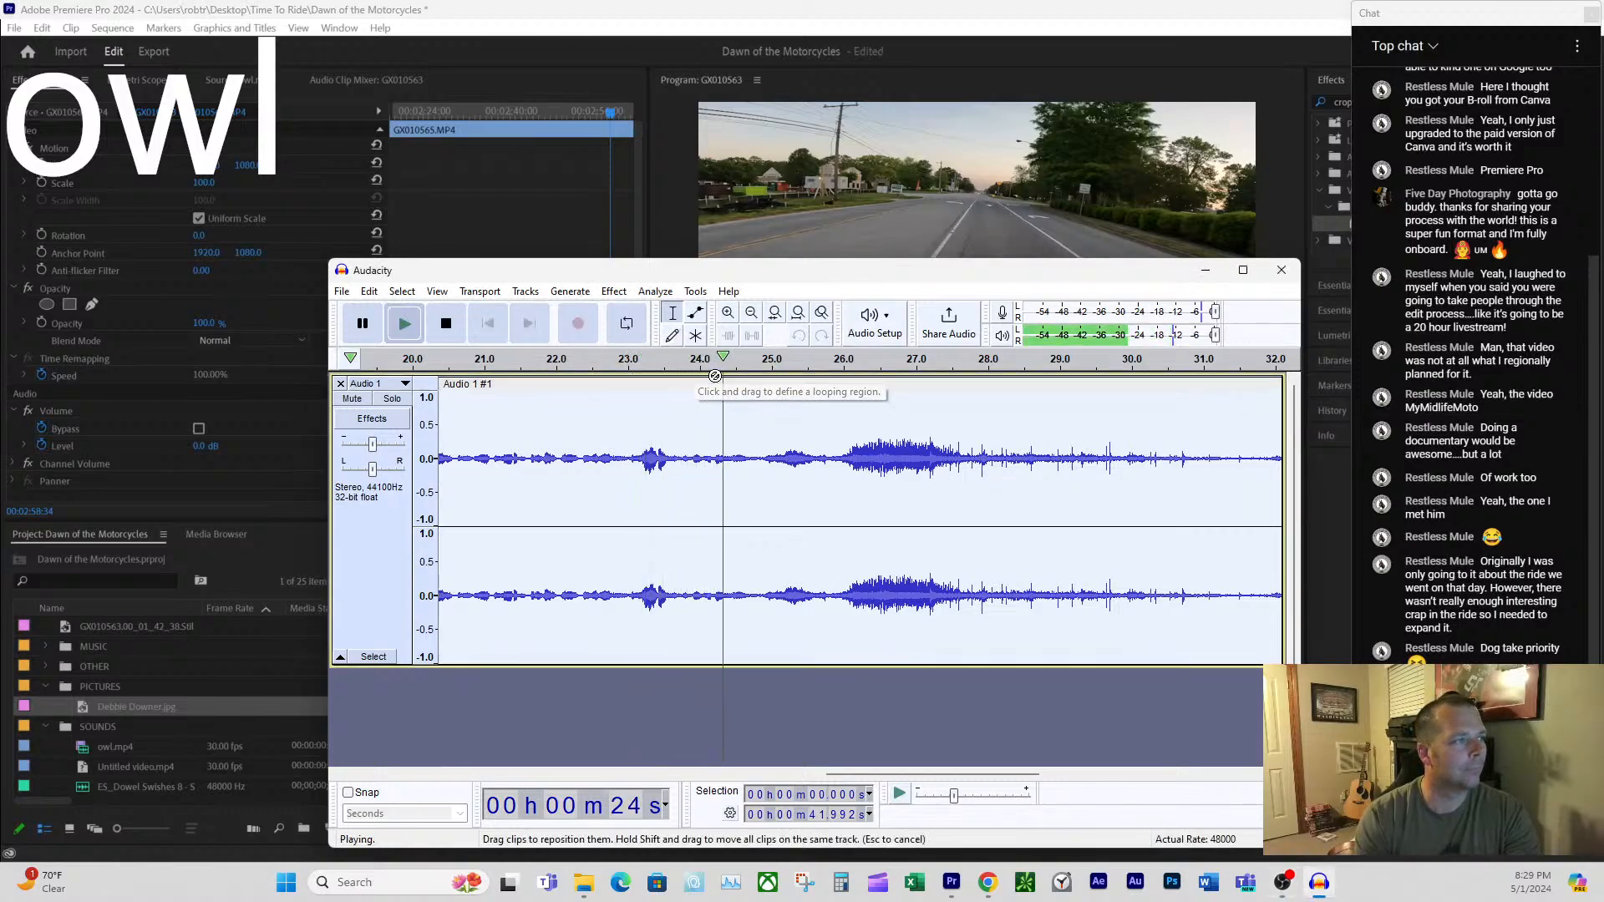
{"action": "left_click", "coordinate": [759, 361]}
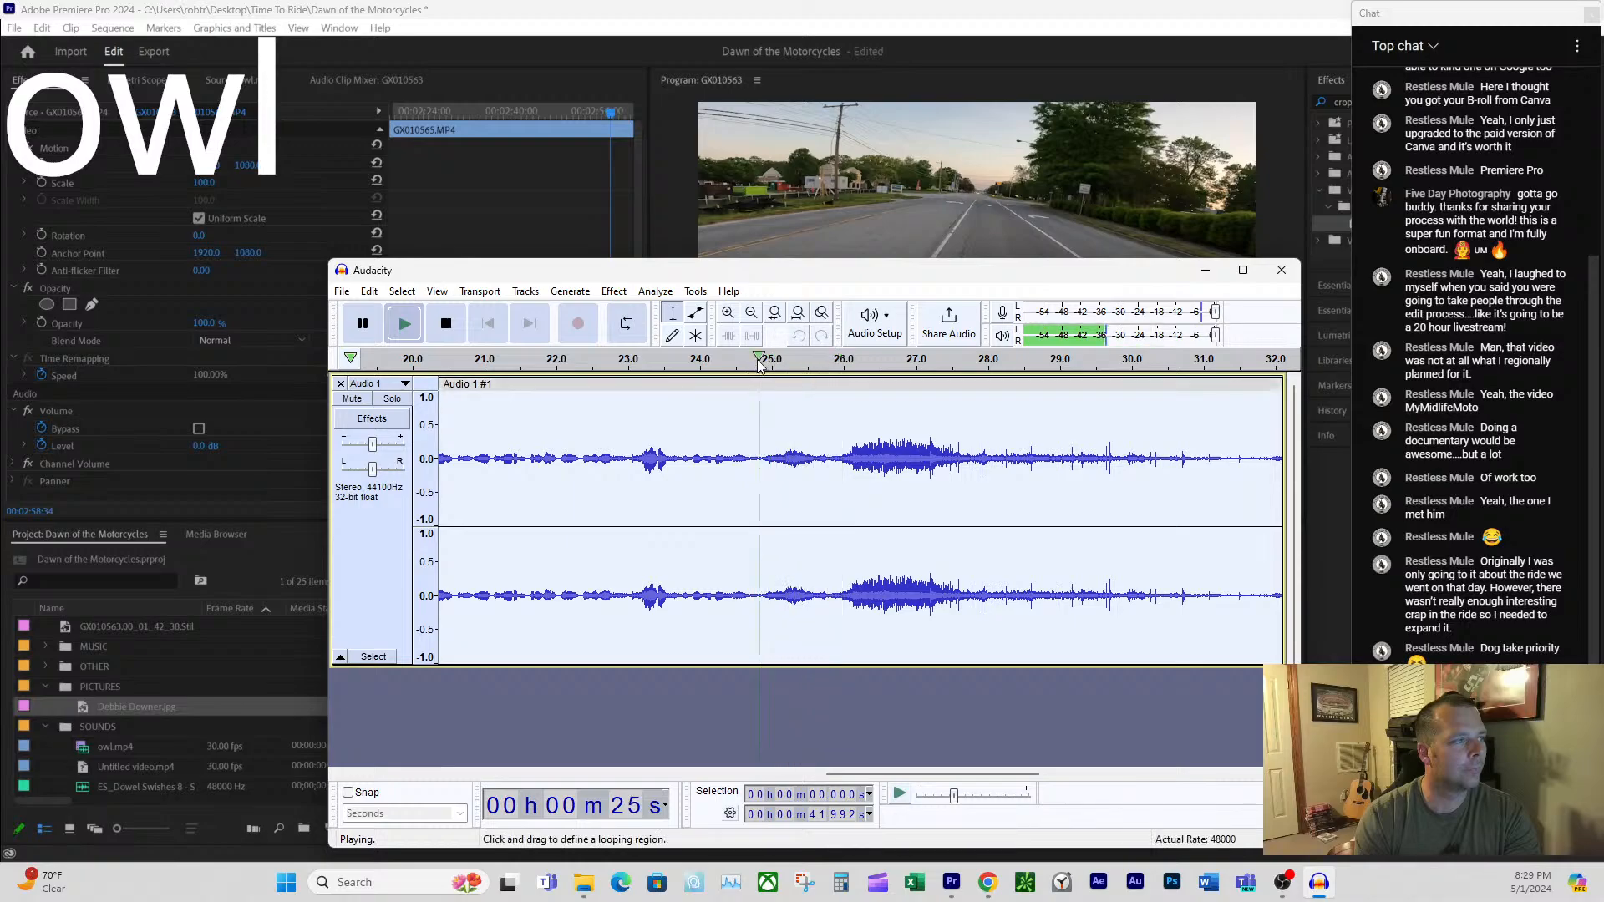
{"action": "left_click", "coordinate": [757, 364]}
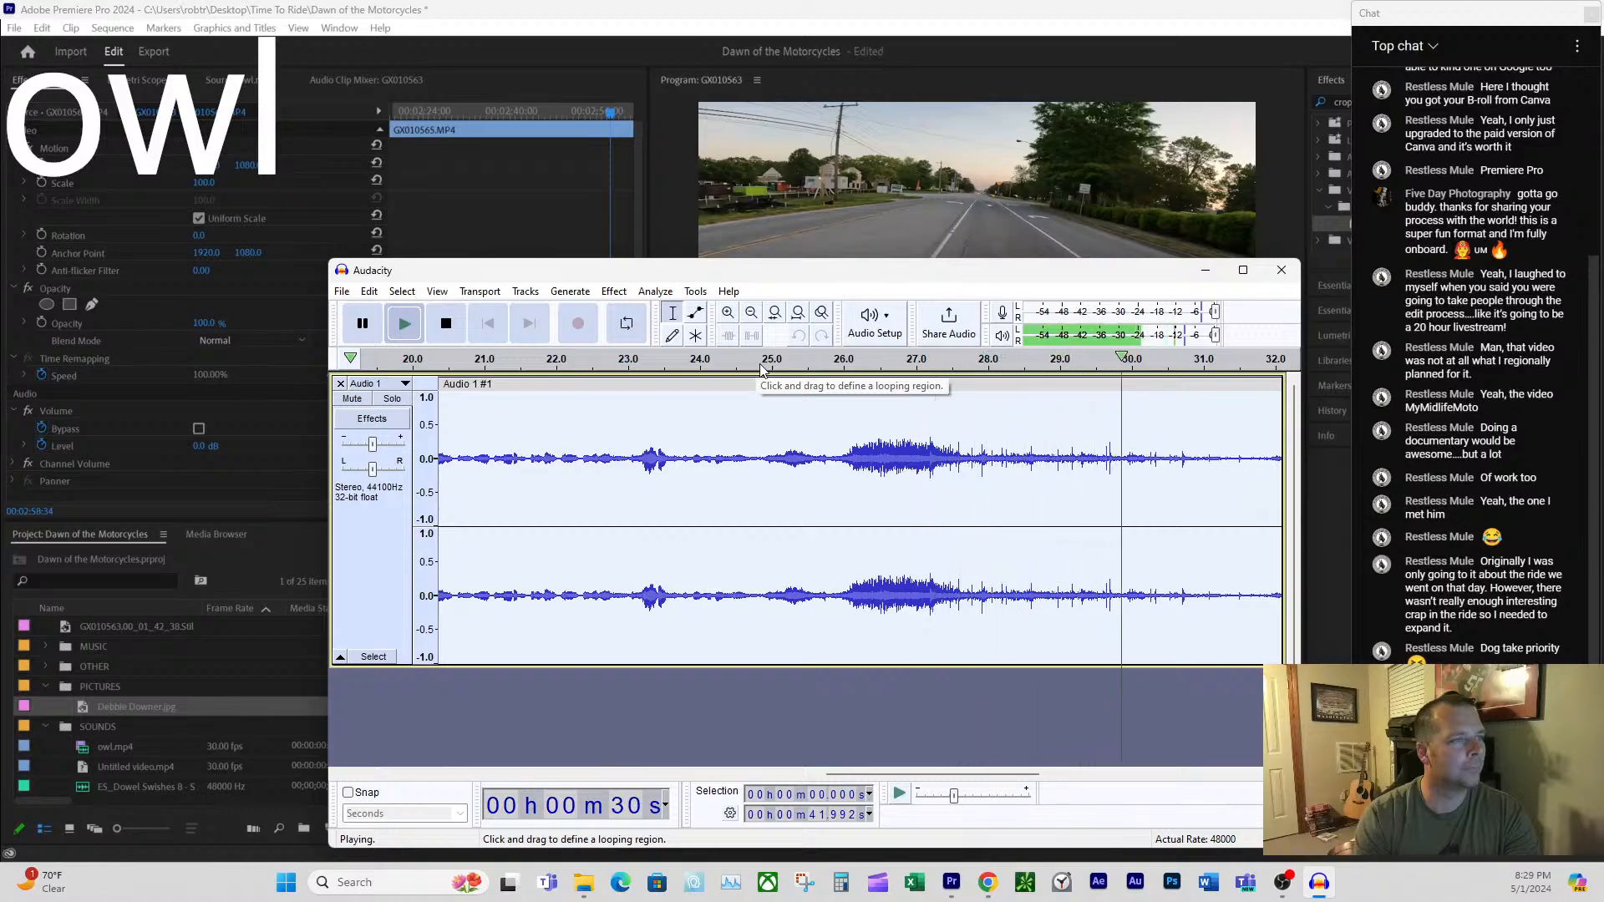
{"action": "left_click", "coordinate": [760, 368]}
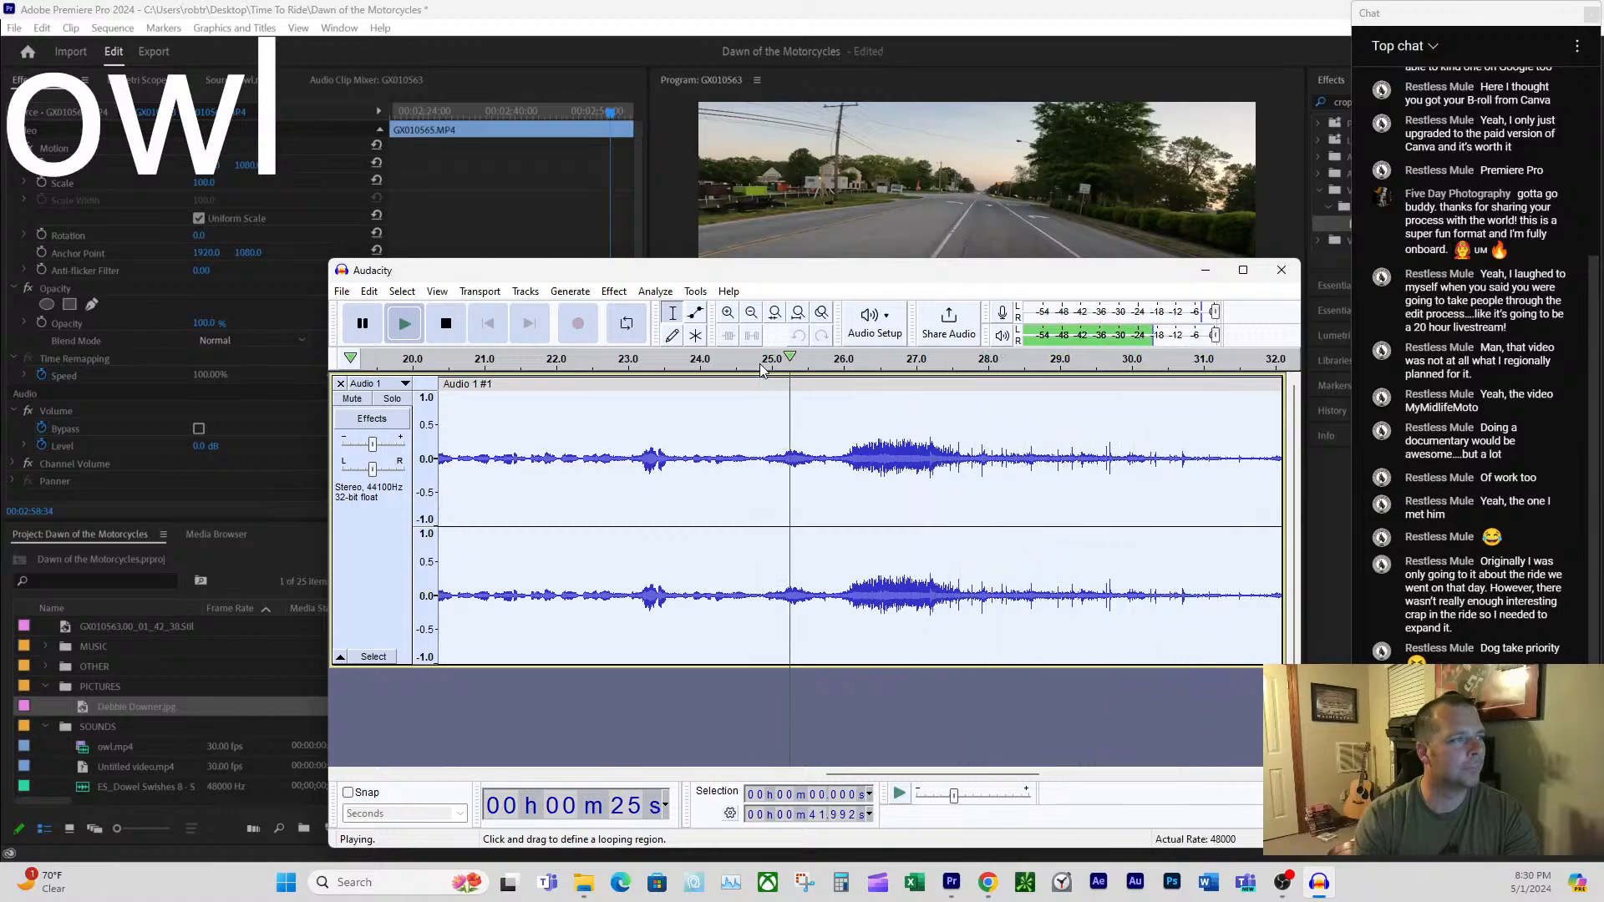
{"action": "key", "text": "space"}
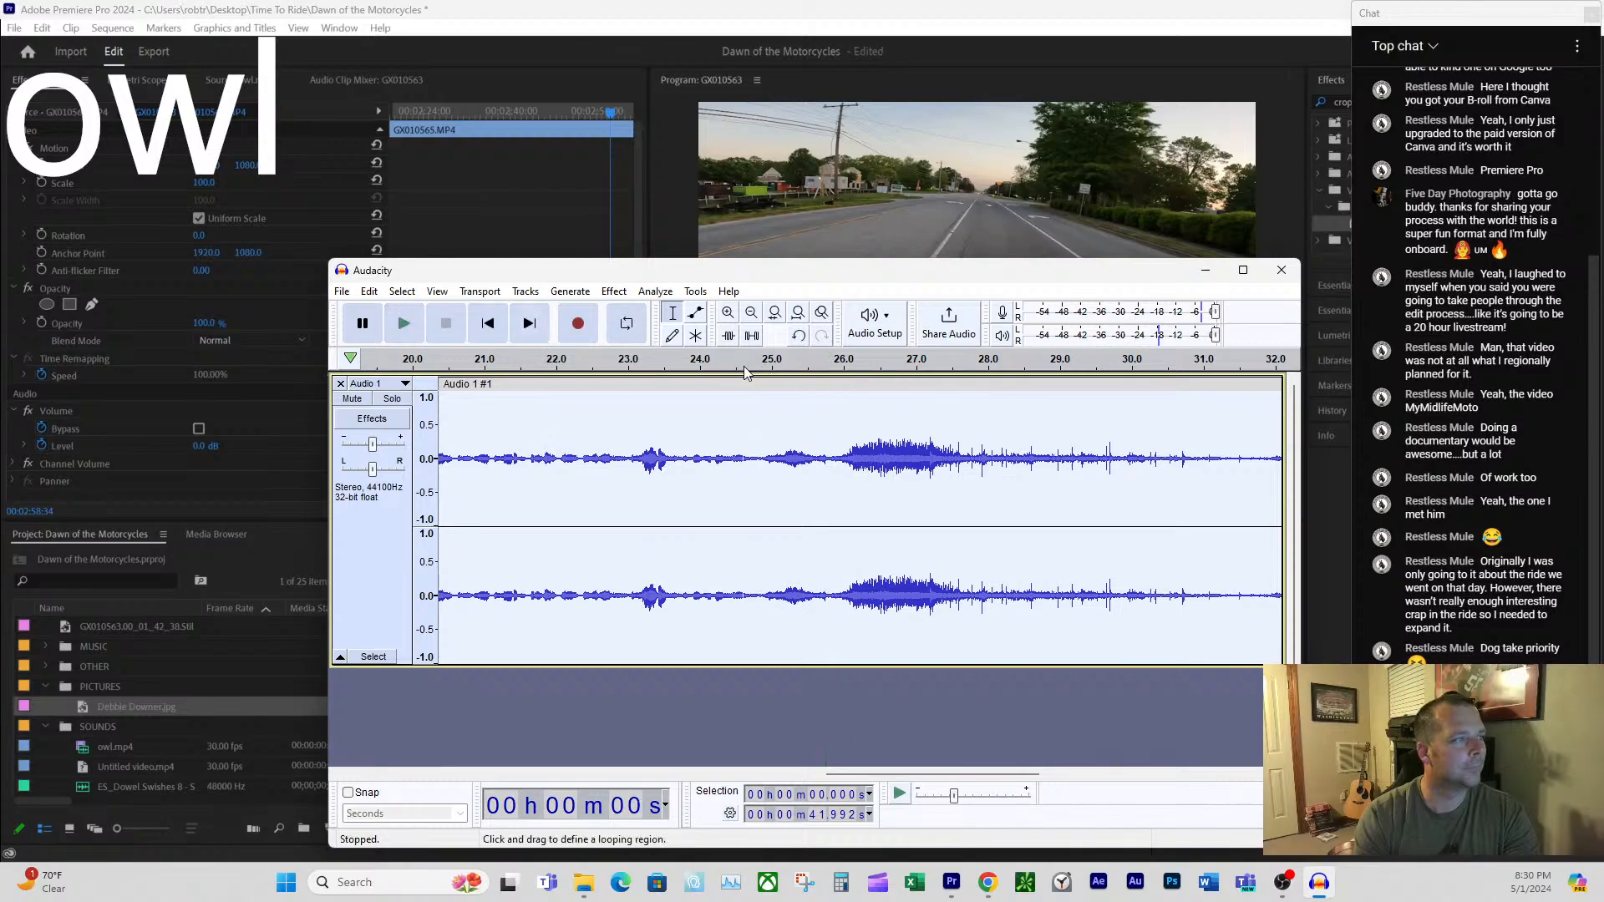
{"action": "left_click", "coordinate": [760, 368]}
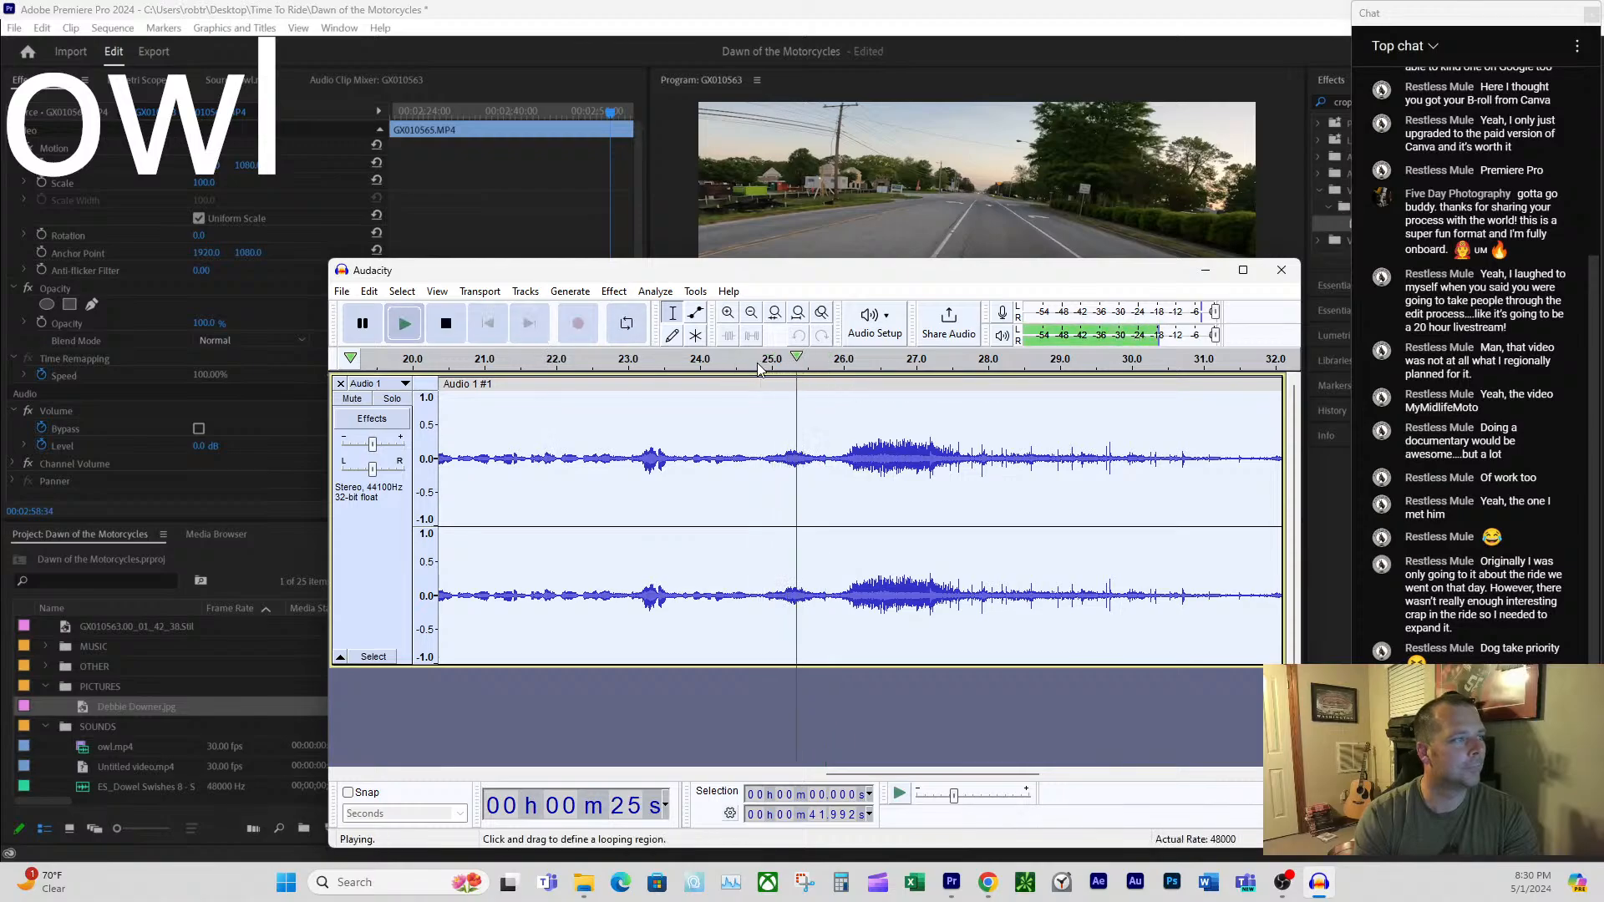
{"action": "key", "text": "space"}
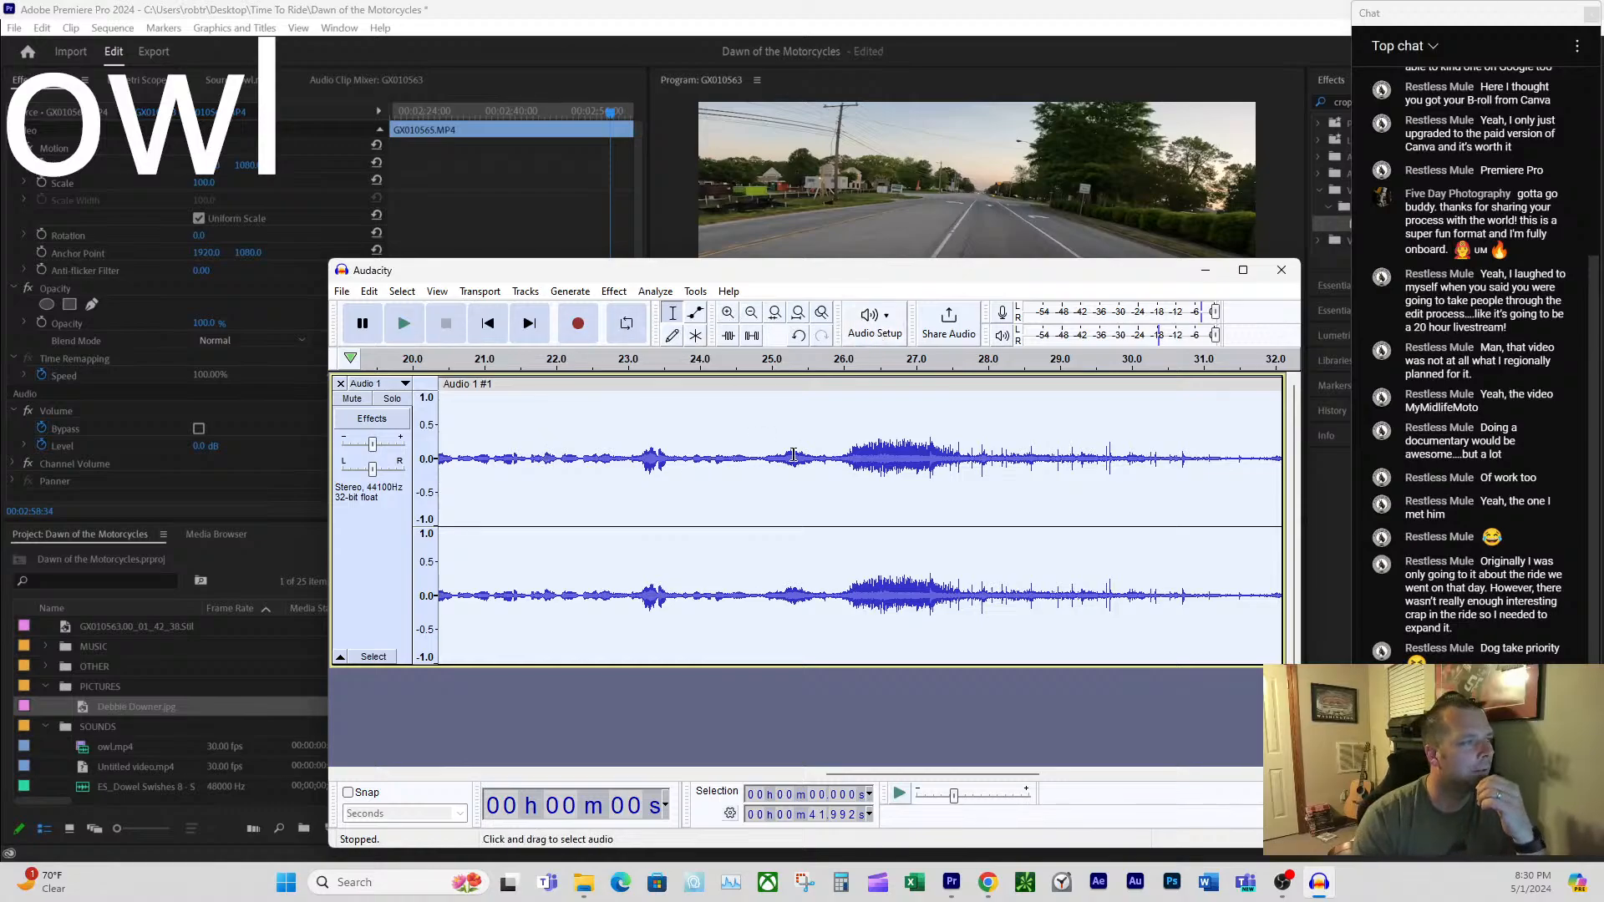
{"action": "left_click", "coordinate": [751, 452]}
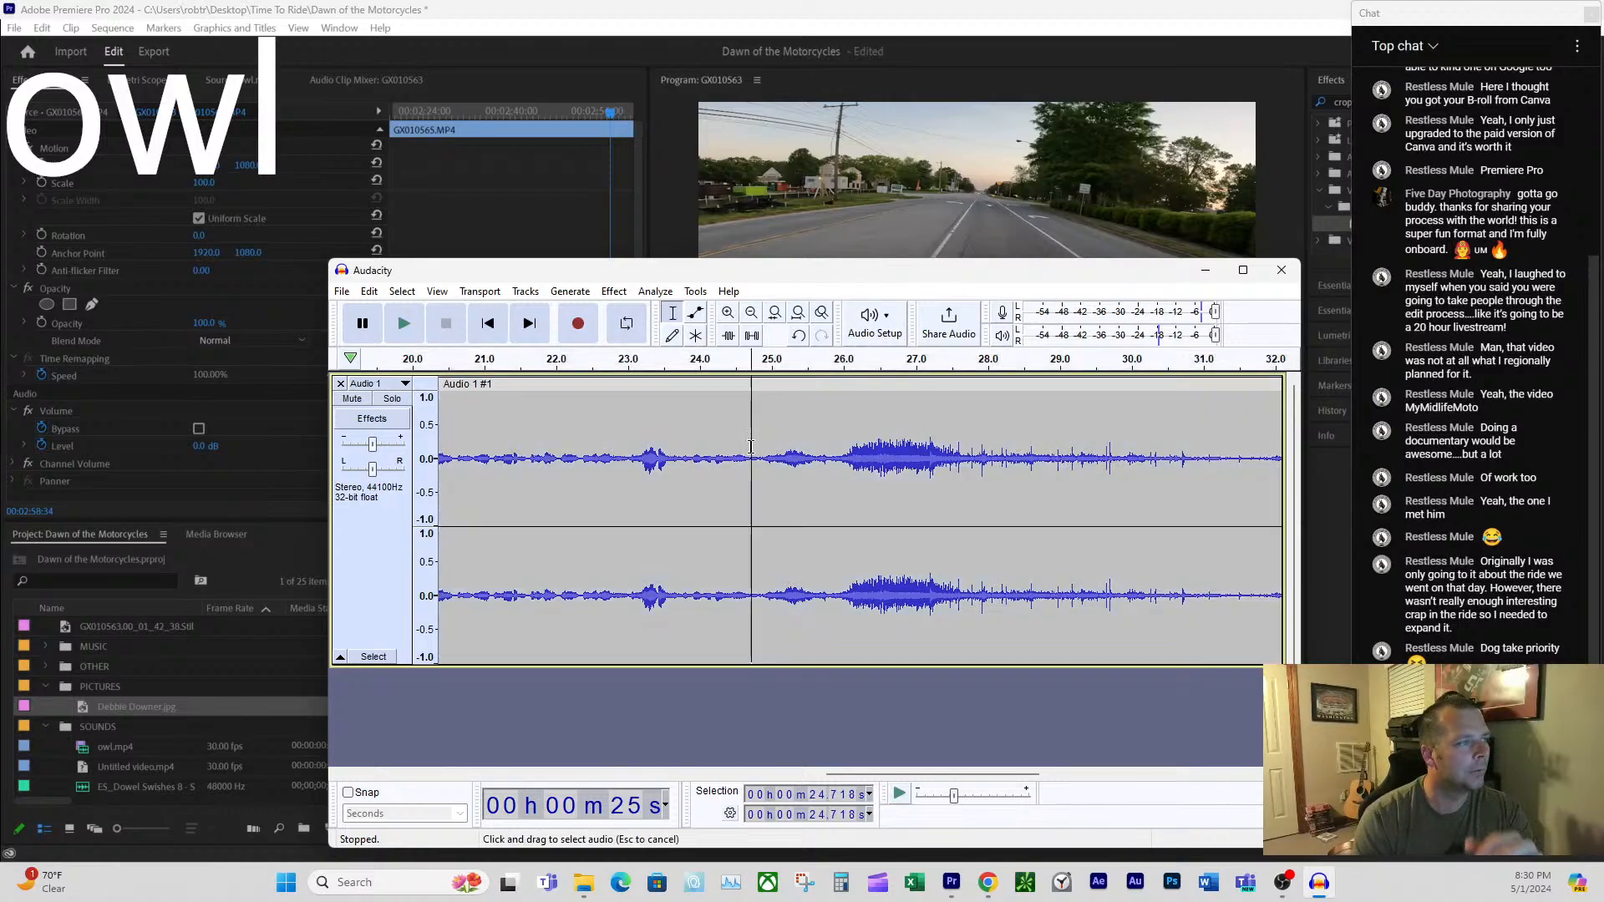
{"action": "key", "text": "space"}
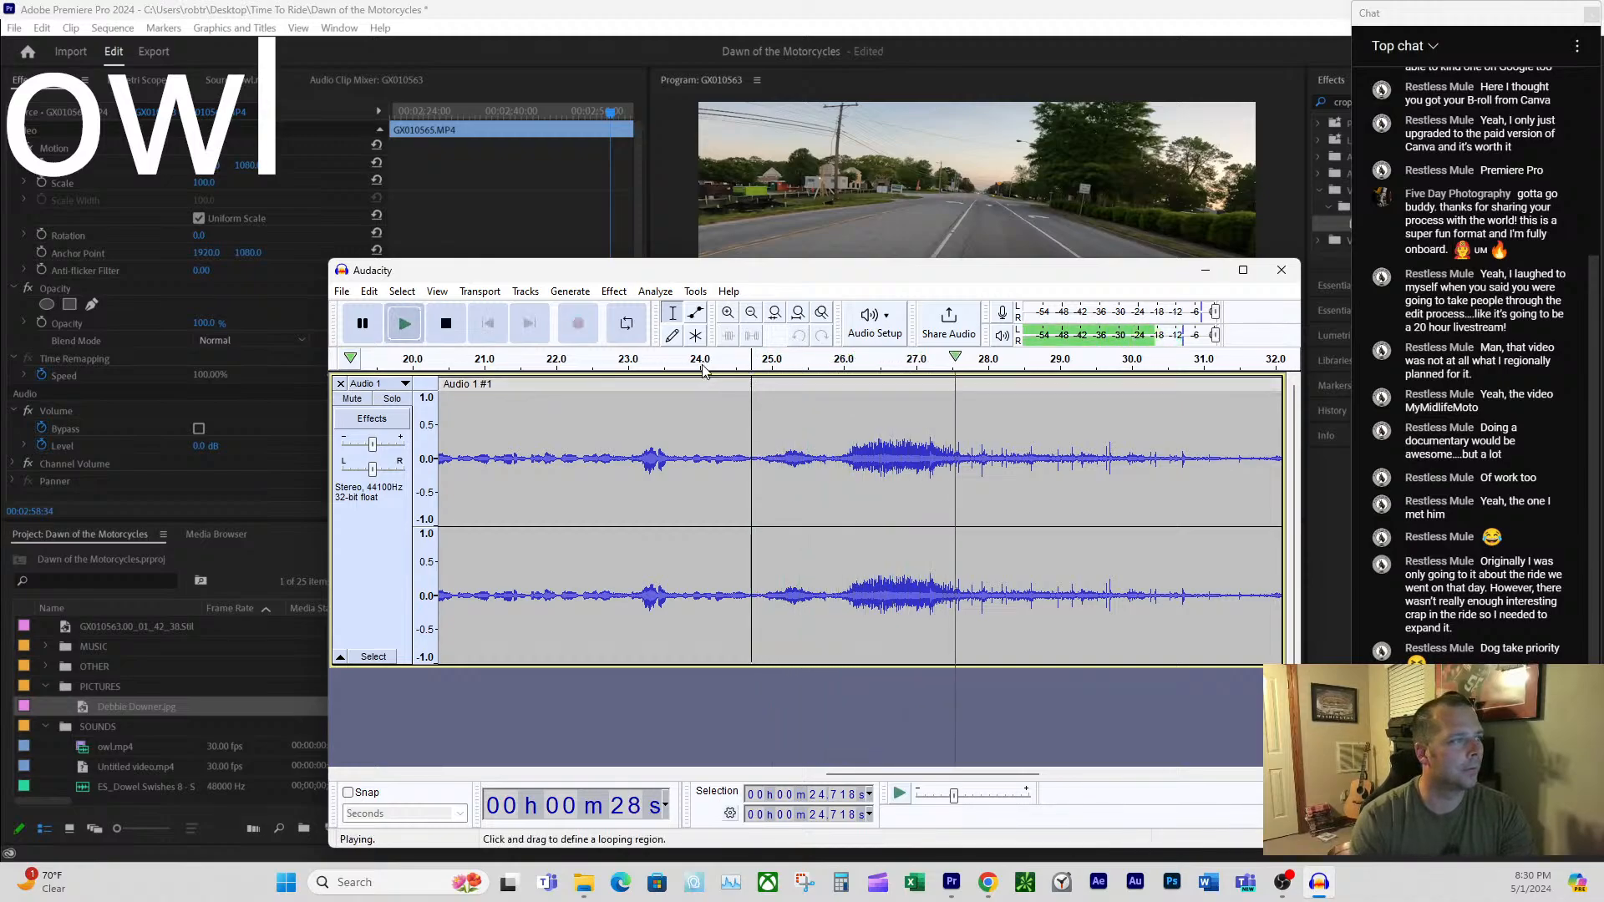
{"action": "left_click", "coordinate": [703, 403]}
{"action": "key", "text": "space"}
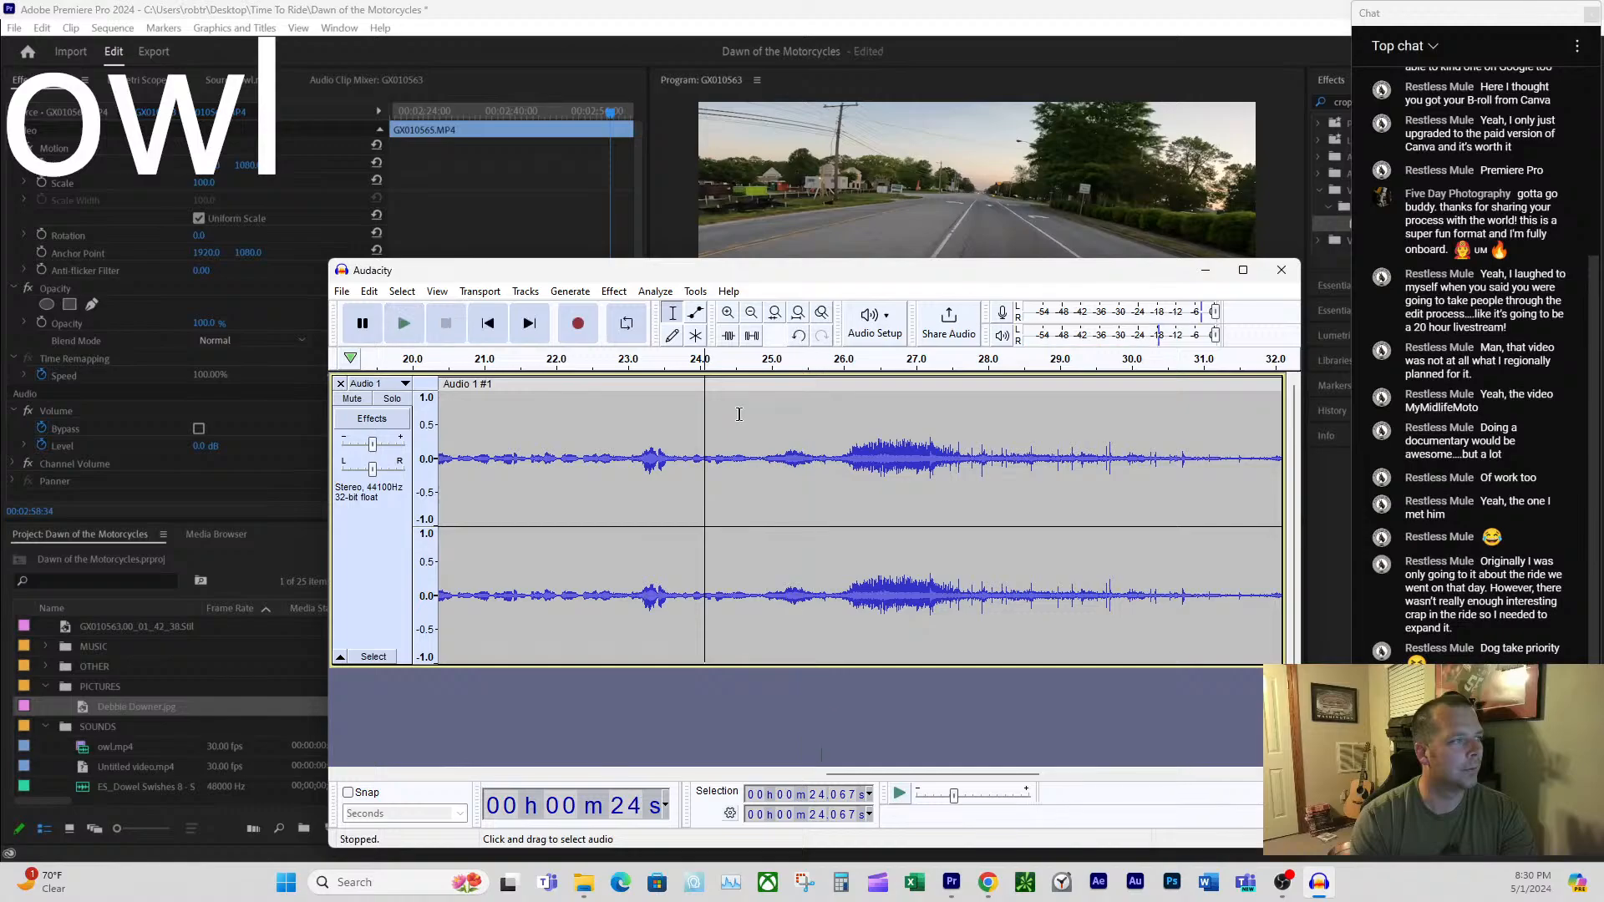
- Replay the Audacity recording from 24.067 s and delete all audio before the wanted sound, up to about 24.8 s
{"action": "key", "text": "space"}
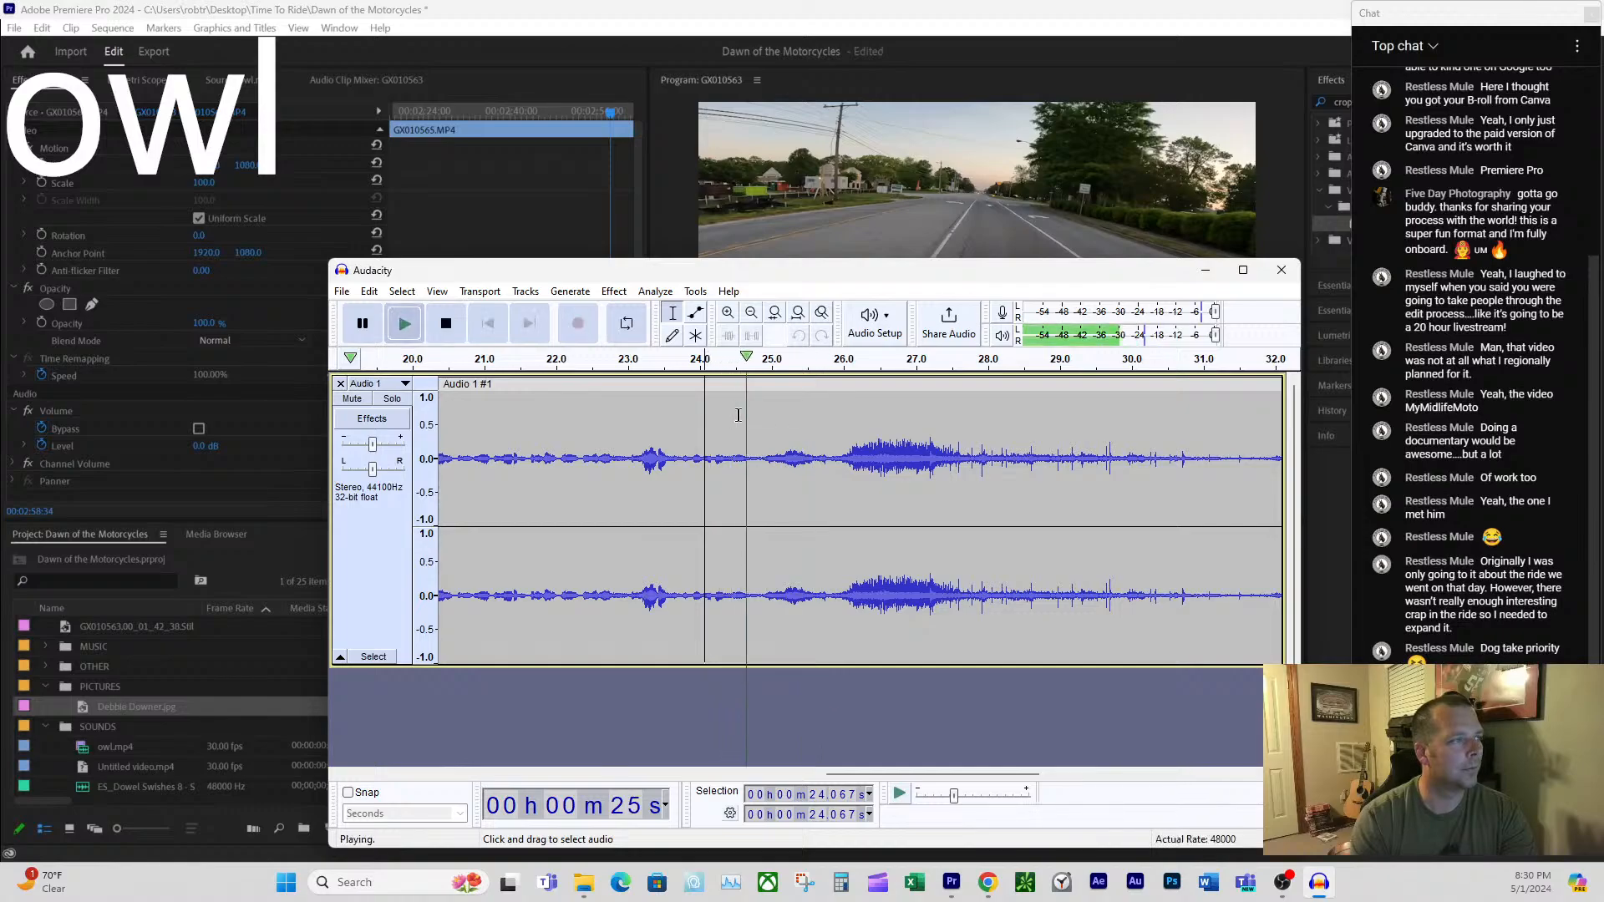
{"action": "key", "text": "space"}
{"action": "key", "text": "space"}
{"action": "key", "text": "space"}
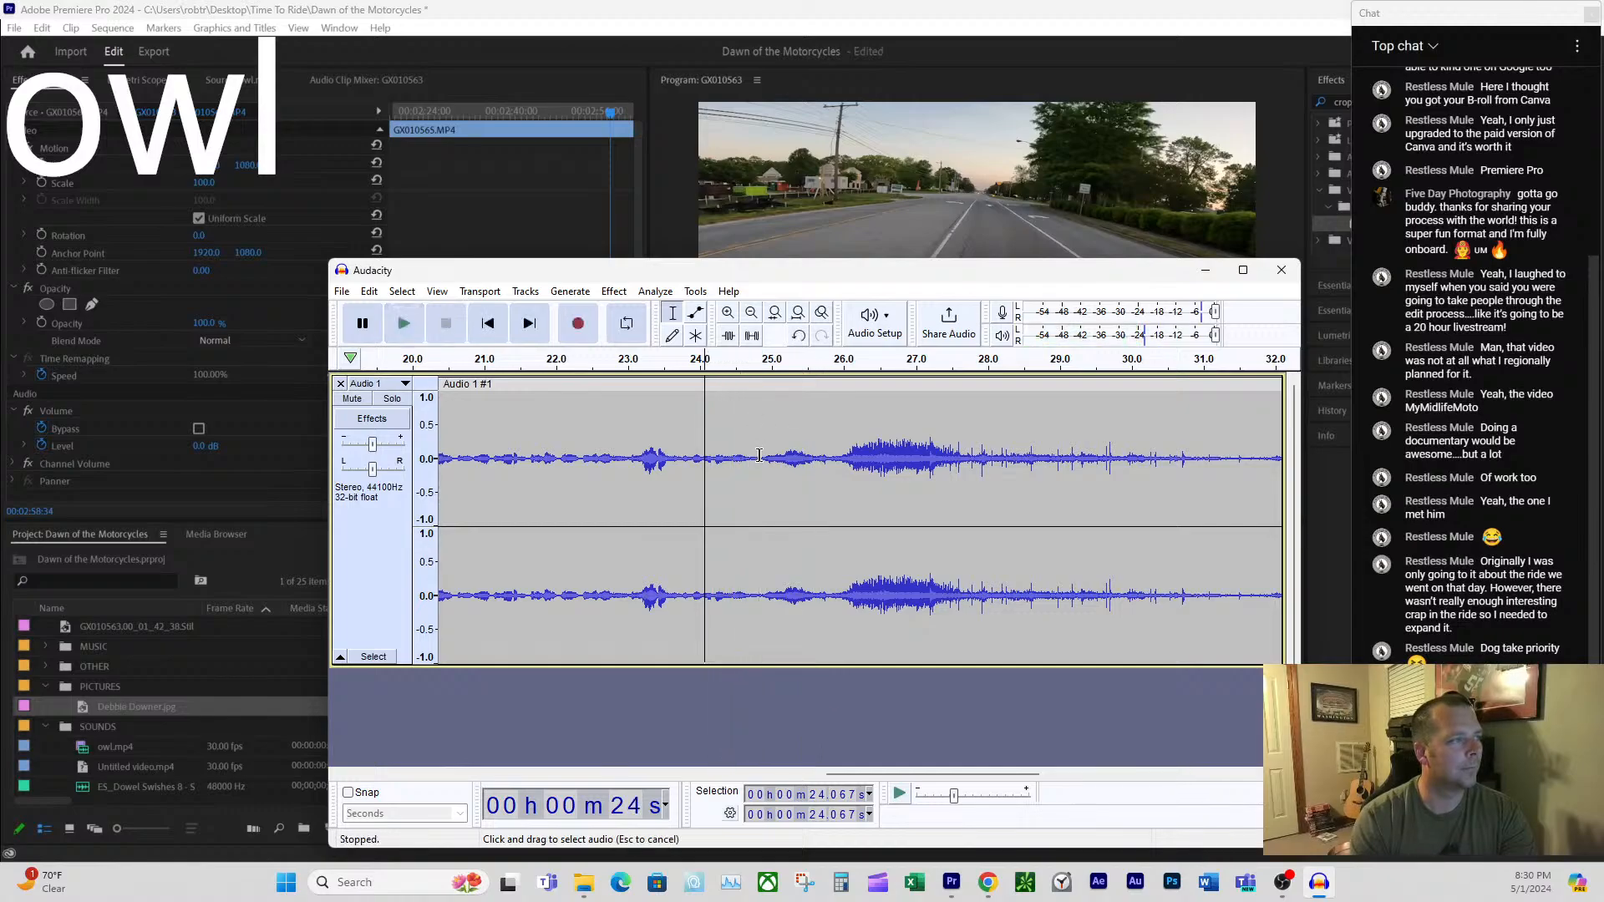
{"action": "left_click", "coordinate": [759, 439]}
{"action": "left_click_drag", "start_coordinate": [756, 465], "coordinate": [2, 372]}
{"action": "key", "text": "Delete"}
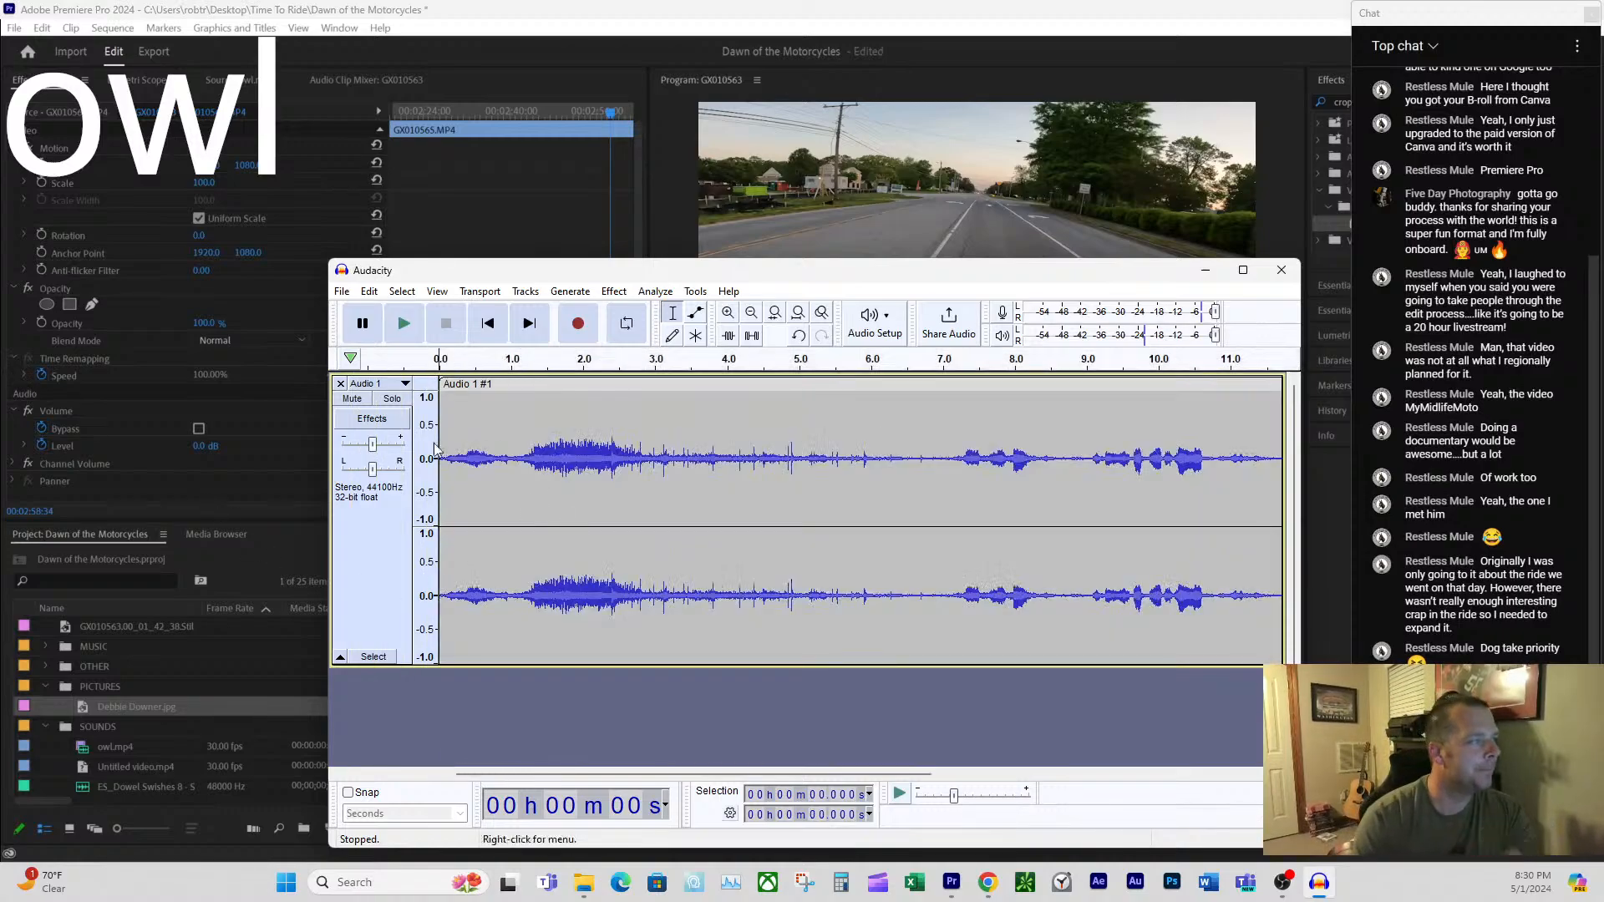
- Play the shortened recording to find where the wanted sound ends, and delete all audio from 7.117 s to the end
{"action": "left_click", "coordinate": [403, 323]}
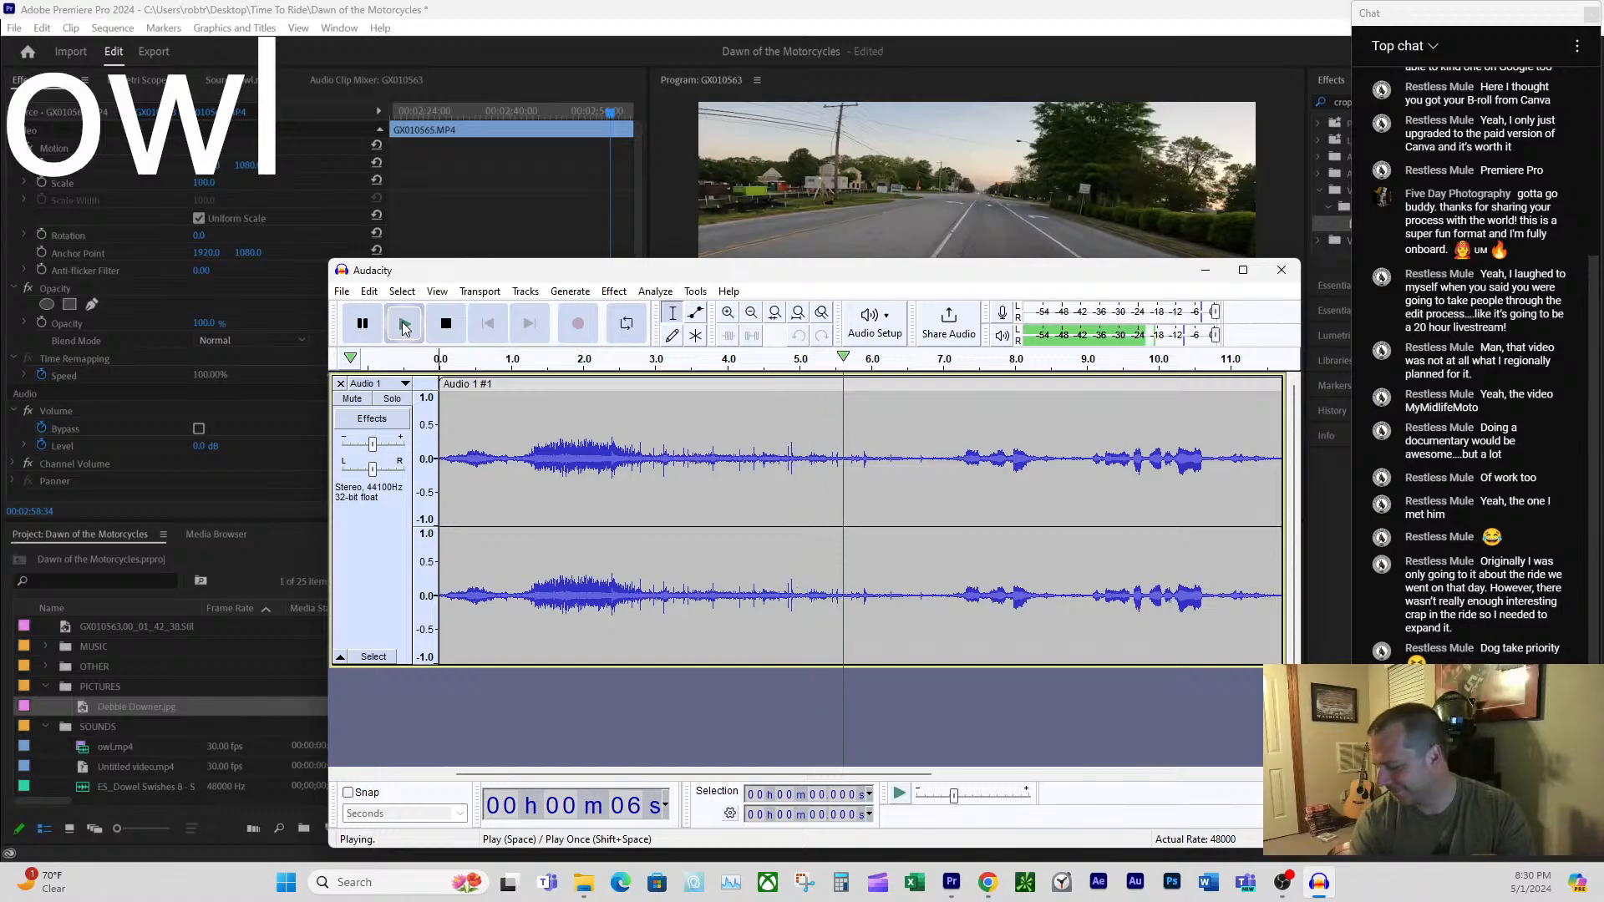
{"action": "left_click", "coordinate": [446, 325]}
{"action": "left_click", "coordinate": [951, 441]}
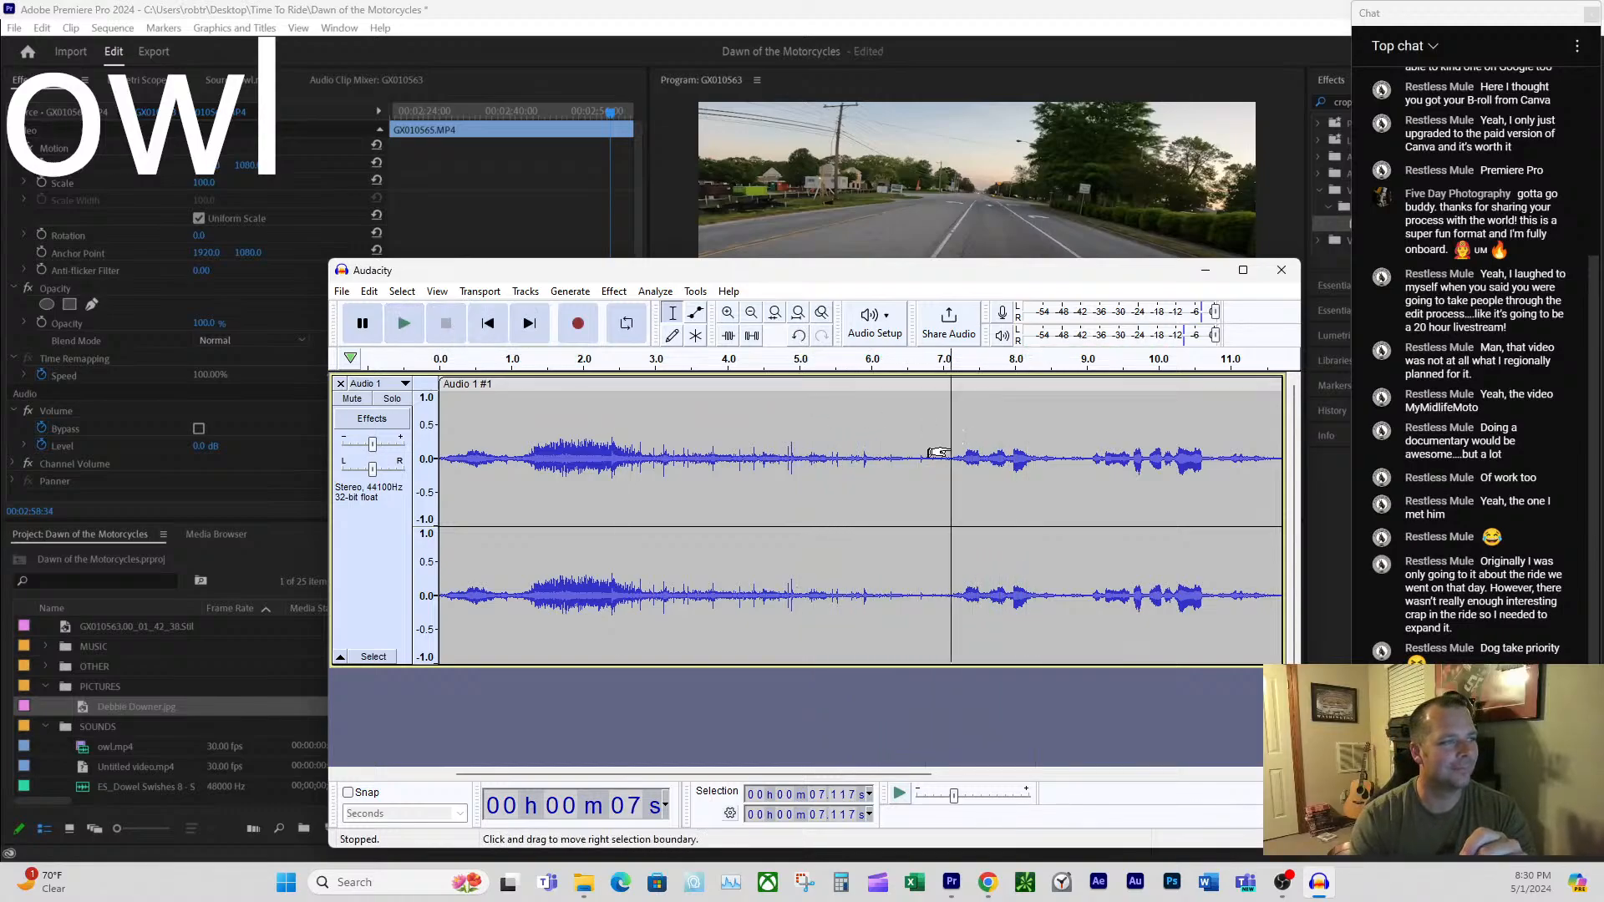
{"action": "left_click", "coordinate": [405, 326]}
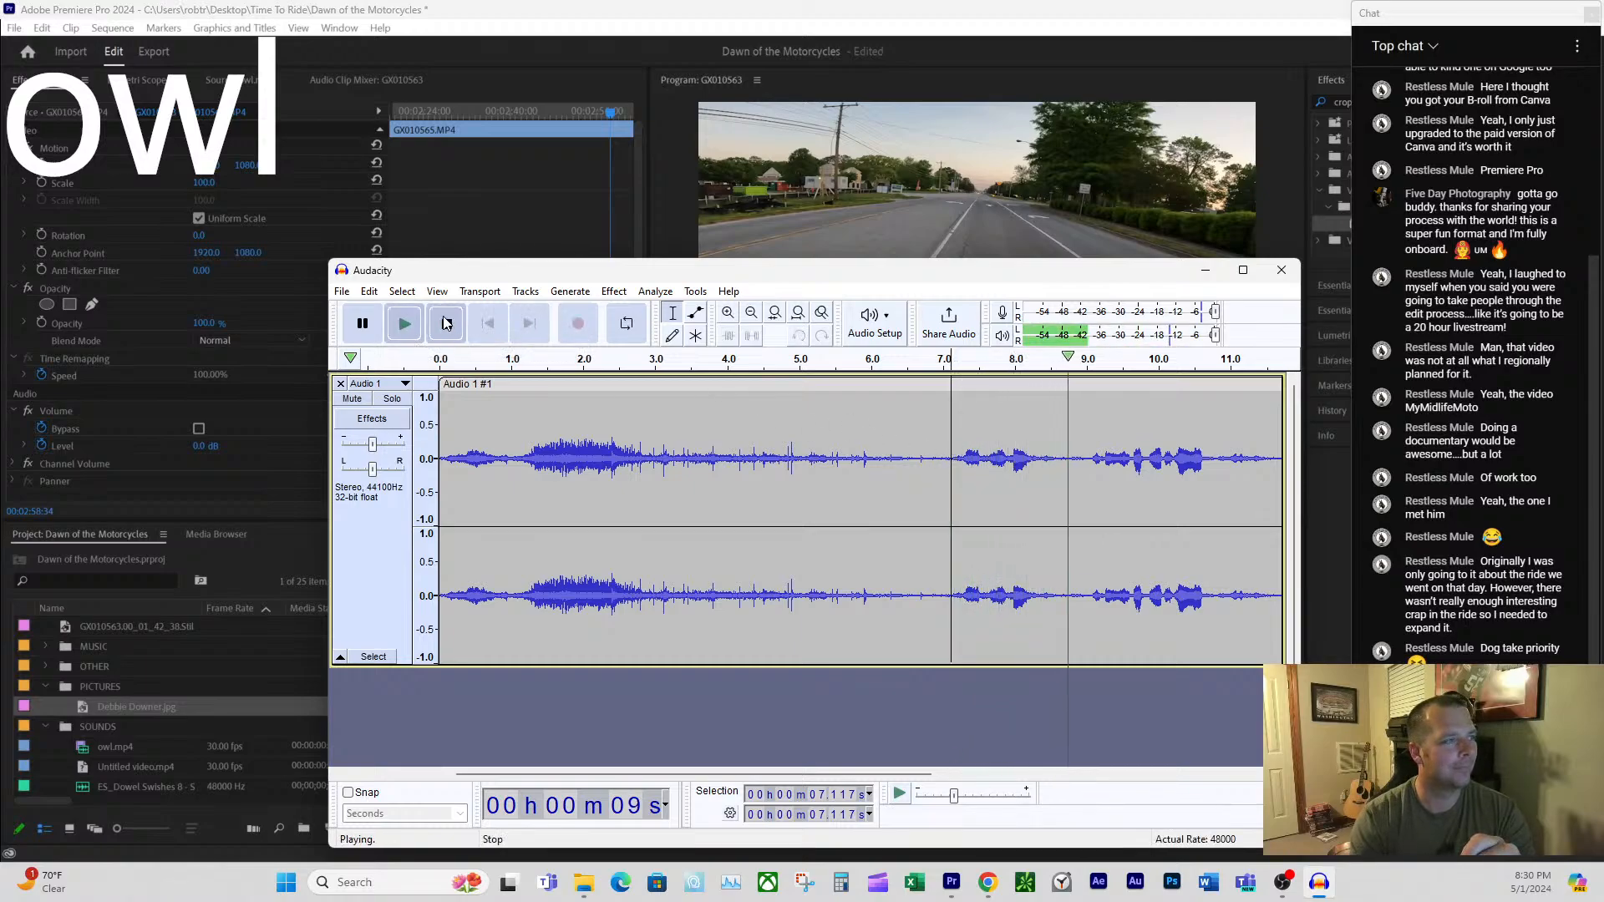
{"action": "key", "text": "space"}
{"action": "left_click_drag", "start_coordinate": [951, 455], "coordinate": [1303, 474]}
{"action": "key", "text": "Delete"}
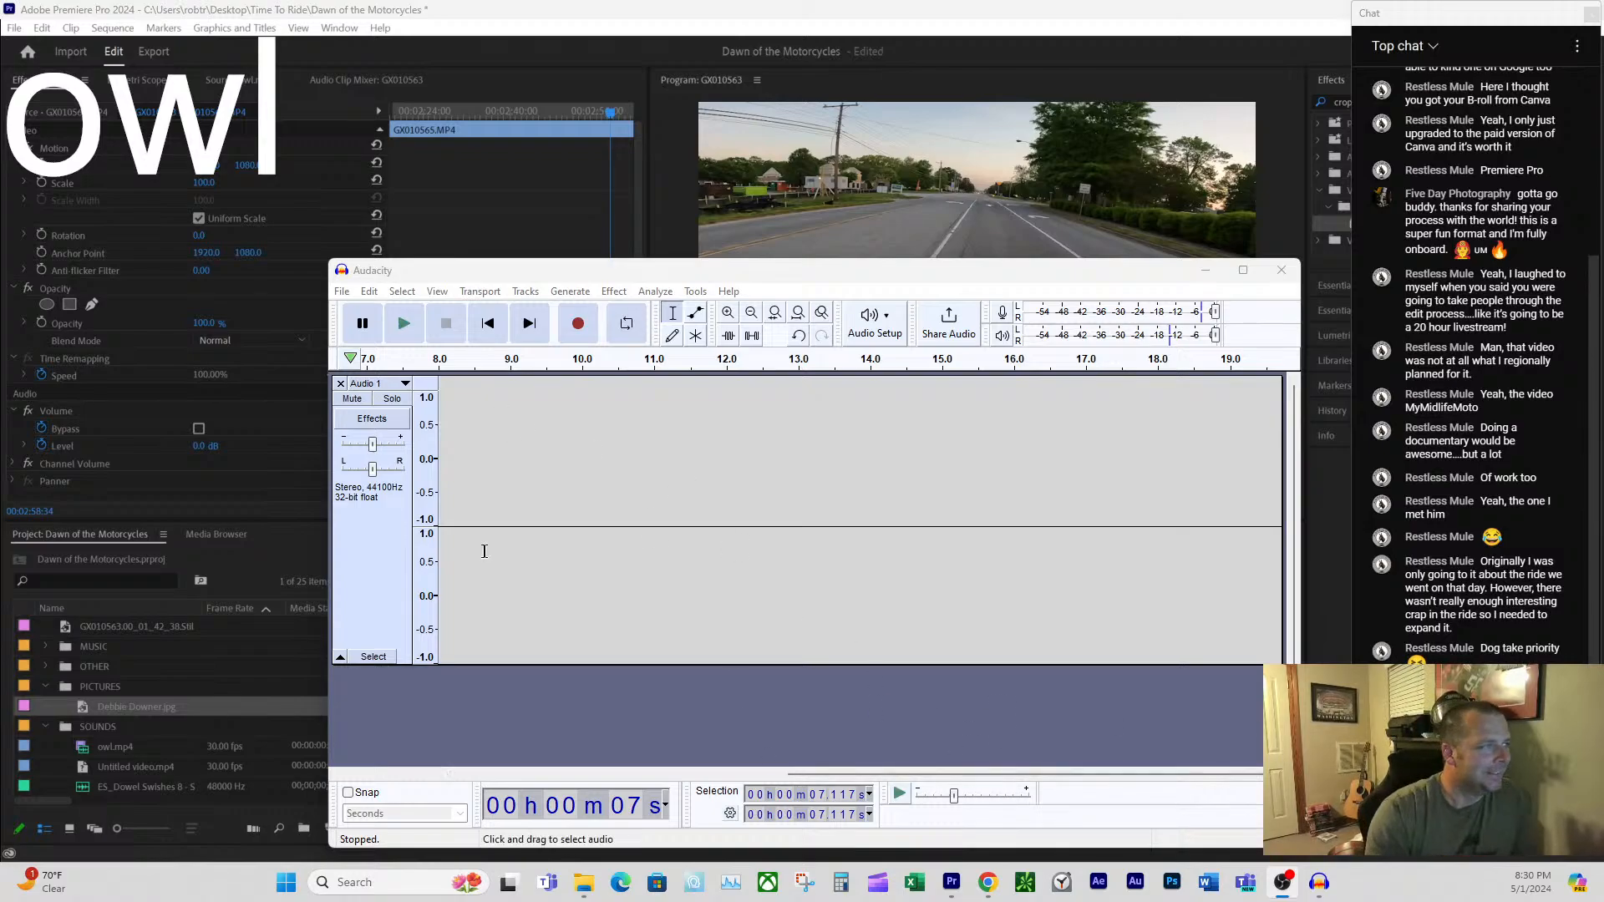
- Play the trimmed recording from its beginning to check the remaining sound
{"action": "left_click", "coordinate": [362, 323]}
{"action": "left_click", "coordinate": [489, 326]}
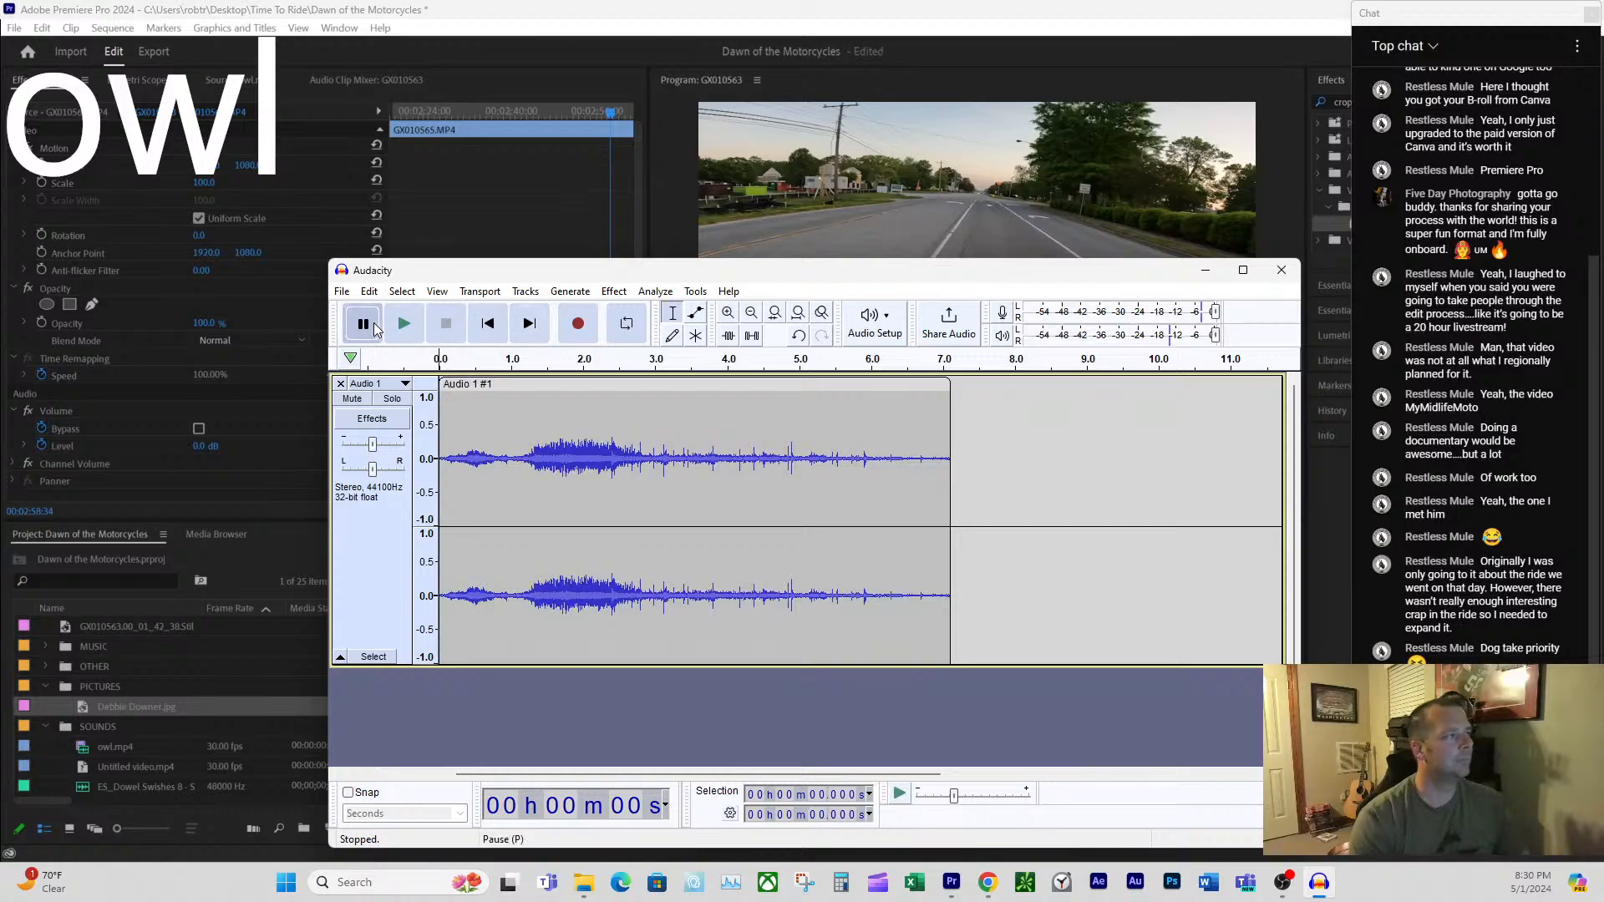
{"action": "left_click", "coordinate": [404, 326]}
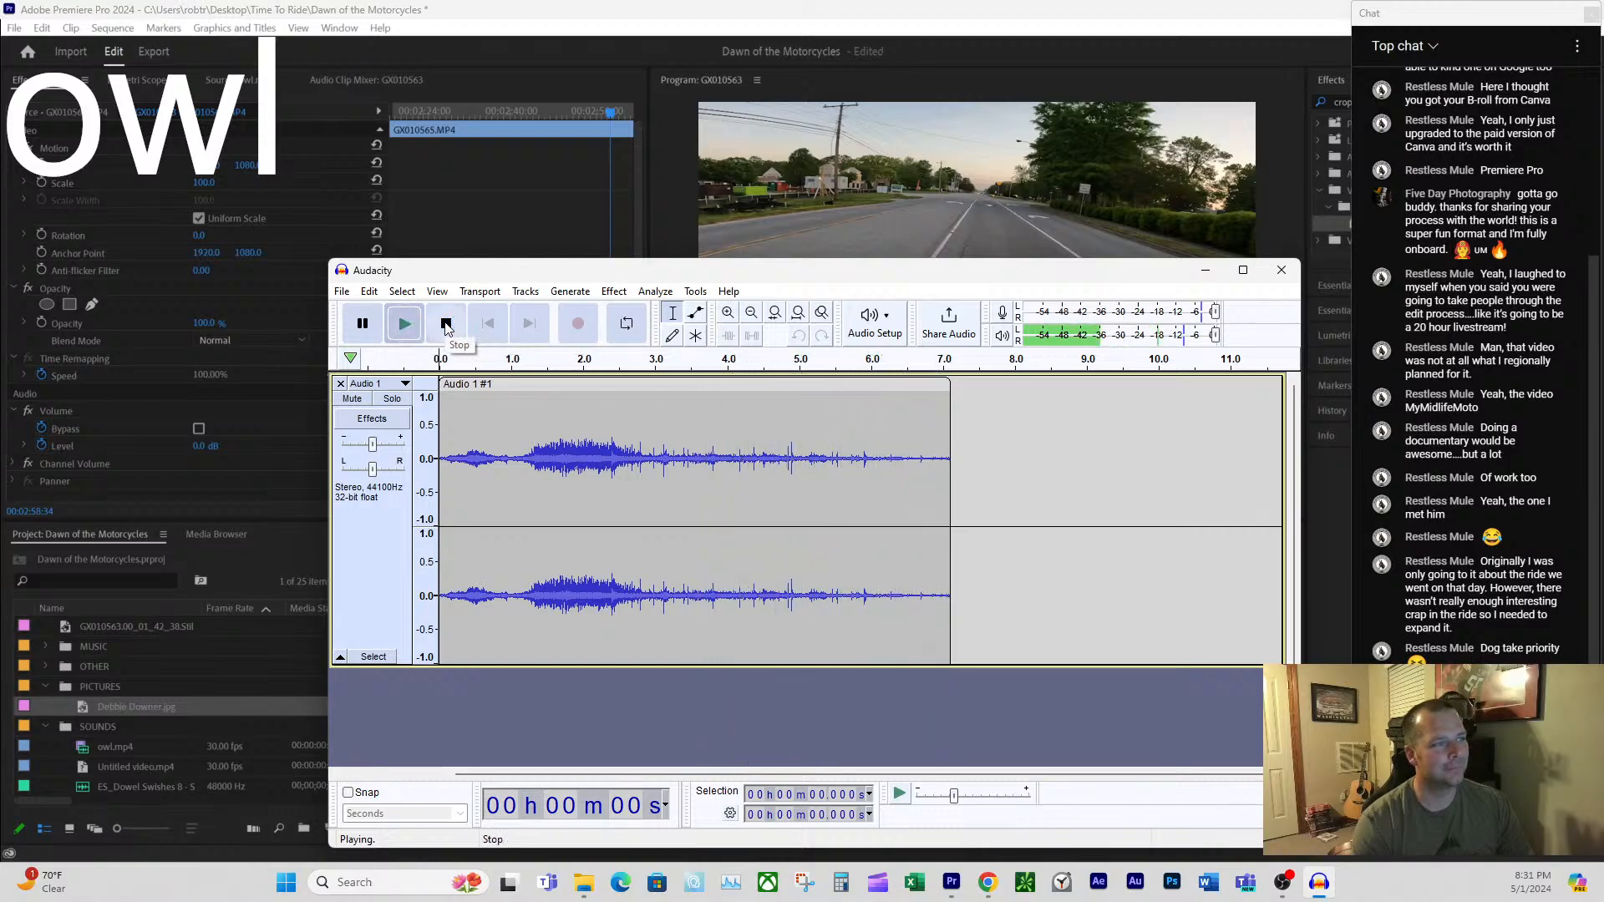
- Export the trimmed recording to the Sounds folder as an MP3 named Debbie Downer, and minimize Audacity
{"action": "left_click", "coordinate": [341, 291]}
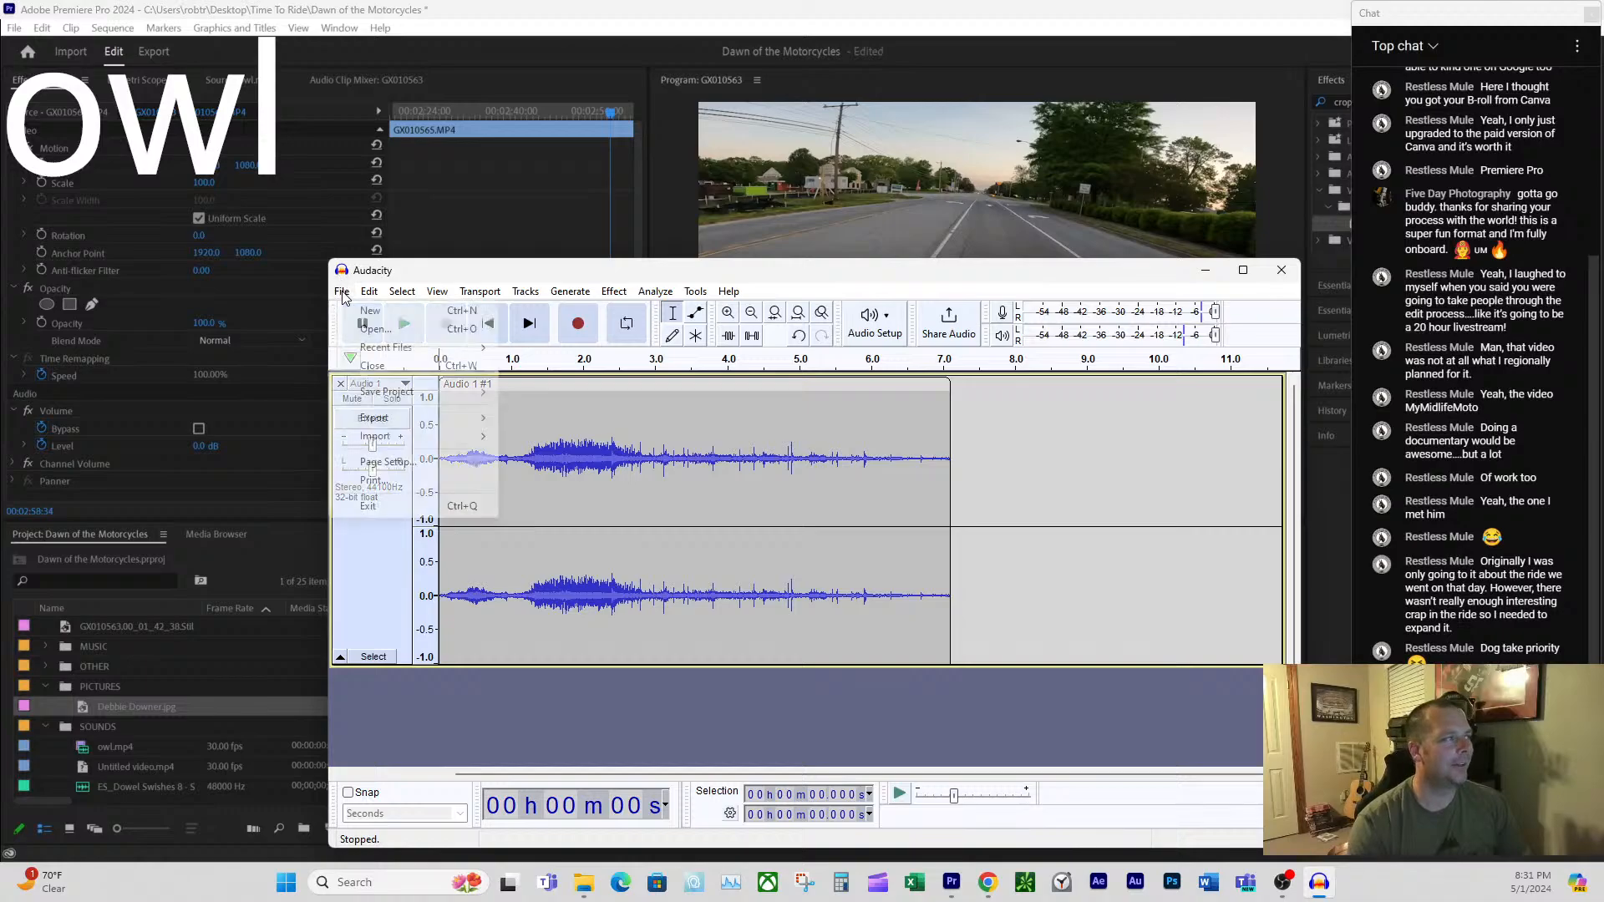
{"action": "mouse_move", "coordinate": [476, 418]}
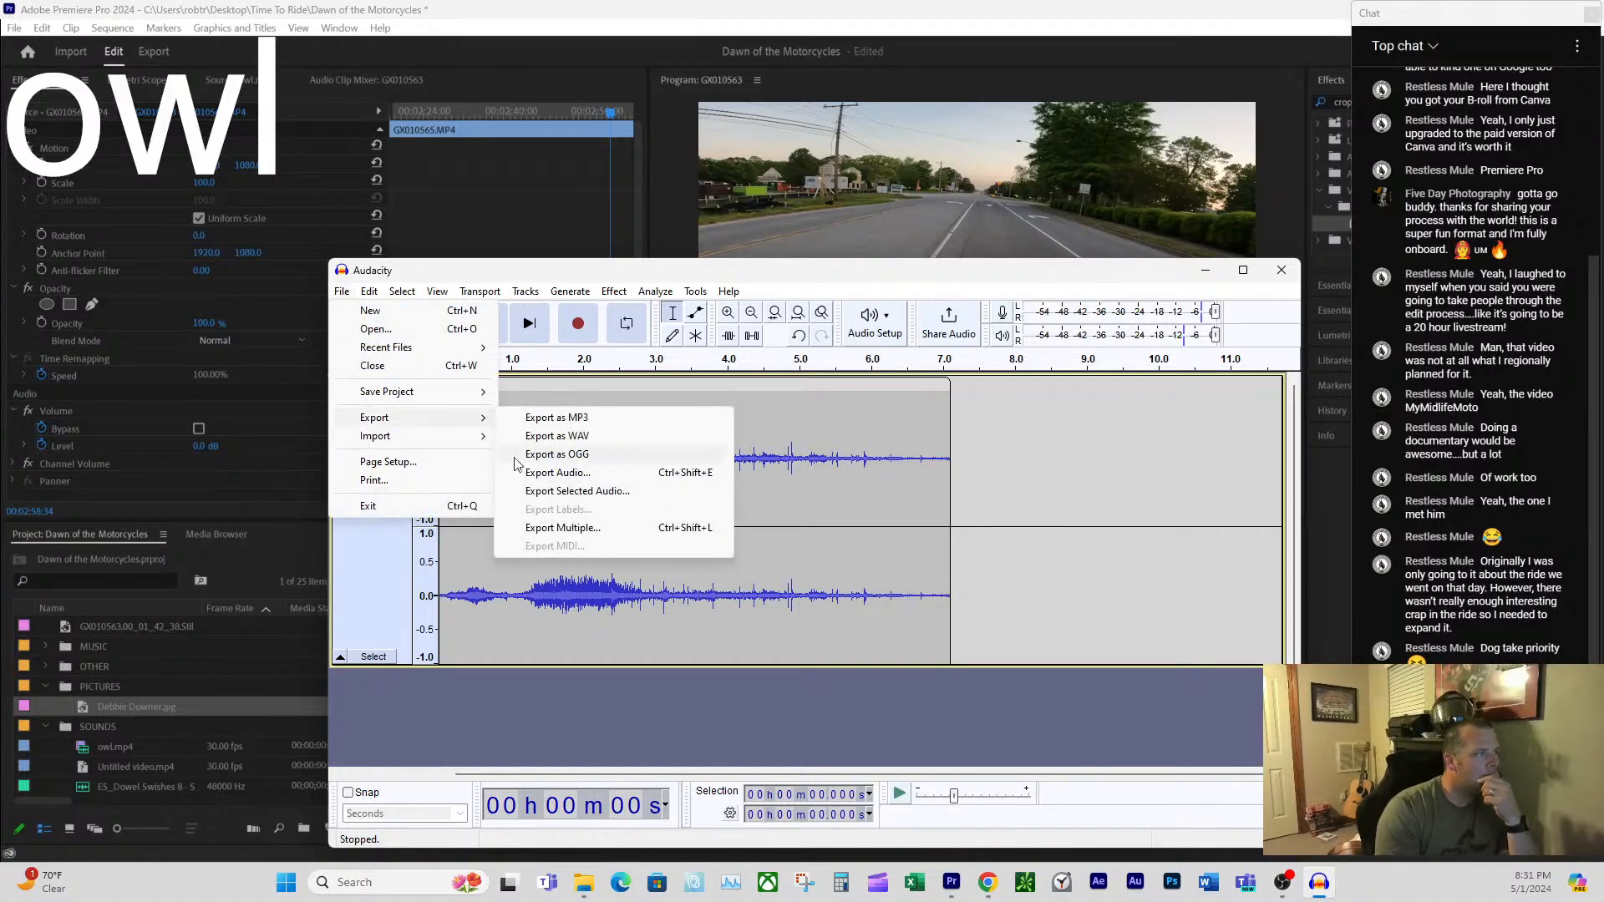
{"action": "left_click", "coordinate": [601, 419]}
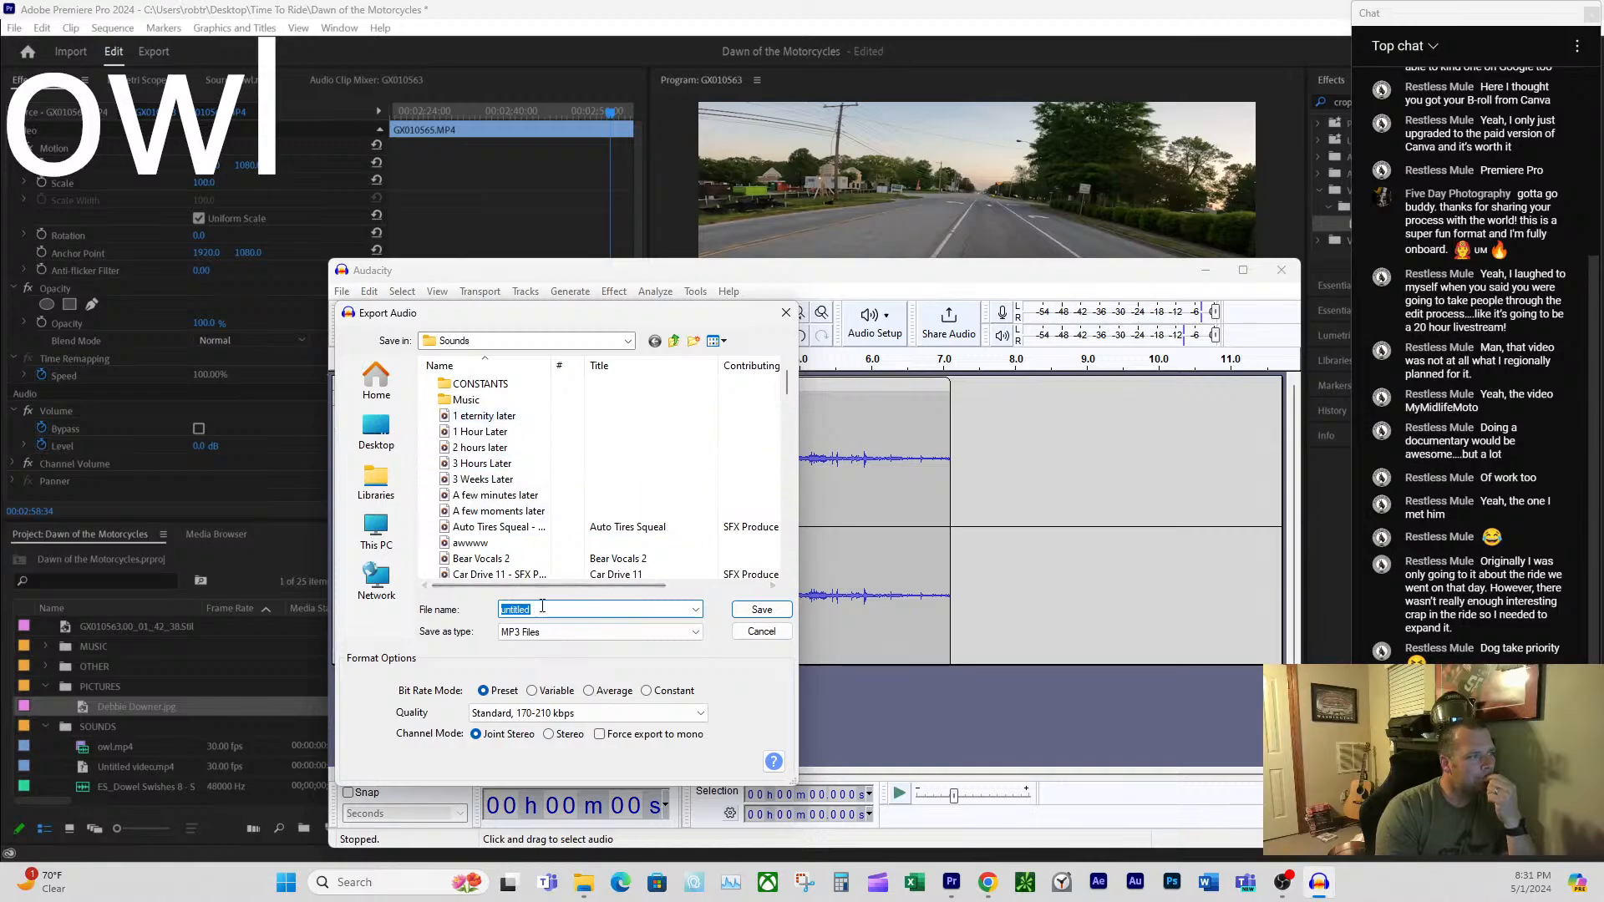
{"action": "type", "text": "Deb"}
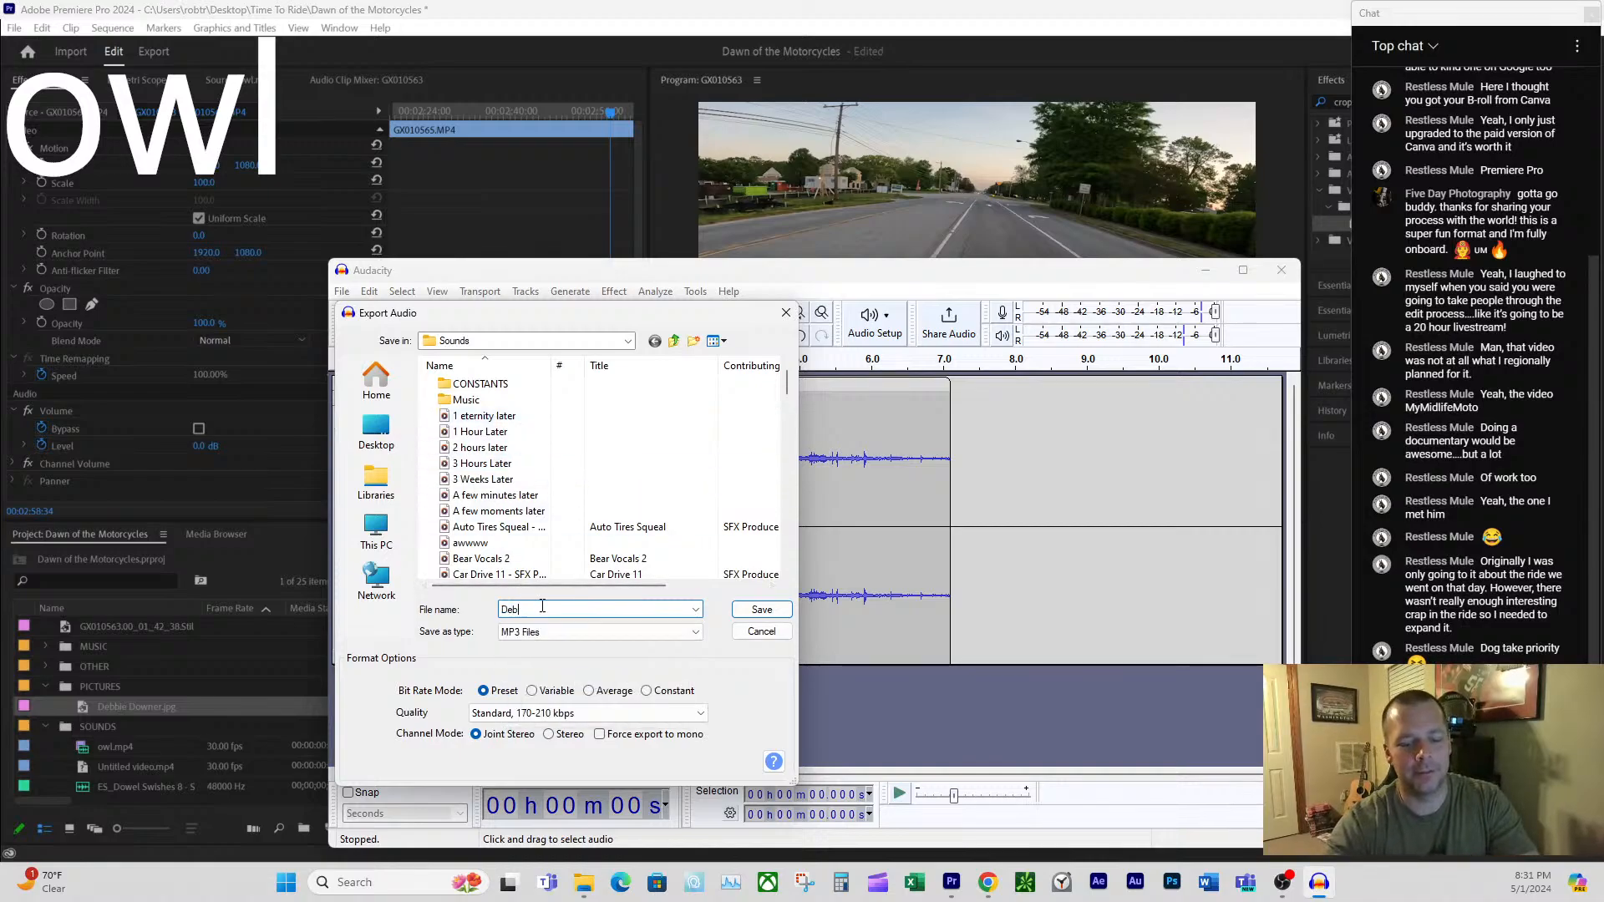
{"action": "type", "text": "bie Downer"}
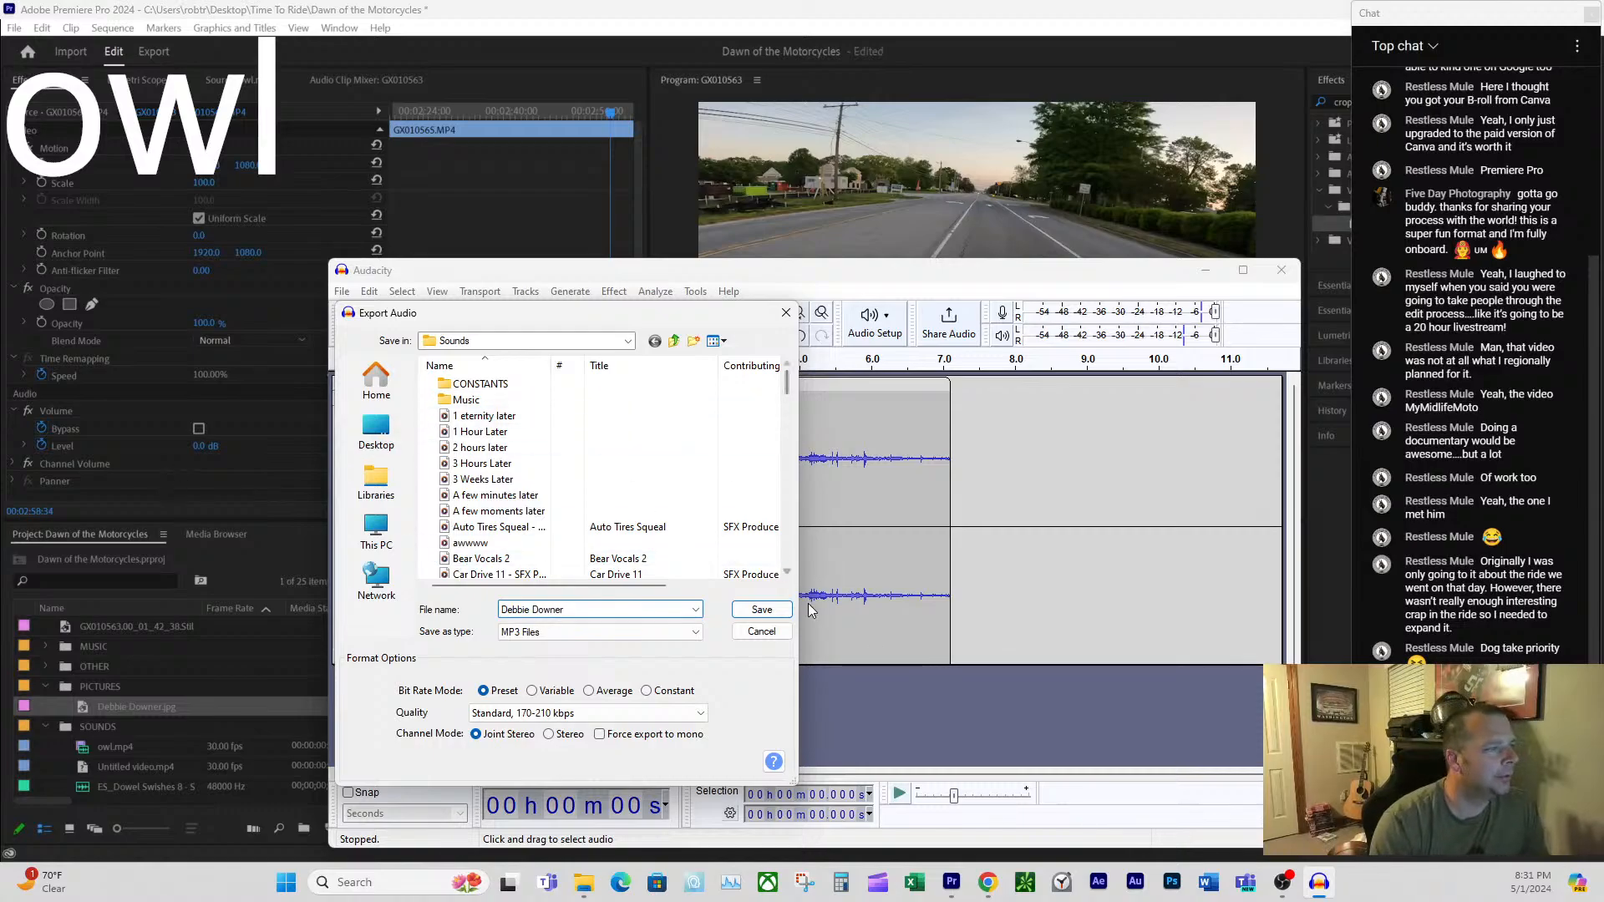
{"action": "left_click", "coordinate": [774, 616]}
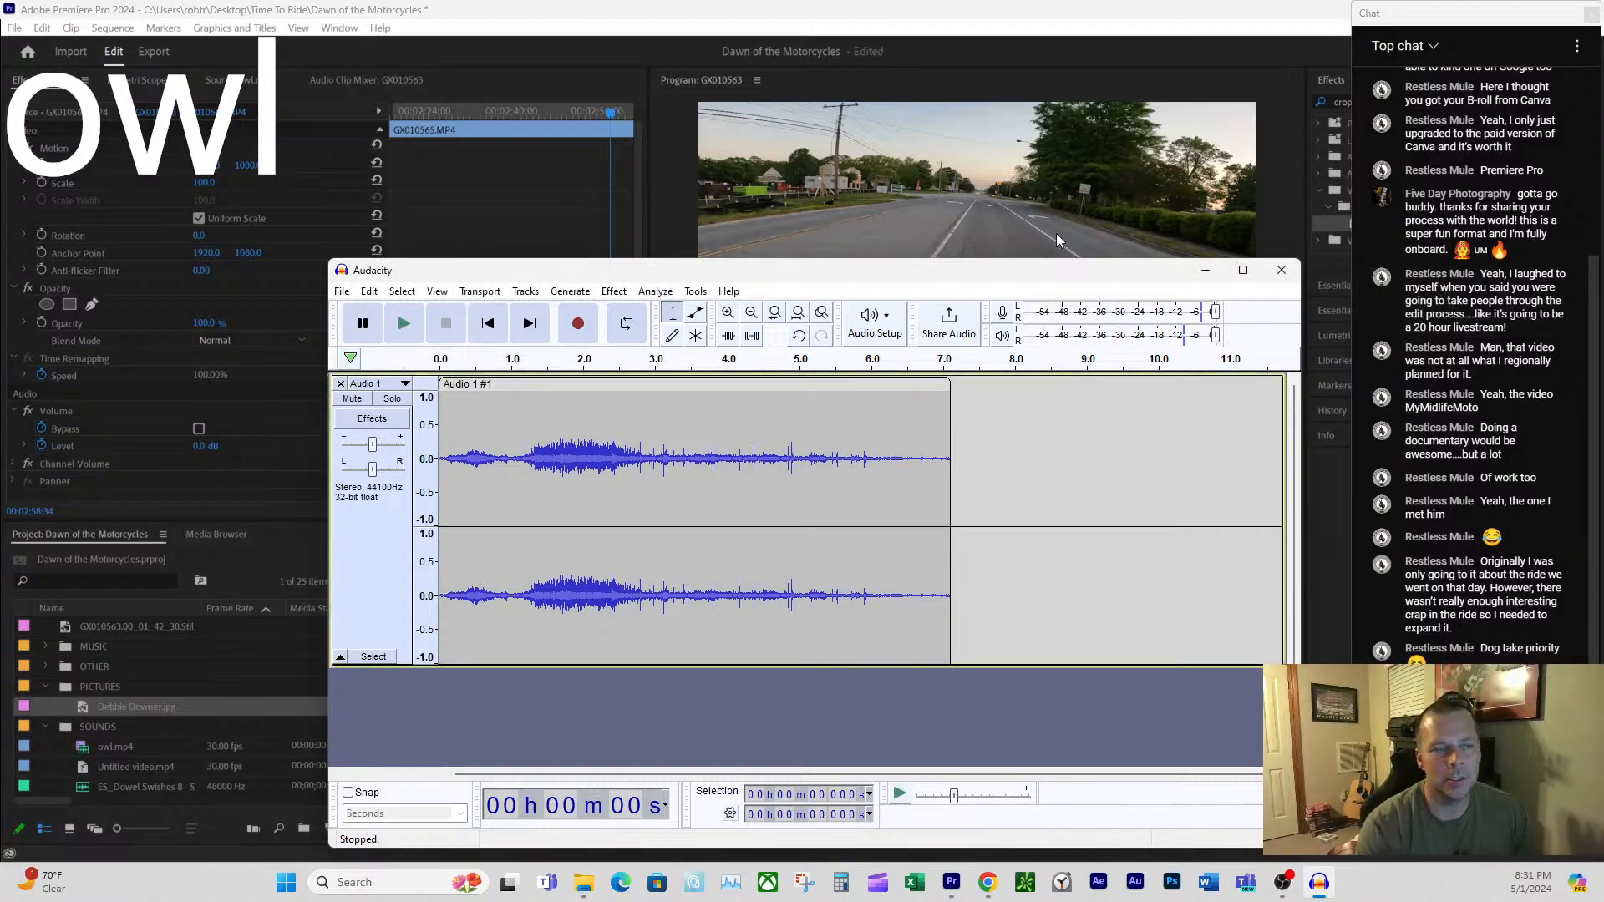
{"action": "left_click", "coordinate": [1206, 269]}
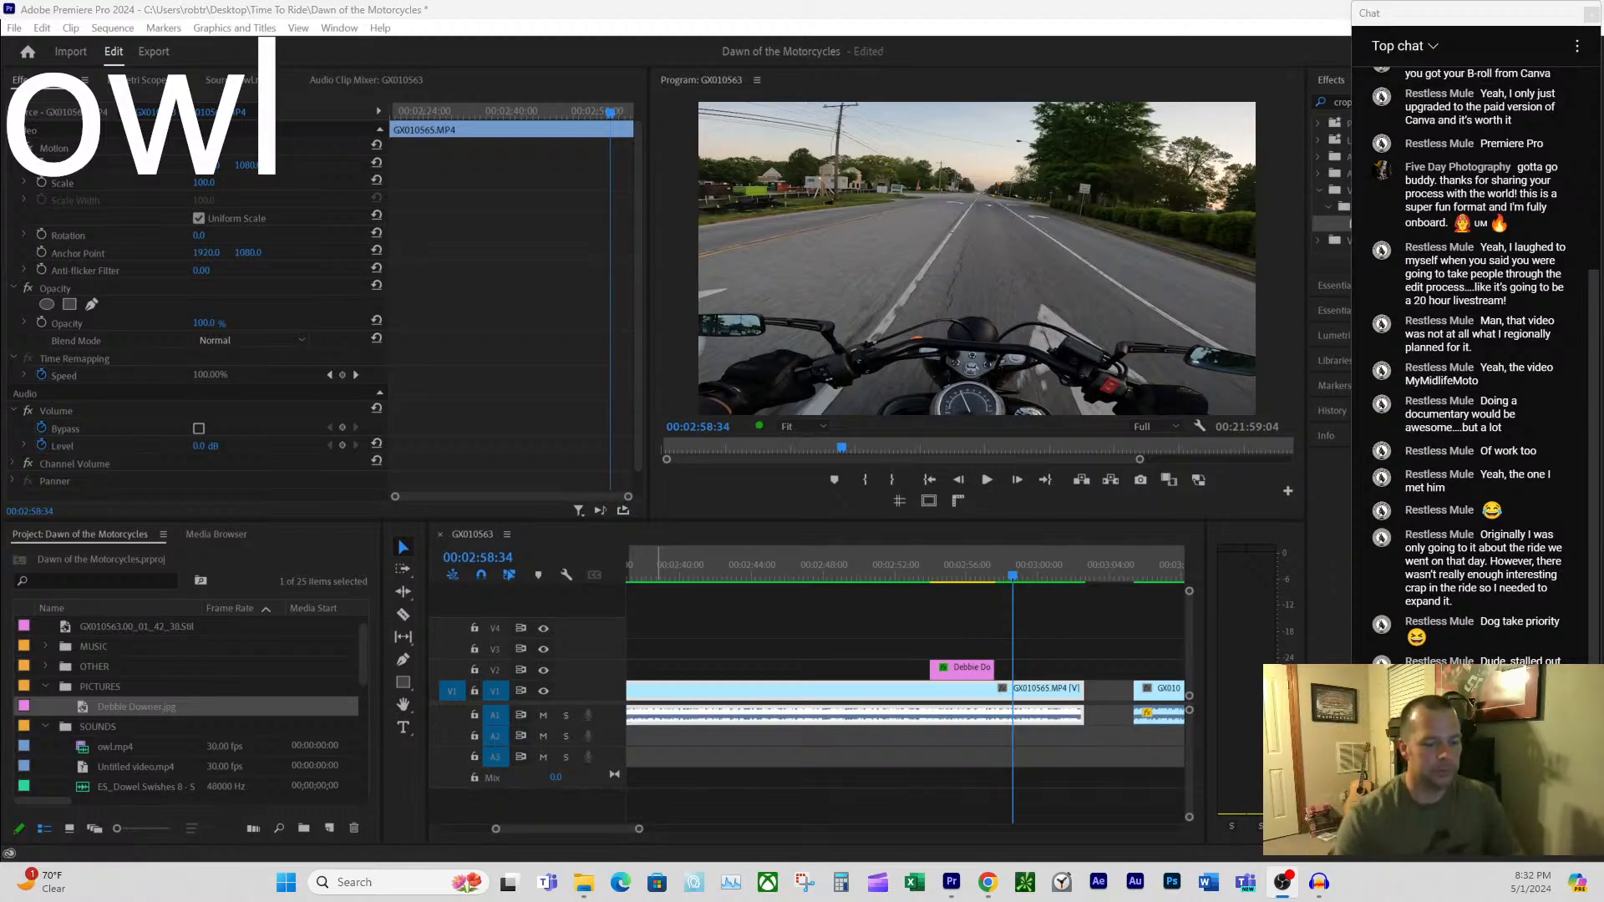
- Bring Debbie Downer.mp3 into the Premiere Pro project's SOUNDS bin and place it on track A2, aligned with the start of the Debbie Downer picture
{"action": "left_click", "coordinate": [916, 568]}
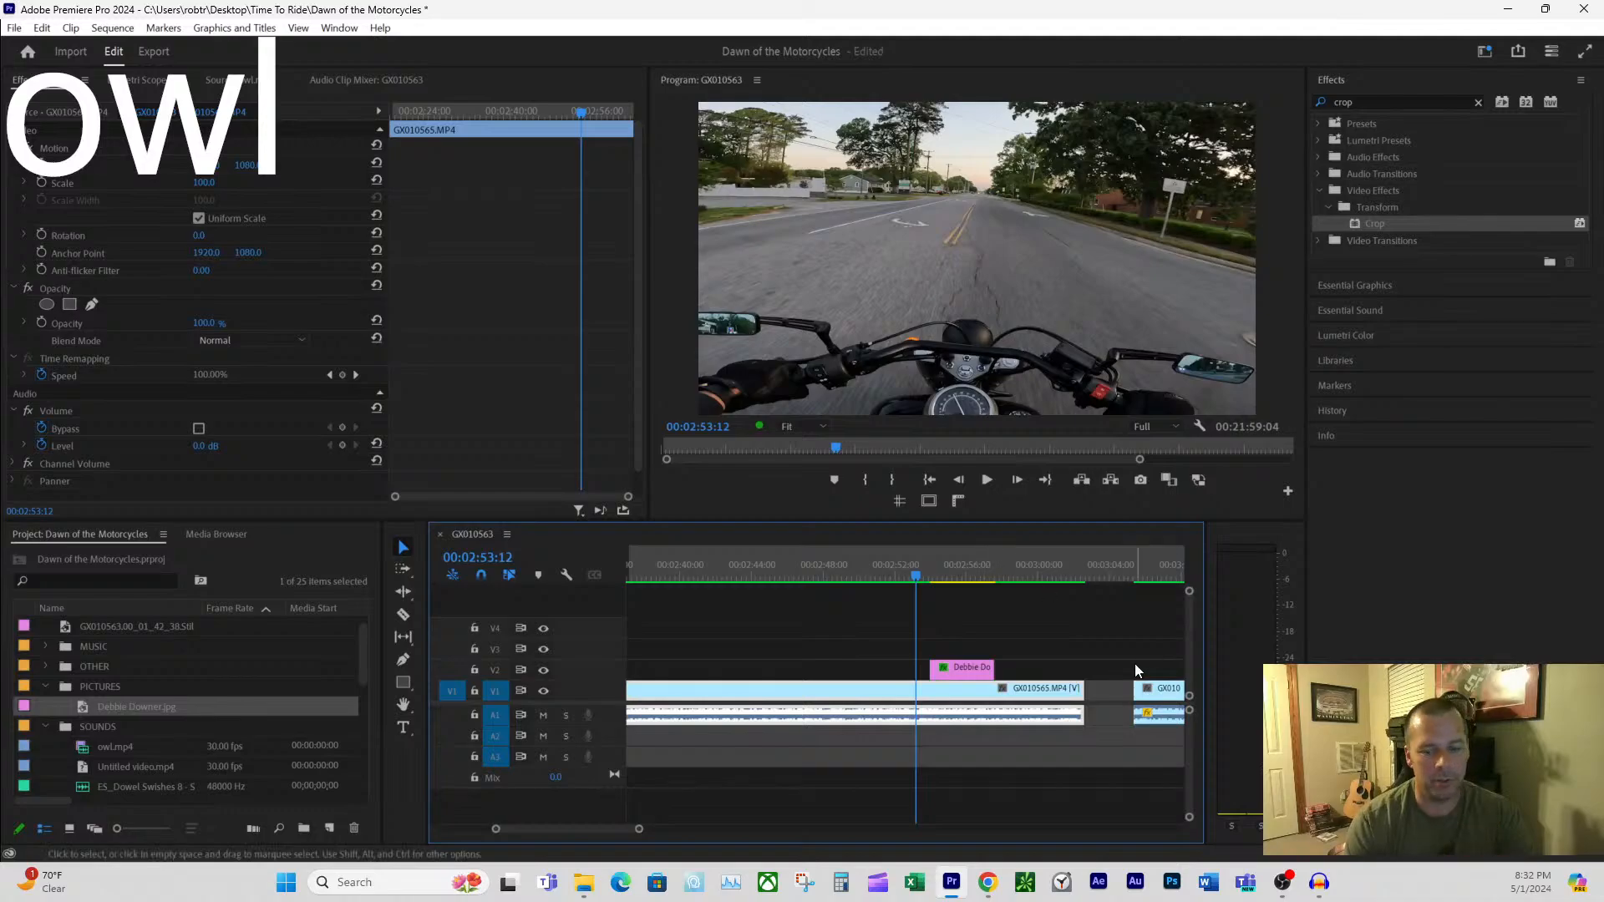
{"action": "mouse_move", "coordinate": [1286, 890]}
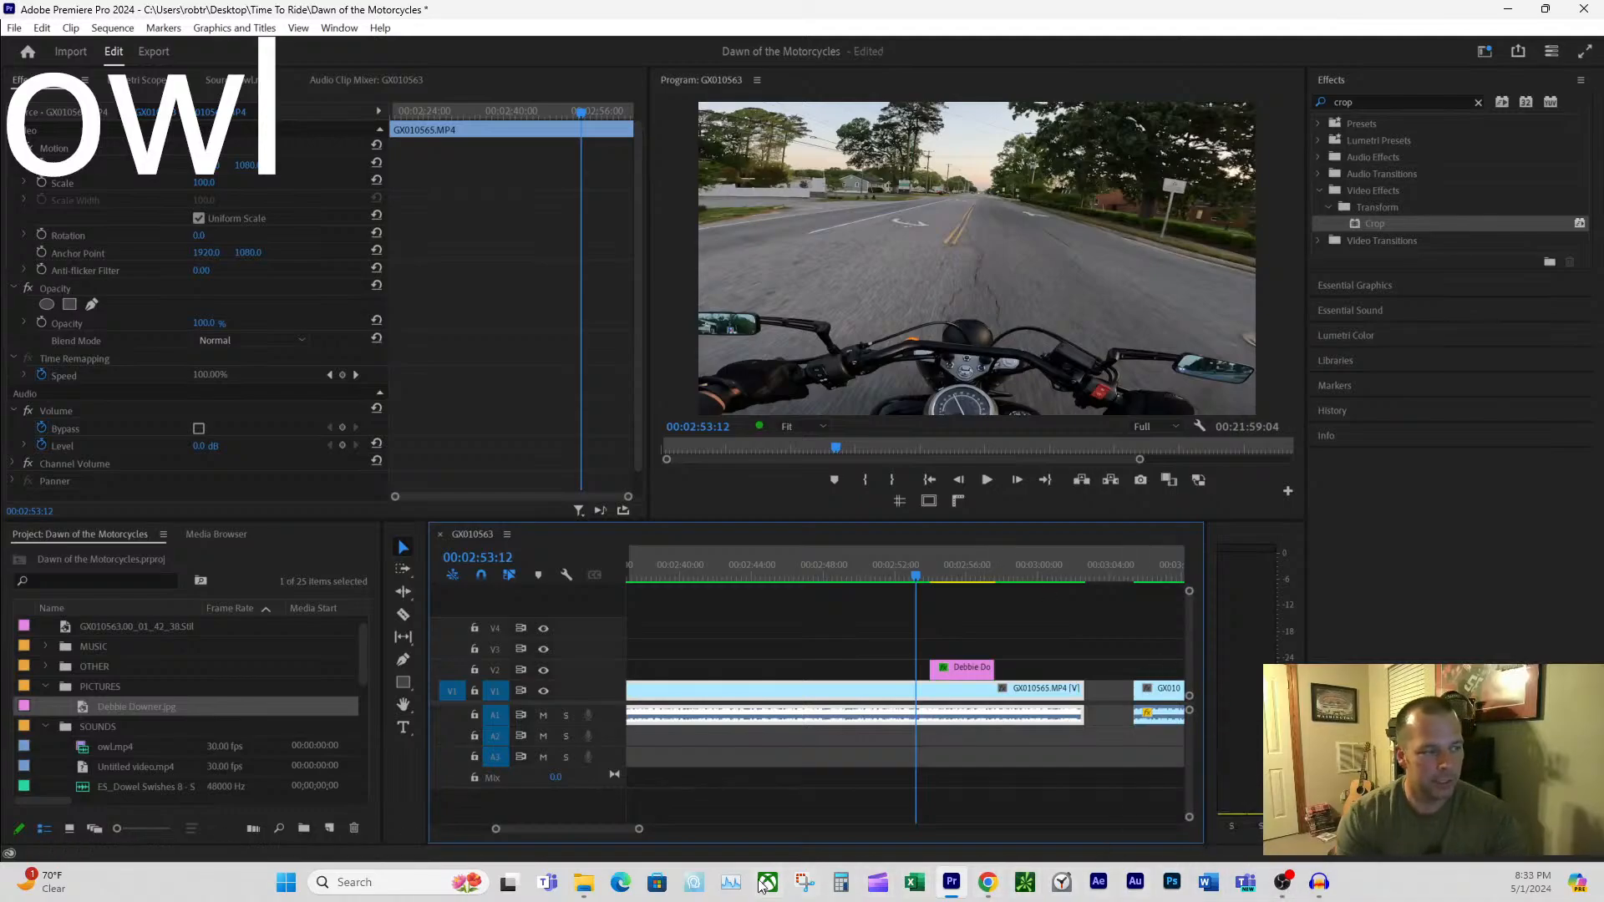
{"action": "left_click", "coordinate": [583, 884]}
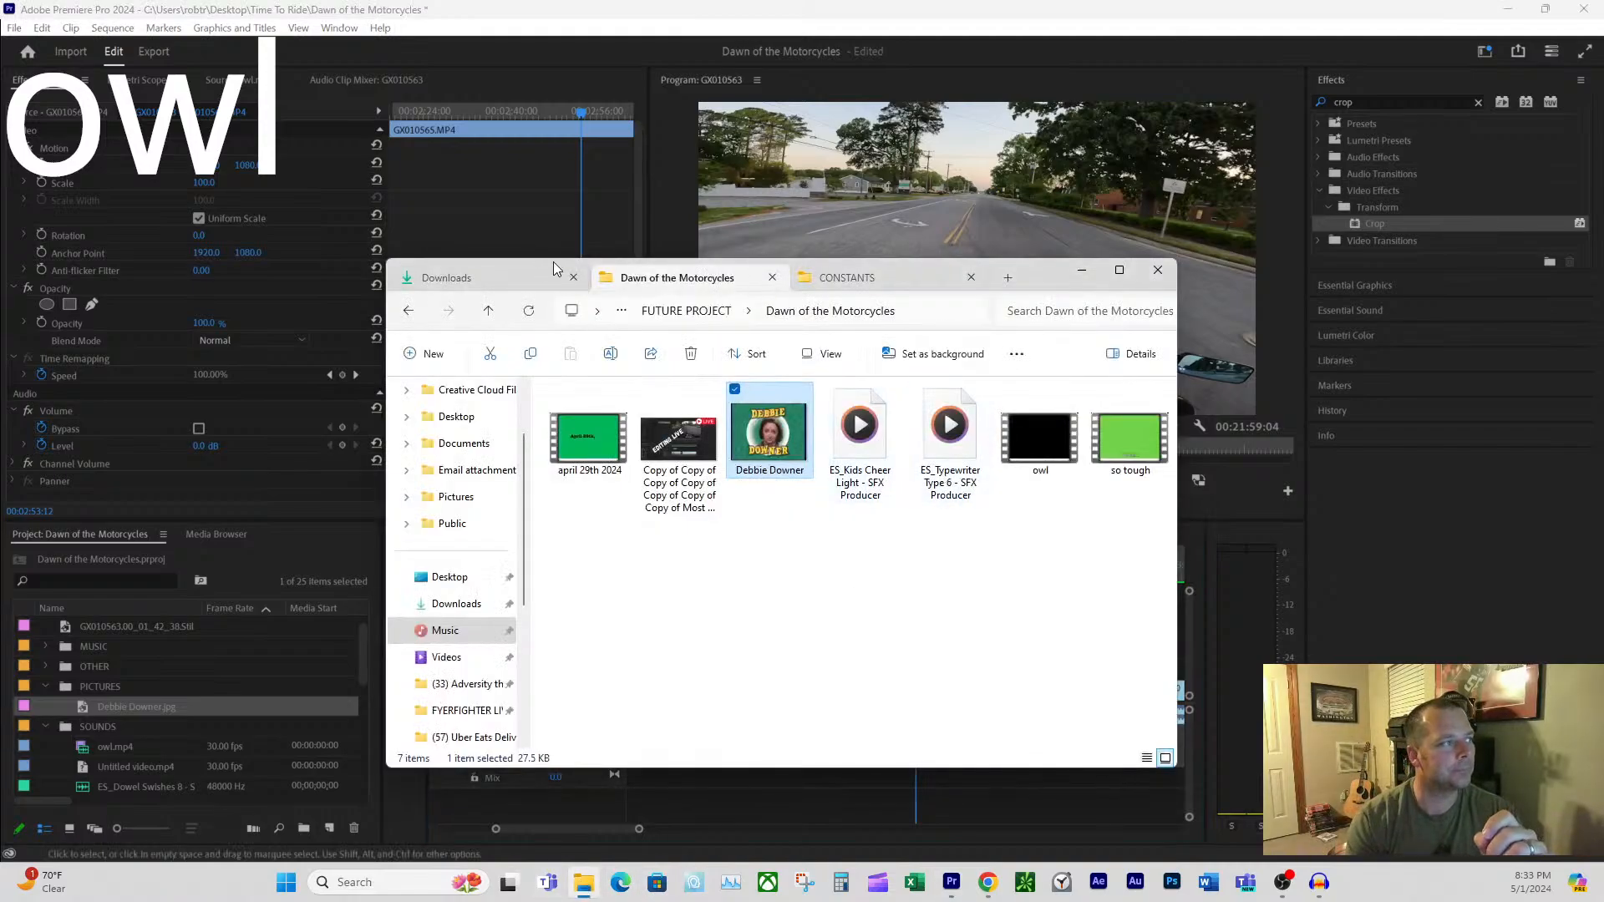
{"action": "left_click_drag", "start_coordinate": [1050, 285], "coordinate": [1351, 339]}
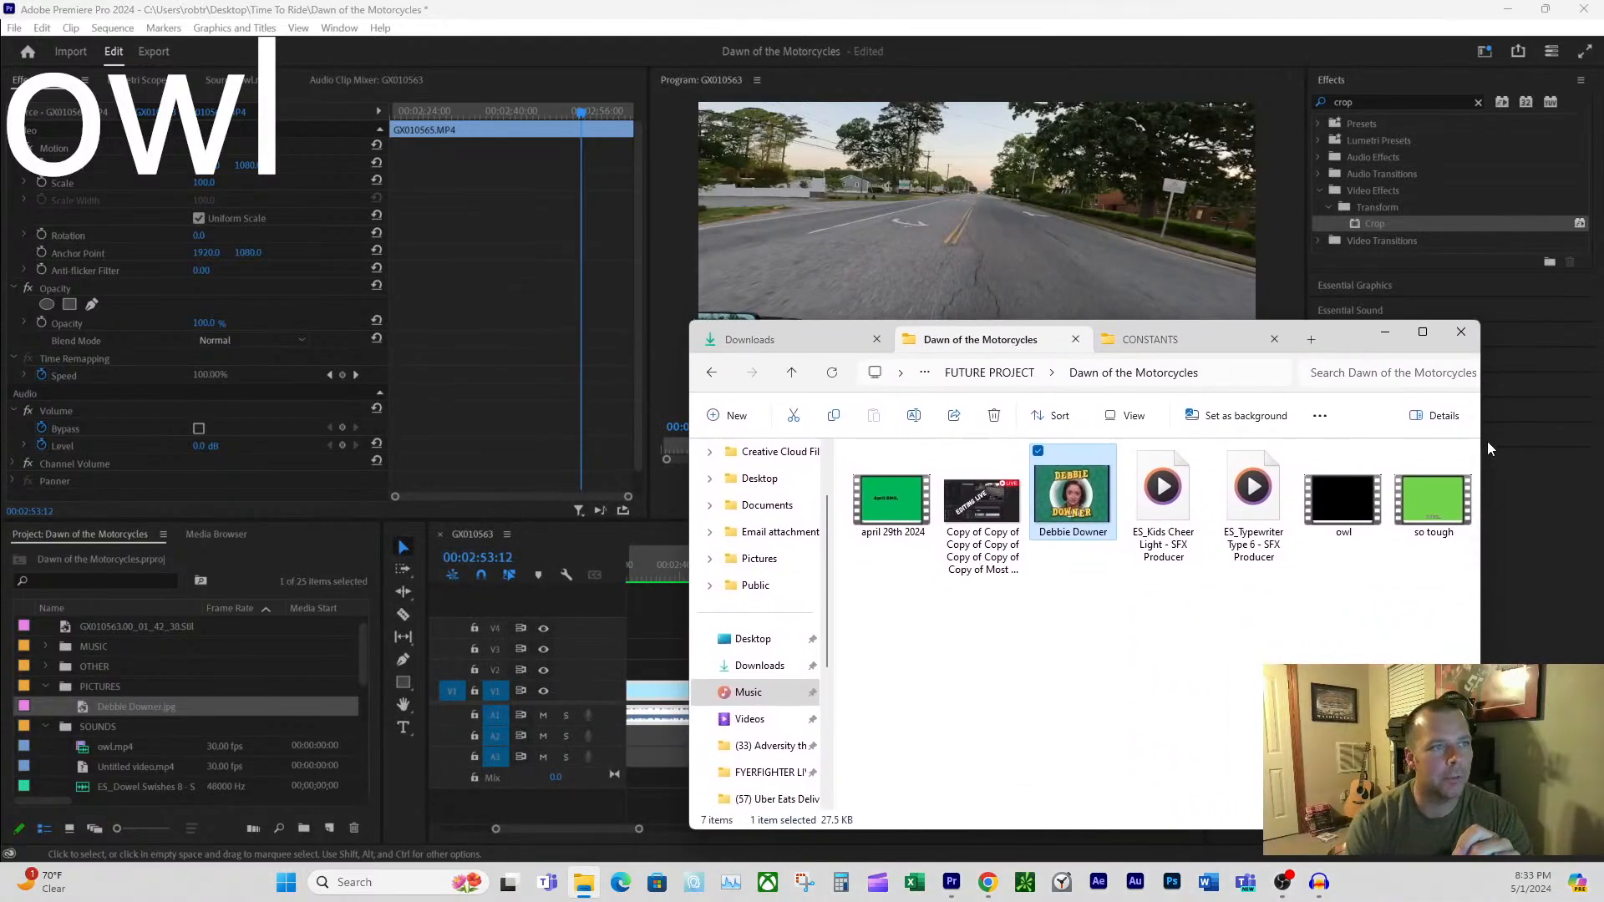
{"action": "left_click", "coordinate": [1384, 332]}
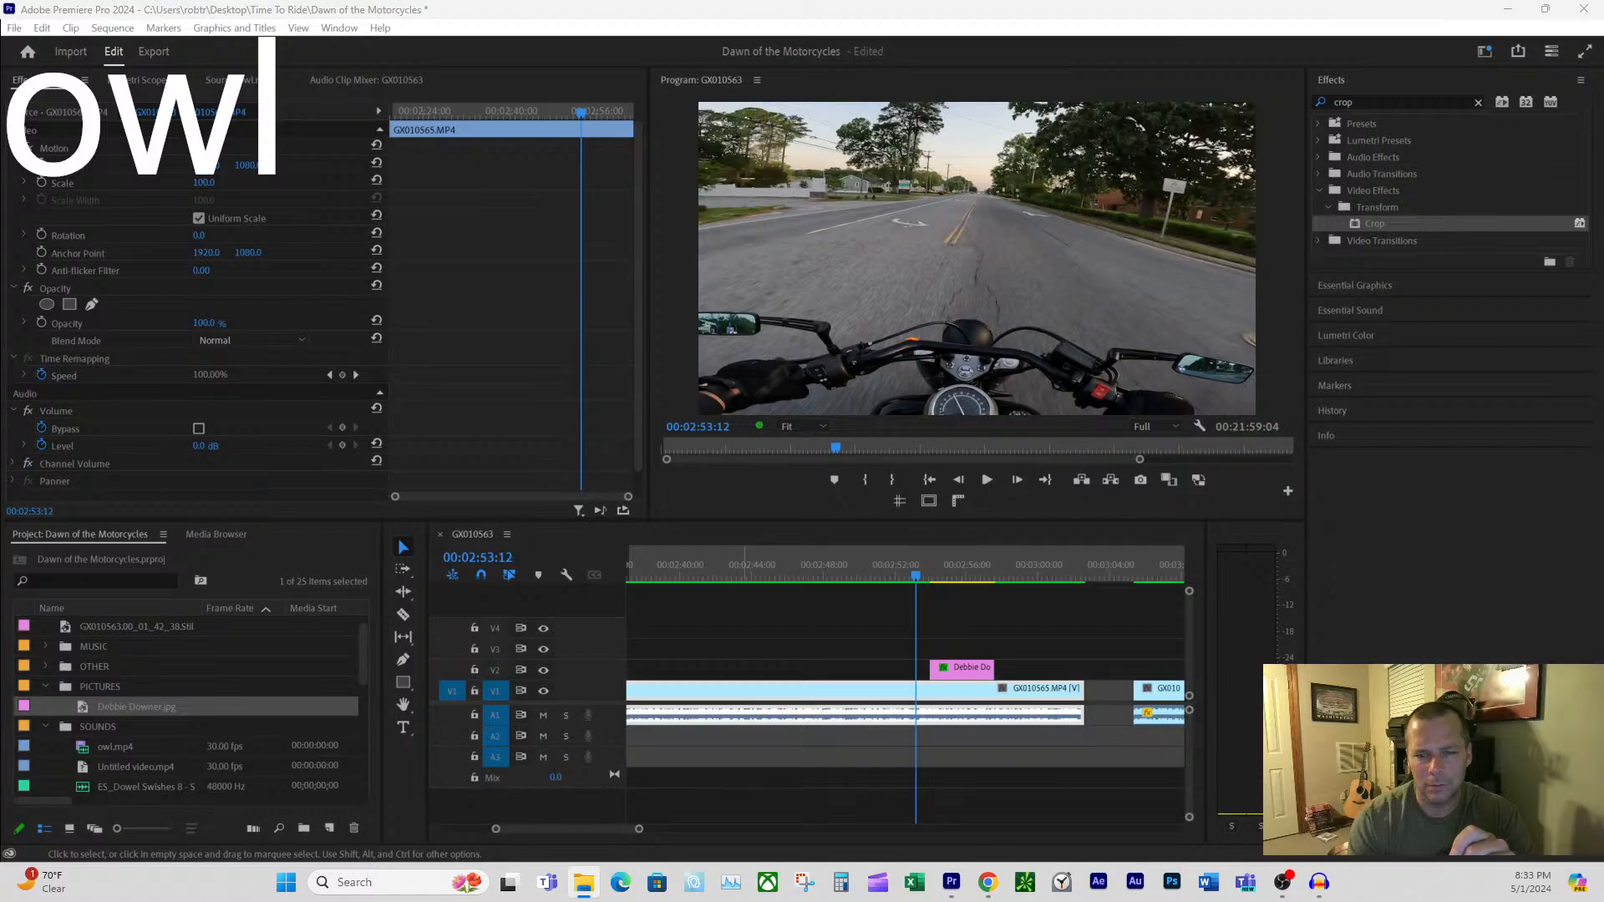
{"action": "left_click_drag", "start_coordinate": [585, 659], "coordinate": [925, 735]}
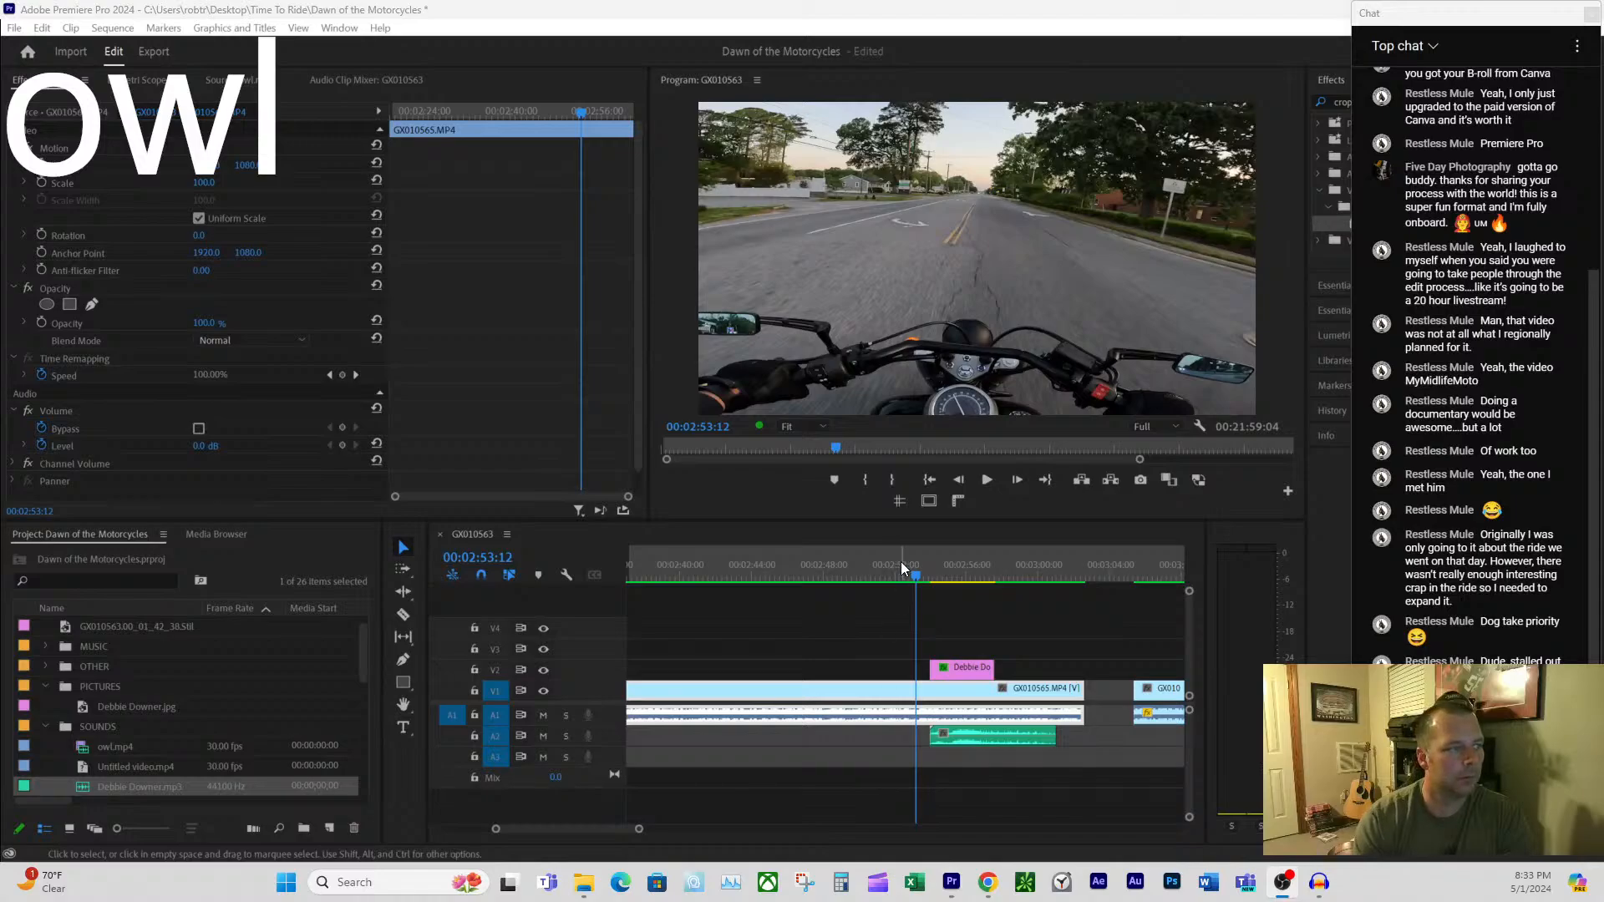
- Play the timeline from before the Debbie Downer picture to about 00:03:02:25 to check the new sound against the footage
{"action": "left_click", "coordinate": [895, 563]}
{"action": "key", "text": "space"}
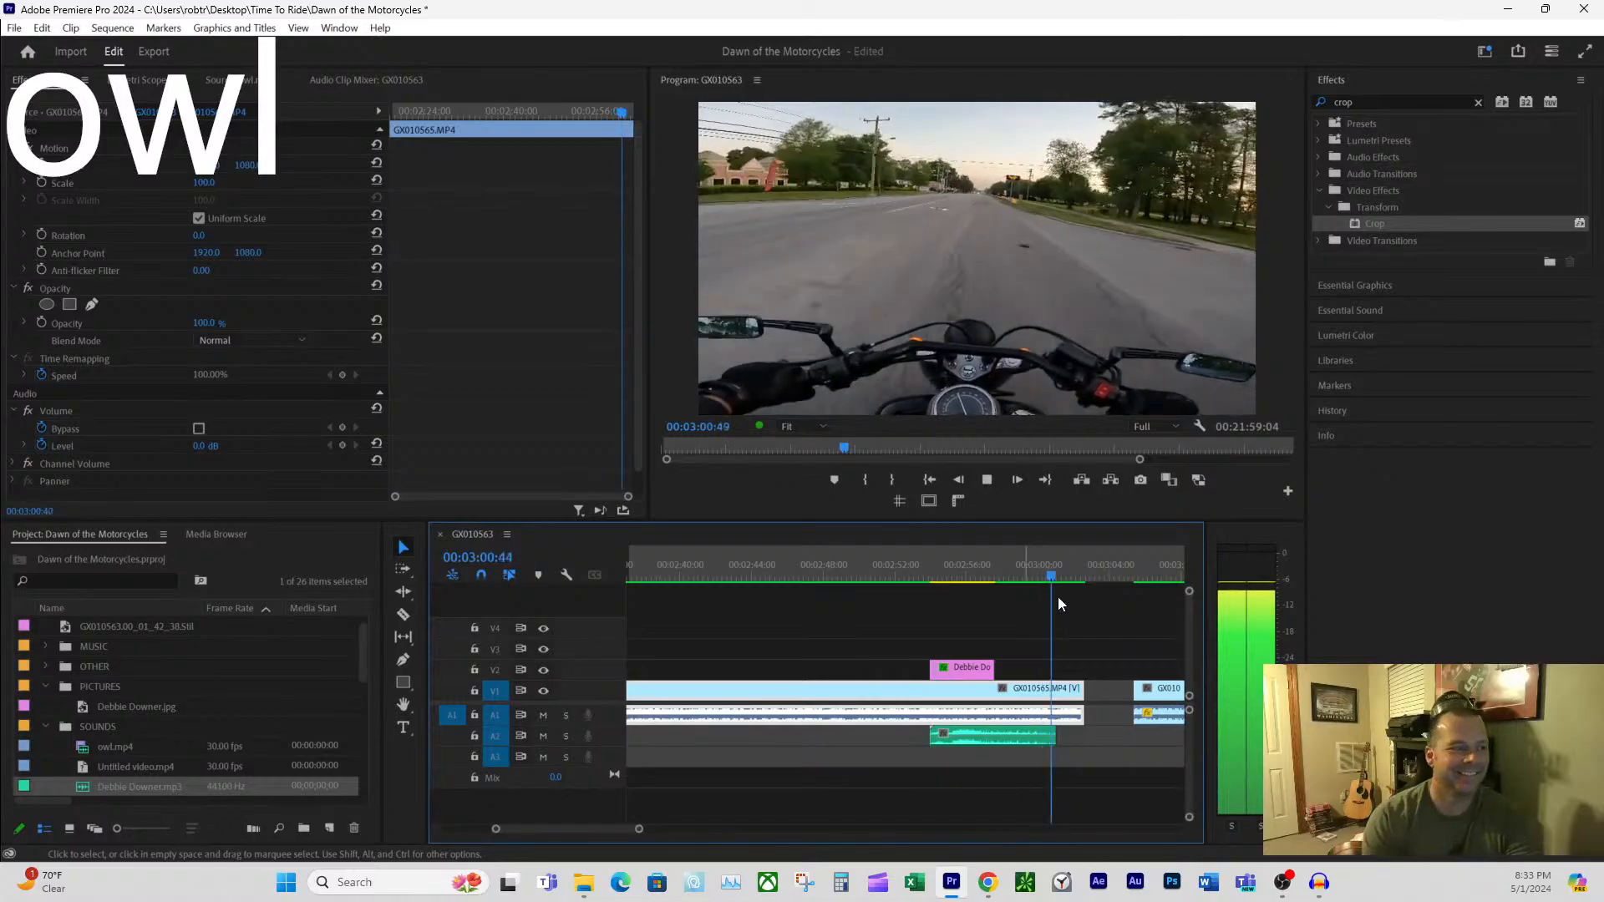
{"action": "key", "text": "space"}
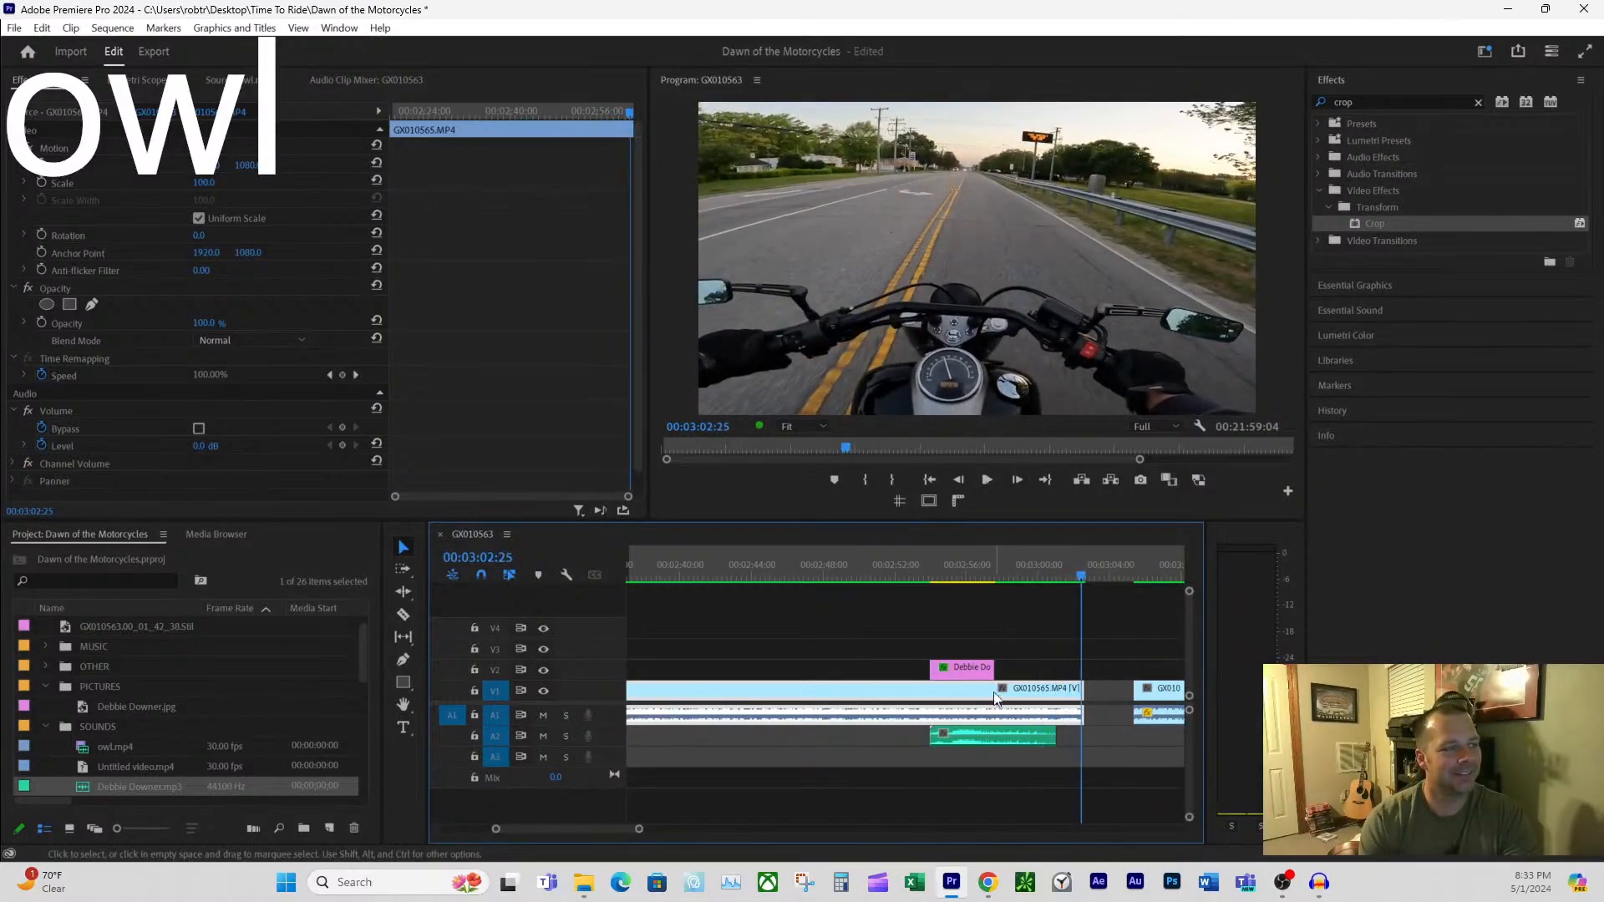
- Adjust the audio gain of the Debbie Downer.mp3 clip on A2 by normalizing its max peak to a negative dB value
{"action": "left_click", "coordinate": [964, 740]}
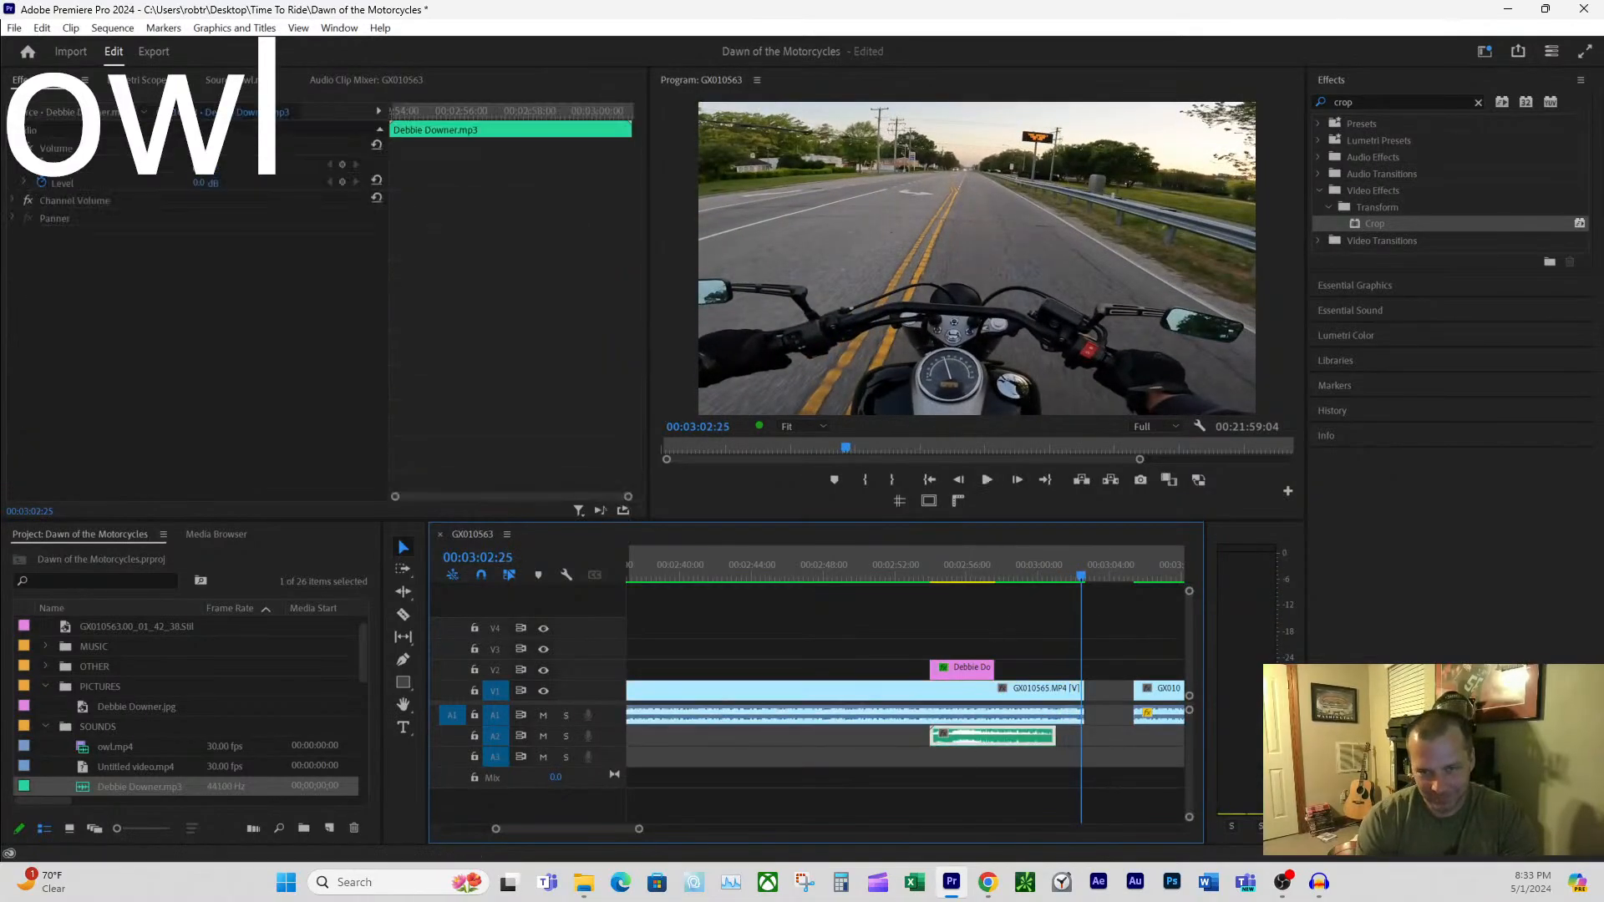
{"action": "right_click", "coordinate": [980, 741]}
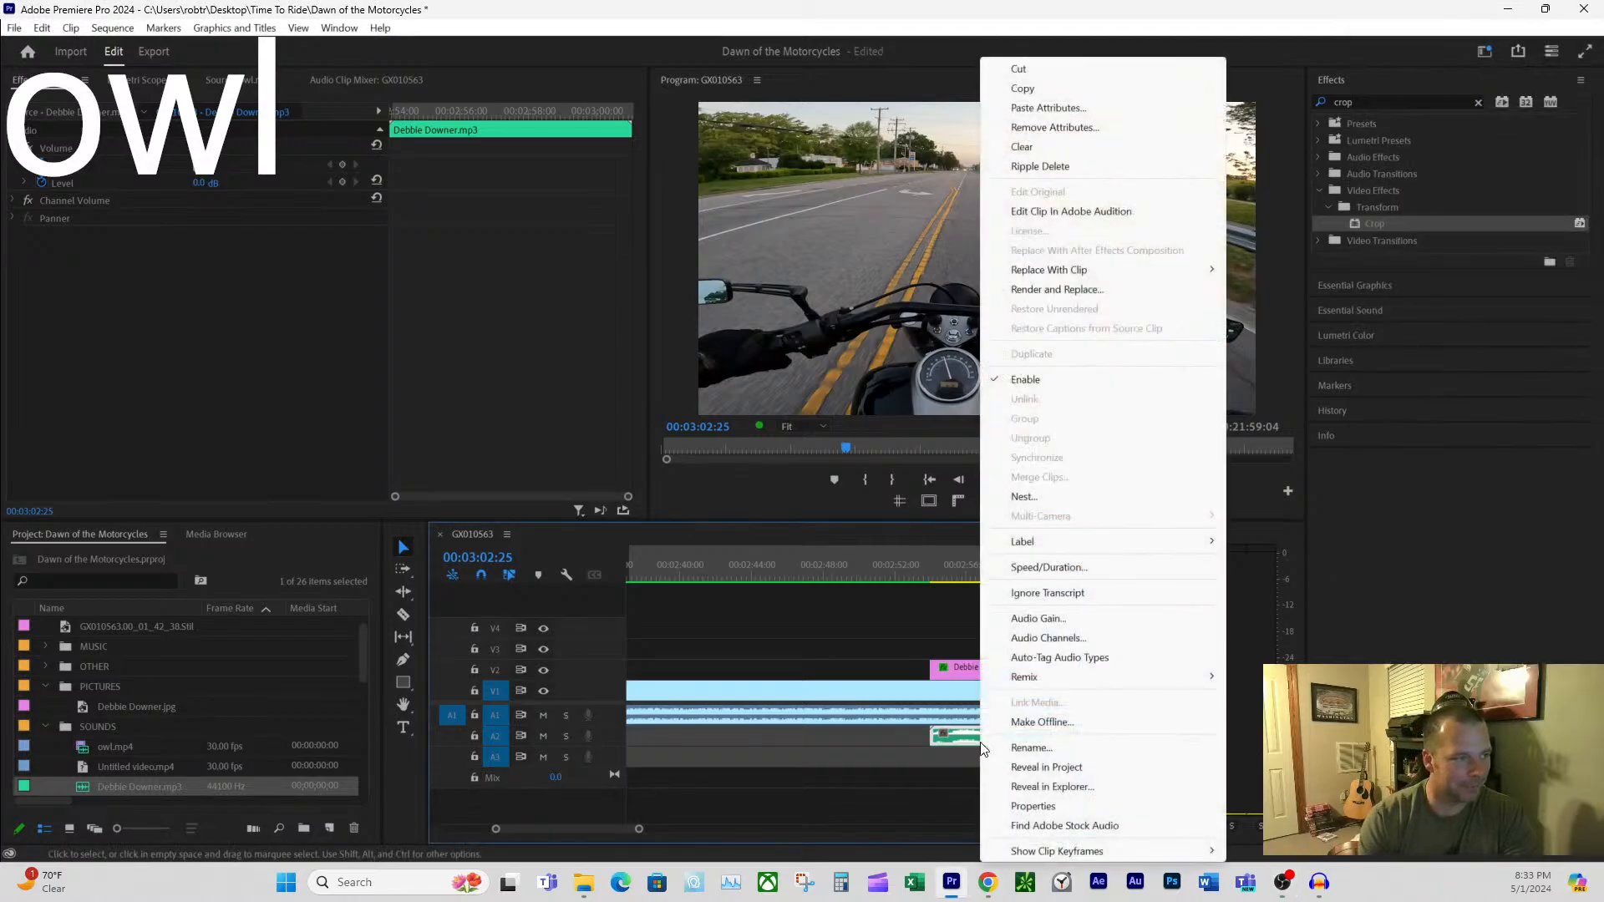
{"action": "left_click", "coordinate": [1037, 619]}
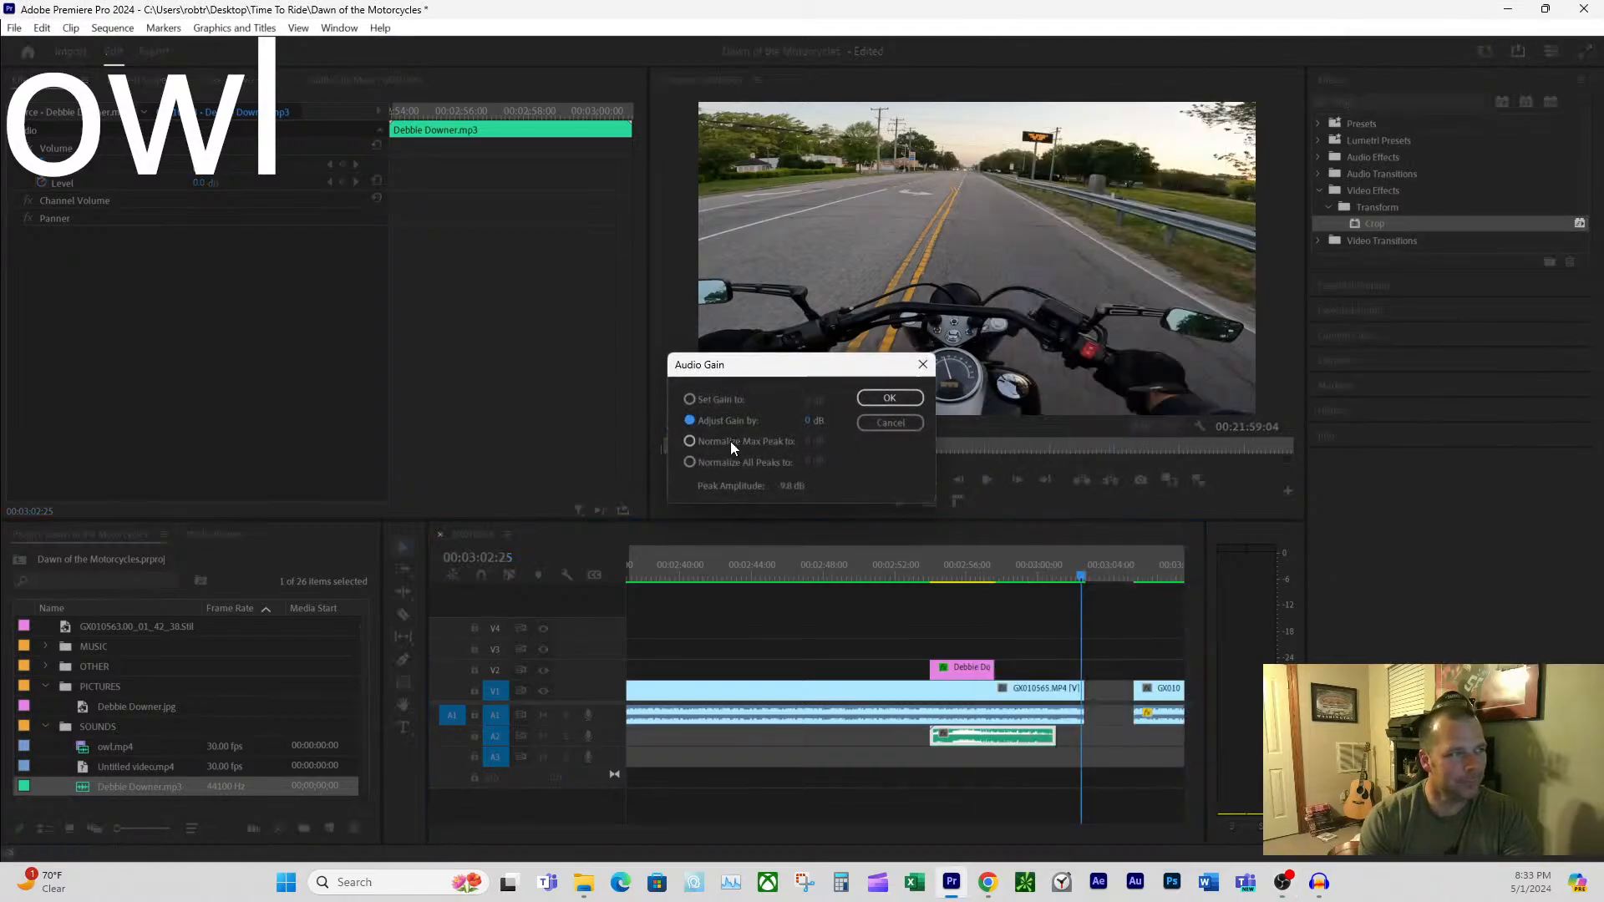
{"action": "left_click_drag", "start_coordinate": [810, 441], "coordinate": [729, 450]}
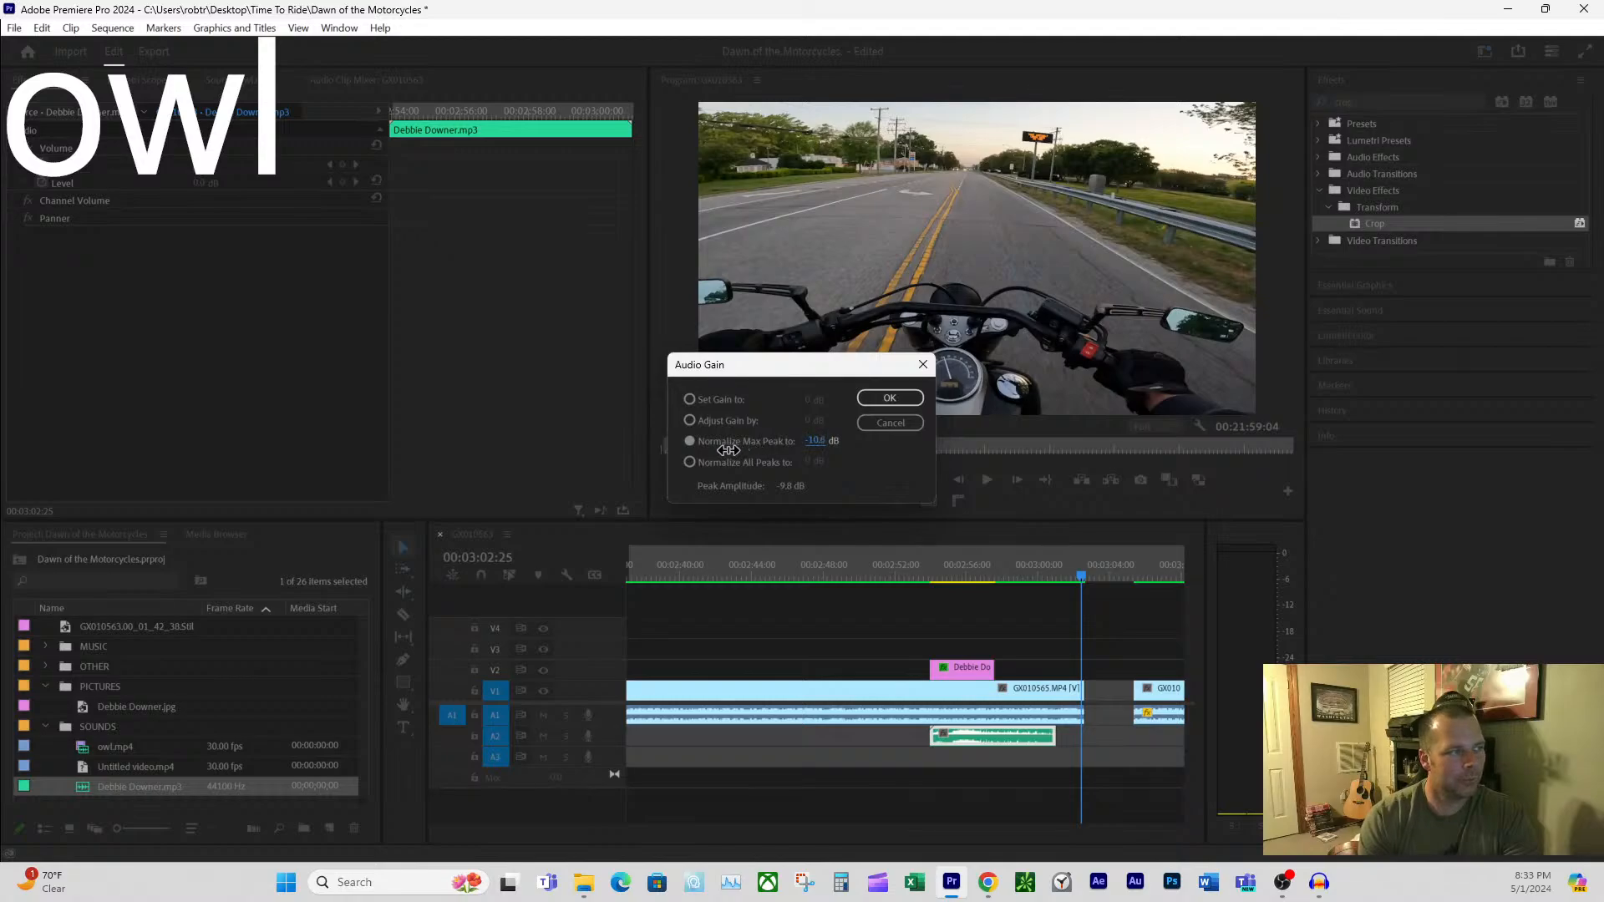
{"action": "left_click", "coordinate": [889, 397]}
- Play the timeline from 00:02:49:57 through the Debbie Downer clips to judge the adjusted sound level, stopping at 00:02:59:05
{"action": "left_click", "coordinate": [904, 576]}
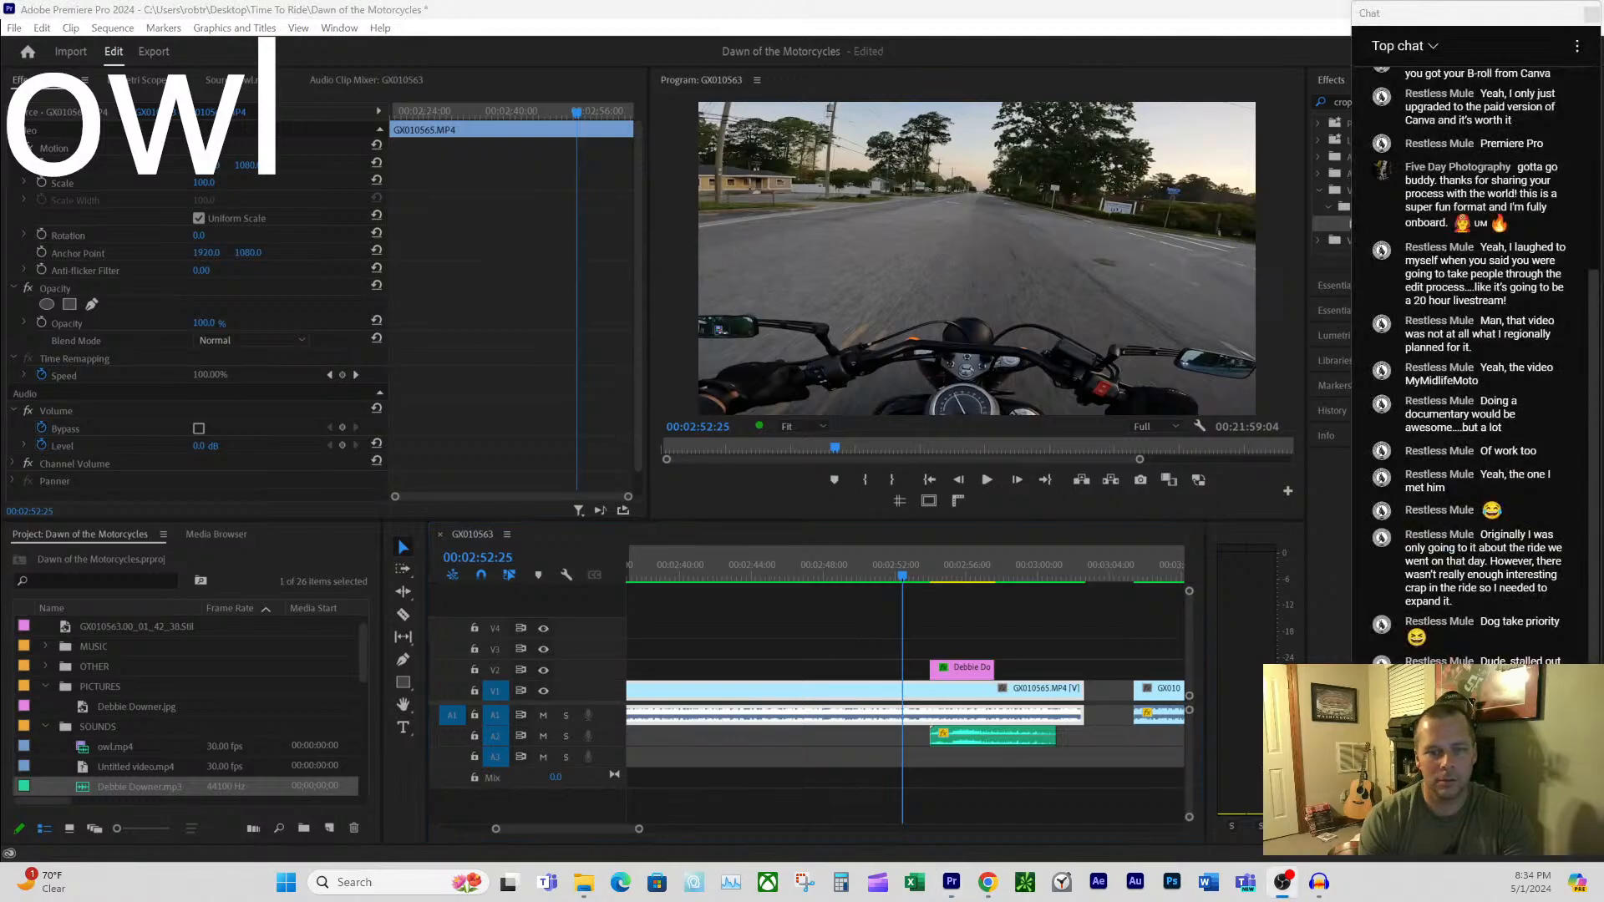
{"action": "left_click", "coordinate": [859, 571]}
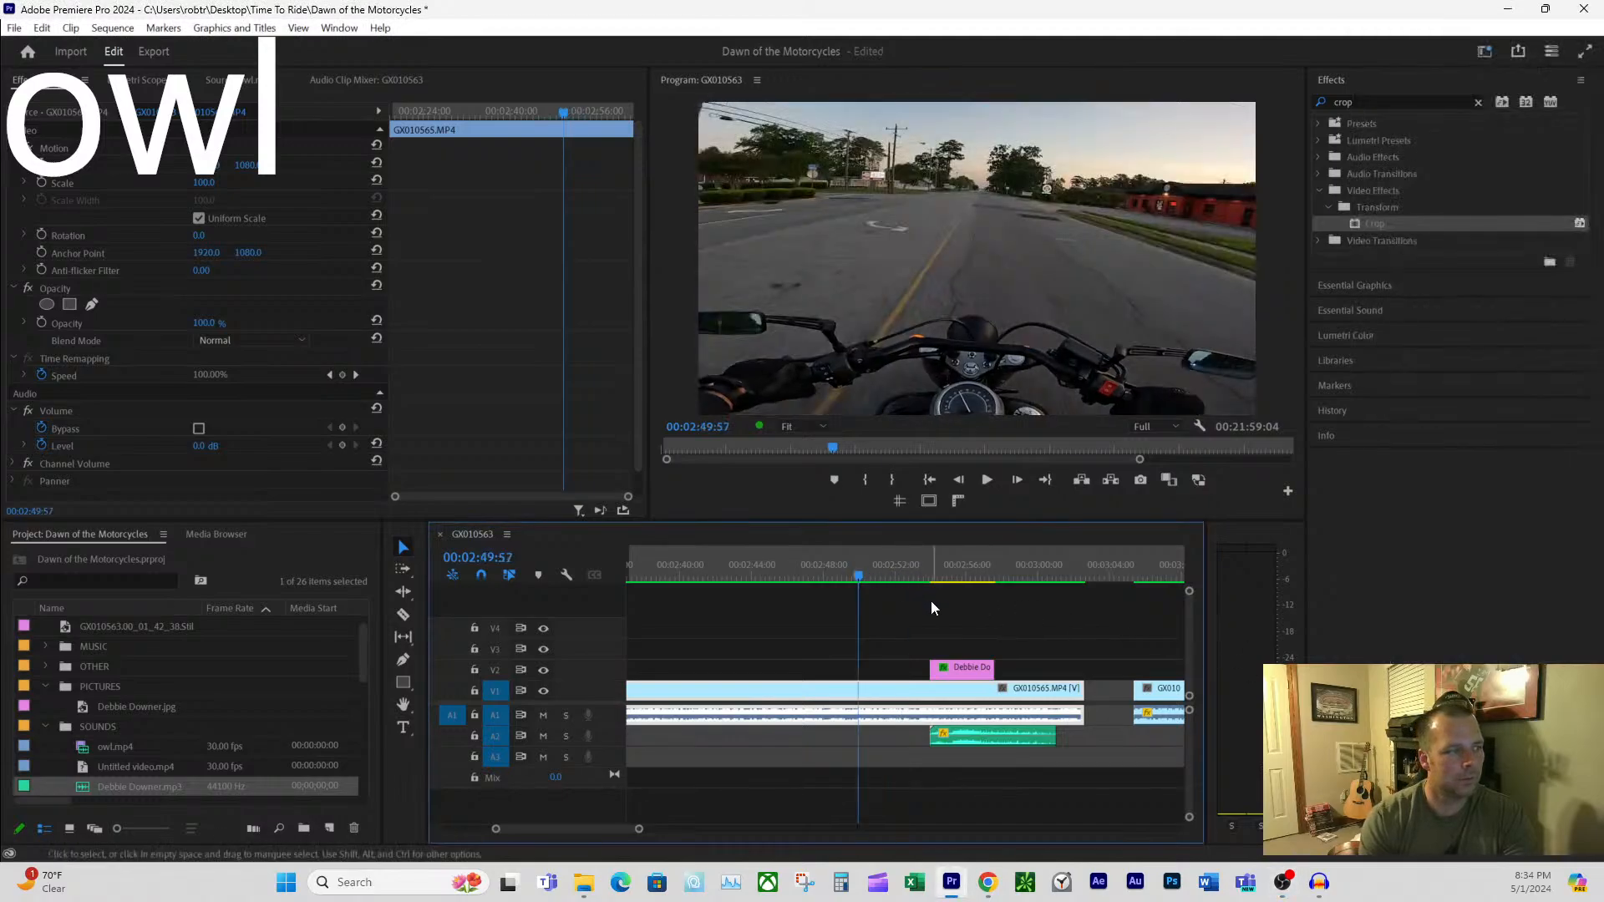
{"action": "key", "text": "space"}
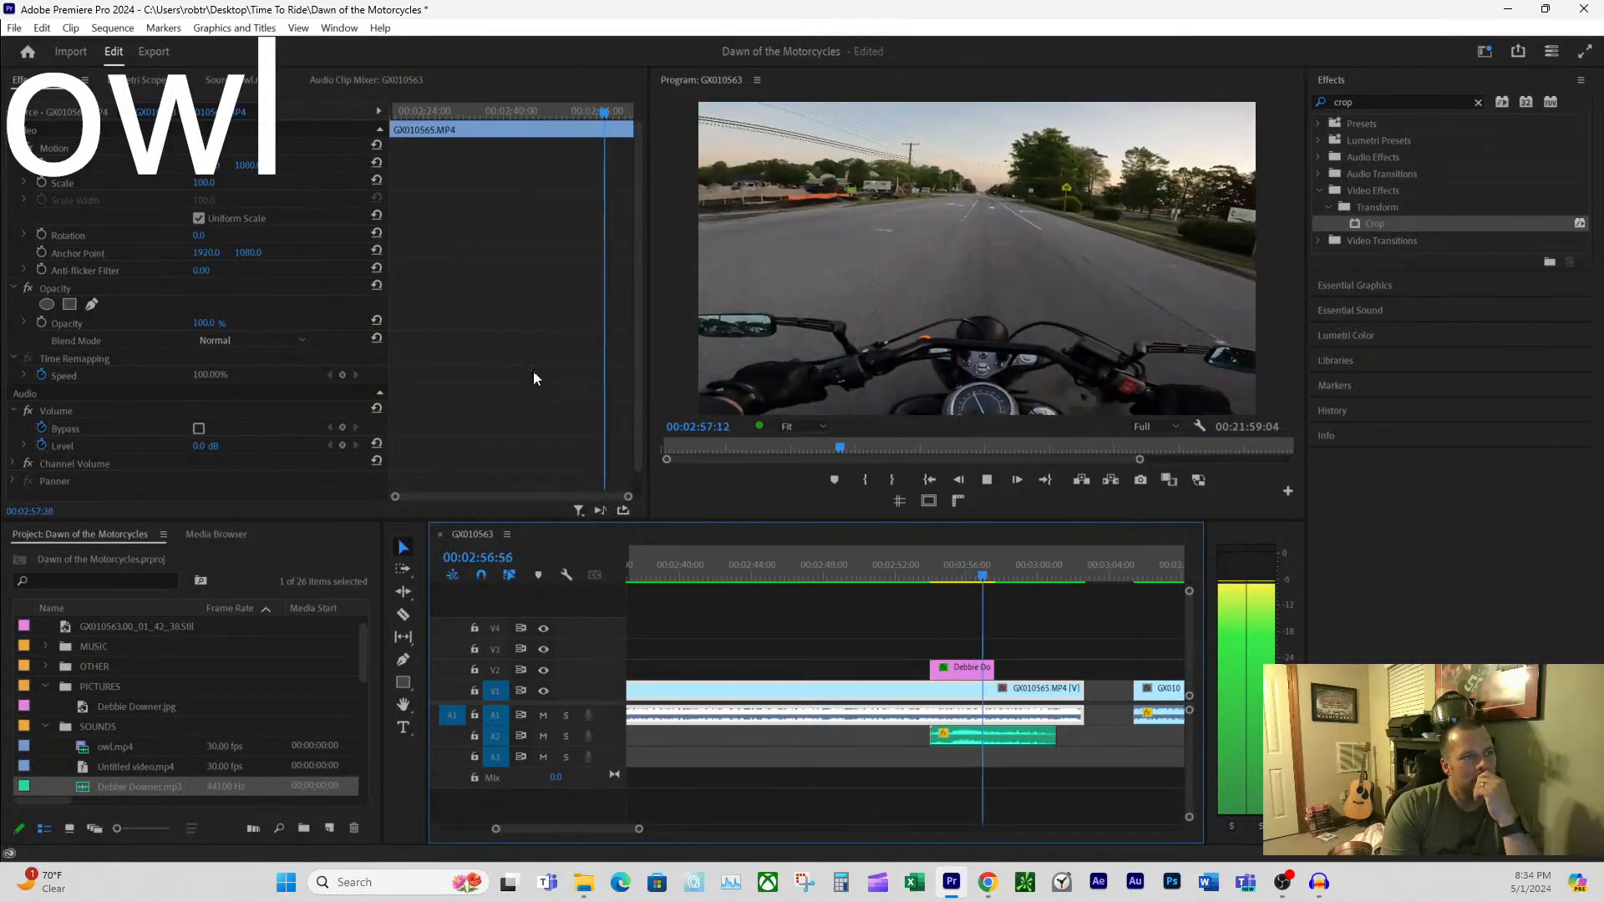
{"action": "left_click", "coordinate": [987, 479]}
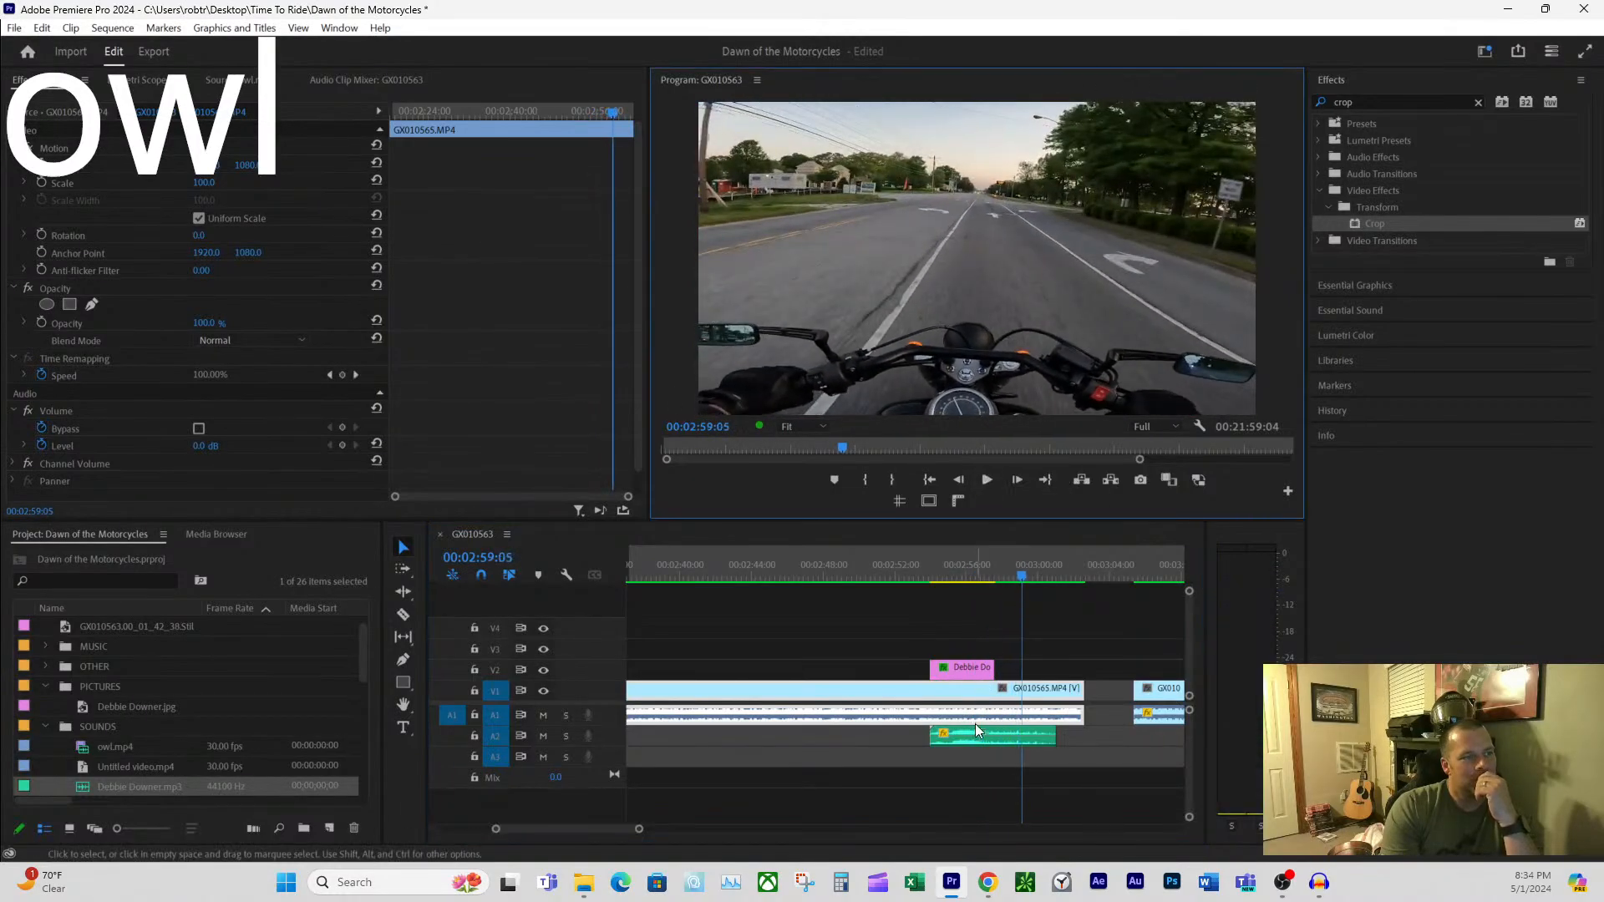
- Lower the level of the Debbie Downer.mp3 clip on A2 by normalizing its max peak again through Audio Gain
{"action": "left_click", "coordinate": [967, 737]}
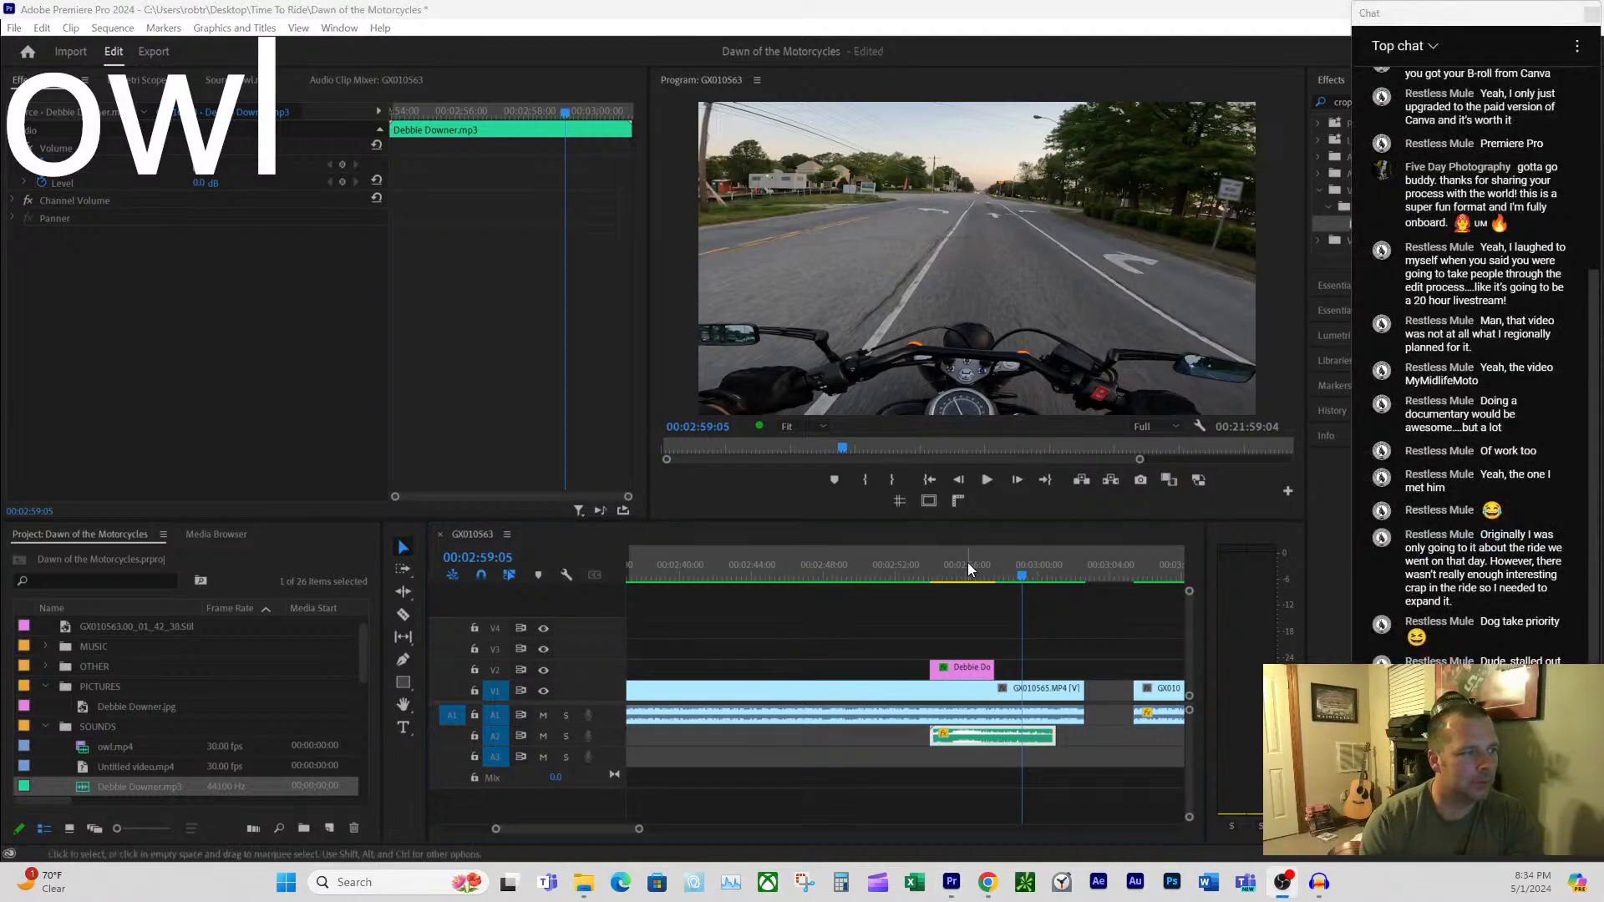
{"action": "left_click", "coordinate": [967, 570]}
{"action": "right_click", "coordinate": [973, 735]}
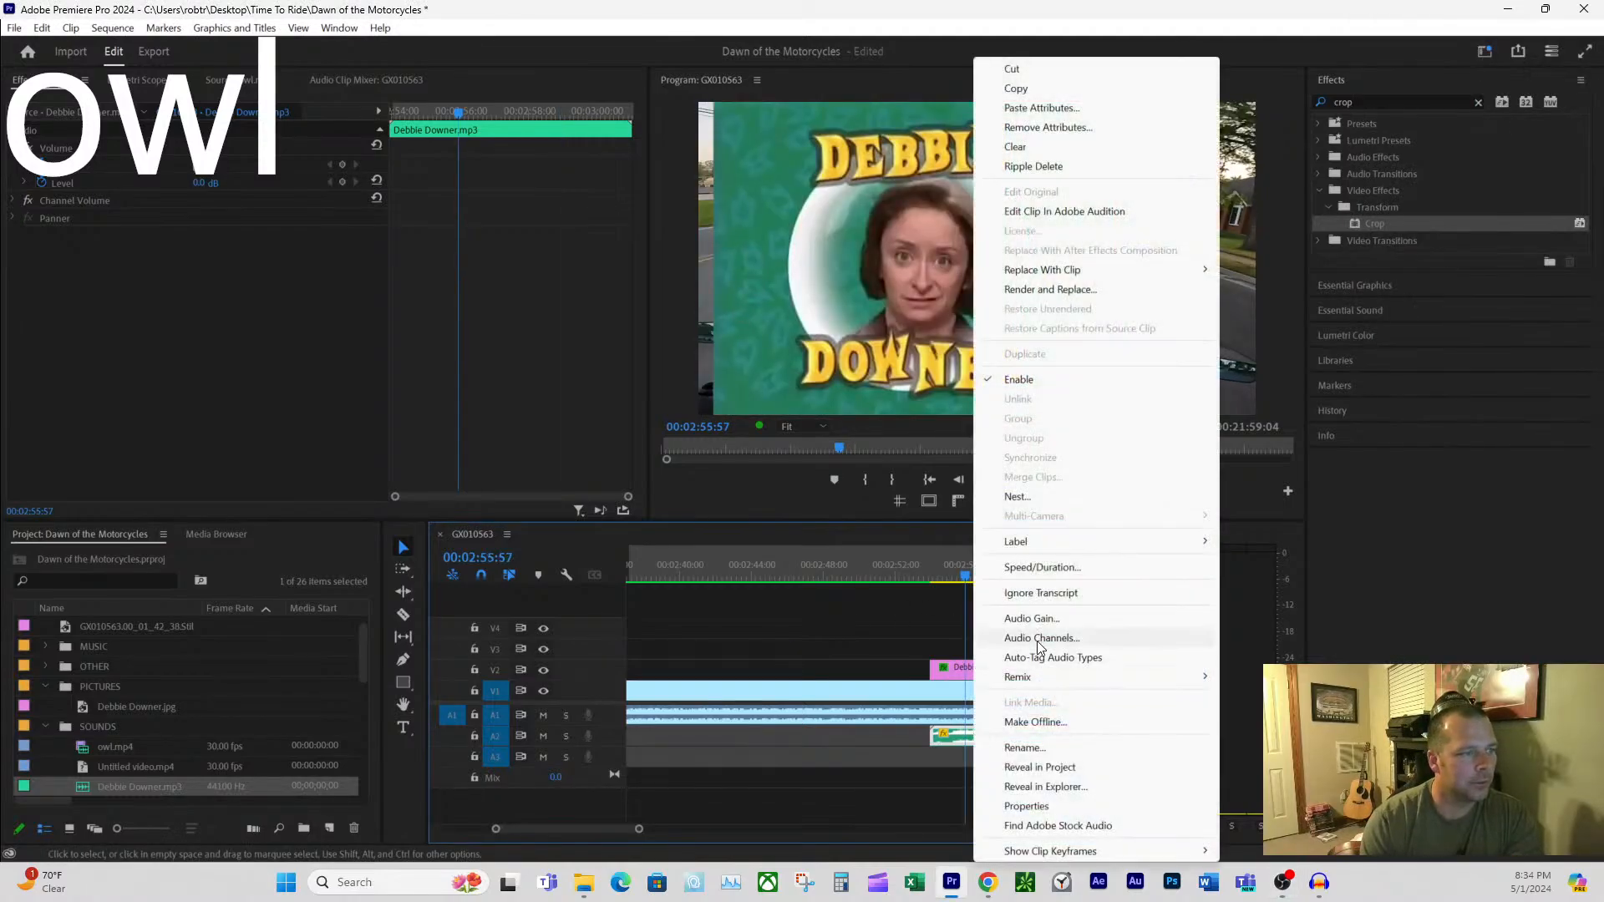
{"action": "left_click", "coordinate": [1030, 618]}
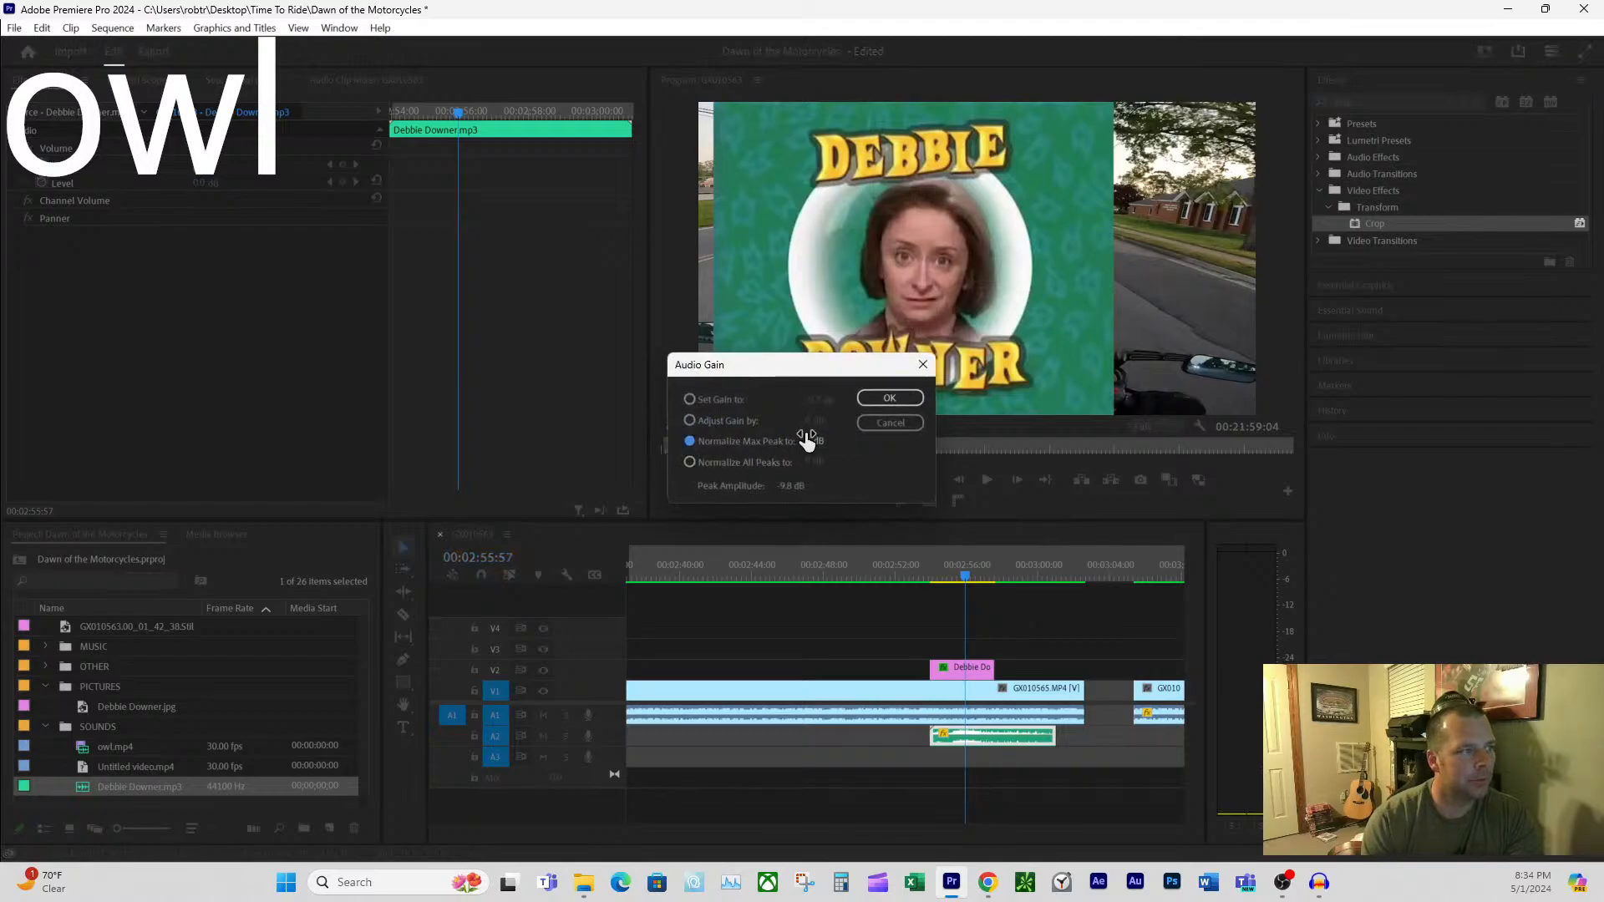
{"action": "left_click_drag", "start_coordinate": [807, 440], "coordinate": [694, 445]}
{"action": "left_click", "coordinate": [877, 399]}
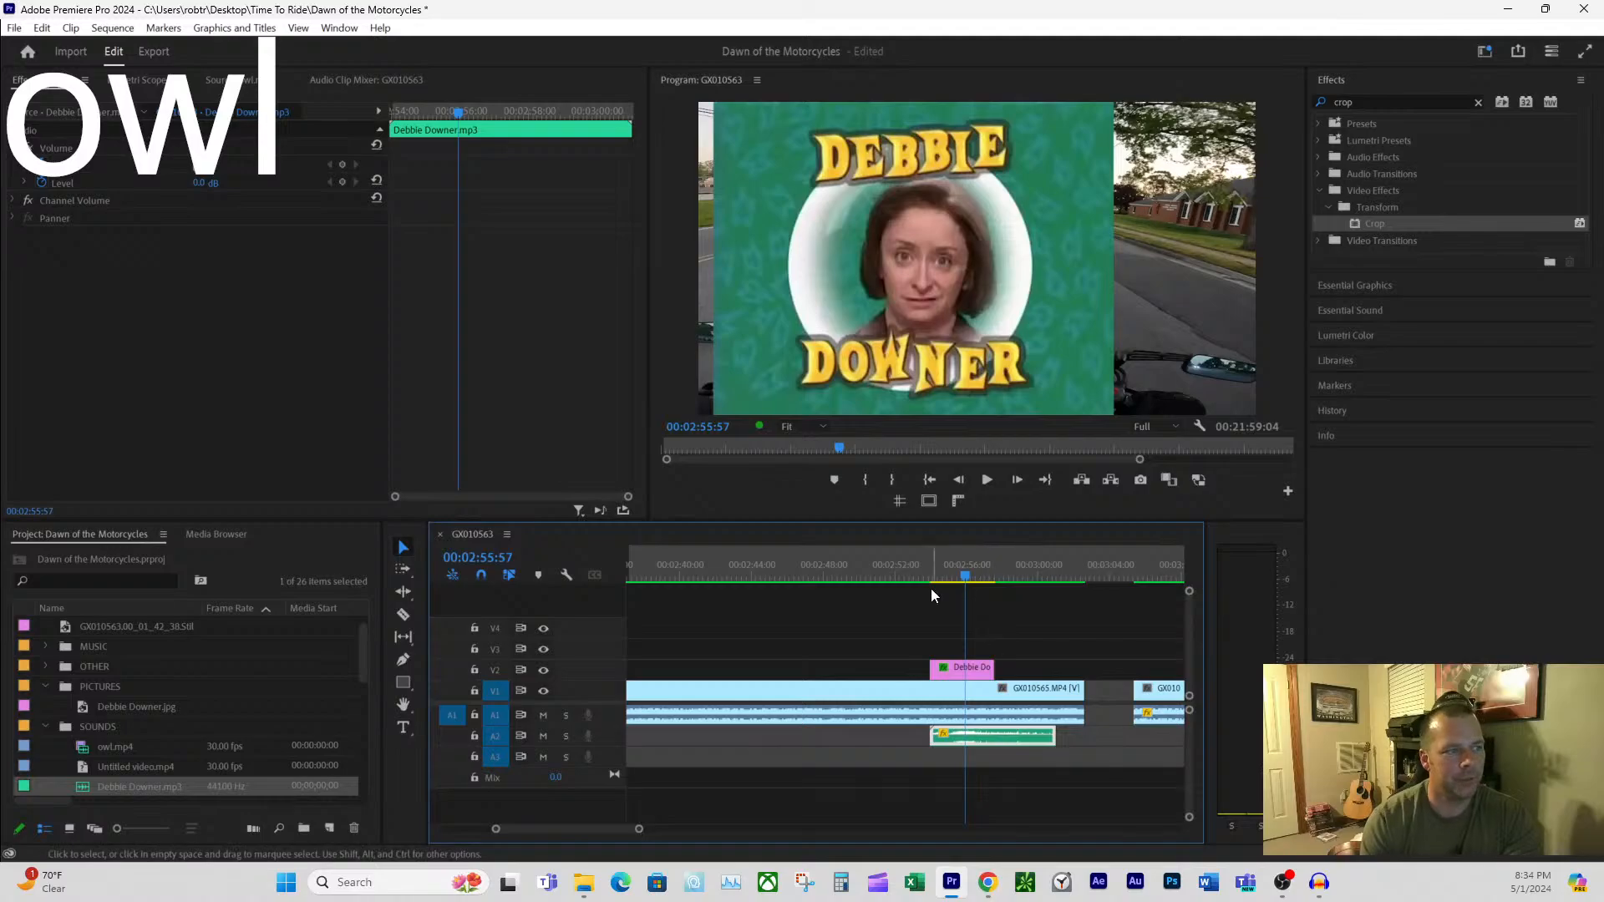
- Play the timeline from 00:02:47:54 through the Debbie Downer clips and into the following footage, stopping at 00:03:11:59
{"action": "left_click", "coordinate": [903, 574]}
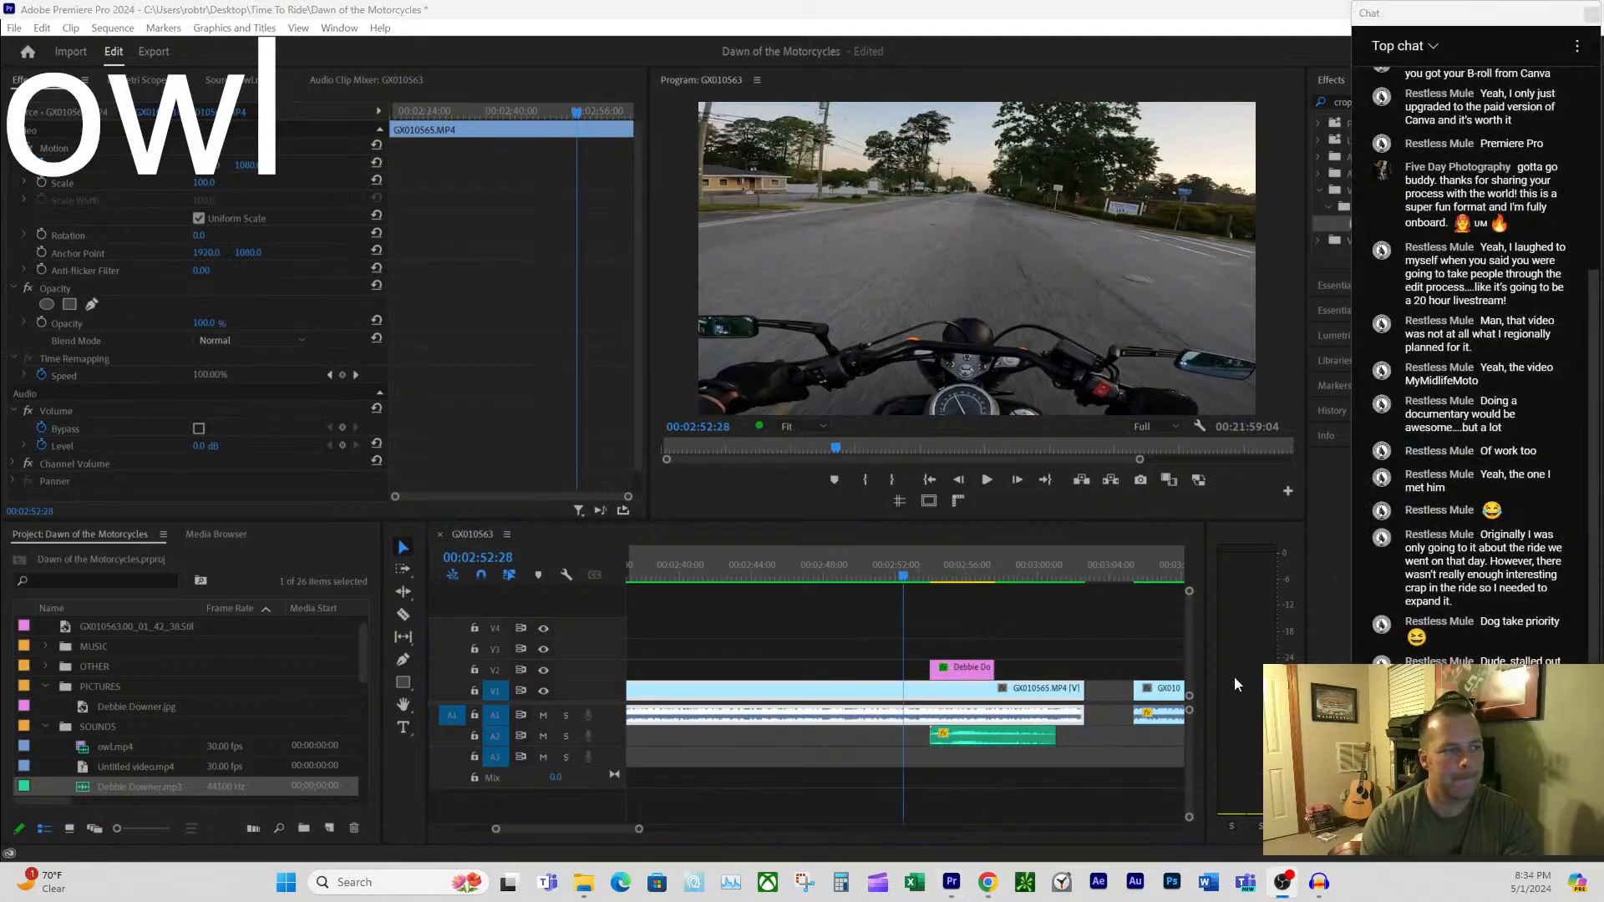
{"action": "left_click", "coordinate": [877, 572]}
{"action": "left_click", "coordinate": [823, 574]}
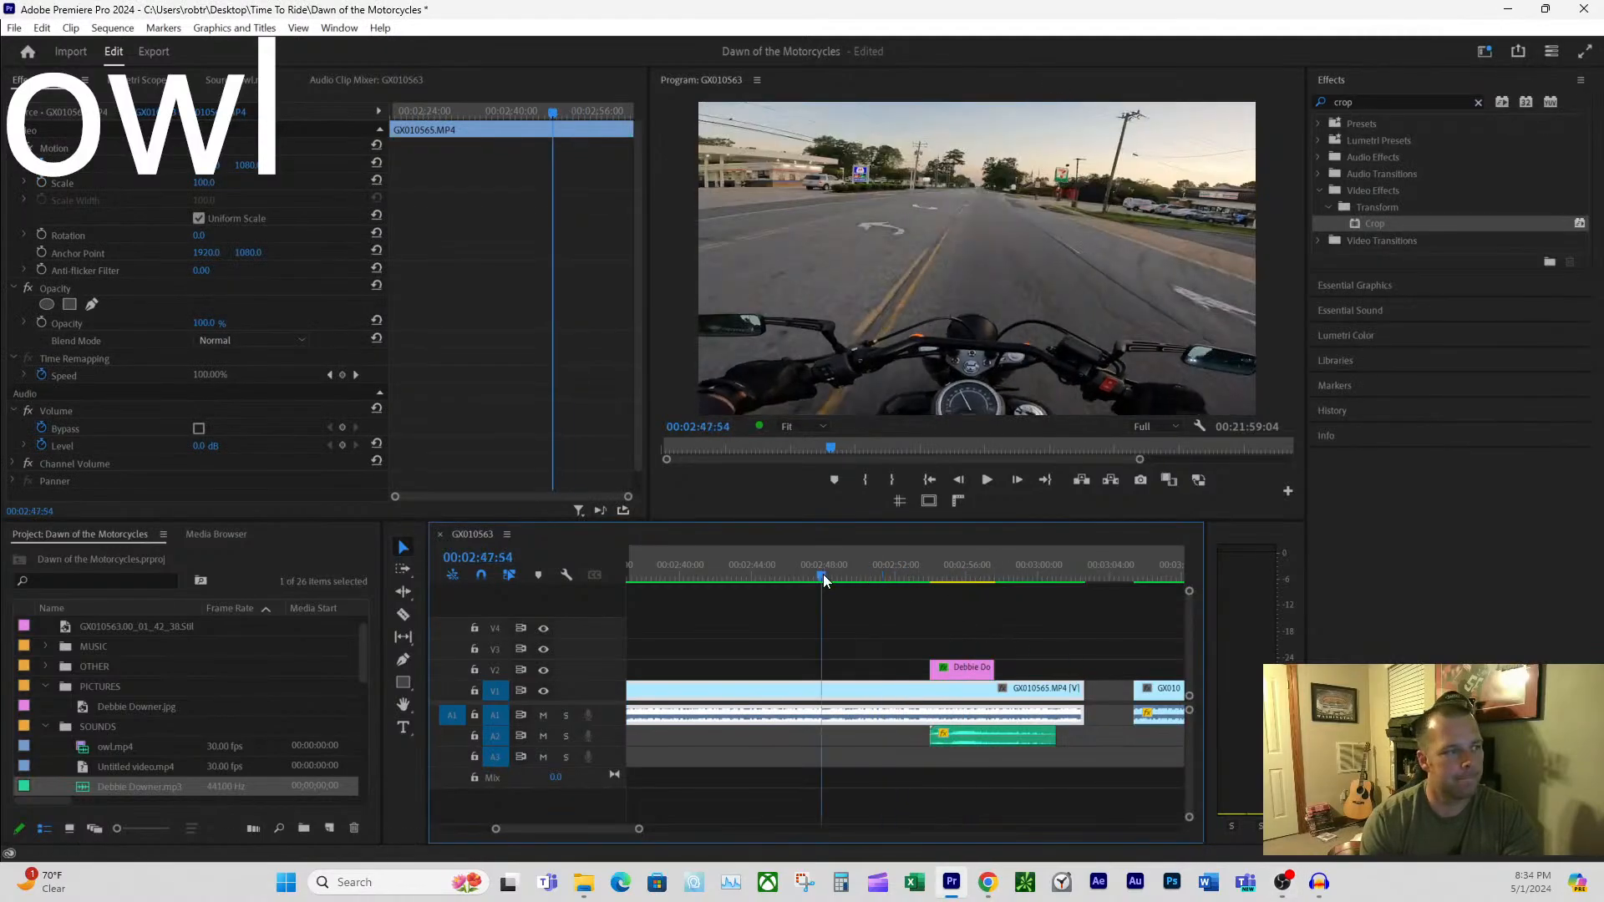
{"action": "key", "text": "space"}
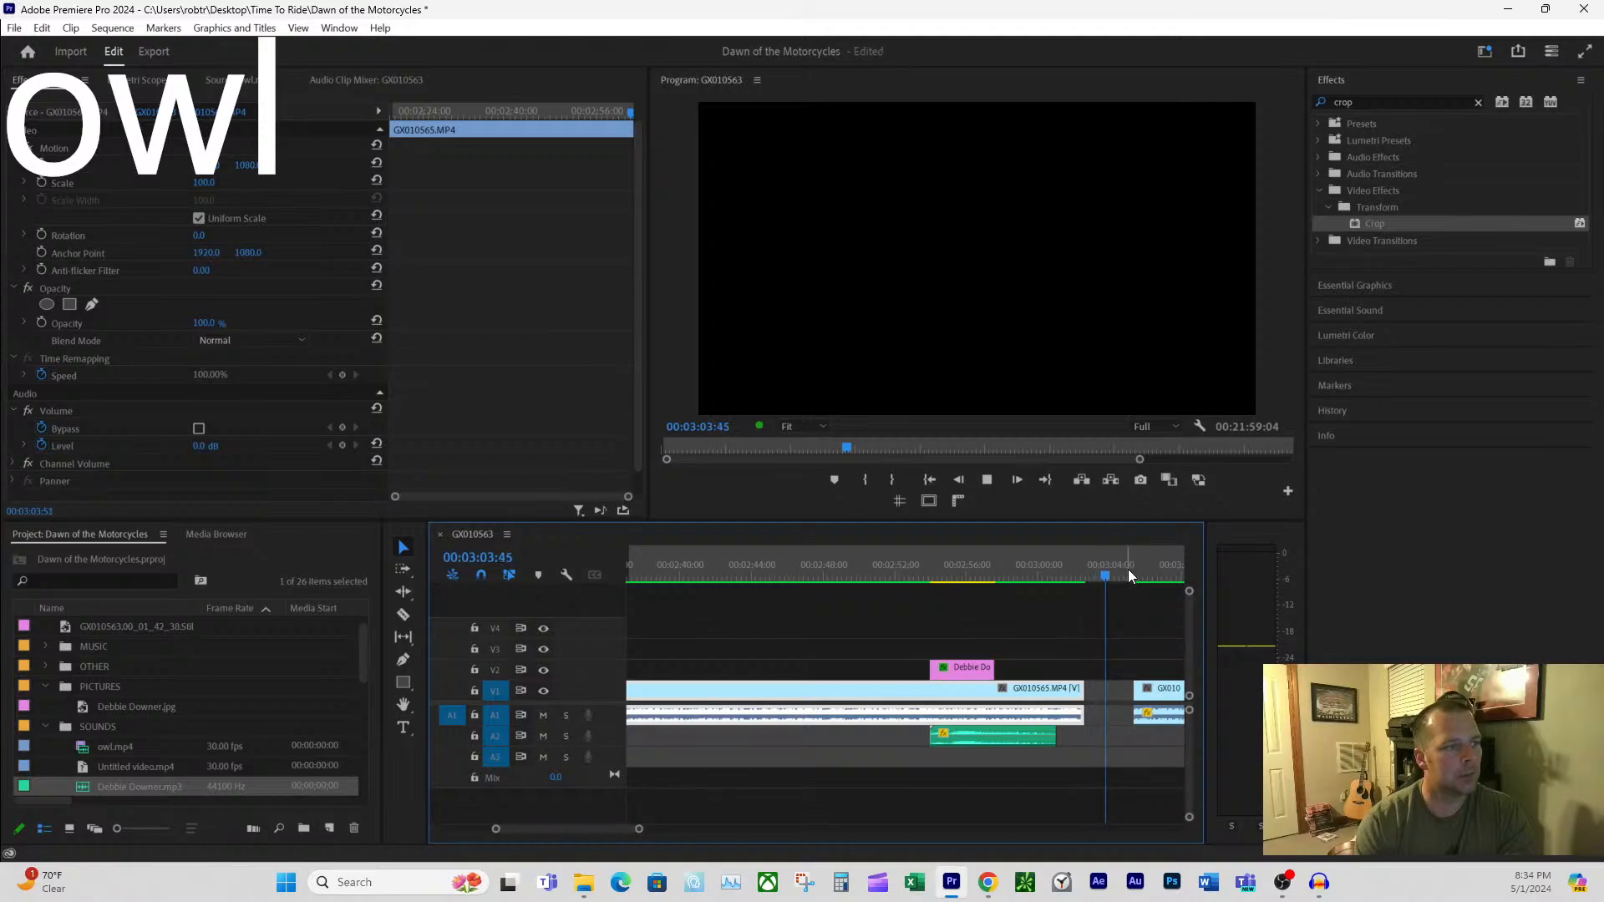
{"action": "left_click", "coordinate": [986, 481]}
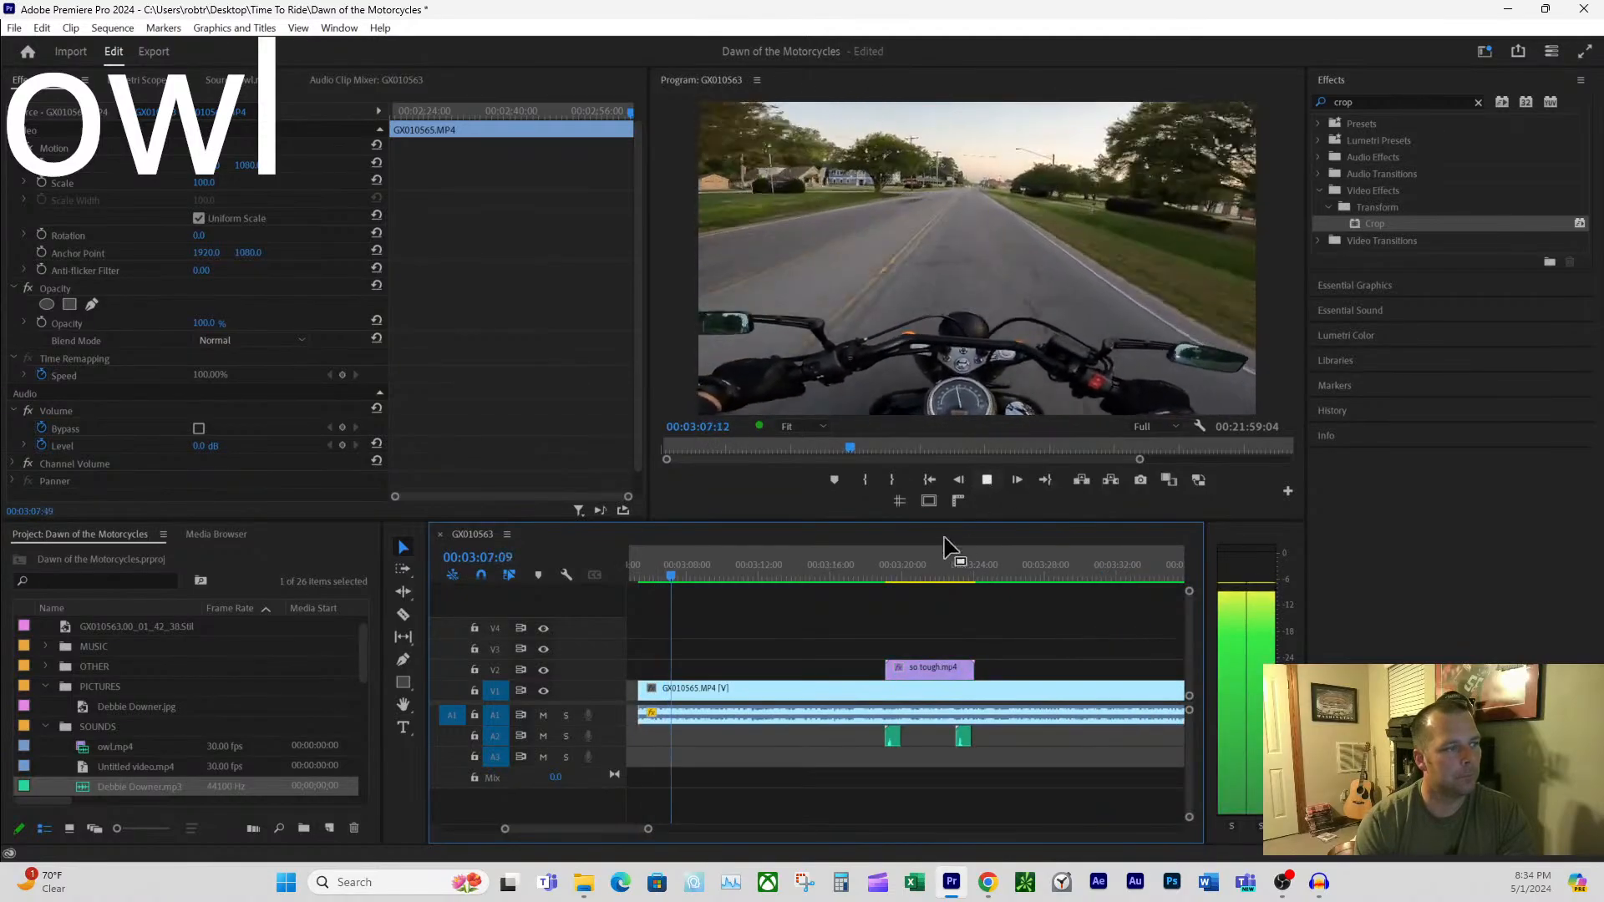
{"action": "left_click", "coordinate": [987, 481]}
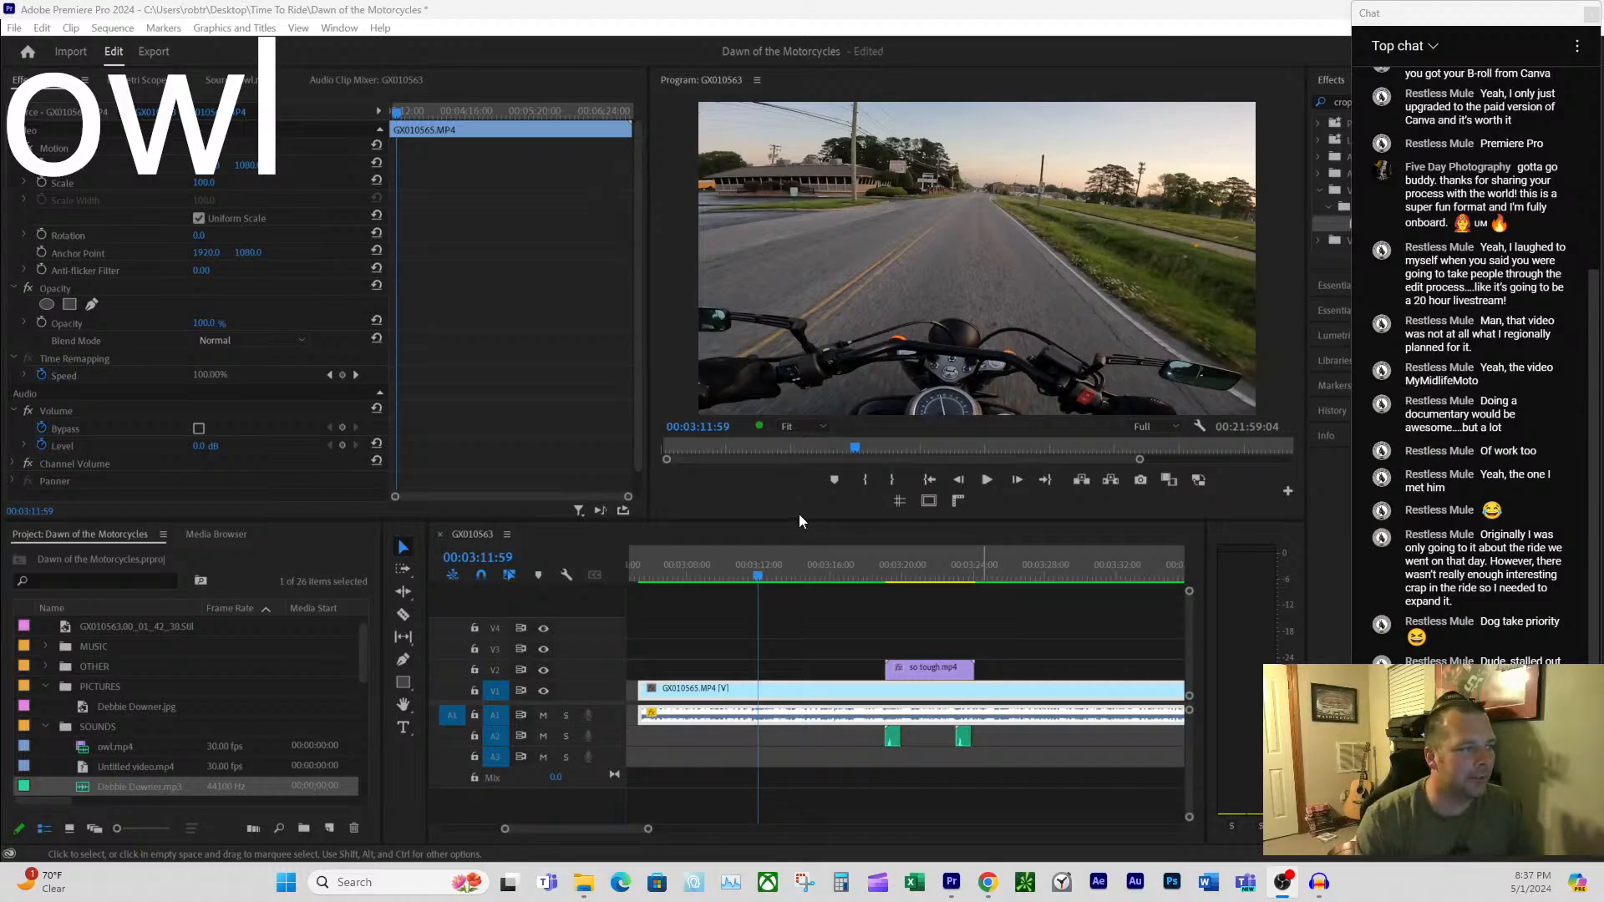
- Scrub the edited part of the sequence from about 00:01:32:09 to 00:03:23:17 to review the placed clips
{"action": "scroll", "coordinate": [789, 586], "scroll_direction": "left", "scroll_amount": 5}
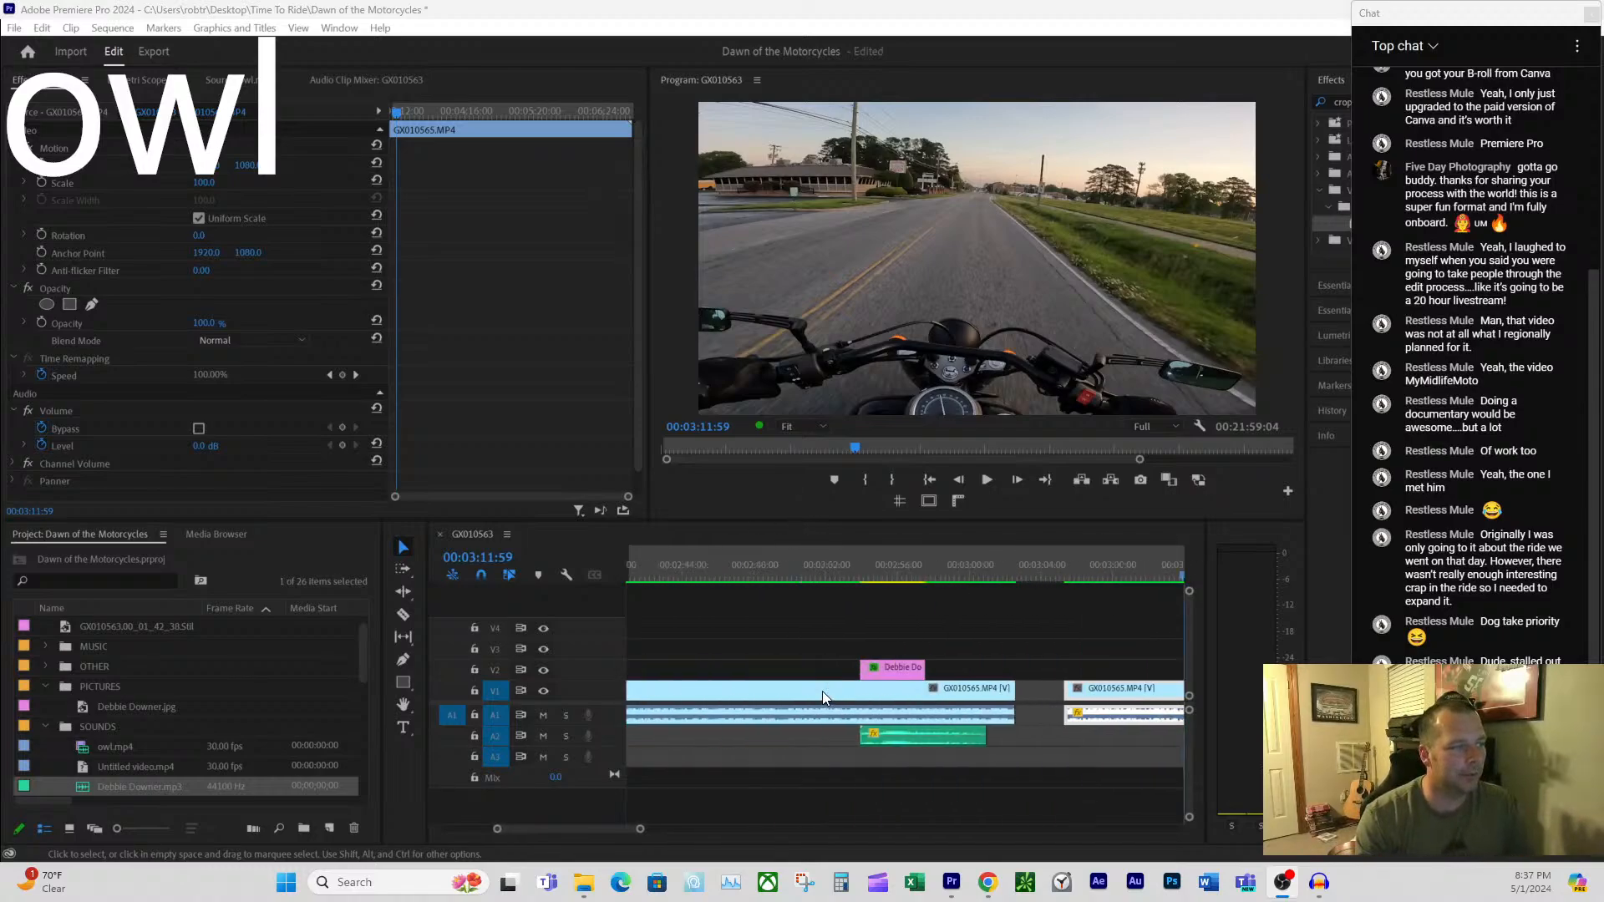
{"action": "scroll", "coordinate": [822, 690], "scroll_direction": "left", "scroll_amount": 4}
{"action": "left_click_drag", "start_coordinate": [640, 830], "coordinate": [726, 829]}
{"action": "left_click", "coordinate": [861, 573]}
{"action": "left_click_drag", "start_coordinate": [852, 575], "coordinate": [941, 603]}
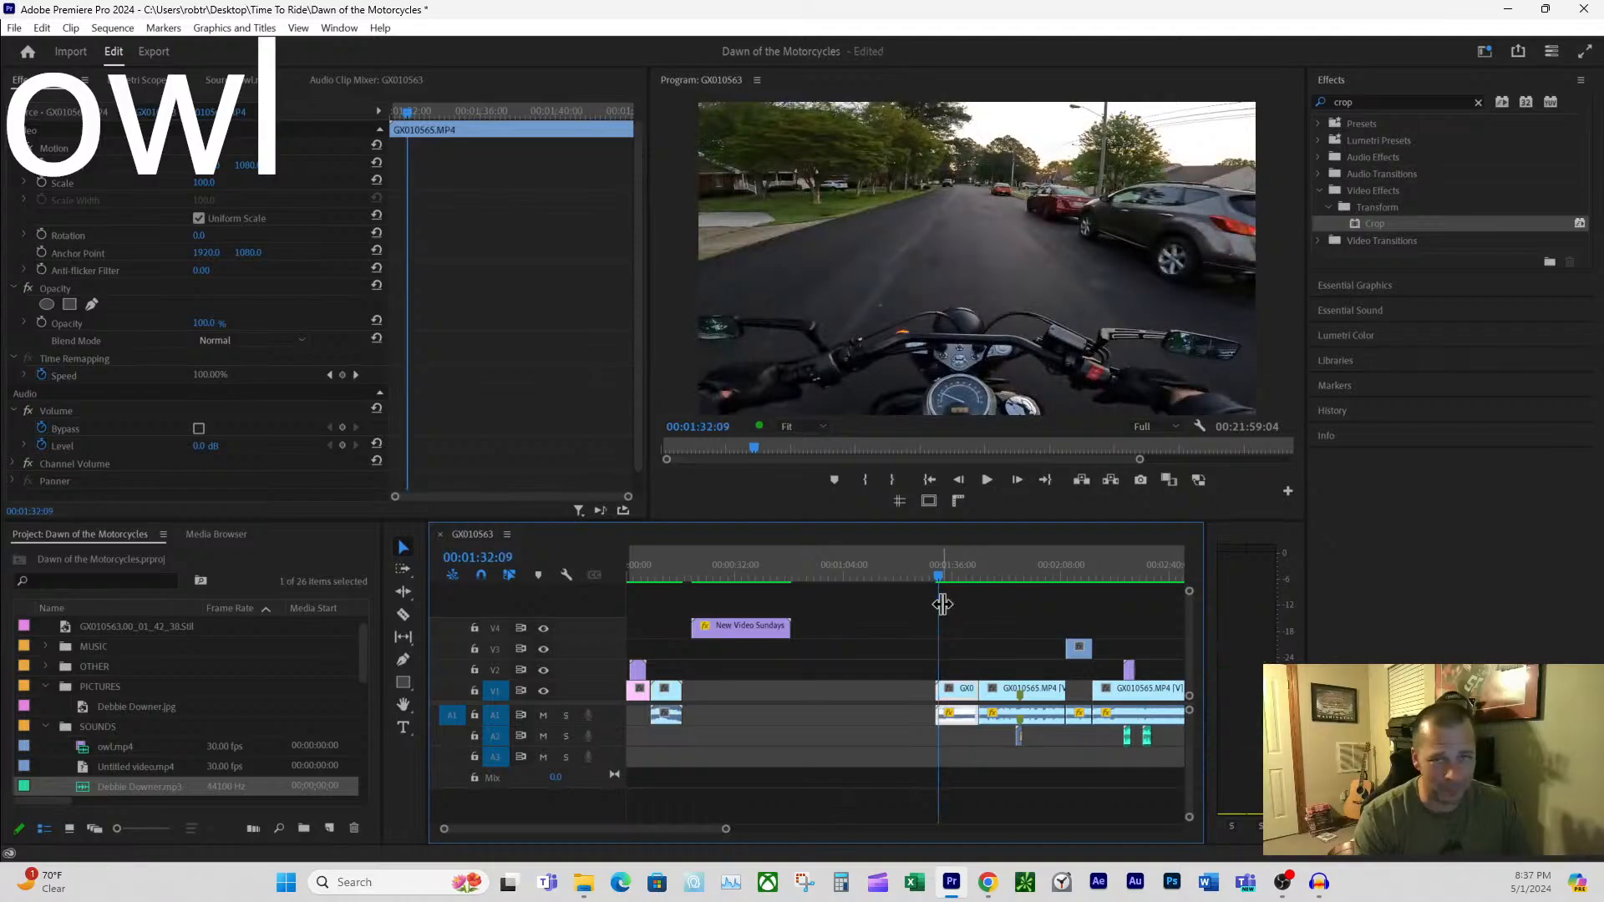
{"action": "scroll", "coordinate": [896, 621], "scroll_direction": "right", "scroll_amount": 3}
{"action": "left_click_drag", "start_coordinate": [746, 571], "coordinate": [1043, 605]}
{"action": "scroll", "coordinate": [1043, 605], "scroll_direction": "right", "scroll_amount": 2}
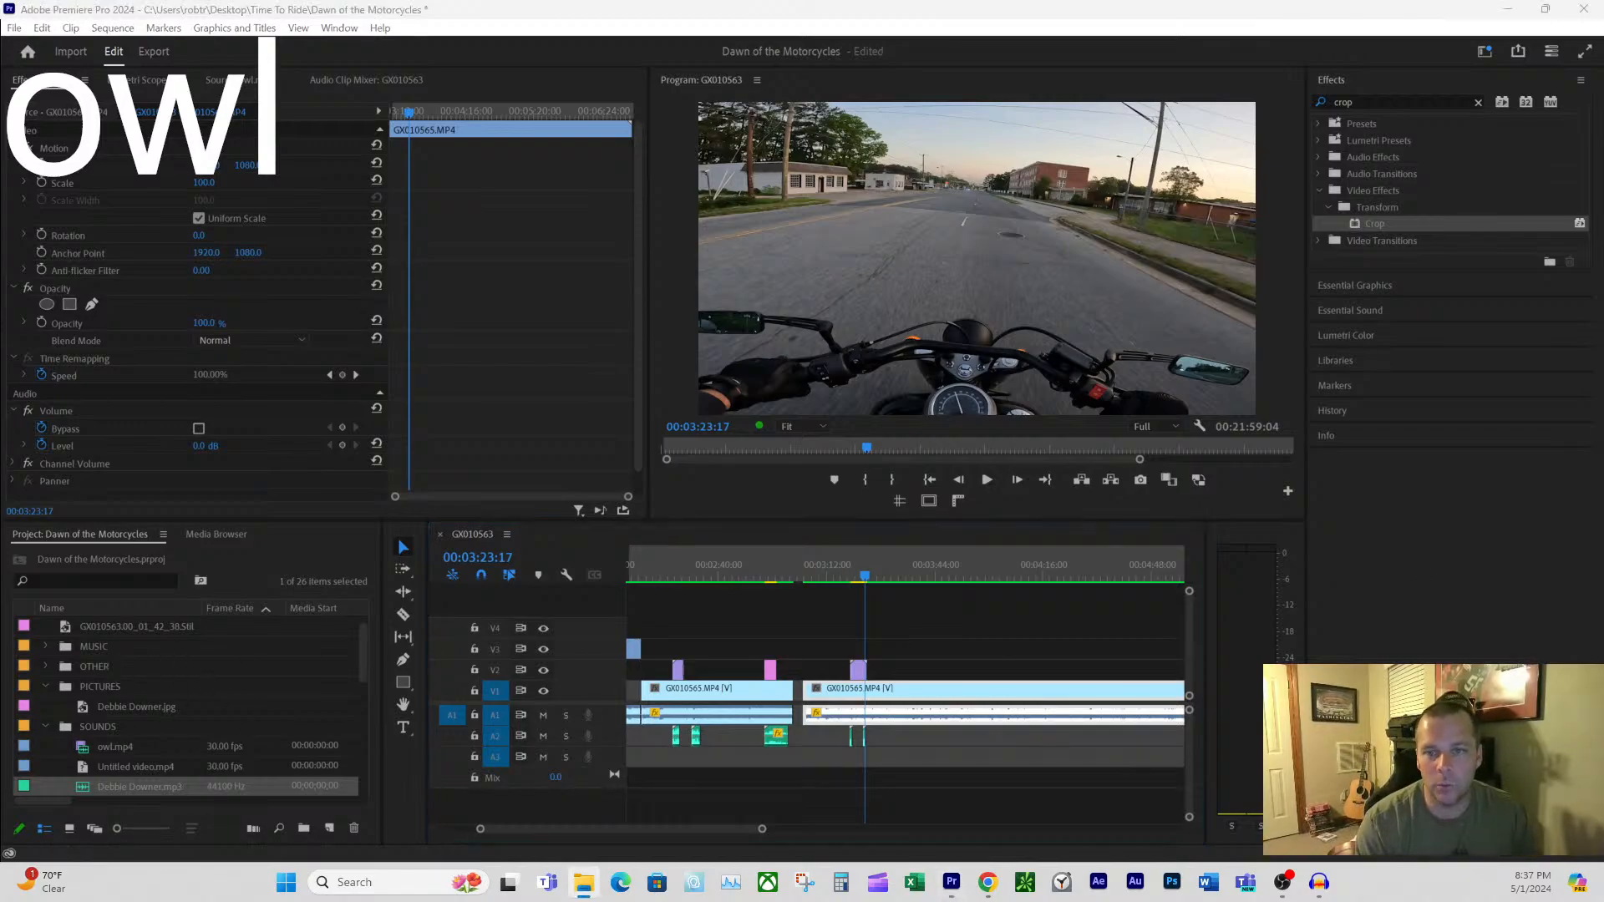
- Look over the media files in the Dawn of the Motorcycles project folder in File Explorer
{"action": "left_click_drag", "start_coordinate": [1602, 340], "coordinate": [1092, 299]}
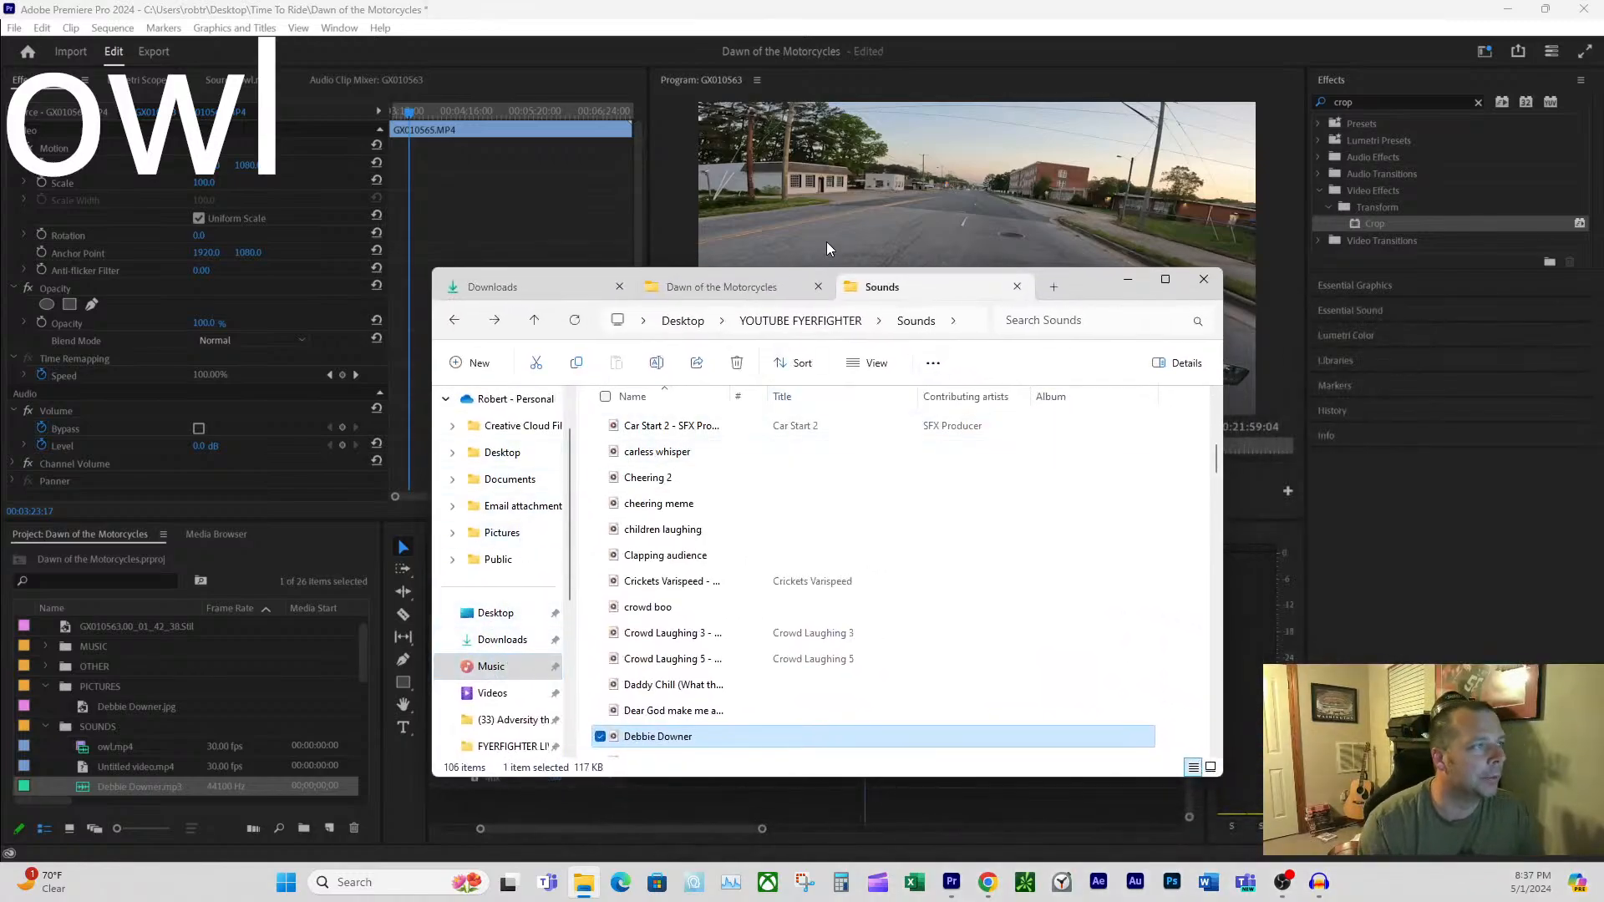
{"action": "left_click", "coordinate": [726, 286]}
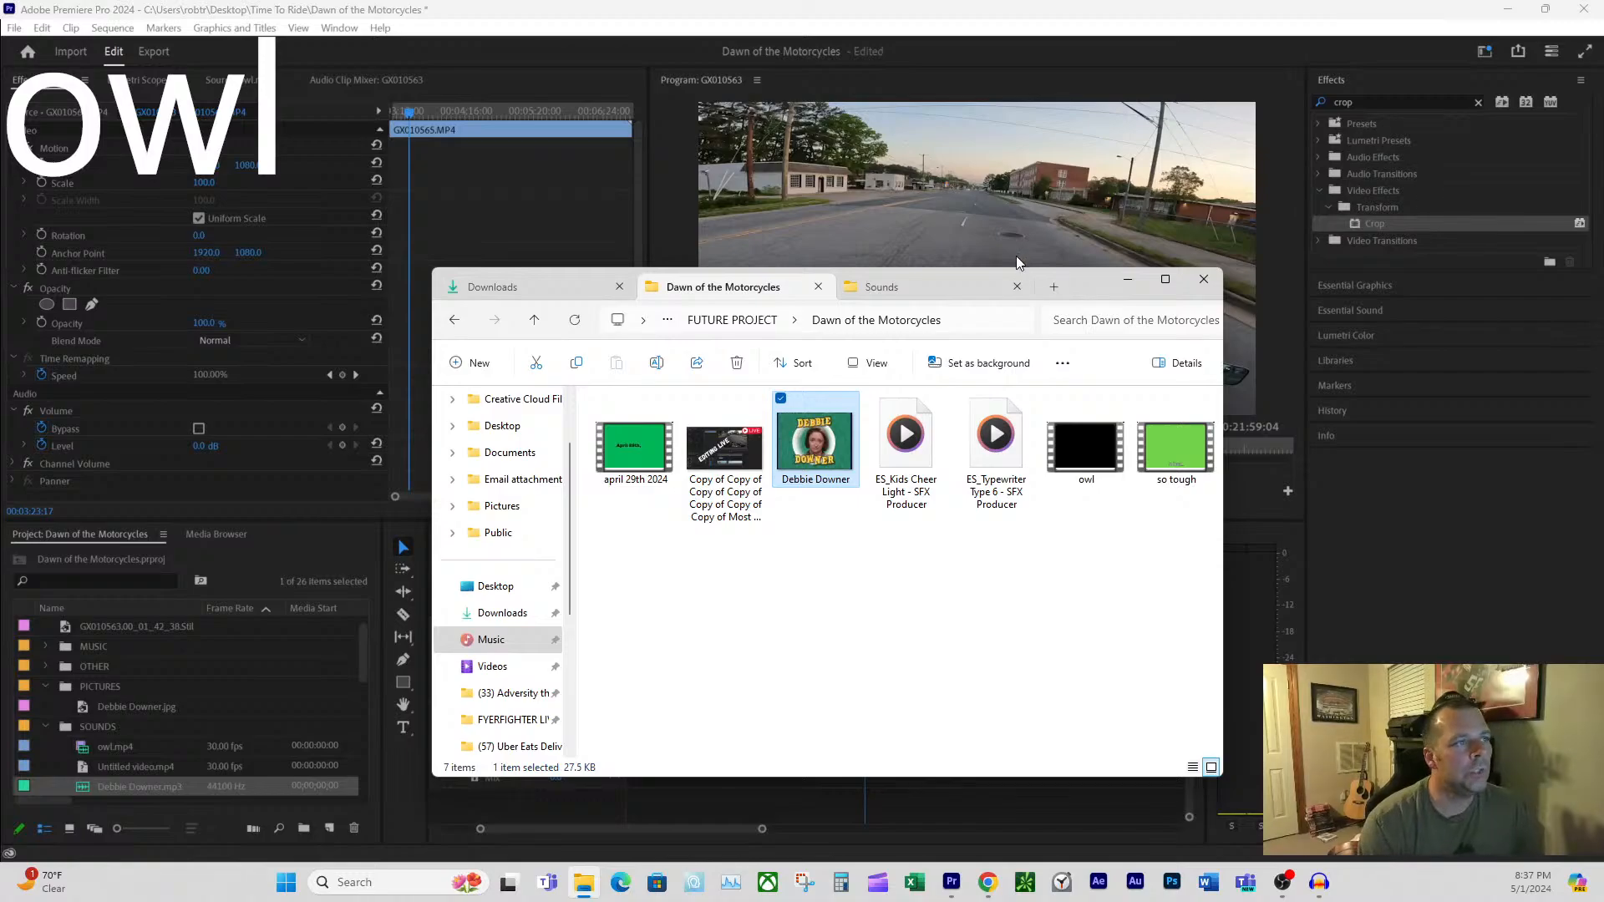
{"action": "left_click", "coordinate": [1126, 279]}
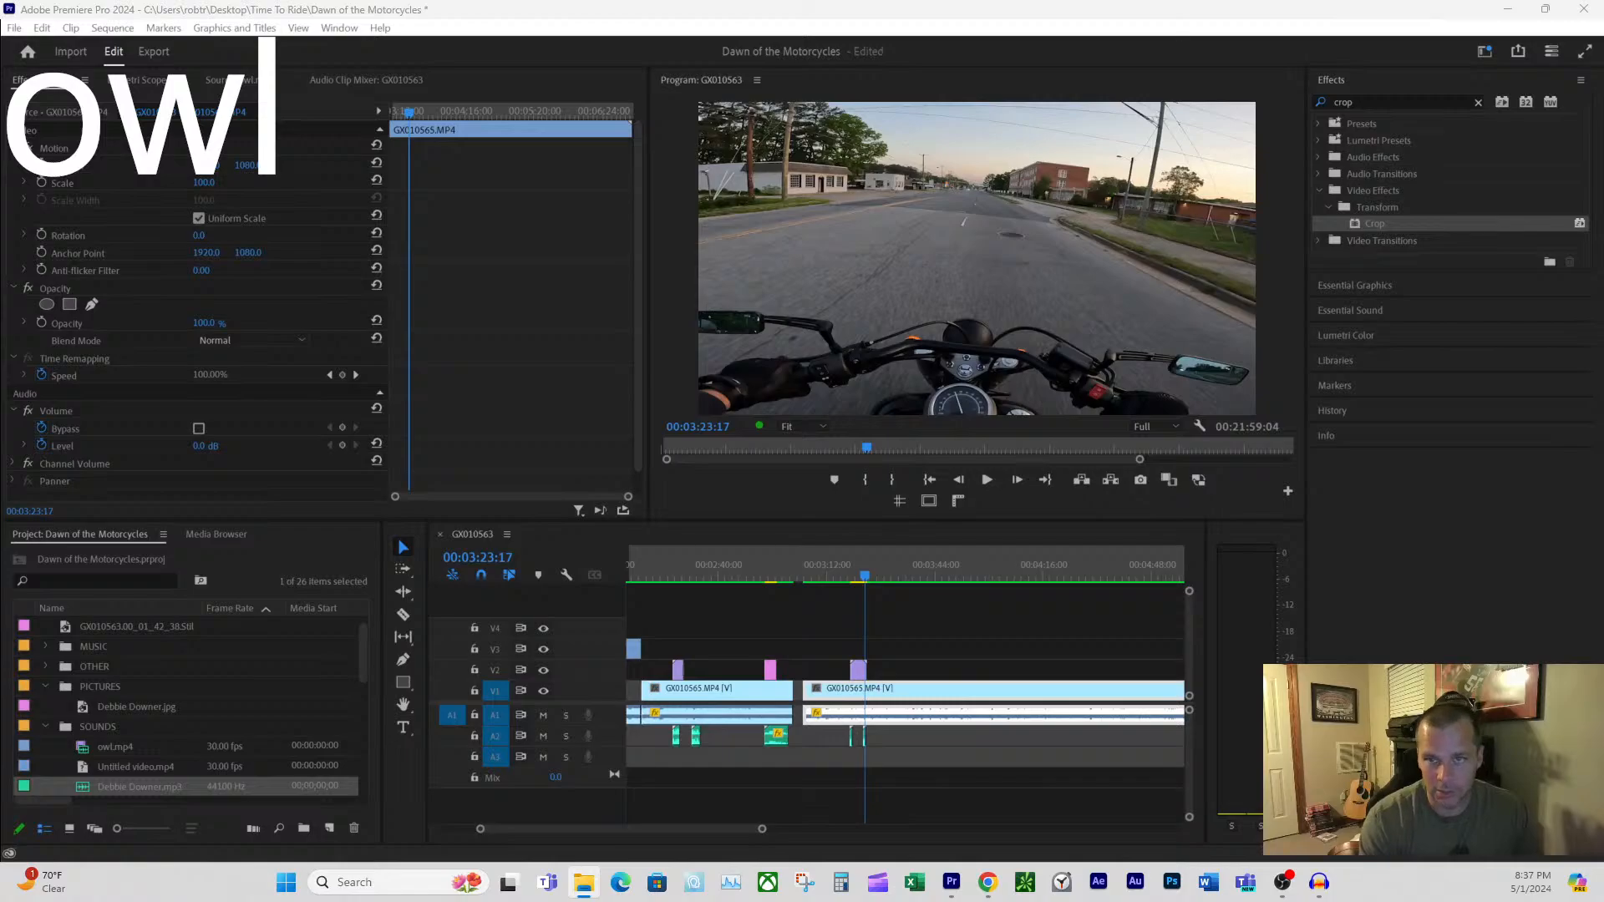
- Examine the clips, sound effects and pictures stored in the WEDDING folder on the Desktop
{"action": "left_click_drag", "start_coordinate": [1602, 91], "coordinate": [940, 216]}
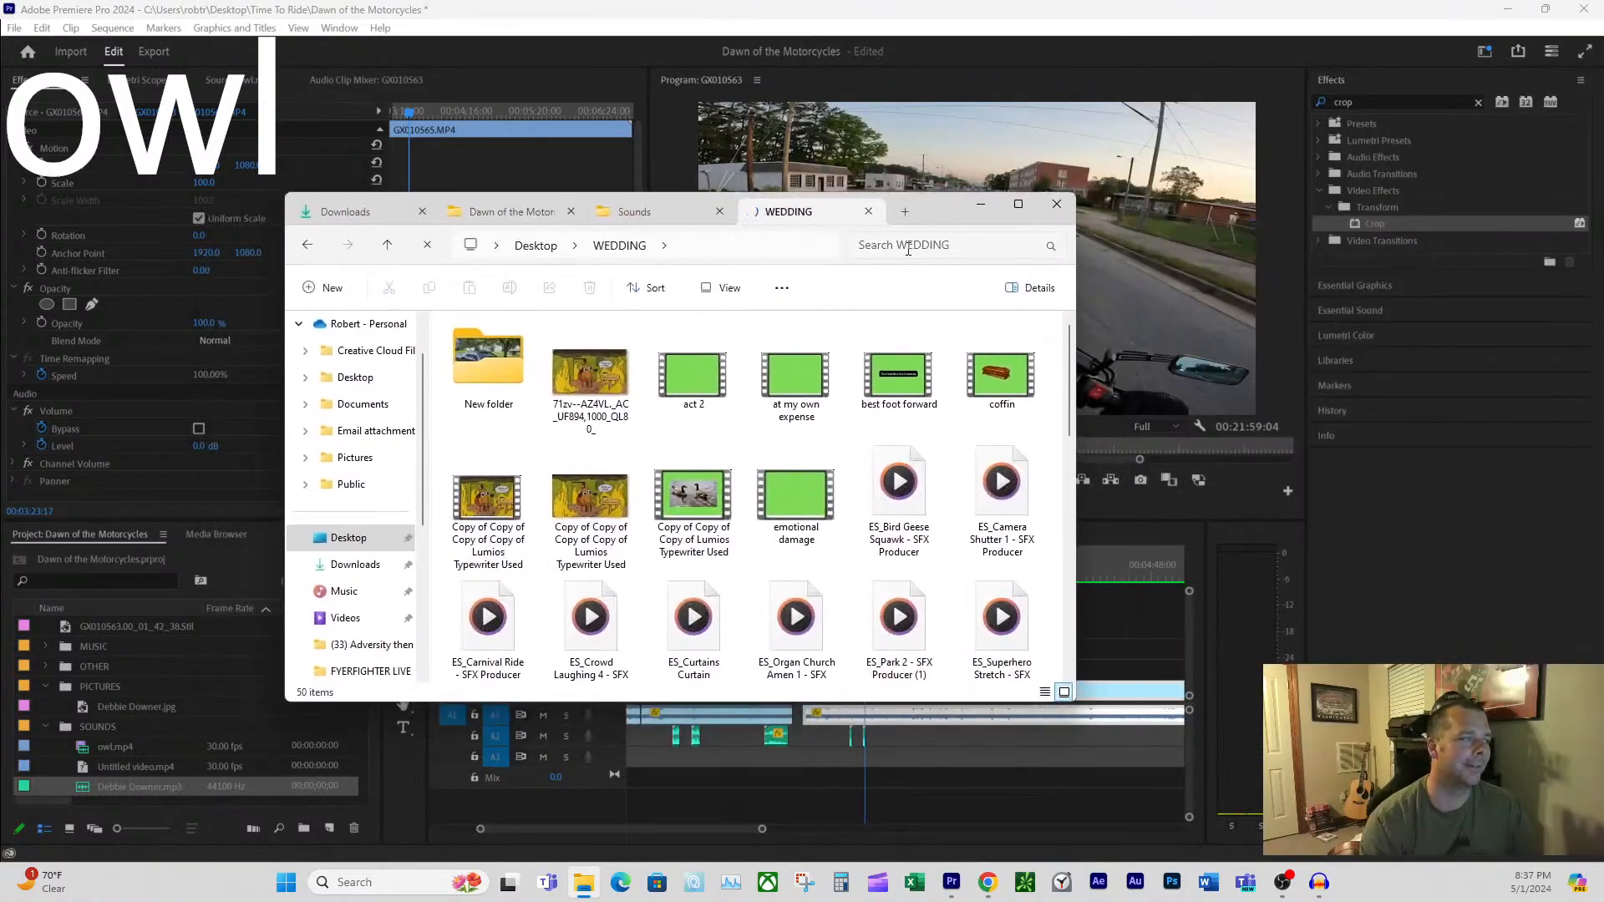
{"action": "scroll", "coordinate": [693, 510], "scroll_direction": "down", "scroll_amount": 1}
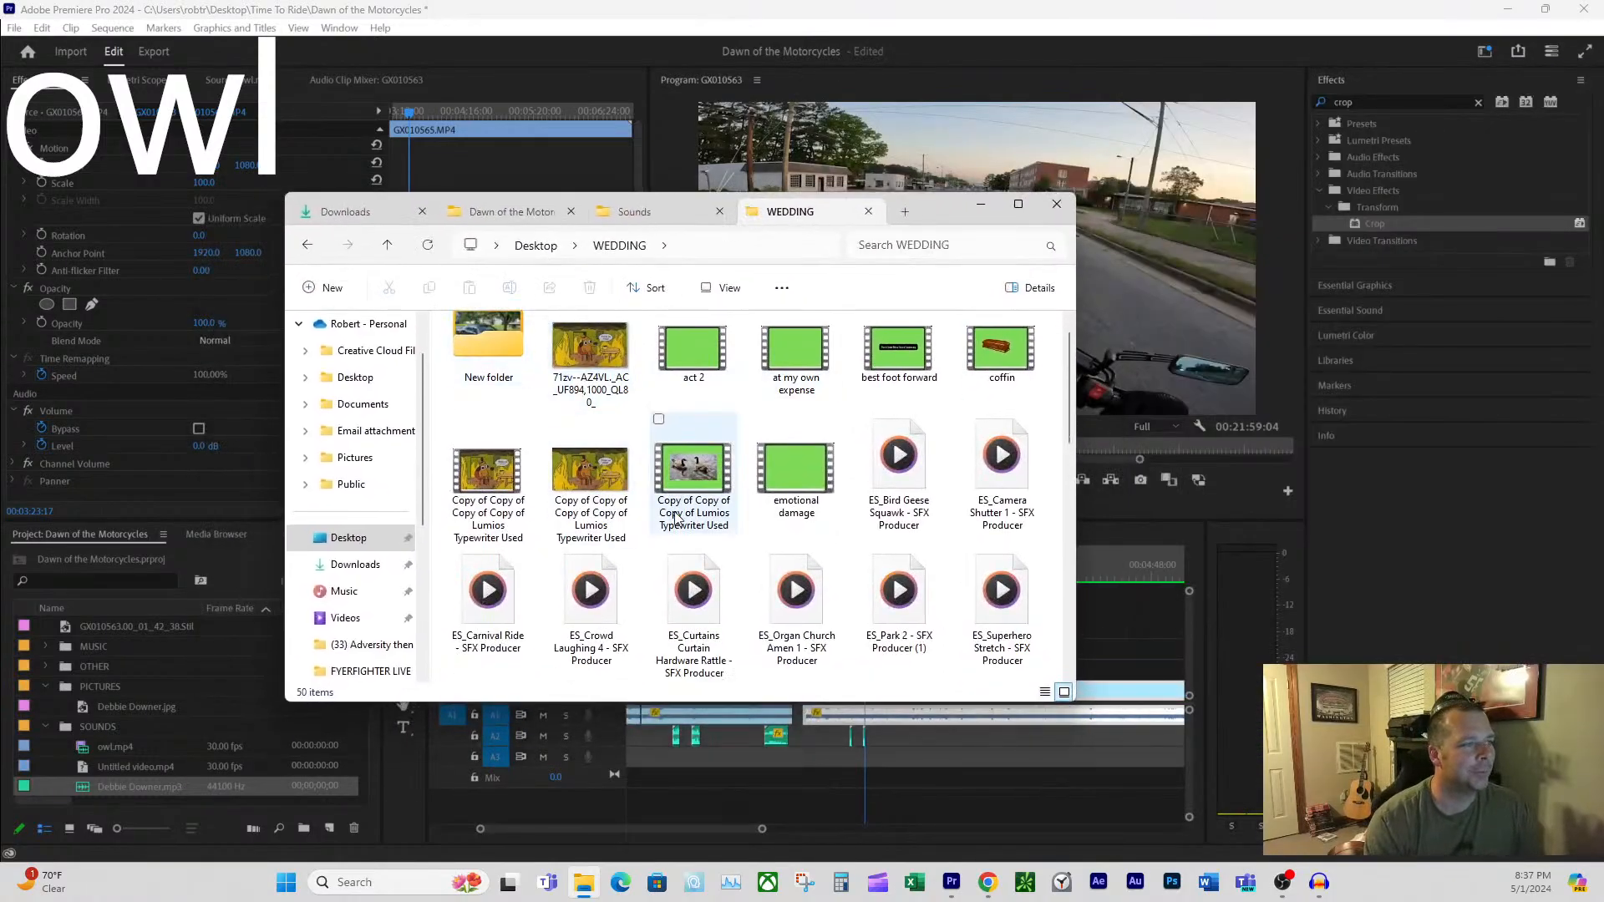
{"action": "scroll", "coordinate": [914, 543], "scroll_direction": "down", "scroll_amount": 7}
{"action": "scroll", "coordinate": [943, 330], "scroll_direction": "up", "scroll_amount": 2}
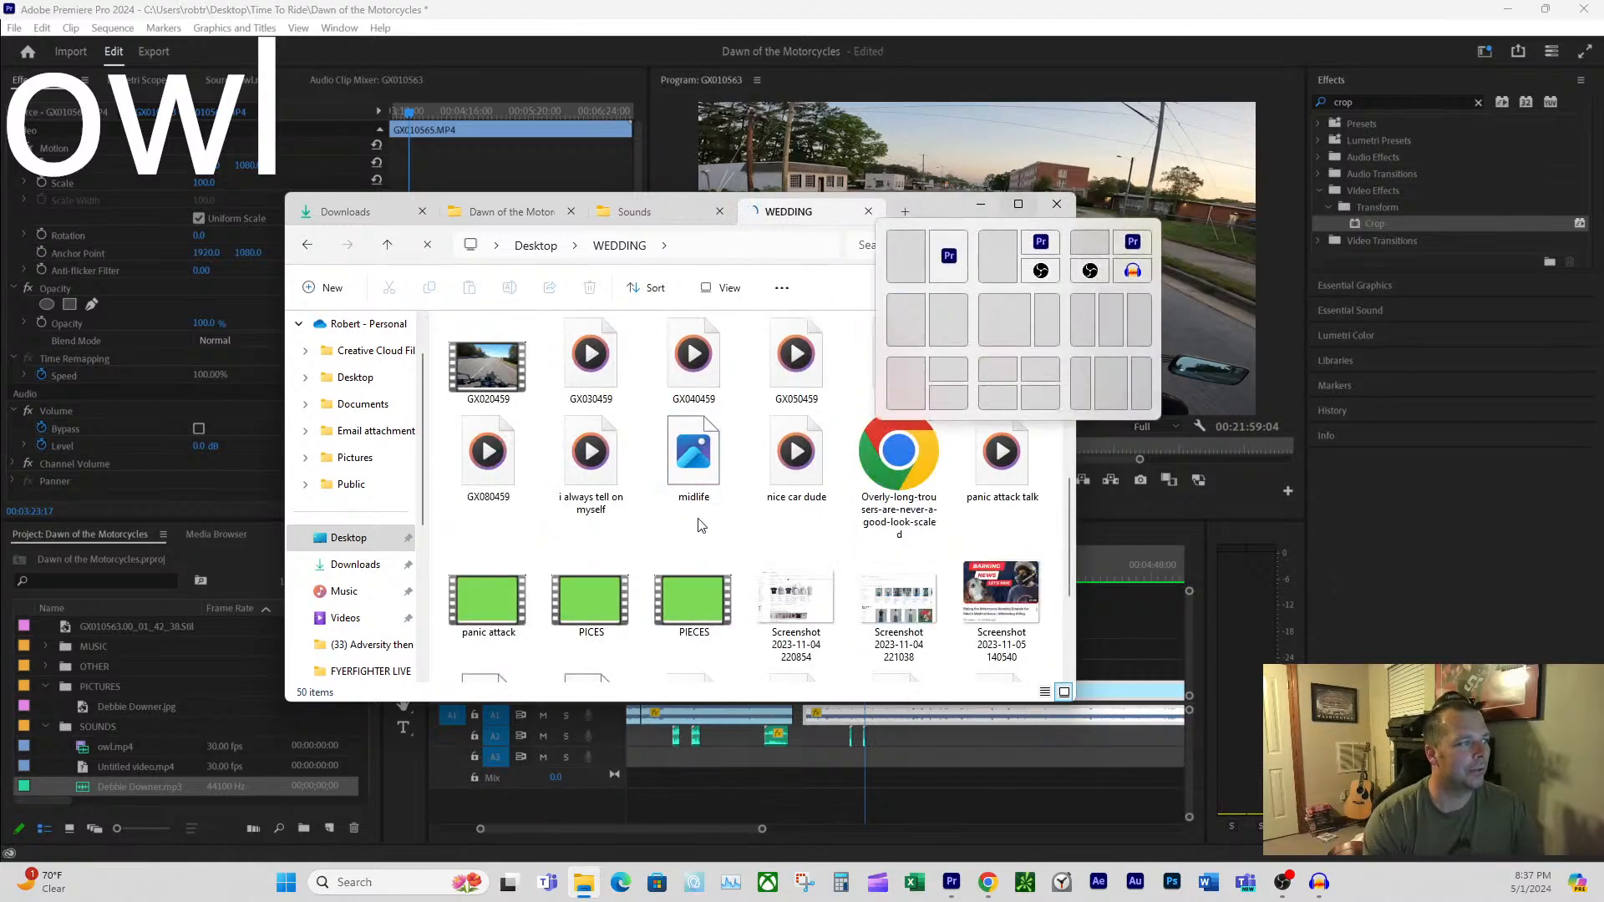
{"action": "scroll", "coordinate": [919, 577], "scroll_direction": "up", "scroll_amount": 4}
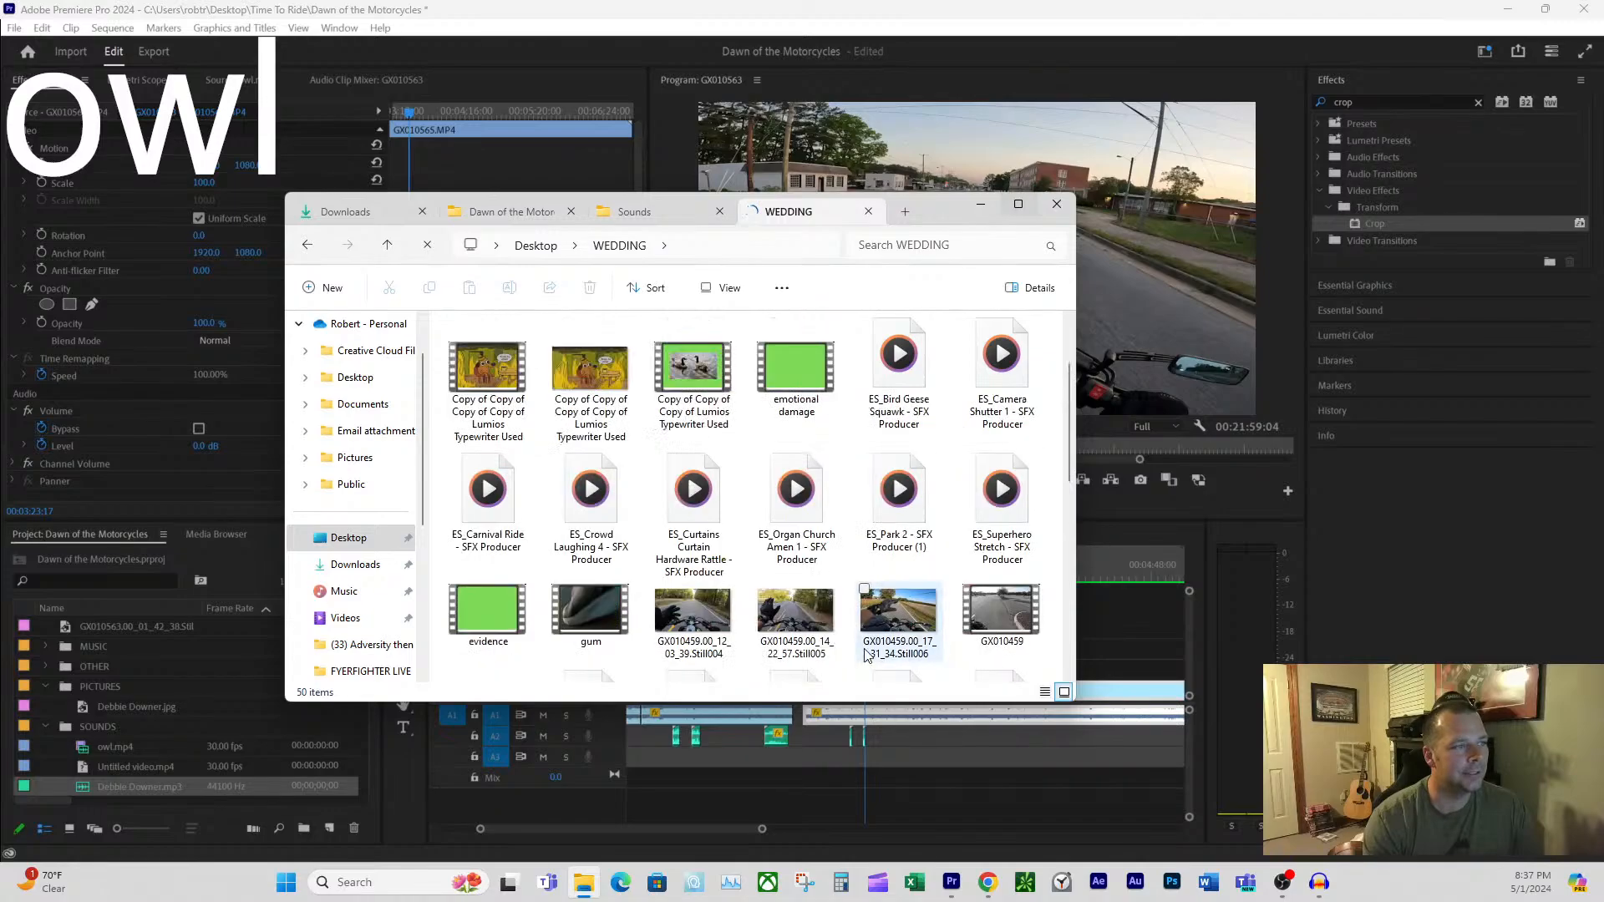
{"action": "scroll", "coordinate": [770, 589], "scroll_direction": "up", "scroll_amount": 2}
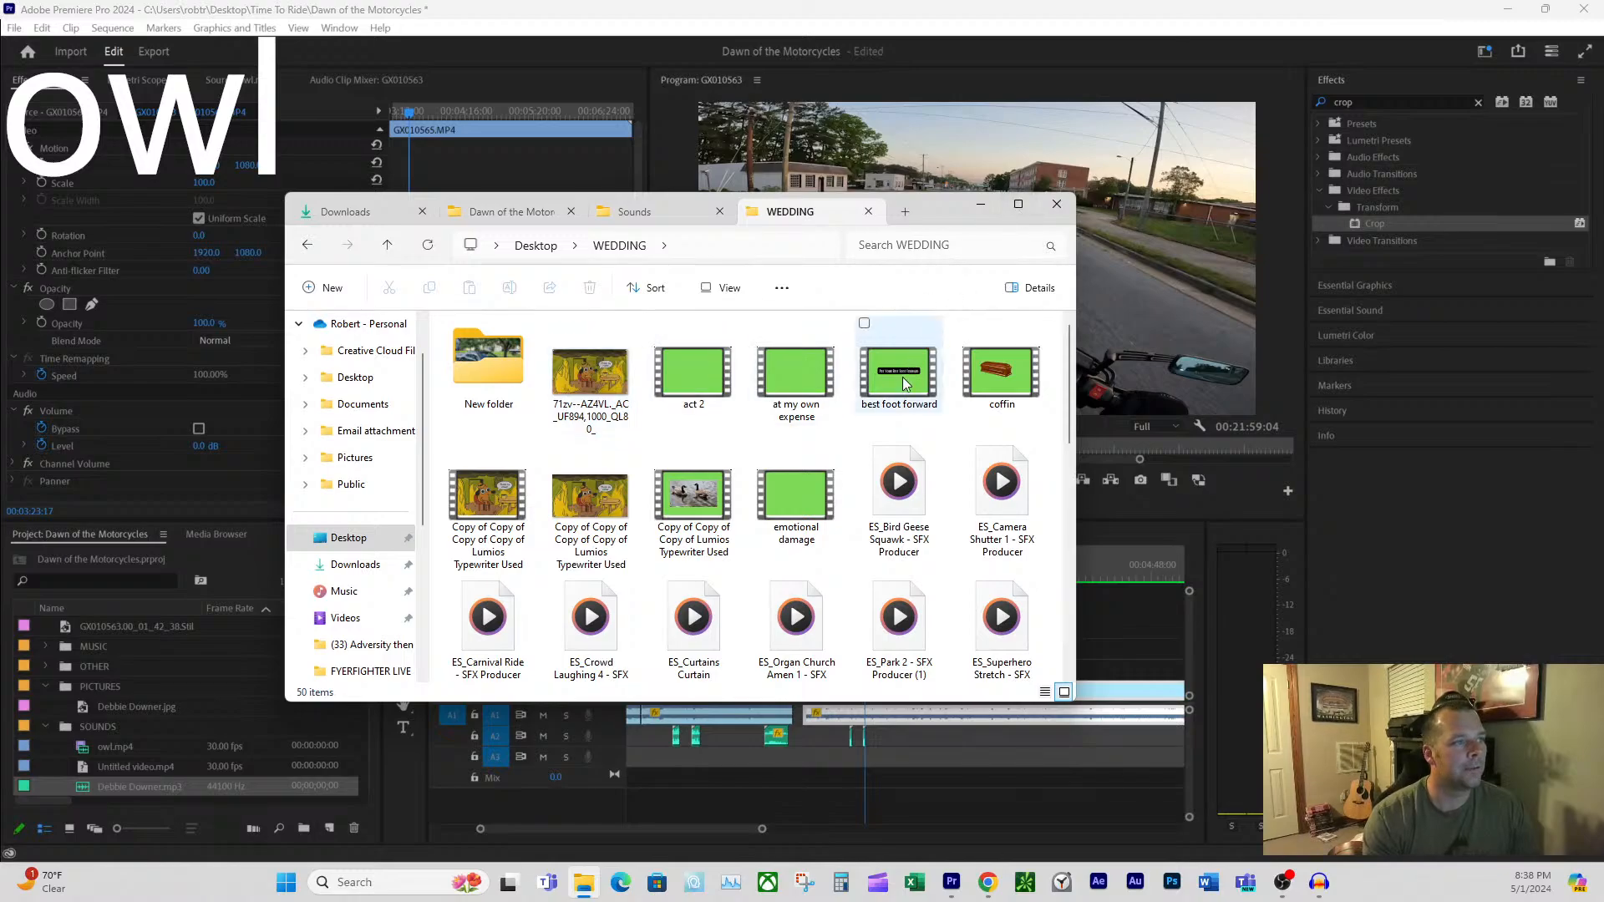
{"action": "scroll", "coordinate": [898, 422], "scroll_direction": "down", "scroll_amount": 3}
{"action": "scroll", "coordinate": [898, 421], "scroll_direction": "down", "scroll_amount": 3}
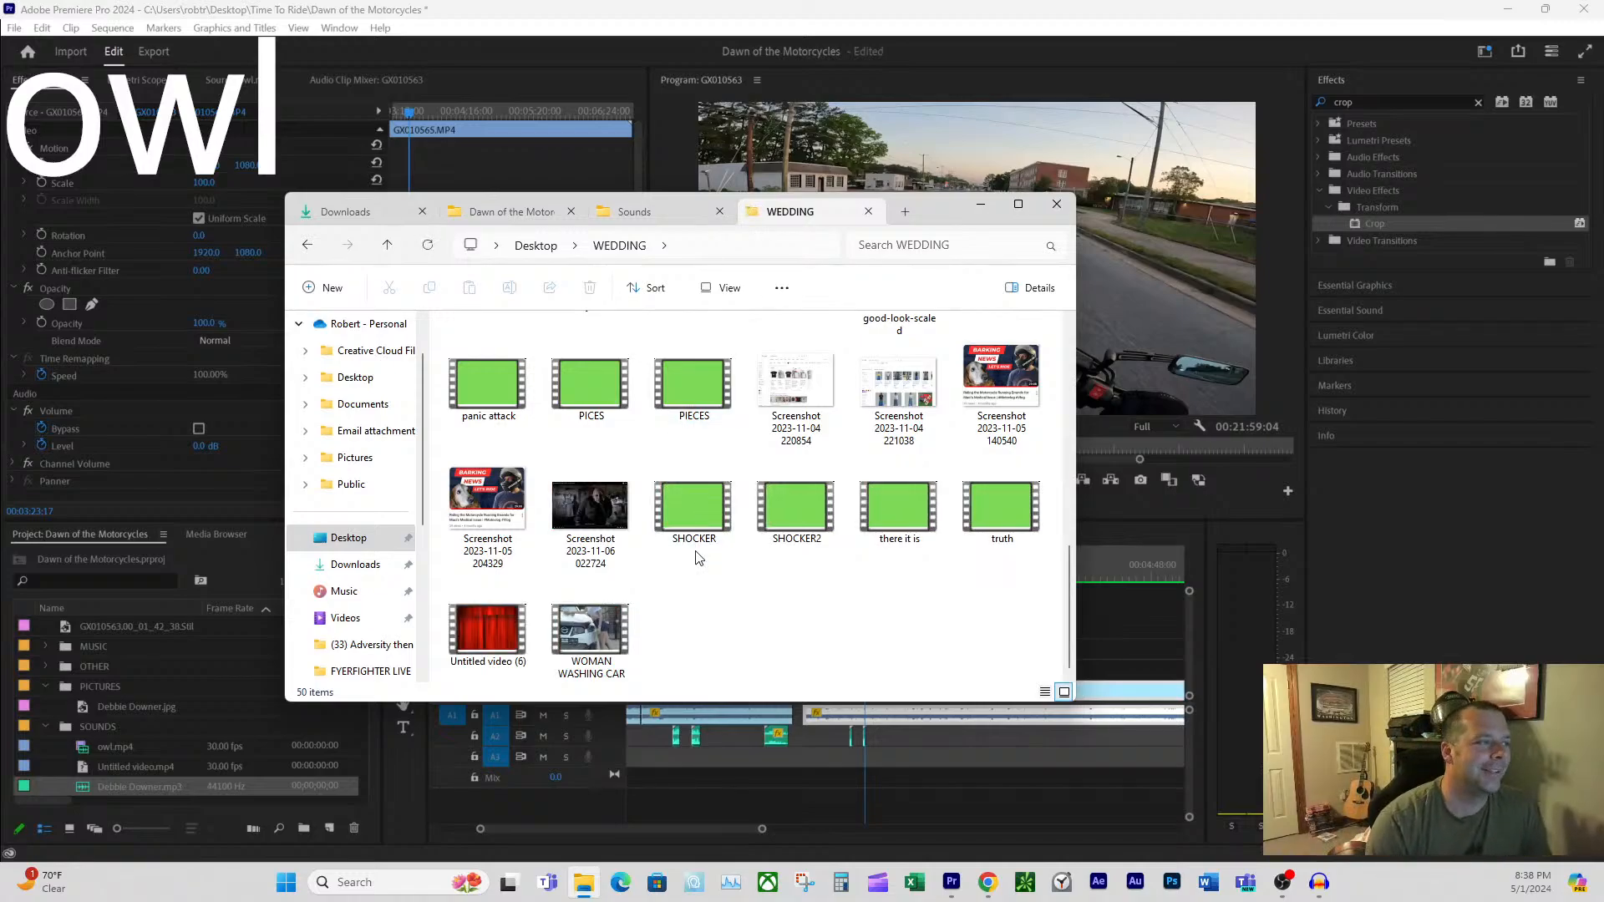
{"action": "scroll", "coordinate": [716, 603], "scroll_direction": "up", "scroll_amount": 5}
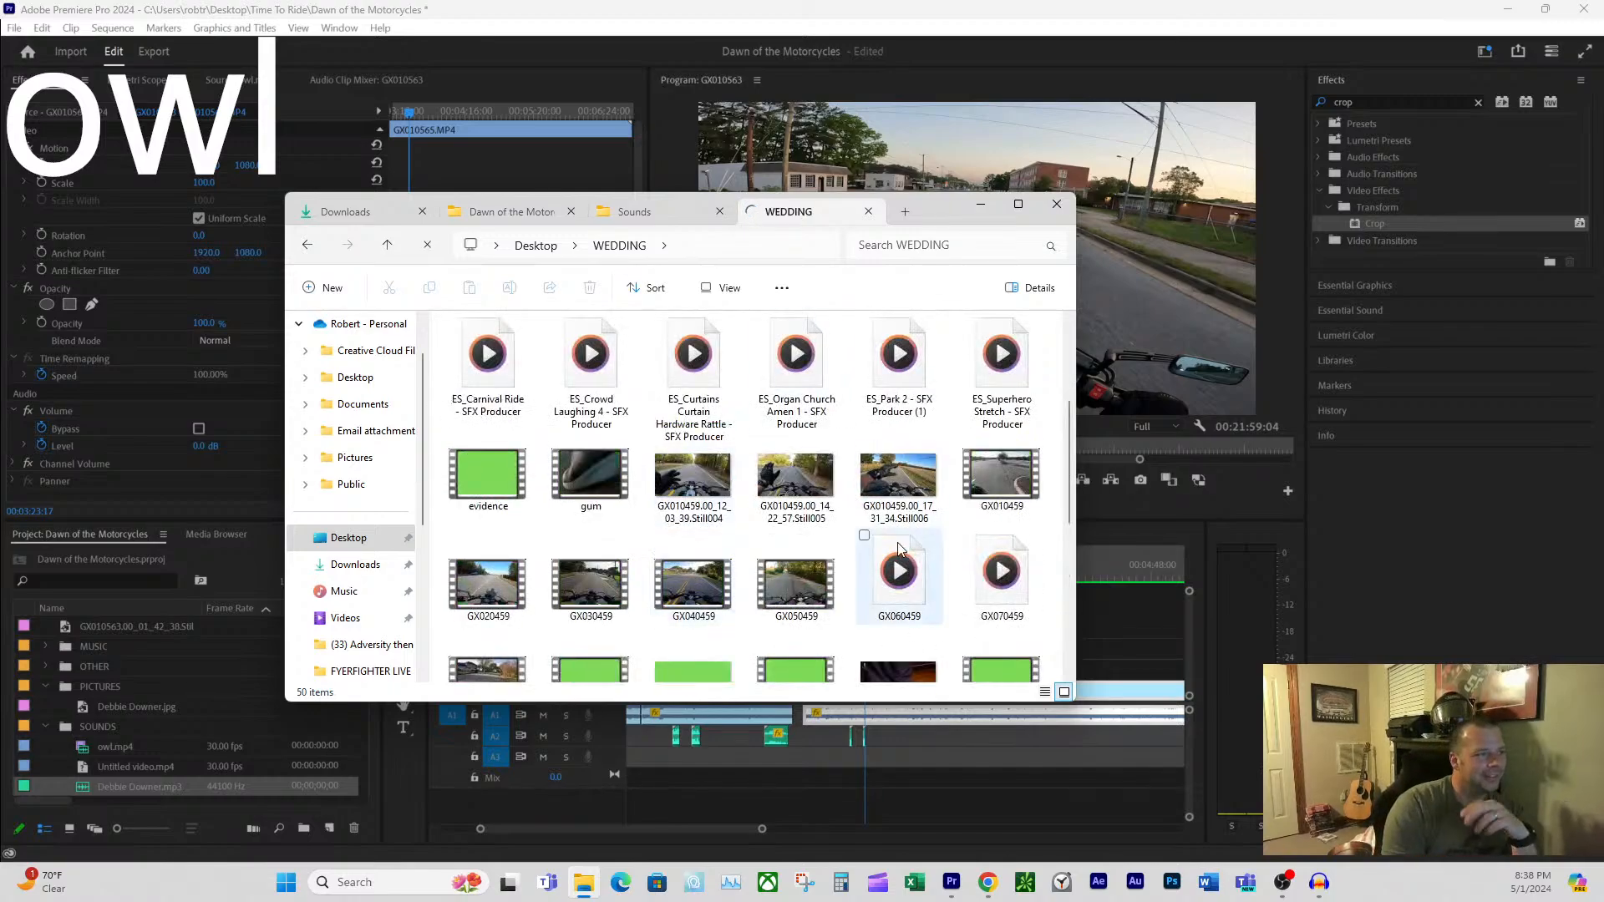
{"action": "scroll", "coordinate": [902, 547], "scroll_direction": "up", "scroll_amount": 3}
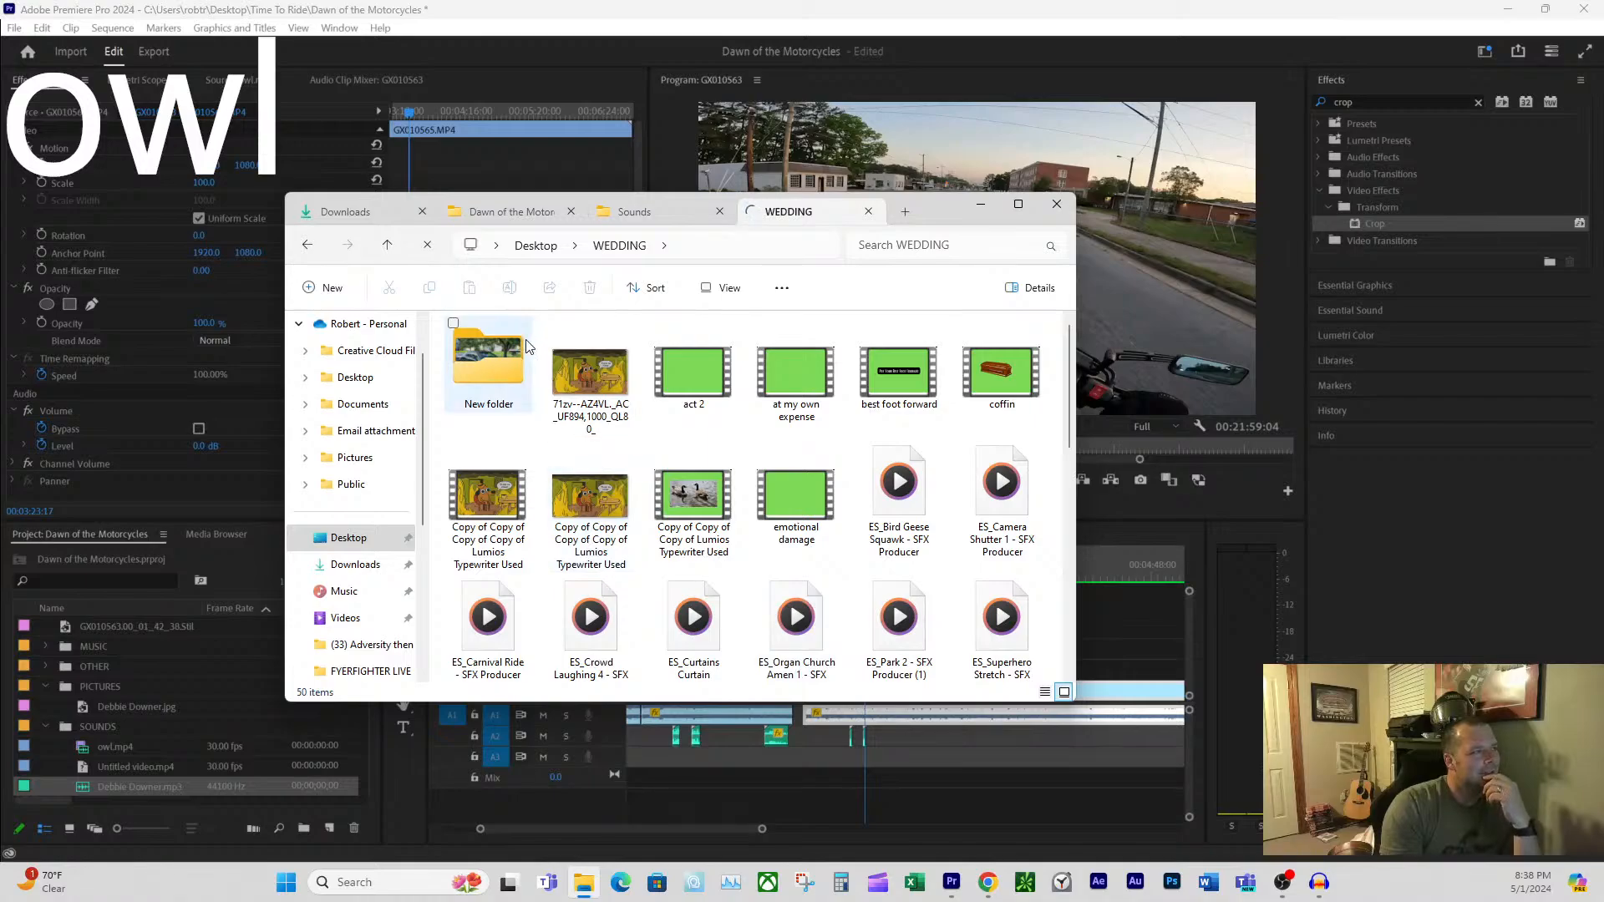
{"action": "left_click_drag", "start_coordinate": [920, 204], "coordinate": [1603, 209]}
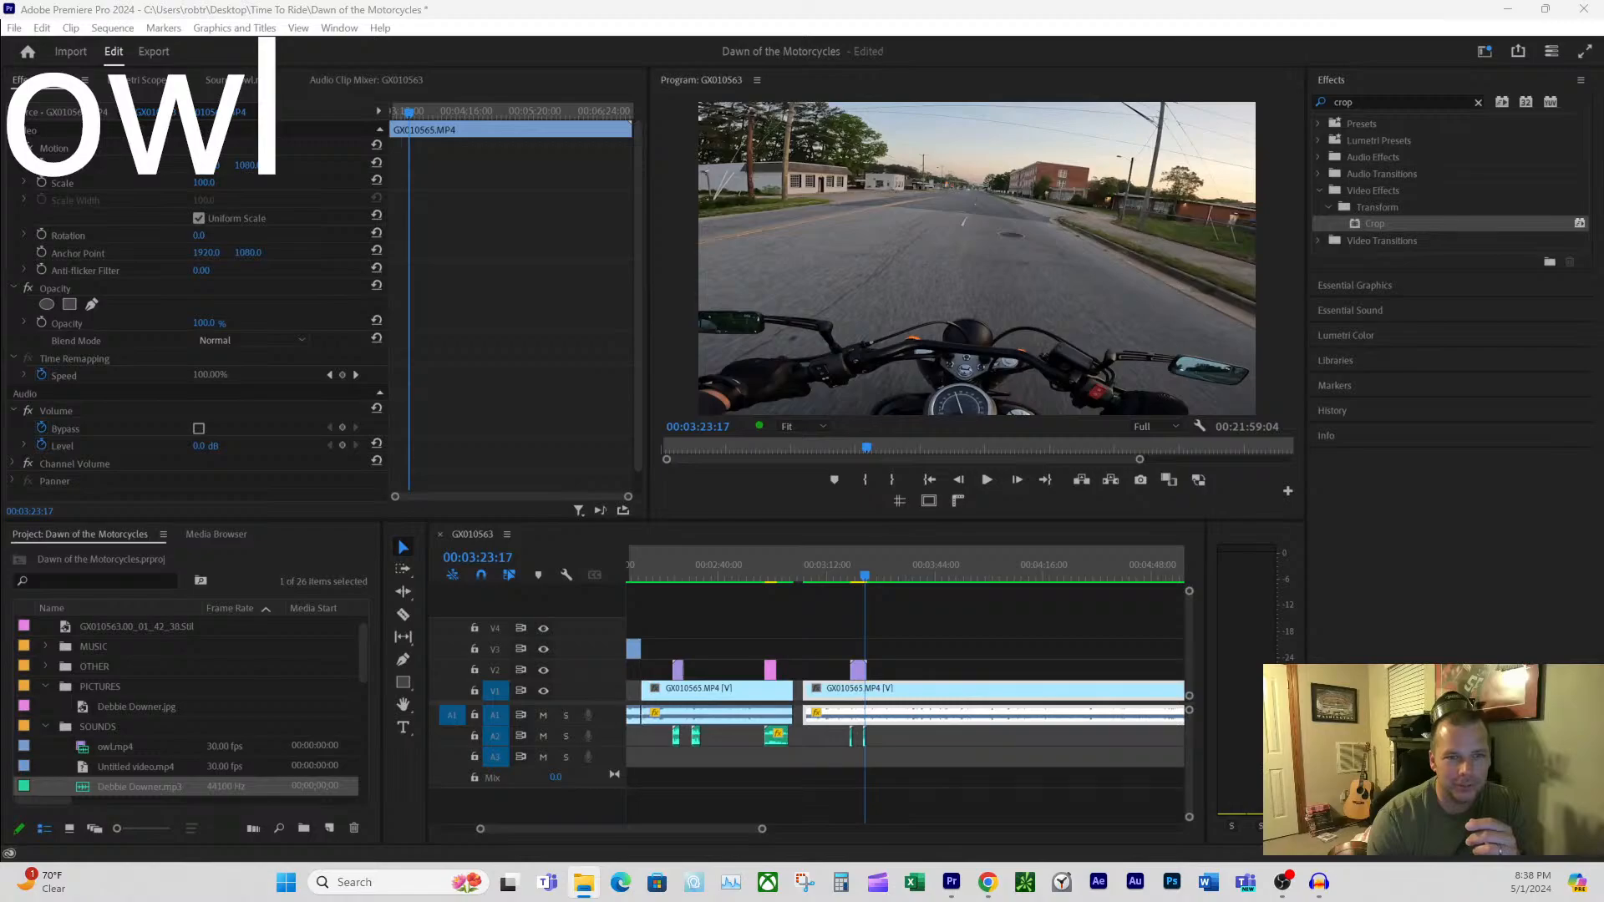
- Find the episode (44) The DUMBEST Thing(s) I Have Done...Lately! Motovlog folder under FYERFIGHTER MOTO and view its Thumbnail.png
{"action": "left_click_drag", "start_coordinate": [1603, 288], "coordinate": [997, 280]}
{"action": "scroll", "coordinate": [714, 608], "scroll_direction": "down", "scroll_amount": 1}
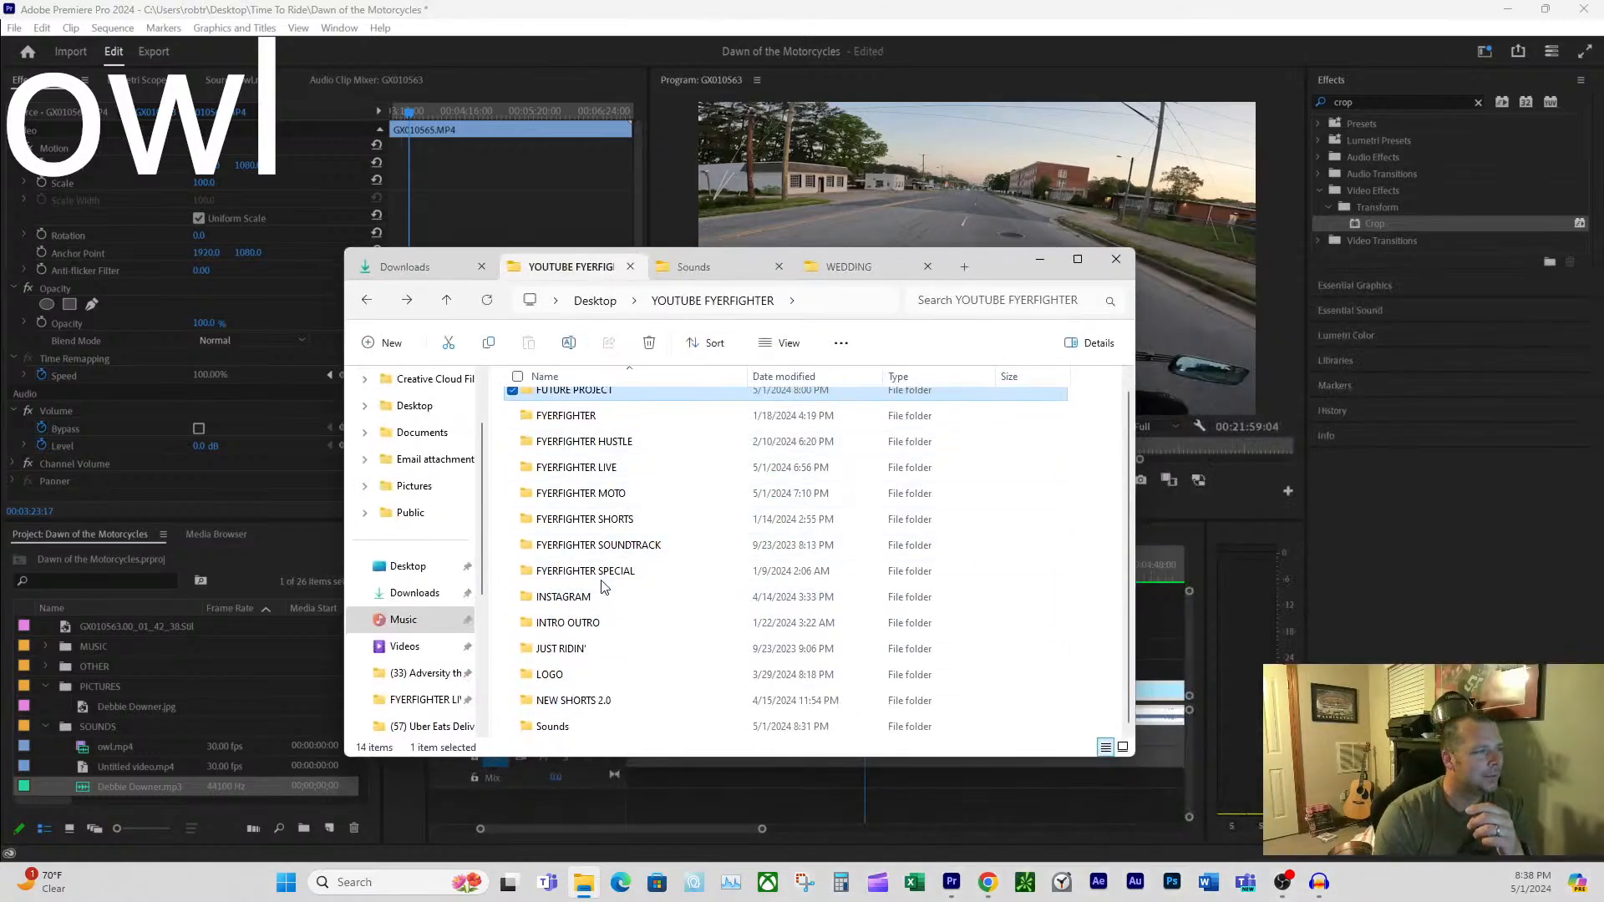
{"action": "double_click", "coordinate": [603, 492]}
{"action": "scroll", "coordinate": [682, 578], "scroll_direction": "down", "scroll_amount": 9}
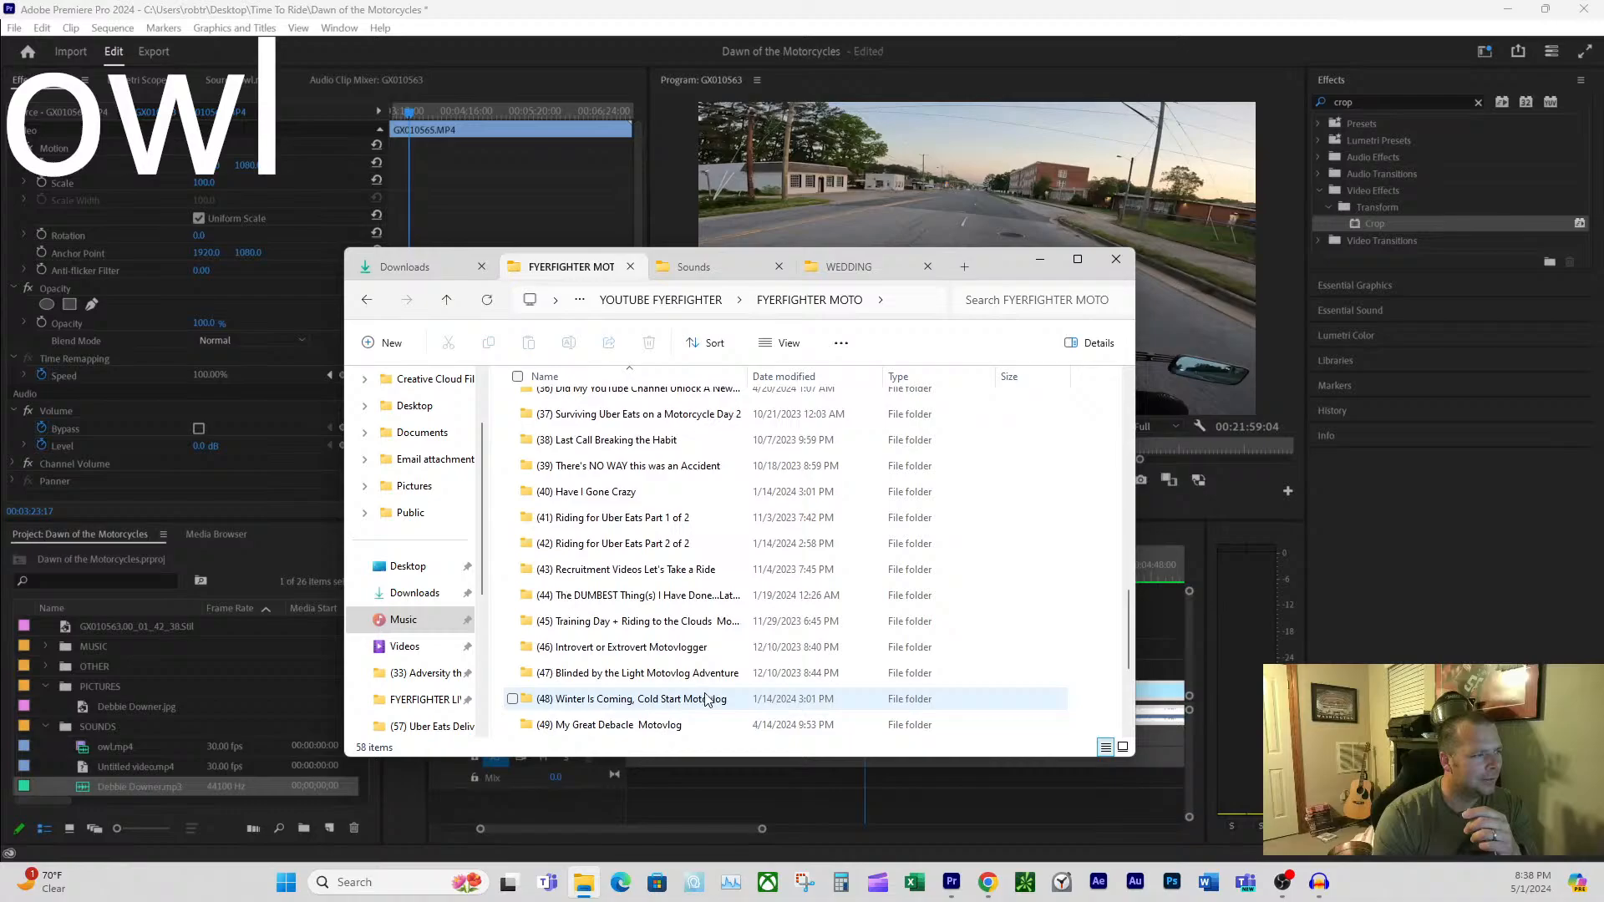
{"action": "left_click", "coordinate": [652, 597]}
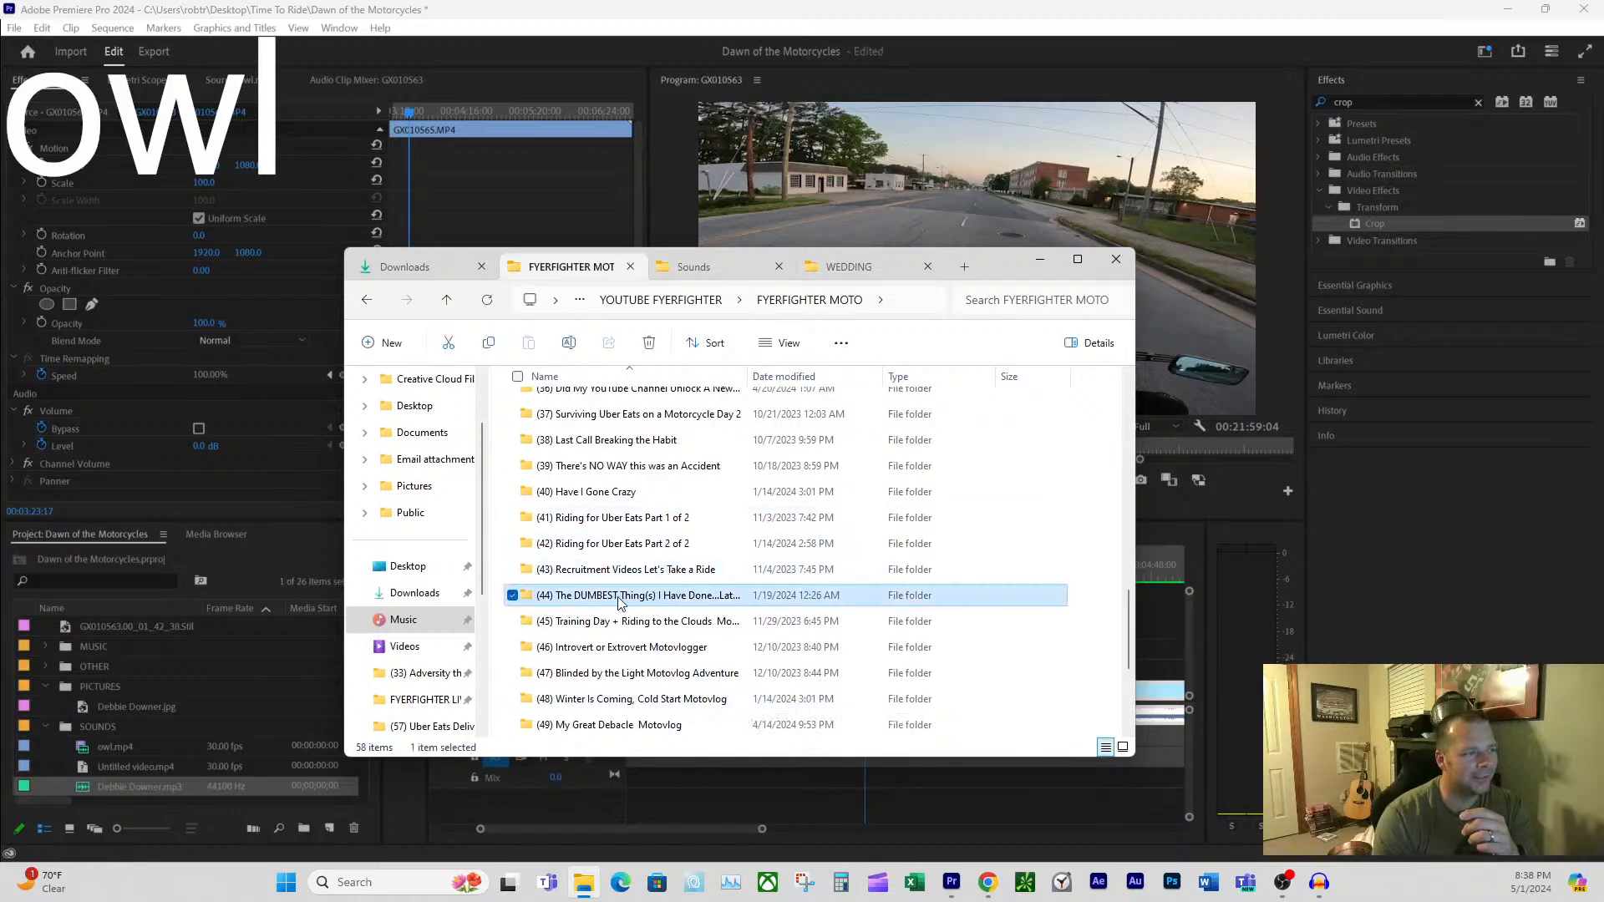
{"action": "double_click", "coordinate": [621, 598]}
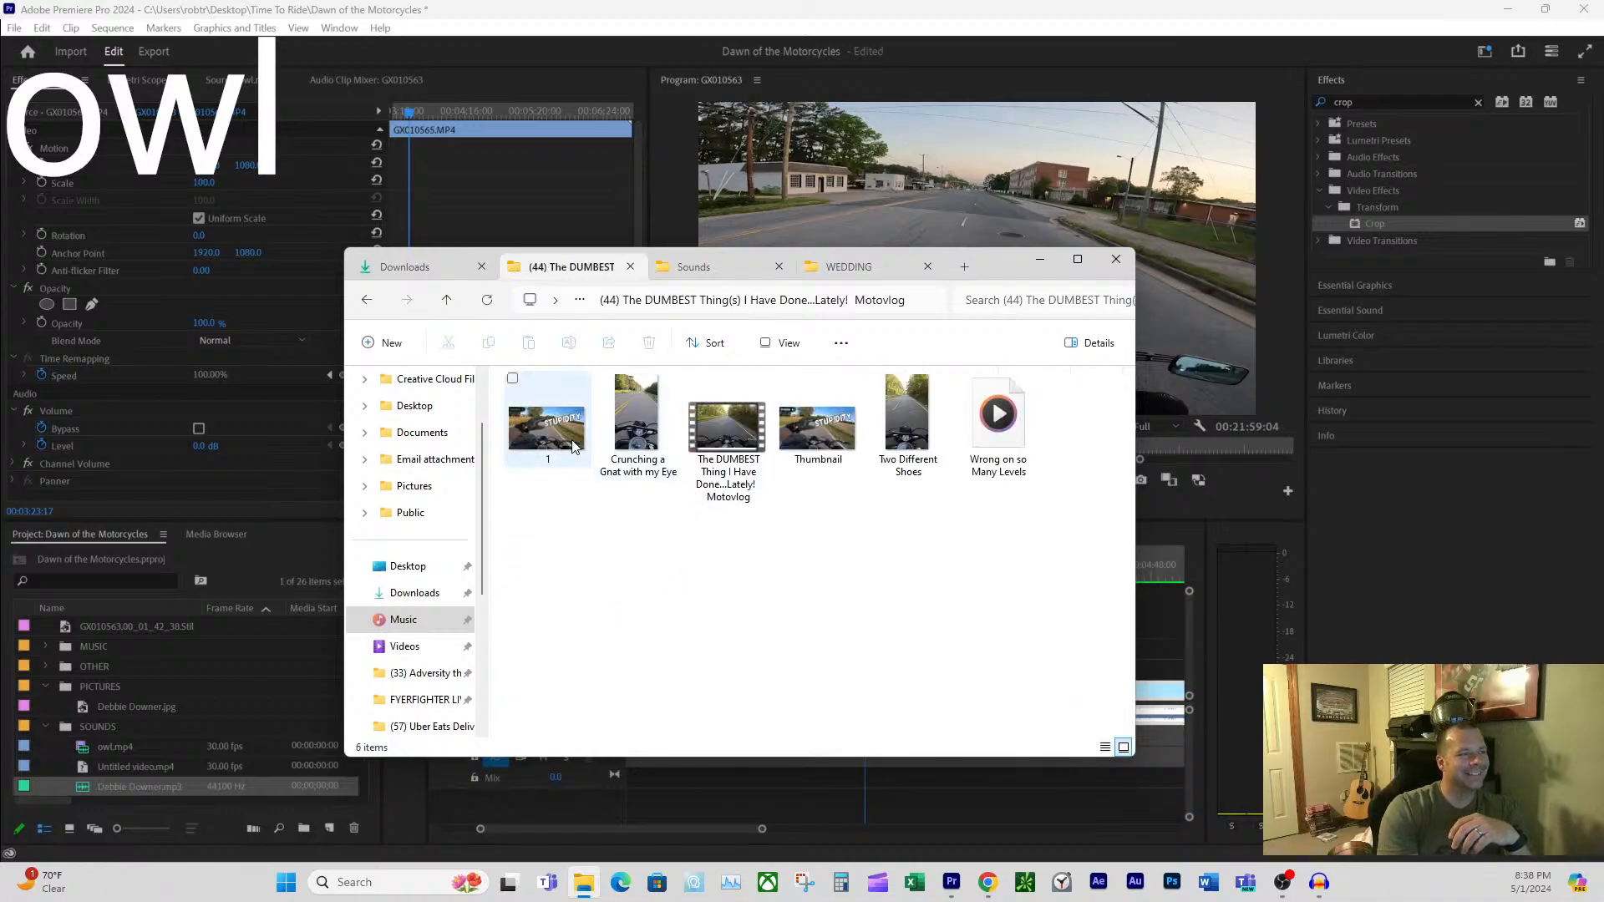
{"action": "double_click", "coordinate": [829, 431]}
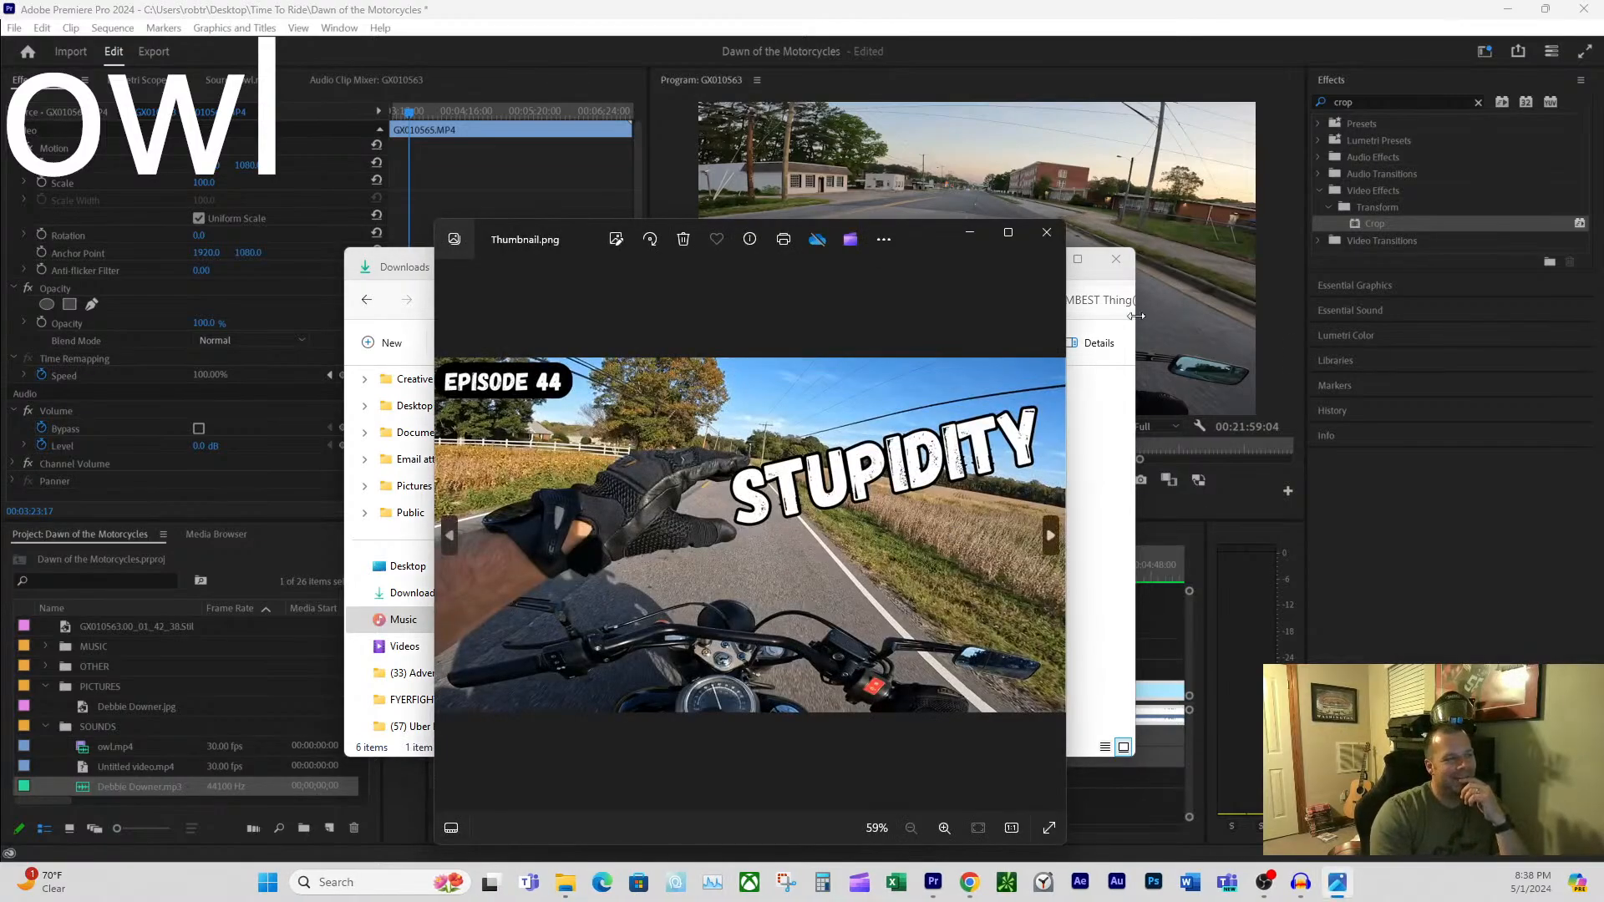
{"action": "left_click", "coordinate": [1047, 235]}
- Play the video The DUMBEST Thing I Have Done...Lately! Motovlog from its beginning in Media Player
{"action": "double_click", "coordinate": [734, 417]}
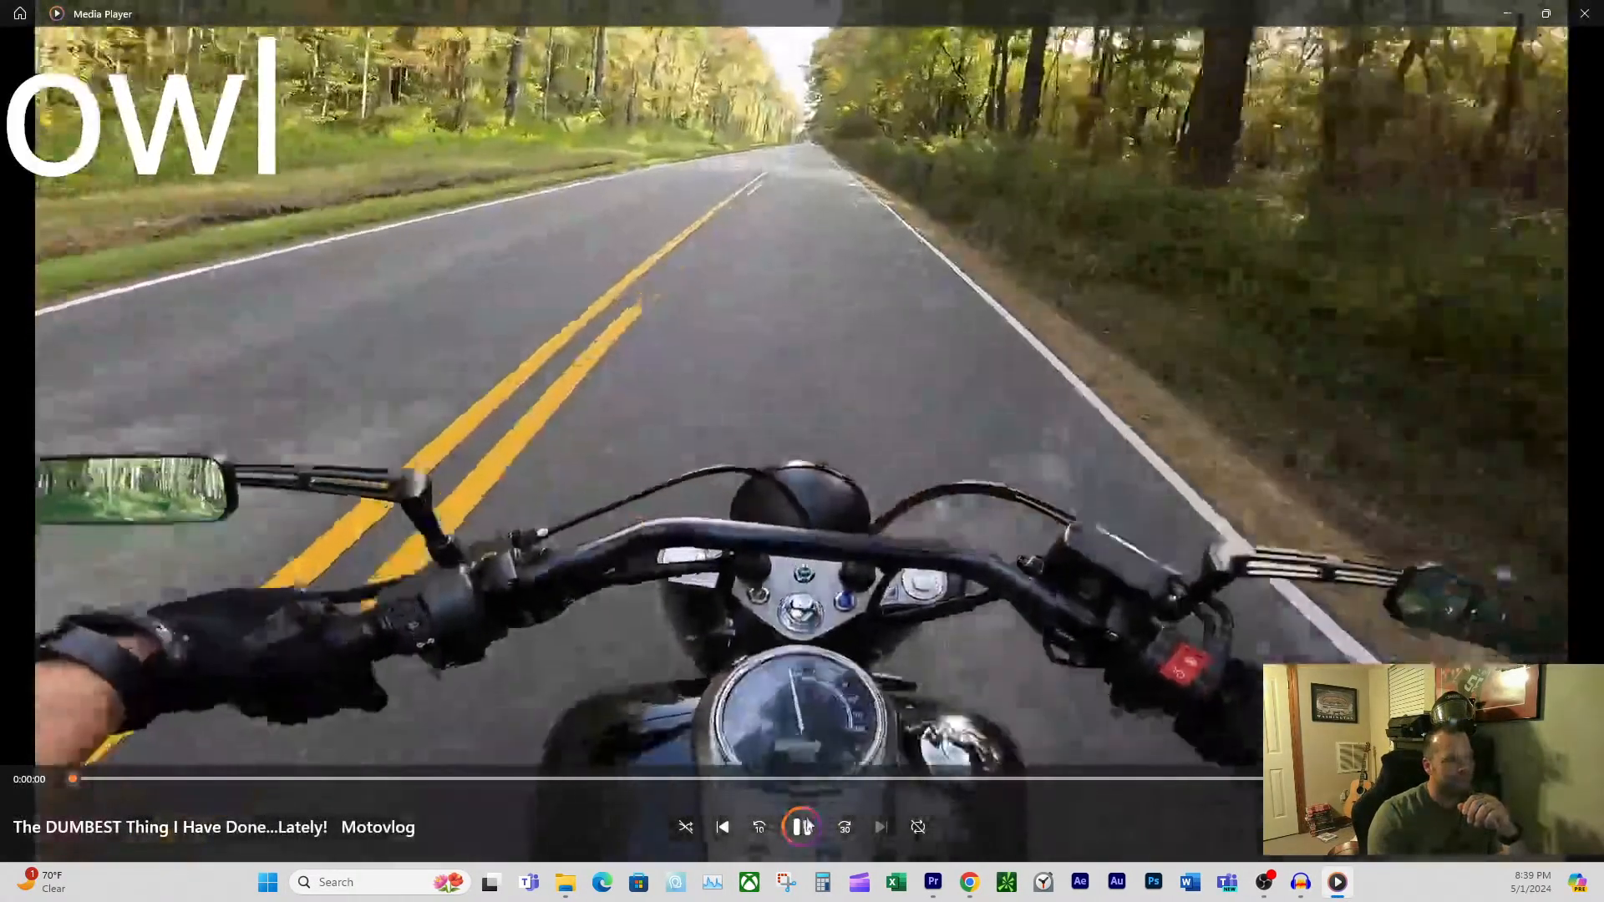
{"action": "left_click", "coordinate": [802, 826]}
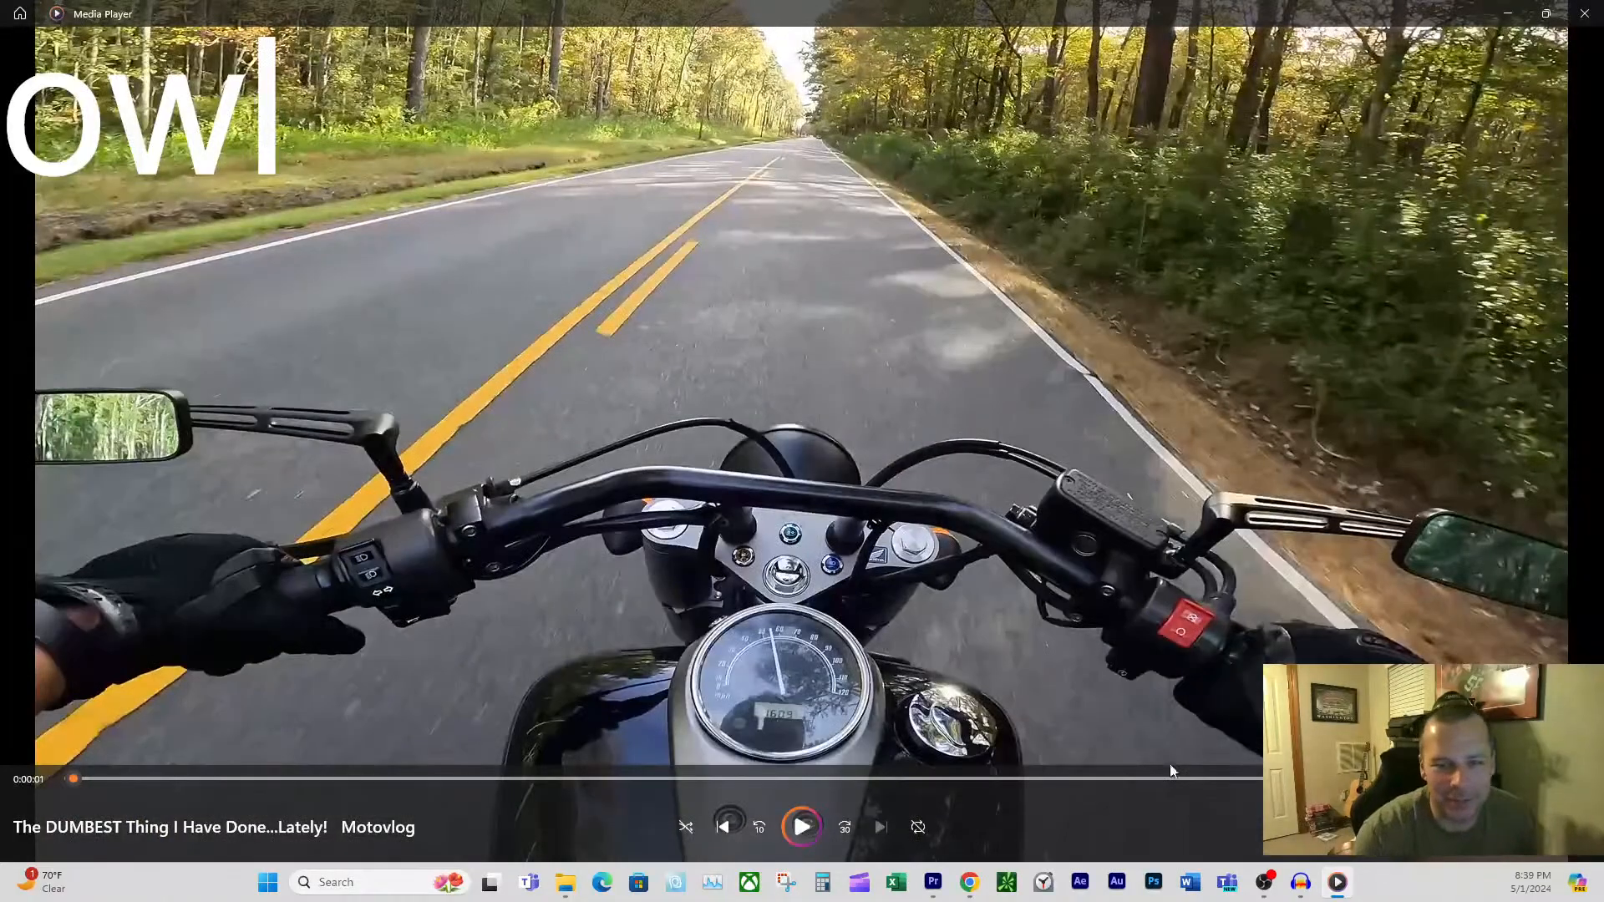
{"action": "left_click", "coordinate": [61, 777]}
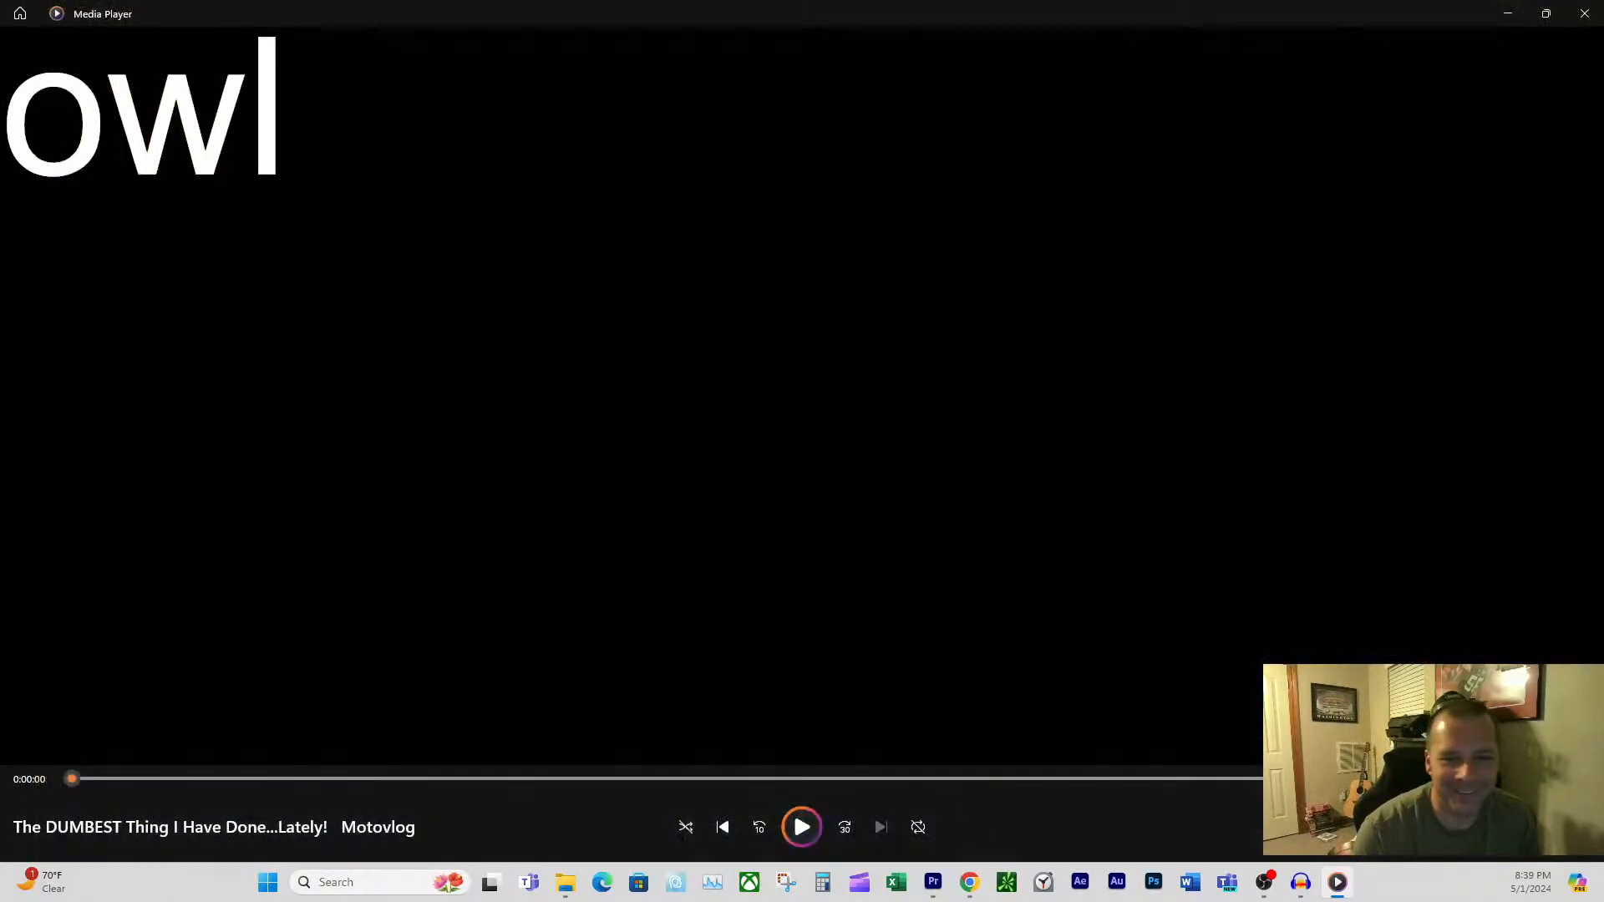
{"action": "key", "text": "alt+Tab"}
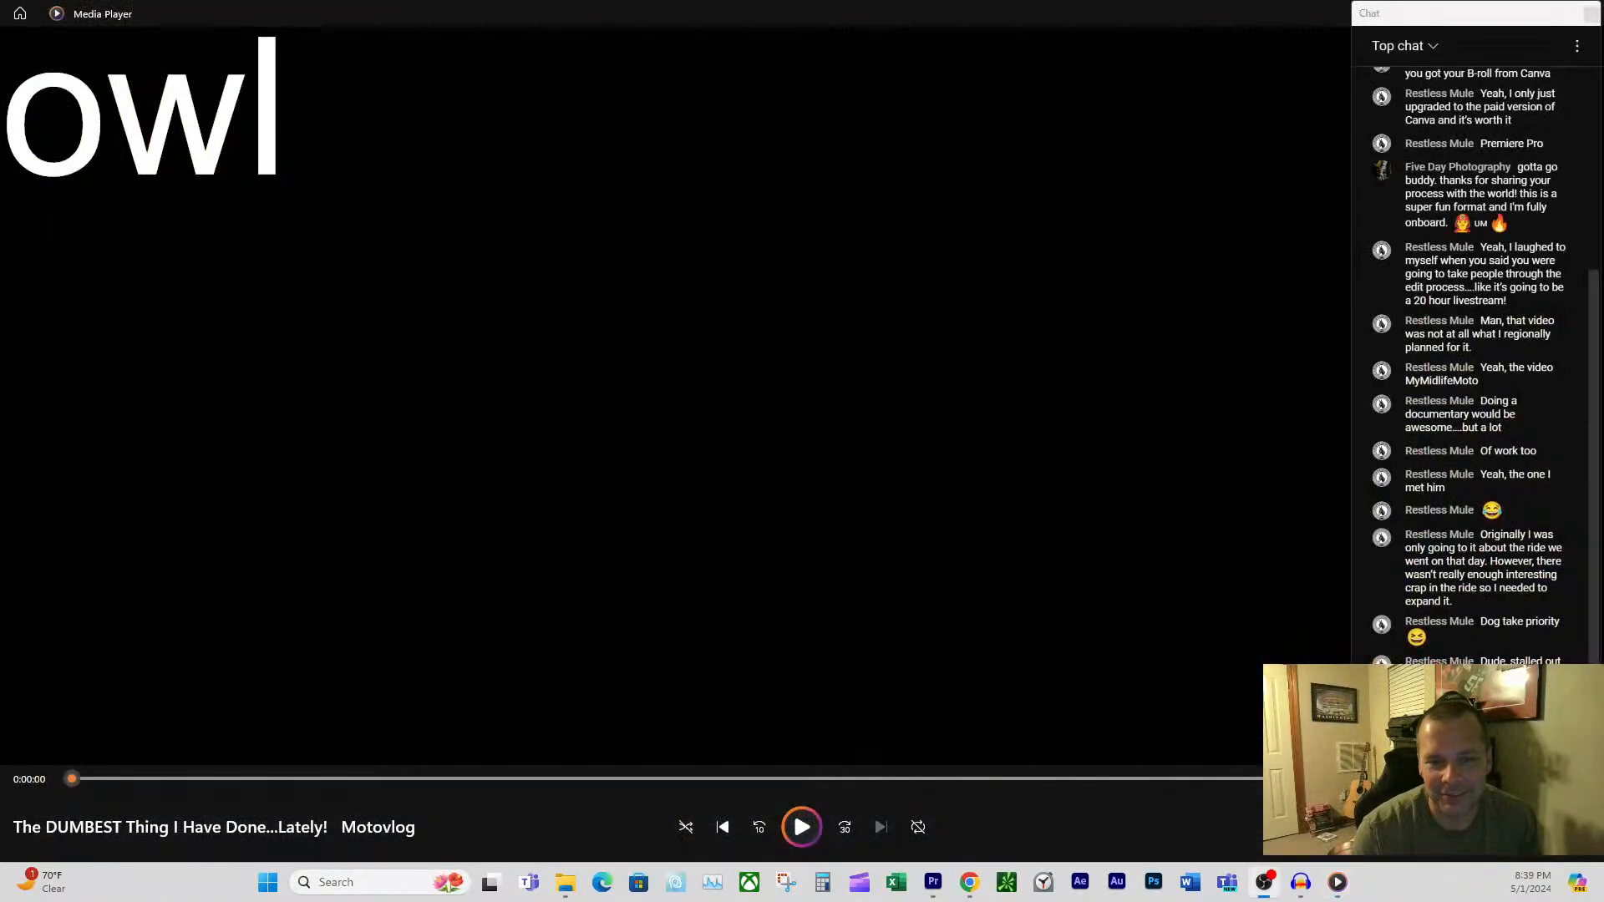
{"action": "left_click", "coordinate": [805, 818]}
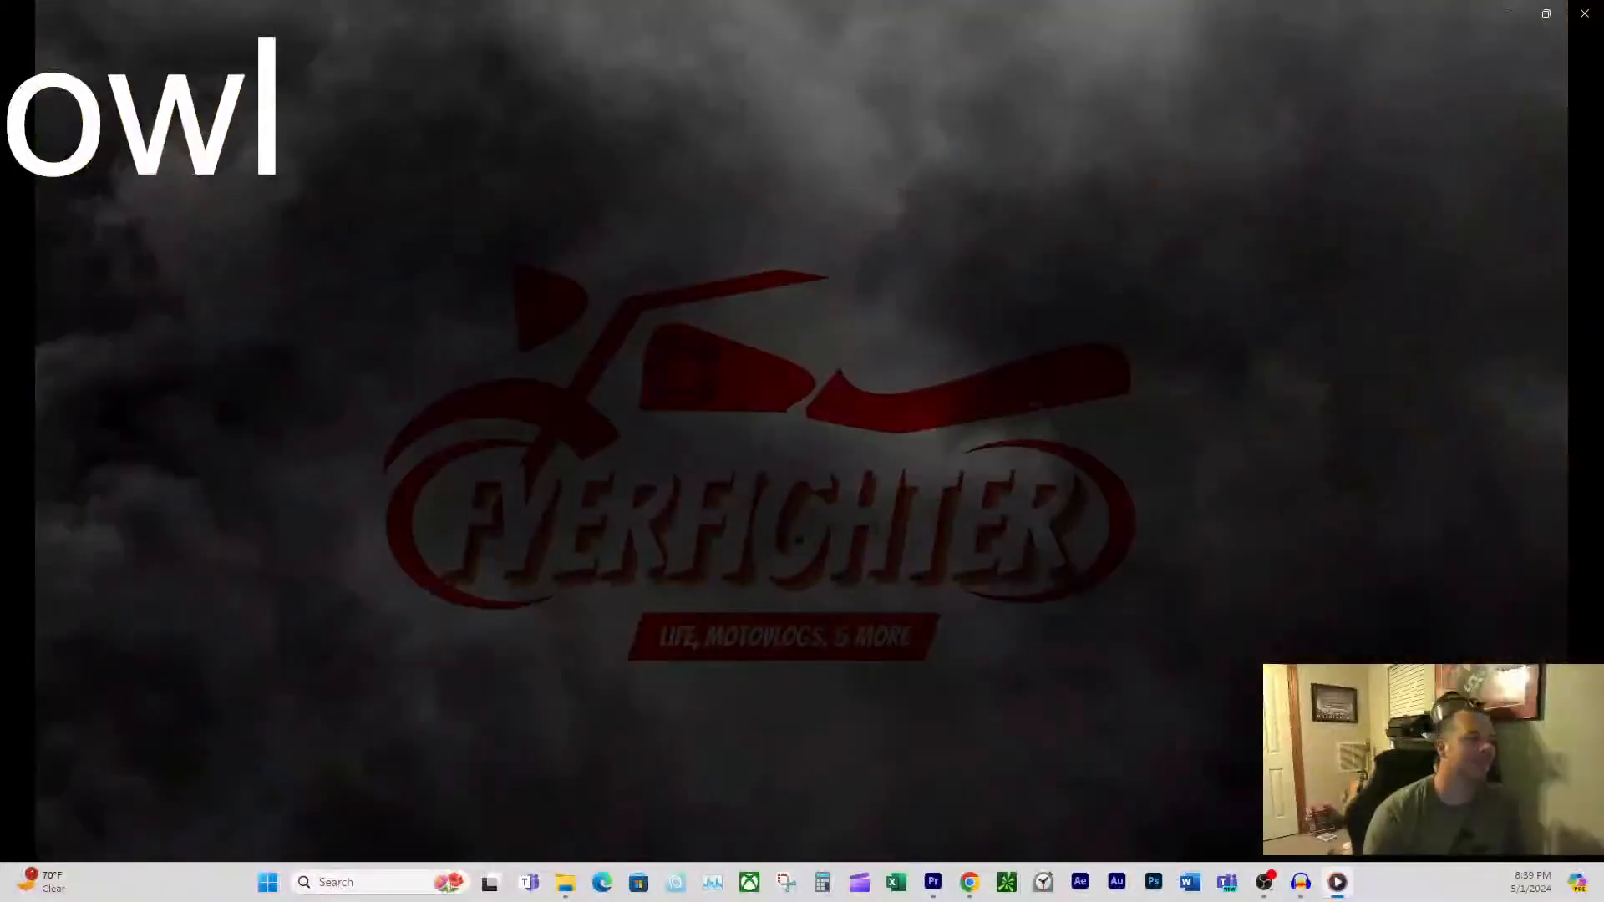
{"action": "mouse_move", "coordinate": [1139, 362]}
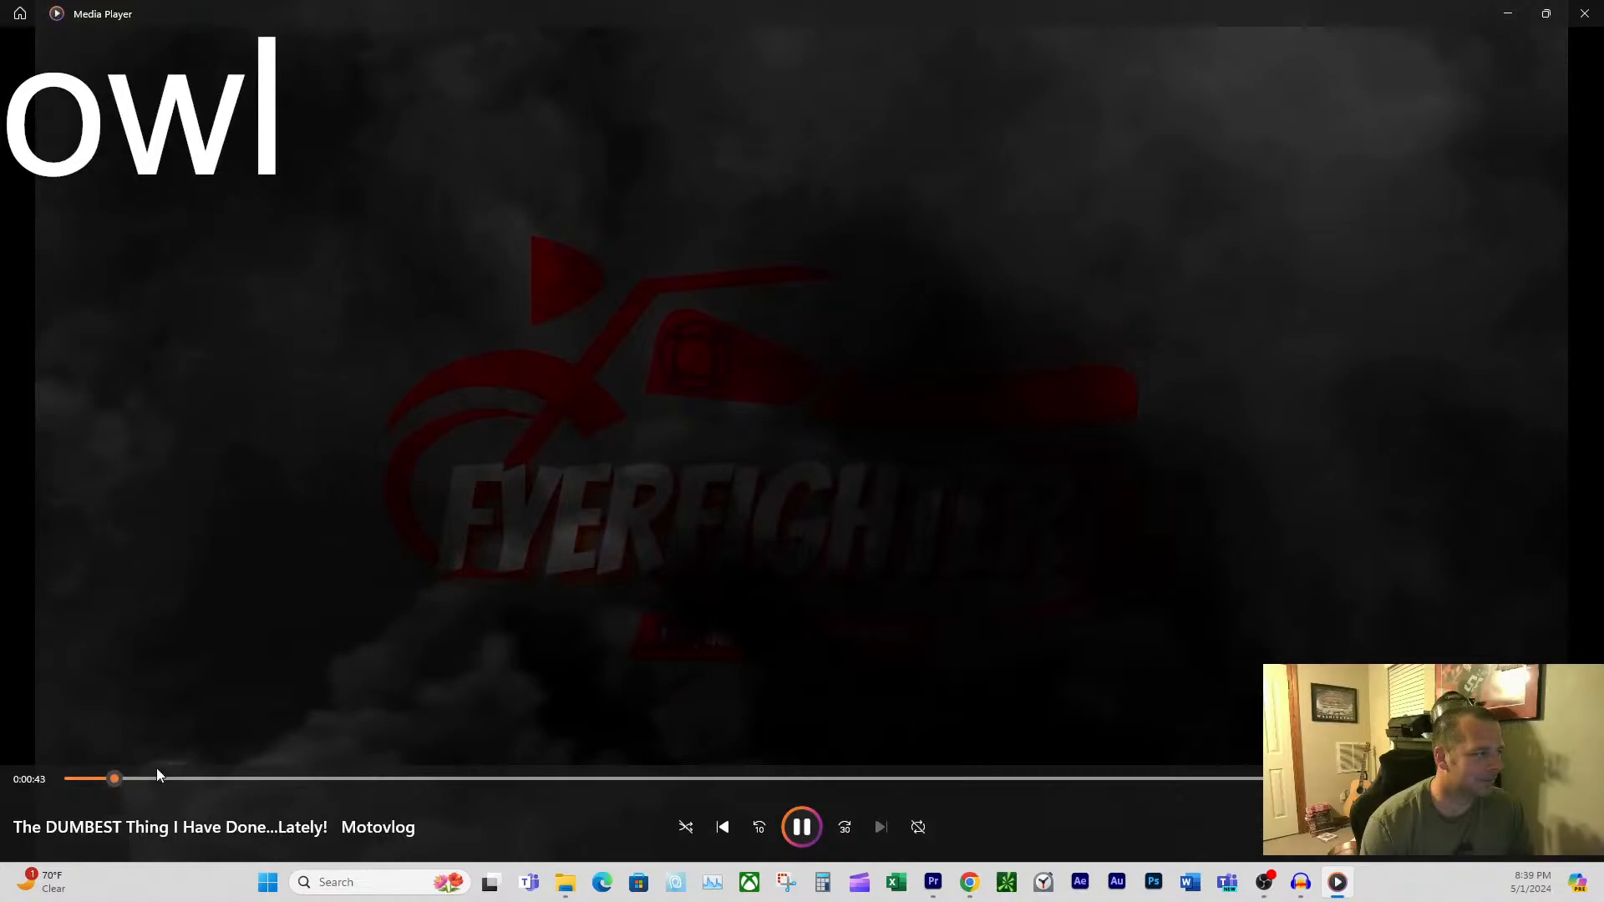
- Skip through the motovlog episode to watch its riding footage, pausing at 0:15:28, and close the player
{"action": "left_click_drag", "start_coordinate": [114, 779], "coordinate": [302, 794]}
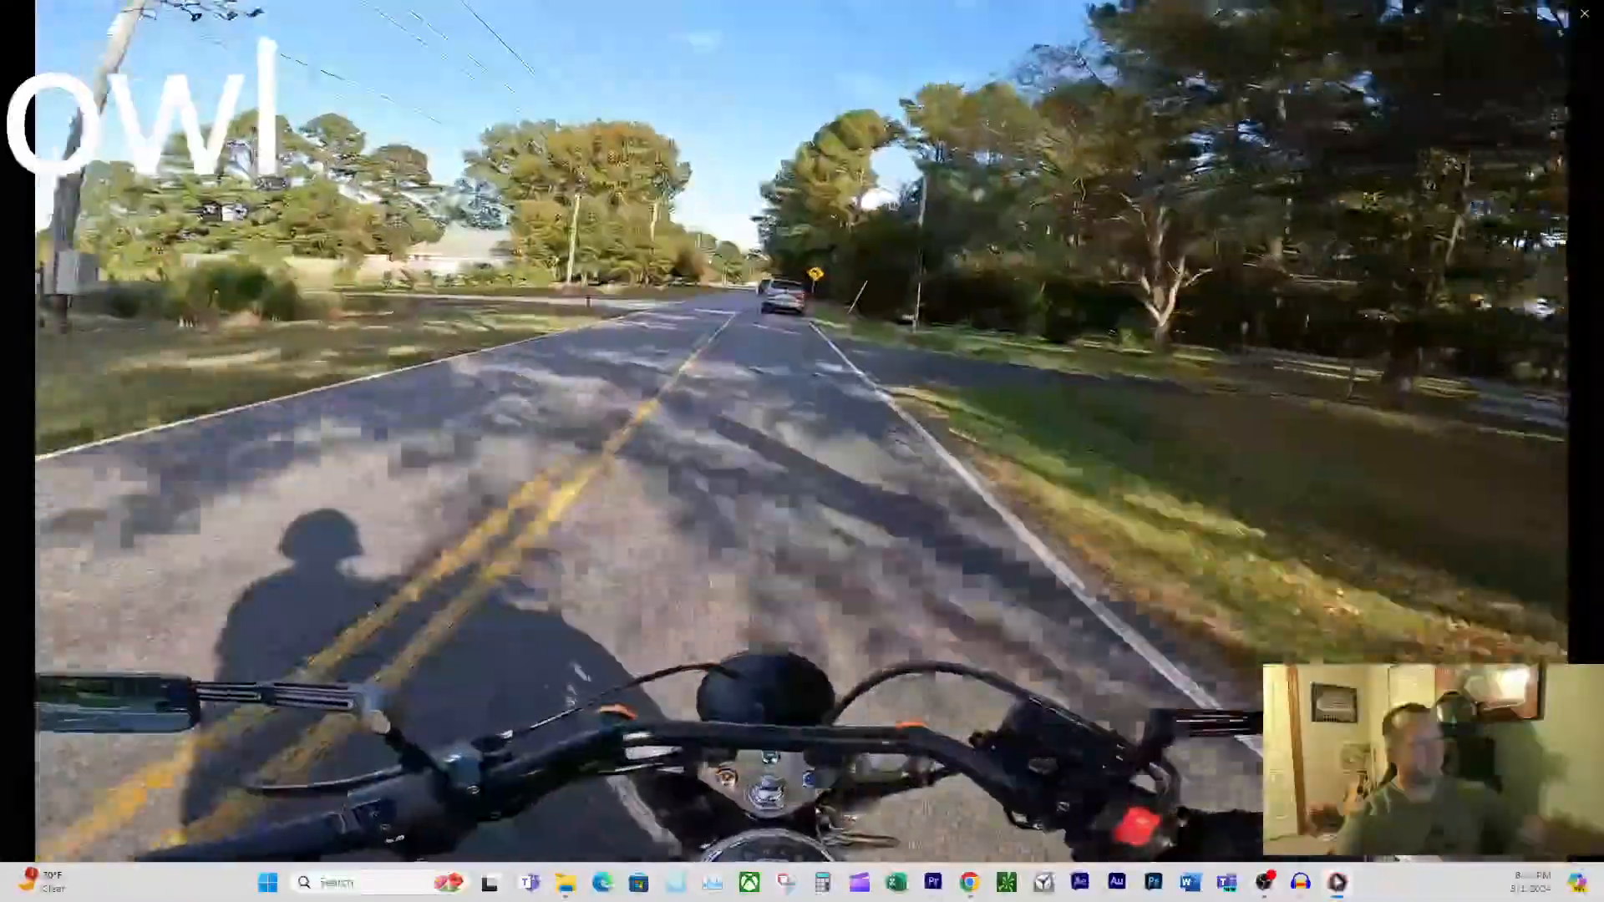
{"action": "mouse_move", "coordinate": [936, 623]}
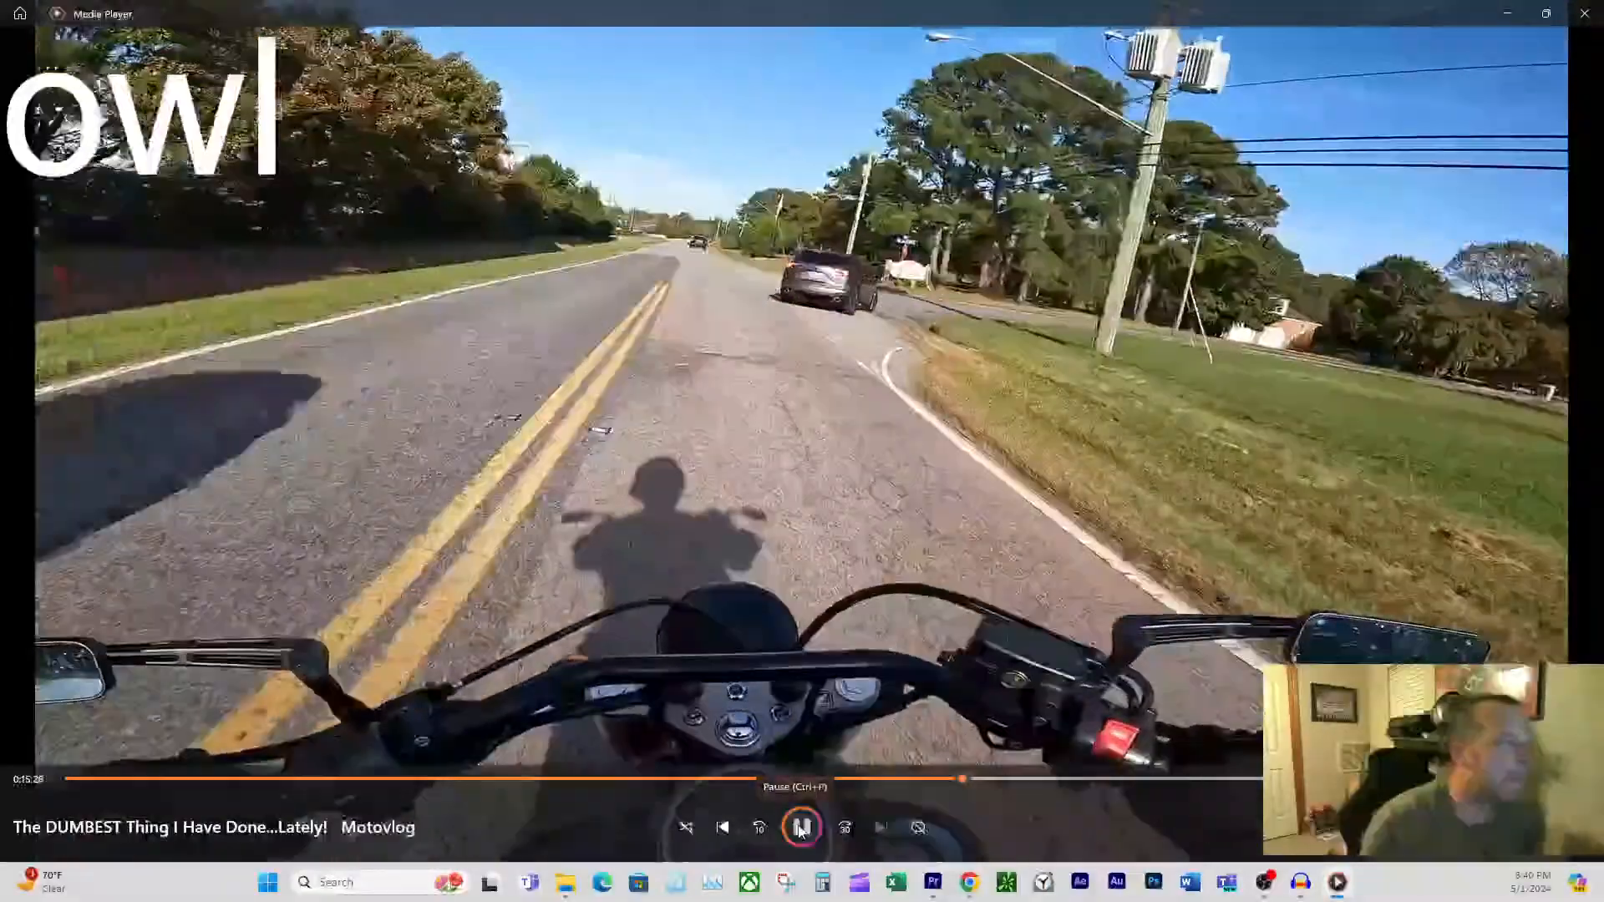
{"action": "left_click", "coordinate": [800, 828]}
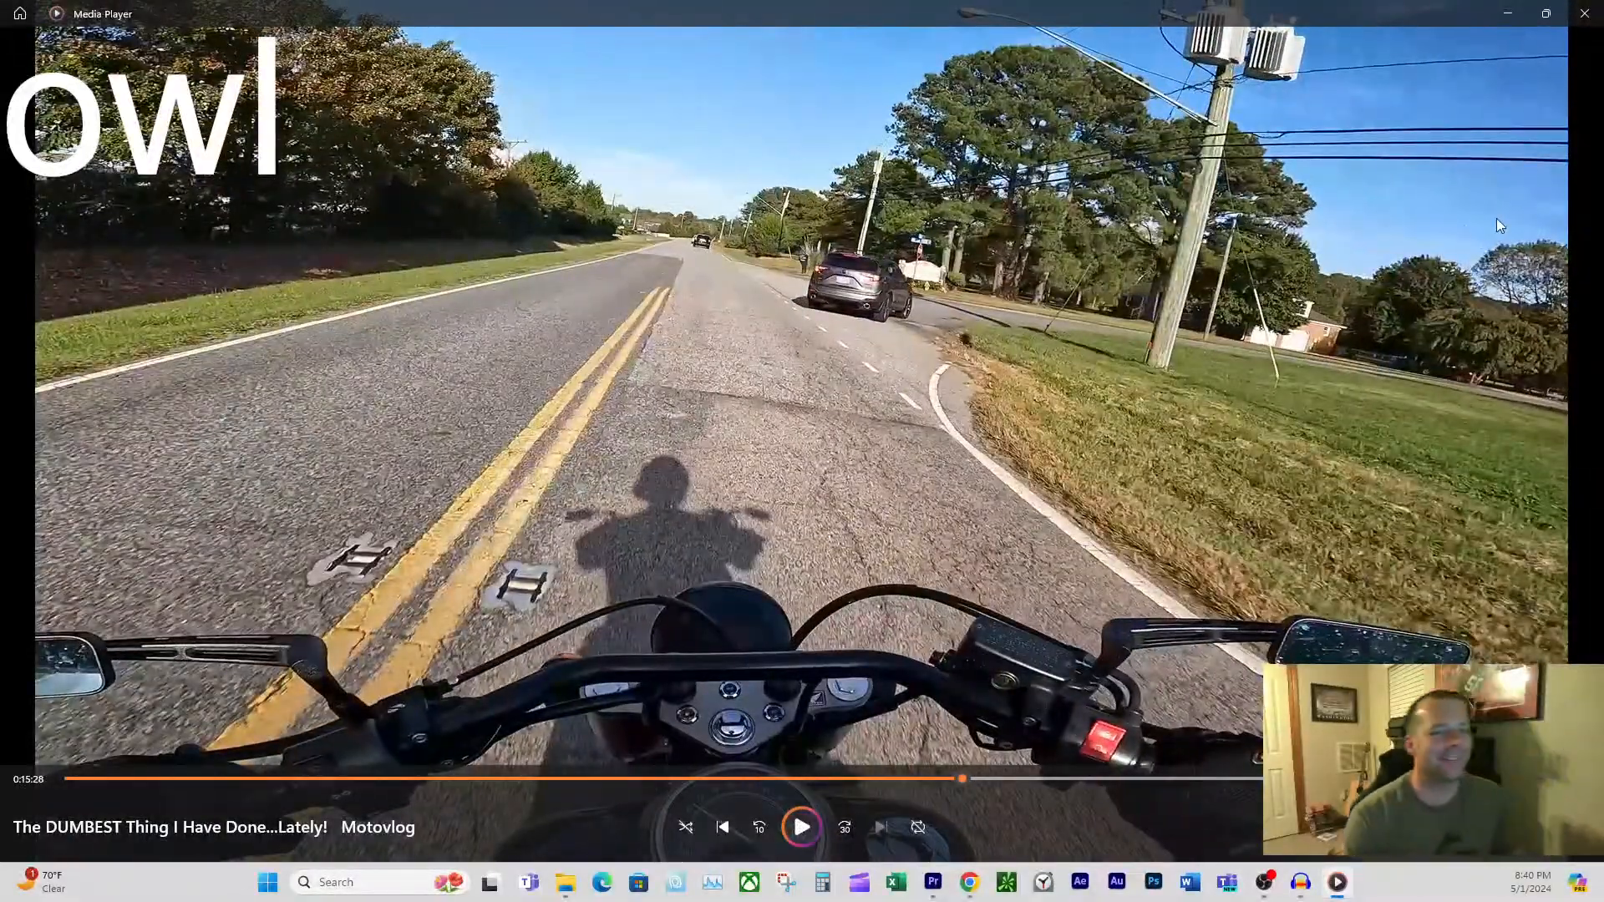
{"action": "left_click", "coordinate": [1585, 14]}
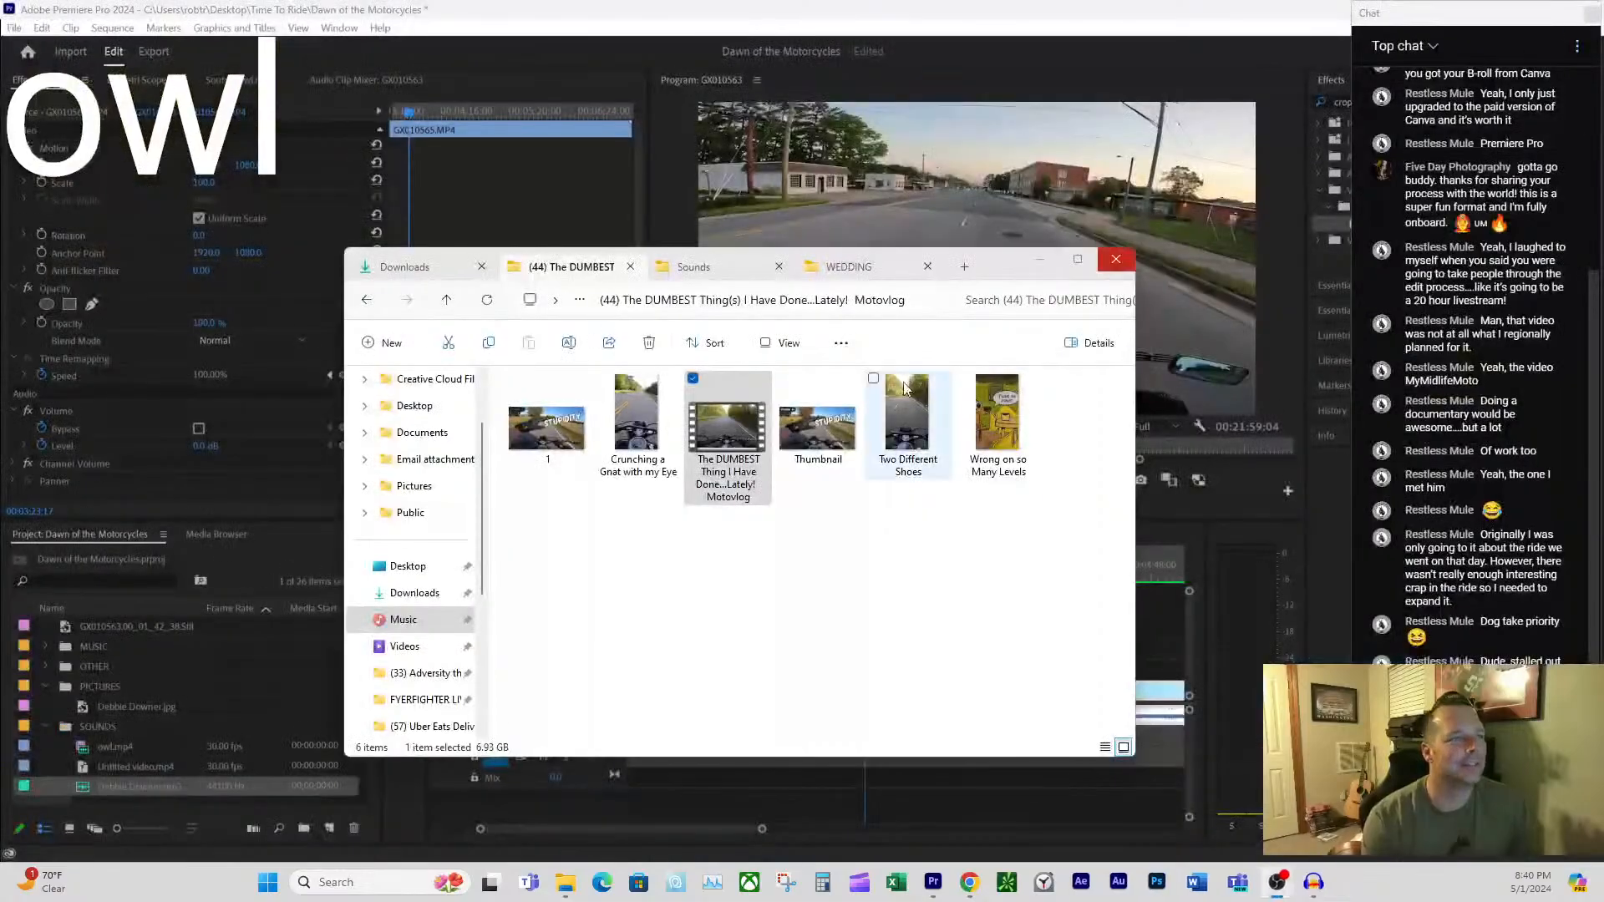
- Clear the File Explorer window from the editing workspace and set the sequence playhead to 00:01:35:36
{"action": "left_click_drag", "start_coordinate": [991, 268], "coordinate": [1603, 266]}
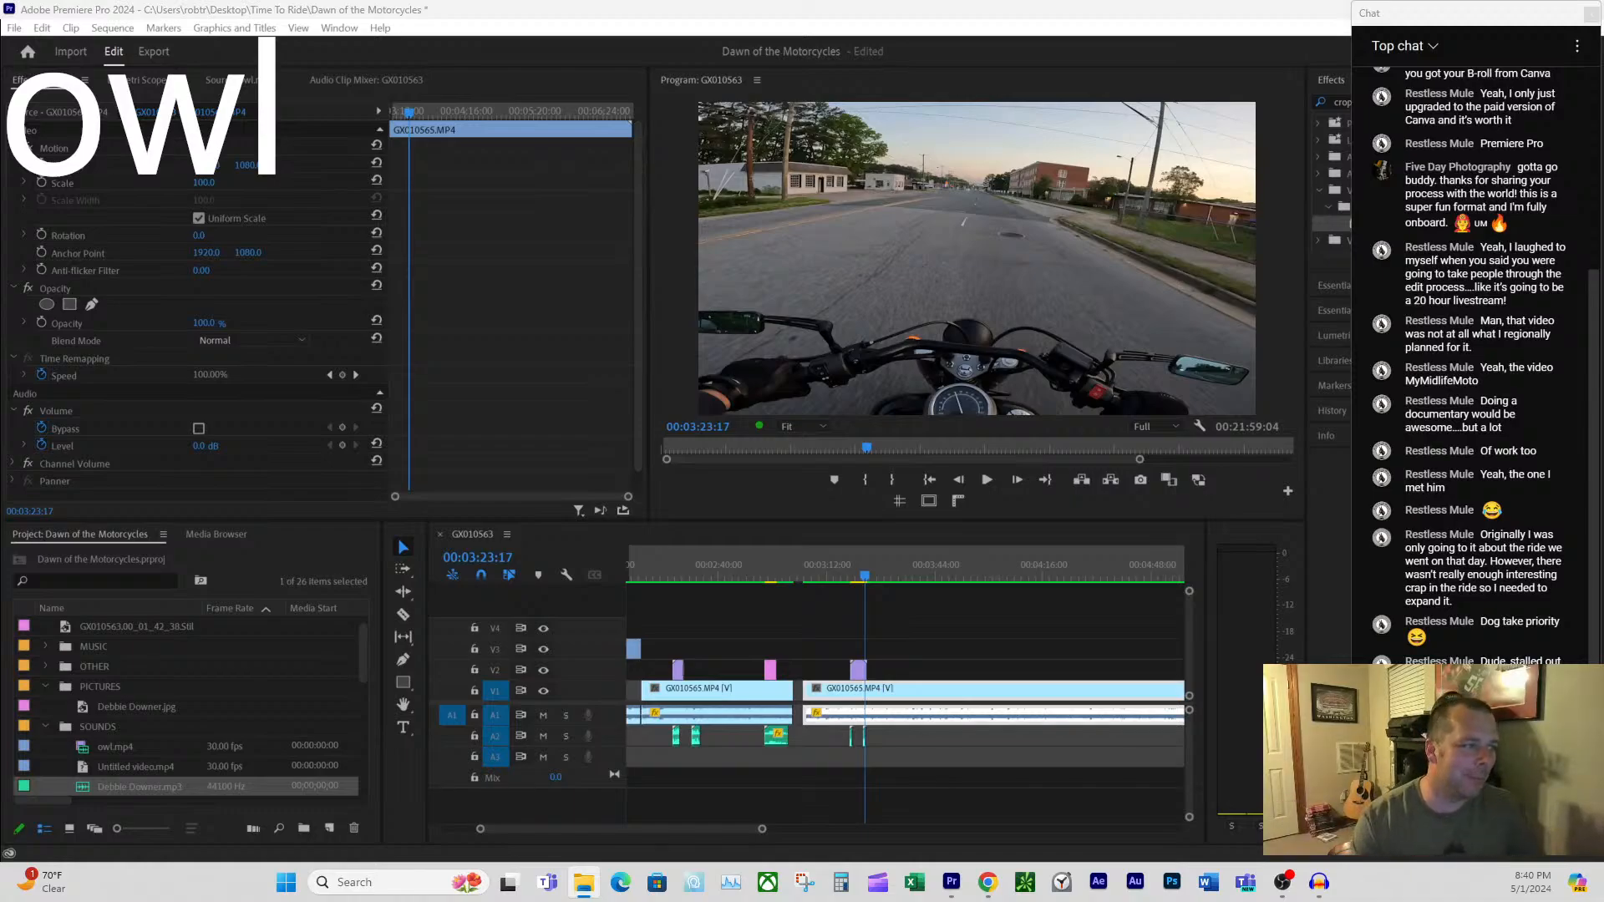
{"action": "scroll", "coordinate": [891, 569], "scroll_direction": "left", "scroll_amount": 5}
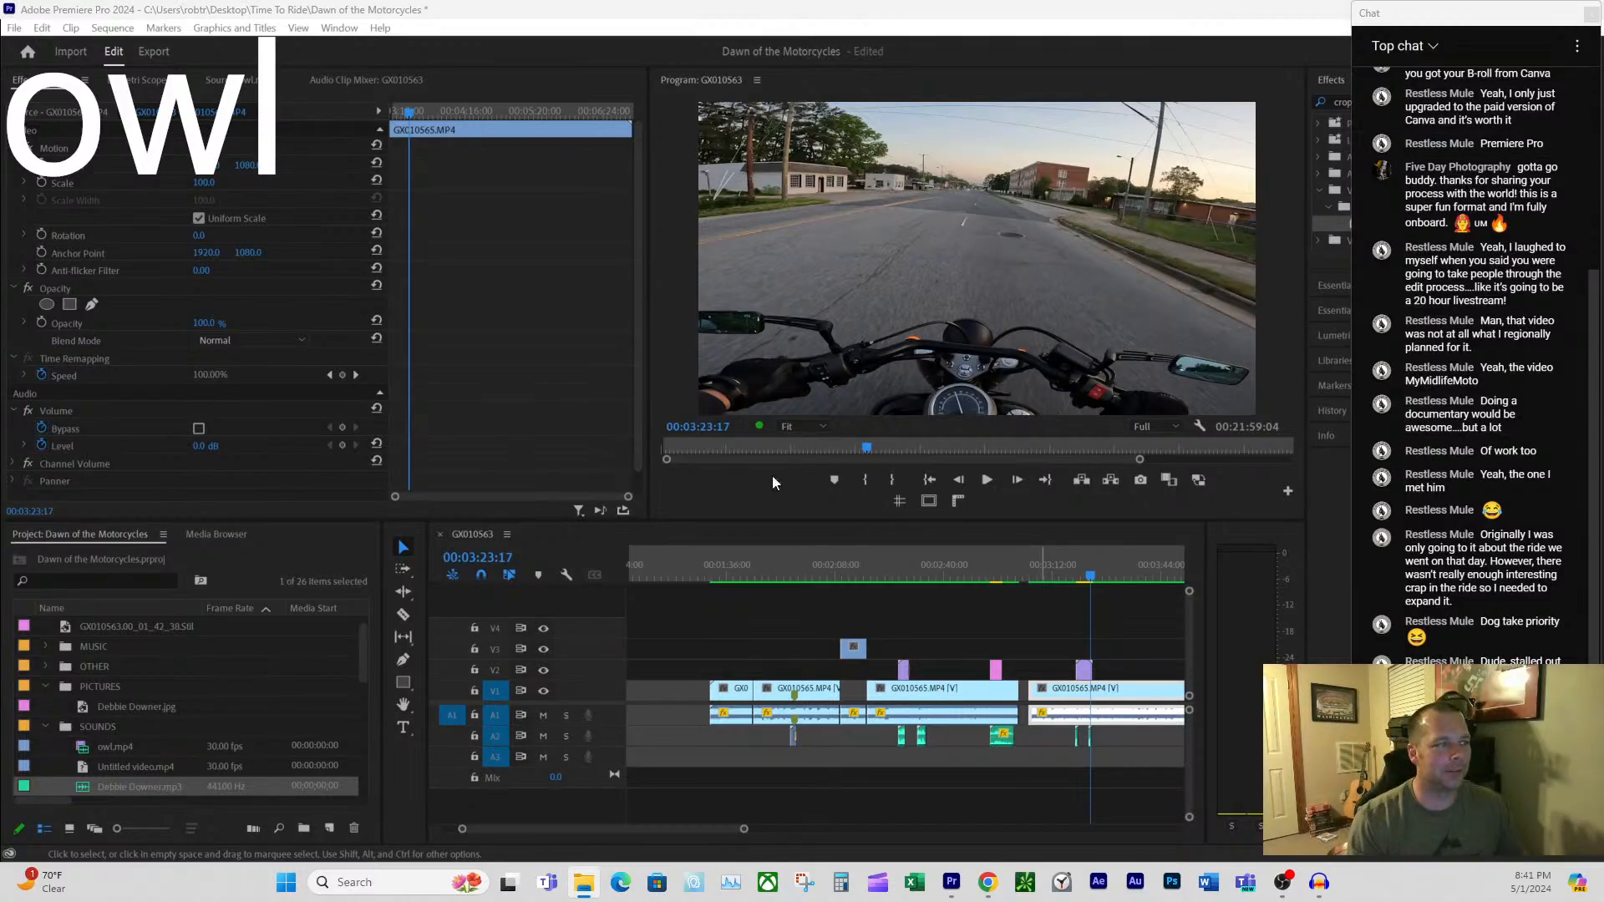
{"action": "left_click", "coordinate": [727, 565]}
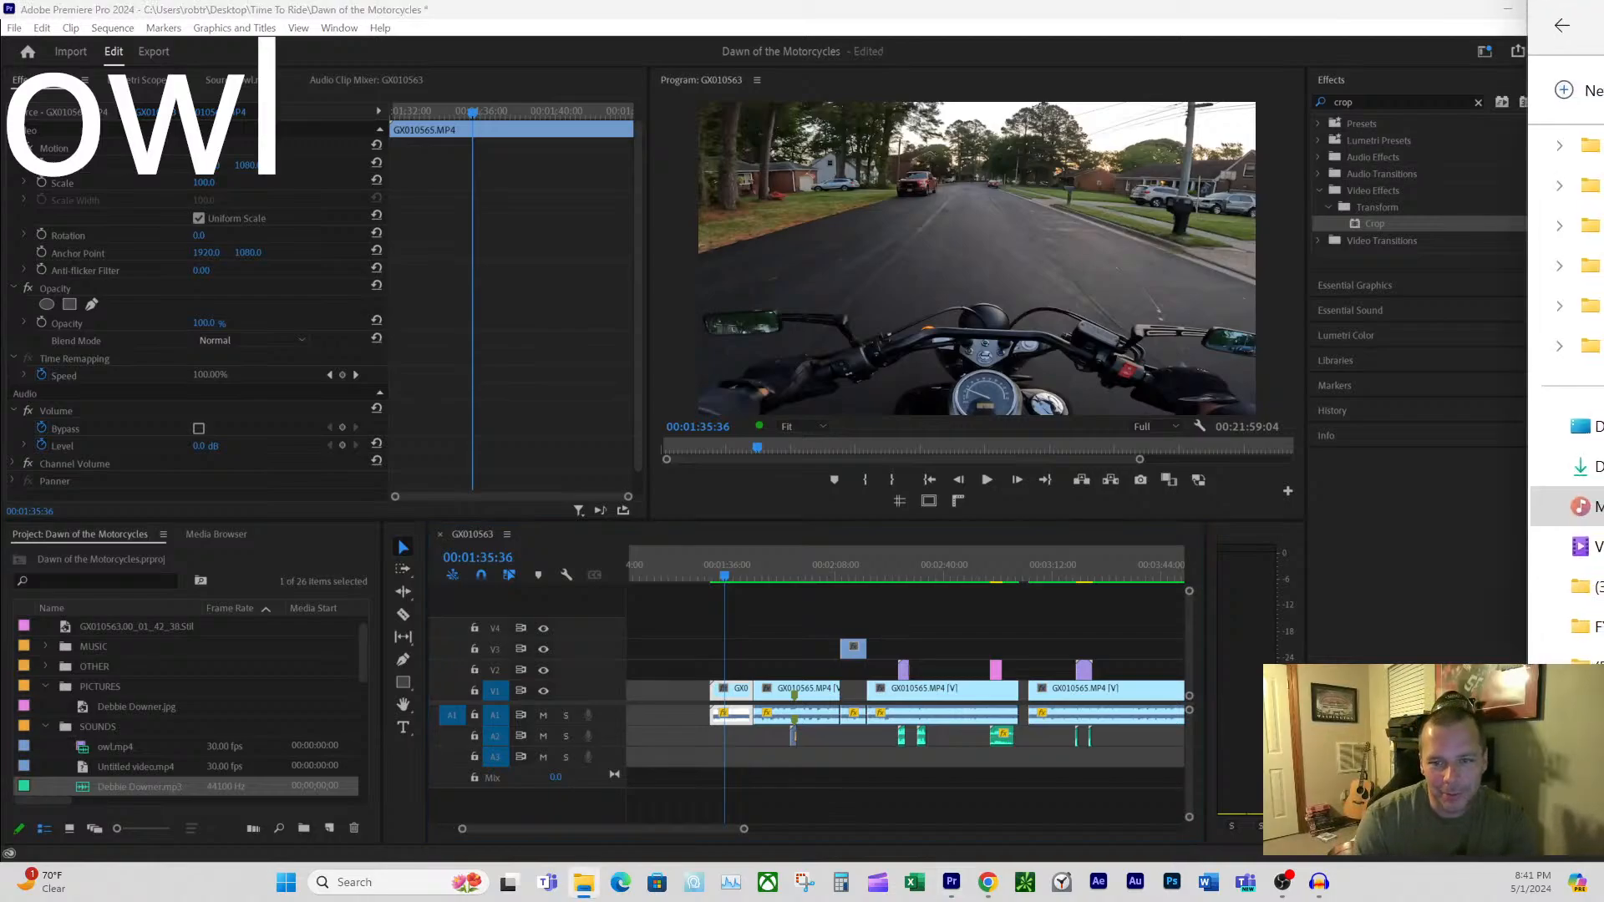
{"action": "left_click_drag", "start_coordinate": [1603, 324], "coordinate": [782, 331]}
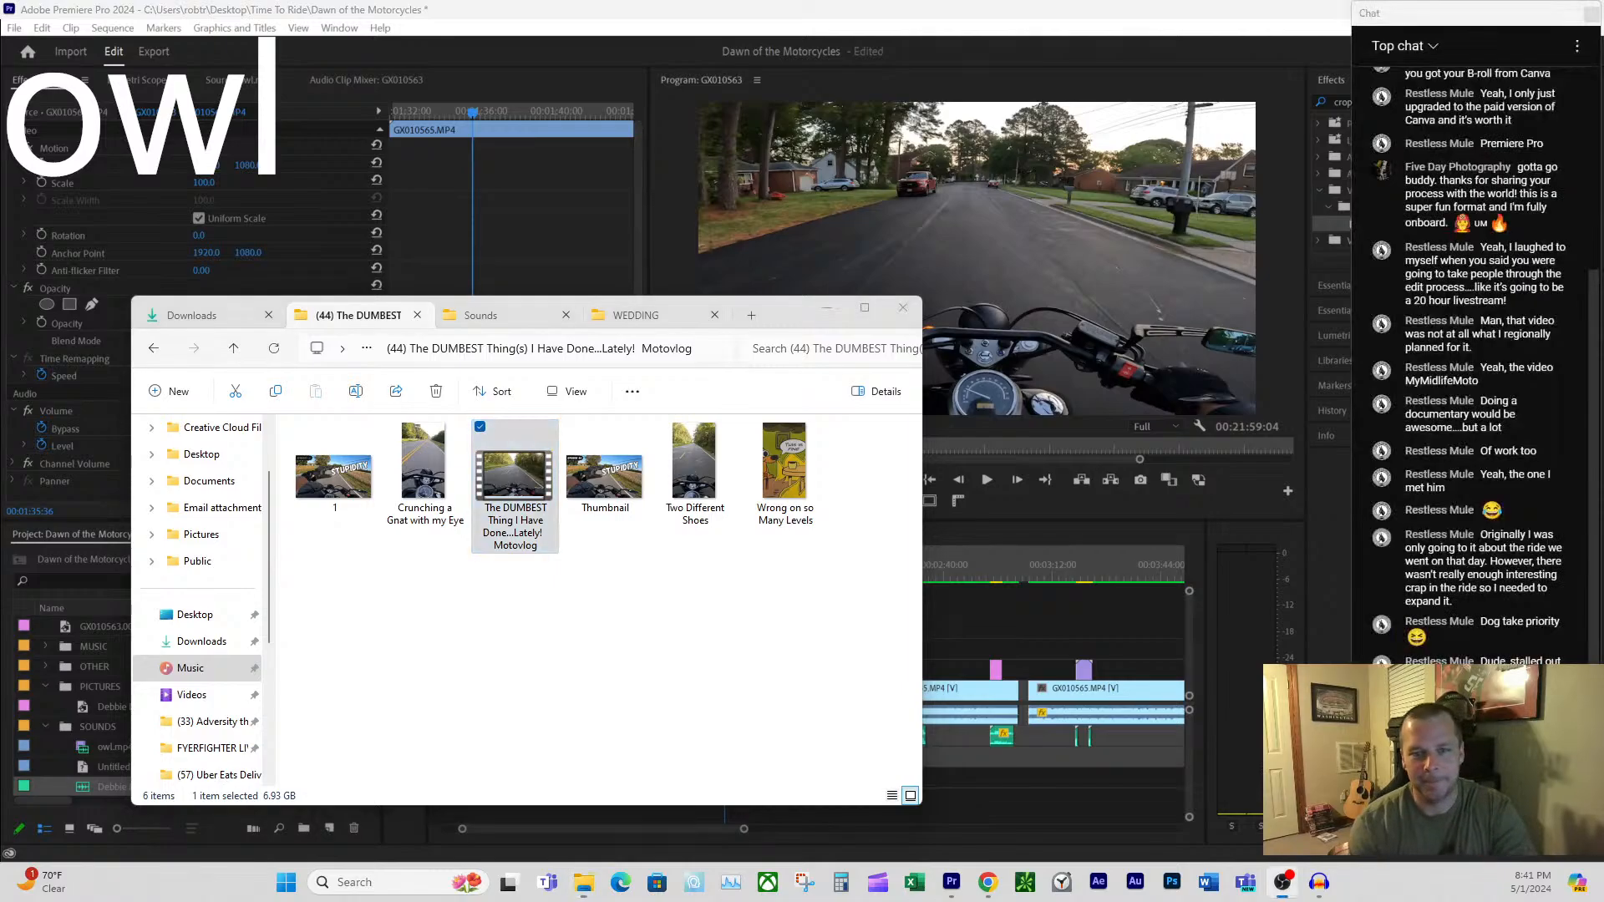
{"action": "left_click_drag", "start_coordinate": [717, 315], "coordinate": [1603, 321]}
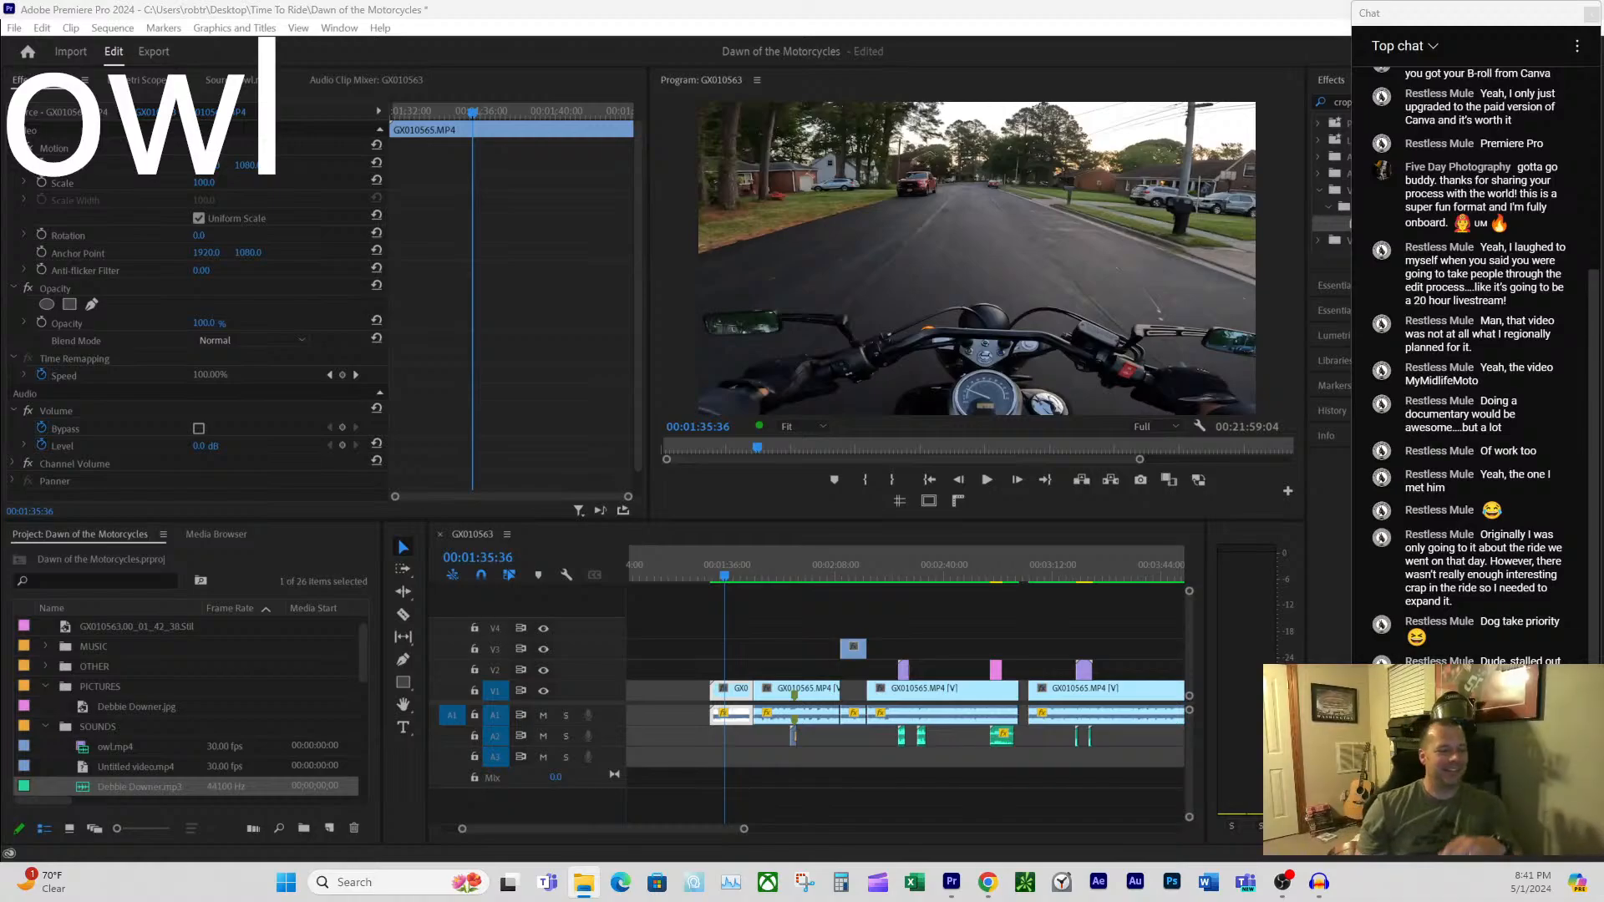